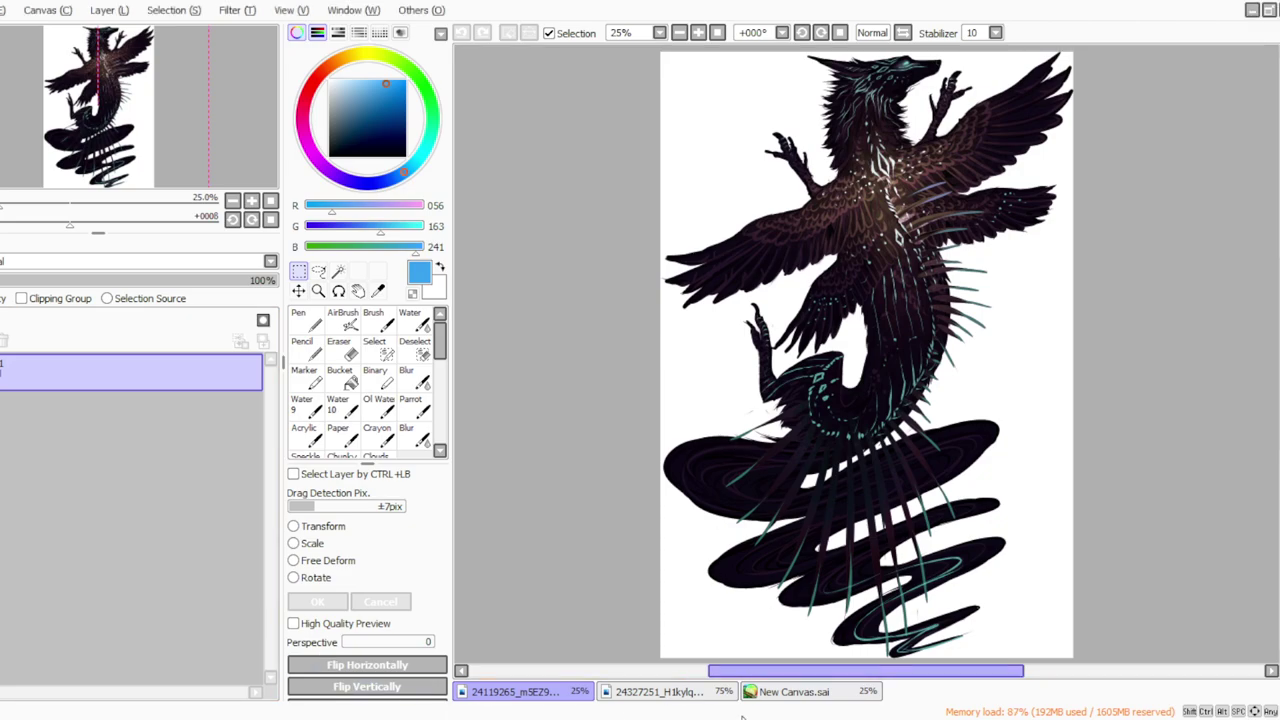
Step: Rotate the blank New Canvas document by 90° into portrait orientation
{"action": "left_click", "coordinate": [794, 691]}
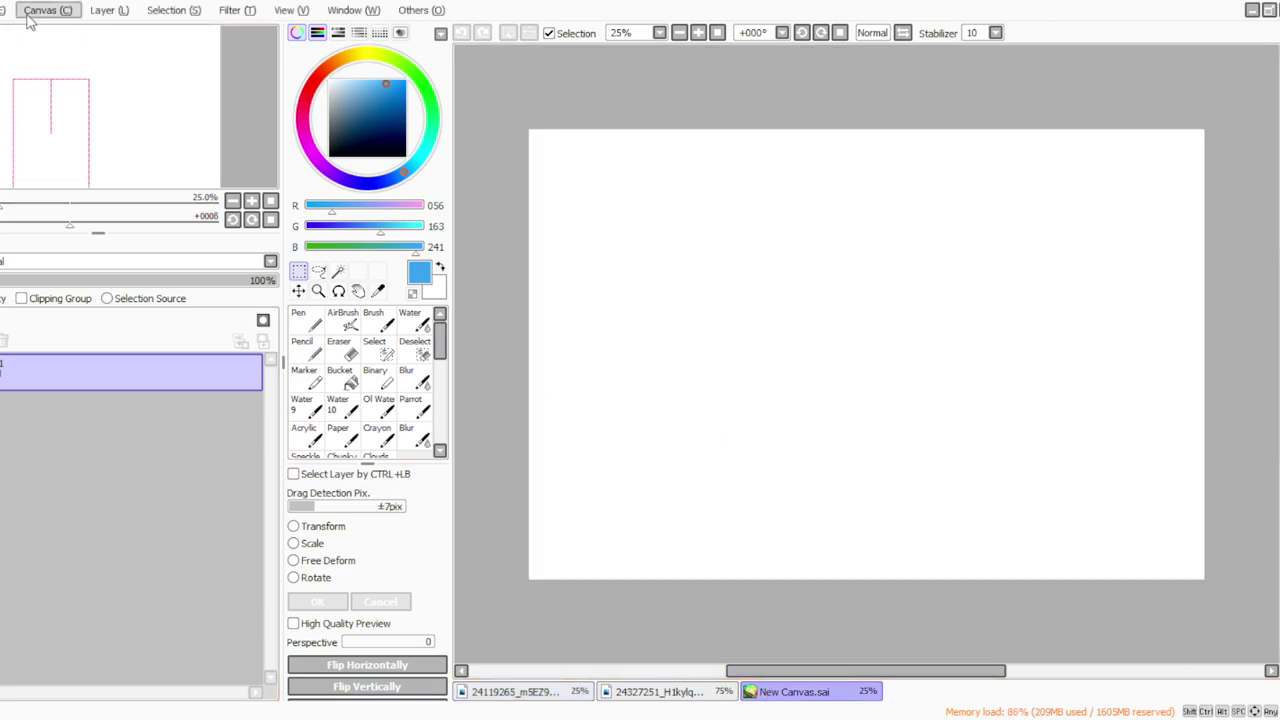
{"action": "left_click", "coordinate": [54, 135]}
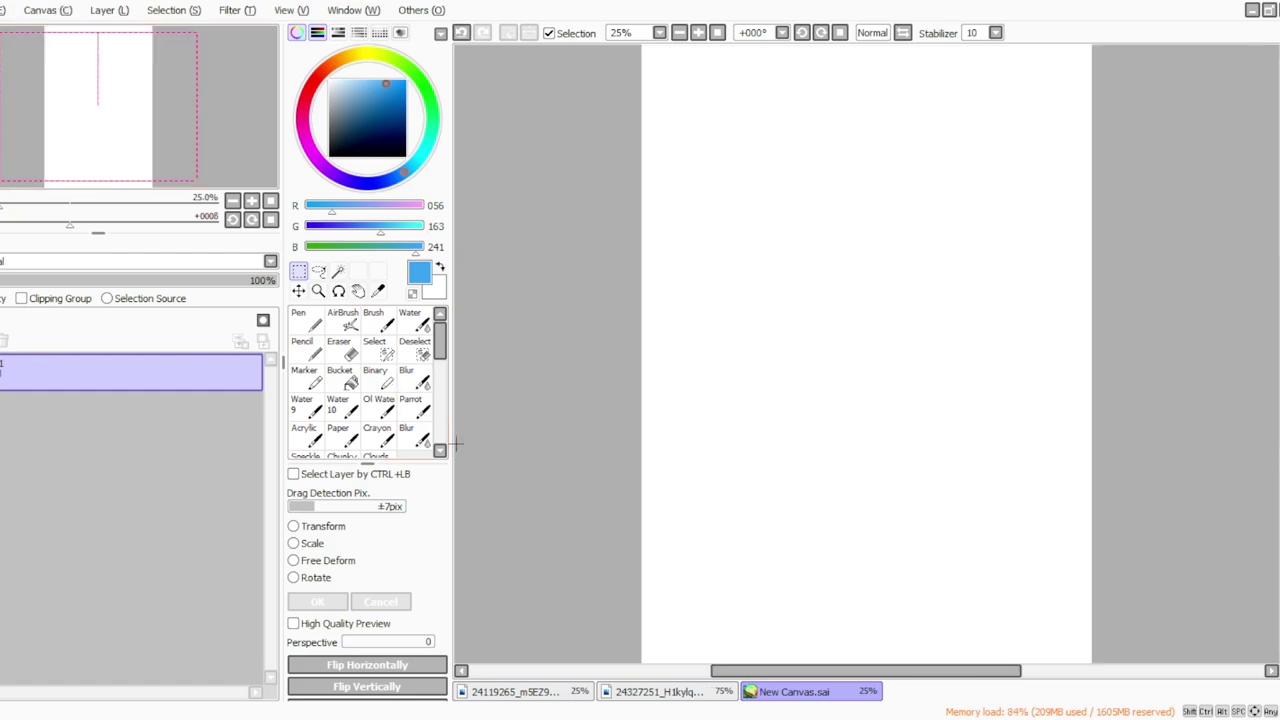
{"action": "left_click", "coordinate": [680, 32]}
Step: Copy the entire winged creature picture from its own document and paste it into New Canvas.sai
{"action": "left_click", "coordinate": [505, 691]}
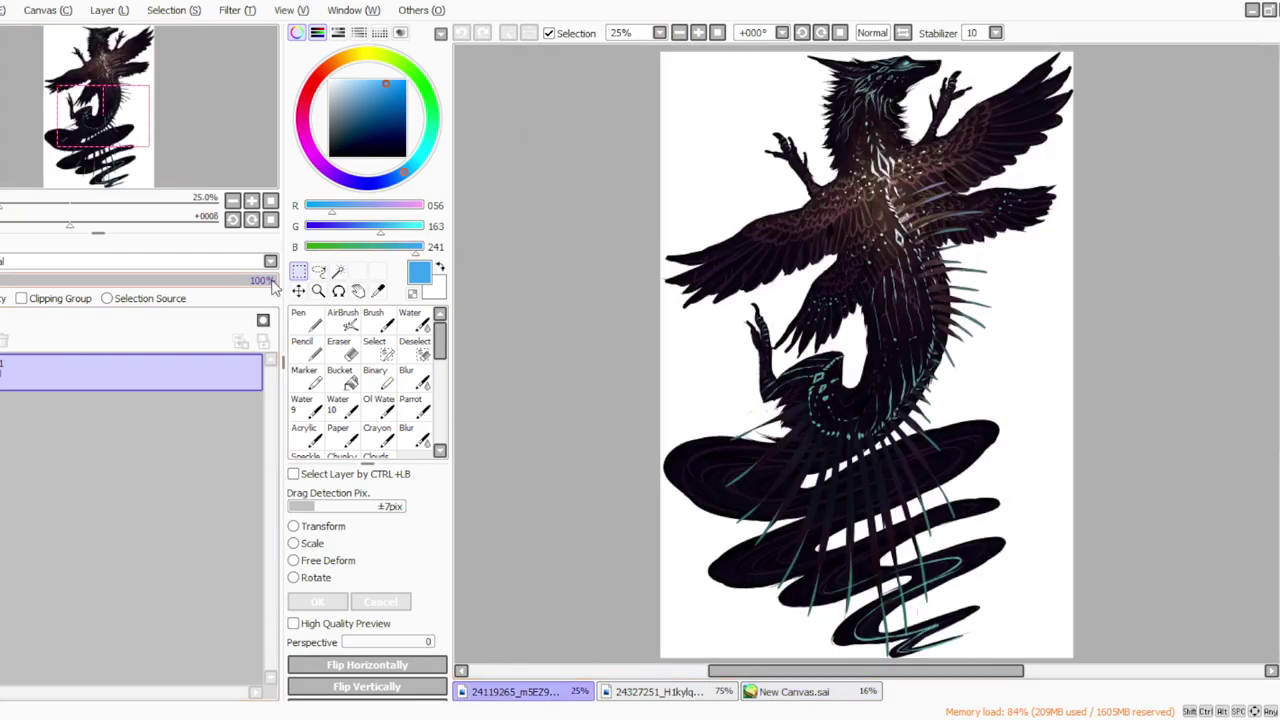
{"action": "scroll", "coordinate": [1020, 583], "scroll_direction": "down", "scroll_amount": 2}
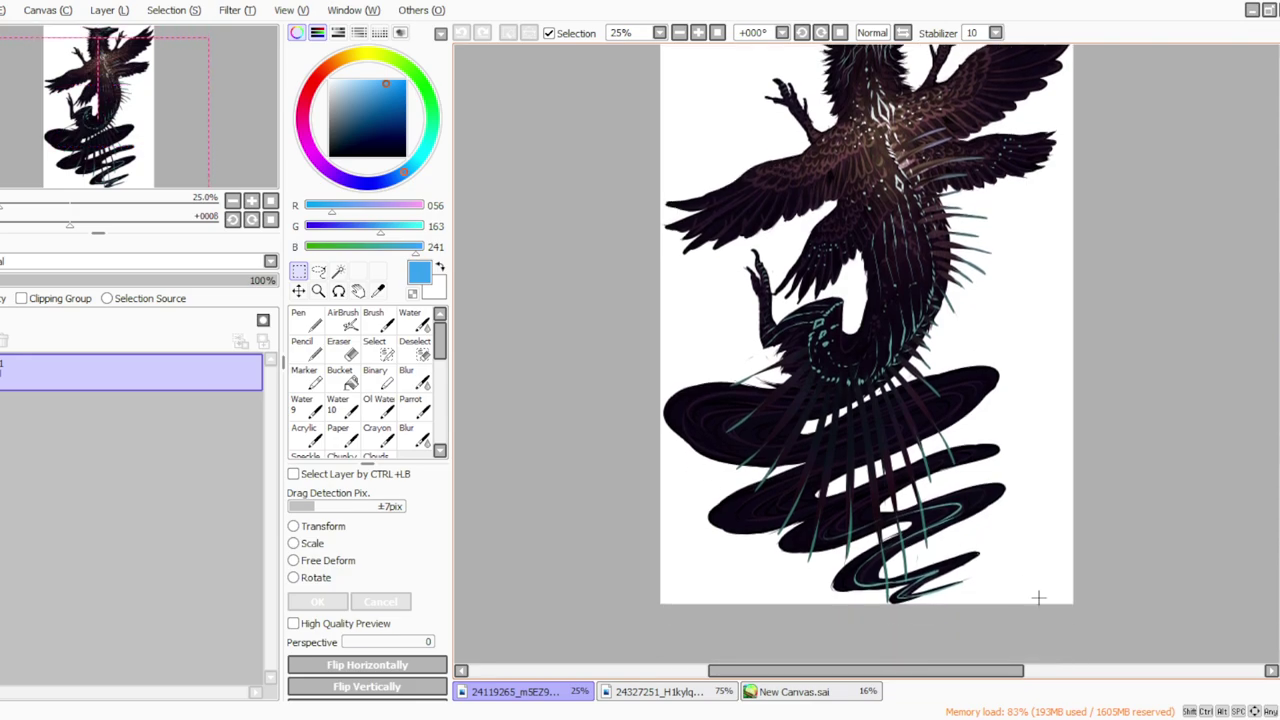
{"action": "left_click_drag", "start_coordinate": [856, 325], "coordinate": [405, 20]}
{"action": "left_click", "coordinate": [5, 10]}
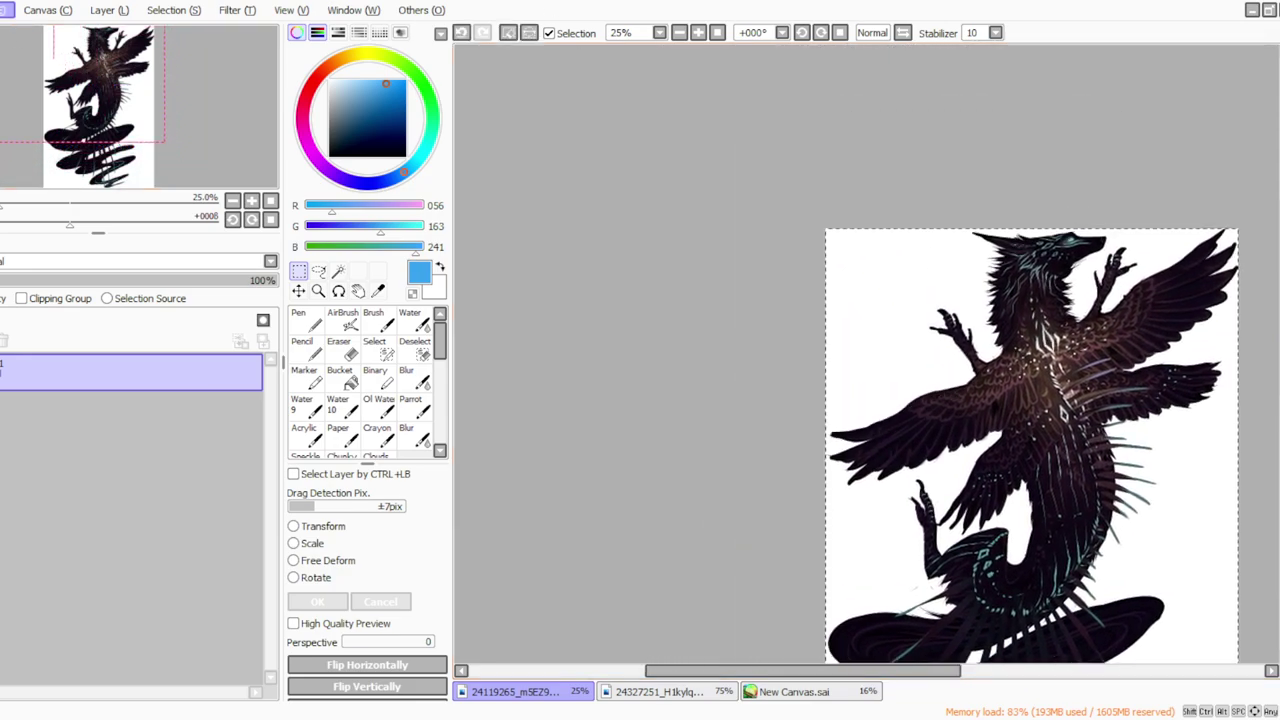
{"action": "left_click", "coordinate": [794, 691]}
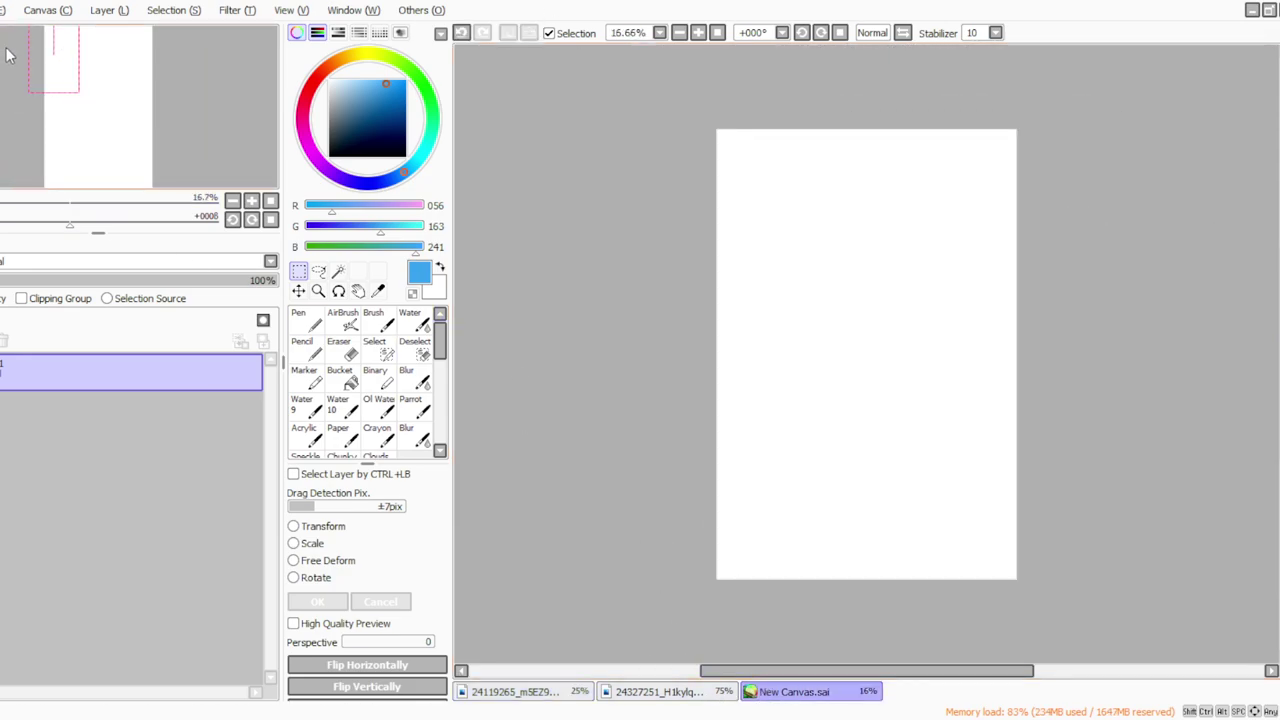
{"action": "key", "text": "ctrl+v"}
{"action": "key", "text": "ctrl+t"}
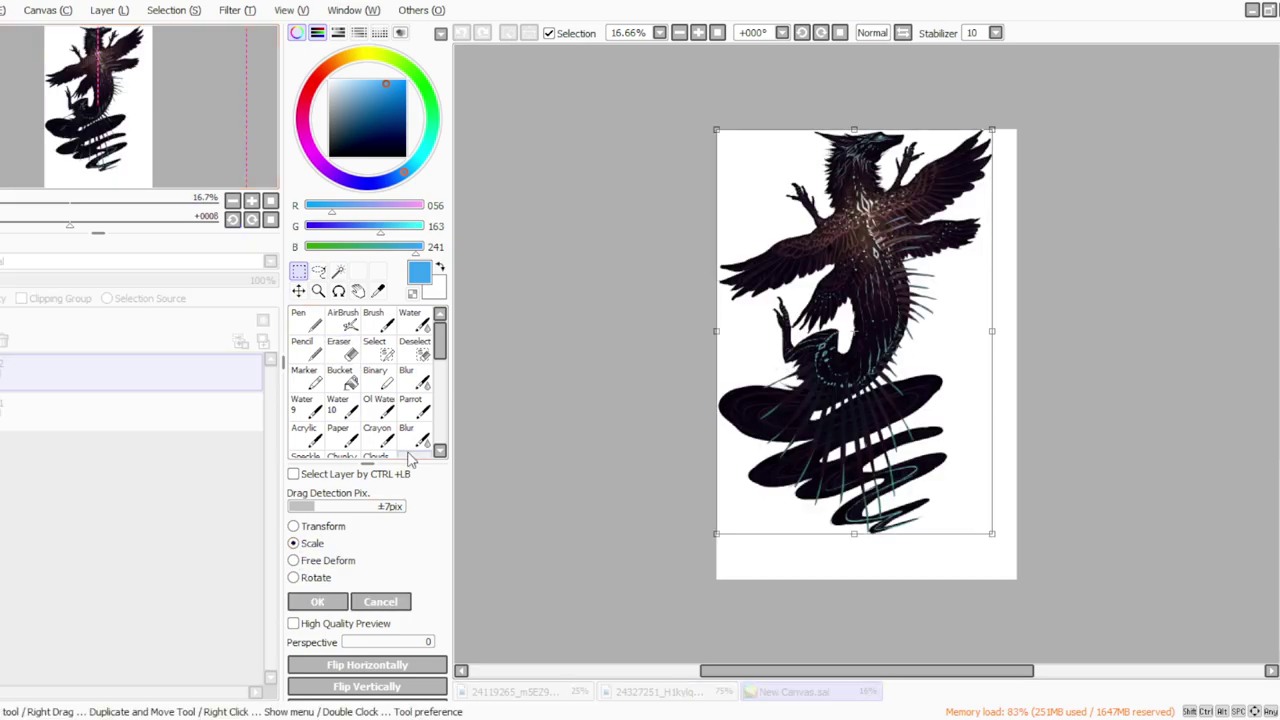
{"action": "left_click", "coordinate": [697, 33]}
{"action": "left_click_drag", "start_coordinate": [1278, 410], "coordinate": [1278, 401]}
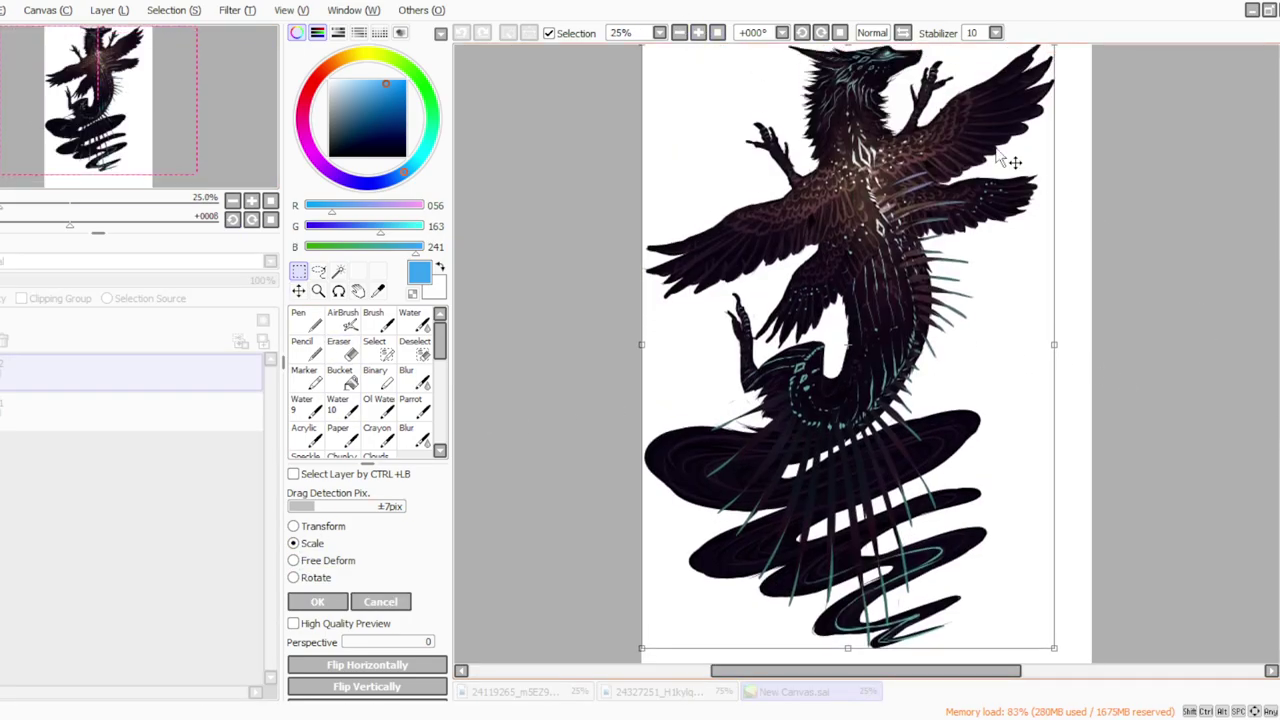
{"action": "left_click", "coordinate": [717, 34]}
{"action": "left_click", "coordinate": [372, 604]}
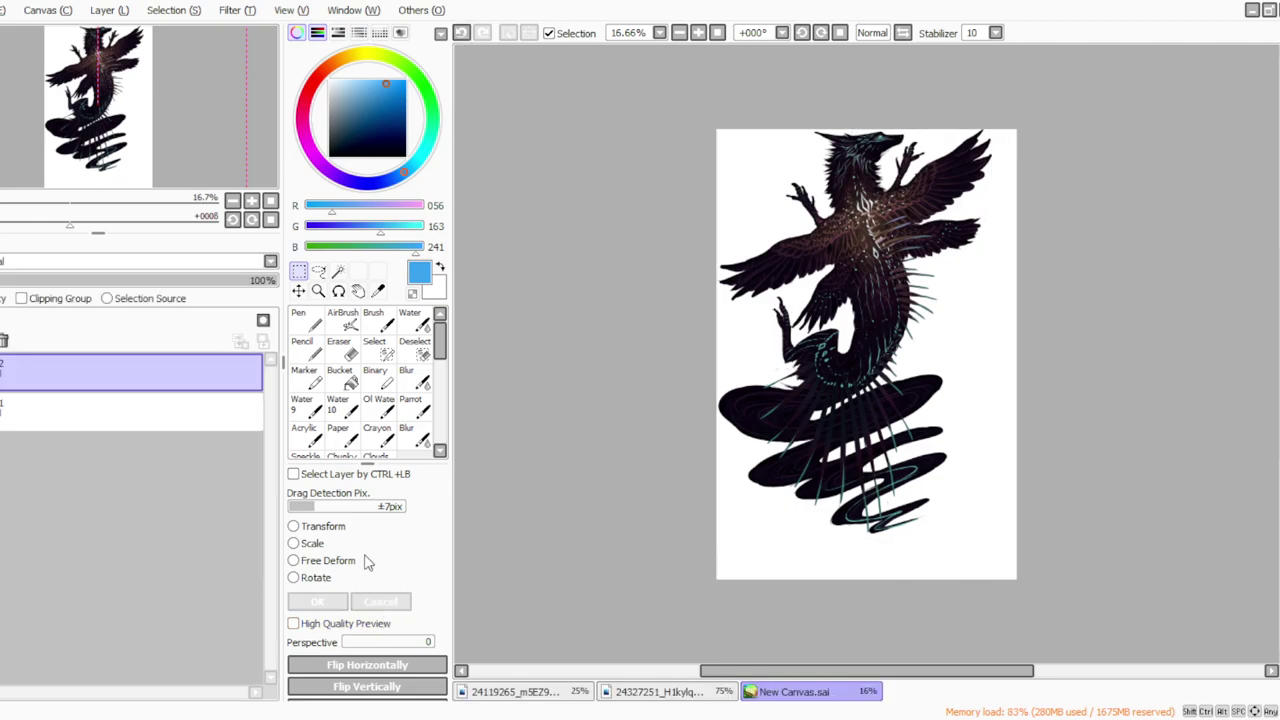
Step: Rotate the canvas 90° counterclockwise into landscape orientation and reselect the winged creature's layer
{"action": "left_click", "coordinate": [3, 411]}
{"action": "left_click", "coordinate": [28, 11]}
{"action": "left_click", "coordinate": [30, 190]}
{"action": "left_click", "coordinate": [3, 380]}
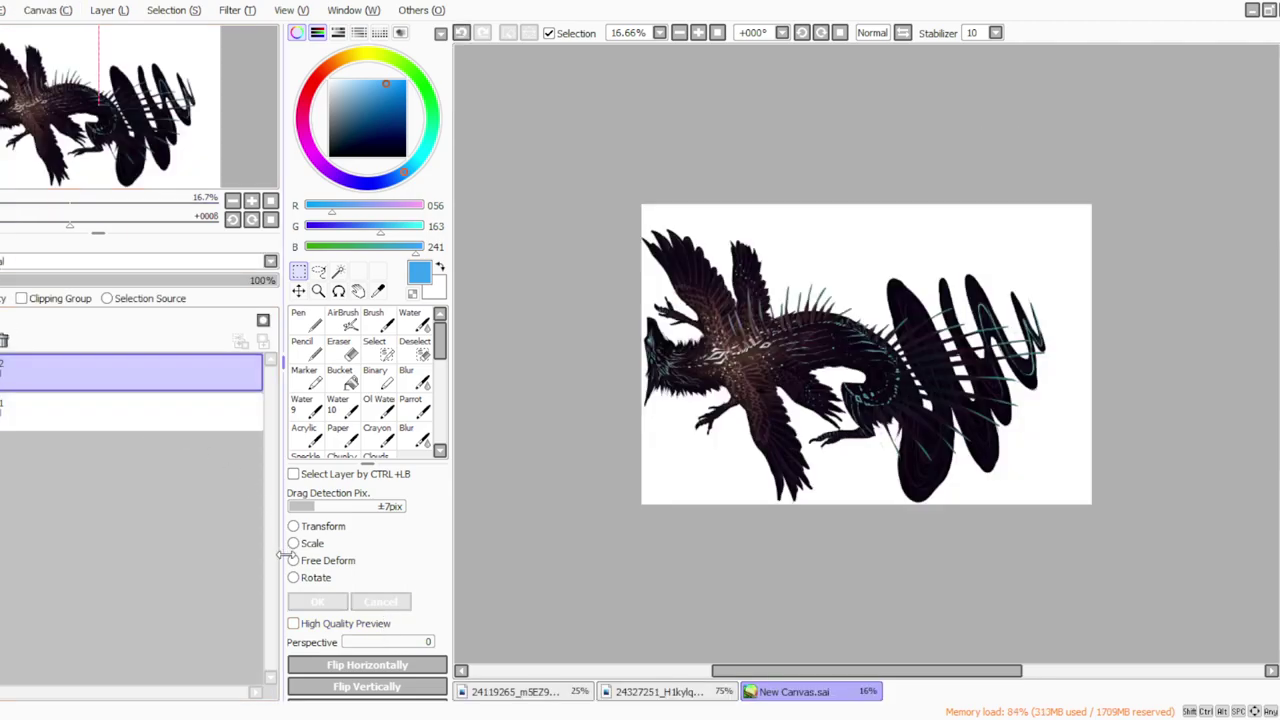
Step: Rotate the winged creature back to roughly upright and shrink it within the landscape canvas
{"action": "left_click", "coordinate": [294, 578]}
{"action": "left_click_drag", "start_coordinate": [637, 523], "coordinate": [675, 214]}
{"action": "left_click", "coordinate": [293, 543]}
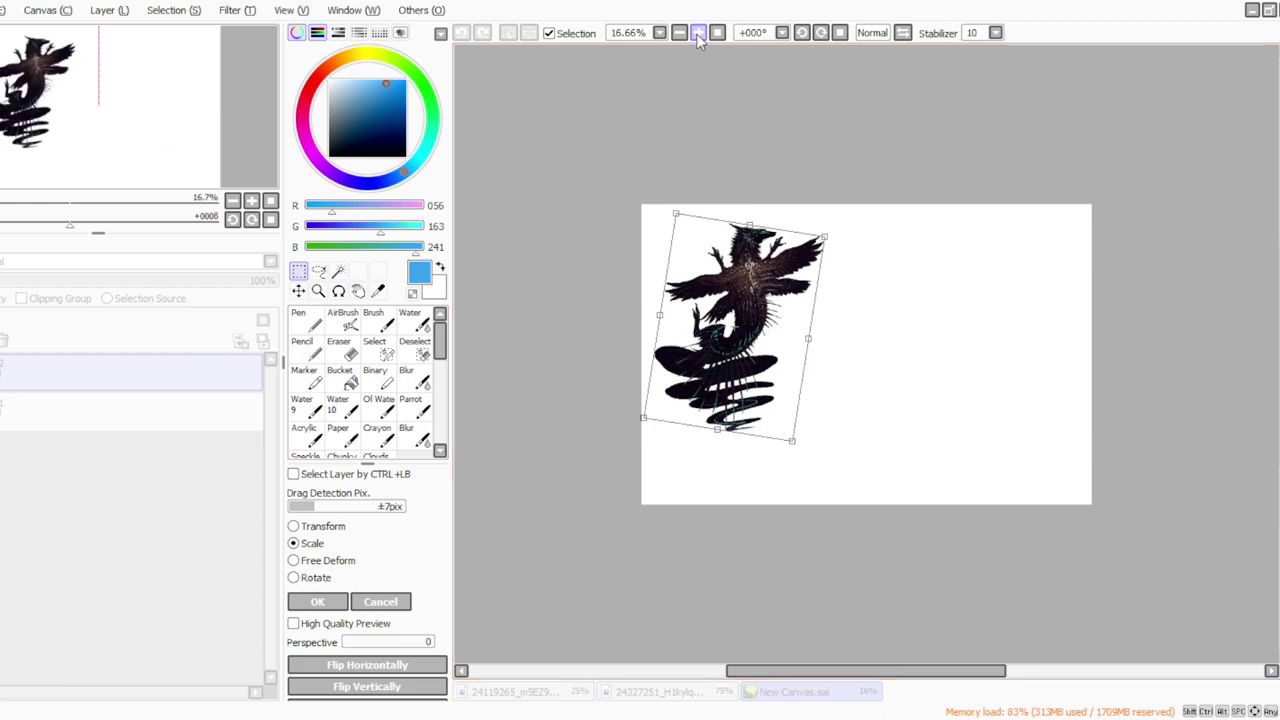
Step: Straighten the winged creature and place it against the canvas's upper edge, slightly left of the middle
{"action": "scroll", "coordinate": [678, 222], "scroll_direction": "up", "scroll_amount": 1}
{"action": "left_click_drag", "start_coordinate": [585, 157], "coordinate": [631, 237]}
{"action": "left_click_drag", "start_coordinate": [674, 385], "coordinate": [731, 303]}
{"action": "left_click", "coordinate": [293, 577]}
{"action": "left_click_drag", "start_coordinate": [623, 209], "coordinate": [629, 289]}
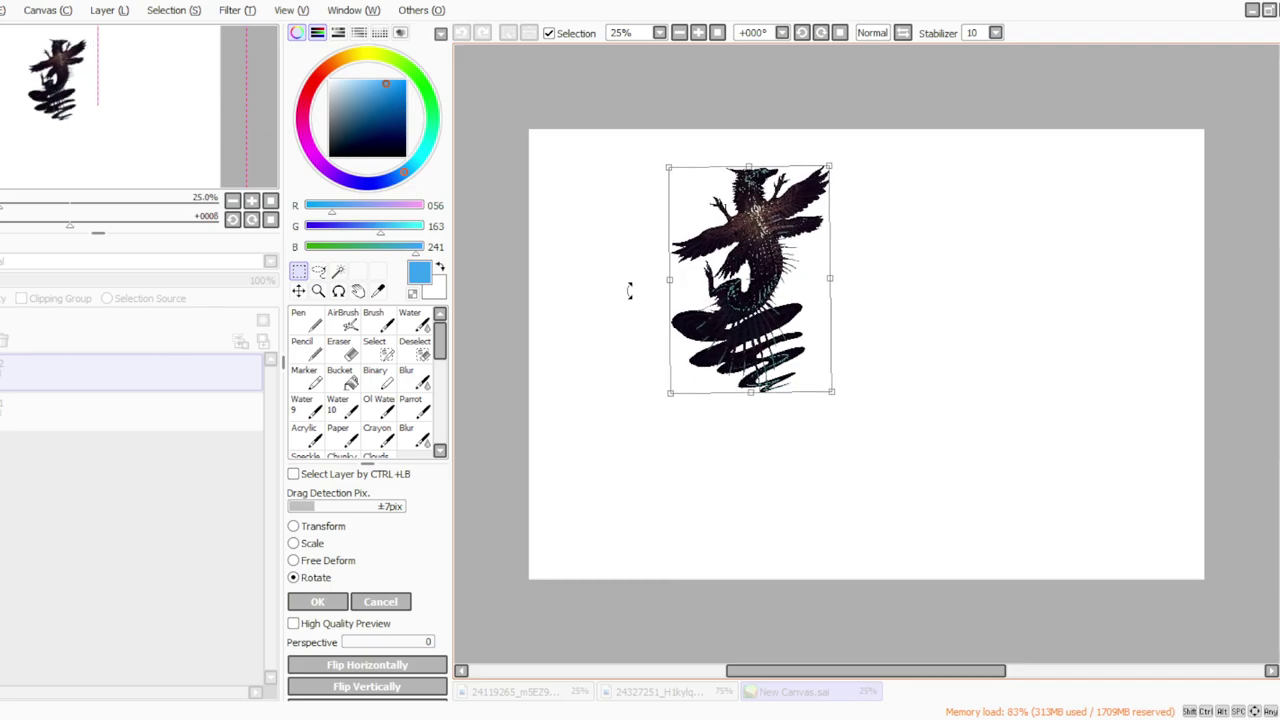
{"action": "left_click_drag", "start_coordinate": [716, 352], "coordinate": [746, 321]}
{"action": "left_click", "coordinate": [336, 604]}
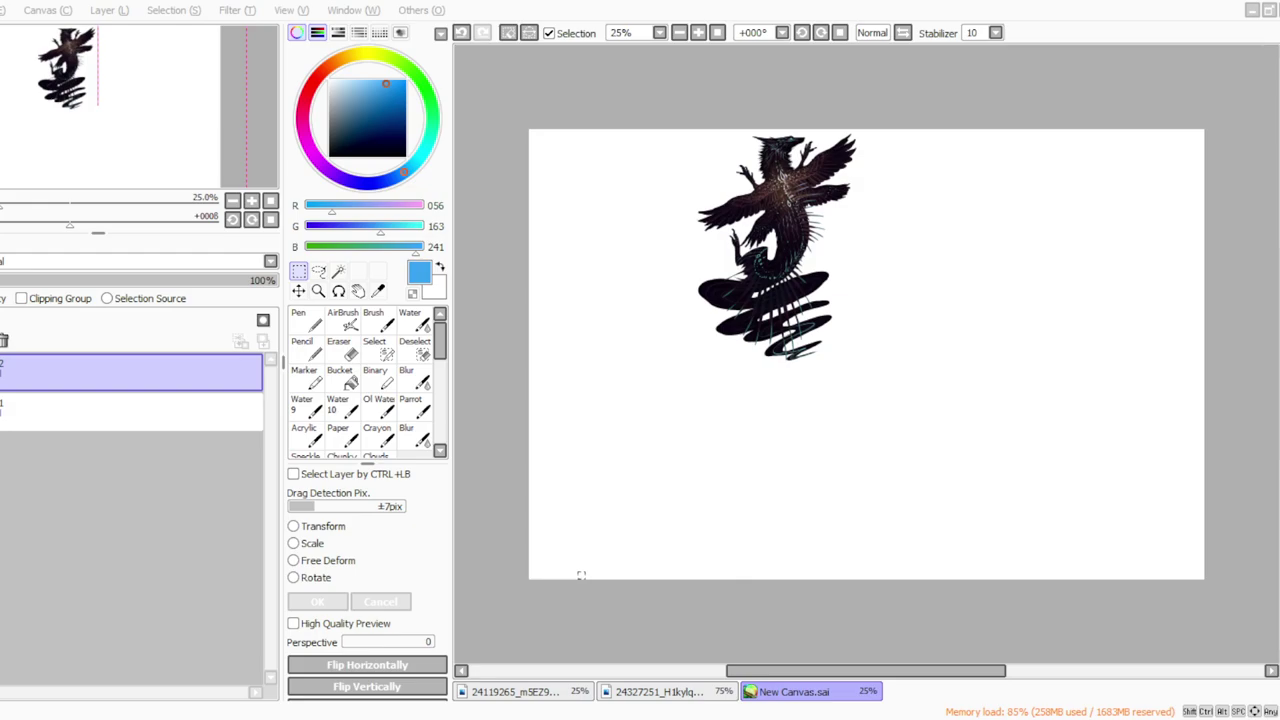
Step: Copy the entire glowing blue wolf picture from its document and paste it into New Canvas.sai
{"action": "left_click", "coordinate": [650, 690]}
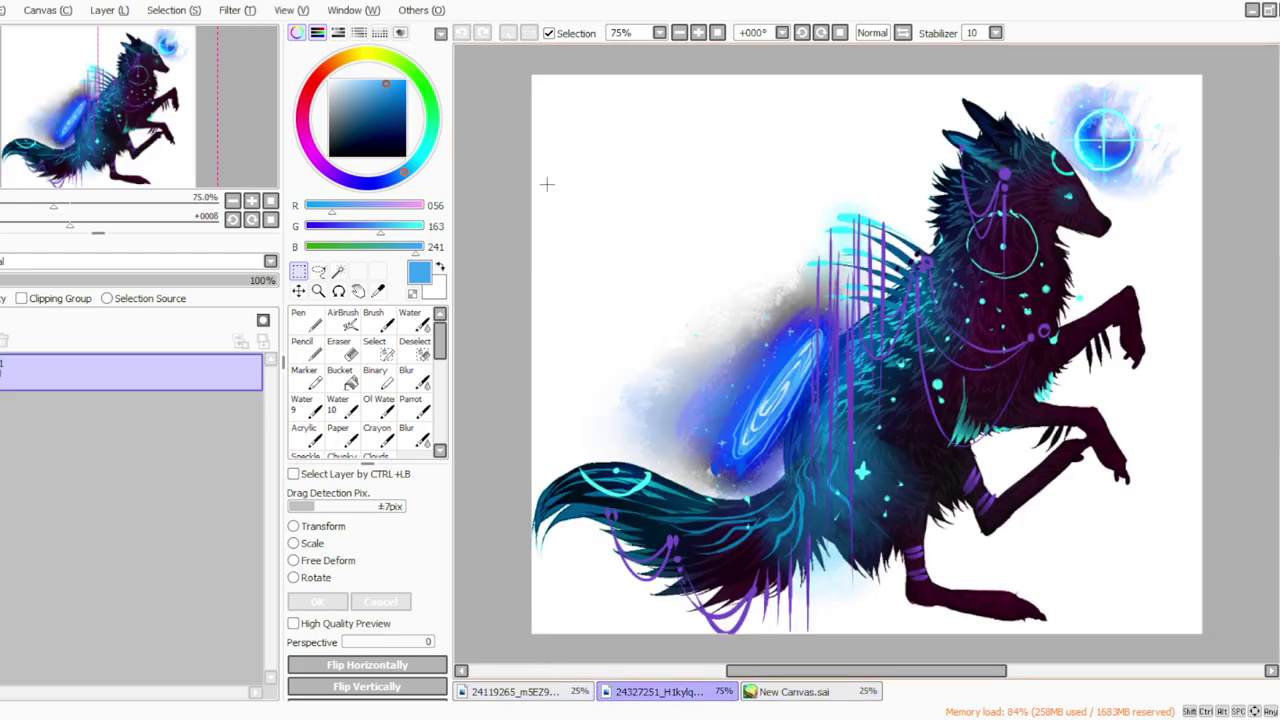
{"action": "left_click_drag", "start_coordinate": [1220, 648], "coordinate": [440, 30]}
{"action": "left_click", "coordinate": [4, 10]}
{"action": "left_click", "coordinate": [4, 102]}
{"action": "left_click", "coordinate": [753, 691]}
{"action": "left_click", "coordinate": [4, 10]}
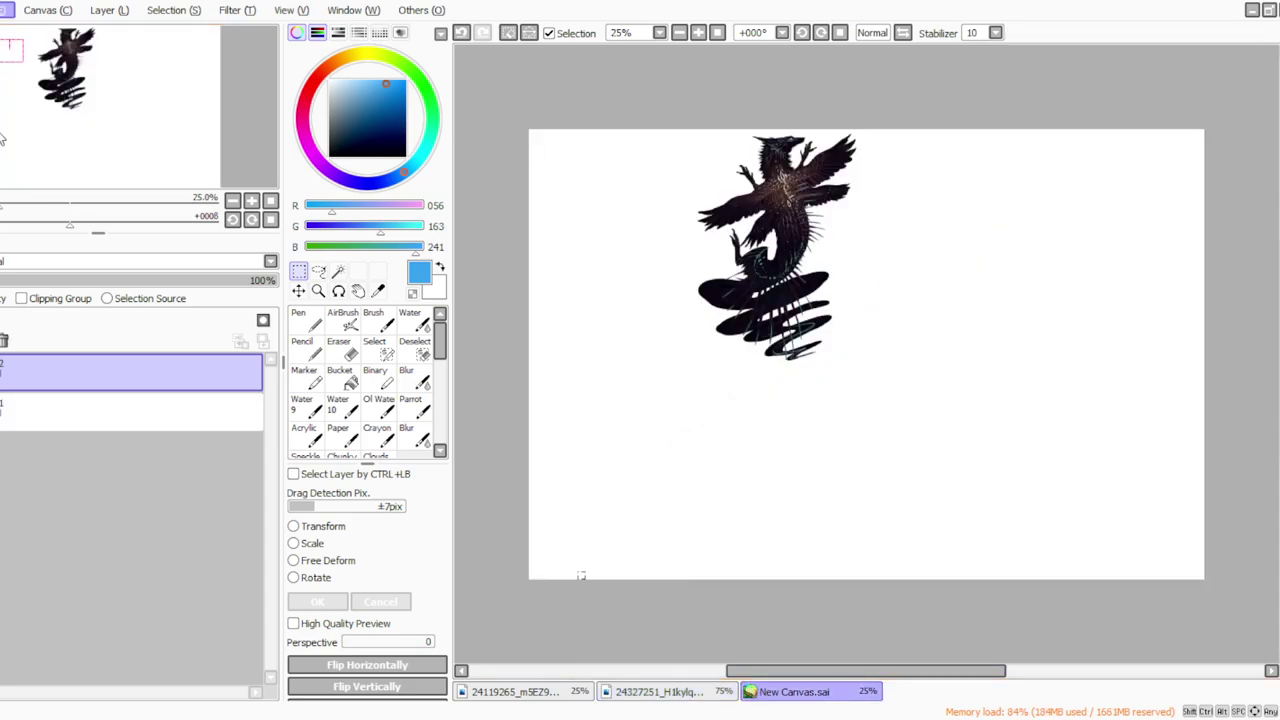
{"action": "key", "text": "ctrl+v"}
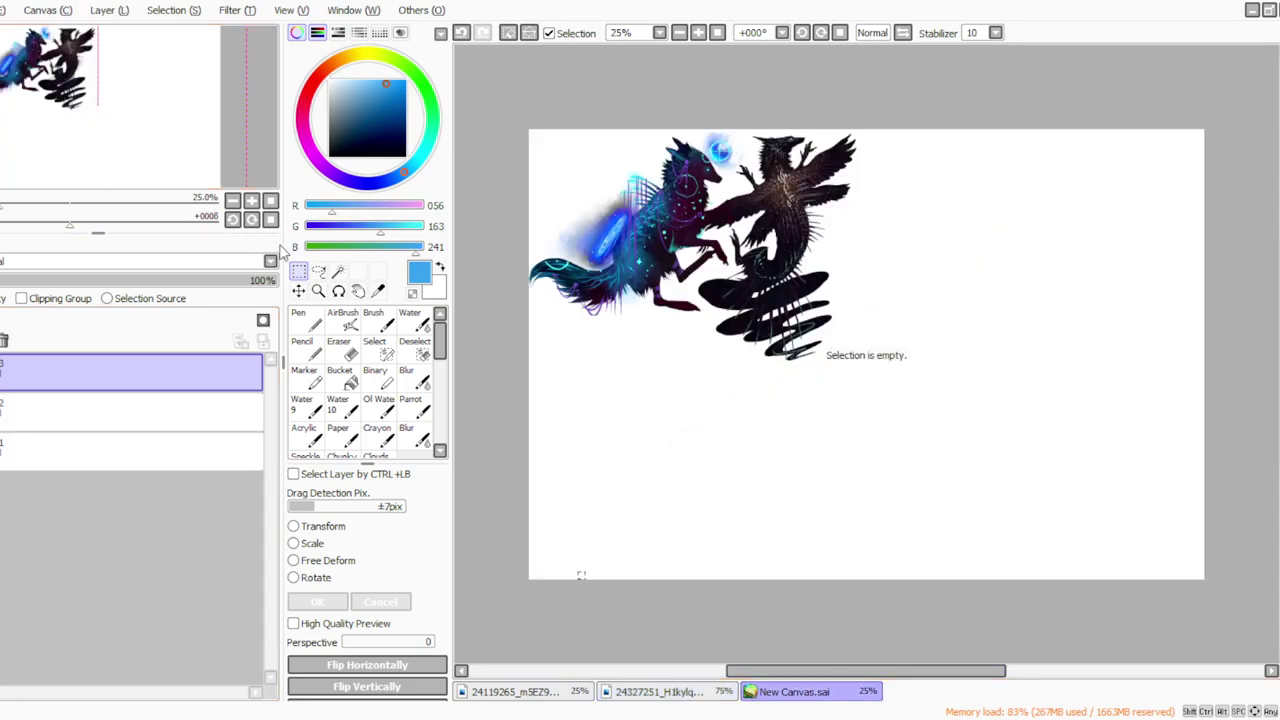
Step: Flip the wolf's layer horizontally and move the wolf to the right of the winged creature
{"action": "left_click_drag", "start_coordinate": [871, 515], "coordinate": [450, 40]}
{"action": "left_click", "coordinate": [232, 239]}
{"action": "left_click", "coordinate": [103, 11]}
{"action": "left_click", "coordinate": [115, 331]}
{"action": "key", "text": "ctrl+d"}
{"action": "left_click_drag", "start_coordinate": [962, 550], "coordinate": [465, 115]}
{"action": "mouse_move", "coordinate": [672, 418]}
{"action": "left_mouse_down"}
{"action": "mouse_move", "coordinate": [995, 454]}
{"action": "mouse_move", "coordinate": [998, 436]}
{"action": "left_mouse_up"}
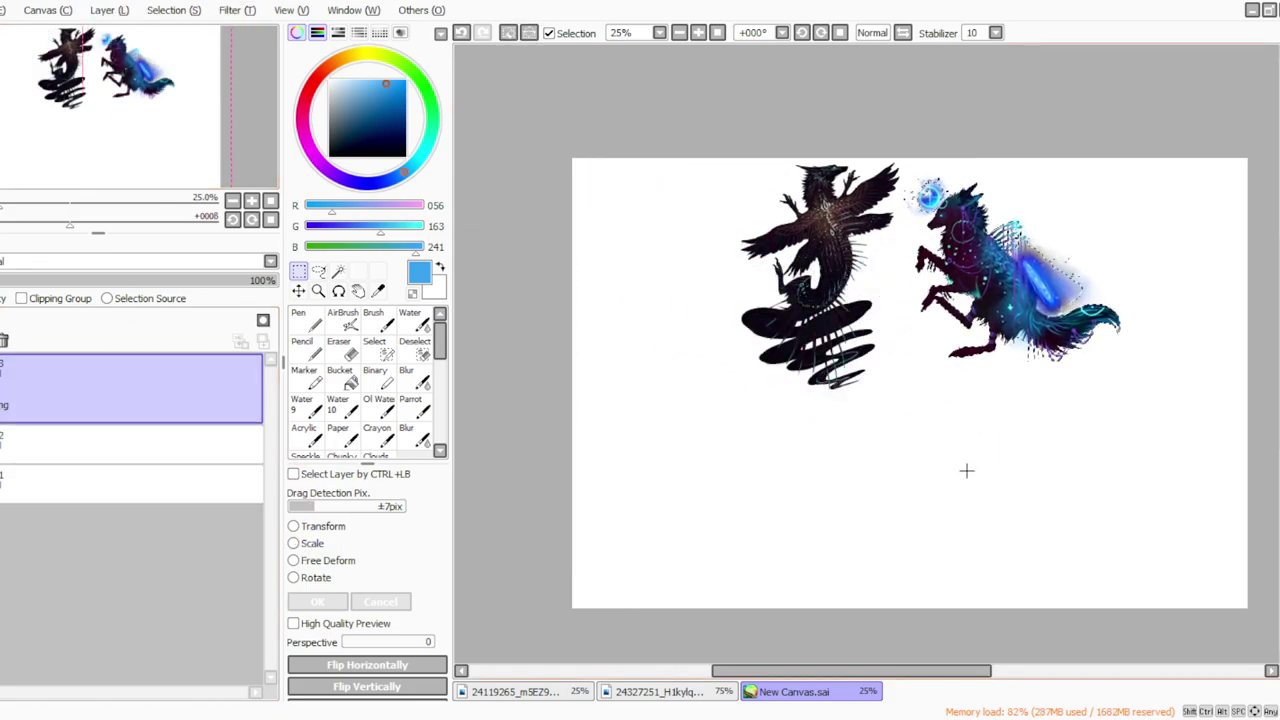
{"action": "key", "text": "ctrl+d"}
Step: Scale the wolf down slightly against the canvas's upper edge and merge its layer into the winged creature's layer
{"action": "left_click_drag", "start_coordinate": [1198, 447], "coordinate": [806, 150]}
{"action": "left_click", "coordinate": [326, 541]}
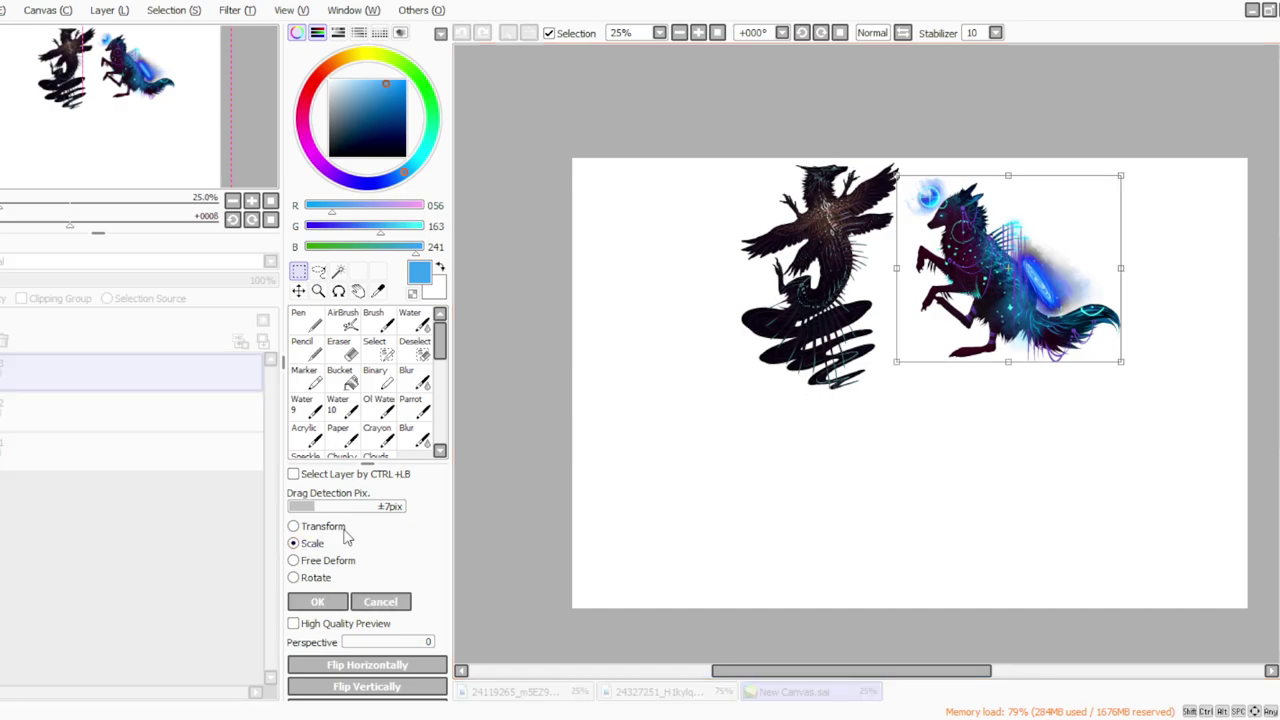
{"action": "left_click_drag", "start_coordinate": [1121, 361], "coordinate": [1095, 337]}
{"action": "left_click_drag", "start_coordinate": [926, 317], "coordinate": [925, 296]}
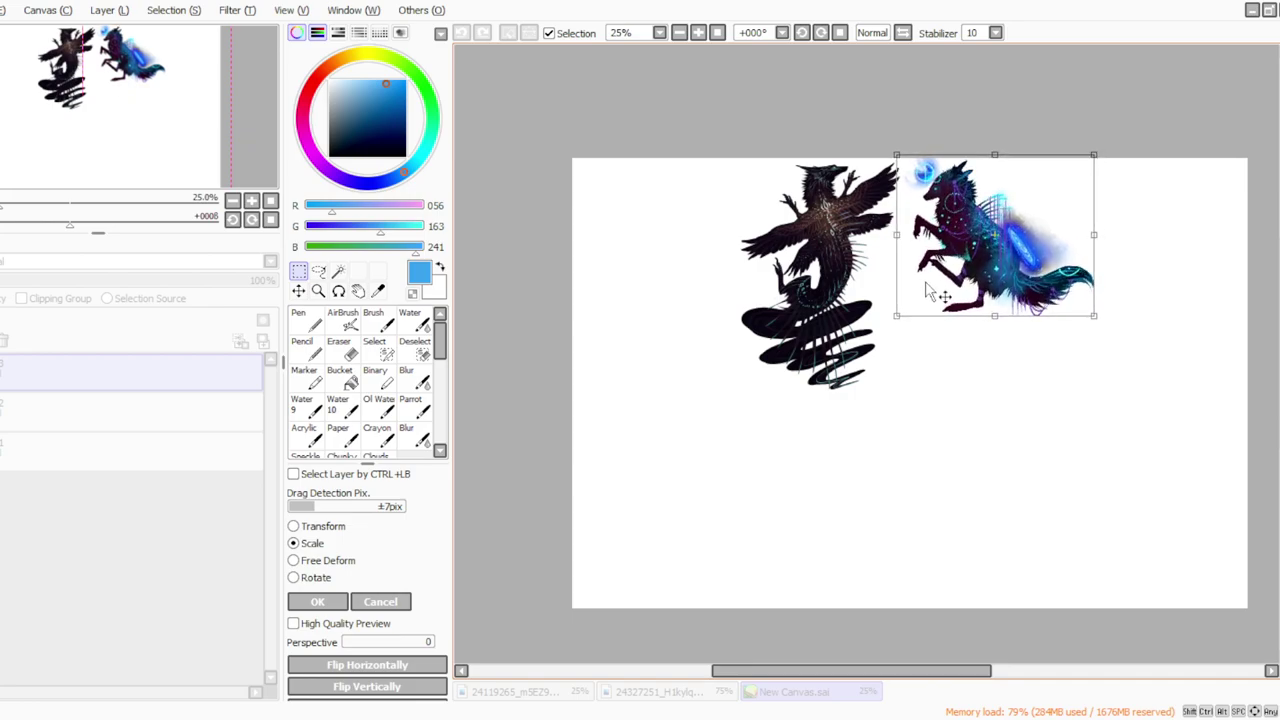
{"action": "left_click", "coordinate": [325, 601]}
{"action": "left_click", "coordinate": [106, 14]}
{"action": "left_click", "coordinate": [118, 180]}
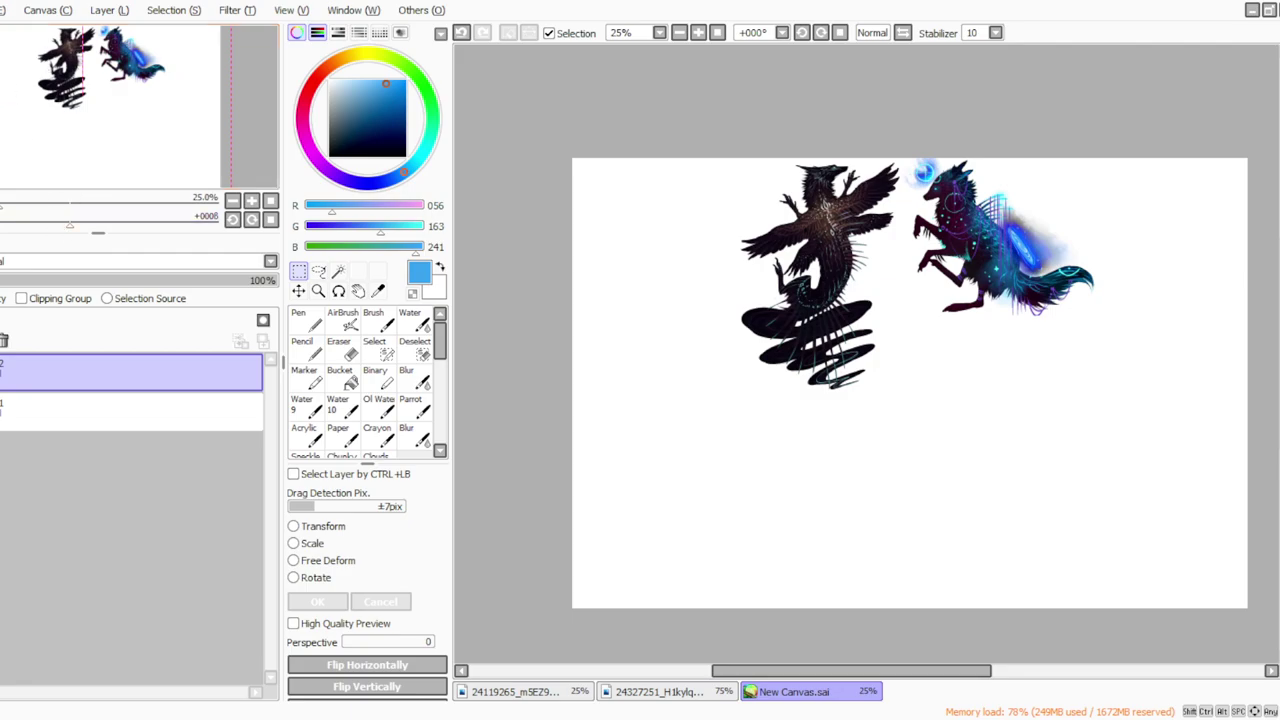
Step: Select the winged creature and enlarge it slightly by stretching it downward and to the left
{"action": "left_click_drag", "start_coordinate": [676, 152], "coordinate": [901, 428]}
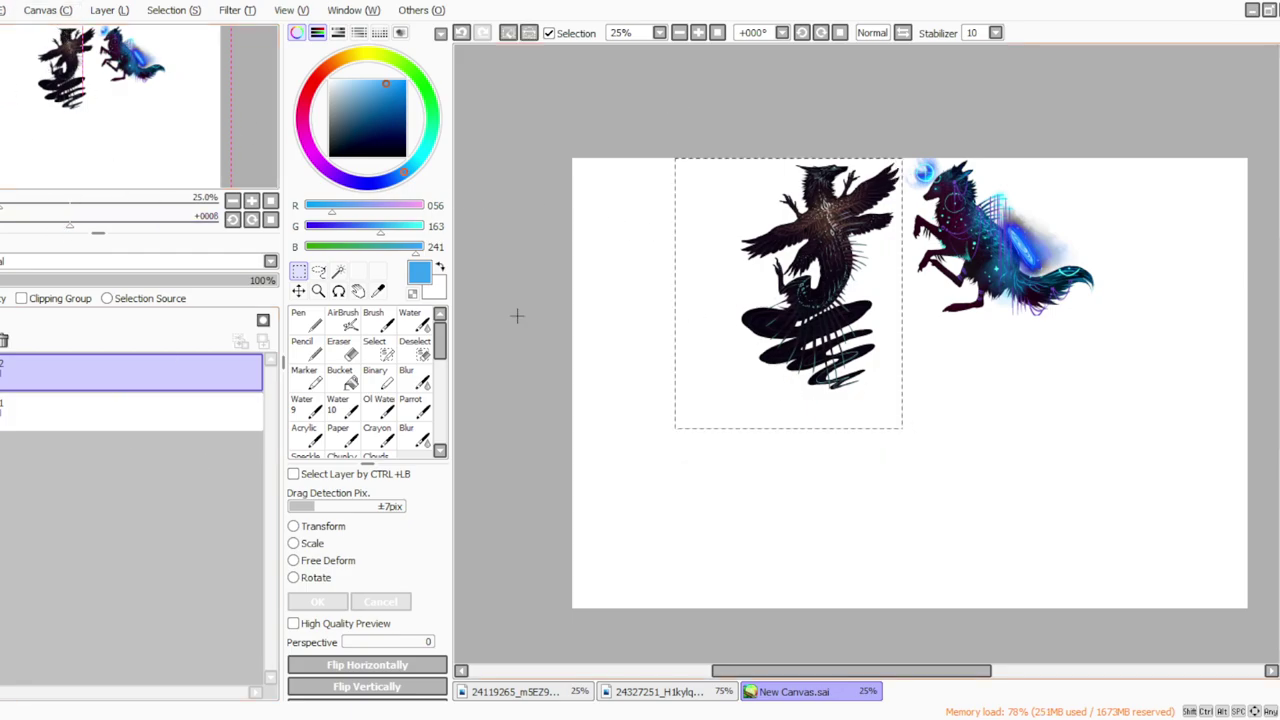
{"action": "left_click", "coordinate": [318, 545]}
{"action": "left_click_drag", "start_coordinate": [820, 390], "coordinate": [822, 412]}
{"action": "left_click_drag", "start_coordinate": [737, 412], "coordinate": [733, 412]}
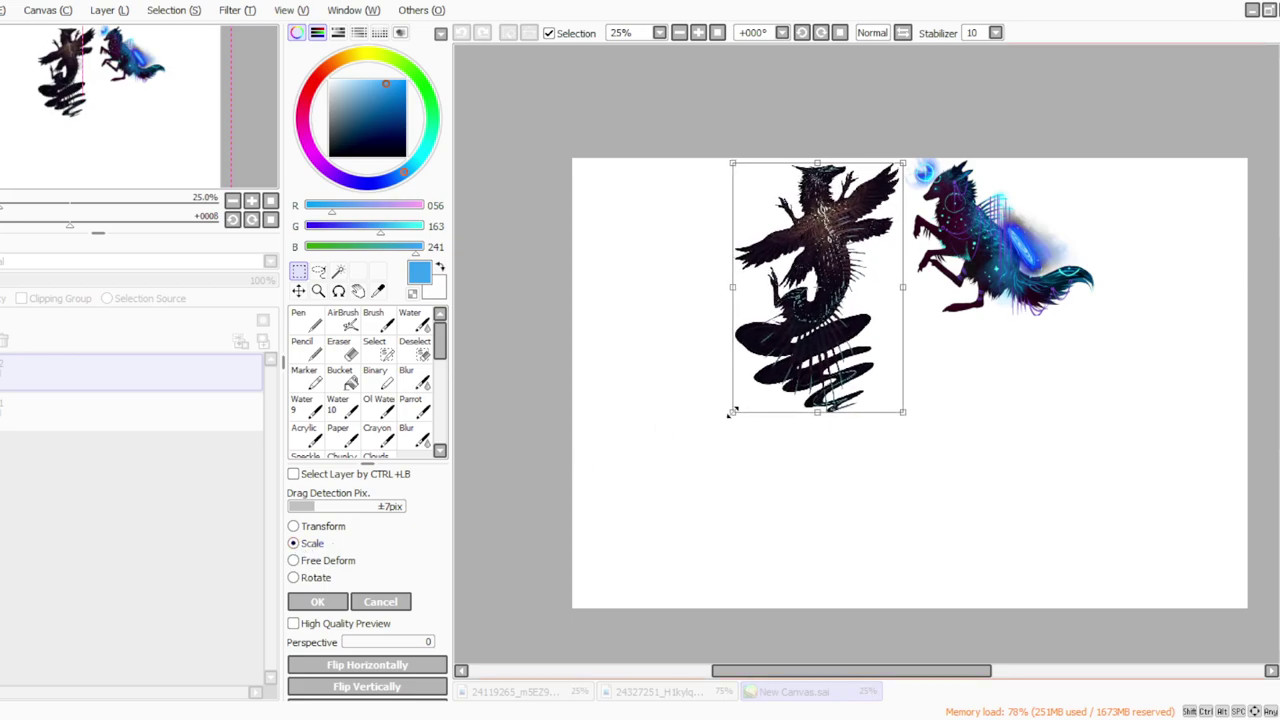
{"action": "left_click", "coordinate": [317, 601]}
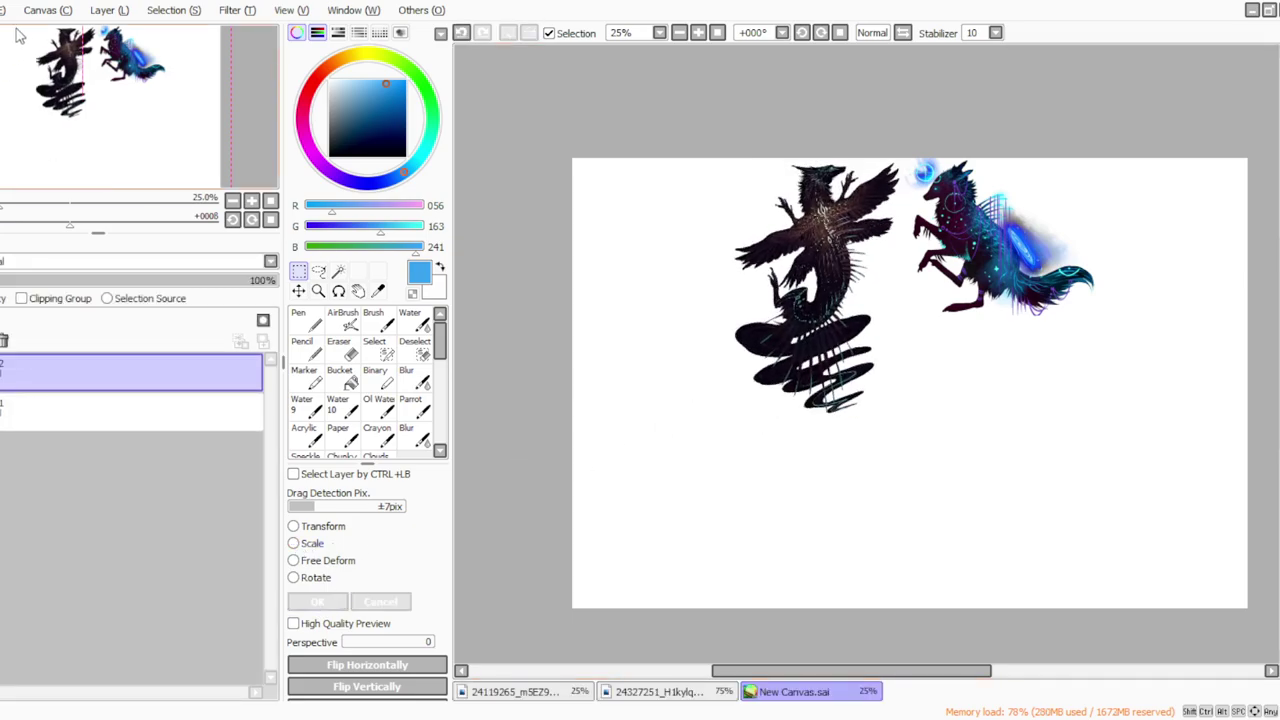
Step: Rotate the canvas 90° counterclockwise to portrait and turn the two creatures back to roughly upright
{"action": "left_click", "coordinate": [70, 137]}
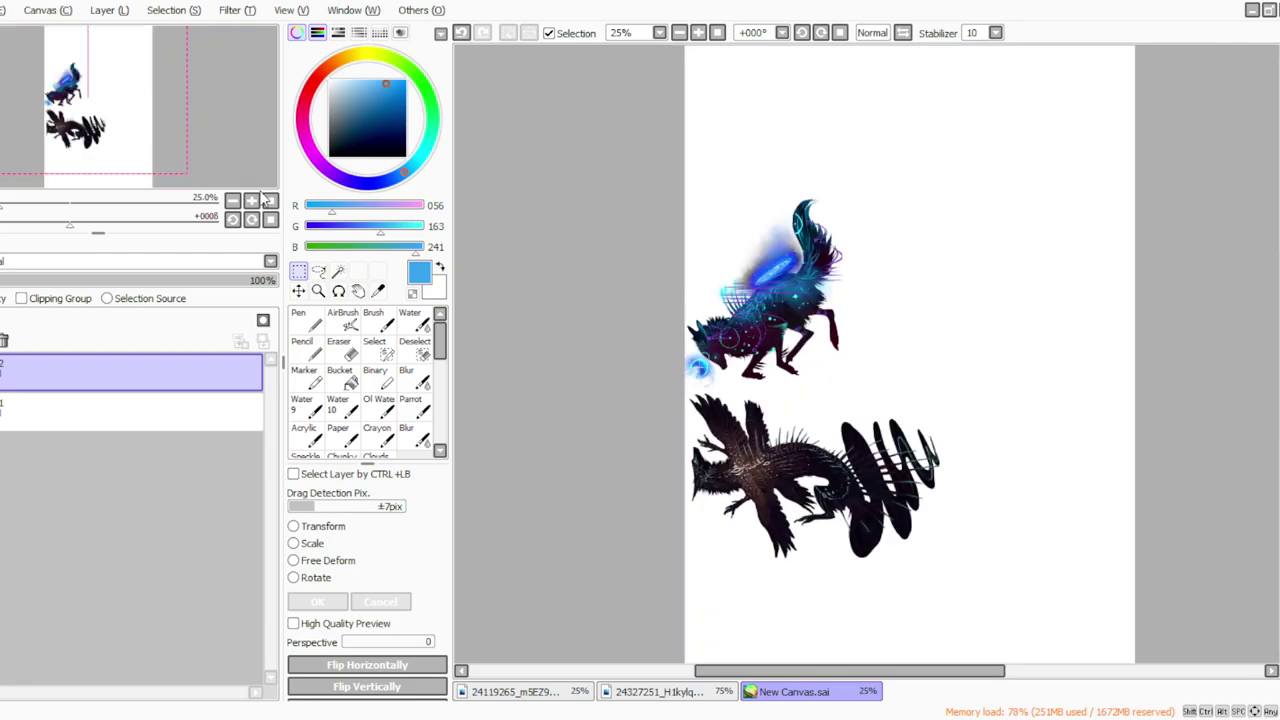
{"action": "left_click", "coordinate": [717, 32]}
{"action": "key", "text": "ctrl+t"}
{"action": "left_click", "coordinate": [293, 577]}
{"action": "left_click_drag", "start_coordinate": [747, 508], "coordinate": [701, 262]}
{"action": "left_click_drag", "start_coordinate": [765, 362], "coordinate": [846, 256]}
Step: Straighten the two creatures and place them in the upper-left corner of the portrait canvas
{"action": "left_click", "coordinate": [698, 33]}
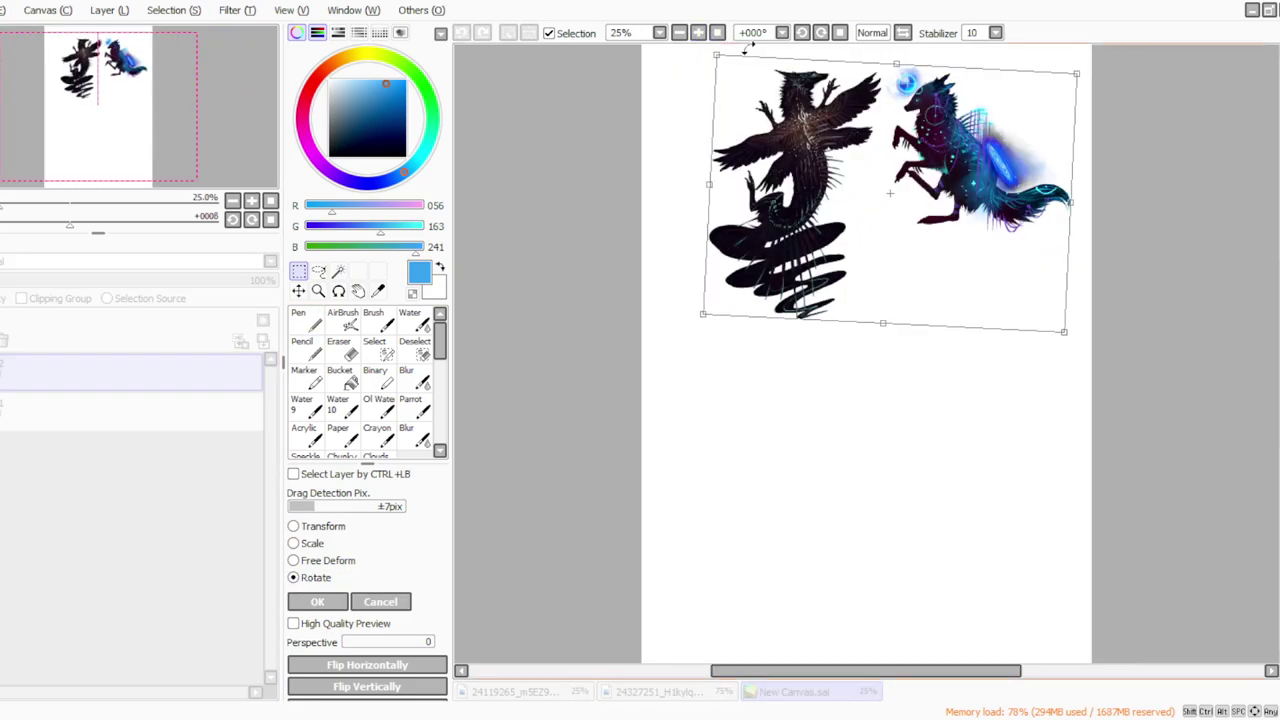
{"action": "scroll", "coordinate": [728, 225], "scroll_direction": "up", "scroll_amount": 1}
{"action": "mouse_move", "coordinate": [700, 226]}
{"action": "left_mouse_down"}
{"action": "mouse_move", "coordinate": [683, 251]}
{"action": "mouse_move", "coordinate": [683, 237]}
{"action": "left_mouse_up"}
{"action": "left_click_drag", "start_coordinate": [771, 321], "coordinate": [673, 205]}
{"action": "left_click", "coordinate": [317, 601]}
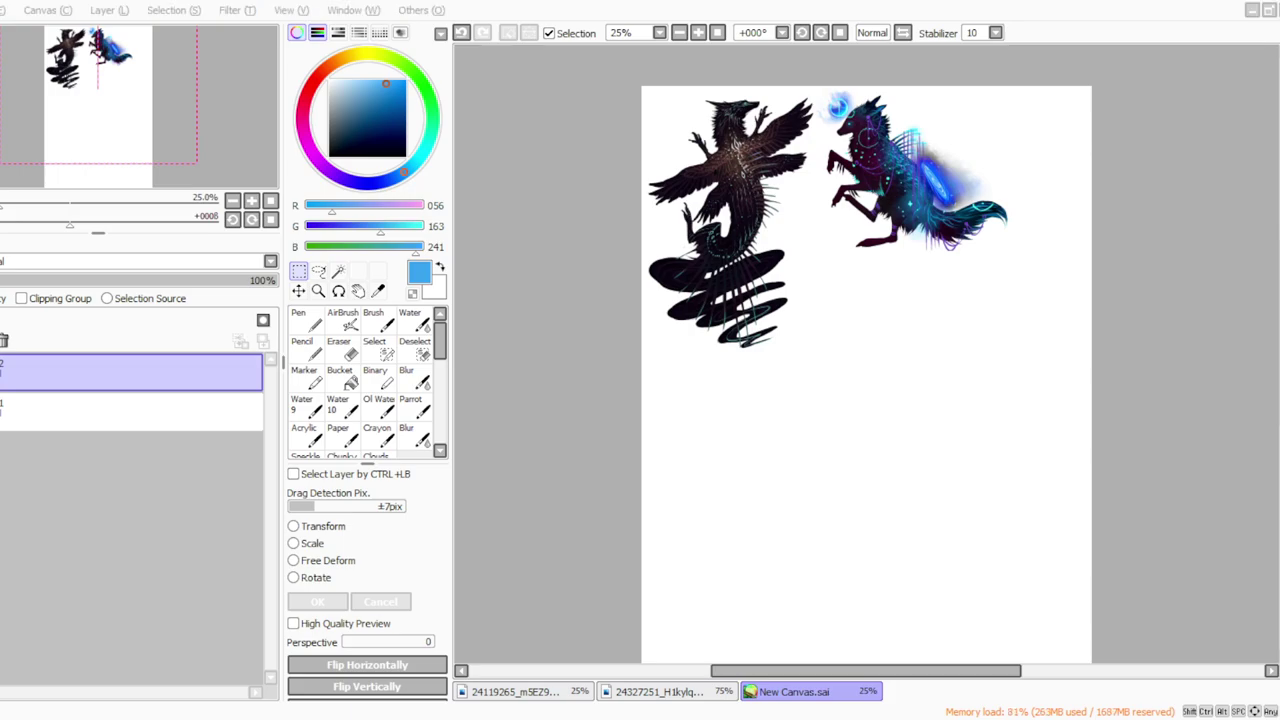
Step: Copy the whole lull_of_rain background and paste it into New Canvas.sai just above the bottom layer
{"action": "left_click", "coordinate": [40, 412]}
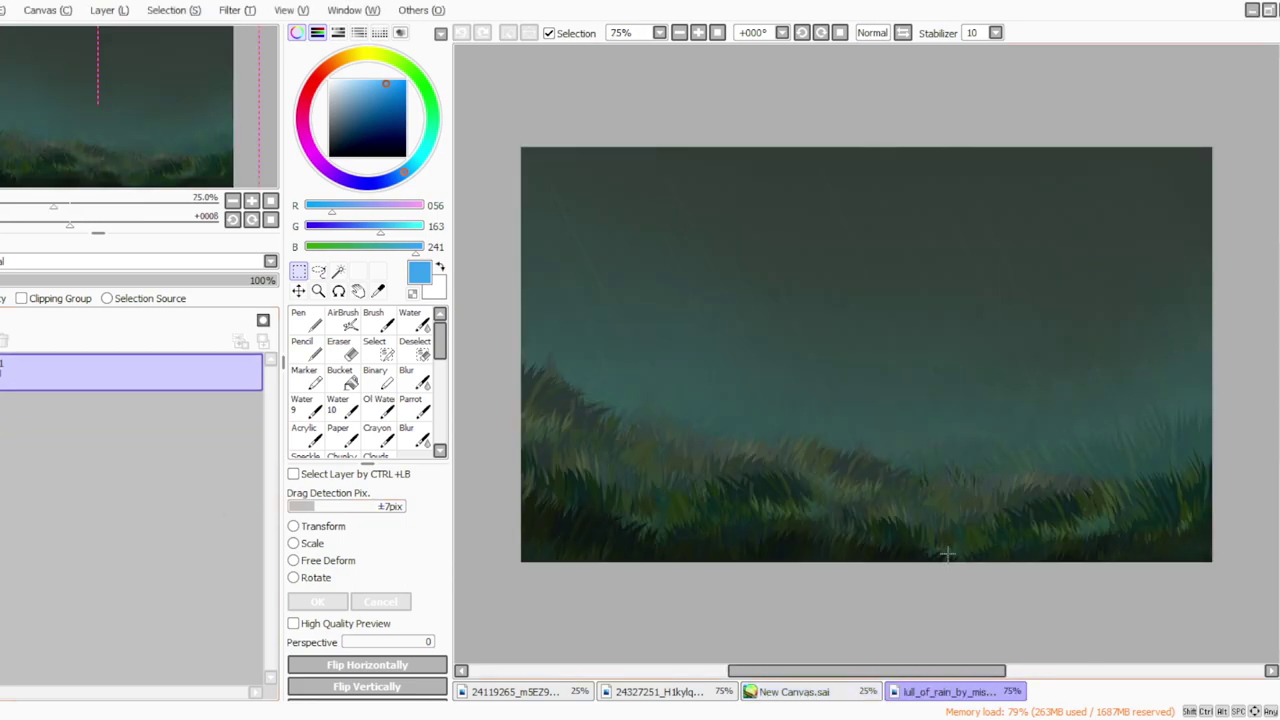
{"action": "key", "text": "ctrl+a"}
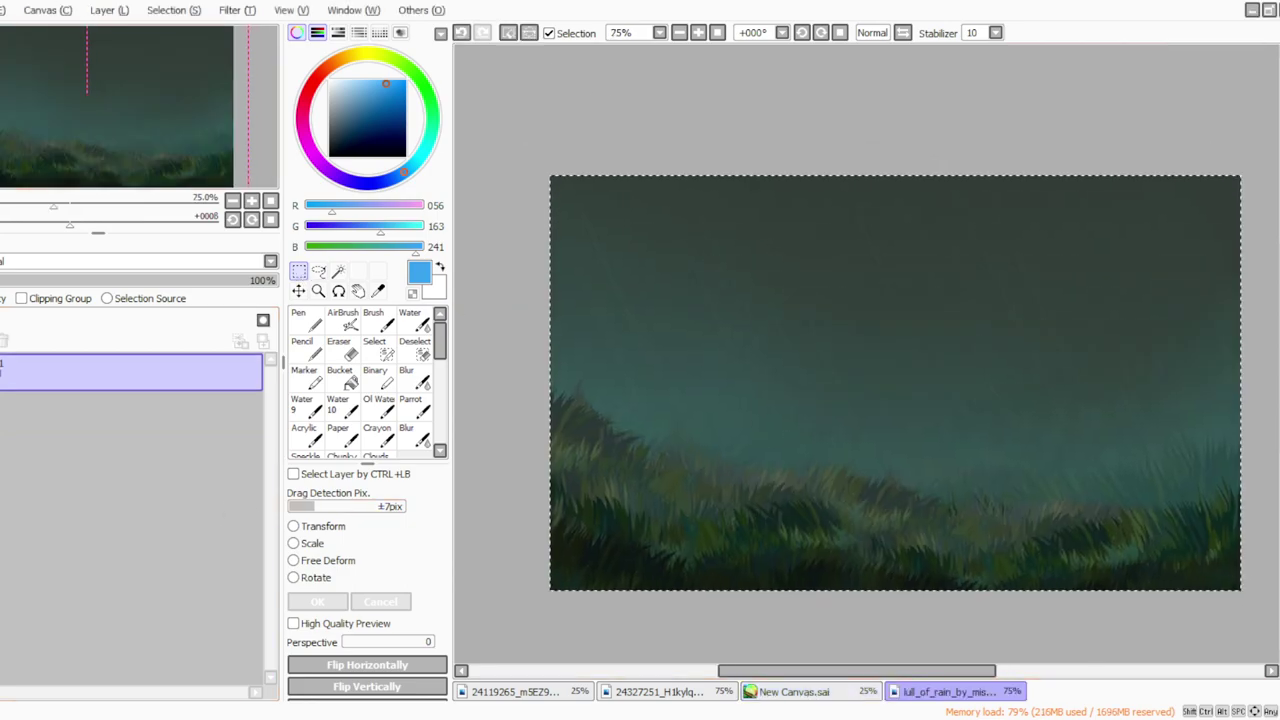
{"action": "left_click", "coordinate": [792, 691]}
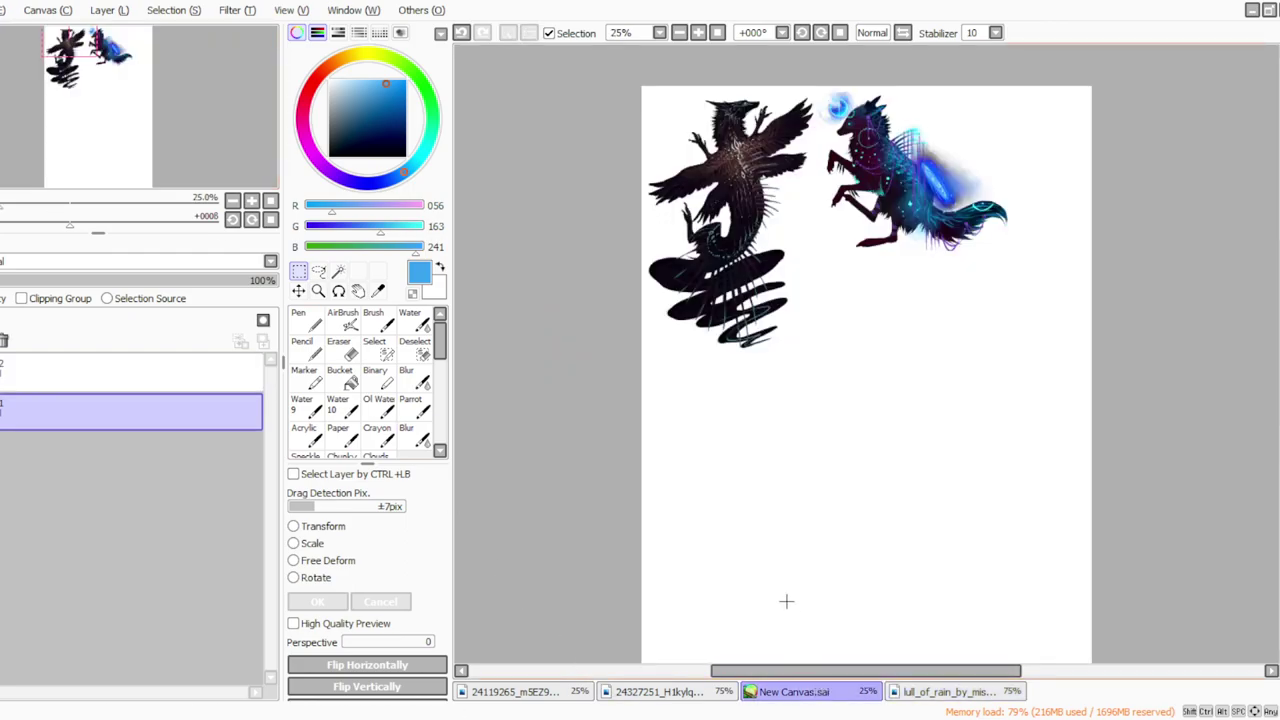
{"action": "key", "text": "ctrl+v"}
Step: Enlarge the grassy background and place it so it covers the lower part of the canvas across its full width
{"action": "key", "text": "ctrl+t"}
{"action": "left_click", "coordinate": [698, 32]}
{"action": "left_click", "coordinate": [698, 32]}
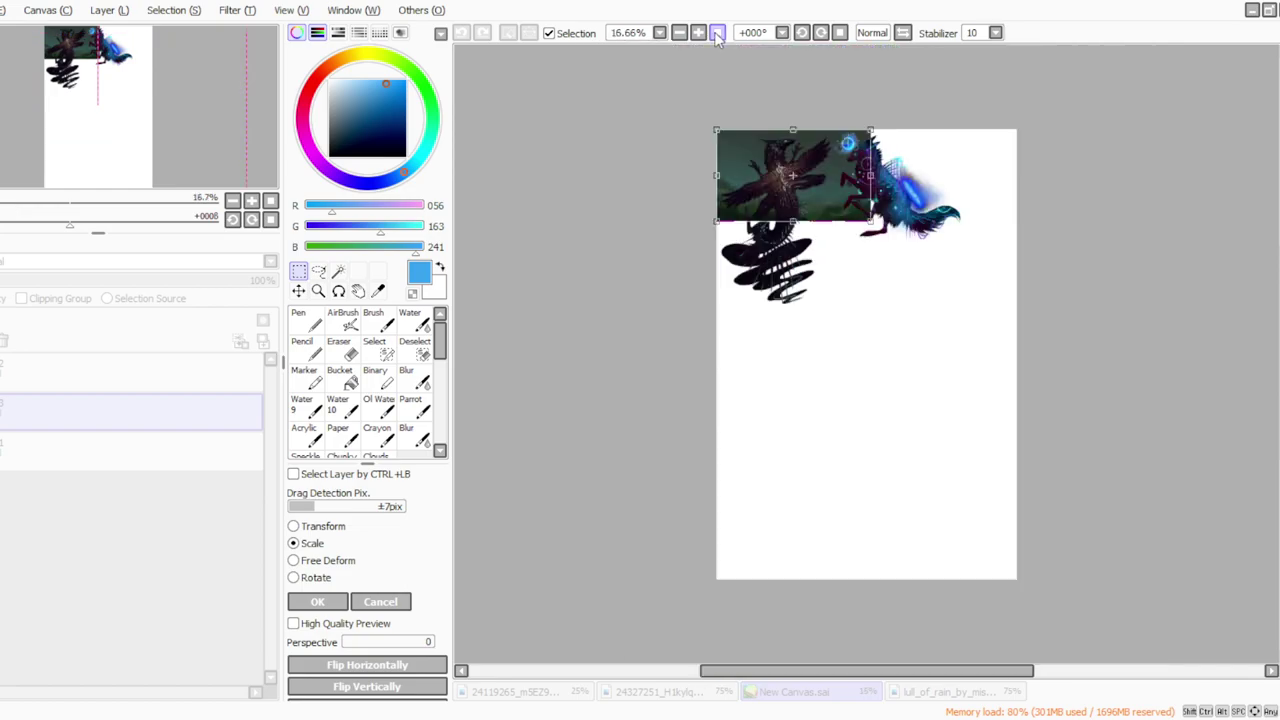
{"action": "left_click_drag", "start_coordinate": [846, 240], "coordinate": [627, 282]}
{"action": "left_click_drag", "start_coordinate": [665, 482], "coordinate": [680, 490]}
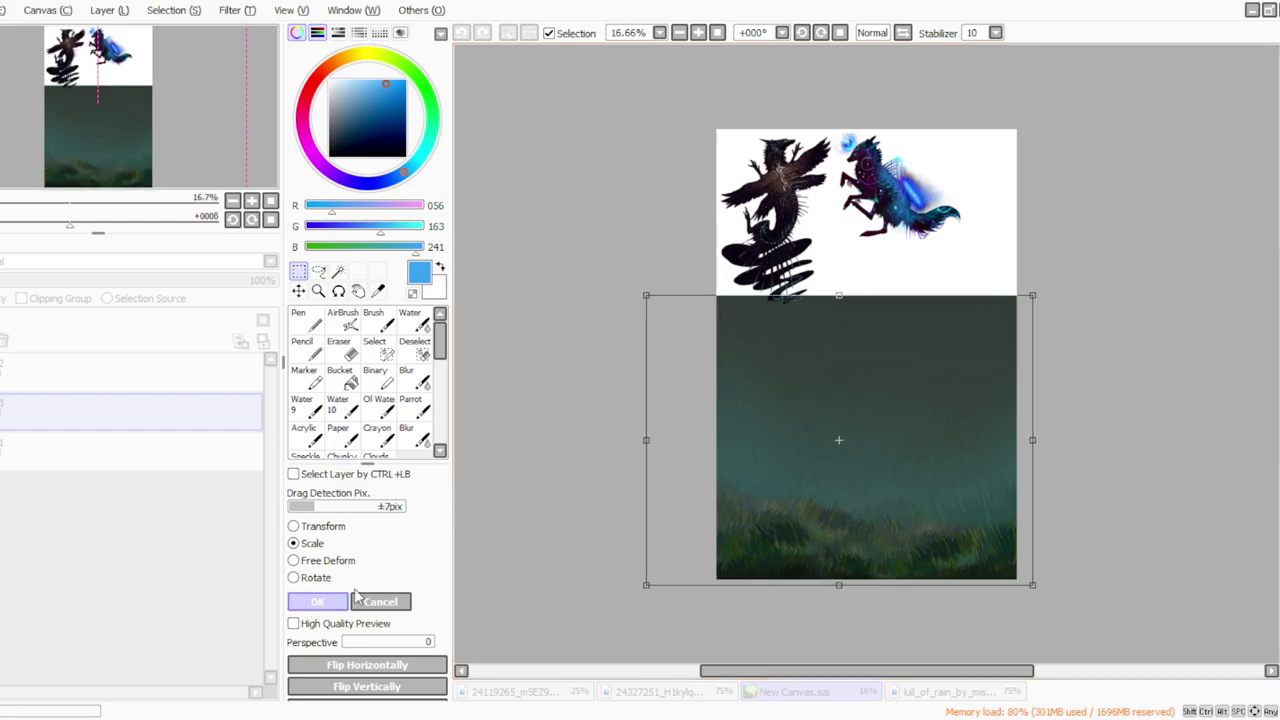
{"action": "left_click", "coordinate": [317, 601]}
Step: Select the background's upper strip and stretch it upward past the canvas's upper edge to fill the white area
{"action": "left_click_drag", "start_coordinate": [708, 328], "coordinate": [1028, 186]}
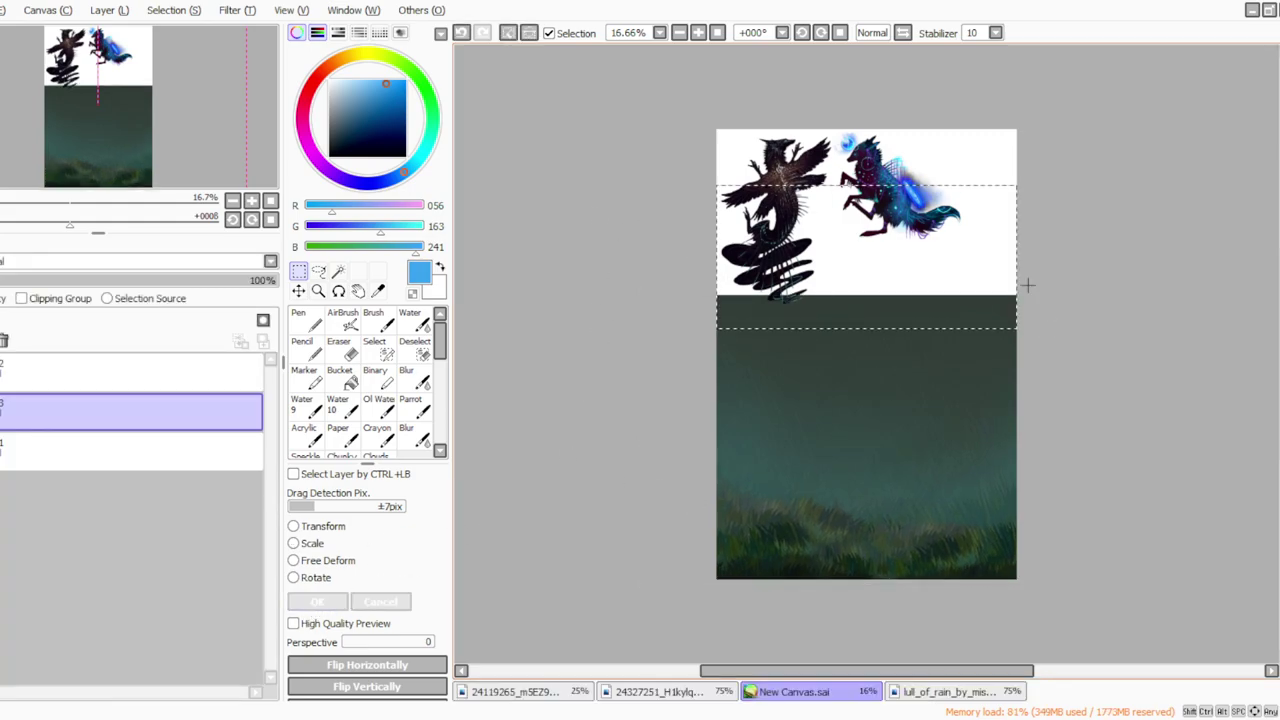
{"action": "left_click", "coordinate": [306, 544]}
{"action": "left_click_drag", "start_coordinate": [866, 295], "coordinate": [866, 49]}
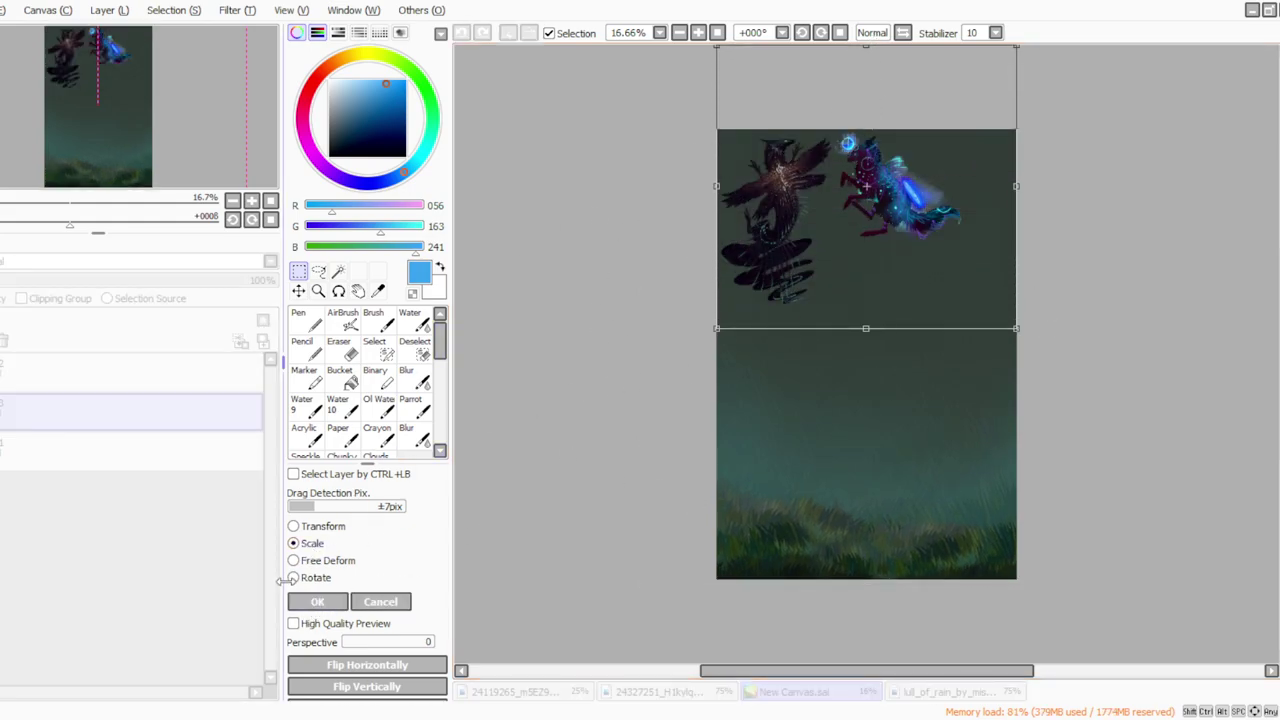
{"action": "left_click", "coordinate": [317, 601]}
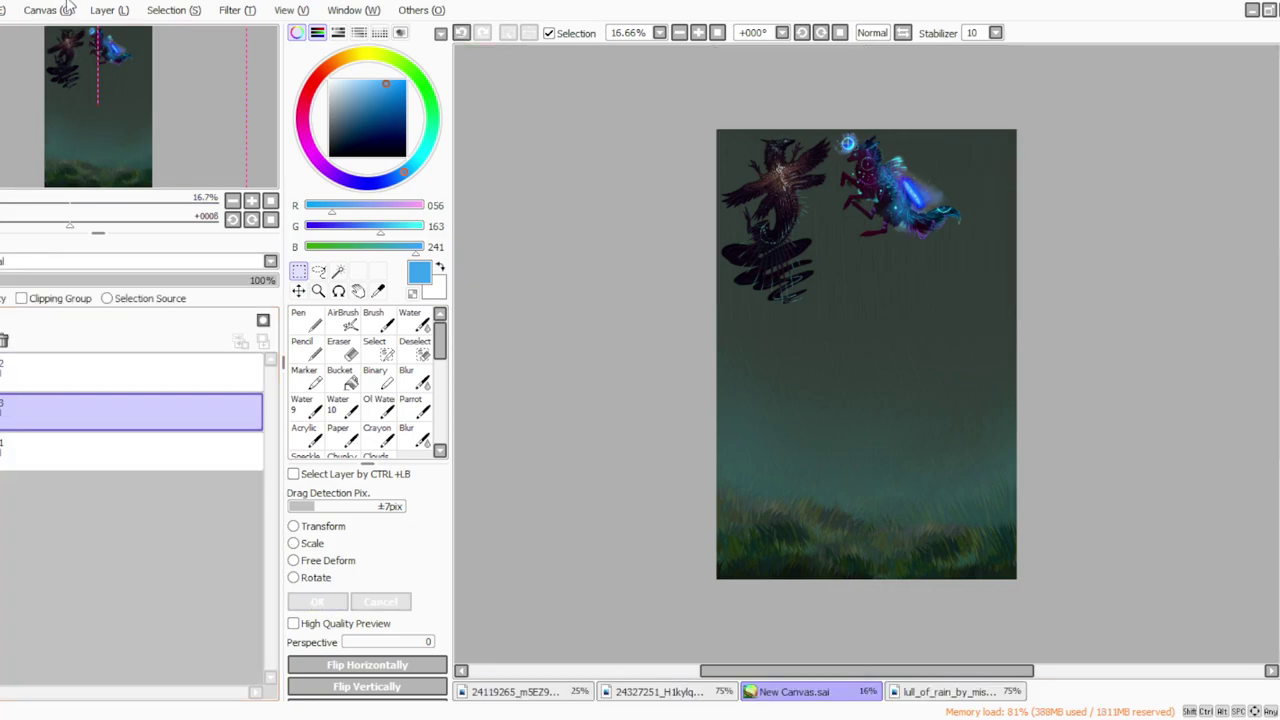
Step: Add a new layer between the background and the creatures' layer
{"action": "left_click", "coordinate": [110, 11]}
{"action": "left_click", "coordinate": [134, 40]}
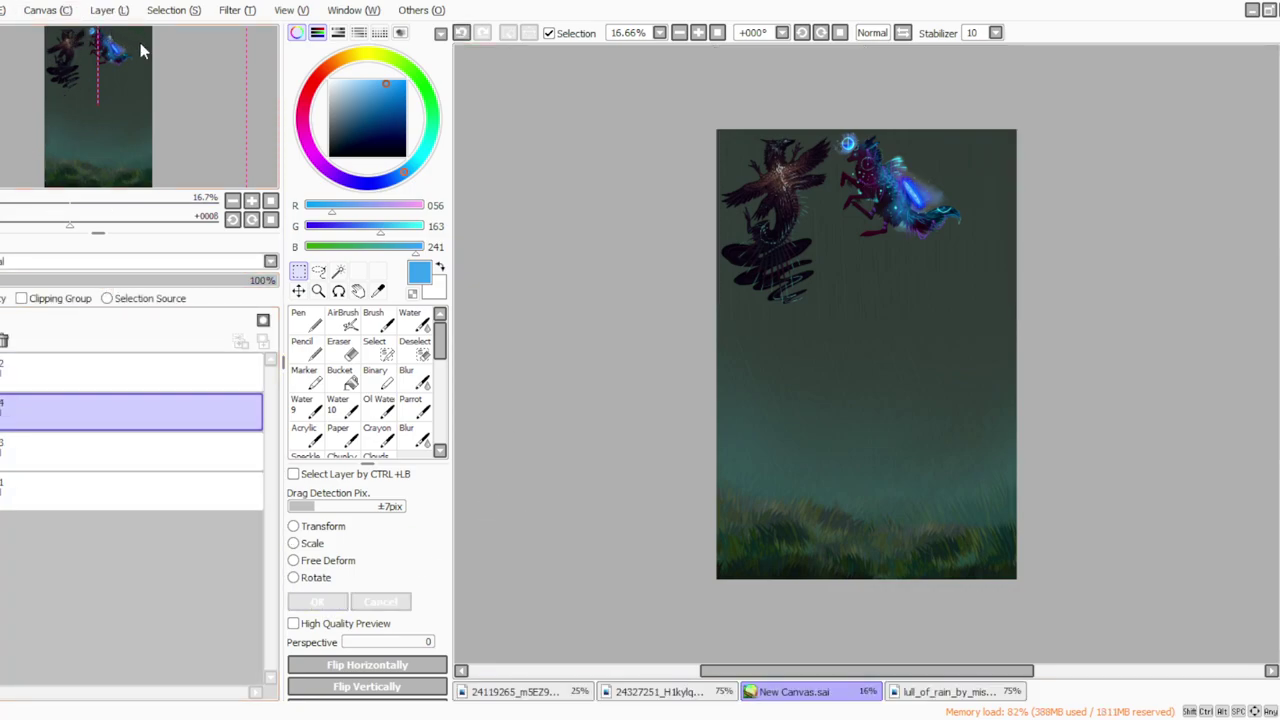
{"action": "left_click", "coordinate": [410, 405]}
{"action": "left_click", "coordinate": [130, 372]}
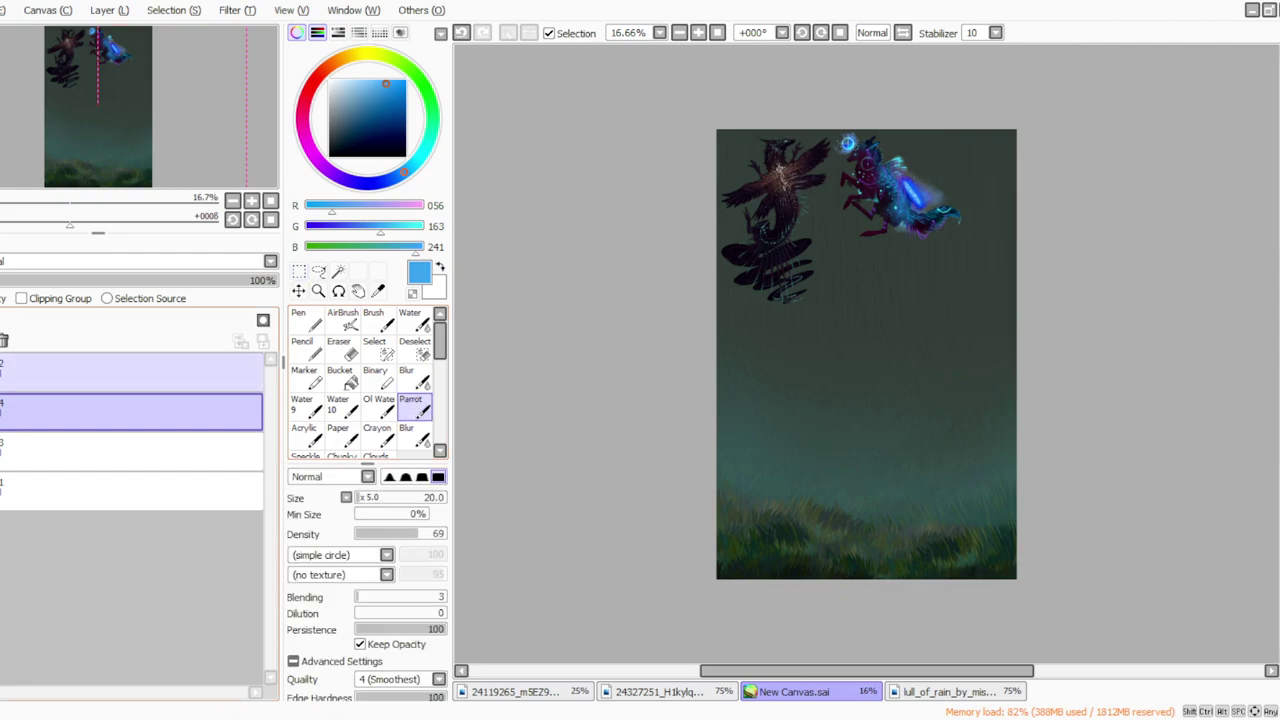
{"action": "left_click", "coordinate": [299, 272]}
{"action": "left_click", "coordinate": [319, 271]}
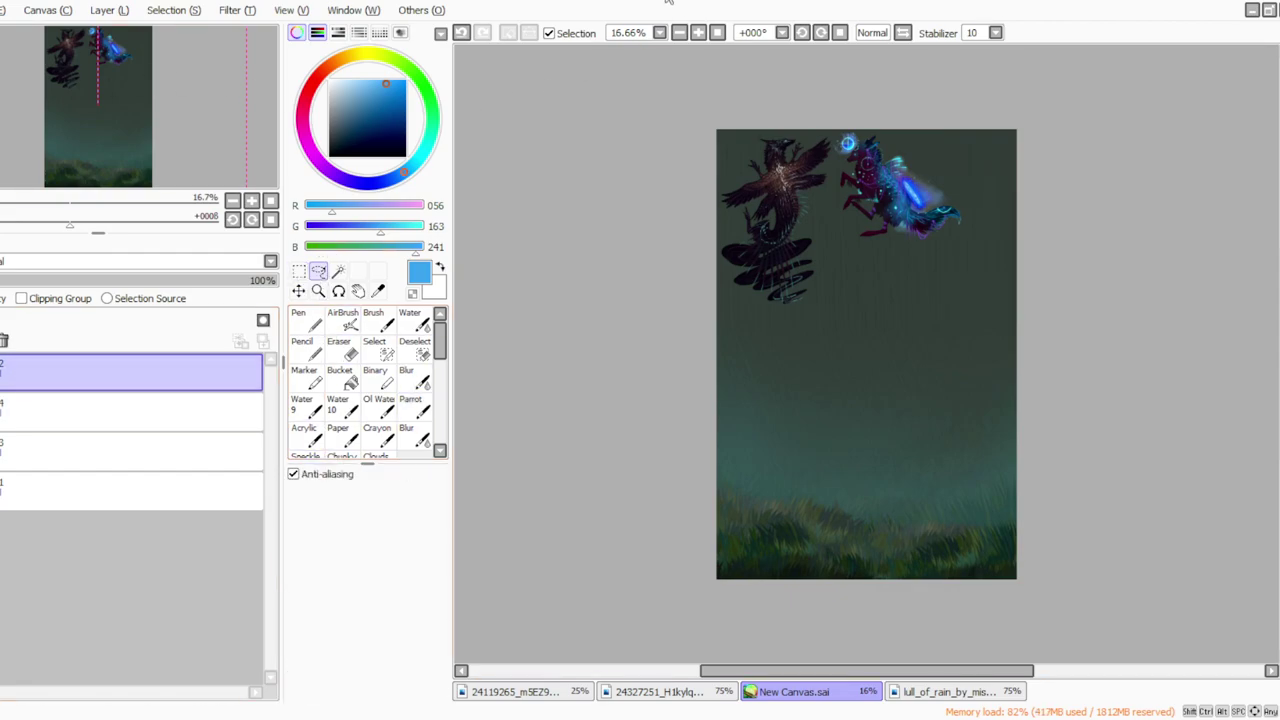
{"action": "left_click", "coordinate": [698, 33]}
{"action": "scroll", "coordinate": [866, 350], "scroll_direction": "up", "scroll_amount": 3}
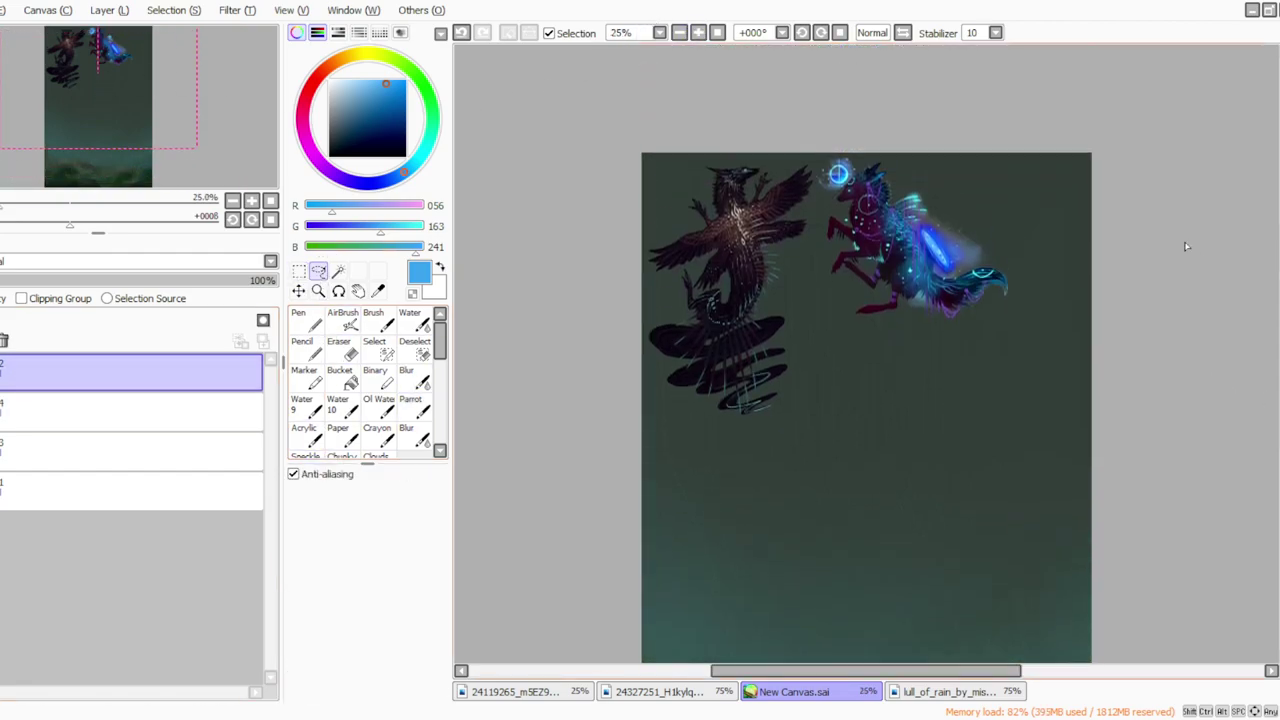
Step: Add a layer just above the grassy background, fill it with the current blue and lower its opacity to about 36%
{"action": "left_click", "coordinate": [130, 450]}
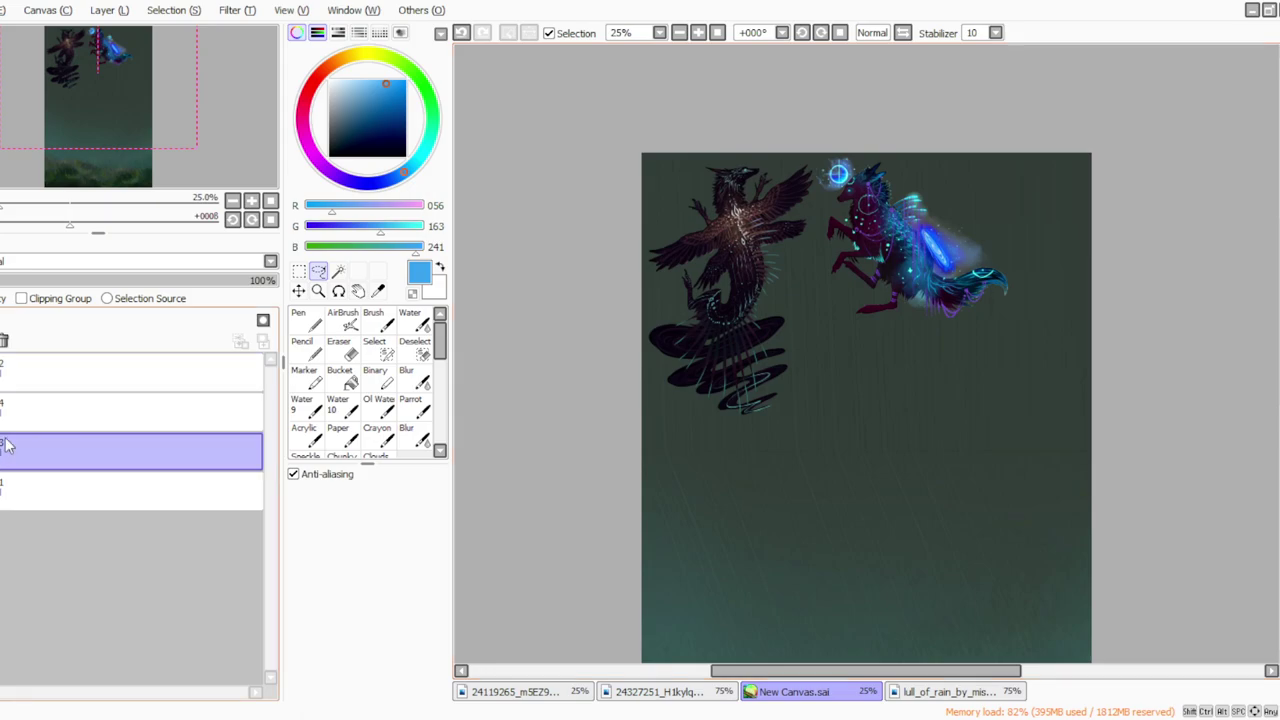
{"action": "left_click", "coordinate": [107, 9]}
{"action": "left_click", "coordinate": [114, 28]}
{"action": "left_click", "coordinate": [345, 384]}
{"action": "left_click", "coordinate": [716, 366]}
{"action": "left_click", "coordinate": [82, 280]}
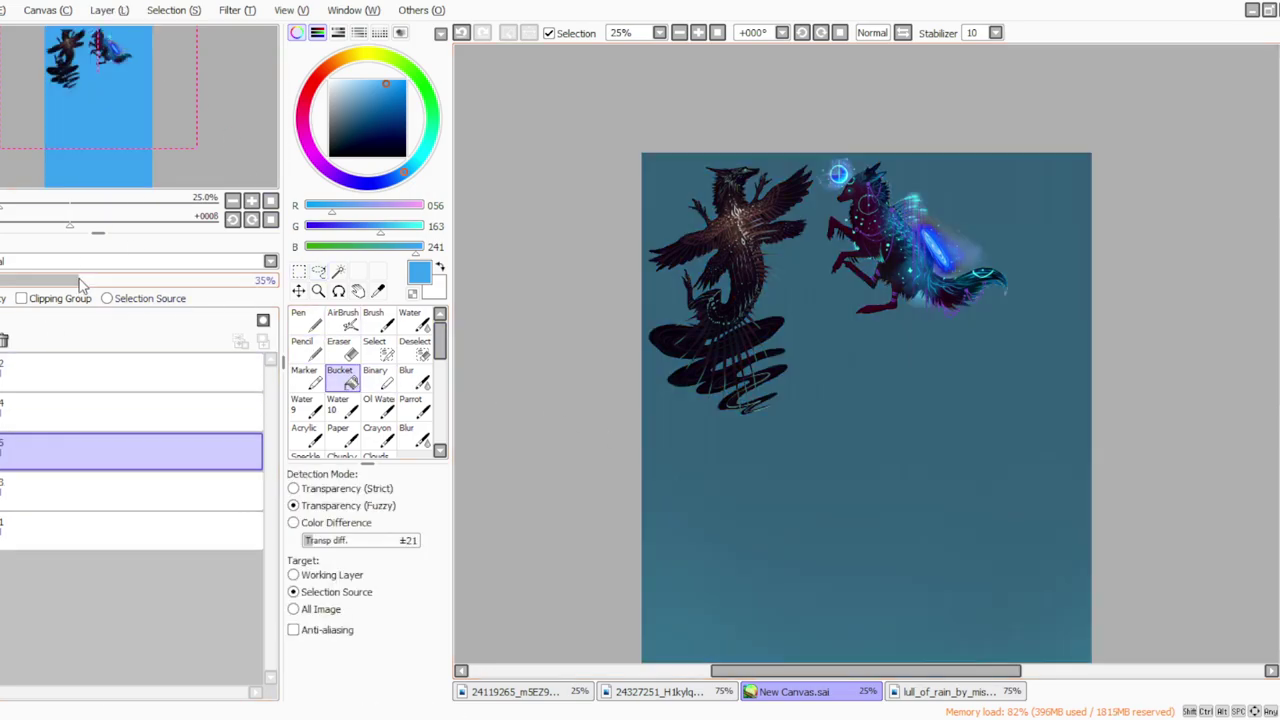
Step: Scale the blue fill into a panel inset slightly from the canvas's sides and lower edge, with its upper edge below the creatures' heads
{"action": "key", "text": "ctrl+t"}
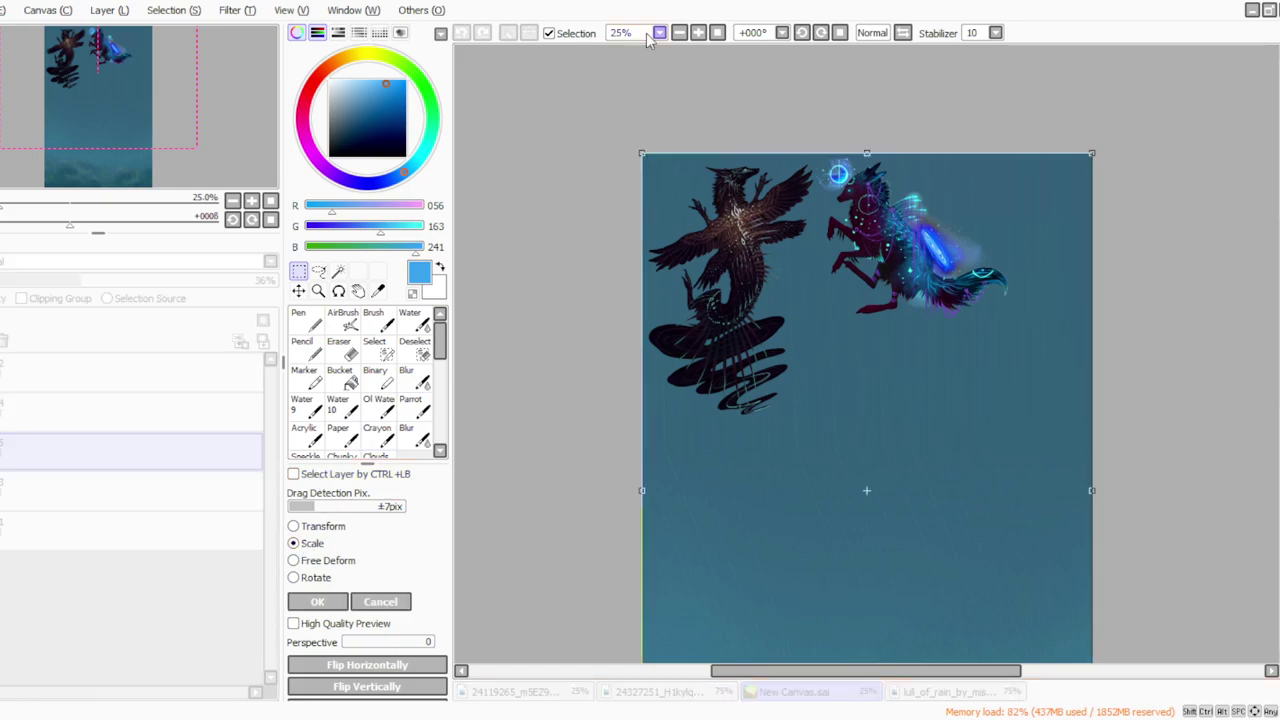
{"action": "left_click", "coordinate": [679, 32]}
{"action": "scroll", "coordinate": [866, 440], "scroll_direction": "down", "scroll_amount": 4}
{"action": "left_click_drag", "start_coordinate": [1012, 512], "coordinate": [1005, 495]}
{"action": "mouse_move", "coordinate": [717, 490]}
{"action": "left_mouse_down"}
{"action": "mouse_move", "coordinate": [737, 489]}
{"action": "mouse_move", "coordinate": [729, 496]}
{"action": "left_mouse_up"}
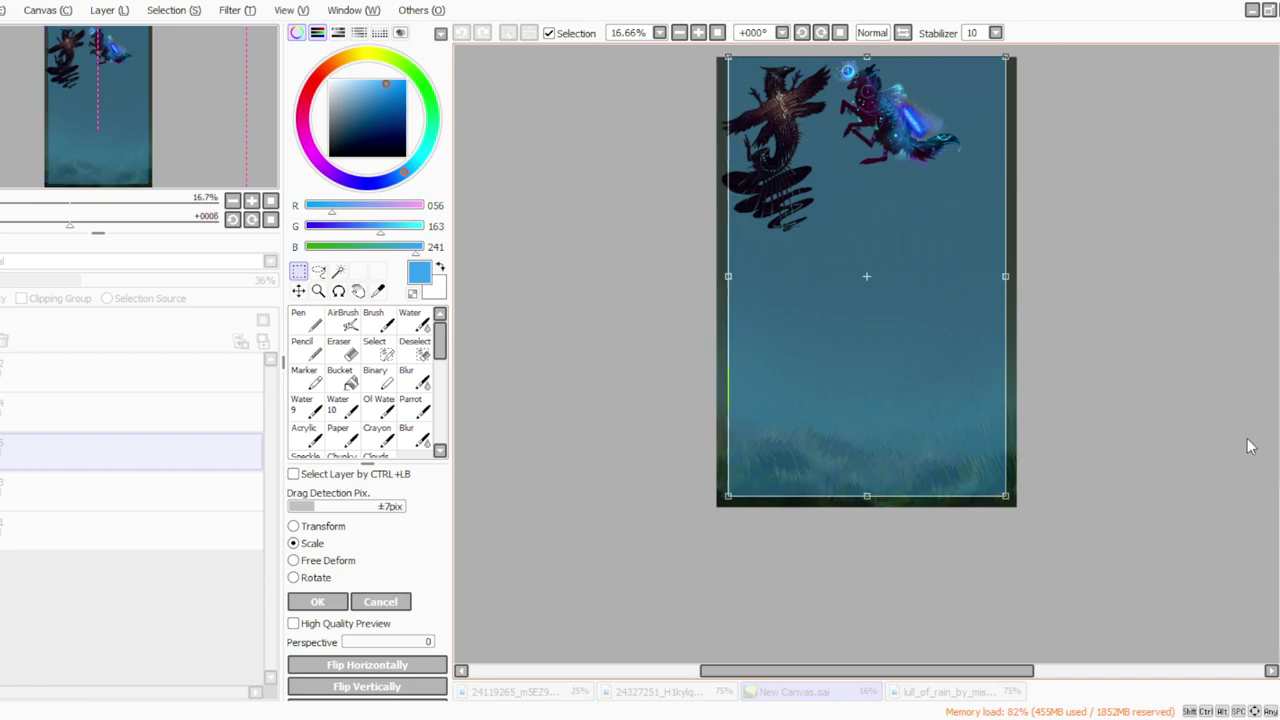
{"action": "scroll", "coordinate": [1240, 446], "scroll_direction": "up", "scroll_amount": 2}
{"action": "left_click_drag", "start_coordinate": [866, 165], "coordinate": [866, 262]}
{"action": "left_click", "coordinate": [316, 603]}
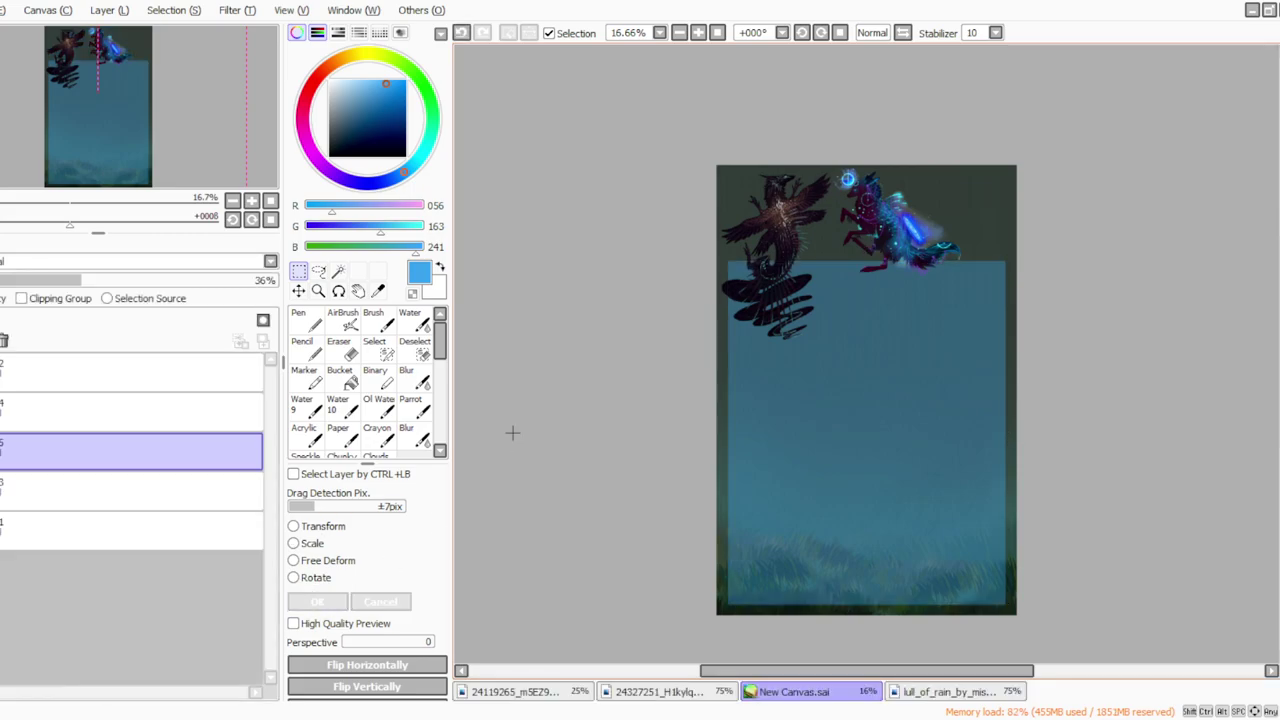
Step: On the creatures' layer, lasso the glowing blue creature, move it against the canvas's right edge and clear the selection
{"action": "left_click", "coordinate": [130, 372]}
{"action": "left_click", "coordinate": [318, 271]}
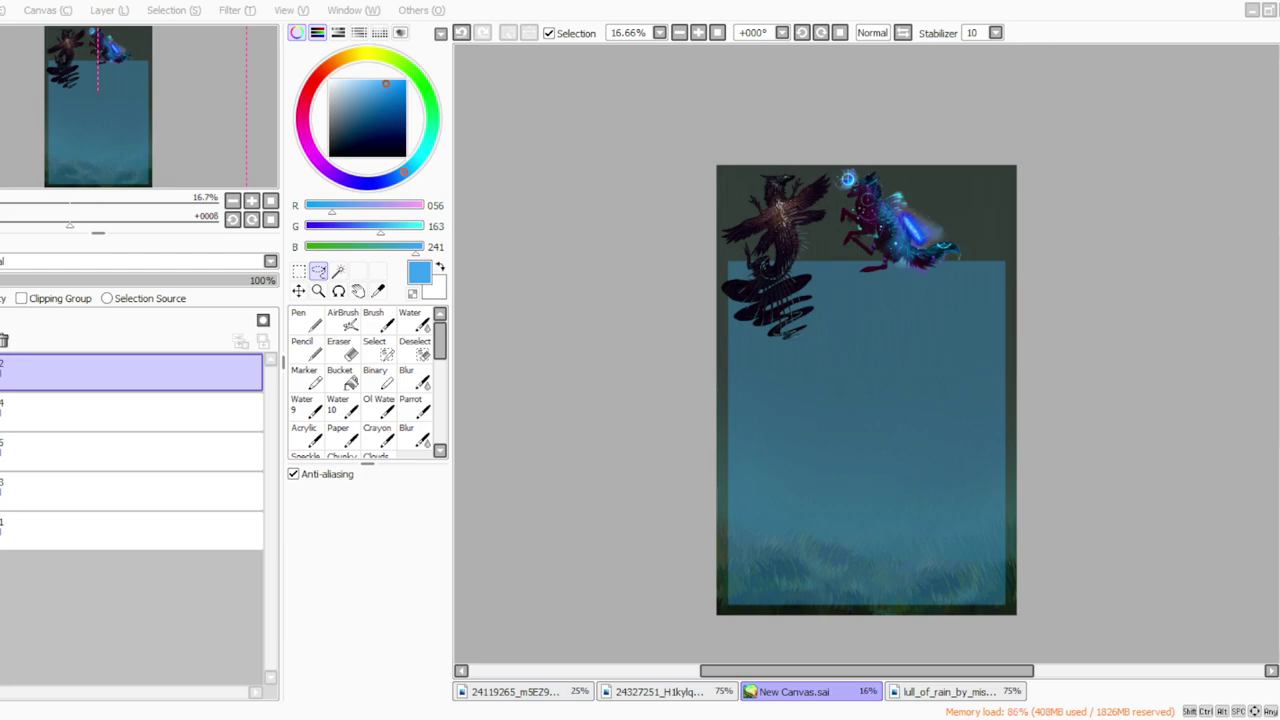
{"action": "left_click", "coordinate": [698, 33]}
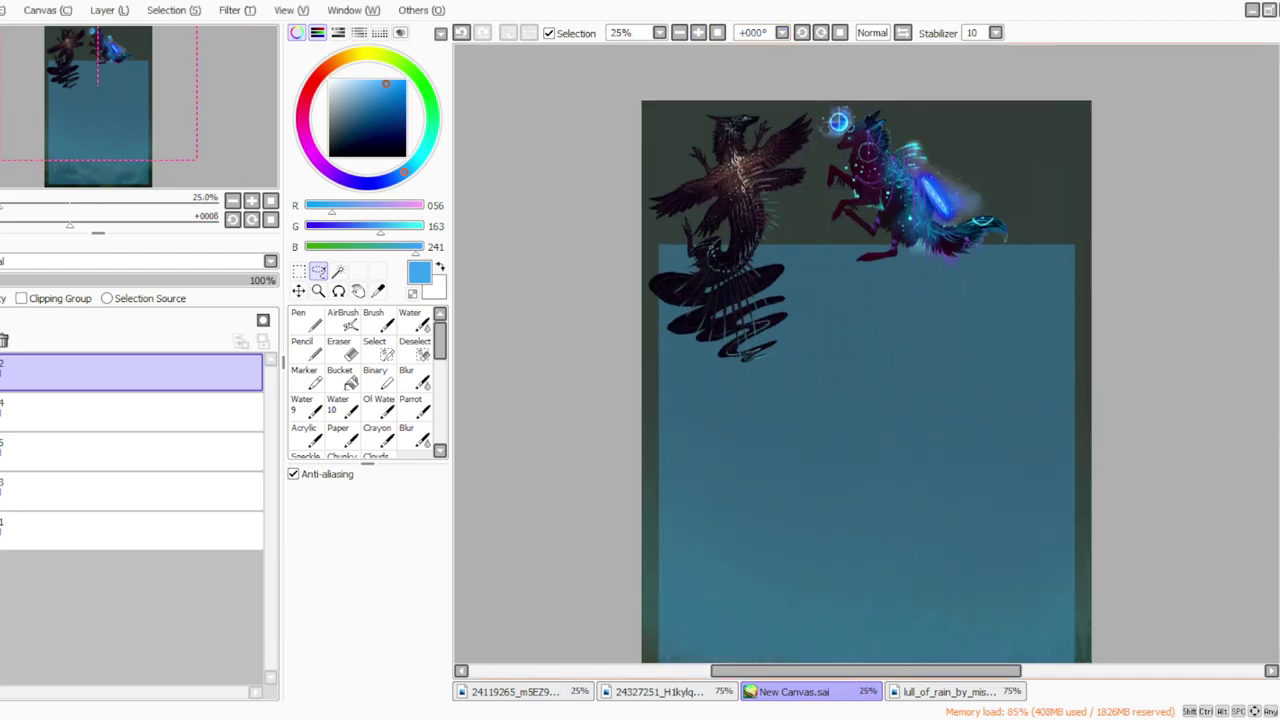
{"action": "mouse_move", "coordinate": [820, 168]}
{"action": "left_mouse_down"}
{"action": "mouse_move", "coordinate": [1043, 340]}
{"action": "mouse_move", "coordinate": [846, 388]}
{"action": "left_mouse_up"}
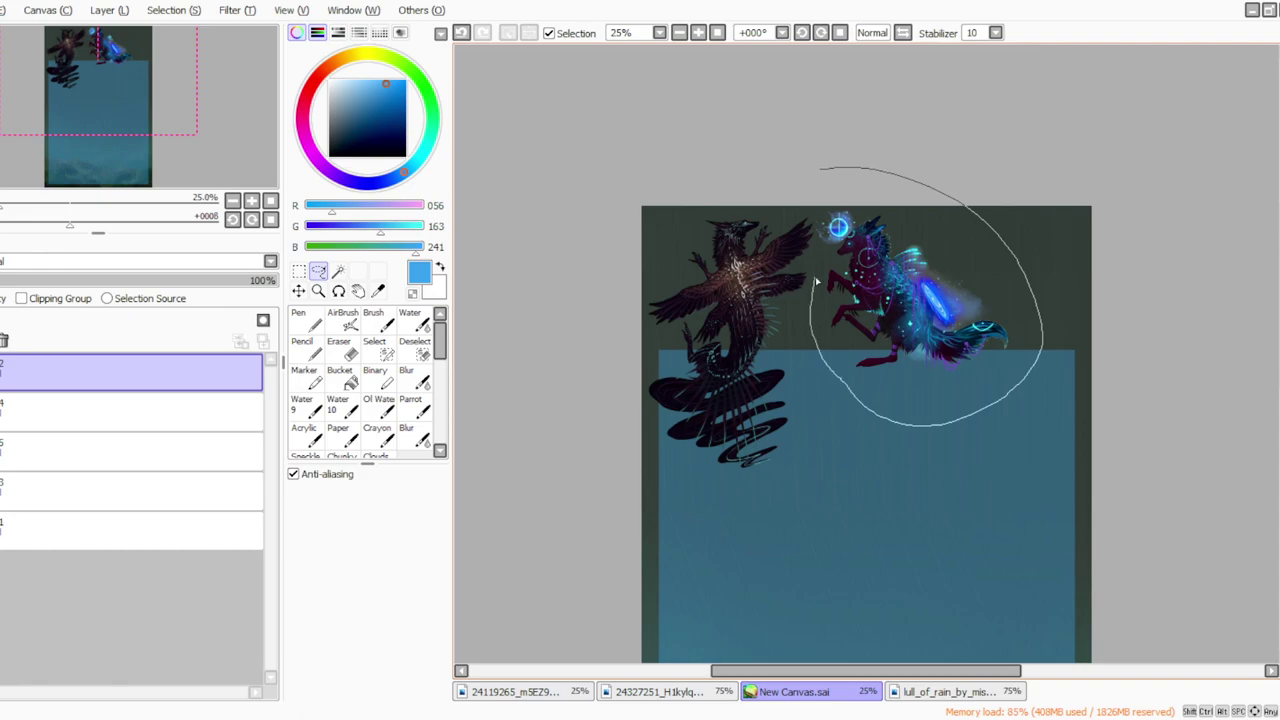
{"action": "left_click_drag", "start_coordinate": [815, 225], "coordinate": [816, 222]}
{"action": "left_click_drag", "start_coordinate": [887, 378], "coordinate": [967, 378]}
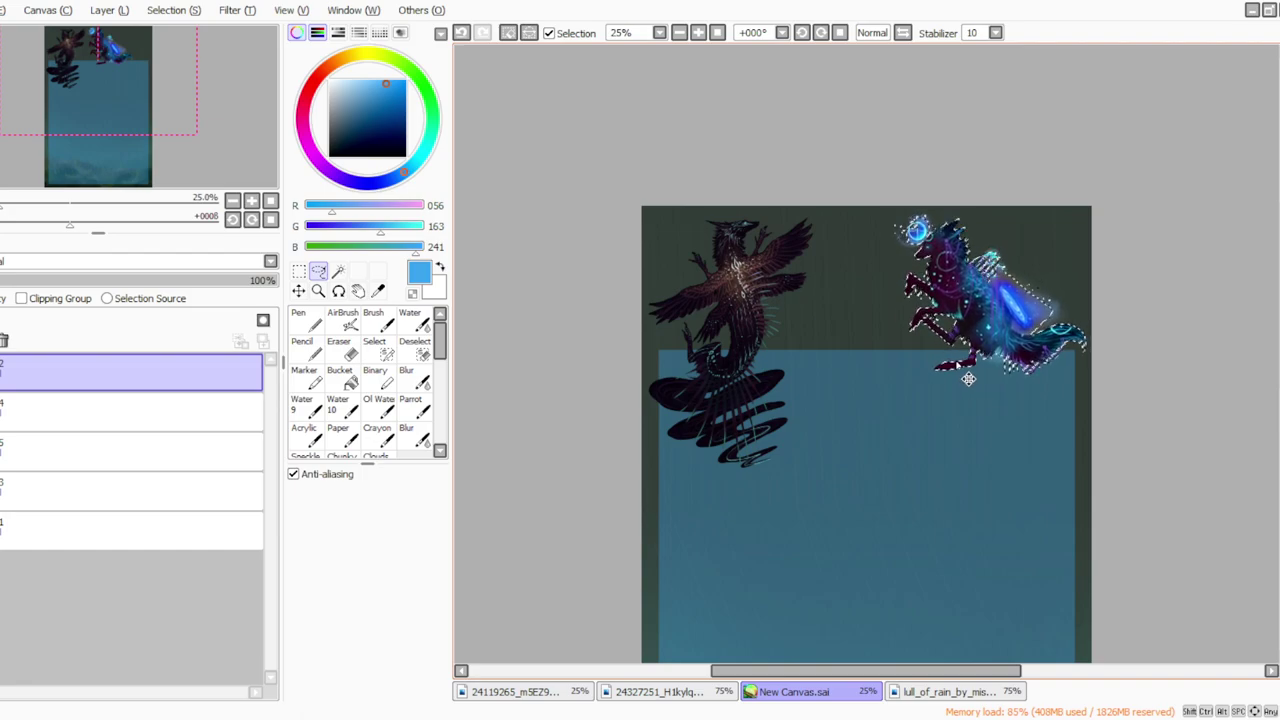
{"action": "key", "text": "ctrl+d"}
Step: Lasso the dark winged creature and rotate and reposition it so it lies sideways, facing the blue creature
{"action": "mouse_move", "coordinate": [720, 178]}
{"action": "left_mouse_down"}
{"action": "mouse_move", "coordinate": [830, 290]}
{"action": "mouse_move", "coordinate": [753, 512]}
{"action": "mouse_move", "coordinate": [645, 248]}
{"action": "left_mouse_up"}
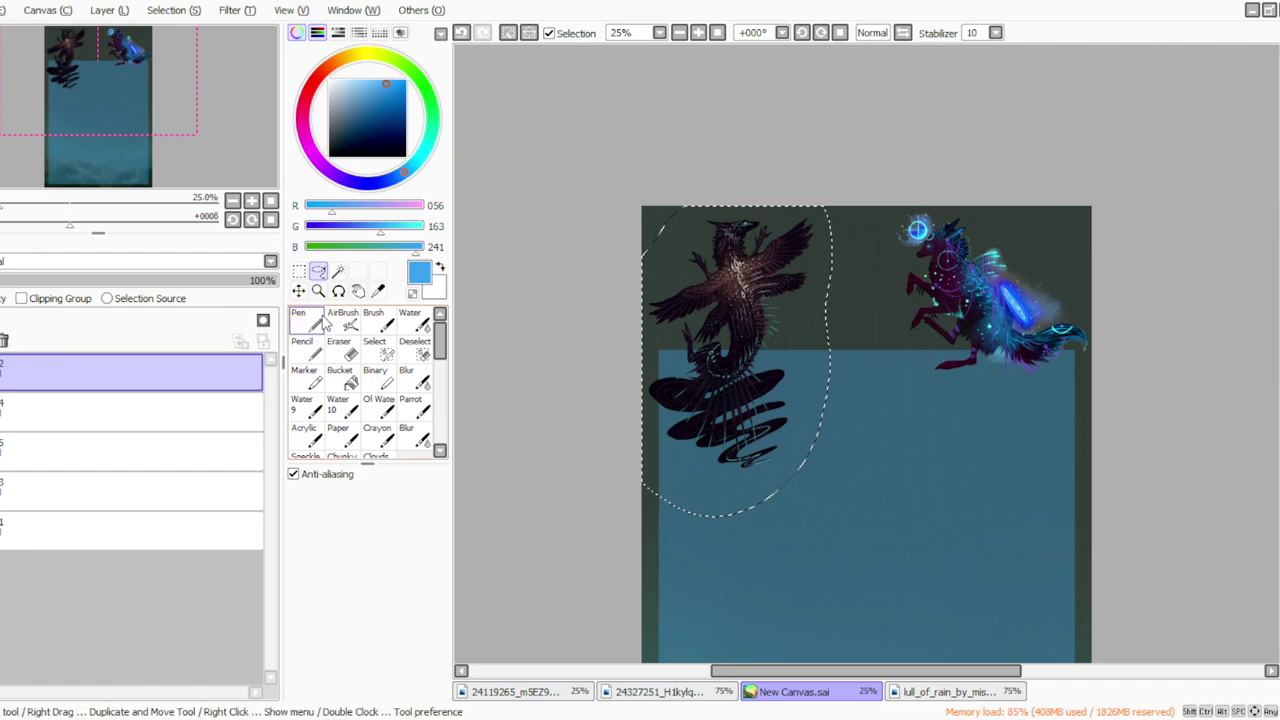
{"action": "key", "text": "ctrl+t"}
{"action": "left_click_drag", "start_coordinate": [618, 525], "coordinate": [569, 374]}
{"action": "left_click_drag", "start_coordinate": [655, 365], "coordinate": [648, 333]}
{"action": "left_click", "coordinate": [317, 601]}
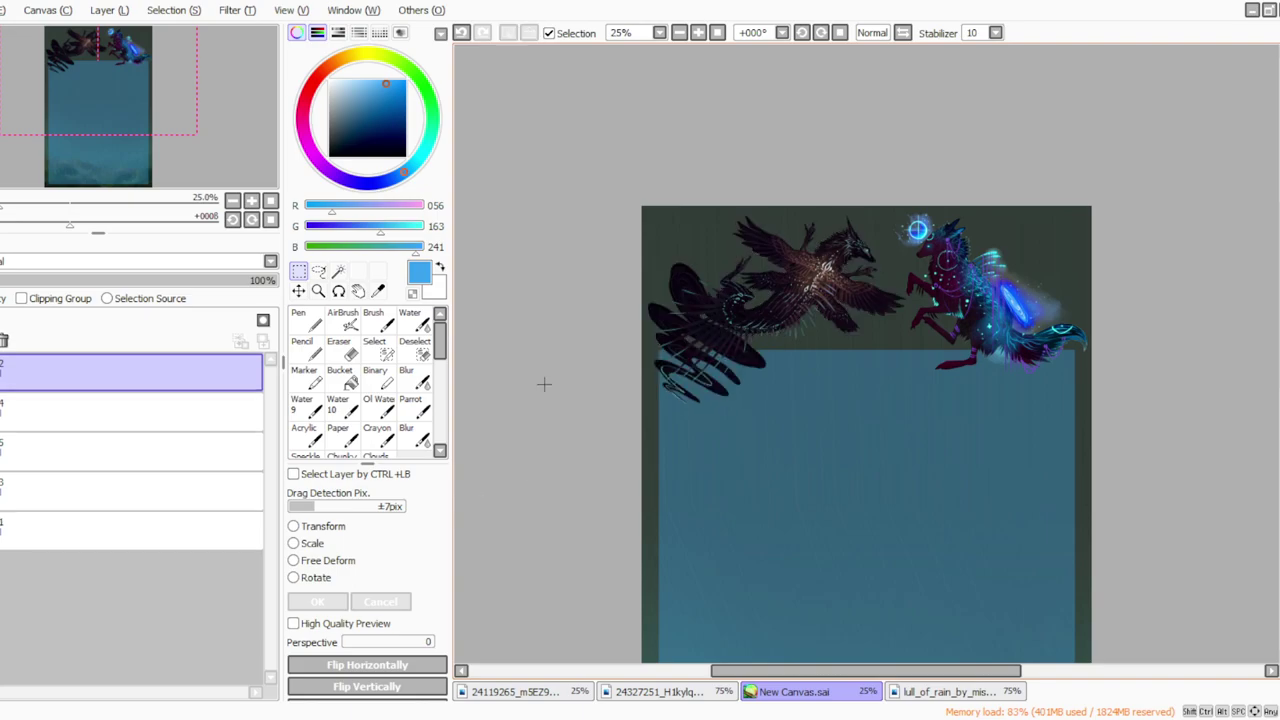
{"action": "left_click", "coordinate": [698, 32]}
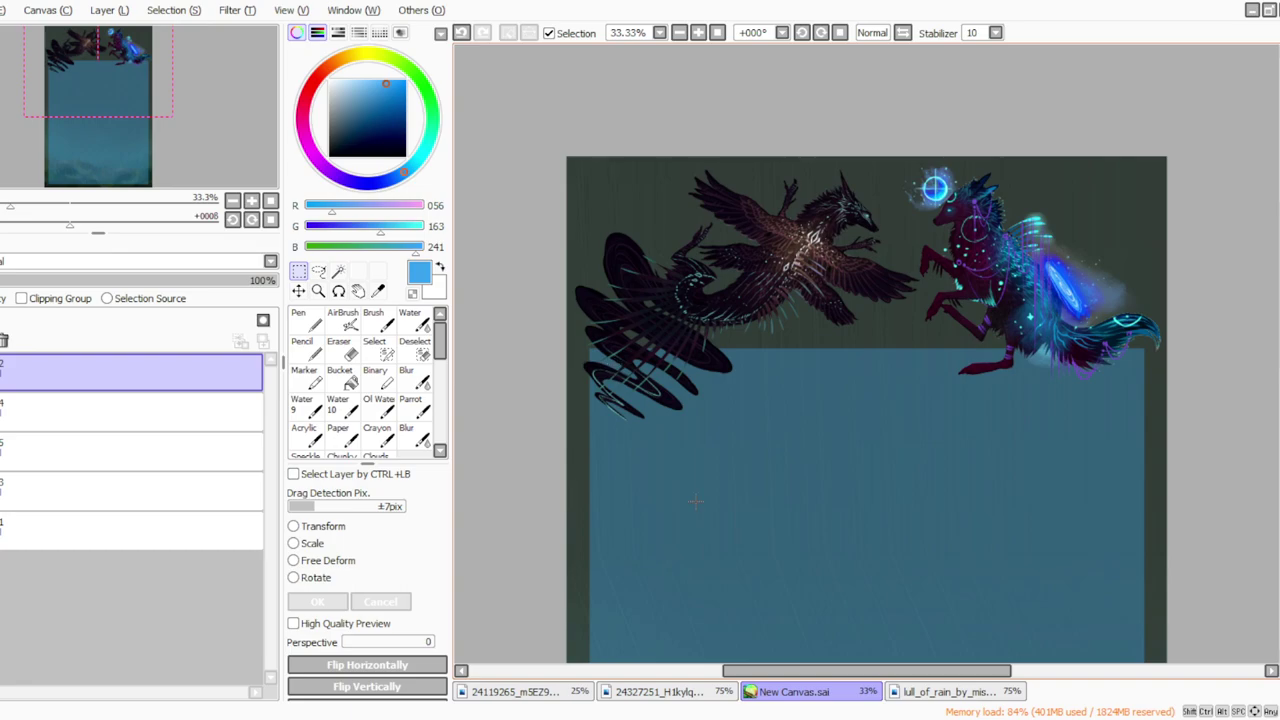
{"action": "key", "text": "alt+Tab"}
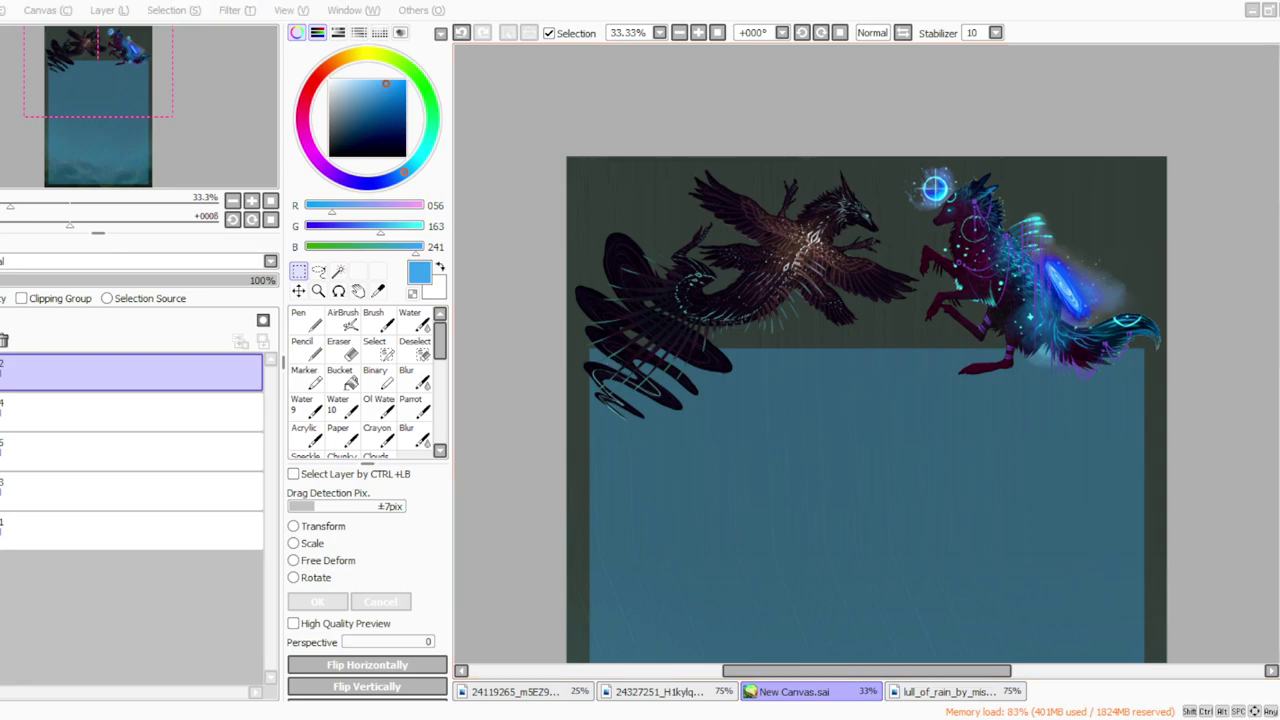
{"action": "key", "text": "alt+Tab"}
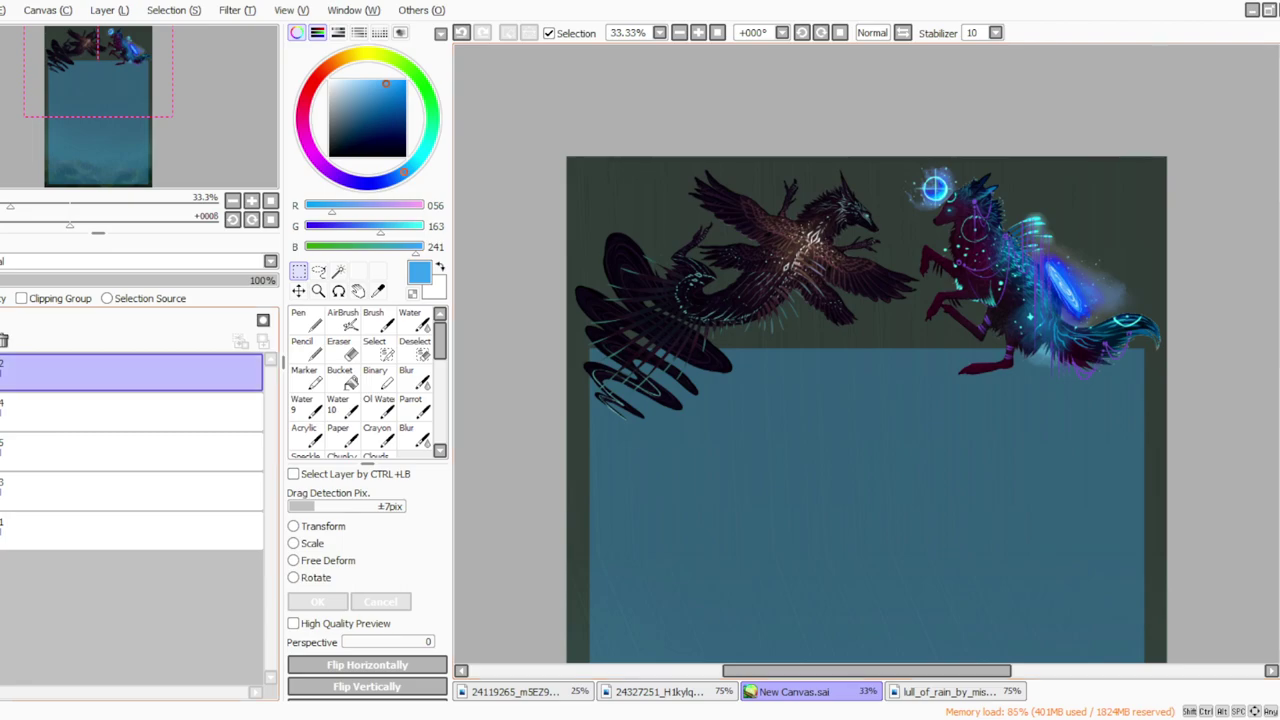
Step: Reduce the blue panel layer's opacity to 26%
{"action": "left_click", "coordinate": [90, 452]}
{"action": "left_click_drag", "start_coordinate": [45, 284], "coordinate": [51, 282]}
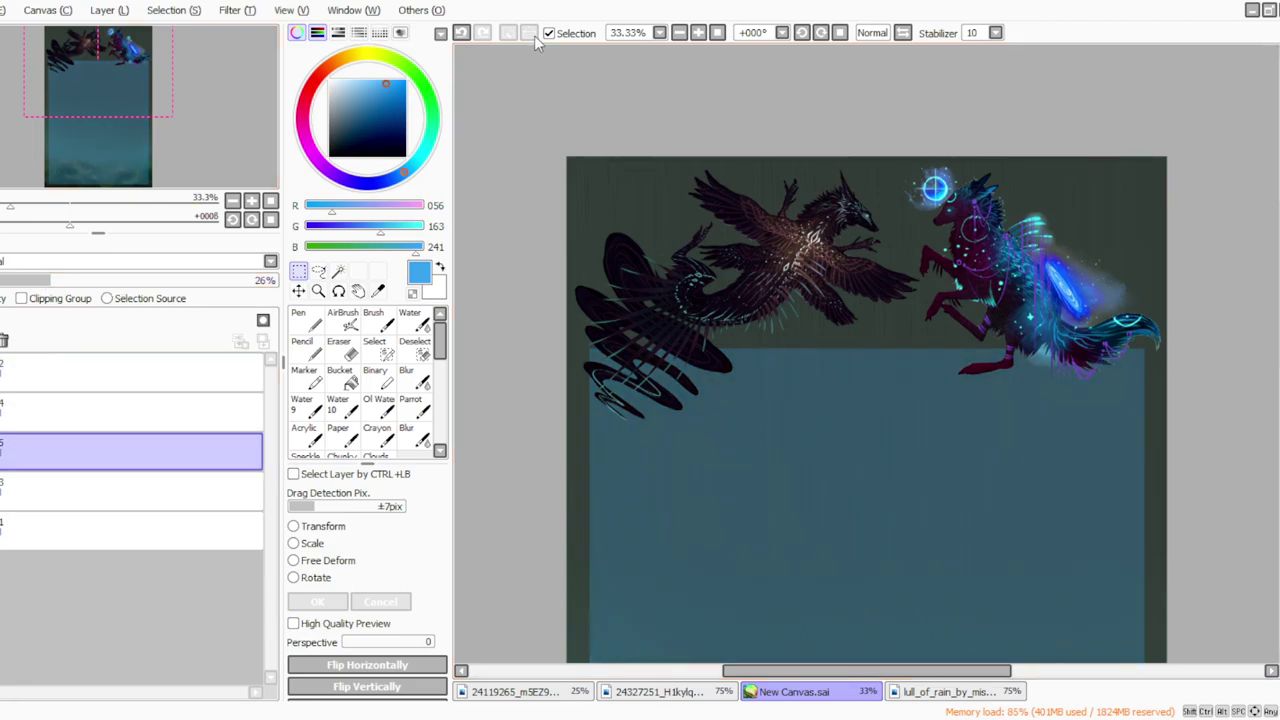
{"action": "left_click", "coordinate": [718, 33]}
Step: Duplicate the grassy background layer
{"action": "left_click", "coordinate": [90, 491]}
{"action": "left_click", "coordinate": [102, 10]}
{"action": "left_click", "coordinate": [107, 82]}
{"action": "left_click", "coordinate": [4, 492]}
Step: Desaturate the blue panel layer to a greyer blue with the Hue and Saturation filter
{"action": "left_click", "coordinate": [4, 452]}
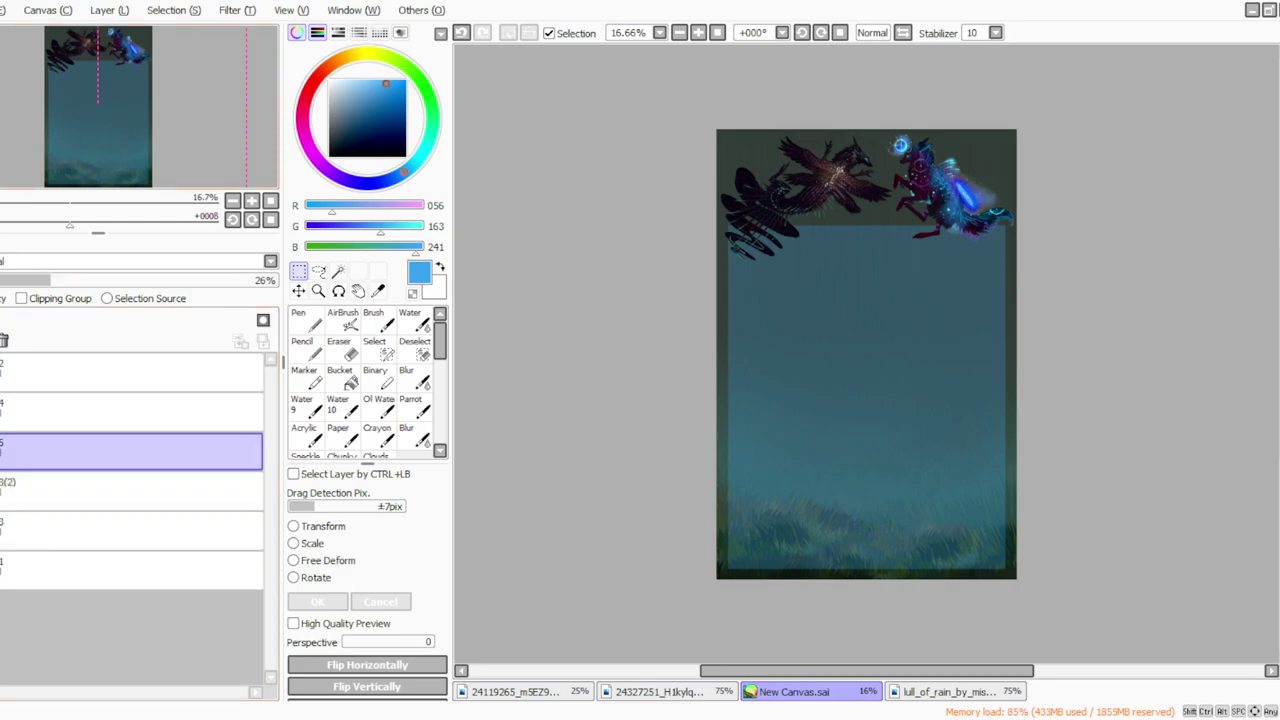
{"action": "left_click", "coordinate": [237, 12]}
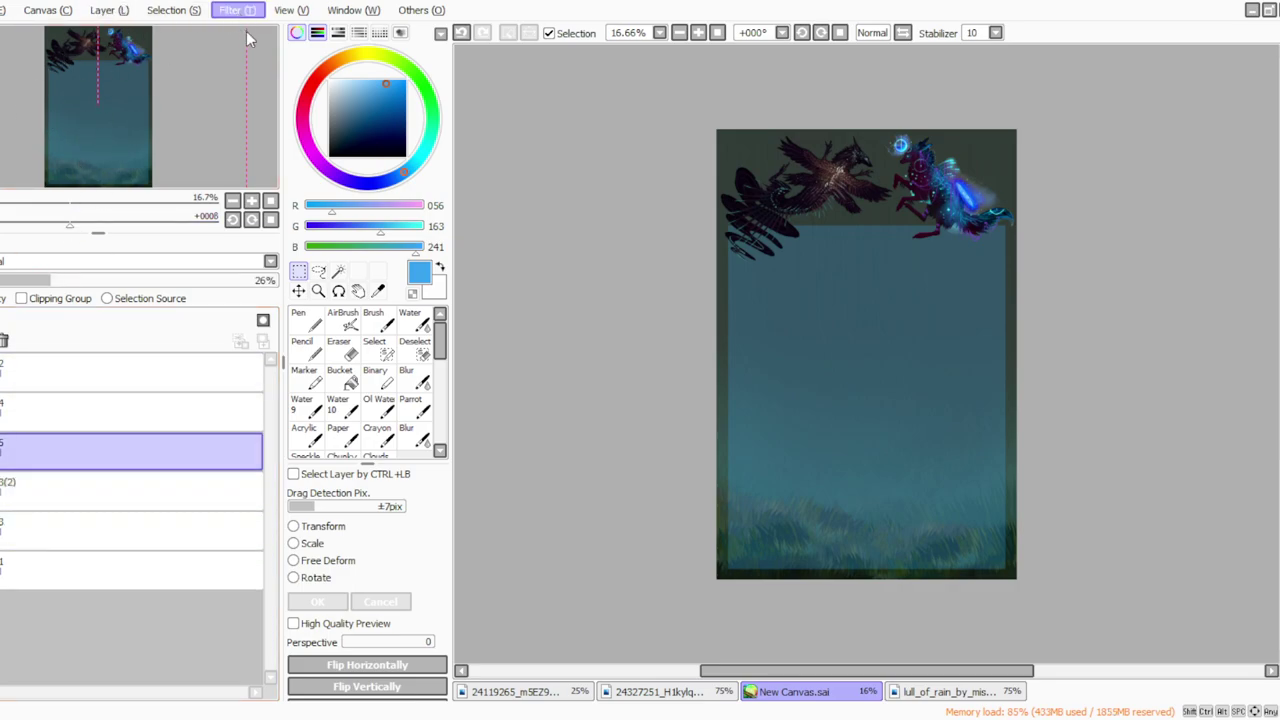
{"action": "left_click", "coordinate": [246, 34]}
{"action": "left_click_drag", "start_coordinate": [363, 461], "coordinate": [361, 461]}
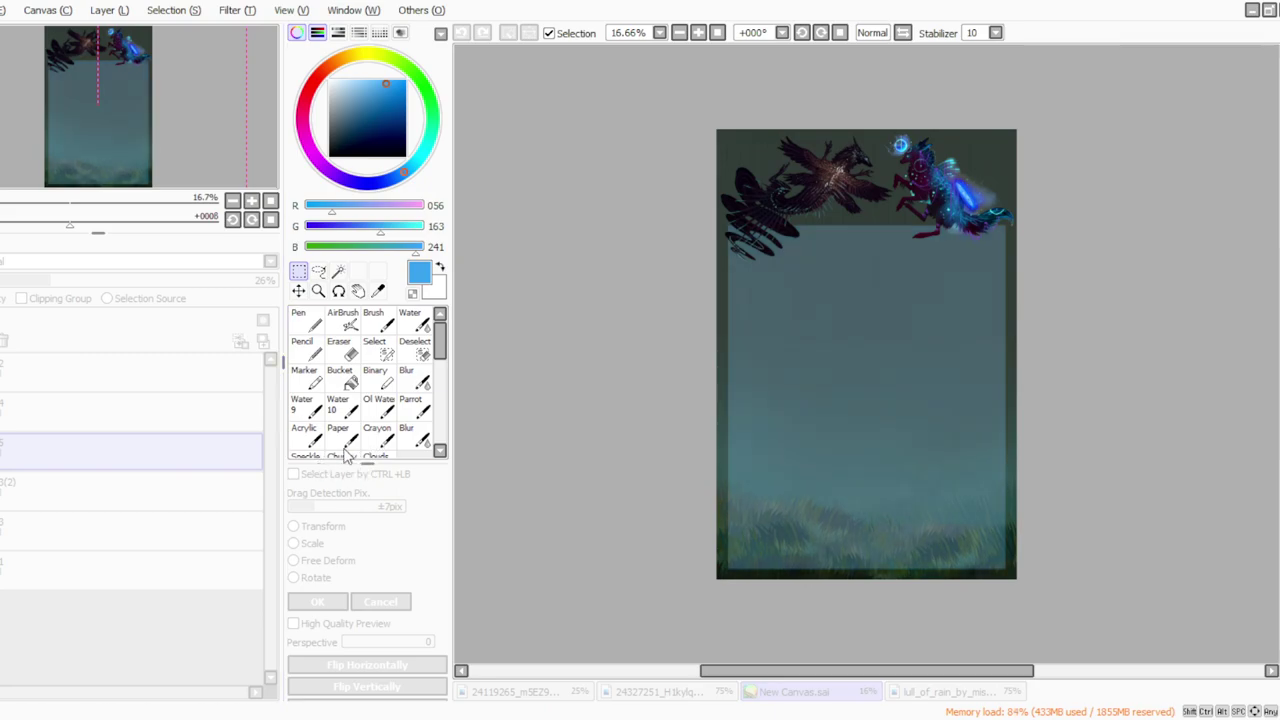
{"action": "left_click", "coordinate": [343, 500]}
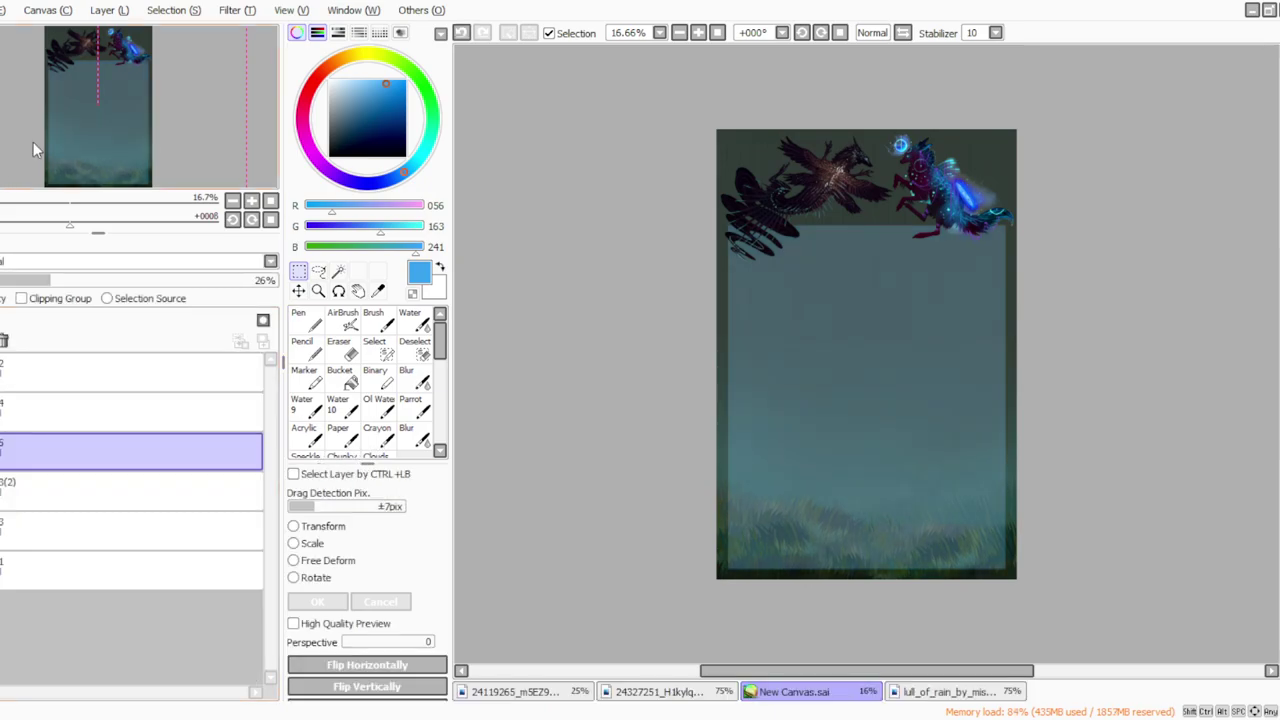
Step: Shift the hue of the duplicated background layer toward purple with the Hue and Saturation filter
{"action": "left_click", "coordinate": [37, 491]}
{"action": "left_click", "coordinate": [237, 10]}
{"action": "left_click", "coordinate": [245, 38]}
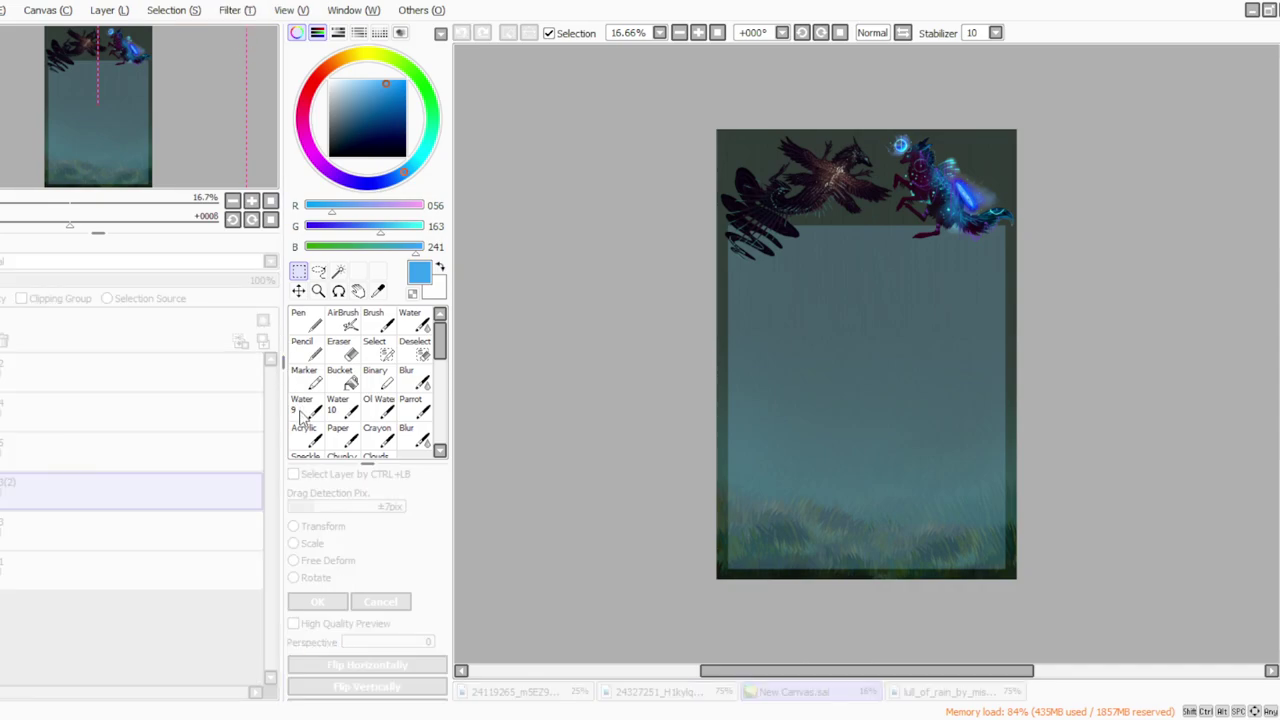
{"action": "mouse_move", "coordinate": [315, 412]}
{"action": "left_mouse_down"}
{"action": "mouse_move", "coordinate": [399, 422]}
{"action": "mouse_move", "coordinate": [317, 430]}
{"action": "left_mouse_up"}
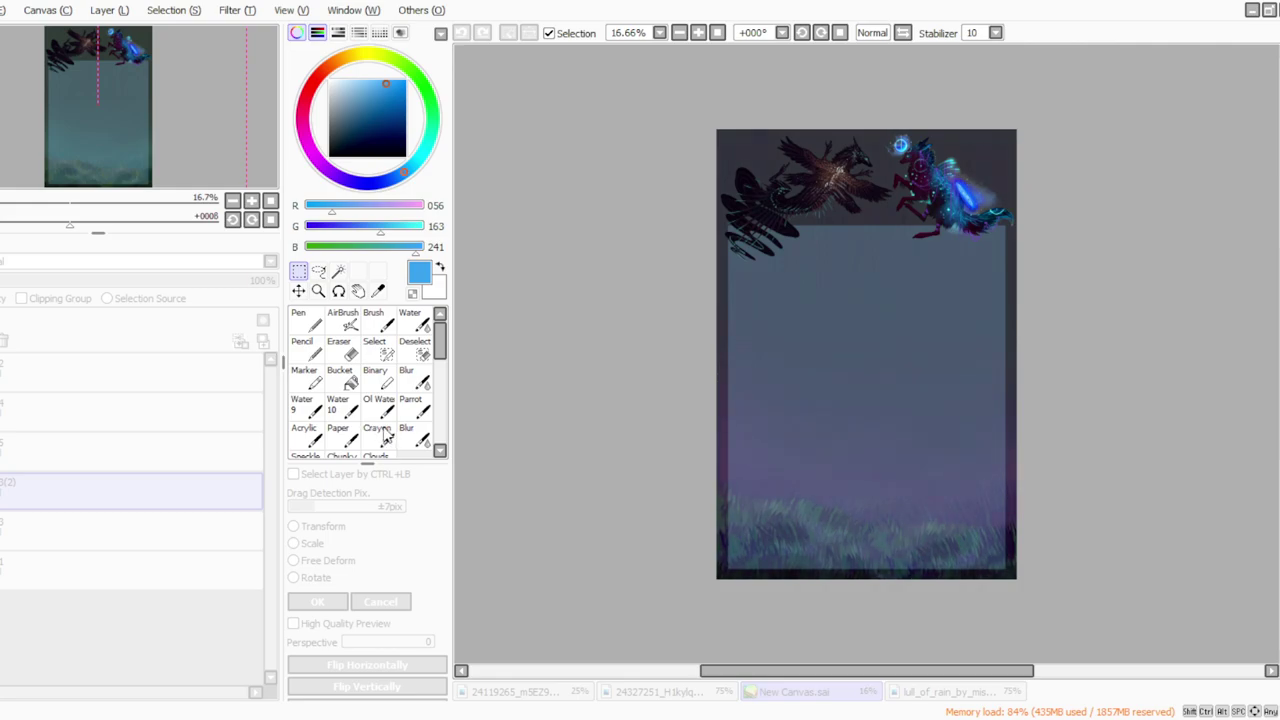
{"action": "left_click", "coordinate": [338, 482]}
Step: Merge the blue panel layer down into the purple background copy and duplicate the merged layer
{"action": "left_click", "coordinate": [20, 452]}
{"action": "left_click", "coordinate": [108, 12]}
{"action": "key", "text": "ctrl+e"}
{"action": "left_click", "coordinate": [104, 11]}
{"action": "left_click", "coordinate": [114, 81]}
Step: Brighten the duplicated merged layer with the Brightness and Contrast filter
{"action": "left_click", "coordinate": [217, 11]}
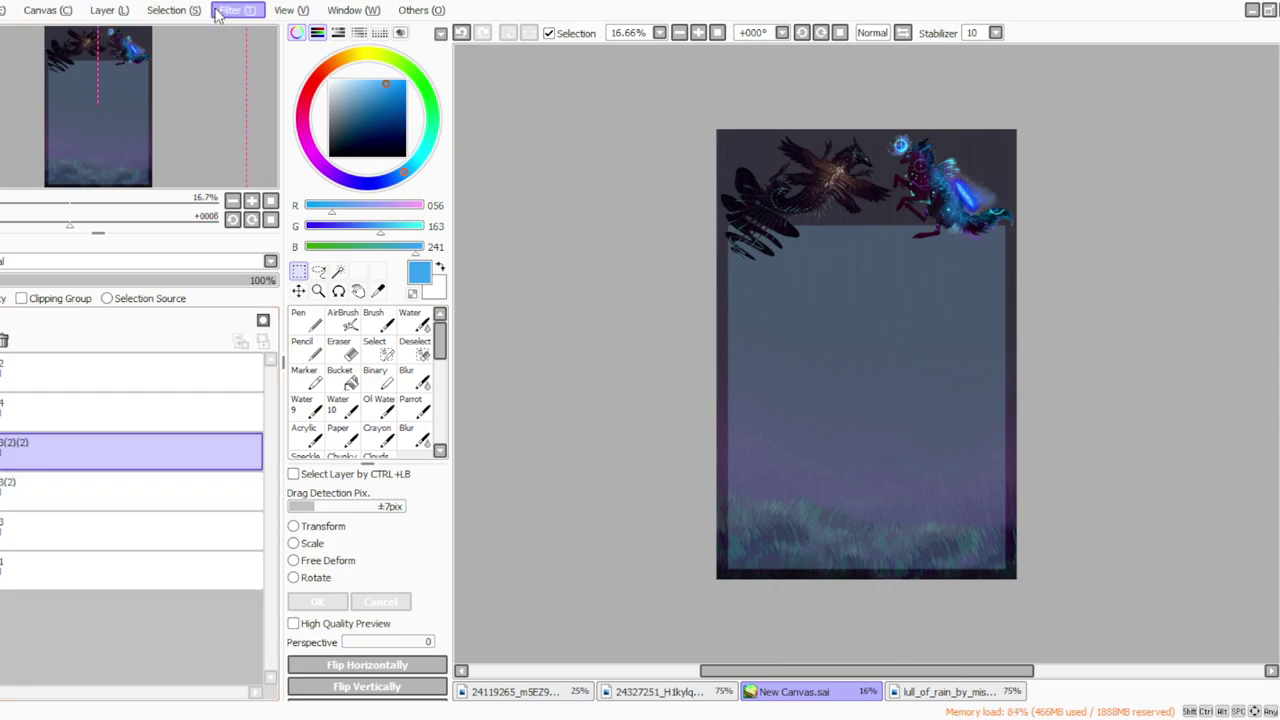
{"action": "left_click", "coordinate": [238, 47]}
{"action": "left_click_drag", "start_coordinate": [357, 496], "coordinate": [378, 470]}
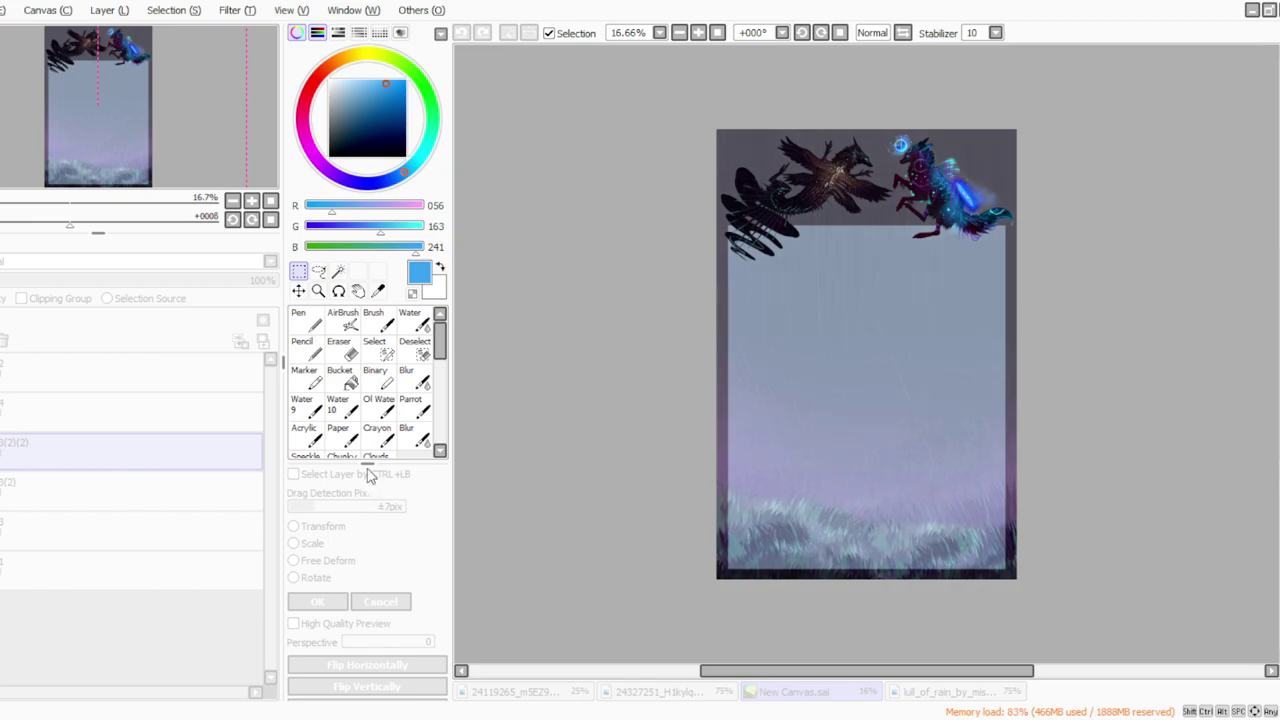
{"action": "left_click", "coordinate": [345, 556]}
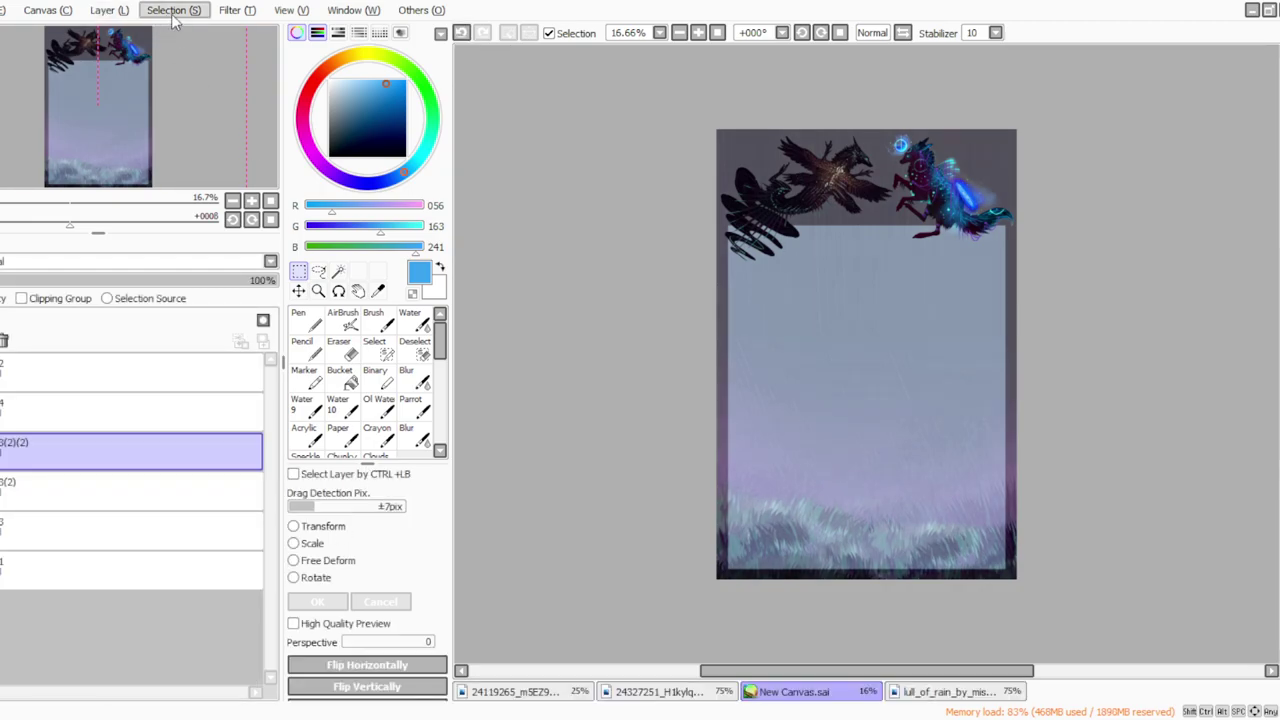
Step: Shift the brightened layer's hue toward teal and darken it with the Hue and Saturation filter
{"action": "left_click", "coordinate": [239, 24]}
{"action": "left_click_drag", "start_coordinate": [313, 408], "coordinate": [282, 415]}
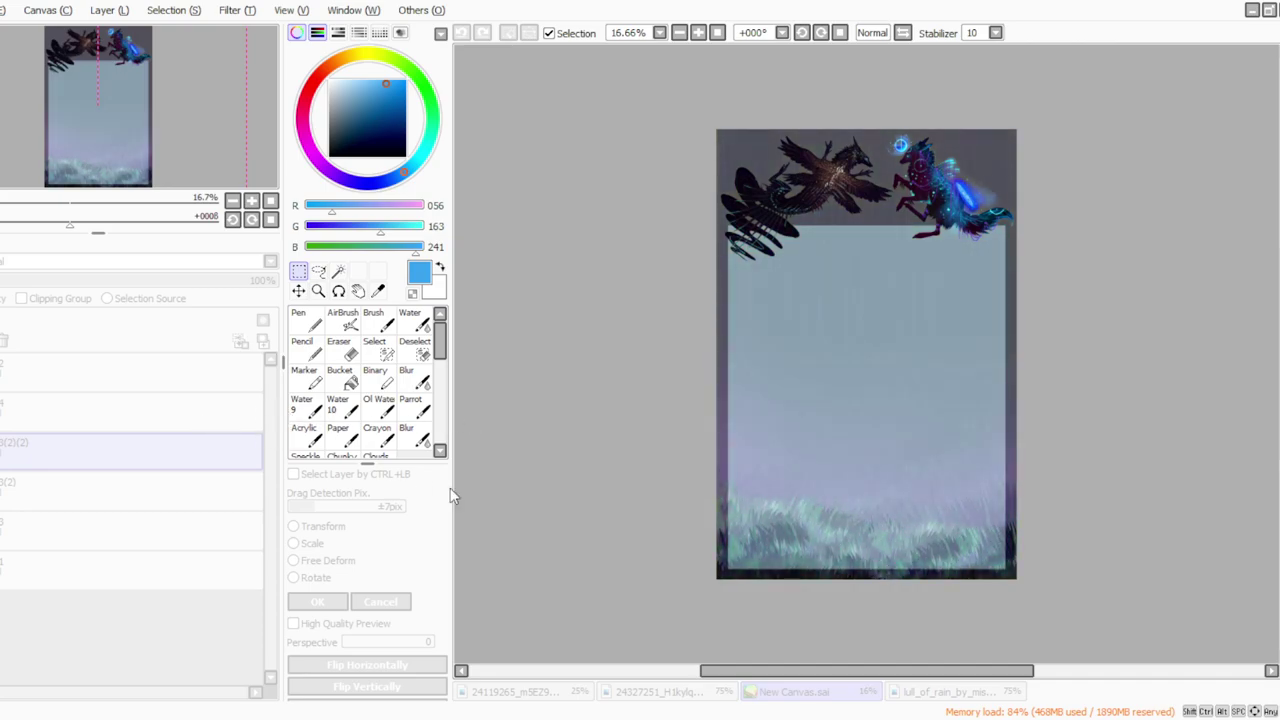
{"action": "left_click_drag", "start_coordinate": [257, 459], "coordinate": [339, 438]}
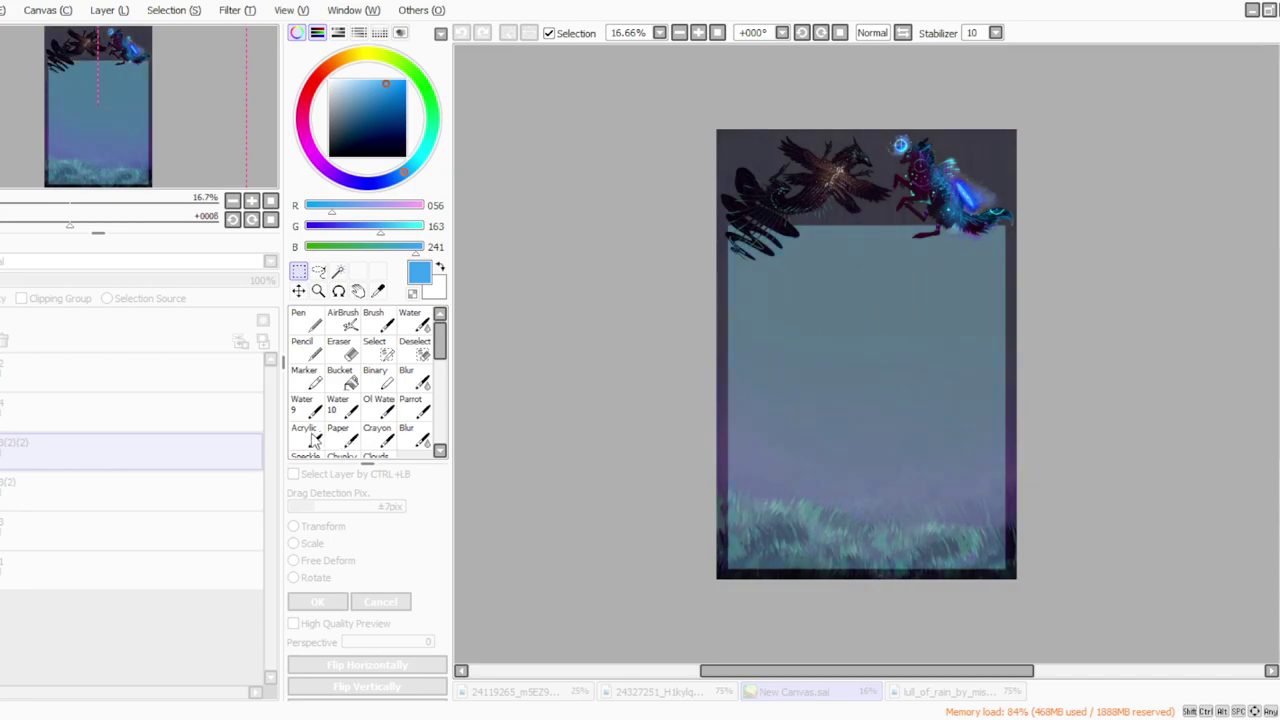
{"action": "left_click", "coordinate": [381, 484]}
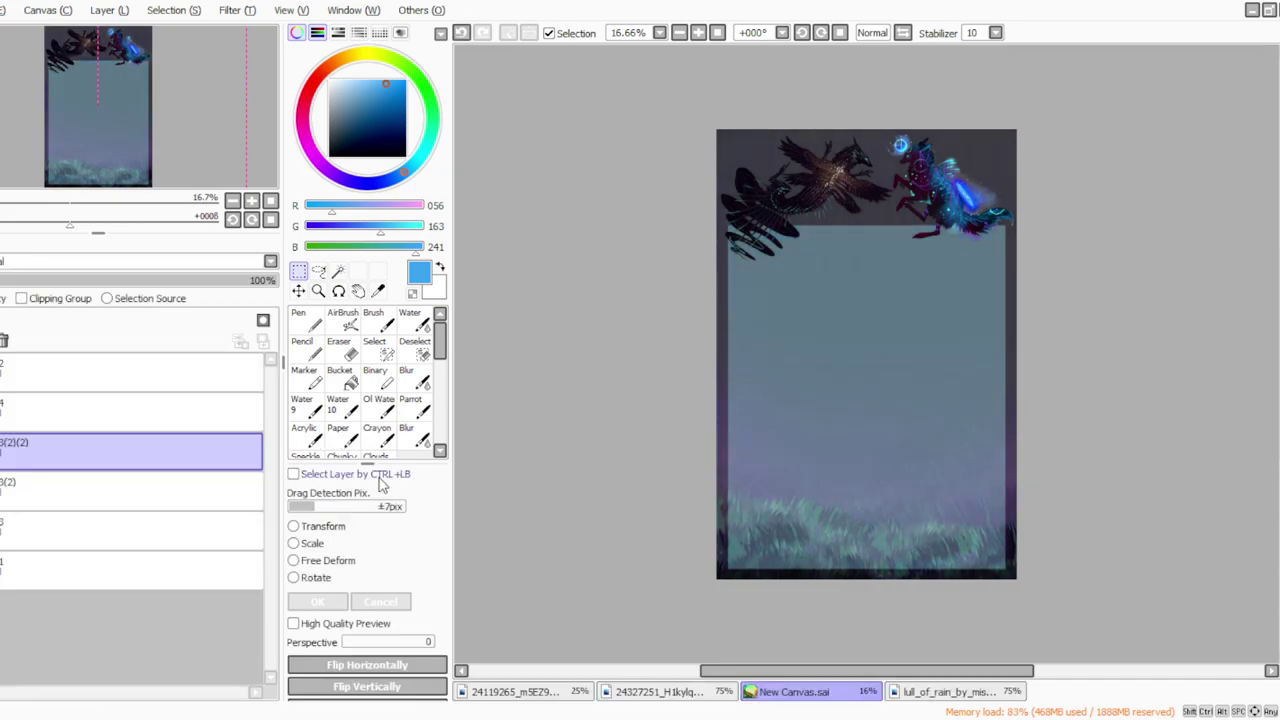
Step: Sample the panel's grey-blue as the drawing colour and add a new layer directly above the recoloured background copy
{"action": "scroll", "coordinate": [1257, 374], "scroll_direction": "up", "scroll_amount": 3}
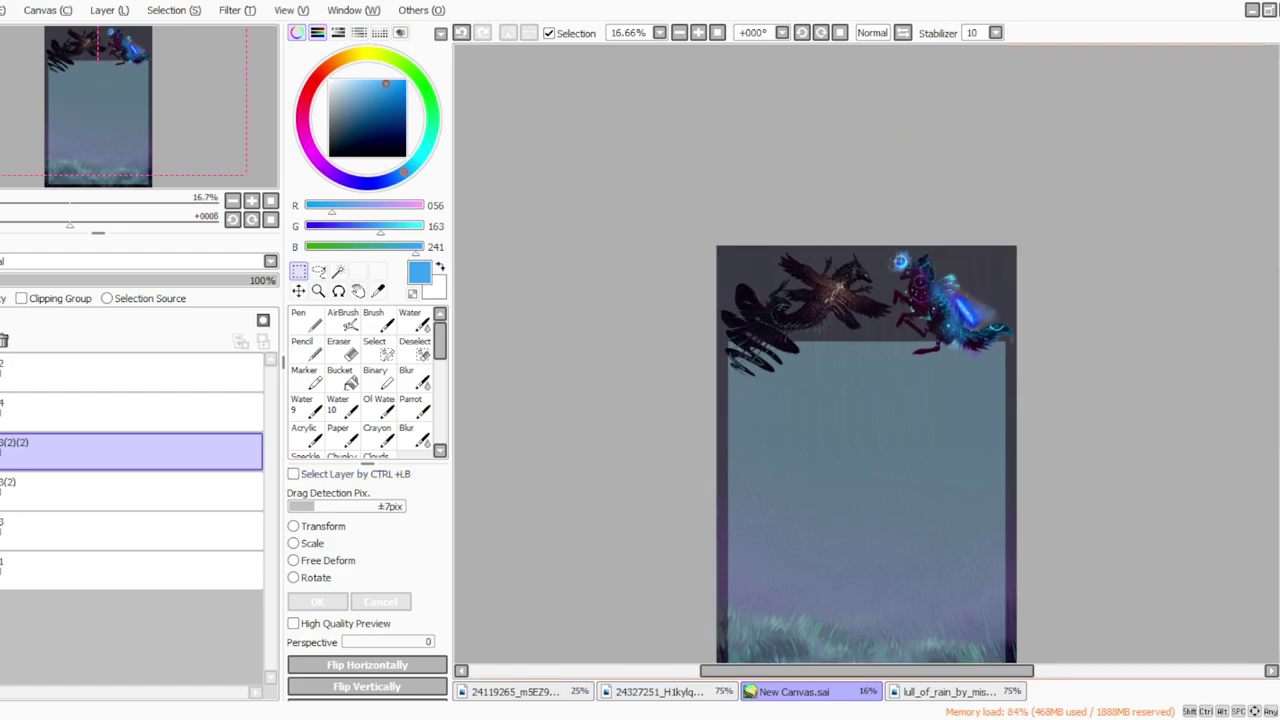
{"action": "left_click", "coordinate": [698, 32]}
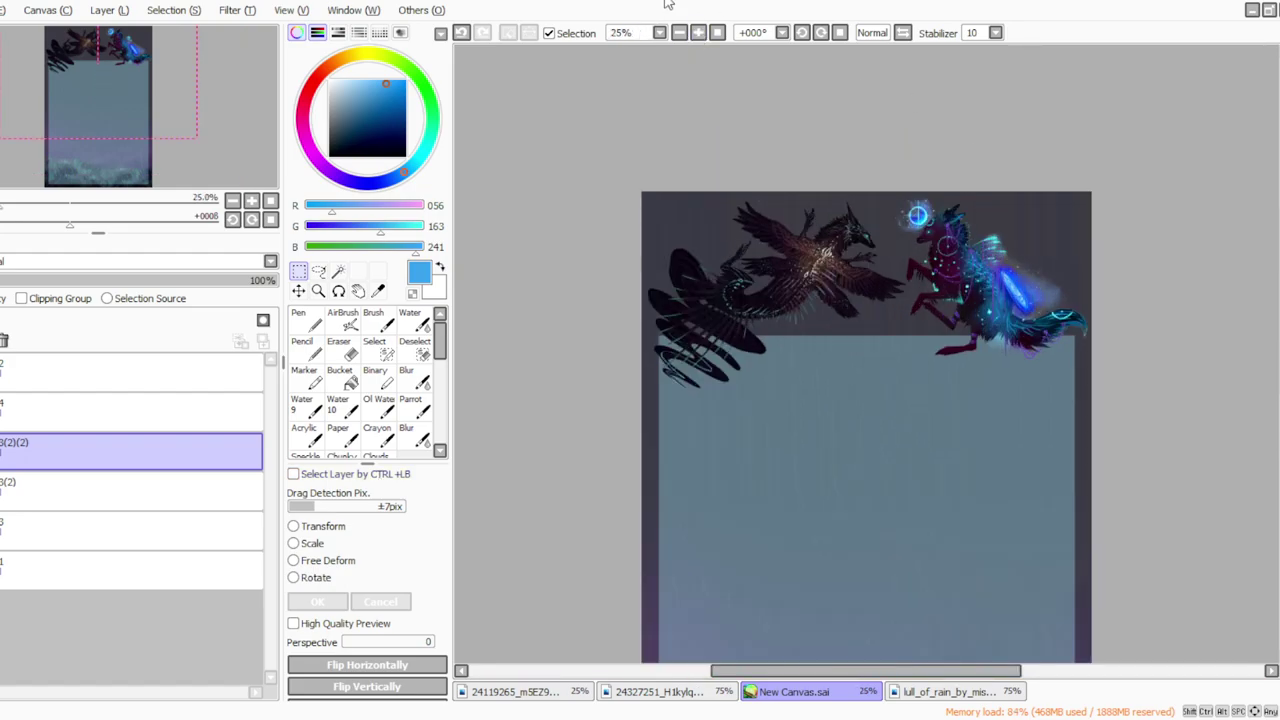
{"action": "left_click", "coordinate": [378, 290]}
{"action": "left_click", "coordinate": [836, 388]}
{"action": "left_click", "coordinate": [110, 12]}
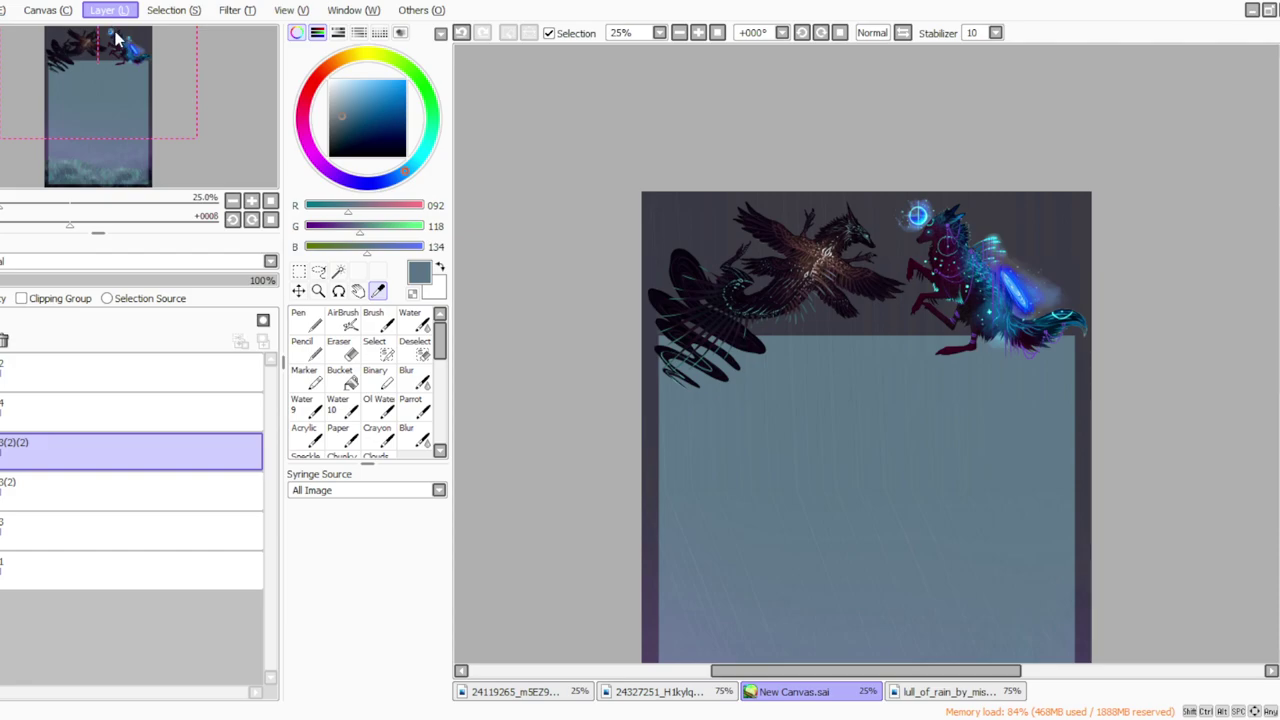
{"action": "left_click", "coordinate": [114, 31]}
Step: Choose the Parrot brush and set its density to 100 and its size to 5.0
{"action": "left_click", "coordinate": [413, 408]}
{"action": "left_click", "coordinate": [299, 274]}
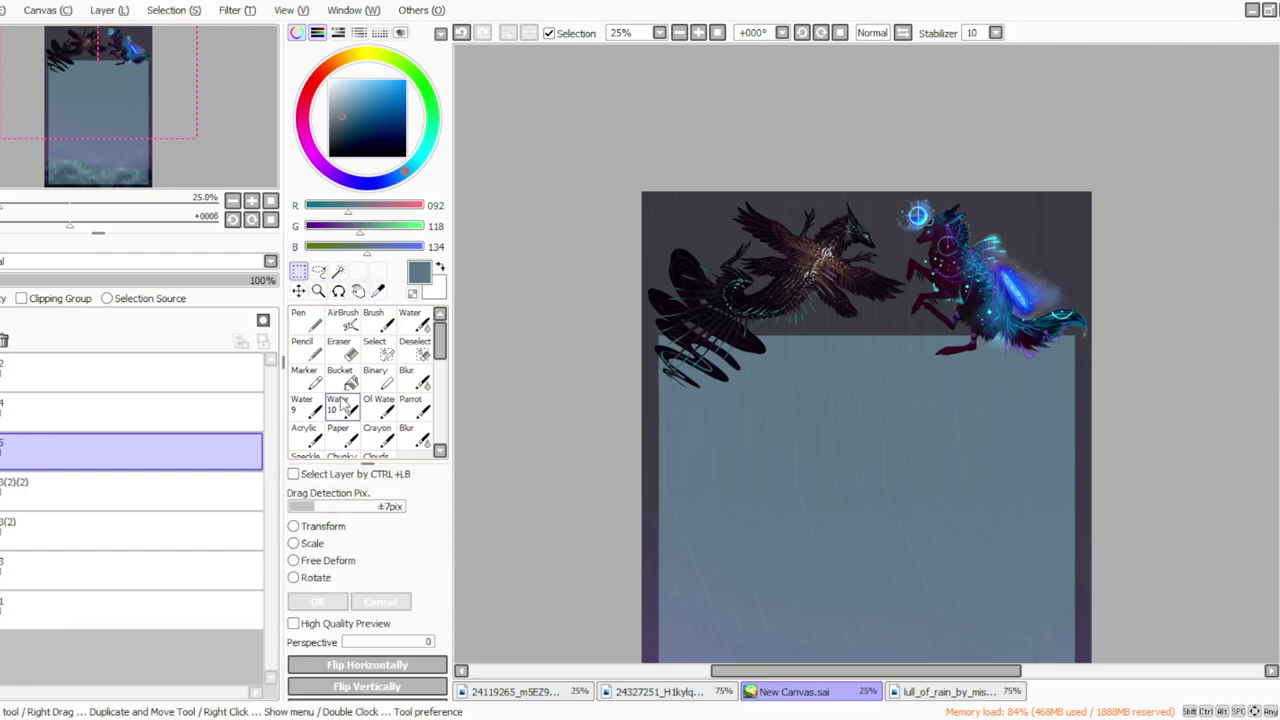
{"action": "left_click", "coordinate": [420, 411]}
{"action": "left_click_drag", "start_coordinate": [422, 536], "coordinate": [470, 541]}
{"action": "left_click_drag", "start_coordinate": [367, 499], "coordinate": [344, 490]}
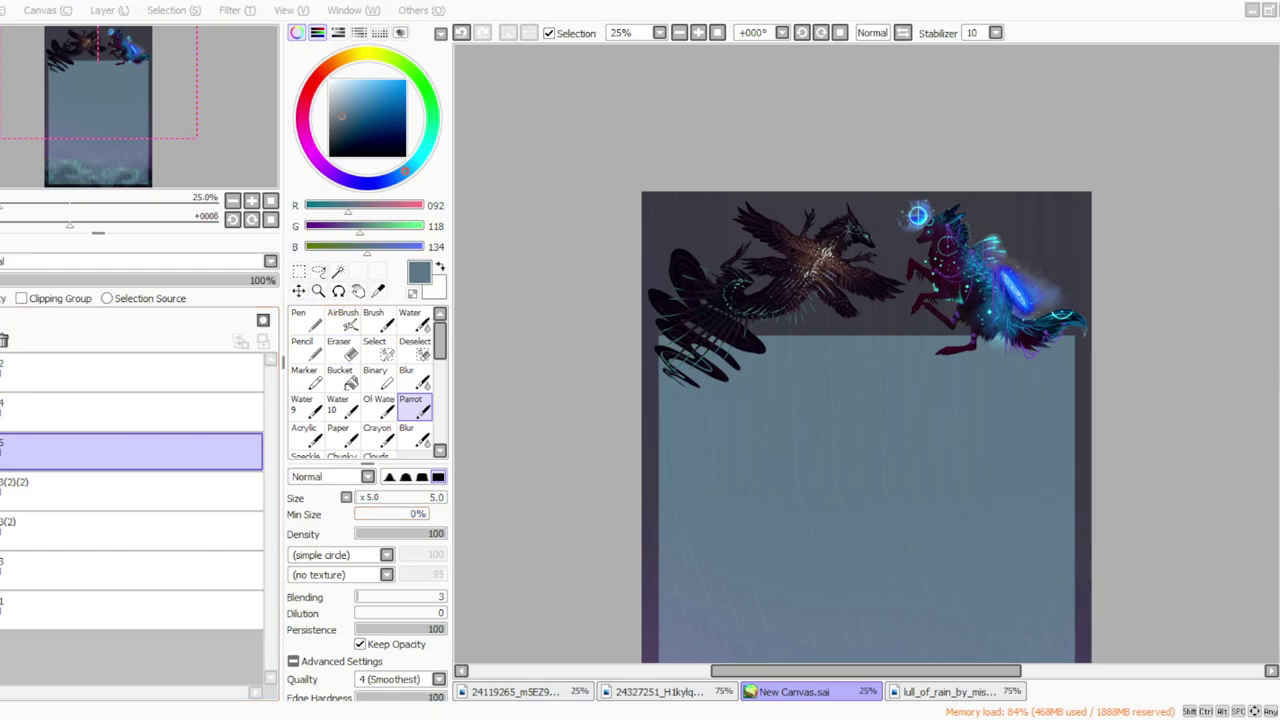
Step: Select a thin horizontal strip between the two creatures, fill it with the grey-blue colour and clear the selection
{"action": "left_click", "coordinate": [558, 547]}
{"action": "left_click", "coordinate": [698, 32]}
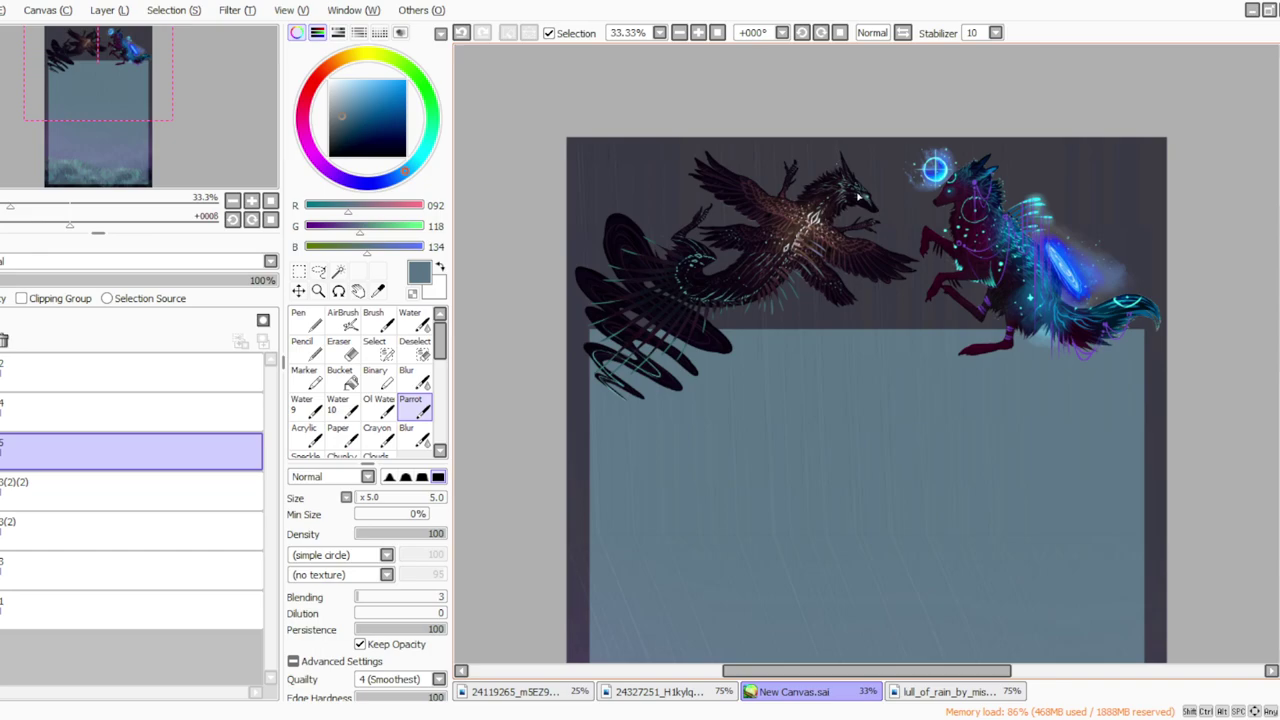
{"action": "key", "text": "m"}
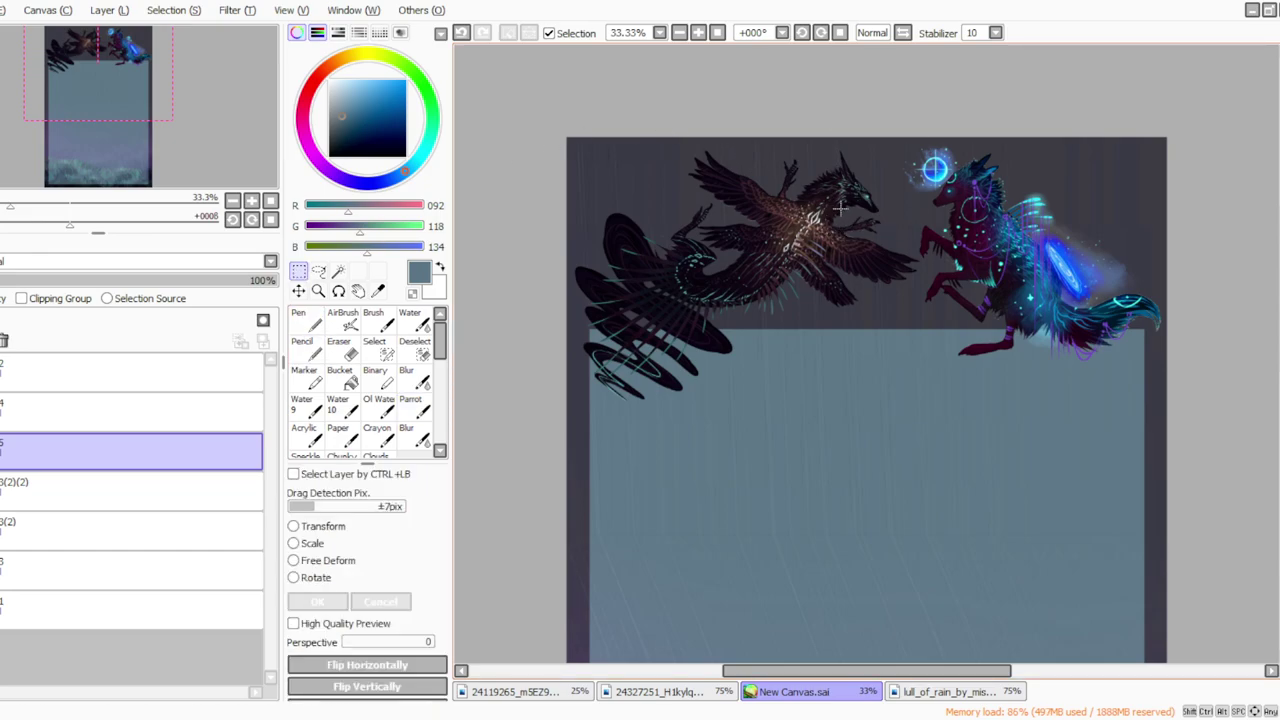
{"action": "left_click_drag", "start_coordinate": [832, 207], "coordinate": [970, 208]}
{"action": "left_click", "coordinate": [340, 376]}
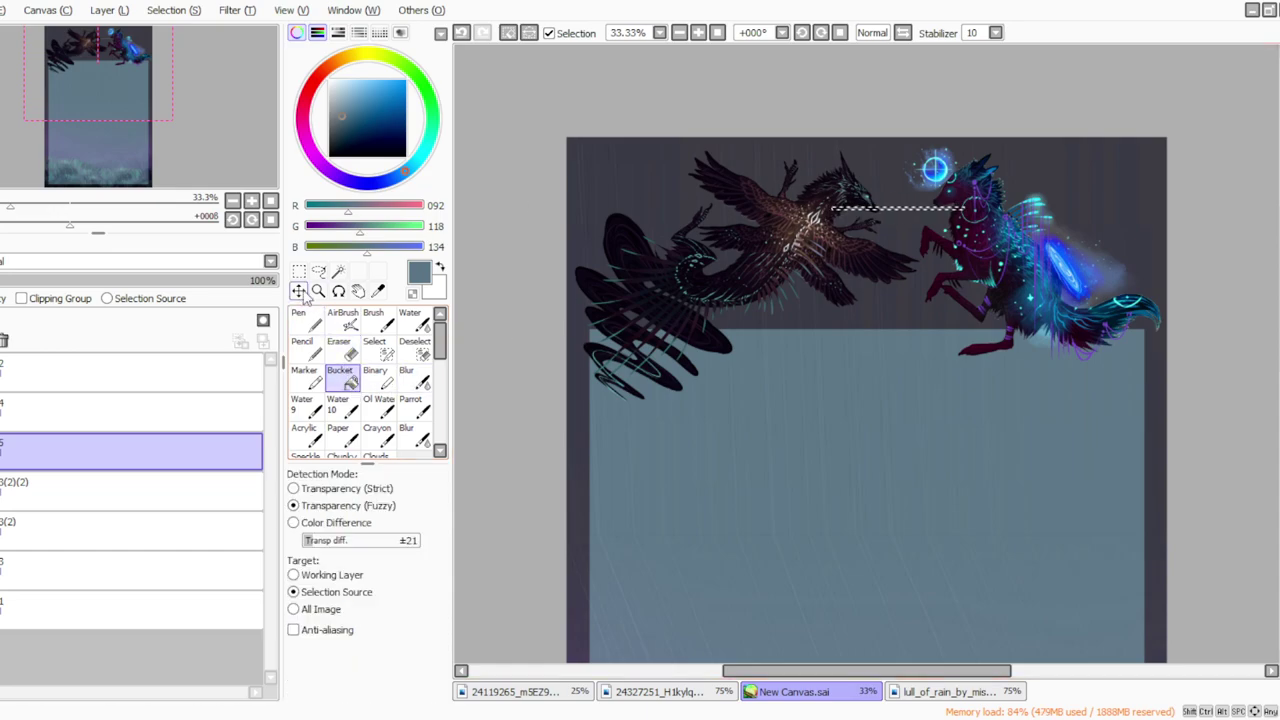
{"action": "left_click", "coordinate": [298, 271]}
{"action": "key", "text": "ctrl+d"}
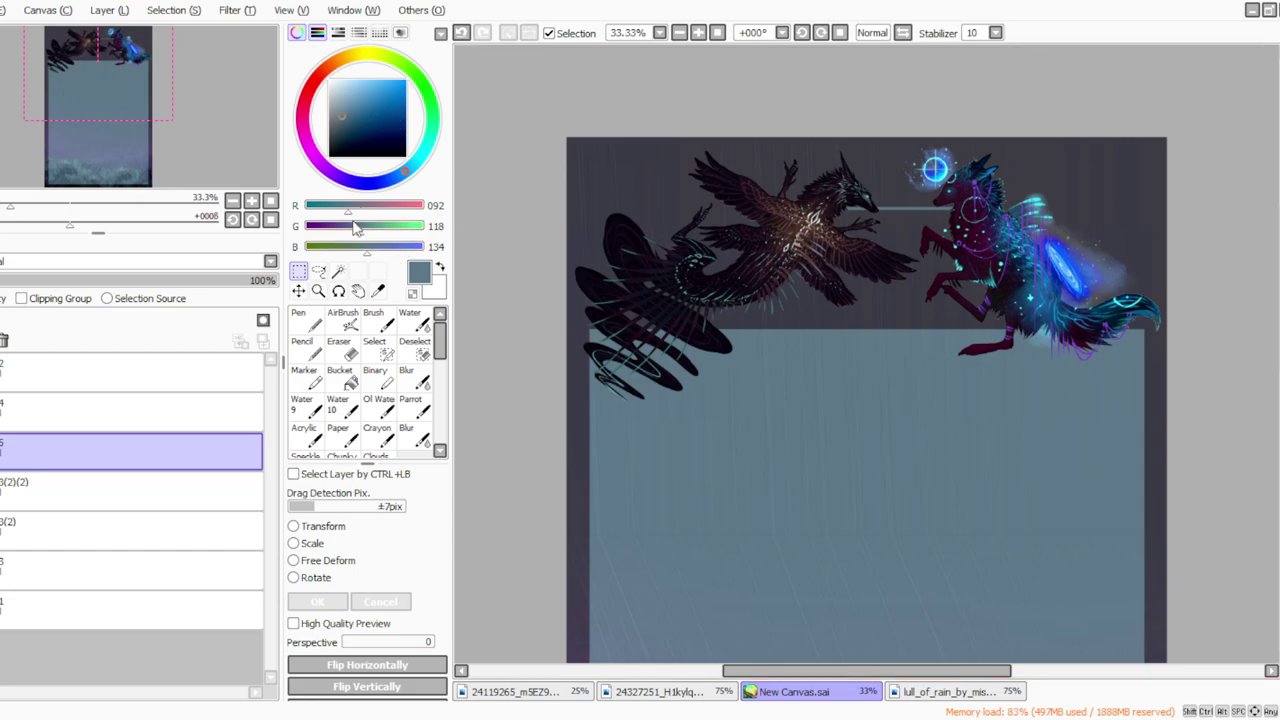
Step: Move the horizontal bar slightly lower between the two creatures
{"action": "left_click", "coordinate": [296, 544]}
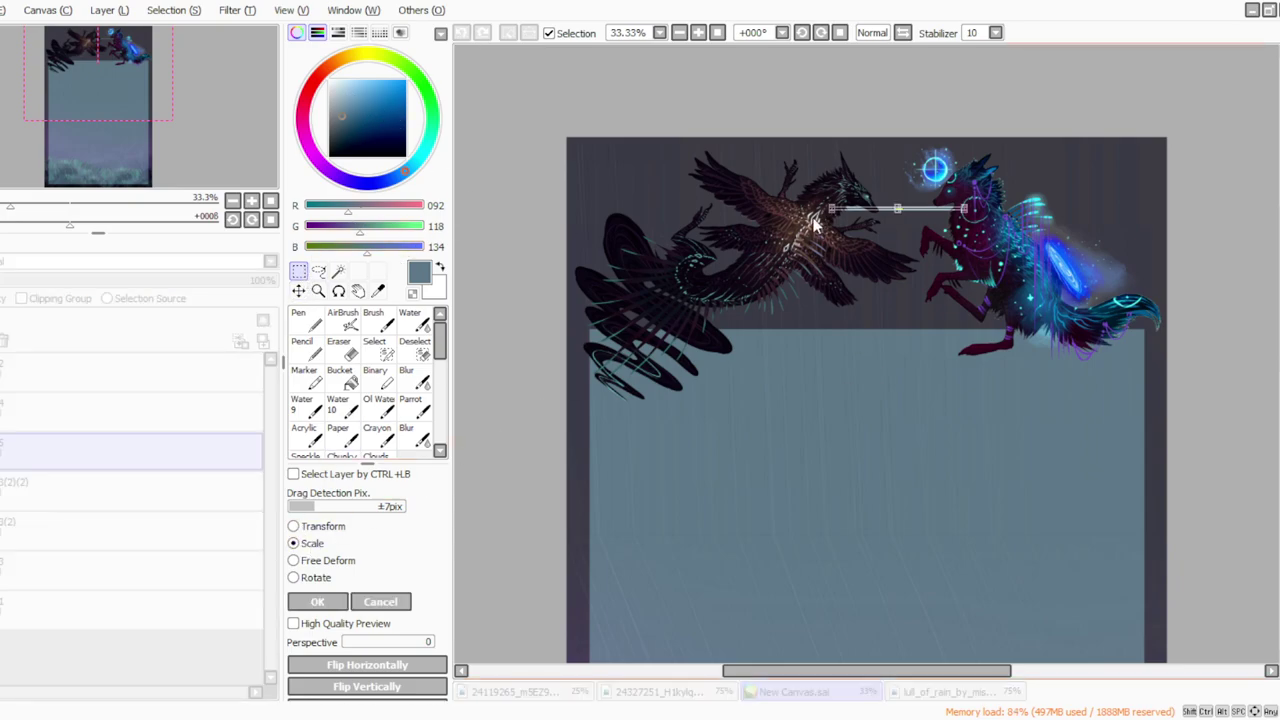
{"action": "left_click", "coordinate": [388, 601]}
{"action": "key", "text": "ctrl+t"}
{"action": "left_click_drag", "start_coordinate": [877, 213], "coordinate": [874, 219]}
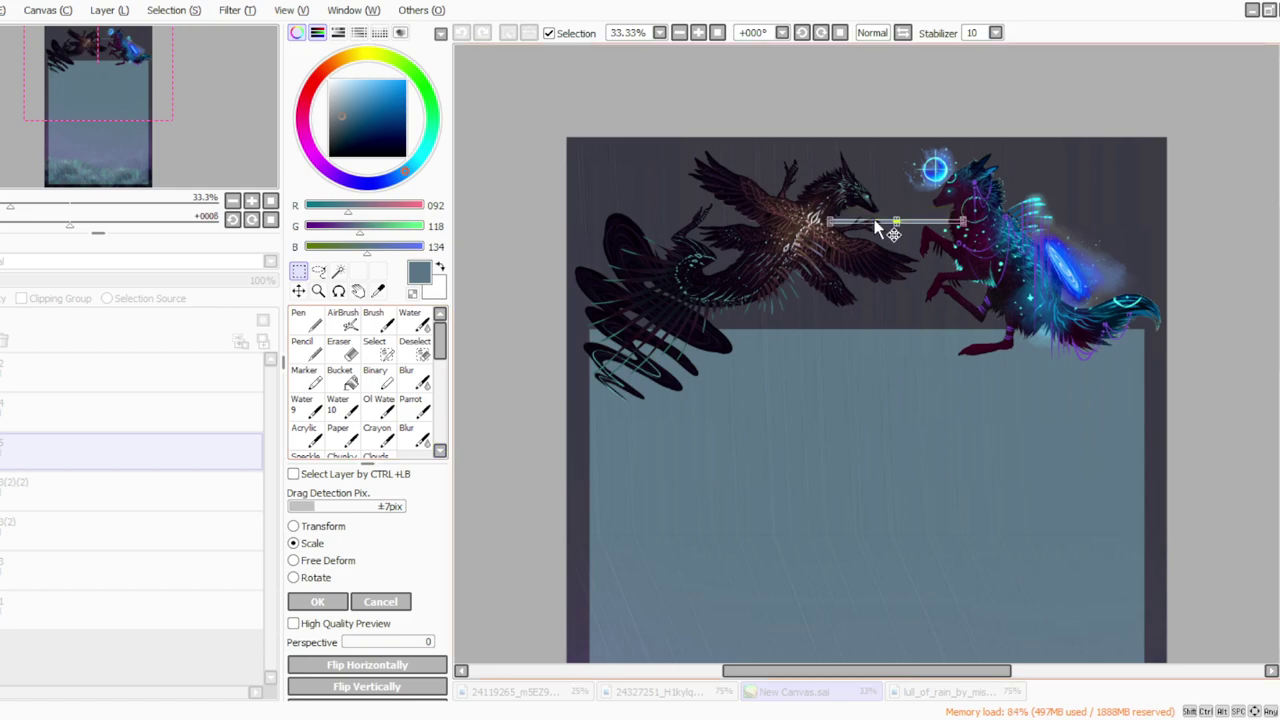
{"action": "left_click", "coordinate": [317, 601]}
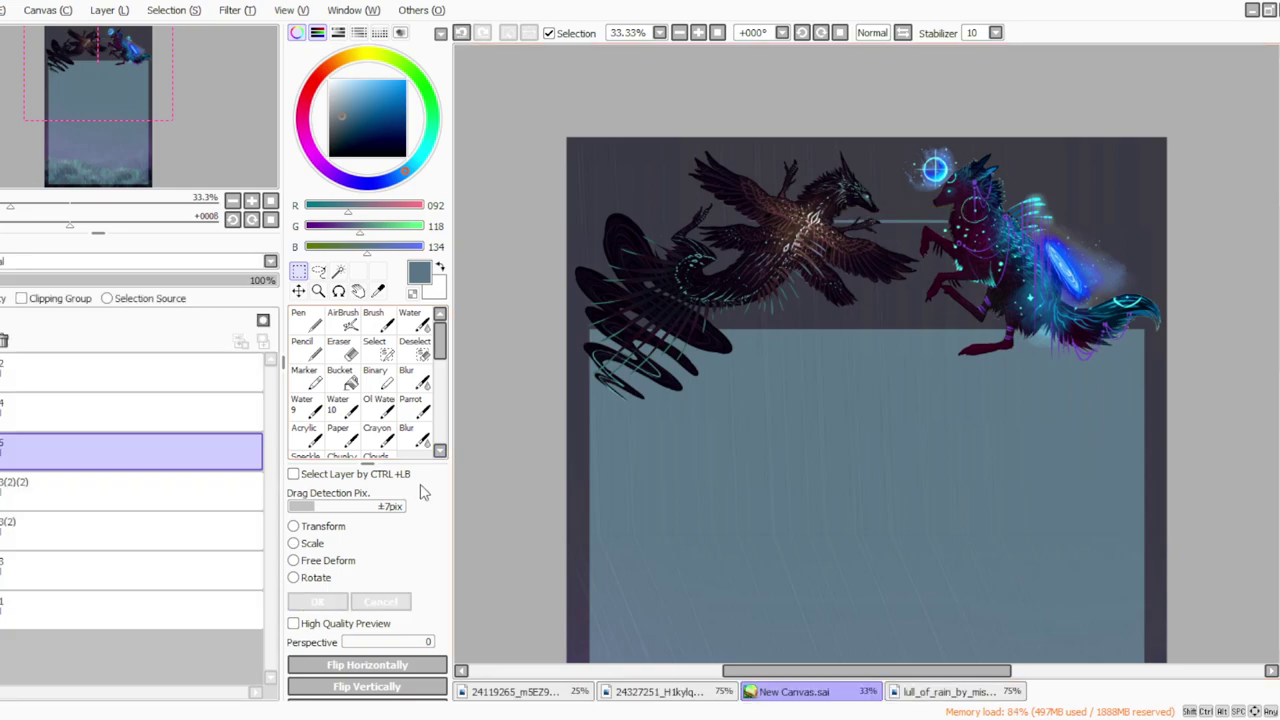
Step: Duplicate the bar's layer, turn the copy vertical and place it beneath the horizontal bar to form a T-shaped divider
{"action": "left_click", "coordinate": [108, 10]}
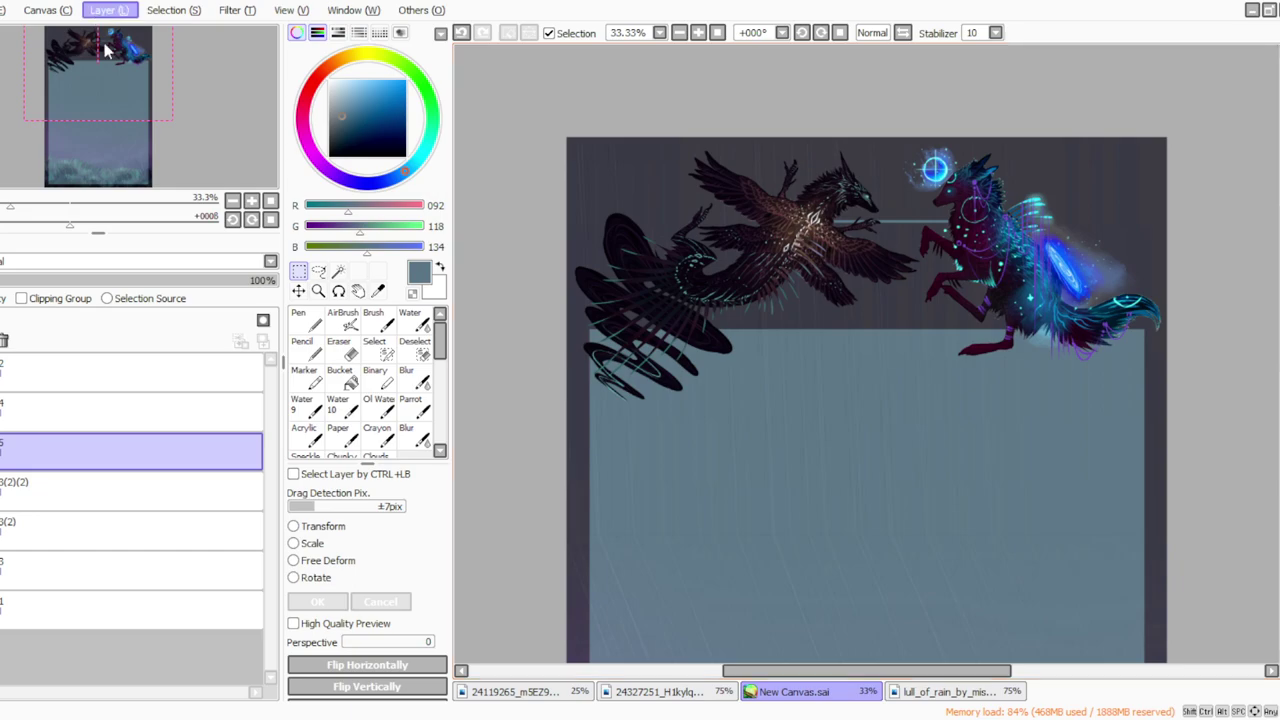
{"action": "left_click", "coordinate": [117, 92]}
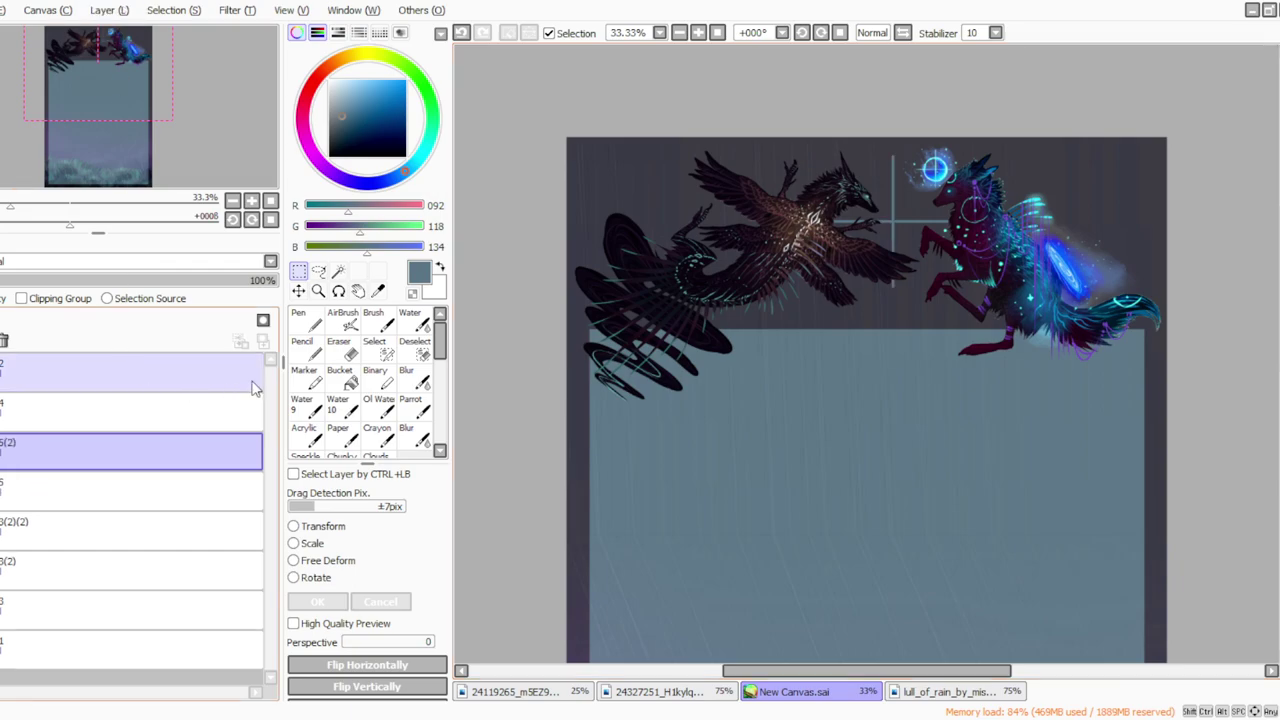
{"action": "left_click_drag", "start_coordinate": [1016, 500], "coordinate": [718, 137]}
{"action": "left_click_drag", "start_coordinate": [800, 366], "coordinate": [811, 435]}
{"action": "key", "text": "ctrl+d"}
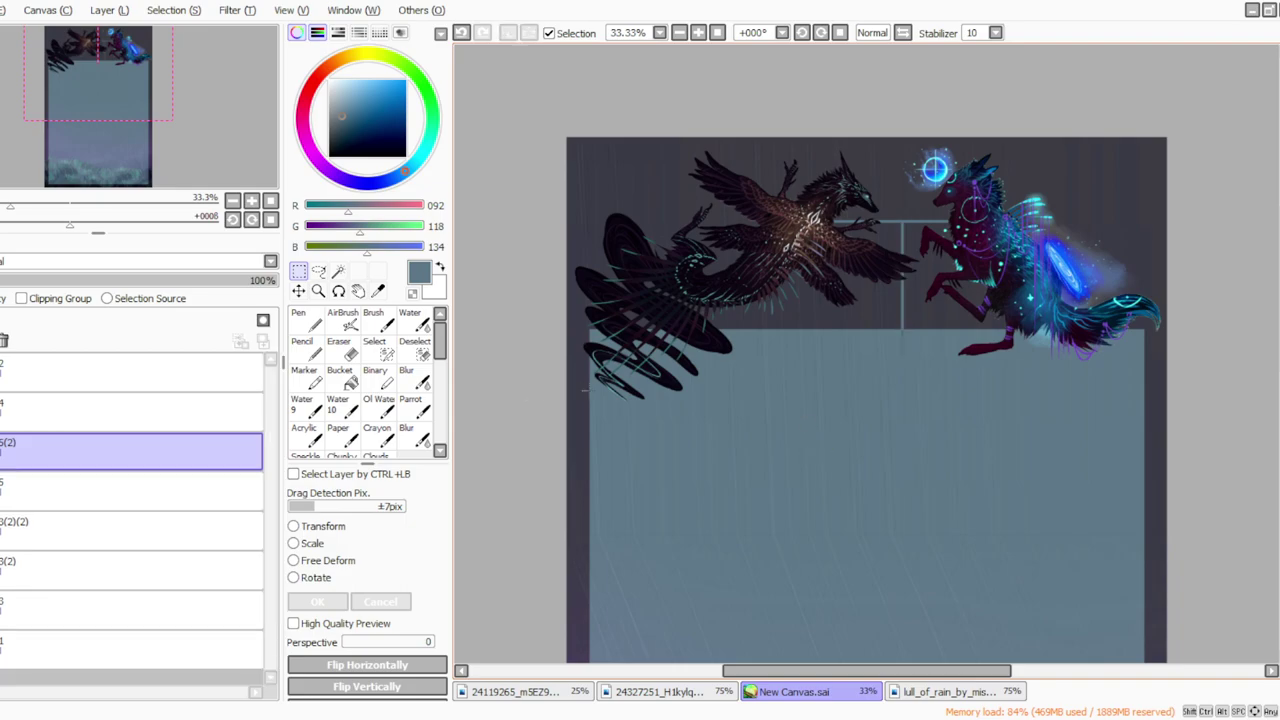
Step: Erase the vertical bar's end overlapping the panel with the Eraser at size 30 and density 21, and merge both bars down into the background copy
{"action": "key", "text": "alt+Tab"}
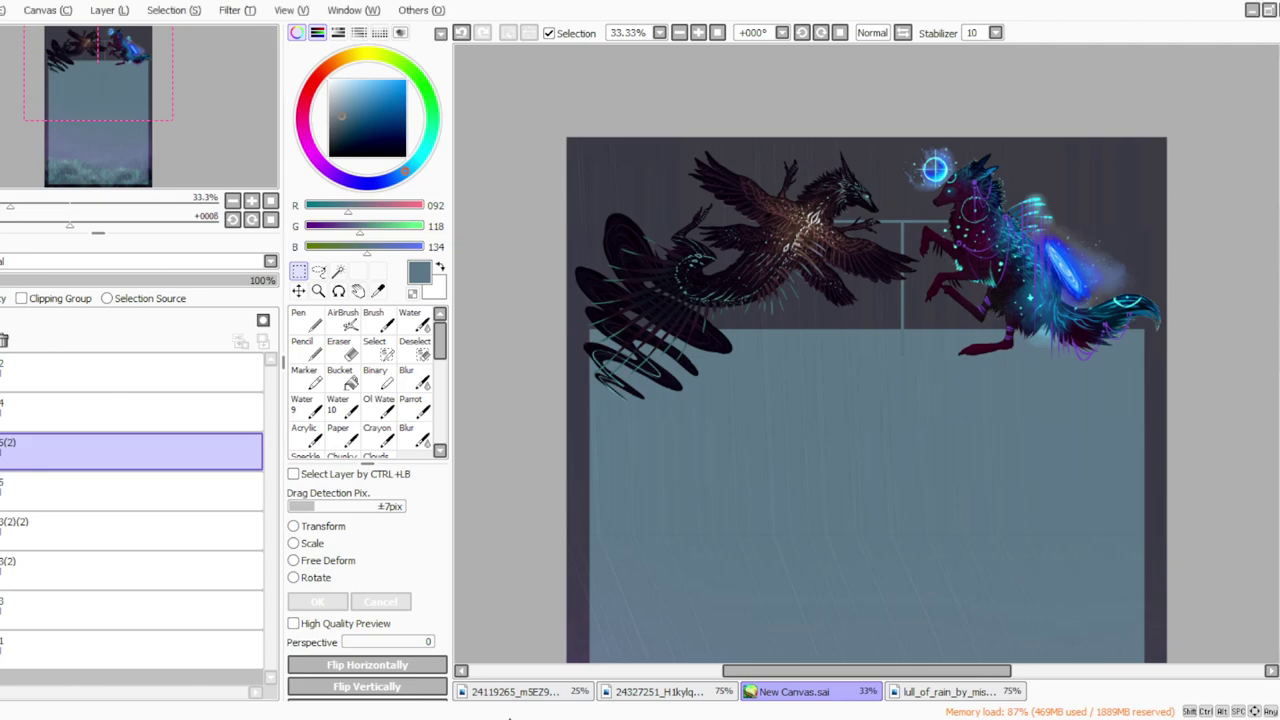
{"action": "left_click", "coordinate": [339, 347]}
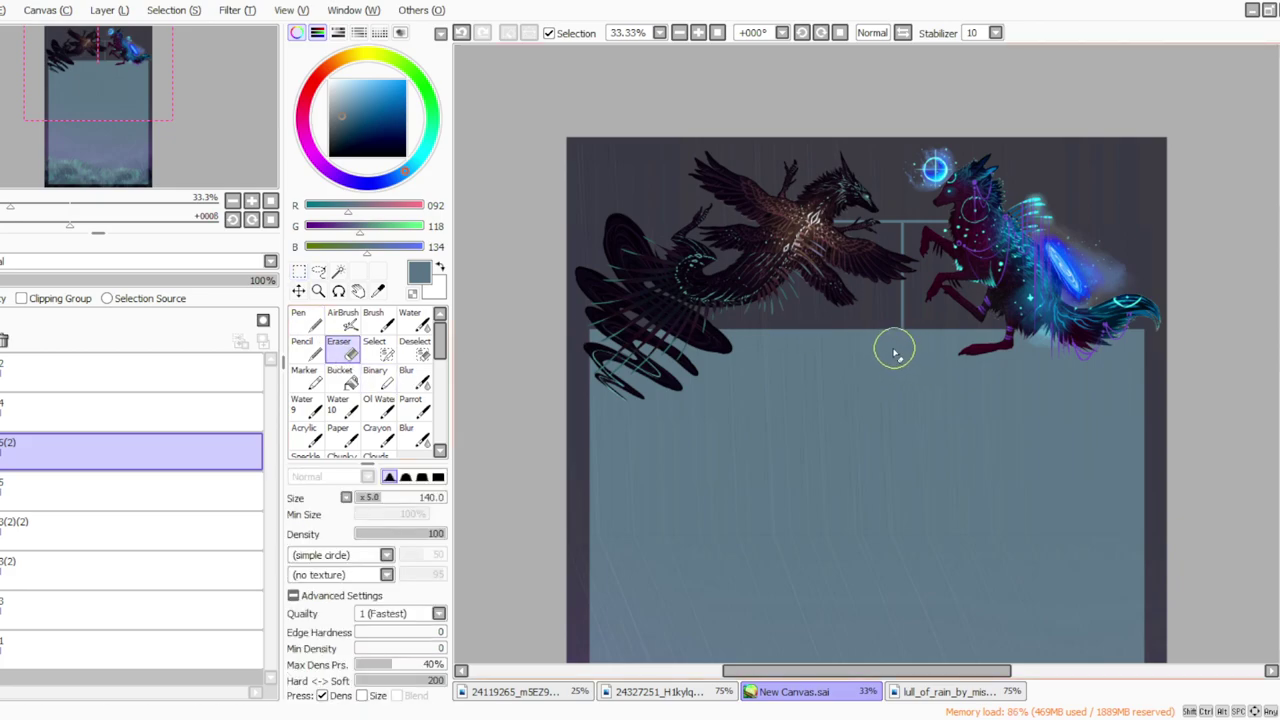
{"action": "left_click", "coordinate": [412, 404]}
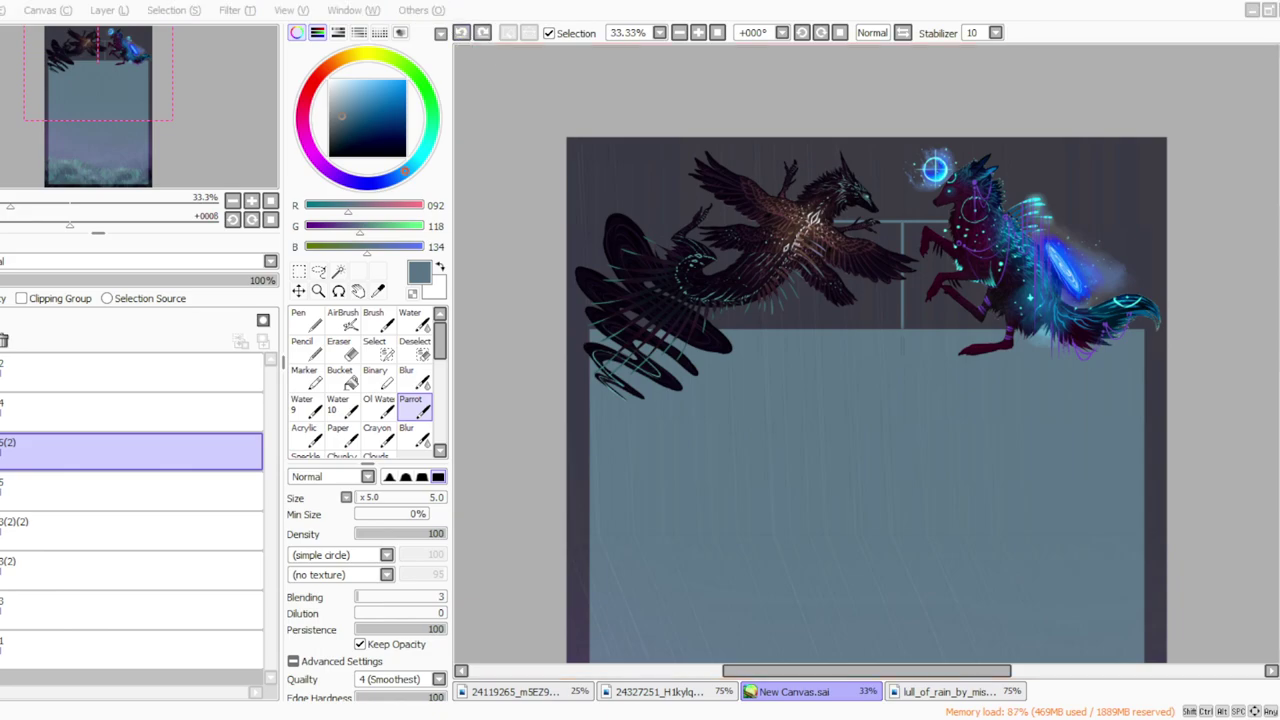
{"action": "left_click", "coordinate": [339, 347]}
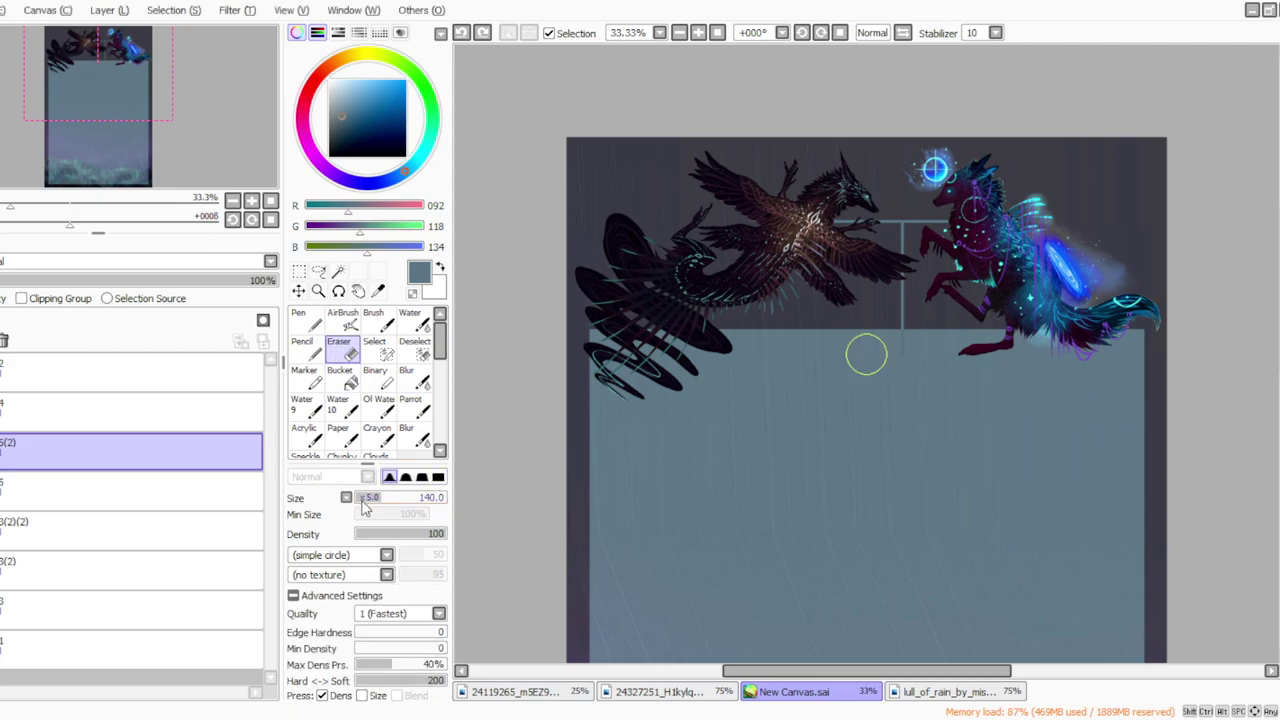
{"action": "left_click", "coordinate": [374, 536]}
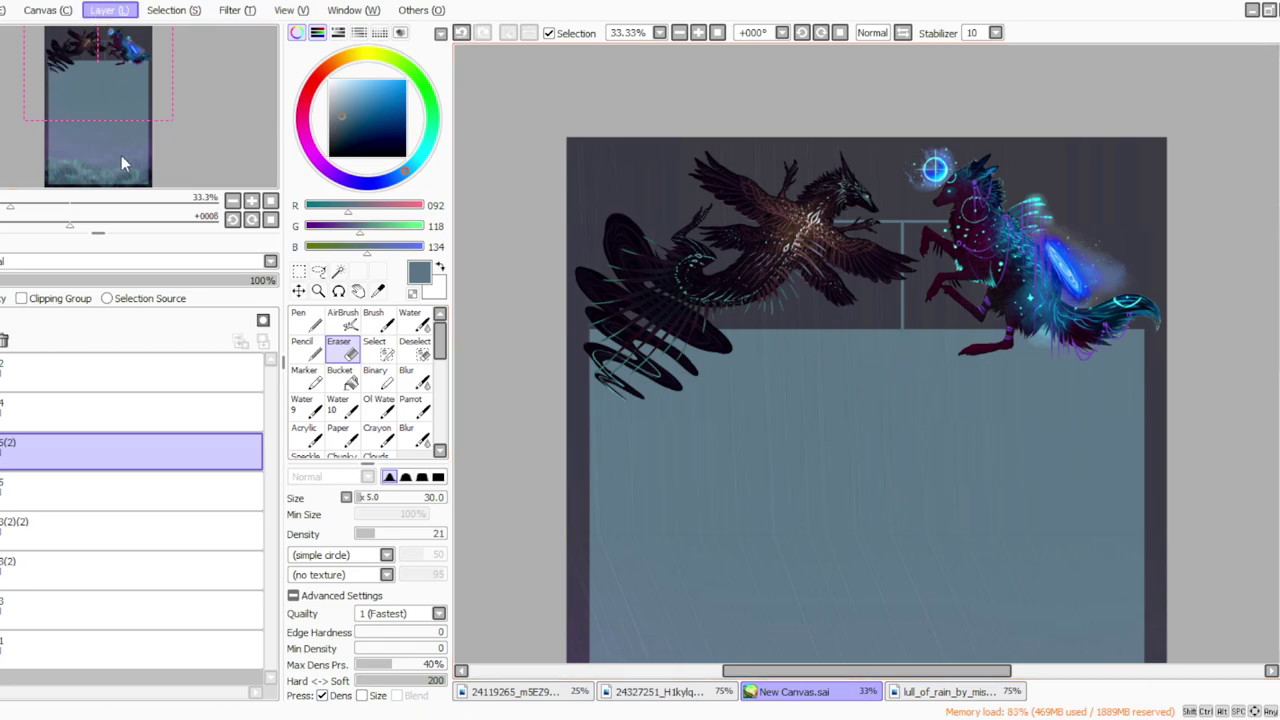
{"action": "key", "text": "ctrl+e"}
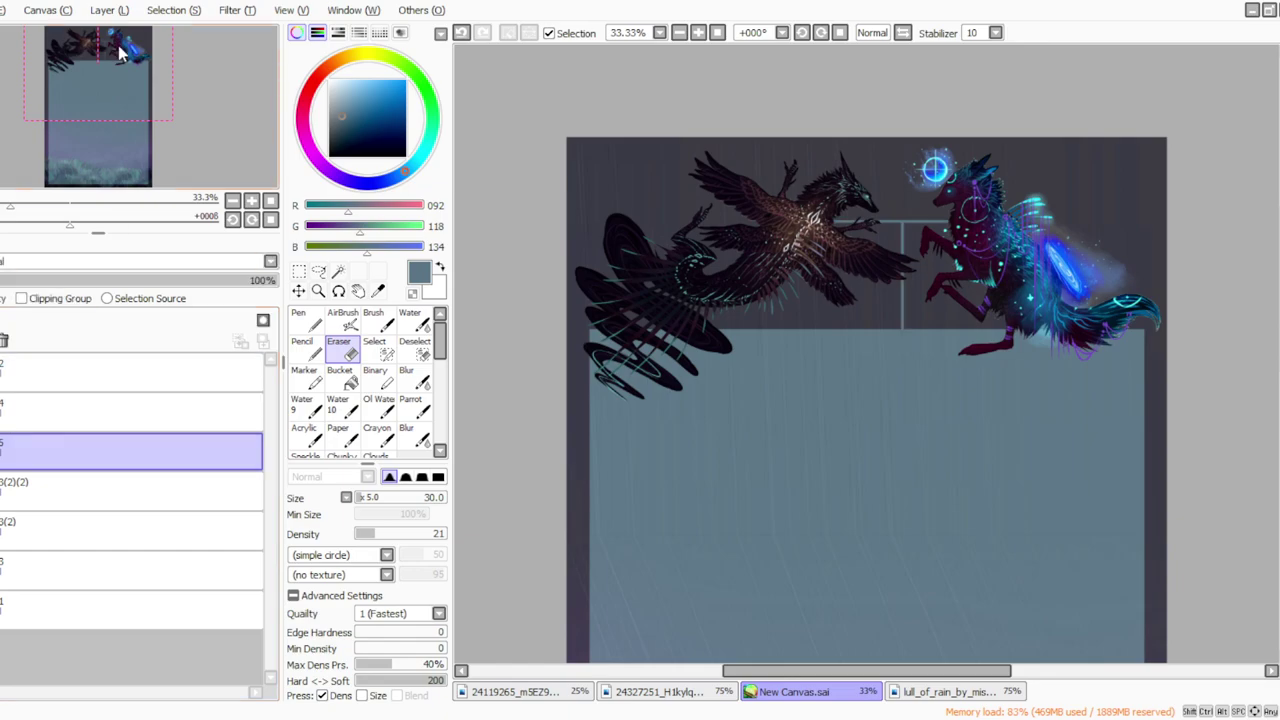
{"action": "key", "text": "ctrl+e"}
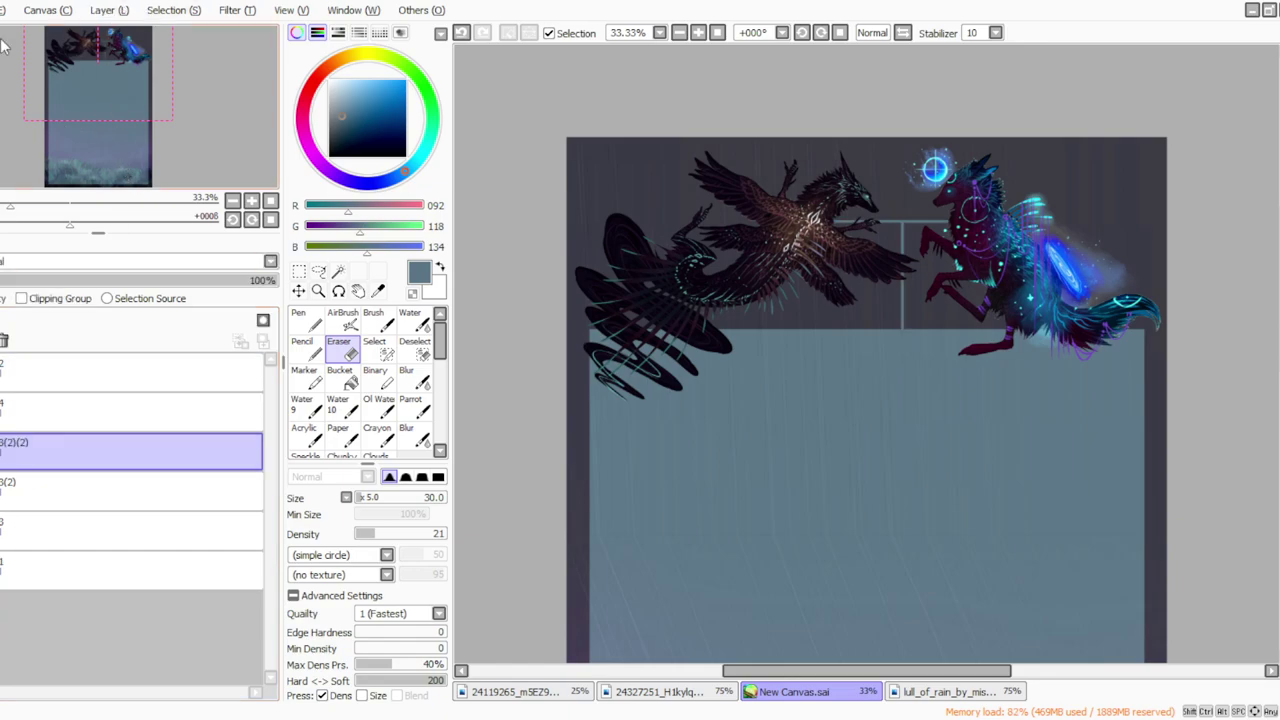
Step: Add a new layer above the background copy and choose the Parrot brush at size 10 in pale blue (RGB 226, 244, 255)
{"action": "left_click", "coordinate": [718, 34]}
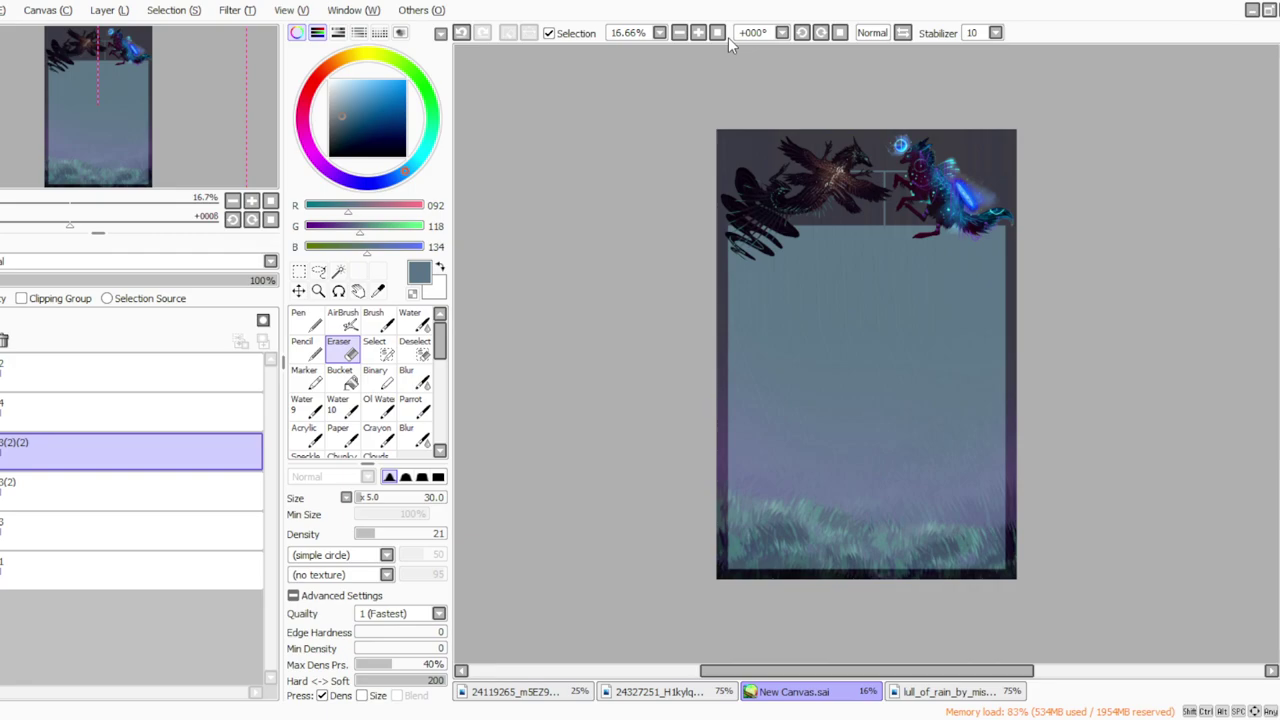
{"action": "left_click", "coordinate": [721, 33]}
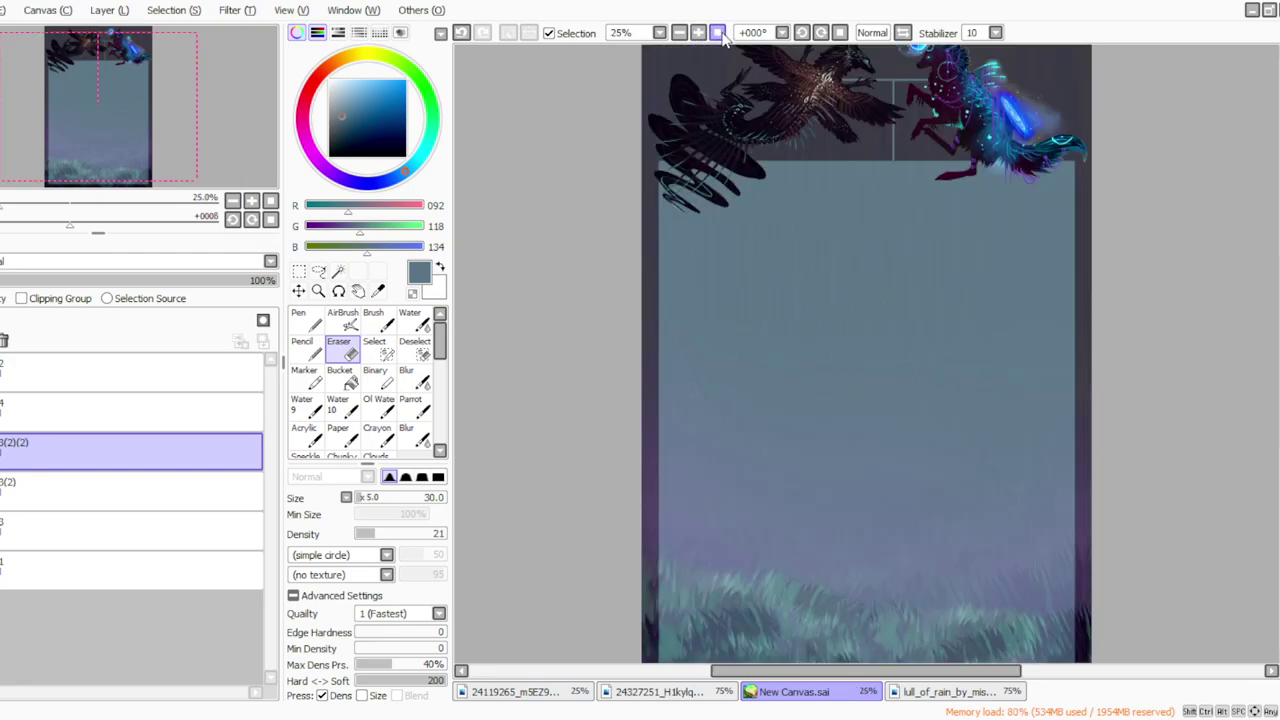
{"action": "left_click_drag", "start_coordinate": [1277, 426], "coordinate": [1277, 360]}
{"action": "left_click", "coordinate": [698, 33]}
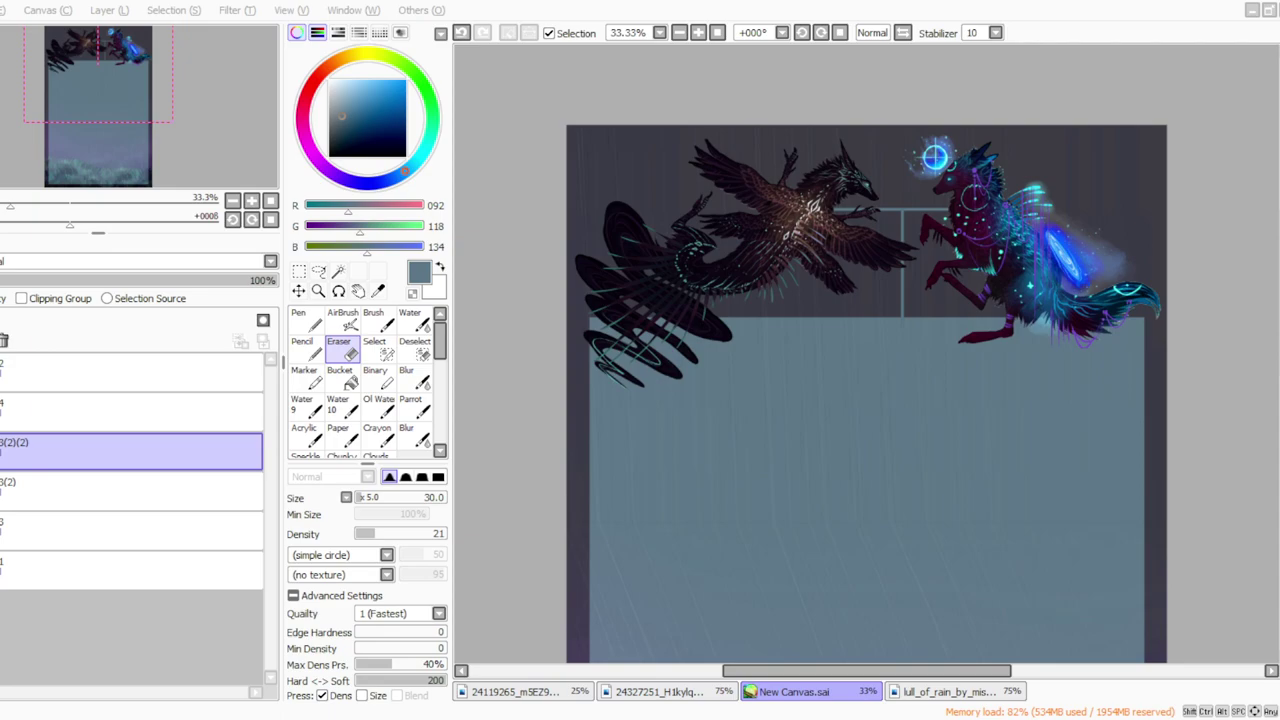
{"action": "left_click", "coordinate": [97, 12]}
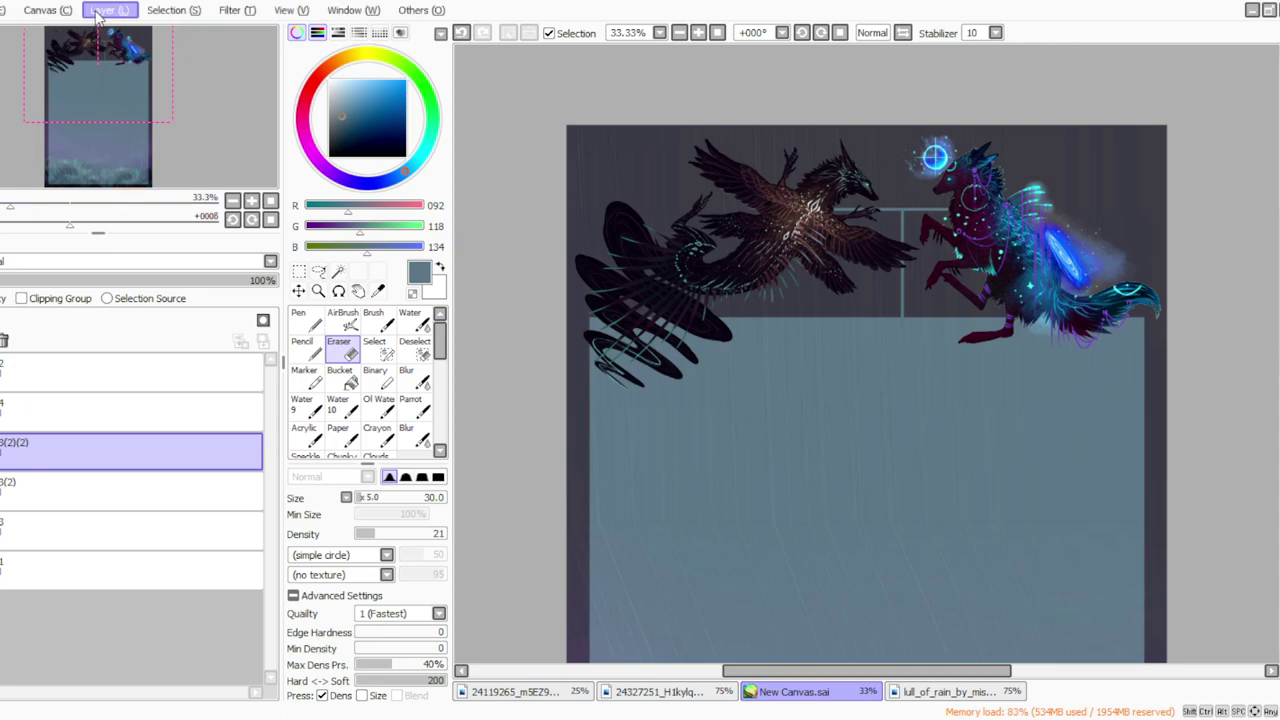
{"action": "left_click", "coordinate": [105, 32]}
{"action": "left_click", "coordinate": [410, 405]}
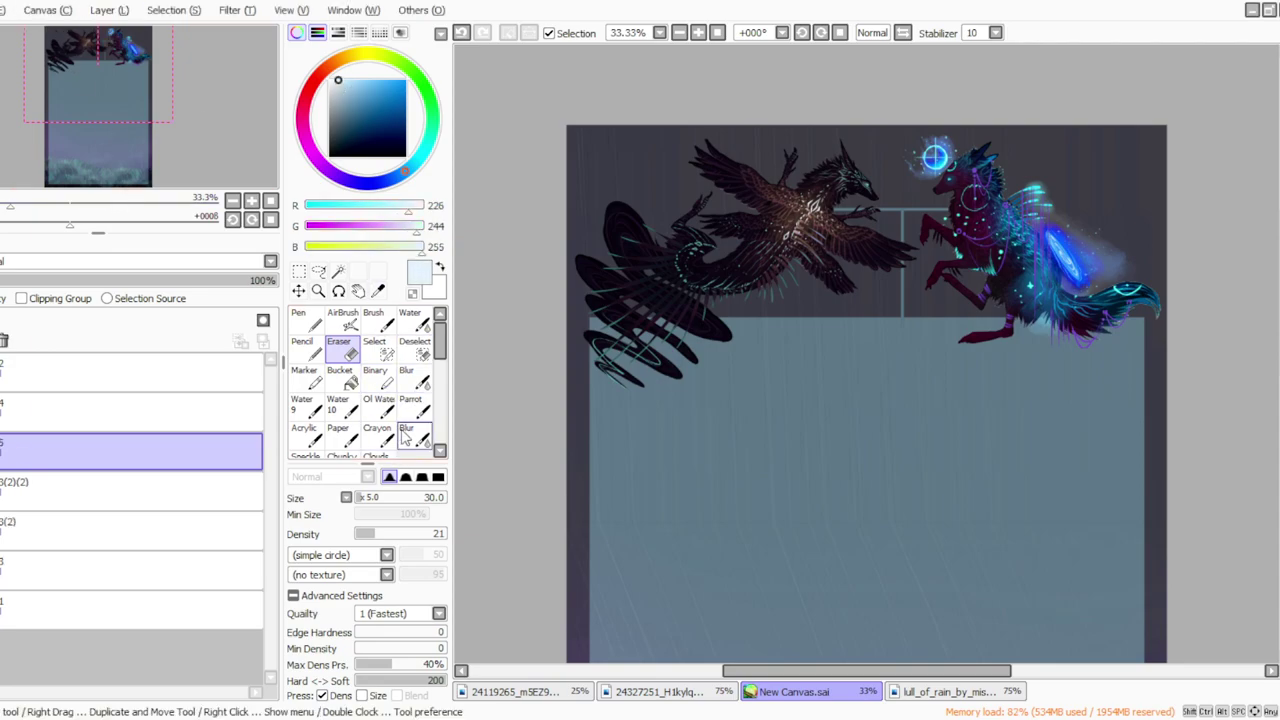
{"action": "left_click", "coordinate": [360, 500]}
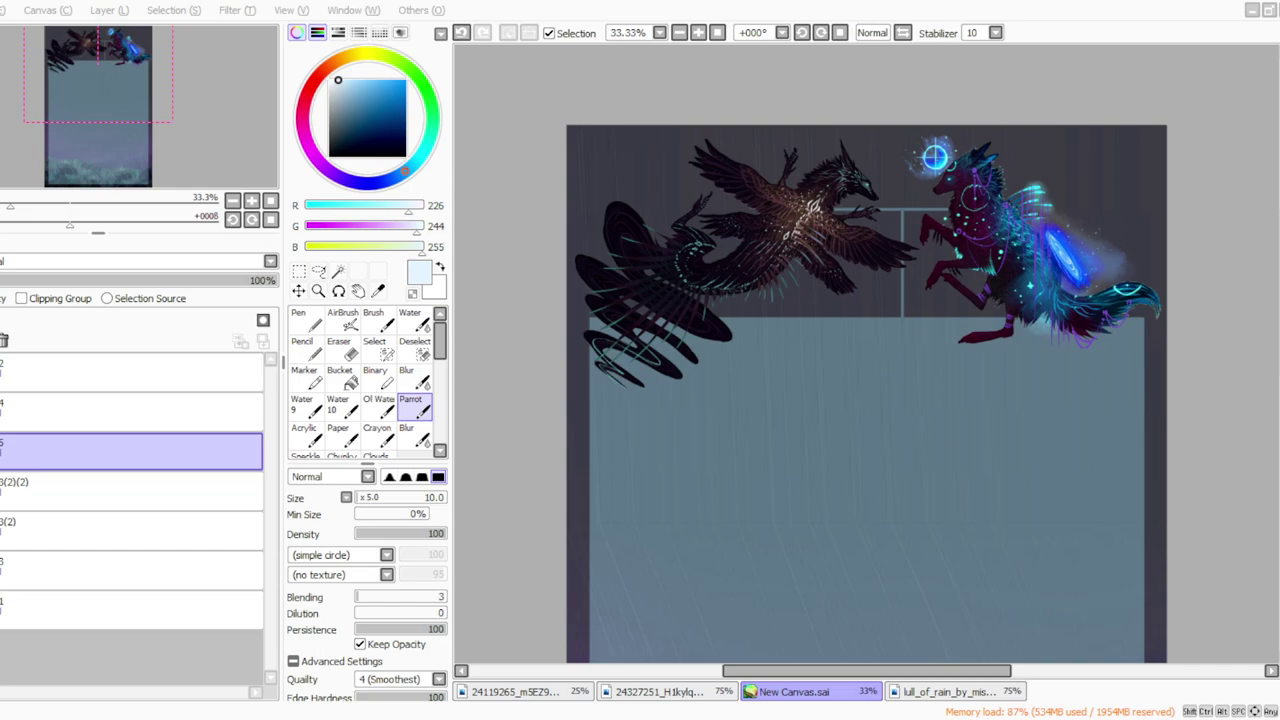
Step: Handwrite the label SAGA above the winged creature's tail, redrawing the end of the last letter
{"action": "left_click", "coordinate": [492, 642]}
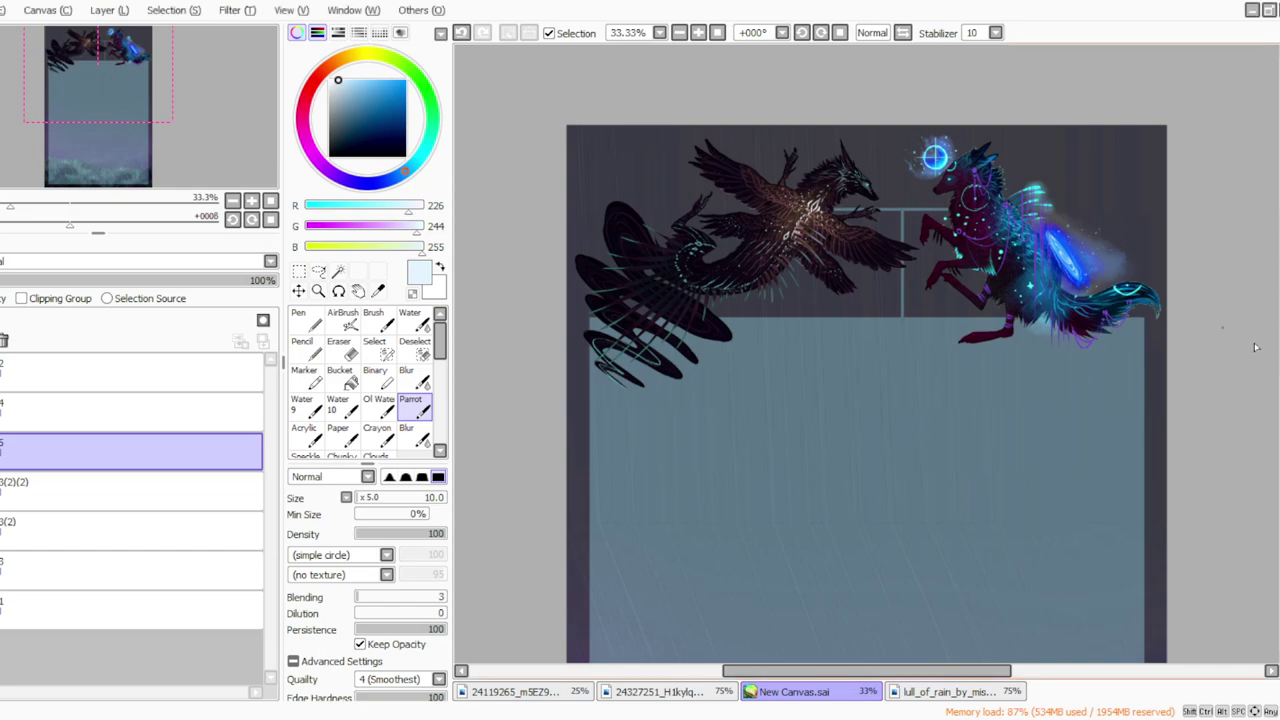
{"action": "scroll", "coordinate": [1237, 337], "scroll_direction": "up", "scroll_amount": 2}
{"action": "left_click", "coordinate": [698, 32]}
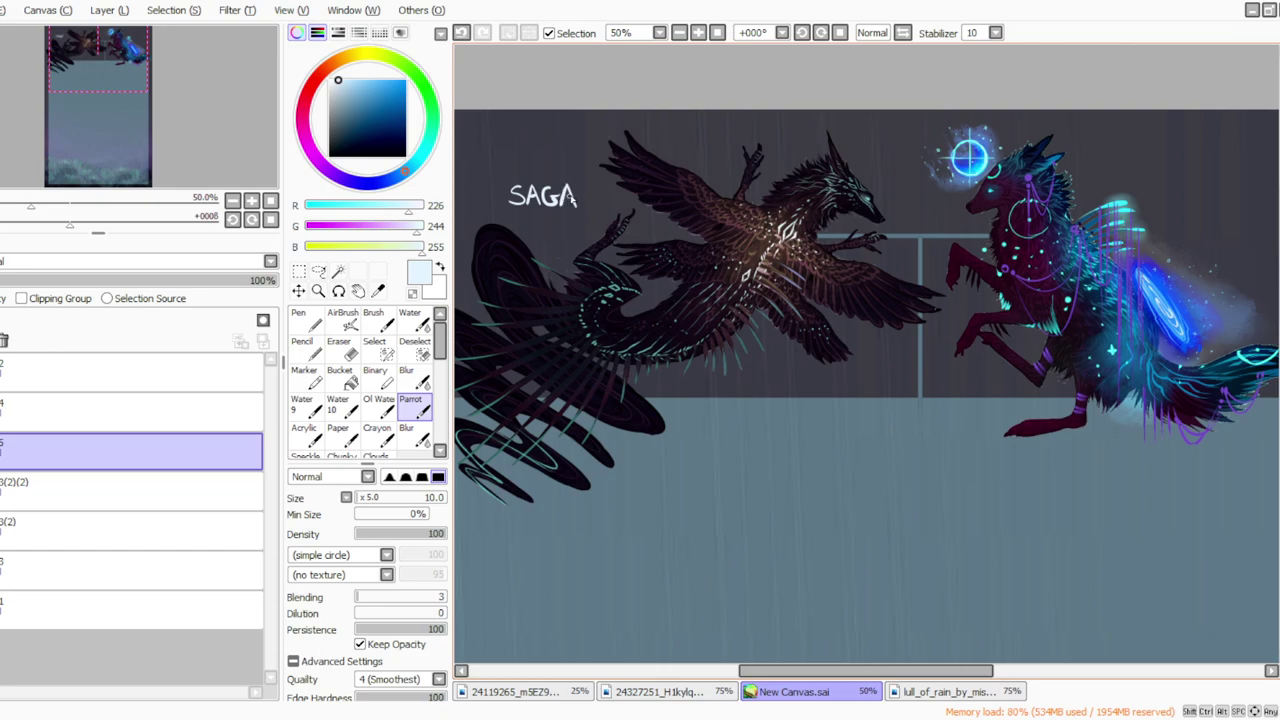
{"action": "left_click_drag", "start_coordinate": [860, 670], "coordinate": [824, 670]}
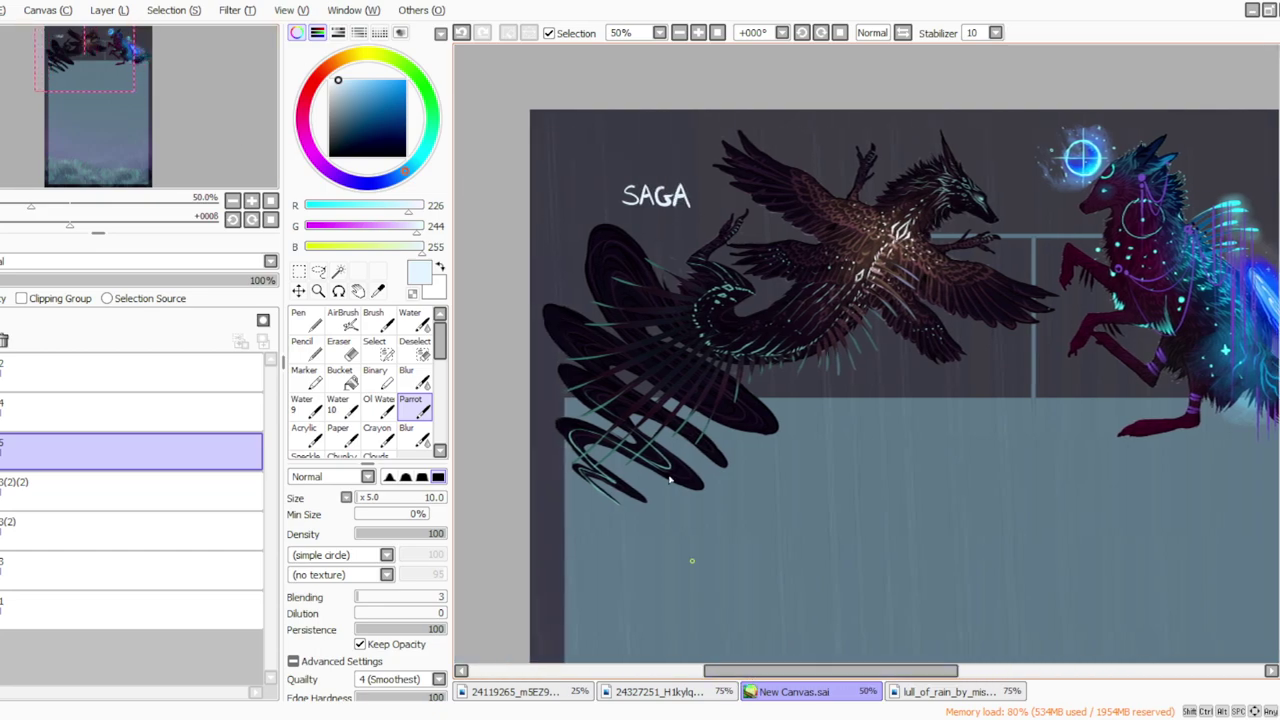
{"action": "left_click", "coordinate": [461, 34]}
{"action": "left_click", "coordinate": [461, 34]}
{"action": "left_click_drag", "start_coordinate": [687, 185], "coordinate": [684, 205]}
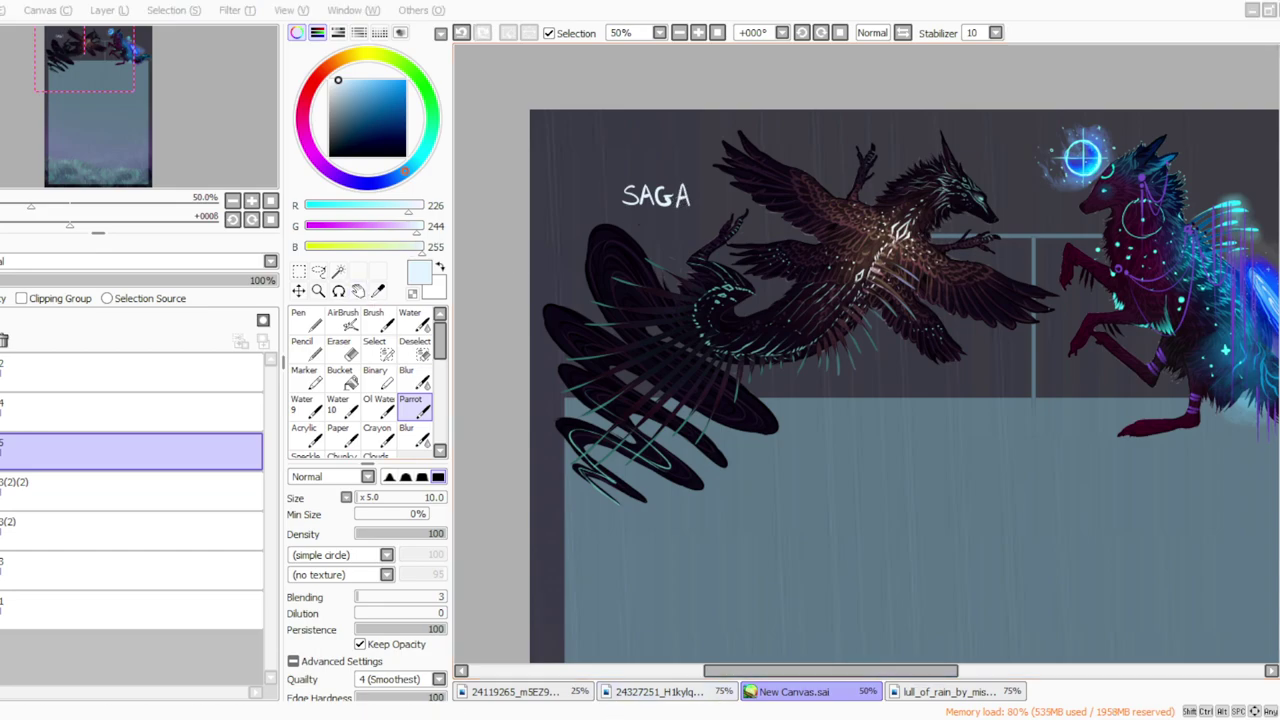
Step: Handwrite the label LORIZ above the back of the glowing blue creature
{"action": "left_click_drag", "start_coordinate": [777, 672], "coordinate": [858, 672]}
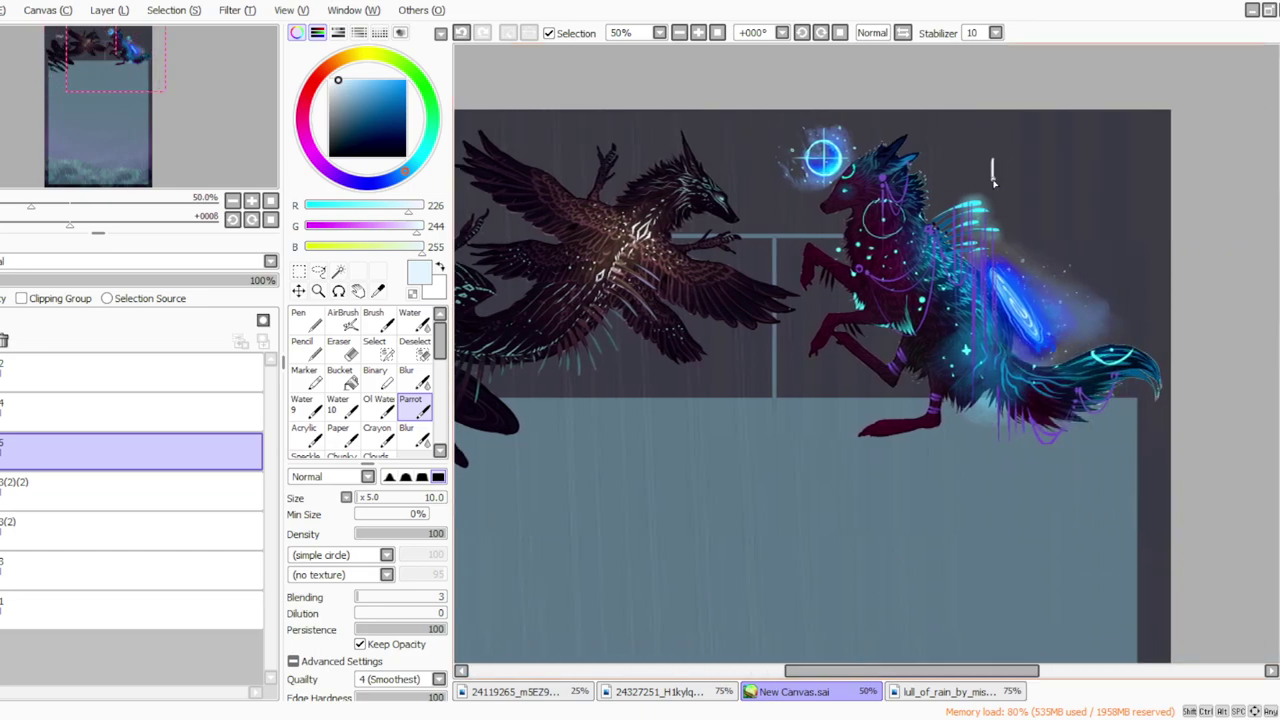
{"action": "left_click_drag", "start_coordinate": [1018, 162], "coordinate": [1024, 170]}
{"action": "left_click_drag", "start_coordinate": [1062, 182], "coordinate": [1080, 181]}
Step: Select the LORIZ label and move it lower, closer to the glowing creature's back
{"action": "left_click_drag", "start_coordinate": [819, 671], "coordinate": [767, 671]}
{"action": "left_click", "coordinate": [718, 33]}
{"action": "left_click", "coordinate": [699, 33]}
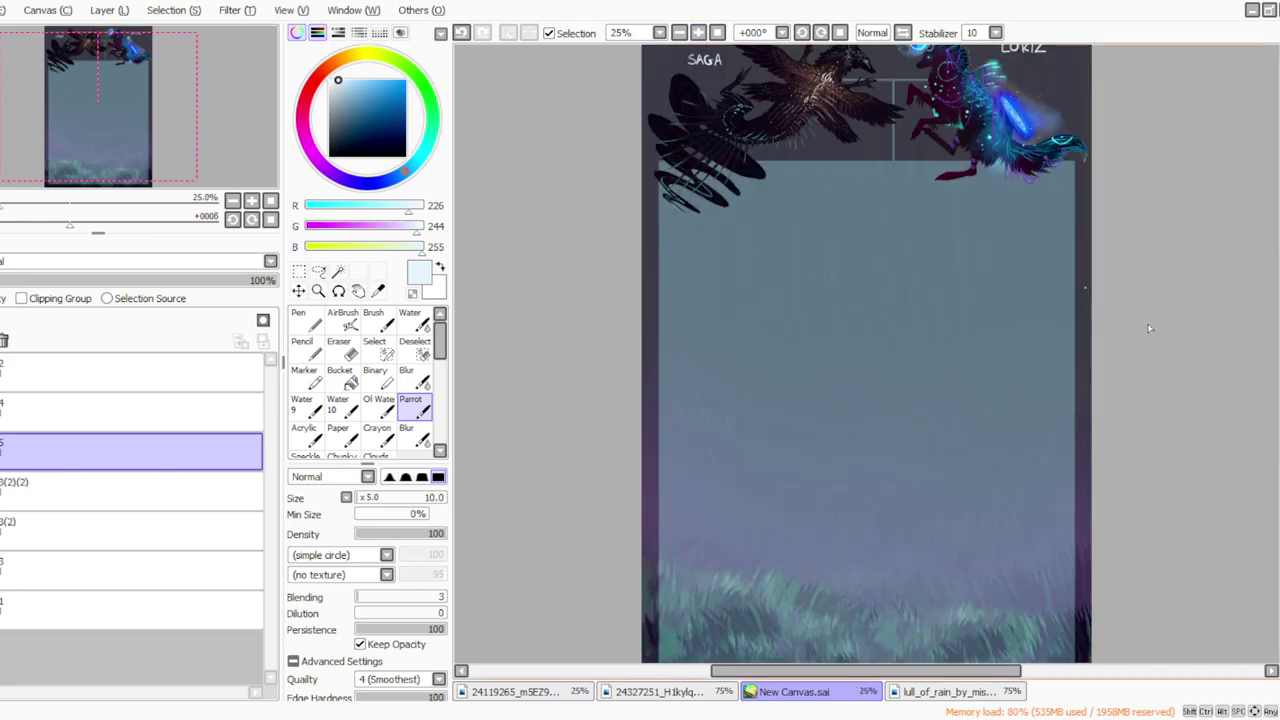
{"action": "left_click_drag", "start_coordinate": [1279, 354], "coordinate": [1279, 267]}
{"action": "left_click", "coordinate": [698, 33]}
{"action": "left_click", "coordinate": [698, 33]}
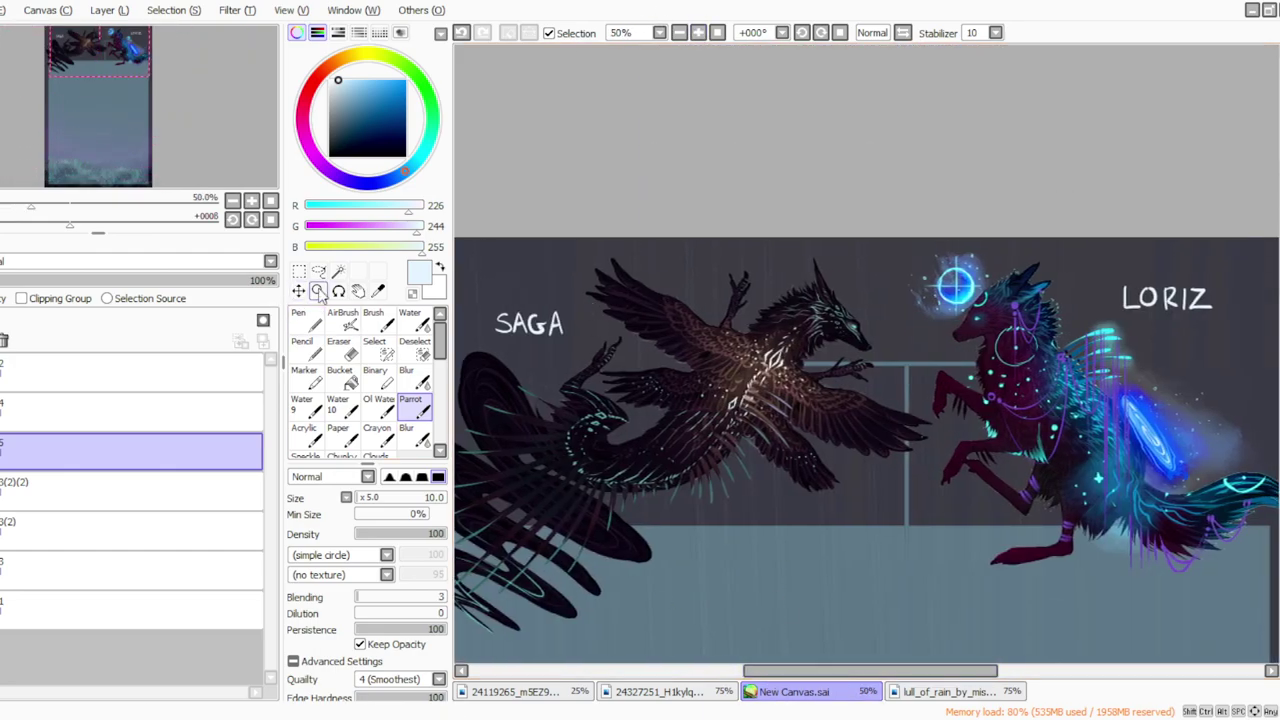
{"action": "left_click", "coordinate": [300, 273]}
{"action": "left_click_drag", "start_coordinate": [846, 671], "coordinate": [853, 671]}
{"action": "left_click_drag", "start_coordinate": [1223, 351], "coordinate": [1087, 272]}
{"action": "left_click_drag", "start_coordinate": [1092, 325], "coordinate": [1123, 383]}
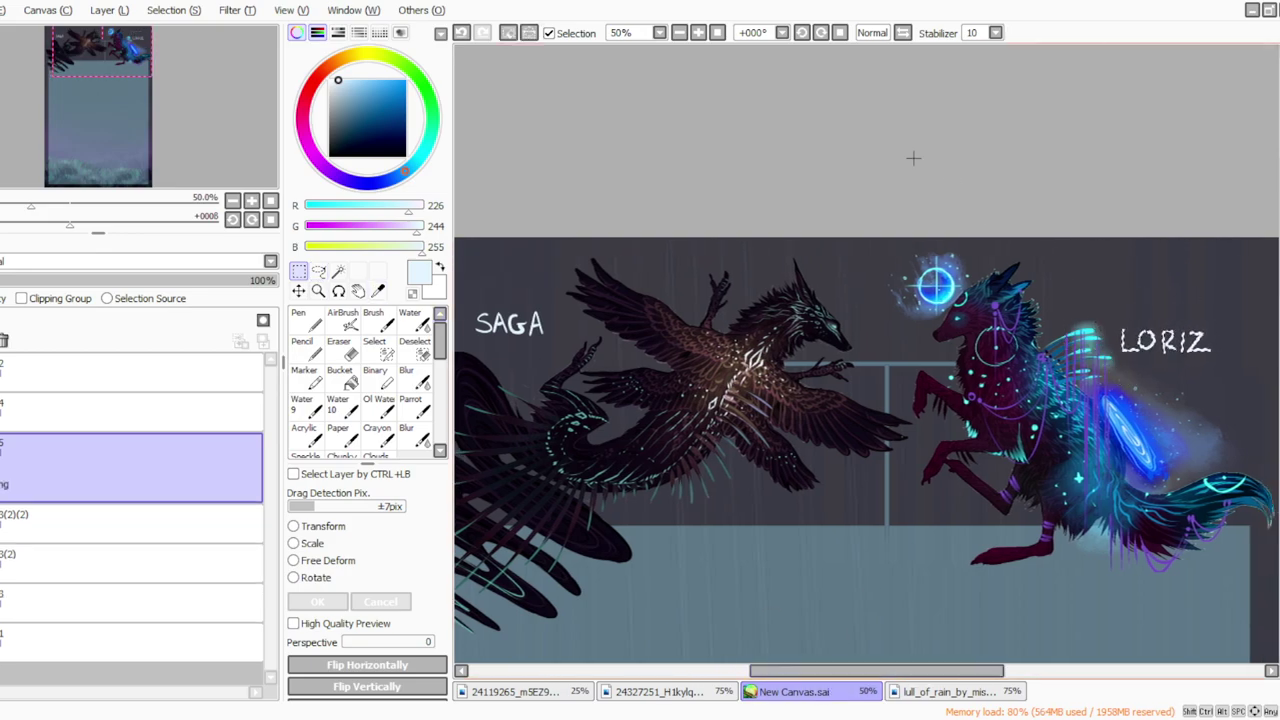
Step: Select the SAGA label, scale it up slightly and move it closer to the winged creature
{"action": "left_click_drag", "start_coordinate": [594, 349], "coordinate": [430, 268]}
{"action": "left_click", "coordinate": [296, 543]}
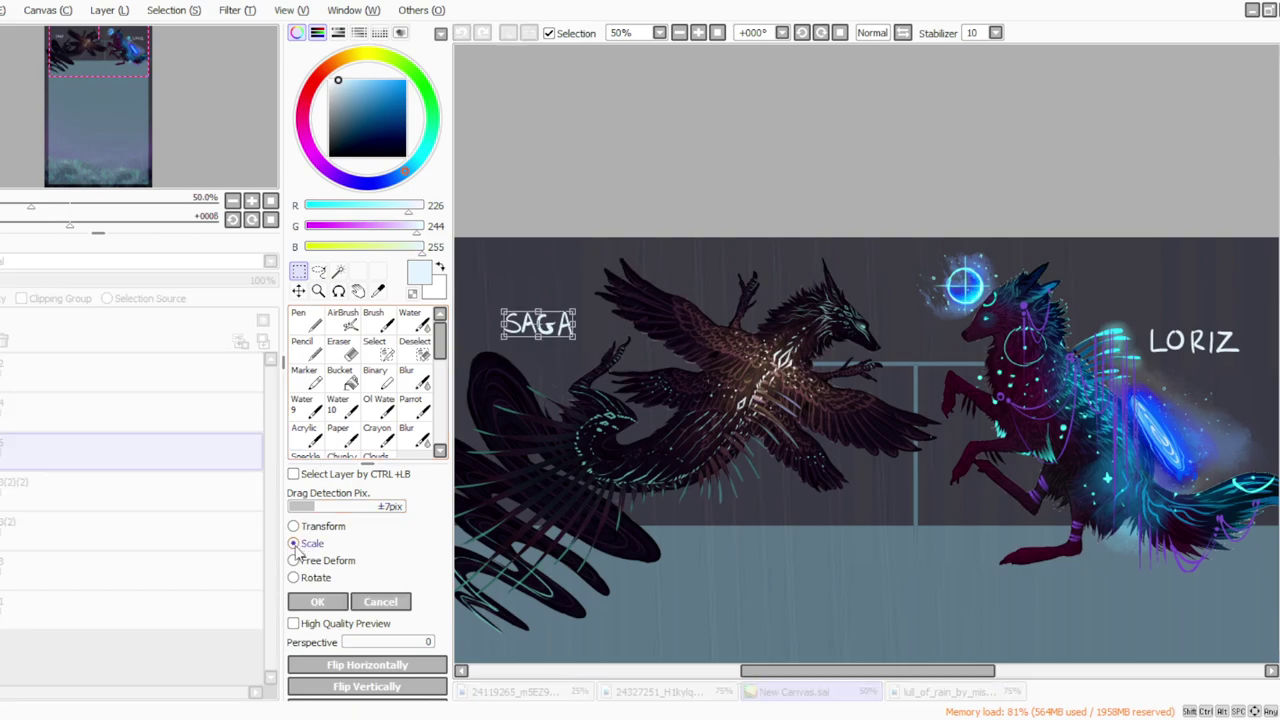
{"action": "left_click", "coordinate": [317, 601]}
{"action": "left_click_drag", "start_coordinate": [618, 366], "coordinate": [446, 268]}
{"action": "left_click_drag", "start_coordinate": [535, 358], "coordinate": [561, 367], "text": "ctrl"}
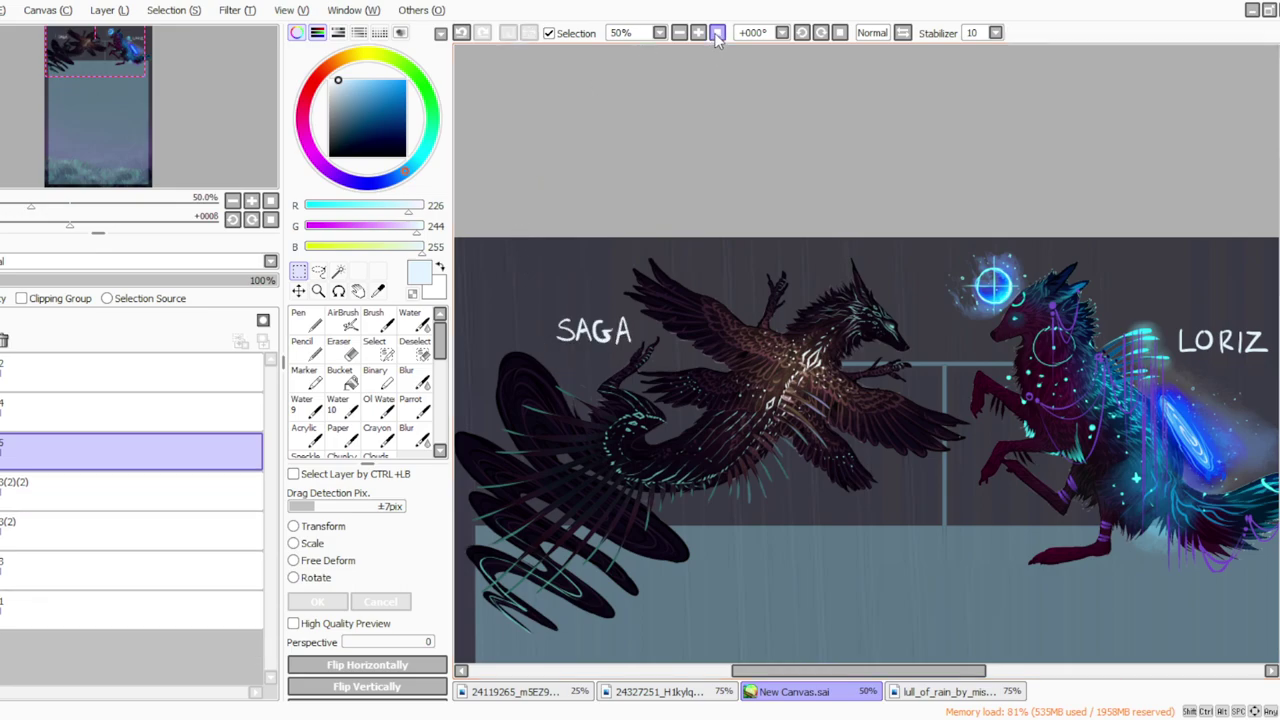
{"action": "left_click", "coordinate": [680, 33]}
{"action": "left_click", "coordinate": [699, 32]}
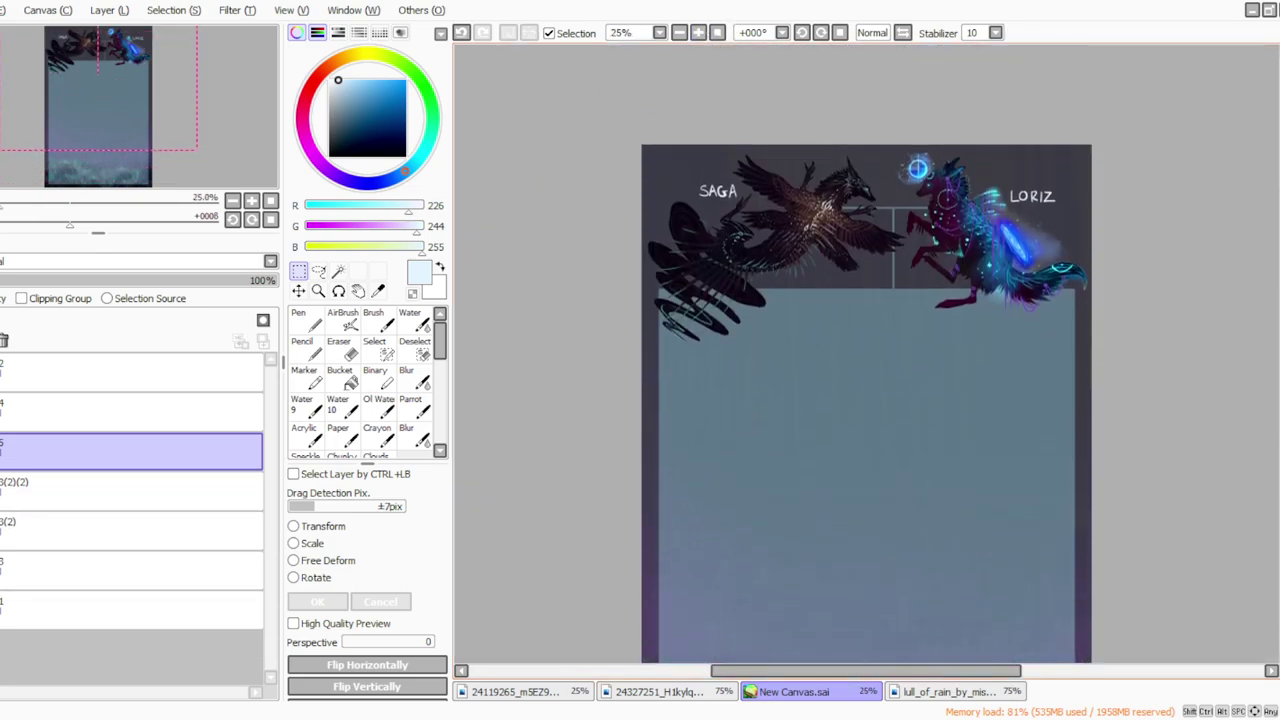
{"action": "left_click", "coordinate": [699, 33]}
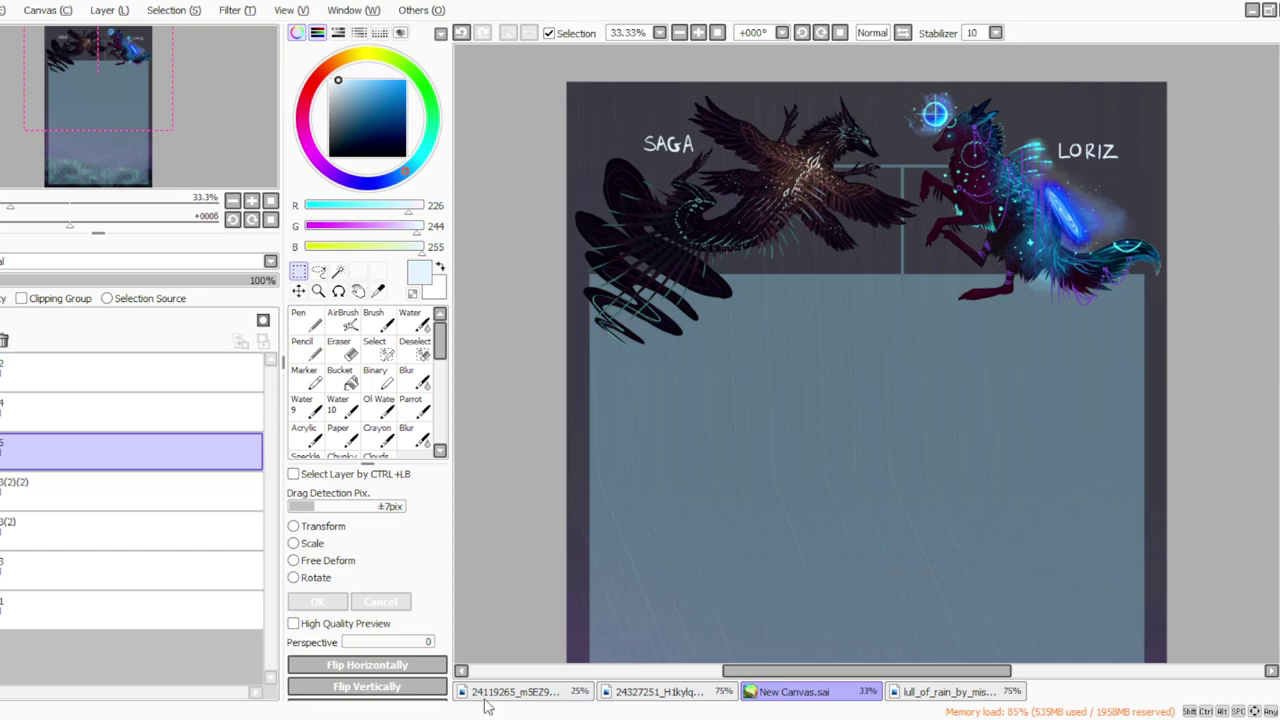
Step: Add a new layer above the labels layer and set the Parrot brush to density 12 and size 70
{"action": "left_click", "coordinate": [109, 10]}
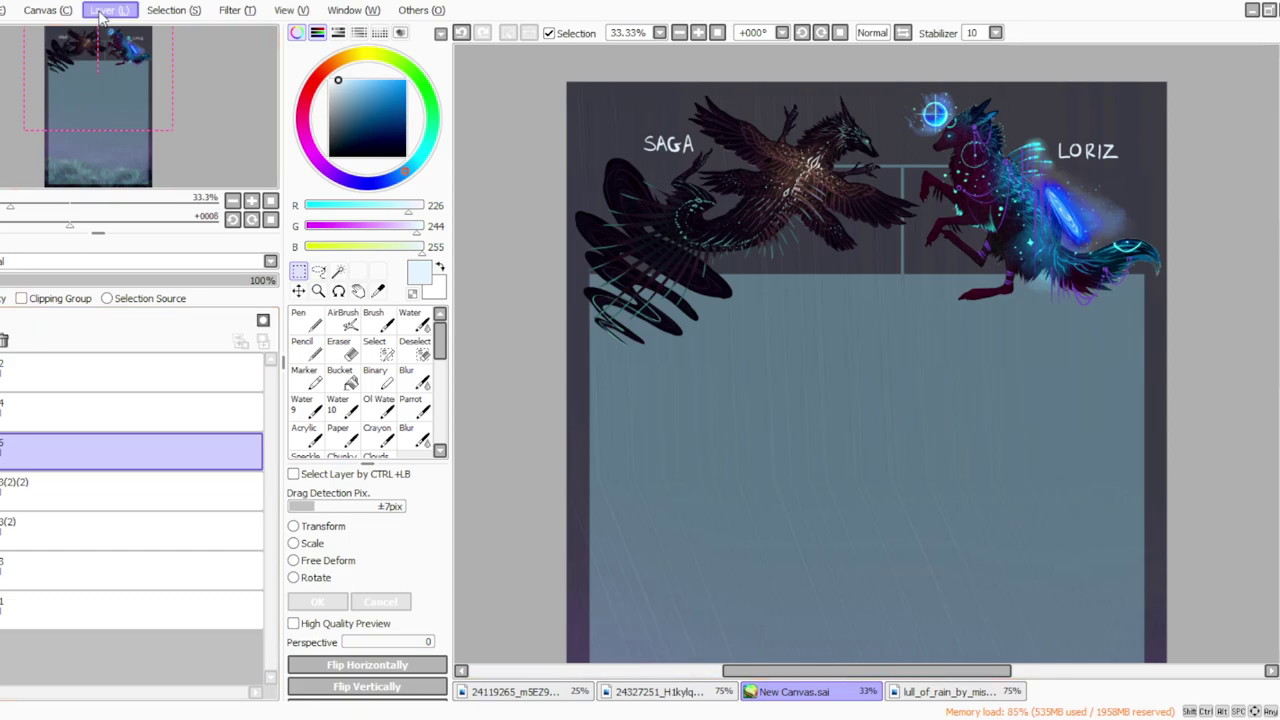
{"action": "left_click", "coordinate": [125, 31]}
{"action": "left_click", "coordinate": [413, 406]}
{"action": "left_click", "coordinate": [367, 533]}
{"action": "left_click", "coordinate": [367, 498]}
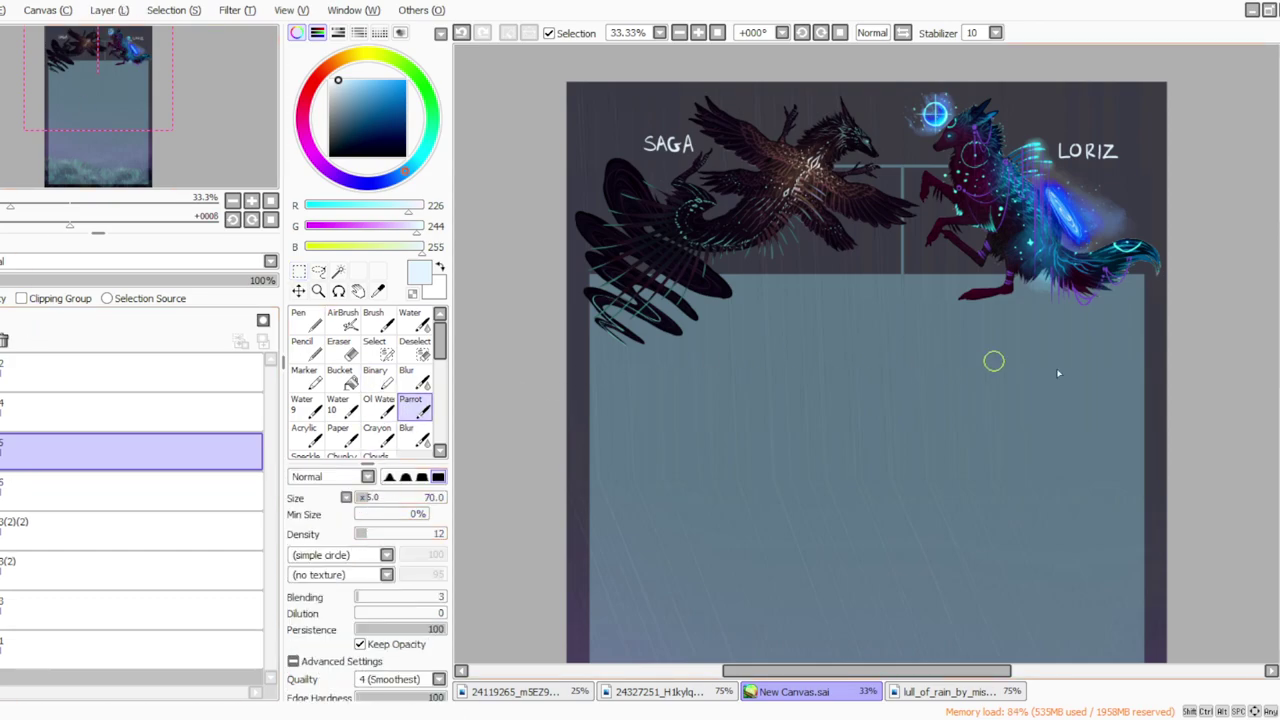
Step: Paint a soft pale blue glow around the SAGA and LORIZ labels
{"action": "left_click_drag", "start_coordinate": [1278, 372], "coordinate": [1278, 337]}
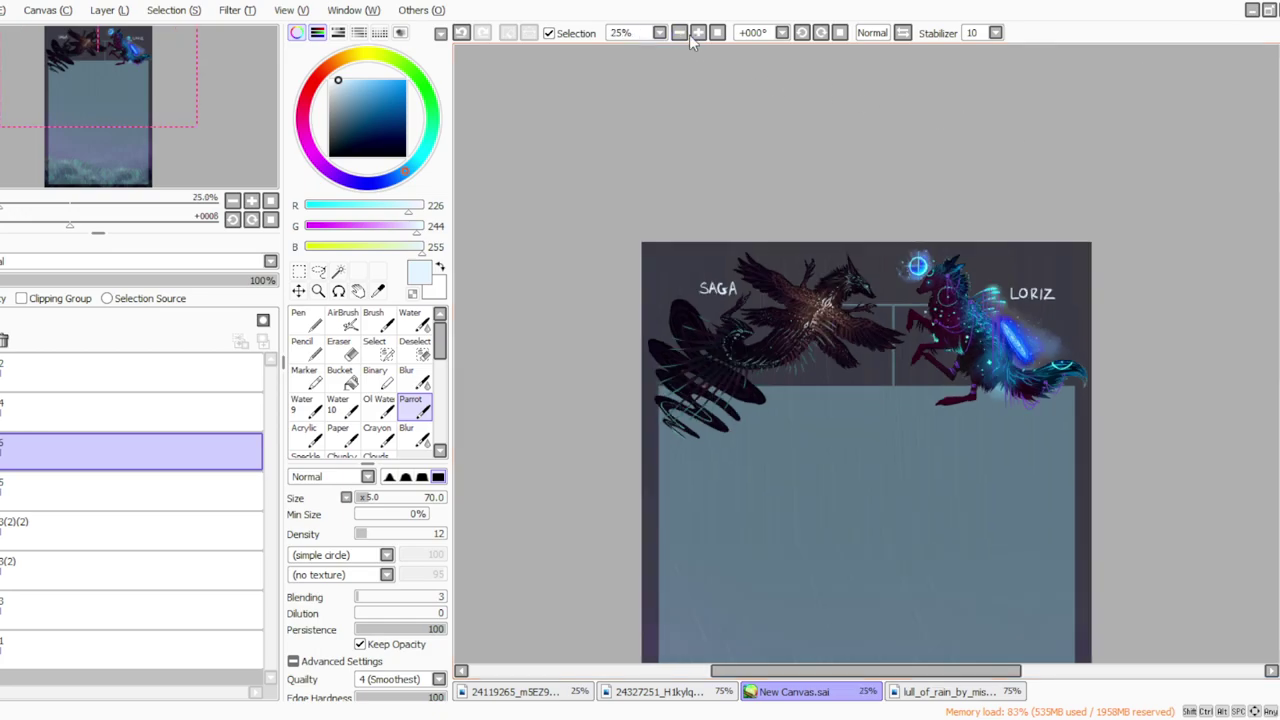
{"action": "left_click", "coordinate": [698, 32]}
{"action": "left_click_drag", "start_coordinate": [597, 217], "coordinate": [530, 226]}
{"action": "mouse_move", "coordinate": [1155, 229]}
{"action": "left_mouse_down"}
{"action": "mouse_move", "coordinate": [1188, 240]}
{"action": "mouse_move", "coordinate": [1193, 228]}
{"action": "mouse_move", "coordinate": [1235, 244]}
{"action": "left_mouse_up"}
{"action": "left_click", "coordinate": [717, 33]}
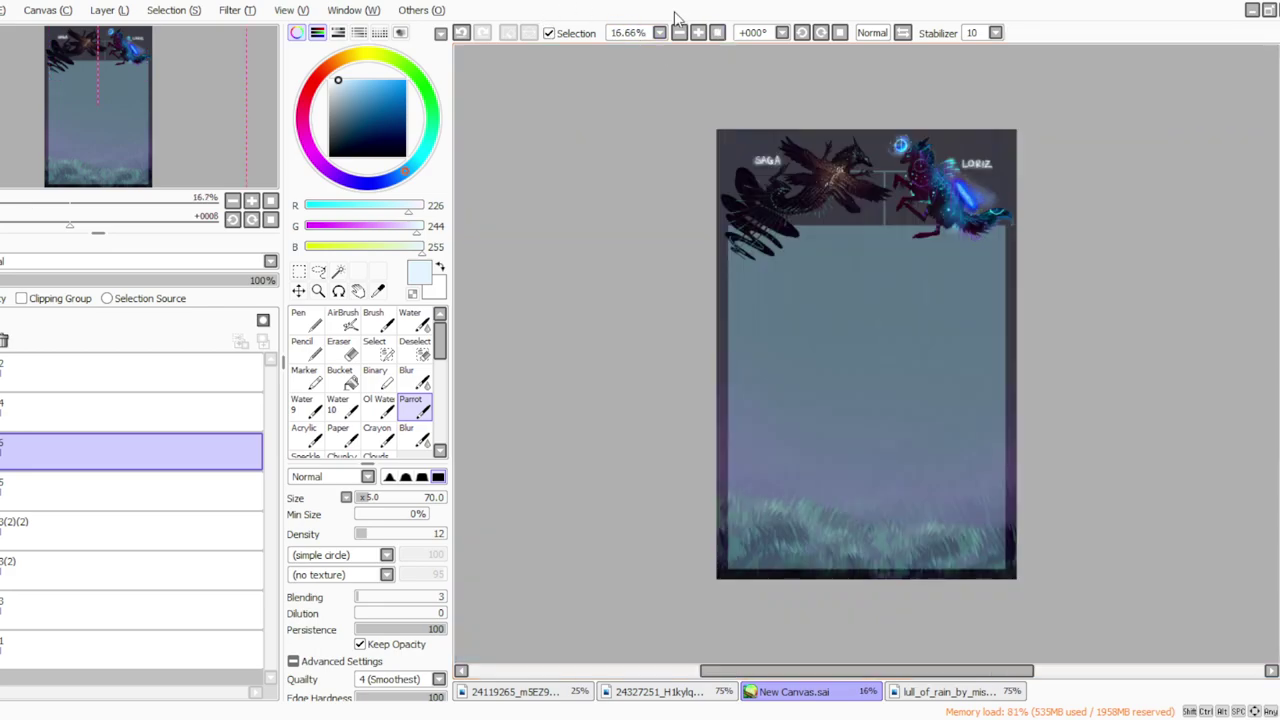
{"action": "left_click", "coordinate": [697, 34]}
Step: Soften the glow around the labels with the Eraser at density 18 and size 75
{"action": "left_click", "coordinate": [340, 345]}
{"action": "scroll", "coordinate": [632, 220], "scroll_direction": "up", "scroll_amount": 1}
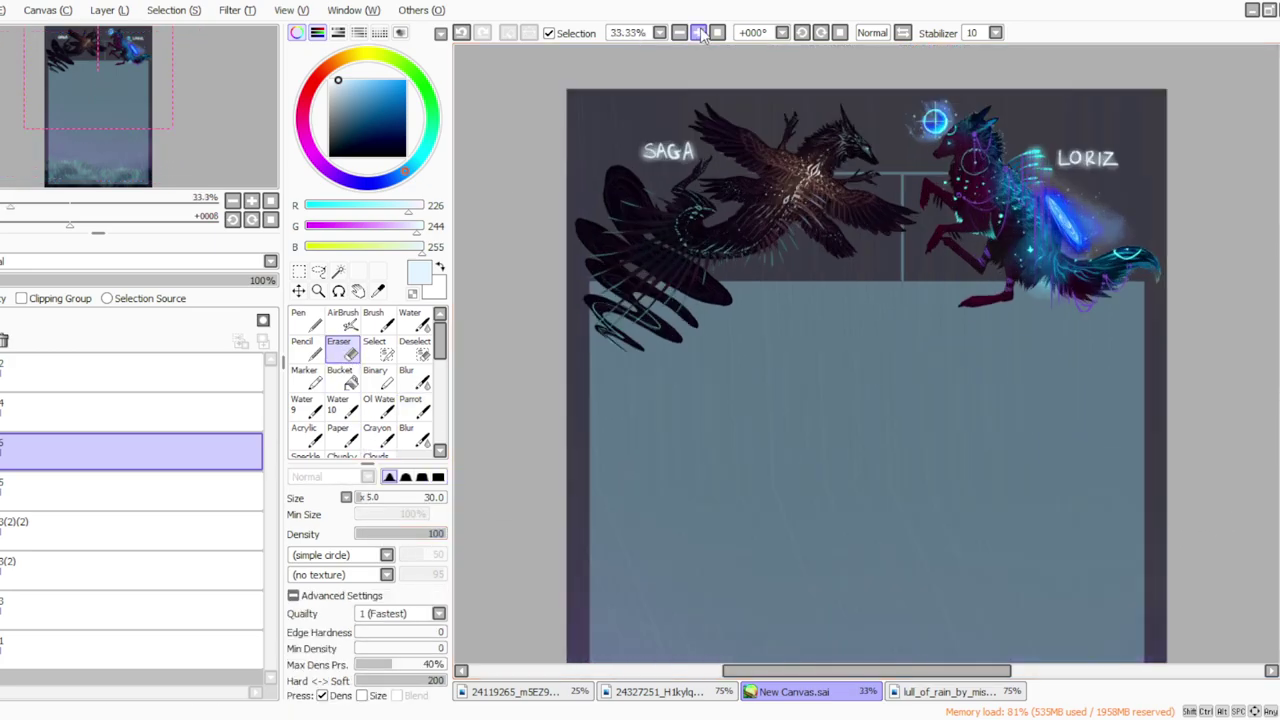
{"action": "left_click", "coordinate": [370, 538]}
{"action": "left_click", "coordinate": [368, 497]}
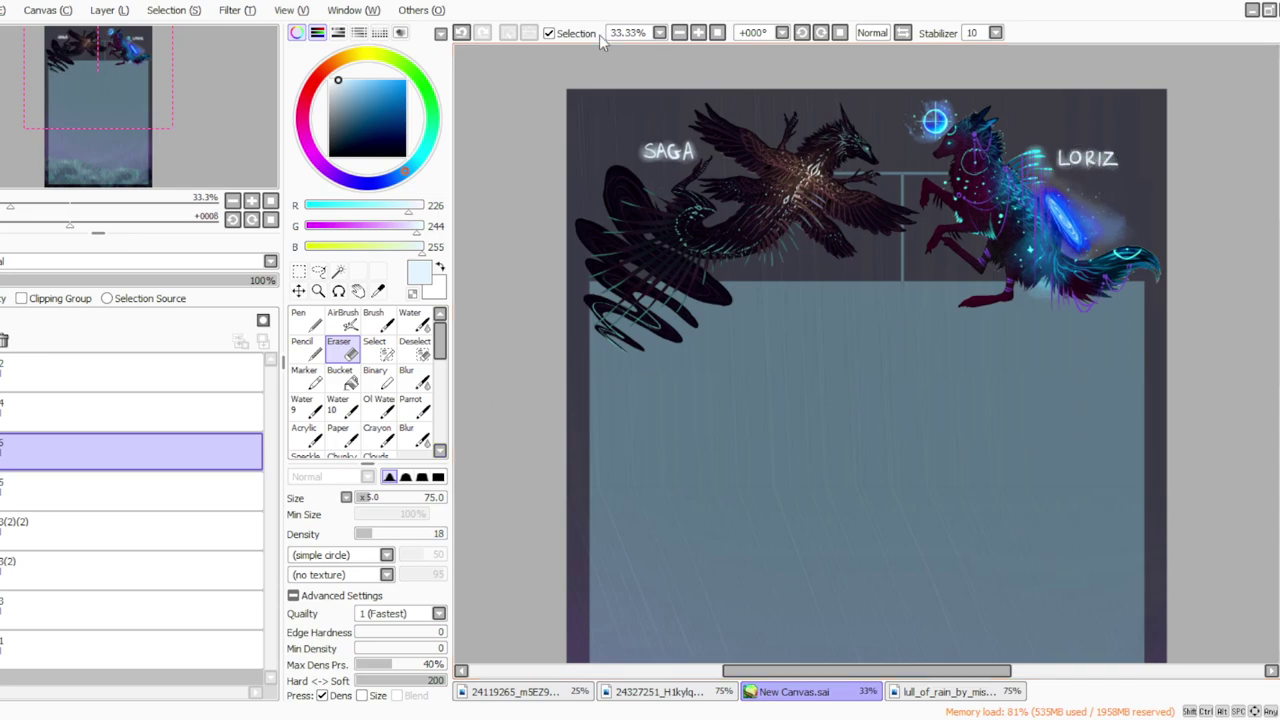
Step: Reduce the glow layer's opacity to 73% and merge it down into the labels layer
{"action": "left_click", "coordinate": [196, 281]}
{"action": "left_click", "coordinate": [108, 10]}
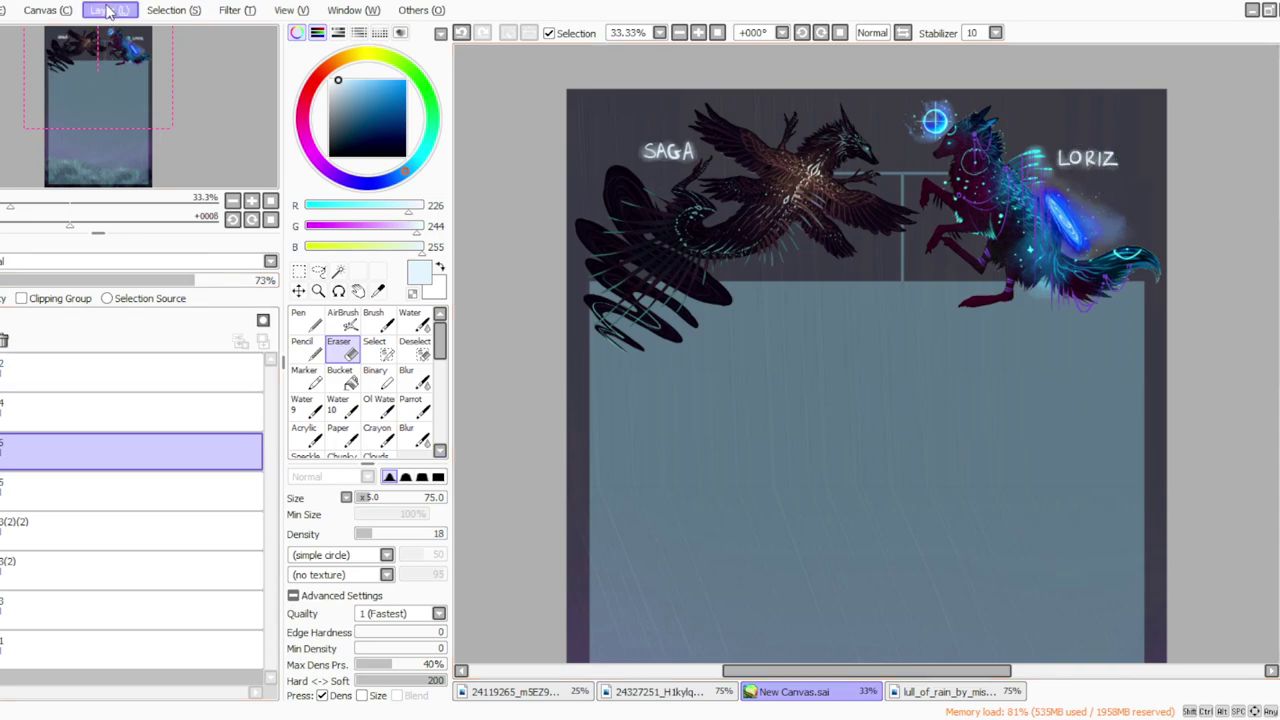
{"action": "left_click", "coordinate": [126, 166]}
{"action": "left_click", "coordinate": [1, 451]}
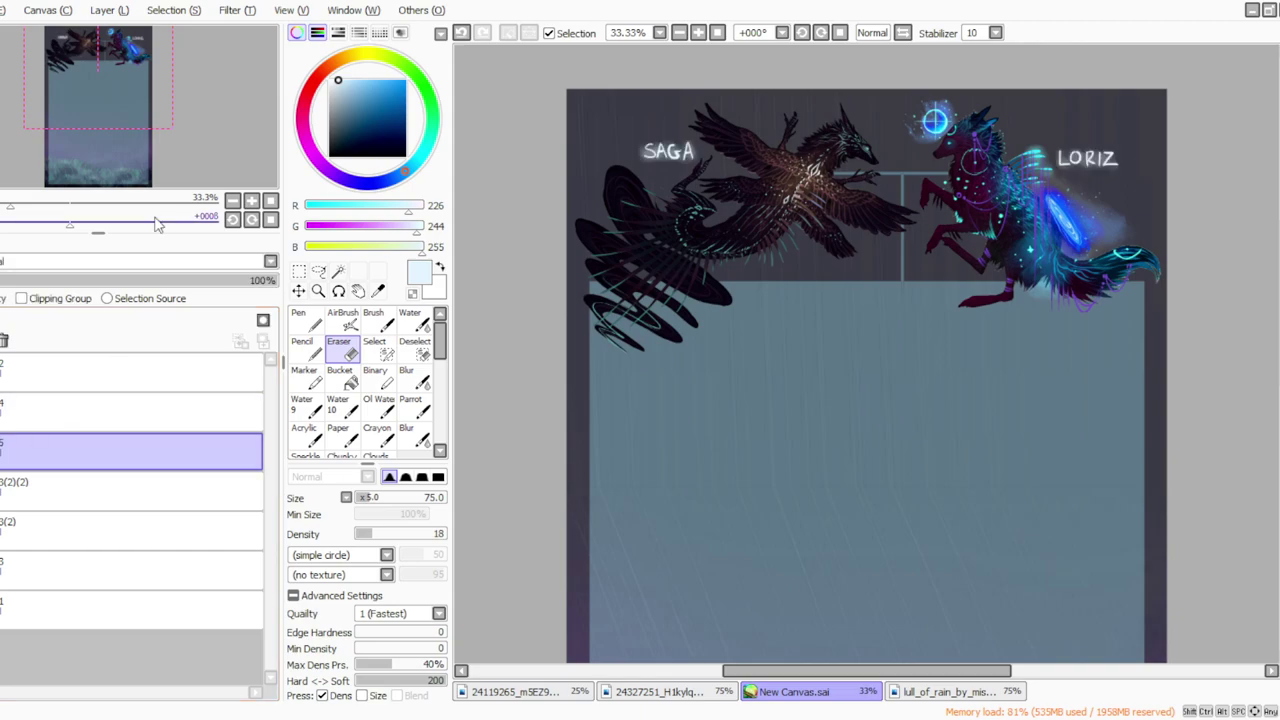
Step: Look over the whole canvas from the labelled creatures down to the grass with the Parrot brush selected
{"action": "left_click", "coordinate": [413, 406]}
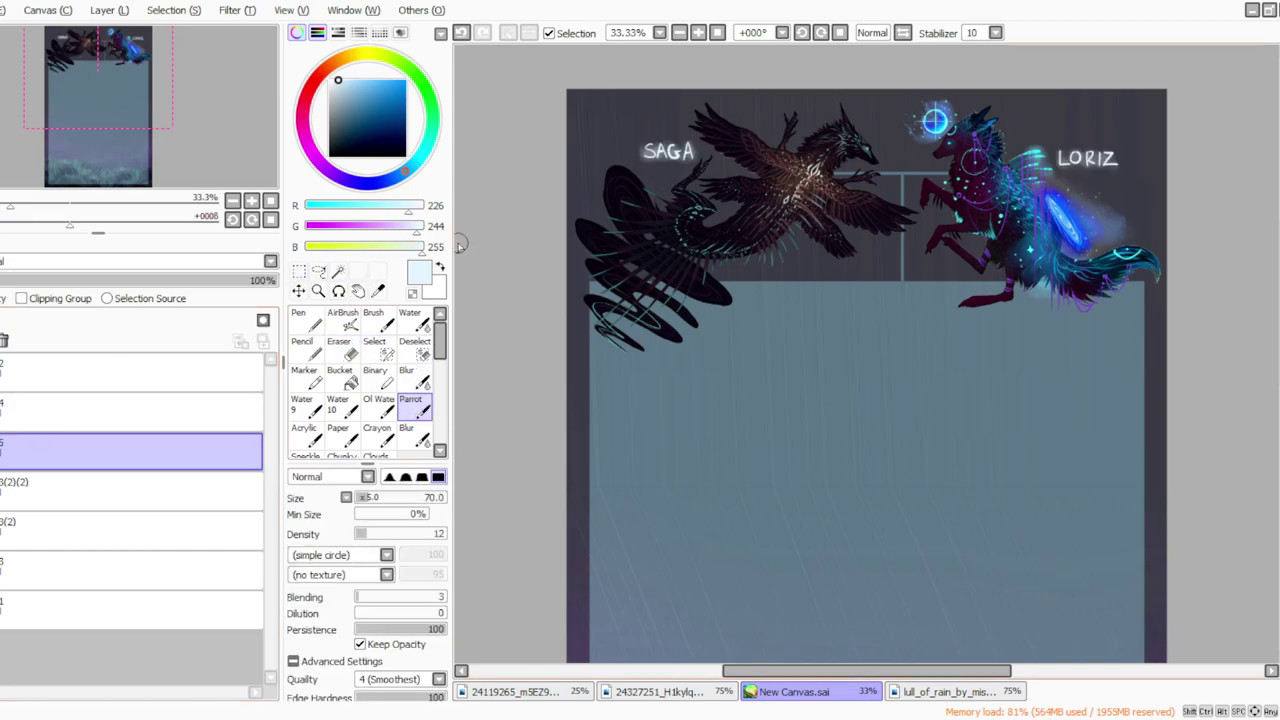
{"action": "left_click", "coordinate": [718, 33]}
{"action": "left_click", "coordinate": [706, 34]}
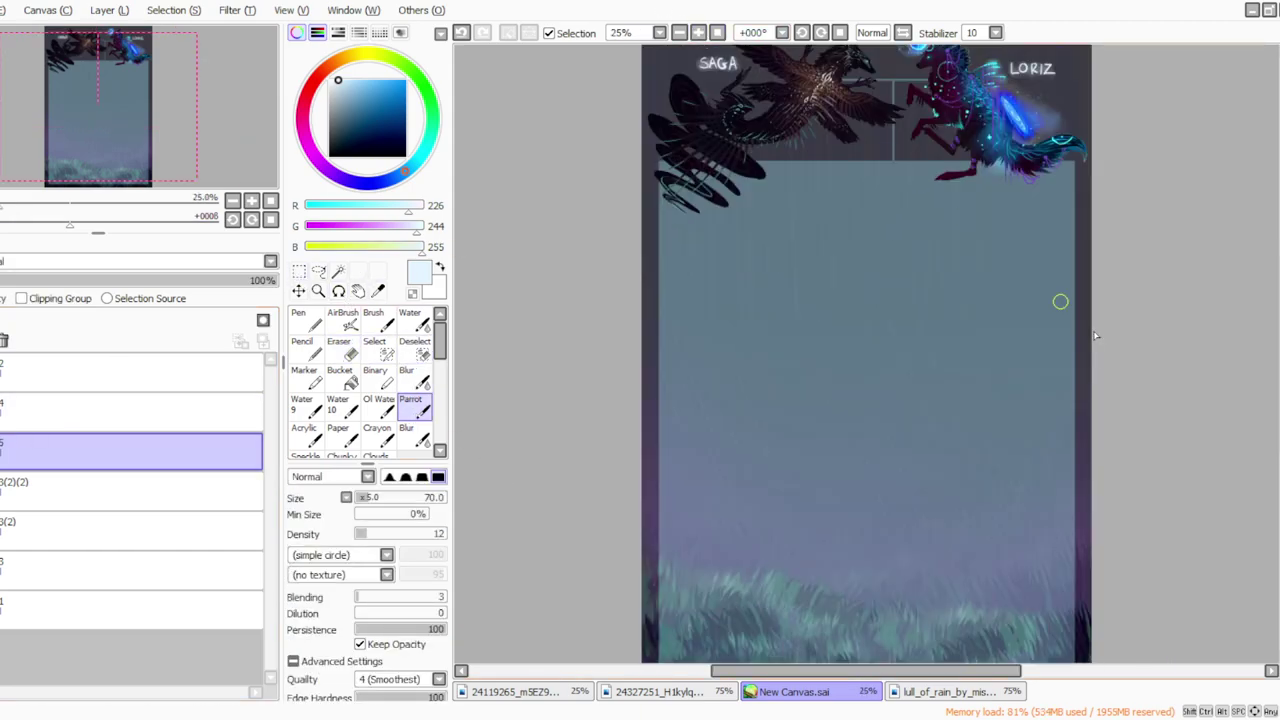
{"action": "scroll", "coordinate": [1240, 400], "scroll_direction": "down", "scroll_amount": 3}
{"action": "scroll", "coordinate": [1266, 400], "scroll_direction": "up", "scroll_amount": 3}
{"action": "scroll", "coordinate": [1266, 440], "scroll_direction": "down", "scroll_amount": 2}
{"action": "scroll", "coordinate": [1262, 400], "scroll_direction": "up", "scroll_amount": 2}
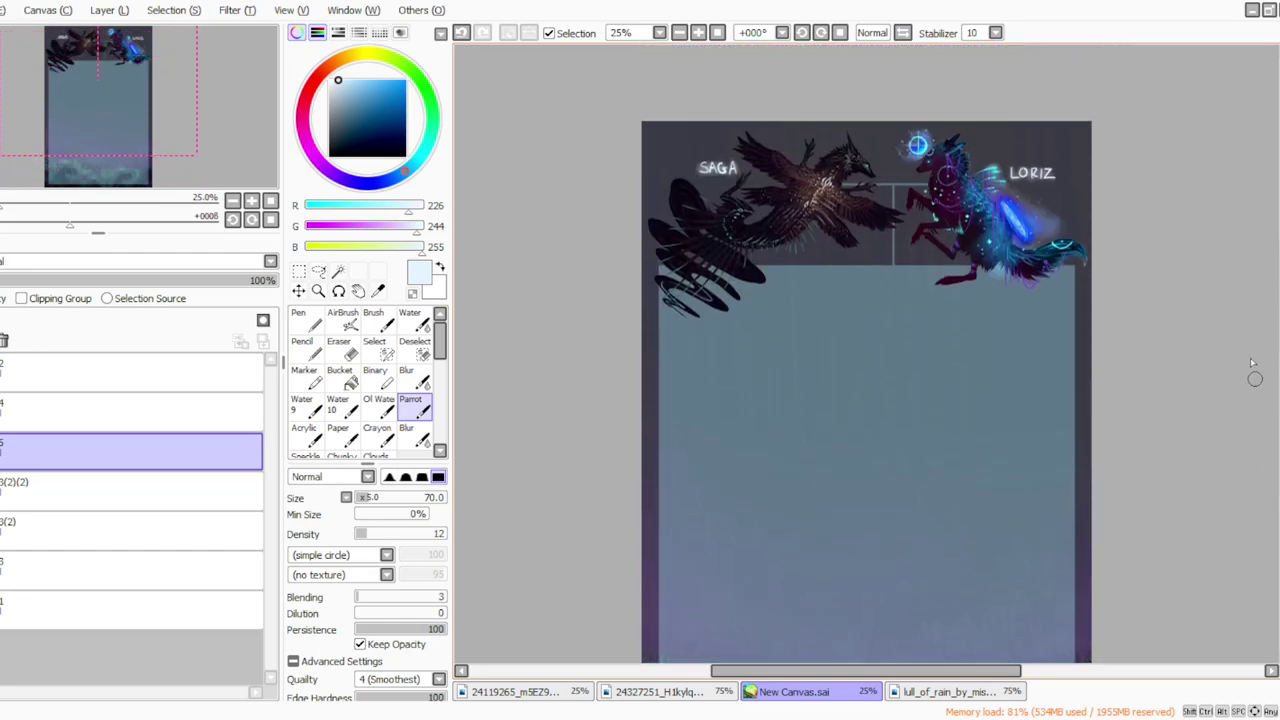
{"action": "left_click", "coordinate": [699, 33]}
{"action": "scroll", "coordinate": [1268, 374], "scroll_direction": "up", "scroll_amount": 1}
{"action": "scroll", "coordinate": [1268, 285], "scroll_direction": "up", "scroll_amount": 1}
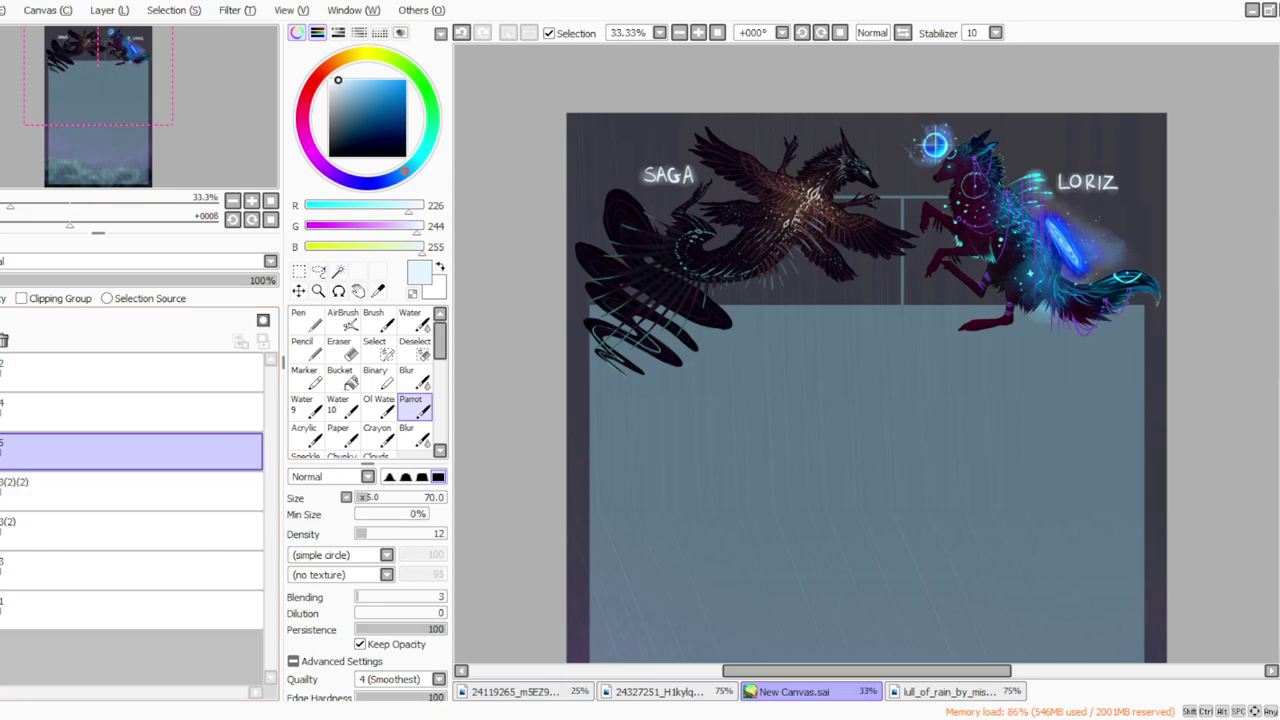
Step: Select the layer below the labels and set the Parrot brush to dark navy (0, 0, 36), density 100 and size 35
{"action": "left_click", "coordinate": [130, 491]}
{"action": "left_click", "coordinate": [2, 491]}
{"action": "left_click", "coordinate": [2, 491]}
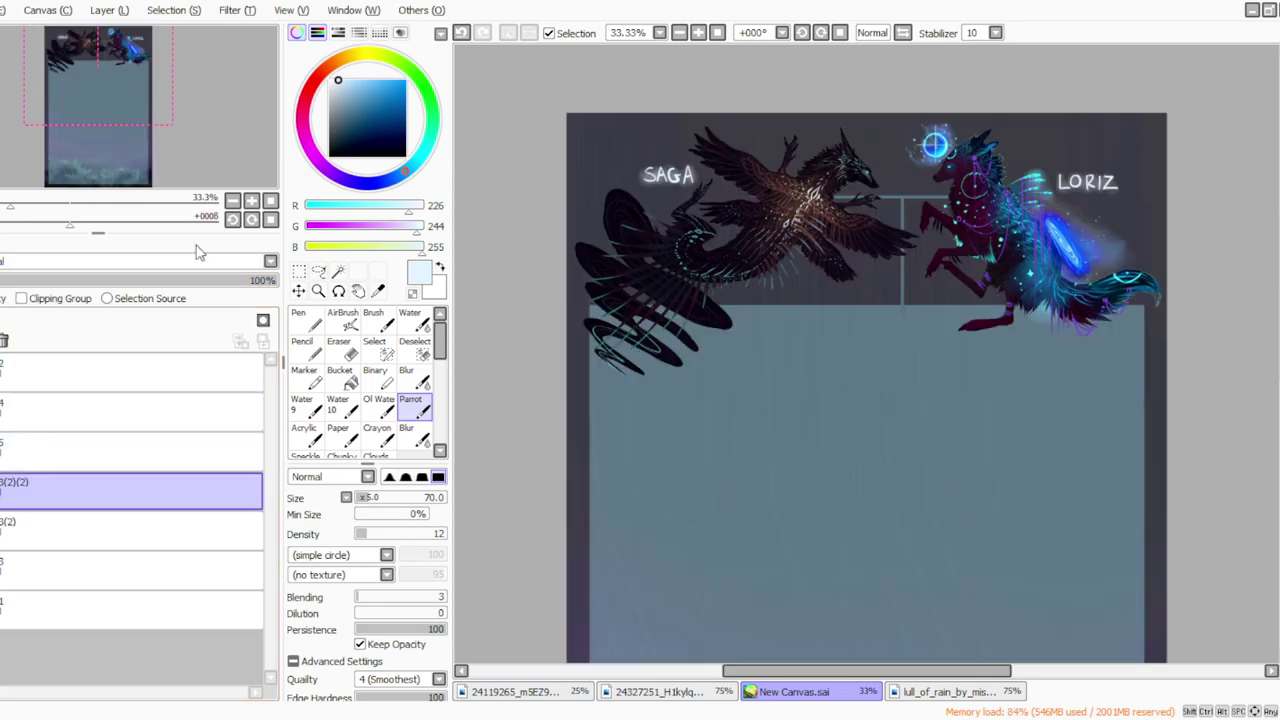
{"action": "left_click", "coordinate": [403, 146]}
{"action": "left_click_drag", "start_coordinate": [369, 541], "coordinate": [466, 543]}
{"action": "left_click", "coordinate": [367, 498]}
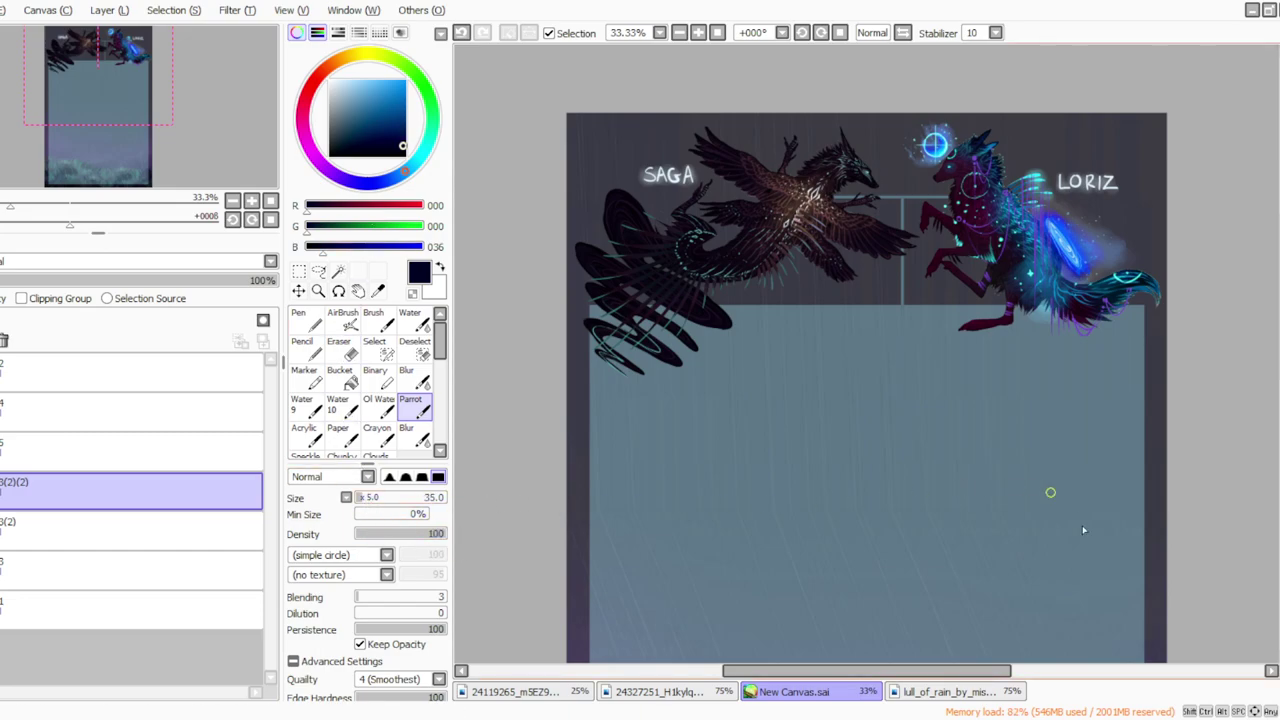
{"action": "left_click_drag", "start_coordinate": [1278, 372], "coordinate": [1278, 474]}
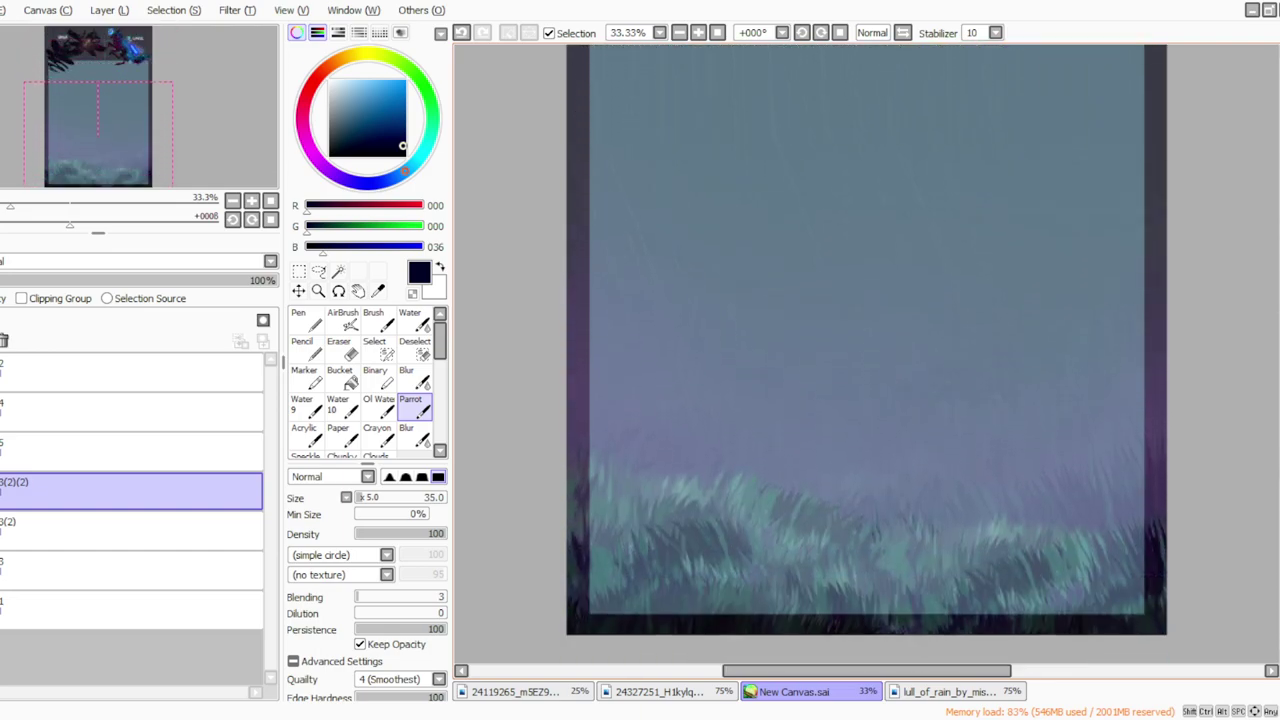
{"action": "scroll", "coordinate": [866, 380], "scroll_direction": "up", "scroll_amount": 8}
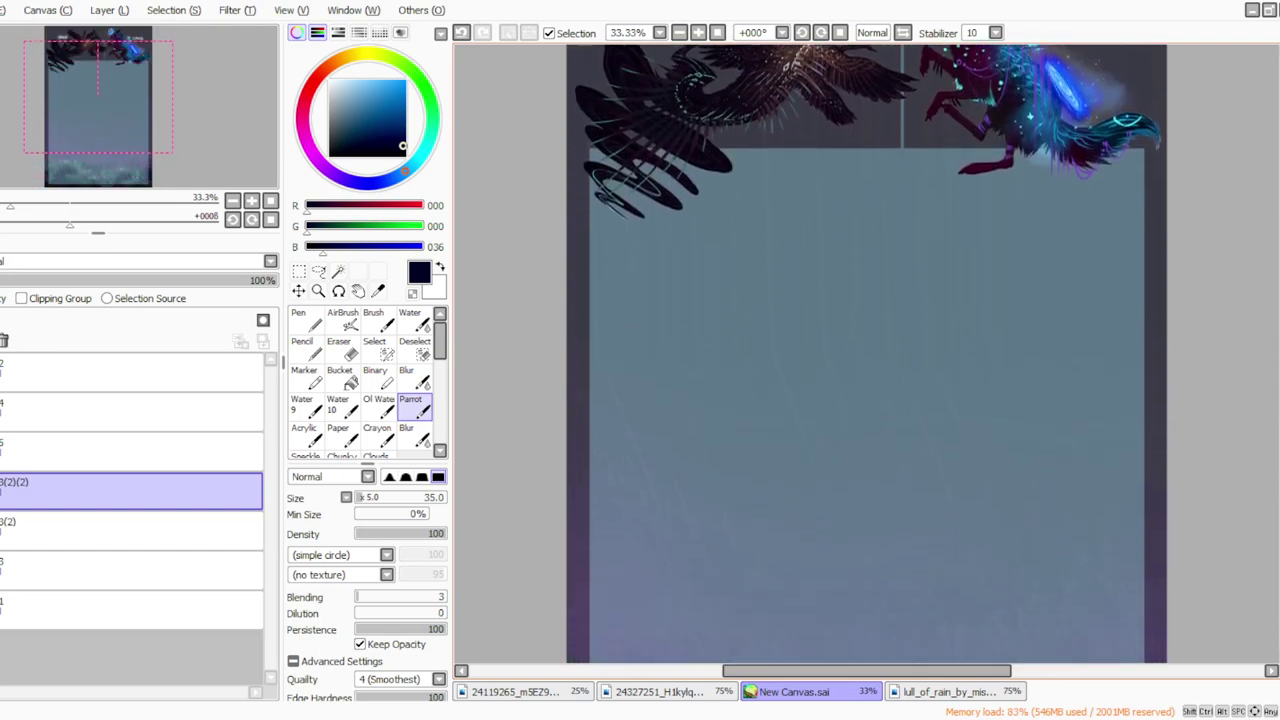
{"action": "scroll", "coordinate": [866, 380], "scroll_direction": "down", "scroll_amount": 8}
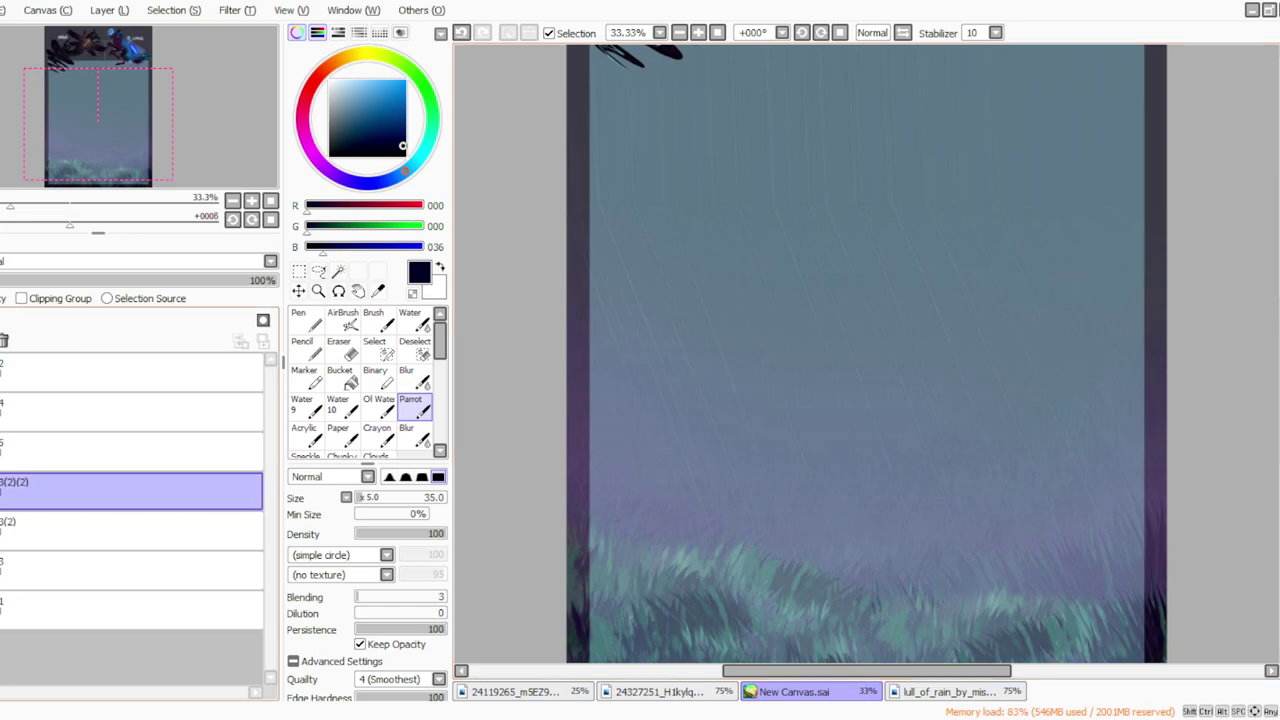
Step: Add a new layer directly below the labels layer and set the brush size to 15
{"action": "left_click", "coordinate": [110, 11]}
{"action": "left_click", "coordinate": [107, 31]}
{"action": "left_click", "coordinate": [359, 496]}
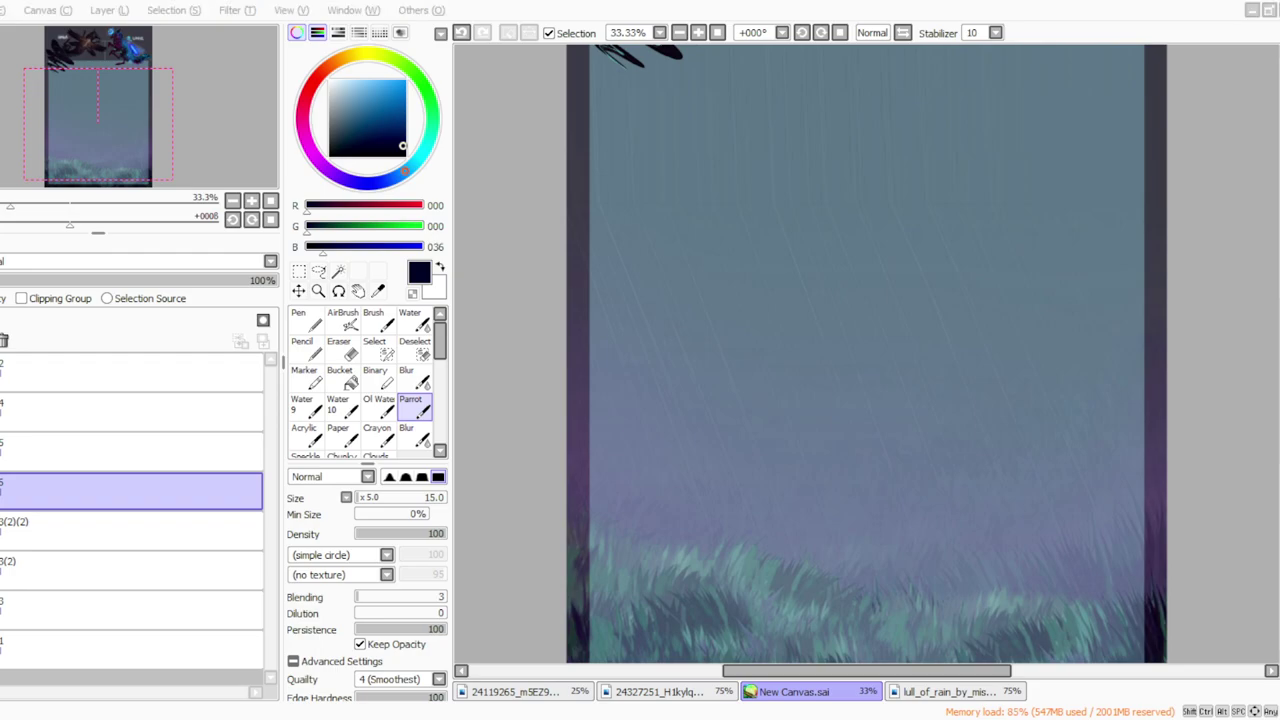
{"action": "scroll", "coordinate": [866, 354], "scroll_direction": "up", "scroll_amount": 5}
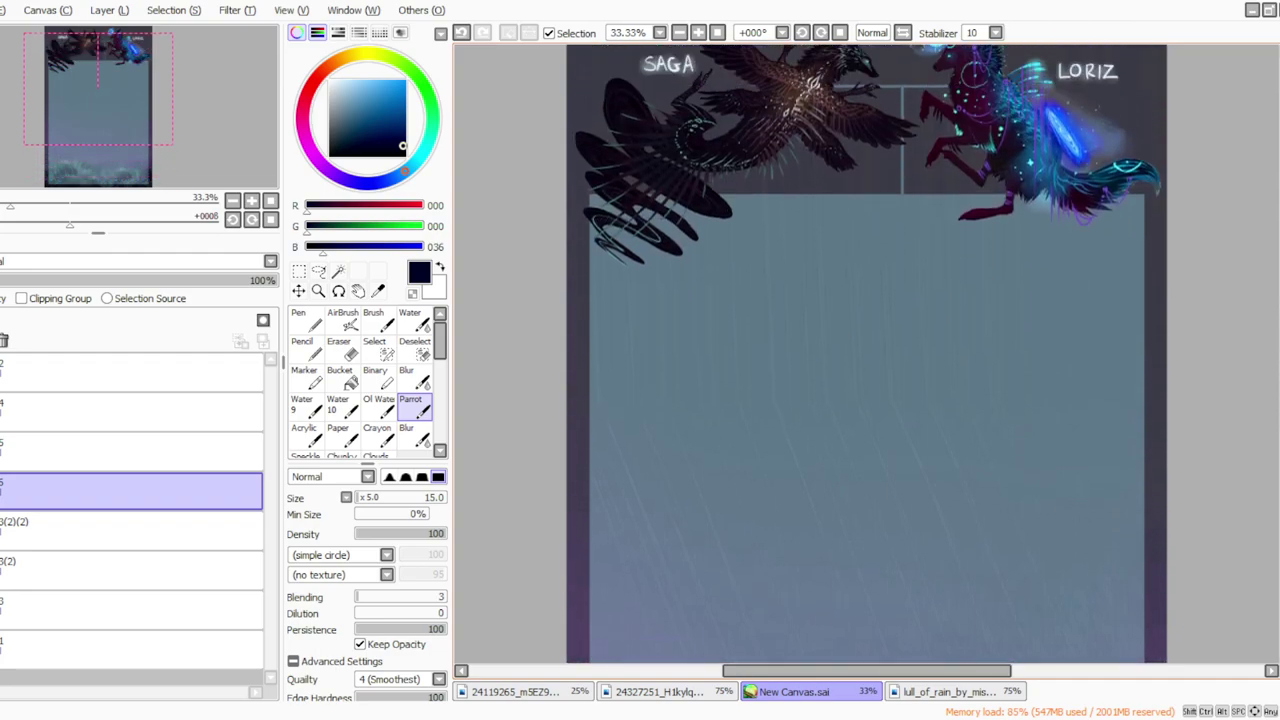
{"action": "scroll", "coordinate": [866, 354], "scroll_direction": "down", "scroll_amount": 1}
{"action": "scroll", "coordinate": [866, 354], "scroll_direction": "up", "scroll_amount": 1}
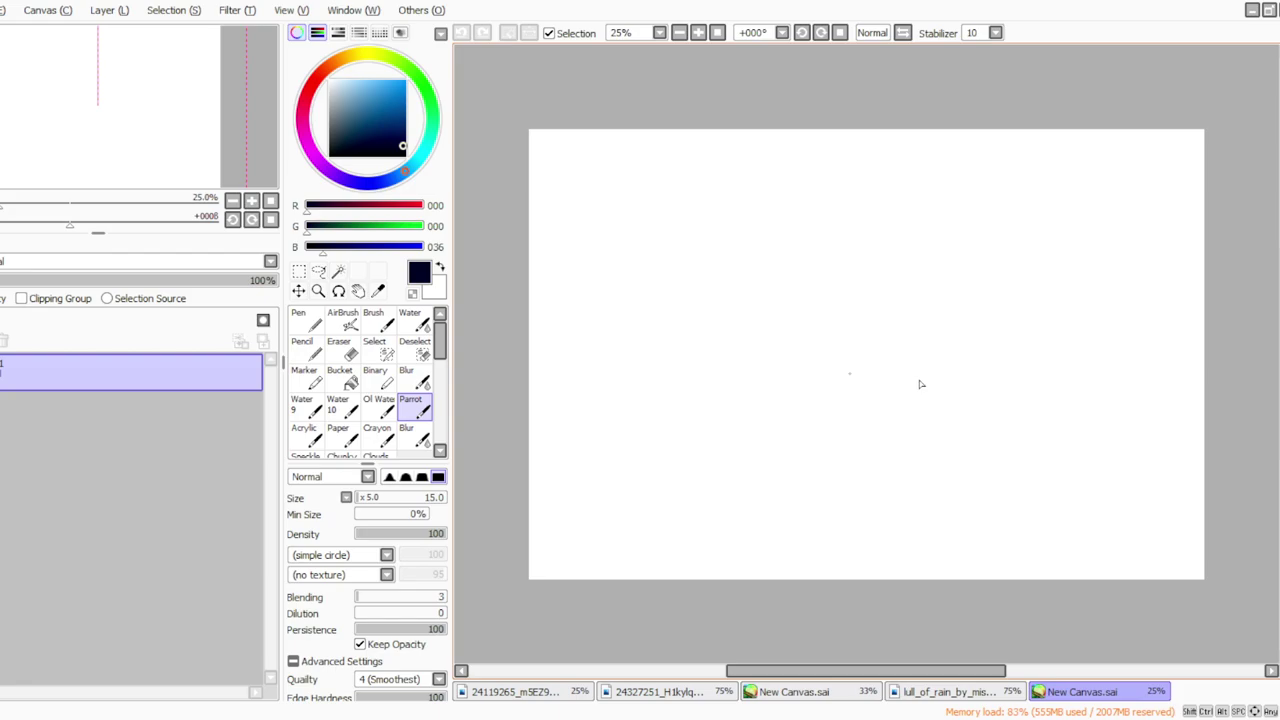
Step: Rotate the new blank canvas to portrait orientation and set the brush size to 35
{"action": "left_click", "coordinate": [47, 12]}
{"action": "left_click", "coordinate": [82, 142]}
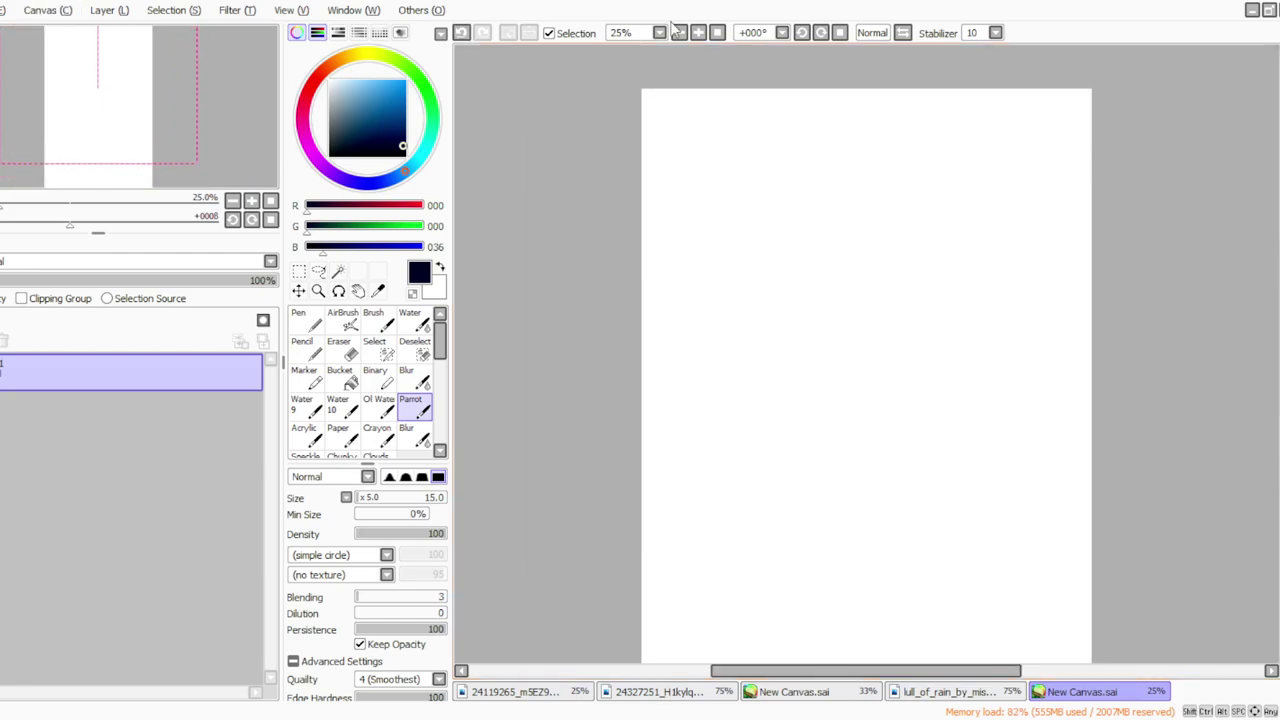
{"action": "left_click", "coordinate": [361, 497]}
Step: Close the lull_of_rain image, look over both creature reference images and return to the blank portrait canvas
{"action": "left_click", "coordinate": [912, 693]}
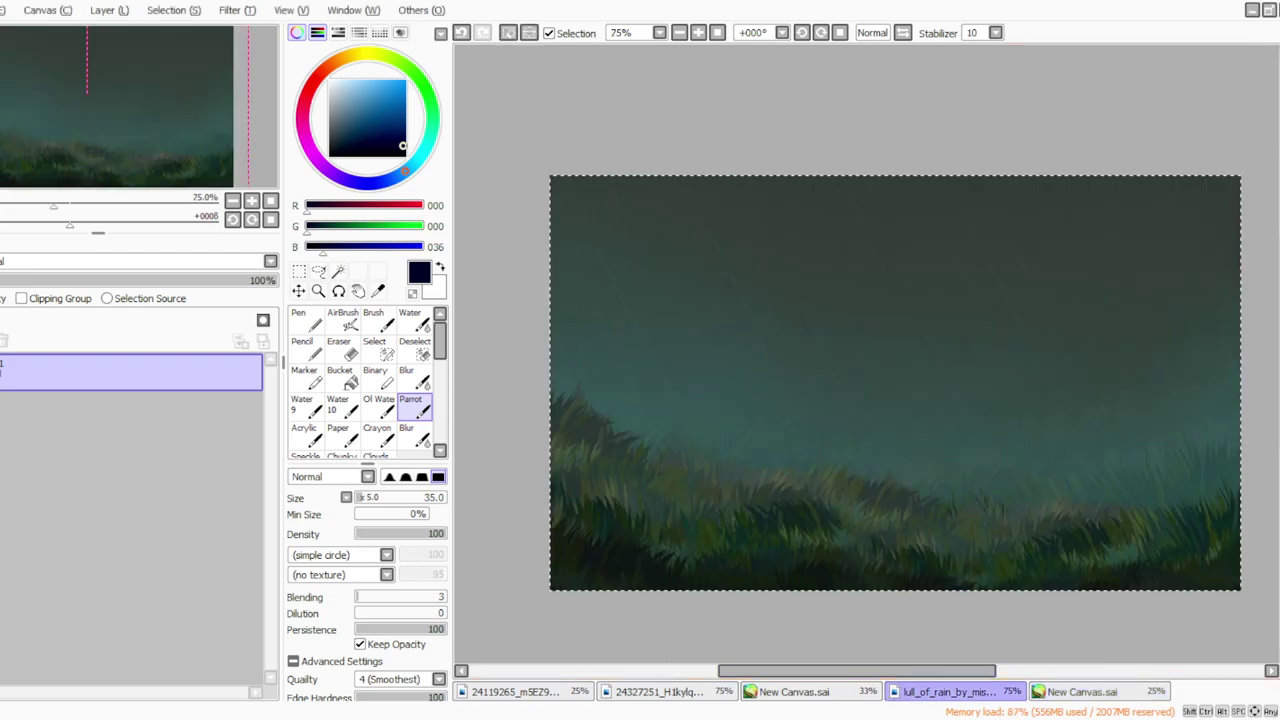
{"action": "key", "text": "ctrl+w"}
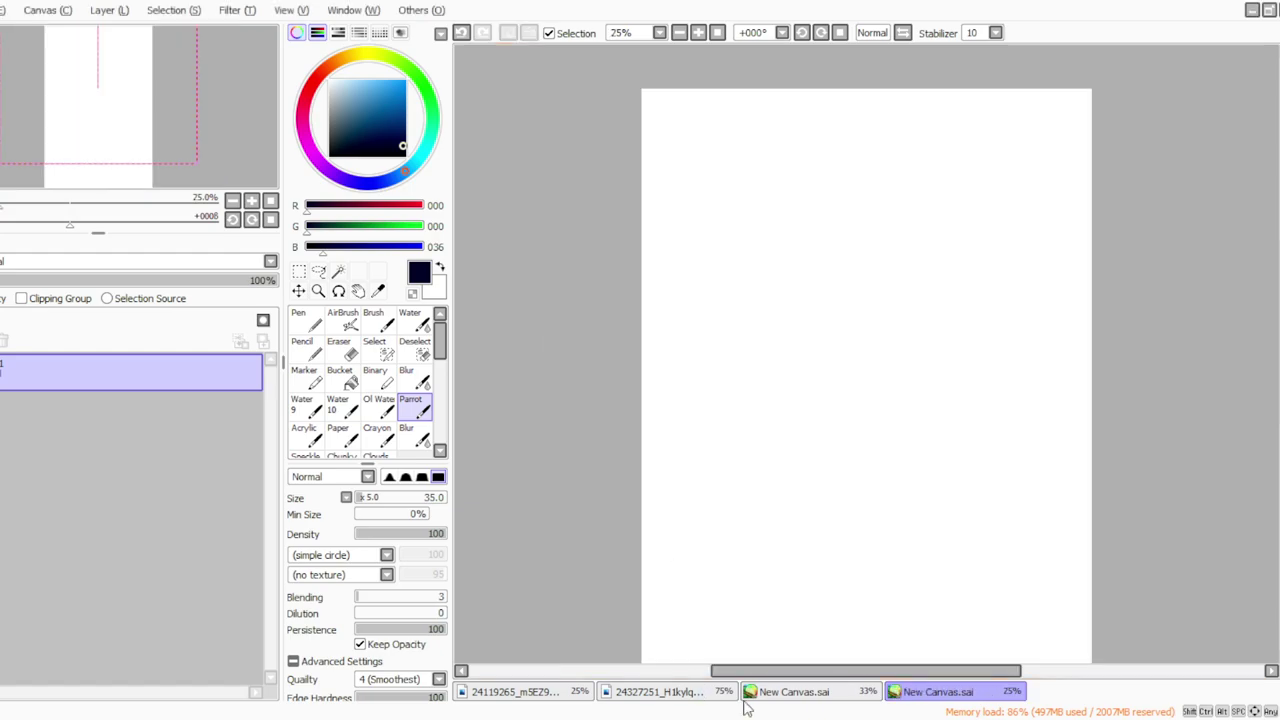
{"action": "left_click", "coordinate": [763, 695]}
{"action": "left_click", "coordinate": [640, 692]}
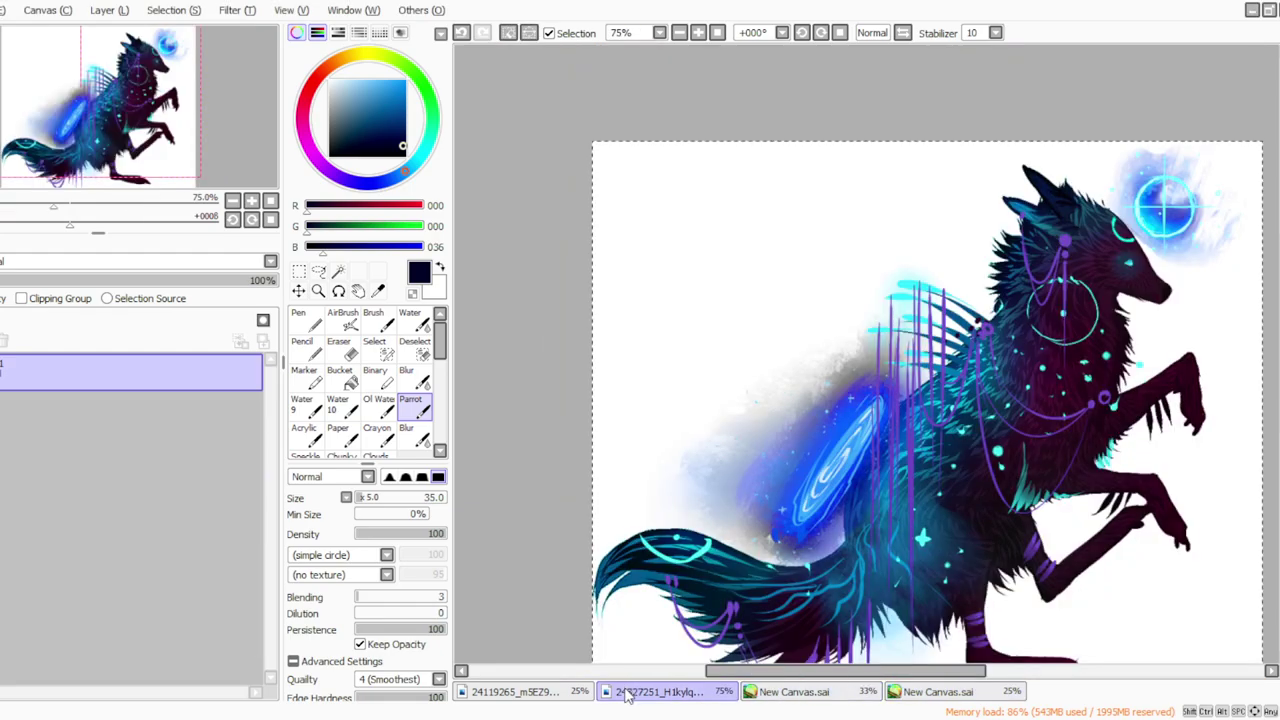
{"action": "left_click", "coordinate": [550, 690]}
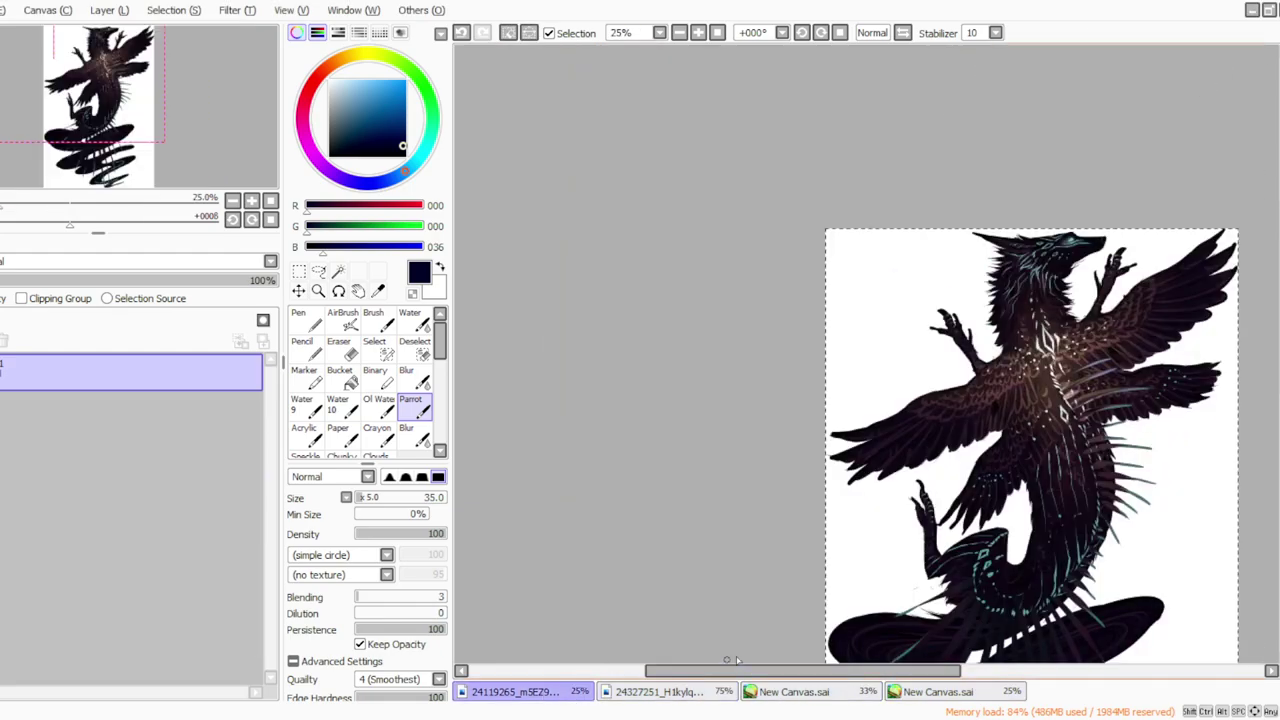
{"action": "left_click", "coordinate": [650, 692]}
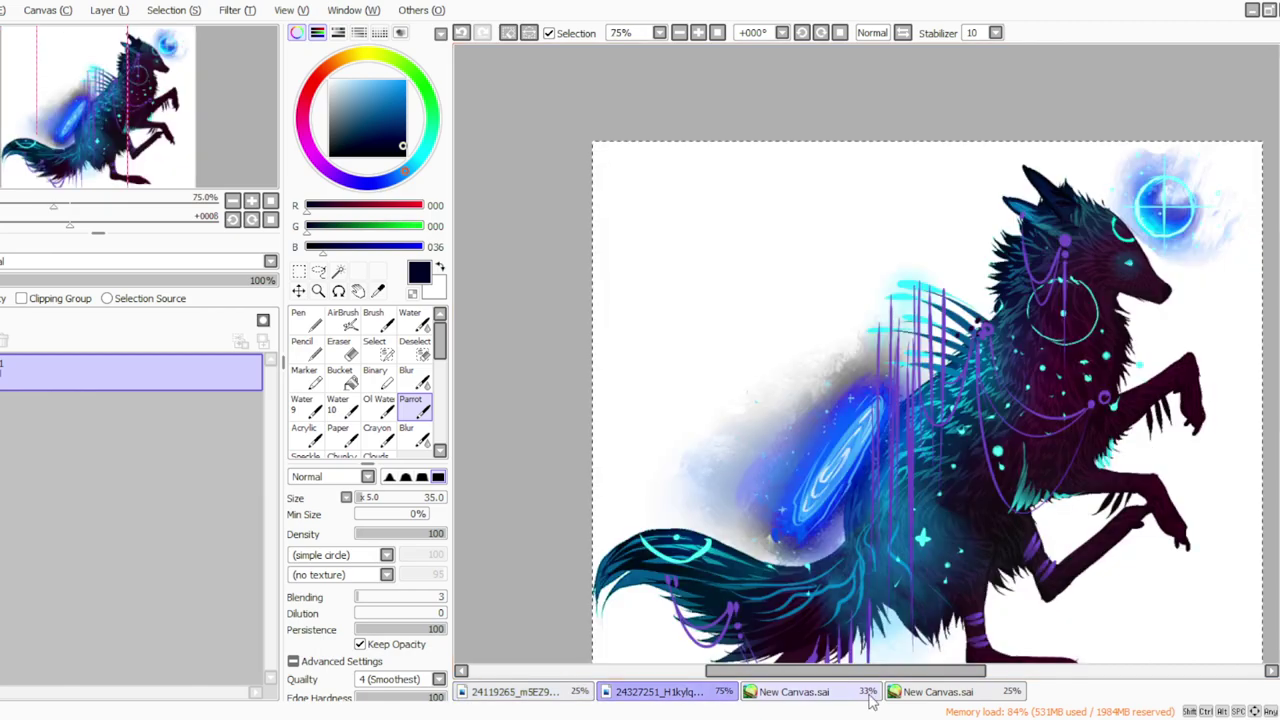
{"action": "left_click", "coordinate": [530, 692]}
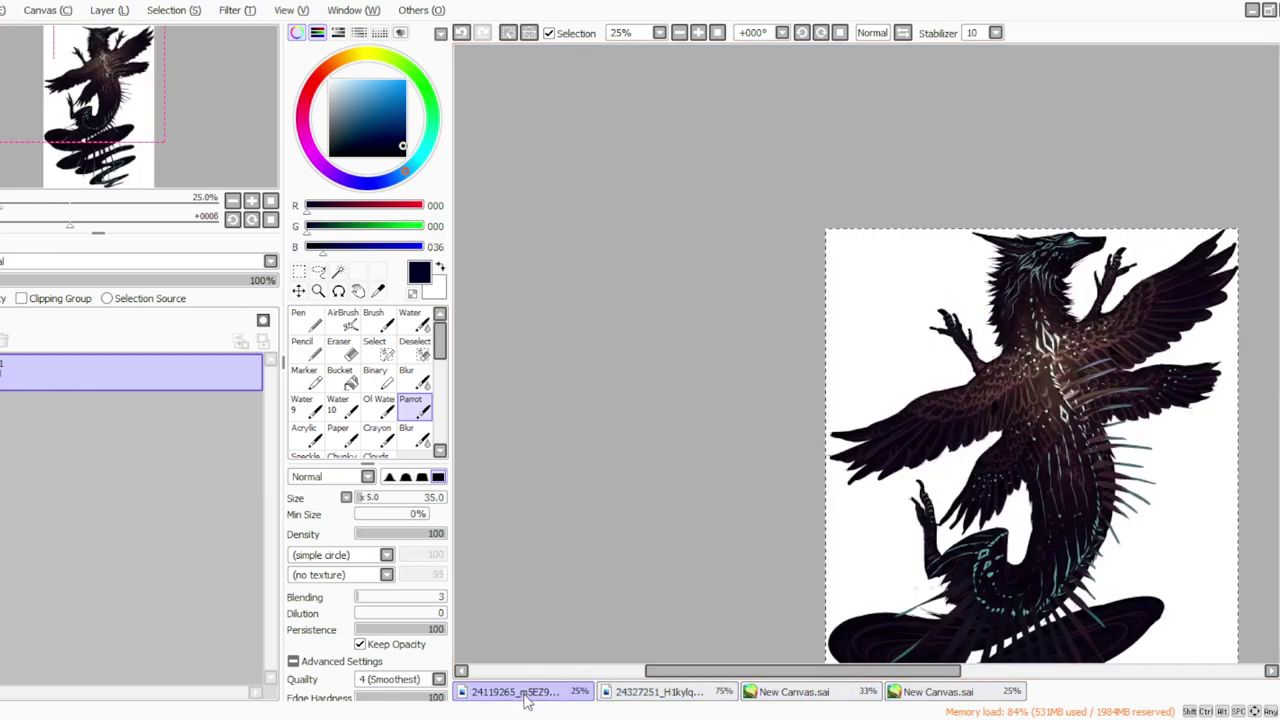
{"action": "left_click", "coordinate": [930, 692]}
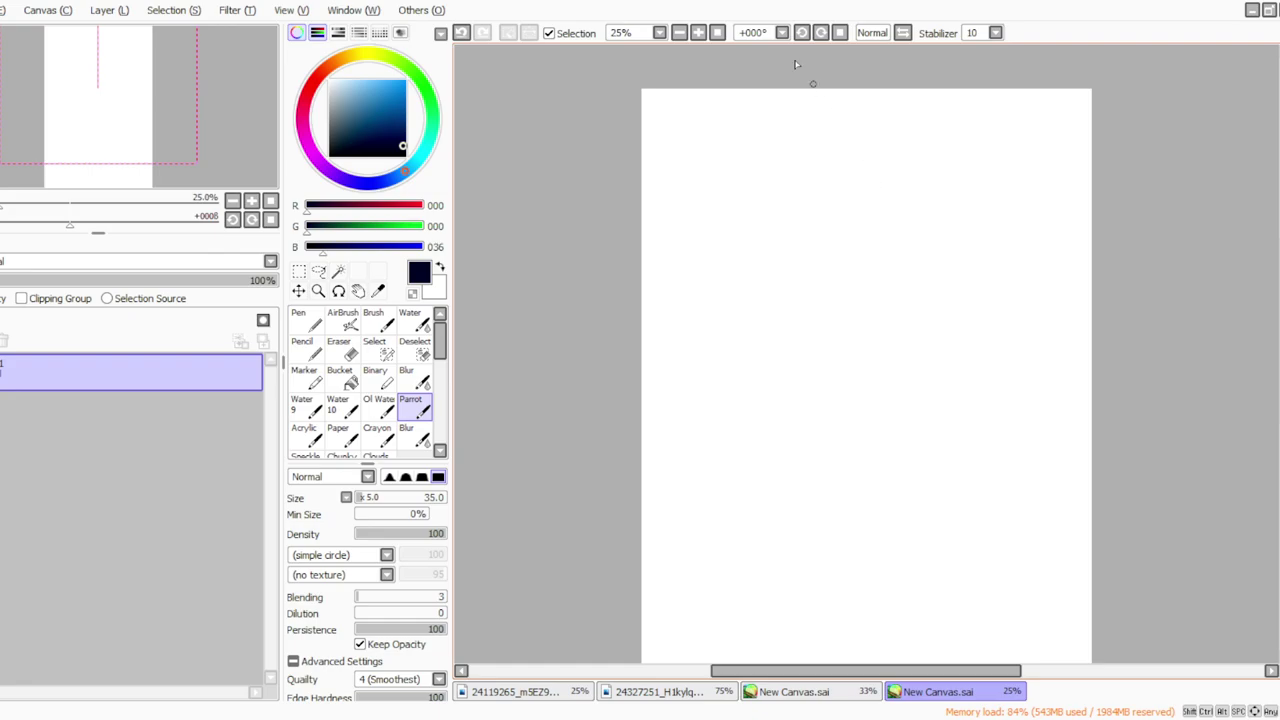
Step: Sketch the creature's torso near the canvas centre with a chest band, curved belly lines and a rounded back
{"action": "scroll", "coordinate": [799, 87], "scroll_direction": "up", "scroll_amount": 2}
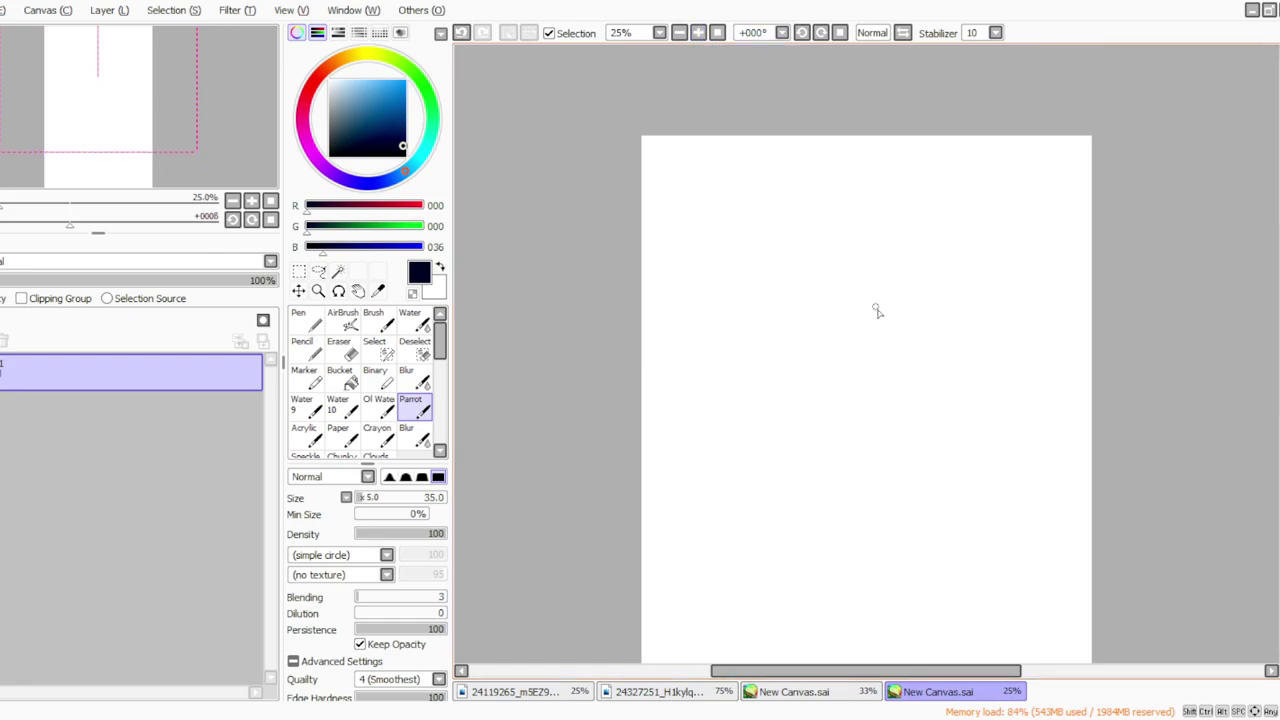
{"action": "mouse_move", "coordinate": [845, 380]}
{"action": "left_mouse_down"}
{"action": "mouse_move", "coordinate": [904, 416]}
{"action": "mouse_move", "coordinate": [837, 376]}
{"action": "mouse_move", "coordinate": [830, 404]}
{"action": "mouse_move", "coordinate": [845, 425]}
{"action": "mouse_move", "coordinate": [903, 448]}
{"action": "left_mouse_up"}
{"action": "mouse_move", "coordinate": [904, 448]}
{"action": "left_mouse_down"}
{"action": "mouse_move", "coordinate": [898, 411]}
{"action": "mouse_move", "coordinate": [900, 455]}
{"action": "mouse_move", "coordinate": [901, 427]}
{"action": "mouse_move", "coordinate": [882, 472]}
{"action": "left_mouse_up"}
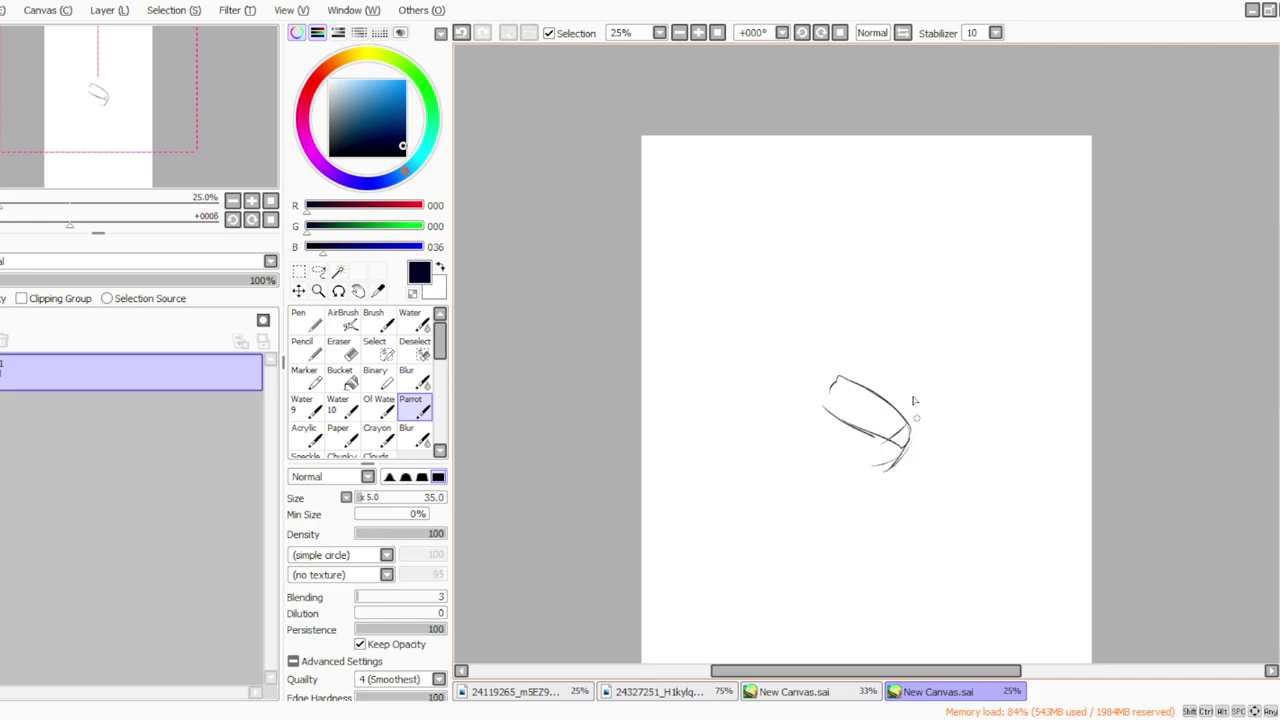
{"action": "mouse_move", "coordinate": [842, 422]}
{"action": "left_mouse_down"}
{"action": "mouse_move", "coordinate": [885, 455]}
{"action": "mouse_move", "coordinate": [839, 435]}
{"action": "mouse_move", "coordinate": [870, 488]}
{"action": "left_mouse_up"}
{"action": "mouse_move", "coordinate": [838, 444]}
{"action": "left_mouse_down"}
{"action": "mouse_move", "coordinate": [862, 496]}
{"action": "mouse_move", "coordinate": [828, 500]}
{"action": "left_mouse_up"}
{"action": "mouse_move", "coordinate": [827, 401]}
{"action": "left_mouse_down"}
{"action": "mouse_move", "coordinate": [770, 474]}
{"action": "mouse_move", "coordinate": [778, 524]}
{"action": "left_mouse_up"}
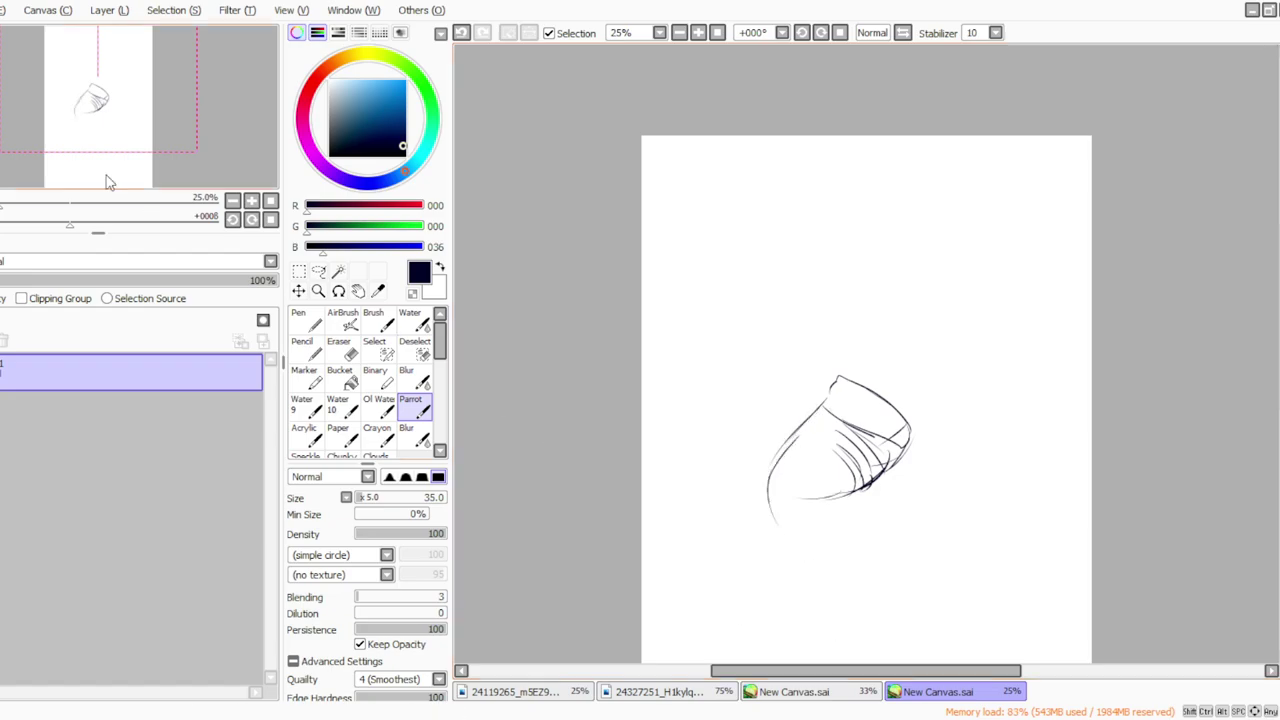
Step: Lower the sketch layer's opacity to 47% and sketch the long neck and pointed-snout head above the torso
{"action": "left_click", "coordinate": [116, 280]}
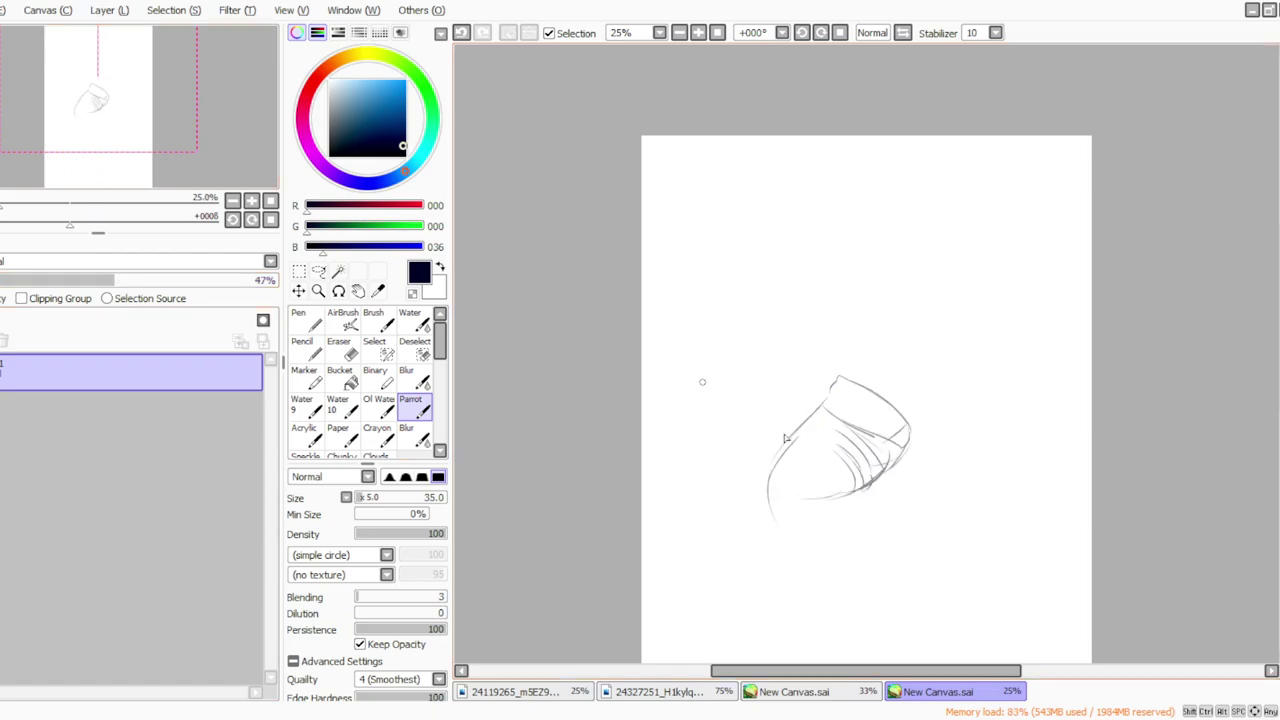
{"action": "left_click_drag", "start_coordinate": [850, 270], "coordinate": [838, 372]}
{"action": "mouse_move", "coordinate": [862, 267]}
{"action": "left_mouse_down"}
{"action": "mouse_move", "coordinate": [874, 307]}
{"action": "mouse_move", "coordinate": [894, 298]}
{"action": "mouse_move", "coordinate": [888, 275]}
{"action": "mouse_move", "coordinate": [855, 259]}
{"action": "mouse_move", "coordinate": [842, 287]}
{"action": "mouse_move", "coordinate": [875, 307]}
{"action": "mouse_move", "coordinate": [881, 258]}
{"action": "mouse_move", "coordinate": [909, 296]}
{"action": "mouse_move", "coordinate": [901, 287]}
{"action": "mouse_move", "coordinate": [941, 308]}
{"action": "mouse_move", "coordinate": [913, 322]}
{"action": "mouse_move", "coordinate": [933, 312]}
{"action": "mouse_move", "coordinate": [909, 312]}
{"action": "mouse_move", "coordinate": [911, 323]}
{"action": "mouse_move", "coordinate": [933, 320]}
{"action": "mouse_move", "coordinate": [879, 315]}
{"action": "mouse_move", "coordinate": [894, 318]}
{"action": "mouse_move", "coordinate": [880, 326]}
{"action": "mouse_move", "coordinate": [897, 335]}
{"action": "mouse_move", "coordinate": [889, 345]}
{"action": "mouse_move", "coordinate": [916, 410]}
{"action": "left_mouse_up"}
{"action": "left_click", "coordinate": [461, 37]}
{"action": "left_click_drag", "start_coordinate": [829, 320], "coordinate": [820, 396]}
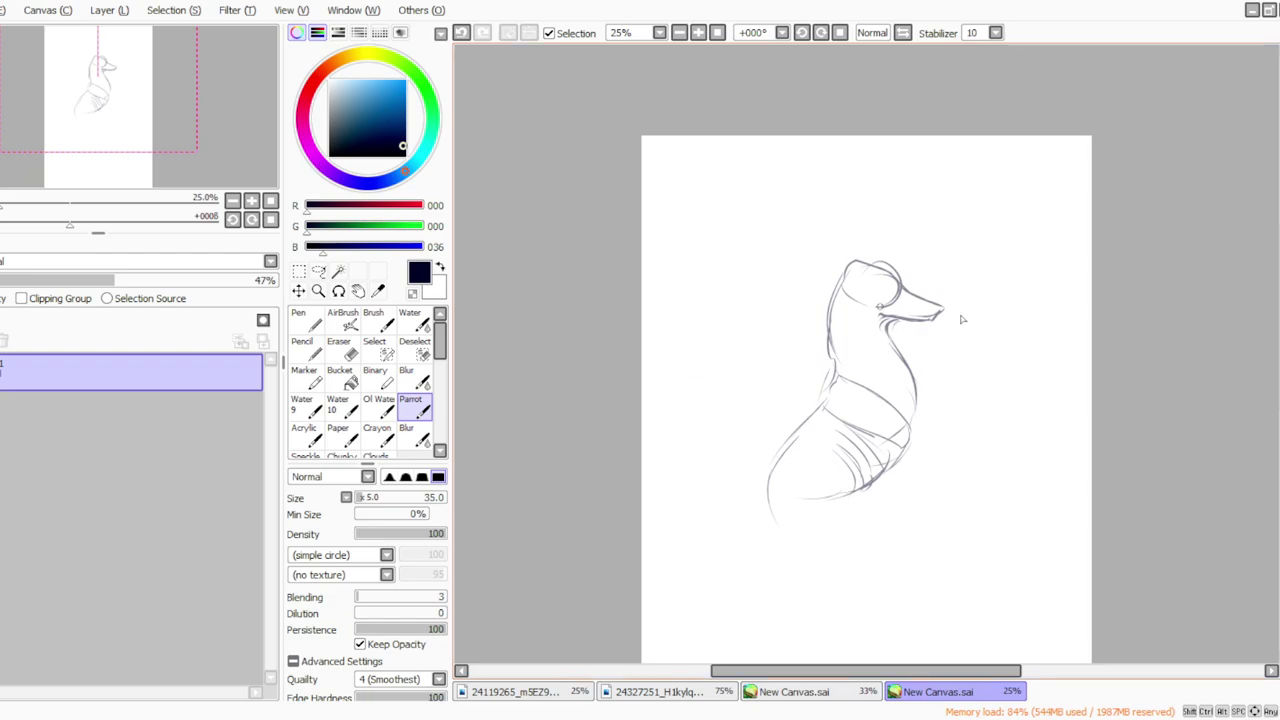
{"action": "scroll", "coordinate": [1268, 383], "scroll_direction": "down", "scroll_amount": 2}
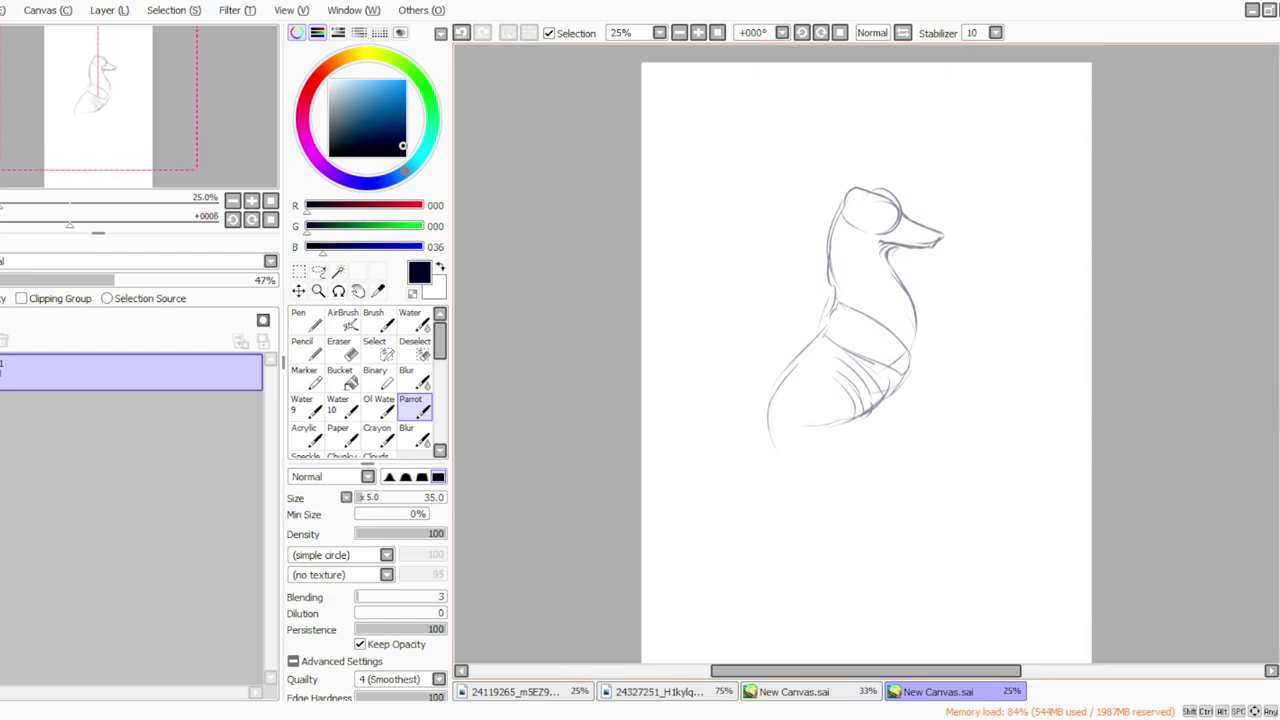
{"action": "scroll", "coordinate": [866, 360], "scroll_direction": "up", "scroll_amount": 1}
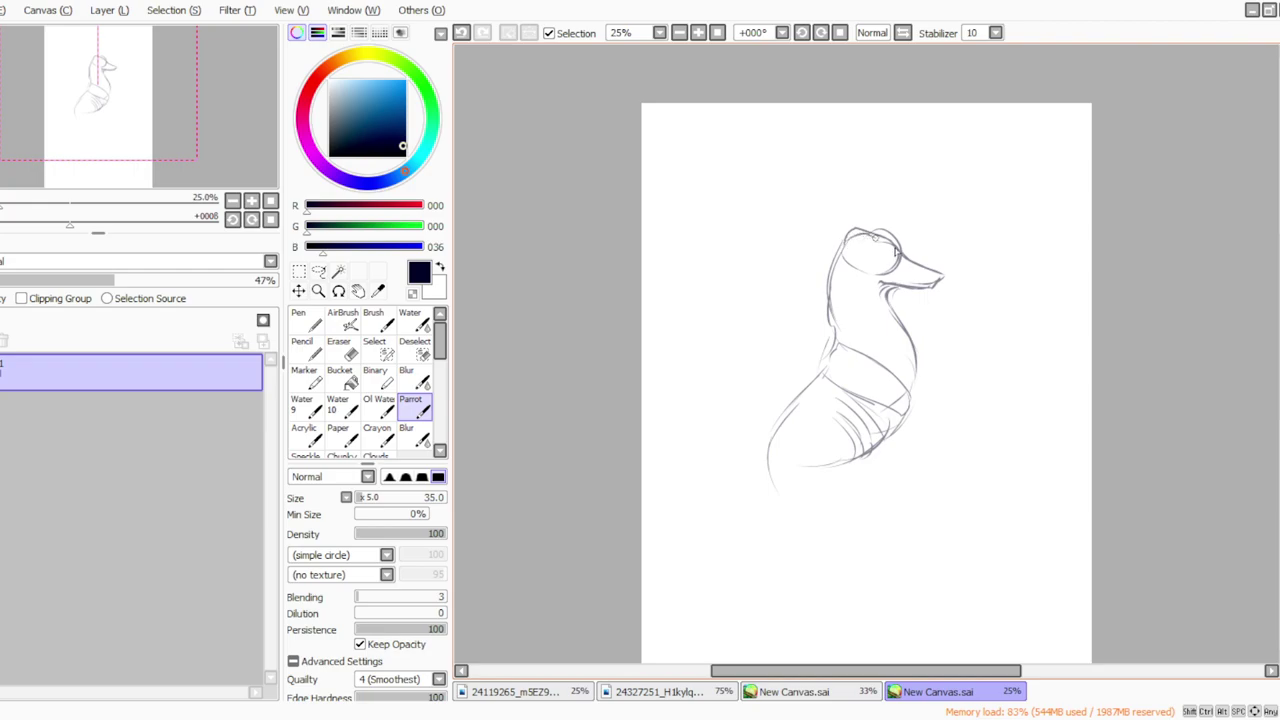
Step: Set the eraser density to 100, erase the top of the head, and redraw it with fur tufts on the cheek and nape
{"action": "left_click", "coordinate": [340, 318]}
{"action": "left_click", "coordinate": [343, 355]}
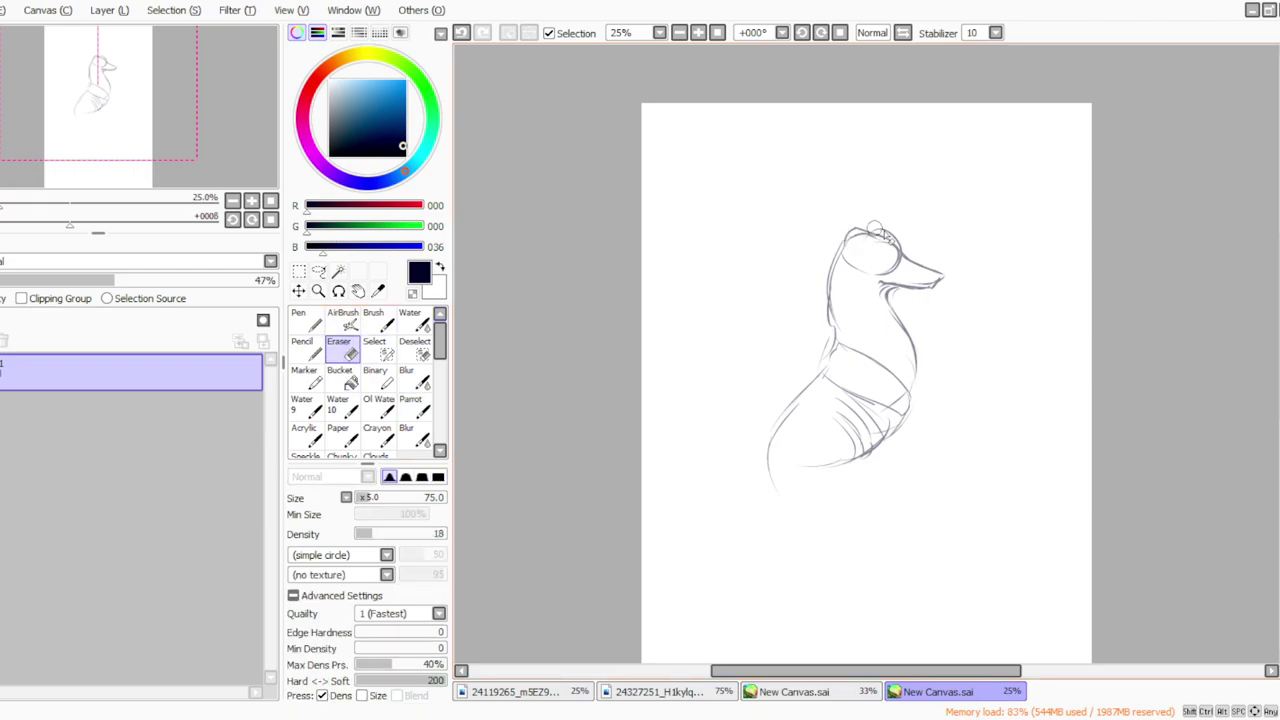
{"action": "left_click_drag", "start_coordinate": [380, 539], "coordinate": [452, 535]}
{"action": "mouse_move", "coordinate": [834, 244]}
{"action": "left_mouse_down"}
{"action": "mouse_move", "coordinate": [847, 233]}
{"action": "mouse_move", "coordinate": [906, 240]}
{"action": "left_mouse_up"}
{"action": "left_click", "coordinate": [405, 408]}
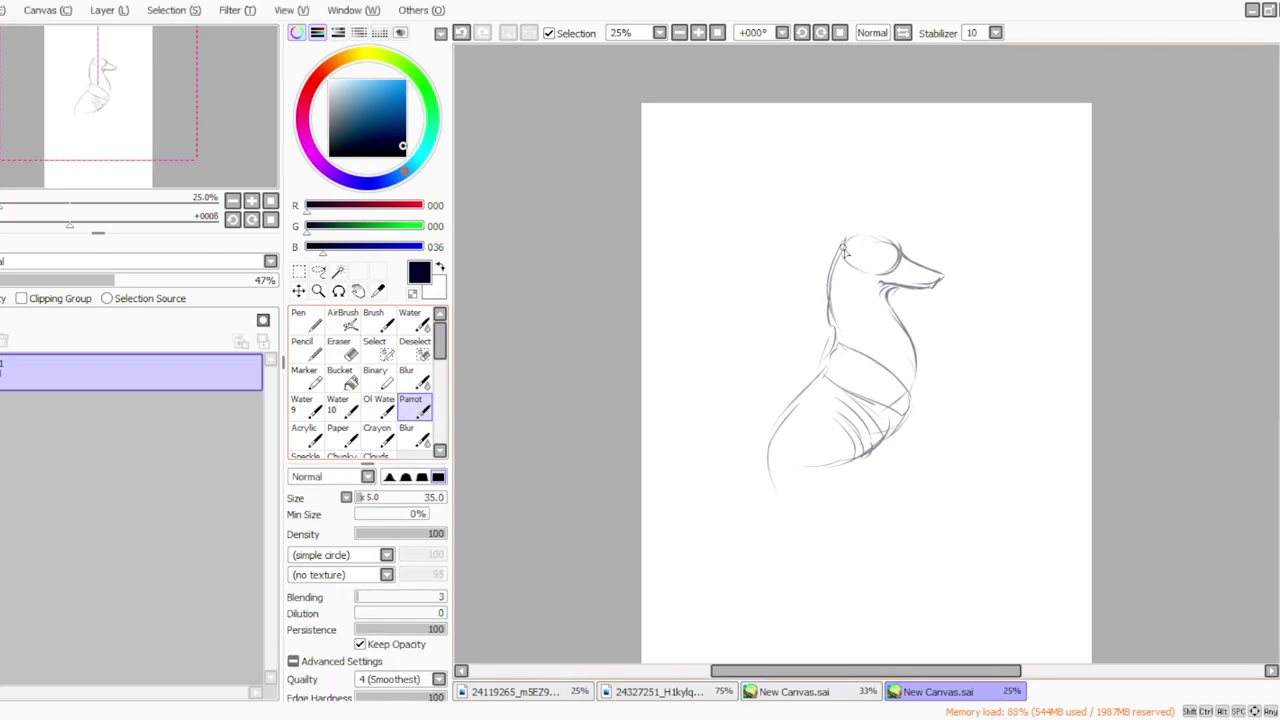
{"action": "mouse_move", "coordinate": [858, 232]}
{"action": "left_mouse_down"}
{"action": "mouse_move", "coordinate": [869, 288]}
{"action": "mouse_move", "coordinate": [855, 279]}
{"action": "mouse_move", "coordinate": [847, 300]}
{"action": "mouse_move", "coordinate": [852, 265]}
{"action": "mouse_move", "coordinate": [821, 268]}
{"action": "mouse_move", "coordinate": [829, 252]}
{"action": "mouse_move", "coordinate": [820, 266]}
{"action": "mouse_move", "coordinate": [839, 262]}
{"action": "mouse_move", "coordinate": [860, 296]}
{"action": "mouse_move", "coordinate": [883, 292]}
{"action": "mouse_move", "coordinate": [913, 334]}
{"action": "mouse_move", "coordinate": [912, 410]}
{"action": "left_mouse_up"}
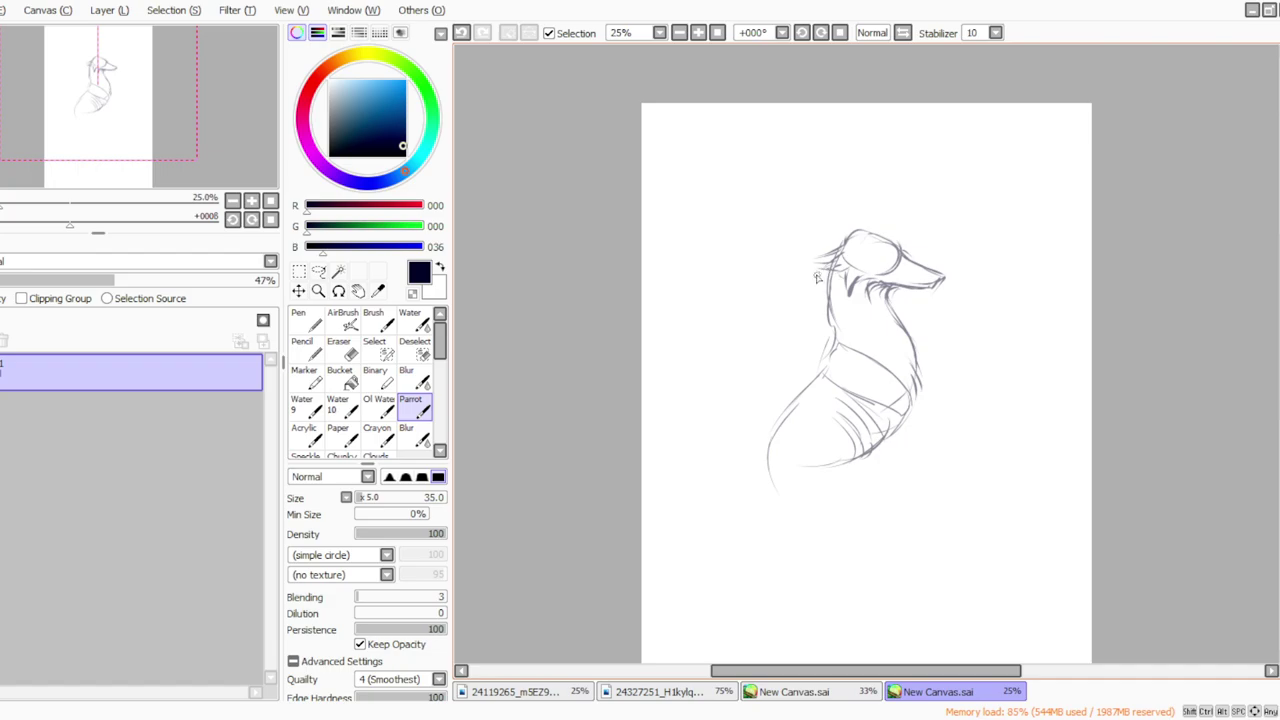
Step: Sketch a foreleg reaching forward from the chest, with a bent elbow and a narrow wrist
{"action": "left_click_drag", "start_coordinate": [913, 413], "coordinate": [990, 398]}
{"action": "mouse_move", "coordinate": [901, 384]}
{"action": "left_mouse_down"}
{"action": "mouse_move", "coordinate": [909, 414]}
{"action": "mouse_move", "coordinate": [887, 435]}
{"action": "left_mouse_up"}
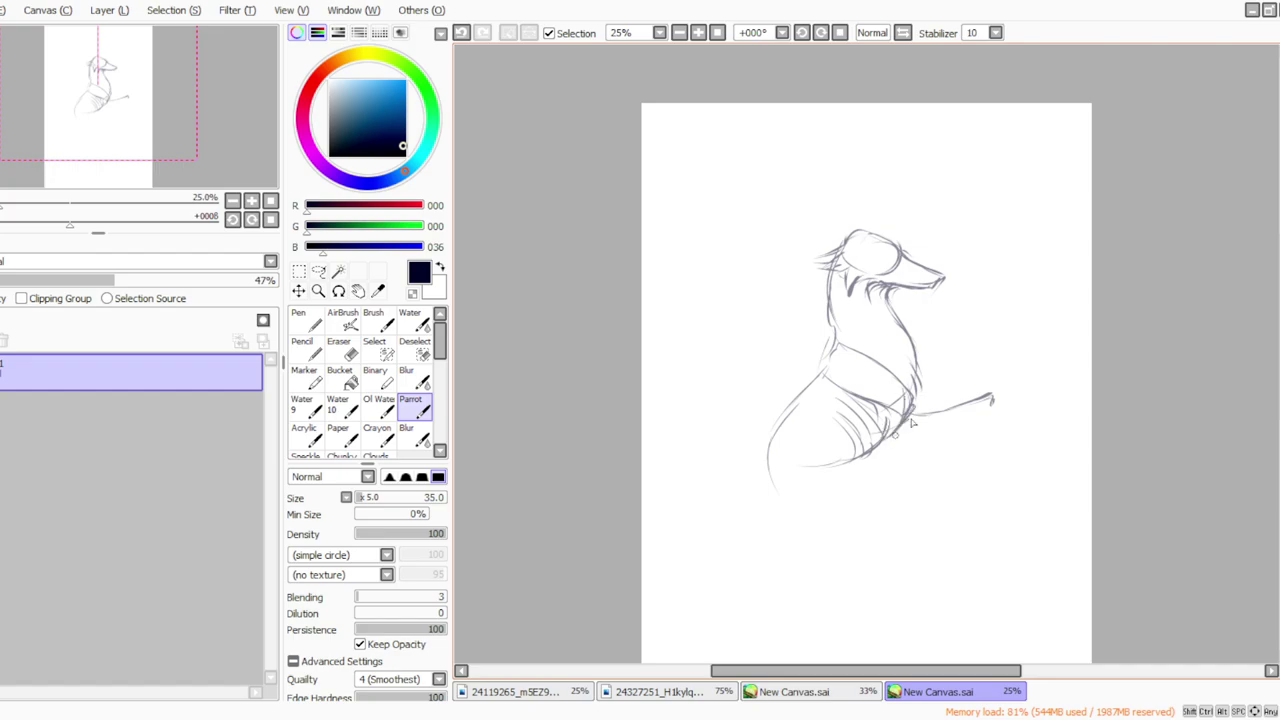
{"action": "left_click", "coordinate": [780, 692]}
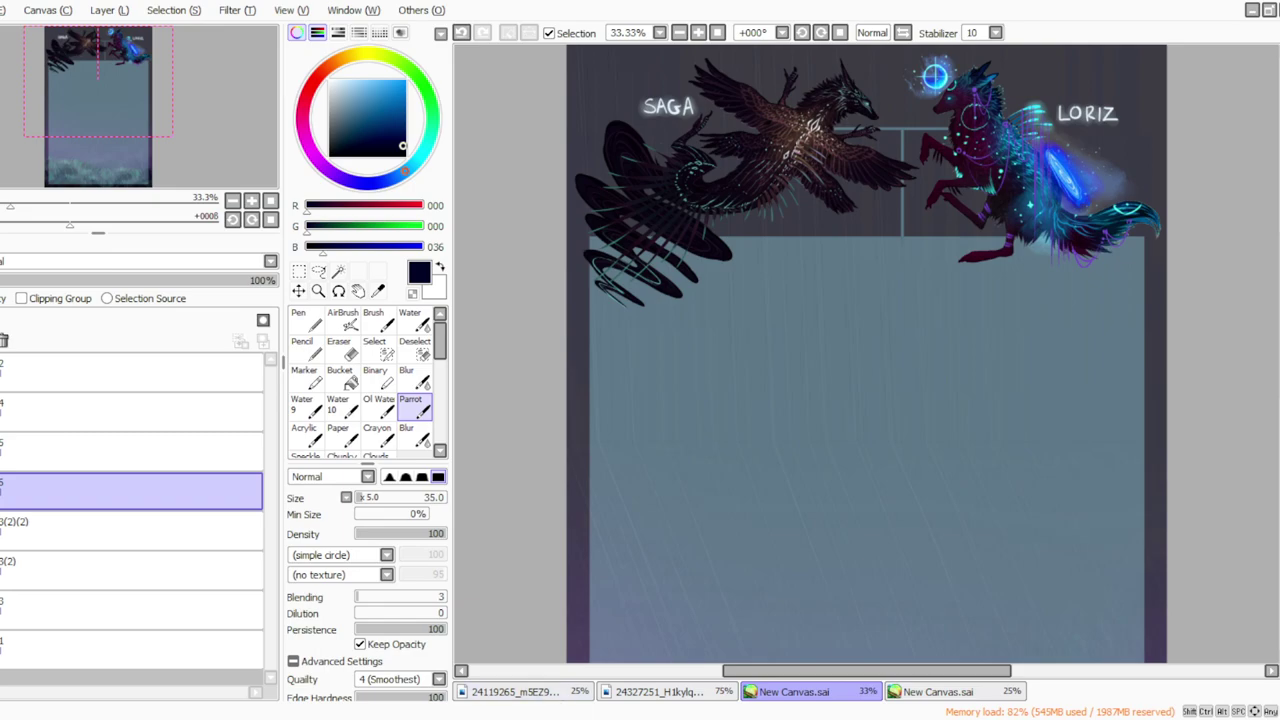
{"action": "left_click", "coordinate": [927, 690]}
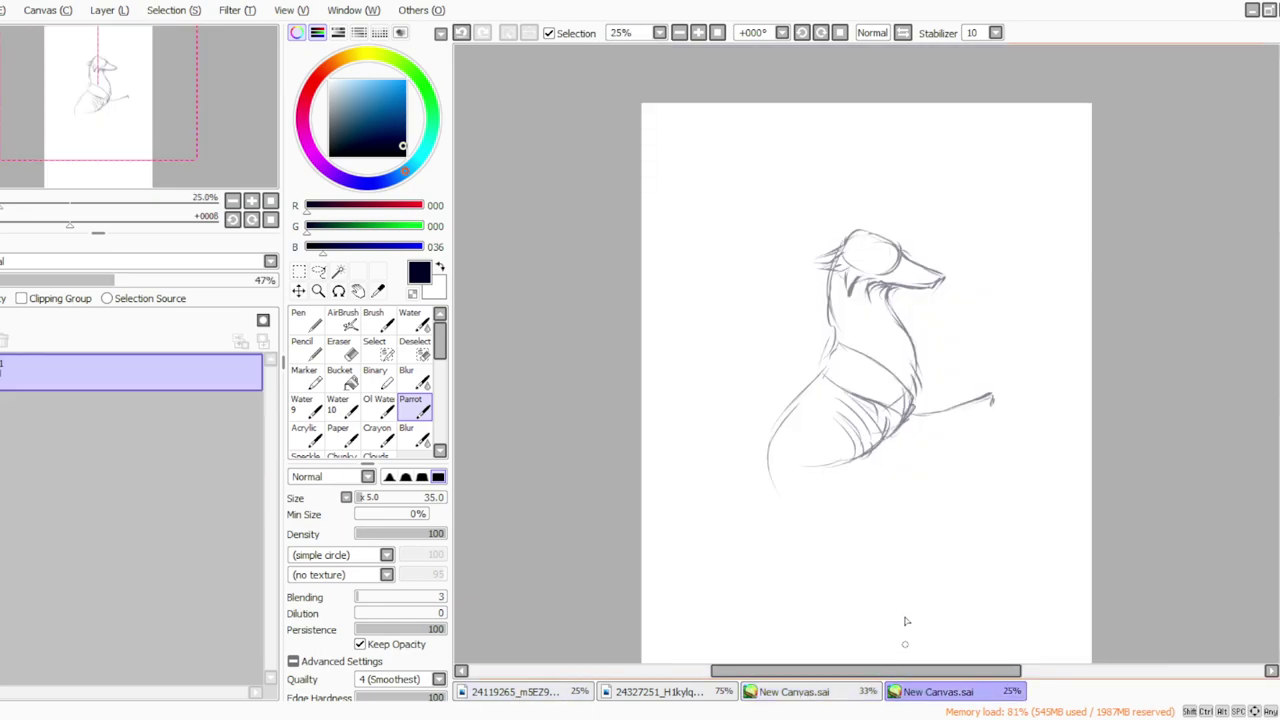
{"action": "left_click_drag", "start_coordinate": [994, 409], "coordinate": [908, 454]}
{"action": "mouse_move", "coordinate": [908, 454]}
{"action": "left_mouse_down"}
{"action": "mouse_move", "coordinate": [884, 421]}
{"action": "mouse_move", "coordinate": [897, 401]}
{"action": "mouse_move", "coordinate": [920, 402]}
{"action": "mouse_move", "coordinate": [905, 387]}
{"action": "mouse_move", "coordinate": [912, 427]}
{"action": "mouse_move", "coordinate": [884, 374]}
{"action": "mouse_move", "coordinate": [868, 398]}
{"action": "mouse_move", "coordinate": [902, 449]}
{"action": "left_mouse_up"}
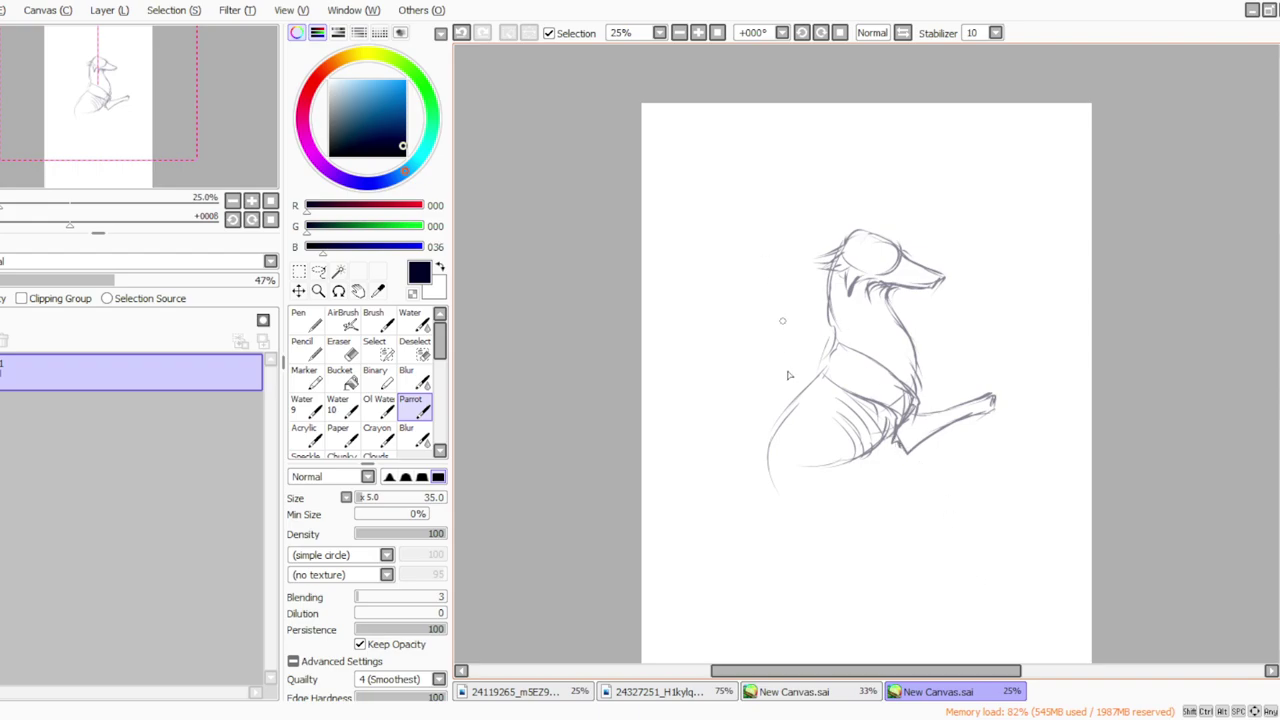
Step: Clean up the shoulder lines with a size 30 eraser, redraw the shoulder with fur, and add a toed paw to the foreleg
{"action": "left_click", "coordinate": [339, 346]}
{"action": "left_click", "coordinate": [366, 497]}
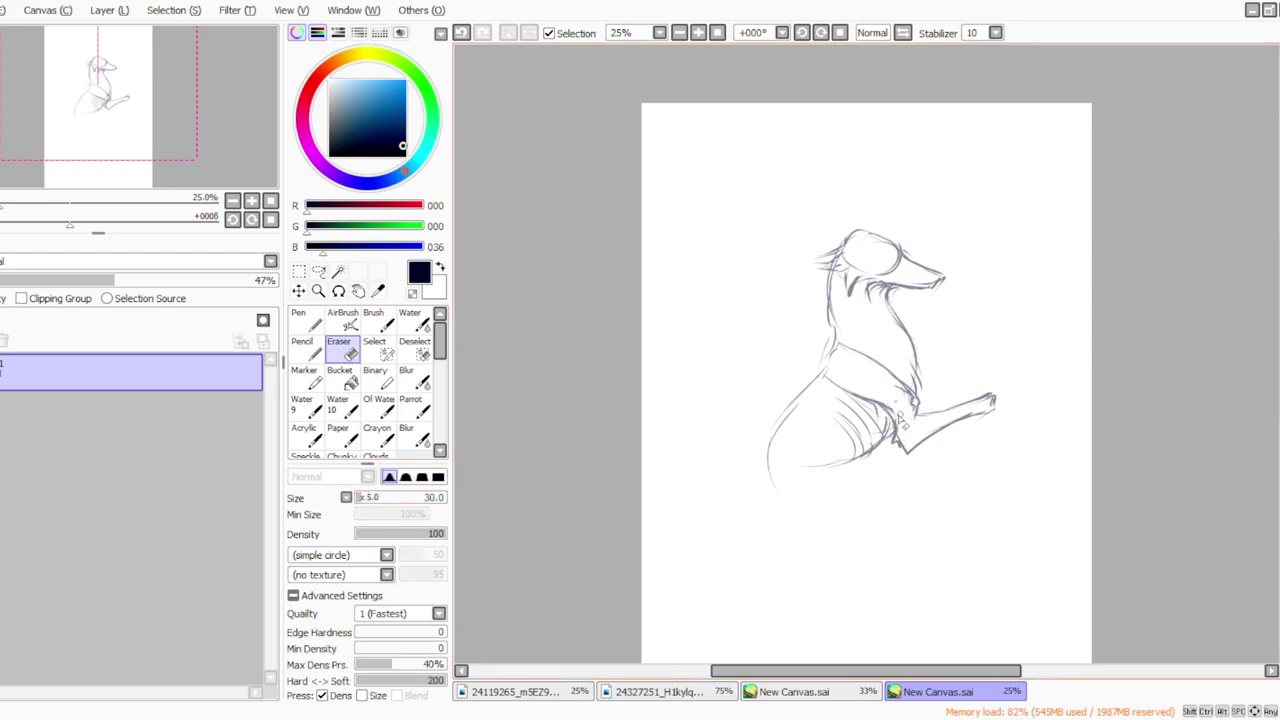
{"action": "left_click", "coordinate": [410, 405]}
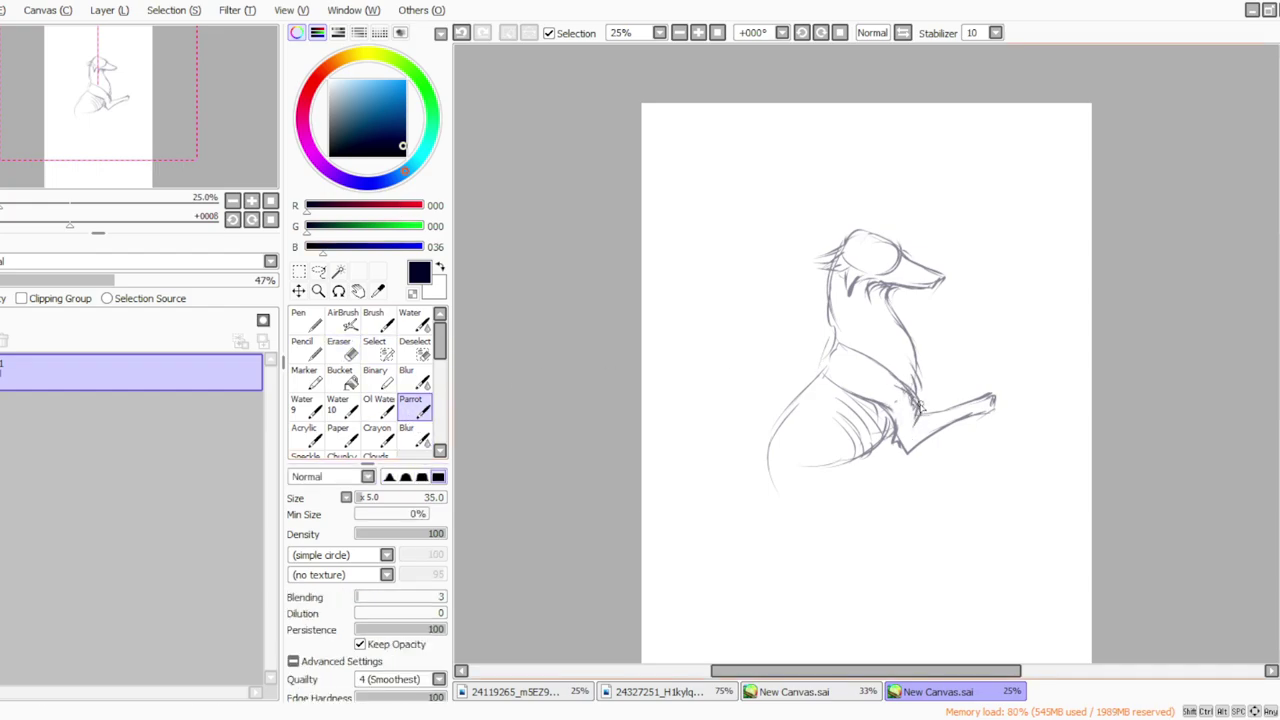
{"action": "left_click_drag", "start_coordinate": [992, 399], "coordinate": [1035, 433]}
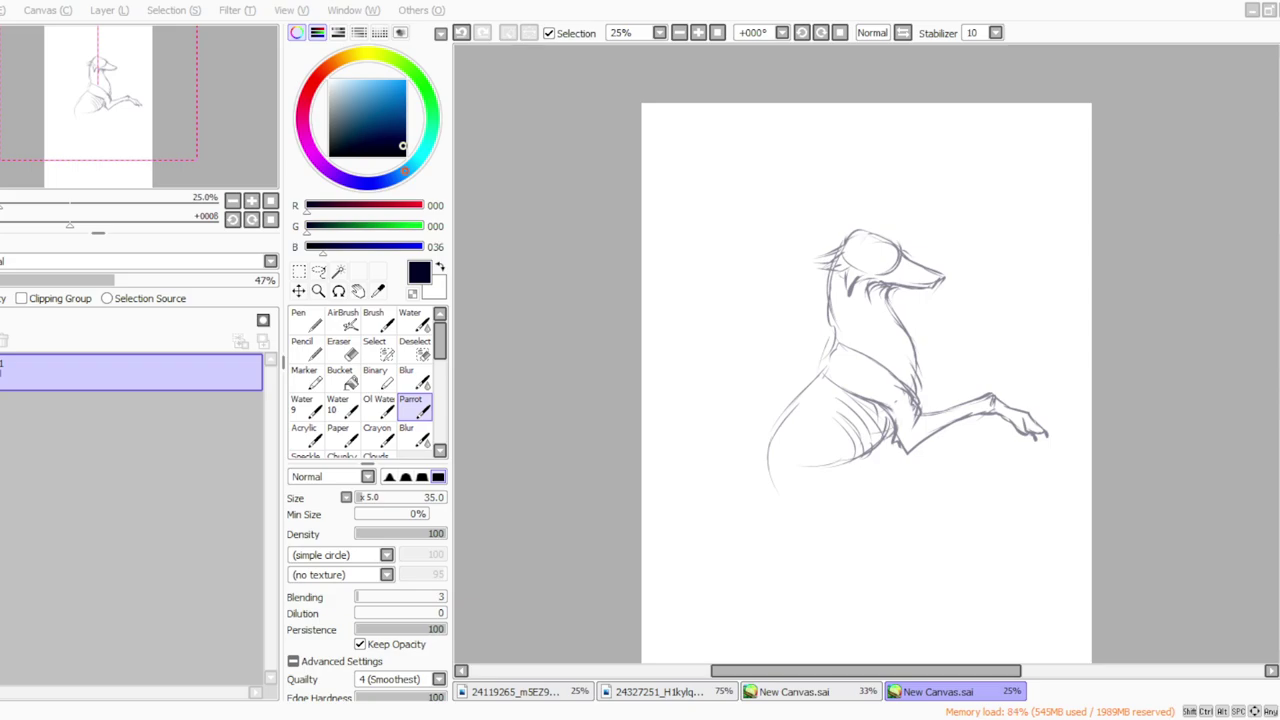
{"action": "key", "text": "alt+Tab"}
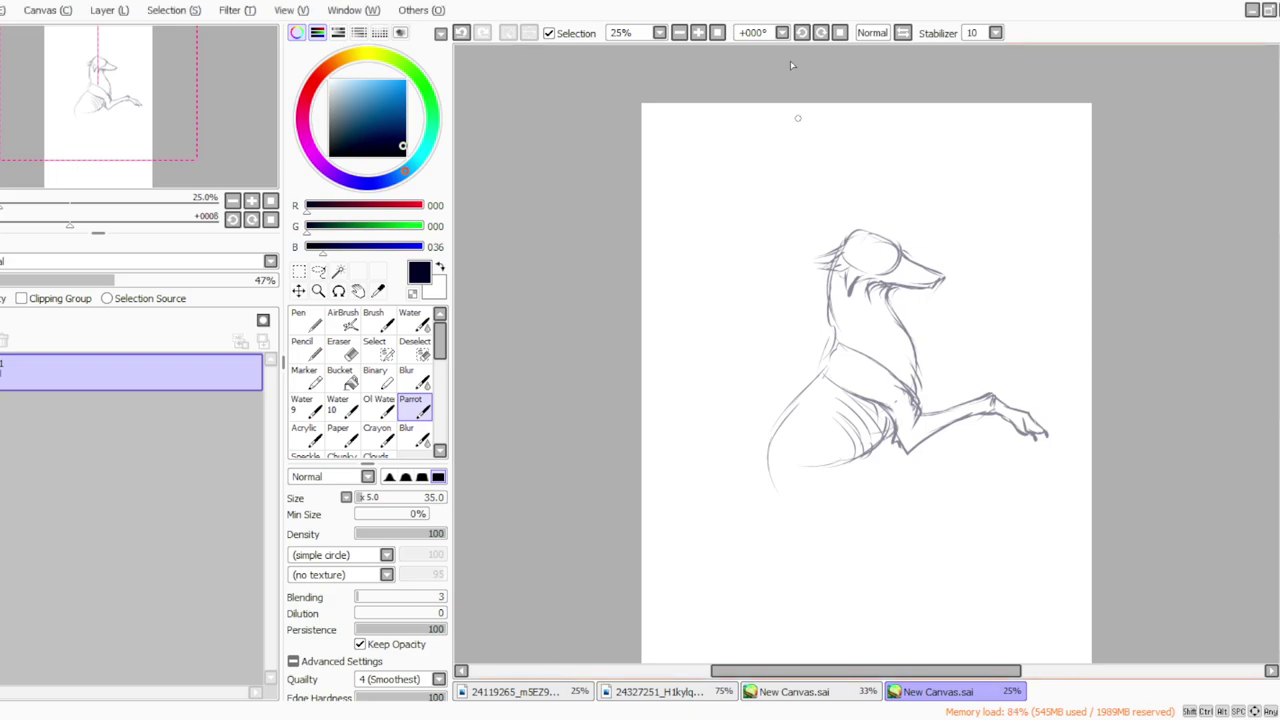
Step: Lower the sketch layer's opacity to 25% and sketch the belly curve, raised thigh and long rounded back
{"action": "left_click", "coordinate": [42, 283]}
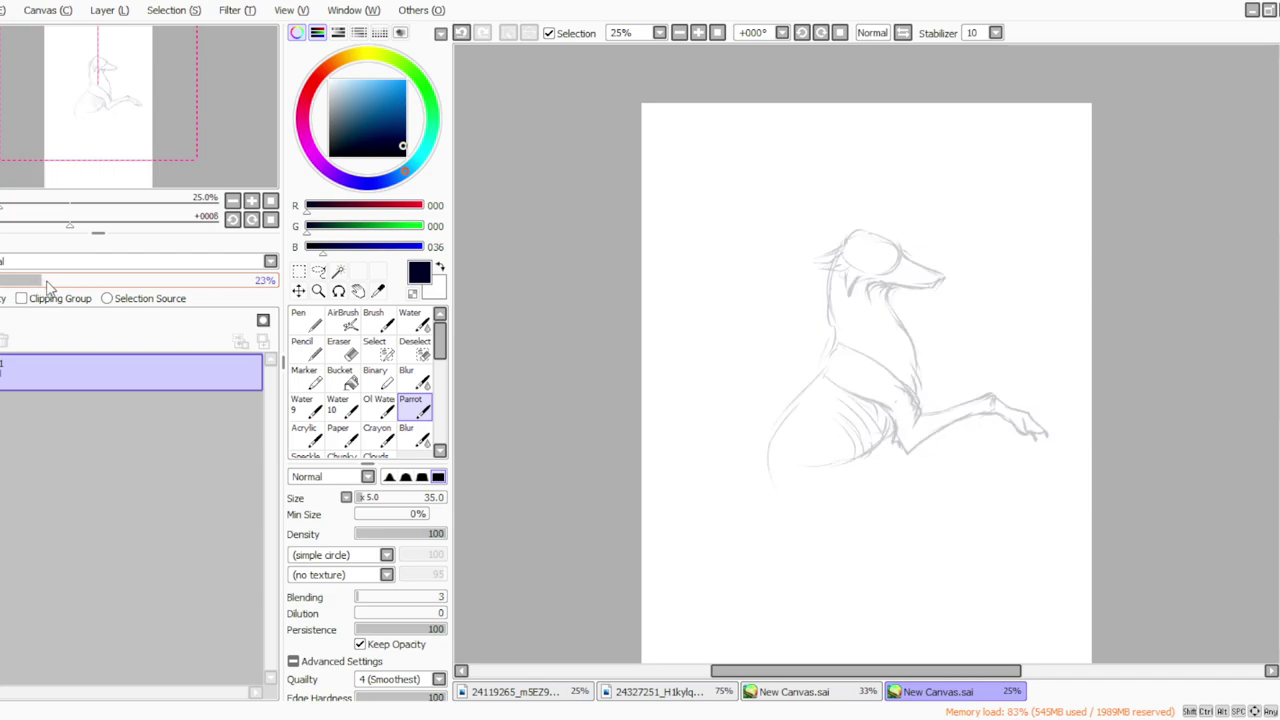
{"action": "left_click_drag", "start_coordinate": [822, 464], "coordinate": [782, 470]}
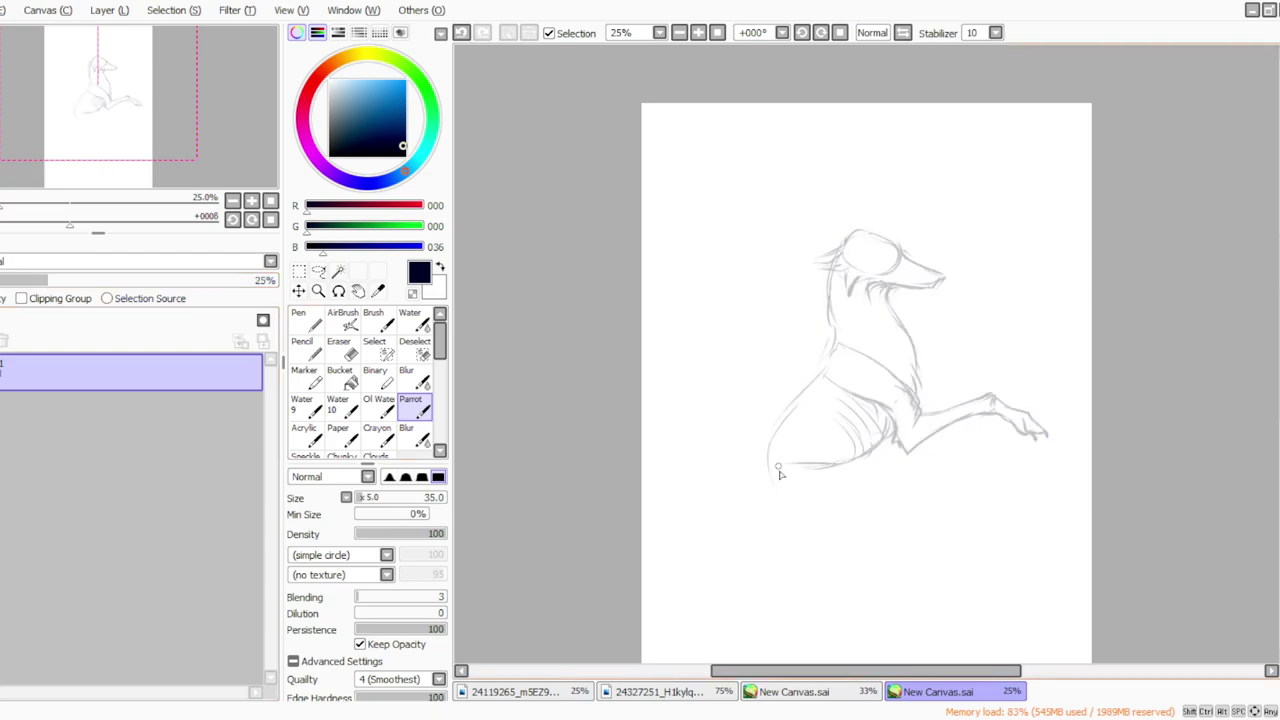
{"action": "mouse_move", "coordinate": [804, 394]}
{"action": "left_mouse_down"}
{"action": "mouse_move", "coordinate": [768, 435]}
{"action": "mouse_move", "coordinate": [763, 501]}
{"action": "mouse_move", "coordinate": [814, 470]}
{"action": "mouse_move", "coordinate": [793, 482]}
{"action": "mouse_move", "coordinate": [816, 499]}
{"action": "mouse_move", "coordinate": [834, 501]}
{"action": "mouse_move", "coordinate": [807, 493]}
{"action": "mouse_move", "coordinate": [880, 487]}
{"action": "mouse_move", "coordinate": [830, 506]}
{"action": "mouse_move", "coordinate": [801, 532]}
{"action": "mouse_move", "coordinate": [815, 542]}
{"action": "mouse_move", "coordinate": [879, 497]}
{"action": "left_mouse_up"}
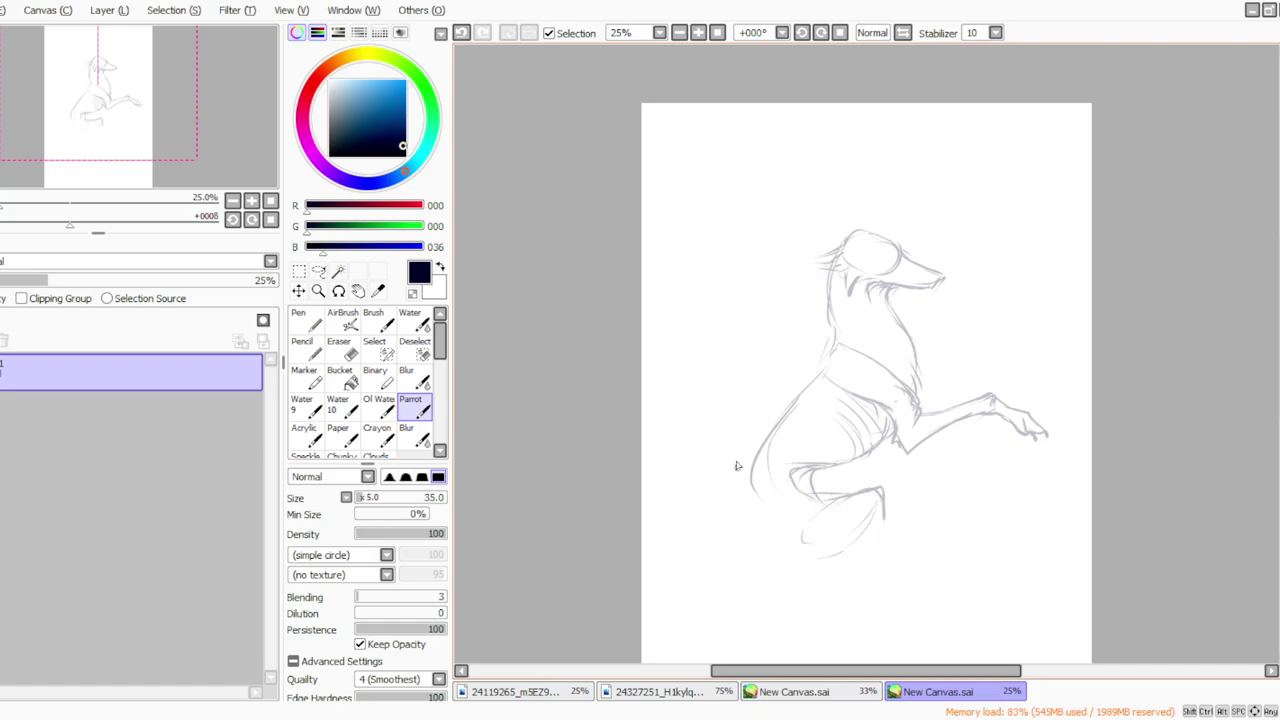
{"action": "mouse_move", "coordinate": [816, 381]}
{"action": "left_mouse_down"}
{"action": "mouse_move", "coordinate": [746, 479]}
{"action": "mouse_move", "coordinate": [801, 397]}
{"action": "mouse_move", "coordinate": [757, 527]}
{"action": "mouse_move", "coordinate": [748, 481]}
{"action": "mouse_move", "coordinate": [786, 559]}
{"action": "mouse_move", "coordinate": [818, 563]}
{"action": "left_mouse_up"}
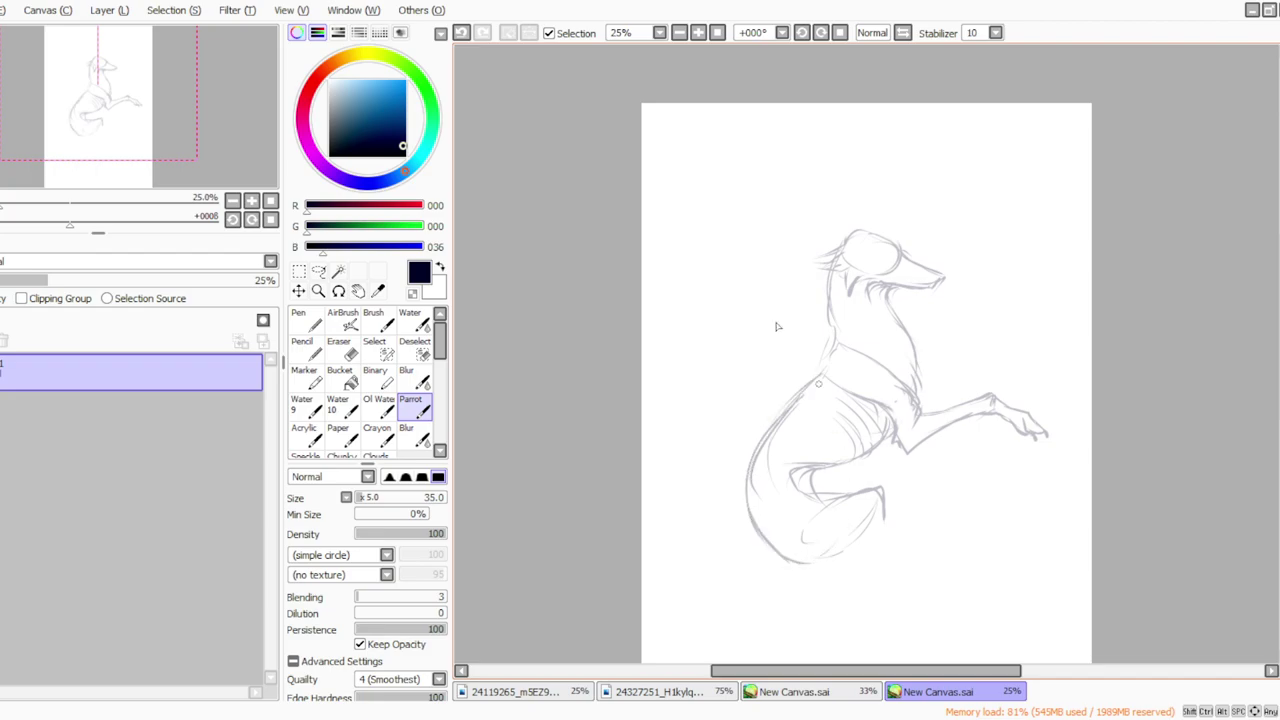
Step: Sketch the hind leg below the thigh with a bent hock and a forward-pointing foot, and refine the rump and flank lines
{"action": "left_click", "coordinate": [648, 718]}
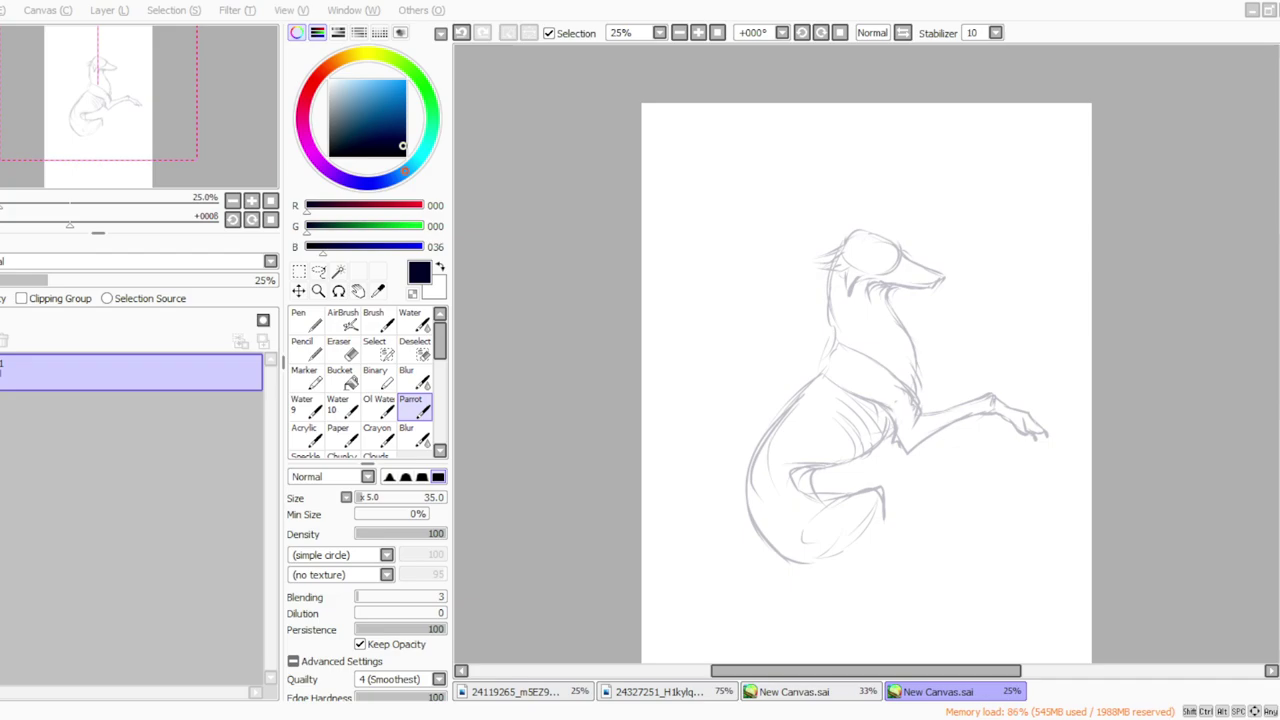
{"action": "left_click_drag", "start_coordinate": [917, 388], "coordinate": [905, 417]}
{"action": "mouse_move", "coordinate": [882, 506]}
{"action": "left_mouse_down"}
{"action": "mouse_move", "coordinate": [885, 578]}
{"action": "mouse_move", "coordinate": [857, 540]}
{"action": "mouse_move", "coordinate": [841, 565]}
{"action": "mouse_move", "coordinate": [859, 555]}
{"action": "mouse_move", "coordinate": [868, 580]}
{"action": "mouse_move", "coordinate": [850, 547]}
{"action": "mouse_move", "coordinate": [862, 551]}
{"action": "mouse_move", "coordinate": [800, 572]}
{"action": "left_mouse_up"}
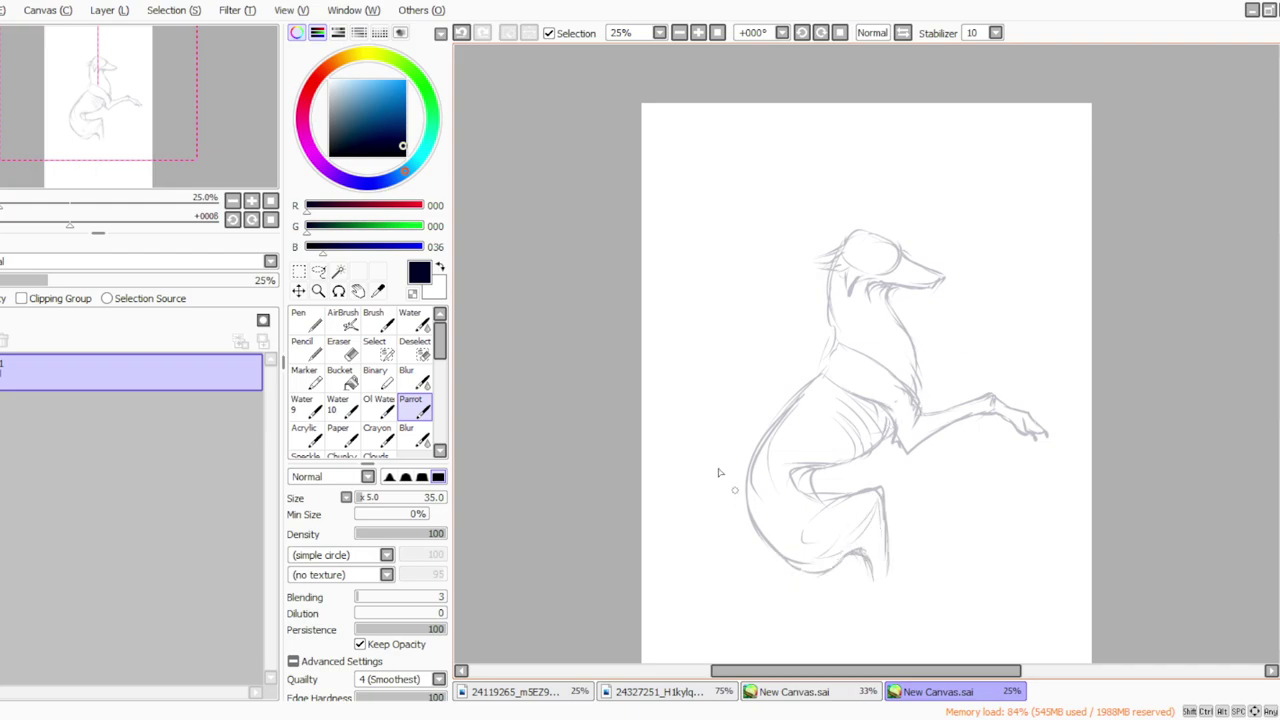
{"action": "mouse_move", "coordinate": [749, 472]}
{"action": "left_mouse_down"}
{"action": "mouse_move", "coordinate": [766, 556]}
{"action": "mouse_move", "coordinate": [822, 590]}
{"action": "mouse_move", "coordinate": [858, 558]}
{"action": "left_mouse_up"}
{"action": "left_click_drag", "start_coordinate": [840, 500], "coordinate": [797, 475]}
{"action": "mouse_move", "coordinate": [886, 552]}
{"action": "left_mouse_down"}
{"action": "mouse_move", "coordinate": [887, 583]}
{"action": "mouse_move", "coordinate": [966, 564]}
{"action": "left_mouse_up"}
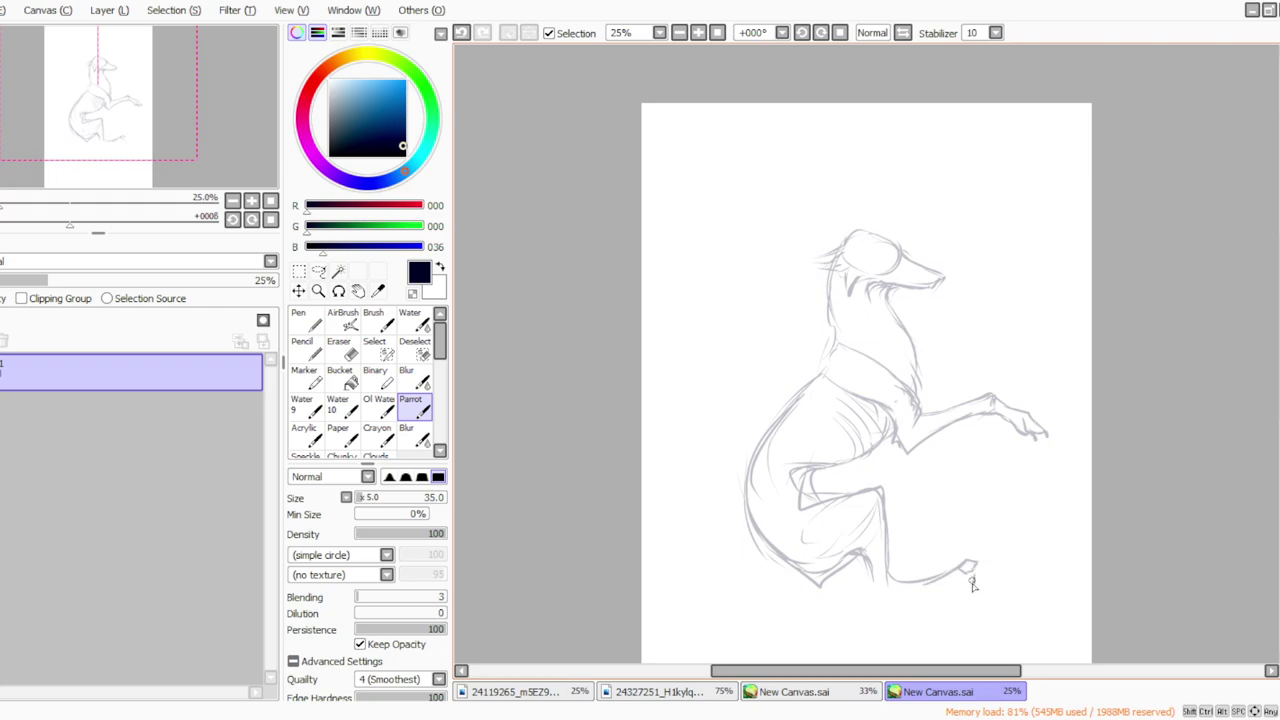
{"action": "left_click_drag", "start_coordinate": [973, 572], "coordinate": [932, 590]}
{"action": "left_click_drag", "start_coordinate": [866, 556], "coordinate": [876, 602]}
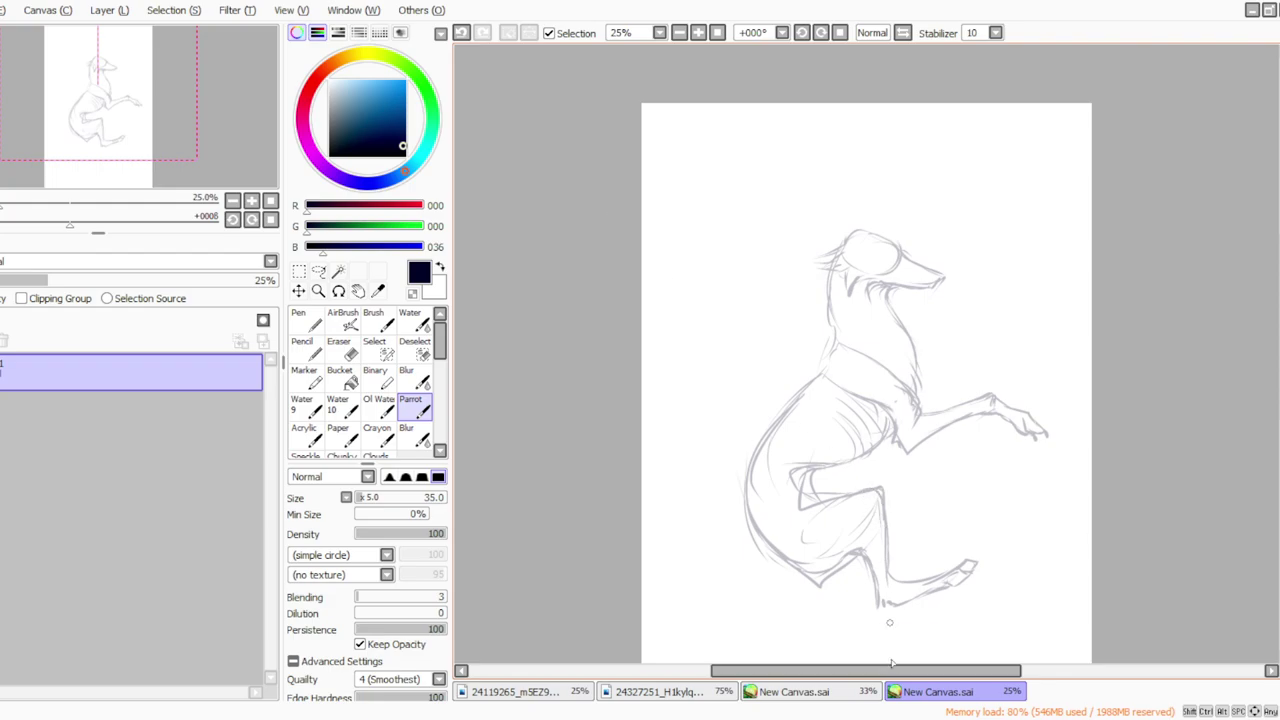
Step: Erase the hard outline of the rump and redraw it with loose fur strokes
{"action": "left_click", "coordinate": [339, 347]}
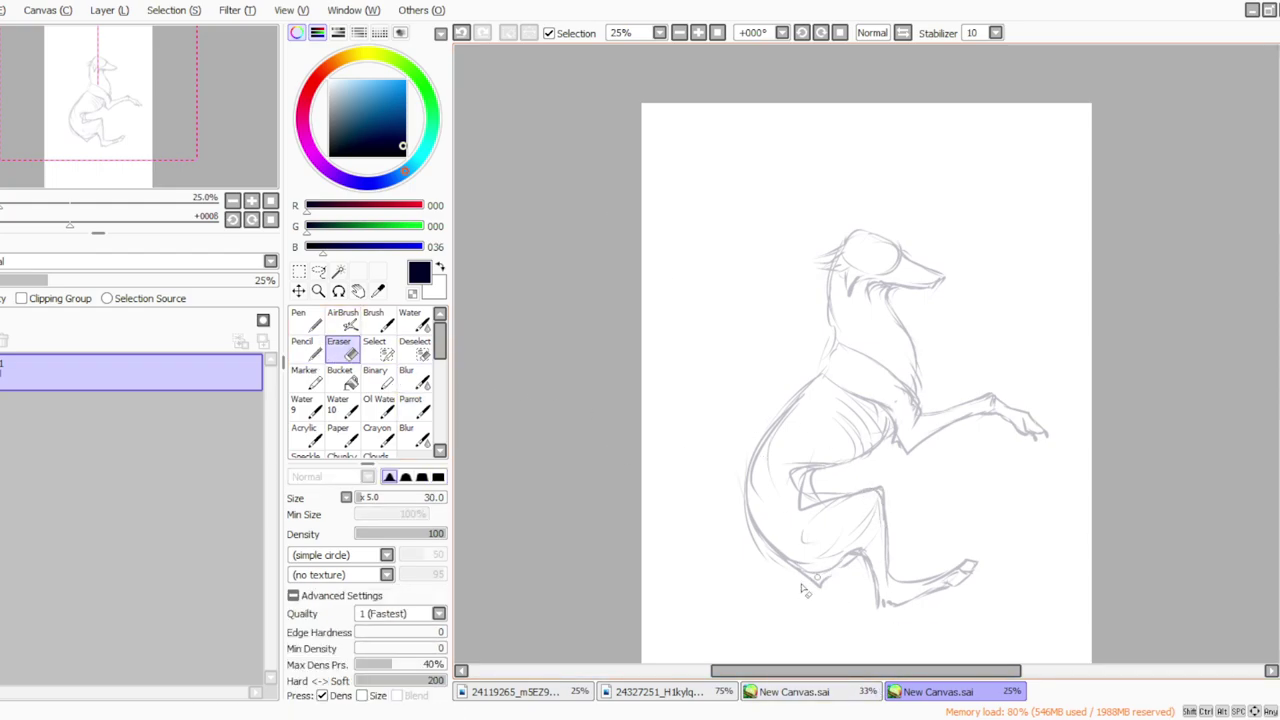
{"action": "left_click", "coordinate": [365, 498]}
{"action": "left_click", "coordinate": [411, 405]}
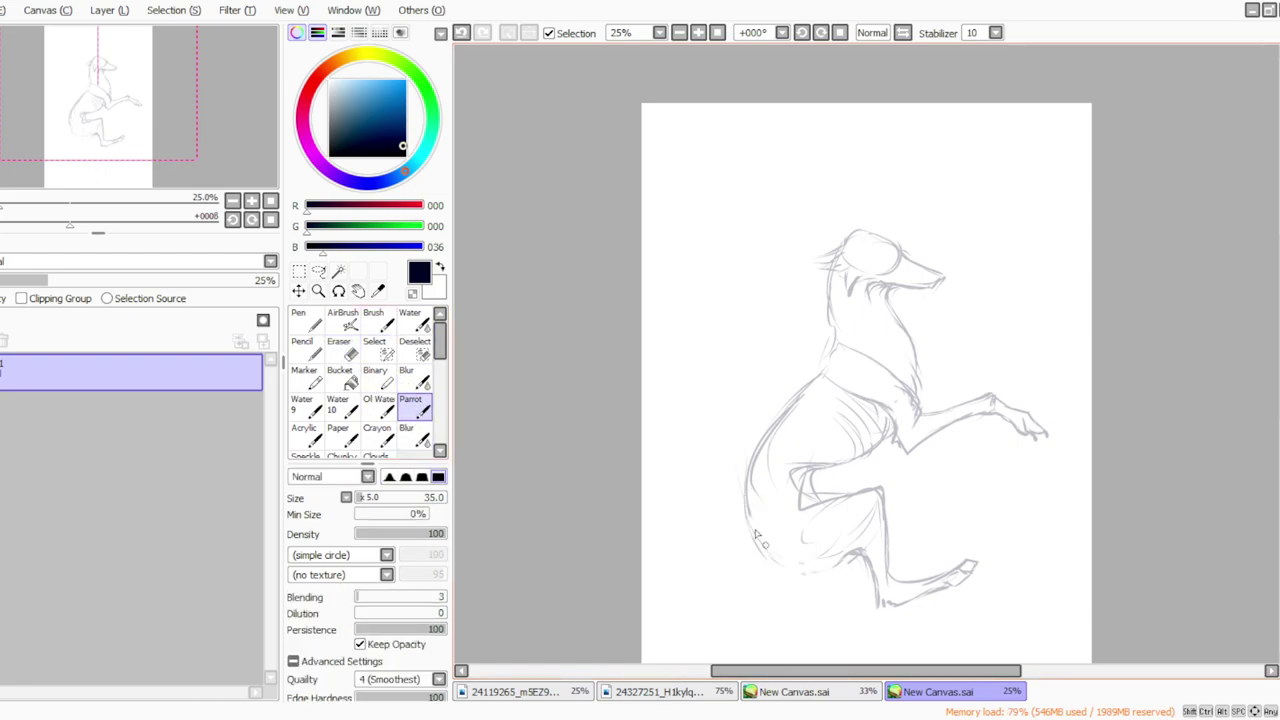
{"action": "mouse_move", "coordinate": [833, 560]}
{"action": "left_mouse_down"}
{"action": "mouse_move", "coordinate": [795, 570]}
{"action": "mouse_move", "coordinate": [815, 586]}
{"action": "mouse_move", "coordinate": [733, 505]}
{"action": "left_mouse_up"}
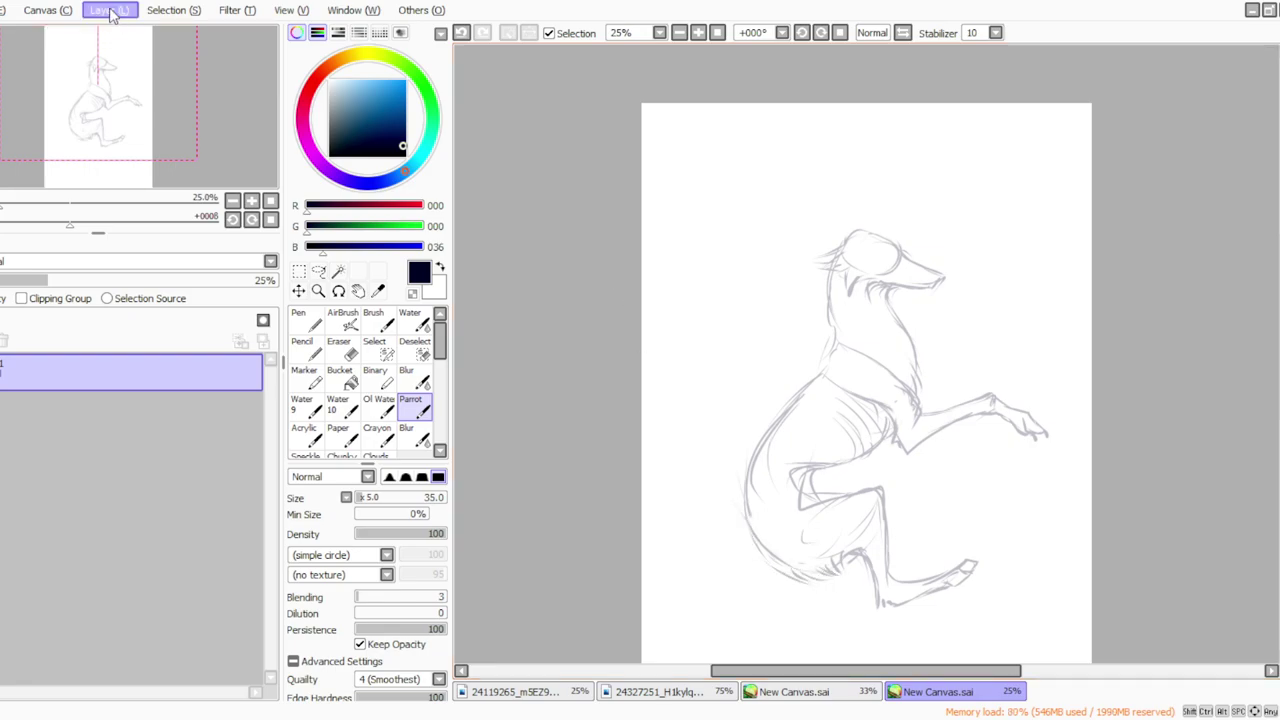
Step: Mirror the view, set the brush size to 70, strengthen the back line, and sketch a second, raised foreleg with a hanging paw
{"action": "key", "text": "h"}
{"action": "left_click", "coordinate": [368, 497]}
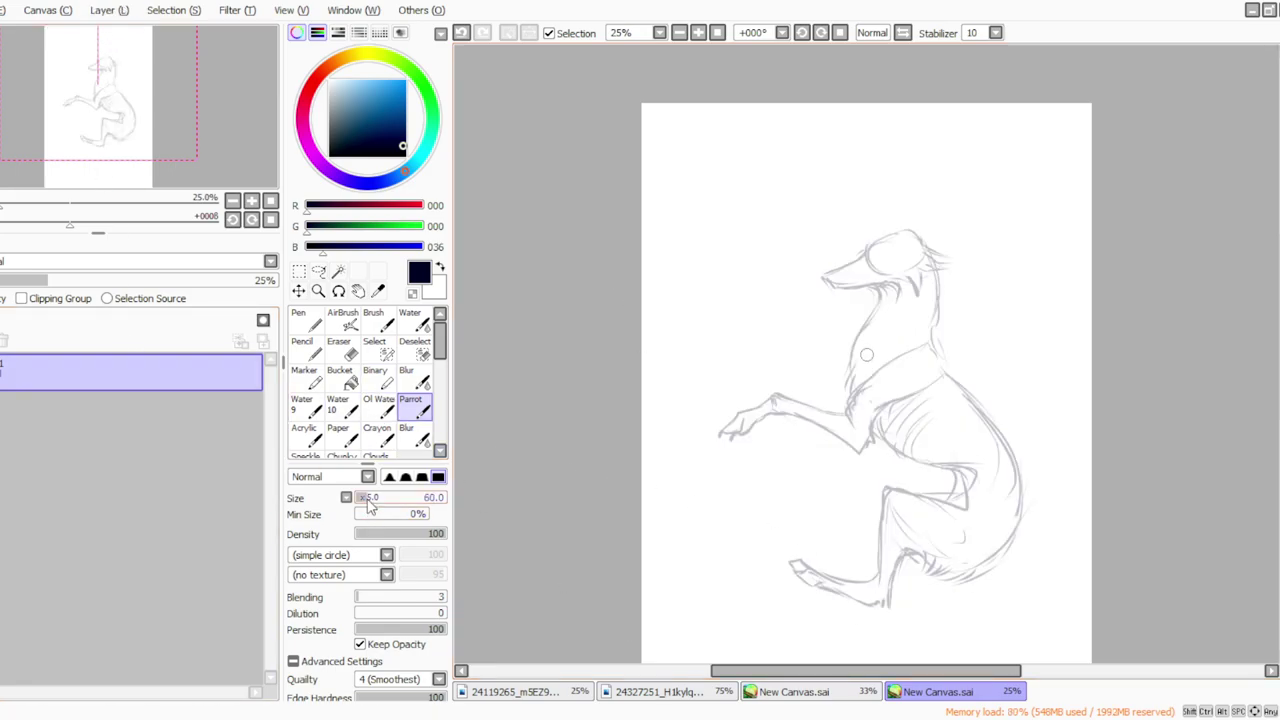
{"action": "mouse_move", "coordinate": [938, 352]}
{"action": "left_mouse_down"}
{"action": "mouse_move", "coordinate": [1021, 485]}
{"action": "mouse_move", "coordinate": [1005, 559]}
{"action": "left_mouse_up"}
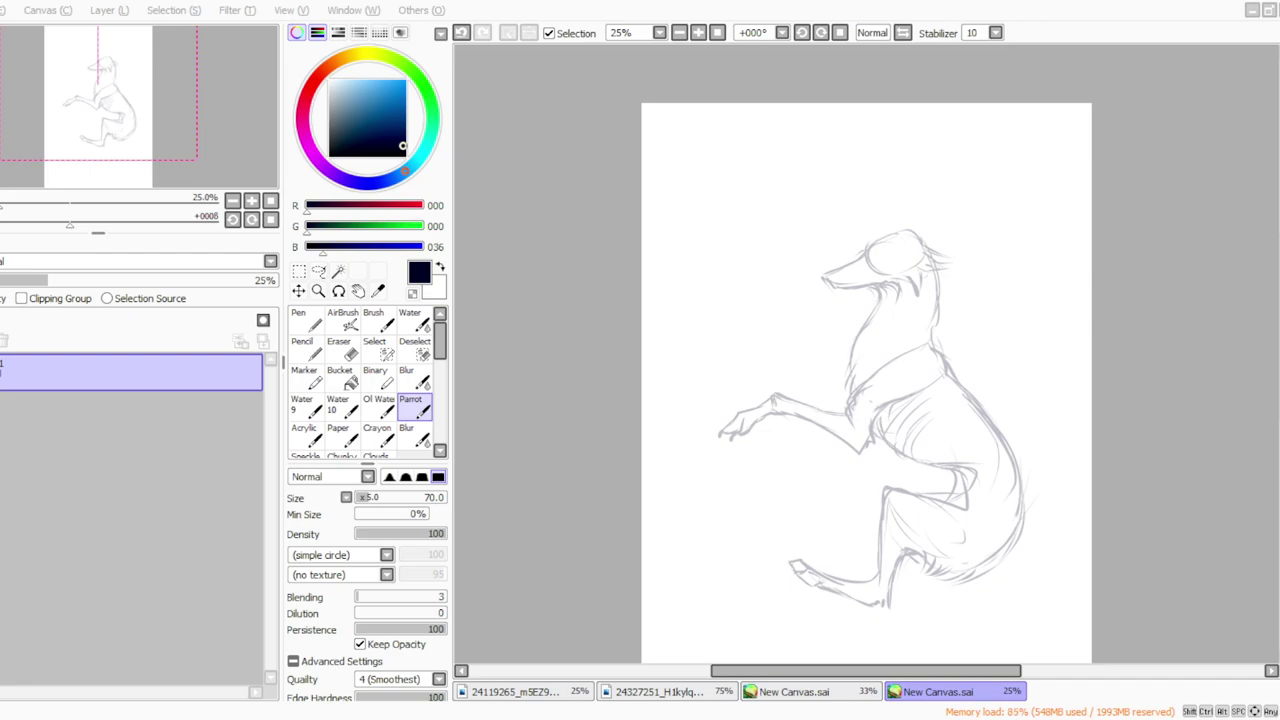
{"action": "mouse_move", "coordinate": [843, 360]}
{"action": "left_mouse_down"}
{"action": "mouse_move", "coordinate": [823, 333]}
{"action": "mouse_move", "coordinate": [830, 343]}
{"action": "mouse_move", "coordinate": [794, 333]}
{"action": "mouse_move", "coordinate": [801, 323]}
{"action": "mouse_move", "coordinate": [794, 358]}
{"action": "mouse_move", "coordinate": [802, 320]}
{"action": "mouse_move", "coordinate": [787, 364]}
{"action": "left_mouse_up"}
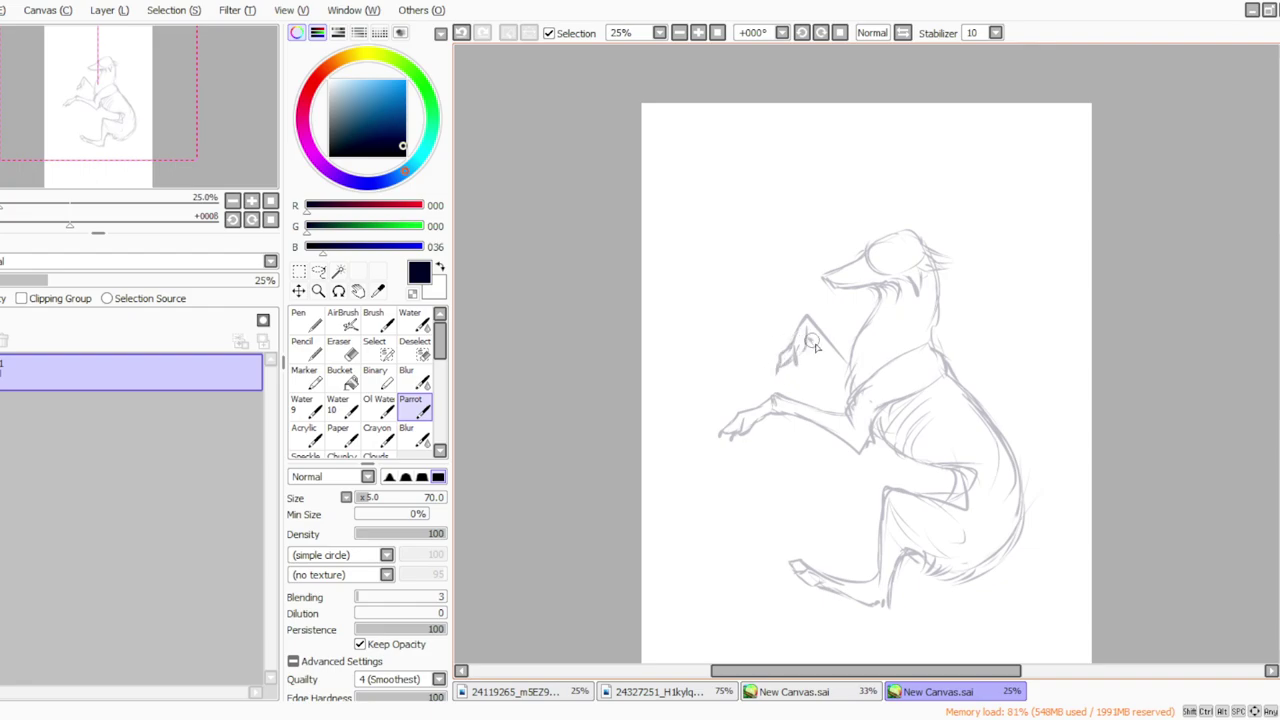
{"action": "left_click_drag", "start_coordinate": [816, 344], "coordinate": [842, 394]}
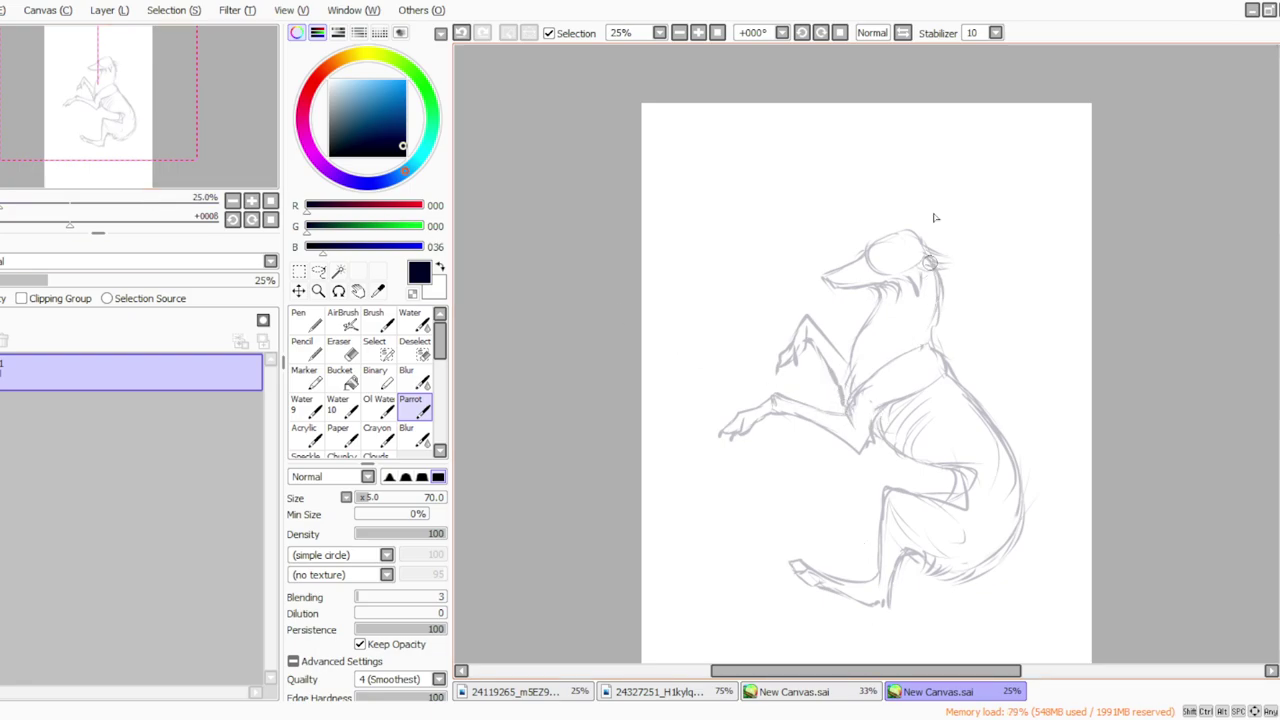
Step: Rotate the view, sketch two long pointed ears on top of the head, and reset the view rotation
{"action": "mouse_move", "coordinate": [935, 213]}
{"action": "left_mouse_down"}
{"action": "mouse_move", "coordinate": [855, 197]}
{"action": "mouse_move", "coordinate": [795, 213]}
{"action": "mouse_move", "coordinate": [800, 202]}
{"action": "left_mouse_up"}
{"action": "left_click_drag", "start_coordinate": [788, 247], "coordinate": [800, 190]}
{"action": "mouse_move", "coordinate": [800, 190]}
{"action": "left_mouse_down"}
{"action": "mouse_move", "coordinate": [806, 249]}
{"action": "mouse_move", "coordinate": [805, 227]}
{"action": "mouse_move", "coordinate": [791, 263]}
{"action": "left_mouse_up"}
{"action": "mouse_move", "coordinate": [795, 214]}
{"action": "left_mouse_down"}
{"action": "mouse_move", "coordinate": [788, 264]}
{"action": "mouse_move", "coordinate": [780, 195]}
{"action": "mouse_move", "coordinate": [779, 262]}
{"action": "left_mouse_up"}
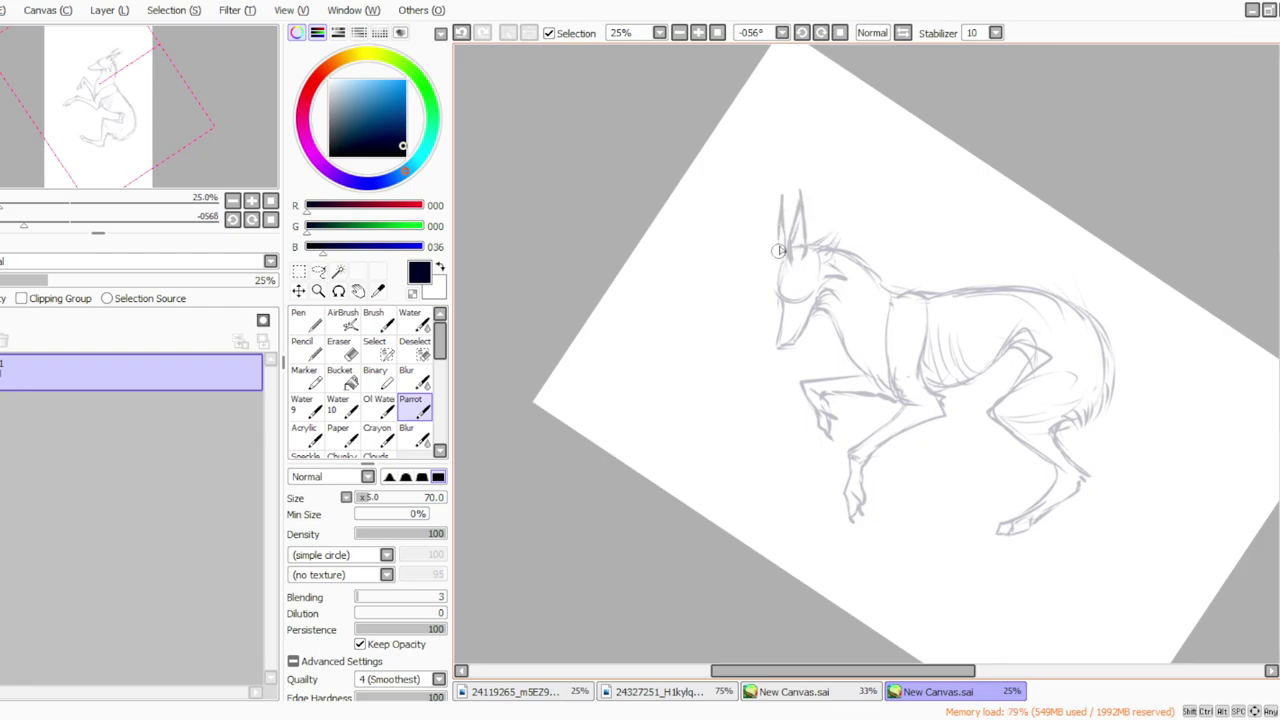
{"action": "left_click", "coordinate": [840, 33]}
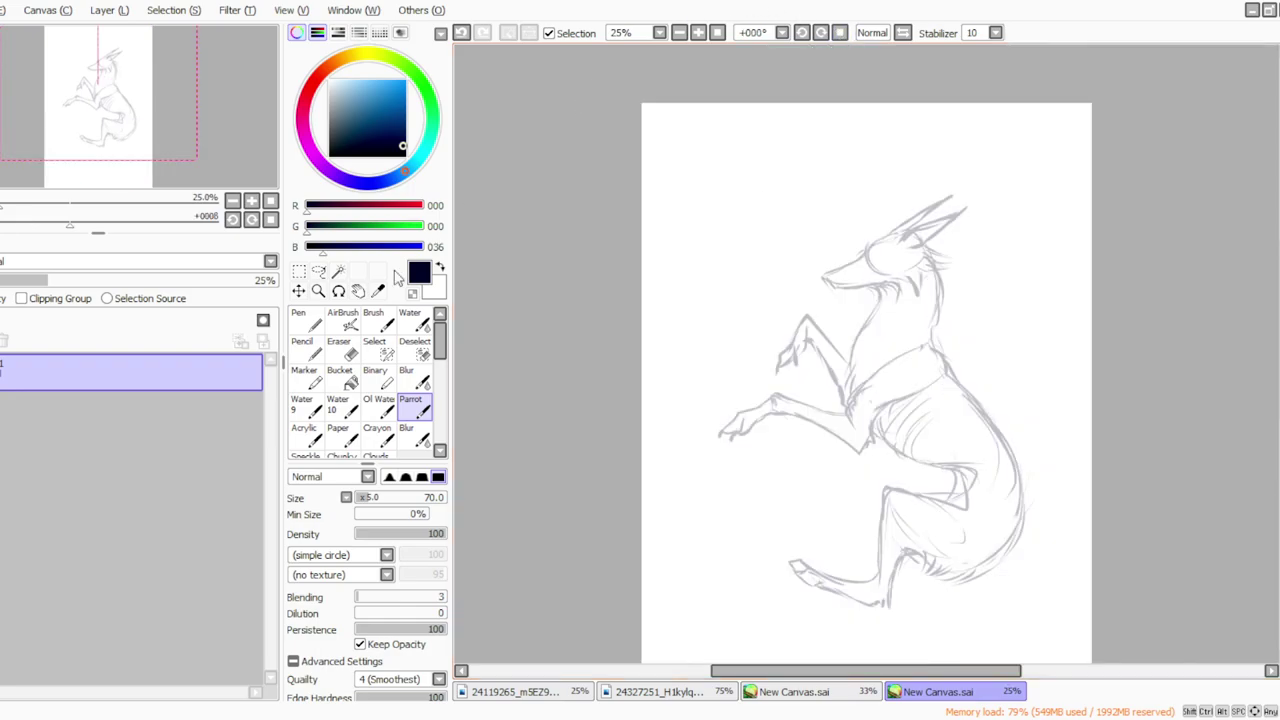
Step: Erase overlapping lines at the base of the ears with a size 30 eraser and flip the view back
{"action": "left_click", "coordinate": [346, 377]}
{"action": "left_click", "coordinate": [344, 352]}
{"action": "left_click", "coordinate": [361, 498]}
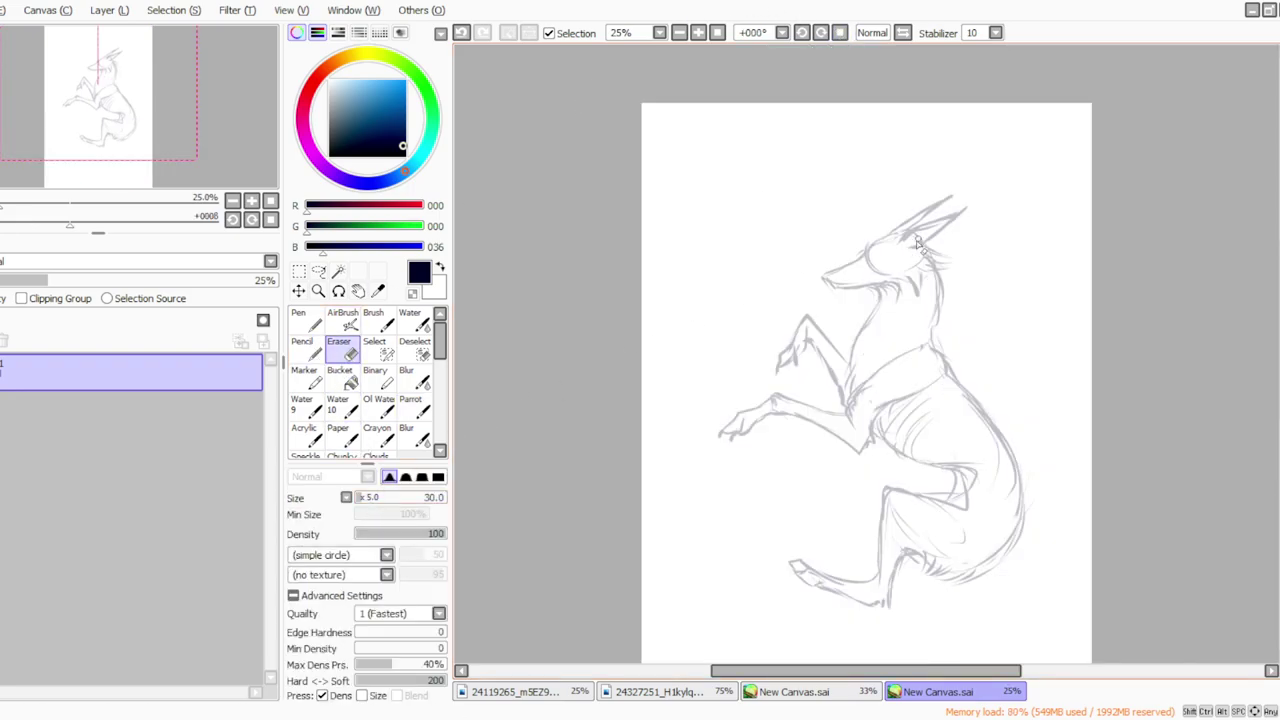
{"action": "left_click", "coordinate": [412, 405]}
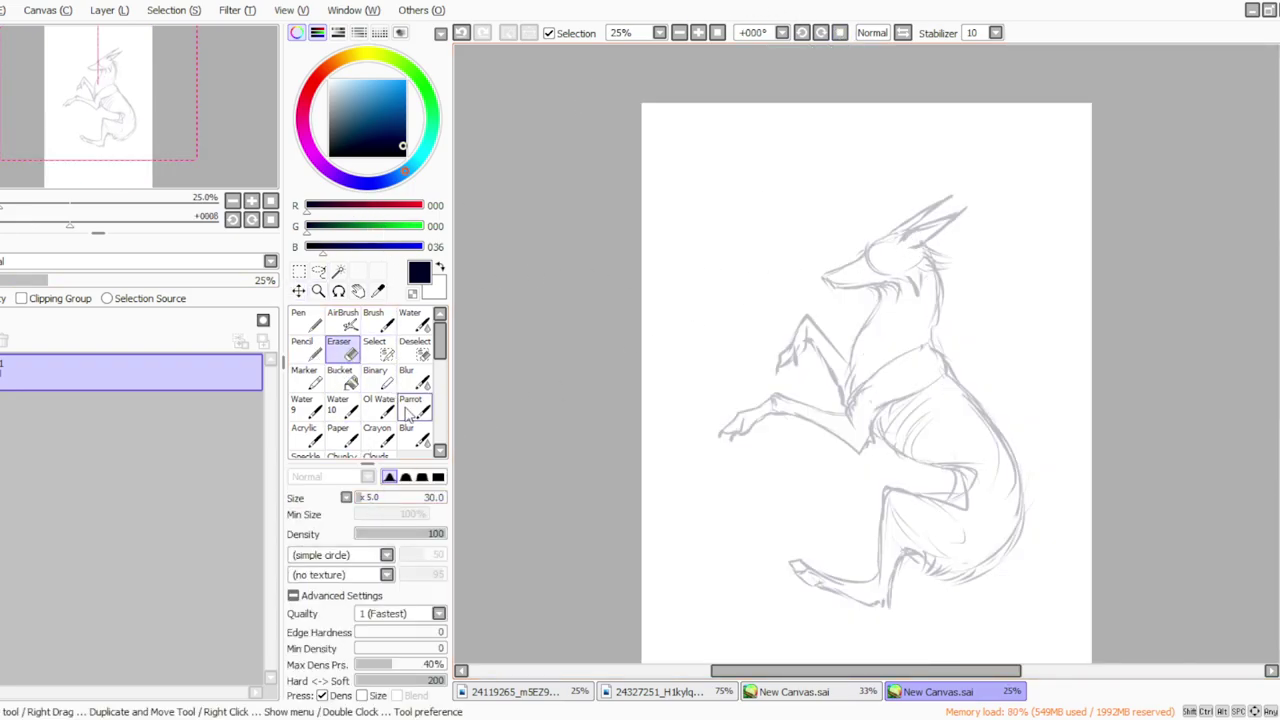
{"action": "key", "text": "h"}
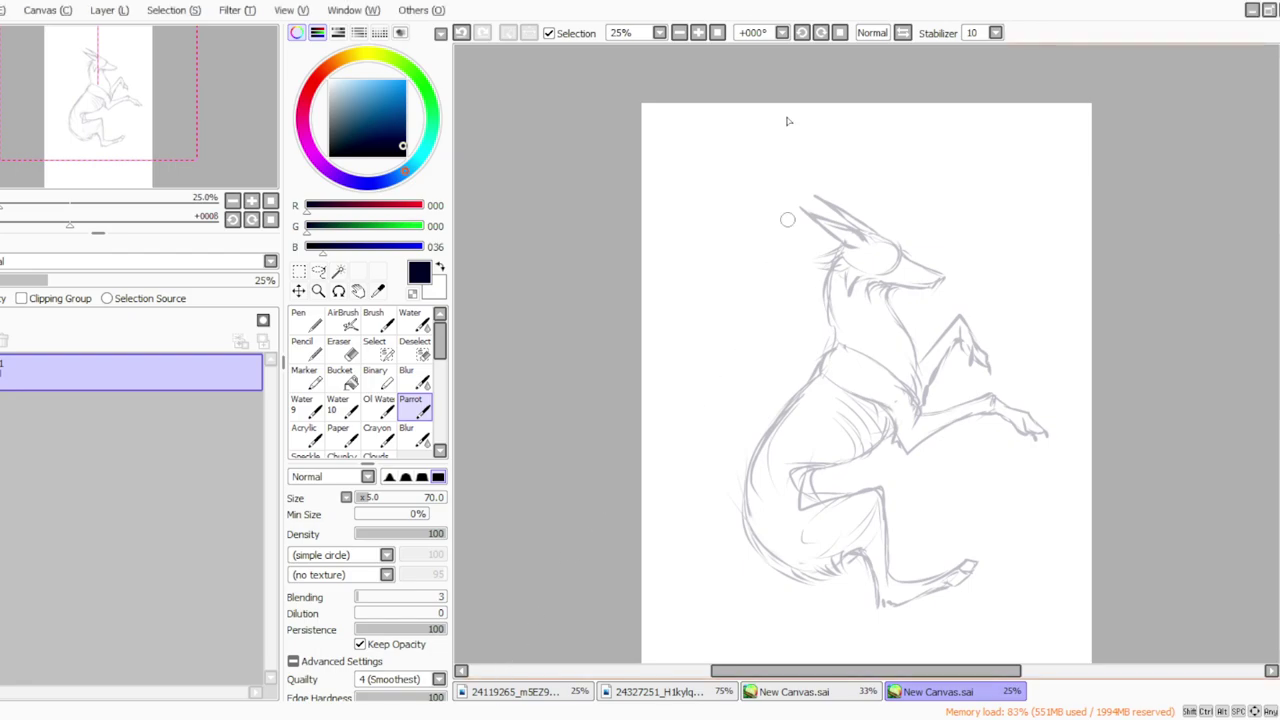
Step: Check the labelled reference canvas, then scale the creature sketch down and move it to the upper part of the portrait canvas
{"action": "left_click", "coordinate": [763, 691]}
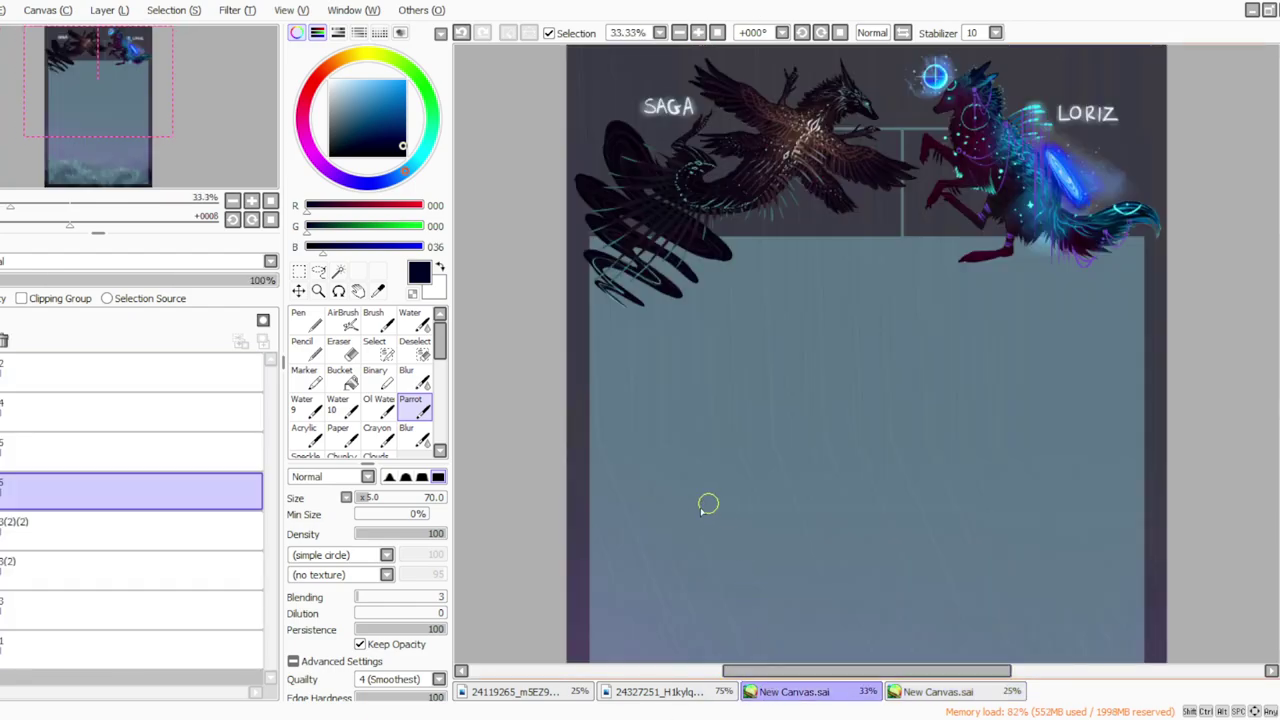
{"action": "left_click", "coordinate": [462, 719]}
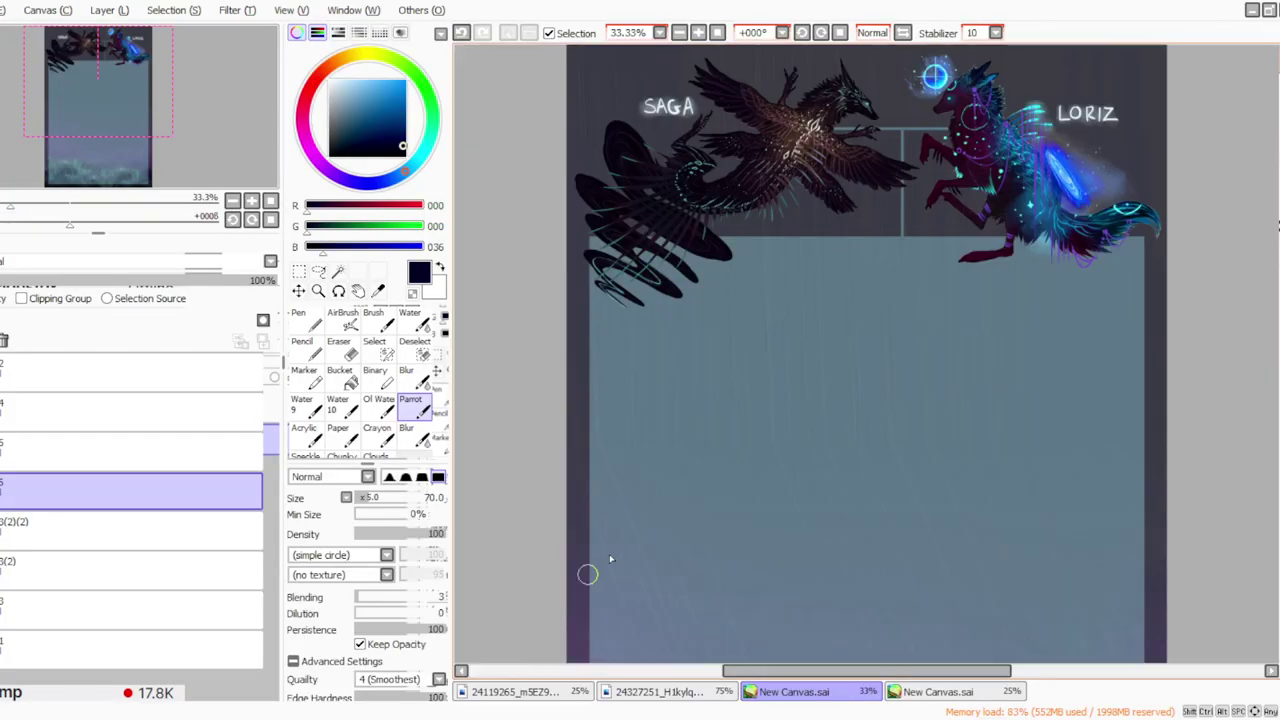
{"action": "left_click", "coordinate": [916, 690]}
{"action": "left_click", "coordinate": [679, 32]}
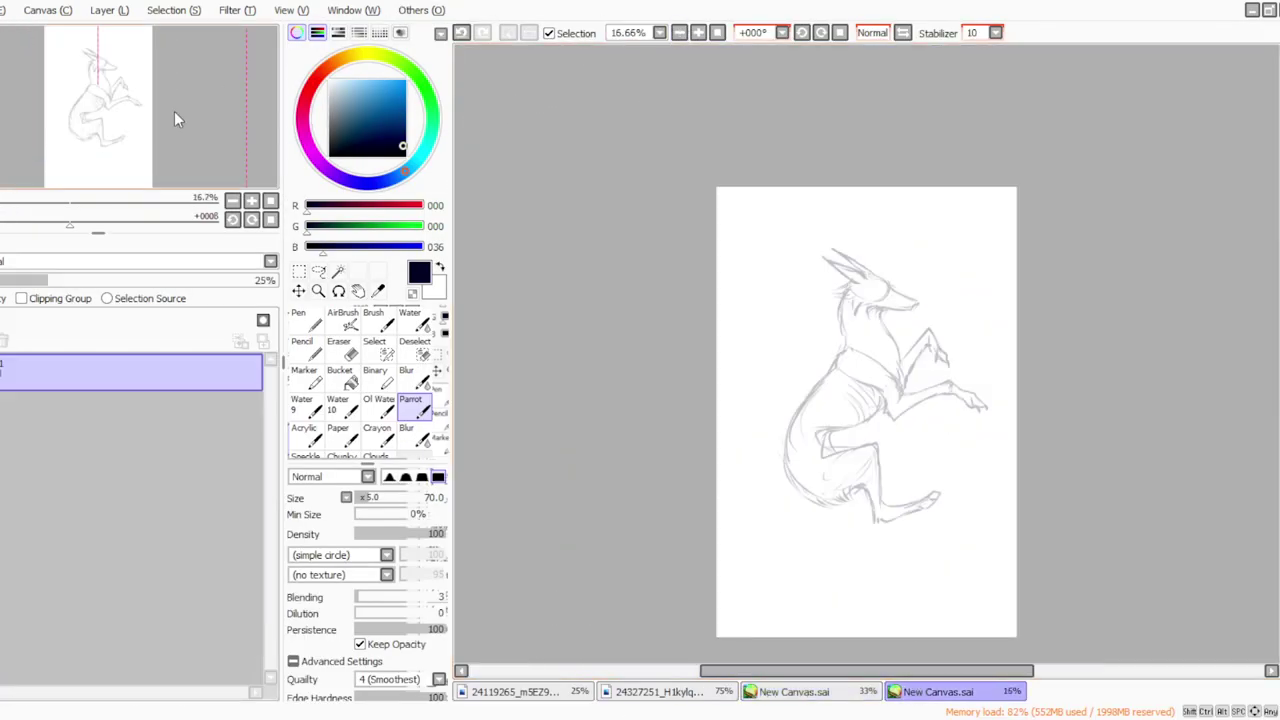
{"action": "left_click", "coordinate": [299, 271]}
{"action": "left_click", "coordinate": [293, 543]}
{"action": "left_click_drag", "start_coordinate": [987, 526], "coordinate": [930, 457]}
{"action": "left_click_drag", "start_coordinate": [790, 386], "coordinate": [825, 331]}
{"action": "mouse_move", "coordinate": [797, 197]}
{"action": "left_mouse_down"}
{"action": "mouse_move", "coordinate": [811, 183]}
{"action": "mouse_move", "coordinate": [789, 191]}
{"action": "left_mouse_up"}
{"action": "left_click", "coordinate": [317, 601]}
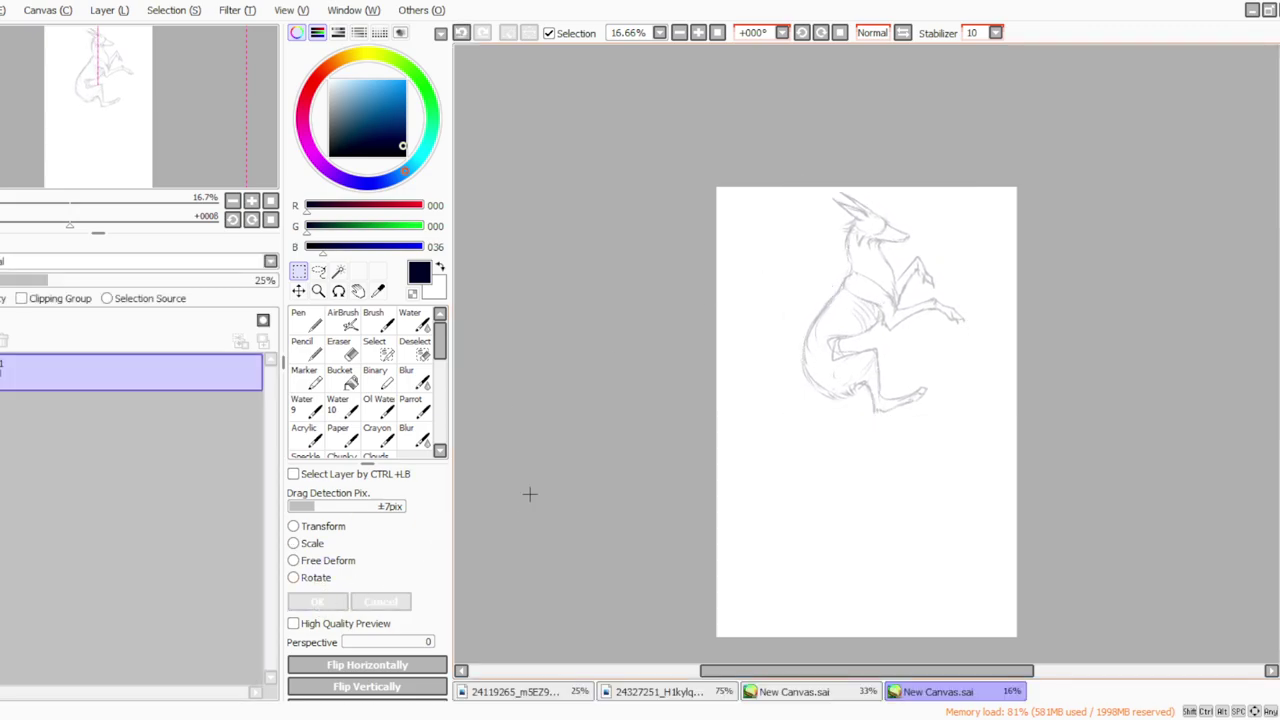
Step: On a new layer above the sketch, ink the tufted chin fur with the Parrot brush at size 20
{"action": "left_click", "coordinate": [698, 33]}
{"action": "left_click", "coordinate": [717, 33]}
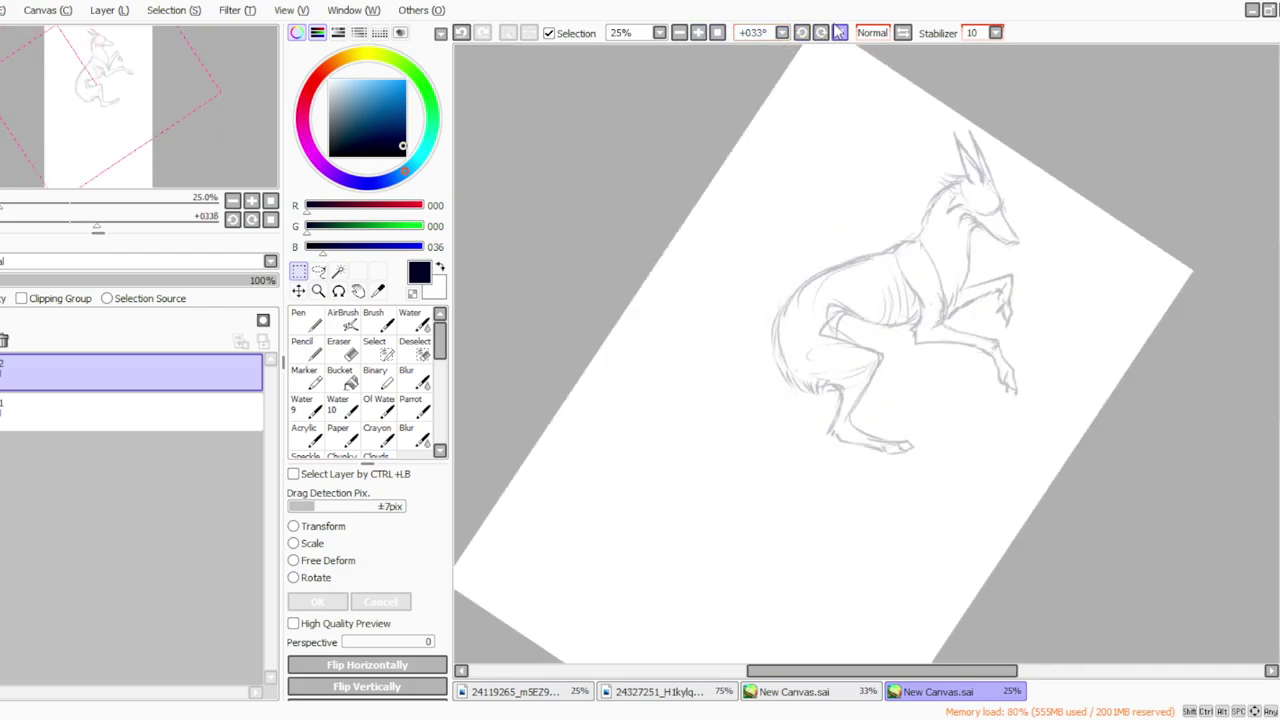
{"action": "left_click", "coordinate": [839, 33]}
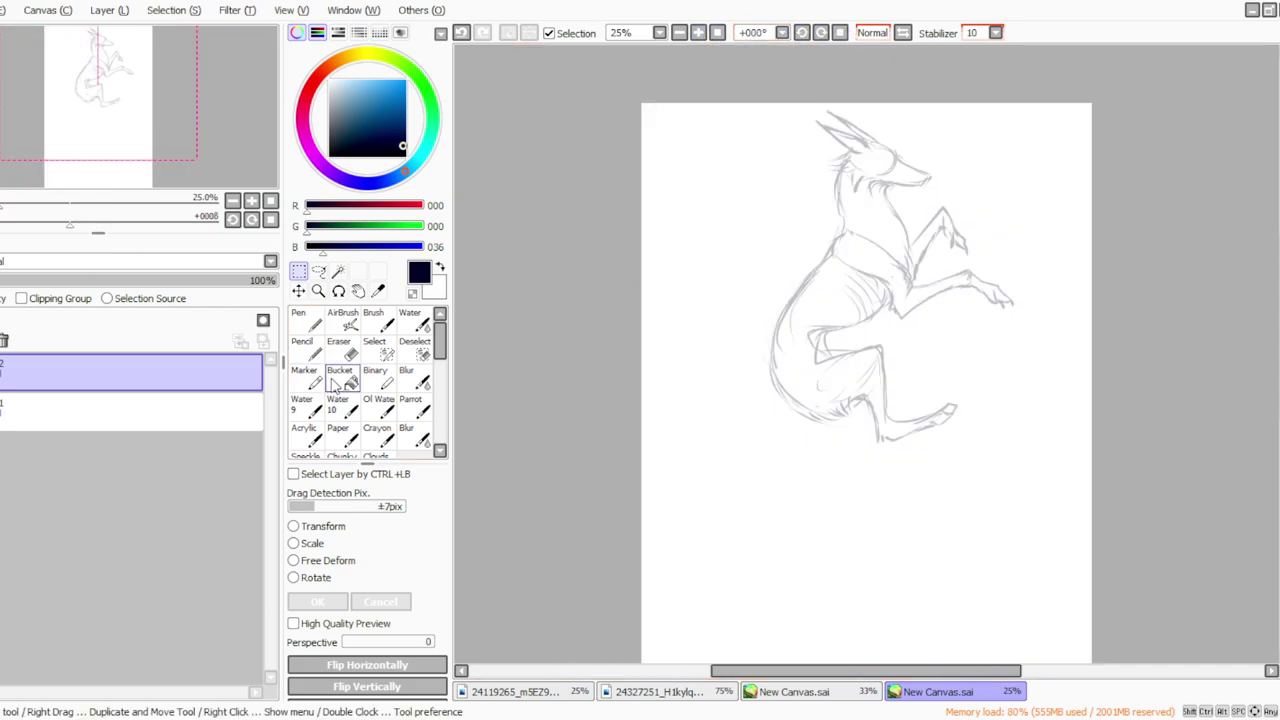
{"action": "left_click", "coordinate": [428, 414]}
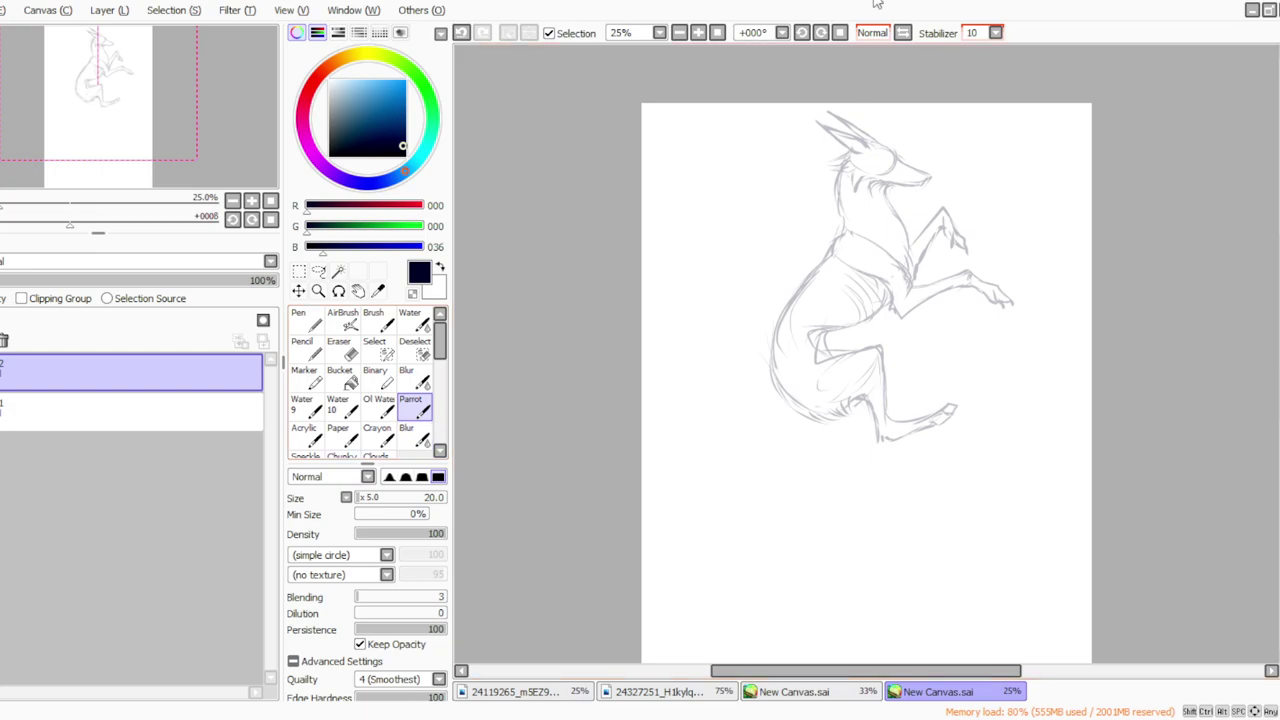
{"action": "left_click", "coordinate": [820, 33]}
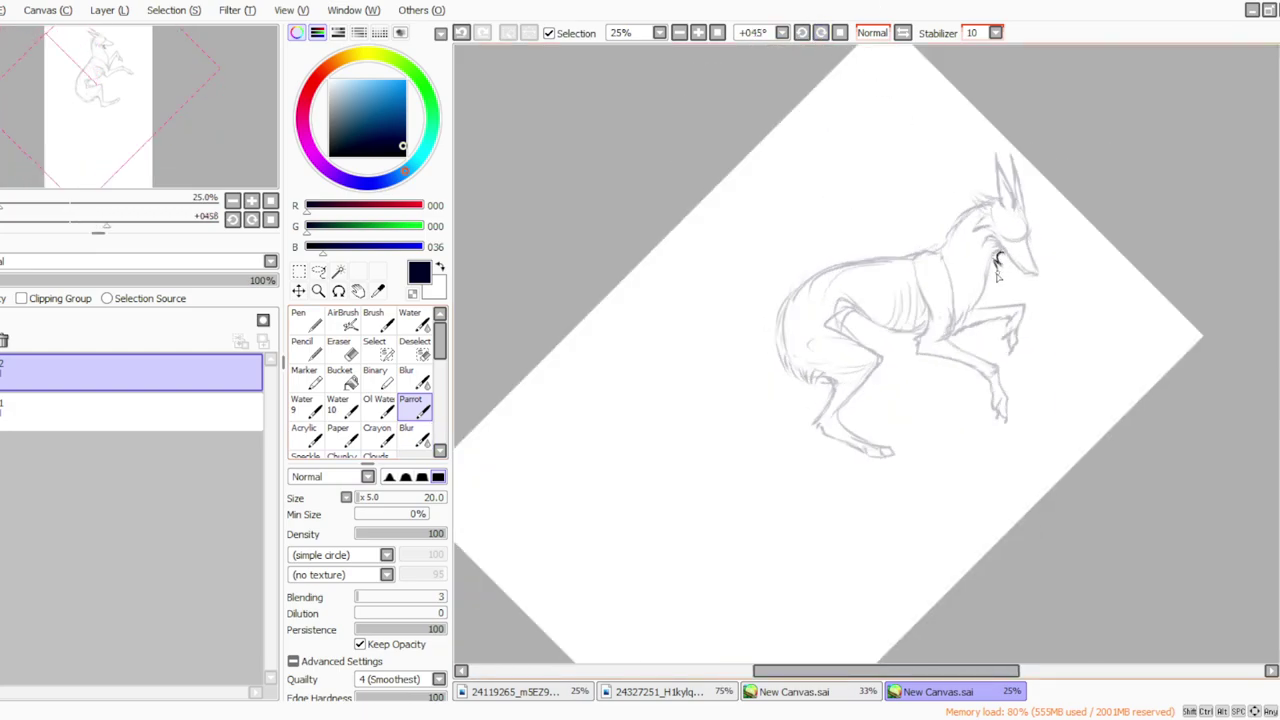
{"action": "left_click", "coordinate": [839, 33]}
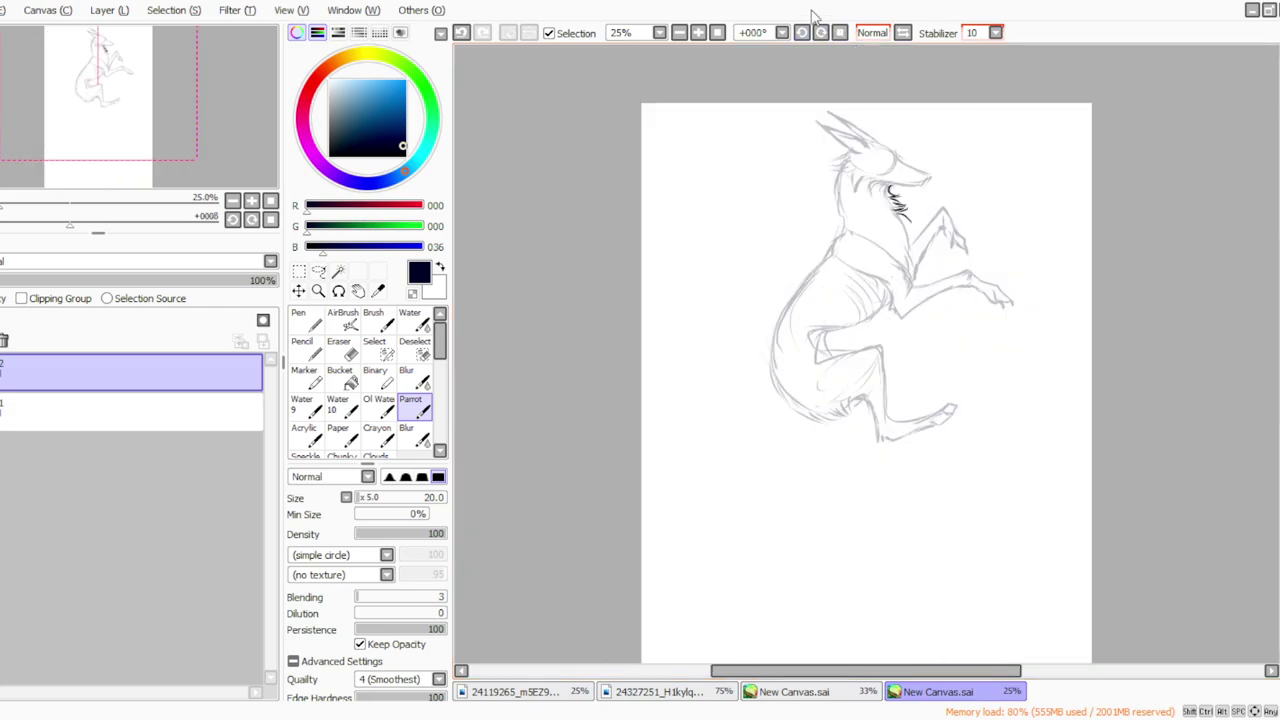
Step: Ink the creature's eye as a slanted almond shape with a dark outline
{"action": "left_click", "coordinate": [699, 34]}
{"action": "left_click_drag", "start_coordinate": [1279, 343], "coordinate": [1279, 314]}
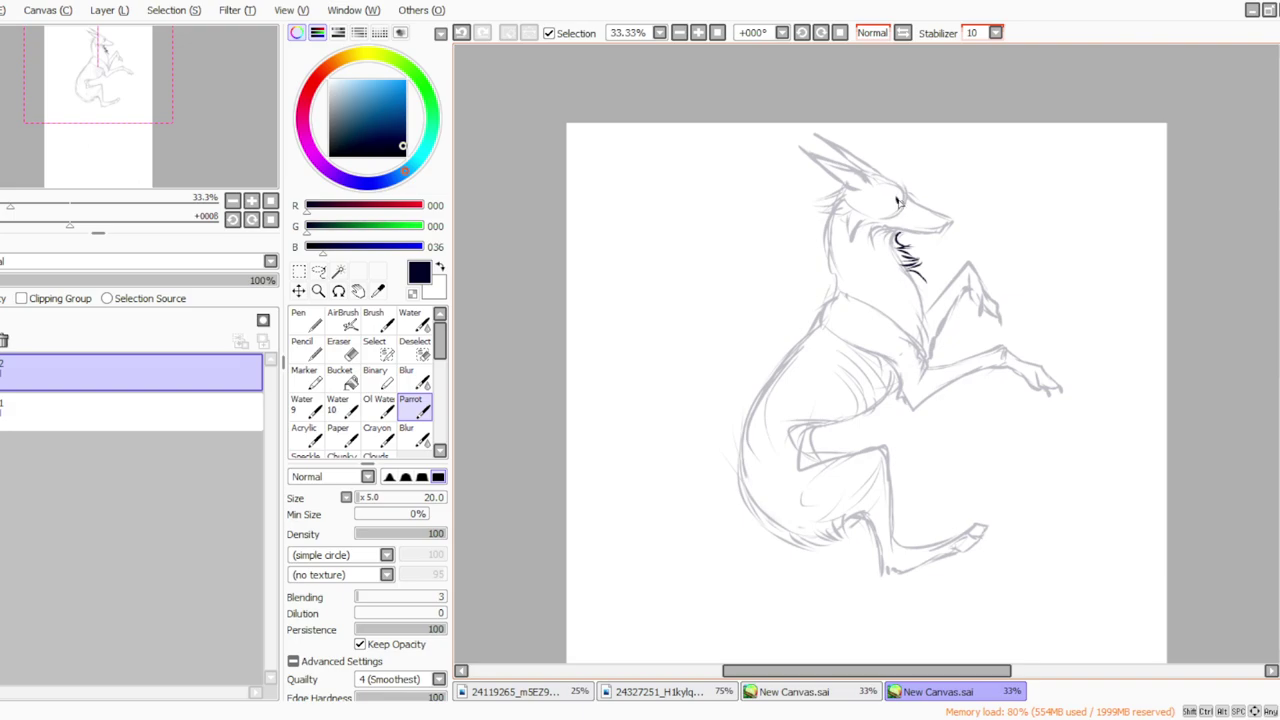
{"action": "mouse_move", "coordinate": [899, 203]}
{"action": "left_mouse_down"}
{"action": "mouse_move", "coordinate": [884, 204]}
{"action": "mouse_move", "coordinate": [904, 208]}
{"action": "left_mouse_up"}
{"action": "left_click", "coordinate": [667, 718]}
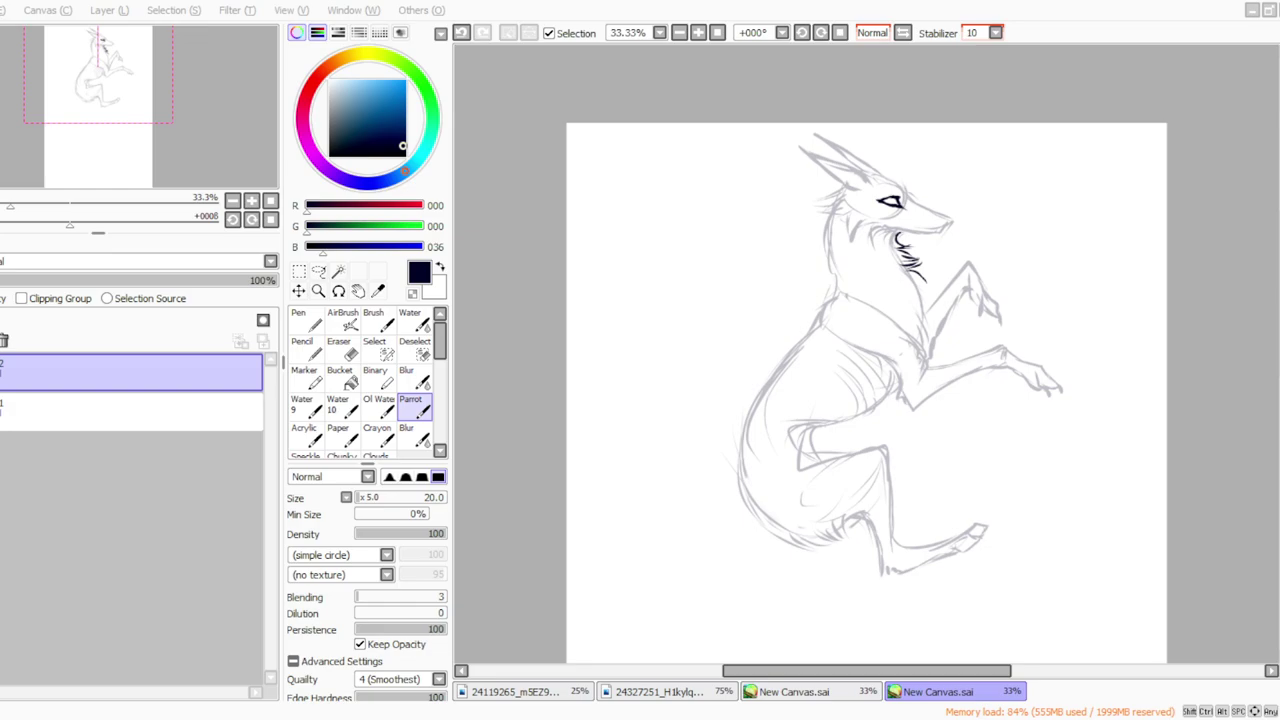
{"action": "left_click", "coordinate": [567, 619]}
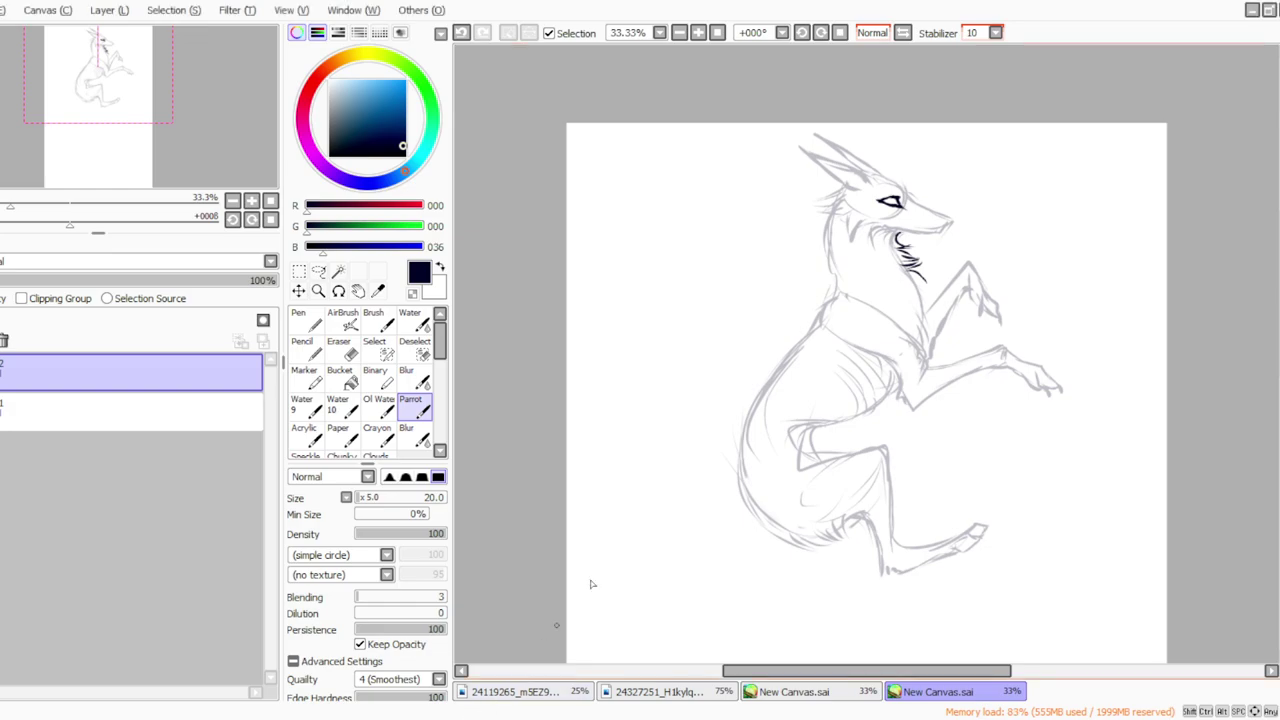
Step: Ink the forehead and muzzle profile, the lower jaw, and the jagged cheek fur
{"action": "left_click", "coordinate": [820, 34]}
{"action": "left_click", "coordinate": [820, 34]}
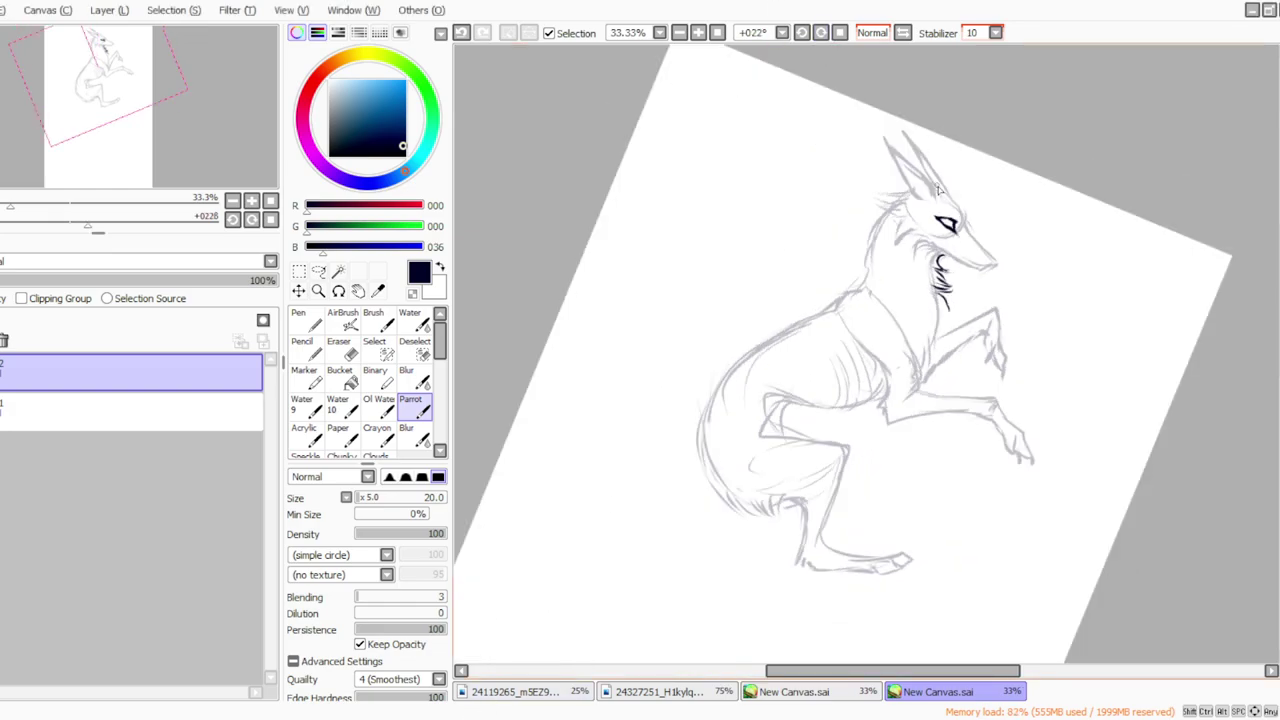
{"action": "left_click_drag", "start_coordinate": [945, 190], "coordinate": [994, 264]}
{"action": "left_click", "coordinate": [839, 33]}
{"action": "left_click", "coordinate": [801, 33]}
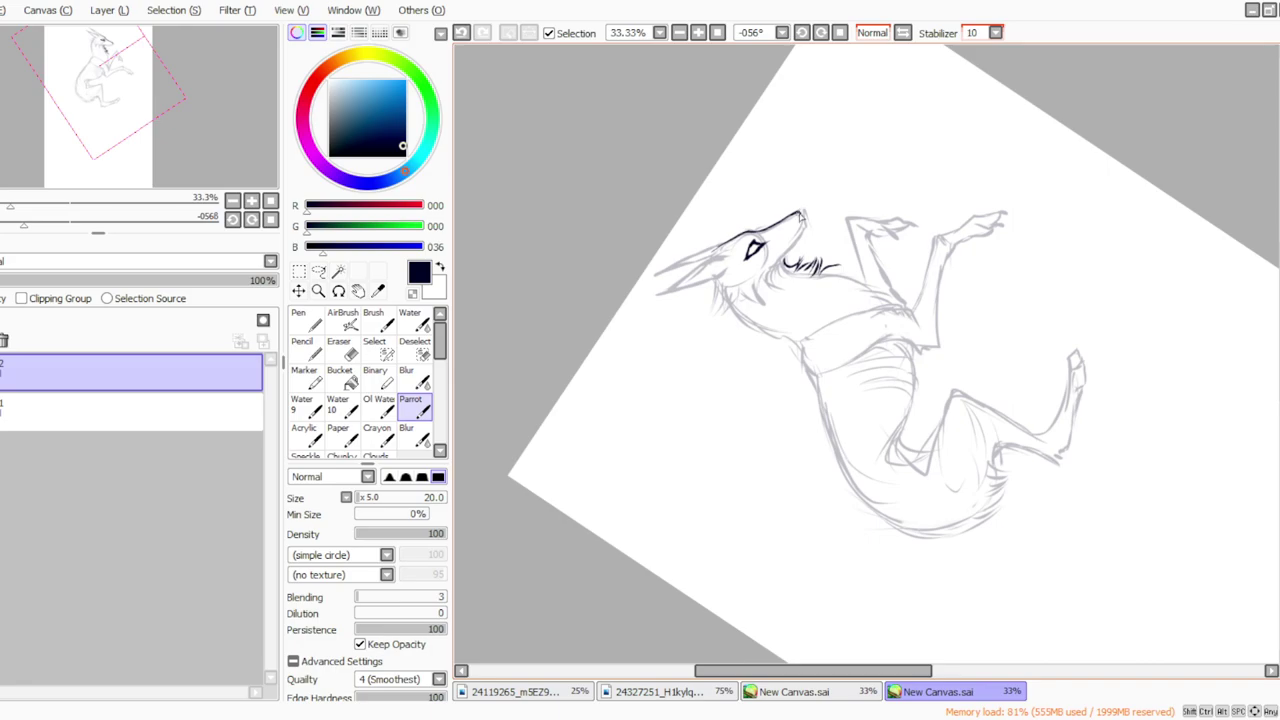
{"action": "mouse_move", "coordinate": [801, 217]}
{"action": "left_mouse_down"}
{"action": "mouse_move", "coordinate": [776, 280]}
{"action": "mouse_move", "coordinate": [774, 262]}
{"action": "mouse_move", "coordinate": [768, 272]}
{"action": "mouse_move", "coordinate": [784, 306]}
{"action": "mouse_move", "coordinate": [762, 300]}
{"action": "left_mouse_up"}
{"action": "mouse_move", "coordinate": [725, 248]}
{"action": "left_mouse_down"}
{"action": "mouse_move", "coordinate": [717, 285]}
{"action": "mouse_move", "coordinate": [734, 279]}
{"action": "mouse_move", "coordinate": [733, 293]}
{"action": "mouse_move", "coordinate": [721, 300]}
{"action": "mouse_move", "coordinate": [766, 296]}
{"action": "left_mouse_up"}
{"action": "left_click", "coordinate": [820, 32]}
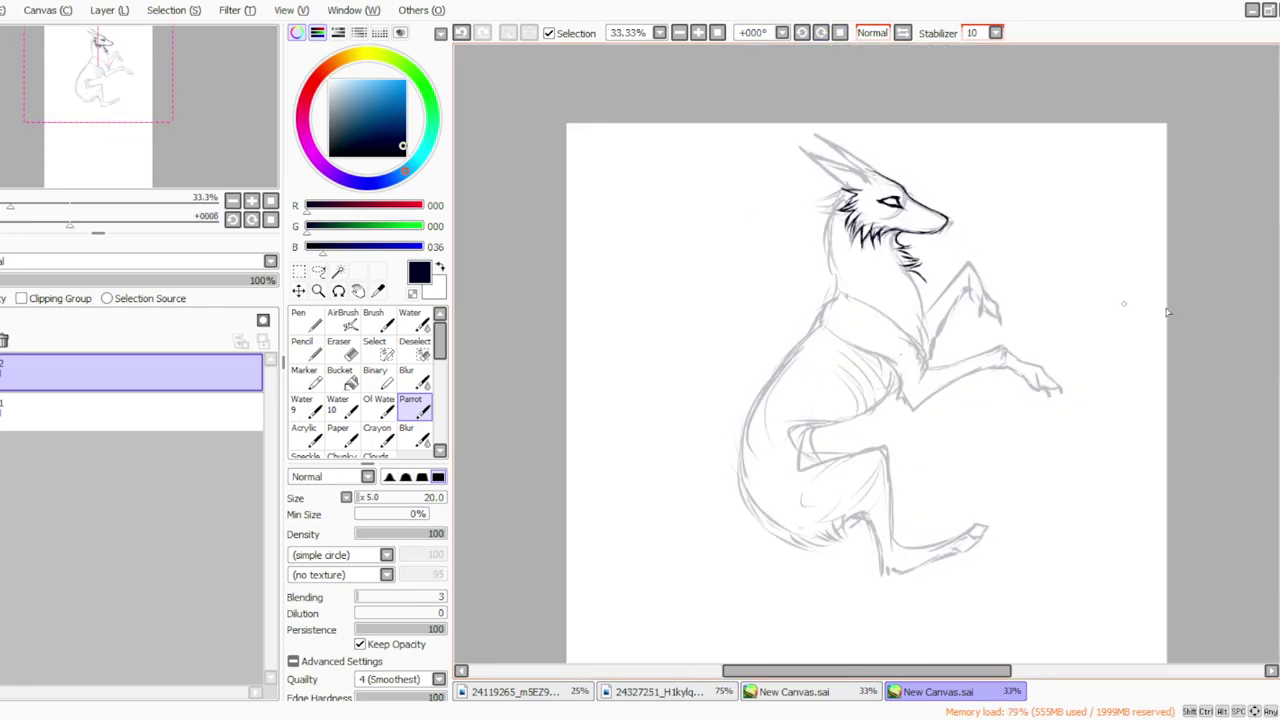
Step: Switch the brush to the softest edge shape and ink both long pointed ears with fur at their base
{"action": "left_click", "coordinate": [820, 32]}
{"action": "left_click", "coordinate": [389, 477]}
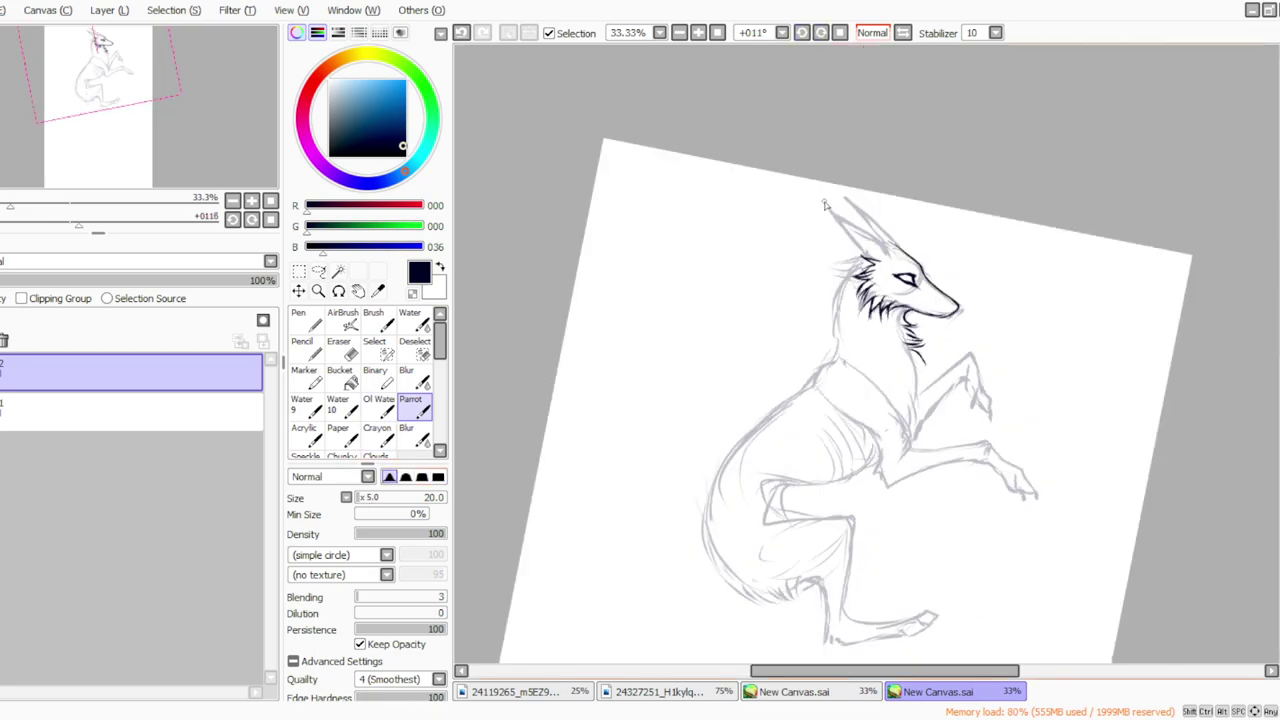
{"action": "left_click_drag", "start_coordinate": [827, 209], "coordinate": [894, 256]}
{"action": "left_click_drag", "start_coordinate": [838, 218], "coordinate": [874, 260]}
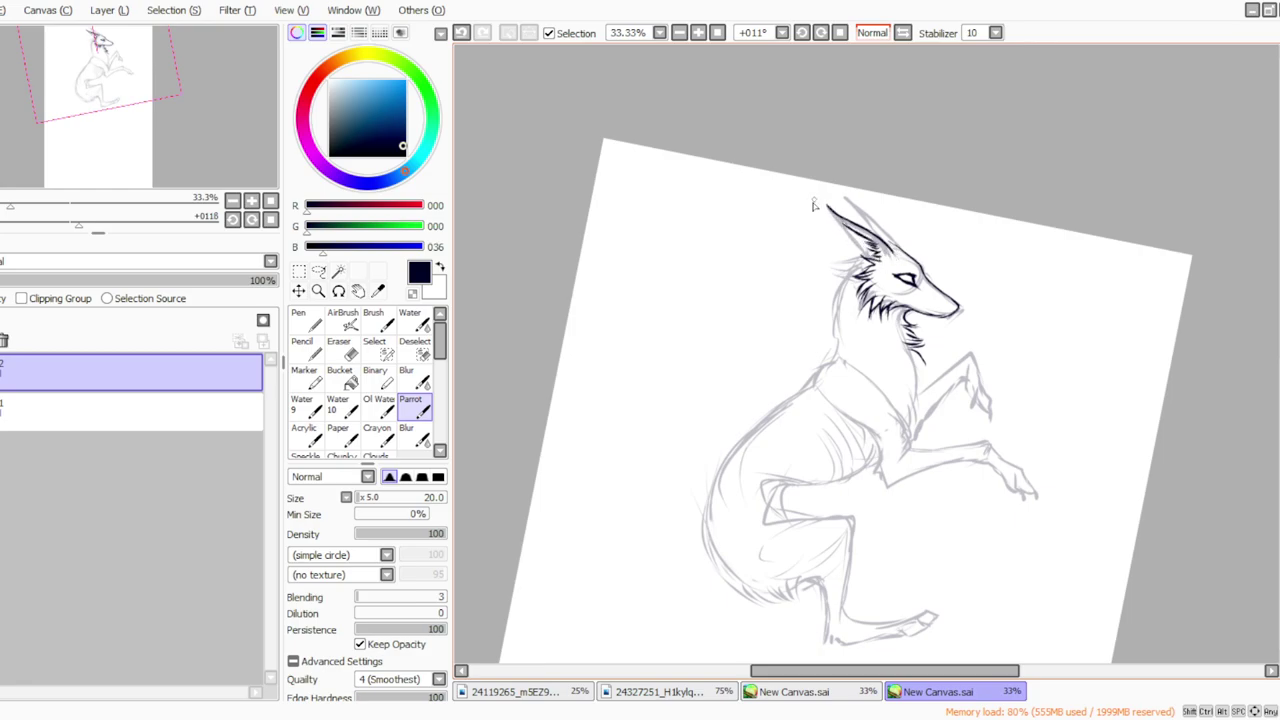
{"action": "mouse_move", "coordinate": [827, 209]}
{"action": "left_mouse_down"}
{"action": "mouse_move", "coordinate": [868, 264]}
{"action": "mouse_move", "coordinate": [859, 251]}
{"action": "left_mouse_up"}
{"action": "left_click", "coordinate": [820, 33]}
{"action": "left_click_drag", "start_coordinate": [904, 202], "coordinate": [930, 245]}
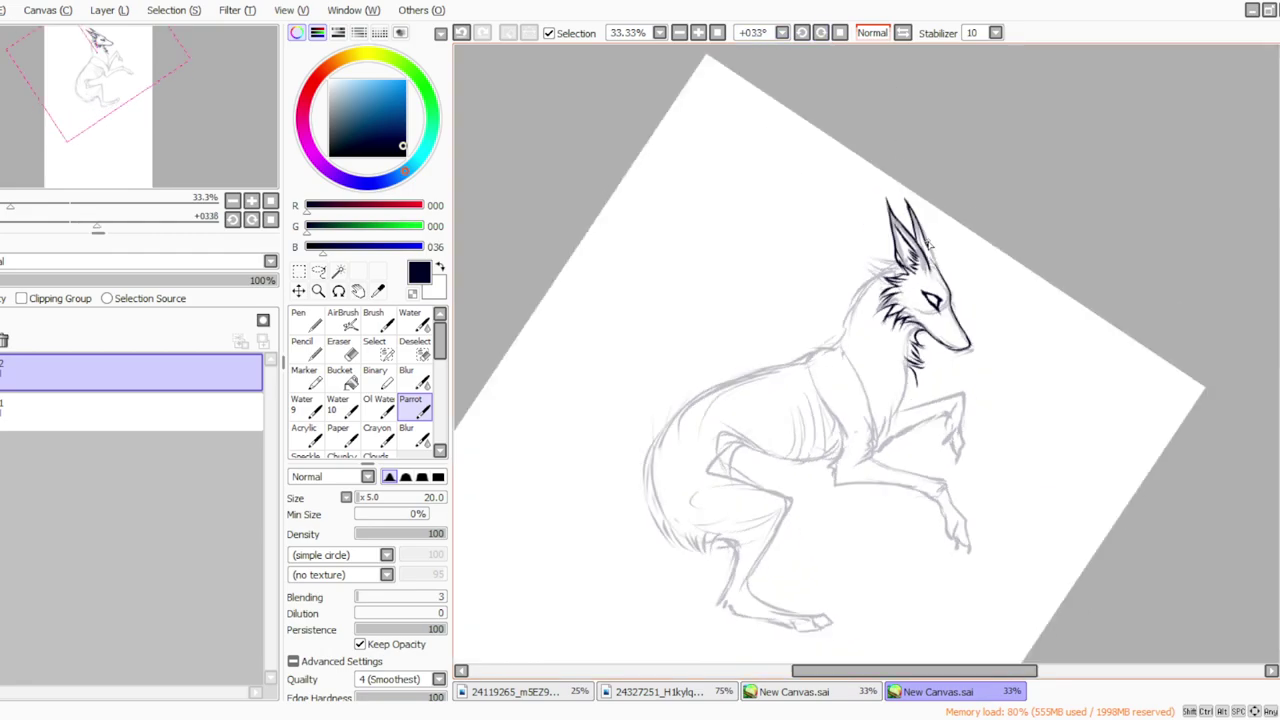
Step: Ink spiky fur tufts behind the ears on the back of the head
{"action": "left_click", "coordinate": [820, 33]}
{"action": "mouse_move", "coordinate": [946, 280]}
{"action": "left_mouse_down"}
{"action": "mouse_move", "coordinate": [936, 296]}
{"action": "mouse_move", "coordinate": [926, 269]}
{"action": "mouse_move", "coordinate": [926, 298]}
{"action": "mouse_move", "coordinate": [902, 298]}
{"action": "left_mouse_up"}
{"action": "left_click", "coordinate": [840, 33]}
{"action": "left_click", "coordinate": [801, 33]}
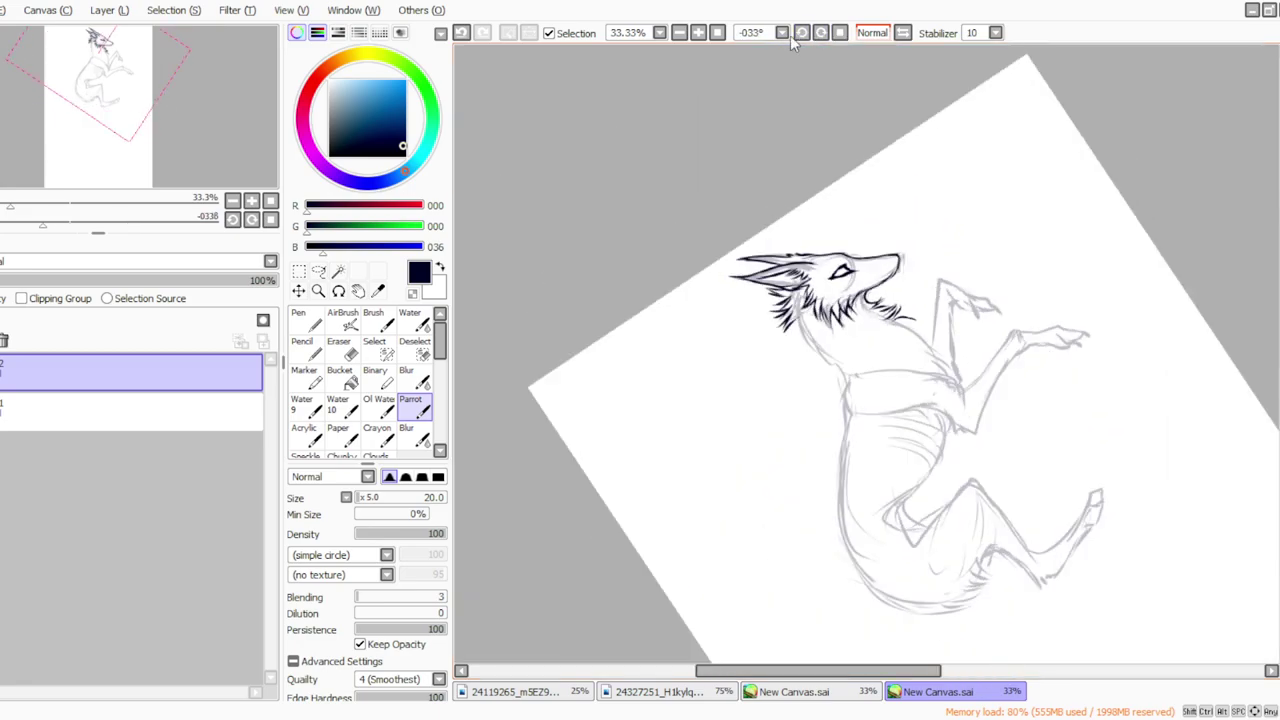
Step: Ink jagged fur down the throat to the chest, along the mane's lower edge, and down the nape
{"action": "left_click", "coordinate": [840, 33]}
{"action": "mouse_move", "coordinate": [912, 344]}
{"action": "left_mouse_down"}
{"action": "mouse_move", "coordinate": [937, 373]}
{"action": "mouse_move", "coordinate": [924, 371]}
{"action": "mouse_move", "coordinate": [943, 377]}
{"action": "mouse_move", "coordinate": [924, 384]}
{"action": "mouse_move", "coordinate": [934, 428]}
{"action": "left_mouse_up"}
{"action": "left_click_drag", "start_coordinate": [914, 414], "coordinate": [930, 442]}
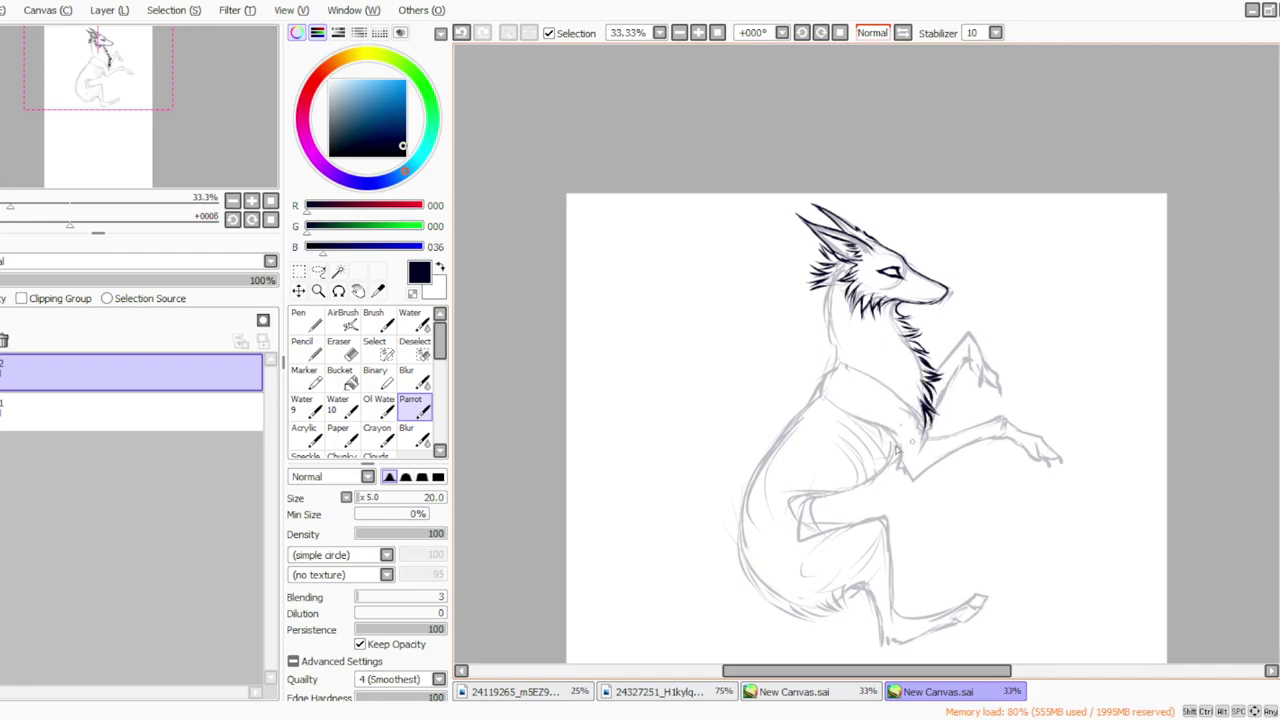
{"action": "mouse_move", "coordinate": [834, 348]}
{"action": "left_mouse_down"}
{"action": "mouse_move", "coordinate": [828, 374]}
{"action": "mouse_move", "coordinate": [884, 388]}
{"action": "mouse_move", "coordinate": [930, 444]}
{"action": "left_mouse_up"}
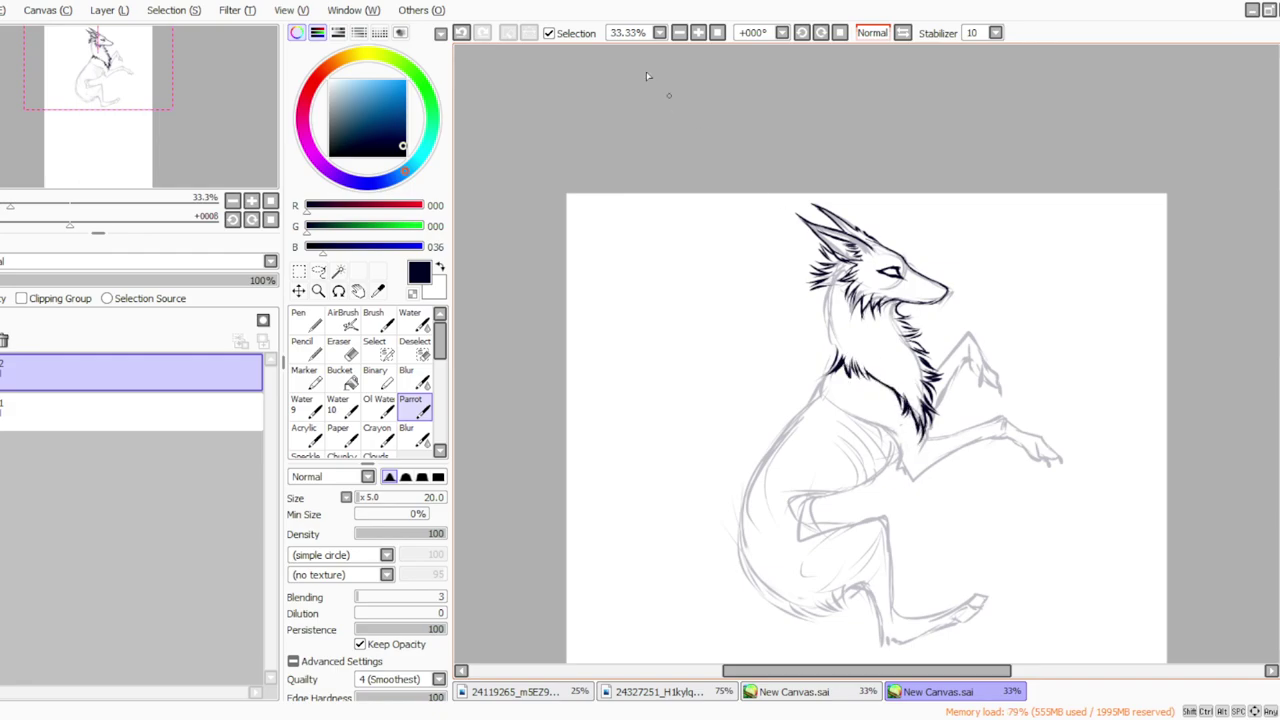
{"action": "mouse_move", "coordinate": [820, 282]}
{"action": "left_mouse_down"}
{"action": "mouse_move", "coordinate": [812, 312]}
{"action": "mouse_move", "coordinate": [819, 335]}
{"action": "mouse_move", "coordinate": [828, 320]}
{"action": "mouse_move", "coordinate": [824, 372]}
{"action": "left_mouse_up"}
Step: Lower the sketch layer's opacity to 12% and make the line art layer active again
{"action": "left_click", "coordinate": [100, 412]}
{"action": "left_click", "coordinate": [10, 281]}
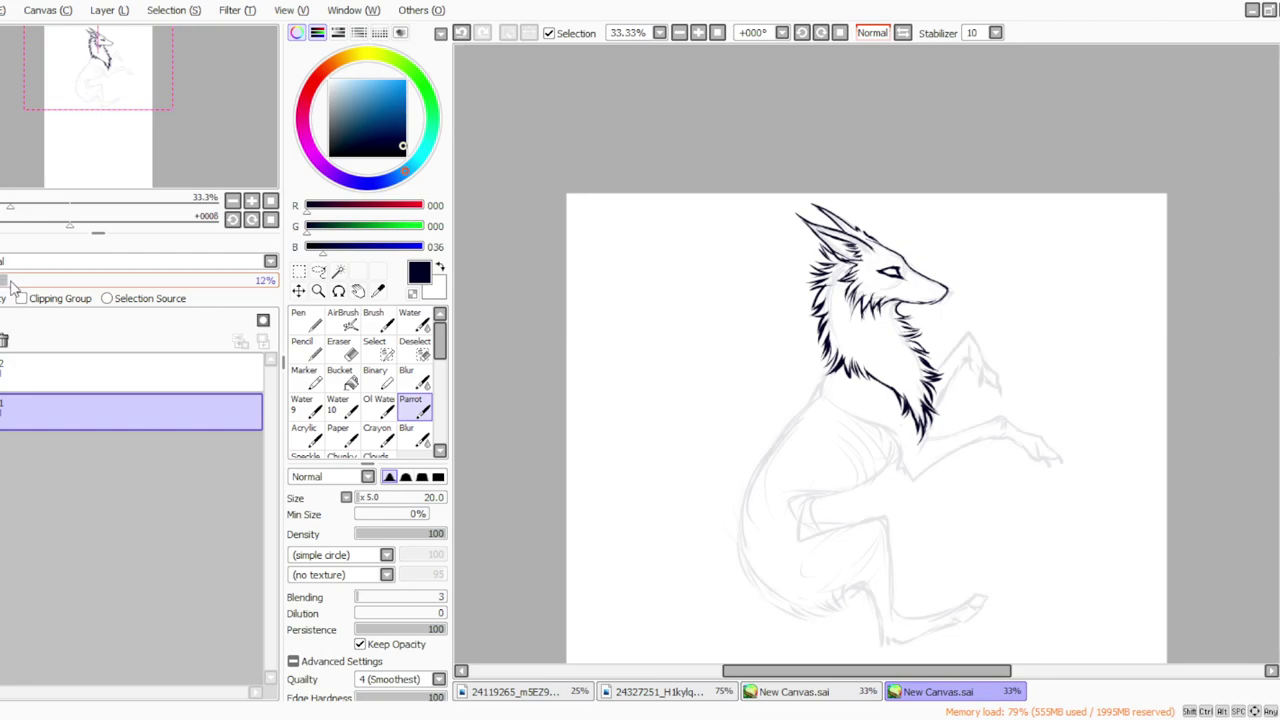
{"action": "left_click", "coordinate": [40, 372]}
Step: Ink fur strokes down the front of the neck and add markings around the eye and a round nose tip
{"action": "mouse_move", "coordinate": [886, 301]}
{"action": "left_mouse_down"}
{"action": "mouse_move", "coordinate": [896, 402]}
{"action": "mouse_move", "coordinate": [926, 376]}
{"action": "mouse_move", "coordinate": [910, 397]}
{"action": "left_mouse_up"}
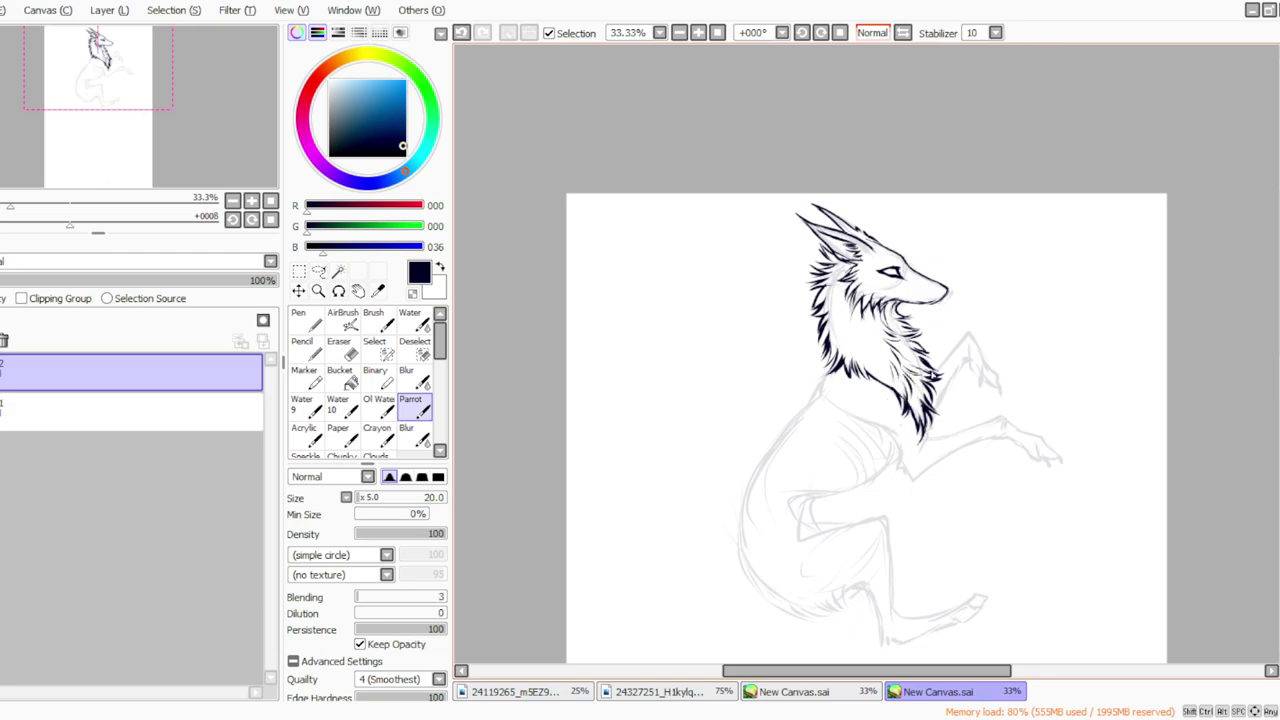
{"action": "left_click_drag", "start_coordinate": [797, 141], "coordinate": [880, 135]}
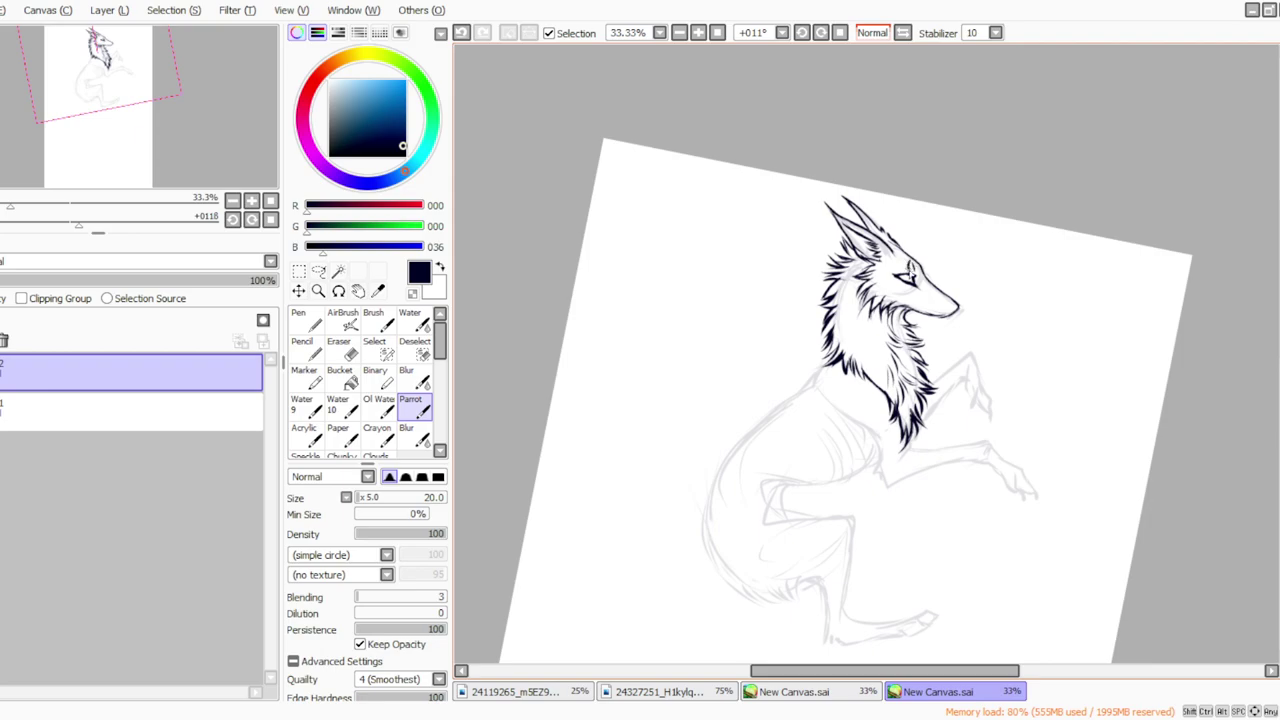
{"action": "left_click_drag", "start_coordinate": [889, 276], "coordinate": [923, 299]}
Step: Erase the lower jaw line with the size 30 eraser and redraw it with the Parrot brush at size 20
{"action": "left_click", "coordinate": [338, 345]}
{"action": "left_click", "coordinate": [821, 33]}
{"action": "left_click", "coordinate": [821, 33]}
{"action": "left_click", "coordinate": [821, 33]}
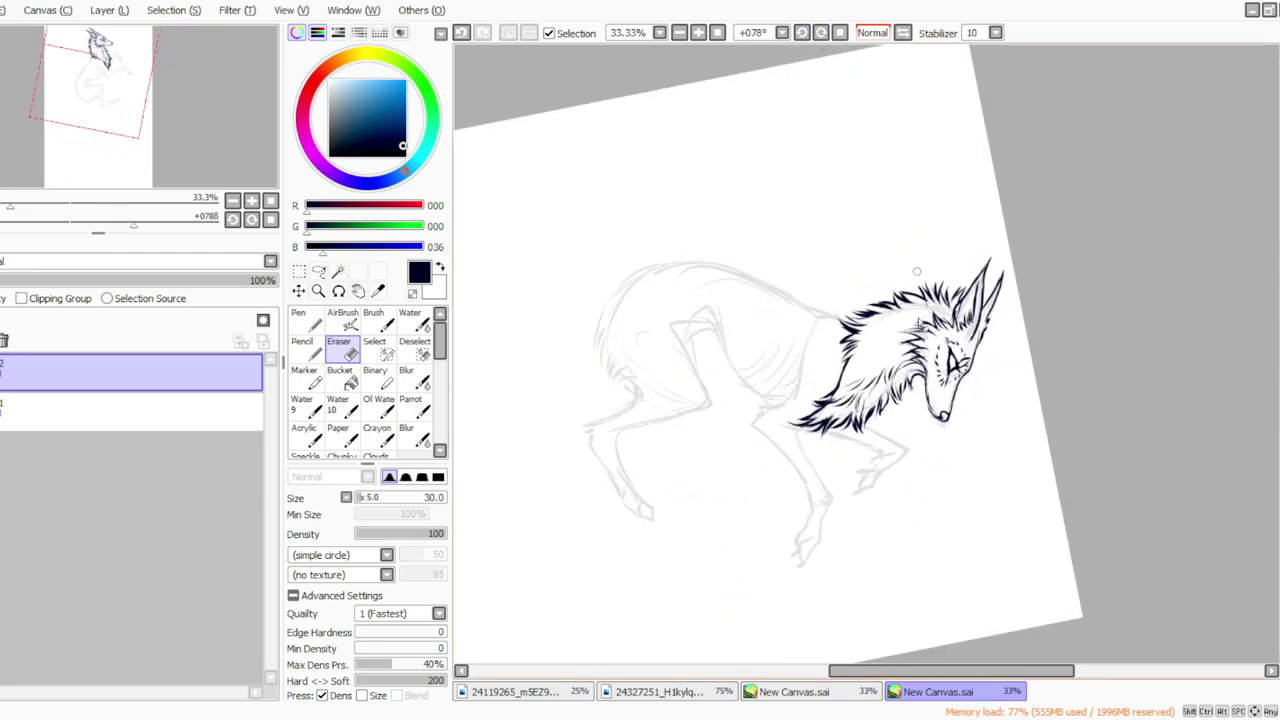
{"action": "left_click", "coordinate": [410, 405]}
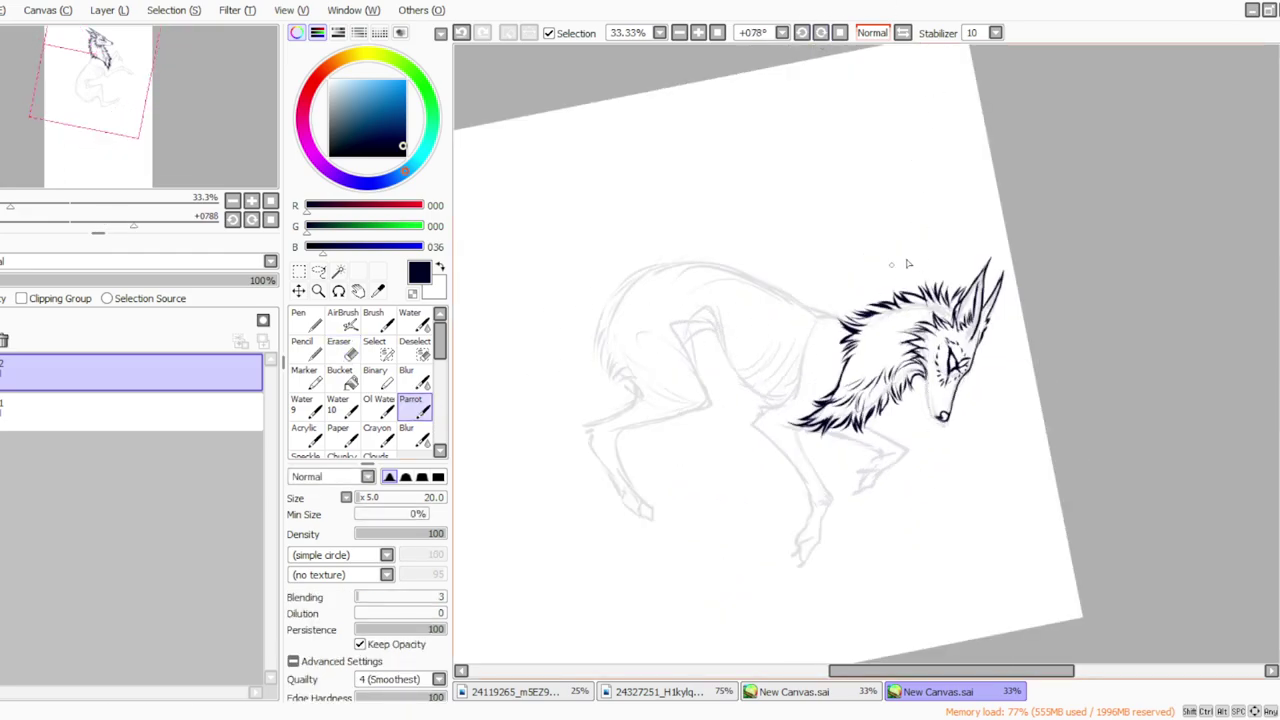
{"action": "left_click_drag", "start_coordinate": [924, 380], "coordinate": [934, 415]}
{"action": "left_click", "coordinate": [839, 33]}
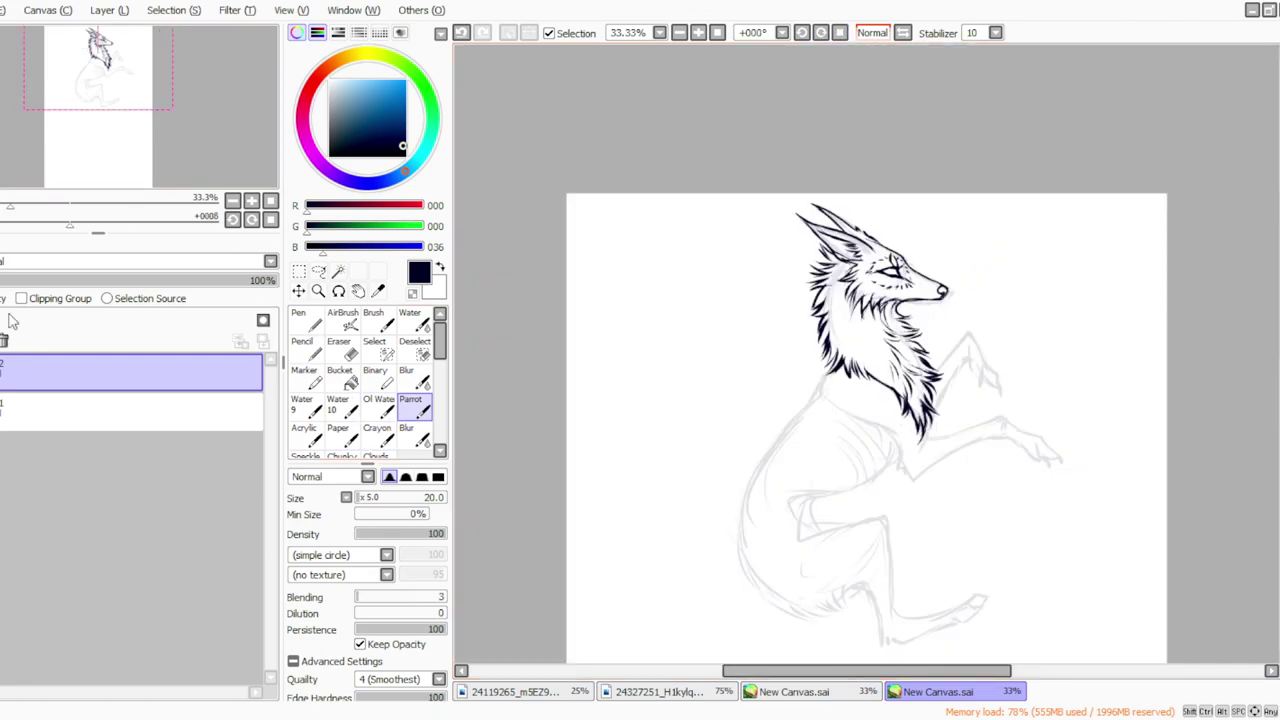
Step: Reduce the sketch layer's opacity to 7%, return to the line art layer, and fill the neck with fur strokes
{"action": "left_click", "coordinate": [6, 411]}
{"action": "left_click_drag", "start_coordinate": [4, 281], "coordinate": [1, 281]}
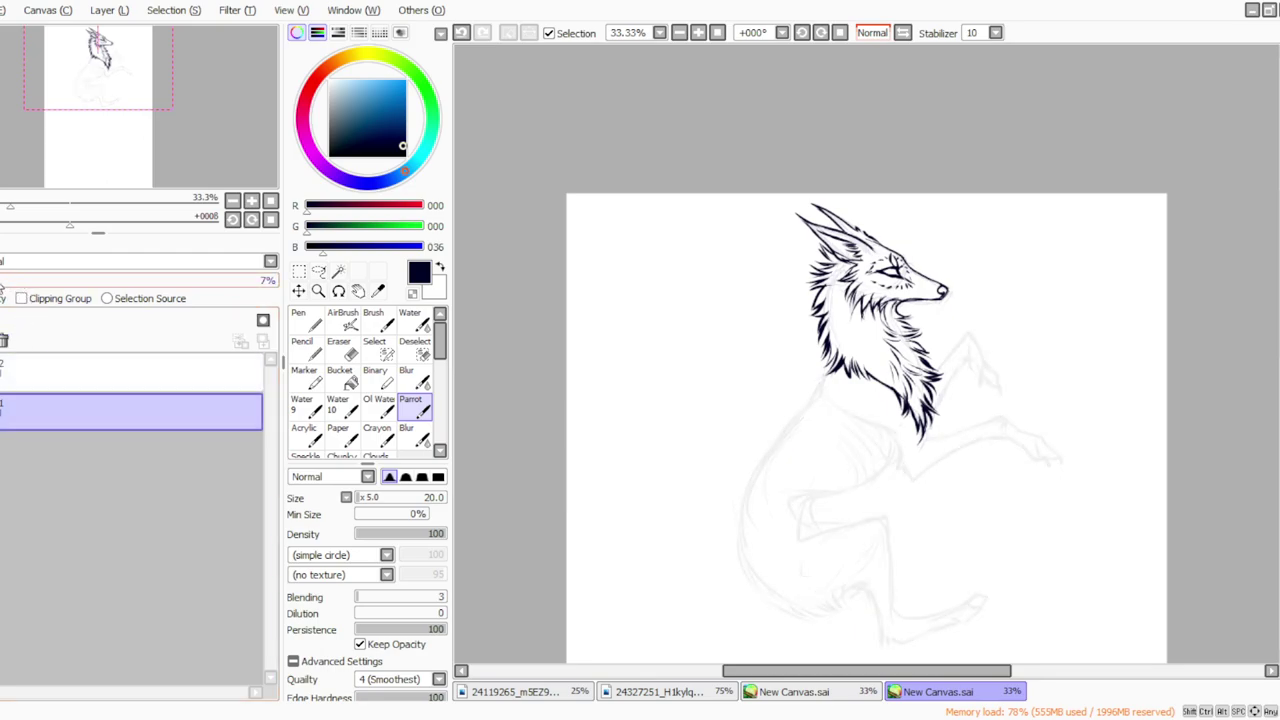
{"action": "left_click", "coordinate": [10, 372]}
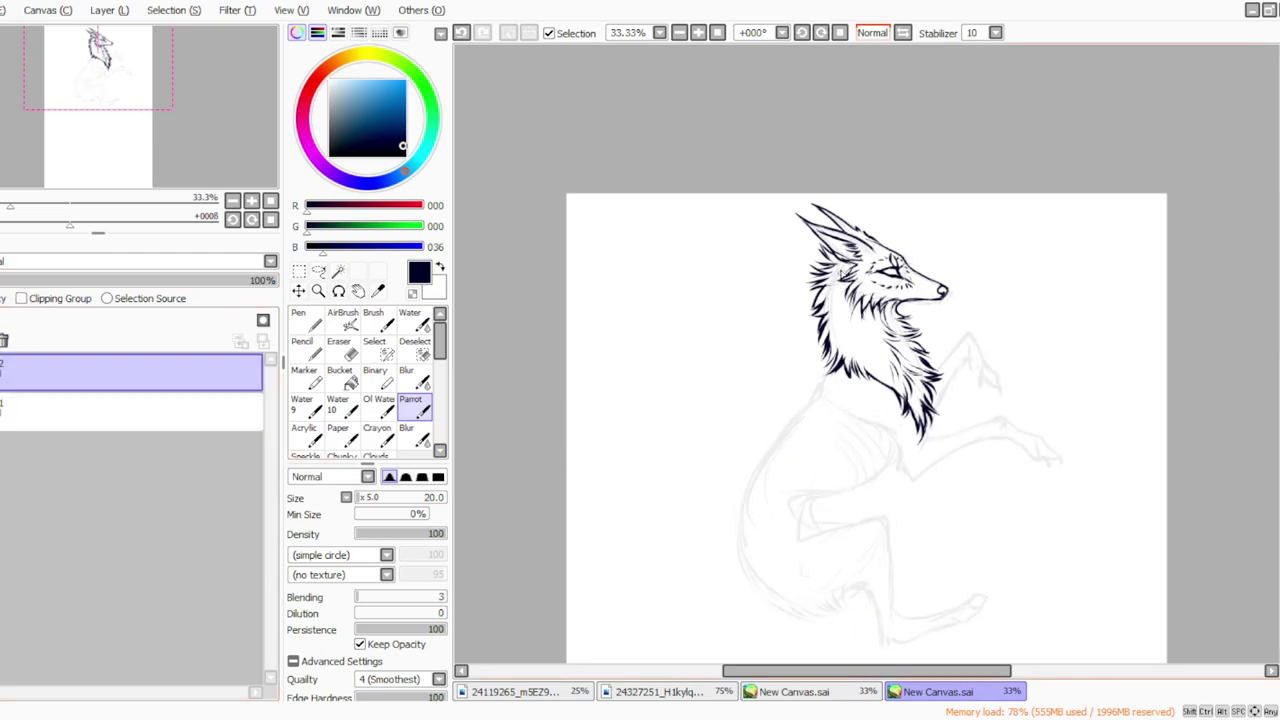
{"action": "mouse_move", "coordinate": [847, 268]}
{"action": "left_mouse_down"}
{"action": "mouse_move", "coordinate": [832, 273]}
{"action": "mouse_move", "coordinate": [836, 304]}
{"action": "mouse_move", "coordinate": [862, 340]}
{"action": "mouse_move", "coordinate": [890, 340]}
{"action": "mouse_move", "coordinate": [840, 336]}
{"action": "mouse_move", "coordinate": [856, 360]}
{"action": "mouse_move", "coordinate": [884, 362]}
{"action": "mouse_move", "coordinate": [876, 390]}
{"action": "left_mouse_up"}
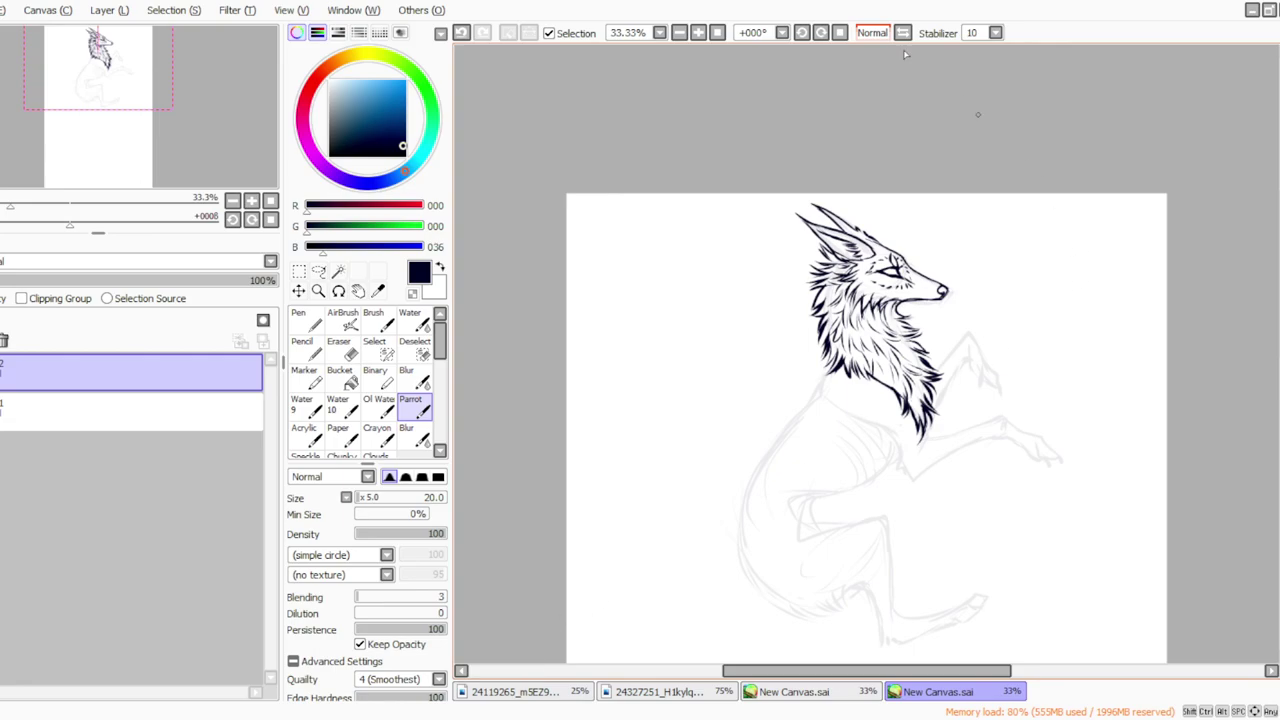
Step: Ink the curved line from the base of the nape into the shoulder
{"action": "left_click", "coordinate": [821, 33]}
{"action": "left_click", "coordinate": [821, 33]}
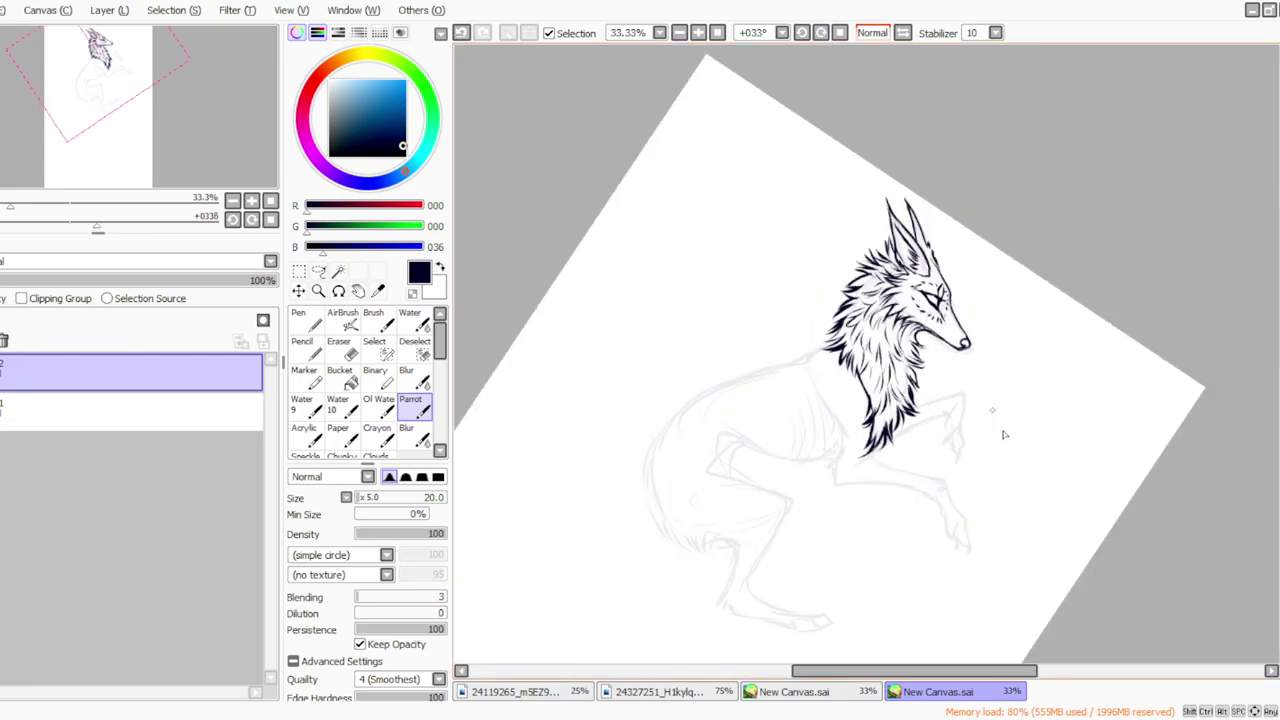
{"action": "left_click", "coordinate": [840, 33]}
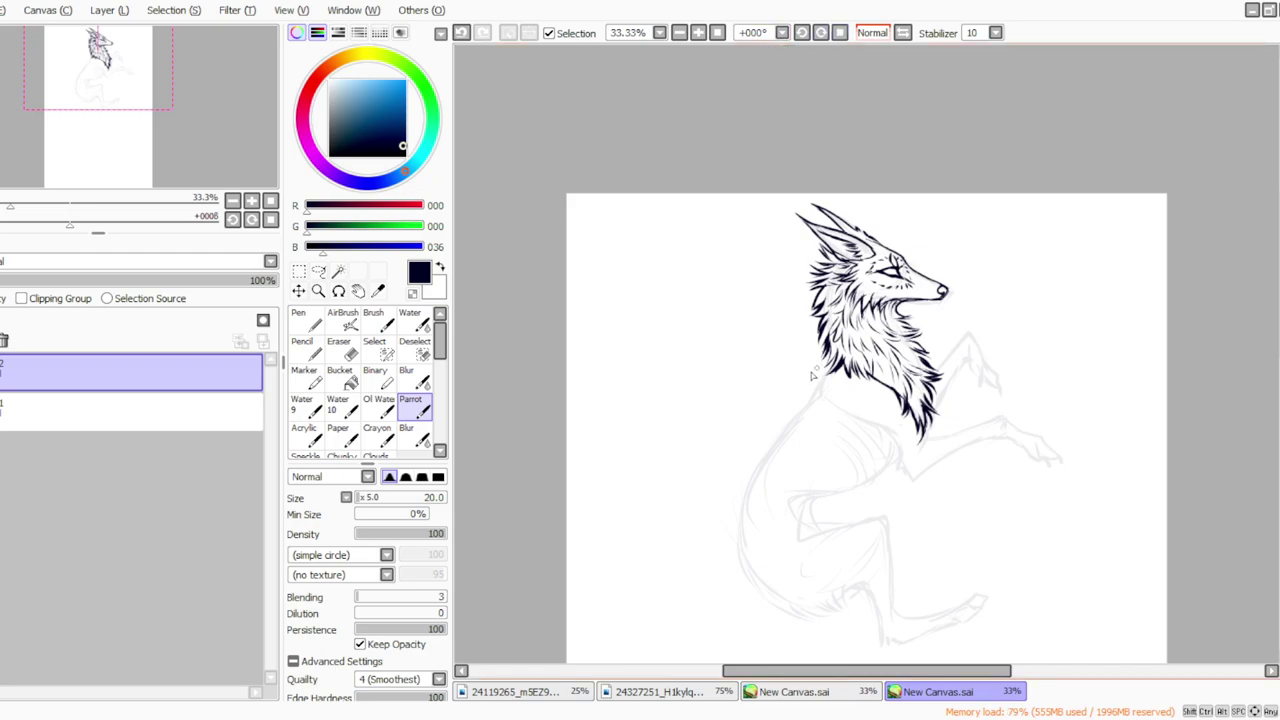
{"action": "left_click_drag", "start_coordinate": [818, 376], "coordinate": [832, 404]}
Step: Ink the upper edge of the lower, outstretched foreleg down to the wrist and add a fur tuft at its elbow
{"action": "left_click", "coordinate": [820, 33]}
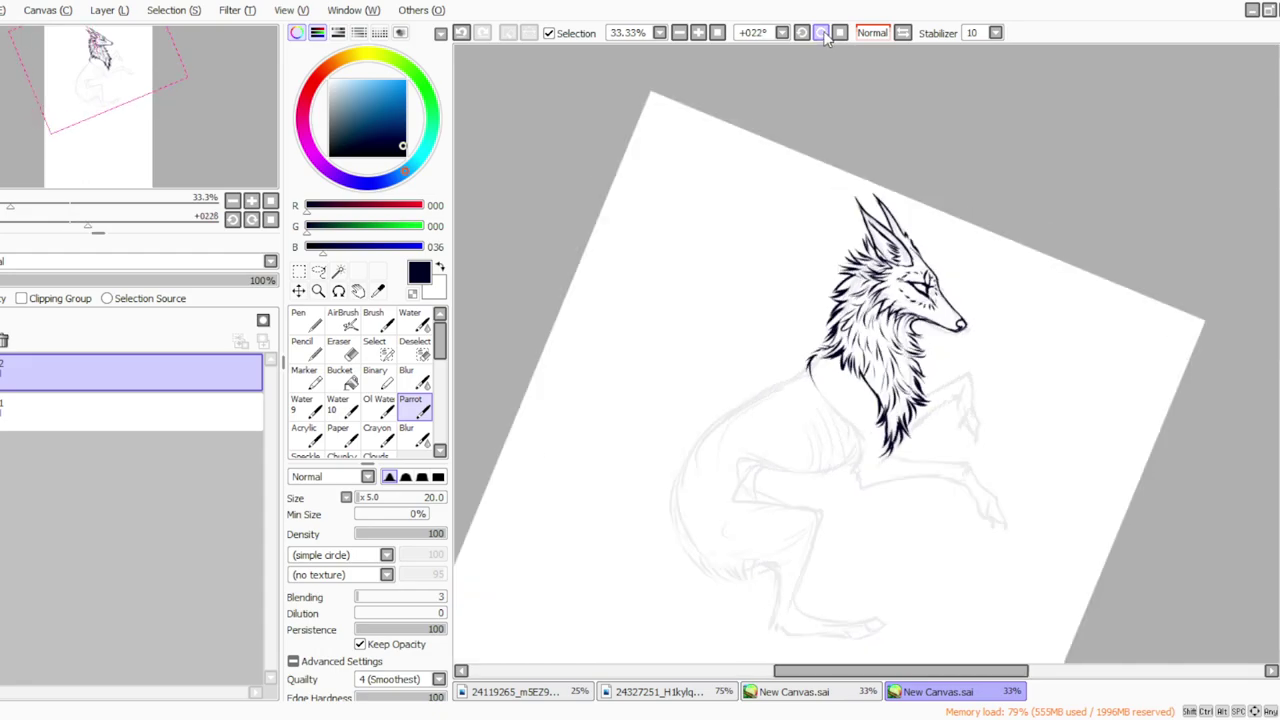
{"action": "left_click", "coordinate": [820, 33]}
{"action": "left_click_drag", "start_coordinate": [806, 451], "coordinate": [826, 530]}
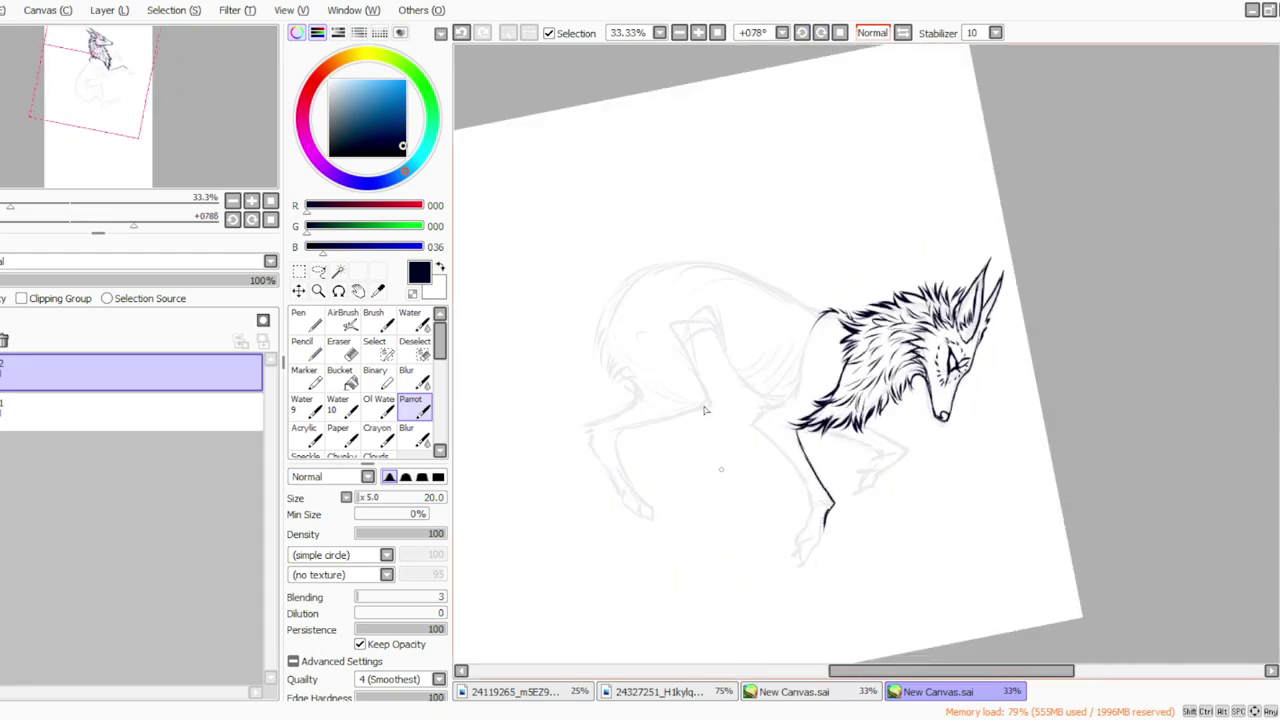
{"action": "key", "text": "Home"}
{"action": "mouse_move", "coordinate": [887, 442]}
{"action": "left_mouse_down"}
{"action": "mouse_move", "coordinate": [905, 492]}
{"action": "mouse_move", "coordinate": [900, 474]}
{"action": "mouse_move", "coordinate": [922, 499]}
{"action": "mouse_move", "coordinate": [918, 484]}
{"action": "left_mouse_up"}
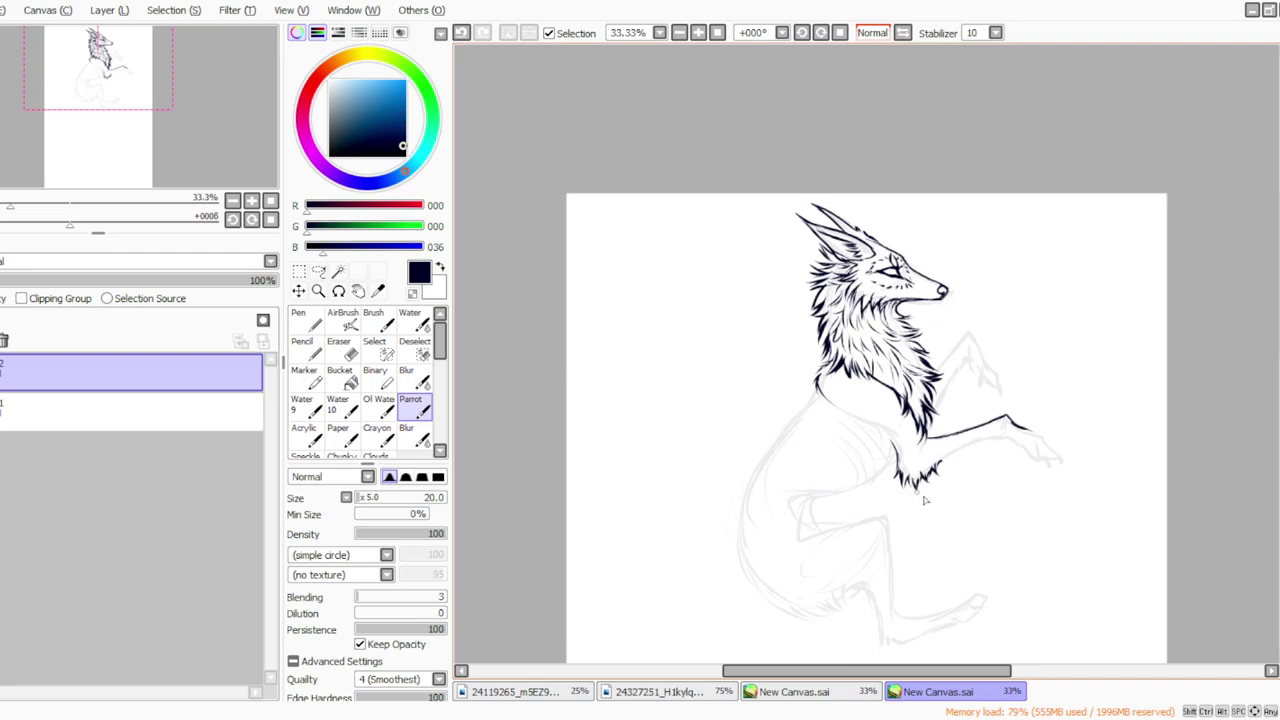
Step: Ink the underside of the outstretched foreleg and finish its paw with toes and claws
{"action": "left_click", "coordinate": [821, 32]}
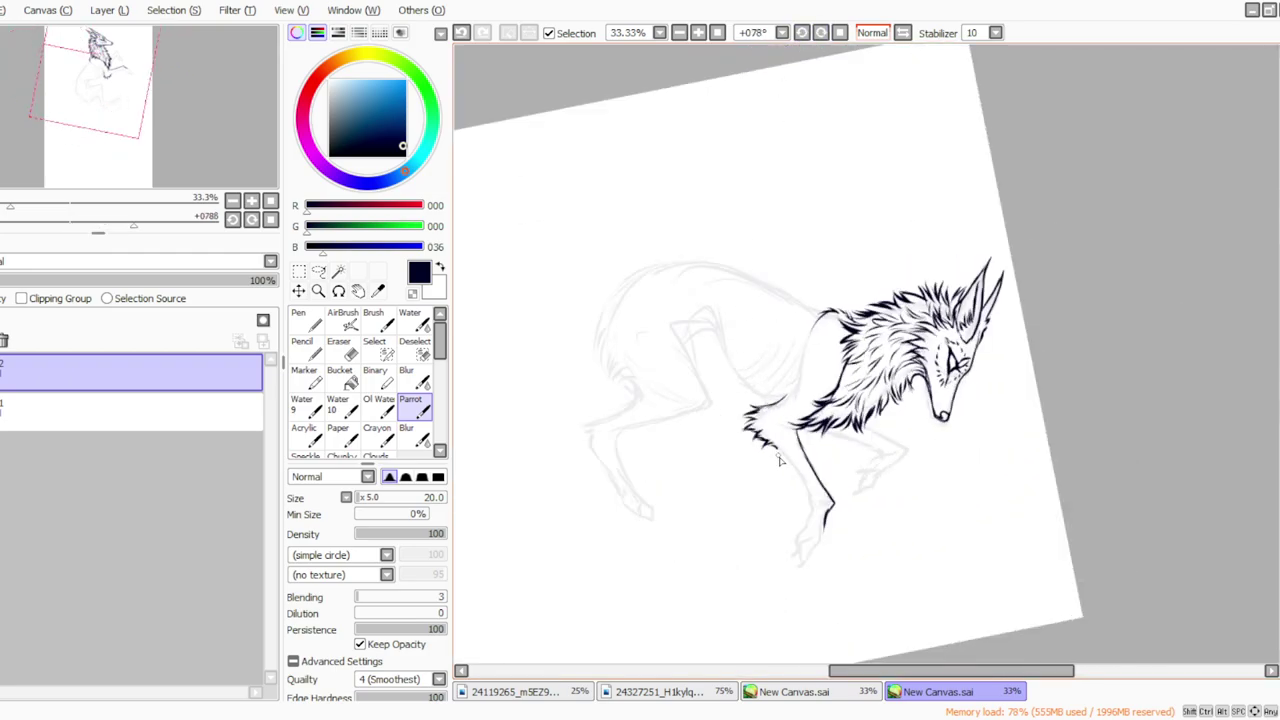
{"action": "mouse_move", "coordinate": [782, 456]}
{"action": "left_mouse_down"}
{"action": "mouse_move", "coordinate": [818, 516]}
{"action": "mouse_move", "coordinate": [786, 566]}
{"action": "mouse_move", "coordinate": [792, 580]}
{"action": "left_mouse_up"}
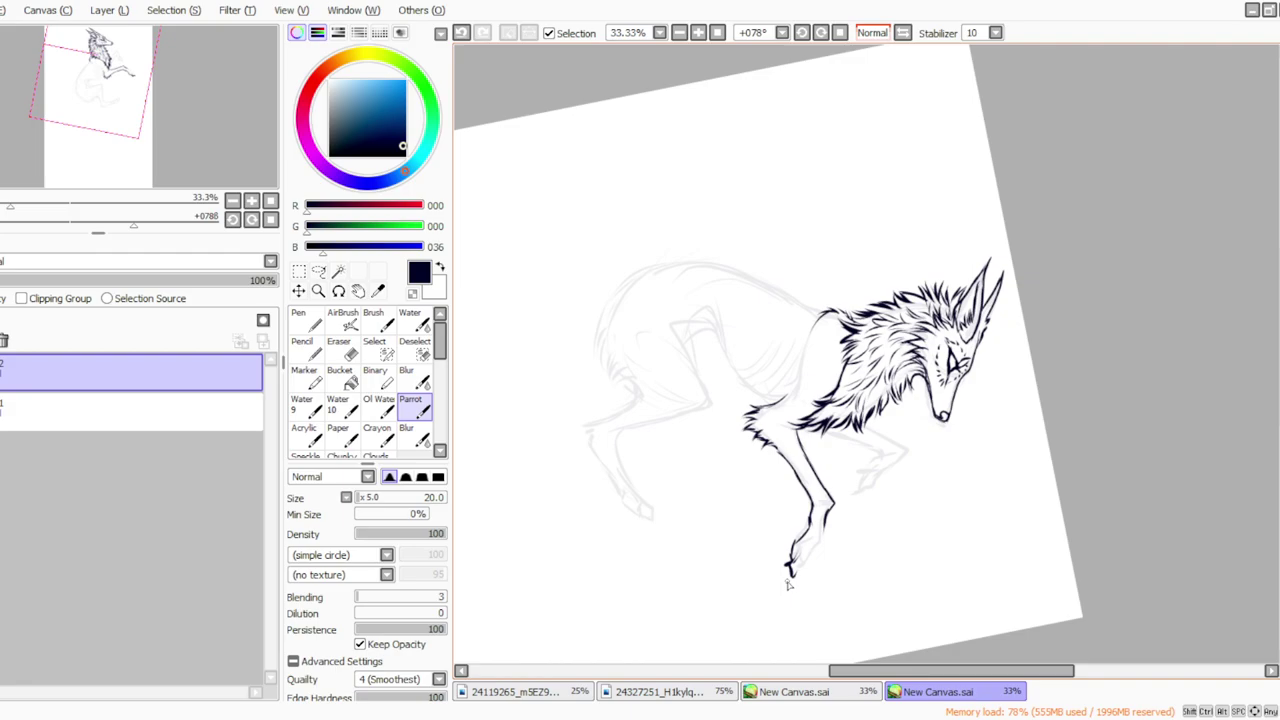
{"action": "left_click", "coordinate": [840, 32]}
{"action": "left_click_drag", "start_coordinate": [1025, 432], "coordinate": [1048, 452]}
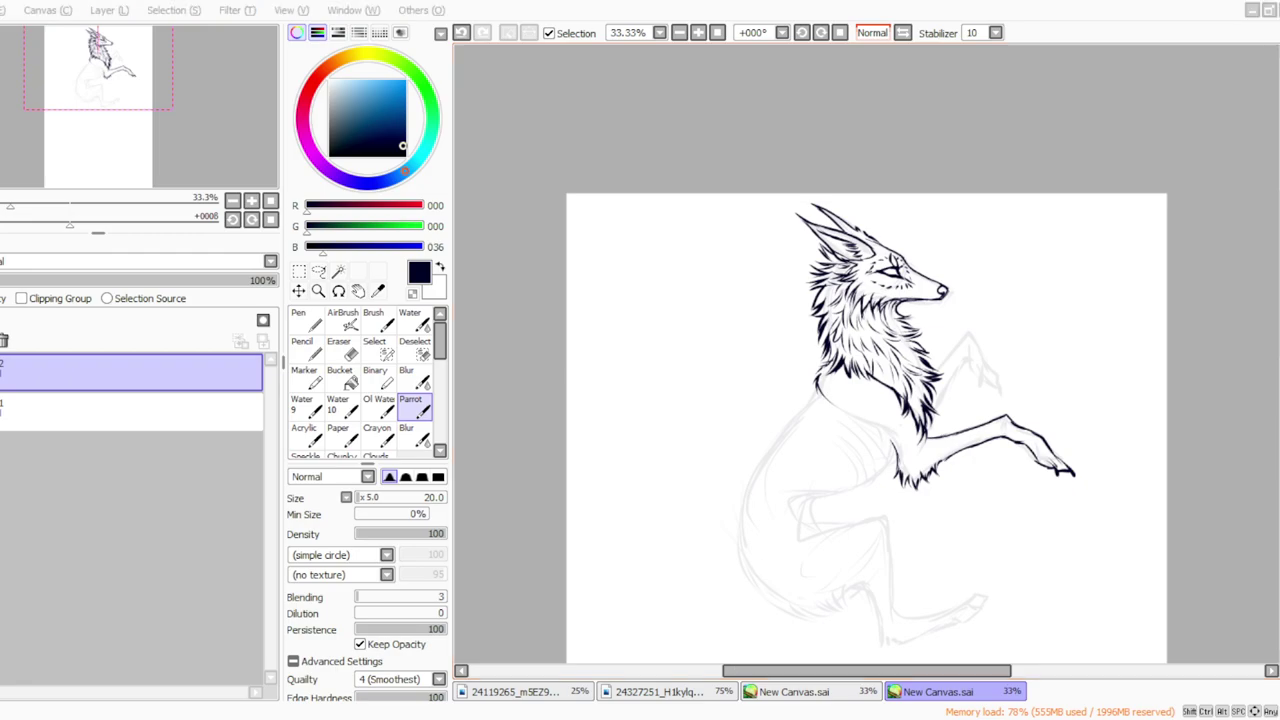
{"action": "left_click", "coordinate": [698, 485]}
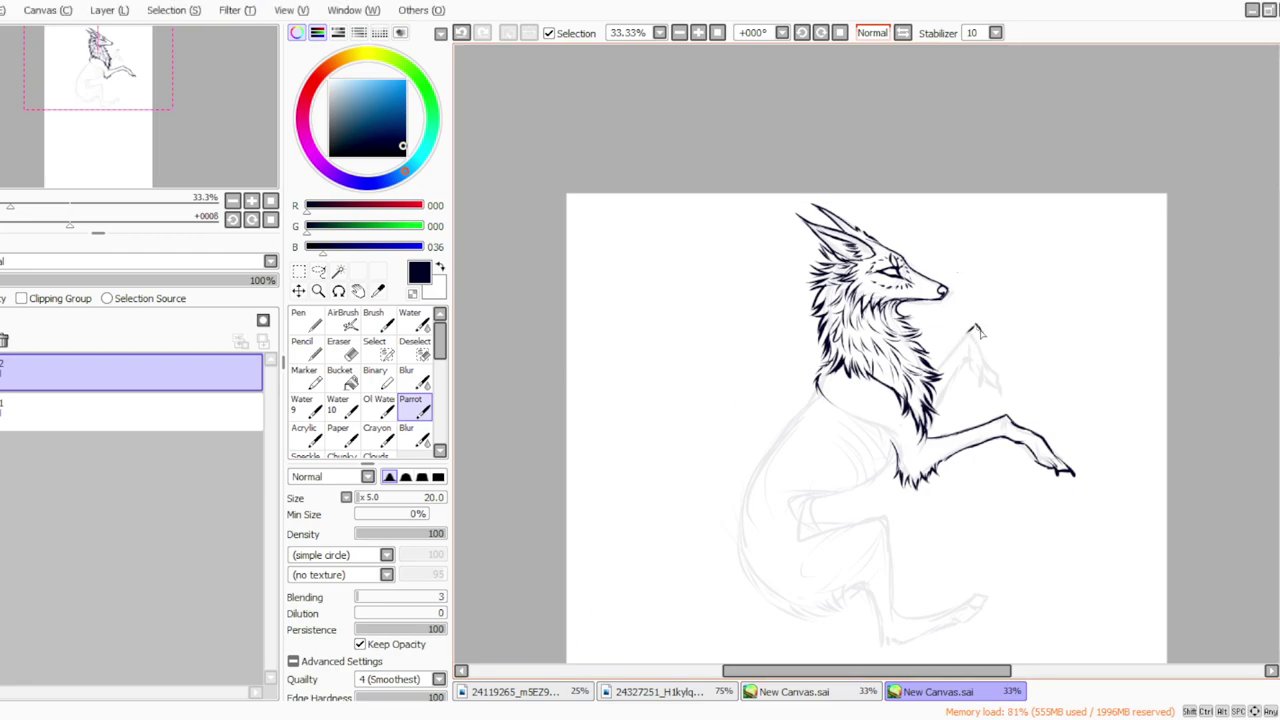
Step: Ink the raised upper foreleg down to the wrist and draw its drooping paw with toes and claws
{"action": "mouse_move", "coordinate": [984, 335]}
{"action": "left_mouse_down"}
{"action": "mouse_move", "coordinate": [1015, 382]}
{"action": "mouse_move", "coordinate": [997, 370]}
{"action": "left_mouse_up"}
{"action": "mouse_move", "coordinate": [974, 327]}
{"action": "left_mouse_down"}
{"action": "mouse_move", "coordinate": [937, 366]}
{"action": "mouse_move", "coordinate": [984, 357]}
{"action": "left_mouse_up"}
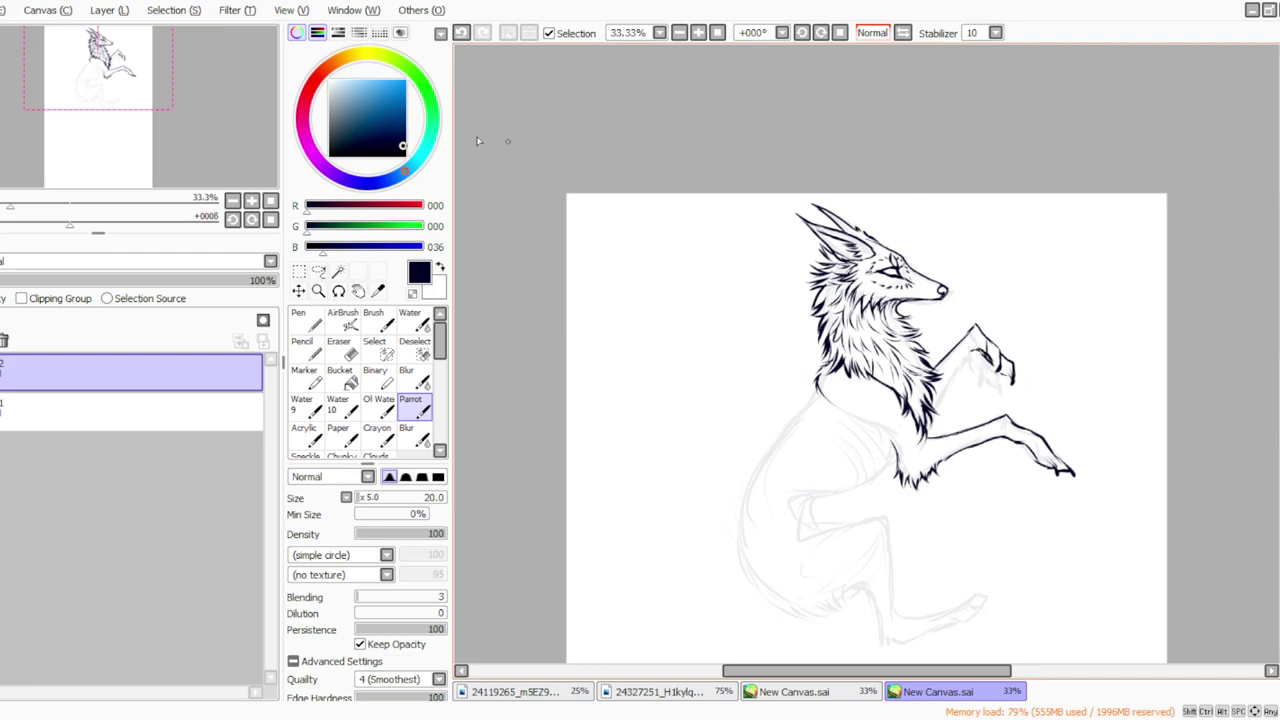
{"action": "left_click", "coordinate": [463, 35]}
{"action": "left_click", "coordinate": [340, 350]}
{"action": "left_click_drag", "start_coordinate": [984, 355], "coordinate": [1017, 393]}
{"action": "left_click", "coordinate": [411, 405]}
{"action": "key", "text": "e"}
Step: Redraw the upper outline of the outstretched lower foreleg from the wrist to the paw
{"action": "left_click", "coordinate": [821, 32]}
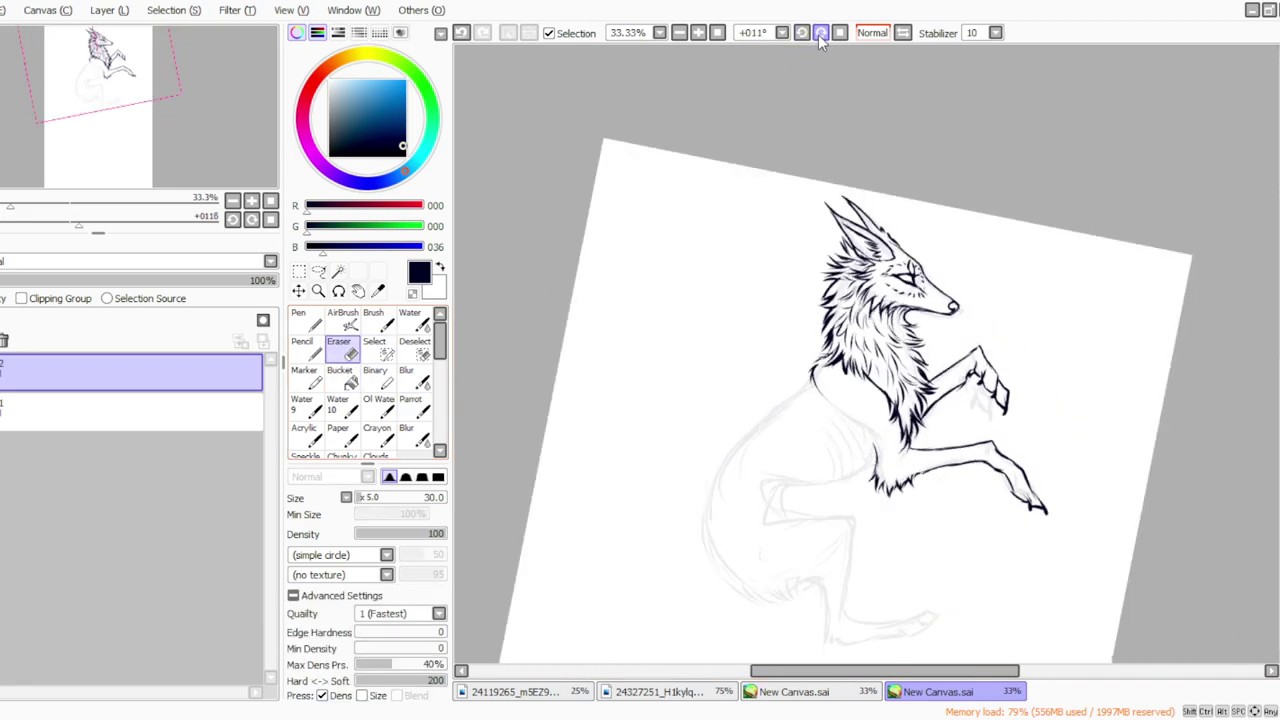
{"action": "left_click", "coordinate": [821, 32]}
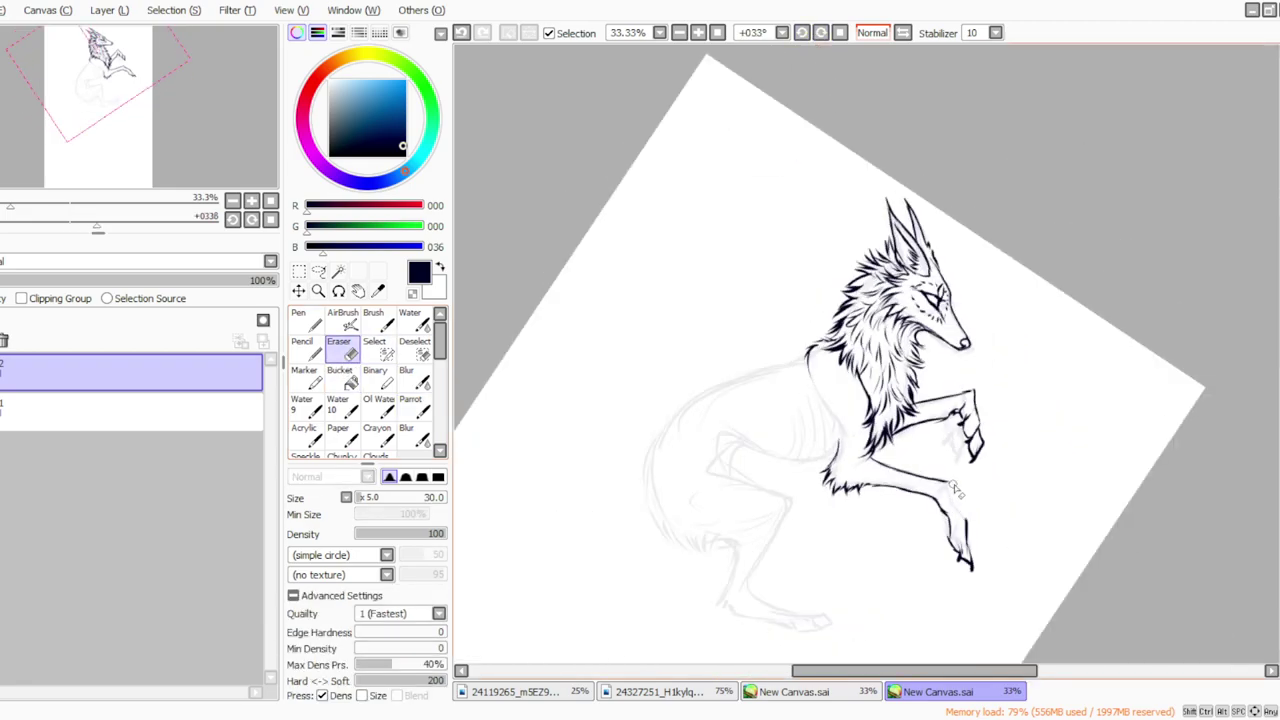
{"action": "left_click", "coordinate": [414, 400]}
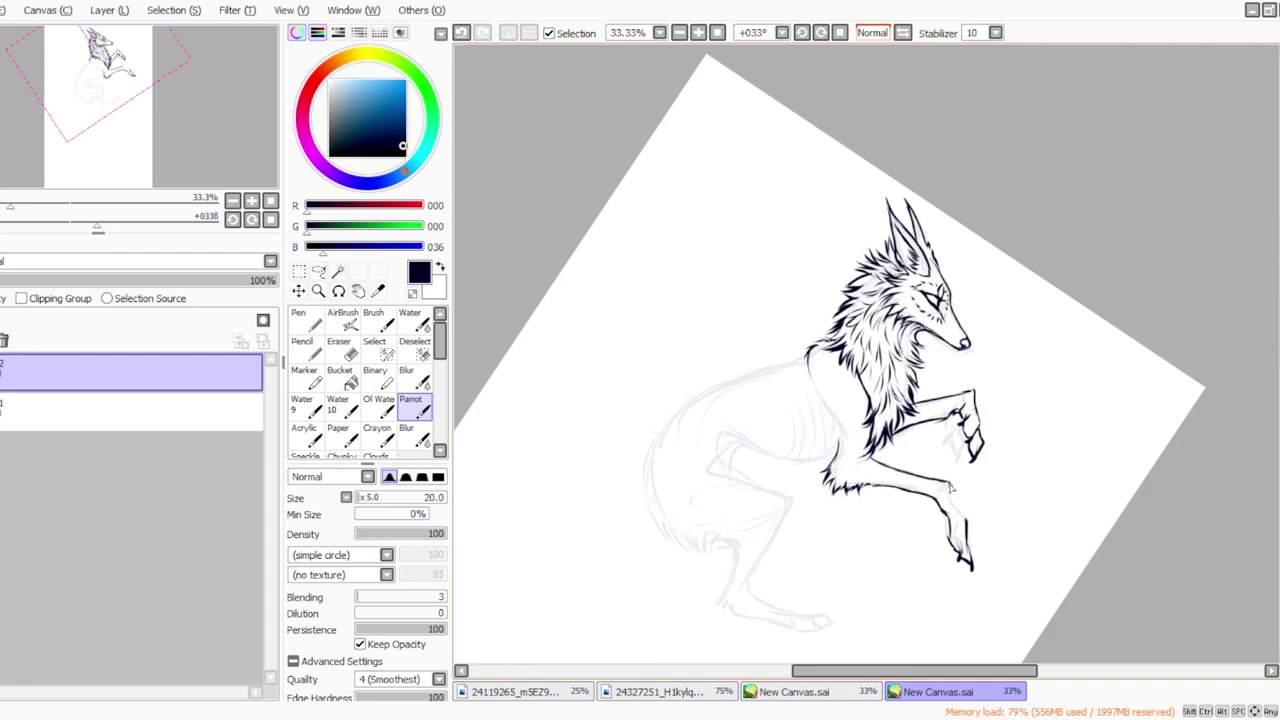
{"action": "left_click_drag", "start_coordinate": [953, 494], "coordinate": [967, 534]}
{"action": "left_click", "coordinate": [840, 32]}
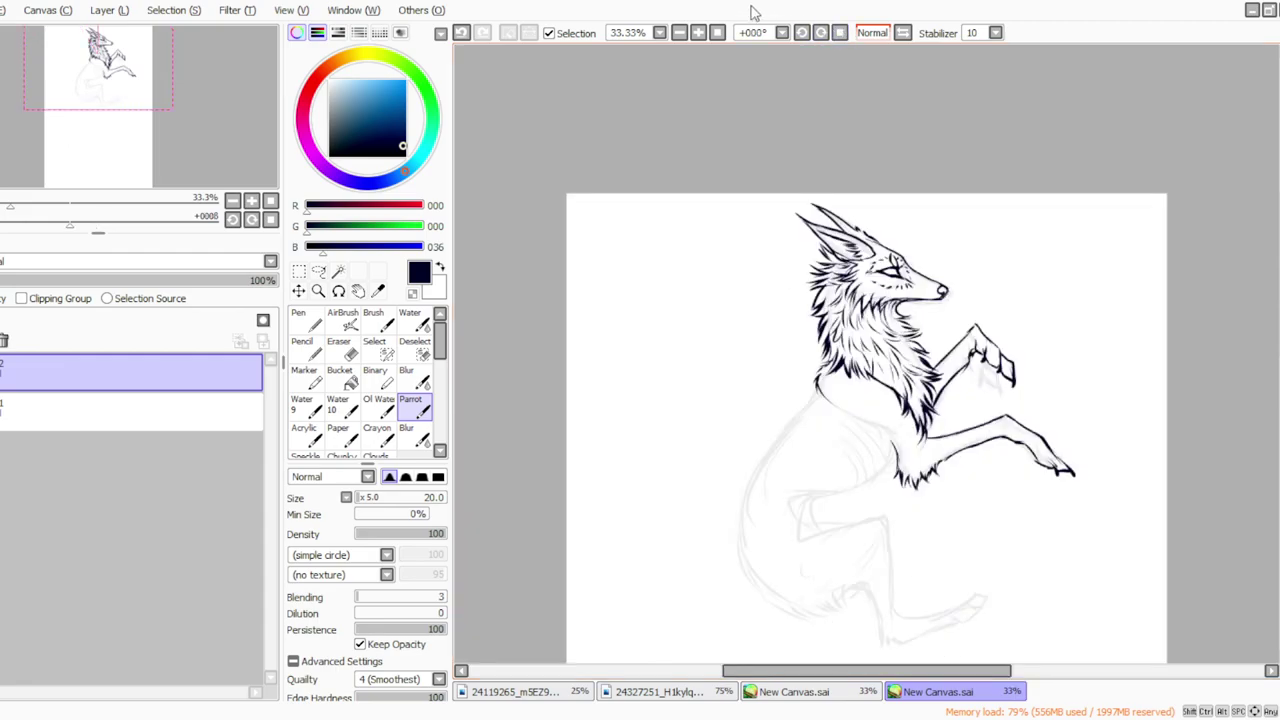
Step: Add fur strokes behind the lower foreleg's elbow and ink the long curve of the back down to the rump
{"action": "scroll", "coordinate": [1265, 382], "scroll_direction": "down", "scroll_amount": 2}
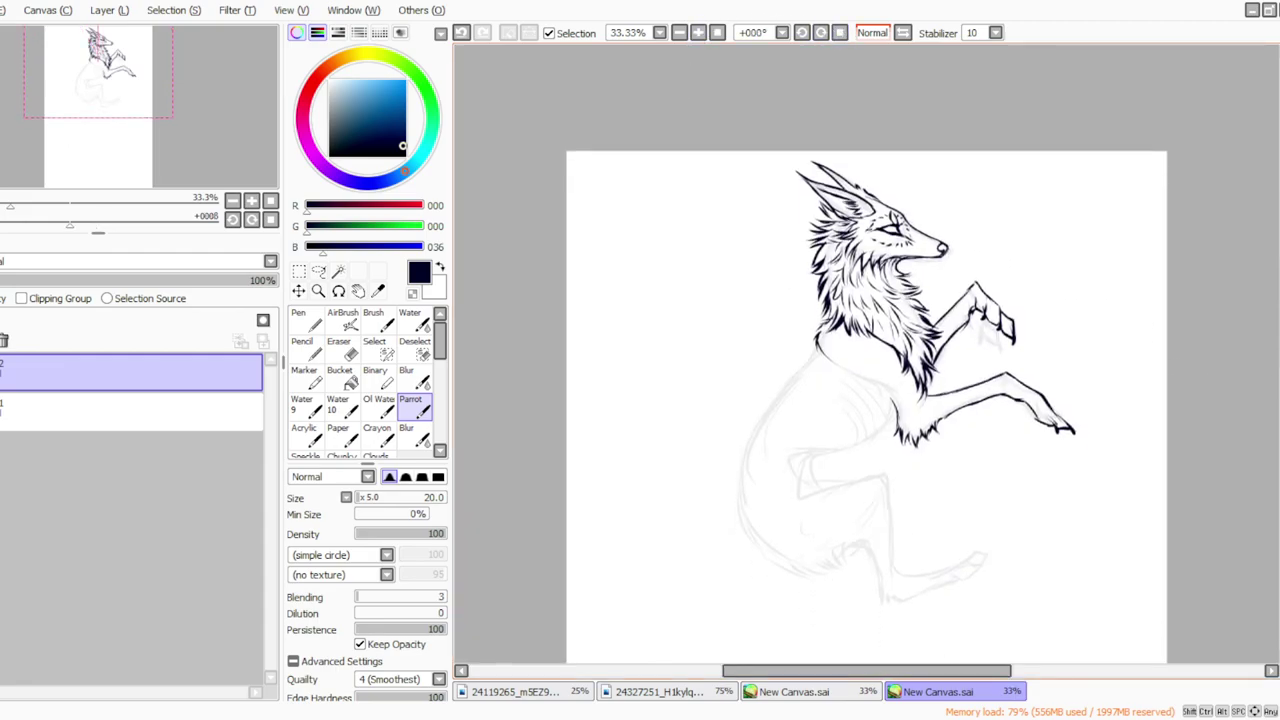
{"action": "left_click_drag", "start_coordinate": [892, 378], "coordinate": [884, 408]}
{"action": "key", "text": "Delete"}
{"action": "key", "text": "Delete"}
{"action": "key", "text": "Delete"}
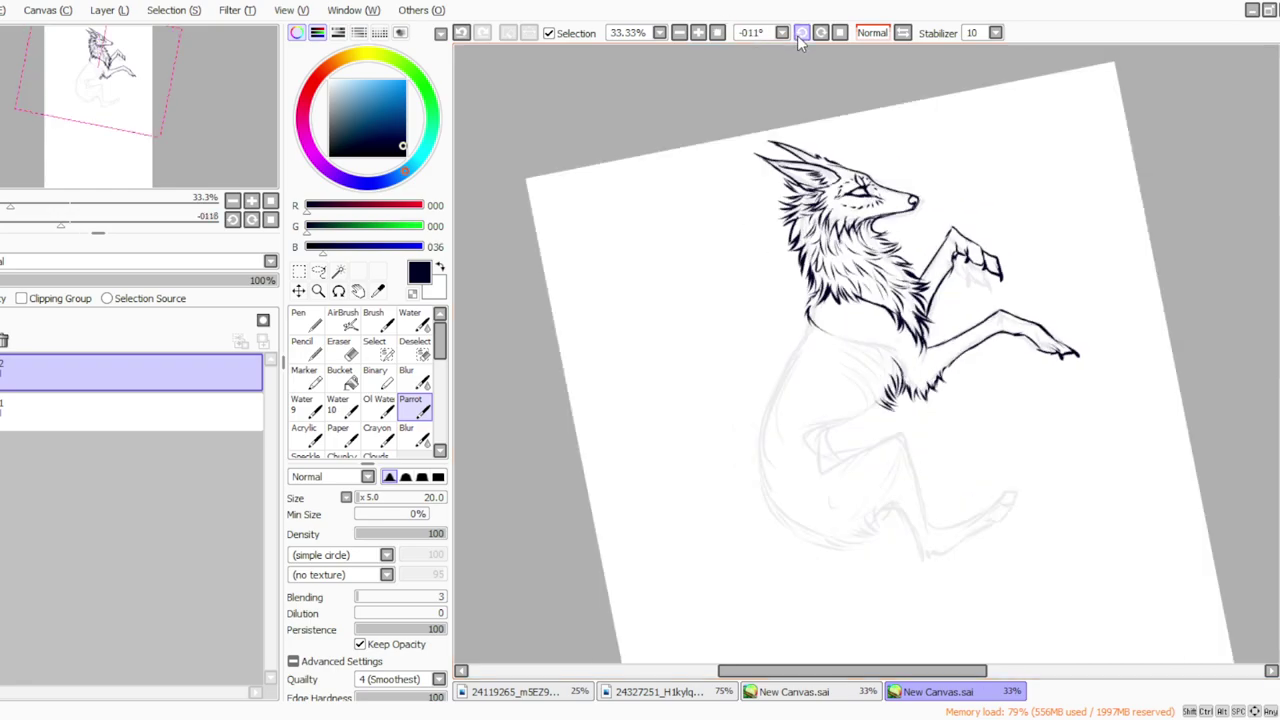
{"action": "mouse_move", "coordinate": [797, 362]}
{"action": "left_mouse_down"}
{"action": "mouse_move", "coordinate": [842, 508]}
{"action": "mouse_move", "coordinate": [908, 538]}
{"action": "left_mouse_up"}
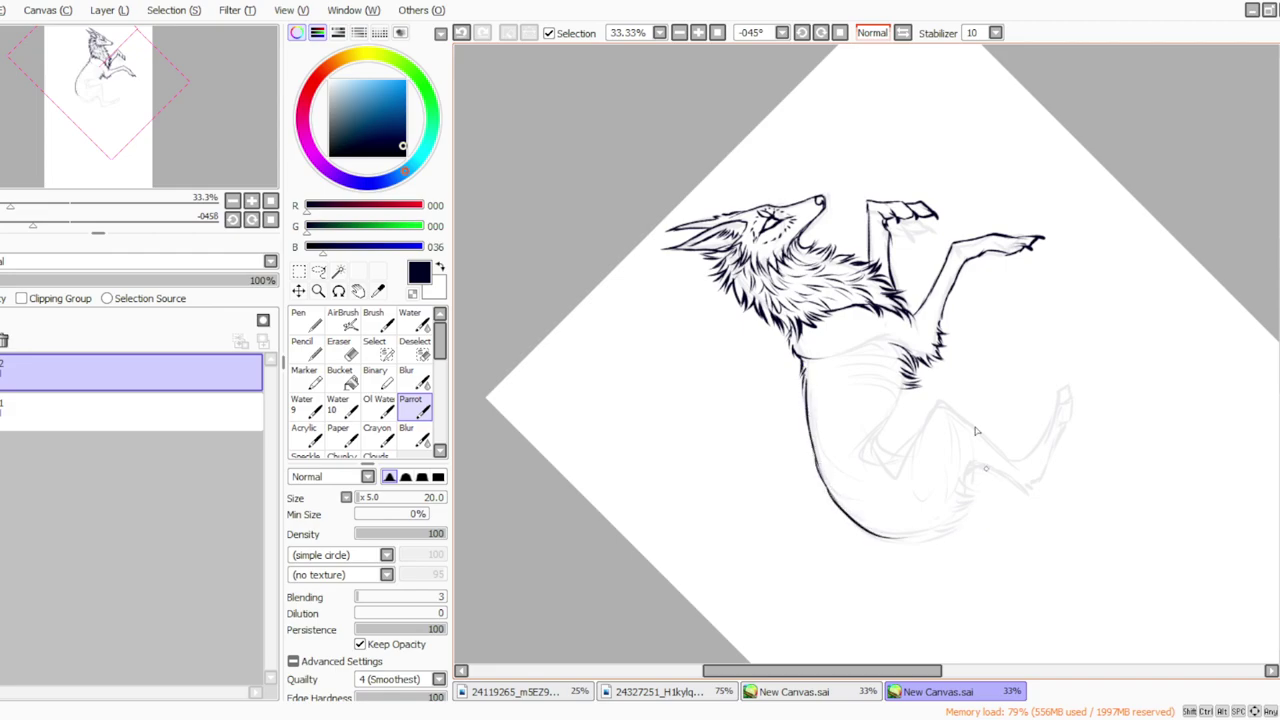
{"action": "left_click", "coordinate": [818, 33]}
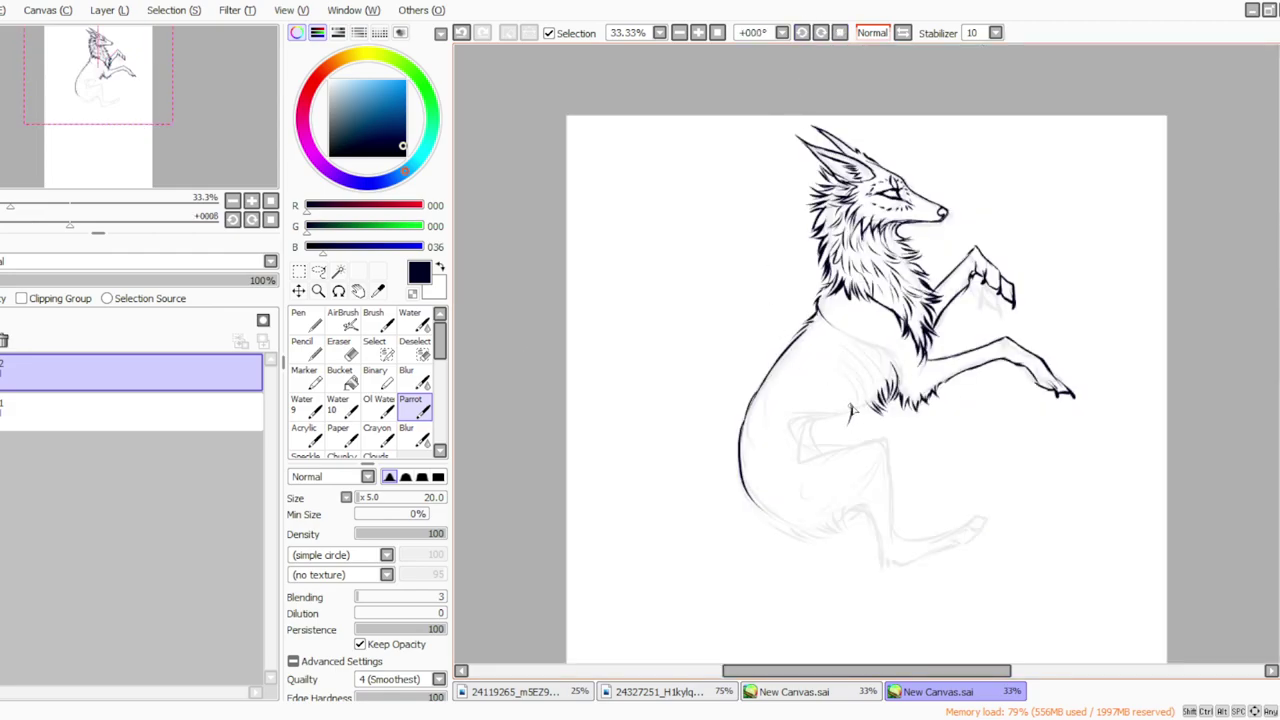
Step: Ink the shaggy belly fur, then the fold of the flank and the top of the thigh to the knee
{"action": "mouse_move", "coordinate": [855, 408]}
{"action": "left_mouse_down"}
{"action": "mouse_move", "coordinate": [867, 421]}
{"action": "mouse_move", "coordinate": [826, 409]}
{"action": "left_mouse_up"}
{"action": "mouse_move", "coordinate": [818, 422]}
{"action": "left_mouse_down"}
{"action": "mouse_move", "coordinate": [795, 453]}
{"action": "mouse_move", "coordinate": [817, 457]}
{"action": "left_mouse_up"}
{"action": "left_click", "coordinate": [820, 33]}
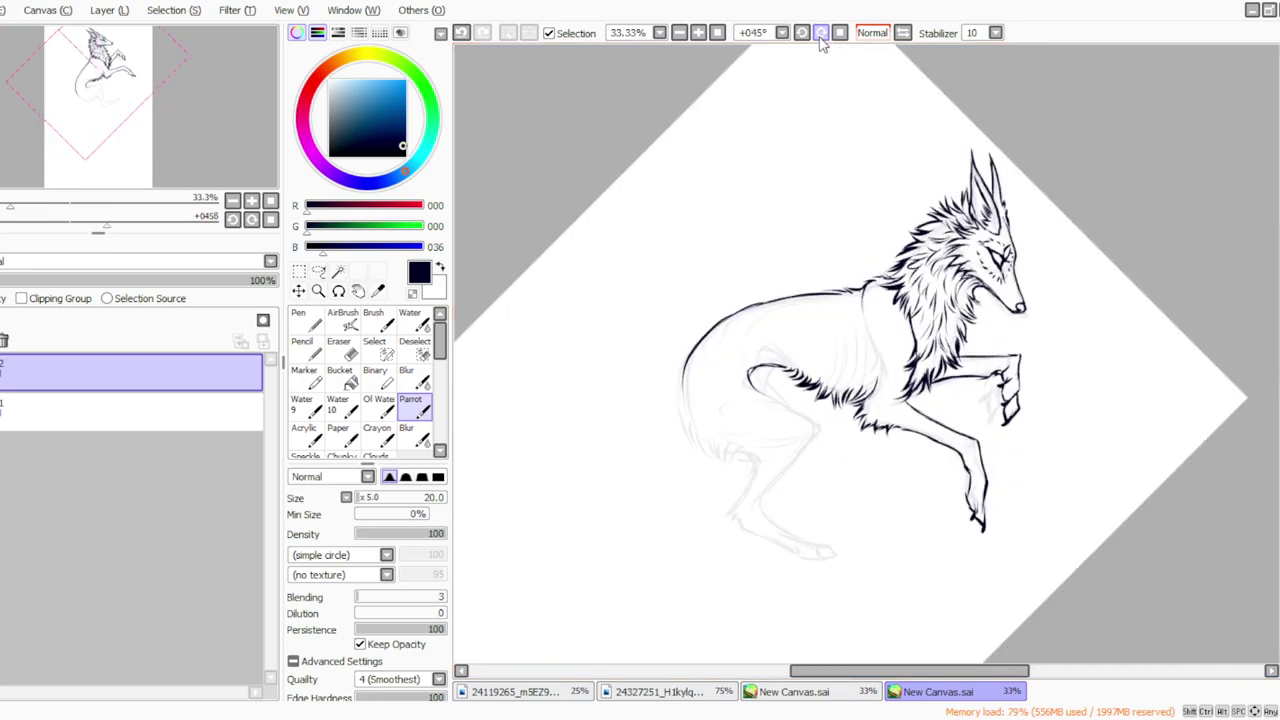
{"action": "mouse_move", "coordinate": [782, 355]}
{"action": "left_mouse_down"}
{"action": "mouse_move", "coordinate": [770, 372]}
{"action": "mouse_move", "coordinate": [802, 414]}
{"action": "mouse_move", "coordinate": [800, 435]}
{"action": "left_mouse_up"}
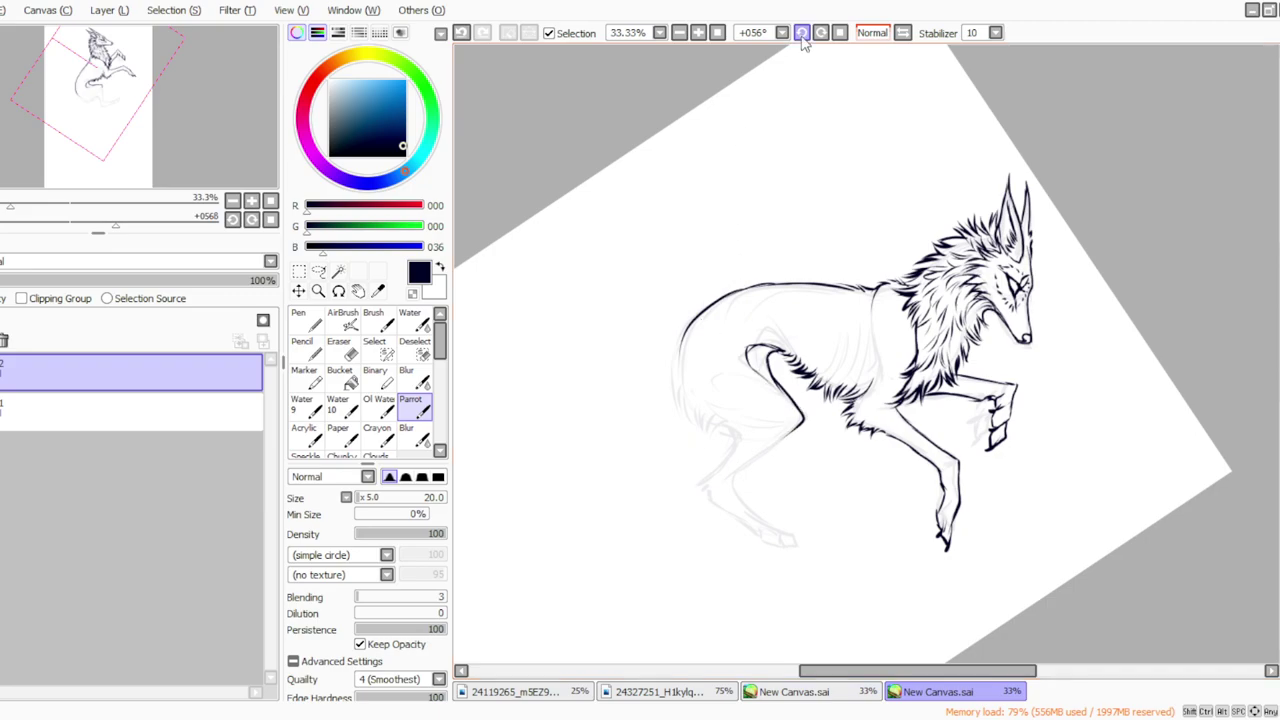
{"action": "left_click", "coordinate": [840, 33]}
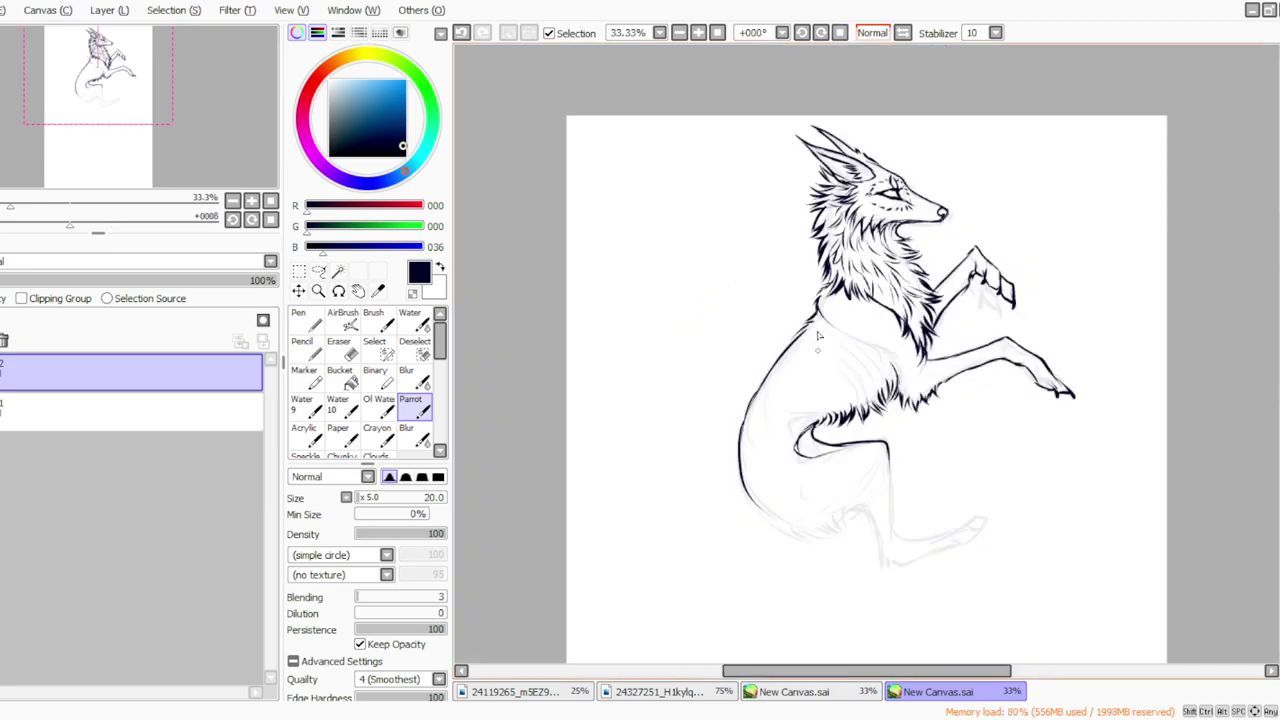
Step: Ink the curve behind the shoulder and add fur strokes at the nape, ribcage and flank fold
{"action": "mouse_move", "coordinate": [858, 341]}
{"action": "left_mouse_down"}
{"action": "mouse_move", "coordinate": [889, 362]}
{"action": "mouse_move", "coordinate": [874, 351]}
{"action": "mouse_move", "coordinate": [864, 398]}
{"action": "left_mouse_up"}
{"action": "mouse_move", "coordinate": [835, 328]}
{"action": "left_mouse_down"}
{"action": "mouse_move", "coordinate": [886, 357]}
{"action": "mouse_move", "coordinate": [848, 345]}
{"action": "mouse_move", "coordinate": [789, 367]}
{"action": "left_mouse_up"}
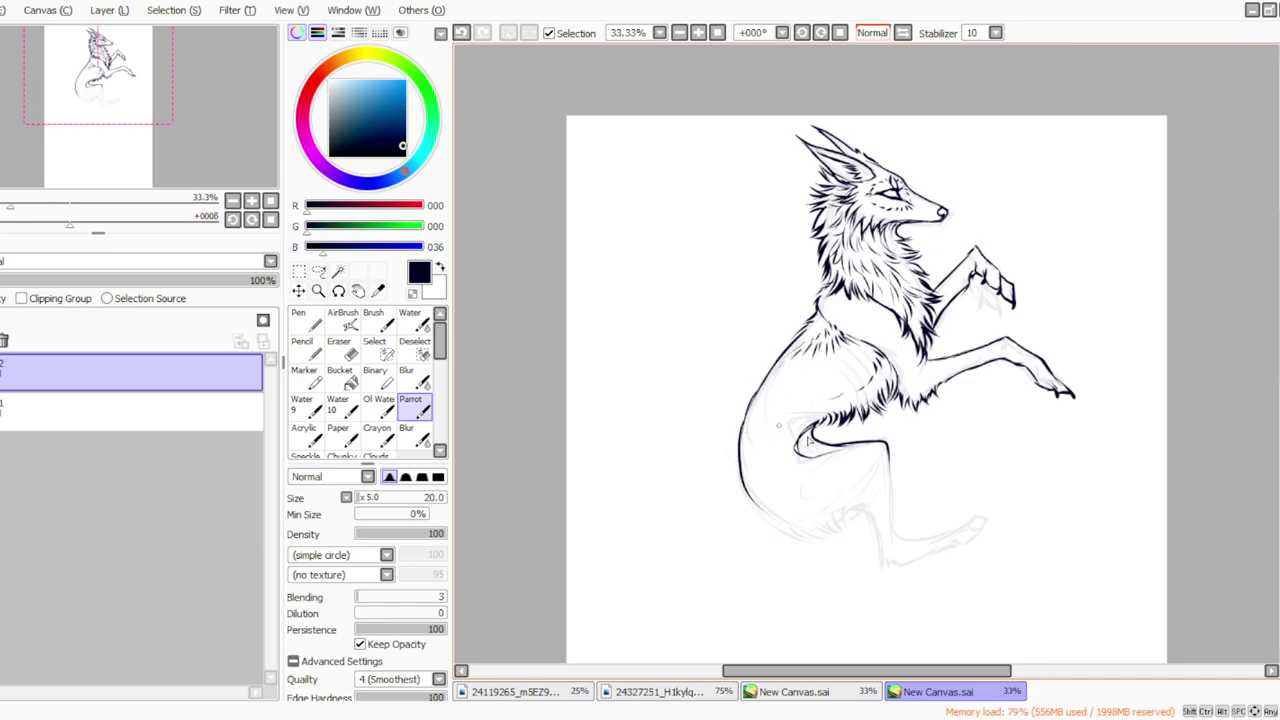
{"action": "left_click_drag", "start_coordinate": [830, 415], "coordinate": [790, 428]}
{"action": "left_click", "coordinate": [560, 718]}
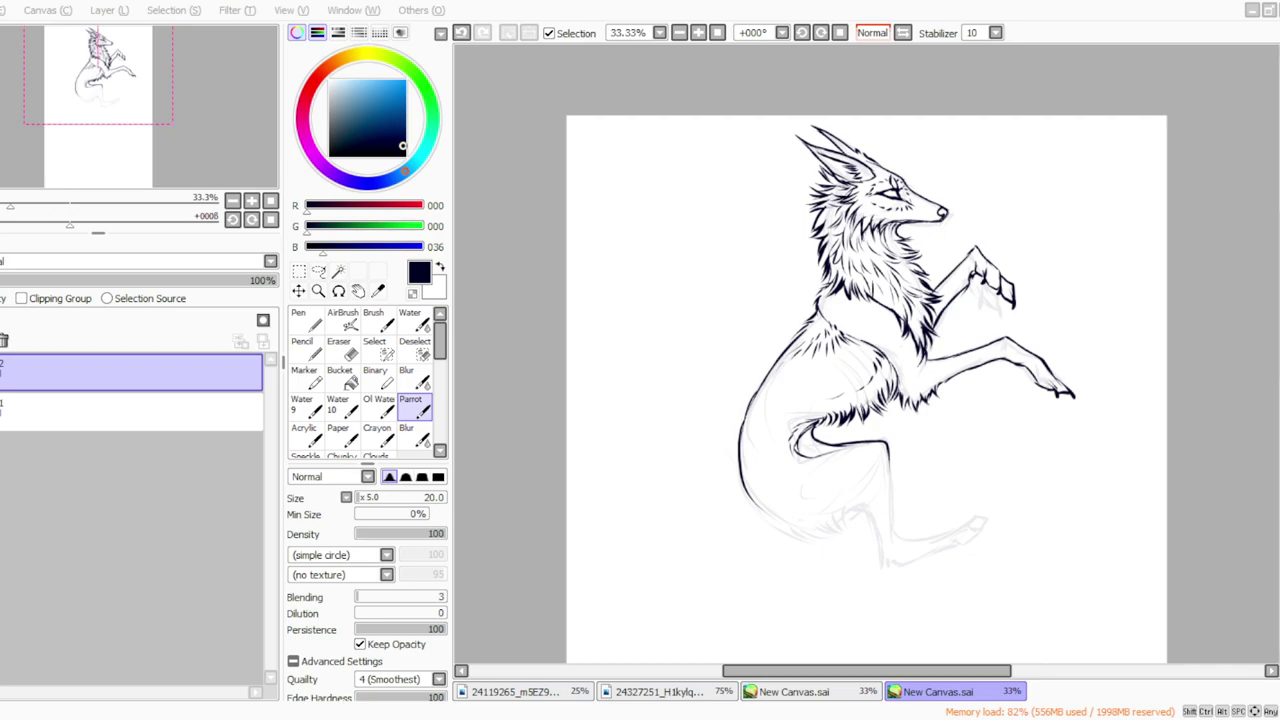
Step: Ink the hind leg's shin, the shaggy fur at the rump and the back of the leg down to the hock
{"action": "mouse_move", "coordinate": [887, 461]}
{"action": "left_mouse_down"}
{"action": "mouse_move", "coordinate": [895, 540]}
{"action": "mouse_move", "coordinate": [906, 542]}
{"action": "left_mouse_up"}
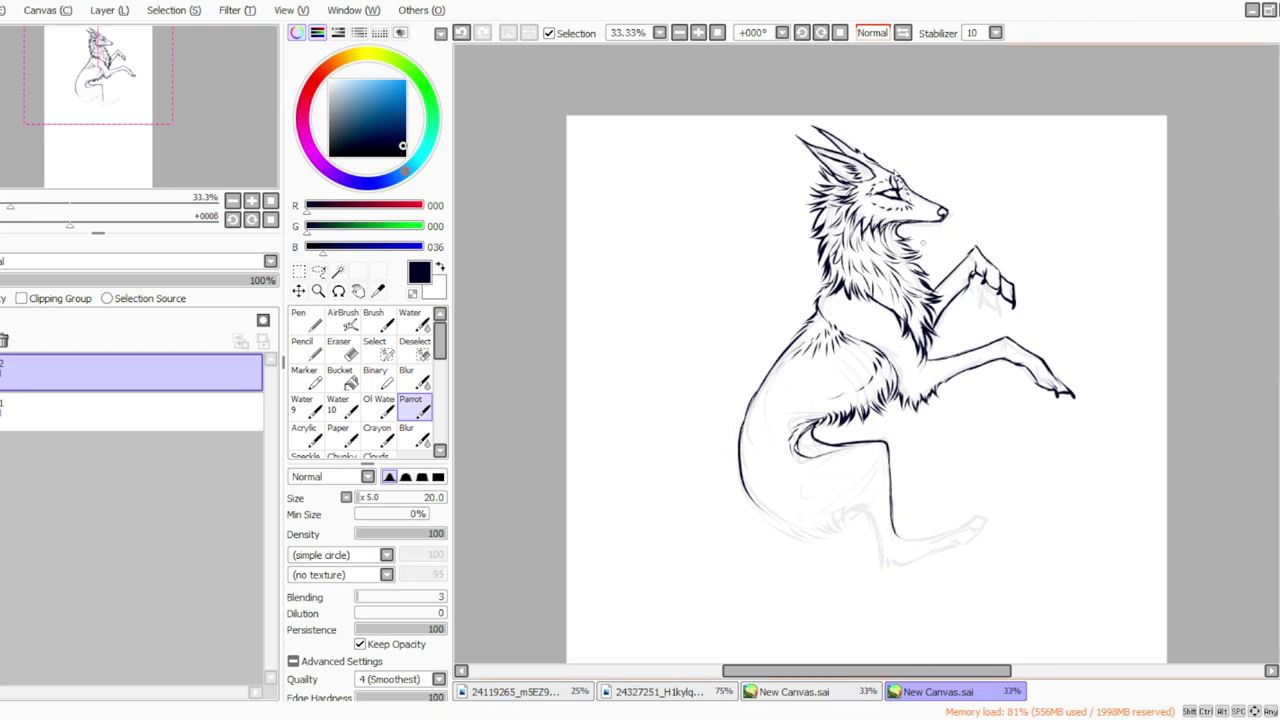
{"action": "left_click", "coordinate": [821, 33]}
{"action": "left_click", "coordinate": [821, 33]}
{"action": "left_click", "coordinate": [821, 33]}
{"action": "left_click", "coordinate": [821, 33]}
{"action": "mouse_move", "coordinate": [684, 342]}
{"action": "left_mouse_down"}
{"action": "mouse_move", "coordinate": [681, 406]}
{"action": "mouse_move", "coordinate": [691, 392]}
{"action": "mouse_move", "coordinate": [699, 429]}
{"action": "mouse_move", "coordinate": [703, 413]}
{"action": "mouse_move", "coordinate": [712, 427]}
{"action": "mouse_move", "coordinate": [717, 416]}
{"action": "mouse_move", "coordinate": [737, 440]}
{"action": "mouse_move", "coordinate": [703, 475]}
{"action": "mouse_move", "coordinate": [704, 493]}
{"action": "mouse_move", "coordinate": [737, 521]}
{"action": "mouse_move", "coordinate": [733, 481]}
{"action": "mouse_move", "coordinate": [749, 512]}
{"action": "mouse_move", "coordinate": [797, 541]}
{"action": "left_mouse_up"}
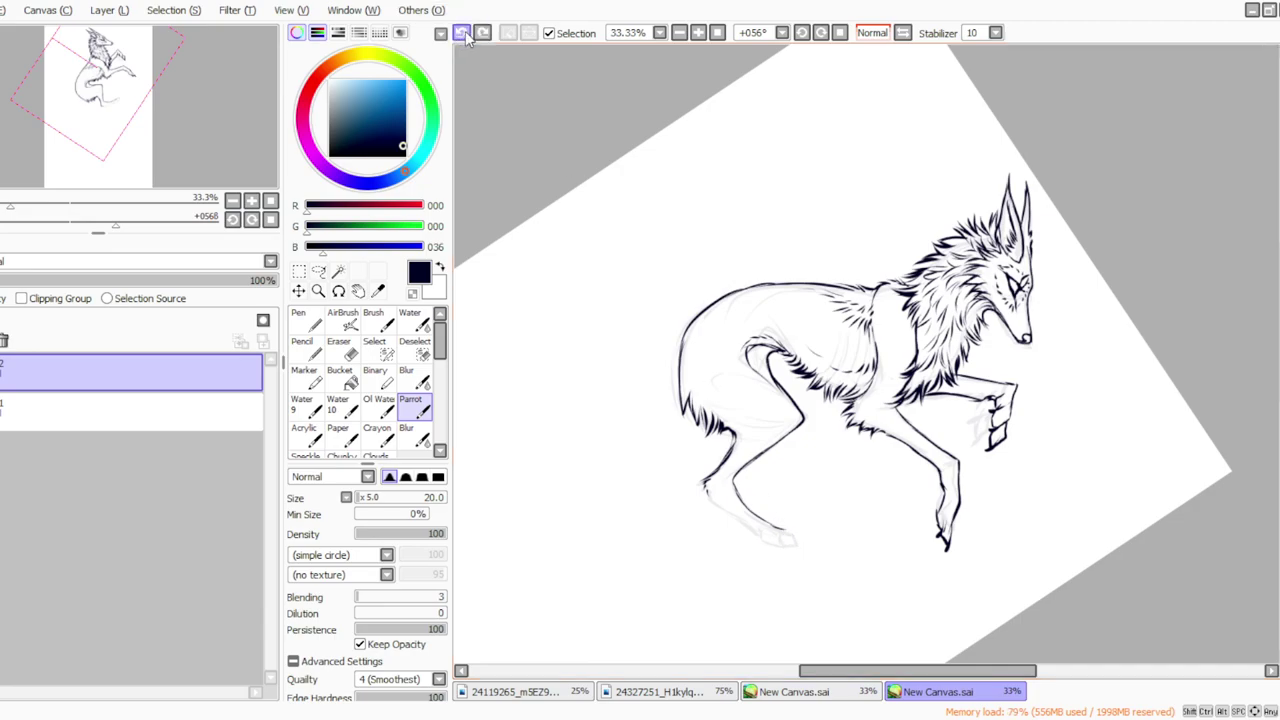
Step: Finish the hind foot with its underside, toes and claws
{"action": "mouse_move", "coordinate": [781, 533]}
{"action": "left_mouse_down"}
{"action": "mouse_move", "coordinate": [796, 562]}
{"action": "mouse_move", "coordinate": [796, 544]}
{"action": "left_mouse_up"}
{"action": "mouse_move", "coordinate": [704, 496]}
{"action": "left_mouse_down"}
{"action": "mouse_move", "coordinate": [760, 537]}
{"action": "mouse_move", "coordinate": [734, 517]}
{"action": "mouse_move", "coordinate": [763, 542]}
{"action": "left_mouse_up"}
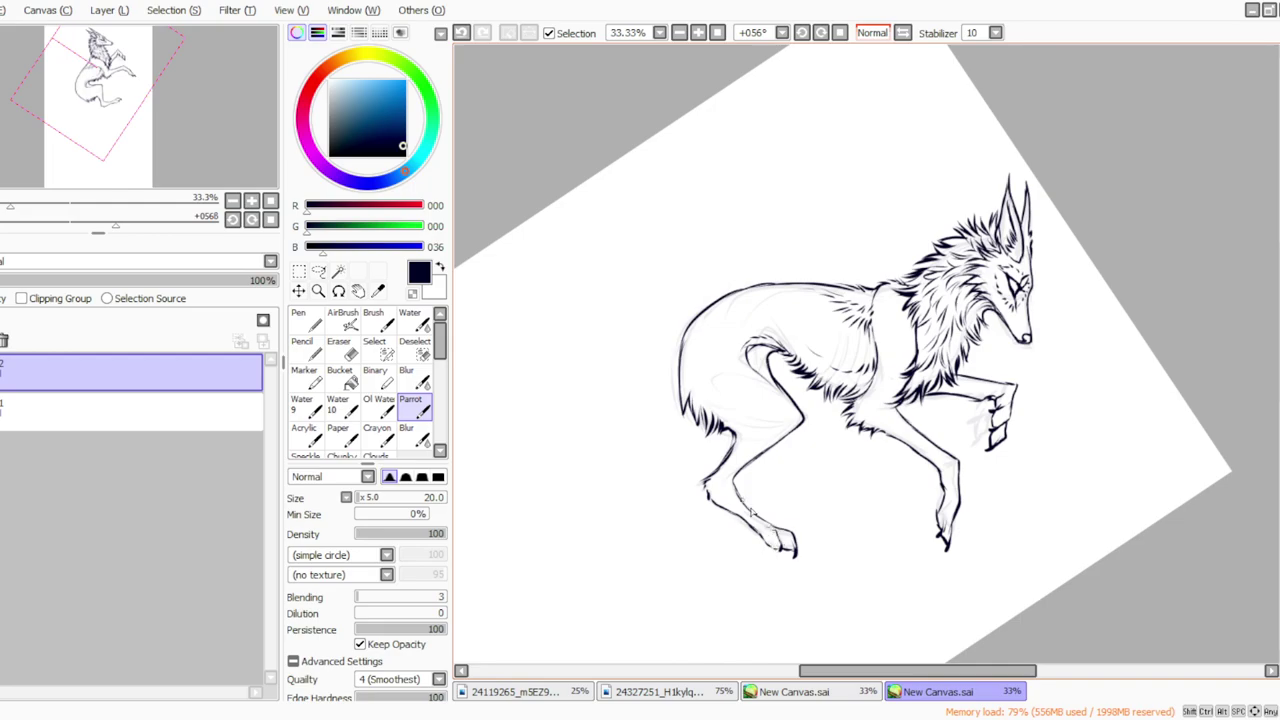
{"action": "left_click", "coordinate": [840, 32]}
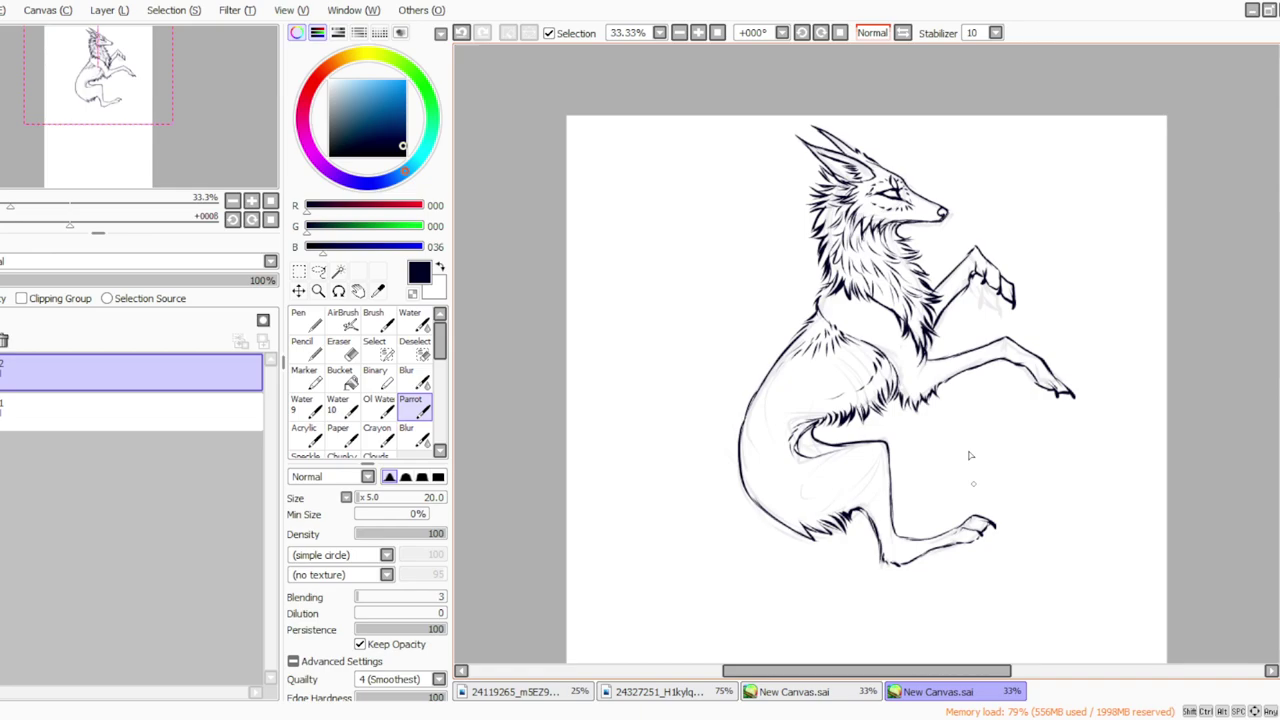
Step: Hide the sketch layer and paste a rotated copy of the lower hind leg above the original as the far hind leg
{"action": "left_click", "coordinate": [2, 412]}
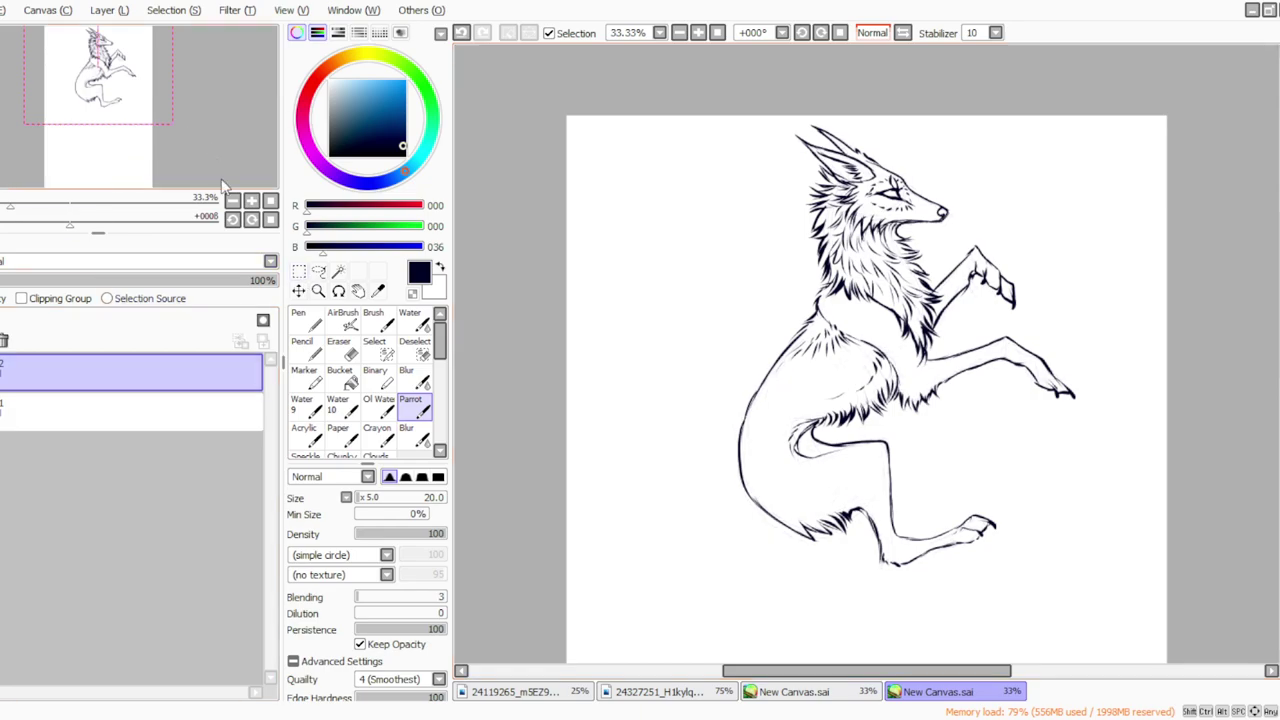
{"action": "left_click", "coordinate": [318, 271]}
{"action": "mouse_move", "coordinate": [940, 443]}
{"action": "left_mouse_down"}
{"action": "mouse_move", "coordinate": [843, 595]}
{"action": "mouse_move", "coordinate": [853, 455]}
{"action": "left_mouse_up"}
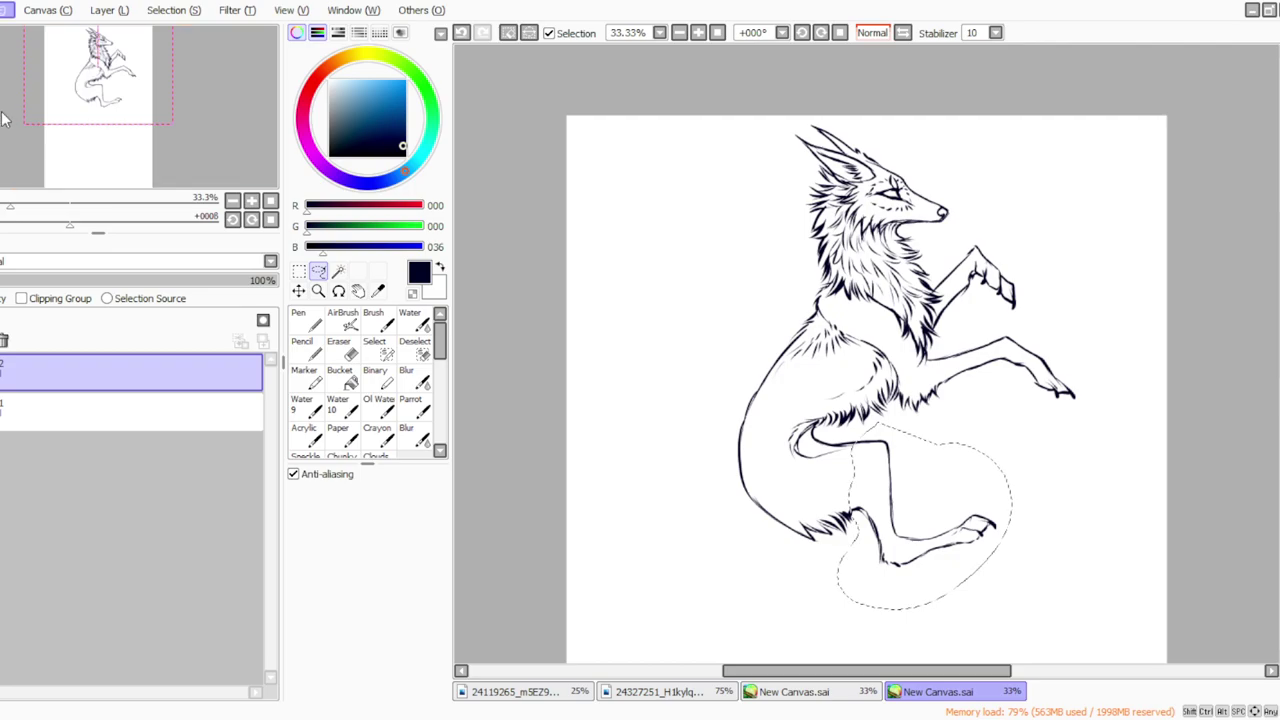
{"action": "key", "text": "ctrl+c"}
{"action": "key", "text": "ctrl+v"}
{"action": "key", "text": "ctrl+t"}
{"action": "left_click_drag", "start_coordinate": [800, 434], "coordinate": [890, 483]}
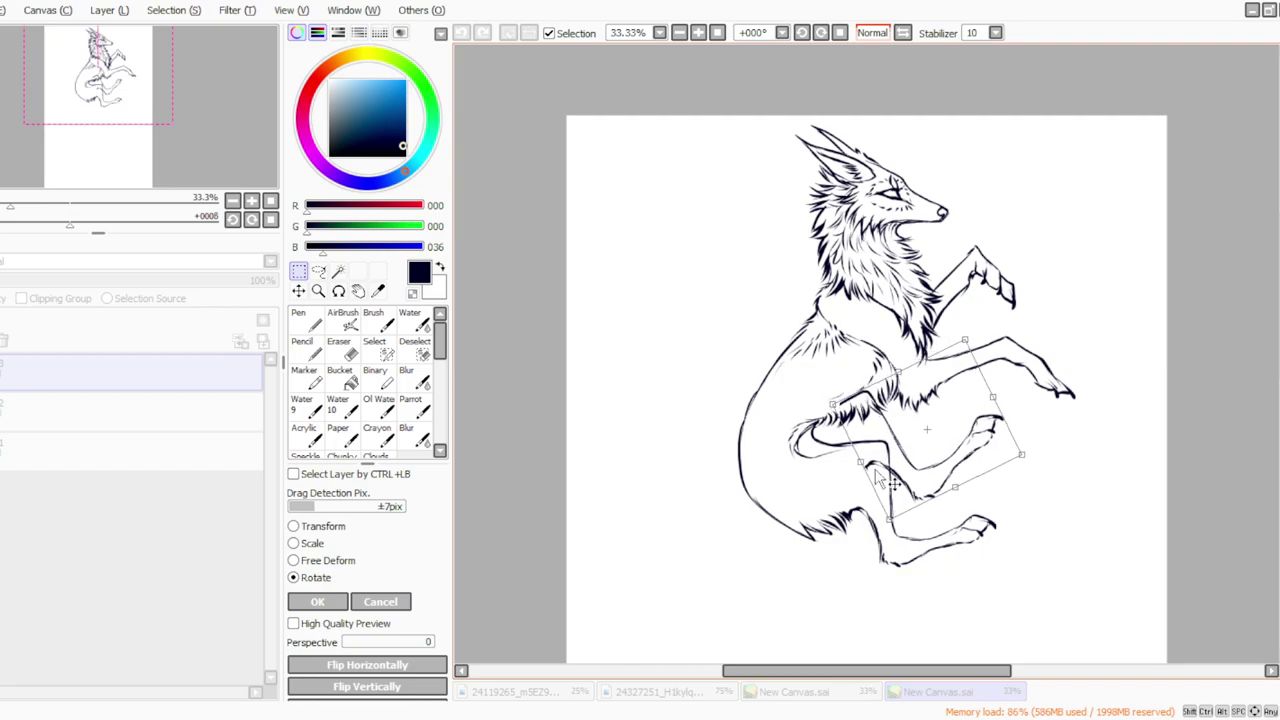
{"action": "left_click", "coordinate": [318, 602]}
Step: Erase the copied leg's overlapping lines and paw with a size 70 eraser, and redraw the paw outline
{"action": "left_click", "coordinate": [341, 349]}
{"action": "left_click", "coordinate": [368, 497]}
{"action": "left_click_drag", "start_coordinate": [861, 393], "coordinate": [850, 399]}
{"action": "left_click_drag", "start_coordinate": [852, 468], "coordinate": [884, 498]}
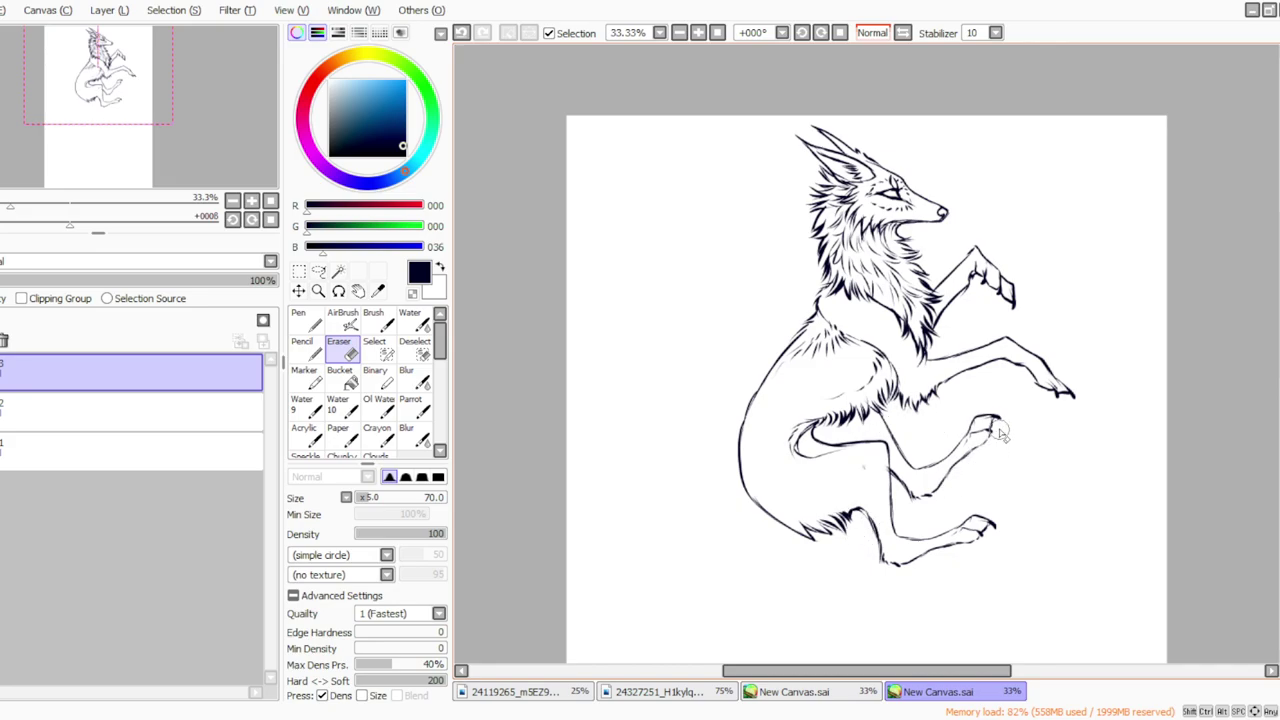
{"action": "left_click", "coordinate": [411, 405]}
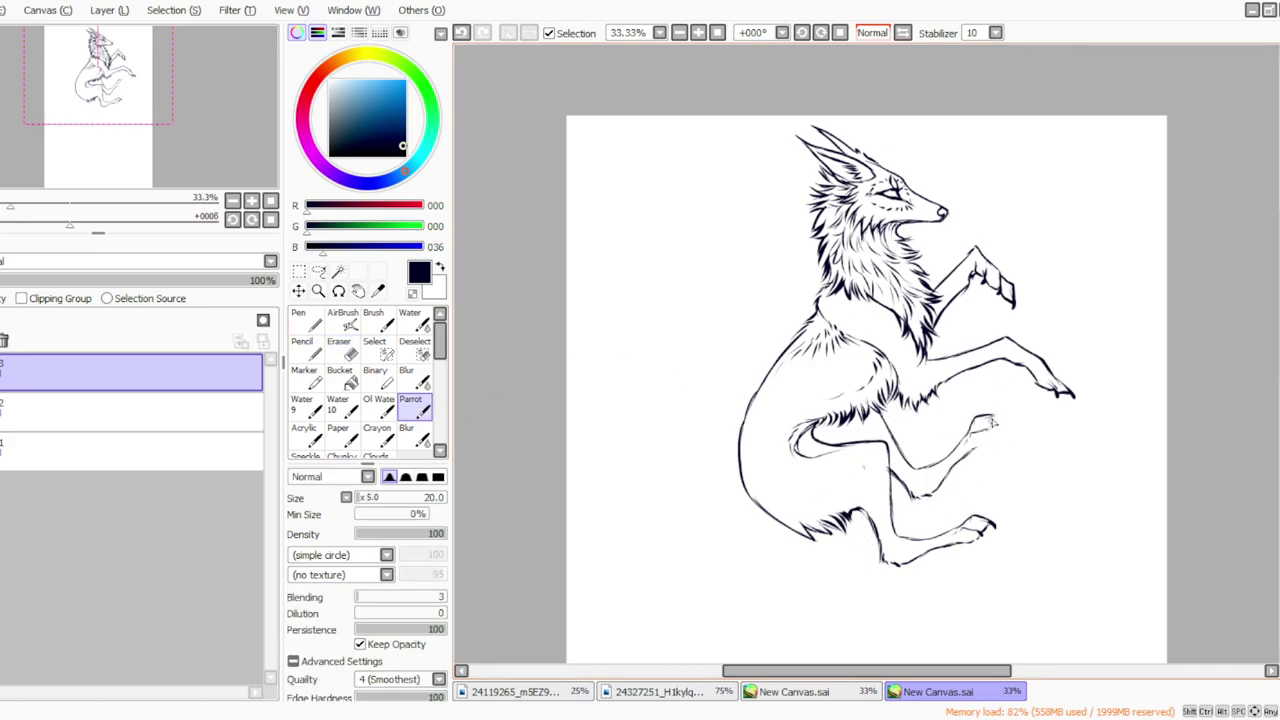
{"action": "mouse_move", "coordinate": [986, 430]}
{"action": "left_mouse_down"}
{"action": "mouse_move", "coordinate": [966, 470]}
{"action": "mouse_move", "coordinate": [917, 510]}
{"action": "left_mouse_up"}
Step: Erase the far hind leg's hock and redraw it with a sharper point, touching up the foot
{"action": "left_click", "coordinate": [822, 34]}
{"action": "left_click", "coordinate": [822, 34]}
{"action": "left_click", "coordinate": [822, 34]}
{"action": "left_click", "coordinate": [822, 34]}
{"action": "left_click", "coordinate": [822, 34]}
{"action": "left_click", "coordinate": [822, 34]}
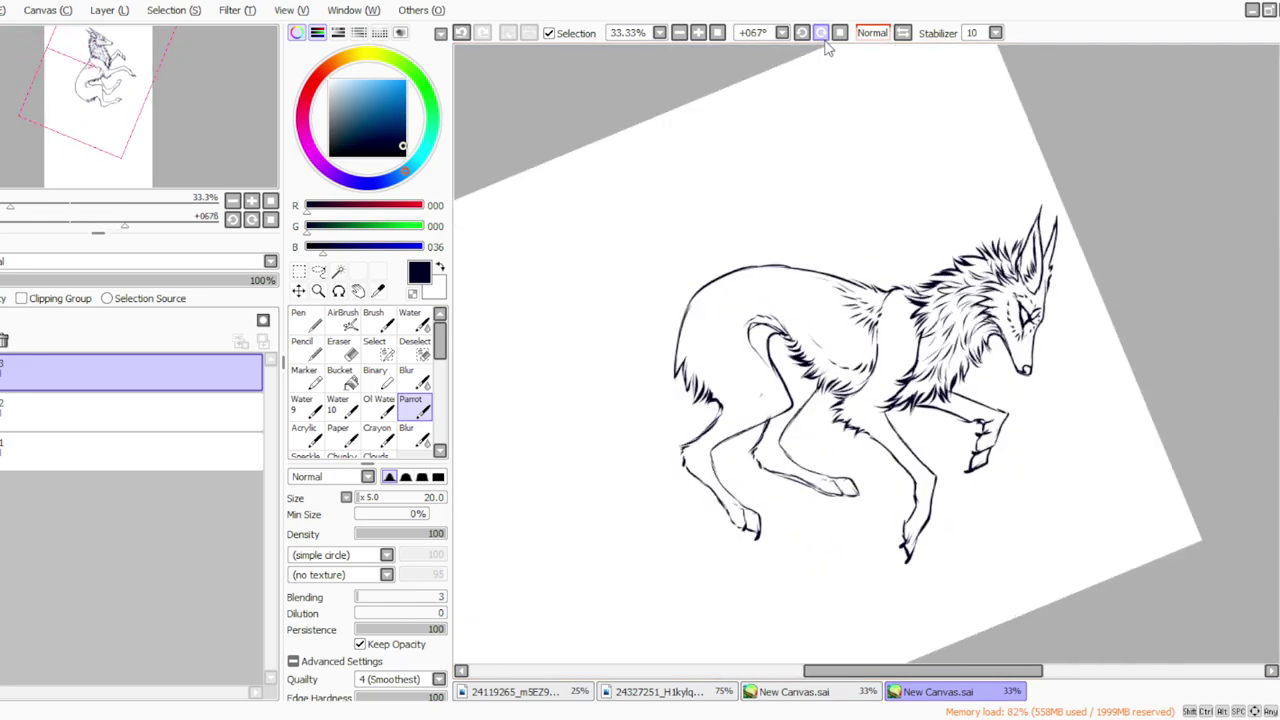
{"action": "left_click", "coordinate": [822, 34]}
{"action": "left_click", "coordinate": [822, 34]}
{"action": "left_click", "coordinate": [340, 345]}
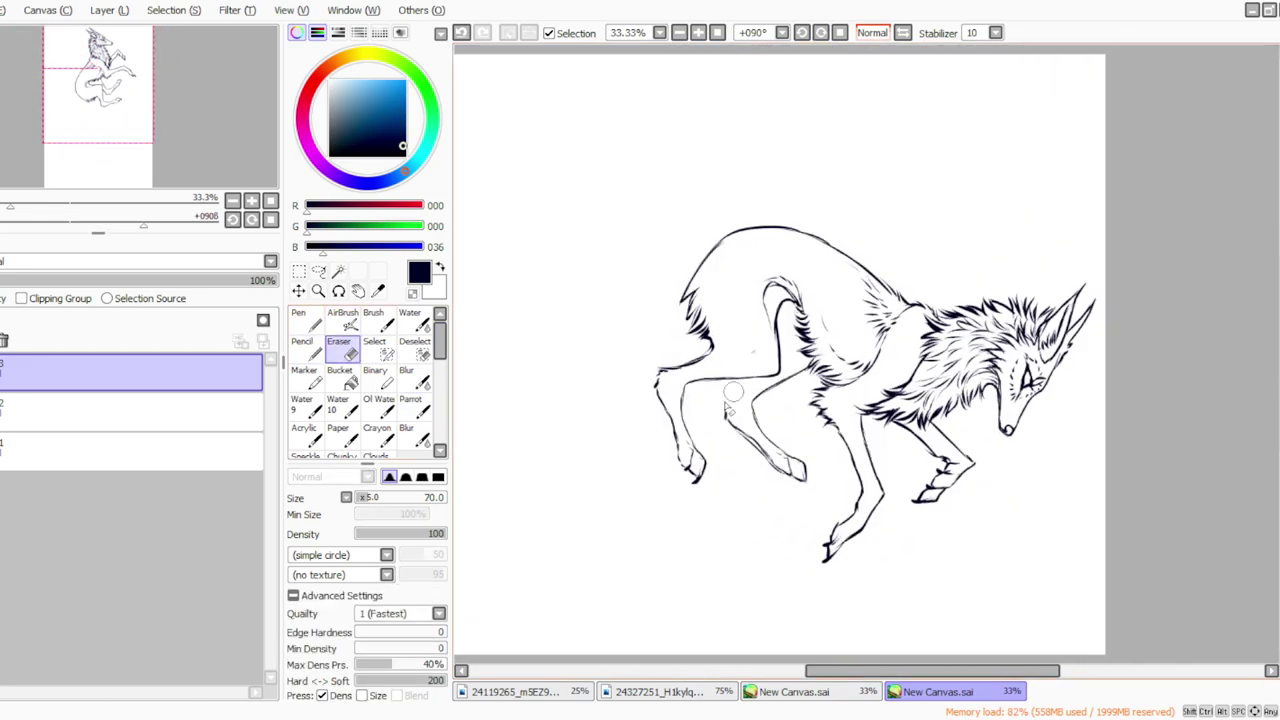
{"action": "left_click_drag", "start_coordinate": [758, 466], "coordinate": [770, 480]}
{"action": "left_click", "coordinate": [411, 405]}
{"action": "left_click_drag", "start_coordinate": [750, 381], "coordinate": [730, 412]}
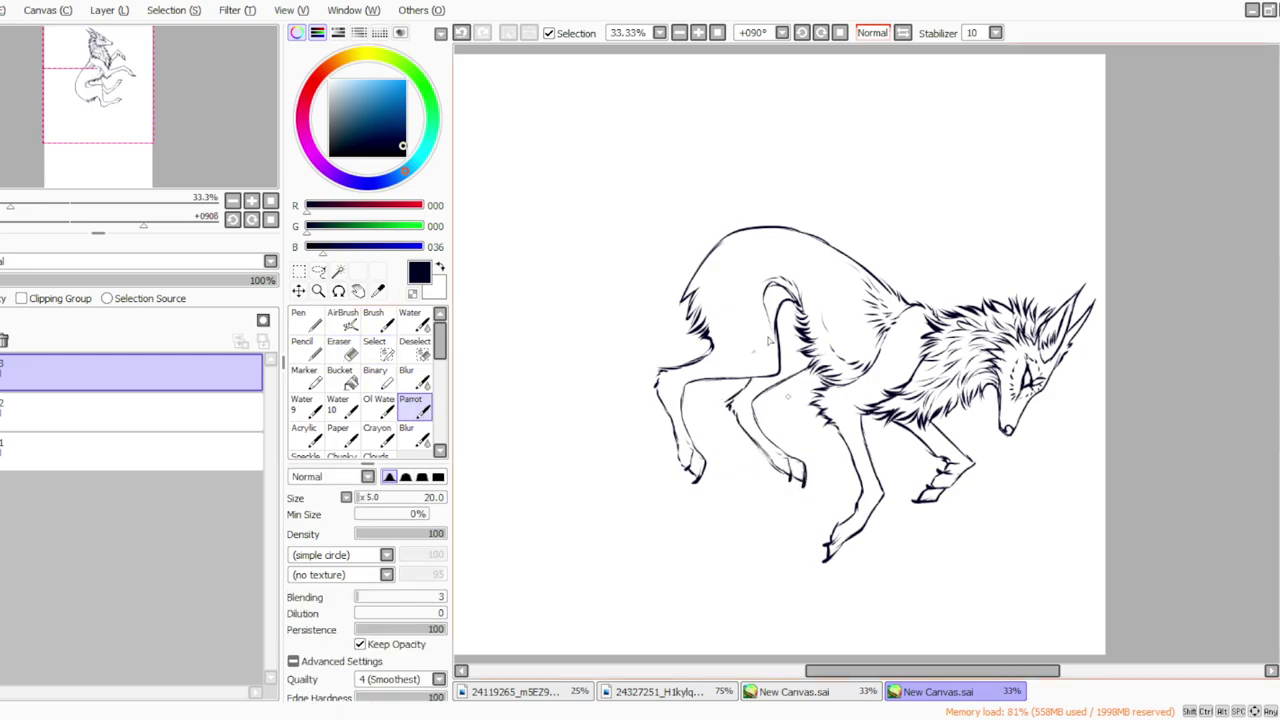
{"action": "key", "text": "Home"}
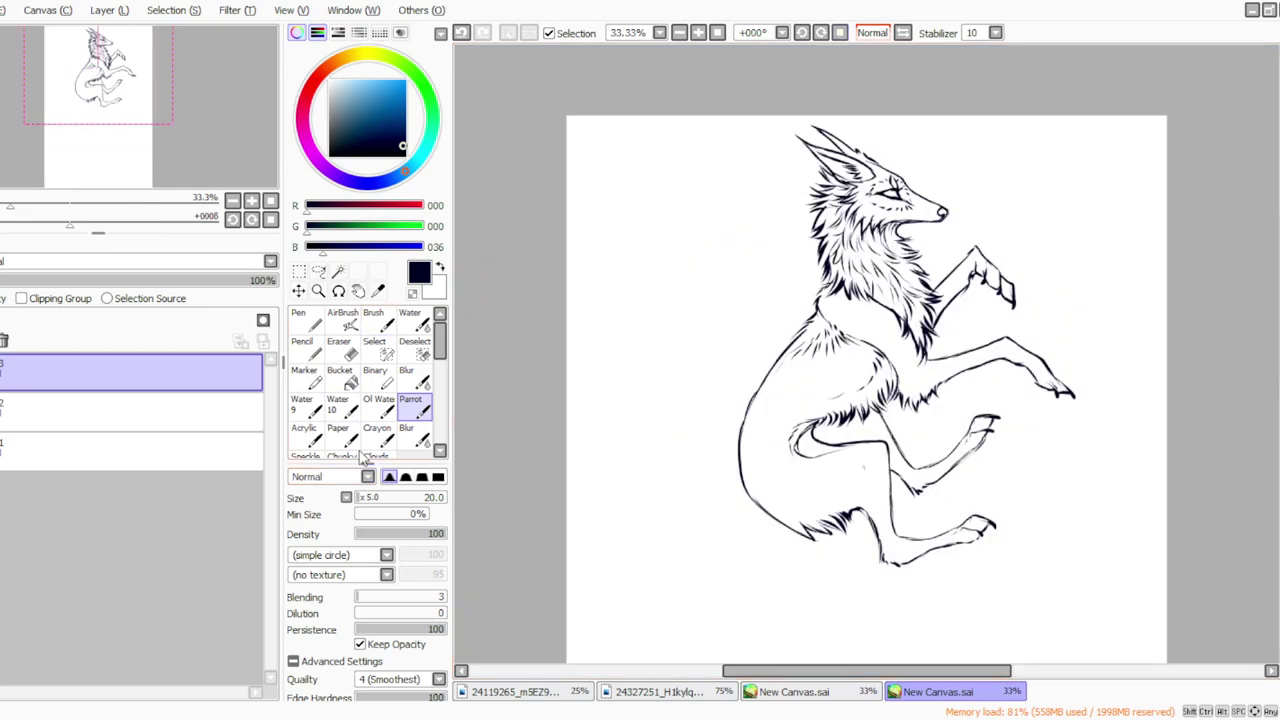
Step: Erase the end of the far hind paw and redraw it with toes and claws
{"action": "left_click", "coordinate": [338, 345]}
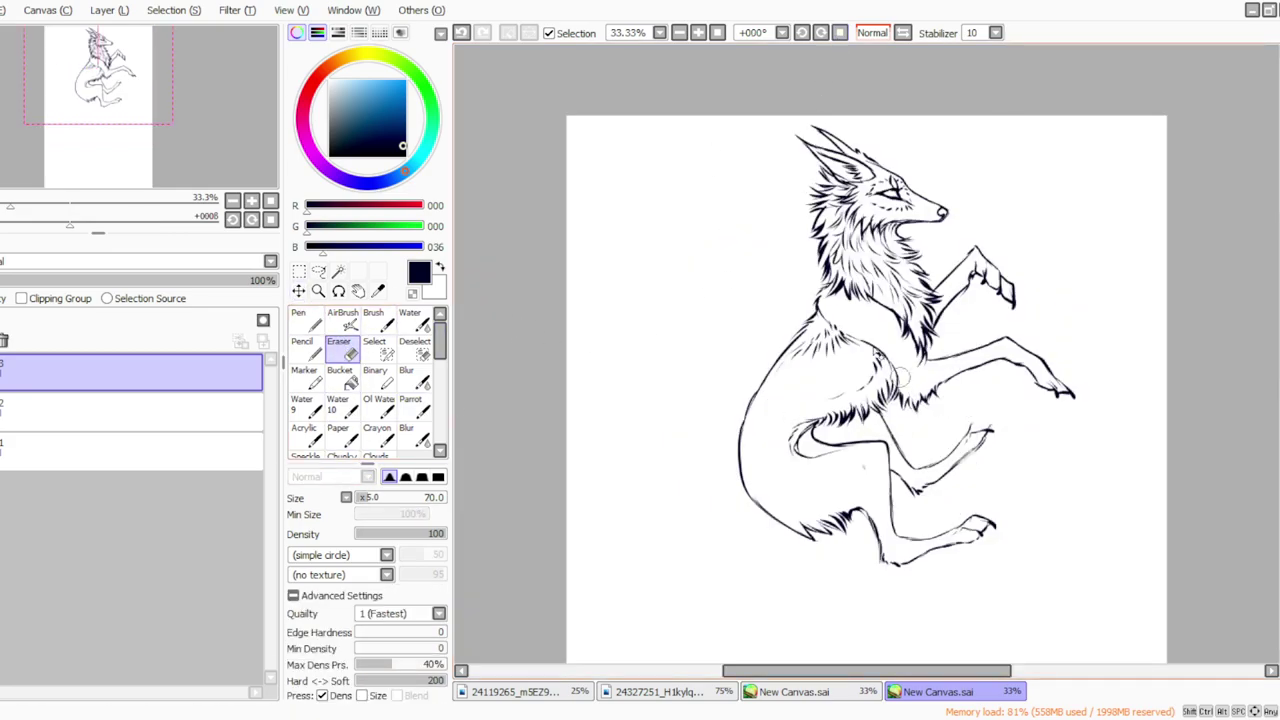
{"action": "left_click_drag", "start_coordinate": [818, 33], "coordinate": [815, 35]}
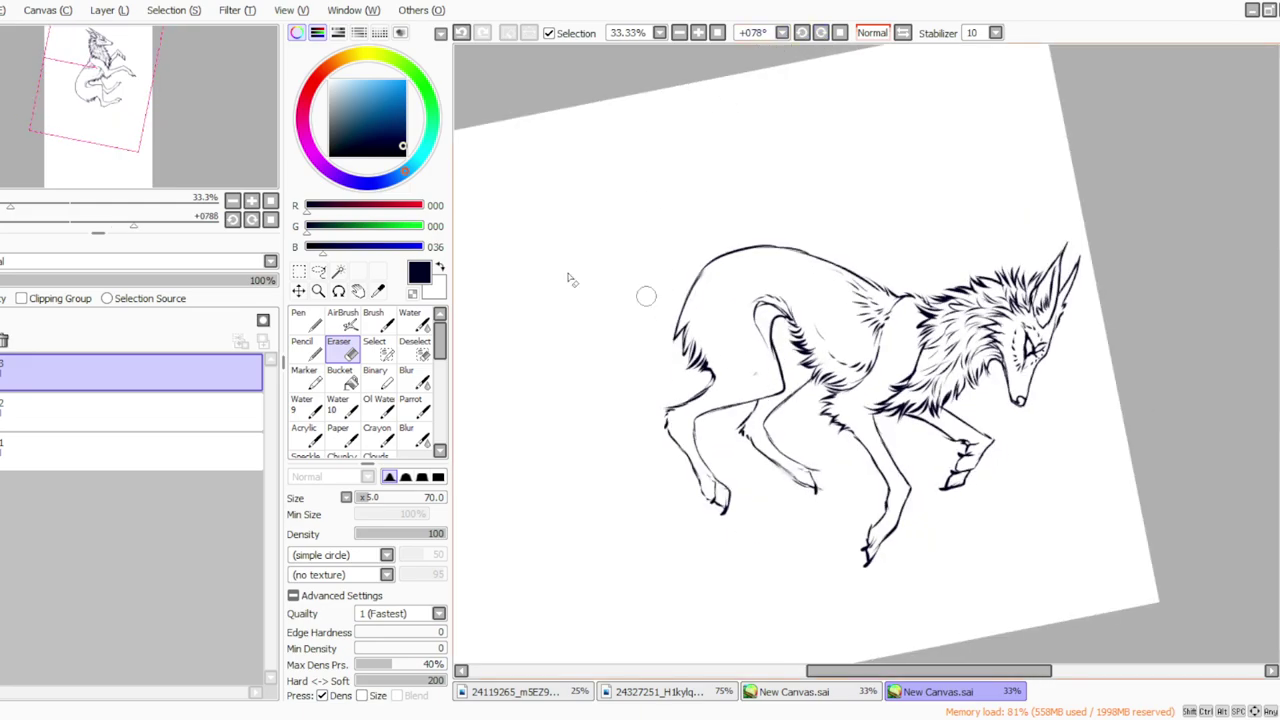
{"action": "left_click", "coordinate": [410, 405]}
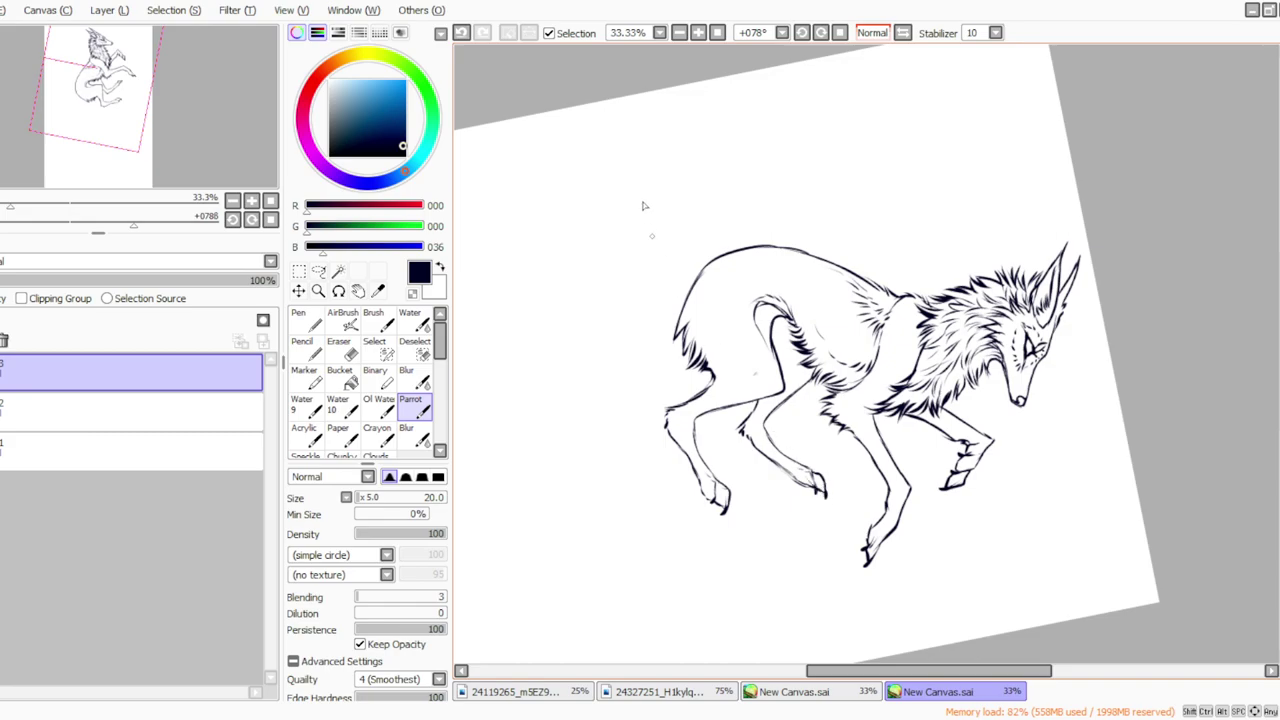
{"action": "left_click", "coordinate": [841, 34]}
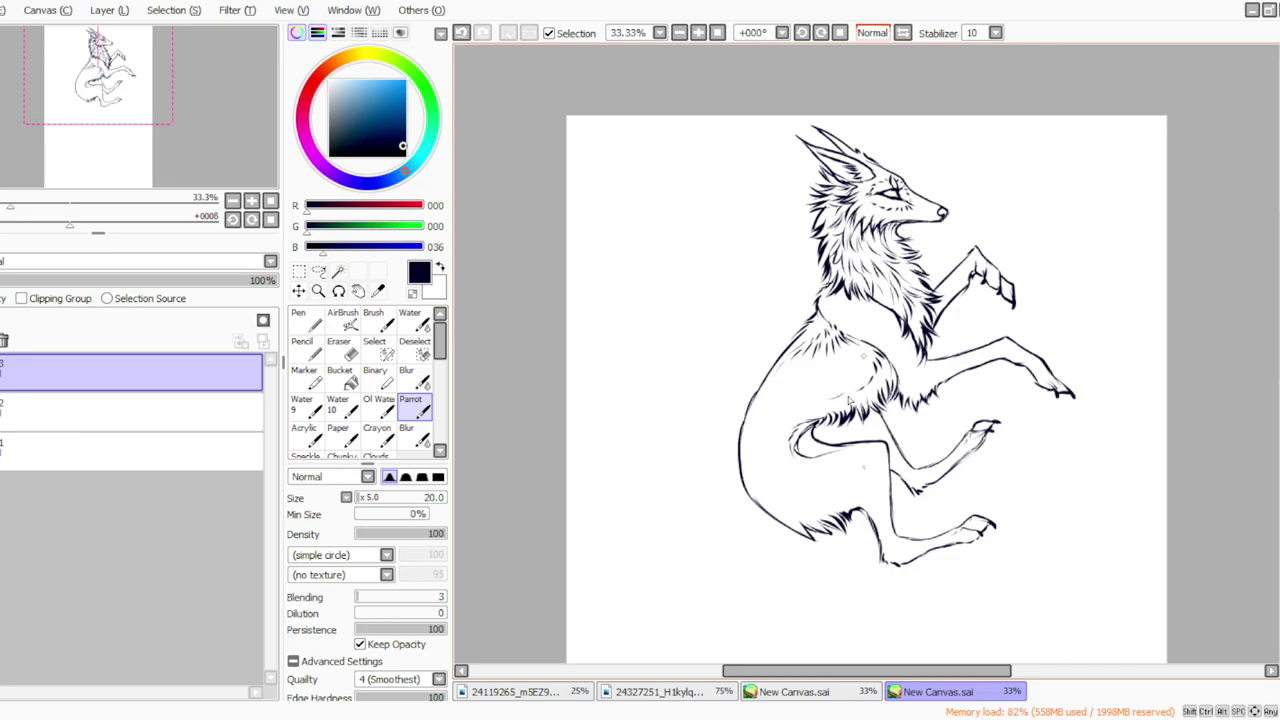
Step: Add short fur strokes on the thigh around the flank fold
{"action": "mouse_move", "coordinate": [841, 451]}
{"action": "left_mouse_down"}
{"action": "mouse_move", "coordinate": [857, 446]}
{"action": "mouse_move", "coordinate": [838, 471]}
{"action": "left_mouse_up"}
{"action": "mouse_move", "coordinate": [820, 462]}
{"action": "left_mouse_down"}
{"action": "mouse_move", "coordinate": [828, 474]}
{"action": "mouse_move", "coordinate": [784, 472]}
{"action": "mouse_move", "coordinate": [823, 478]}
{"action": "left_mouse_up"}
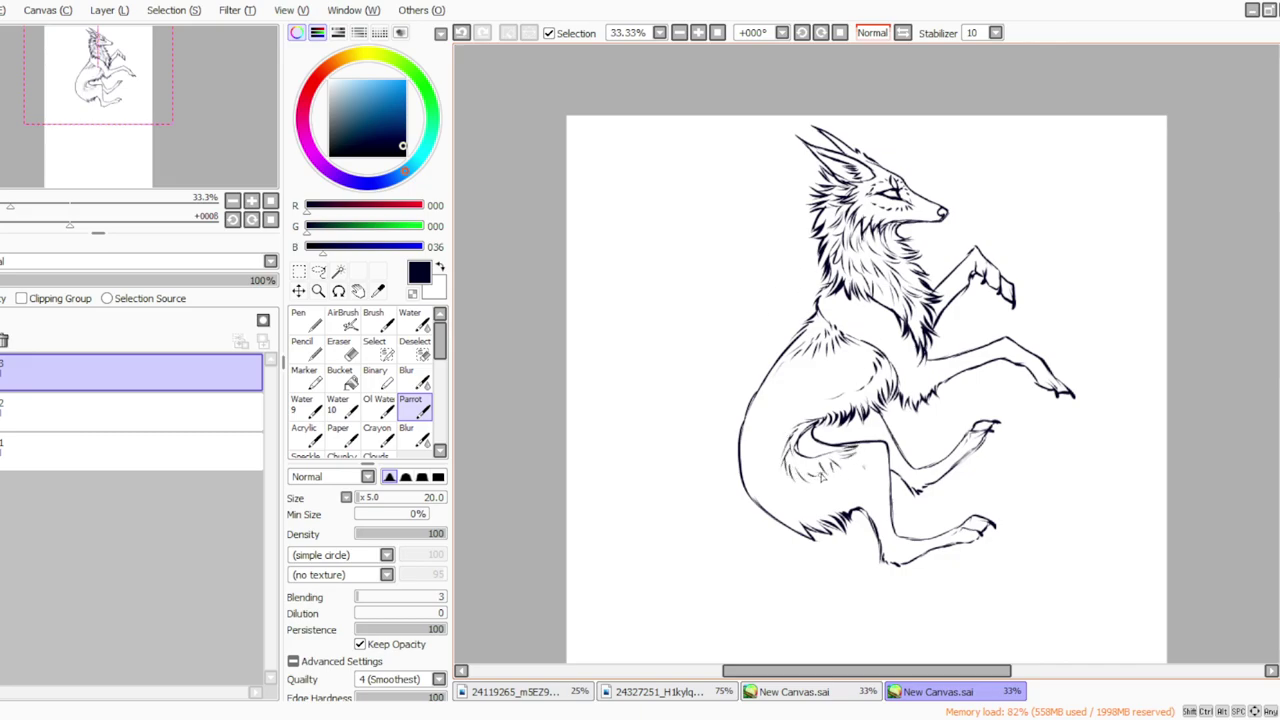
{"action": "left_click", "coordinate": [592, 718]}
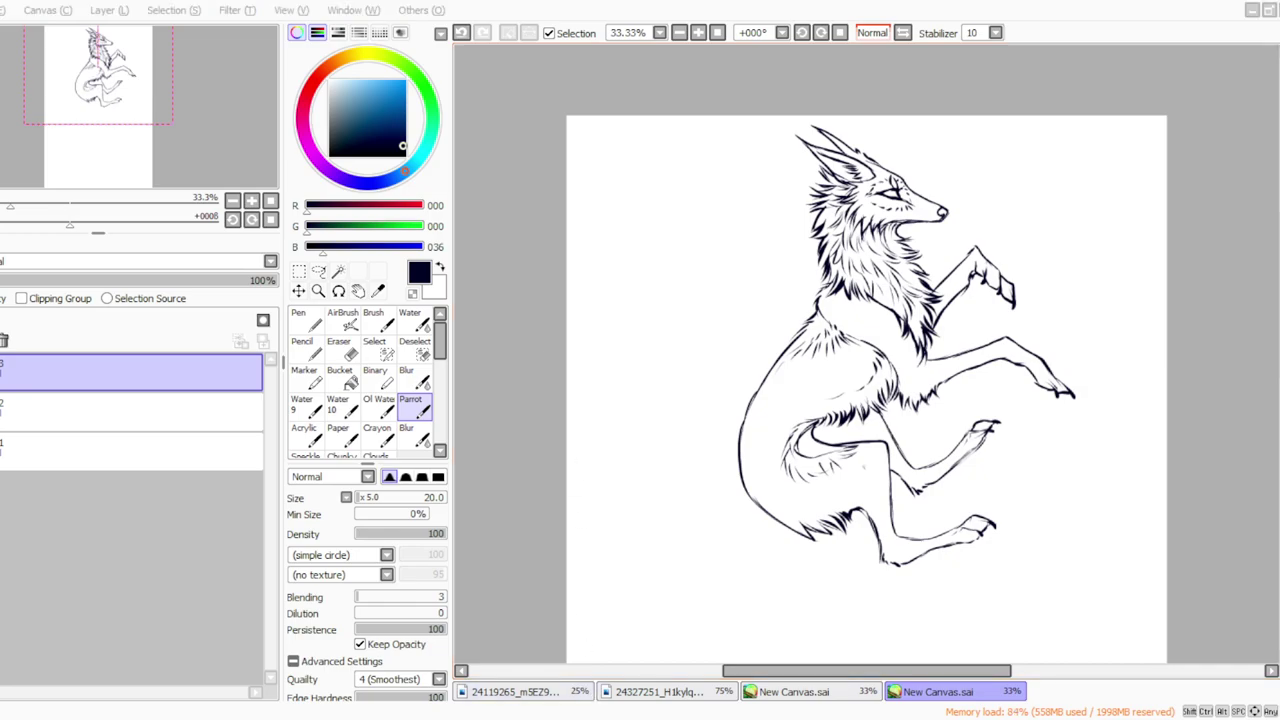
Step: Merge the far hind leg layer down into the line art layer
{"action": "left_click", "coordinate": [445, 531]}
{"action": "left_click", "coordinate": [106, 12]}
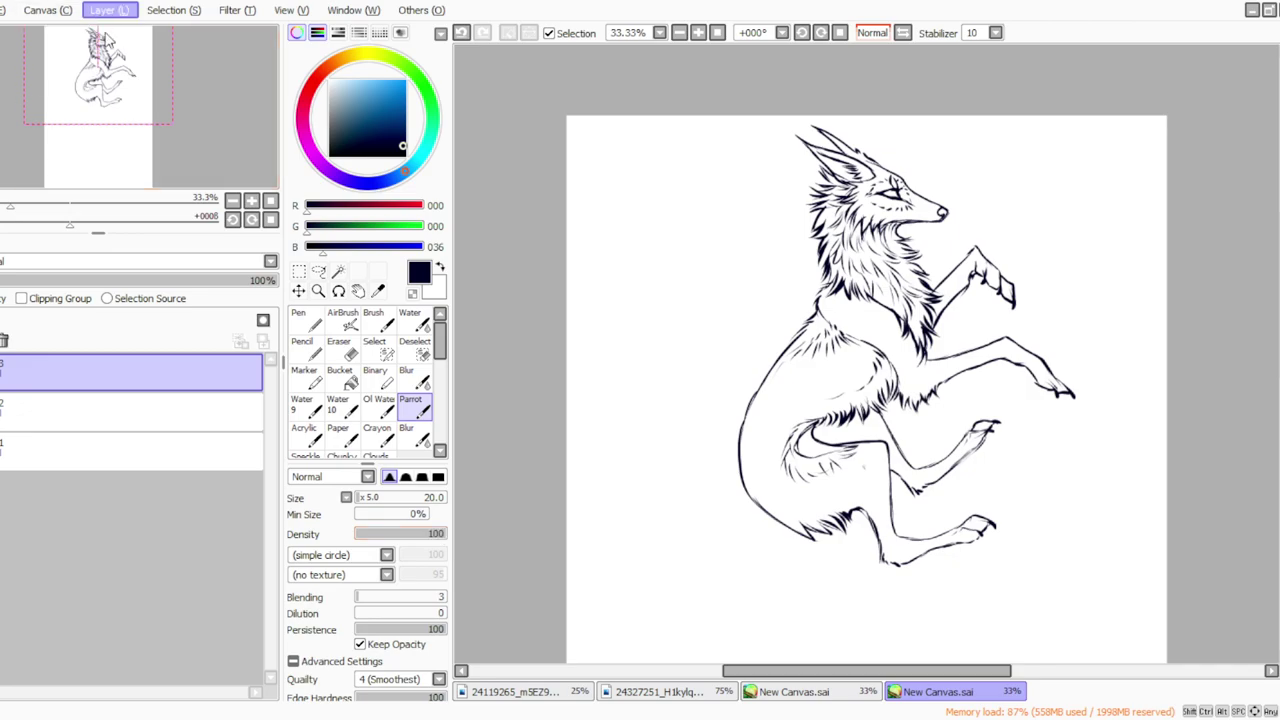
{"action": "left_click", "coordinate": [110, 173]}
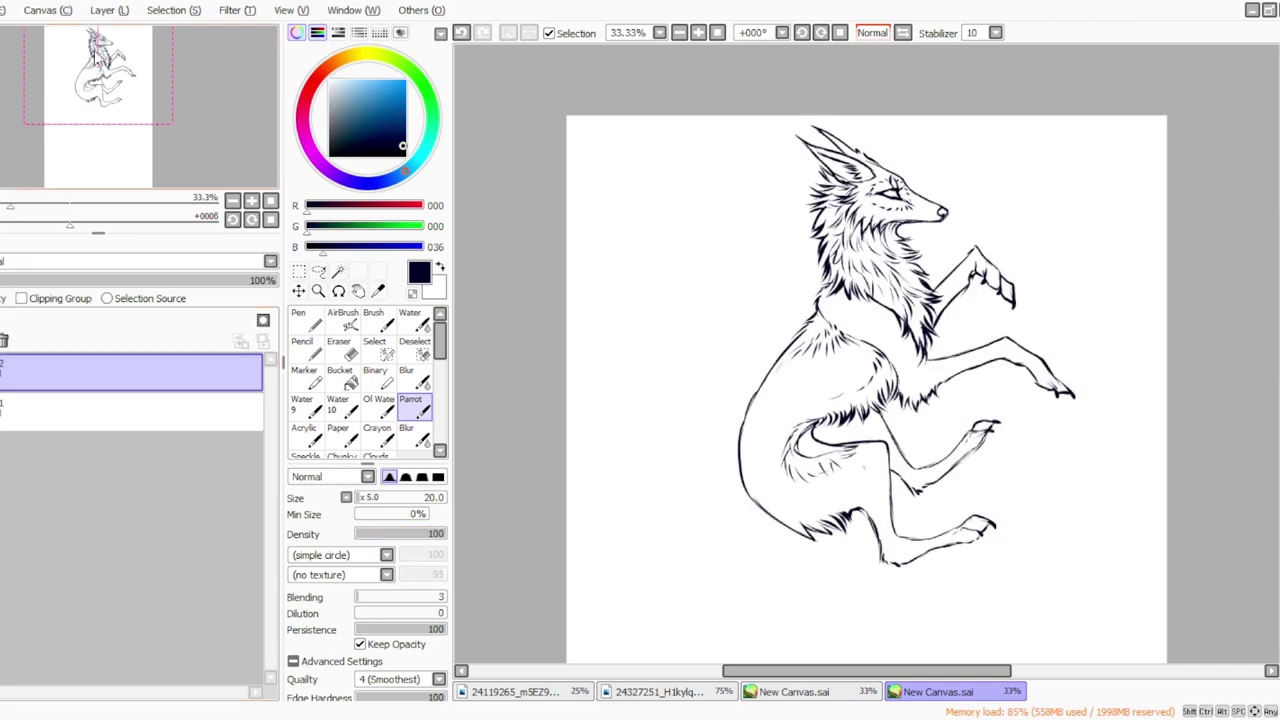
Step: Flip the line art layer horizontally, then erase and redraw the outer curve of the lower back and rump
{"action": "left_click", "coordinate": [95, 12]}
{"action": "left_click", "coordinate": [112, 336]}
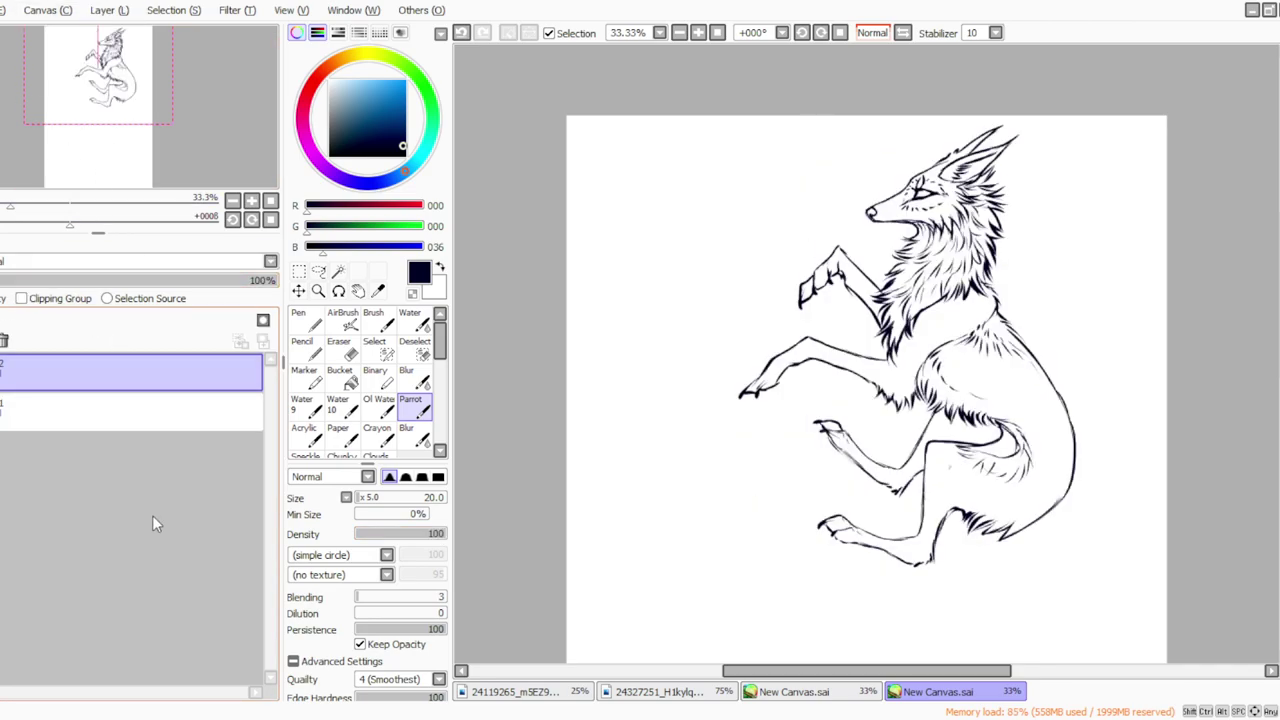
{"action": "left_click", "coordinate": [339, 348]}
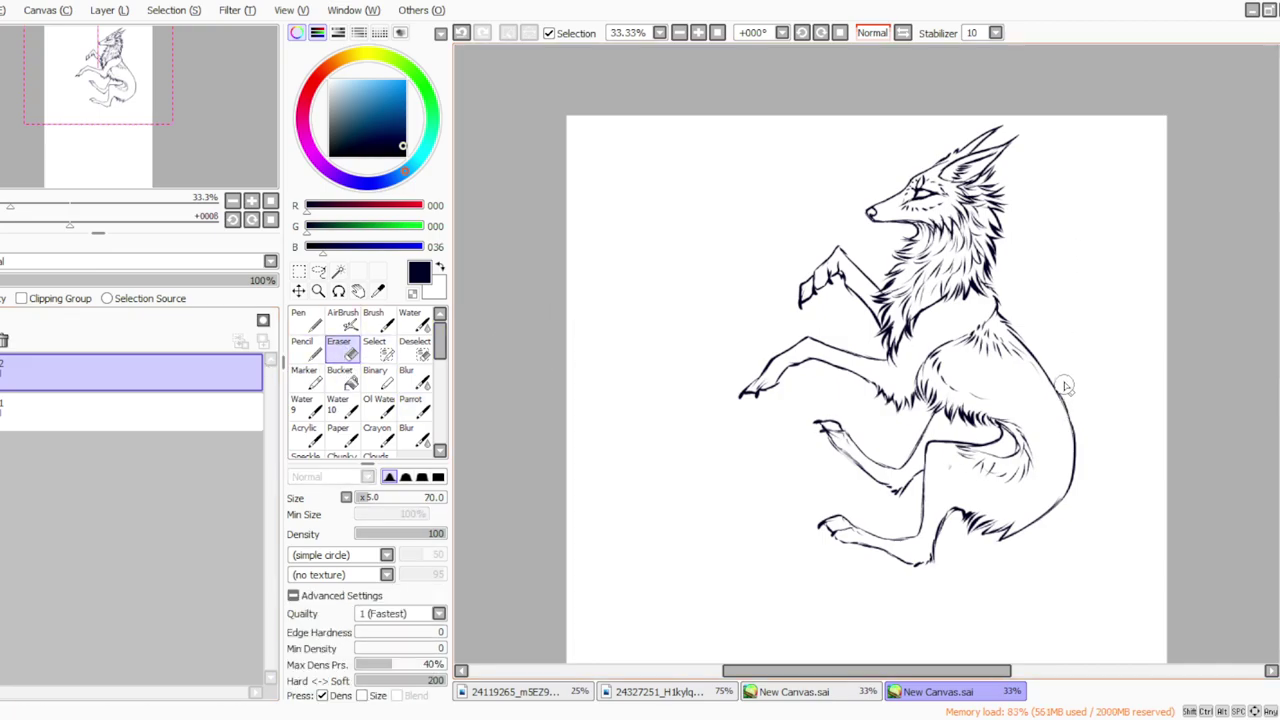
{"action": "left_click_drag", "start_coordinate": [1065, 385], "coordinate": [1072, 492]}
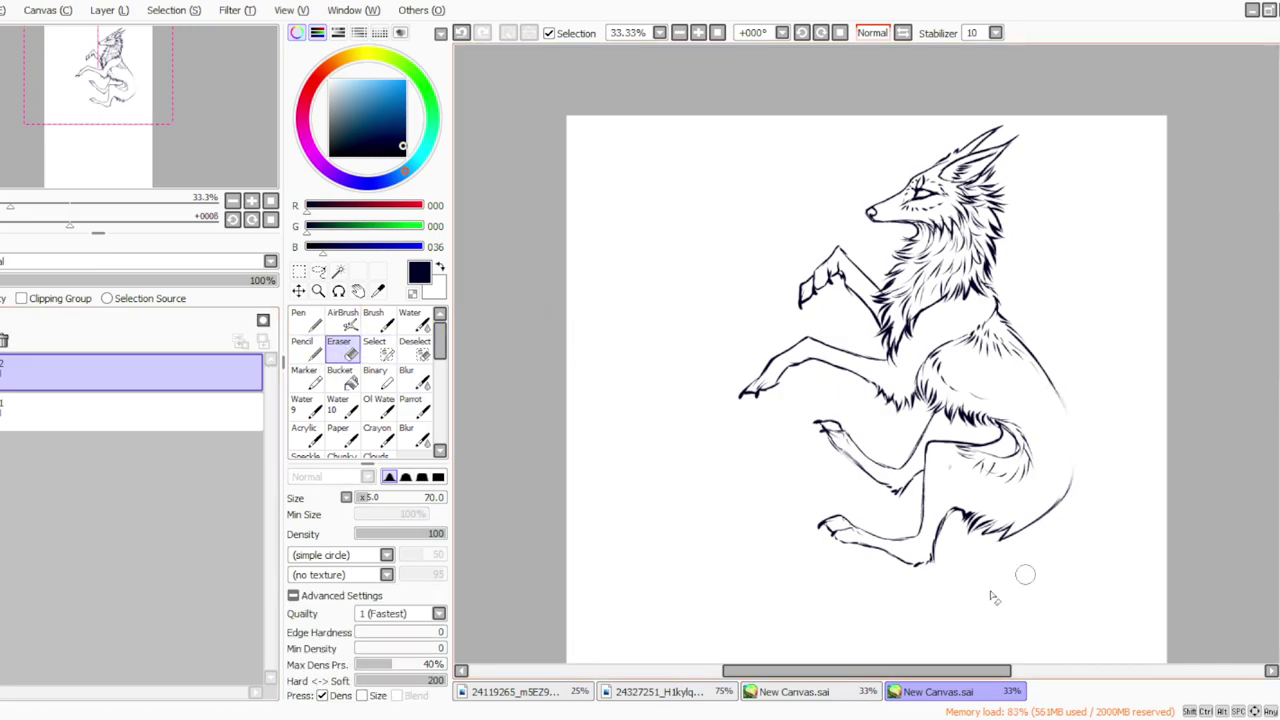
{"action": "left_click", "coordinate": [411, 406]}
{"action": "mouse_move", "coordinate": [1051, 387]}
{"action": "left_mouse_down"}
{"action": "mouse_move", "coordinate": [1071, 441]}
{"action": "mouse_move", "coordinate": [1068, 486]}
{"action": "left_mouse_up"}
{"action": "left_click_drag", "start_coordinate": [1072, 434], "coordinate": [1030, 555]}
{"action": "left_click", "coordinate": [349, 358]}
{"action": "left_click", "coordinate": [411, 406]}
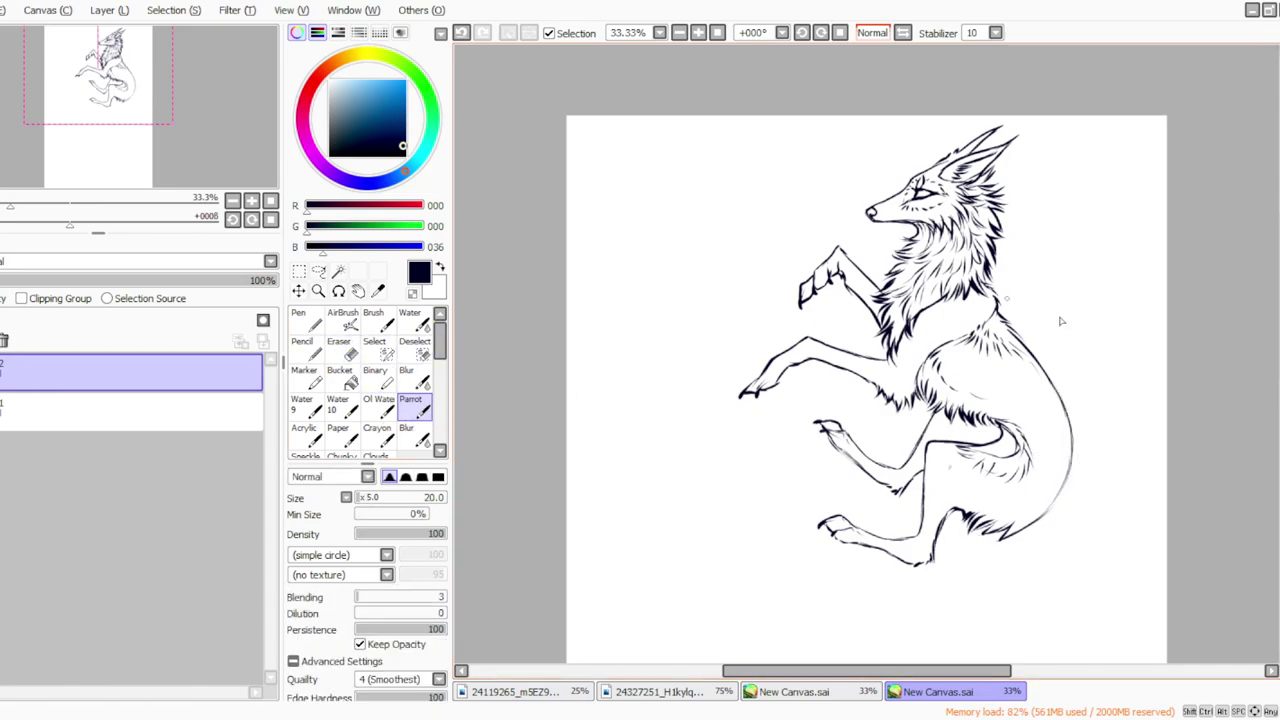
{"action": "mouse_move", "coordinate": [1072, 452]}
{"action": "left_mouse_down"}
{"action": "mouse_move", "coordinate": [1049, 510]}
{"action": "mouse_move", "coordinate": [1064, 470]}
{"action": "mouse_move", "coordinate": [998, 541]}
{"action": "left_mouse_up"}
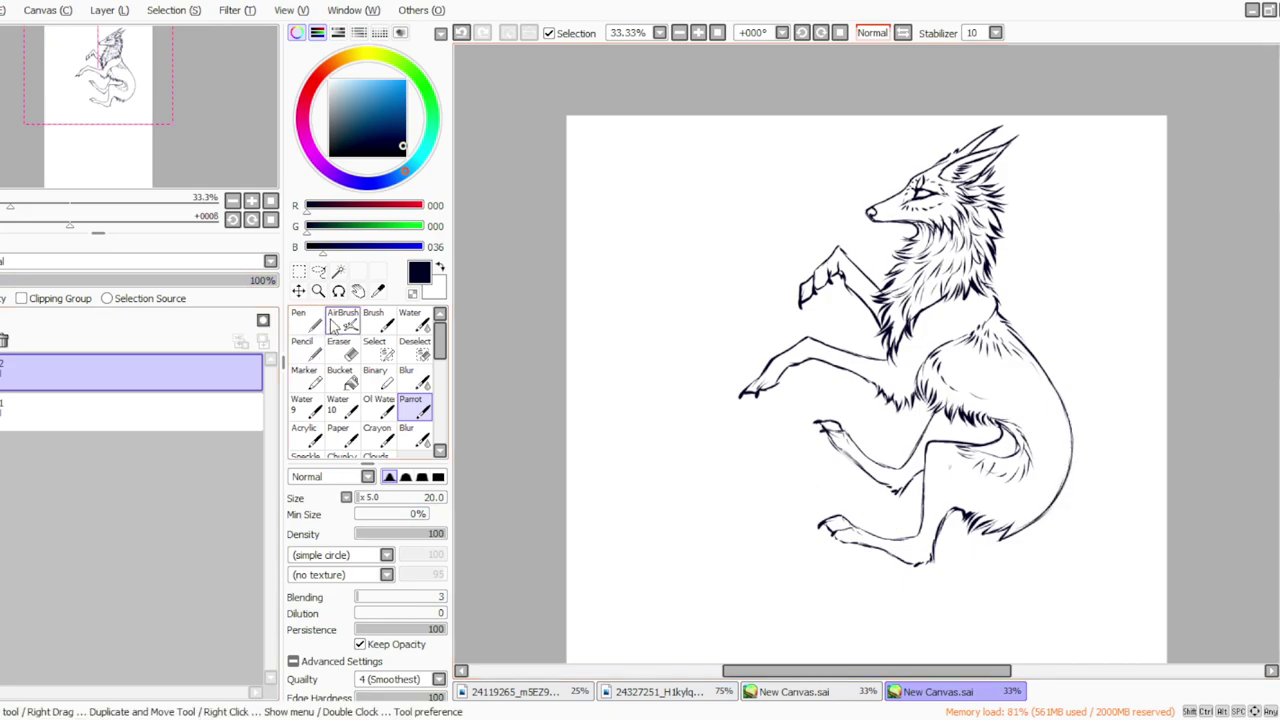
Step: Lasso the body and hind legs below the chest, scale them slightly larger, fit them against the upper body, and deselect
{"action": "left_click", "coordinate": [318, 271]}
{"action": "mouse_move", "coordinate": [1088, 310]}
{"action": "left_mouse_down"}
{"action": "mouse_move", "coordinate": [1127, 367]}
{"action": "mouse_move", "coordinate": [766, 460]}
{"action": "mouse_move", "coordinate": [924, 408]}
{"action": "left_mouse_up"}
{"action": "left_click_drag", "start_coordinate": [948, 356], "coordinate": [988, 311]}
{"action": "key", "text": "ctrl+t"}
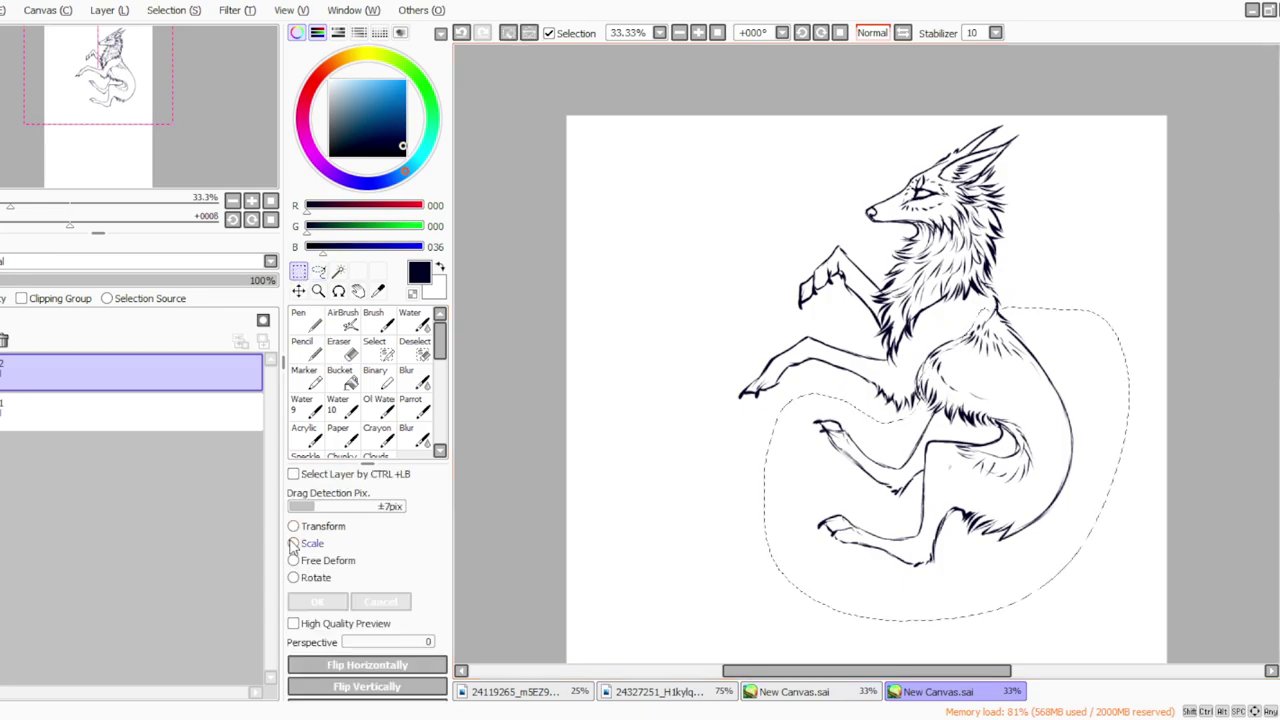
{"action": "left_click", "coordinate": [679, 33]}
{"action": "left_click_drag", "start_coordinate": [1023, 515], "coordinate": [1032, 534]}
{"action": "left_click_drag", "start_coordinate": [851, 452], "coordinate": [848, 465]}
{"action": "left_click", "coordinate": [317, 601]}
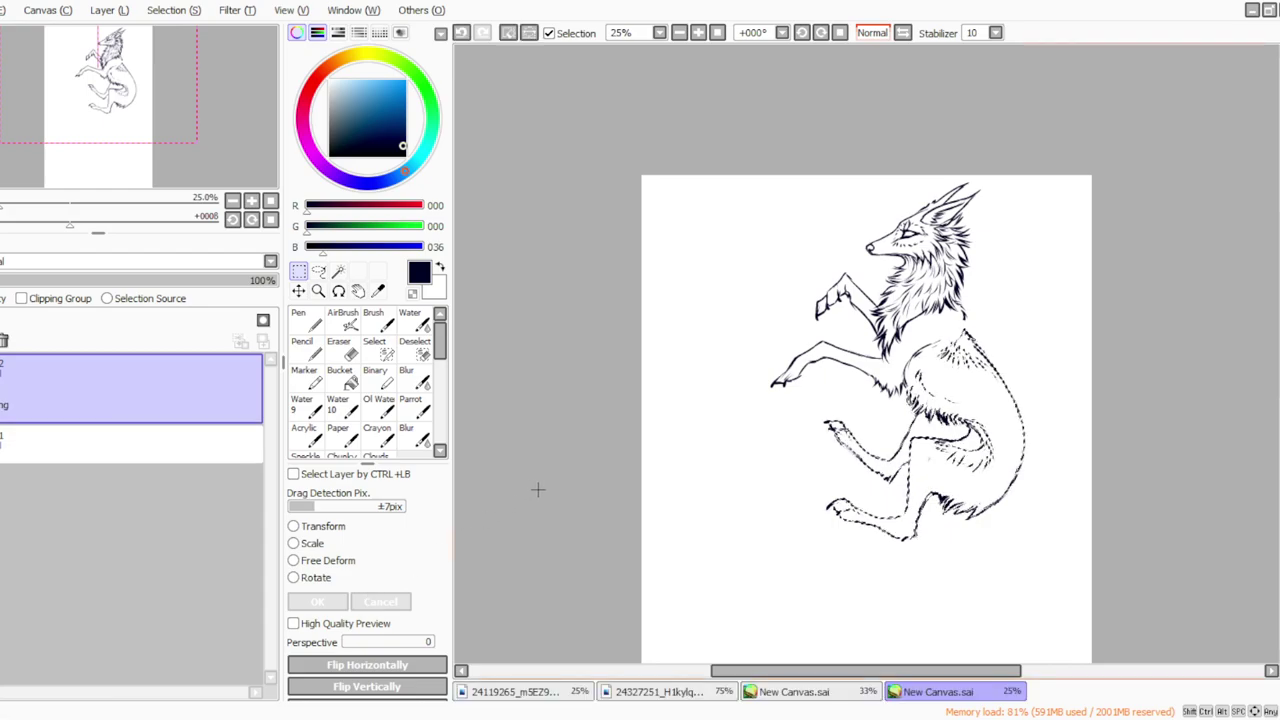
{"action": "left_click", "coordinate": [411, 406]}
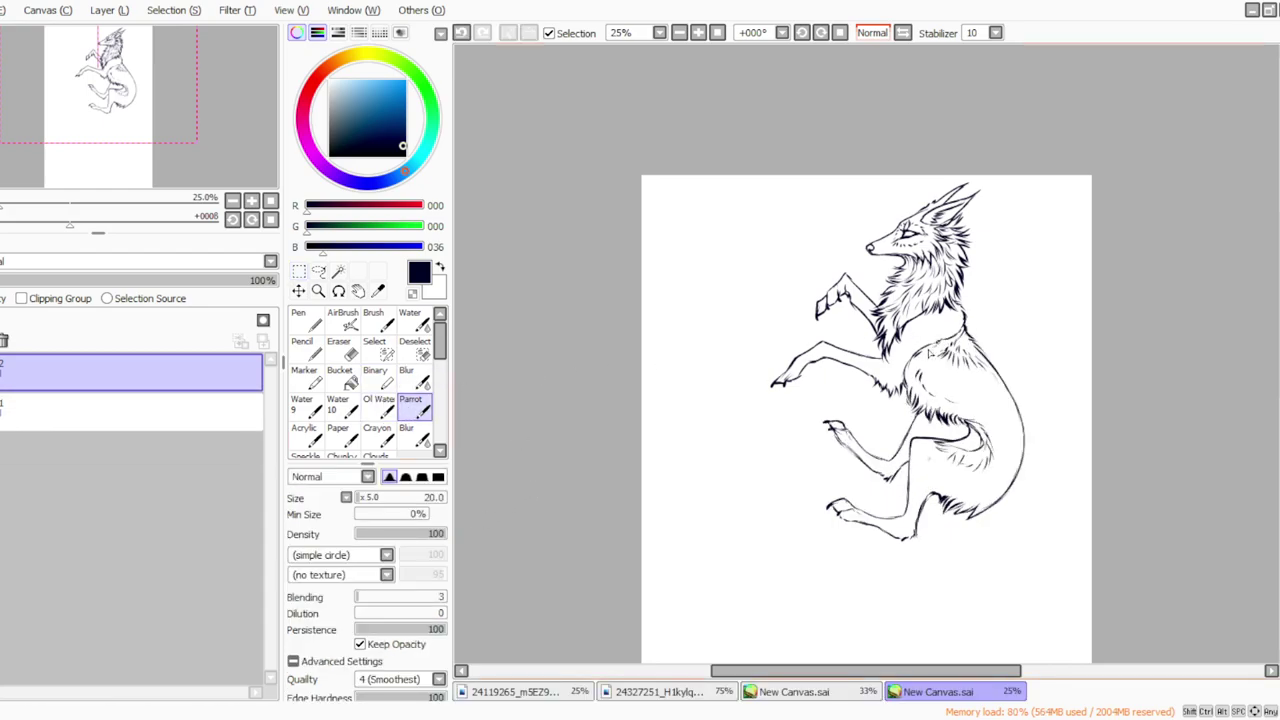
Step: Flip the line art layer horizontally and move the whole creature lower on the canvas
{"action": "left_click", "coordinate": [299, 270]}
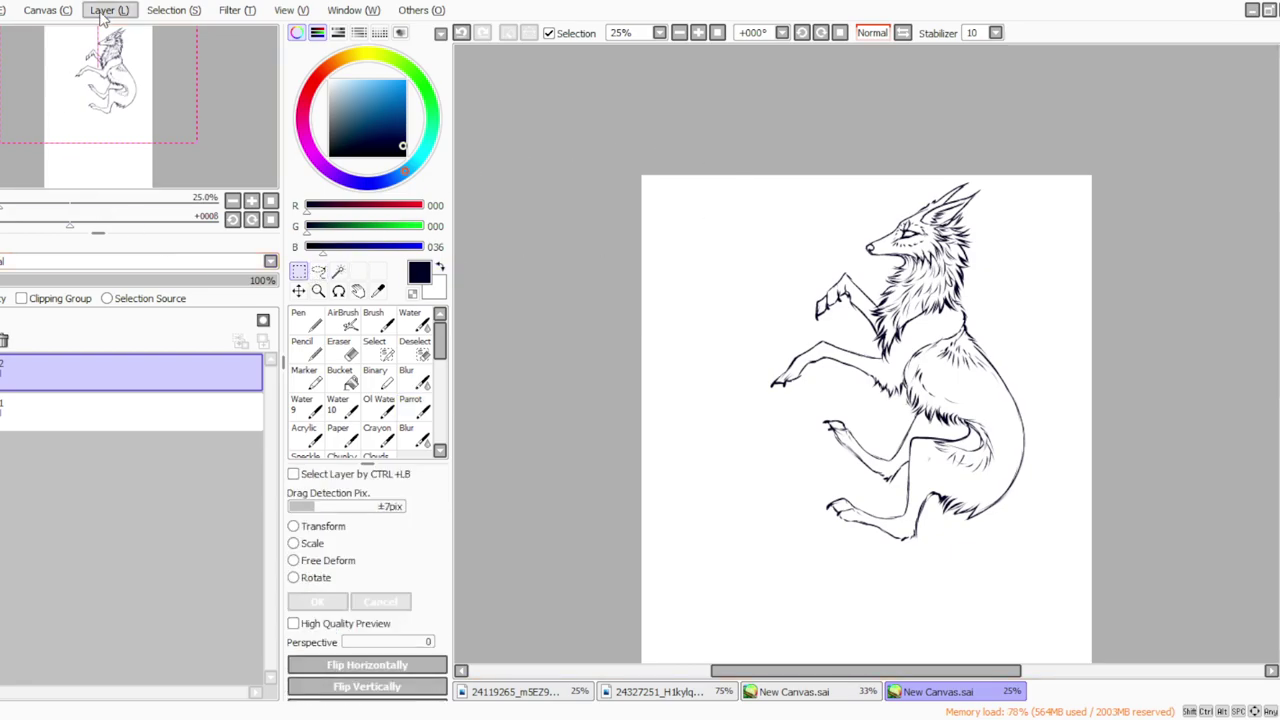
{"action": "key", "text": "h"}
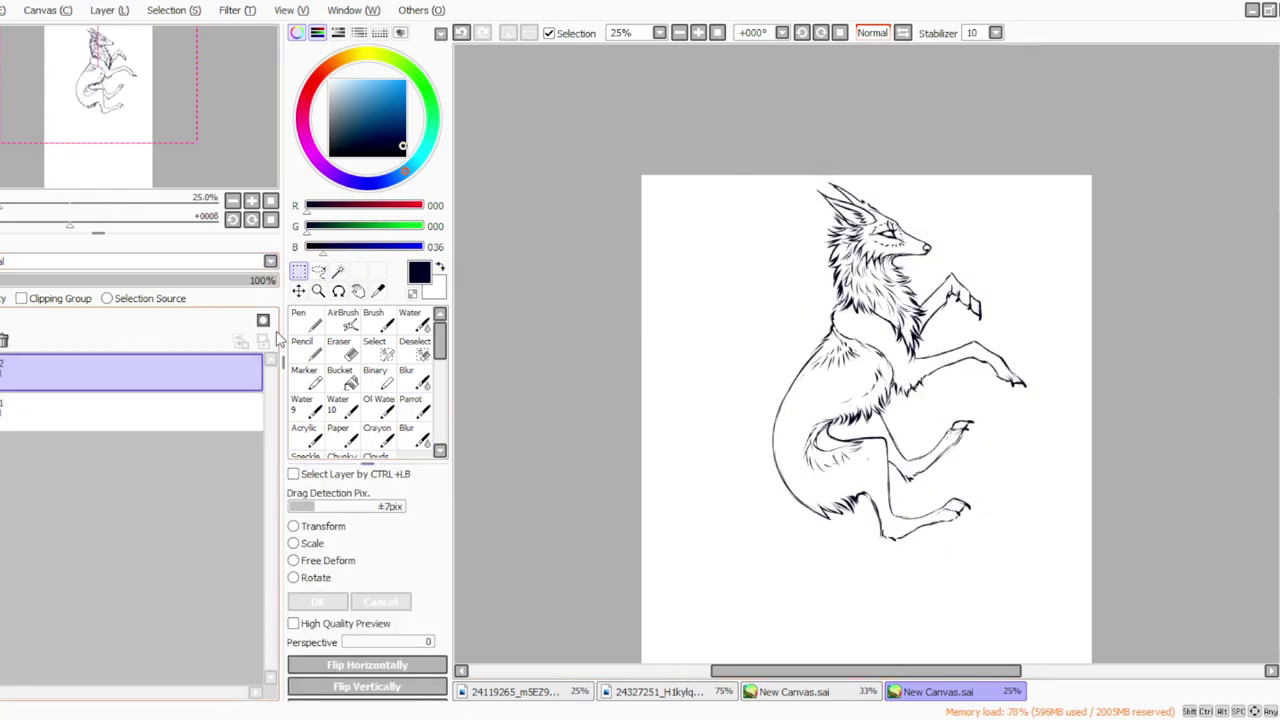
{"action": "left_click", "coordinate": [312, 541]}
{"action": "left_click_drag", "start_coordinate": [740, 449], "coordinate": [686, 491]}
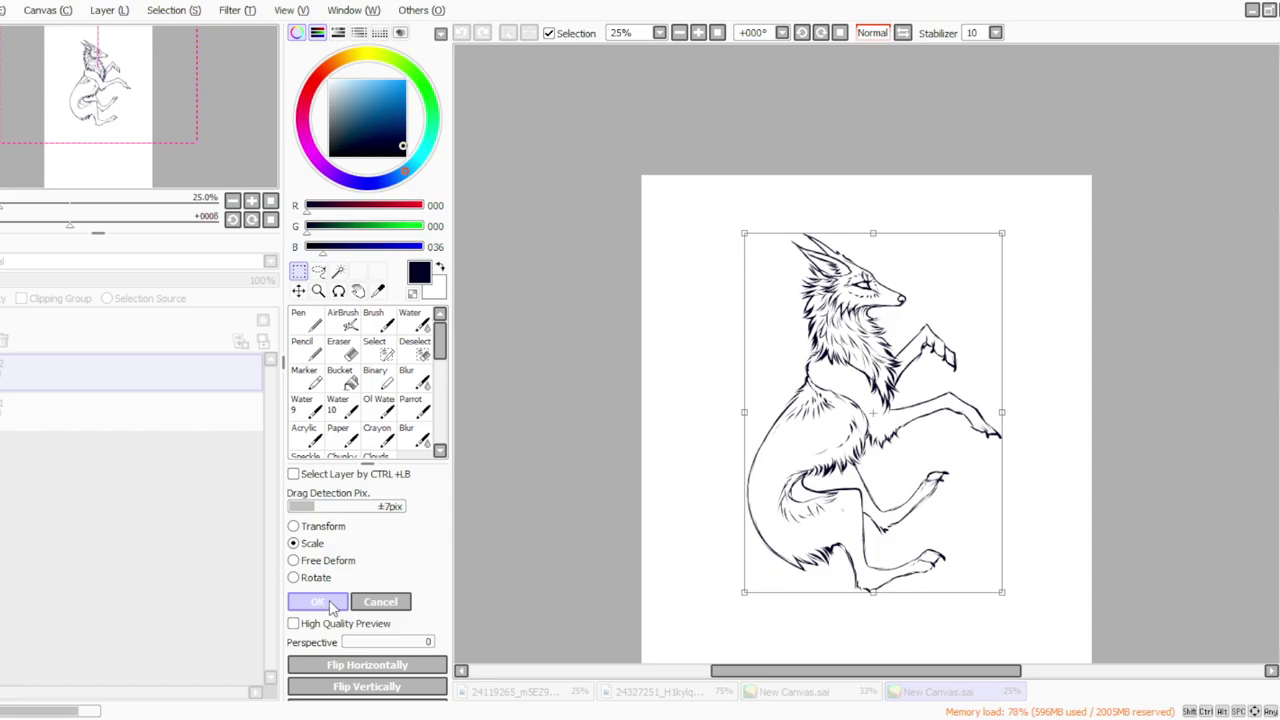
{"action": "left_click", "coordinate": [322, 603]}
Step: Lasso the head and ears, scale them slightly larger, and deselect
{"action": "mouse_move", "coordinate": [818, 228]}
{"action": "left_mouse_down"}
{"action": "mouse_move", "coordinate": [923, 293]}
{"action": "mouse_move", "coordinate": [888, 320]}
{"action": "left_mouse_up"}
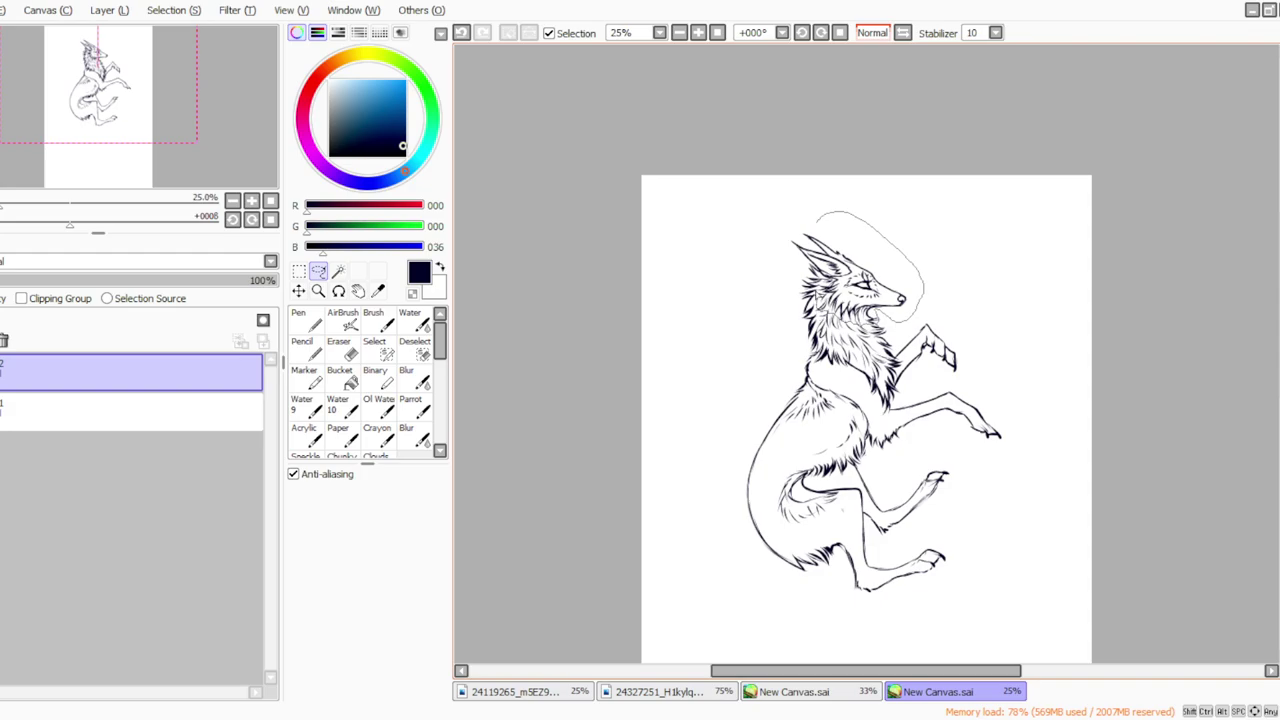
{"action": "left_click_drag", "start_coordinate": [810, 283], "coordinate": [782, 221]}
{"action": "left_click", "coordinate": [299, 272]}
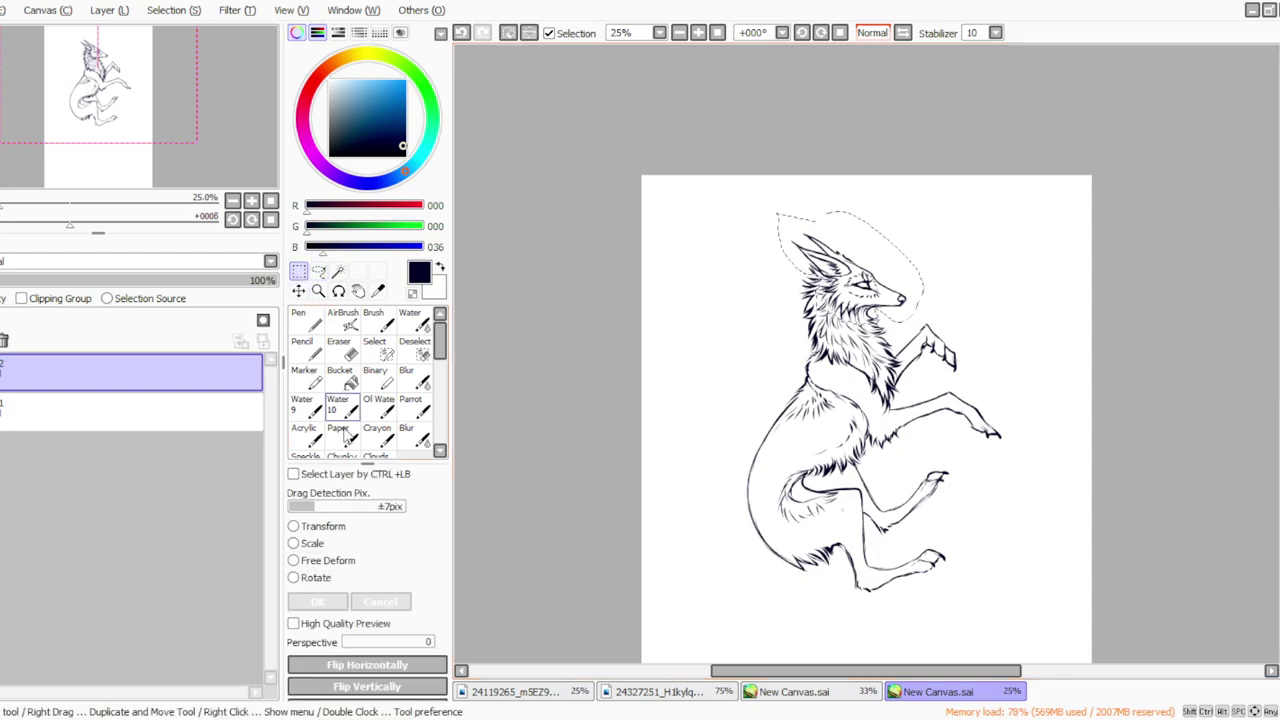
{"action": "left_click", "coordinate": [312, 543]}
{"action": "left_click_drag", "start_coordinate": [907, 234], "coordinate": [926, 211]}
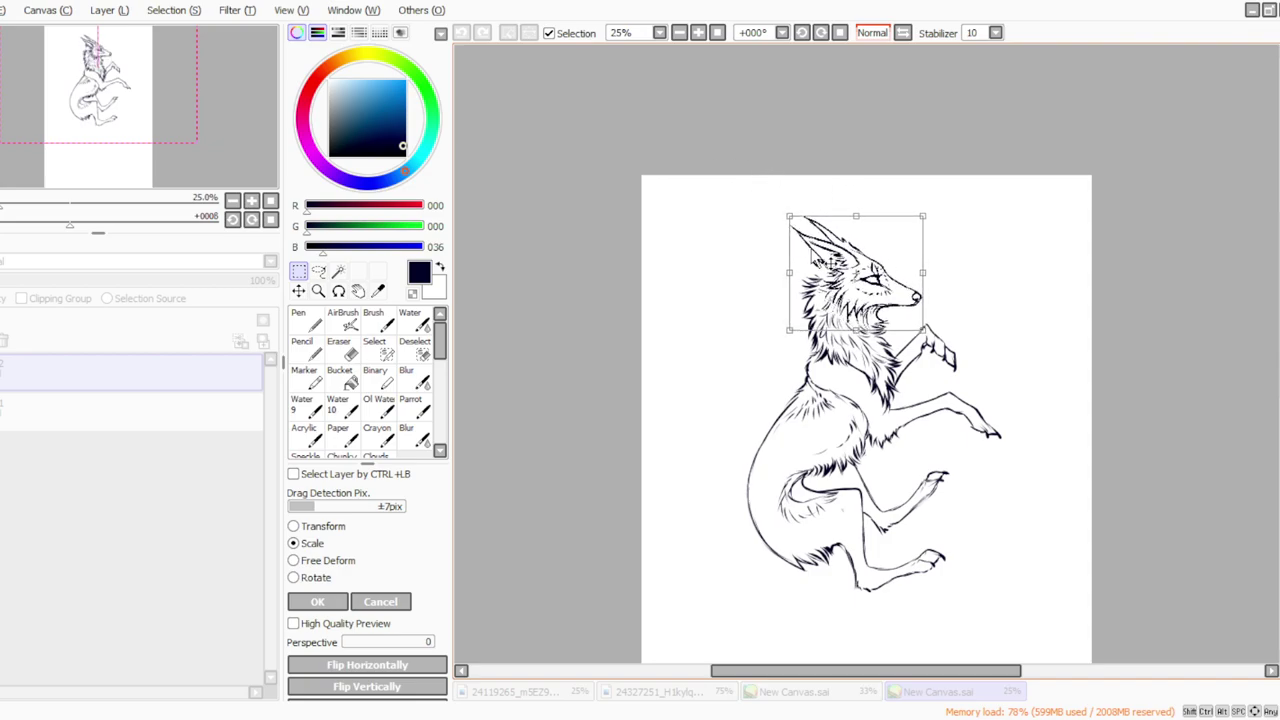
{"action": "left_click", "coordinate": [325, 603]}
{"action": "key", "text": "ctrl+d"}
Step: Ink fur strokes under the jaw and along the back of the head and neck to blend in the enlarged head
{"action": "left_click", "coordinate": [415, 407]}
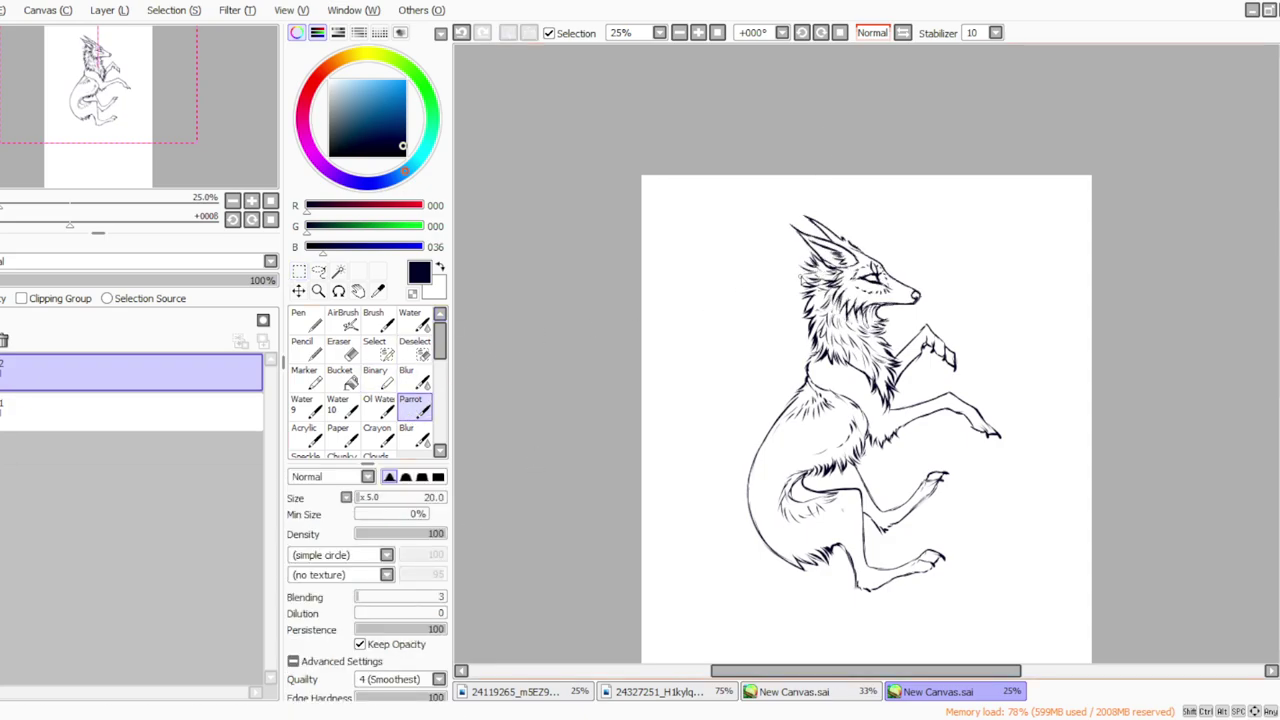
{"action": "left_click_drag", "start_coordinate": [896, 311], "coordinate": [900, 314]}
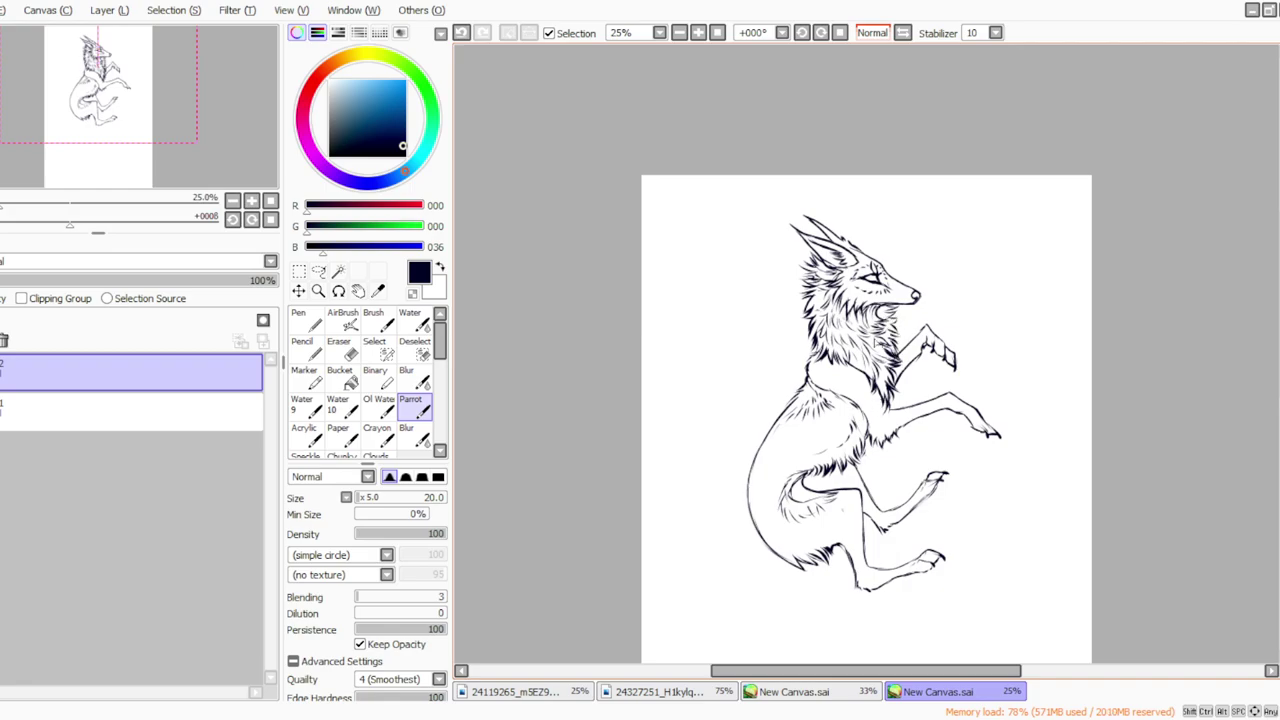
{"action": "mouse_move", "coordinate": [804, 241]}
{"action": "left_mouse_down"}
{"action": "mouse_move", "coordinate": [813, 272]}
{"action": "mouse_move", "coordinate": [792, 298]}
{"action": "mouse_move", "coordinate": [804, 384]}
{"action": "left_mouse_up"}
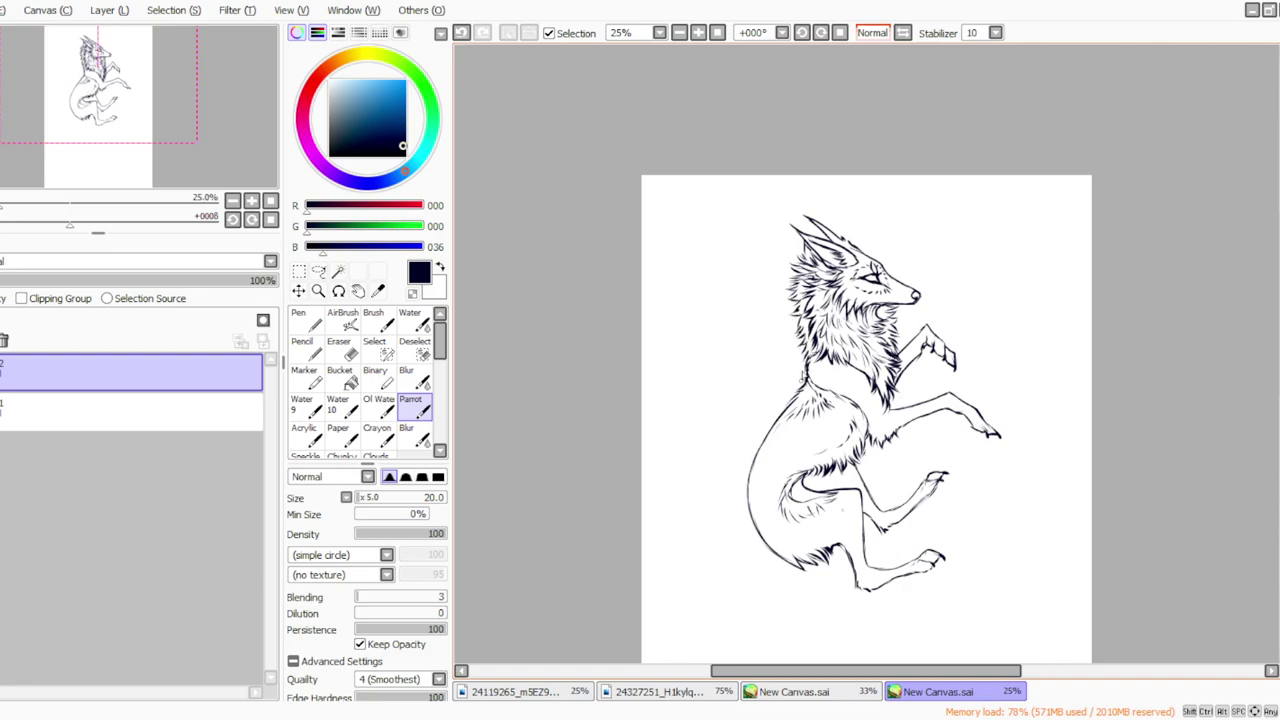
{"action": "left_click", "coordinate": [340, 350]}
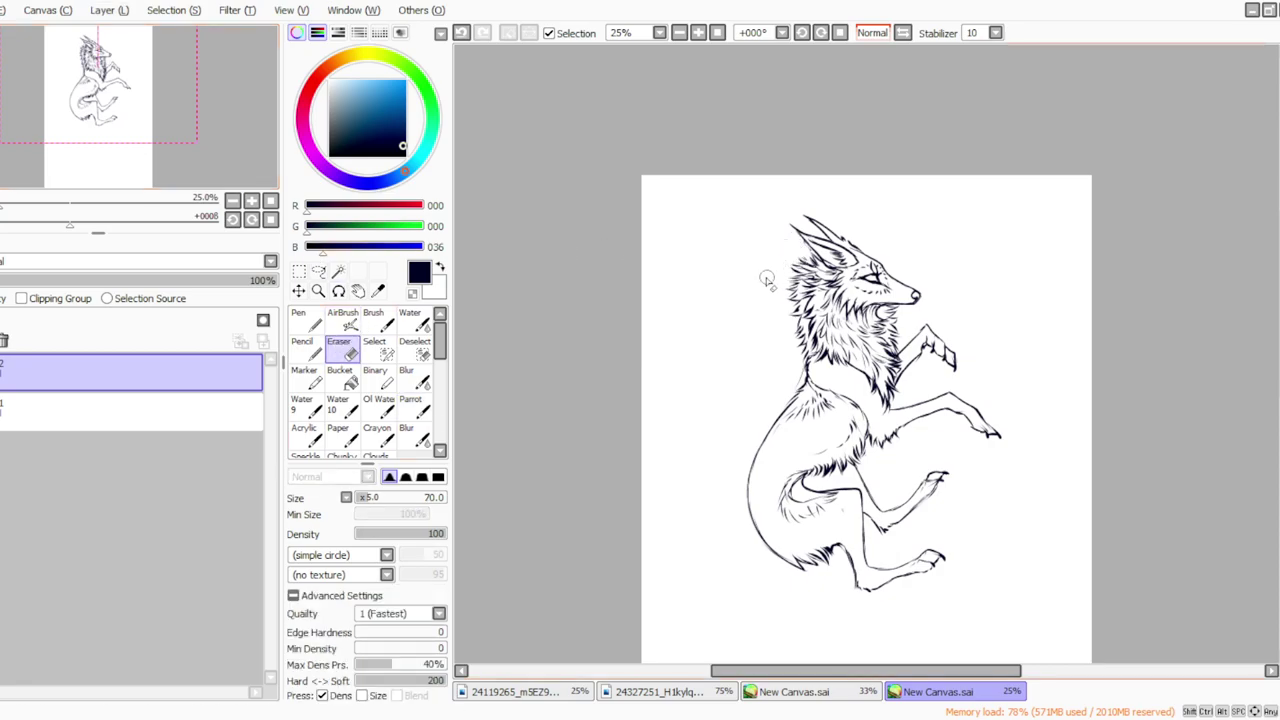
{"action": "left_click", "coordinate": [411, 405]}
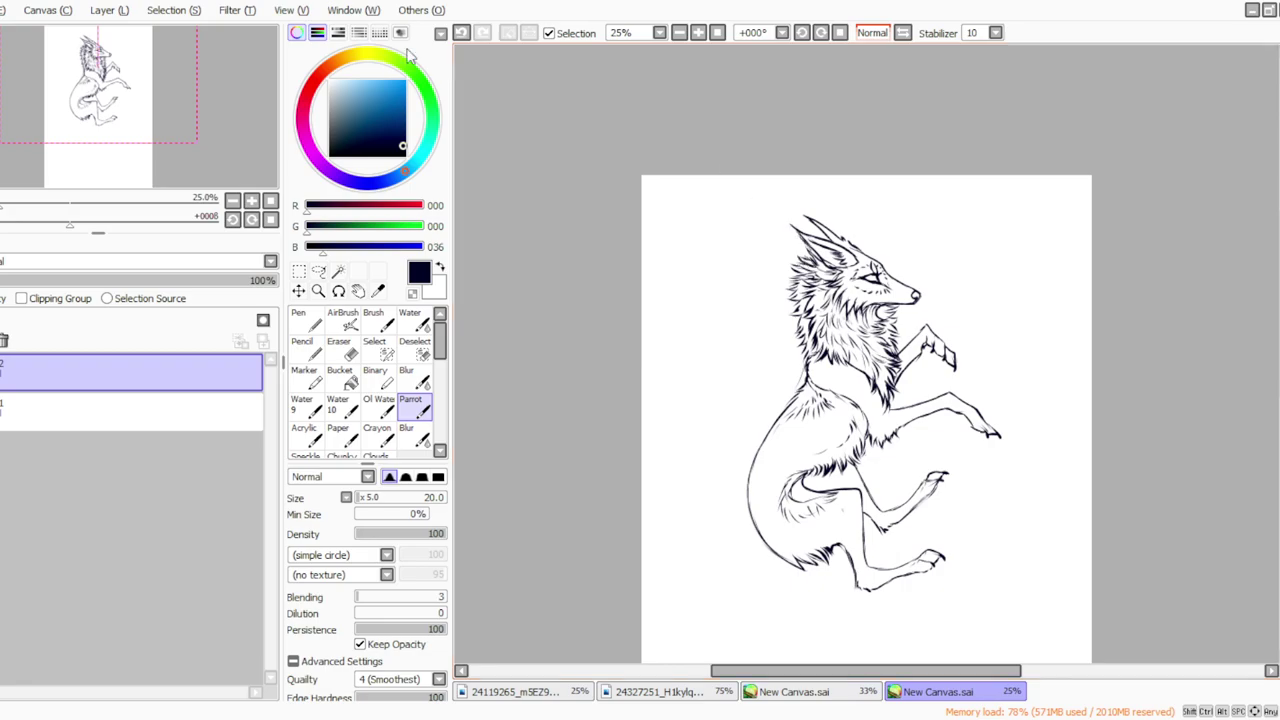
{"action": "left_click", "coordinate": [463, 34]}
{"action": "key", "text": "ctrl+y"}
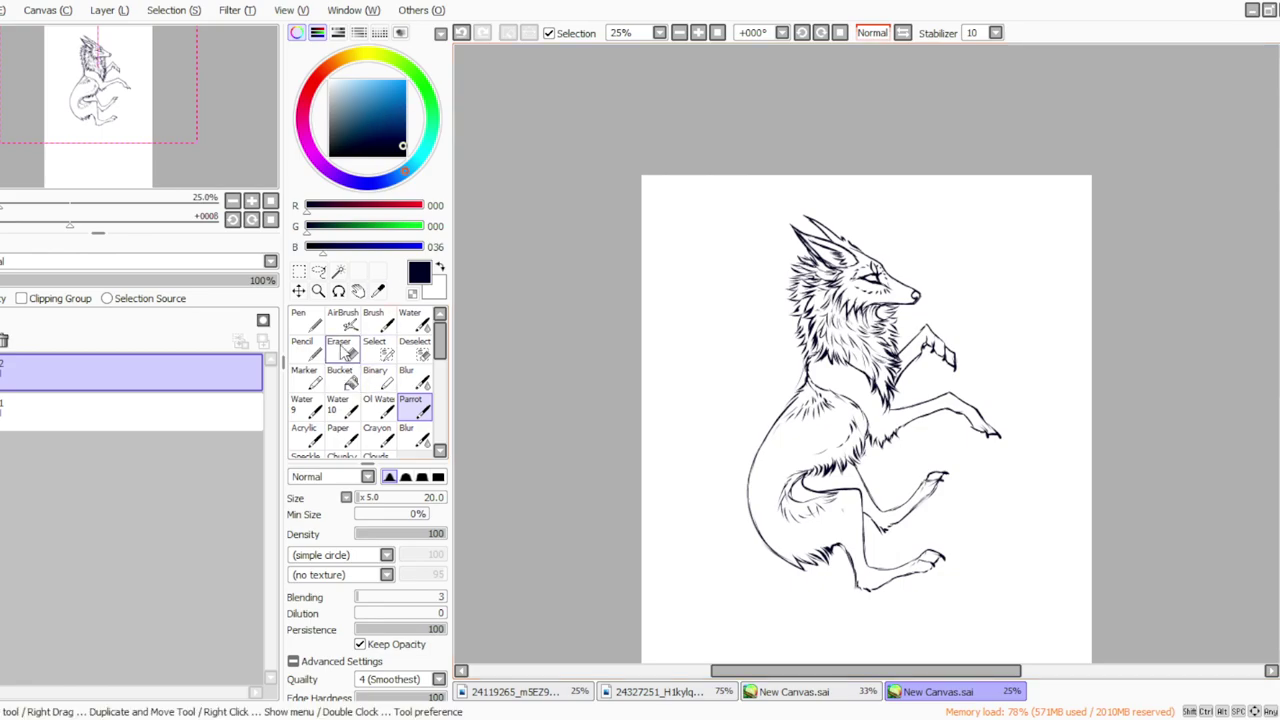
Step: Touch up the ear's edge and clean up stray lines under the jaw with the eraser at size 20
{"action": "left_click", "coordinate": [340, 350]}
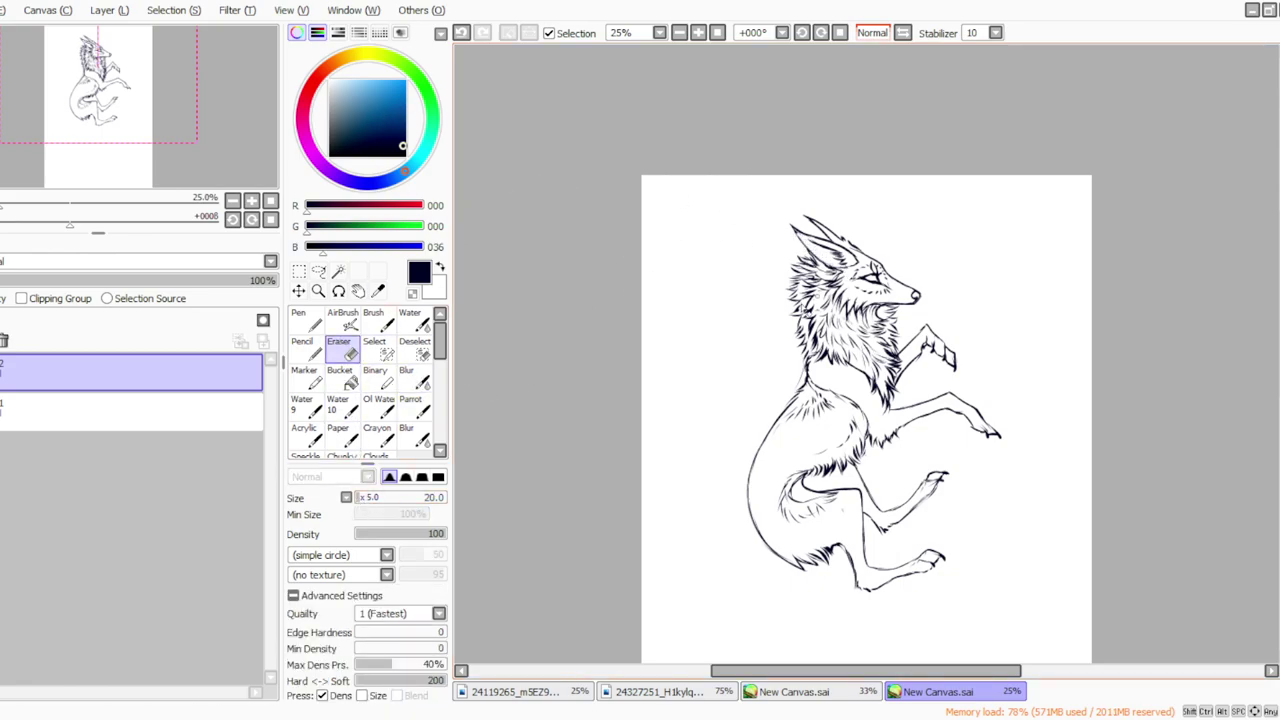
{"action": "left_click", "coordinate": [410, 405]}
{"action": "left_click_drag", "start_coordinate": [801, 238], "coordinate": [815, 253]}
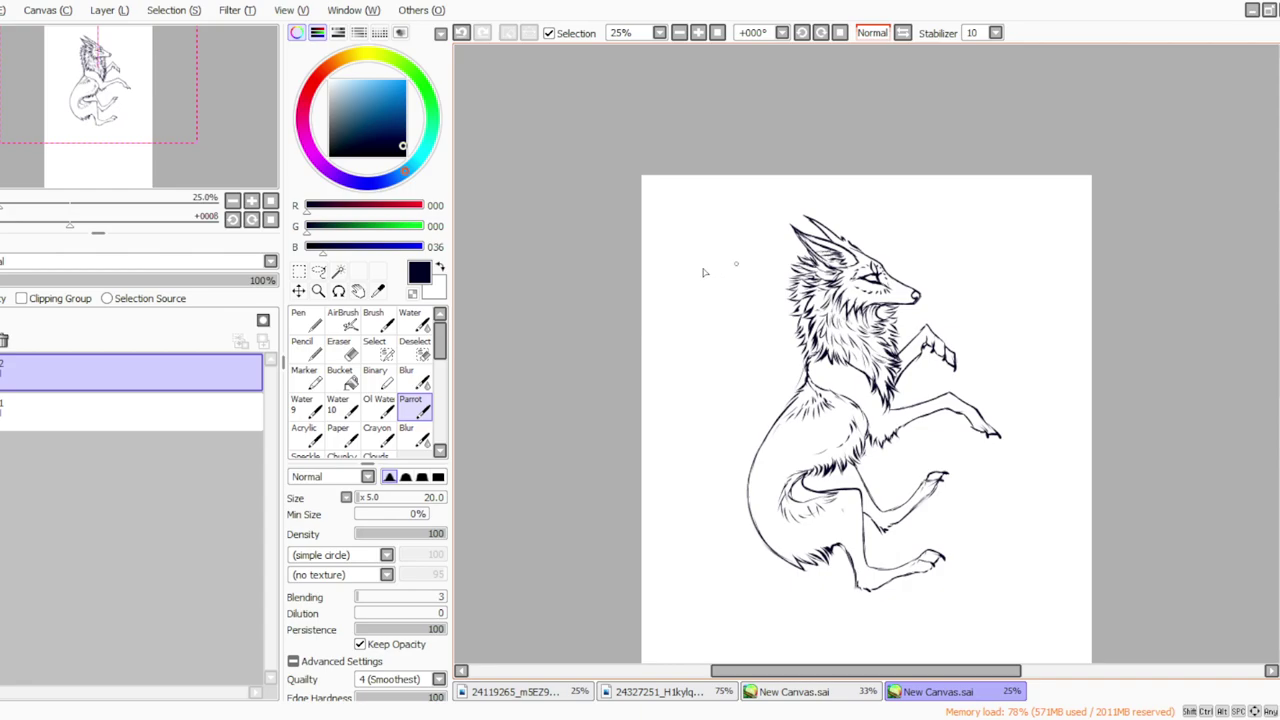
{"action": "left_click", "coordinate": [339, 350]}
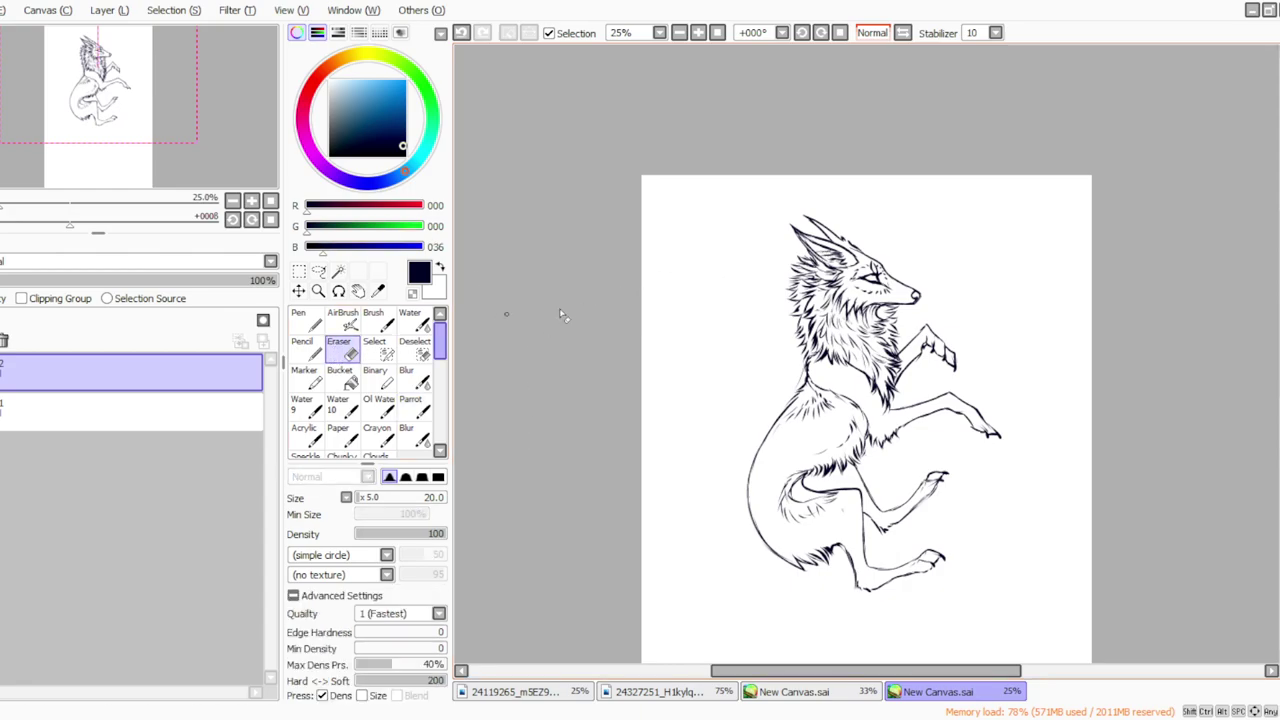
{"action": "left_click_drag", "start_coordinate": [898, 308], "coordinate": [884, 315]}
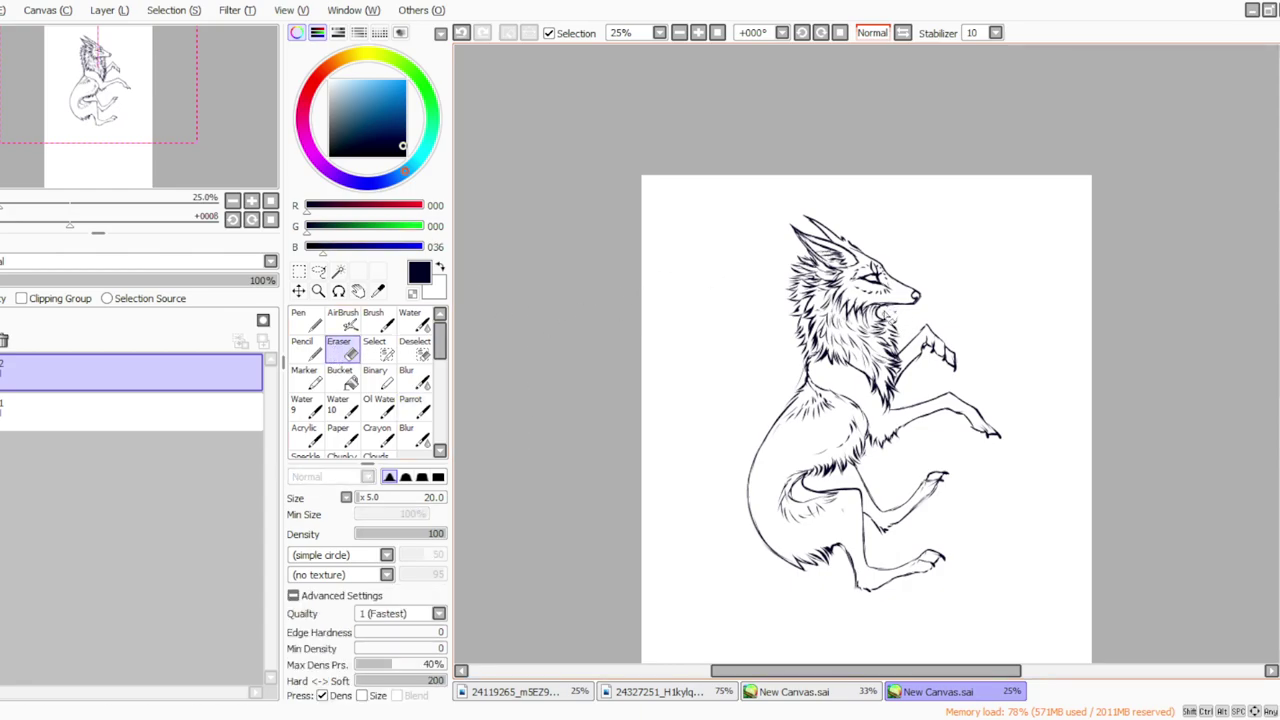
{"action": "left_click", "coordinate": [411, 405]}
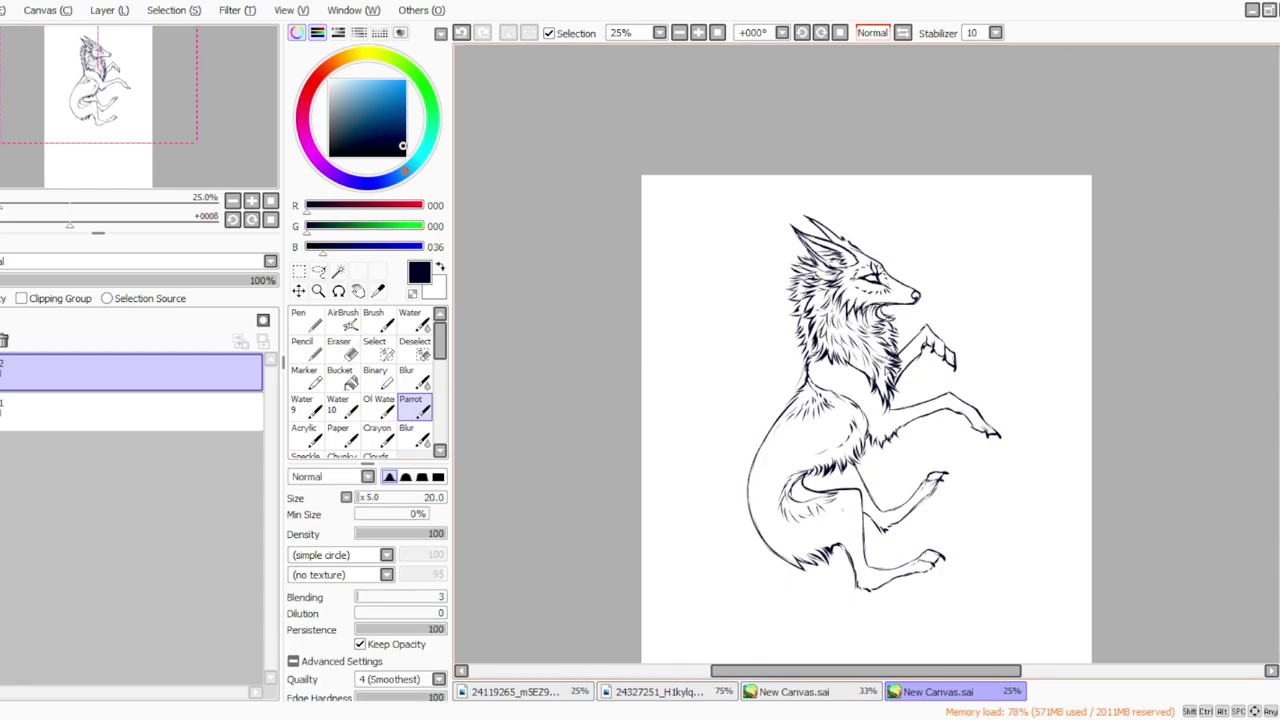
Step: Flip the line art layer horizontally, then lasso the body and legs below the neck, enlarge them slightly, and realign them with the neck
{"action": "left_click", "coordinate": [109, 10]}
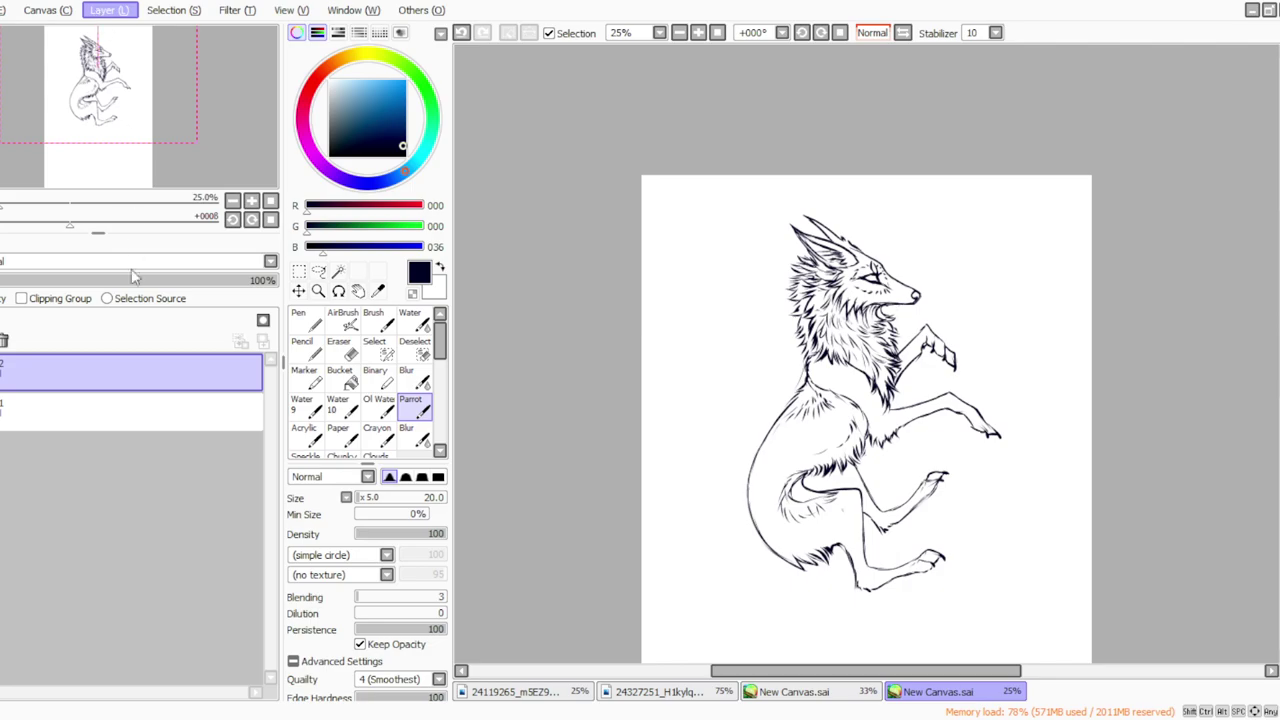
{"action": "left_click", "coordinate": [125, 340]}
{"action": "left_click", "coordinate": [318, 271]}
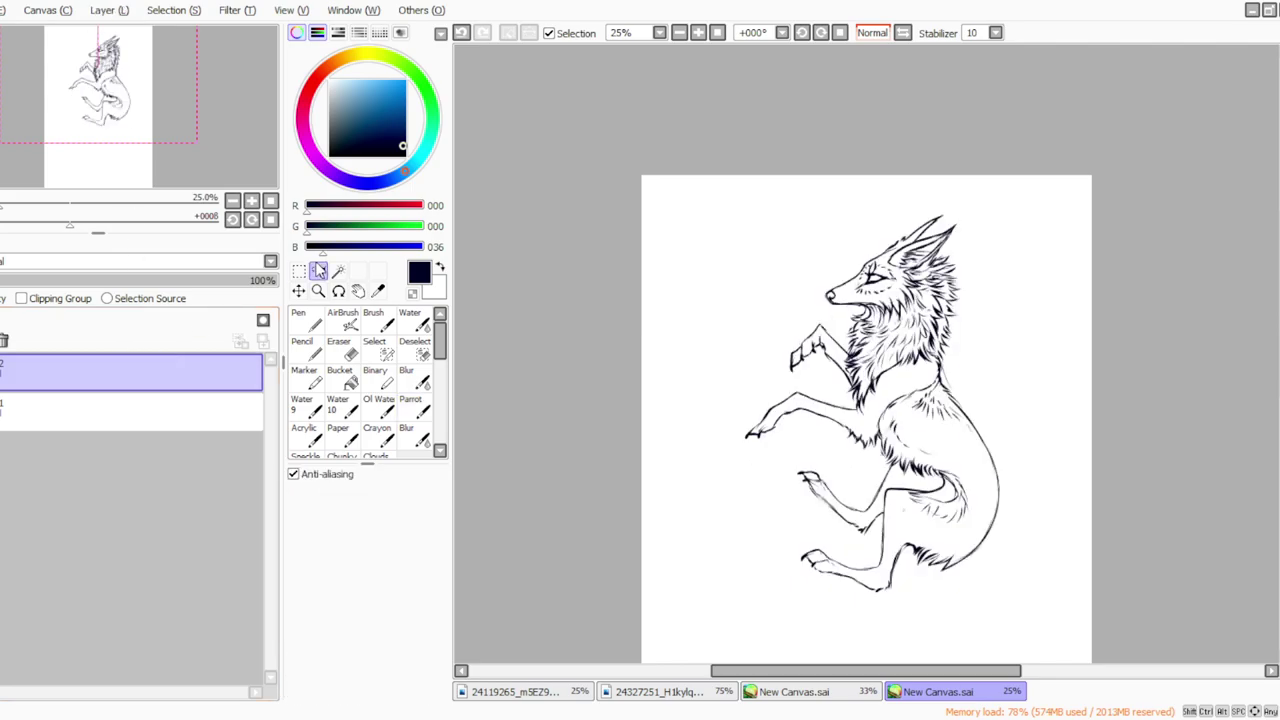
{"action": "mouse_move", "coordinate": [997, 378]}
{"action": "left_mouse_down"}
{"action": "mouse_move", "coordinate": [673, 500]}
{"action": "mouse_move", "coordinate": [824, 320]}
{"action": "left_mouse_up"}
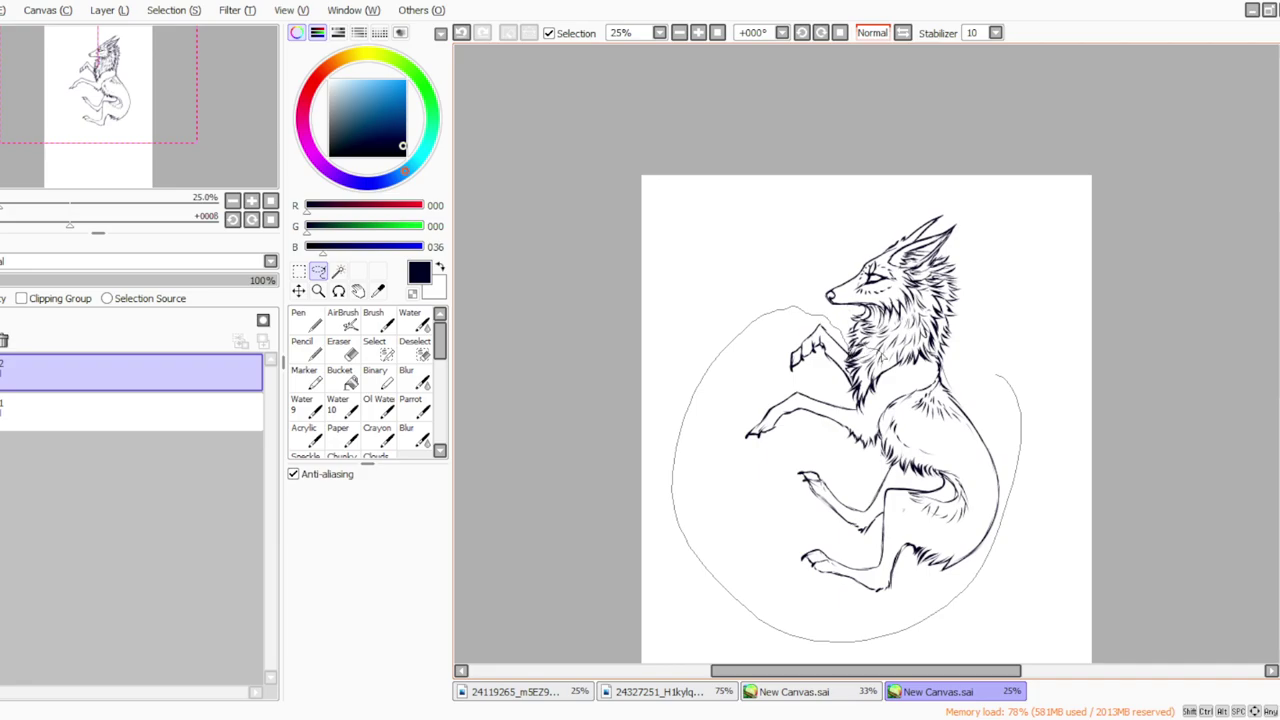
{"action": "left_click_drag", "start_coordinate": [934, 354], "coordinate": [978, 384]}
{"action": "left_click", "coordinate": [299, 272]}
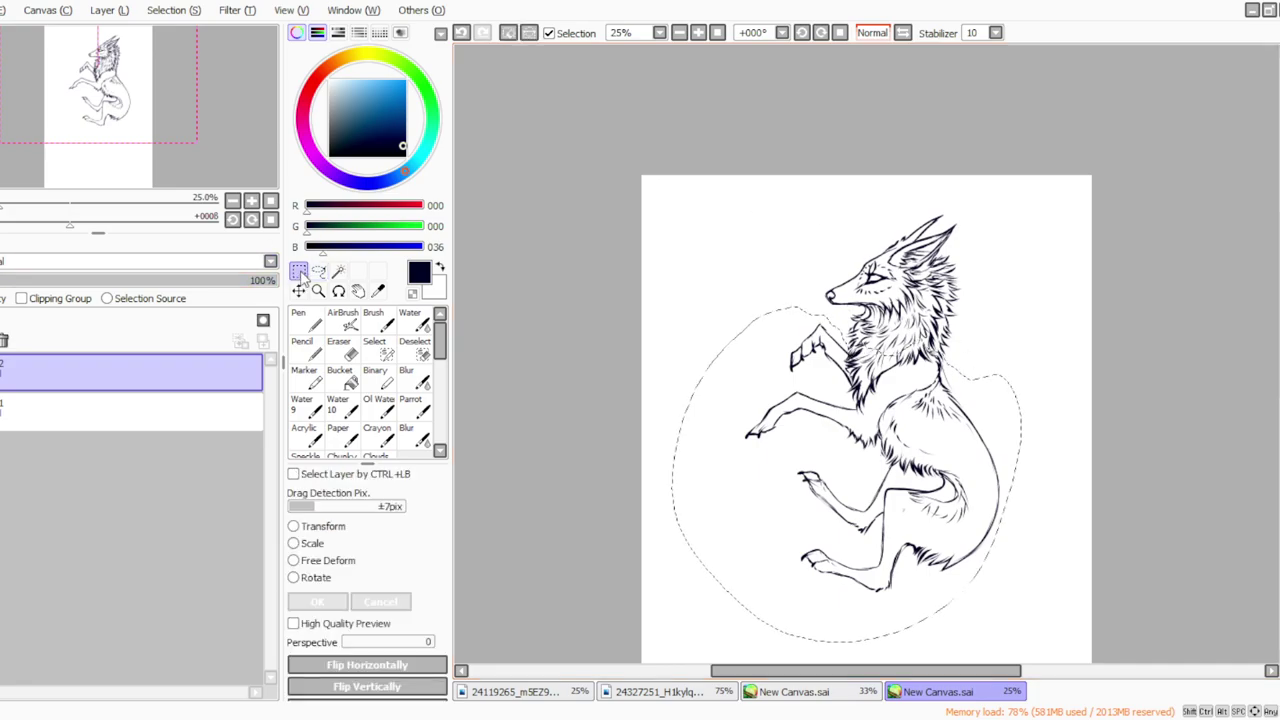
{"action": "left_click", "coordinate": [679, 33]}
{"action": "left_click", "coordinate": [304, 545]}
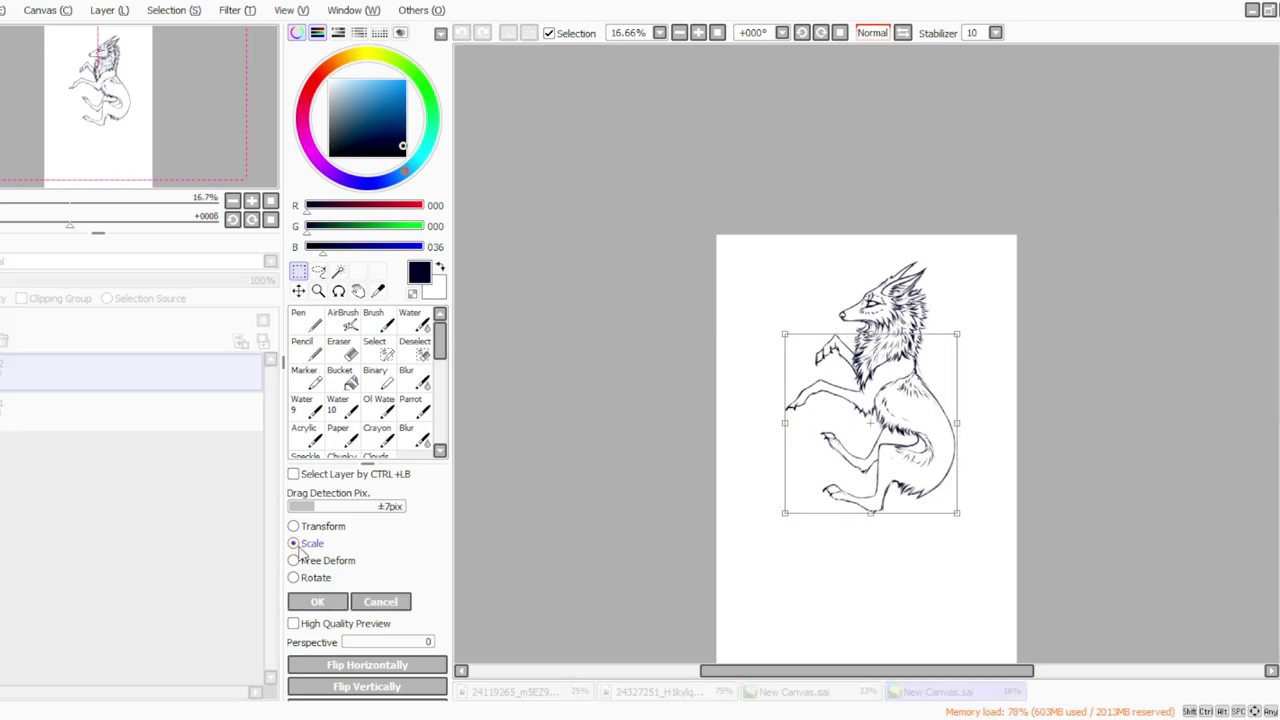
{"action": "left_click_drag", "start_coordinate": [957, 514], "coordinate": [970, 533]}
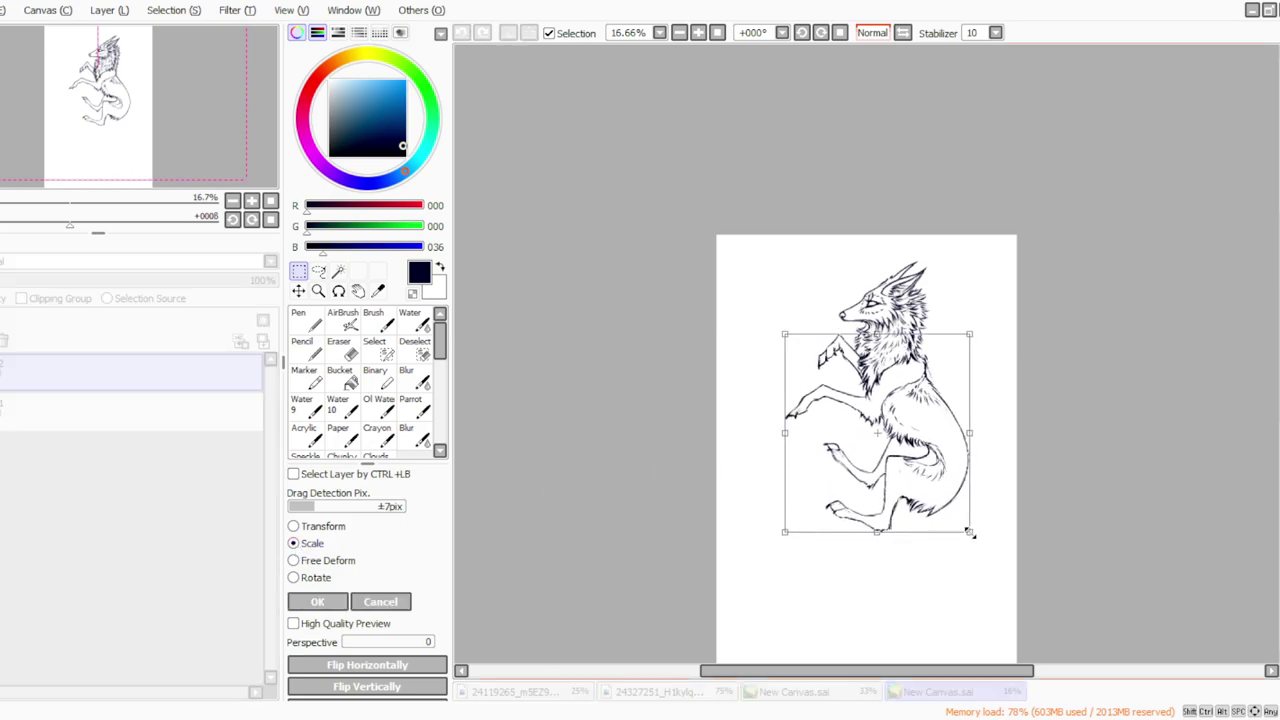
{"action": "left_click_drag", "start_coordinate": [827, 461], "coordinate": [797, 492]}
{"action": "left_click", "coordinate": [393, 601]}
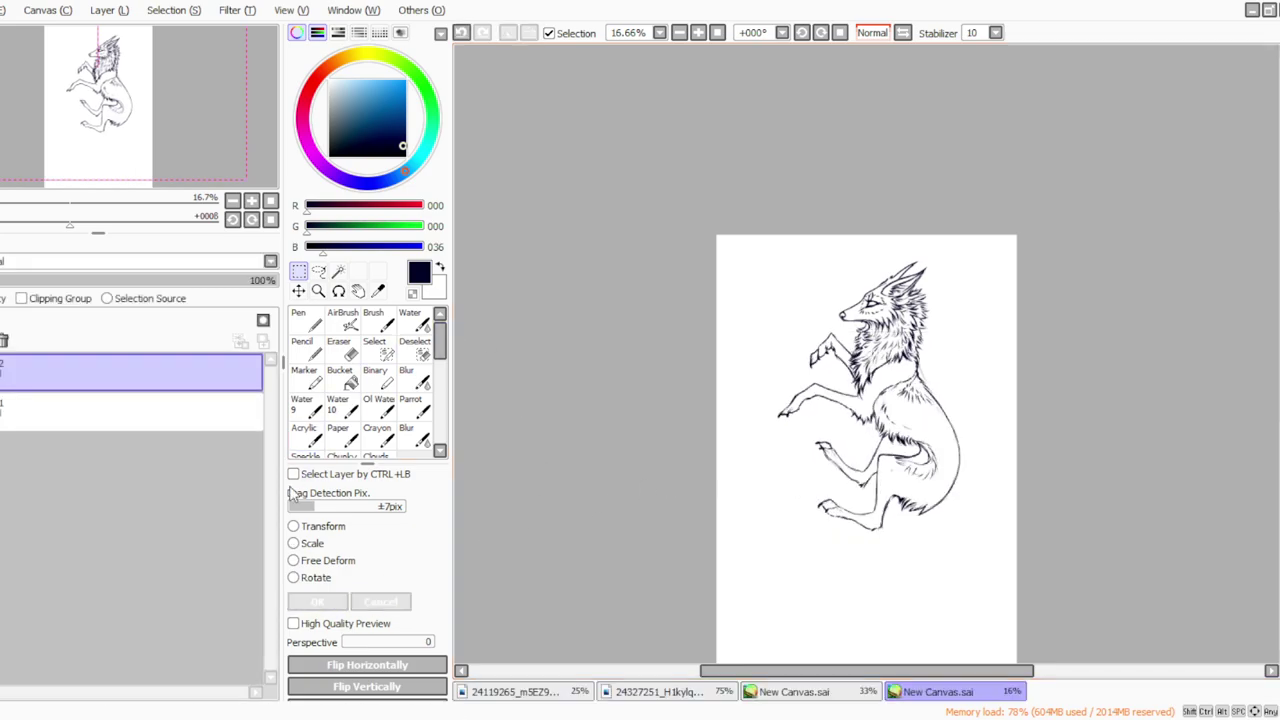
Step: Scale the whole creature down, move it up near the canvas's upper edge, and flip the layer horizontally
{"action": "key", "text": "ctrl+t"}
{"action": "left_click_drag", "start_coordinate": [780, 264], "coordinate": [798, 299]}
{"action": "left_click_drag", "start_coordinate": [842, 400], "coordinate": [810, 342]}
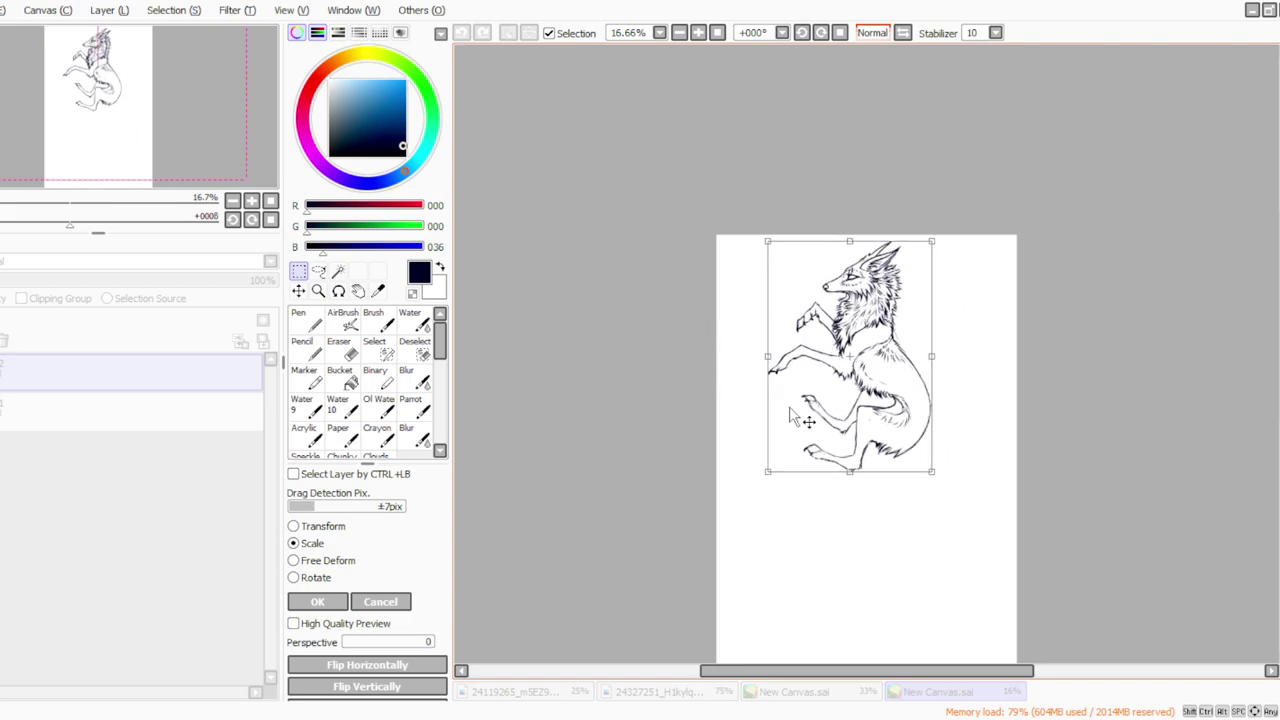
{"action": "left_click_drag", "start_coordinate": [786, 408], "coordinate": [799, 415]}
{"action": "left_click", "coordinate": [331, 604]}
{"action": "left_click", "coordinate": [101, 11]}
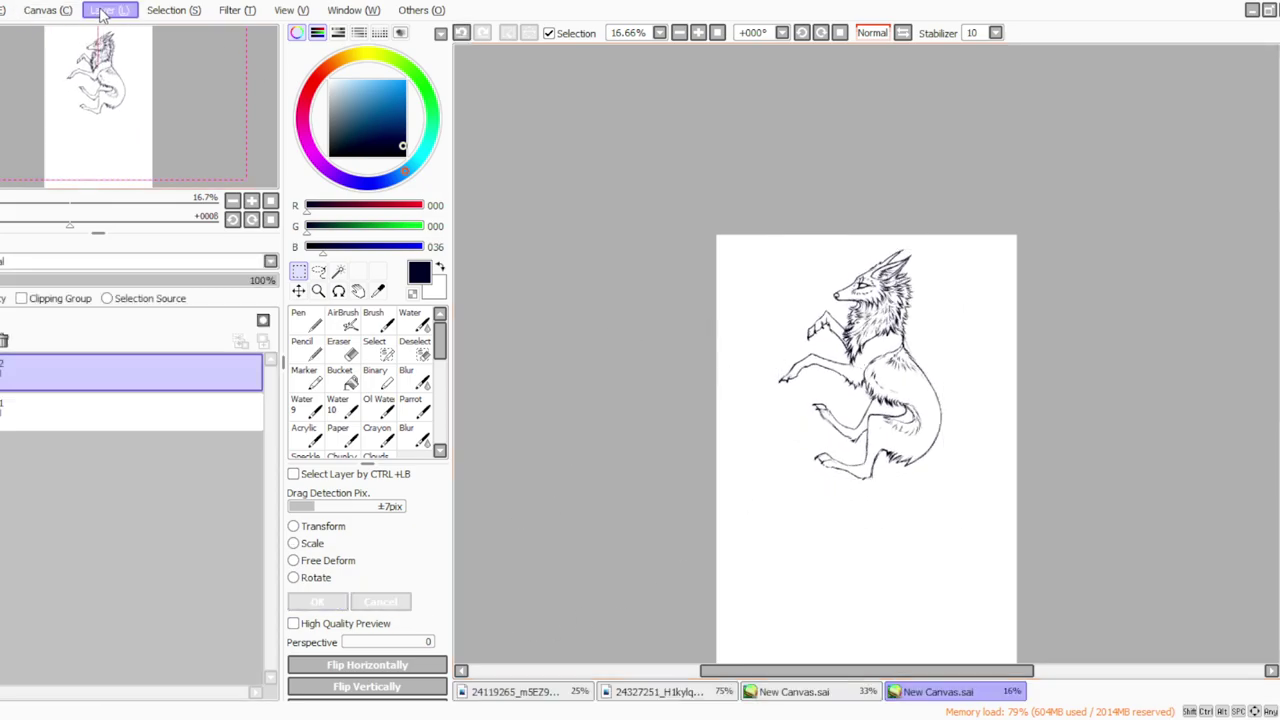
{"action": "left_click", "coordinate": [120, 329]}
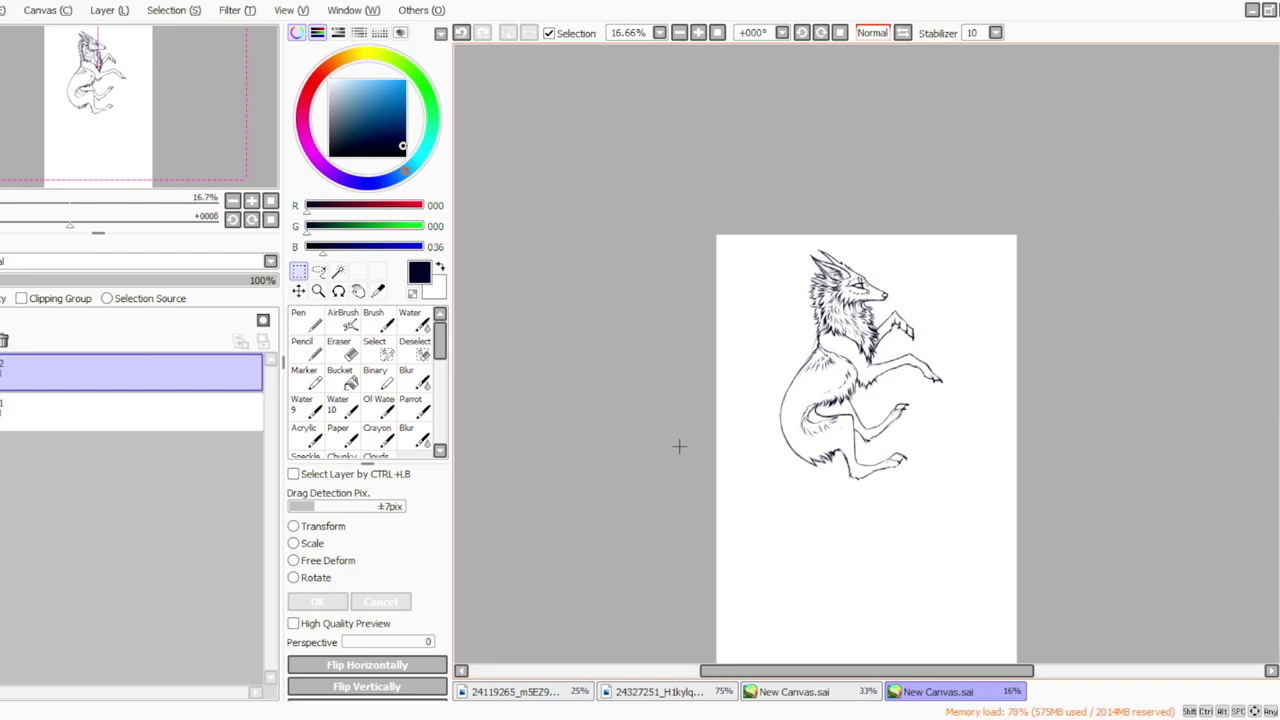
Step: Lasso the body and legs below the neck, scale the selection down slightly, and realign it with the neck
{"action": "left_click", "coordinate": [679, 32]}
{"action": "left_click", "coordinate": [318, 271]}
{"action": "mouse_move", "coordinate": [941, 261]}
{"action": "left_mouse_down"}
{"action": "mouse_move", "coordinate": [999, 312]}
{"action": "mouse_move", "coordinate": [678, 448]}
{"action": "mouse_move", "coordinate": [798, 326]}
{"action": "mouse_move", "coordinate": [840, 342]}
{"action": "mouse_move", "coordinate": [938, 263]}
{"action": "left_mouse_up"}
{"action": "key", "text": "ctrl+t"}
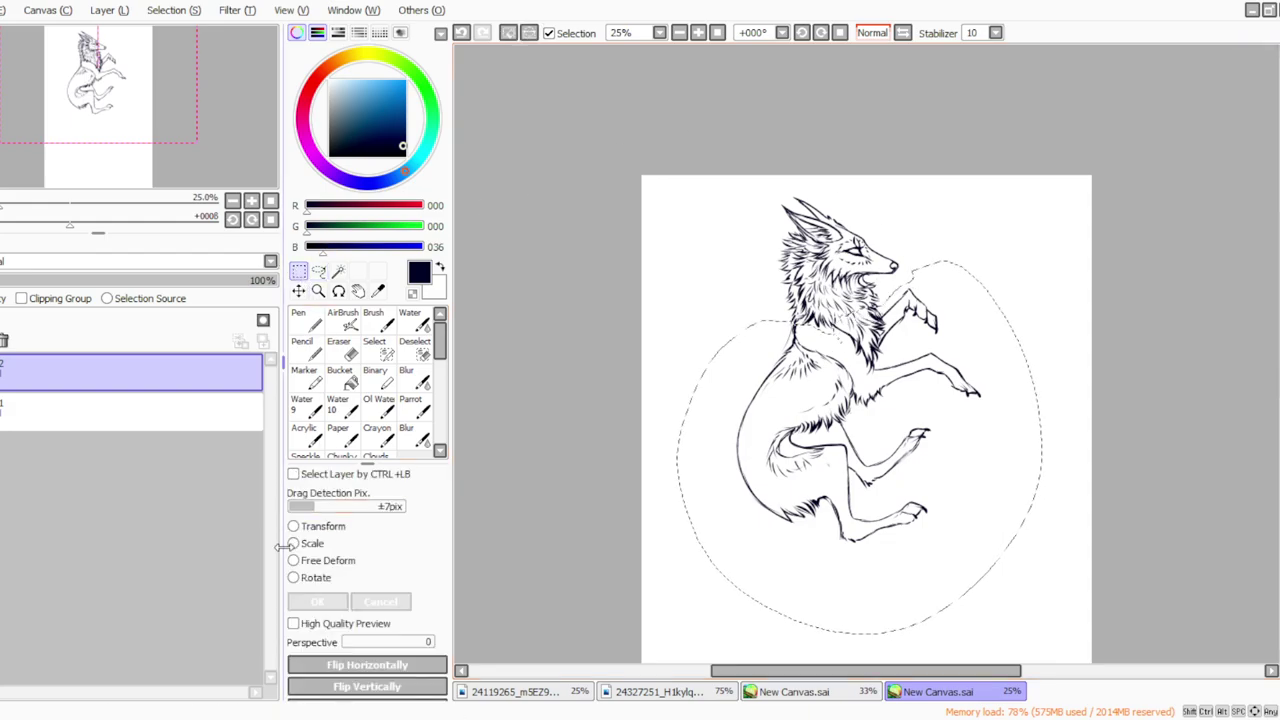
{"action": "left_click_drag", "start_coordinate": [981, 542], "coordinate": [971, 540]}
{"action": "left_click", "coordinate": [317, 601]}
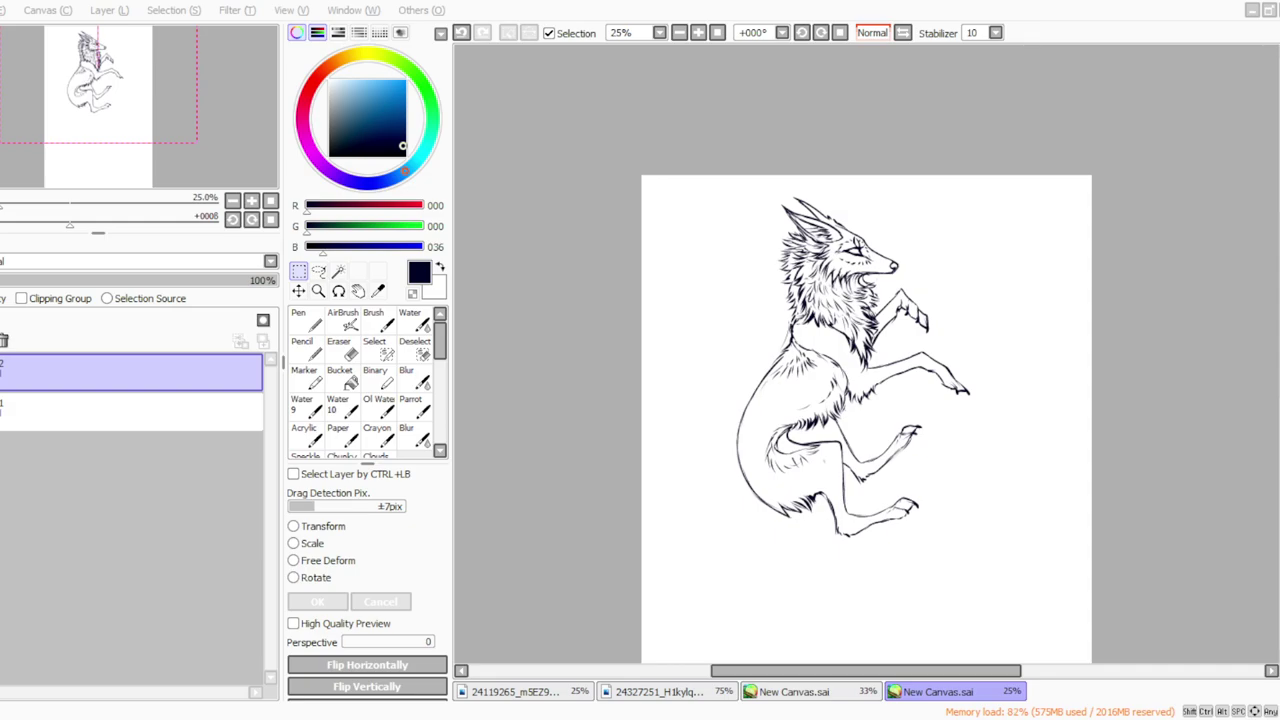
Step: Erase the elbow fur on the lower foreleg, re-ink that edge with finer strokes, and add fur strokes to the thigh
{"action": "left_click", "coordinate": [2, 372]}
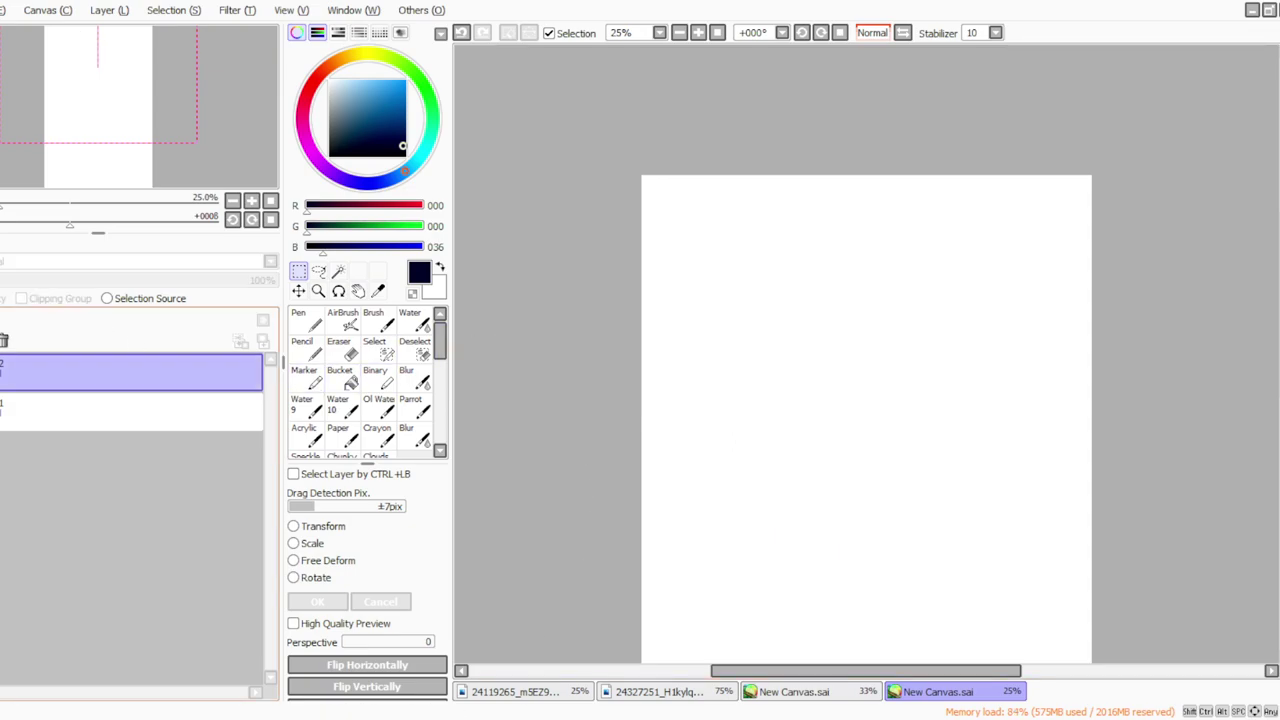
{"action": "left_click", "coordinate": [3, 372]}
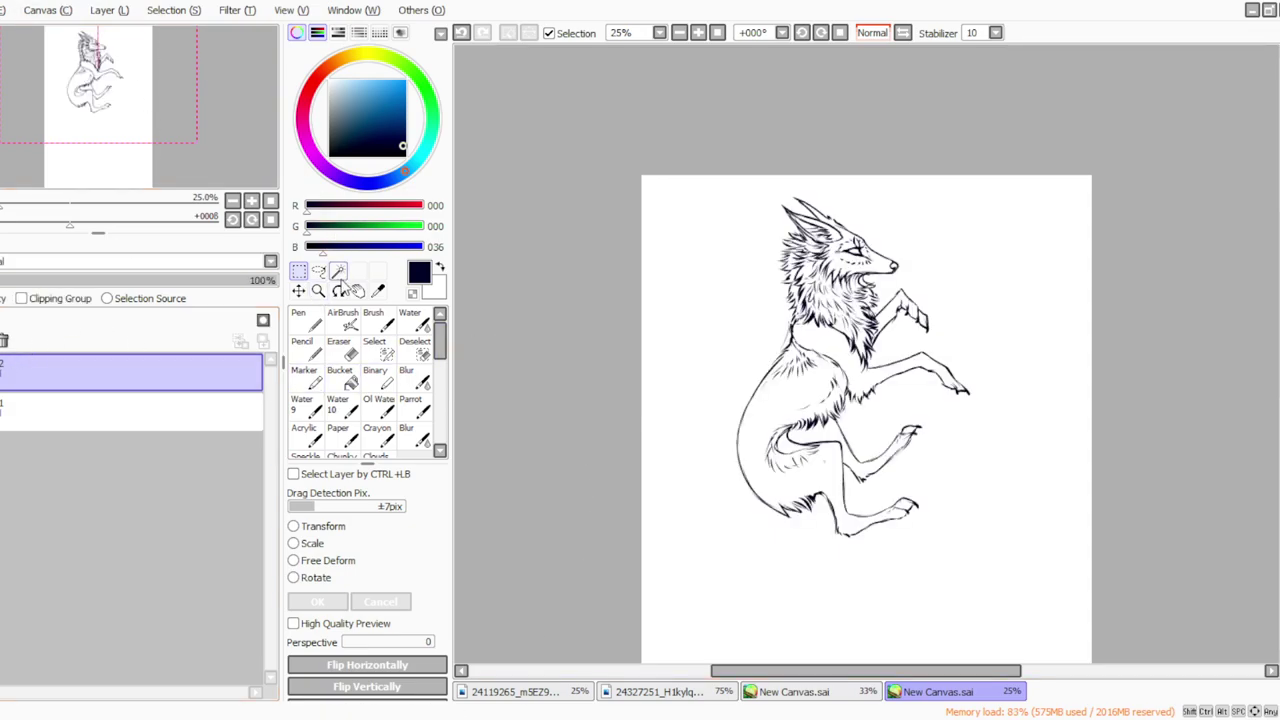
{"action": "key", "text": "e"}
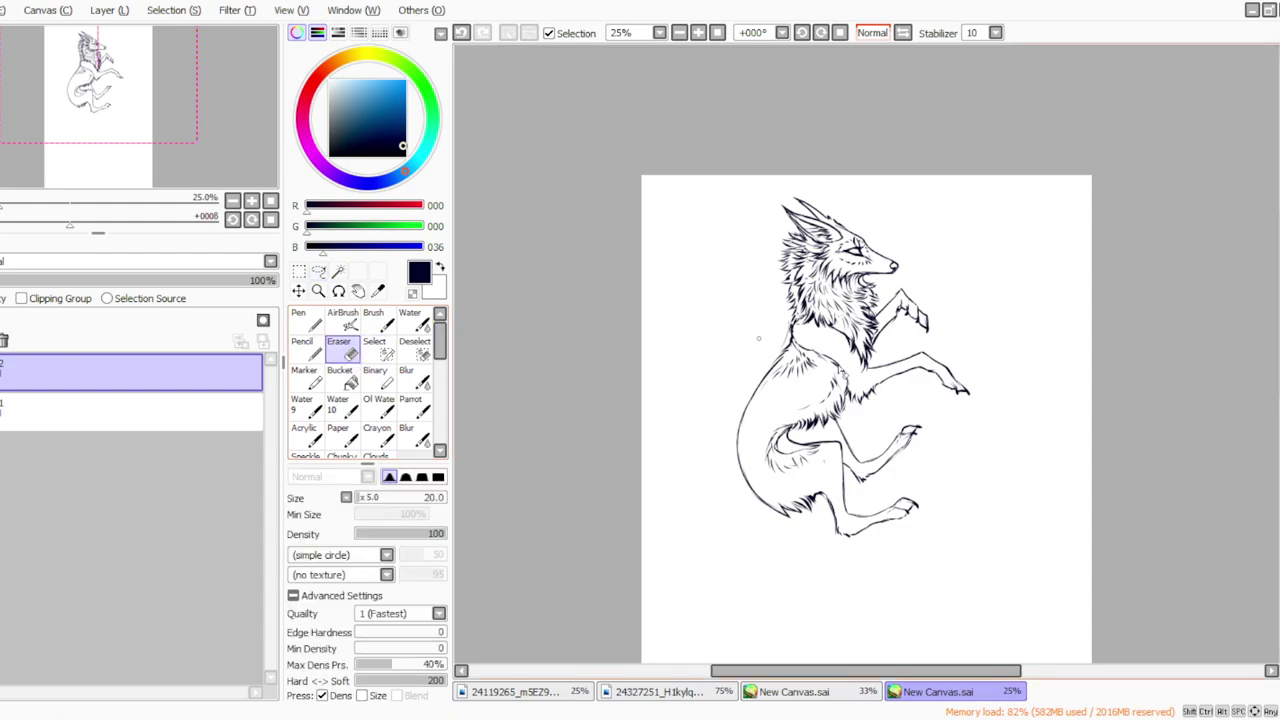
{"action": "left_click_drag", "start_coordinate": [853, 401], "coordinate": [857, 411]}
{"action": "left_click", "coordinate": [414, 406]}
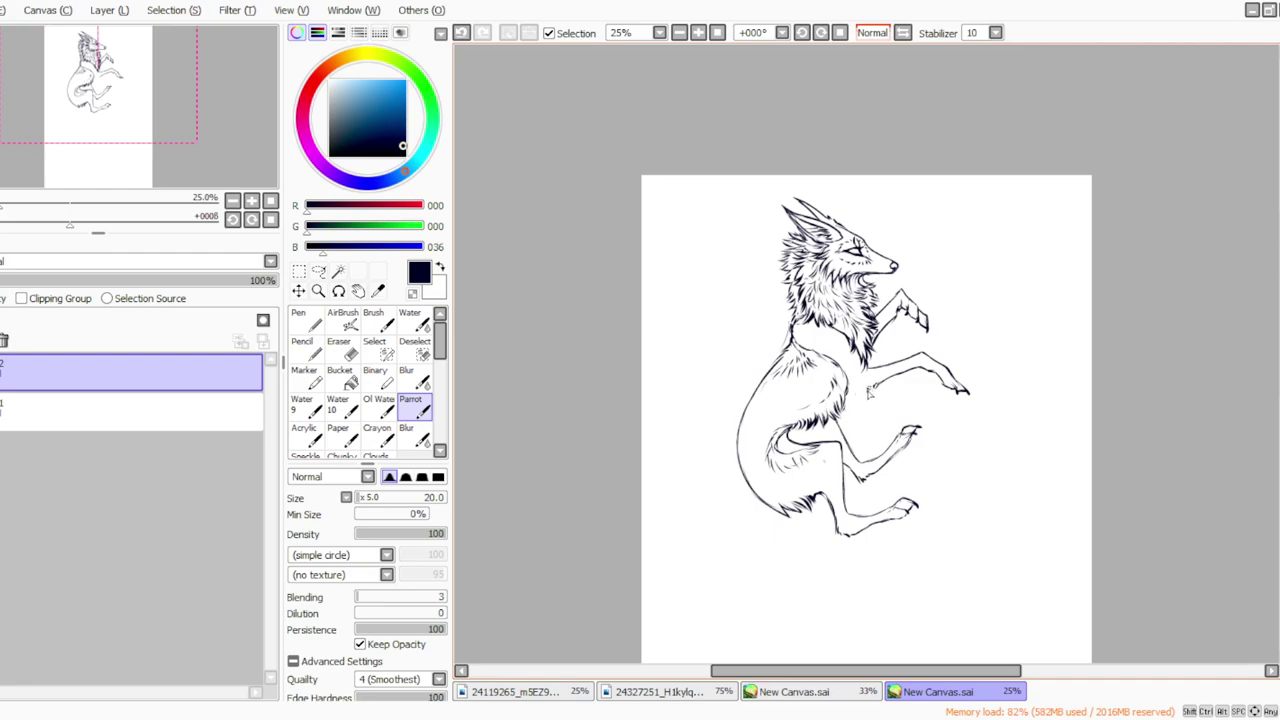
{"action": "left_click_drag", "start_coordinate": [862, 396], "coordinate": [846, 414]}
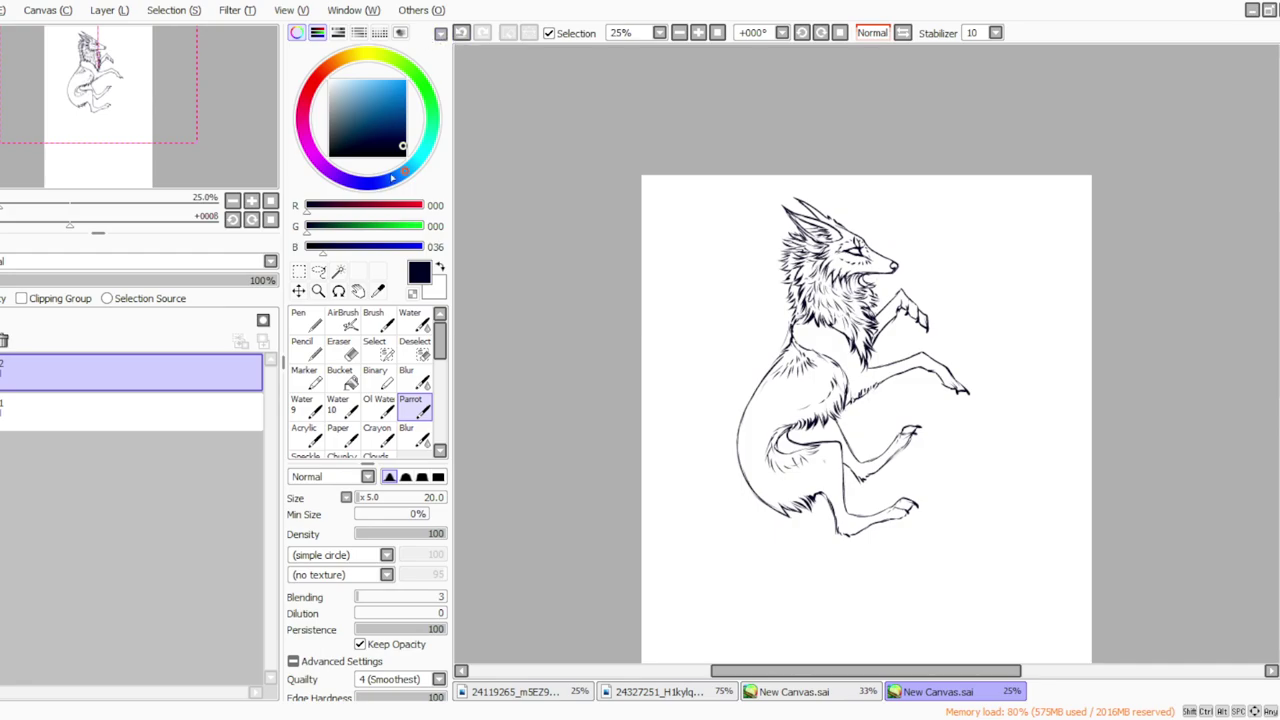
{"action": "left_click", "coordinate": [339, 348]}
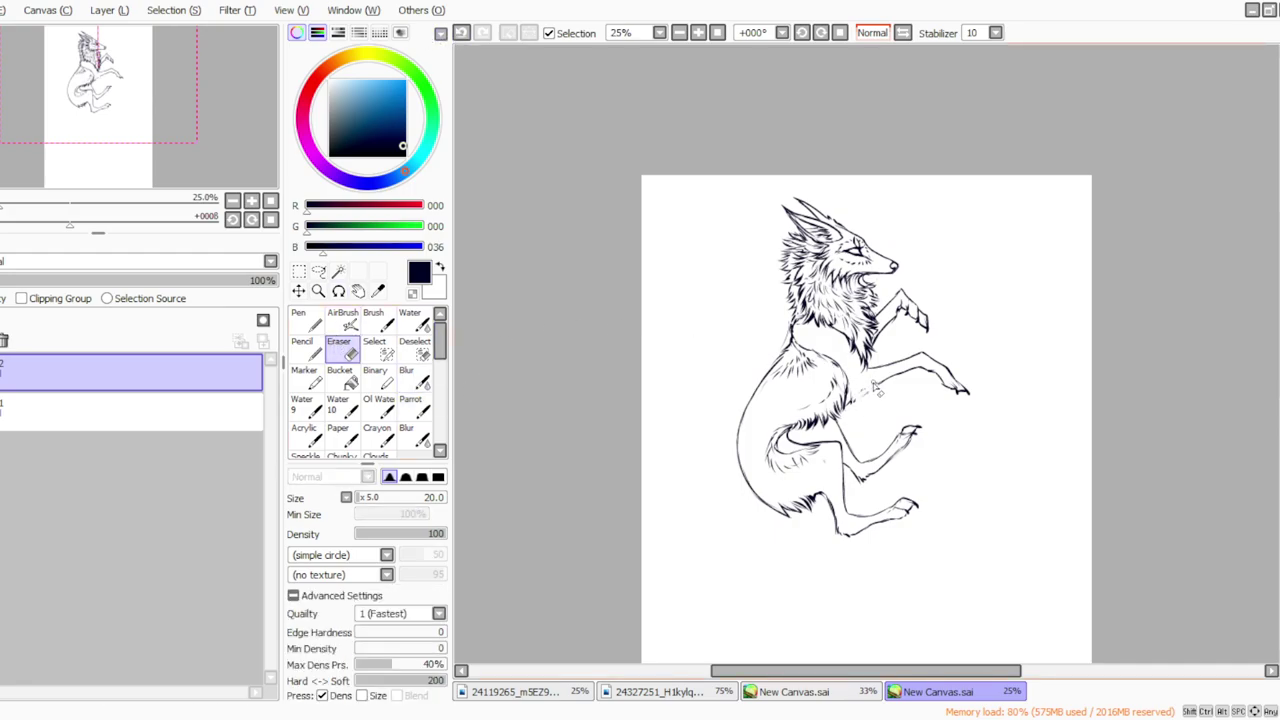
{"action": "left_click", "coordinate": [409, 410]}
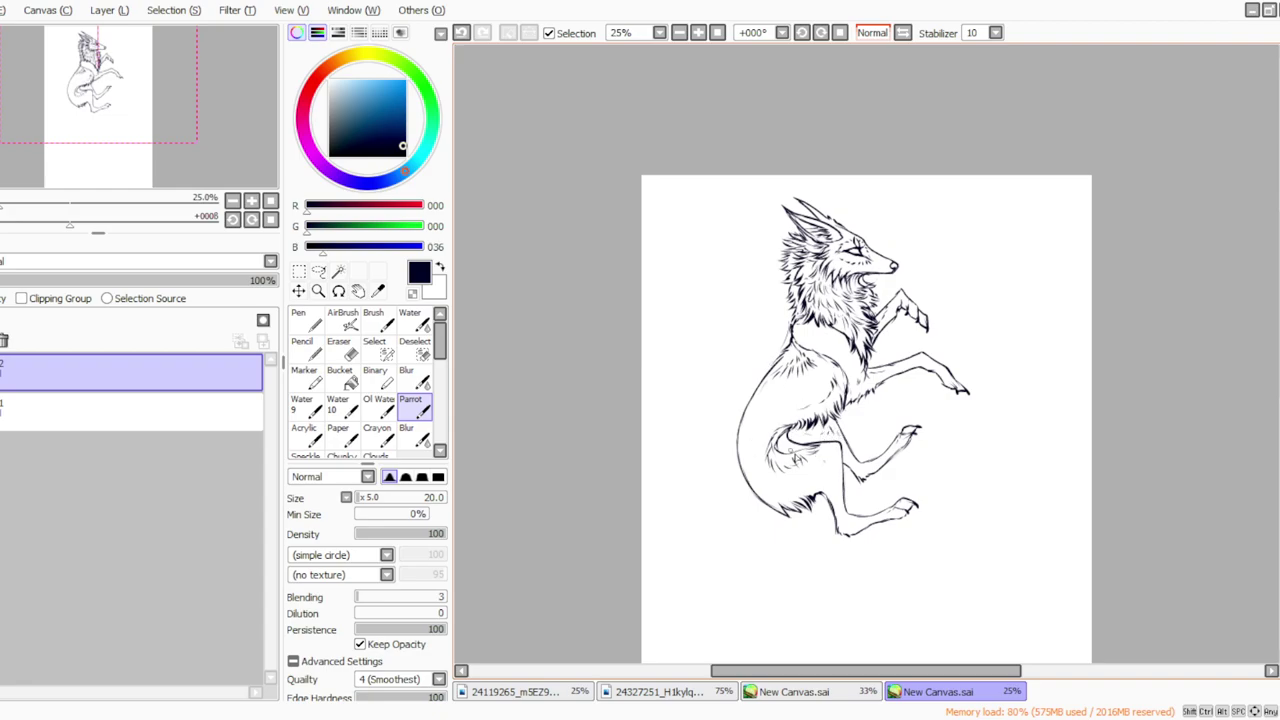
{"action": "left_click_drag", "start_coordinate": [810, 446], "coordinate": [786, 457]}
Step: Flip the line art horizontally, then lasso the torso and hind legs and rotate them slightly counterclockwise away from the forelegs
{"action": "key", "text": "h"}
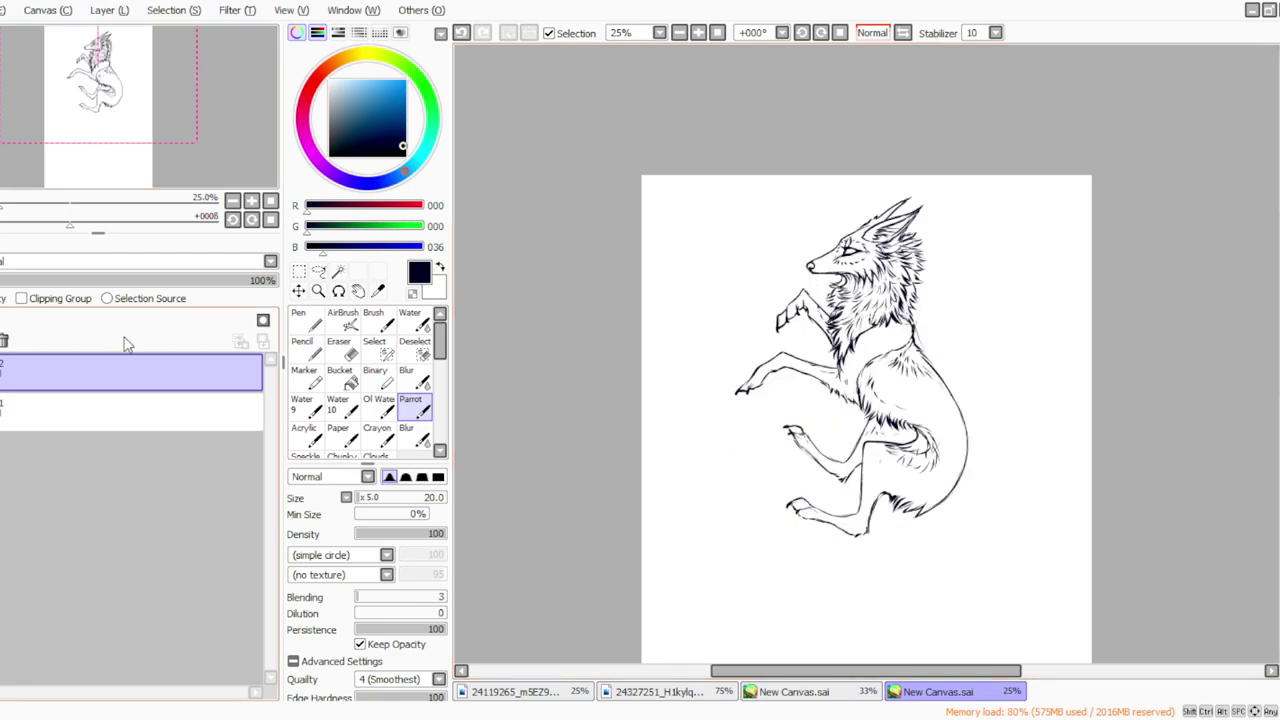
{"action": "left_click", "coordinate": [318, 272]}
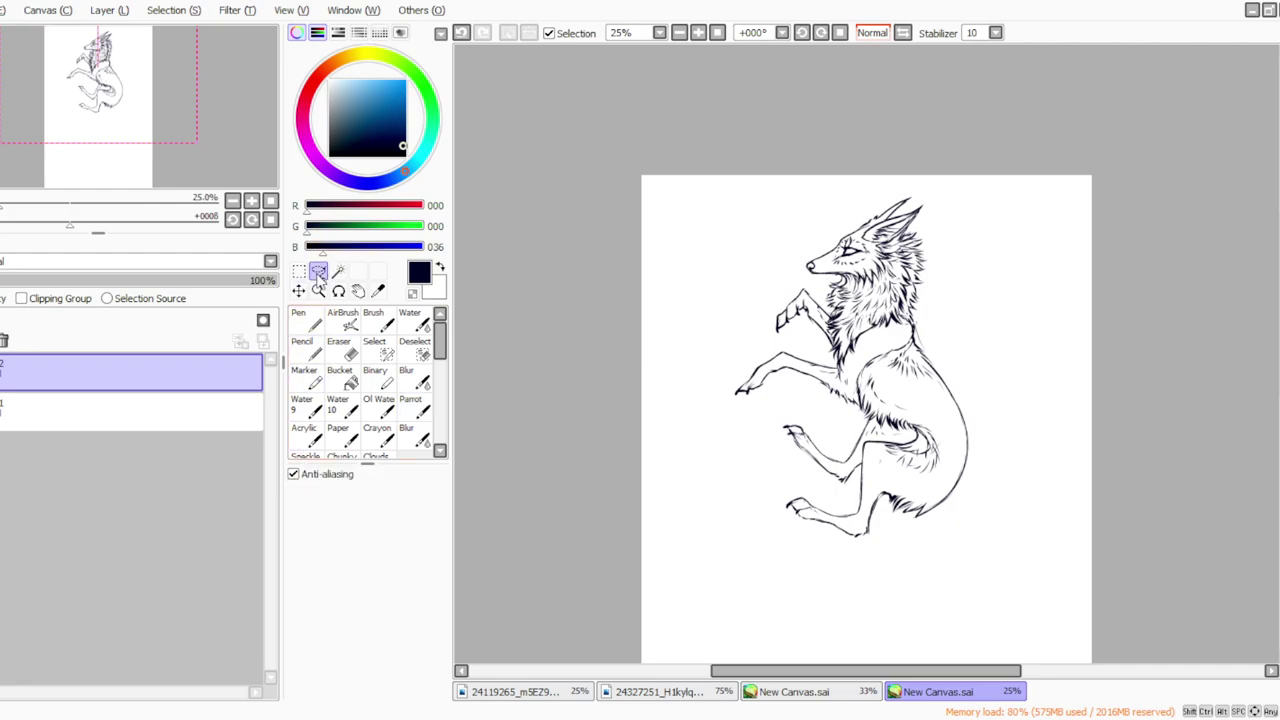
{"action": "mouse_move", "coordinate": [960, 346]}
{"action": "left_mouse_down"}
{"action": "mouse_move", "coordinate": [994, 427]}
{"action": "mouse_move", "coordinate": [782, 575]}
{"action": "mouse_move", "coordinate": [738, 471]}
{"action": "mouse_move", "coordinate": [800, 409]}
{"action": "mouse_move", "coordinate": [852, 414]}
{"action": "mouse_move", "coordinate": [960, 340]}
{"action": "left_mouse_up"}
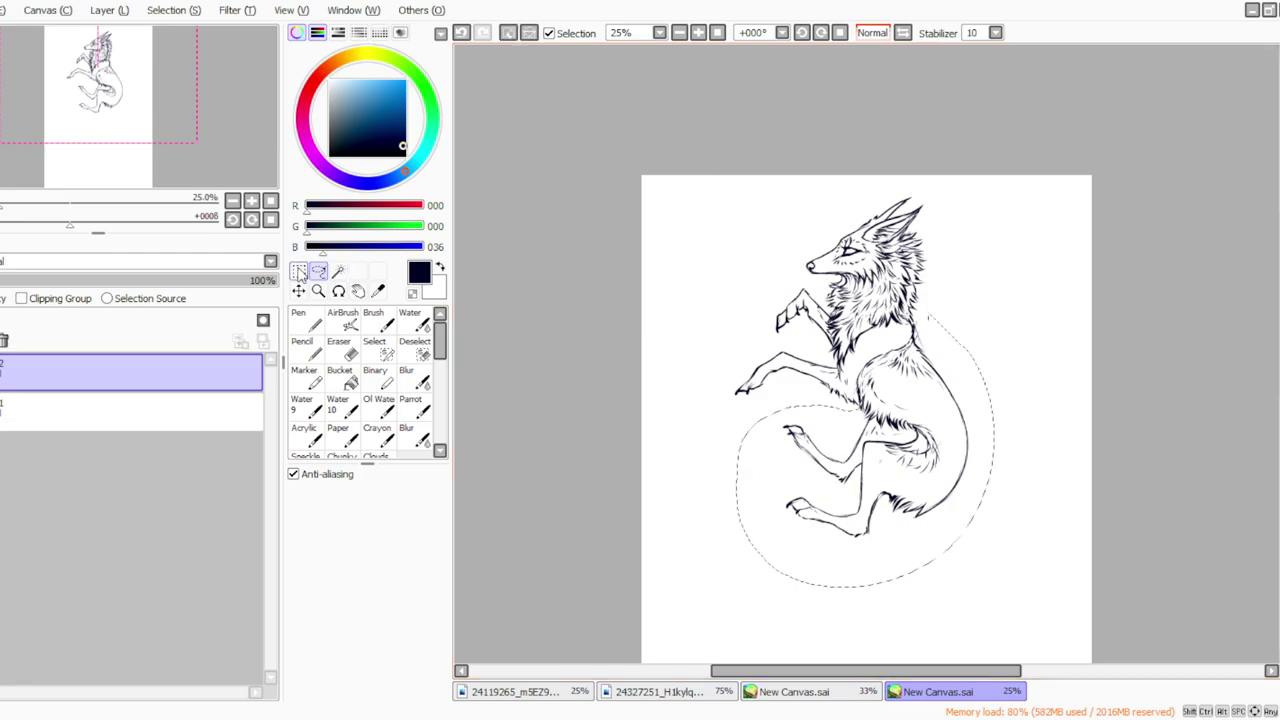
{"action": "key", "text": "ctrl+t"}
{"action": "left_click_drag", "start_coordinate": [696, 374], "coordinate": [677, 423]}
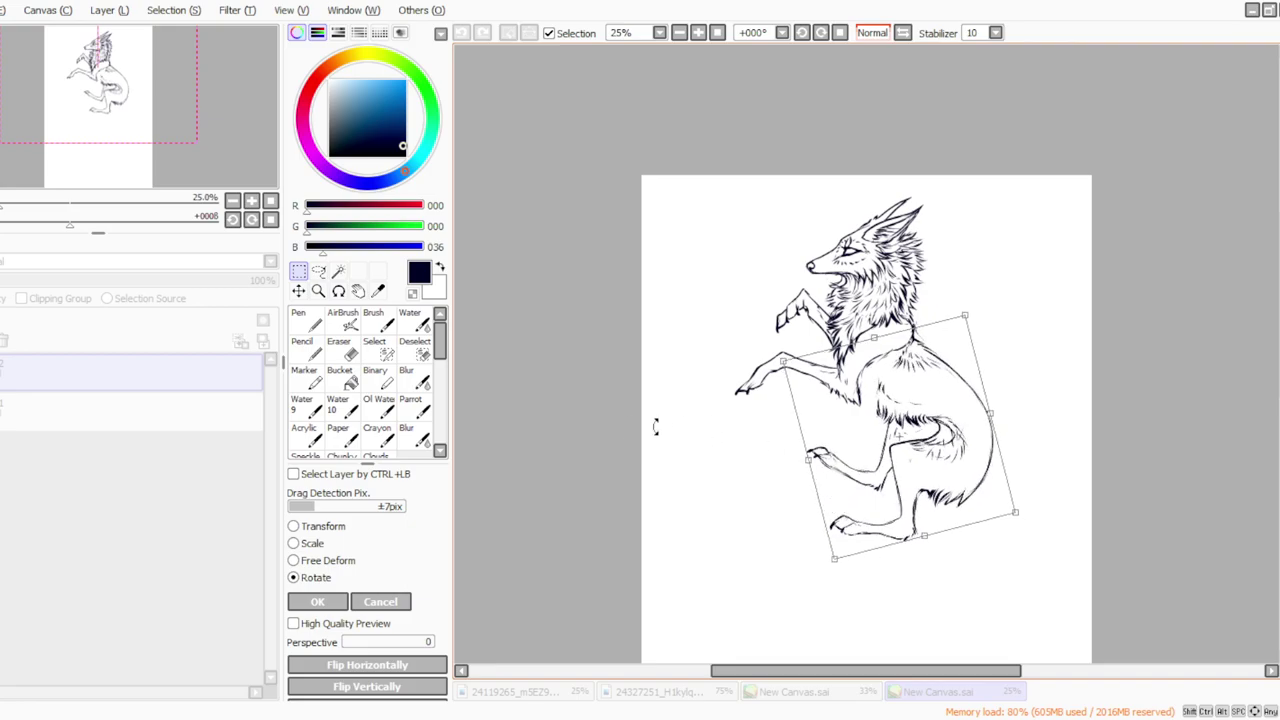
{"action": "left_click", "coordinate": [317, 601]}
Step: Ink connecting lines and fur strokes along the chest and belly beside the rotated torso at brush size 20
{"action": "left_click", "coordinate": [411, 405]}
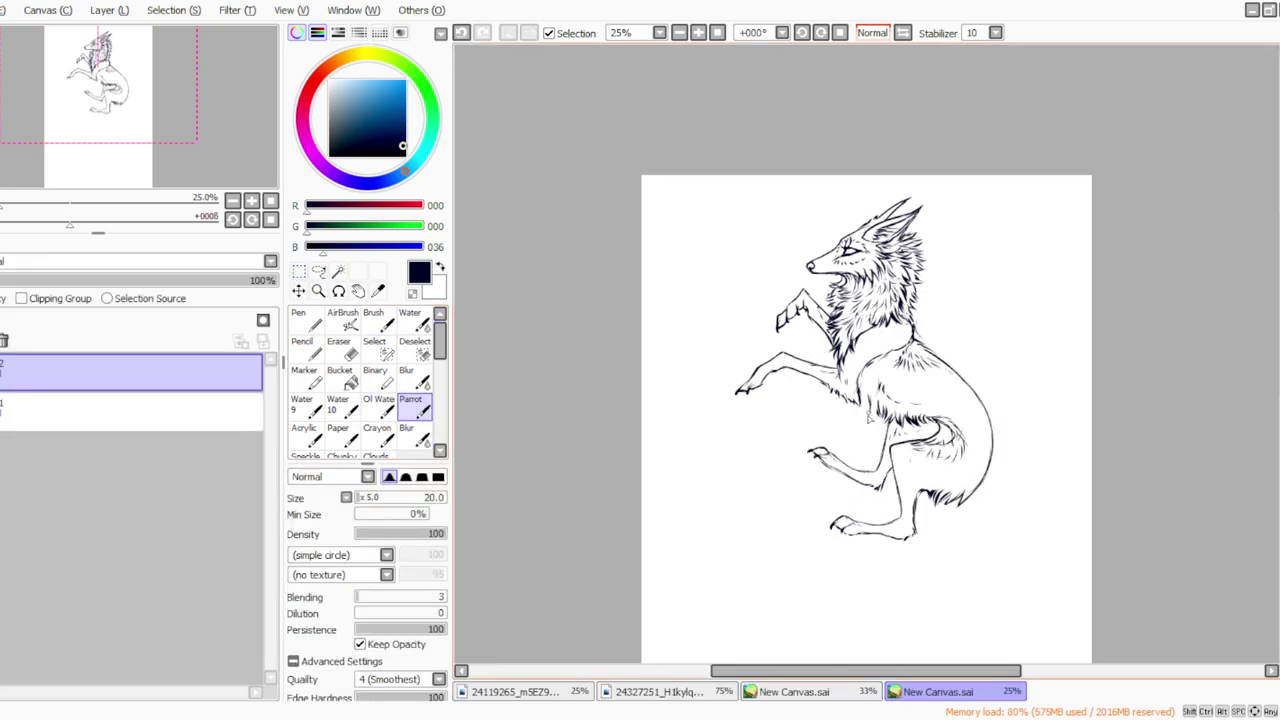
{"action": "mouse_move", "coordinate": [876, 352]}
{"action": "left_mouse_down"}
{"action": "mouse_move", "coordinate": [886, 372]}
{"action": "mouse_move", "coordinate": [866, 382]}
{"action": "left_mouse_up"}
{"action": "left_click", "coordinate": [604, 717]}
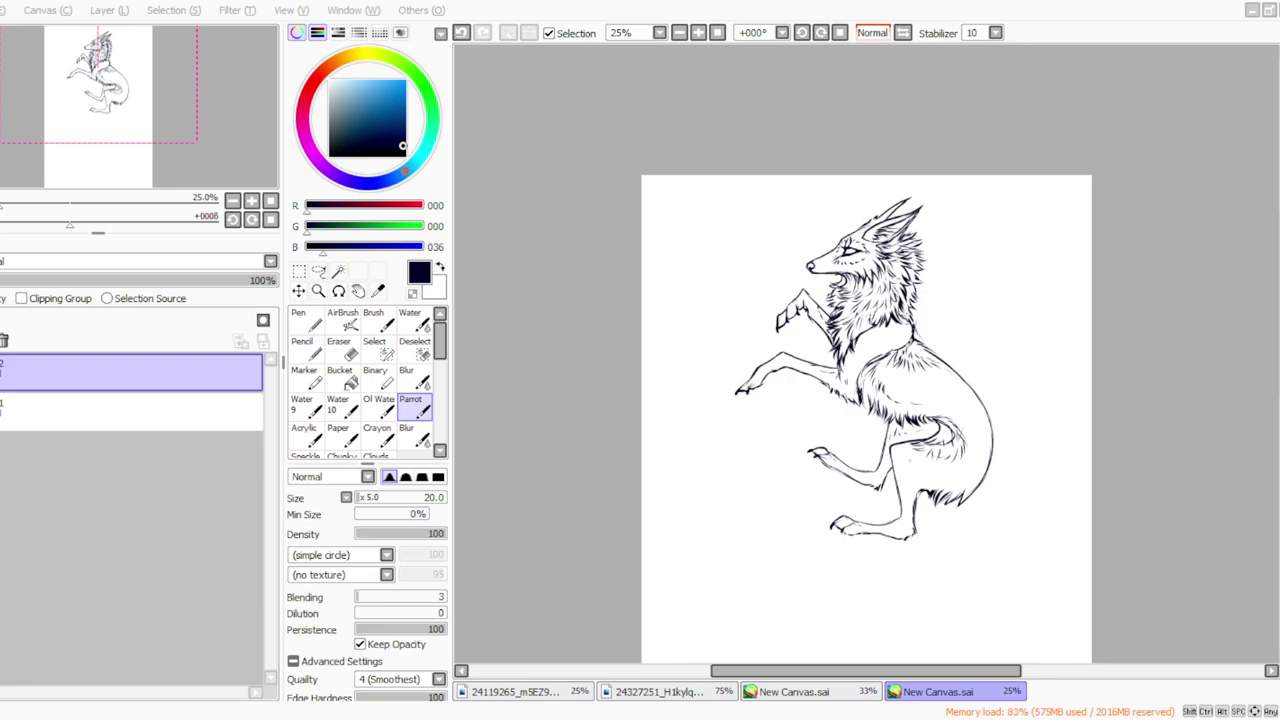
{"action": "left_click", "coordinate": [668, 717]}
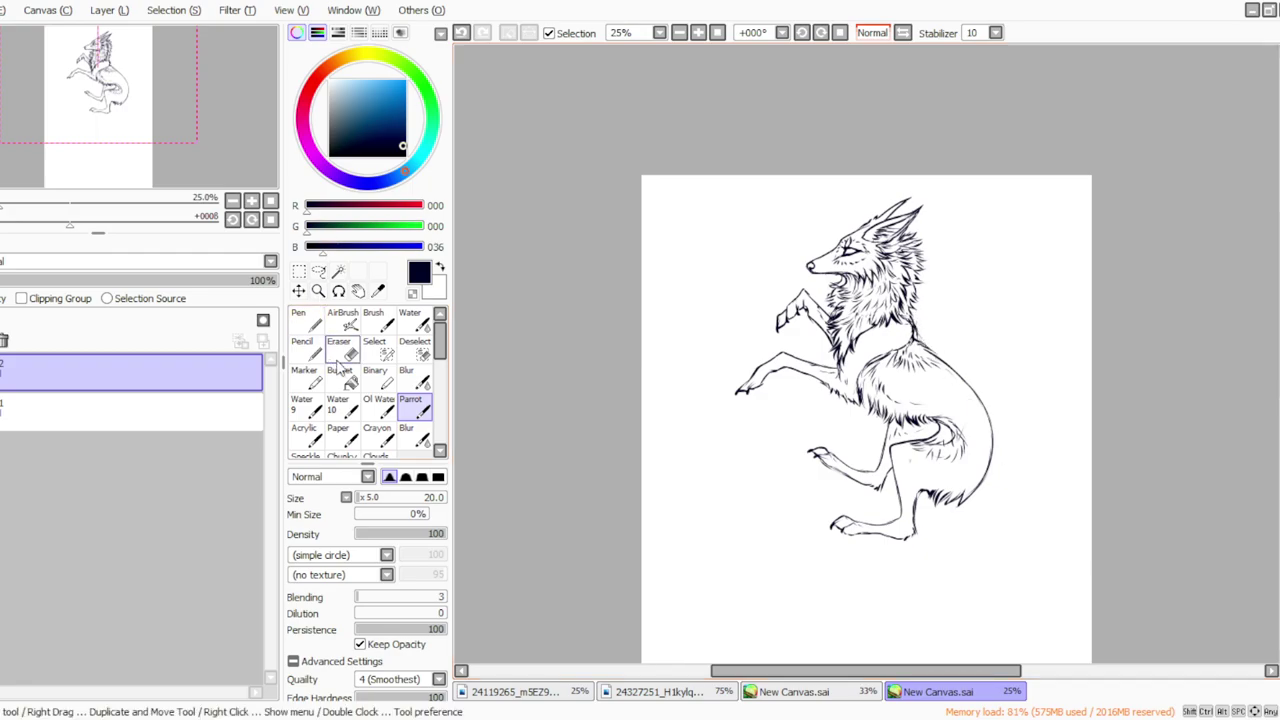
Step: Erase the lower front paw with the eraser at size 40 and redraw it with the Parrot brush at size 20
{"action": "left_click", "coordinate": [345, 378]}
{"action": "left_click", "coordinate": [339, 348]}
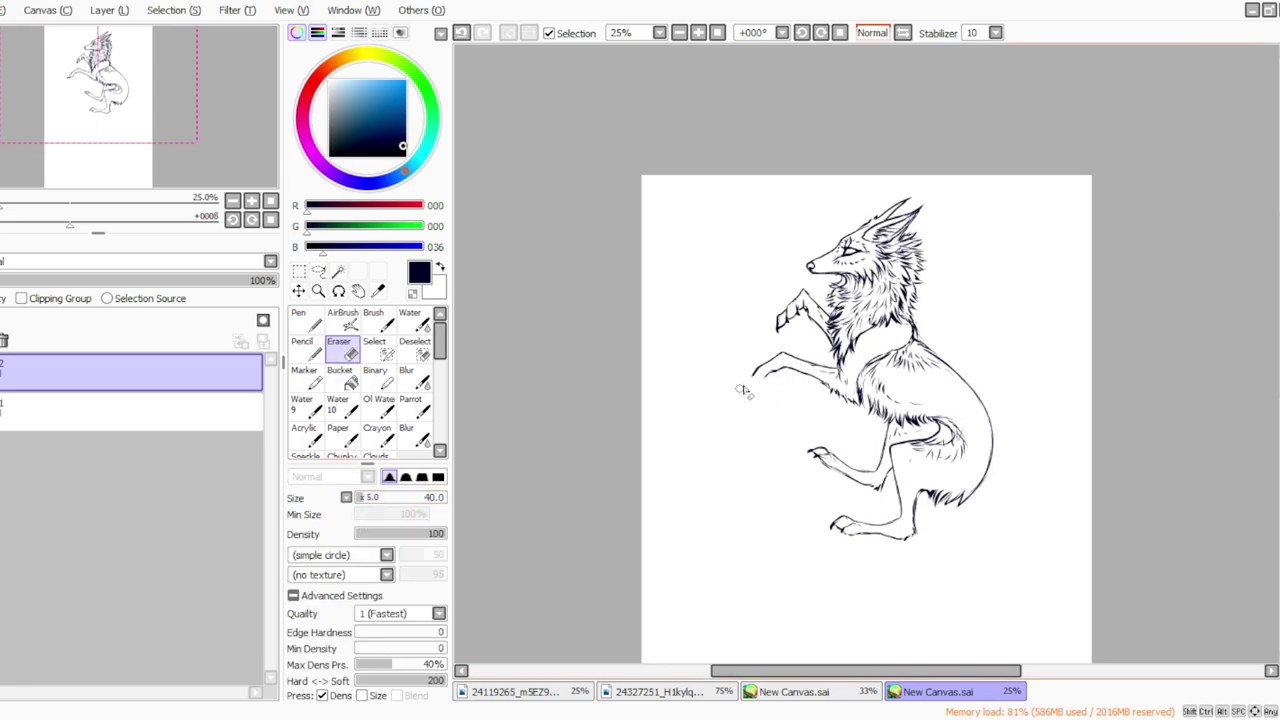
{"action": "left_click", "coordinate": [411, 405]}
{"action": "mouse_move", "coordinate": [747, 388]}
{"action": "left_mouse_down"}
{"action": "mouse_move", "coordinate": [757, 372]}
{"action": "mouse_move", "coordinate": [741, 388]}
{"action": "mouse_move", "coordinate": [764, 384]}
{"action": "left_mouse_up"}
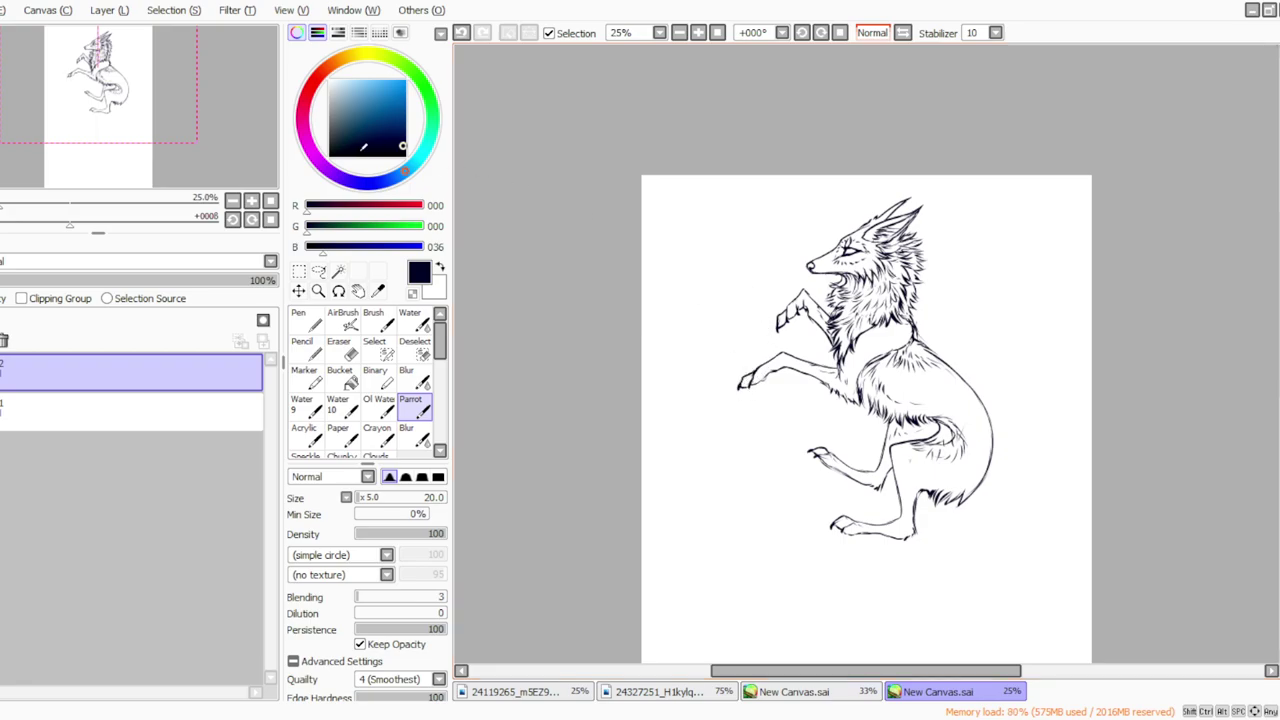
Step: Flip the line art horizontally, scale the whole creature down slightly, and move it up toward the canvas's upper edge
{"action": "key", "text": "h"}
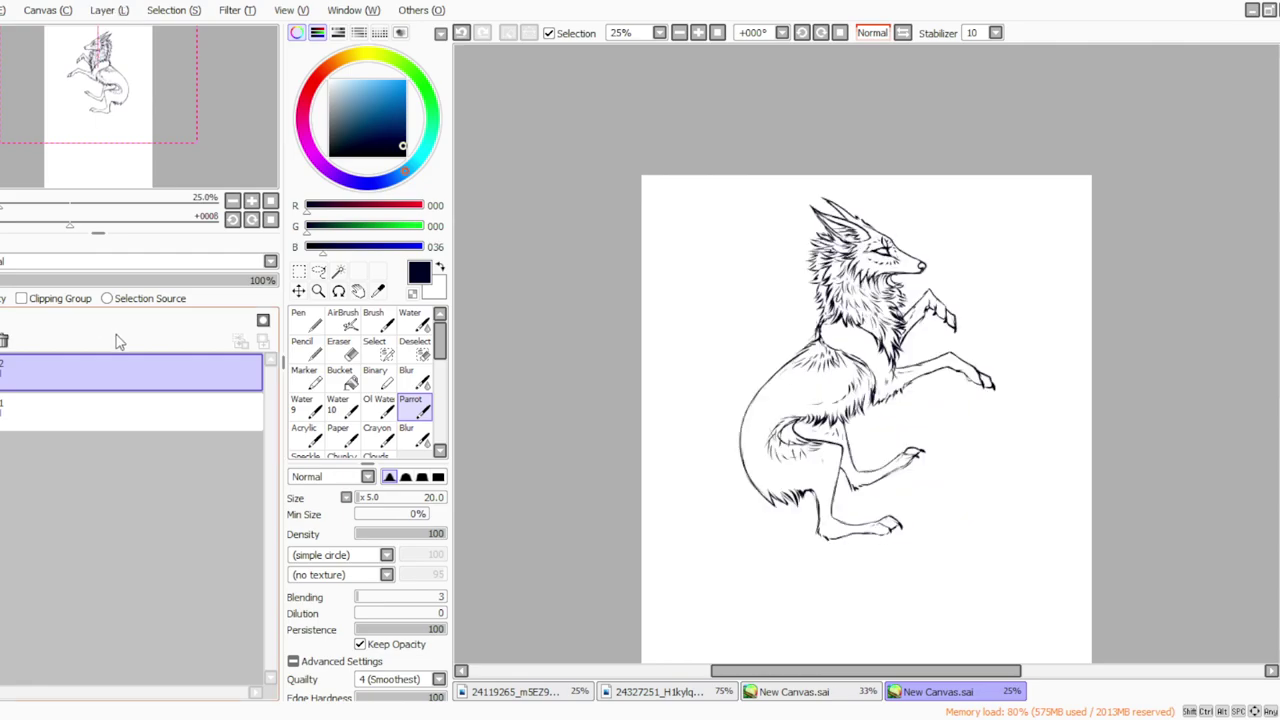
{"action": "left_click", "coordinate": [299, 271]}
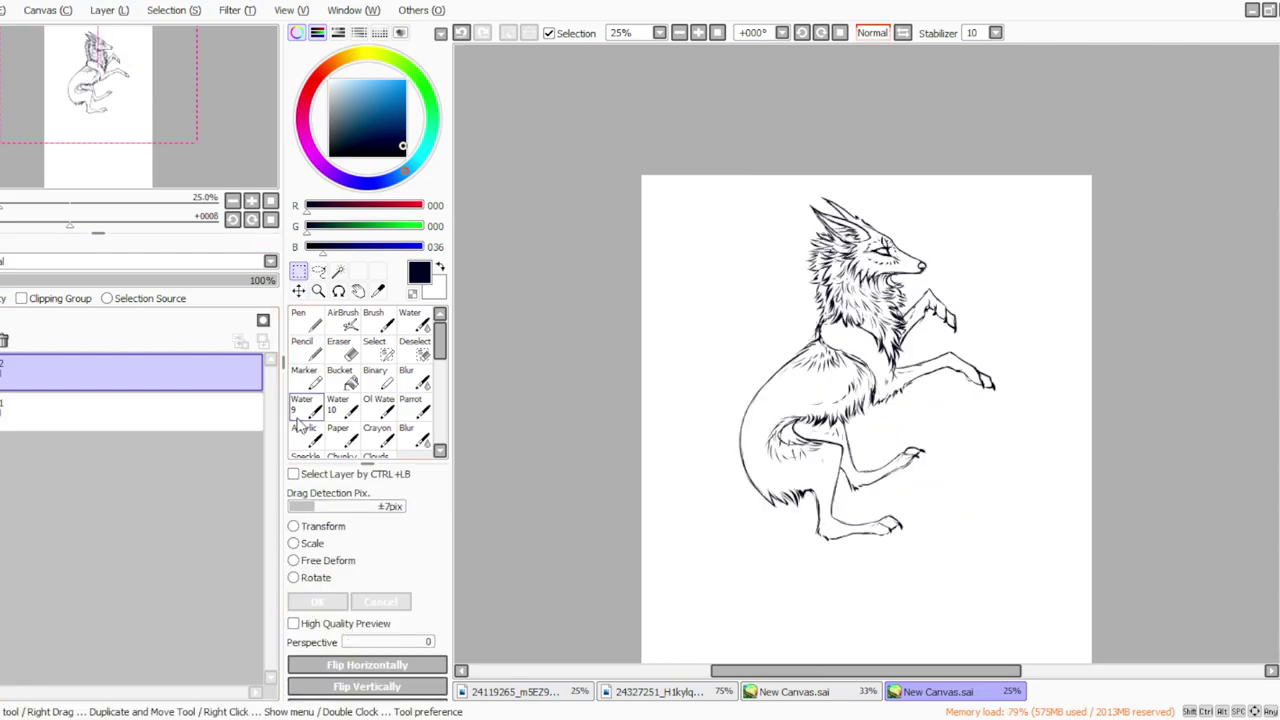
{"action": "left_click", "coordinate": [296, 544]}
{"action": "left_click_drag", "start_coordinate": [758, 223], "coordinate": [770, 237]}
{"action": "left_click_drag", "start_coordinate": [858, 335], "coordinate": [846, 283]}
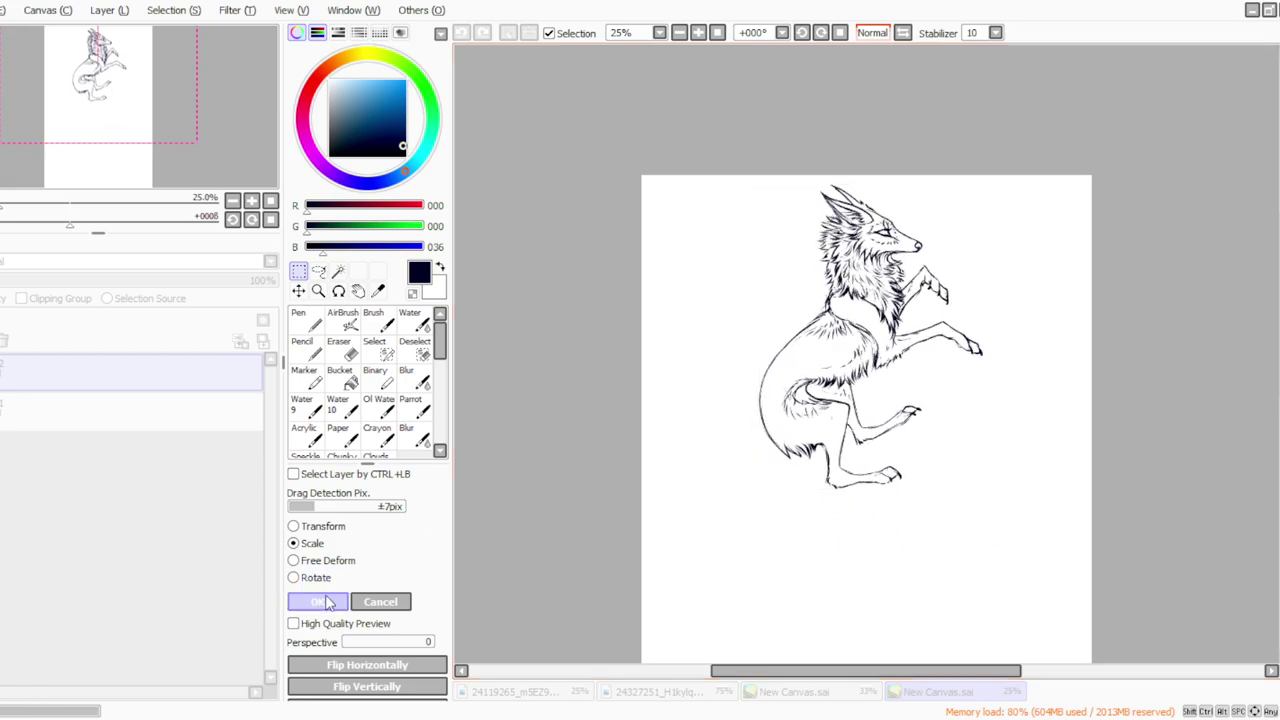
{"action": "left_click", "coordinate": [317, 601]}
Step: Try a thin curved tail line from the rump on the line art layer at brush size 5, and erase it
{"action": "left_click", "coordinate": [408, 405]}
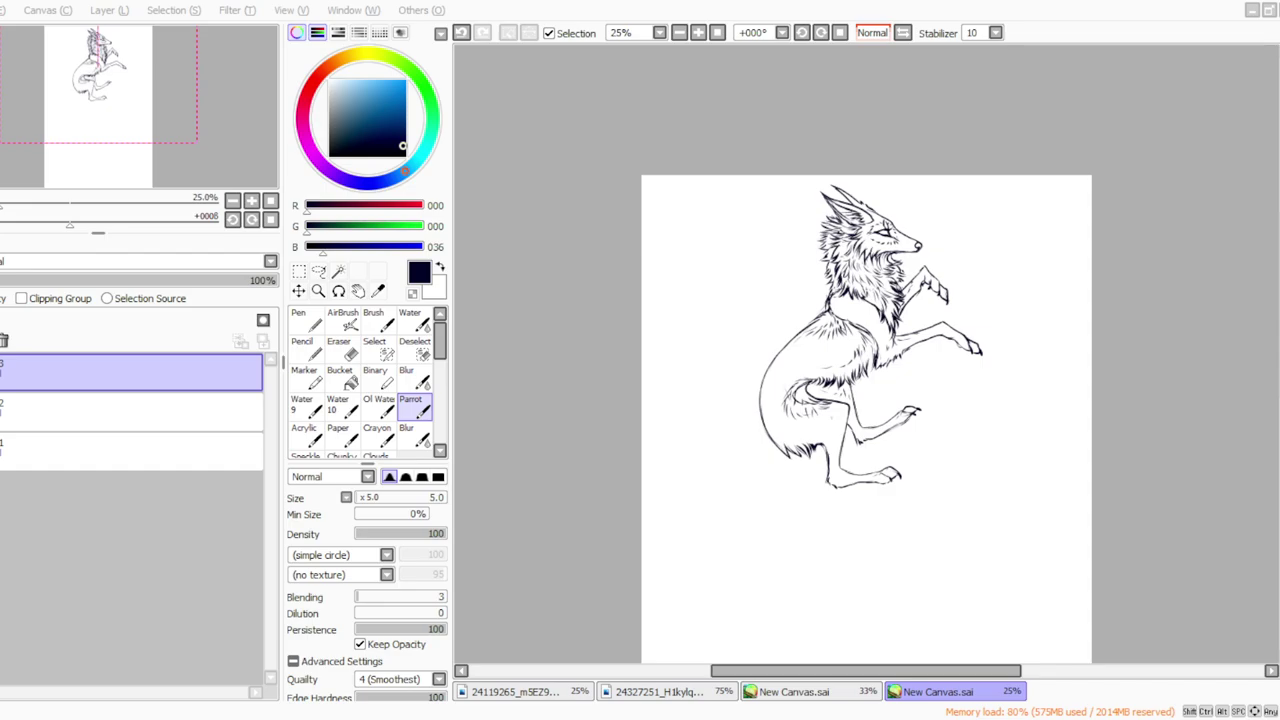
{"action": "left_click_drag", "start_coordinate": [1277, 316], "coordinate": [1277, 368]}
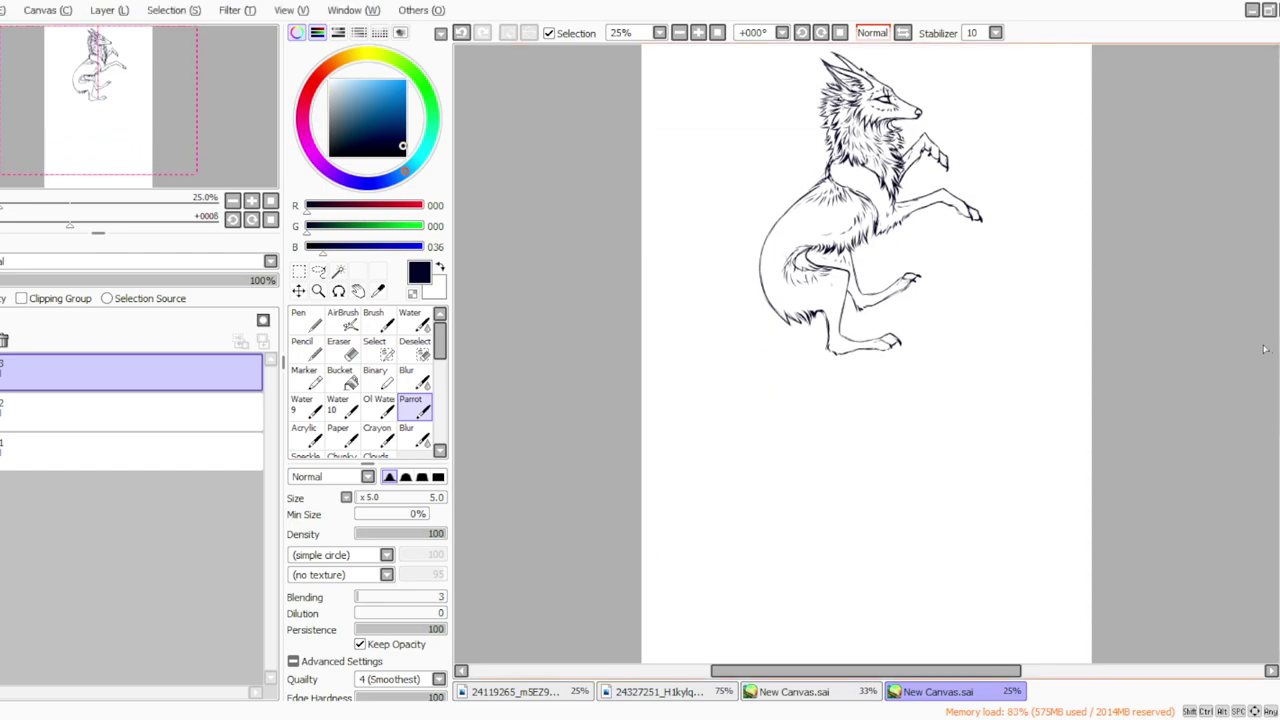
{"action": "left_click", "coordinate": [821, 35]}
{"action": "left_click", "coordinate": [821, 35]}
{"action": "left_click", "coordinate": [821, 35]}
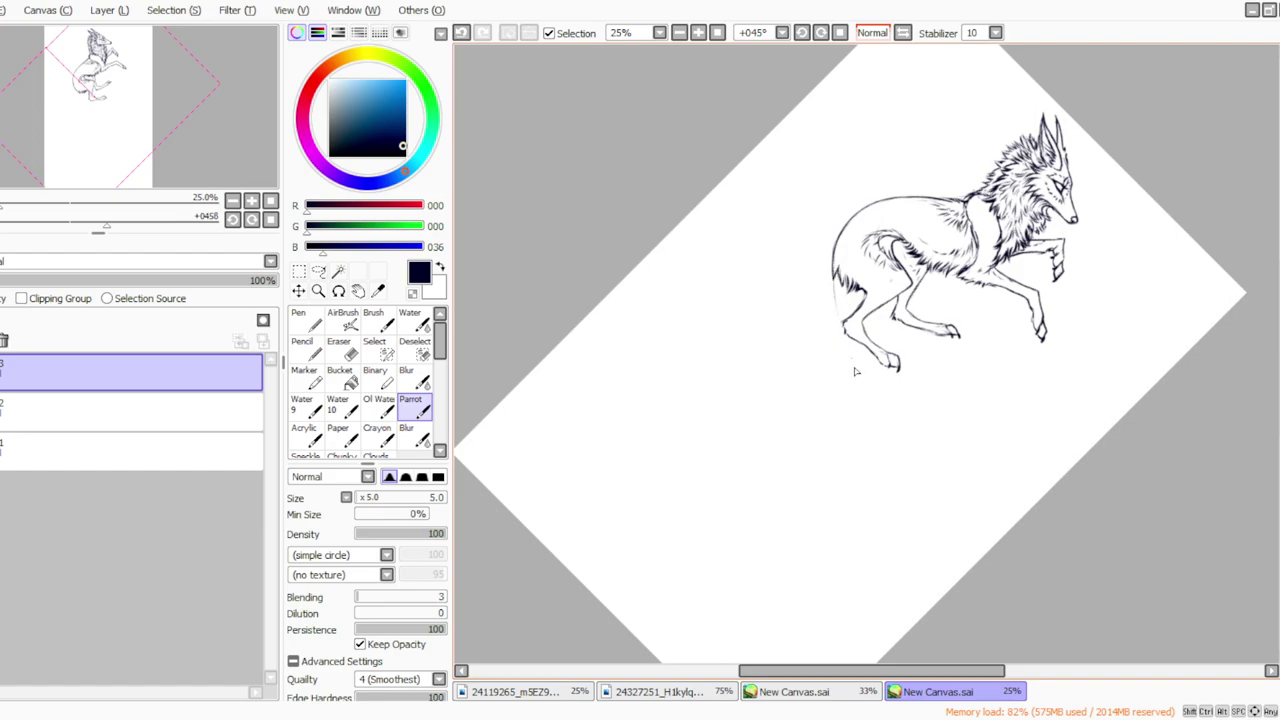
{"action": "key", "text": "ctrl+z"}
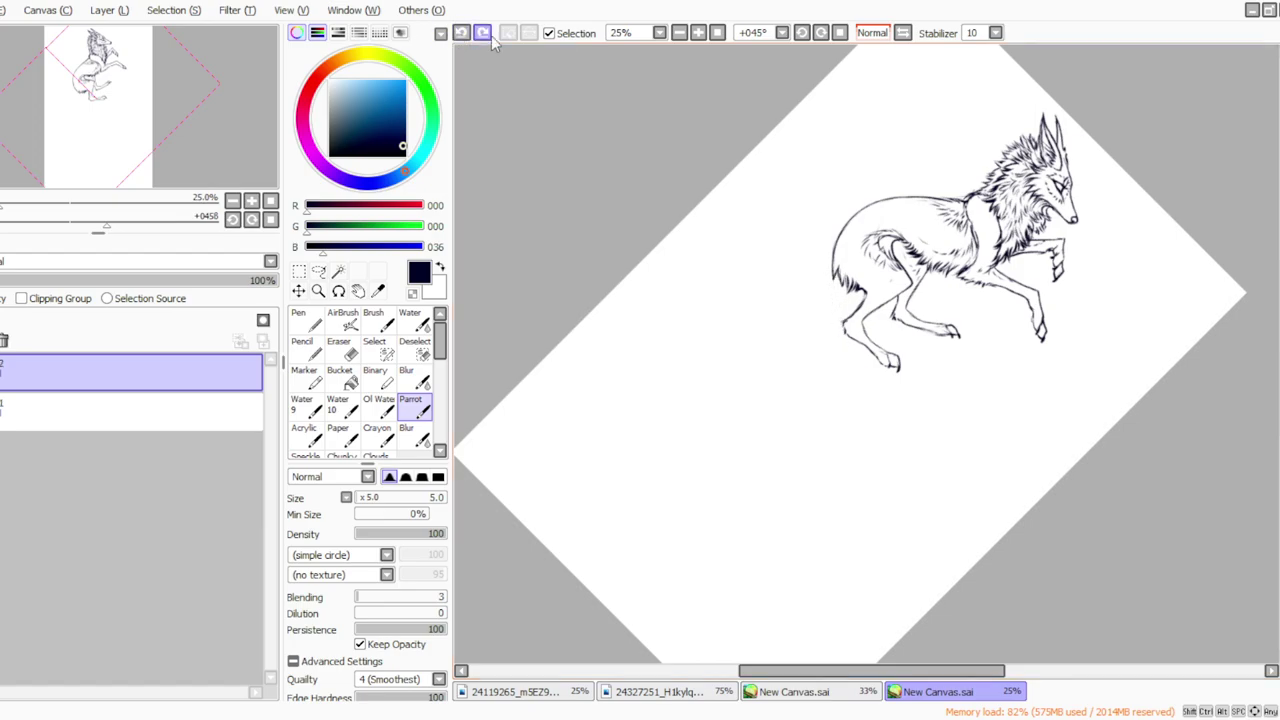
{"action": "mouse_move", "coordinate": [829, 270]}
{"action": "left_mouse_down"}
{"action": "mouse_move", "coordinate": [775, 377]}
{"action": "mouse_move", "coordinate": [783, 430]}
{"action": "left_mouse_up"}
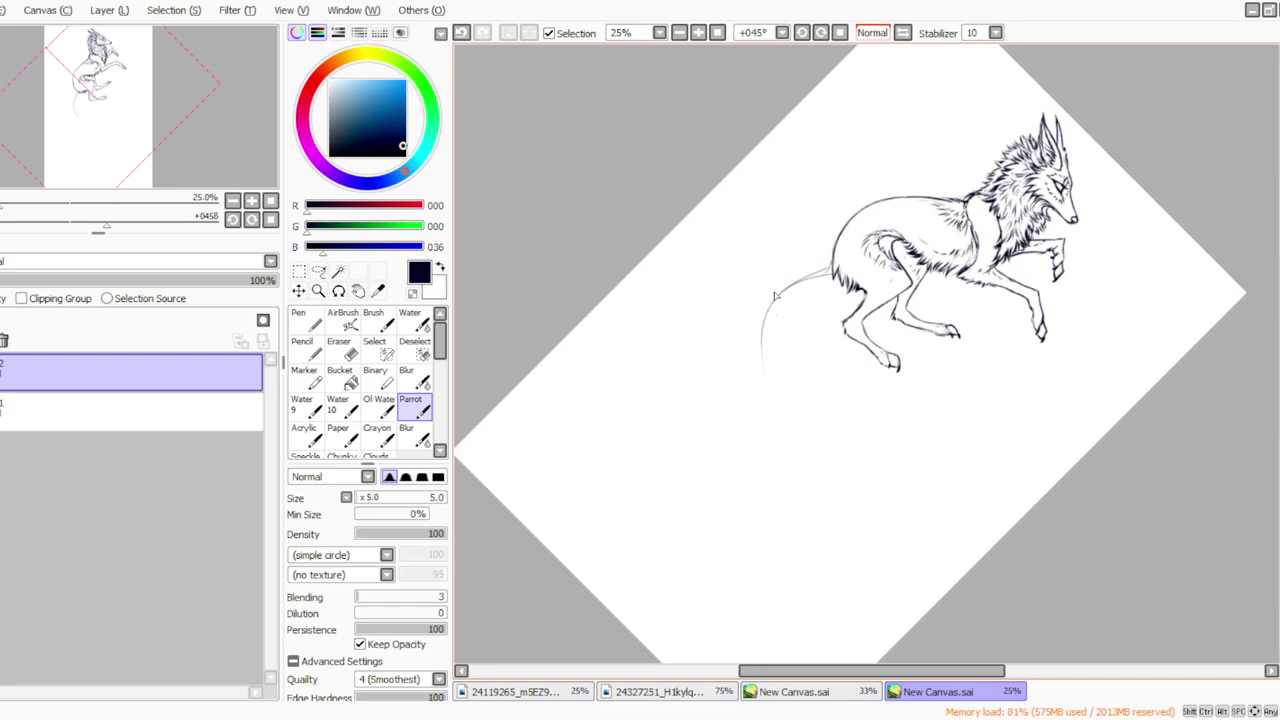
{"action": "left_click", "coordinate": [342, 348]}
{"action": "mouse_move", "coordinate": [818, 267]}
{"action": "left_mouse_down"}
{"action": "mouse_move", "coordinate": [831, 286]}
{"action": "mouse_move", "coordinate": [822, 256]}
{"action": "mouse_move", "coordinate": [790, 297]}
{"action": "left_mouse_up"}
{"action": "left_click", "coordinate": [461, 33]}
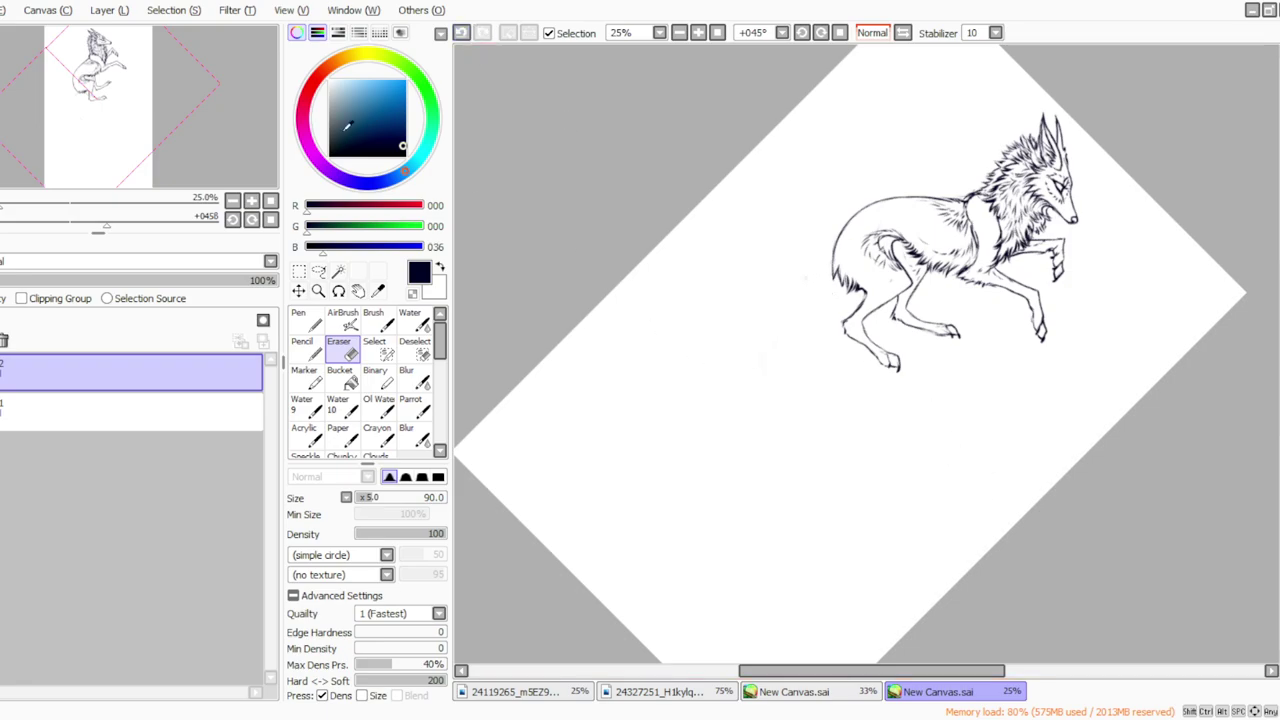
Step: Add a new layer and sketch thin guide curves for a long, sweeping tail from the rump at brush size 5
{"action": "key", "text": "ctrl+shift+n"}
{"action": "left_click", "coordinate": [410, 405]}
{"action": "left_click", "coordinate": [839, 33]}
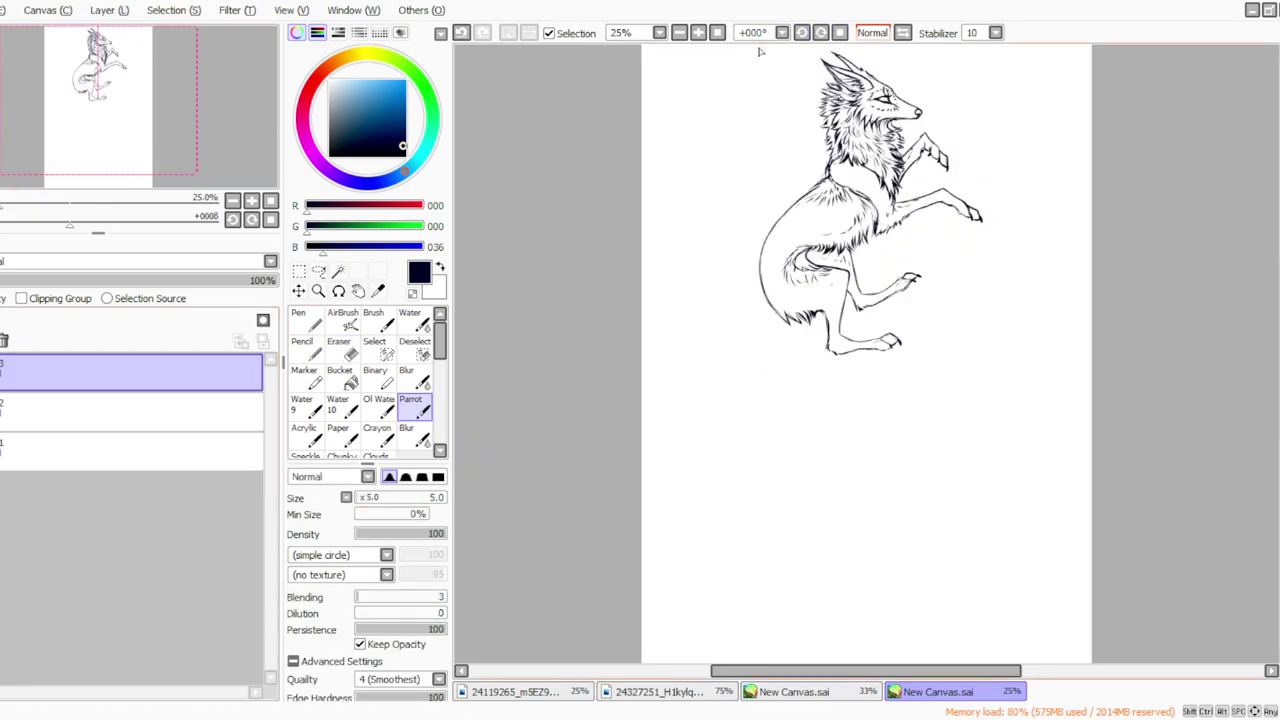
{"action": "left_click", "coordinate": [803, 33]}
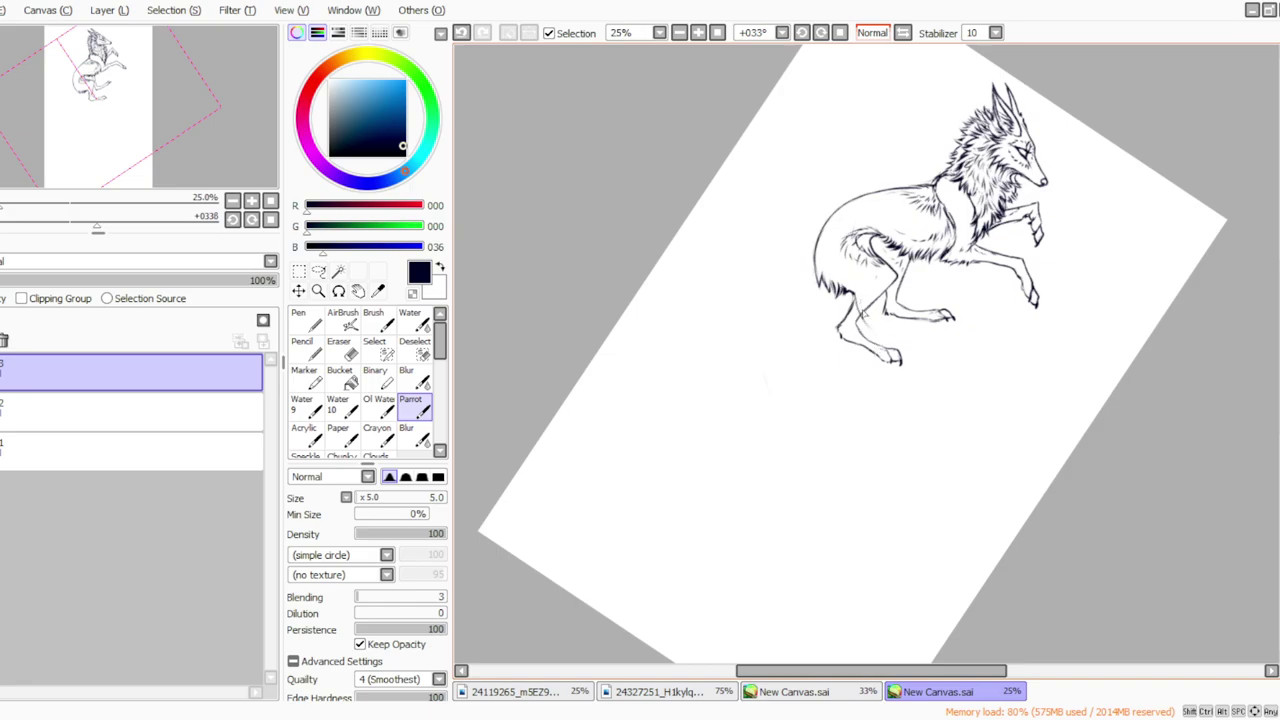
{"action": "mouse_move", "coordinate": [850, 295]}
{"action": "left_mouse_down"}
{"action": "mouse_move", "coordinate": [906, 348]}
{"action": "mouse_move", "coordinate": [948, 405]}
{"action": "left_mouse_up"}
{"action": "left_click_drag", "start_coordinate": [903, 362], "coordinate": [937, 469]}
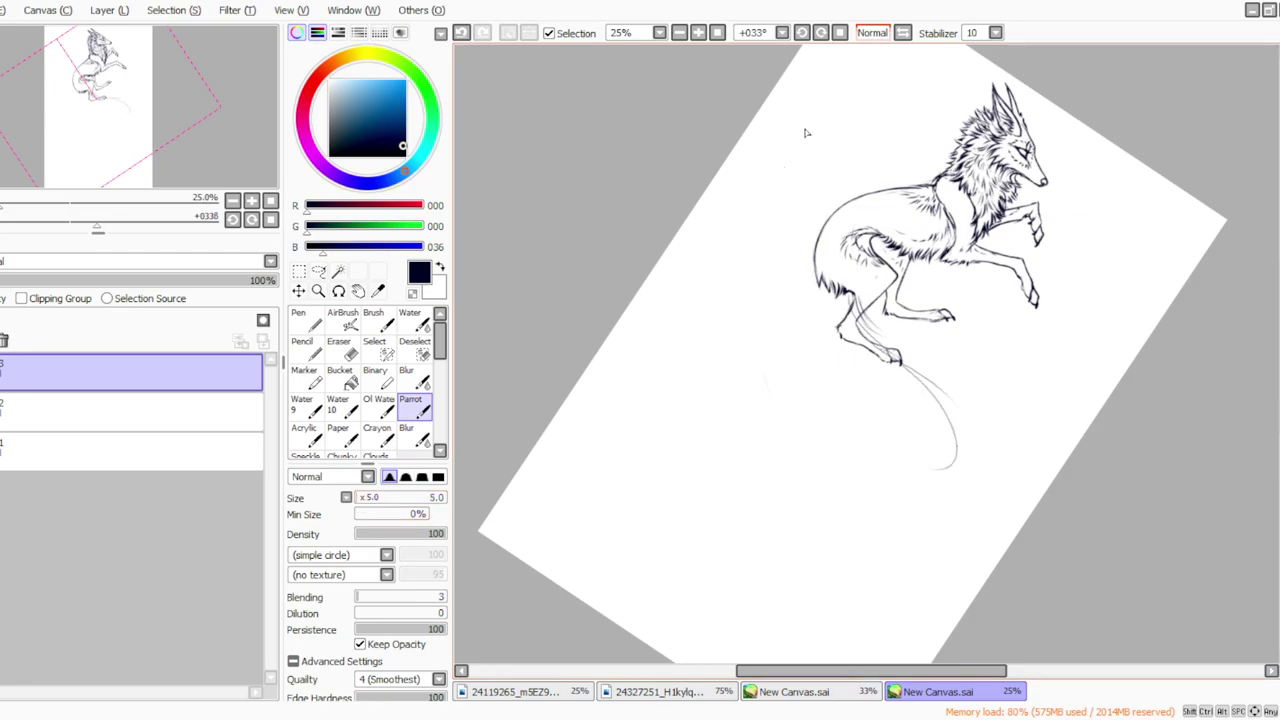
{"action": "mouse_move", "coordinate": [815, 262]}
{"action": "left_mouse_down"}
{"action": "mouse_move", "coordinate": [839, 381]}
{"action": "mouse_move", "coordinate": [868, 414]}
{"action": "left_mouse_up"}
{"action": "left_click_drag", "start_coordinate": [811, 265], "coordinate": [838, 374]}
Step: Ink the tail's first long curves and nested inner fold with the Parrot brush at size 20, undoing the last stray strokes
{"action": "left_click_drag", "start_coordinate": [360, 498], "coordinate": [363, 503]}
{"action": "left_click", "coordinate": [821, 36]}
{"action": "left_click", "coordinate": [821, 36]}
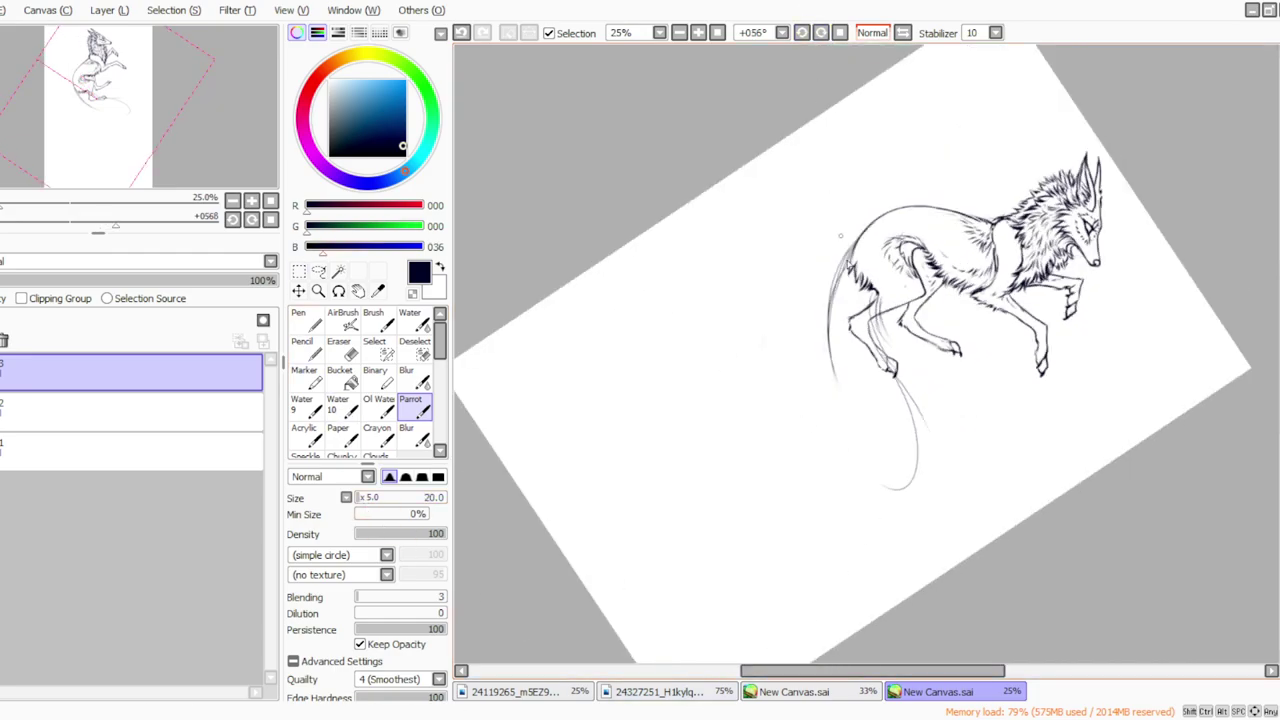
{"action": "mouse_move", "coordinate": [857, 248]}
{"action": "left_mouse_down"}
{"action": "mouse_move", "coordinate": [830, 308]}
{"action": "mouse_move", "coordinate": [834, 384]}
{"action": "left_mouse_up"}
{"action": "left_click_drag", "start_coordinate": [828, 330], "coordinate": [846, 426]}
{"action": "left_click_drag", "start_coordinate": [831, 364], "coordinate": [820, 390]}
{"action": "left_click_drag", "start_coordinate": [806, 225], "coordinate": [811, 356]}
{"action": "left_click_drag", "start_coordinate": [808, 270], "coordinate": [823, 388]}
{"action": "left_click_drag", "start_coordinate": [808, 332], "coordinate": [828, 418]}
{"action": "mouse_move", "coordinate": [834, 366]}
{"action": "left_mouse_down"}
{"action": "mouse_move", "coordinate": [826, 420]}
{"action": "mouse_move", "coordinate": [812, 342]}
{"action": "left_mouse_up"}
{"action": "left_click", "coordinate": [461, 34]}
{"action": "left_click", "coordinate": [461, 34]}
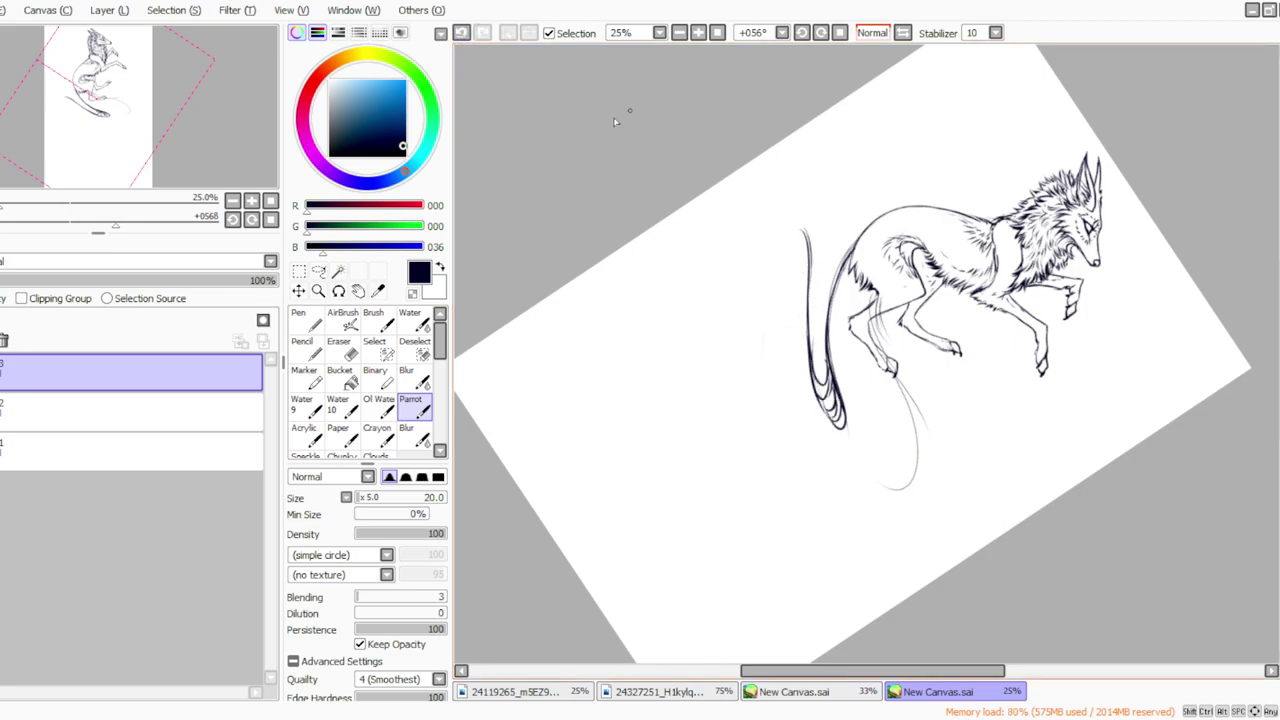
Step: Ink flowing strands from the rump behind the hind leg down around the tail's lower loop, and its inner curve
{"action": "left_click", "coordinate": [606, 718]}
{"action": "mouse_move", "coordinate": [873, 293]}
{"action": "left_mouse_down"}
{"action": "mouse_move", "coordinate": [896, 359]}
{"action": "mouse_move", "coordinate": [876, 332]}
{"action": "mouse_move", "coordinate": [921, 416]}
{"action": "left_mouse_up"}
{"action": "mouse_move", "coordinate": [864, 282]}
{"action": "left_mouse_down"}
{"action": "mouse_move", "coordinate": [884, 376]}
{"action": "mouse_move", "coordinate": [872, 360]}
{"action": "mouse_move", "coordinate": [894, 402]}
{"action": "left_mouse_up"}
{"action": "left_click_drag", "start_coordinate": [868, 336], "coordinate": [912, 424]}
{"action": "left_click_drag", "start_coordinate": [886, 370], "coordinate": [926, 450]}
{"action": "mouse_move", "coordinate": [902, 392]}
{"action": "left_mouse_down"}
{"action": "mouse_move", "coordinate": [930, 456]}
{"action": "mouse_move", "coordinate": [910, 498]}
{"action": "left_mouse_up"}
{"action": "left_click_drag", "start_coordinate": [908, 424], "coordinate": [852, 496]}
{"action": "mouse_move", "coordinate": [852, 278]}
{"action": "left_mouse_down"}
{"action": "mouse_move", "coordinate": [844, 374]}
{"action": "mouse_move", "coordinate": [840, 348]}
{"action": "mouse_move", "coordinate": [857, 404]}
{"action": "left_mouse_up"}
{"action": "left_click_drag", "start_coordinate": [848, 356], "coordinate": [837, 463]}
Step: Ink the tail's long outer curve up to its hooked tip, and check the canvas with the two labelled creature references
{"action": "mouse_move", "coordinate": [806, 238]}
{"action": "left_mouse_down"}
{"action": "mouse_move", "coordinate": [771, 244]}
{"action": "mouse_move", "coordinate": [808, 254]}
{"action": "mouse_move", "coordinate": [789, 233]}
{"action": "mouse_move", "coordinate": [797, 304]}
{"action": "left_mouse_up"}
{"action": "left_click_drag", "start_coordinate": [794, 259], "coordinate": [810, 444]}
{"action": "left_click_drag", "start_coordinate": [795, 362], "coordinate": [827, 463]}
{"action": "mouse_move", "coordinate": [802, 406]}
{"action": "left_mouse_down"}
{"action": "mouse_move", "coordinate": [846, 466]}
{"action": "mouse_move", "coordinate": [858, 460]}
{"action": "left_mouse_up"}
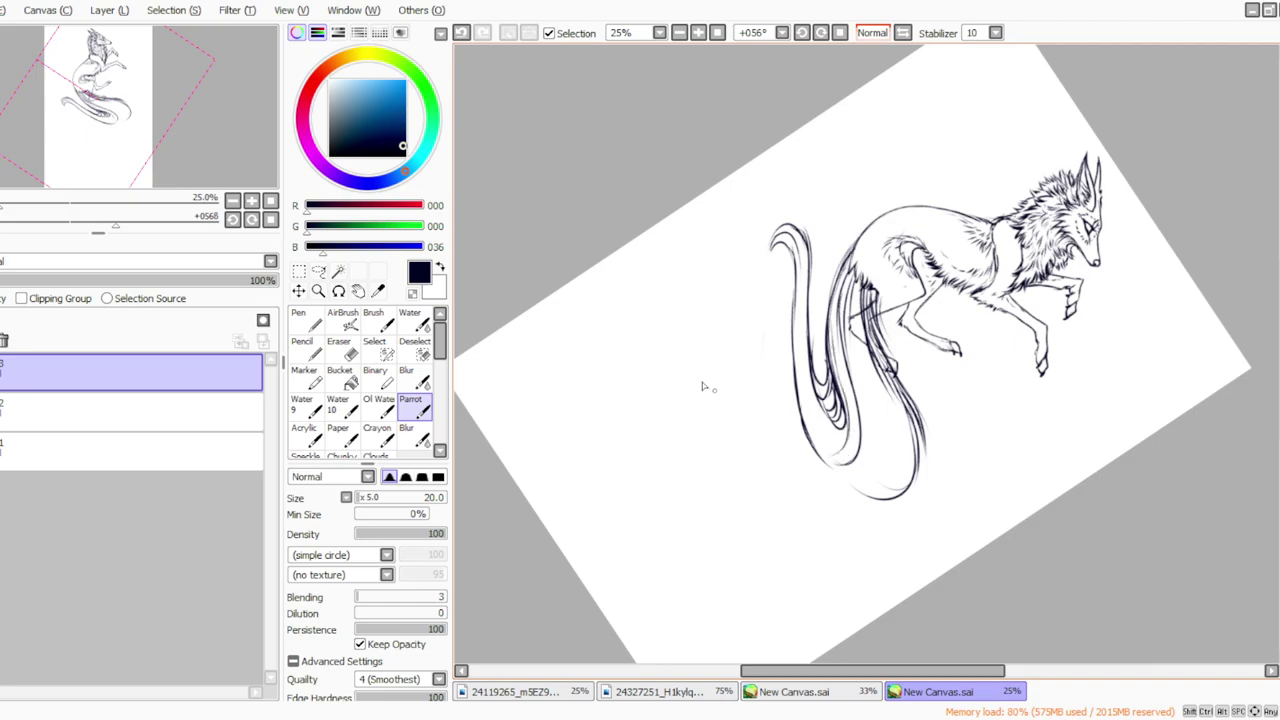
{"action": "left_click", "coordinate": [752, 694]}
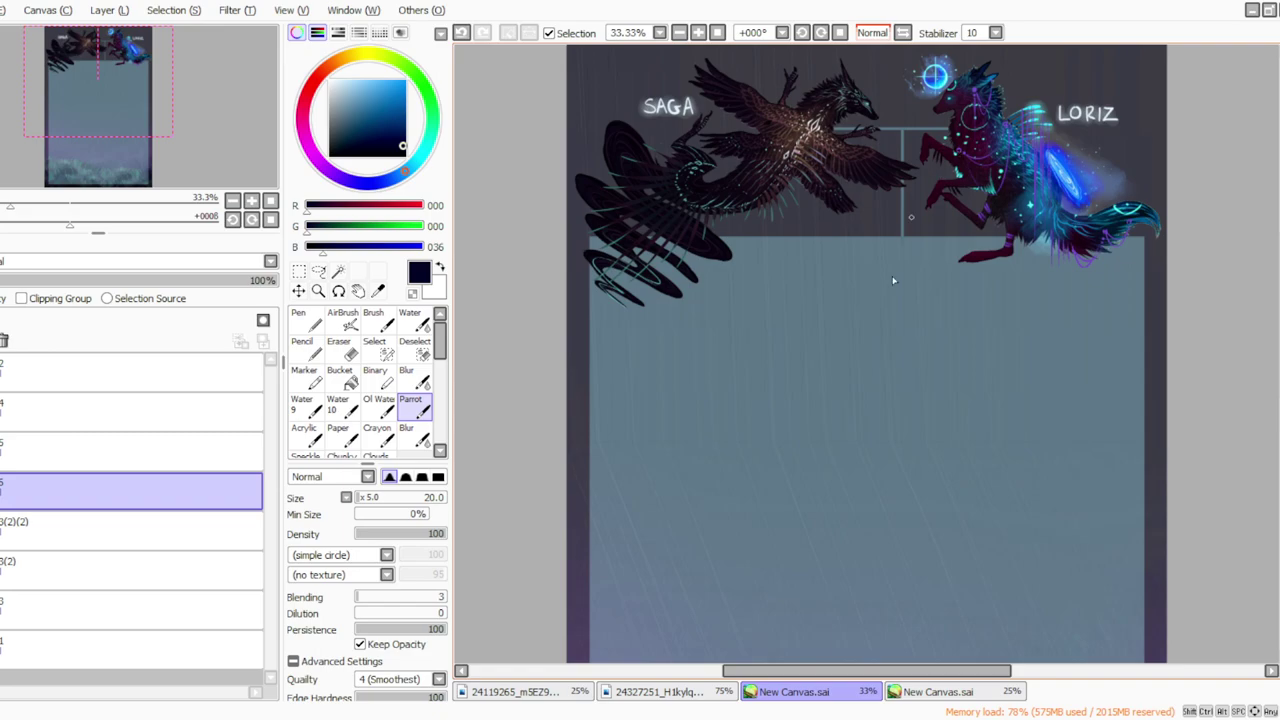
{"action": "left_click", "coordinate": [902, 693]}
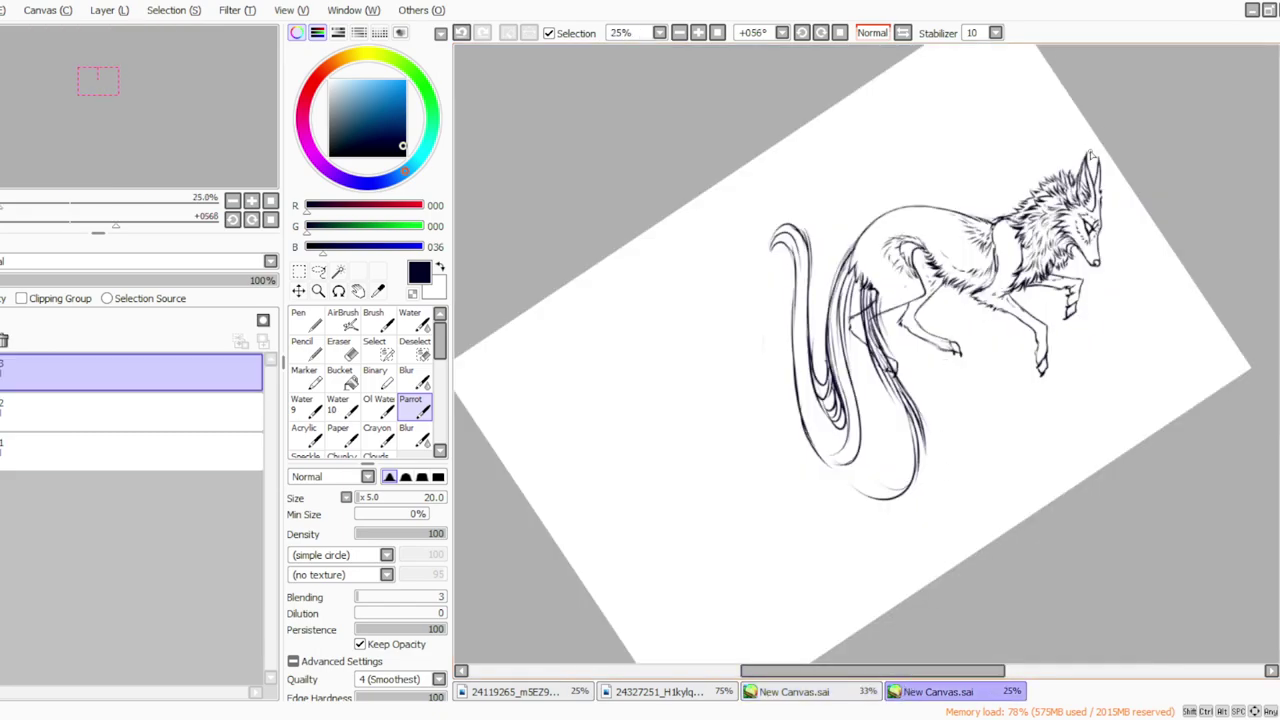
Step: Ink long flowing strands from the rump past the hind leg, filling the tail's lower loop down to its bottom curve
{"action": "mouse_move", "coordinate": [865, 274]}
{"action": "left_mouse_down"}
{"action": "mouse_move", "coordinate": [855, 341]}
{"action": "mouse_move", "coordinate": [877, 409]}
{"action": "left_mouse_up"}
{"action": "left_click_drag", "start_coordinate": [853, 318], "coordinate": [871, 405]}
{"action": "left_click_drag", "start_coordinate": [852, 340], "coordinate": [874, 474]}
{"action": "mouse_move", "coordinate": [870, 398]}
{"action": "left_mouse_down"}
{"action": "mouse_move", "coordinate": [882, 474]}
{"action": "mouse_move", "coordinate": [873, 457]}
{"action": "mouse_move", "coordinate": [860, 486]}
{"action": "mouse_move", "coordinate": [842, 486]}
{"action": "left_mouse_up"}
{"action": "left_click_drag", "start_coordinate": [869, 369], "coordinate": [896, 440]}
{"action": "left_click_drag", "start_coordinate": [874, 392], "coordinate": [900, 482]}
{"action": "left_click_drag", "start_coordinate": [886, 416], "coordinate": [898, 500]}
{"action": "left_click_drag", "start_coordinate": [888, 438], "coordinate": [897, 500]}
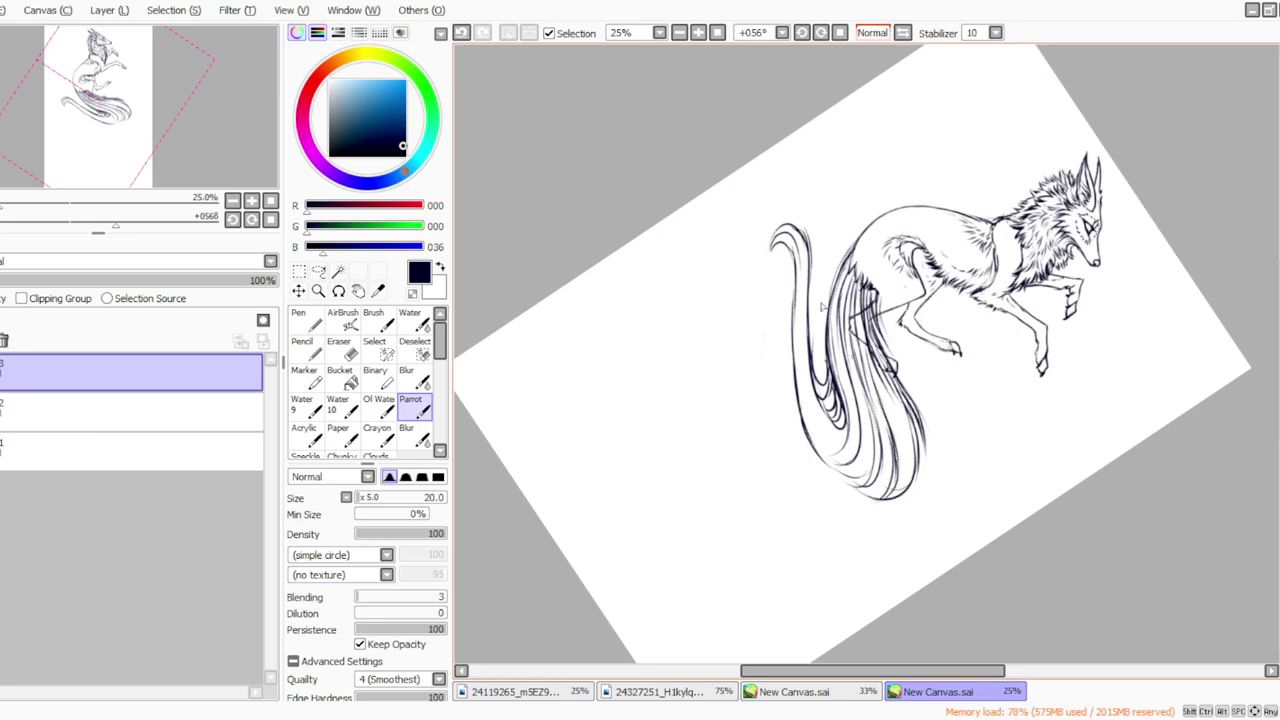
Step: Add finer strands between the lower loop's lines and at the hooked tip, and erase the tail lines crossing the hind leg
{"action": "left_click_drag", "start_coordinate": [884, 422], "coordinate": [897, 498]}
{"action": "mouse_move", "coordinate": [880, 412]}
{"action": "left_mouse_down"}
{"action": "mouse_move", "coordinate": [885, 486]}
{"action": "mouse_move", "coordinate": [892, 470]}
{"action": "mouse_move", "coordinate": [866, 492]}
{"action": "left_mouse_up"}
{"action": "left_click_drag", "start_coordinate": [898, 452], "coordinate": [880, 500]}
{"action": "left_click_drag", "start_coordinate": [880, 376], "coordinate": [916, 482]}
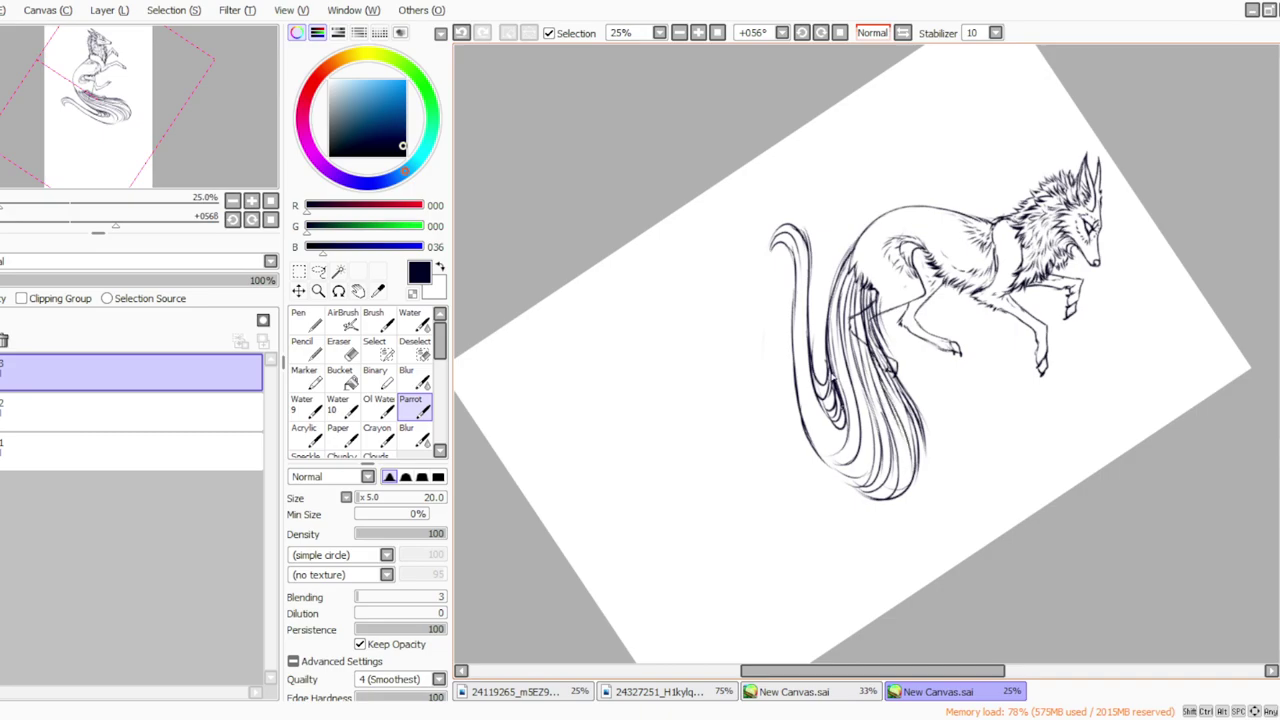
{"action": "mouse_move", "coordinate": [858, 390]}
{"action": "left_mouse_down"}
{"action": "mouse_move", "coordinate": [840, 468]}
{"action": "mouse_move", "coordinate": [864, 478]}
{"action": "mouse_move", "coordinate": [824, 460]}
{"action": "mouse_move", "coordinate": [856, 492]}
{"action": "left_mouse_up"}
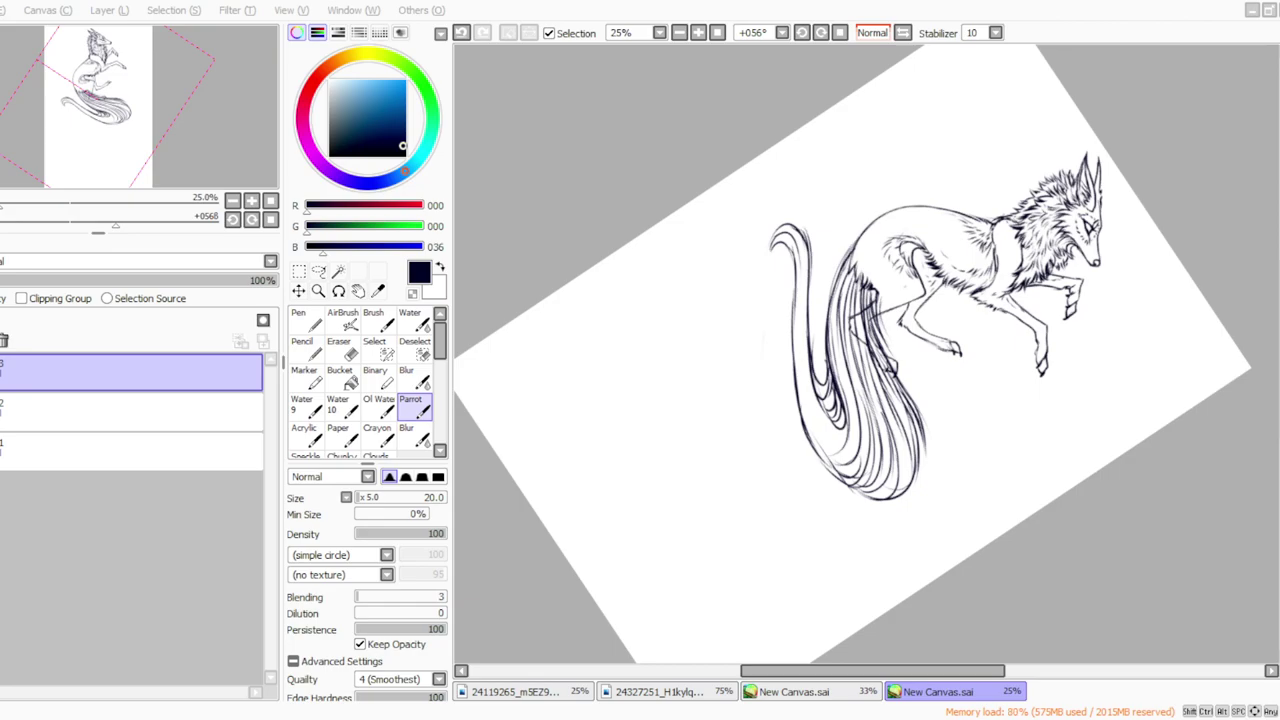
{"action": "left_click_drag", "start_coordinate": [770, 260], "coordinate": [791, 256]}
{"action": "left_click", "coordinate": [341, 350]}
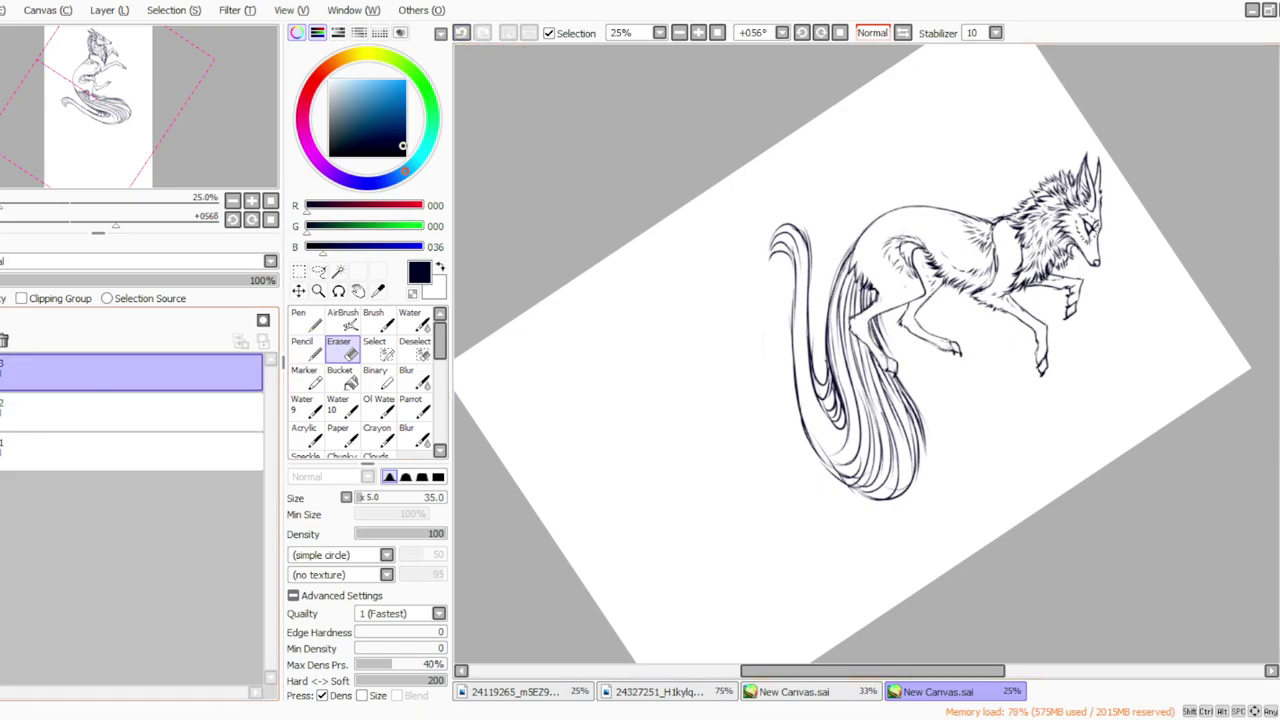
Step: Ink inner strands with the Parrot brush from the tail's upper bend down its rising section and around the lower loop
{"action": "left_click", "coordinate": [414, 406]}
{"action": "left_click_drag", "start_coordinate": [790, 250], "coordinate": [802, 363]}
{"action": "left_click_drag", "start_coordinate": [801, 295], "coordinate": [825, 453]}
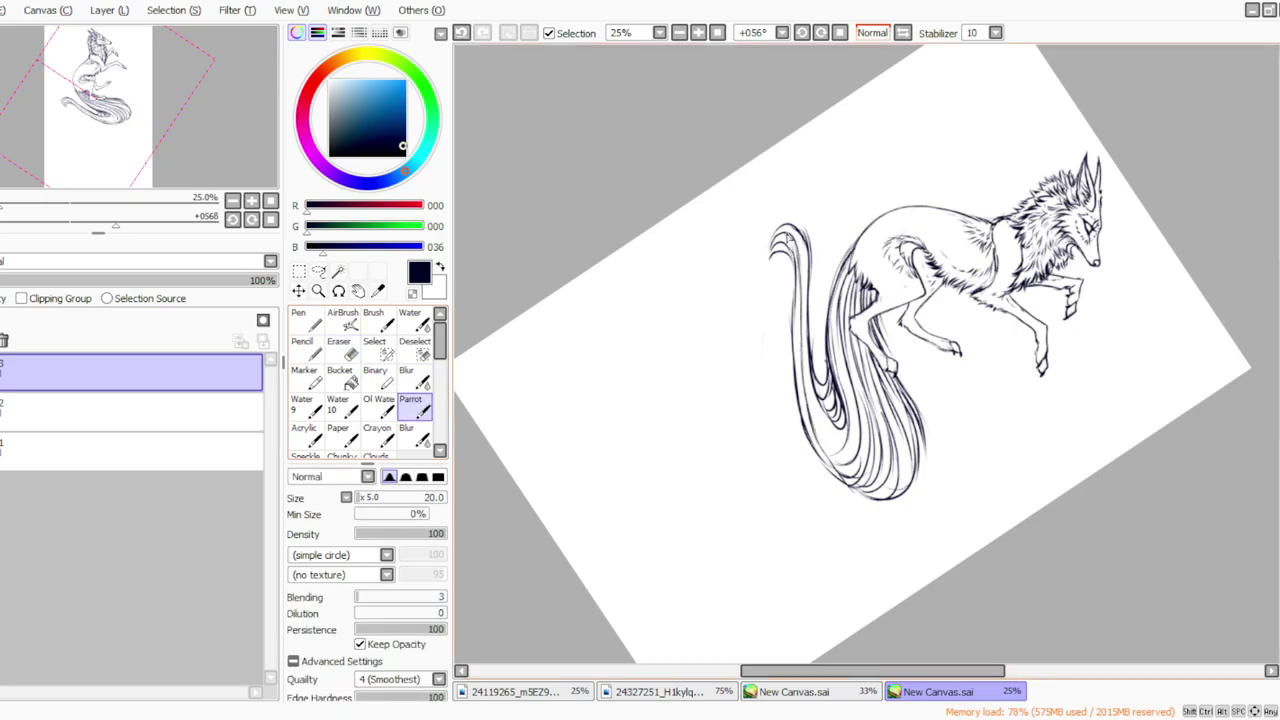
{"action": "mouse_move", "coordinate": [795, 243]}
{"action": "left_mouse_down"}
{"action": "mouse_move", "coordinate": [820, 436]}
{"action": "mouse_move", "coordinate": [852, 448]}
{"action": "left_mouse_up"}
{"action": "left_click_drag", "start_coordinate": [816, 400], "coordinate": [830, 428]}
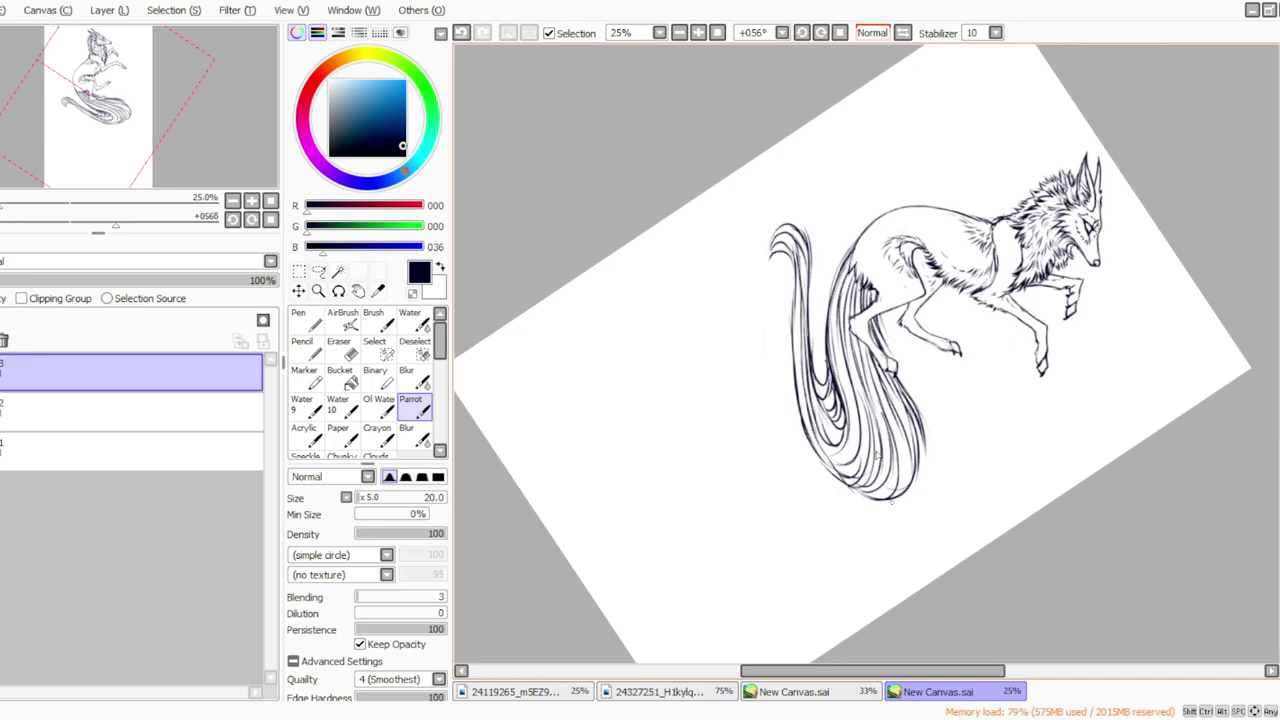
{"action": "left_click_drag", "start_coordinate": [804, 306], "coordinate": [814, 374]}
{"action": "mouse_move", "coordinate": [889, 412]}
{"action": "left_mouse_down"}
{"action": "mouse_move", "coordinate": [904, 462]}
{"action": "mouse_move", "coordinate": [886, 498]}
{"action": "left_mouse_up"}
{"action": "mouse_move", "coordinate": [887, 445]}
{"action": "left_mouse_down"}
{"action": "mouse_move", "coordinate": [877, 491]}
{"action": "mouse_move", "coordinate": [820, 450]}
{"action": "left_mouse_up"}
{"action": "left_click_drag", "start_coordinate": [820, 450], "coordinate": [870, 496]}
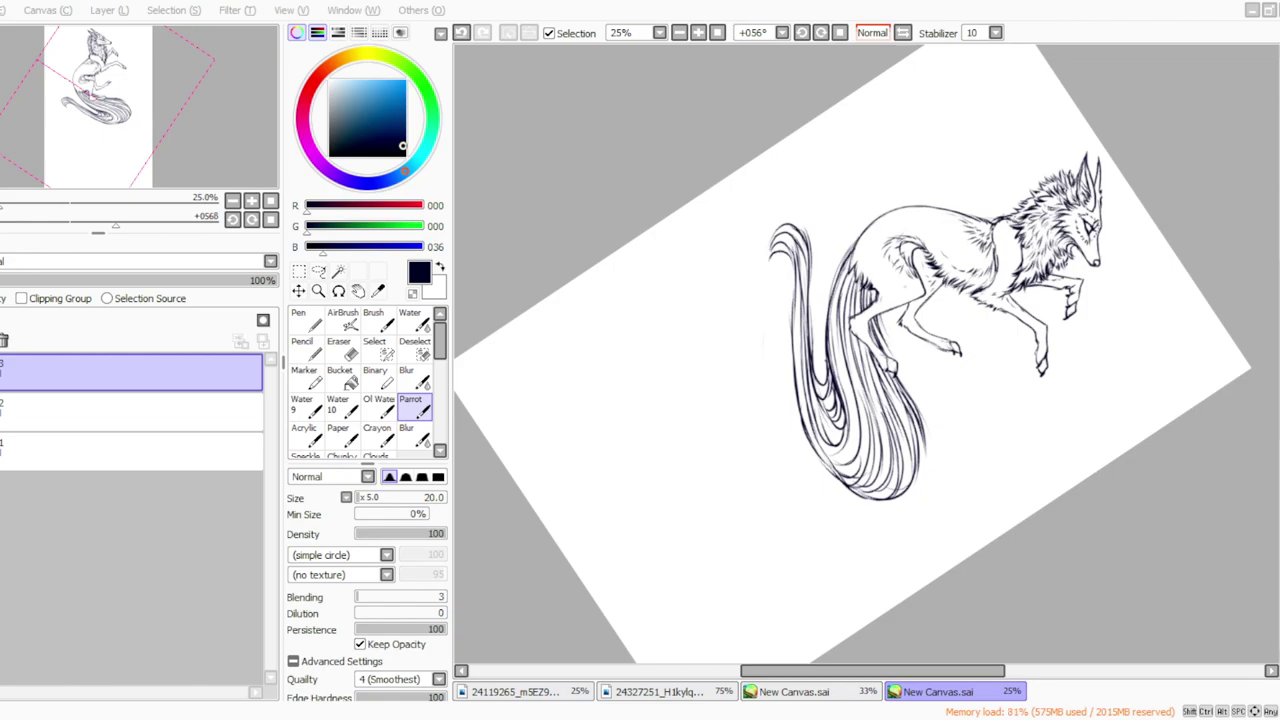
Step: Extend the tail from its hooked tip with long curves running down into a second, narrower loop below
{"action": "left_click_drag", "start_coordinate": [774, 262], "coordinate": [790, 346]}
{"action": "left_click_drag", "start_coordinate": [788, 272], "coordinate": [772, 440]}
{"action": "left_click_drag", "start_coordinate": [772, 368], "coordinate": [762, 508]}
{"action": "left_click_drag", "start_coordinate": [778, 282], "coordinate": [770, 344]}
{"action": "mouse_move", "coordinate": [788, 271]}
{"action": "left_mouse_down"}
{"action": "mouse_move", "coordinate": [767, 316]}
{"action": "mouse_move", "coordinate": [797, 487]}
{"action": "mouse_move", "coordinate": [768, 500]}
{"action": "left_mouse_up"}
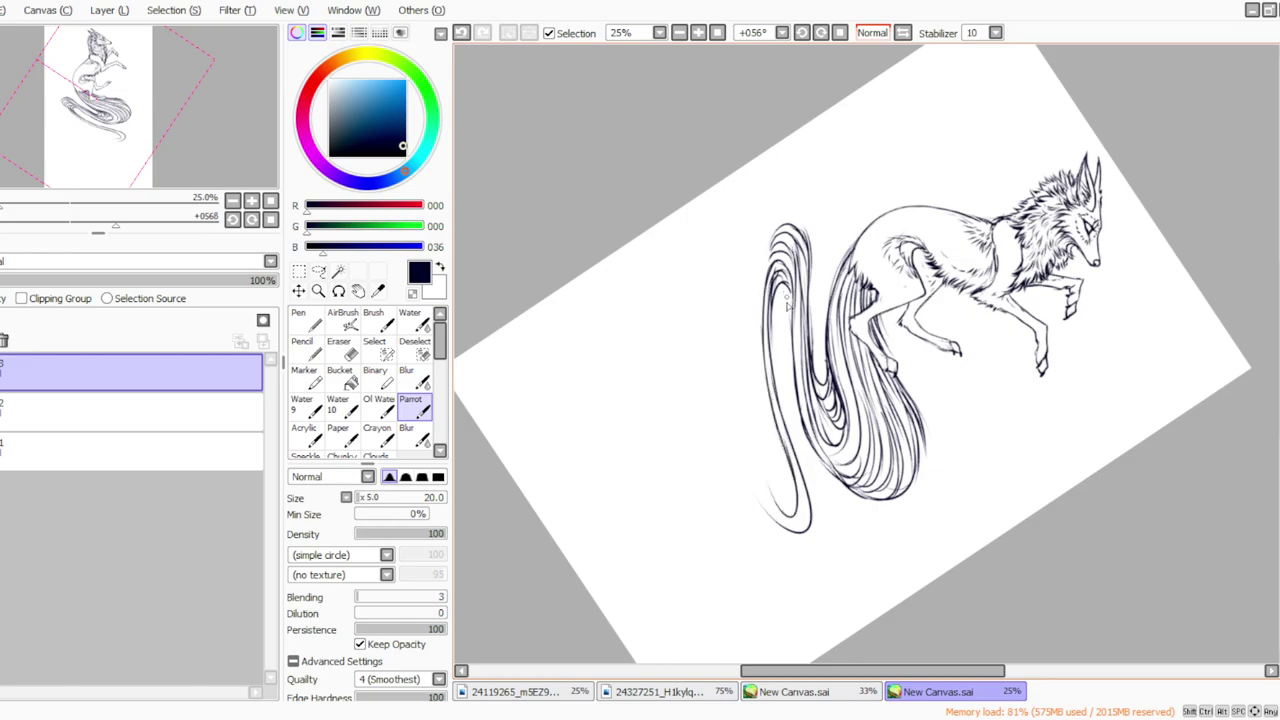
Step: Ink nested inner strands inside the tail's upper bend and down the new narrow section
{"action": "mouse_move", "coordinate": [794, 334]}
{"action": "left_mouse_down"}
{"action": "mouse_move", "coordinate": [782, 395]}
{"action": "mouse_move", "coordinate": [847, 489]}
{"action": "left_mouse_up"}
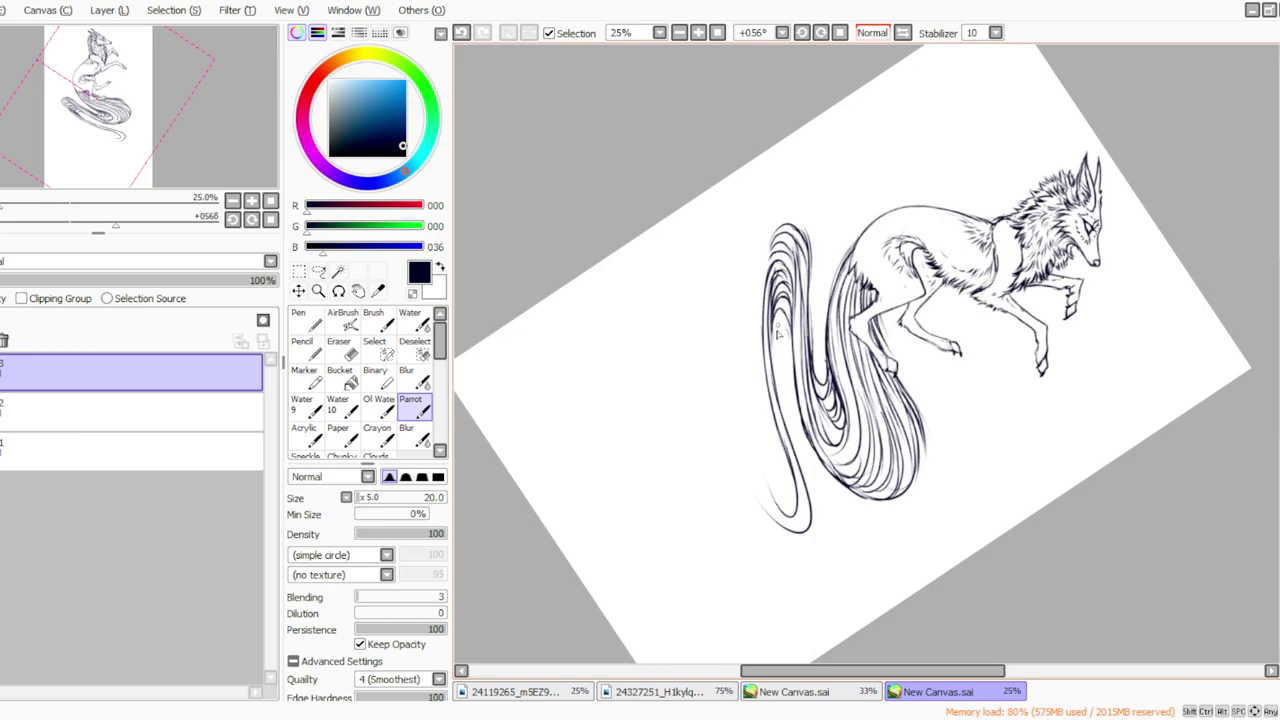
{"action": "left_click_drag", "start_coordinate": [785, 338], "coordinate": [782, 380]}
{"action": "left_click_drag", "start_coordinate": [775, 336], "coordinate": [804, 496]}
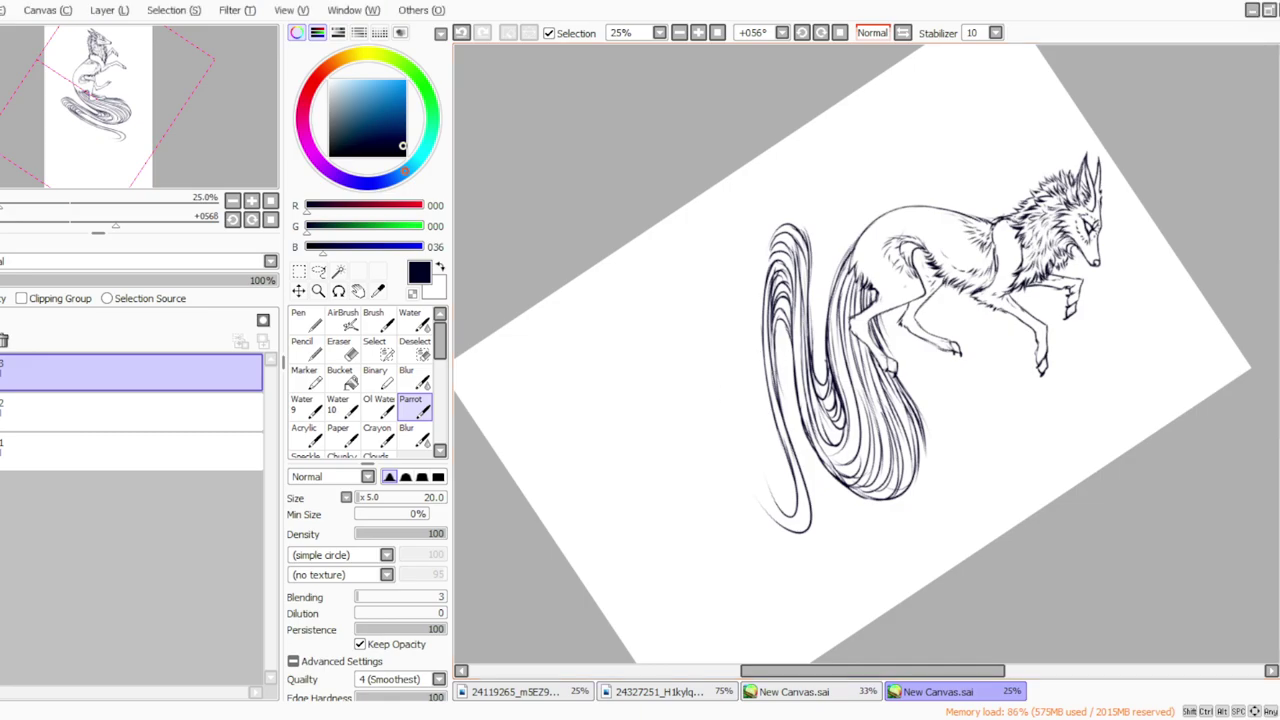
Step: Ink the outer strands of the upper bend down the narrow section to the second loop, undoing a misplaced stroke
{"action": "left_click_drag", "start_coordinate": [778, 232], "coordinate": [762, 344]}
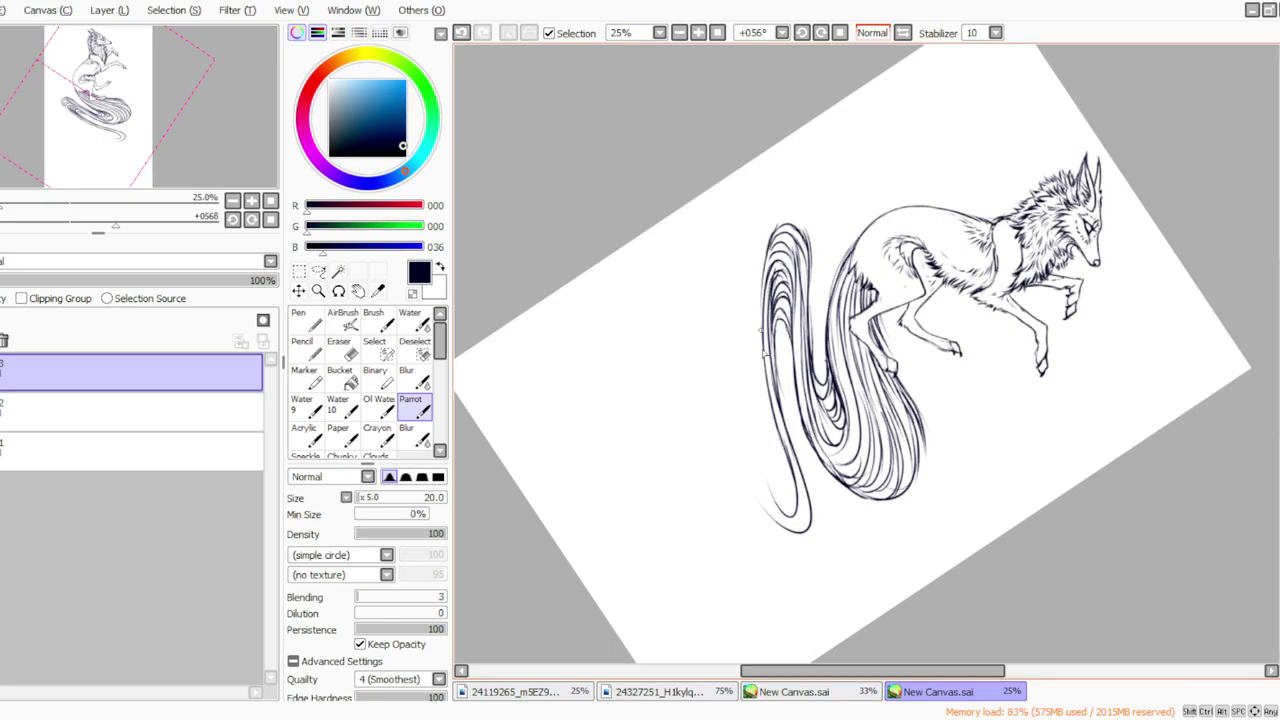
{"action": "left_click_drag", "start_coordinate": [776, 240], "coordinate": [762, 378]}
{"action": "left_click", "coordinate": [461, 36]}
{"action": "left_click_drag", "start_coordinate": [777, 233], "coordinate": [757, 340]}
{"action": "left_click_drag", "start_coordinate": [763, 260], "coordinate": [764, 384]}
{"action": "mouse_move", "coordinate": [762, 377]}
{"action": "left_mouse_down"}
{"action": "mouse_move", "coordinate": [789, 515]}
{"action": "mouse_move", "coordinate": [775, 465]}
{"action": "left_mouse_up"}
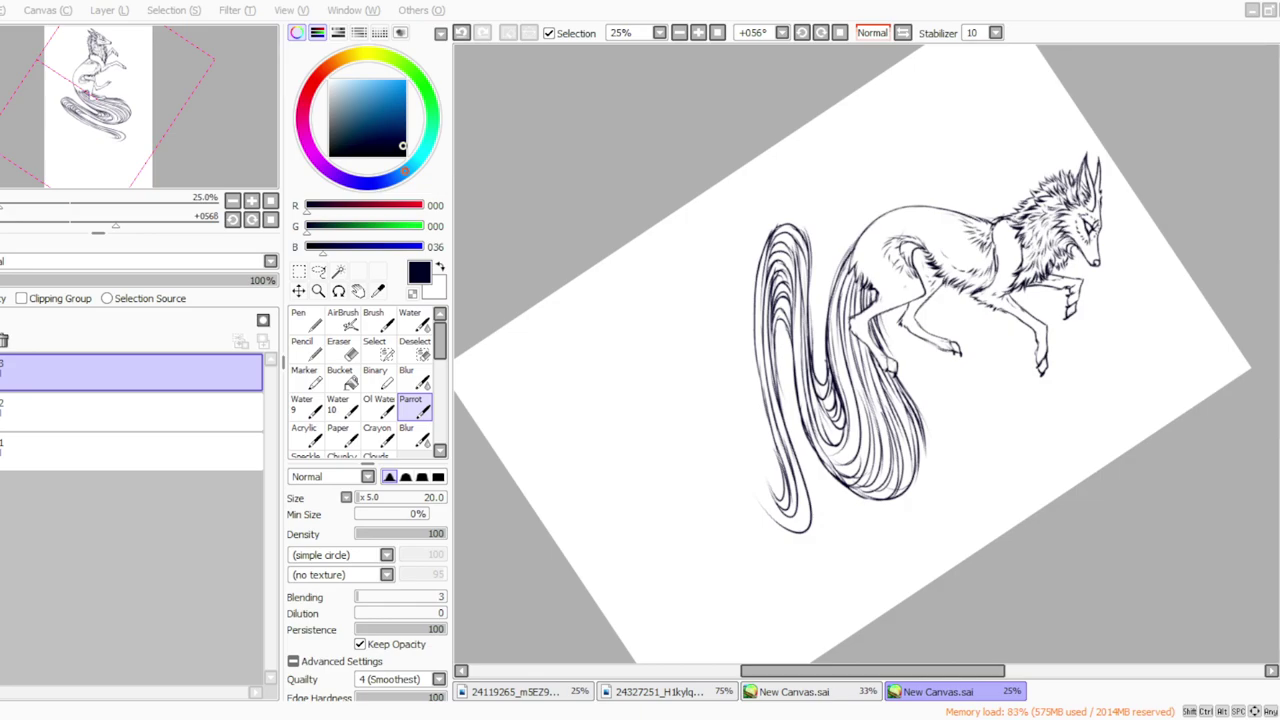
Step: Erase stray line ends along the tail's rising section and around the top of its upper bend
{"action": "left_click", "coordinate": [497, 718]}
{"action": "key", "text": "e"}
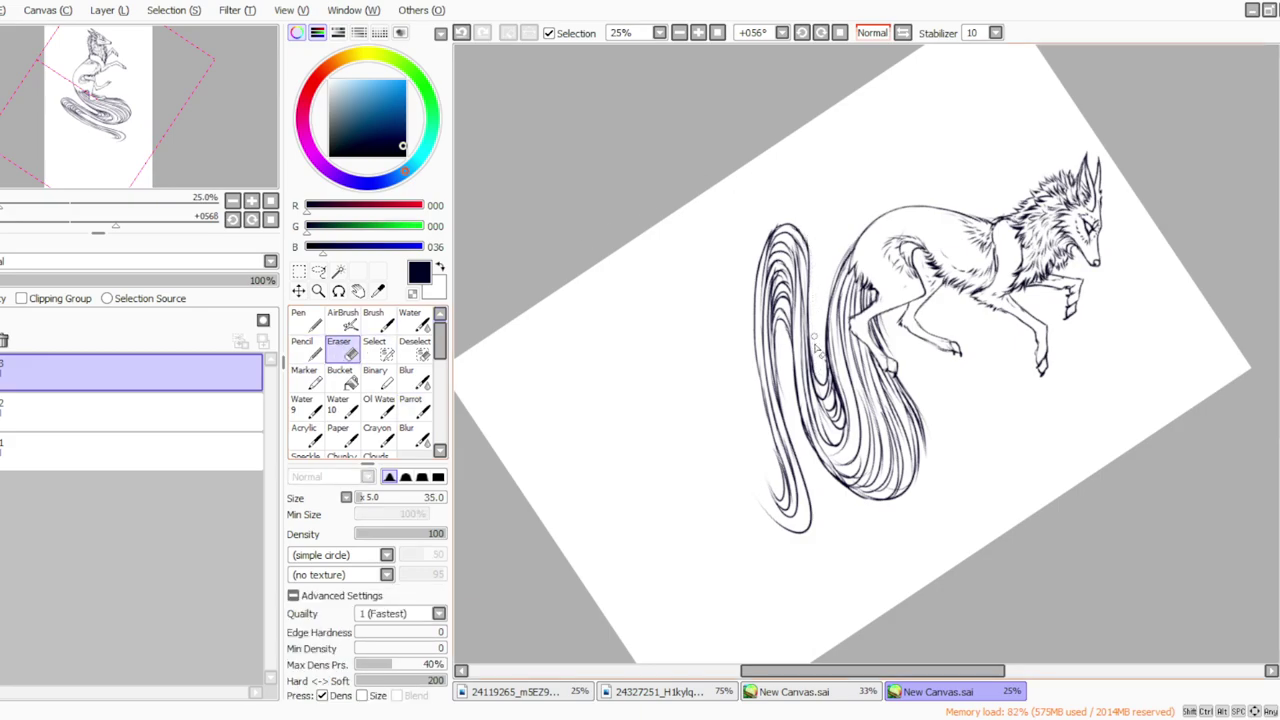
{"action": "left_click", "coordinate": [424, 411]}
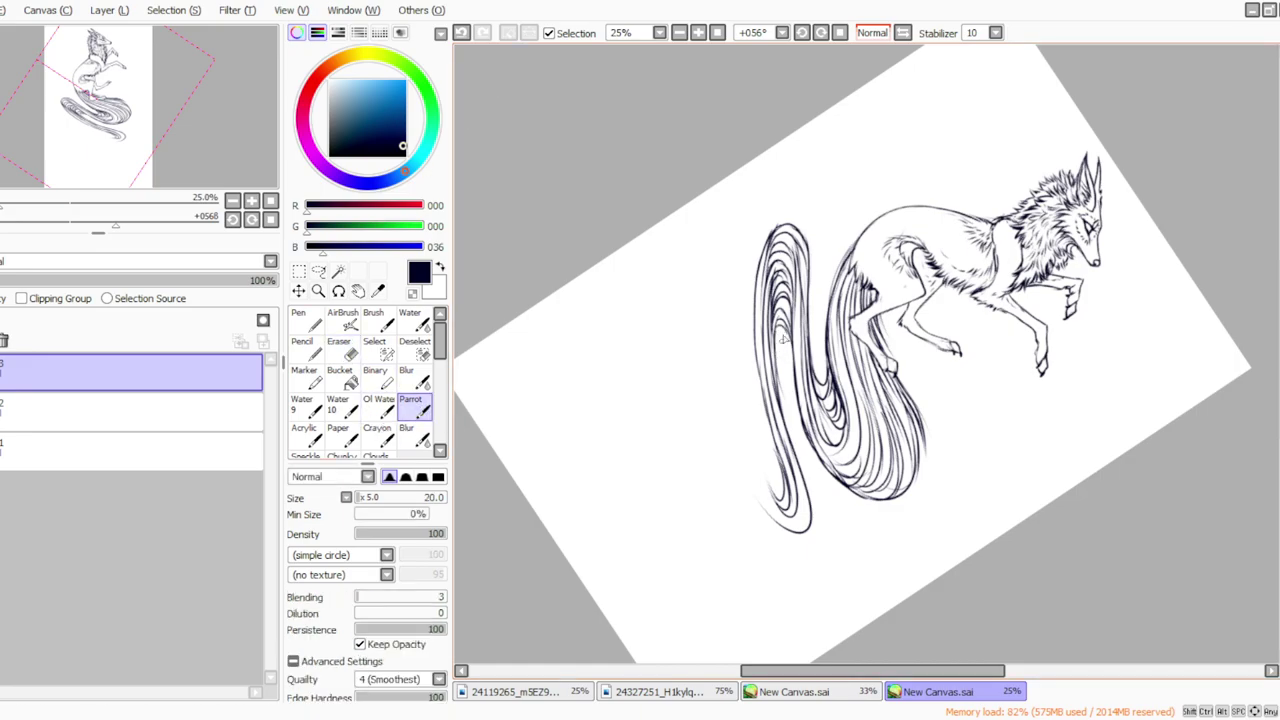
{"action": "key", "text": "e"}
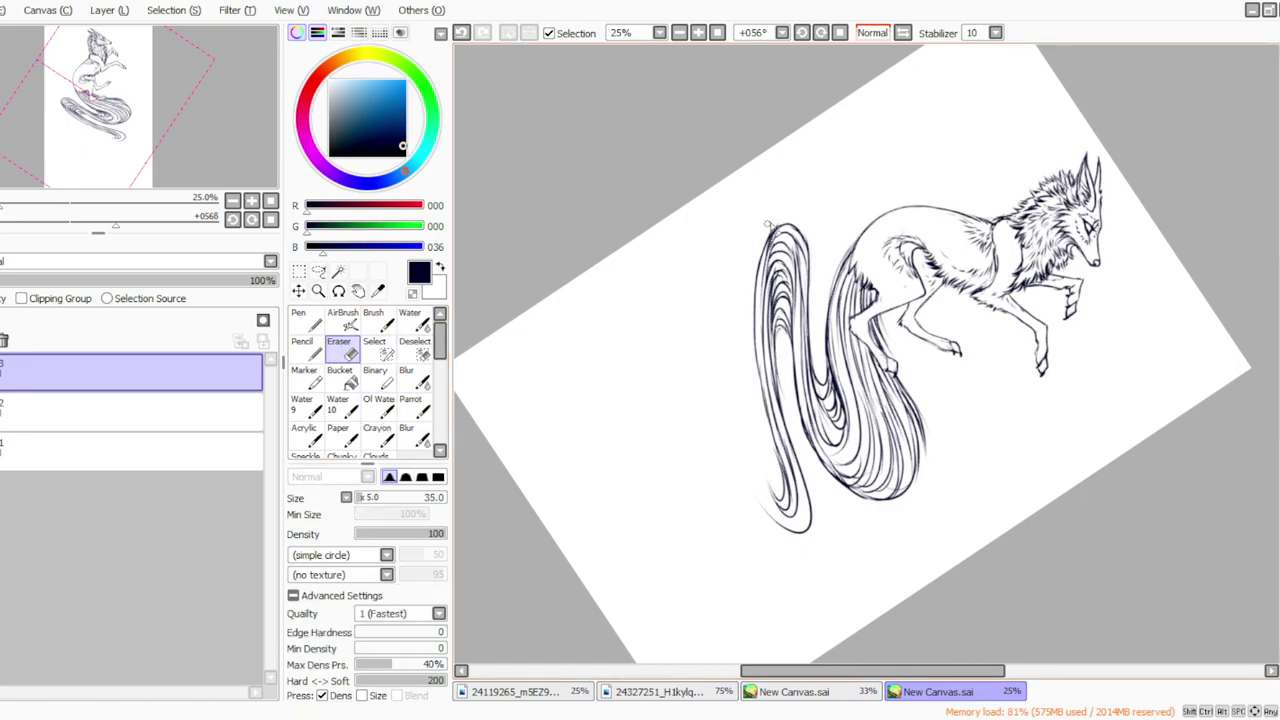
{"action": "left_click", "coordinate": [411, 404]}
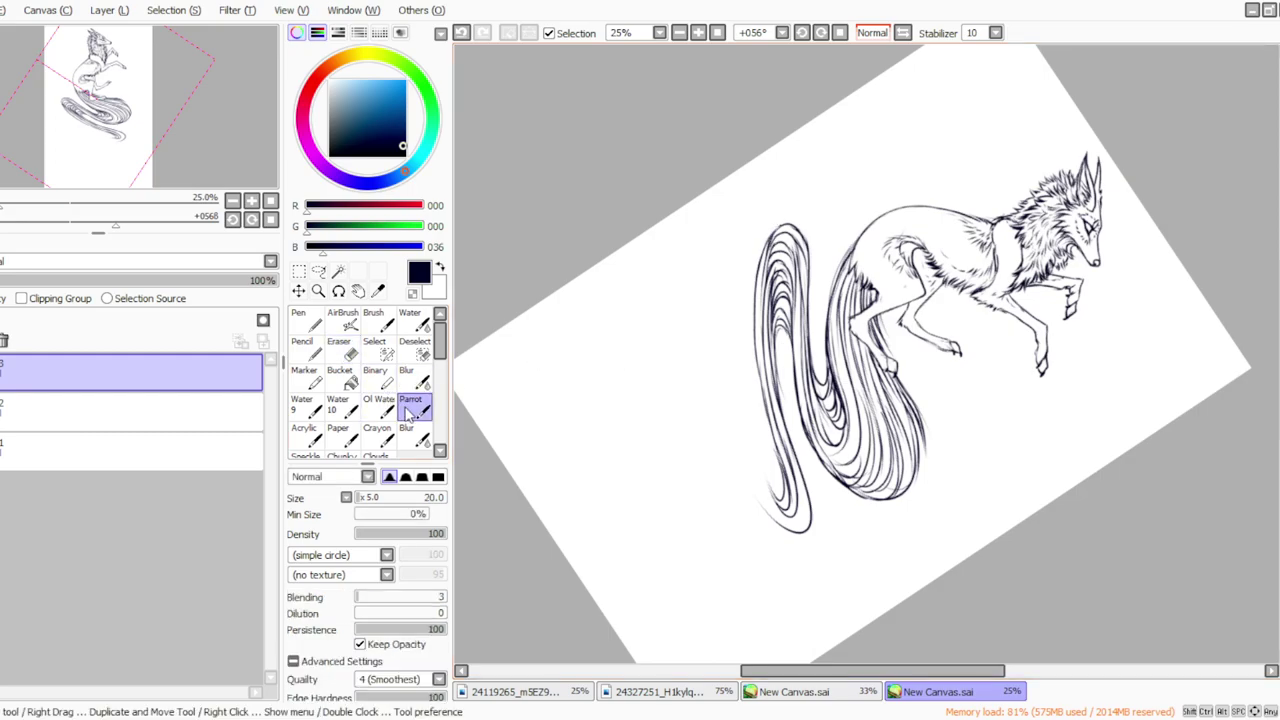
Step: Check the whole figure upright, set the Parrot brush size to 25, and rotate the canvas to 45 degrees at 25% zoom
{"action": "left_click", "coordinate": [718, 33]}
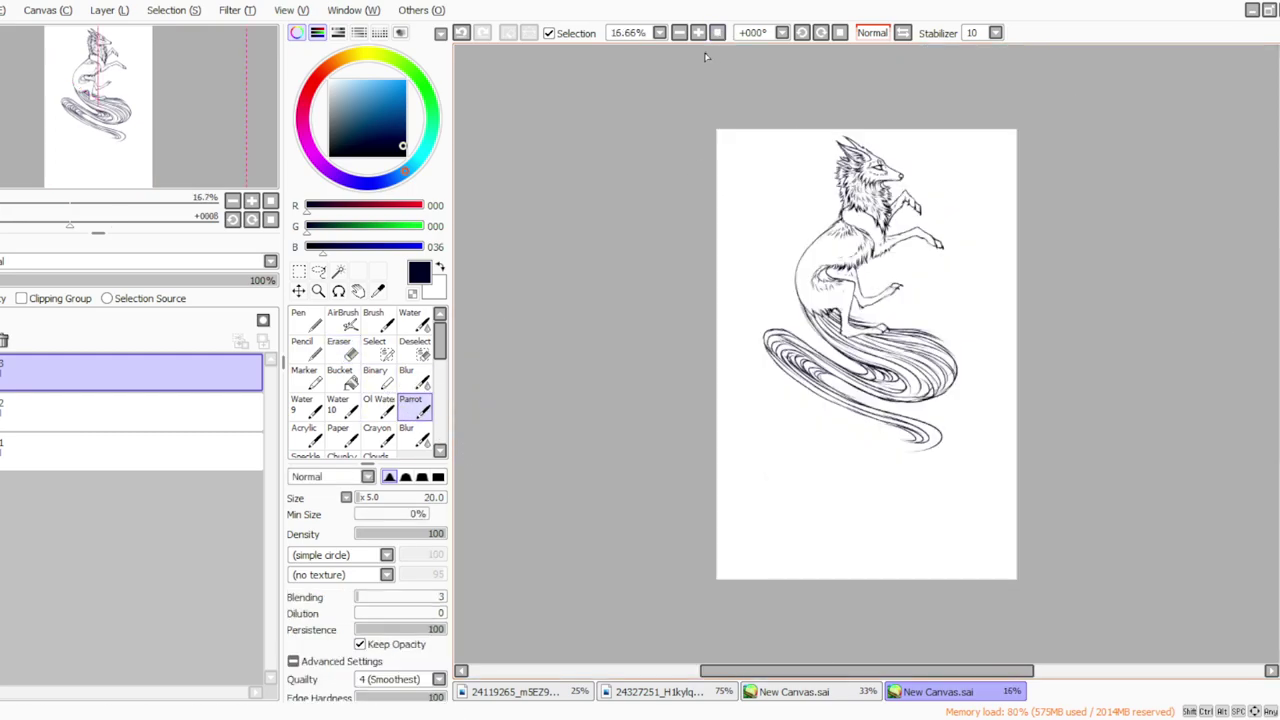
{"action": "left_click", "coordinate": [700, 34]}
{"action": "left_click", "coordinate": [361, 498]}
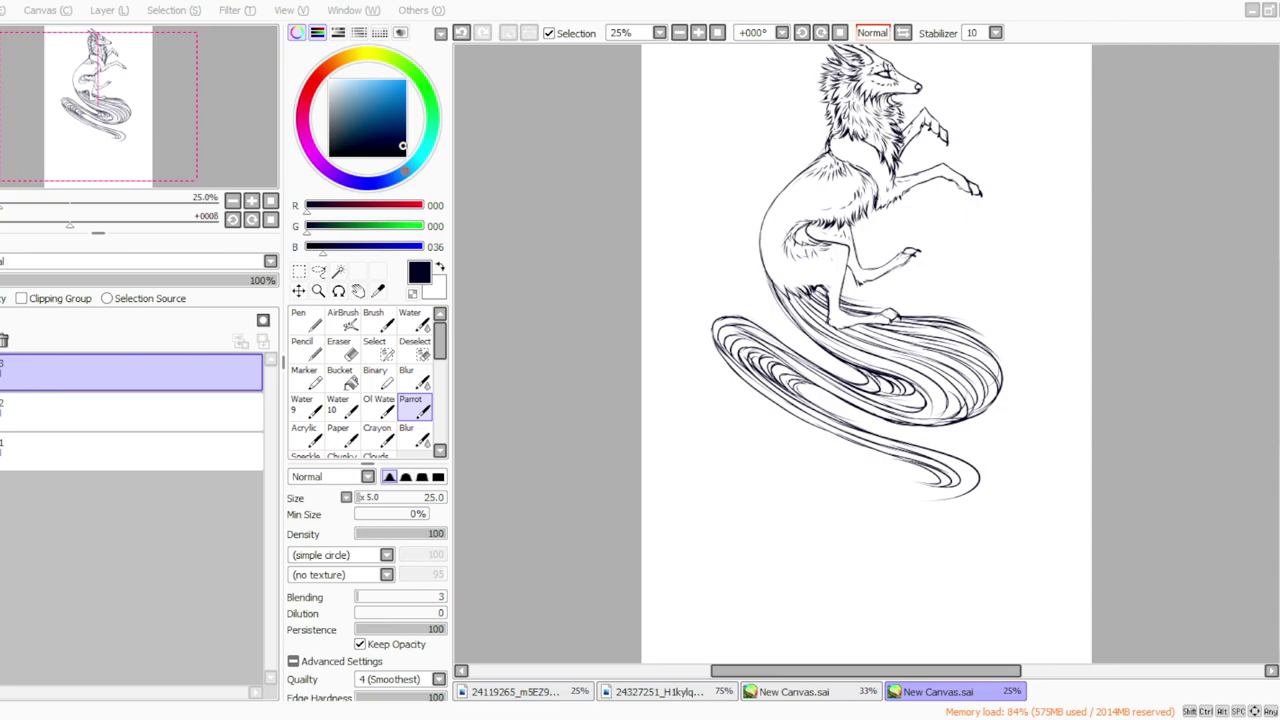
{"action": "left_click", "coordinate": [820, 34]}
{"action": "left_click", "coordinate": [820, 34]}
{"action": "left_click", "coordinate": [820, 34]}
{"action": "left_click", "coordinate": [820, 34]}
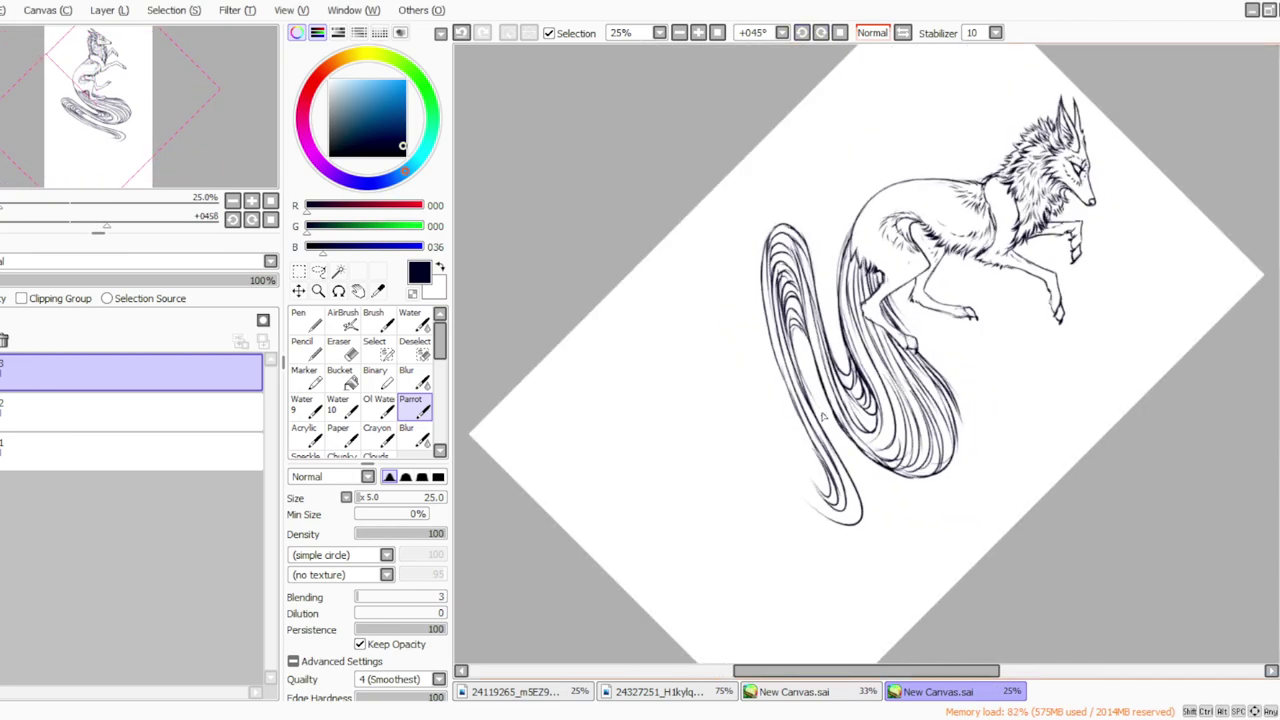
Step: Ink the lower bend of the tail's first narrow coil and run its outer line up to the next bend
{"action": "mouse_move", "coordinate": [846, 466]}
{"action": "left_mouse_down"}
{"action": "mouse_move", "coordinate": [871, 517]}
{"action": "mouse_move", "coordinate": [816, 501]}
{"action": "mouse_move", "coordinate": [850, 532]}
{"action": "left_mouse_up"}
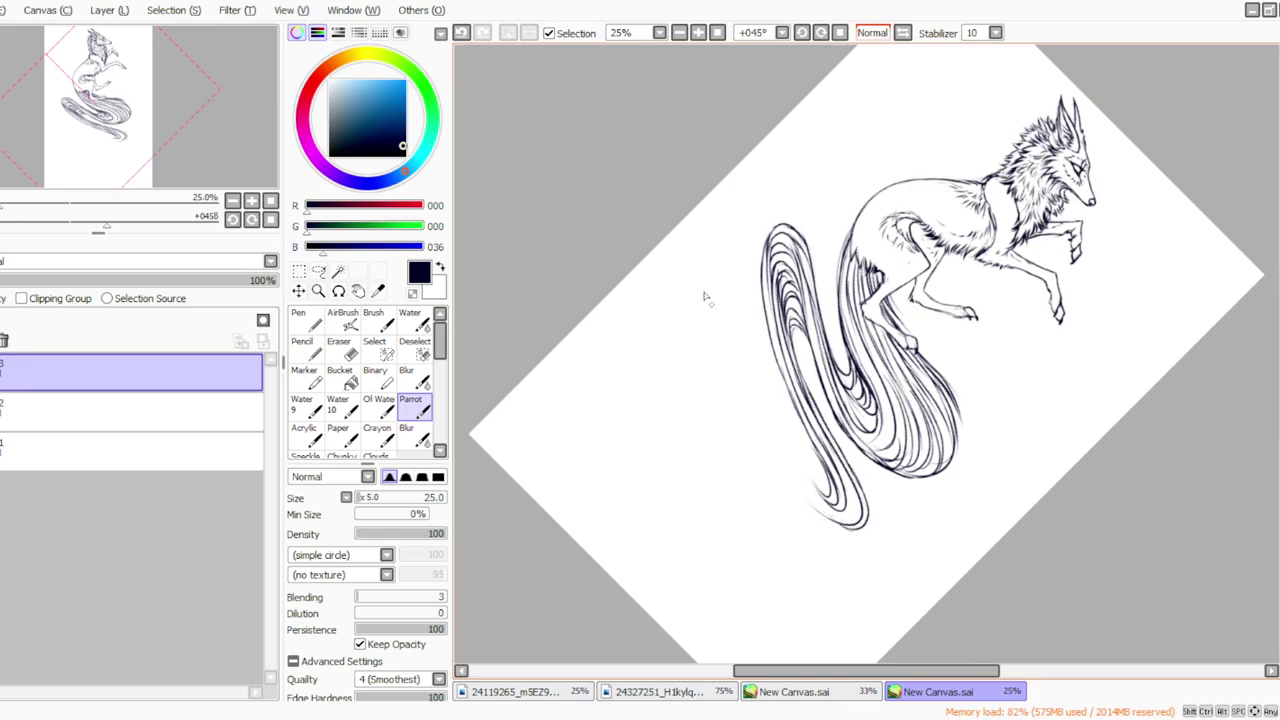
{"action": "left_click_drag", "start_coordinate": [740, 294], "coordinate": [773, 399]}
{"action": "left_click_drag", "start_coordinate": [758, 338], "coordinate": [810, 484]}
{"action": "left_click_drag", "start_coordinate": [788, 436], "coordinate": [816, 488]}
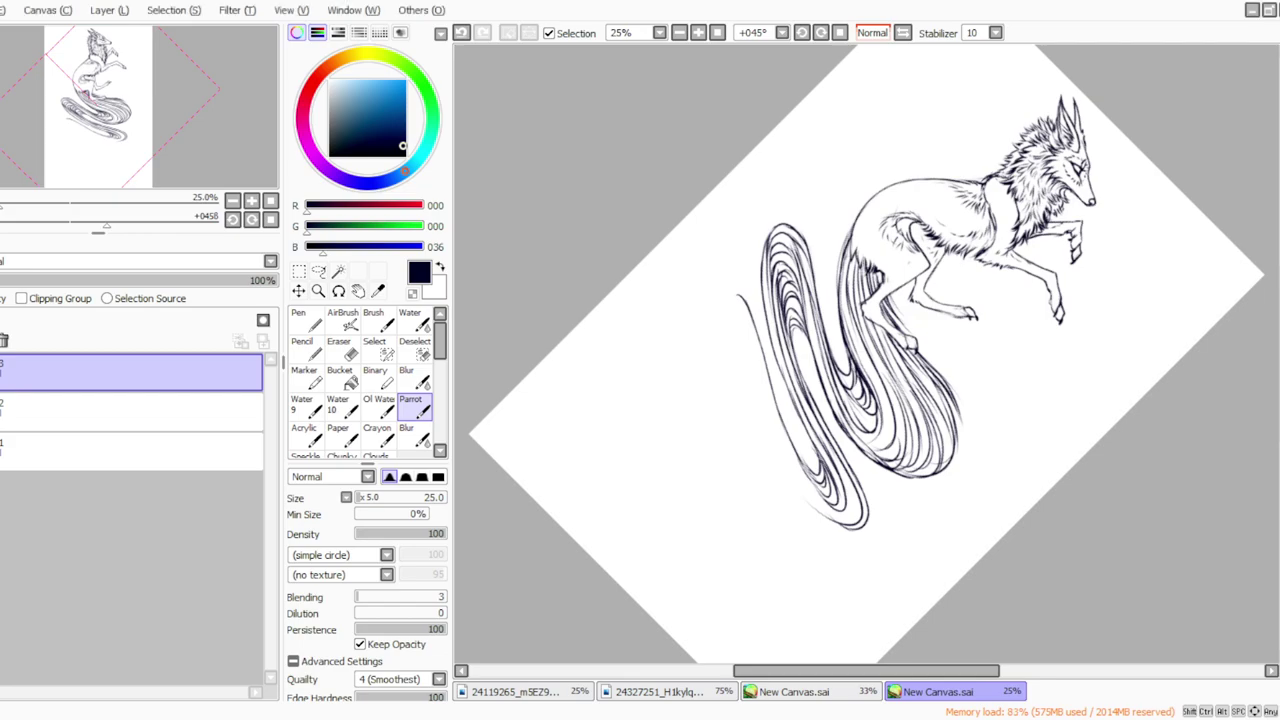
Step: Ink the upper bend of the next tail coil and fill it with long parallel fur strands, redoing unsatisfactory strokes
{"action": "mouse_move", "coordinate": [736, 296]}
{"action": "left_mouse_down"}
{"action": "mouse_move", "coordinate": [719, 333]}
{"action": "mouse_move", "coordinate": [717, 313]}
{"action": "mouse_move", "coordinate": [748, 440]}
{"action": "left_mouse_up"}
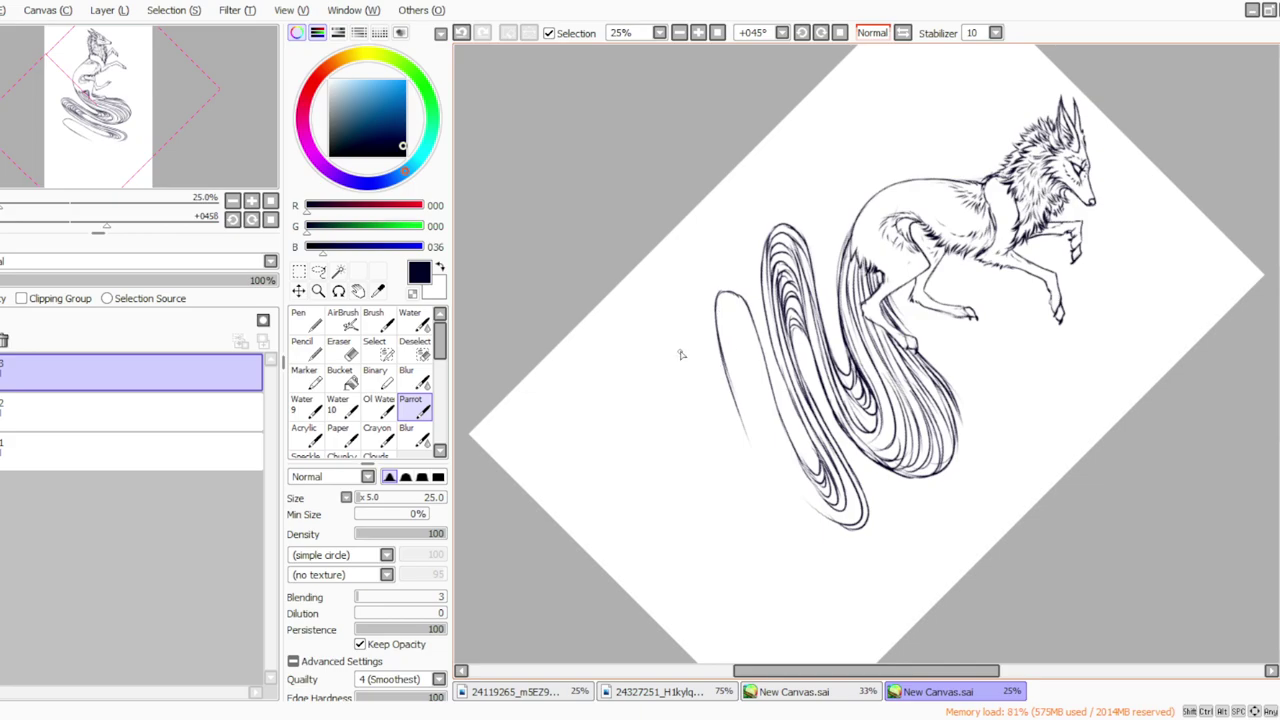
{"action": "mouse_move", "coordinate": [729, 303]}
{"action": "left_mouse_down"}
{"action": "mouse_move", "coordinate": [725, 352]}
{"action": "mouse_move", "coordinate": [723, 310]}
{"action": "mouse_move", "coordinate": [746, 342]}
{"action": "mouse_move", "coordinate": [733, 326]}
{"action": "mouse_move", "coordinate": [755, 361]}
{"action": "left_mouse_up"}
{"action": "mouse_move", "coordinate": [731, 316]}
{"action": "left_mouse_down"}
{"action": "mouse_move", "coordinate": [723, 346]}
{"action": "mouse_move", "coordinate": [753, 380]}
{"action": "mouse_move", "coordinate": [786, 476]}
{"action": "mouse_move", "coordinate": [826, 521]}
{"action": "left_mouse_up"}
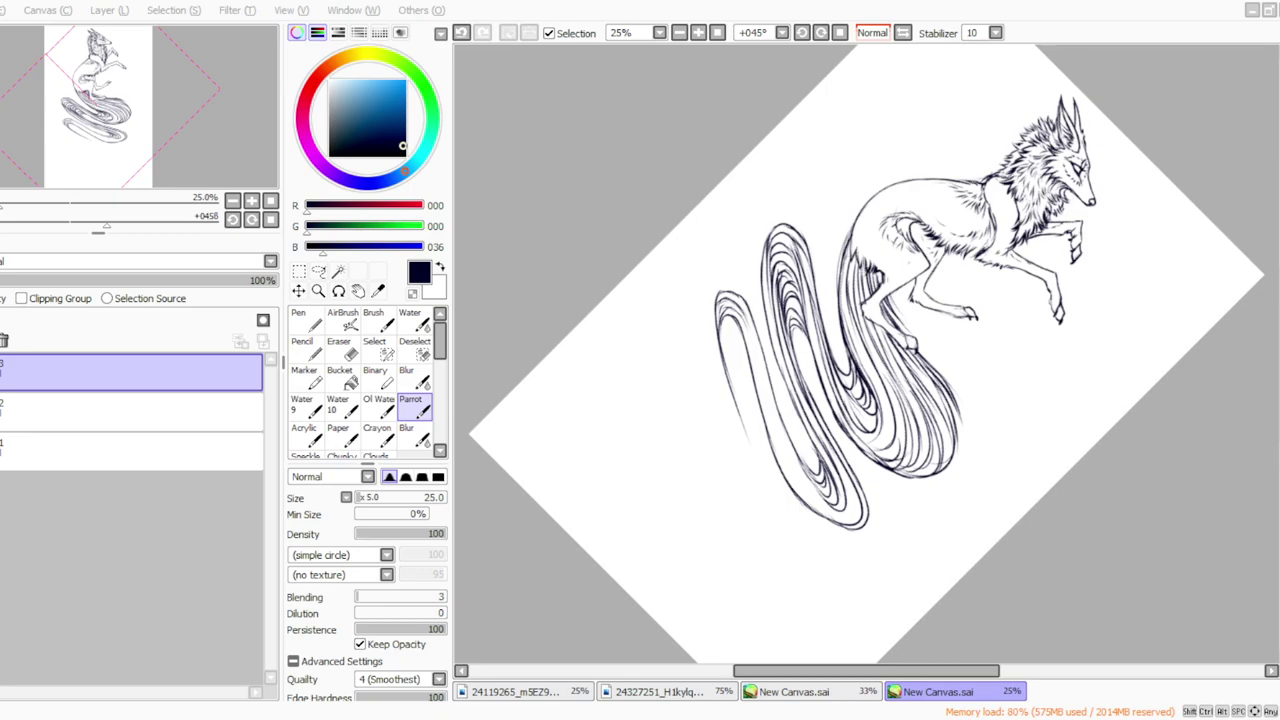
{"action": "left_click_drag", "start_coordinate": [736, 318], "coordinate": [796, 475]}
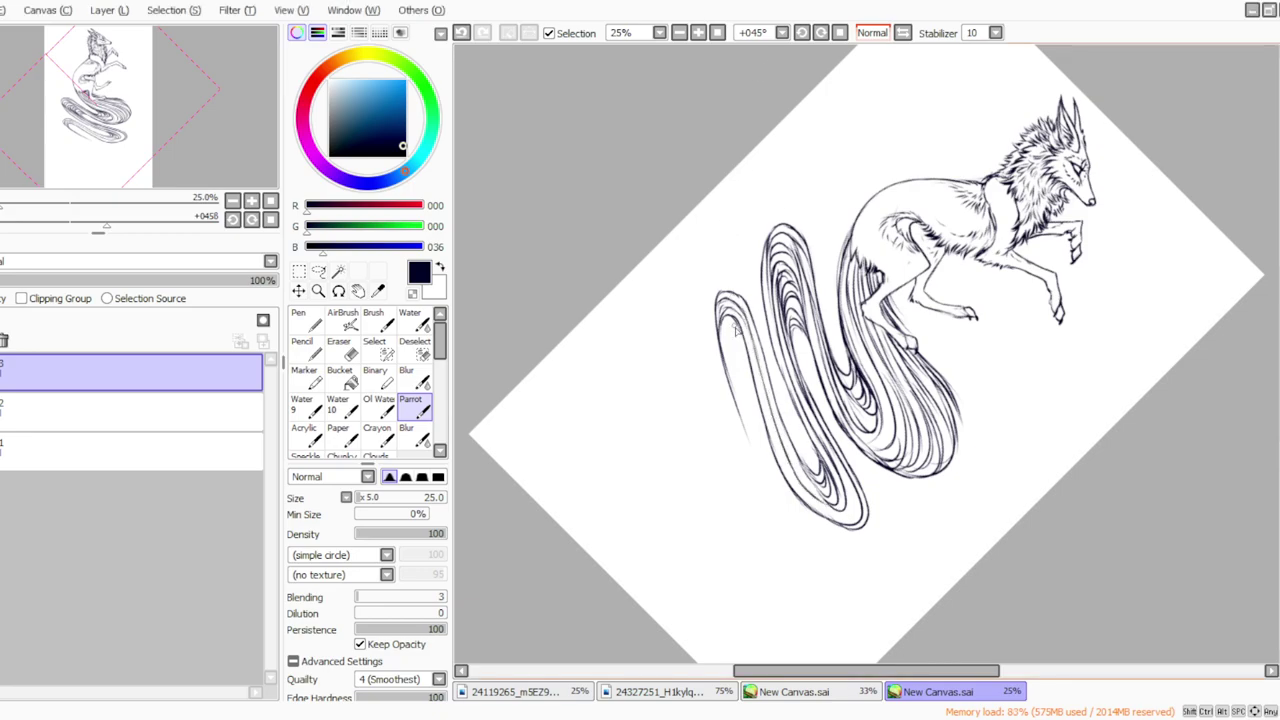
{"action": "left_click", "coordinate": [462, 33]}
{"action": "left_click", "coordinate": [462, 33]}
{"action": "mouse_move", "coordinate": [737, 309]}
{"action": "left_mouse_down"}
{"action": "mouse_move", "coordinate": [796, 493]}
{"action": "mouse_move", "coordinate": [782, 466]}
{"action": "mouse_move", "coordinate": [819, 516]}
{"action": "mouse_move", "coordinate": [806, 491]}
{"action": "mouse_move", "coordinate": [847, 521]}
{"action": "mouse_move", "coordinate": [838, 460]}
{"action": "left_mouse_up"}
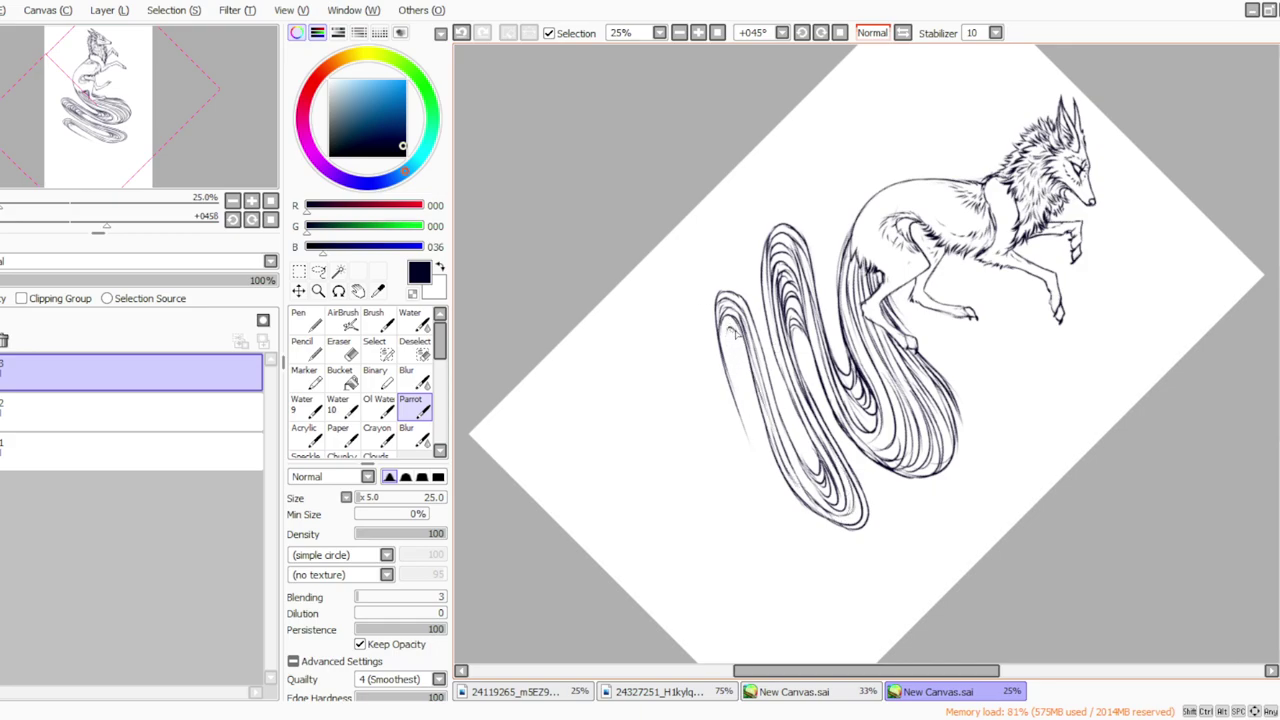
{"action": "left_click_drag", "start_coordinate": [731, 336], "coordinate": [785, 514]}
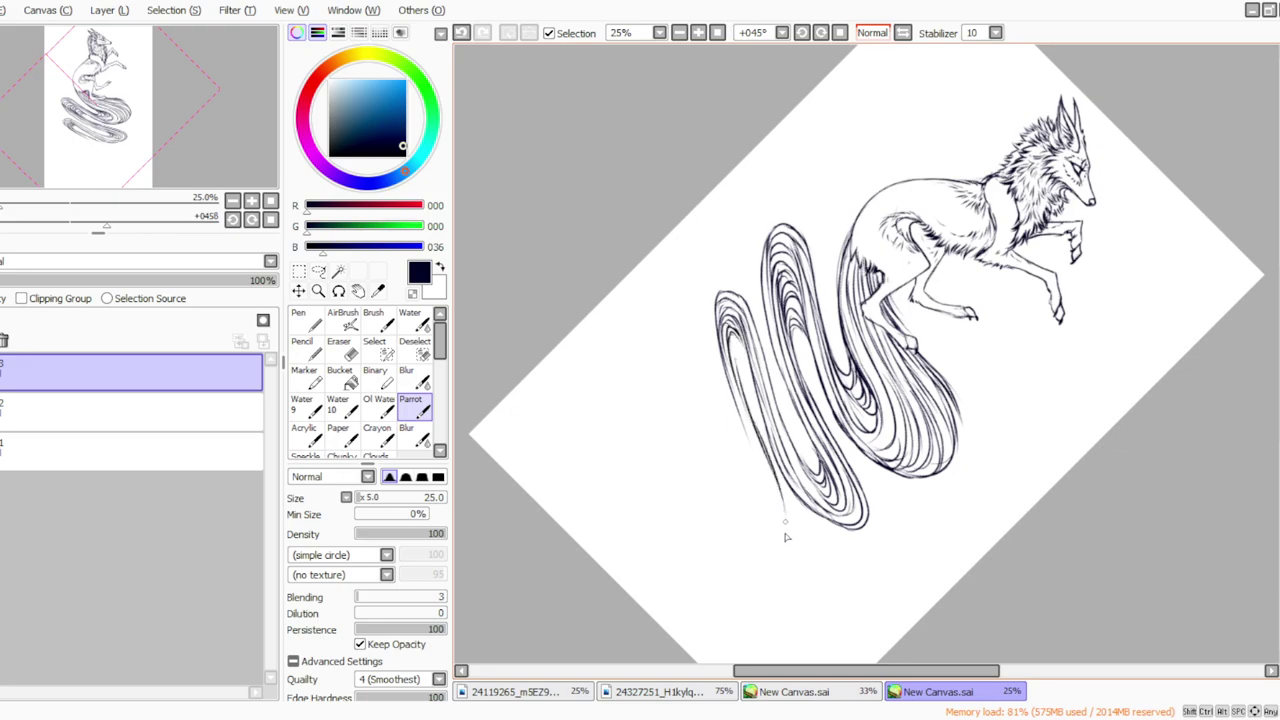
Step: Continue the coil's strands downward and curve them together into its lower bend
{"action": "mouse_move", "coordinate": [735, 348]}
{"action": "left_mouse_down"}
{"action": "mouse_move", "coordinate": [766, 440]}
{"action": "mouse_move", "coordinate": [750, 400]}
{"action": "left_mouse_up"}
{"action": "left_click_drag", "start_coordinate": [742, 357], "coordinate": [766, 430]}
{"action": "left_click_drag", "start_coordinate": [750, 384], "coordinate": [791, 492]}
{"action": "left_click_drag", "start_coordinate": [727, 391], "coordinate": [783, 520]}
{"action": "left_click_drag", "start_coordinate": [741, 401], "coordinate": [782, 527]}
{"action": "mouse_move", "coordinate": [770, 460]}
{"action": "left_mouse_down"}
{"action": "mouse_move", "coordinate": [762, 520]}
{"action": "mouse_move", "coordinate": [782, 534]}
{"action": "left_mouse_up"}
{"action": "left_click_drag", "start_coordinate": [740, 495], "coordinate": [776, 536]}
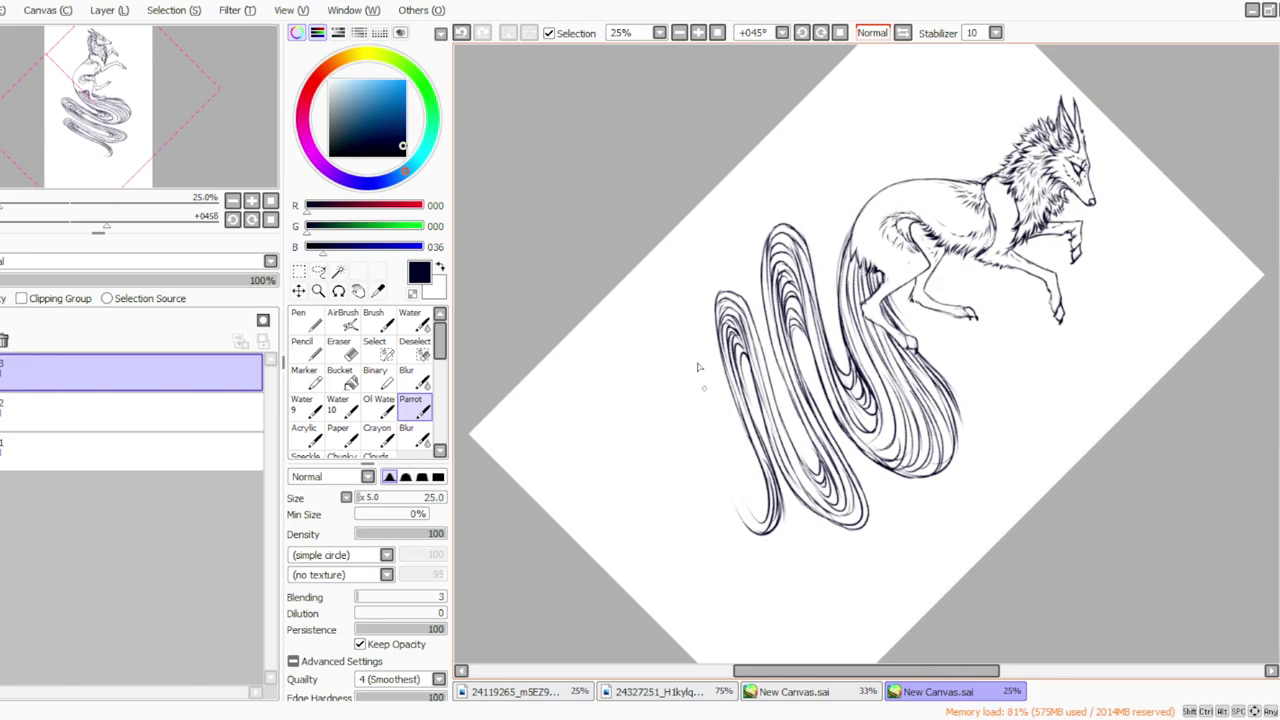
Step: Ink the inner line of that lower bend up to the start of the final, smallest tail curve
{"action": "left_click_drag", "start_coordinate": [756, 460], "coordinate": [746, 504]}
{"action": "left_click_drag", "start_coordinate": [707, 378], "coordinate": [745, 472]}
{"action": "left_click_drag", "start_coordinate": [716, 386], "coordinate": [696, 403]}
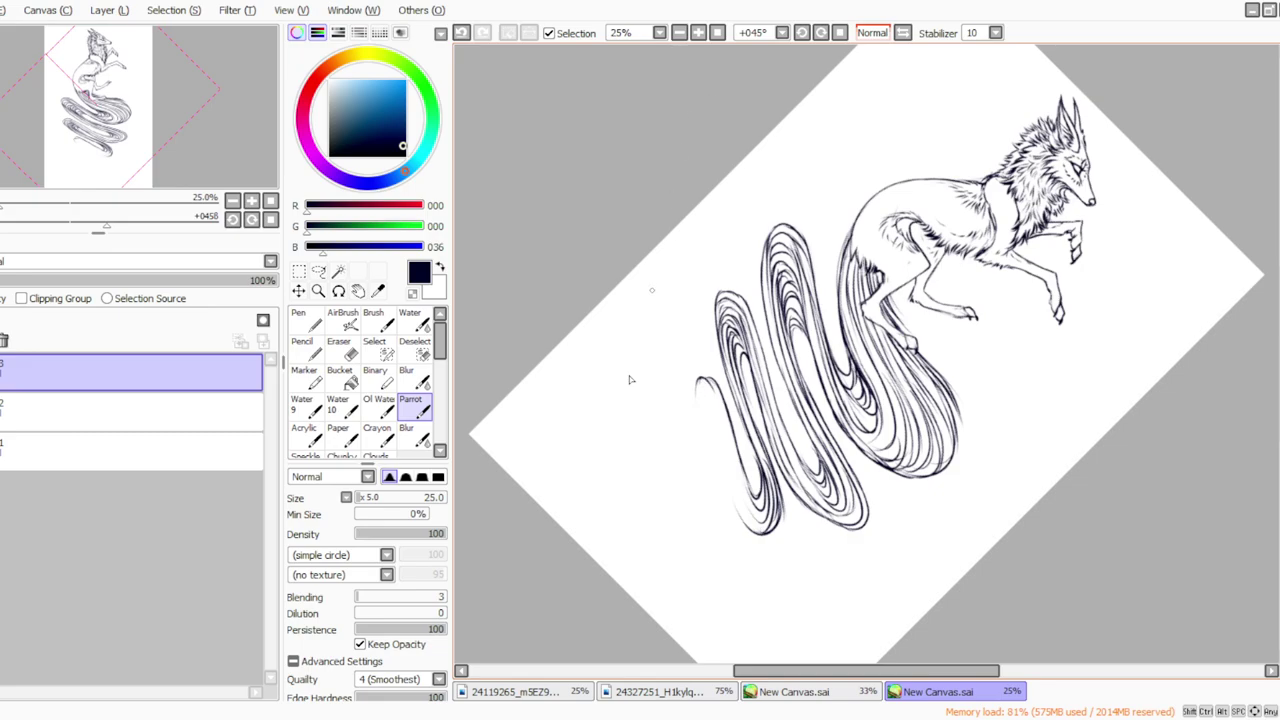
Step: Examine the coiled tail in the dark winged creature reference image, then return to the fox drawing
{"action": "left_click", "coordinate": [662, 691]}
{"action": "left_click", "coordinate": [562, 691]}
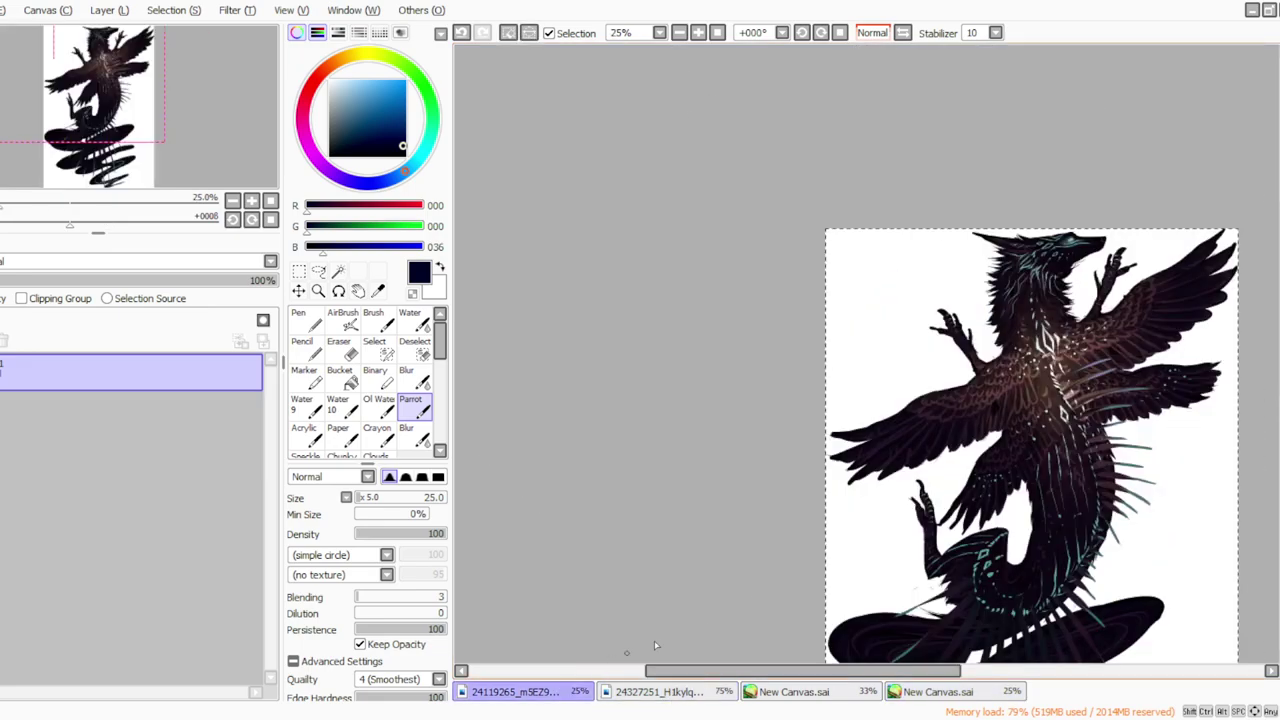
{"action": "left_click_drag", "start_coordinate": [1275, 362], "coordinate": [1273, 461]}
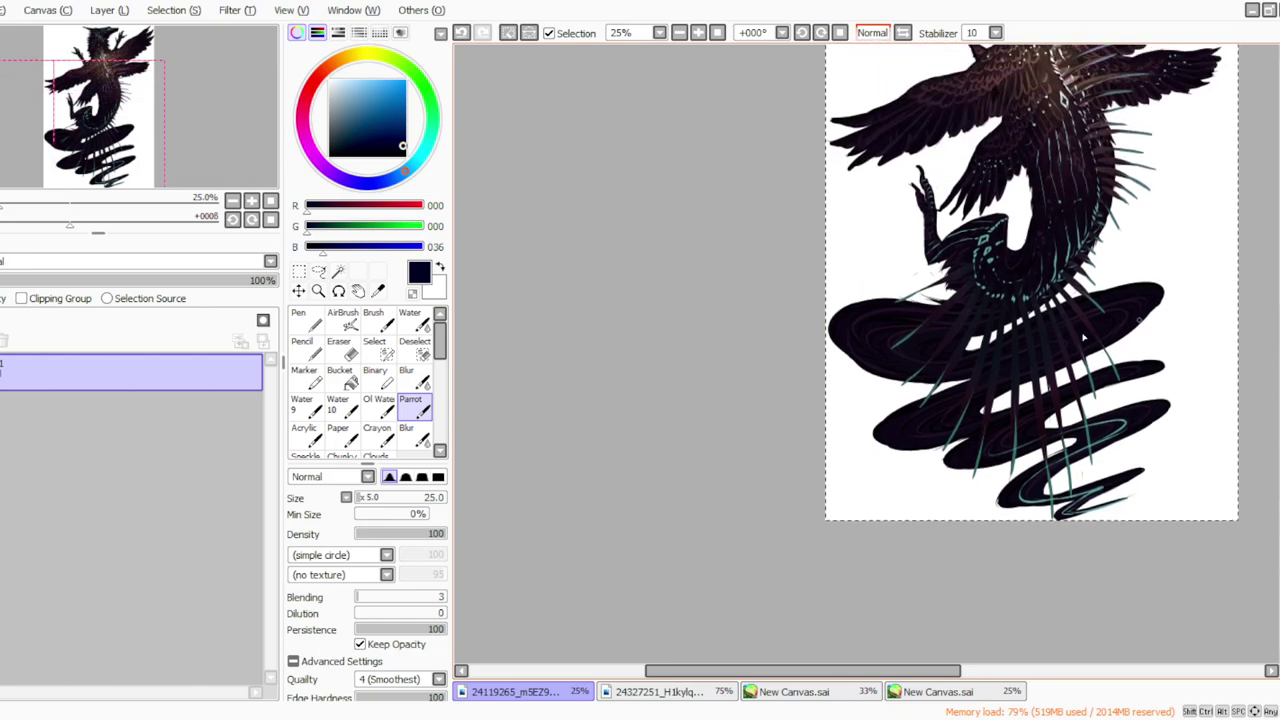
{"action": "left_click", "coordinate": [905, 694]}
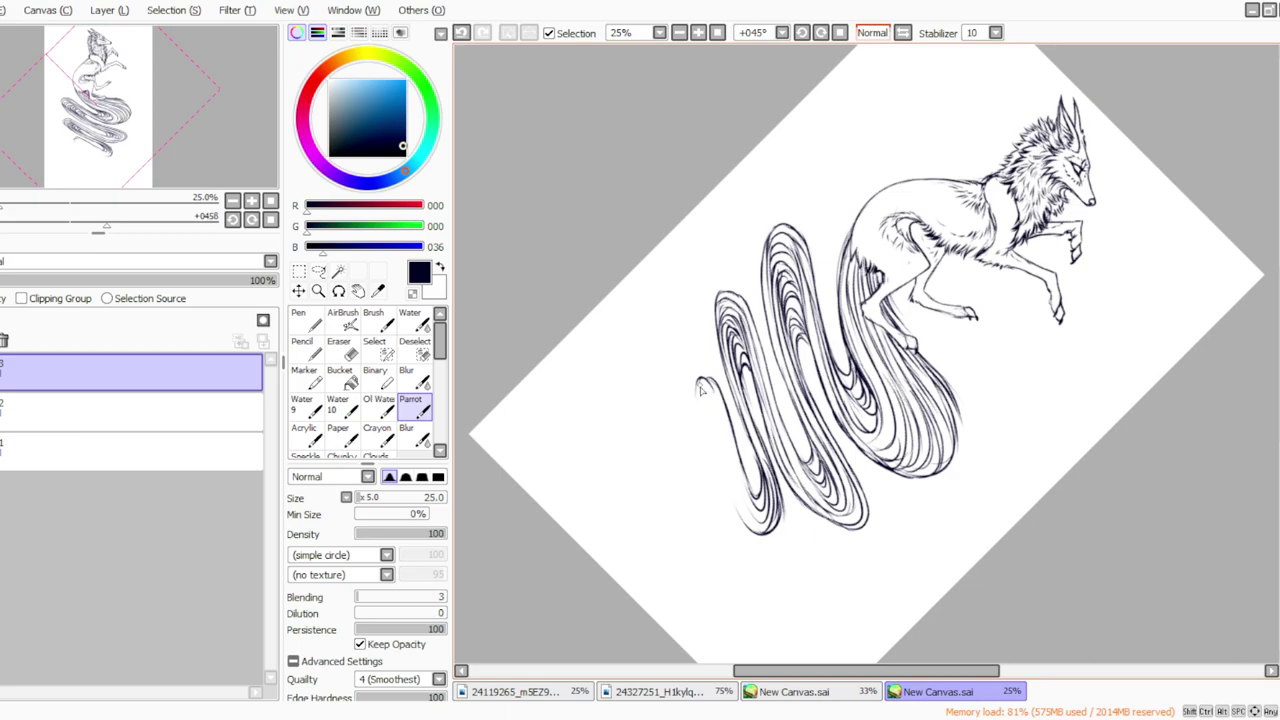
Step: Ink the final tail curve with parallel strands tapering into a pointed, slightly hooked tip
{"action": "left_click_drag", "start_coordinate": [699, 398], "coordinate": [676, 500]}
{"action": "mouse_move", "coordinate": [697, 394]}
{"action": "left_mouse_down"}
{"action": "mouse_move", "coordinate": [704, 441]}
{"action": "mouse_move", "coordinate": [698, 416]}
{"action": "mouse_move", "coordinate": [715, 415]}
{"action": "mouse_move", "coordinate": [705, 398]}
{"action": "mouse_move", "coordinate": [725, 473]}
{"action": "left_mouse_up"}
{"action": "left_click_drag", "start_coordinate": [716, 430], "coordinate": [748, 527]}
{"action": "mouse_move", "coordinate": [703, 392]}
{"action": "left_mouse_down"}
{"action": "mouse_move", "coordinate": [735, 461]}
{"action": "mouse_move", "coordinate": [719, 399]}
{"action": "mouse_move", "coordinate": [749, 516]}
{"action": "mouse_move", "coordinate": [718, 425]}
{"action": "mouse_move", "coordinate": [741, 487]}
{"action": "left_mouse_up"}
{"action": "mouse_move", "coordinate": [698, 421]}
{"action": "left_mouse_down"}
{"action": "mouse_move", "coordinate": [707, 491]}
{"action": "mouse_move", "coordinate": [700, 421]}
{"action": "mouse_move", "coordinate": [701, 486]}
{"action": "mouse_move", "coordinate": [681, 478]}
{"action": "mouse_move", "coordinate": [678, 512]}
{"action": "left_mouse_up"}
{"action": "mouse_move", "coordinate": [703, 431]}
{"action": "left_mouse_down"}
{"action": "mouse_move", "coordinate": [716, 429]}
{"action": "mouse_move", "coordinate": [738, 503]}
{"action": "left_mouse_up"}
{"action": "mouse_move", "coordinate": [752, 446]}
{"action": "left_mouse_down"}
{"action": "mouse_move", "coordinate": [761, 484]}
{"action": "mouse_move", "coordinate": [747, 483]}
{"action": "left_mouse_up"}
{"action": "left_click", "coordinate": [629, 719]}
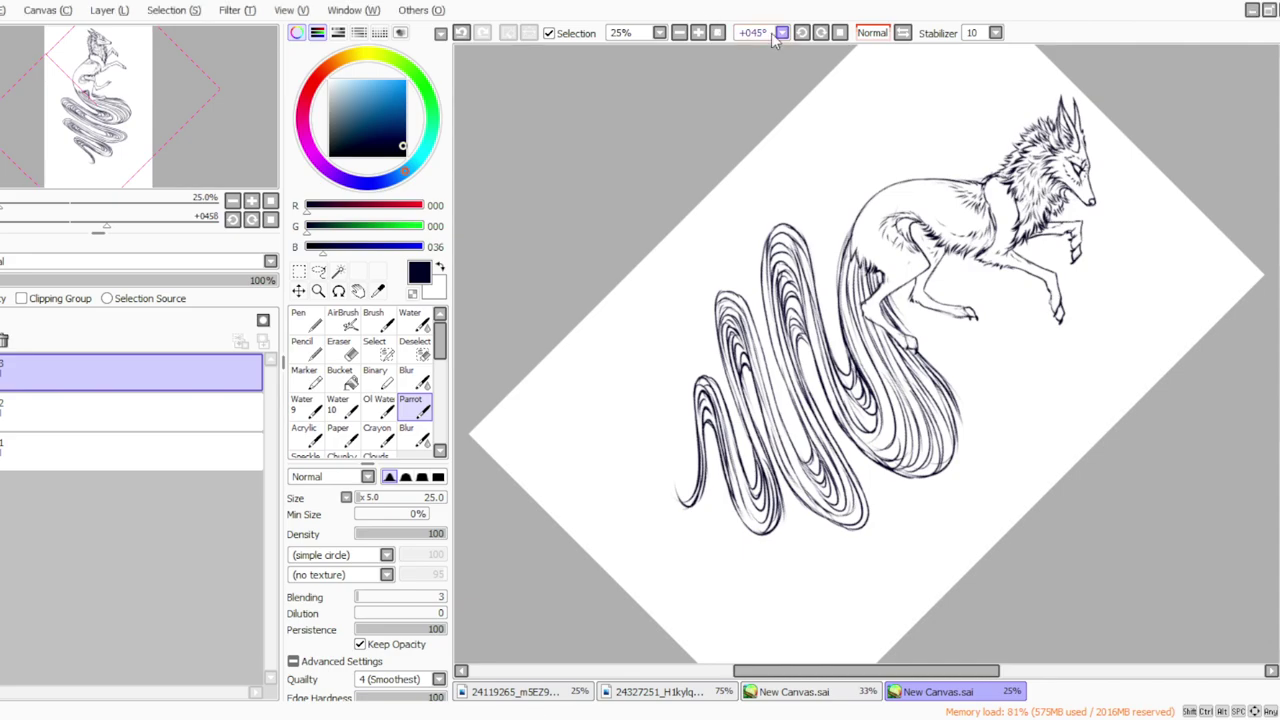
Step: Reset the canvas rotation to 0°, remove the middle layer beneath the line art, and duplicate the line-art layer
{"action": "left_click", "coordinate": [841, 33]}
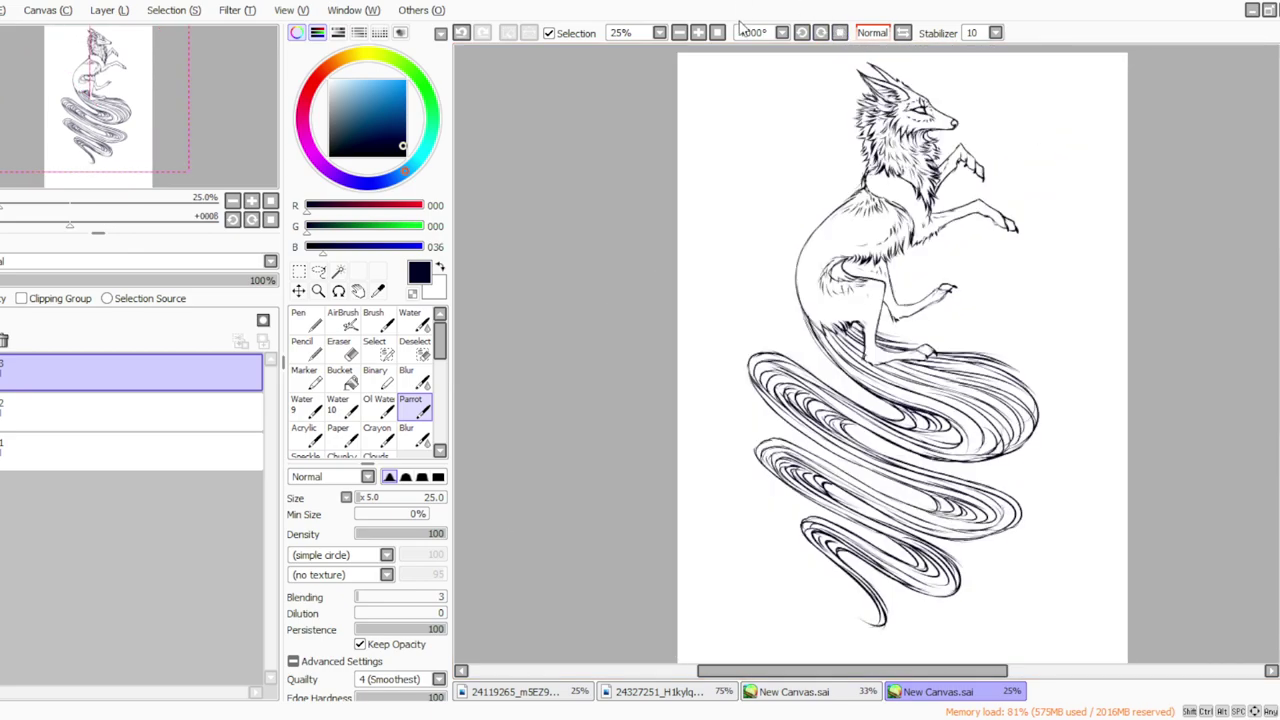
{"action": "left_click", "coordinate": [698, 33]}
{"action": "left_click_drag", "start_coordinate": [1278, 380], "coordinate": [1278, 358]}
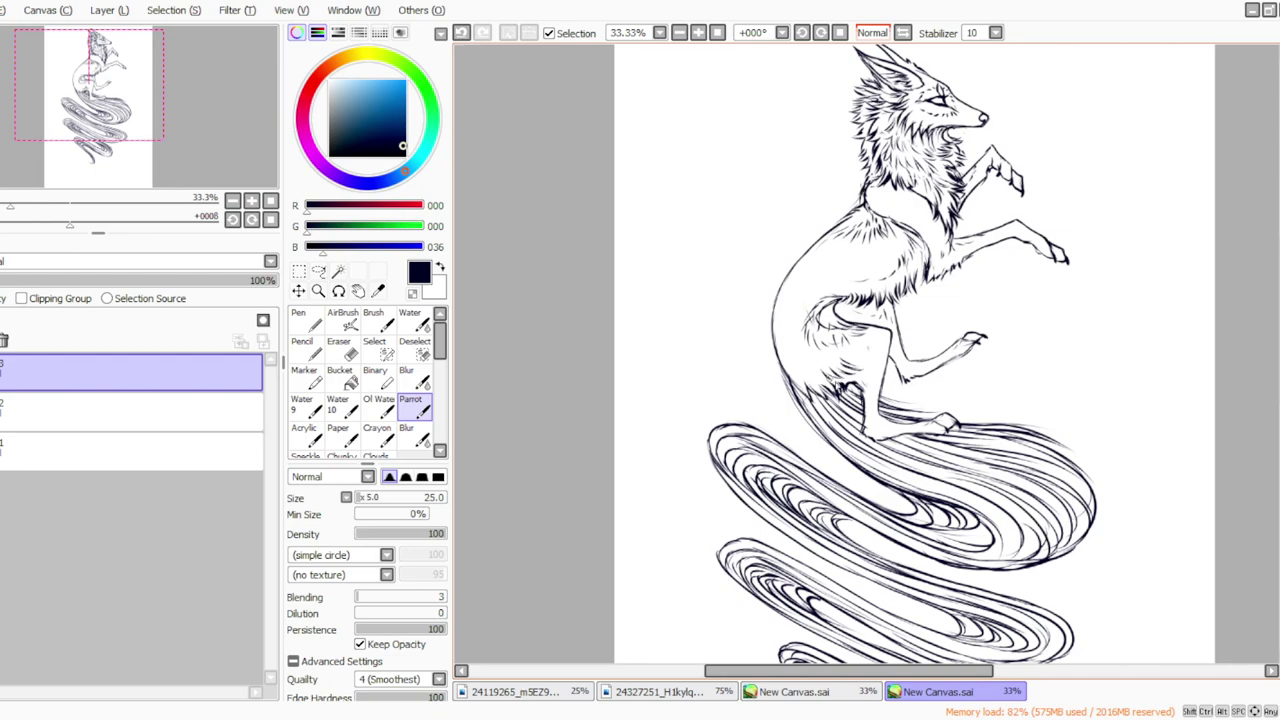
{"action": "left_click", "coordinate": [717, 33]}
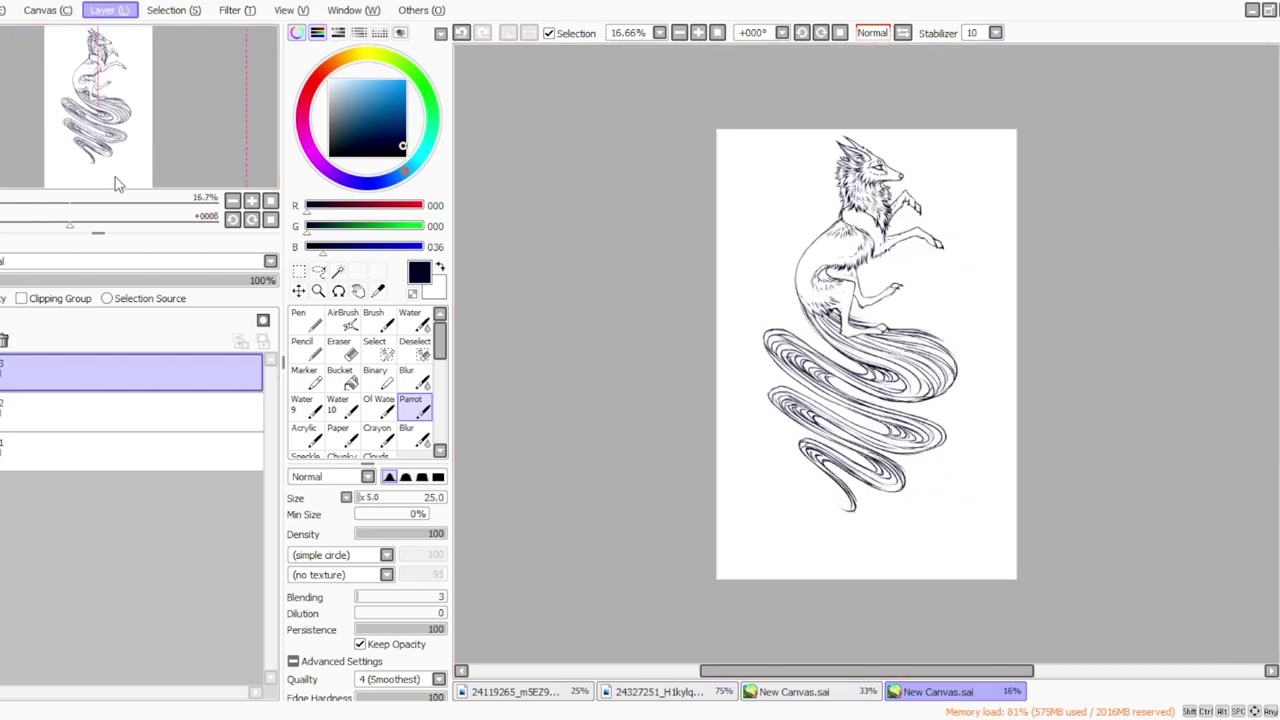
{"action": "left_click", "coordinate": [110, 174]}
{"action": "left_click", "coordinate": [1, 372]}
{"action": "left_click", "coordinate": [1, 372]}
{"action": "left_click", "coordinate": [109, 13]}
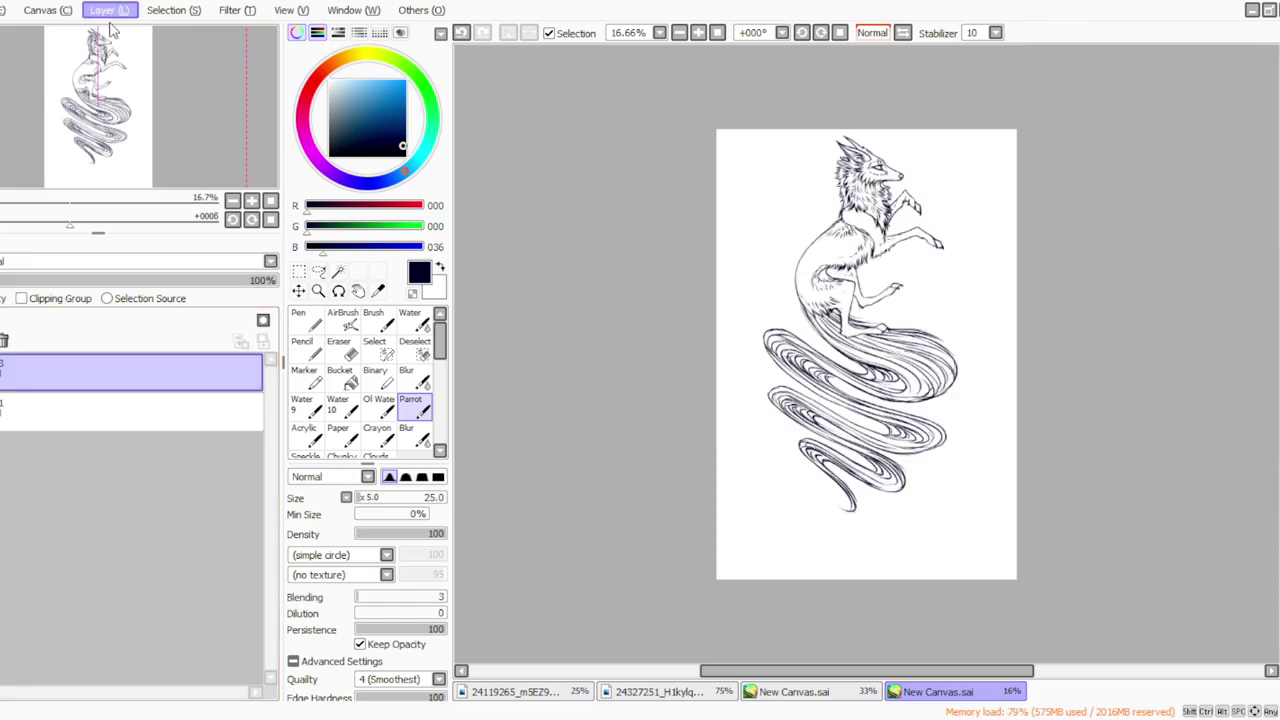
{"action": "left_click", "coordinate": [112, 85]}
Step: Switch to the background canvas with the Saga and Loriz references and make its top layer active
{"action": "left_click", "coordinate": [783, 692]}
{"action": "left_click", "coordinate": [930, 691]}
{"action": "left_click", "coordinate": [790, 692]}
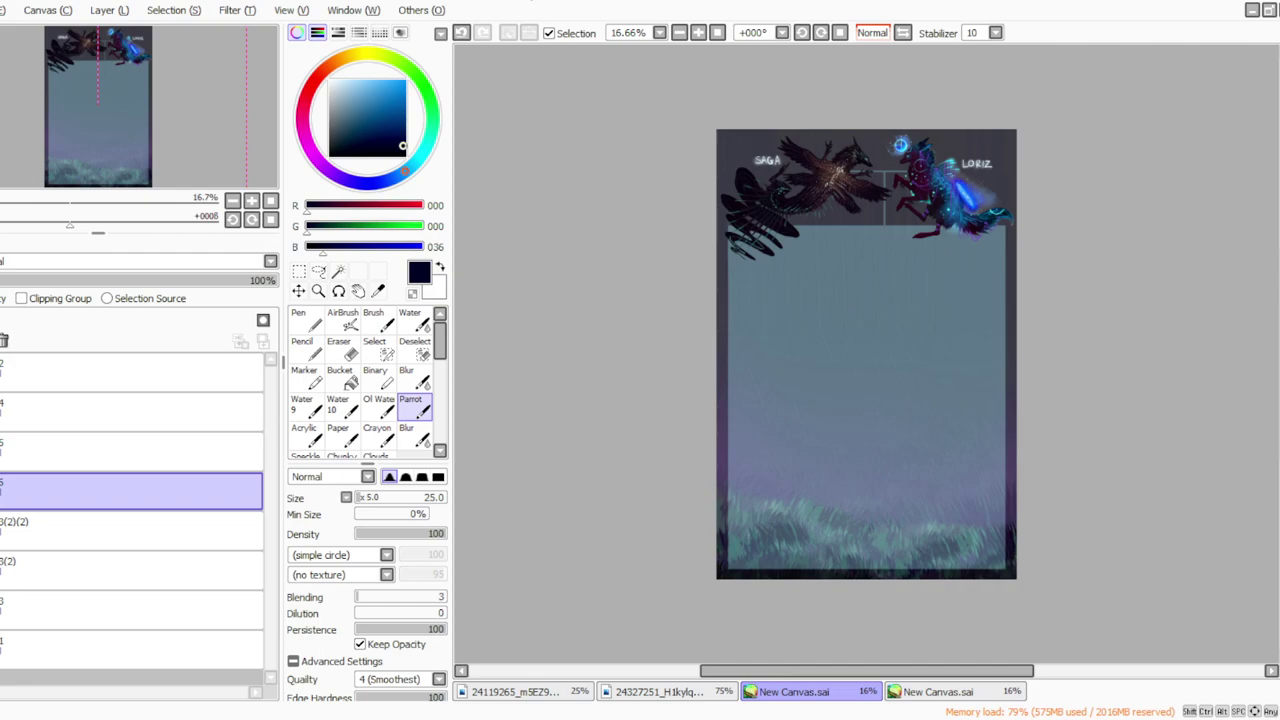
{"action": "left_click", "coordinate": [1, 452]}
{"action": "left_click", "coordinate": [1, 452]}
{"action": "left_click", "coordinate": [1, 452]}
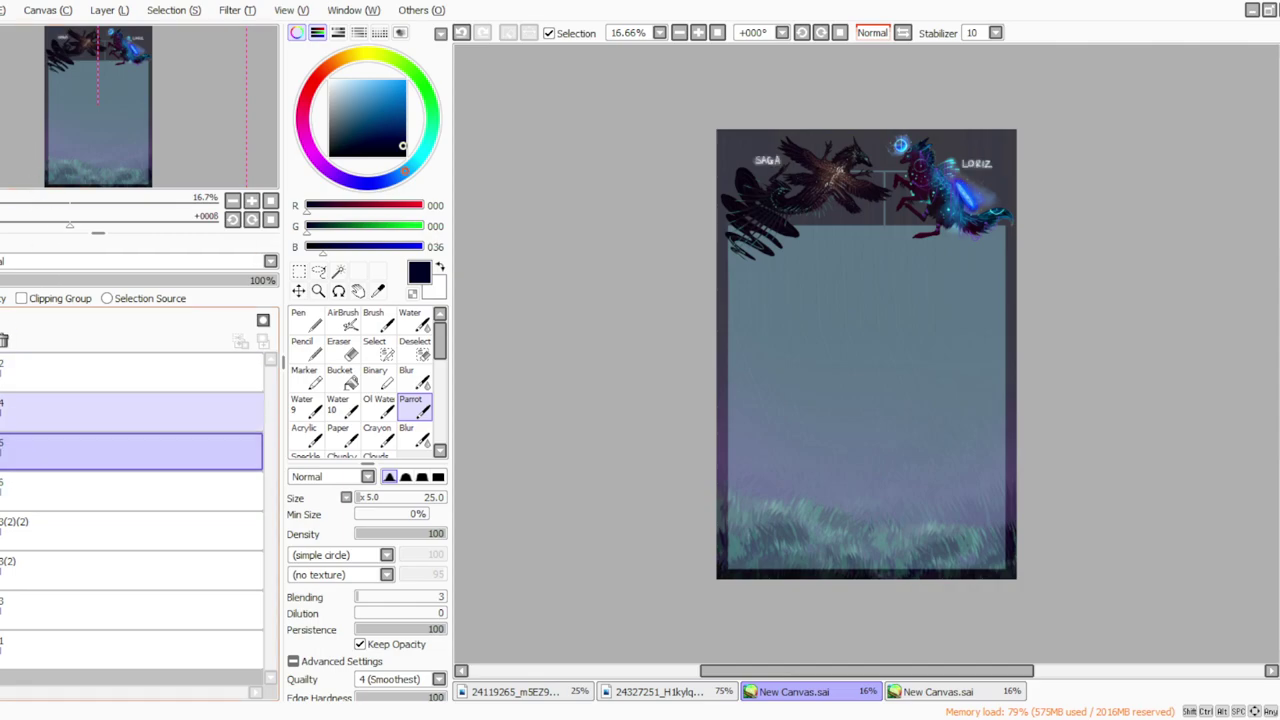
{"action": "left_click", "coordinate": [4, 373]}
{"action": "left_click", "coordinate": [0, 320]}
{"action": "left_click_drag", "start_coordinate": [862, 292], "coordinate": [931, 333]}
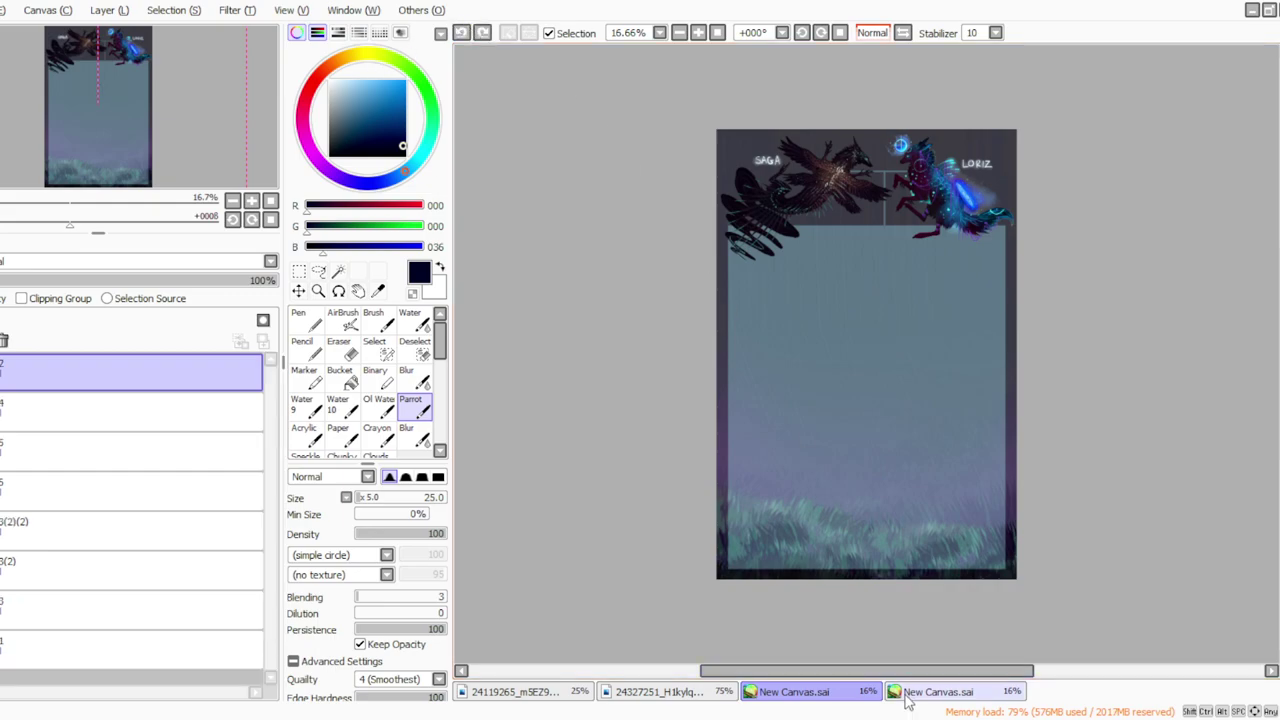
Step: Copy the complete fox line art from its canvas and paste it into the Saga and Loriz background canvas
{"action": "left_click", "coordinate": [930, 691]}
{"action": "left_click", "coordinate": [0, 412]}
{"action": "left_click", "coordinate": [0, 372]}
{"action": "left_click", "coordinate": [0, 372]}
{"action": "left_click_drag", "start_coordinate": [1000, 570], "coordinate": [945, 498]}
{"action": "key", "text": "ctrl+z"}
{"action": "left_click", "coordinate": [298, 271]}
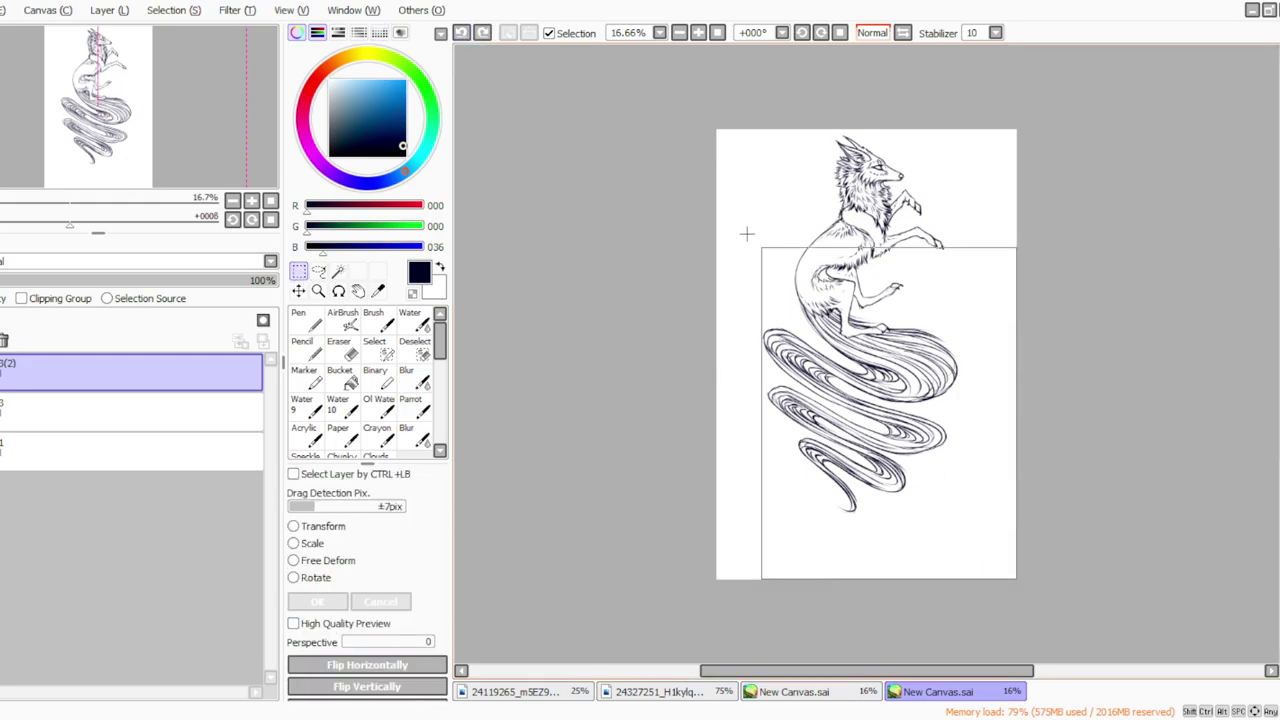
{"action": "key", "text": "ctrl+a"}
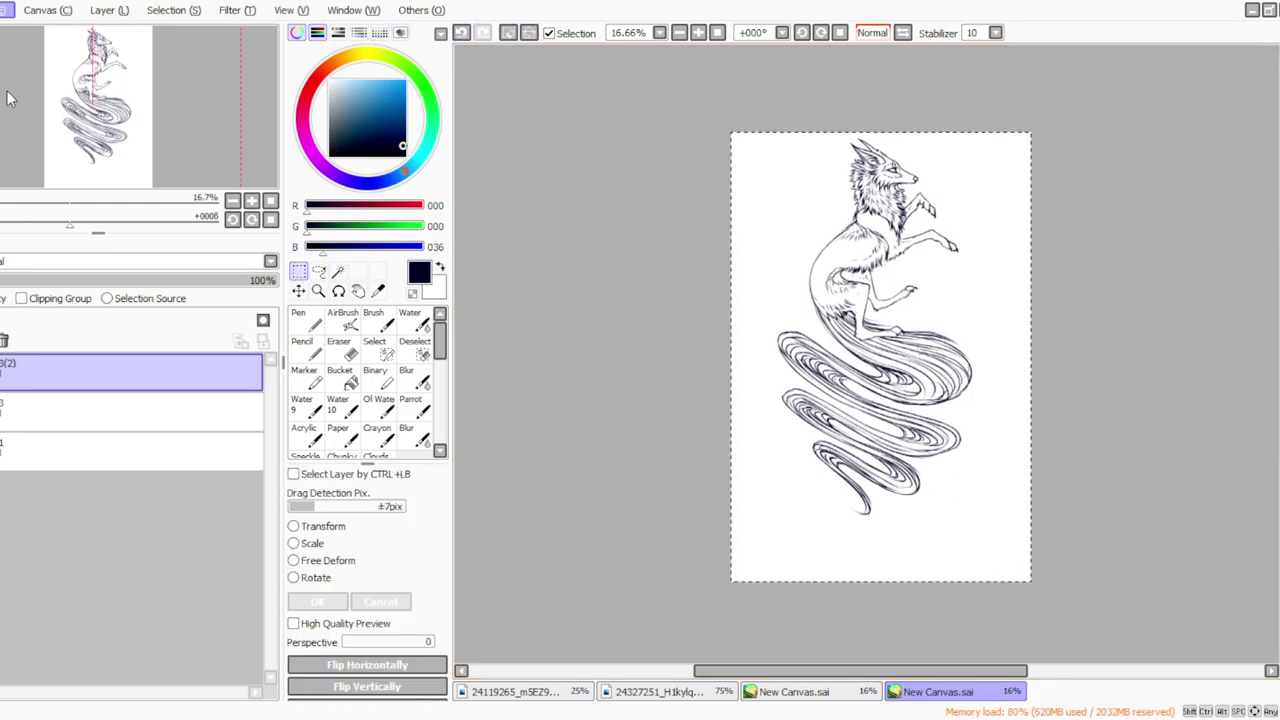
{"action": "left_click", "coordinate": [770, 691]}
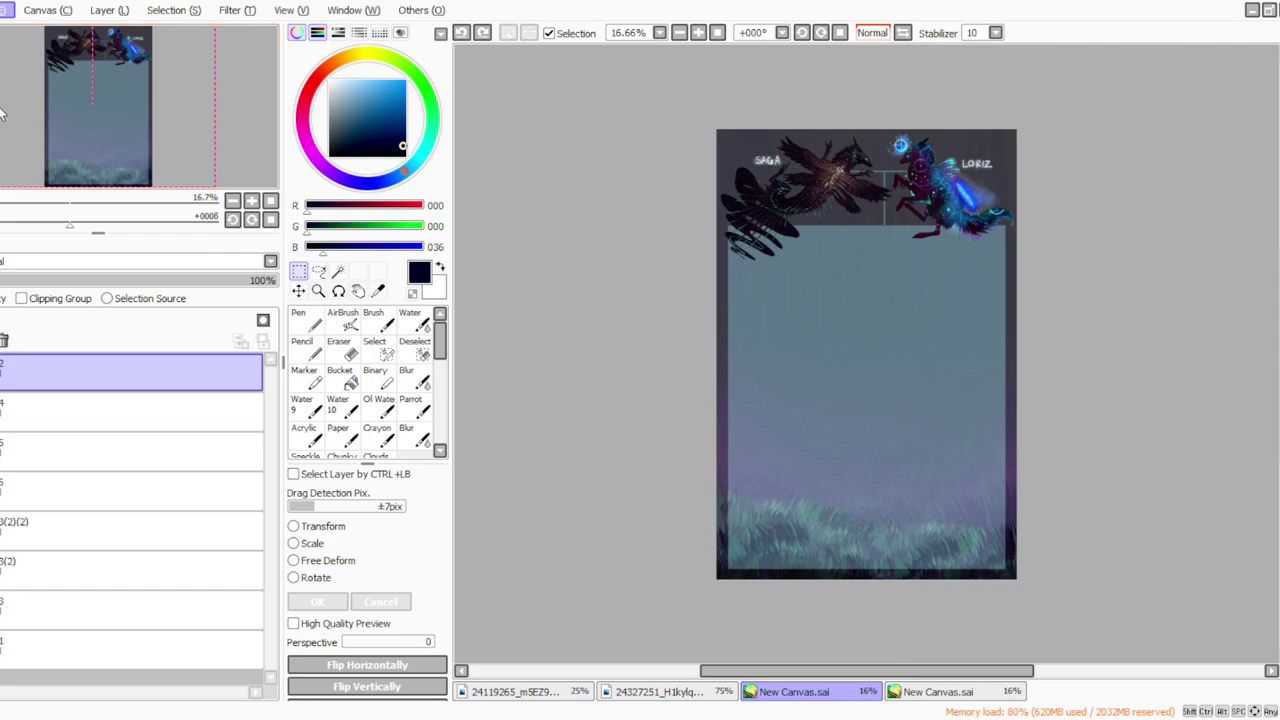
{"action": "key", "text": "ctrl+v"}
Step: Scale the pasted fox down to roughly half size and place it in the left half of the blue background
{"action": "left_click", "coordinate": [294, 543]}
{"action": "left_click", "coordinate": [698, 33]}
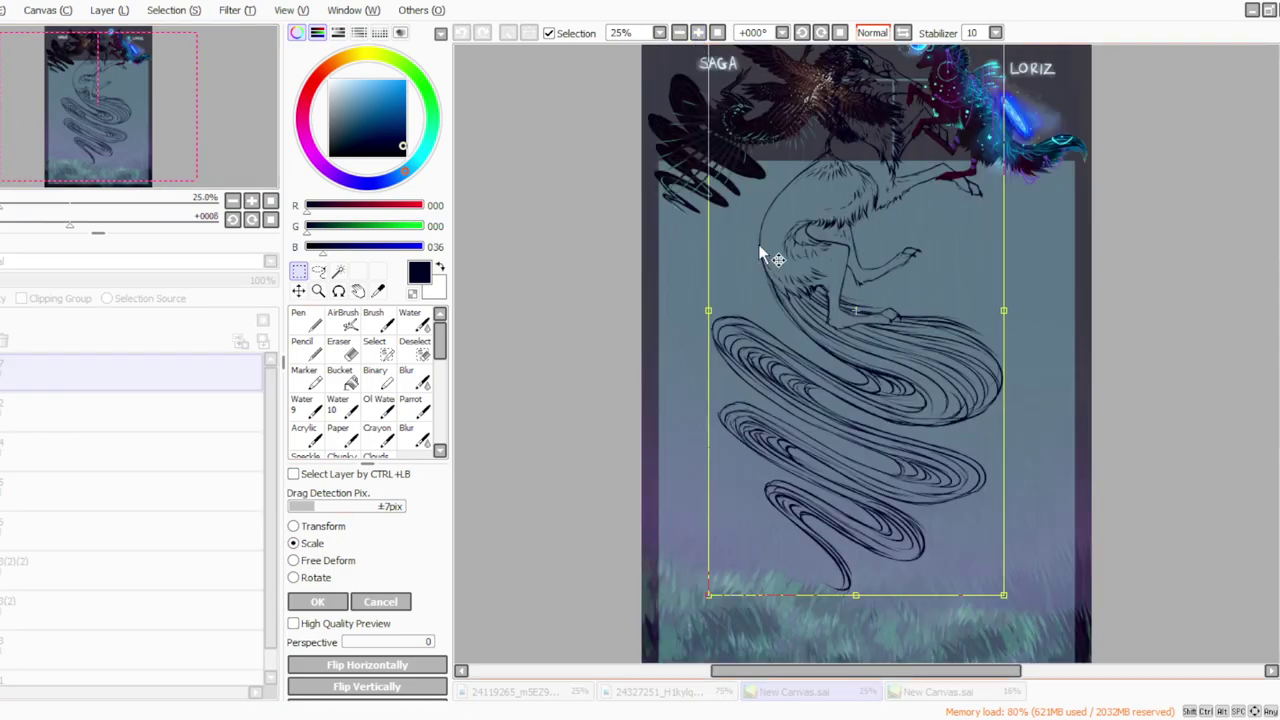
{"action": "left_click_drag", "start_coordinate": [754, 217], "coordinate": [772, 375]}
{"action": "left_click_drag", "start_coordinate": [727, 184], "coordinate": [857, 443]}
{"action": "mouse_move", "coordinate": [872, 528]}
{"action": "left_mouse_down"}
{"action": "mouse_move", "coordinate": [783, 365]}
{"action": "mouse_move", "coordinate": [741, 353]}
{"action": "left_mouse_up"}
{"action": "mouse_move", "coordinate": [726, 257]}
{"action": "left_mouse_down"}
{"action": "mouse_move", "coordinate": [694, 234]}
{"action": "mouse_move", "coordinate": [714, 234]}
{"action": "left_mouse_up"}
{"action": "left_click_drag", "start_coordinate": [747, 334], "coordinate": [736, 341]}
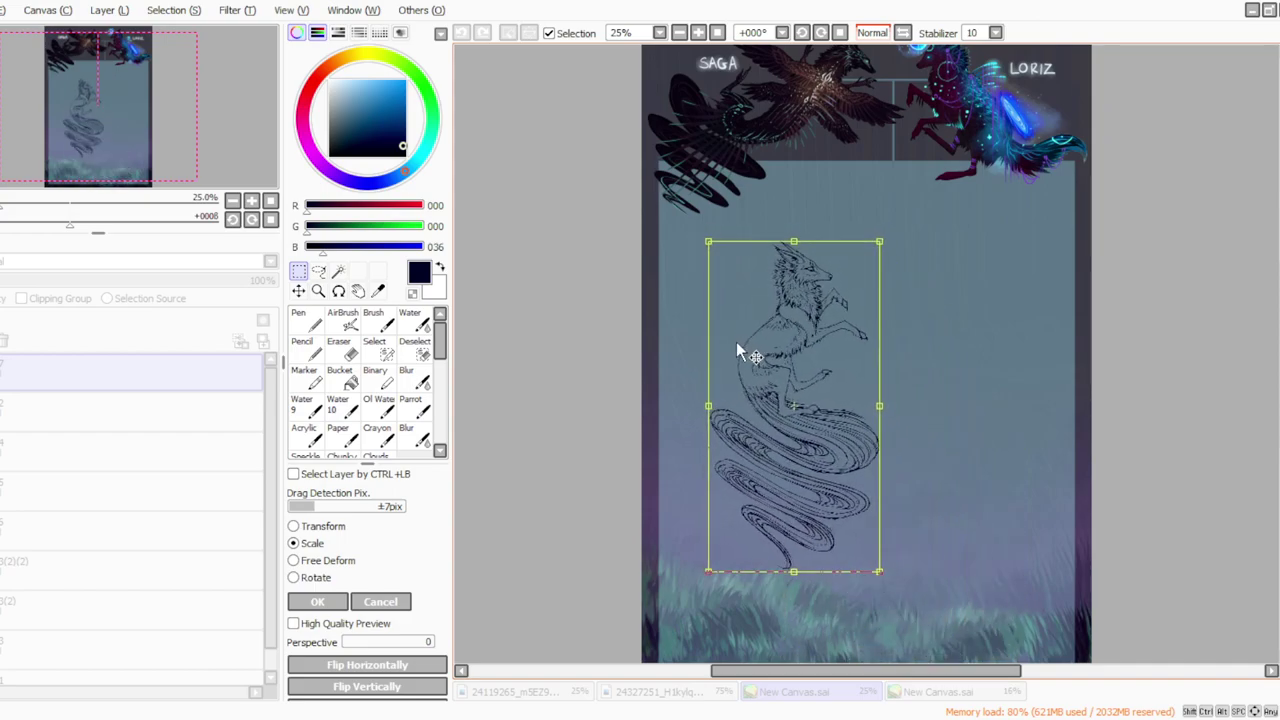
{"action": "left_click", "coordinate": [318, 601]}
Step: Duplicate the fox layer, flip the copy horizontally, and place it beside the original so the foxes face each other
{"action": "left_click", "coordinate": [106, 13]}
{"action": "left_click", "coordinate": [112, 77]}
{"action": "left_click", "coordinate": [100, 7]}
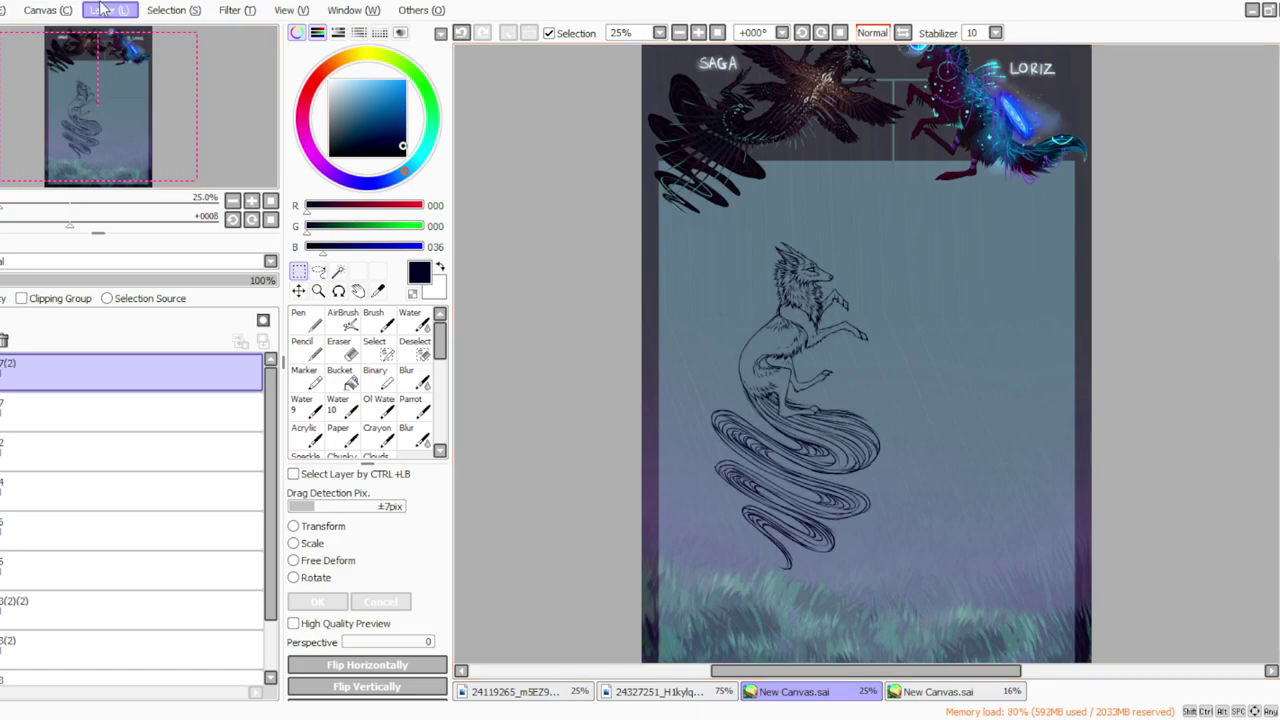
{"action": "left_click", "coordinate": [125, 332]}
{"action": "left_click", "coordinate": [295, 545]}
{"action": "left_click_drag", "start_coordinate": [745, 520], "coordinate": [891, 537]}
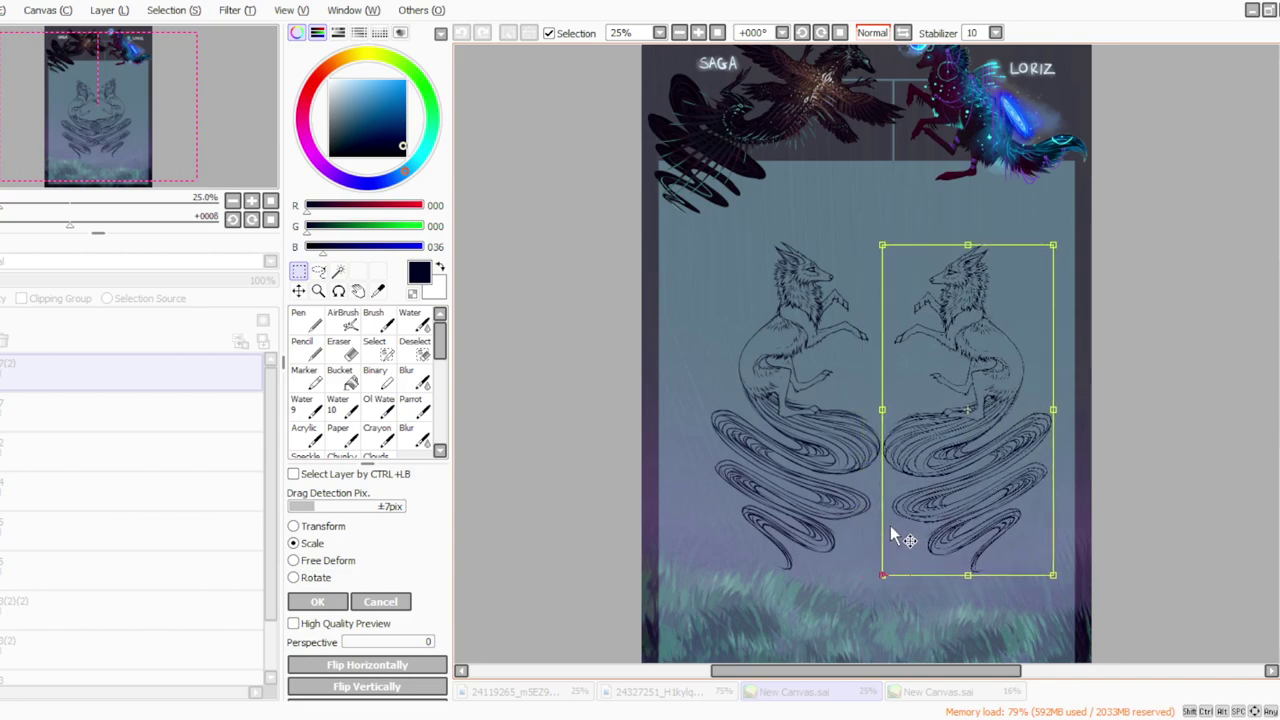
{"action": "left_click", "coordinate": [330, 602]}
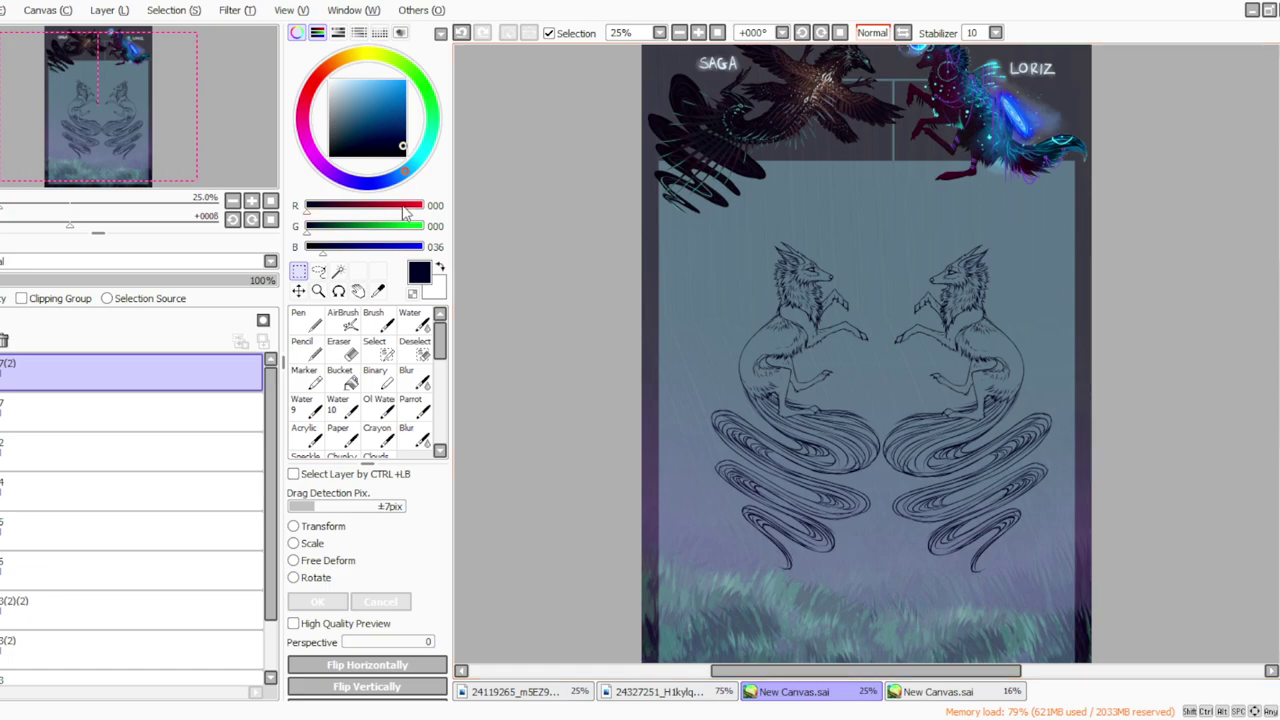
Step: Shift both foxes together slightly left and down to centre the pair on the background
{"action": "left_click", "coordinate": [293, 543]}
{"action": "left_click_drag", "start_coordinate": [743, 532], "coordinate": [737, 543]}
{"action": "left_click", "coordinate": [317, 602]}
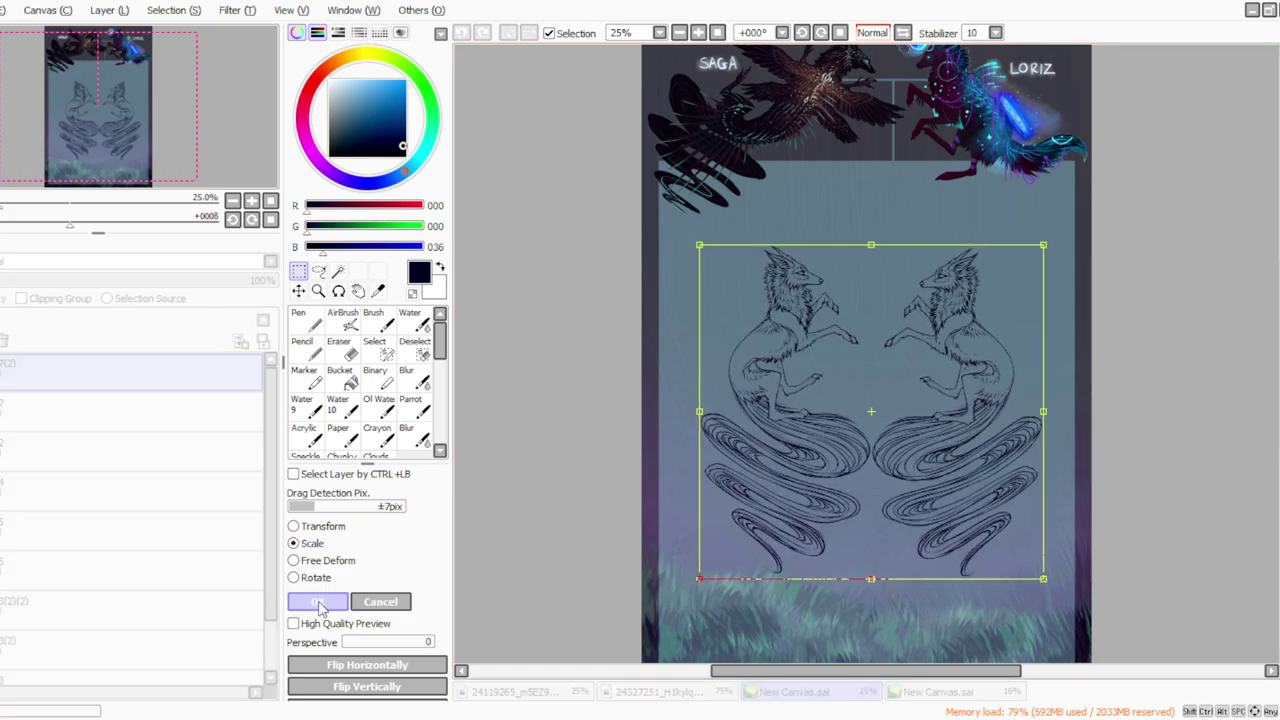
{"action": "scroll", "coordinate": [672, 60], "scroll_direction": "down", "scroll_amount": 1}
{"action": "left_click", "coordinate": [697, 34]}
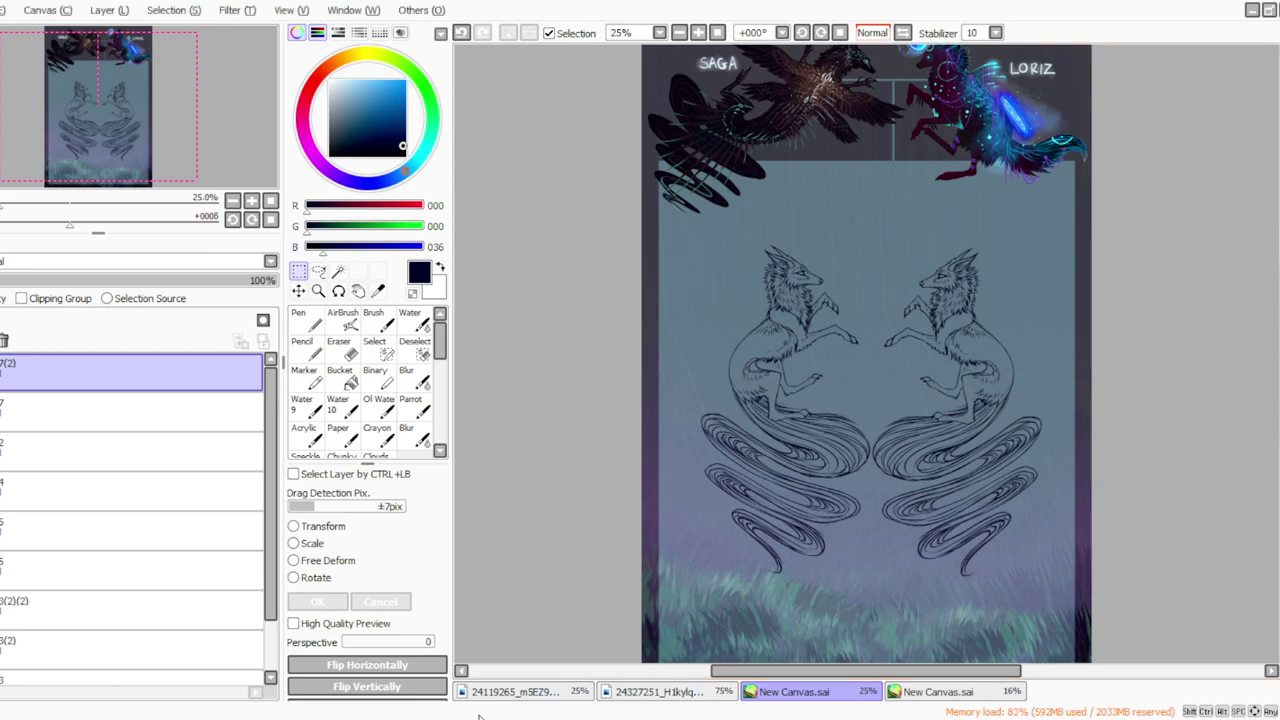
Step: Add a new layer above the foxes and set the Parrot brush to size 15 with pale blue (229, 245, 255)
{"action": "left_click", "coordinate": [130, 412], "text": "ctrl"}
{"action": "left_click", "coordinate": [20, 372]}
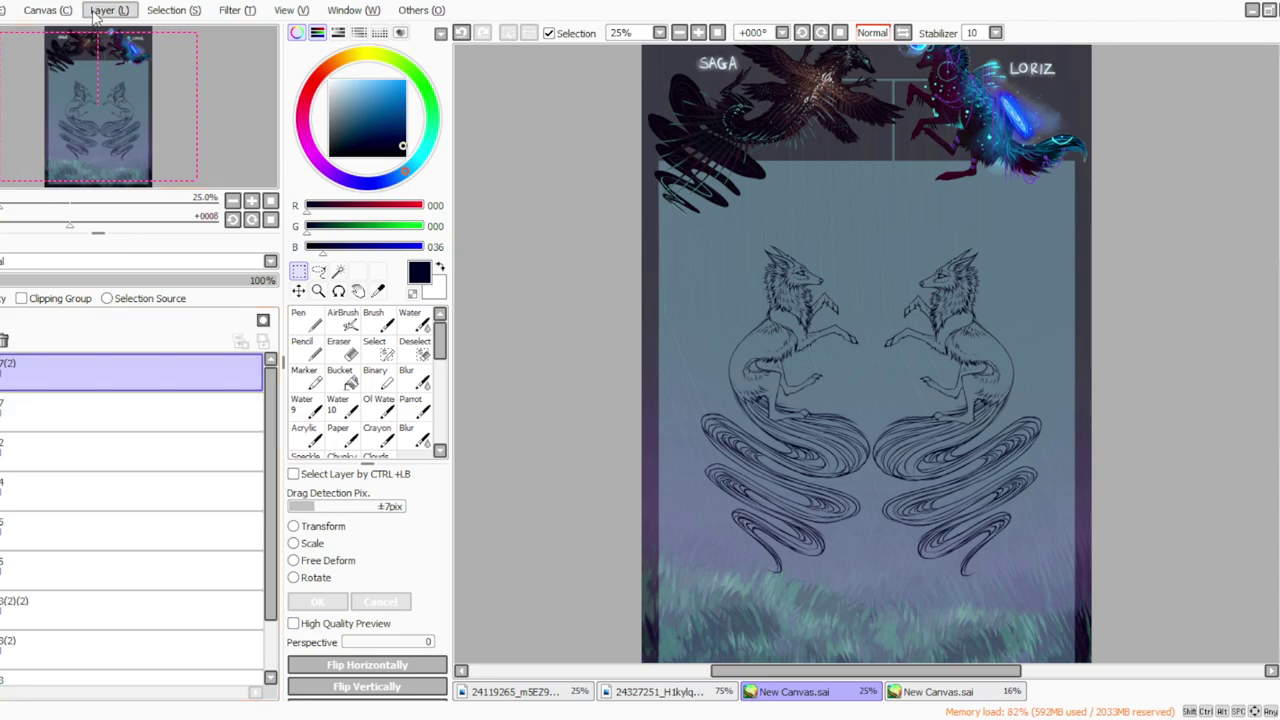
{"action": "left_click", "coordinate": [108, 11]}
{"action": "left_click", "coordinate": [114, 34]}
{"action": "left_click", "coordinate": [337, 80]}
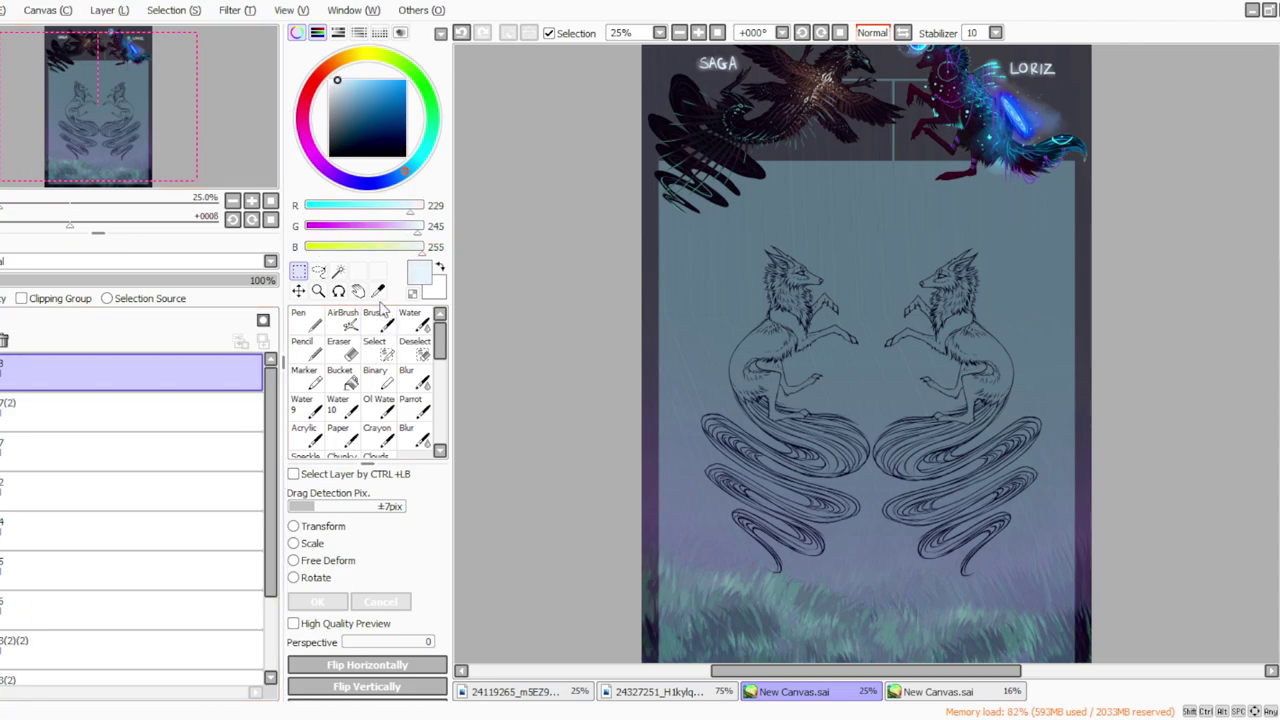
{"action": "left_click", "coordinate": [410, 404]}
{"action": "left_click_drag", "start_coordinate": [361, 498], "coordinate": [361, 502]}
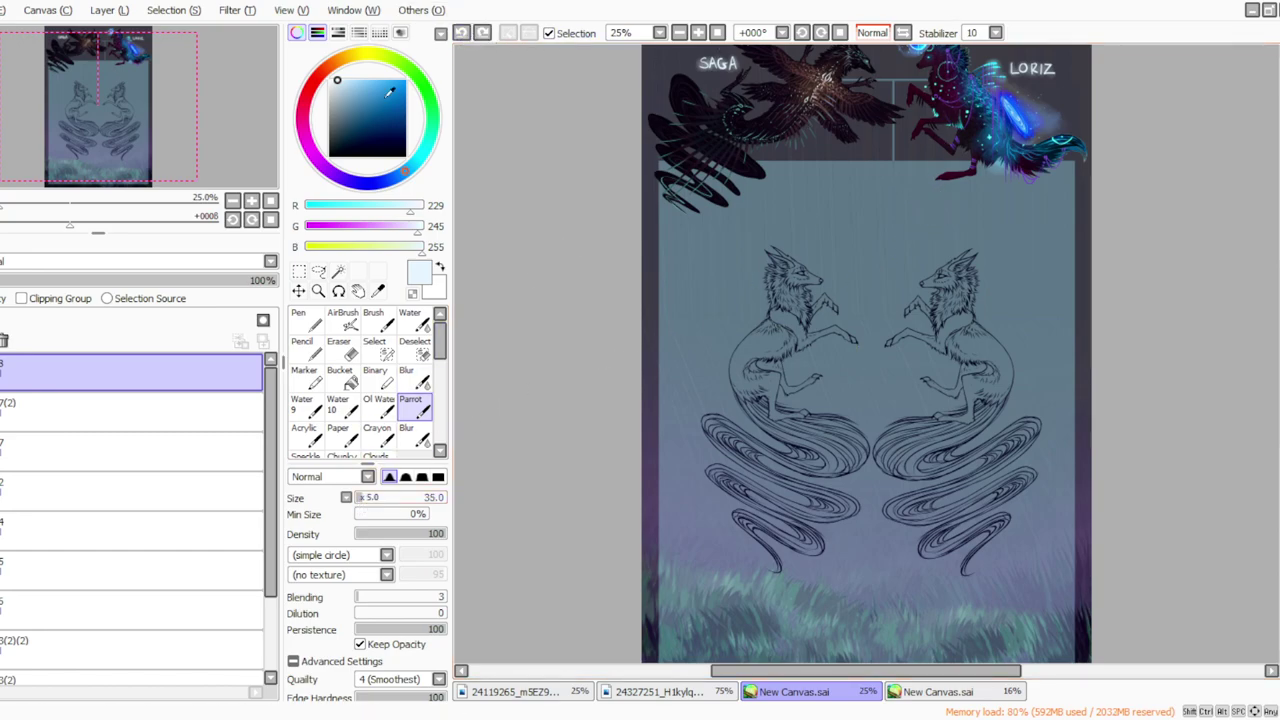
{"action": "left_click", "coordinate": [358, 498]}
Step: Hand-letter "JABEZ" above the right fox and "RESHEPH" above the left fox
{"action": "mouse_move", "coordinate": [941, 197]}
{"action": "left_mouse_down"}
{"action": "mouse_move", "coordinate": [933, 209]}
{"action": "mouse_move", "coordinate": [995, 200]}
{"action": "mouse_move", "coordinate": [996, 212]}
{"action": "left_mouse_up"}
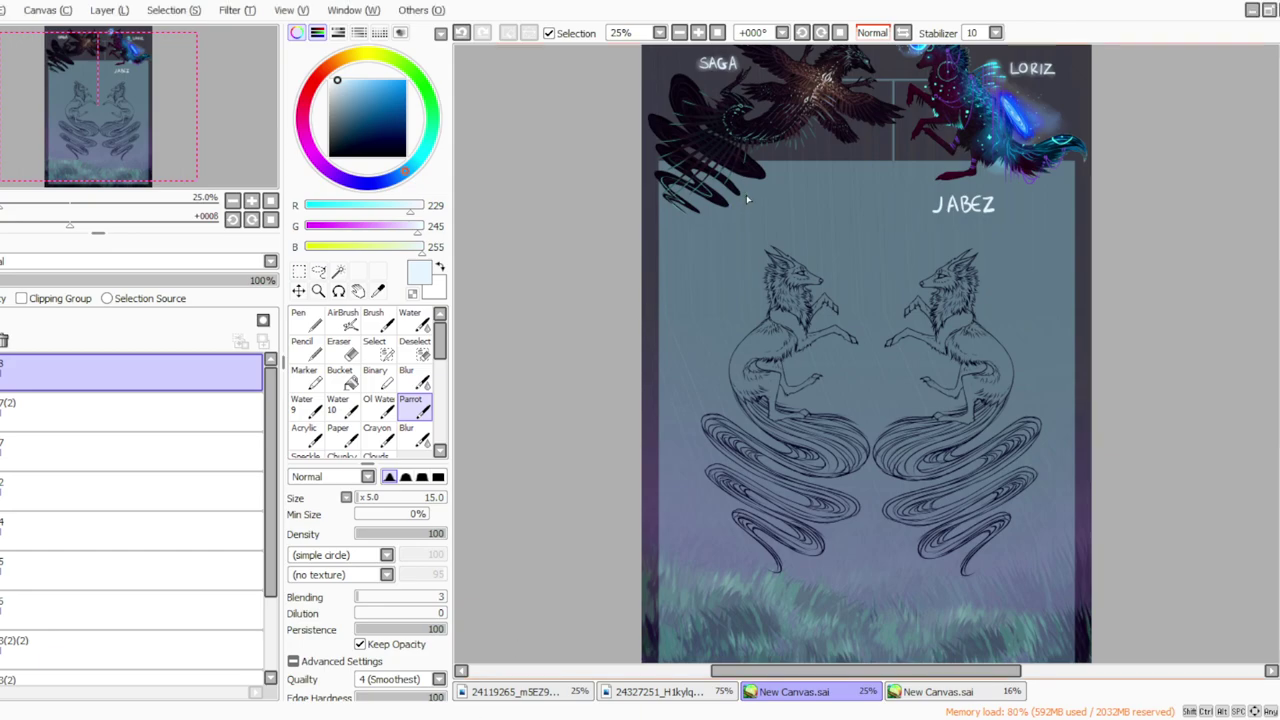
{"action": "left_click_drag", "start_coordinate": [747, 202], "coordinate": [814, 213]}
{"action": "left_click_drag", "start_coordinate": [814, 198], "coordinate": [838, 206]}
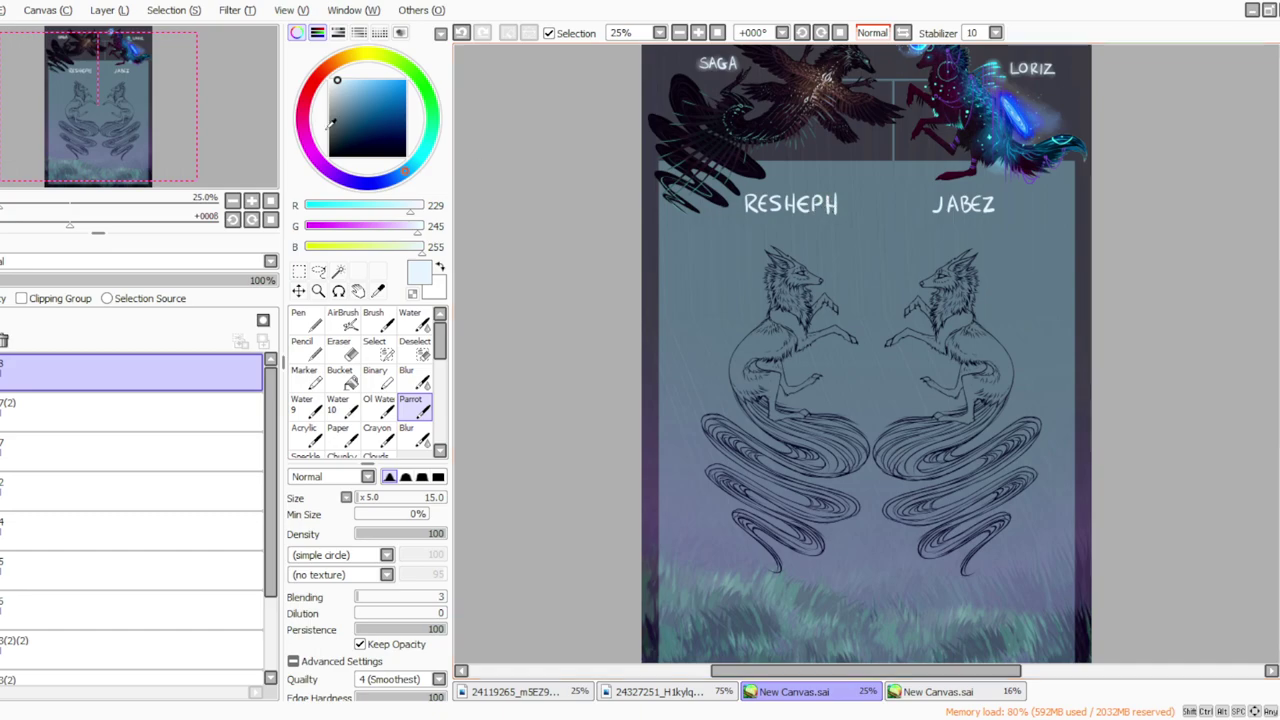
Step: Add a new layer for a glow on the names and set the Parrot brush to size 55 and density 14
{"action": "left_click", "coordinate": [461, 33]}
{"action": "key", "text": "ctrl+y"}
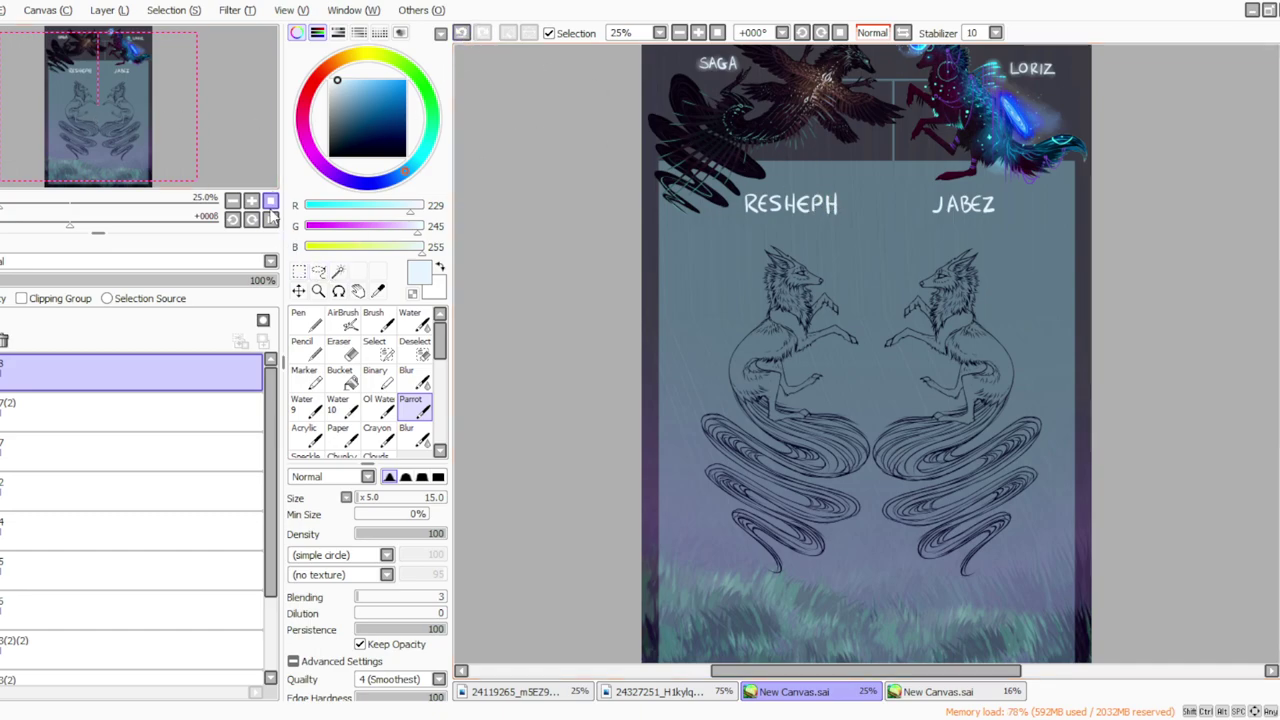
{"action": "left_click", "coordinate": [122, 16]}
{"action": "left_click", "coordinate": [129, 33]}
{"action": "left_click", "coordinate": [369, 534]}
{"action": "left_click", "coordinate": [365, 497]}
{"action": "left_click", "coordinate": [367, 497]}
Step: Brush a soft glow over both names, reduce its layer to 68% opacity and merge it into the lettering
{"action": "left_click_drag", "start_coordinate": [988, 204], "coordinate": [977, 205]}
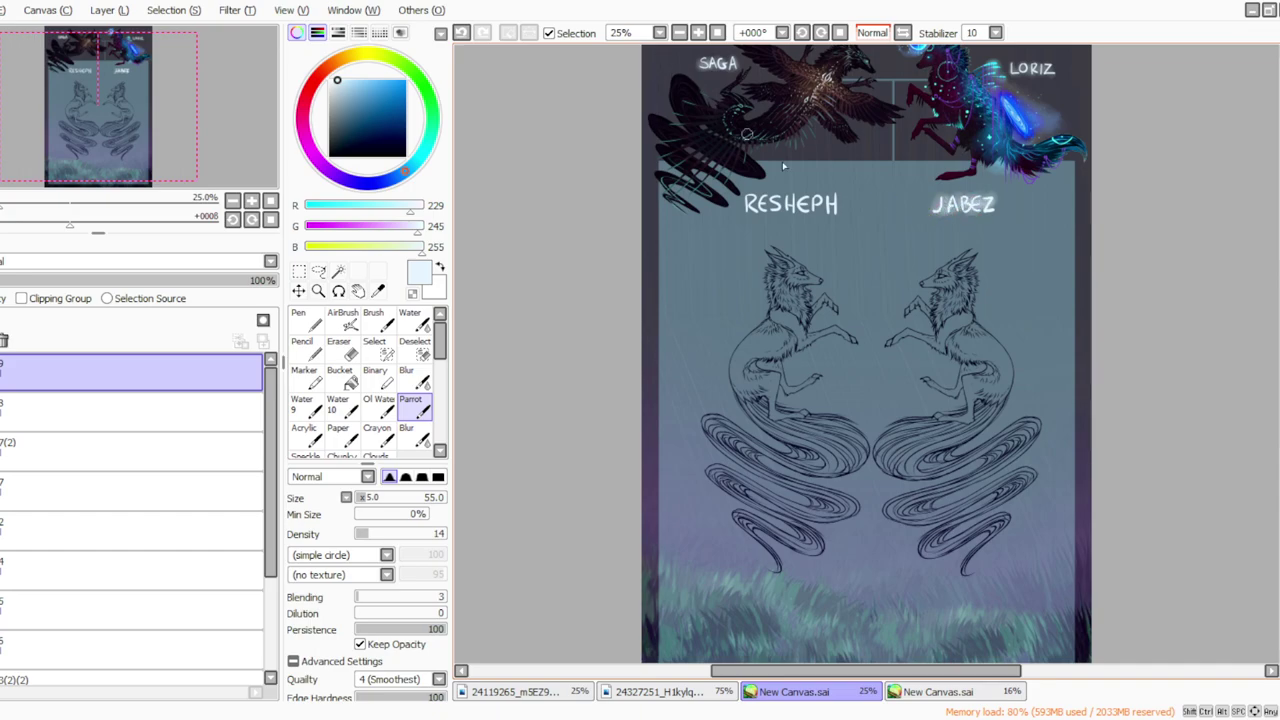
{"action": "left_click_drag", "start_coordinate": [830, 203], "coordinate": [745, 204]}
{"action": "left_click", "coordinate": [179, 280]}
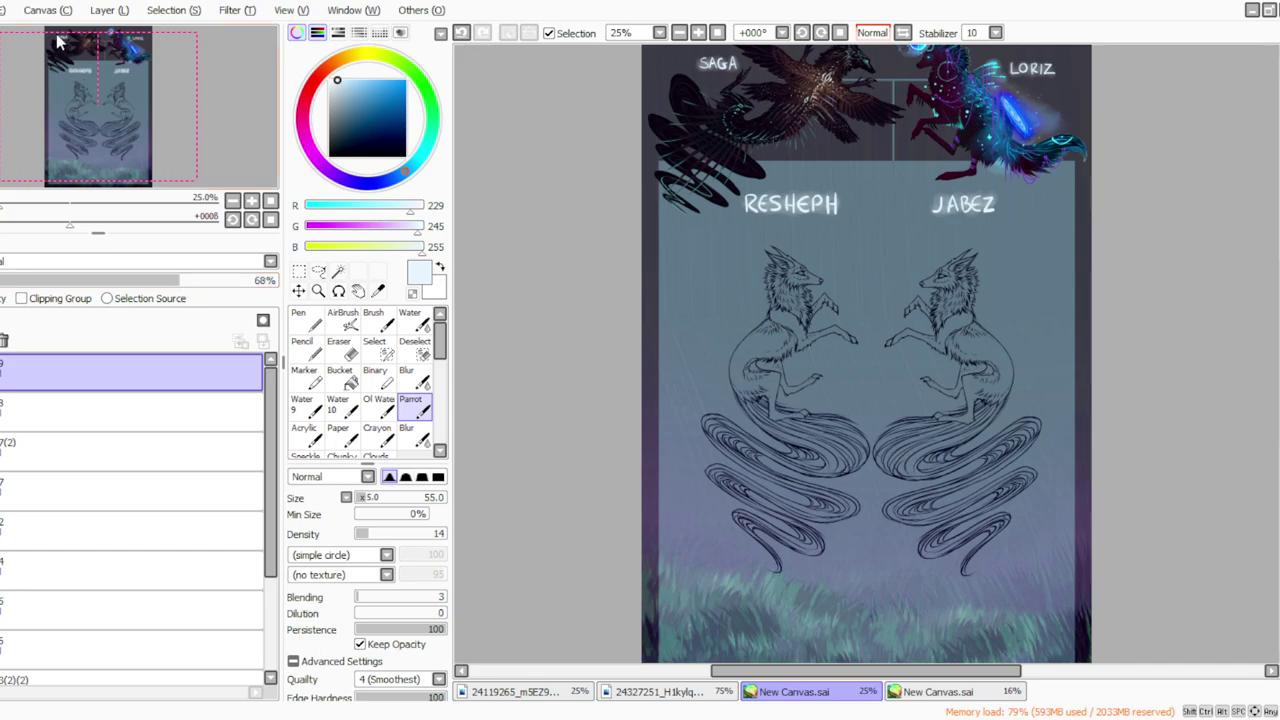
{"action": "key", "text": "ctrl+e"}
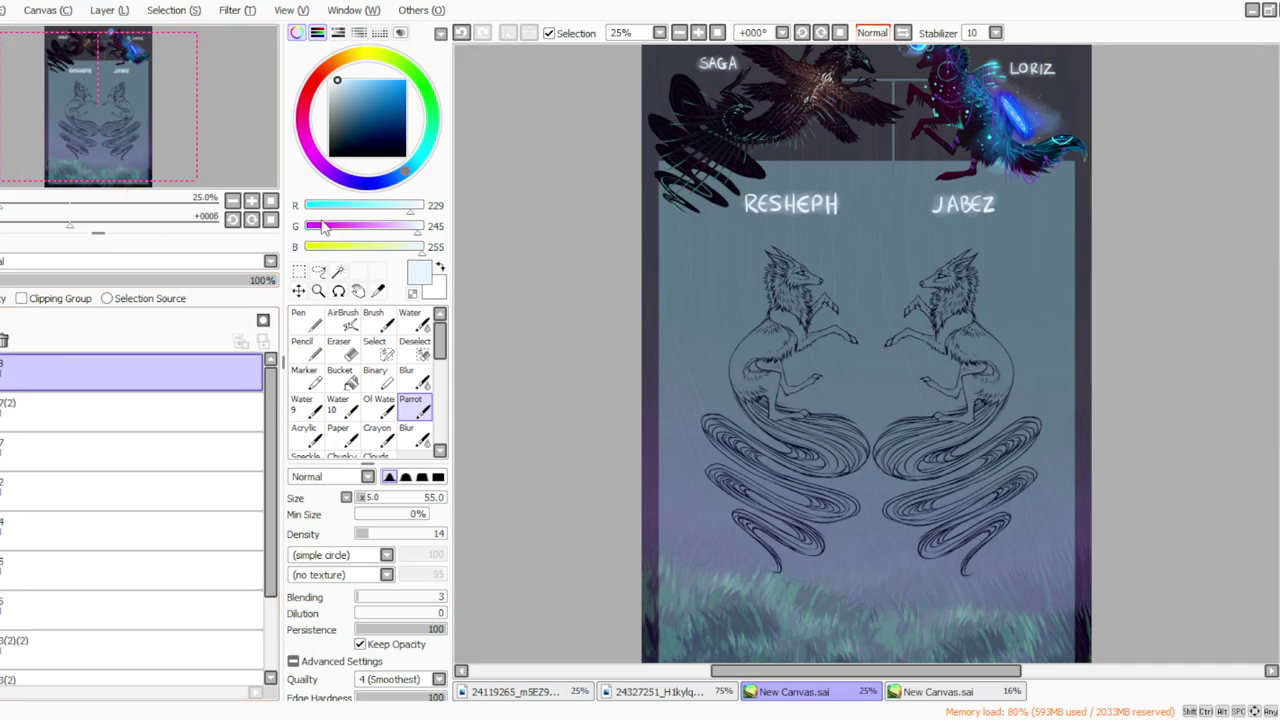
Step: Move both glowing names straight down a little, closer to the foxes' heads
{"action": "left_click", "coordinate": [300, 275]}
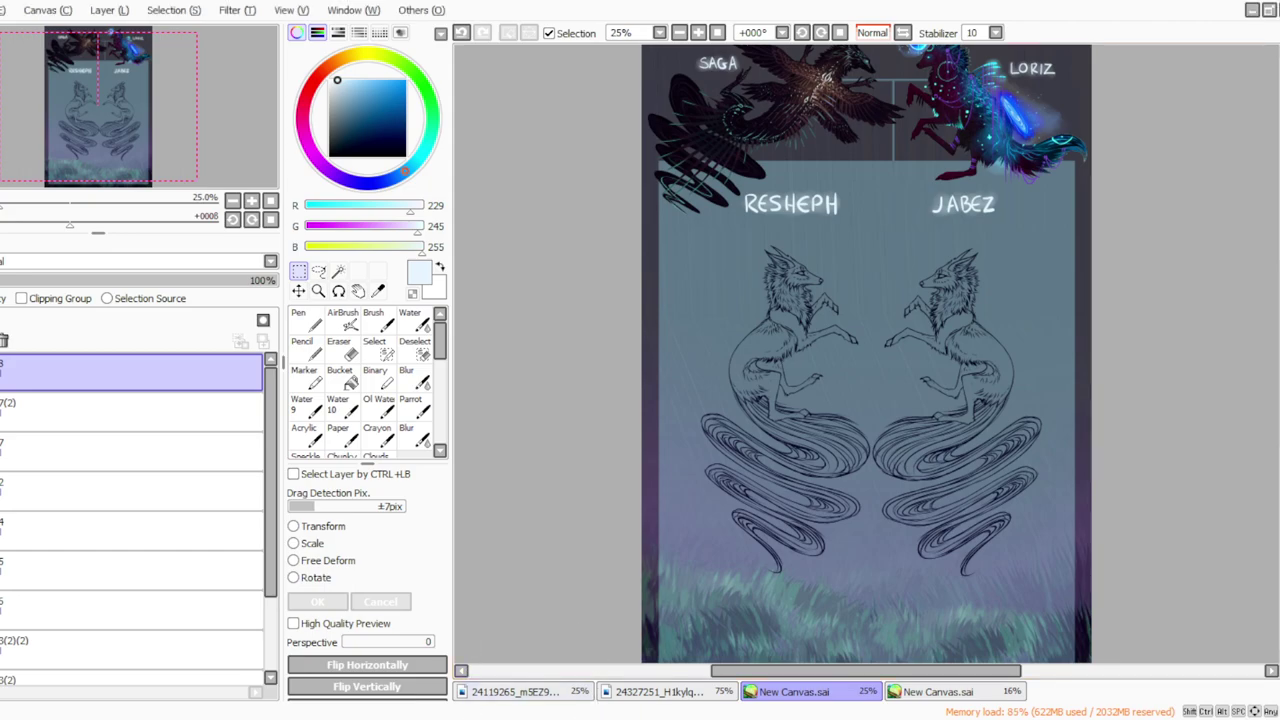
{"action": "left_click_drag", "start_coordinate": [780, 671], "coordinate": [764, 671]}
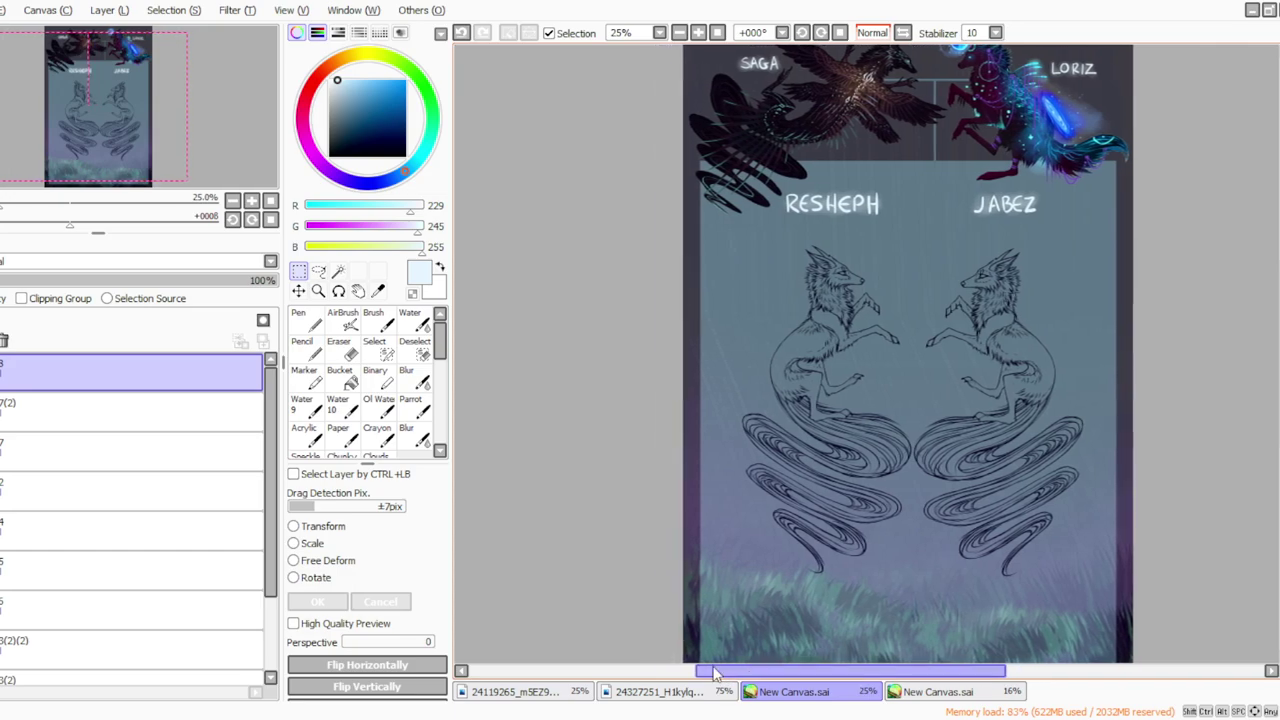
{"action": "left_click", "coordinate": [293, 543]}
{"action": "left_click_drag", "start_coordinate": [797, 213], "coordinate": [797, 235]}
{"action": "left_click", "coordinate": [328, 600]}
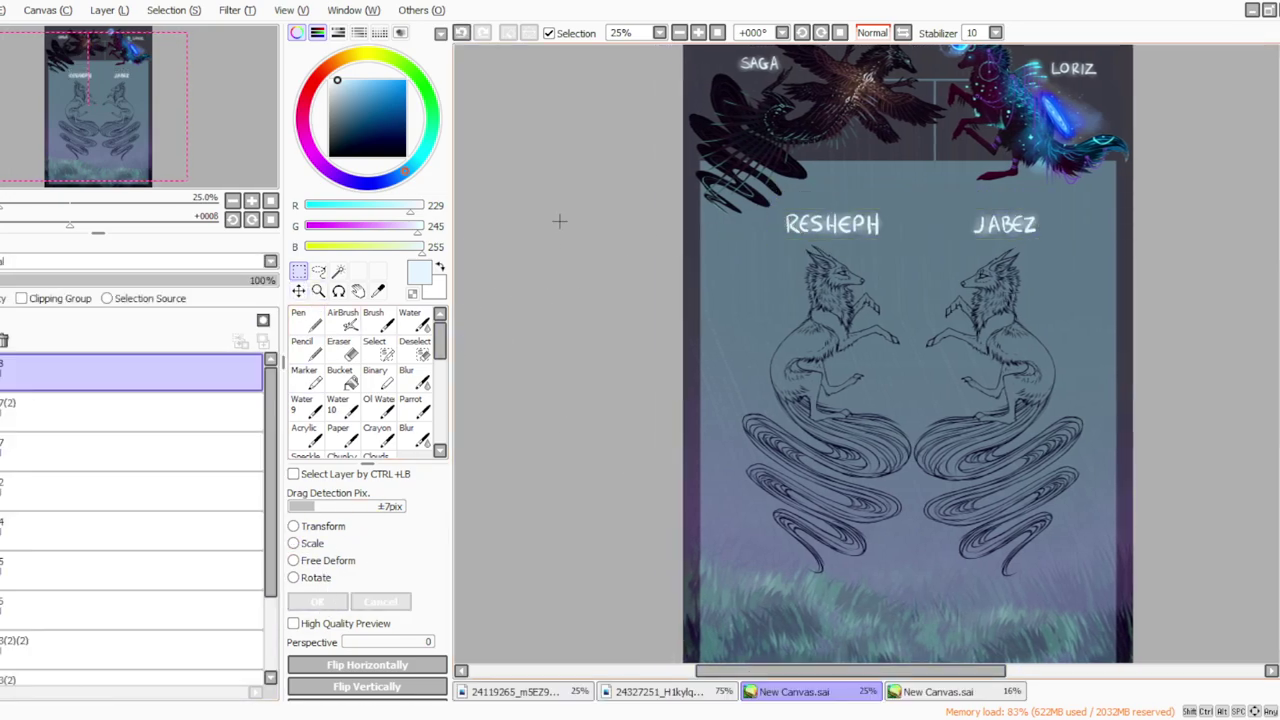
Step: Merge the duplicated fox layer into the original fox layer so both foxes share one layer
{"action": "left_click", "coordinate": [718, 33]}
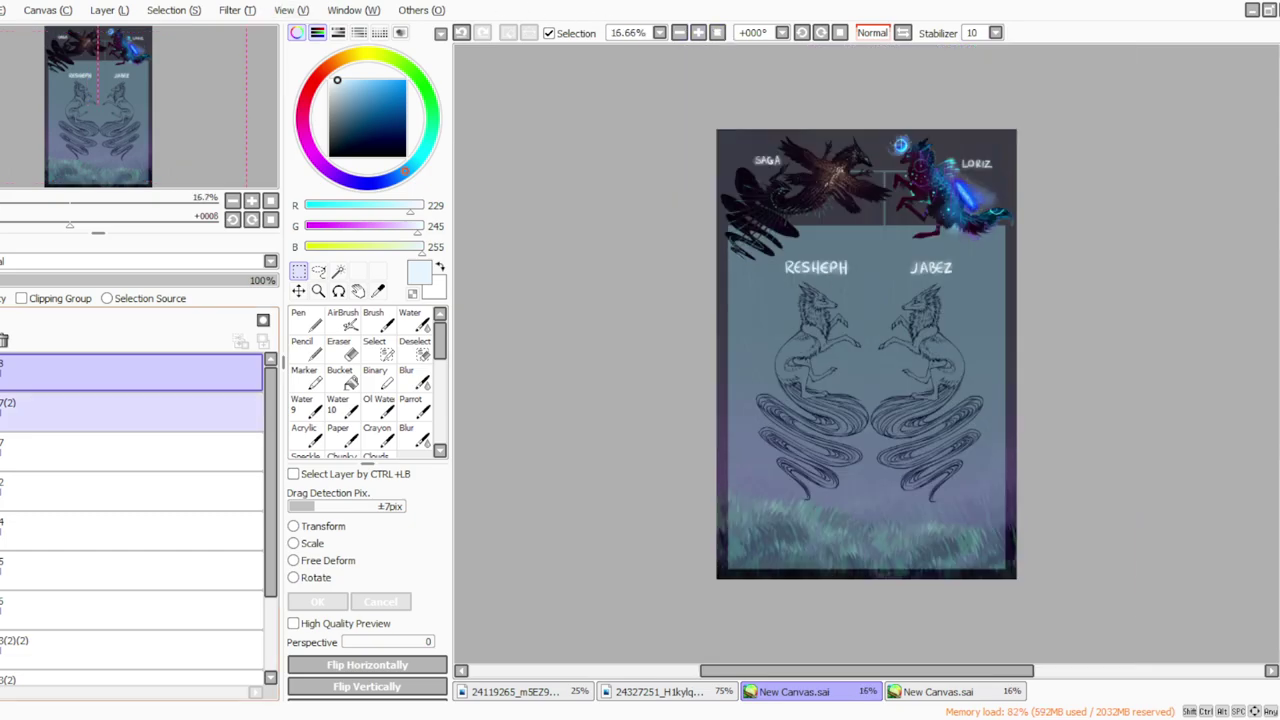
{"action": "left_click", "coordinate": [8, 412]}
{"action": "left_click", "coordinate": [104, 10]}
{"action": "left_click", "coordinate": [111, 164]}
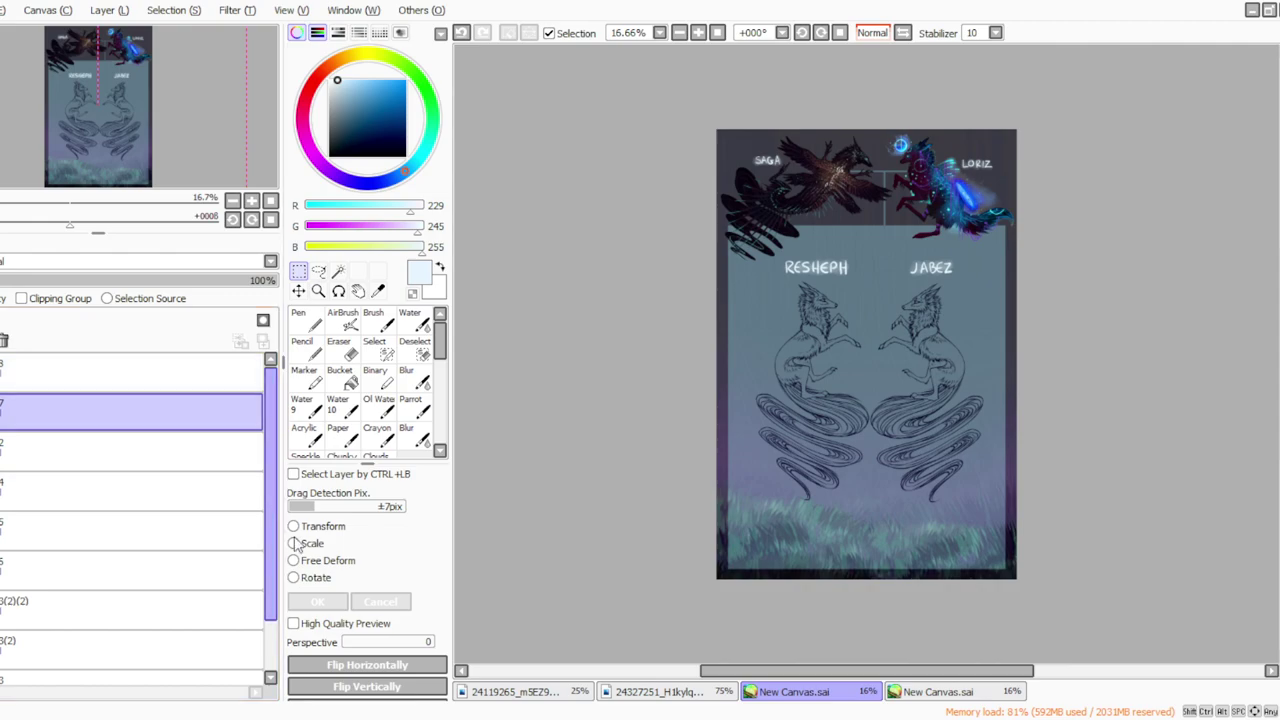
Step: Move the foxes together with their names lower on the background, so the tail tips reach into the grass, and centre them
{"action": "key", "text": "ctrl+t"}
{"action": "mouse_move", "coordinate": [786, 491]}
{"action": "left_mouse_down"}
{"action": "mouse_move", "coordinate": [787, 527]}
{"action": "mouse_move", "coordinate": [806, 531]}
{"action": "left_mouse_up"}
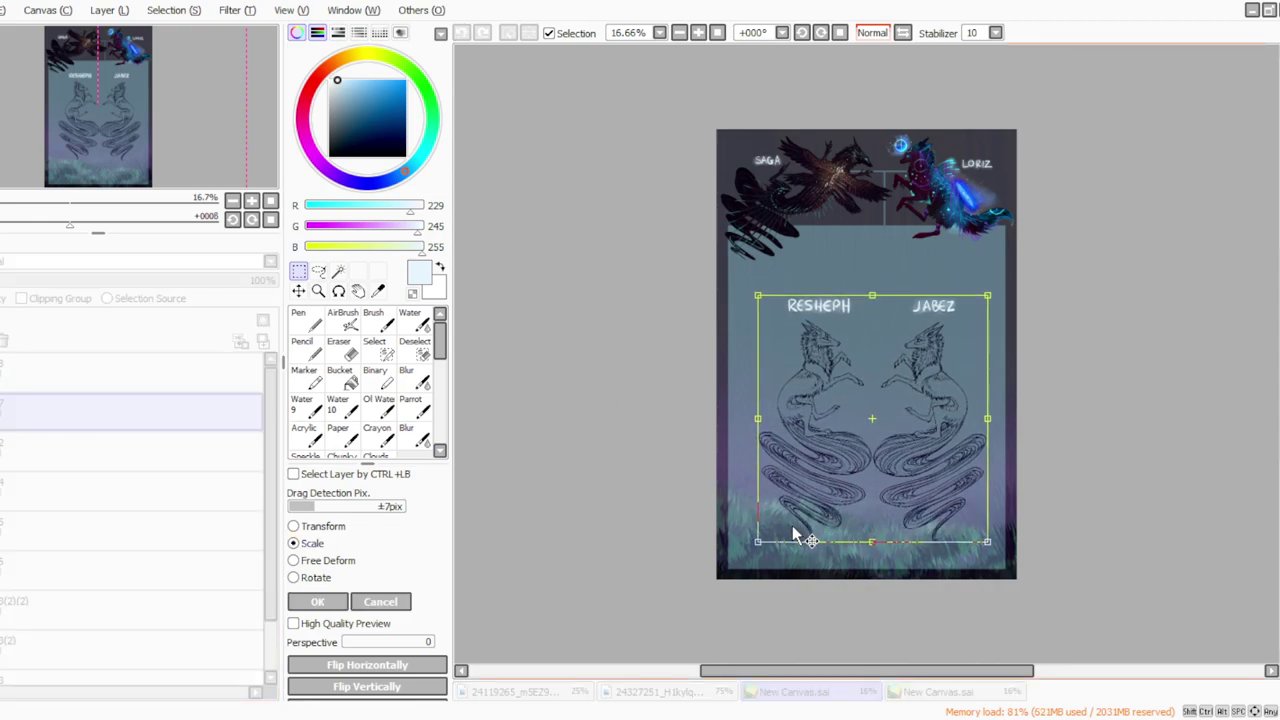
{"action": "left_click", "coordinate": [318, 602]}
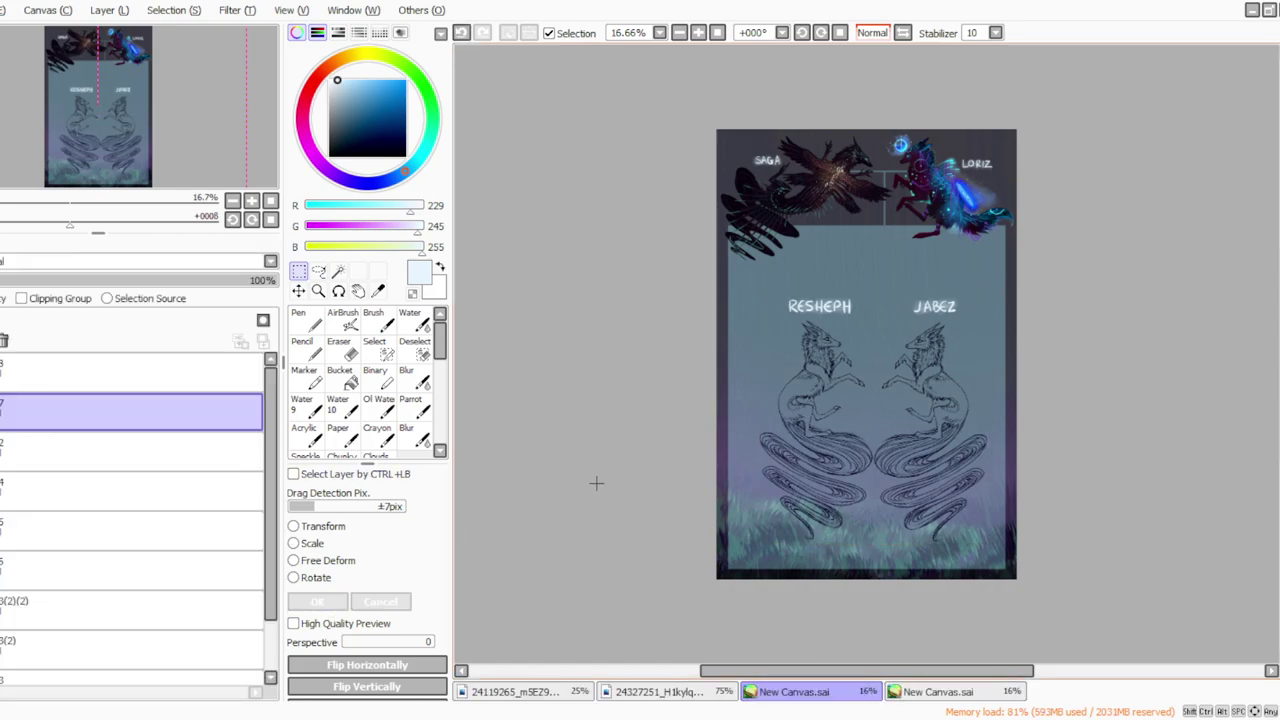
{"action": "left_click", "coordinate": [309, 545]}
{"action": "left_click_drag", "start_coordinate": [798, 500], "coordinate": [786, 498]}
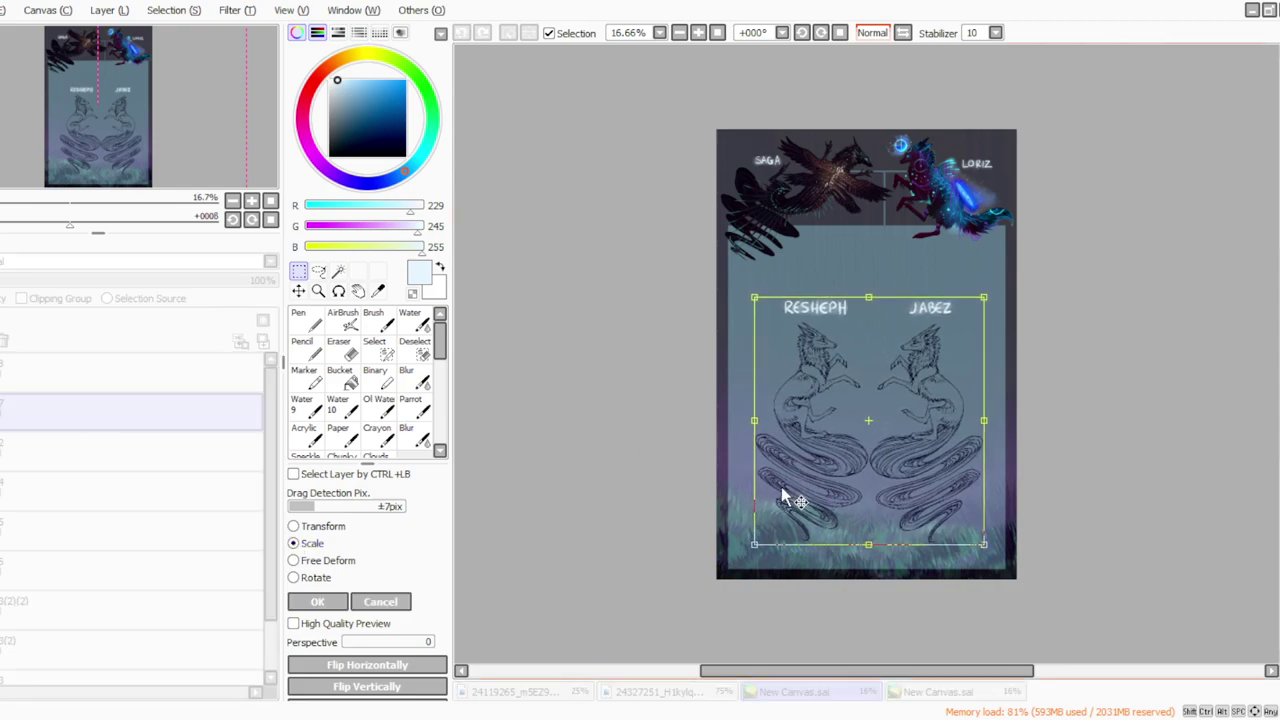
{"action": "left_click", "coordinate": [317, 601]}
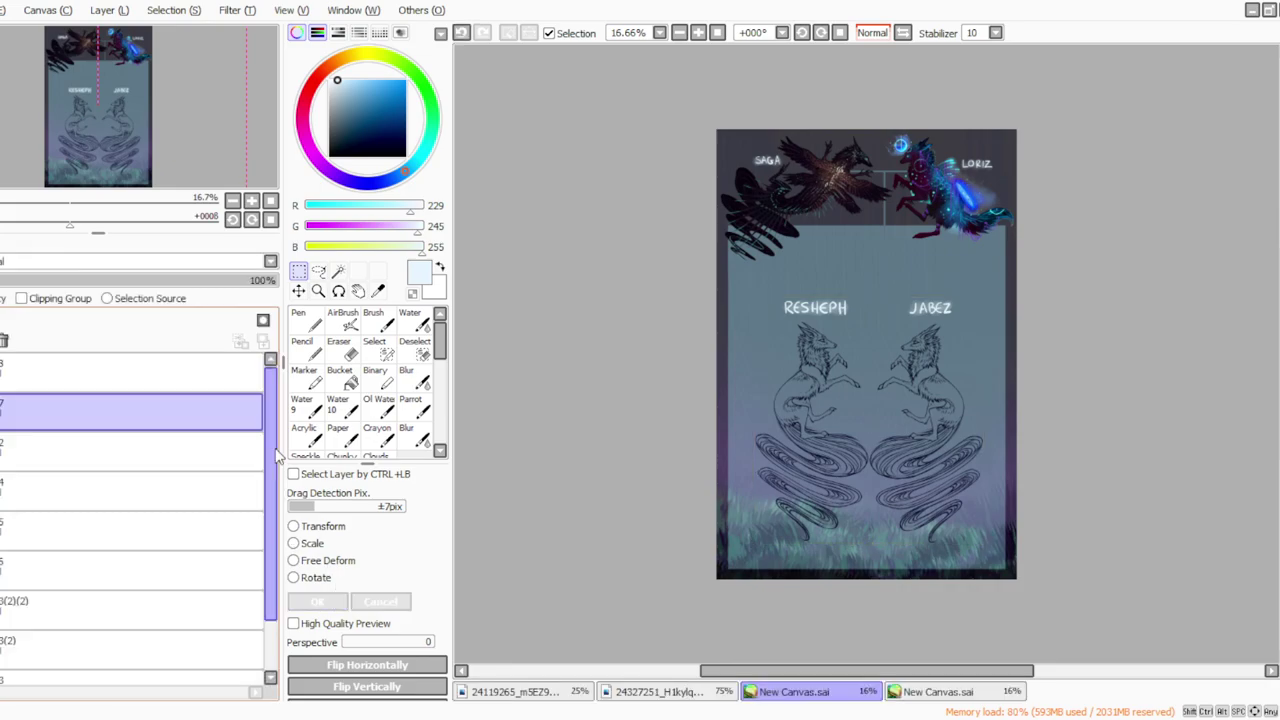
Step: Move the name lettering slightly up to leave more space above the foxes' heads
{"action": "left_click", "coordinate": [48, 380]}
{"action": "left_click", "coordinate": [310, 543]}
{"action": "left_click_drag", "start_coordinate": [815, 308], "coordinate": [818, 305]}
{"action": "left_click", "coordinate": [317, 601]}
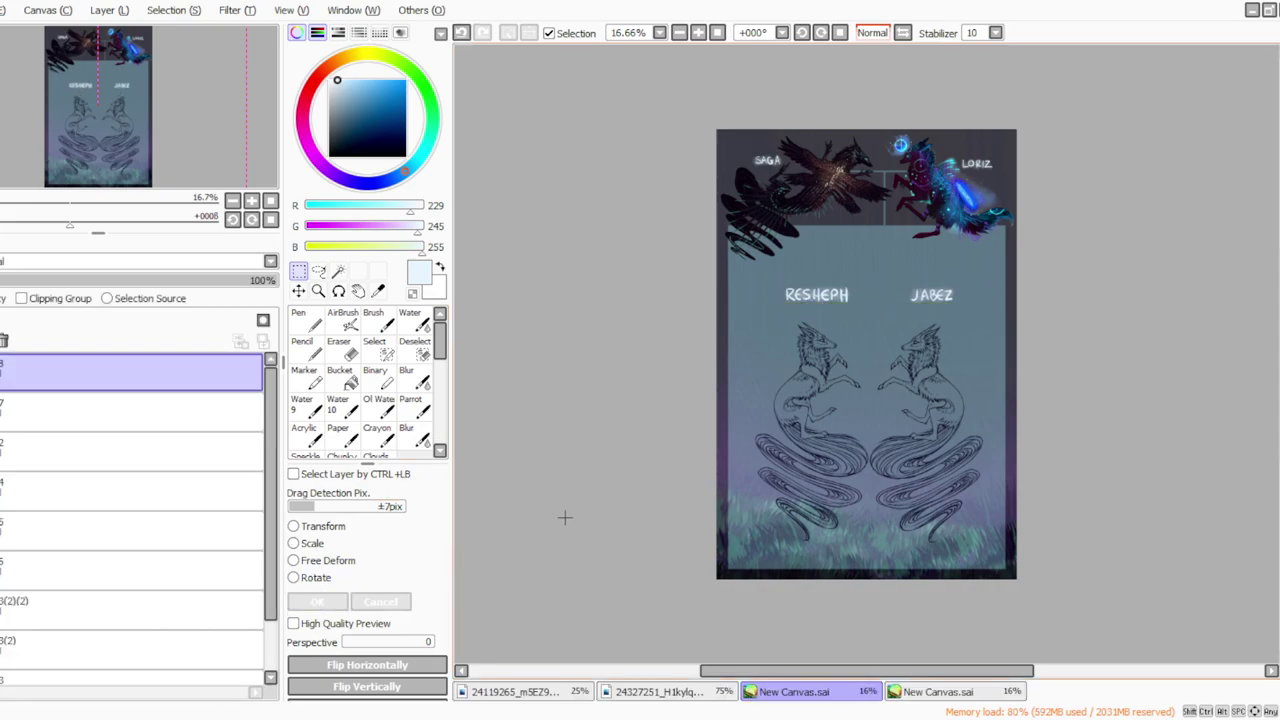
Step: Add a new layer above the foxes and set the Parrot brush to size 40, density 100, in the line art's dark navy (4, 5, 39)
{"action": "left_click", "coordinate": [39, 412]}
{"action": "left_click", "coordinate": [112, 10]}
{"action": "left_click", "coordinate": [118, 28]}
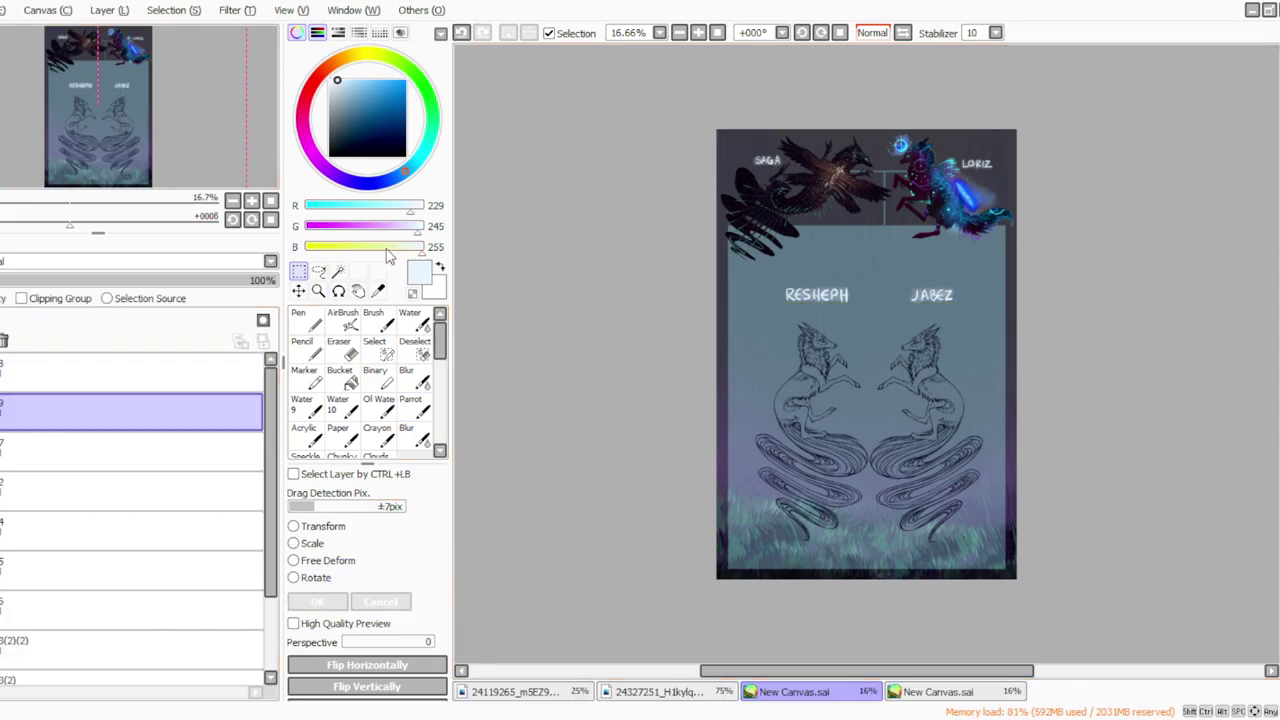
{"action": "left_click", "coordinate": [378, 291]}
{"action": "left_click", "coordinate": [698, 33]}
{"action": "left_click", "coordinate": [698, 33]}
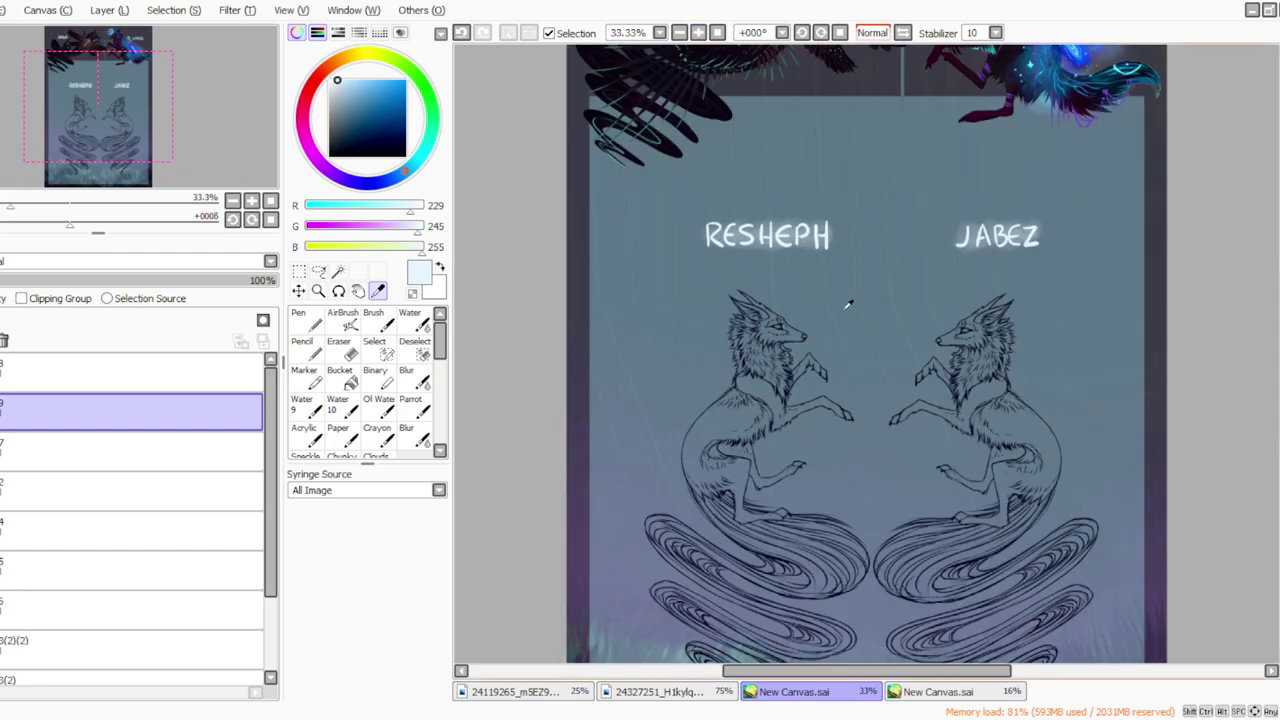
{"action": "left_click", "coordinate": [1003, 362]}
{"action": "left_click", "coordinate": [411, 405]}
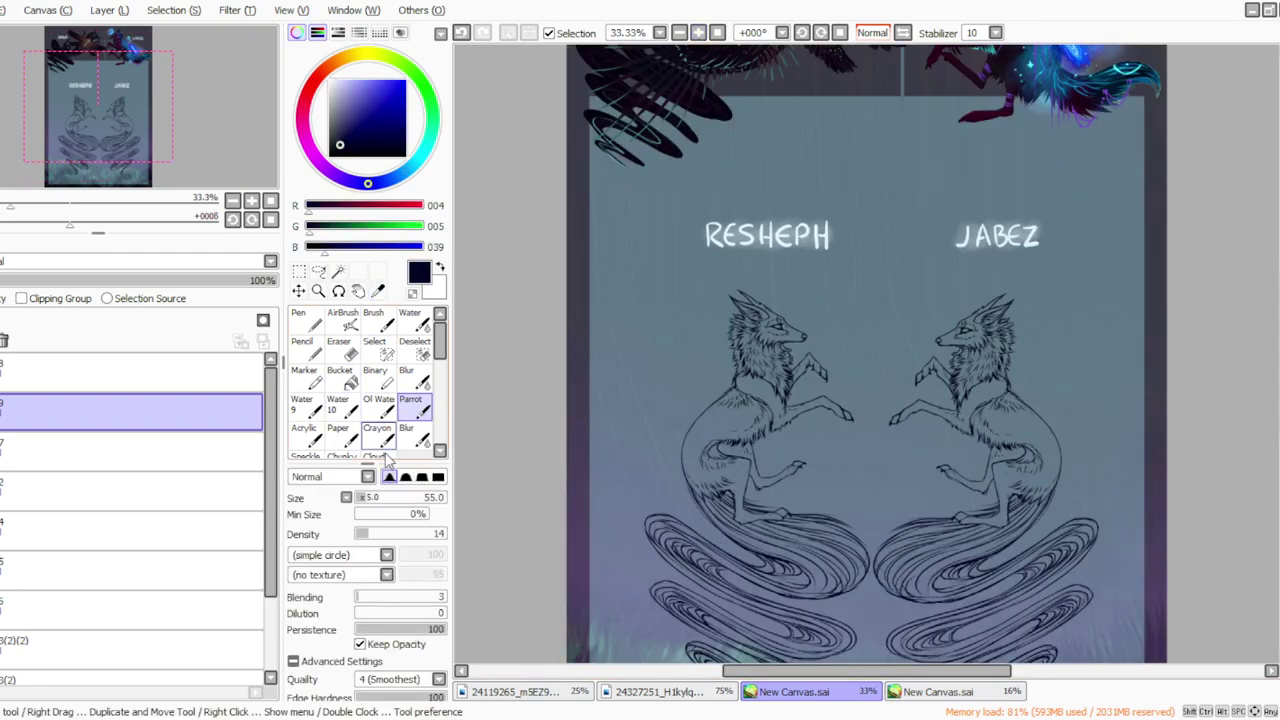
{"action": "left_click", "coordinate": [362, 498]}
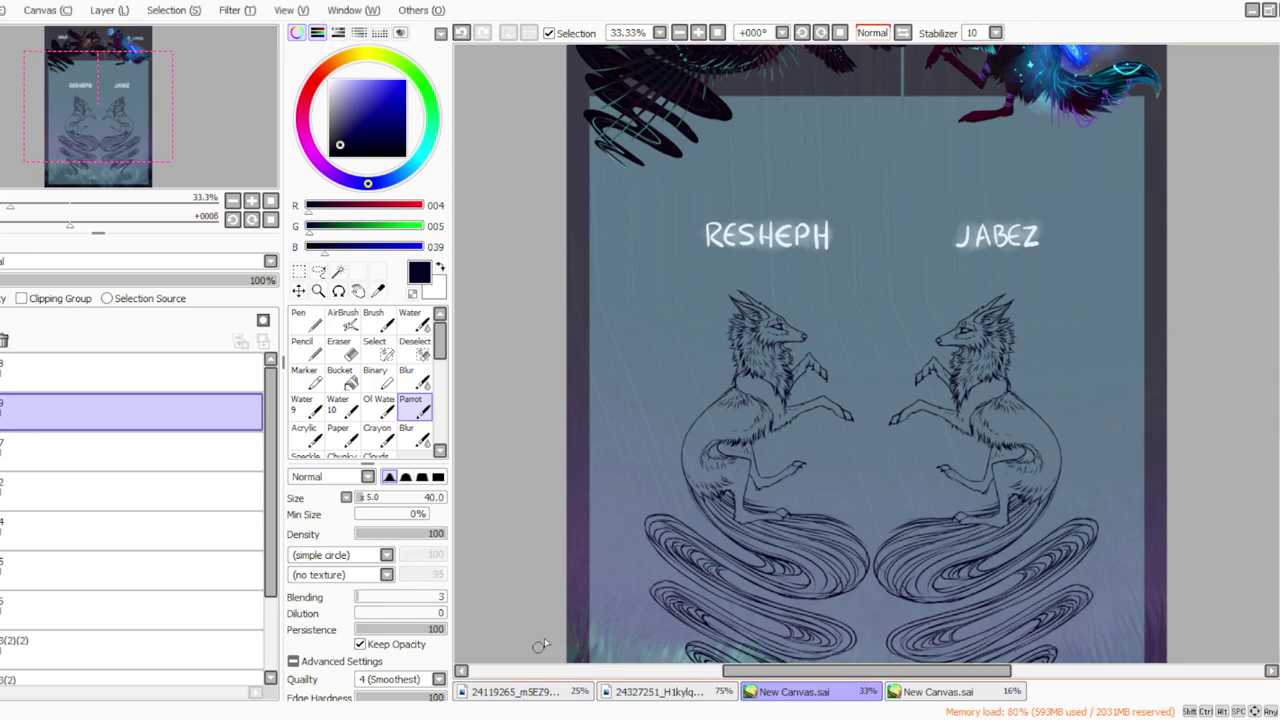
Step: Duplicate the merged layer that holds both foxes' line art
{"action": "left_click", "coordinate": [130, 451]}
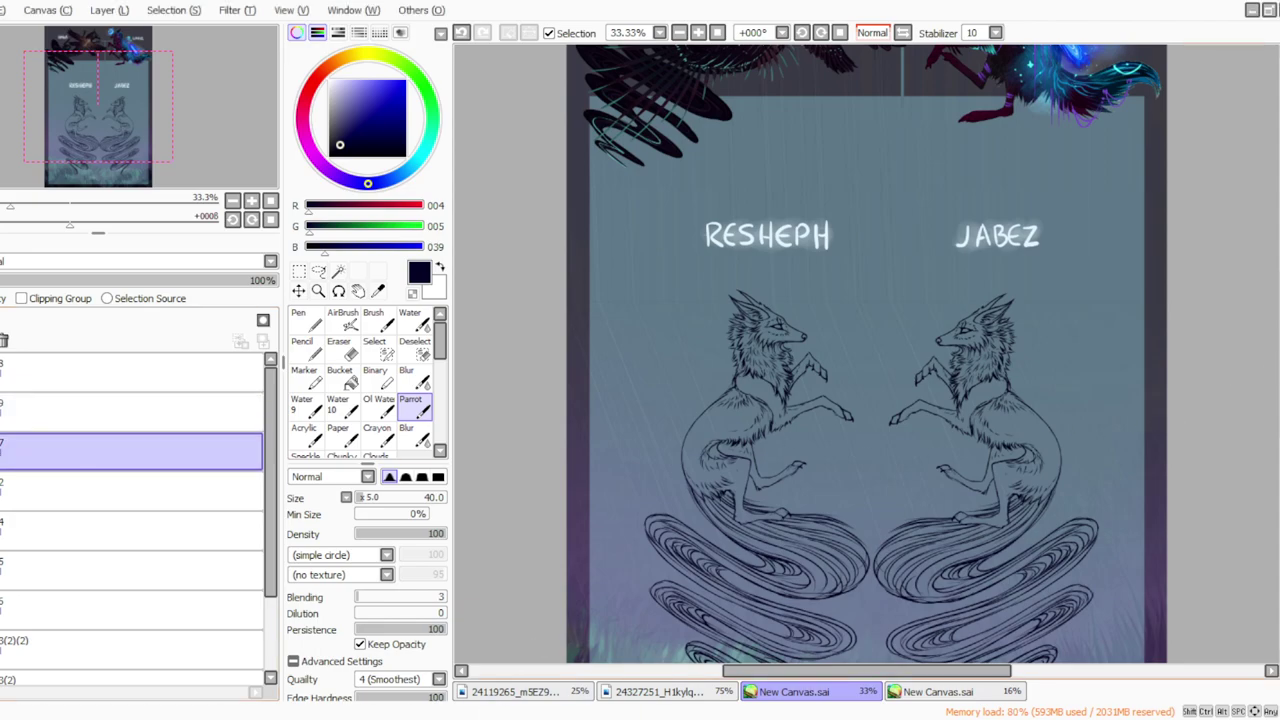
{"action": "scroll", "coordinate": [1179, 409], "scroll_direction": "down", "scroll_amount": 2}
{"action": "left_click", "coordinate": [340, 348]}
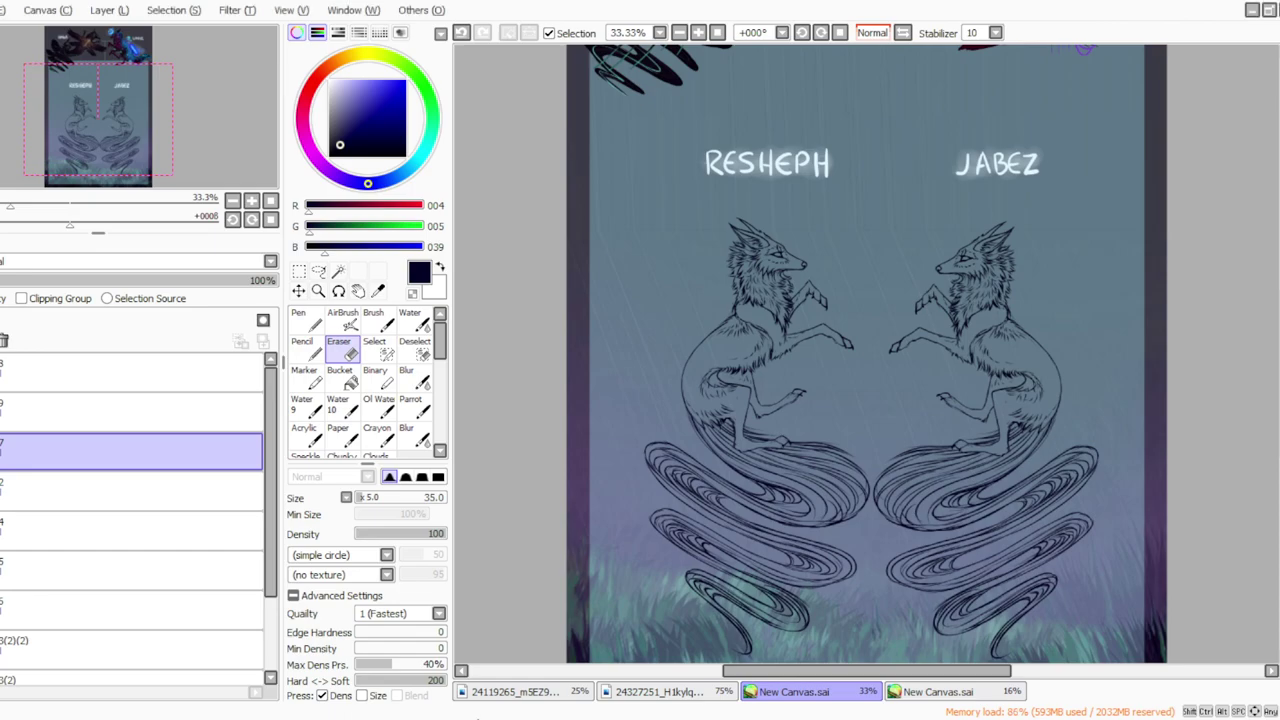
{"action": "left_click", "coordinate": [120, 11]}
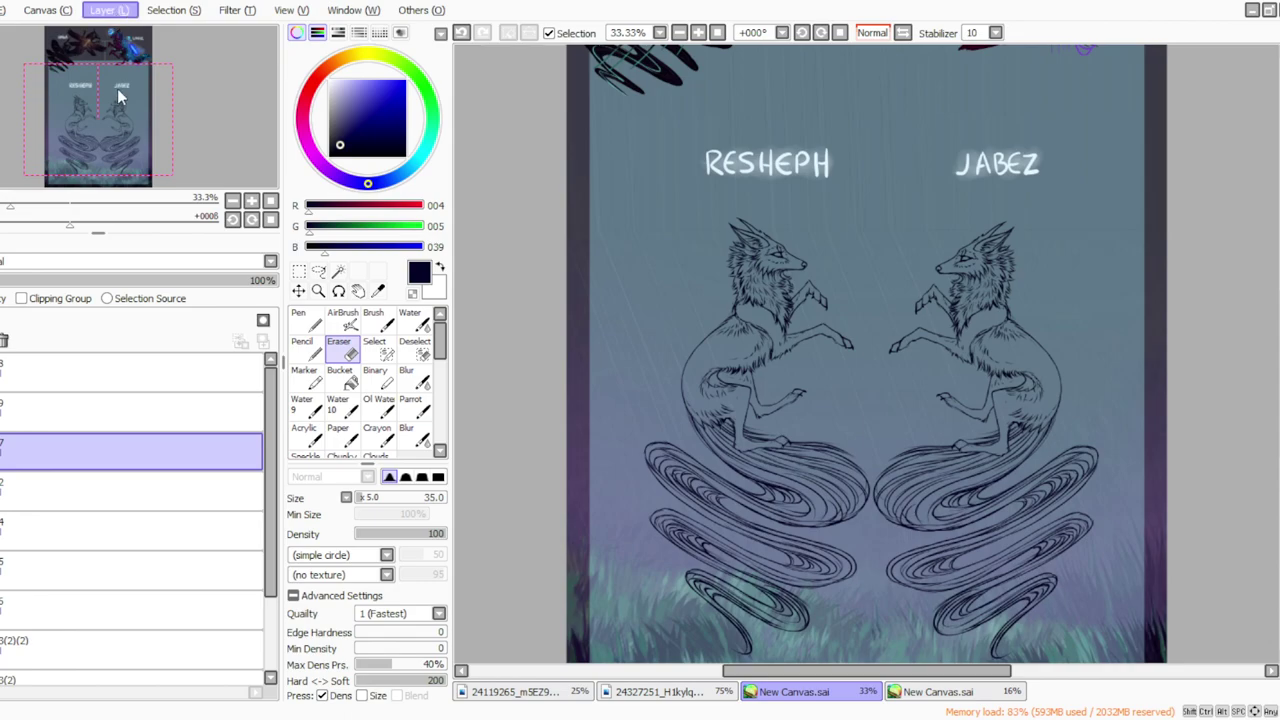
{"action": "left_click", "coordinate": [119, 93]}
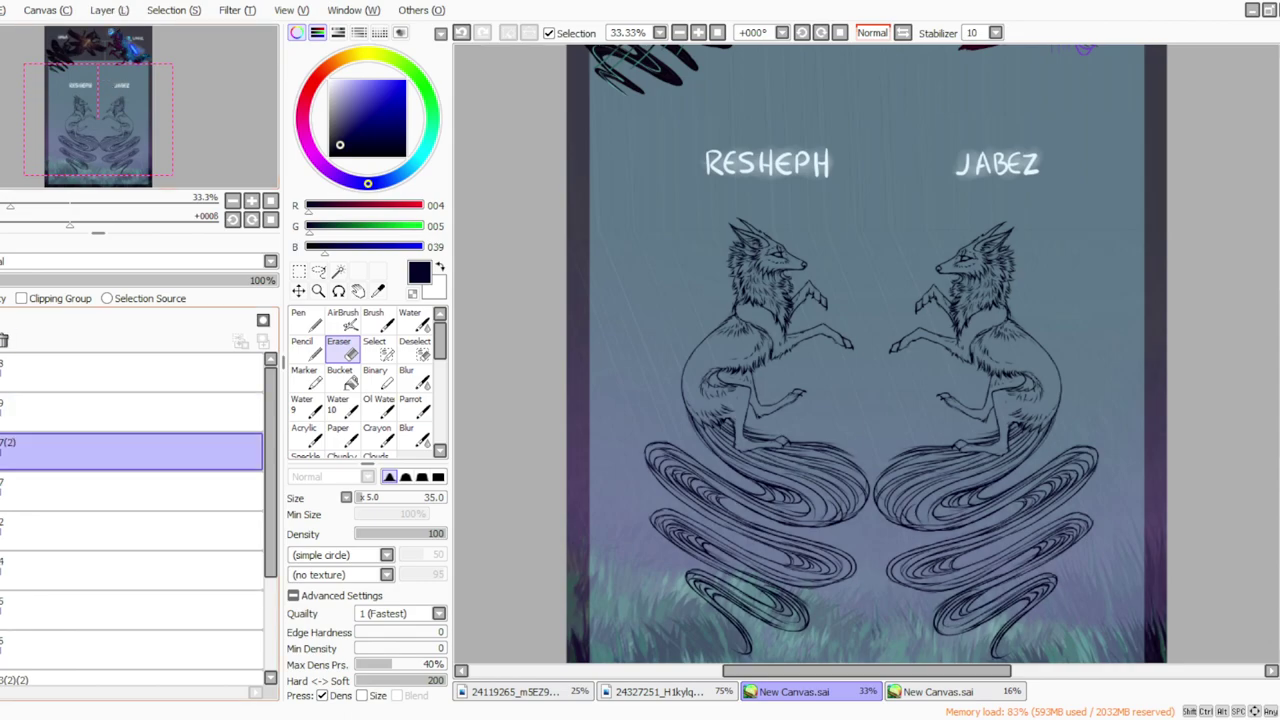
Step: Erase the paw at the end of the left fox's extended foreleg on the duplicated layer
{"action": "left_click", "coordinate": [410, 405]}
{"action": "mouse_move", "coordinate": [1279, 368]}
{"action": "left_mouse_down"}
{"action": "mouse_move", "coordinate": [1279, 257]}
{"action": "mouse_move", "coordinate": [1279, 373]}
{"action": "mouse_move", "coordinate": [1279, 351]}
{"action": "left_mouse_up"}
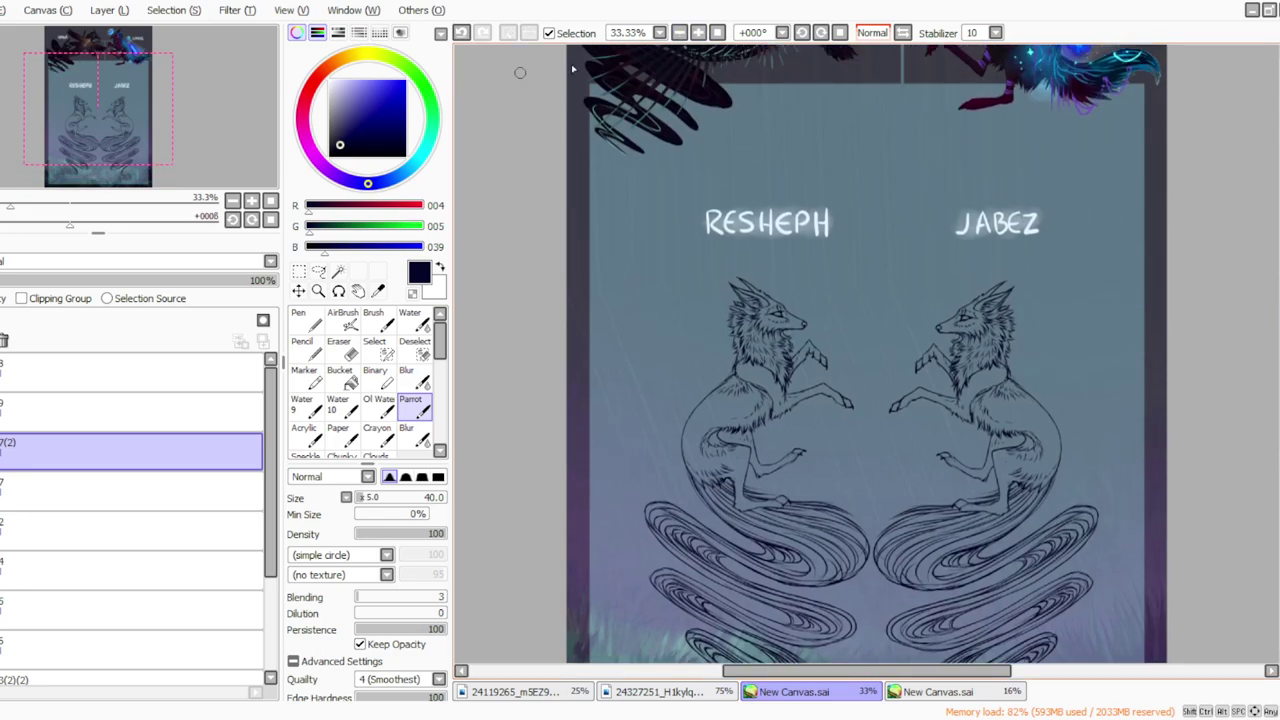
{"action": "left_click", "coordinate": [697, 33]}
{"action": "left_click", "coordinate": [821, 33]}
{"action": "left_click", "coordinate": [821, 33]}
{"action": "left_click", "coordinate": [821, 33]}
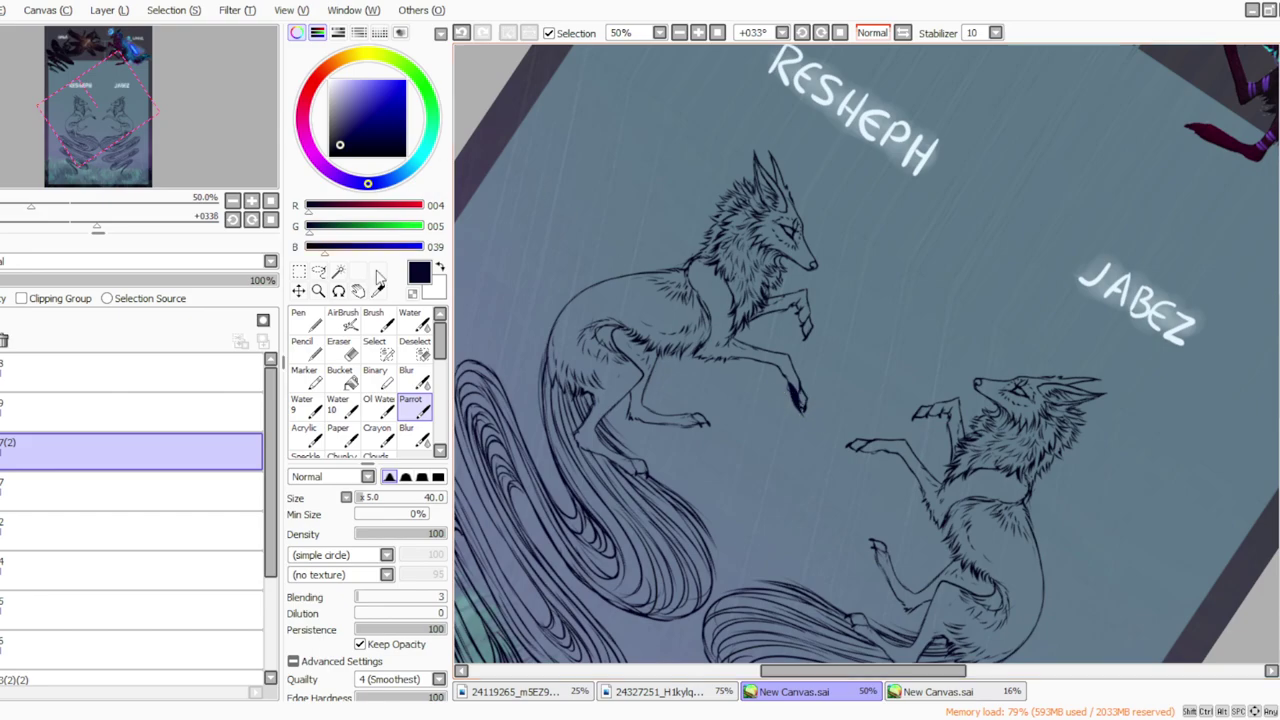
{"action": "key", "text": "e"}
{"action": "left_click_drag", "start_coordinate": [790, 392], "coordinate": [817, 431]}
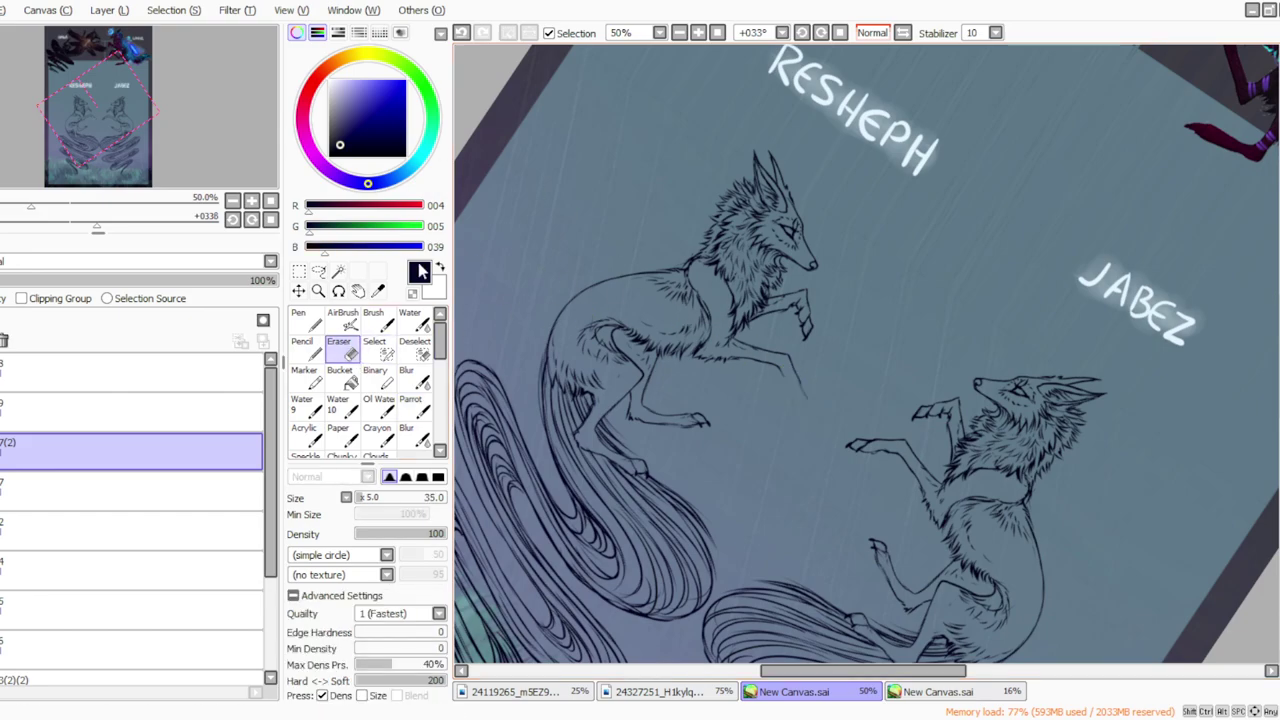
Step: Draw scale-like bands along the left fox's extended foreleg with the Parrot brush at size 15
{"action": "left_click", "coordinate": [410, 405]}
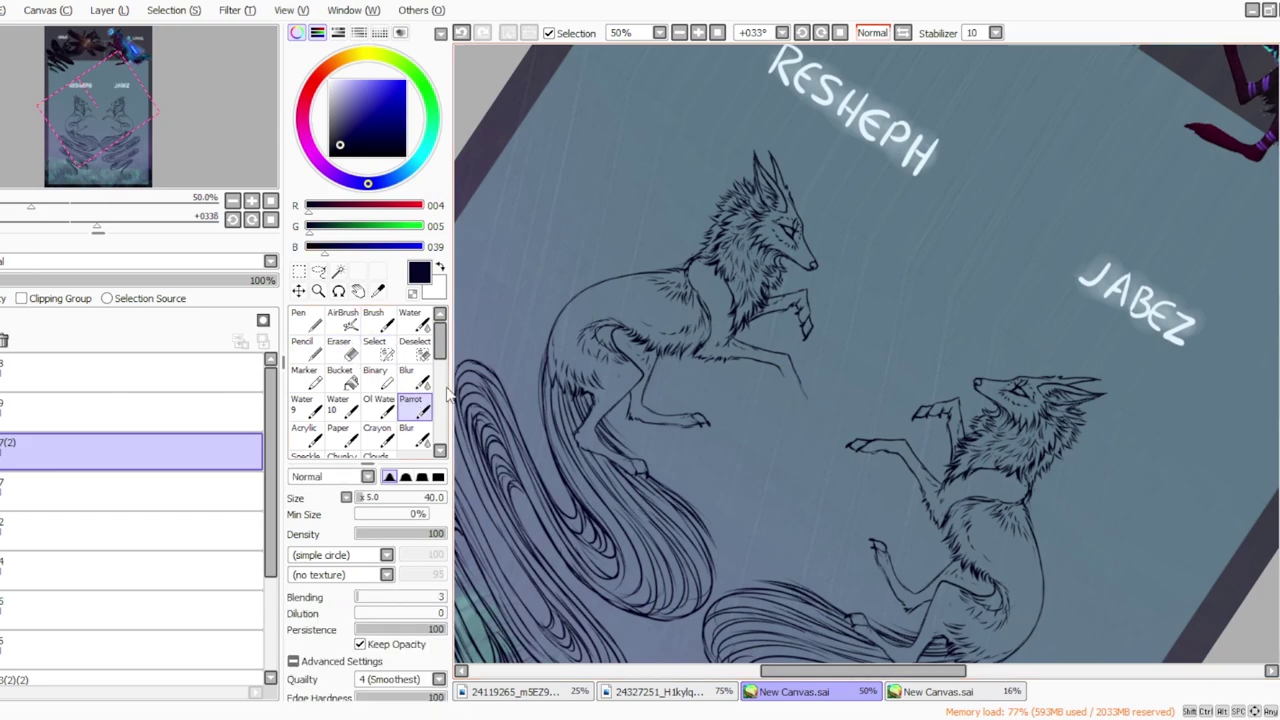
{"action": "left_click", "coordinate": [360, 507]}
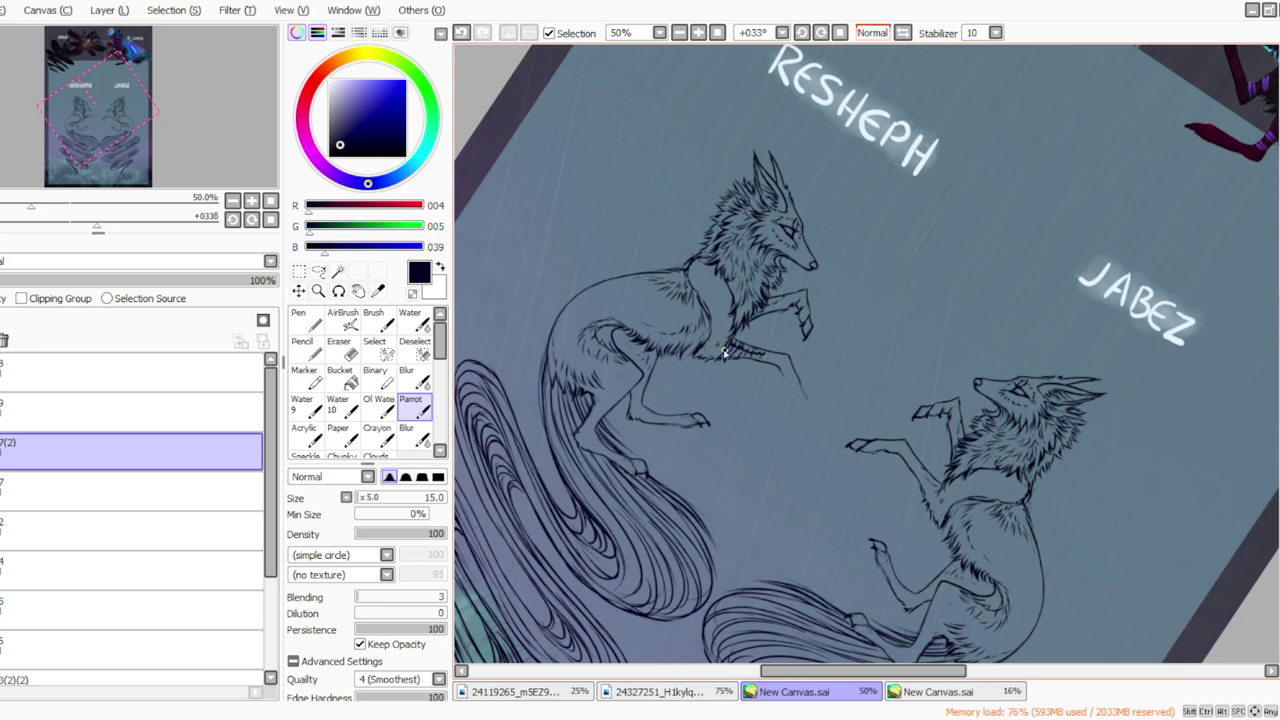
{"action": "left_click", "coordinate": [839, 32]}
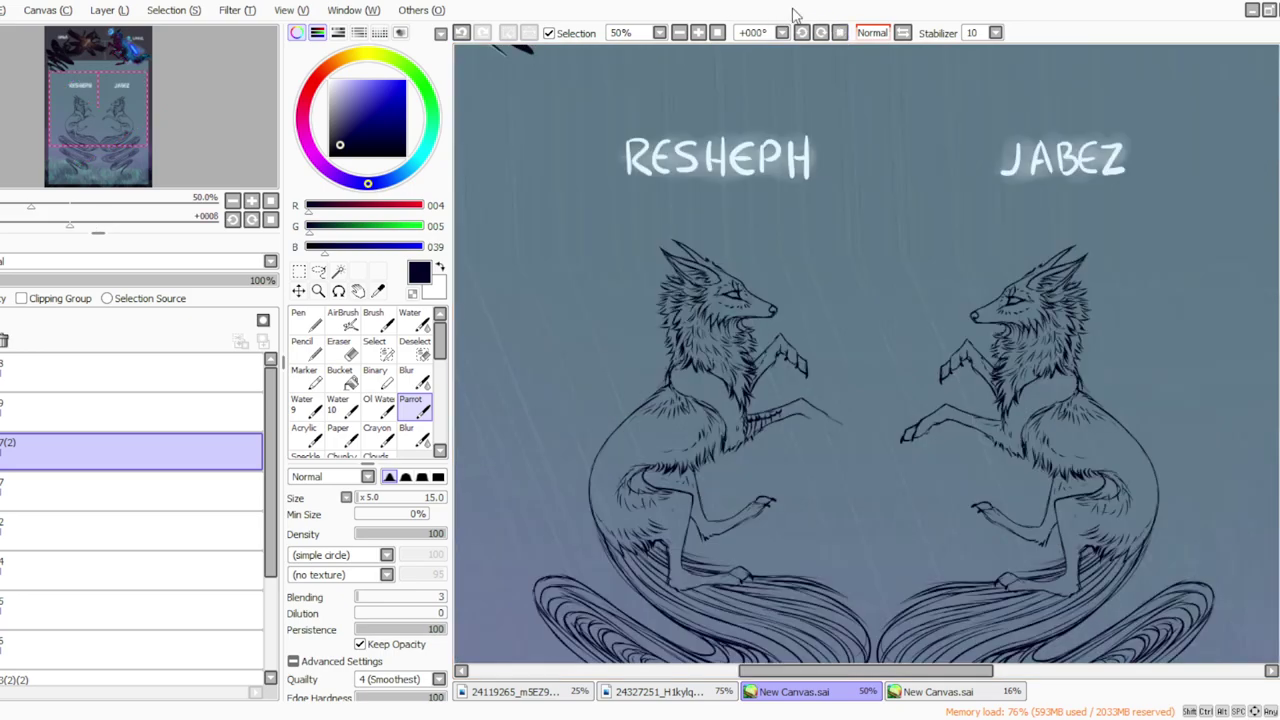
Step: Draw a clawed, talon-like foot on the left fox's extended foreleg and clean up its edges with the eraser at size 15
{"action": "key", "text": "alt+Tab"}
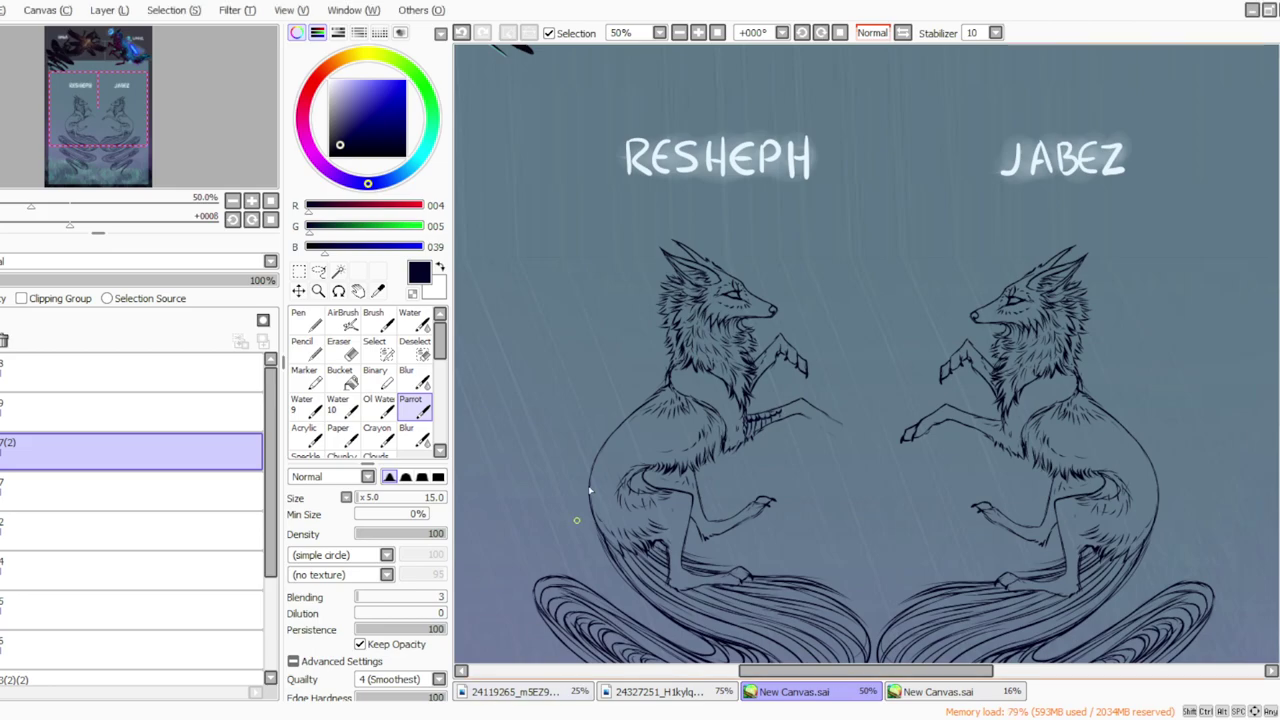
{"action": "left_click", "coordinate": [820, 33]}
{"action": "left_click", "coordinate": [820, 33]}
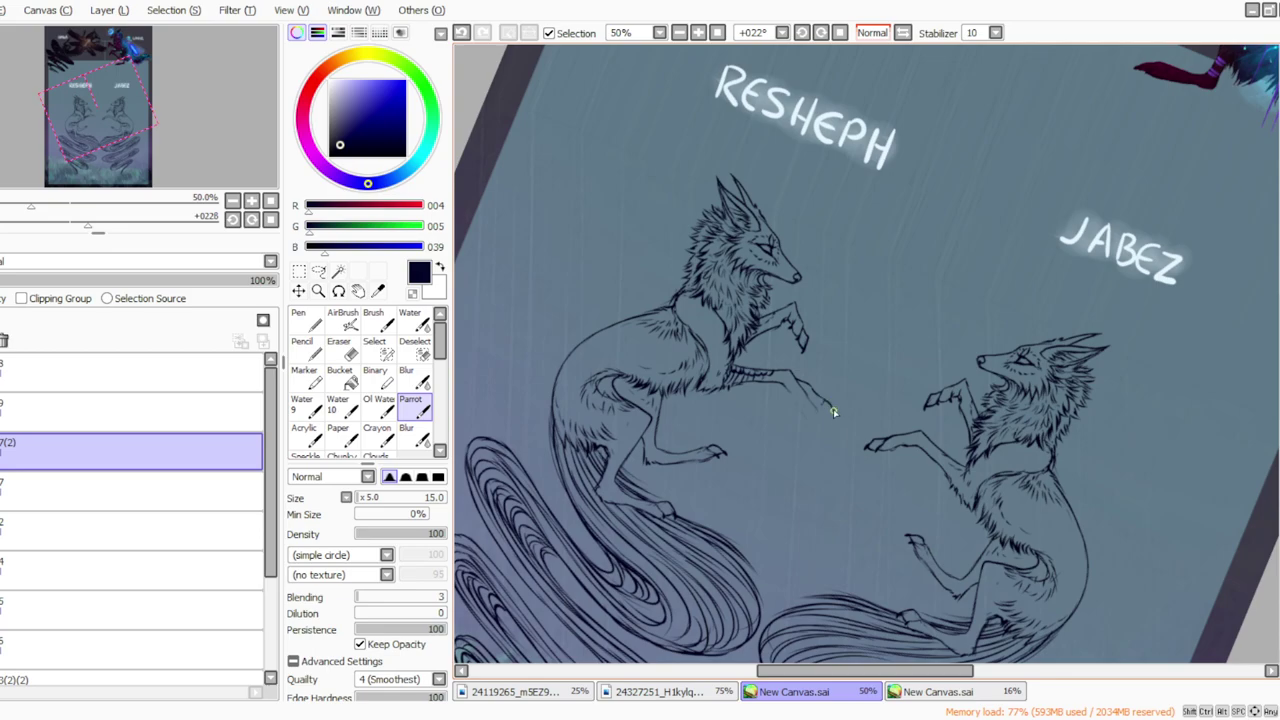
{"action": "left_click_drag", "start_coordinate": [822, 404], "coordinate": [833, 414]}
{"action": "left_click", "coordinate": [340, 348]}
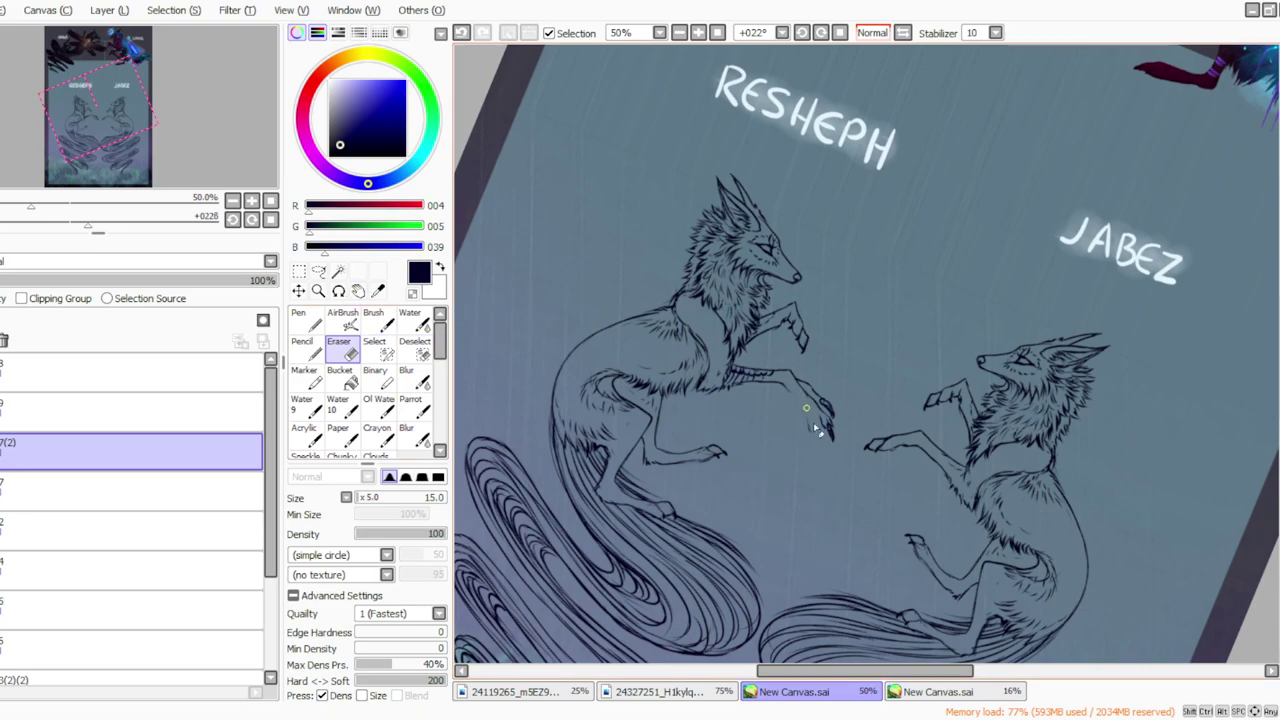
{"action": "left_click", "coordinate": [410, 405]}
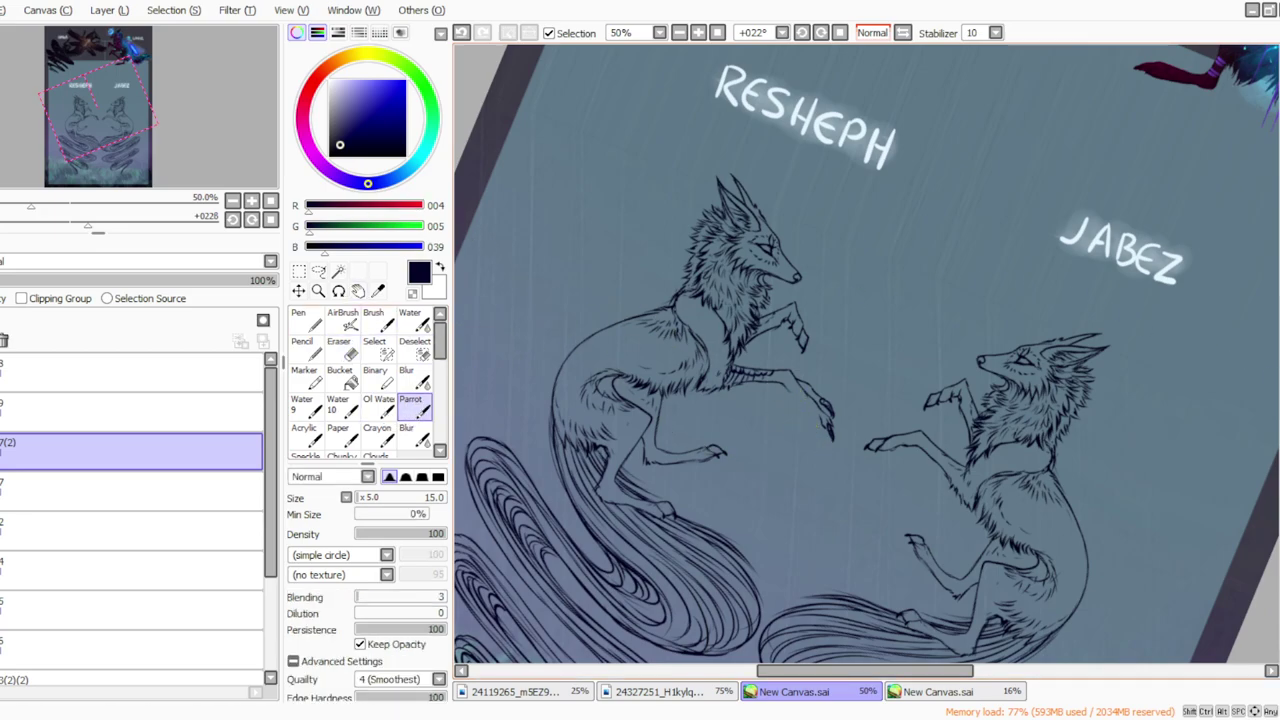
Step: Refine the clawed toes on the left fox's extended foreleg with the Parrot brush and the eraser
{"action": "scroll", "coordinate": [859, 294], "scroll_direction": "up", "scroll_amount": 8}
{"action": "scroll", "coordinate": [859, 294], "scroll_direction": "down", "scroll_amount": 6}
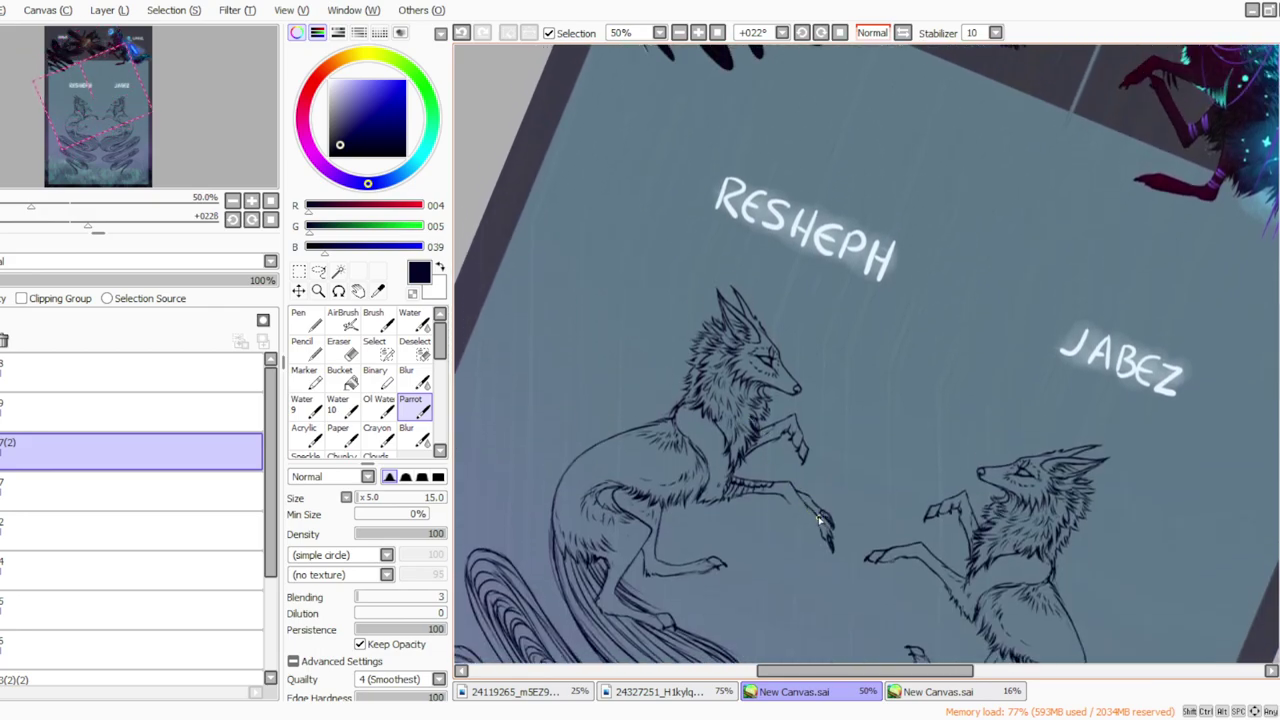
{"action": "left_click", "coordinate": [360, 500]}
{"action": "left_click", "coordinate": [340, 350]}
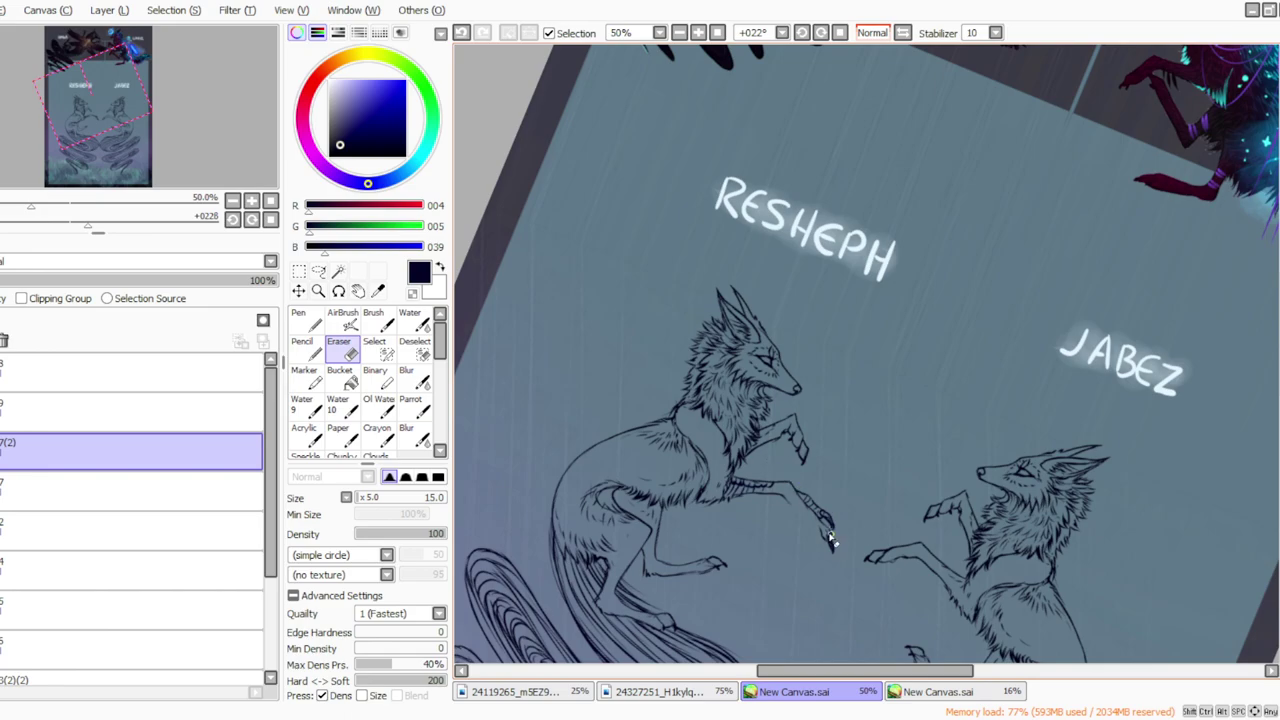
{"action": "left_click", "coordinate": [362, 503]}
{"action": "left_click", "coordinate": [413, 405]}
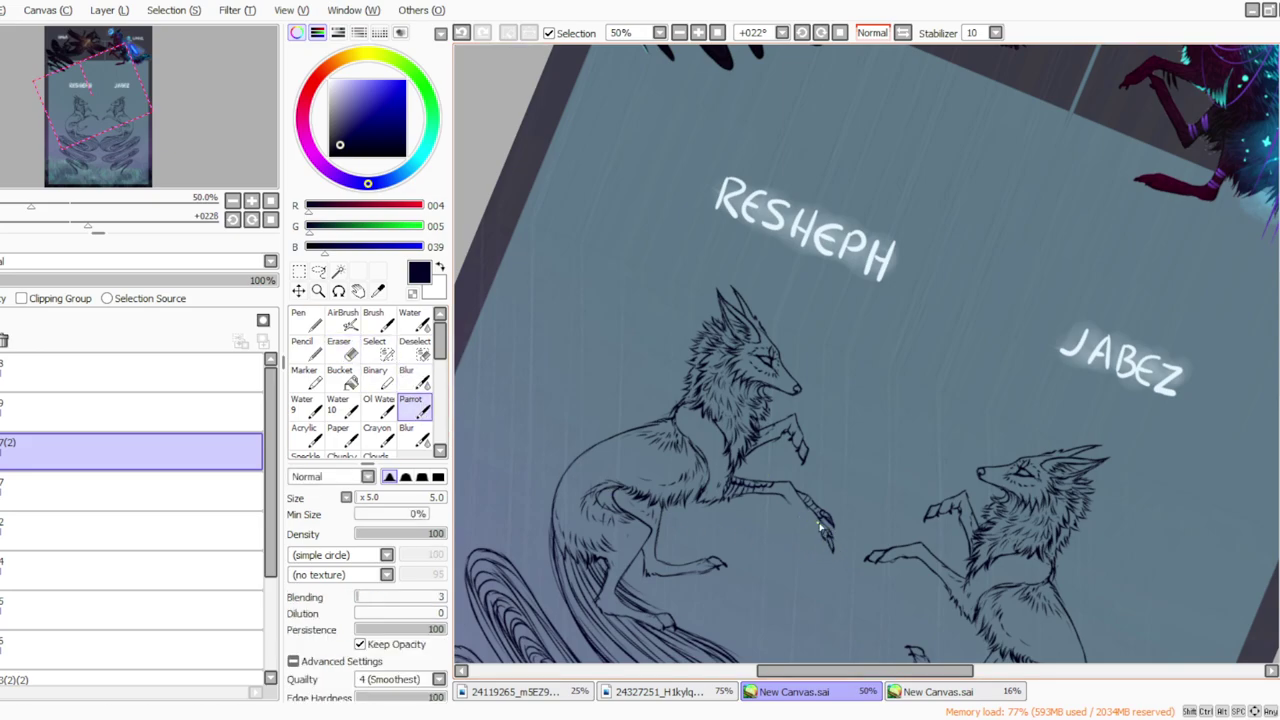
{"action": "left_click", "coordinate": [360, 498]}
{"action": "left_click_drag", "start_coordinate": [797, 525], "coordinate": [800, 548]}
{"action": "left_click", "coordinate": [461, 32]}
{"action": "left_click_drag", "start_coordinate": [815, 523], "coordinate": [821, 533]}
Step: Lasso the talon foot on the left fox's extended foreleg and shrink and reshape it with Free Deform
{"action": "key", "text": "Home"}
{"action": "left_click", "coordinate": [319, 272]}
{"action": "mouse_move", "coordinate": [898, 490]}
{"action": "left_mouse_down"}
{"action": "mouse_move", "coordinate": [859, 587]}
{"action": "mouse_move", "coordinate": [846, 498]}
{"action": "left_mouse_up"}
{"action": "key", "text": "ctrl+t"}
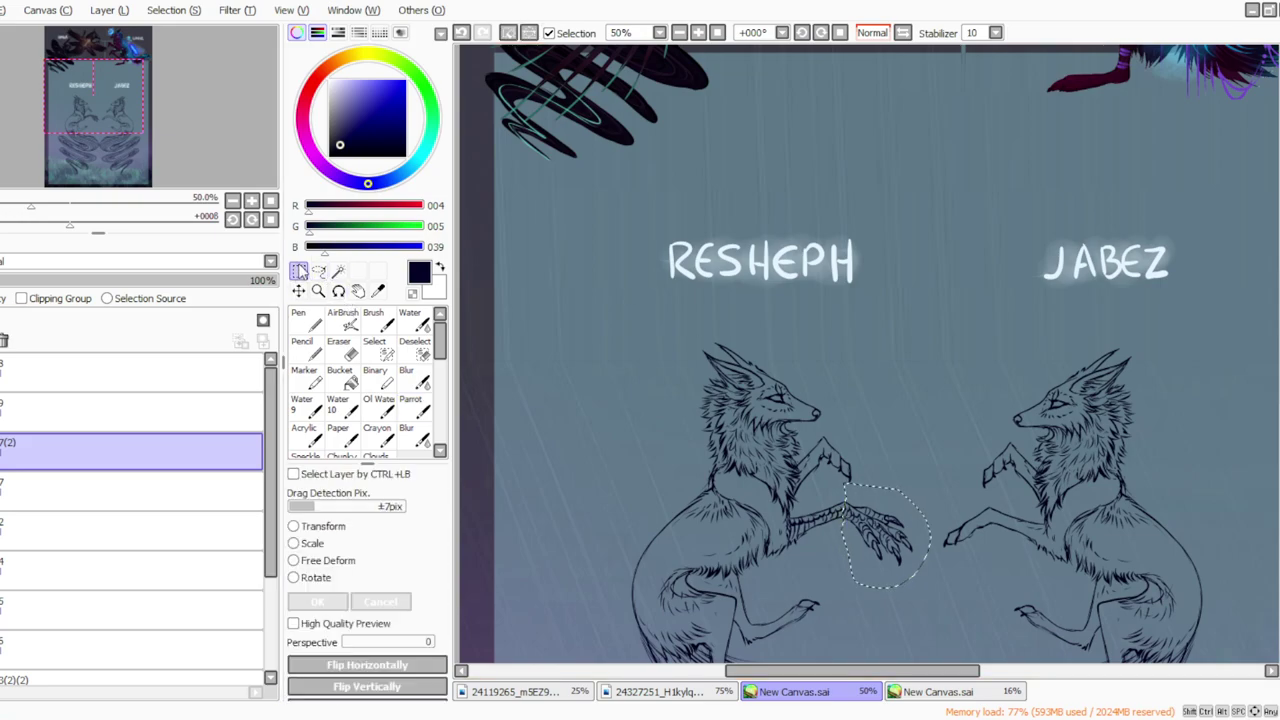
{"action": "left_click_drag", "start_coordinate": [912, 502], "coordinate": [904, 515]}
{"action": "left_click_drag", "start_coordinate": [910, 568], "coordinate": [853, 557]}
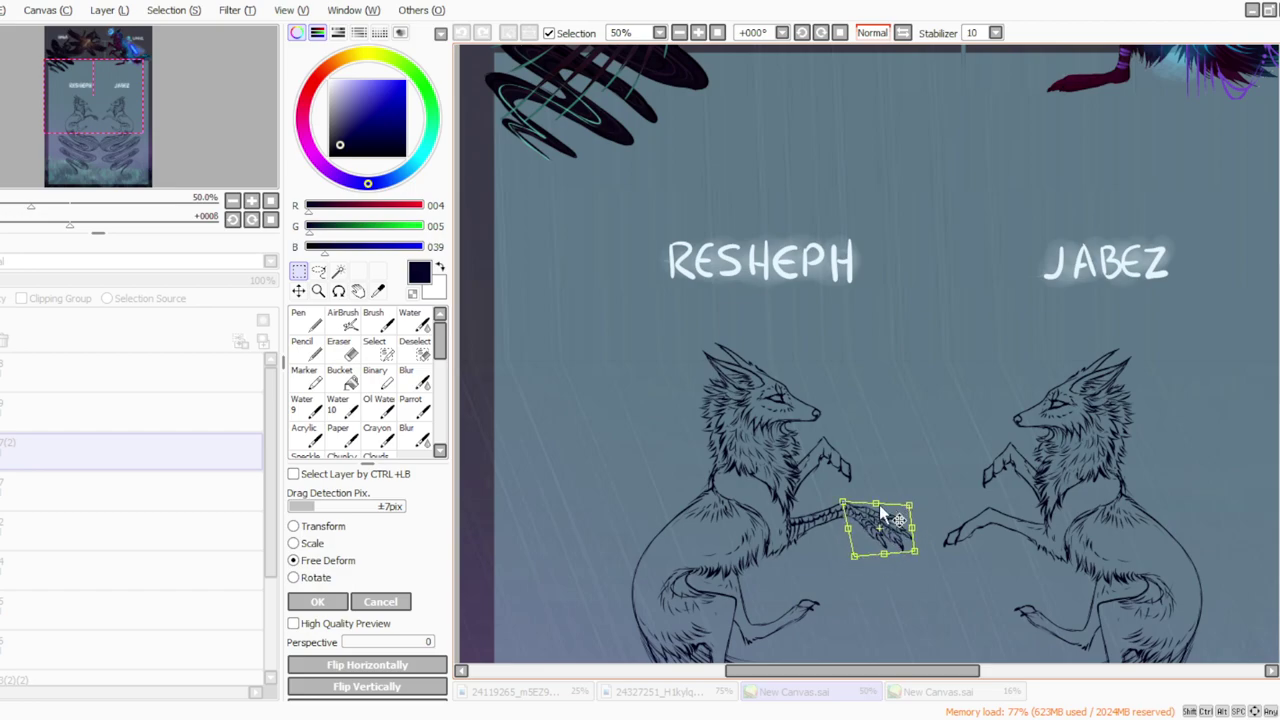
{"action": "left_click", "coordinate": [318, 601]}
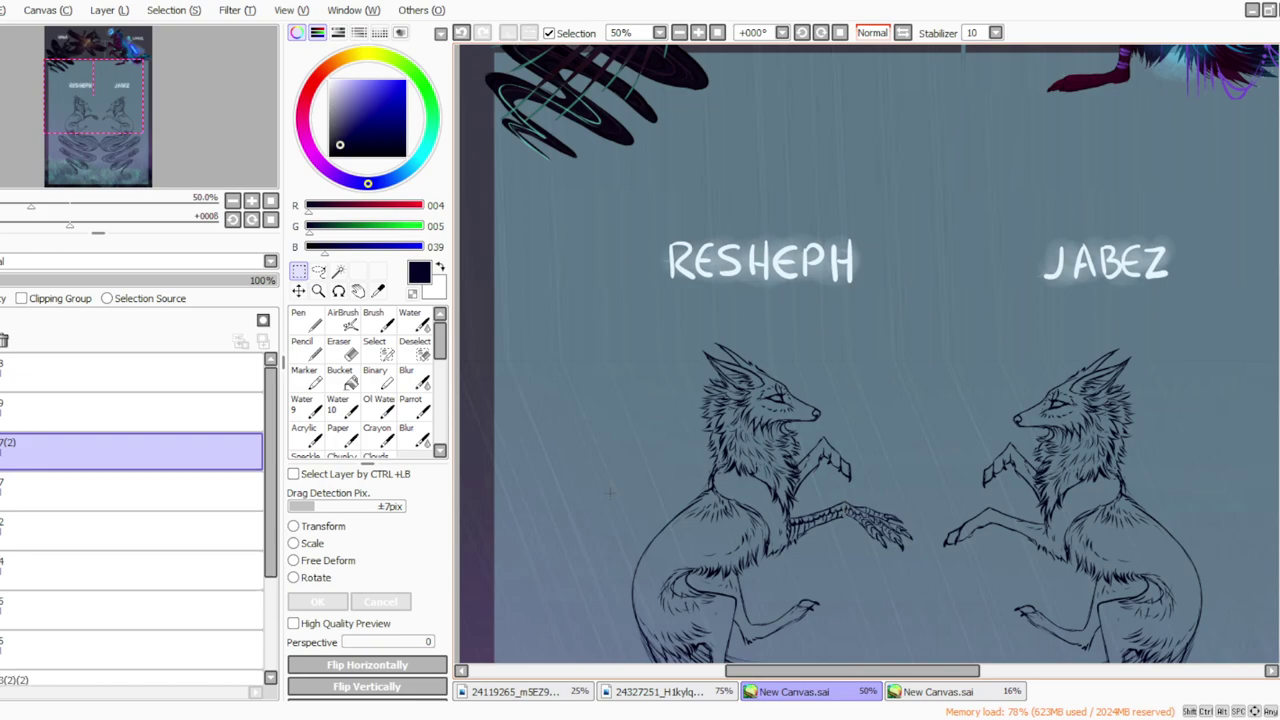
Step: Rework the reshaped talon's toes using the eraser at size 5 and the Parrot brush at size 15
{"action": "left_click", "coordinate": [410, 405]}
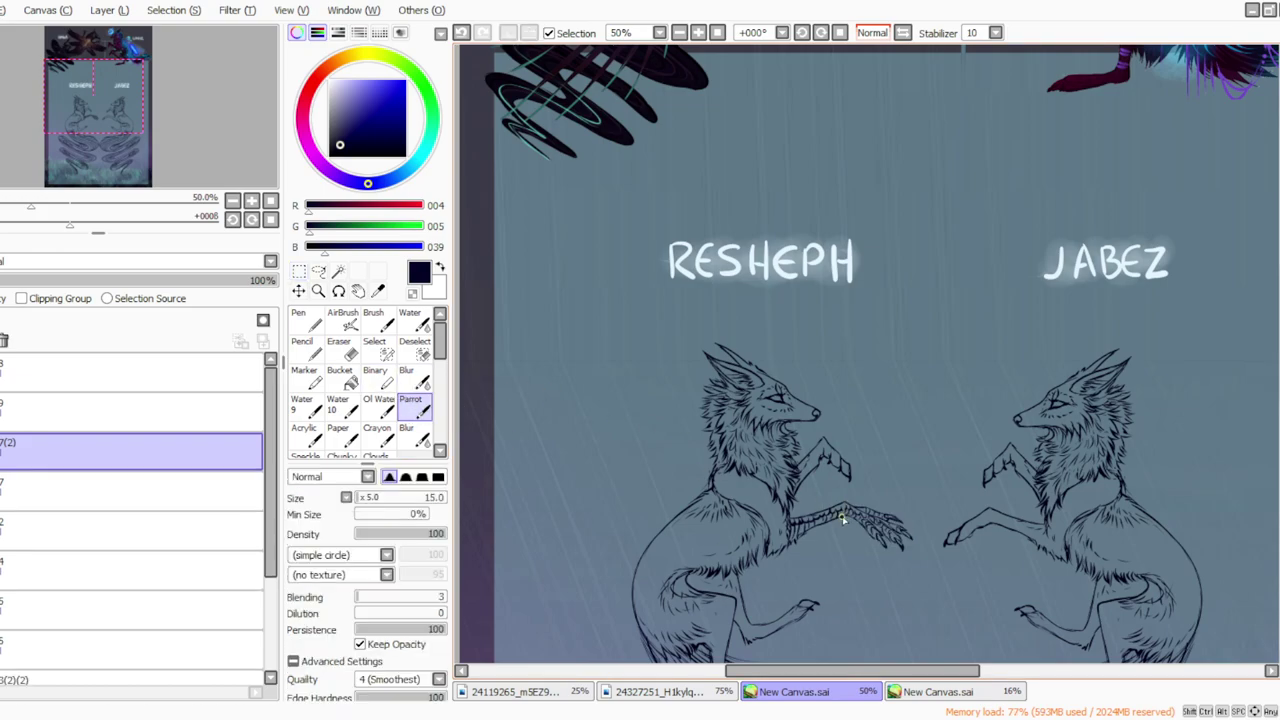
{"action": "scroll", "coordinate": [1080, 368], "scroll_direction": "up", "scroll_amount": 5}
{"action": "scroll", "coordinate": [869, 354], "scroll_direction": "down", "scroll_amount": 10}
{"action": "scroll", "coordinate": [869, 354], "scroll_direction": "up", "scroll_amount": 3}
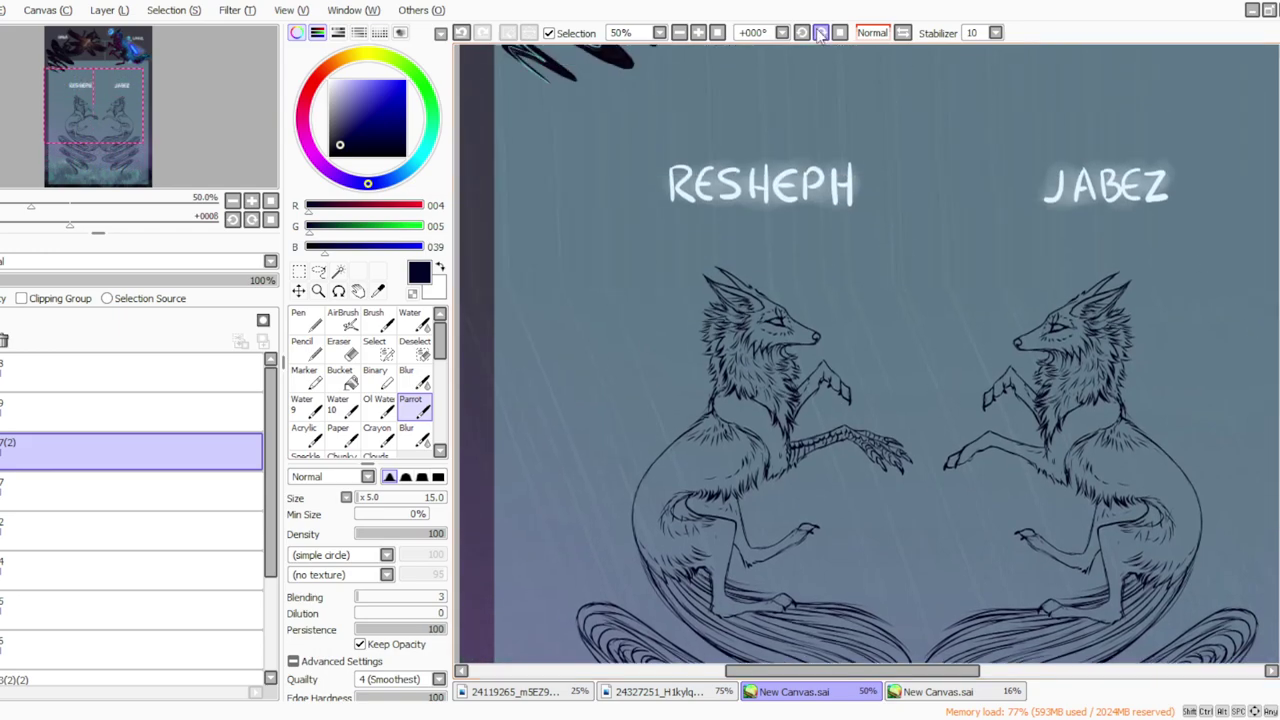
{"action": "left_click", "coordinate": [821, 33]}
{"action": "left_click", "coordinate": [821, 33]}
{"action": "left_click", "coordinate": [821, 33]}
{"action": "left_click", "coordinate": [345, 348]}
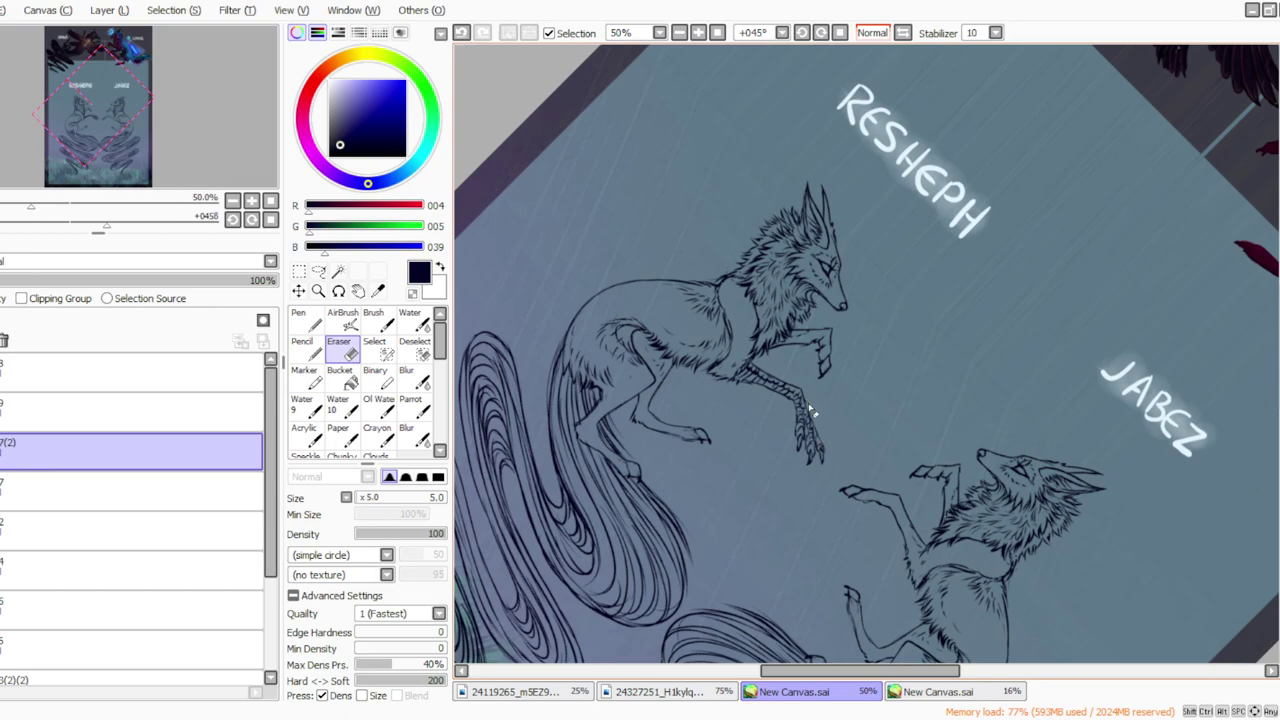
{"action": "left_click", "coordinate": [415, 407]}
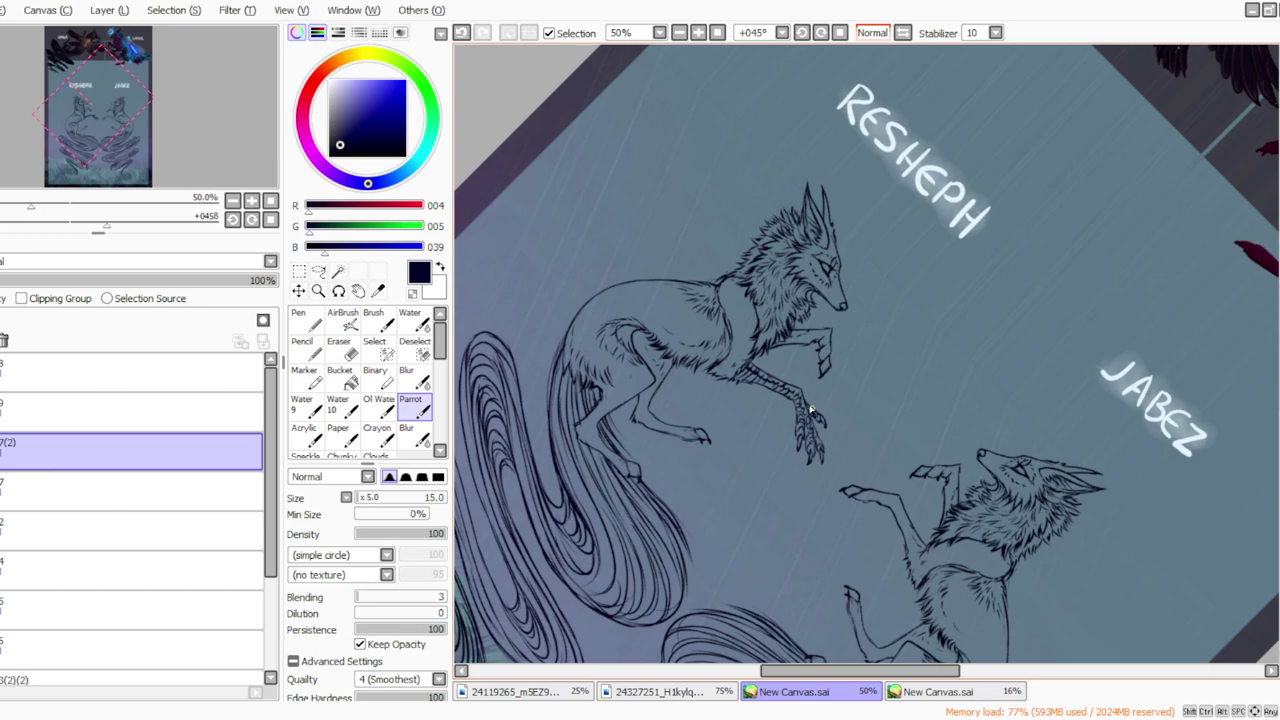
{"action": "left_click", "coordinate": [840, 32]}
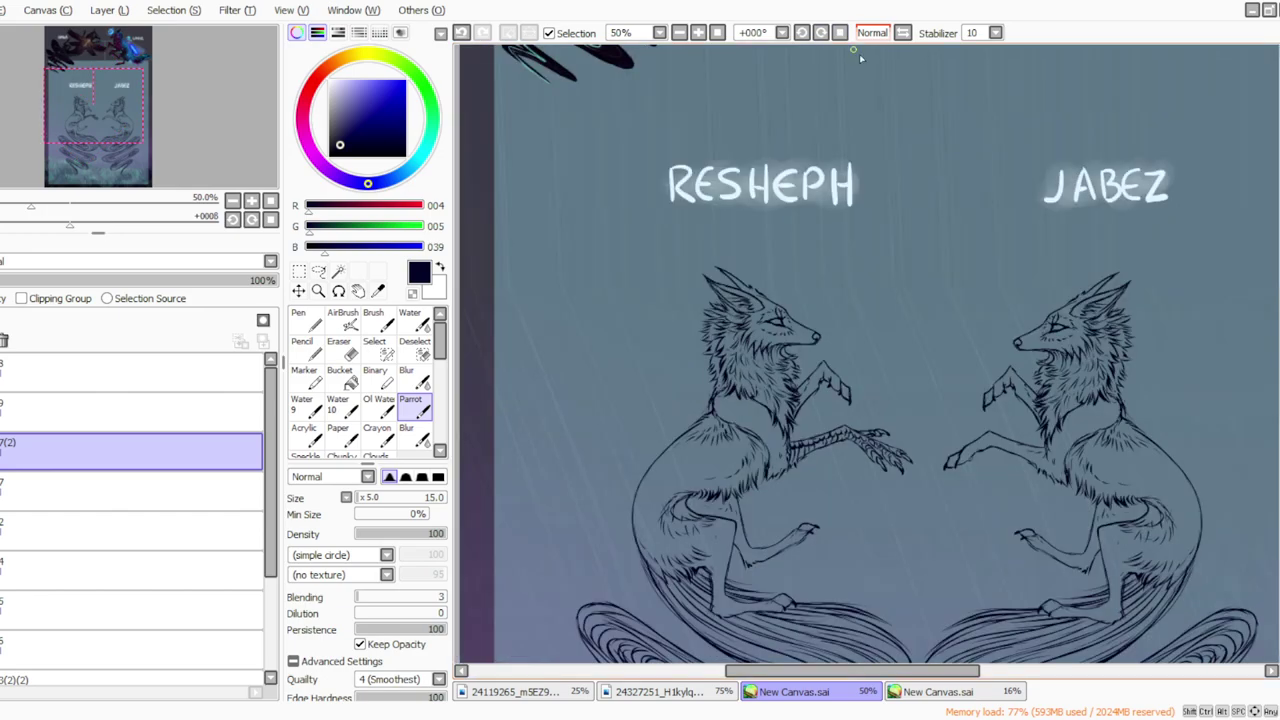
Step: Erase the paw on the left fox's raised foreleg and redraw it as a scaly, clawed talon with the Parrot brush at size 15
{"action": "left_click", "coordinate": [338, 347]}
{"action": "left_click_drag", "start_coordinate": [827, 380], "coordinate": [840, 394]}
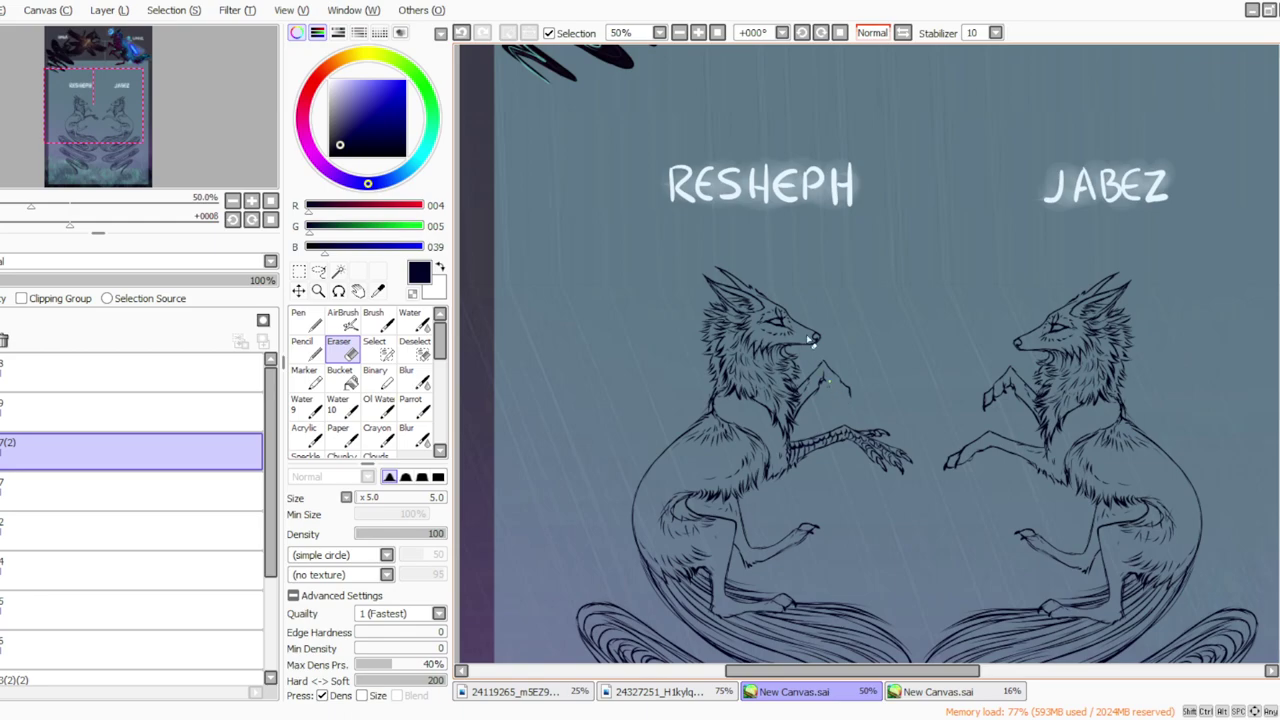
{"action": "left_click", "coordinate": [418, 406]}
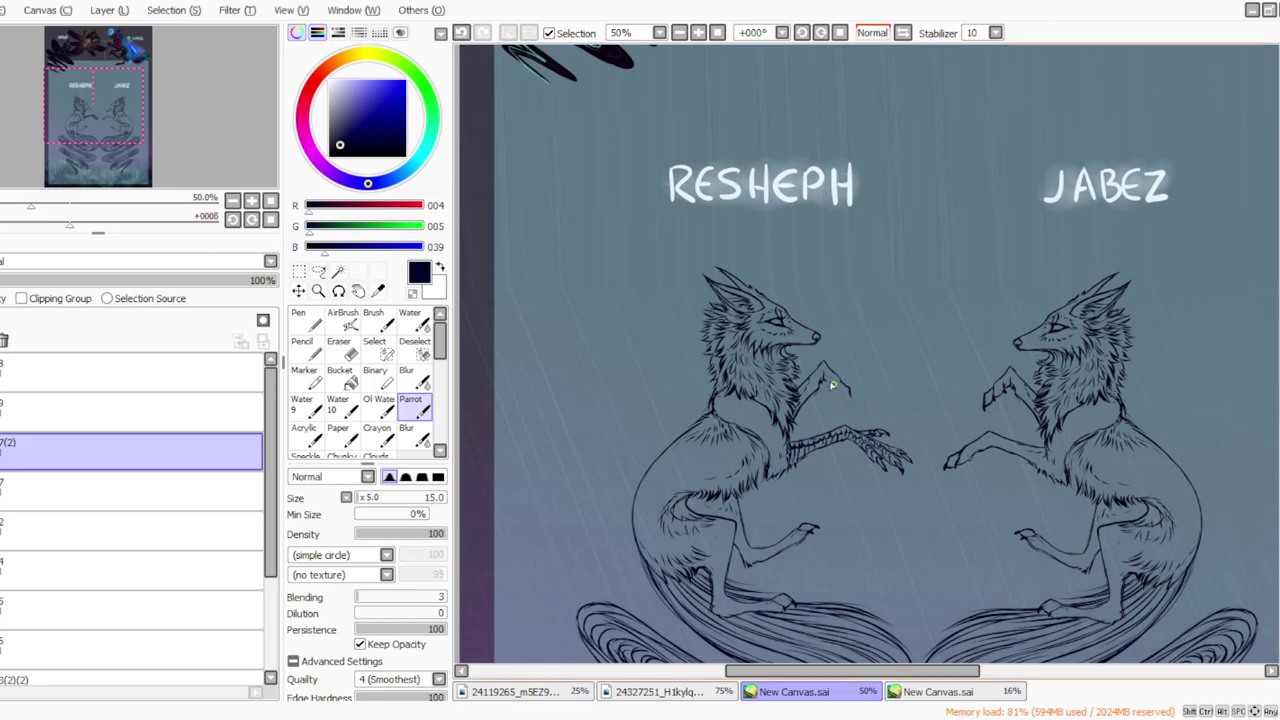
{"action": "left_click_drag", "start_coordinate": [840, 391], "coordinate": [838, 396]}
{"action": "left_click_drag", "start_coordinate": [853, 402], "coordinate": [849, 418]}
{"action": "key", "text": "e"}
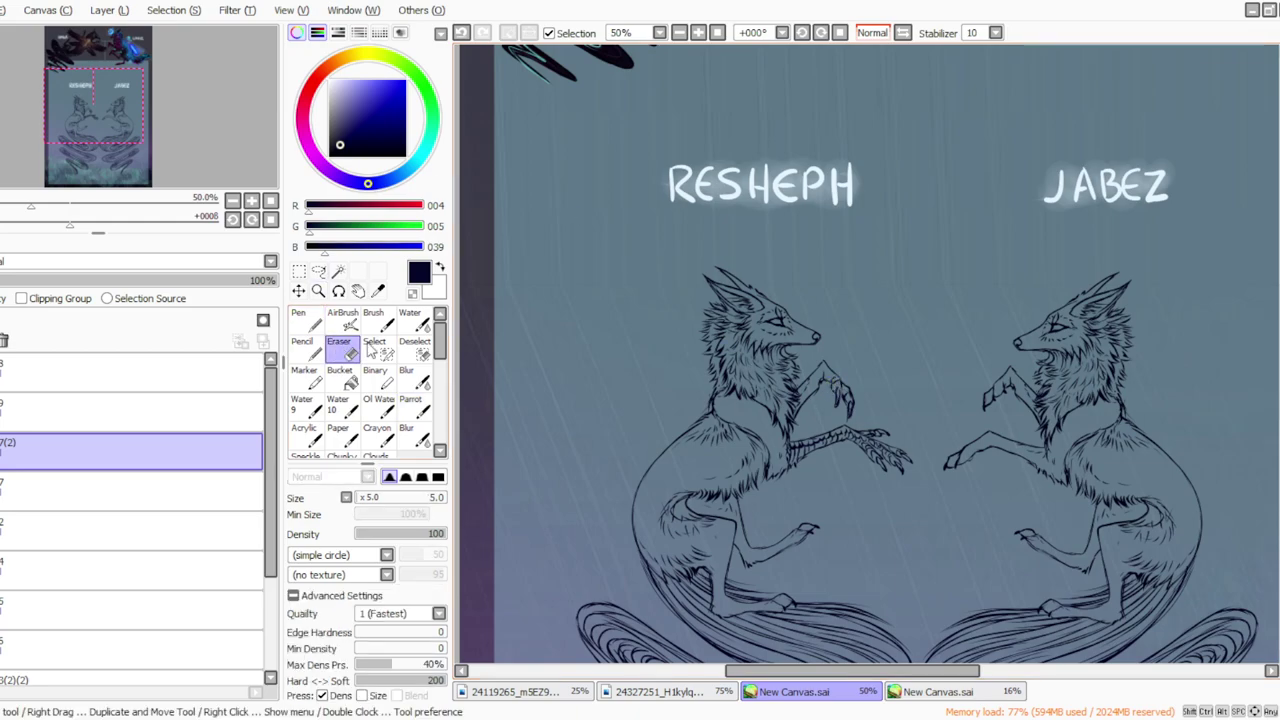
{"action": "left_click", "coordinate": [411, 405]}
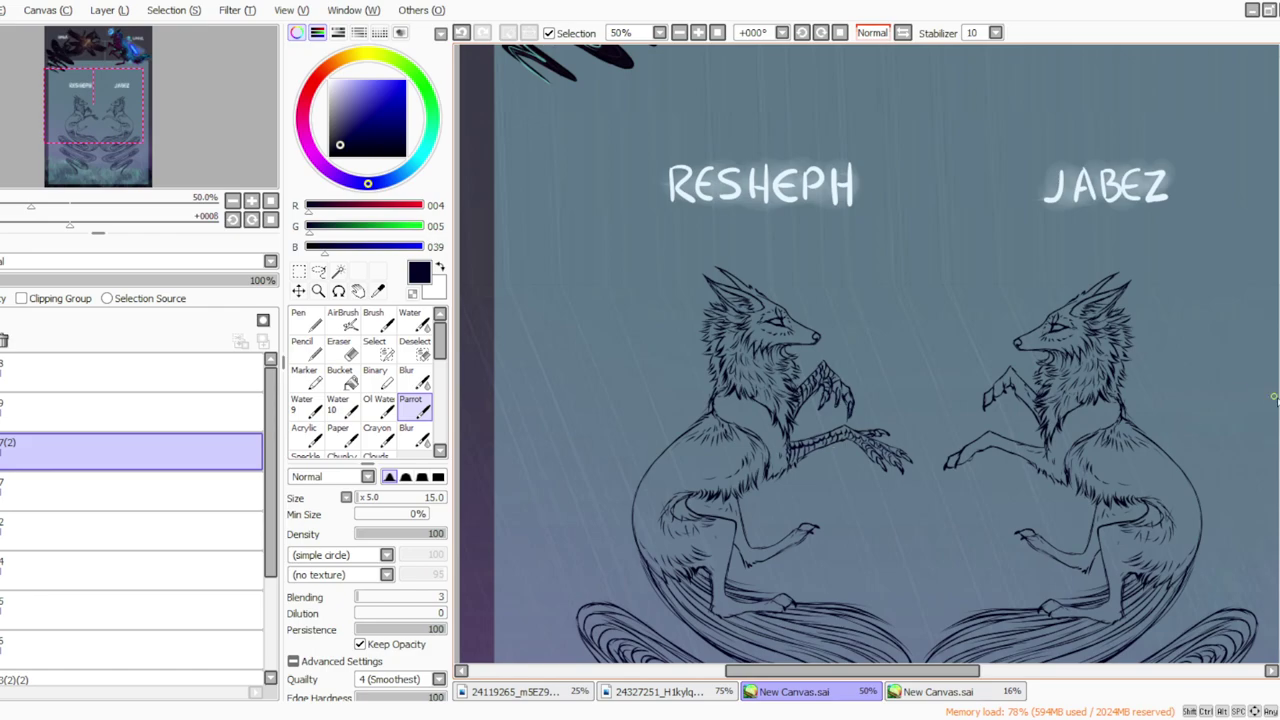
Step: Erase both hind paws of the left fox with the eraser at size 30
{"action": "scroll", "coordinate": [871, 508], "scroll_direction": "down", "scroll_amount": 4}
{"action": "left_click", "coordinate": [821, 35]}
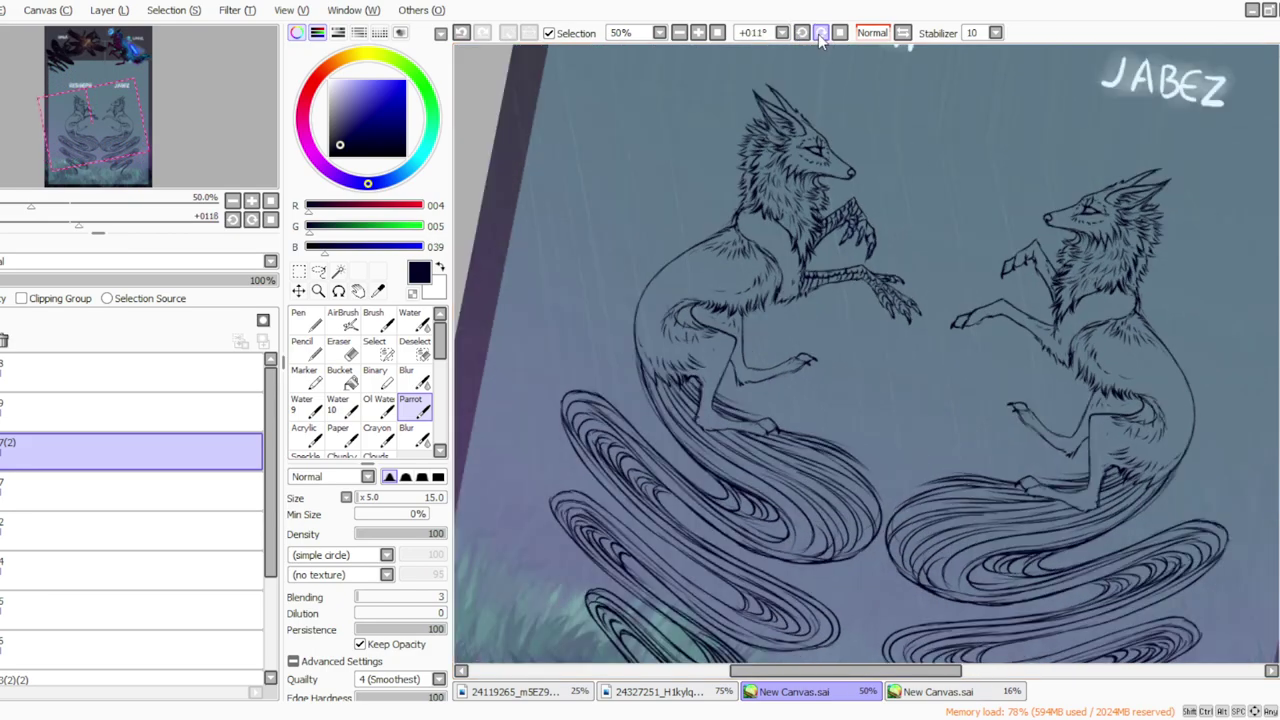
{"action": "left_click", "coordinate": [821, 35]}
{"action": "left_click", "coordinate": [821, 35]}
{"action": "left_click", "coordinate": [821, 35]}
{"action": "left_click", "coordinate": [821, 35]}
{"action": "left_click", "coordinate": [350, 349]}
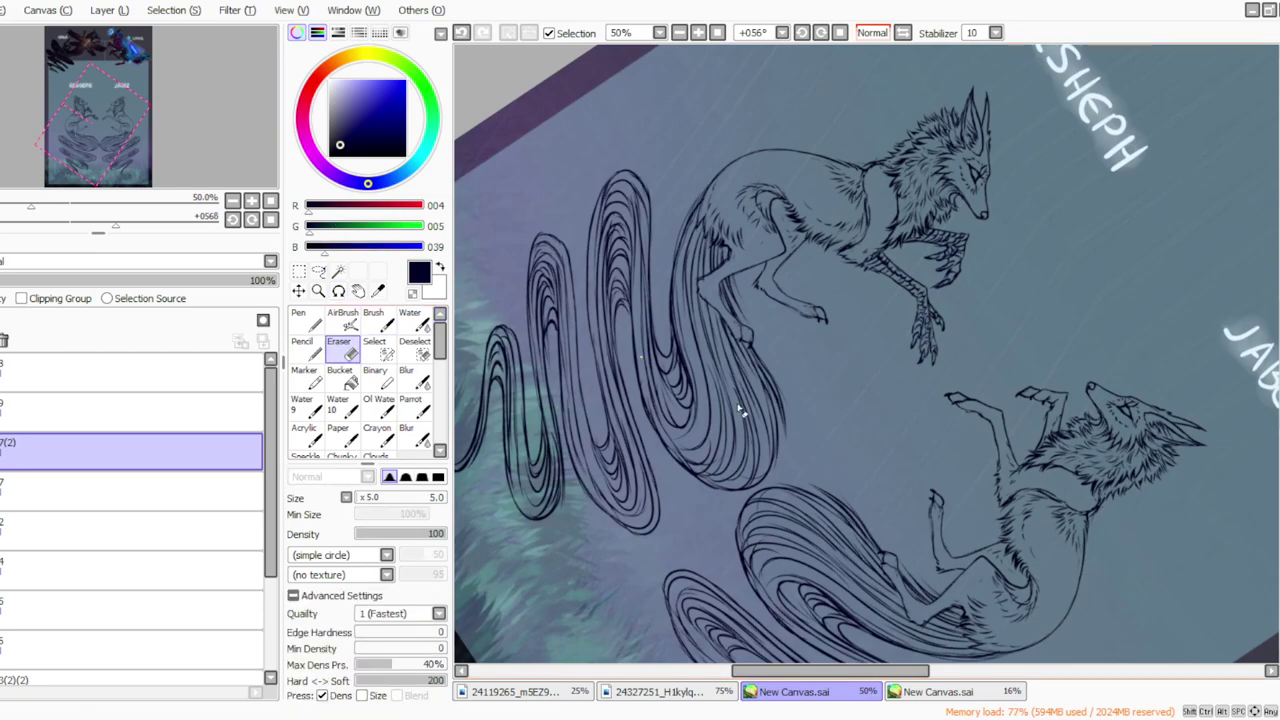
{"action": "left_click", "coordinate": [363, 503]}
{"action": "mouse_move", "coordinate": [827, 315]}
{"action": "left_mouse_down"}
{"action": "mouse_move", "coordinate": [834, 328]}
{"action": "mouse_move", "coordinate": [809, 316]}
{"action": "mouse_move", "coordinate": [843, 339]}
{"action": "left_mouse_up"}
{"action": "left_click_drag", "start_coordinate": [736, 329], "coordinate": [741, 329]}
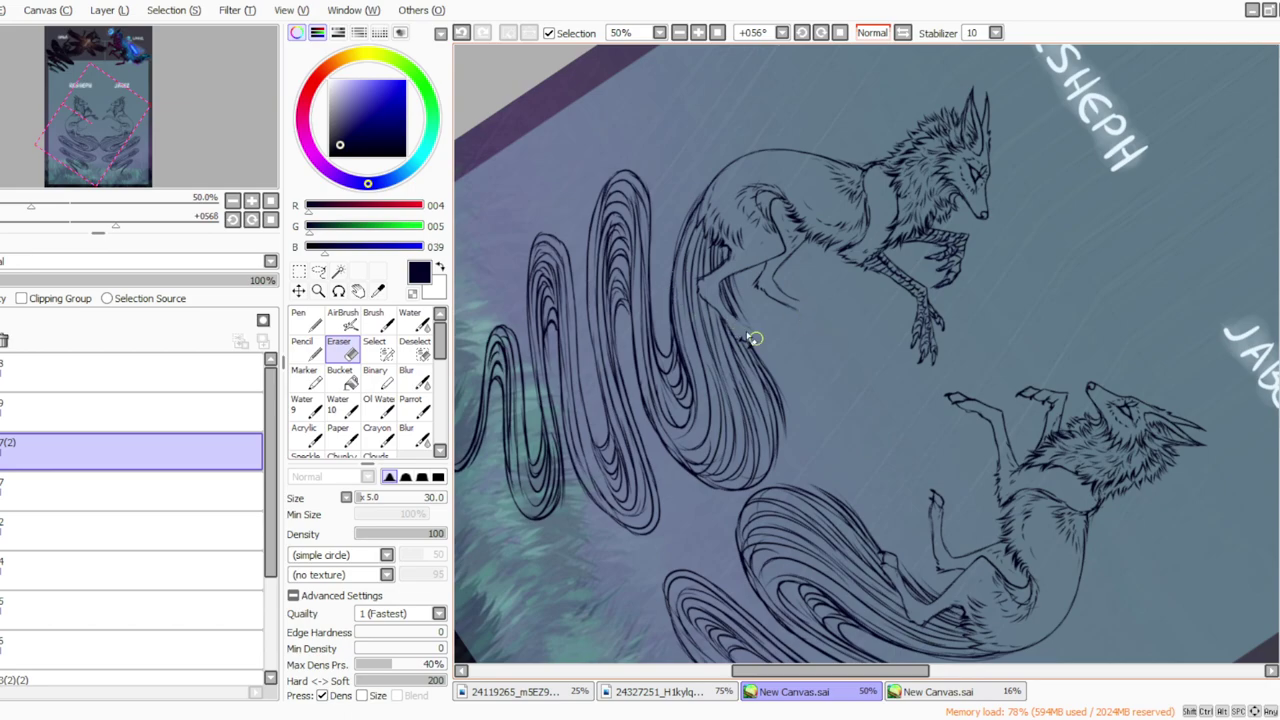
Step: Draw scale-like bands and a clawed foot on the left fox's lower hind leg with the Parrot brush at size 15
{"action": "left_click", "coordinate": [410, 404]}
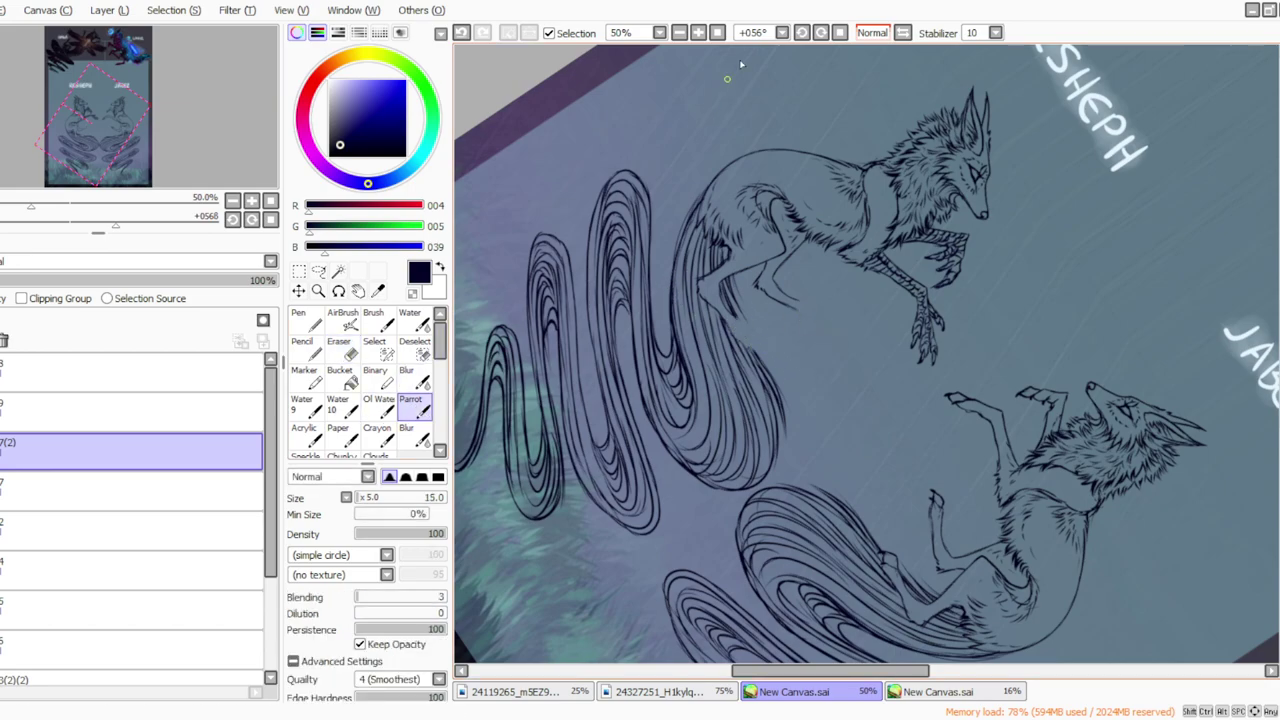
{"action": "left_click", "coordinate": [840, 32]}
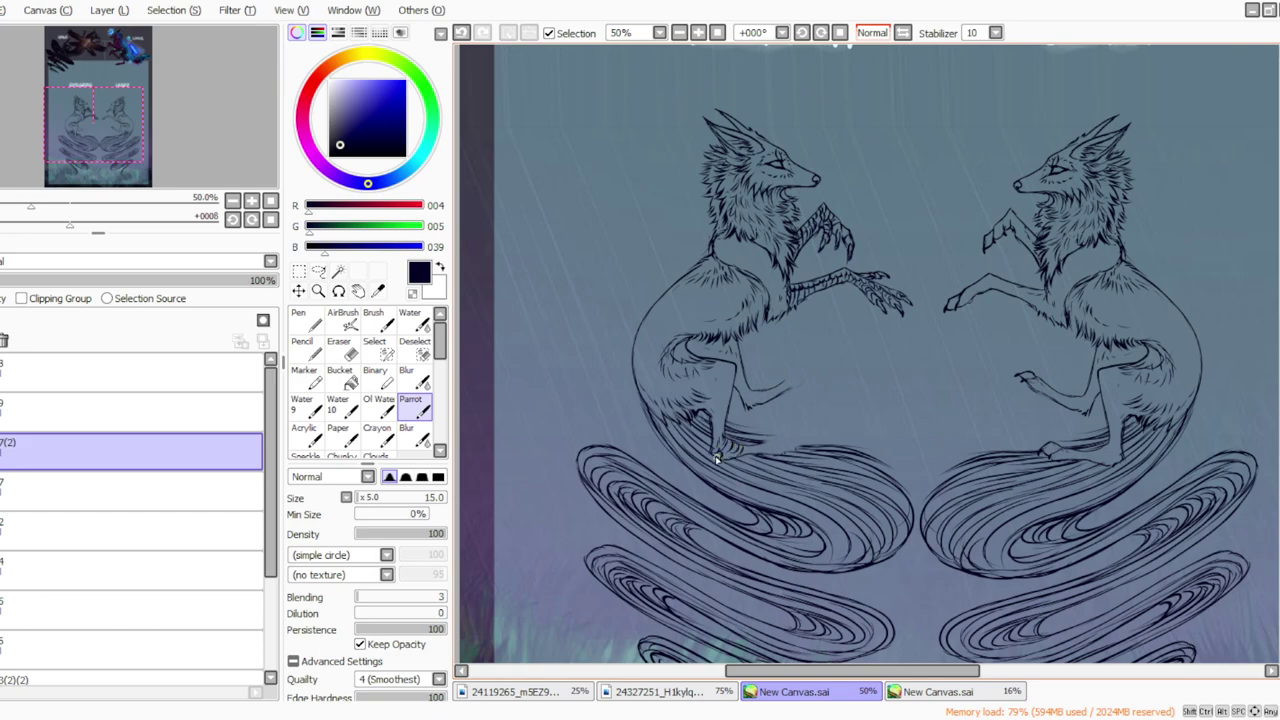
{"action": "left_click", "coordinate": [821, 34]}
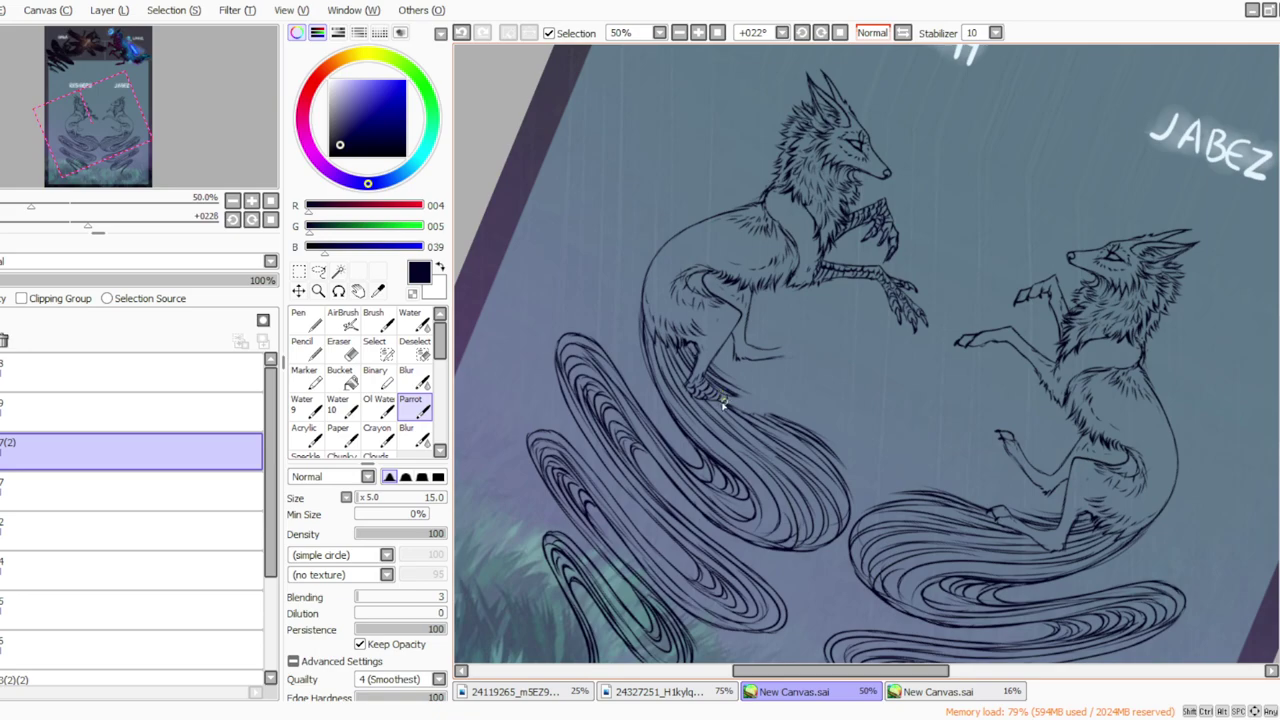
{"action": "left_click_drag", "start_coordinate": [795, 54], "coordinate": [722, 154]}
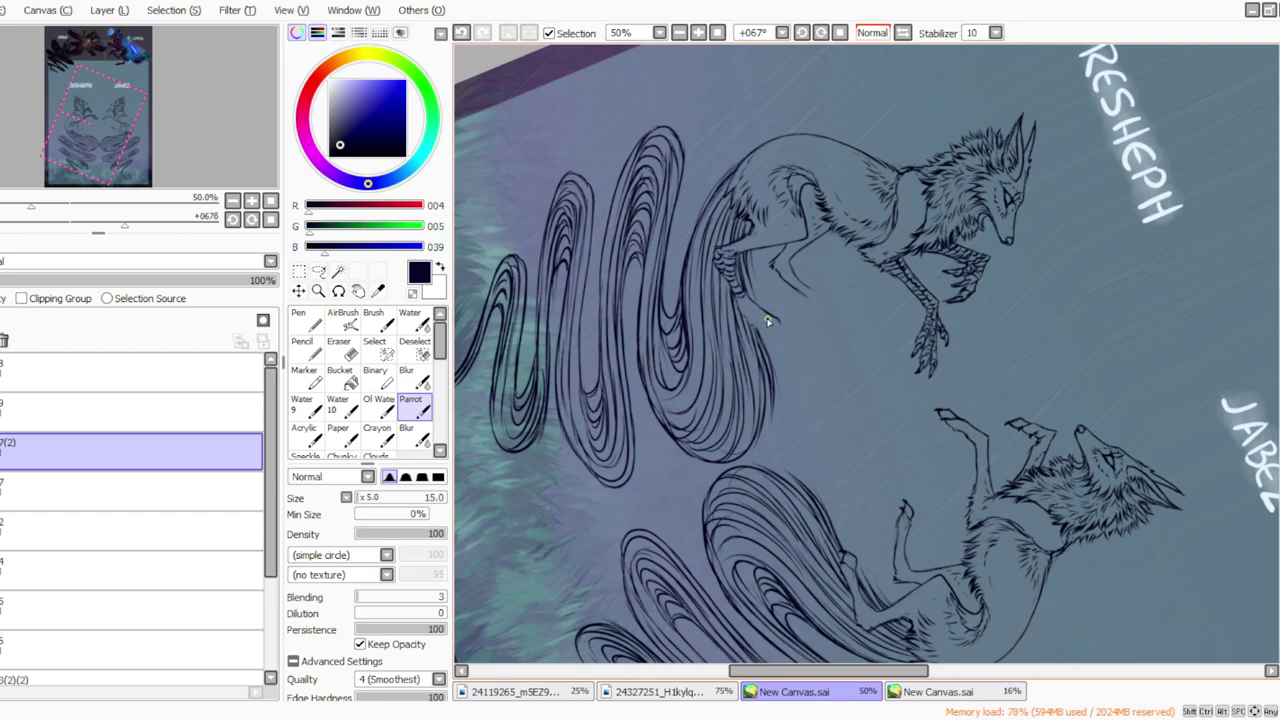
{"action": "mouse_move", "coordinate": [768, 322]}
{"action": "left_mouse_down"}
{"action": "mouse_move", "coordinate": [774, 336]}
{"action": "mouse_move", "coordinate": [779, 324]}
{"action": "left_mouse_up"}
{"action": "left_click", "coordinate": [840, 32]}
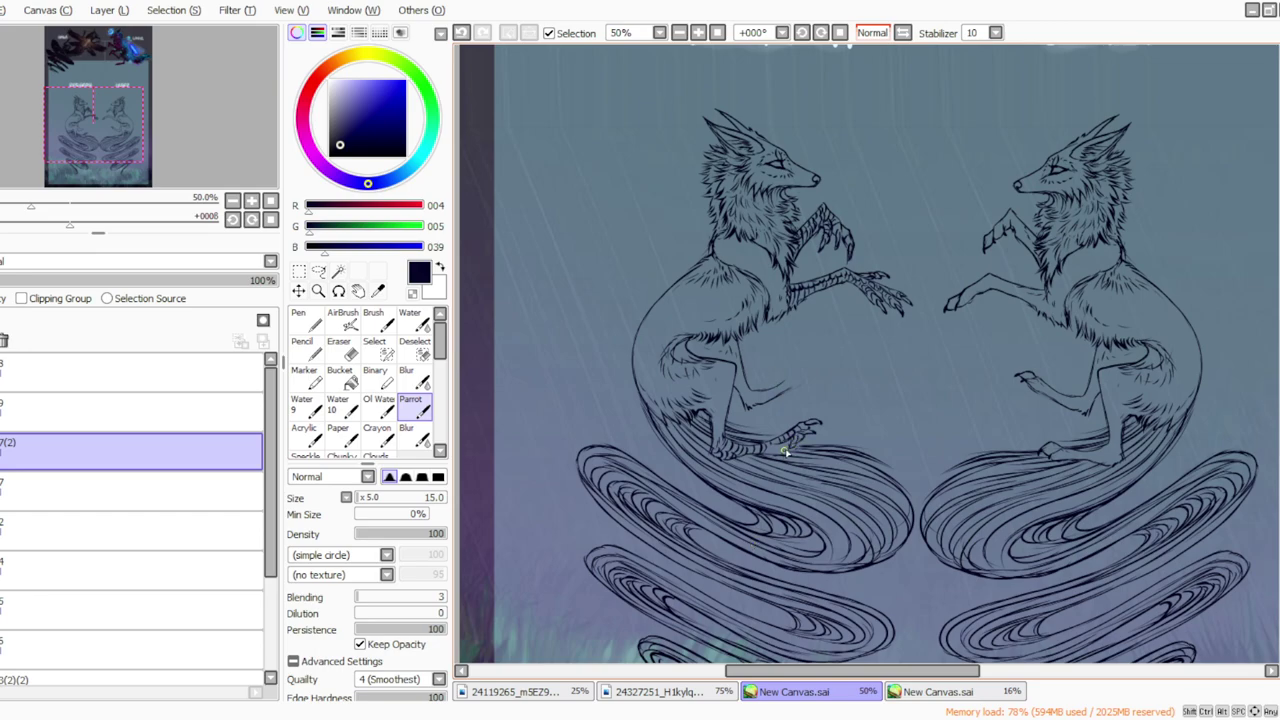
{"action": "key", "text": "ctrl+z"}
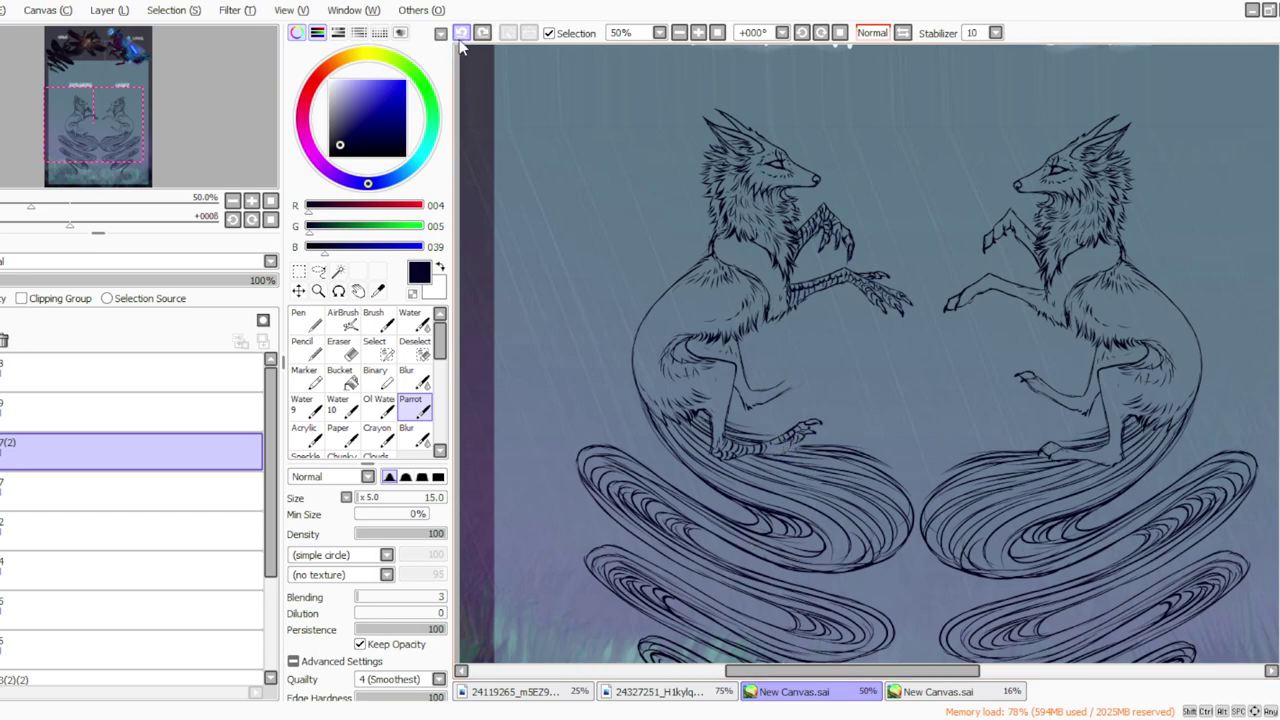
{"action": "mouse_move", "coordinate": [785, 452]}
{"action": "left_mouse_down"}
{"action": "mouse_move", "coordinate": [791, 443]}
{"action": "mouse_move", "coordinate": [770, 455]}
{"action": "left_mouse_up"}
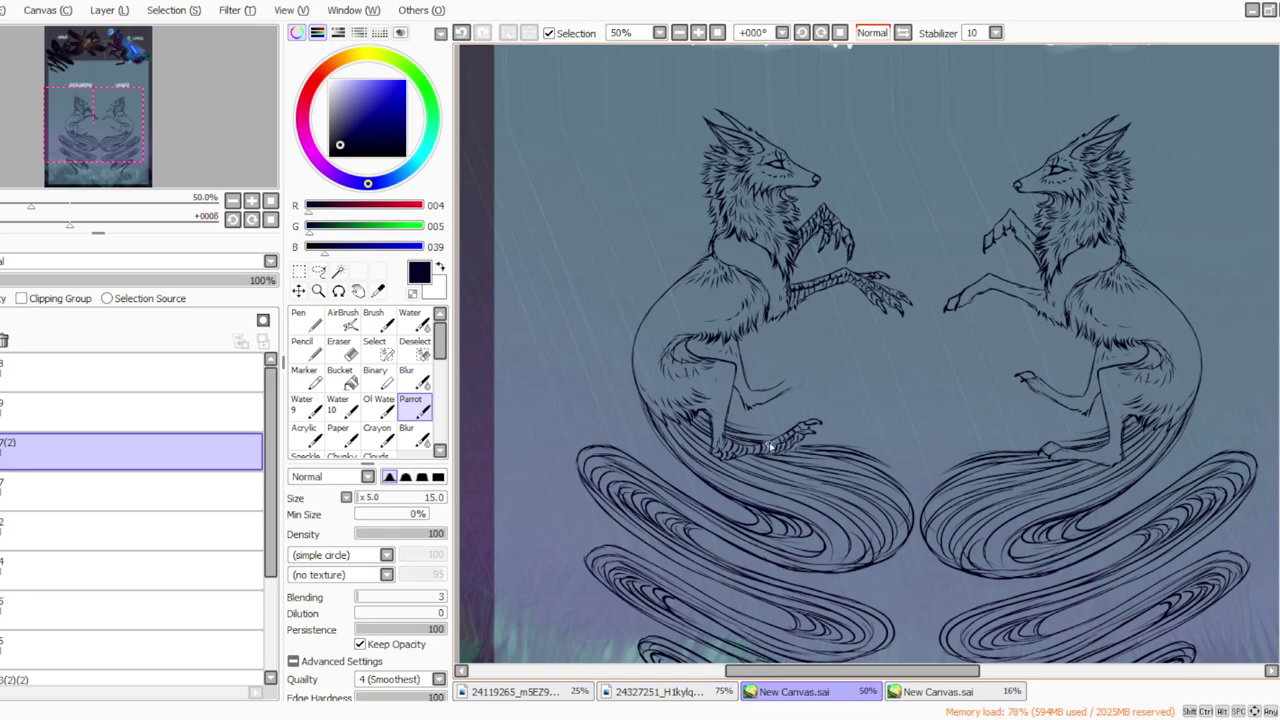
Step: Draw a clawed foot on the left fox's upper hind leg with the Parrot brush at size 15, cleaning up with the eraser at size 30
{"action": "left_click", "coordinate": [821, 33]}
{"action": "left_click", "coordinate": [821, 33]}
{"action": "left_click", "coordinate": [821, 33]}
{"action": "left_click", "coordinate": [821, 33]}
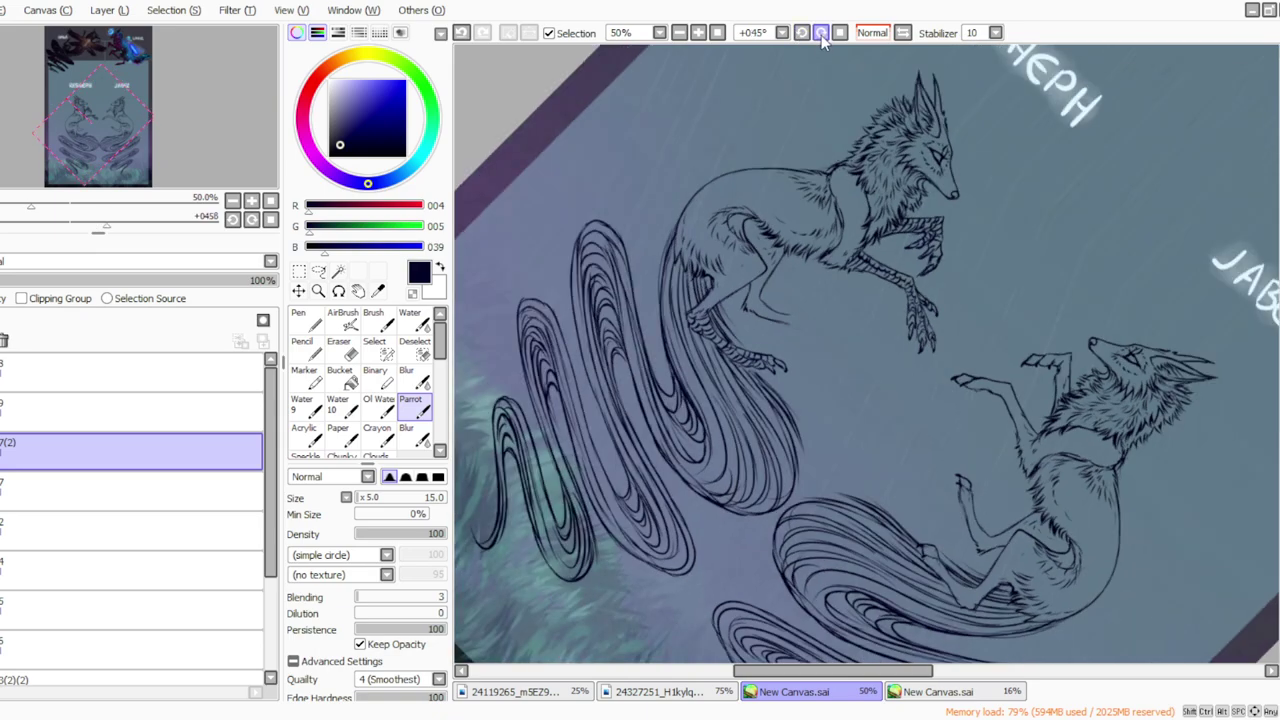
{"action": "left_click", "coordinate": [821, 33]}
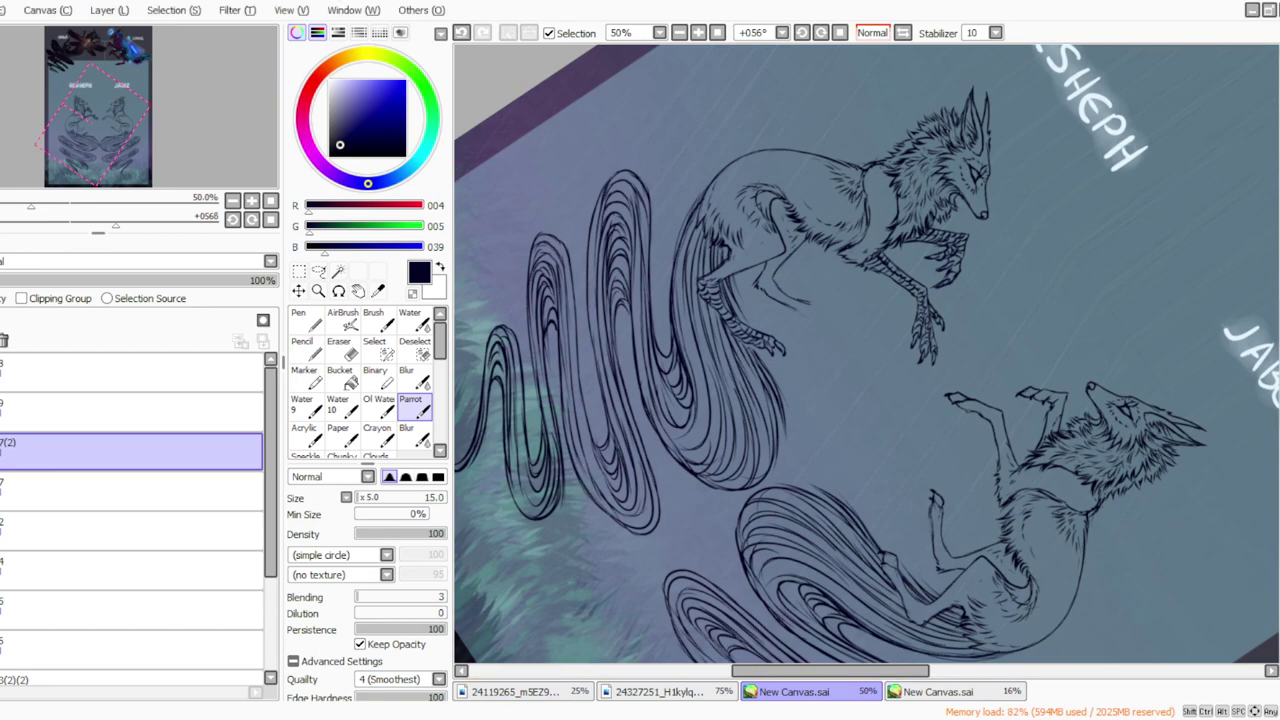
{"action": "left_click", "coordinate": [840, 32]}
{"action": "left_click", "coordinate": [820, 33]}
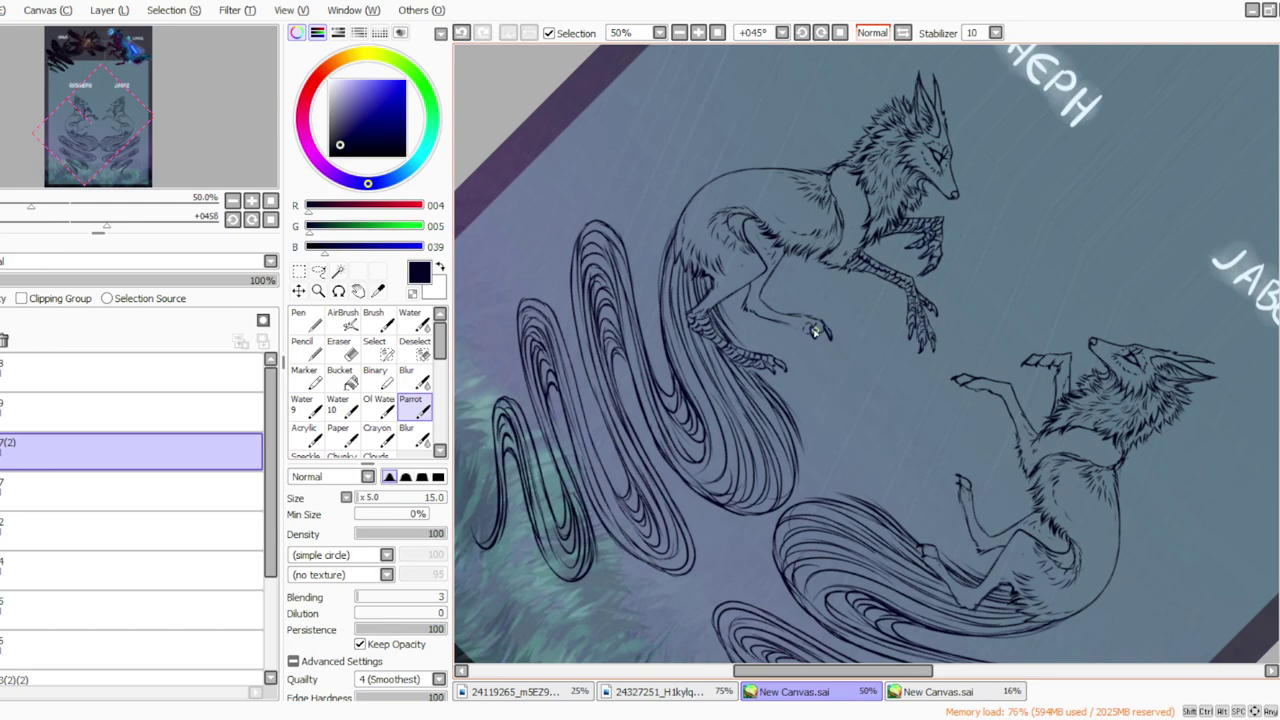
{"action": "left_click", "coordinate": [341, 346]}
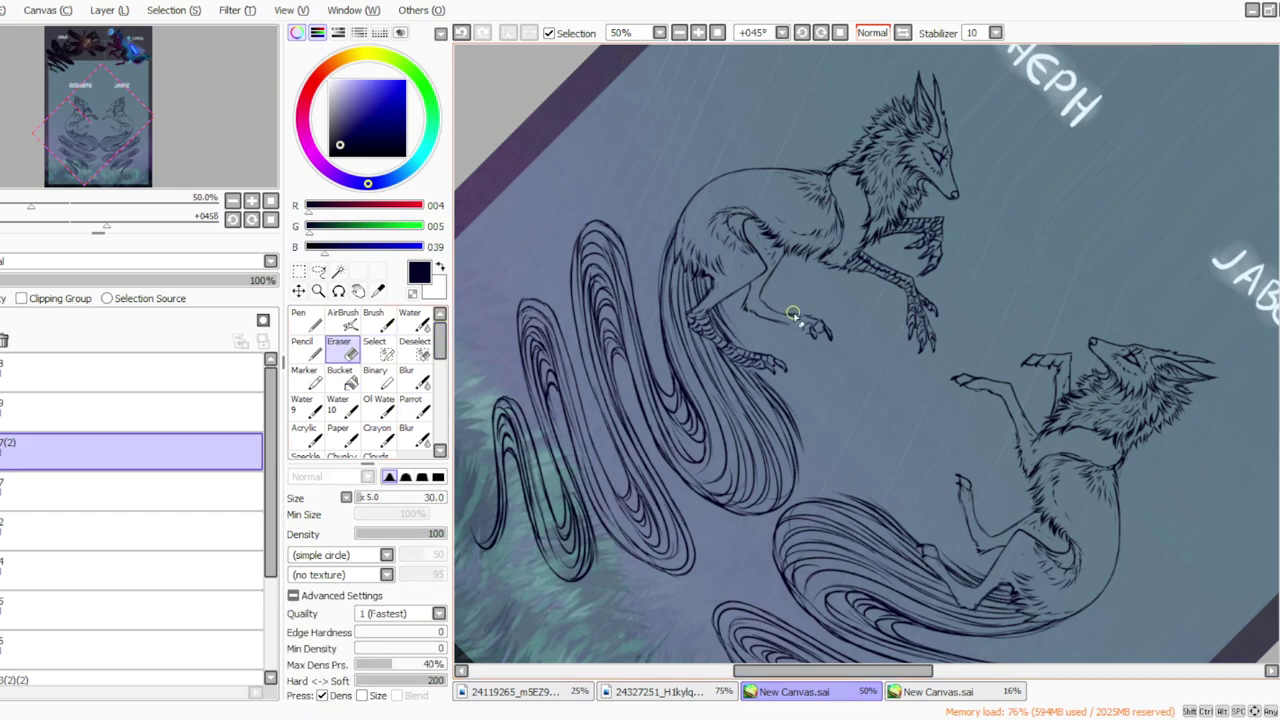
{"action": "left_click", "coordinate": [410, 404]}
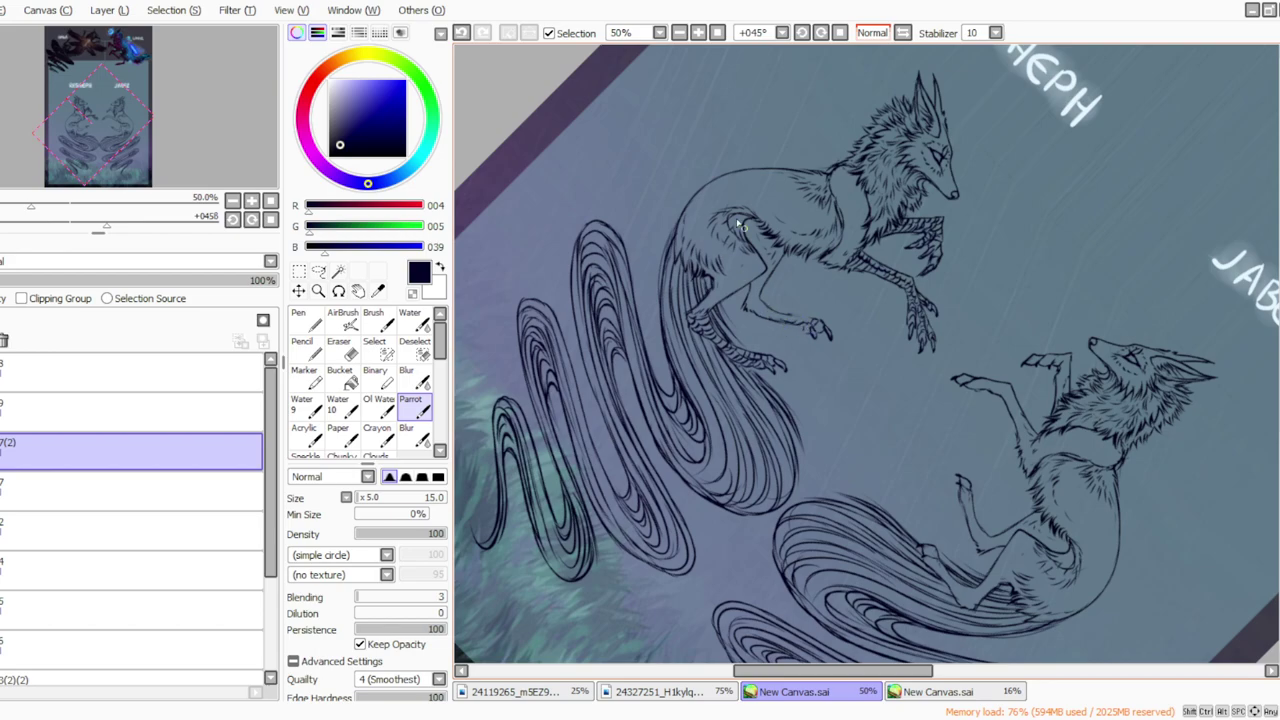
{"action": "left_click", "coordinate": [822, 34]}
{"action": "left_click", "coordinate": [839, 34]}
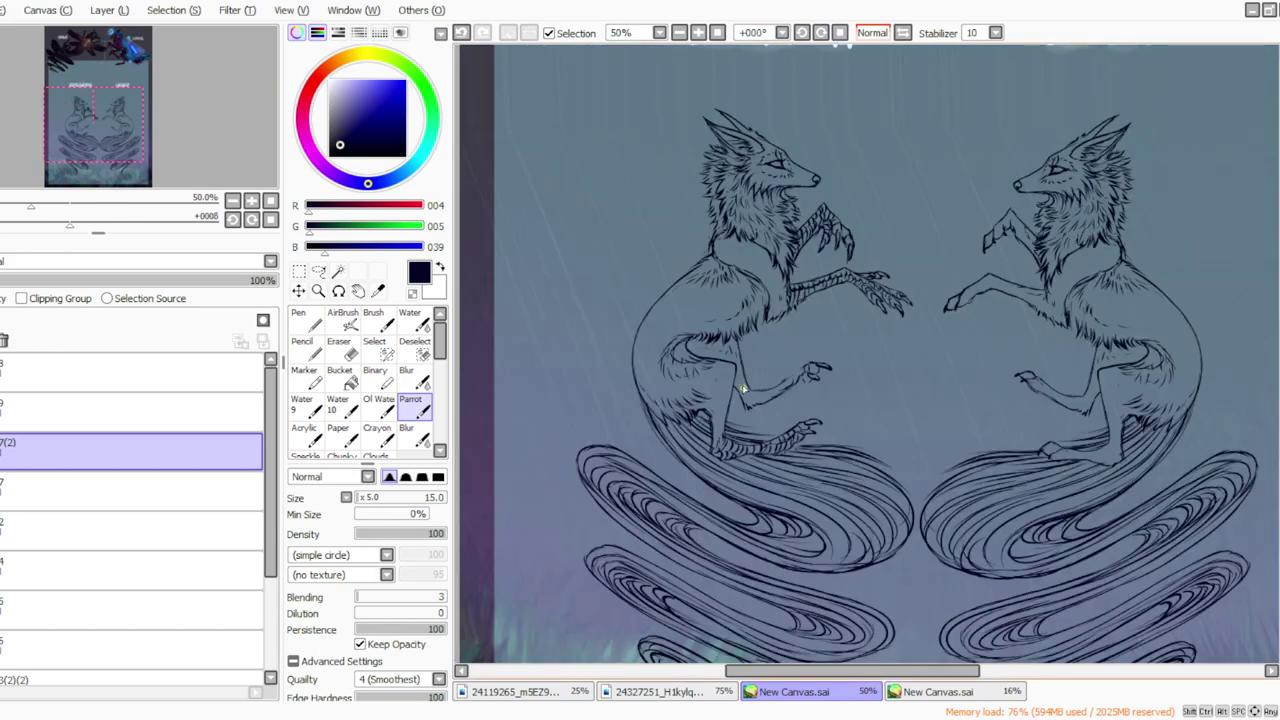
Step: Draw scale-like bands along the left fox's upper hind leg and redraw its clawed toes with the Parrot brush at size 15
{"action": "mouse_move", "coordinate": [754, 391]}
{"action": "left_mouse_down"}
{"action": "mouse_move", "coordinate": [788, 391]}
{"action": "mouse_move", "coordinate": [764, 404]}
{"action": "left_mouse_up"}
{"action": "left_click", "coordinate": [821, 33]}
{"action": "left_click_drag", "start_coordinate": [823, 36], "coordinate": [823, 36]}
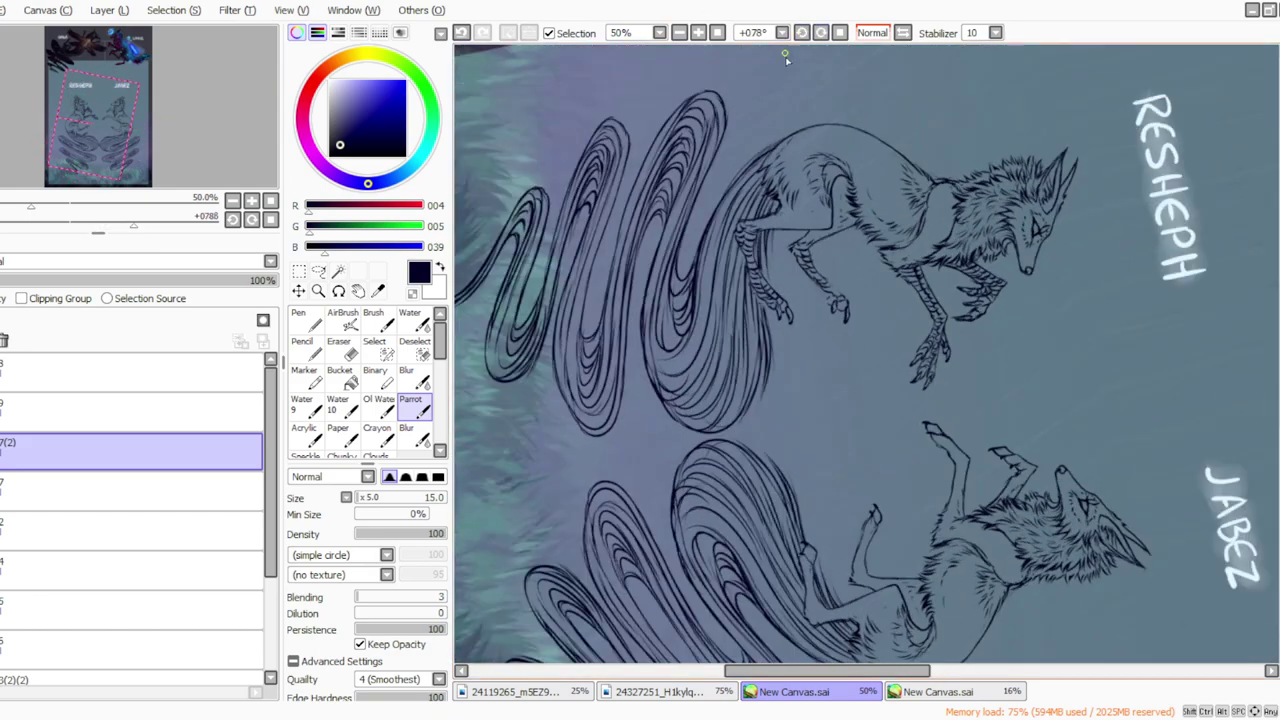
{"action": "left_click", "coordinate": [336, 352]}
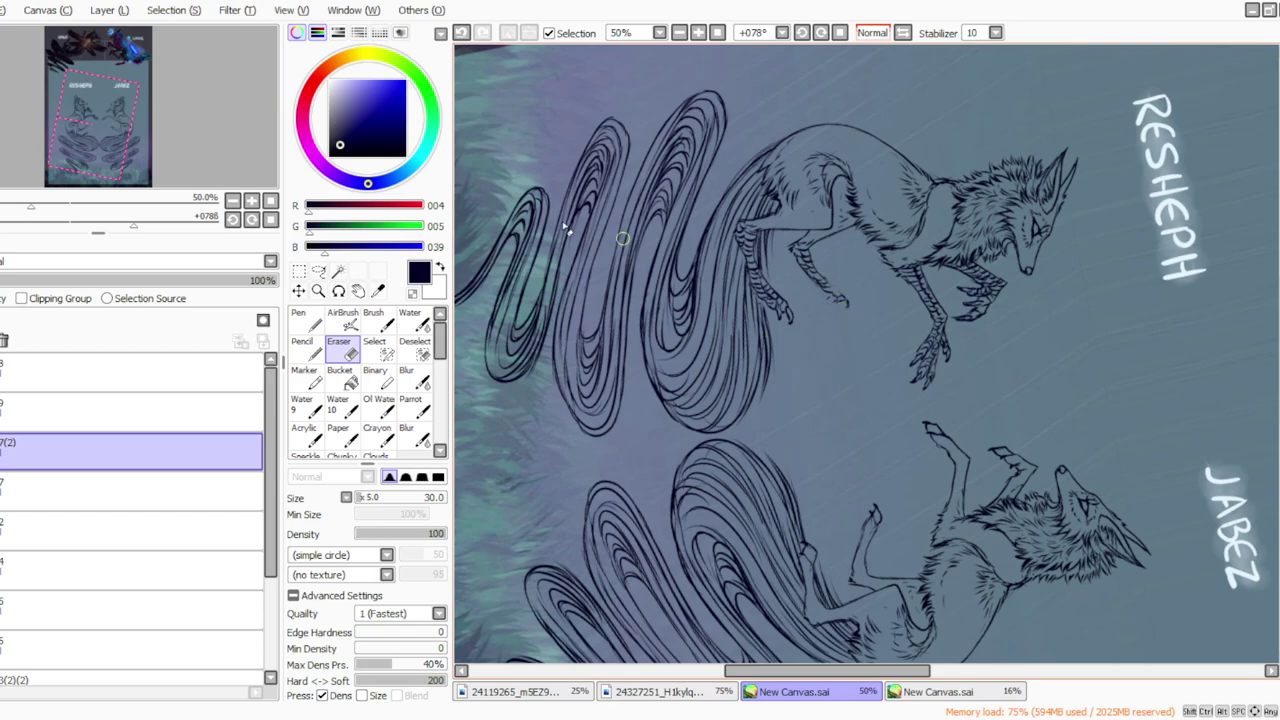
{"action": "left_click", "coordinate": [410, 405]}
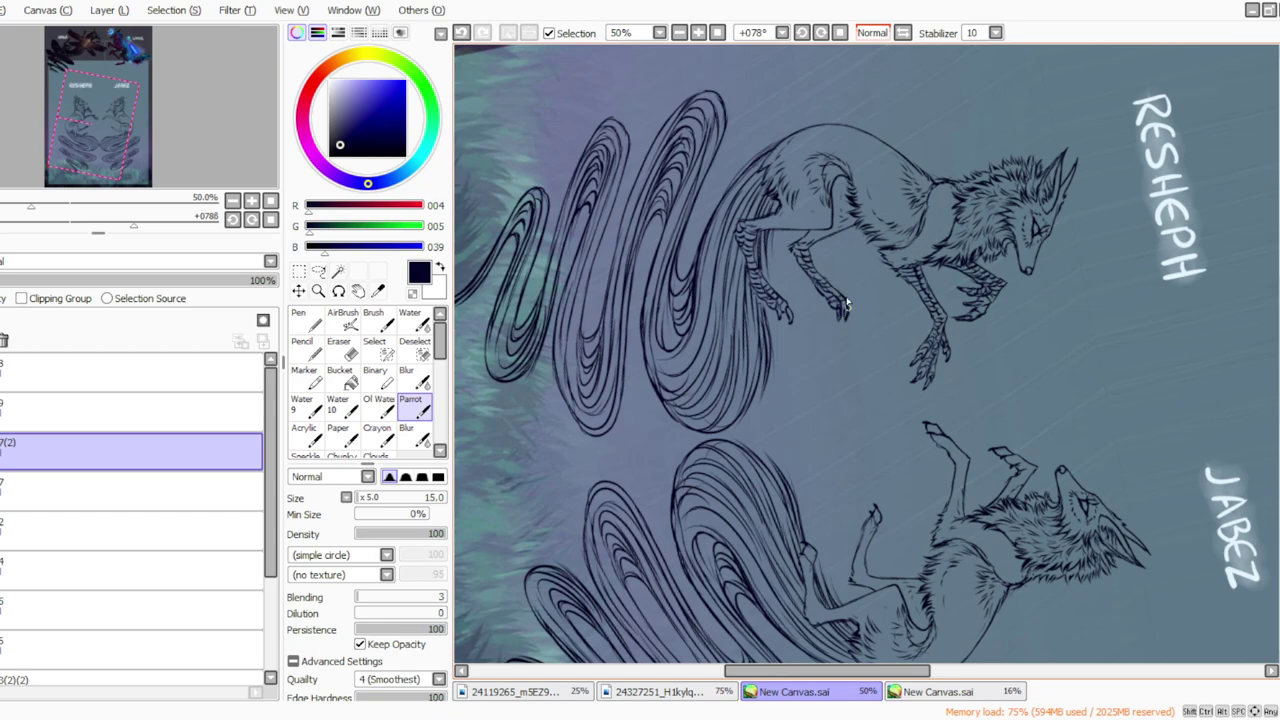
{"action": "left_click", "coordinate": [840, 32]}
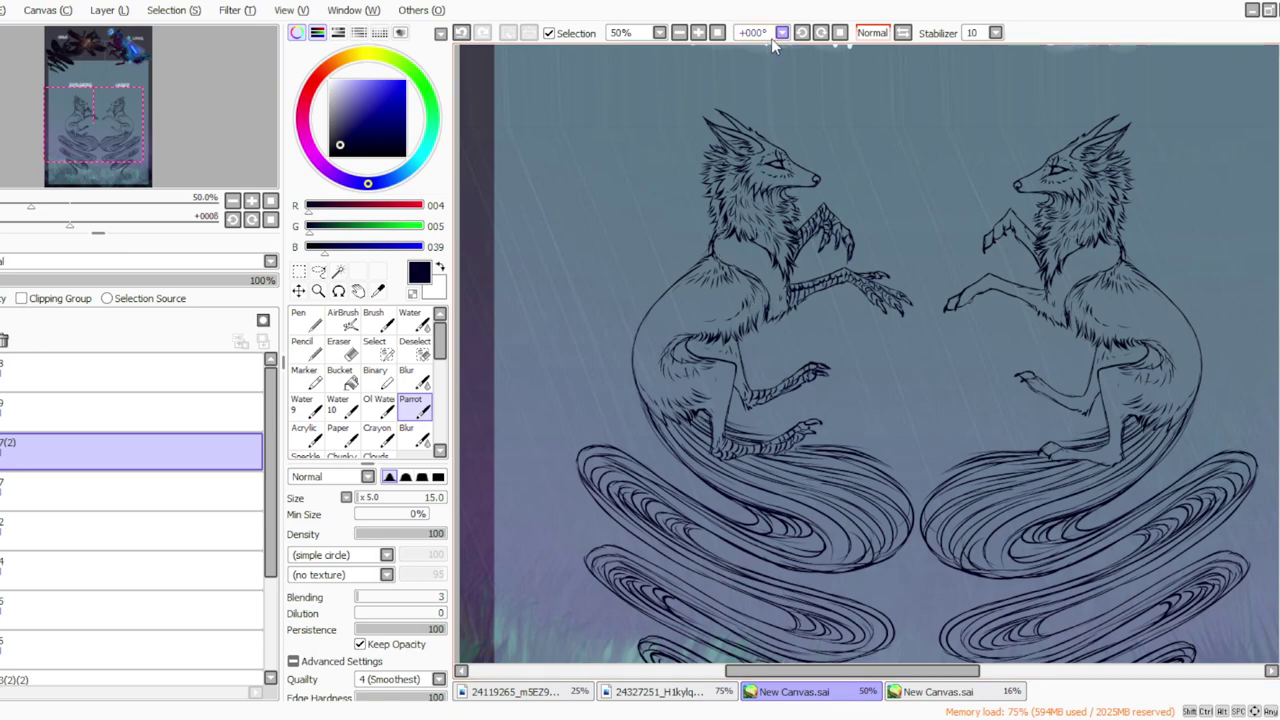
Step: Copy the left fox with its coiled tail onto a new layer using a lasso selection and hide the original fox-pair layer
{"action": "left_click", "coordinate": [821, 34]}
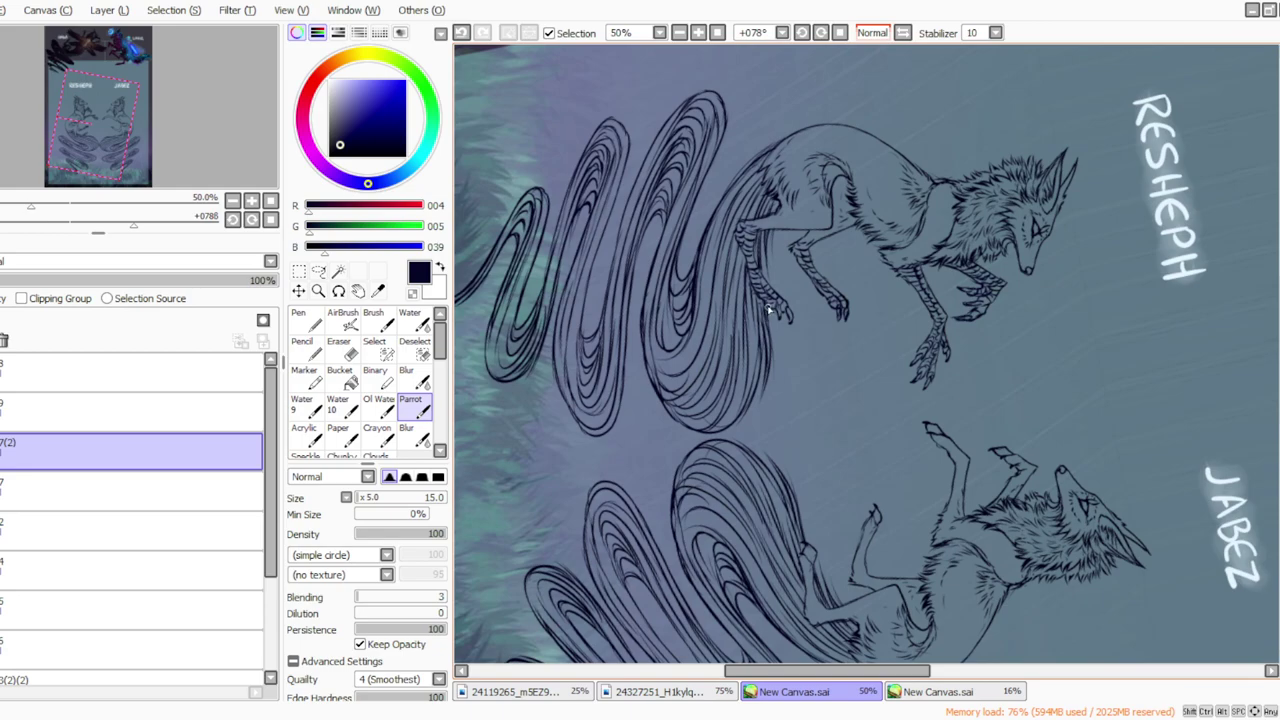
{"action": "left_click", "coordinate": [717, 32]}
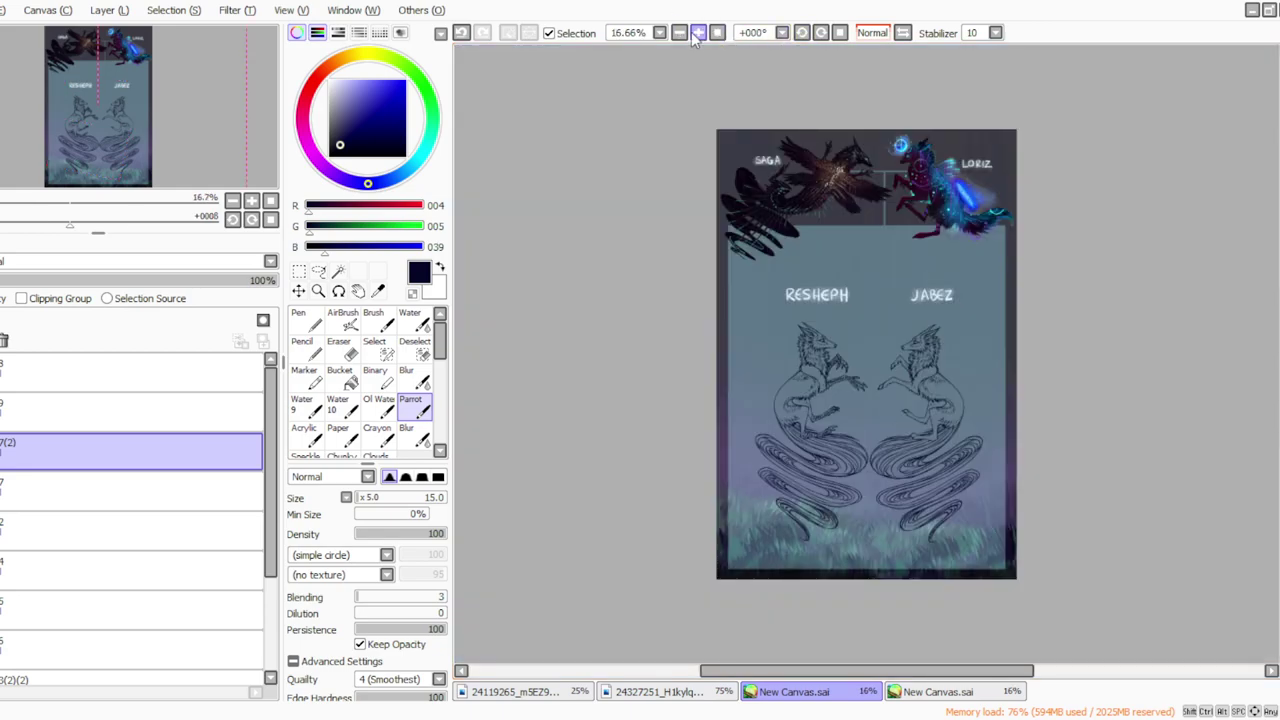
{"action": "left_click", "coordinate": [698, 32]}
{"action": "mouse_move", "coordinate": [1277, 403]}
{"action": "left_mouse_down"}
{"action": "mouse_move", "coordinate": [1278, 353]}
{"action": "mouse_move", "coordinate": [1278, 443]}
{"action": "mouse_move", "coordinate": [1278, 416]}
{"action": "left_mouse_up"}
{"action": "left_click", "coordinate": [698, 32]}
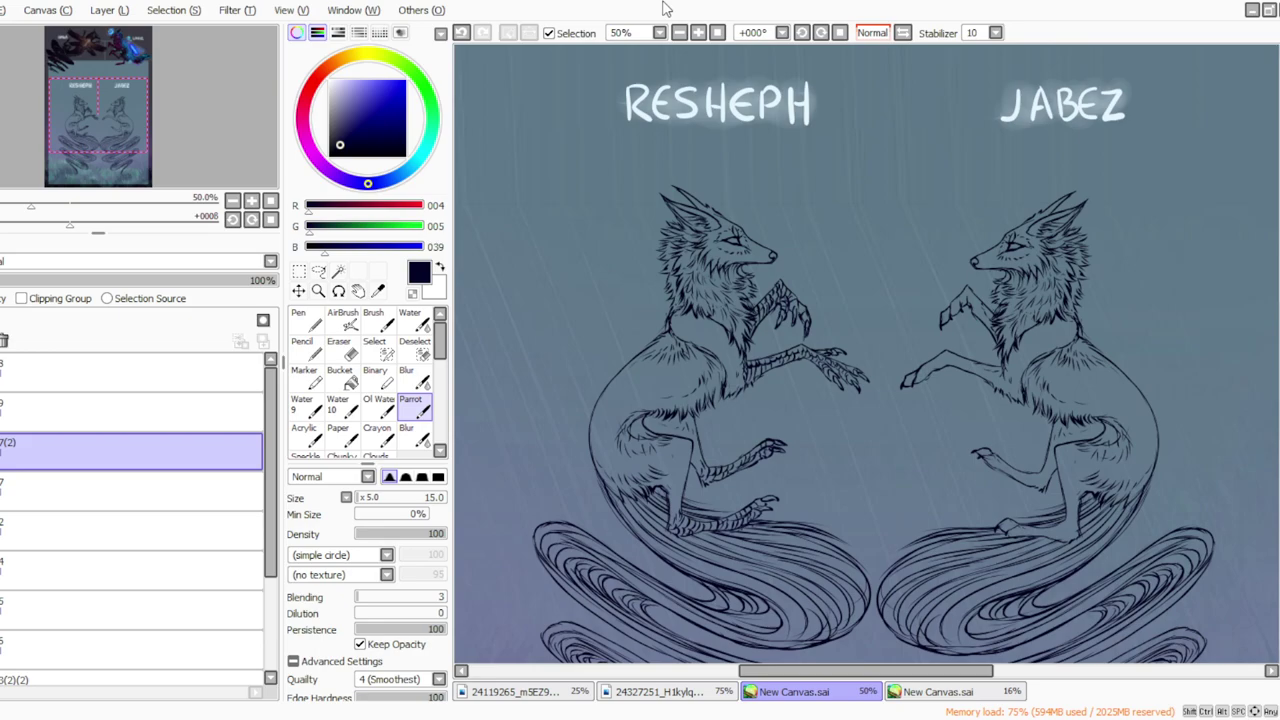
{"action": "left_click", "coordinate": [679, 32]}
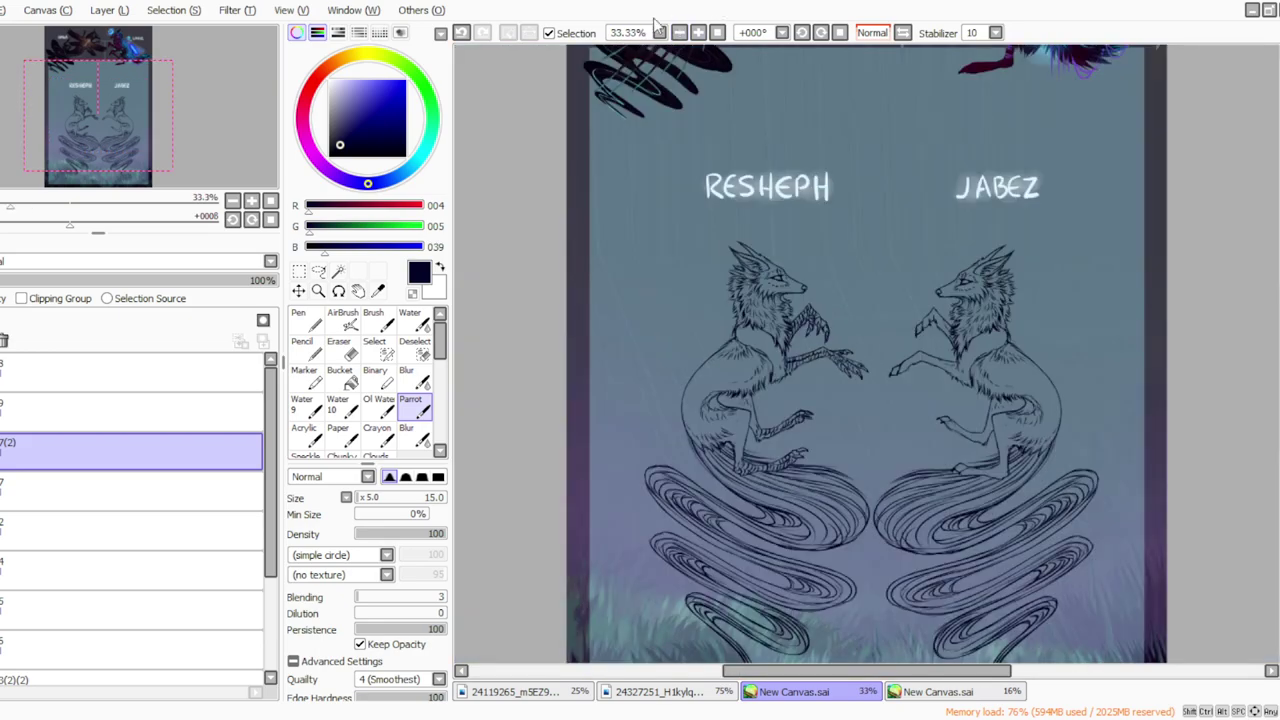
{"action": "left_click", "coordinate": [679, 32]}
{"action": "left_click", "coordinate": [318, 271]}
{"action": "mouse_move", "coordinate": [762, 260]}
{"action": "left_mouse_down"}
{"action": "mouse_move", "coordinate": [782, 264]}
{"action": "mouse_move", "coordinate": [872, 372]}
{"action": "mouse_move", "coordinate": [862, 560]}
{"action": "mouse_move", "coordinate": [650, 380]}
{"action": "mouse_move", "coordinate": [712, 276]}
{"action": "left_mouse_up"}
{"action": "key", "text": "ctrl+v"}
{"action": "left_click", "coordinate": [2, 491]}
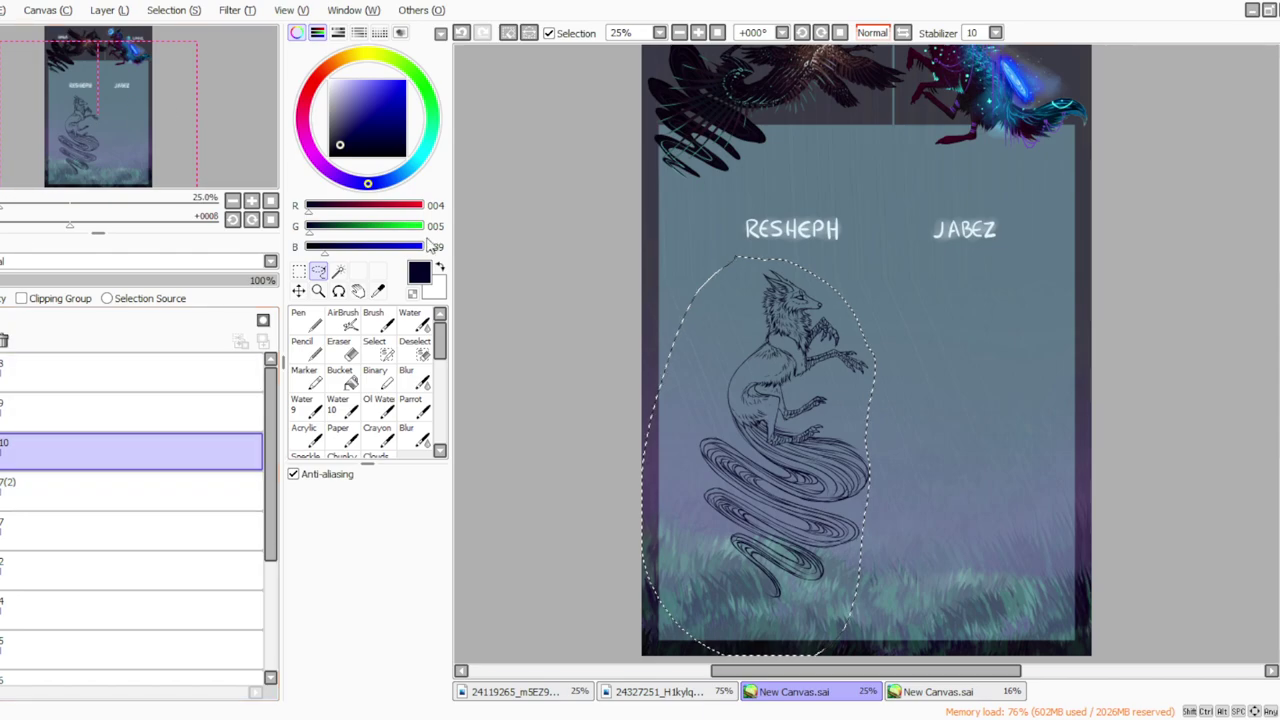
{"action": "key", "text": "ctrl+d"}
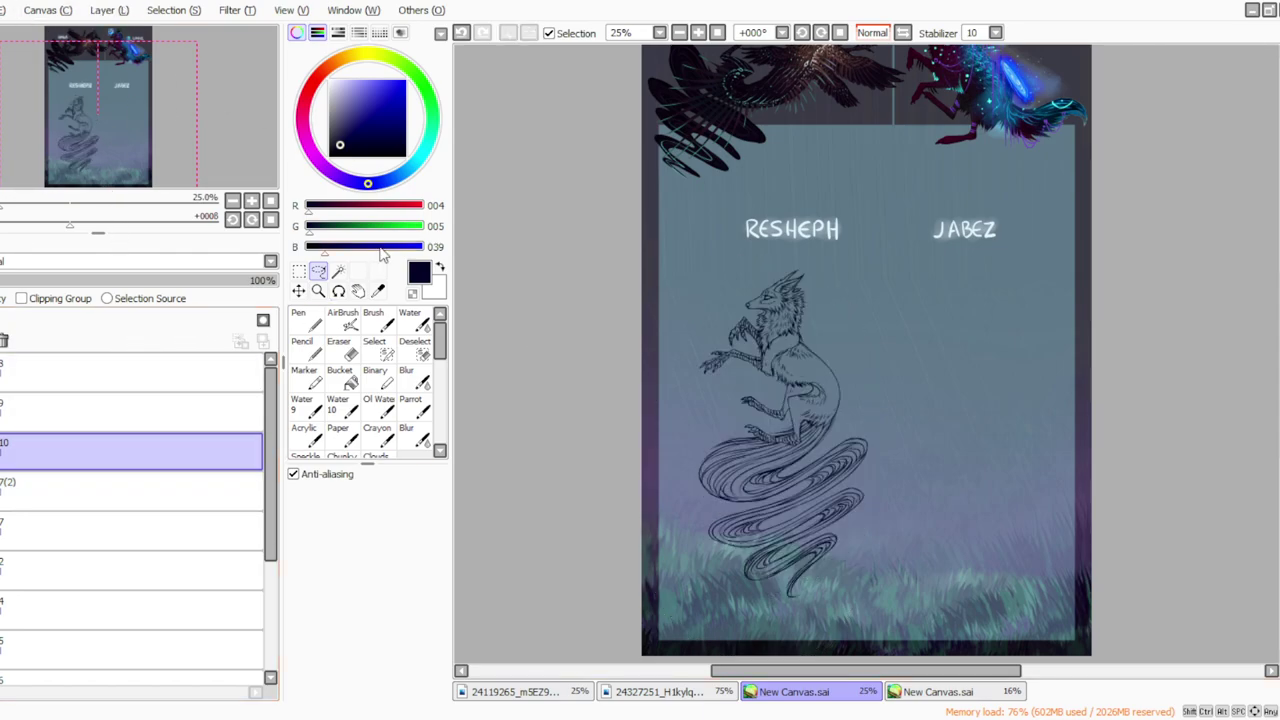
Step: Duplicate the copied fox's layer and flip the duplicate horizontally
{"action": "left_click", "coordinate": [106, 11]}
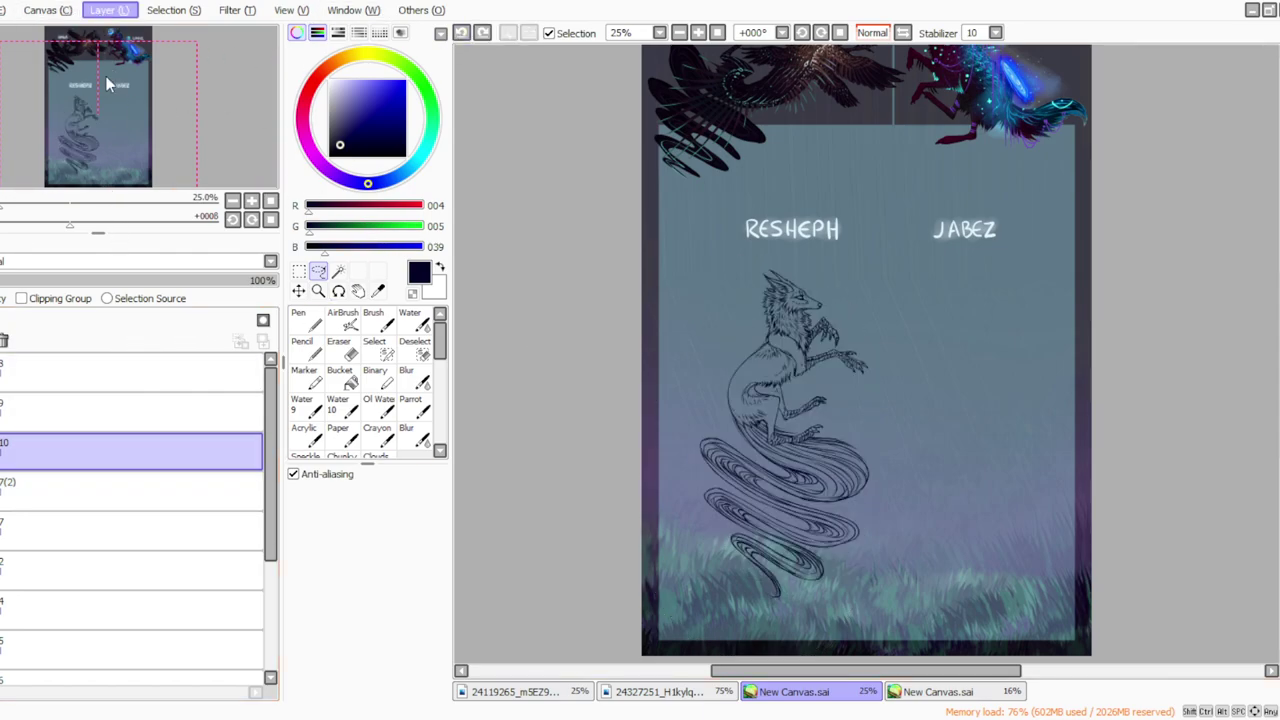
{"action": "left_click", "coordinate": [107, 78]}
{"action": "left_click", "coordinate": [106, 12]}
{"action": "left_click", "coordinate": [248, 231]}
{"action": "left_click", "coordinate": [115, 11]}
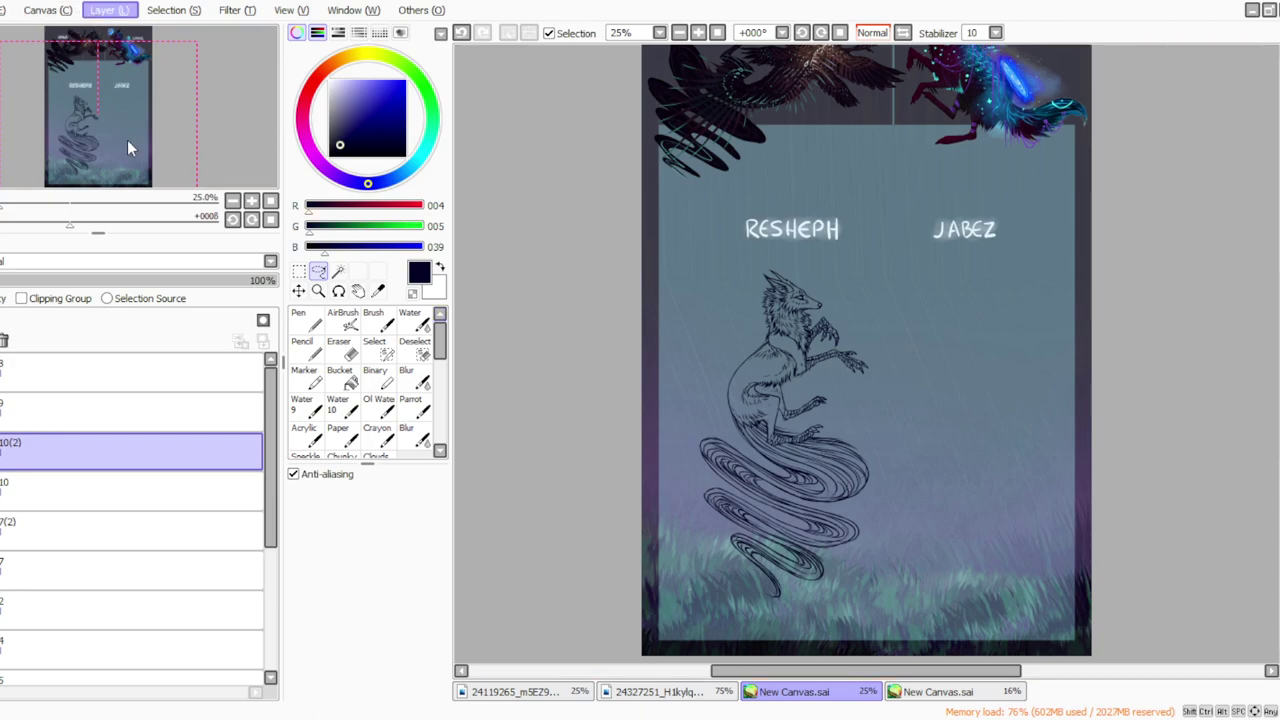
{"action": "left_click", "coordinate": [114, 335]}
Step: Move the flipped fox beside the left fox so the two face each other beneath their name labels
{"action": "left_click", "coordinate": [299, 271]}
{"action": "left_click", "coordinate": [293, 543]}
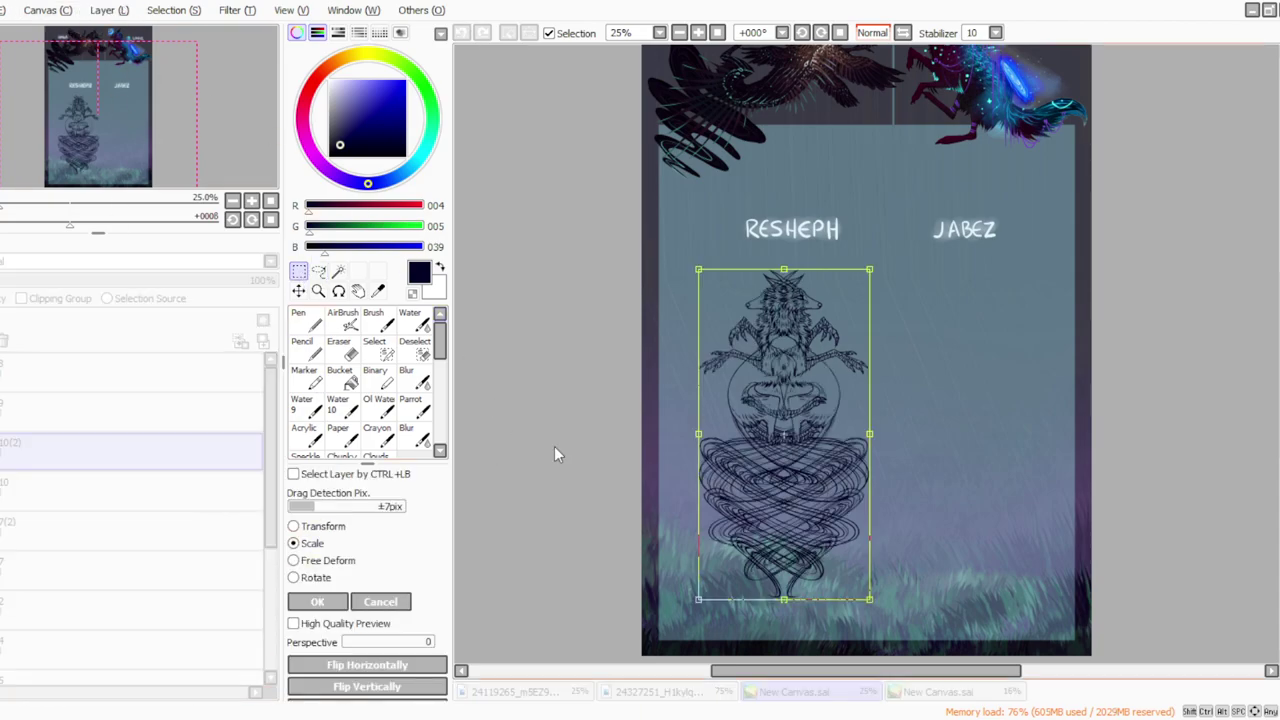
{"action": "left_click_drag", "start_coordinate": [723, 537], "coordinate": [908, 570]}
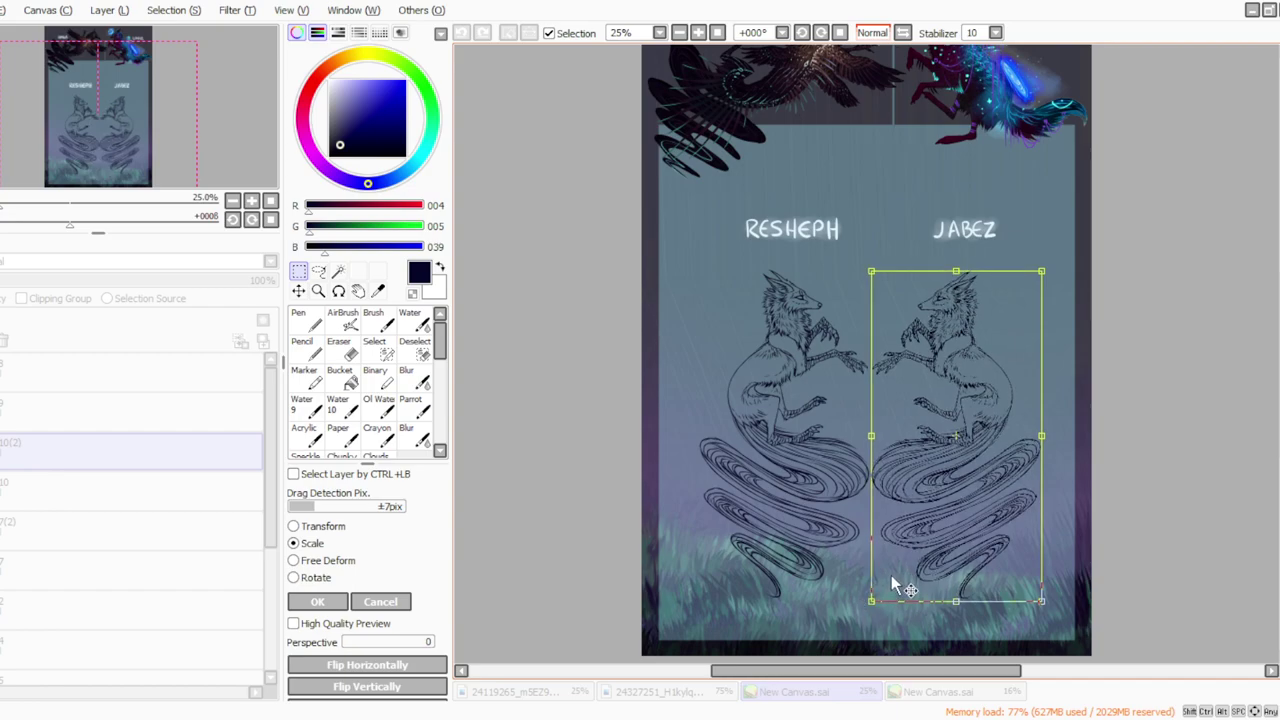
{"action": "left_click", "coordinate": [316, 604]}
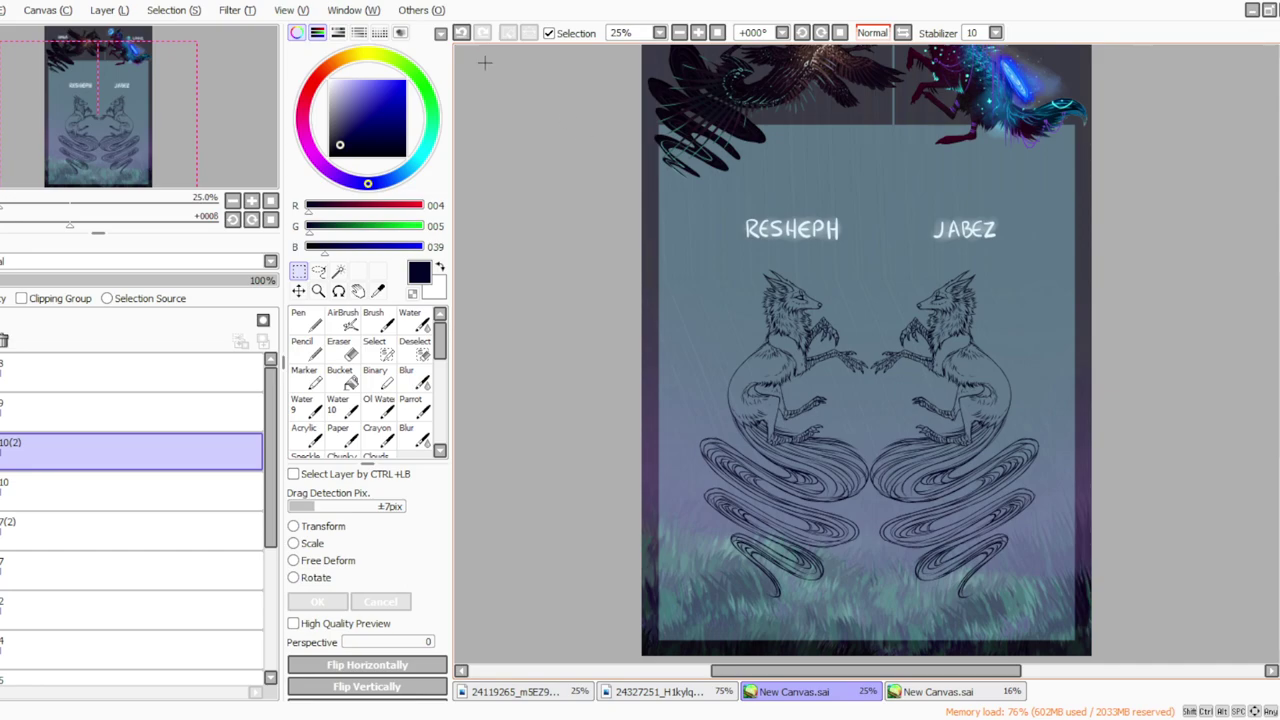
{"action": "left_click", "coordinate": [295, 545]}
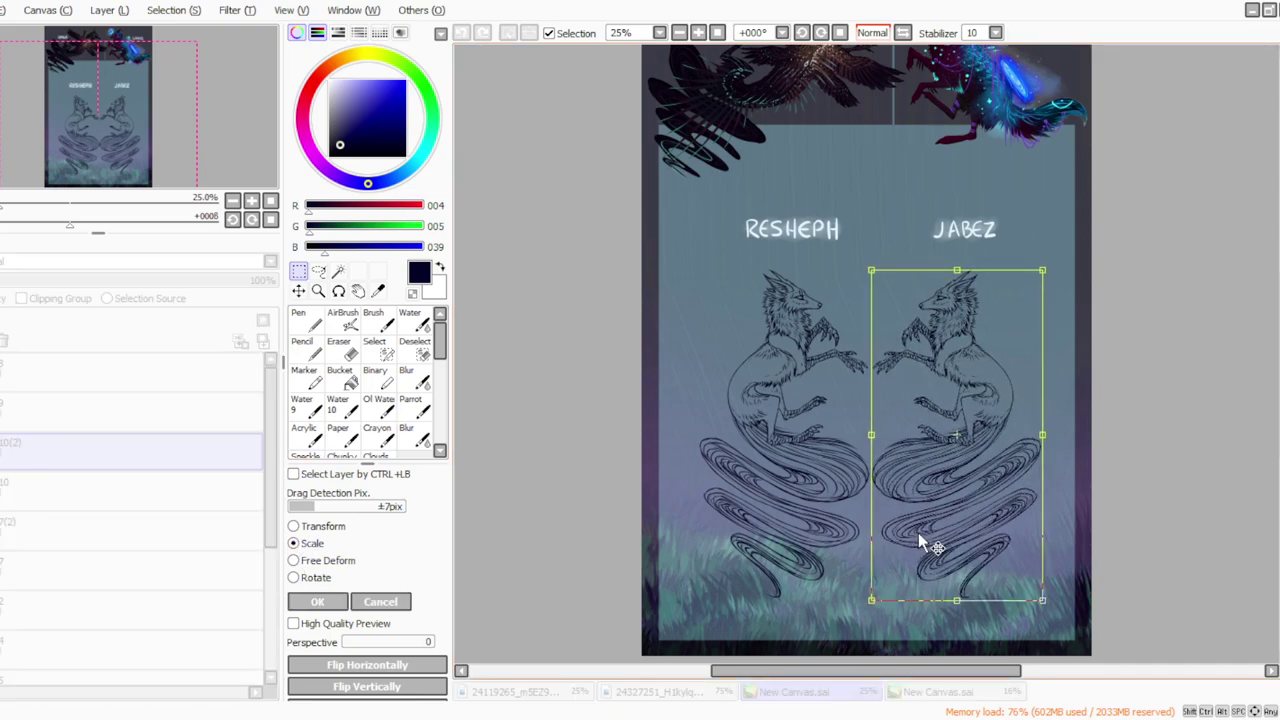
{"action": "key", "text": "Return"}
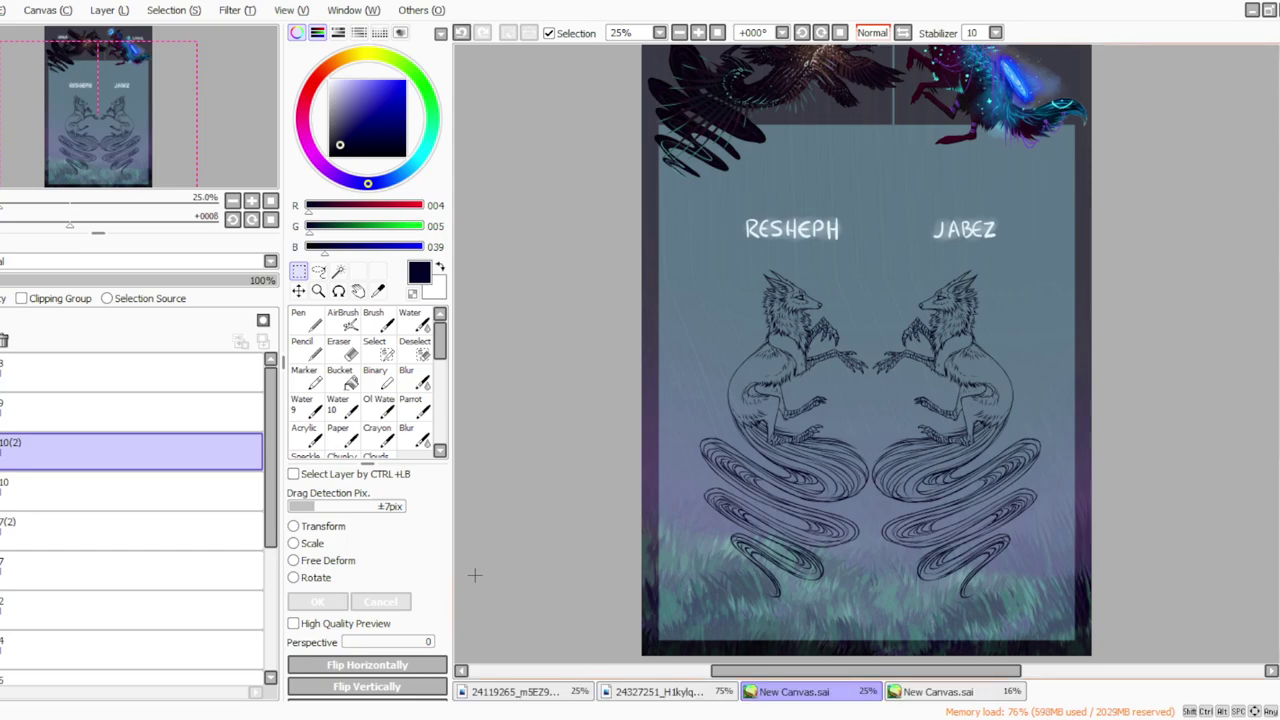
{"action": "left_click", "coordinate": [651, 718]}
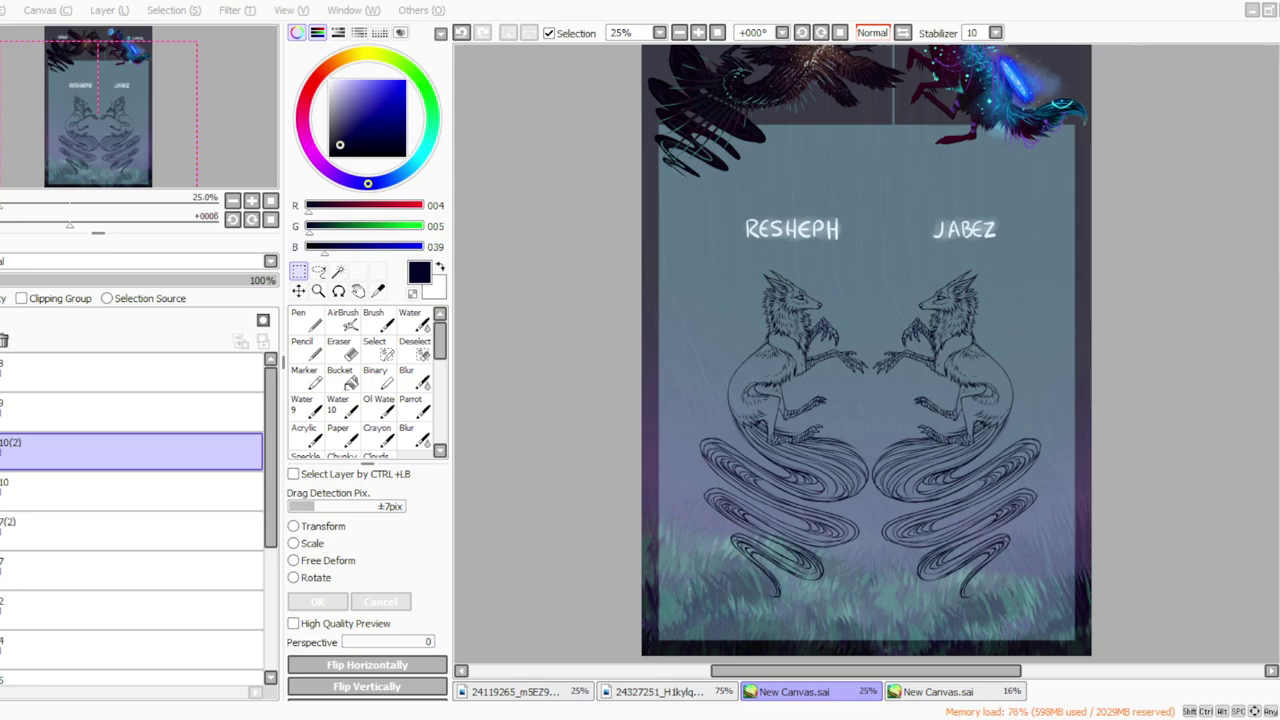
{"action": "left_click", "coordinate": [546, 615]}
Step: Merge the flipped fox's layer down into the left fox's layer and select the Parrot brush
{"action": "left_click", "coordinate": [698, 33]}
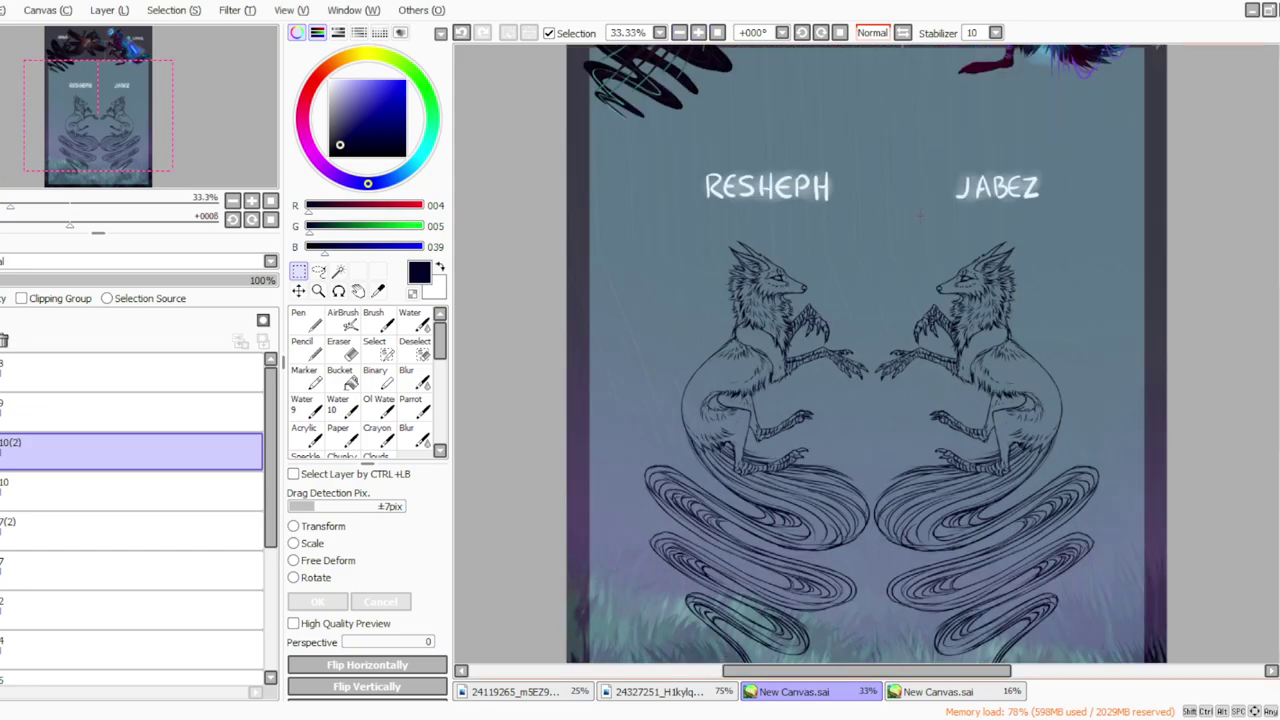
{"action": "scroll", "coordinate": [866, 354], "scroll_direction": "down", "scroll_amount": 1}
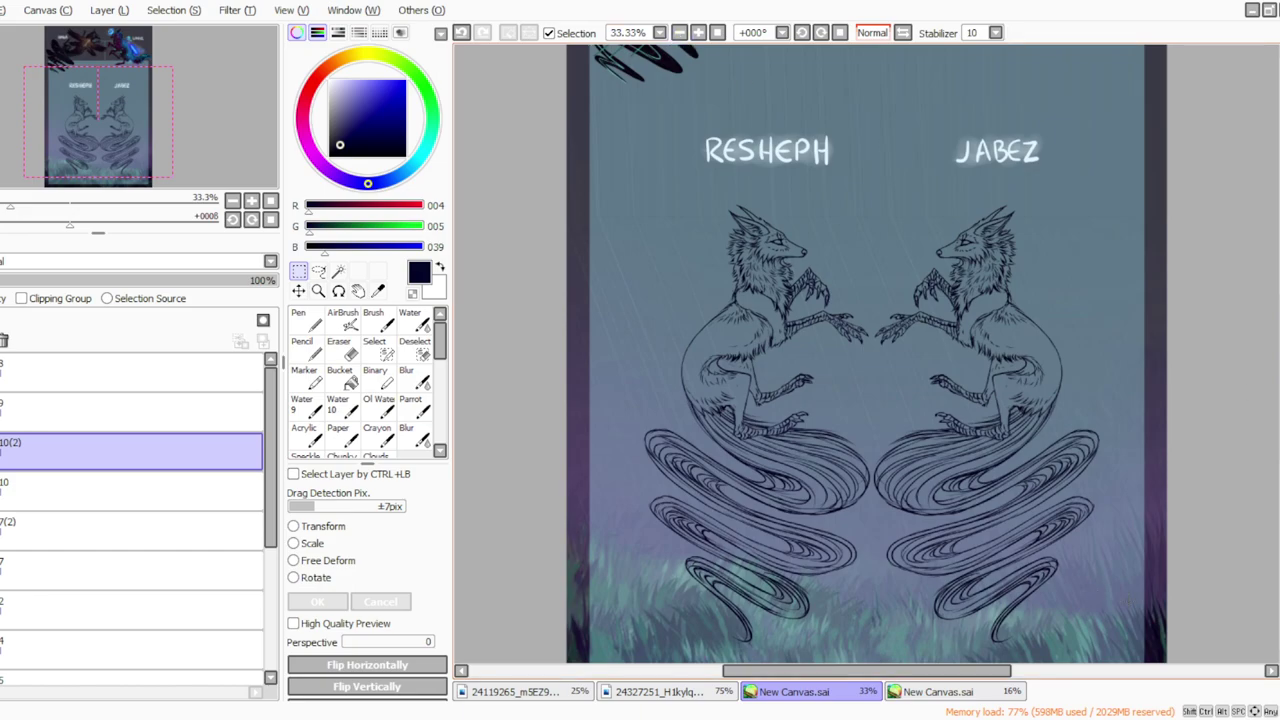
{"action": "left_click", "coordinate": [411, 405]}
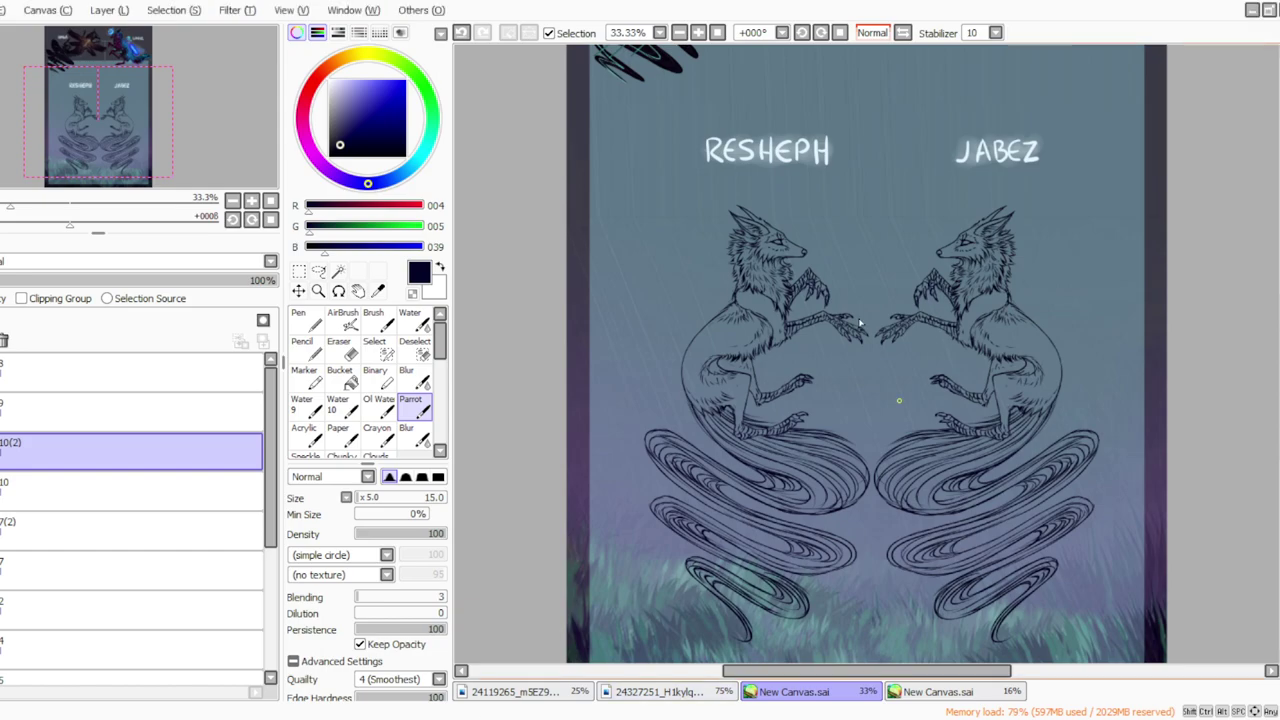
{"action": "left_click", "coordinate": [105, 10]}
{"action": "left_click", "coordinate": [118, 162]}
Step: Examine the page from the finished characters above down to the mirrored fox pair and the grass
{"action": "scroll", "coordinate": [866, 354], "scroll_direction": "up", "scroll_amount": 5}
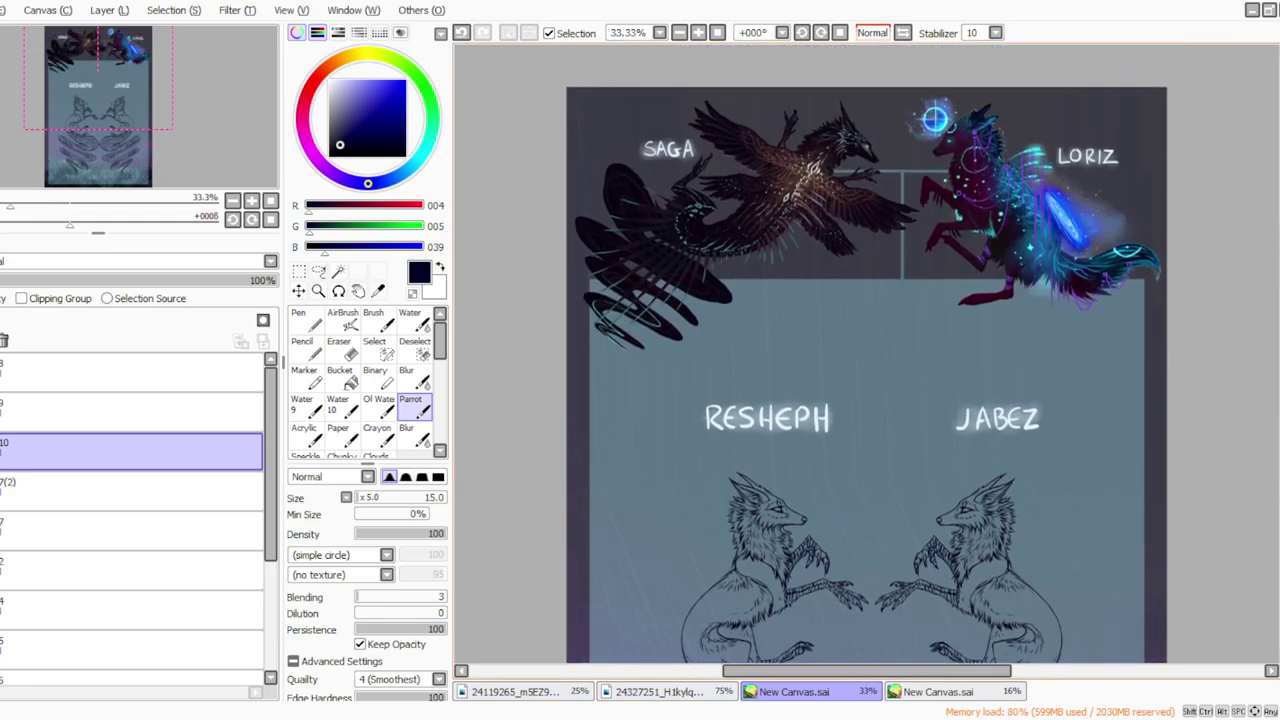
{"action": "scroll", "coordinate": [866, 354], "scroll_direction": "down", "scroll_amount": 7}
{"action": "scroll", "coordinate": [866, 354], "scroll_direction": "up", "scroll_amount": 1}
{"action": "scroll", "coordinate": [866, 354], "scroll_direction": "down", "scroll_amount": 2}
{"action": "scroll", "coordinate": [866, 354], "scroll_direction": "up", "scroll_amount": 3}
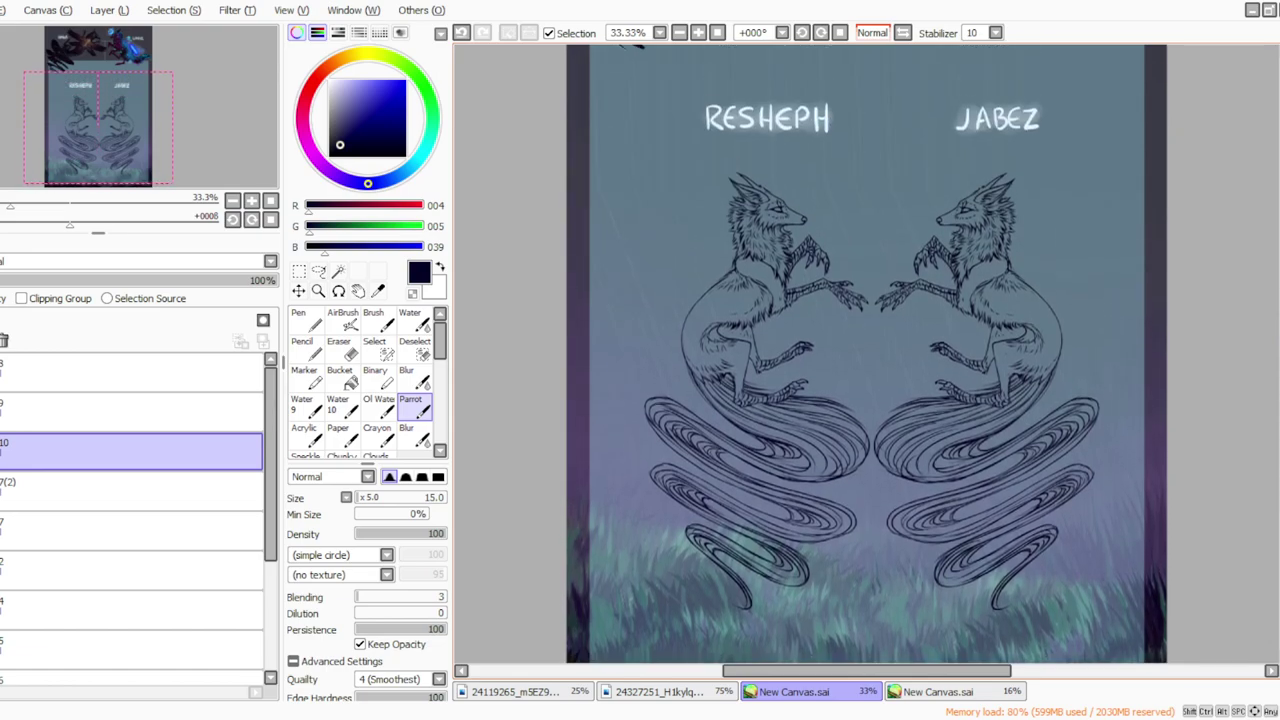
{"action": "scroll", "coordinate": [866, 354], "scroll_direction": "up", "scroll_amount": 1}
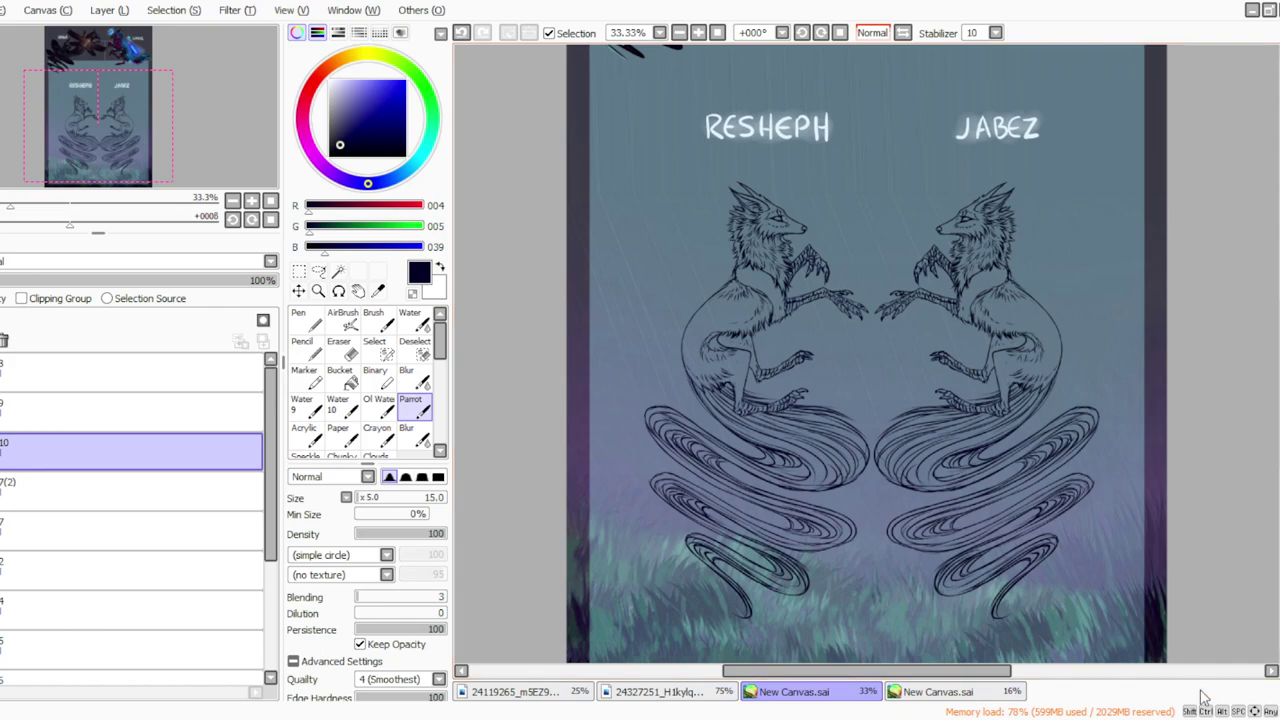
{"action": "scroll", "coordinate": [866, 354], "scroll_direction": "up", "scroll_amount": 3}
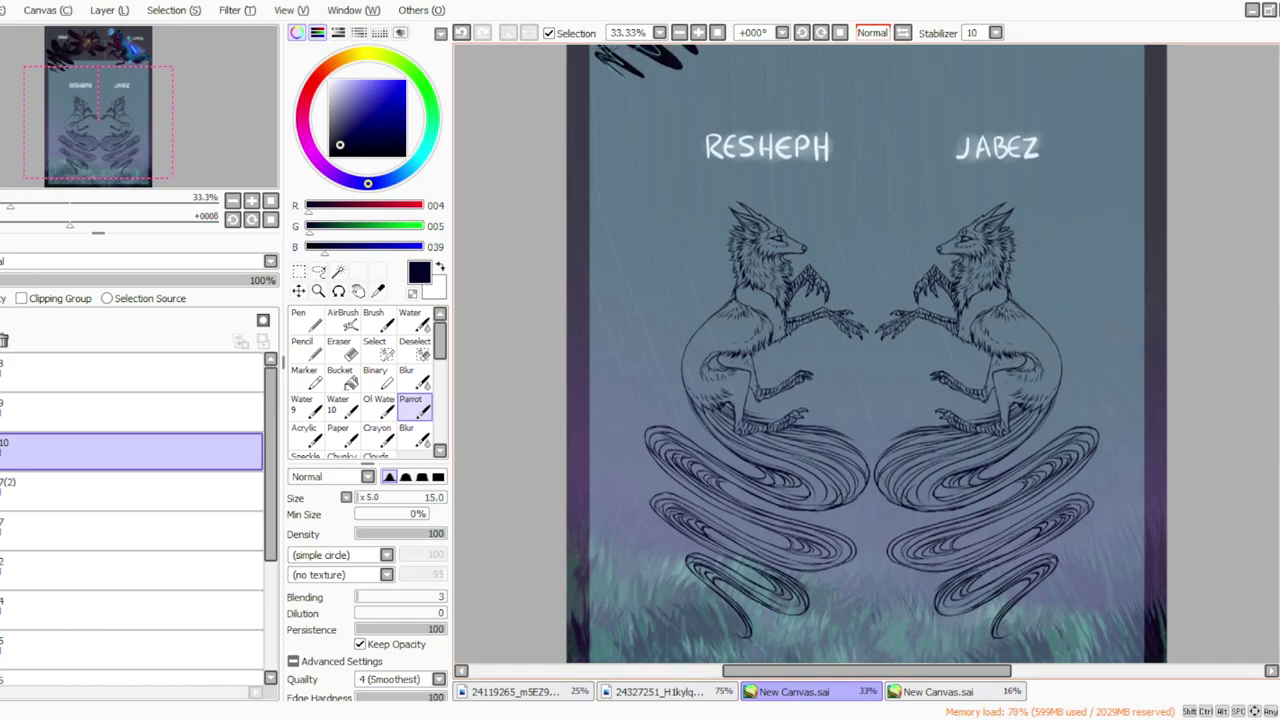
{"action": "scroll", "coordinate": [935, 155], "scroll_direction": "up", "scroll_amount": 3}
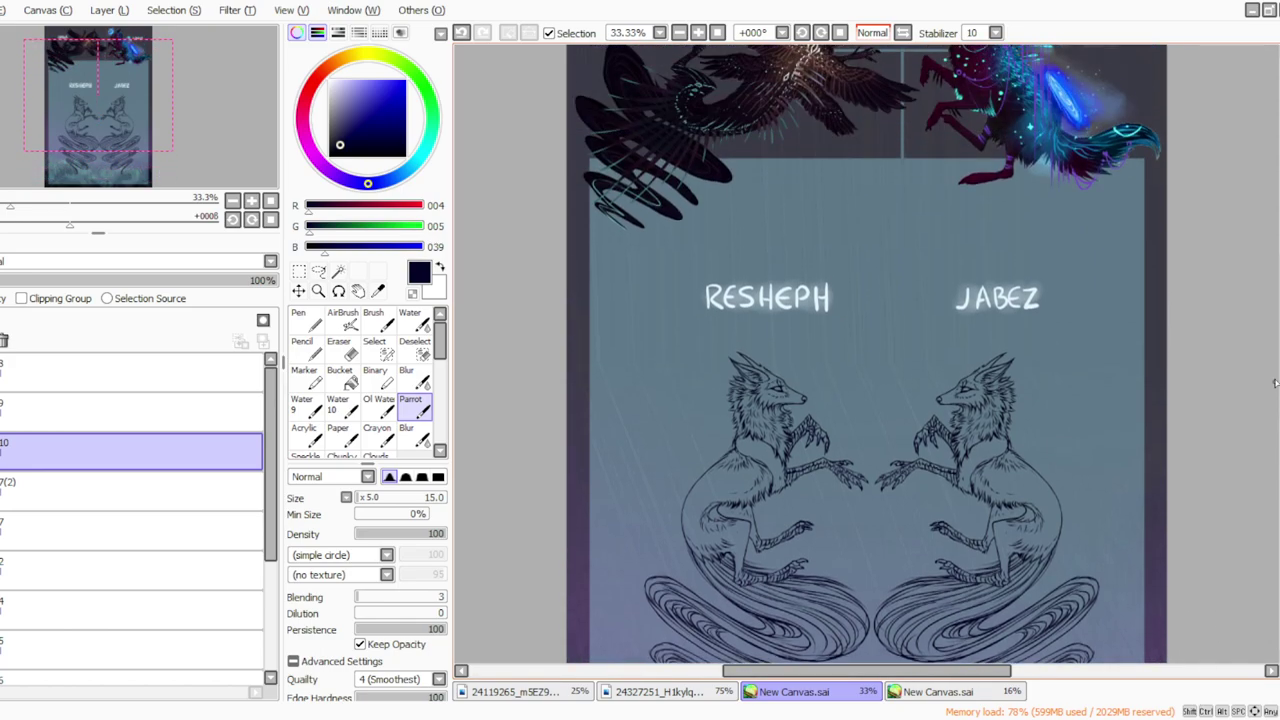
{"action": "scroll", "coordinate": [935, 155], "scroll_direction": "up", "scroll_amount": 6}
{"action": "scroll", "coordinate": [935, 155], "scroll_direction": "down", "scroll_amount": 15}
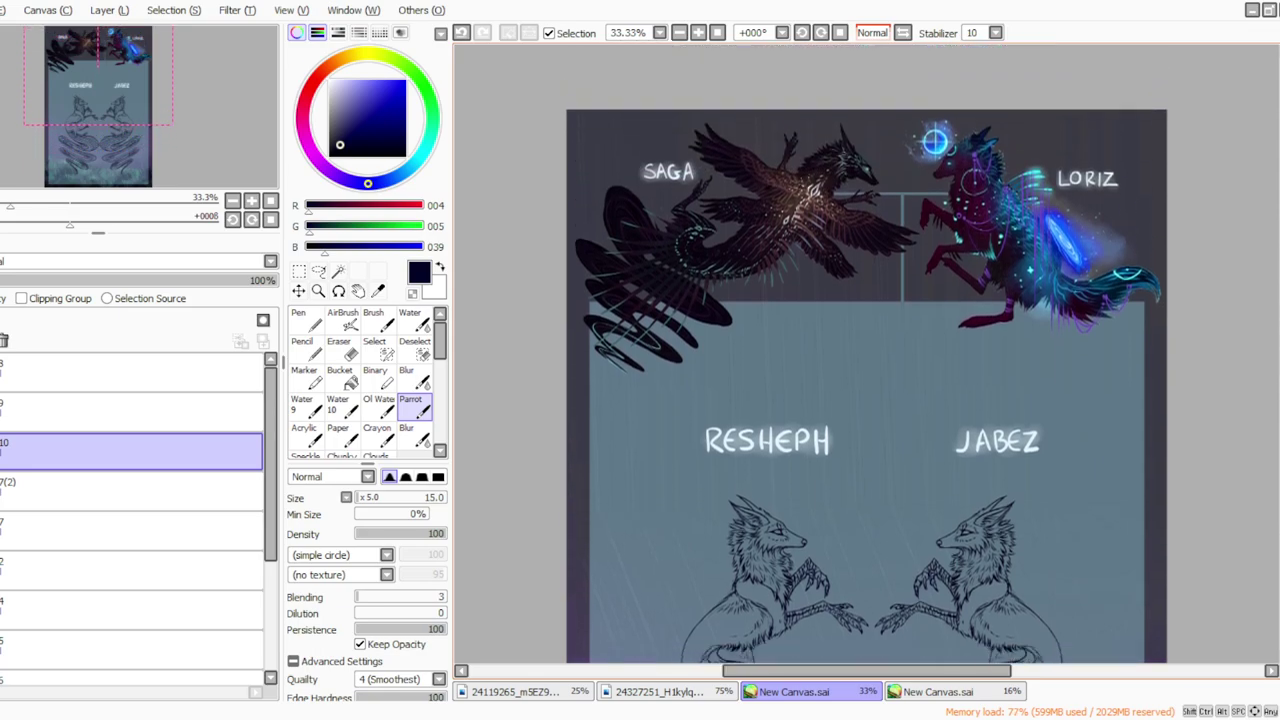
{"action": "scroll", "coordinate": [1277, 510], "scroll_direction": "up", "scroll_amount": 6}
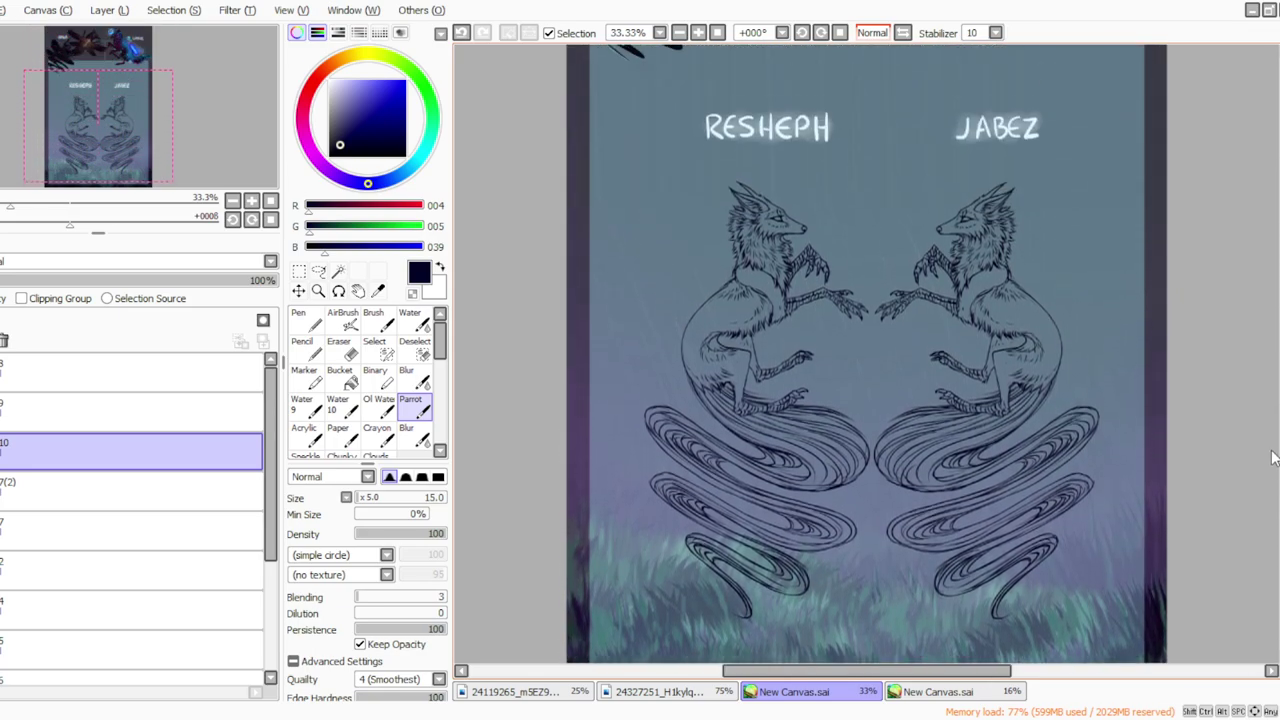
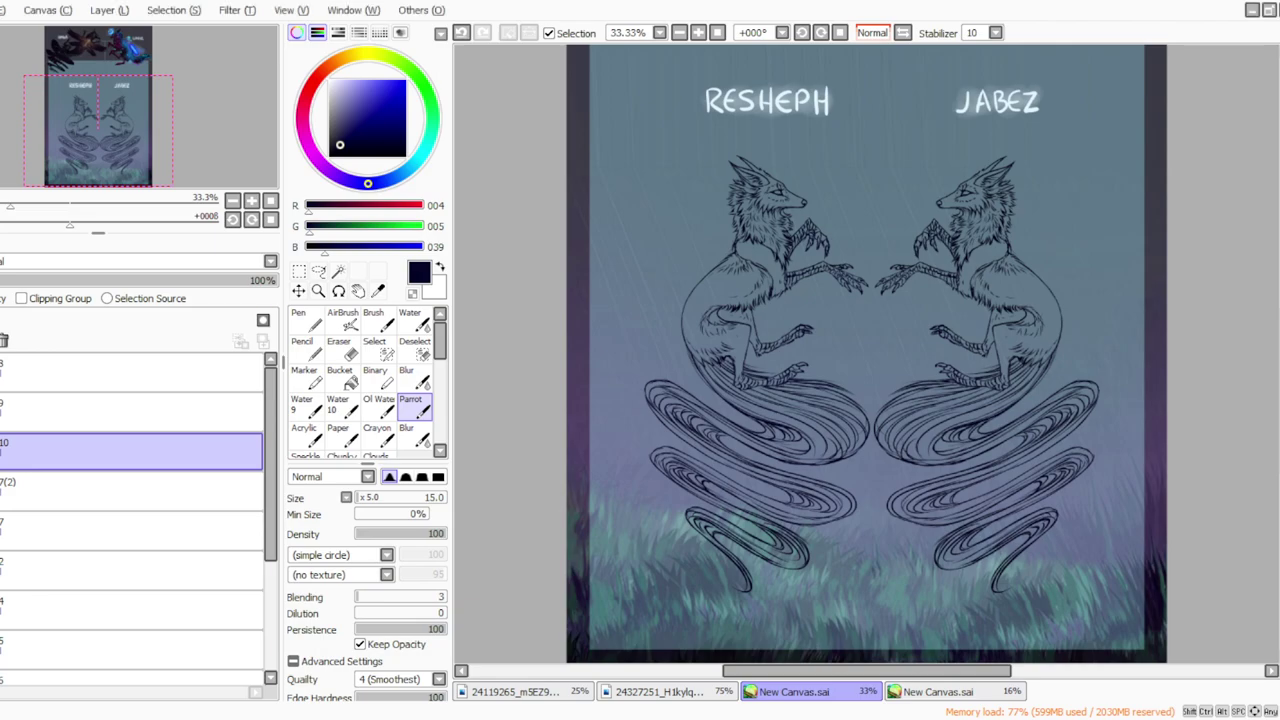
Step: Add a new layer at 50% opacity above the foxes and set the Parrot brush size to 35
{"action": "left_click", "coordinate": [121, 31]}
{"action": "left_click", "coordinate": [361, 499]}
{"action": "left_click_drag", "start_coordinate": [790, 671], "coordinate": [785, 671]}
{"action": "mouse_move", "coordinate": [1278, 434]}
{"action": "left_mouse_down"}
{"action": "mouse_move", "coordinate": [1276, 388]}
{"action": "mouse_move", "coordinate": [1273, 466]}
{"action": "mouse_move", "coordinate": [1273, 440]}
{"action": "left_mouse_up"}
{"action": "scroll", "coordinate": [1140, 258], "scroll_direction": "down", "scroll_amount": 1}
{"action": "left_click", "coordinate": [698, 33]}
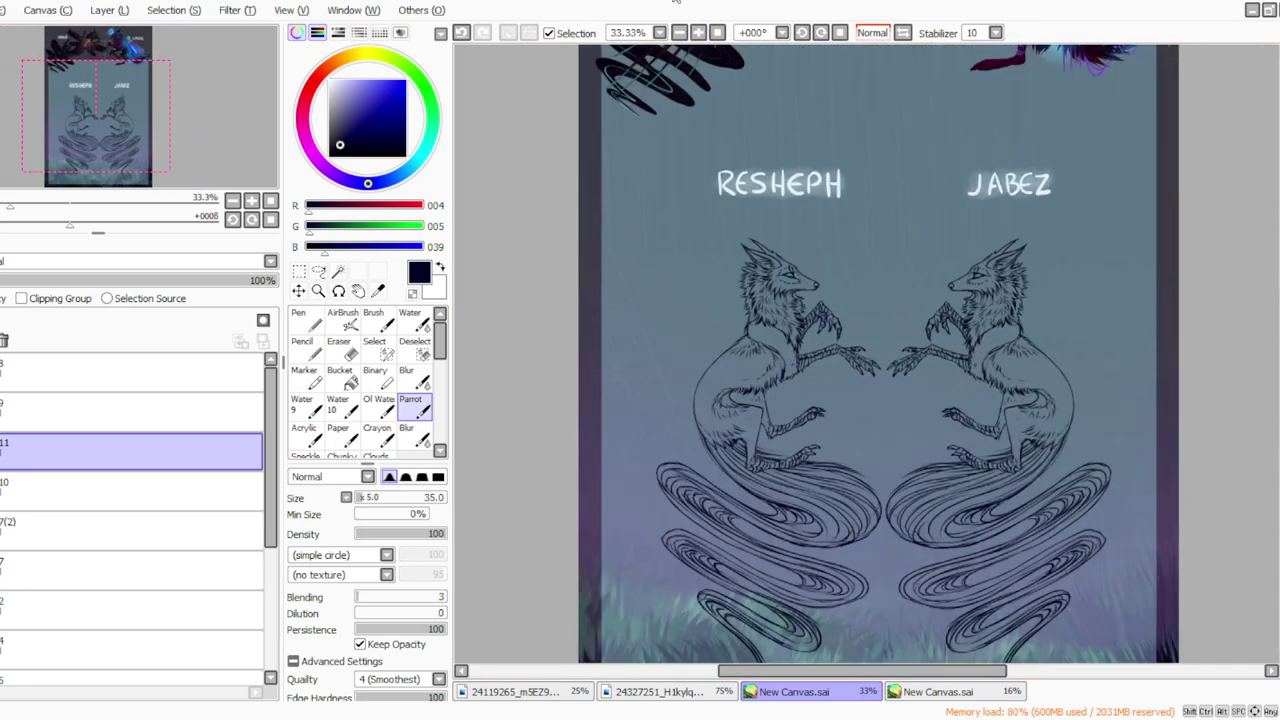
{"action": "left_click", "coordinate": [801, 33]}
{"action": "left_click", "coordinate": [801, 33]}
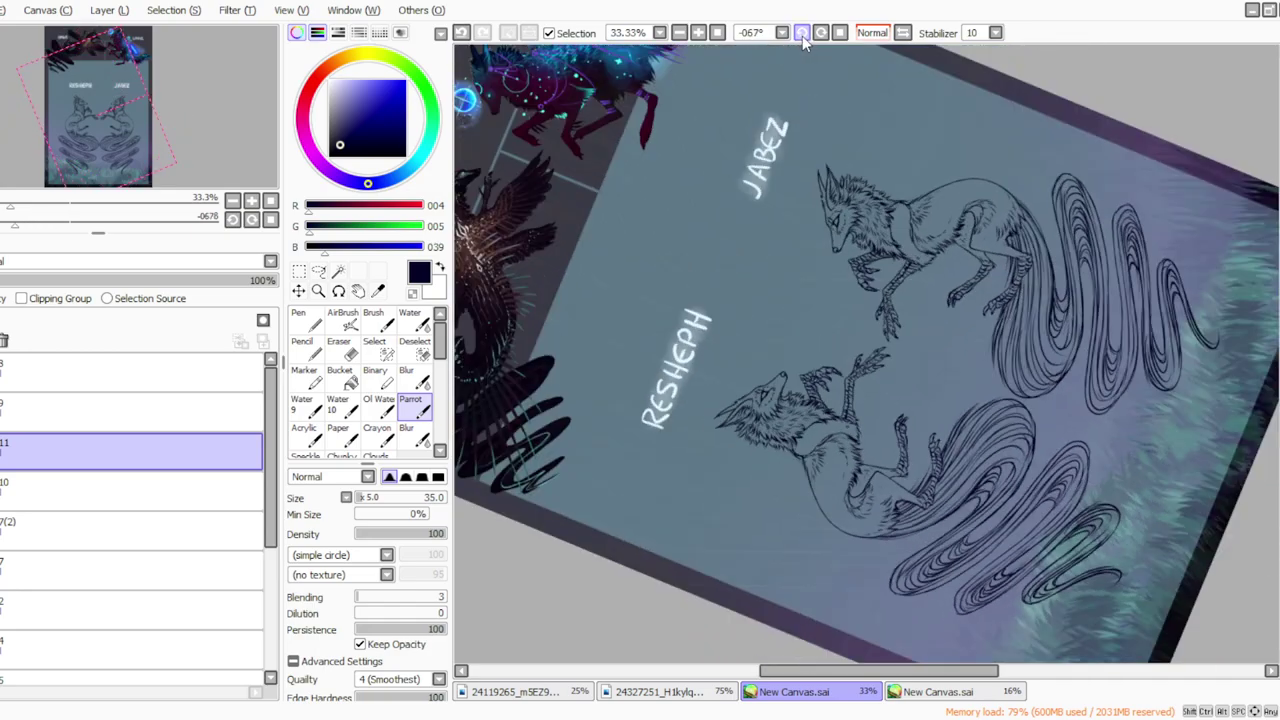
{"action": "left_click", "coordinate": [801, 33]}
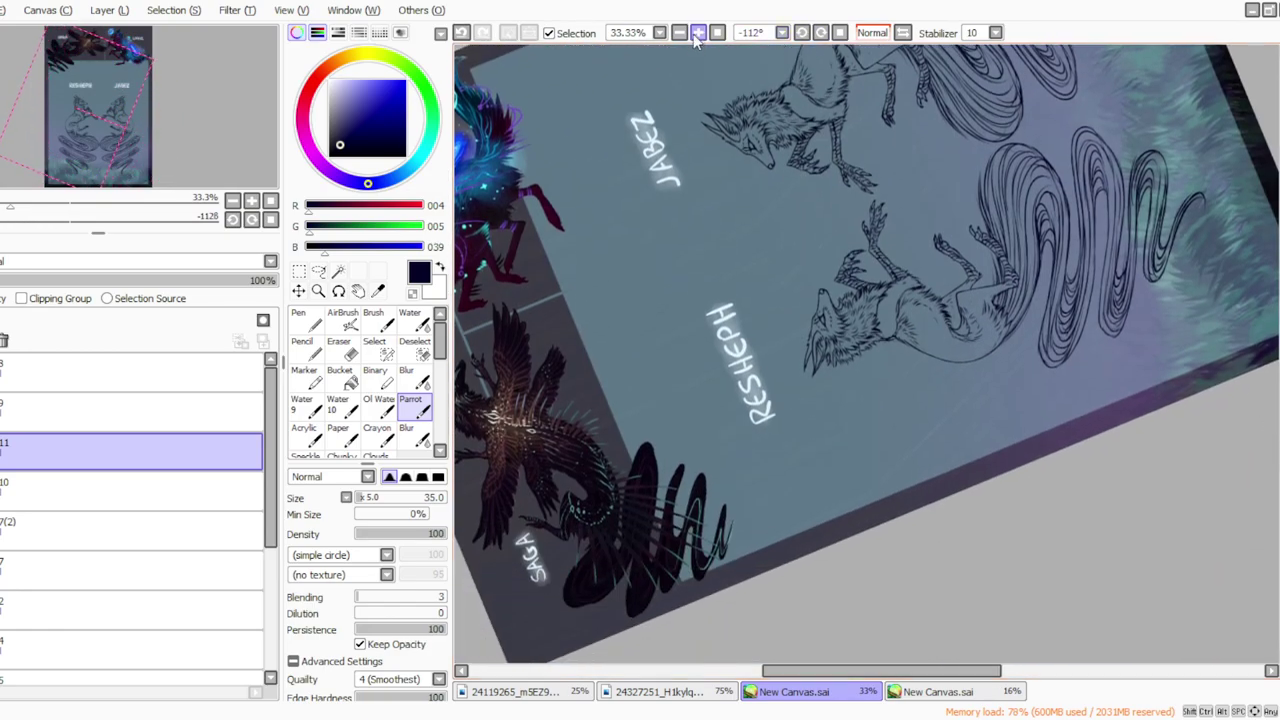
{"action": "left_click", "coordinate": [801, 33]}
{"action": "left_click", "coordinate": [801, 33]}
{"action": "left_click", "coordinate": [698, 33]}
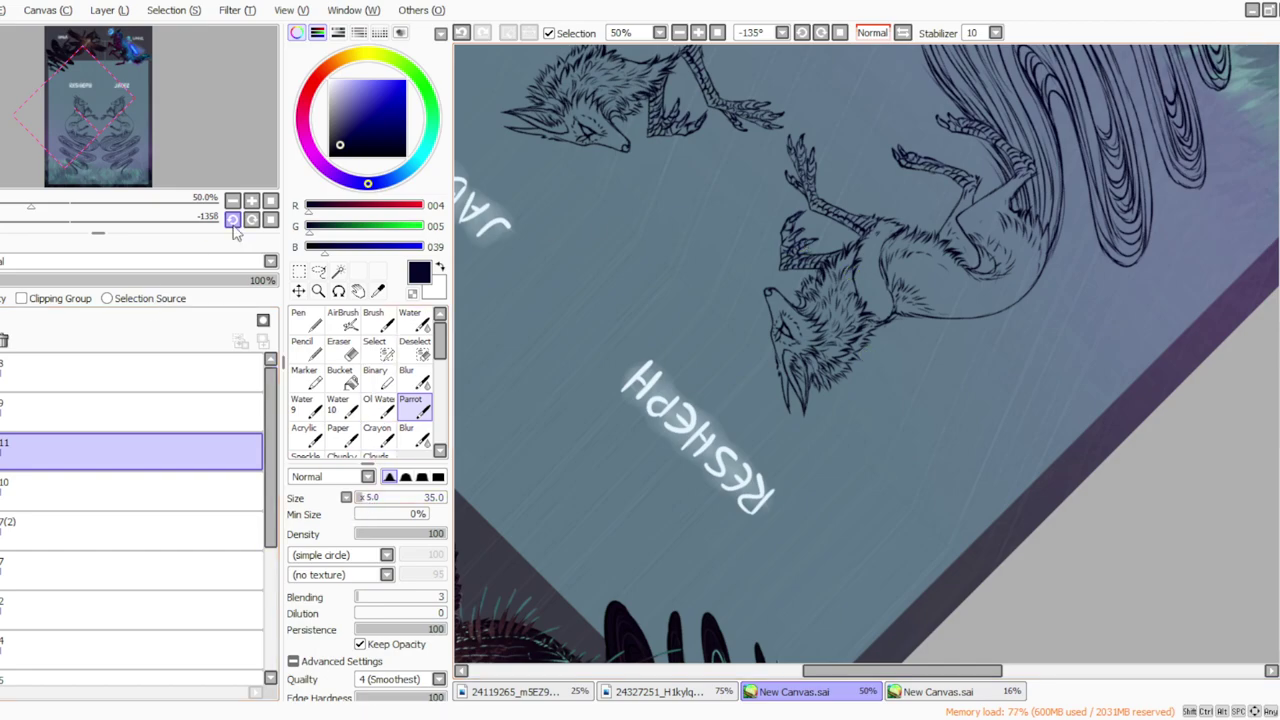
{"action": "left_click", "coordinate": [135, 280]}
Step: Sketch the first curved wing strokes rising from the left fox's upper back with the Parrot brush at size 35
{"action": "mouse_move", "coordinate": [922, 316]}
{"action": "left_mouse_down"}
{"action": "mouse_move", "coordinate": [946, 363]}
{"action": "mouse_move", "coordinate": [948, 430]}
{"action": "left_mouse_up"}
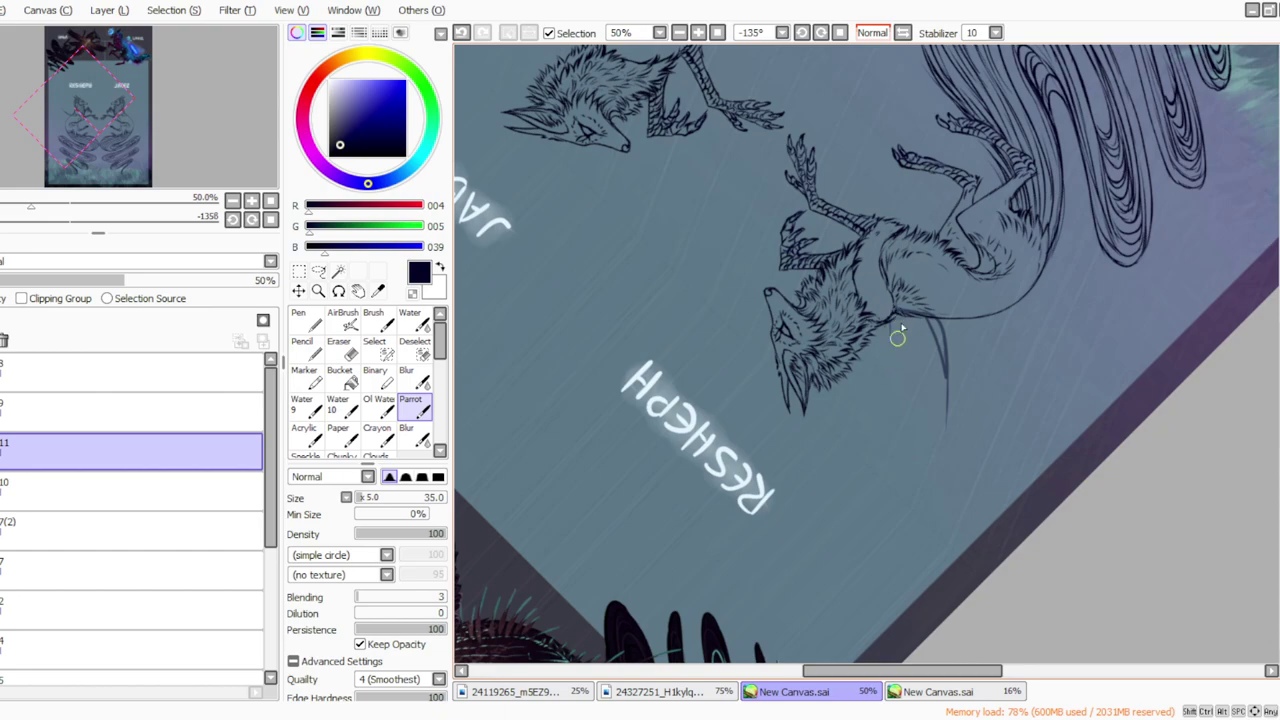
{"action": "mouse_move", "coordinate": [948, 317]}
{"action": "left_mouse_down"}
{"action": "mouse_move", "coordinate": [967, 360]}
{"action": "mouse_move", "coordinate": [951, 438]}
{"action": "left_mouse_up"}
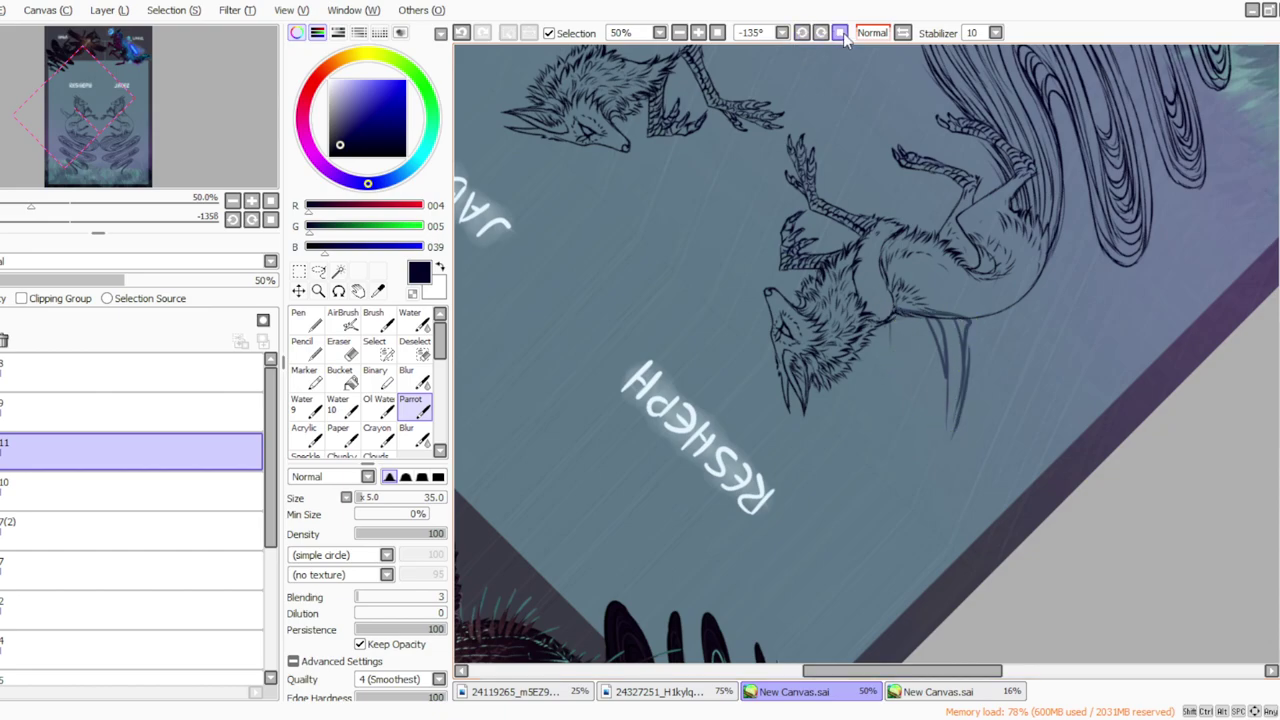
{"action": "left_click", "coordinate": [840, 33]}
{"action": "mouse_move", "coordinate": [872, 392]}
{"action": "left_mouse_down"}
{"action": "mouse_move", "coordinate": [810, 345]}
{"action": "mouse_move", "coordinate": [809, 320]}
{"action": "left_mouse_up"}
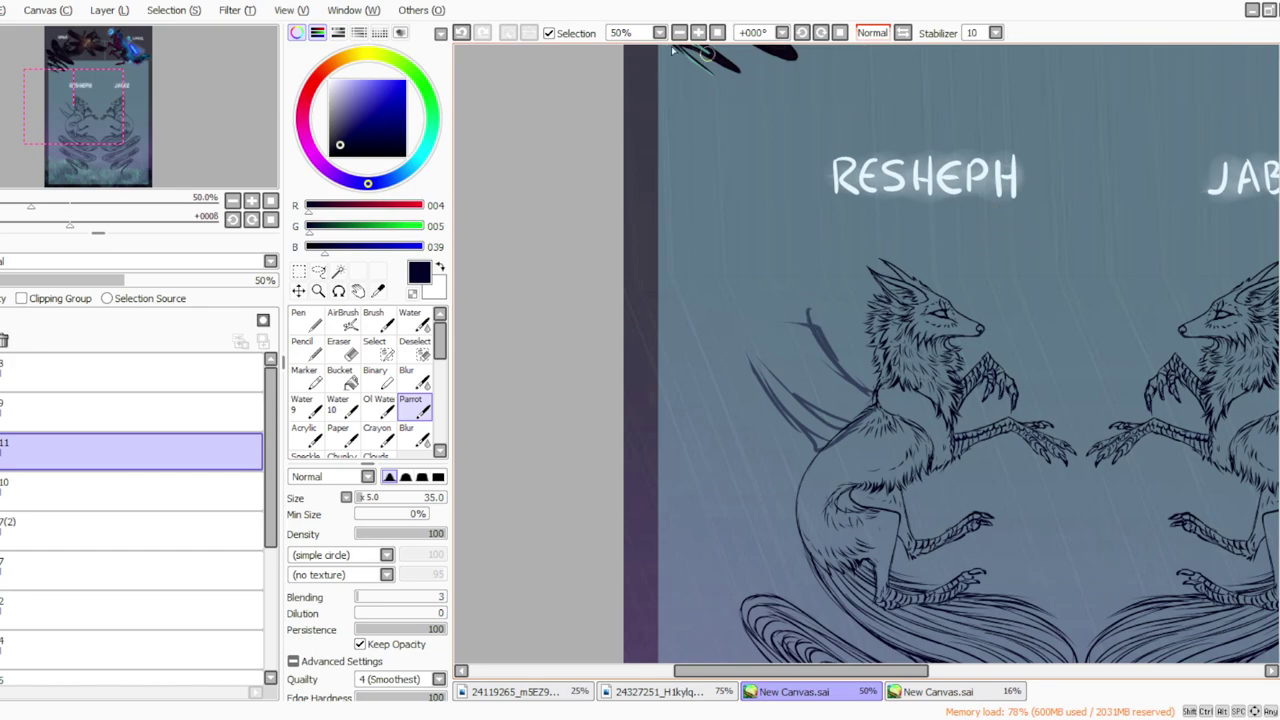
Step: Outline the large upper wing on the left fox's back and sketch a smaller pointed wing below it
{"action": "left_click", "coordinate": [679, 32]}
{"action": "scroll", "coordinate": [866, 354], "scroll_direction": "up", "scroll_amount": 3}
{"action": "scroll", "coordinate": [866, 354], "scroll_direction": "down", "scroll_amount": 1}
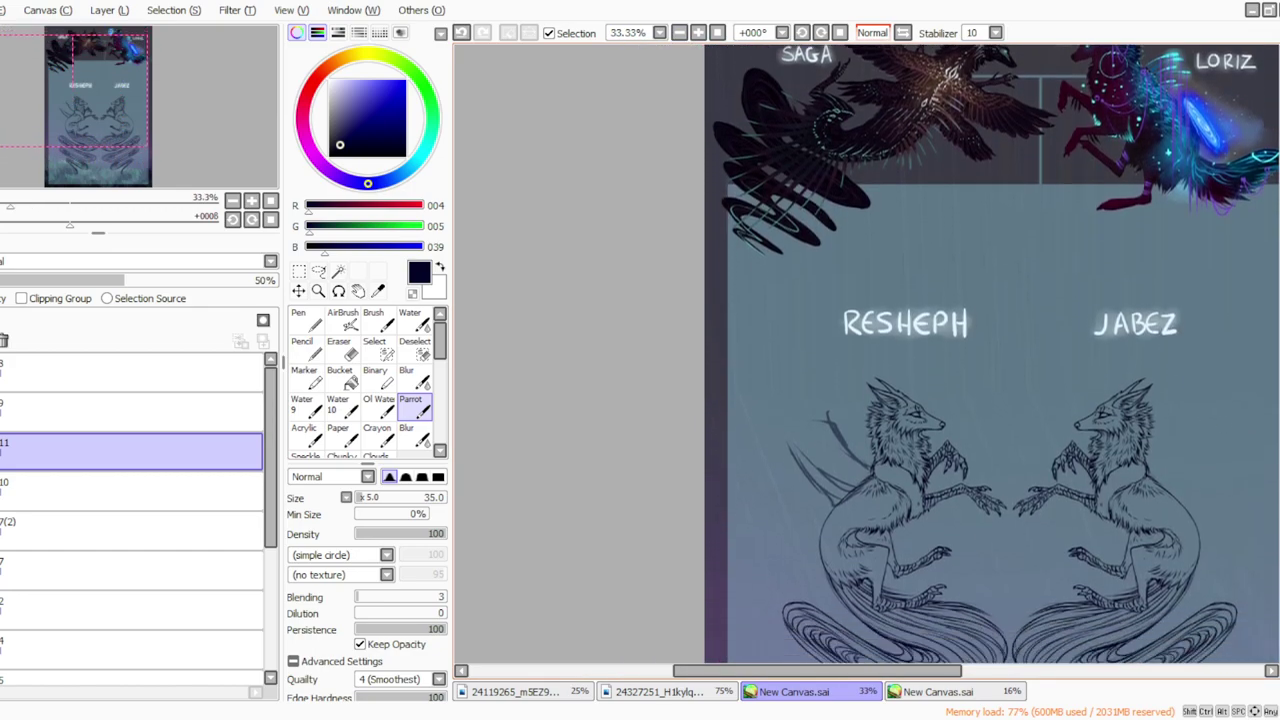
{"action": "mouse_move", "coordinate": [832, 412]}
{"action": "left_mouse_down"}
{"action": "mouse_move", "coordinate": [735, 356]}
{"action": "mouse_move", "coordinate": [754, 418]}
{"action": "mouse_move", "coordinate": [794, 450]}
{"action": "mouse_move", "coordinate": [811, 395]}
{"action": "mouse_move", "coordinate": [872, 469]}
{"action": "left_mouse_up"}
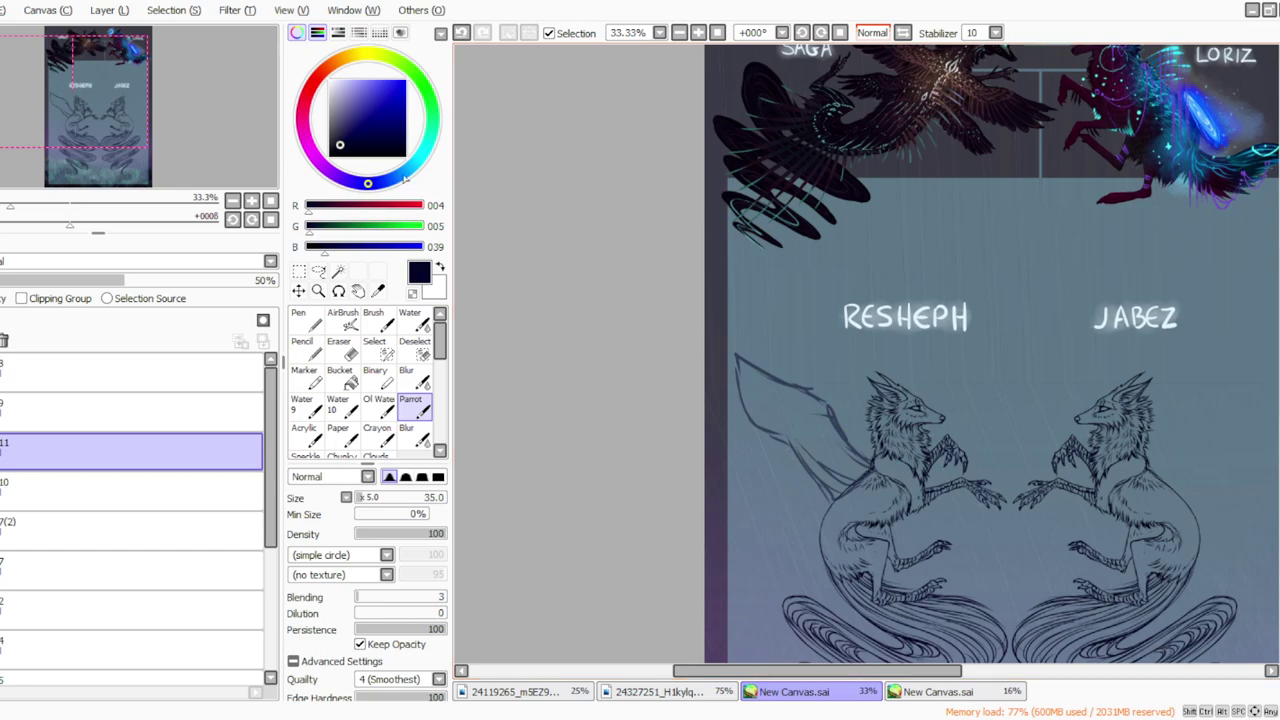
{"action": "left_click_drag", "start_coordinate": [680, 670], "coordinate": [698, 676]}
{"action": "mouse_move", "coordinate": [777, 492]}
{"action": "left_mouse_down"}
{"action": "mouse_move", "coordinate": [741, 461]}
{"action": "mouse_move", "coordinate": [663, 458]}
{"action": "mouse_move", "coordinate": [684, 464]}
{"action": "mouse_move", "coordinate": [663, 459]}
{"action": "mouse_move", "coordinate": [700, 502]}
{"action": "mouse_move", "coordinate": [739, 488]}
{"action": "mouse_move", "coordinate": [706, 503]}
{"action": "mouse_move", "coordinate": [742, 468]}
{"action": "mouse_move", "coordinate": [719, 508]}
{"action": "mouse_move", "coordinate": [776, 524]}
{"action": "left_mouse_up"}
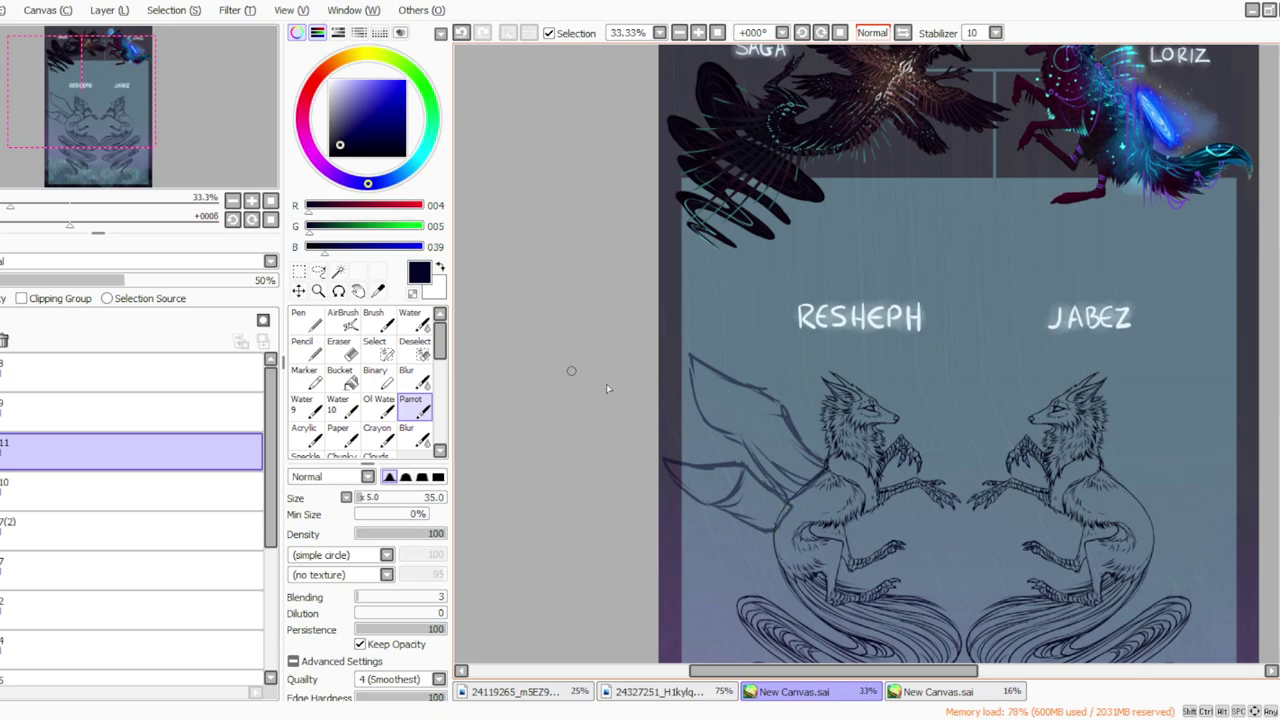
Step: Select the left fox's lower wing sketch, rotate it slightly about its centre, and return to the Parrot brush
{"action": "left_click", "coordinate": [338, 345]}
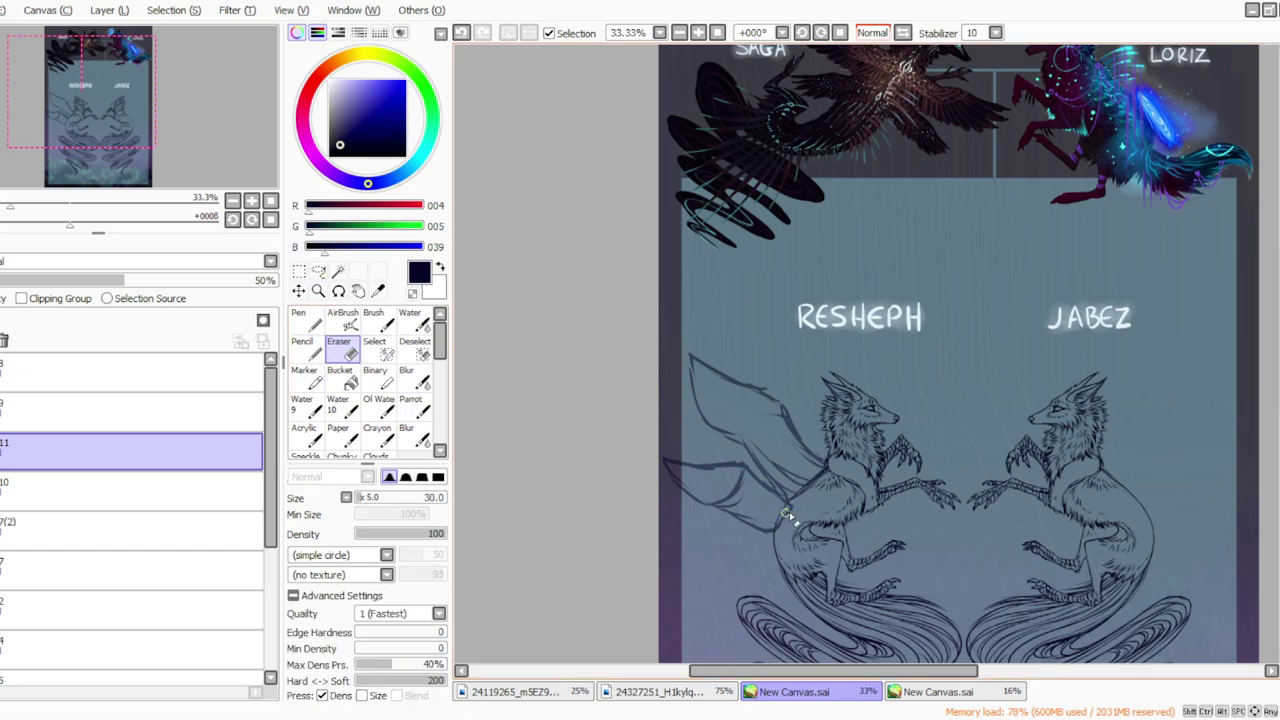
{"action": "key", "text": "l"}
{"action": "mouse_move", "coordinate": [767, 487]}
{"action": "left_mouse_down"}
{"action": "mouse_move", "coordinate": [690, 540]}
{"action": "mouse_move", "coordinate": [760, 465]}
{"action": "left_mouse_up"}
{"action": "key", "text": "ctrl+t"}
{"action": "mouse_move", "coordinate": [607, 516]}
{"action": "left_mouse_down"}
{"action": "mouse_move", "coordinate": [640, 512]}
{"action": "mouse_move", "coordinate": [643, 540]}
{"action": "left_mouse_up"}
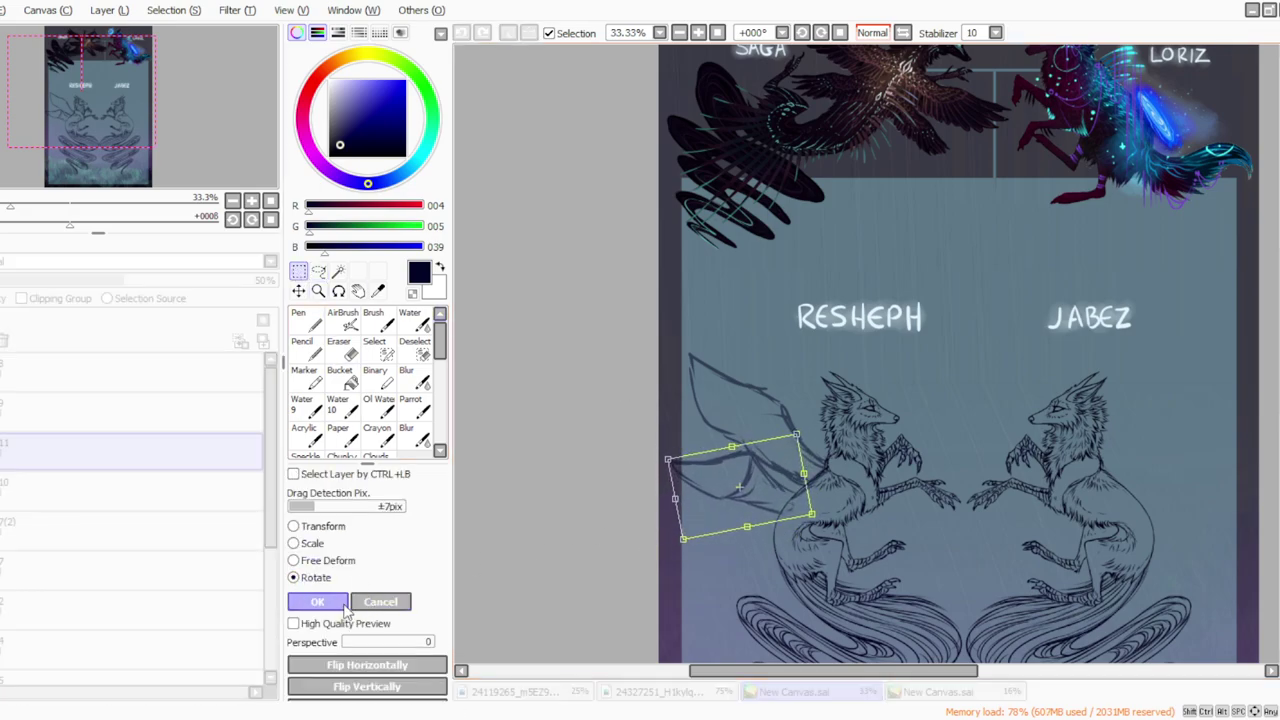
{"action": "left_click", "coordinate": [351, 604]}
{"action": "key", "text": "e"}
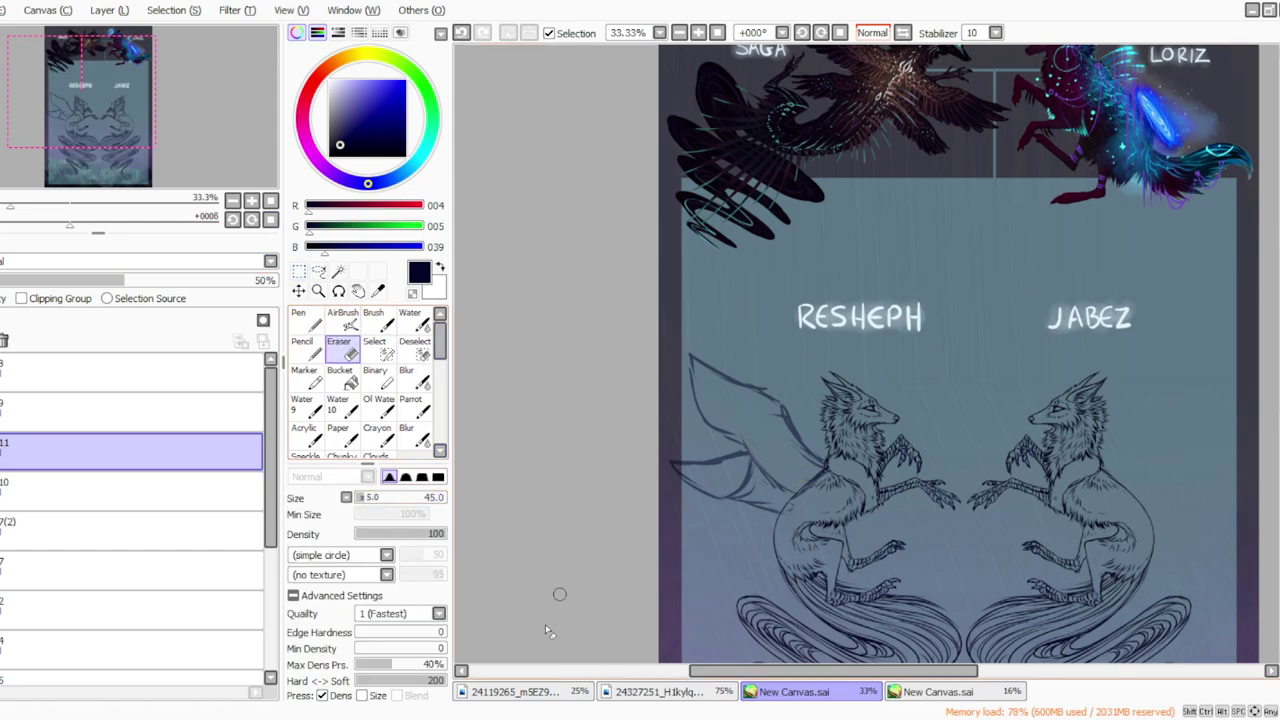
{"action": "left_click", "coordinate": [410, 405]}
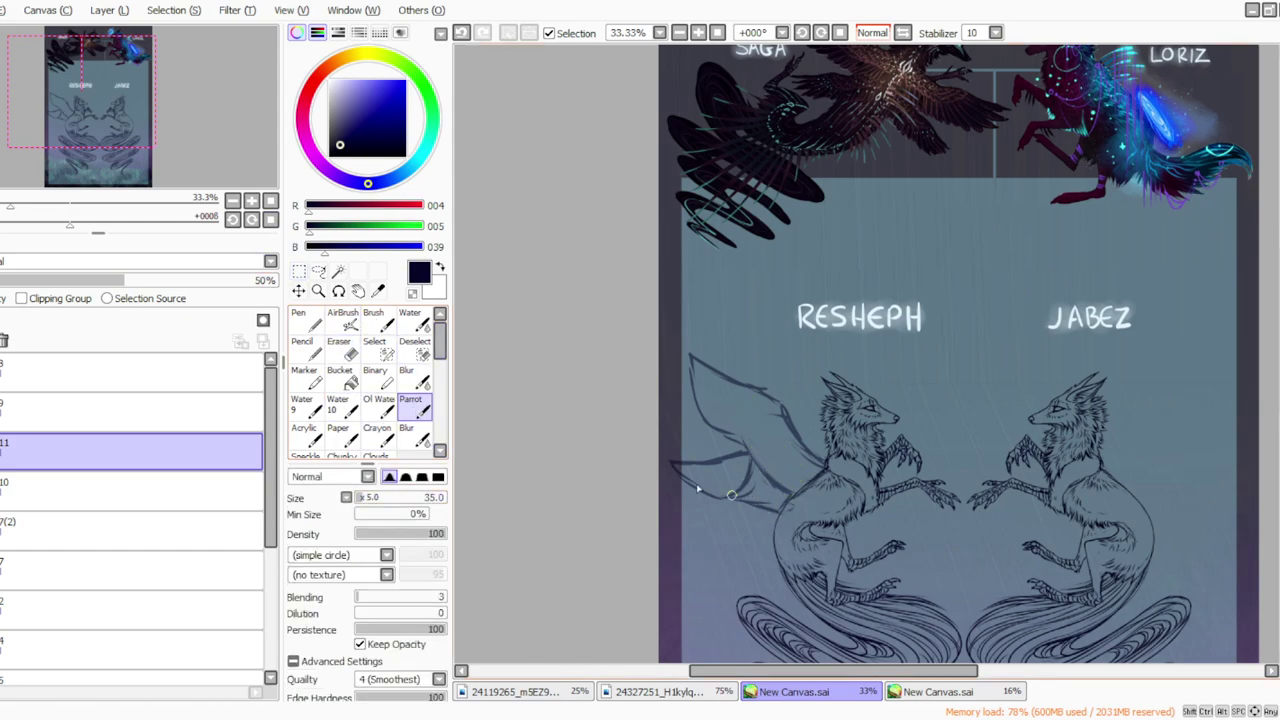
Step: Duplicate the wing sketch layer, flip the copy horizontally, and position it on the right fox's back
{"action": "left_click", "coordinate": [100, 12]}
{"action": "left_click", "coordinate": [99, 82]}
{"action": "left_click", "coordinate": [102, 14]}
{"action": "left_click", "coordinate": [114, 332]}
{"action": "key", "text": "ctrl+t"}
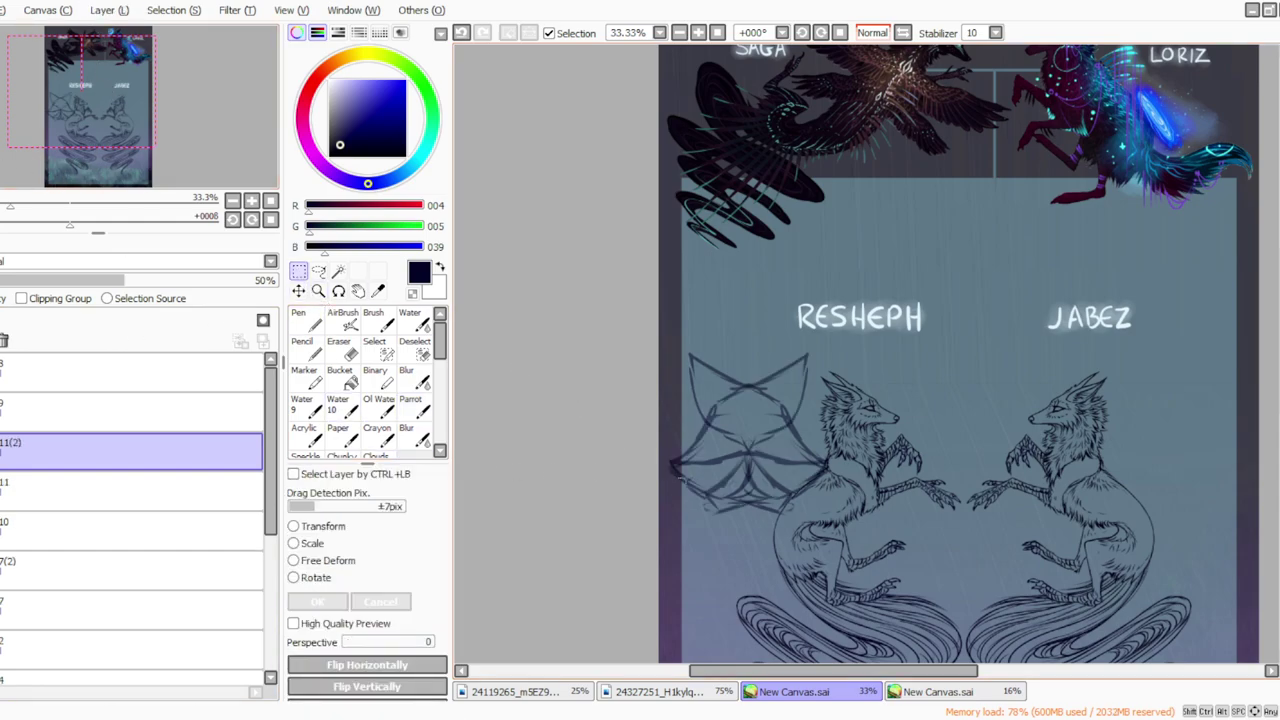
{"action": "left_click_drag", "start_coordinate": [736, 535], "coordinate": [1167, 526]}
{"action": "key", "text": "ctrl+d"}
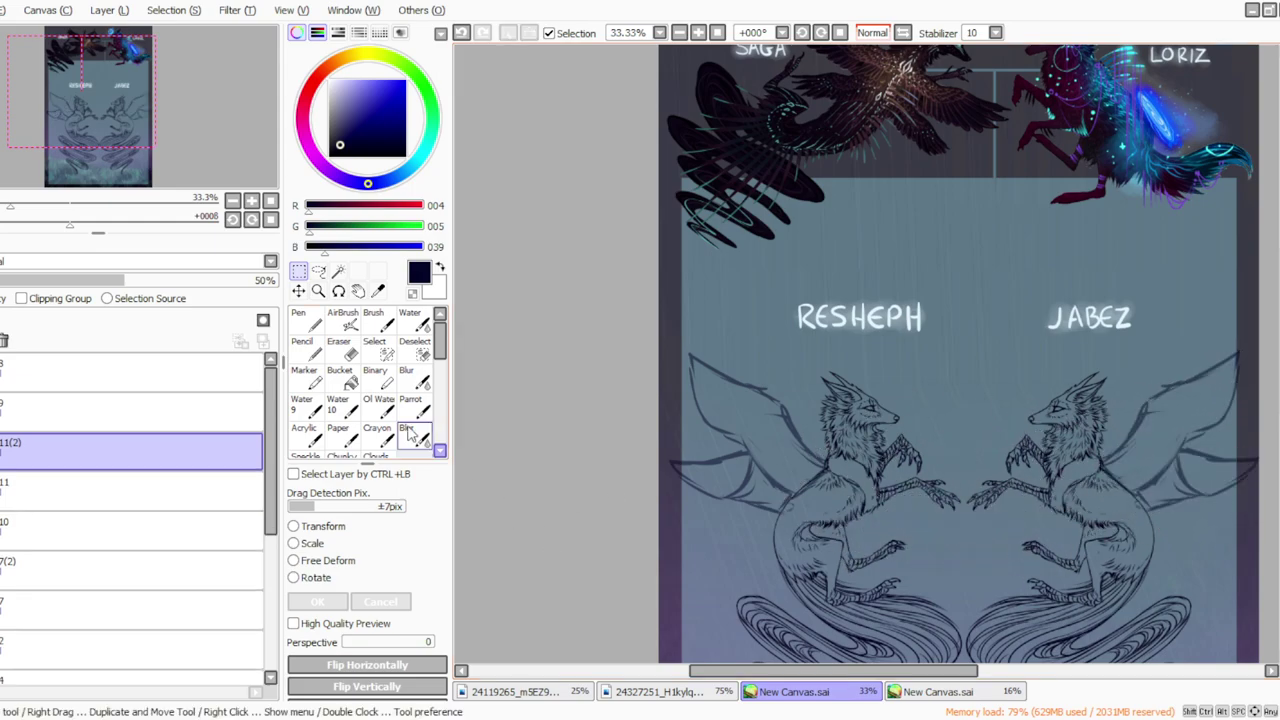
Step: Sketch a second raised wing behind the right fox's upper wing with the Parrot brush at size 35
{"action": "left_click", "coordinate": [414, 407]}
{"action": "left_click_drag", "start_coordinate": [734, 670], "coordinate": [816, 670]}
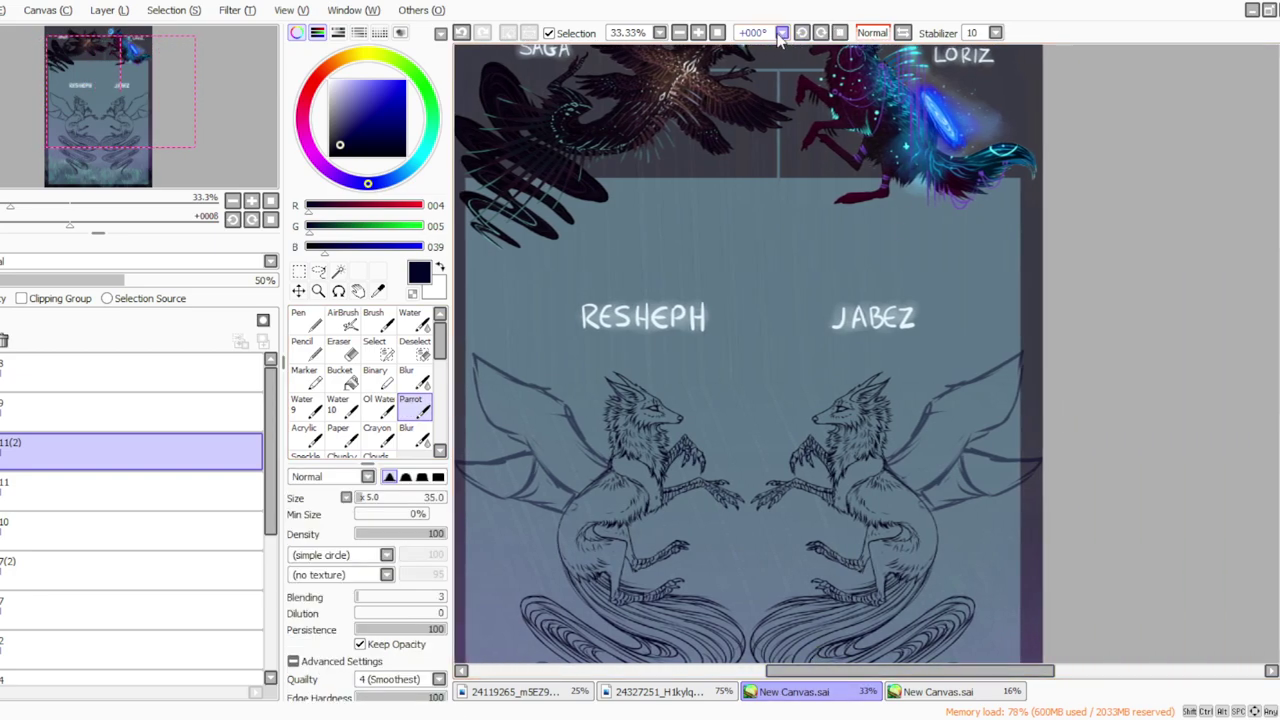
{"action": "left_click", "coordinate": [821, 33]}
{"action": "left_click", "coordinate": [821, 33]}
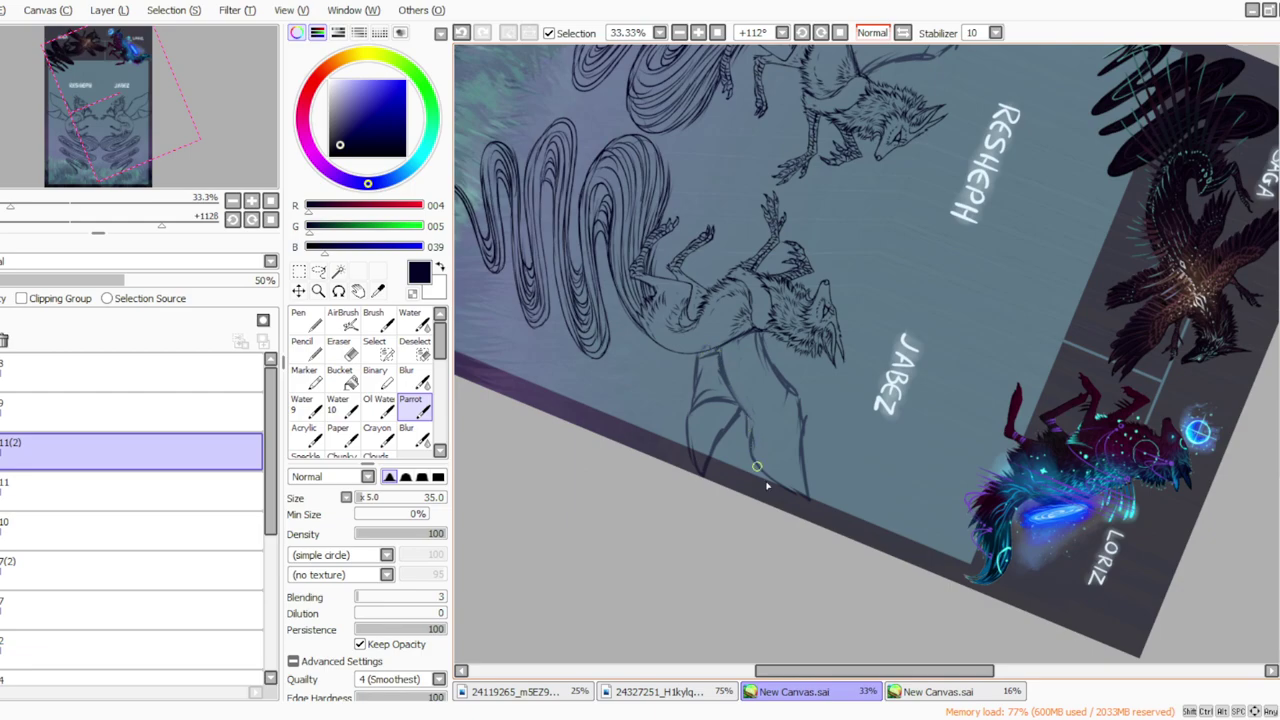
{"action": "left_click_drag", "start_coordinate": [795, 394], "coordinate": [748, 443]}
{"action": "left_click_drag", "start_coordinate": [829, 386], "coordinate": [887, 459]}
{"action": "mouse_move", "coordinate": [818, 380]}
{"action": "left_mouse_down"}
{"action": "mouse_move", "coordinate": [814, 427]}
{"action": "mouse_move", "coordinate": [846, 474]}
{"action": "left_mouse_up"}
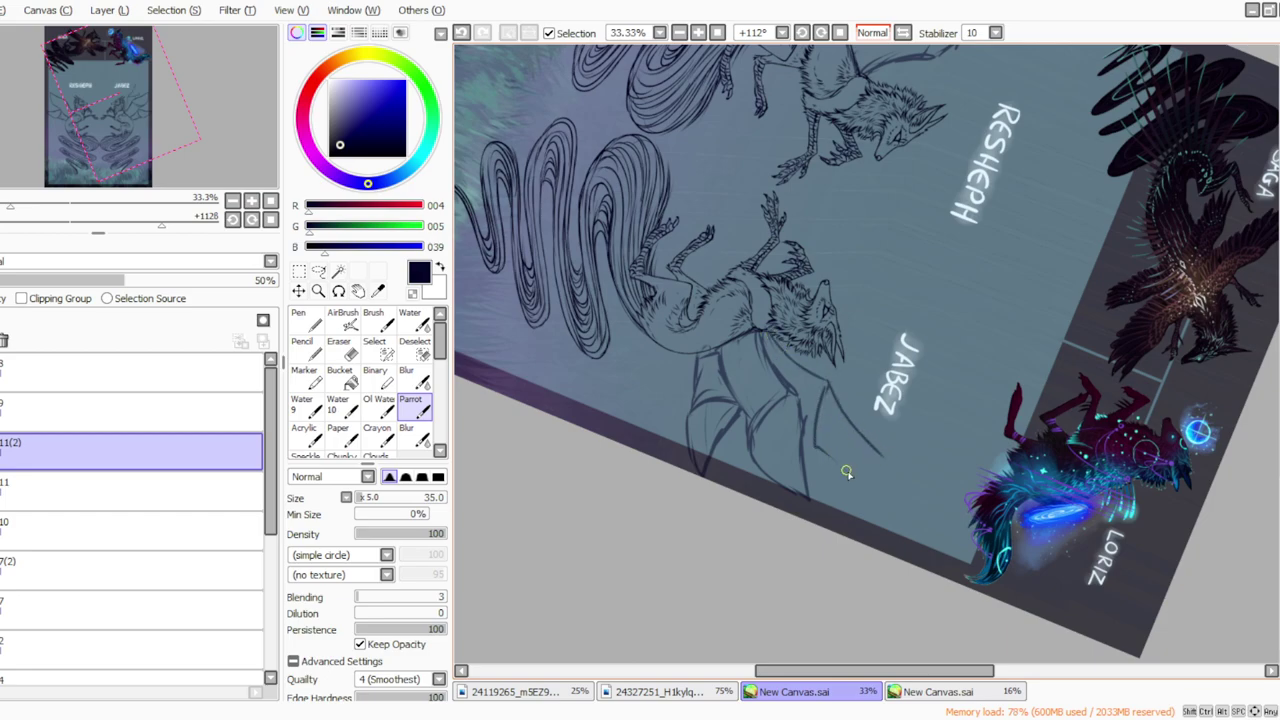
{"action": "left_click", "coordinate": [840, 32]}
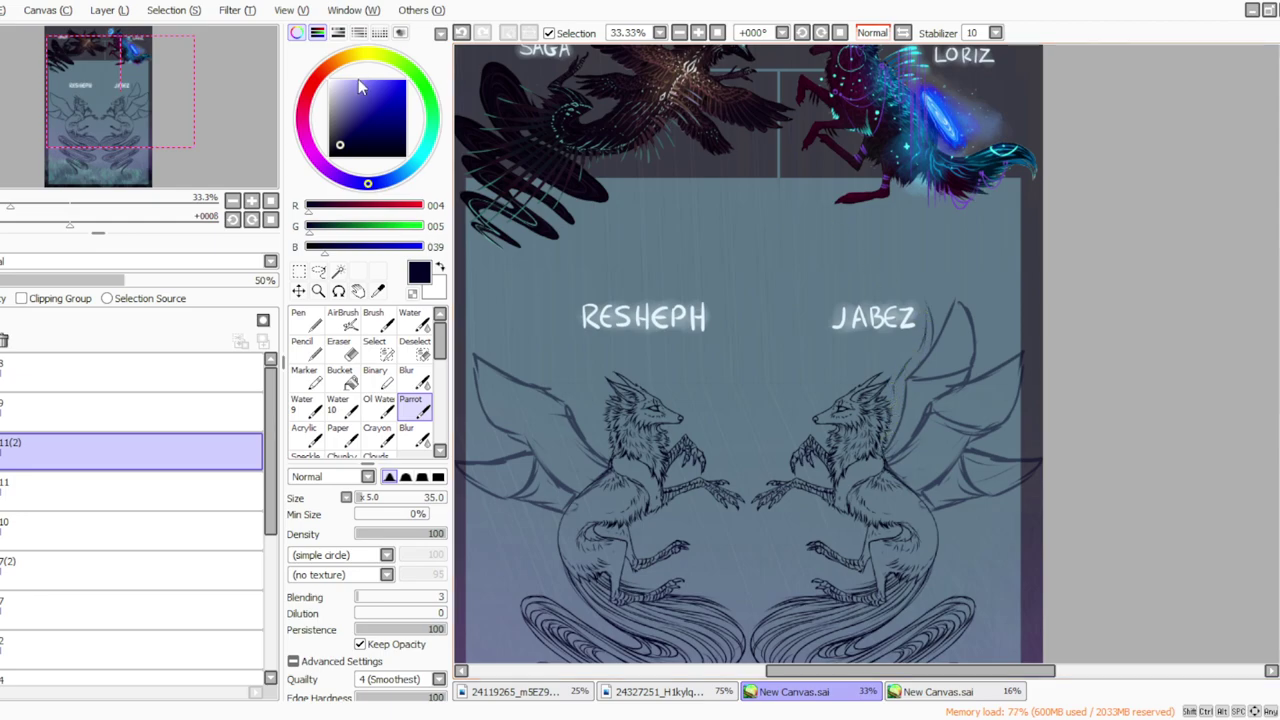
Step: Sketch the edge of a far wing behind the left fox's upper wing
{"action": "left_click_drag", "start_coordinate": [777, 672], "coordinate": [744, 673]}
{"action": "mouse_move", "coordinate": [680, 415]}
{"action": "left_mouse_down"}
{"action": "mouse_move", "coordinate": [634, 360]}
{"action": "mouse_move", "coordinate": [603, 366]}
{"action": "mouse_move", "coordinate": [622, 396]}
{"action": "left_mouse_up"}
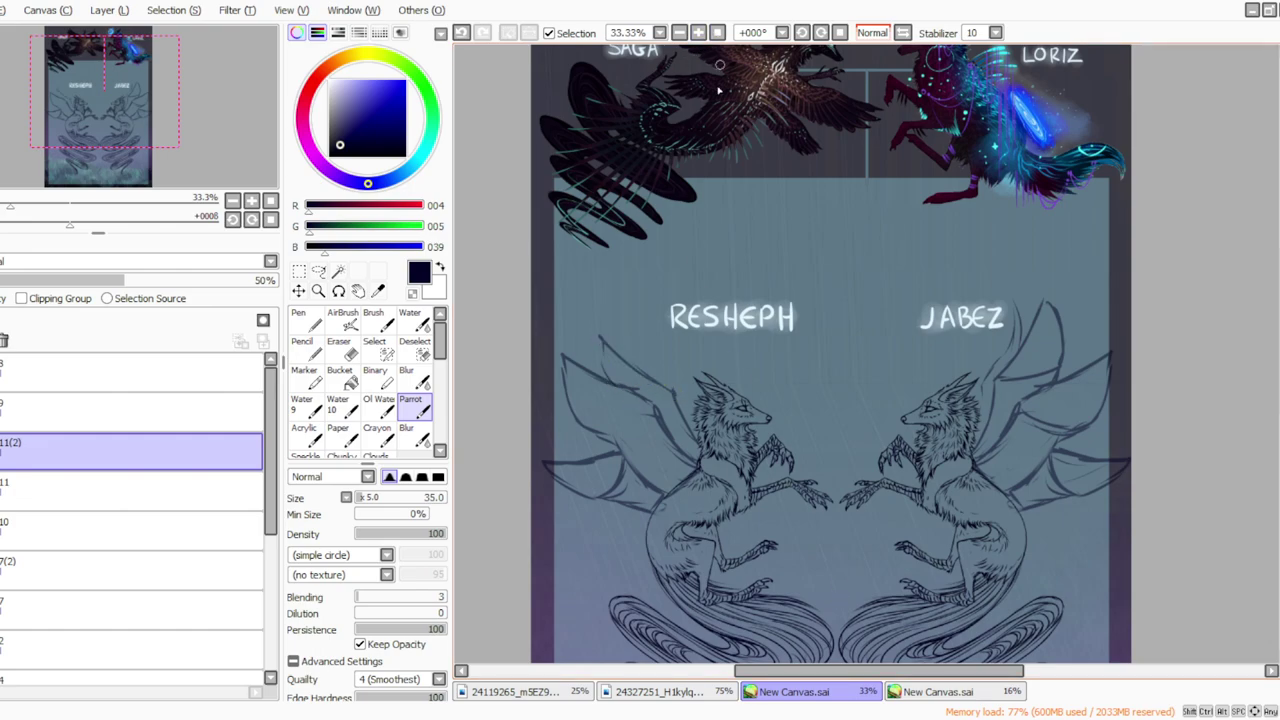
{"action": "left_click", "coordinate": [718, 33]}
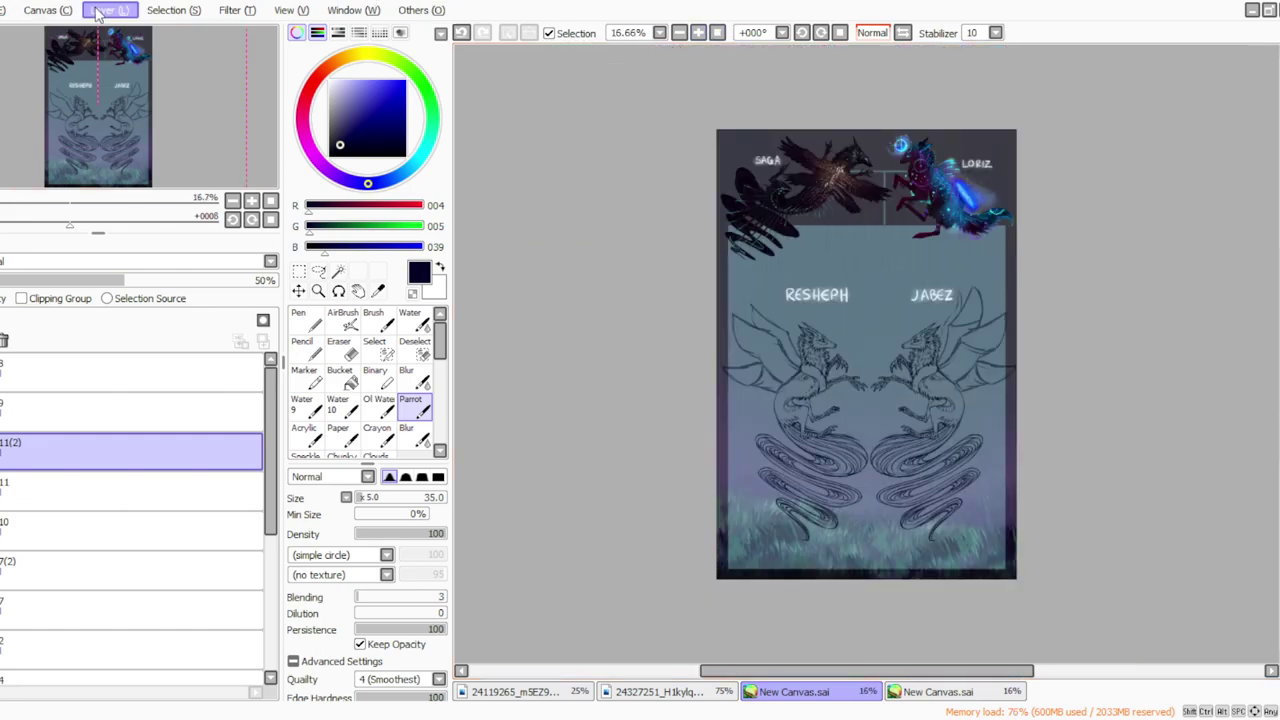
Step: Merge the two wing sketch layers into one and lower its opacity to 29%
{"action": "left_click", "coordinate": [117, 175]}
{"action": "left_click", "coordinate": [1, 451]}
{"action": "left_click", "coordinate": [1, 451]}
{"action": "left_click_drag", "start_coordinate": [36, 281], "coordinate": [60, 281]}
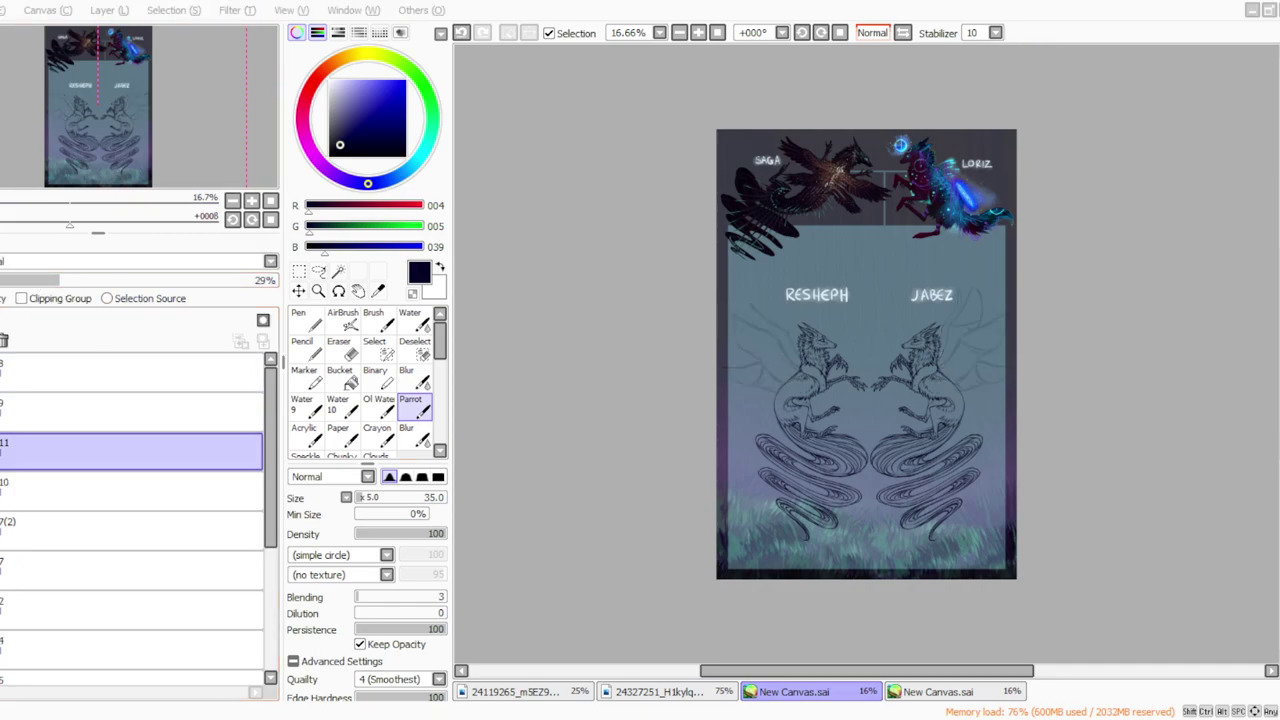
{"action": "left_click", "coordinate": [698, 34]}
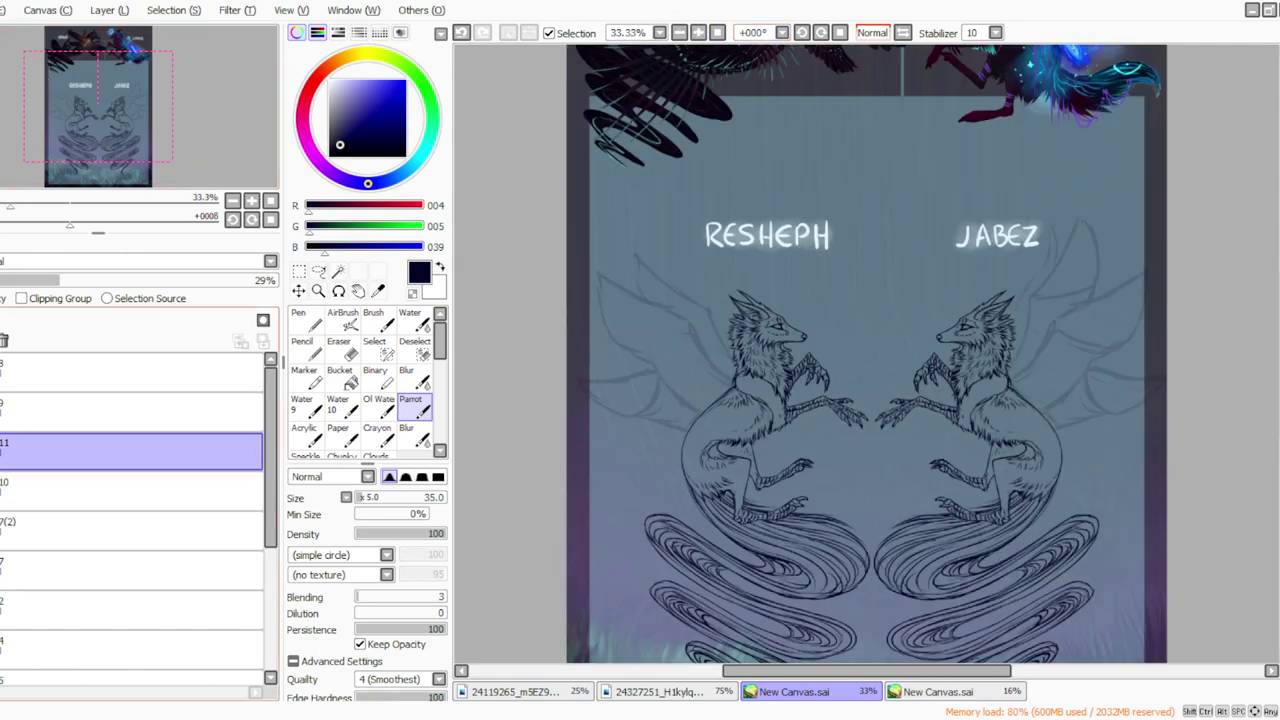
{"action": "left_click", "coordinate": [2, 452]}
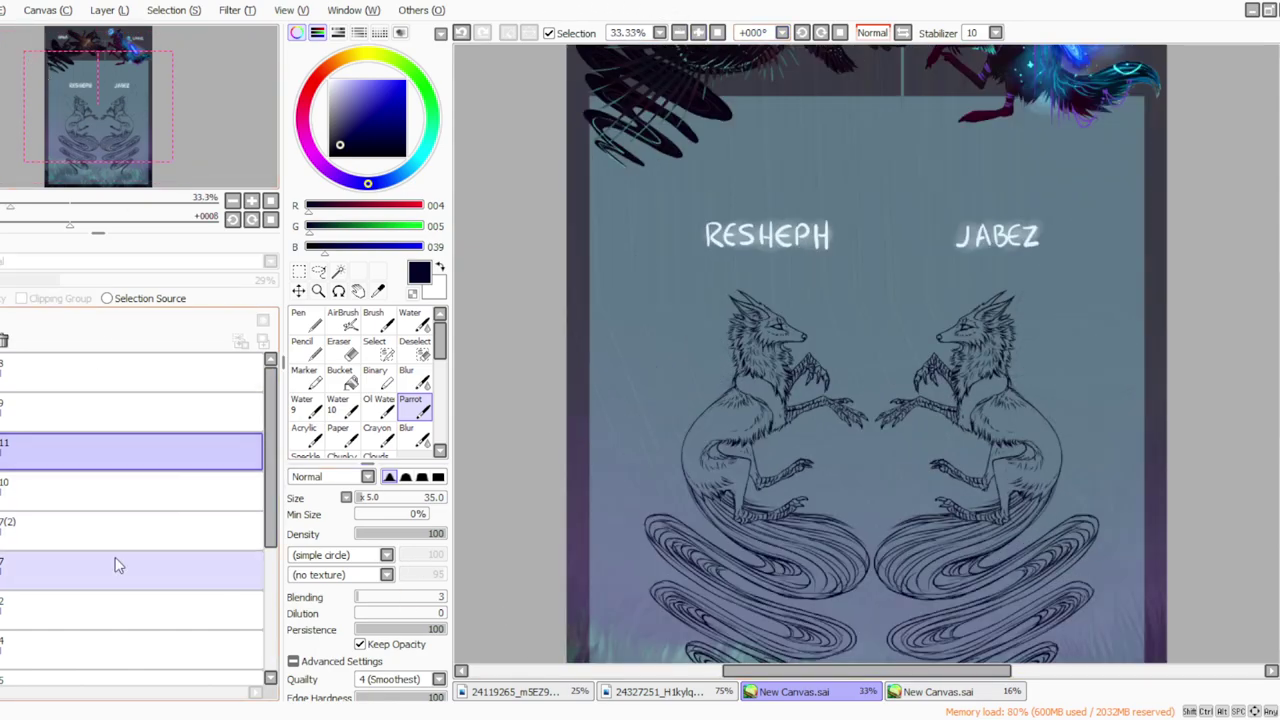
{"action": "left_click", "coordinate": [372, 718]}
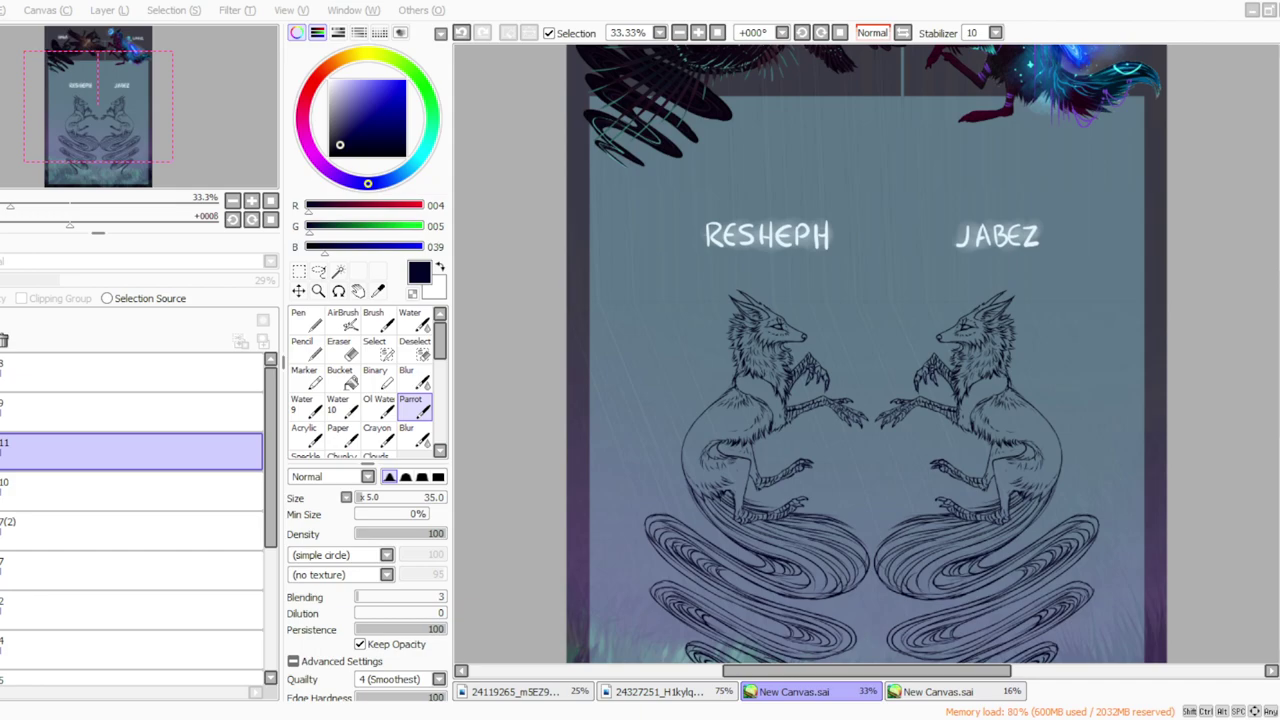
{"action": "left_click_drag", "start_coordinate": [722, 662], "coordinate": [742, 662]}
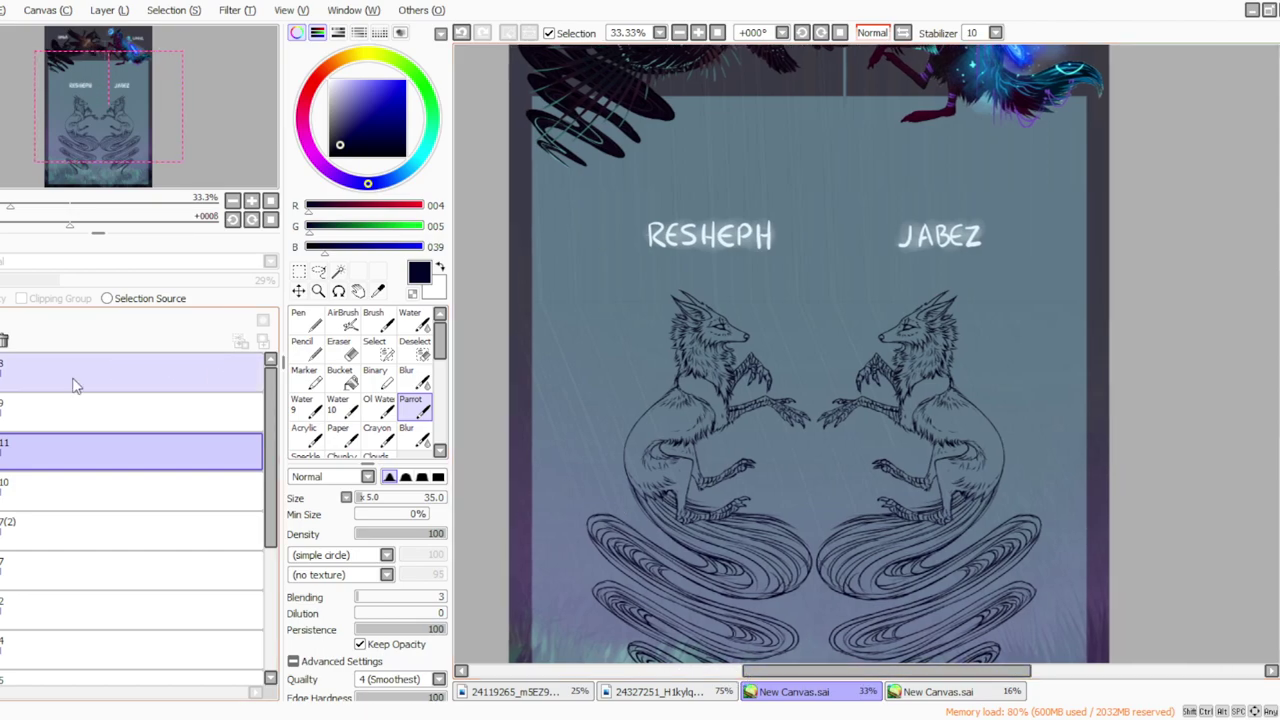
{"action": "left_click", "coordinate": [2, 451]}
{"action": "left_click", "coordinate": [2, 451]}
{"action": "left_click", "coordinate": [2, 451]}
Step: Make the layer directly above the wing sketch active and set the Parrot brush size to 25
{"action": "left_click", "coordinate": [4, 412]}
{"action": "left_click", "coordinate": [130, 412]}
{"action": "left_click", "coordinate": [362, 497]}
{"action": "left_click_drag", "start_coordinate": [771, 672], "coordinate": [724, 634]}
{"action": "left_click", "coordinate": [802, 33]}
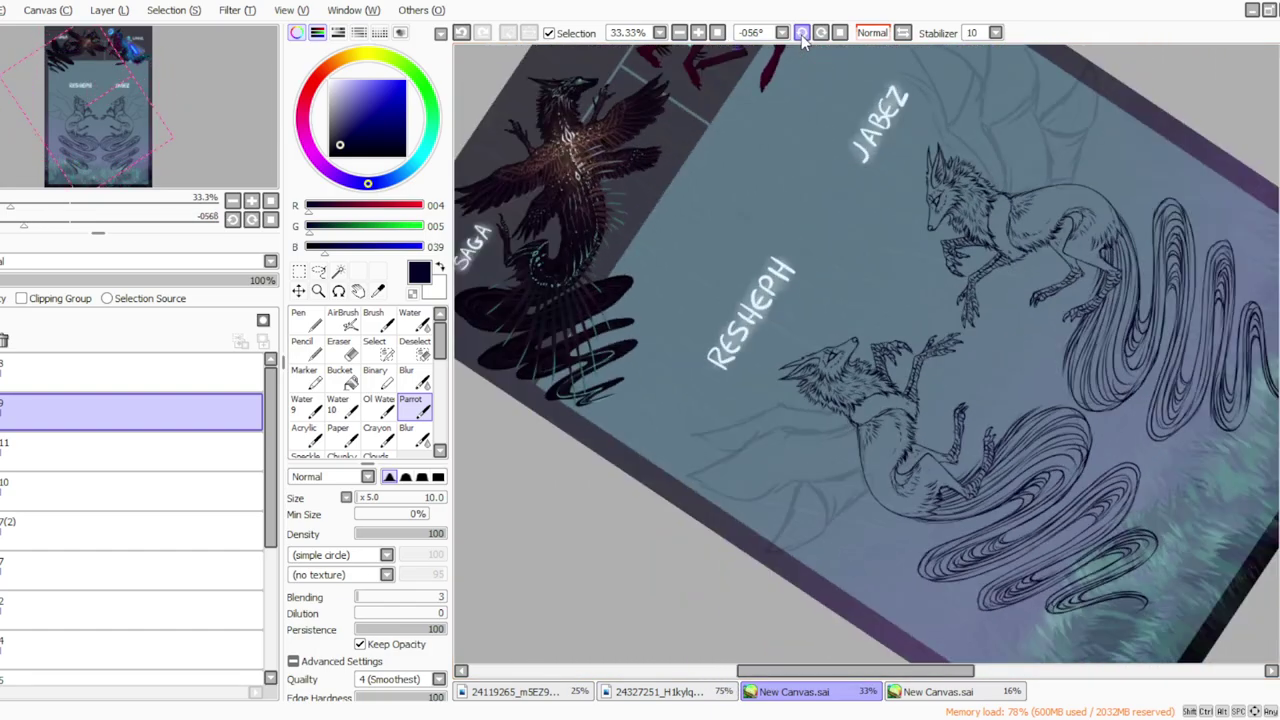
{"action": "left_click_drag", "start_coordinate": [1278, 345], "coordinate": [1278, 383]}
{"action": "left_click", "coordinate": [698, 33]}
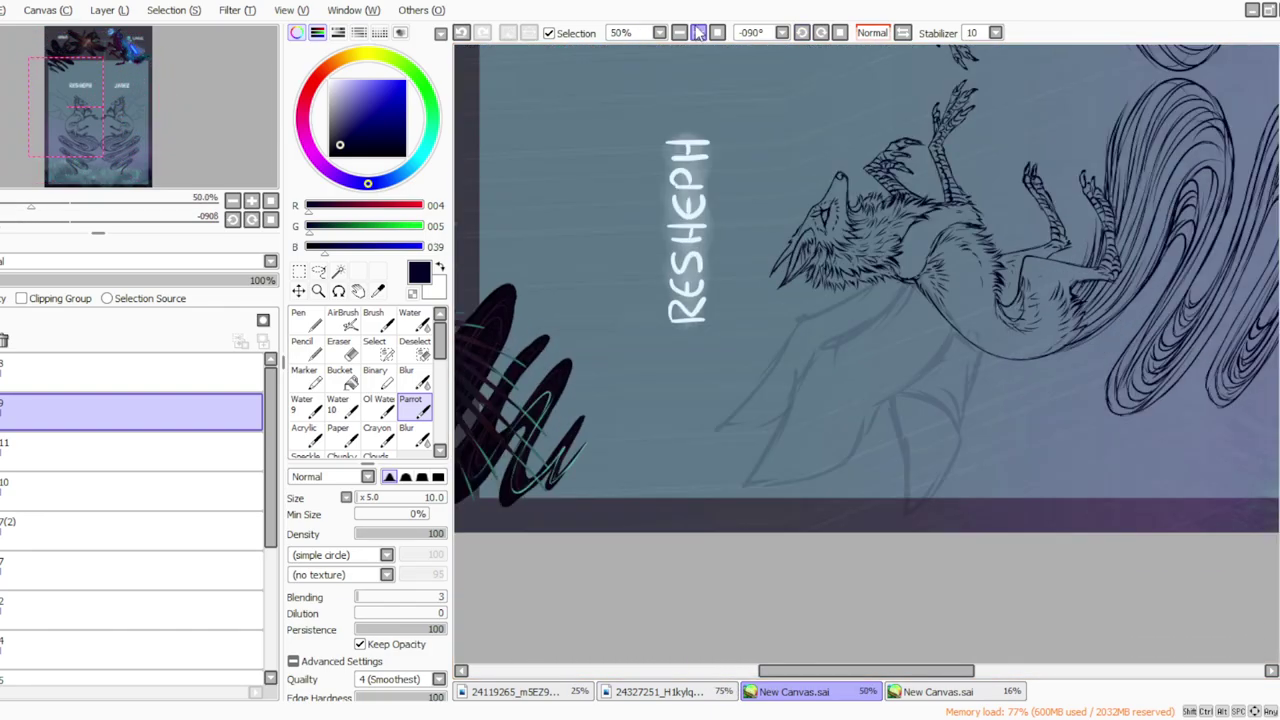
{"action": "left_click", "coordinate": [803, 34]}
{"action": "left_click", "coordinate": [803, 34]}
{"action": "left_click", "coordinate": [803, 34]}
{"action": "left_click", "coordinate": [804, 35]}
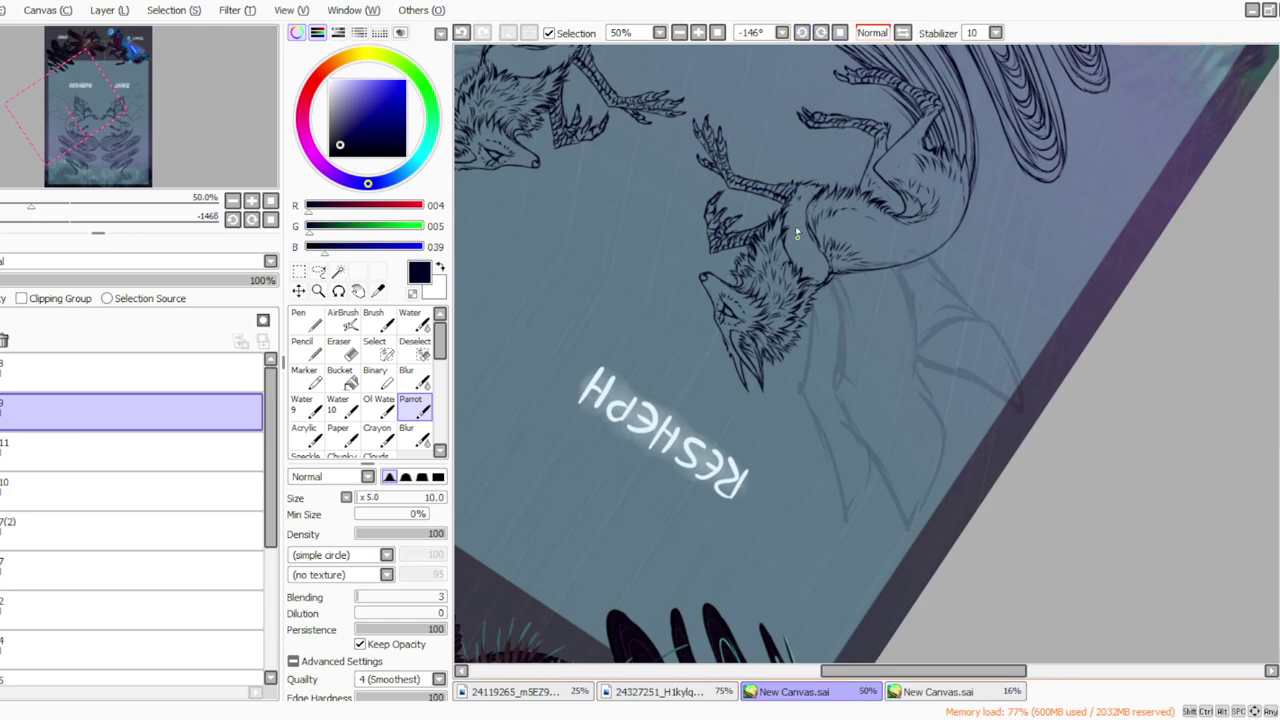
{"action": "left_click", "coordinate": [363, 505]}
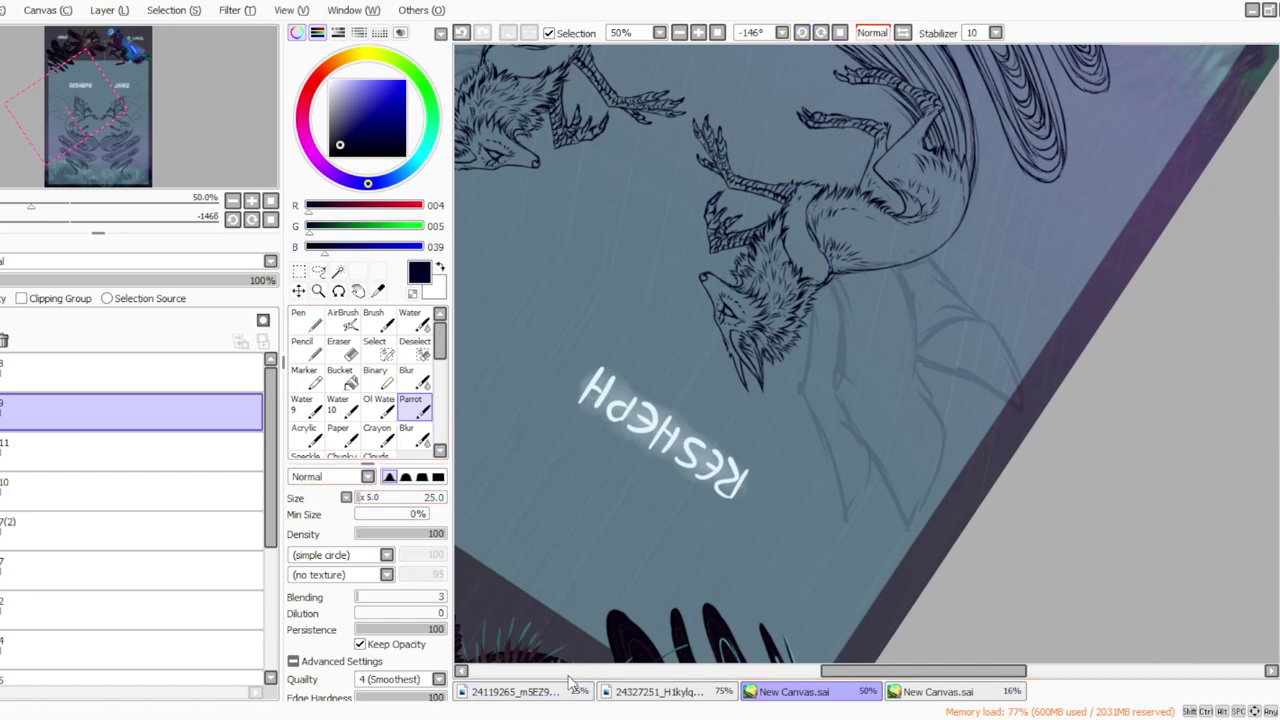
Step: Ink the first small feathers at the base of the left fox's upper wing
{"action": "left_click", "coordinate": [820, 33]}
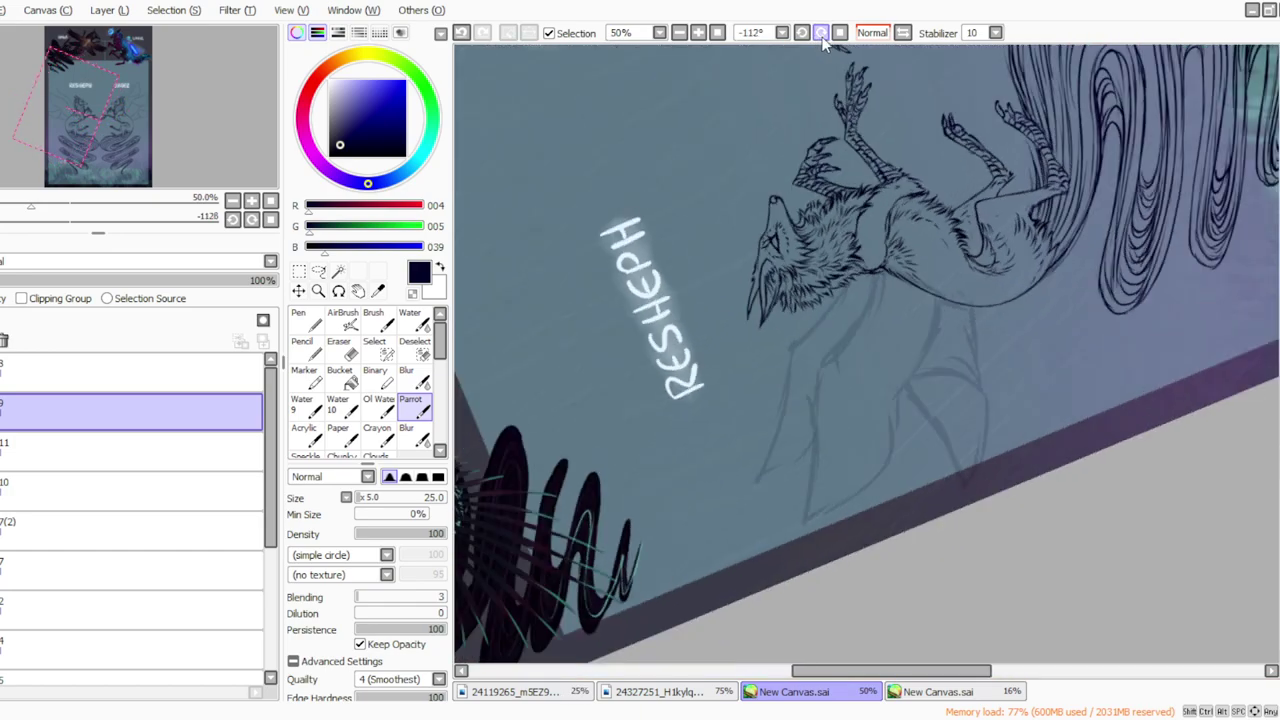
{"action": "left_click", "coordinate": [821, 33]}
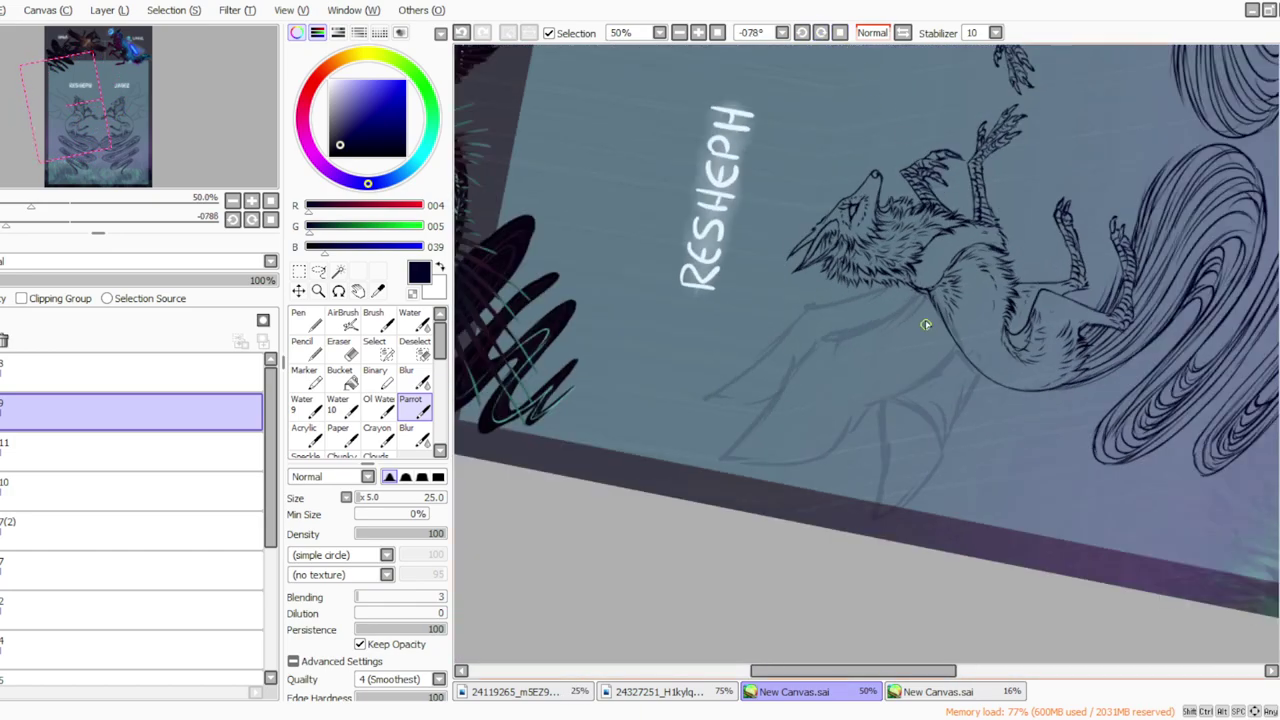
{"action": "left_click_drag", "start_coordinate": [930, 319], "coordinate": [943, 329]}
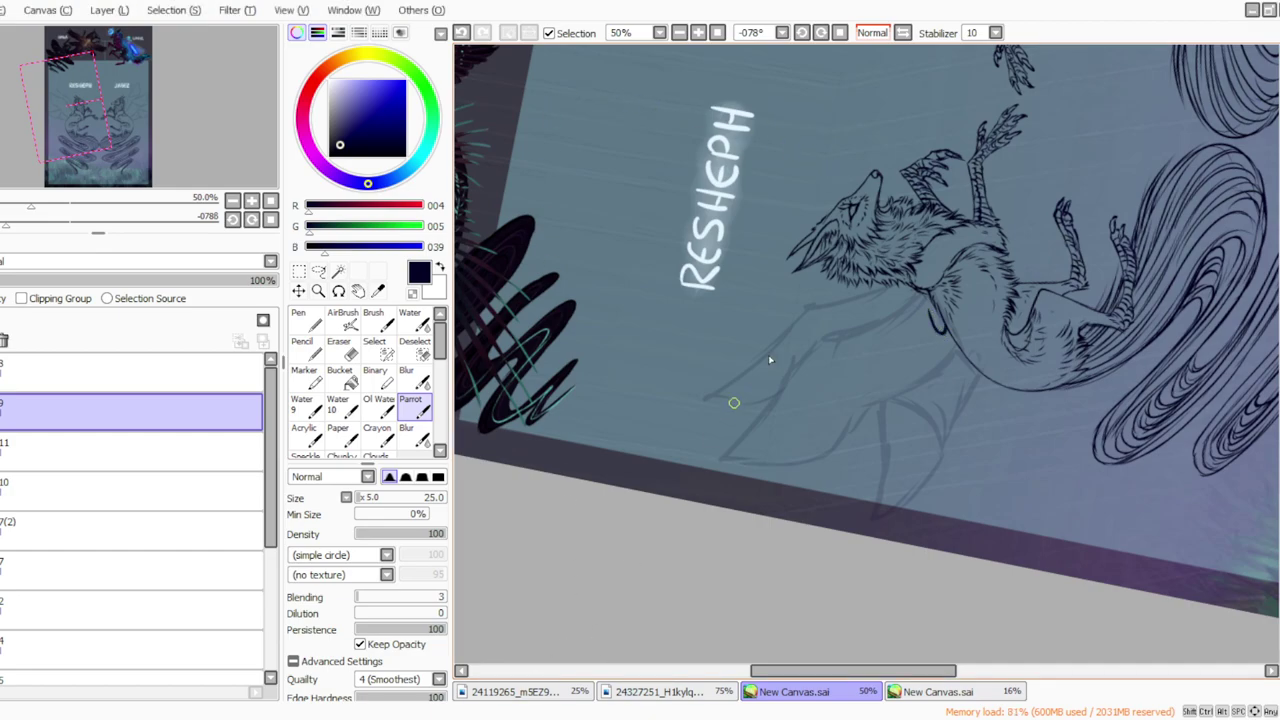
{"action": "left_click_drag", "start_coordinate": [920, 318], "coordinate": [934, 341]}
Step: Reduce the Parrot brush size to 15 and ink a row of feathers along the middle of the left fox's upper wing
{"action": "left_click", "coordinate": [802, 34]}
{"action": "left_click", "coordinate": [802, 34]}
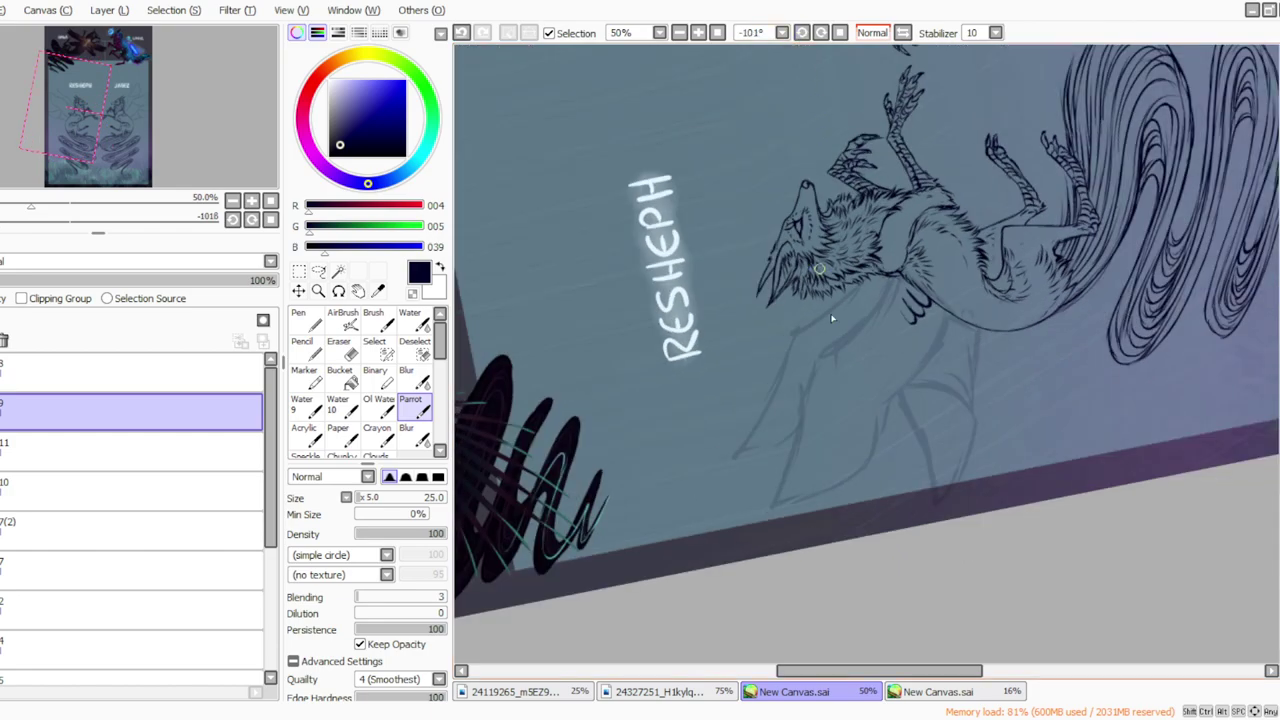
{"action": "left_click_drag", "start_coordinate": [808, 394], "coordinate": [805, 420]}
{"action": "left_click_drag", "start_coordinate": [364, 497], "coordinate": [360, 499]}
{"action": "left_click_drag", "start_coordinate": [820, 382], "coordinate": [813, 425]}
{"action": "left_click", "coordinate": [820, 34]}
{"action": "left_click", "coordinate": [820, 34]}
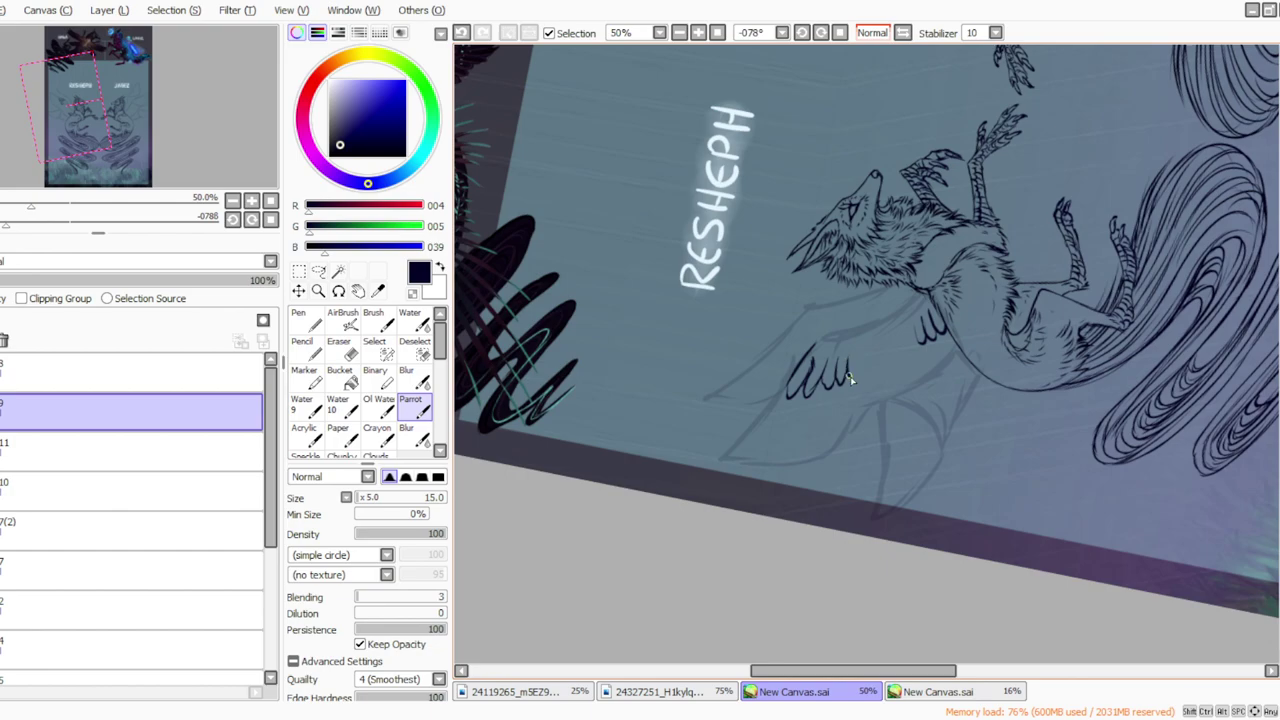
{"action": "left_click_drag", "start_coordinate": [872, 351], "coordinate": [881, 335]}
Step: Ink a row of shorter scalloped feathers overlapping the roots of the first feather row
{"action": "left_click", "coordinate": [803, 34]}
{"action": "left_click", "coordinate": [803, 34]}
{"action": "left_click", "coordinate": [803, 34]}
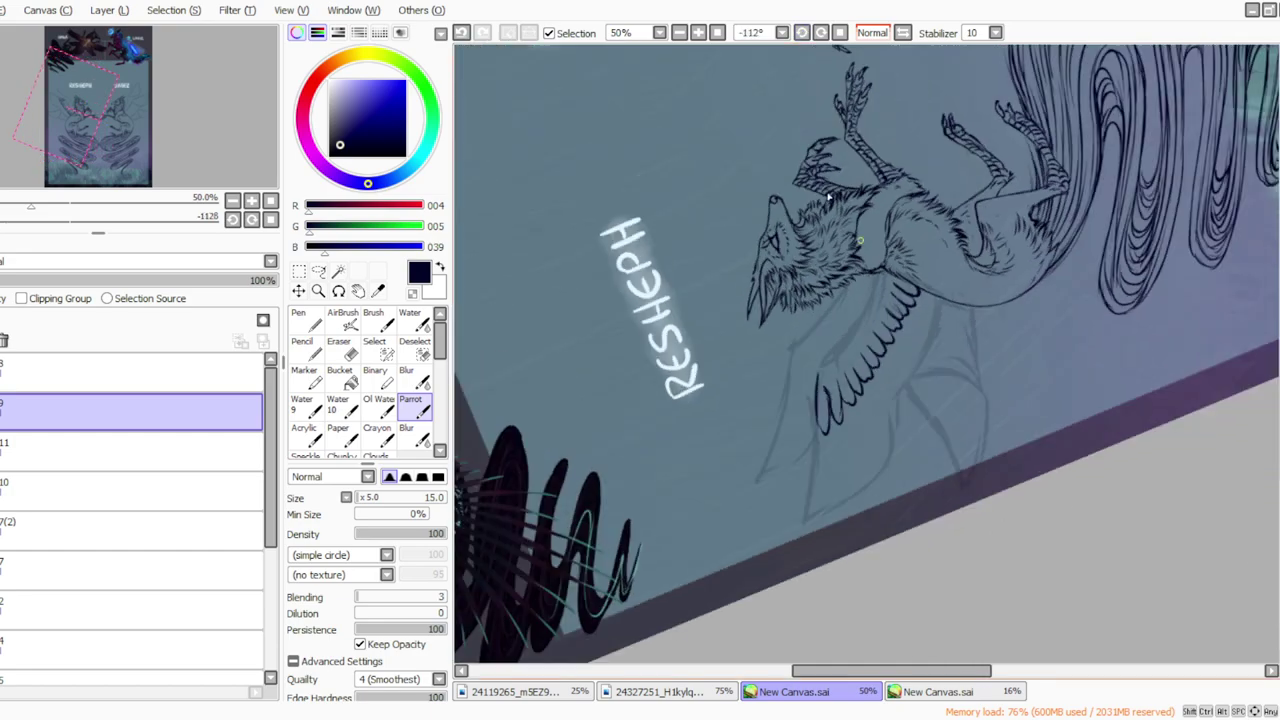
{"action": "left_click", "coordinate": [698, 32]}
{"action": "left_click", "coordinate": [820, 32]}
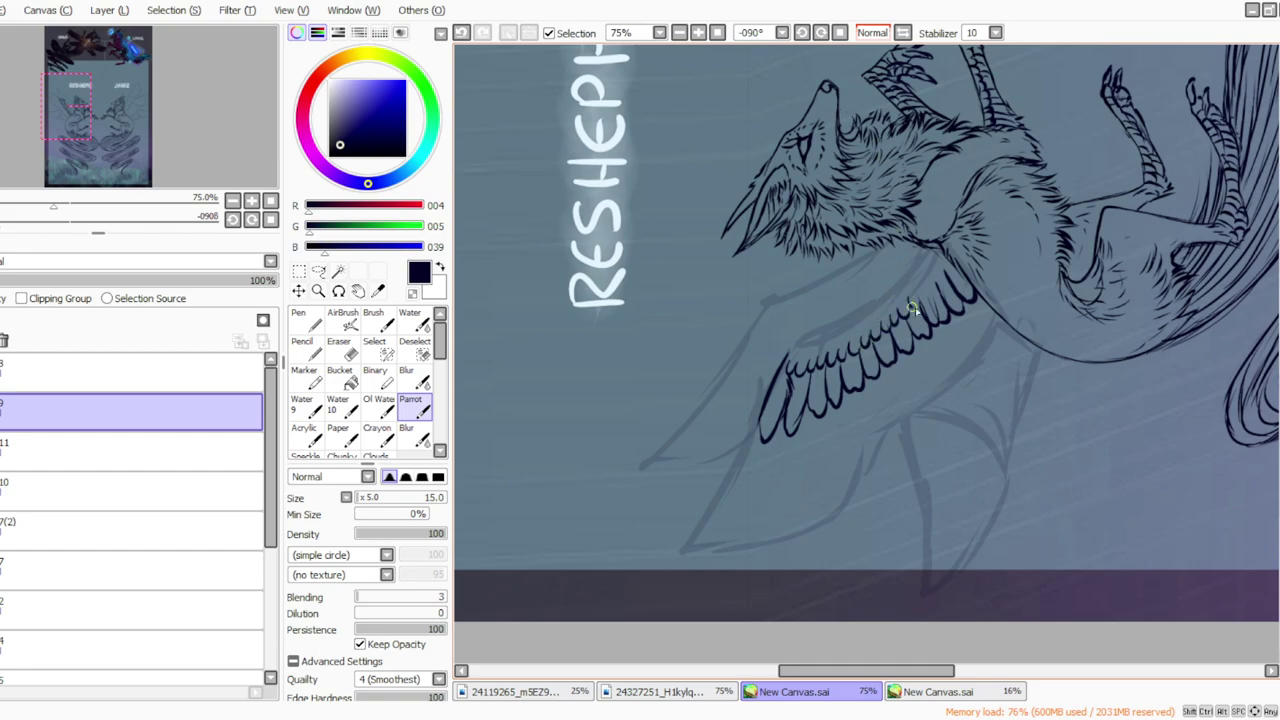
{"action": "left_click", "coordinate": [822, 34]}
{"action": "left_click", "coordinate": [822, 34]}
{"action": "left_click", "coordinate": [822, 34]}
{"action": "left_click_drag", "start_coordinate": [940, 336], "coordinate": [949, 325]}
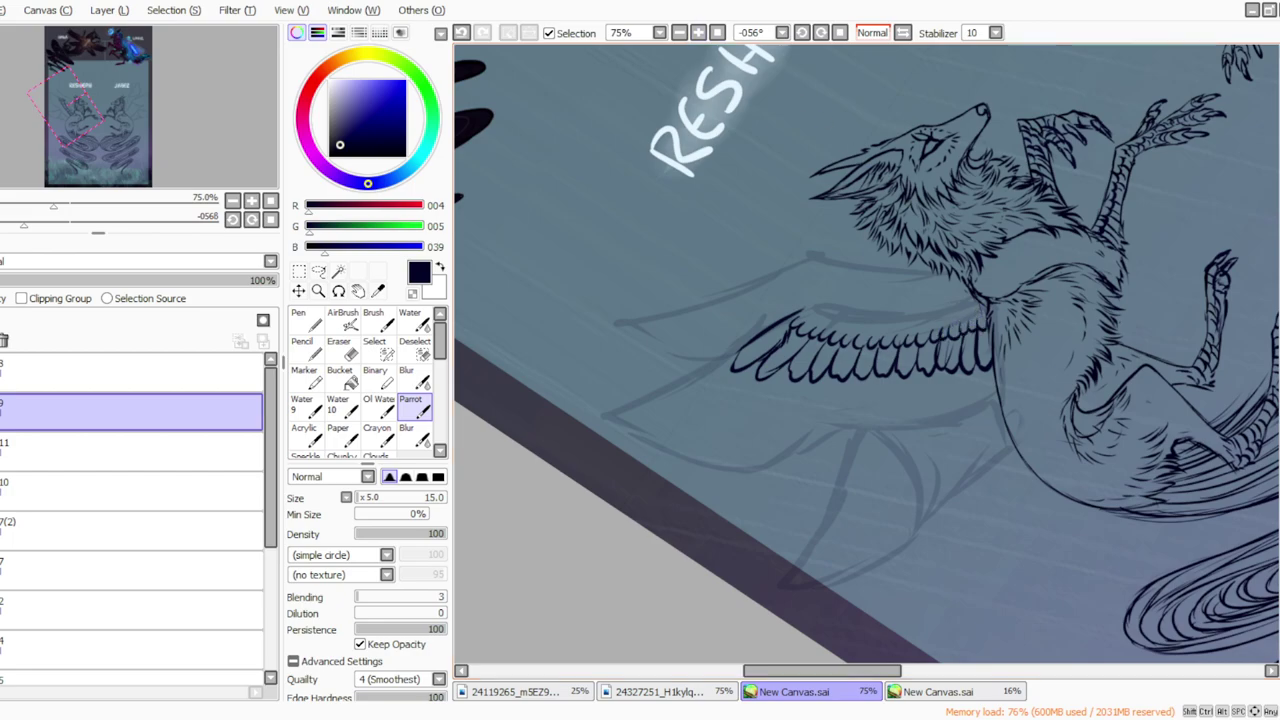
Step: Fill the inner wing with further rows of small scale-like feathers and outline its leading edge
{"action": "left_click", "coordinate": [801, 32]}
{"action": "left_click", "coordinate": [801, 32]}
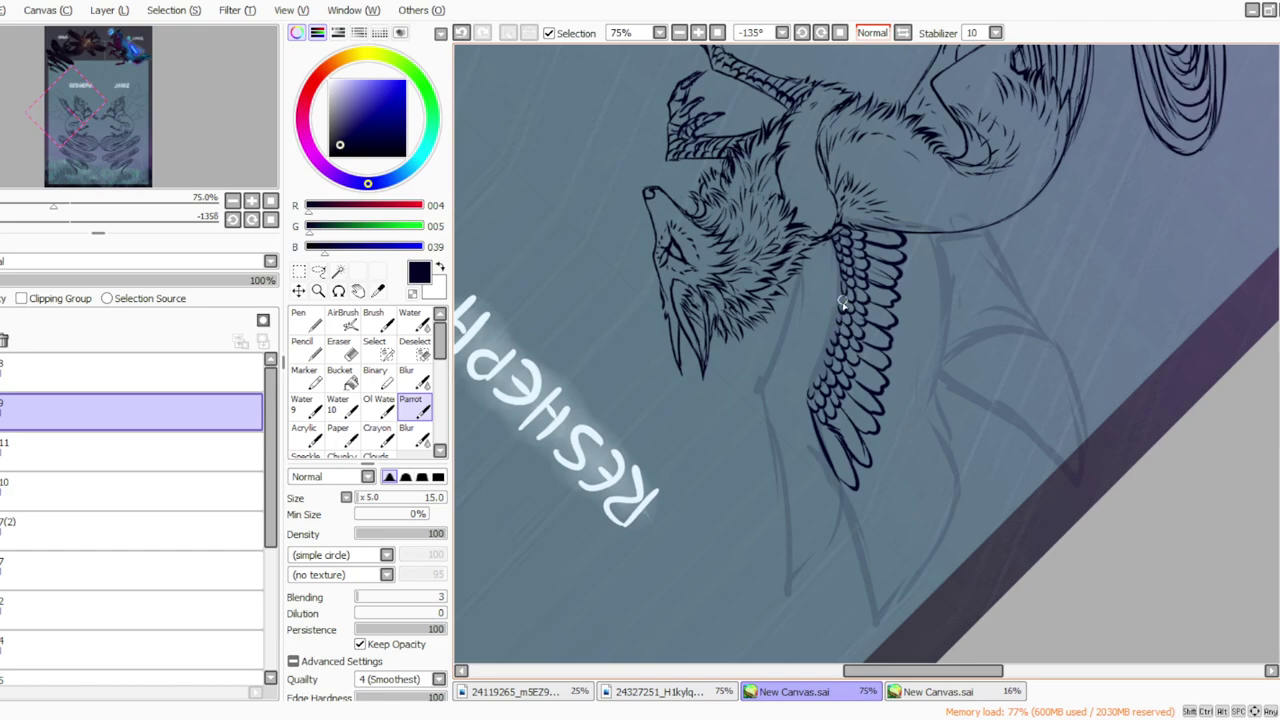
{"action": "left_click", "coordinate": [801, 33]}
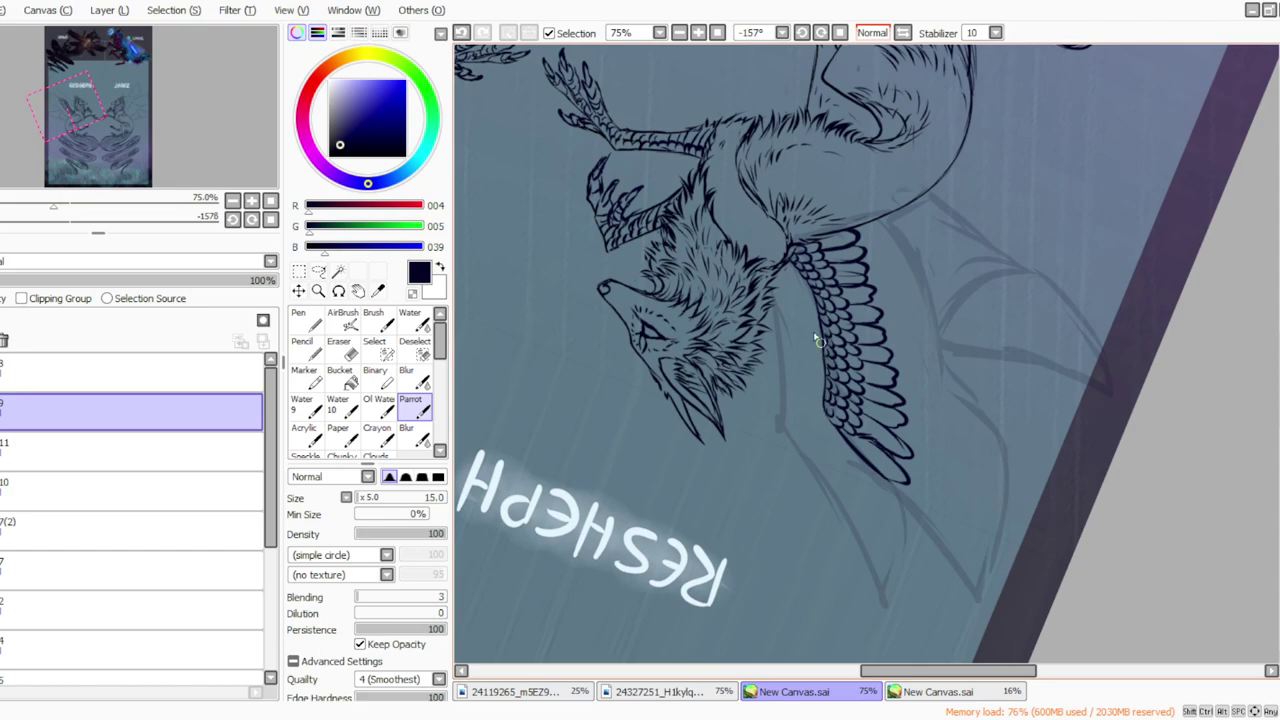
Step: Ink the outermost long flight feather from the wing's bend down to the sketched wing tip
{"action": "key", "text": "Home"}
{"action": "left_click", "coordinate": [801, 33]}
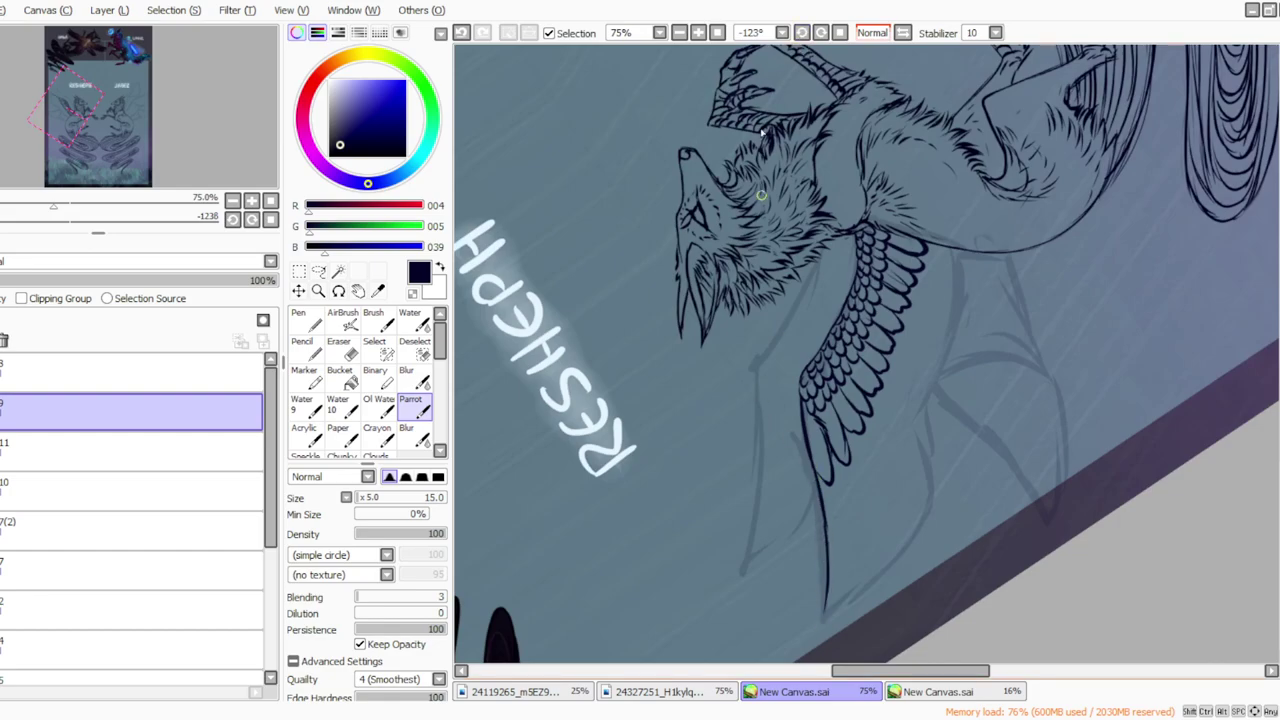
{"action": "left_click", "coordinate": [820, 33]}
{"action": "mouse_move", "coordinate": [786, 457]}
{"action": "left_mouse_down"}
{"action": "mouse_move", "coordinate": [770, 502]}
{"action": "mouse_move", "coordinate": [778, 522]}
{"action": "mouse_move", "coordinate": [765, 513]}
{"action": "mouse_move", "coordinate": [730, 556]}
{"action": "left_mouse_up"}
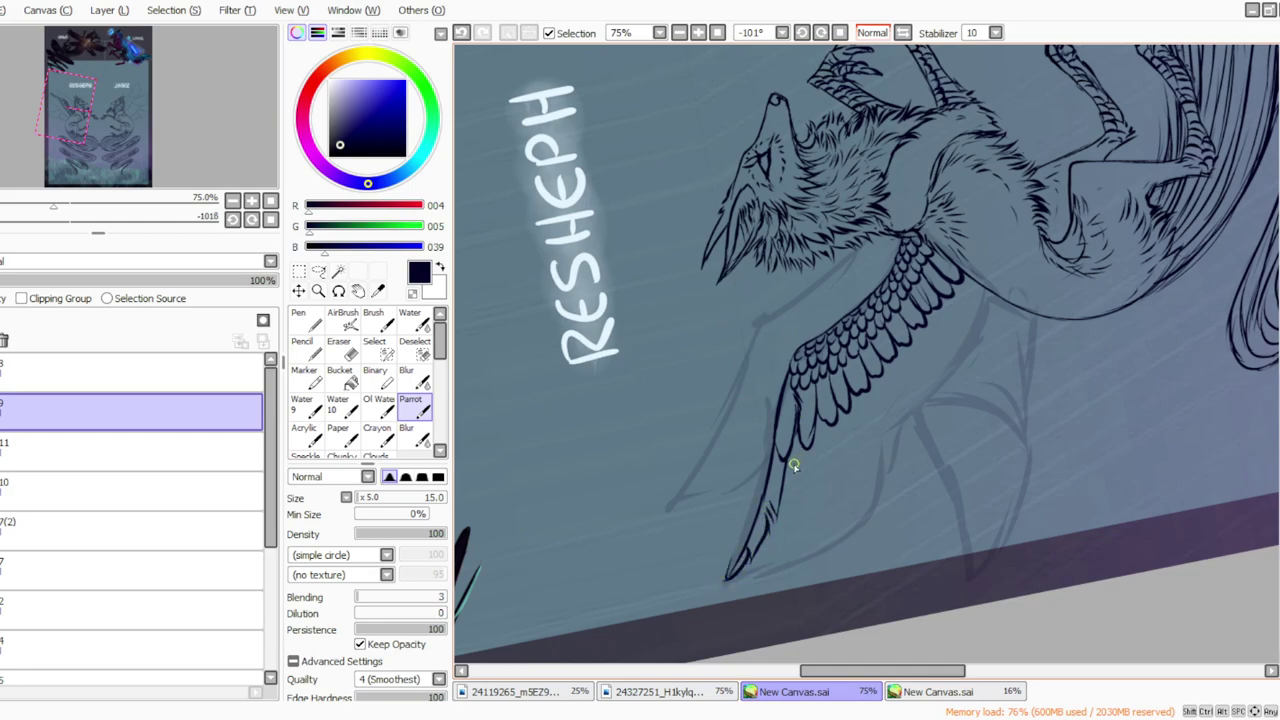
Step: Ink three more long flight feathers side by side next to the outermost one, with small splits near their tips
{"action": "mouse_move", "coordinate": [805, 452]}
{"action": "left_mouse_down"}
{"action": "mouse_move", "coordinate": [793, 526]}
{"action": "mouse_move", "coordinate": [766, 563]}
{"action": "mouse_move", "coordinate": [767, 530]}
{"action": "mouse_move", "coordinate": [770, 576]}
{"action": "left_mouse_up"}
{"action": "mouse_move", "coordinate": [820, 457]}
{"action": "left_mouse_down"}
{"action": "mouse_move", "coordinate": [809, 557]}
{"action": "mouse_move", "coordinate": [792, 575]}
{"action": "mouse_move", "coordinate": [787, 545]}
{"action": "mouse_move", "coordinate": [792, 535]}
{"action": "mouse_move", "coordinate": [796, 570]}
{"action": "left_mouse_up"}
{"action": "left_click_drag", "start_coordinate": [811, 509], "coordinate": [808, 533]}
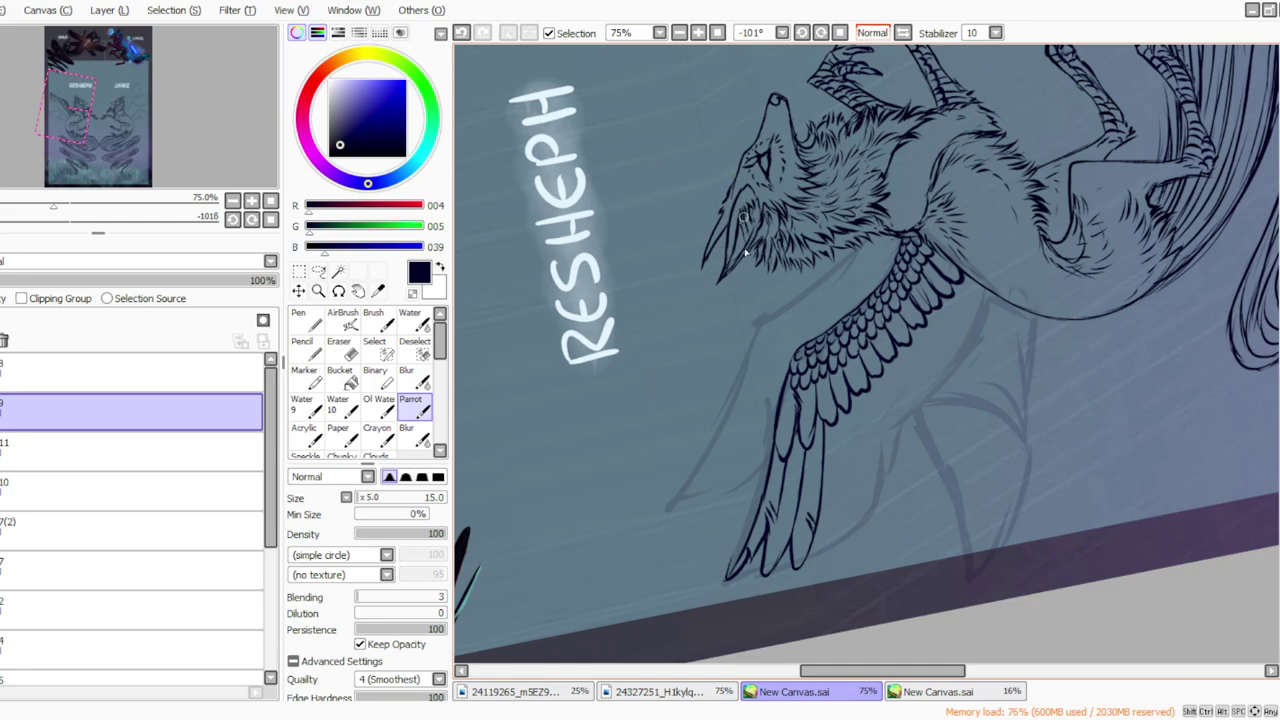
{"action": "mouse_move", "coordinate": [841, 424]}
{"action": "left_mouse_down"}
{"action": "mouse_move", "coordinate": [847, 491]}
{"action": "mouse_move", "coordinate": [846, 463]}
{"action": "mouse_move", "coordinate": [825, 571]}
{"action": "left_mouse_up"}
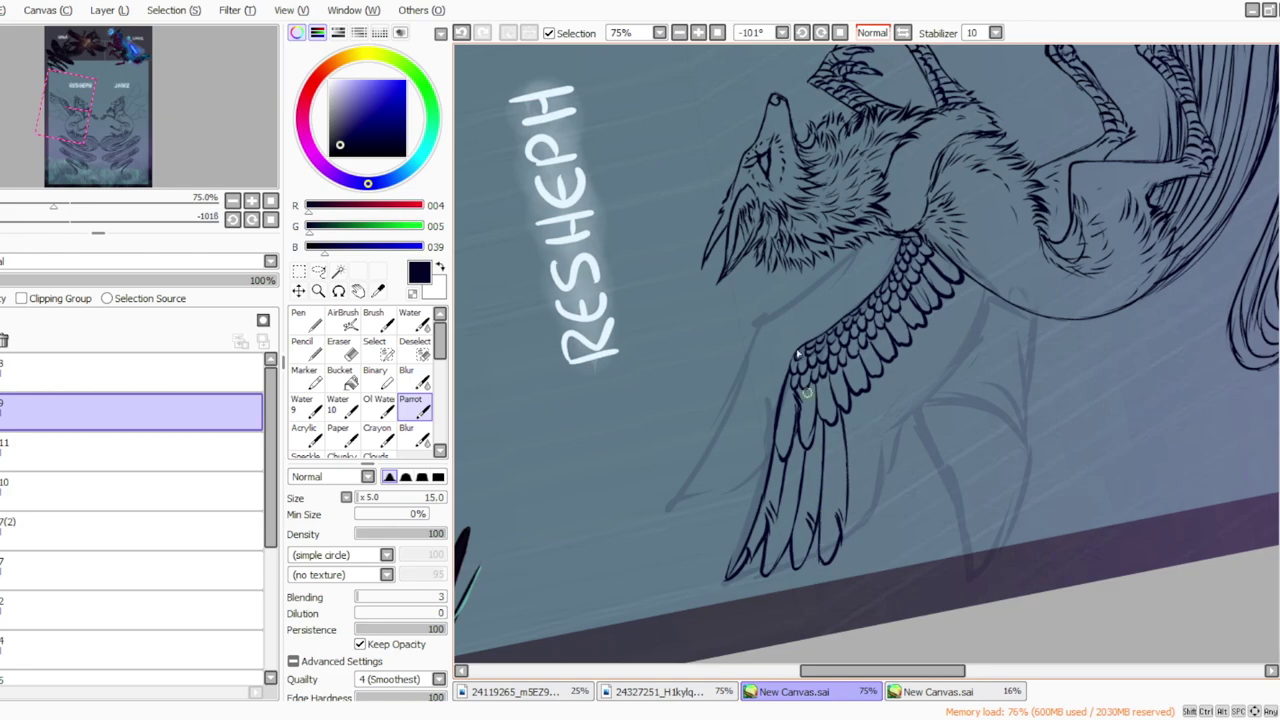
Step: Ink further long flight feathers on the left fox's upper wing, continuing inward with small splits near their tips
{"action": "mouse_move", "coordinate": [849, 394]}
{"action": "left_mouse_down"}
{"action": "mouse_move", "coordinate": [873, 500]}
{"action": "mouse_move", "coordinate": [872, 525]}
{"action": "mouse_move", "coordinate": [848, 544]}
{"action": "left_mouse_up"}
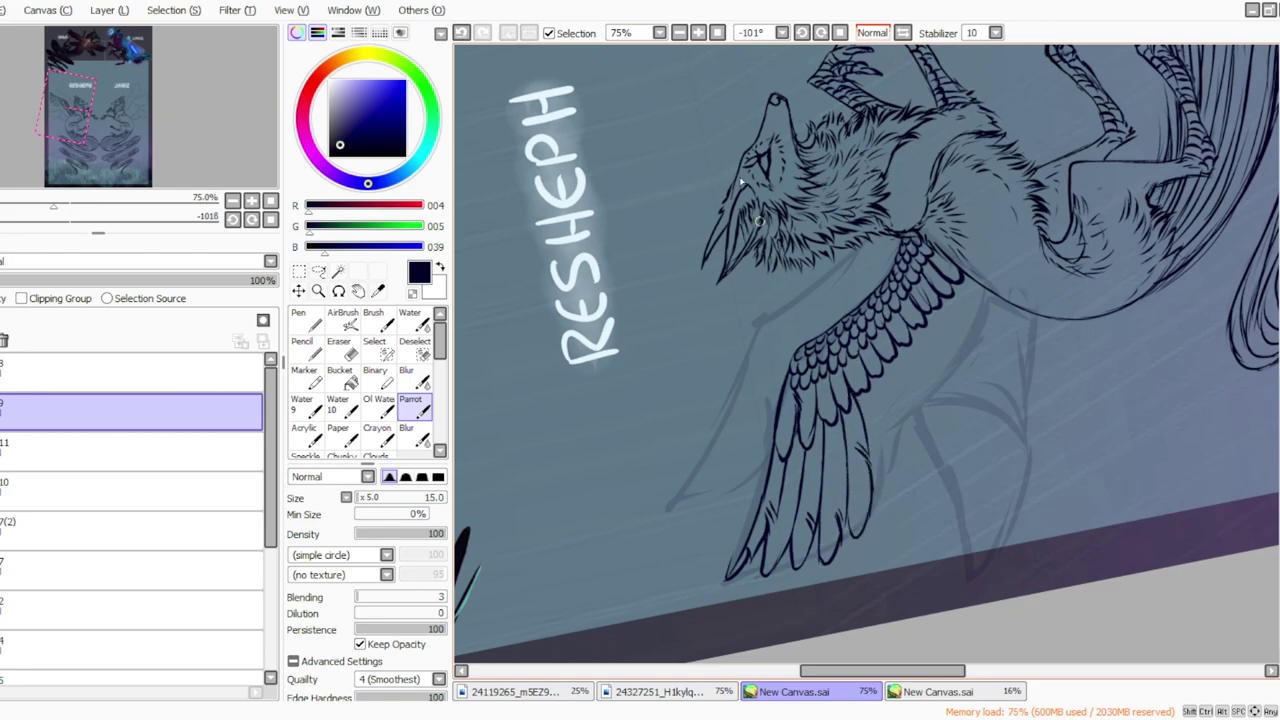
{"action": "left_click", "coordinate": [838, 33]}
{"action": "left_click", "coordinate": [614, 718]}
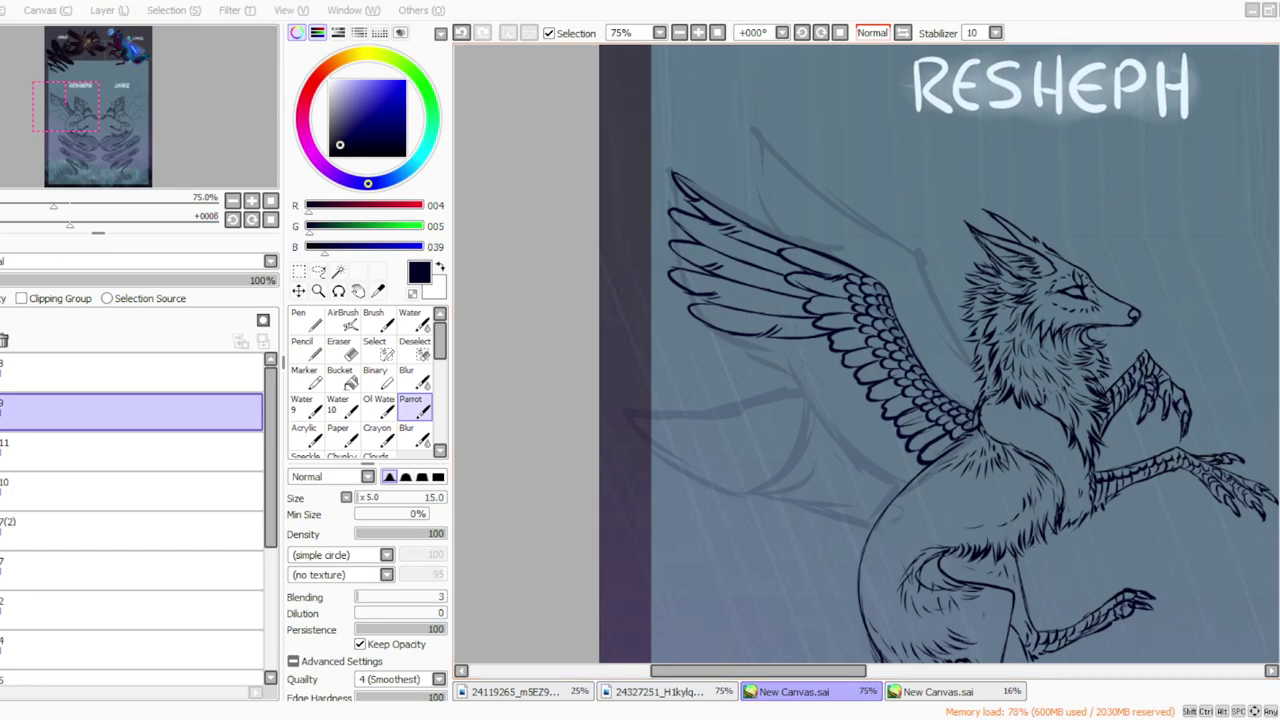
{"action": "left_click", "coordinate": [801, 33]}
{"action": "left_click", "coordinate": [801, 33]}
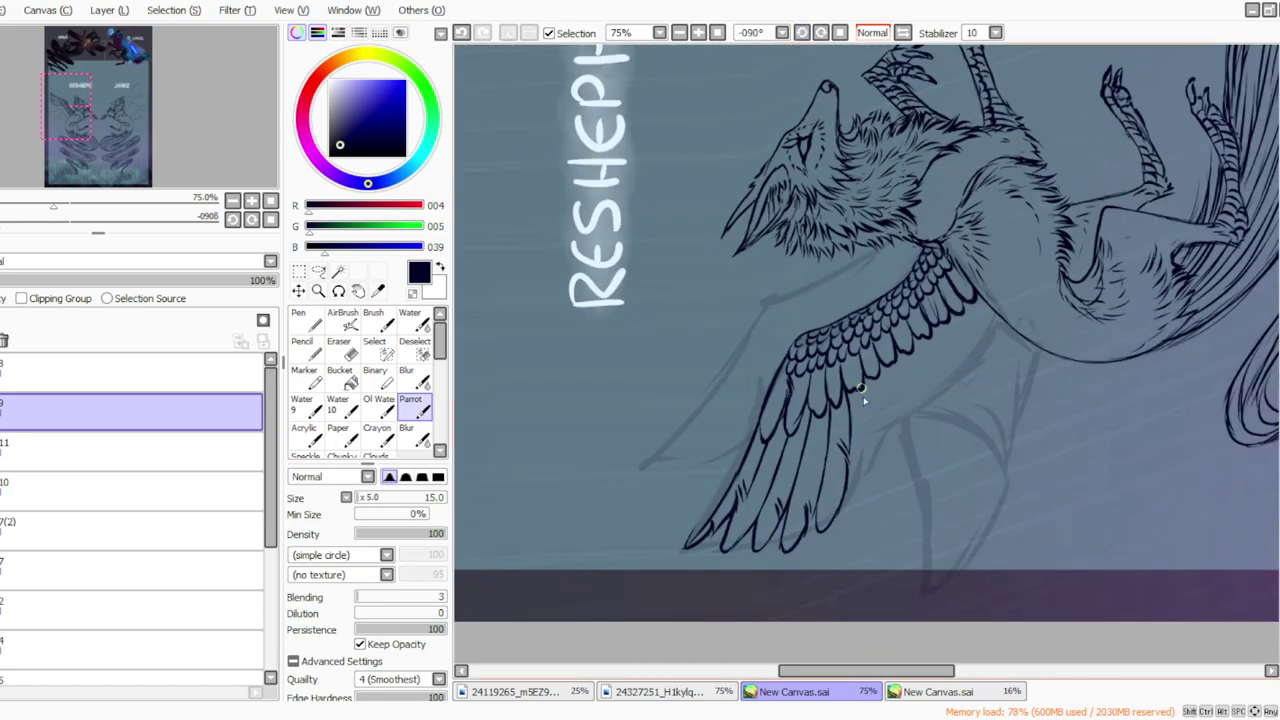
{"action": "left_click_drag", "start_coordinate": [869, 463], "coordinate": [855, 504]}
Step: Ink the innermost feathers of the upper wing beside the fox's back, redrawing the strokes that miss
{"action": "left_click", "coordinate": [821, 33]}
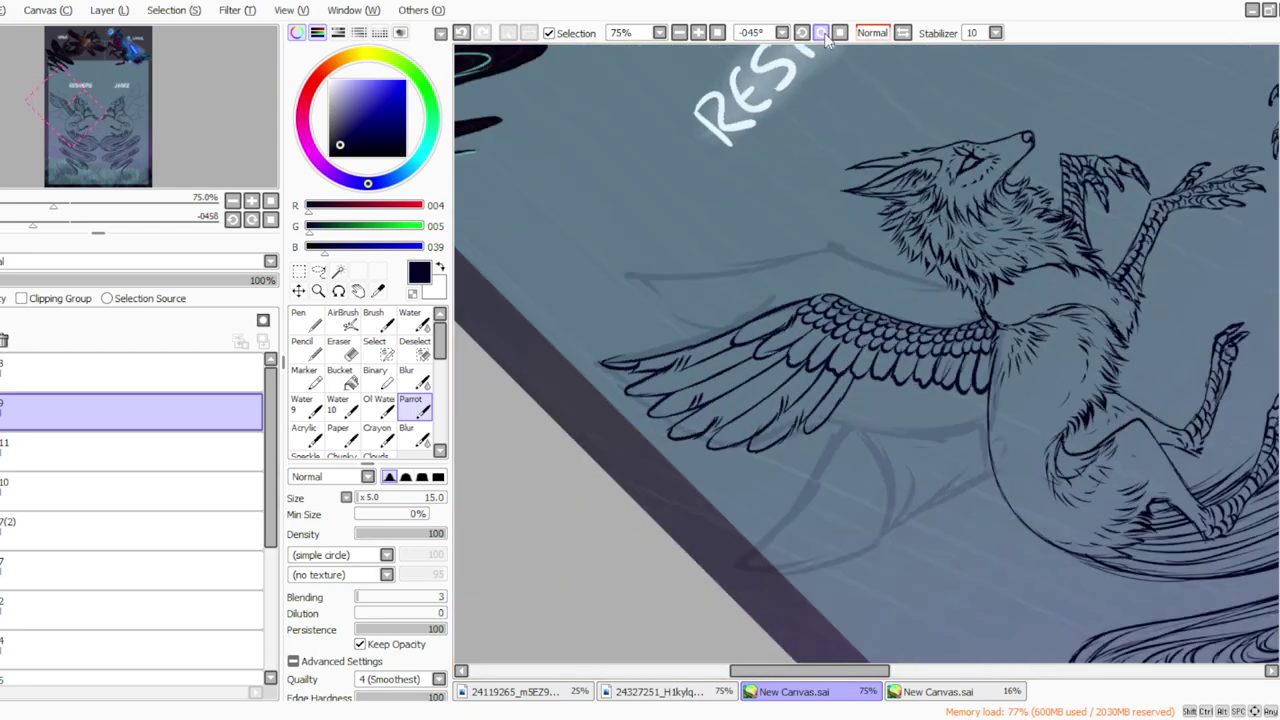
{"action": "mouse_move", "coordinate": [968, 386]}
{"action": "left_mouse_down"}
{"action": "mouse_move", "coordinate": [971, 444]}
{"action": "mouse_move", "coordinate": [988, 393]}
{"action": "left_mouse_up"}
{"action": "left_click", "coordinate": [462, 34]}
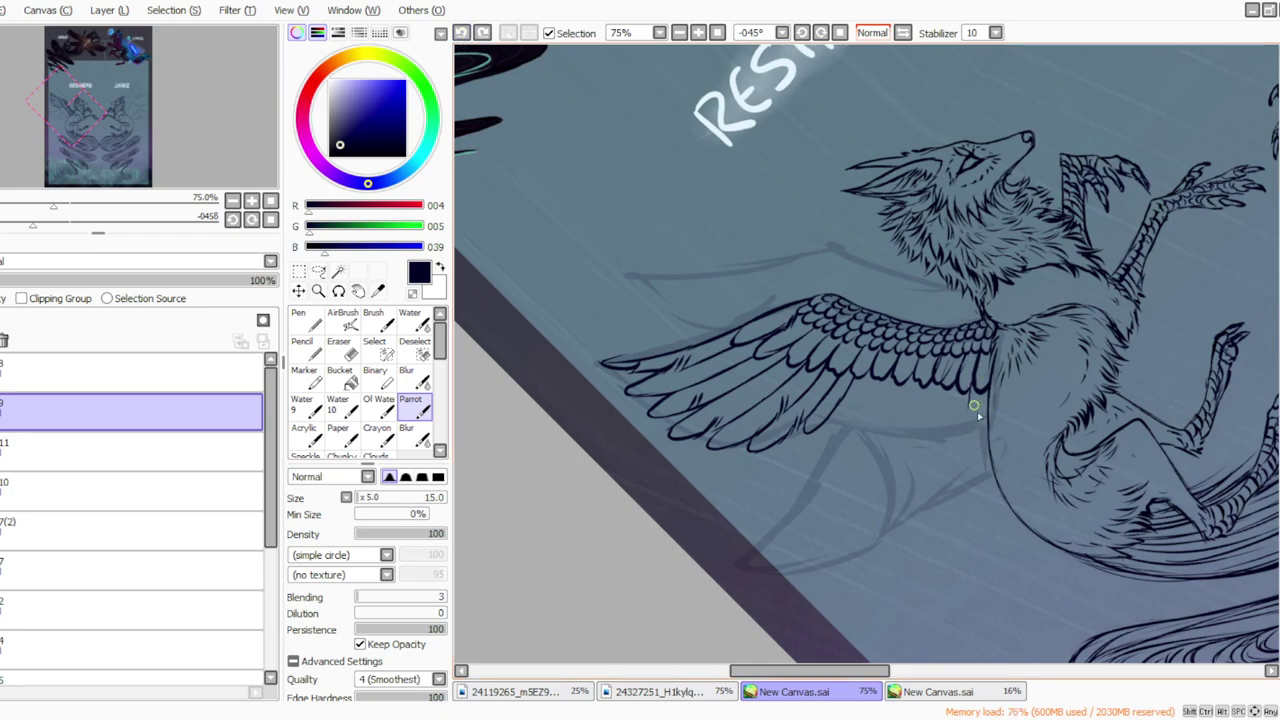
{"action": "left_click_drag", "start_coordinate": [969, 386], "coordinate": [978, 448]}
{"action": "left_click_drag", "start_coordinate": [953, 386], "coordinate": [944, 438]}
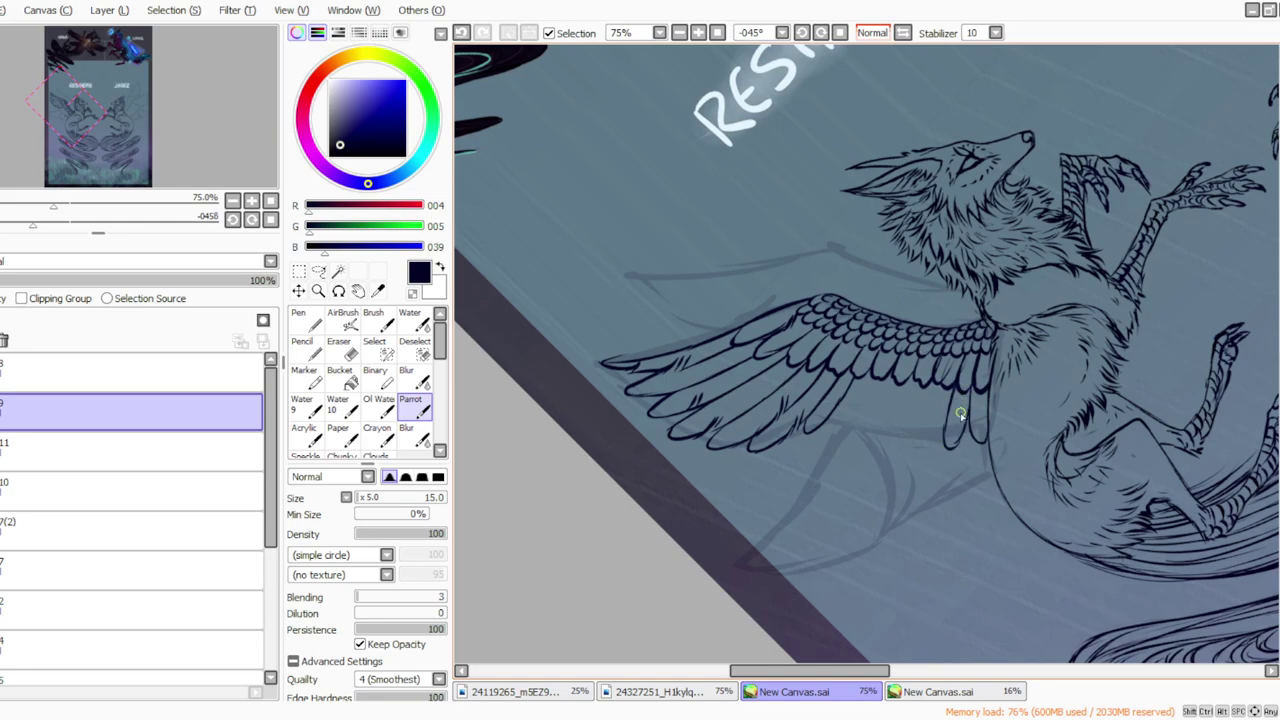
{"action": "key", "text": "ctrl+z"}
{"action": "left_click_drag", "start_coordinate": [956, 414], "coordinate": [955, 448]}
{"action": "left_click_drag", "start_coordinate": [969, 391], "coordinate": [960, 443]}
Step: Fill the middle of the upper wing with medium-length feathers joining the innermost feathers to the long flight feathers
{"action": "left_click", "coordinate": [801, 32]}
{"action": "mouse_move", "coordinate": [945, 391]}
{"action": "left_mouse_down"}
{"action": "mouse_move", "coordinate": [960, 363]}
{"action": "mouse_move", "coordinate": [962, 410]}
{"action": "mouse_move", "coordinate": [937, 338]}
{"action": "mouse_move", "coordinate": [965, 406]}
{"action": "left_mouse_up"}
{"action": "left_click_drag", "start_coordinate": [950, 353], "coordinate": [954, 398]}
{"action": "left_click", "coordinate": [801, 32]}
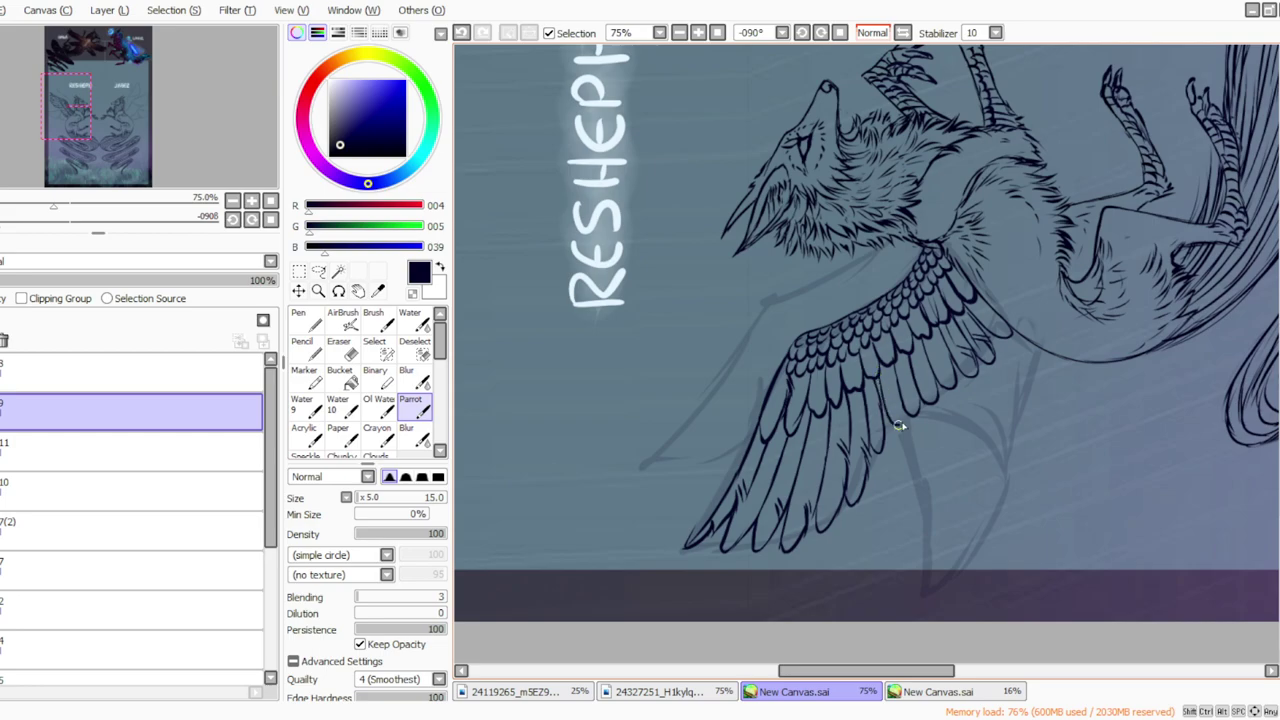
{"action": "left_click", "coordinate": [717, 32]}
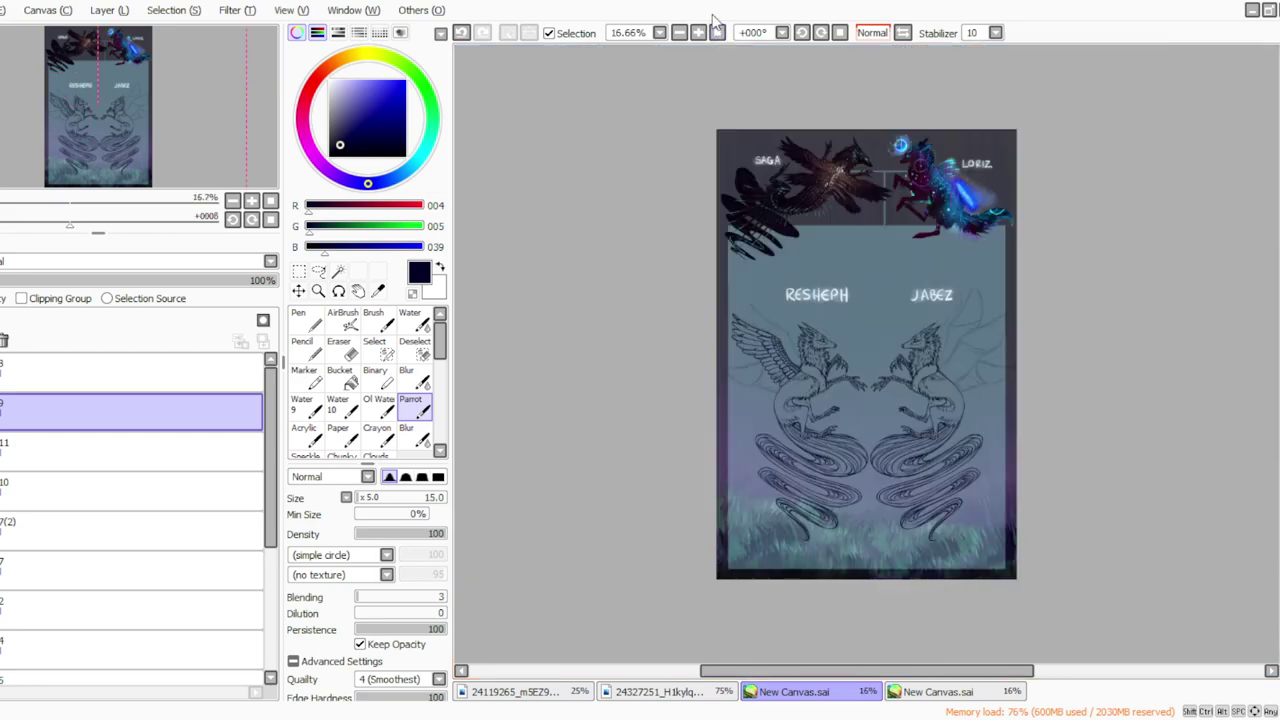
{"action": "left_click", "coordinate": [698, 32]}
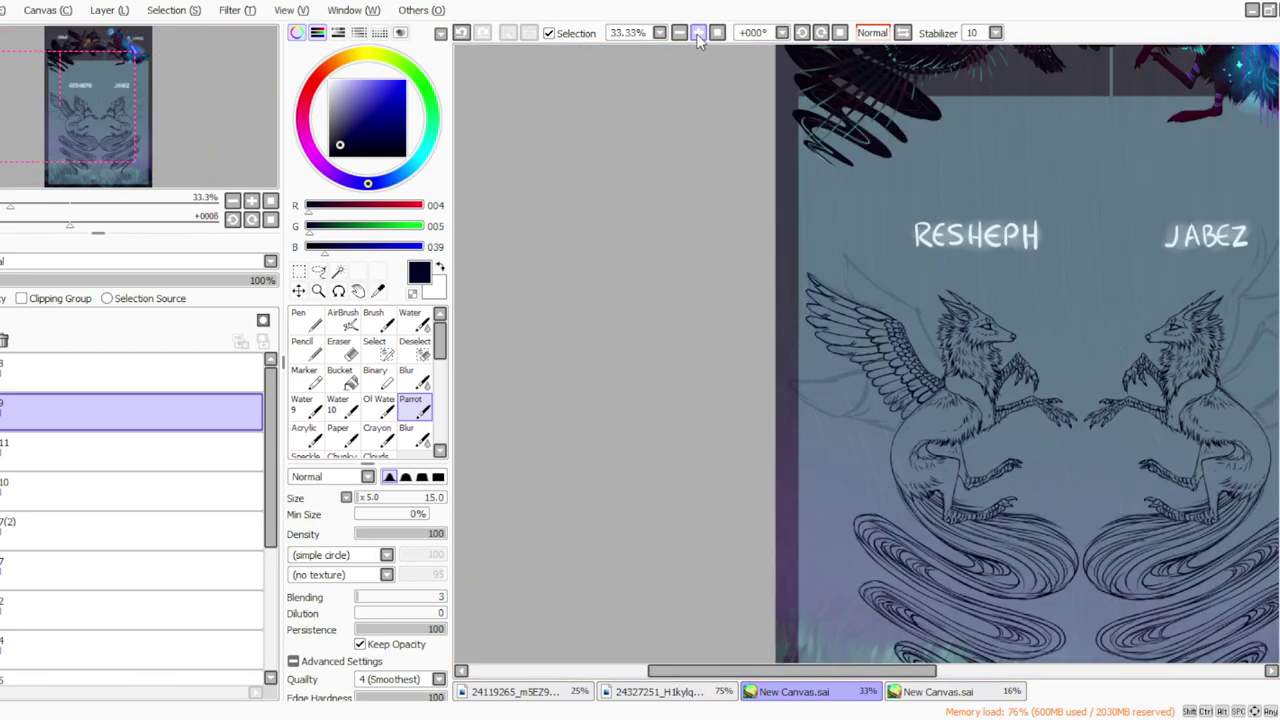
{"action": "left_click", "coordinate": [698, 32]}
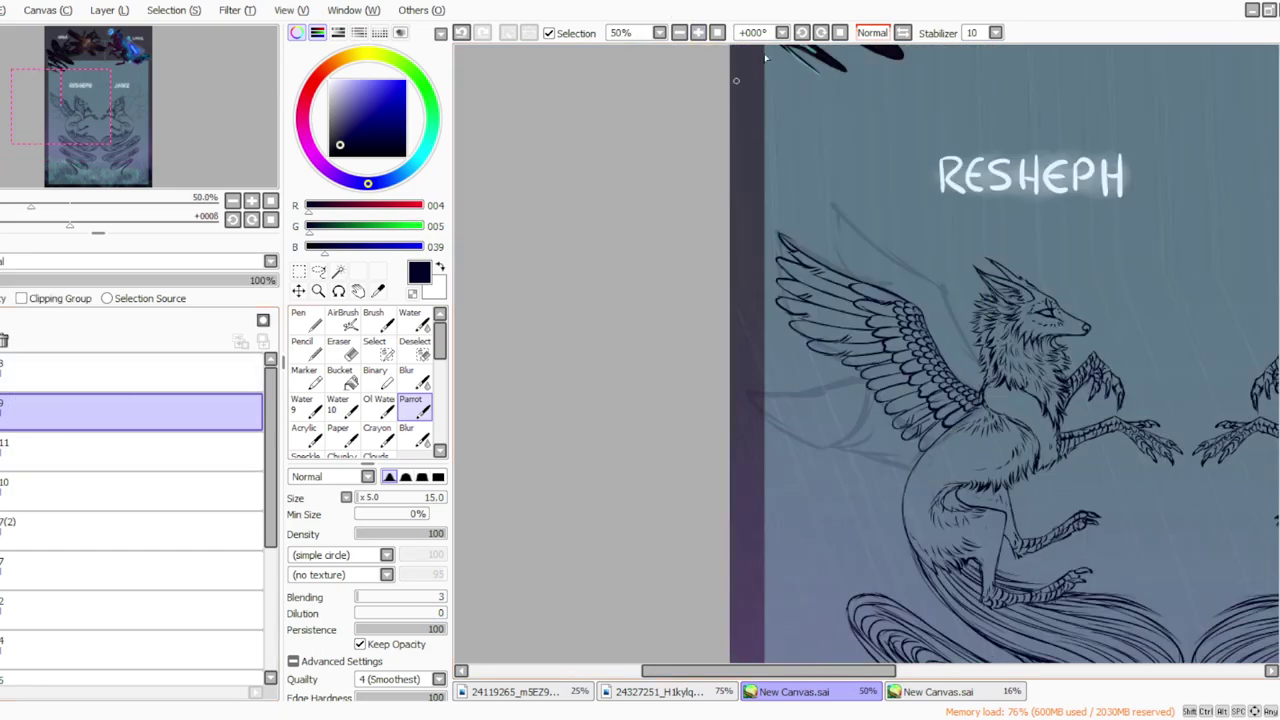
Step: Clean up the body lines at the upper wing's root with the Eraser and touch up the innermost feathers
{"action": "left_click", "coordinate": [801, 32]}
{"action": "left_click", "coordinate": [801, 32]}
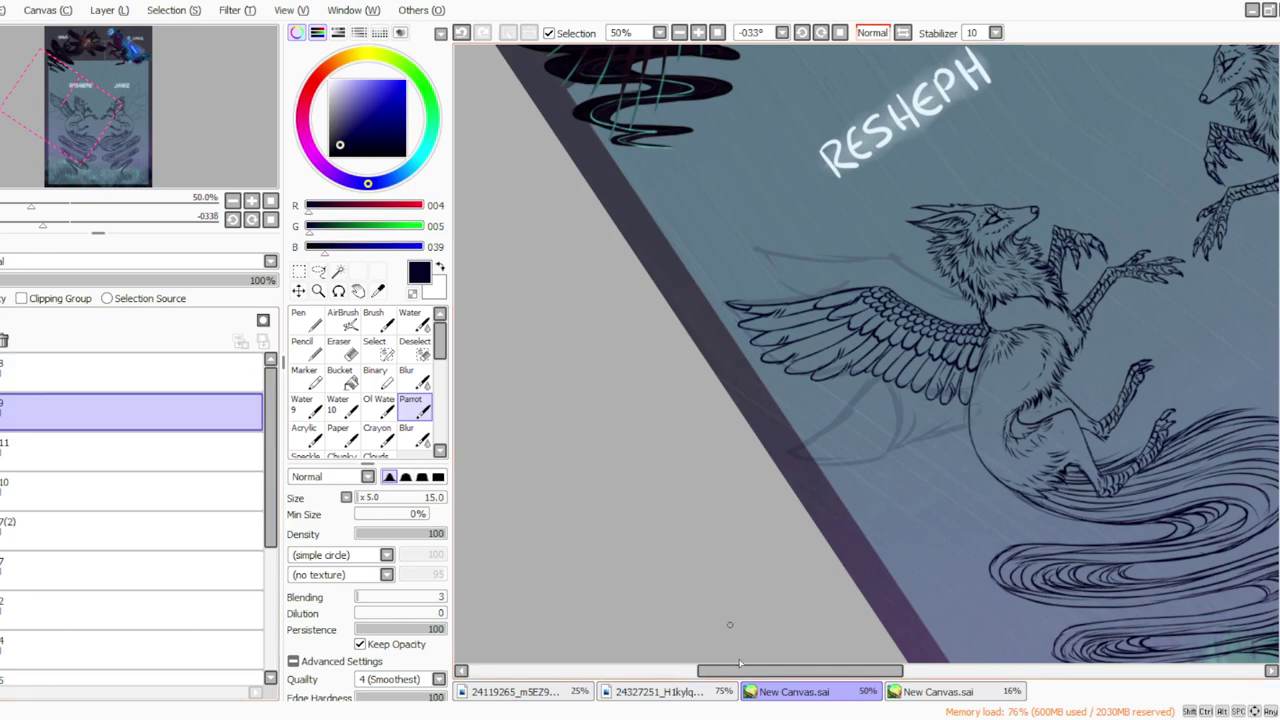
{"action": "left_click_drag", "start_coordinate": [728, 675], "coordinate": [766, 675]}
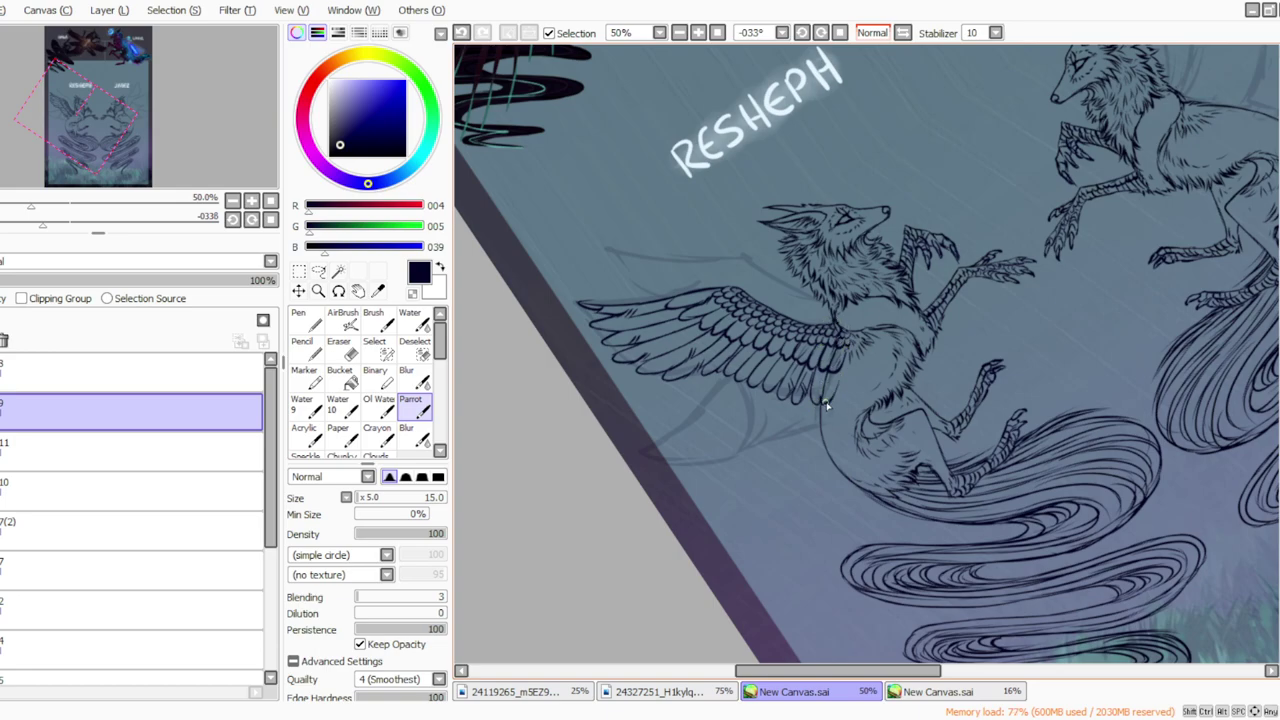
{"action": "left_click", "coordinate": [130, 490]}
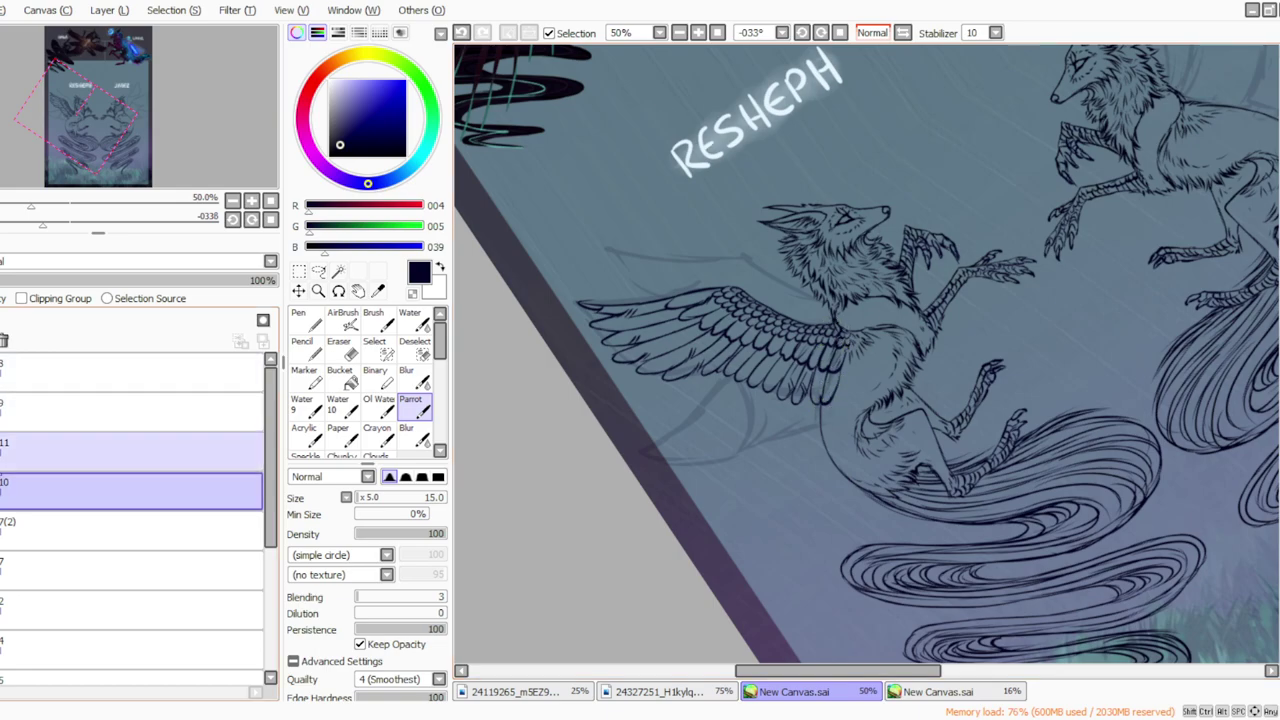
{"action": "left_click", "coordinate": [339, 347]}
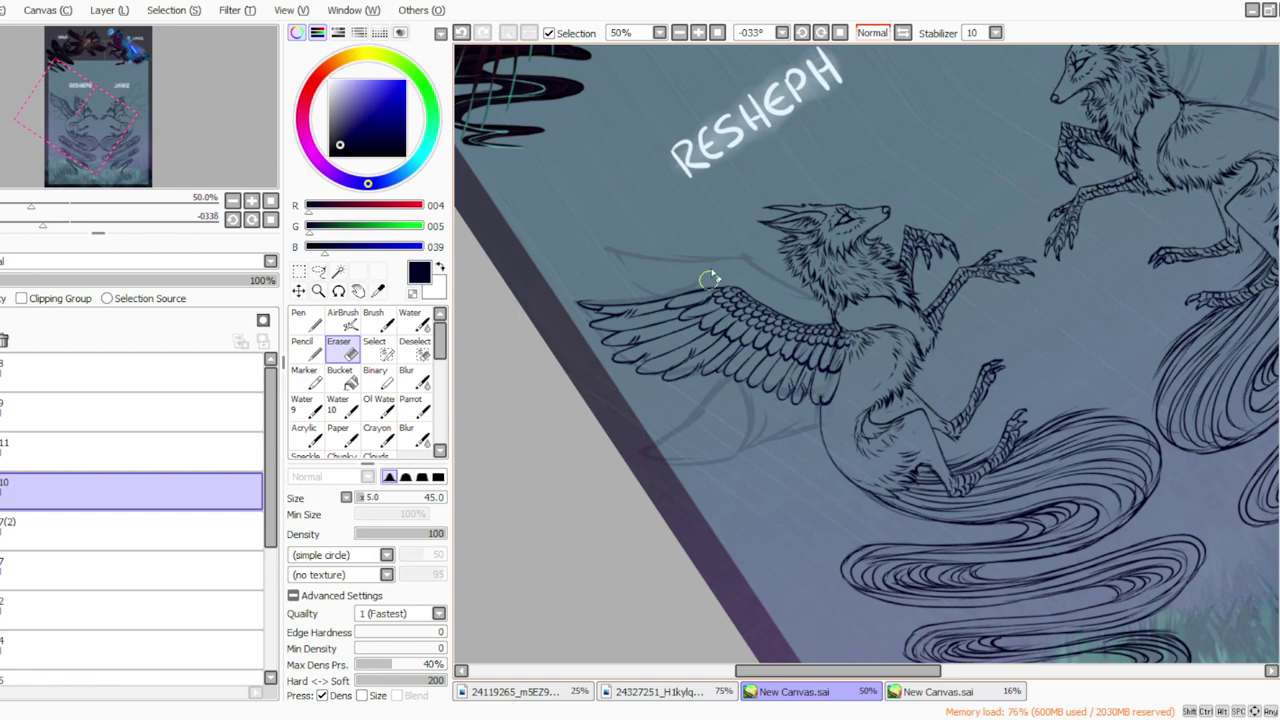
{"action": "left_click", "coordinate": [358, 497]}
{"action": "left_click", "coordinate": [411, 405]}
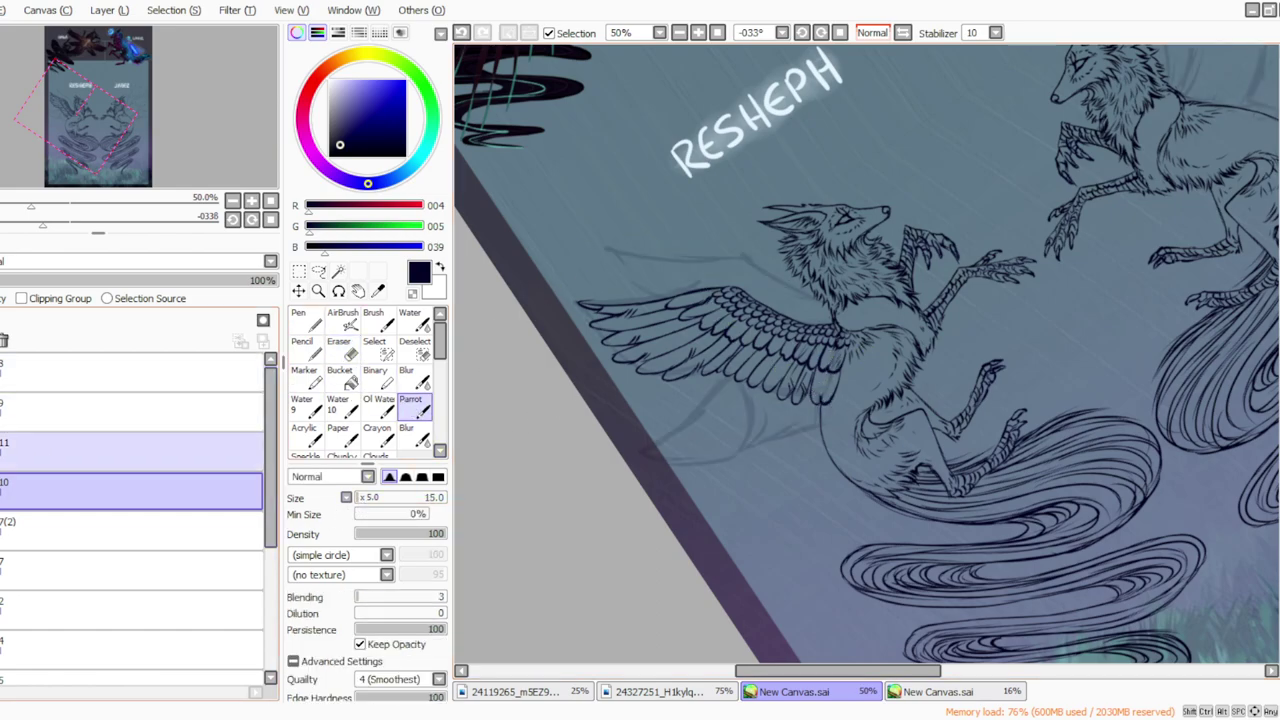
{"action": "left_click", "coordinate": [130, 410]}
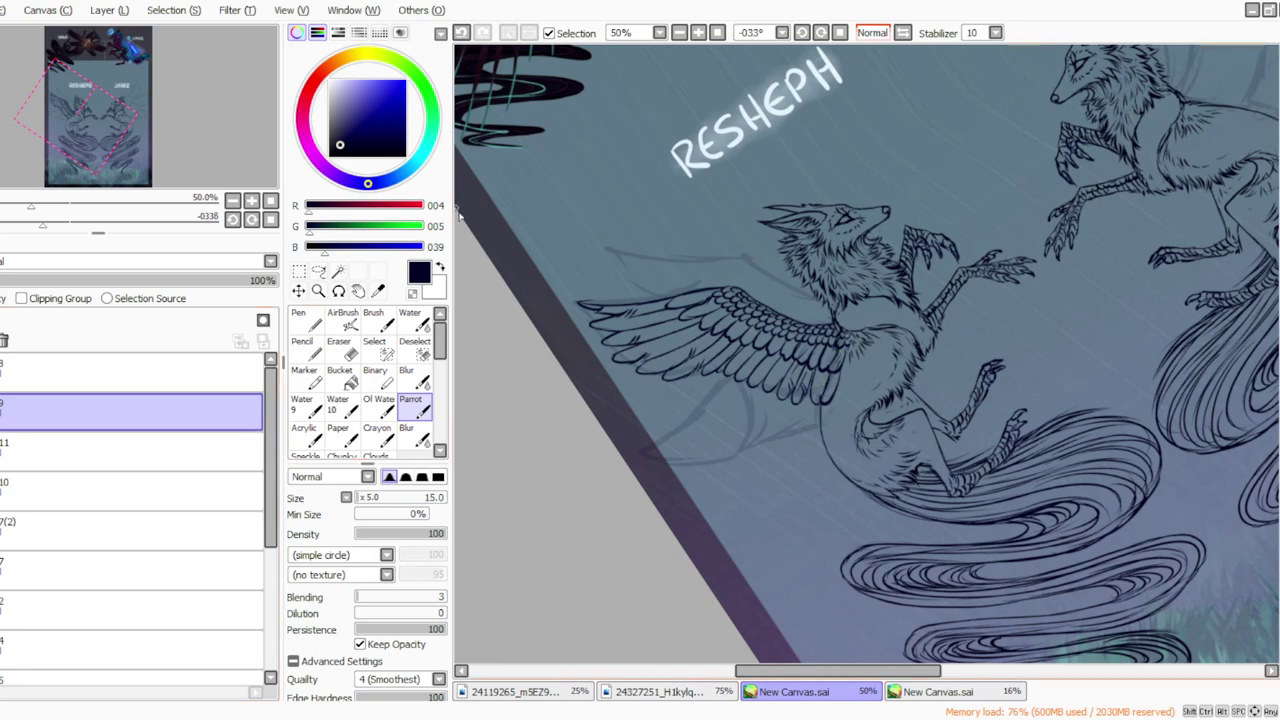
{"action": "left_click", "coordinate": [846, 372]}
{"action": "left_click", "coordinate": [839, 32]}
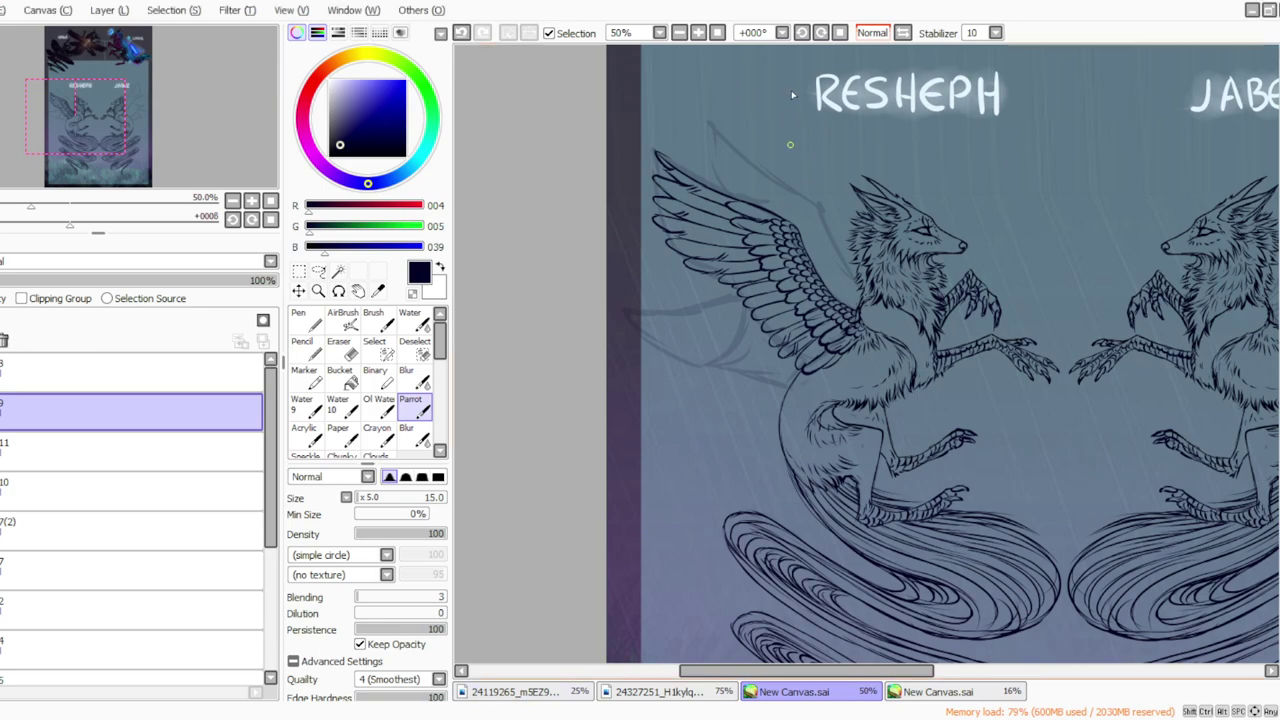
Step: Ink a row of short feathers for the lower wing, emerging from beneath the upper wing's feathers
{"action": "left_click", "coordinate": [801, 33]}
{"action": "left_click", "coordinate": [820, 33]}
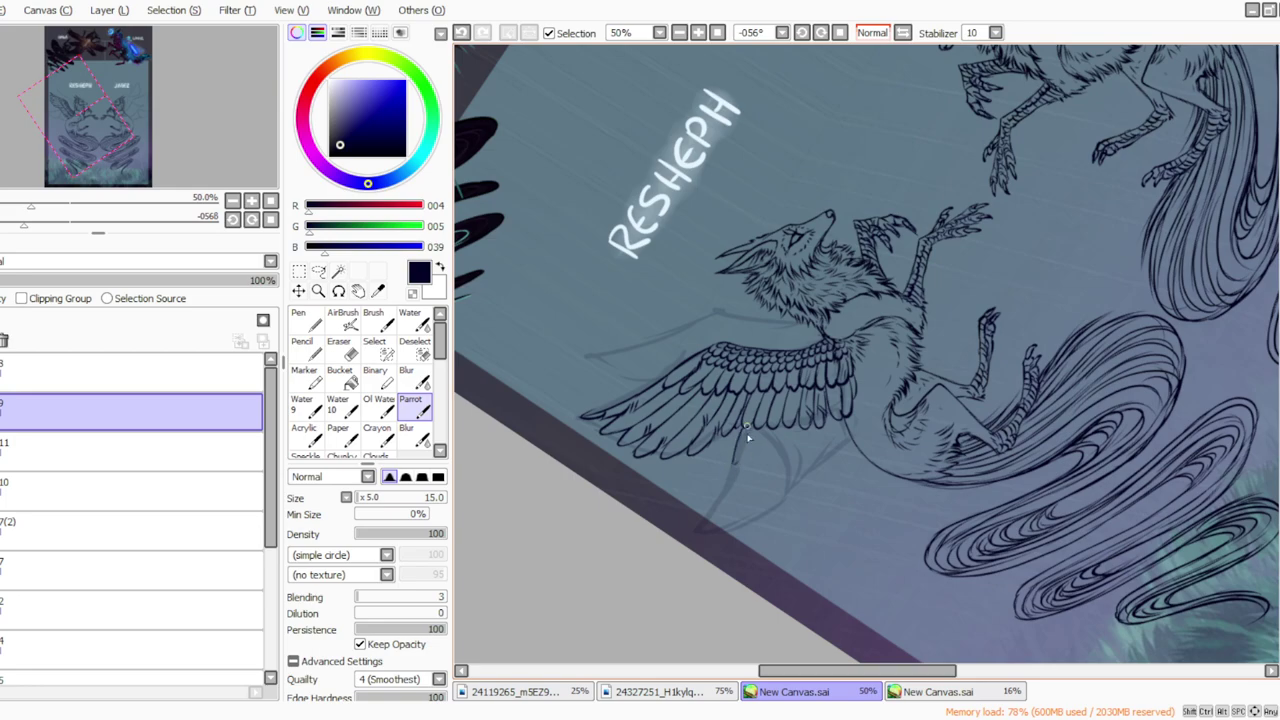
{"action": "mouse_move", "coordinate": [743, 465]}
{"action": "left_mouse_down"}
{"action": "mouse_move", "coordinate": [728, 429]}
{"action": "mouse_move", "coordinate": [747, 442]}
{"action": "mouse_move", "coordinate": [744, 466]}
{"action": "mouse_move", "coordinate": [777, 458]}
{"action": "left_mouse_up"}
{"action": "left_click_drag", "start_coordinate": [797, 414], "coordinate": [786, 446]}
Step: Lower the wing sketch layer's opacity to 7% and return to the wing ink layer
{"action": "left_click", "coordinate": [60, 452]}
{"action": "left_click", "coordinate": [4, 281]}
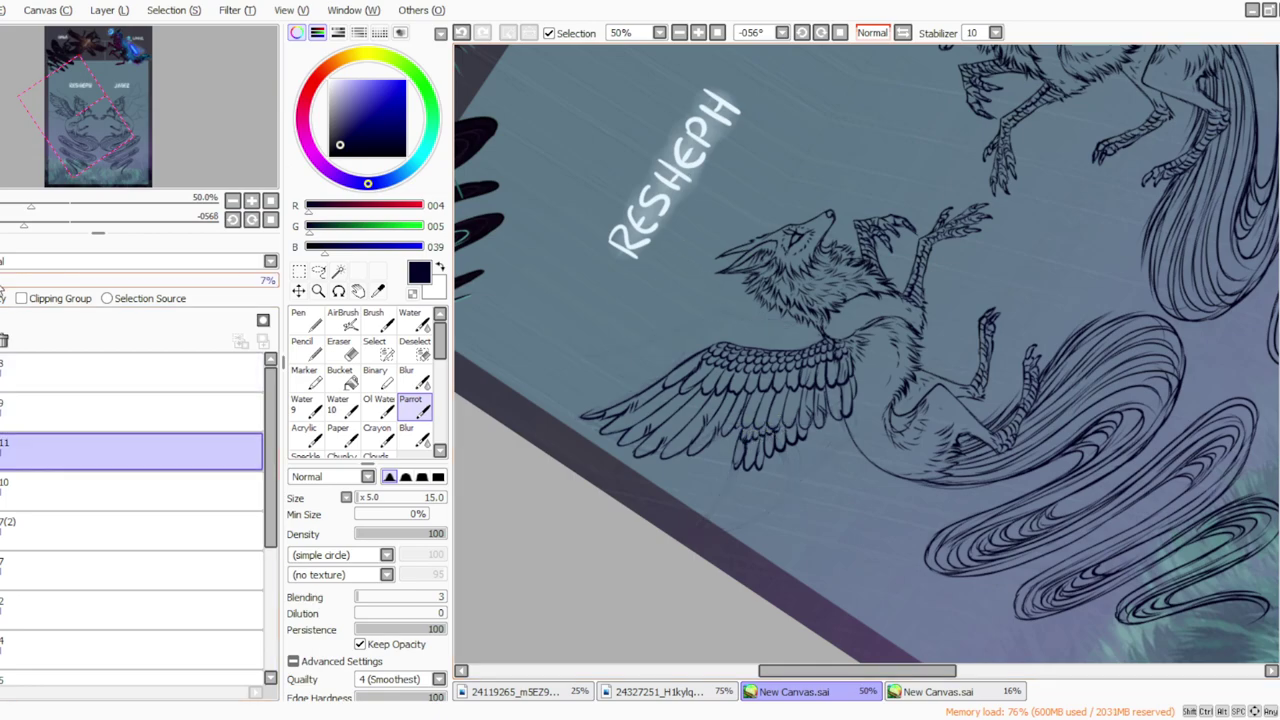
{"action": "left_click", "coordinate": [60, 412]}
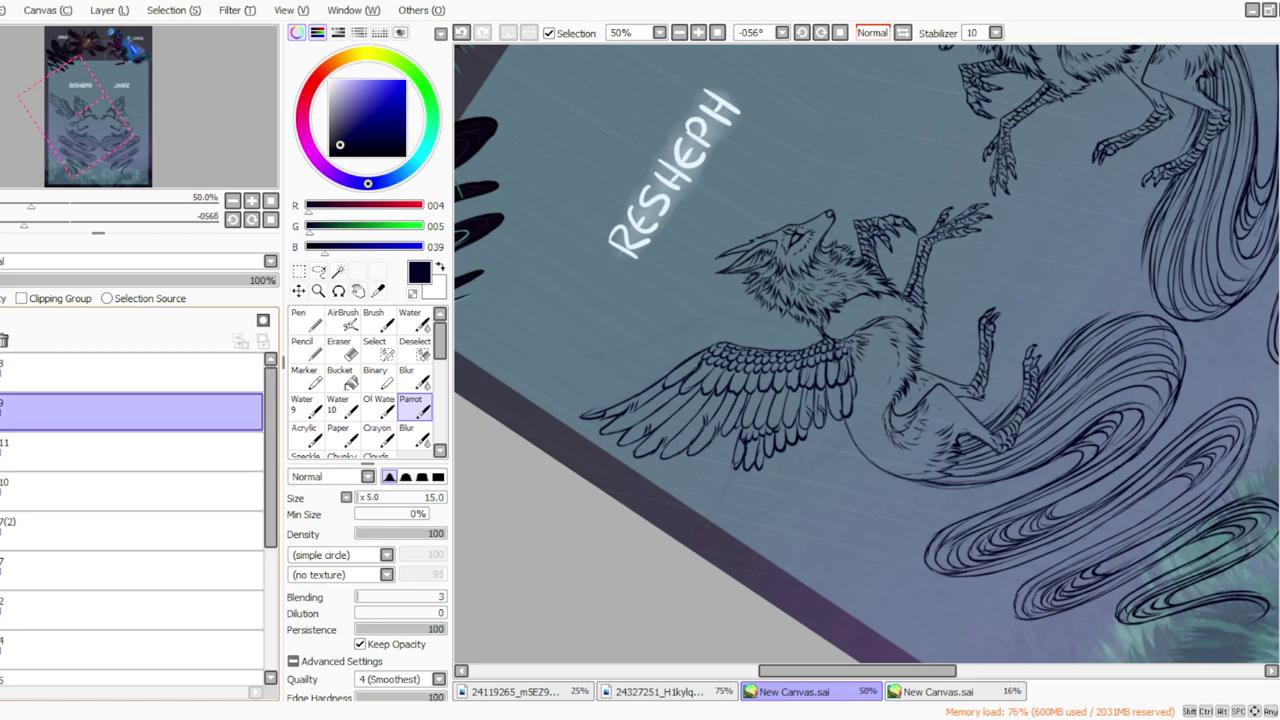
Step: Ink the lower wing's outermost long flight feathers, extending their tips over the dark page border
{"action": "left_click", "coordinate": [801, 33]}
{"action": "left_click", "coordinate": [698, 33]}
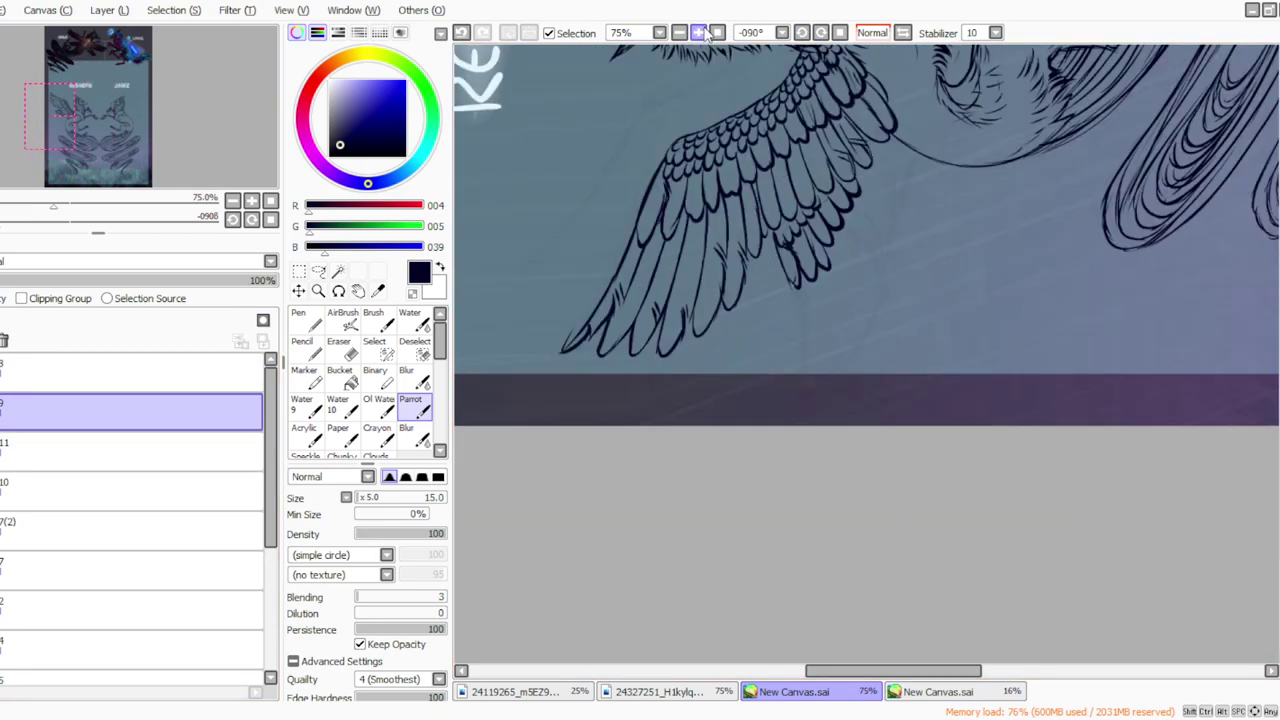
{"action": "left_click", "coordinate": [821, 33]}
{"action": "left_click_drag", "start_coordinate": [804, 265], "coordinate": [805, 405]}
{"action": "mouse_move", "coordinate": [820, 264]}
{"action": "left_mouse_down"}
{"action": "mouse_move", "coordinate": [826, 391]}
{"action": "mouse_move", "coordinate": [813, 402]}
{"action": "left_mouse_up"}
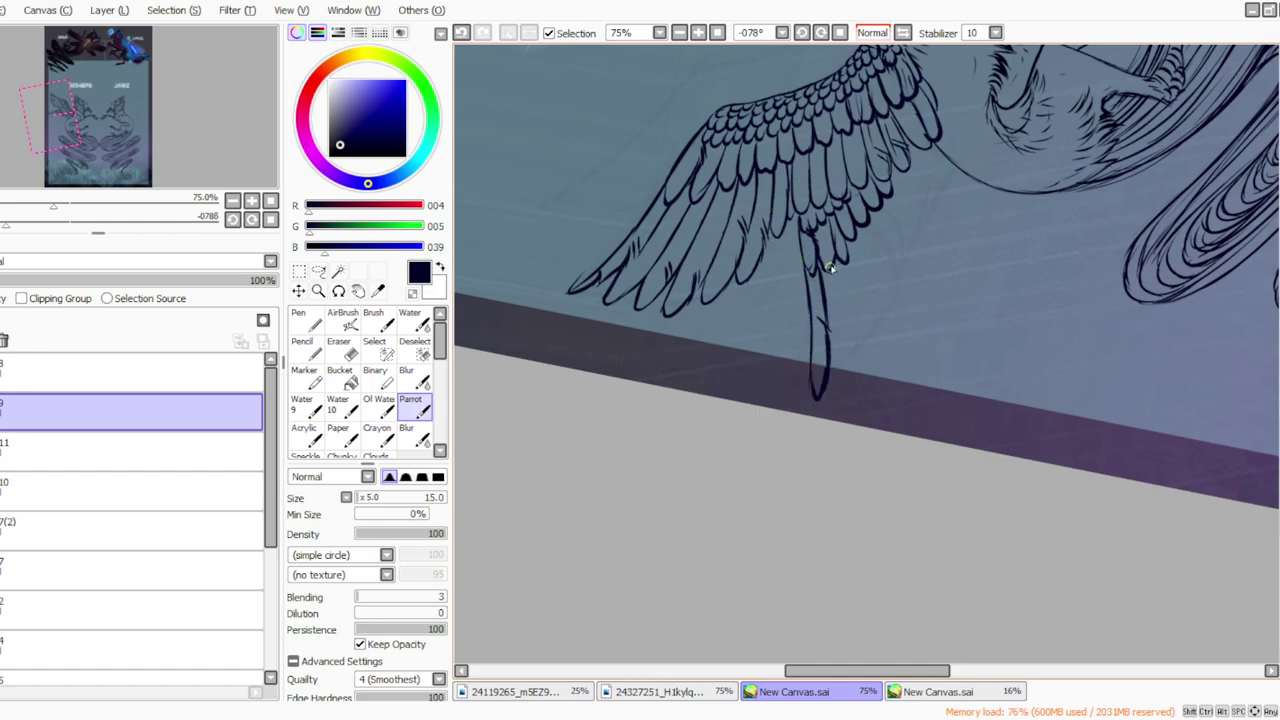
{"action": "left_click_drag", "start_coordinate": [840, 294], "coordinate": [832, 384]}
{"action": "left_click_drag", "start_coordinate": [846, 251], "coordinate": [860, 353]}
Step: Complete the lower wing with a row of flight feathers that shorten toward the fox's back
{"action": "left_click", "coordinate": [821, 32]}
{"action": "left_click", "coordinate": [821, 32]}
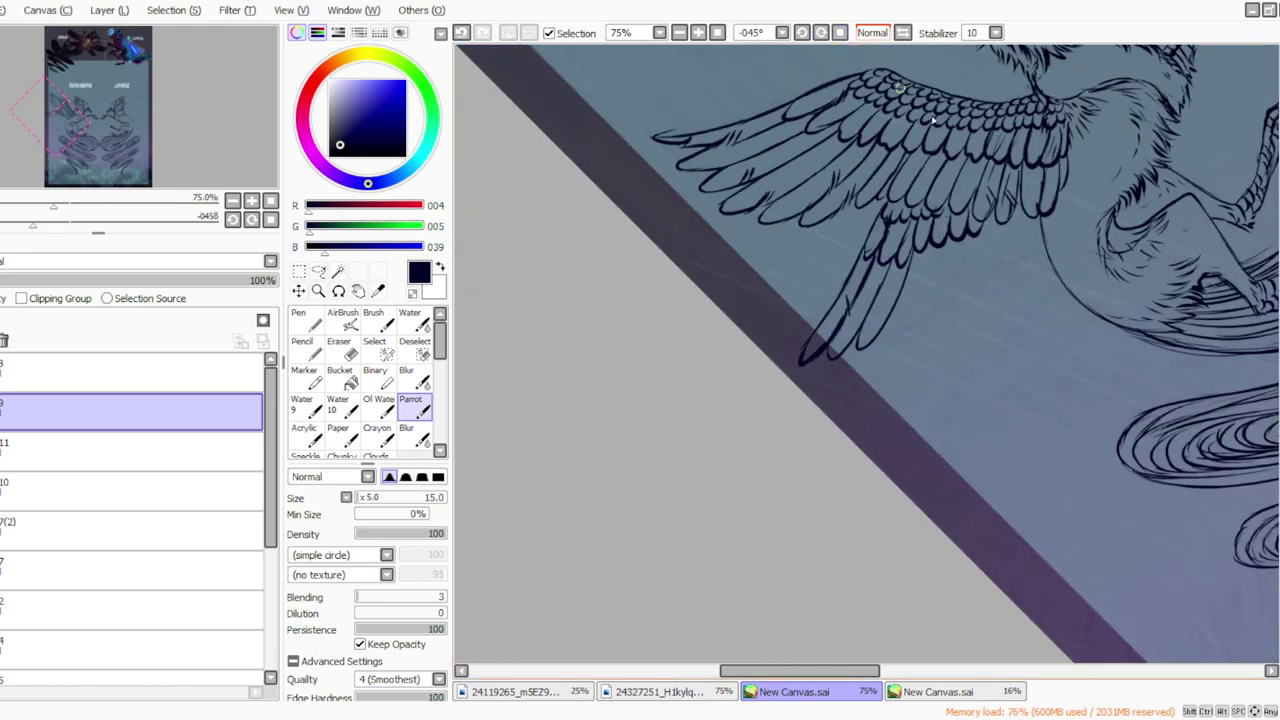
{"action": "left_click_drag", "start_coordinate": [918, 257], "coordinate": [882, 346]}
{"action": "left_click_drag", "start_coordinate": [946, 242], "coordinate": [918, 328]}
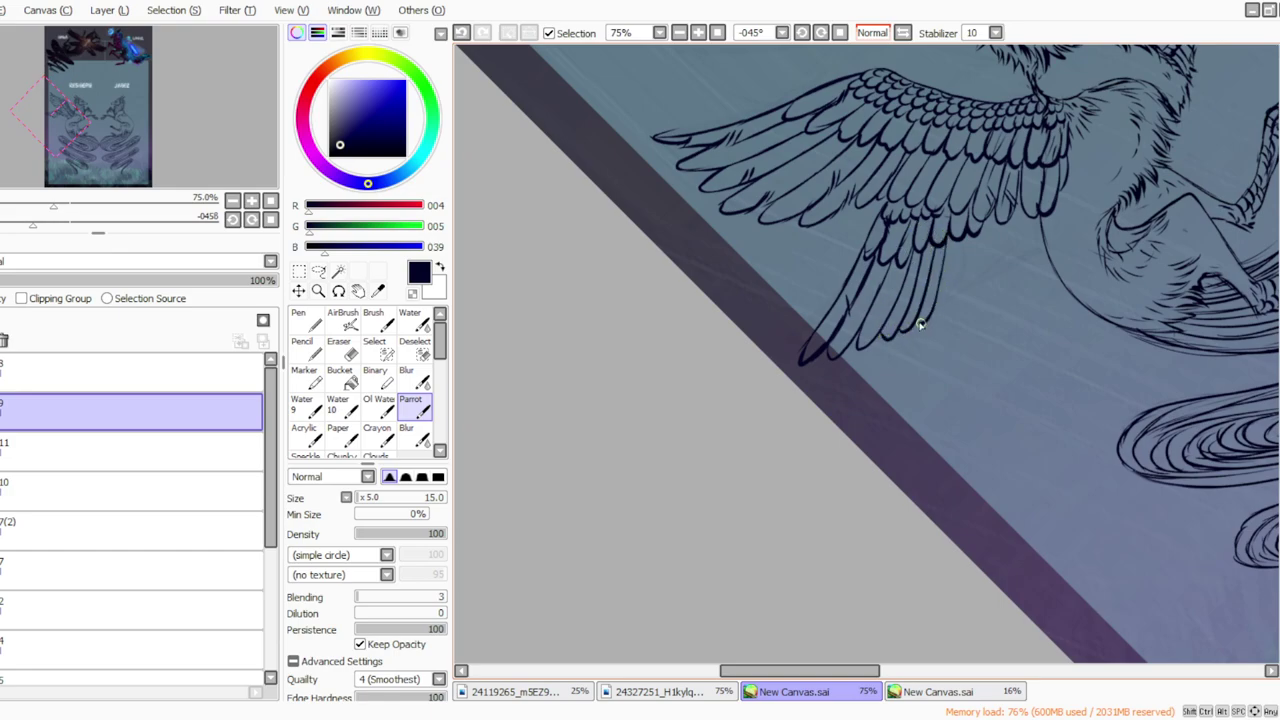
{"action": "left_click_drag", "start_coordinate": [955, 276], "coordinate": [942, 308]}
{"action": "left_click_drag", "start_coordinate": [968, 240], "coordinate": [956, 304]}
{"action": "mouse_move", "coordinate": [986, 238]}
{"action": "left_mouse_down"}
{"action": "mouse_move", "coordinate": [970, 291]}
{"action": "mouse_move", "coordinate": [1006, 282]}
{"action": "left_mouse_up"}
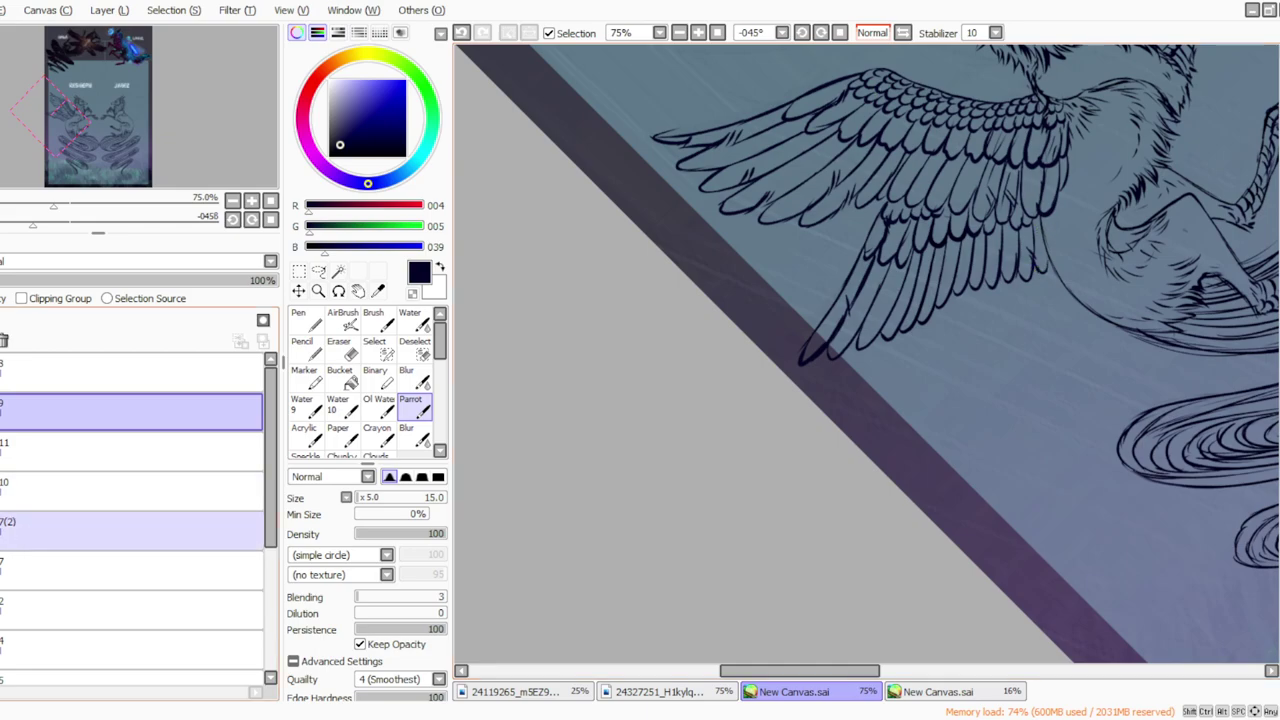
Step: Erase the body outline where it overlaps the lower wing's innermost feathers and return to the inking brush
{"action": "left_click", "coordinate": [120, 491]}
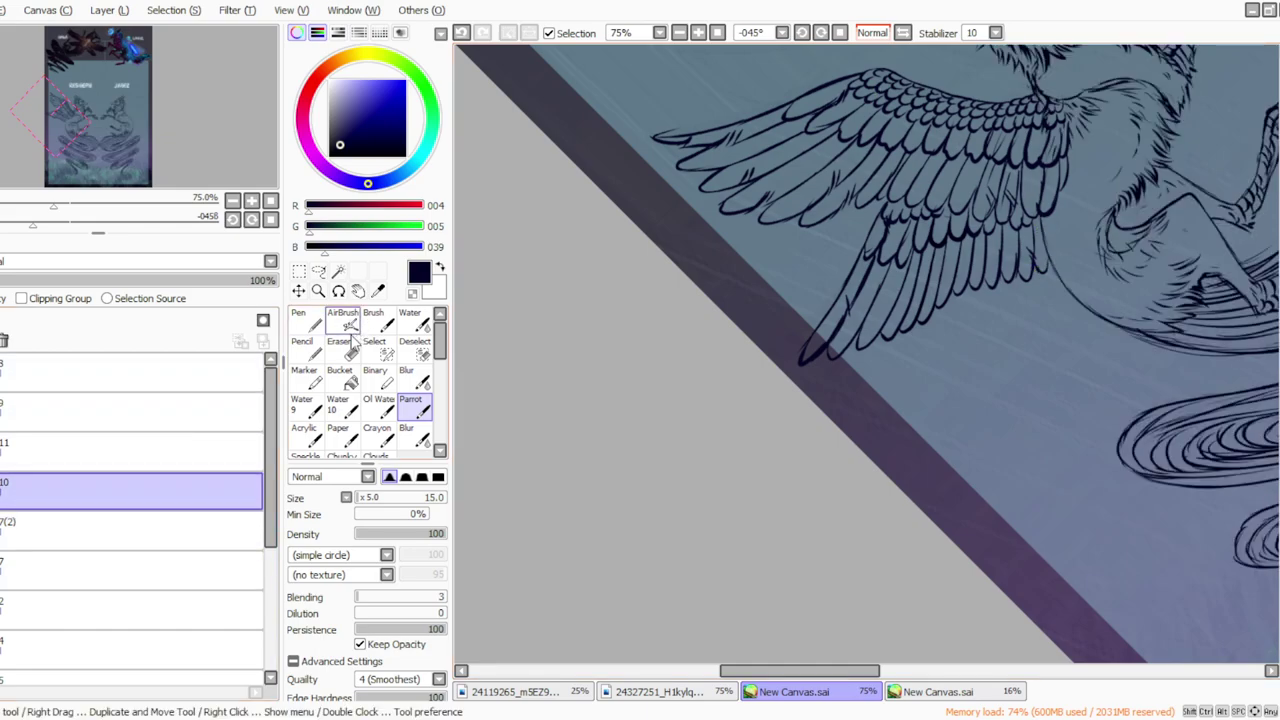
{"action": "left_click", "coordinate": [346, 343]}
{"action": "left_click_drag", "start_coordinate": [1041, 221], "coordinate": [1044, 244]}
{"action": "key", "text": "e"}
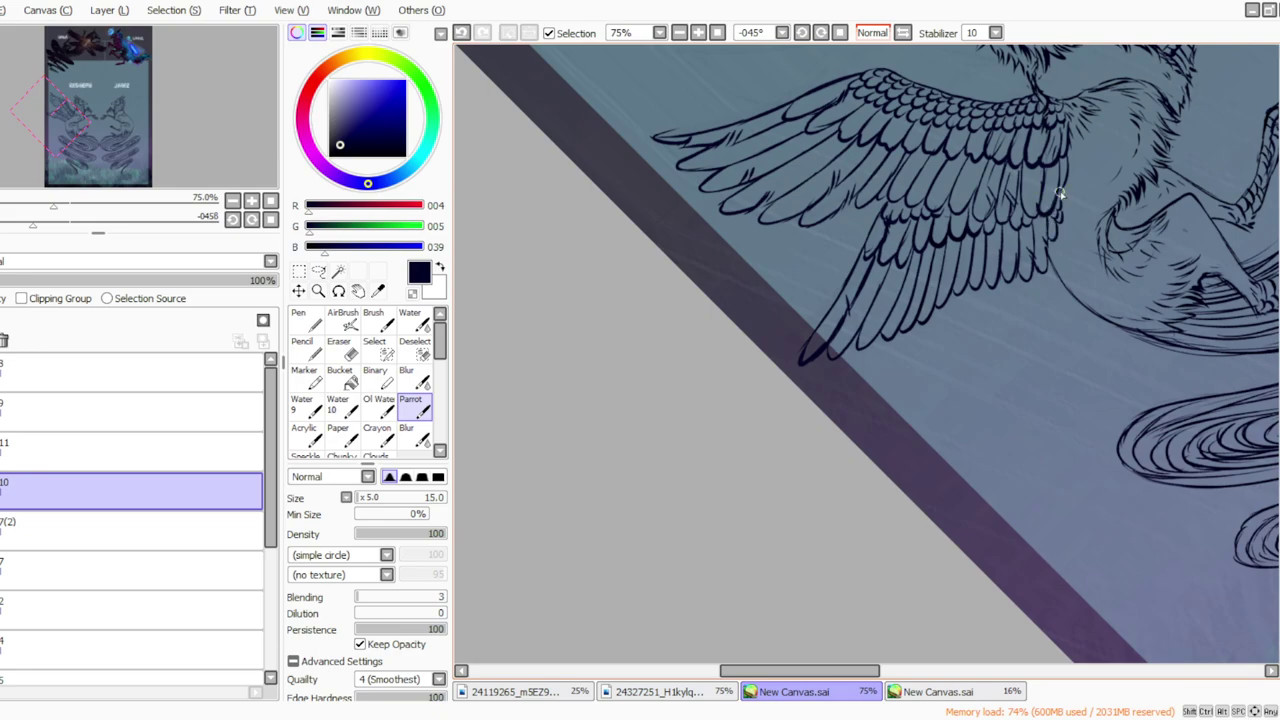
Step: Examine the left fox's inked wings against the whole page and check the layers beneath them by toggling visibility
{"action": "left_click", "coordinate": [840, 34]}
{"action": "left_click", "coordinate": [718, 33]}
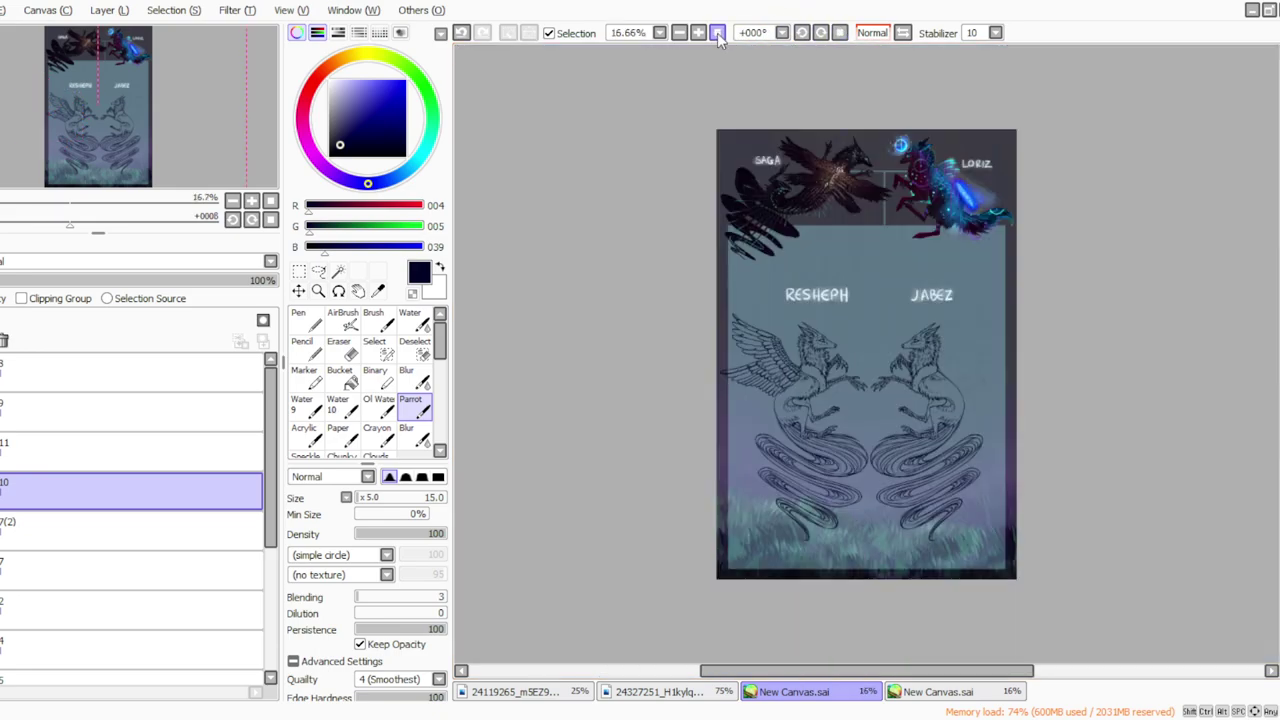
{"action": "double_click", "coordinate": [698, 33]}
{"action": "left_click_drag", "start_coordinate": [763, 674], "coordinate": [714, 672]}
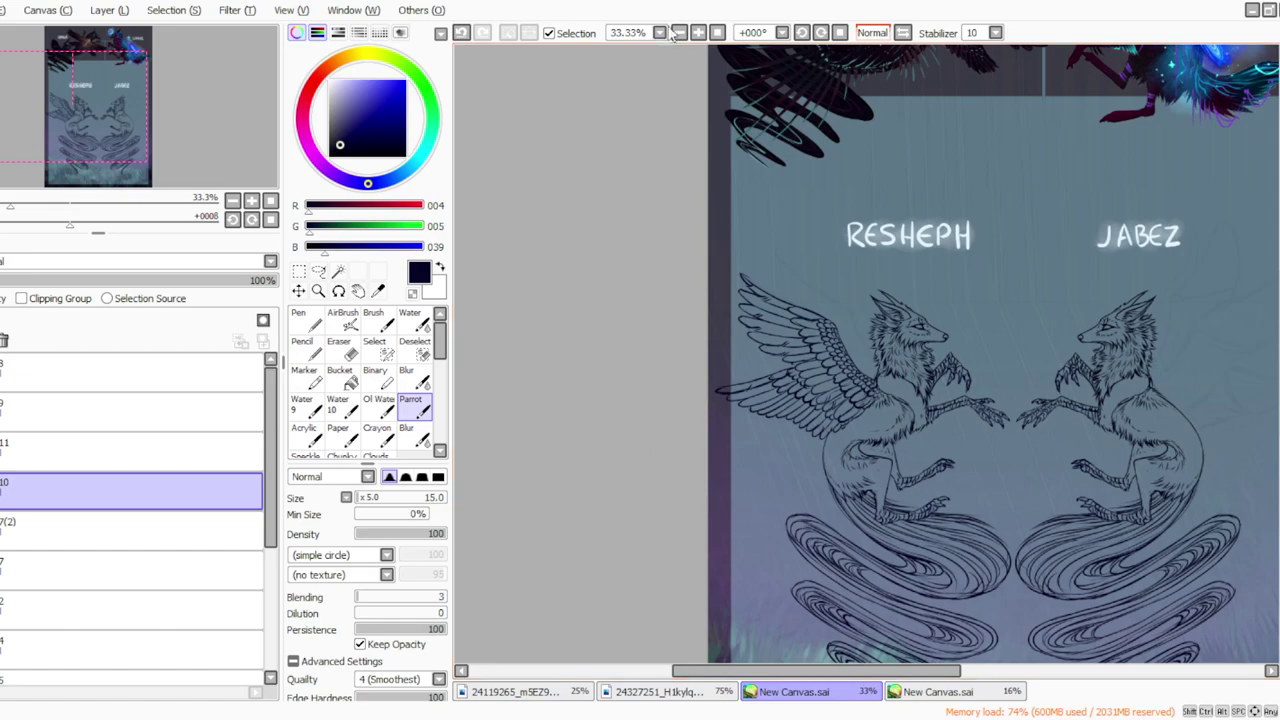
{"action": "left_click", "coordinate": [698, 33]}
{"action": "double_click", "coordinate": [2, 491]}
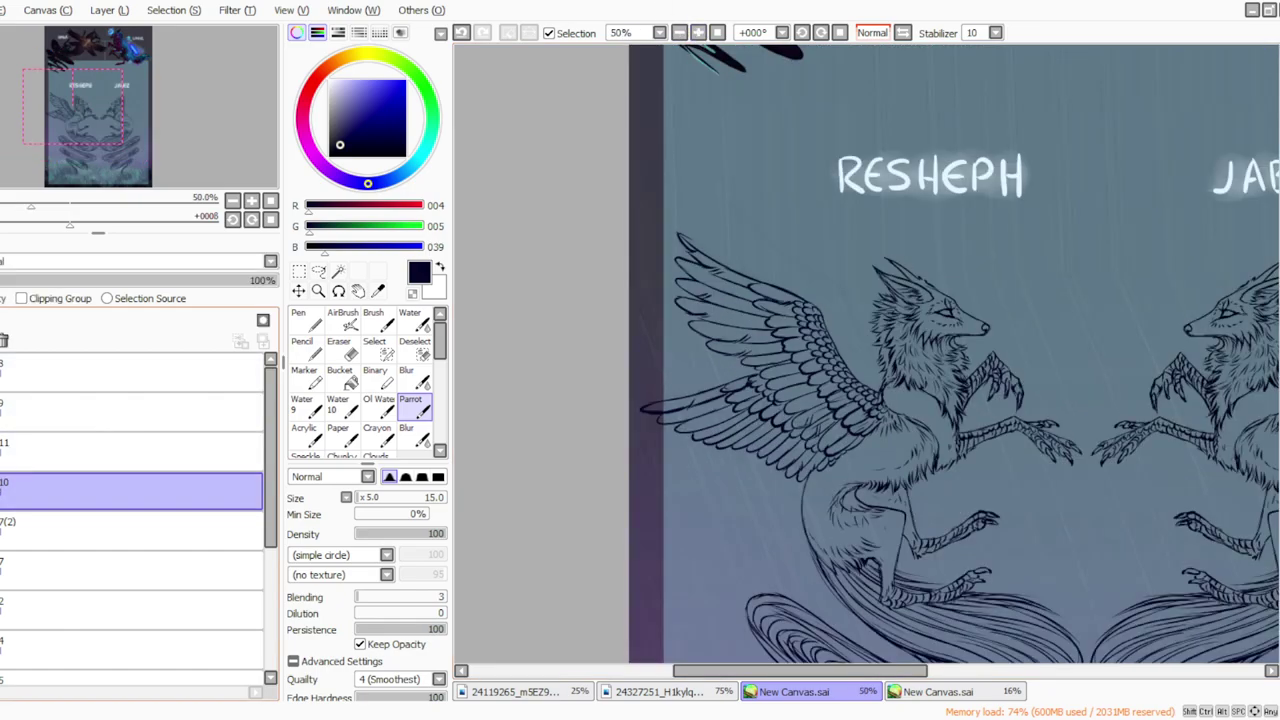
{"action": "left_click", "coordinate": [10, 452], "text": "ctrl"}
{"action": "double_click", "coordinate": [2, 491]}
{"action": "left_click", "coordinate": [10, 452]}
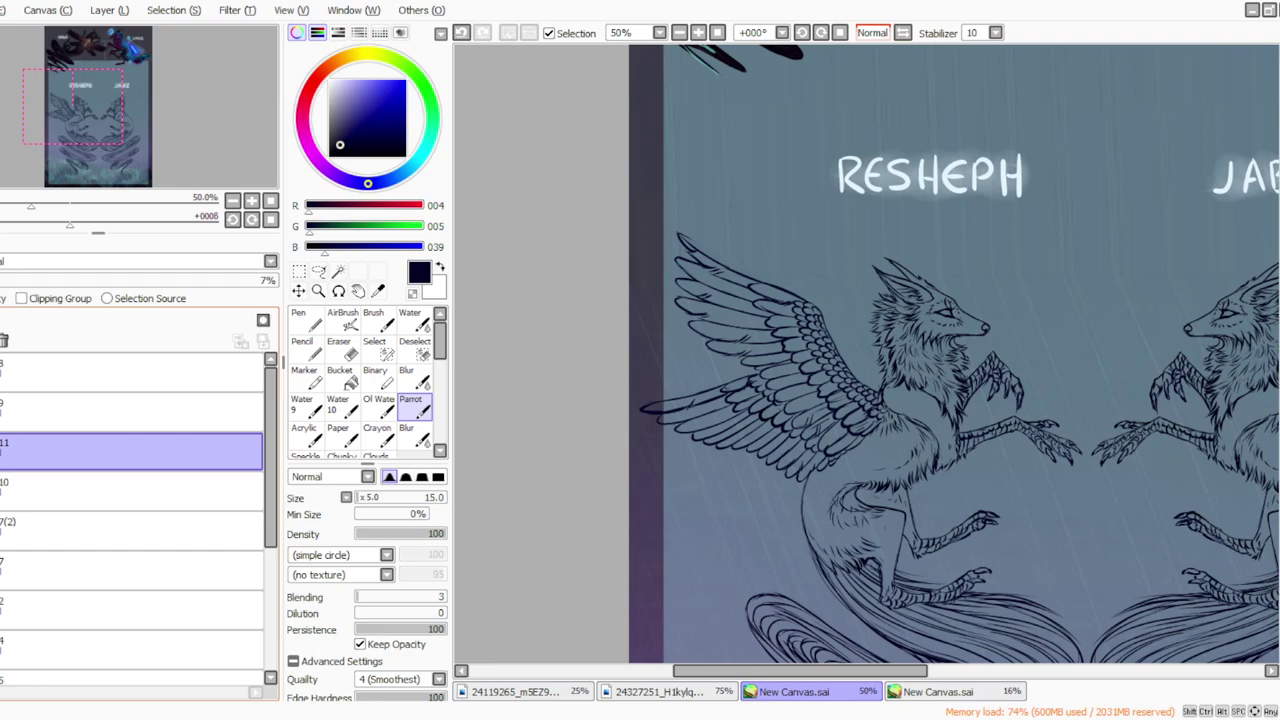
Step: Duplicate the left fox's wing ink layer and flip the copy horizontally
{"action": "left_click", "coordinate": [130, 411]}
{"action": "left_click", "coordinate": [107, 86]}
{"action": "left_click", "coordinate": [108, 10]}
{"action": "left_click", "coordinate": [120, 332]}
Step: Move the flipped wings onto the back of the fox labelled JABEZ and apply the transformation
{"action": "left_click", "coordinate": [298, 271]}
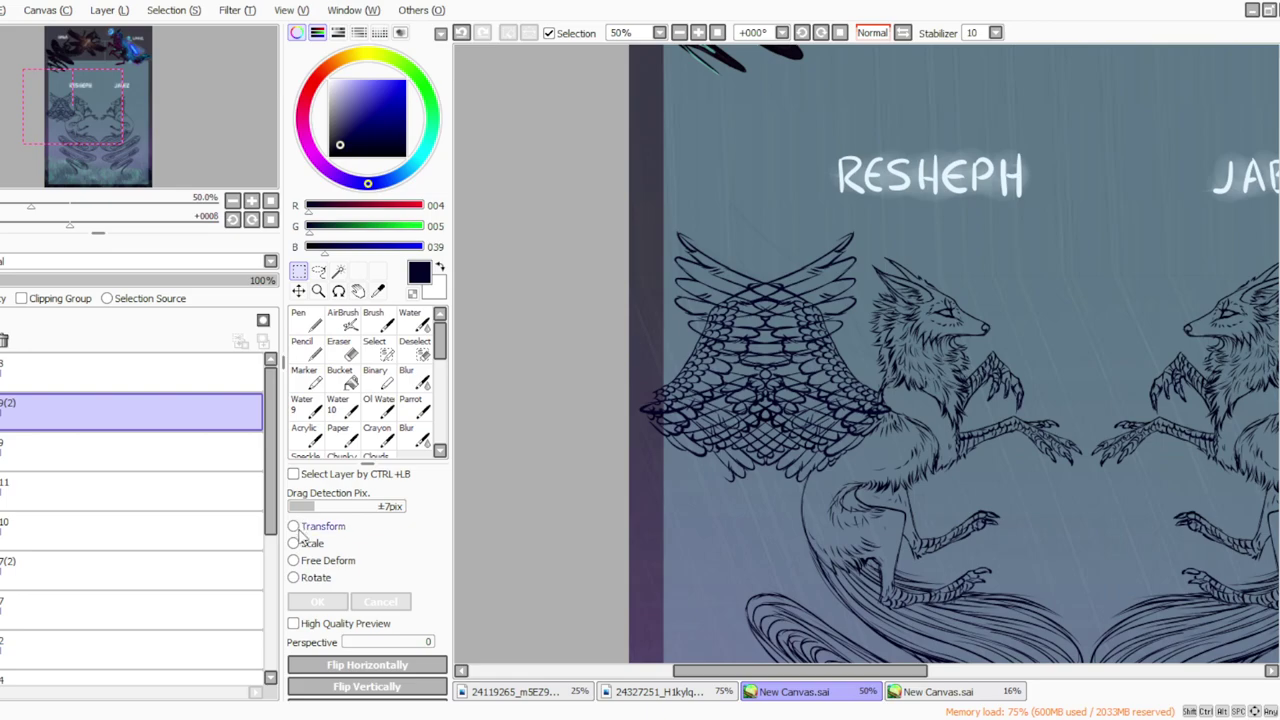
{"action": "left_click", "coordinate": [299, 542]}
{"action": "left_click_drag", "start_coordinate": [717, 446], "coordinate": [1127, 443]}
{"action": "left_click_drag", "start_coordinate": [761, 673], "coordinate": [870, 672]}
{"action": "left_click_drag", "start_coordinate": [746, 455], "coordinate": [977, 458]}
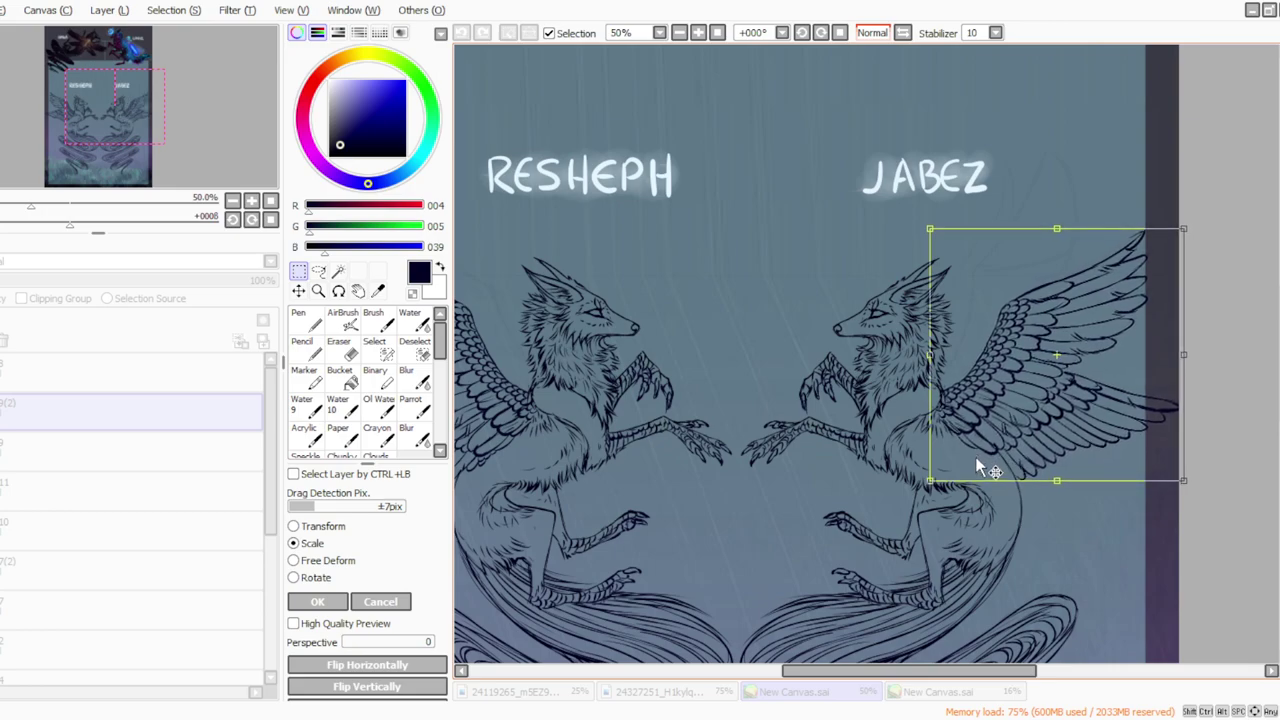
{"action": "left_click", "coordinate": [317, 601]}
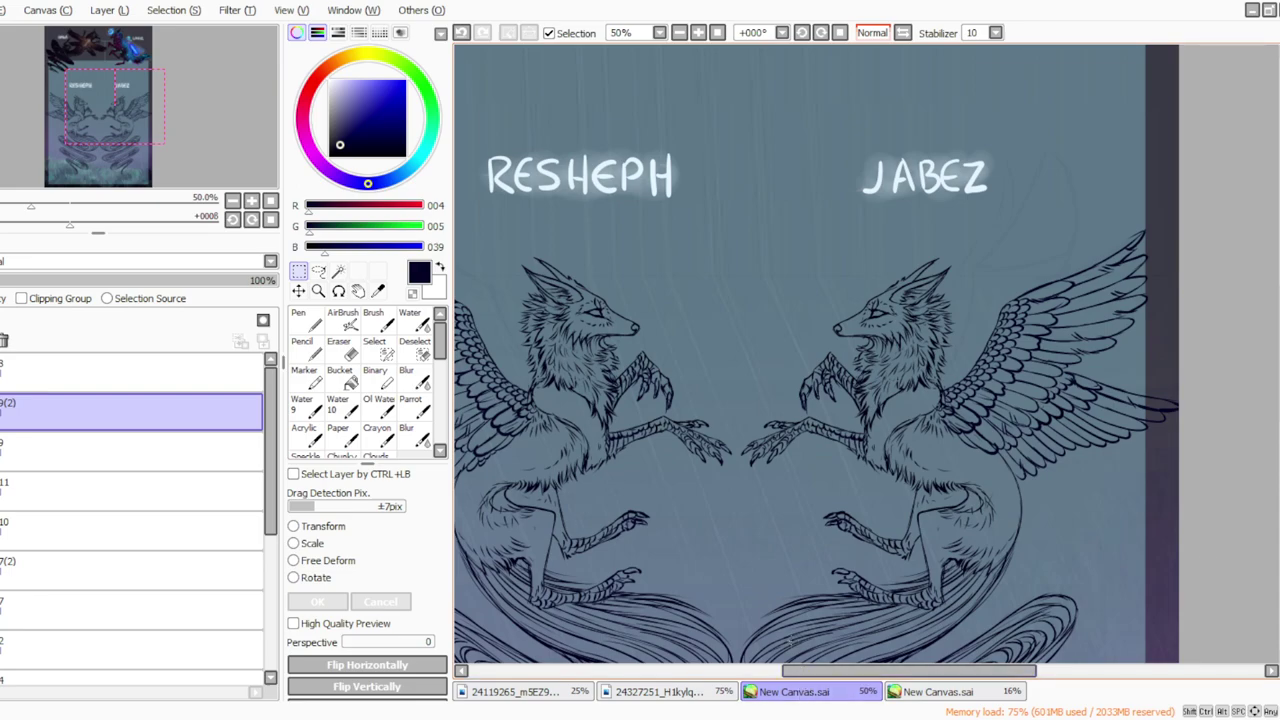
{"action": "left_click", "coordinate": [681, 32]}
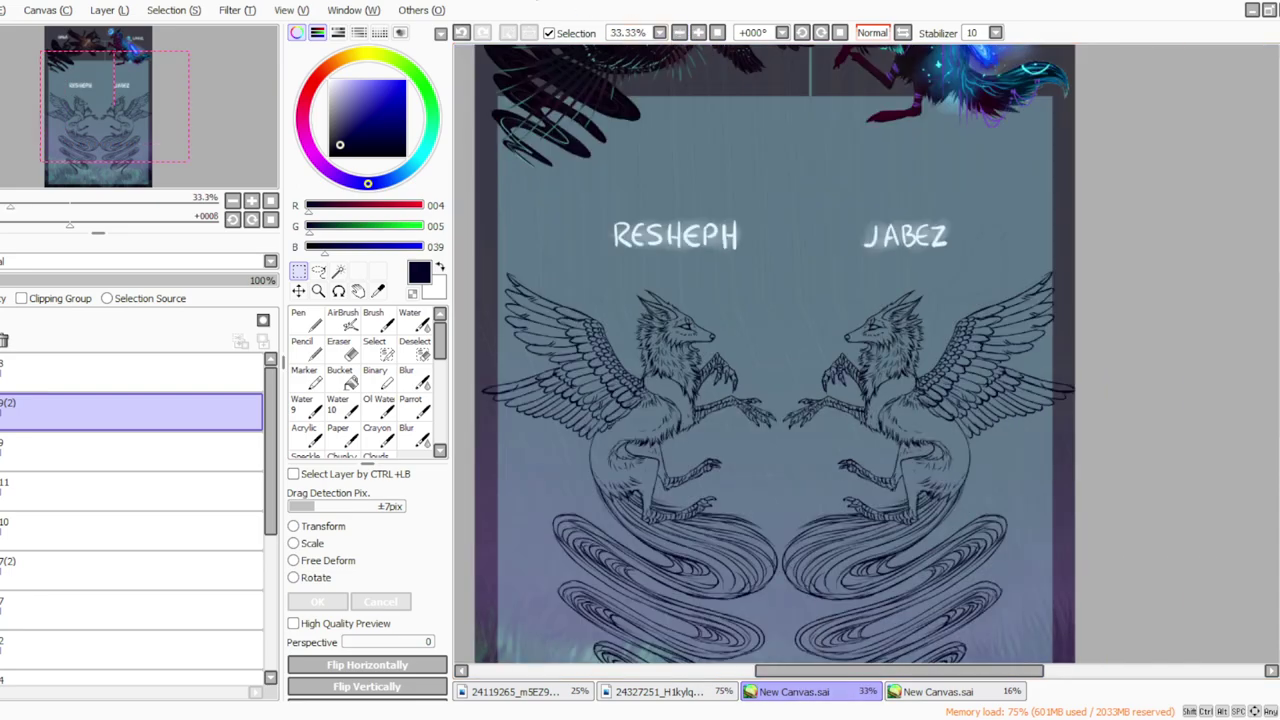
{"action": "left_click", "coordinate": [130, 530], "text": "ctrl"}
{"action": "left_click", "coordinate": [304, 543]}
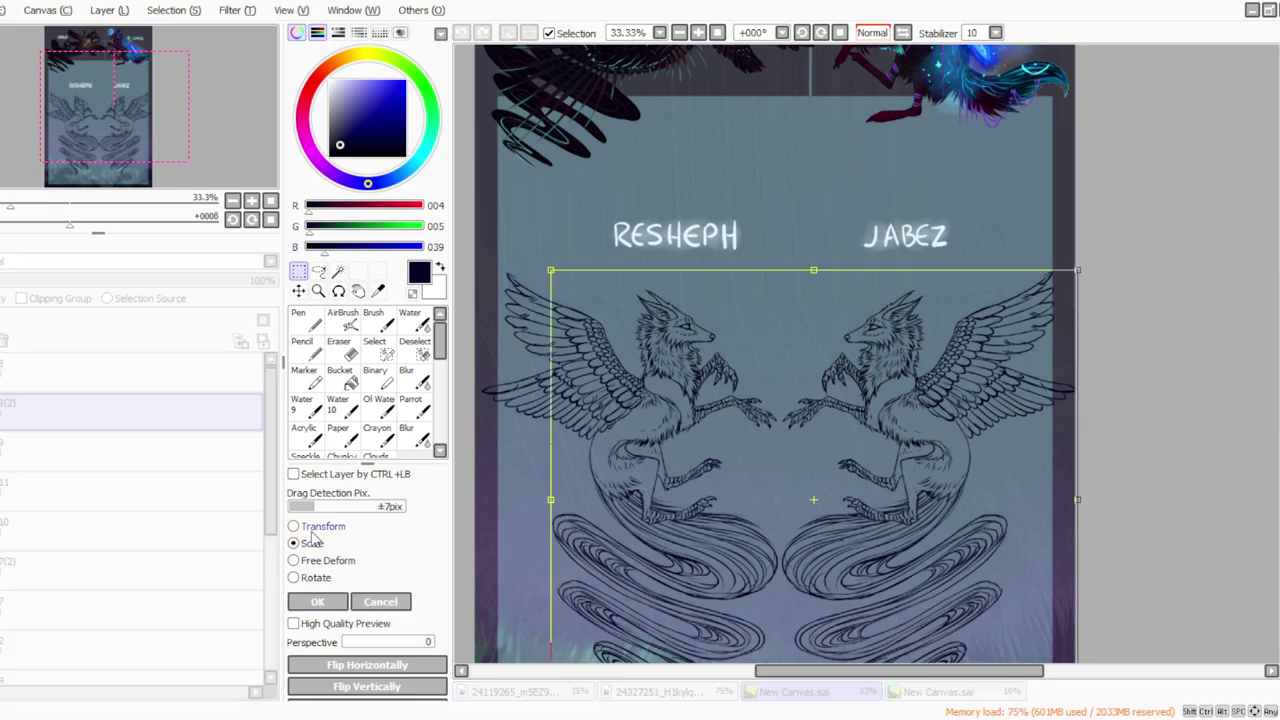
{"action": "left_click", "coordinate": [382, 602]}
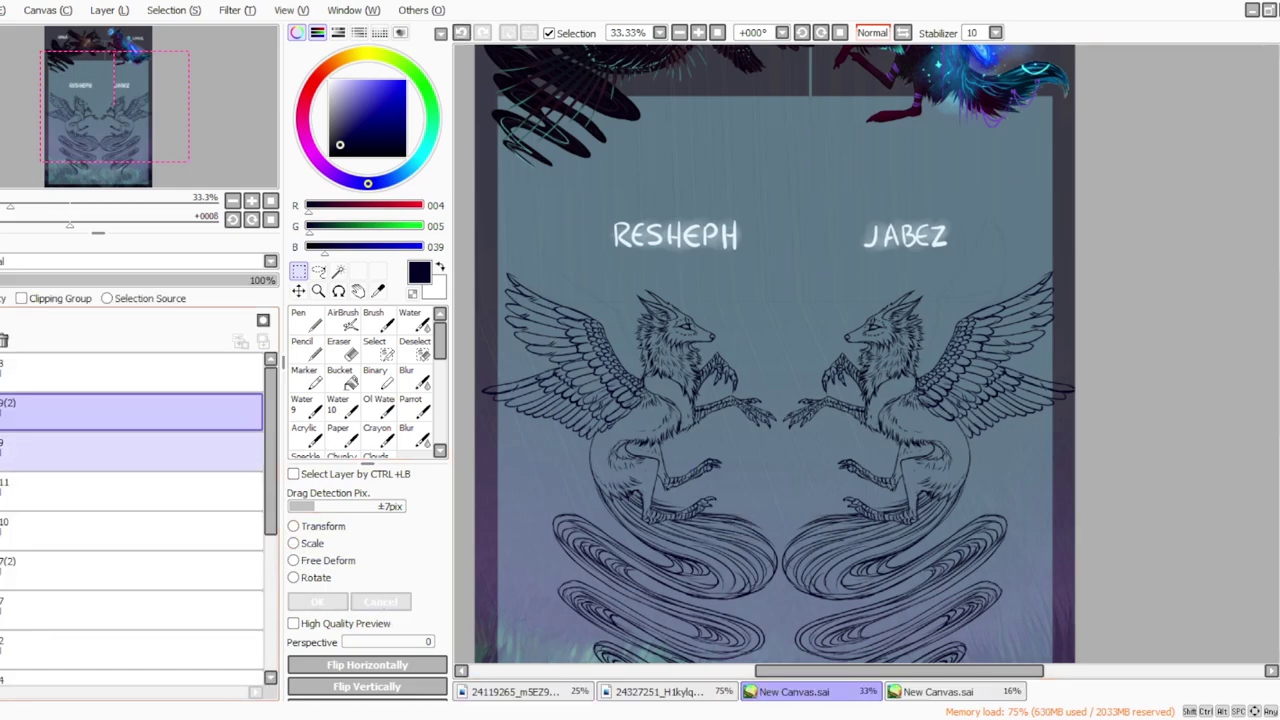
Step: Merge the flipped wings into the original wing layer and centre both foxes and their wings horizontally on the page
{"action": "left_click", "coordinate": [110, 13]}
{"action": "left_click", "coordinate": [127, 160]}
{"action": "left_click", "coordinate": [130, 490], "text": "ctrl"}
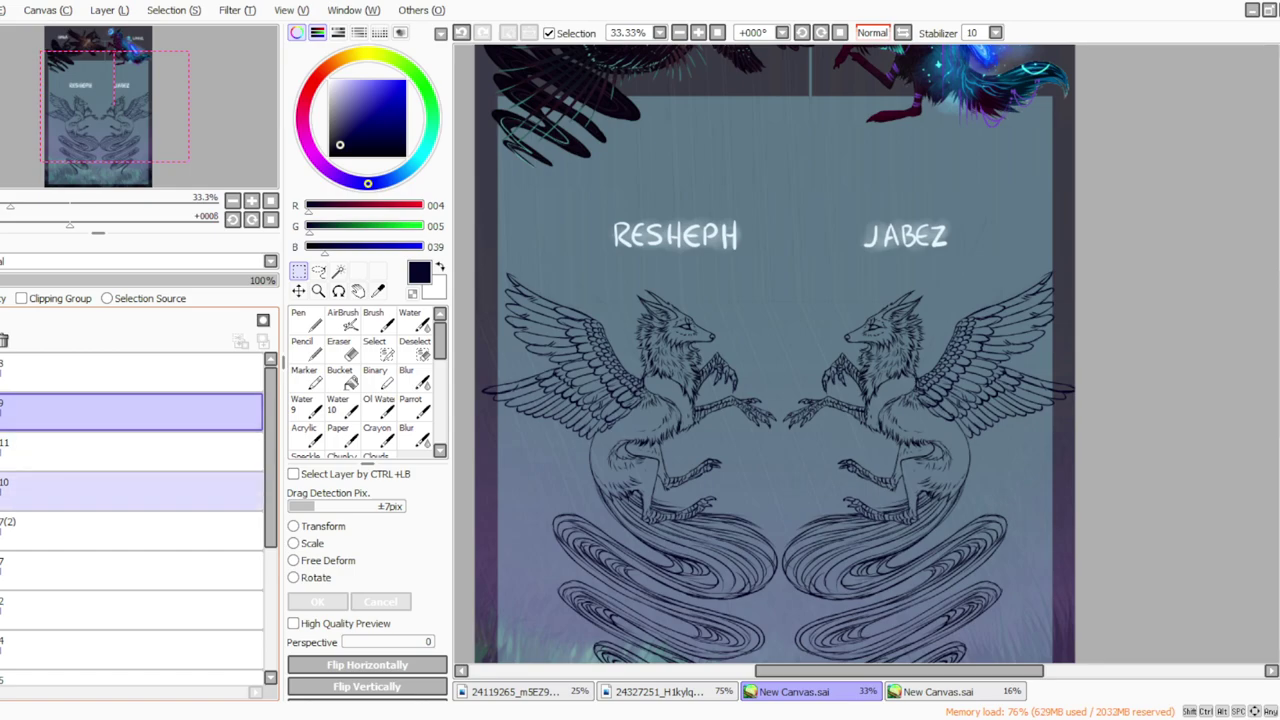
{"action": "left_click", "coordinate": [294, 543]}
{"action": "scroll", "coordinate": [680, 652], "scroll_direction": "left", "scroll_amount": 3}
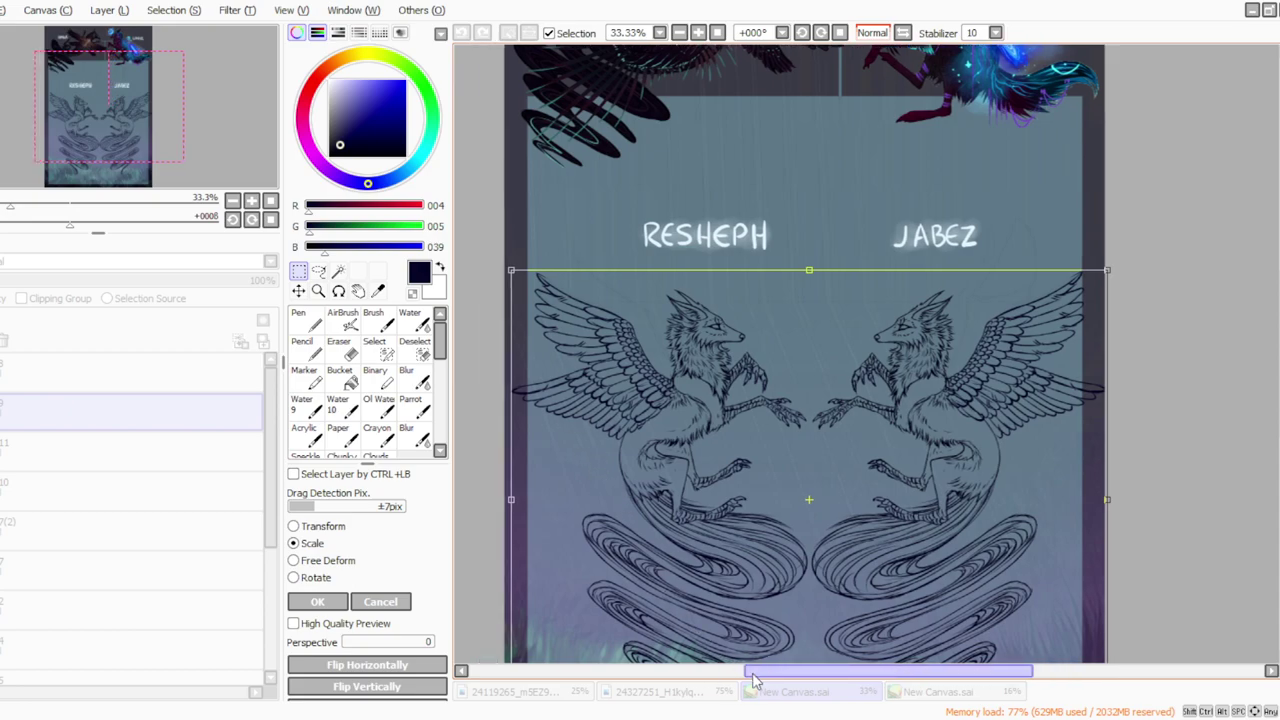
{"action": "left_click_drag", "start_coordinate": [645, 593], "coordinate": [648, 593]}
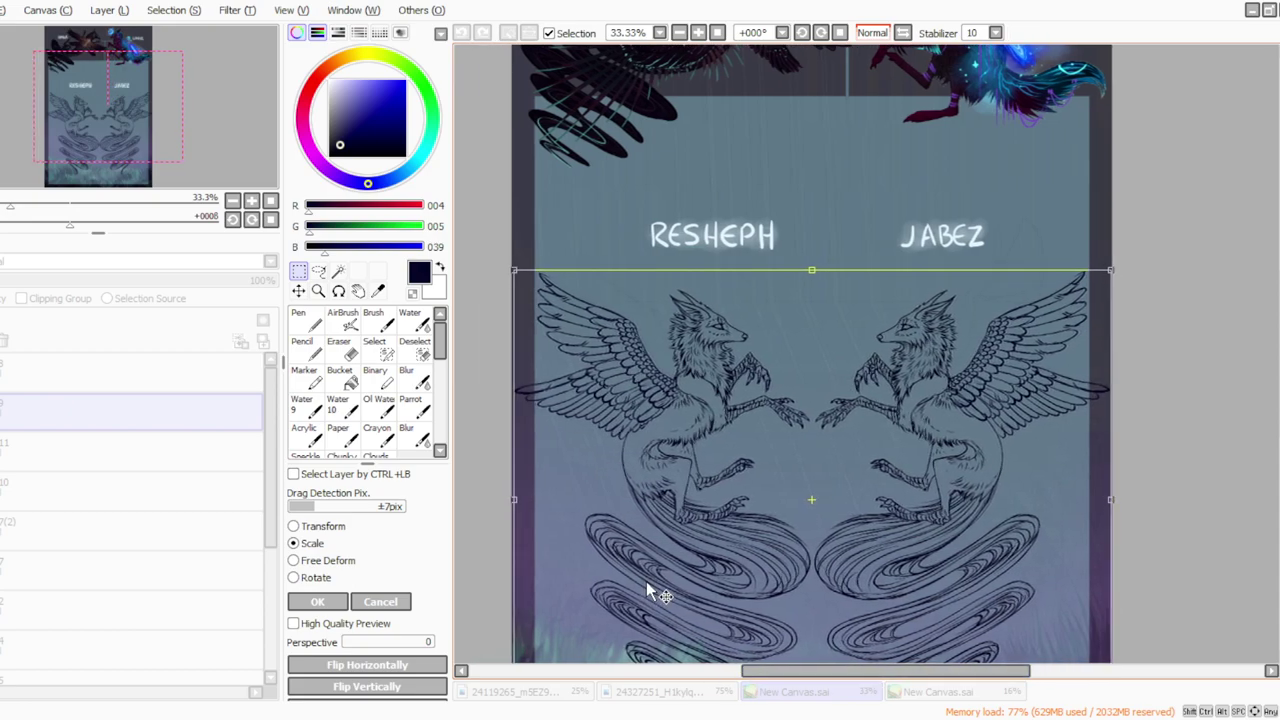
{"action": "left_click", "coordinate": [317, 601]}
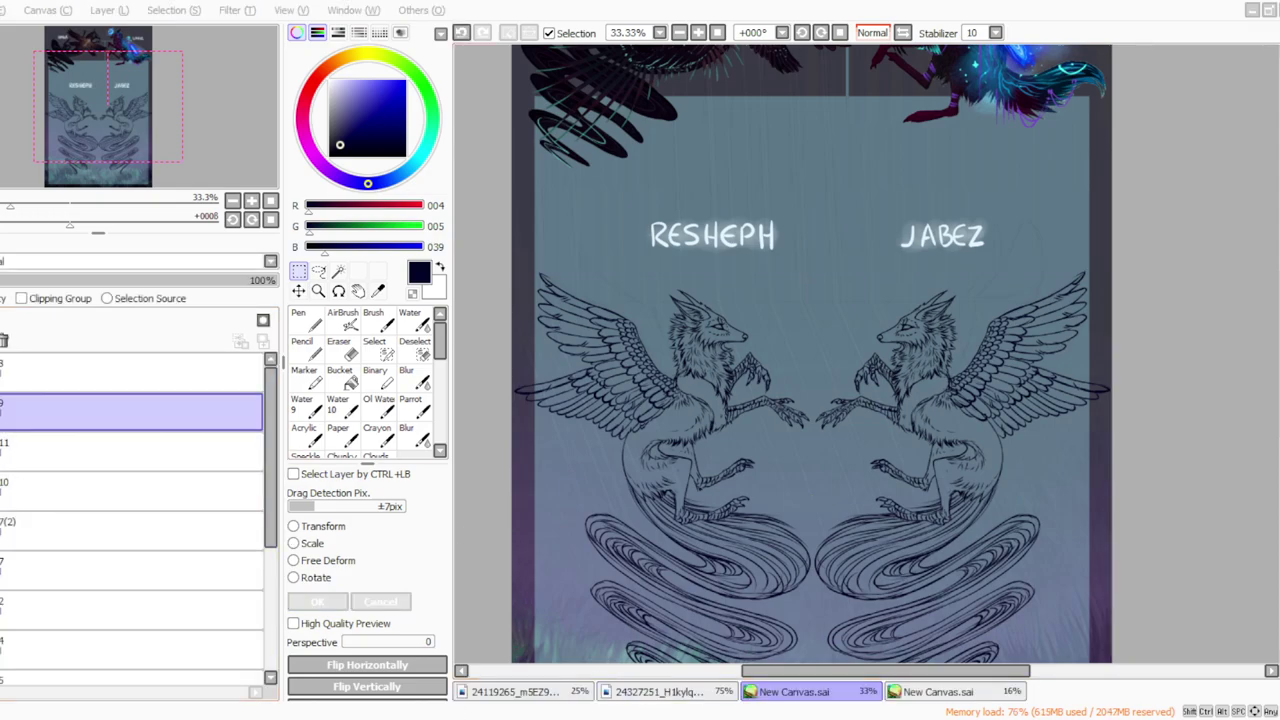
Step: Check the wing and sketch layers, select the fox body ink layer and set the eraser size to 35
{"action": "left_click", "coordinate": [2, 412]}
{"action": "left_click", "coordinate": [3, 451]}
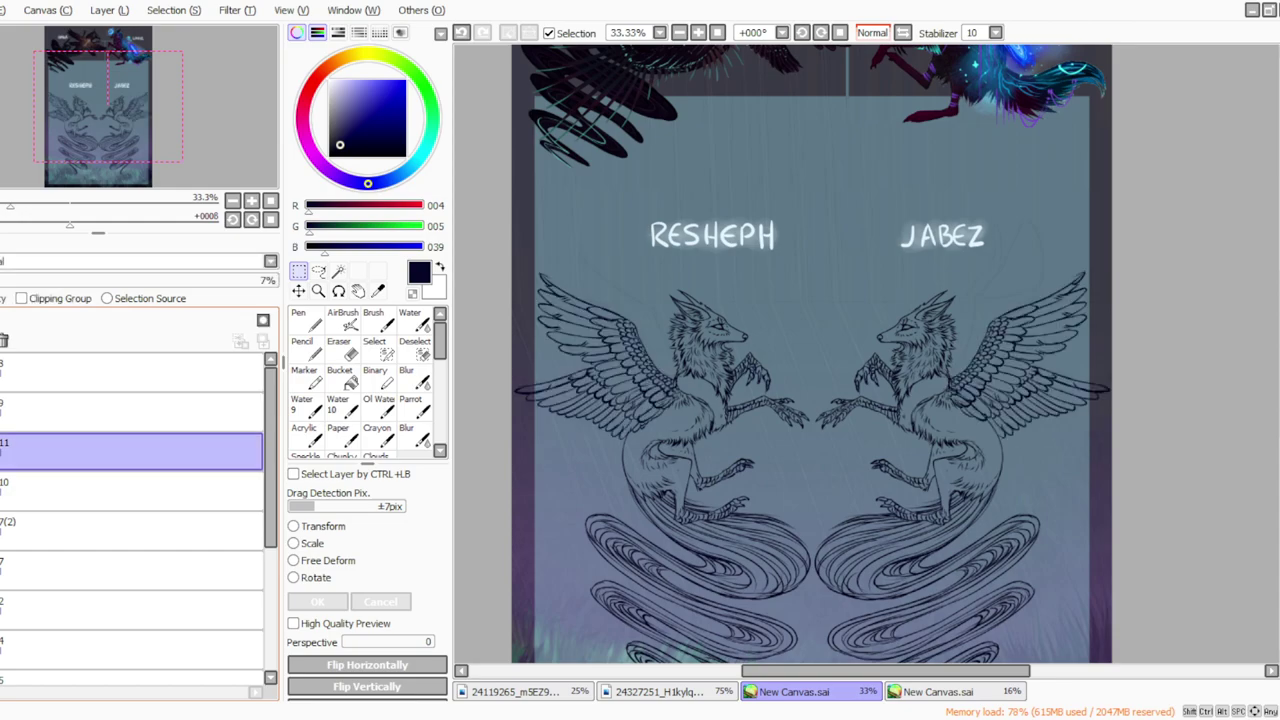
{"action": "left_click", "coordinate": [100, 490]}
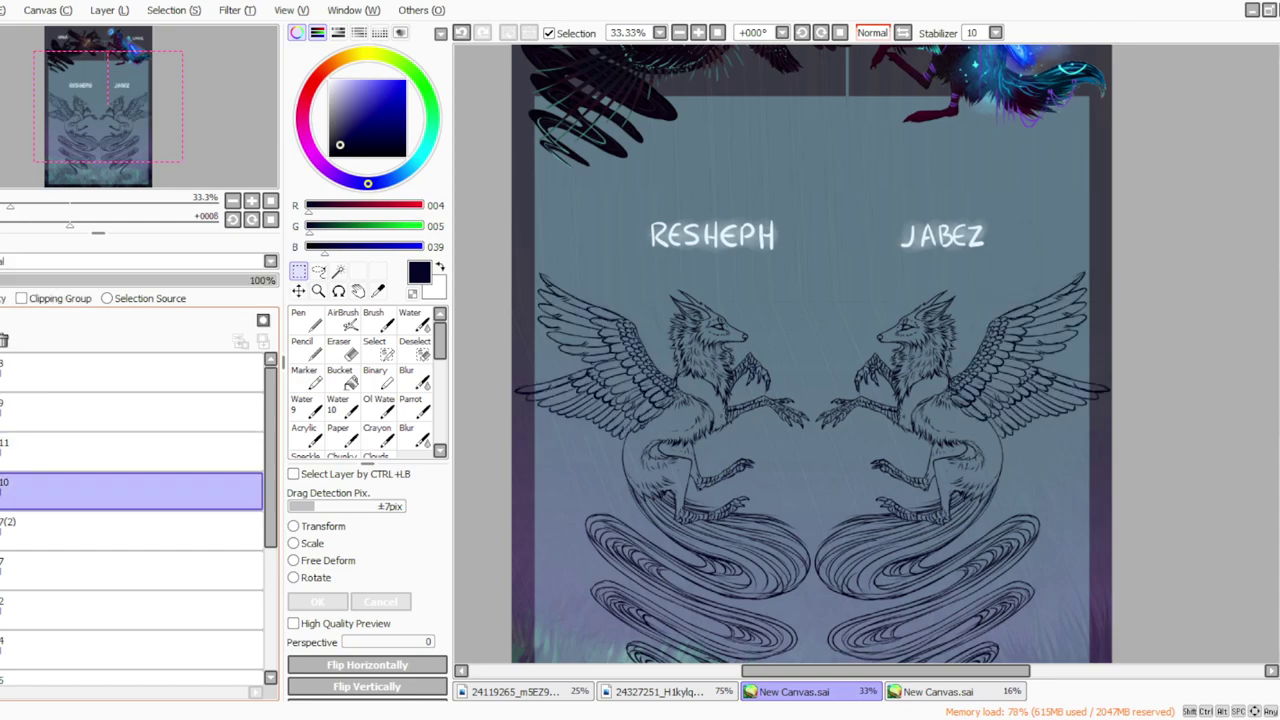
{"action": "left_click", "coordinate": [342, 348]}
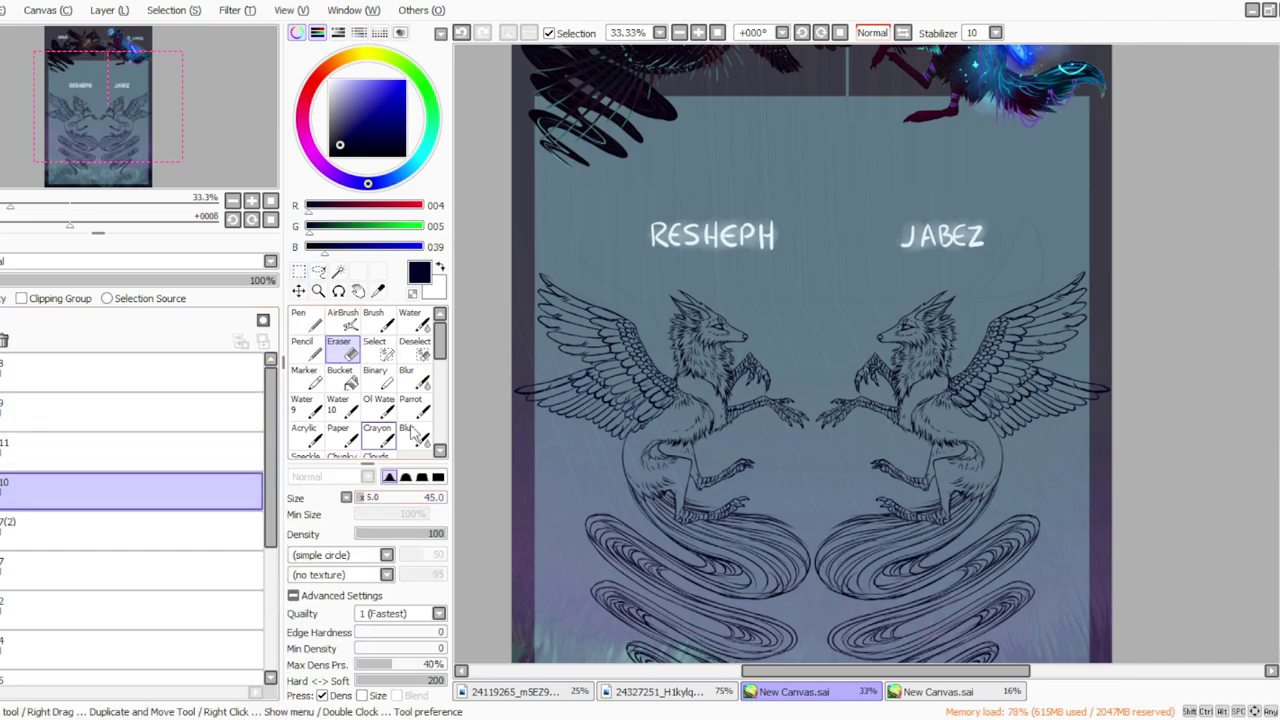
{"action": "left_click", "coordinate": [698, 32]}
{"action": "key", "text": "bracketleft"}
{"action": "key", "text": "bracketleft"}
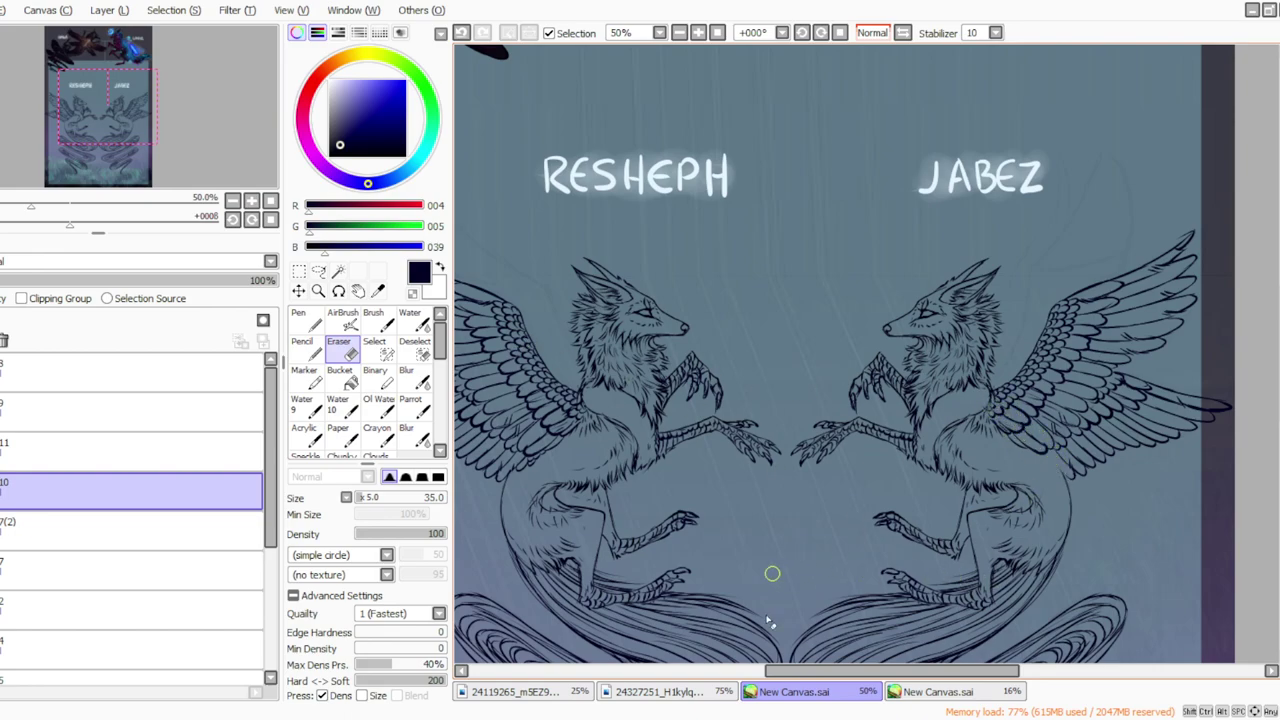
{"action": "left_click_drag", "start_coordinate": [818, 670], "coordinate": [850, 670]}
{"action": "left_click", "coordinate": [100, 12]}
{"action": "left_click", "coordinate": [111, 30]}
{"action": "left_click", "coordinate": [414, 406]}
{"action": "left_click", "coordinate": [822, 34]}
{"action": "left_click", "coordinate": [822, 34]}
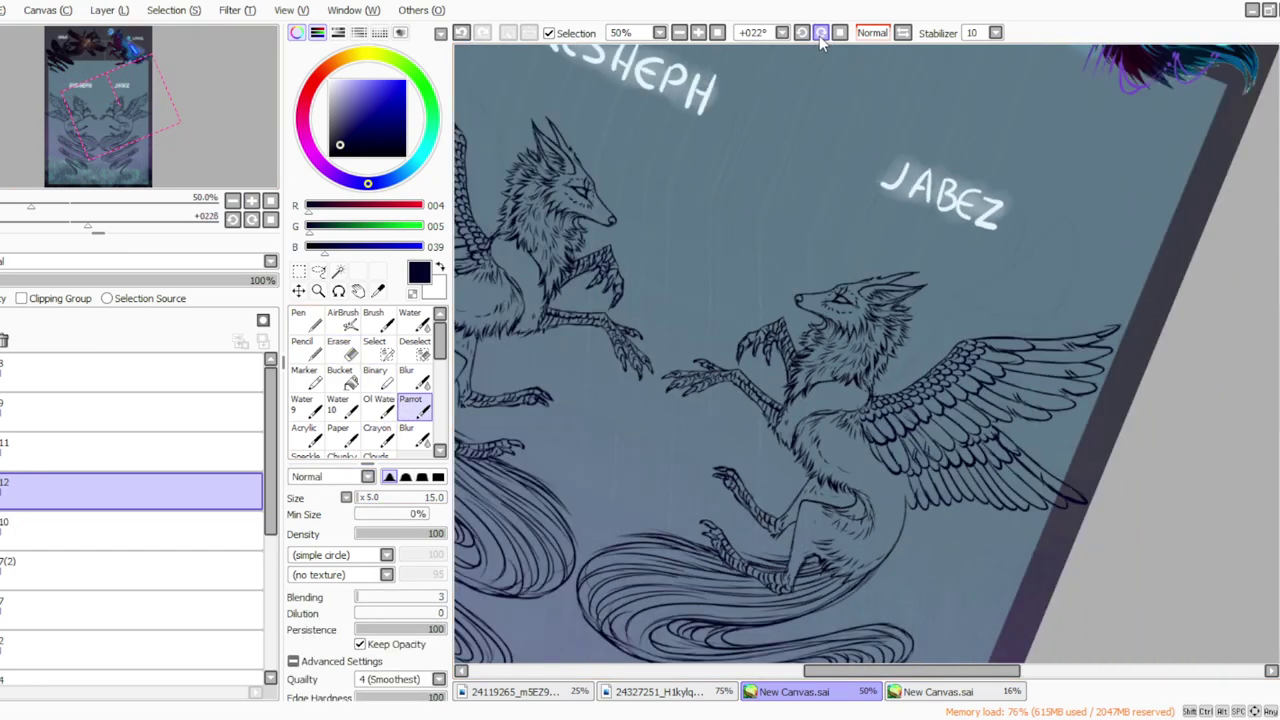
{"action": "left_click", "coordinate": [822, 34]}
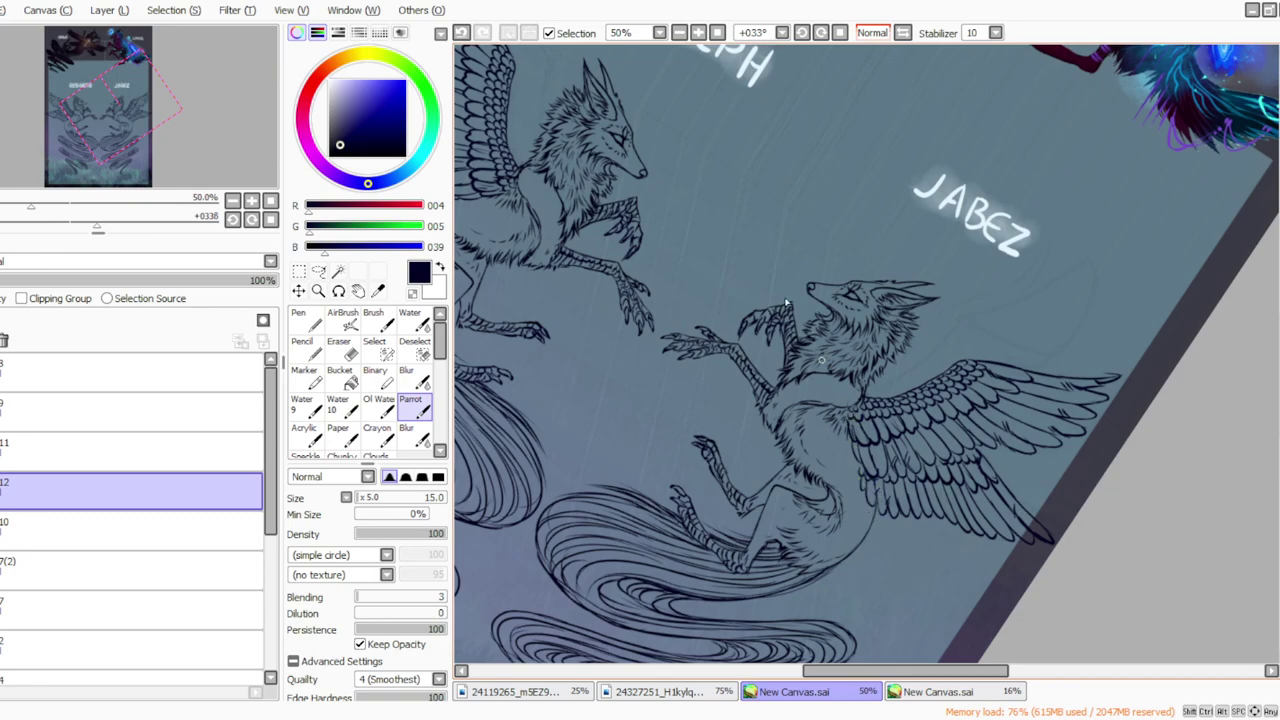
{"action": "left_click", "coordinate": [717, 33]}
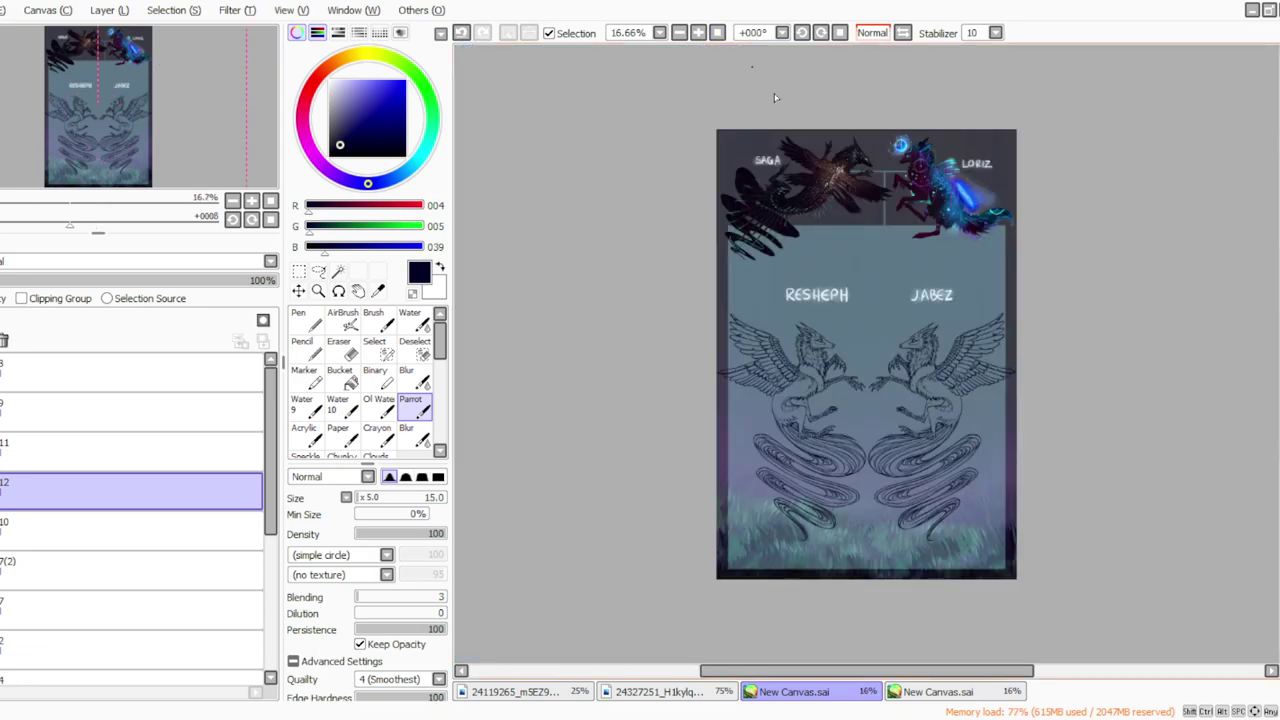
{"action": "left_click", "coordinate": [702, 33]}
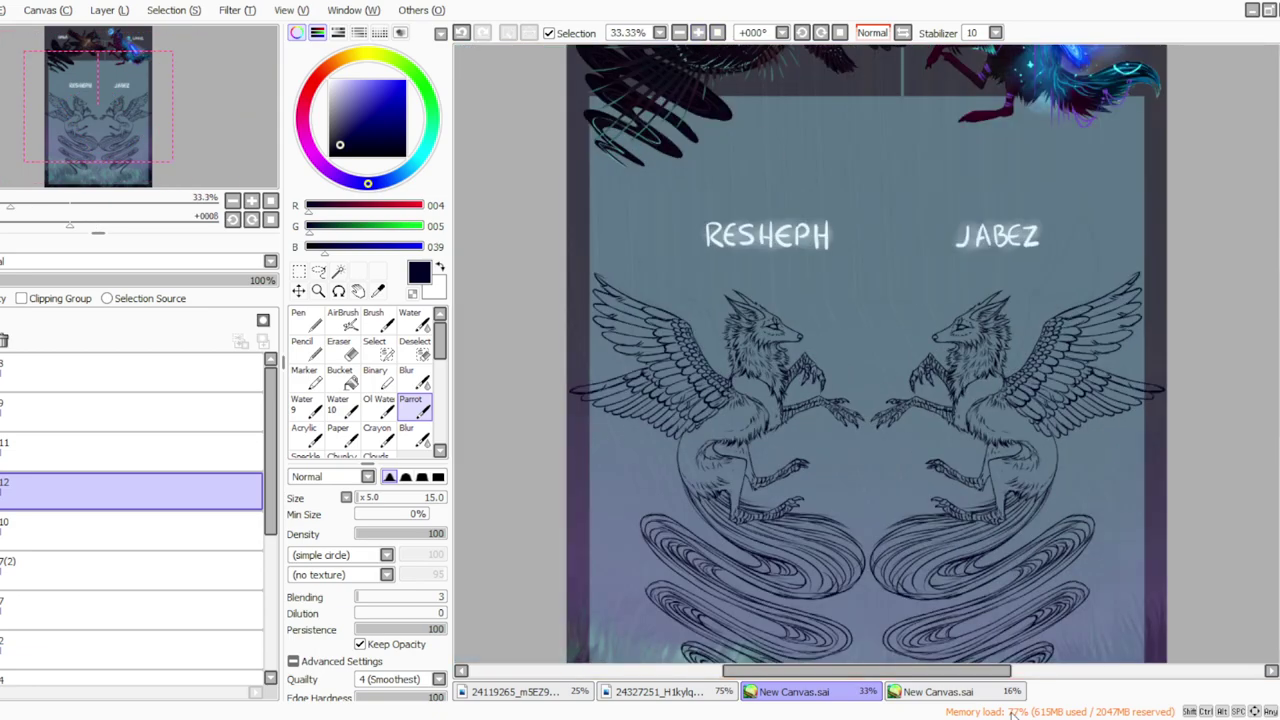
{"action": "left_click", "coordinate": [120, 168]}
Step: Add a new layer directly above the merged wing layer
{"action": "left_click", "coordinate": [12, 412]}
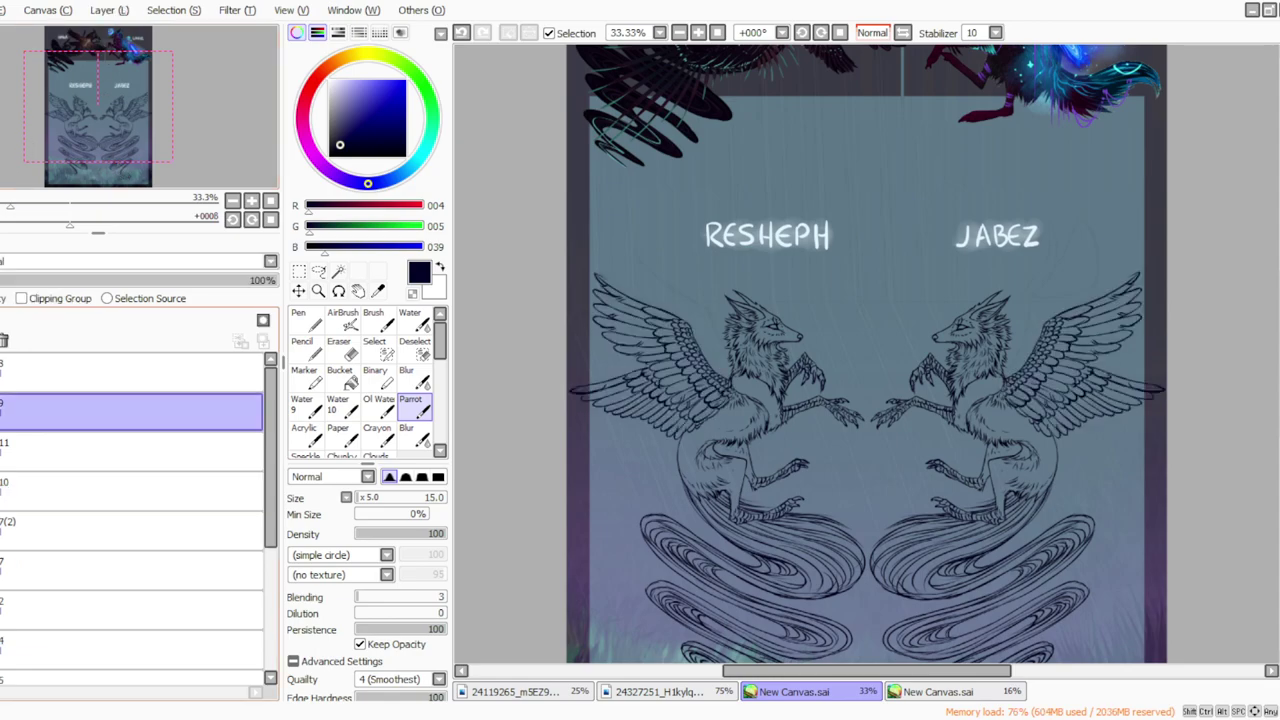
{"action": "left_click", "coordinate": [12, 451]}
{"action": "left_click", "coordinate": [258, 414]}
{"action": "left_click", "coordinate": [108, 12]}
{"action": "left_click", "coordinate": [120, 35]}
Step: Set the inking brush to size 35 and ink the first feathers of a raised wing behind the fox labelled JABEZ
{"action": "left_click", "coordinate": [361, 498]}
{"action": "left_click", "coordinate": [820, 33]}
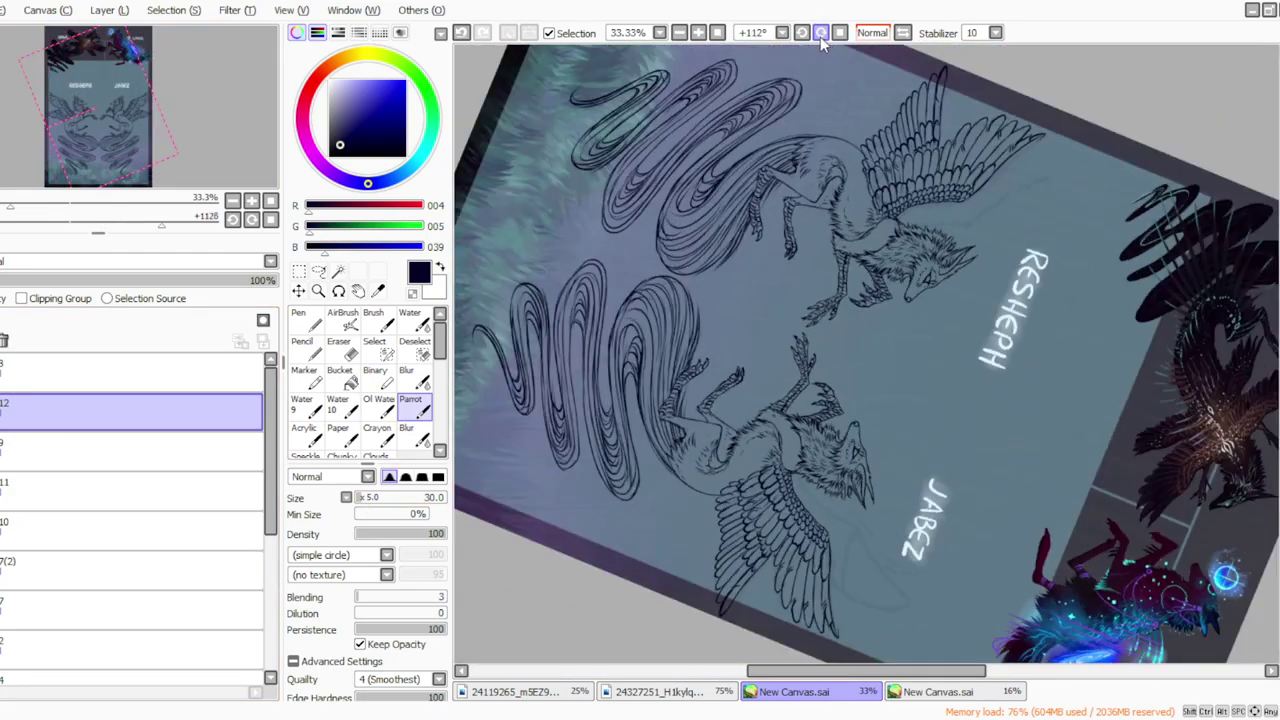
{"action": "left_click", "coordinate": [820, 33]}
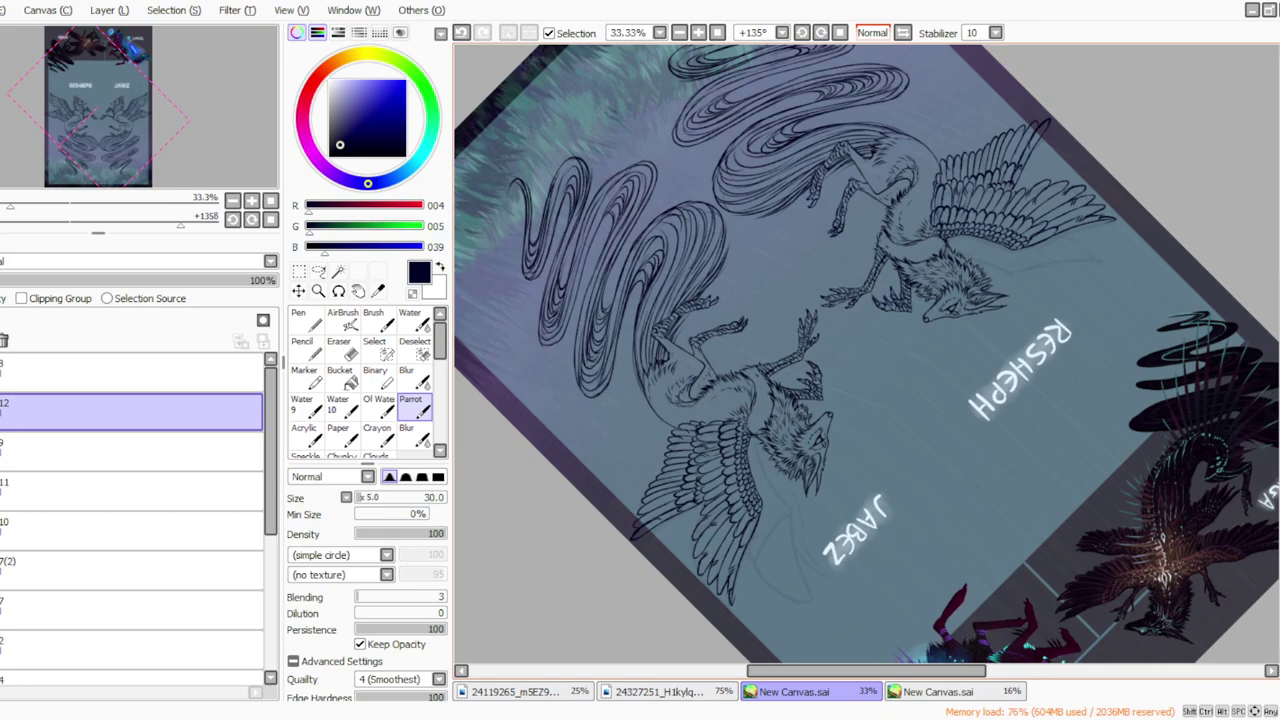
{"action": "left_click", "coordinate": [698, 34]}
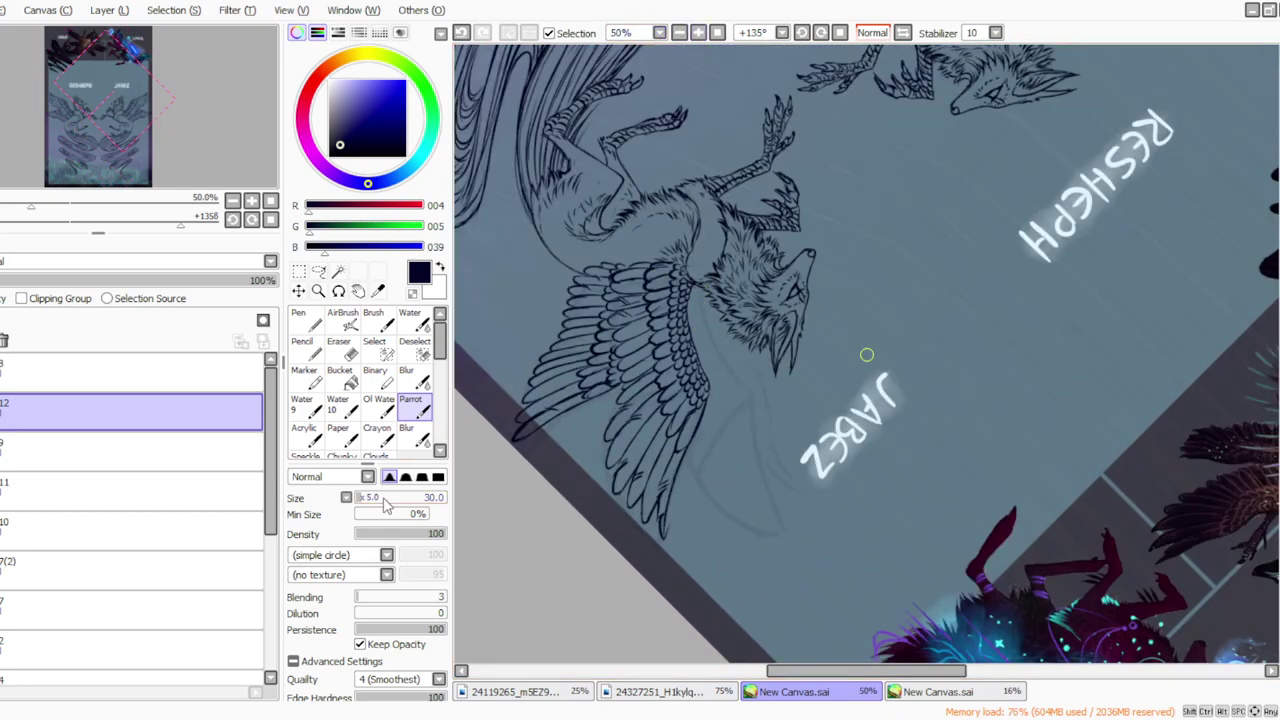
{"action": "left_click", "coordinate": [801, 33]}
{"action": "left_click", "coordinate": [801, 33]}
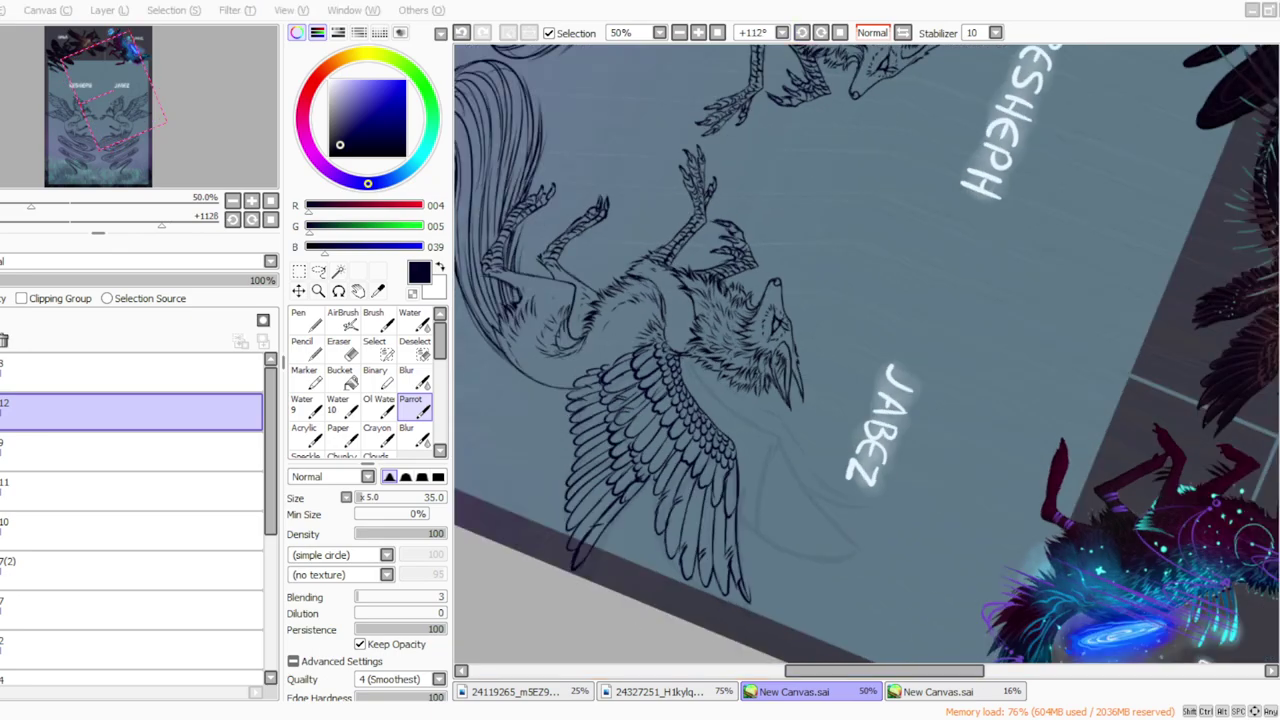
{"action": "left_click_drag", "start_coordinate": [769, 449], "coordinate": [810, 499]}
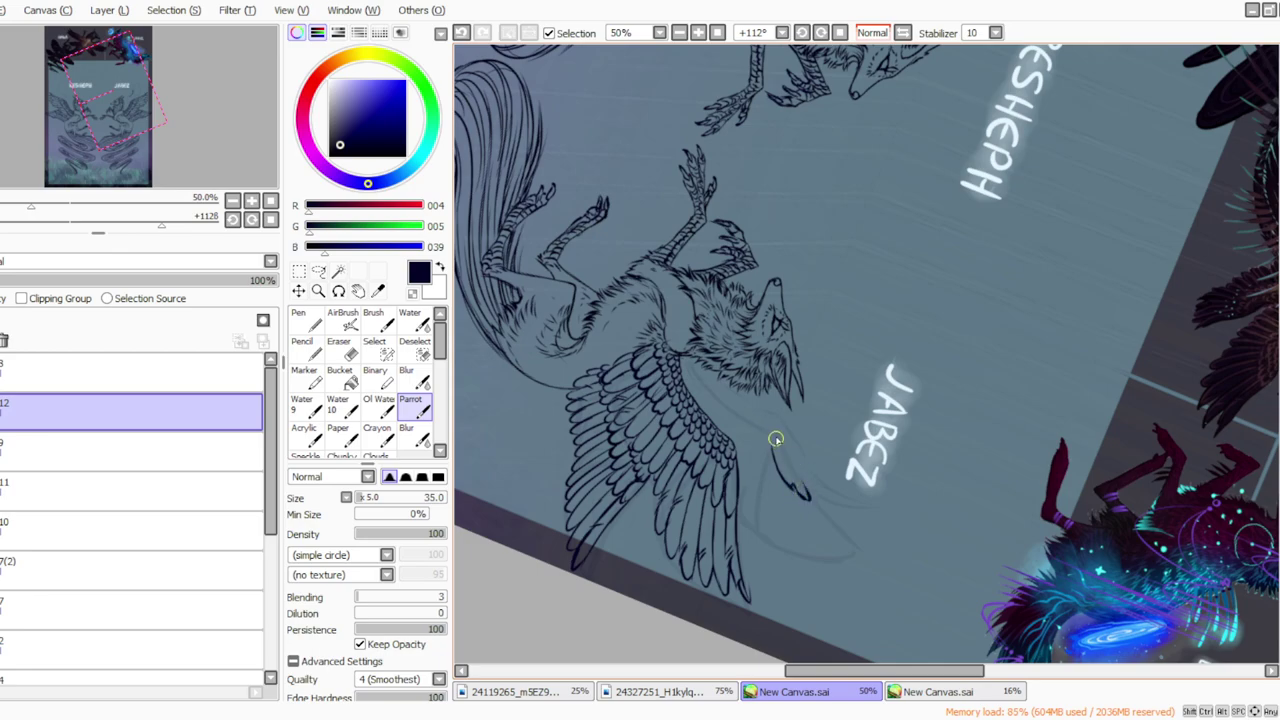
{"action": "left_click_drag", "start_coordinate": [786, 449], "coordinate": [806, 492]}
{"action": "left_click_drag", "start_coordinate": [751, 443], "coordinate": [752, 474]}
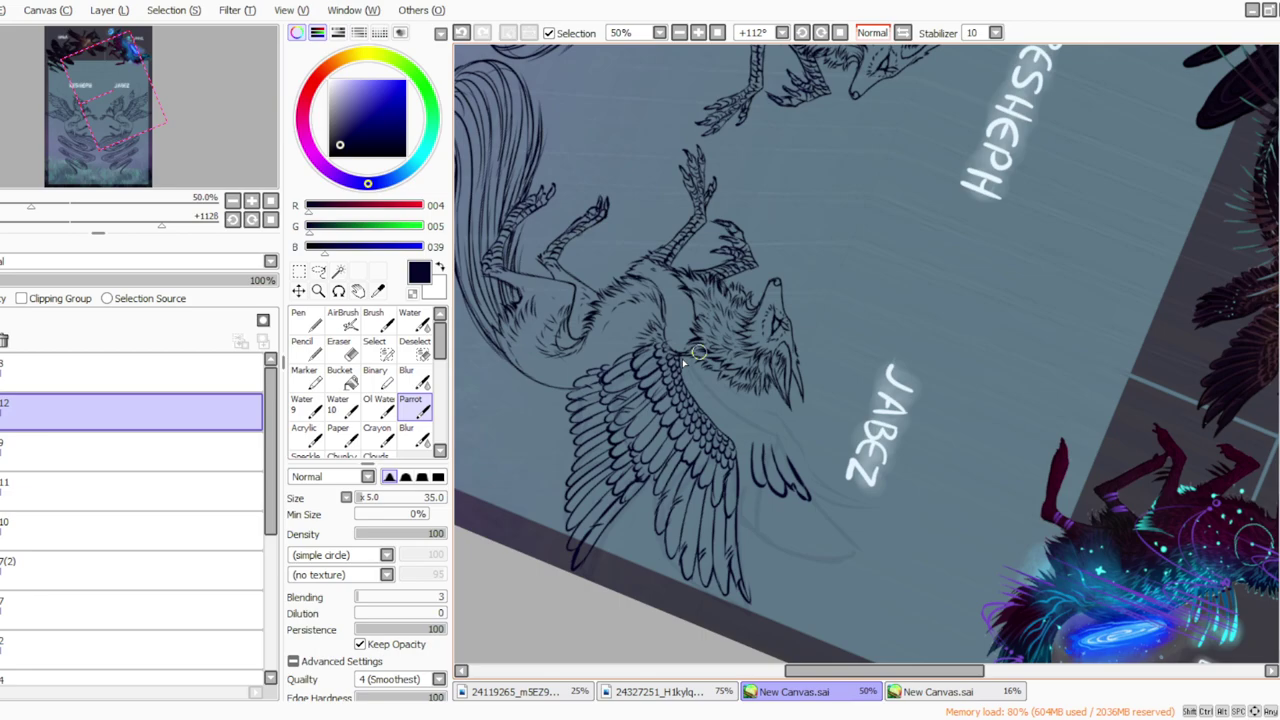
Step: Undo the last stroke and ink the raised wing's short feathers along the front wing's upper edge
{"action": "left_click", "coordinate": [802, 33]}
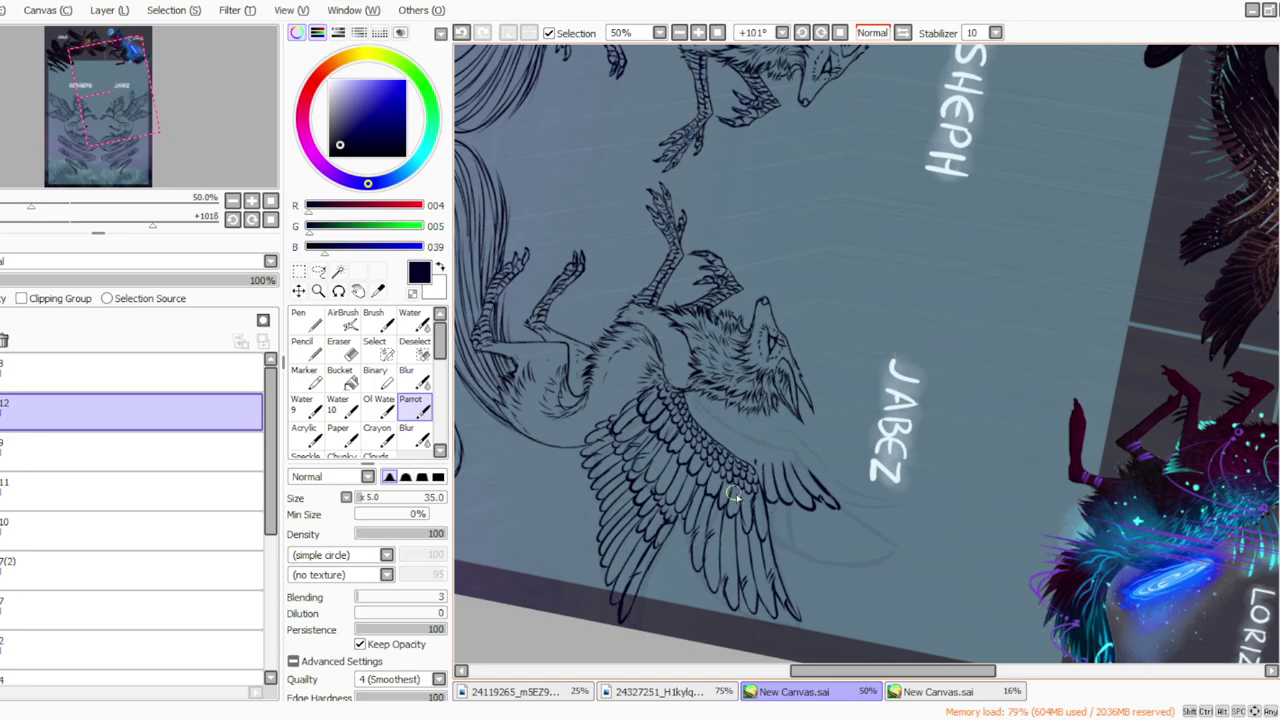
{"action": "left_click", "coordinate": [461, 33]}
{"action": "left_click_drag", "start_coordinate": [755, 464], "coordinate": [751, 529]}
Step: Reduce the brush to size 15 and ink the raised wing's long flight feathers following the faint sketch
{"action": "key", "text": "bracketleft"}
{"action": "key", "text": "bracketleft"}
{"action": "key", "text": "bracketleft"}
{"action": "key", "text": "bracketleft"}
{"action": "left_click", "coordinate": [820, 32]}
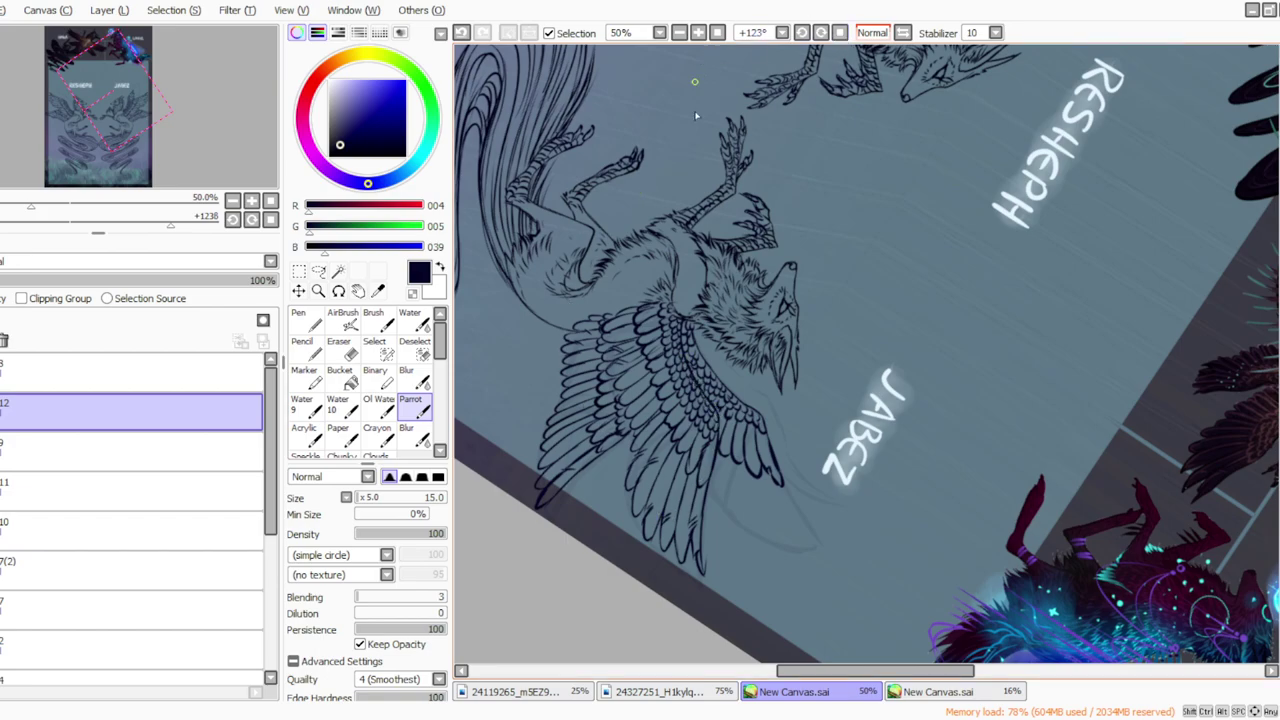
{"action": "left_click_drag", "start_coordinate": [785, 487], "coordinate": [824, 552]}
{"action": "left_click_drag", "start_coordinate": [787, 530], "coordinate": [822, 560]}
{"action": "left_click_drag", "start_coordinate": [750, 486], "coordinate": [770, 541]}
{"action": "mouse_move", "coordinate": [737, 468]}
{"action": "left_mouse_down"}
{"action": "mouse_move", "coordinate": [741, 538]}
{"action": "mouse_move", "coordinate": [763, 541]}
{"action": "left_mouse_up"}
{"action": "left_click_drag", "start_coordinate": [728, 458], "coordinate": [720, 514]}
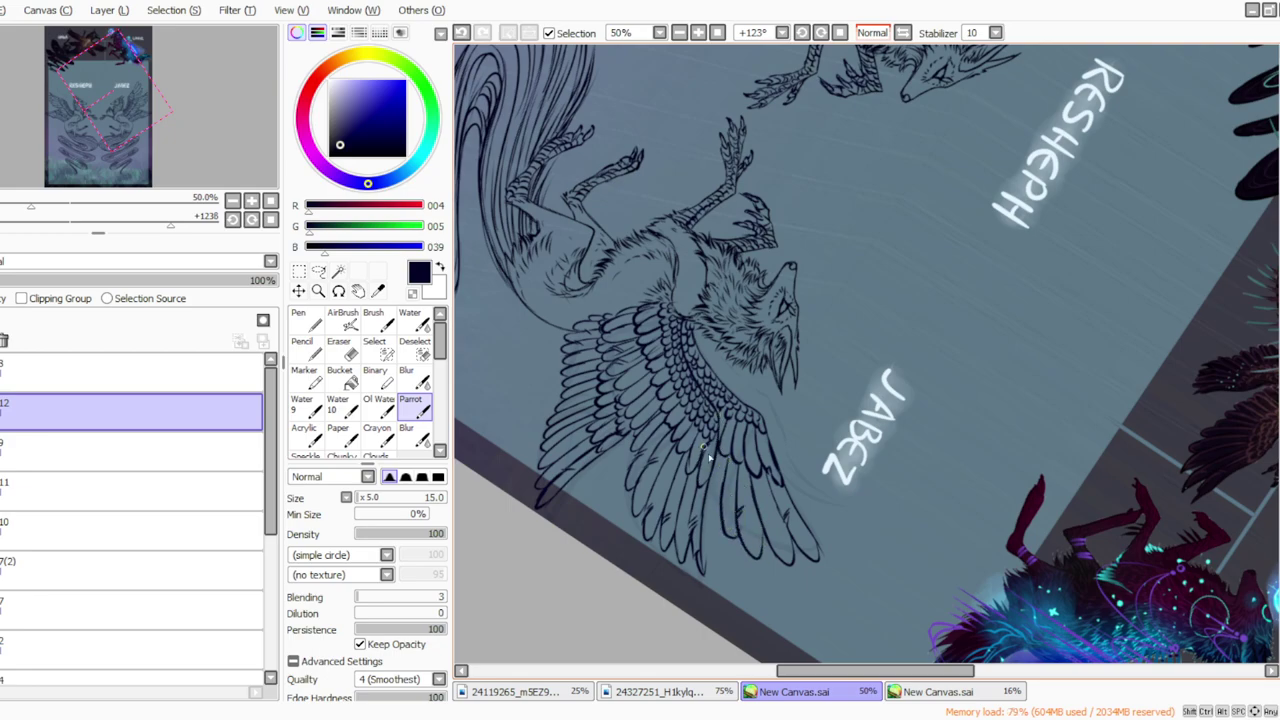
Step: Check the raised wing against the whole page and erase the rounded tips of its outermost feathers
{"action": "left_click", "coordinate": [839, 32]}
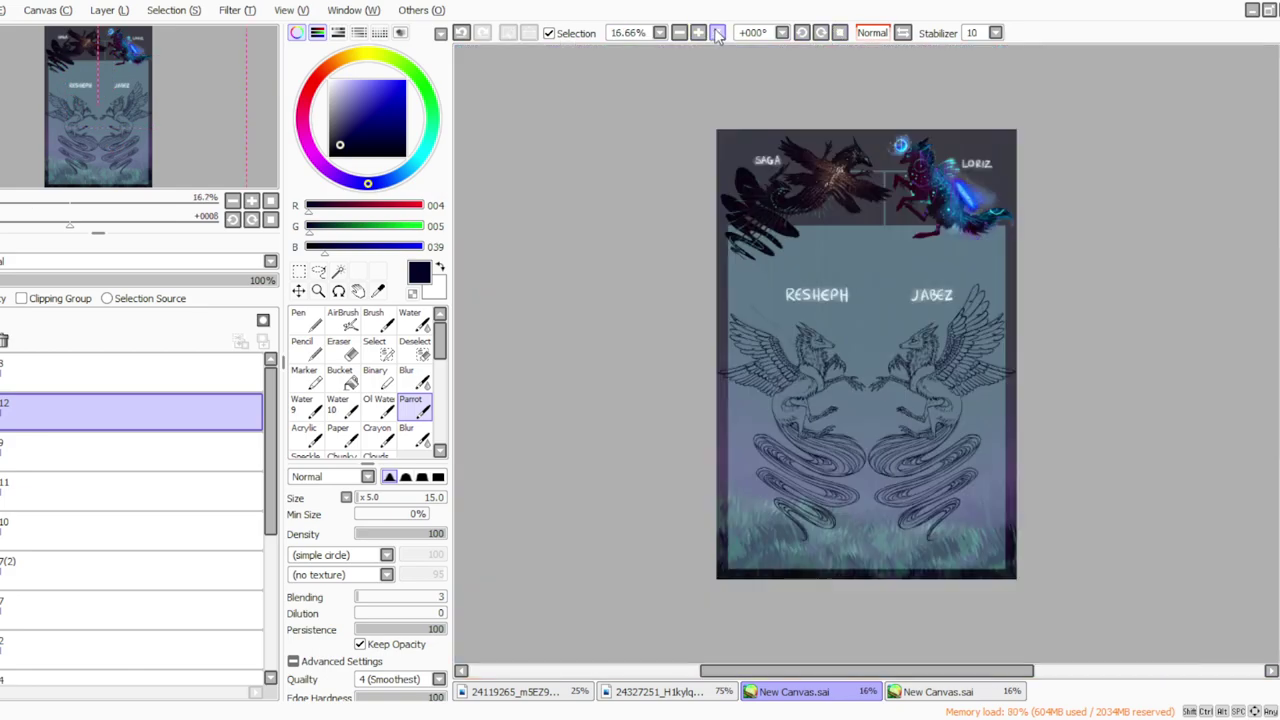
{"action": "left_click", "coordinate": [681, 32]}
{"action": "left_click", "coordinate": [698, 32]}
{"action": "left_click", "coordinate": [698, 32]}
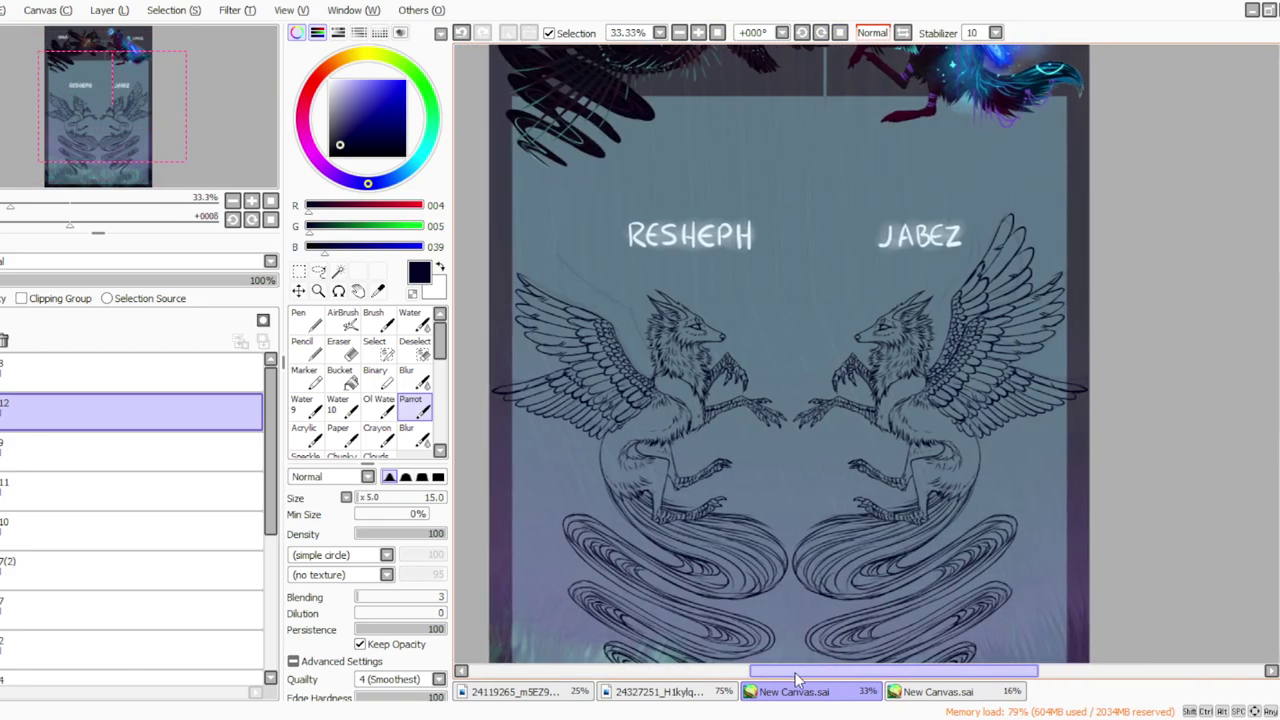
{"action": "left_click", "coordinate": [801, 32]}
{"action": "left_click", "coordinate": [801, 32]}
{"action": "left_click", "coordinate": [801, 32]}
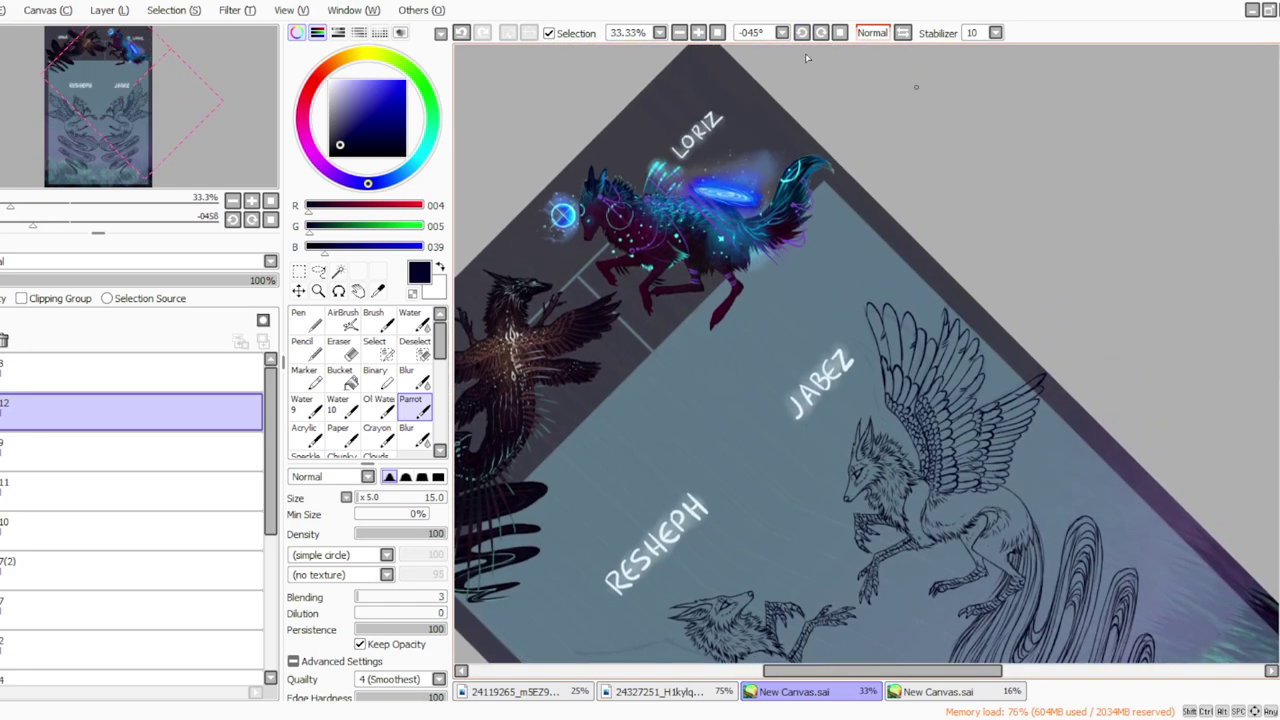
{"action": "left_click", "coordinate": [340, 348]}
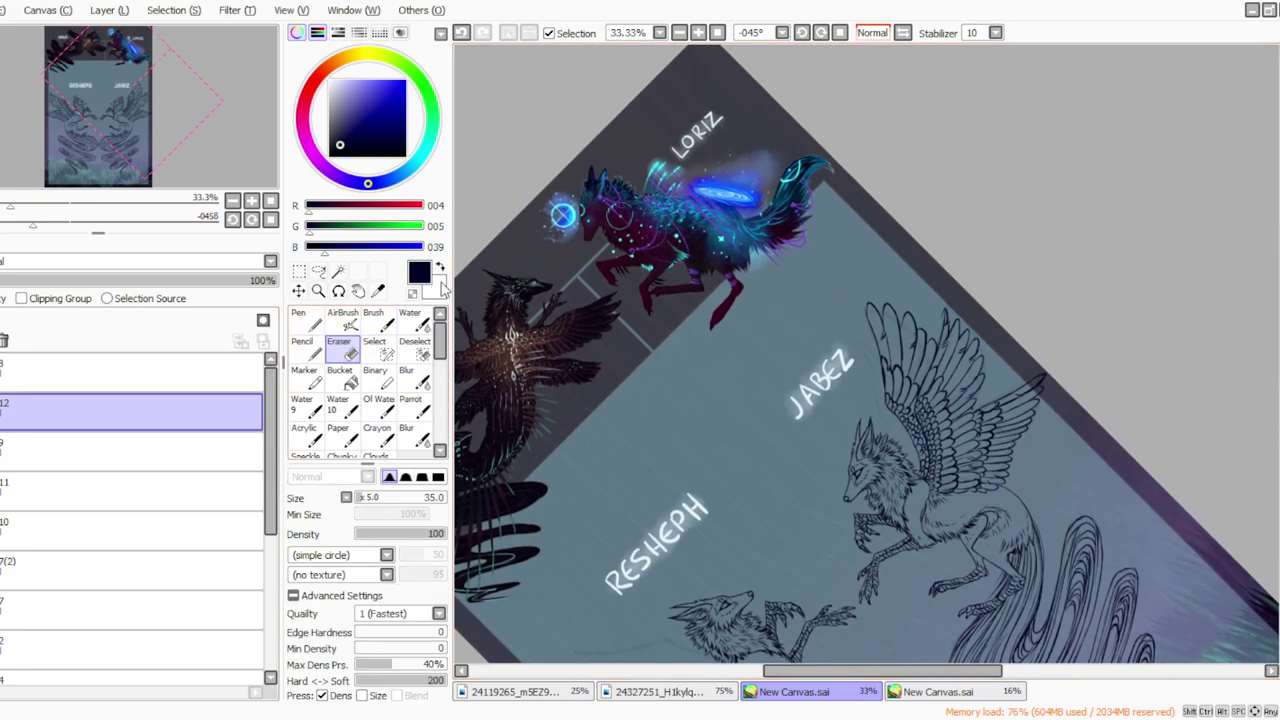
{"action": "left_click", "coordinate": [698, 32]}
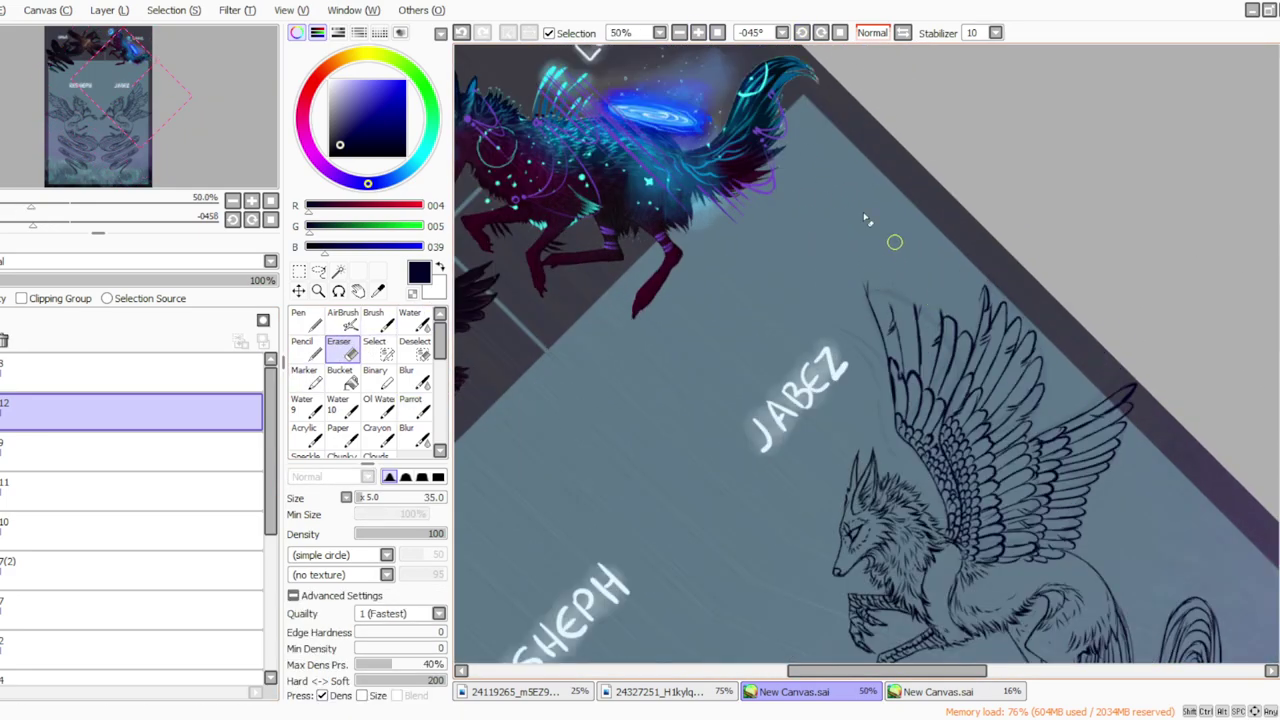
Step: Redraw the raised wing's outermost feathers with long pointed tips at brush size 15, erasing stray lines between them
{"action": "left_click", "coordinate": [414, 410]}
{"action": "mouse_move", "coordinate": [857, 267]}
{"action": "left_mouse_down"}
{"action": "mouse_move", "coordinate": [871, 309]}
{"action": "mouse_move", "coordinate": [871, 278]}
{"action": "mouse_move", "coordinate": [901, 336]}
{"action": "mouse_move", "coordinate": [893, 271]}
{"action": "mouse_move", "coordinate": [912, 314]}
{"action": "mouse_move", "coordinate": [914, 265]}
{"action": "left_mouse_up"}
{"action": "left_click_drag", "start_coordinate": [914, 263], "coordinate": [933, 307]}
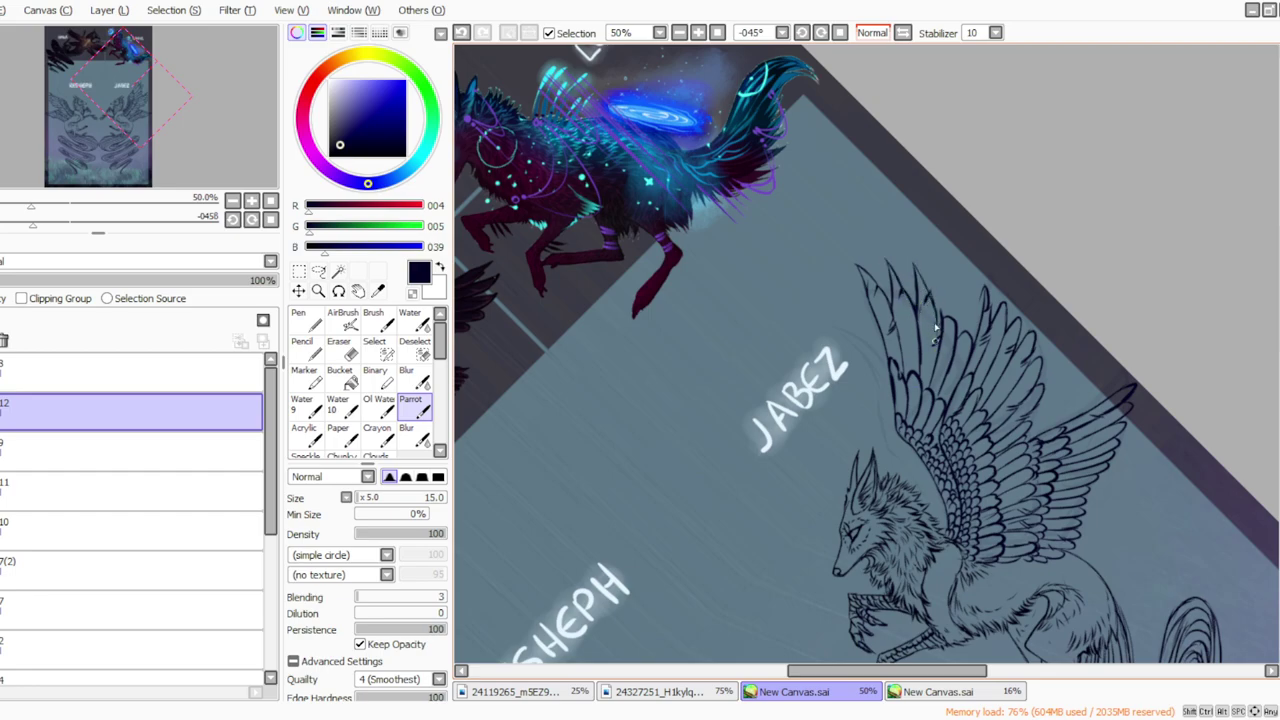
{"action": "key", "text": "e"}
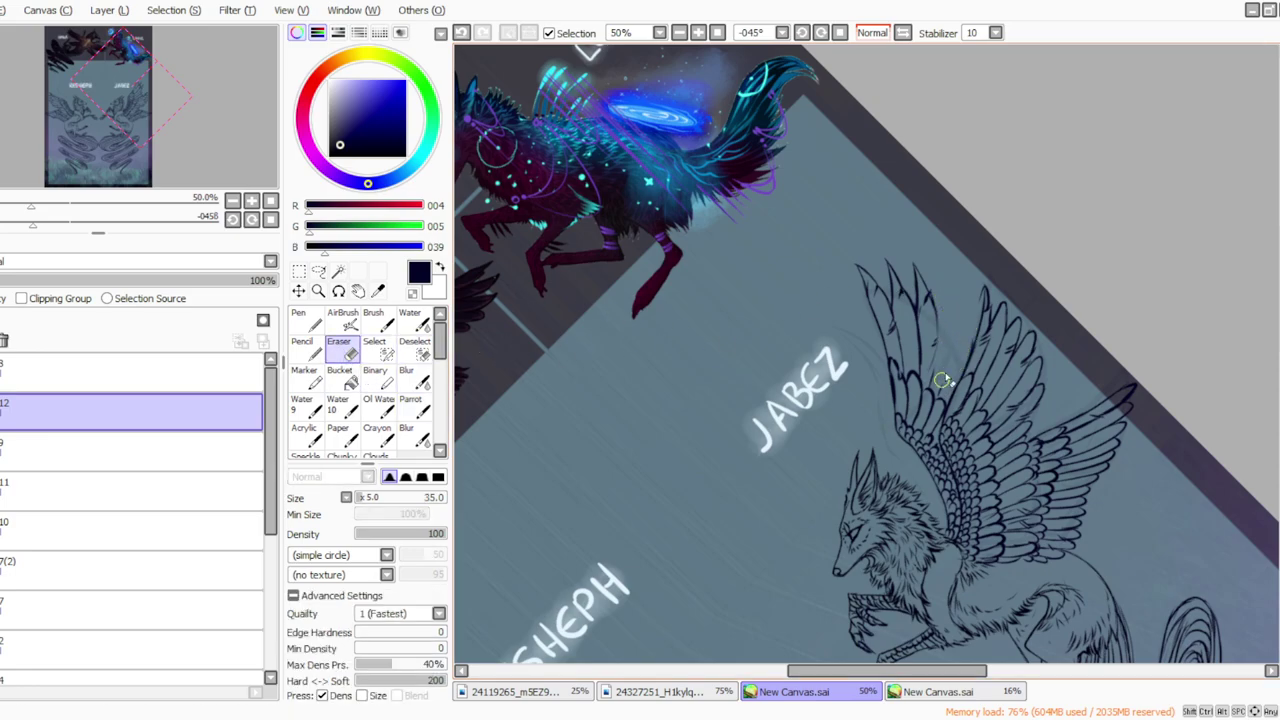
{"action": "key", "text": "e"}
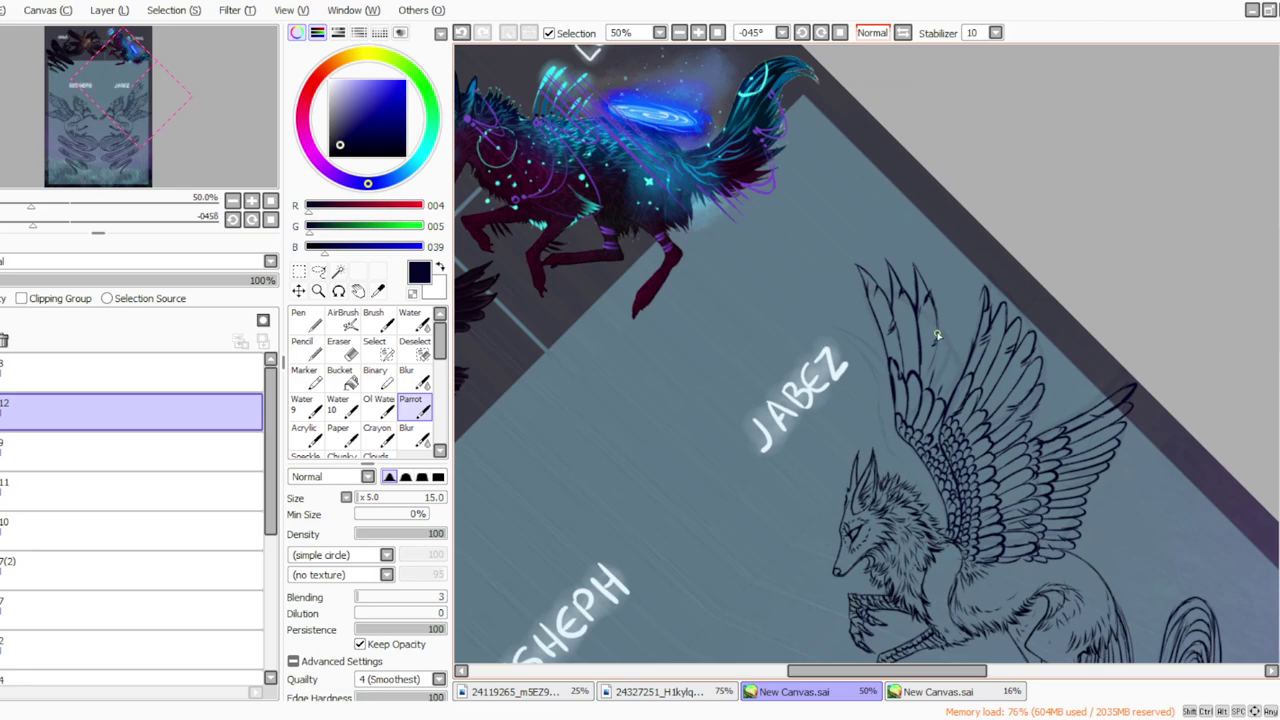
{"action": "left_click_drag", "start_coordinate": [949, 338], "coordinate": [940, 400]}
Step: Hide the merged front-wing layer and examine the raised wing's lines on their own over the sketch
{"action": "left_click", "coordinate": [840, 33]}
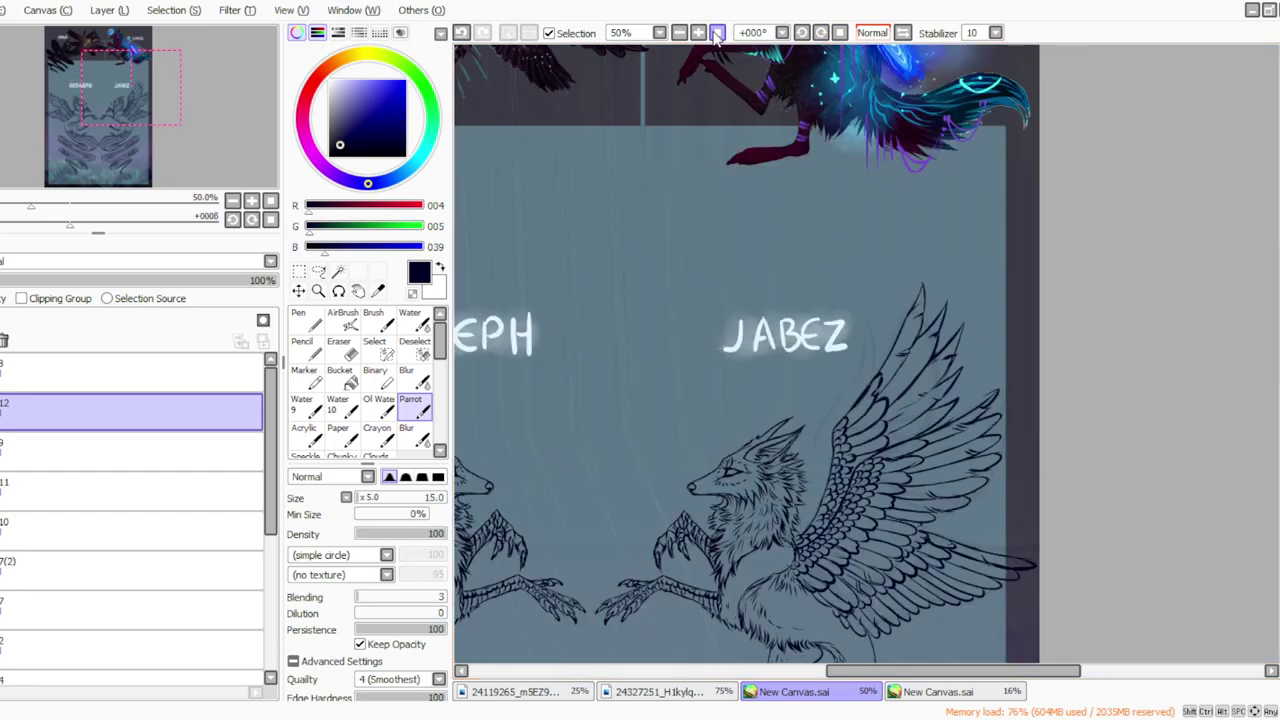
{"action": "left_click", "coordinate": [679, 33]}
{"action": "left_click", "coordinate": [698, 33]}
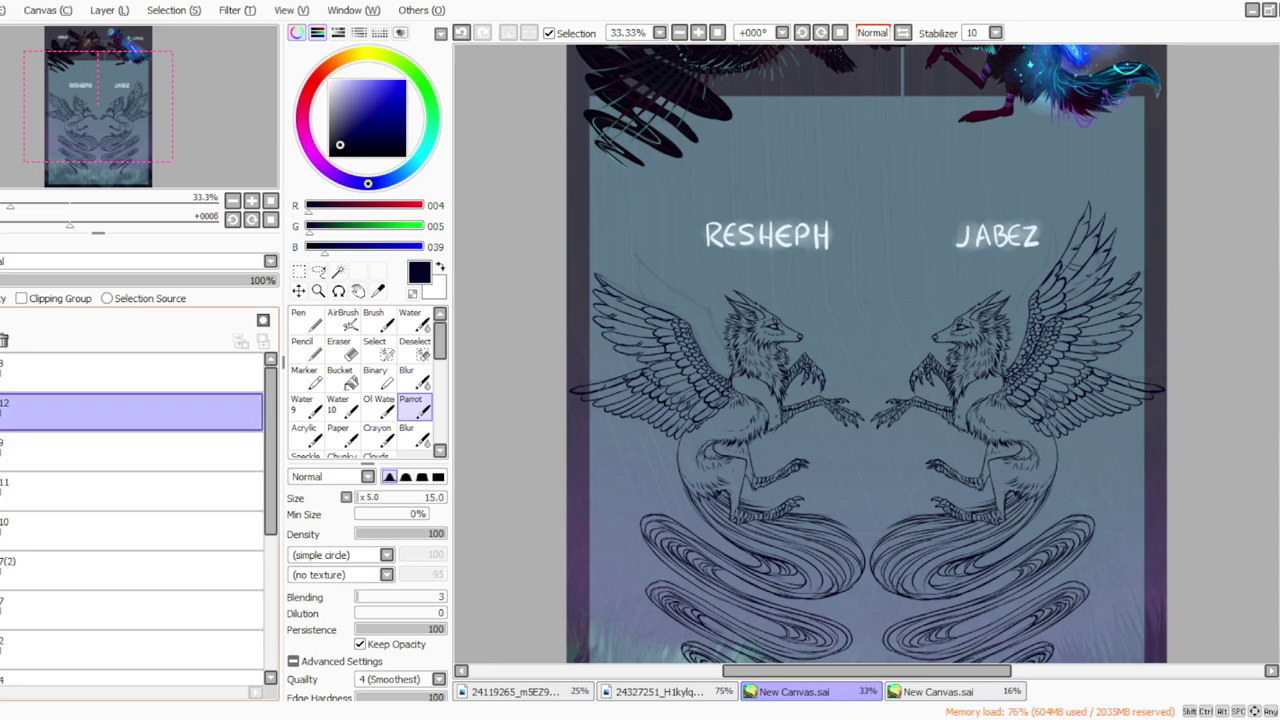
{"action": "left_click", "coordinate": [130, 450], "text": "ctrl"}
{"action": "left_click", "coordinate": [1, 452]}
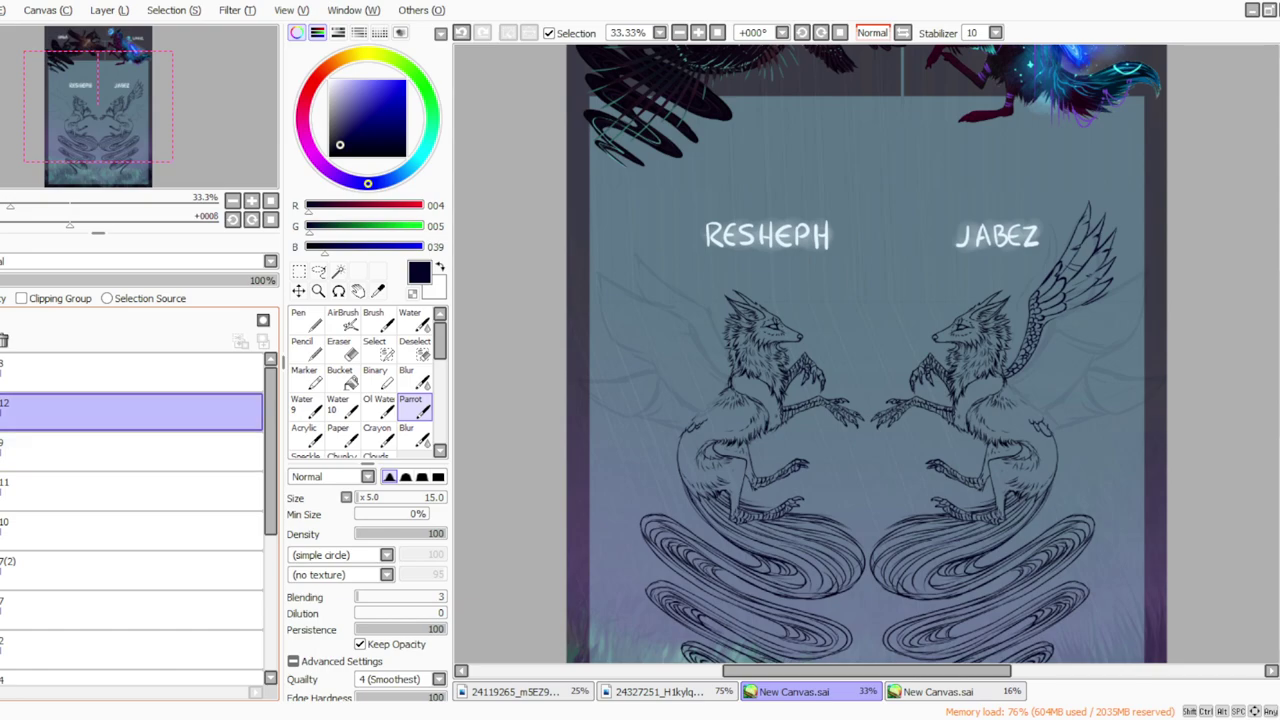
Step: Show the front-wing layer again and merge the raised wing's layer 12 down into layer 9
{"action": "left_click", "coordinate": [1, 452]}
{"action": "left_click", "coordinate": [110, 11]}
{"action": "left_click", "coordinate": [103, 140]}
{"action": "left_click", "coordinate": [130, 451]}
{"action": "left_click", "coordinate": [130, 412]}
{"action": "left_click", "coordinate": [1, 412]}
{"action": "left_click", "coordinate": [1, 412]}
Step: Thicken the upper leading edge of the left fox's wing with the brush at size 25
{"action": "left_click", "coordinate": [362, 499]}
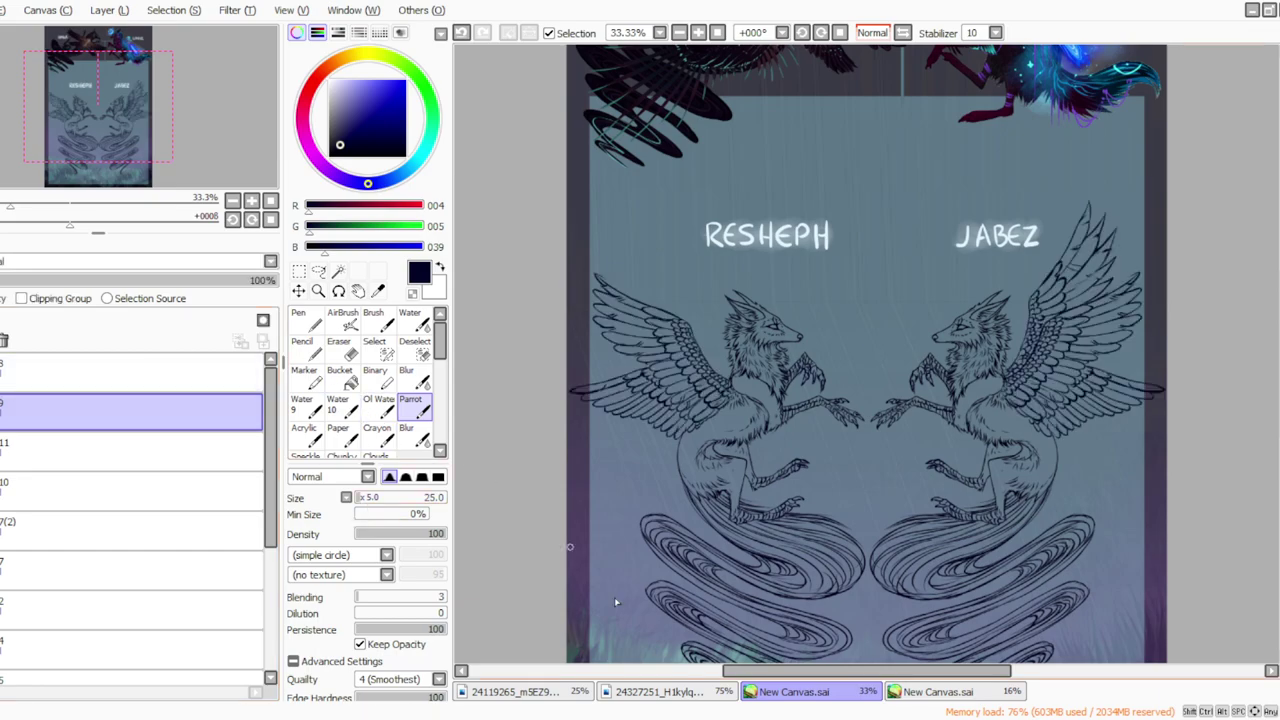
{"action": "left_click_drag", "start_coordinate": [726, 671], "coordinate": [724, 671]}
{"action": "left_click", "coordinate": [802, 33]}
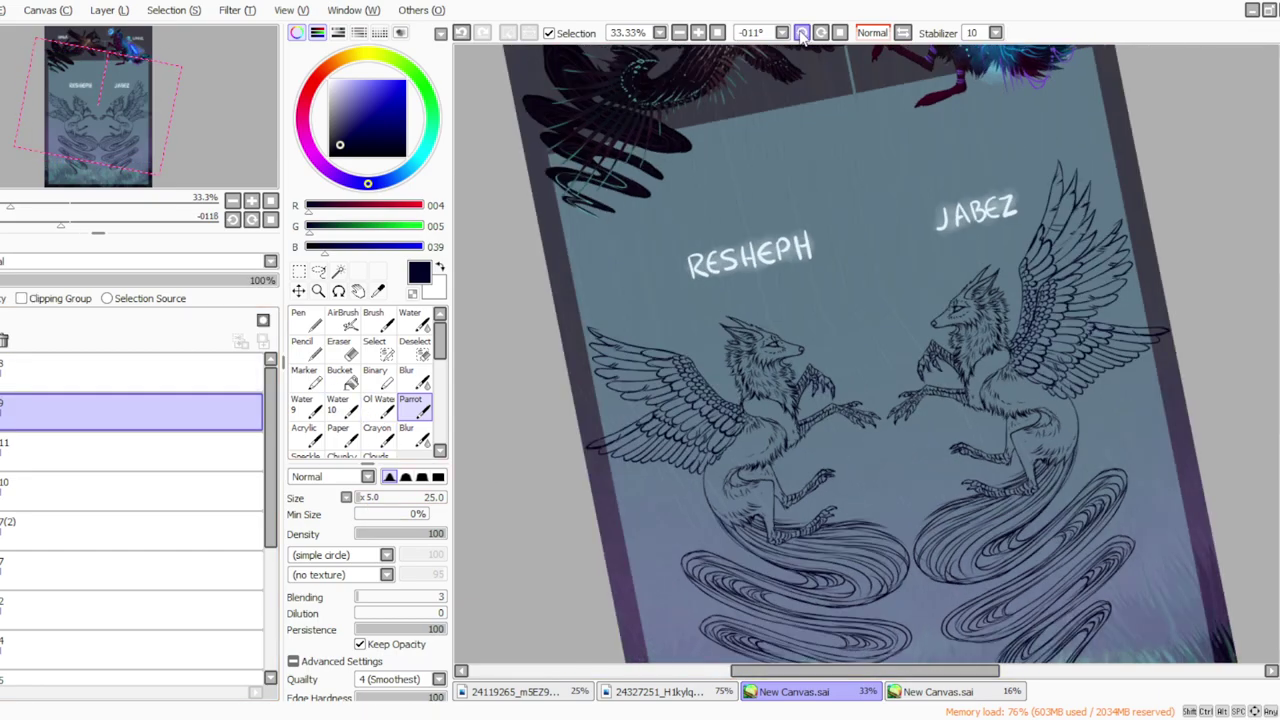
{"action": "left_click", "coordinate": [698, 33]}
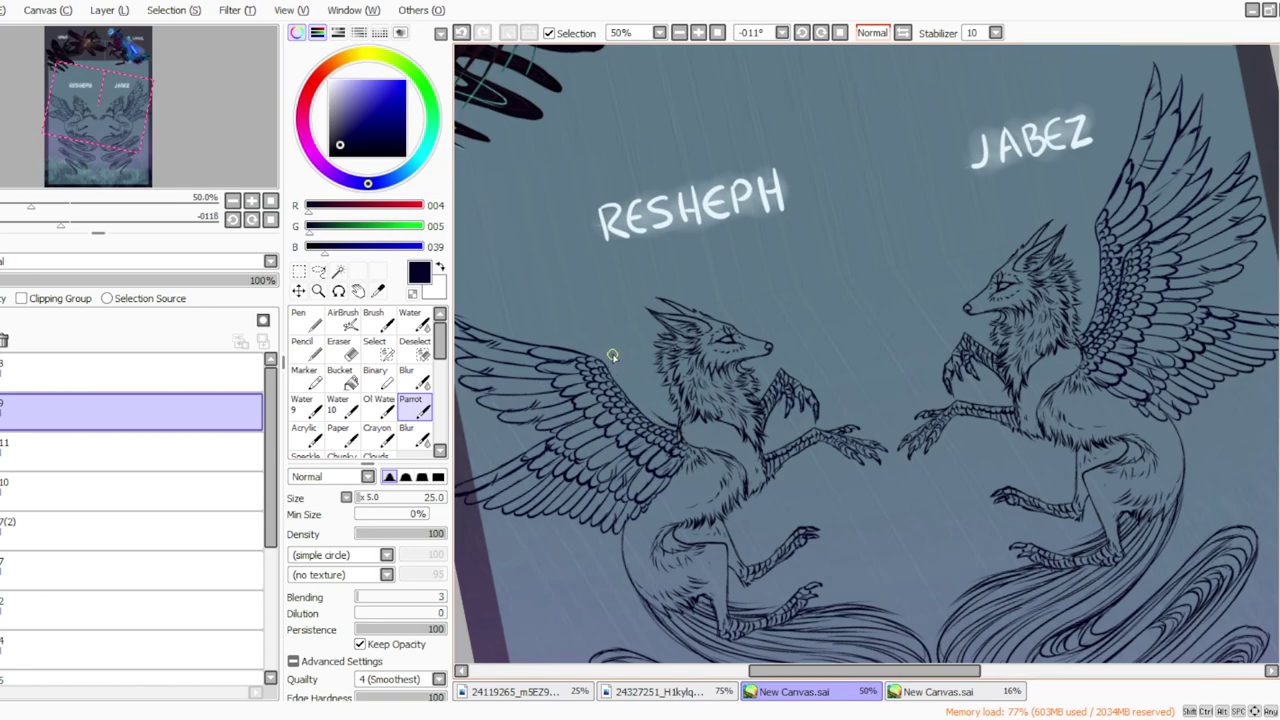
{"action": "left_click_drag", "start_coordinate": [611, 355], "coordinate": [636, 395]}
{"action": "left_click_drag", "start_coordinate": [770, 670], "coordinate": [723, 670]}
{"action": "left_click", "coordinate": [801, 33]}
{"action": "left_click", "coordinate": [801, 33]}
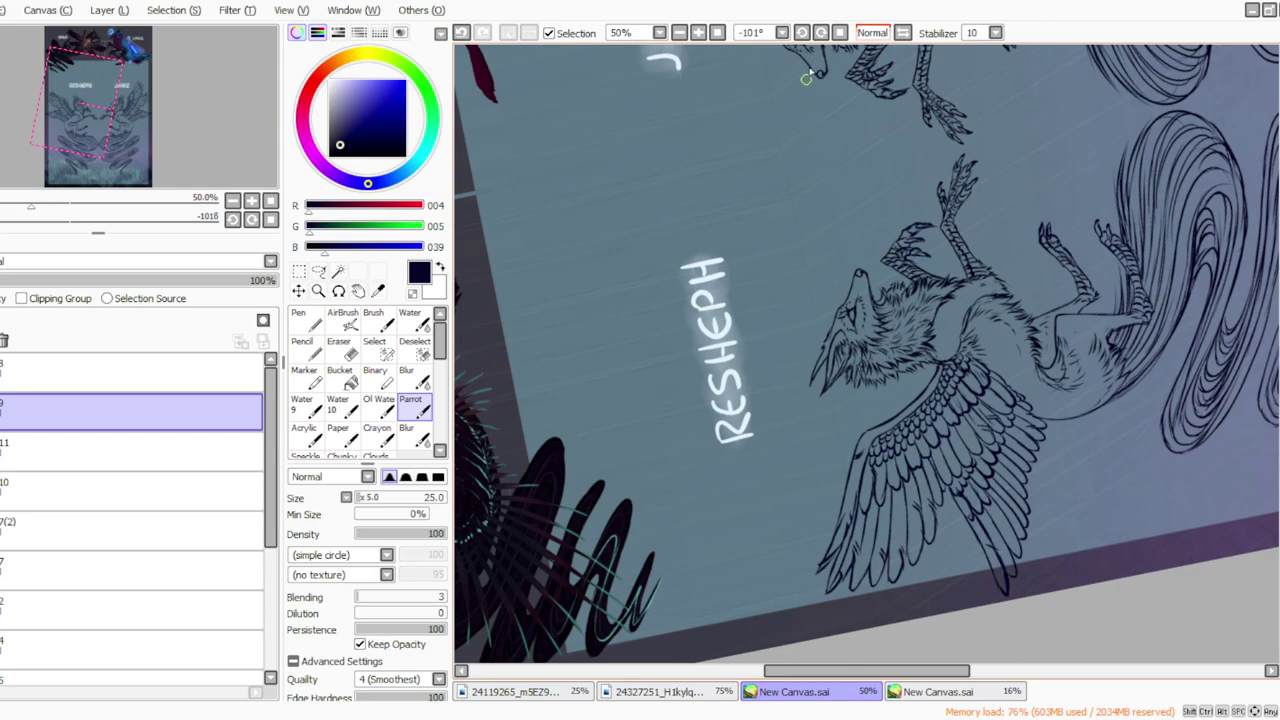
{"action": "key", "text": "Home"}
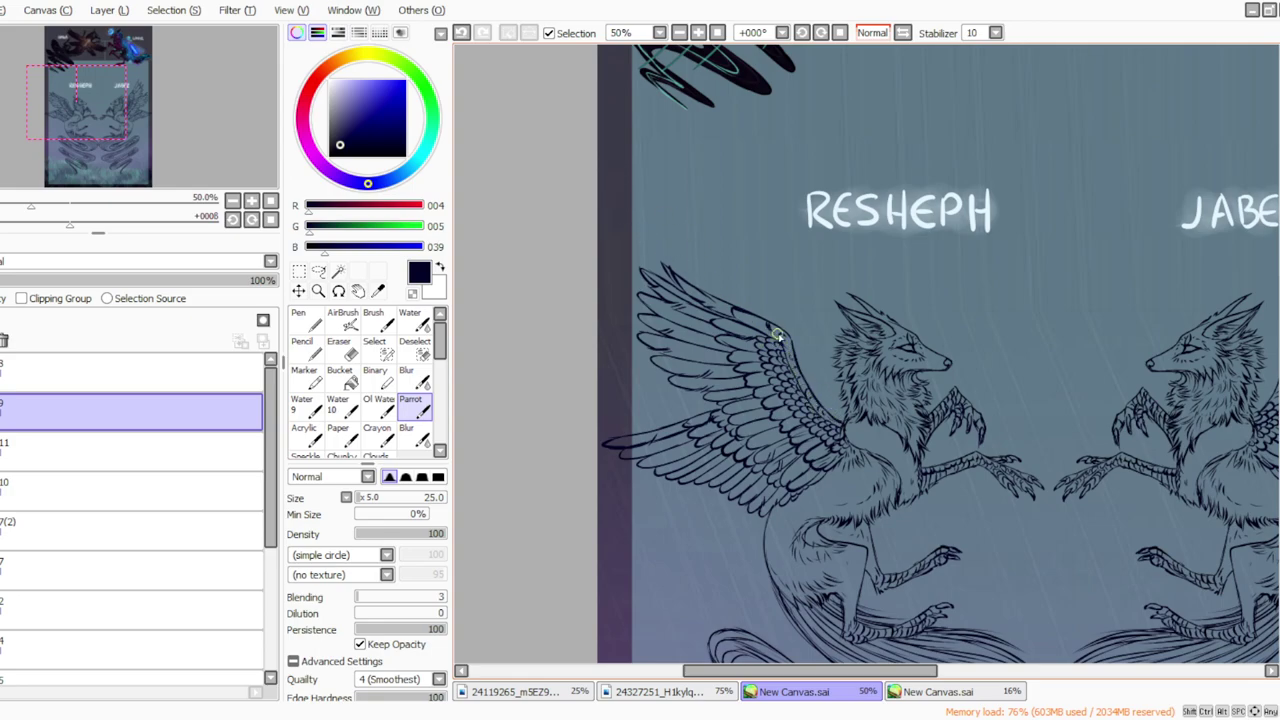
Step: Thicken the left wing's inner leading edge from its bend to the shoulder and strengthen its lower feather outlines
{"action": "left_click_drag", "start_coordinate": [783, 343], "coordinate": [838, 430]}
{"action": "left_click", "coordinate": [801, 32]}
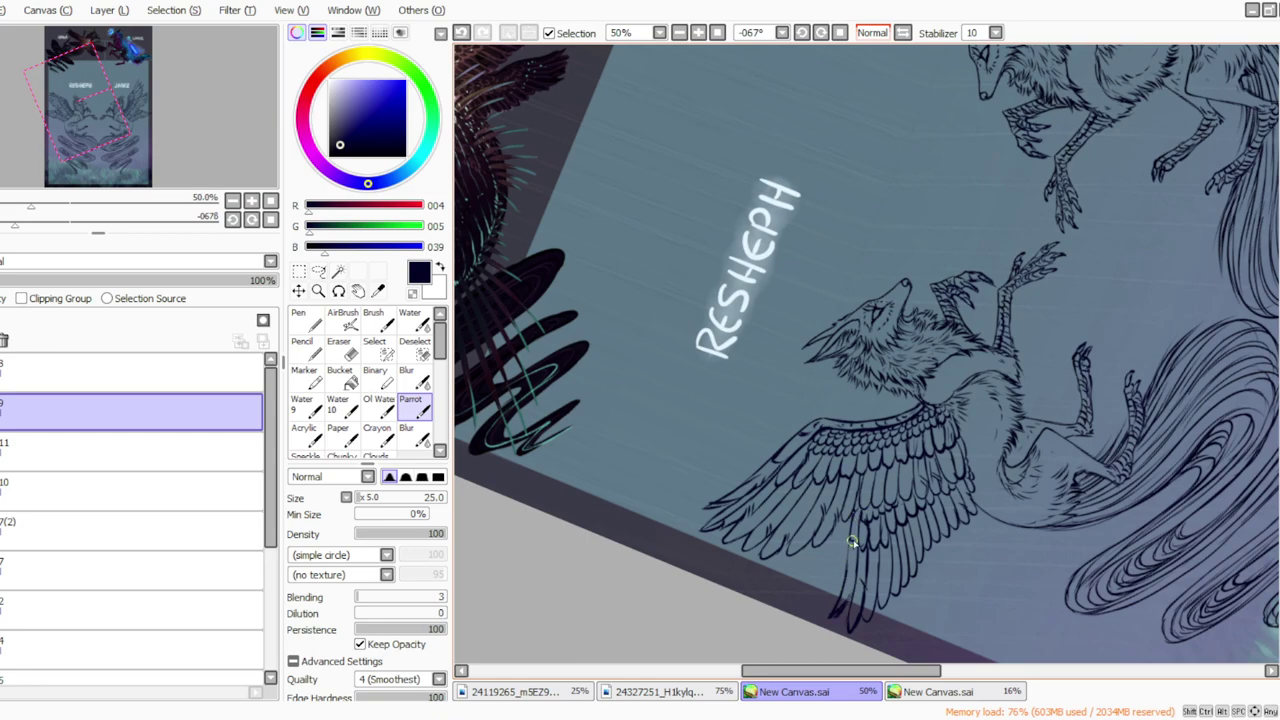
{"action": "left_click", "coordinate": [840, 32]}
{"action": "left_click_drag", "start_coordinate": [708, 670], "coordinate": [718, 670]}
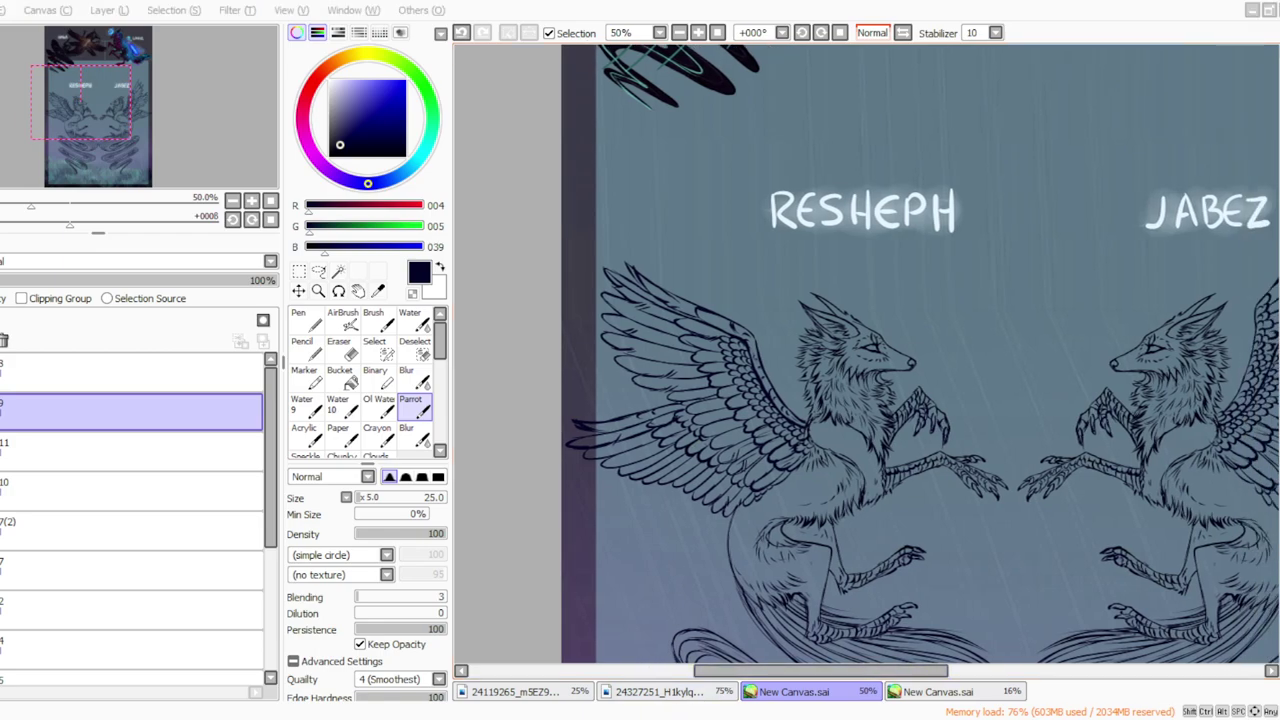
Step: Ink an additional long pointed feather along the front edge of the right fox's raised wing
{"action": "left_click_drag", "start_coordinate": [726, 672], "coordinate": [808, 680]}
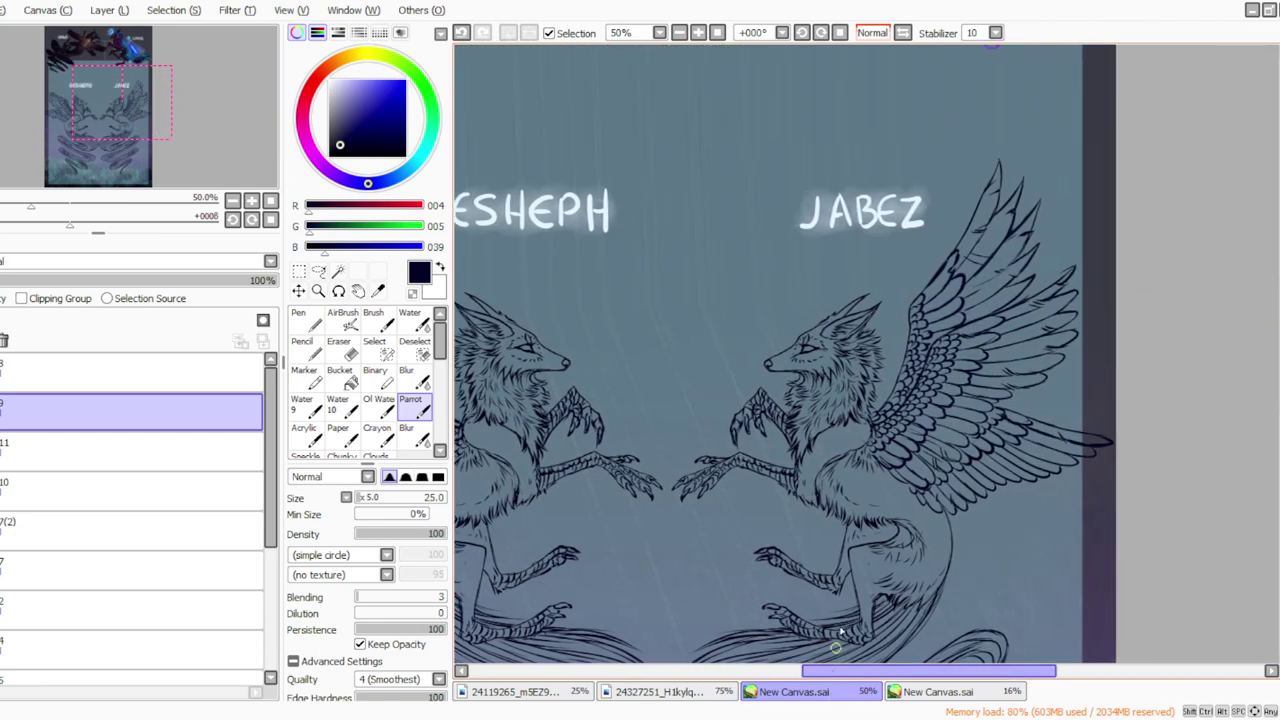
{"action": "left_click", "coordinate": [820, 32]}
{"action": "left_click", "coordinate": [820, 32]}
{"action": "left_click", "coordinate": [824, 33]}
{"action": "left_click", "coordinate": [824, 33]}
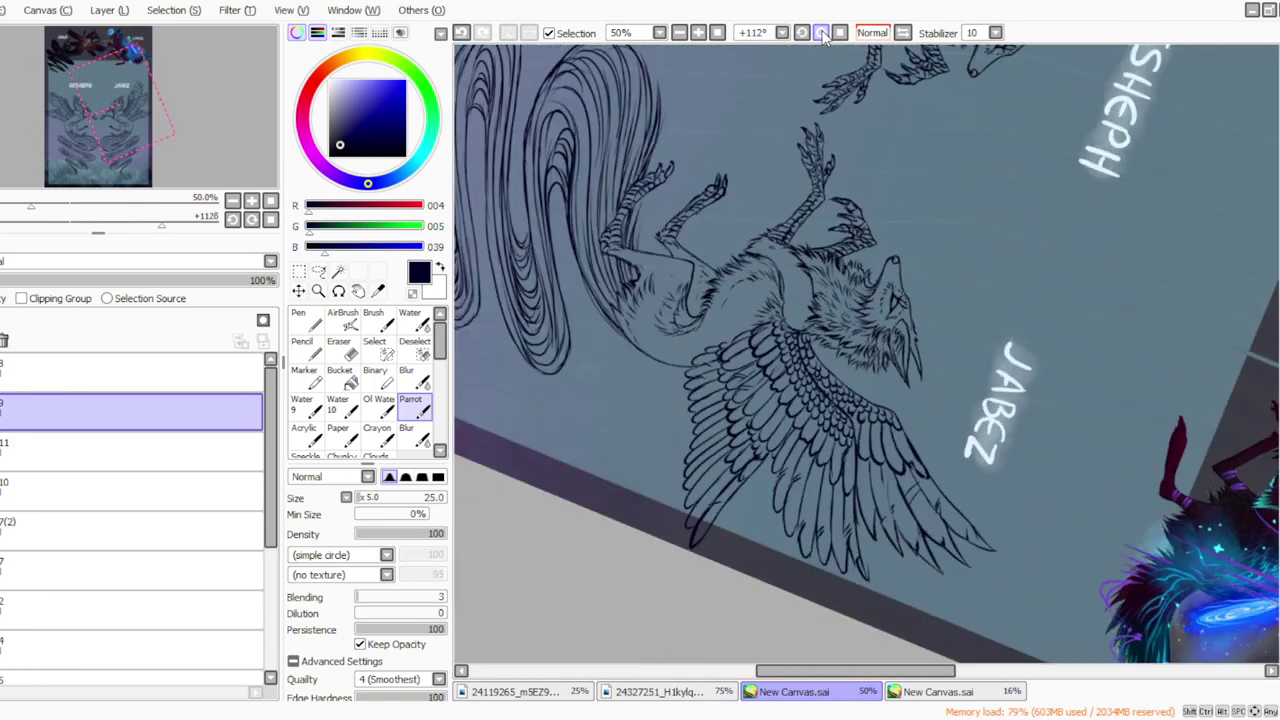
{"action": "left_click", "coordinate": [824, 33]}
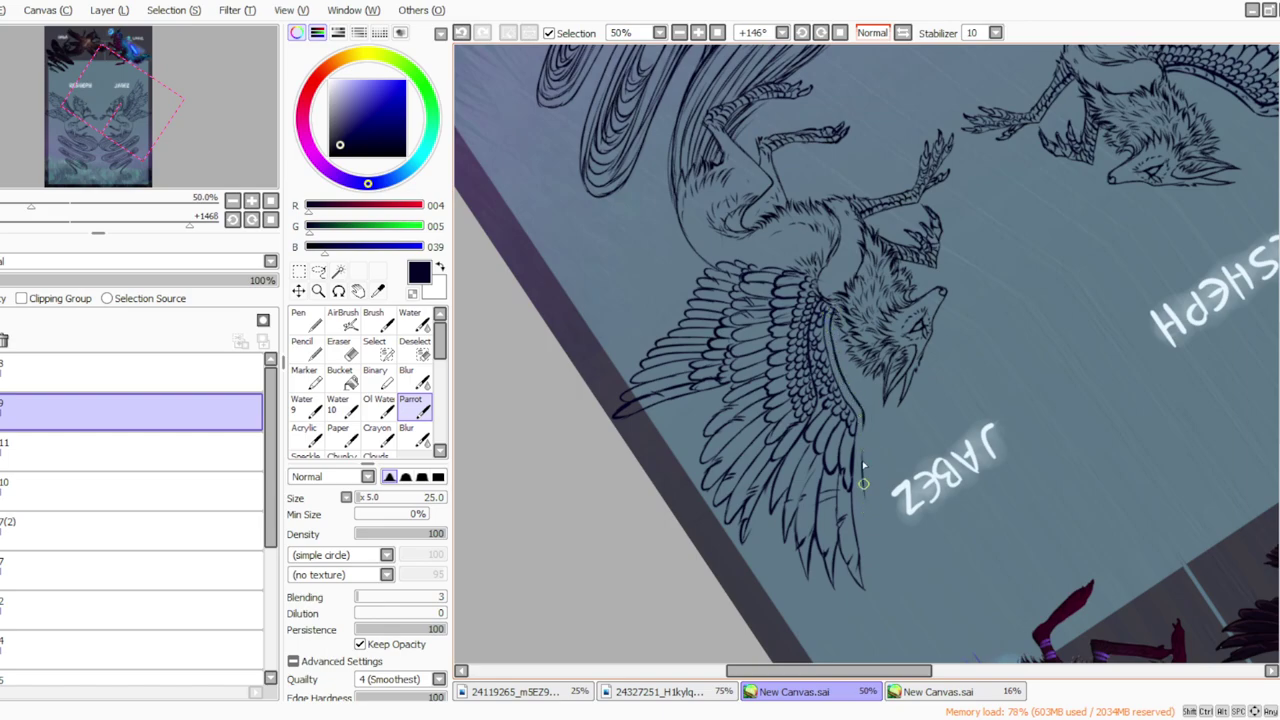
{"action": "mouse_move", "coordinate": [868, 512]}
{"action": "left_mouse_down"}
{"action": "mouse_move", "coordinate": [884, 560]}
{"action": "mouse_move", "coordinate": [866, 540]}
{"action": "mouse_move", "coordinate": [864, 553]}
{"action": "left_mouse_up"}
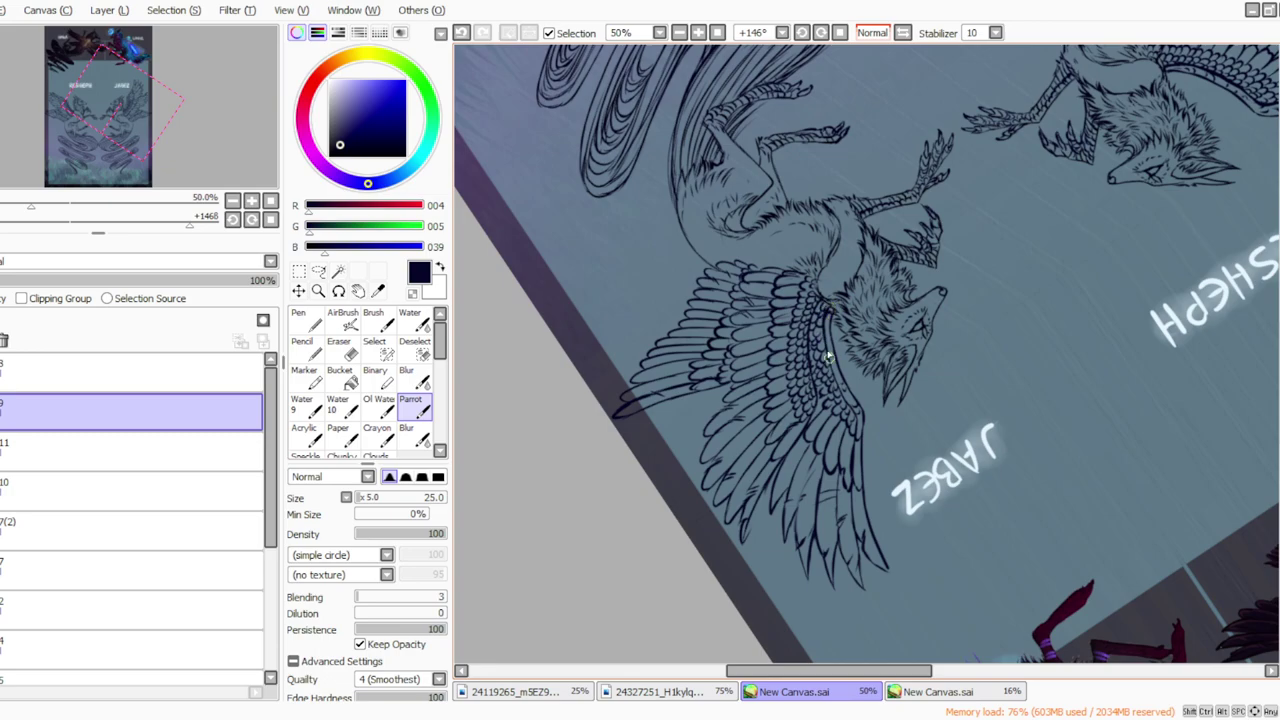
{"action": "left_click", "coordinate": [840, 33]}
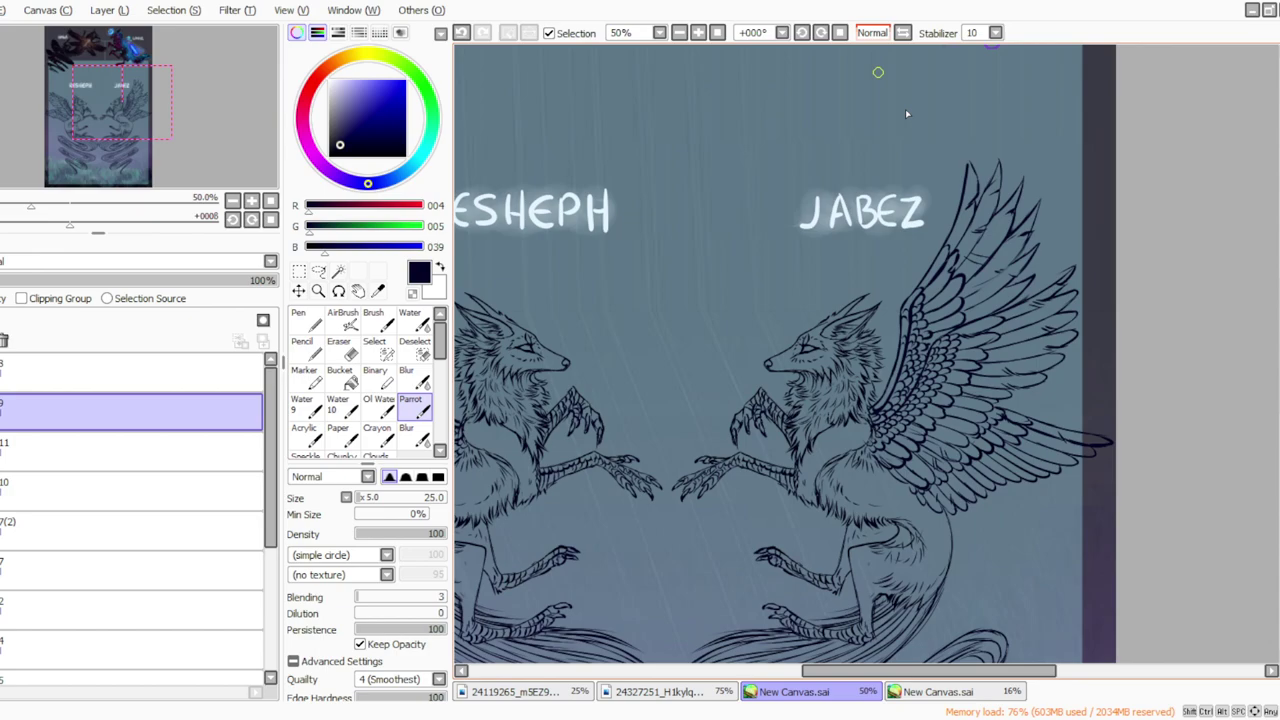
Step: Thicken the outlines of the middle flight feathers on the right fox's wings
{"action": "left_click", "coordinate": [826, 34]}
{"action": "left_click", "coordinate": [826, 34]}
{"action": "left_click", "coordinate": [826, 34]}
{"action": "left_click", "coordinate": [826, 34]}
{"action": "left_click", "coordinate": [826, 34]}
{"action": "left_click", "coordinate": [826, 34]}
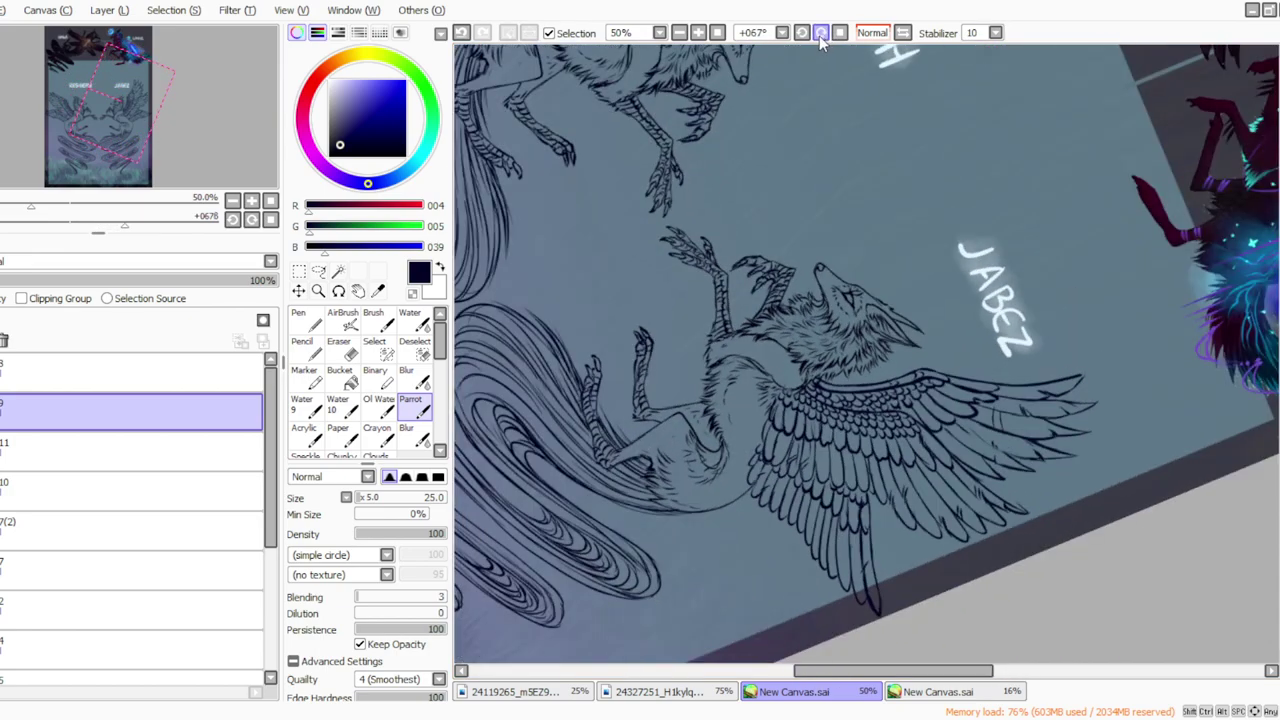
{"action": "left_click", "coordinate": [826, 34]}
{"action": "left_click", "coordinate": [826, 34]}
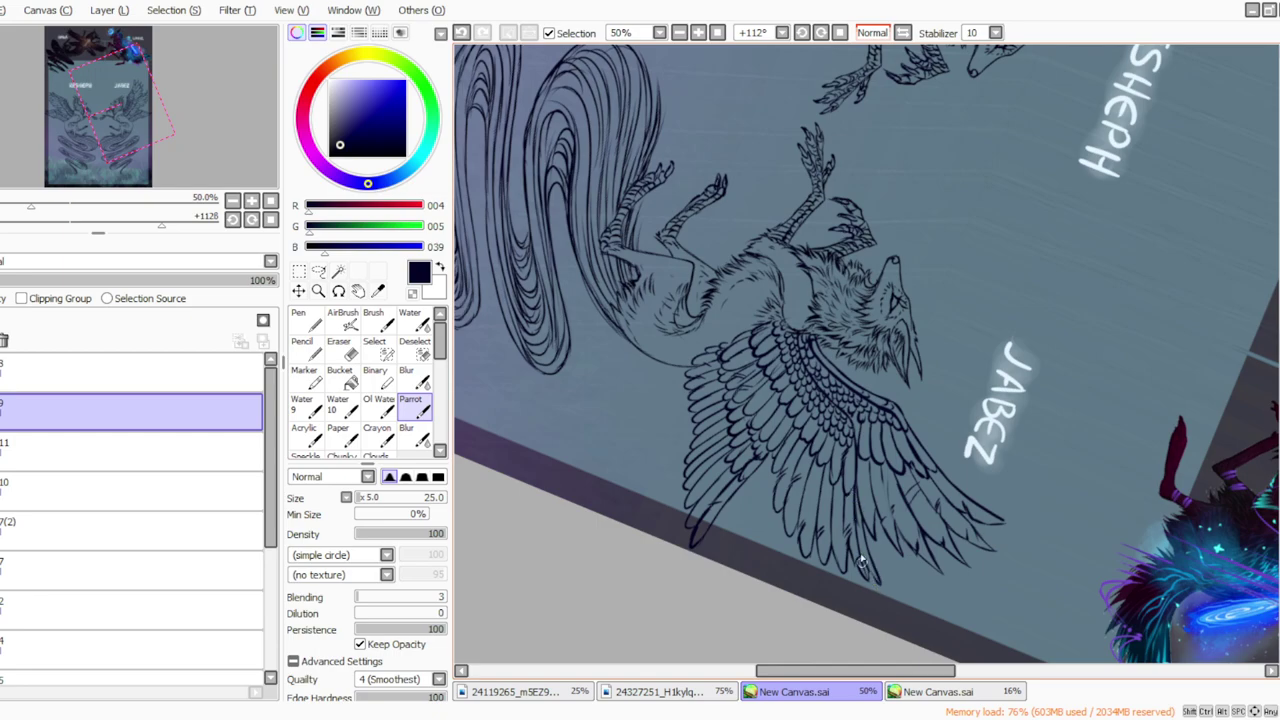
{"action": "left_click_drag", "start_coordinate": [855, 519], "coordinate": [868, 575]}
Step: Strengthen the outer contour of the right fox's lower wing feathers with heavier strokes
{"action": "left_click", "coordinate": [802, 33]}
{"action": "left_click", "coordinate": [802, 33]}
{"action": "left_click", "coordinate": [802, 33]}
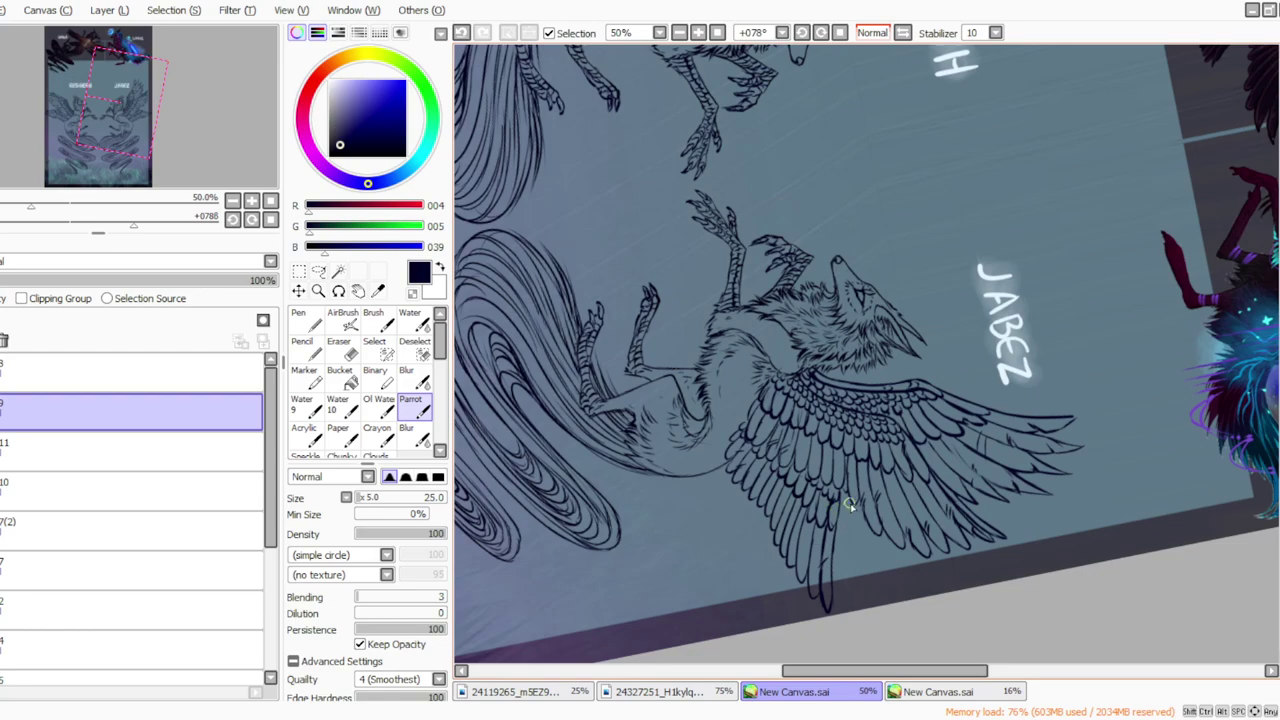
{"action": "mouse_move", "coordinate": [850, 508]}
{"action": "left_mouse_down"}
{"action": "mouse_move", "coordinate": [851, 582]}
{"action": "mouse_move", "coordinate": [839, 564]}
{"action": "mouse_move", "coordinate": [839, 584]}
{"action": "left_mouse_up"}
{"action": "left_click_drag", "start_coordinate": [837, 532], "coordinate": [838, 560]}
{"action": "left_click", "coordinate": [839, 32]}
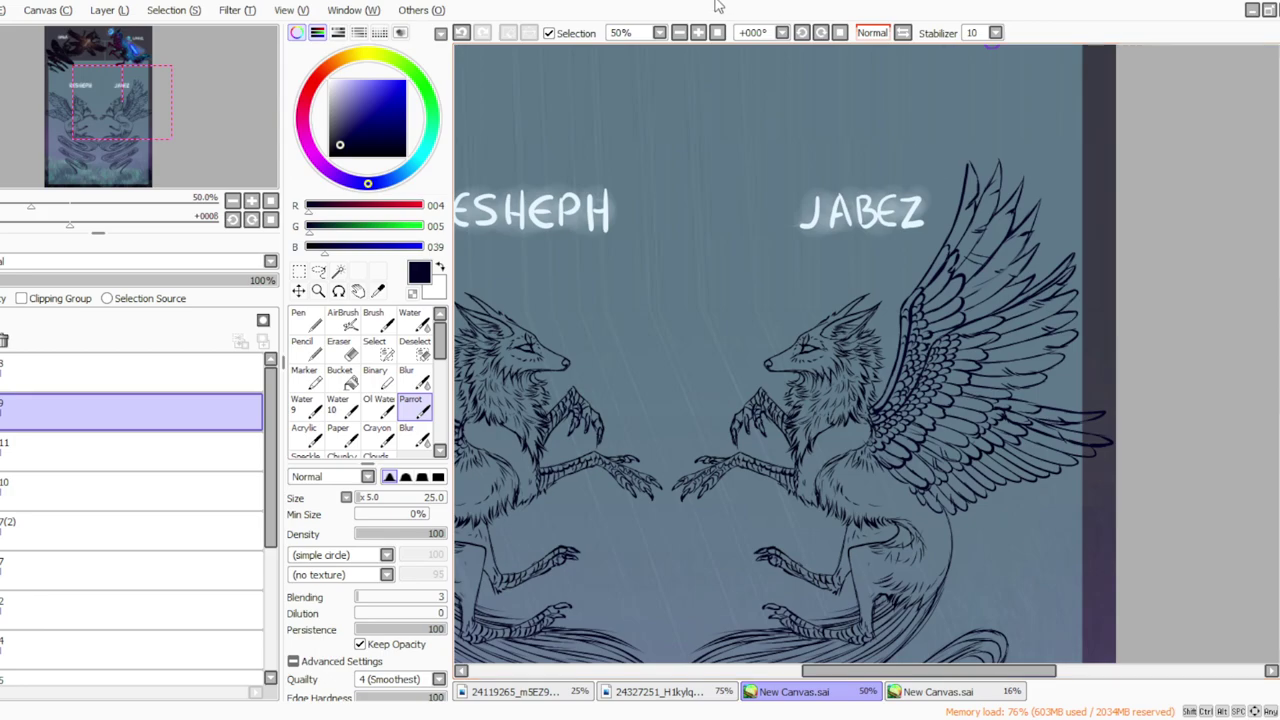
Step: Move the merged wing layer 9 below layer 11 and merge it down into layer 10
{"action": "left_click", "coordinate": [679, 33]}
{"action": "left_click", "coordinate": [698, 33]}
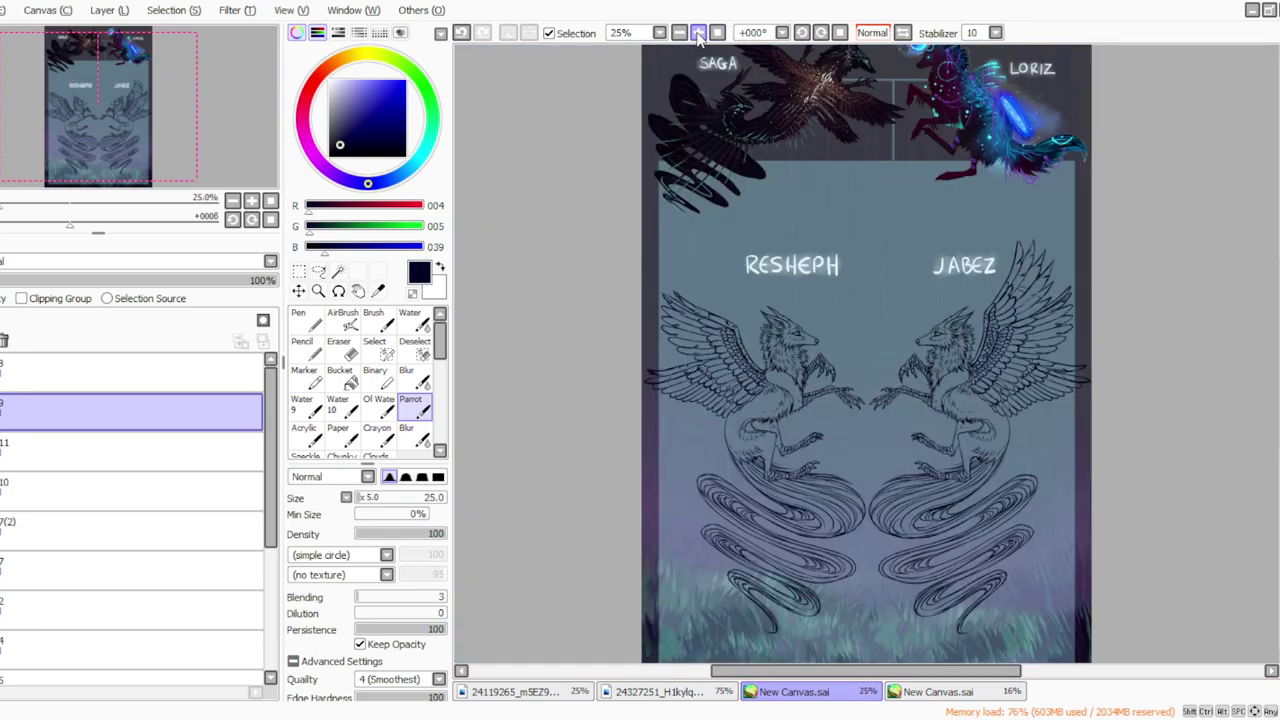
{"action": "left_click", "coordinate": [698, 33]}
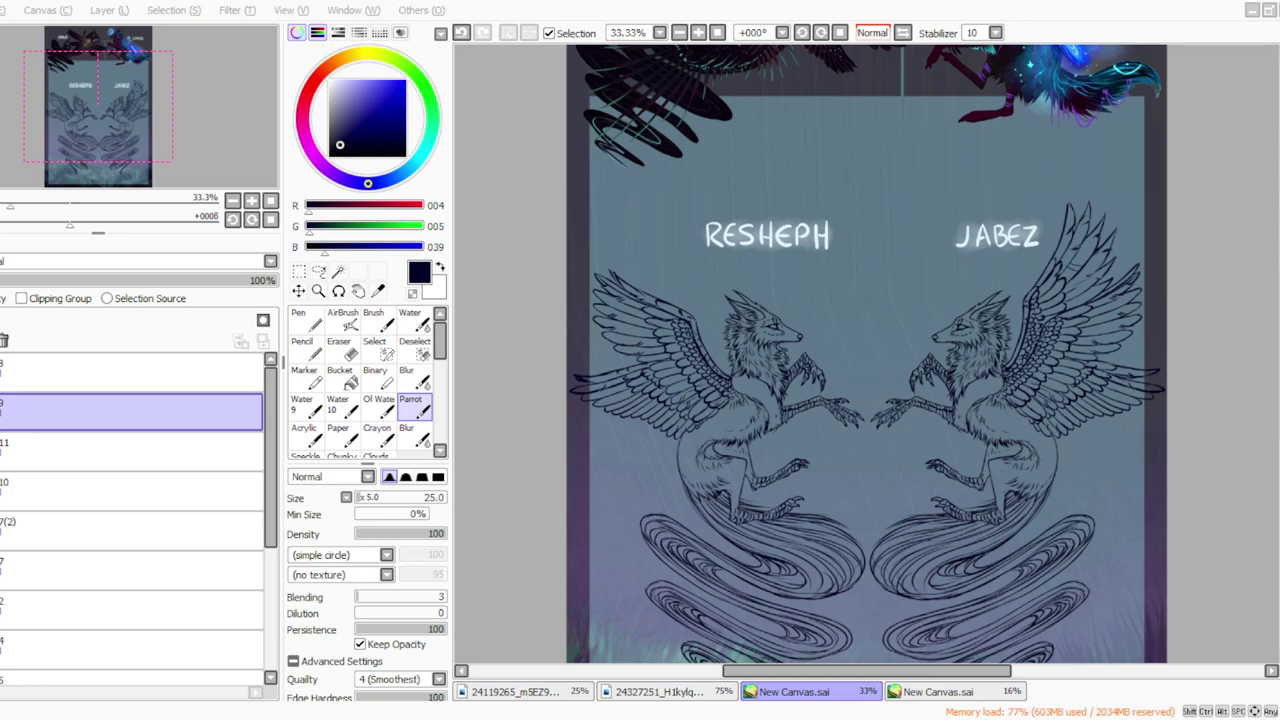
{"action": "key", "text": "alt+Tab"}
{"action": "left_click", "coordinate": [701, 349]}
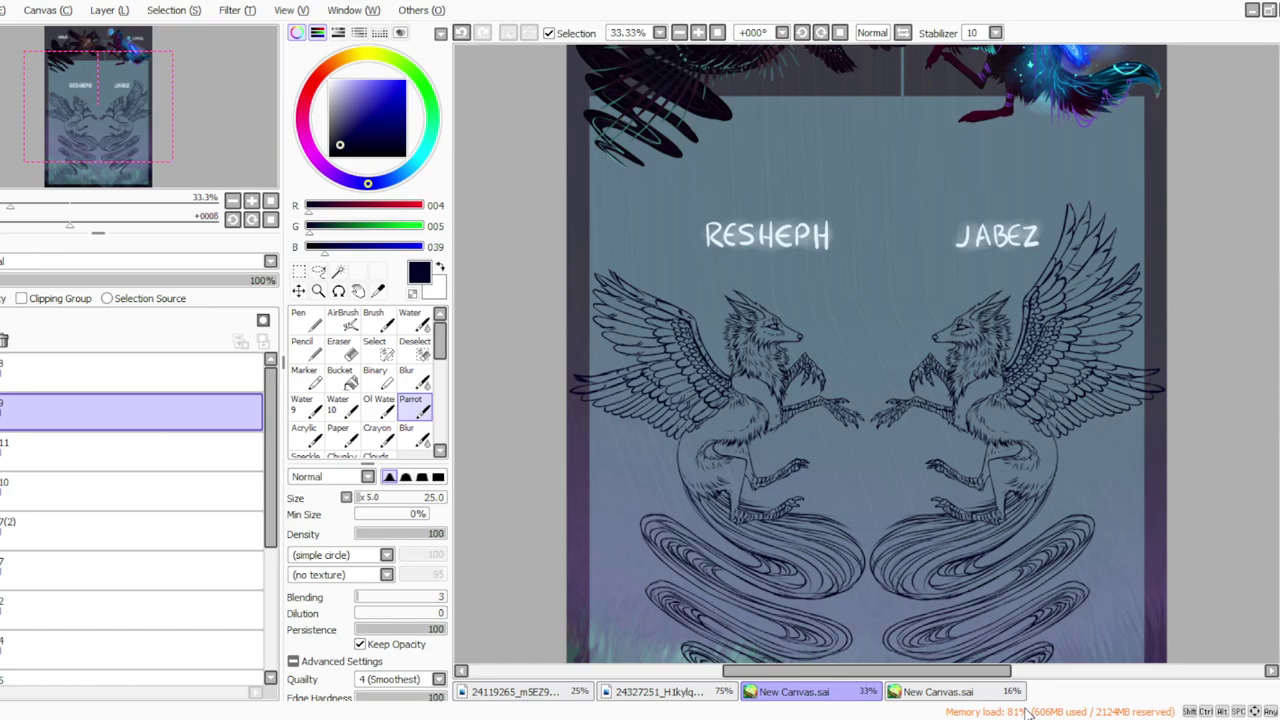
{"action": "left_click_drag", "start_coordinate": [130, 411], "coordinate": [130, 452]}
{"action": "left_click", "coordinate": [99, 138]}
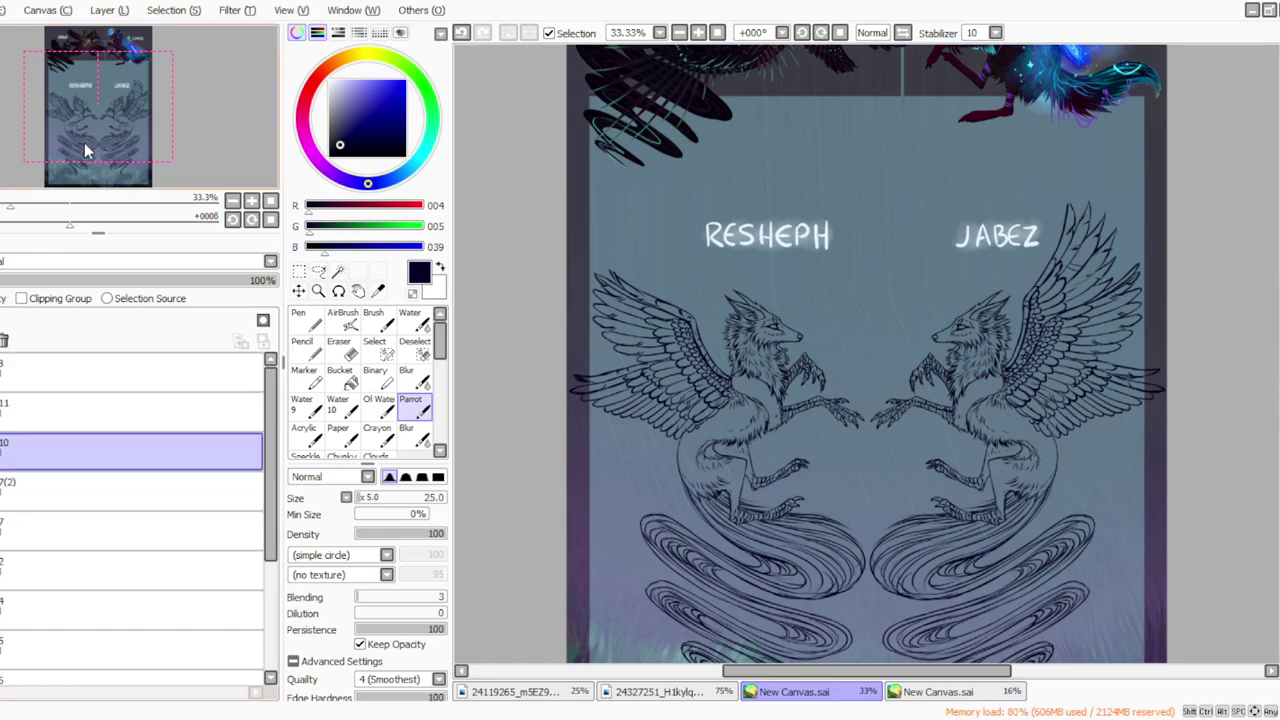
Step: Examine the merged line art of both foxes on the whole page and beside the painted characters above
{"action": "left_click", "coordinate": [717, 36]}
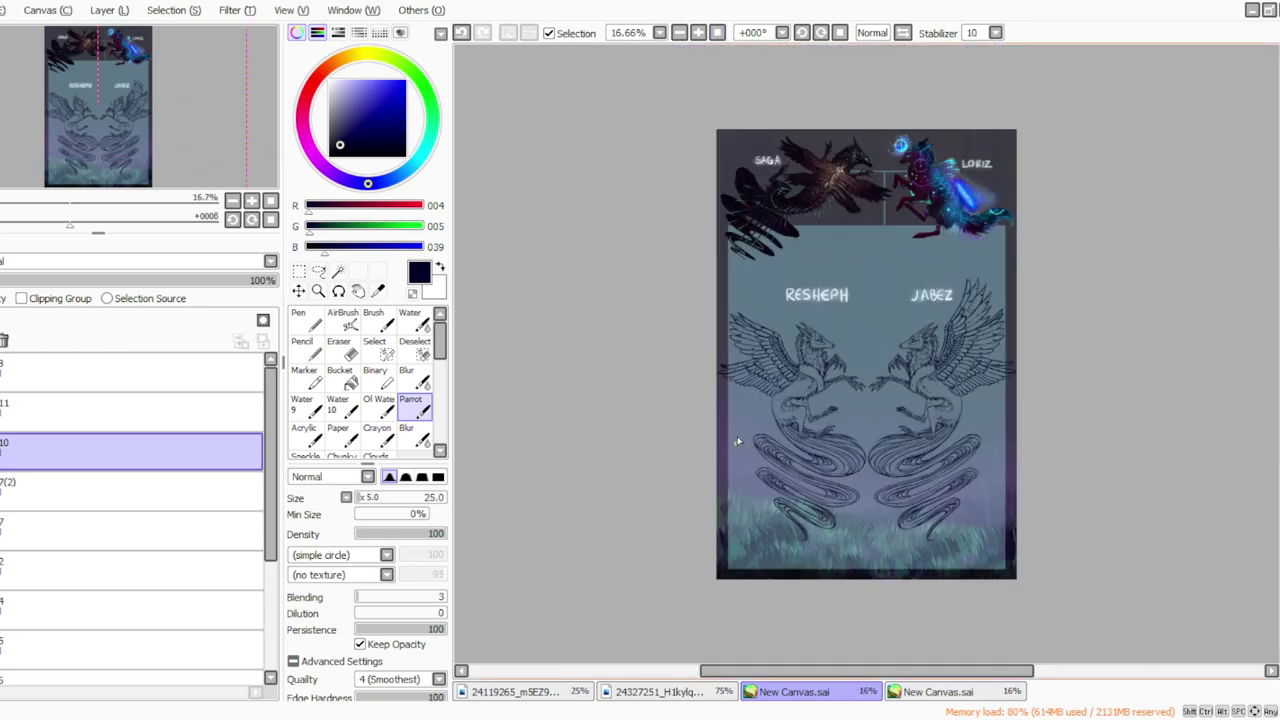
{"action": "left_click", "coordinate": [698, 32]}
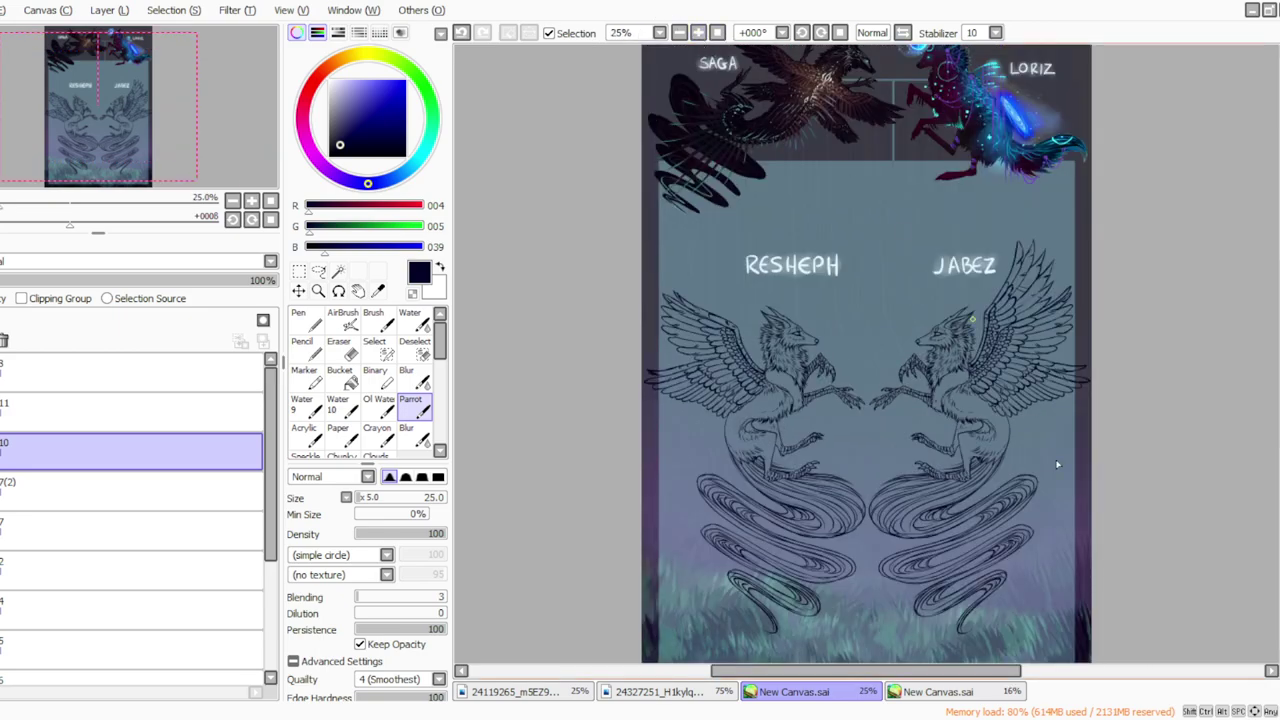
{"action": "left_click", "coordinate": [698, 32]}
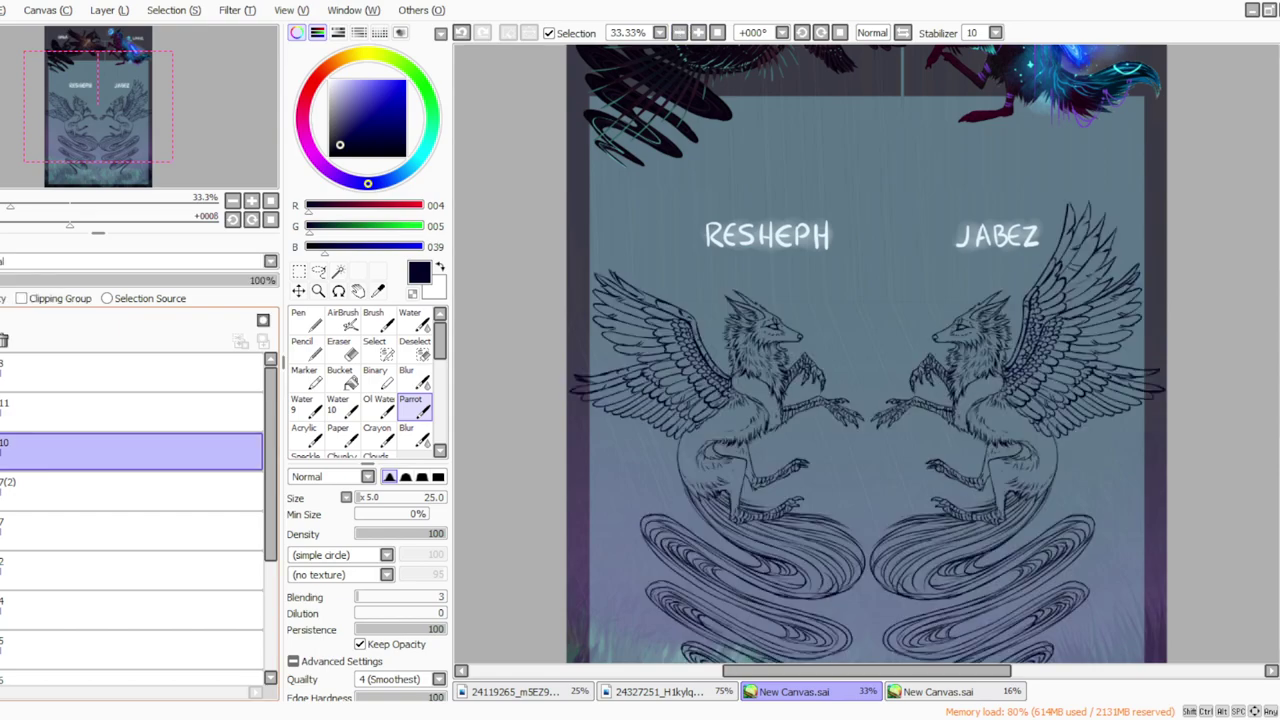
{"action": "left_click", "coordinate": [130, 570], "text": "ctrl"}
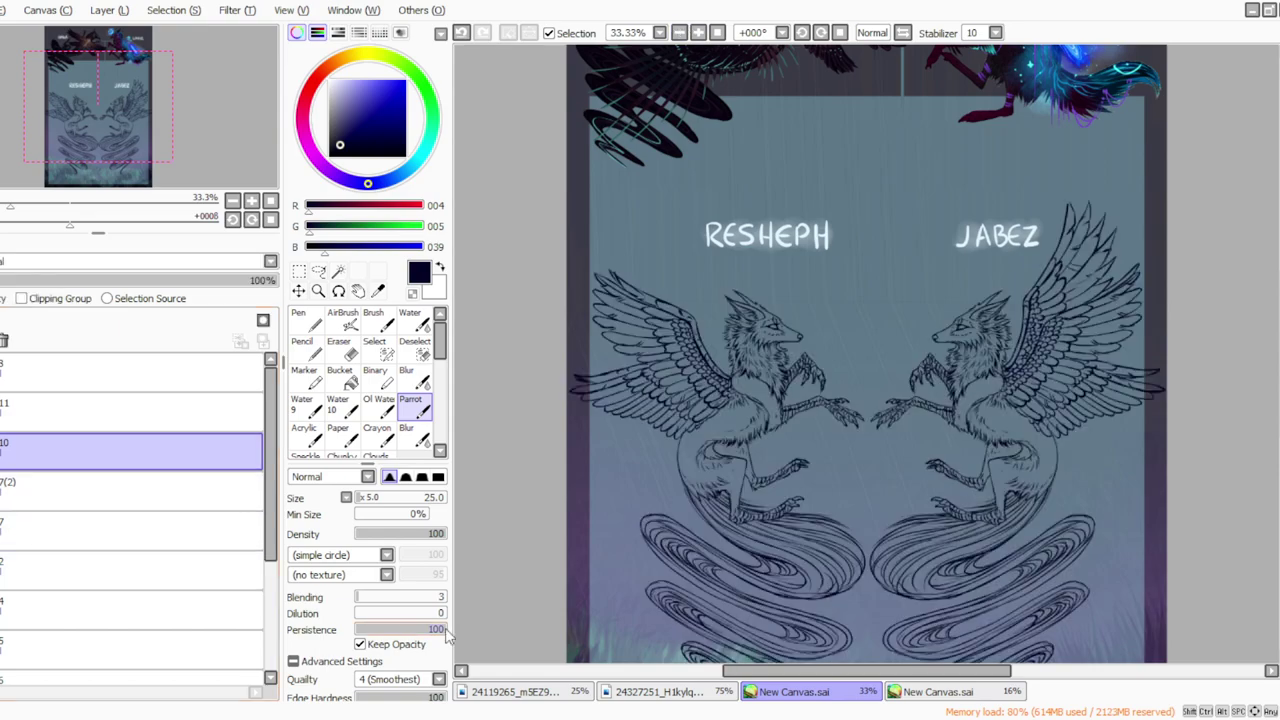
{"action": "left_click", "coordinate": [608, 718]}
{"action": "scroll", "coordinate": [1250, 378], "scroll_direction": "up", "scroll_amount": 3}
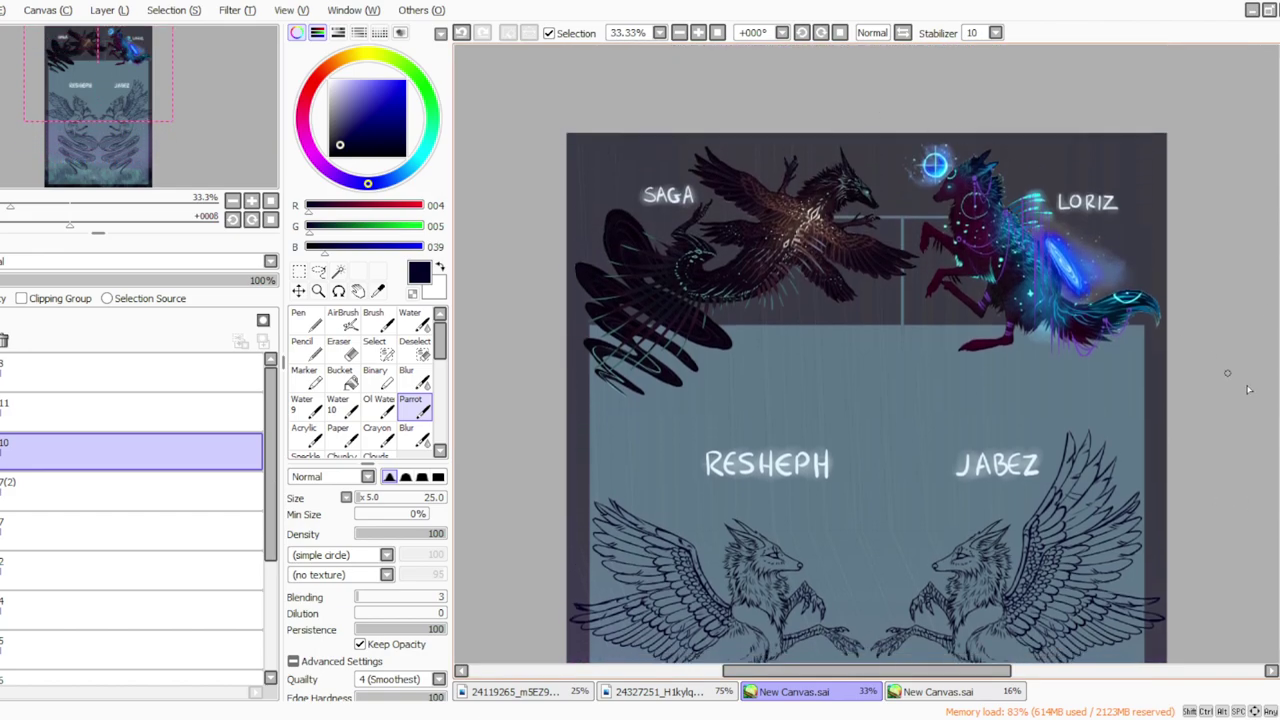
{"action": "scroll", "coordinate": [1270, 354], "scroll_direction": "down", "scroll_amount": 3}
{"action": "left_click", "coordinate": [698, 32]}
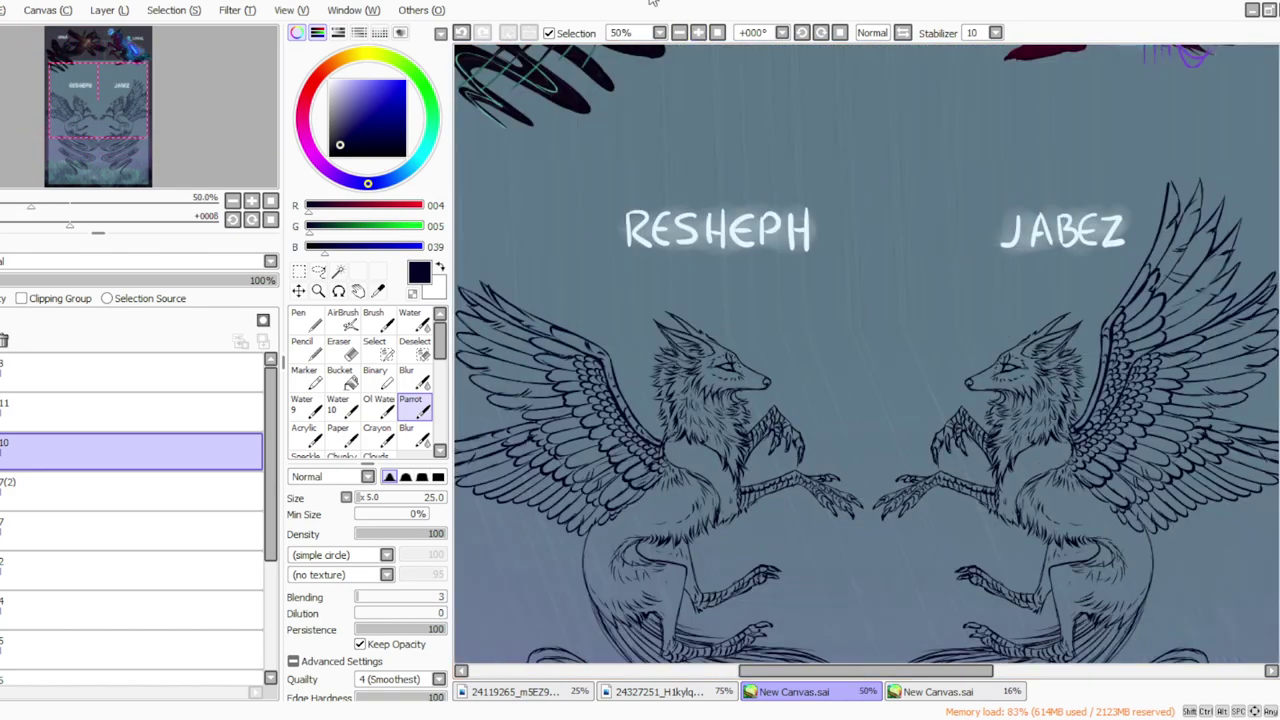
Step: Add a new layer above layer 10 and set the brush size to 80
{"action": "left_click", "coordinate": [106, 11]}
{"action": "left_click", "coordinate": [112, 30]}
{"action": "mouse_move", "coordinate": [367, 498]}
{"action": "left_mouse_down"}
{"action": "mouse_move", "coordinate": [396, 506]}
{"action": "mouse_move", "coordinate": [378, 500]}
{"action": "left_mouse_up"}
{"action": "left_click", "coordinate": [367, 499]}
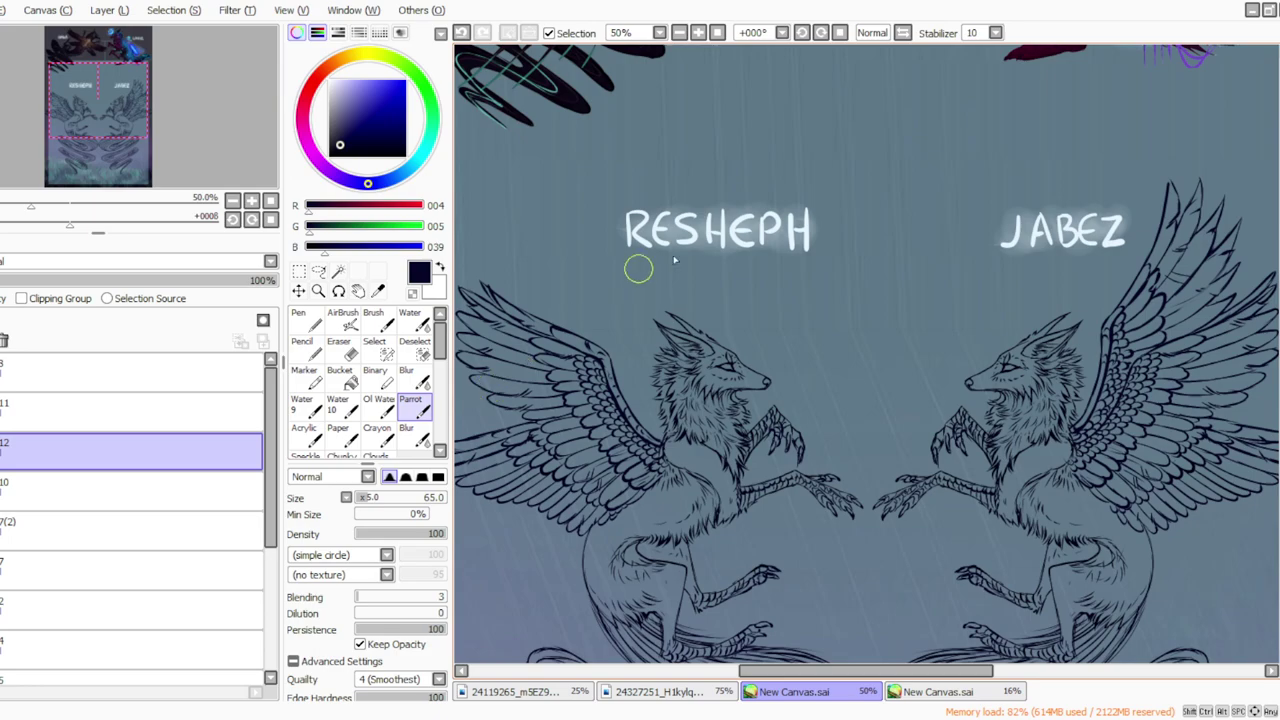
{"action": "left_click", "coordinate": [370, 498]}
Step: Stamp a solid dark disc above the left fox's forehead using the hardest brush edge shape at size 80
{"action": "left_click", "coordinate": [726, 314]}
{"action": "left_click", "coordinate": [727, 316]}
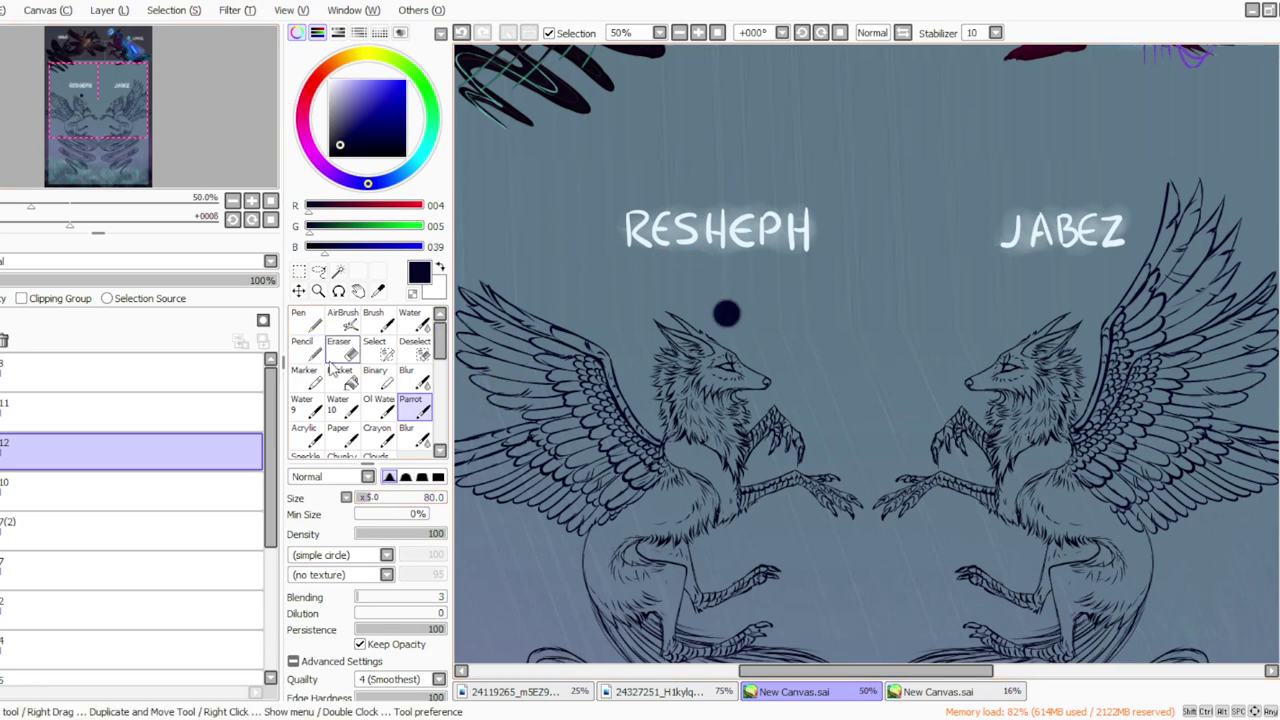
{"action": "left_click", "coordinate": [463, 32]}
{"action": "left_click", "coordinate": [438, 476]}
{"action": "left_click", "coordinate": [727, 320]}
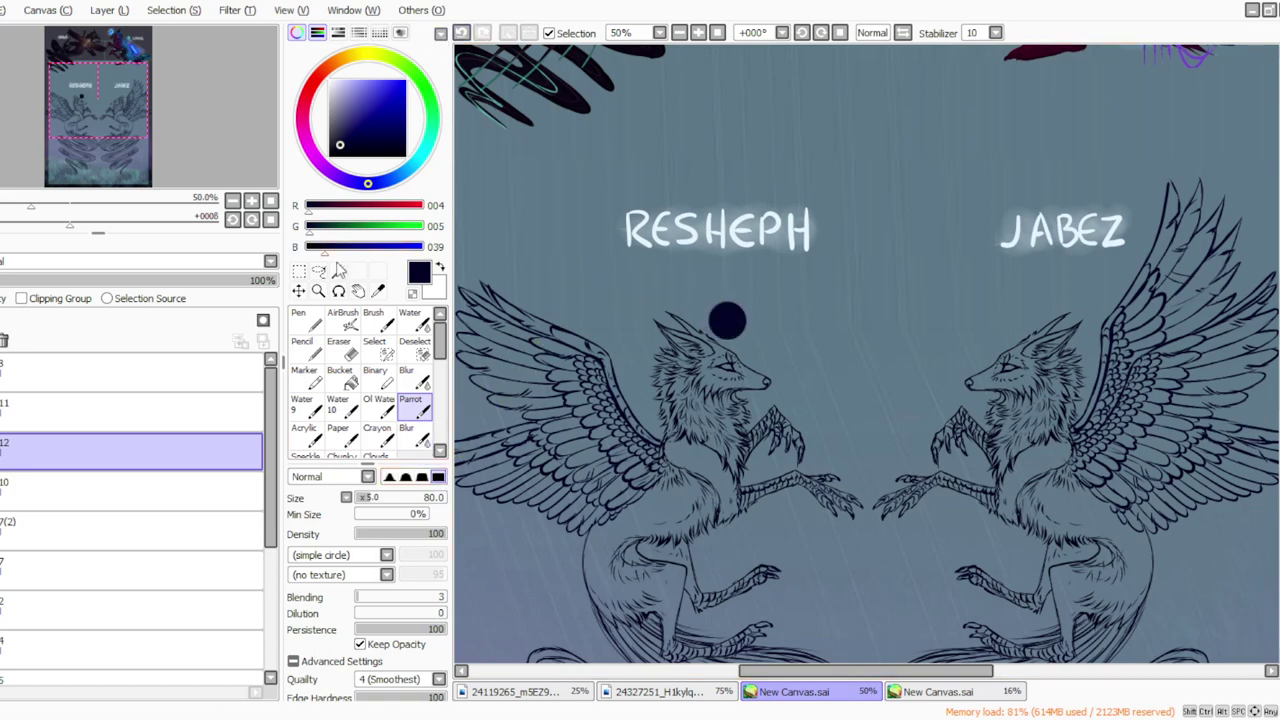
Step: Hollow out the disc's centre with the soft eraser at size 55, leaving a dark shaded rim
{"action": "key", "text": "e"}
{"action": "left_click", "coordinate": [720, 322]}
{"action": "left_click", "coordinate": [376, 498]}
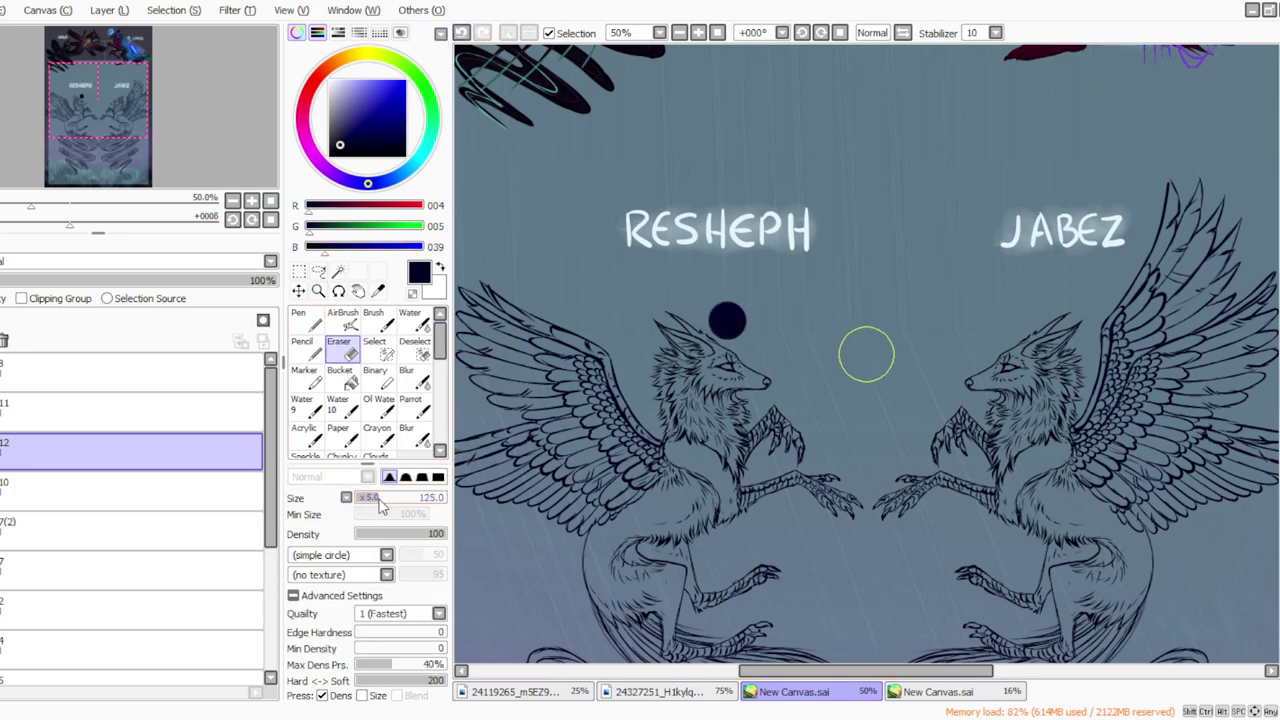
{"action": "left_click", "coordinate": [369, 497]}
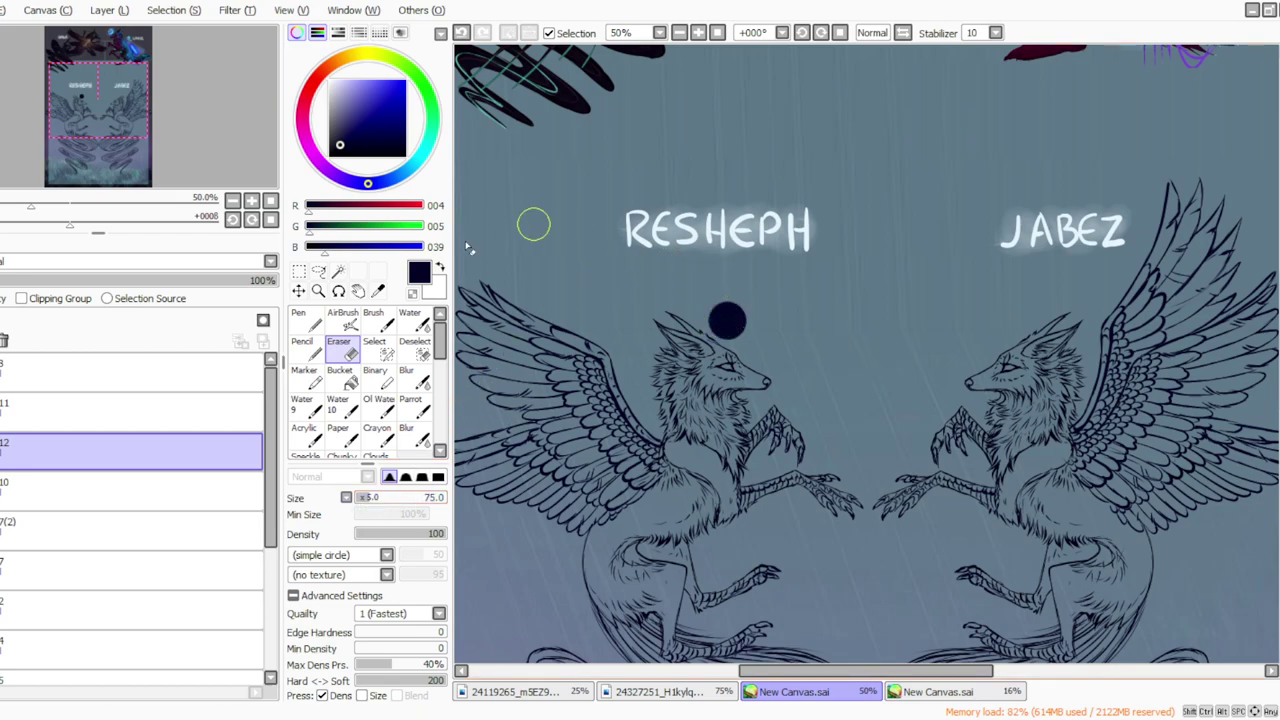
{"action": "key", "text": "["}
{"action": "key", "text": "["}
{"action": "mouse_move", "coordinate": [732, 315]}
{"action": "left_mouse_down"}
{"action": "mouse_move", "coordinate": [698, 306]}
{"action": "mouse_move", "coordinate": [731, 320]}
{"action": "left_mouse_up"}
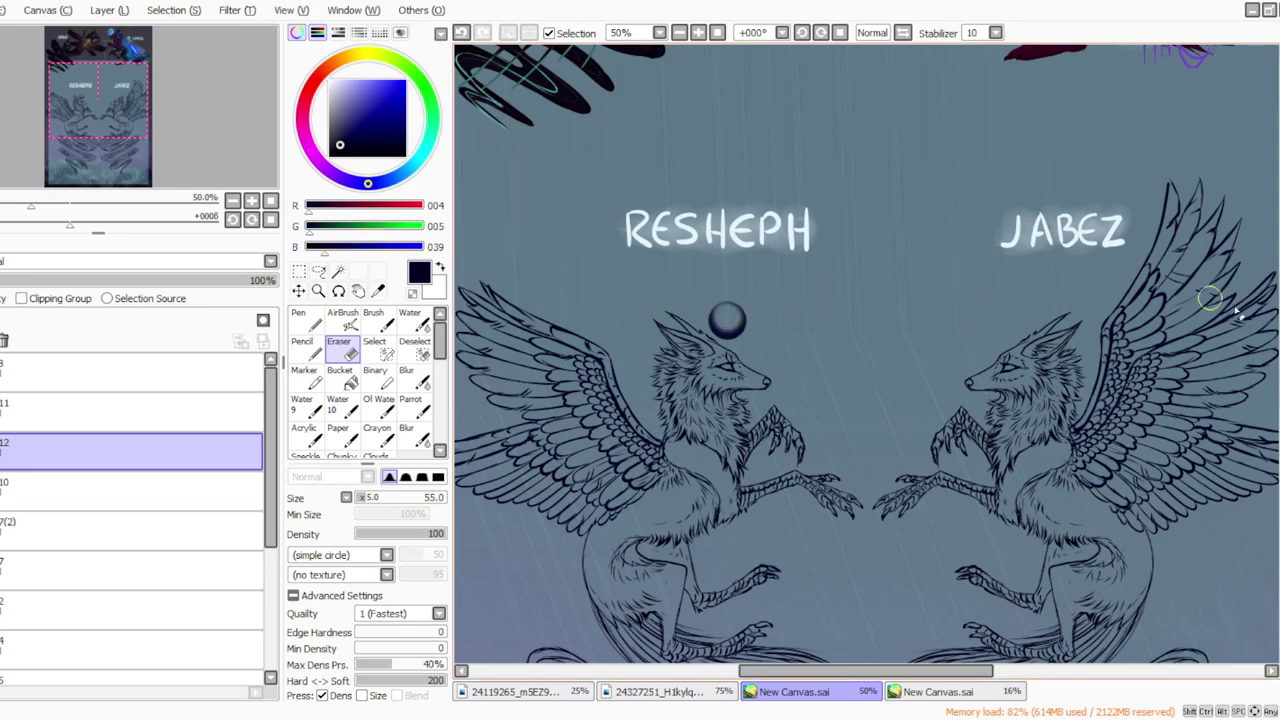
Step: Draw a thin vertical line through the shaded disc with the Parrot brush at size 20
{"action": "scroll", "coordinate": [1187, 297], "scroll_direction": "up", "scroll_amount": 5}
{"action": "scroll", "coordinate": [968, 181], "scroll_direction": "down", "scroll_amount": 5}
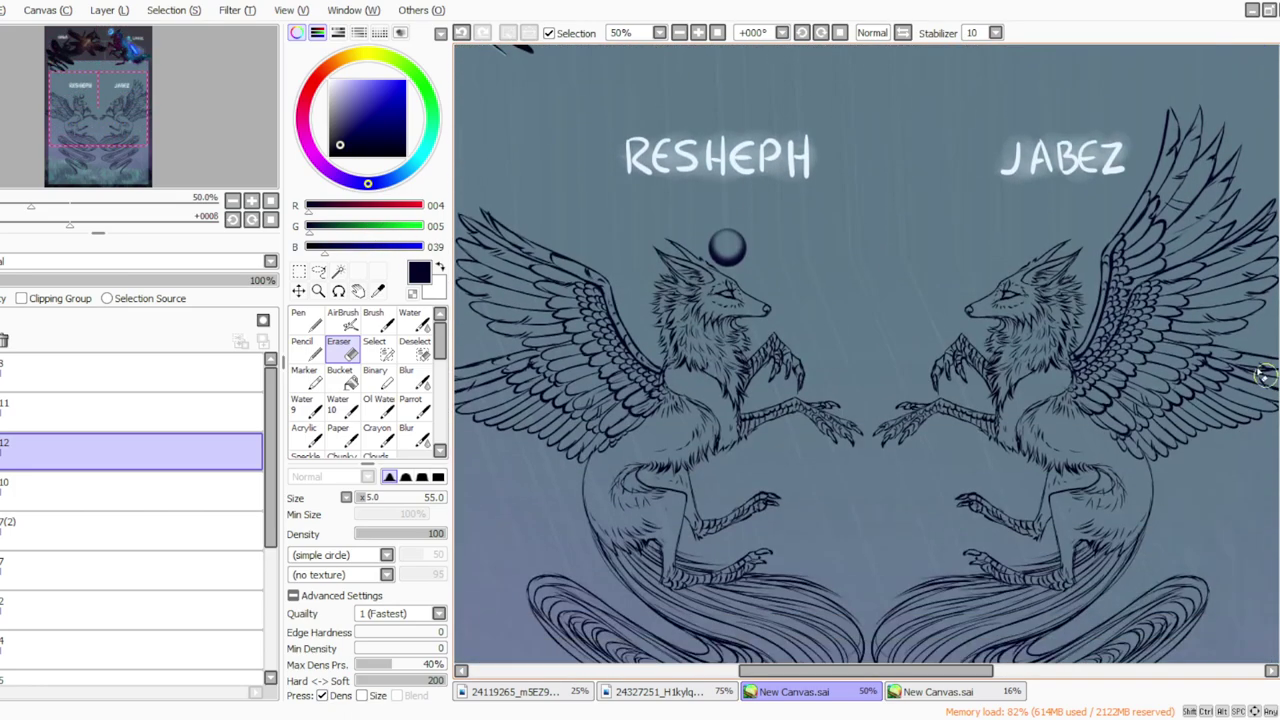
{"action": "left_click", "coordinate": [410, 404]}
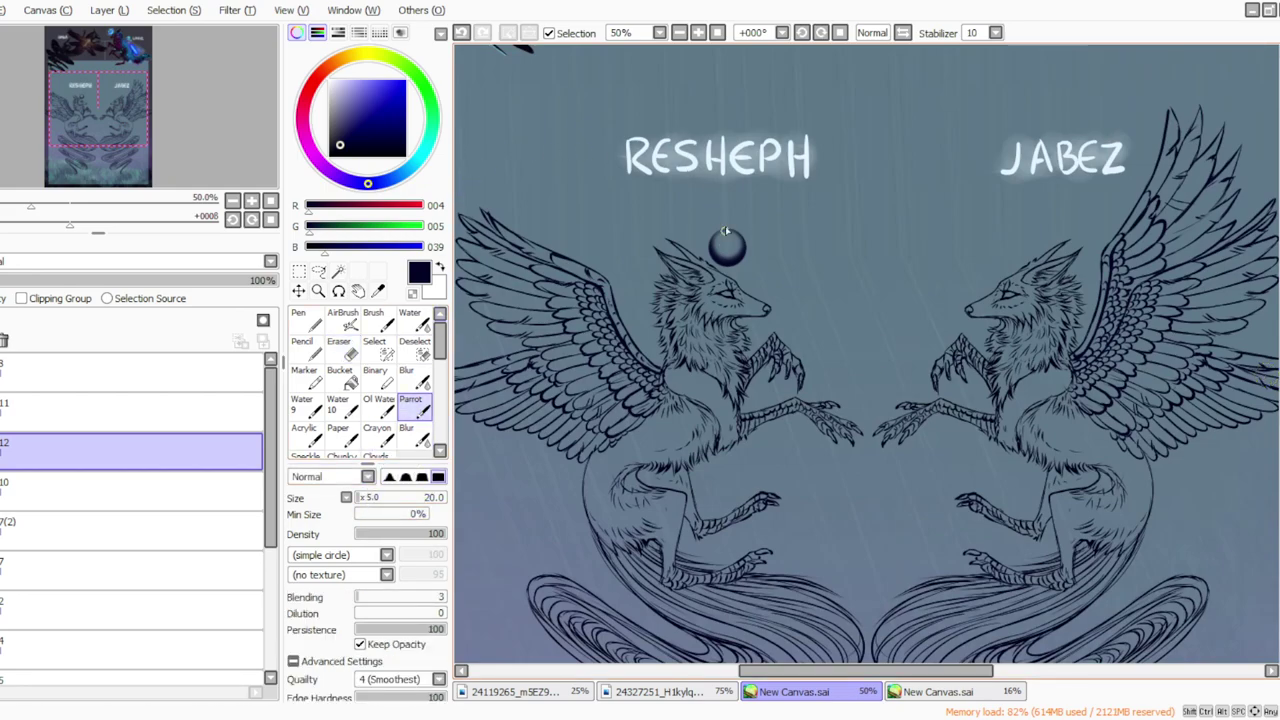
{"action": "left_click_drag", "start_coordinate": [728, 213], "coordinate": [728, 262]}
Step: Draw a thin horizontal line through the disc with the Parrot brush, crossing the vertical one to form a crosshair
{"action": "left_click", "coordinate": [800, 33]}
{"action": "left_click", "coordinate": [800, 33]}
{"action": "left_click", "coordinate": [800, 33]}
{"action": "left_click", "coordinate": [800, 36]}
{"action": "left_click", "coordinate": [800, 36]}
{"action": "left_click", "coordinate": [800, 36]}
{"action": "left_click", "coordinate": [800, 36]}
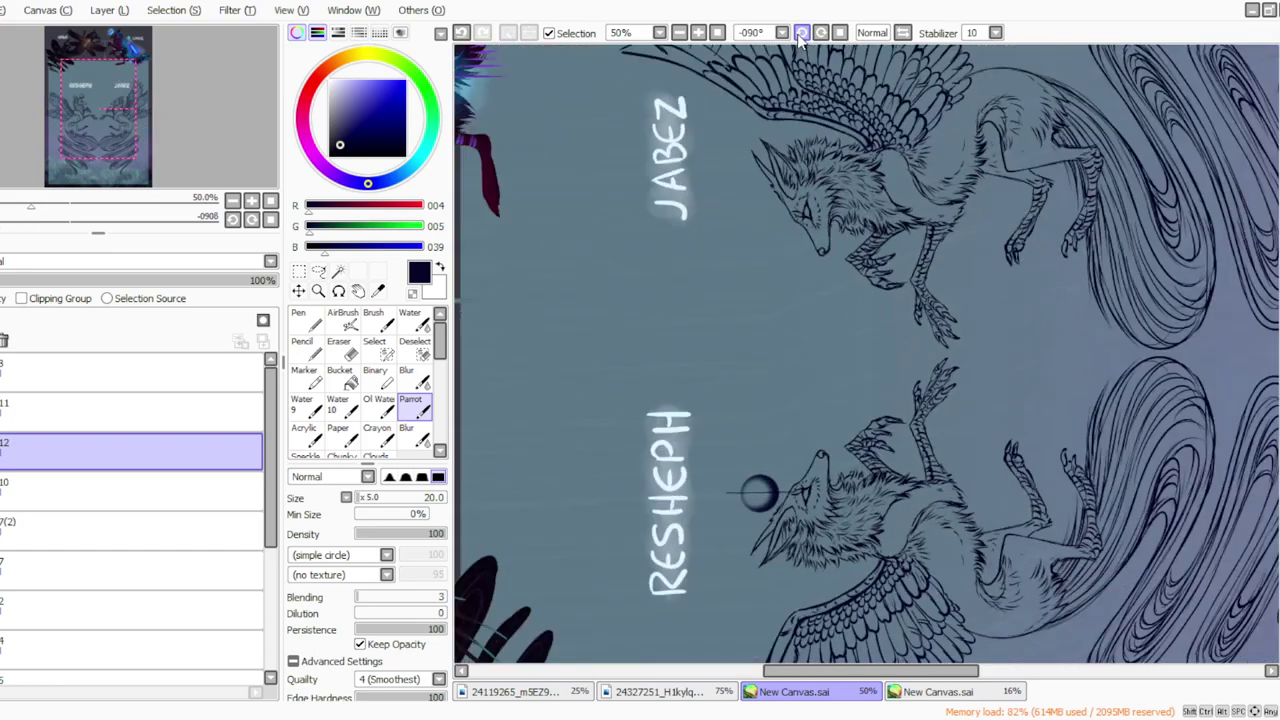
{"action": "left_click", "coordinate": [800, 36]}
{"action": "left_click_drag", "start_coordinate": [782, 483], "coordinate": [786, 506]}
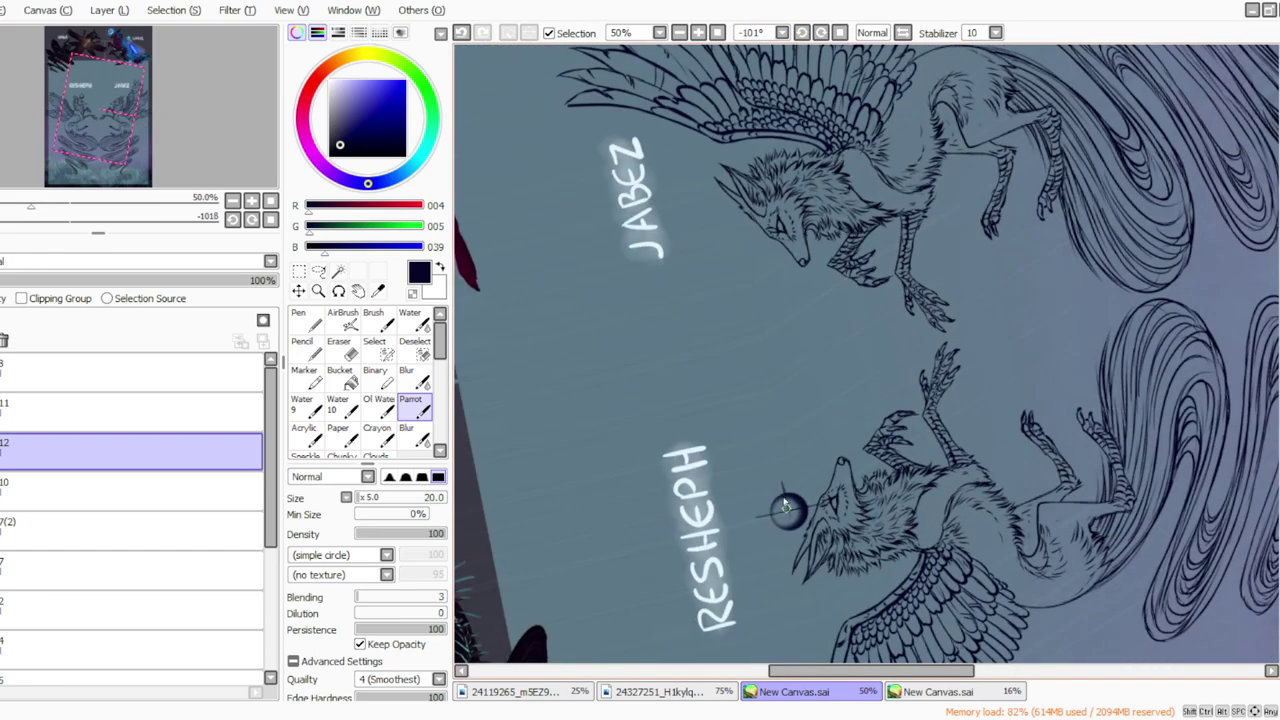
{"action": "left_click", "coordinate": [840, 33]}
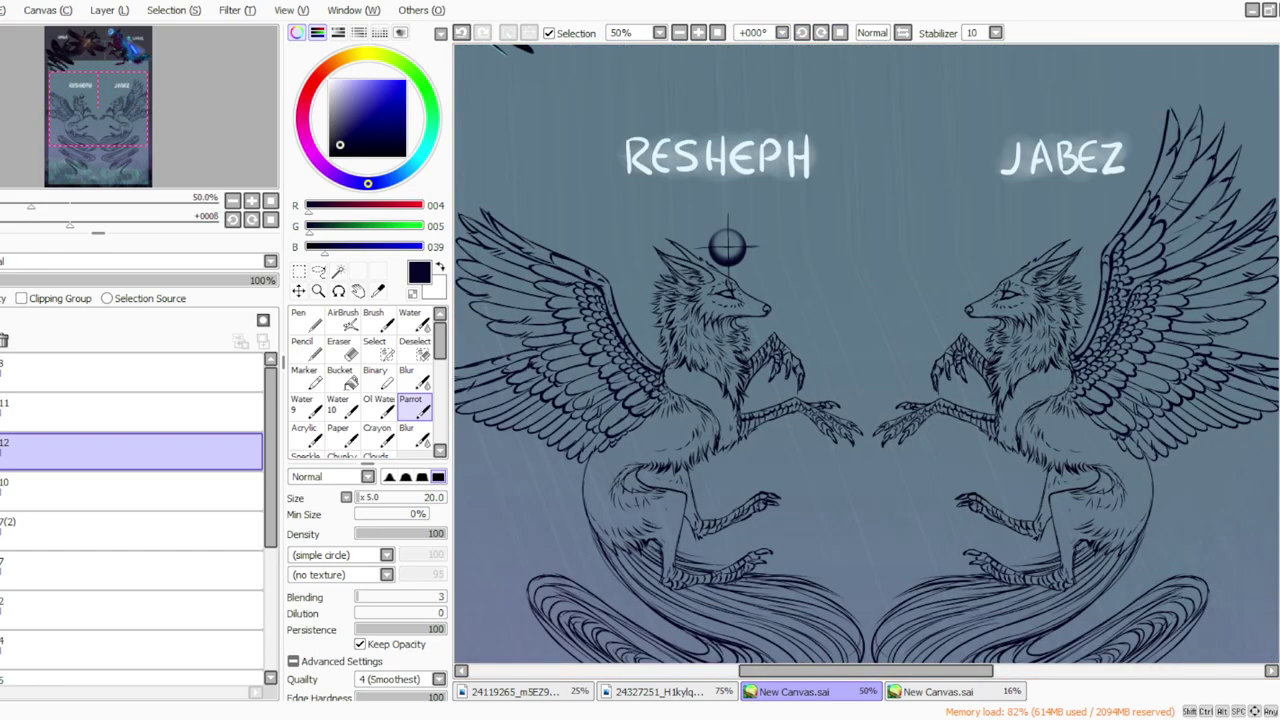
Step: Shift the crosshair orb slightly up and toward the left fox's muzzle side, and merge its layer down into layer 10
{"action": "left_click", "coordinate": [298, 271]}
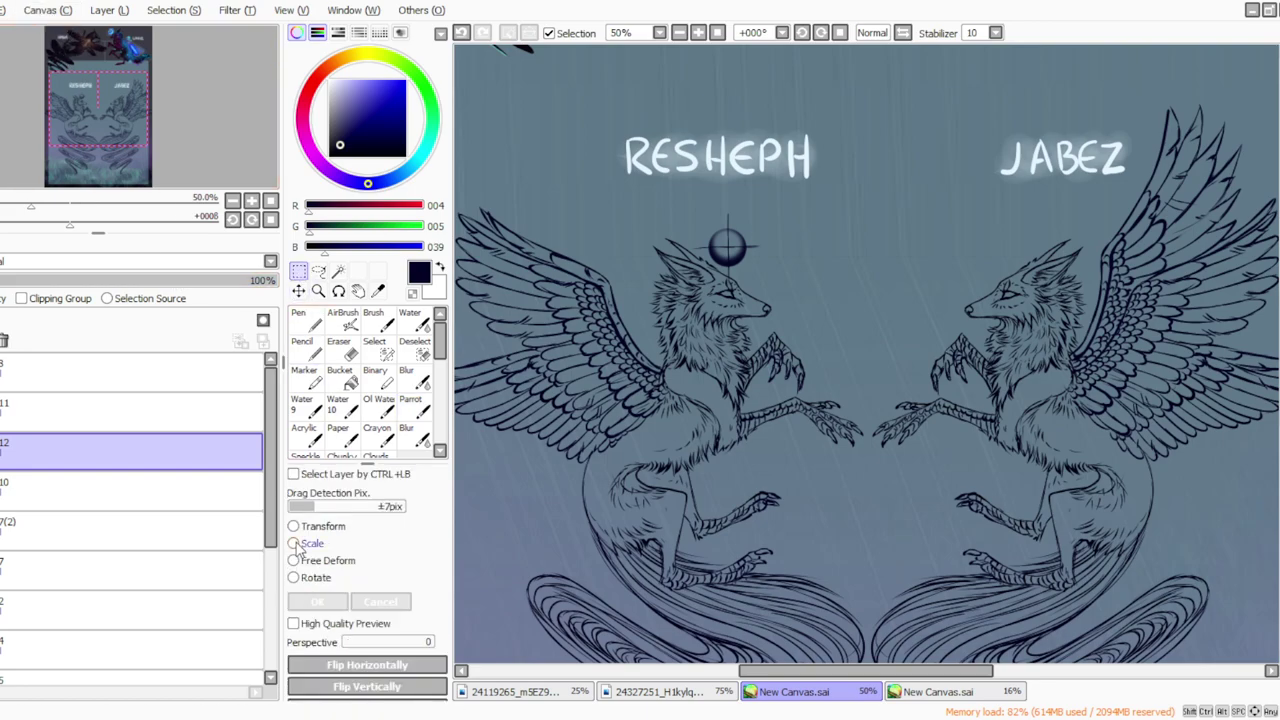
{"action": "left_click", "coordinate": [295, 544]}
{"action": "left_click_drag", "start_coordinate": [716, 270], "coordinate": [729, 273]}
{"action": "left_click", "coordinate": [330, 600]}
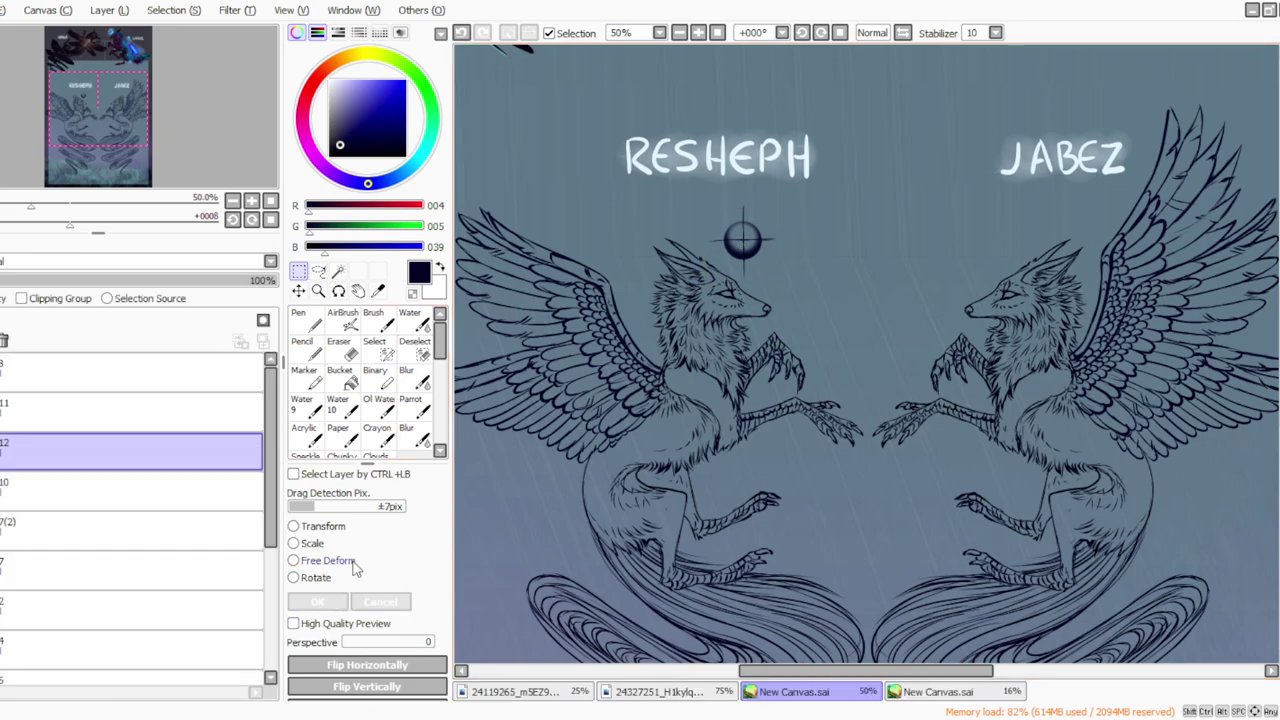
{"action": "left_click_drag", "start_coordinate": [742, 676], "coordinate": [700, 676]}
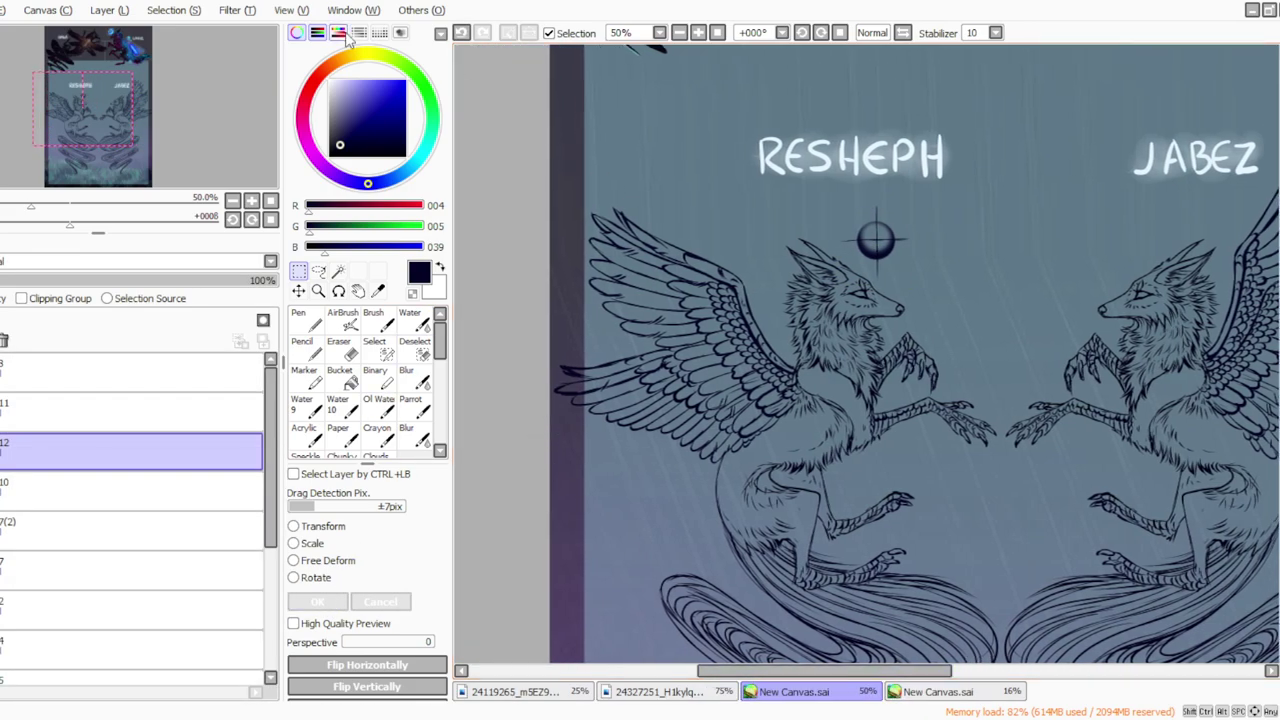
{"action": "left_click", "coordinate": [103, 12]}
{"action": "left_click", "coordinate": [150, 162]}
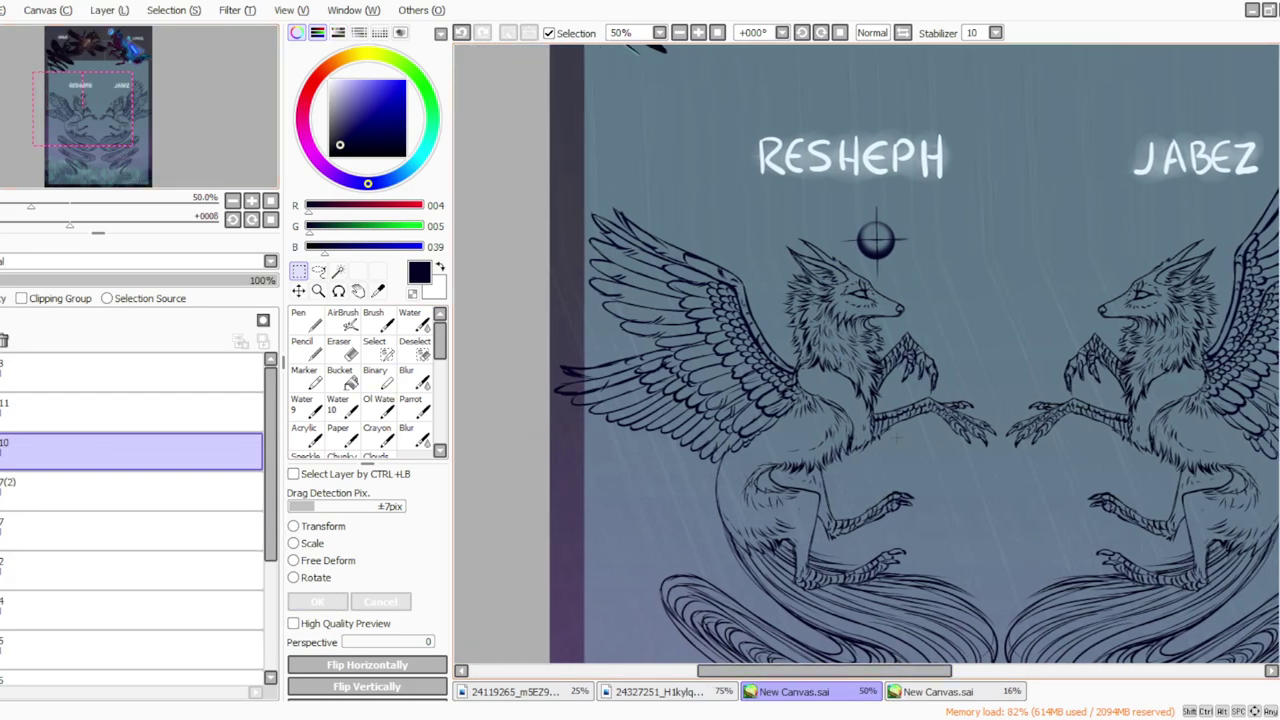
Step: Copy the crosshair orb to above the right fox's forehead and merge the pasted layer down into layer 10
{"action": "key", "text": "minus"}
{"action": "left_click_drag", "start_coordinate": [1279, 360], "coordinate": [1279, 316]}
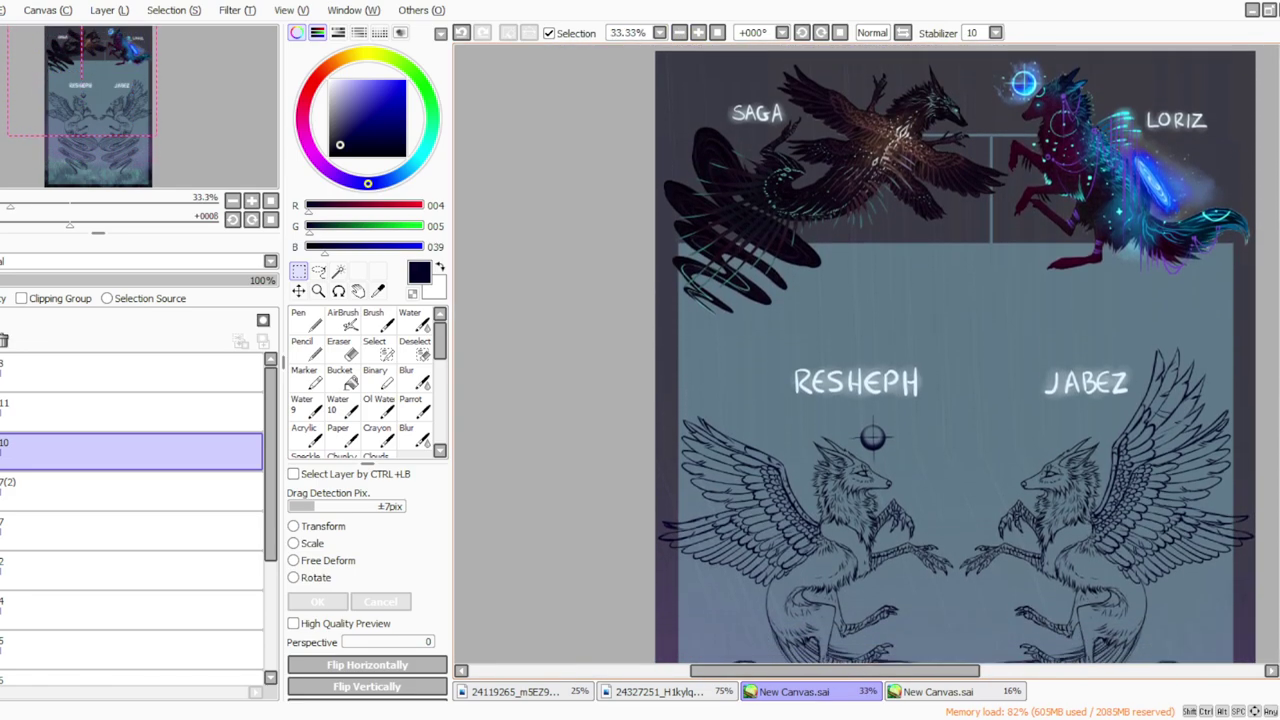
{"action": "mouse_move", "coordinate": [873, 437]}
{"action": "left_mouse_down"}
{"action": "mouse_move", "coordinate": [873, 105]}
{"action": "mouse_move", "coordinate": [873, 316]}
{"action": "left_mouse_up"}
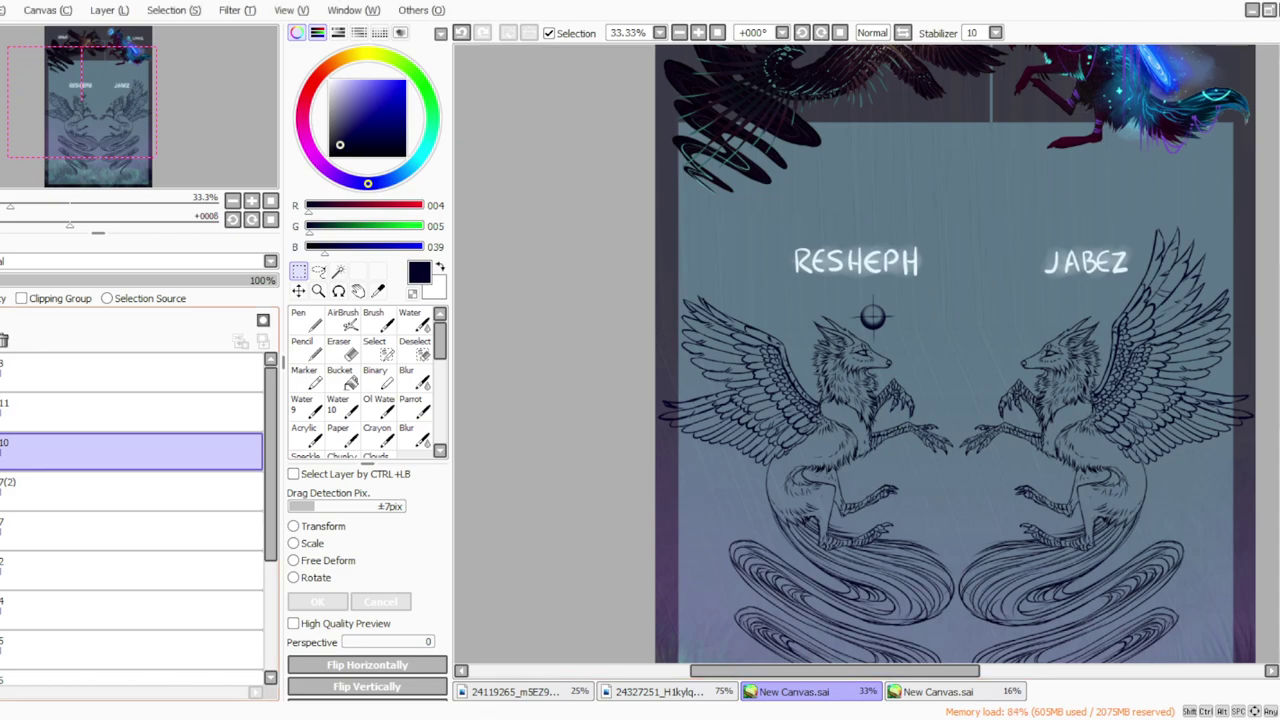
{"action": "left_click", "coordinate": [318, 271]}
{"action": "mouse_move", "coordinate": [864, 285]}
{"action": "left_mouse_down"}
{"action": "mouse_move", "coordinate": [894, 345]}
{"action": "mouse_move", "coordinate": [868, 352]}
{"action": "mouse_move", "coordinate": [842, 310]}
{"action": "left_mouse_up"}
{"action": "key", "text": "ctrl+v"}
{"action": "left_click_drag", "start_coordinate": [886, 346], "coordinate": [1054, 347]}
{"action": "key", "text": "ctrl+t"}
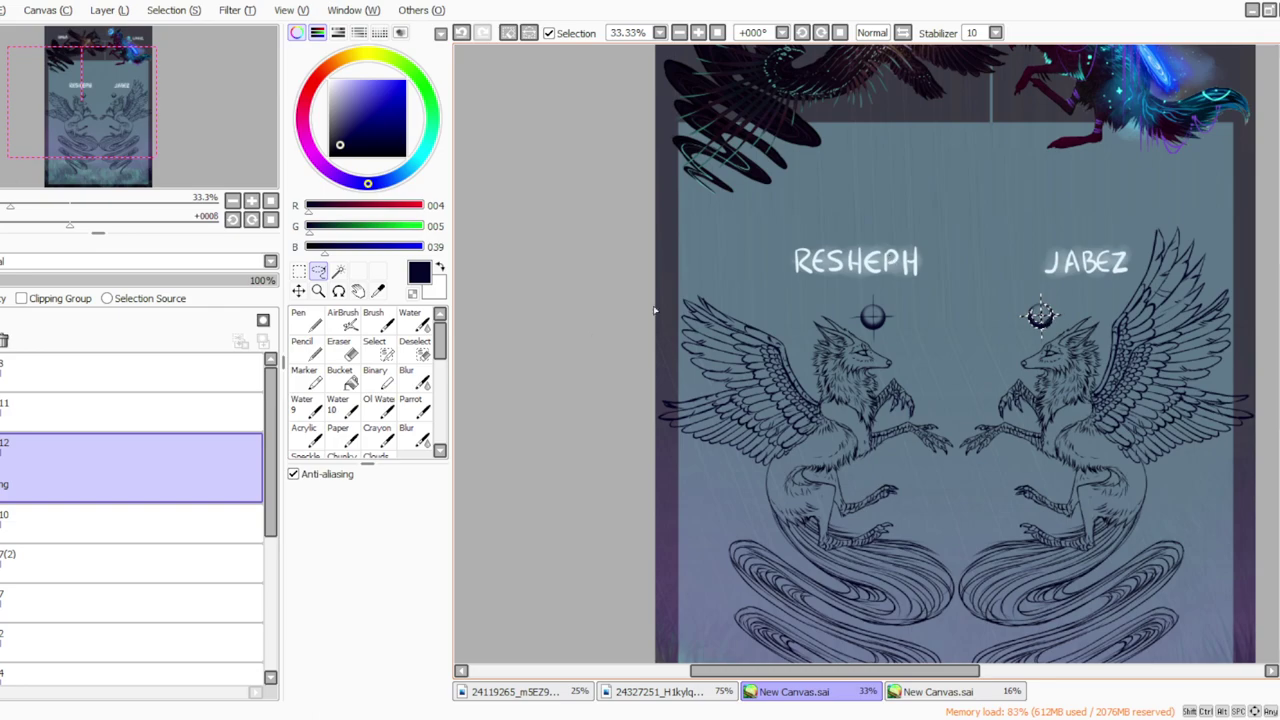
{"action": "key", "text": "ctrl+d"}
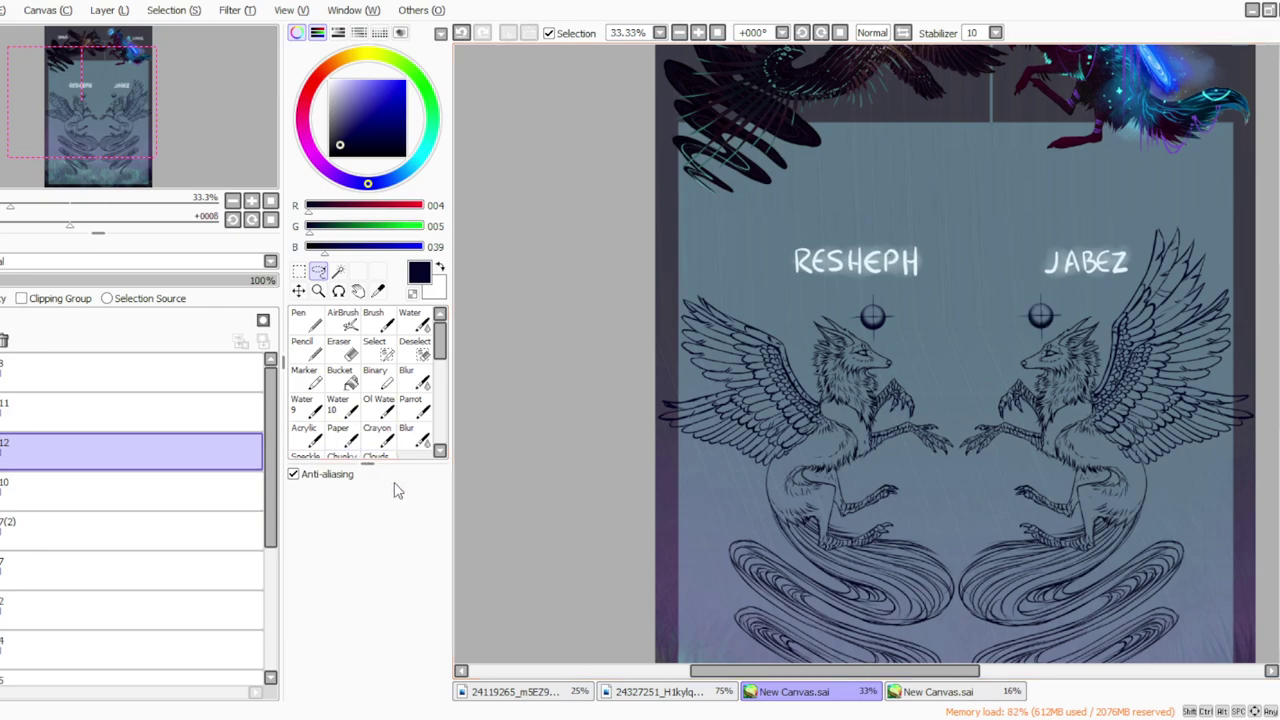
{"action": "left_click", "coordinate": [103, 10]}
{"action": "left_click", "coordinate": [122, 165]}
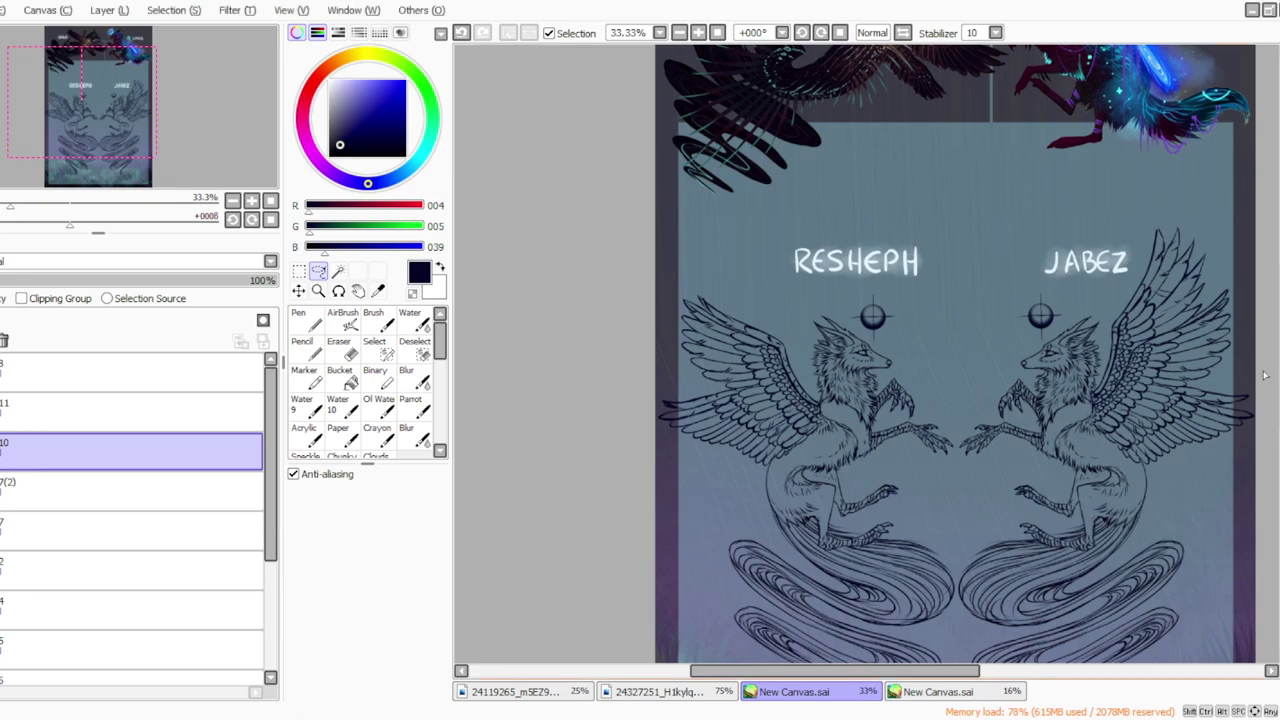
Step: Add a new layer above layer 10 and choose the Parrot brush for drawing on it
{"action": "scroll", "coordinate": [614, 623], "scroll_direction": "down", "scroll_amount": 3}
{"action": "scroll", "coordinate": [647, 243], "scroll_direction": "up", "scroll_amount": 1}
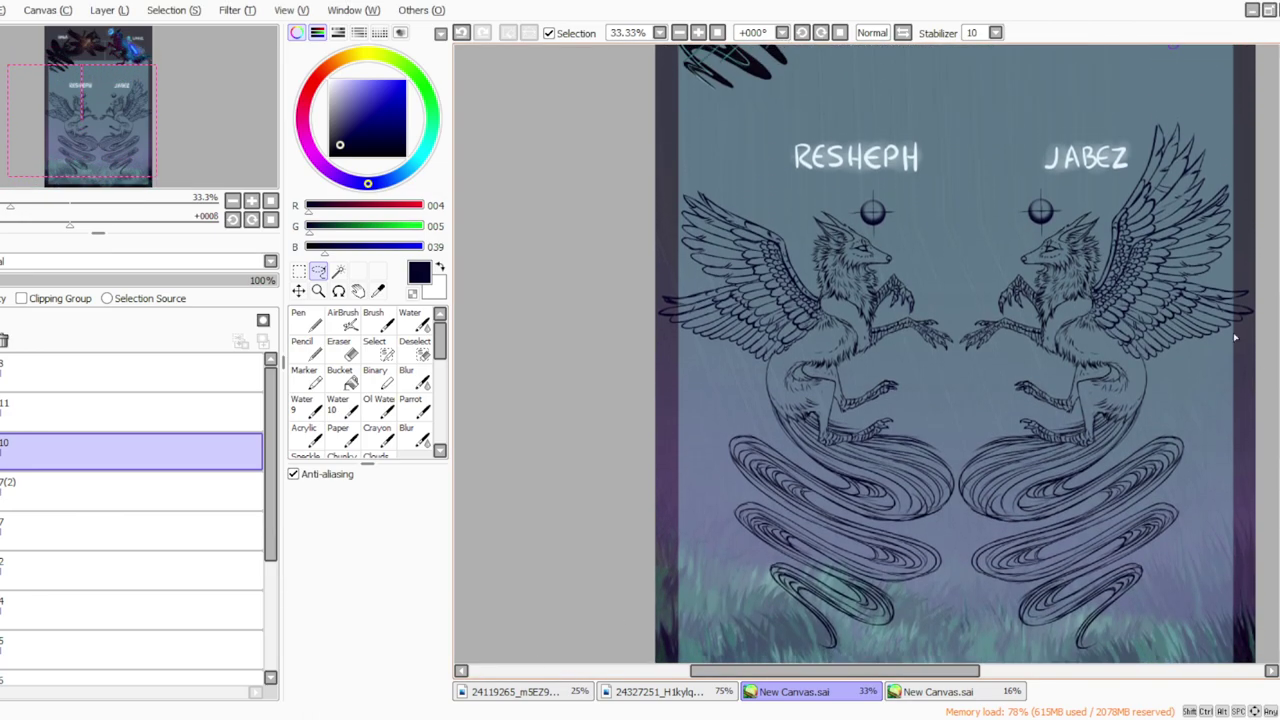
{"action": "left_click", "coordinate": [109, 14]}
{"action": "left_click", "coordinate": [118, 30]}
{"action": "left_click", "coordinate": [410, 408]}
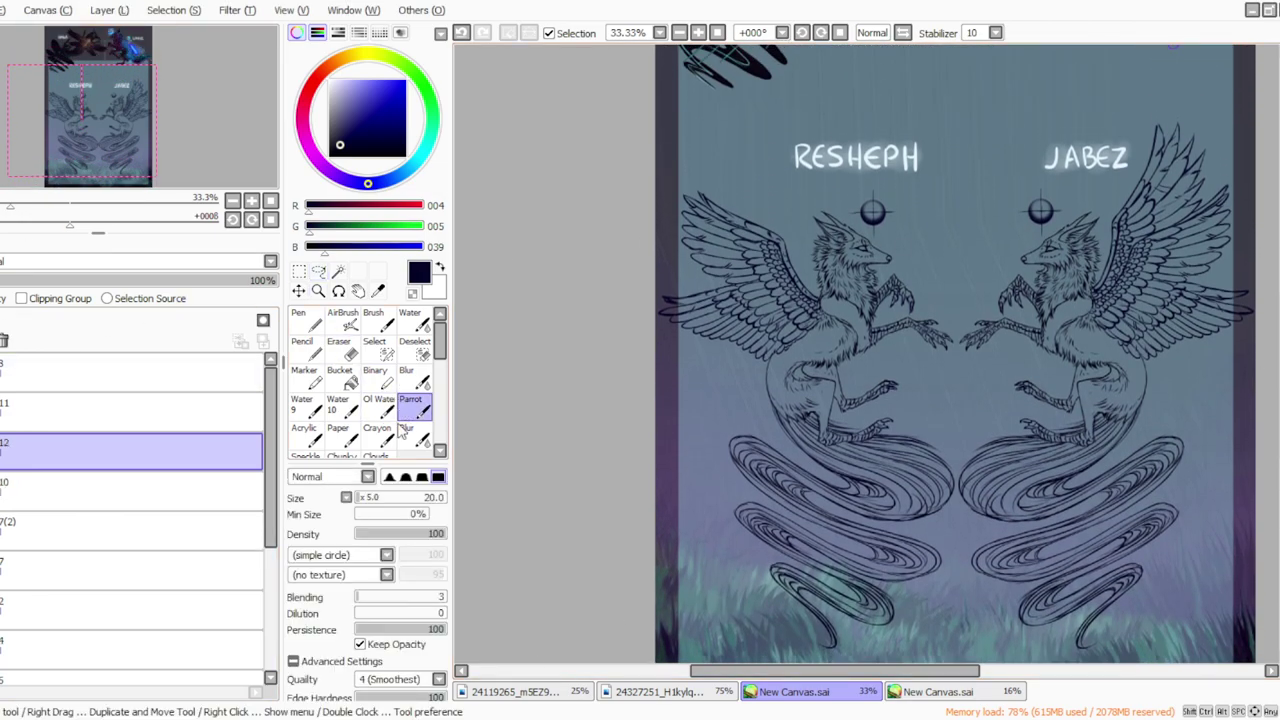
Step: Stamp a dark disc at size 85 behind the left fox's haunch and hollow out its centre with the soft eraser at size 55
{"action": "left_click", "coordinate": [358, 498]}
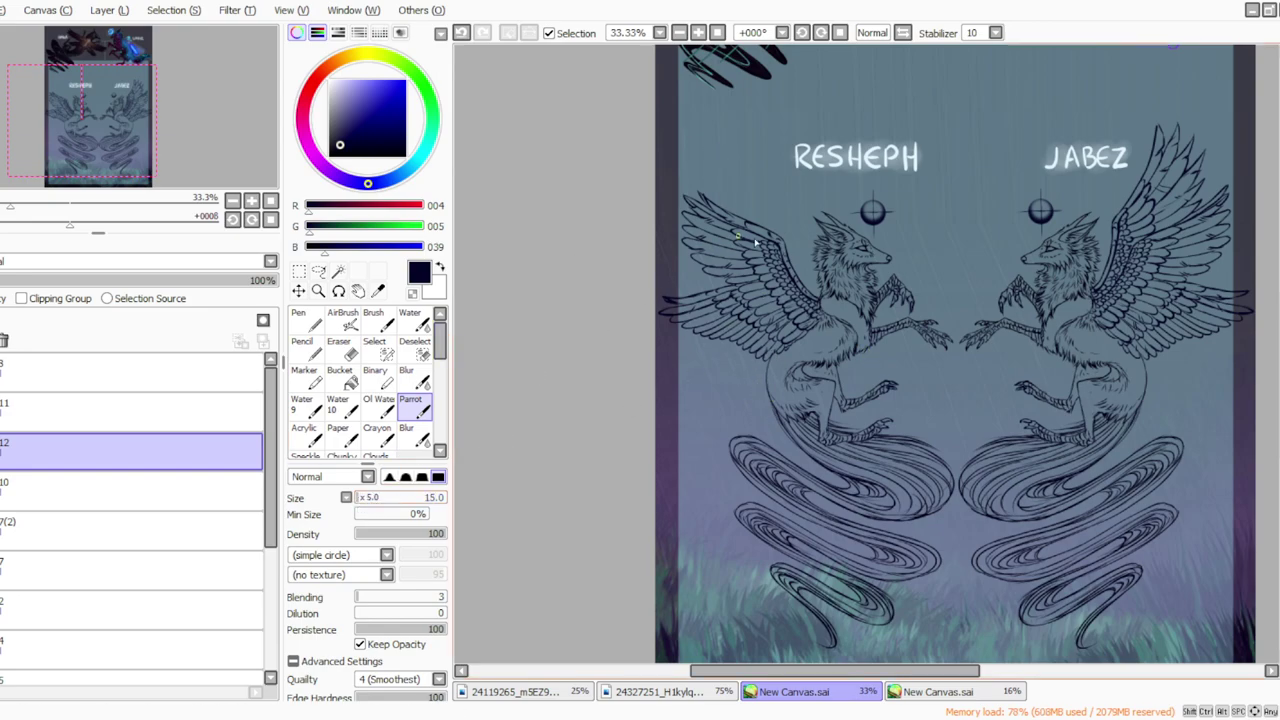
{"action": "left_click", "coordinate": [368, 500]}
{"action": "left_click", "coordinate": [368, 500]}
{"action": "left_click", "coordinate": [715, 397]}
{"action": "key", "text": "e"}
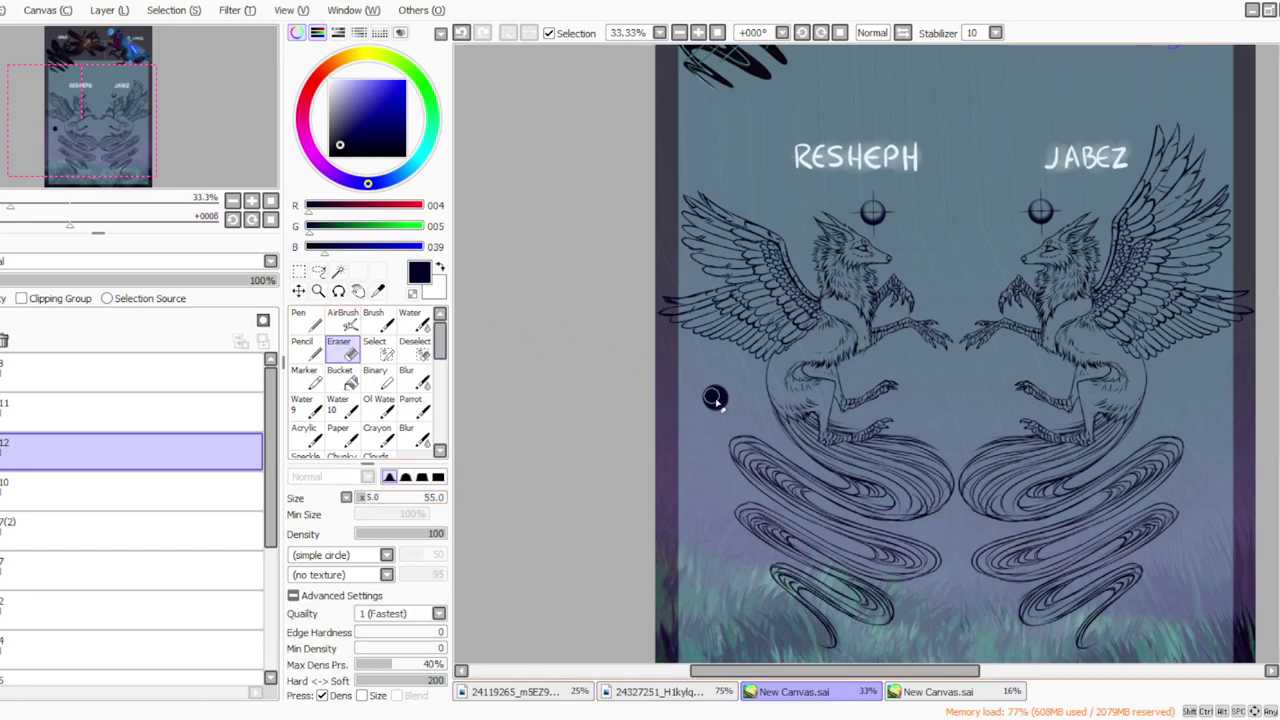
{"action": "left_click", "coordinate": [716, 399]}
Step: Squash the hollow disc into a narrow upright oval, tilt it slightly and place it against the left fox's haunch
{"action": "key", "text": "ctrl+t"}
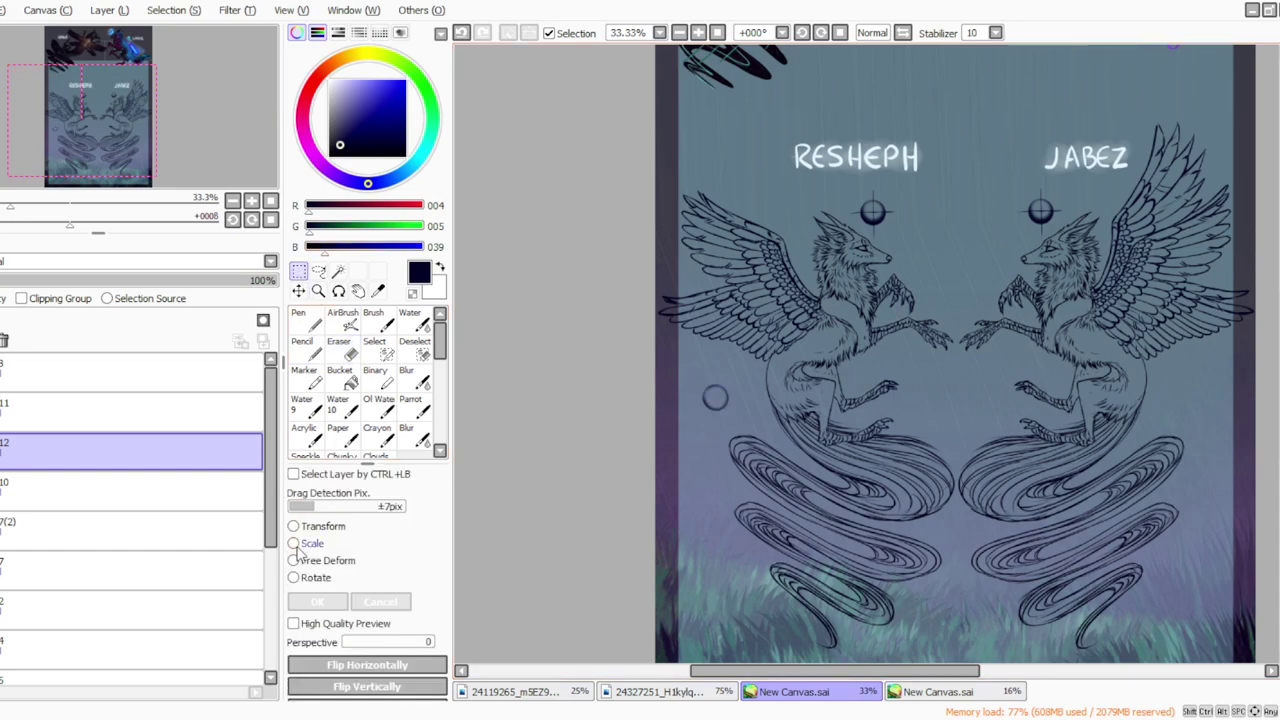
{"action": "mouse_move", "coordinate": [716, 413]}
{"action": "left_mouse_down"}
{"action": "mouse_move", "coordinate": [716, 450]}
{"action": "mouse_move", "coordinate": [723, 416]}
{"action": "left_mouse_up"}
{"action": "left_click", "coordinate": [315, 601]}
{"action": "left_click_drag", "start_coordinate": [771, 508], "coordinate": [664, 342]}
{"action": "left_click_drag", "start_coordinate": [697, 475], "coordinate": [740, 456]}
{"action": "left_click", "coordinate": [294, 577]}
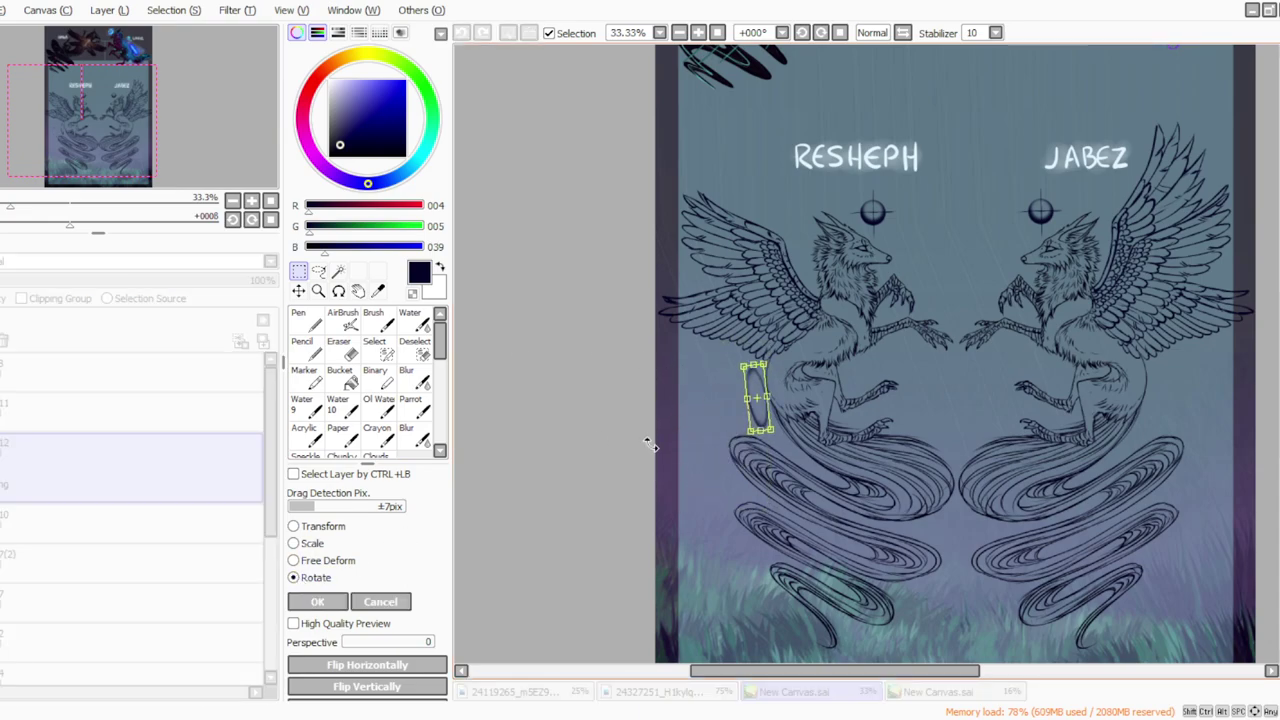
{"action": "key", "text": "Return"}
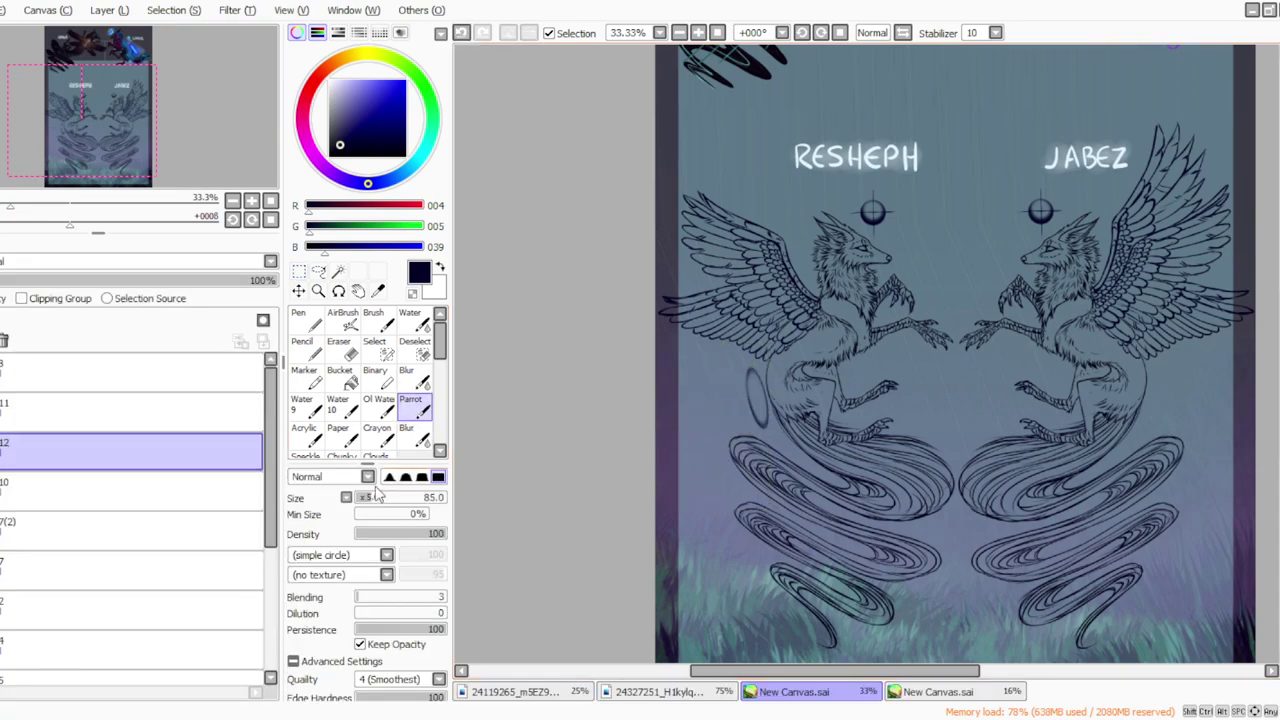
Step: Scale the oval ring slightly smaller and nudge it closer to the left fox's tail base
{"action": "key", "text": "ctrl+t"}
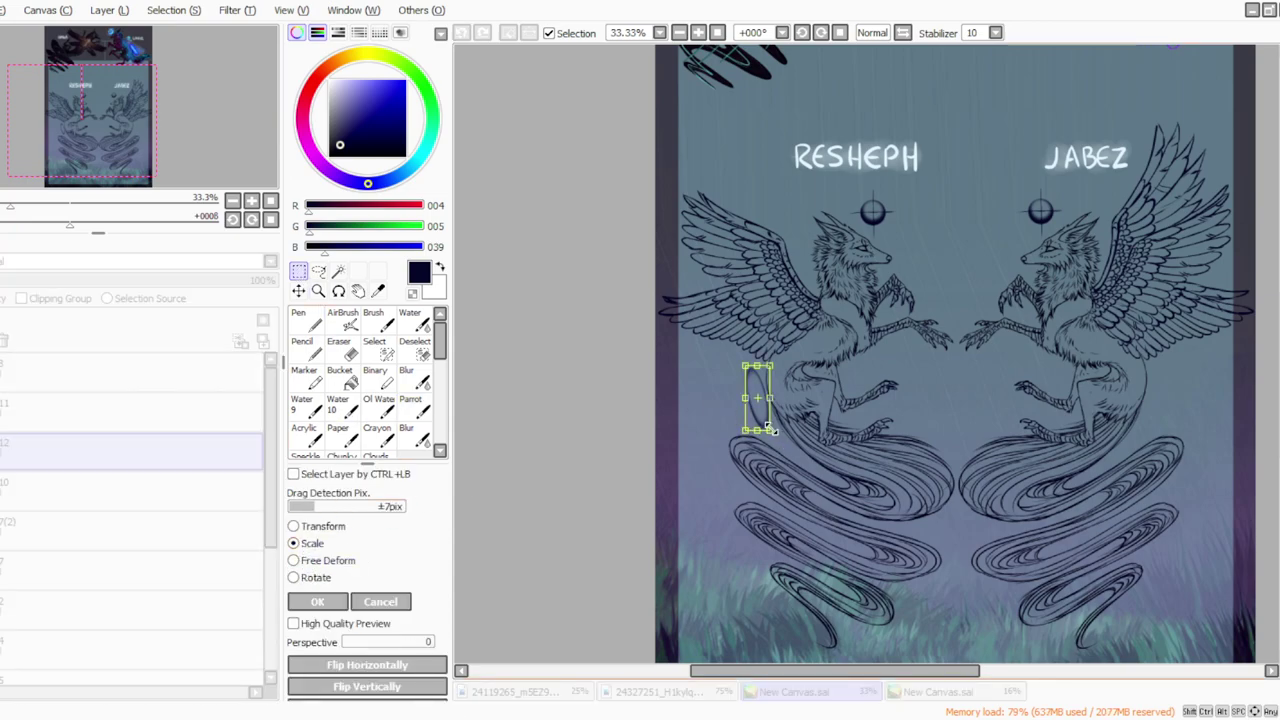
{"action": "left_click", "coordinate": [317, 601]}
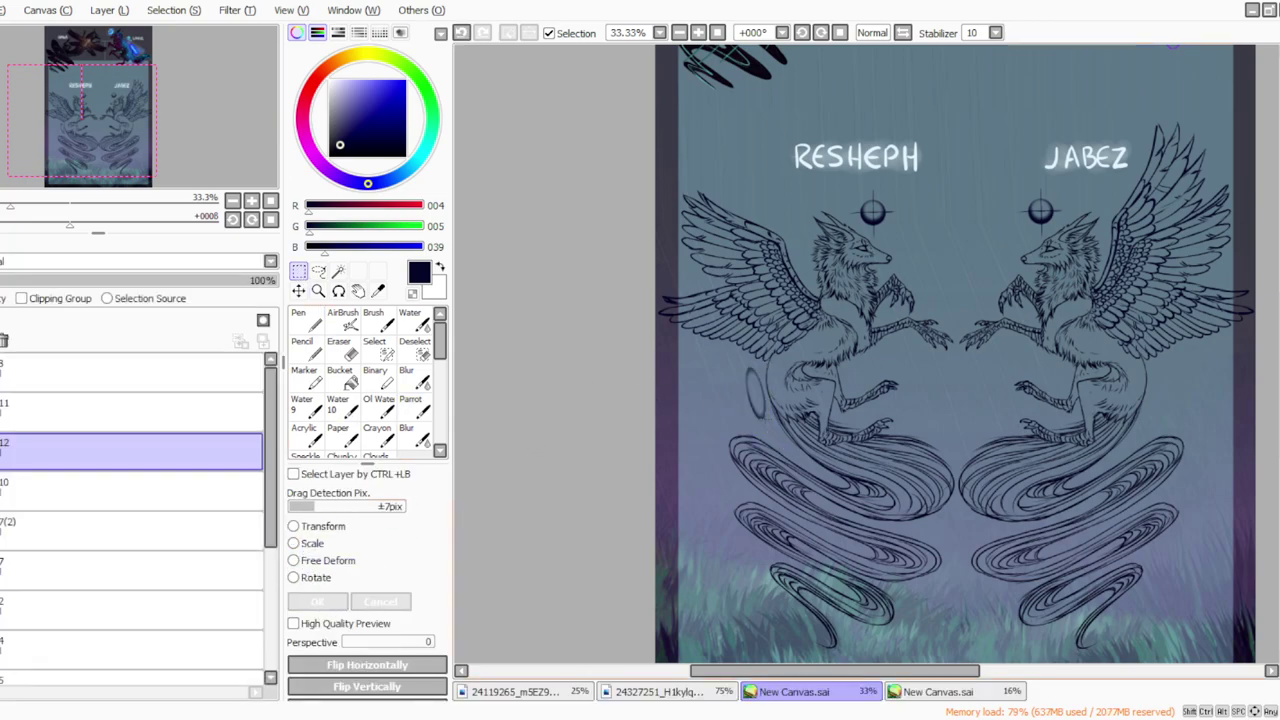
{"action": "left_click_drag", "start_coordinate": [815, 471], "coordinate": [699, 345]}
{"action": "left_click_drag", "start_coordinate": [720, 416], "coordinate": [724, 423]}
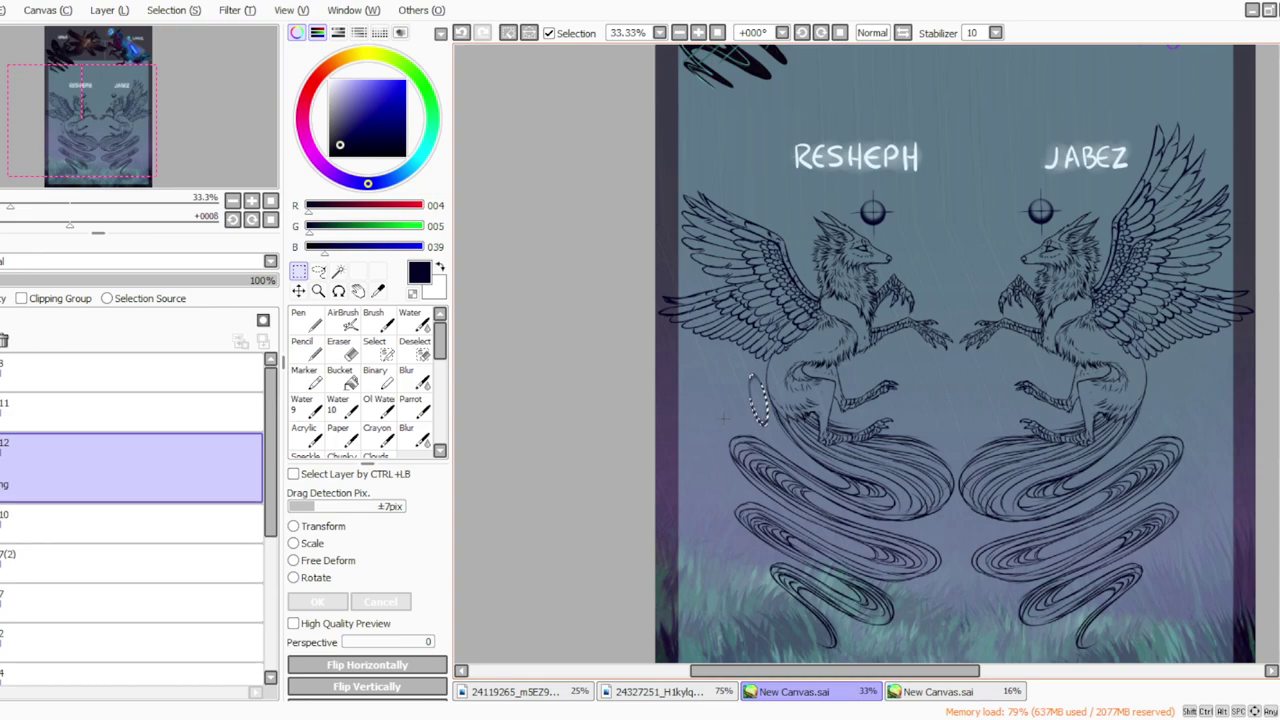
{"action": "key", "text": "ctrl+d"}
Step: Draw flowing curved strands around the oval ring with the Parrot brush at size 30 to form a swirl
{"action": "left_click", "coordinate": [410, 405]}
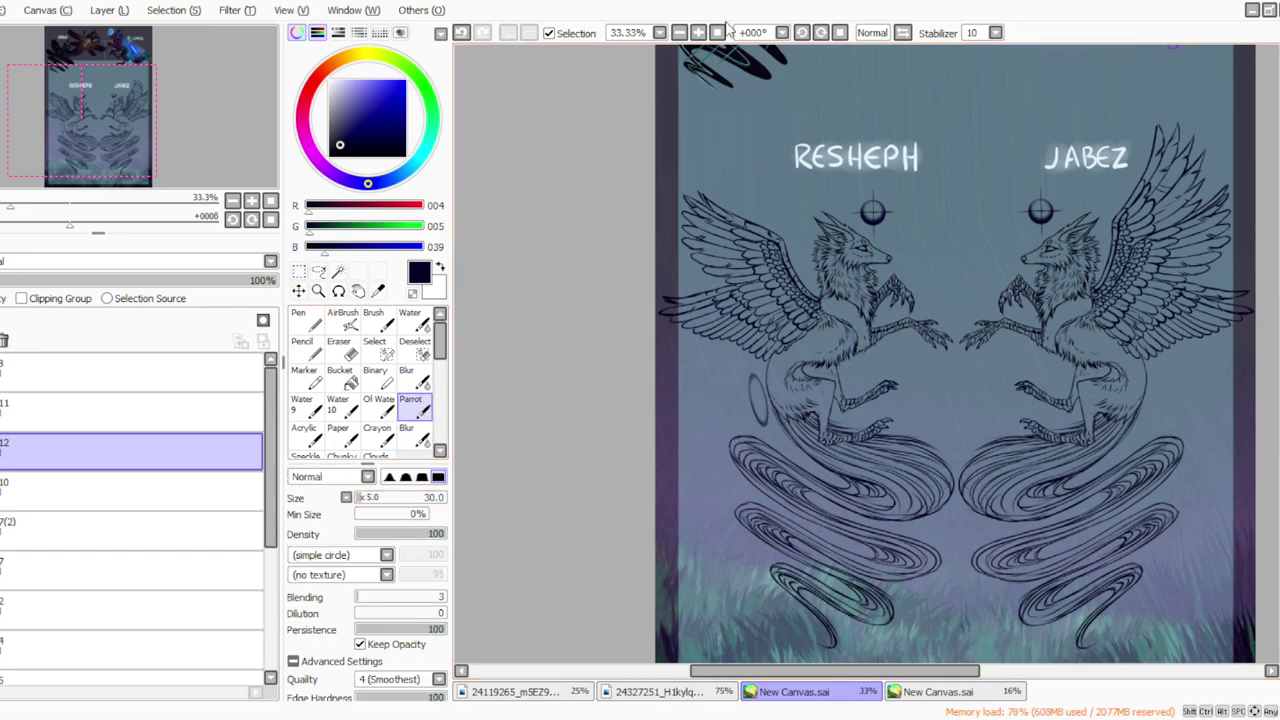
{"action": "left_click", "coordinate": [698, 33]}
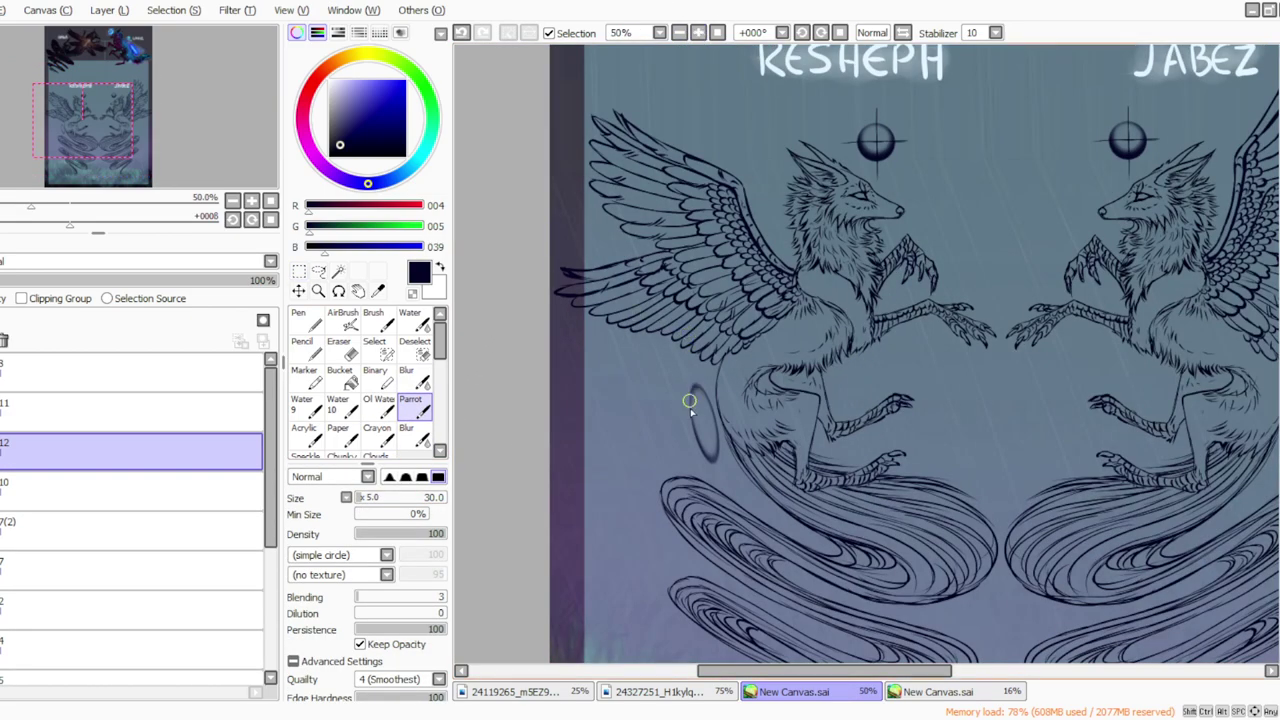
{"action": "mouse_move", "coordinate": [683, 402]}
{"action": "left_mouse_down"}
{"action": "mouse_move", "coordinate": [719, 476]}
{"action": "mouse_move", "coordinate": [723, 411]}
{"action": "mouse_move", "coordinate": [712, 467]}
{"action": "left_mouse_up"}
{"action": "left_click_drag", "start_coordinate": [696, 446], "coordinate": [729, 465]}
{"action": "left_click_drag", "start_coordinate": [688, 418], "coordinate": [711, 479]}
{"action": "mouse_move", "coordinate": [710, 407]}
{"action": "left_mouse_down"}
{"action": "mouse_move", "coordinate": [695, 370]}
{"action": "mouse_move", "coordinate": [663, 401]}
{"action": "mouse_move", "coordinate": [689, 369]}
{"action": "mouse_move", "coordinate": [672, 385]}
{"action": "mouse_move", "coordinate": [680, 445]}
{"action": "mouse_move", "coordinate": [695, 383]}
{"action": "mouse_move", "coordinate": [677, 414]}
{"action": "mouse_move", "coordinate": [693, 391]}
{"action": "mouse_move", "coordinate": [696, 441]}
{"action": "mouse_move", "coordinate": [690, 390]}
{"action": "mouse_move", "coordinate": [702, 396]}
{"action": "mouse_move", "coordinate": [719, 441]}
{"action": "left_mouse_up"}
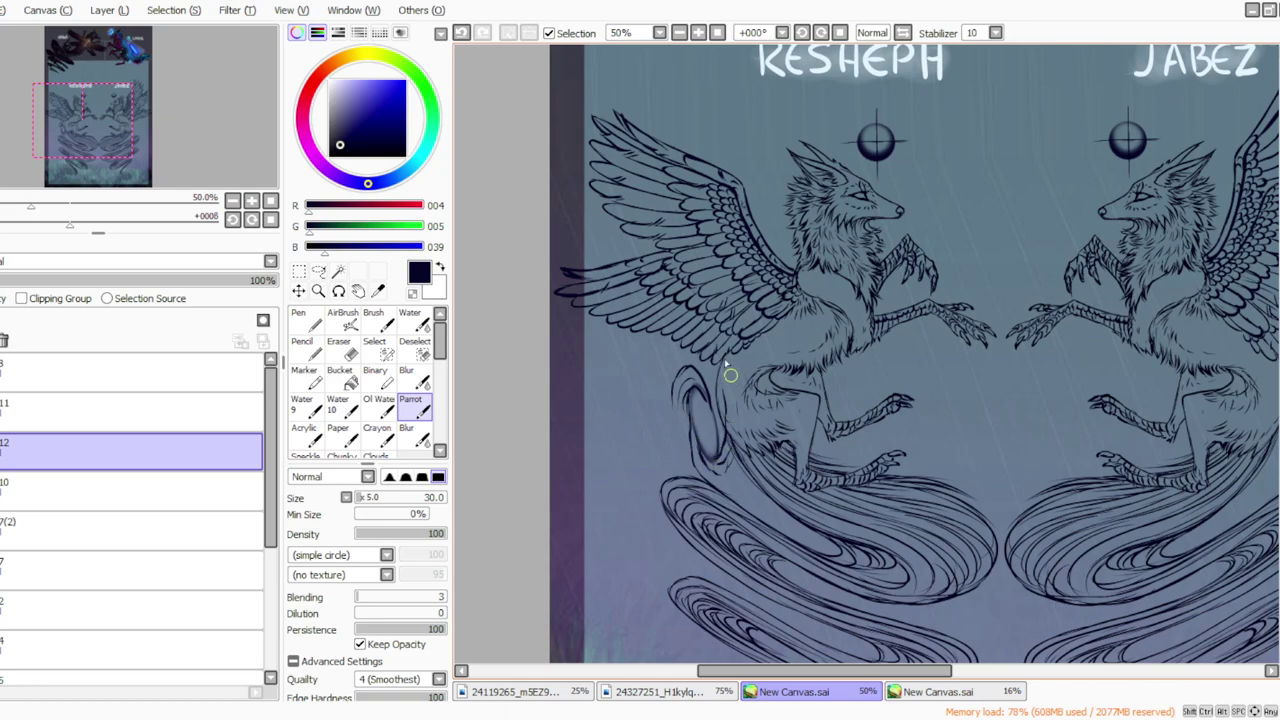
{"action": "mouse_move", "coordinate": [714, 418]}
{"action": "left_mouse_down"}
{"action": "mouse_move", "coordinate": [703, 364]}
{"action": "mouse_move", "coordinate": [683, 449]}
{"action": "mouse_move", "coordinate": [704, 477]}
{"action": "left_mouse_up"}
{"action": "mouse_move", "coordinate": [672, 384]}
{"action": "left_mouse_down"}
{"action": "mouse_move", "coordinate": [674, 449]}
{"action": "mouse_move", "coordinate": [694, 478]}
{"action": "mouse_move", "coordinate": [738, 468]}
{"action": "left_mouse_up"}
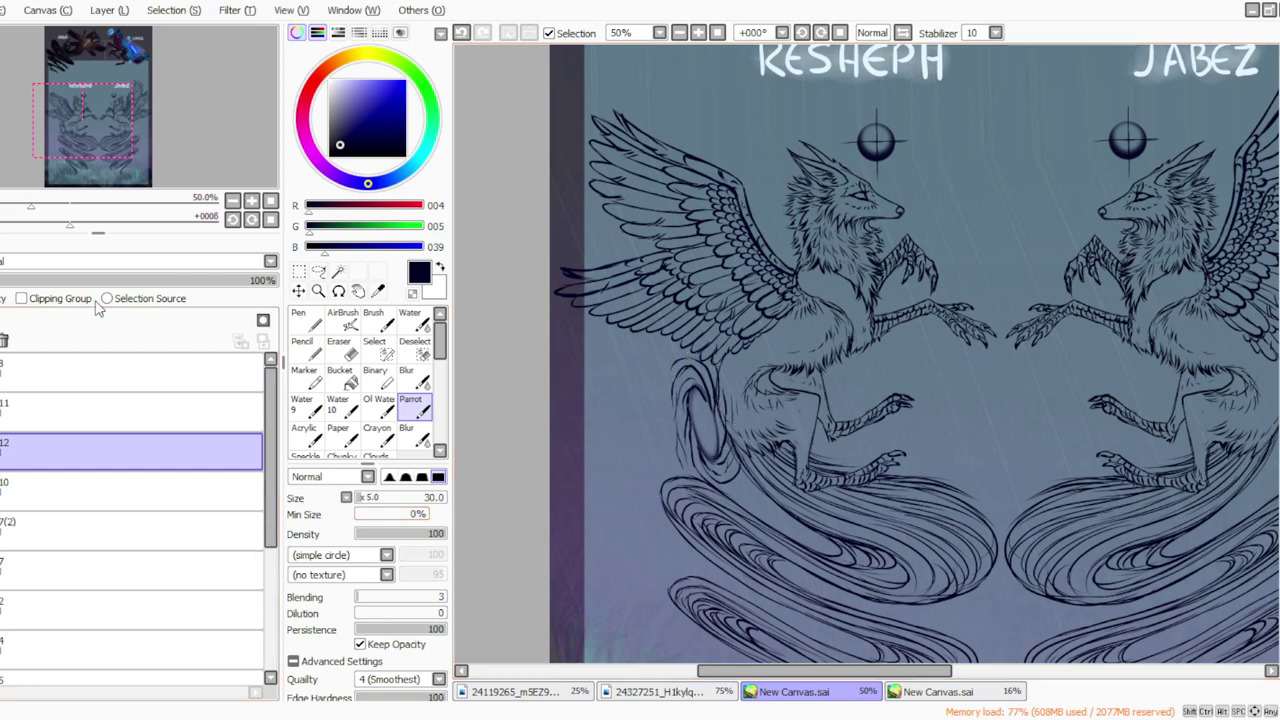
Step: Erase the left fox's tail outline where it overlaps the swirl on layer 10, and return to layer 12
{"action": "left_click", "coordinate": [100, 490]}
{"action": "left_click", "coordinate": [345, 345]}
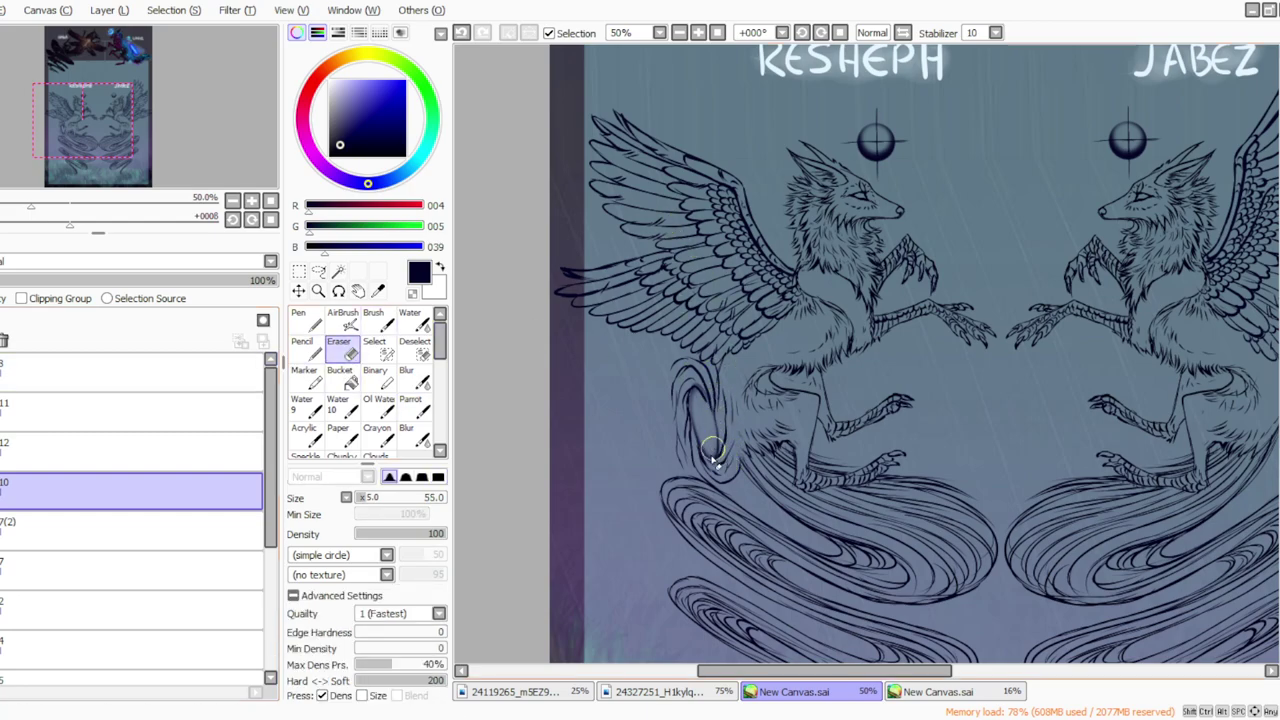
{"action": "left_click", "coordinate": [160, 452]}
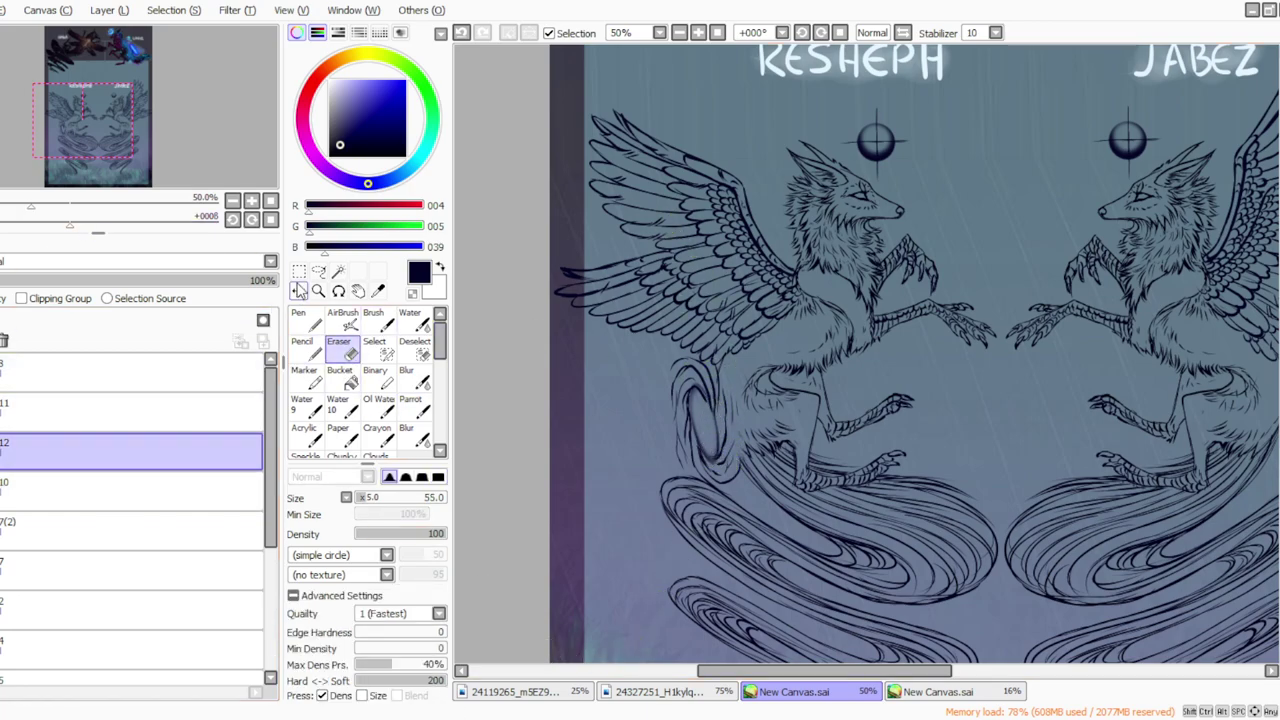
Step: Free-deform the swirl, narrowing it from its outer side and skewing its lower inner corner toward the fox's haunch
{"action": "left_click", "coordinate": [300, 272]}
{"action": "left_click", "coordinate": [296, 560]}
{"action": "left_click_drag", "start_coordinate": [666, 450], "coordinate": [680, 450]}
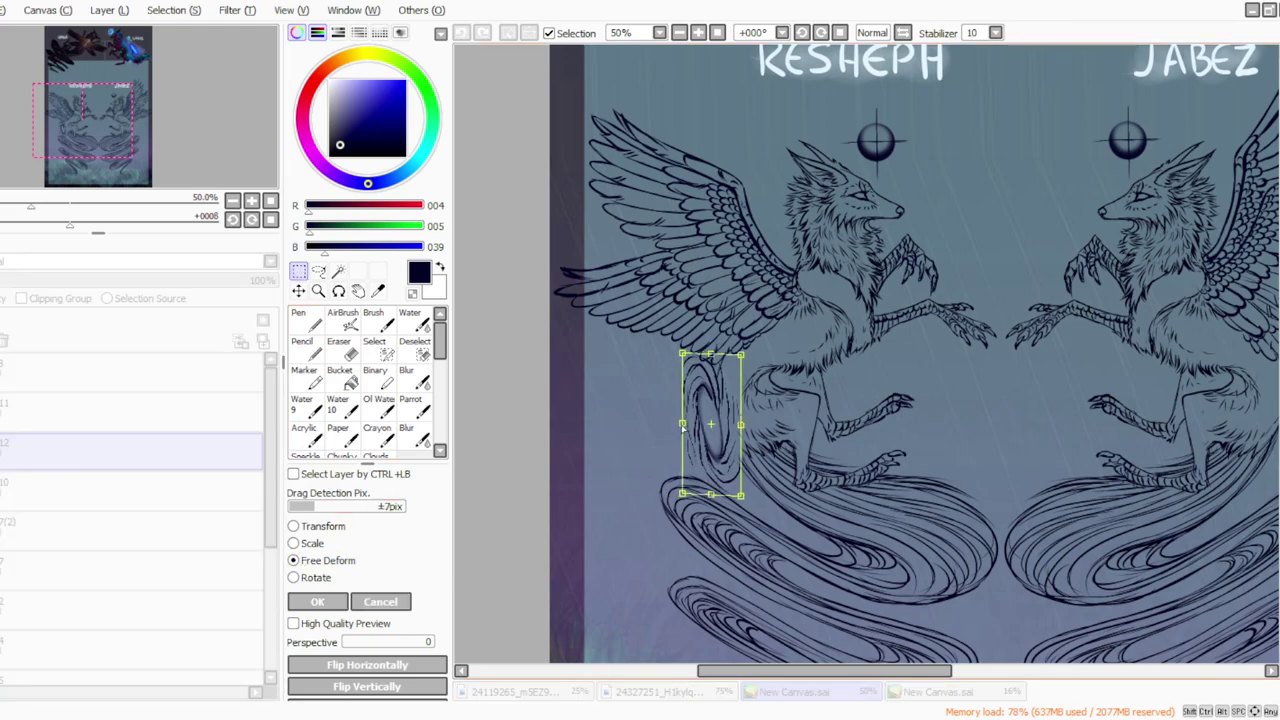
{"action": "left_click_drag", "start_coordinate": [740, 495], "coordinate": [754, 492]}
{"action": "left_click_drag", "start_coordinate": [683, 355], "coordinate": [680, 359]}
{"action": "left_click", "coordinate": [318, 600]}
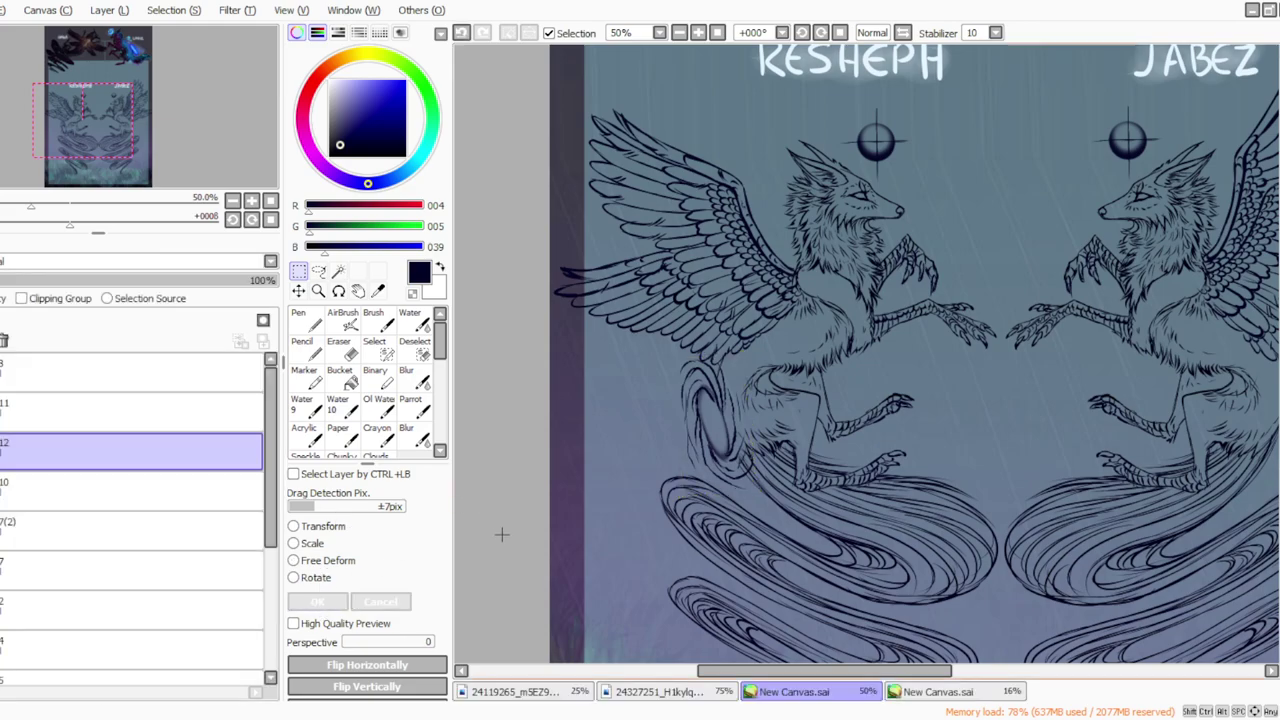
Step: Merge the finished swirl layer down into layer 10
{"action": "left_click", "coordinate": [410, 405]}
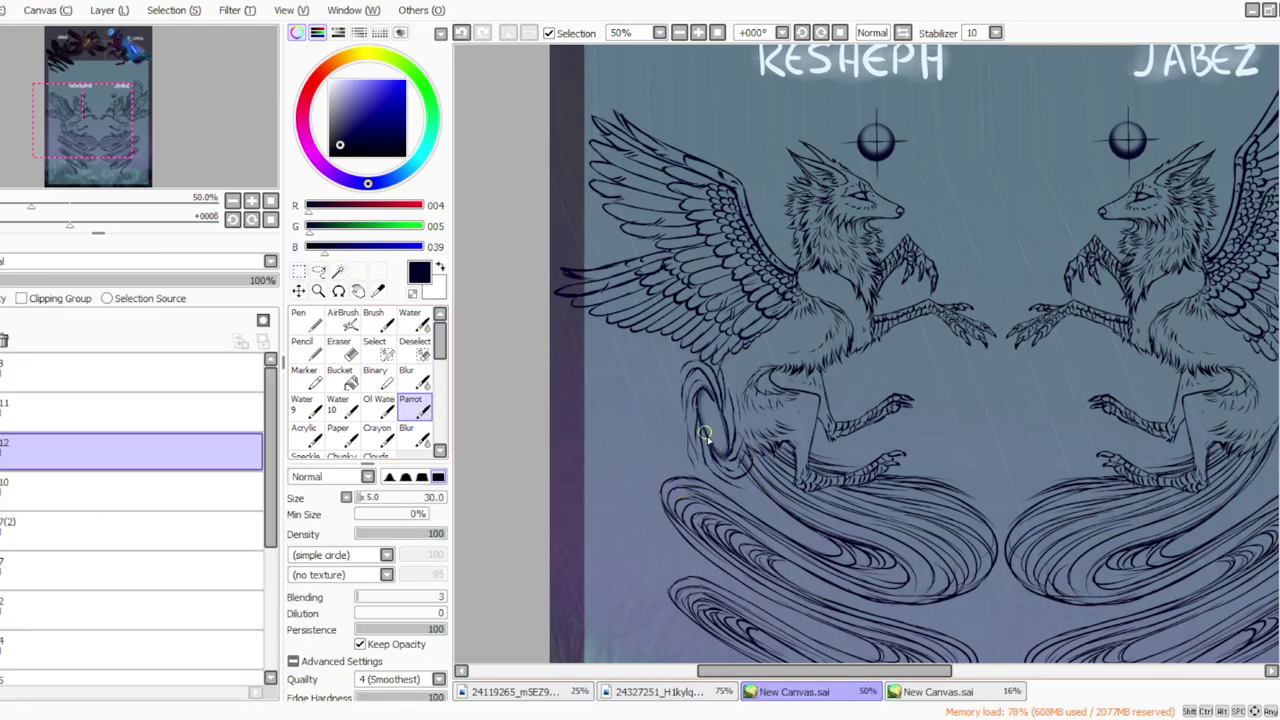
{"action": "left_click", "coordinate": [109, 10]}
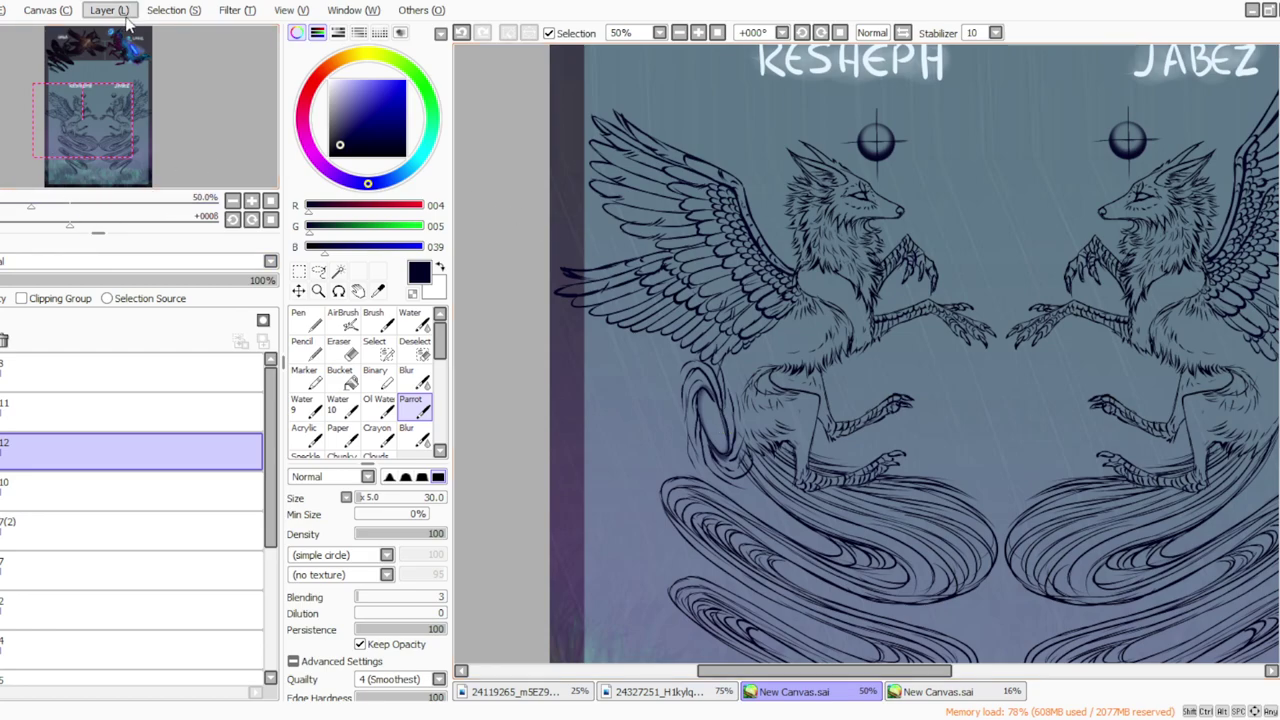
{"action": "left_click", "coordinate": [127, 162]}
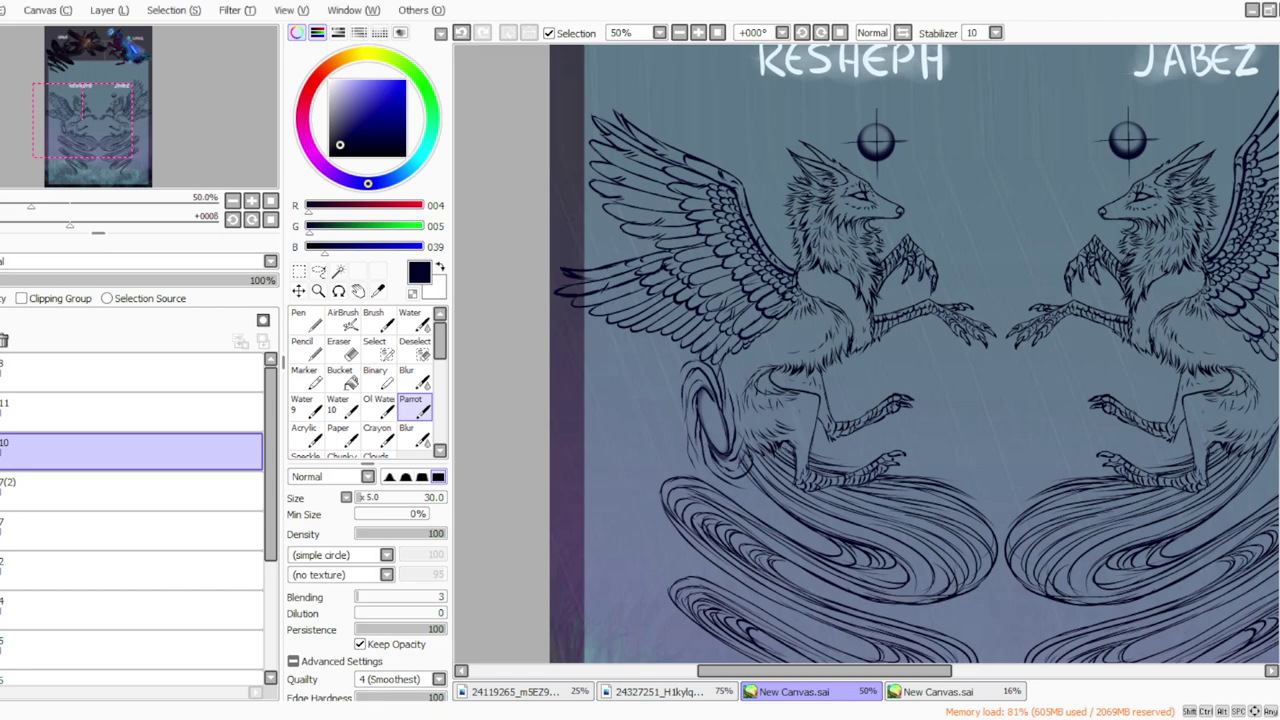
{"action": "left_click", "coordinate": [679, 33]}
{"action": "left_click", "coordinate": [679, 33]}
{"action": "left_click", "coordinate": [679, 33]}
{"action": "left_click", "coordinate": [698, 33]}
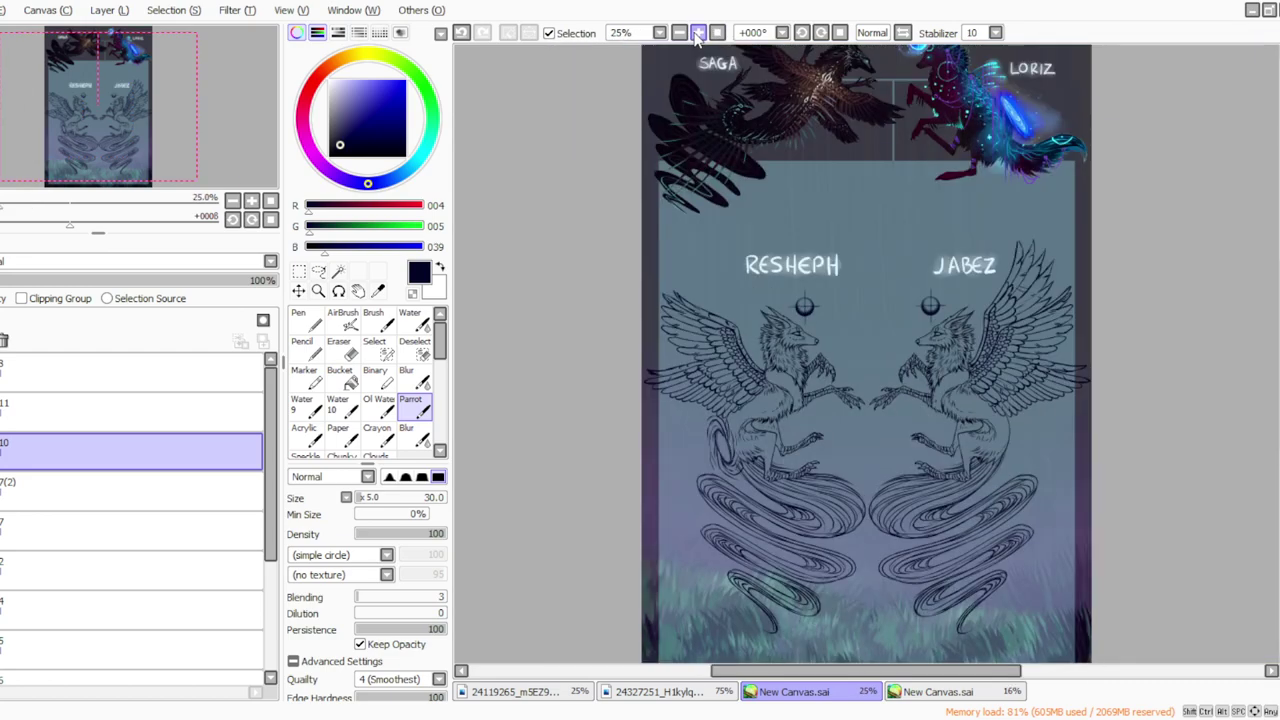
{"action": "left_click", "coordinate": [698, 33]}
{"action": "scroll", "coordinate": [1078, 207], "scroll_direction": "down", "scroll_amount": 3}
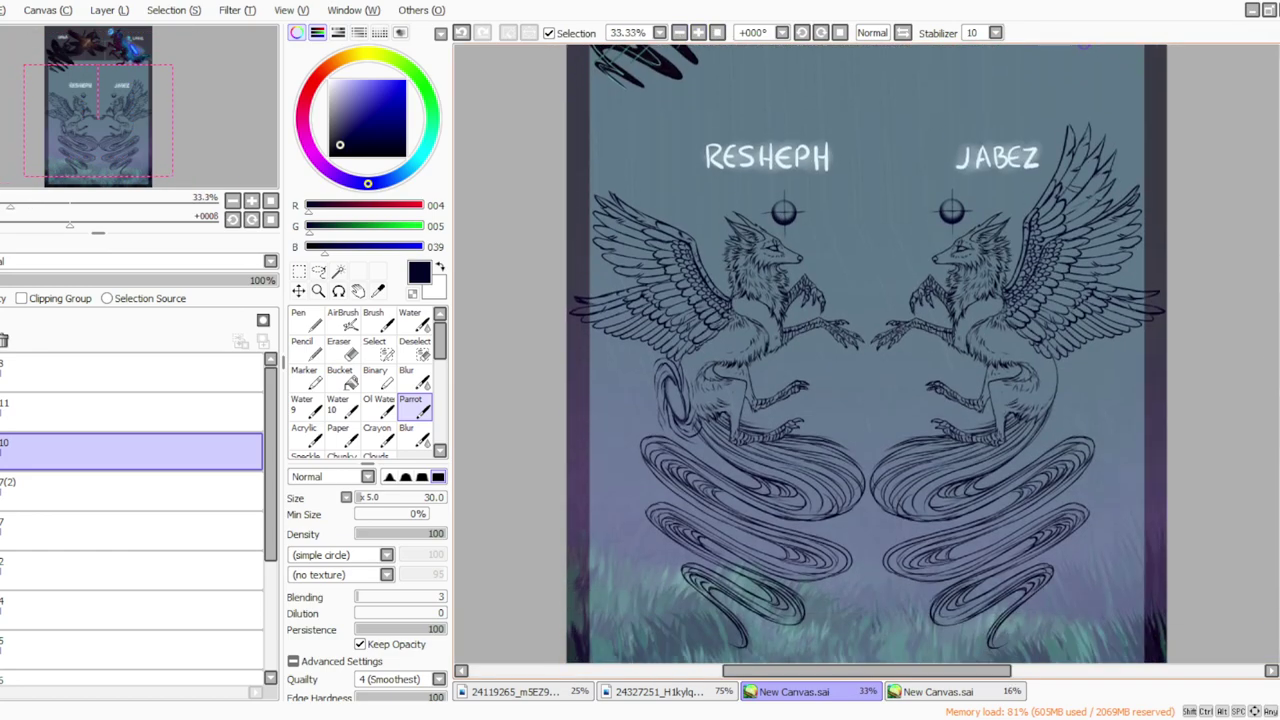
Step: Duplicate the left fox's line-art layer 10
{"action": "left_click", "coordinate": [110, 11]}
{"action": "left_click", "coordinate": [105, 84]}
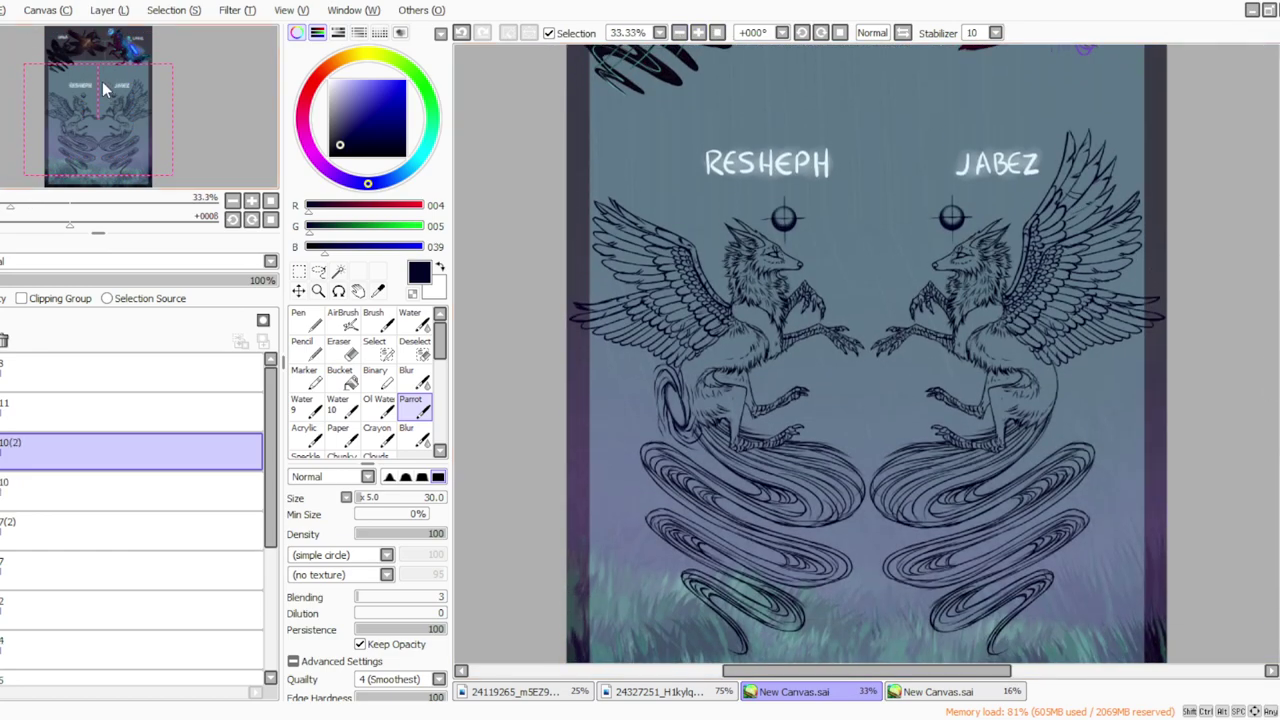
{"action": "left_click", "coordinate": [2, 452]}
{"action": "left_click", "coordinate": [2, 452]}
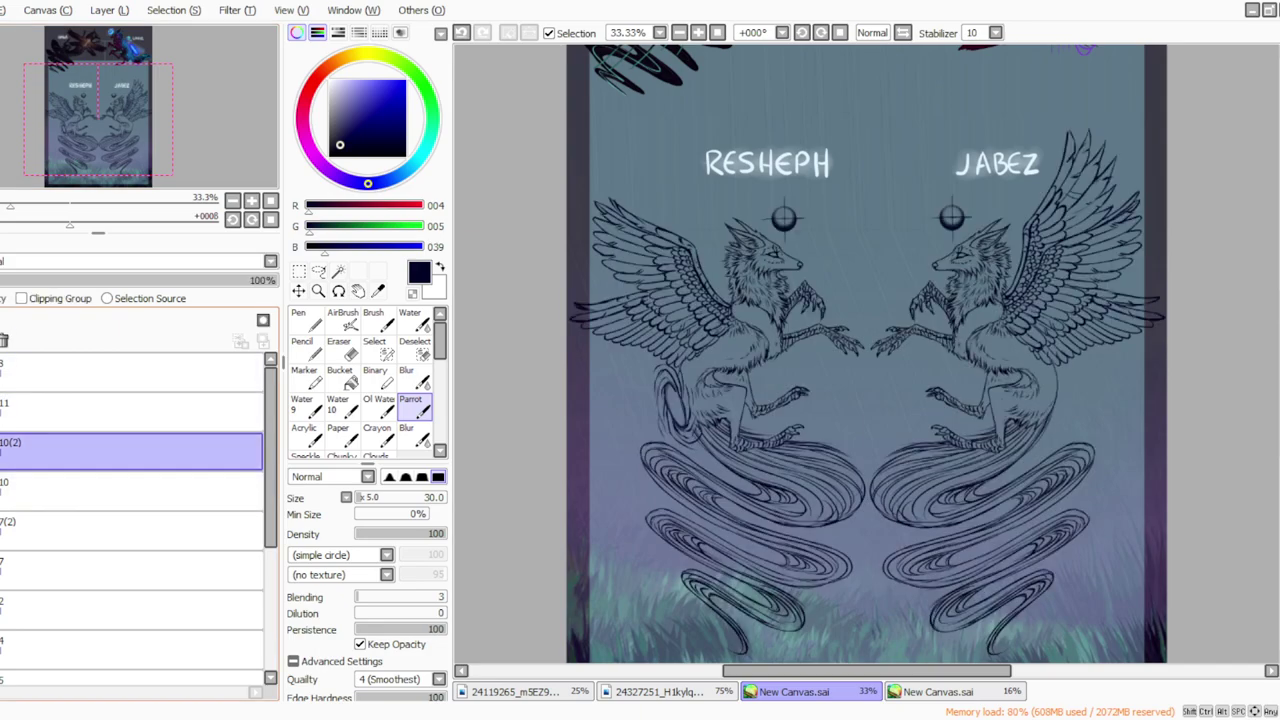
{"action": "left_click", "coordinate": [645, 716]}
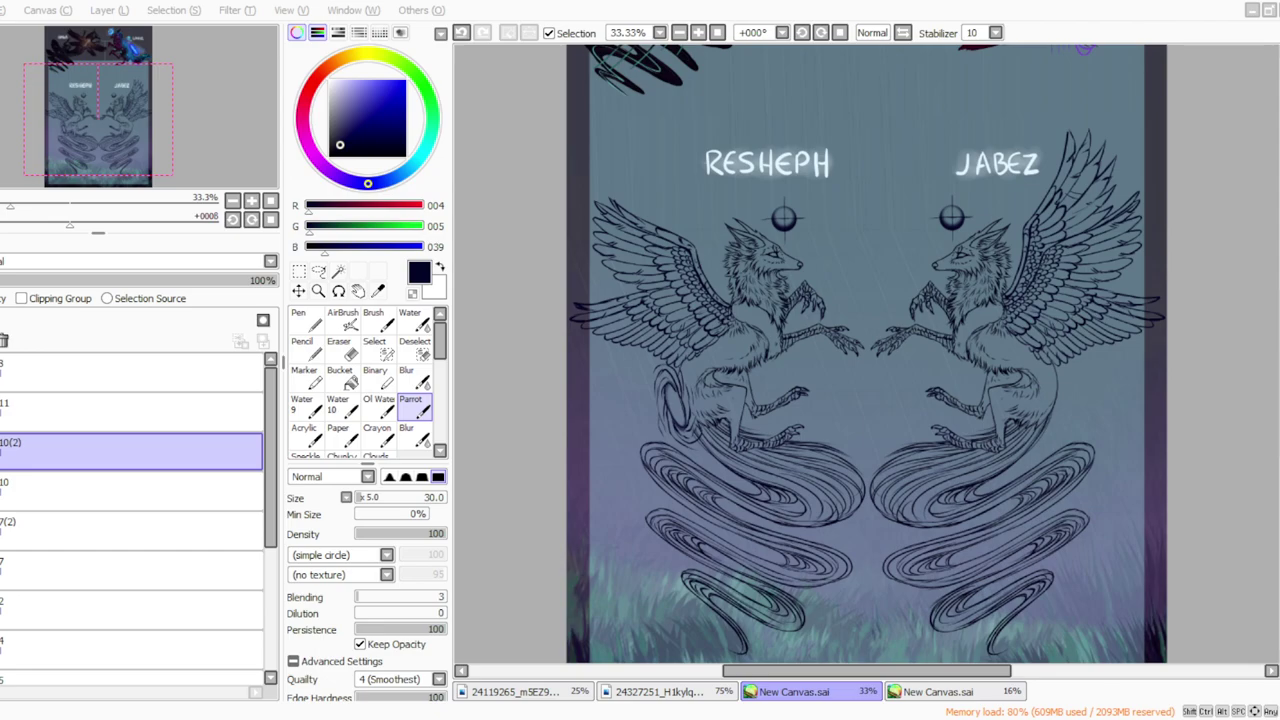
Step: Add a new layer directly above layer 10 and set the Parrot brush to dark blue (RGB 0, 0, 144) at size 55
{"action": "left_click", "coordinate": [130, 490], "text": "ctrl"}
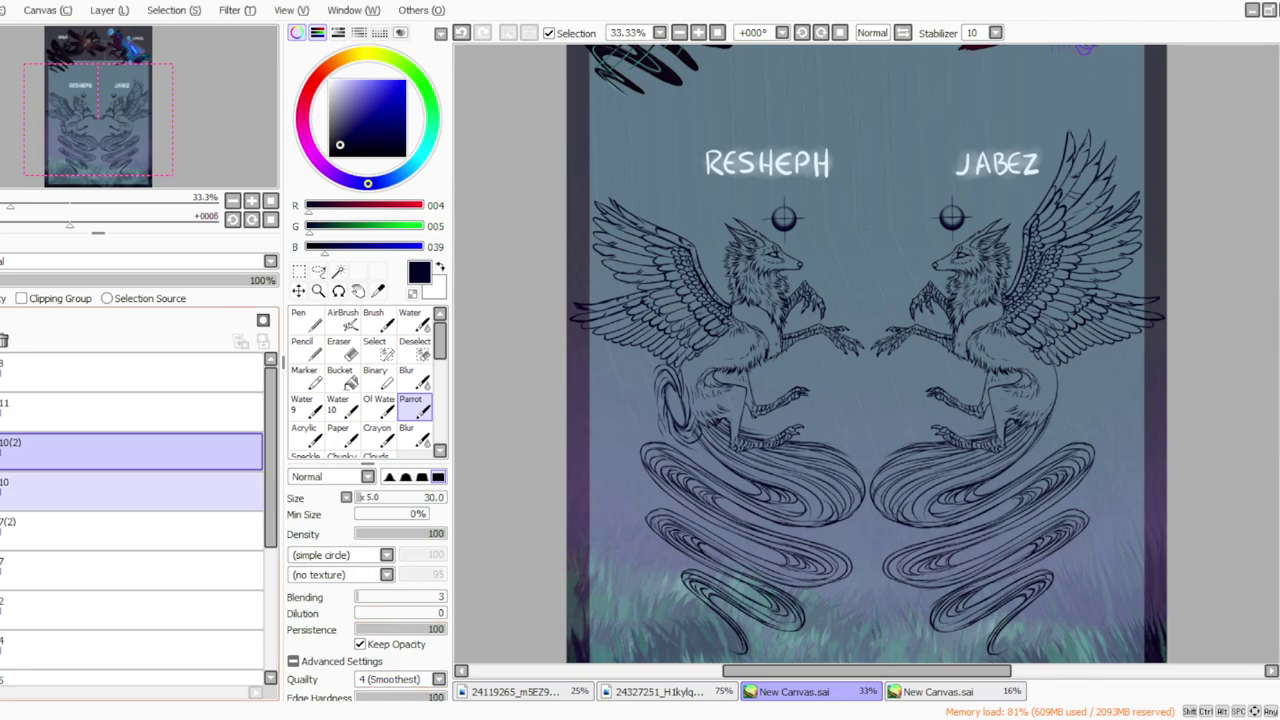
{"action": "left_click", "coordinate": [130, 490]}
{"action": "key", "text": "ctrl+shift+n"}
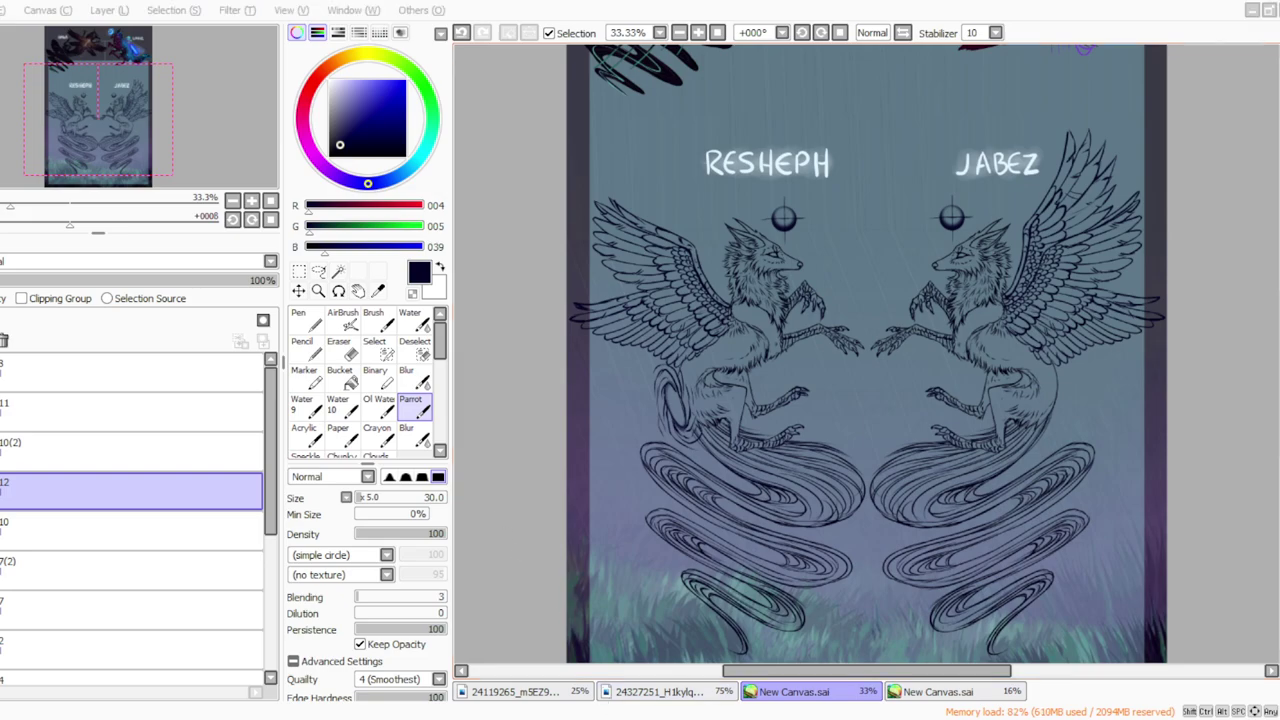
{"action": "left_click_drag", "start_coordinate": [366, 116], "coordinate": [380, 113]}
{"action": "left_click", "coordinate": [364, 498]}
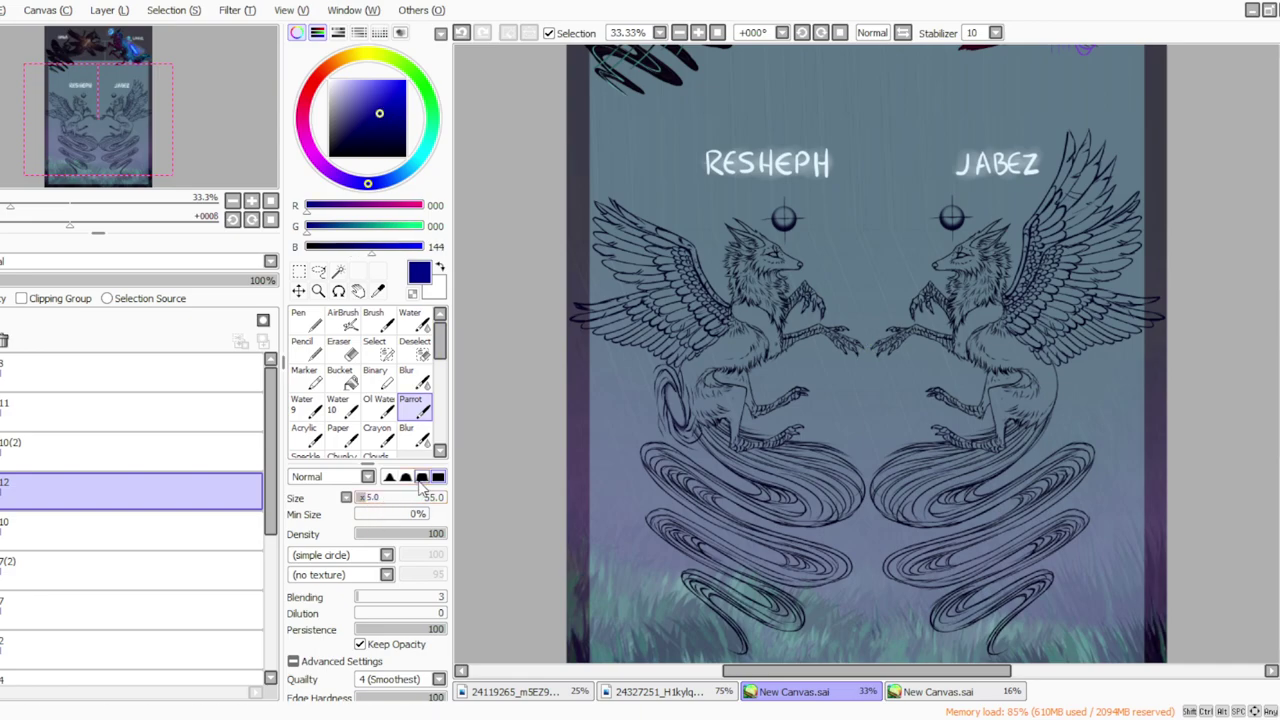
Step: Paint the left fox's wing base and the leading feathers of its upper wing flat dark blue at brush size 35
{"action": "left_click", "coordinate": [699, 34]}
{"action": "left_click_drag", "start_coordinate": [1279, 405], "coordinate": [1279, 379]}
{"action": "left_click_drag", "start_coordinate": [813, 669], "coordinate": [781, 669]}
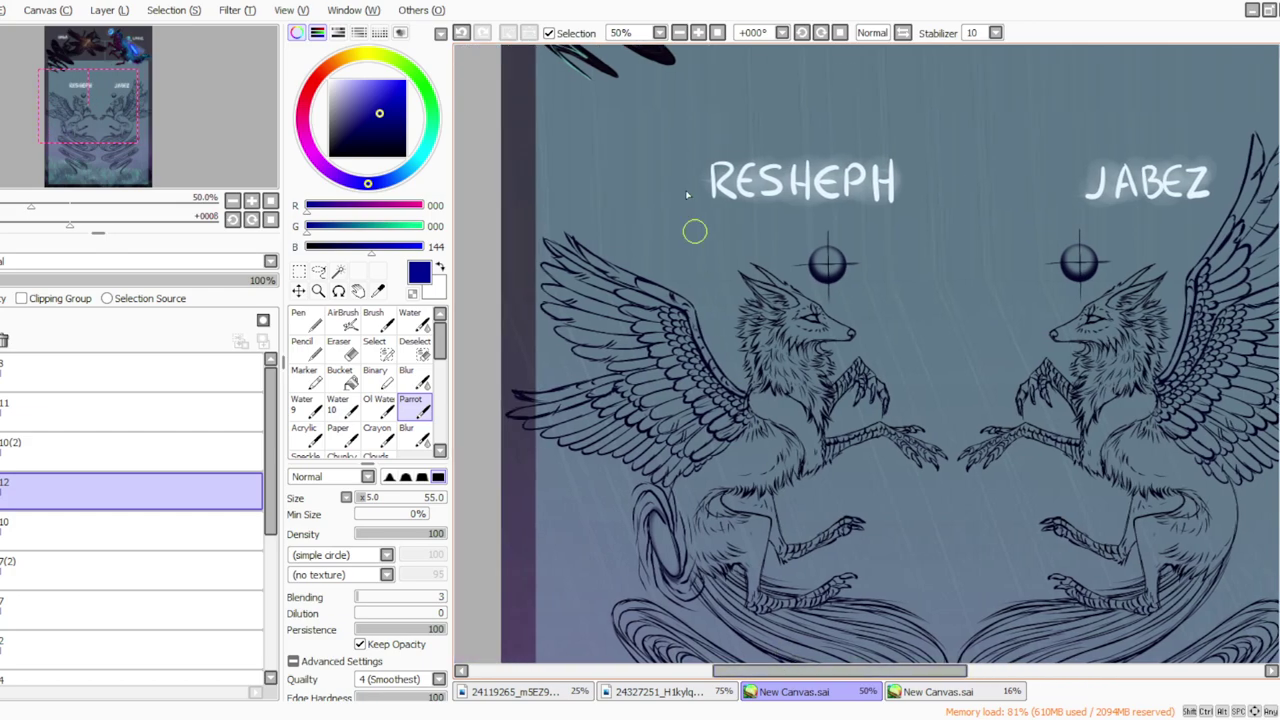
{"action": "left_click", "coordinate": [820, 32]}
{"action": "left_click", "coordinate": [362, 498]}
{"action": "mouse_move", "coordinate": [634, 131]}
{"action": "left_mouse_down"}
{"action": "mouse_move", "coordinate": [645, 163]}
{"action": "mouse_move", "coordinate": [636, 140]}
{"action": "mouse_move", "coordinate": [718, 240]}
{"action": "mouse_move", "coordinate": [722, 316]}
{"action": "mouse_move", "coordinate": [742, 358]}
{"action": "mouse_move", "coordinate": [730, 370]}
{"action": "mouse_move", "coordinate": [710, 354]}
{"action": "mouse_move", "coordinate": [668, 375]}
{"action": "mouse_move", "coordinate": [642, 335]}
{"action": "mouse_move", "coordinate": [640, 400]}
{"action": "mouse_move", "coordinate": [655, 385]}
{"action": "left_mouse_up"}
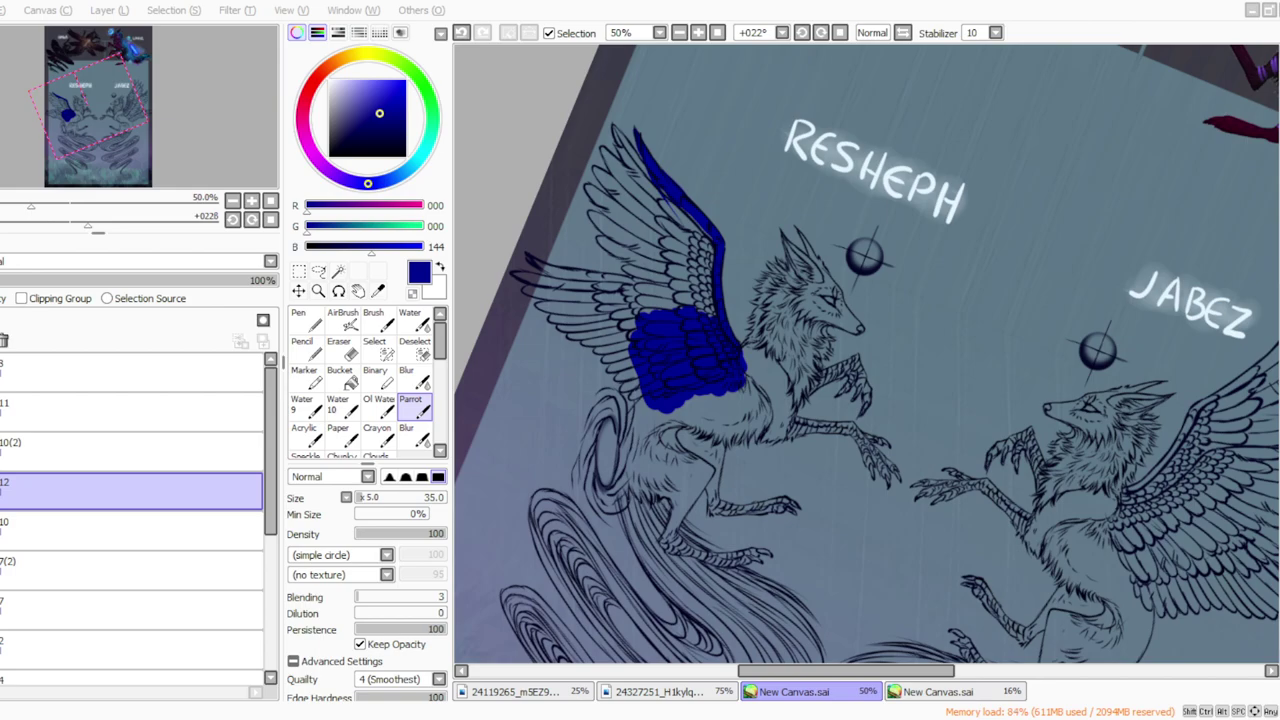
{"action": "mouse_move", "coordinate": [612, 128]}
{"action": "left_mouse_down"}
{"action": "mouse_move", "coordinate": [691, 233]}
{"action": "mouse_move", "coordinate": [707, 234]}
{"action": "mouse_move", "coordinate": [675, 299]}
{"action": "mouse_move", "coordinate": [613, 132]}
{"action": "mouse_move", "coordinate": [666, 215]}
{"action": "mouse_move", "coordinate": [593, 157]}
{"action": "mouse_move", "coordinate": [606, 152]}
{"action": "mouse_move", "coordinate": [663, 203]}
{"action": "mouse_move", "coordinate": [601, 151]}
{"action": "mouse_move", "coordinate": [669, 236]}
{"action": "mouse_move", "coordinate": [593, 169]}
{"action": "mouse_move", "coordinate": [686, 267]}
{"action": "left_mouse_up"}
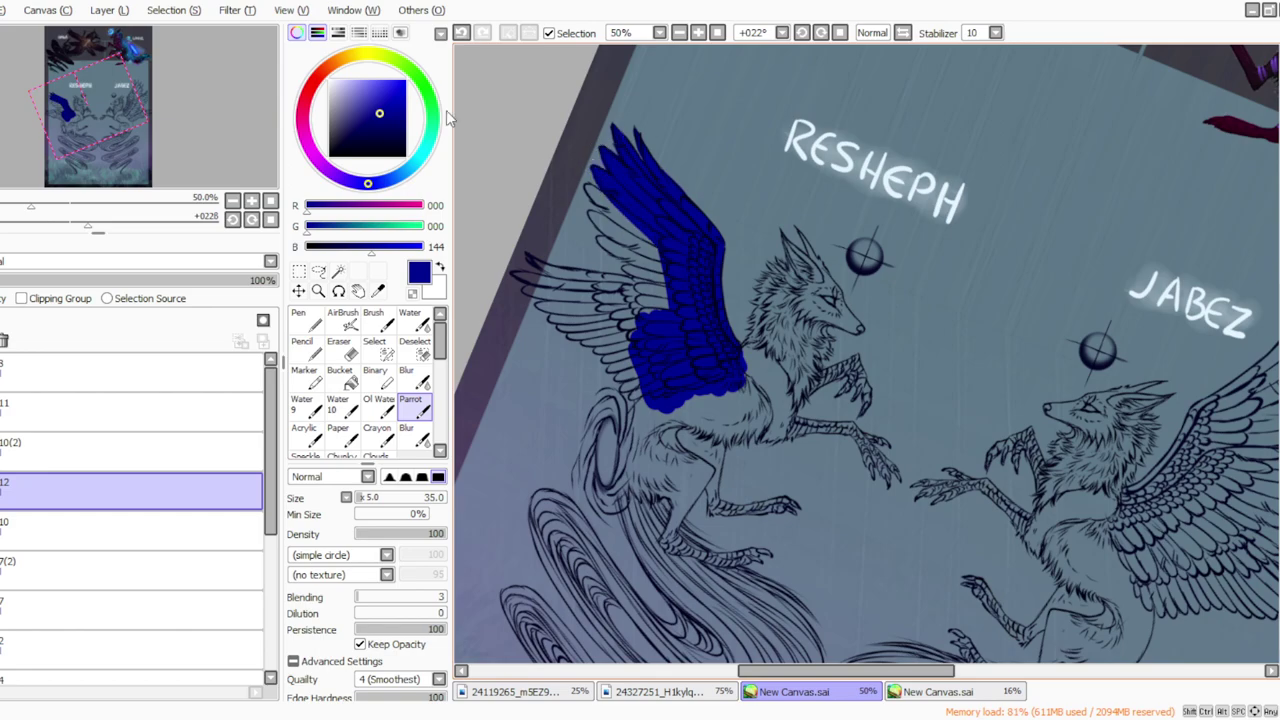
Step: Fill the remaining trailing feathers of the left fox's upper wing with flat blue, following the feather outlines
{"action": "left_click", "coordinate": [820, 33]}
{"action": "left_click", "coordinate": [820, 33]}
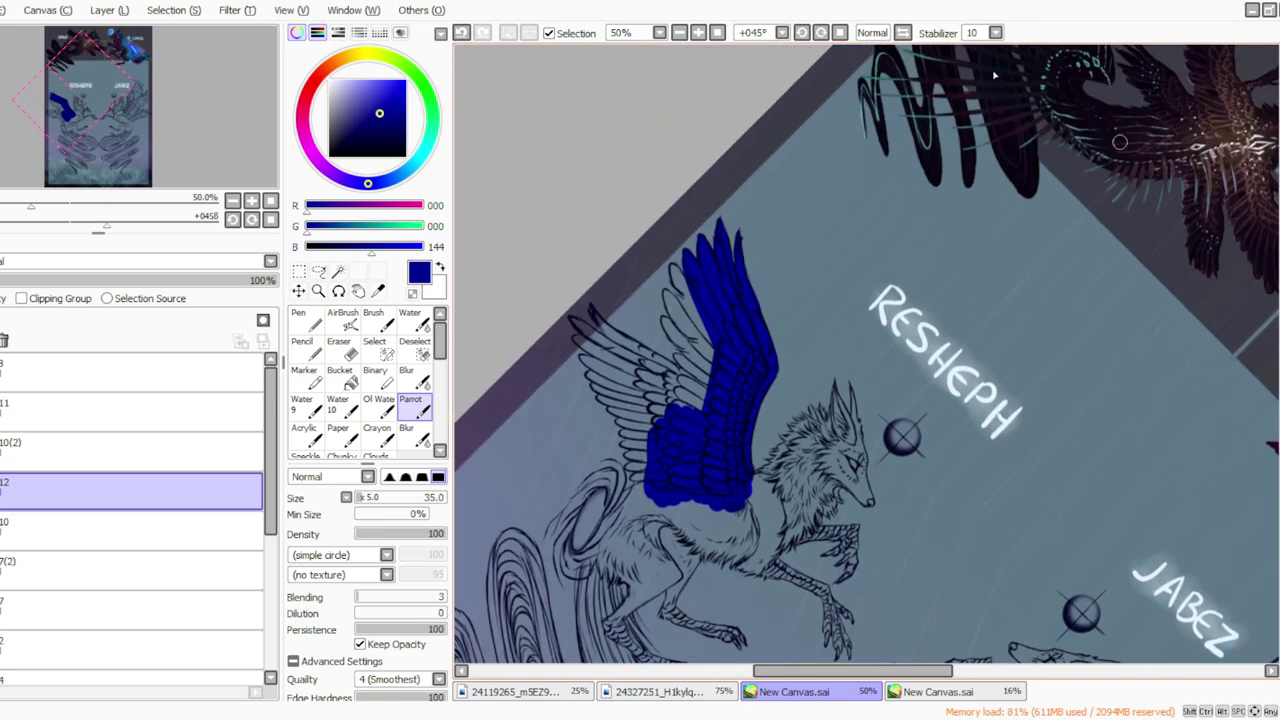
{"action": "left_click", "coordinate": [462, 34]}
{"action": "mouse_move", "coordinate": [686, 252]}
{"action": "left_mouse_down"}
{"action": "mouse_move", "coordinate": [722, 328]}
{"action": "mouse_move", "coordinate": [686, 260]}
{"action": "mouse_move", "coordinate": [708, 310]}
{"action": "mouse_move", "coordinate": [675, 295]}
{"action": "mouse_move", "coordinate": [670, 266]}
{"action": "mouse_move", "coordinate": [722, 352]}
{"action": "mouse_move", "coordinate": [671, 268]}
{"action": "mouse_move", "coordinate": [714, 341]}
{"action": "left_mouse_up"}
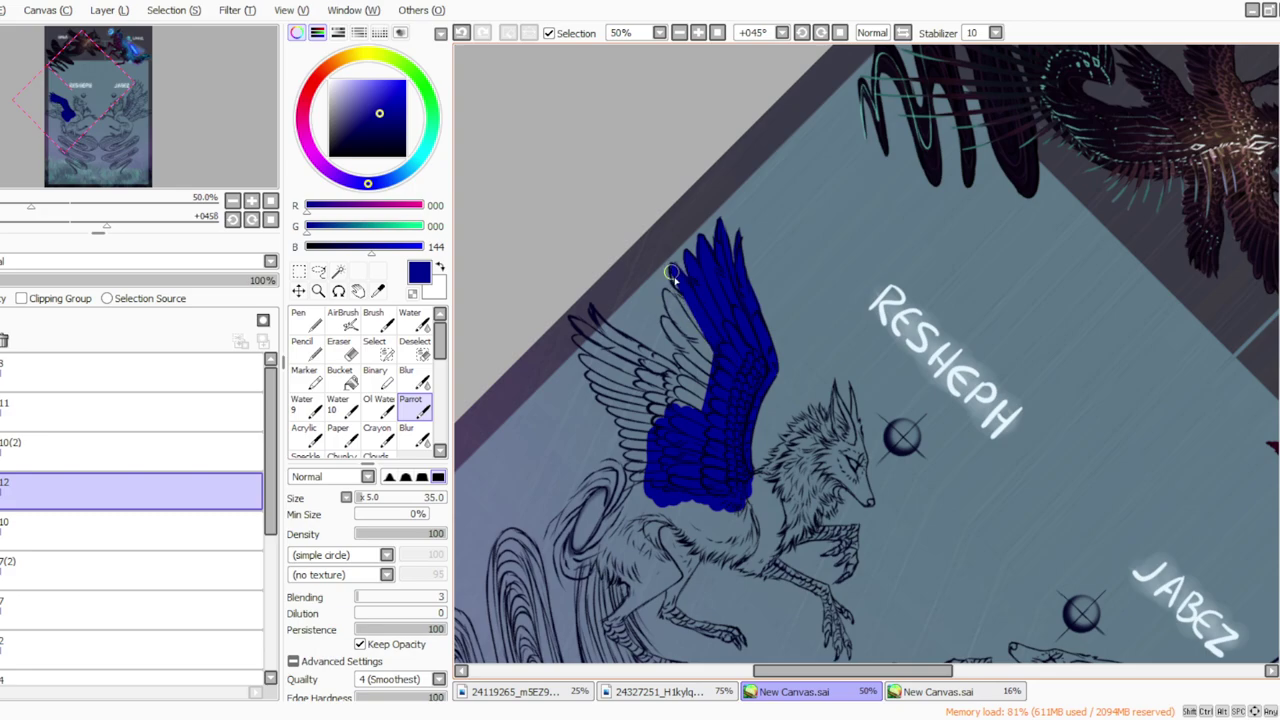
{"action": "mouse_move", "coordinate": [674, 292]}
{"action": "left_mouse_down"}
{"action": "mouse_move", "coordinate": [714, 356]}
{"action": "mouse_move", "coordinate": [674, 282]}
{"action": "mouse_move", "coordinate": [728, 384]}
{"action": "mouse_move", "coordinate": [662, 295]}
{"action": "mouse_move", "coordinate": [729, 386]}
{"action": "left_mouse_up"}
{"action": "mouse_move", "coordinate": [664, 296]}
{"action": "left_mouse_down"}
{"action": "mouse_move", "coordinate": [651, 321]}
{"action": "mouse_move", "coordinate": [716, 374]}
{"action": "left_mouse_up"}
{"action": "left_click_drag", "start_coordinate": [660, 318], "coordinate": [688, 366]}
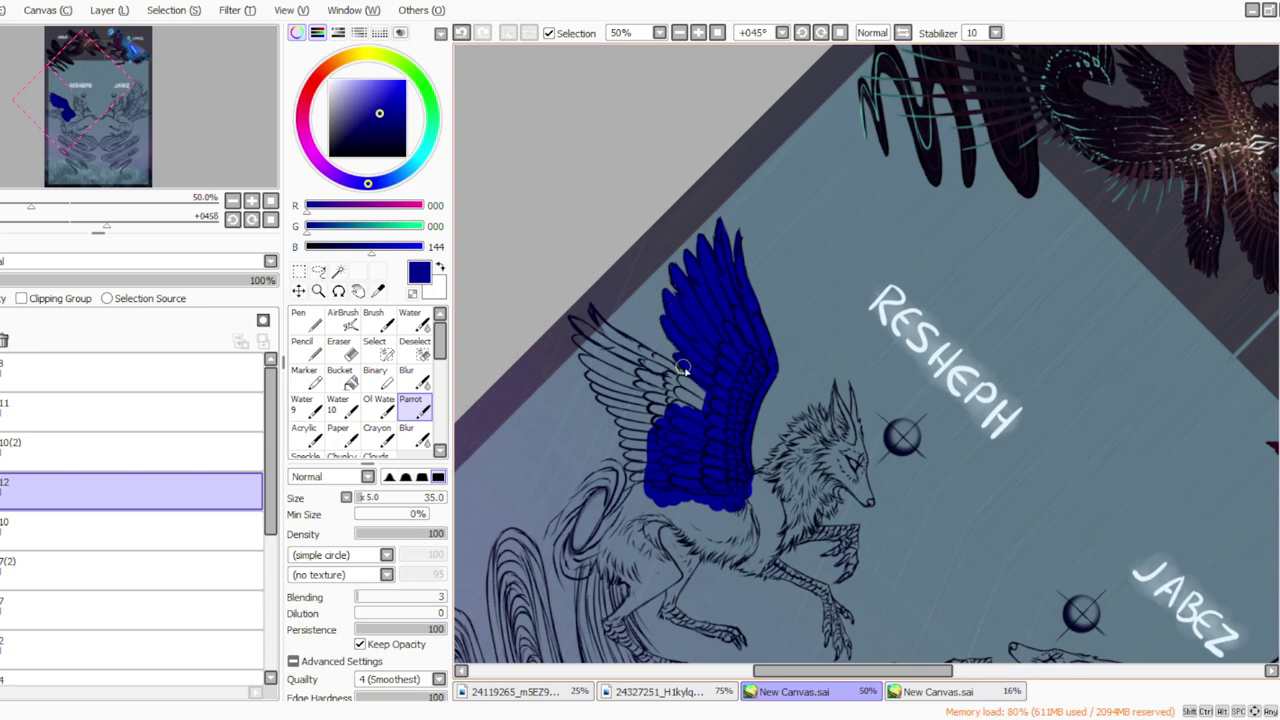
Step: Fill the long feathers of the left fox's lower wing with the same flat blue out to their tips
{"action": "left_click", "coordinate": [821, 33]}
{"action": "left_click", "coordinate": [821, 33]}
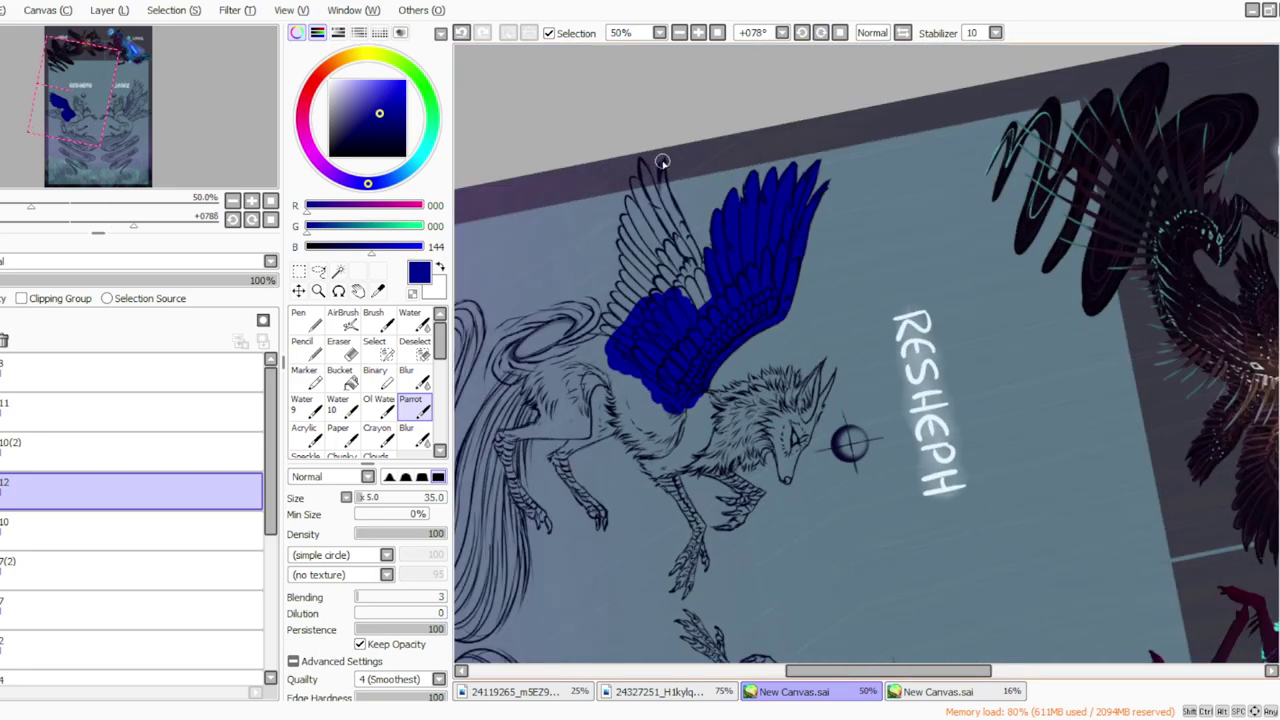
{"action": "mouse_move", "coordinate": [660, 160]}
{"action": "left_mouse_down"}
{"action": "mouse_move", "coordinate": [712, 304]}
{"action": "mouse_move", "coordinate": [665, 244]}
{"action": "mouse_move", "coordinate": [675, 290]}
{"action": "mouse_move", "coordinate": [640, 160]}
{"action": "mouse_move", "coordinate": [672, 227]}
{"action": "mouse_move", "coordinate": [642, 167]}
{"action": "mouse_move", "coordinate": [668, 217]}
{"action": "mouse_move", "coordinate": [657, 167]}
{"action": "mouse_move", "coordinate": [663, 240]}
{"action": "mouse_move", "coordinate": [637, 162]}
{"action": "mouse_move", "coordinate": [691, 288]}
{"action": "left_mouse_up"}
{"action": "mouse_move", "coordinate": [632, 178]}
{"action": "left_mouse_down"}
{"action": "mouse_move", "coordinate": [683, 300]}
{"action": "mouse_move", "coordinate": [628, 180]}
{"action": "mouse_move", "coordinate": [671, 265]}
{"action": "mouse_move", "coordinate": [623, 198]}
{"action": "mouse_move", "coordinate": [666, 294]}
{"action": "left_mouse_up"}
{"action": "mouse_move", "coordinate": [624, 213]}
{"action": "left_mouse_down"}
{"action": "mouse_move", "coordinate": [677, 323]}
{"action": "mouse_move", "coordinate": [622, 228]}
{"action": "mouse_move", "coordinate": [649, 295]}
{"action": "mouse_move", "coordinate": [616, 240]}
{"action": "mouse_move", "coordinate": [645, 281]}
{"action": "mouse_move", "coordinate": [621, 271]}
{"action": "mouse_move", "coordinate": [620, 257]}
{"action": "mouse_move", "coordinate": [667, 333]}
{"action": "mouse_move", "coordinate": [620, 271]}
{"action": "mouse_move", "coordinate": [662, 334]}
{"action": "mouse_move", "coordinate": [618, 286]}
{"action": "mouse_move", "coordinate": [653, 325]}
{"action": "mouse_move", "coordinate": [610, 293]}
{"action": "mouse_move", "coordinate": [646, 326]}
{"action": "mouse_move", "coordinate": [604, 316]}
{"action": "mouse_move", "coordinate": [619, 350]}
{"action": "left_mouse_up"}
{"action": "left_click", "coordinate": [840, 32]}
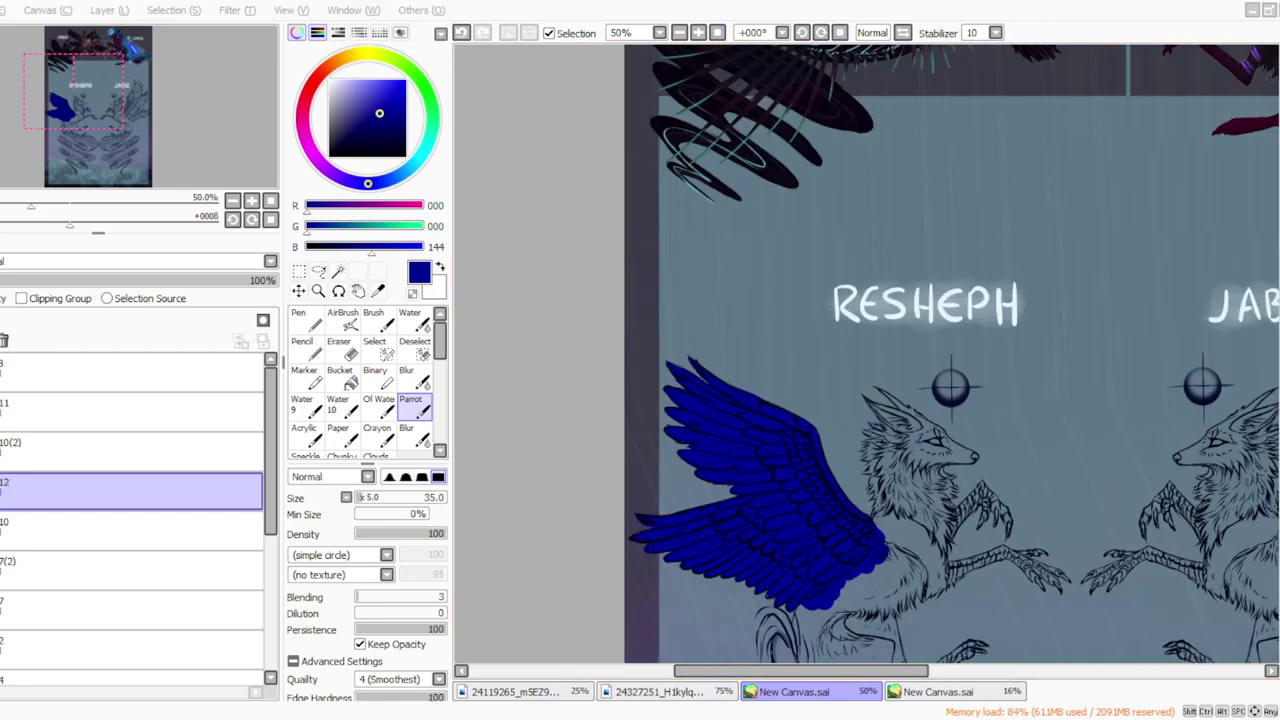
Step: Paint flat blue over the left fox's shoulder, ears and the back of its head
{"action": "mouse_move", "coordinate": [901, 492]}
{"action": "left_mouse_down"}
{"action": "mouse_move", "coordinate": [905, 575]}
{"action": "mouse_move", "coordinate": [882, 559]}
{"action": "mouse_move", "coordinate": [891, 501]}
{"action": "mouse_move", "coordinate": [875, 538]}
{"action": "left_mouse_up"}
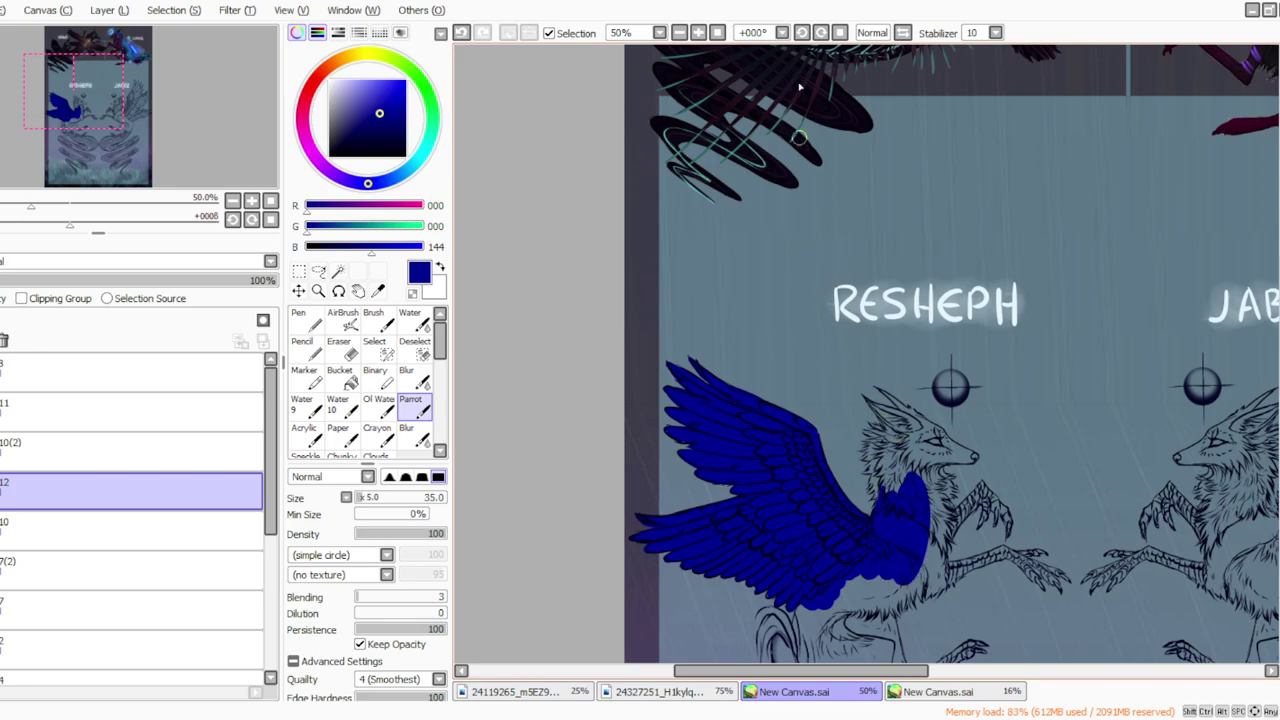
{"action": "left_click", "coordinate": [821, 33]}
{"action": "left_click", "coordinate": [821, 33]}
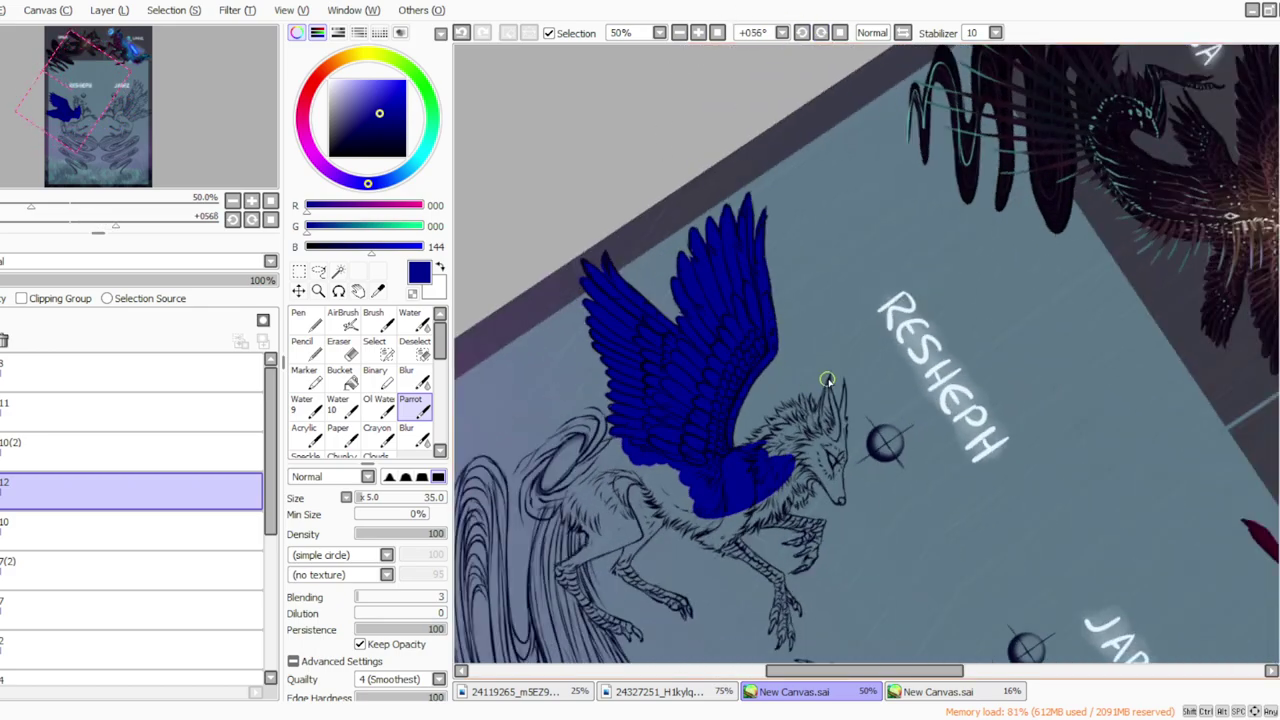
{"action": "mouse_move", "coordinate": [829, 383]}
{"action": "left_mouse_down"}
{"action": "mouse_move", "coordinate": [835, 451]}
{"action": "mouse_move", "coordinate": [829, 397]}
{"action": "mouse_move", "coordinate": [816, 449]}
{"action": "mouse_move", "coordinate": [828, 377]}
{"action": "mouse_move", "coordinate": [803, 449]}
{"action": "mouse_move", "coordinate": [811, 392]}
{"action": "mouse_move", "coordinate": [819, 429]}
{"action": "mouse_move", "coordinate": [810, 395]}
{"action": "mouse_move", "coordinate": [816, 440]}
{"action": "mouse_move", "coordinate": [809, 397]}
{"action": "mouse_move", "coordinate": [816, 457]}
{"action": "mouse_move", "coordinate": [797, 397]}
{"action": "mouse_move", "coordinate": [813, 461]}
{"action": "mouse_move", "coordinate": [787, 397]}
{"action": "mouse_move", "coordinate": [813, 465]}
{"action": "mouse_move", "coordinate": [772, 398]}
{"action": "left_mouse_up"}
{"action": "left_click", "coordinate": [820, 33]}
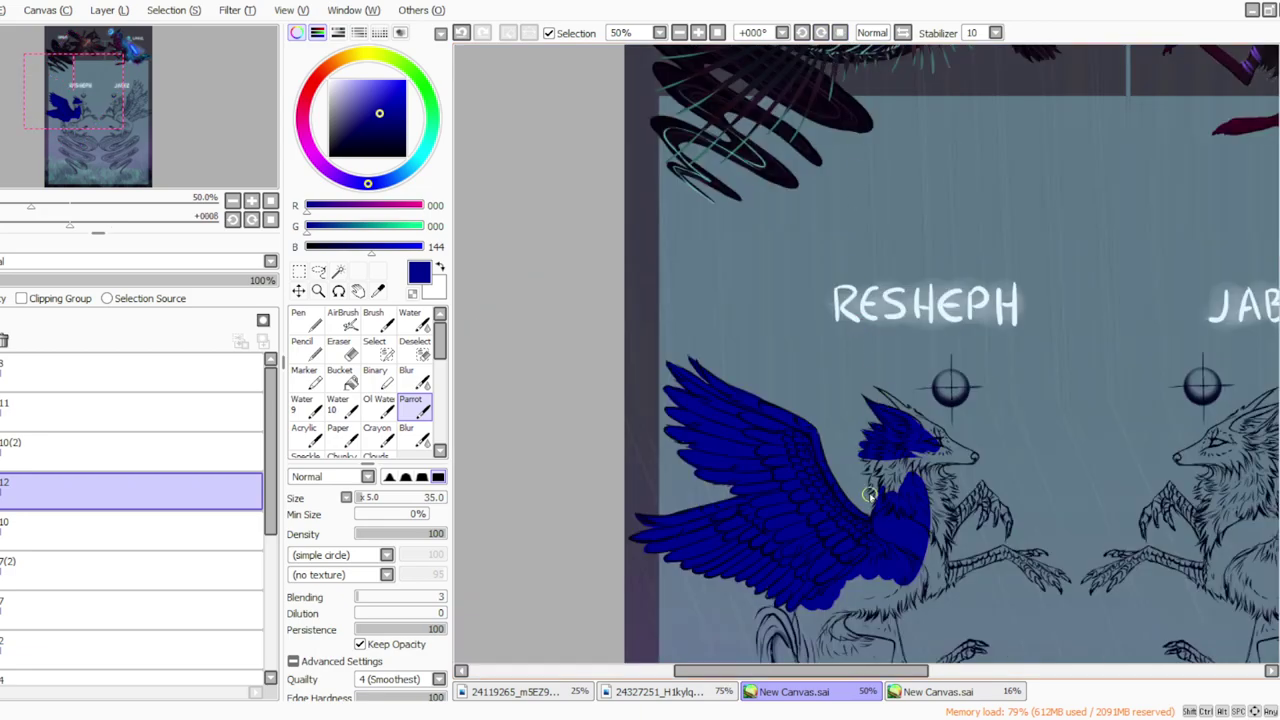
Step: Fill the left fox's neck ruff, face and snout with flat blue
{"action": "mouse_move", "coordinate": [883, 474]}
{"action": "left_mouse_down"}
{"action": "mouse_move", "coordinate": [871, 491]}
{"action": "mouse_move", "coordinate": [883, 461]}
{"action": "mouse_move", "coordinate": [863, 478]}
{"action": "mouse_move", "coordinate": [858, 460]}
{"action": "mouse_move", "coordinate": [890, 475]}
{"action": "mouse_move", "coordinate": [928, 462]}
{"action": "left_mouse_up"}
{"action": "left_click", "coordinate": [820, 33]}
{"action": "mouse_move", "coordinate": [848, 381]}
{"action": "left_mouse_down"}
{"action": "mouse_move", "coordinate": [870, 505]}
{"action": "mouse_move", "coordinate": [843, 474]}
{"action": "mouse_move", "coordinate": [861, 499]}
{"action": "mouse_move", "coordinate": [842, 478]}
{"action": "mouse_move", "coordinate": [856, 497]}
{"action": "mouse_move", "coordinate": [823, 475]}
{"action": "mouse_move", "coordinate": [848, 487]}
{"action": "mouse_move", "coordinate": [827, 485]}
{"action": "mouse_move", "coordinate": [860, 485]}
{"action": "left_mouse_up"}
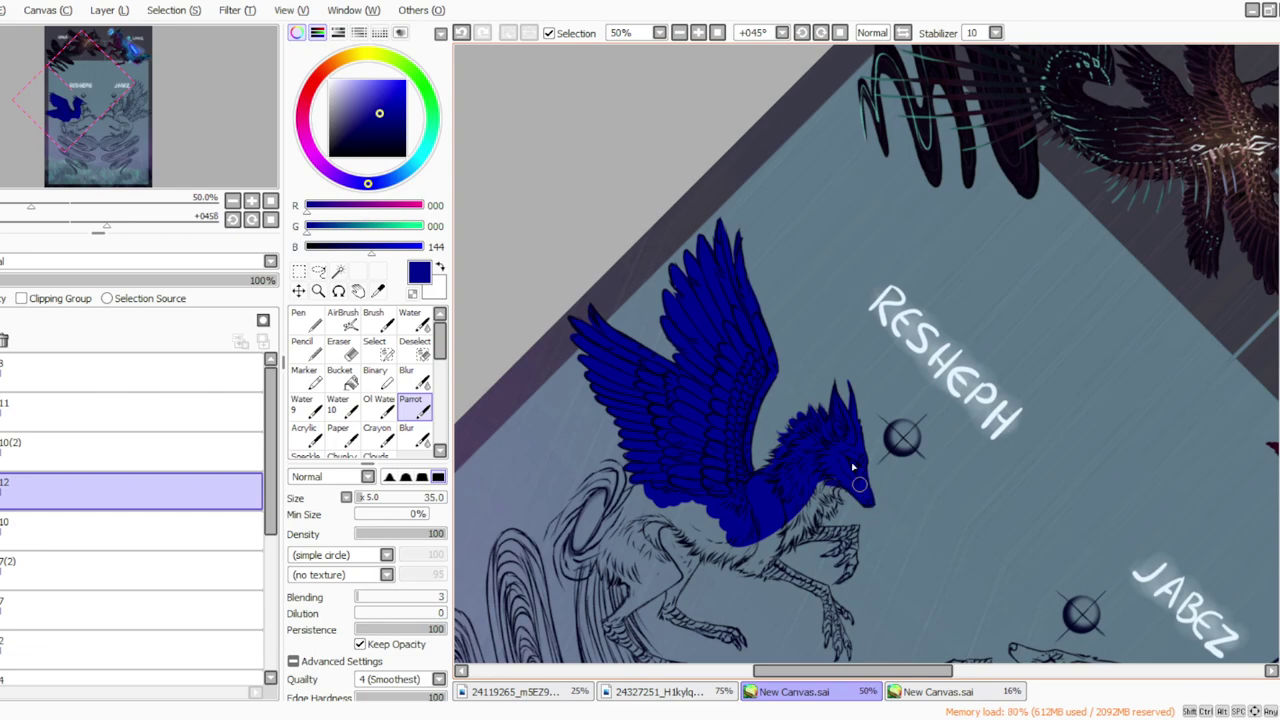
{"action": "left_click", "coordinate": [821, 34]}
{"action": "left_click", "coordinate": [821, 34]}
{"action": "left_click", "coordinate": [841, 35]}
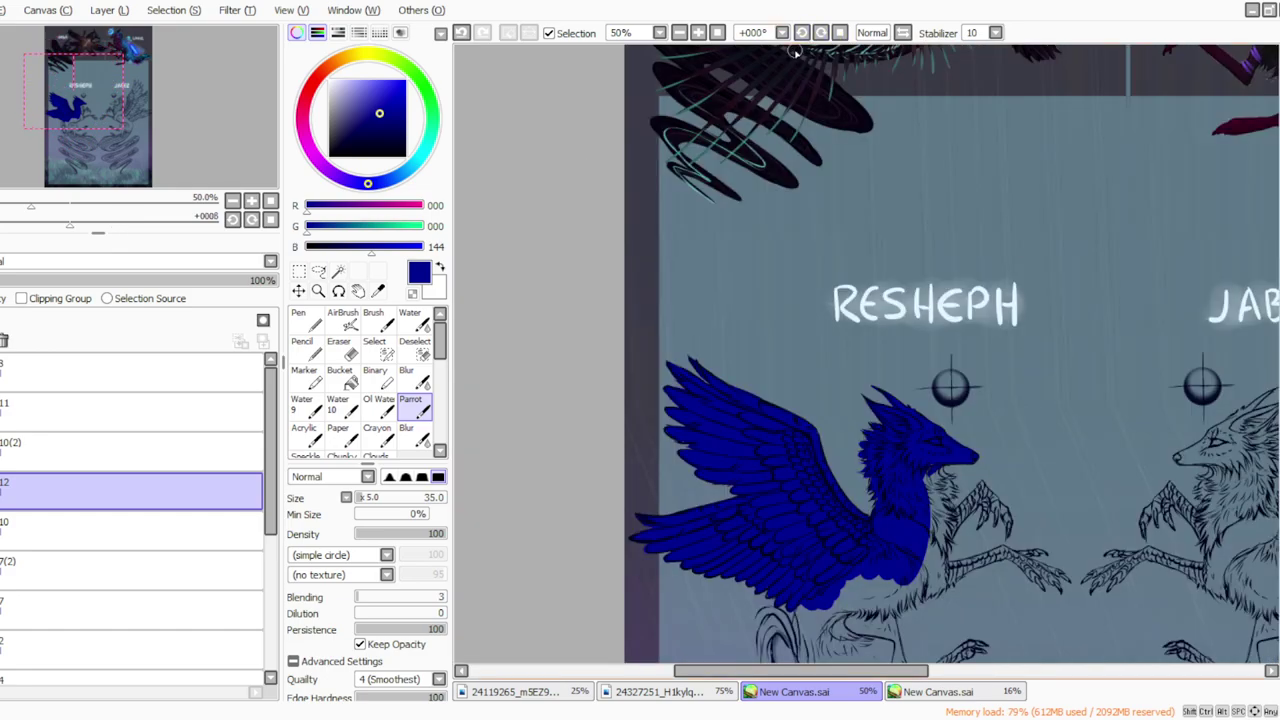
Step: Extend the flat blue over the left fox's chest and along its raised foreleg toward the claws
{"action": "mouse_move", "coordinate": [934, 463]}
{"action": "left_mouse_down"}
{"action": "mouse_move", "coordinate": [926, 560]}
{"action": "mouse_move", "coordinate": [860, 588]}
{"action": "left_mouse_up"}
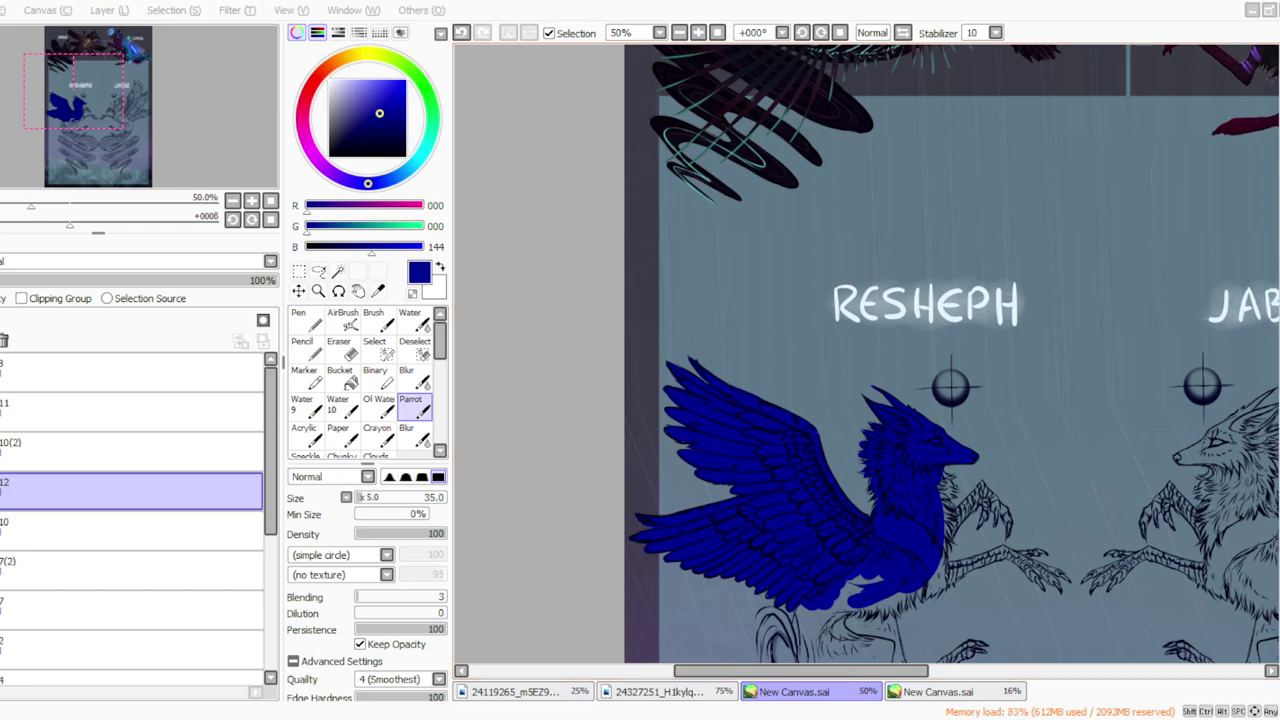
{"action": "left_click_drag", "start_coordinate": [965, 342], "coordinate": [873, 75]}
{"action": "left_click_drag", "start_coordinate": [1052, 345], "coordinate": [1064, 406]}
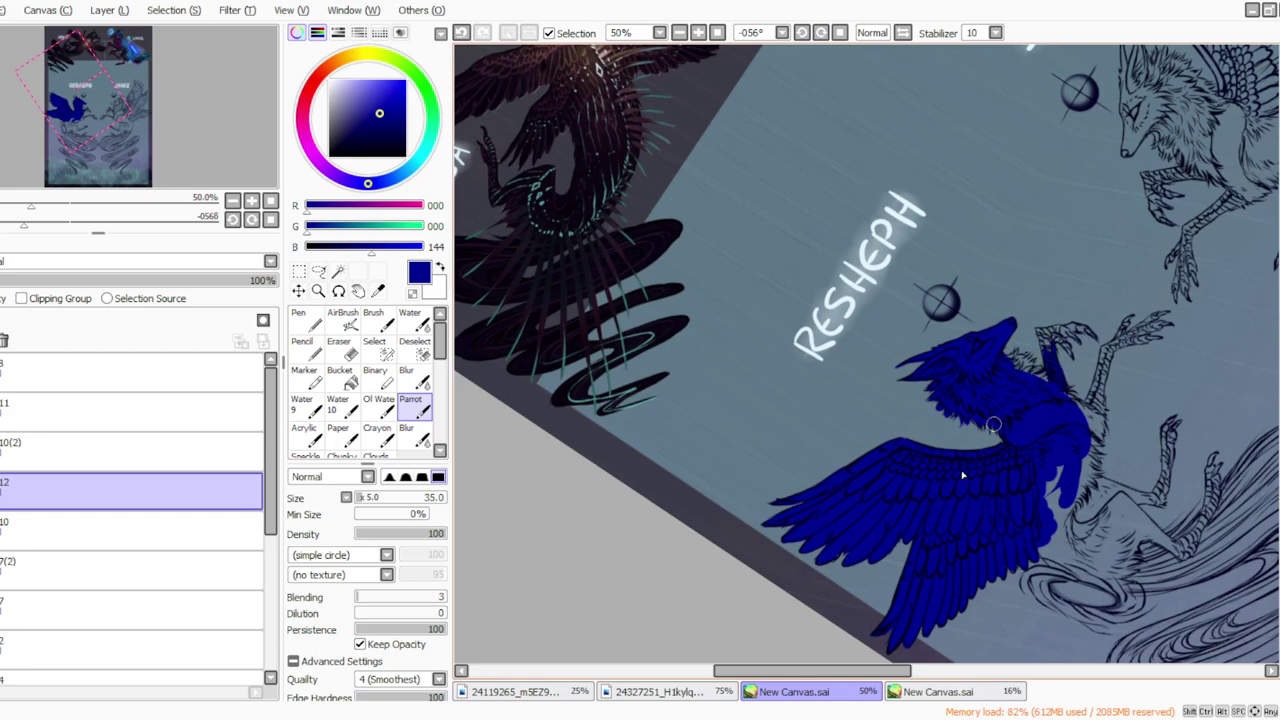
{"action": "left_click_drag", "start_coordinate": [838, 672], "coordinate": [864, 672]}
{"action": "mouse_move", "coordinate": [1279, 375]}
{"action": "left_mouse_down"}
{"action": "mouse_move", "coordinate": [1279, 320]}
{"action": "mouse_move", "coordinate": [1279, 374]}
{"action": "left_mouse_up"}
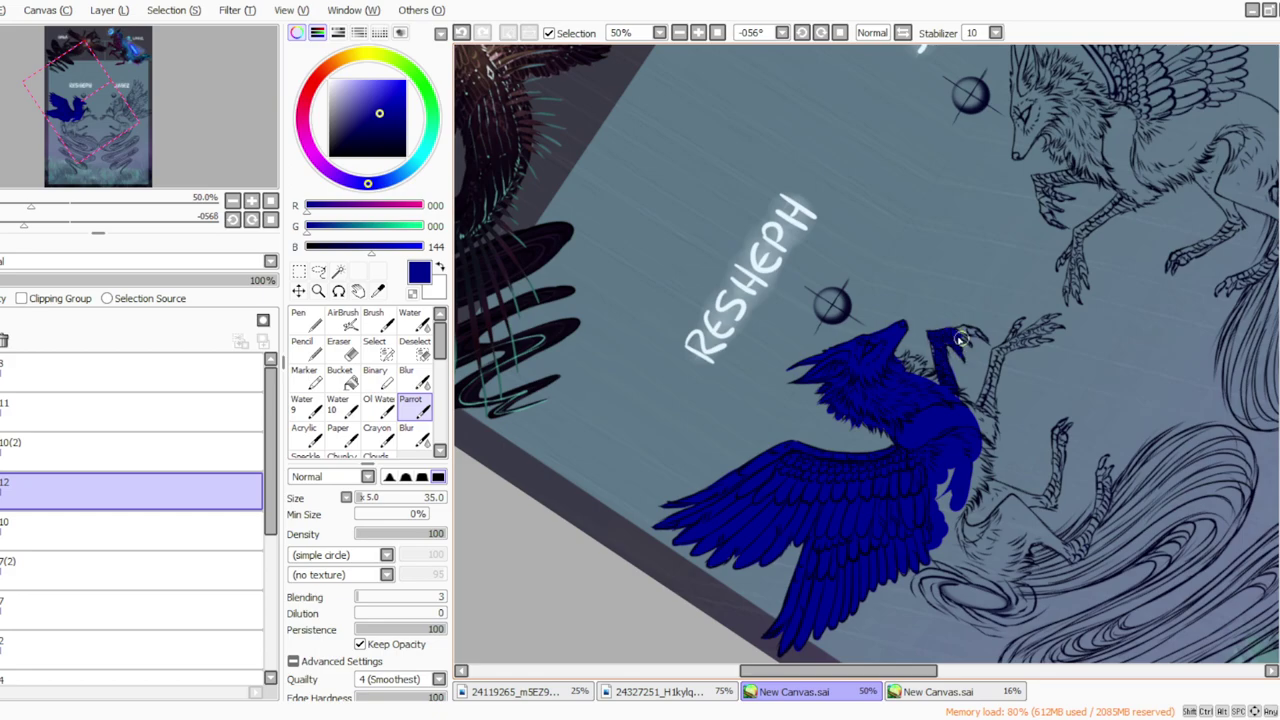
Step: Paint Resheph's raised foreclaw, belly, haunch and tail base in flat dark blue with the Parrot brush
{"action": "left_click_drag", "start_coordinate": [966, 333], "coordinate": [980, 338]}
{"action": "left_click", "coordinate": [802, 31]}
{"action": "mouse_move", "coordinate": [872, 393]}
{"action": "left_mouse_down"}
{"action": "mouse_move", "coordinate": [873, 411]}
{"action": "mouse_move", "coordinate": [875, 442]}
{"action": "mouse_move", "coordinate": [918, 415]}
{"action": "mouse_move", "coordinate": [911, 404]}
{"action": "mouse_move", "coordinate": [868, 453]}
{"action": "mouse_move", "coordinate": [812, 421]}
{"action": "mouse_move", "coordinate": [828, 464]}
{"action": "mouse_move", "coordinate": [872, 455]}
{"action": "mouse_move", "coordinate": [873, 492]}
{"action": "mouse_move", "coordinate": [878, 457]}
{"action": "mouse_move", "coordinate": [857, 502]}
{"action": "left_mouse_up"}
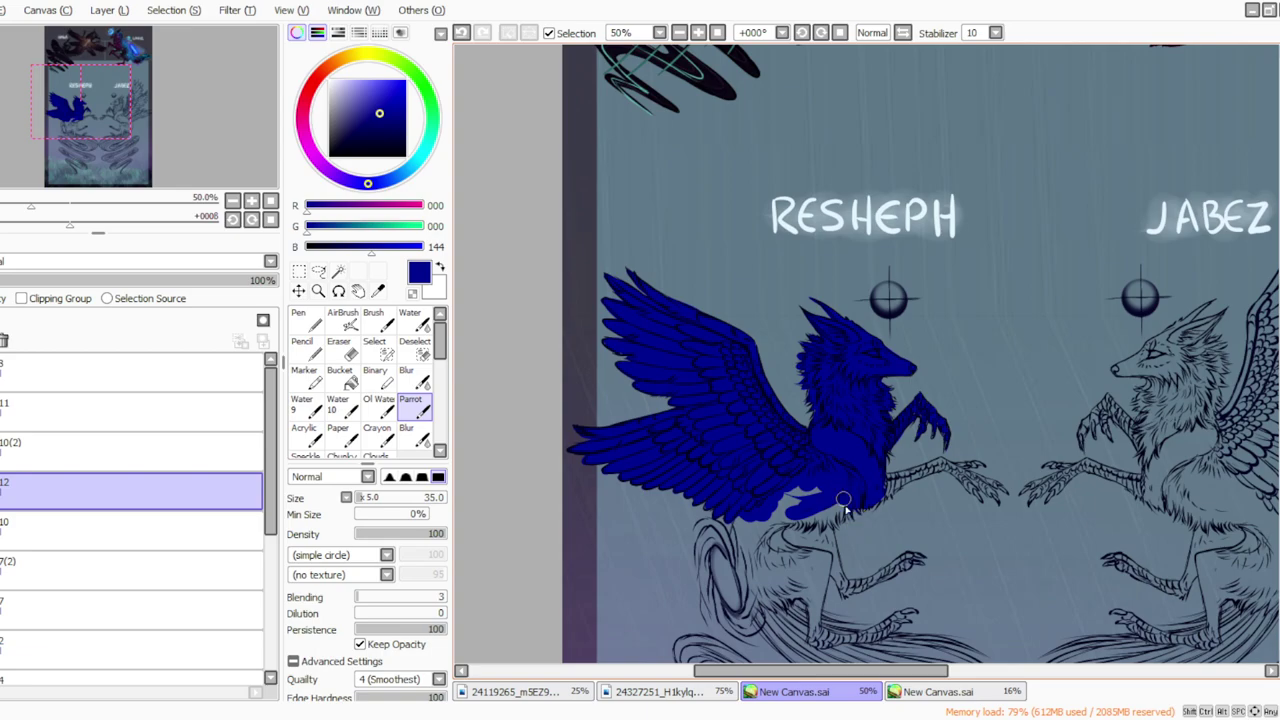
{"action": "left_click_drag", "start_coordinate": [833, 504], "coordinate": [827, 516]}
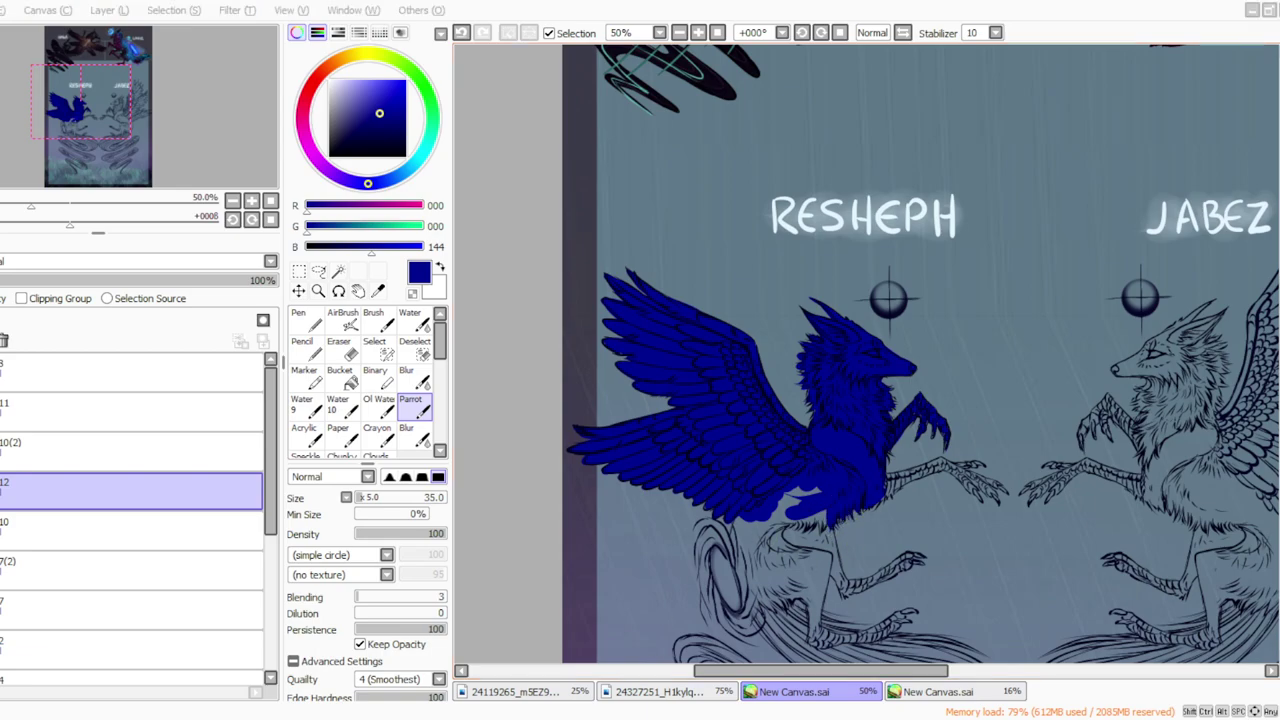
{"action": "key", "text": "alt+Tab"}
{"action": "mouse_move", "coordinate": [840, 498]}
{"action": "left_mouse_down"}
{"action": "mouse_move", "coordinate": [828, 534]}
{"action": "mouse_move", "coordinate": [818, 498]}
{"action": "mouse_move", "coordinate": [801, 545]}
{"action": "mouse_move", "coordinate": [762, 579]}
{"action": "mouse_move", "coordinate": [715, 529]}
{"action": "mouse_move", "coordinate": [743, 510]}
{"action": "mouse_move", "coordinate": [732, 560]}
{"action": "mouse_move", "coordinate": [745, 506]}
{"action": "mouse_move", "coordinate": [741, 580]}
{"action": "mouse_move", "coordinate": [733, 551]}
{"action": "mouse_move", "coordinate": [757, 598]}
{"action": "mouse_move", "coordinate": [735, 565]}
{"action": "mouse_move", "coordinate": [769, 588]}
{"action": "mouse_move", "coordinate": [741, 560]}
{"action": "mouse_move", "coordinate": [784, 639]}
{"action": "mouse_move", "coordinate": [743, 585]}
{"action": "mouse_move", "coordinate": [770, 627]}
{"action": "mouse_move", "coordinate": [747, 605]}
{"action": "mouse_move", "coordinate": [781, 649]}
{"action": "mouse_move", "coordinate": [736, 584]}
{"action": "mouse_move", "coordinate": [803, 662]}
{"action": "left_mouse_up"}
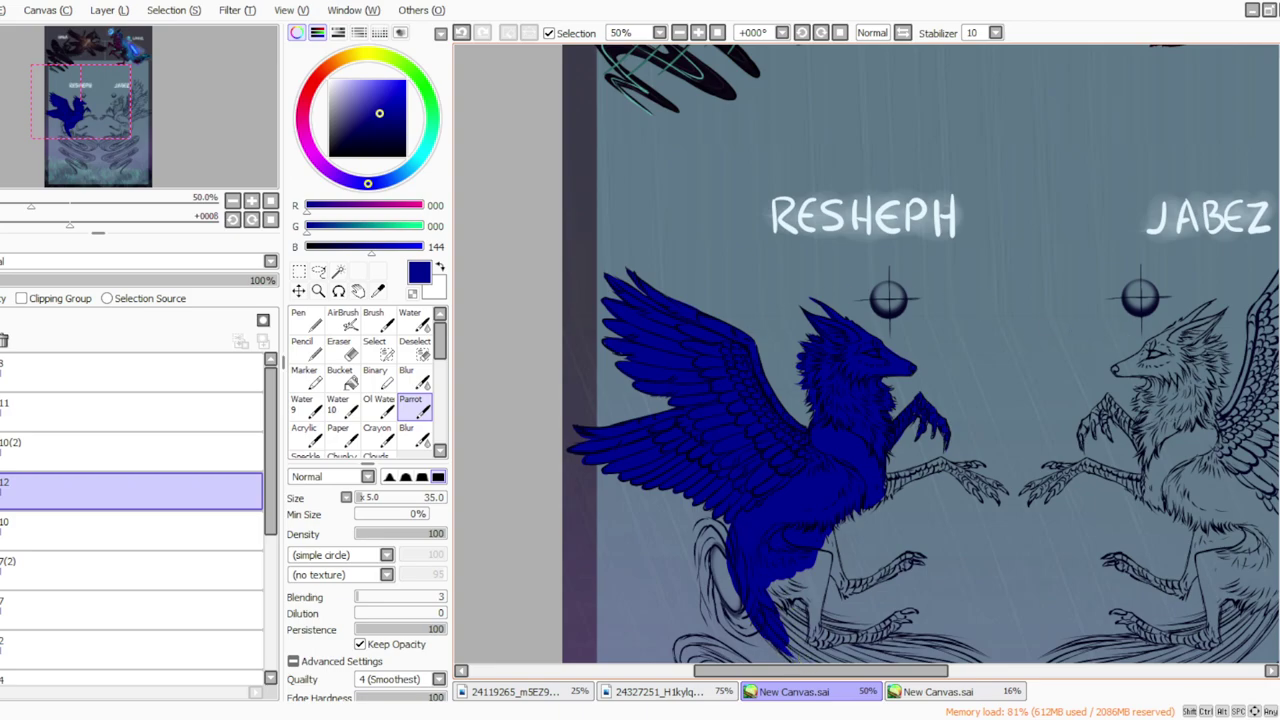
Step: Fill the thigh and knee of Resheph's nearer hind leg with flat dark blue
{"action": "scroll", "coordinate": [946, 297], "scroll_direction": "down", "scroll_amount": 3}
{"action": "left_click", "coordinate": [821, 36]}
{"action": "left_click", "coordinate": [821, 37]}
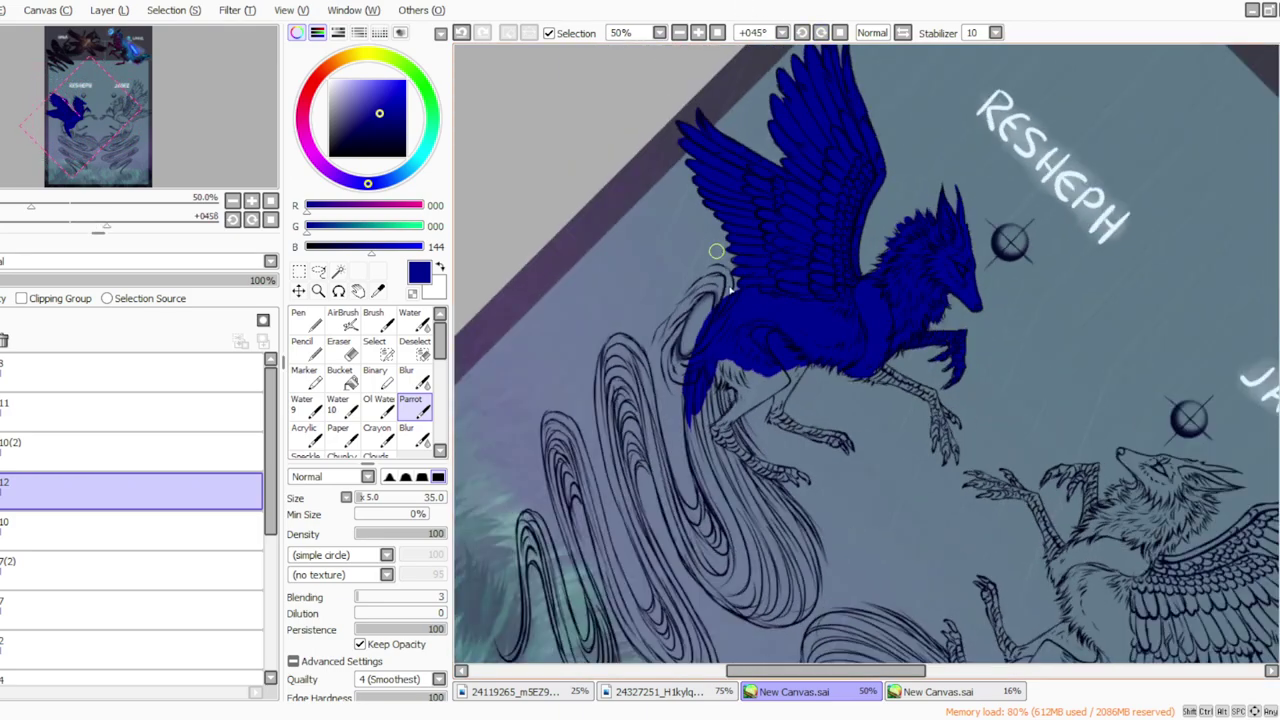
{"action": "mouse_move", "coordinate": [815, 355]}
{"action": "left_mouse_down"}
{"action": "mouse_move", "coordinate": [775, 410]}
{"action": "mouse_move", "coordinate": [780, 383]}
{"action": "mouse_move", "coordinate": [774, 415]}
{"action": "mouse_move", "coordinate": [770, 363]}
{"action": "mouse_move", "coordinate": [777, 397]}
{"action": "left_mouse_up"}
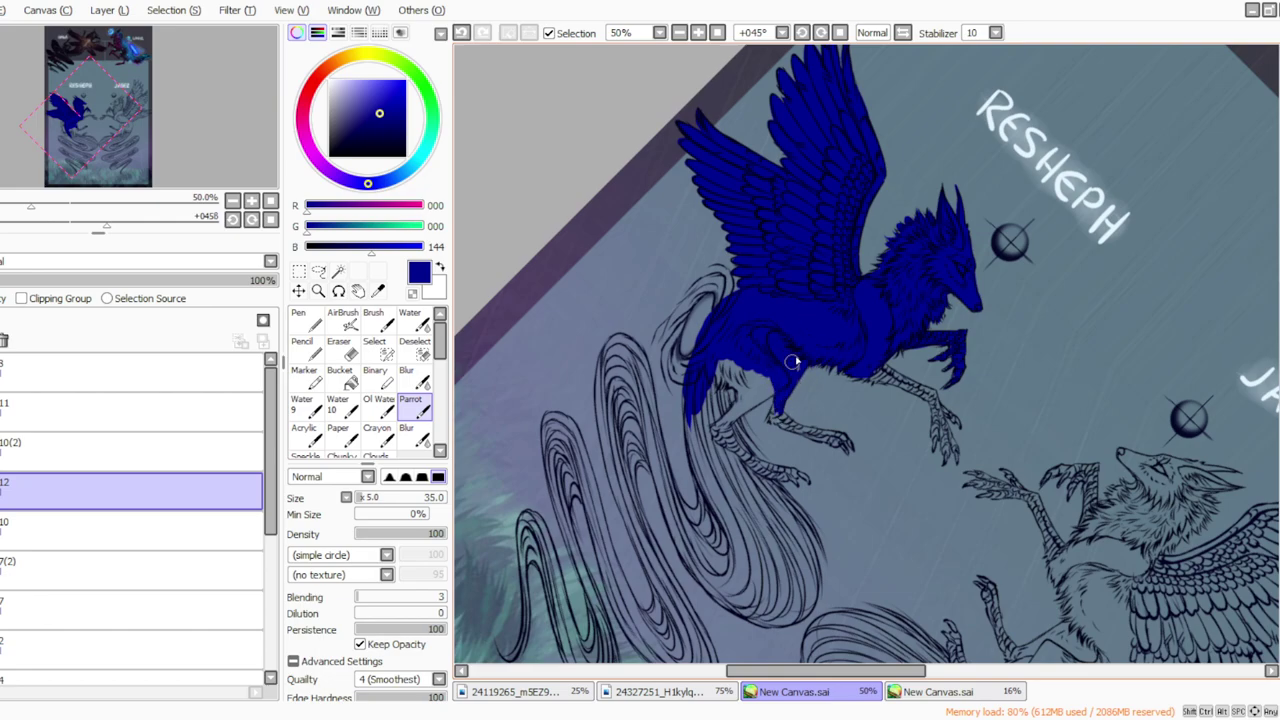
{"action": "left_click_drag", "start_coordinate": [777, 400], "coordinate": [768, 421]}
Step: Fill Resheph's extended foreleg with dark blue down to the claws, undoing and repainting the stray stroke at the paw
{"action": "key", "text": "End"}
{"action": "key", "text": "End"}
{"action": "key", "text": "End"}
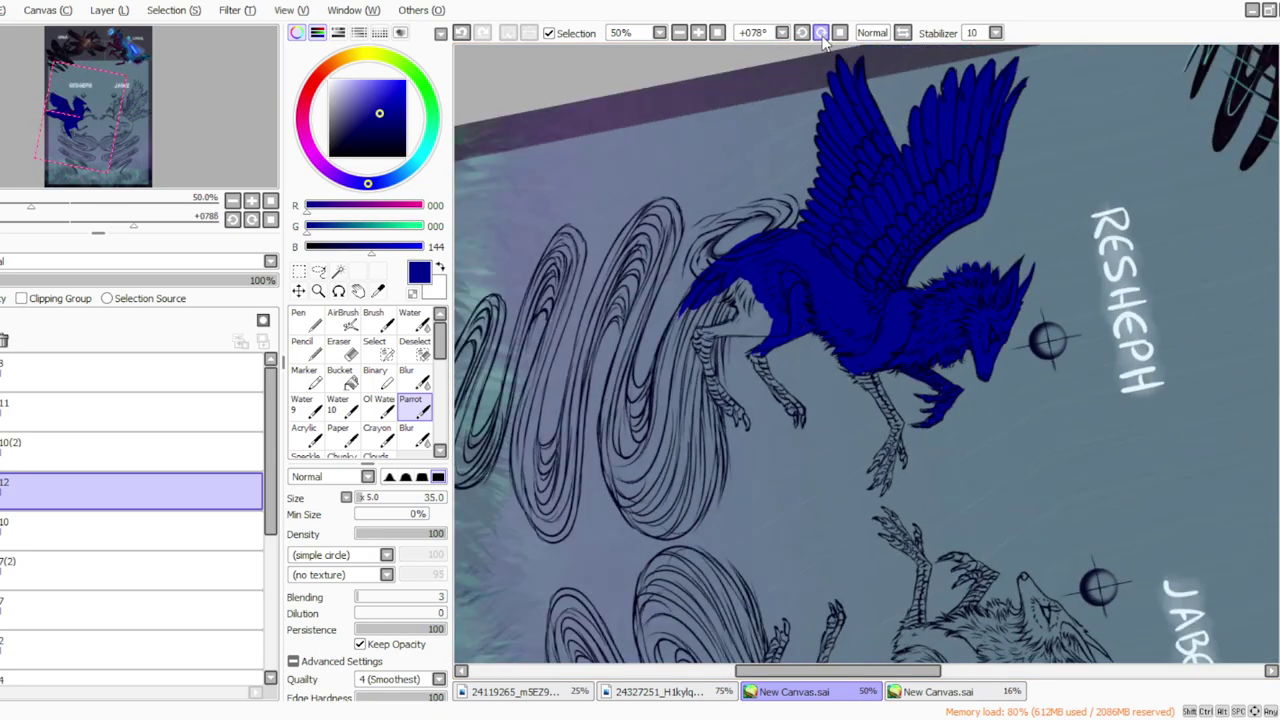
{"action": "left_click_drag", "start_coordinate": [868, 376], "coordinate": [870, 382]}
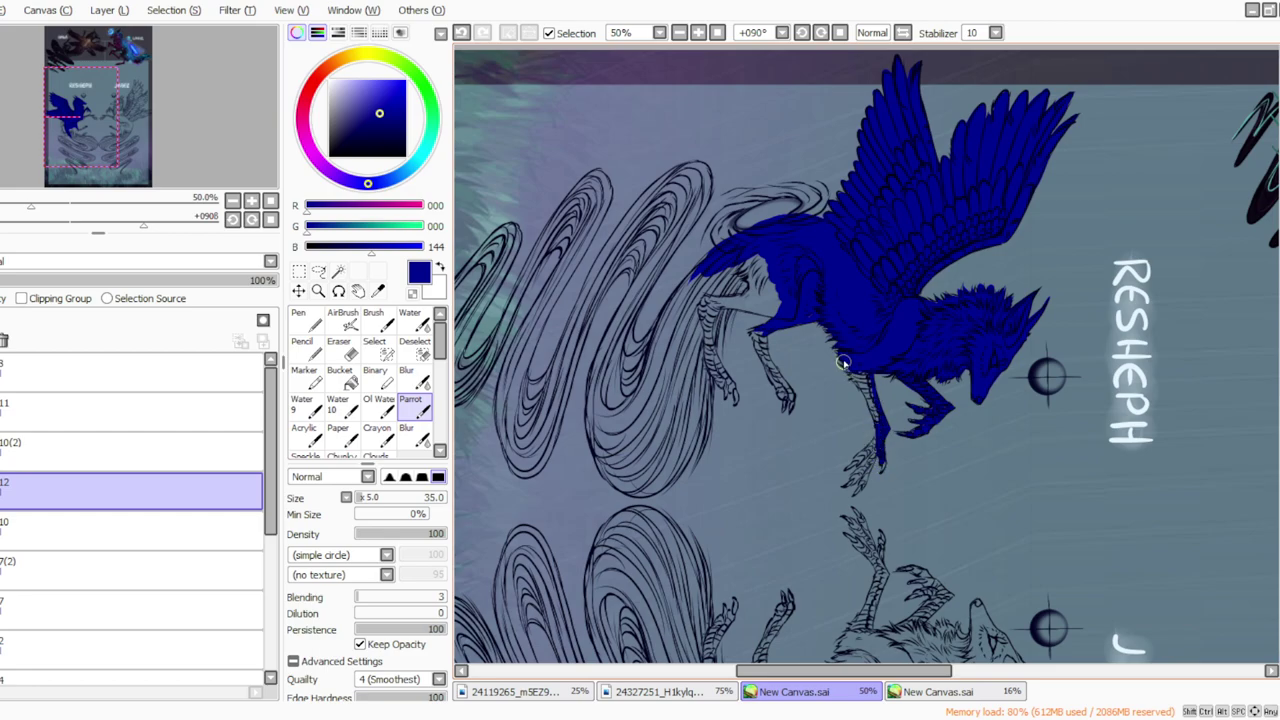
{"action": "mouse_move", "coordinate": [848, 372]}
{"action": "left_mouse_down"}
{"action": "mouse_move", "coordinate": [880, 432]}
{"action": "mouse_move", "coordinate": [879, 416]}
{"action": "left_mouse_up"}
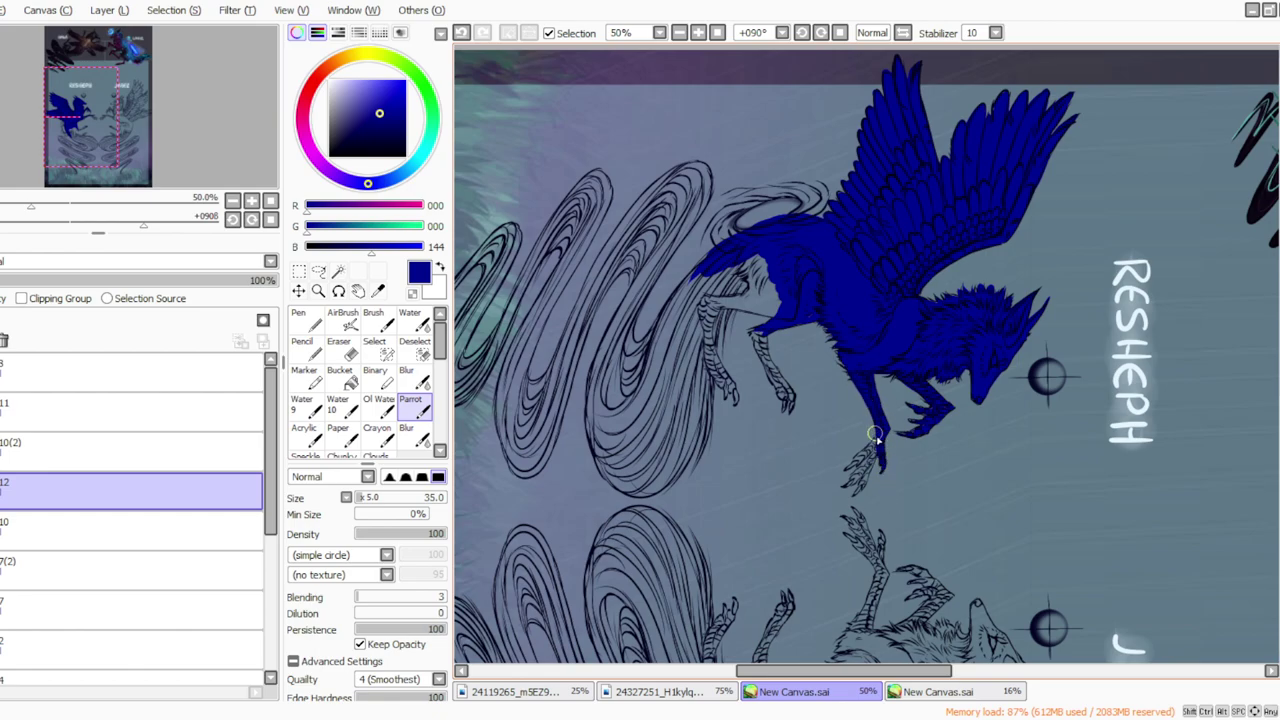
{"action": "mouse_move", "coordinate": [858, 492]}
{"action": "left_mouse_down"}
{"action": "mouse_move", "coordinate": [877, 445]}
{"action": "mouse_move", "coordinate": [863, 482]}
{"action": "mouse_move", "coordinate": [876, 445]}
{"action": "mouse_move", "coordinate": [850, 479]}
{"action": "left_mouse_up"}
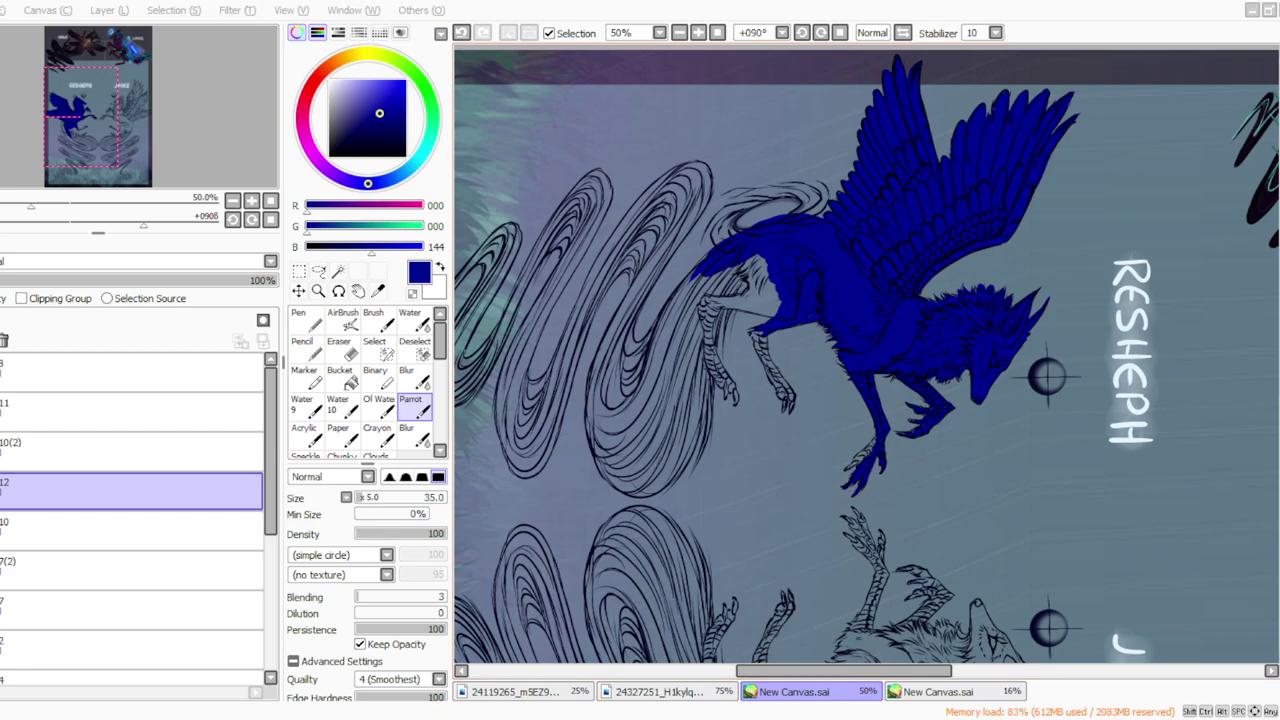
{"action": "left_click", "coordinate": [462, 35]}
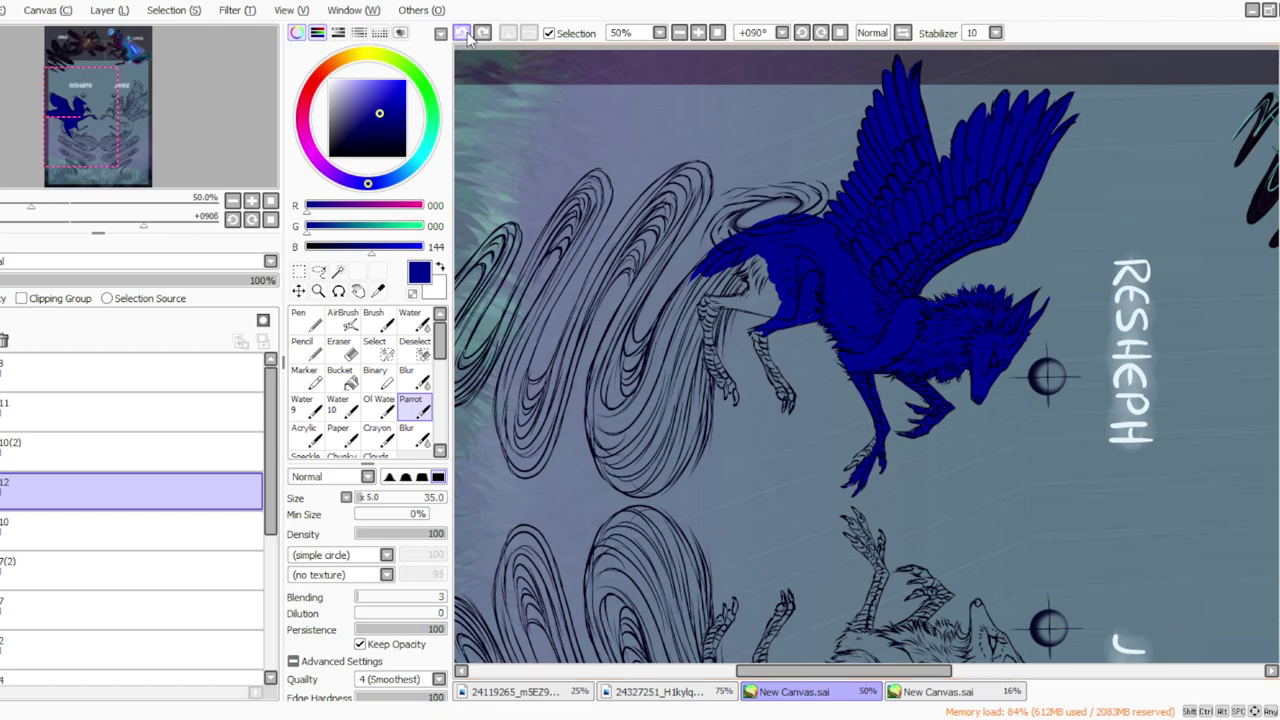
{"action": "left_click_drag", "start_coordinate": [850, 485], "coordinate": [846, 488]}
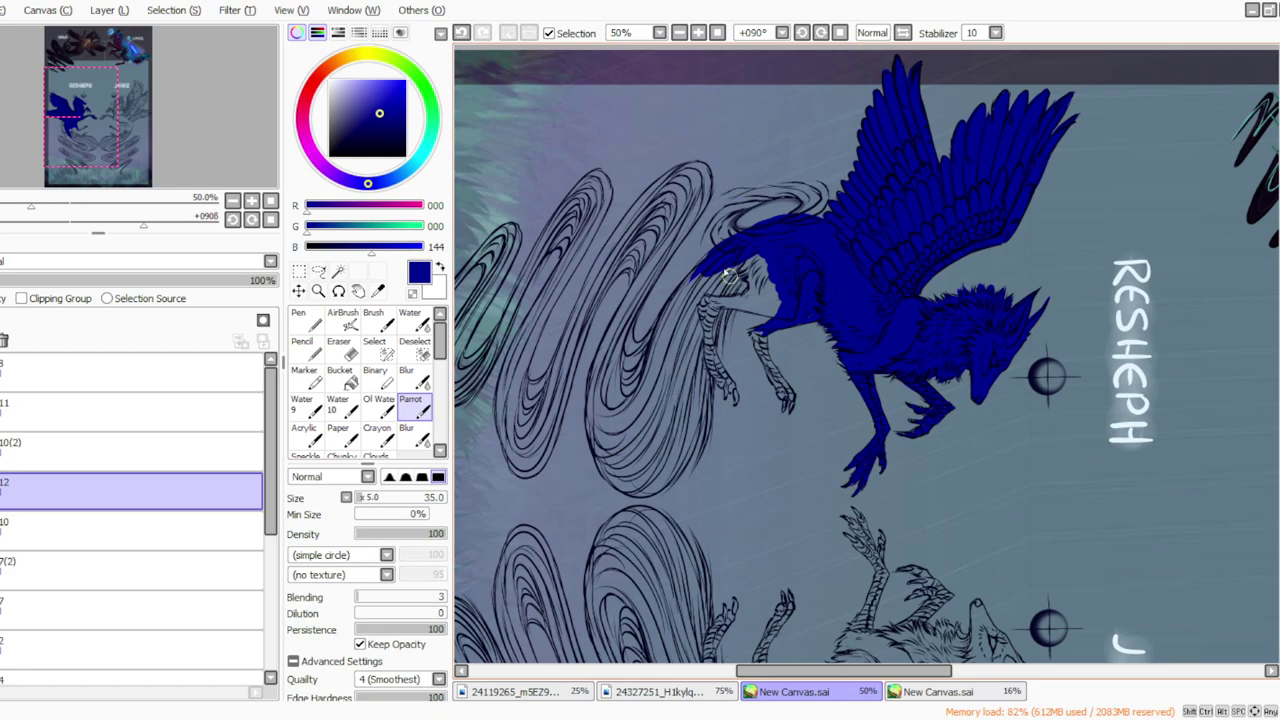
Step: Fill the lower part of the nearer hind leg, the farther thigh and the start of the tail with dark blue
{"action": "mouse_move", "coordinate": [764, 331]}
{"action": "left_mouse_down"}
{"action": "mouse_move", "coordinate": [768, 383]}
{"action": "mouse_move", "coordinate": [753, 335]}
{"action": "mouse_move", "coordinate": [791, 392]}
{"action": "mouse_move", "coordinate": [775, 372]}
{"action": "mouse_move", "coordinate": [788, 413]}
{"action": "mouse_move", "coordinate": [790, 392]}
{"action": "mouse_move", "coordinate": [786, 403]}
{"action": "mouse_move", "coordinate": [774, 376]}
{"action": "mouse_move", "coordinate": [783, 411]}
{"action": "mouse_move", "coordinate": [764, 364]}
{"action": "mouse_move", "coordinate": [782, 391]}
{"action": "left_mouse_up"}
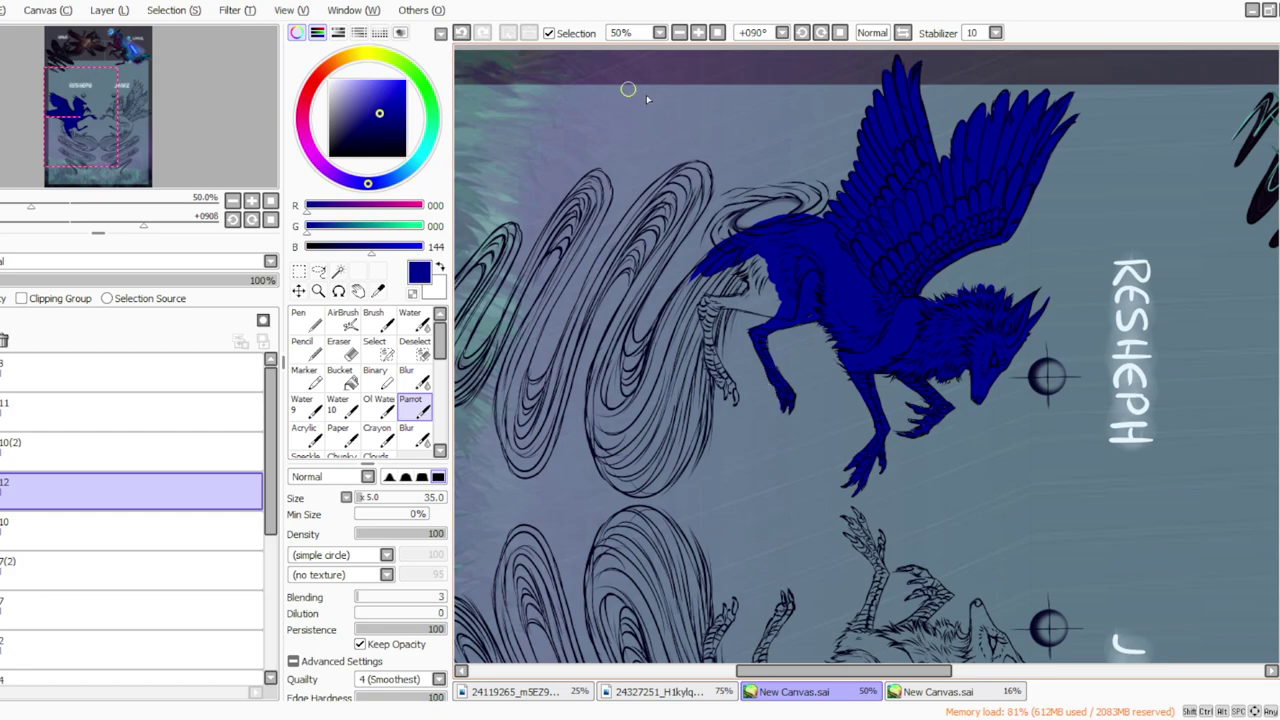
{"action": "key", "text": "Delete"}
{"action": "key", "text": "Delete"}
{"action": "key", "text": "Delete"}
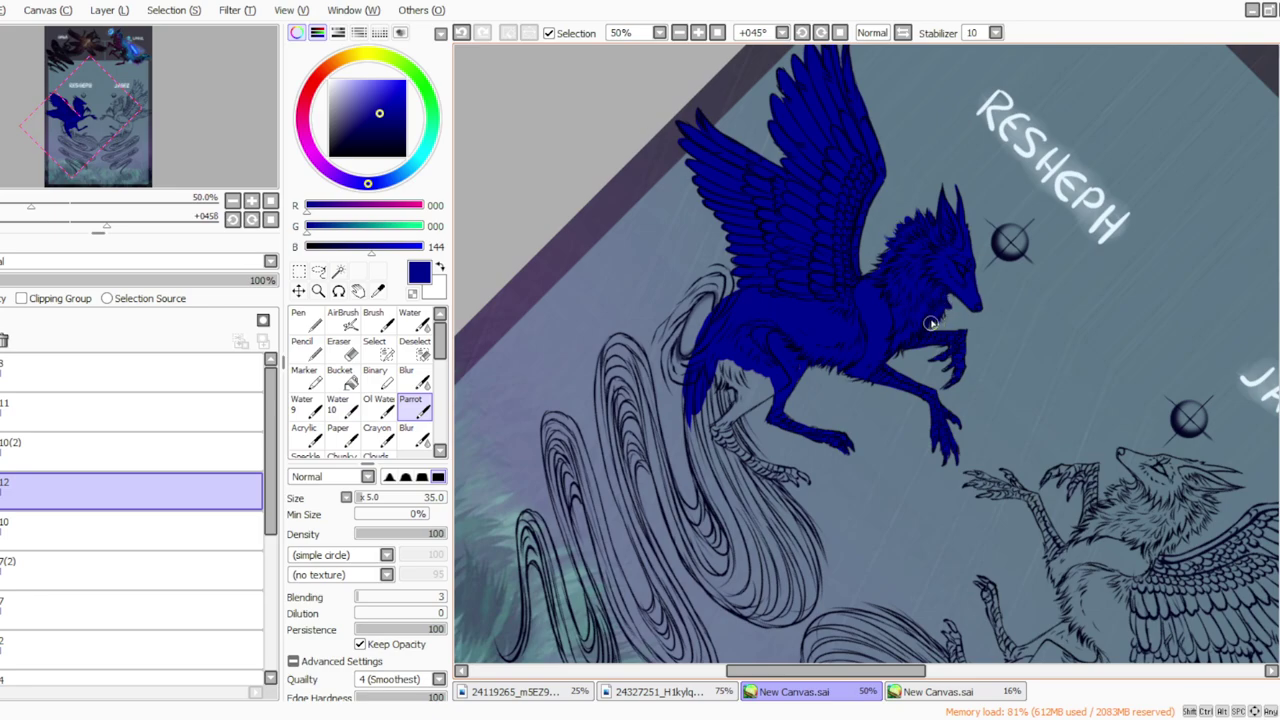
{"action": "mouse_move", "coordinate": [745, 387]}
{"action": "left_mouse_down"}
{"action": "mouse_move", "coordinate": [780, 384]}
{"action": "mouse_move", "coordinate": [706, 423]}
{"action": "mouse_move", "coordinate": [737, 344]}
{"action": "mouse_move", "coordinate": [769, 382]}
{"action": "mouse_move", "coordinate": [753, 402]}
{"action": "mouse_move", "coordinate": [776, 386]}
{"action": "mouse_move", "coordinate": [712, 432]}
{"action": "mouse_move", "coordinate": [750, 365]}
{"action": "mouse_move", "coordinate": [739, 404]}
{"action": "mouse_move", "coordinate": [774, 390]}
{"action": "mouse_move", "coordinate": [717, 397]}
{"action": "mouse_move", "coordinate": [722, 418]}
{"action": "mouse_move", "coordinate": [729, 357]}
{"action": "mouse_move", "coordinate": [706, 447]}
{"action": "mouse_move", "coordinate": [714, 470]}
{"action": "mouse_move", "coordinate": [691, 409]}
{"action": "mouse_move", "coordinate": [705, 477]}
{"action": "mouse_move", "coordinate": [691, 379]}
{"action": "mouse_move", "coordinate": [688, 447]}
{"action": "mouse_move", "coordinate": [688, 380]}
{"action": "mouse_move", "coordinate": [687, 441]}
{"action": "mouse_move", "coordinate": [685, 413]}
{"action": "mouse_move", "coordinate": [722, 566]}
{"action": "mouse_move", "coordinate": [696, 512]}
{"action": "left_mouse_up"}
{"action": "left_click", "coordinate": [461, 33]}
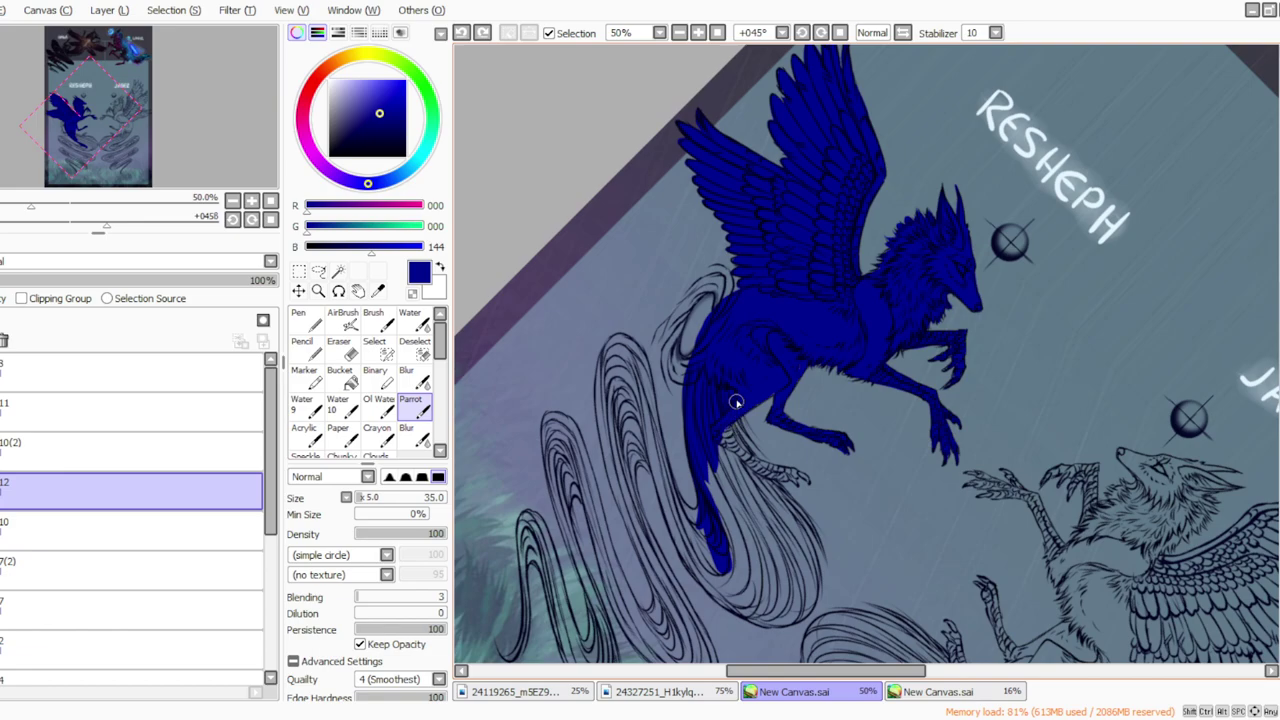
{"action": "mouse_move", "coordinate": [740, 405]}
{"action": "left_mouse_down"}
{"action": "mouse_move", "coordinate": [752, 457]}
{"action": "mouse_move", "coordinate": [726, 407]}
{"action": "mouse_move", "coordinate": [773, 503]}
{"action": "mouse_move", "coordinate": [719, 432]}
{"action": "mouse_move", "coordinate": [775, 562]}
{"action": "mouse_move", "coordinate": [688, 463]}
{"action": "left_mouse_up"}
Step: Fill the farther hind foot and the tail's first large bend with dark blue
{"action": "left_click", "coordinate": [822, 34]}
{"action": "left_click", "coordinate": [822, 34]}
{"action": "left_click", "coordinate": [822, 34]}
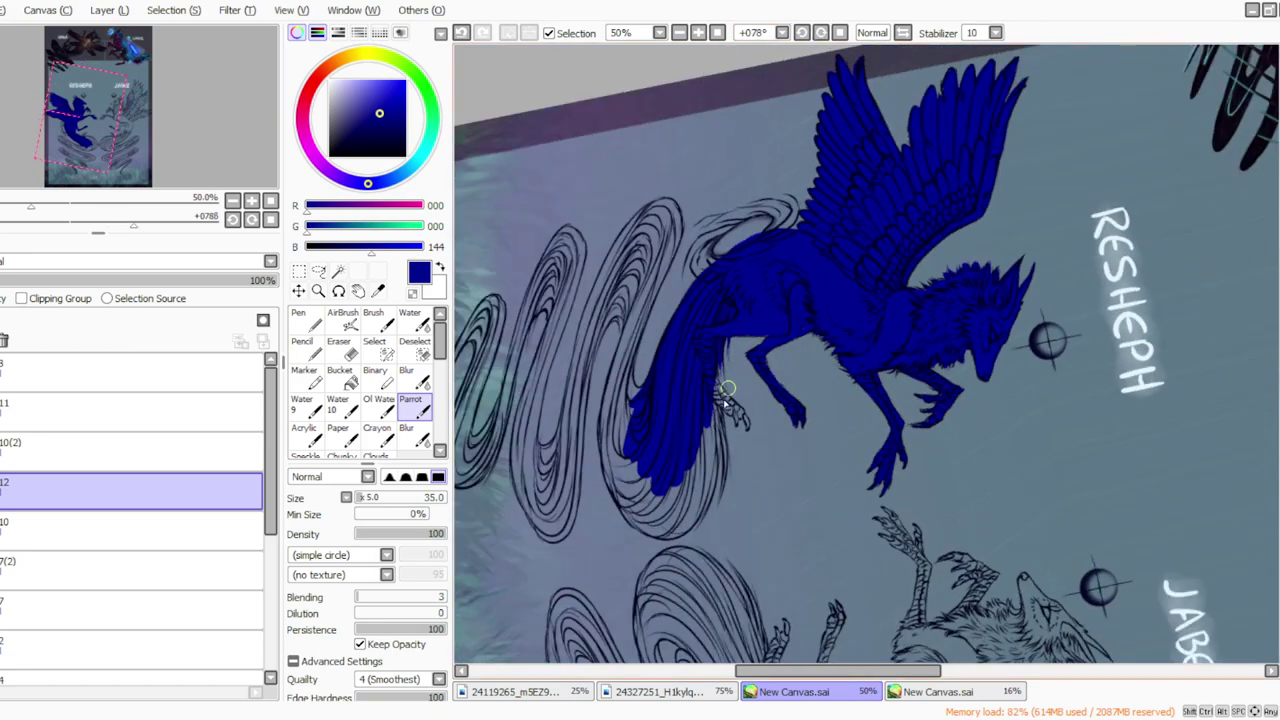
{"action": "mouse_move", "coordinate": [738, 410]}
{"action": "left_mouse_down"}
{"action": "mouse_move", "coordinate": [747, 430]}
{"action": "mouse_move", "coordinate": [734, 411]}
{"action": "left_mouse_up"}
{"action": "left_click_drag", "start_coordinate": [715, 390], "coordinate": [720, 502]}
{"action": "mouse_move", "coordinate": [722, 429]}
{"action": "left_mouse_down"}
{"action": "mouse_move", "coordinate": [718, 498]}
{"action": "mouse_move", "coordinate": [706, 384]}
{"action": "mouse_move", "coordinate": [683, 523]}
{"action": "mouse_move", "coordinate": [700, 417]}
{"action": "mouse_move", "coordinate": [663, 517]}
{"action": "mouse_move", "coordinate": [681, 524]}
{"action": "mouse_move", "coordinate": [709, 479]}
{"action": "mouse_move", "coordinate": [671, 534]}
{"action": "mouse_move", "coordinate": [703, 504]}
{"action": "mouse_move", "coordinate": [649, 506]}
{"action": "mouse_move", "coordinate": [667, 452]}
{"action": "mouse_move", "coordinate": [653, 408]}
{"action": "mouse_move", "coordinate": [659, 529]}
{"action": "mouse_move", "coordinate": [672, 523]}
{"action": "mouse_move", "coordinate": [644, 524]}
{"action": "mouse_move", "coordinate": [667, 531]}
{"action": "mouse_move", "coordinate": [615, 483]}
{"action": "mouse_move", "coordinate": [645, 526]}
{"action": "mouse_move", "coordinate": [613, 481]}
{"action": "mouse_move", "coordinate": [640, 524]}
{"action": "mouse_move", "coordinate": [630, 518]}
{"action": "mouse_move", "coordinate": [640, 525]}
{"action": "mouse_move", "coordinate": [646, 511]}
{"action": "mouse_move", "coordinate": [639, 519]}
{"action": "mouse_move", "coordinate": [642, 466]}
{"action": "mouse_move", "coordinate": [616, 366]}
{"action": "mouse_move", "coordinate": [629, 358]}
{"action": "mouse_move", "coordinate": [631, 406]}
{"action": "mouse_move", "coordinate": [629, 354]}
{"action": "mouse_move", "coordinate": [641, 409]}
{"action": "mouse_move", "coordinate": [632, 386]}
{"action": "mouse_move", "coordinate": [653, 390]}
{"action": "mouse_move", "coordinate": [627, 370]}
{"action": "mouse_move", "coordinate": [629, 342]}
{"action": "mouse_move", "coordinate": [618, 407]}
{"action": "mouse_move", "coordinate": [642, 307]}
{"action": "mouse_move", "coordinate": [603, 430]}
{"action": "mouse_move", "coordinate": [615, 367]}
{"action": "mouse_move", "coordinate": [611, 462]}
{"action": "mouse_move", "coordinate": [604, 422]}
{"action": "left_mouse_up"}
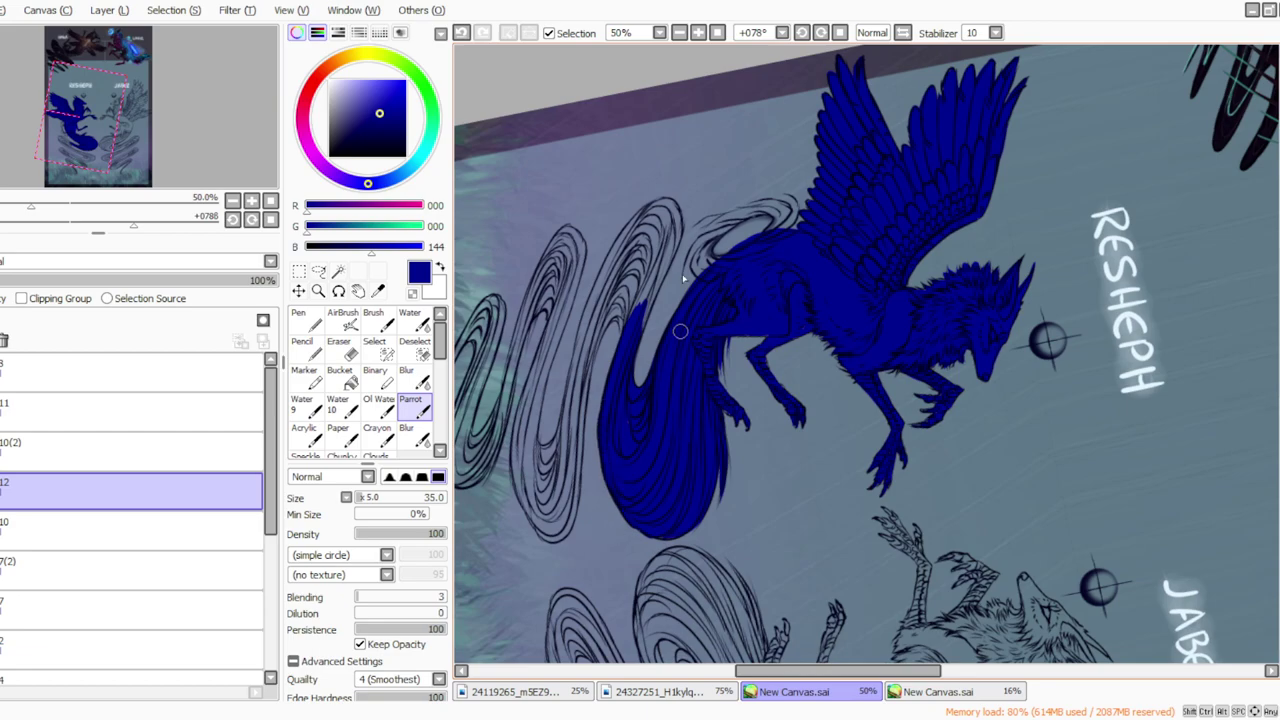
Step: Carry the dark blue fill along the tail strand rising from the first bend towards the next curl
{"action": "left_click_drag", "start_coordinate": [758, 671], "coordinate": [739, 671]}
{"action": "left_click", "coordinate": [821, 33]}
{"action": "left_click", "coordinate": [821, 33]}
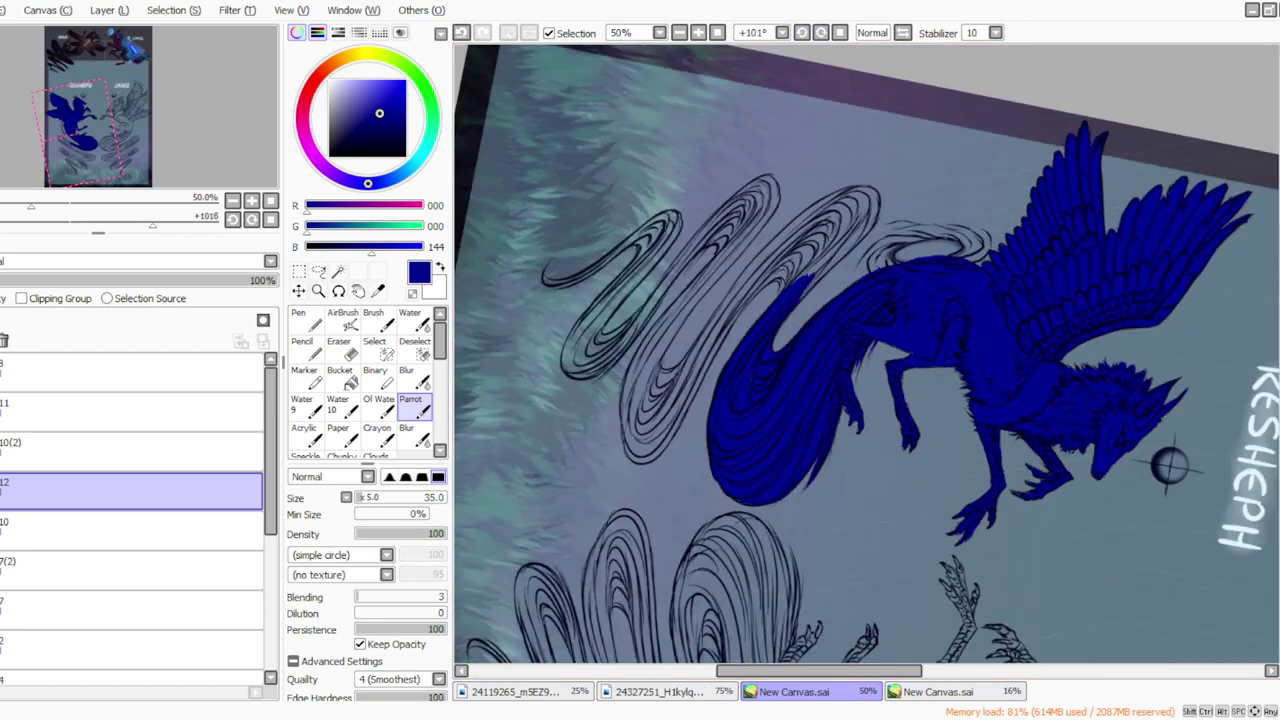
{"action": "left_click_drag", "start_coordinate": [783, 33], "coordinate": [757, 140]}
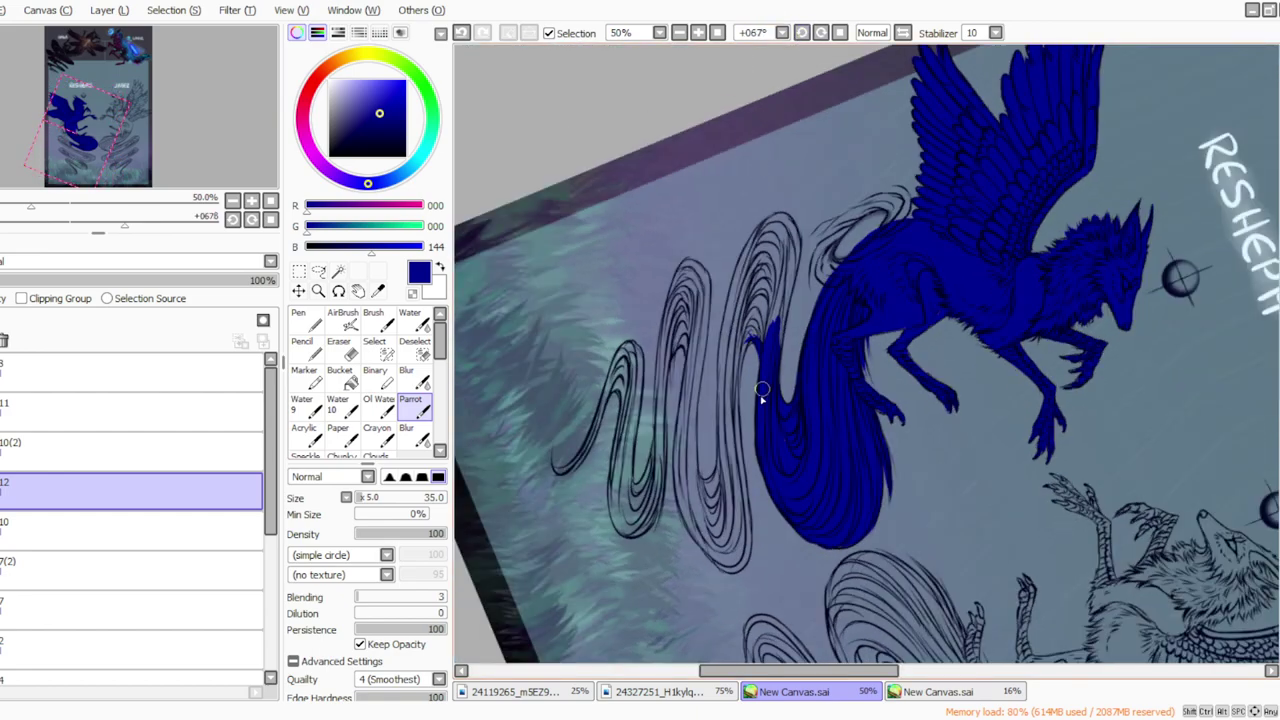
{"action": "mouse_move", "coordinate": [748, 330]}
{"action": "left_mouse_down"}
{"action": "mouse_move", "coordinate": [782, 265]}
{"action": "mouse_move", "coordinate": [777, 304]}
{"action": "mouse_move", "coordinate": [783, 223]}
{"action": "mouse_move", "coordinate": [790, 250]}
{"action": "mouse_move", "coordinate": [790, 234]}
{"action": "left_mouse_up"}
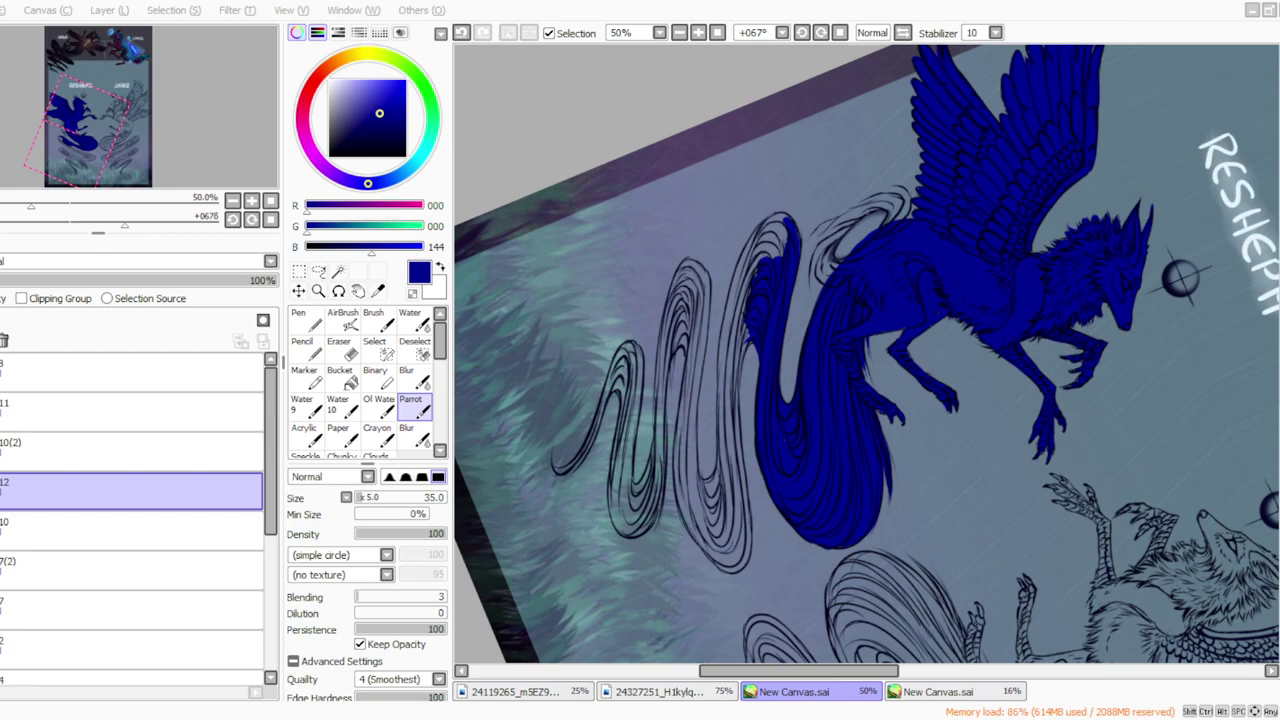
Step: Fill the tail's first narrow curl and the bend below it with dark blue, undoing stray strokes along the way
{"action": "left_click", "coordinate": [801, 33]}
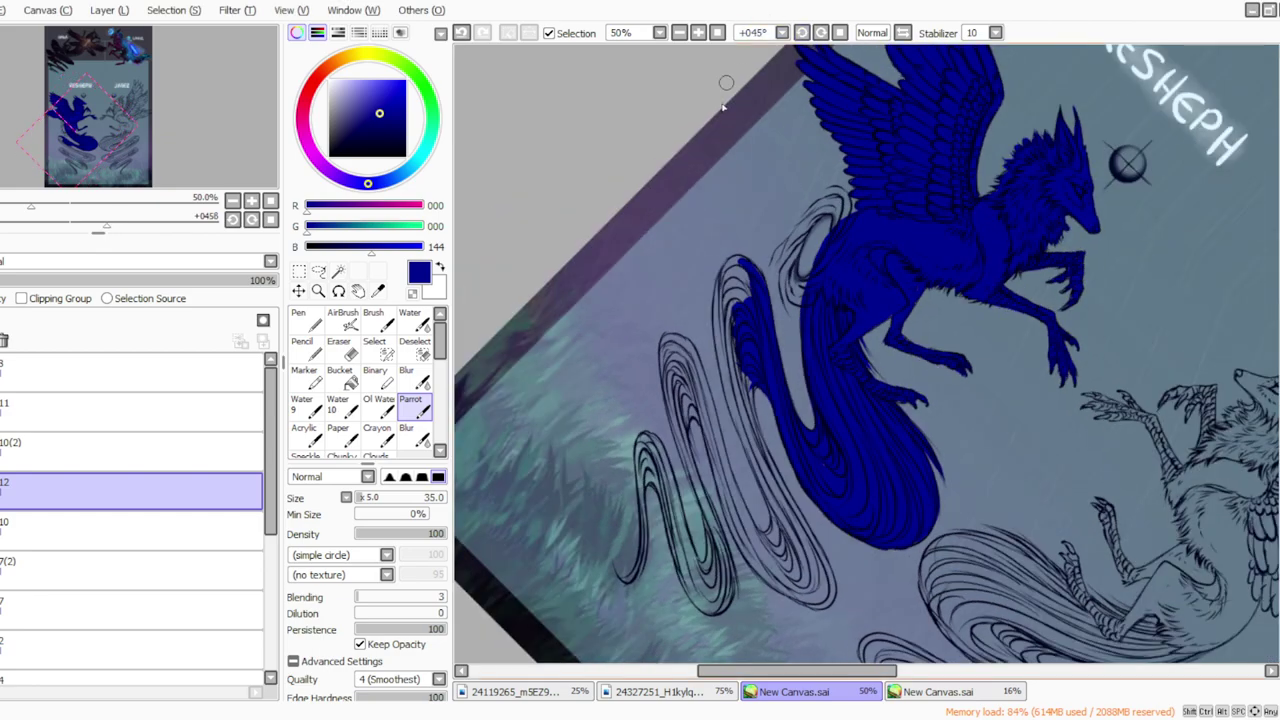
{"action": "left_click_drag", "start_coordinate": [739, 277], "coordinate": [755, 289]}
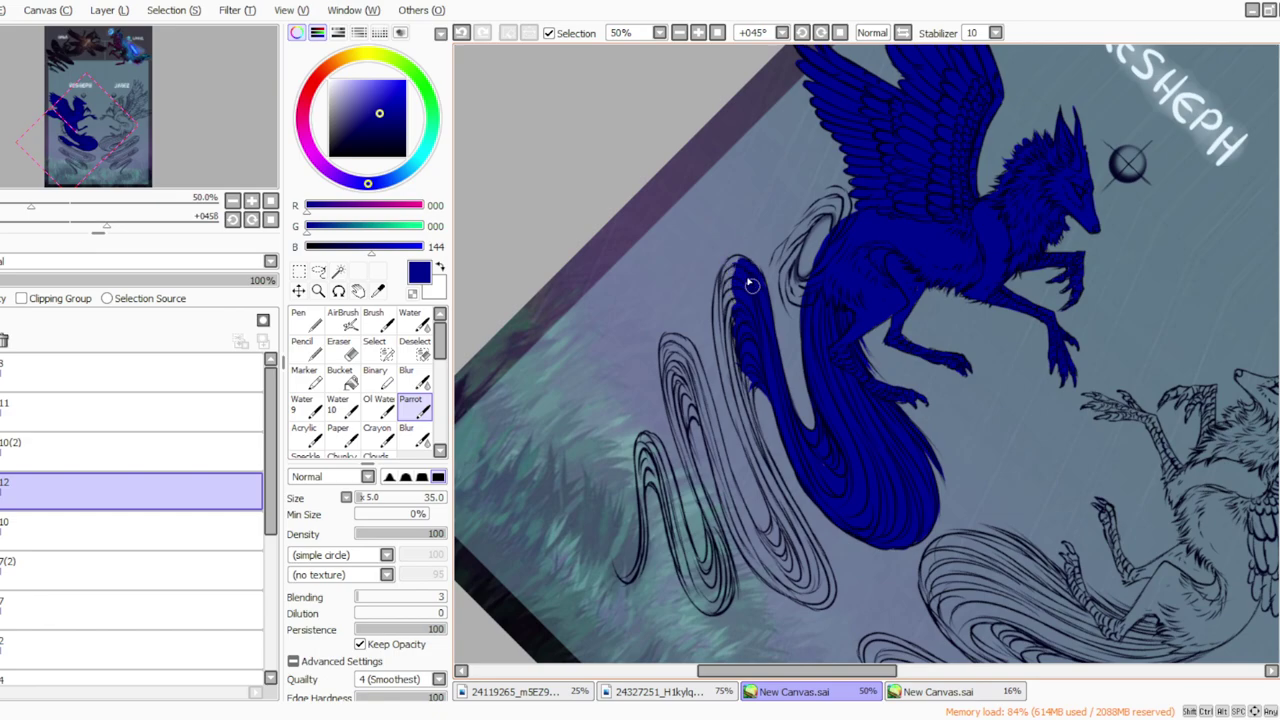
{"action": "key", "text": "ctrl+z"}
{"action": "mouse_move", "coordinate": [750, 382]}
{"action": "left_mouse_down"}
{"action": "mouse_move", "coordinate": [759, 420]}
{"action": "mouse_move", "coordinate": [746, 363]}
{"action": "mouse_move", "coordinate": [759, 441]}
{"action": "mouse_move", "coordinate": [722, 355]}
{"action": "left_mouse_up"}
{"action": "mouse_move", "coordinate": [734, 277]}
{"action": "left_mouse_down"}
{"action": "mouse_move", "coordinate": [735, 340]}
{"action": "mouse_move", "coordinate": [735, 263]}
{"action": "mouse_move", "coordinate": [726, 276]}
{"action": "mouse_move", "coordinate": [738, 262]}
{"action": "mouse_move", "coordinate": [727, 465]}
{"action": "mouse_move", "coordinate": [748, 407]}
{"action": "mouse_move", "coordinate": [812, 548]}
{"action": "mouse_move", "coordinate": [740, 405]}
{"action": "mouse_move", "coordinate": [762, 484]}
{"action": "mouse_move", "coordinate": [733, 390]}
{"action": "mouse_move", "coordinate": [787, 535]}
{"action": "mouse_move", "coordinate": [747, 445]}
{"action": "mouse_move", "coordinate": [782, 538]}
{"action": "mouse_move", "coordinate": [738, 490]}
{"action": "mouse_move", "coordinate": [785, 545]}
{"action": "mouse_move", "coordinate": [768, 470]}
{"action": "mouse_move", "coordinate": [770, 552]}
{"action": "left_mouse_up"}
{"action": "left_click", "coordinate": [461, 33]}
{"action": "mouse_move", "coordinate": [779, 502]}
{"action": "left_mouse_down"}
{"action": "mouse_move", "coordinate": [796, 561]}
{"action": "mouse_move", "coordinate": [818, 560]}
{"action": "mouse_move", "coordinate": [814, 544]}
{"action": "mouse_move", "coordinate": [805, 538]}
{"action": "mouse_move", "coordinate": [824, 598]}
{"action": "mouse_move", "coordinate": [830, 578]}
{"action": "mouse_move", "coordinate": [815, 605]}
{"action": "mouse_move", "coordinate": [824, 579]}
{"action": "mouse_move", "coordinate": [805, 593]}
{"action": "mouse_move", "coordinate": [820, 600]}
{"action": "mouse_move", "coordinate": [831, 586]}
{"action": "mouse_move", "coordinate": [801, 583]}
{"action": "mouse_move", "coordinate": [825, 600]}
{"action": "mouse_move", "coordinate": [789, 559]}
{"action": "mouse_move", "coordinate": [817, 585]}
{"action": "mouse_move", "coordinate": [792, 587]}
{"action": "mouse_move", "coordinate": [809, 601]}
{"action": "mouse_move", "coordinate": [774, 578]}
{"action": "mouse_move", "coordinate": [812, 602]}
{"action": "mouse_move", "coordinate": [747, 549]}
{"action": "mouse_move", "coordinate": [784, 587]}
{"action": "mouse_move", "coordinate": [683, 432]}
{"action": "mouse_move", "coordinate": [737, 506]}
{"action": "mouse_move", "coordinate": [780, 528]}
{"action": "mouse_move", "coordinate": [778, 546]}
{"action": "mouse_move", "coordinate": [762, 546]}
{"action": "mouse_move", "coordinate": [718, 450]}
{"action": "mouse_move", "coordinate": [753, 541]}
{"action": "mouse_move", "coordinate": [714, 422]}
{"action": "mouse_move", "coordinate": [739, 506]}
{"action": "mouse_move", "coordinate": [703, 432]}
{"action": "mouse_move", "coordinate": [734, 535]}
{"action": "mouse_move", "coordinate": [715, 466]}
{"action": "mouse_move", "coordinate": [764, 577]}
{"action": "left_mouse_up"}
{"action": "mouse_move", "coordinate": [731, 506]}
{"action": "left_mouse_down"}
{"action": "mouse_move", "coordinate": [776, 566]}
{"action": "mouse_move", "coordinate": [714, 416]}
{"action": "left_mouse_up"}
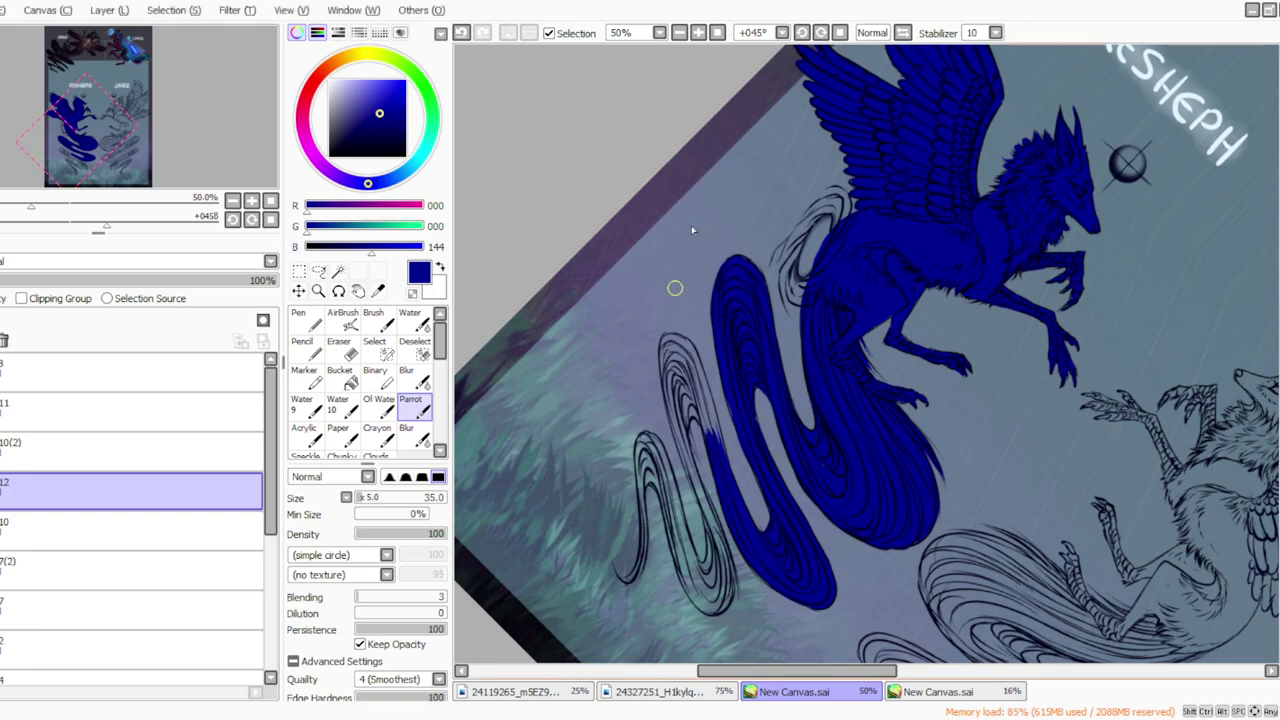
Step: Fill the tail's next narrow curl and the strand leading down from it with dark blue
{"action": "left_click", "coordinate": [821, 33]}
{"action": "mouse_move", "coordinate": [675, 301]}
{"action": "left_mouse_down"}
{"action": "mouse_move", "coordinate": [695, 392]}
{"action": "mouse_move", "coordinate": [698, 314]}
{"action": "mouse_move", "coordinate": [698, 413]}
{"action": "left_mouse_up"}
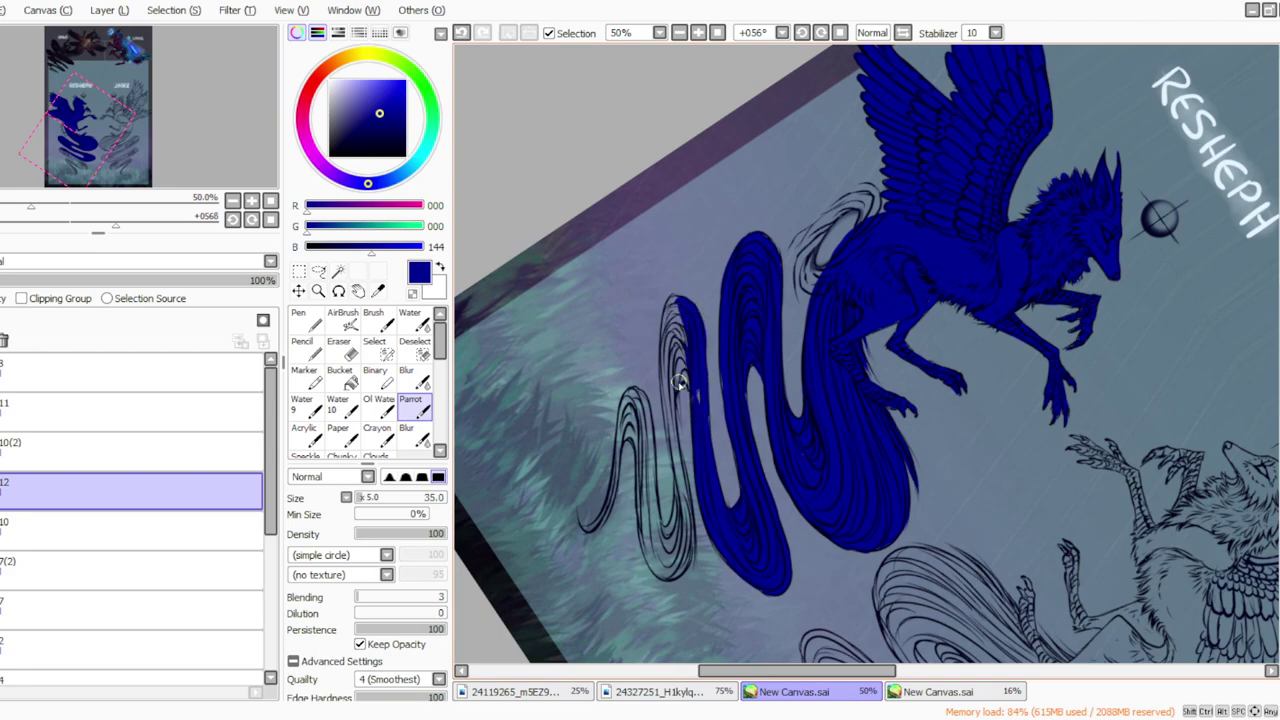
{"action": "mouse_move", "coordinate": [684, 389]}
{"action": "left_mouse_down"}
{"action": "mouse_move", "coordinate": [691, 430]}
{"action": "mouse_move", "coordinate": [677, 387]}
{"action": "mouse_move", "coordinate": [673, 408]}
{"action": "mouse_move", "coordinate": [676, 320]}
{"action": "mouse_move", "coordinate": [684, 490]}
{"action": "mouse_move", "coordinate": [667, 350]}
{"action": "left_mouse_up"}
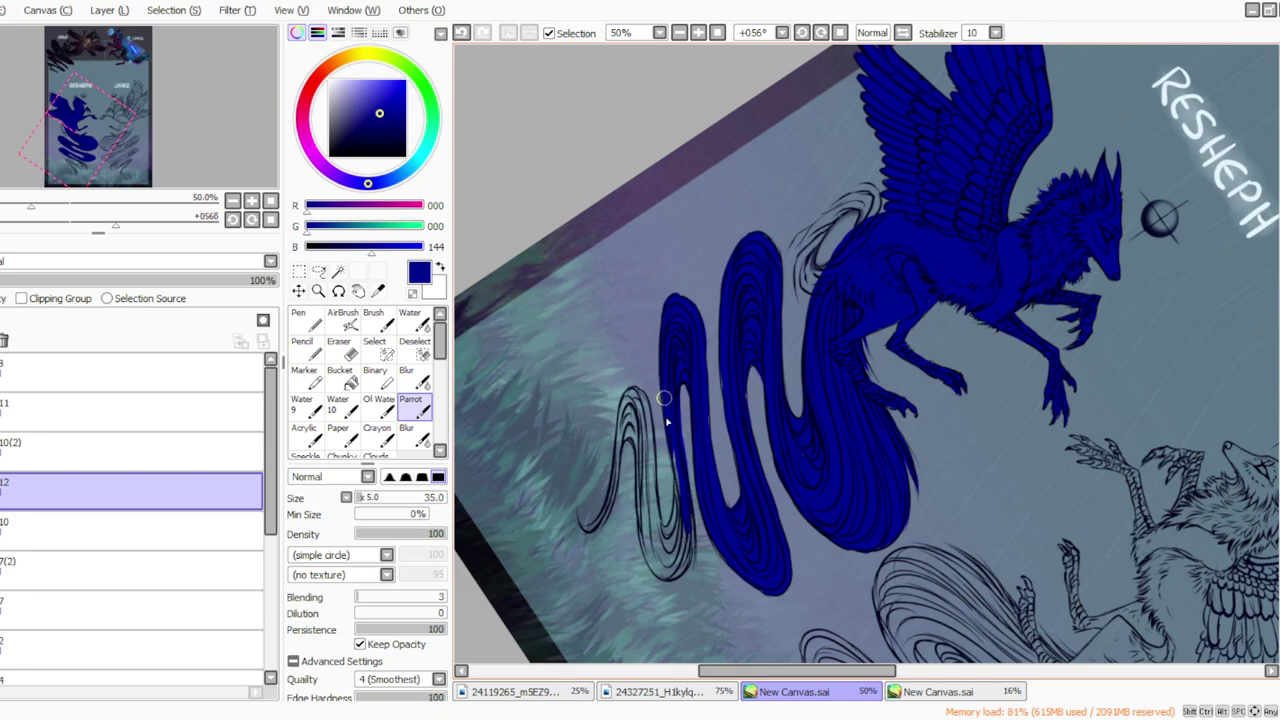
{"action": "left_click_drag", "start_coordinate": [672, 432], "coordinate": [671, 531]}
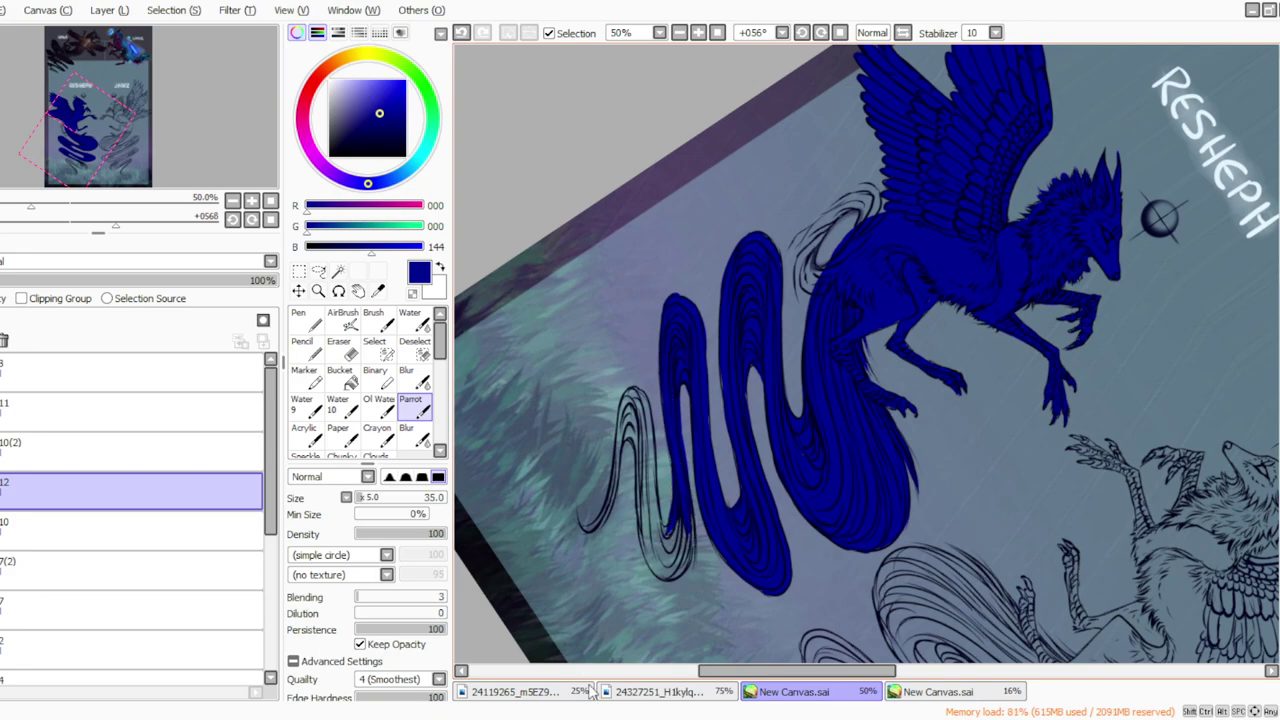
Step: Fill the tail's lowest bend and the final small curl with dark blue
{"action": "left_click", "coordinate": [645, 716]}
{"action": "mouse_move", "coordinate": [687, 503]}
{"action": "left_mouse_down"}
{"action": "mouse_move", "coordinate": [689, 555]}
{"action": "mouse_move", "coordinate": [684, 503]}
{"action": "mouse_move", "coordinate": [668, 571]}
{"action": "mouse_move", "coordinate": [664, 528]}
{"action": "left_mouse_up"}
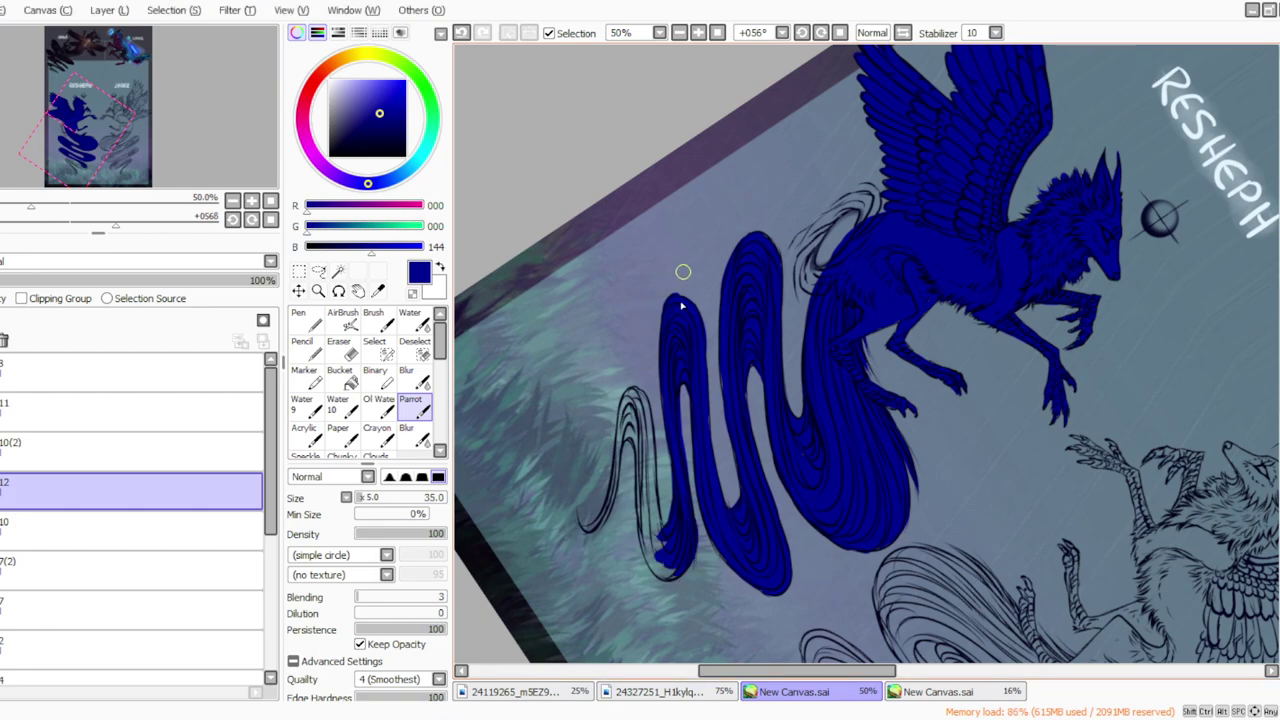
{"action": "mouse_move", "coordinate": [648, 448]}
{"action": "left_mouse_down"}
{"action": "mouse_move", "coordinate": [653, 485]}
{"action": "mouse_move", "coordinate": [649, 434]}
{"action": "mouse_move", "coordinate": [666, 557]}
{"action": "mouse_move", "coordinate": [647, 520]}
{"action": "mouse_move", "coordinate": [644, 450]}
{"action": "mouse_move", "coordinate": [646, 535]}
{"action": "mouse_move", "coordinate": [645, 445]}
{"action": "mouse_move", "coordinate": [648, 534]}
{"action": "left_mouse_up"}
{"action": "mouse_move", "coordinate": [638, 443]}
{"action": "left_mouse_down"}
{"action": "mouse_move", "coordinate": [648, 558]}
{"action": "mouse_move", "coordinate": [679, 563]}
{"action": "mouse_move", "coordinate": [661, 572]}
{"action": "mouse_move", "coordinate": [654, 559]}
{"action": "left_mouse_up"}
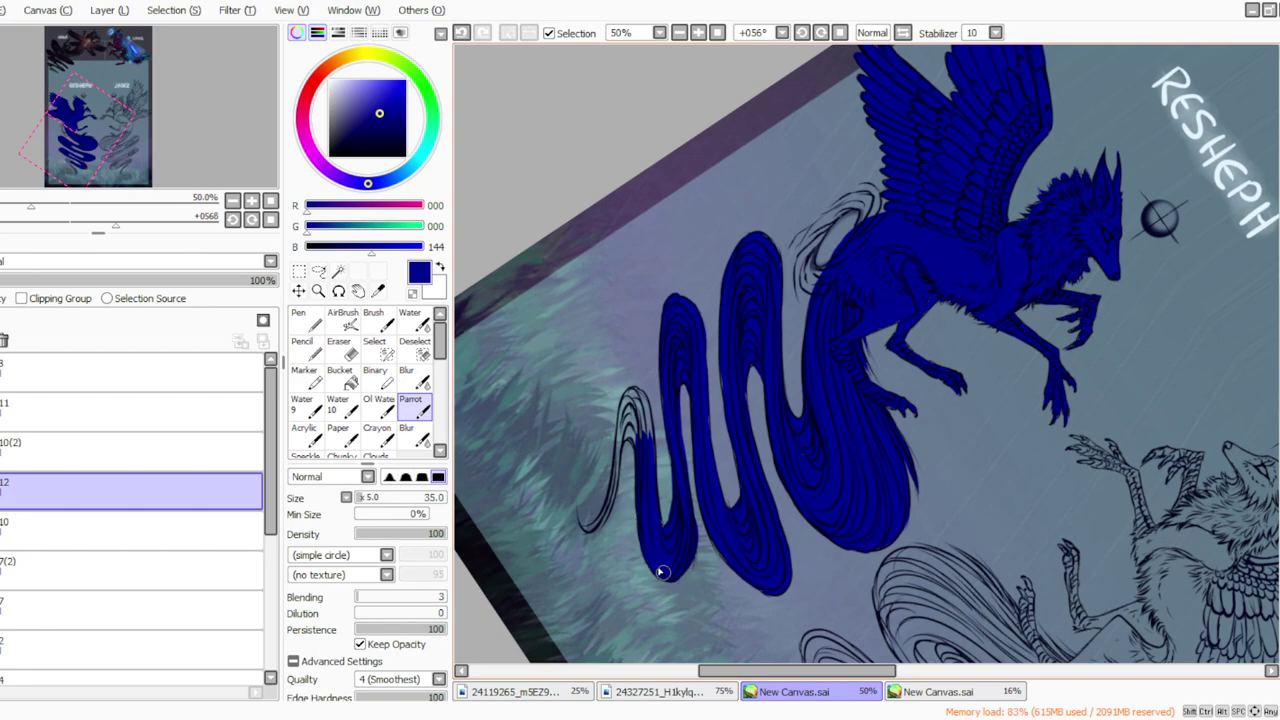
{"action": "key", "text": "ctrl+z"}
{"action": "mouse_move", "coordinate": [674, 572]}
{"action": "left_mouse_down"}
{"action": "mouse_move", "coordinate": [615, 447]}
{"action": "mouse_move", "coordinate": [626, 388]}
{"action": "mouse_move", "coordinate": [637, 451]}
{"action": "mouse_move", "coordinate": [629, 396]}
{"action": "mouse_move", "coordinate": [643, 436]}
{"action": "mouse_move", "coordinate": [631, 392]}
{"action": "mouse_move", "coordinate": [639, 415]}
{"action": "mouse_move", "coordinate": [645, 401]}
{"action": "mouse_move", "coordinate": [649, 454]}
{"action": "mouse_move", "coordinate": [645, 409]}
{"action": "mouse_move", "coordinate": [628, 417]}
{"action": "mouse_move", "coordinate": [630, 398]}
{"action": "mouse_move", "coordinate": [621, 426]}
{"action": "mouse_move", "coordinate": [631, 391]}
{"action": "mouse_move", "coordinate": [610, 492]}
{"action": "mouse_move", "coordinate": [638, 453]}
{"action": "left_mouse_up"}
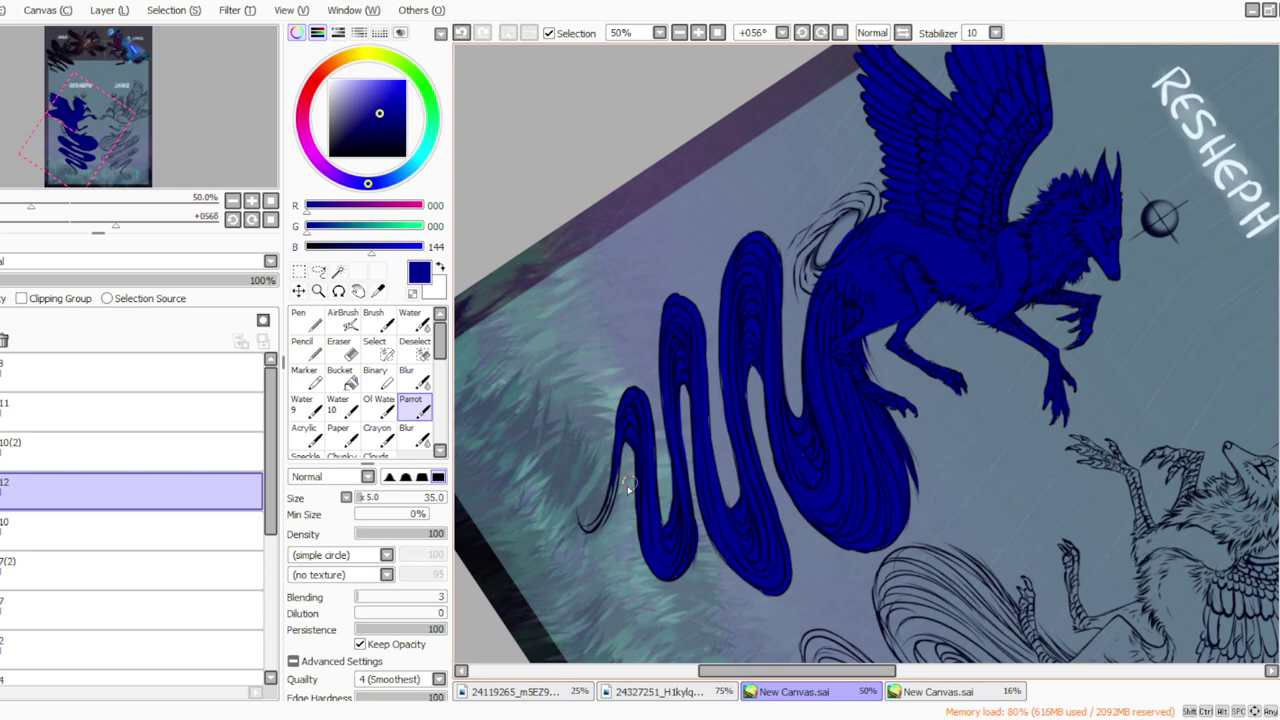
Step: Paint the thin tail tip dark blue and trim its overflowing edges with the Eraser
{"action": "left_click", "coordinate": [462, 34]}
{"action": "mouse_move", "coordinate": [627, 438]}
{"action": "left_mouse_down"}
{"action": "mouse_move", "coordinate": [637, 453]}
{"action": "mouse_move", "coordinate": [583, 526]}
{"action": "mouse_move", "coordinate": [574, 491]}
{"action": "left_mouse_up"}
{"action": "left_click", "coordinate": [340, 346]}
{"action": "left_click", "coordinate": [364, 496]}
{"action": "left_click_drag", "start_coordinate": [593, 511], "coordinate": [583, 479]}
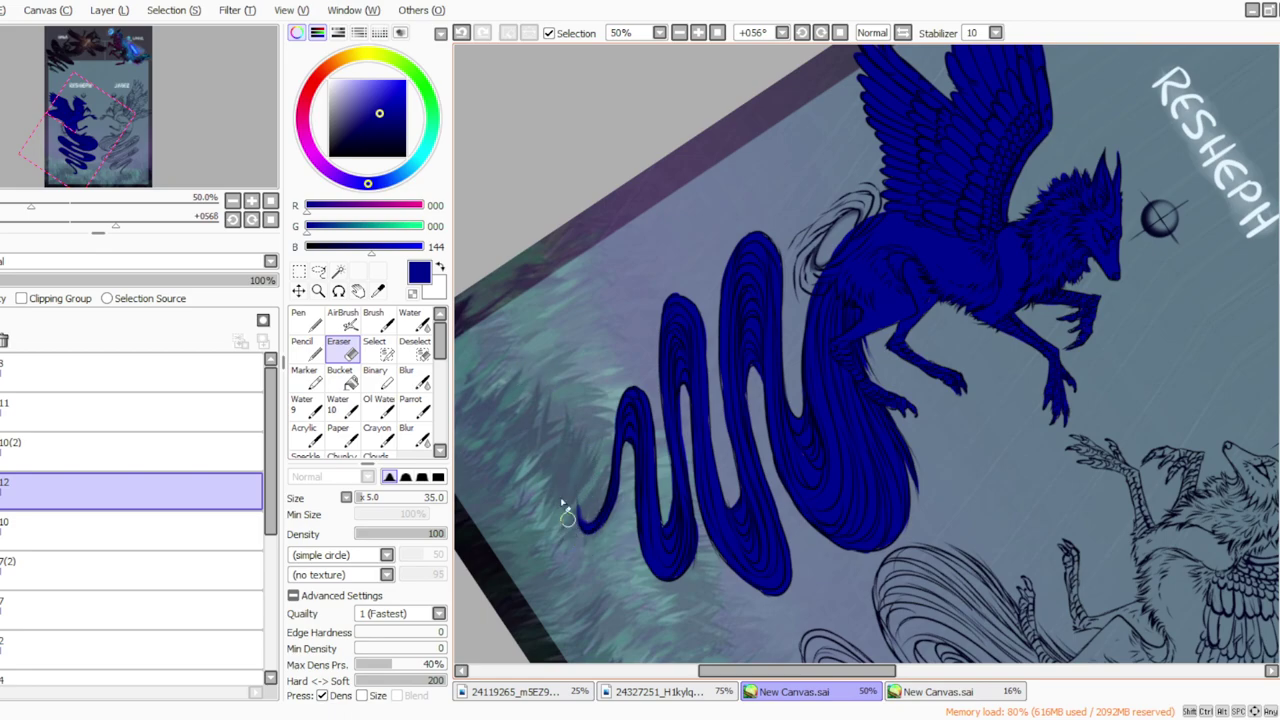
Step: Duplicate the layer holding Resheph's blue base color
{"action": "left_click", "coordinate": [717, 34]}
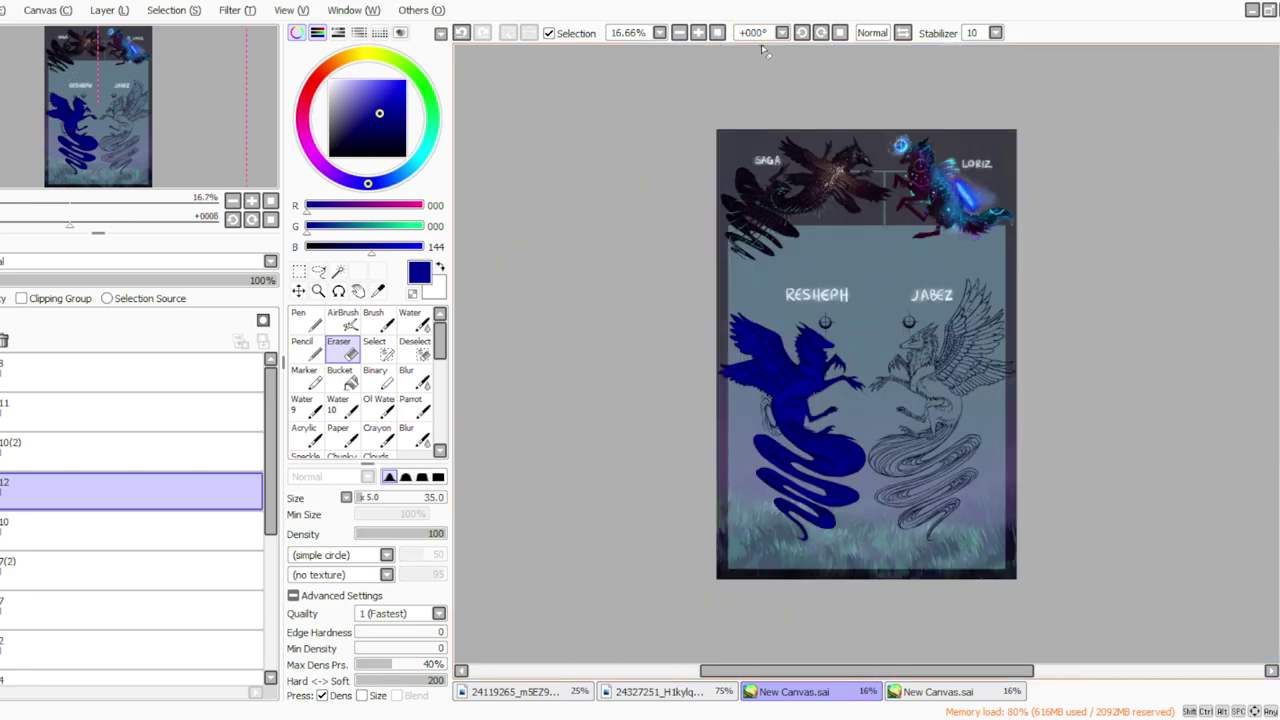
{"action": "left_click", "coordinate": [698, 32]}
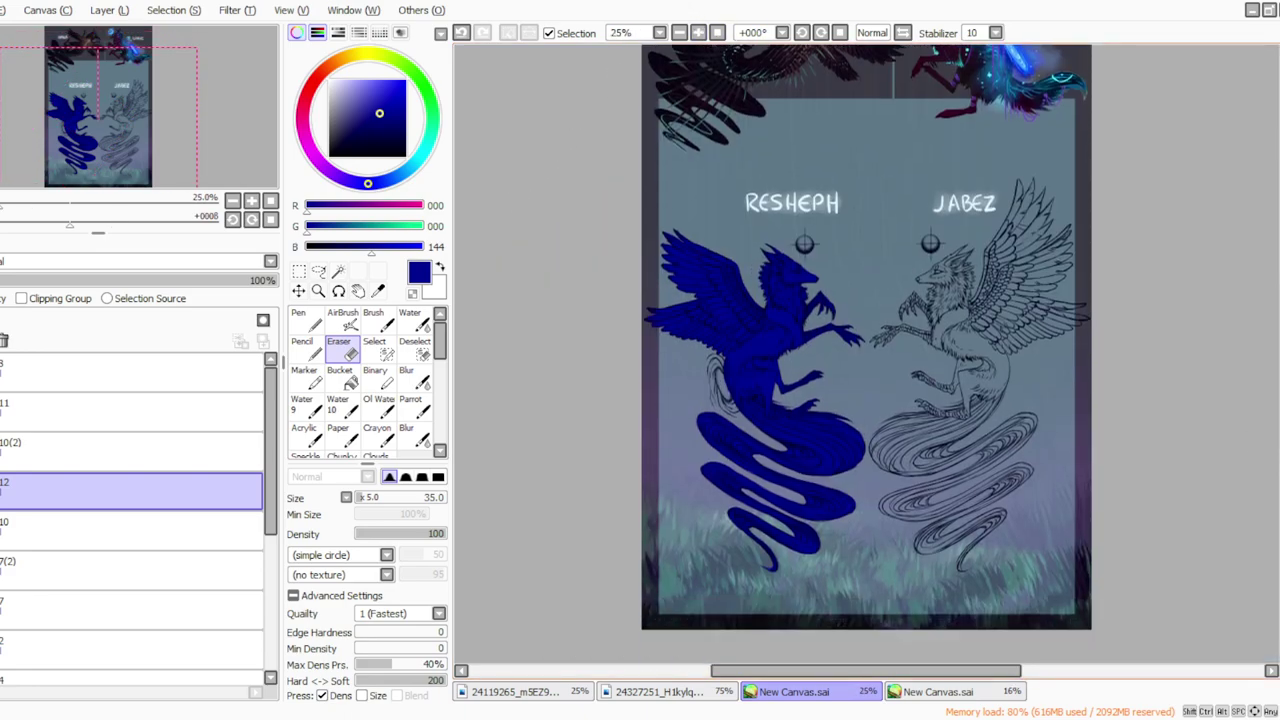
{"action": "scroll", "coordinate": [1276, 410], "scroll_direction": "down", "scroll_amount": 1}
{"action": "left_click", "coordinate": [104, 14]}
{"action": "left_click", "coordinate": [106, 92]}
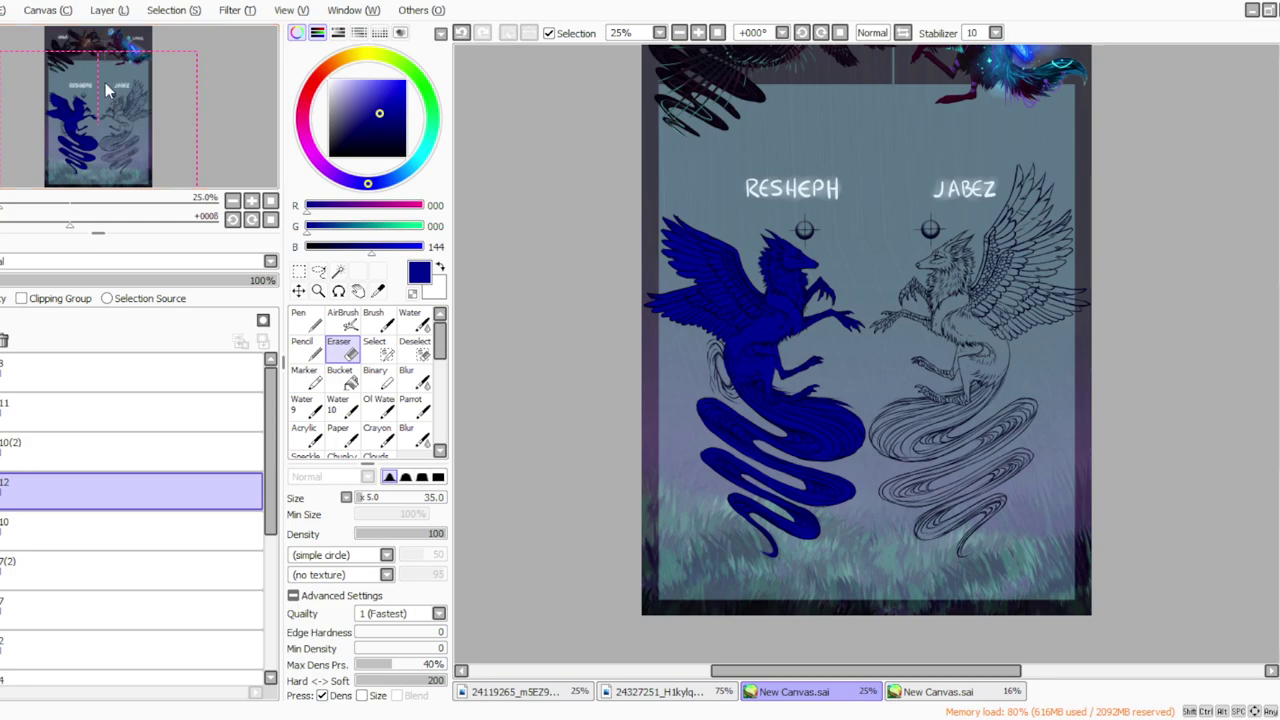
{"action": "left_click", "coordinate": [100, 13]}
{"action": "mouse_move", "coordinate": [75, 12]}
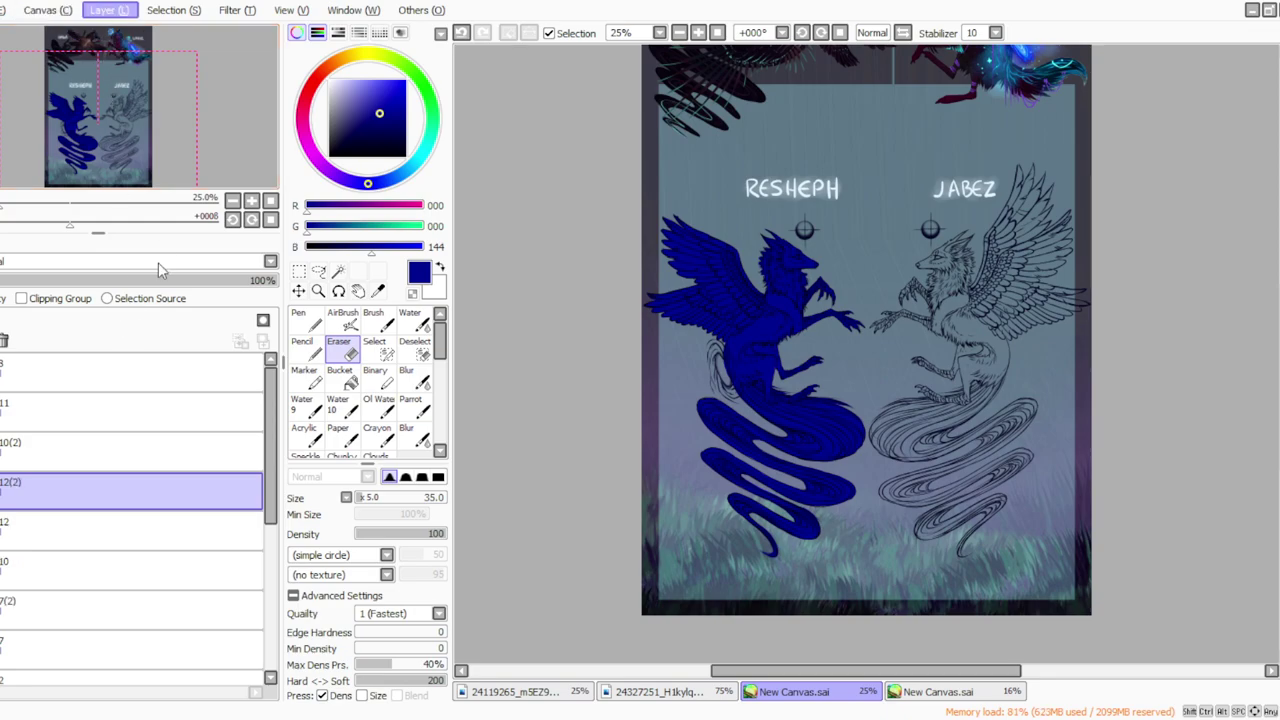
Step: Mirror the duplicated blue silhouette horizontally and position it over Jabez's line art with the Scale transform
{"action": "left_click", "coordinate": [134, 331]}
{"action": "left_click", "coordinate": [301, 273]}
{"action": "left_click", "coordinate": [301, 542]}
{"action": "mouse_move", "coordinate": [786, 529]}
{"action": "left_mouse_down"}
{"action": "mouse_move", "coordinate": [934, 520]}
{"action": "mouse_move", "coordinate": [915, 506]}
{"action": "left_mouse_up"}
{"action": "left_click", "coordinate": [698, 33]}
{"action": "left_click_drag", "start_coordinate": [919, 591], "coordinate": [918, 590]}
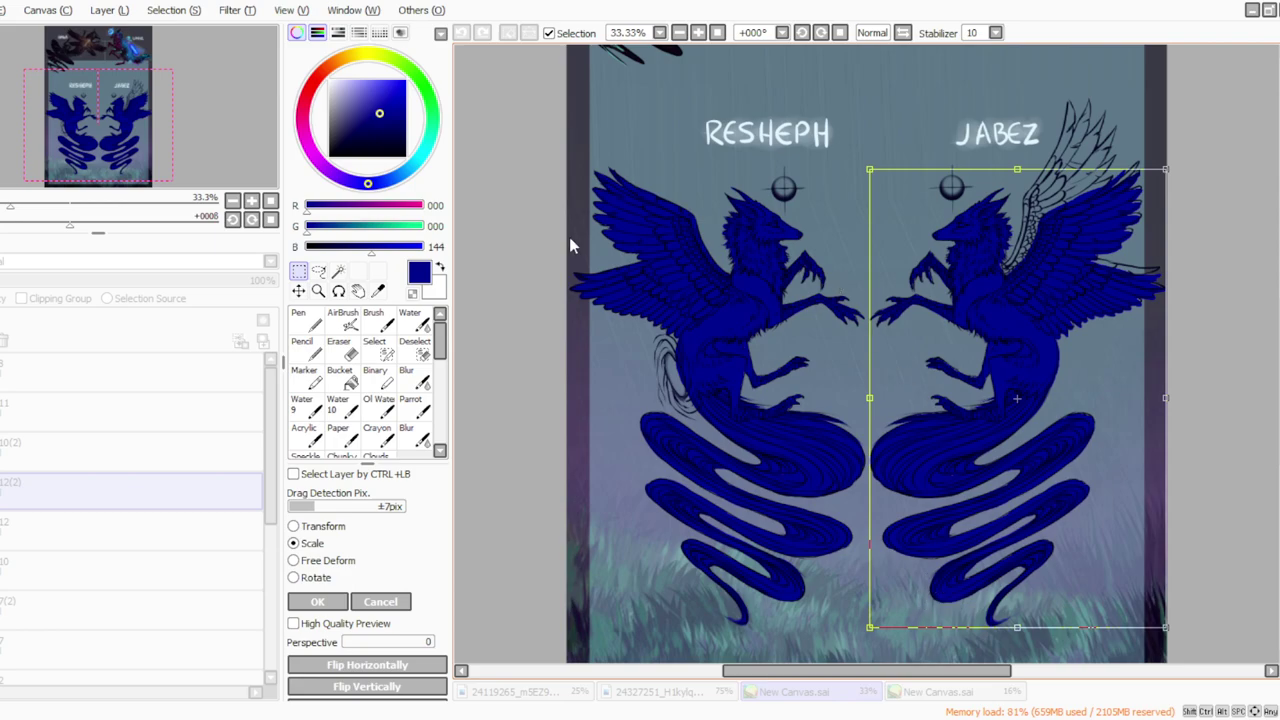
{"action": "left_click", "coordinate": [313, 602]}
Step: Trim the blue overflow around Jabez's lowest wing feathers with the Eraser at size 30
{"action": "left_click", "coordinate": [340, 346]}
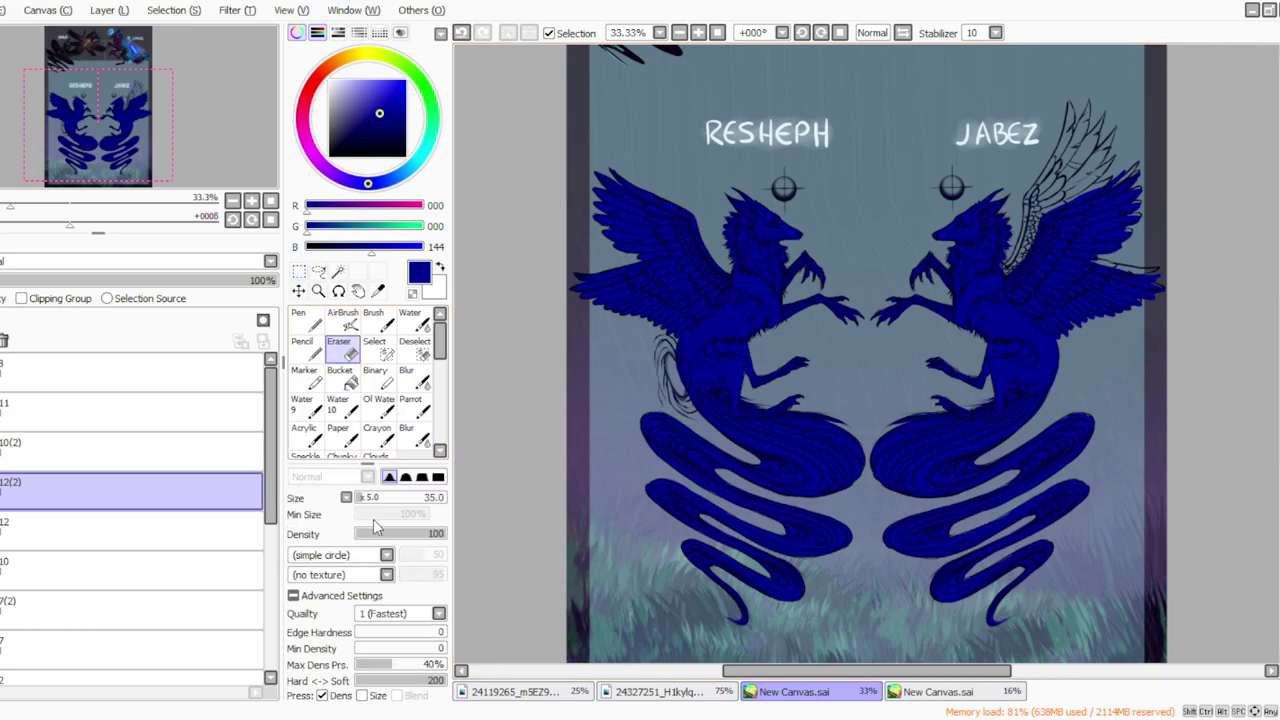
{"action": "left_click", "coordinate": [820, 32]}
{"action": "left_click", "coordinate": [820, 32]}
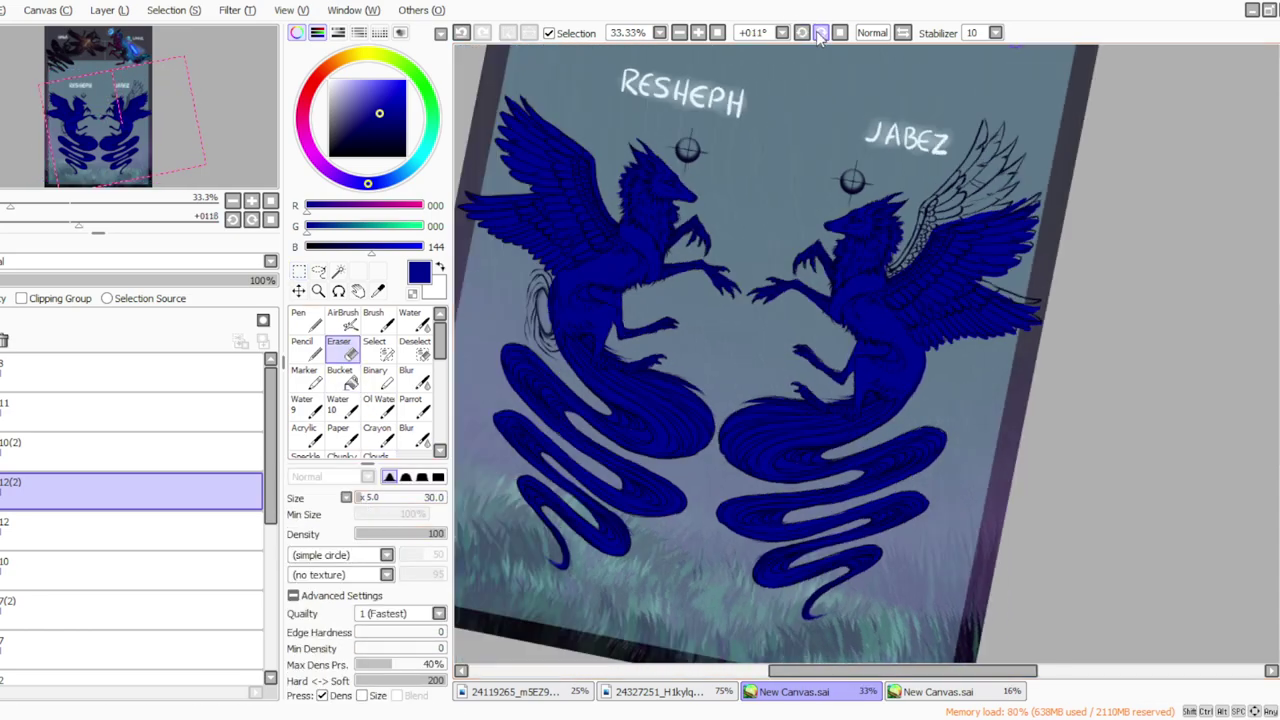
{"action": "left_click", "coordinate": [820, 32]}
{"action": "left_click", "coordinate": [820, 32]}
{"action": "left_click", "coordinate": [698, 32]}
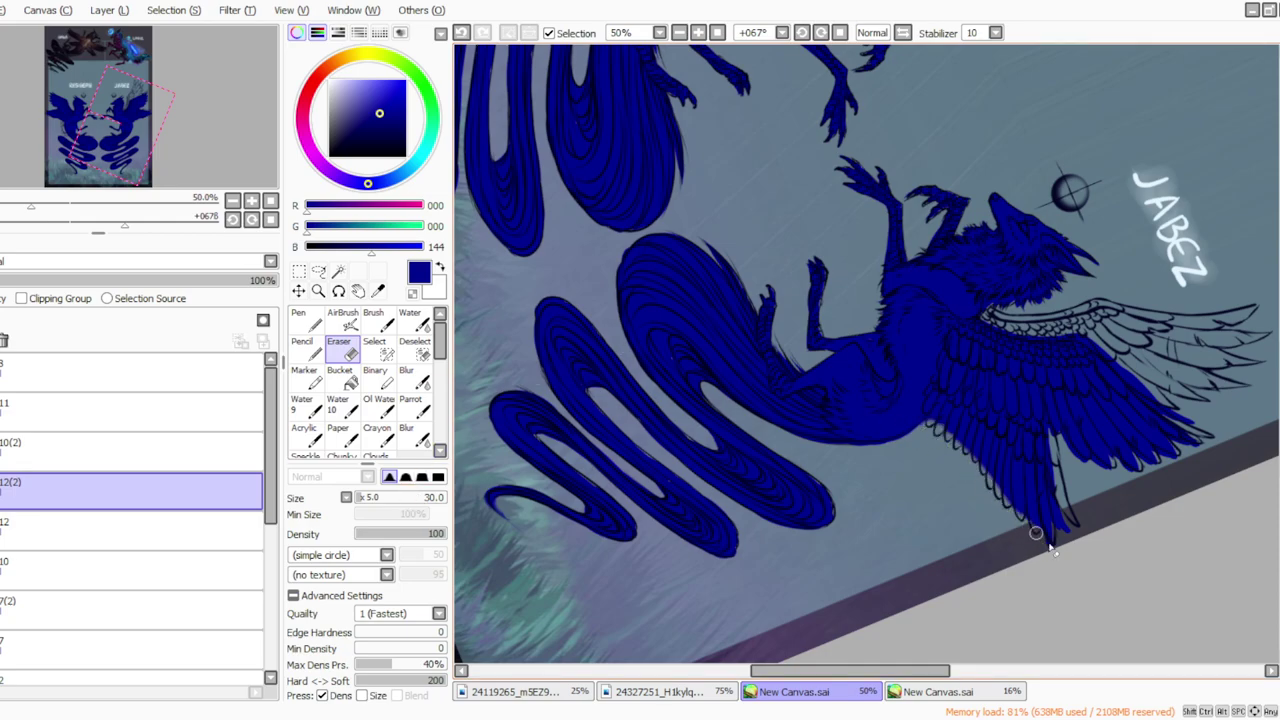
{"action": "left_click", "coordinate": [413, 403]}
{"action": "key", "text": "e"}
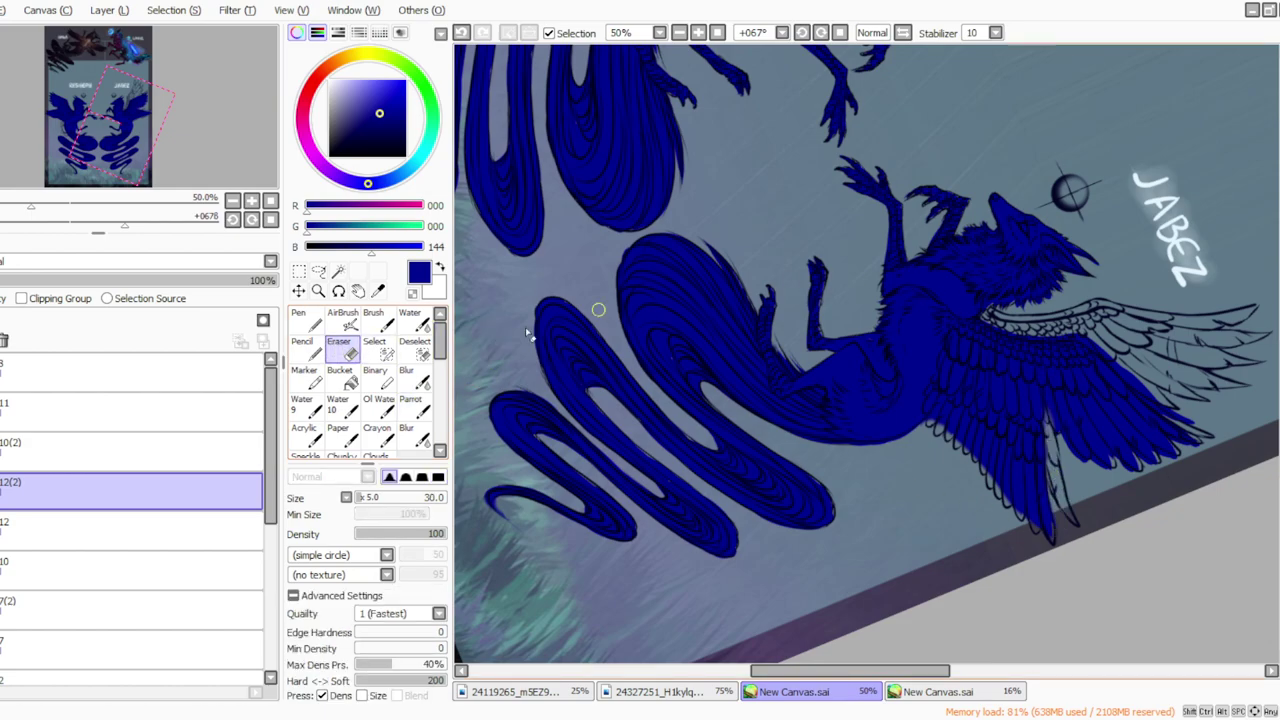
Step: Paint the unfilled upper part of Jabez's raised wing dark blue with the Parrot brush at size 35
{"action": "left_click", "coordinate": [413, 403]}
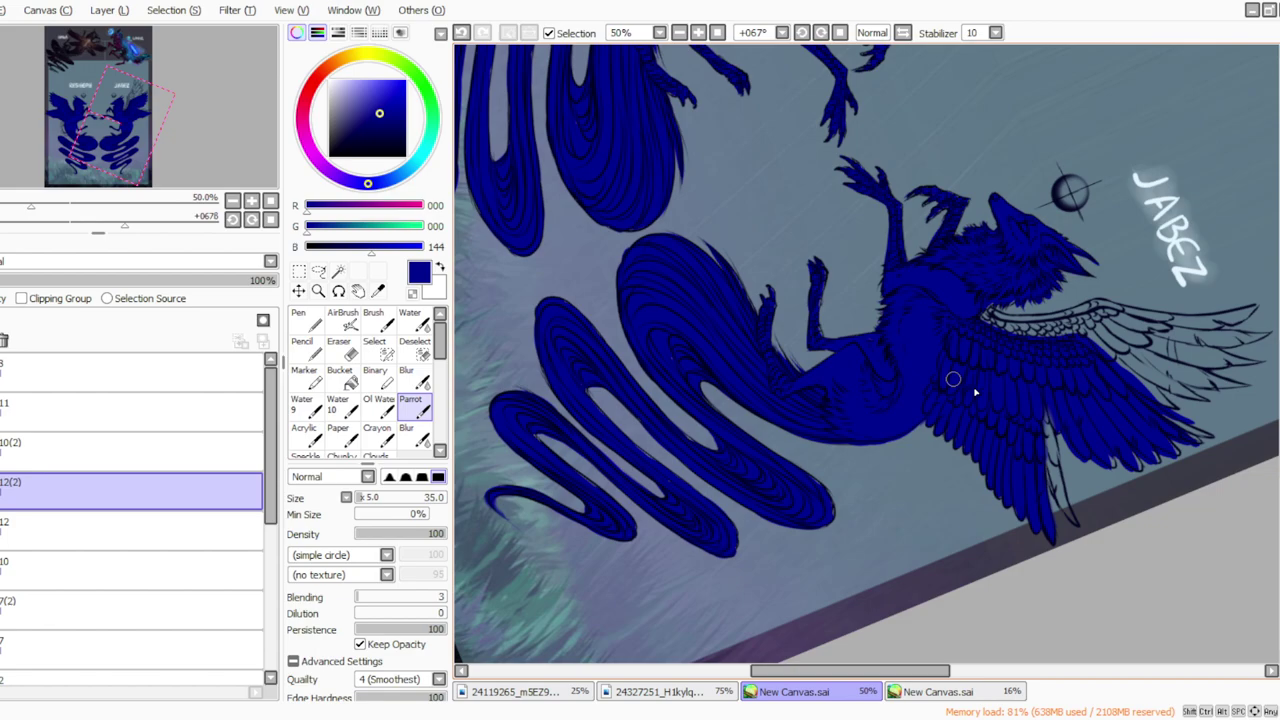
{"action": "left_click_drag", "start_coordinate": [772, 670], "coordinate": [816, 670]}
{"action": "left_click", "coordinate": [818, 33]}
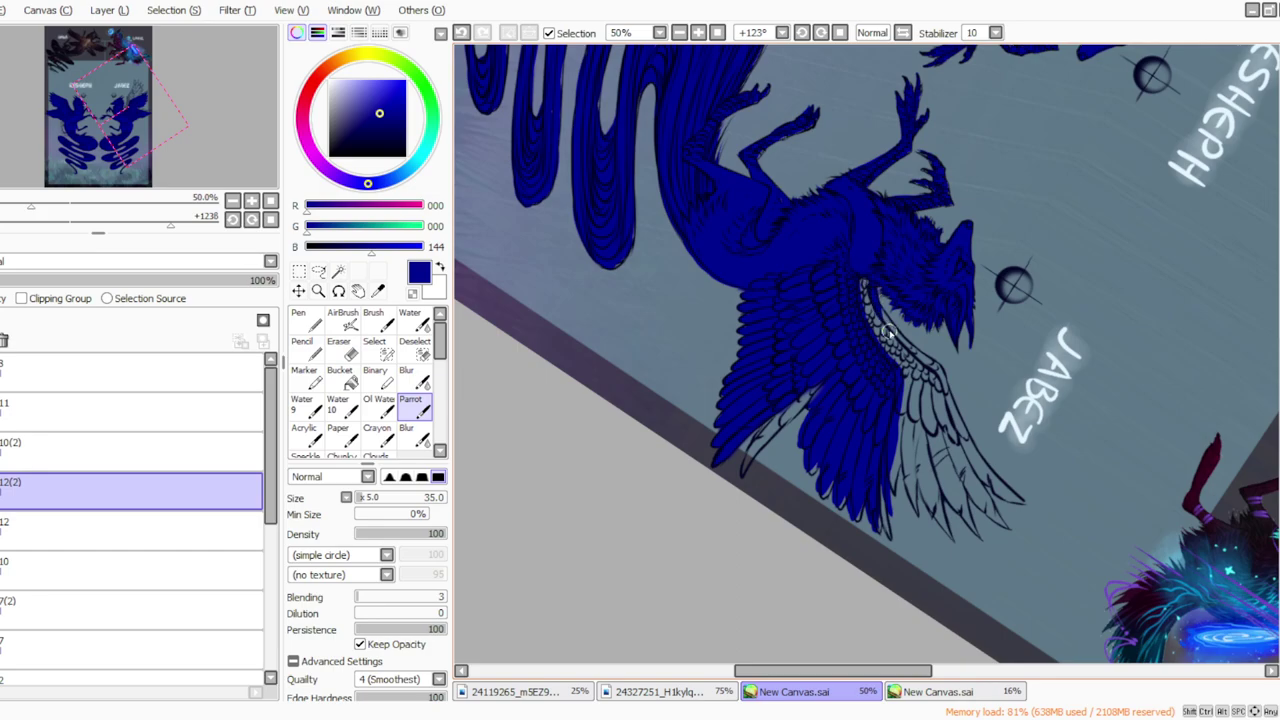
{"action": "mouse_move", "coordinate": [873, 317]}
{"action": "left_mouse_down"}
{"action": "mouse_move", "coordinate": [858, 285]}
{"action": "mouse_move", "coordinate": [872, 327]}
{"action": "mouse_move", "coordinate": [889, 343]}
{"action": "mouse_move", "coordinate": [873, 298]}
{"action": "mouse_move", "coordinate": [939, 370]}
{"action": "mouse_move", "coordinate": [974, 456]}
{"action": "mouse_move", "coordinate": [908, 352]}
{"action": "mouse_move", "coordinate": [960, 450]}
{"action": "mouse_move", "coordinate": [904, 352]}
{"action": "mouse_move", "coordinate": [938, 440]}
{"action": "mouse_move", "coordinate": [927, 457]}
{"action": "mouse_move", "coordinate": [911, 424]}
{"action": "mouse_move", "coordinate": [905, 458]}
{"action": "left_mouse_up"}
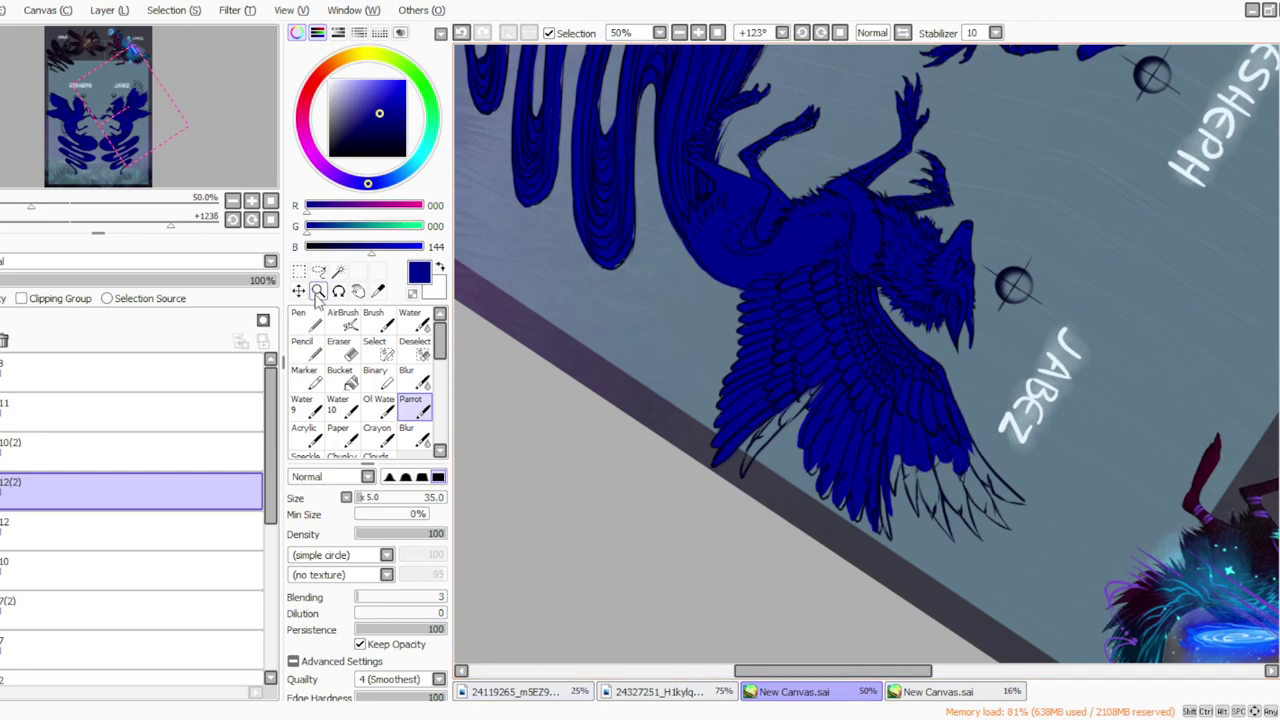
Step: Erase the misfitting blue at the middle feather tips of Jabez's wing and repaint them to match the line art
{"action": "left_click", "coordinate": [340, 349]}
{"action": "mouse_move", "coordinate": [790, 441]}
{"action": "left_mouse_down"}
{"action": "mouse_move", "coordinate": [830, 502]}
{"action": "mouse_move", "coordinate": [841, 512]}
{"action": "mouse_move", "coordinate": [844, 489]}
{"action": "mouse_move", "coordinate": [878, 538]}
{"action": "left_mouse_up"}
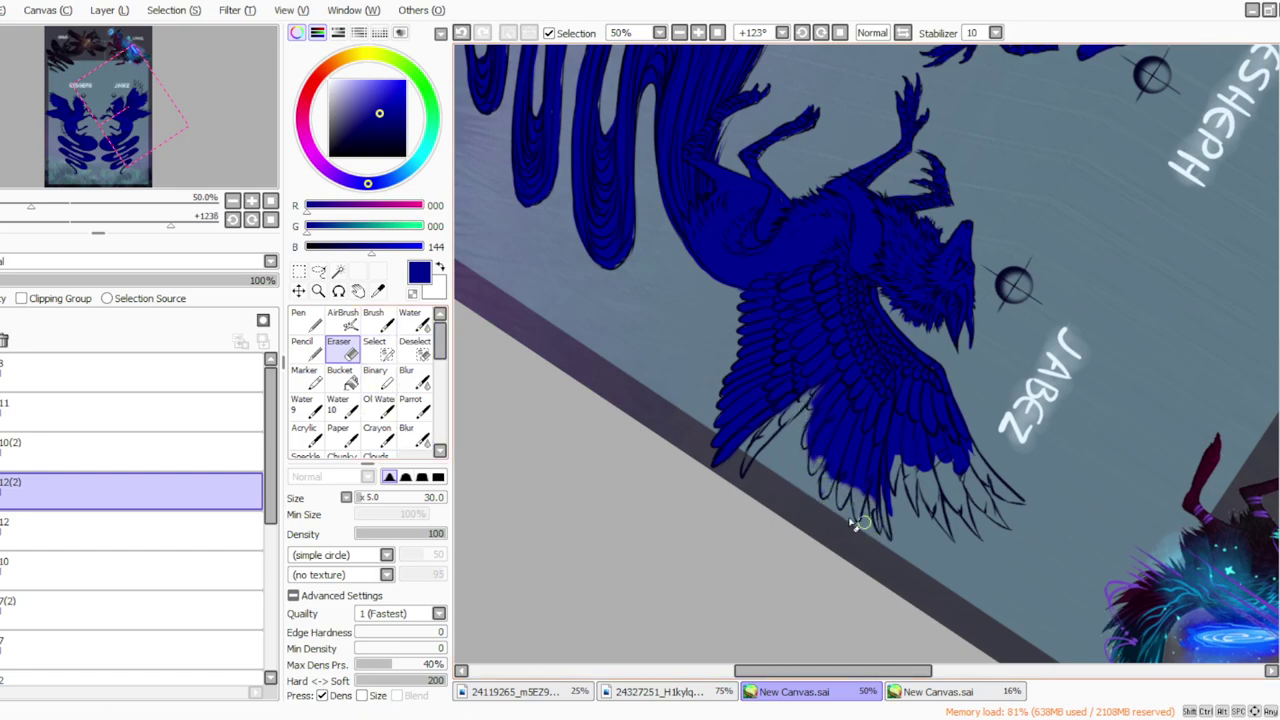
{"action": "left_click", "coordinate": [411, 402]}
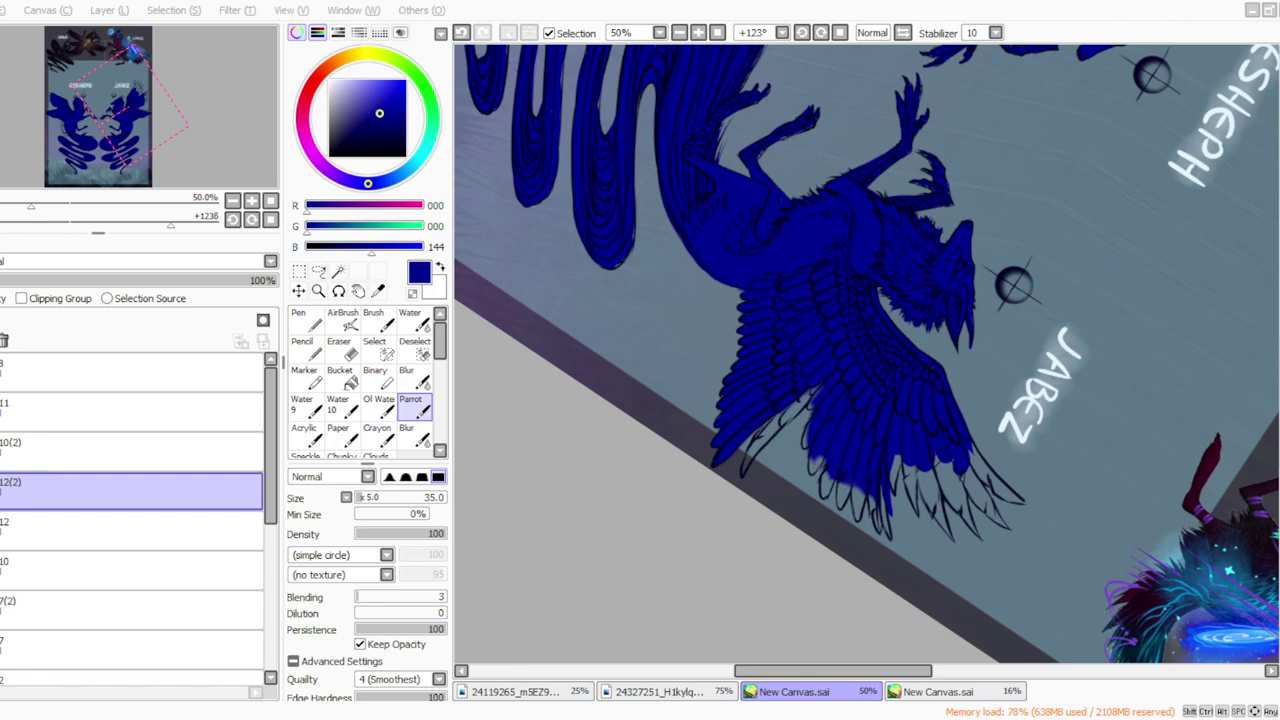
{"action": "left_click", "coordinate": [801, 33]}
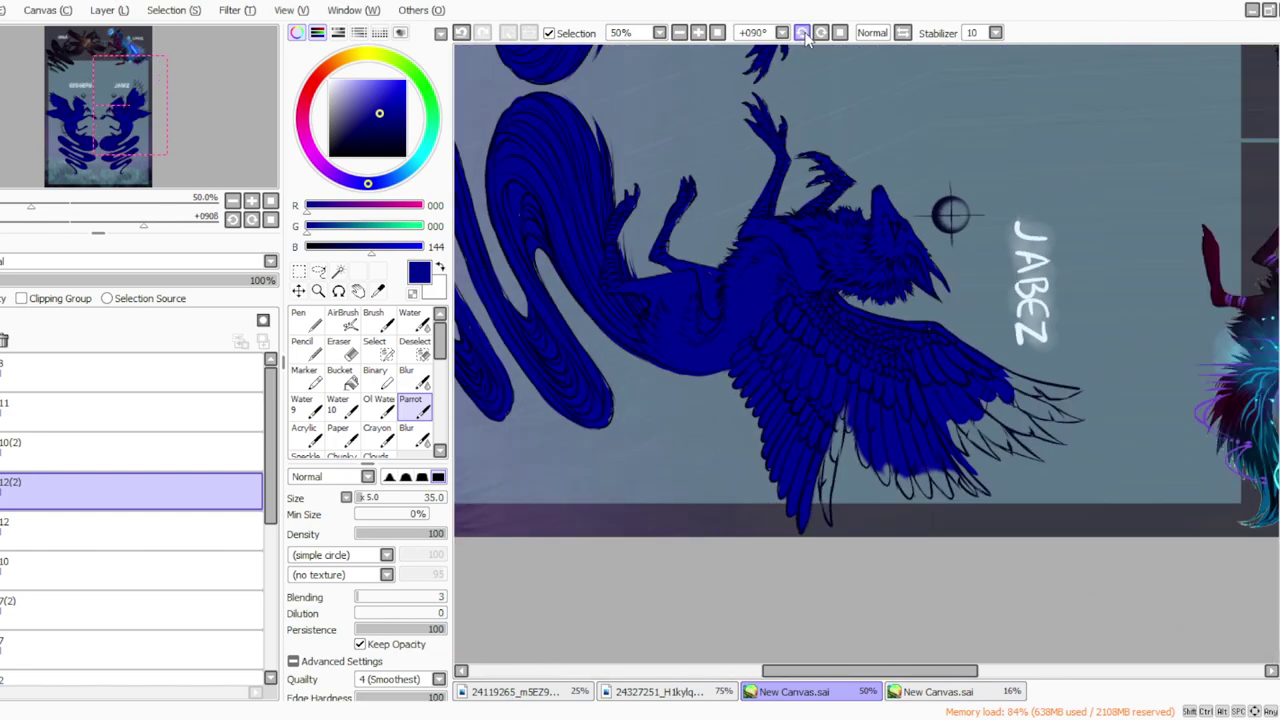
{"action": "left_click", "coordinate": [339, 346]}
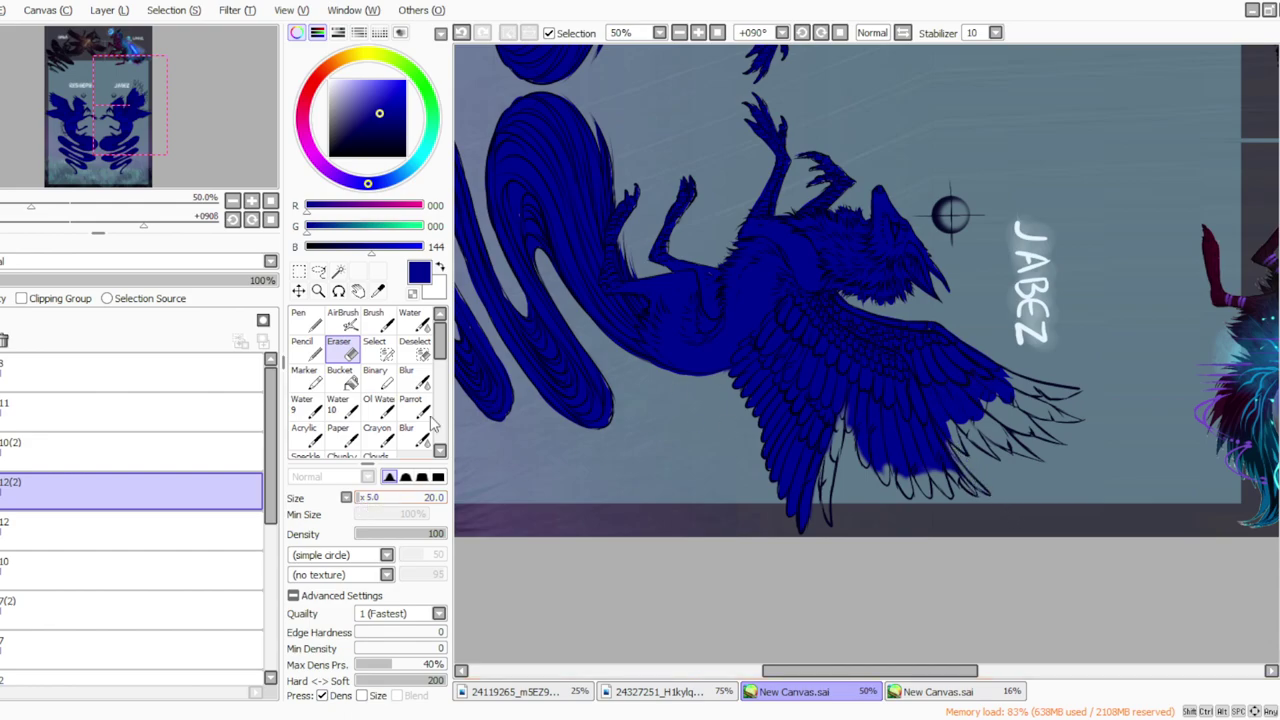
{"action": "left_click", "coordinate": [411, 405]}
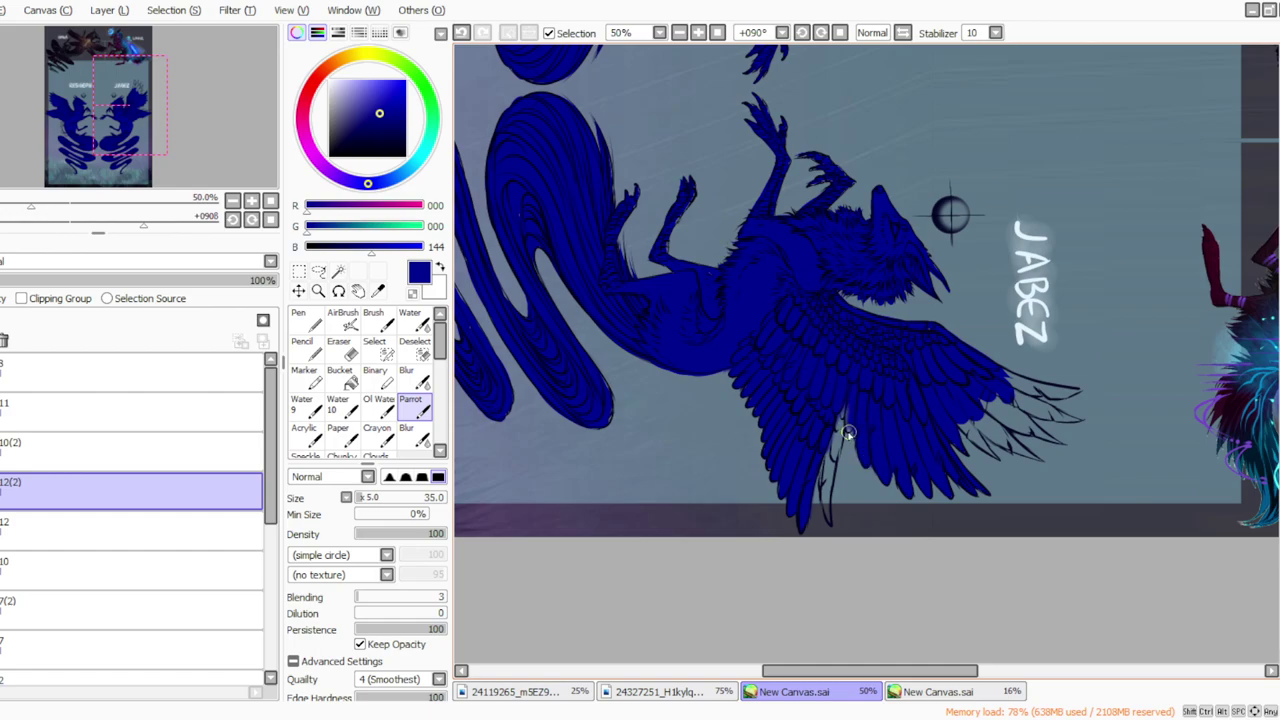
Step: Fill the narrow feather between Jabez's wing sections and the remaining outer feather tips with dark blue
{"action": "left_click_drag", "start_coordinate": [840, 418], "coordinate": [843, 425]}
{"action": "mouse_move", "coordinate": [826, 523]}
{"action": "left_mouse_down"}
{"action": "mouse_move", "coordinate": [821, 476]}
{"action": "mouse_move", "coordinate": [817, 487]}
{"action": "mouse_move", "coordinate": [826, 497]}
{"action": "mouse_move", "coordinate": [842, 396]}
{"action": "left_mouse_up"}
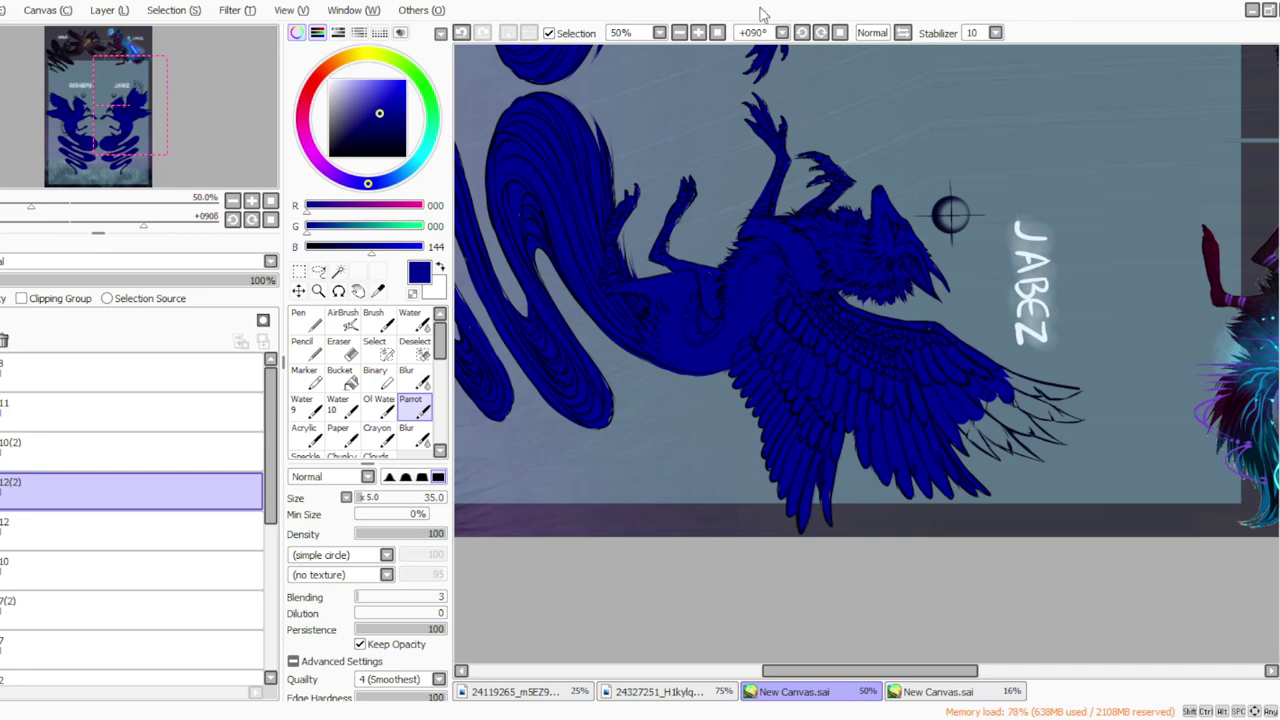
{"action": "left_click", "coordinate": [821, 33]}
{"action": "left_click", "coordinate": [821, 33]}
{"action": "mouse_move", "coordinate": [996, 482]}
{"action": "left_mouse_down"}
{"action": "mouse_move", "coordinate": [1025, 504]}
{"action": "mouse_move", "coordinate": [994, 477]}
{"action": "mouse_move", "coordinate": [1021, 504]}
{"action": "mouse_move", "coordinate": [999, 490]}
{"action": "mouse_move", "coordinate": [972, 451]}
{"action": "mouse_move", "coordinate": [1014, 501]}
{"action": "mouse_move", "coordinate": [962, 430]}
{"action": "mouse_move", "coordinate": [1001, 486]}
{"action": "mouse_move", "coordinate": [967, 442]}
{"action": "mouse_move", "coordinate": [989, 485]}
{"action": "mouse_move", "coordinate": [968, 458]}
{"action": "mouse_move", "coordinate": [997, 517]}
{"action": "left_mouse_up"}
{"action": "mouse_move", "coordinate": [986, 498]}
{"action": "left_mouse_down"}
{"action": "mouse_move", "coordinate": [1000, 525]}
{"action": "mouse_move", "coordinate": [963, 471]}
{"action": "mouse_move", "coordinate": [975, 482]}
{"action": "mouse_move", "coordinate": [961, 478]}
{"action": "mouse_move", "coordinate": [969, 521]}
{"action": "mouse_move", "coordinate": [939, 449]}
{"action": "left_mouse_up"}
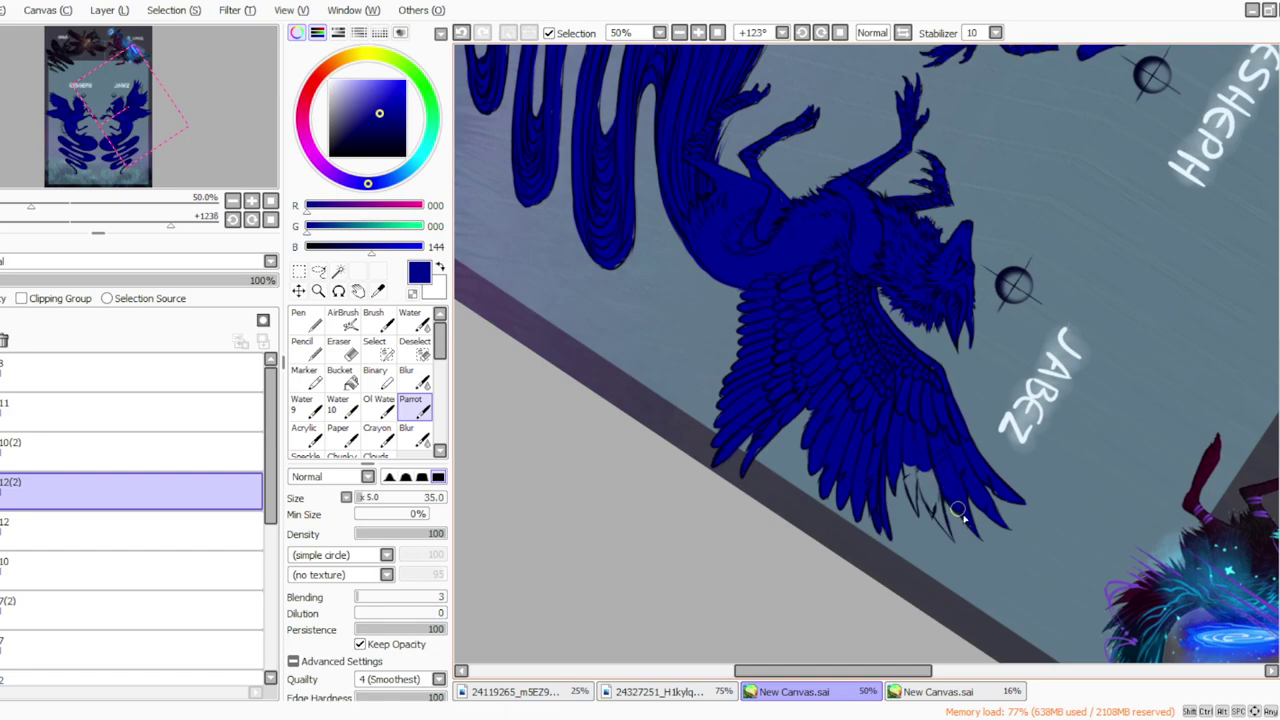
{"action": "mouse_move", "coordinate": [948, 536]}
{"action": "left_mouse_down"}
{"action": "mouse_move", "coordinate": [928, 474]}
{"action": "mouse_move", "coordinate": [941, 514]}
{"action": "left_mouse_up"}
{"action": "left_click", "coordinate": [461, 34]}
{"action": "mouse_move", "coordinate": [918, 510]}
{"action": "left_mouse_down"}
{"action": "mouse_move", "coordinate": [917, 438]}
{"action": "mouse_move", "coordinate": [901, 433]}
{"action": "left_mouse_up"}
{"action": "left_click", "coordinate": [840, 32]}
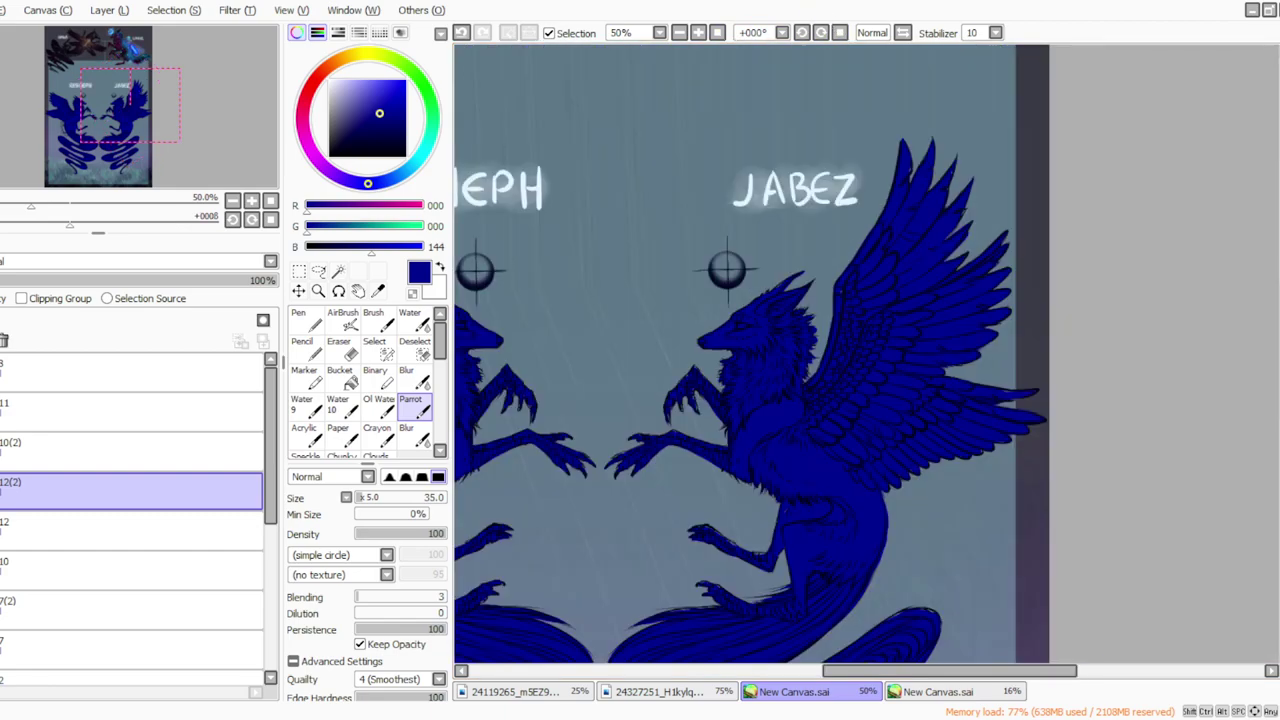
Step: Merge Jabez's blue silhouette layer into Resheph's base layer and duplicate the merged layer
{"action": "left_click", "coordinate": [717, 32]}
{"action": "left_click", "coordinate": [698, 32]}
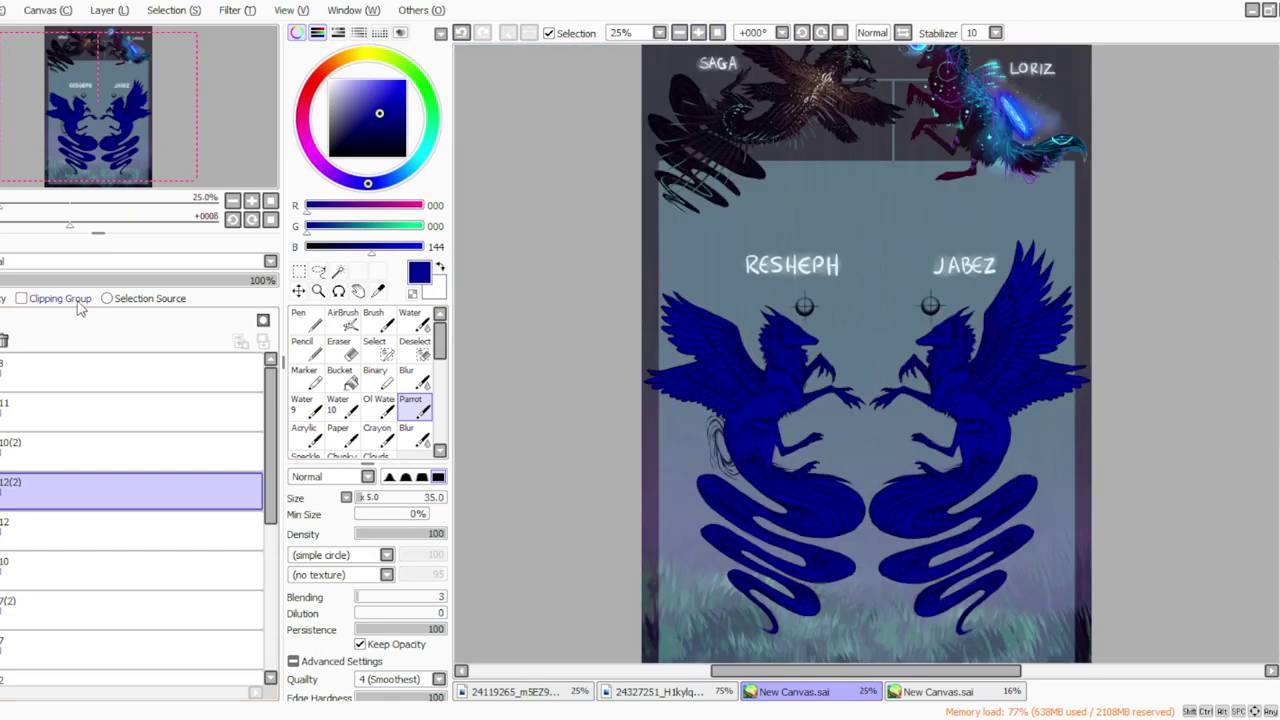
{"action": "key", "text": "ctrl+e"}
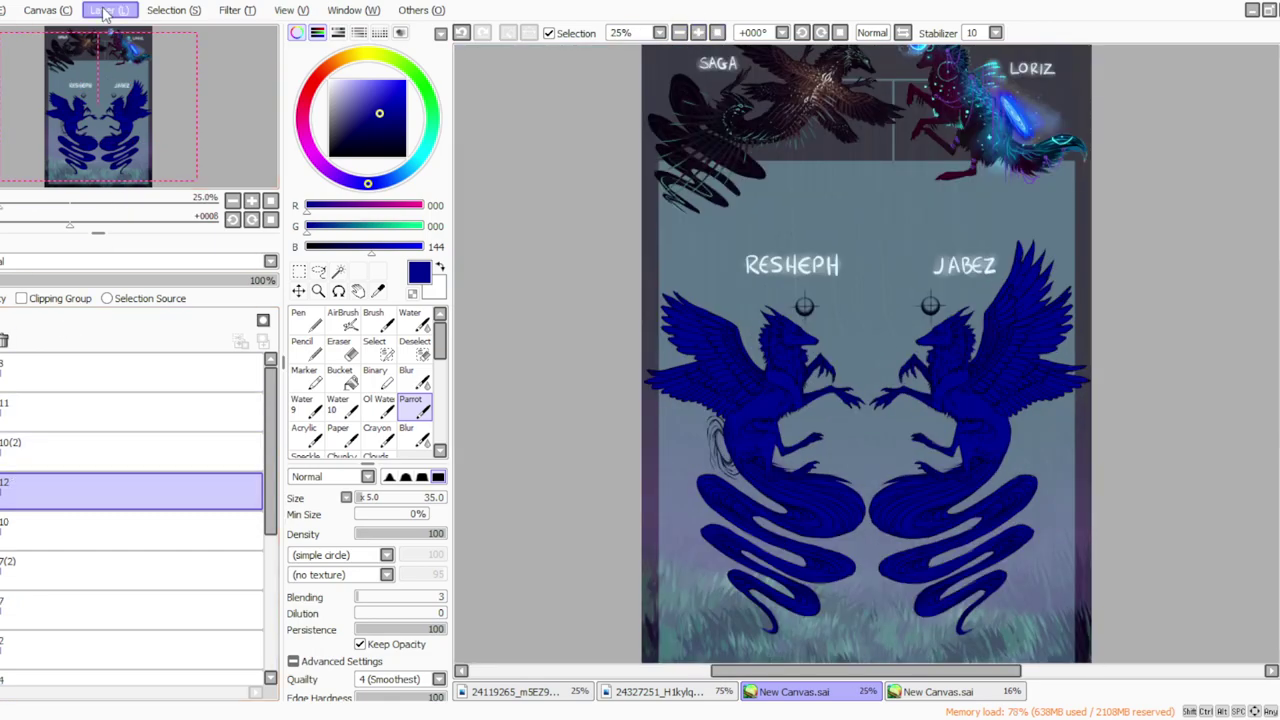
{"action": "key", "text": "ctrl+z"}
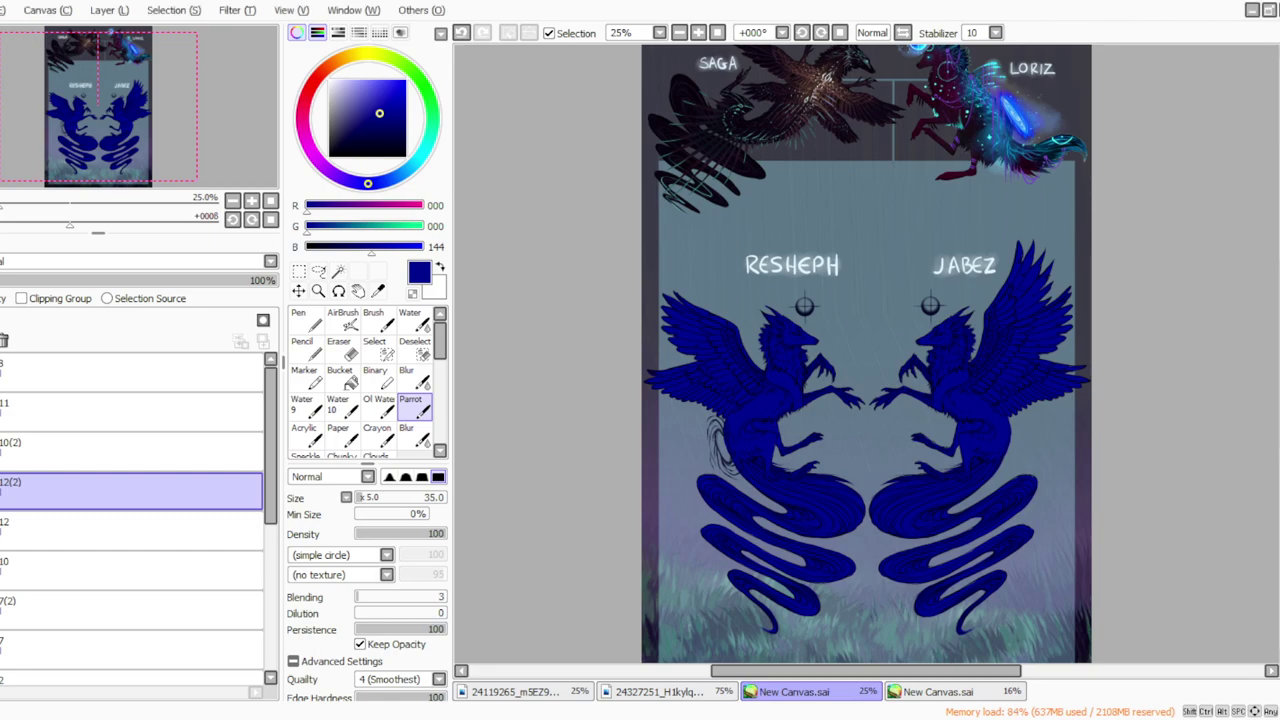
Step: Copy Resheph's lassoed blue silhouette onto its own new layer, hiding the combined blue layer
{"action": "left_click", "coordinate": [679, 30]}
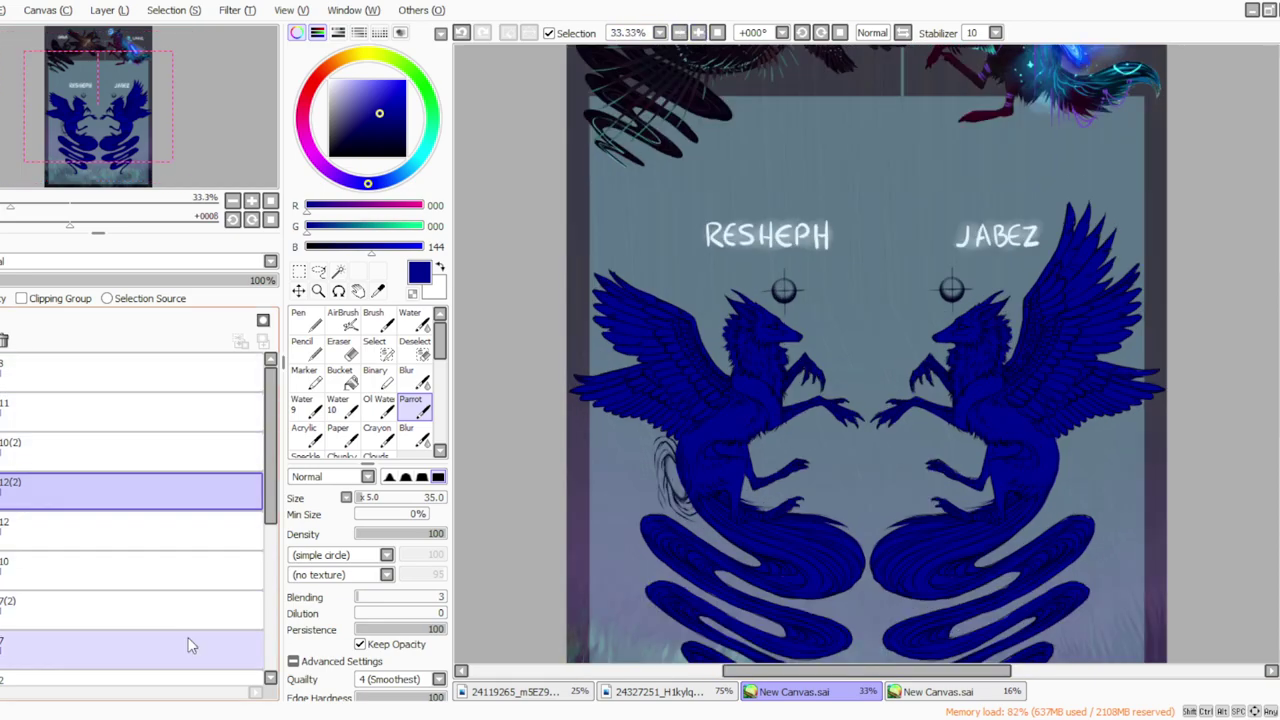
{"action": "left_click_drag", "start_coordinate": [1279, 398], "coordinate": [1279, 377]}
{"action": "scroll", "coordinate": [866, 350], "scroll_direction": "up", "scroll_amount": 2}
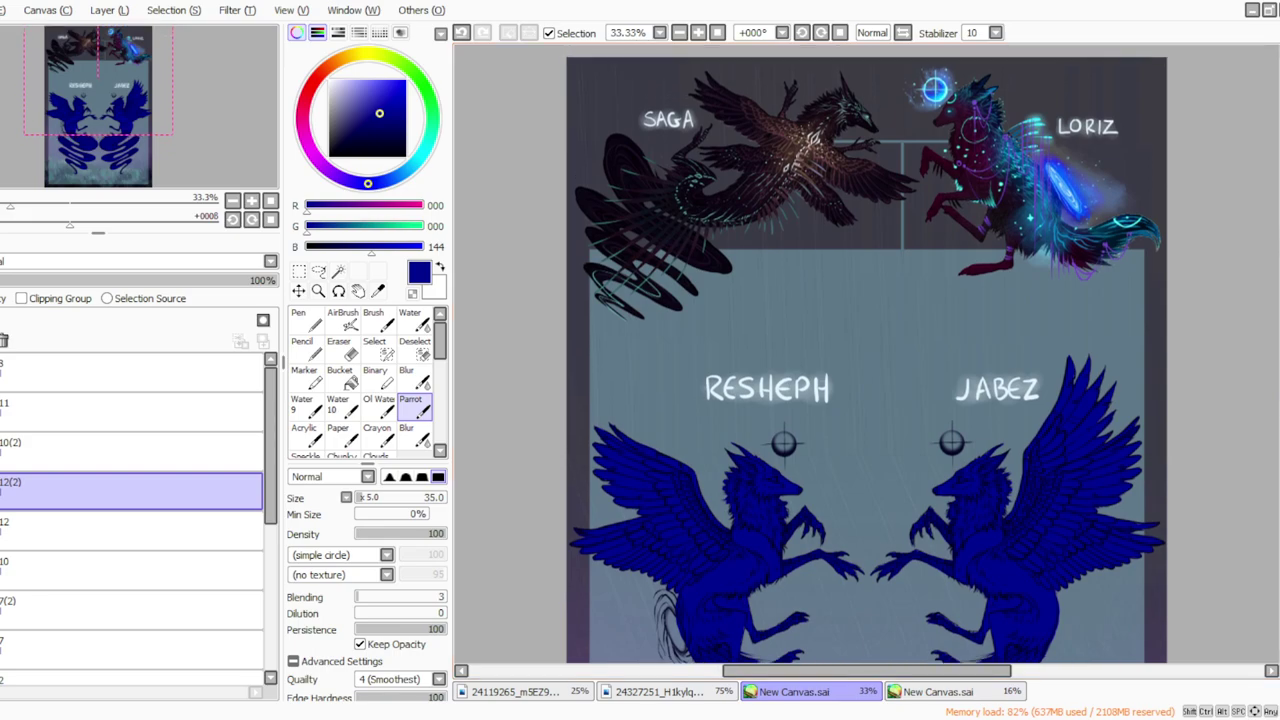
{"action": "scroll", "coordinate": [866, 350], "scroll_direction": "down", "scroll_amount": 2}
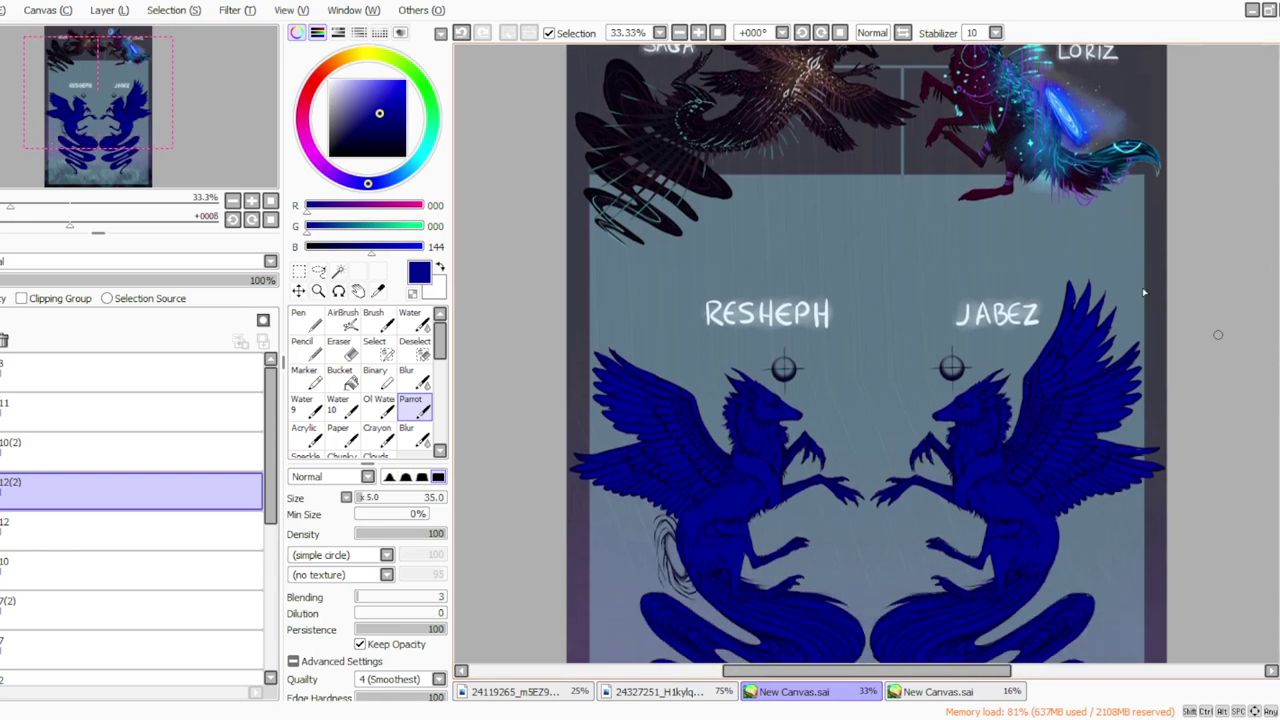
{"action": "left_click", "coordinate": [318, 271]}
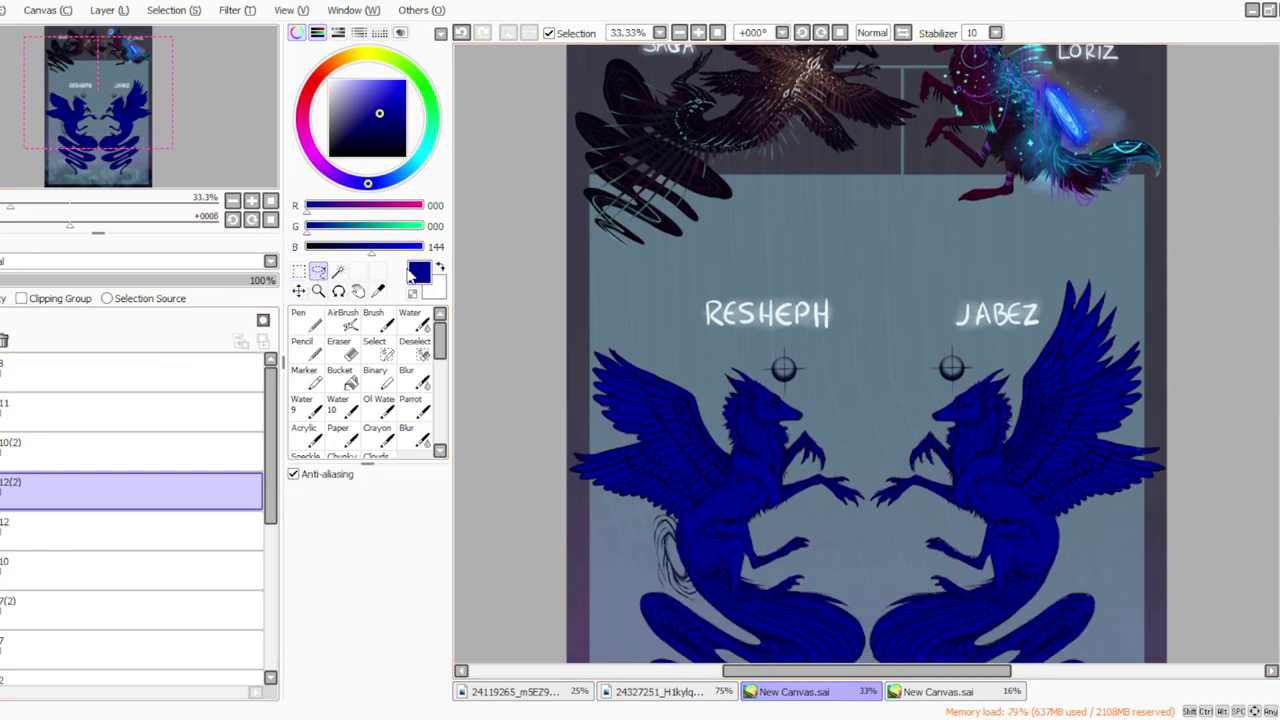
{"action": "scroll", "coordinate": [866, 355], "scroll_direction": "down", "scroll_amount": 4}
{"action": "mouse_move", "coordinate": [705, 182]}
{"action": "left_mouse_down"}
{"action": "mouse_move", "coordinate": [813, 223]}
{"action": "mouse_move", "coordinate": [868, 307]}
{"action": "left_mouse_up"}
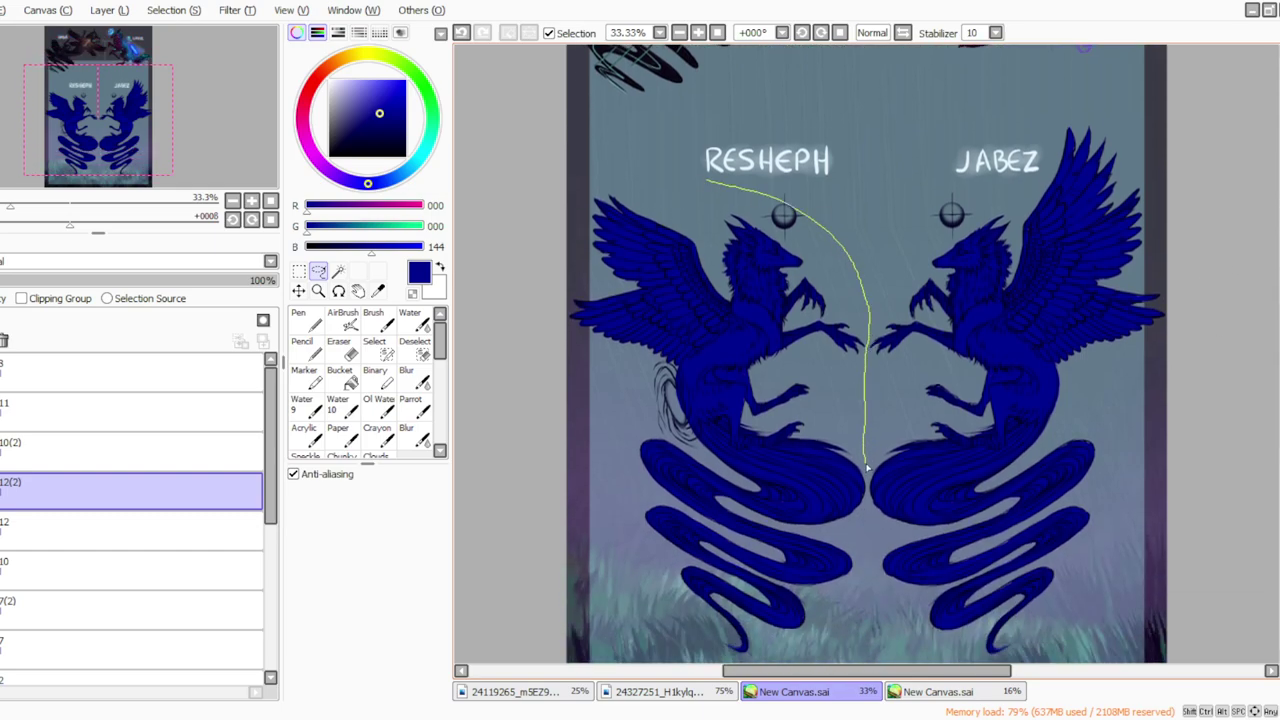
{"action": "mouse_move", "coordinate": [716, 676]}
{"action": "left_mouse_down"}
{"action": "mouse_move", "coordinate": [579, 568]}
{"action": "mouse_move", "coordinate": [522, 288]}
{"action": "mouse_move", "coordinate": [650, 157]}
{"action": "left_mouse_up"}
{"action": "left_click", "coordinate": [3, 10]}
{"action": "left_click", "coordinate": [3, 110]}
{"action": "left_click", "coordinate": [2, 530]}
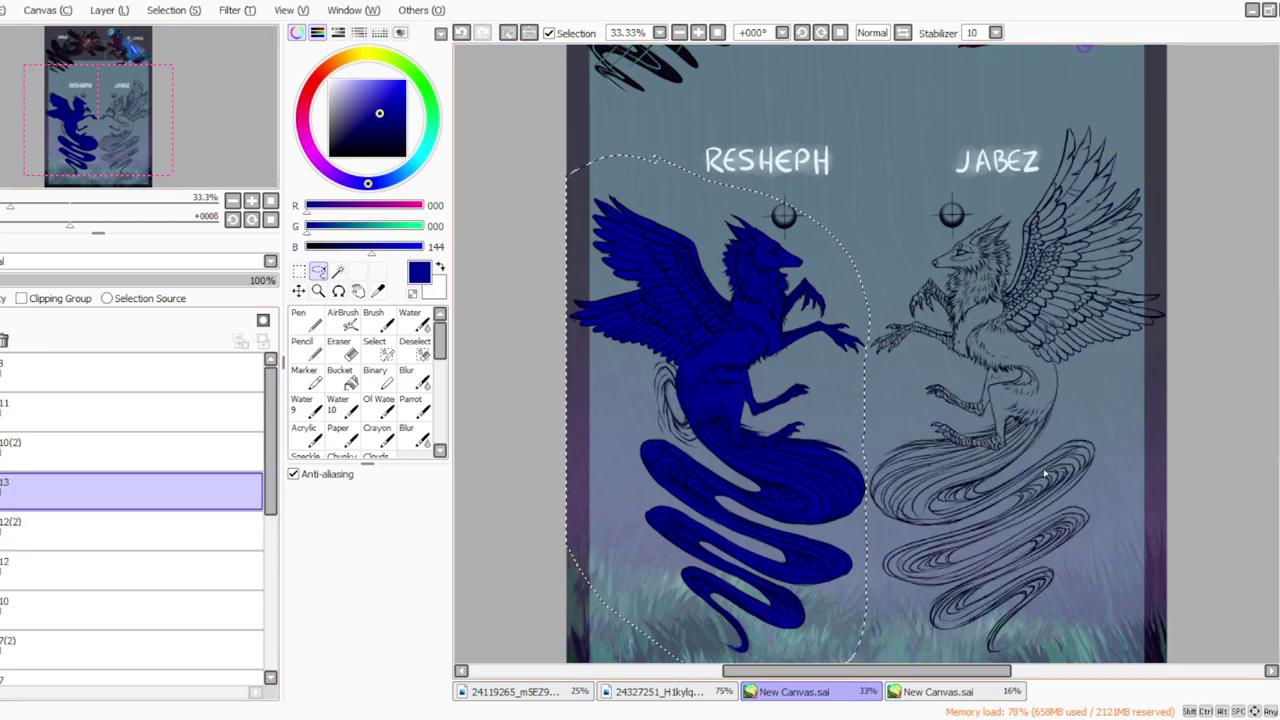
{"action": "left_click", "coordinate": [1230, 441]}
Step: Duplicate Resheph's separate base layer and shift the copy's color to a muted reddish brown
{"action": "scroll", "coordinate": [1230, 441], "scroll_direction": "up", "scroll_amount": 3}
{"action": "scroll", "coordinate": [1232, 288], "scroll_direction": "up", "scroll_amount": 1}
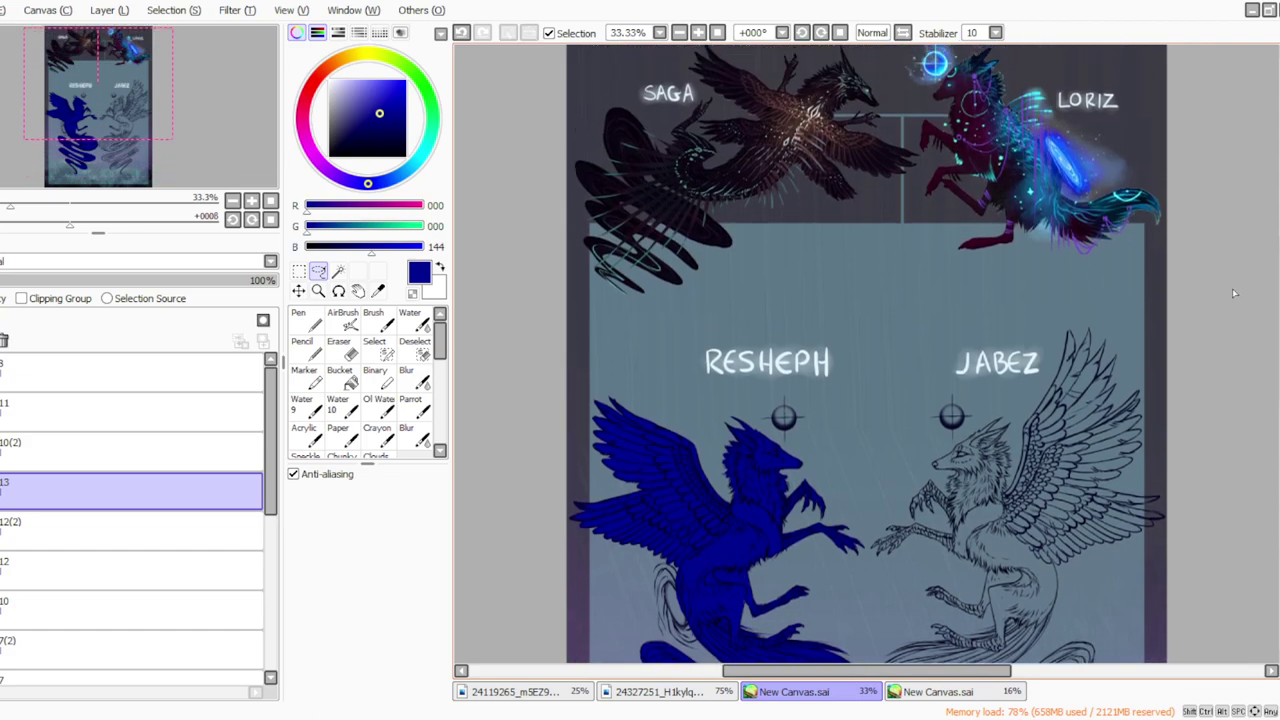
{"action": "left_click", "coordinate": [109, 82]}
{"action": "left_click", "coordinate": [237, 11]}
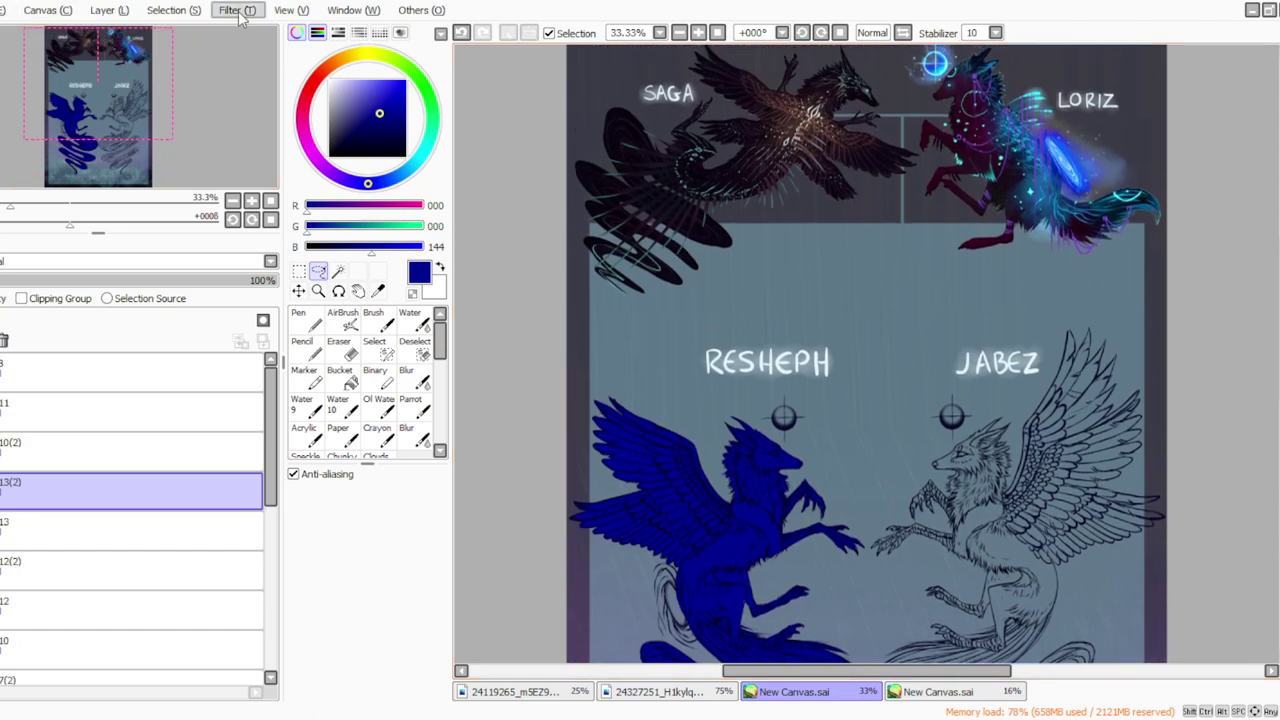
{"action": "left_click", "coordinate": [150, 39]}
{"action": "left_click_drag", "start_coordinate": [300, 411], "coordinate": [400, 416]}
{"action": "left_click_drag", "start_coordinate": [257, 433], "coordinate": [200, 433]}
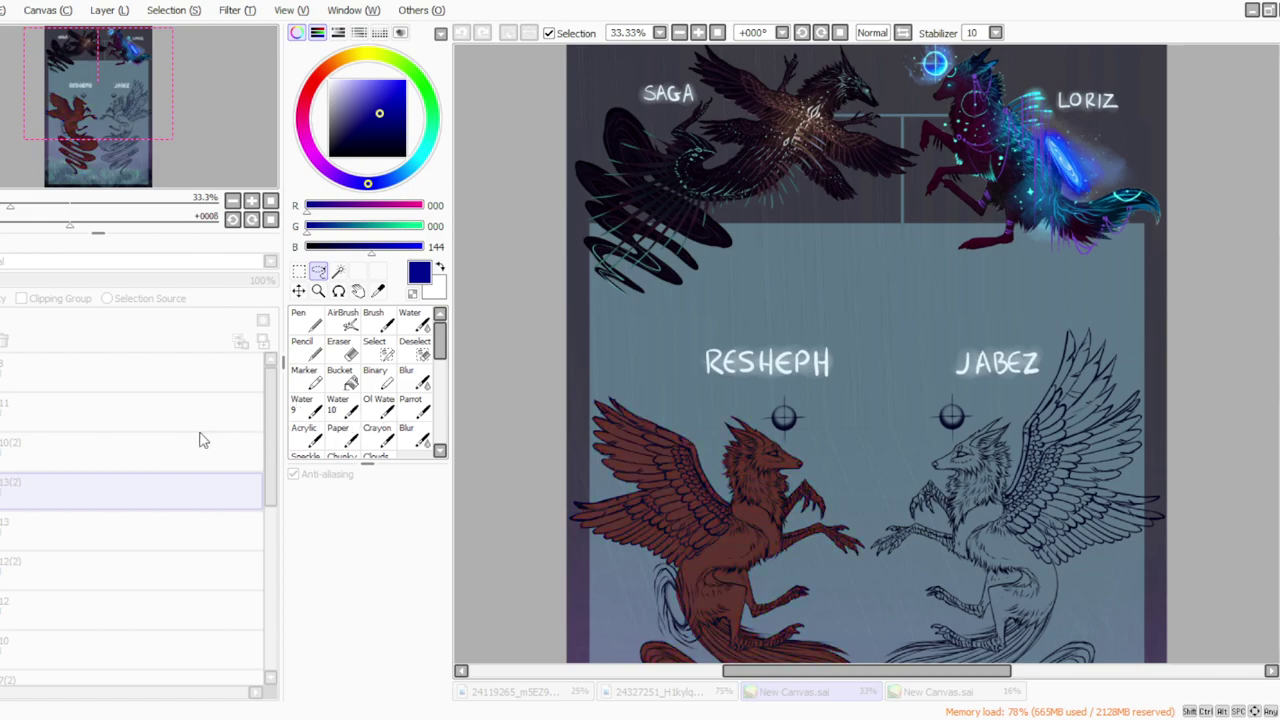
{"action": "left_click", "coordinate": [320, 497]}
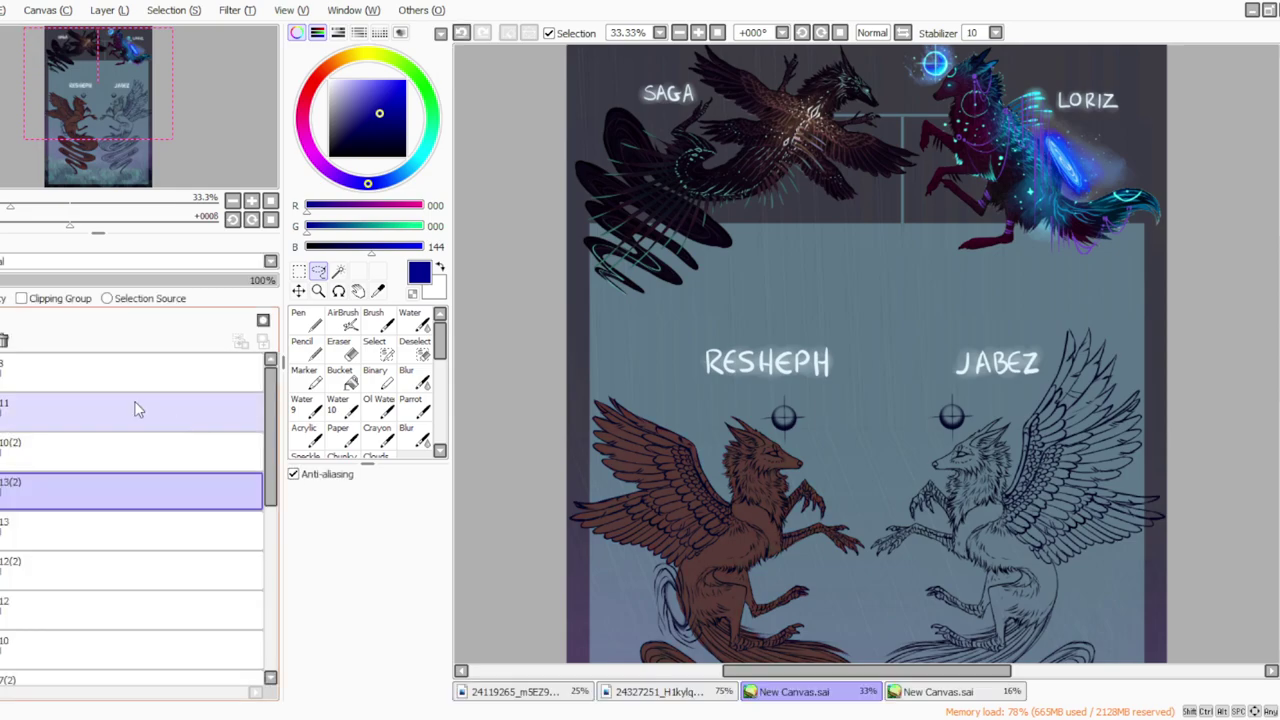
Step: Duplicate Resheph's reddish-brown layer and darken the copy to a deep brown
{"action": "left_click", "coordinate": [110, 12]}
{"action": "left_click", "coordinate": [118, 93]}
{"action": "left_click", "coordinate": [238, 14]}
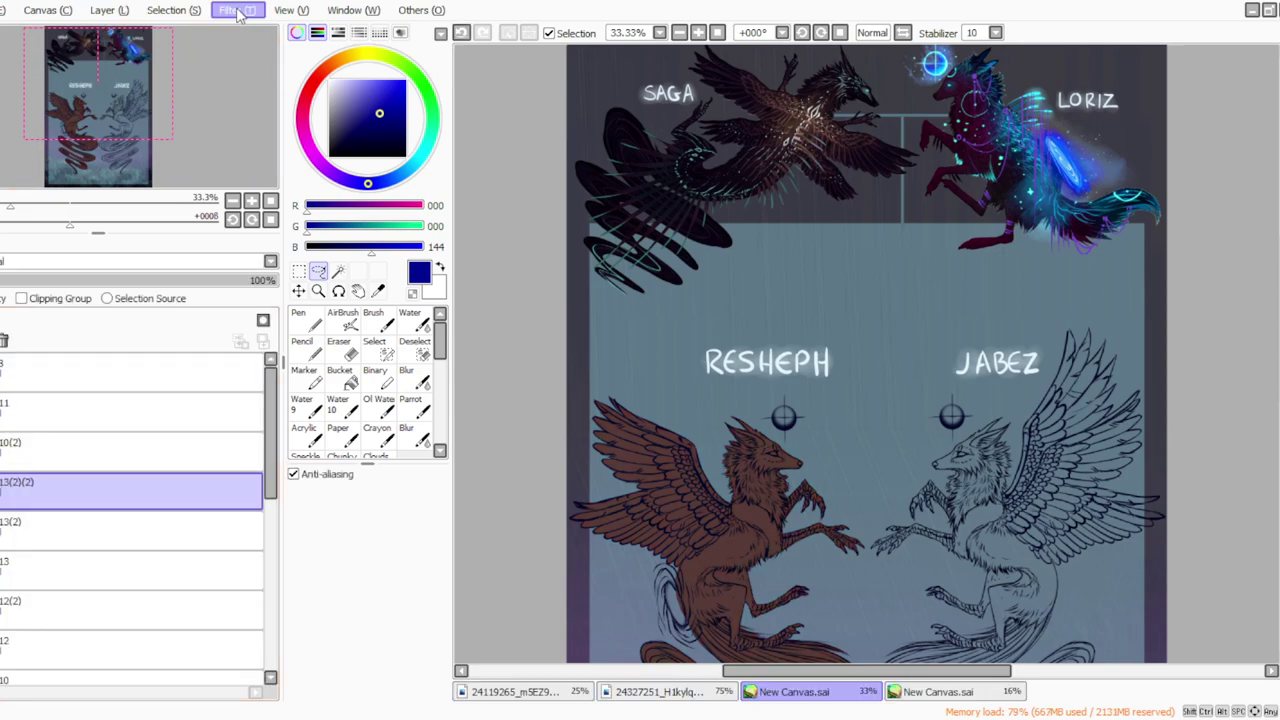
{"action": "left_click", "coordinate": [243, 57]}
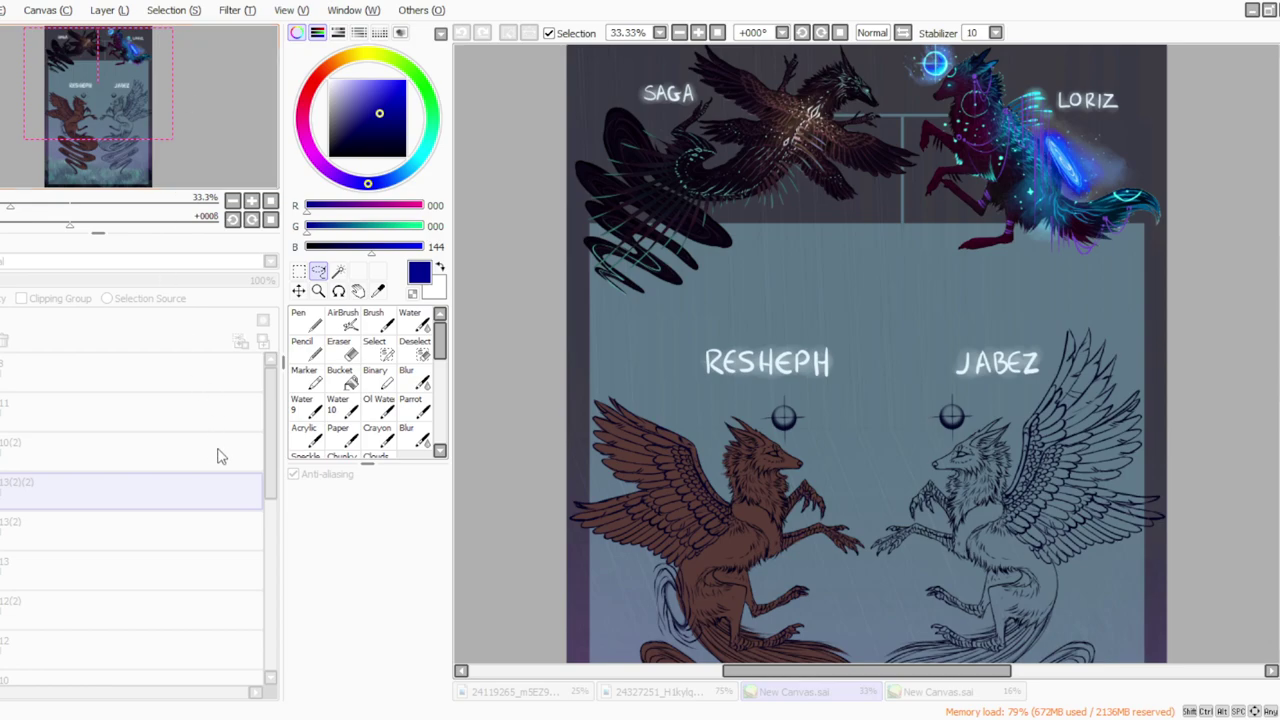
{"action": "key", "text": "Return"}
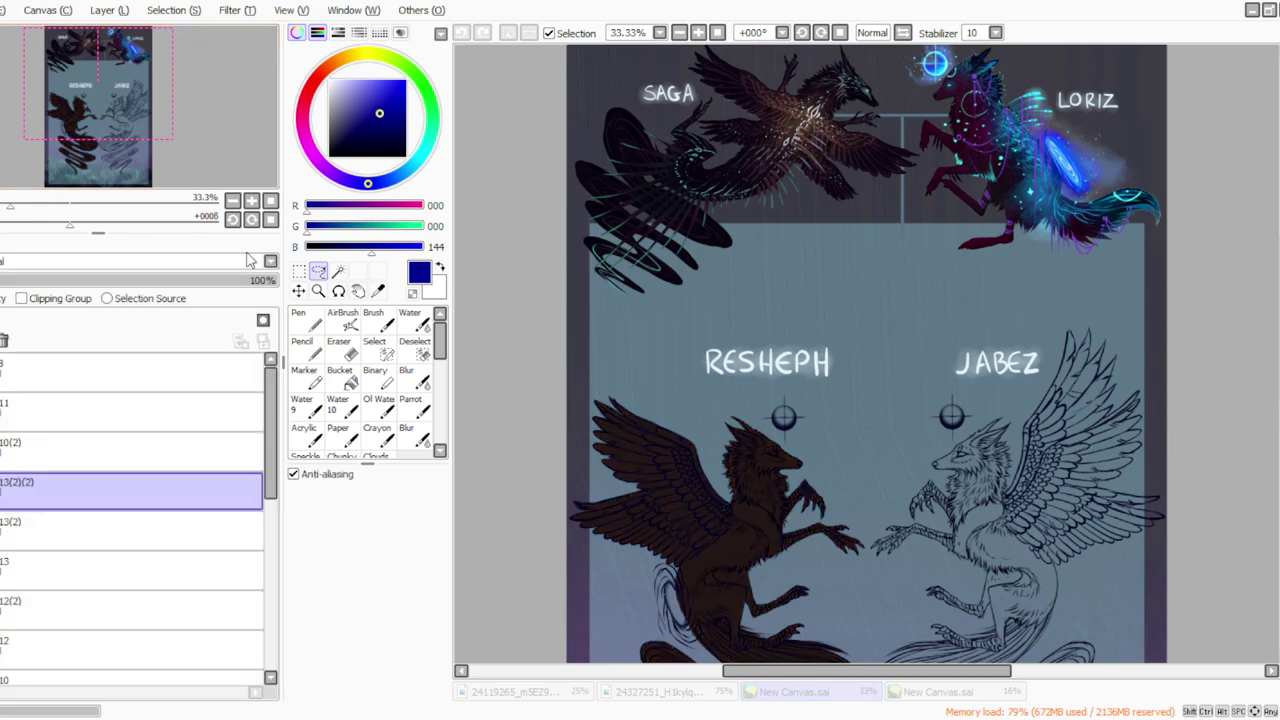
Step: Softly erase the dark brown layer over Resheph's chest and wings with the Eraser at size 145 and density 13
{"action": "left_click", "coordinate": [338, 347]}
{"action": "mouse_move", "coordinate": [421, 497]}
{"action": "left_mouse_down"}
{"action": "mouse_move", "coordinate": [434, 497]}
{"action": "mouse_move", "coordinate": [419, 497]}
{"action": "left_mouse_up"}
{"action": "left_click", "coordinate": [366, 535]}
{"action": "left_click", "coordinate": [382, 499]}
{"action": "mouse_move", "coordinate": [712, 518]}
{"action": "left_mouse_down"}
{"action": "mouse_move", "coordinate": [743, 523]}
{"action": "mouse_move", "coordinate": [714, 509]}
{"action": "mouse_move", "coordinate": [737, 543]}
{"action": "mouse_move", "coordinate": [723, 576]}
{"action": "mouse_move", "coordinate": [695, 590]}
{"action": "mouse_move", "coordinate": [721, 545]}
{"action": "mouse_move", "coordinate": [692, 483]}
{"action": "mouse_move", "coordinate": [704, 530]}
{"action": "mouse_move", "coordinate": [755, 530]}
{"action": "mouse_move", "coordinate": [691, 529]}
{"action": "mouse_move", "coordinate": [731, 485]}
{"action": "left_mouse_up"}
Step: Duplicate the line art layer and turn the copy's bluish lines black, reselecting Resheph's dark brown layer
{"action": "left_click", "coordinate": [10, 452]}
{"action": "left_click", "coordinate": [117, 10]}
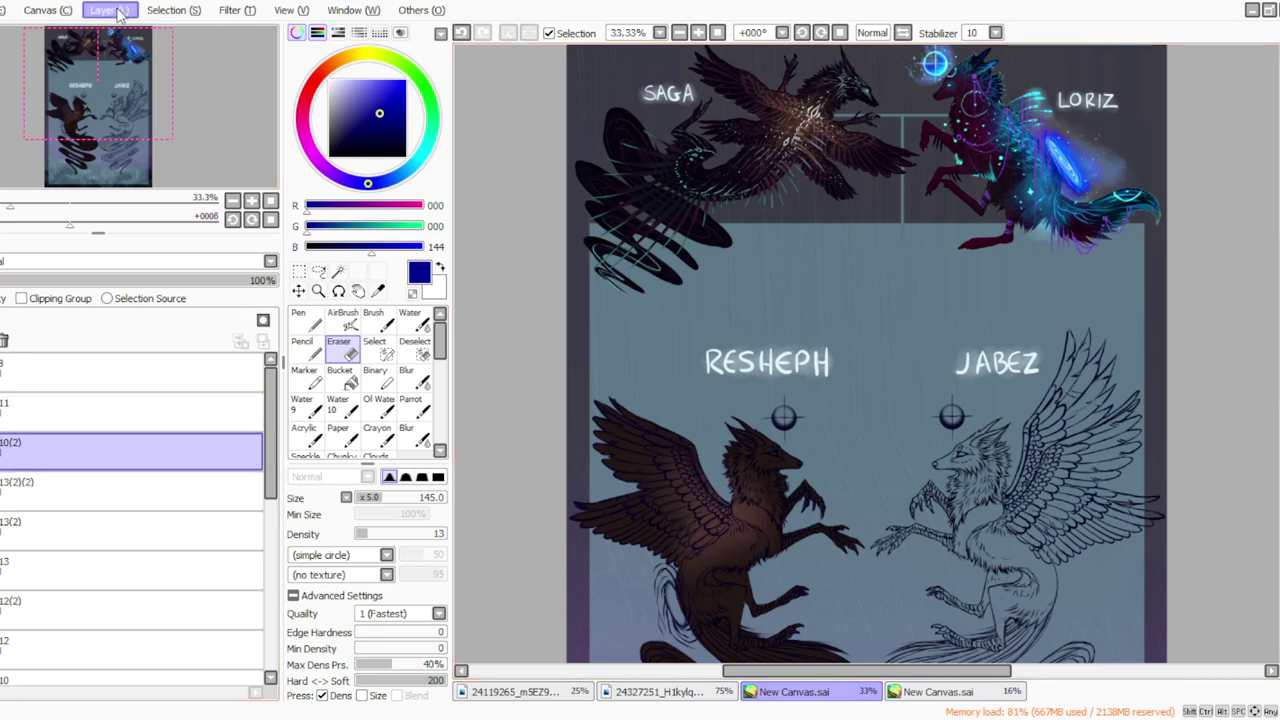
{"action": "left_click", "coordinate": [121, 77]}
{"action": "left_click", "coordinate": [244, 10]}
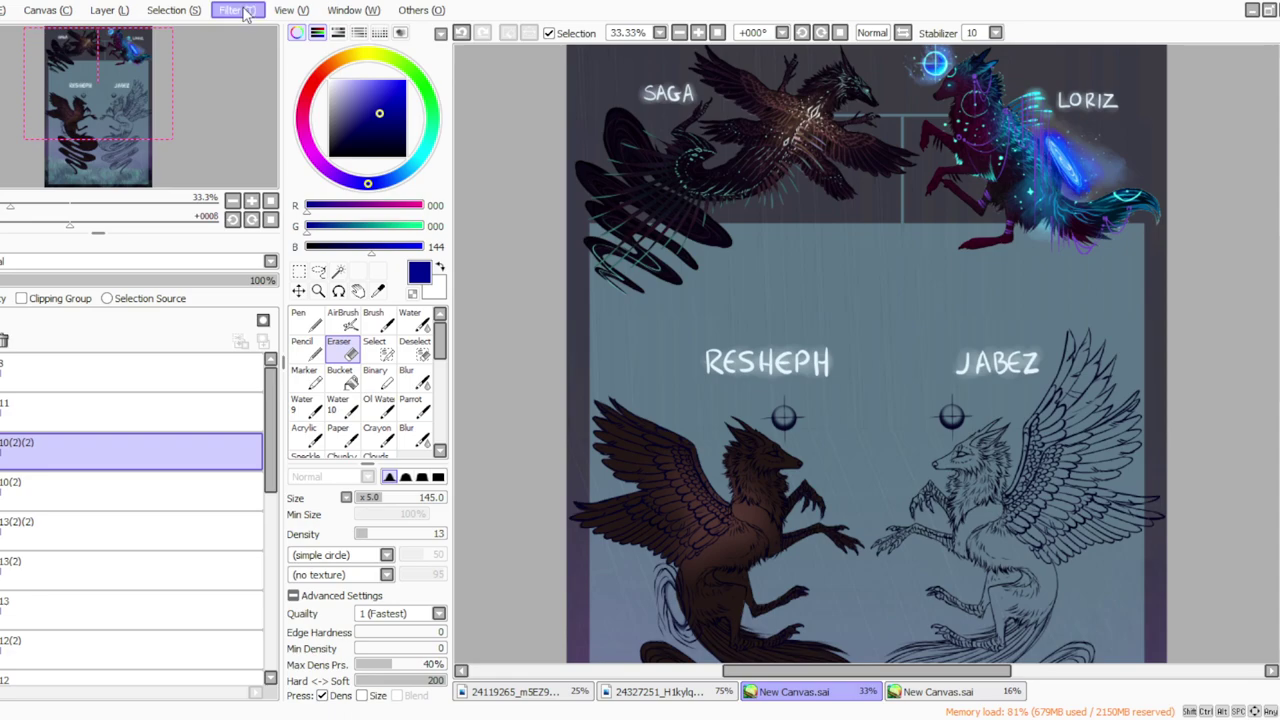
{"action": "left_click", "coordinate": [252, 34]}
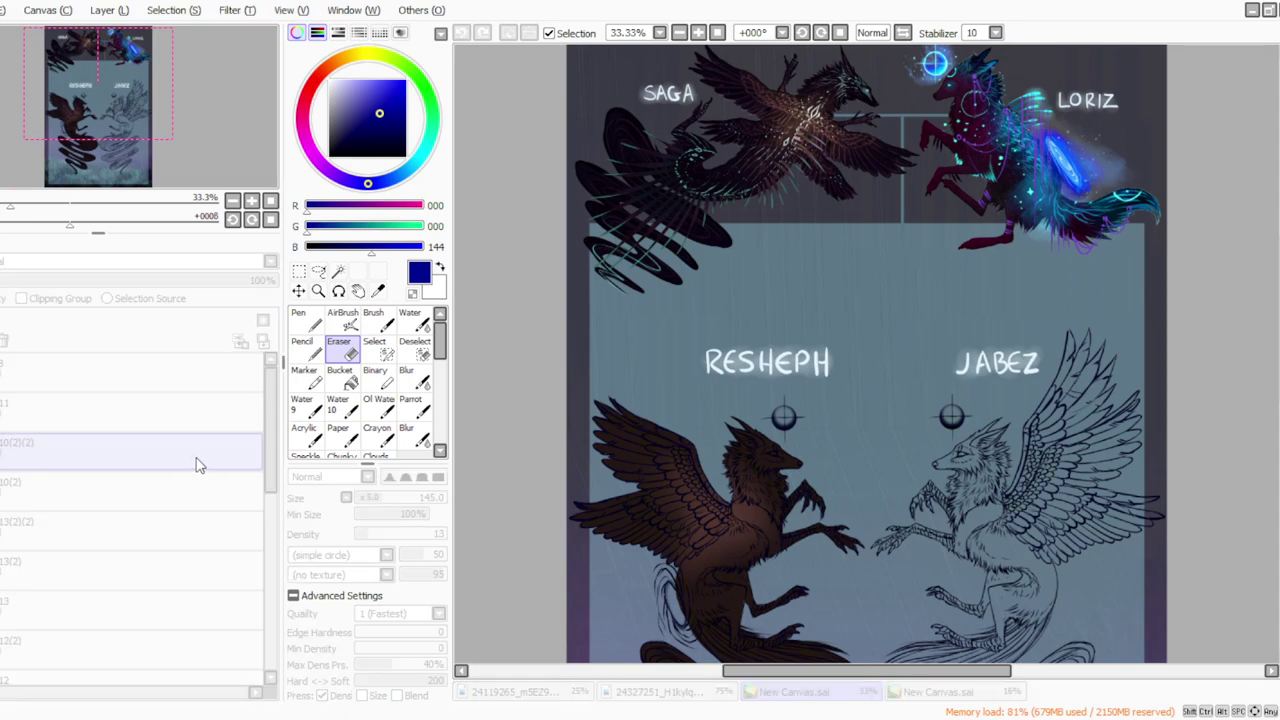
{"action": "left_click", "coordinate": [322, 492]}
{"action": "left_click", "coordinate": [215, 530]}
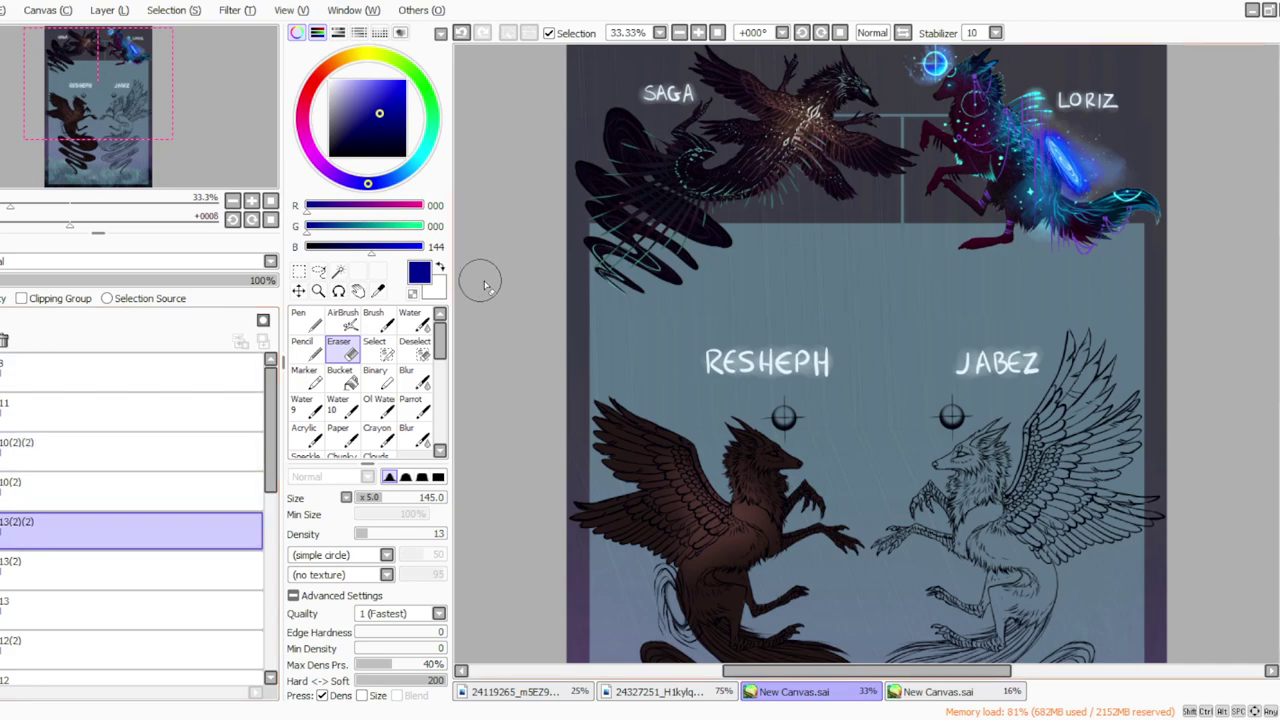
Step: Soften the dark brown layer over Resheph's chest and wing base using the Eraser at size 145 and density 20
{"action": "scroll", "coordinate": [1270, 392], "scroll_direction": "down", "scroll_amount": 5}
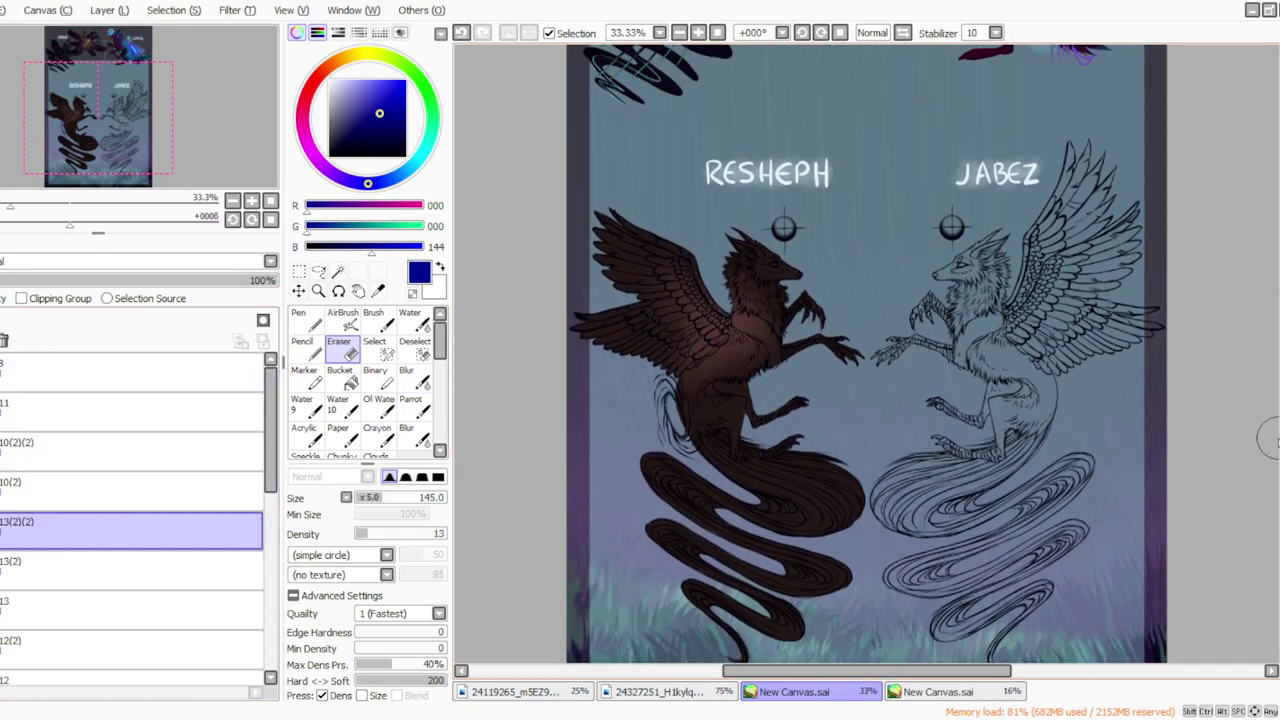
{"action": "scroll", "coordinate": [1268, 430], "scroll_direction": "down", "scroll_amount": 2}
{"action": "scroll", "coordinate": [1268, 430], "scroll_direction": "up", "scroll_amount": 7}
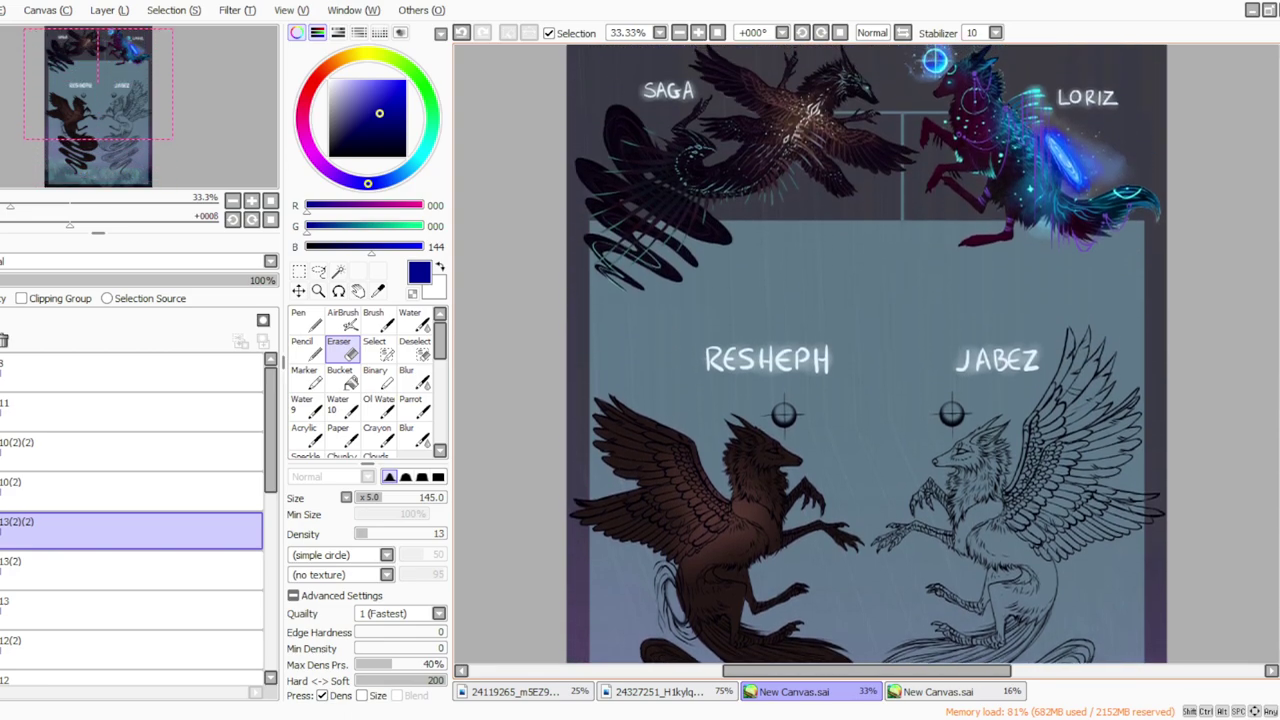
{"action": "scroll", "coordinate": [1268, 430], "scroll_direction": "down", "scroll_amount": 2}
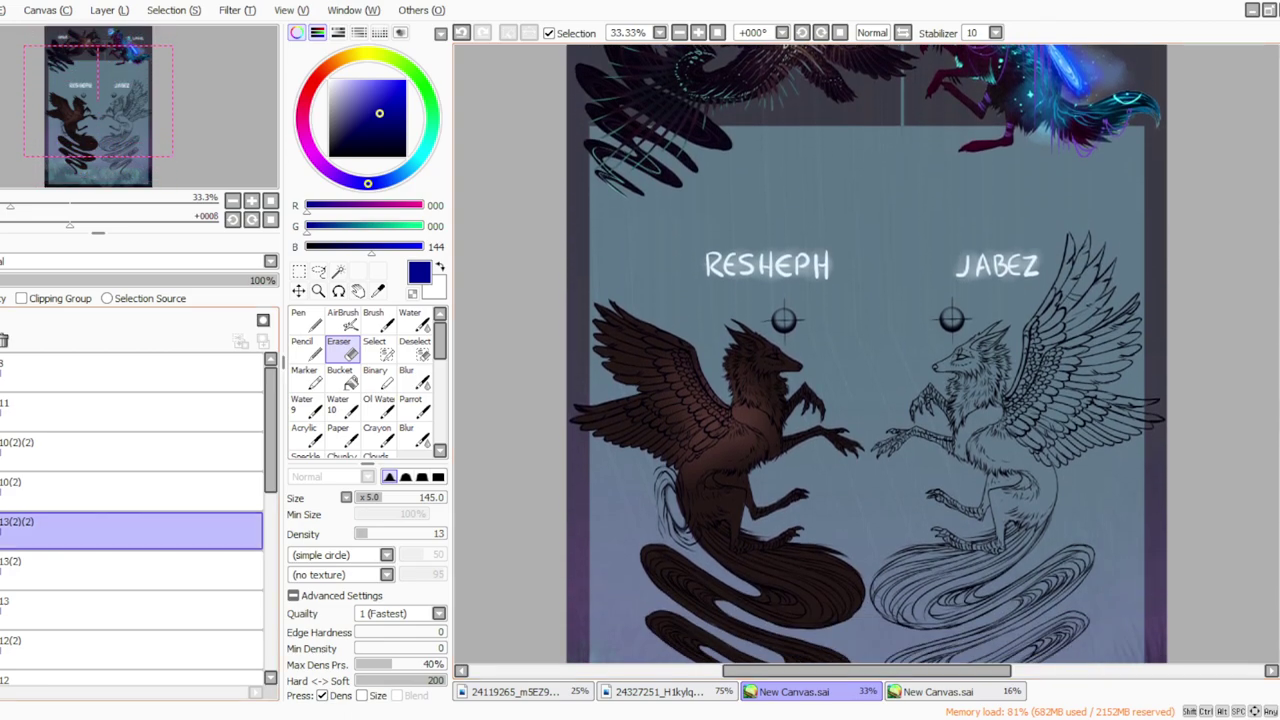
{"action": "left_click", "coordinate": [2, 531]}
{"action": "left_click", "coordinate": [2, 531]}
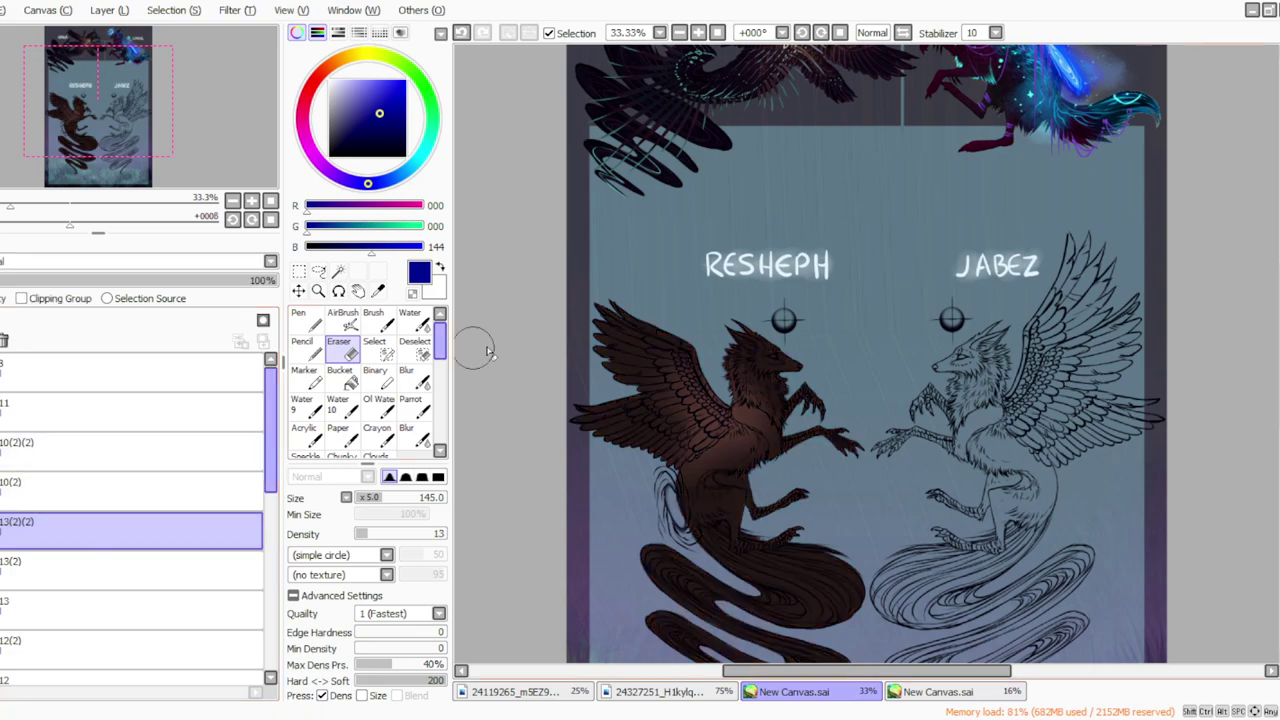
{"action": "left_click_drag", "start_coordinate": [363, 535], "coordinate": [372, 535]}
{"action": "left_click_drag", "start_coordinate": [716, 434], "coordinate": [695, 455]}
{"action": "mouse_move", "coordinate": [742, 402]}
{"action": "left_mouse_down"}
{"action": "mouse_move", "coordinate": [717, 445]}
{"action": "mouse_move", "coordinate": [690, 462]}
{"action": "left_mouse_up"}
{"action": "mouse_move", "coordinate": [662, 366]}
{"action": "left_mouse_down"}
{"action": "mouse_move", "coordinate": [731, 434]}
{"action": "mouse_move", "coordinate": [660, 429]}
{"action": "mouse_move", "coordinate": [712, 452]}
{"action": "mouse_move", "coordinate": [683, 434]}
{"action": "mouse_move", "coordinate": [750, 394]}
{"action": "left_mouse_up"}
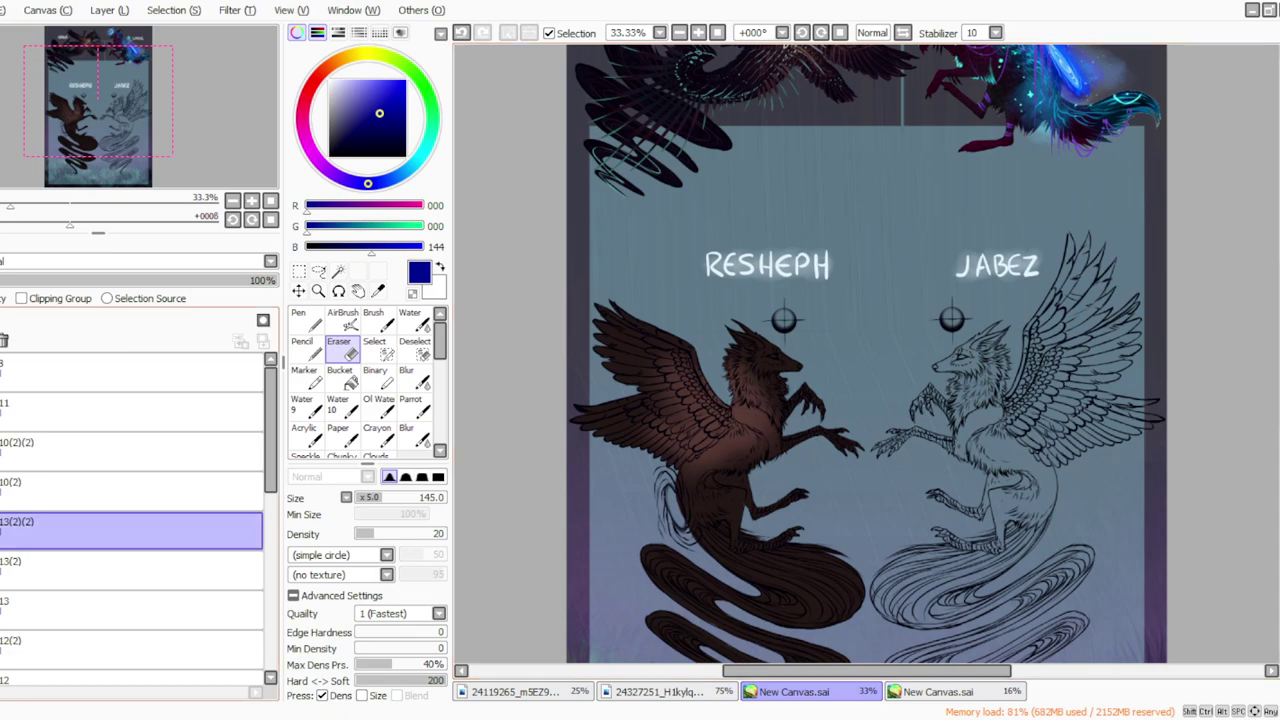
Step: Duplicate Resheph's dark brown layer and darken the copy to a near-black brown
{"action": "left_click", "coordinate": [110, 11]}
{"action": "left_click", "coordinate": [110, 79]}
{"action": "left_click", "coordinate": [237, 11]}
{"action": "left_click", "coordinate": [246, 32]}
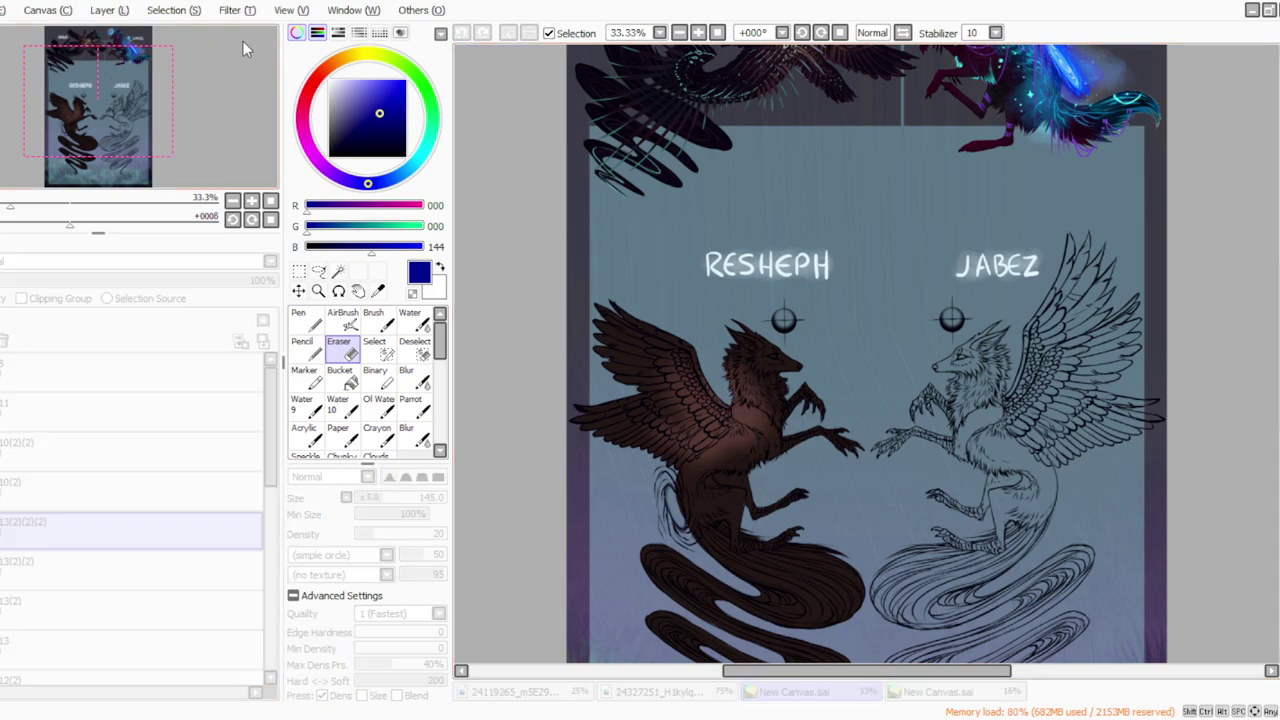
{"action": "left_click_drag", "start_coordinate": [215, 460], "coordinate": [201, 465]}
Step: Softly erase the near-black layer over Resheph's wings and body using the Eraser at size 270 and density 33
{"action": "left_click", "coordinate": [378, 531]}
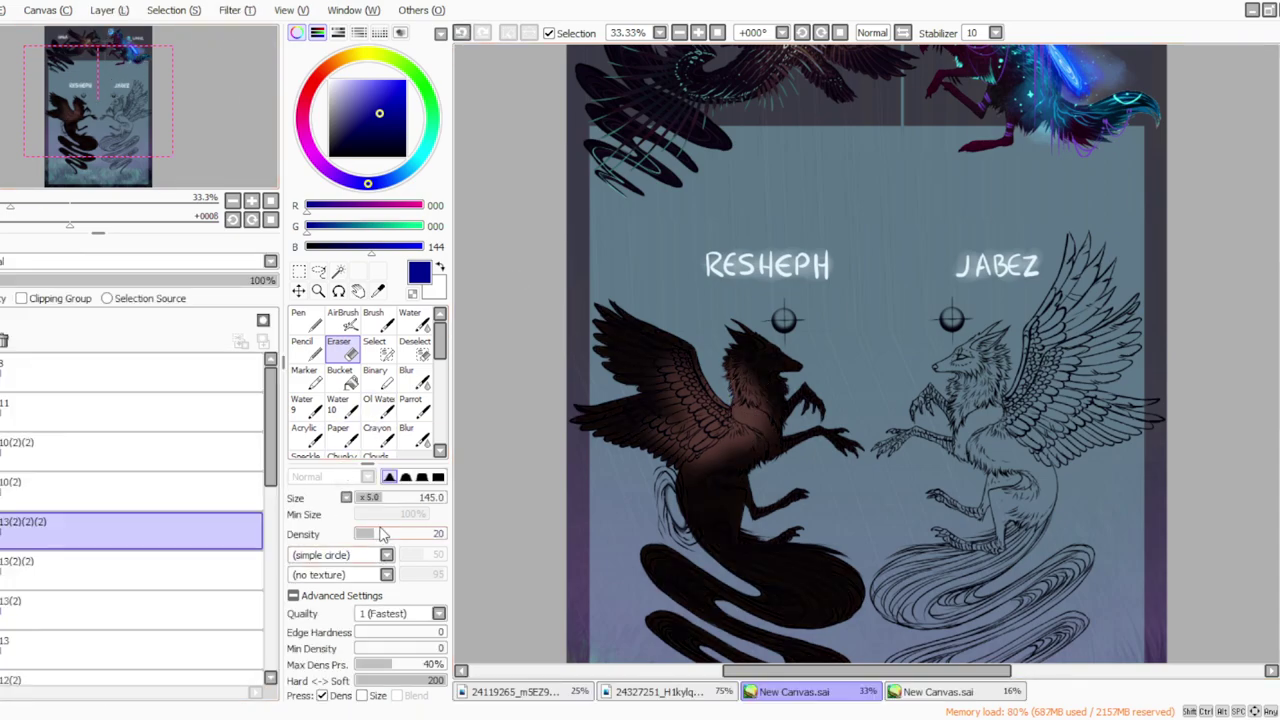
{"action": "left_click_drag", "start_coordinate": [385, 501], "coordinate": [404, 497]}
{"action": "mouse_move", "coordinate": [666, 380]}
{"action": "left_mouse_down"}
{"action": "mouse_move", "coordinate": [757, 413]}
{"action": "mouse_move", "coordinate": [771, 457]}
{"action": "mouse_move", "coordinate": [777, 406]}
{"action": "mouse_move", "coordinate": [750, 453]}
{"action": "mouse_move", "coordinate": [734, 380]}
{"action": "mouse_move", "coordinate": [729, 400]}
{"action": "mouse_move", "coordinate": [663, 357]}
{"action": "mouse_move", "coordinate": [658, 455]}
{"action": "left_mouse_up"}
{"action": "left_click", "coordinate": [385, 533]}
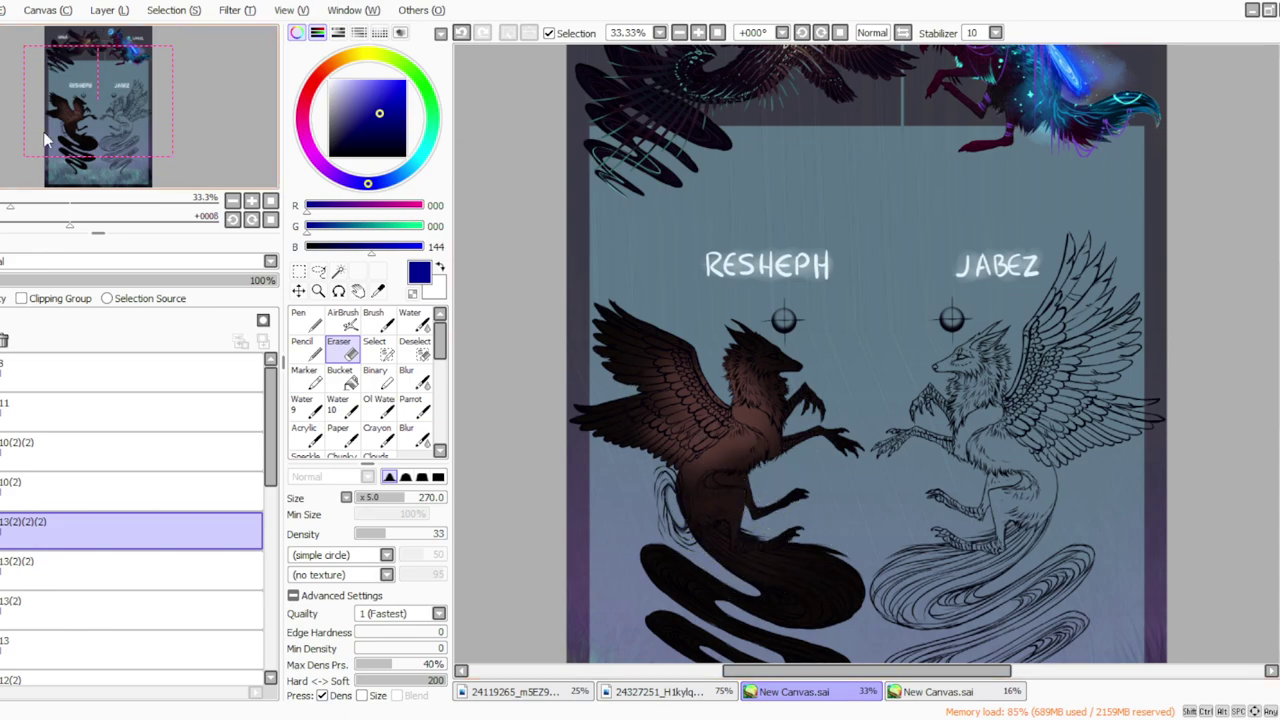
Step: Merge Resheph's three brown shading layers into one layer
{"action": "left_click", "coordinate": [101, 12]}
{"action": "left_click", "coordinate": [109, 178]}
{"action": "left_click", "coordinate": [98, 13]}
{"action": "left_click", "coordinate": [105, 166]}
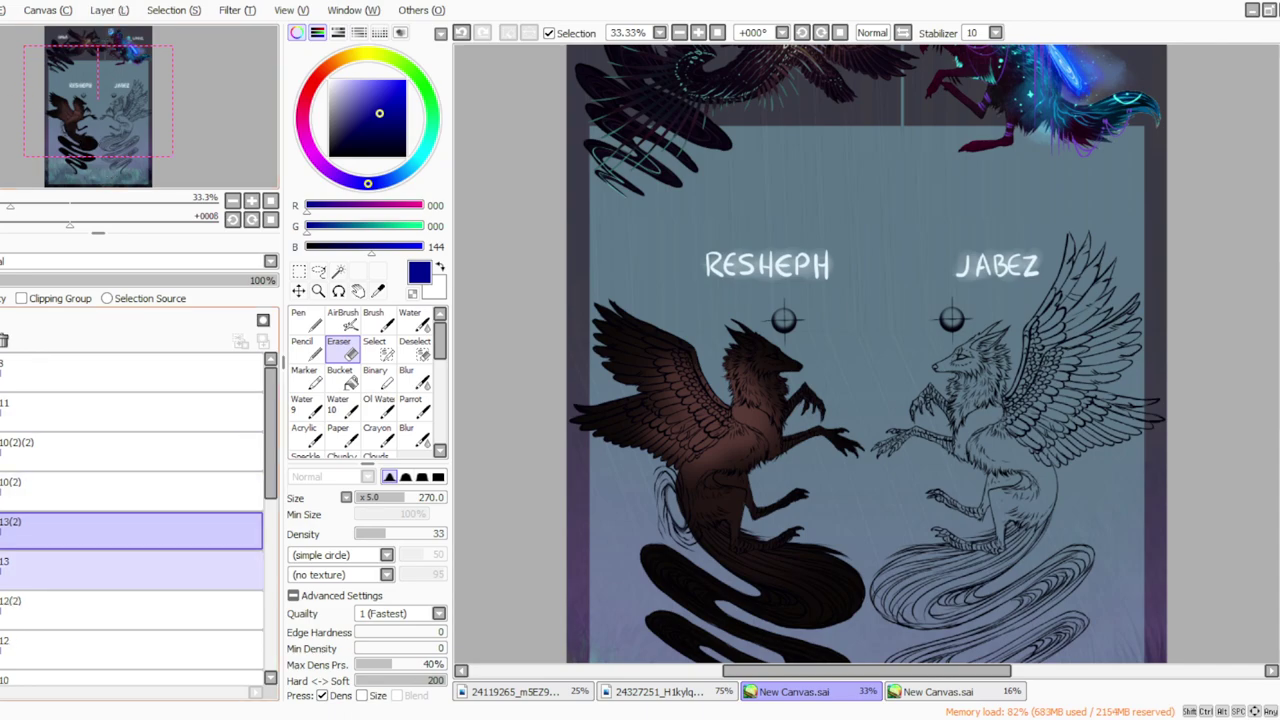
Step: Duplicate Resheph's flat blue base layer and the merged brown layer above it
{"action": "left_click", "coordinate": [28, 570]}
{"action": "left_click", "coordinate": [95, 16]}
{"action": "left_click", "coordinate": [111, 81]}
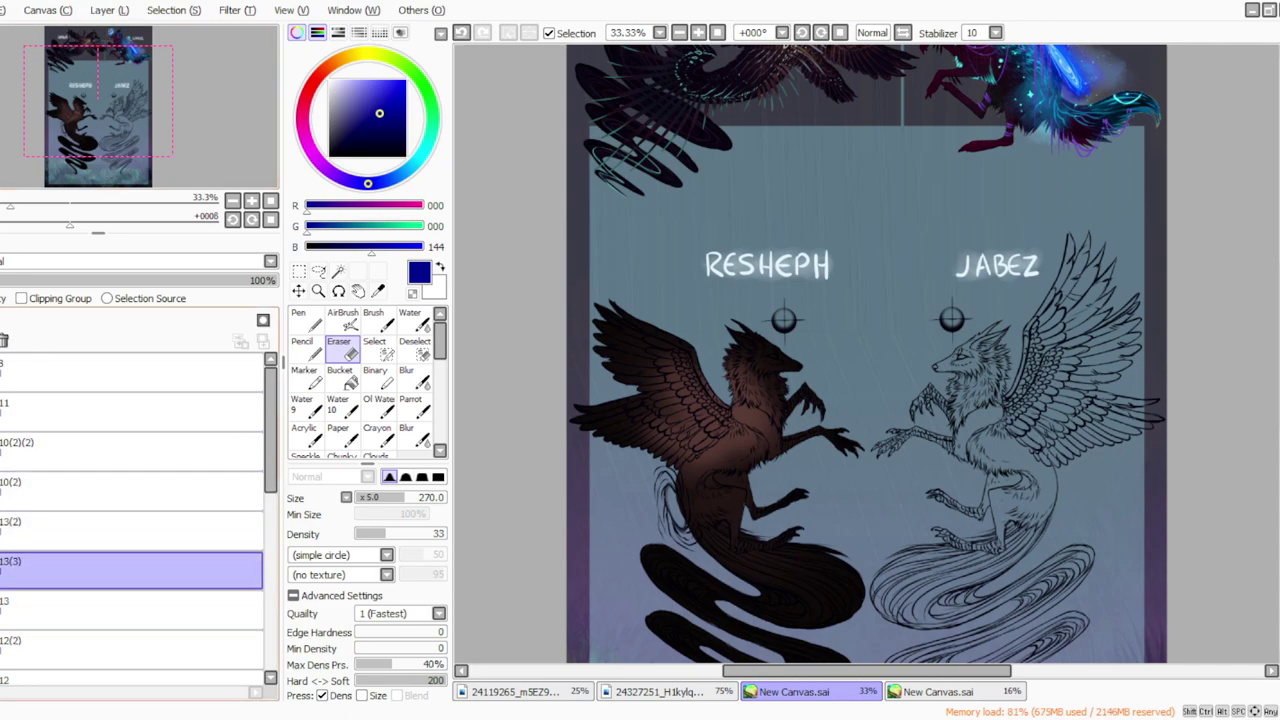
{"action": "left_click", "coordinate": [12, 531]}
{"action": "left_click", "coordinate": [108, 14]}
{"action": "left_click", "coordinate": [112, 76]}
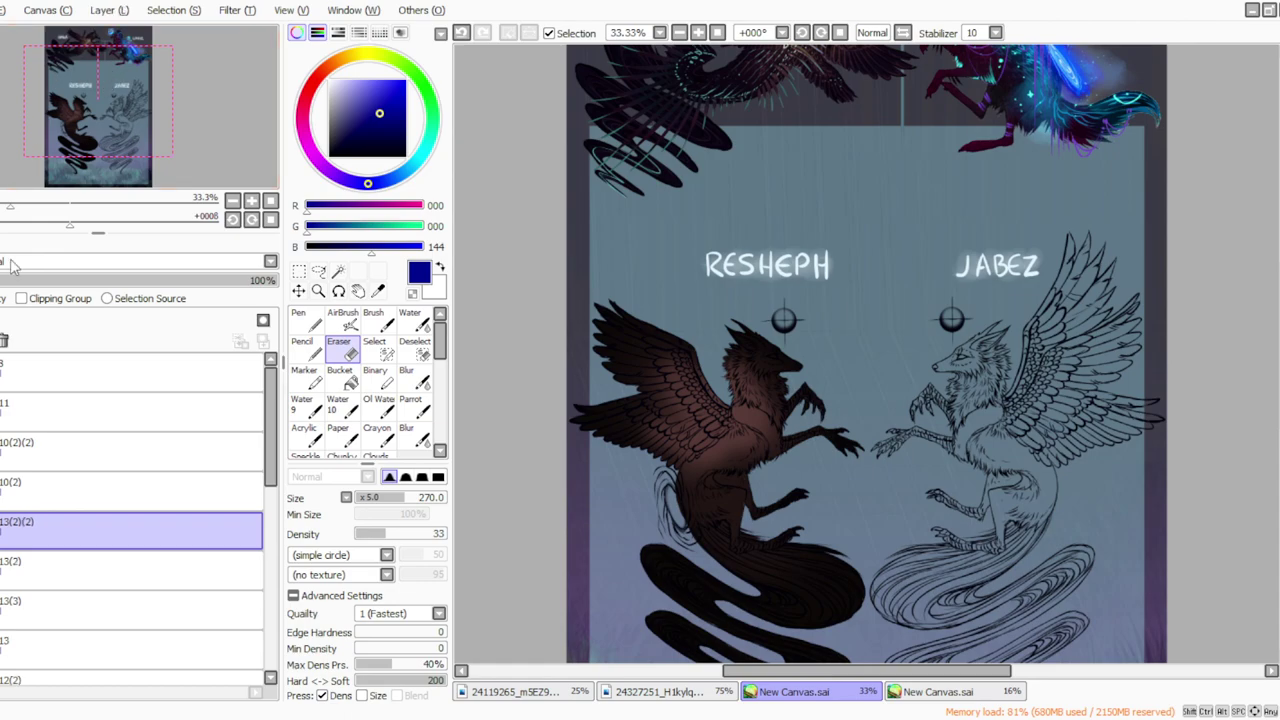
Step: Erase the brown copy from Resheph's coiled tail, softening the transition near the hips with Eraser densities 15 and 7
{"action": "scroll", "coordinate": [866, 353], "scroll_direction": "down", "scroll_amount": 5}
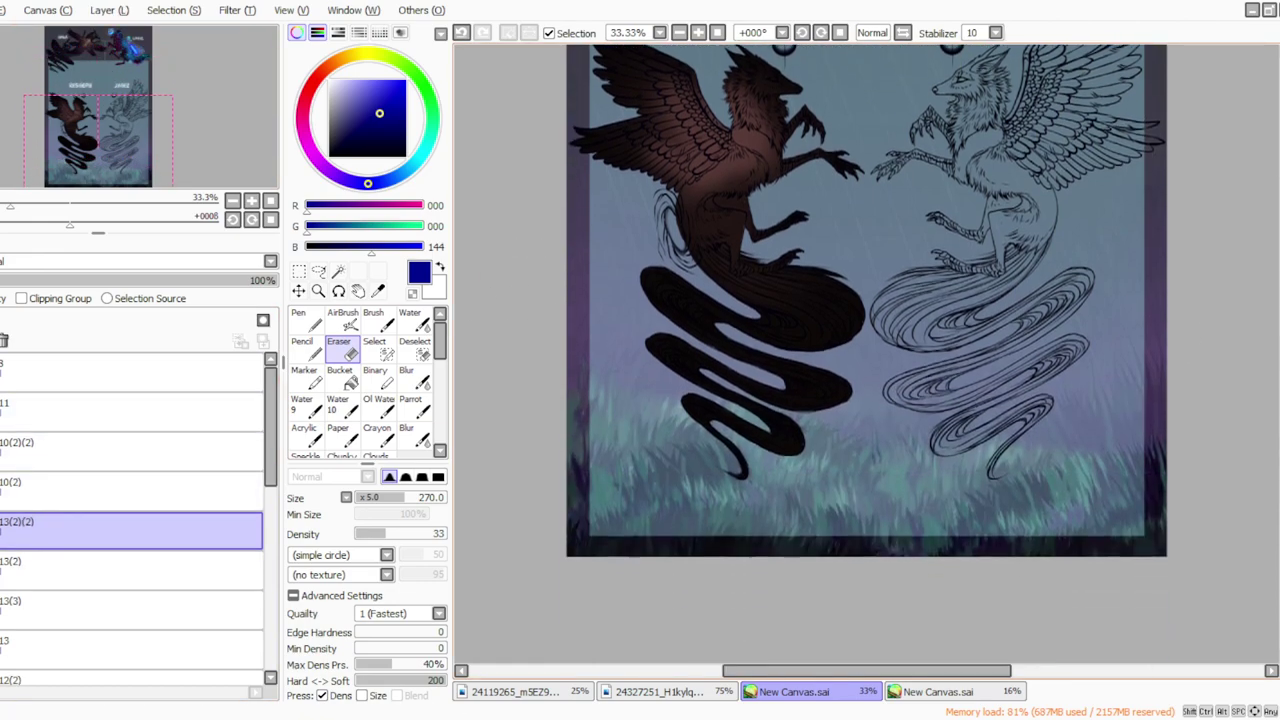
{"action": "left_click_drag", "start_coordinate": [401, 536], "coordinate": [446, 538]}
{"action": "mouse_move", "coordinate": [645, 415]}
{"action": "left_mouse_down"}
{"action": "mouse_move", "coordinate": [734, 423]}
{"action": "mouse_move", "coordinate": [696, 388]}
{"action": "mouse_move", "coordinate": [659, 388]}
{"action": "mouse_move", "coordinate": [740, 469]}
{"action": "left_mouse_up"}
{"action": "left_click_drag", "start_coordinate": [440, 533], "coordinate": [368, 533]}
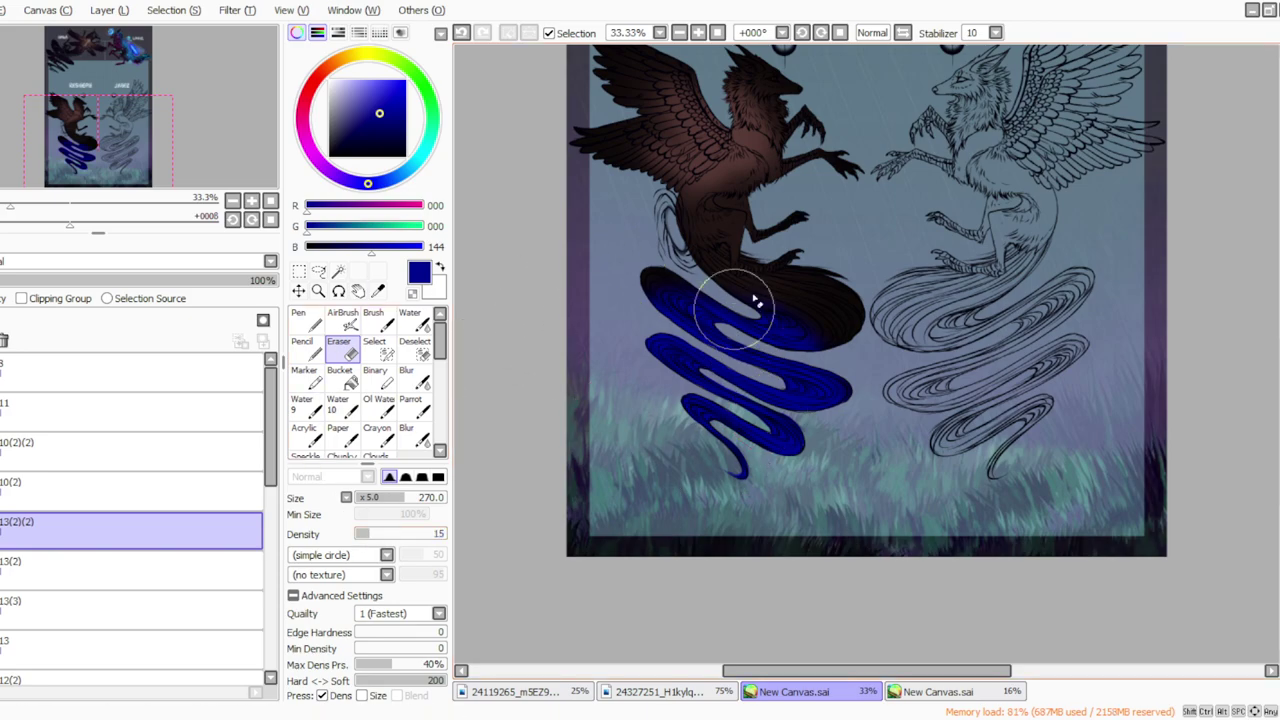
{"action": "mouse_move", "coordinate": [872, 370]}
{"action": "left_mouse_down"}
{"action": "mouse_move", "coordinate": [677, 363]}
{"action": "mouse_move", "coordinate": [660, 268]}
{"action": "mouse_move", "coordinate": [750, 355]}
{"action": "left_mouse_up"}
{"action": "left_click_drag", "start_coordinate": [376, 533], "coordinate": [362, 533]}
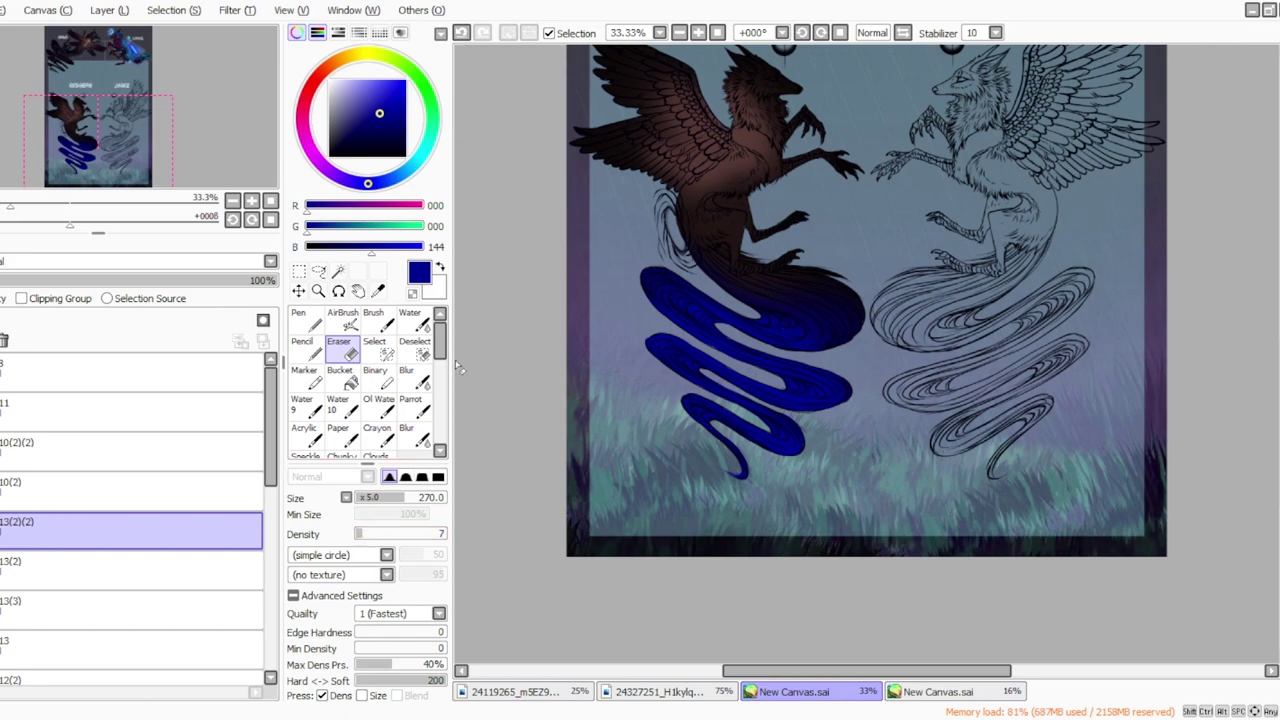
{"action": "mouse_move", "coordinate": [771, 294]}
{"action": "left_mouse_down"}
{"action": "mouse_move", "coordinate": [832, 292]}
{"action": "mouse_move", "coordinate": [780, 290]}
{"action": "mouse_move", "coordinate": [802, 308]}
{"action": "mouse_move", "coordinate": [761, 298]}
{"action": "mouse_move", "coordinate": [847, 328]}
{"action": "mouse_move", "coordinate": [732, 276]}
{"action": "left_mouse_up"}
{"action": "scroll", "coordinate": [1238, 371], "scroll_direction": "up", "scroll_amount": 10}
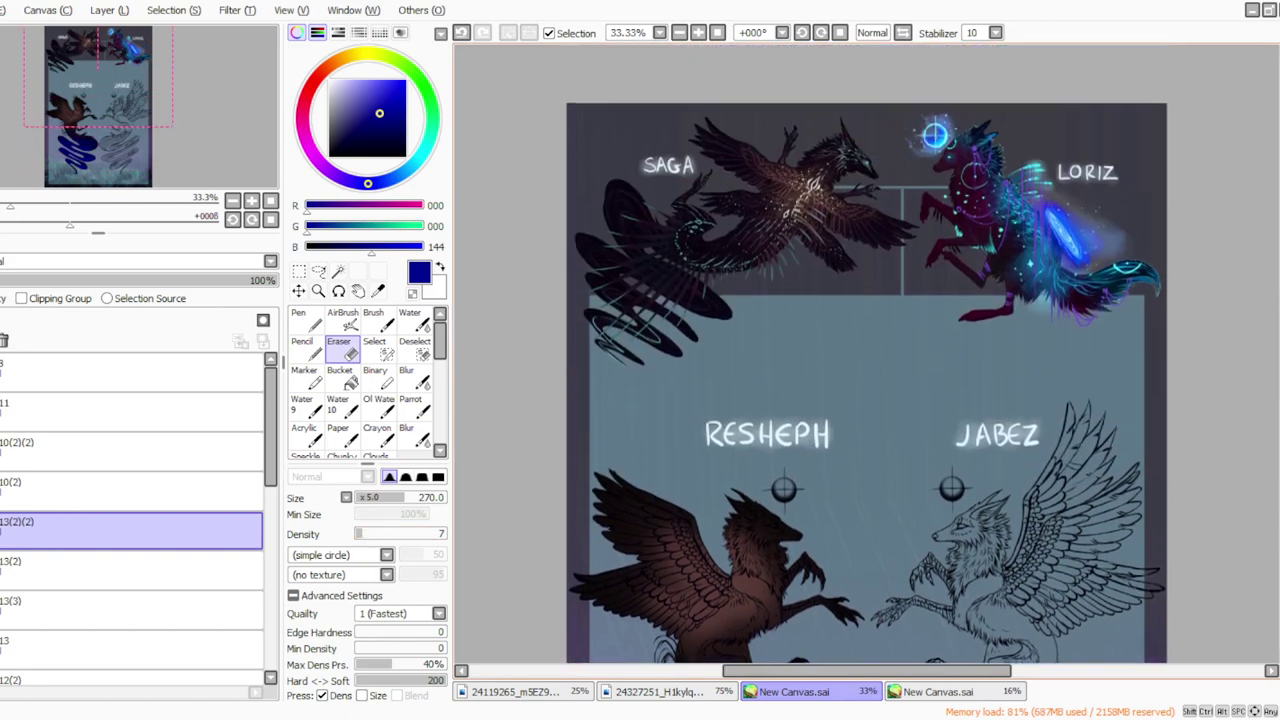
{"action": "scroll", "coordinate": [1238, 371], "scroll_direction": "down", "scroll_amount": 15}
{"action": "scroll", "coordinate": [1238, 400], "scroll_direction": "up", "scroll_amount": 2}
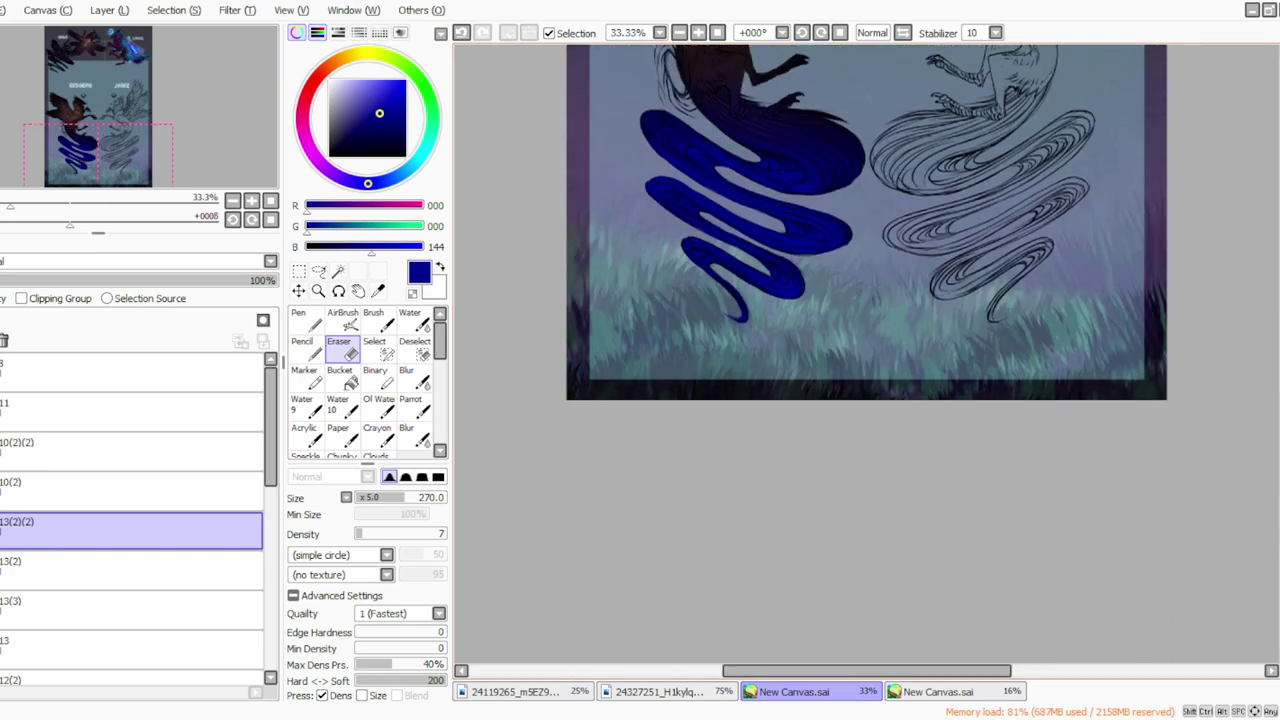
{"action": "left_click", "coordinate": [717, 35]}
{"action": "left_click", "coordinate": [698, 35]}
{"action": "left_click", "coordinate": [698, 33]}
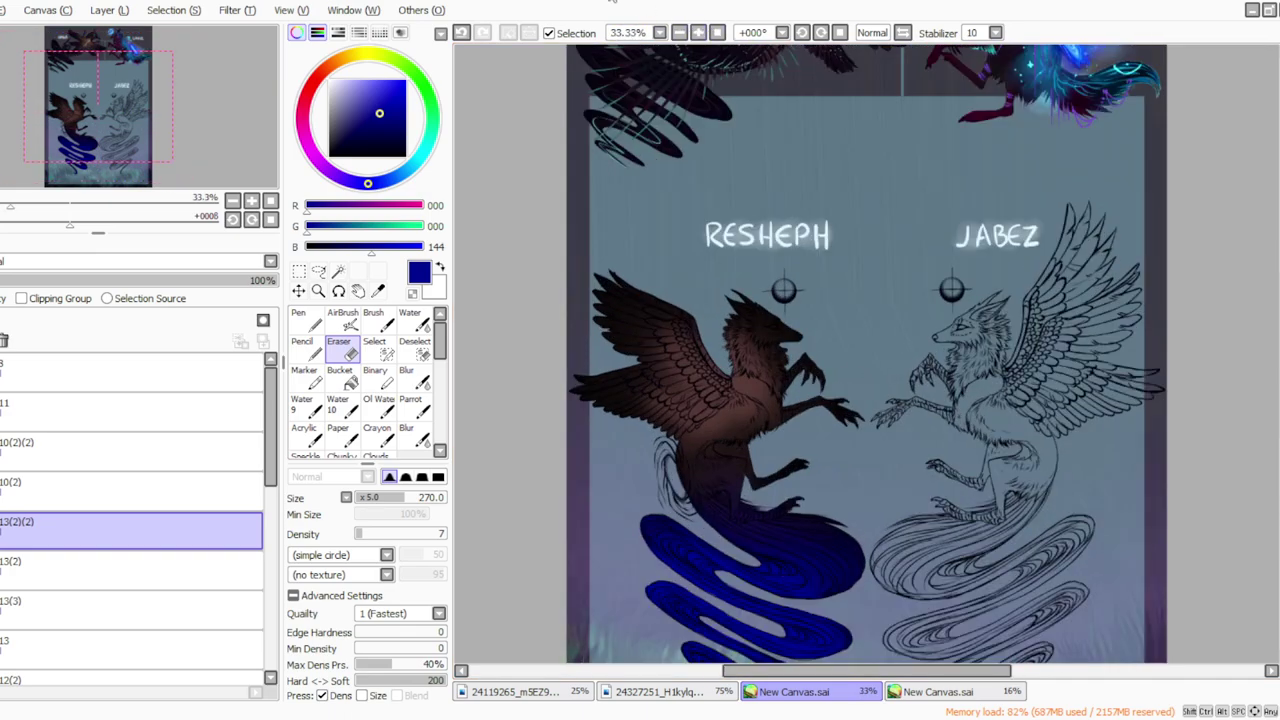
{"action": "scroll", "coordinate": [1245, 355], "scroll_direction": "down", "scroll_amount": 3}
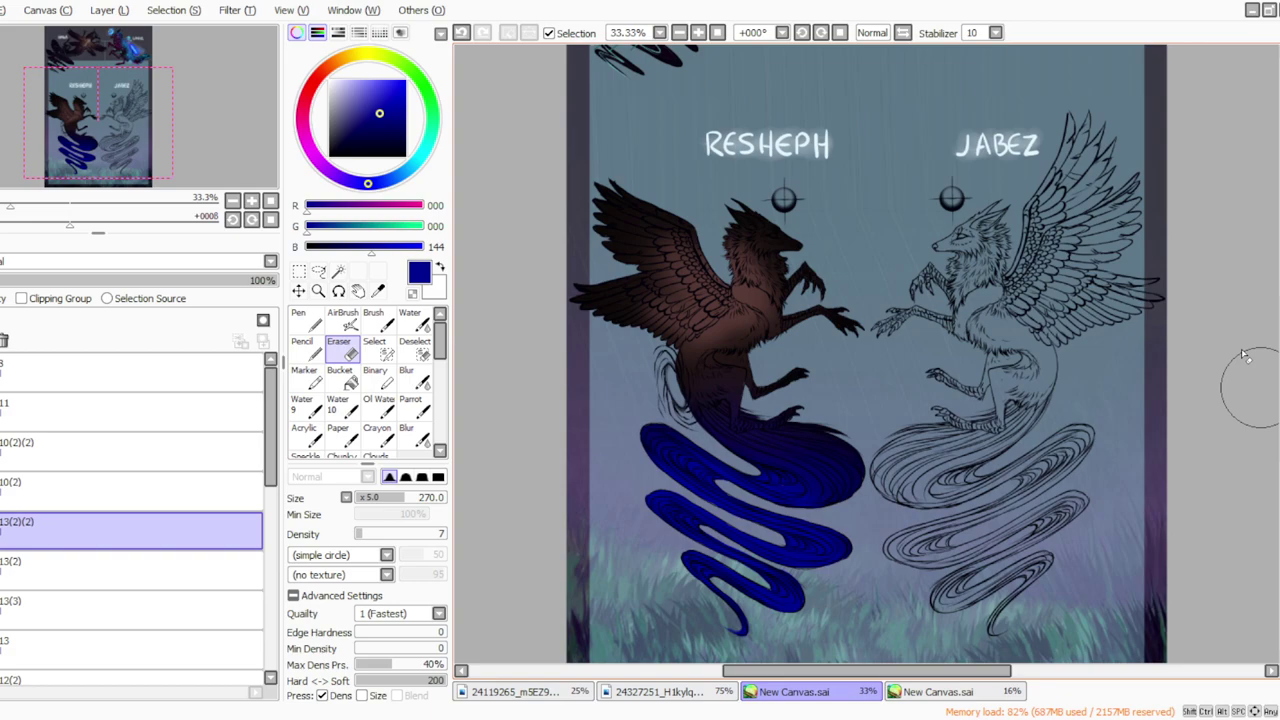
Step: Duplicate Resheph's blue tail layer and shift the copy's color to a dark magenta
{"action": "left_click", "coordinate": [130, 608]}
{"action": "left_click_drag", "start_coordinate": [130, 608], "coordinate": [130, 568]}
{"action": "left_click", "coordinate": [110, 85]}
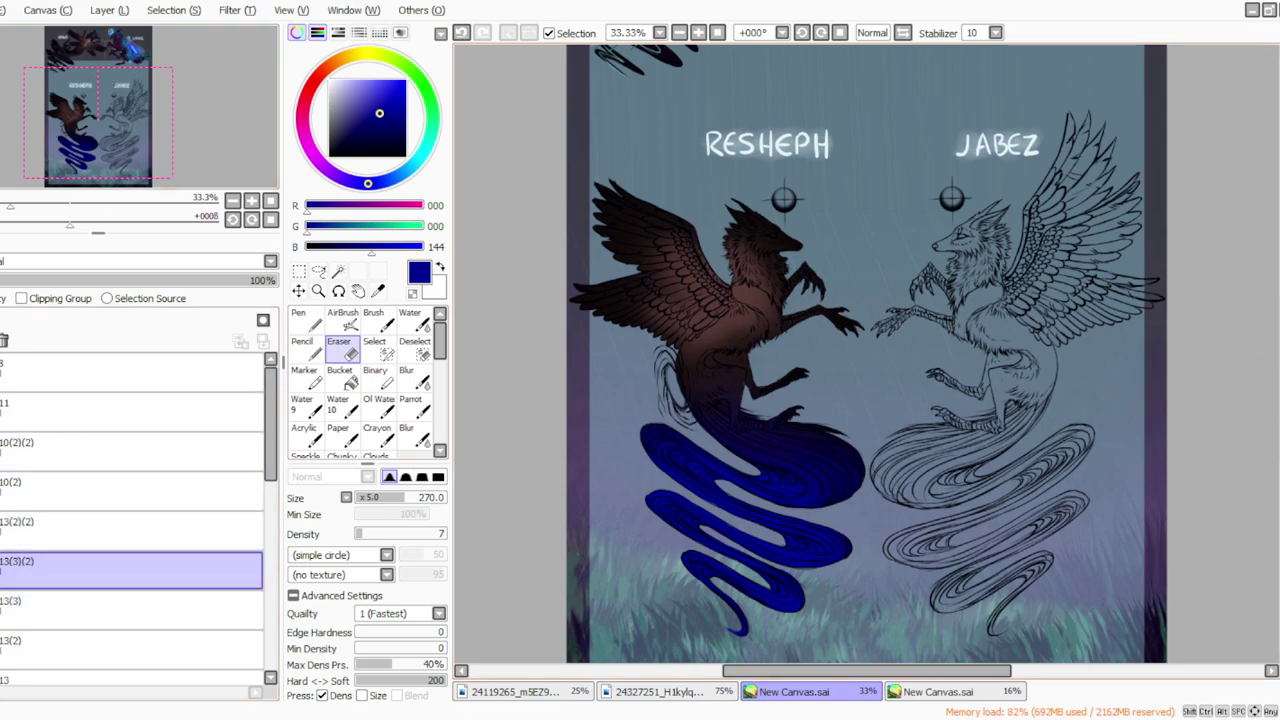
{"action": "scroll", "coordinate": [866, 354], "scroll_direction": "up", "scroll_amount": 5}
{"action": "left_click", "coordinate": [243, 9]}
{"action": "left_click", "coordinate": [233, 36]}
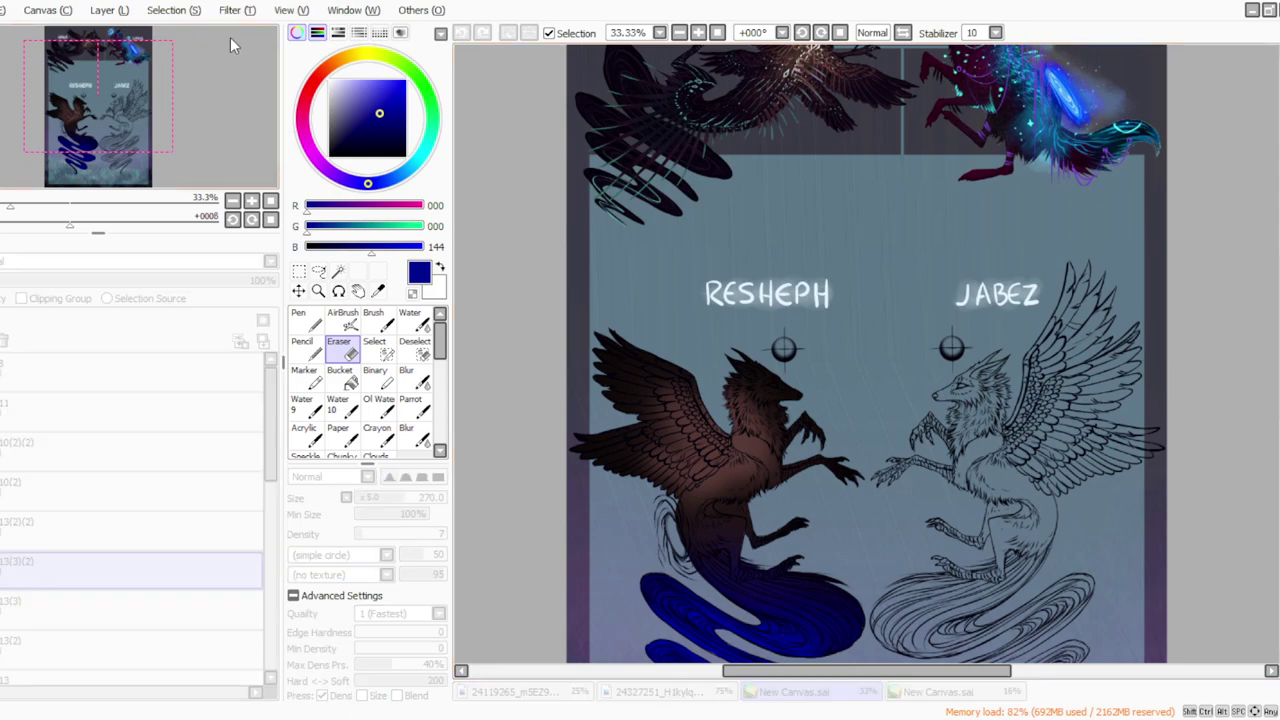
{"action": "left_click_drag", "start_coordinate": [309, 413], "coordinate": [343, 411]}
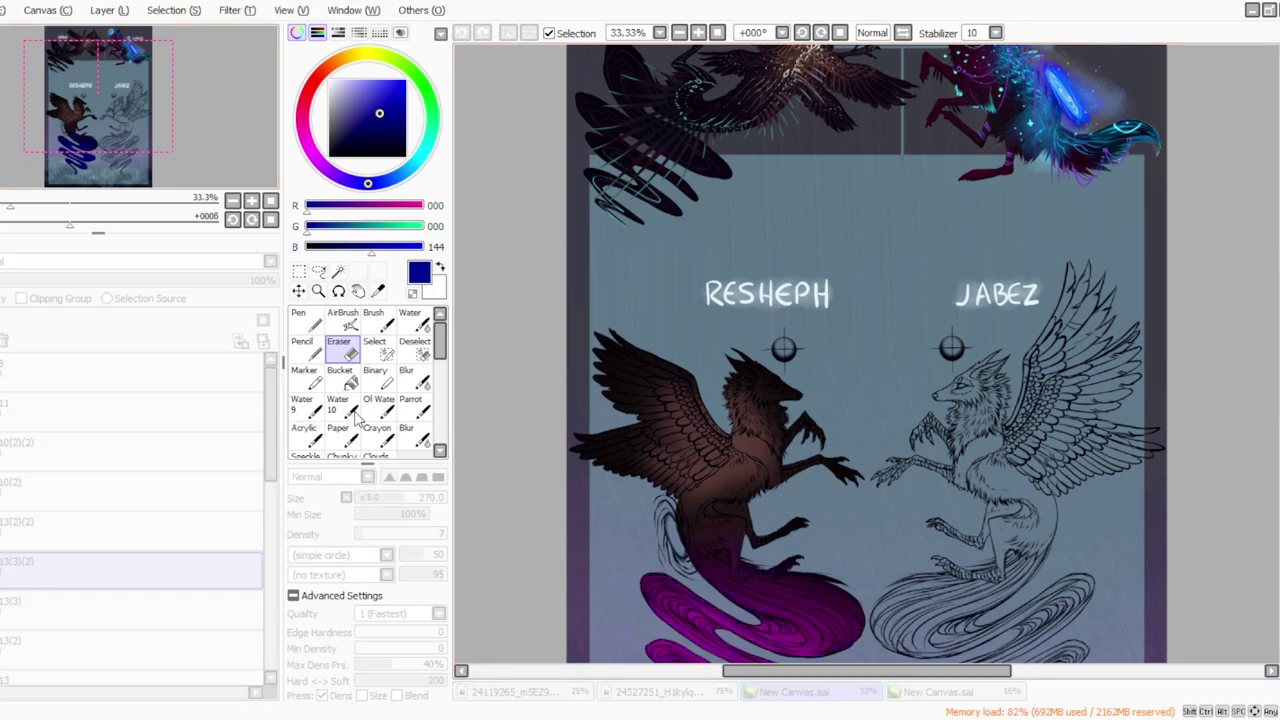
{"action": "left_click", "coordinate": [240, 461]}
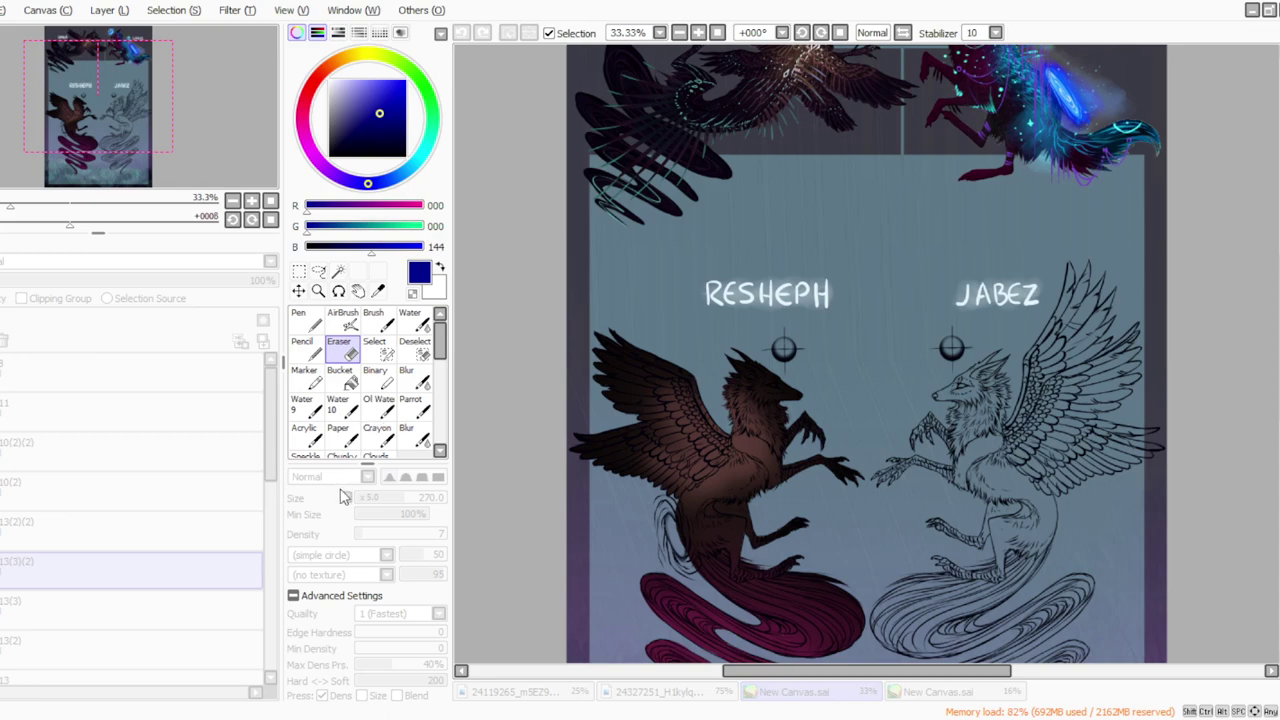
Step: Duplicate Resheph's magenta tail layer and shift the copy's hue to a dark teal
{"action": "left_click", "coordinate": [243, 16]}
{"action": "left_click", "coordinate": [271, 56]}
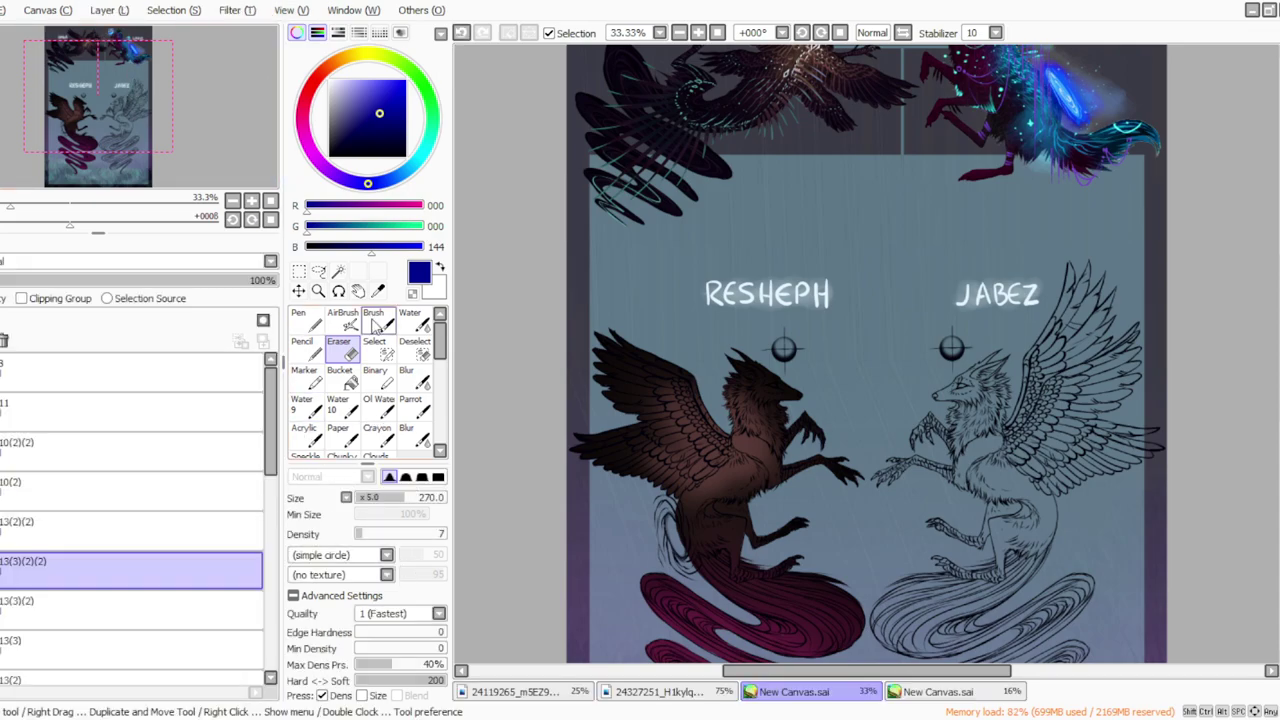
{"action": "left_click_drag", "start_coordinate": [329, 411], "coordinate": [445, 428]}
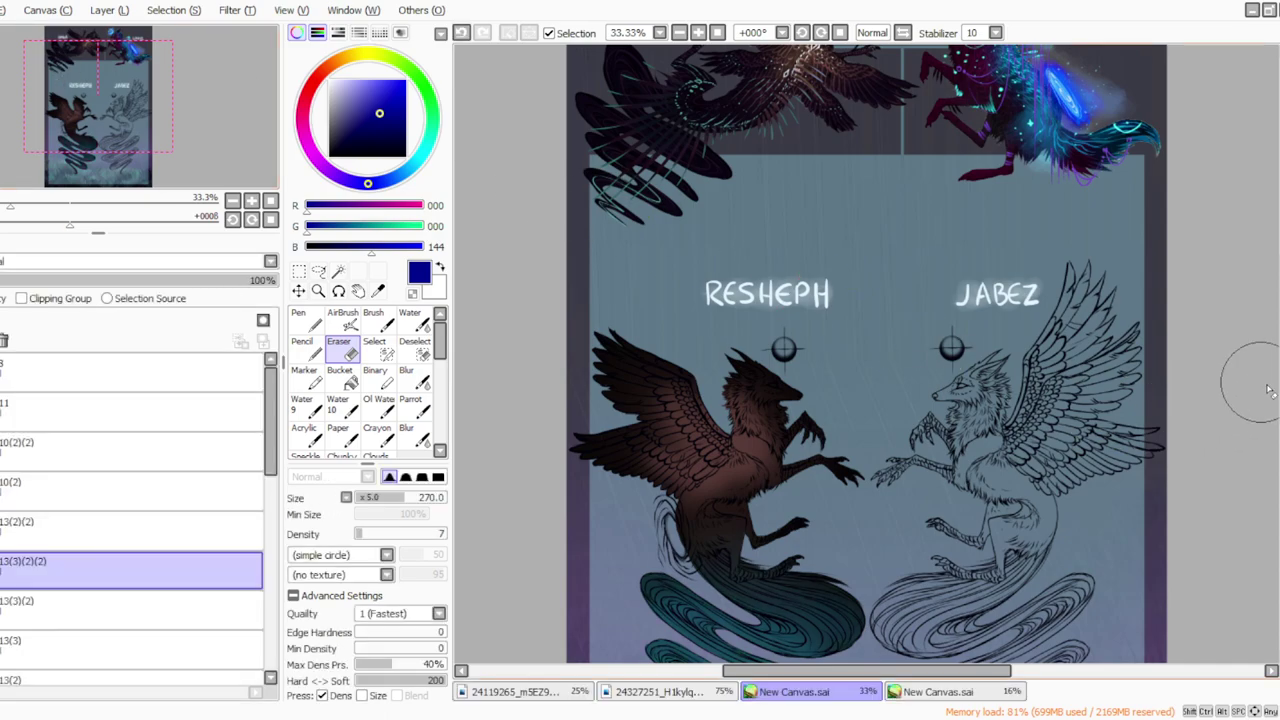
Step: Softly erase the teal layer over the upper loop of Resheph's tail with the Eraser at density 18
{"action": "scroll", "coordinate": [1265, 412], "scroll_direction": "down", "scroll_amount": 3}
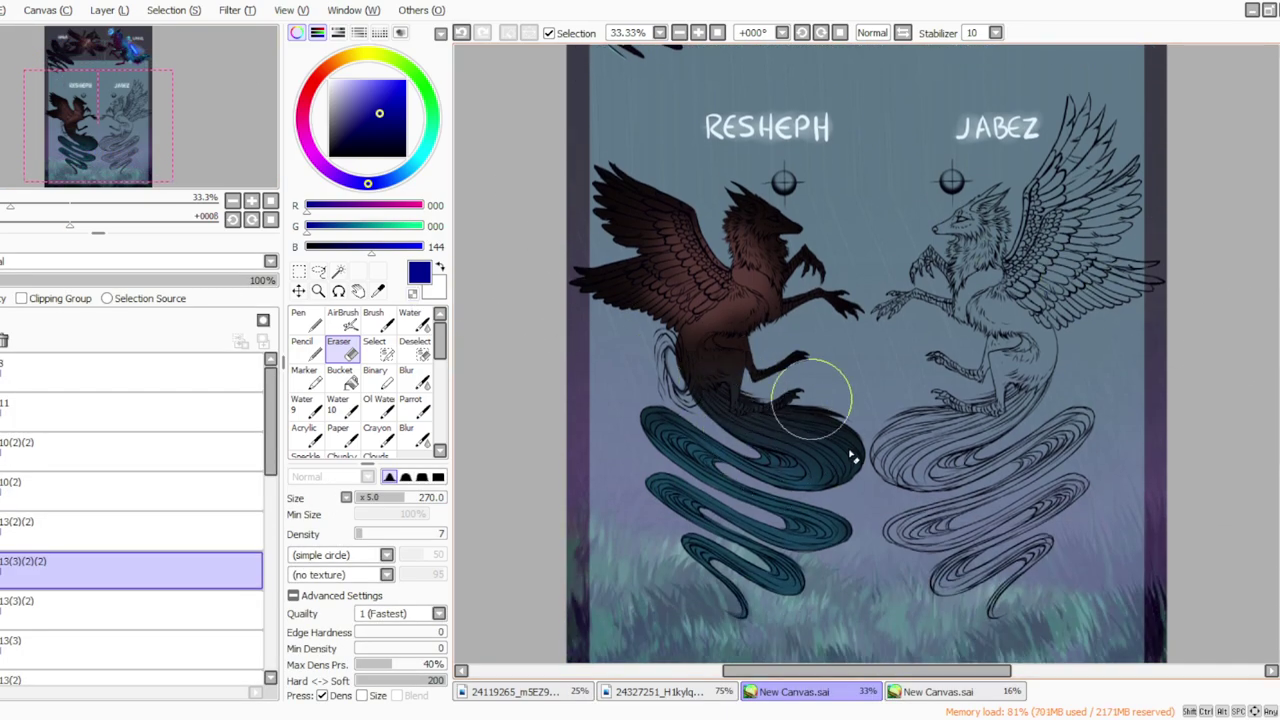
{"action": "left_click", "coordinate": [392, 536]}
{"action": "mouse_move", "coordinate": [706, 394]}
{"action": "left_mouse_down"}
{"action": "mouse_move", "coordinate": [680, 390]}
{"action": "mouse_move", "coordinate": [770, 445]}
{"action": "left_mouse_up"}
{"action": "left_click", "coordinate": [371, 534]}
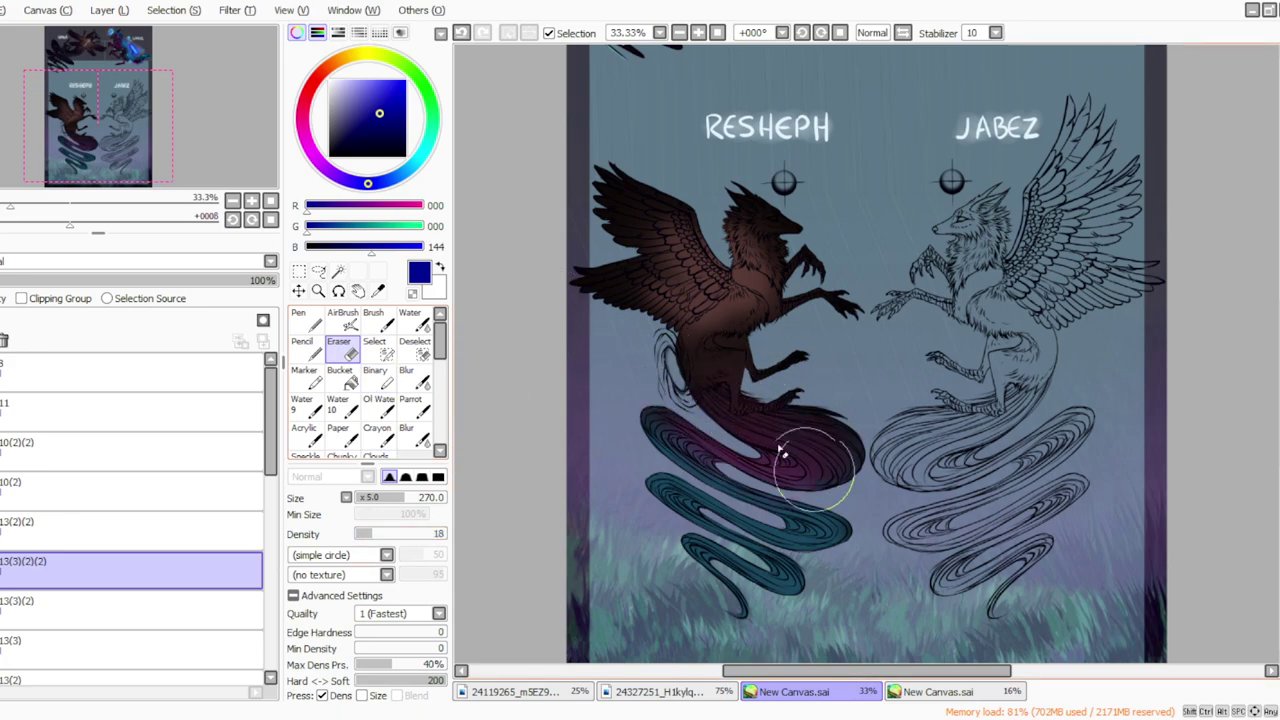
{"action": "mouse_move", "coordinate": [670, 390]}
{"action": "left_mouse_down"}
{"action": "mouse_move", "coordinate": [765, 492]}
{"action": "mouse_move", "coordinate": [805, 496]}
{"action": "mouse_move", "coordinate": [604, 400]}
{"action": "mouse_move", "coordinate": [803, 508]}
{"action": "left_mouse_up"}
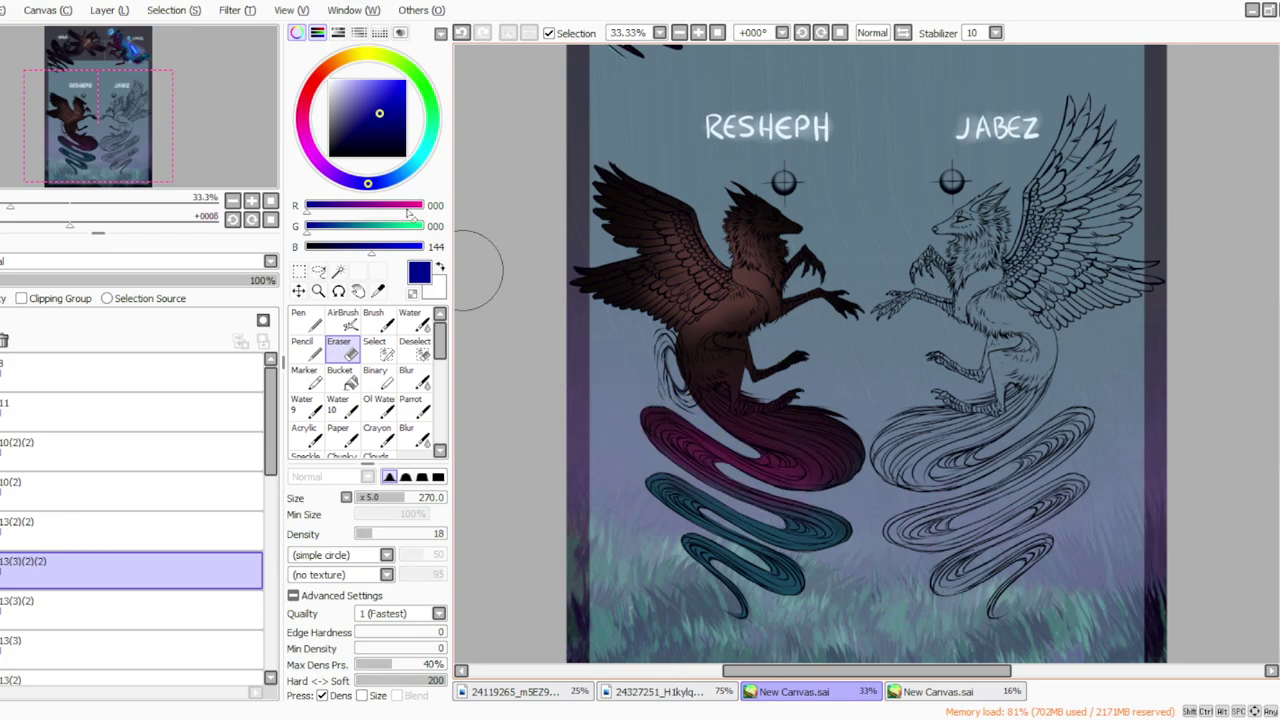
Step: Duplicate the teal tail layer, brighten the copy to vivid blue, and fade it out above the lowest tail loop
{"action": "left_click", "coordinate": [234, 12]}
{"action": "left_click", "coordinate": [248, 56]}
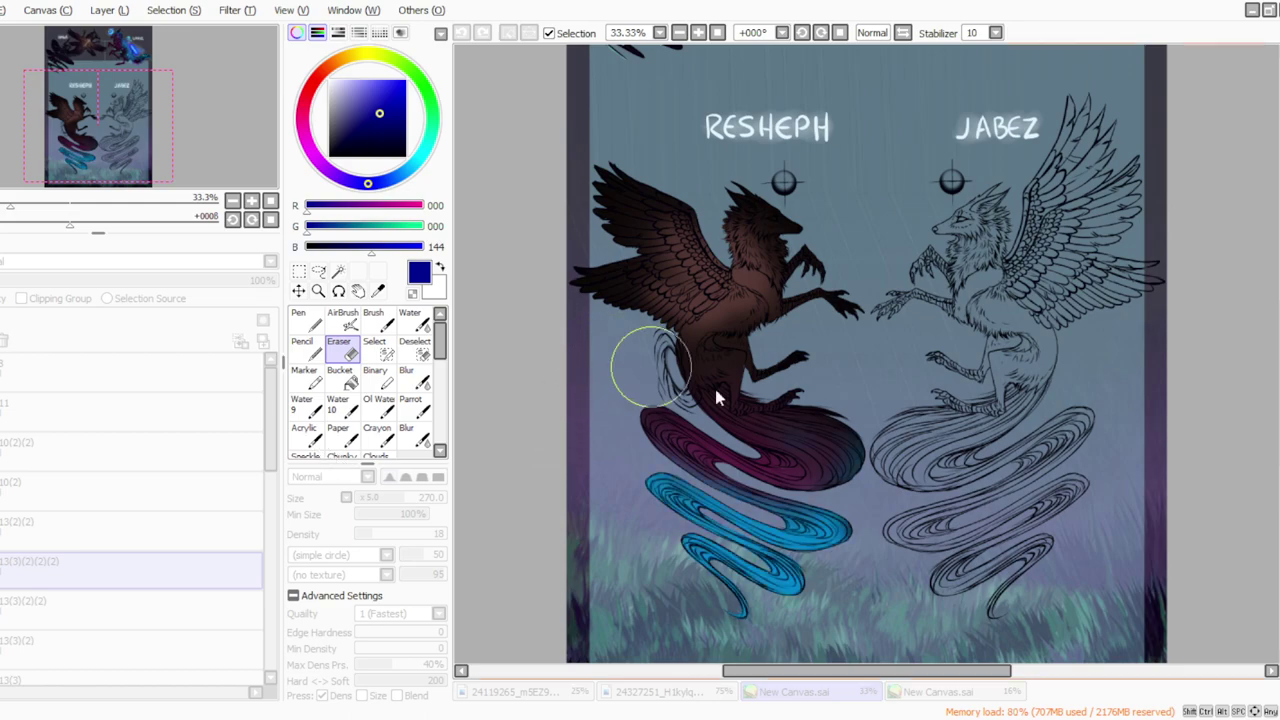
{"action": "scroll", "coordinate": [952, 431], "scroll_direction": "up", "scroll_amount": 5}
{"action": "scroll", "coordinate": [935, 207], "scroll_direction": "down", "scroll_amount": 5}
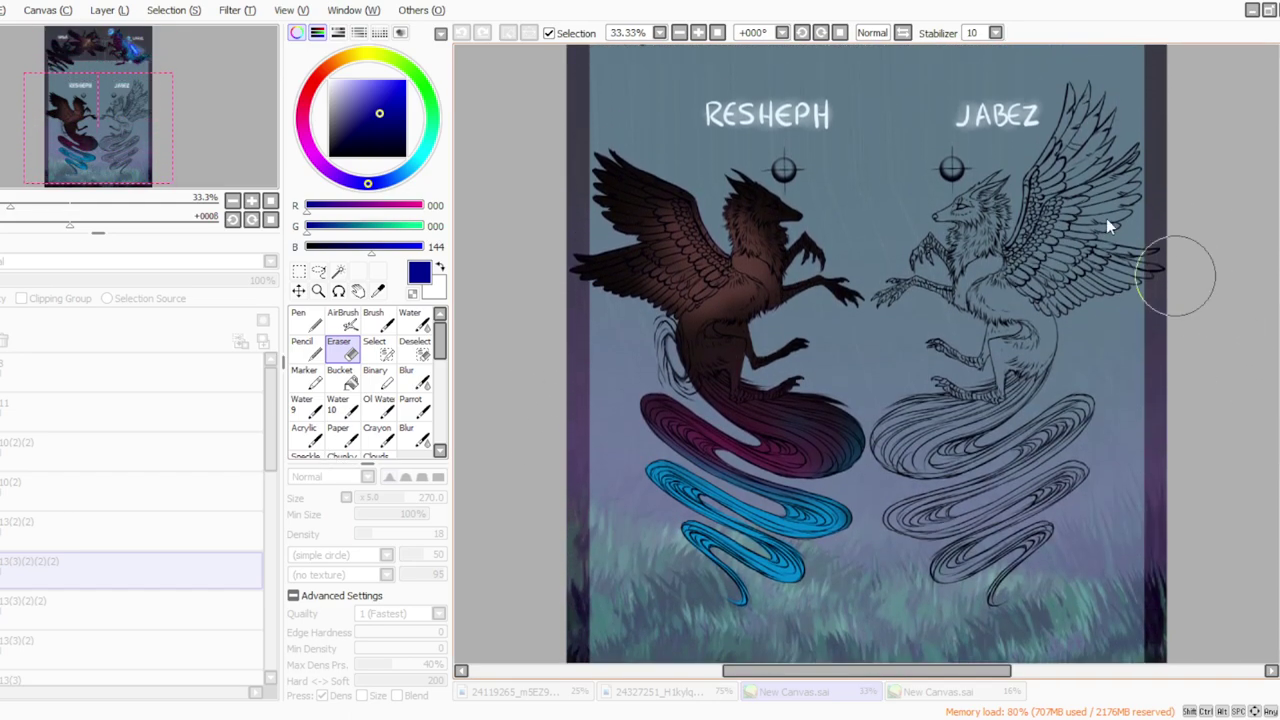
{"action": "key", "text": "Return"}
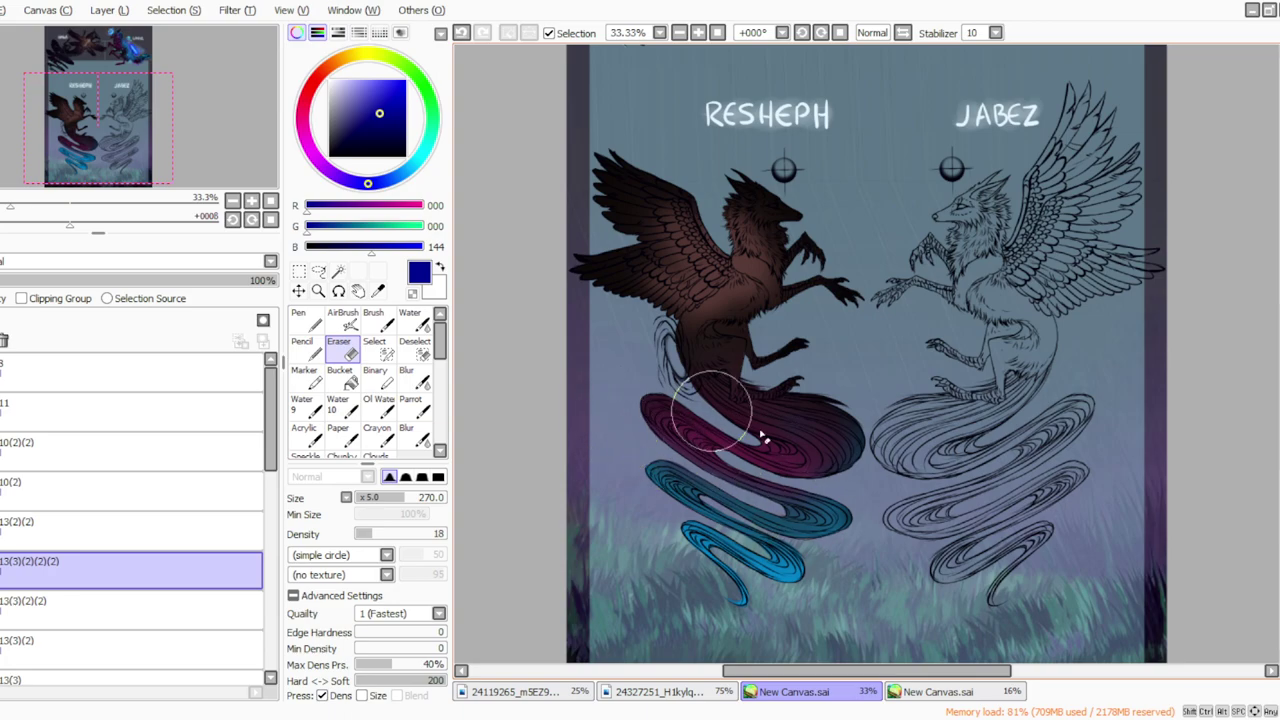
{"action": "left_click", "coordinate": [614, 718]}
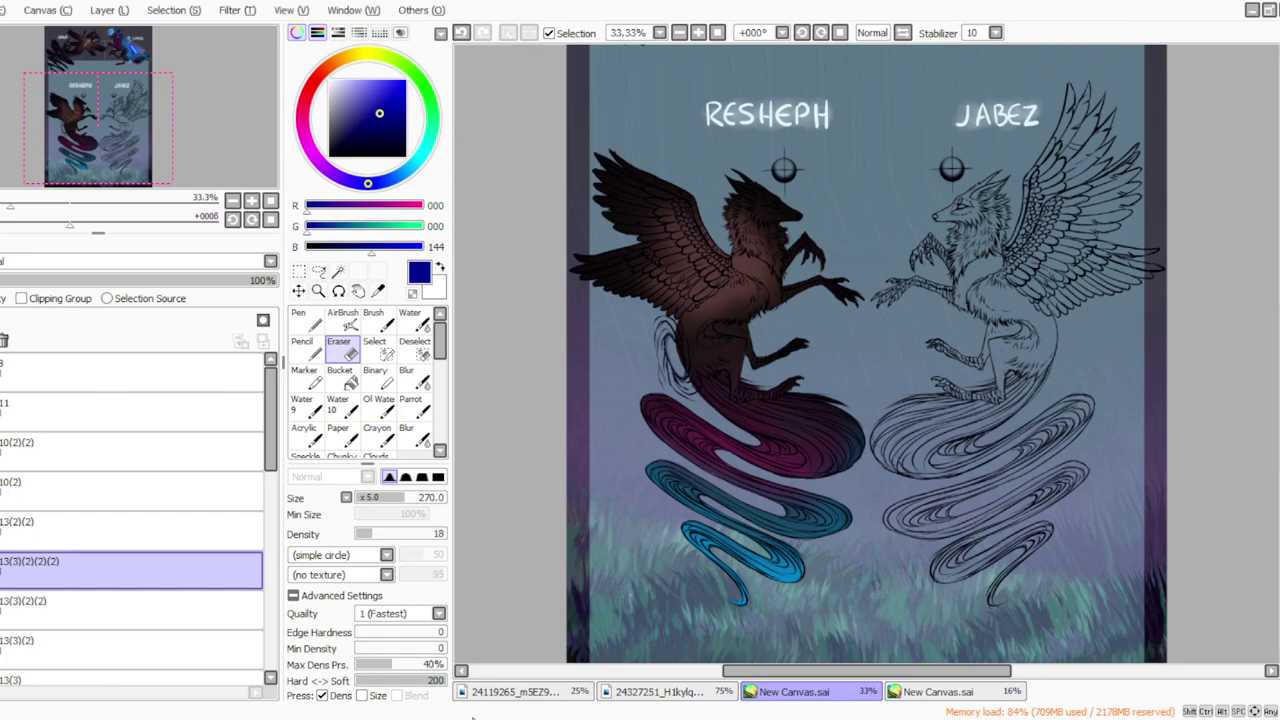
Step: Select Resheph's magenta tail layer and shift its hue to a deep crimson
{"action": "scroll", "coordinate": [935, 93], "scroll_direction": "up", "scroll_amount": 5}
{"action": "left_click_drag", "start_coordinate": [1279, 309], "coordinate": [1279, 343]}
{"action": "left_click", "coordinate": [130, 640]}
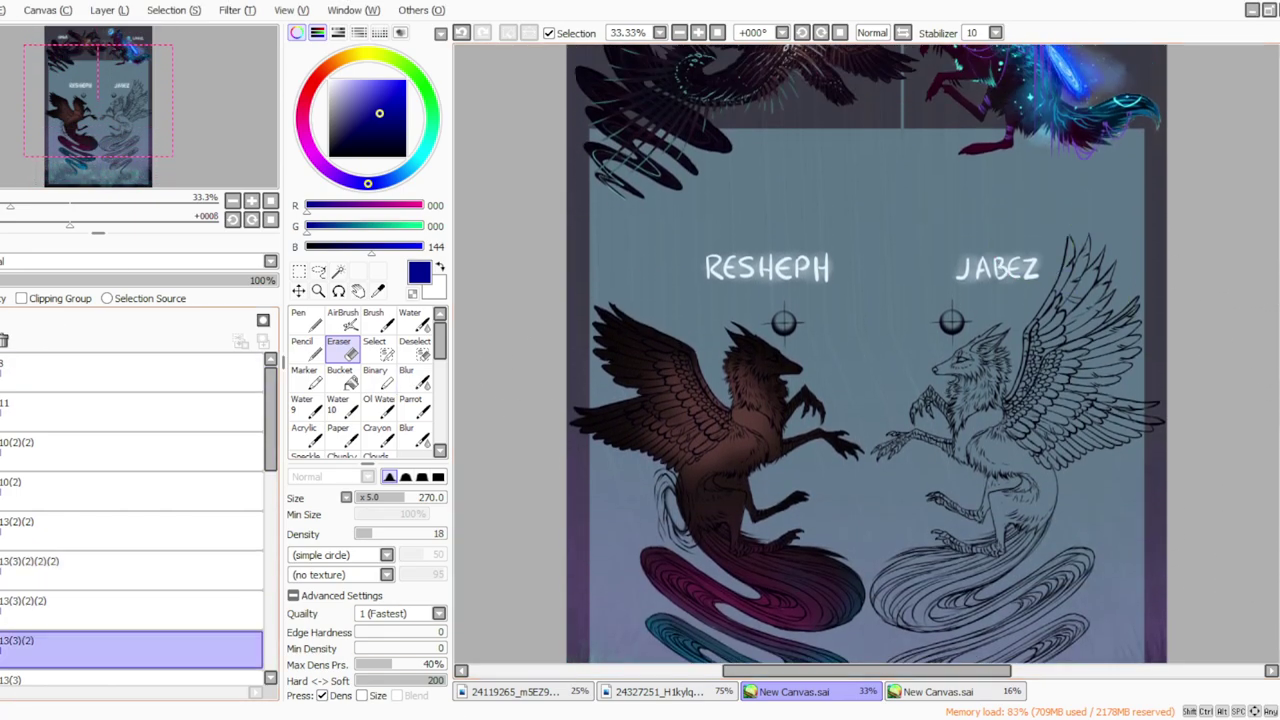
{"action": "left_click", "coordinate": [250, 37]}
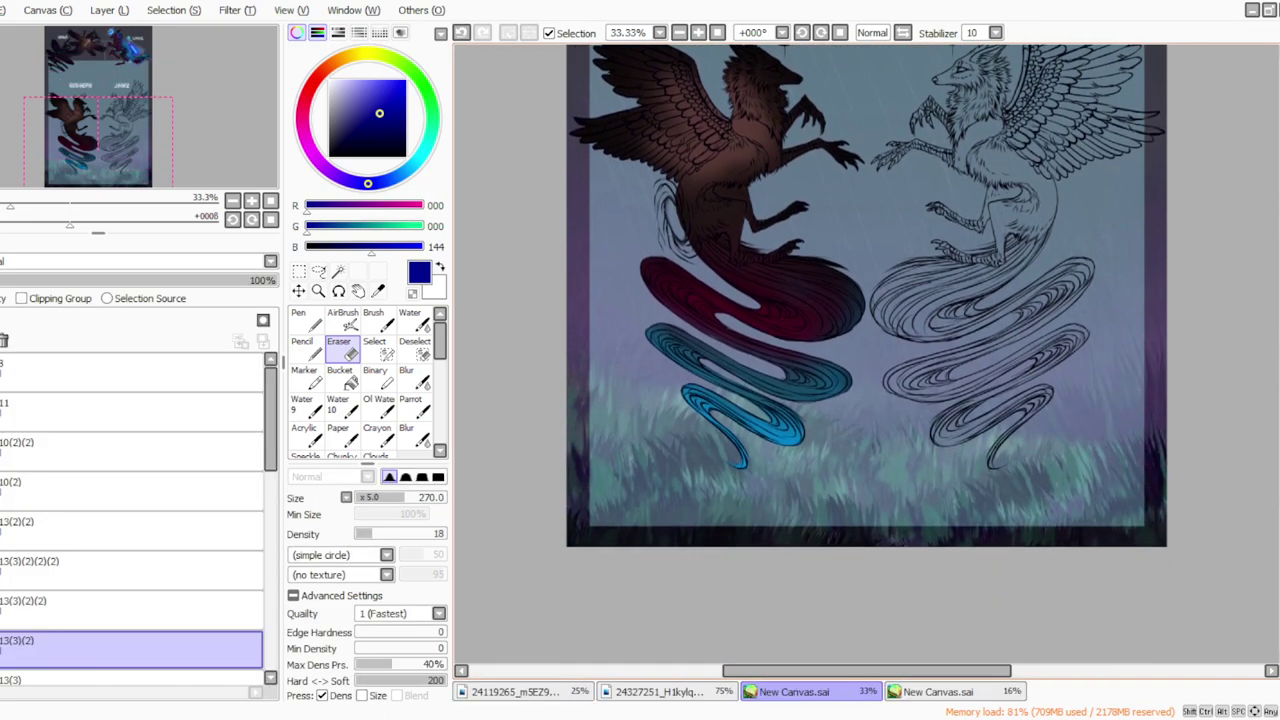
{"action": "scroll", "coordinate": [935, 93], "scroll_direction": "up", "scroll_amount": 4}
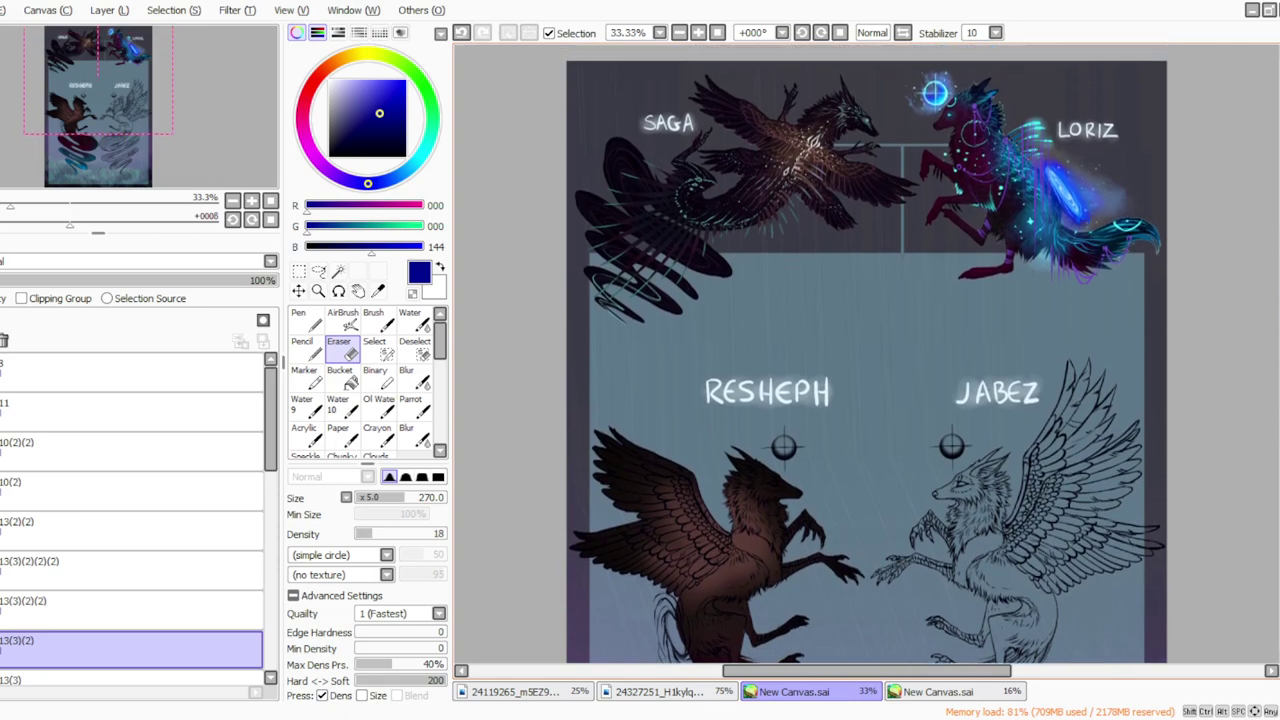
{"action": "scroll", "coordinate": [935, 93], "scroll_direction": "down", "scroll_amount": 8}
{"action": "scroll", "coordinate": [935, 93], "scroll_direction": "up", "scroll_amount": 7}
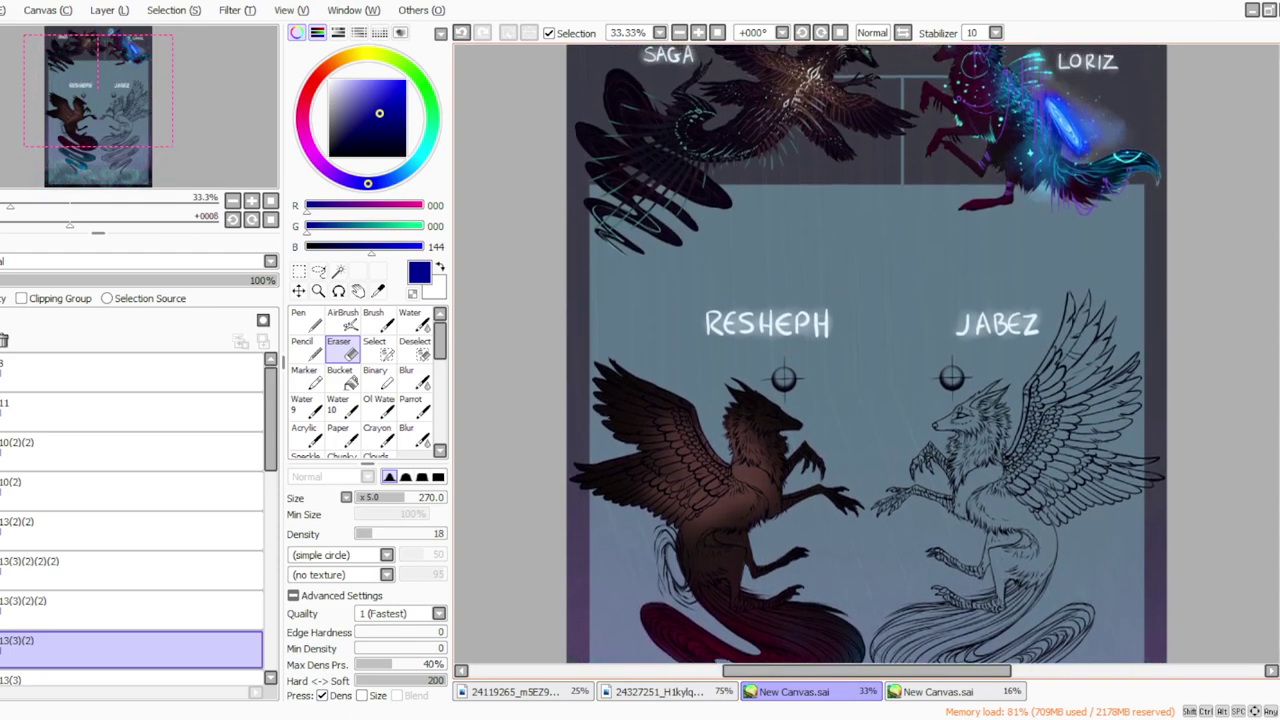
Step: Merge Resheph's topmost vivid blue tail layer into the one below and adjust the merged layer's hue and saturation to a brighter blue
{"action": "scroll", "coordinate": [866, 355], "scroll_direction": "down", "scroll_amount": 6}
{"action": "scroll", "coordinate": [866, 355], "scroll_direction": "up", "scroll_amount": 1}
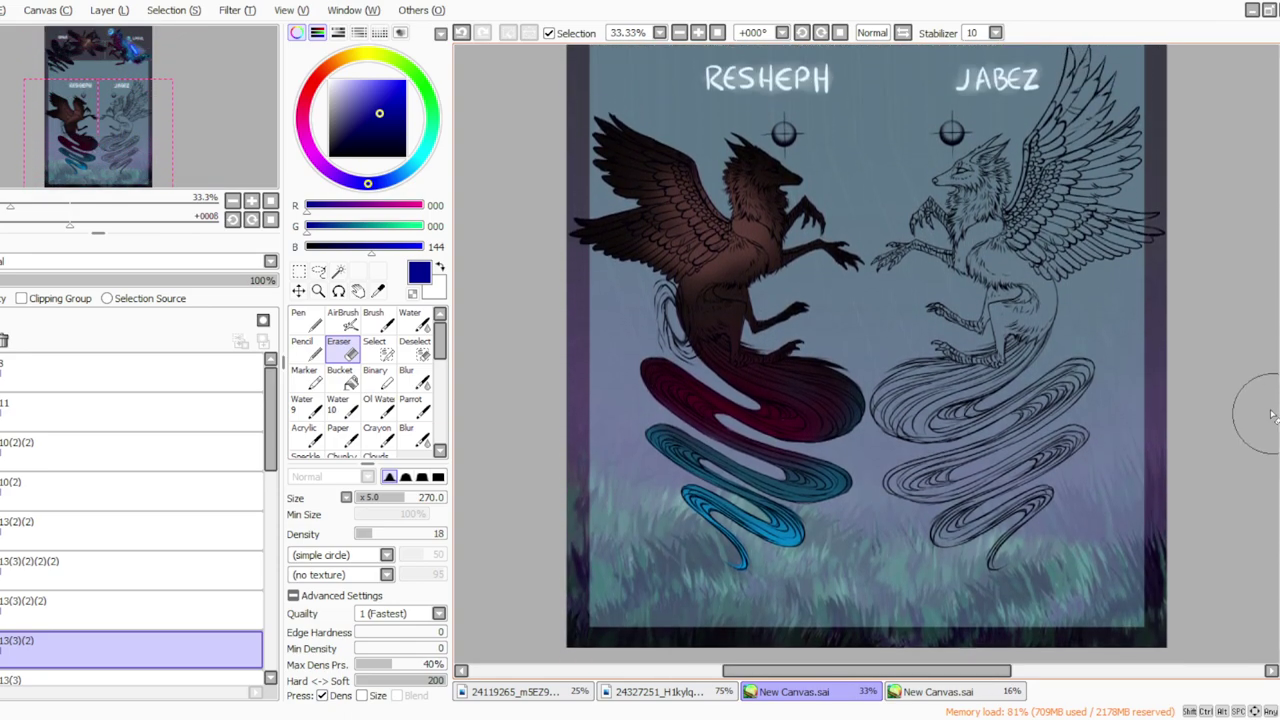
{"action": "left_click", "coordinate": [130, 571]}
{"action": "left_click", "coordinate": [108, 11]}
{"action": "left_click", "coordinate": [129, 170]}
{"action": "left_click", "coordinate": [237, 11]}
{"action": "left_click", "coordinate": [238, 32]}
{"action": "left_click_drag", "start_coordinate": [340, 500], "coordinate": [348, 500]}
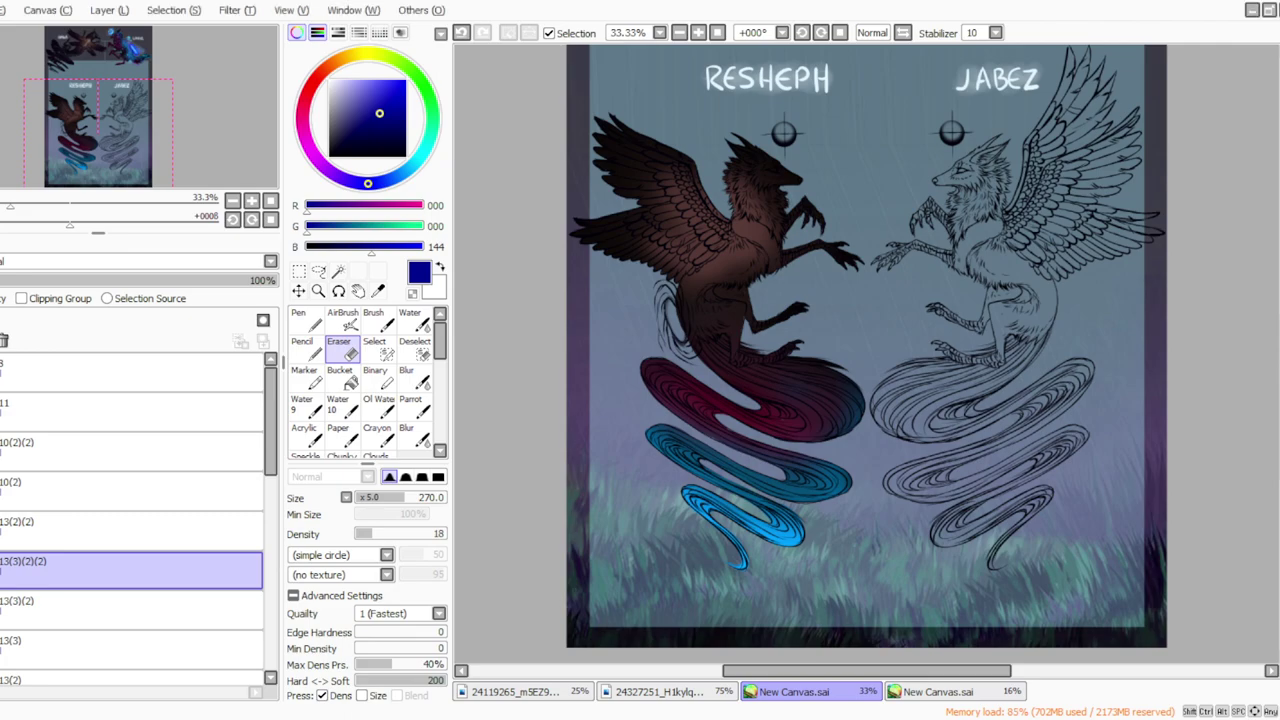
Step: Toggle the visibility of Resheph's body and tail layers to identify which colors each layer carries
{"action": "left_click", "coordinate": [100, 528]}
{"action": "left_click_drag", "start_coordinate": [112, 283], "coordinate": [278, 284]}
{"action": "left_click", "coordinate": [1, 530]}
{"action": "left_click", "coordinate": [1, 530]}
{"action": "left_click", "coordinate": [1, 530]}
{"action": "left_click", "coordinate": [1, 570]}
{"action": "left_click", "coordinate": [1, 570]}
{"action": "left_click", "coordinate": [12, 570]}
{"action": "left_click", "coordinate": [336, 372]}
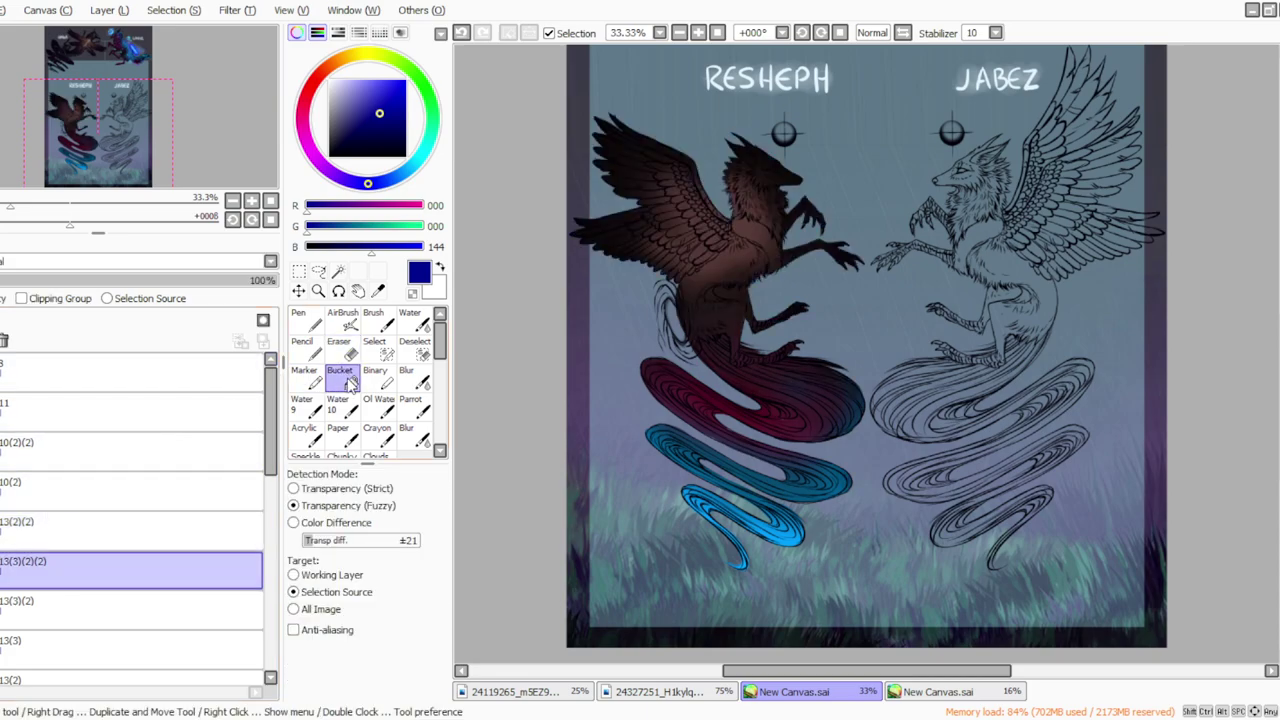
{"action": "left_click", "coordinate": [339, 347]}
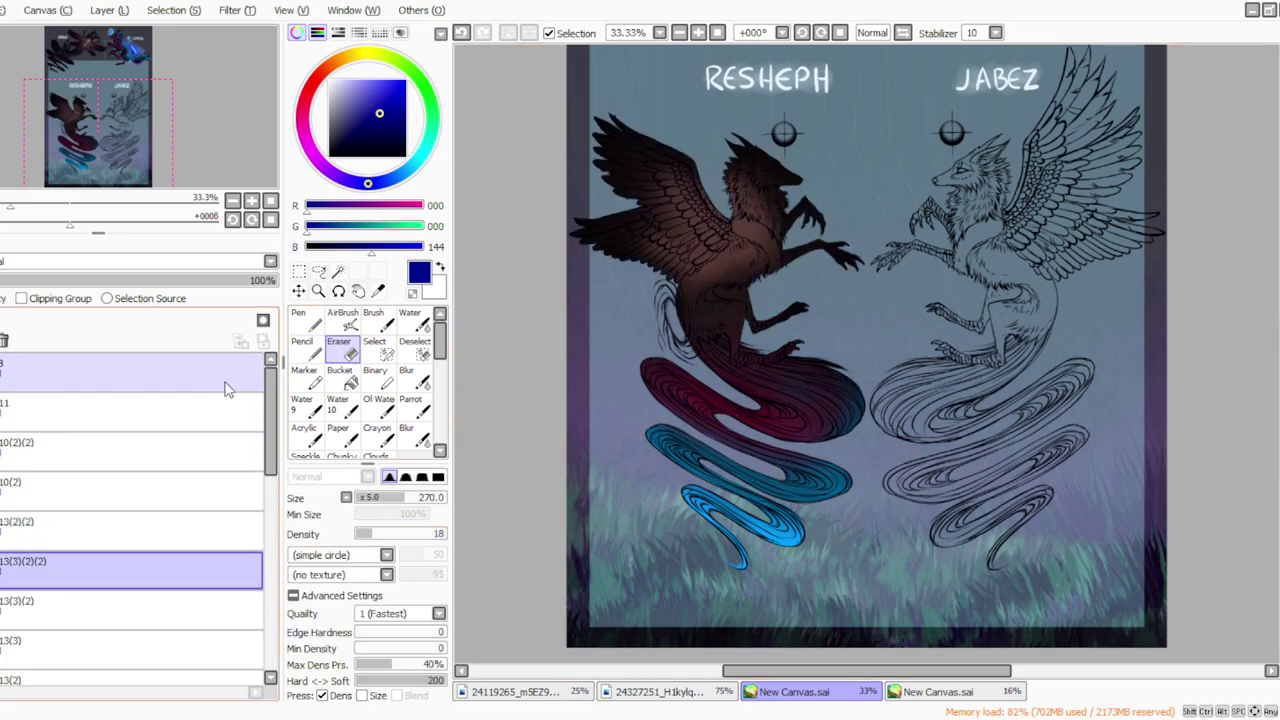
{"action": "left_click", "coordinate": [100, 531]}
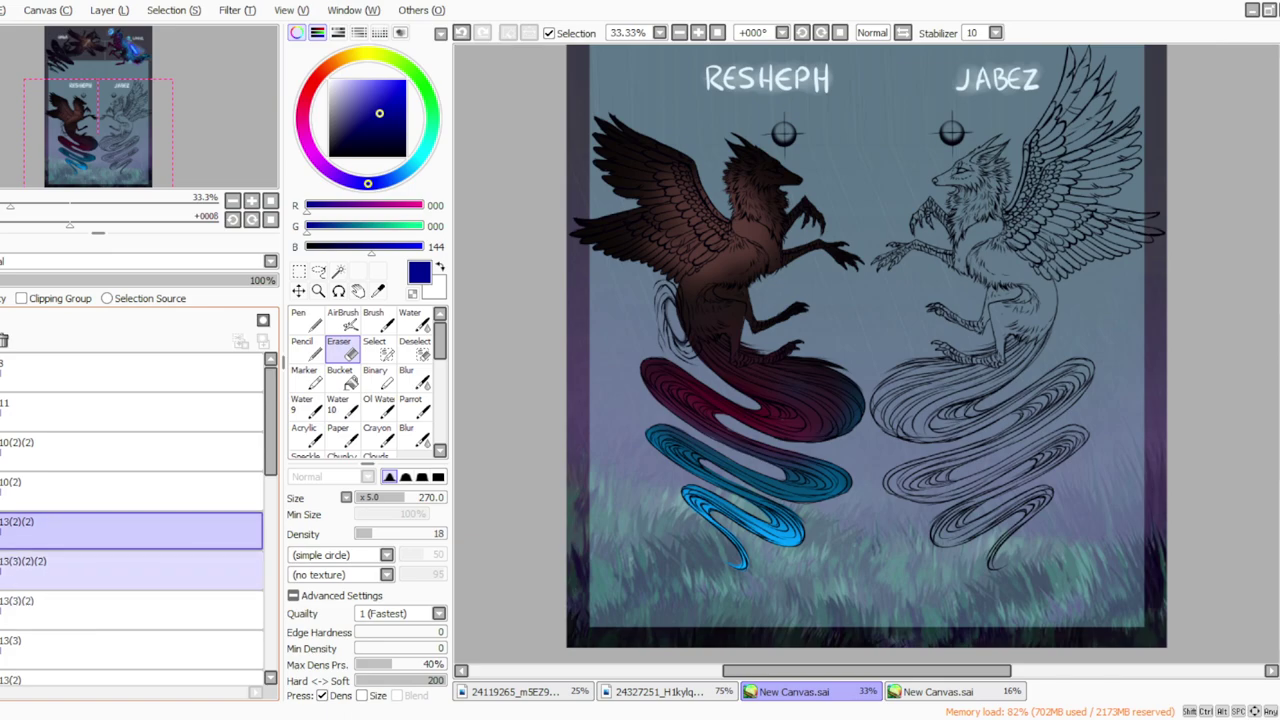
{"action": "left_click", "coordinate": [1, 531]}
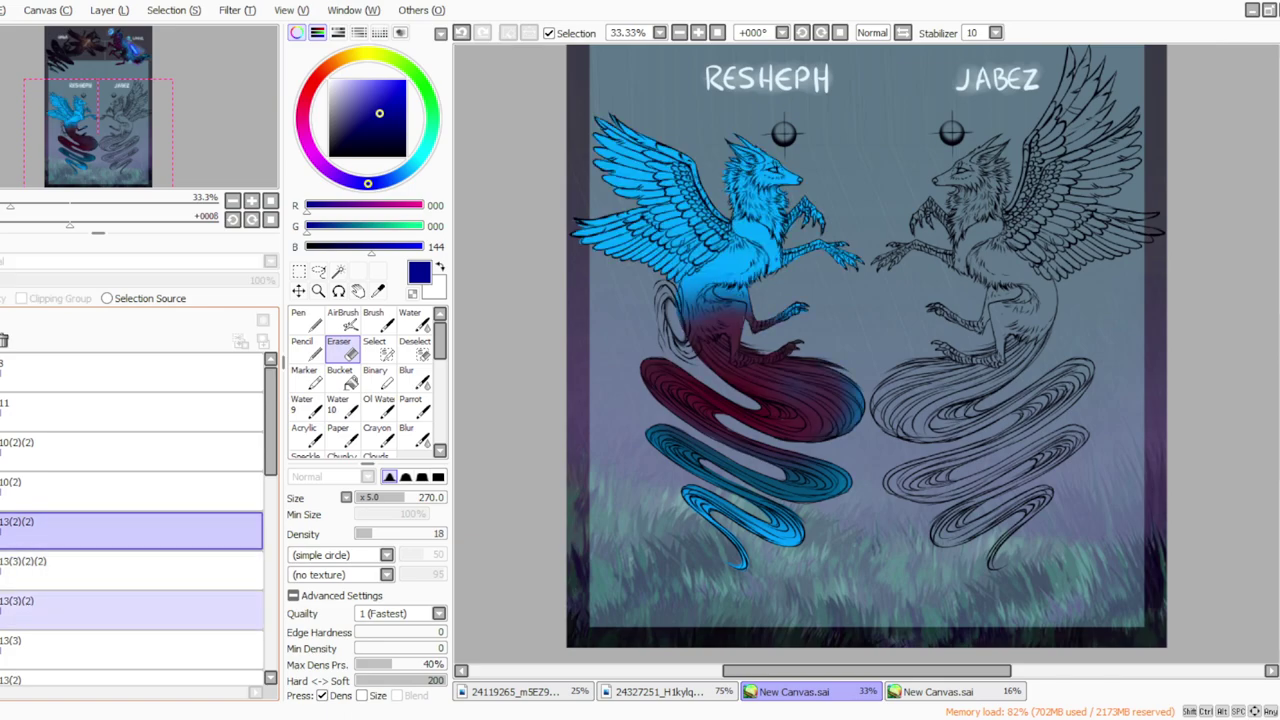
{"action": "mouse_move", "coordinate": [4, 572]}
{"action": "left_mouse_down"}
{"action": "mouse_move", "coordinate": [4, 625]}
{"action": "mouse_move", "coordinate": [4, 562]}
{"action": "left_mouse_up"}
{"action": "left_click", "coordinate": [1, 531]}
Step: Duplicate Resheph's brown body layer
{"action": "left_click", "coordinate": [14, 531]}
{"action": "left_click", "coordinate": [106, 14]}
{"action": "left_click", "coordinate": [152, 83]}
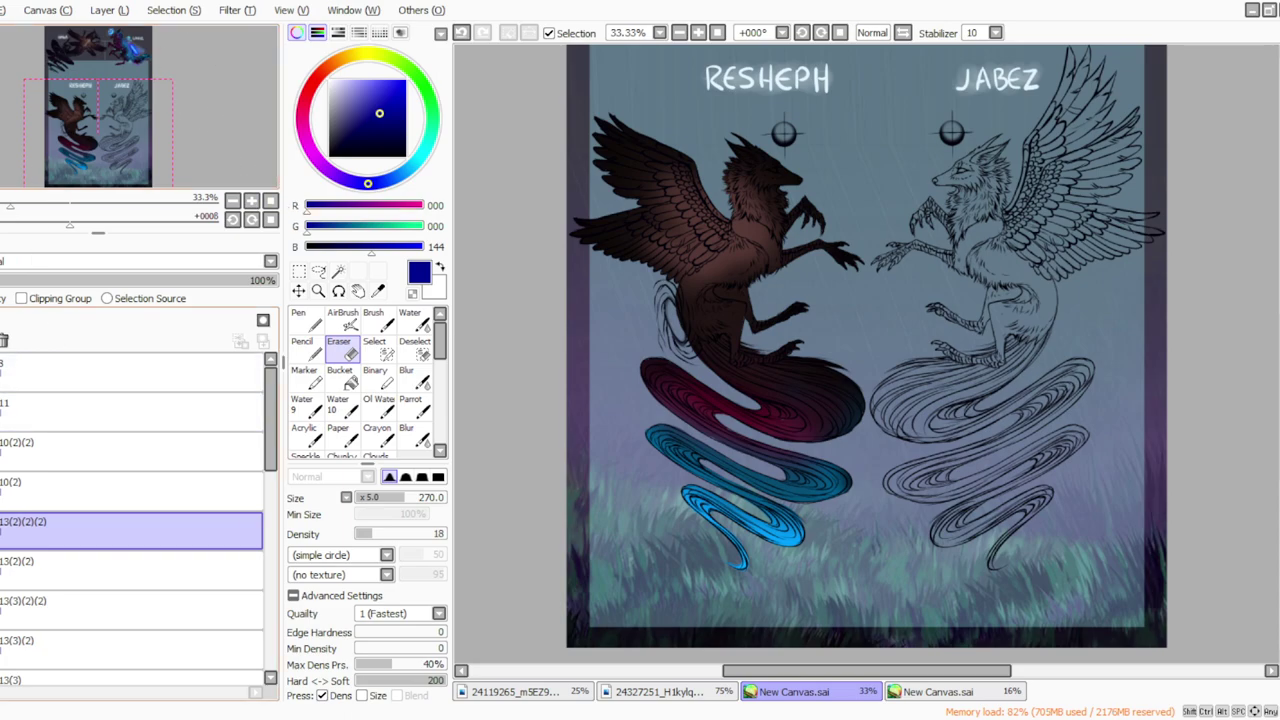
Step: Duplicate Resheph's merged blue tail layer and adjust the copy's hue and saturation
{"action": "left_click", "coordinate": [130, 610]}
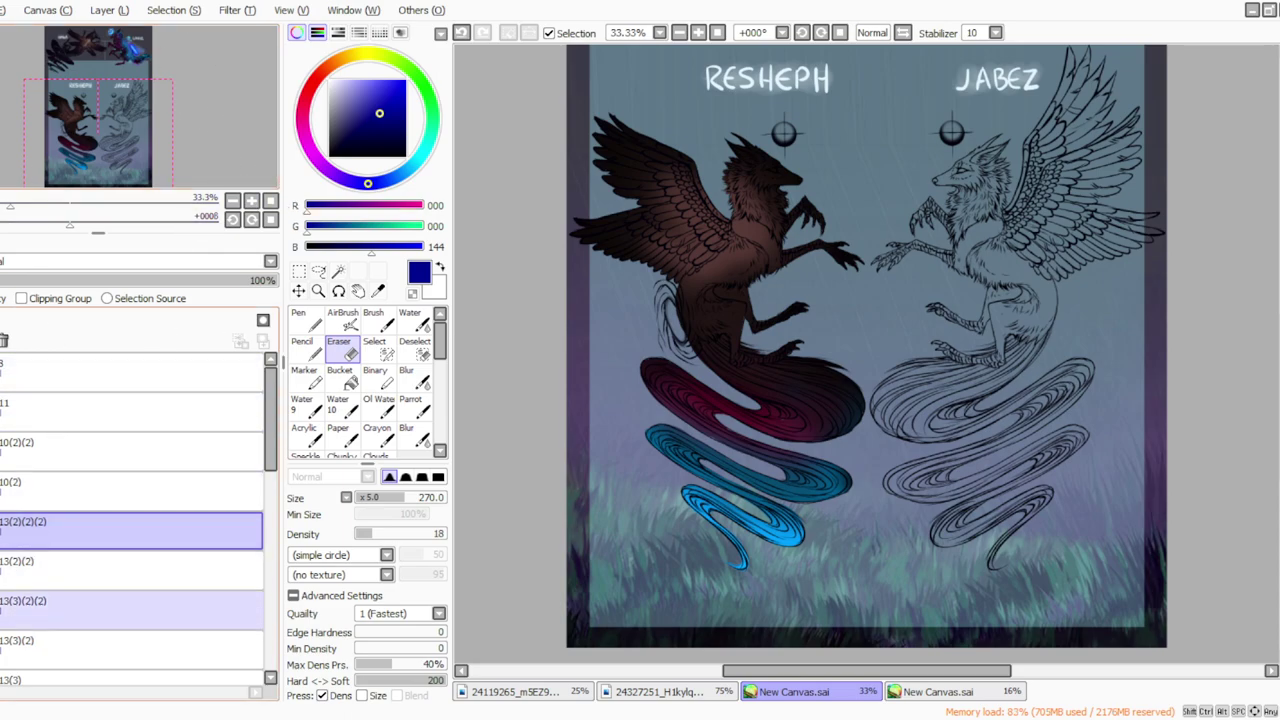
{"action": "left_click", "coordinate": [110, 17]}
{"action": "left_click", "coordinate": [128, 83]}
{"action": "left_click", "coordinate": [239, 14]}
{"action": "left_click", "coordinate": [245, 32]}
{"action": "left_click_drag", "start_coordinate": [254, 464], "coordinate": [389, 475]}
{"action": "key", "text": "Return"}
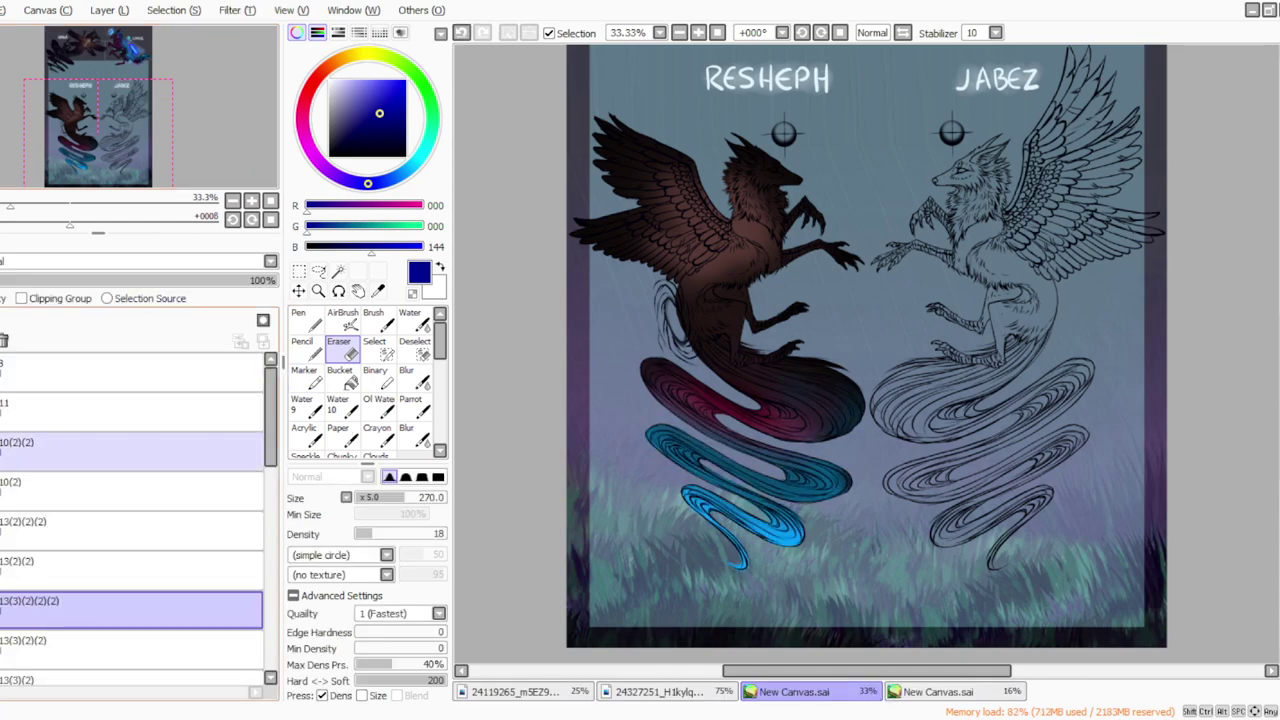
Step: Check the body and tail layers by hiding and showing them, and adjust the hue and saturation of Resheph's crimson tail layer
{"action": "left_click", "coordinate": [2, 531]}
{"action": "left_click", "coordinate": [2, 531]}
{"action": "left_click", "coordinate": [2, 571]}
{"action": "left_click", "coordinate": [2, 571]}
{"action": "left_click_drag", "start_coordinate": [270, 444], "coordinate": [270, 466]}
{"action": "left_click", "coordinate": [2, 611]}
{"action": "left_click", "coordinate": [2, 611]}
{"action": "left_click", "coordinate": [60, 618]}
{"action": "left_click", "coordinate": [238, 10]}
{"action": "left_click", "coordinate": [250, 34]}
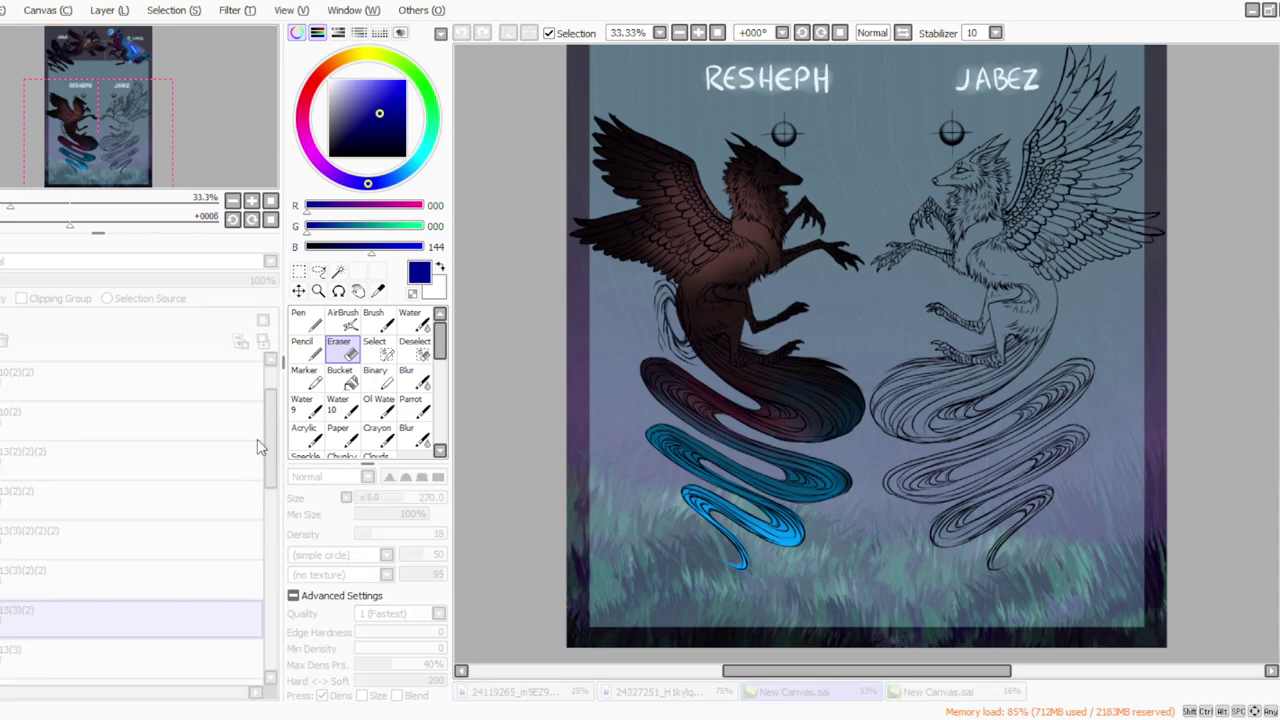
{"action": "left_click", "coordinate": [408, 495]}
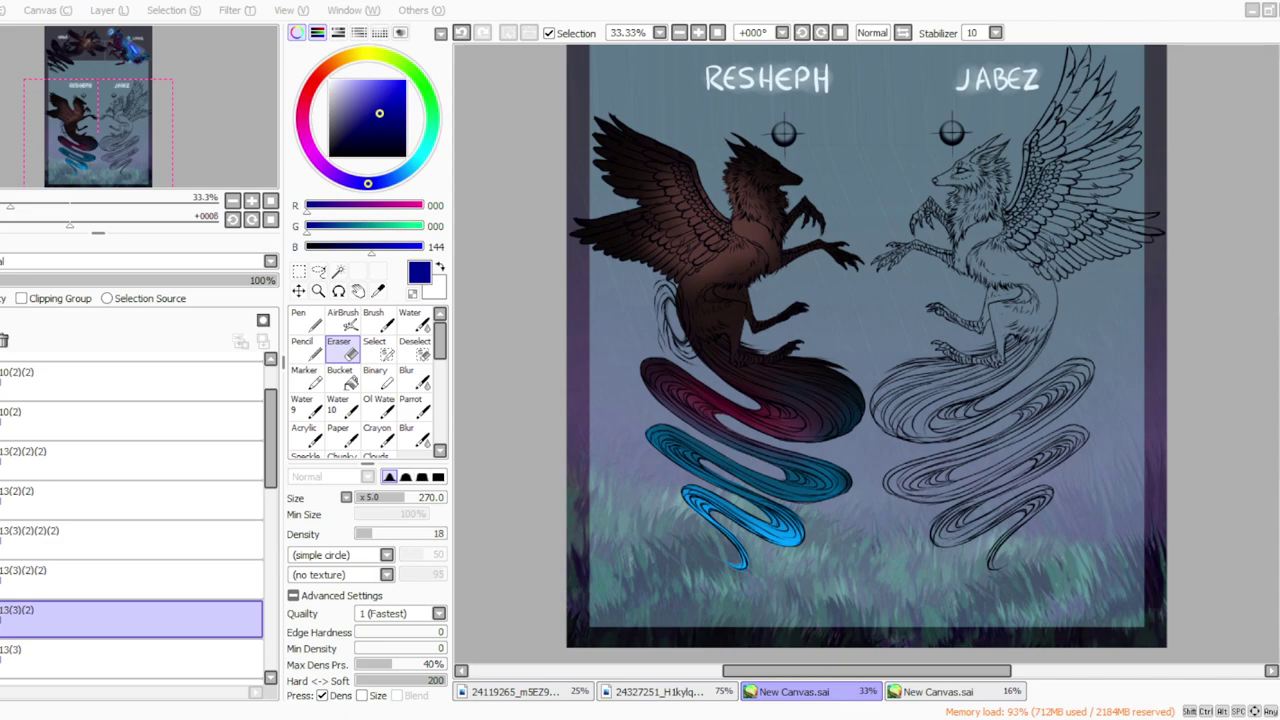
Step: Compare Resheph's coloring with the crimson tail layer and the two brown body layers hidden and shown
{"action": "left_click", "coordinate": [2, 619]}
{"action": "left_click", "coordinate": [2, 619]}
{"action": "left_click", "coordinate": [2, 500]}
{"action": "left_click", "coordinate": [2, 500]}
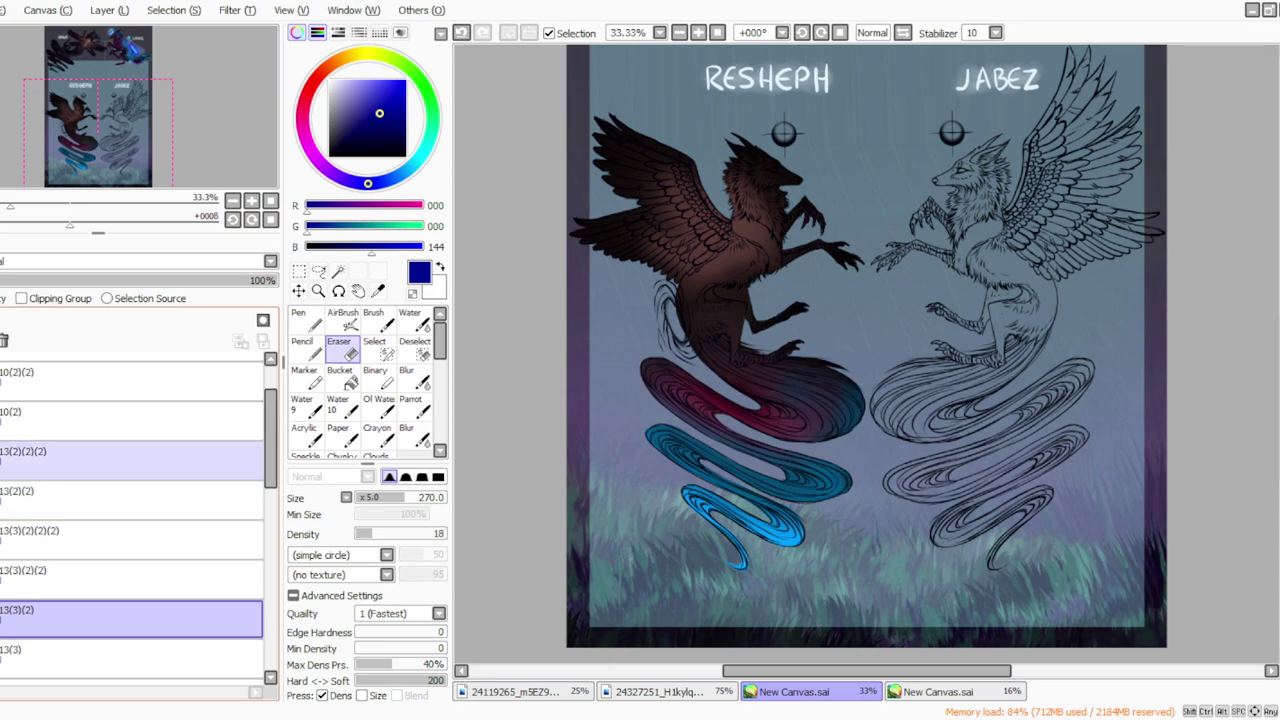
{"action": "left_click", "coordinate": [2, 500]}
{"action": "left_click", "coordinate": [2, 500]}
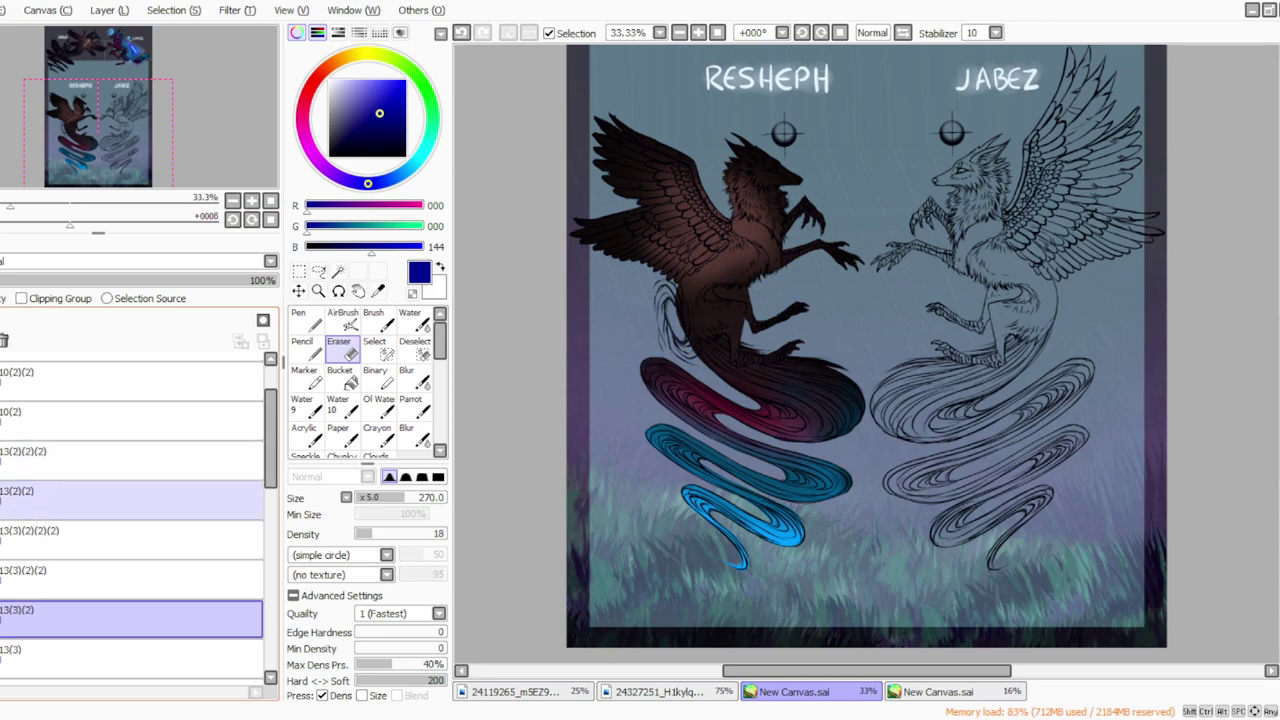
{"action": "left_click", "coordinate": [30, 461]}
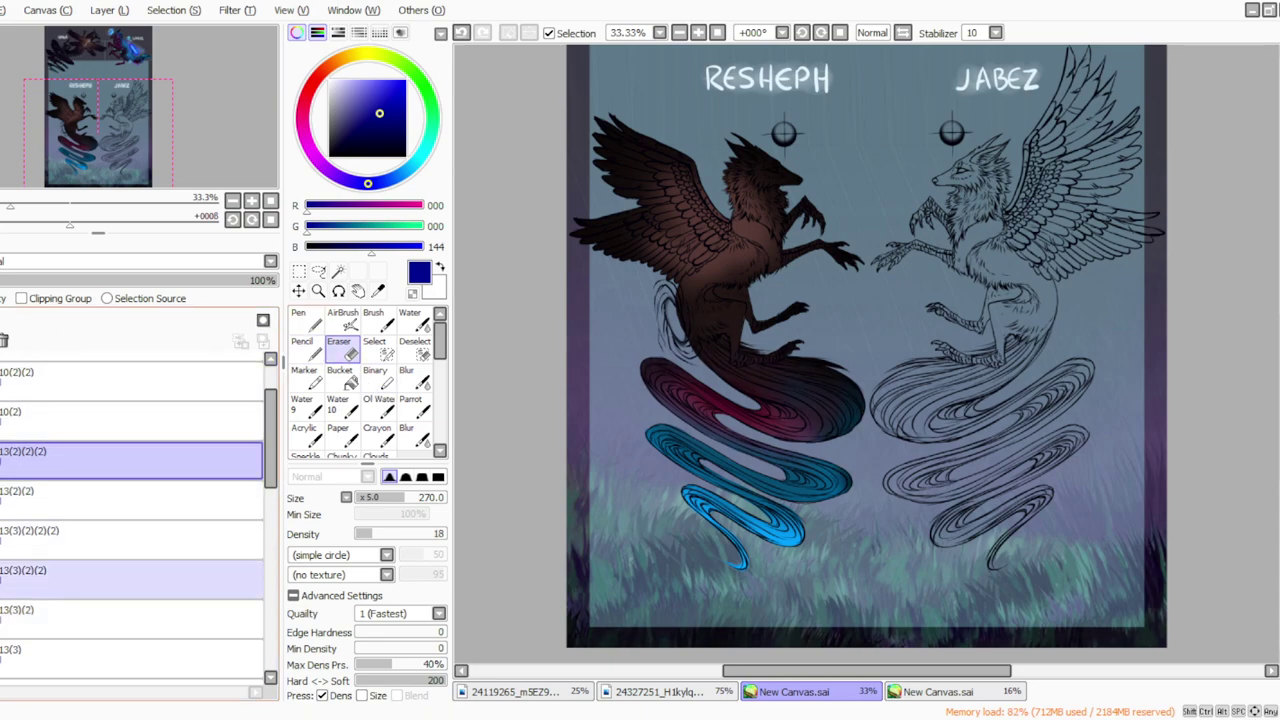
{"action": "left_click", "coordinate": [130, 610], "text": "ctrl"}
{"action": "left_click", "coordinate": [30, 619]}
{"action": "left_click", "coordinate": [30, 461]}
{"action": "left_click", "coordinate": [2, 461]}
{"action": "left_click", "coordinate": [2, 461]}
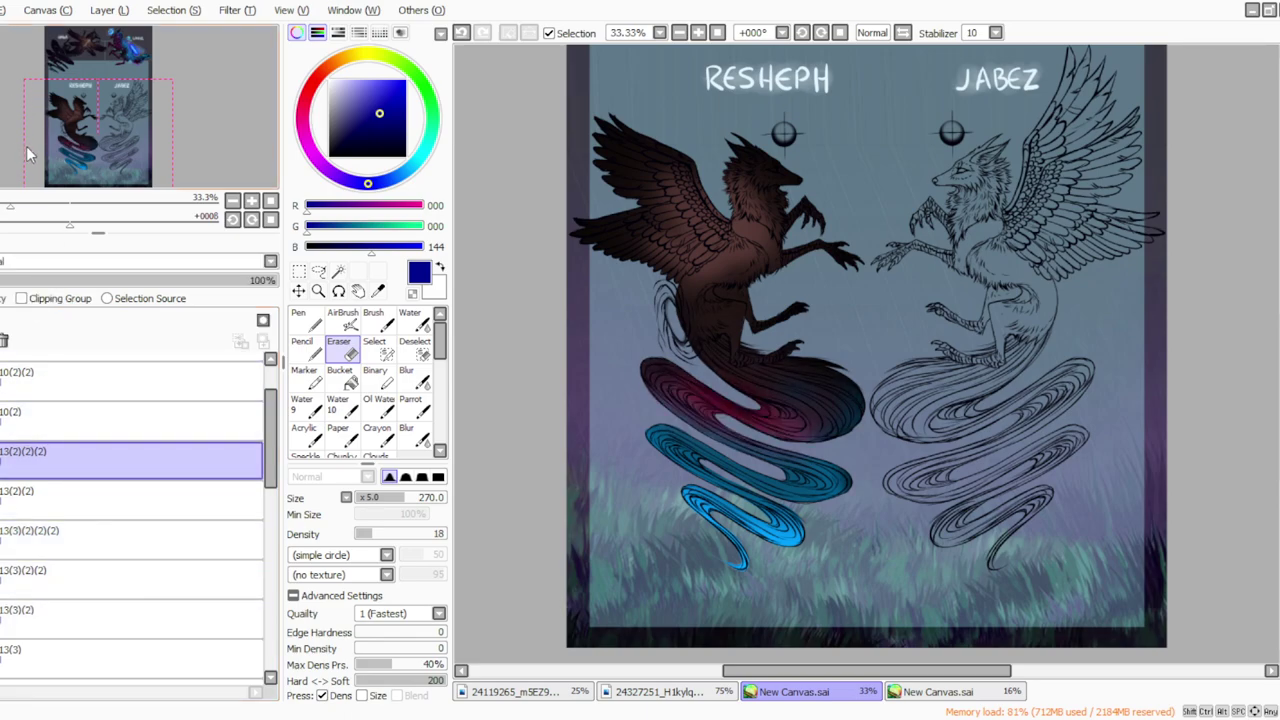
Step: Merge the copied brown body layer down, duplicate the merged layer, and adjust the copy's hue and saturation
{"action": "left_click", "coordinate": [108, 9]}
{"action": "left_click", "coordinate": [128, 150]}
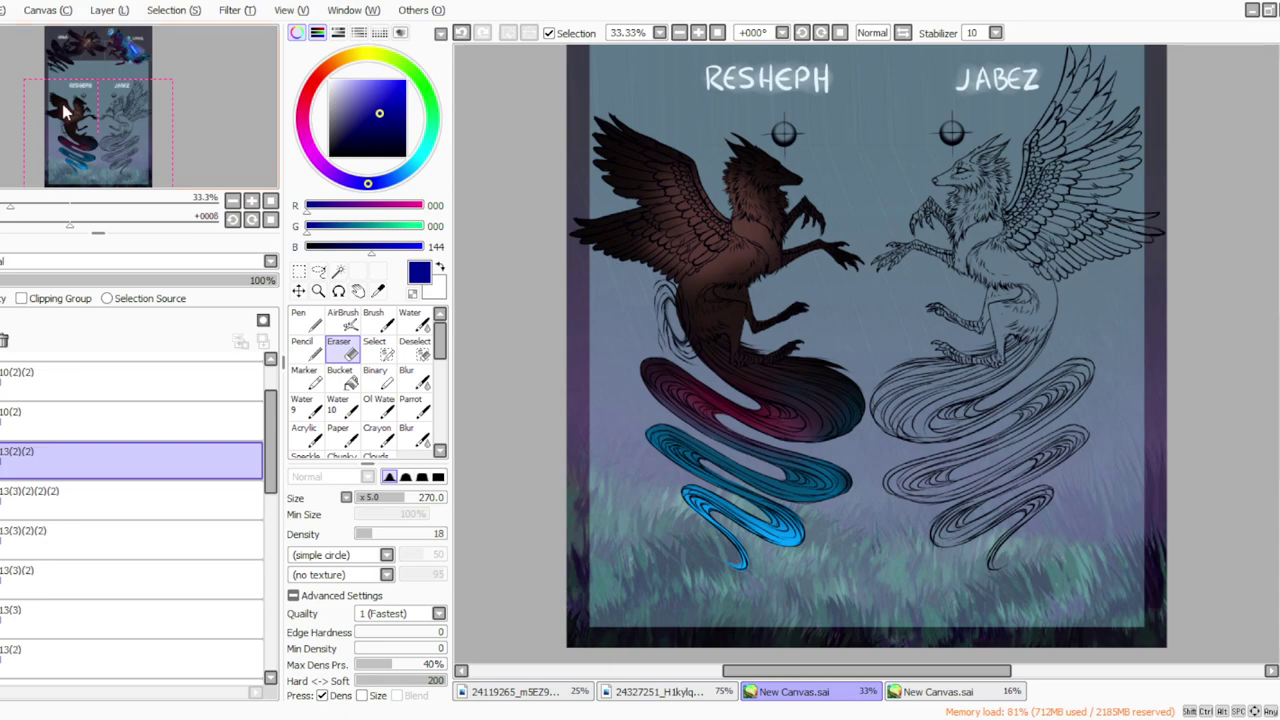
{"action": "left_click", "coordinate": [115, 11]}
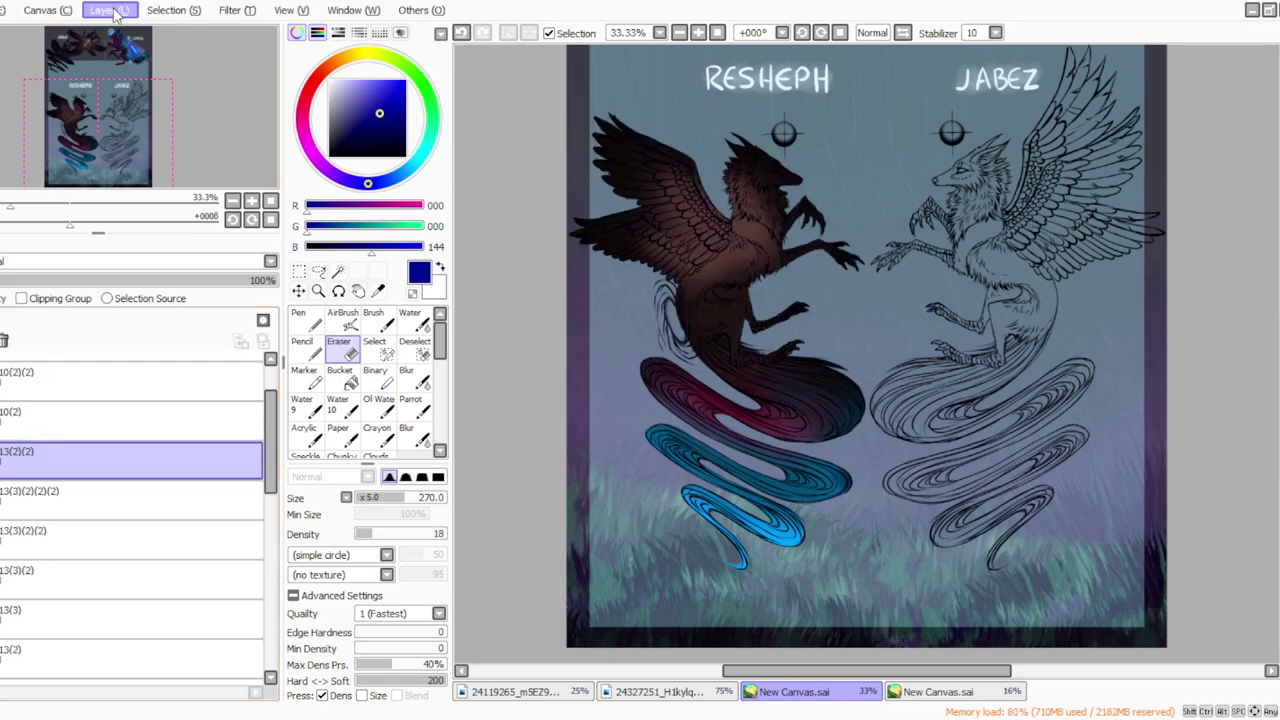
{"action": "left_click", "coordinate": [125, 92]}
{"action": "left_click", "coordinate": [246, 12]}
{"action": "left_click", "coordinate": [256, 34]}
{"action": "left_click", "coordinate": [321, 467]}
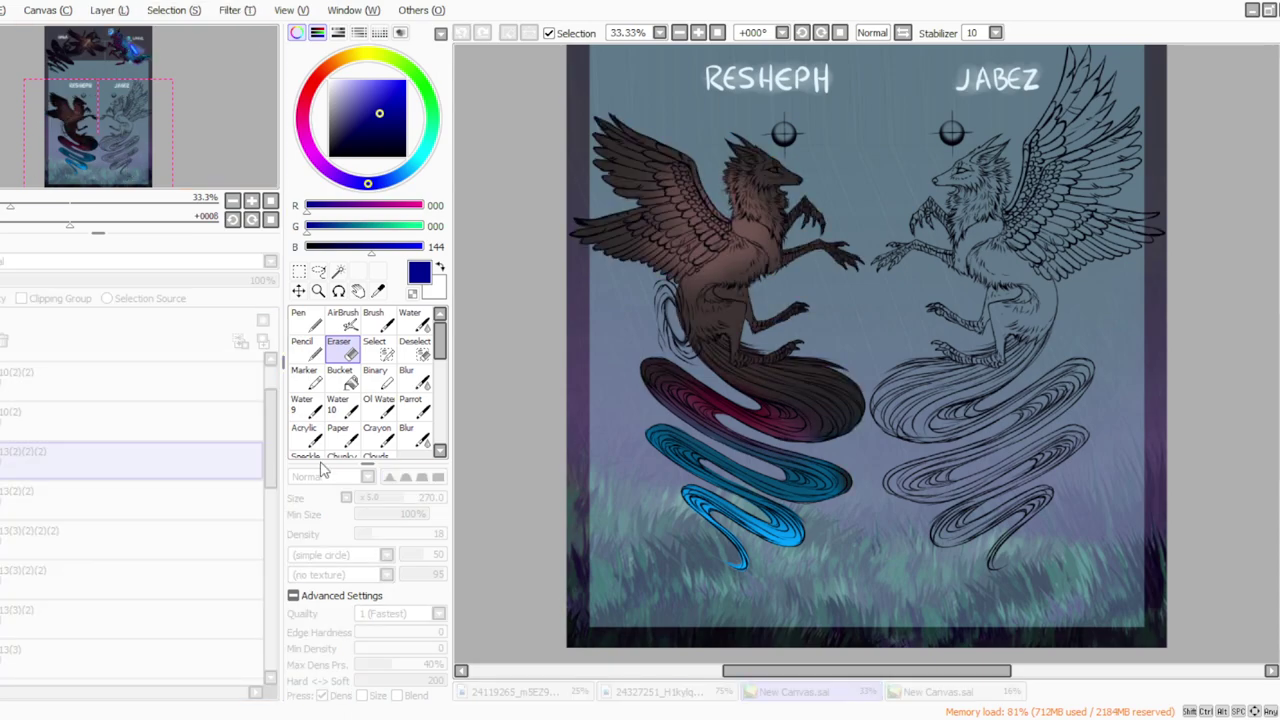
{"action": "left_click", "coordinate": [395, 495]}
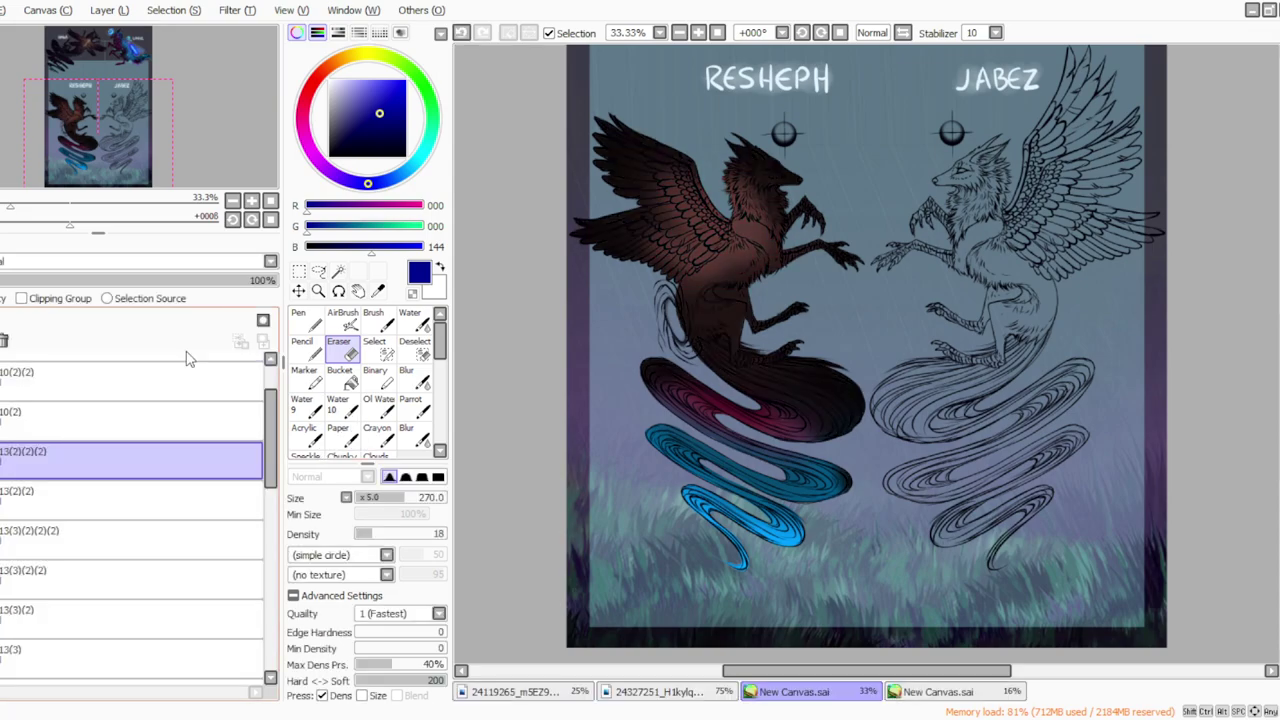
Step: Sample the dark crimson from Resheph's tail, merge the duplicate blue tail layer down, and select the topmost brown body layer
{"action": "left_click", "coordinate": [378, 291]}
{"action": "left_click", "coordinate": [698, 33]}
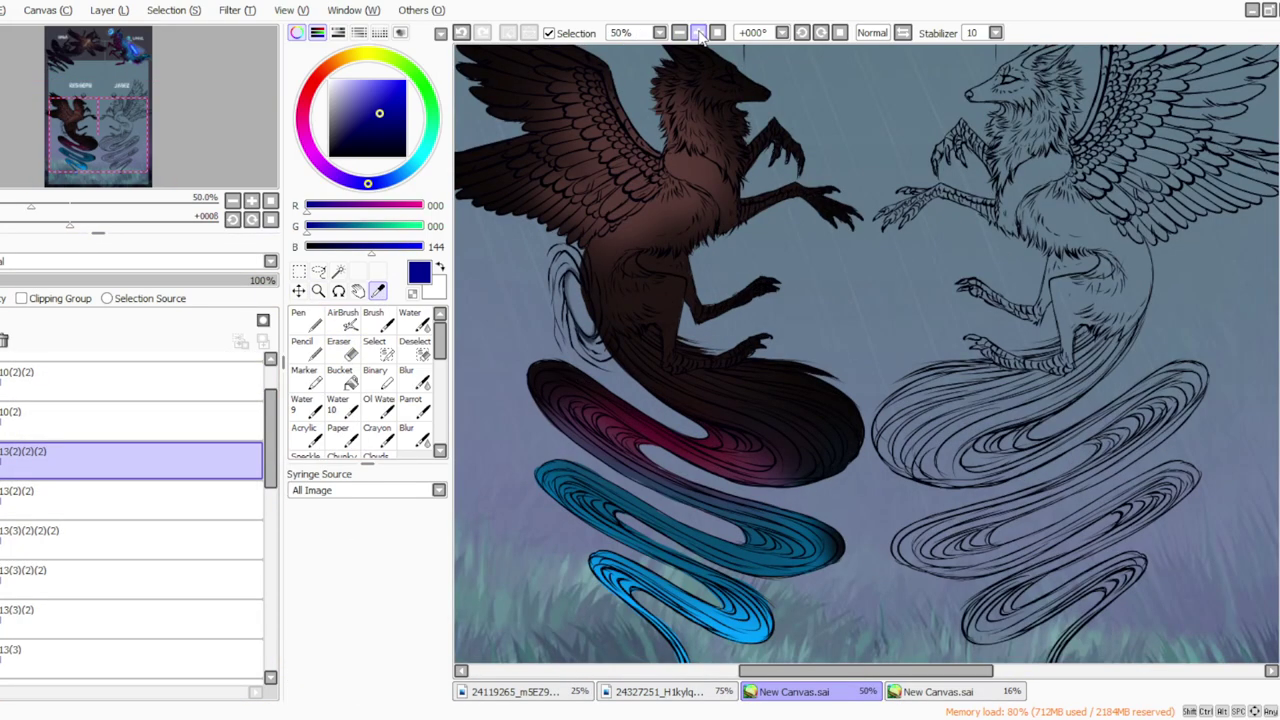
{"action": "left_click", "coordinate": [633, 375]}
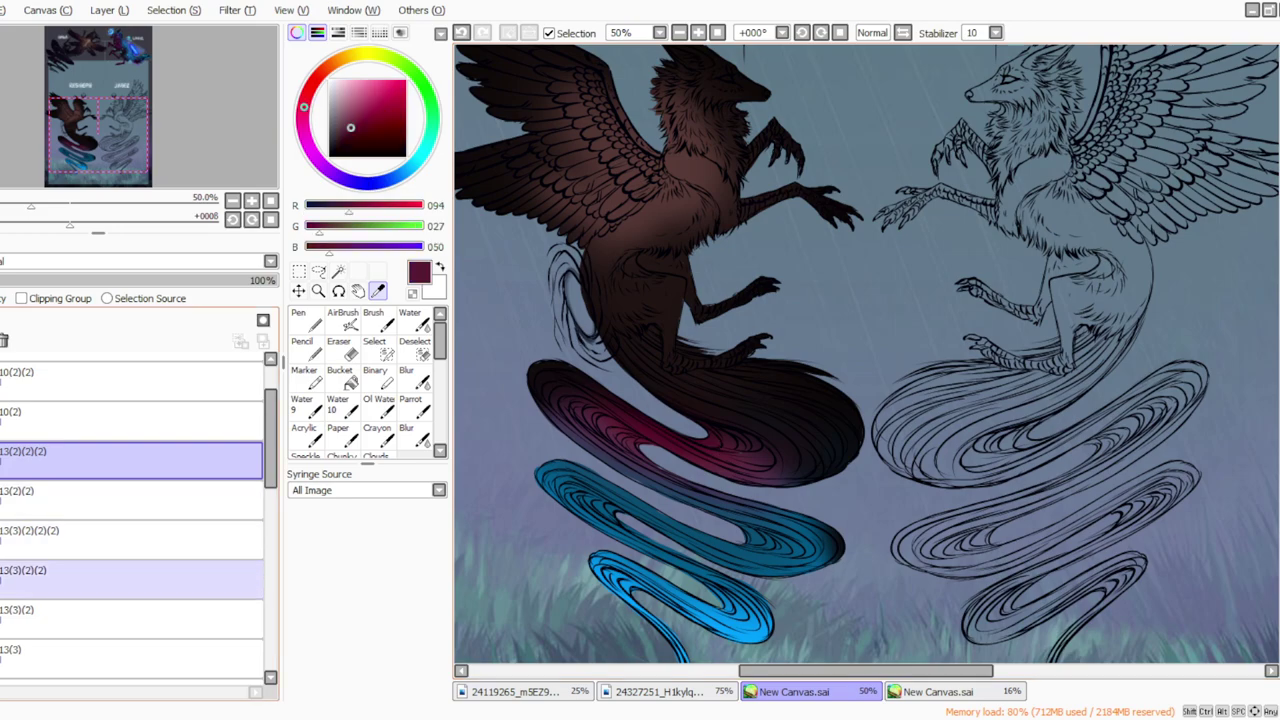
{"action": "left_click", "coordinate": [100, 538]}
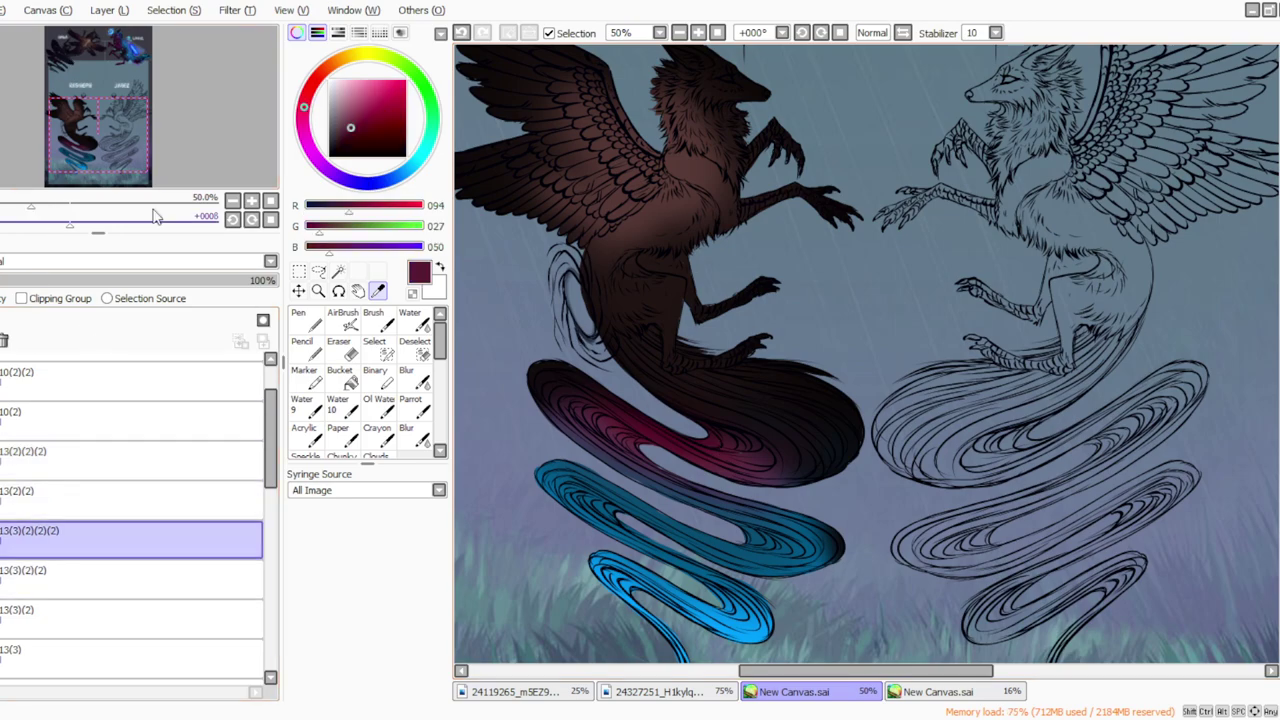
{"action": "left_click", "coordinate": [130, 580]}
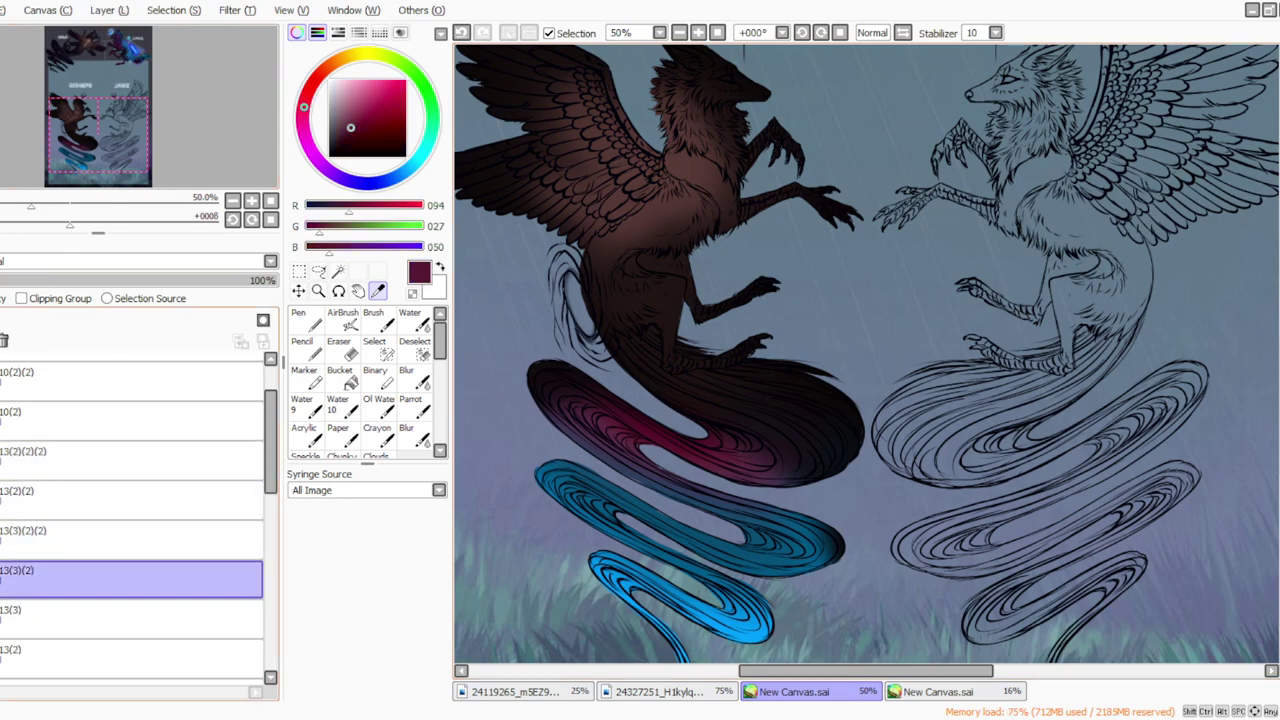
{"action": "left_click", "coordinate": [130, 460]}
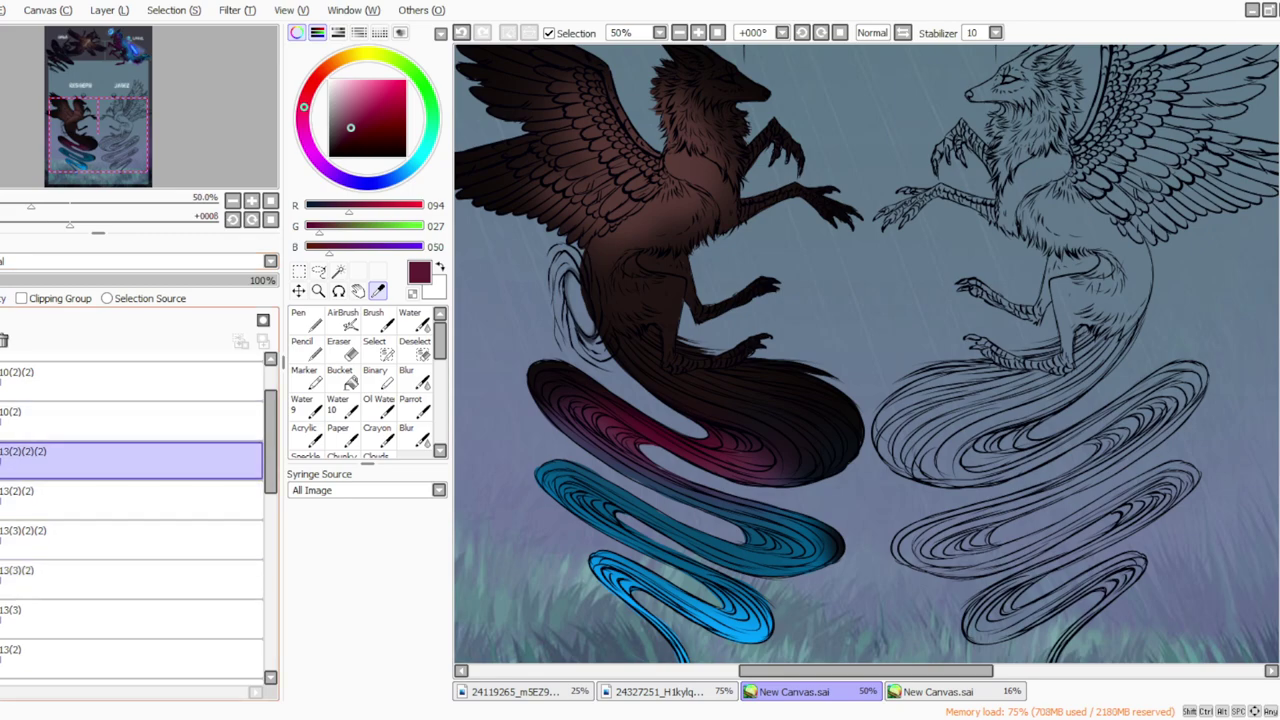
Step: Add a new layer and paint dark crimson over Resheph's upper tail and hindquarters with the Parrot brush at size 75, density 25
{"action": "left_click", "coordinate": [110, 11]}
{"action": "left_click", "coordinate": [124, 29]}
{"action": "left_click", "coordinate": [410, 417]}
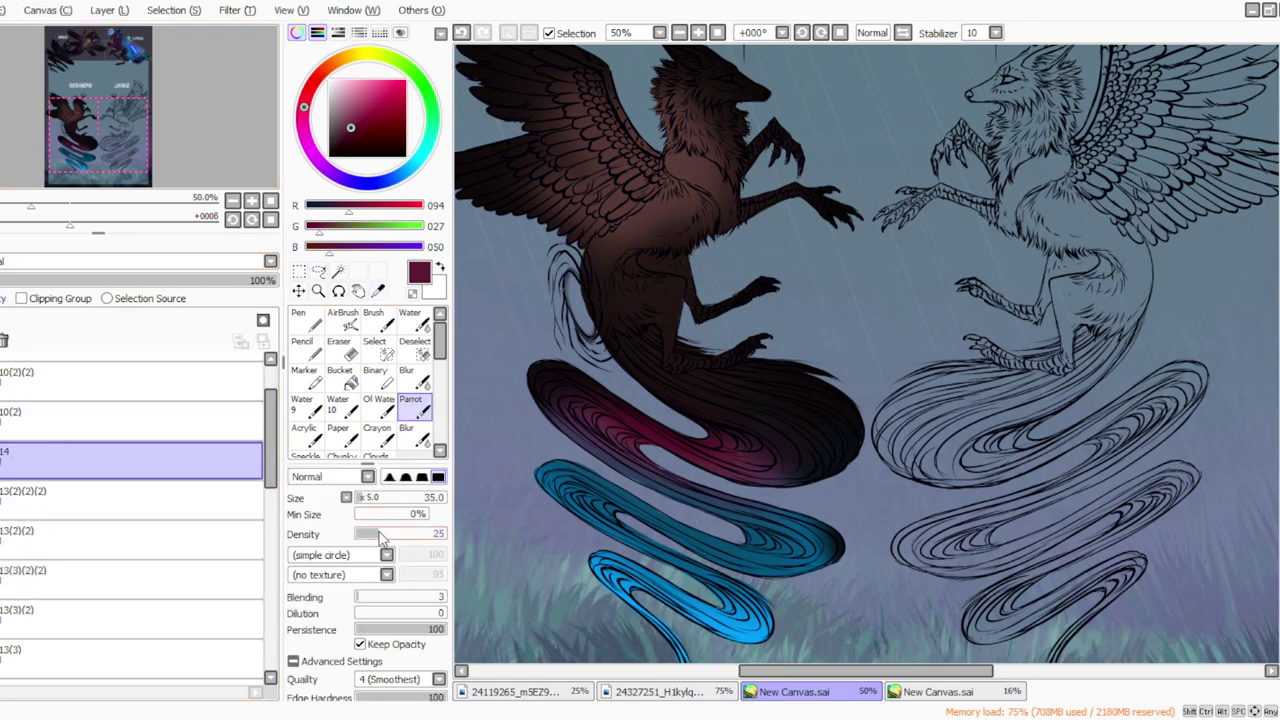
{"action": "mouse_move", "coordinate": [741, 418]}
{"action": "left_mouse_down"}
{"action": "mouse_move", "coordinate": [780, 471]}
{"action": "mouse_move", "coordinate": [833, 437]}
{"action": "mouse_move", "coordinate": [779, 475]}
{"action": "left_mouse_up"}
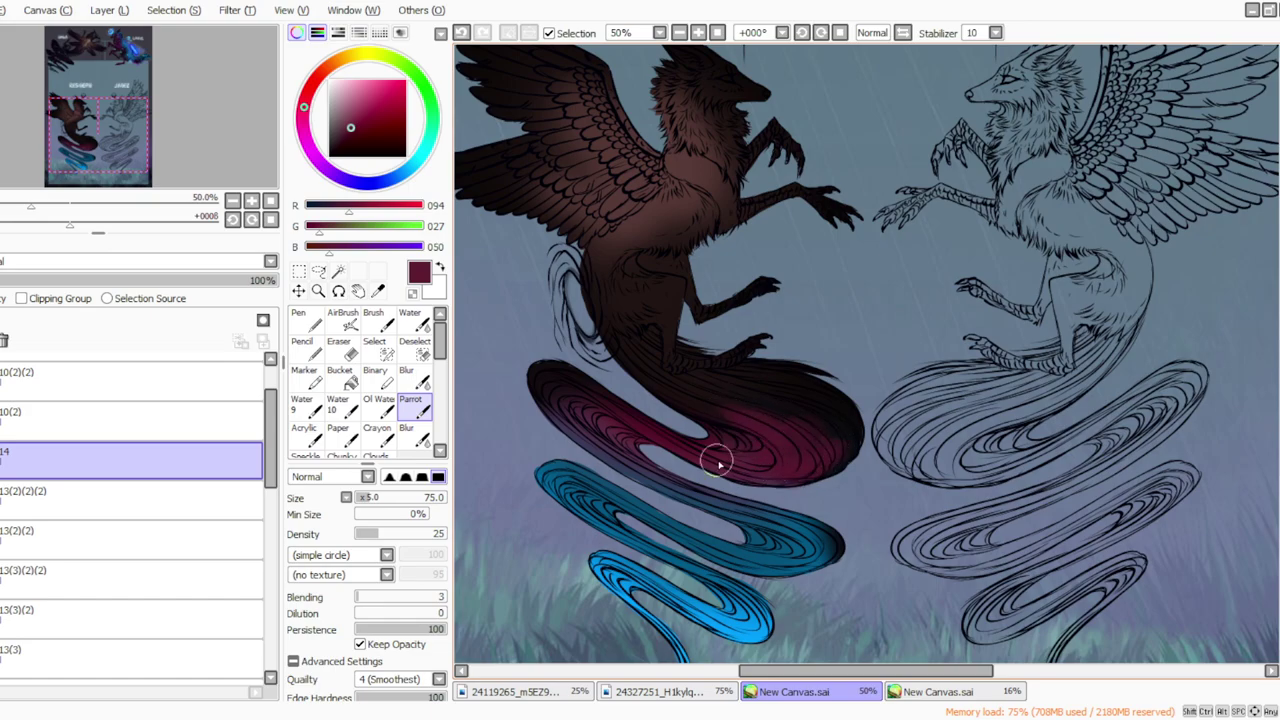
{"action": "left_click", "coordinate": [821, 33]}
{"action": "mouse_move", "coordinate": [588, 97]}
{"action": "left_mouse_down"}
{"action": "mouse_move", "coordinate": [653, 204]}
{"action": "mouse_move", "coordinate": [649, 268]}
{"action": "mouse_move", "coordinate": [656, 176]}
{"action": "mouse_move", "coordinate": [658, 268]}
{"action": "mouse_move", "coordinate": [635, 215]}
{"action": "mouse_move", "coordinate": [654, 162]}
{"action": "mouse_move", "coordinate": [637, 227]}
{"action": "mouse_move", "coordinate": [676, 151]}
{"action": "mouse_move", "coordinate": [667, 275]}
{"action": "mouse_move", "coordinate": [658, 217]}
{"action": "mouse_move", "coordinate": [673, 231]}
{"action": "mouse_move", "coordinate": [672, 254]}
{"action": "mouse_move", "coordinate": [648, 238]}
{"action": "mouse_move", "coordinate": [670, 297]}
{"action": "mouse_move", "coordinate": [630, 215]}
{"action": "mouse_move", "coordinate": [632, 236]}
{"action": "mouse_move", "coordinate": [632, 216]}
{"action": "mouse_move", "coordinate": [696, 352]}
{"action": "mouse_move", "coordinate": [662, 295]}
{"action": "mouse_move", "coordinate": [743, 350]}
{"action": "left_mouse_up"}
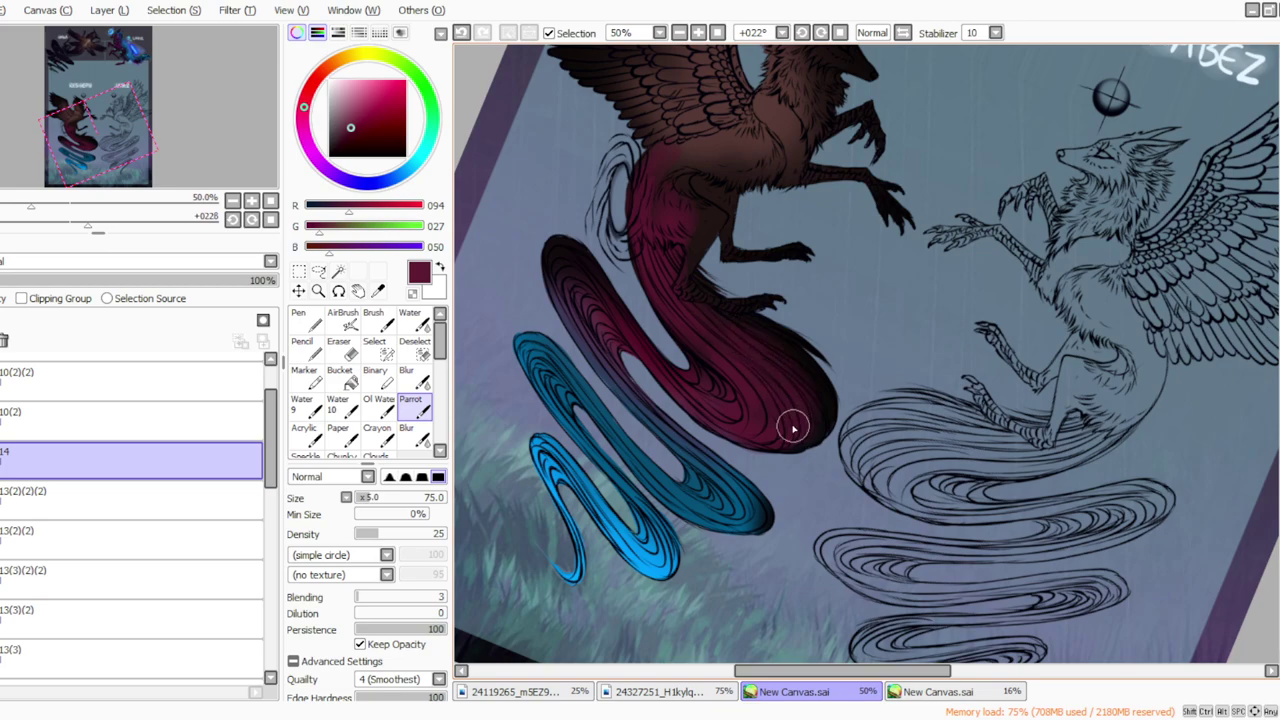
Step: Soften the crimson into the brown hindquarters and along the upper tail with the Blur brush at size 95
{"action": "left_click", "coordinate": [406, 375]}
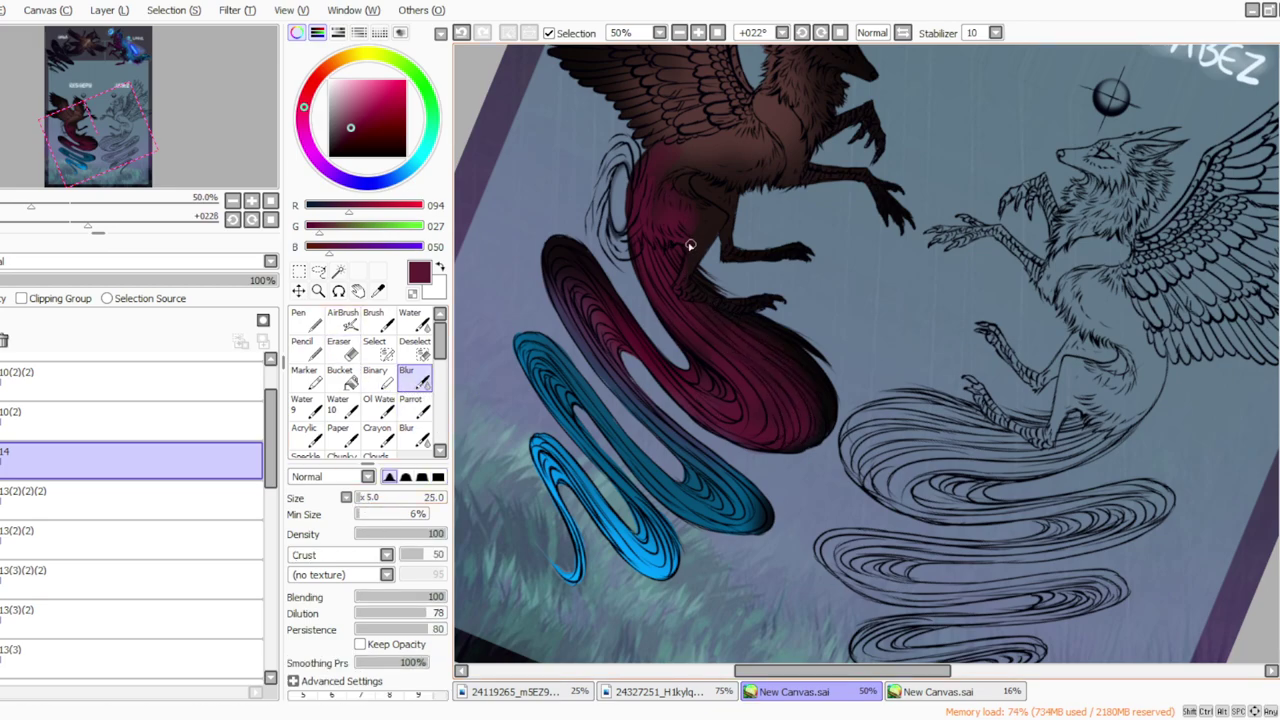
{"action": "left_click", "coordinate": [375, 498]}
{"action": "mouse_move", "coordinate": [770, 348]}
{"action": "left_mouse_down"}
{"action": "mouse_move", "coordinate": [816, 406]}
{"action": "mouse_move", "coordinate": [807, 428]}
{"action": "left_mouse_up"}
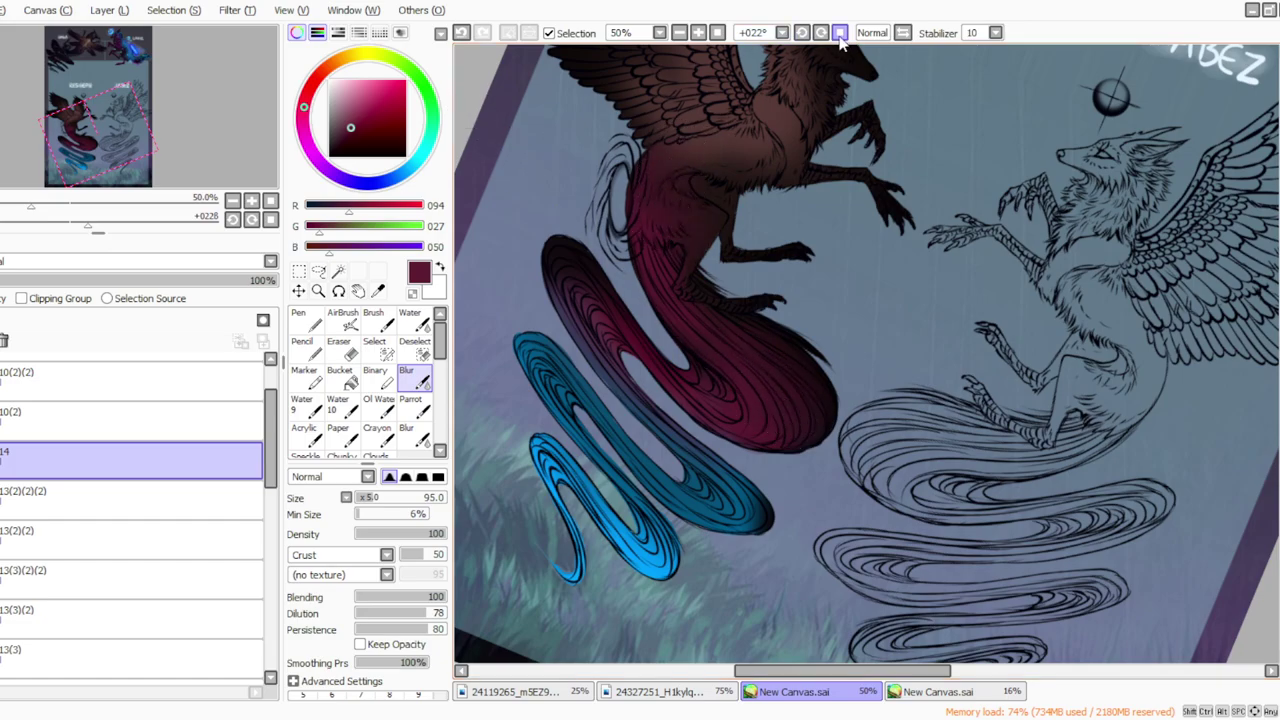
{"action": "key", "text": "Home"}
Step: Paint dark crimson over the base of Resheph's wings with the Parrot brush at size 75
{"action": "left_click", "coordinate": [410, 405]}
{"action": "scroll", "coordinate": [1075, 285], "scroll_direction": "up", "scroll_amount": 4}
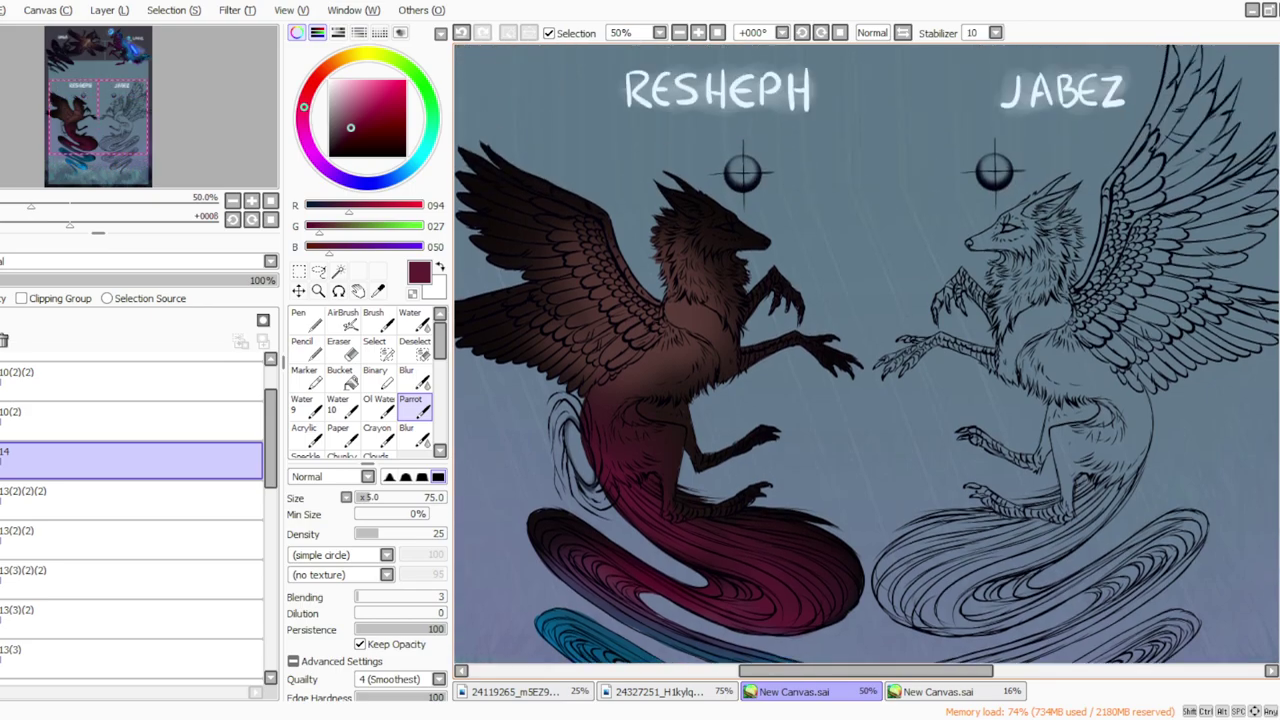
{"action": "left_click_drag", "start_coordinate": [767, 672], "coordinate": [741, 672]}
{"action": "left_click", "coordinate": [801, 33]}
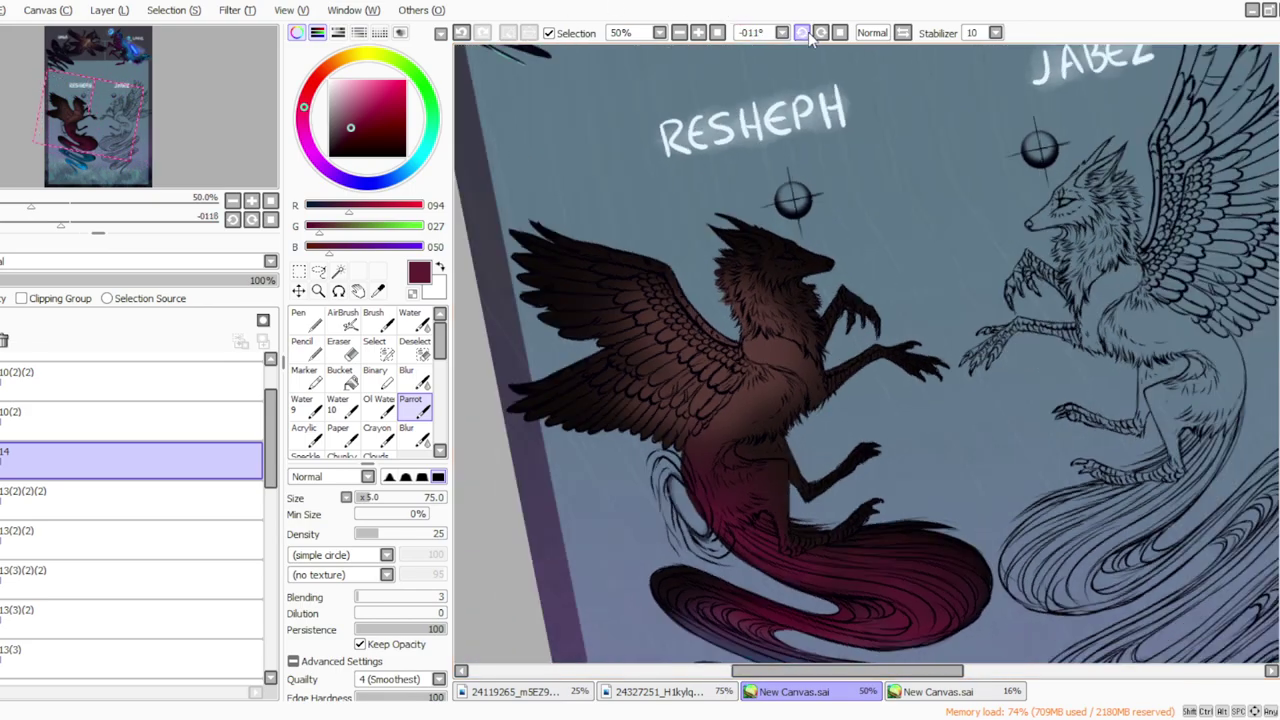
{"action": "left_click", "coordinate": [801, 33]}
{"action": "left_click", "coordinate": [801, 33]}
{"action": "mouse_move", "coordinate": [745, 487]}
{"action": "left_mouse_down"}
{"action": "mouse_move", "coordinate": [757, 463]}
{"action": "mouse_move", "coordinate": [749, 491]}
{"action": "mouse_move", "coordinate": [734, 477]}
{"action": "mouse_move", "coordinate": [725, 487]}
{"action": "left_mouse_up"}
Step: Blend the crimson at Resheph's wing base into the brown feathers and flank with the Blur brush at size 95
{"action": "left_click", "coordinate": [406, 377]}
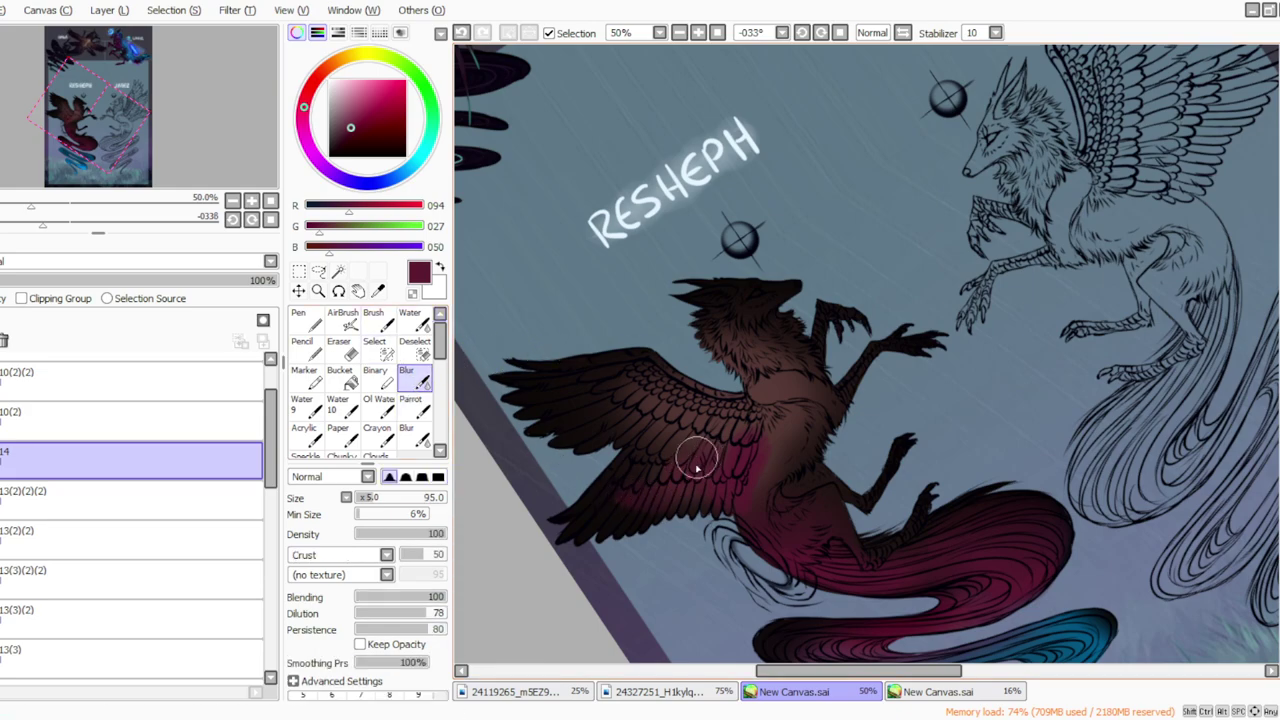
{"action": "left_click_drag", "start_coordinate": [754, 440], "coordinate": [774, 441]}
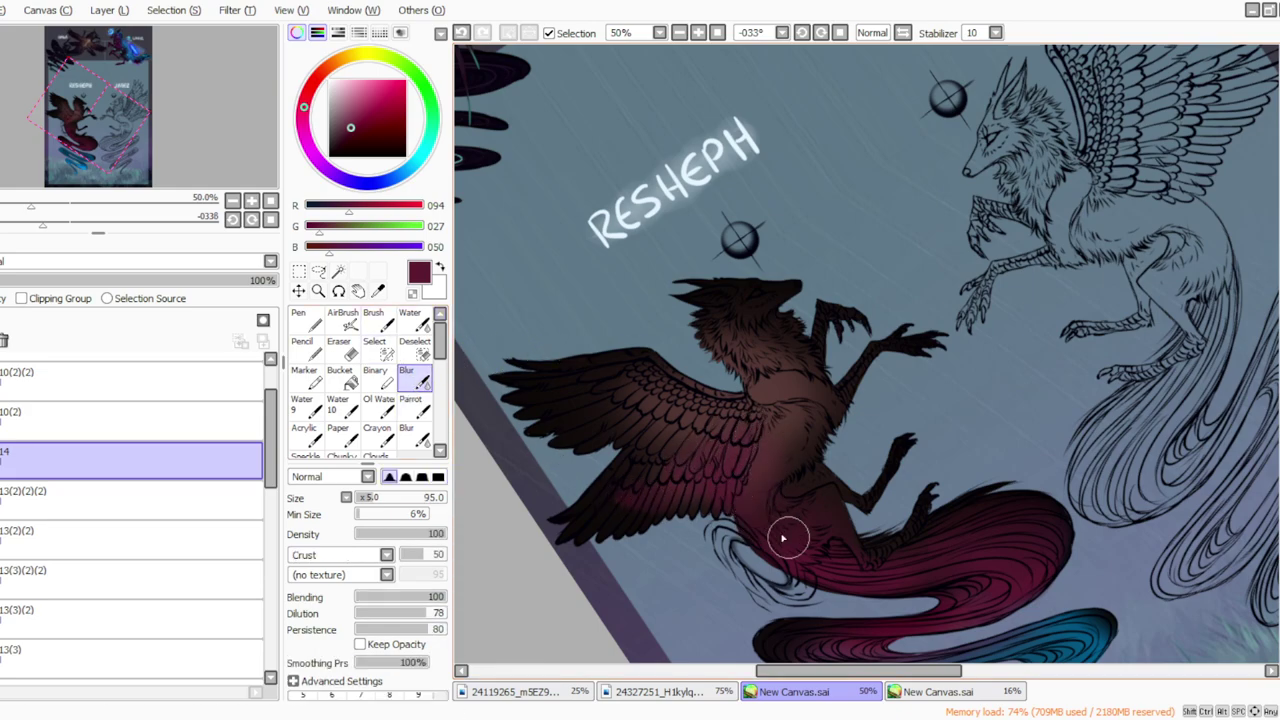
{"action": "mouse_move", "coordinate": [697, 470]}
{"action": "left_mouse_down"}
{"action": "mouse_move", "coordinate": [614, 497]}
{"action": "mouse_move", "coordinate": [659, 439]}
{"action": "mouse_move", "coordinate": [761, 484]}
{"action": "left_mouse_up"}
{"action": "left_click", "coordinate": [718, 33]}
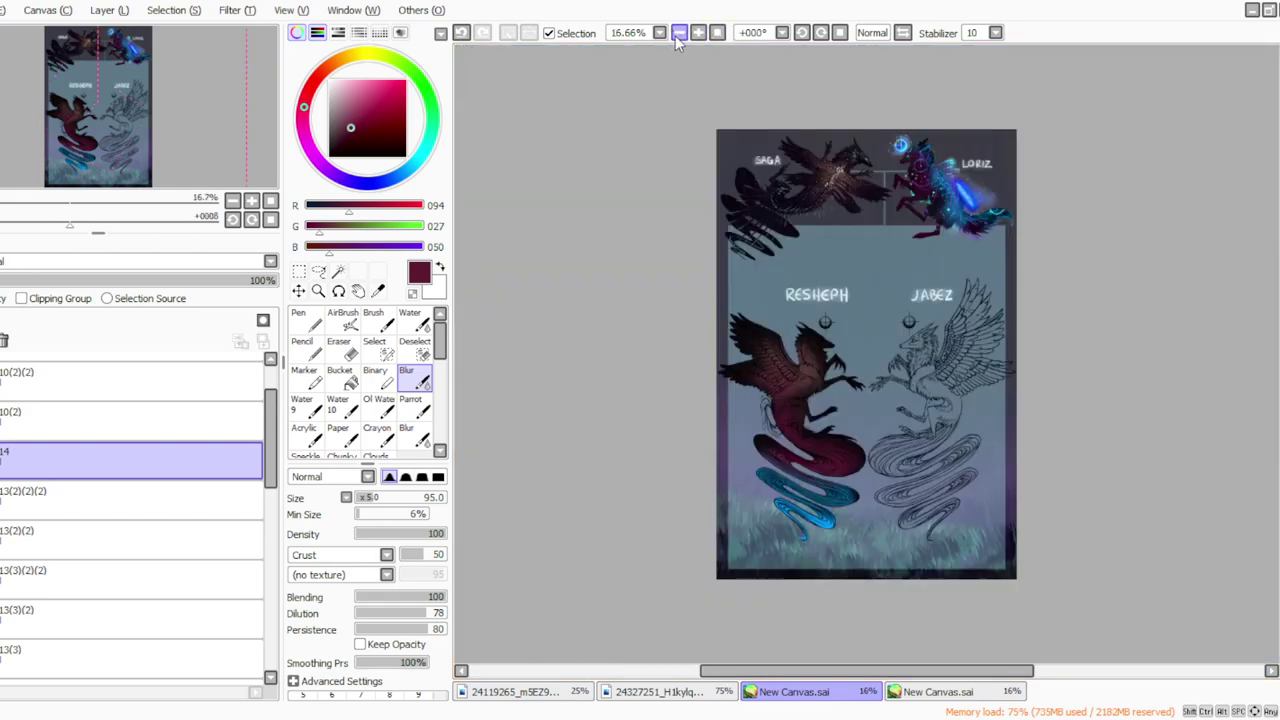
{"action": "left_click", "coordinate": [680, 33]}
{"action": "left_click", "coordinate": [250, 11]}
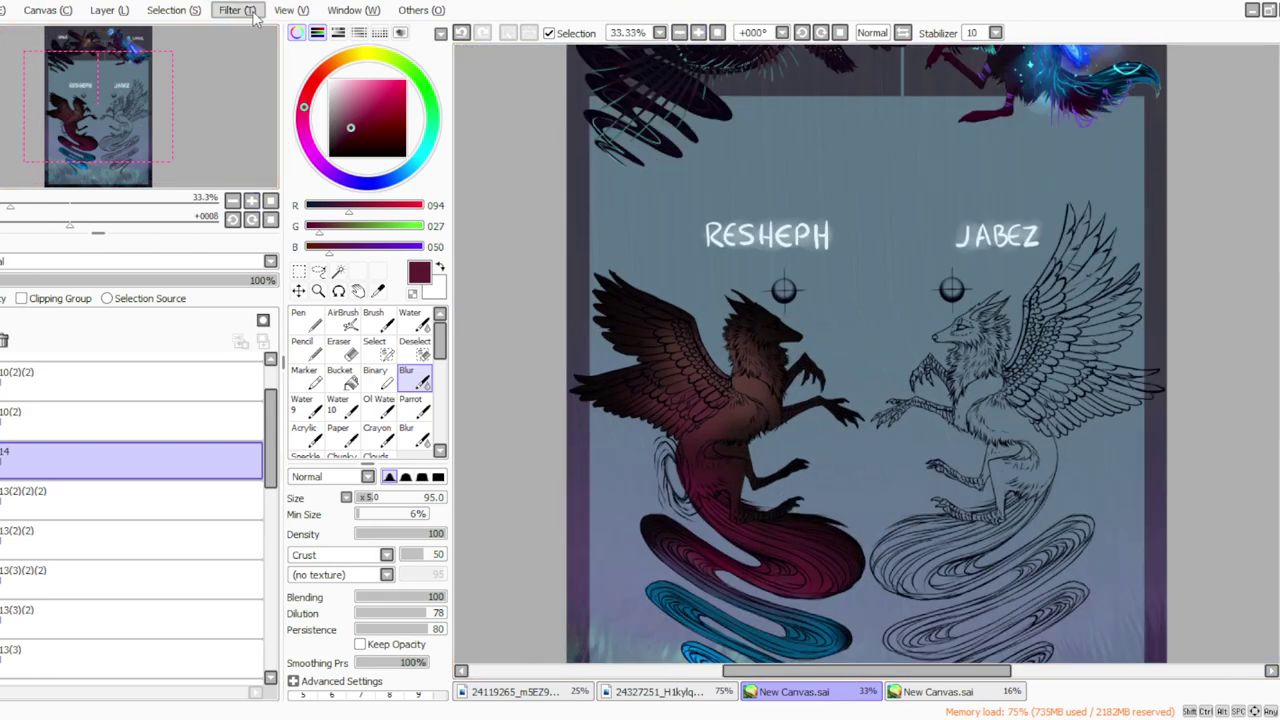
{"action": "left_click", "coordinate": [253, 39]}
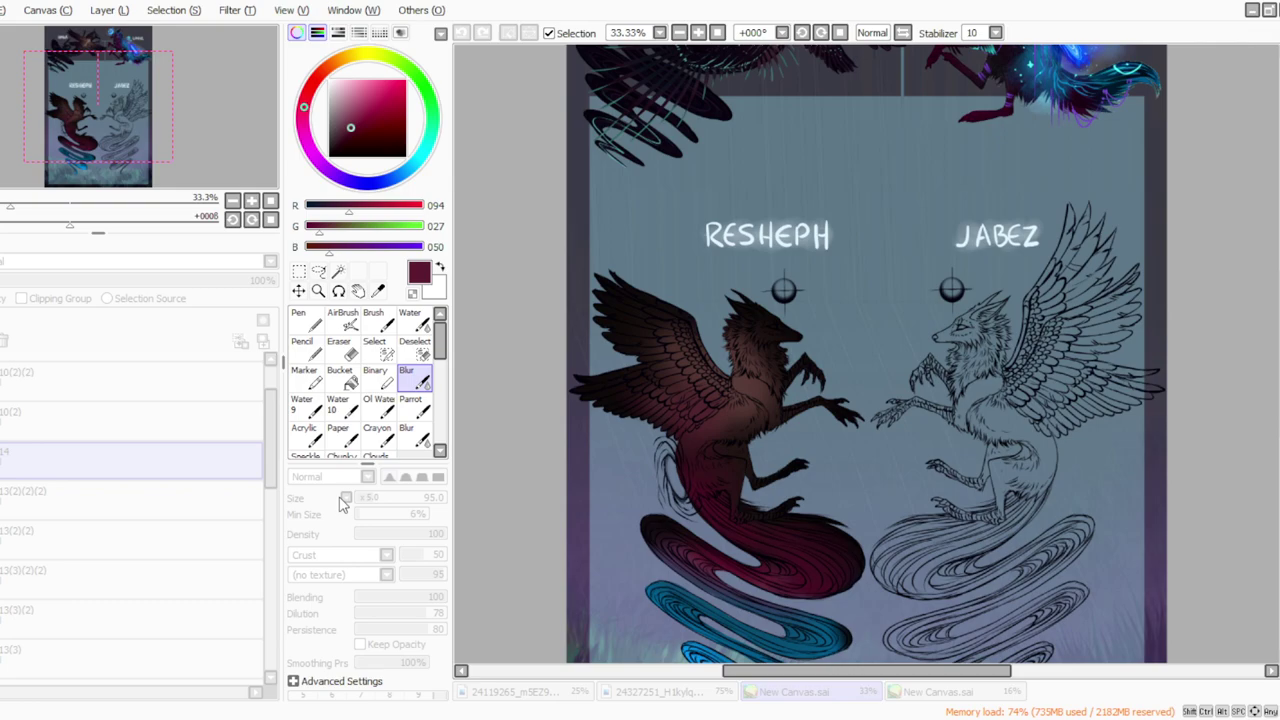
{"action": "left_click", "coordinate": [338, 565]}
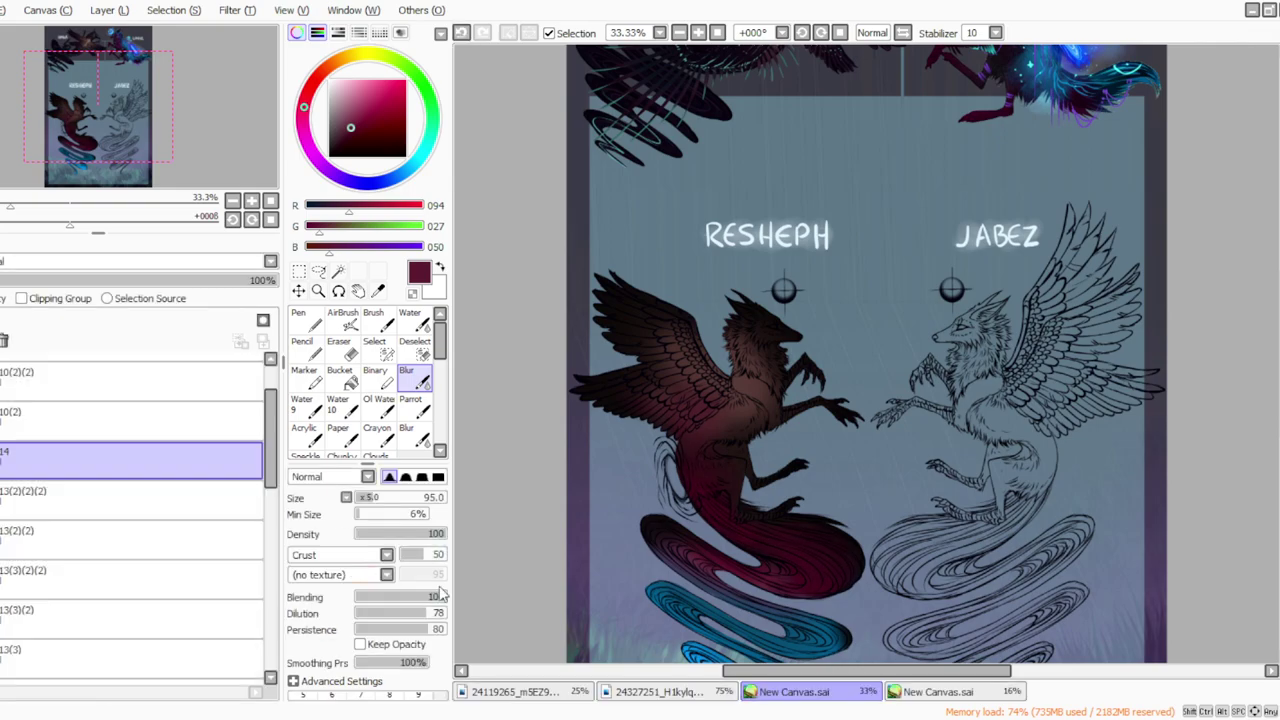
{"action": "key", "text": "alt+Tab"}
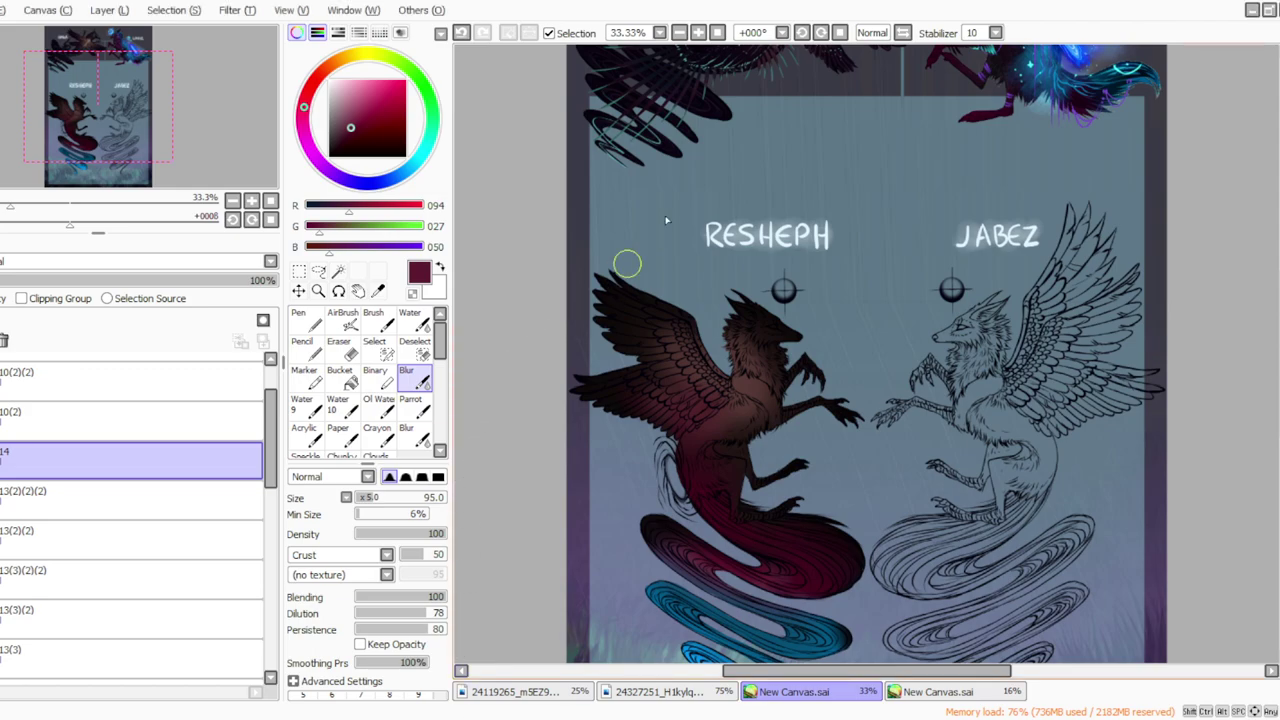
Step: Add a new layer and paint Resheph's front claws dark crimson, sampled from the tail, with the Parrot brush at size 25, density 100
{"action": "left_click", "coordinate": [820, 33]}
{"action": "left_click", "coordinate": [698, 33]}
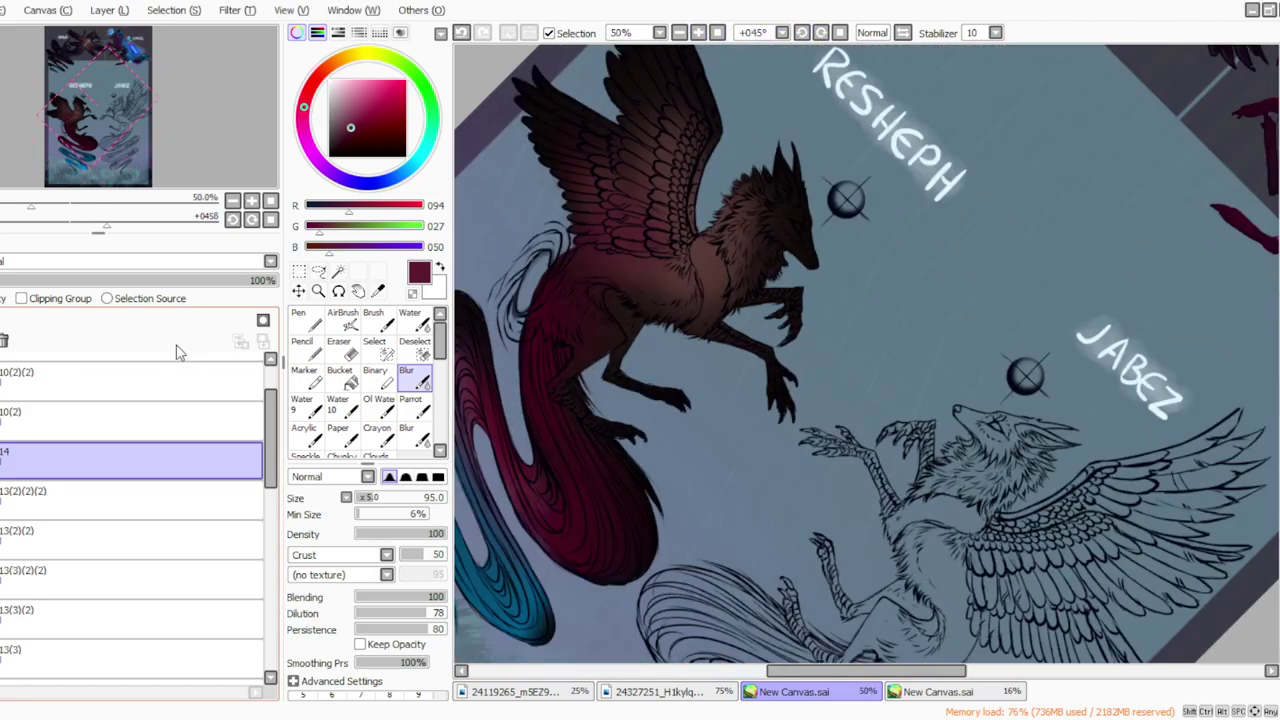
{"action": "left_click", "coordinate": [104, 10]}
{"action": "left_click", "coordinate": [117, 31]}
{"action": "left_click", "coordinate": [409, 405]}
{"action": "left_click", "coordinate": [378, 291]}
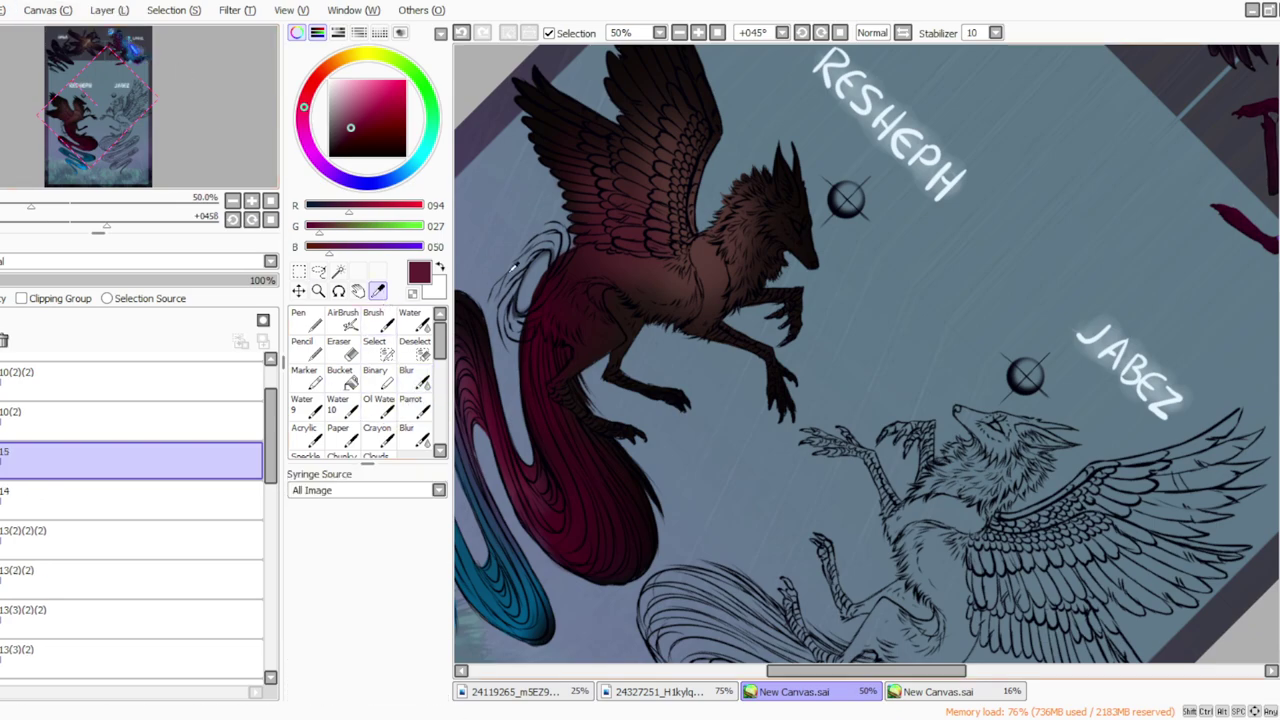
{"action": "left_click", "coordinate": [531, 335], "text": "alt"}
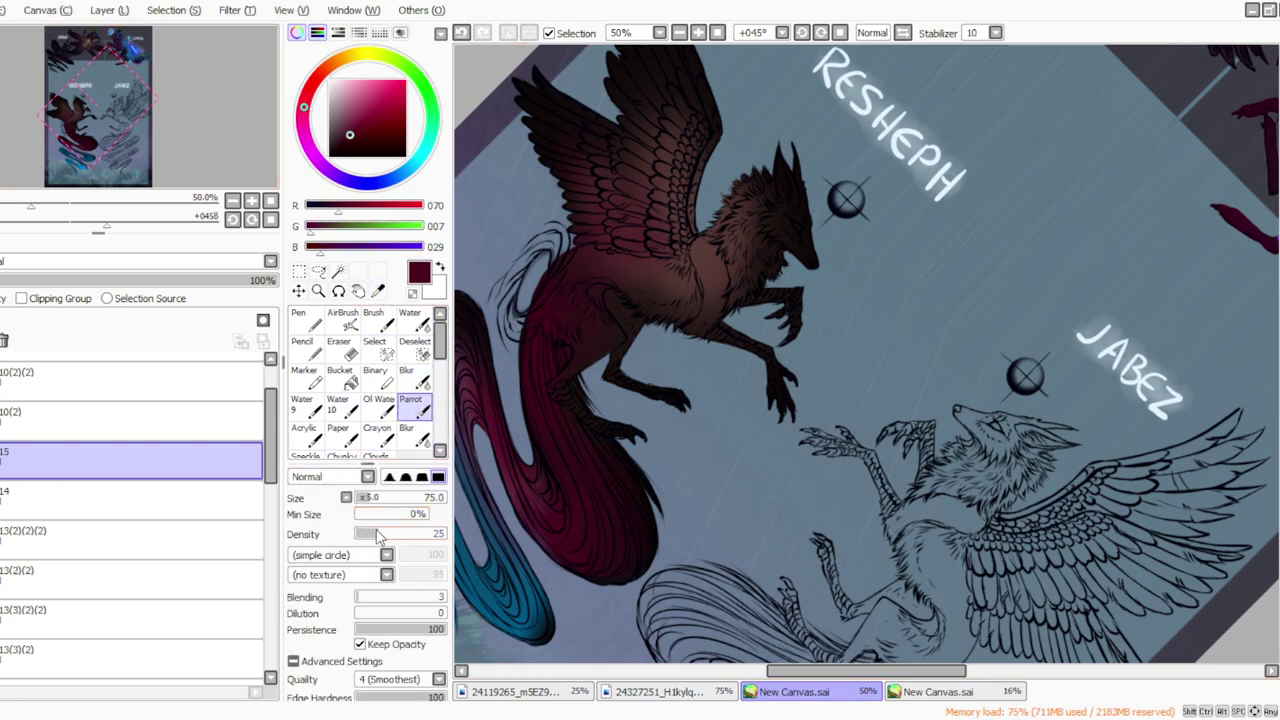
{"action": "left_click", "coordinate": [700, 33]}
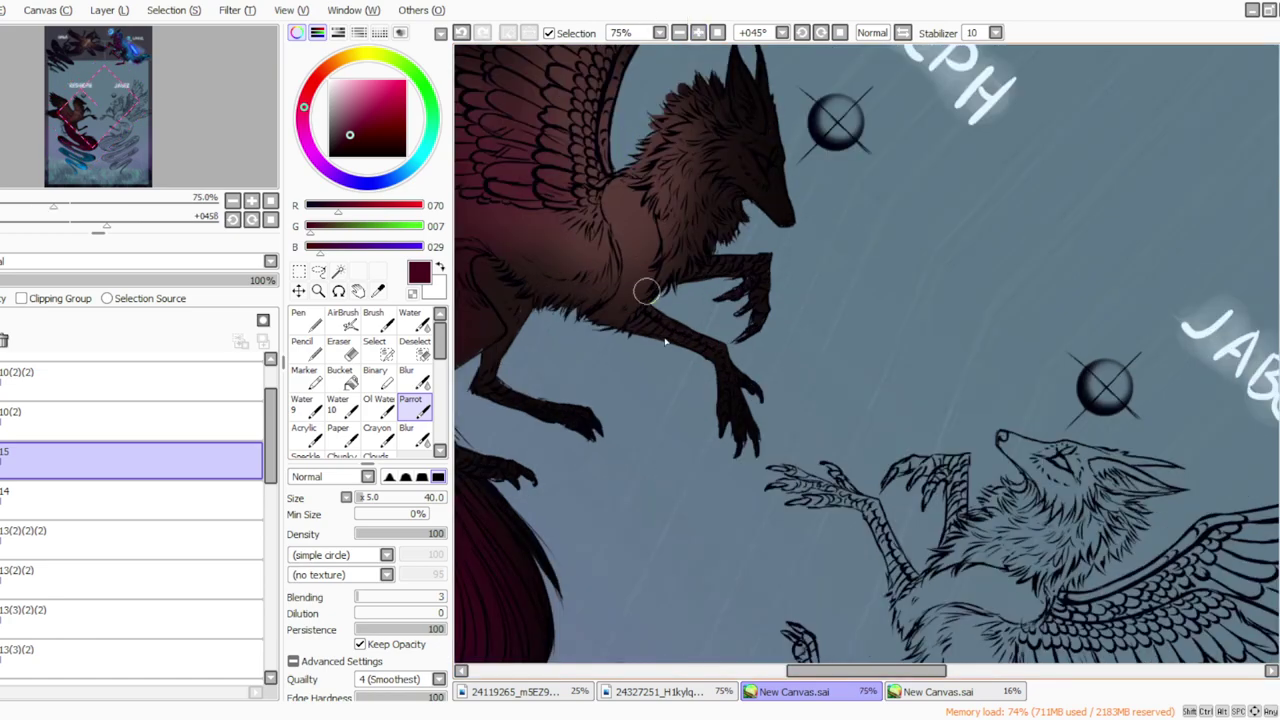
{"action": "left_click", "coordinate": [361, 498]}
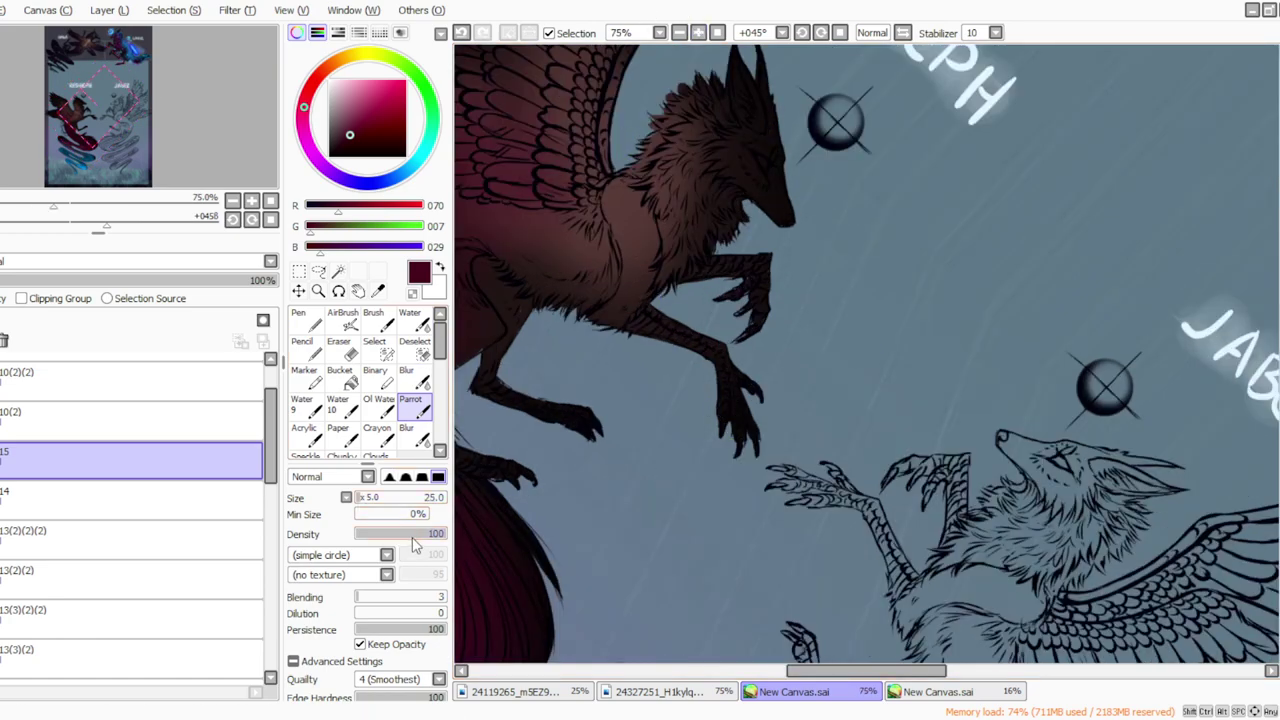
Step: Set the claw layer's opacity to 70% and soften the crimson into Resheph's front feet with the Blur brush
{"action": "left_click", "coordinate": [118, 281]}
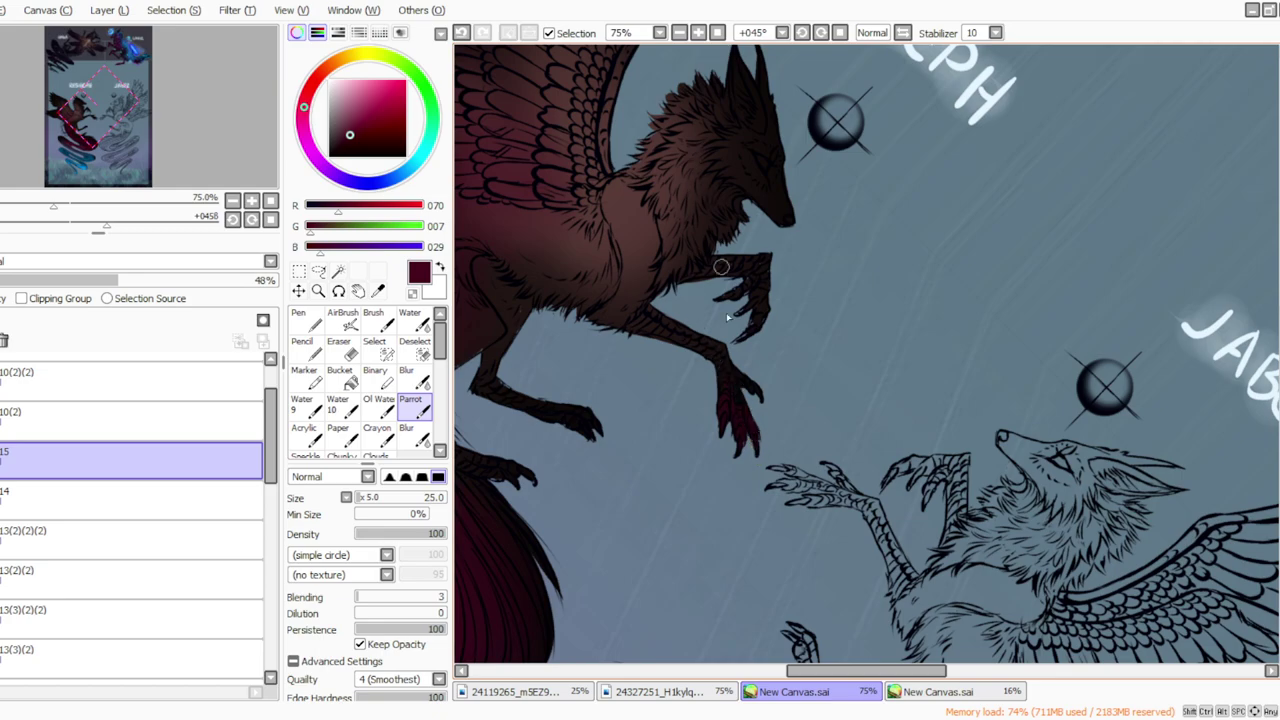
{"action": "left_click", "coordinate": [184, 280]}
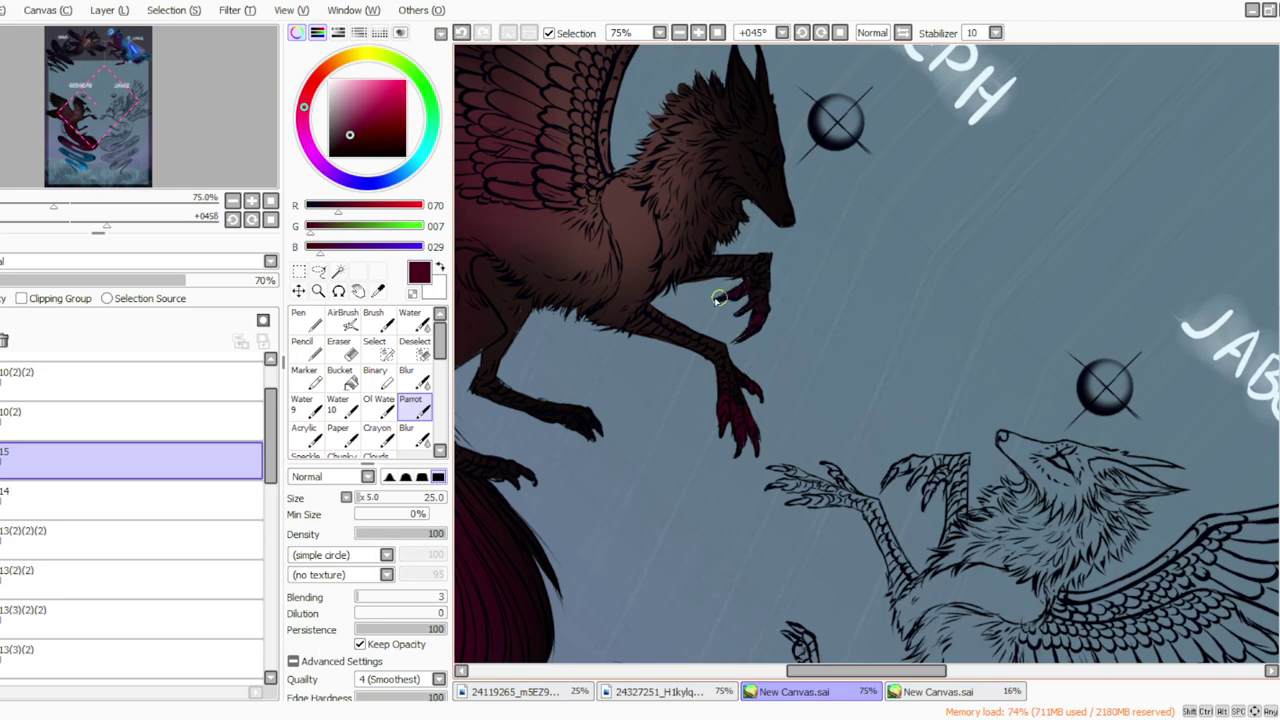
{"action": "left_click", "coordinate": [407, 377]}
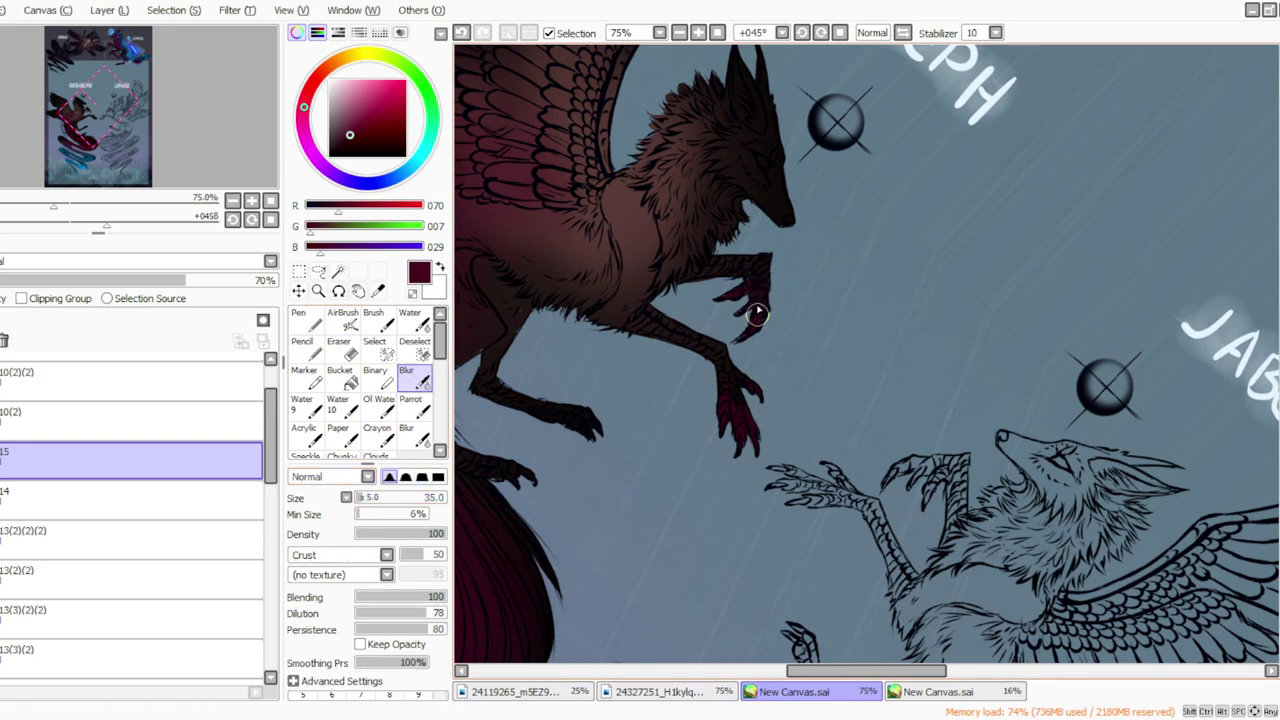
{"action": "left_click", "coordinate": [361, 497]}
Step: Paint Resheph's hind claws dark crimson with the Parrot brush at size 25 and blend them into the feet with the Blur brush
{"action": "left_click", "coordinate": [410, 405]}
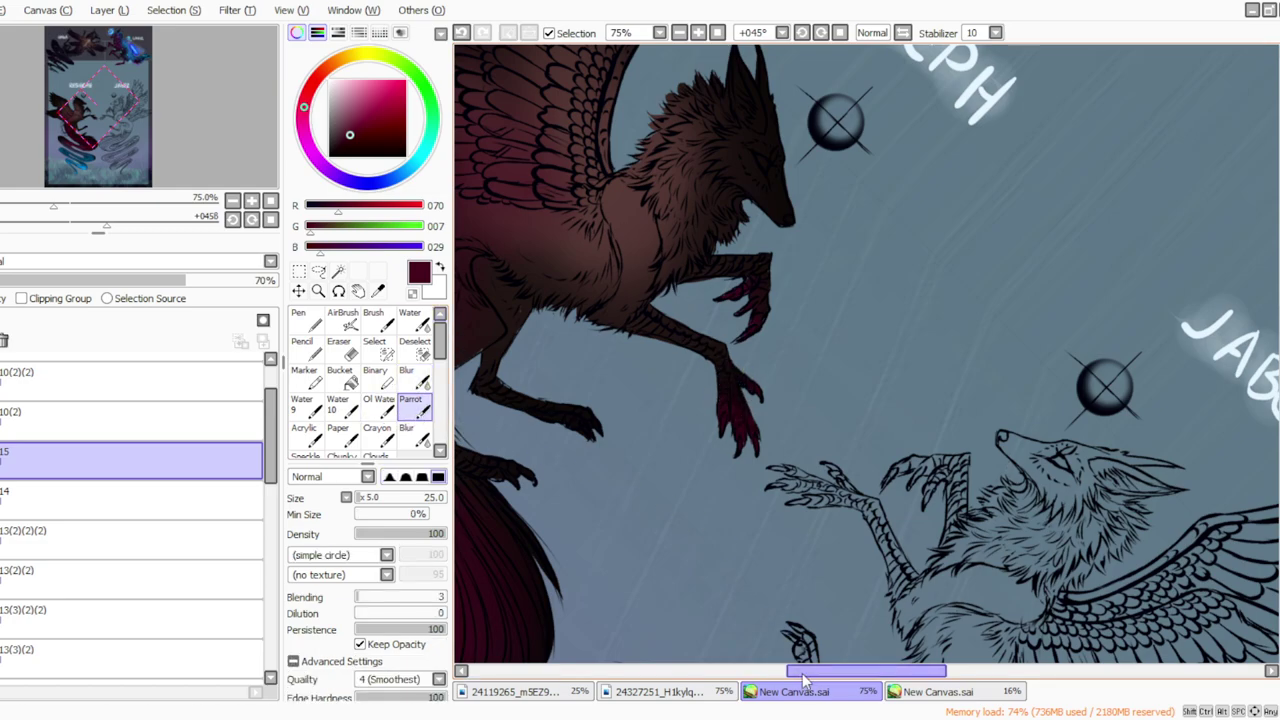
{"action": "left_click_drag", "start_coordinate": [790, 670], "coordinate": [755, 670]}
{"action": "left_click", "coordinate": [821, 33]}
{"action": "left_click", "coordinate": [821, 33]}
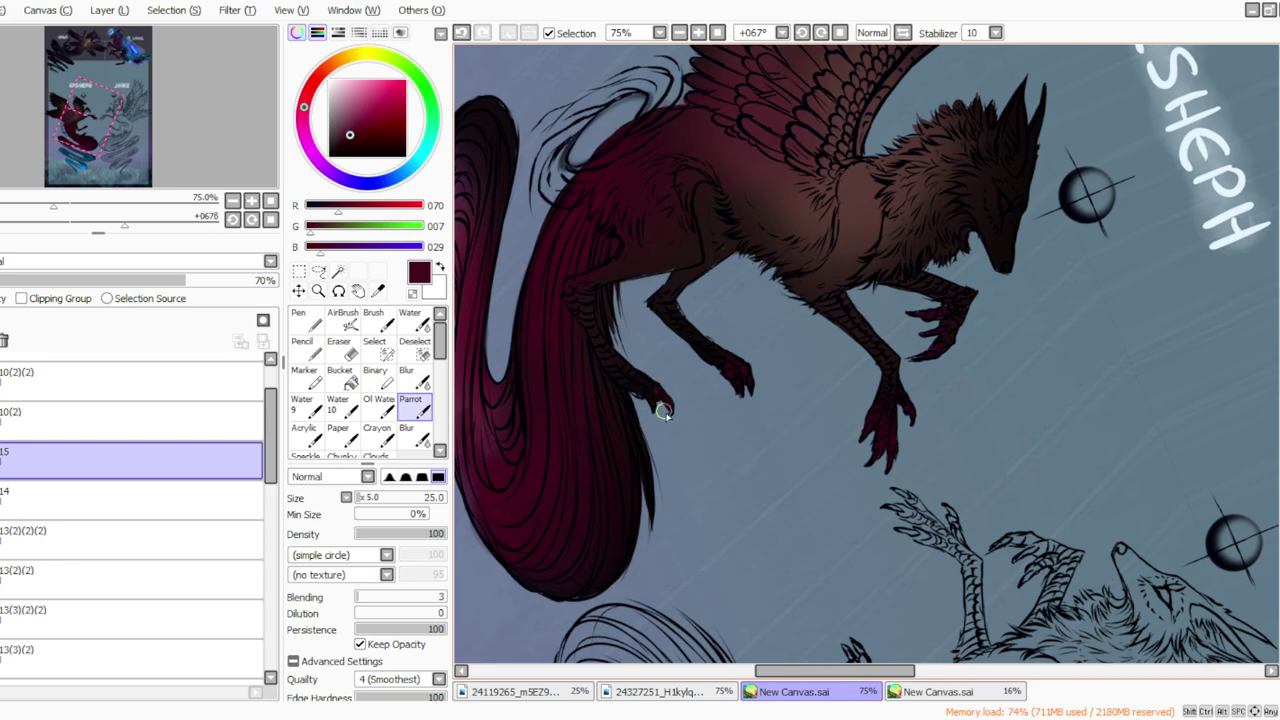
{"action": "left_click", "coordinate": [463, 33]}
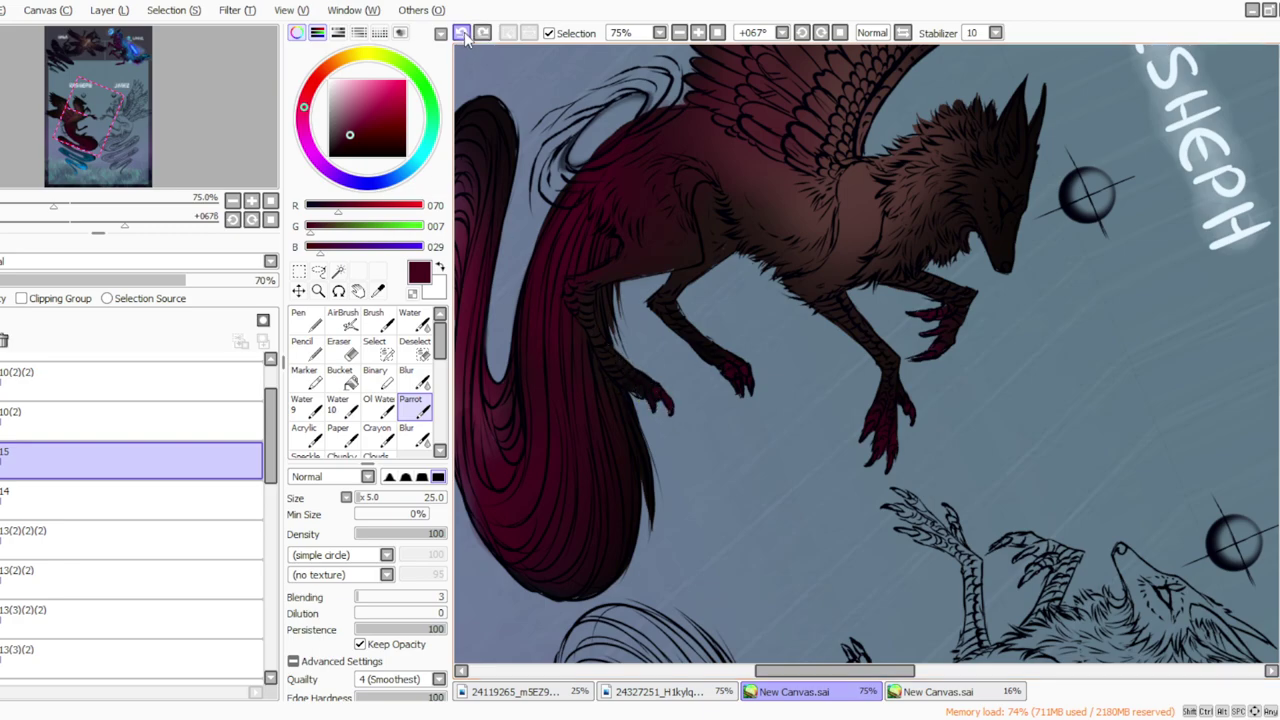
{"action": "left_click_drag", "start_coordinate": [641, 386], "coordinate": [651, 408]}
{"action": "left_click", "coordinate": [408, 376]}
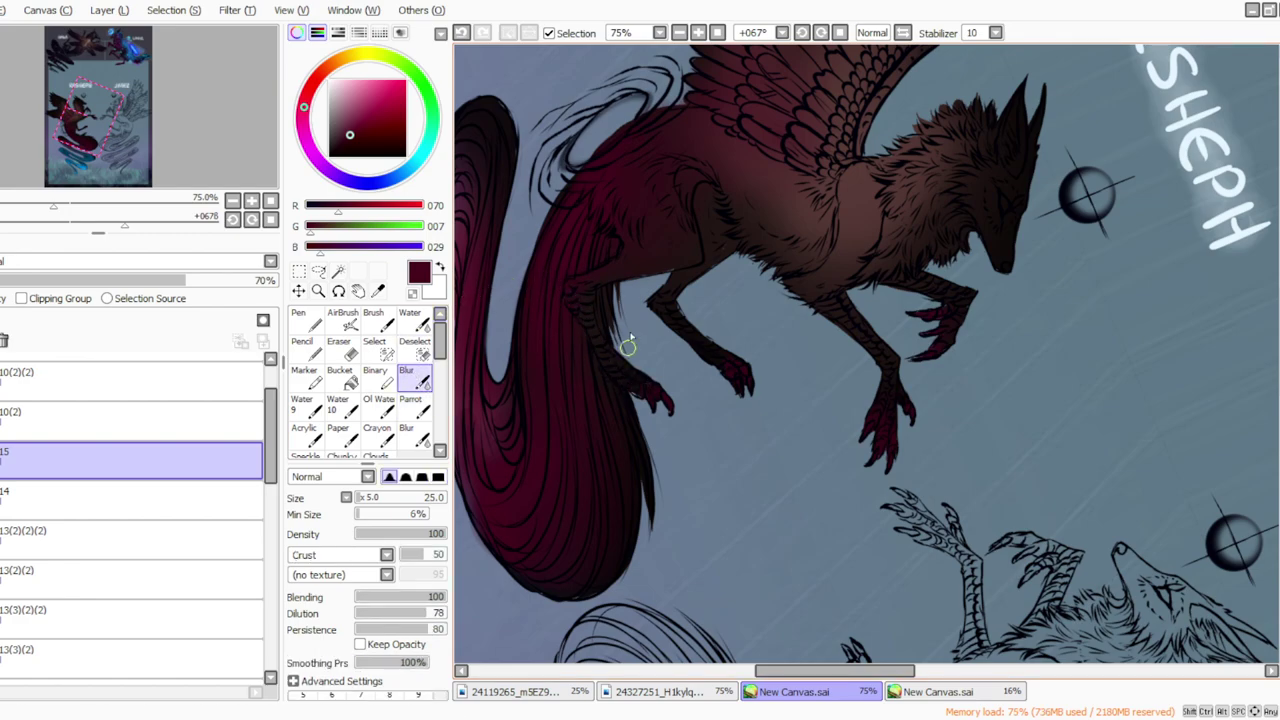
Step: Merge Resheph's claw layer, crimson layer and the color layer beneath them down into layer 13(2)(2)
{"action": "left_click", "coordinate": [718, 33]}
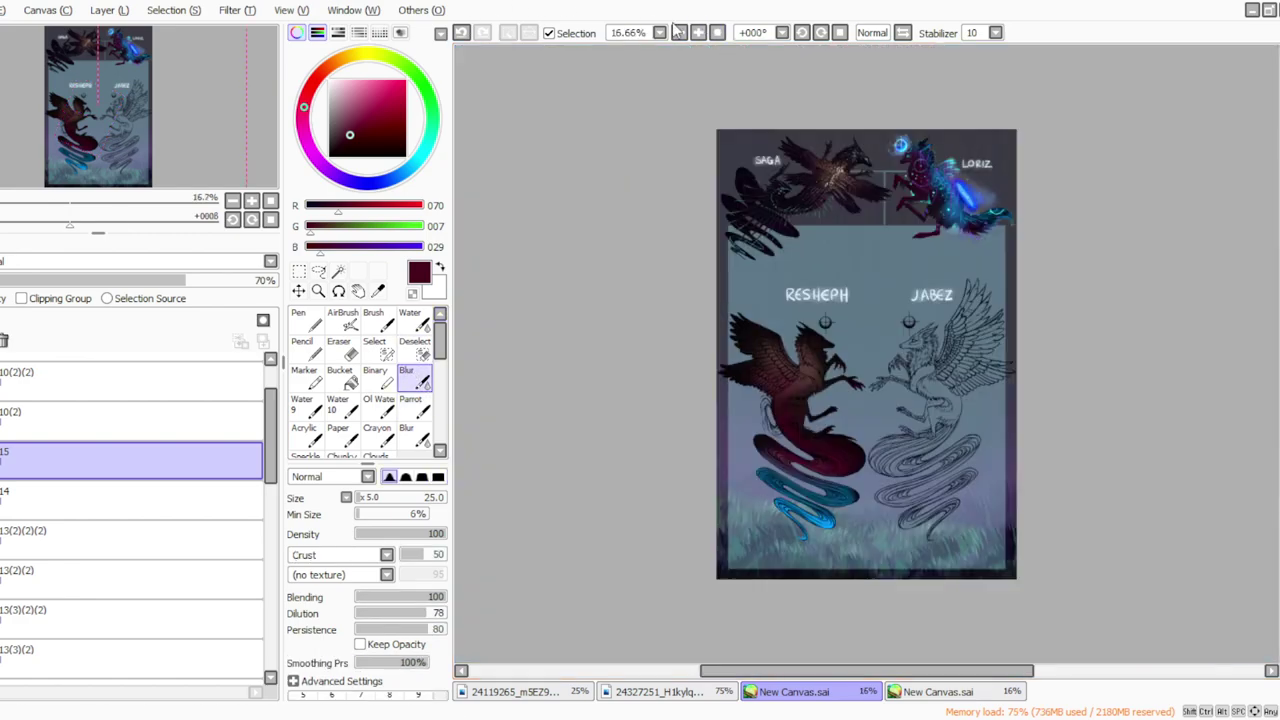
{"action": "left_click", "coordinate": [698, 33]}
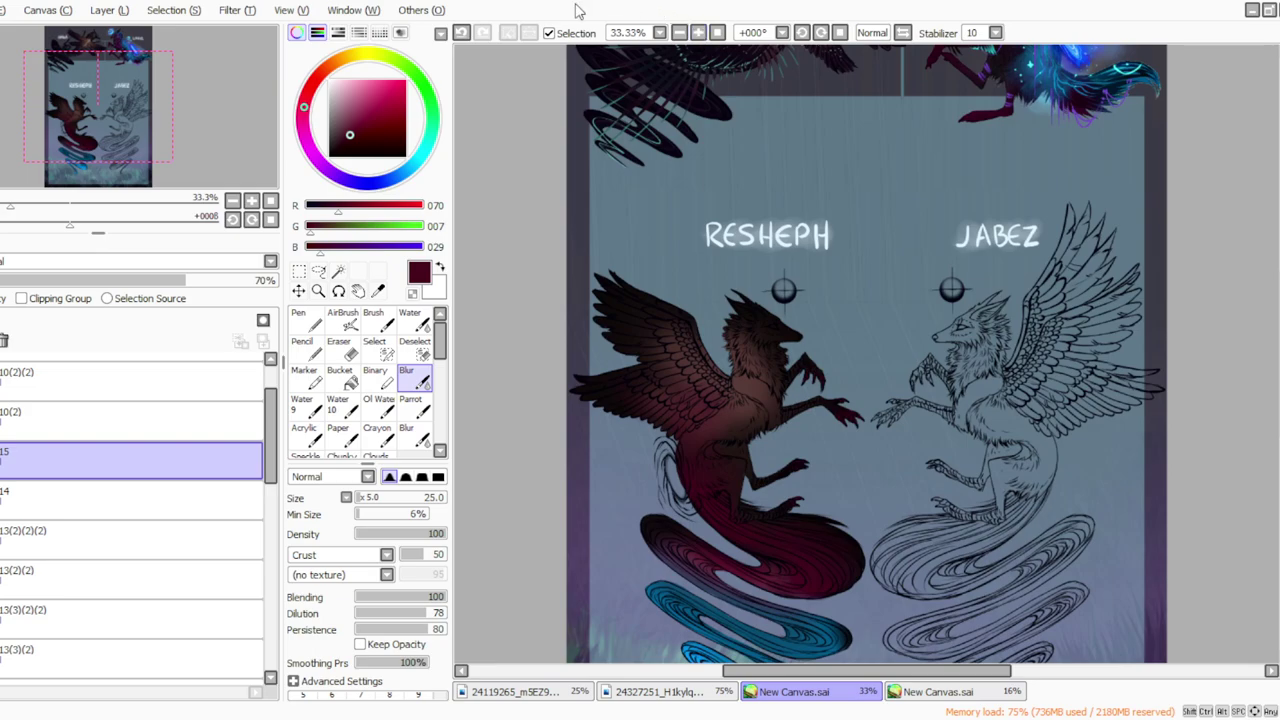
{"action": "left_click", "coordinate": [582, 718]}
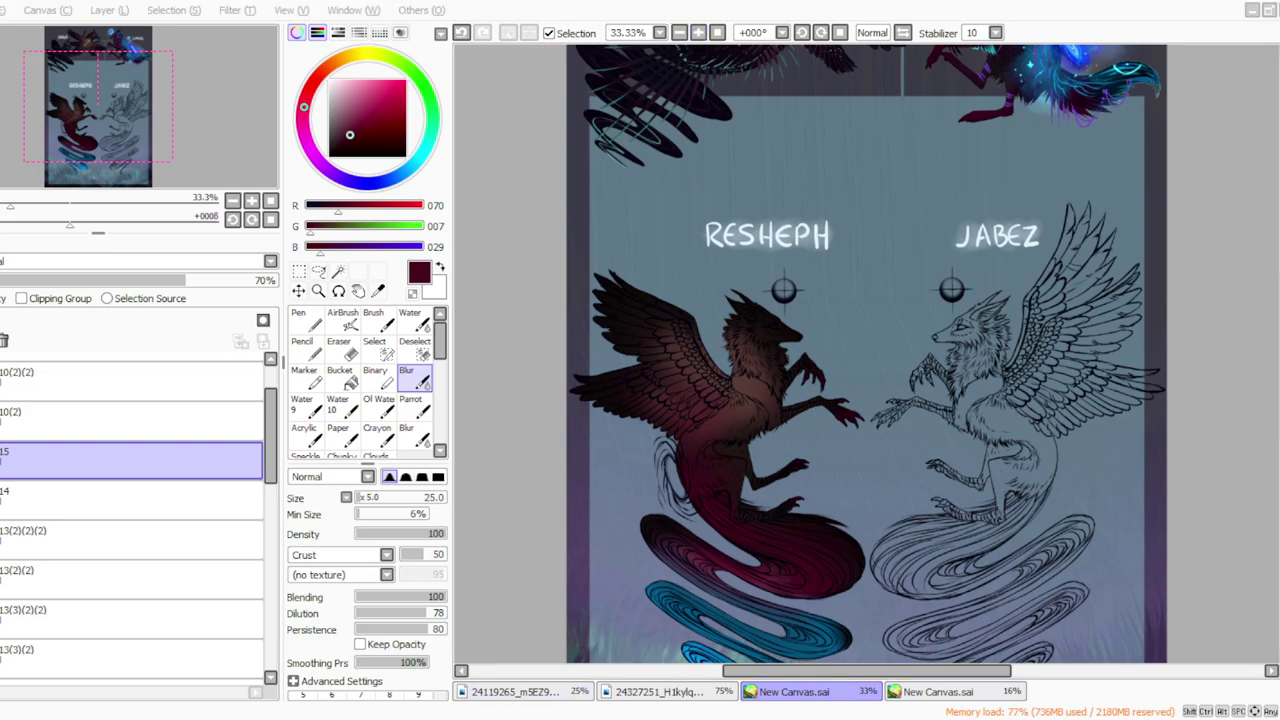
{"action": "left_click", "coordinate": [106, 12]}
{"action": "left_click", "coordinate": [107, 170]}
{"action": "left_click", "coordinate": [98, 12]}
{"action": "left_click", "coordinate": [108, 176]}
{"action": "left_click", "coordinate": [2, 461]}
{"action": "left_click", "coordinate": [2, 461]}
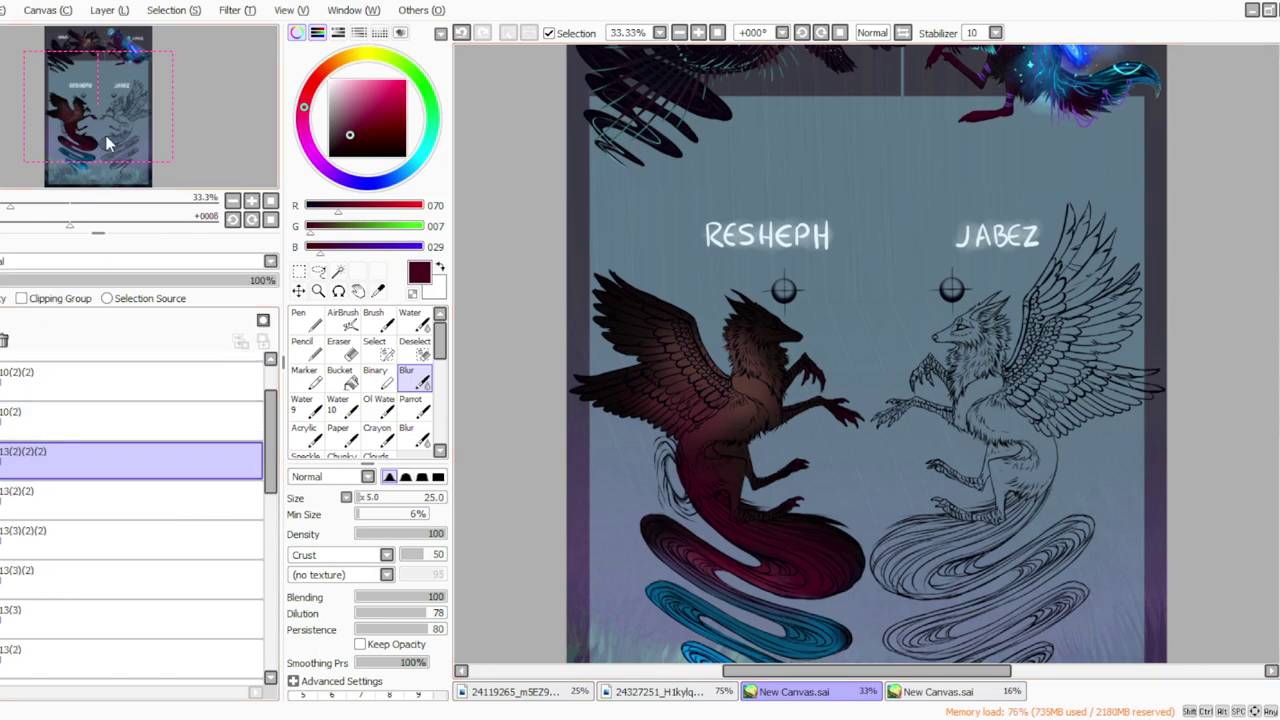
{"action": "key", "text": "ctrl+Delete"}
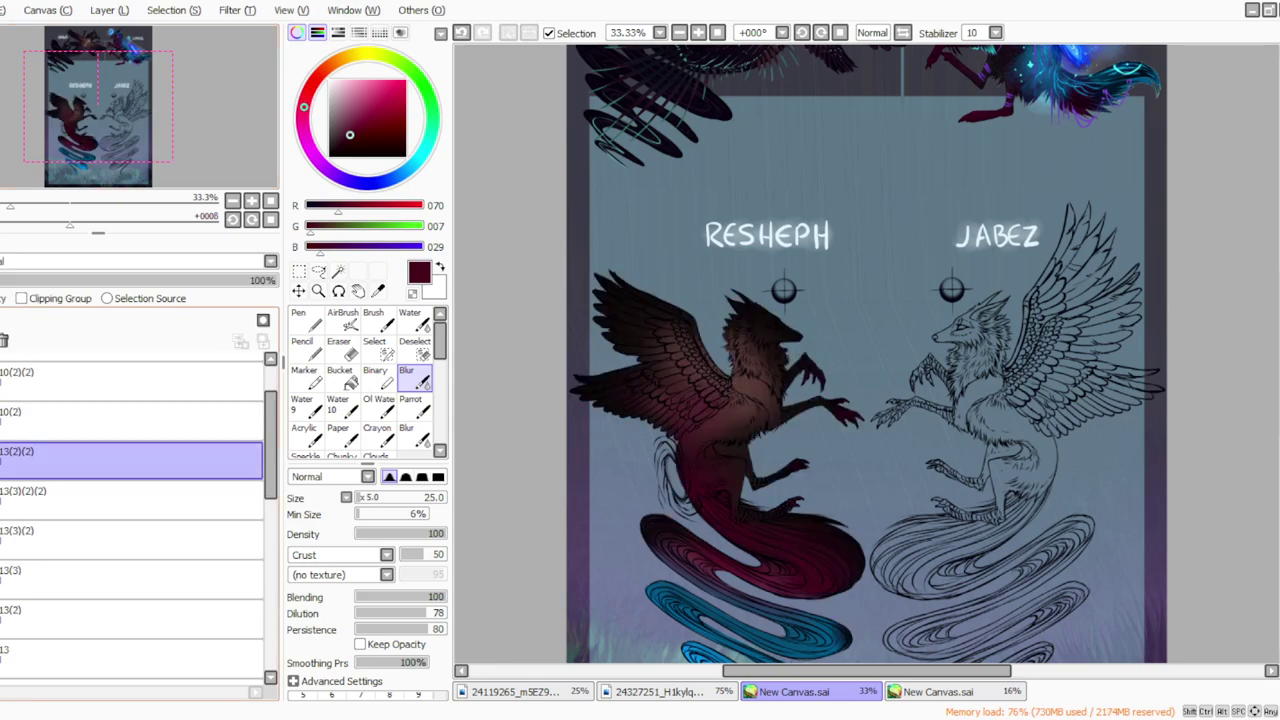
Step: Set the Eraser to size 115 and density 100 with Resheph's merged color layer active
{"action": "left_click", "coordinate": [343, 345]}
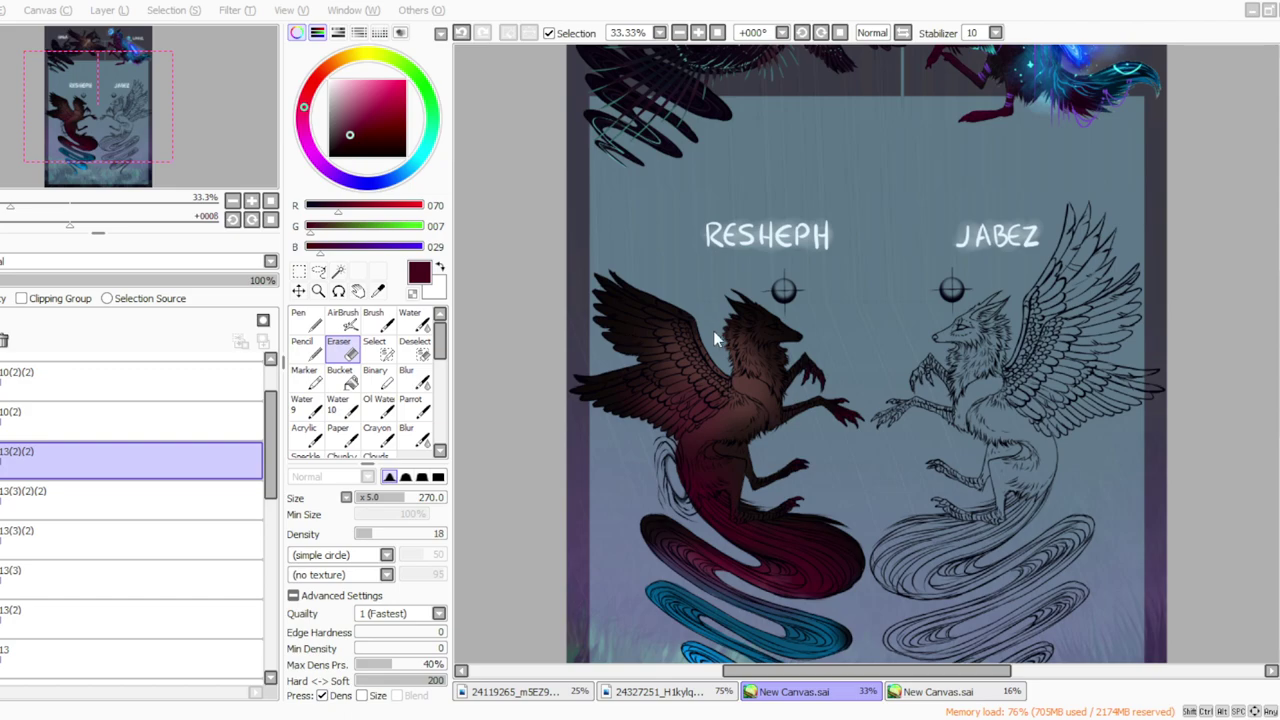
{"action": "left_click", "coordinate": [1, 461]}
{"action": "left_click", "coordinate": [1, 461]}
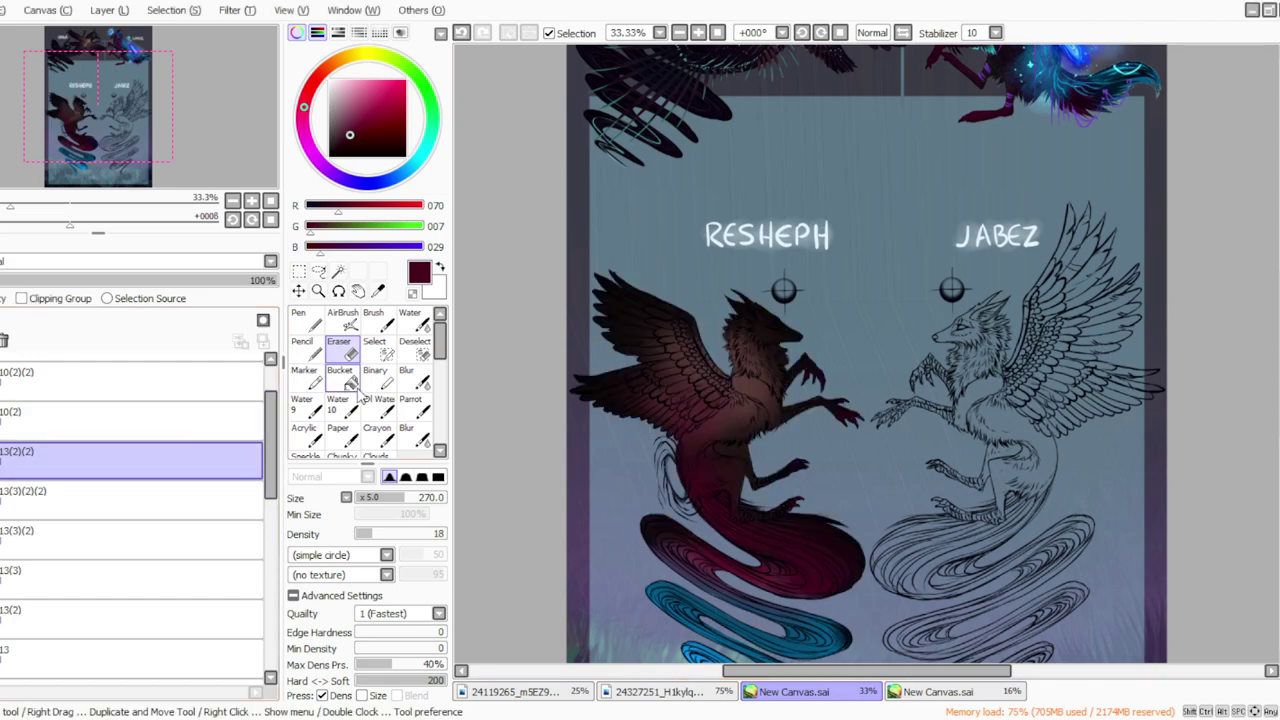
{"action": "left_click_drag", "start_coordinate": [368, 533], "coordinate": [458, 540]}
{"action": "left_click_drag", "start_coordinate": [404, 497], "coordinate": [436, 497]}
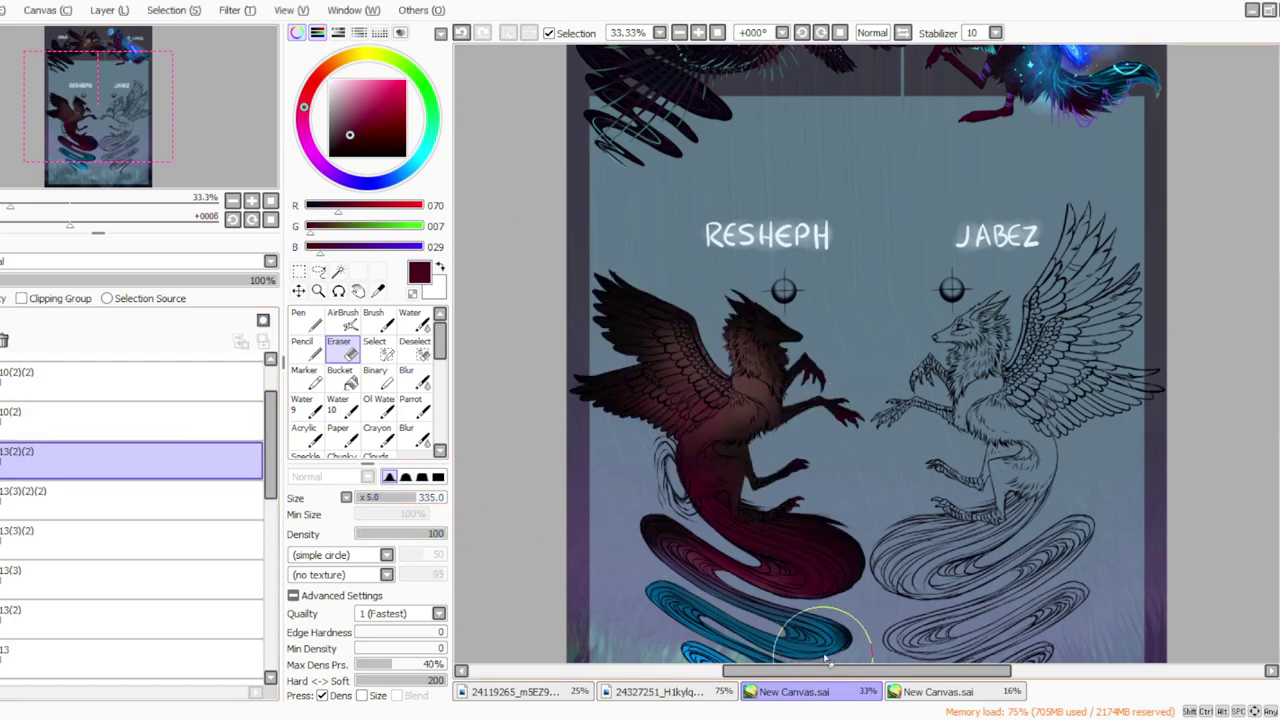
{"action": "left_click", "coordinate": [378, 498]}
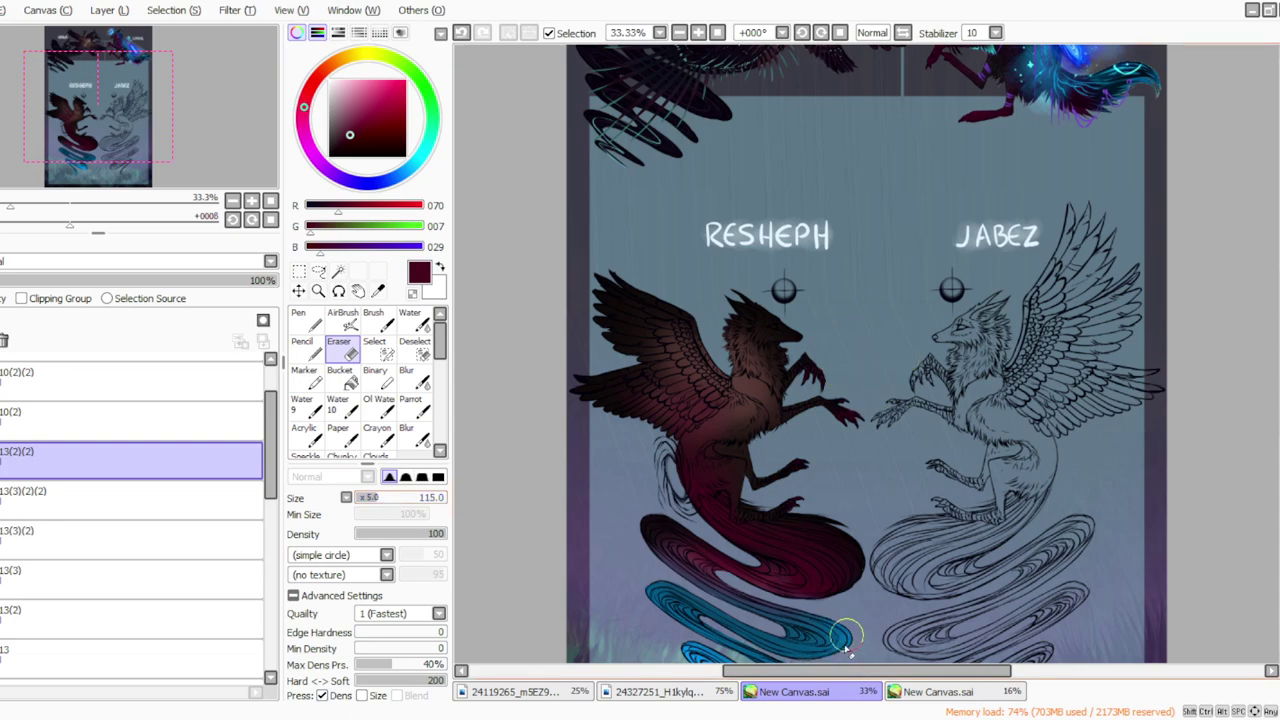
Step: Sample the bright blue from Loriz's glowing blue shape as the painting color
{"action": "scroll", "coordinate": [1200, 294], "scroll_direction": "down", "scroll_amount": 3}
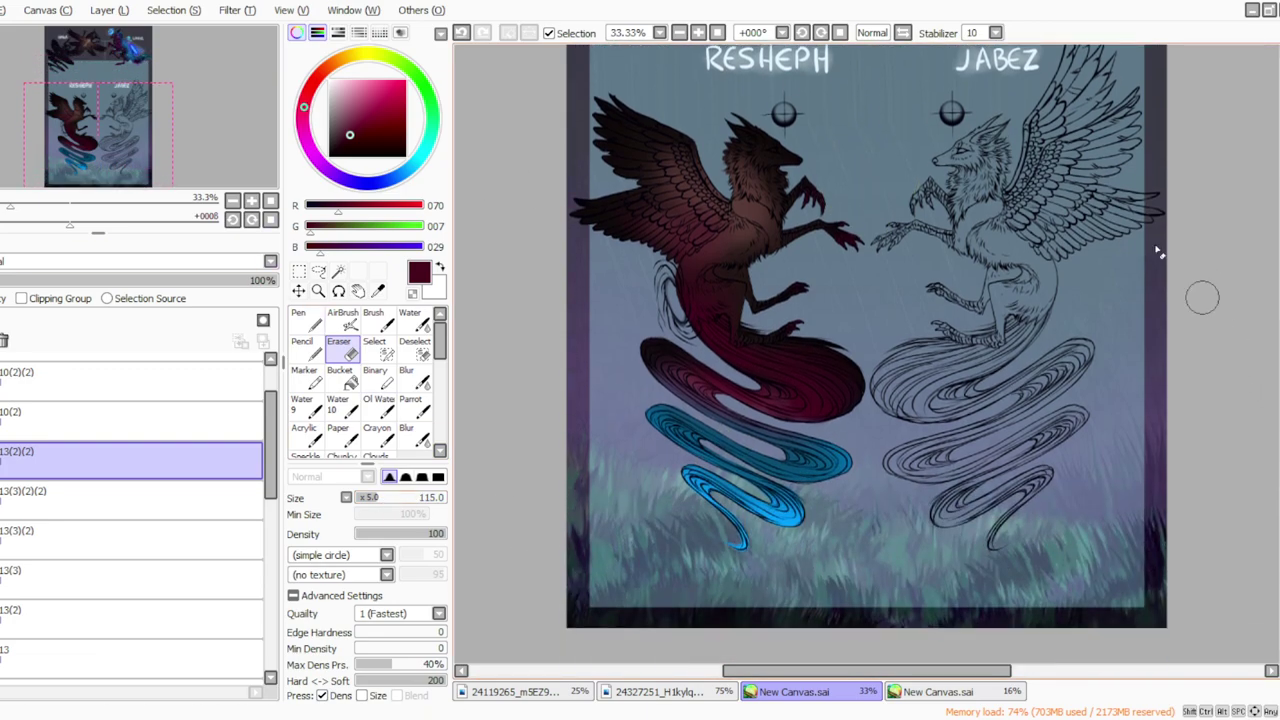
{"action": "scroll", "coordinate": [923, 249], "scroll_direction": "up", "scroll_amount": 2}
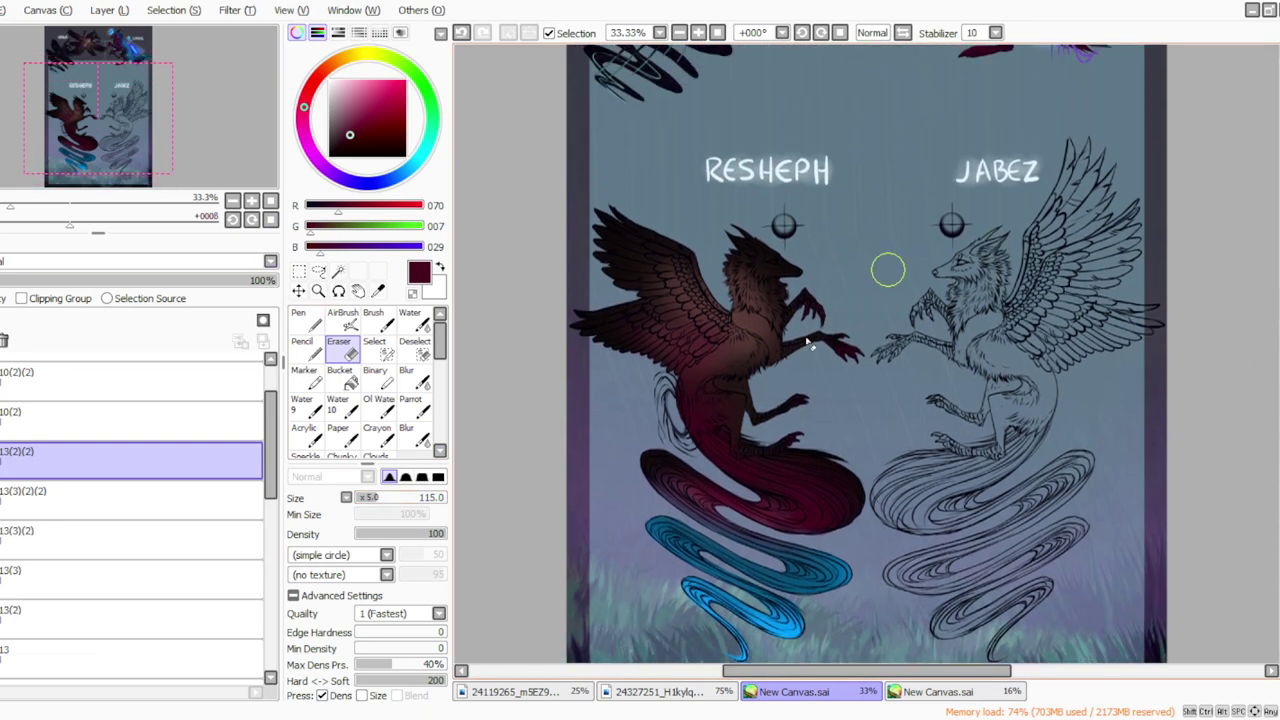
{"action": "scroll", "coordinate": [1146, 431], "scroll_direction": "left", "scroll_amount": 1}
{"action": "scroll", "coordinate": [1146, 431], "scroll_direction": "up", "scroll_amount": 1}
{"action": "scroll", "coordinate": [923, 355], "scroll_direction": "up", "scroll_amount": 5}
{"action": "scroll", "coordinate": [923, 355], "scroll_direction": "down", "scroll_amount": 5}
{"action": "left_click", "coordinate": [359, 291]}
{"action": "left_click", "coordinate": [379, 290]}
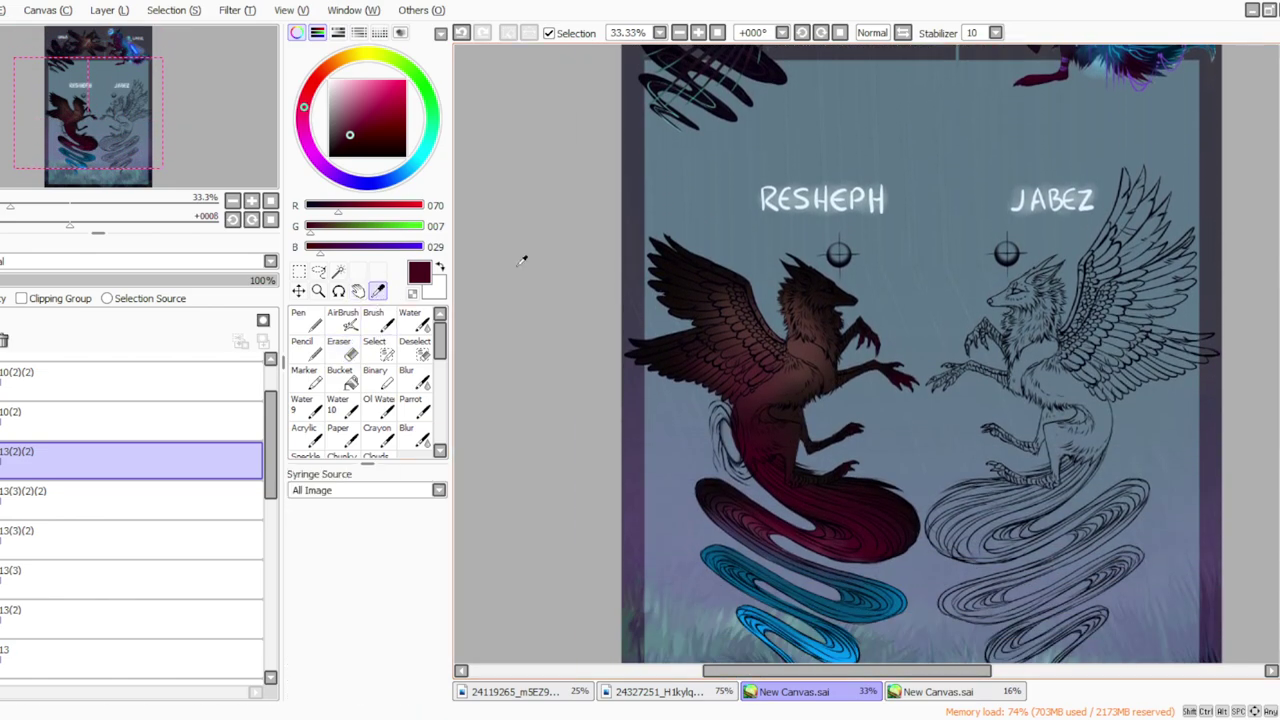
{"action": "scroll", "coordinate": [1062, 142], "scroll_direction": "up", "scroll_amount": 2}
{"action": "left_click", "coordinate": [1123, 146]}
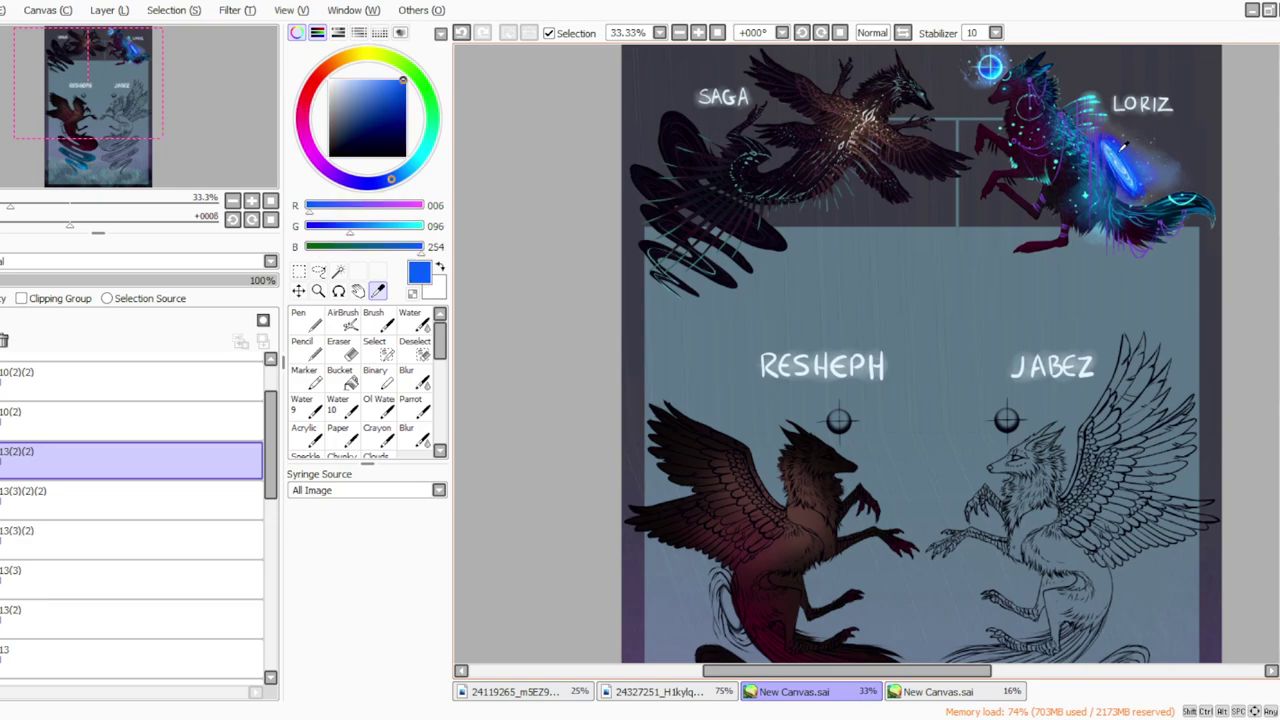
Step: Add a new layer and paint the looping strands behind Resheph's hindquarters bright blue with the Parrot brush at size 45, density 75
{"action": "scroll", "coordinate": [1225, 296], "scroll_direction": "down", "scroll_amount": 3}
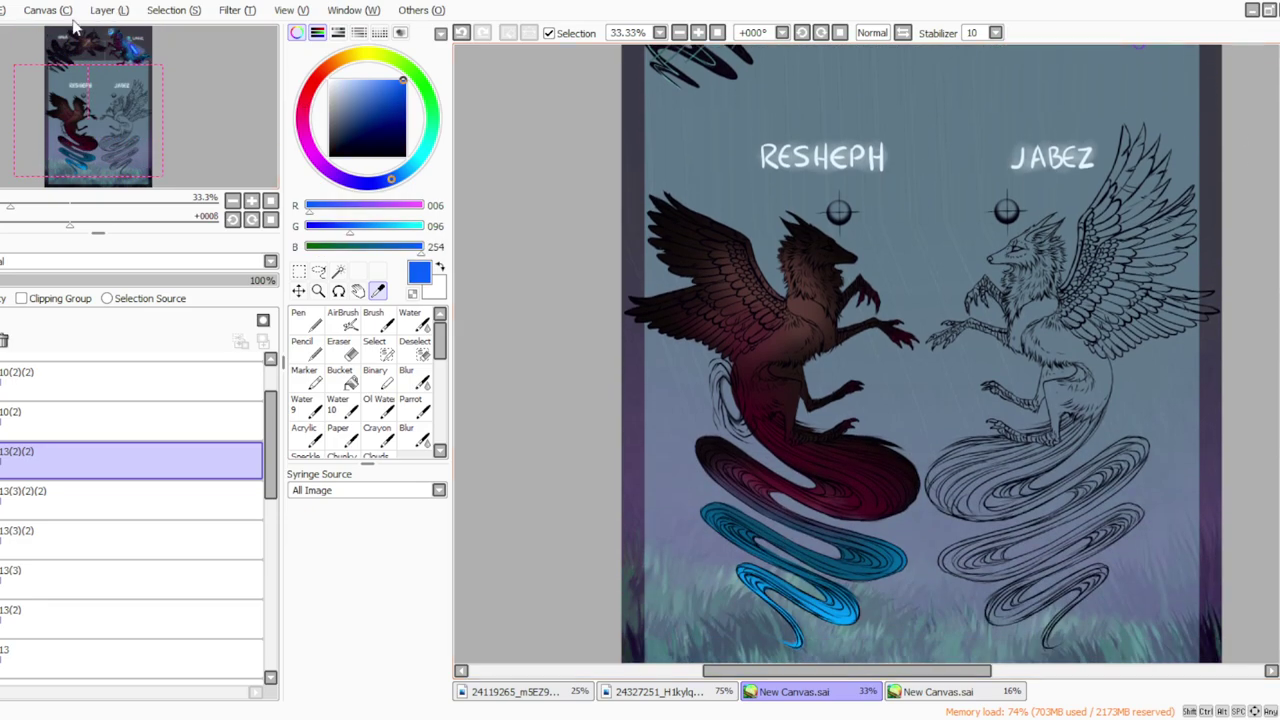
{"action": "left_click", "coordinate": [108, 11]}
{"action": "left_click", "coordinate": [102, 30]}
{"action": "left_click", "coordinate": [405, 411]}
{"action": "left_click_drag", "start_coordinate": [390, 535], "coordinate": [417, 538]}
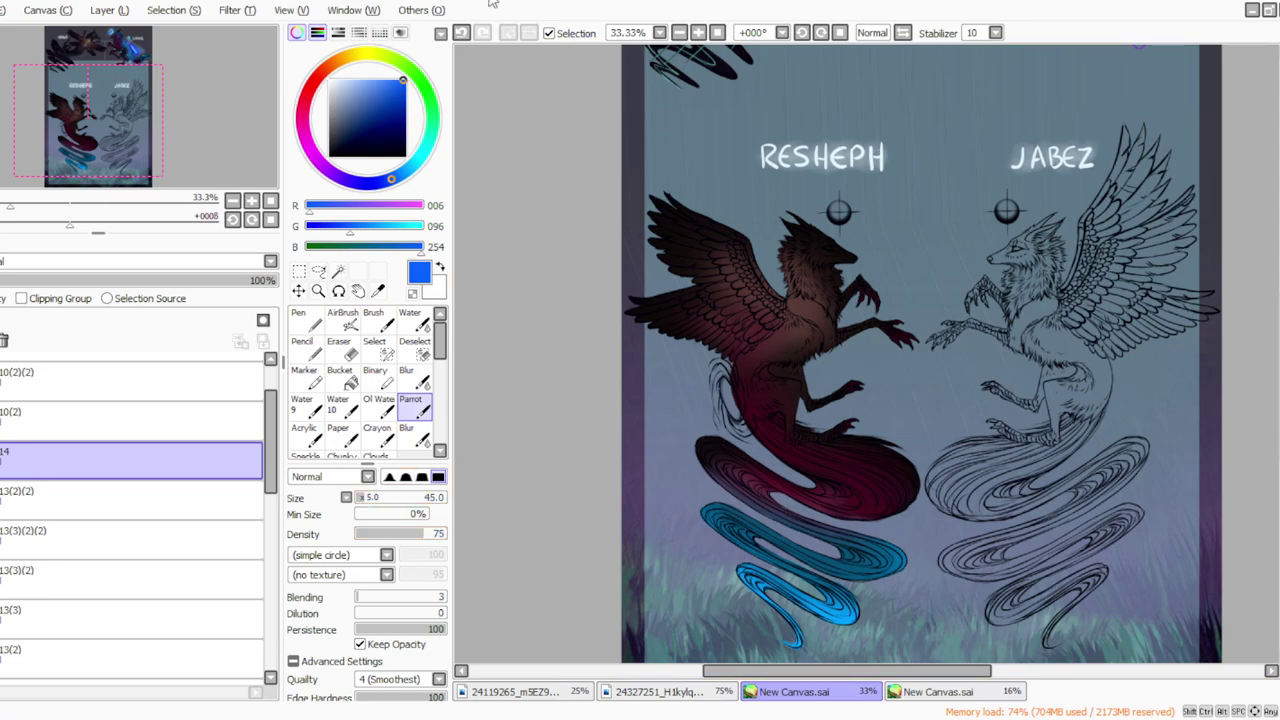
{"action": "left_click_drag", "start_coordinate": [743, 671], "coordinate": [734, 673]}
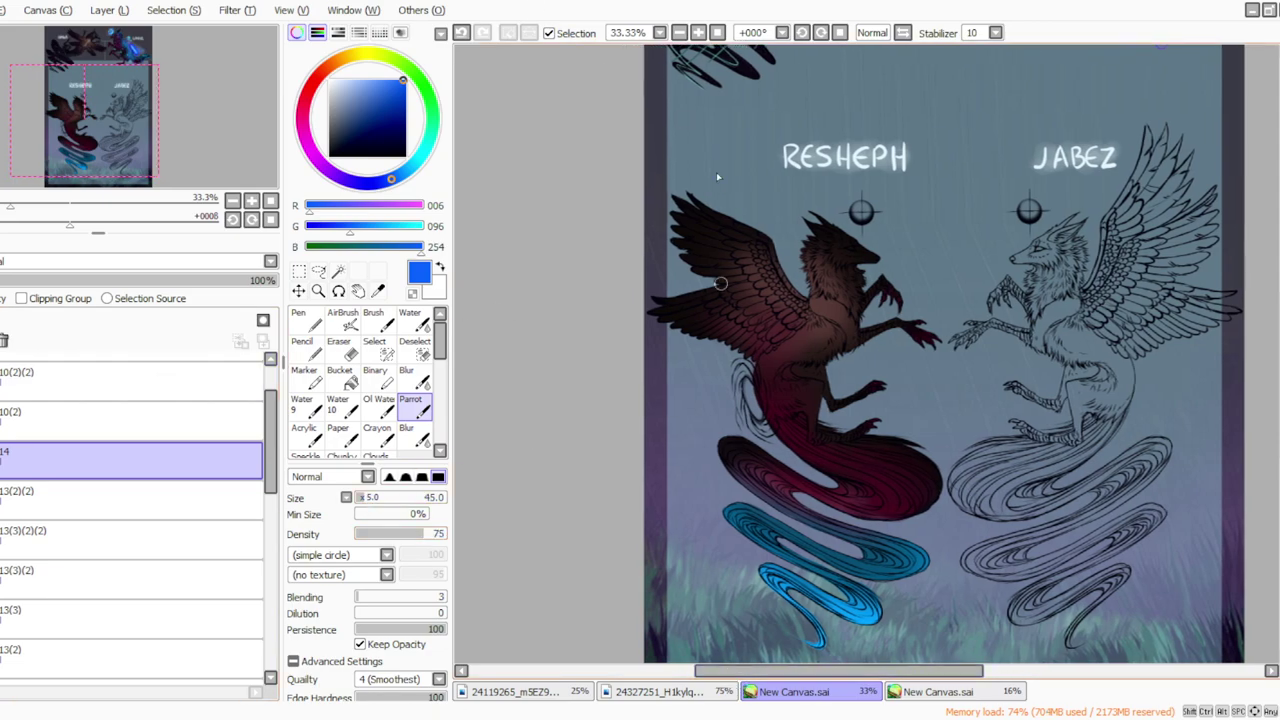
{"action": "left_click", "coordinate": [698, 33]}
{"action": "mouse_move", "coordinate": [674, 370]}
{"action": "left_mouse_down"}
{"action": "mouse_move", "coordinate": [703, 414]}
{"action": "mouse_move", "coordinate": [695, 369]}
{"action": "mouse_move", "coordinate": [702, 409]}
{"action": "mouse_move", "coordinate": [708, 385]}
{"action": "mouse_move", "coordinate": [709, 427]}
{"action": "mouse_move", "coordinate": [711, 393]}
{"action": "mouse_move", "coordinate": [708, 454]}
{"action": "mouse_move", "coordinate": [716, 405]}
{"action": "mouse_move", "coordinate": [713, 464]}
{"action": "mouse_move", "coordinate": [724, 442]}
{"action": "mouse_move", "coordinate": [705, 463]}
{"action": "mouse_move", "coordinate": [724, 456]}
{"action": "mouse_move", "coordinate": [683, 427]}
{"action": "mouse_move", "coordinate": [717, 470]}
{"action": "mouse_move", "coordinate": [686, 440]}
{"action": "mouse_move", "coordinate": [718, 484]}
{"action": "left_mouse_up"}
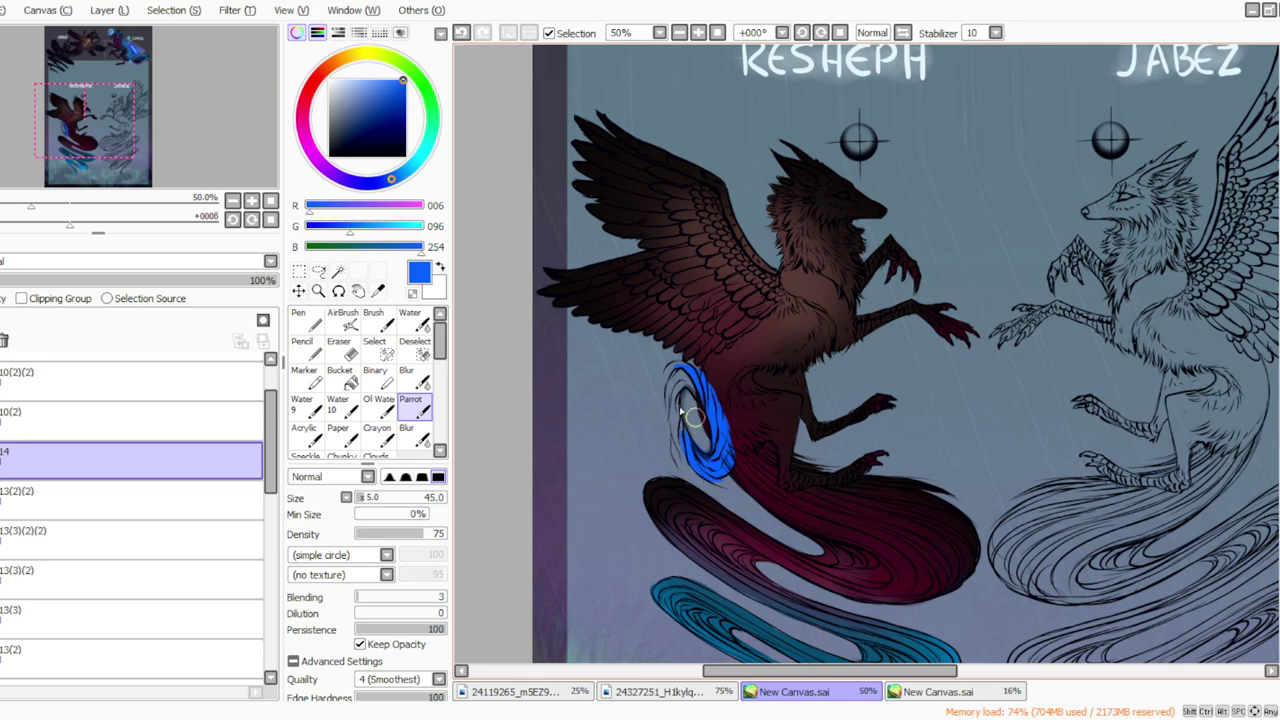
{"action": "mouse_move", "coordinate": [679, 420]}
{"action": "left_mouse_down"}
{"action": "mouse_move", "coordinate": [699, 448]}
{"action": "mouse_move", "coordinate": [702, 417]}
{"action": "mouse_move", "coordinate": [670, 376]}
{"action": "mouse_move", "coordinate": [711, 435]}
{"action": "mouse_move", "coordinate": [680, 375]}
{"action": "mouse_move", "coordinate": [671, 406]}
{"action": "mouse_move", "coordinate": [679, 367]}
{"action": "mouse_move", "coordinate": [670, 387]}
{"action": "mouse_move", "coordinate": [667, 376]}
{"action": "mouse_move", "coordinate": [678, 455]}
{"action": "left_mouse_up"}
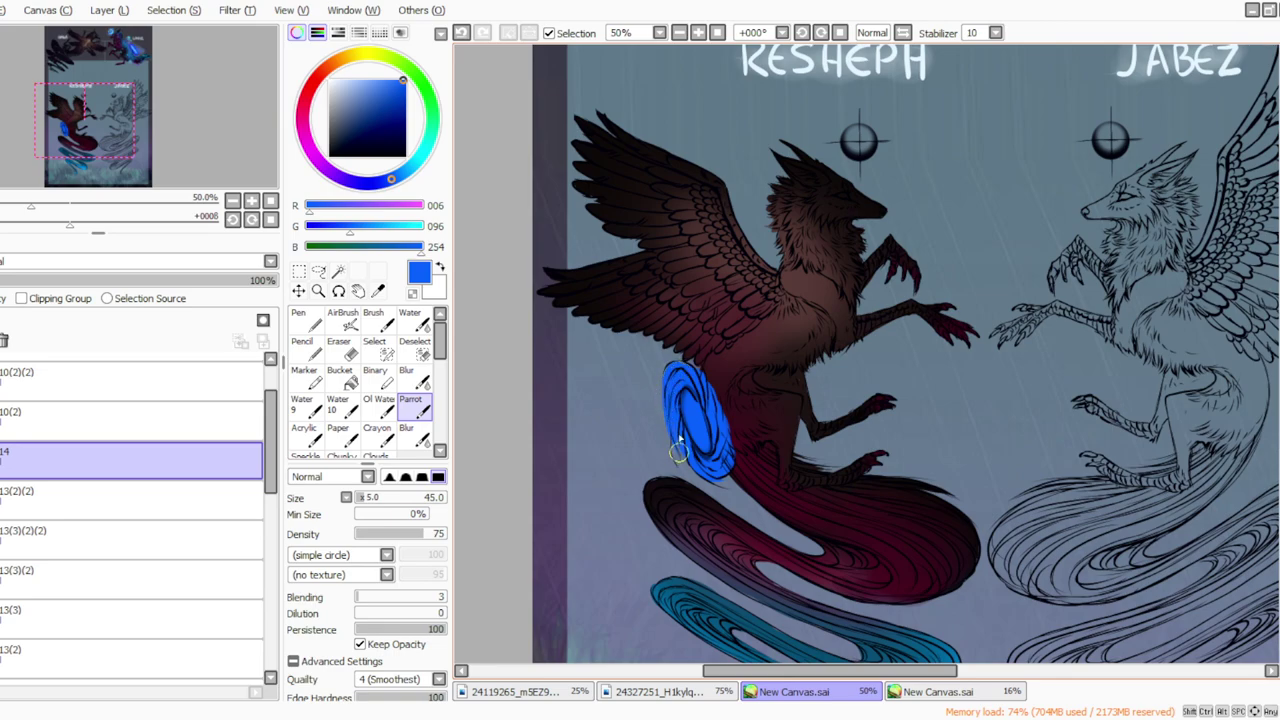
Step: Soften the edges of the bright blue strands behind Resheph's hindquarters with the Blur brush at size 60, density 46
{"action": "left_click", "coordinate": [408, 378]}
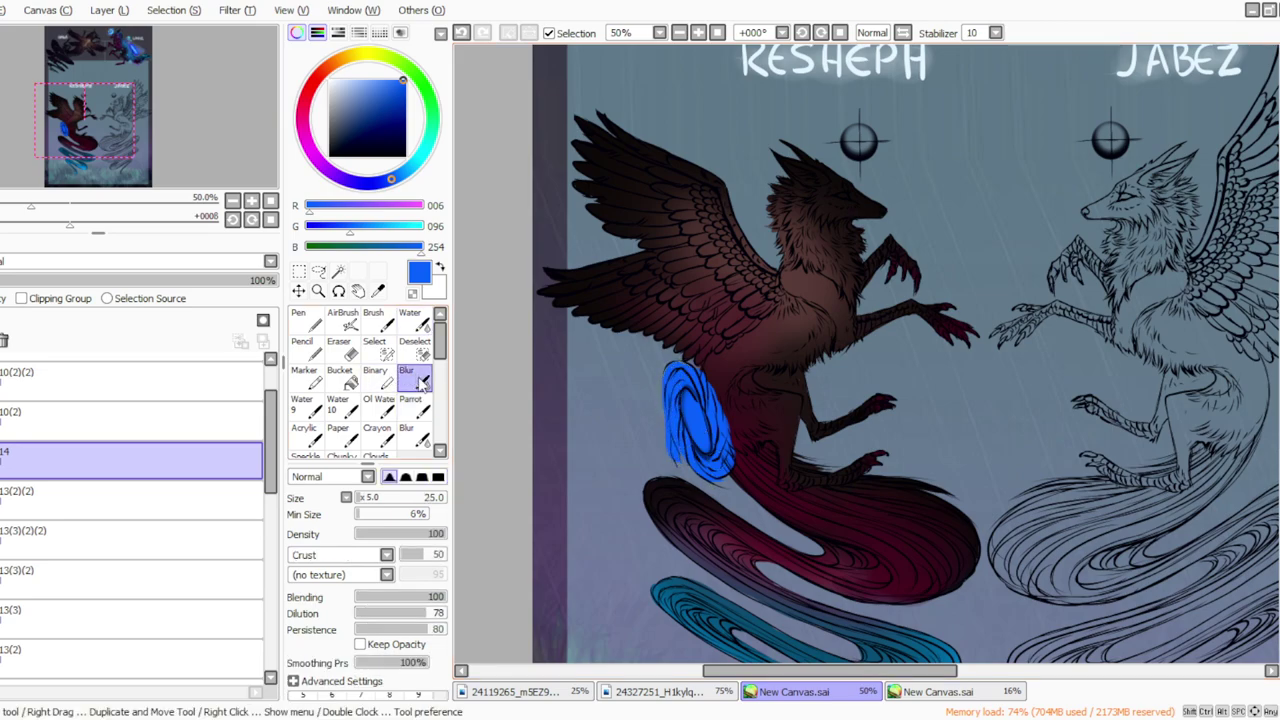
{"action": "left_click_drag", "start_coordinate": [704, 385], "coordinate": [728, 447]}
{"action": "left_click", "coordinate": [367, 498]}
{"action": "left_click", "coordinate": [397, 534]}
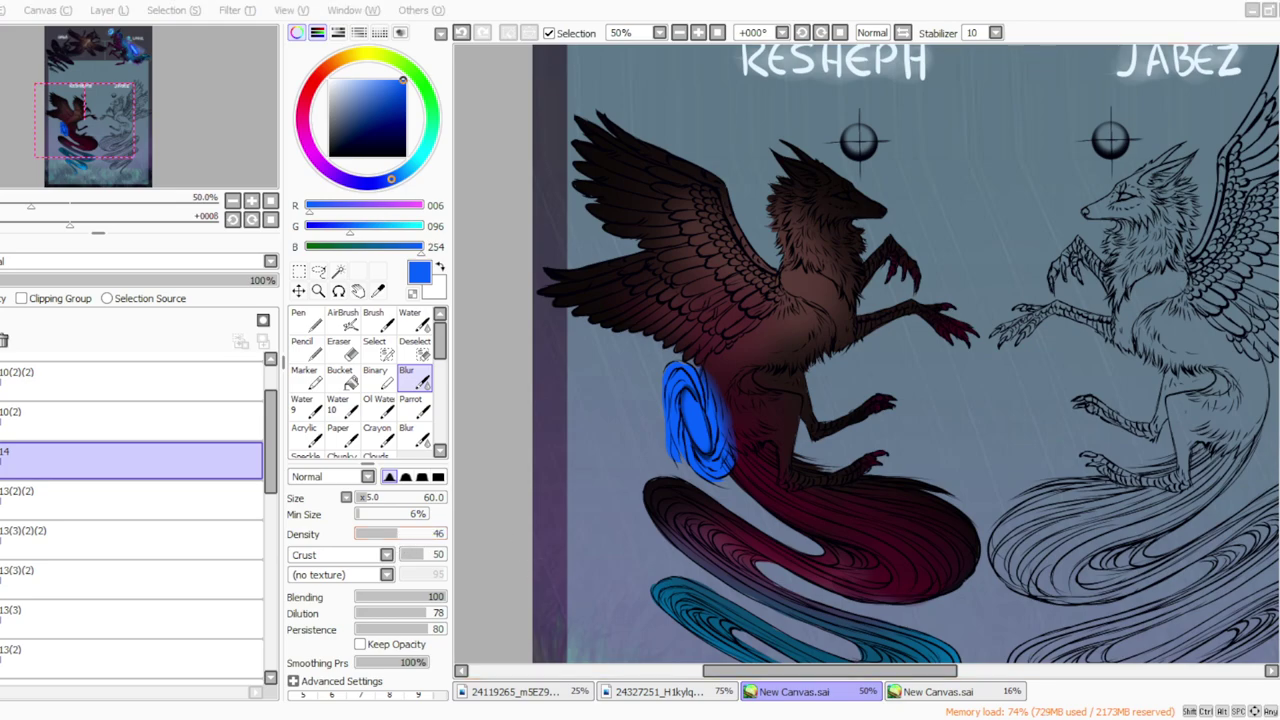
{"action": "mouse_move", "coordinate": [699, 429]}
{"action": "left_mouse_down"}
{"action": "mouse_move", "coordinate": [674, 364]}
{"action": "mouse_move", "coordinate": [711, 382]}
{"action": "mouse_move", "coordinate": [736, 454]}
{"action": "mouse_move", "coordinate": [719, 483]}
{"action": "mouse_move", "coordinate": [736, 465]}
{"action": "mouse_move", "coordinate": [723, 478]}
{"action": "mouse_move", "coordinate": [724, 420]}
{"action": "mouse_move", "coordinate": [705, 466]}
{"action": "mouse_move", "coordinate": [677, 451]}
{"action": "mouse_move", "coordinate": [696, 479]}
{"action": "mouse_move", "coordinate": [664, 375]}
{"action": "mouse_move", "coordinate": [662, 389]}
{"action": "mouse_move", "coordinate": [674, 361]}
{"action": "mouse_move", "coordinate": [660, 387]}
{"action": "mouse_move", "coordinate": [676, 363]}
{"action": "mouse_move", "coordinate": [670, 405]}
{"action": "mouse_move", "coordinate": [717, 430]}
{"action": "mouse_move", "coordinate": [687, 458]}
{"action": "mouse_move", "coordinate": [683, 355]}
{"action": "left_mouse_up"}
Step: Sample the lighter blue from Loriz's glowing blue shape as the painting color
{"action": "scroll", "coordinate": [1211, 234], "scroll_direction": "up", "scroll_amount": 5}
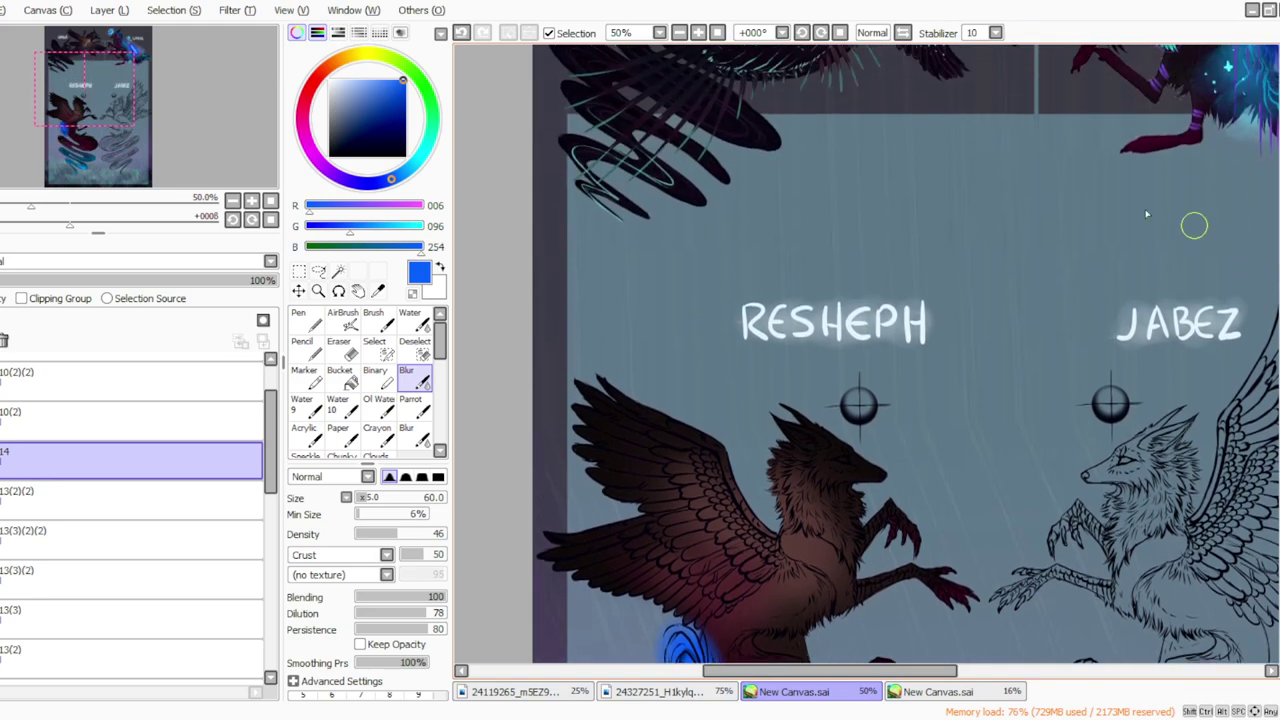
{"action": "left_click_drag", "start_coordinate": [855, 672], "coordinate": [935, 672]}
{"action": "scroll", "coordinate": [1164, 409], "scroll_direction": "up", "scroll_amount": 5}
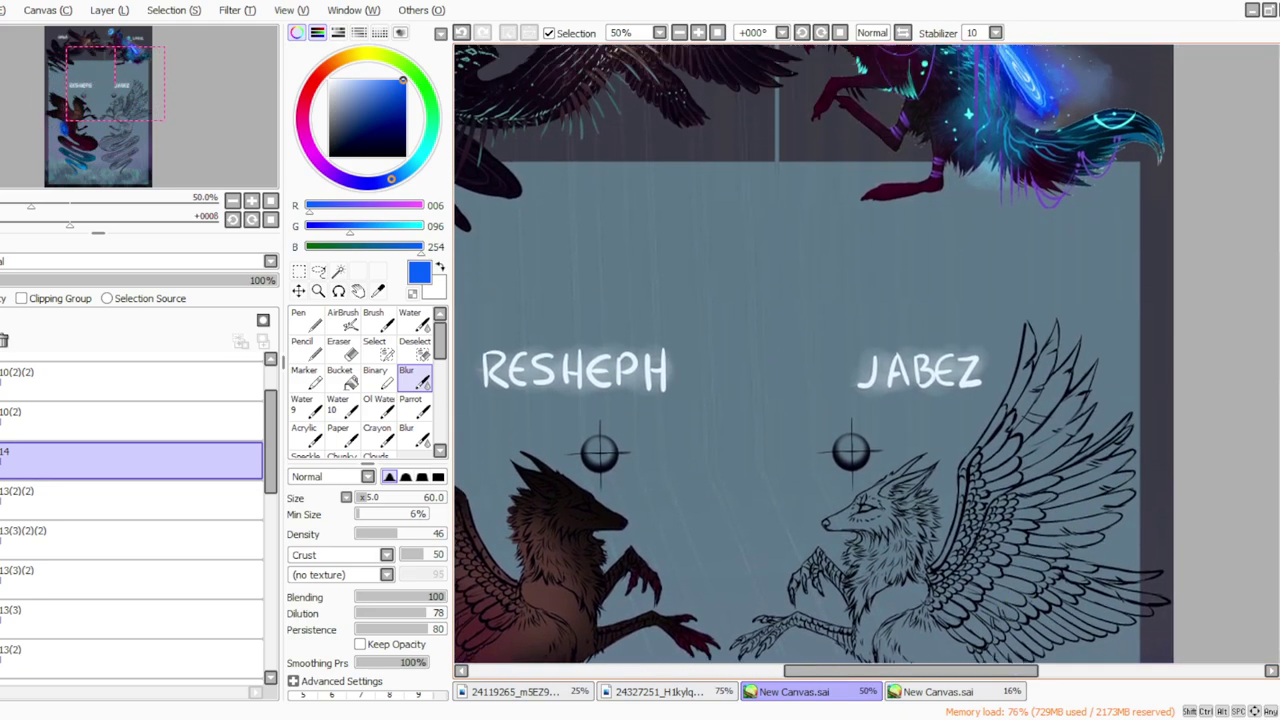
{"action": "left_click", "coordinate": [378, 290]}
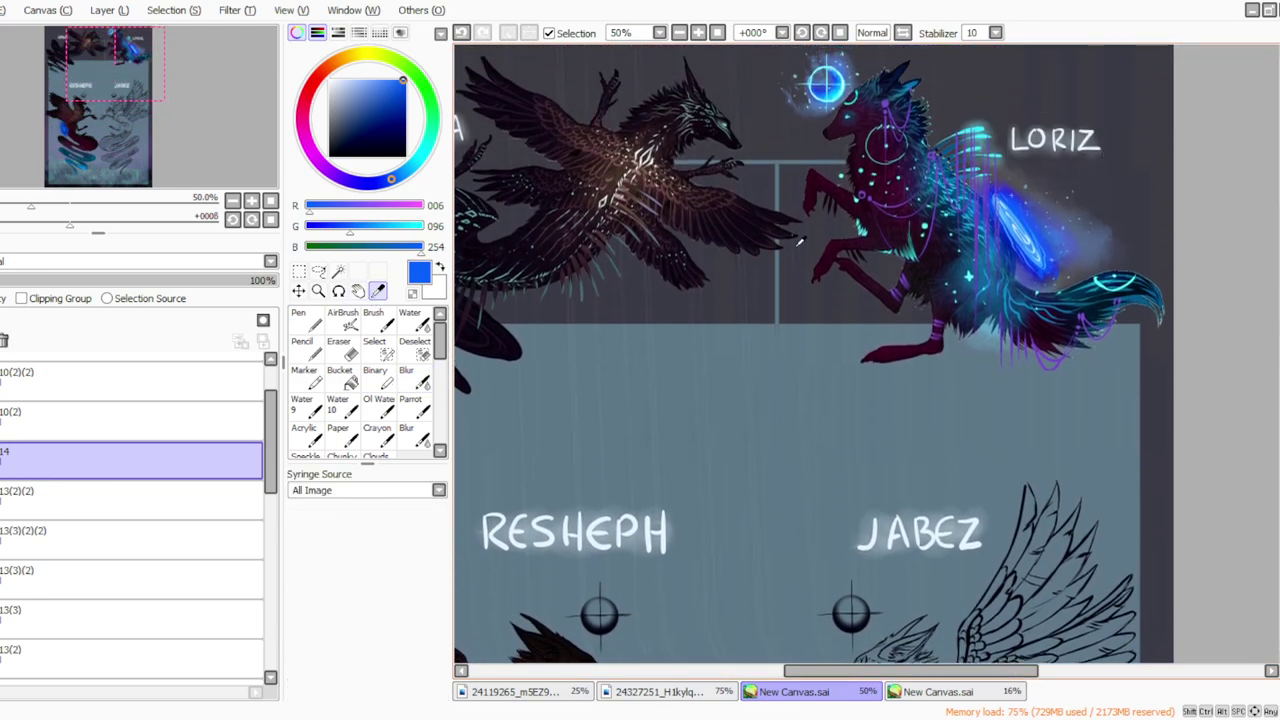
{"action": "left_click", "coordinate": [1018, 207]}
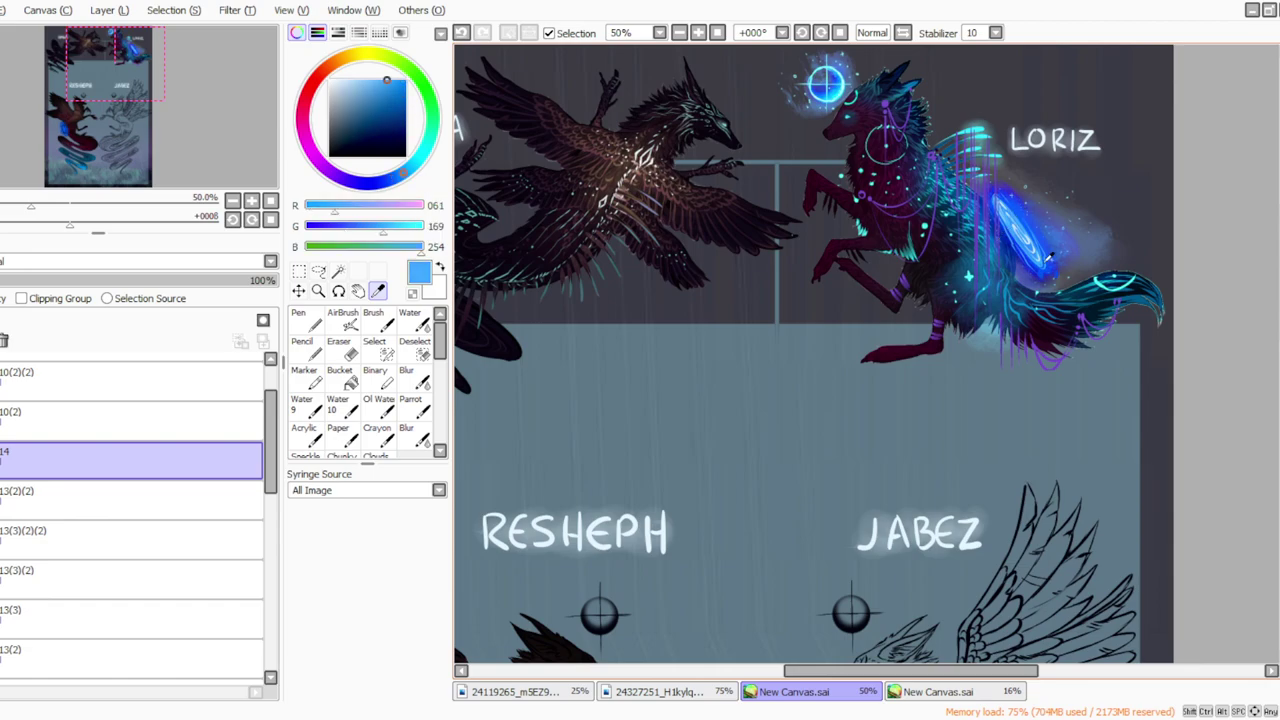
Step: Add a new layer and paint the center of Resheph's blue strands light blue with the Parrot brush at size 20, density 100
{"action": "left_click", "coordinate": [417, 408]}
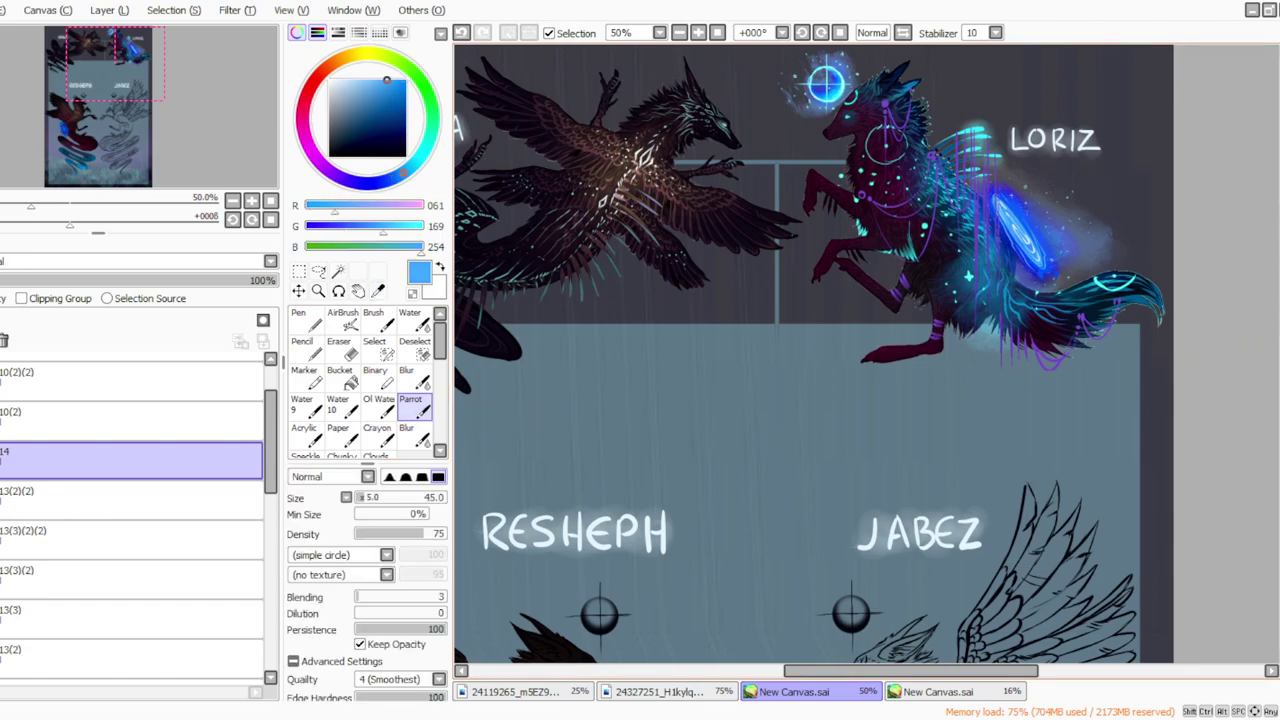
{"action": "left_click_drag", "start_coordinate": [1279, 270], "coordinate": [1279, 363]}
{"action": "left_click_drag", "start_coordinate": [838, 673], "coordinate": [739, 689]}
{"action": "left_click", "coordinate": [104, 11]}
{"action": "left_click", "coordinate": [104, 31]}
{"action": "left_click_drag", "start_coordinate": [424, 534], "coordinate": [447, 534]}
{"action": "left_click_drag", "start_coordinate": [363, 498], "coordinate": [359, 498]}
{"action": "left_click_drag", "start_coordinate": [748, 481], "coordinate": [737, 469]}
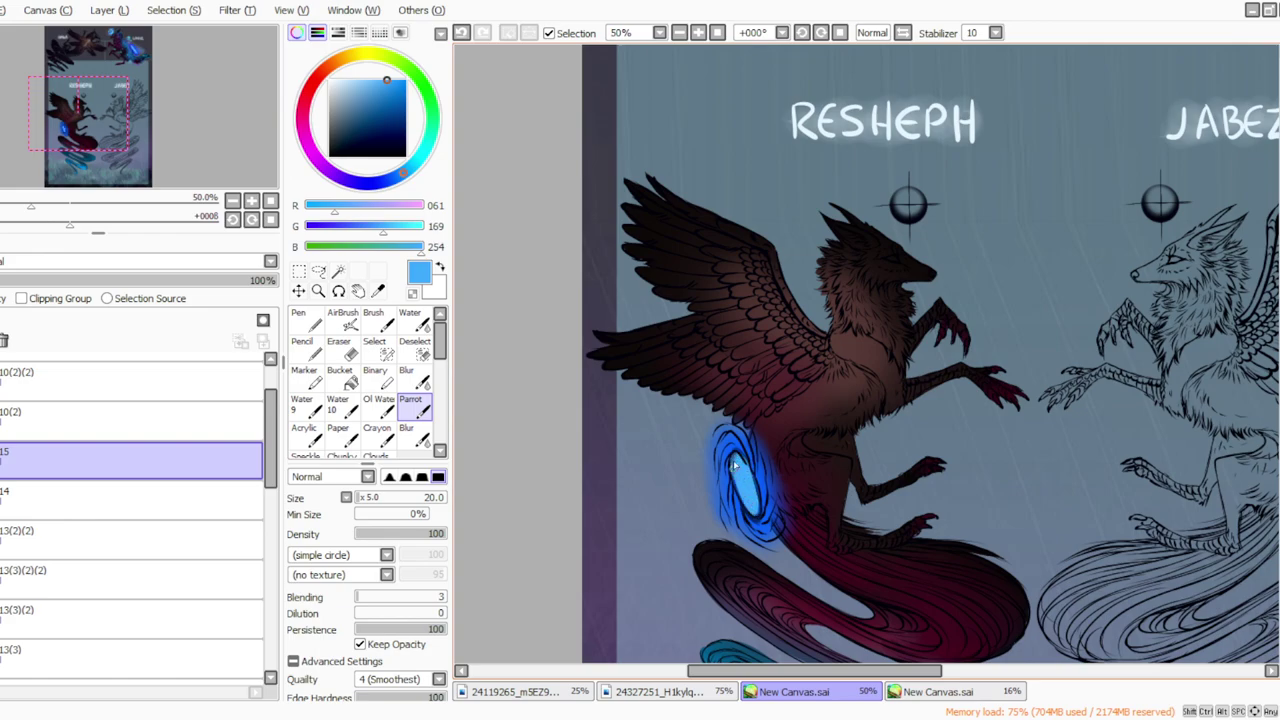
Step: Merge the light blue center layer down into layer 14 and shift the merged blues toward cyan with a color adjustment filter
{"action": "left_click", "coordinate": [103, 13]}
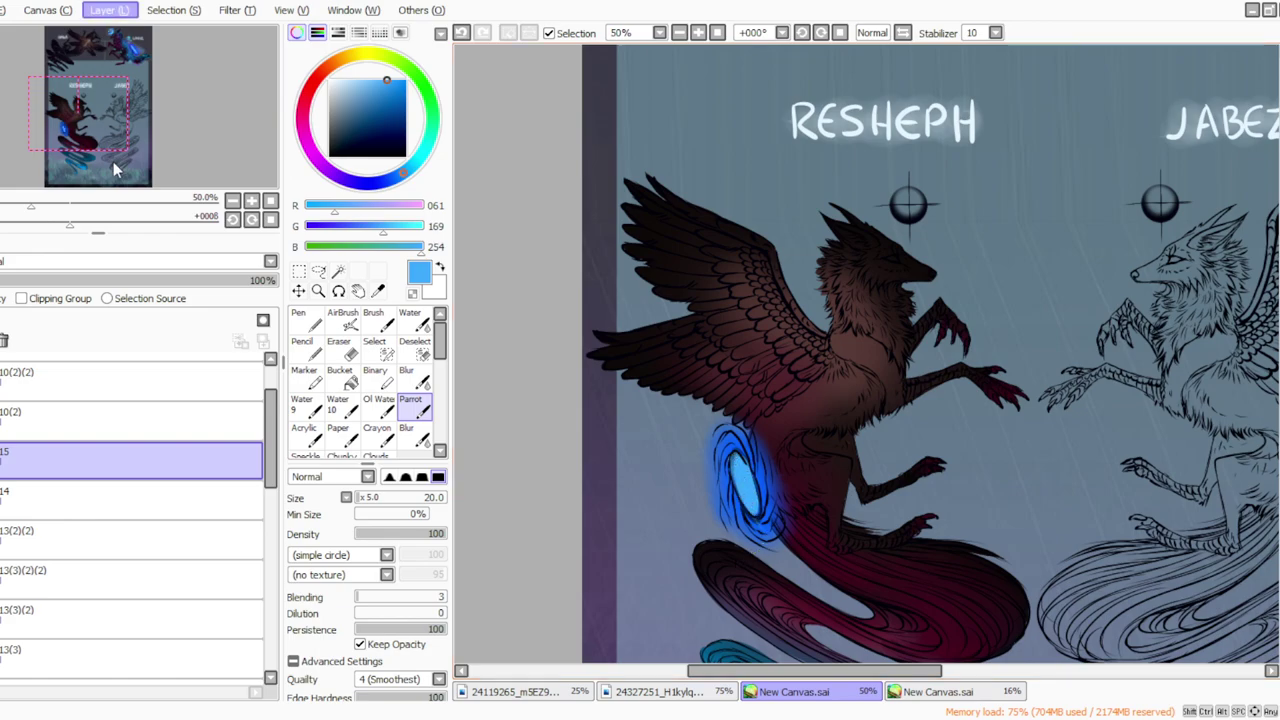
{"action": "left_click", "coordinate": [114, 162]}
{"action": "left_click", "coordinate": [239, 18]}
{"action": "left_click", "coordinate": [375, 50]}
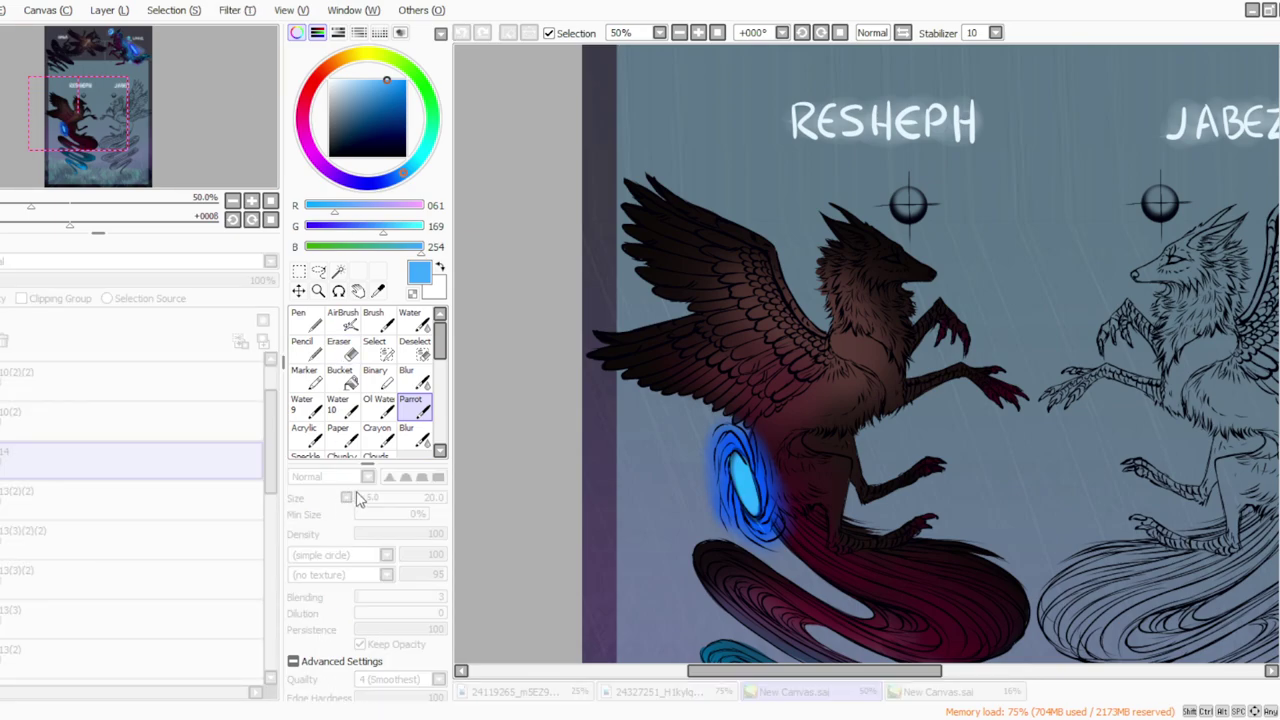
{"action": "left_click", "coordinate": [341, 556]}
Step: Add a new layer, move it above layer 10(2)(2), and set the Parrot brush to size 10
{"action": "left_click", "coordinate": [110, 12]}
{"action": "left_click", "coordinate": [112, 30]}
{"action": "left_click", "coordinate": [362, 499]}
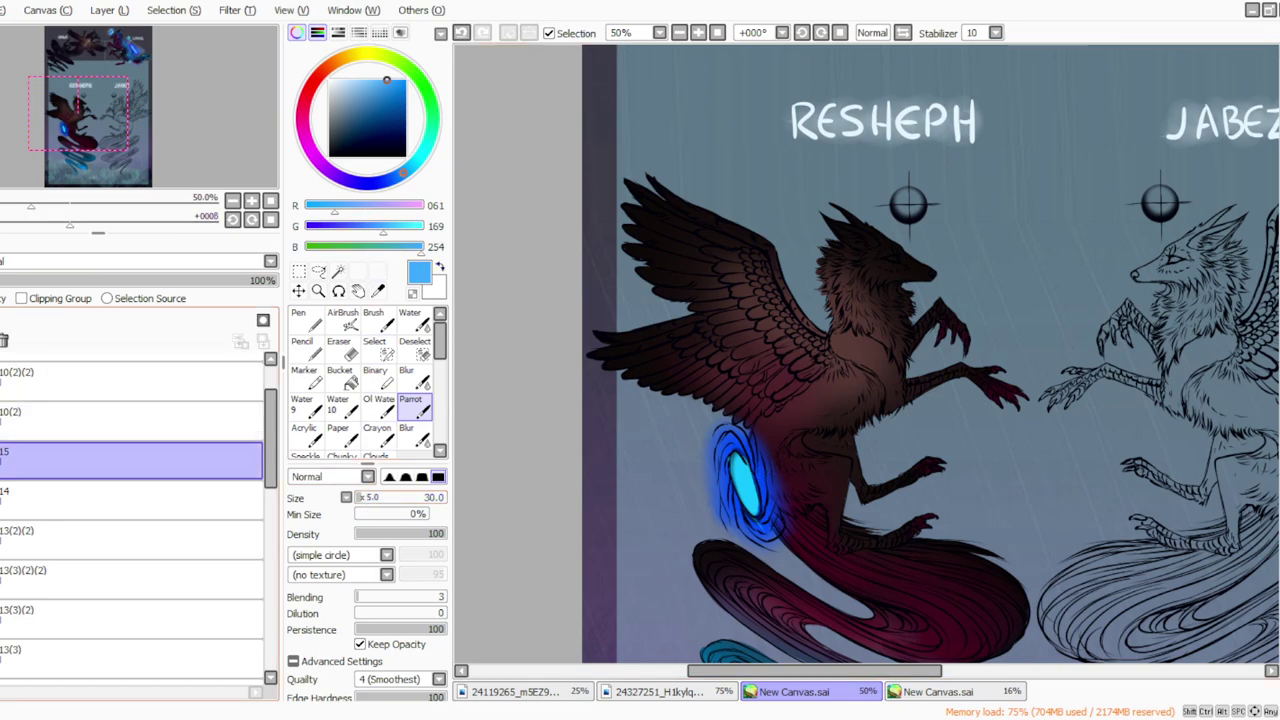
{"action": "left_click_drag", "start_coordinate": [270, 412], "coordinate": [270, 392]}
{"action": "left_click_drag", "start_coordinate": [130, 520], "coordinate": [130, 440]}
{"action": "left_click", "coordinate": [358, 499]}
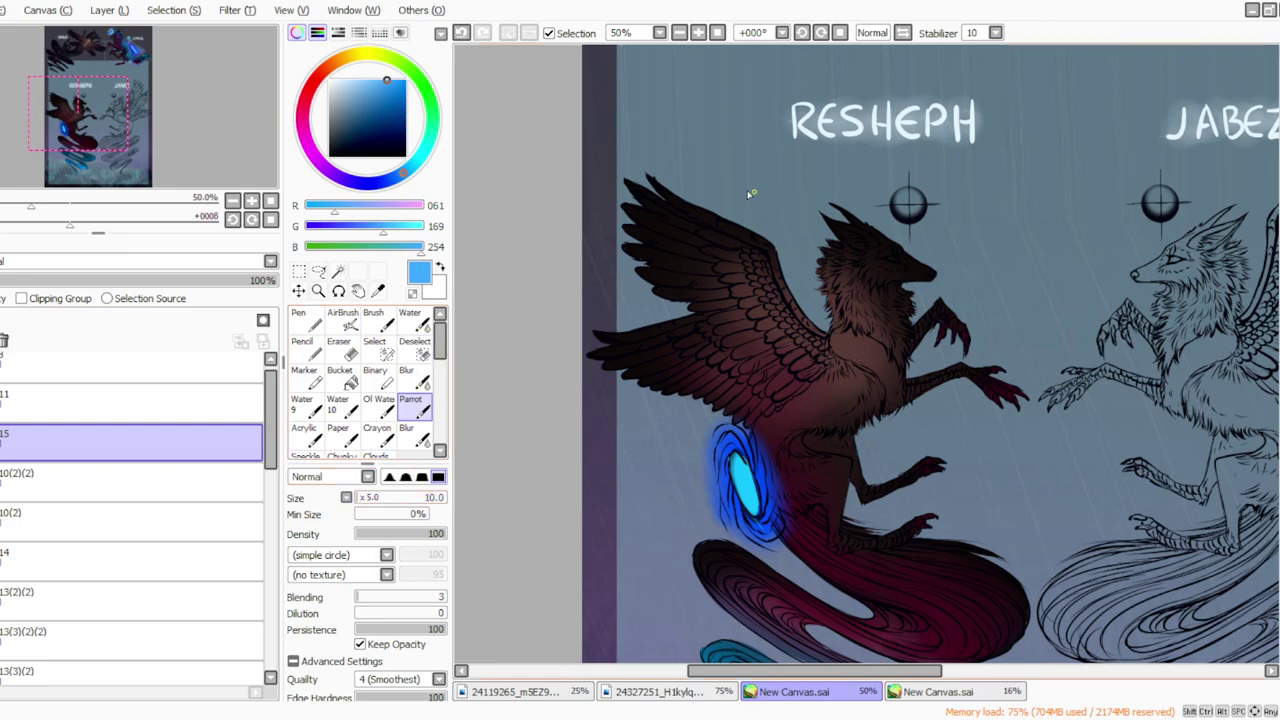
Step: Paint curved highlights in pale blue (187, 225, 255) along the blue swirl behind Resheph, with the layer opacity at 74%
{"action": "left_click", "coordinate": [350, 80]}
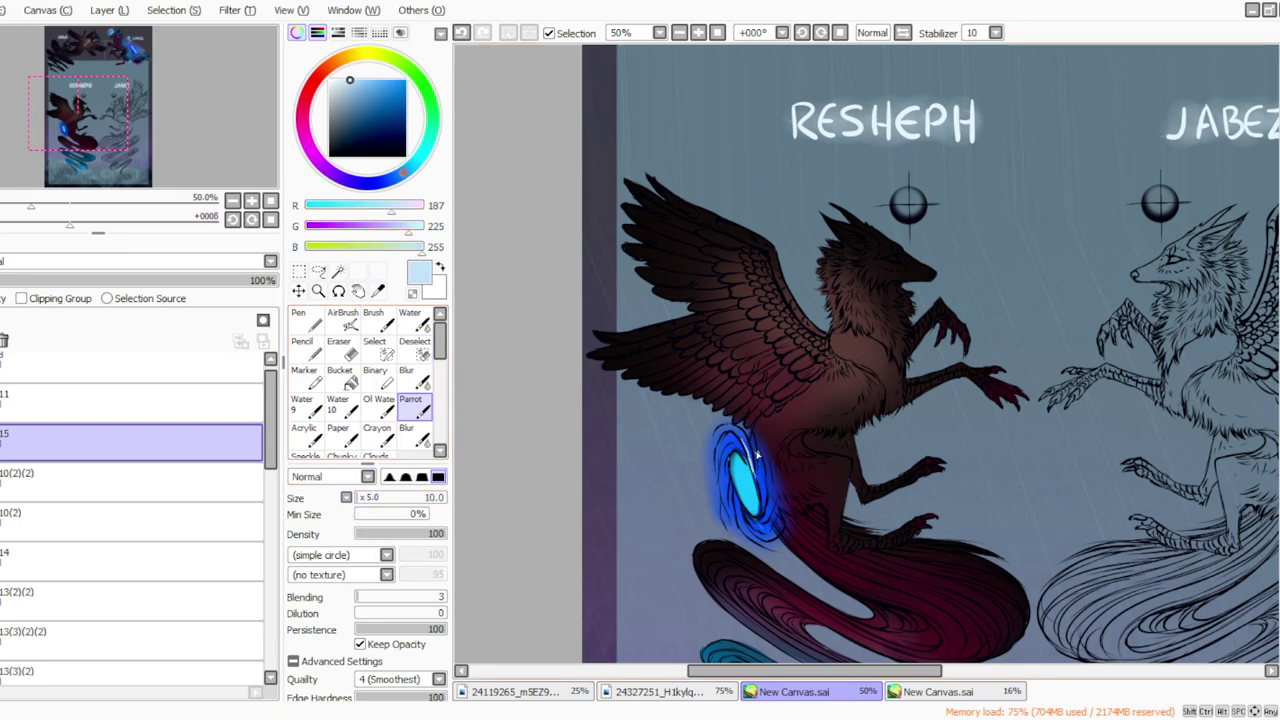
{"action": "left_click", "coordinate": [197, 280]}
{"action": "mouse_move", "coordinate": [761, 492]}
{"action": "left_mouse_down"}
{"action": "mouse_move", "coordinate": [764, 514]}
{"action": "mouse_move", "coordinate": [750, 490]}
{"action": "mouse_move", "coordinate": [746, 500]}
{"action": "mouse_move", "coordinate": [752, 515]}
{"action": "mouse_move", "coordinate": [742, 464]}
{"action": "mouse_move", "coordinate": [750, 475]}
{"action": "mouse_move", "coordinate": [735, 493]}
{"action": "left_mouse_up"}
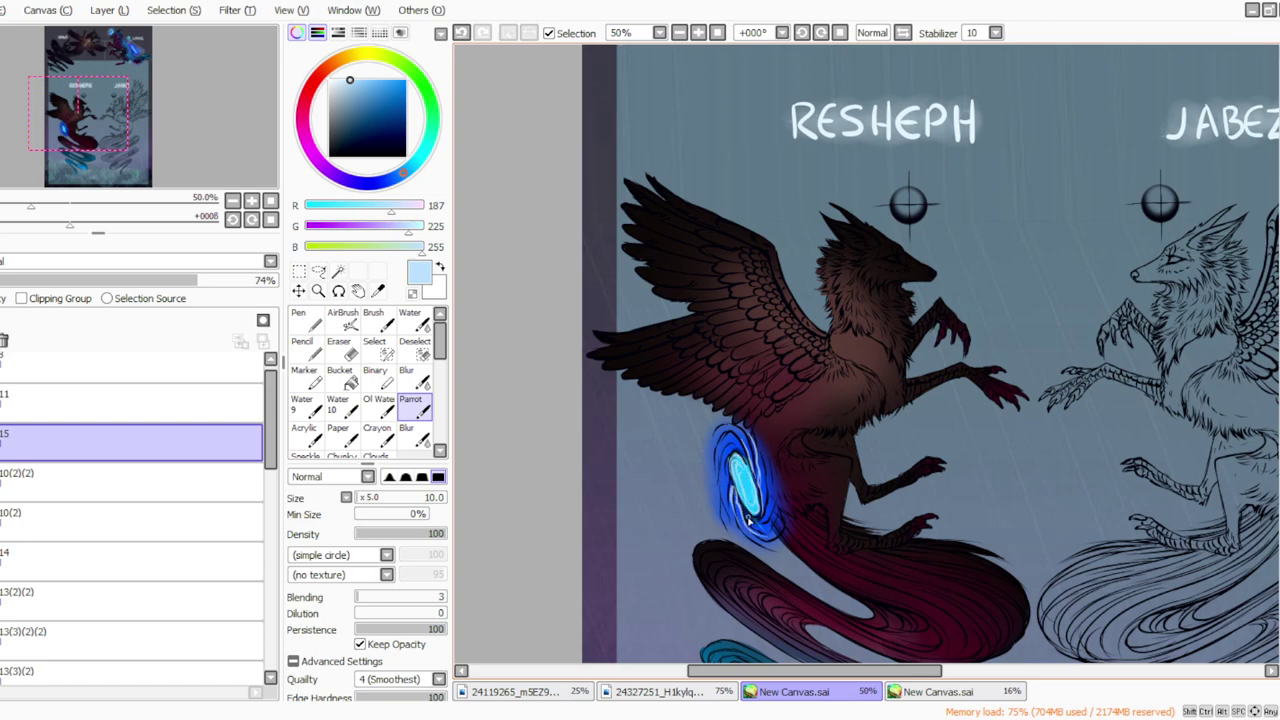
{"action": "mouse_move", "coordinate": [768, 521]}
{"action": "left_mouse_down"}
{"action": "mouse_move", "coordinate": [759, 450]}
{"action": "mouse_move", "coordinate": [602, 280]}
{"action": "mouse_move", "coordinate": [762, 501]}
{"action": "mouse_move", "coordinate": [753, 436]}
{"action": "mouse_move", "coordinate": [761, 493]}
{"action": "mouse_move", "coordinate": [684, 323]}
{"action": "mouse_move", "coordinate": [743, 459]}
{"action": "mouse_move", "coordinate": [729, 444]}
{"action": "mouse_move", "coordinate": [721, 462]}
{"action": "mouse_move", "coordinate": [738, 450]}
{"action": "mouse_move", "coordinate": [719, 463]}
{"action": "mouse_move", "coordinate": [744, 449]}
{"action": "mouse_move", "coordinate": [722, 484]}
{"action": "left_mouse_up"}
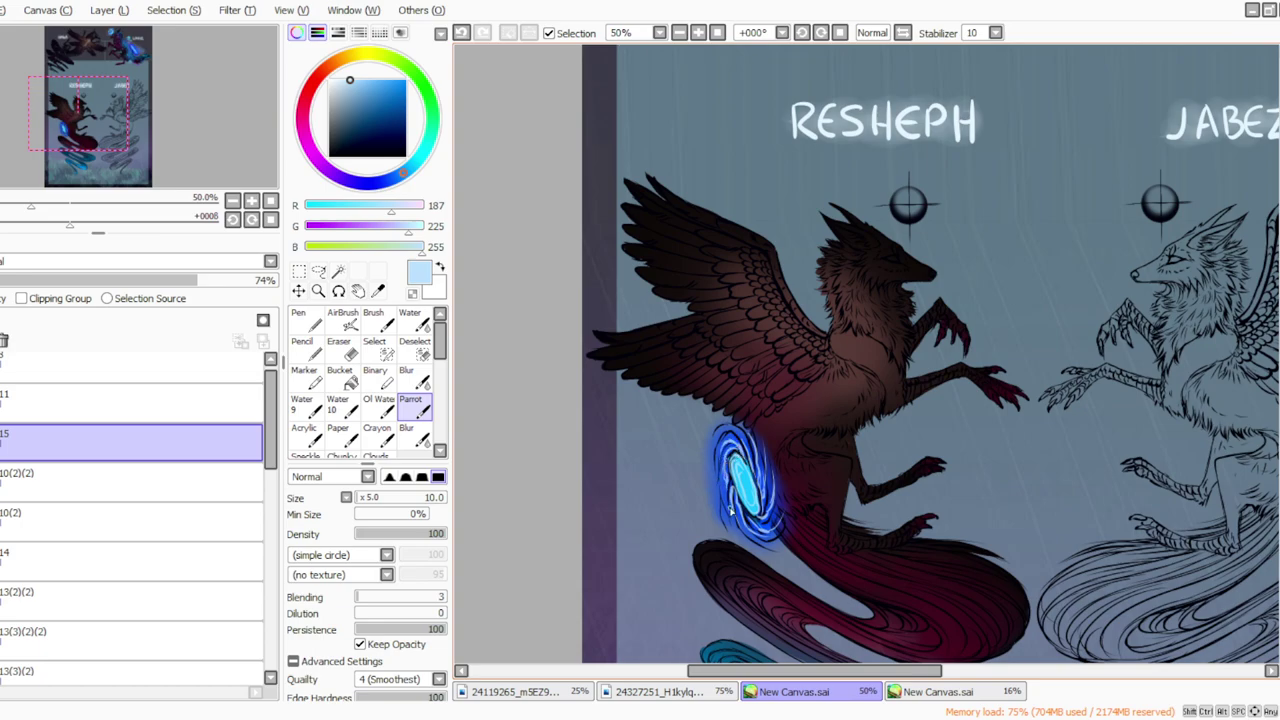
{"action": "left_click_drag", "start_coordinate": [743, 538], "coordinate": [732, 508]}
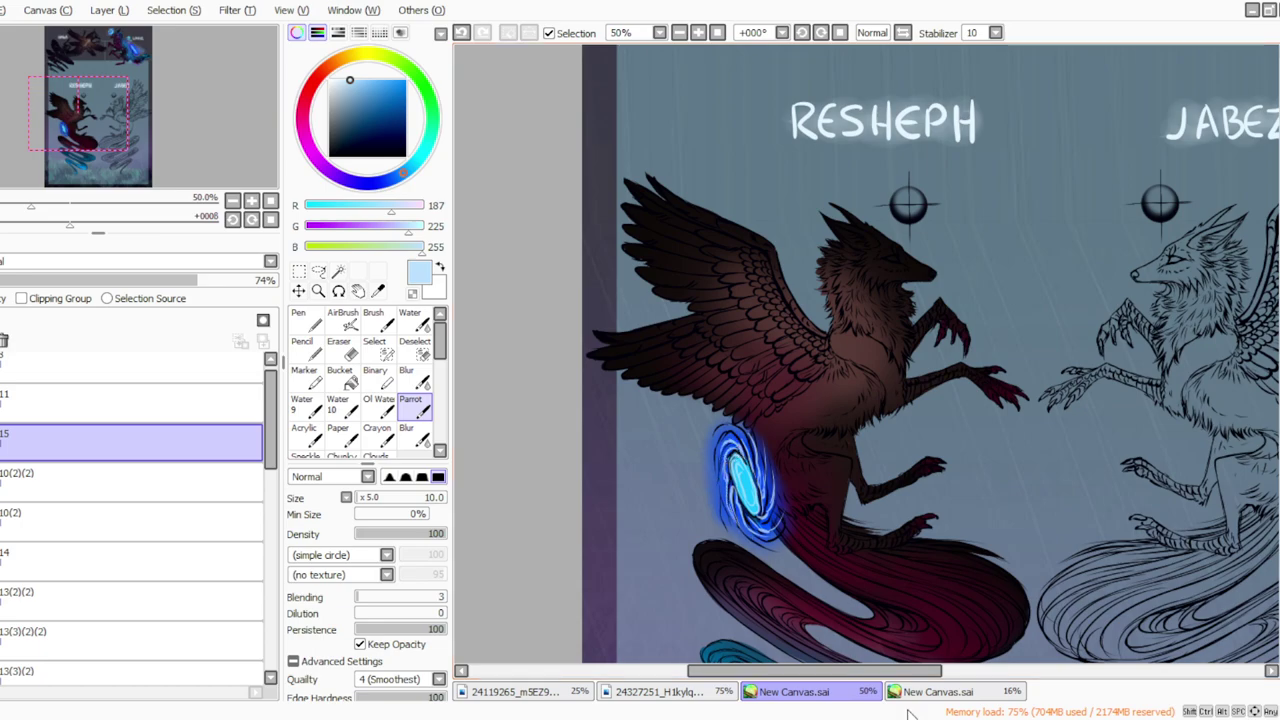
Step: Turn the swirl's pale highlights on layer 15 a more saturated blue with a color adjustment filter
{"action": "left_click", "coordinate": [246, 14]}
{"action": "left_click", "coordinate": [257, 52]}
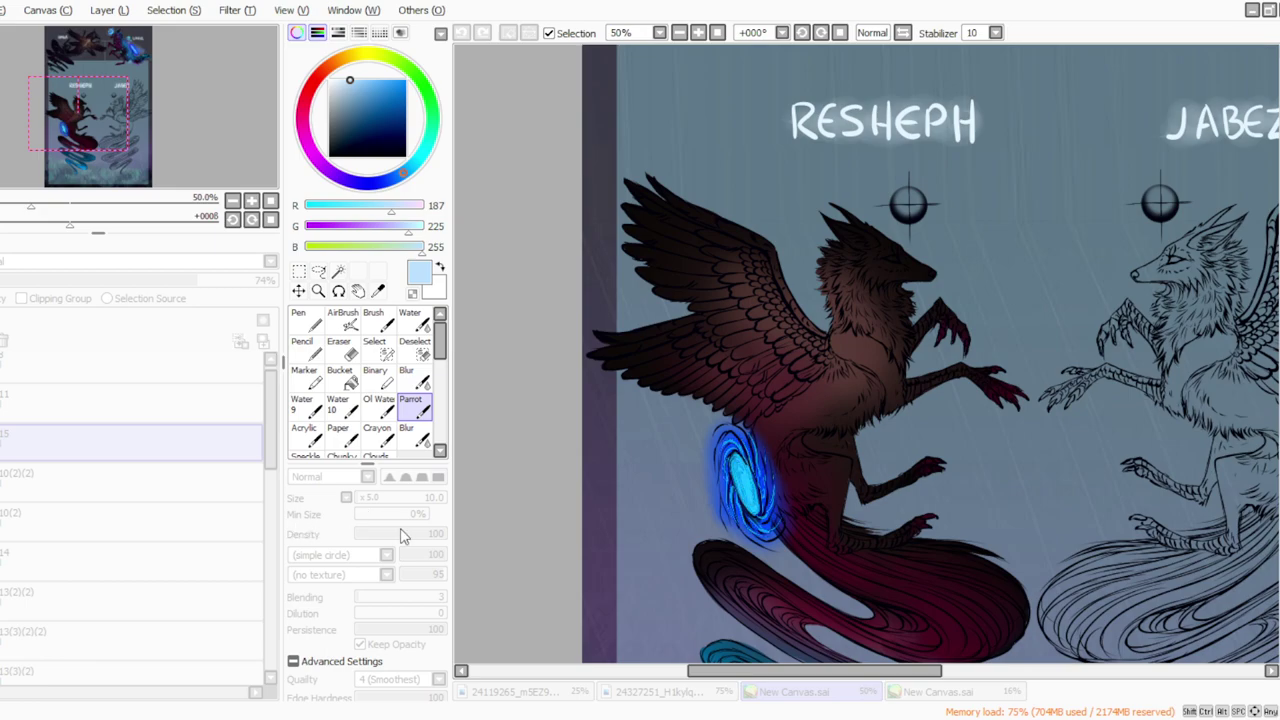
{"action": "left_click", "coordinate": [344, 558]}
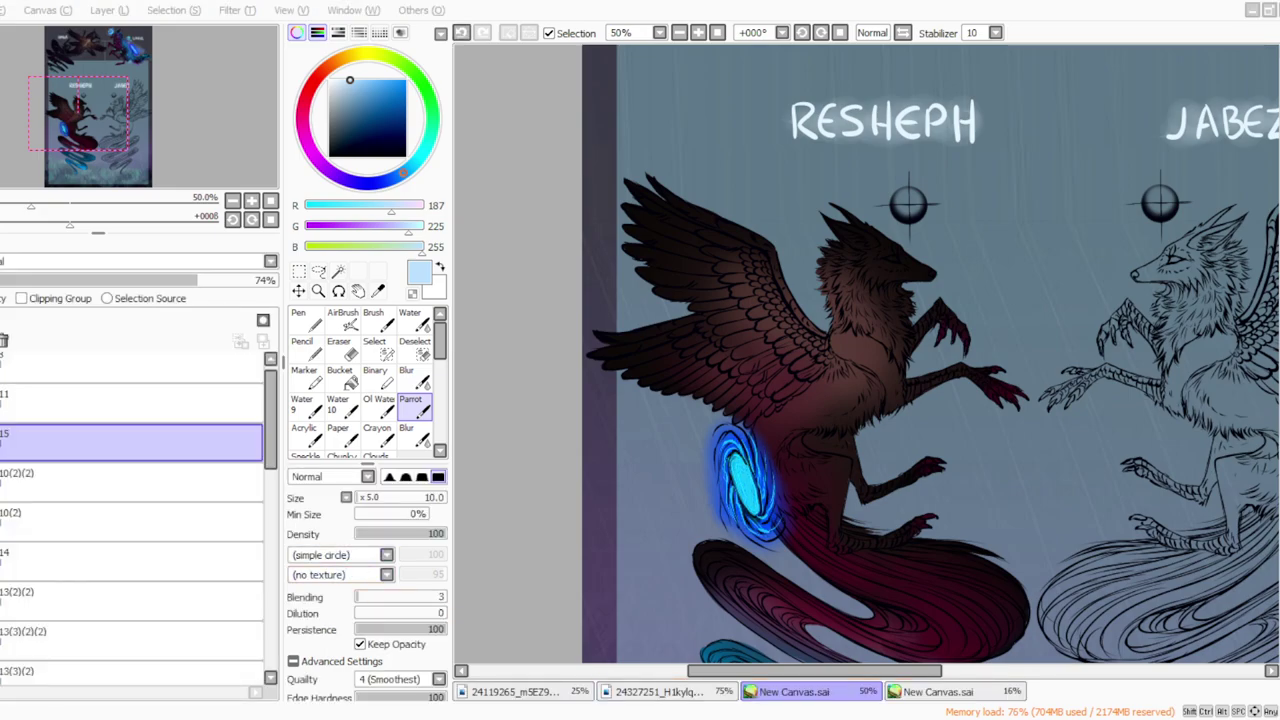
Step: Add a new layer and dot small sparkles in very pale blue (214, 237, 255) over and around the swirl
{"action": "left_click", "coordinate": [110, 11]}
{"action": "left_click", "coordinate": [121, 35]}
{"action": "left_click_drag", "start_coordinate": [338, 83], "coordinate": [342, 65]}
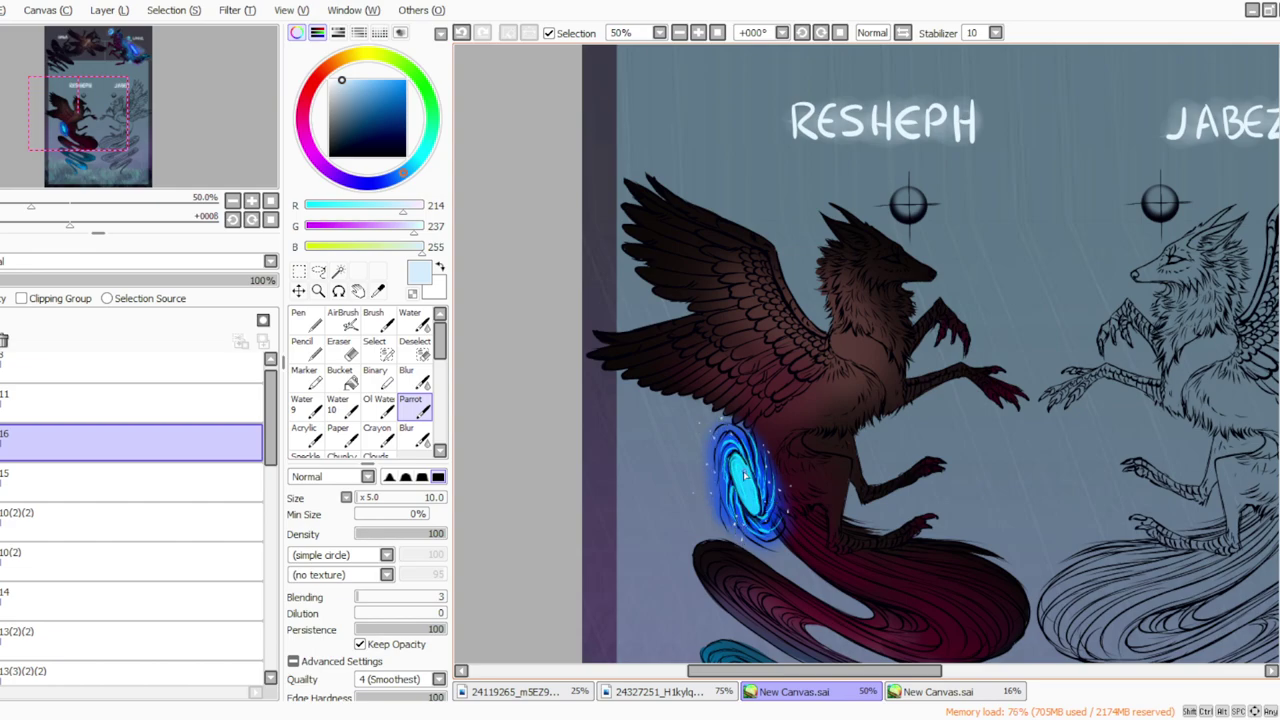
Step: Adjust the sparkle layer's colors with a filter and merge it down into layer 15
{"action": "left_click", "coordinate": [238, 10]}
{"action": "left_click", "coordinate": [264, 79]}
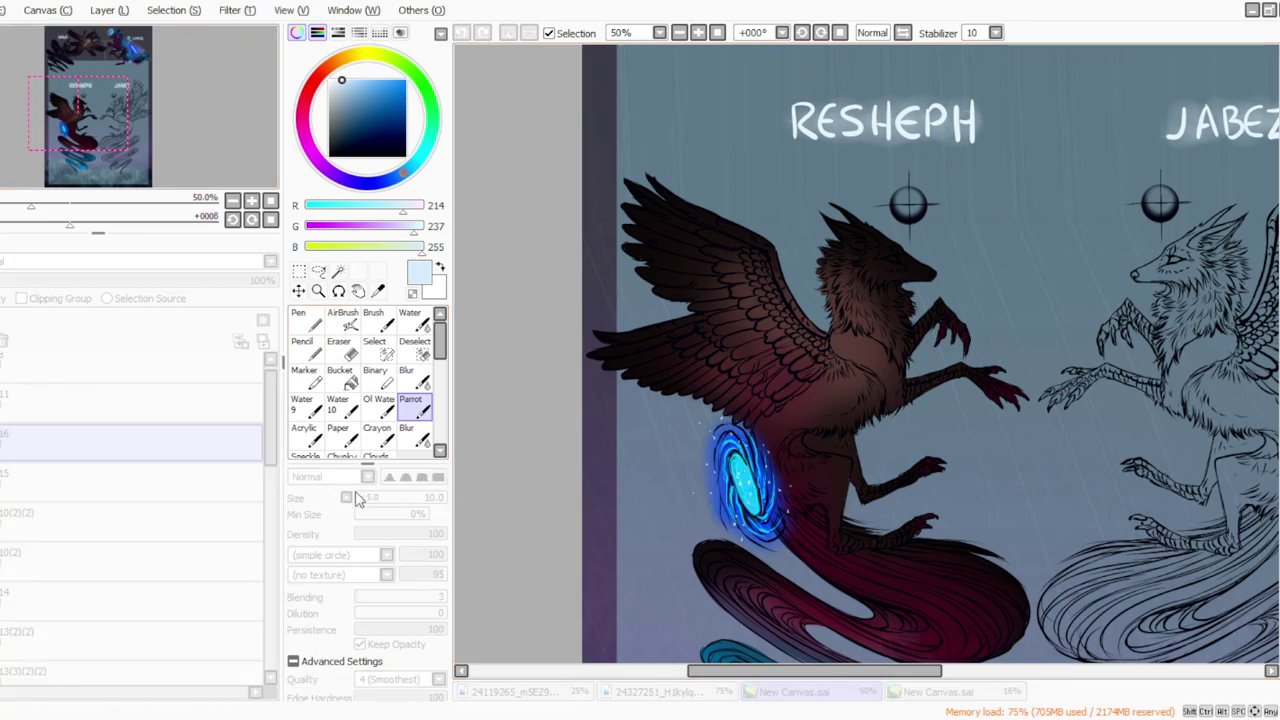
{"action": "left_click_drag", "start_coordinate": [297, 472], "coordinate": [243, 472]}
{"action": "left_click", "coordinate": [334, 550]}
{"action": "left_click", "coordinate": [109, 10]}
{"action": "left_click", "coordinate": [127, 170]}
Step: Apply a color adjustment filter to the merged highlight and sparkle layer
{"action": "left_click", "coordinate": [236, 11]}
{"action": "left_click", "coordinate": [251, 52]}
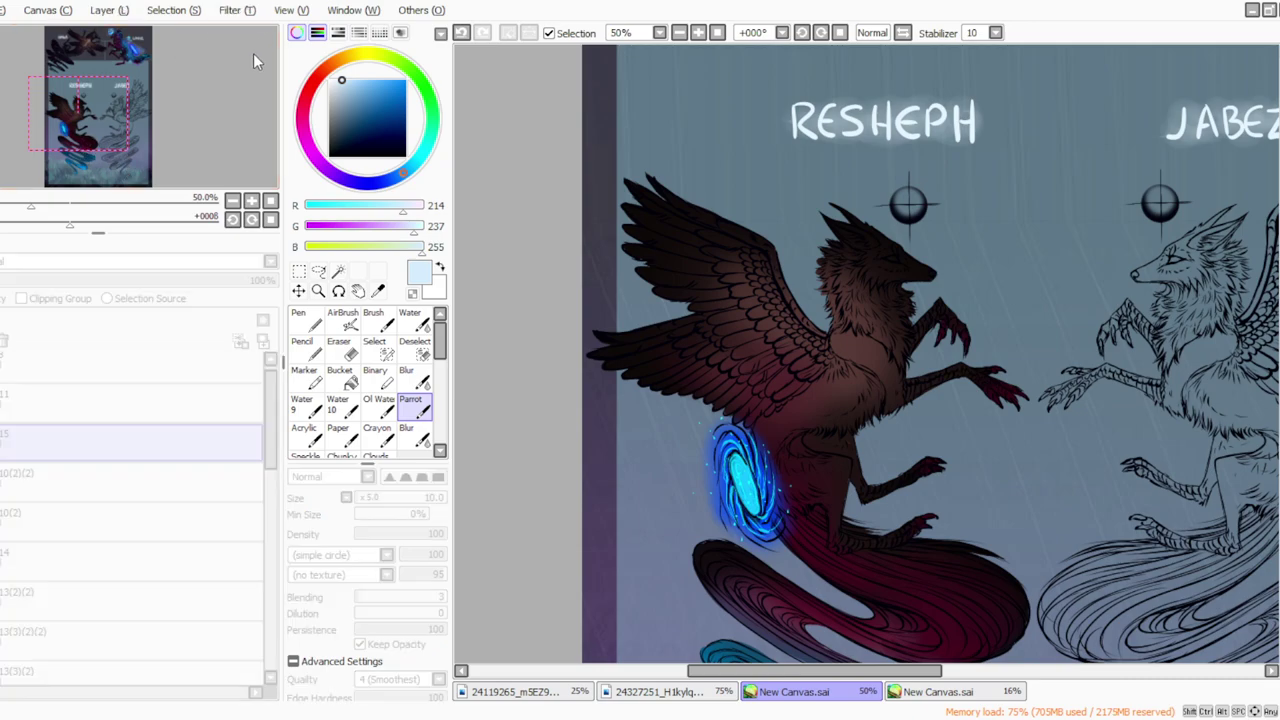
{"action": "key", "text": "Return"}
Step: Sample the bright cyan from the swirl behind Resheph as the painting color and make layer 14 active
{"action": "left_click", "coordinate": [298, 271]}
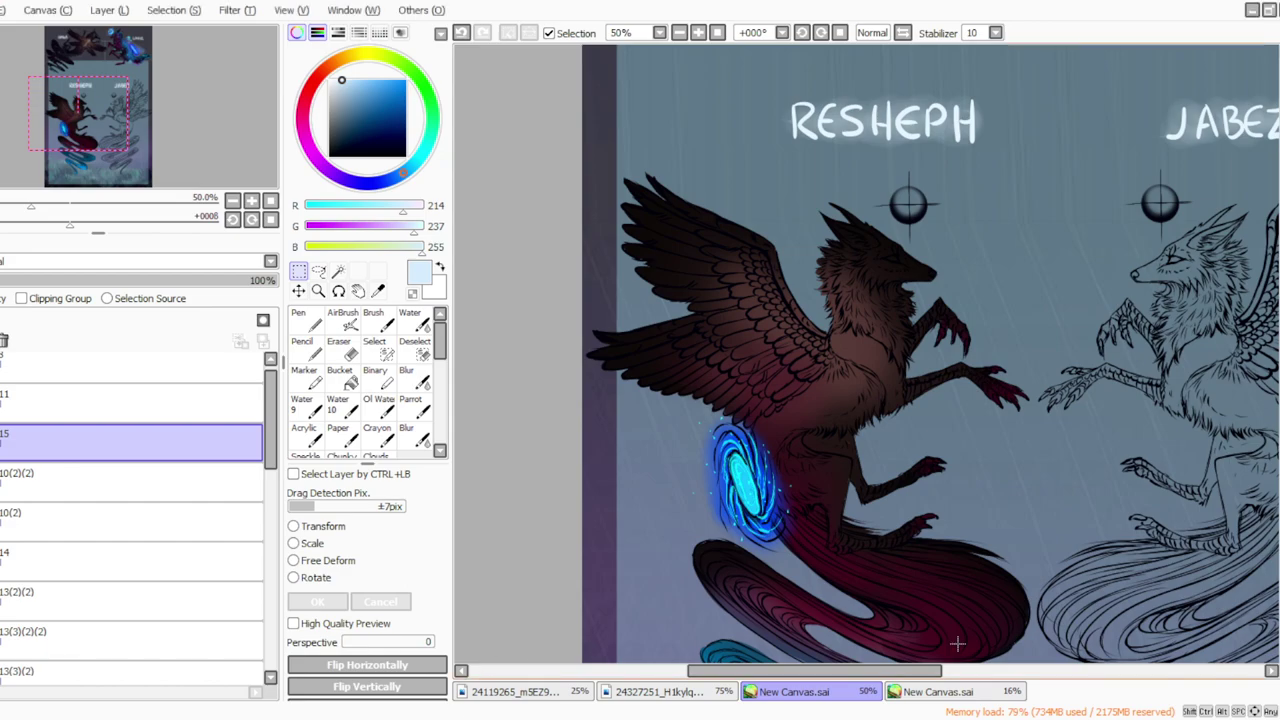
{"action": "left_click_drag", "start_coordinate": [706, 671], "coordinate": [724, 671]}
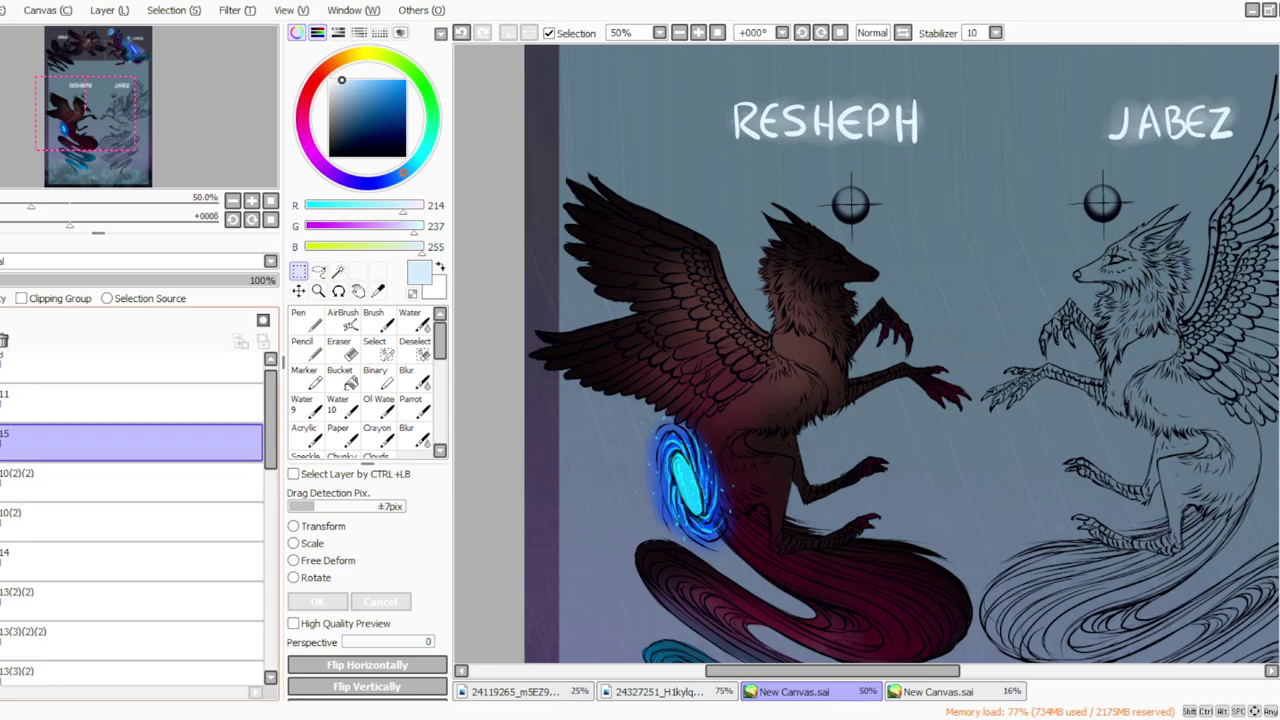
{"action": "left_click", "coordinate": [377, 290]}
{"action": "left_click", "coordinate": [706, 473]}
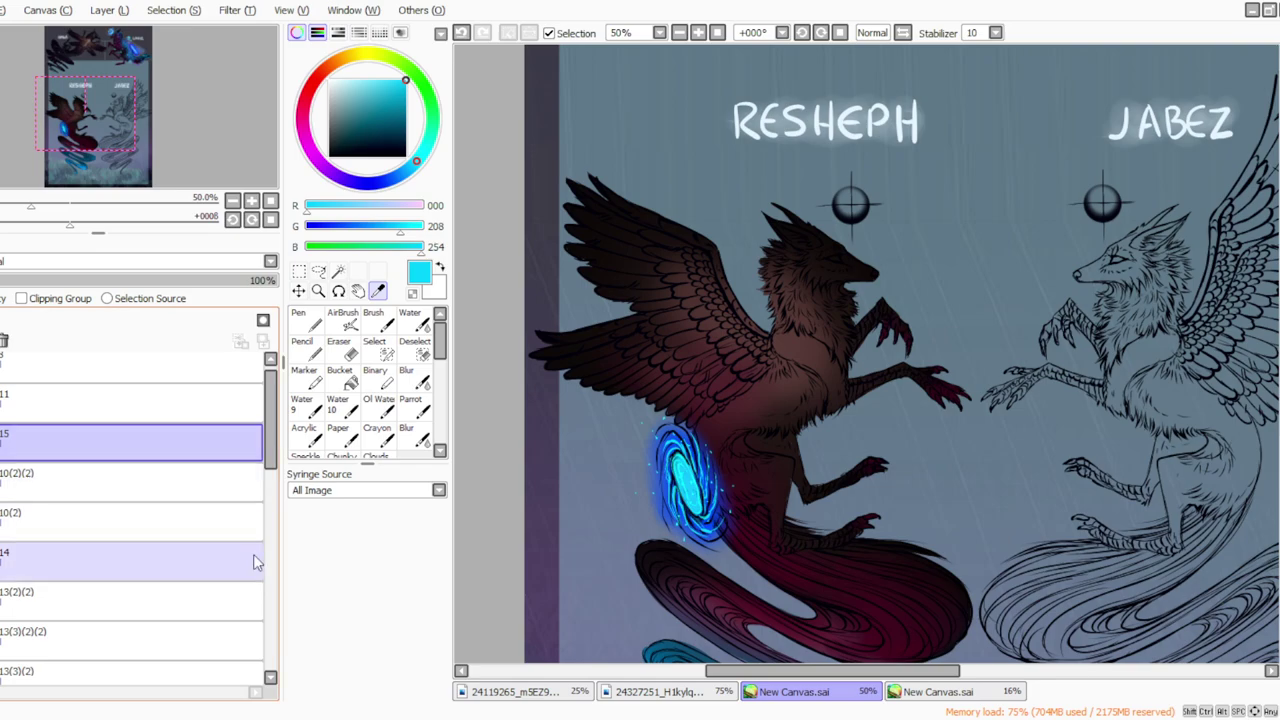
{"action": "scroll", "coordinate": [130, 520], "scroll_direction": "down", "scroll_amount": 1}
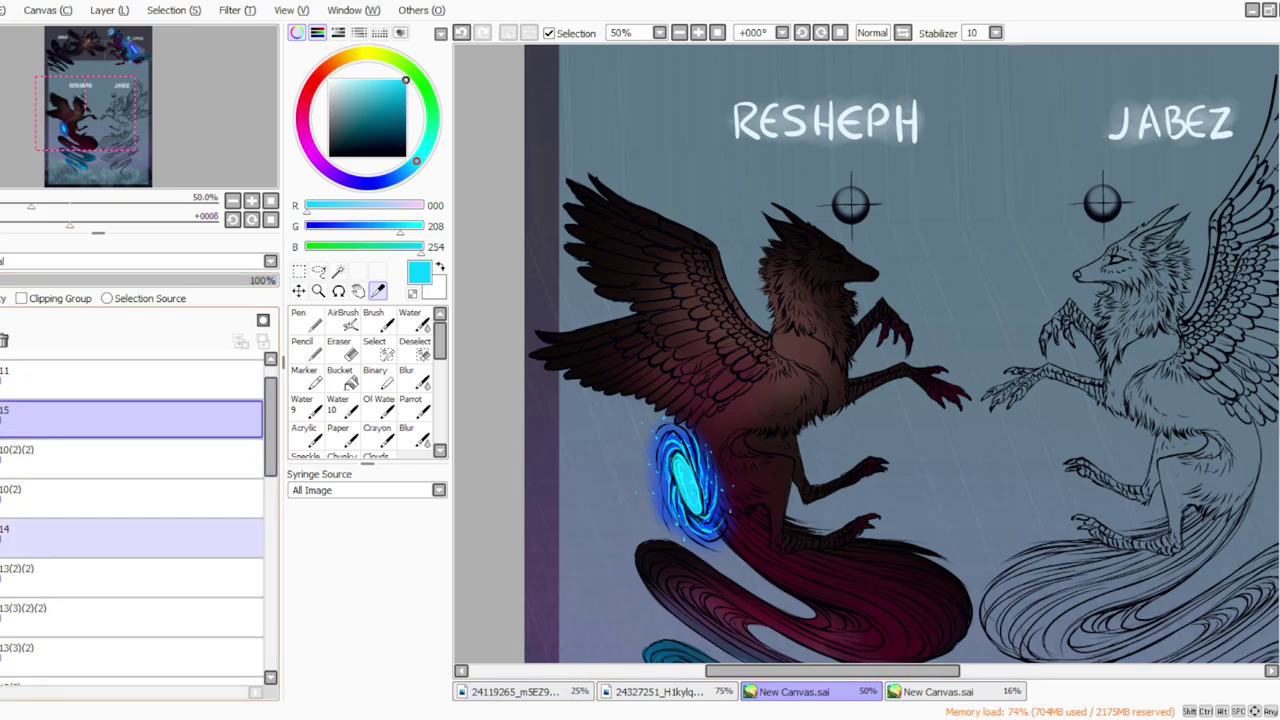
{"action": "left_click", "coordinate": [130, 538]}
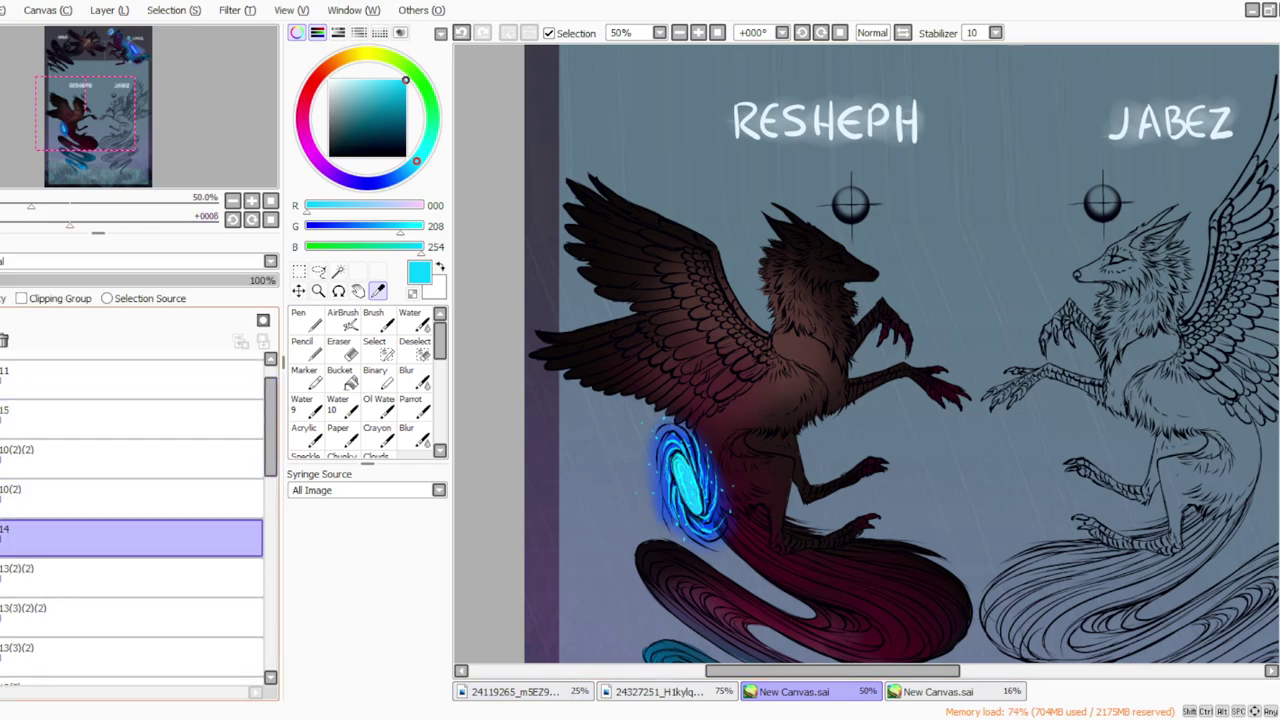
Step: Make layer 10(2)(2) active and sample the deep blue from the glowing orb in front of Loriz
{"action": "scroll", "coordinate": [900, 354], "scroll_direction": "up", "scroll_amount": 5}
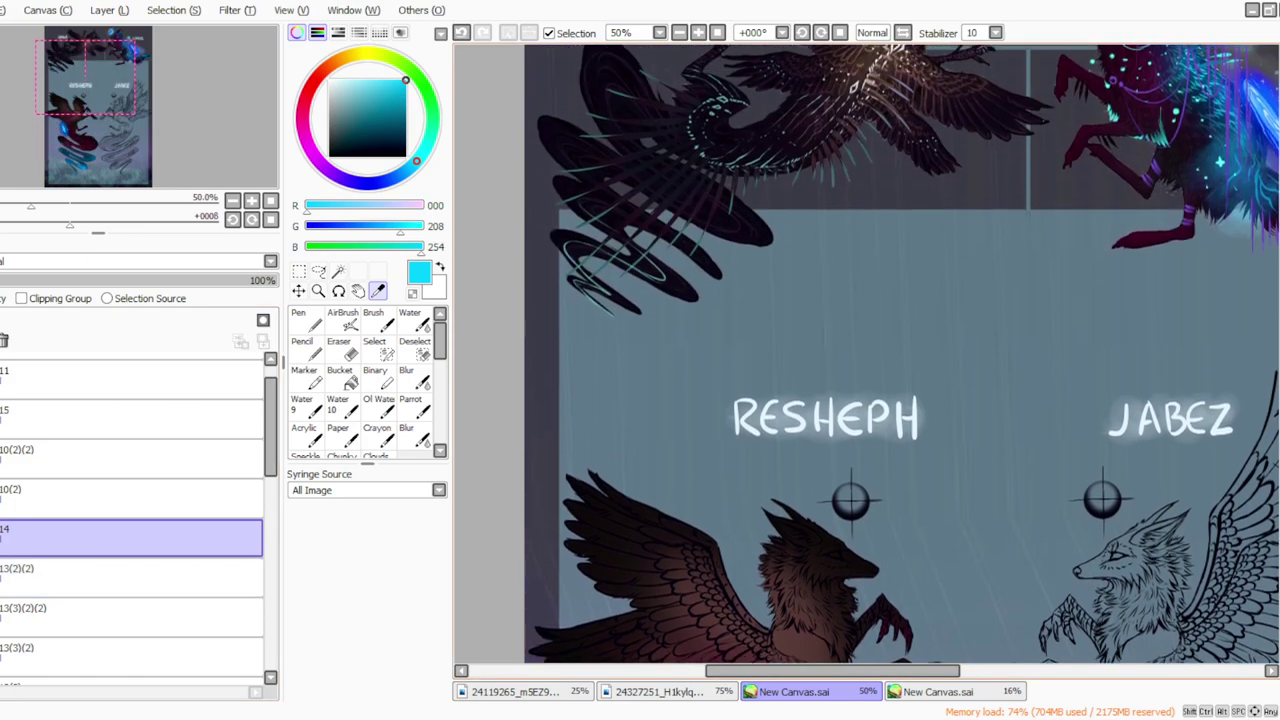
{"action": "scroll", "coordinate": [900, 354], "scroll_direction": "down", "scroll_amount": 4}
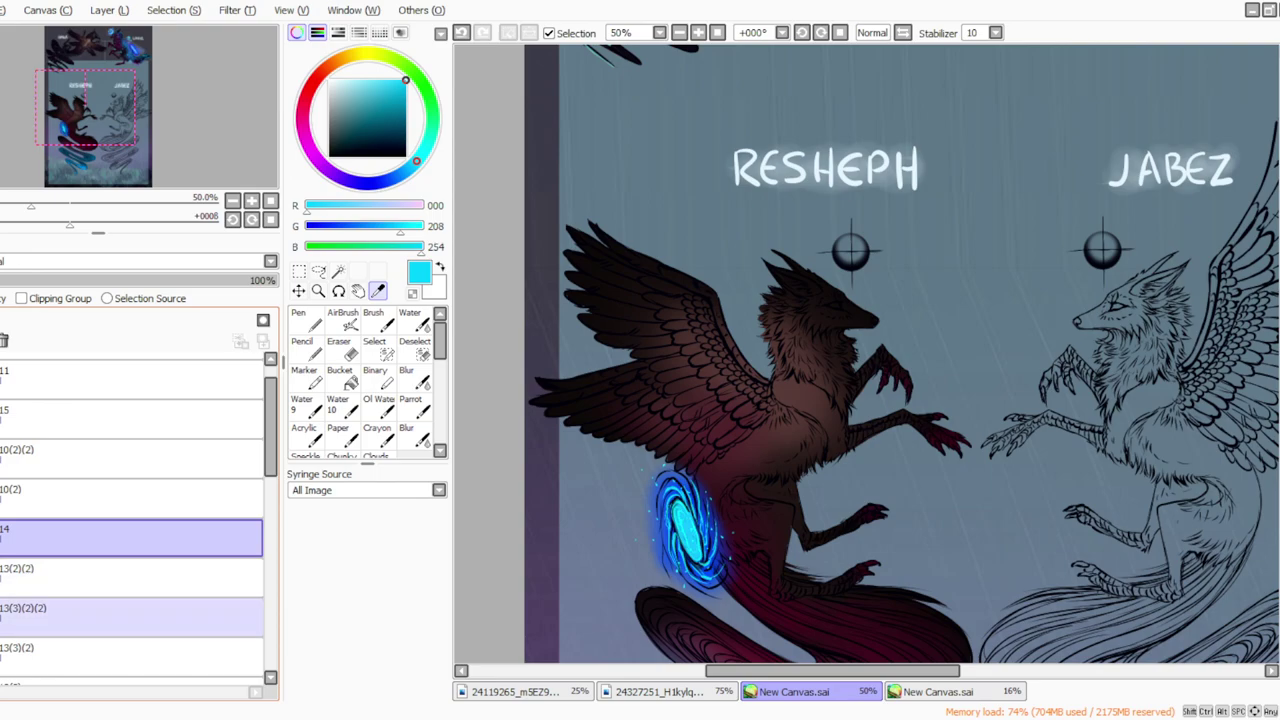
{"action": "left_click", "coordinate": [130, 458]}
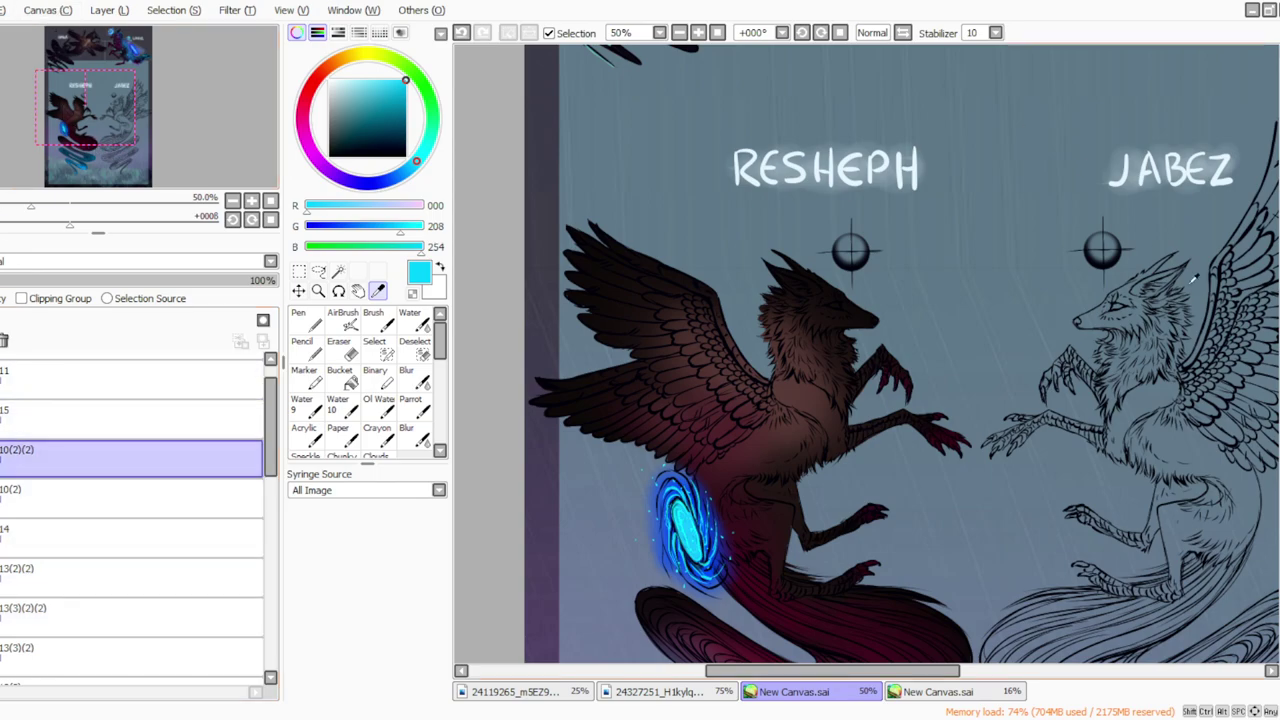
{"action": "scroll", "coordinate": [900, 354], "scroll_direction": "up", "scroll_amount": 7}
{"action": "scroll", "coordinate": [900, 354], "scroll_direction": "down", "scroll_amount": 6}
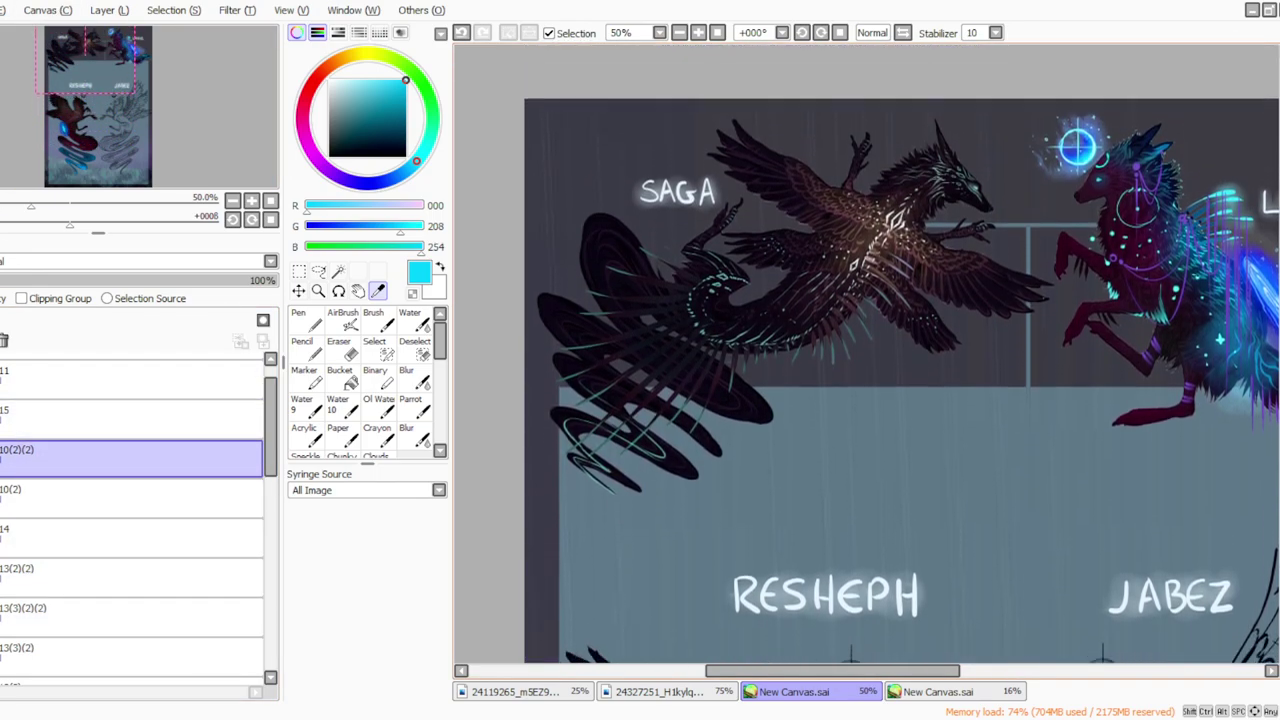
{"action": "scroll", "coordinate": [900, 354], "scroll_direction": "up", "scroll_amount": 5}
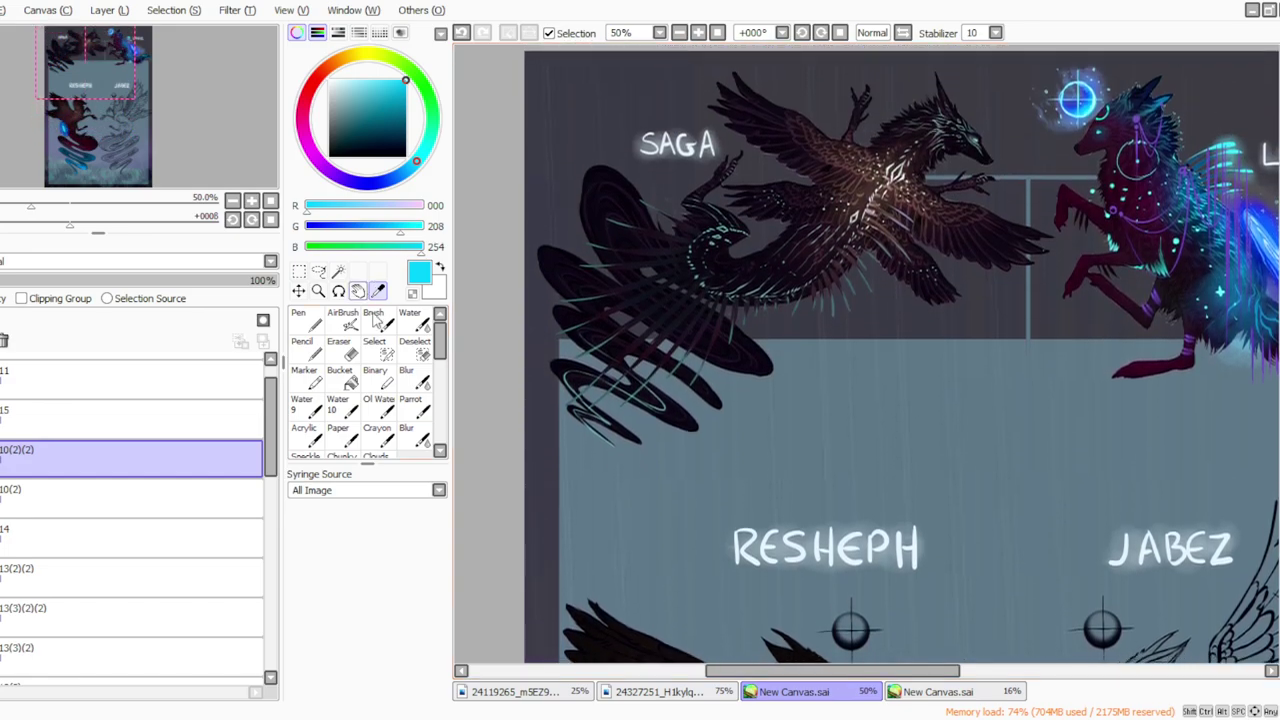
{"action": "left_click", "coordinate": [1076, 97]}
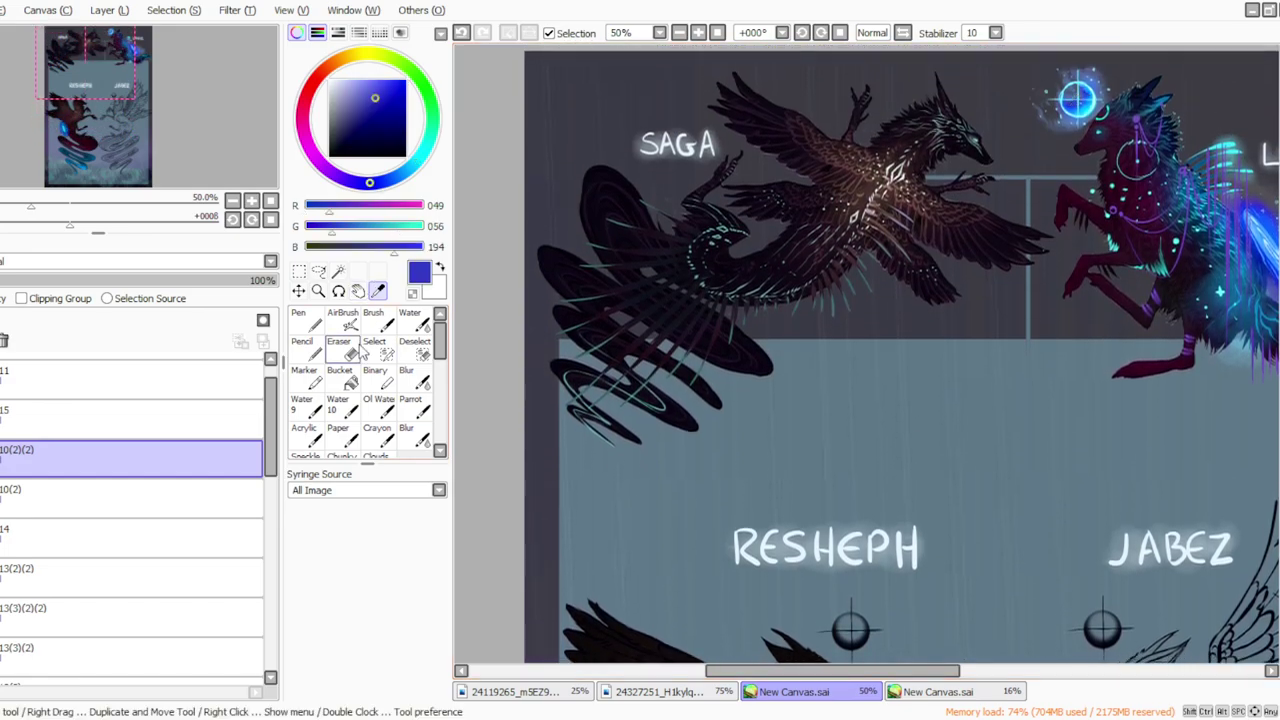
Step: Add a new layer, paint Resheph's orb deep blue with the Parrot brush, and soften its edge with the Blur brush
{"action": "left_click", "coordinate": [410, 405]}
{"action": "scroll", "coordinate": [900, 354], "scroll_direction": "down", "scroll_amount": 1}
{"action": "scroll", "coordinate": [900, 354], "scroll_direction": "down", "scroll_amount": 2}
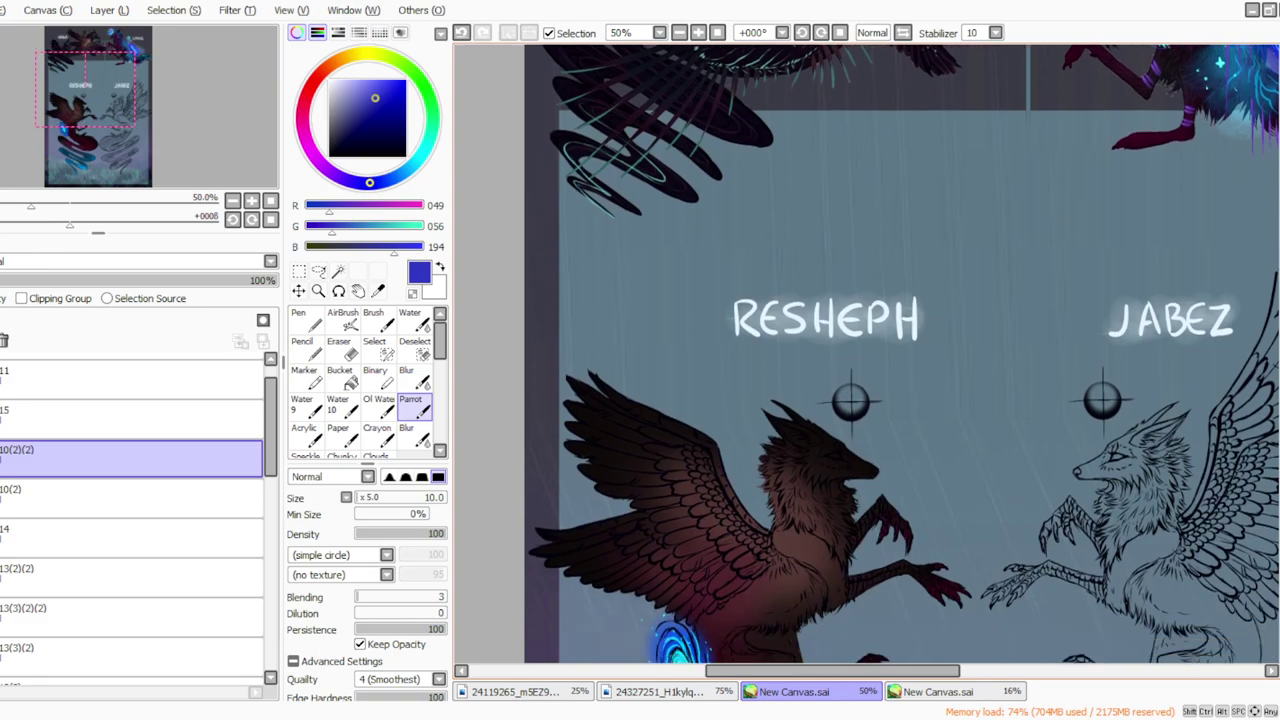
{"action": "left_click", "coordinate": [108, 12]}
{"action": "left_click", "coordinate": [112, 34]}
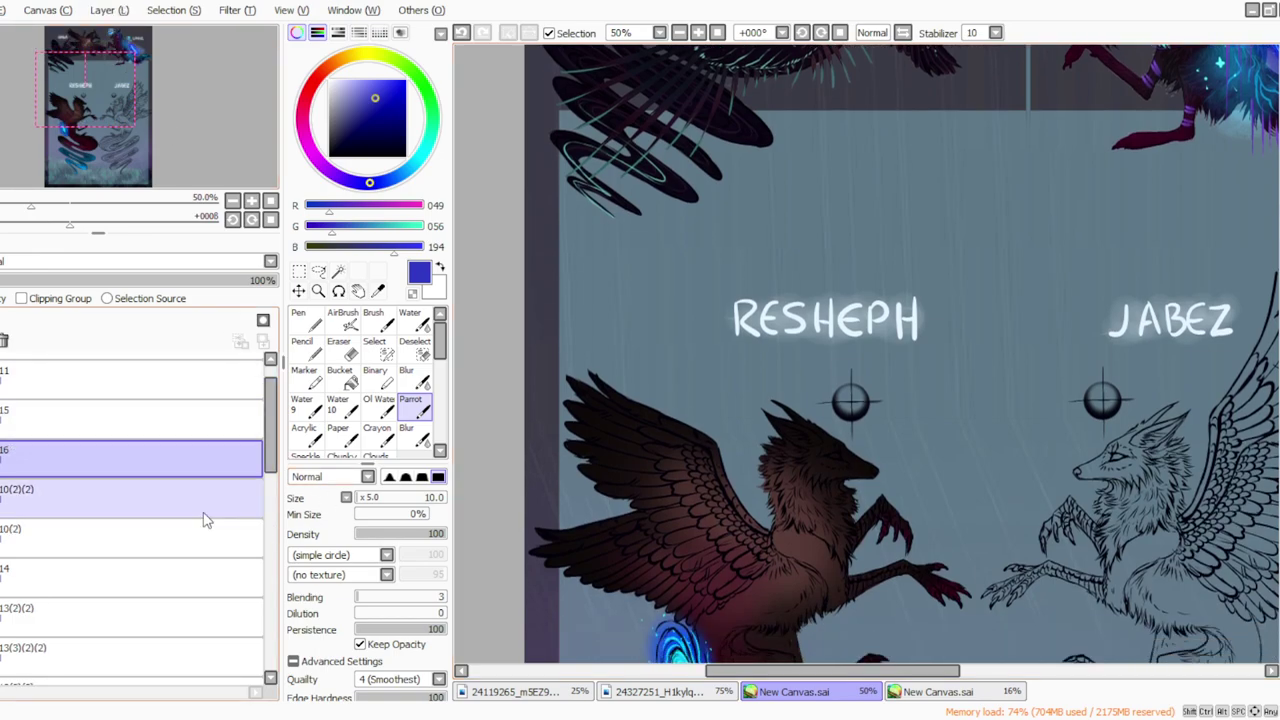
{"action": "left_click_drag", "start_coordinate": [365, 505], "coordinate": [385, 505]}
{"action": "left_click", "coordinate": [393, 535]}
{"action": "left_click", "coordinate": [367, 501]}
{"action": "mouse_move", "coordinate": [849, 400]}
{"action": "left_mouse_down"}
{"action": "mouse_move", "coordinate": [863, 420]}
{"action": "mouse_move", "coordinate": [830, 424]}
{"action": "left_mouse_up"}
{"action": "left_click", "coordinate": [406, 378]}
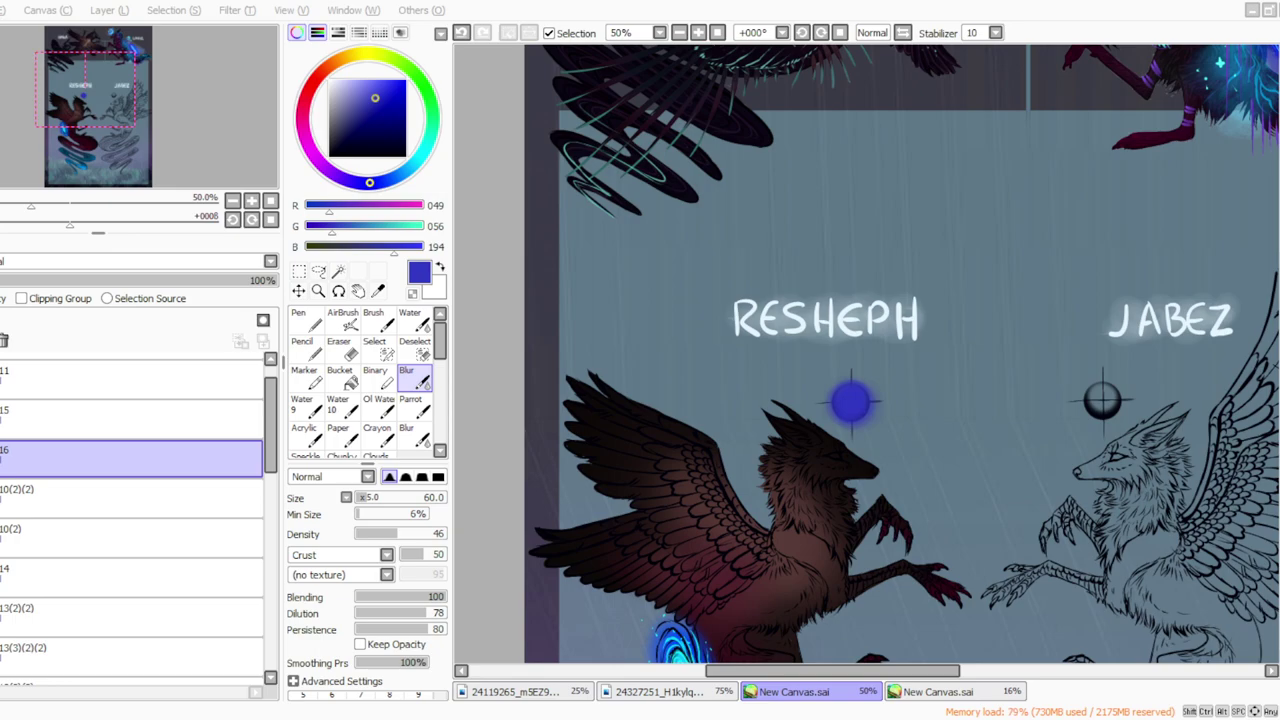
Step: Paint a bright cyan disc over Resheph's orb on a new layer with the Parrot brush at size 65, then erase its centre
{"action": "left_click", "coordinate": [114, 13]}
{"action": "left_click", "coordinate": [117, 33]}
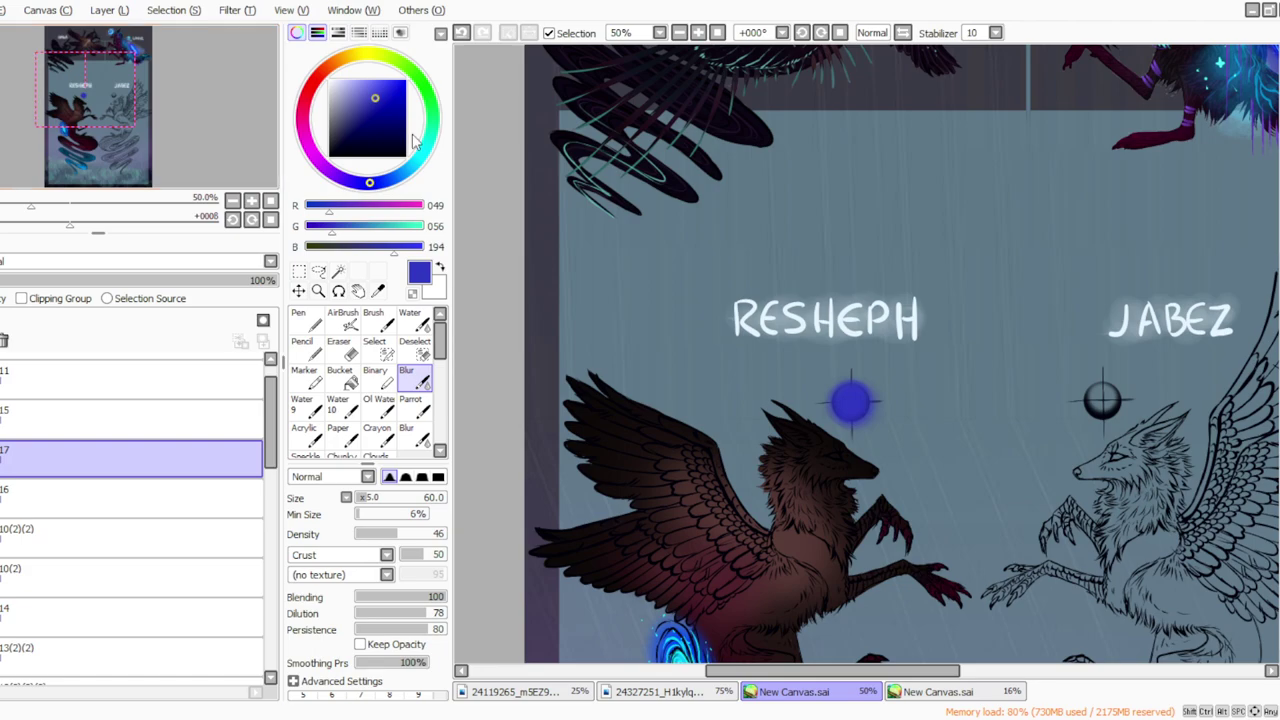
{"action": "left_click", "coordinate": [424, 151]}
{"action": "left_click", "coordinate": [391, 80]}
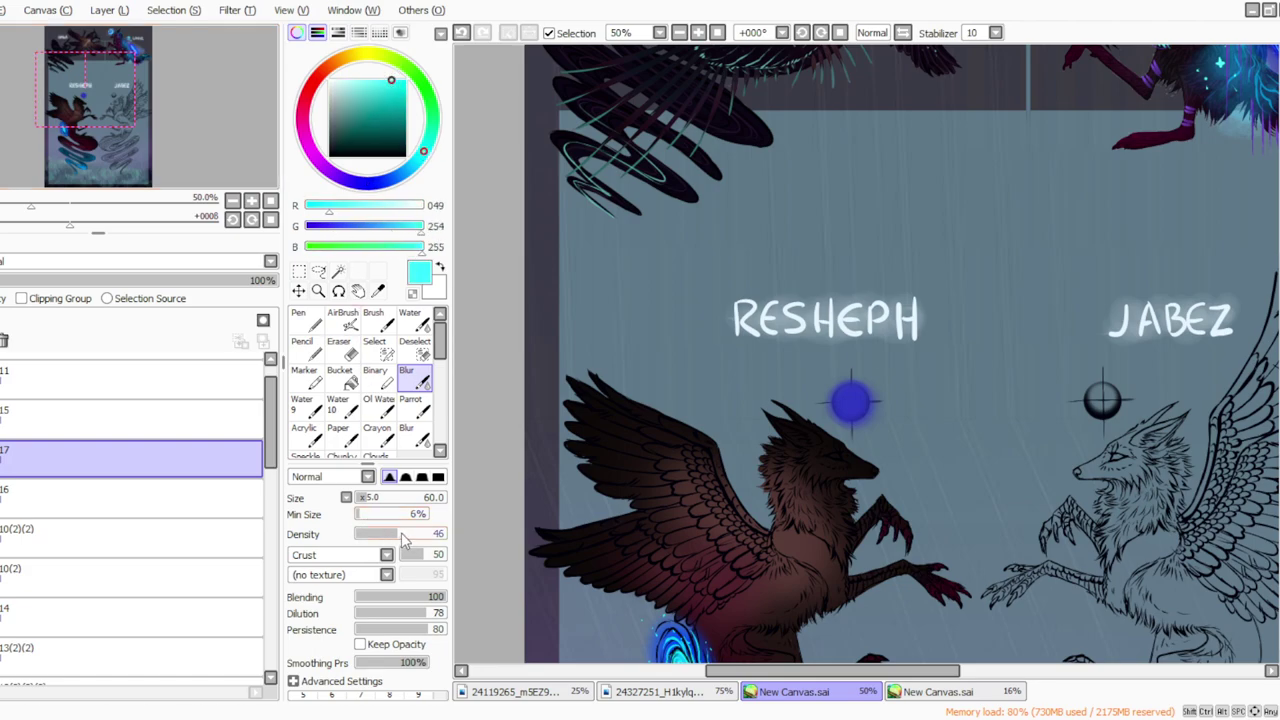
{"action": "left_click", "coordinate": [410, 405]}
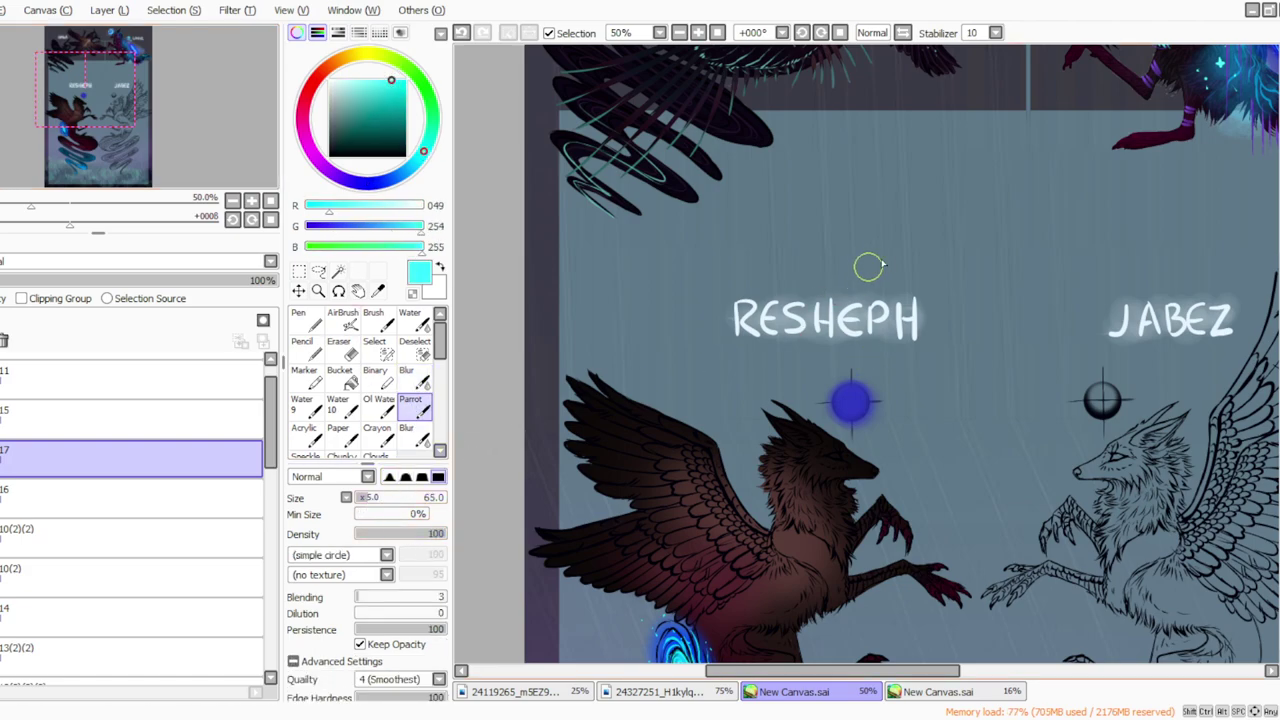
{"action": "left_click", "coordinate": [851, 403]}
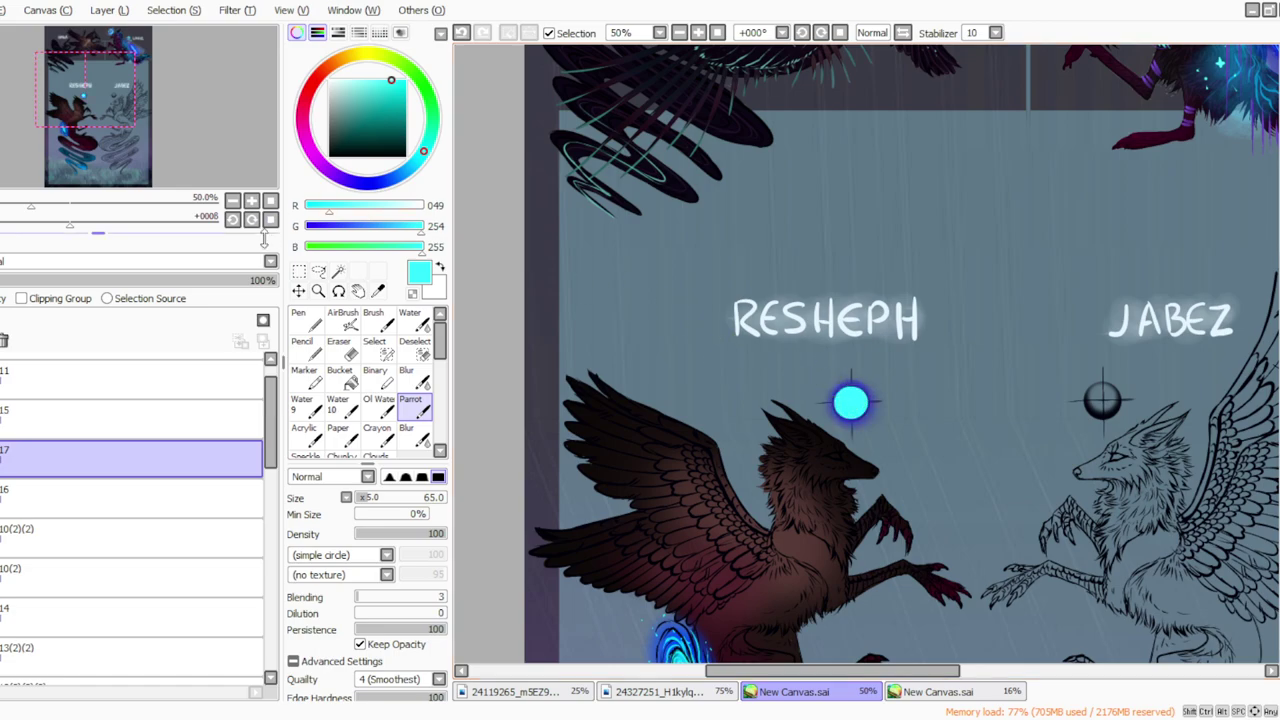
{"action": "left_click", "coordinate": [339, 345]}
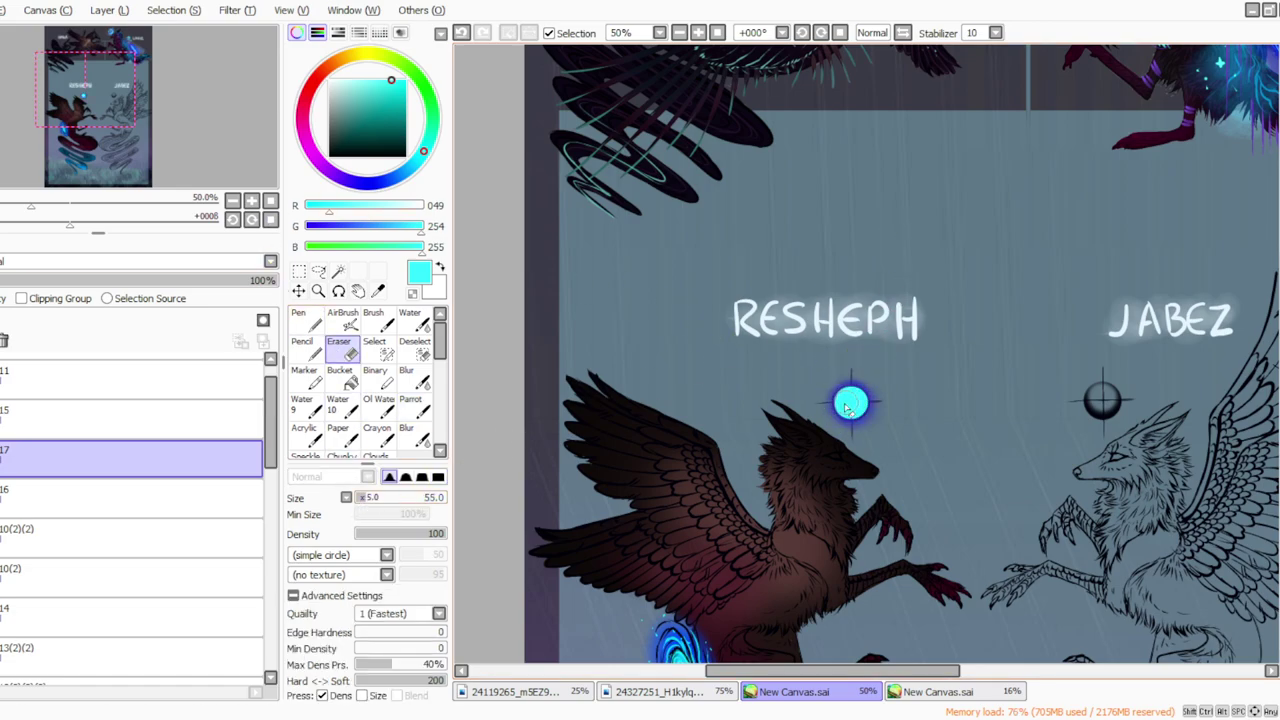
{"action": "left_click_drag", "start_coordinate": [851, 403], "coordinate": [852, 402]}
Step: On another new layer, paint thin cyan crosshair lines through Resheph's orb with the Parrot brush at size 20
{"action": "left_click", "coordinate": [110, 11]}
{"action": "left_click", "coordinate": [130, 32]}
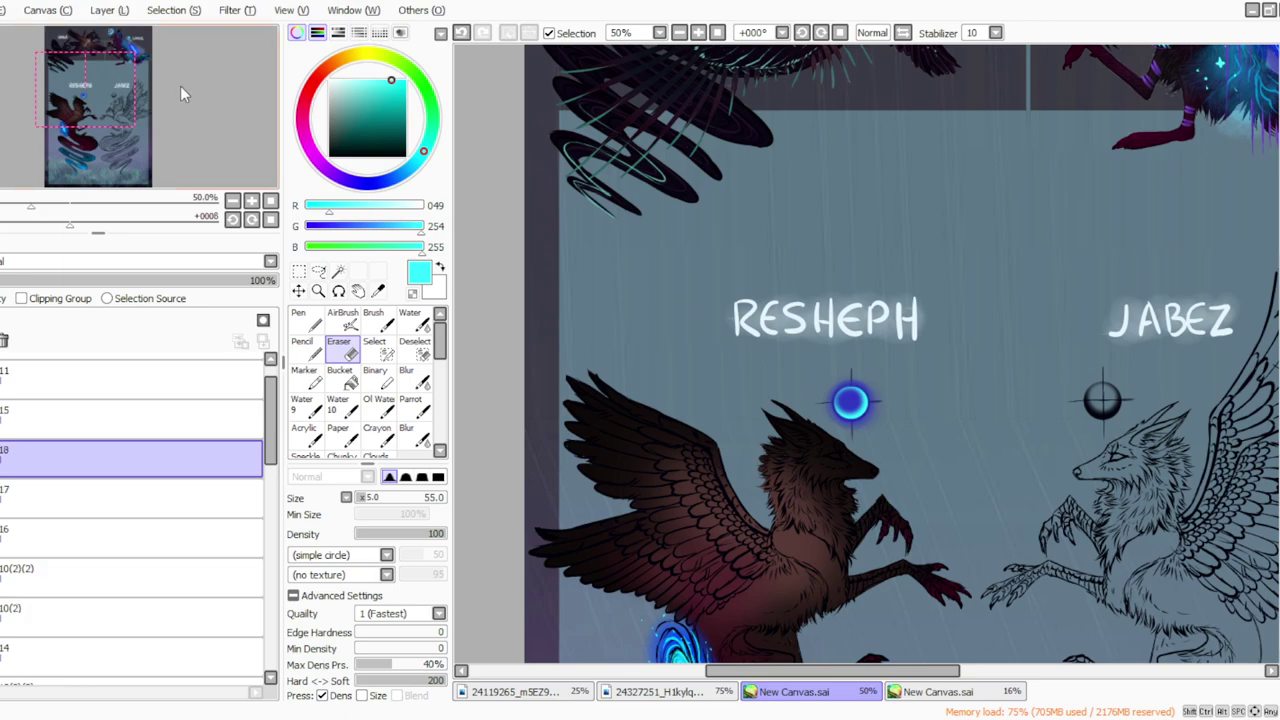
{"action": "left_click", "coordinate": [410, 405]}
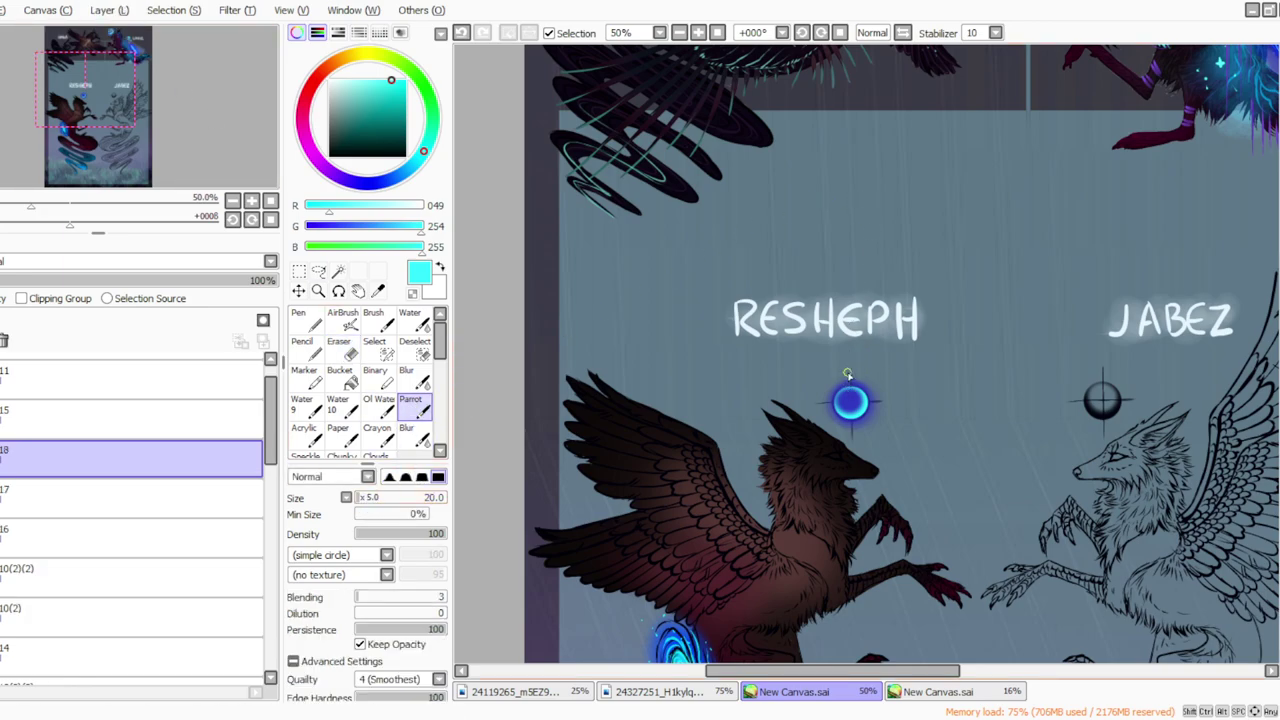
{"action": "left_click_drag", "start_coordinate": [851, 375], "coordinate": [851, 440]}
{"action": "left_click", "coordinate": [820, 33]}
{"action": "left_click_drag", "start_coordinate": [799, 345], "coordinate": [818, 368]}
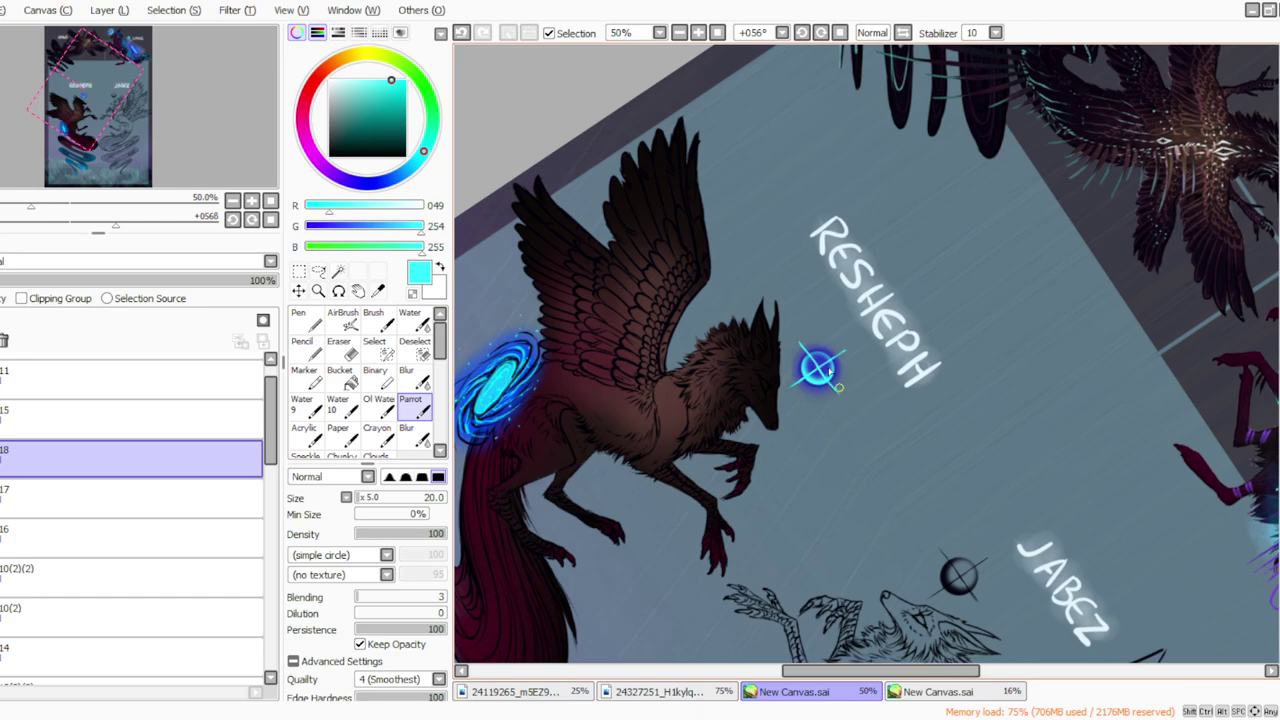
{"action": "left_click", "coordinate": [463, 34]}
{"action": "left_click", "coordinate": [464, 35]}
{"action": "left_click", "coordinate": [820, 33]}
{"action": "left_click_drag", "start_coordinate": [809, 321], "coordinate": [823, 377]}
{"action": "left_click", "coordinate": [838, 33]}
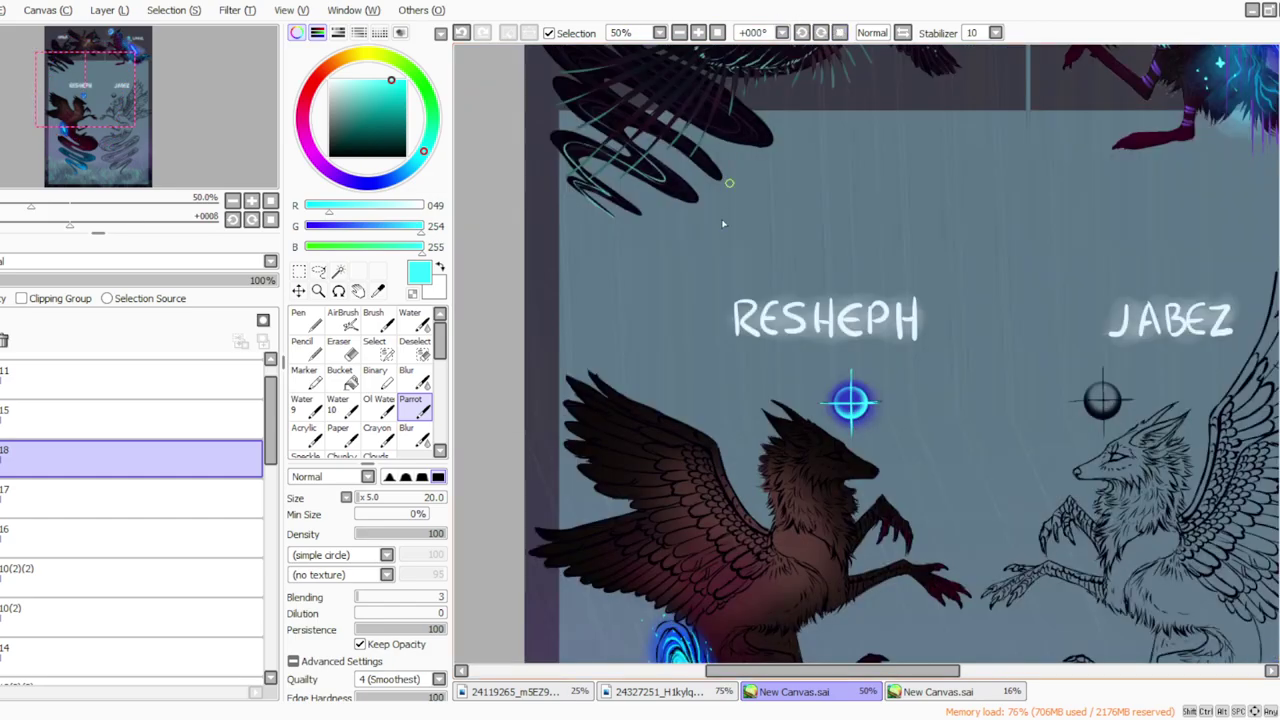
Step: Undo the last crosshair stroke and repaint the horizontal line through Resheph's orb with the canvas rotated to -90°
{"action": "key", "text": "ctrl+z"}
{"action": "left_click", "coordinate": [801, 33]}
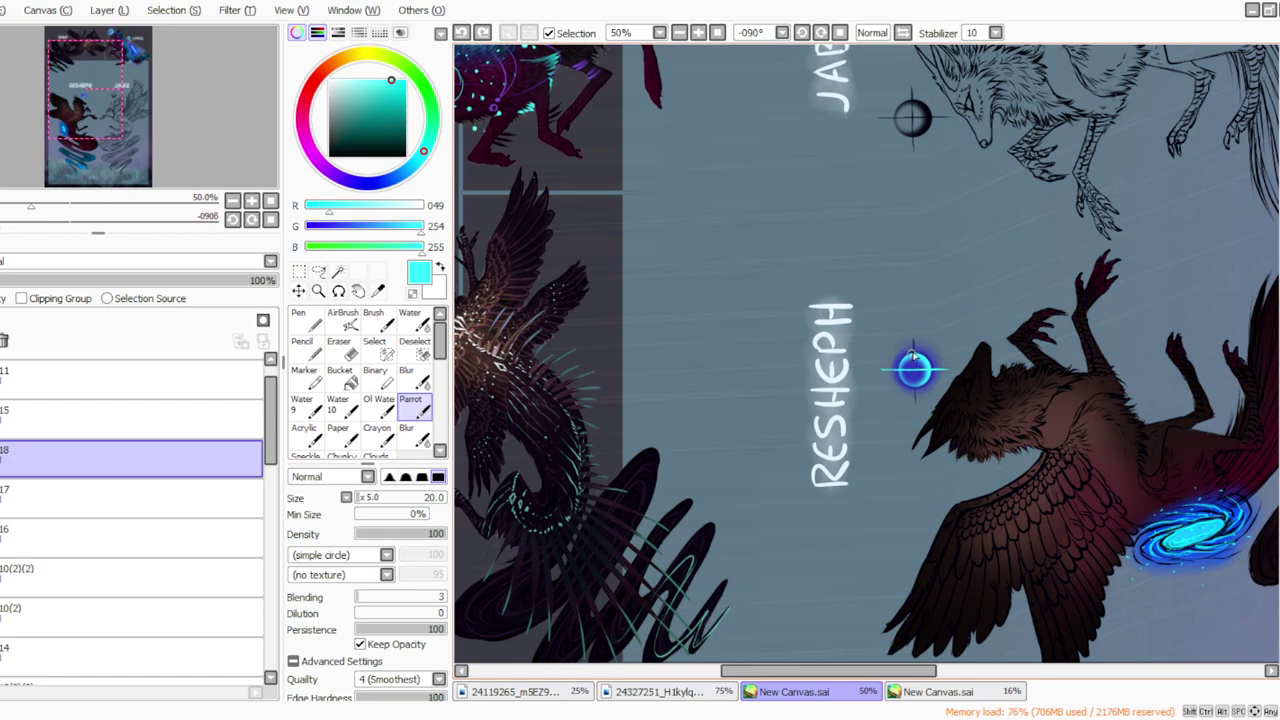
{"action": "left_click_drag", "start_coordinate": [913, 341], "coordinate": [914, 359]}
{"action": "left_click", "coordinate": [840, 33]}
Step: Merge the crosshair layer down into the cyan ring layer of Resheph's orb
{"action": "left_click", "coordinate": [718, 33]}
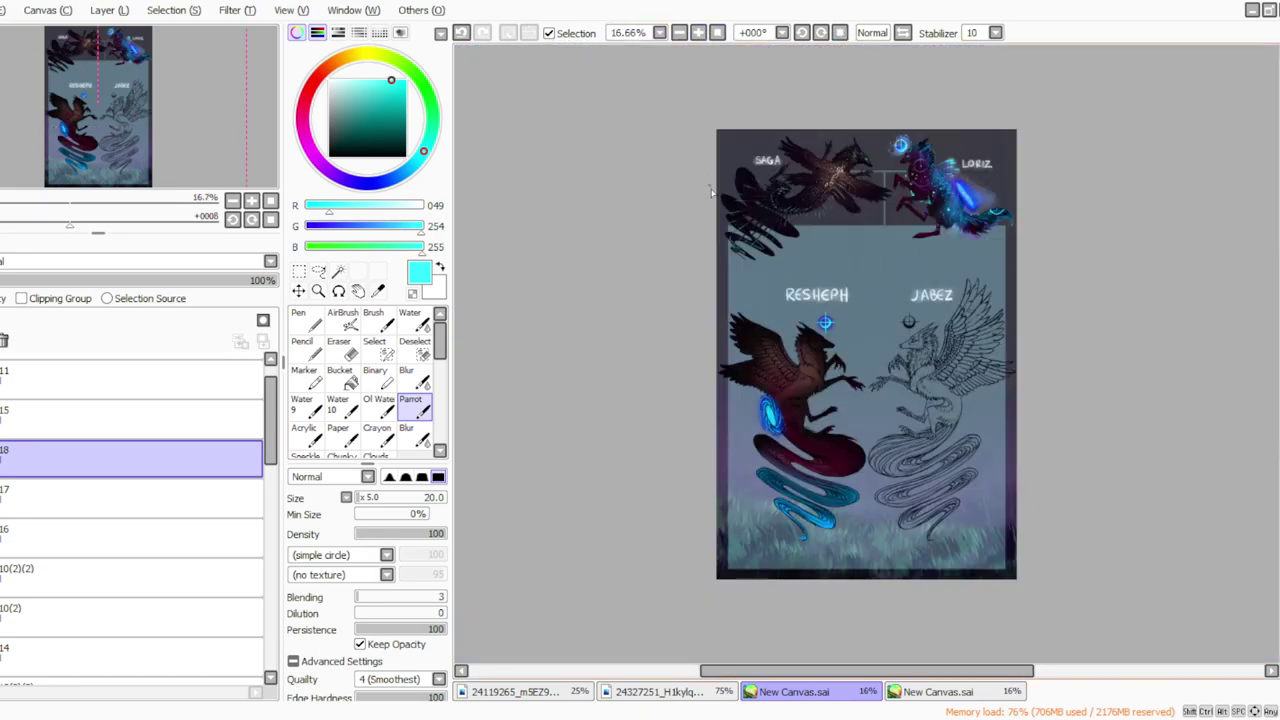
{"action": "left_click", "coordinate": [680, 33]}
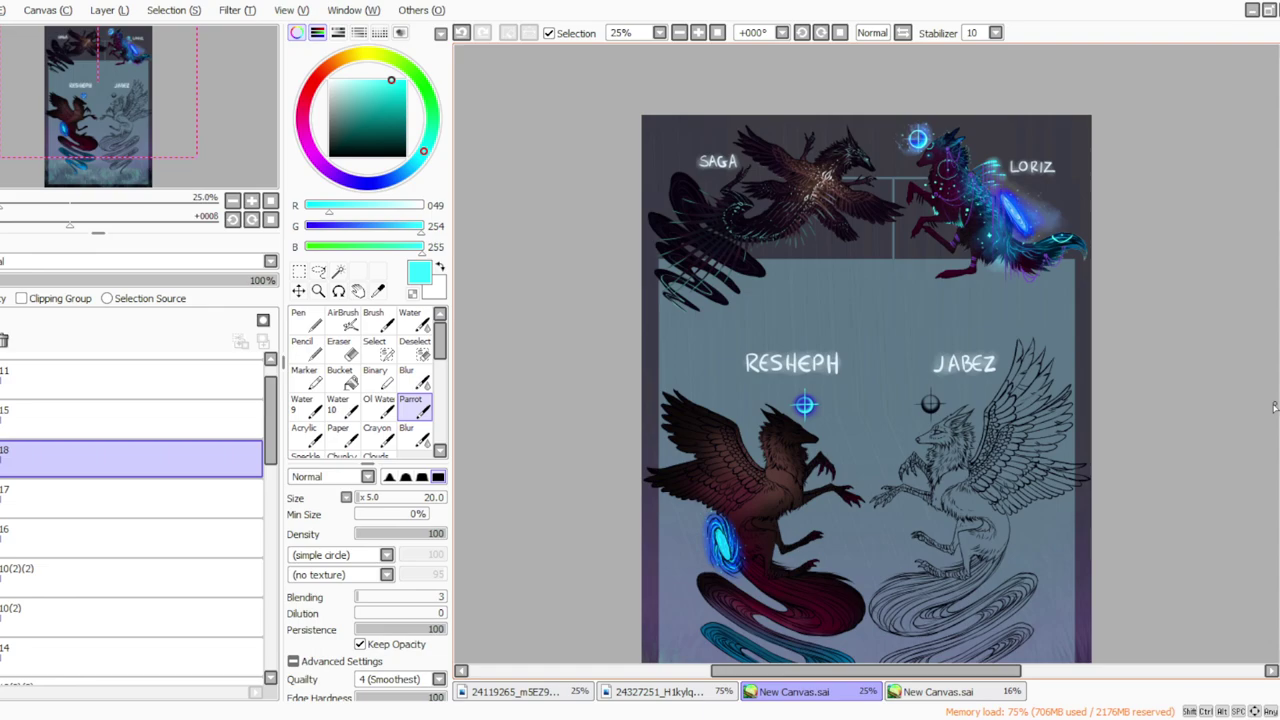
{"action": "left_click", "coordinate": [681, 33]}
{"action": "left_click", "coordinate": [125, 169]}
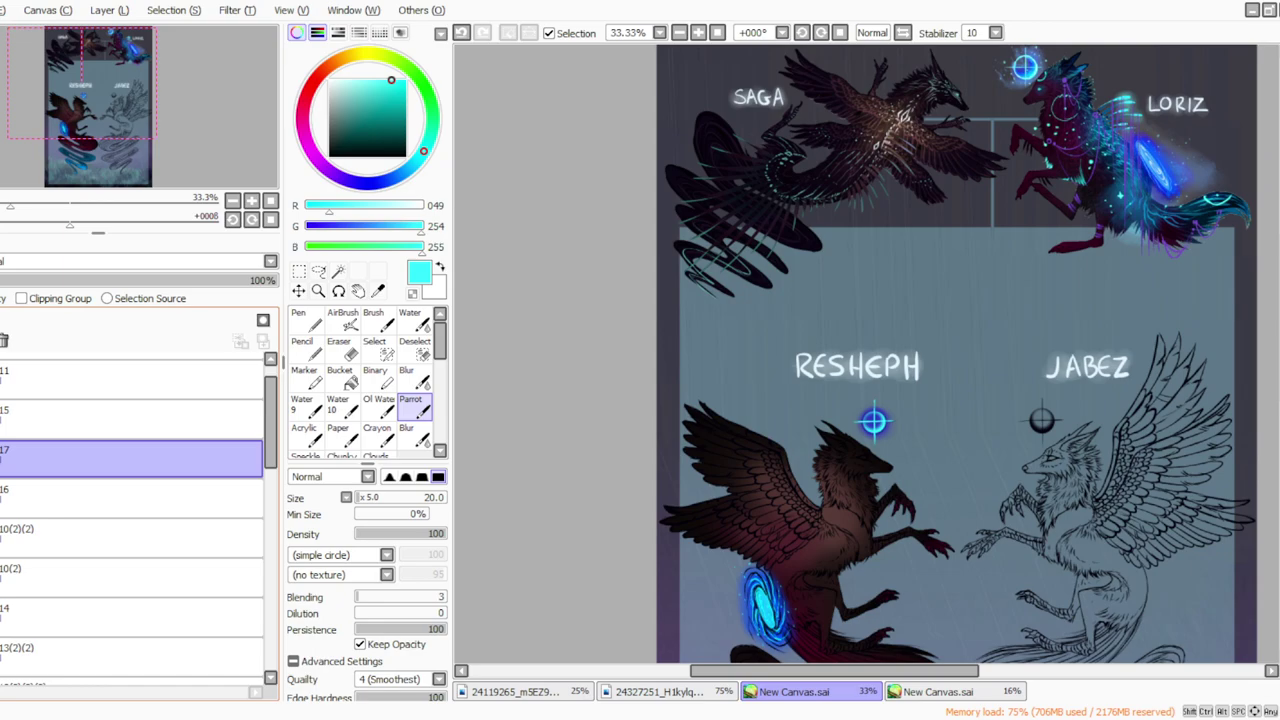
{"action": "left_click", "coordinate": [102, 13]}
{"action": "left_click", "coordinate": [127, 169]}
{"action": "key", "text": "ctrl+z"}
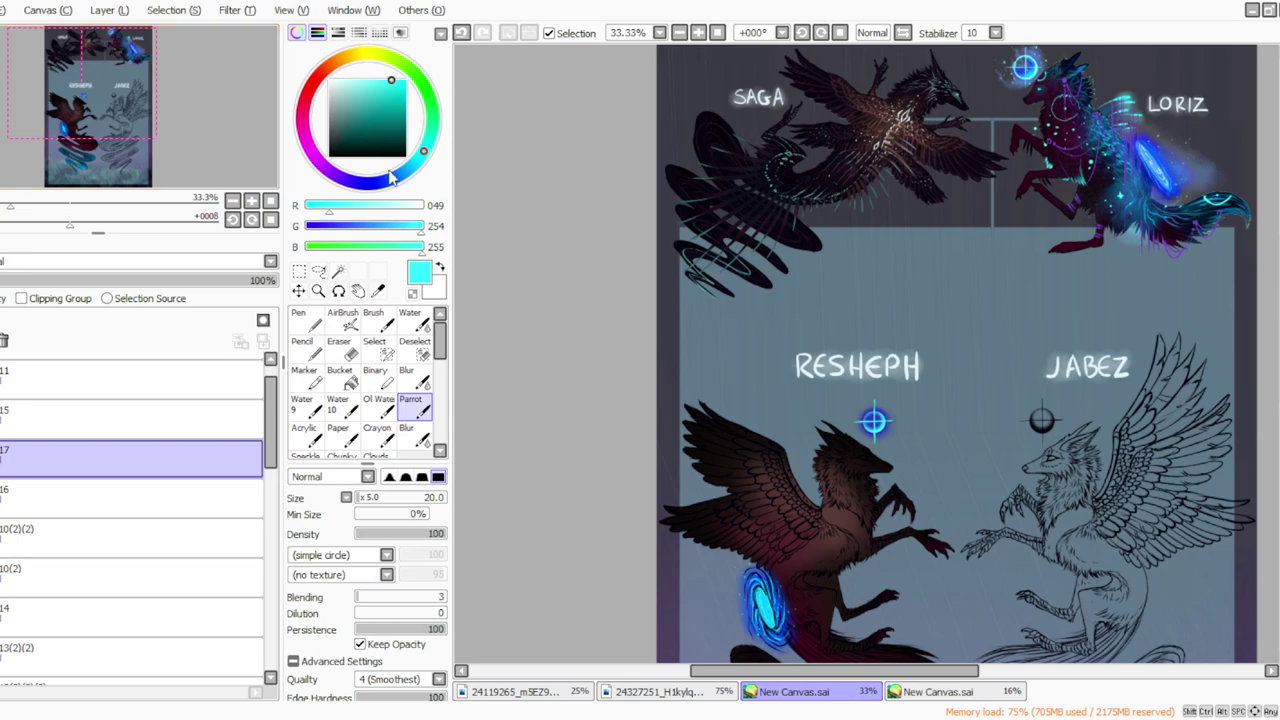
Step: Paint a faint medium-blue glow around Resheph's orb on layer 17 with the Parrot brush at size 50 and density 18
{"action": "left_click", "coordinate": [405, 171]}
{"action": "left_click", "coordinate": [391, 99]}
{"action": "left_click", "coordinate": [371, 534]}
{"action": "left_click", "coordinate": [372, 499]}
{"action": "left_click", "coordinate": [697, 35]}
{"action": "left_click", "coordinate": [364, 498]}
{"action": "mouse_move", "coordinate": [896, 434]}
{"action": "left_mouse_down"}
{"action": "mouse_move", "coordinate": [897, 423]}
{"action": "mouse_move", "coordinate": [891, 437]}
{"action": "left_mouse_up"}
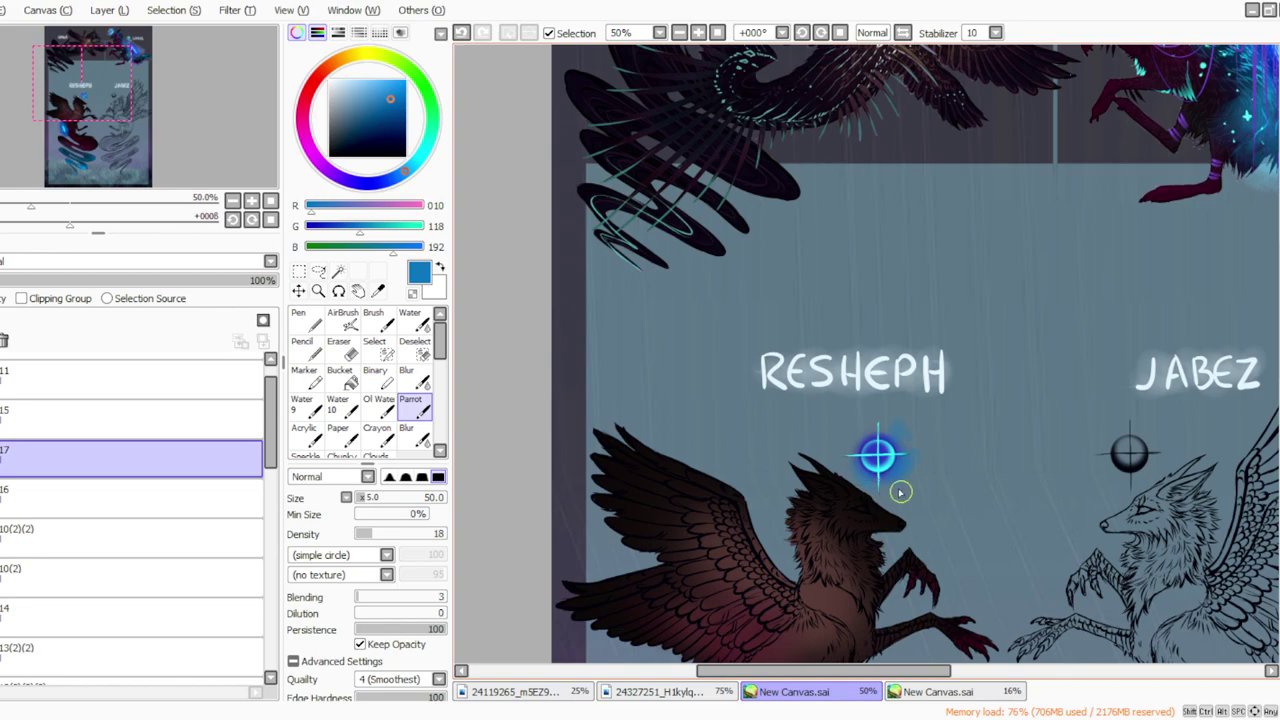
Step: Apply a color adjustment filter to the blue glow on layer 17 and add a new layer above it
{"action": "left_click", "coordinate": [258, 30]}
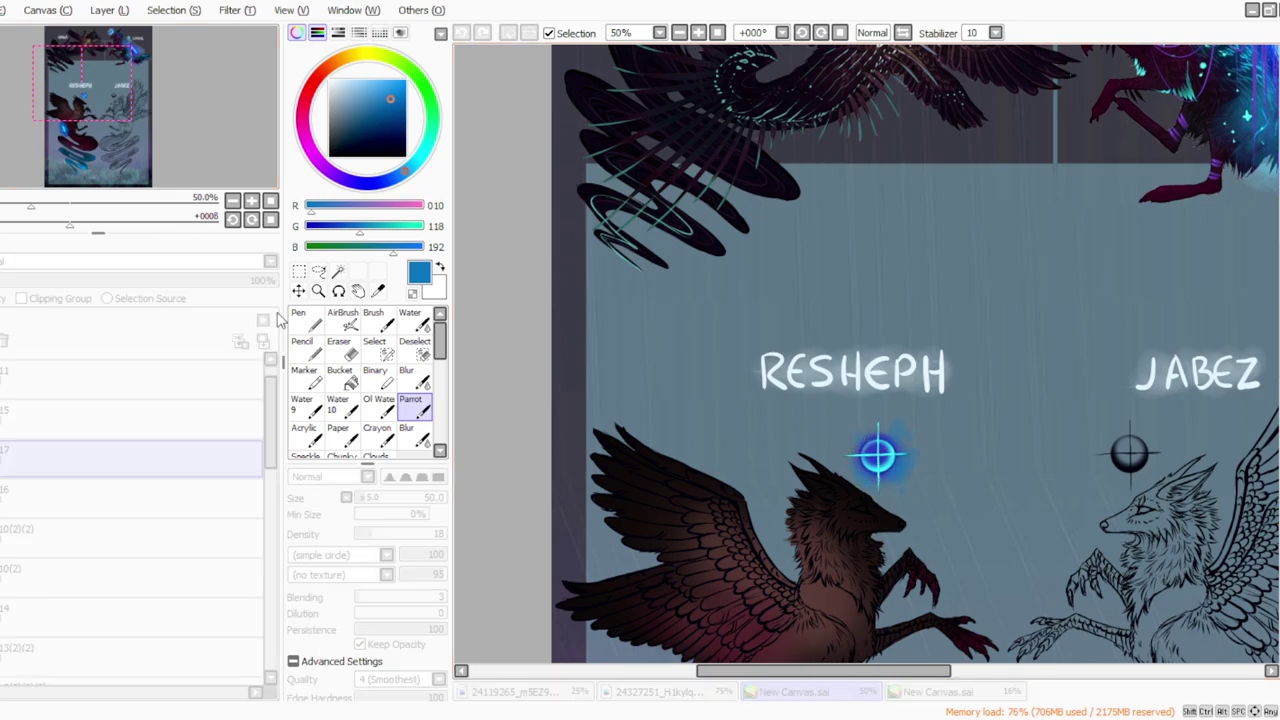
{"action": "left_click_drag", "start_coordinate": [293, 460], "coordinate": [233, 464]}
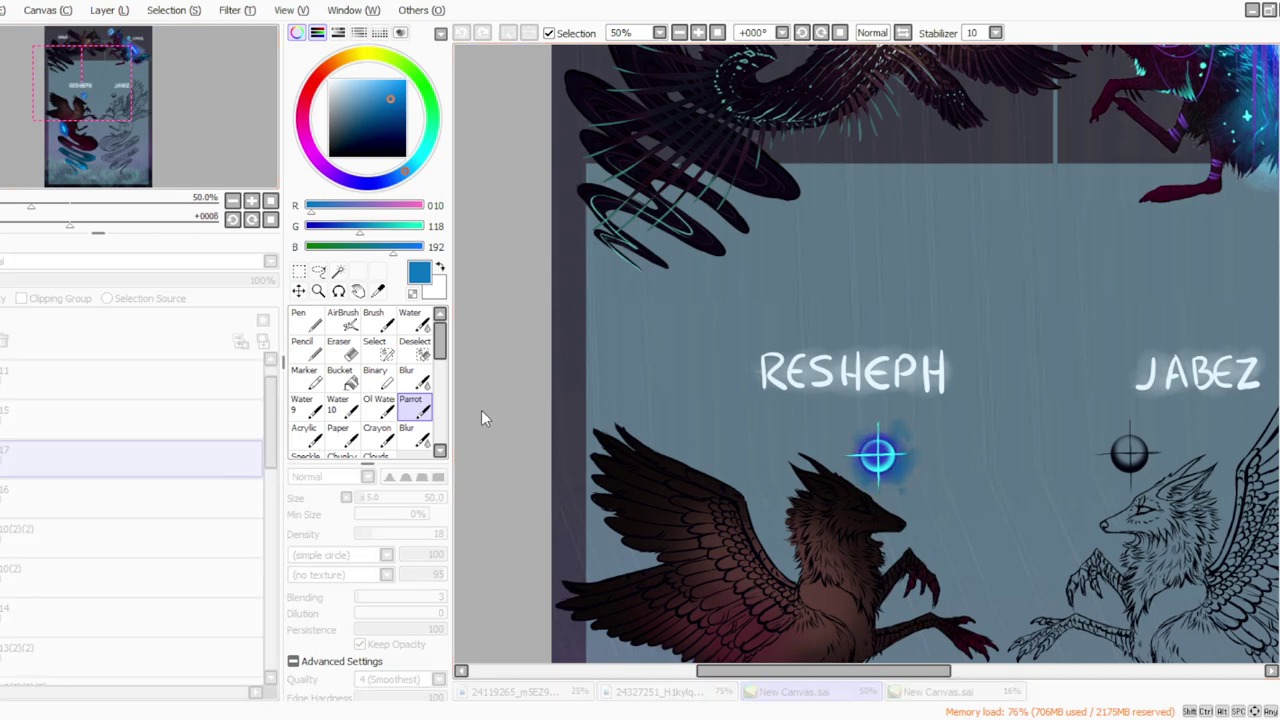
{"action": "left_click", "coordinate": [314, 494]}
{"action": "key", "text": "ctrl+shift+n"}
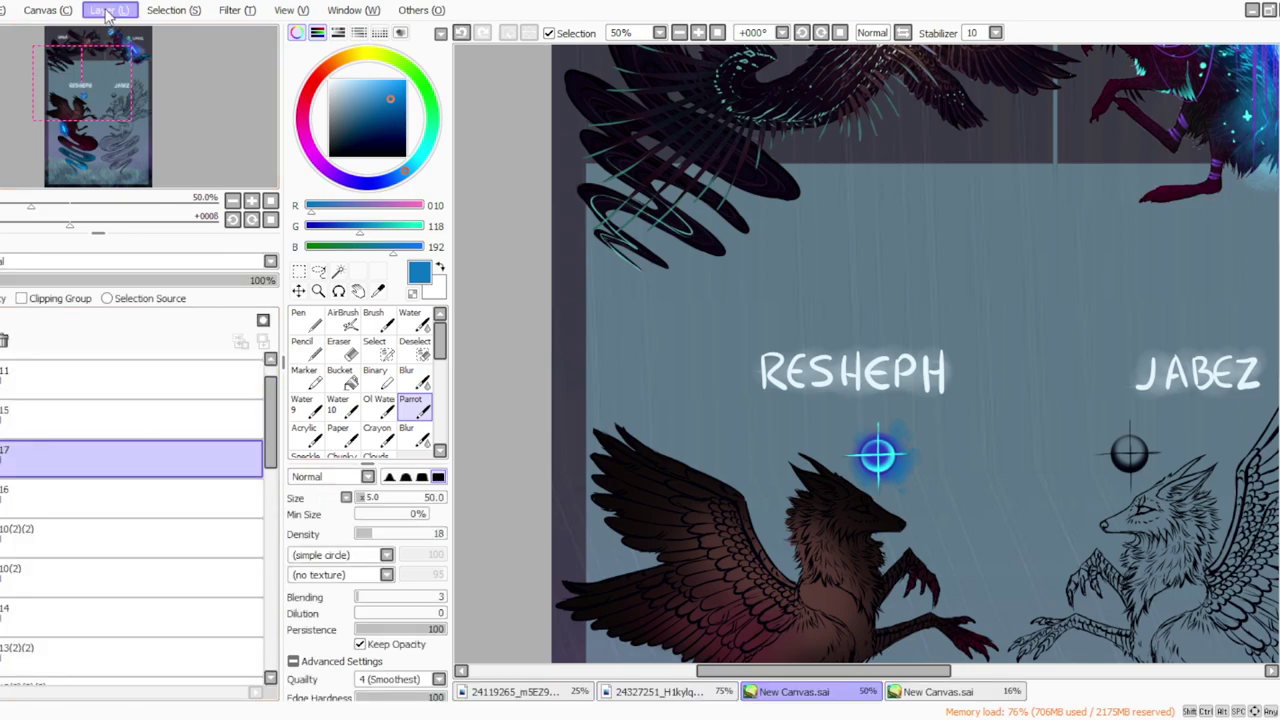
{"action": "left_click", "coordinate": [378, 290]}
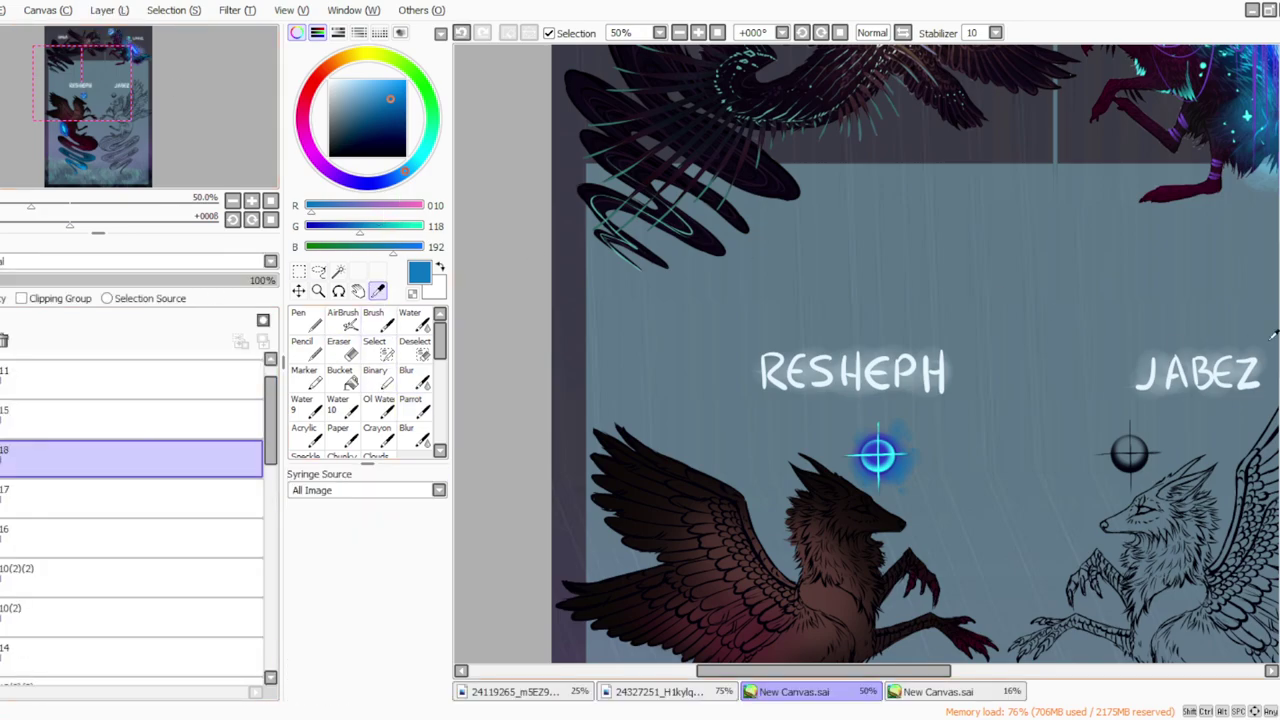
{"action": "scroll", "coordinate": [915, 353], "scroll_direction": "up", "scroll_amount": 3}
{"action": "scroll", "coordinate": [915, 353], "scroll_direction": "down", "scroll_amount": 4}
{"action": "mouse_move", "coordinate": [158, 88]}
{"action": "left_mouse_down"}
{"action": "mouse_move", "coordinate": [158, 50]}
{"action": "mouse_move", "coordinate": [158, 98]}
{"action": "left_mouse_up"}
{"action": "left_click", "coordinate": [238, 12]}
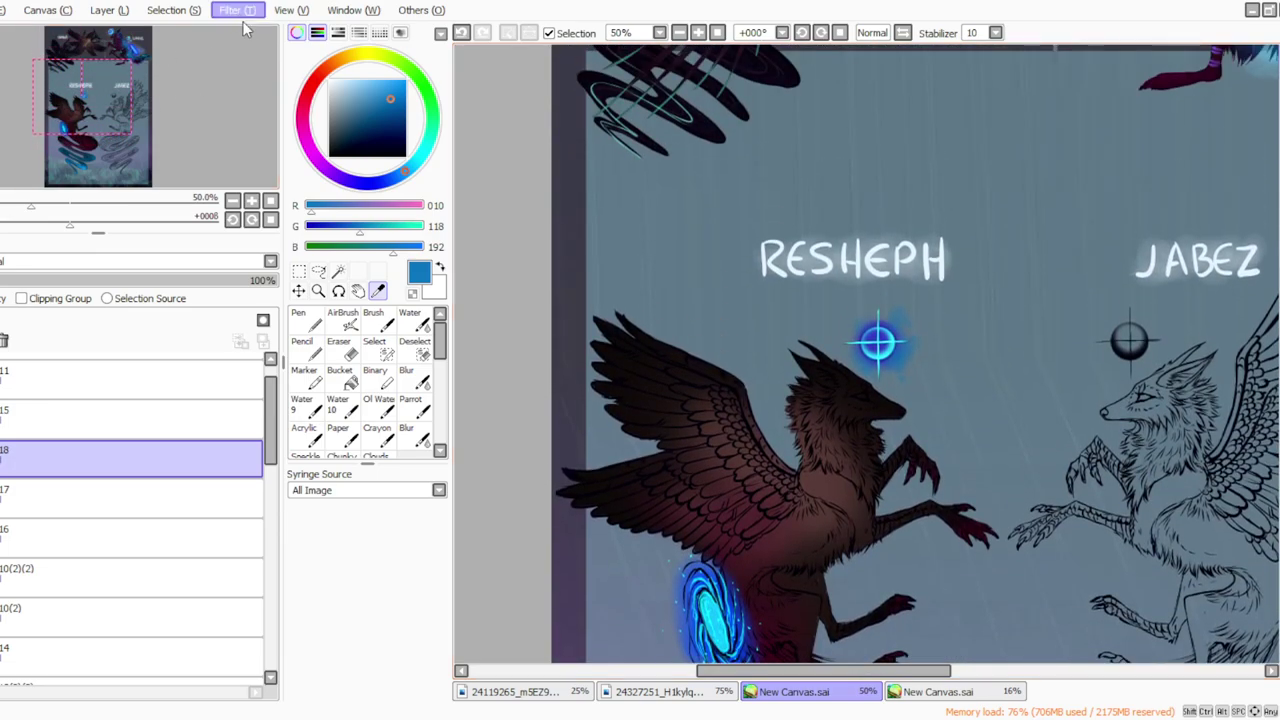
{"action": "left_click", "coordinate": [250, 32]}
{"action": "left_click", "coordinate": [411, 489]}
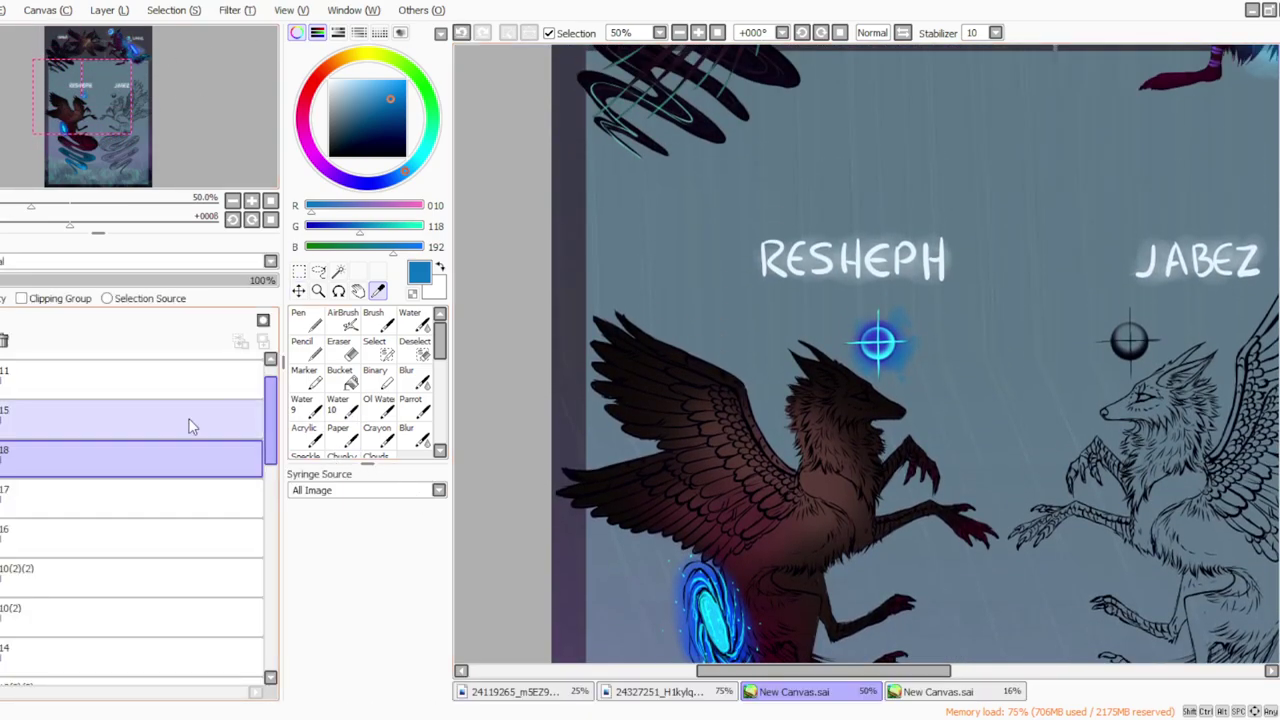
Step: Make layer 17 active again and adjust the orb glow's color once more with the color adjustment filter
{"action": "left_click", "coordinate": [110, 498]}
{"action": "left_click", "coordinate": [235, 11]}
{"action": "left_click", "coordinate": [246, 32]}
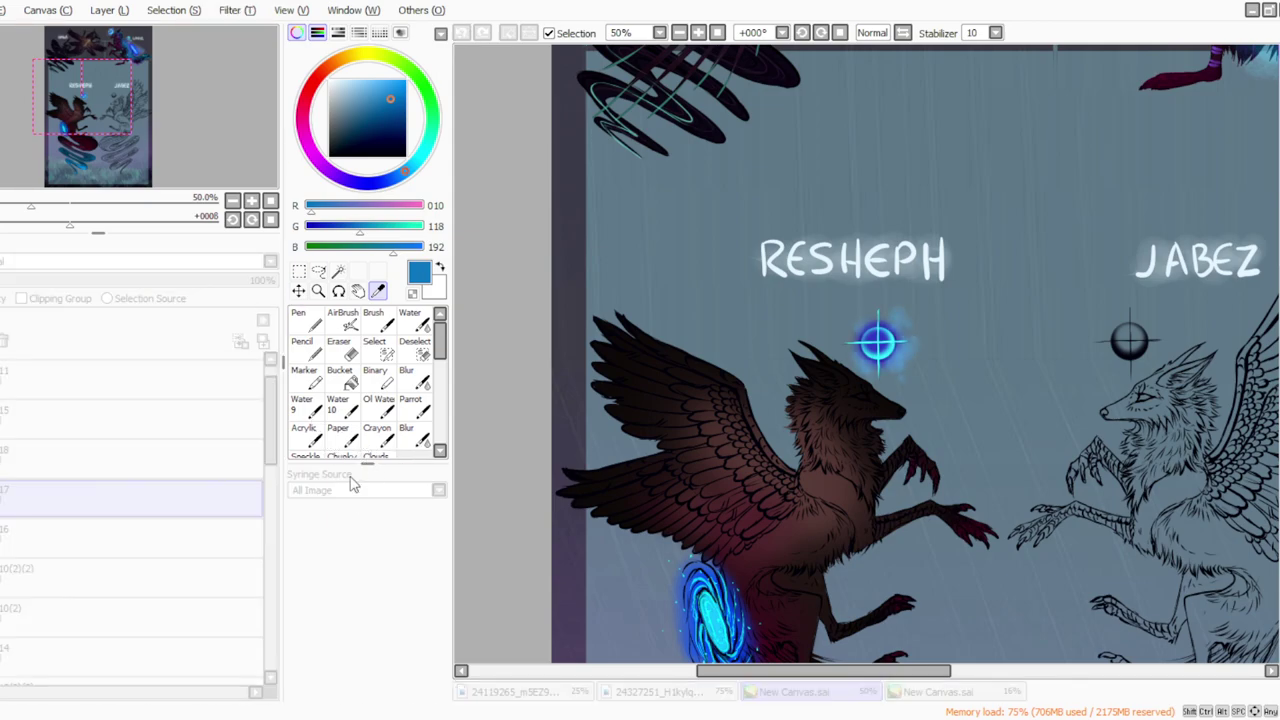
{"action": "key", "text": "Return"}
Step: Make layer 18 active and dot bright cyan sparkles around Resheph's orb with the Parrot brush at size 10 and density 100
{"action": "left_click", "coordinate": [130, 459]}
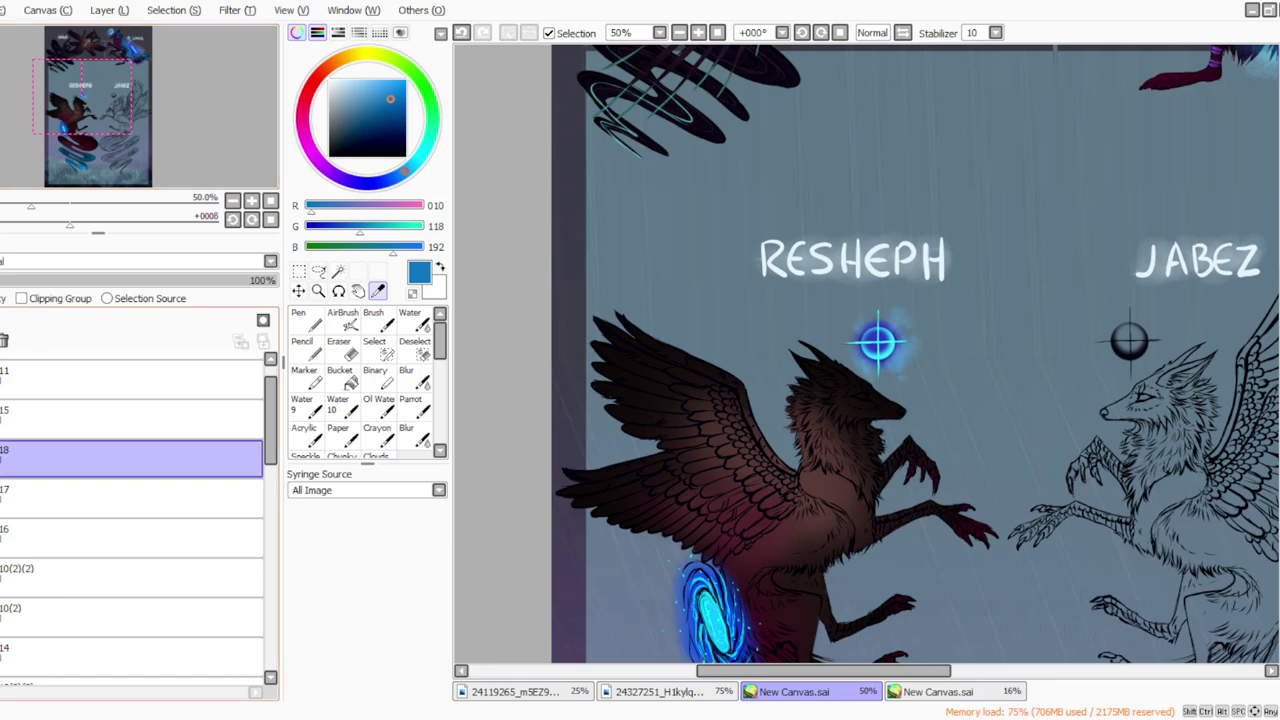
{"action": "left_click", "coordinate": [415, 406]}
{"action": "left_click", "coordinate": [422, 153]}
{"action": "left_click_drag", "start_coordinate": [391, 97], "coordinate": [392, 80]}
{"action": "left_click_drag", "start_coordinate": [373, 535], "coordinate": [457, 520]}
{"action": "left_click", "coordinate": [358, 498]}
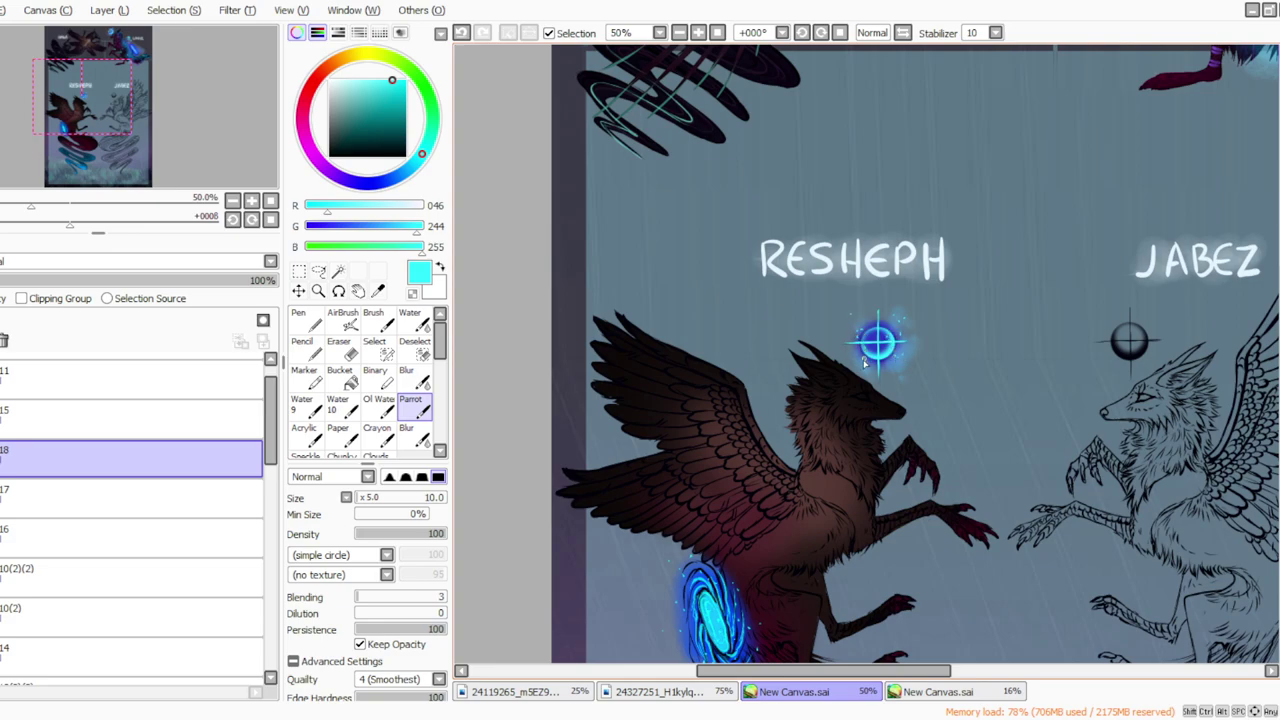
Step: Merge the sparkle layer 18 and layer 17 down into the orb's base layer 16
{"action": "left_click", "coordinate": [100, 11]}
{"action": "left_click", "coordinate": [114, 165]}
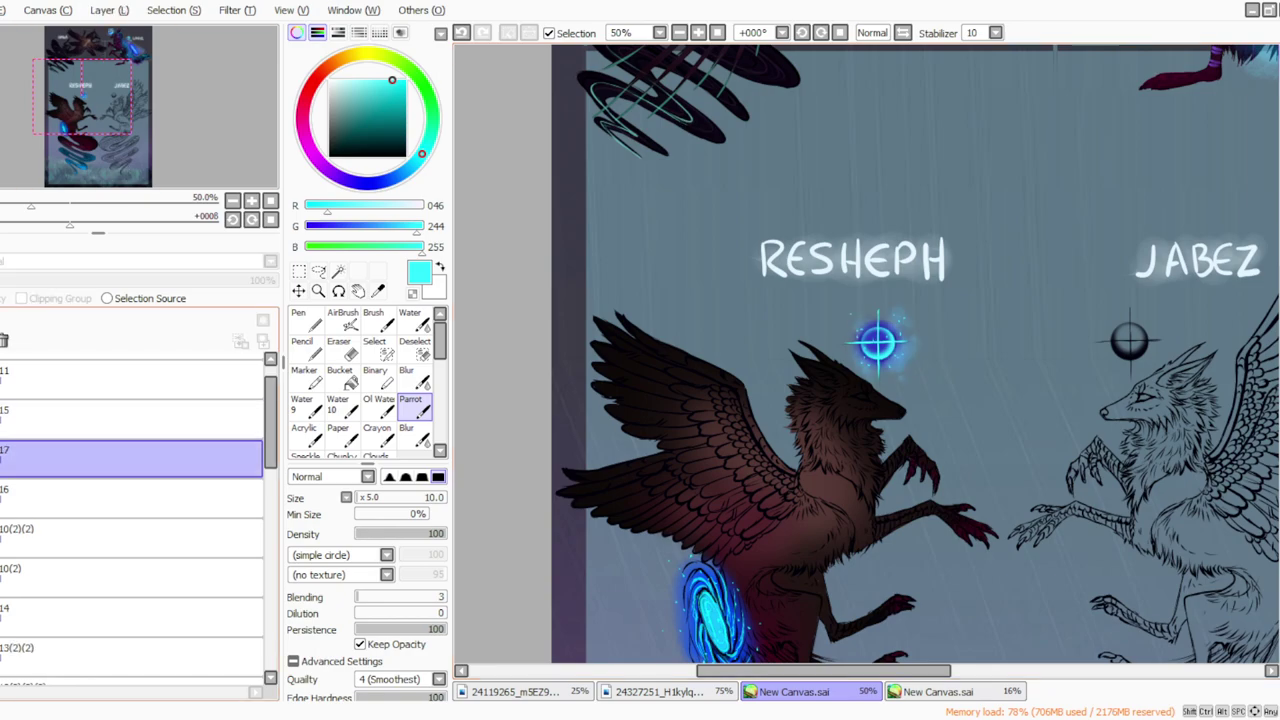
{"action": "key", "text": "ctrl+e"}
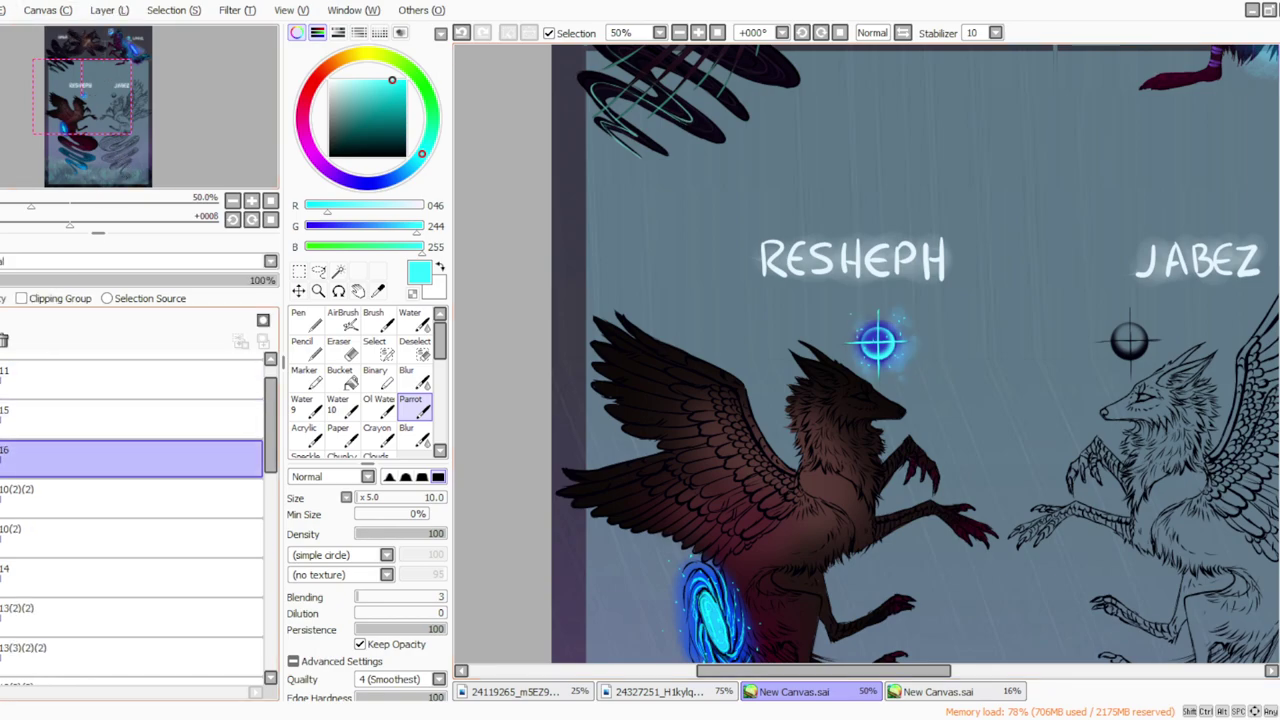
Step: Duplicate the merged orb layer 16, mirror the copy horizontally and move it onto Jabez's orb
{"action": "left_click", "coordinate": [100, 15]}
{"action": "left_click", "coordinate": [119, 86]}
{"action": "left_click", "coordinate": [99, 15]}
{"action": "left_click", "coordinate": [122, 334]}
{"action": "key", "text": "ctrl+t"}
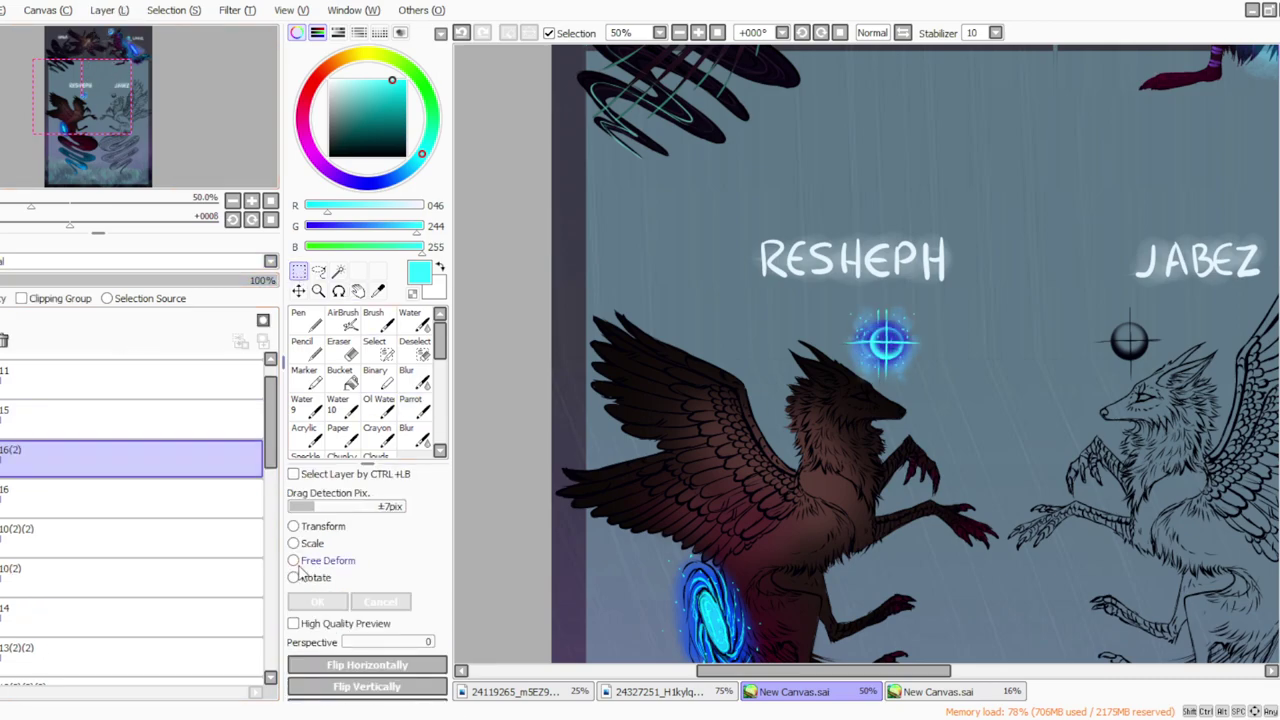
{"action": "left_click", "coordinate": [317, 601]}
{"action": "left_click_drag", "start_coordinate": [1023, 508], "coordinate": [1095, 465]}
{"action": "key", "text": "ctrl+d"}
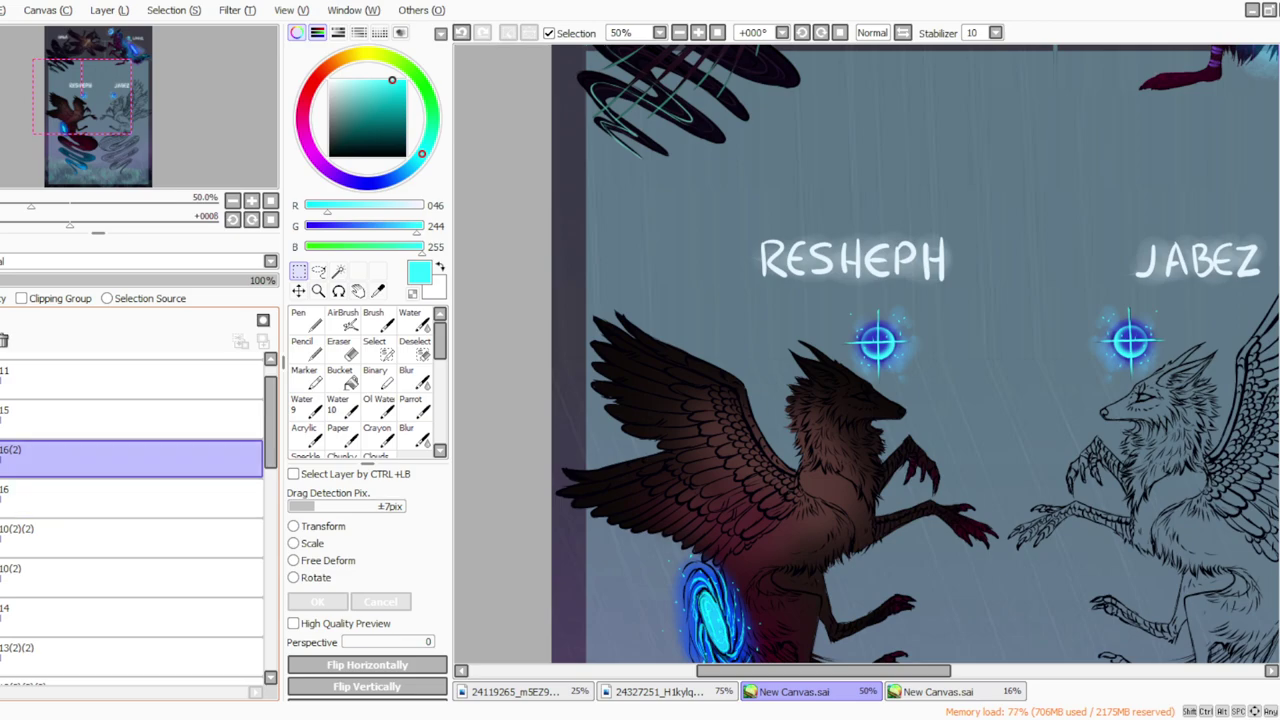
Step: Hide the Jabez orb copy on layer 16(2) and check Resheph's orb by turning layer 16 off and on
{"action": "left_click", "coordinate": [2, 458]}
{"action": "left_click", "coordinate": [4, 498]}
{"action": "left_click", "coordinate": [2, 498]}
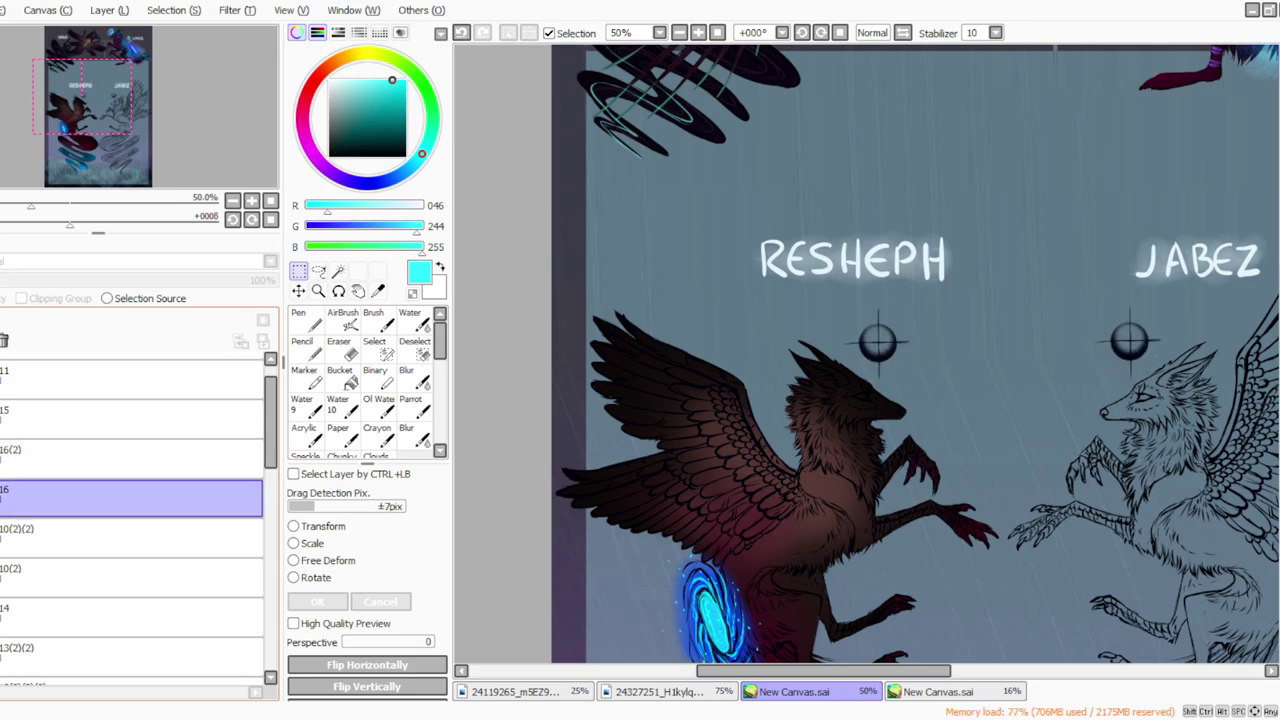
{"action": "left_click", "coordinate": [2, 498]}
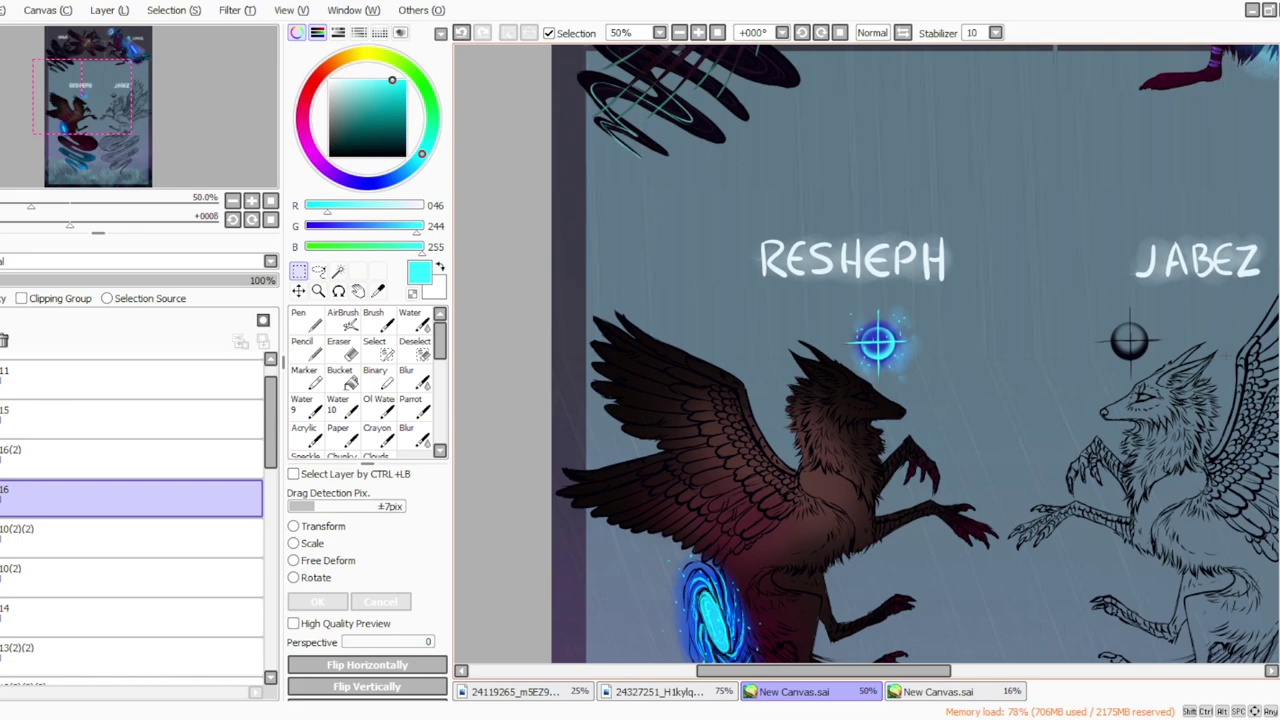
Step: Compare Resheph's finished orb and swirl with the colored Saga and Loriz figures above
{"action": "scroll", "coordinate": [865, 354], "scroll_direction": "up", "scroll_amount": 5}
{"action": "scroll", "coordinate": [865, 354], "scroll_direction": "down", "scroll_amount": 6}
{"action": "scroll", "coordinate": [865, 354], "scroll_direction": "up", "scroll_amount": 5}
{"action": "scroll", "coordinate": [865, 354], "scroll_direction": "down", "scroll_amount": 6}
{"action": "scroll", "coordinate": [865, 354], "scroll_direction": "up", "scroll_amount": 1}
{"action": "scroll", "coordinate": [865, 354], "scroll_direction": "up", "scroll_amount": 5}
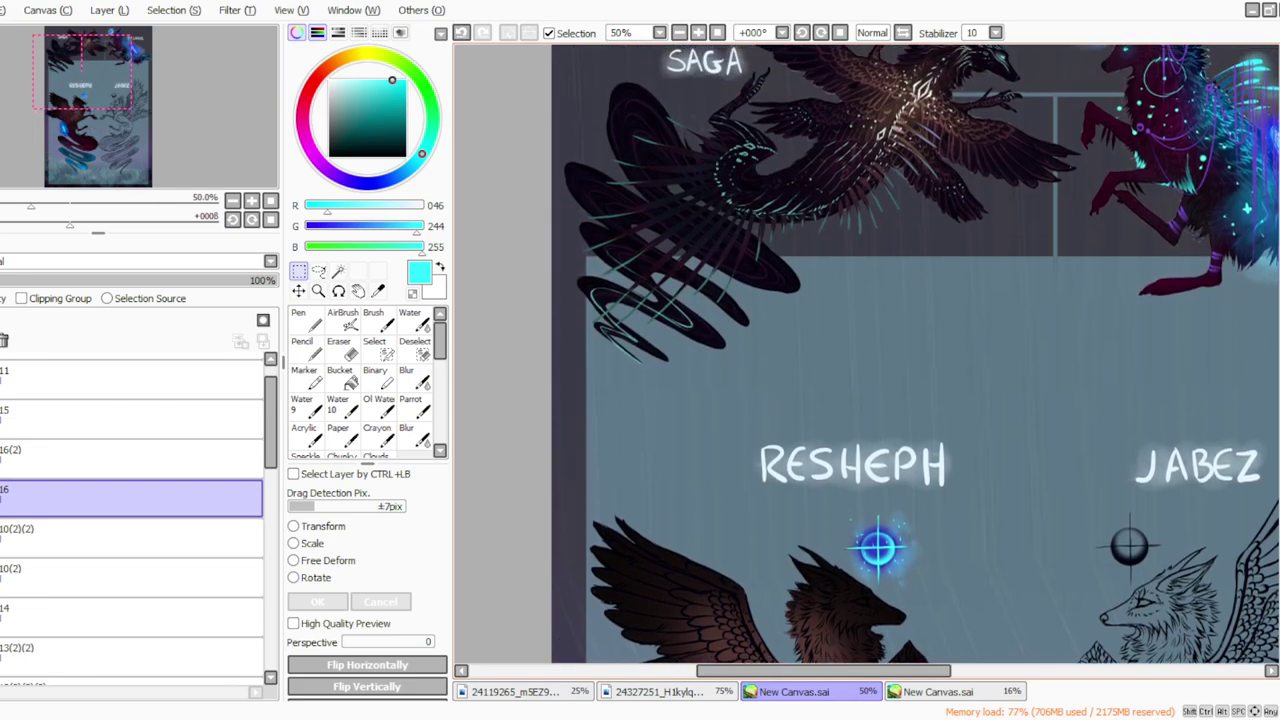
{"action": "scroll", "coordinate": [865, 354], "scroll_direction": "down", "scroll_amount": 6}
{"action": "scroll", "coordinate": [865, 354], "scroll_direction": "up", "scroll_amount": 2}
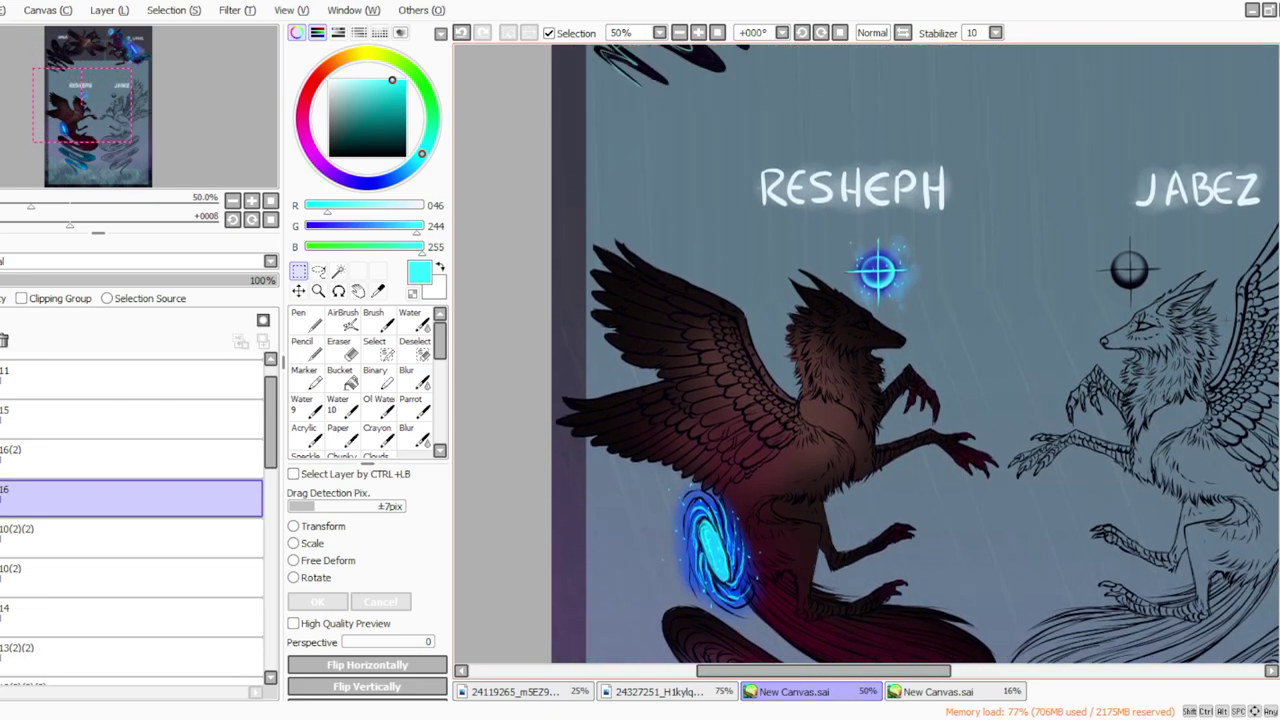
Step: Sample the dark brown from Resheph's wing as the painting color and make layer 14 active
{"action": "left_click", "coordinate": [698, 33]}
{"action": "left_click", "coordinate": [378, 290]}
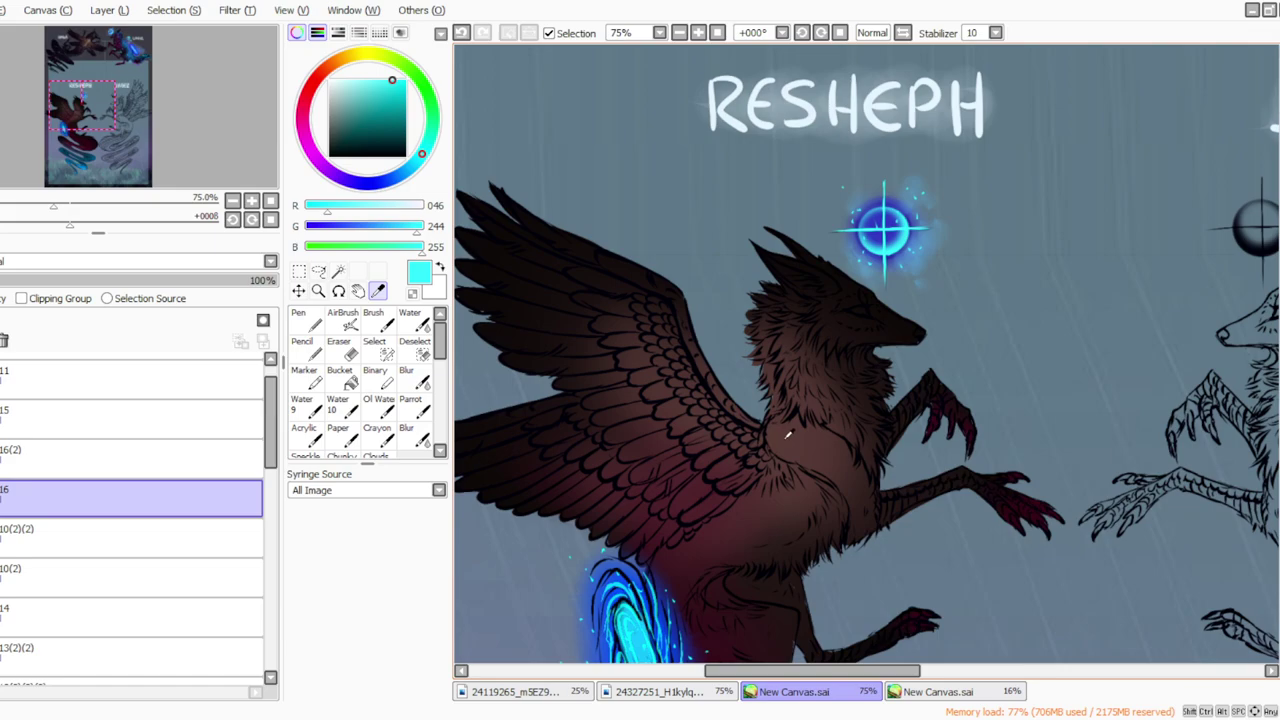
{"action": "left_click", "coordinate": [686, 318]}
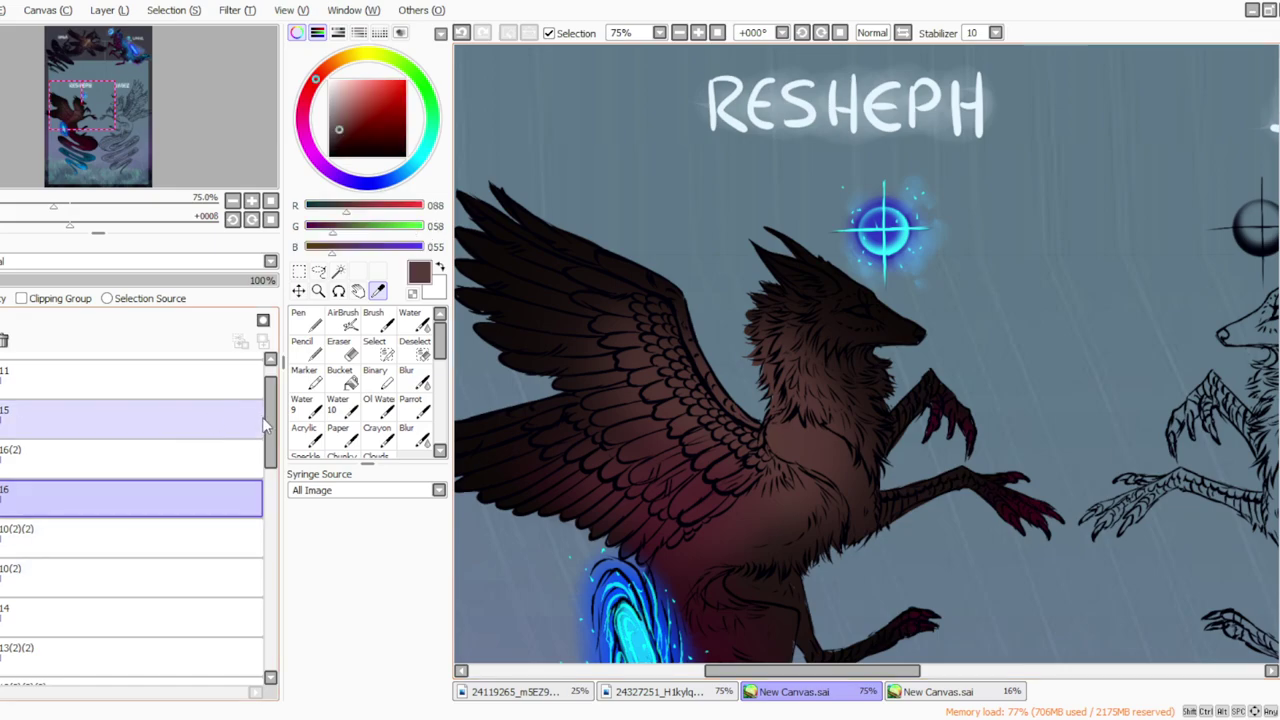
{"action": "scroll", "coordinate": [278, 447], "scroll_direction": "down", "scroll_amount": 2}
{"action": "left_click", "coordinate": [120, 551]}
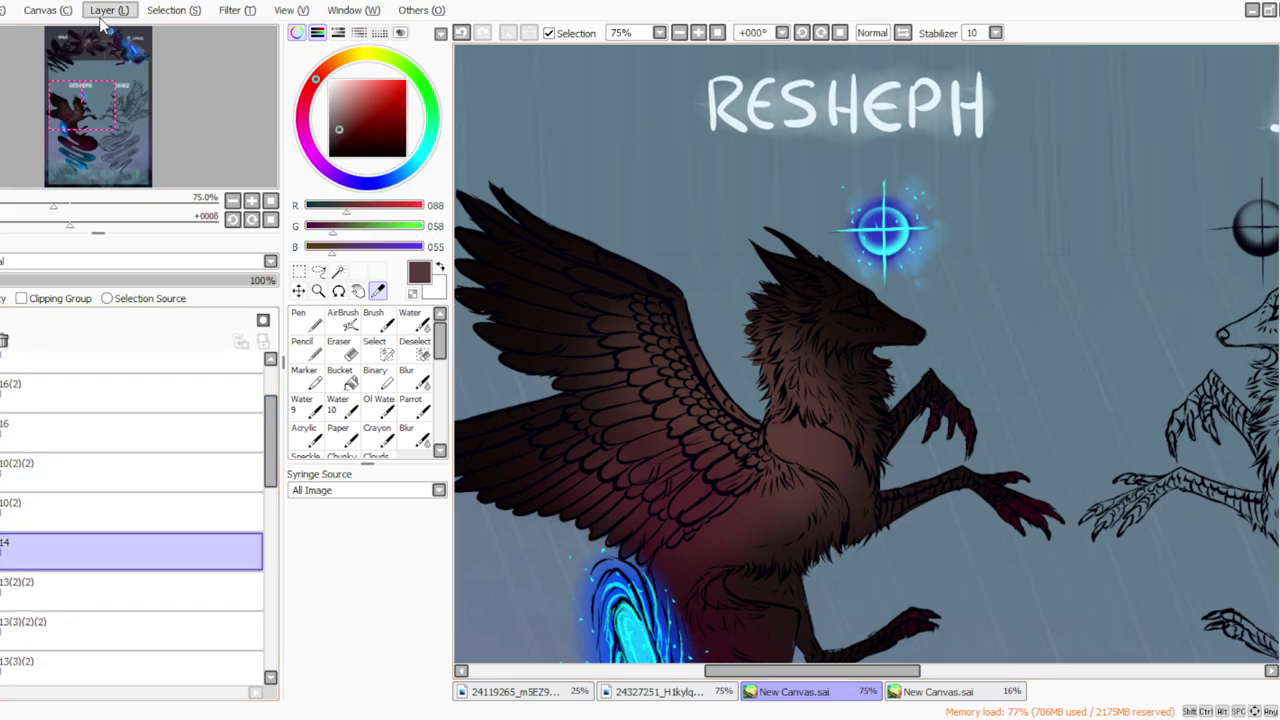
Step: Paint fine brown scale highlights on Resheph's legs on new layer 17 using the Parrot brush at size 10, with layer opacity at 46%
{"action": "left_click", "coordinate": [410, 404]}
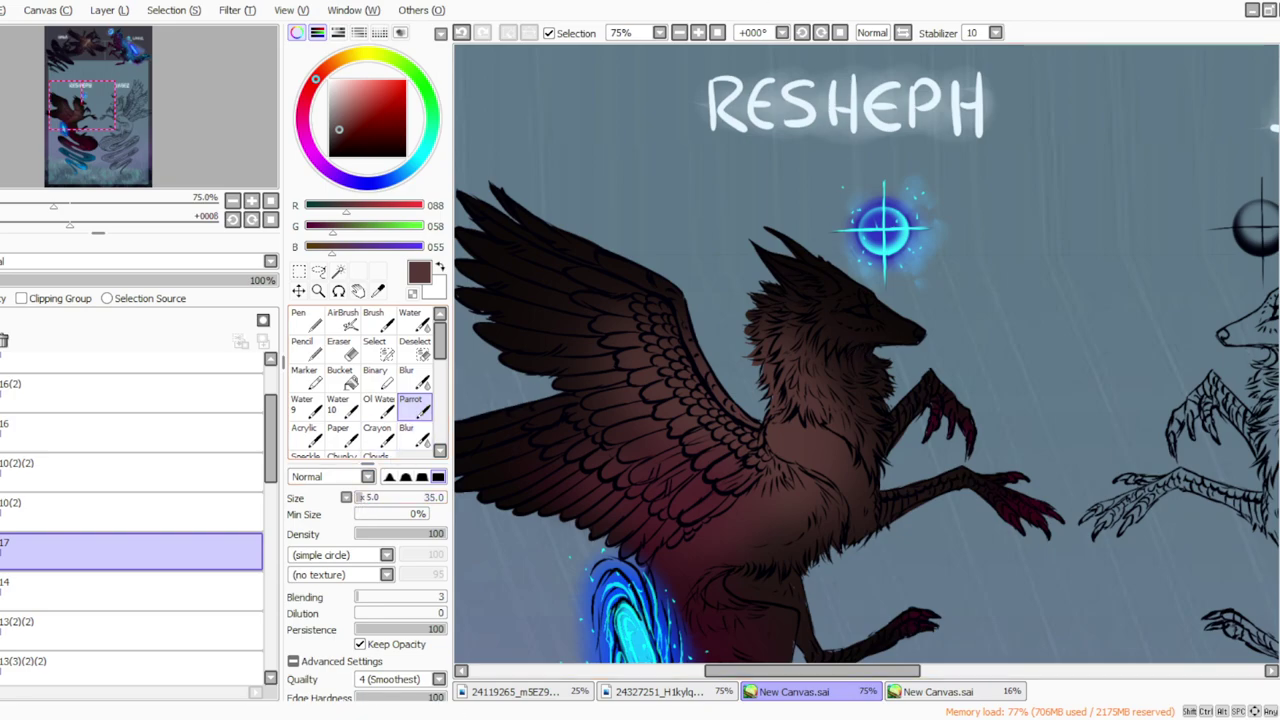
{"action": "left_click", "coordinate": [359, 498]}
{"action": "left_click", "coordinate": [389, 478]}
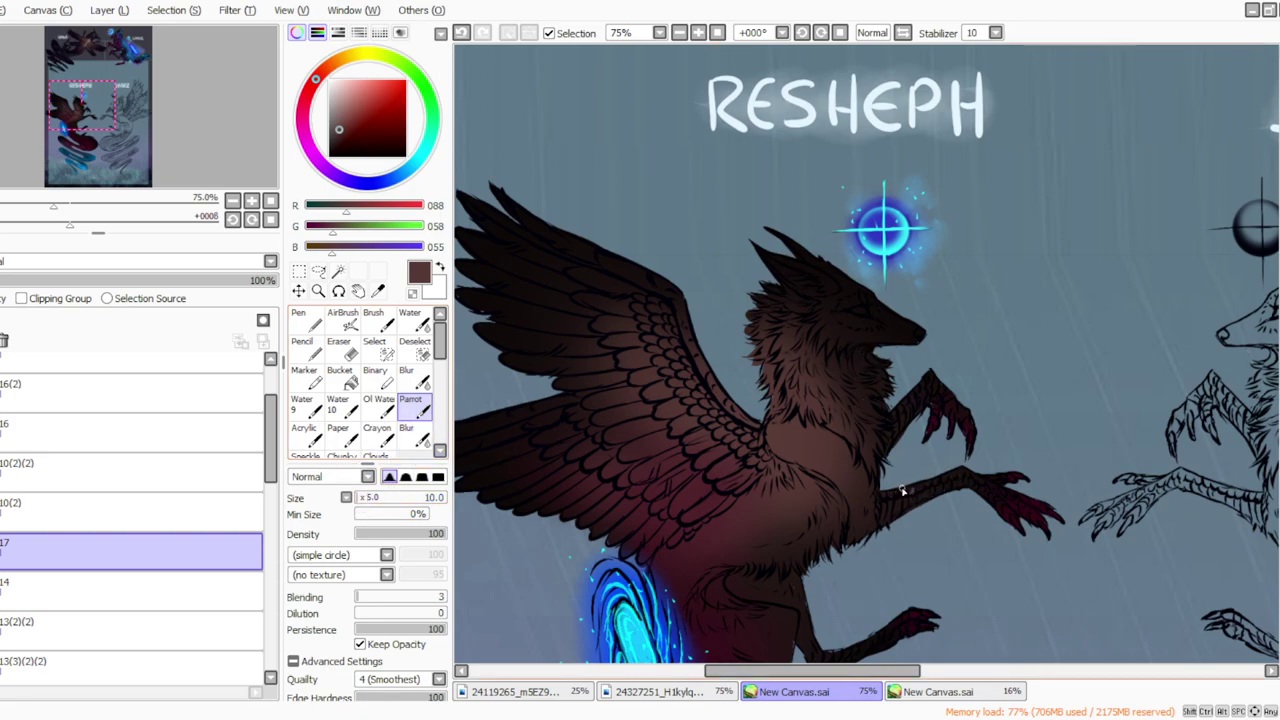
{"action": "left_click", "coordinate": [175, 283]}
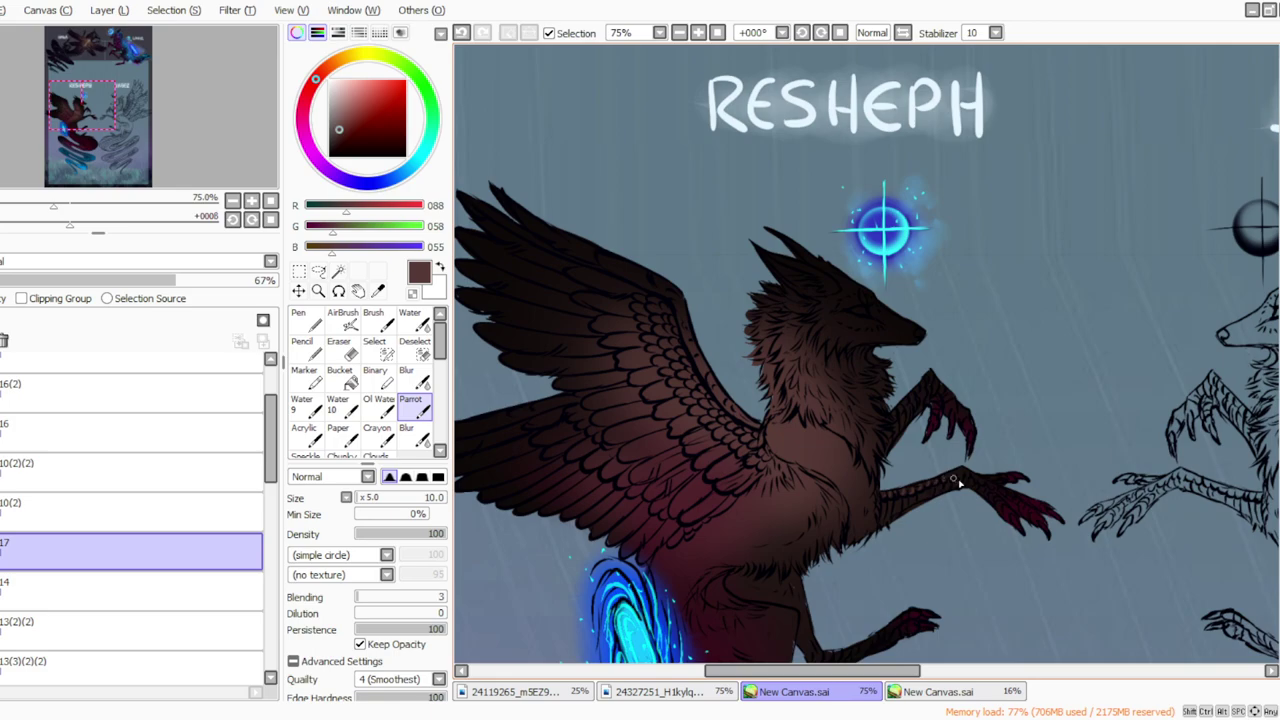
{"action": "left_click", "coordinate": [822, 34]}
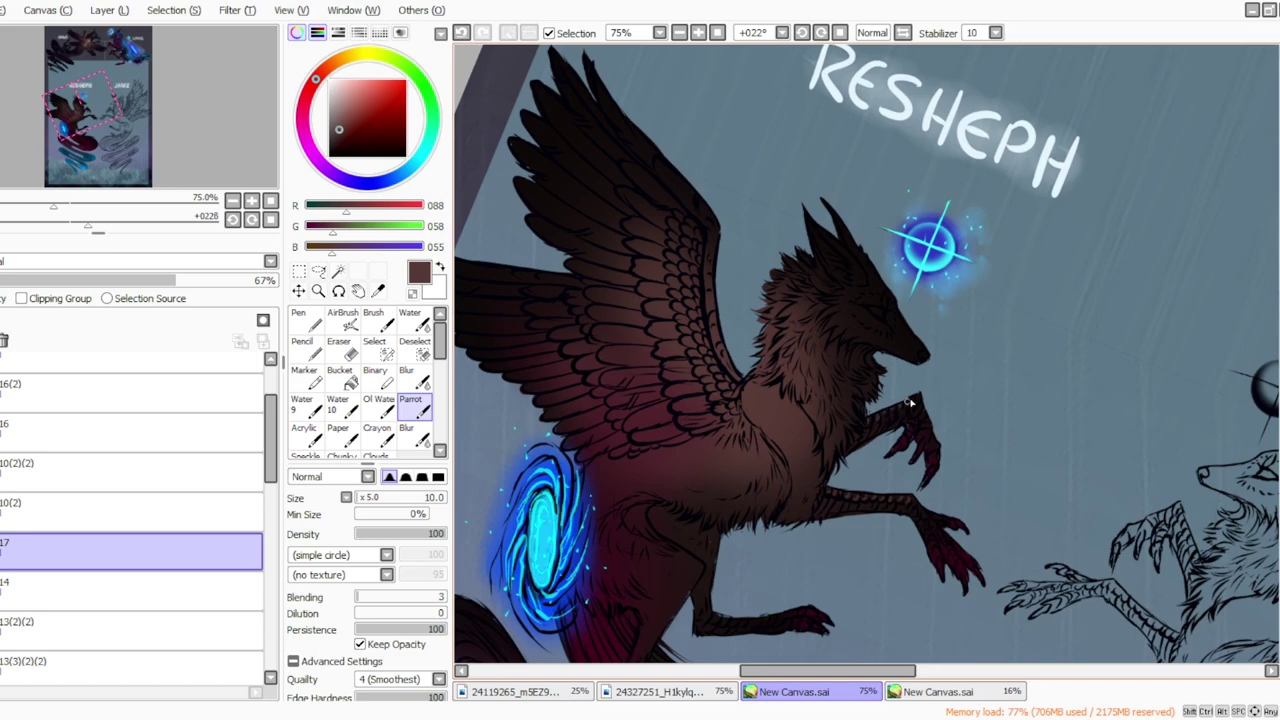
{"action": "left_click_drag", "start_coordinate": [118, 281], "coordinate": [111, 282]}
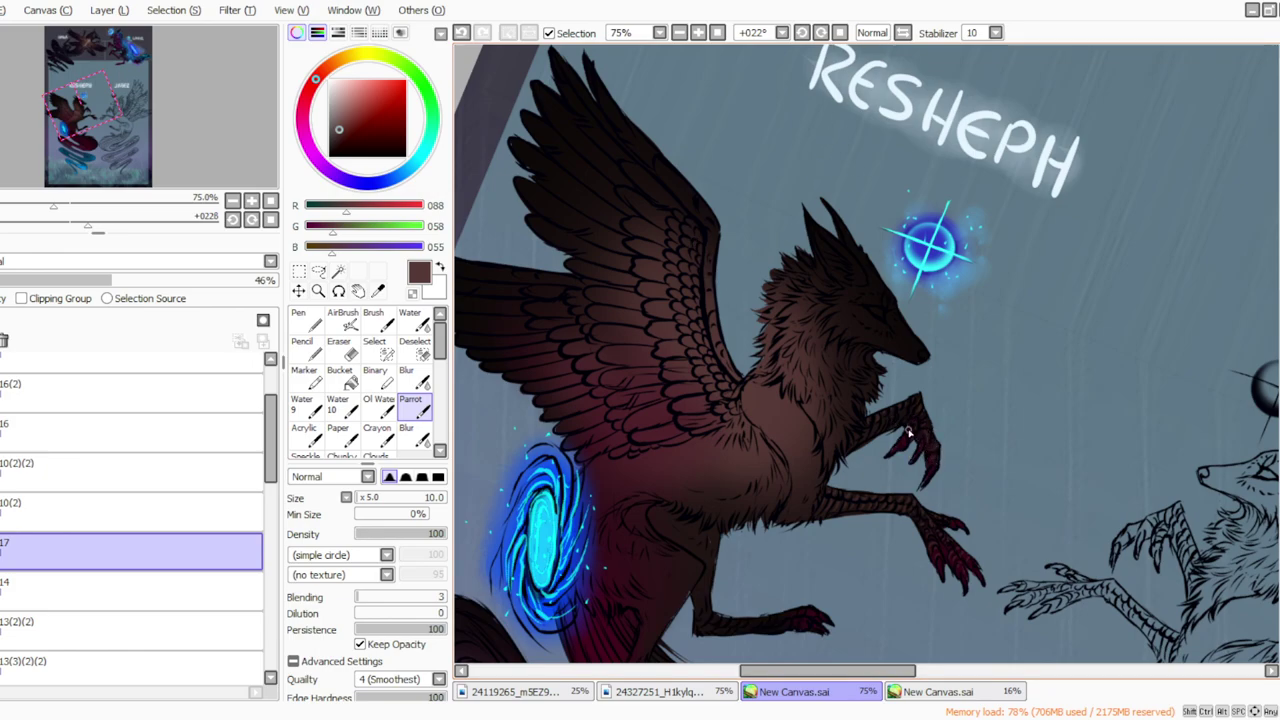
{"action": "left_click", "coordinate": [800, 33]}
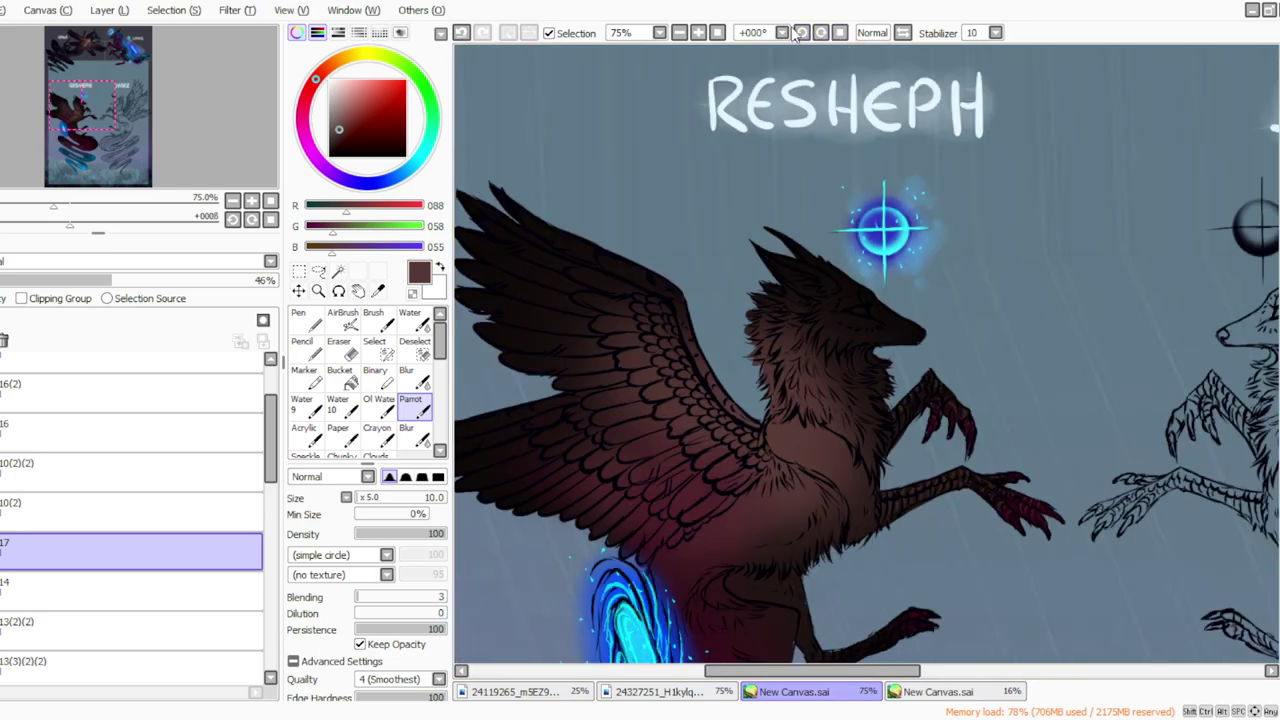
{"action": "scroll", "coordinate": [1066, 191], "scroll_direction": "down", "scroll_amount": 3}
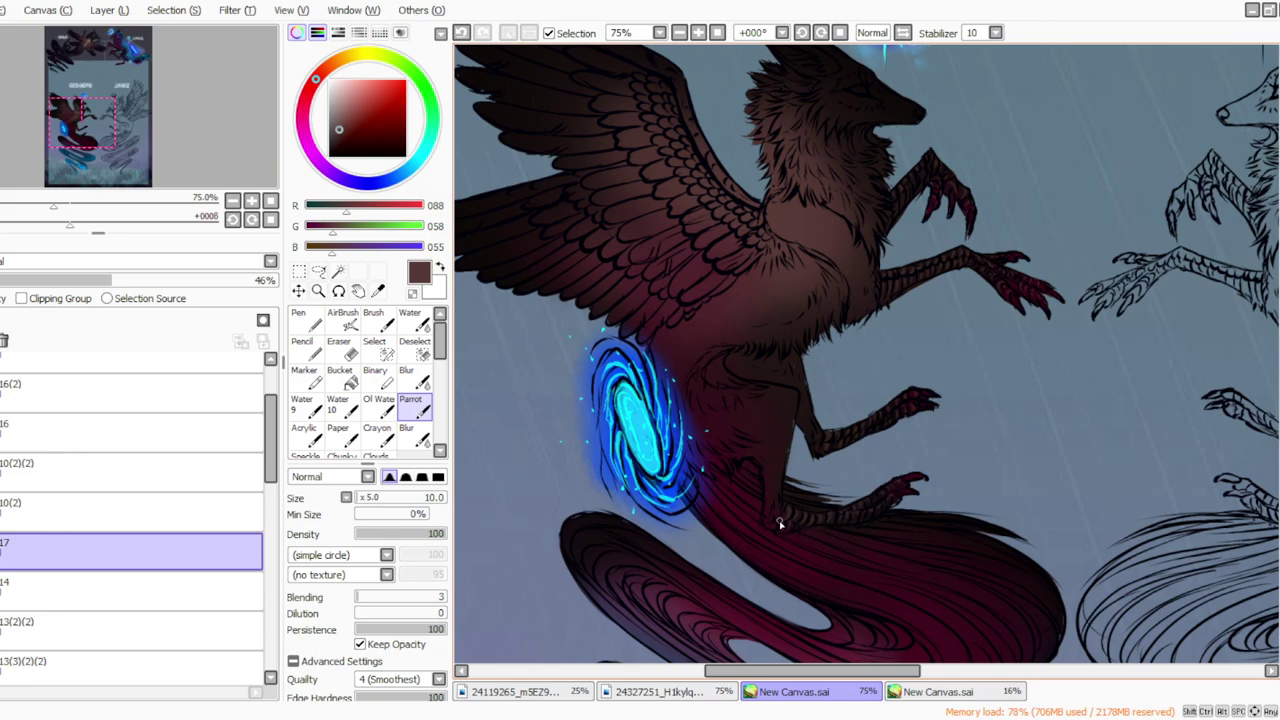
Step: Compare Resheph's overall coloring with the Saga and Loriz figures above
{"action": "left_click", "coordinate": [680, 35]}
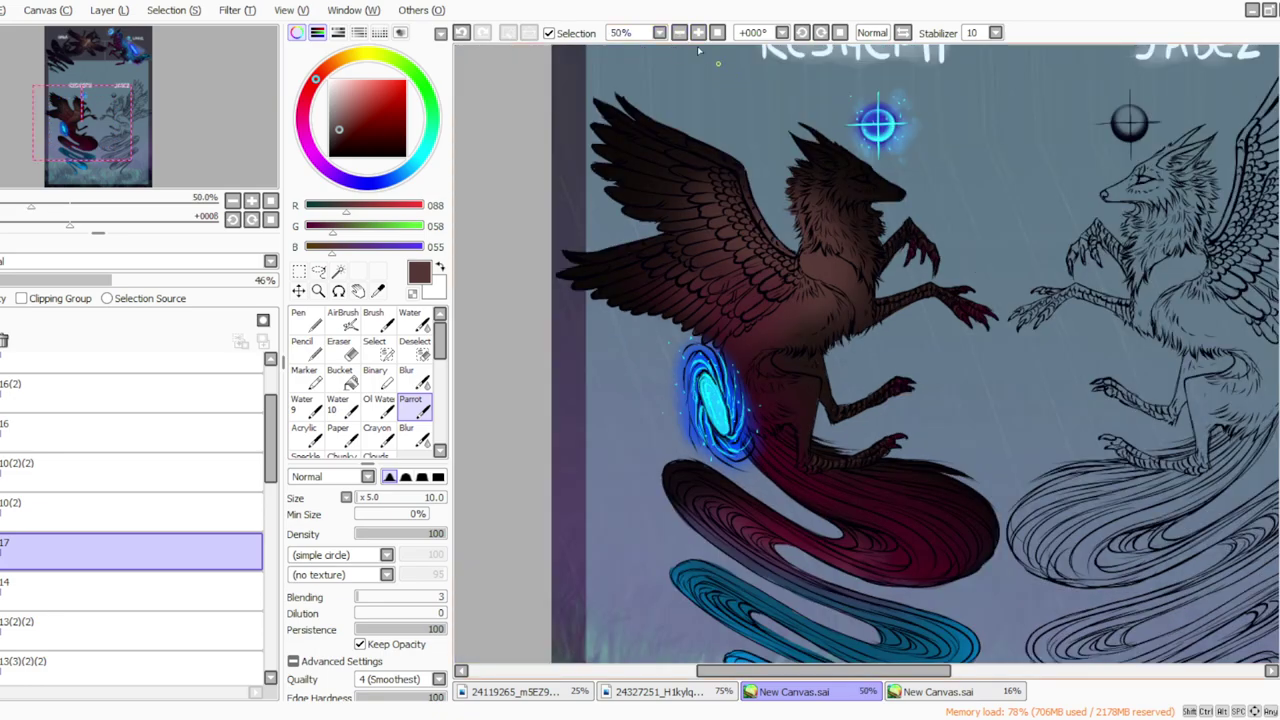
{"action": "left_click", "coordinate": [718, 35]}
{"action": "left_click", "coordinate": [698, 36]}
{"action": "left_click", "coordinate": [698, 37]}
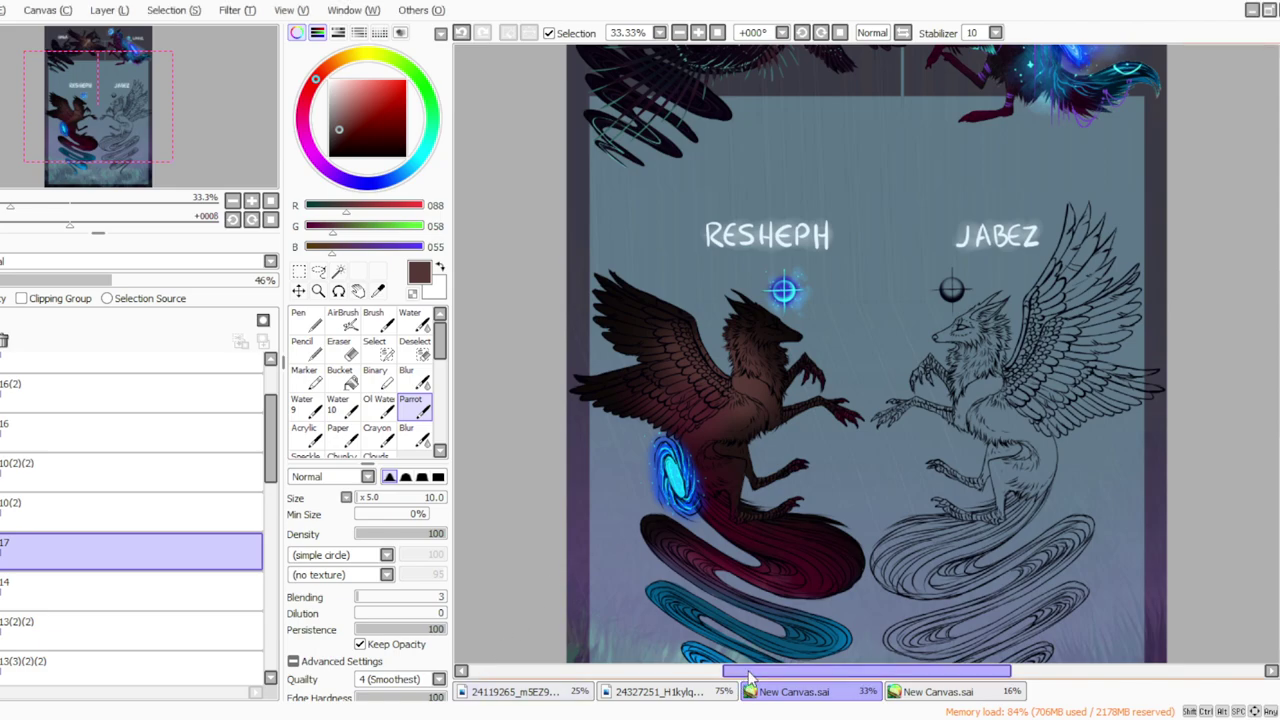
{"action": "left_click_drag", "start_coordinate": [751, 672], "coordinate": [721, 673]}
{"action": "mouse_move", "coordinate": [1279, 350]}
{"action": "left_mouse_down"}
{"action": "mouse_move", "coordinate": [1279, 298]}
{"action": "mouse_move", "coordinate": [1279, 337]}
{"action": "left_mouse_up"}
{"action": "scroll", "coordinate": [950, 370], "scroll_direction": "up", "scroll_amount": 2}
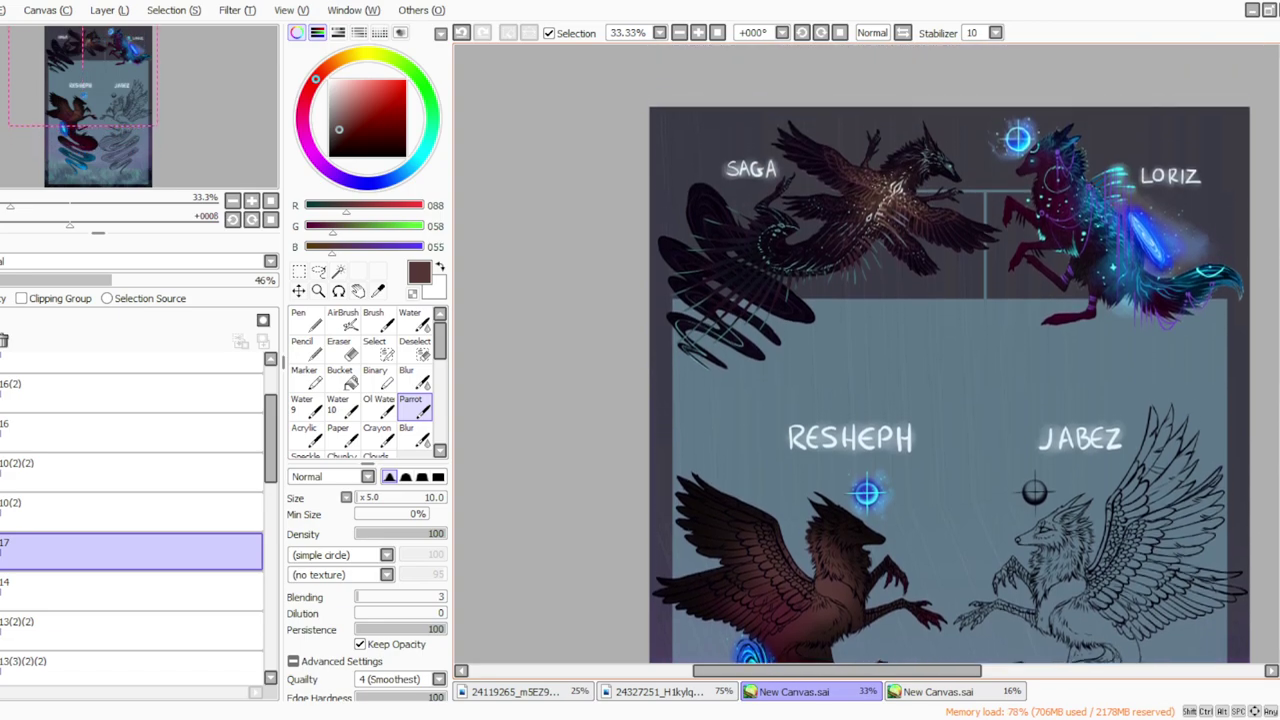
{"action": "scroll", "coordinate": [950, 355], "scroll_direction": "down", "scroll_amount": 5}
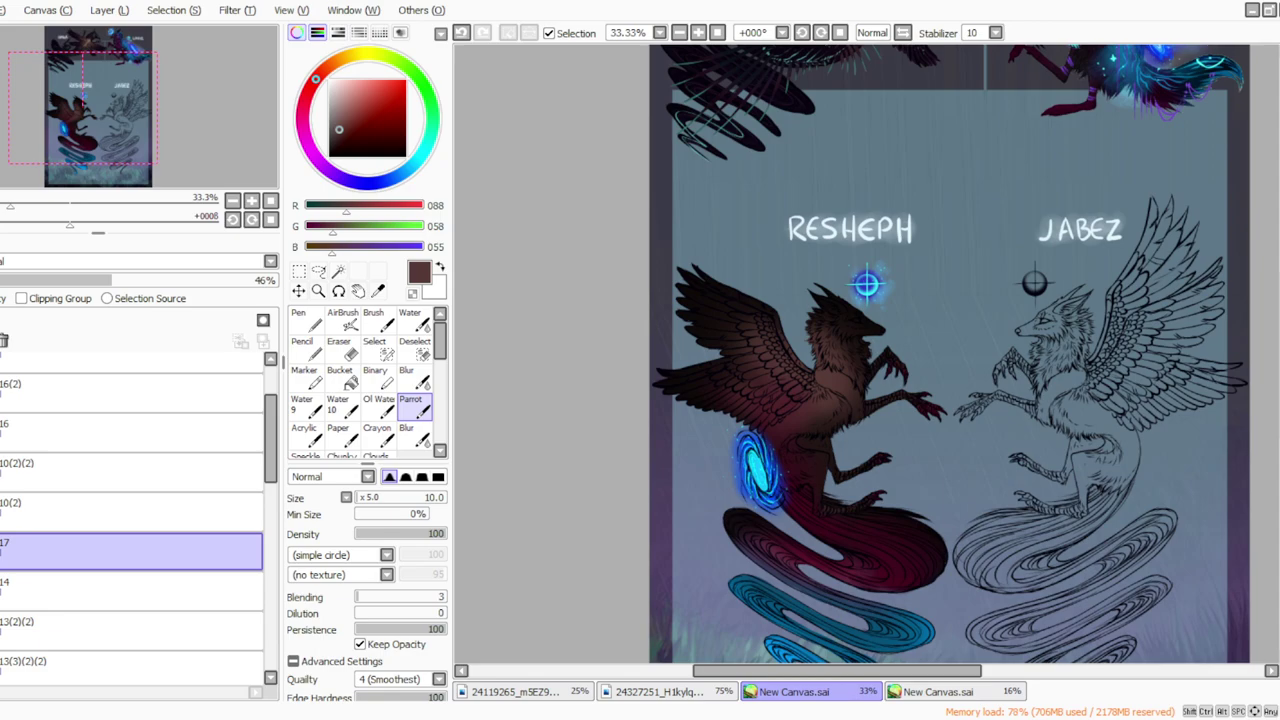
{"action": "left_click", "coordinate": [718, 34]}
{"action": "left_click", "coordinate": [698, 35]}
{"action": "left_click", "coordinate": [698, 32]}
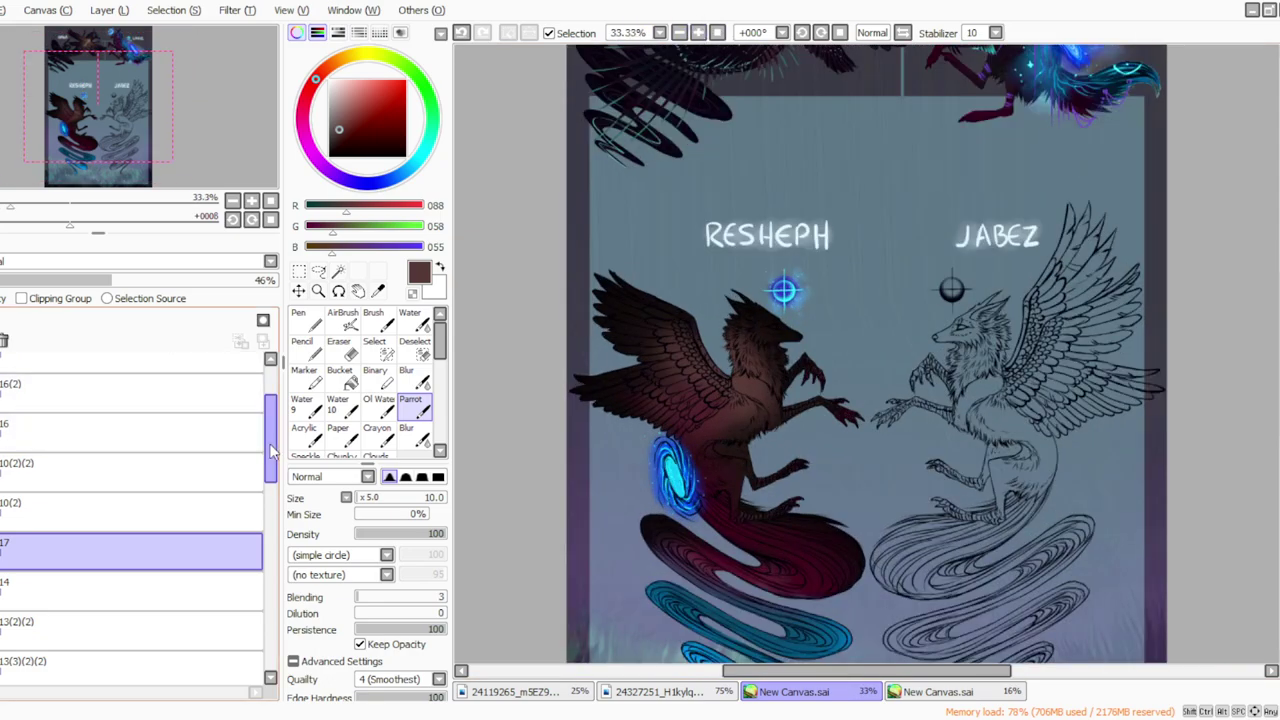
Step: Find layer 12(2) with Jabez's blue base fill, make it visible and set it as the active layer
{"action": "scroll", "coordinate": [272, 478], "scroll_direction": "down", "scroll_amount": 3}
{"action": "left_click", "coordinate": [100, 508]}
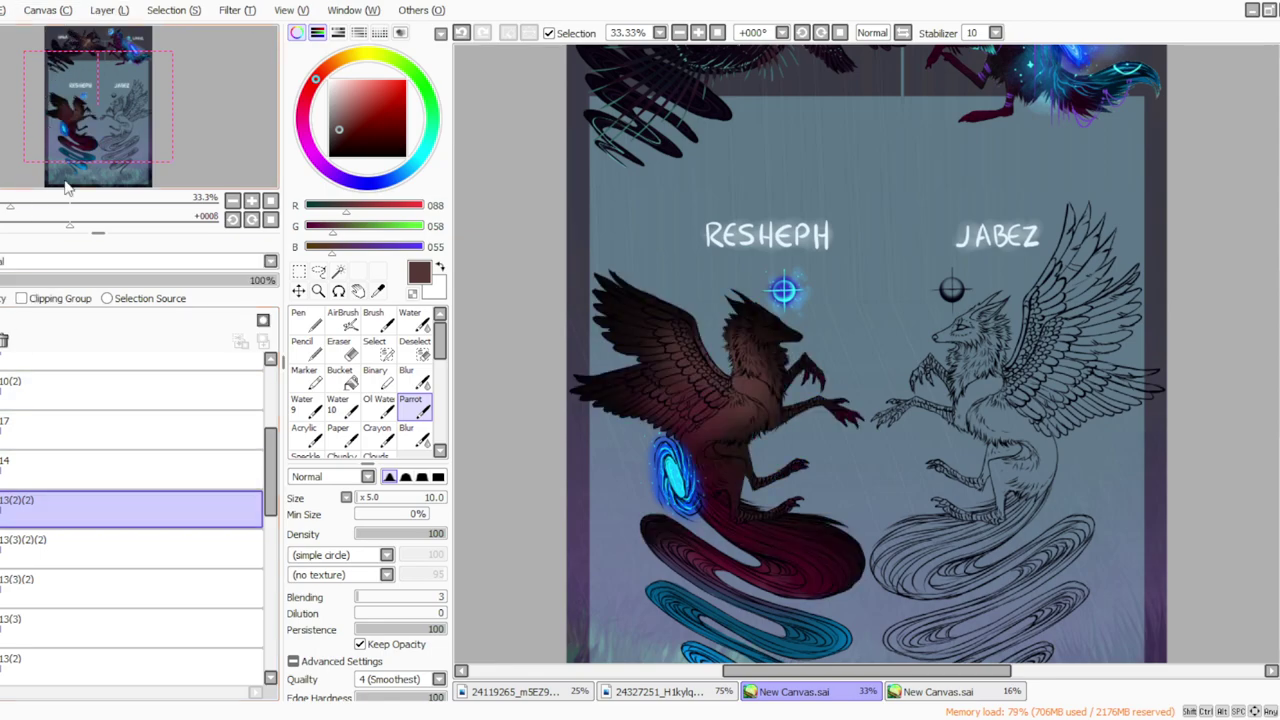
{"action": "scroll", "coordinate": [270, 474], "scroll_direction": "down", "scroll_amount": 1}
{"action": "left_click_drag", "start_coordinate": [268, 467], "coordinate": [270, 498]}
{"action": "left_click", "coordinate": [2, 584]}
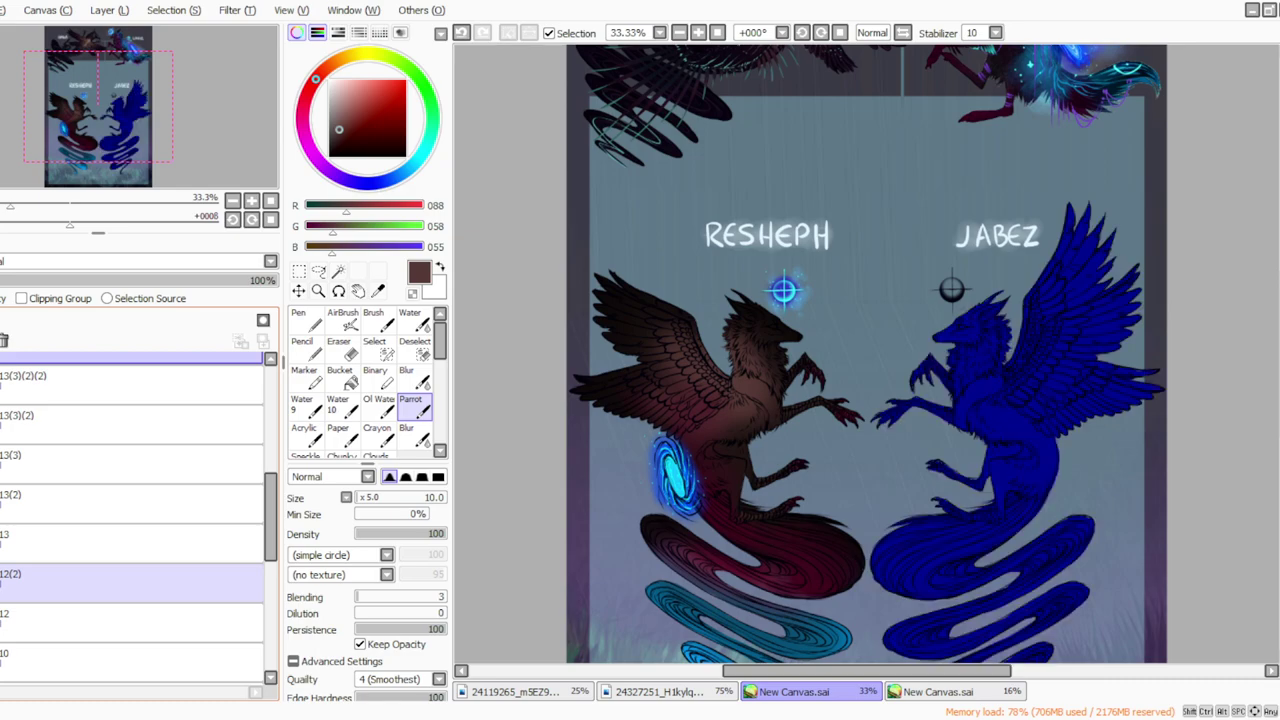
{"action": "left_click", "coordinate": [40, 584]}
Step: Lasso the whole Jabez figure, paste its blue base fill onto new layer 18, and clear the selection
{"action": "left_click", "coordinate": [320, 271]}
{"action": "left_click", "coordinate": [679, 32]}
{"action": "mouse_move", "coordinate": [968, 218]}
{"action": "left_mouse_down"}
{"action": "mouse_move", "coordinate": [1099, 570]}
{"action": "mouse_move", "coordinate": [941, 671]}
{"action": "mouse_move", "coordinate": [882, 617]}
{"action": "mouse_move", "coordinate": [864, 540]}
{"action": "mouse_move", "coordinate": [870, 330]}
{"action": "mouse_move", "coordinate": [916, 224]}
{"action": "left_mouse_up"}
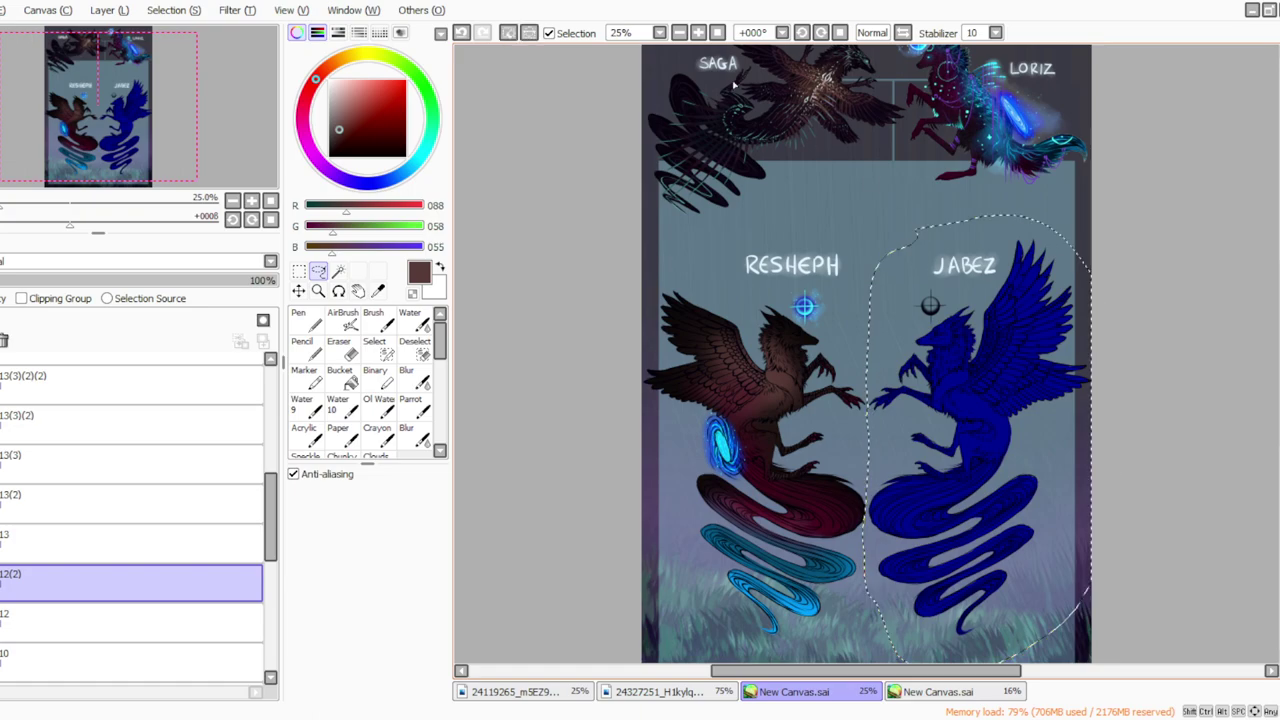
{"action": "left_click", "coordinate": [4, 10]}
{"action": "left_click", "coordinate": [5, 107]}
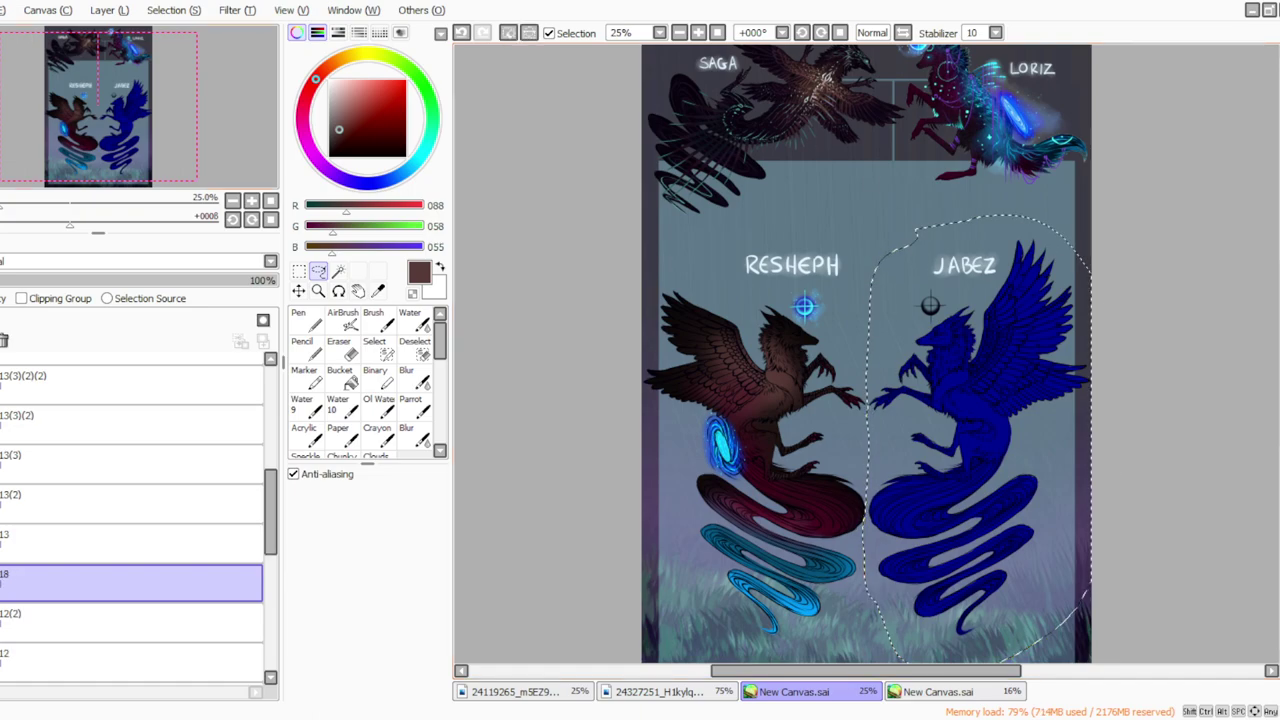
{"action": "left_click", "coordinate": [508, 33]}
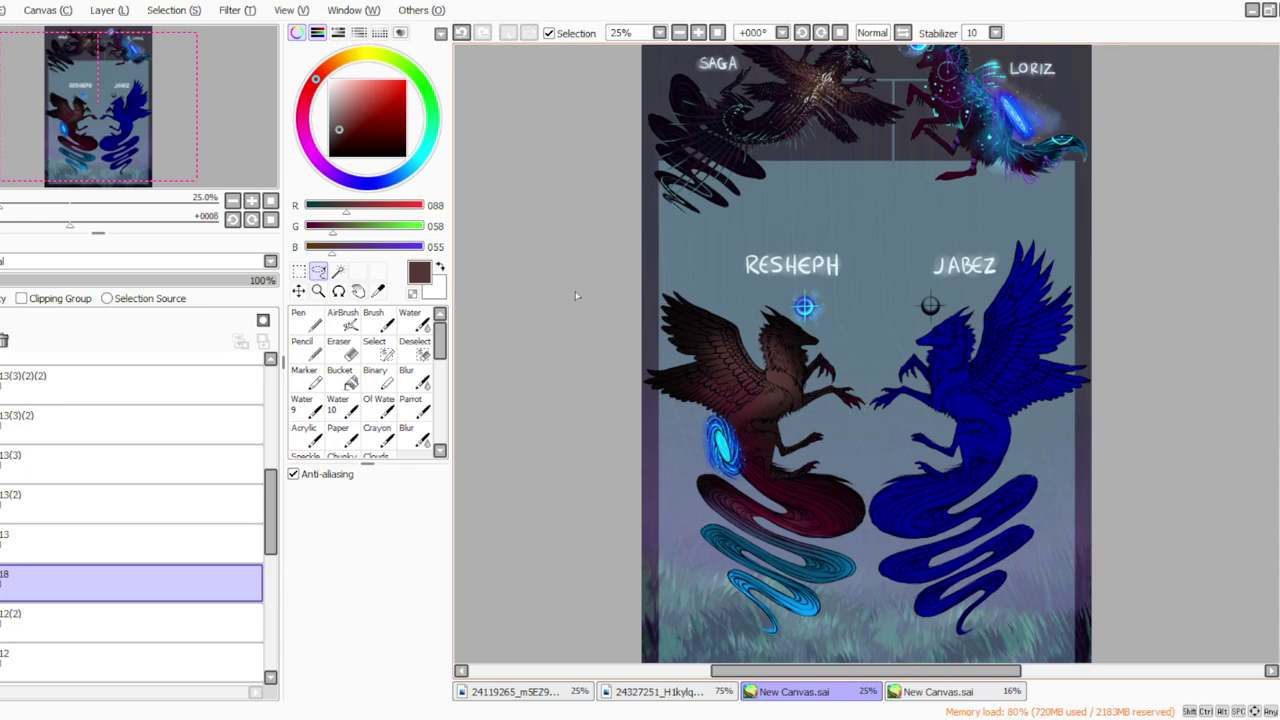
Step: Duplicate layer 18 and shift the hue and saturation of the copy to a muted medium blue
{"action": "left_click", "coordinate": [698, 33]}
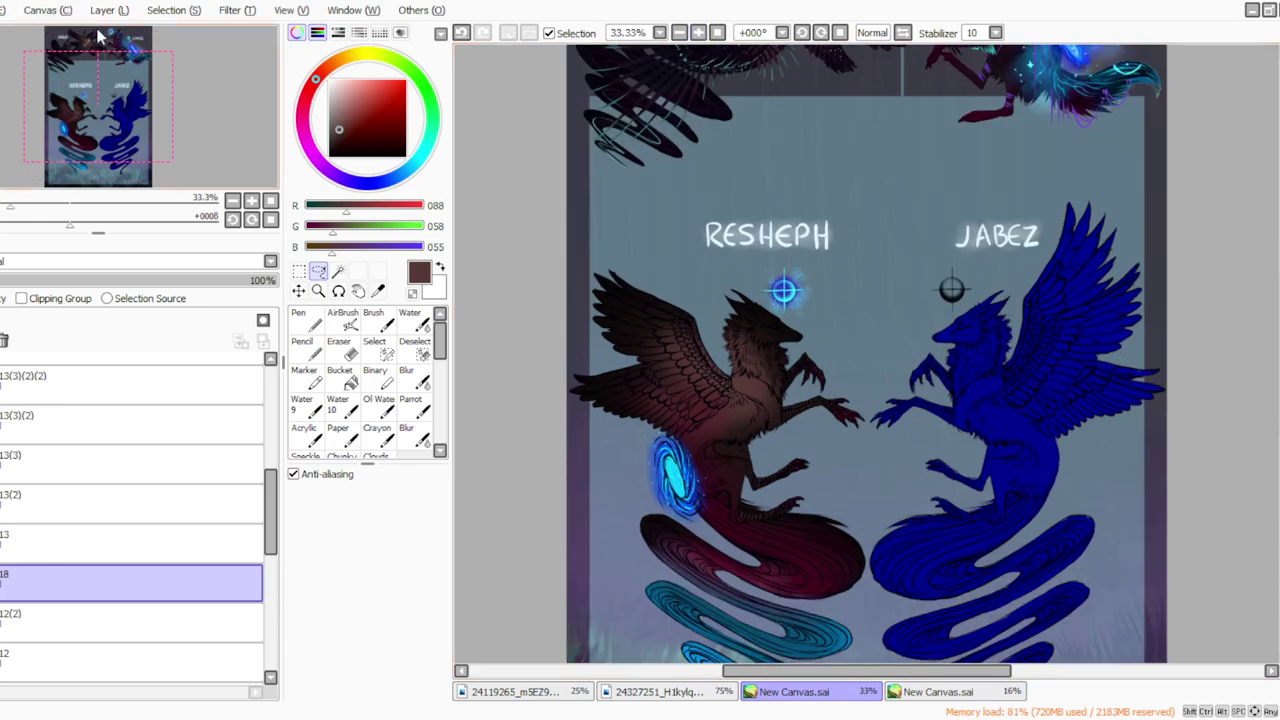
{"action": "mouse_move", "coordinate": [1279, 352]}
{"action": "left_mouse_down"}
{"action": "mouse_move", "coordinate": [1279, 322]}
{"action": "mouse_move", "coordinate": [1279, 335]}
{"action": "left_mouse_up"}
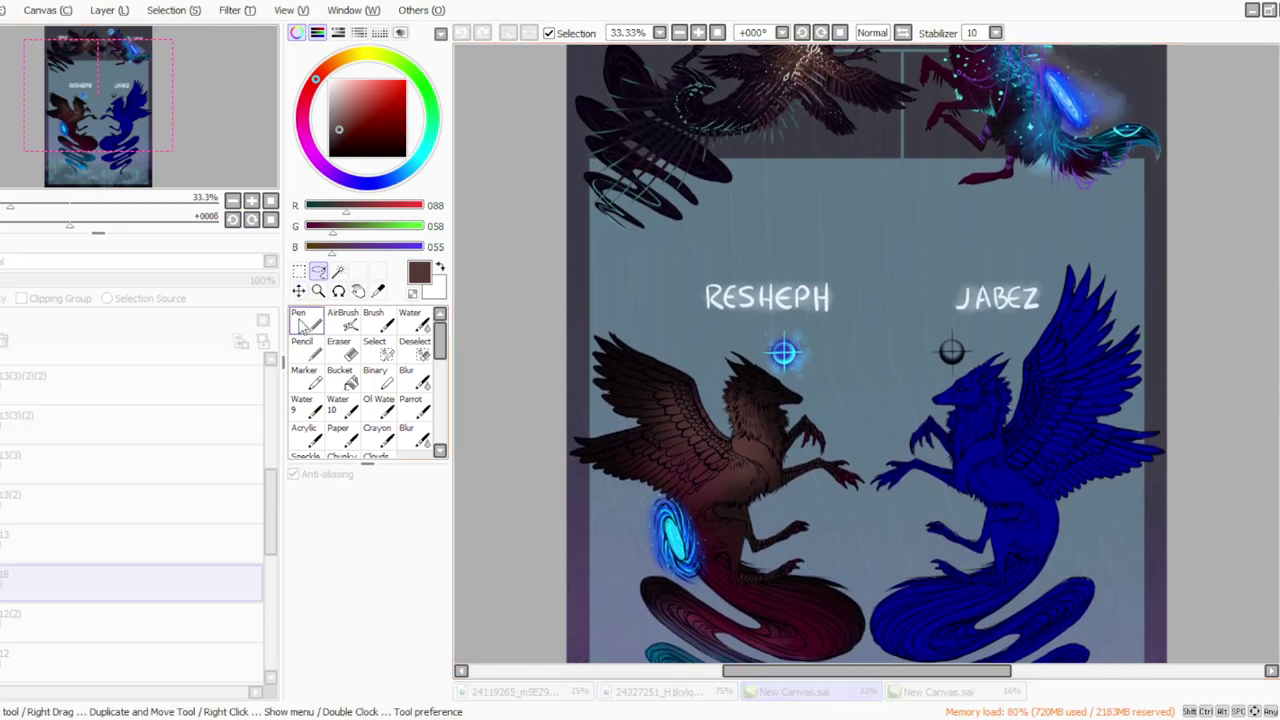
{"action": "left_click", "coordinate": [111, 12]}
{"action": "left_click", "coordinate": [117, 91]}
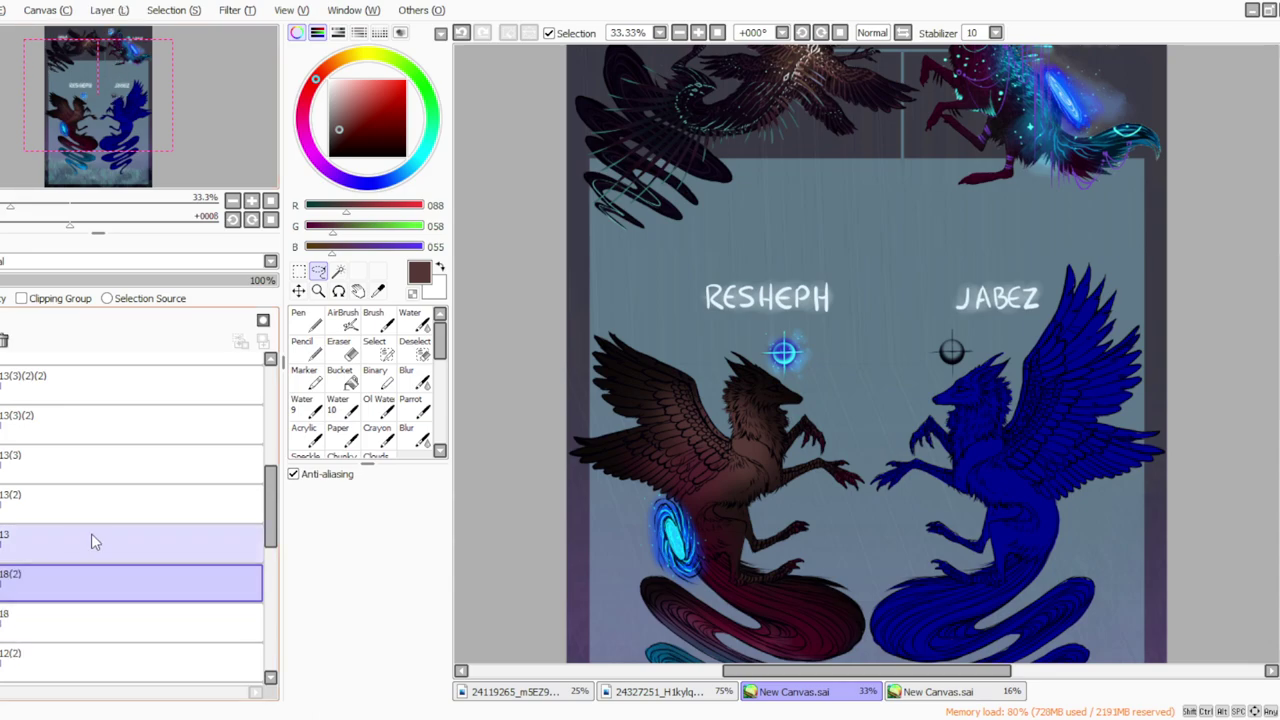
{"action": "left_click", "coordinate": [230, 11]}
{"action": "left_click", "coordinate": [250, 55]}
{"action": "left_click_drag", "start_coordinate": [265, 441], "coordinate": [274, 410]}
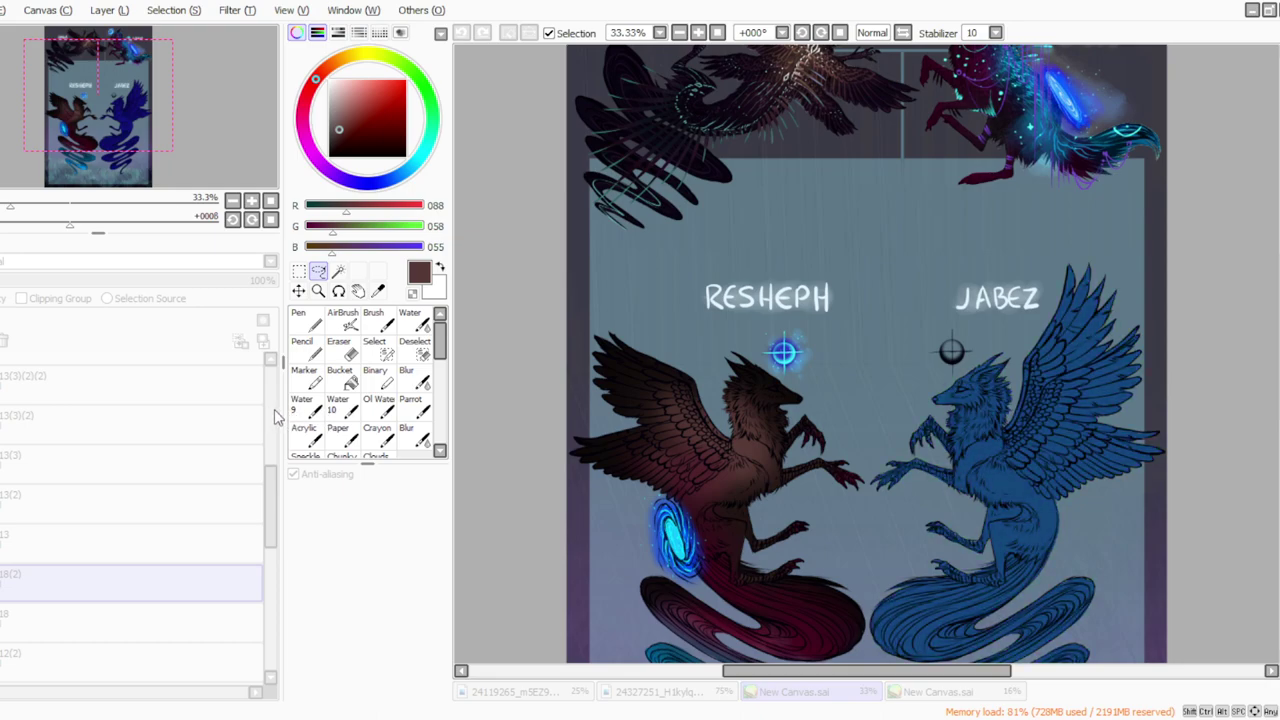
{"action": "left_click", "coordinate": [336, 500]}
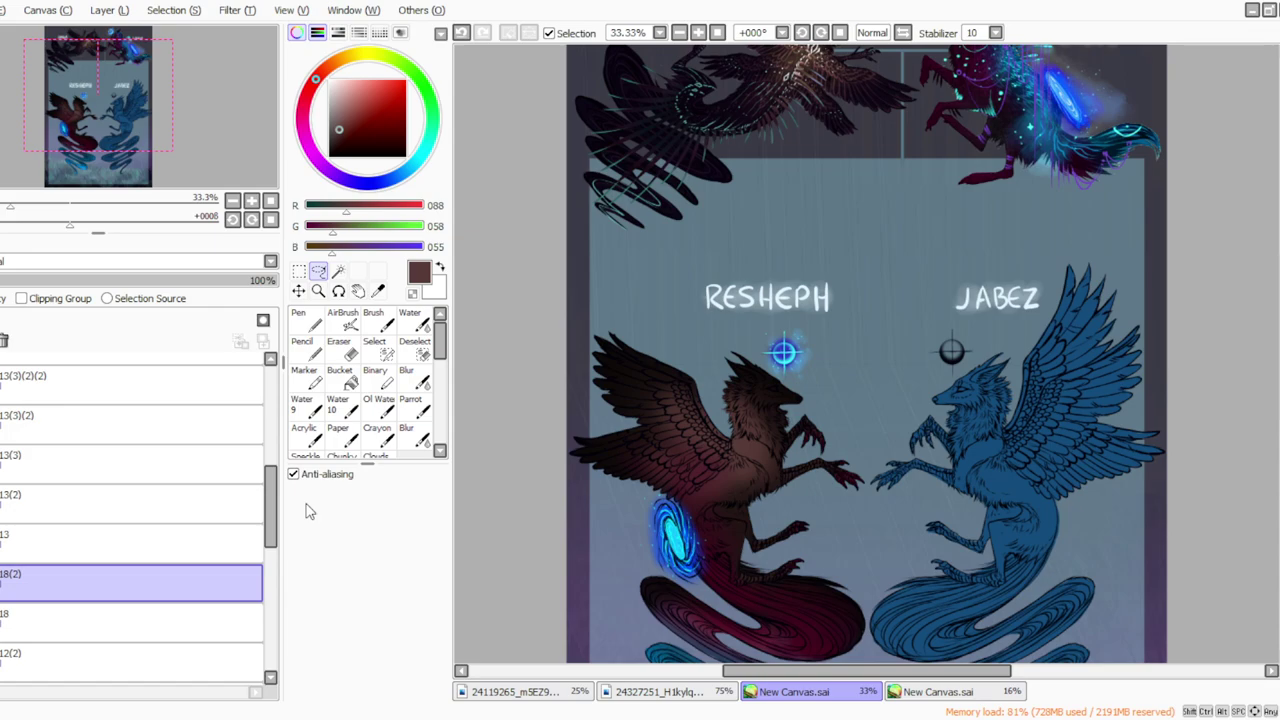
Step: Duplicate Jabez's muted blue fill layer and shift the hue of the new copy to a reddish brown
{"action": "left_click", "coordinate": [108, 10]}
{"action": "left_click", "coordinate": [121, 89]}
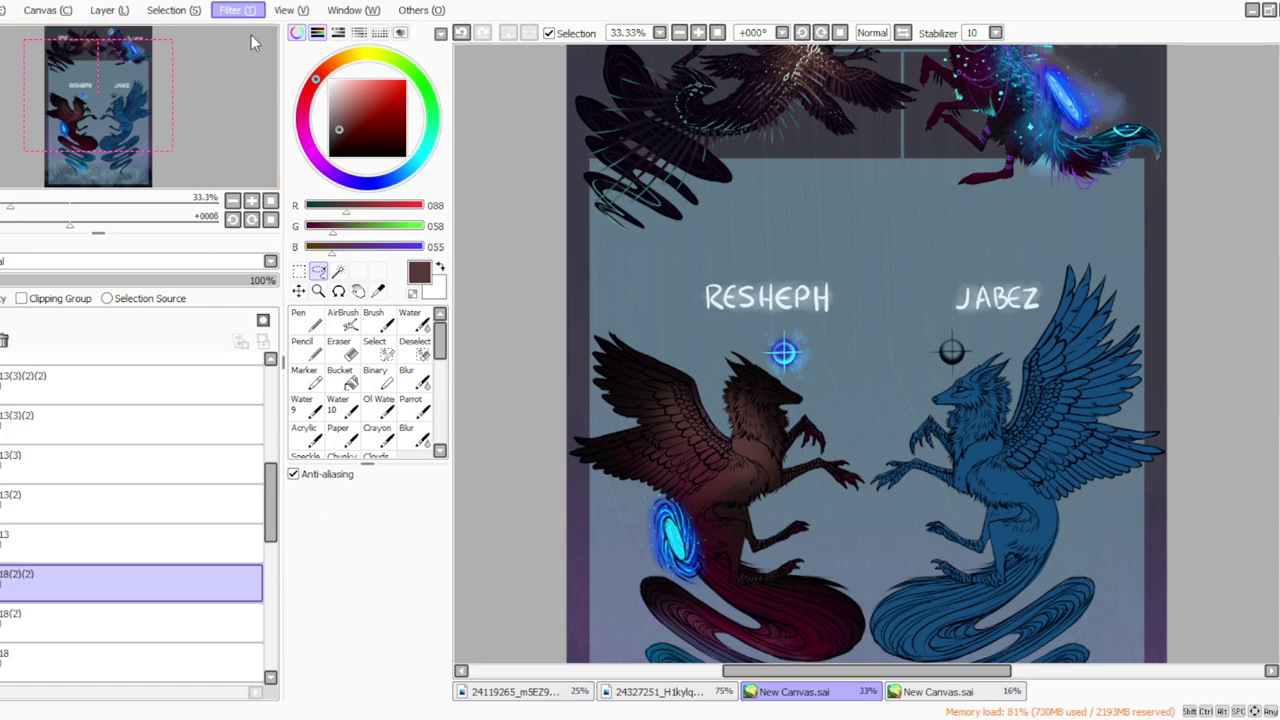
{"action": "left_click", "coordinate": [253, 38]}
{"action": "left_click_drag", "start_coordinate": [301, 409], "coordinate": [427, 413]}
{"action": "left_click_drag", "start_coordinate": [182, 437], "coordinate": [198, 438]}
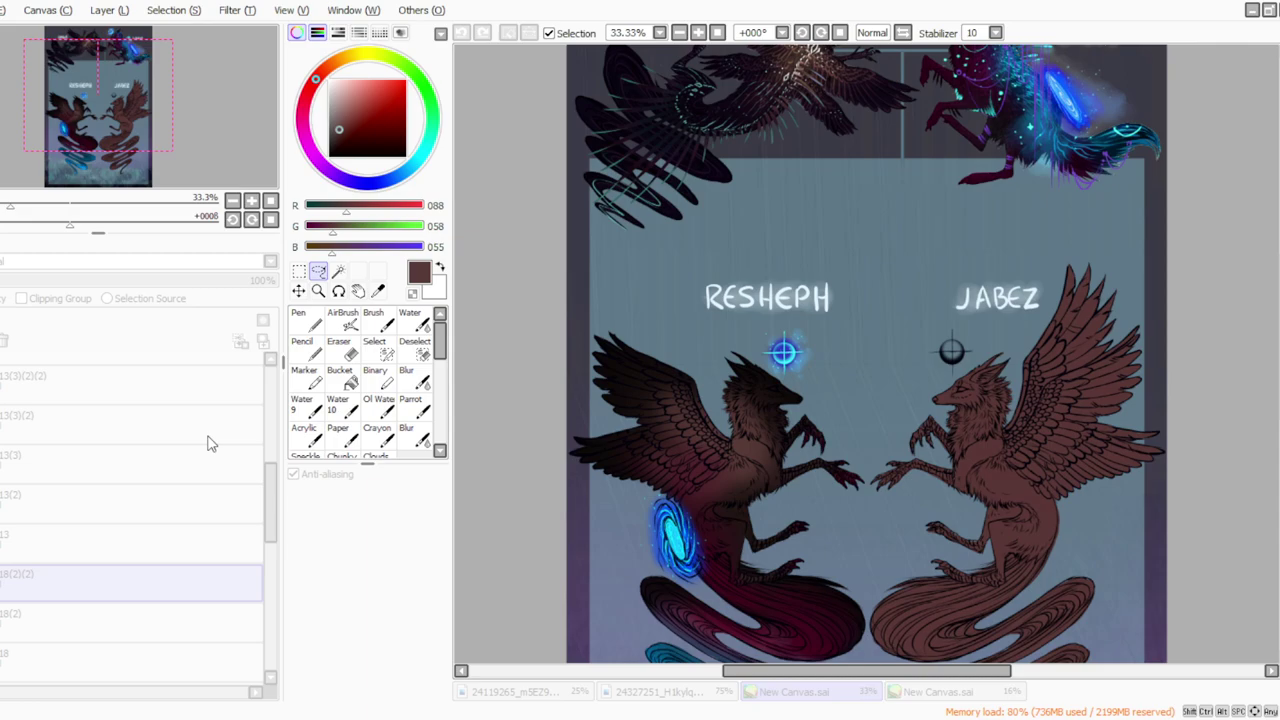
{"action": "left_click", "coordinate": [329, 511]}
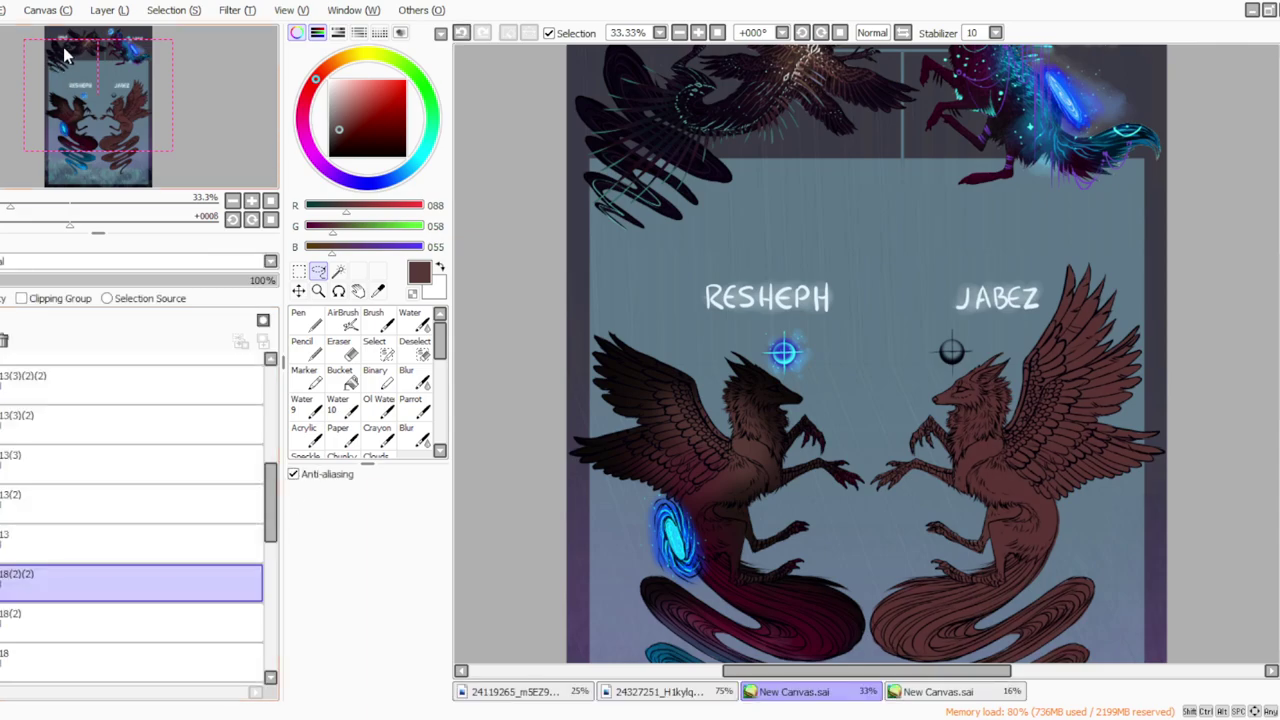
Step: Softly erase the reddish brown over Jabez's head, chest and forelegs to expose the blue, with eraser density 11 and size down to 205
{"action": "left_click", "coordinate": [339, 345]}
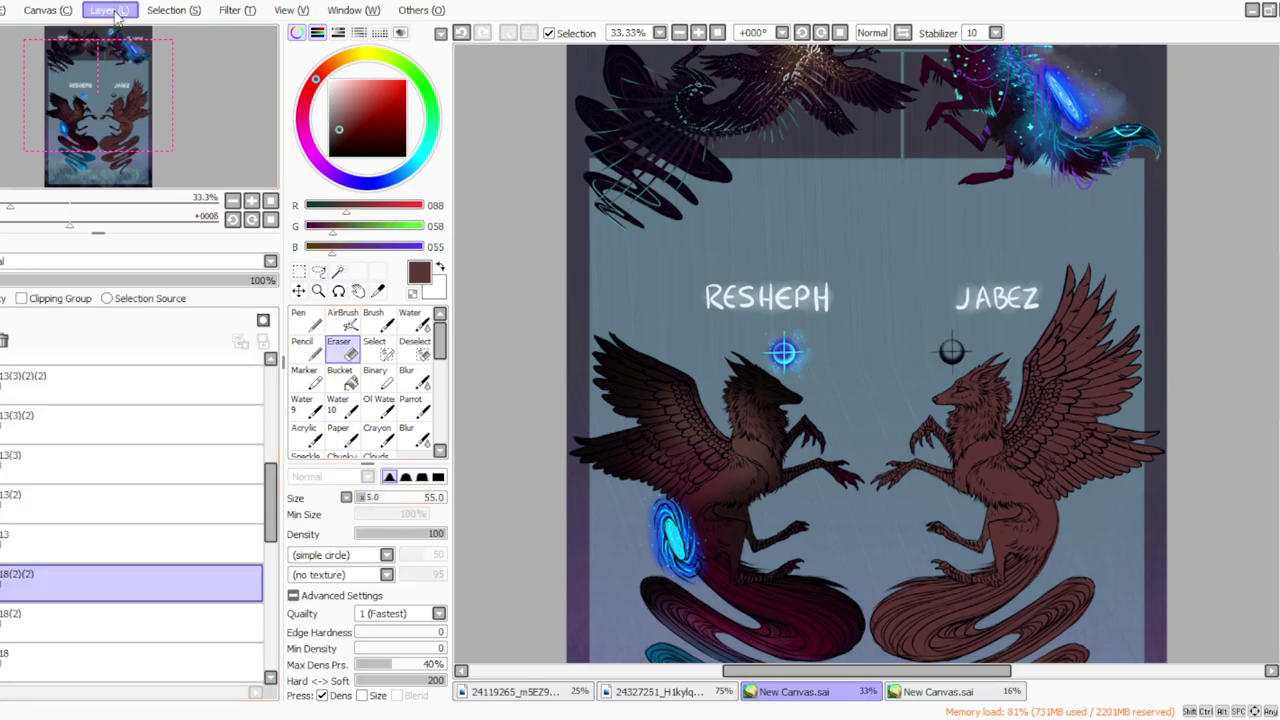
{"action": "left_click_drag", "start_coordinate": [364, 498], "coordinate": [420, 505]}
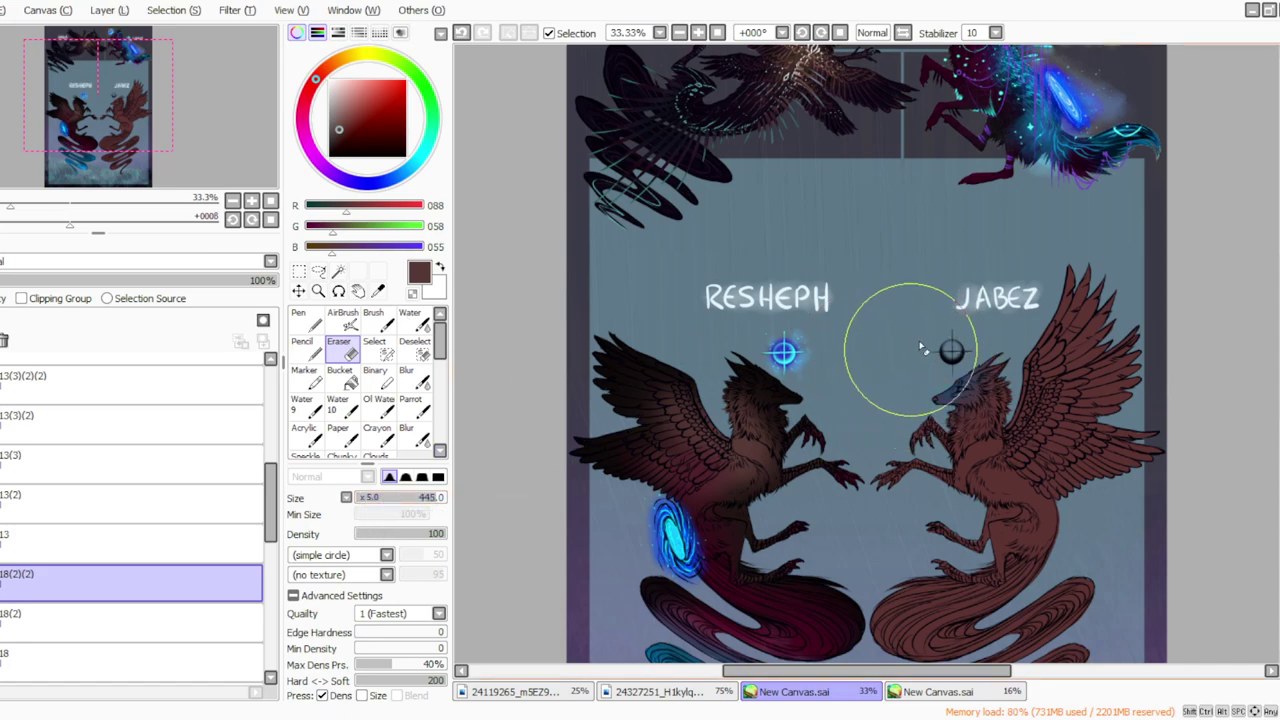
{"action": "left_click", "coordinate": [366, 534]}
{"action": "left_click", "coordinate": [406, 498]}
{"action": "mouse_move", "coordinate": [946, 392]}
{"action": "left_mouse_down"}
{"action": "mouse_move", "coordinate": [977, 388]}
{"action": "mouse_move", "coordinate": [963, 423]}
{"action": "mouse_move", "coordinate": [915, 459]}
{"action": "mouse_move", "coordinate": [921, 472]}
{"action": "left_mouse_up"}
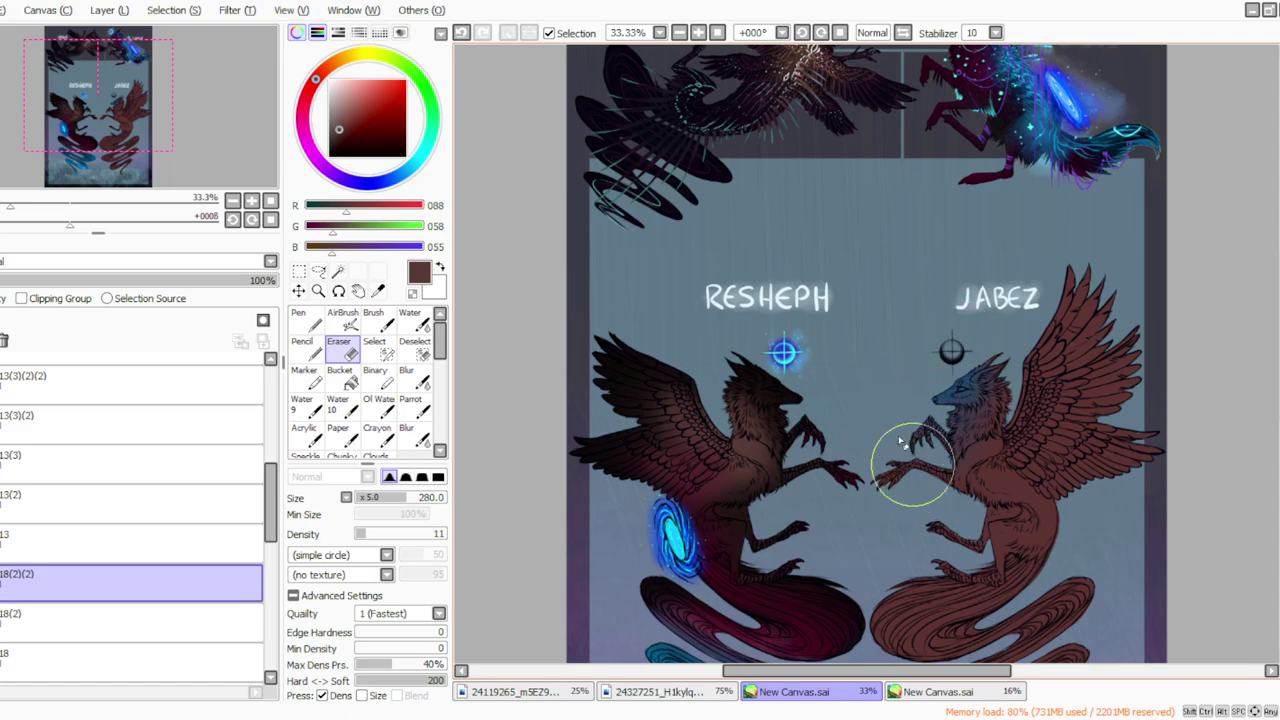
{"action": "left_click", "coordinate": [398, 500]}
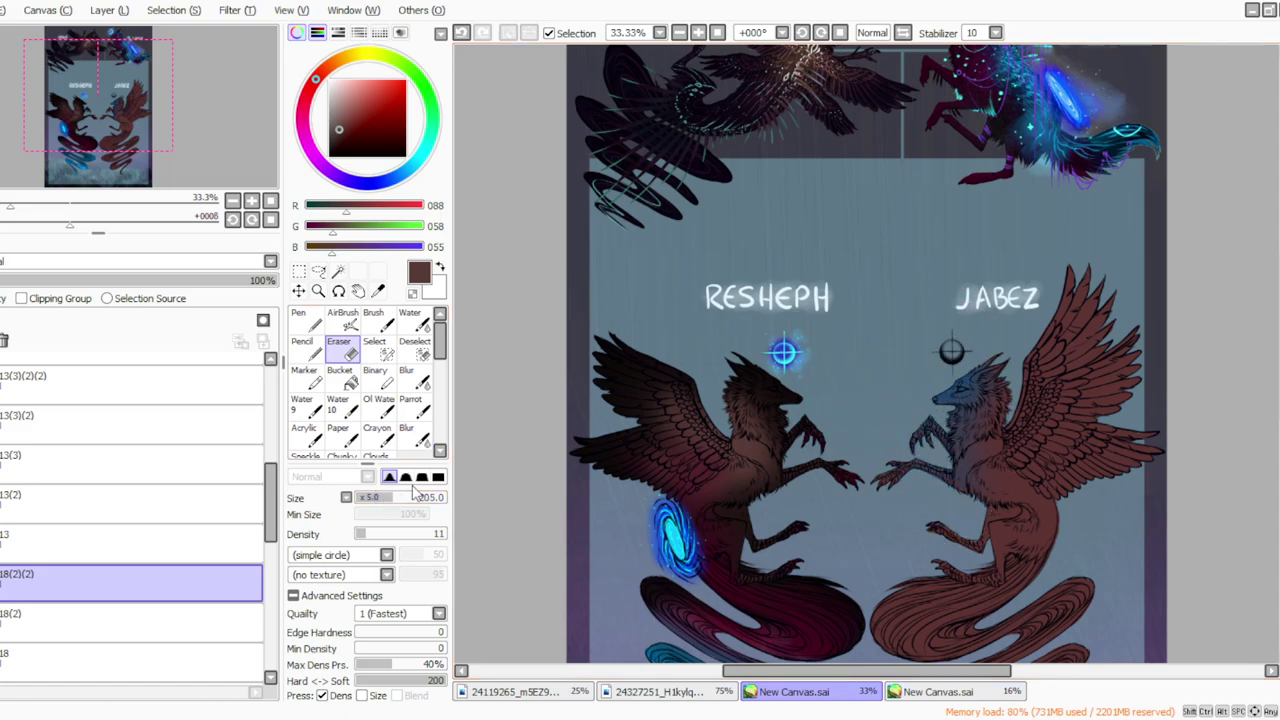
{"action": "left_click_drag", "start_coordinate": [950, 392], "coordinate": [992, 422]}
Step: Close the two colored reference images of Loriz and Saga and return to the main character canvas
{"action": "left_click", "coordinate": [968, 692]}
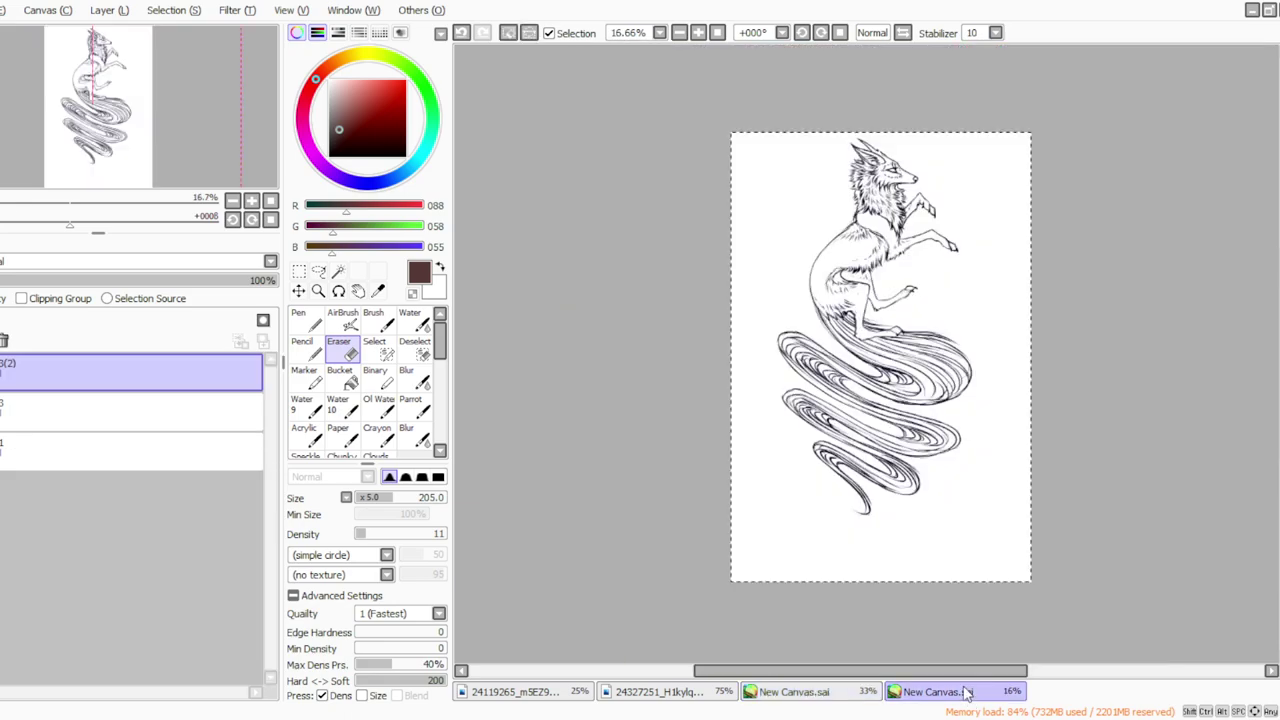
{"action": "left_click", "coordinate": [650, 692]}
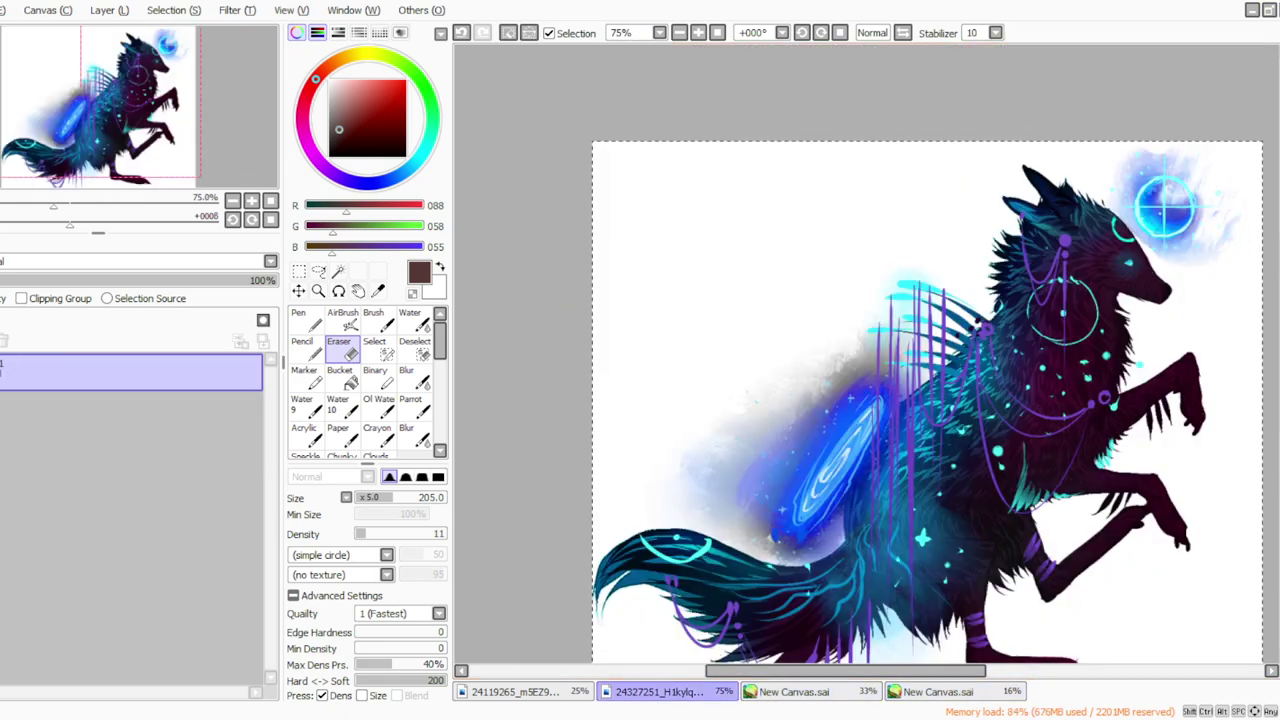
{"action": "left_click", "coordinate": [1279, 10]}
{"action": "left_click", "coordinate": [619, 411]}
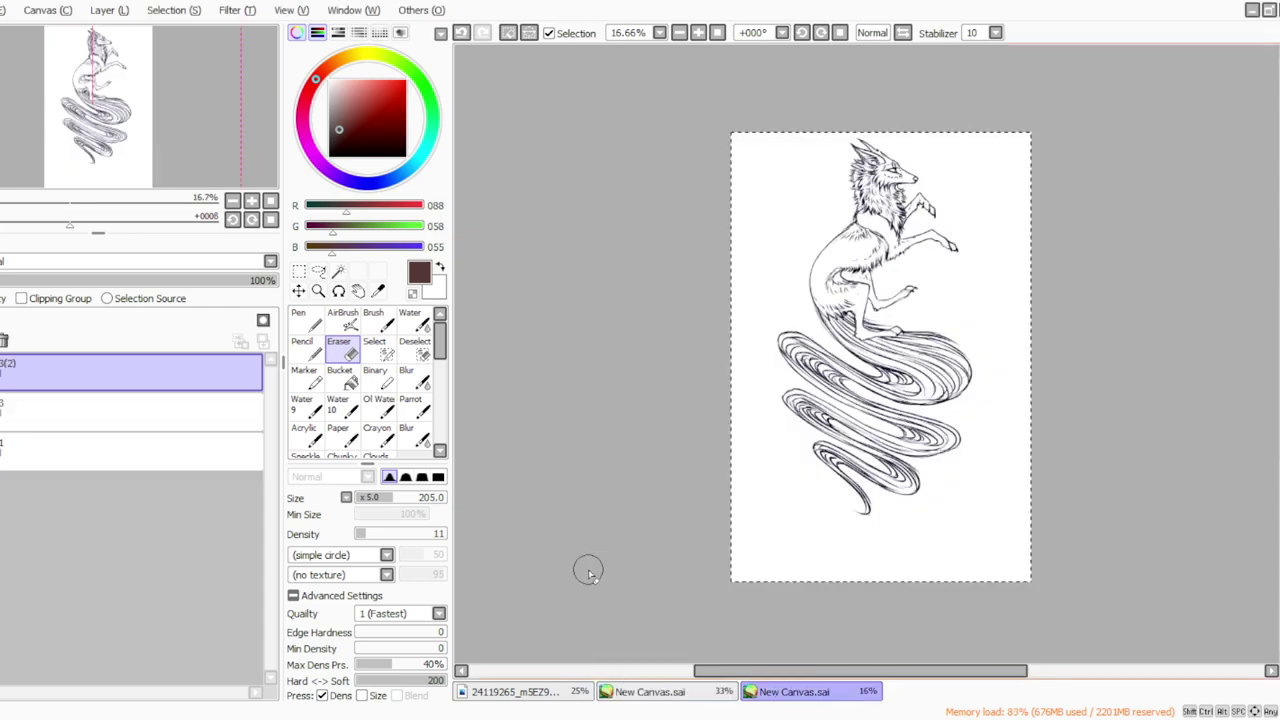
{"action": "left_click", "coordinate": [515, 694]}
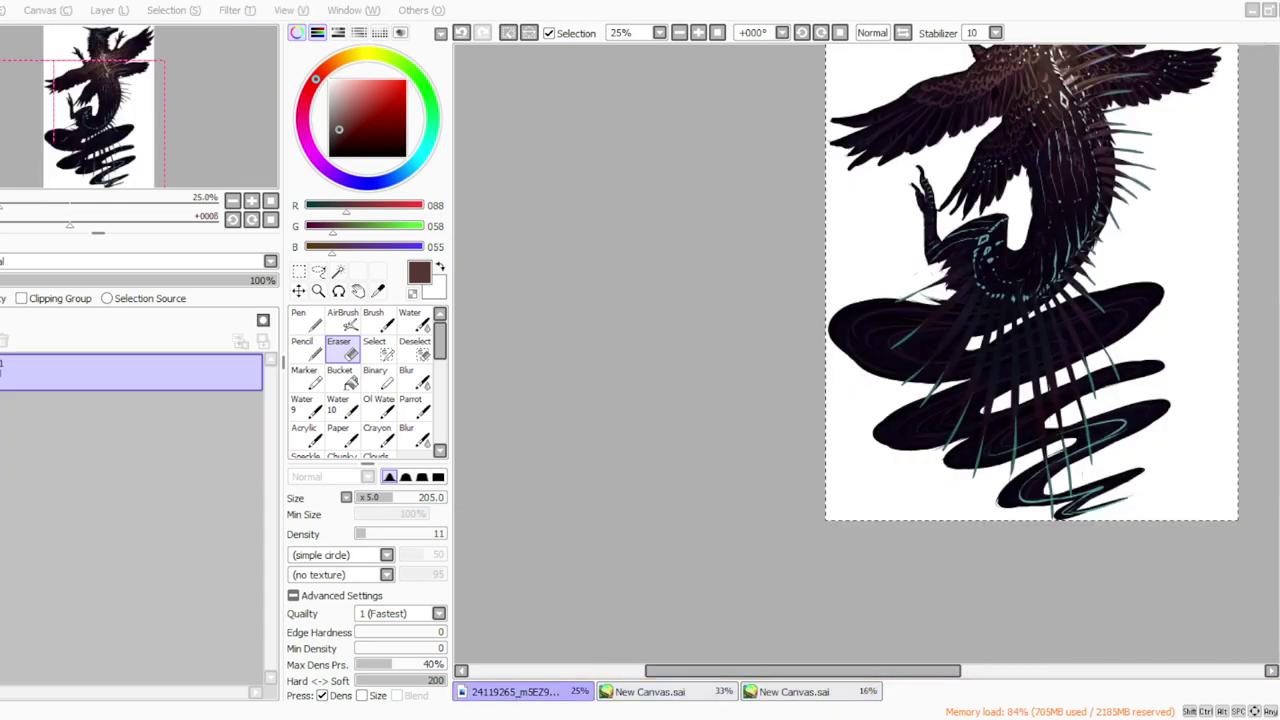
{"action": "key", "text": "ctrl+w"}
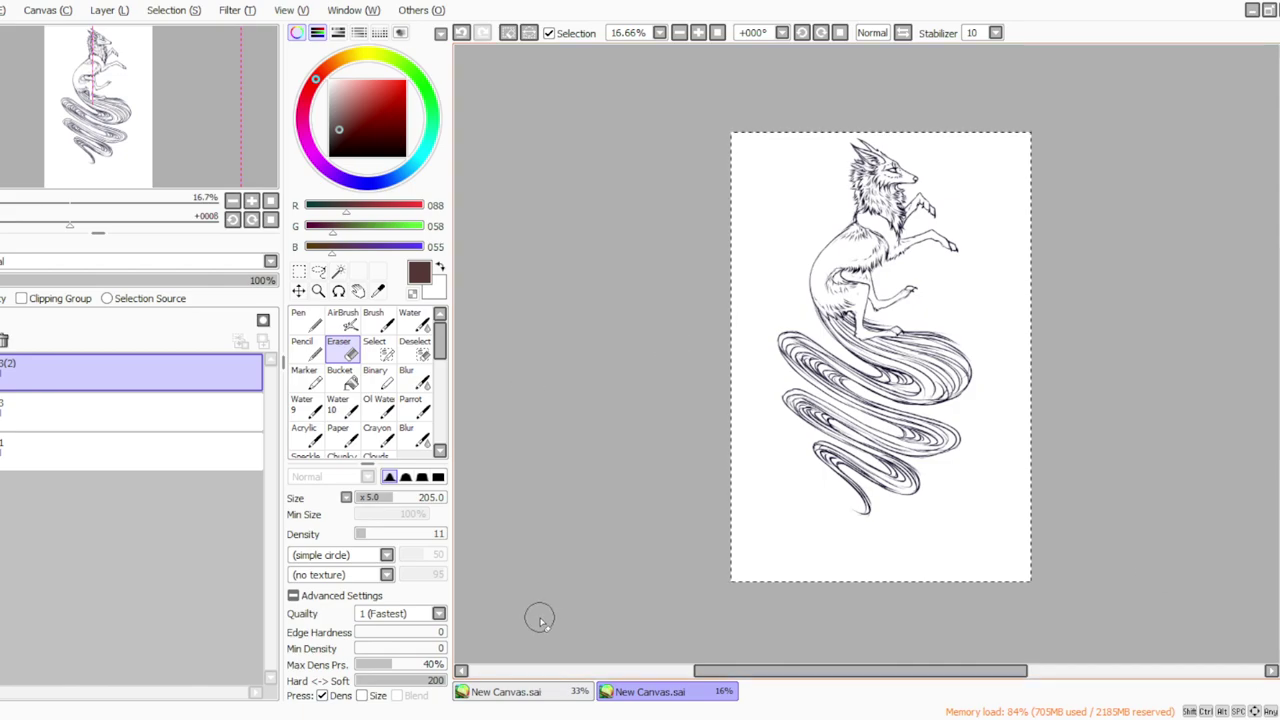
{"action": "left_click", "coordinate": [505, 692]}
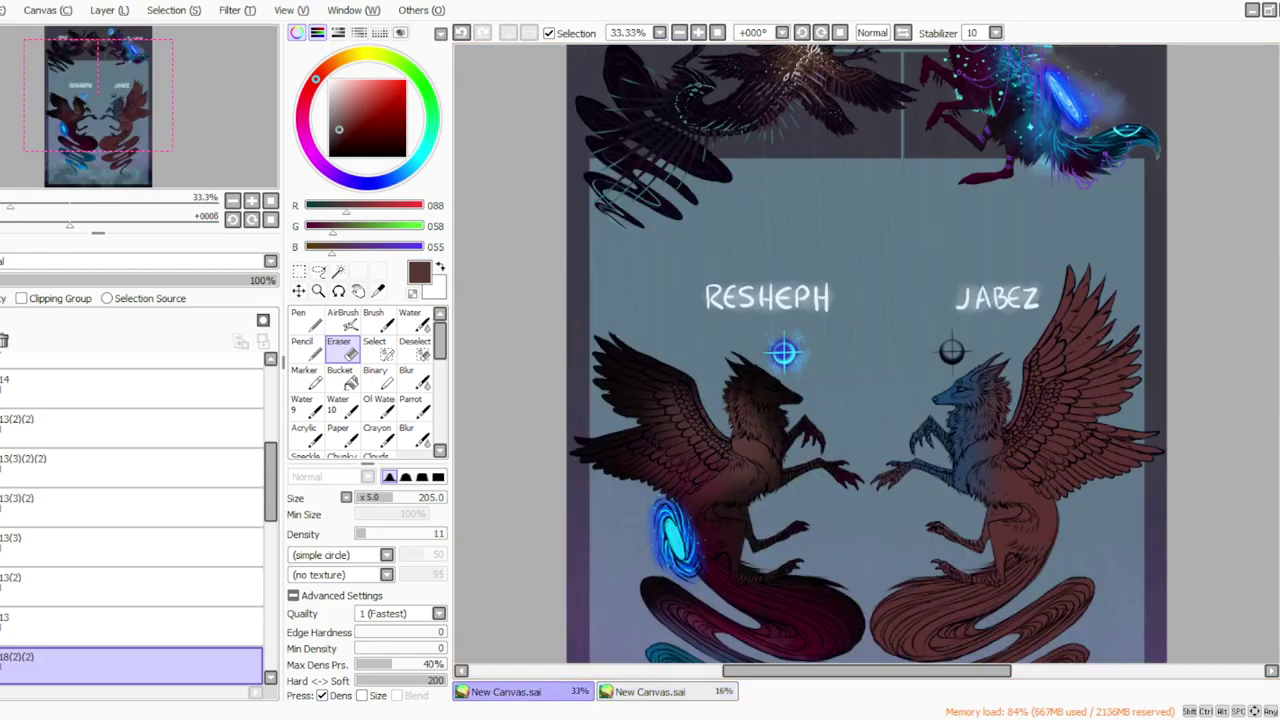
Step: Softly erase more of the reddish brown over Jabez's head, neck and chest to bring out the blue, with eraser density 11
{"action": "key", "text": "alt+Tab"}
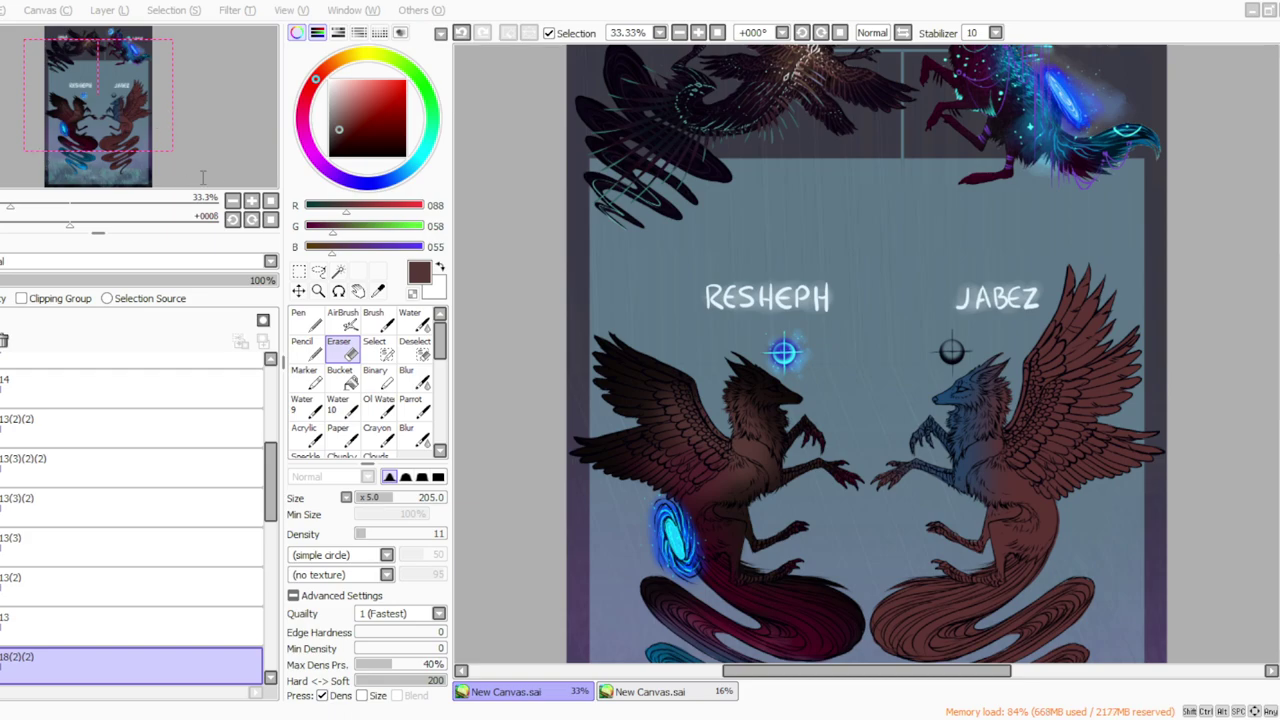
{"action": "left_click", "coordinate": [657, 360]}
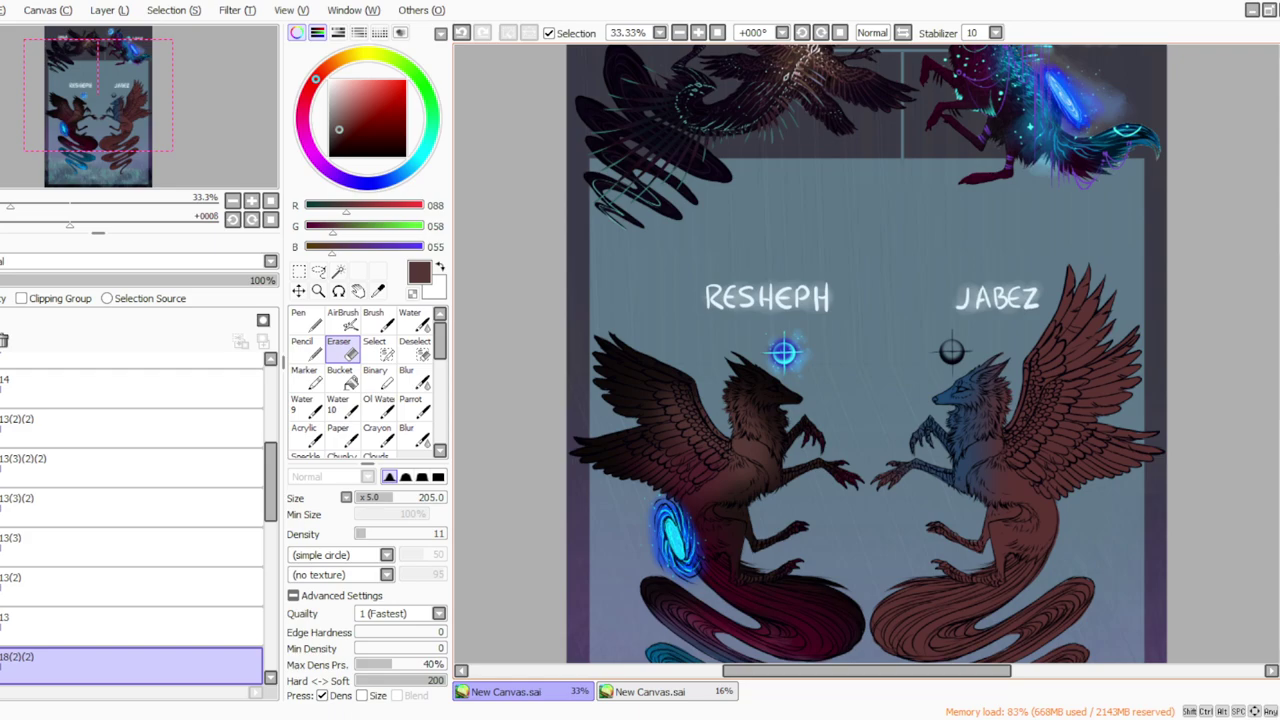
{"action": "mouse_move", "coordinate": [949, 358]}
{"action": "left_mouse_down"}
{"action": "mouse_move", "coordinate": [971, 379]}
{"action": "mouse_move", "coordinate": [984, 506]}
{"action": "mouse_move", "coordinate": [975, 493]}
{"action": "left_mouse_up"}
{"action": "left_click", "coordinate": [300, 272]}
{"action": "left_click", "coordinate": [345, 348]}
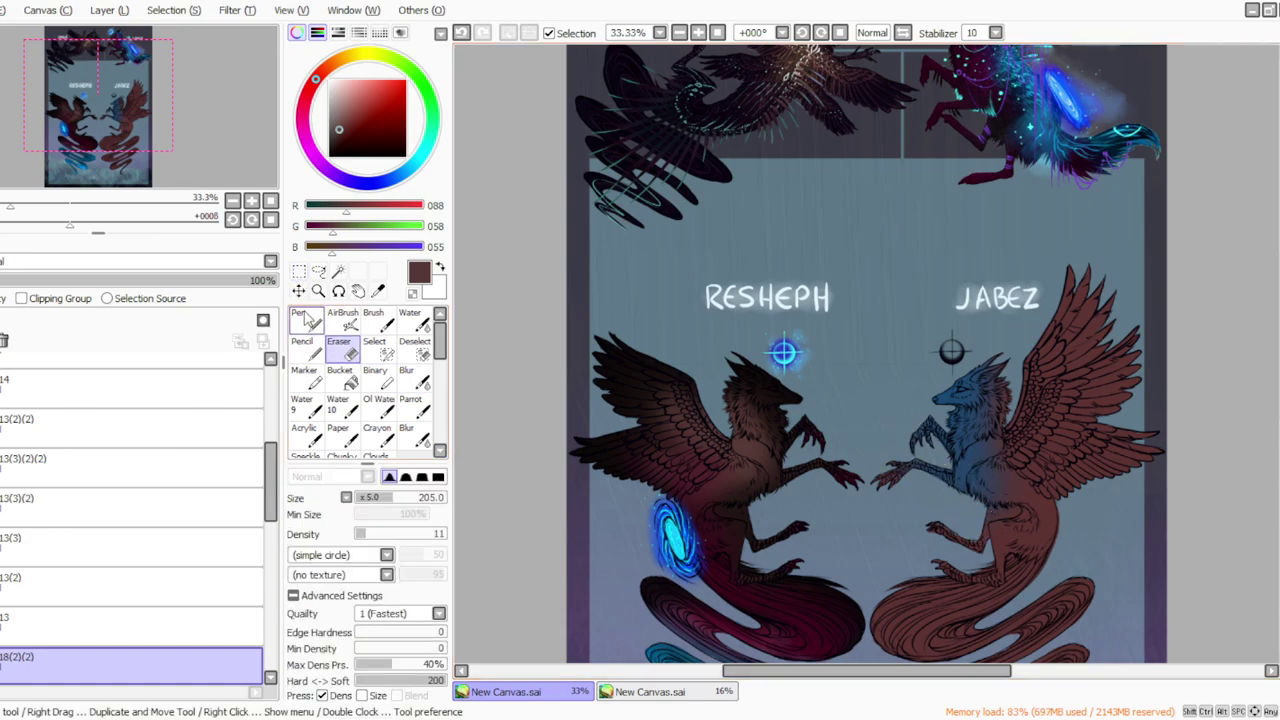
{"action": "left_click", "coordinate": [2, 665]}
{"action": "mouse_move", "coordinate": [965, 477]}
{"action": "left_mouse_down"}
{"action": "mouse_move", "coordinate": [1010, 496]}
{"action": "mouse_move", "coordinate": [1012, 510]}
{"action": "mouse_move", "coordinate": [923, 507]}
{"action": "mouse_move", "coordinate": [994, 480]}
{"action": "mouse_move", "coordinate": [945, 487]}
{"action": "mouse_move", "coordinate": [903, 448]}
{"action": "mouse_move", "coordinate": [914, 485]}
{"action": "mouse_move", "coordinate": [880, 519]}
{"action": "mouse_move", "coordinate": [875, 476]}
{"action": "mouse_move", "coordinate": [879, 426]}
{"action": "mouse_move", "coordinate": [944, 394]}
{"action": "mouse_move", "coordinate": [987, 404]}
{"action": "mouse_move", "coordinate": [940, 389]}
{"action": "mouse_move", "coordinate": [904, 471]}
{"action": "mouse_move", "coordinate": [950, 419]}
{"action": "mouse_move", "coordinate": [944, 466]}
{"action": "mouse_move", "coordinate": [970, 474]}
{"action": "mouse_move", "coordinate": [956, 492]}
{"action": "mouse_move", "coordinate": [936, 392]}
{"action": "mouse_move", "coordinate": [974, 424]}
{"action": "mouse_move", "coordinate": [952, 424]}
{"action": "mouse_move", "coordinate": [962, 374]}
{"action": "left_mouse_up"}
Step: Duplicate Jabez's reddish brown layer 18(2)(2) and darken the copy to a deep brown with a hue and saturation adjustment
{"action": "scroll", "coordinate": [270, 485], "scroll_direction": "down", "scroll_amount": 1}
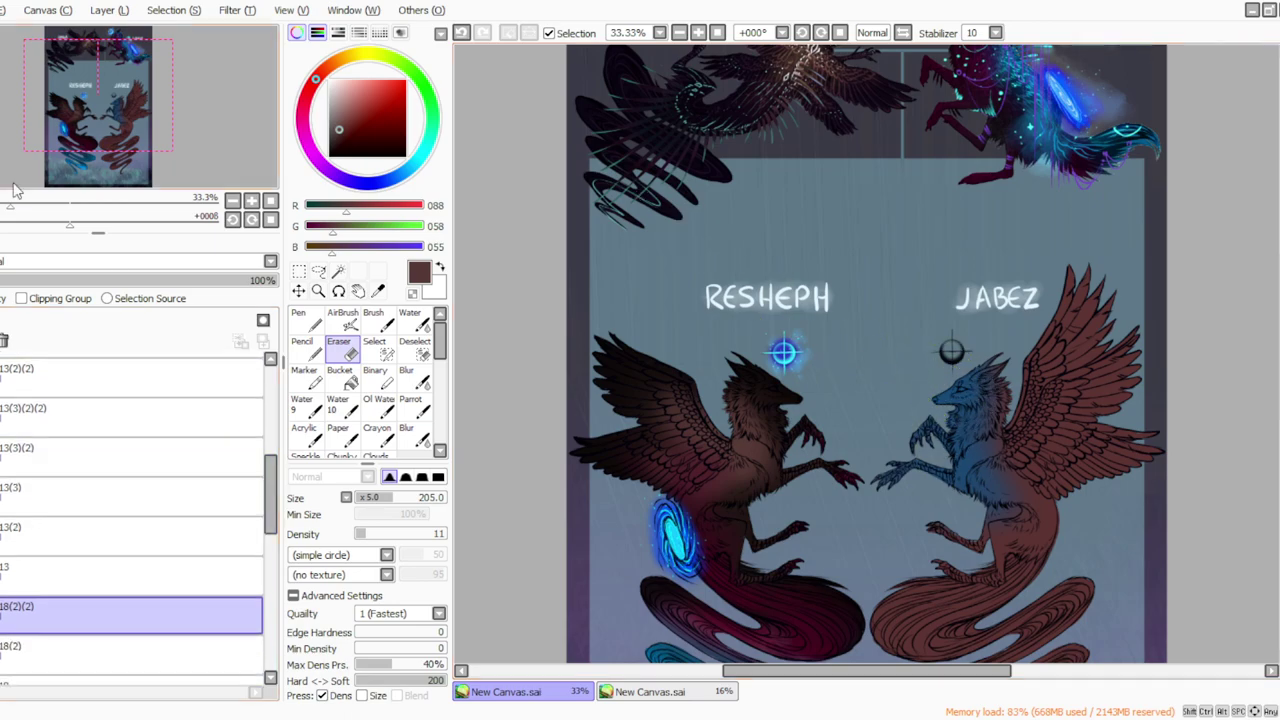
{"action": "left_click", "coordinate": [237, 11]}
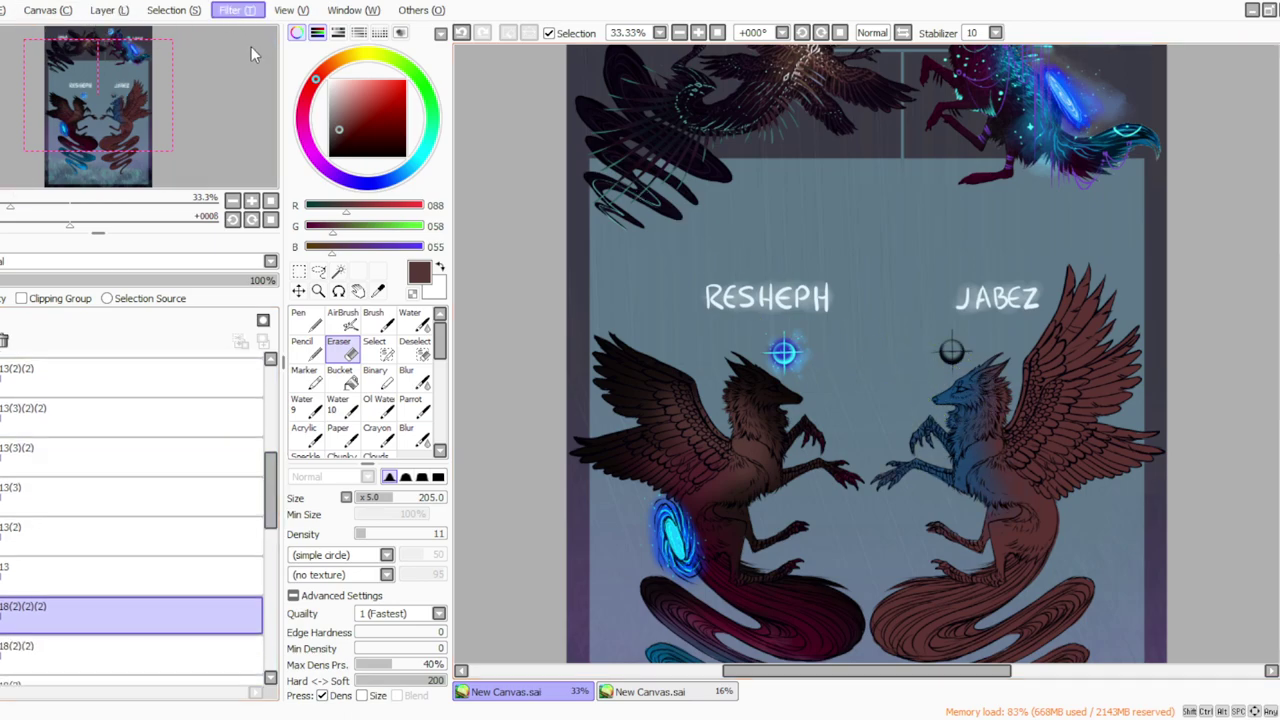
{"action": "left_click", "coordinate": [251, 45]}
{"action": "left_click_drag", "start_coordinate": [348, 497], "coordinate": [364, 498]}
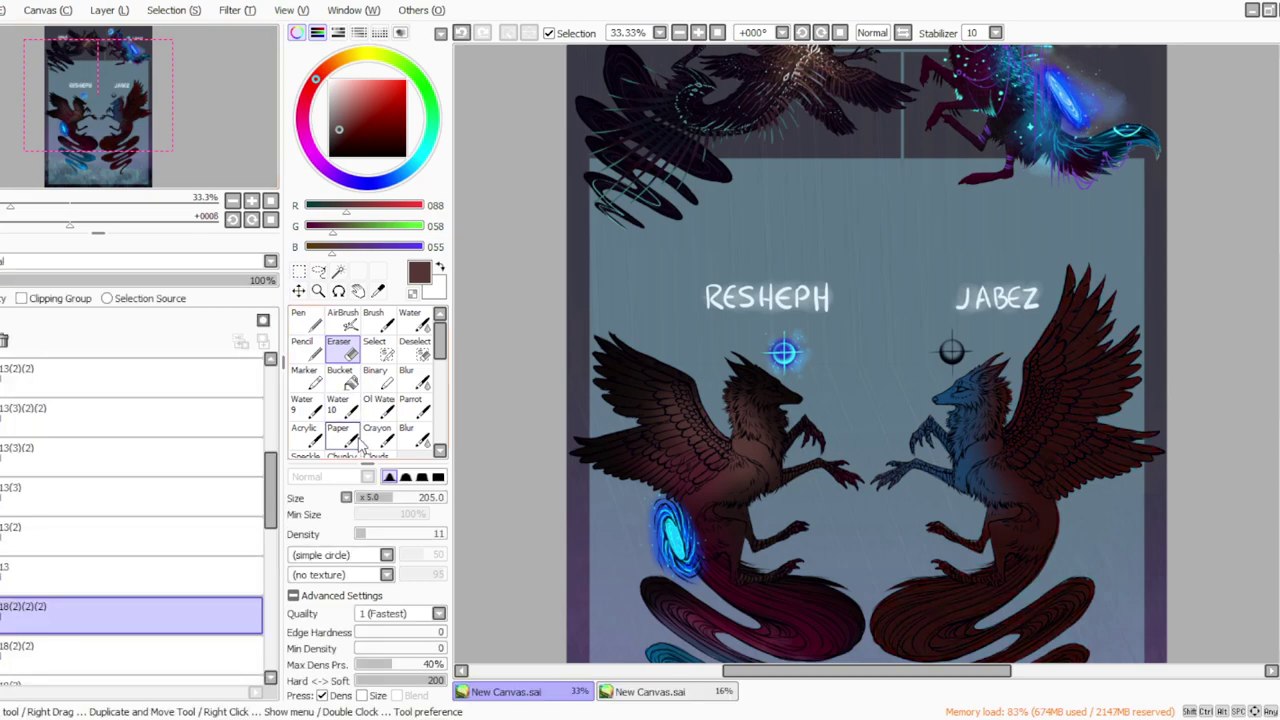
Step: Erase the deep brown over Jabez's front, body and upper tail coil with eraser size 270, at density 30 and 18
{"action": "left_click_drag", "start_coordinate": [390, 505], "coordinate": [402, 500]}
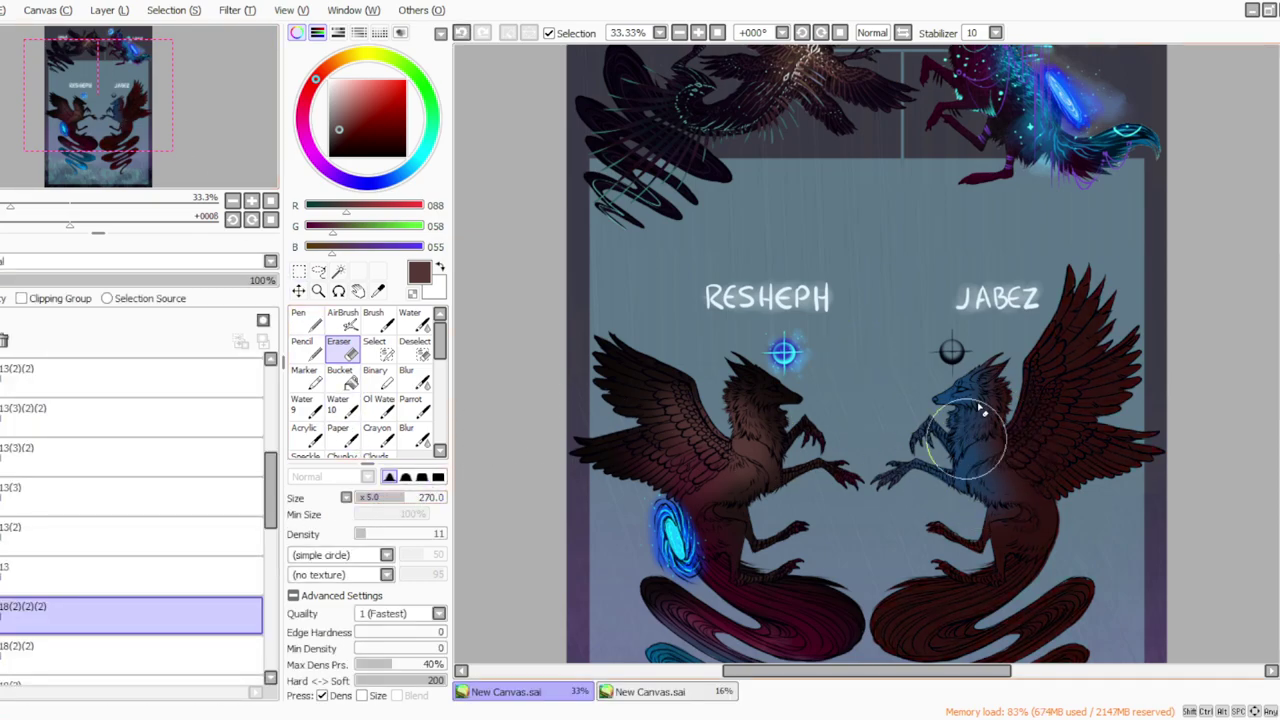
{"action": "left_click", "coordinate": [383, 534]}
{"action": "mouse_move", "coordinate": [1000, 497]}
{"action": "left_mouse_down"}
{"action": "mouse_move", "coordinate": [987, 464]}
{"action": "mouse_move", "coordinate": [1018, 436]}
{"action": "mouse_move", "coordinate": [1038, 487]}
{"action": "mouse_move", "coordinate": [1019, 489]}
{"action": "mouse_move", "coordinate": [1027, 478]}
{"action": "mouse_move", "coordinate": [1035, 492]}
{"action": "mouse_move", "coordinate": [974, 504]}
{"action": "left_mouse_up"}
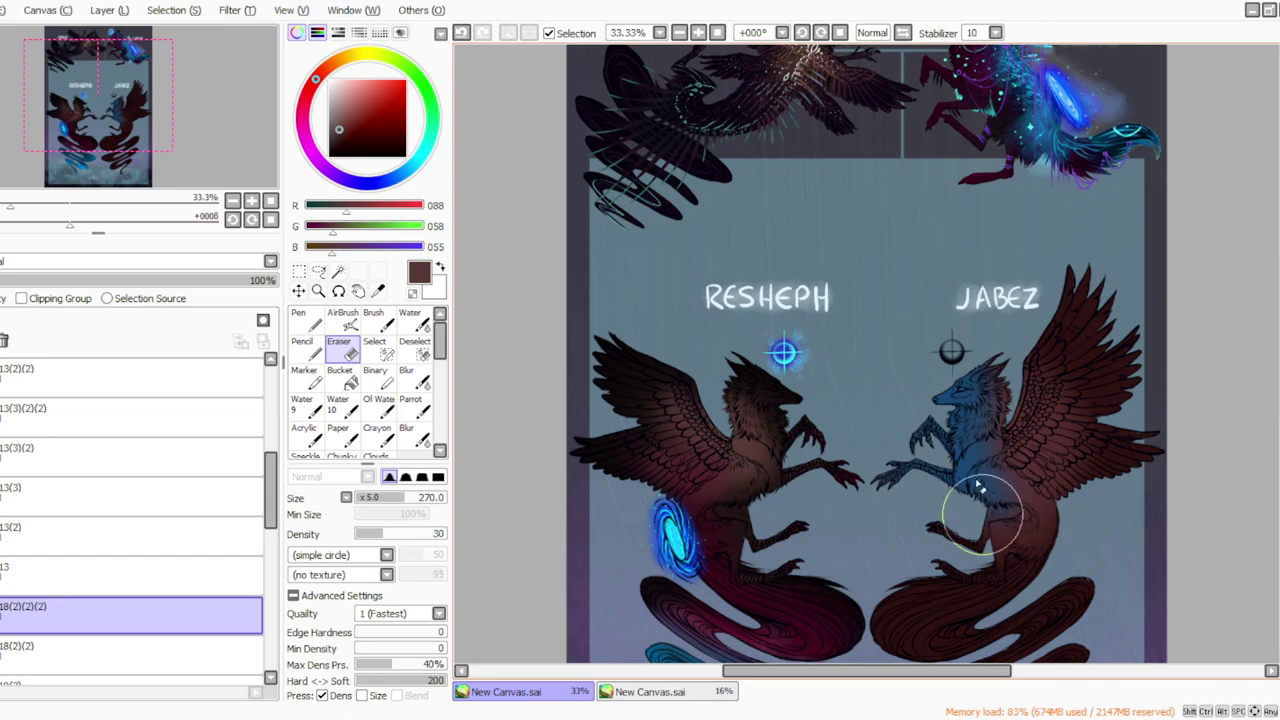
{"action": "scroll", "coordinate": [1160, 395], "scroll_direction": "down", "scroll_amount": 4}
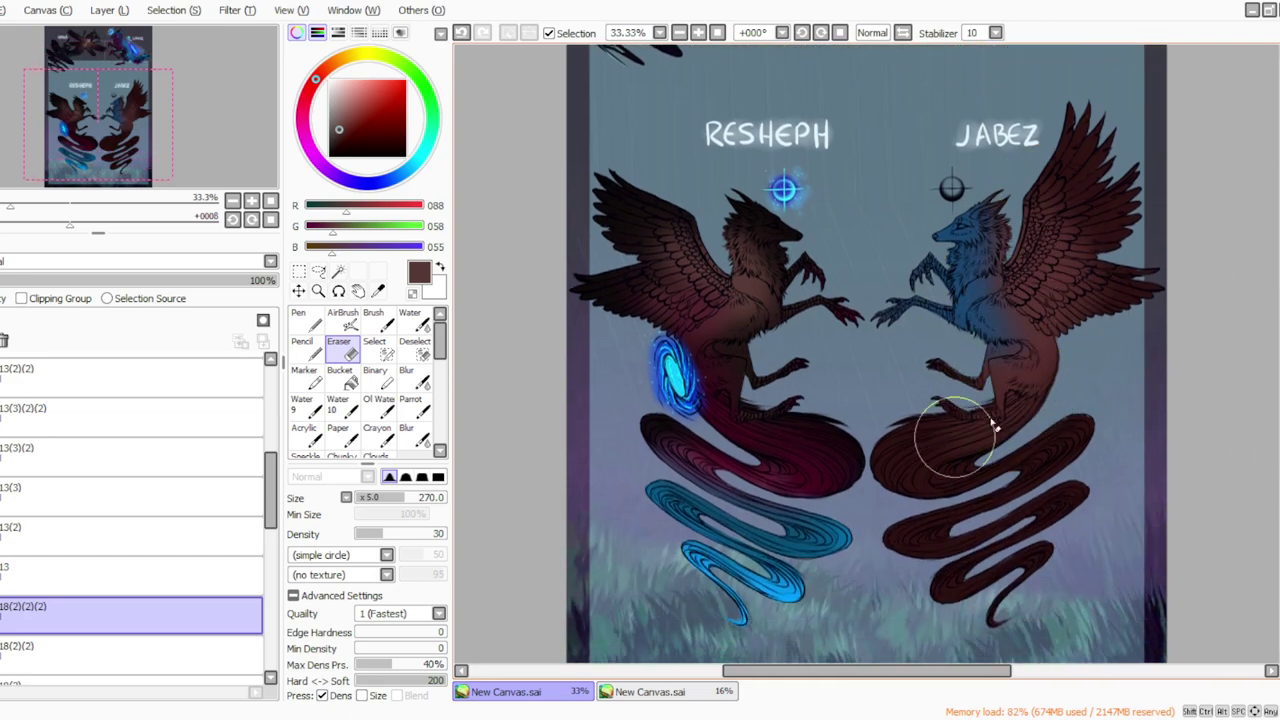
{"action": "left_click", "coordinate": [371, 533]}
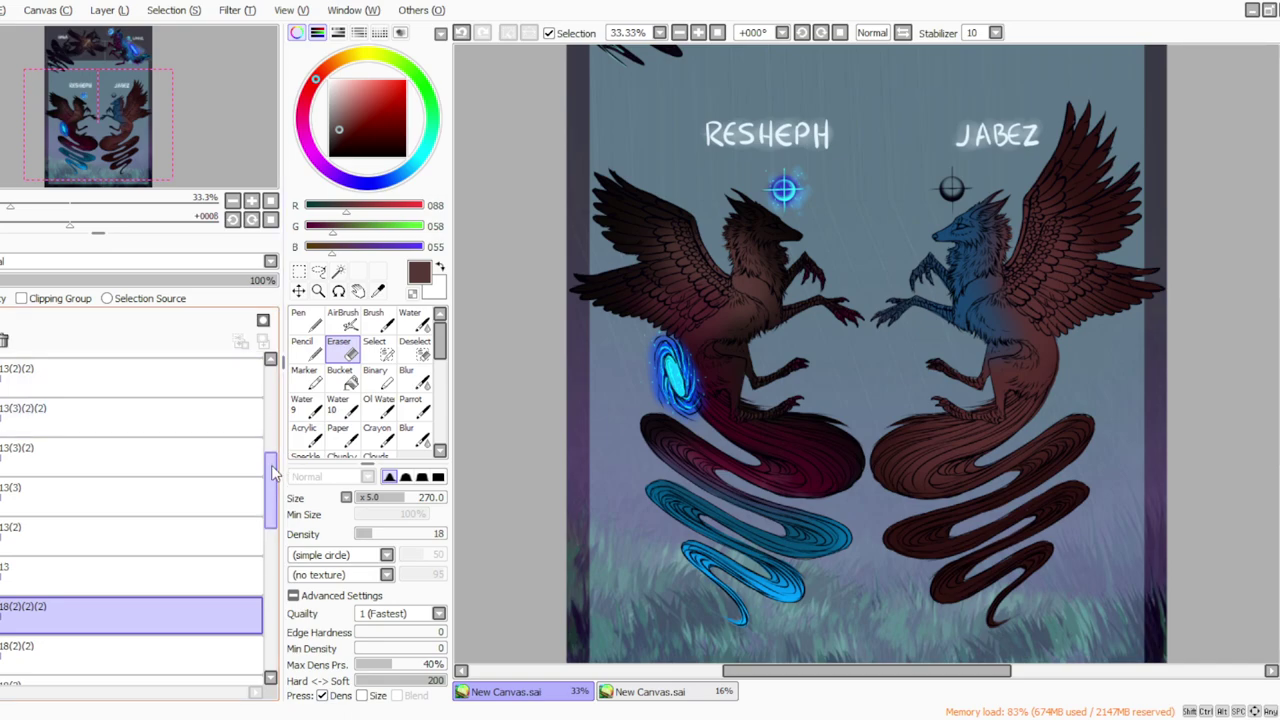
Step: Duplicate the deep brown layer and darken the copy further with a hue and saturation adjustment, erasing it softly over Jabez's body
{"action": "scroll", "coordinate": [272, 485], "scroll_direction": "down", "scroll_amount": 1}
{"action": "left_click", "coordinate": [108, 10]}
{"action": "left_click", "coordinate": [112, 78]}
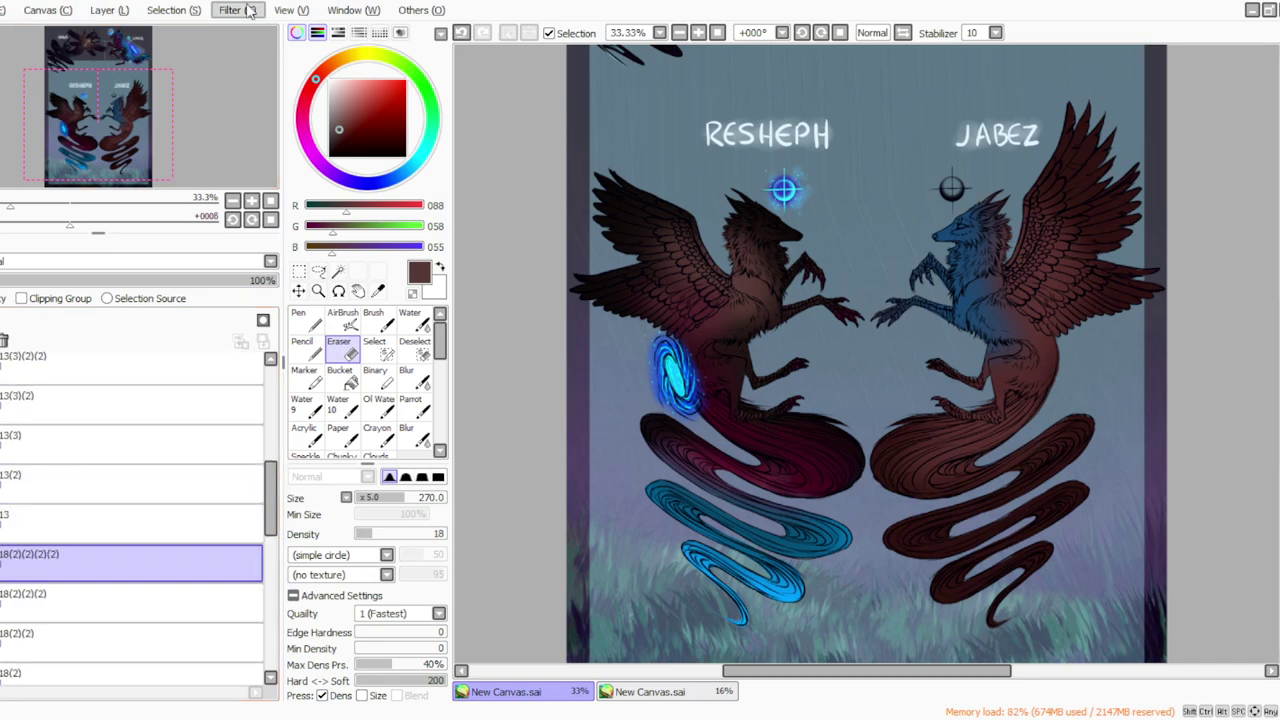
{"action": "left_click", "coordinate": [247, 10]}
{"action": "left_click", "coordinate": [254, 52]}
{"action": "left_click_drag", "start_coordinate": [348, 506], "coordinate": [362, 486]}
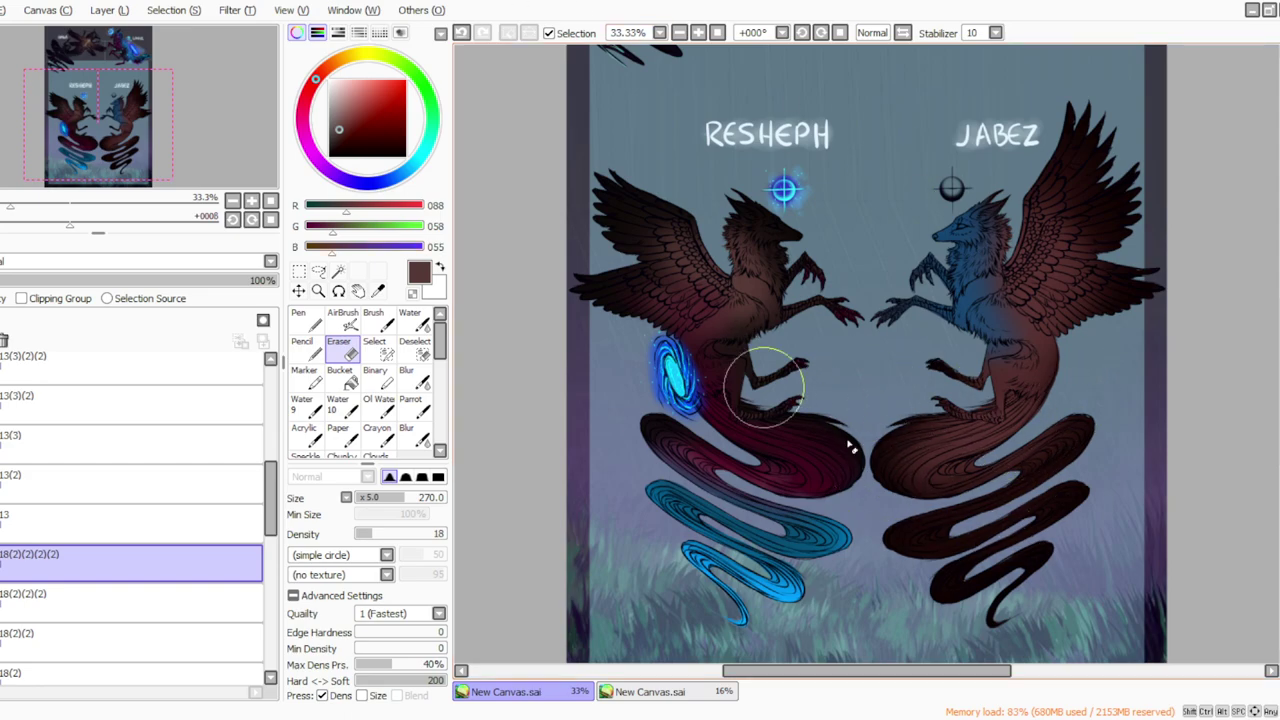
{"action": "scroll", "coordinate": [1221, 512], "scroll_direction": "up", "scroll_amount": 1}
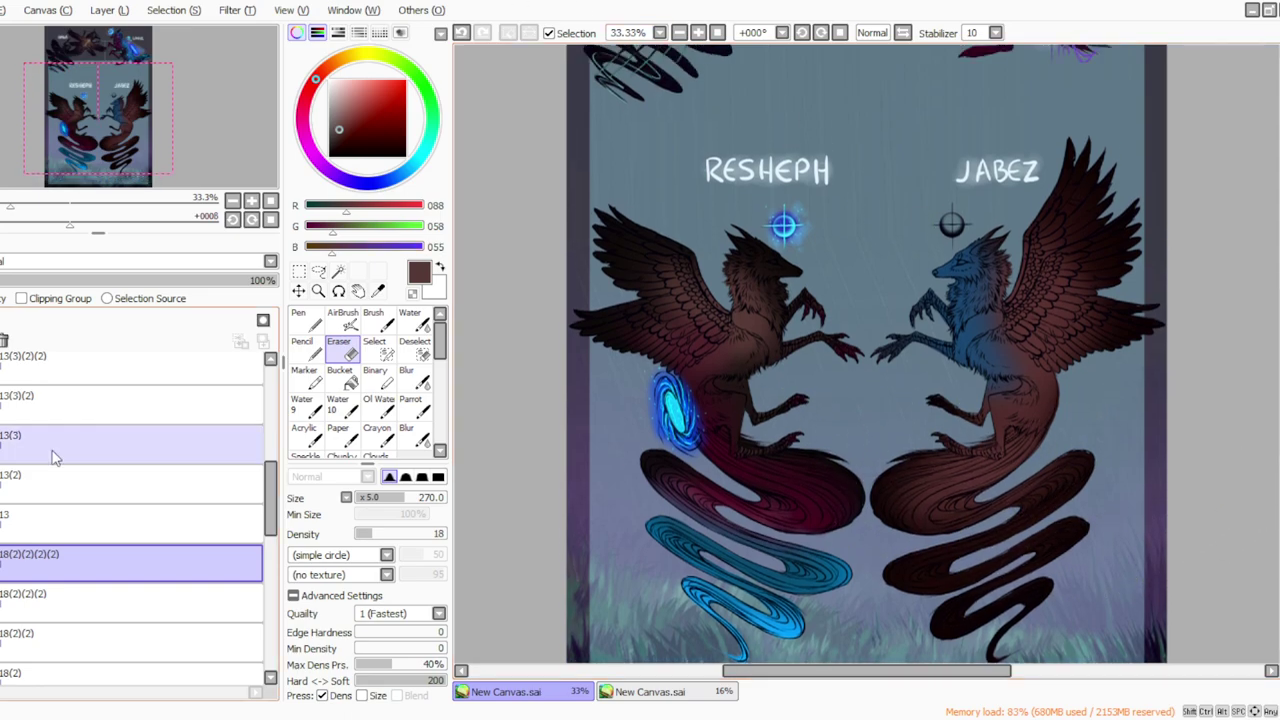
Step: Merge the darkened copies down into Jabez's reddish brown layer 18(2)(2) and deepen the shading on the wings and tail
{"action": "left_click", "coordinate": [110, 10]}
{"action": "left_click", "coordinate": [121, 167]}
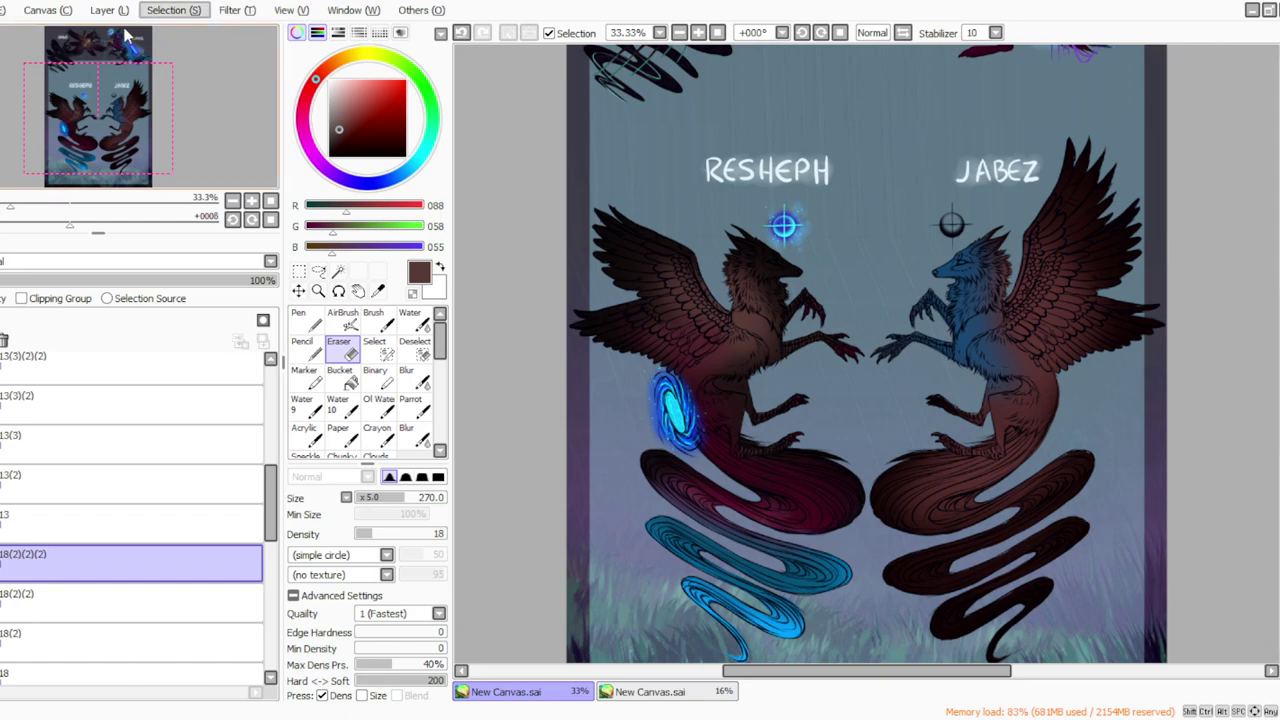
{"action": "left_click", "coordinate": [2, 563]}
{"action": "left_click", "coordinate": [2, 563]}
{"action": "left_click", "coordinate": [110, 10]}
{"action": "left_click", "coordinate": [114, 168]}
{"action": "left_click", "coordinate": [238, 10]}
{"action": "key", "text": "ctrl+e"}
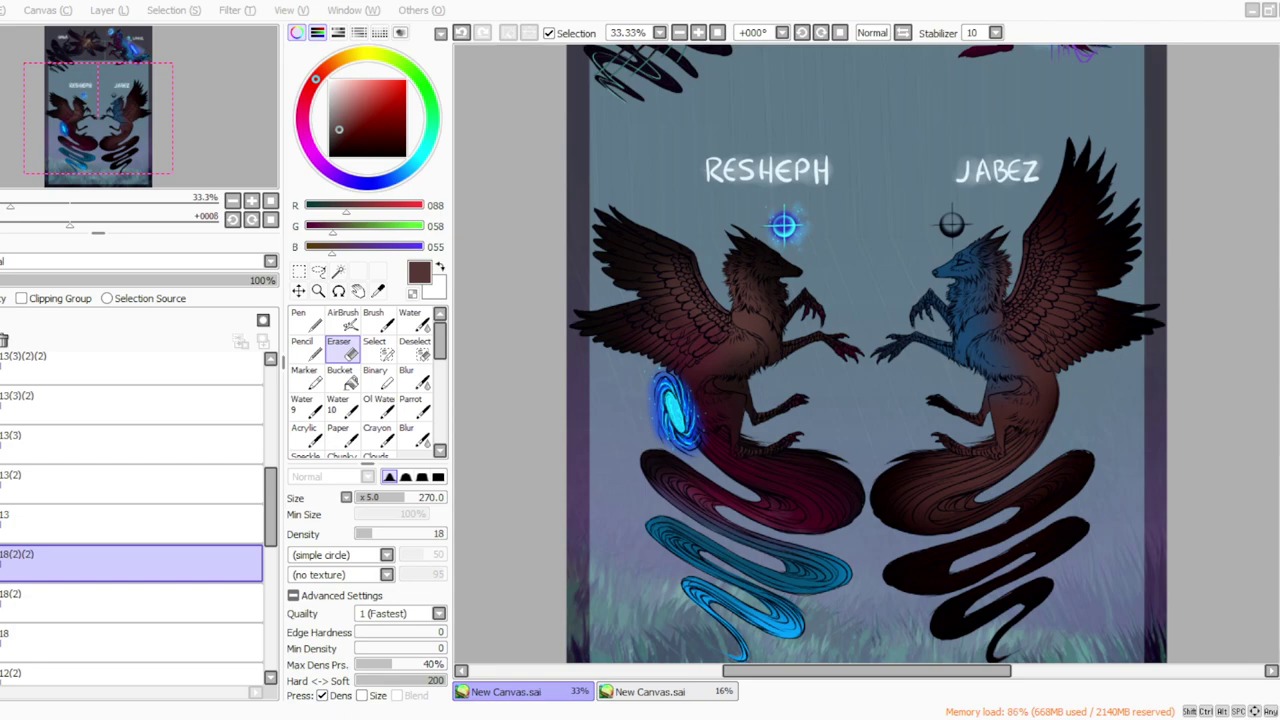
Step: Duplicate muted blue layer 18(2), shift the copy to a more vivid blue and soften its edges with eraser size 100, density 42
{"action": "left_click_drag", "start_coordinate": [732, 672], "coordinate": [762, 676]}
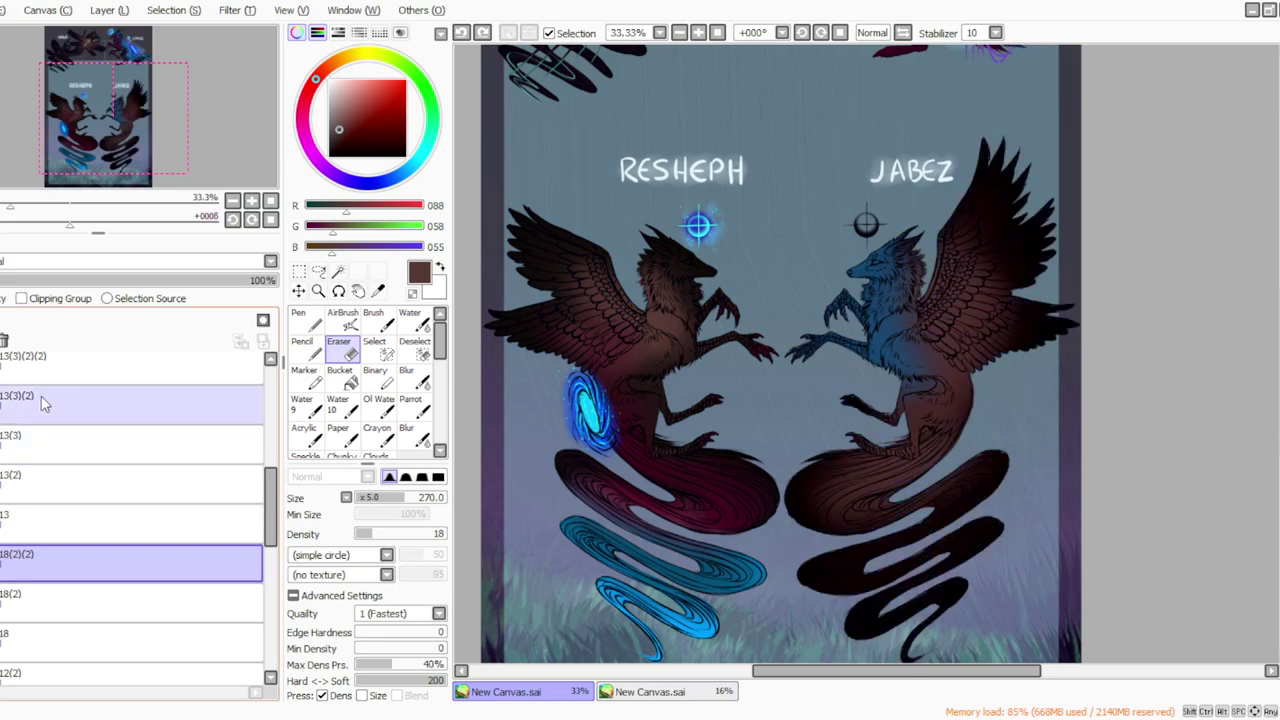
{"action": "left_click_drag", "start_coordinate": [271, 482], "coordinate": [271, 488]}
{"action": "left_click", "coordinate": [60, 578]}
{"action": "left_click", "coordinate": [97, 10]}
{"action": "left_click", "coordinate": [122, 76]}
{"action": "left_click_drag", "start_coordinate": [1278, 412], "coordinate": [1273, 330]}
{"action": "scroll", "coordinate": [1270, 340], "scroll_direction": "down", "scroll_amount": 5}
{"action": "left_click", "coordinate": [243, 32]}
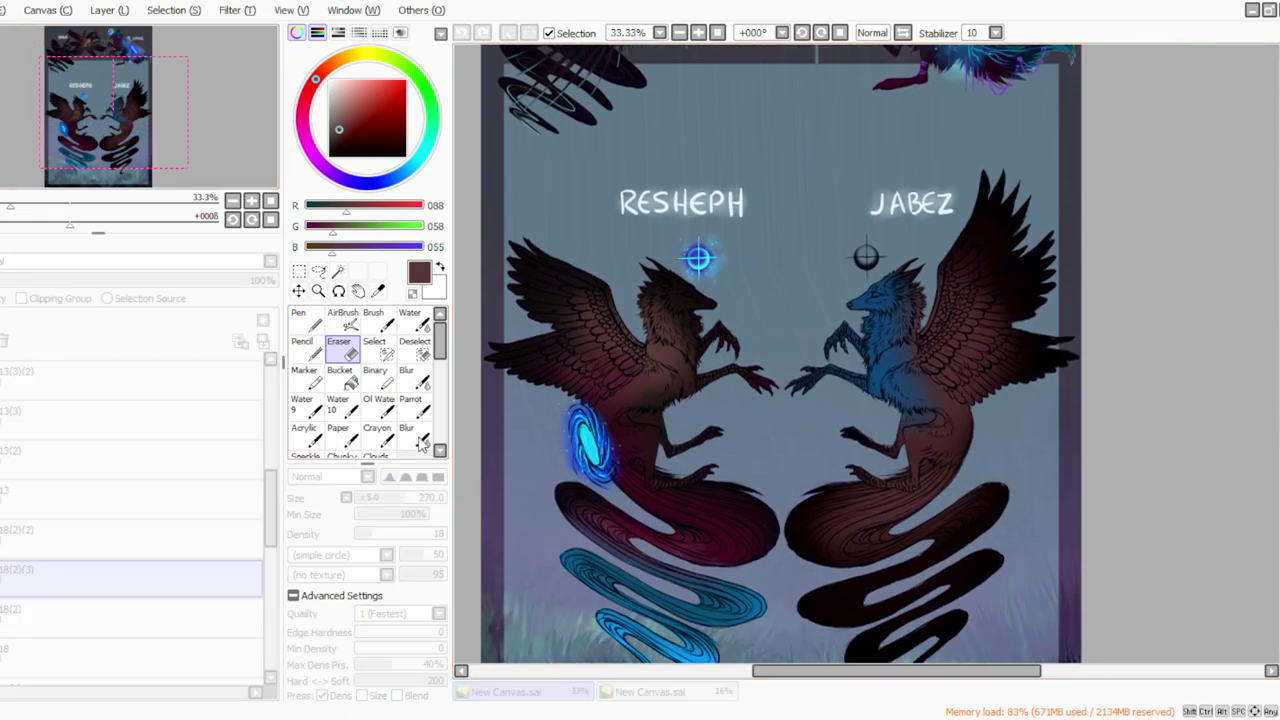
{"action": "left_click", "coordinate": [335, 500]}
{"action": "left_click_drag", "start_coordinate": [386, 497], "coordinate": [375, 497]}
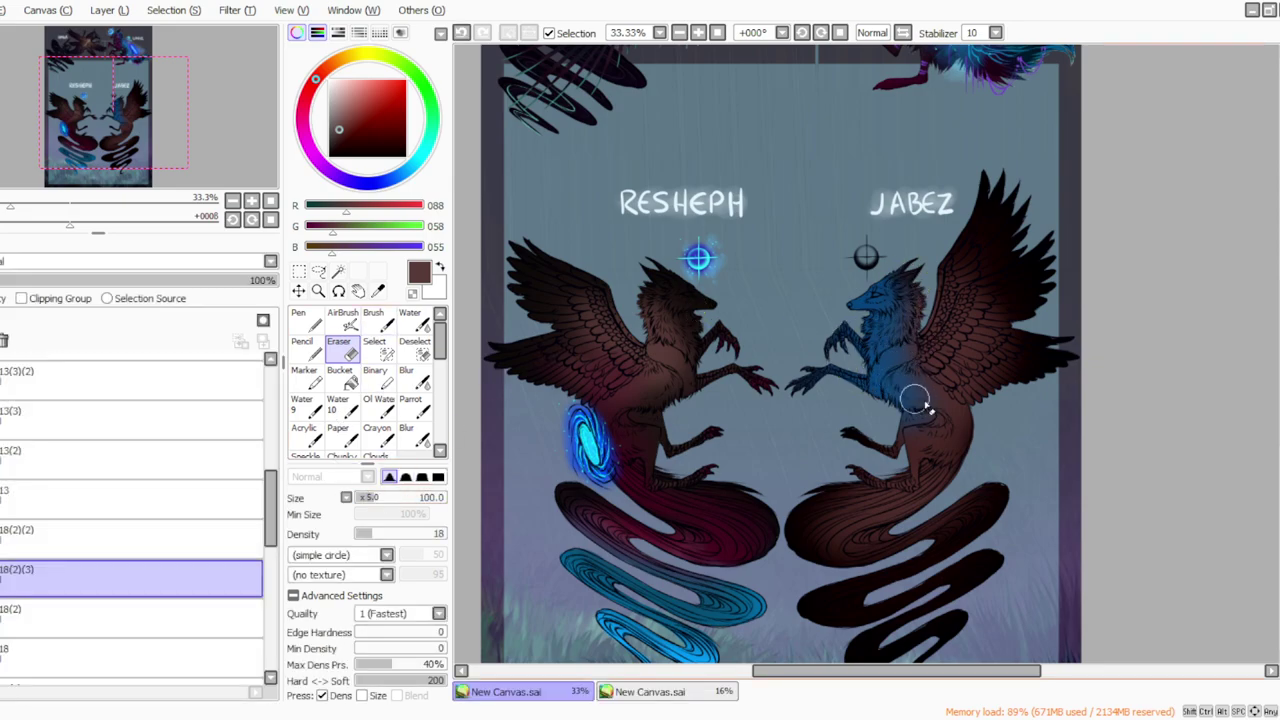
{"action": "left_click", "coordinate": [393, 534]}
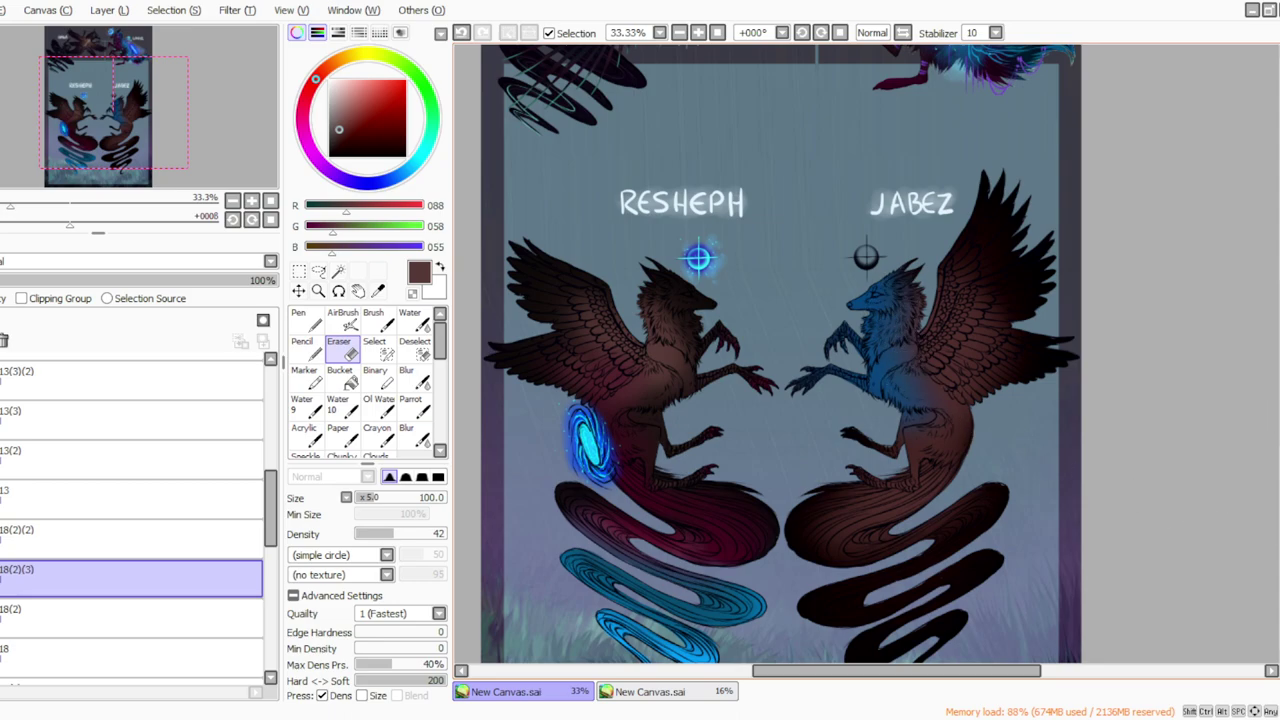
Step: Sample the dark magenta from Loriz's body, adjust it to RGB 54, 0, 28 and set the Parrot brush size to 50
{"action": "scroll", "coordinate": [1266, 415], "scroll_direction": "up", "scroll_amount": 3}
{"action": "key", "text": "alt"}
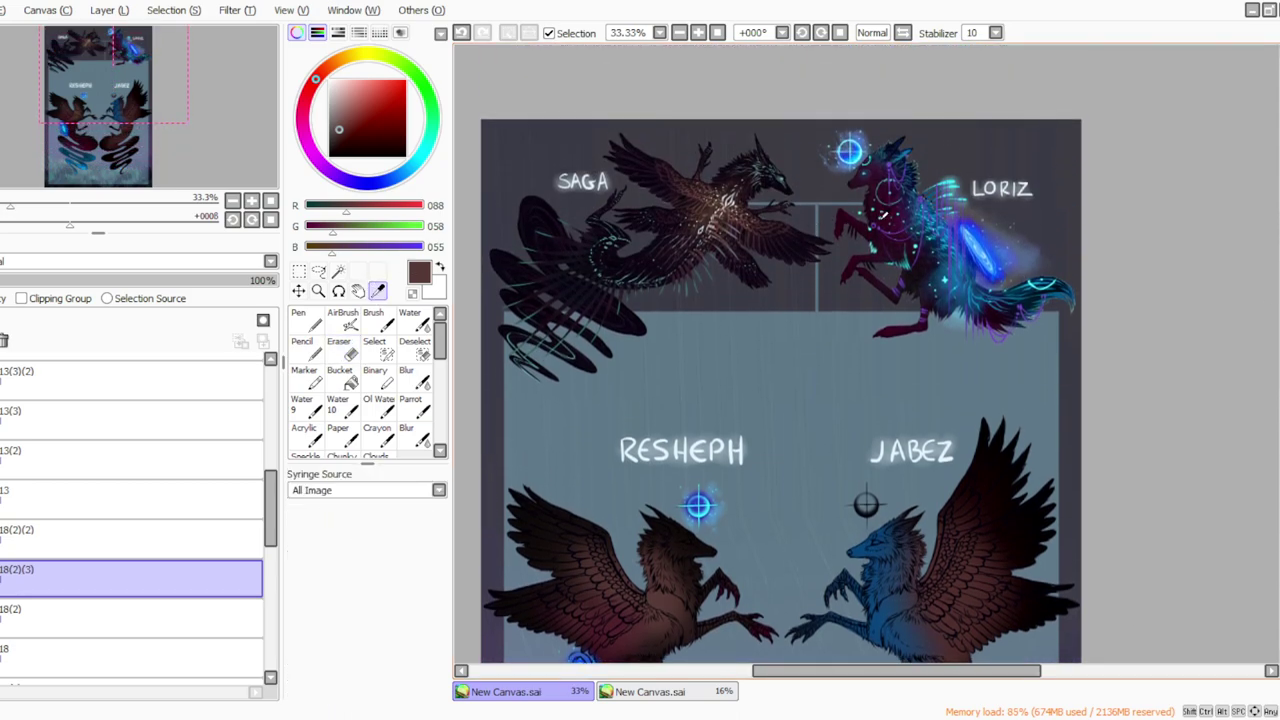
{"action": "left_click", "coordinate": [889, 217]}
{"action": "left_click", "coordinate": [415, 406]}
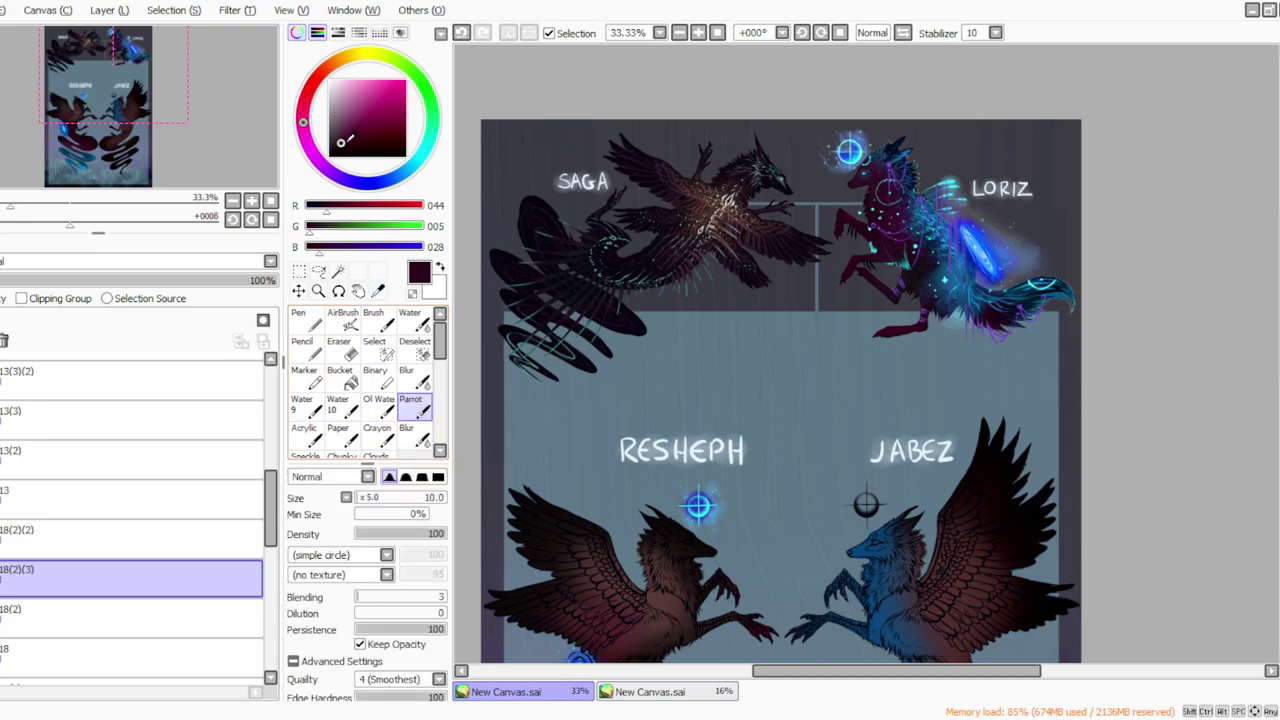
{"action": "left_click_drag", "start_coordinate": [347, 139], "coordinate": [348, 141]}
{"action": "left_click", "coordinate": [363, 498]}
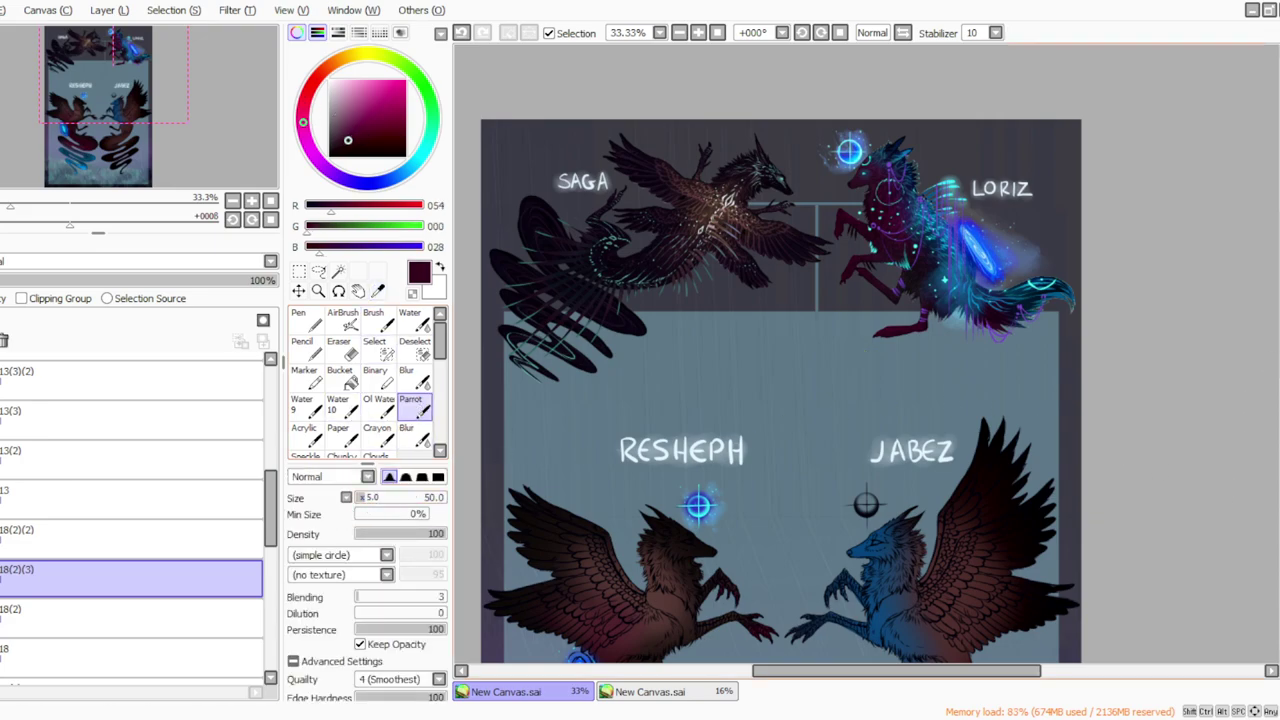
Step: Add a new layer above Jabez's reddish brown layer and paint dark magenta between the chest and wing base at brush density 38
{"action": "scroll", "coordinate": [780, 354], "scroll_direction": "down", "scroll_amount": 4}
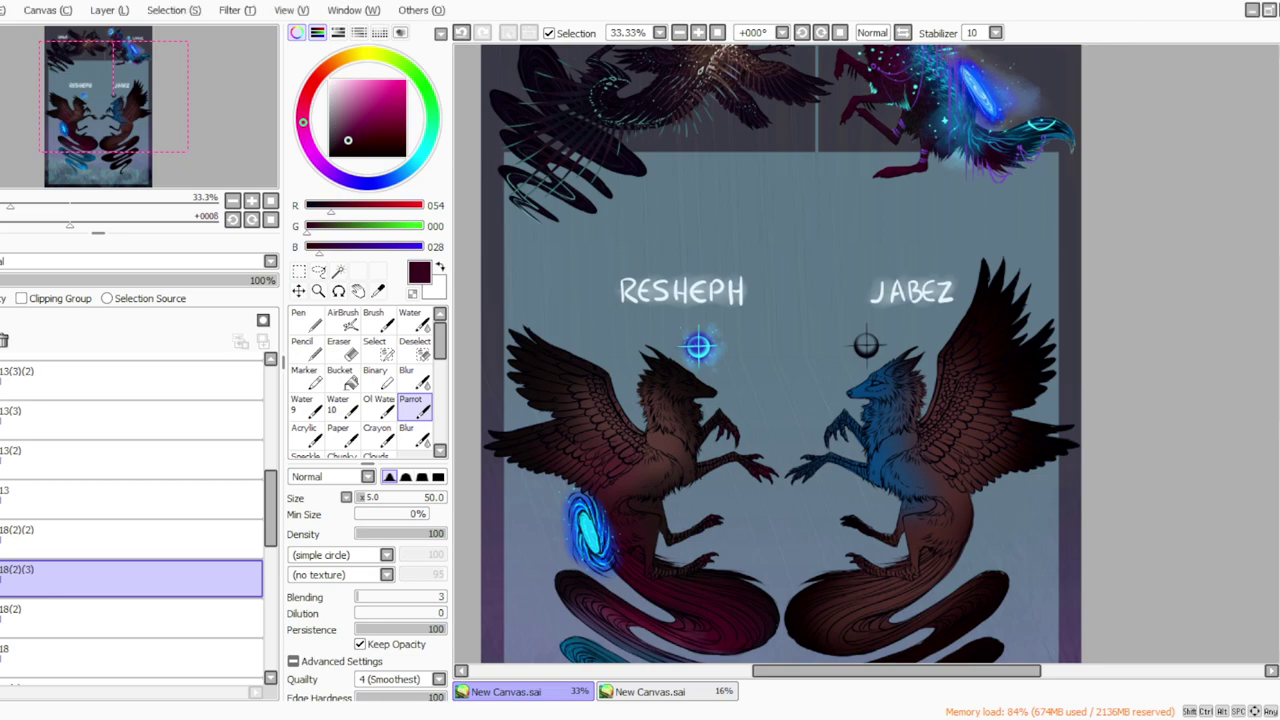
{"action": "scroll", "coordinate": [780, 354], "scroll_direction": "down", "scroll_amount": 1}
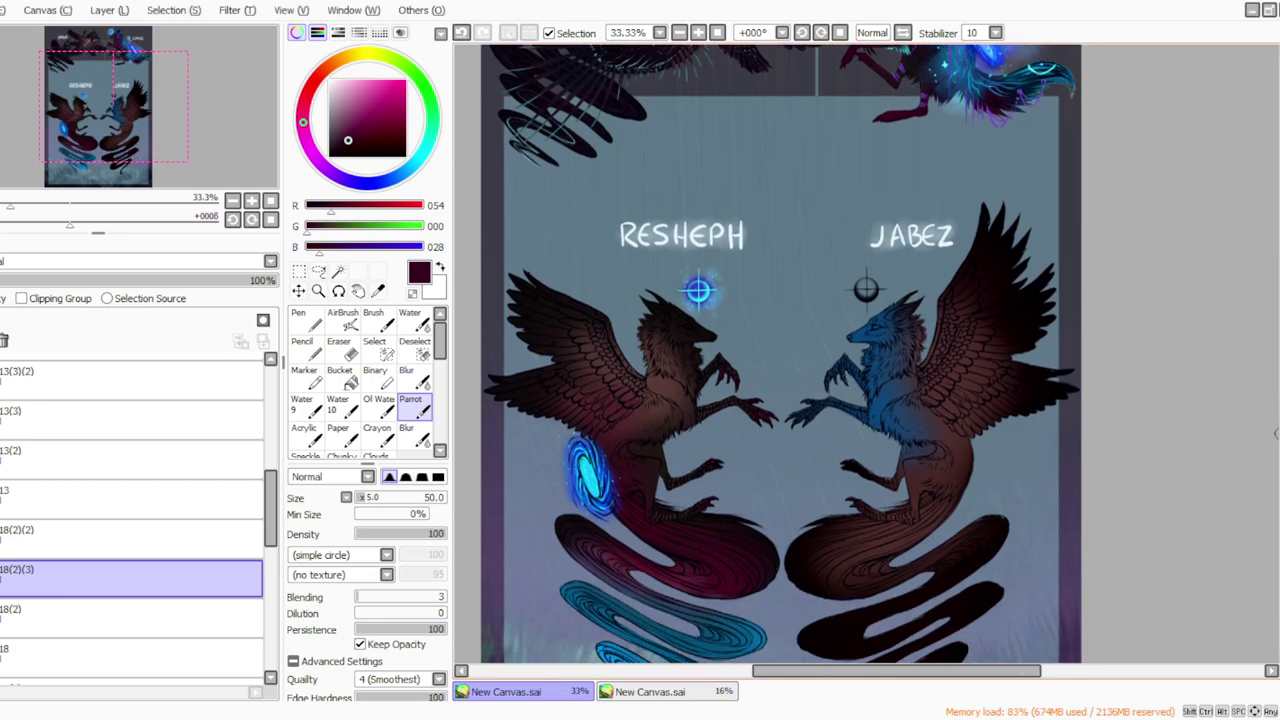
{"action": "scroll", "coordinate": [1268, 400], "scroll_direction": "down", "scroll_amount": 2}
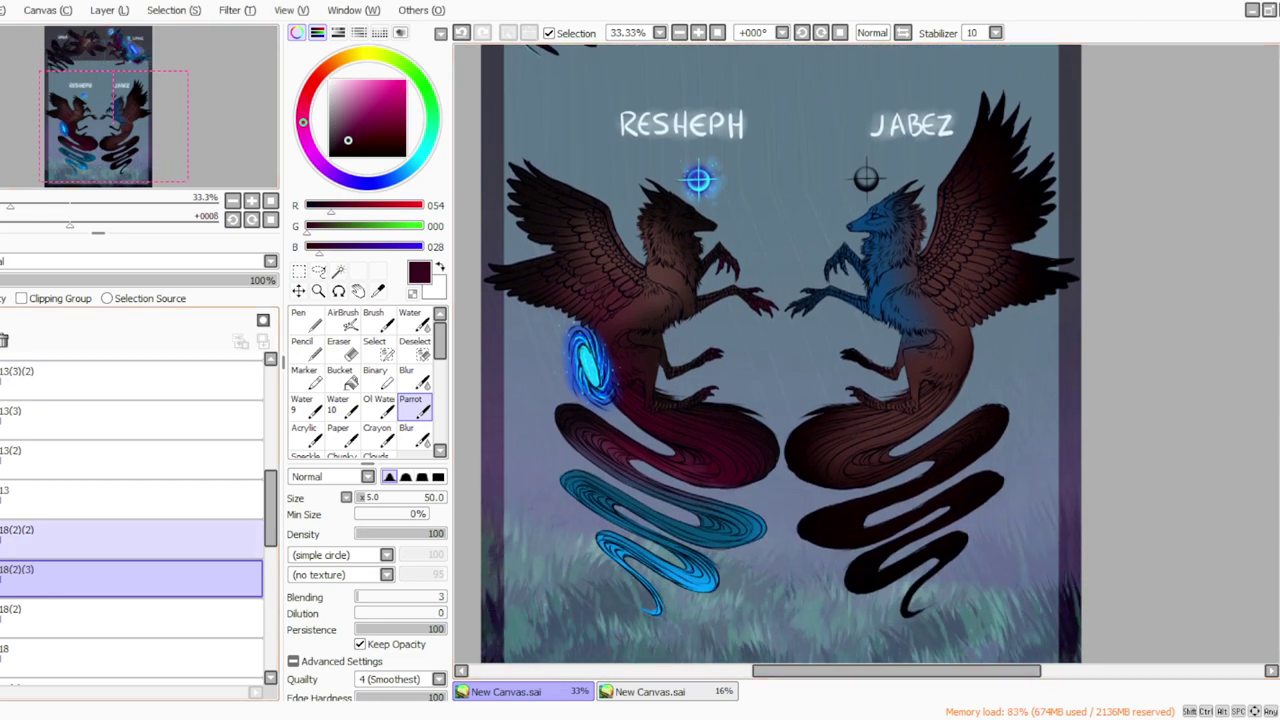
{"action": "left_click", "coordinate": [130, 538]}
{"action": "left_click", "coordinate": [117, 32]}
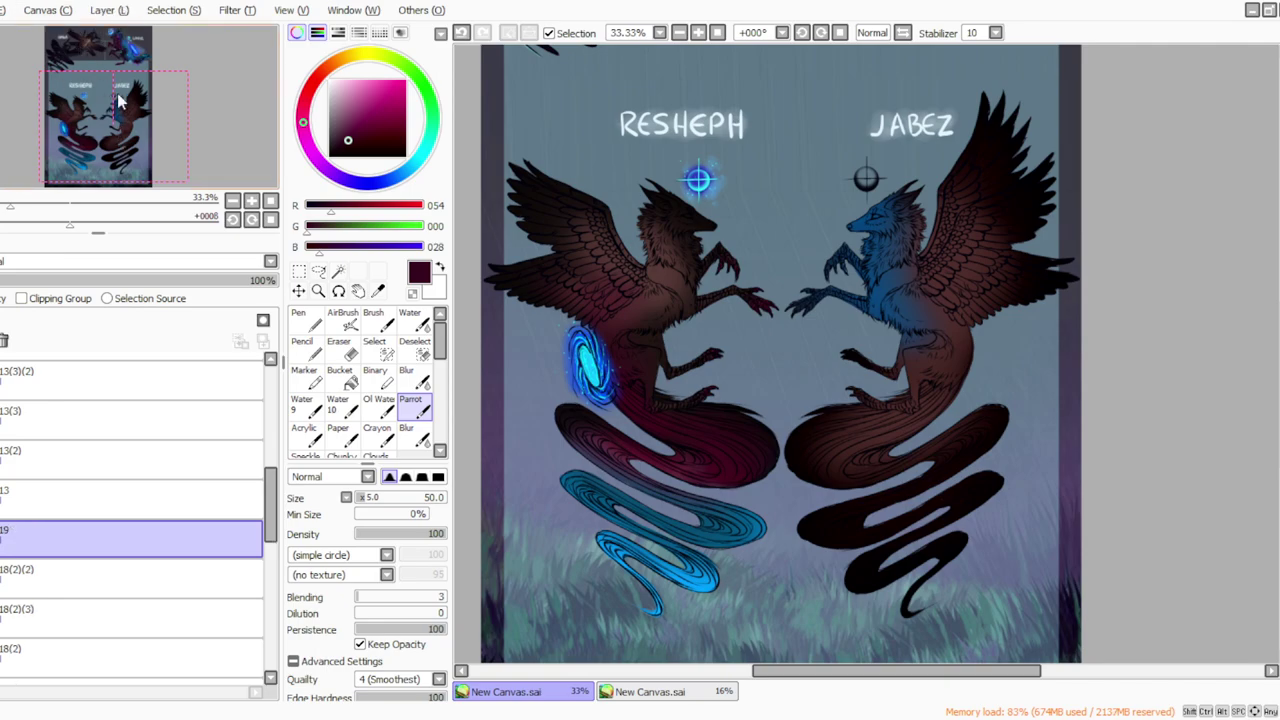
{"action": "left_click", "coordinate": [390, 534]}
{"action": "left_click", "coordinate": [820, 33]}
{"action": "mouse_move", "coordinate": [960, 323]}
{"action": "left_mouse_down"}
{"action": "mouse_move", "coordinate": [961, 385]}
{"action": "mouse_move", "coordinate": [937, 336]}
{"action": "mouse_move", "coordinate": [940, 385]}
{"action": "left_mouse_up"}
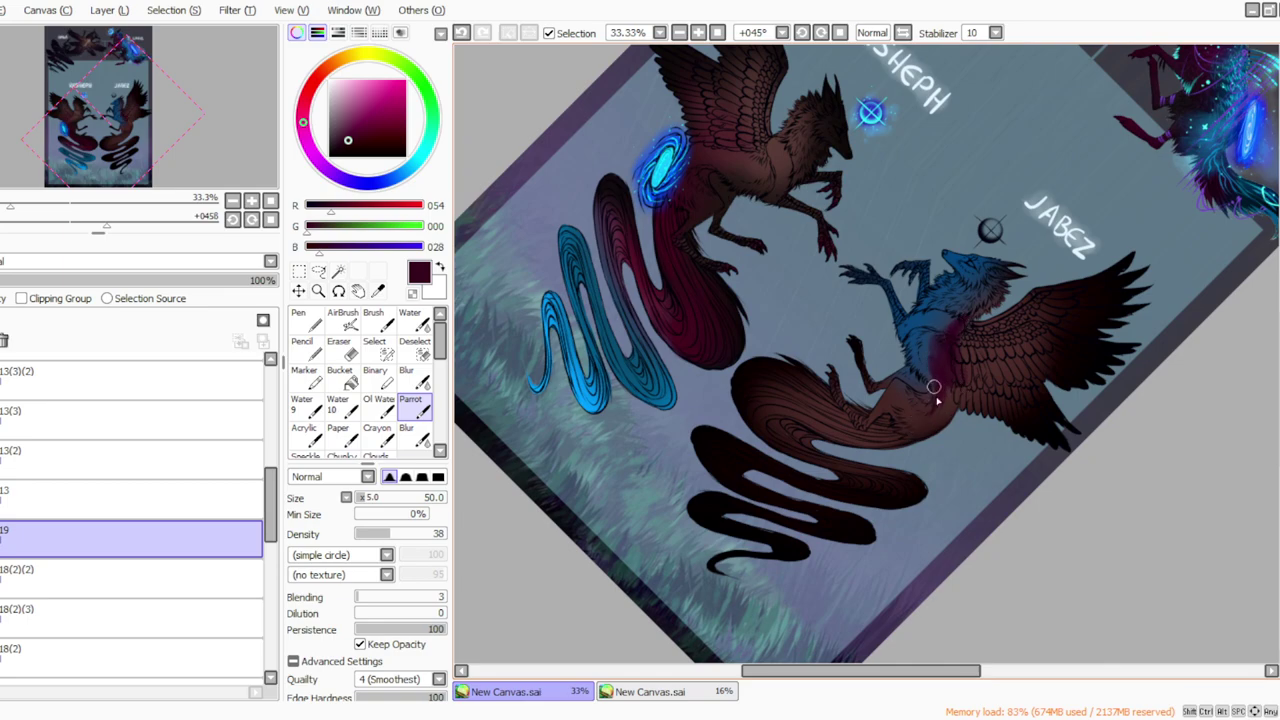
Step: Blend the dark magenta on Jabez's shoulder with the size 60 Blur brush and lower the layer opacity to 75%
{"action": "left_click", "coordinate": [412, 378]}
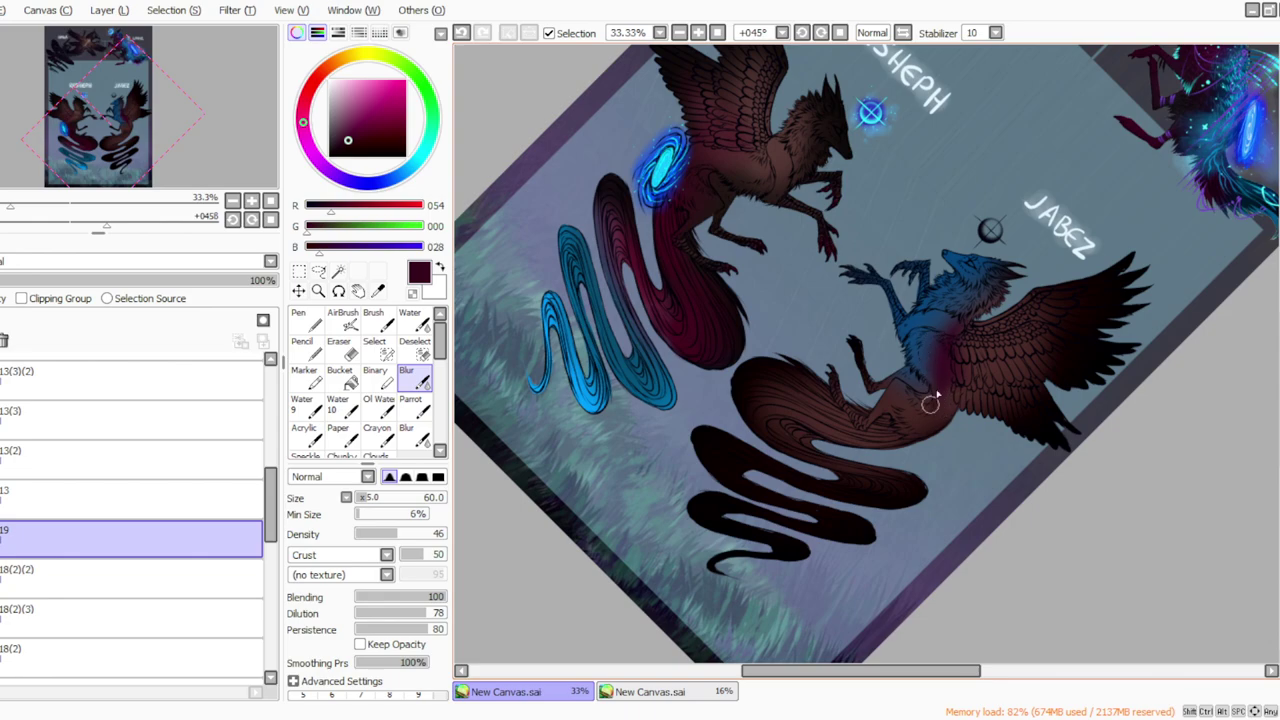
{"action": "left_click", "coordinate": [840, 33]}
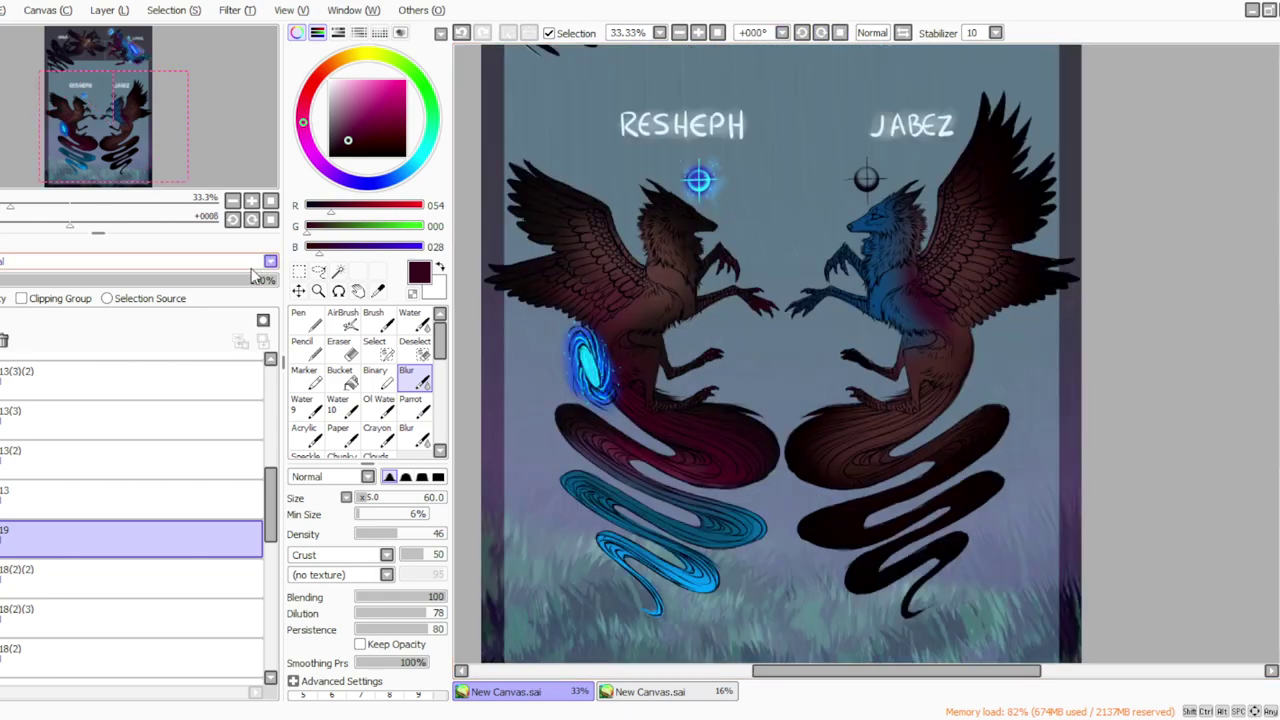
{"action": "left_click_drag", "start_coordinate": [252, 279], "coordinate": [192, 282]}
Step: Paint dark magenta along the back of Jabez's head and neck, blend it with the Blur brush and set the layer opacity to 91%
{"action": "left_click", "coordinate": [411, 404]}
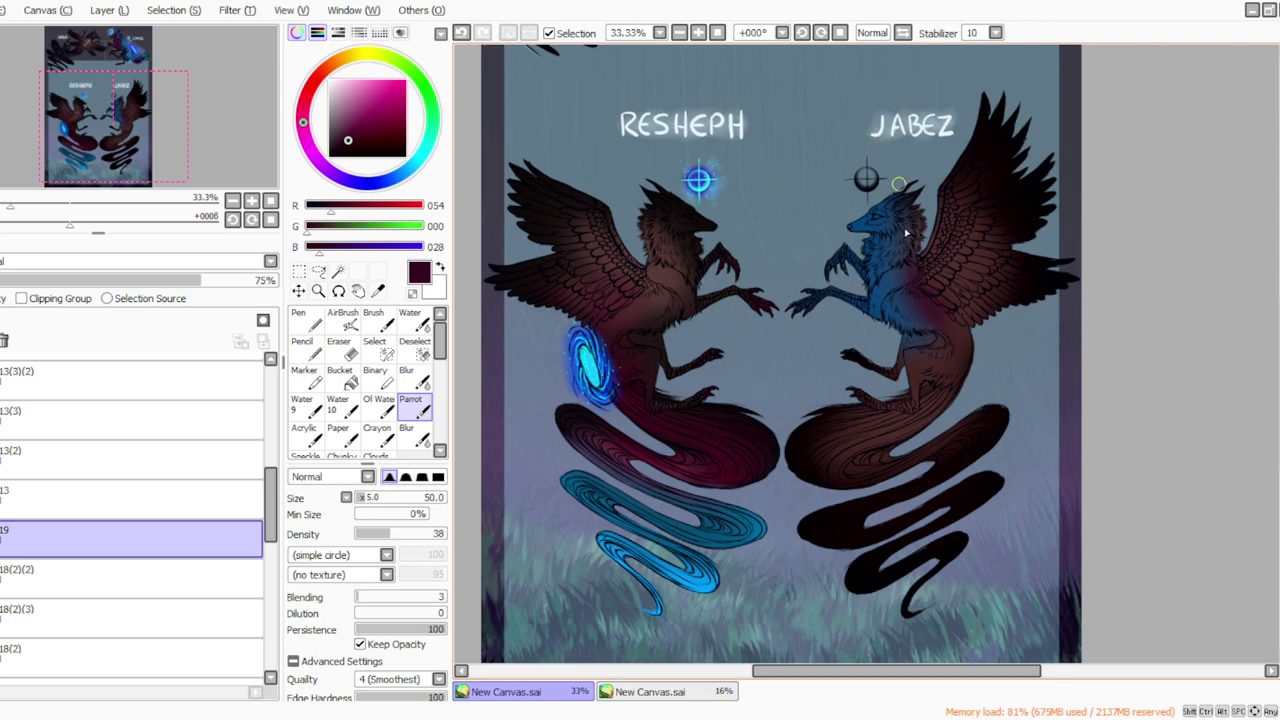
{"action": "left_click_drag", "start_coordinate": [908, 211], "coordinate": [917, 223]}
{"action": "left_click", "coordinate": [412, 378]}
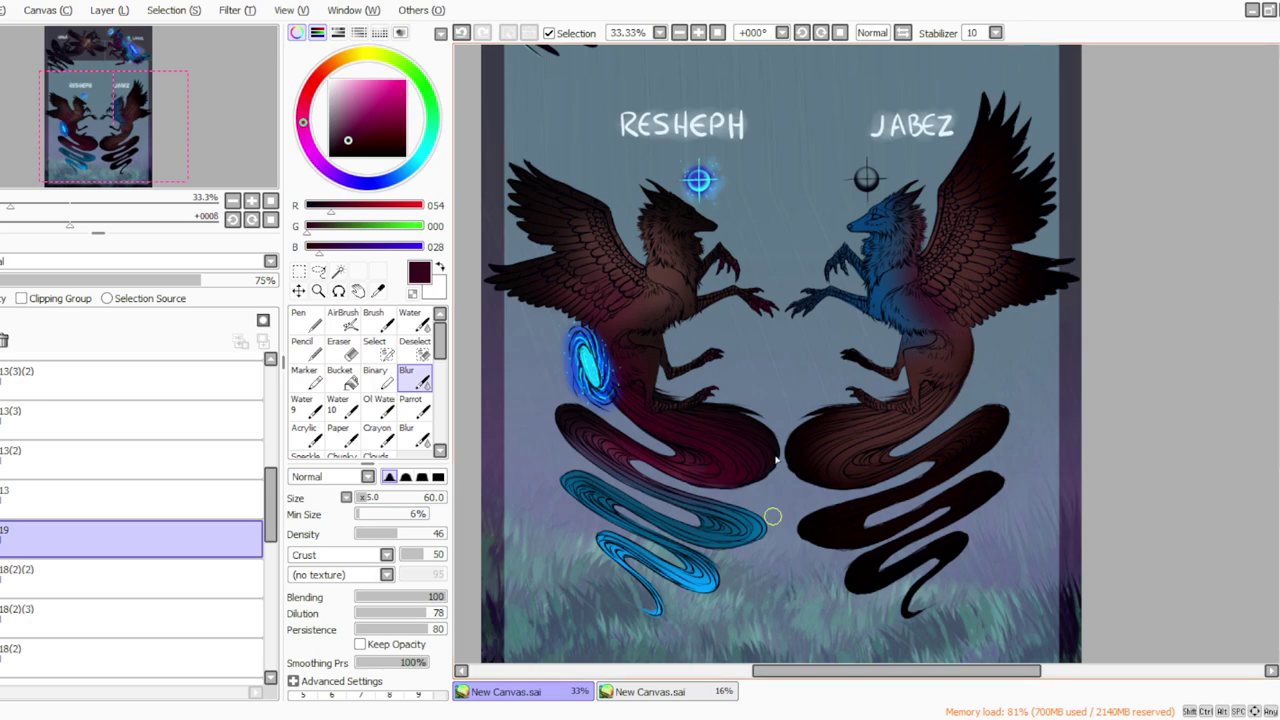
{"action": "scroll", "coordinate": [1160, 243], "scroll_direction": "up", "scroll_amount": 2}
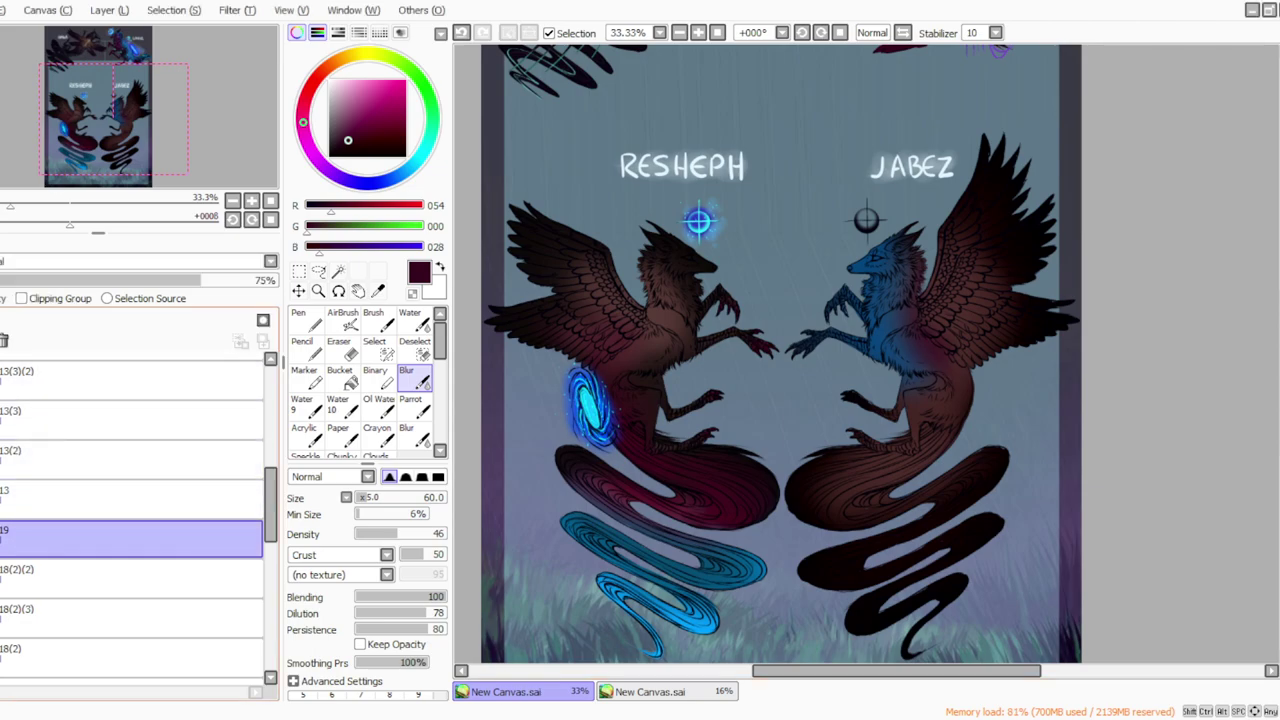
{"action": "left_click_drag", "start_coordinate": [210, 283], "coordinate": [255, 300]}
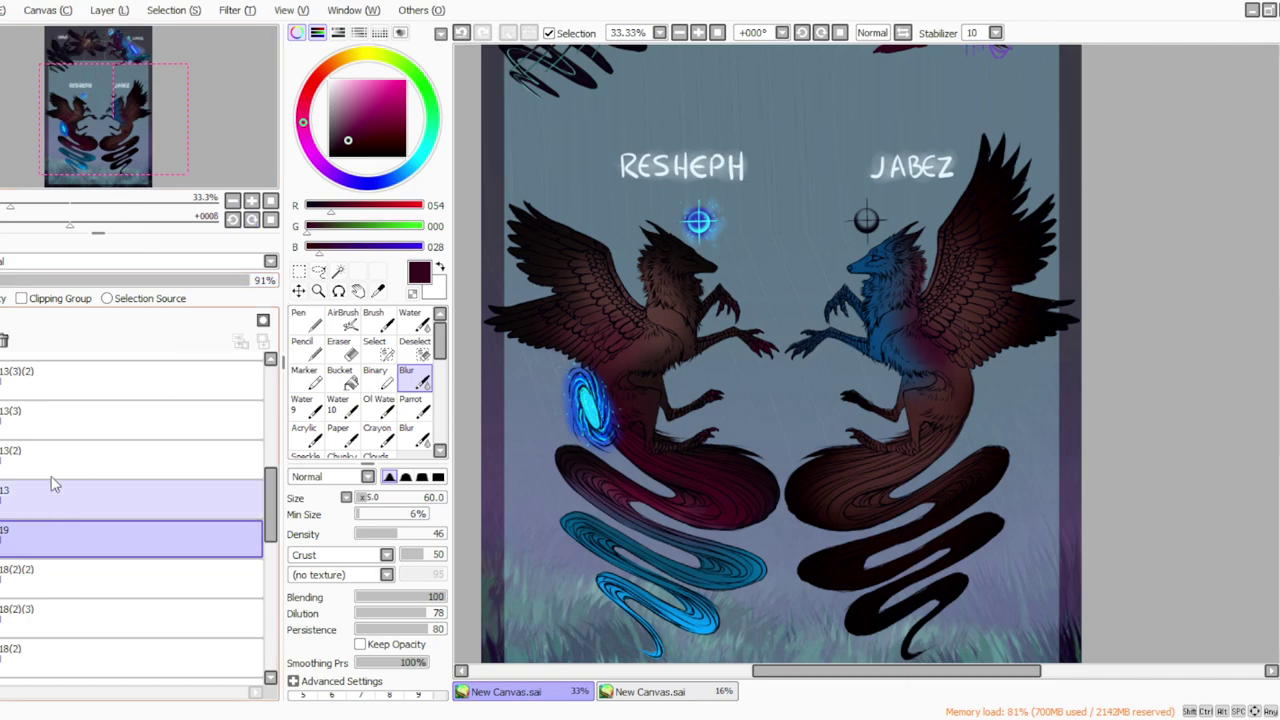
Step: Duplicate layer 14, which holds the streak details of the glowing swirl on Resheph's hip
{"action": "left_click_drag", "start_coordinate": [272, 486], "coordinate": [270, 444]}
{"action": "left_click", "coordinate": [40, 520]}
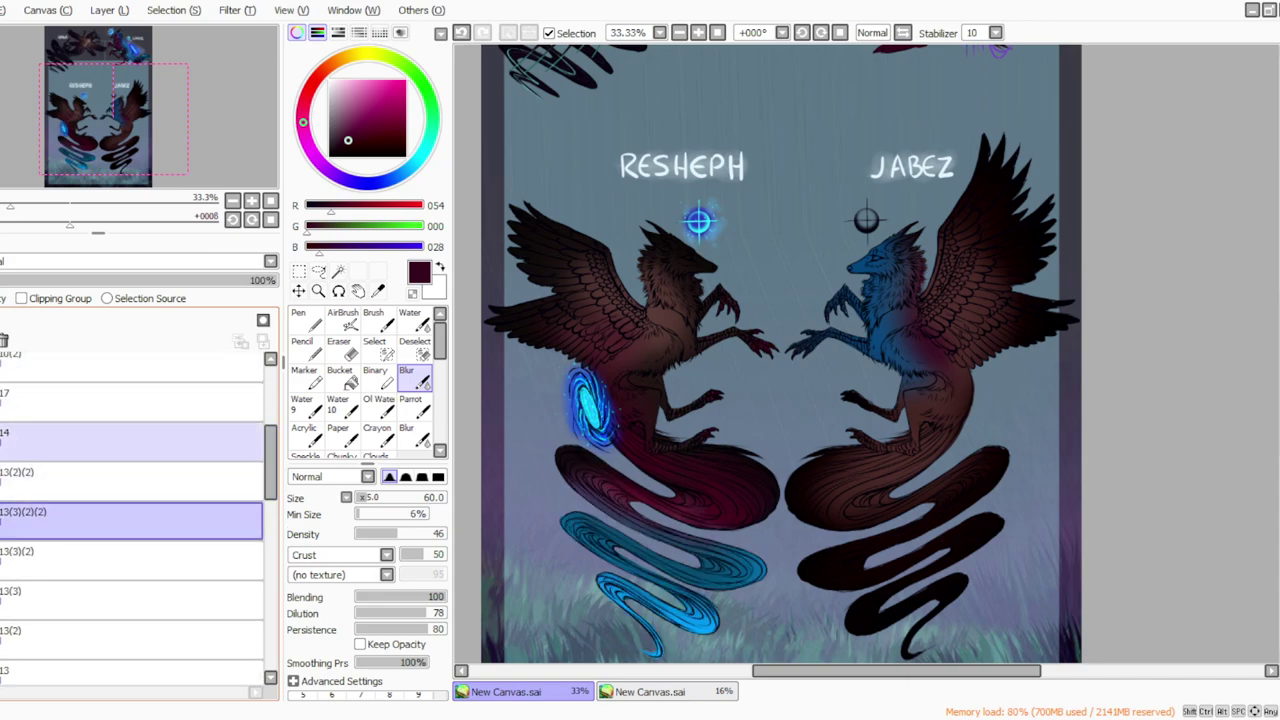
{"action": "left_click", "coordinate": [40, 440]}
{"action": "scroll", "coordinate": [40, 440], "scroll_direction": "up", "scroll_amount": 4}
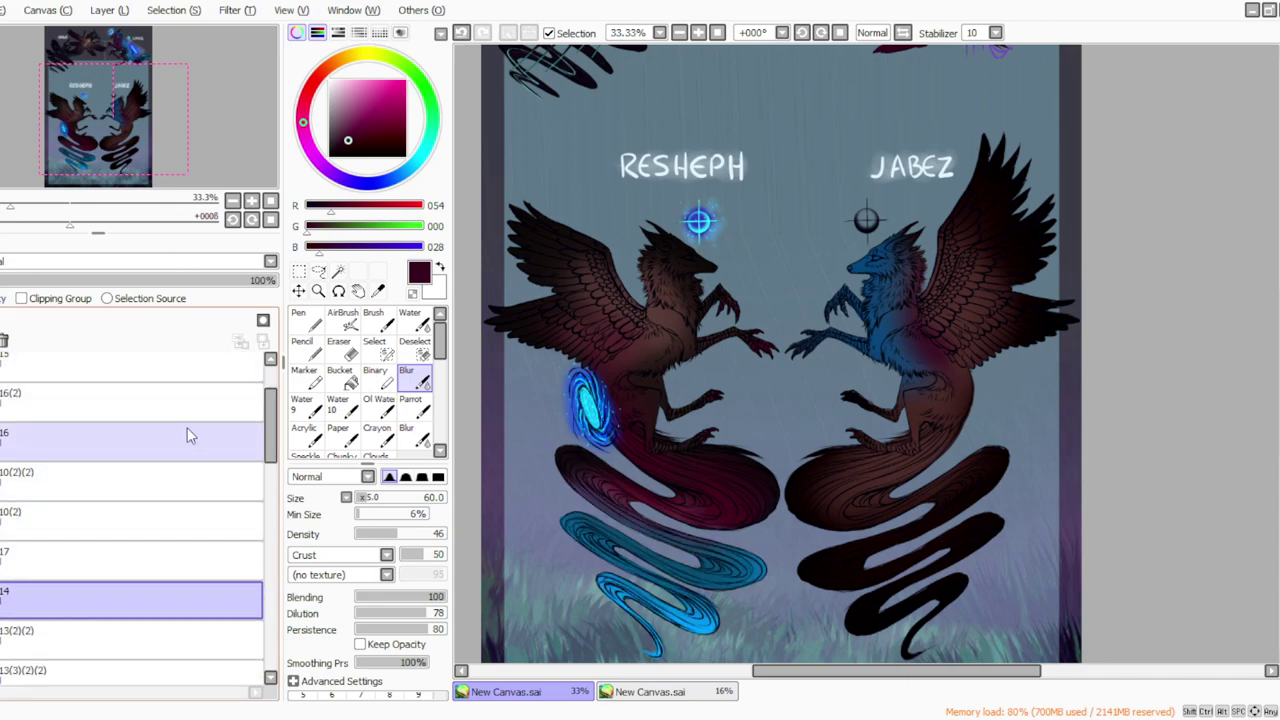
{"action": "left_click", "coordinate": [110, 14]}
{"action": "left_click", "coordinate": [118, 79]}
Step: Shift the hue of the duplicated swirl layer 14(2) from blue to pink-red
{"action": "left_click", "coordinate": [238, 11]}
{"action": "left_click", "coordinate": [259, 40]}
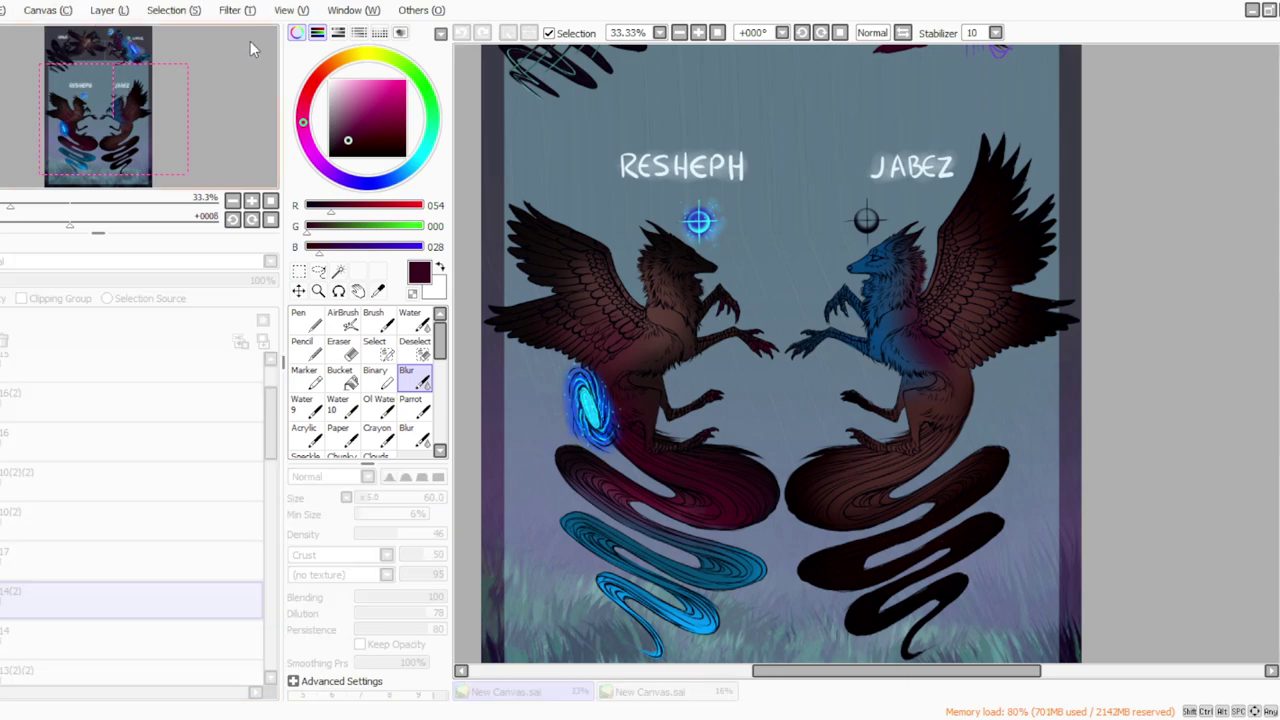
{"action": "left_click_drag", "start_coordinate": [310, 411], "coordinate": [406, 409]}
{"action": "left_click_drag", "start_coordinate": [208, 436], "coordinate": [248, 468]}
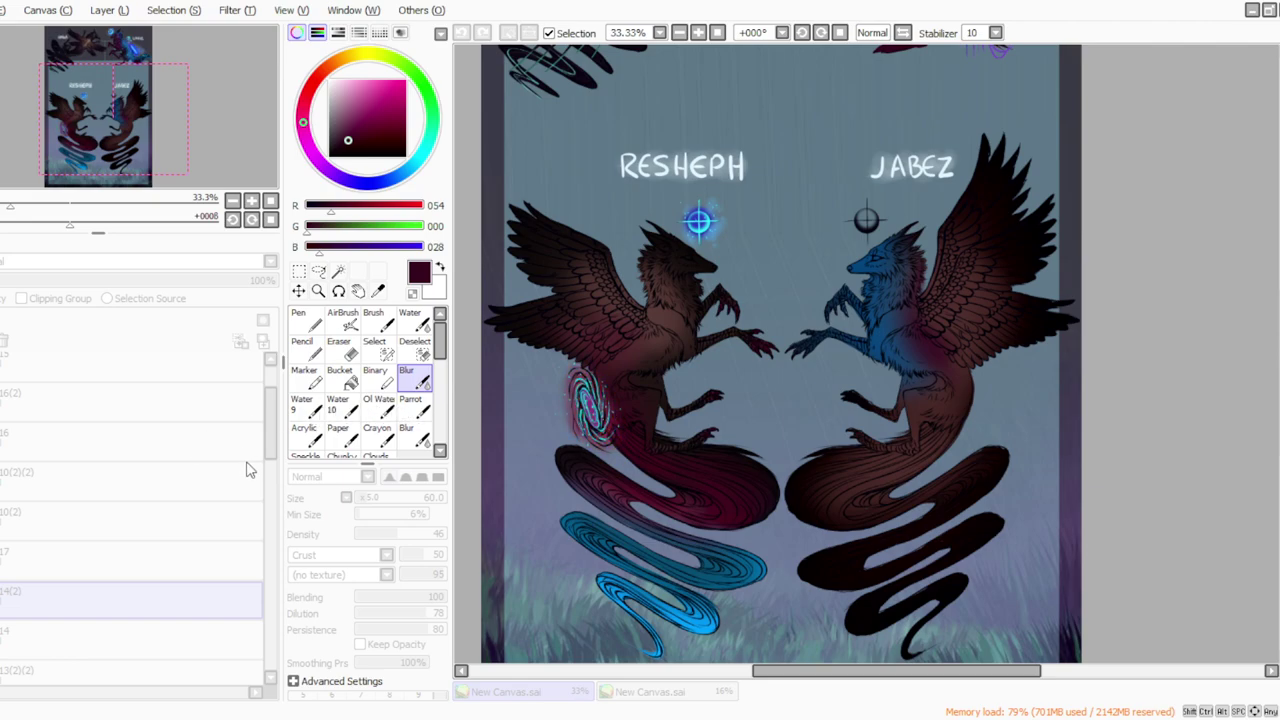
{"action": "left_click", "coordinate": [320, 492]}
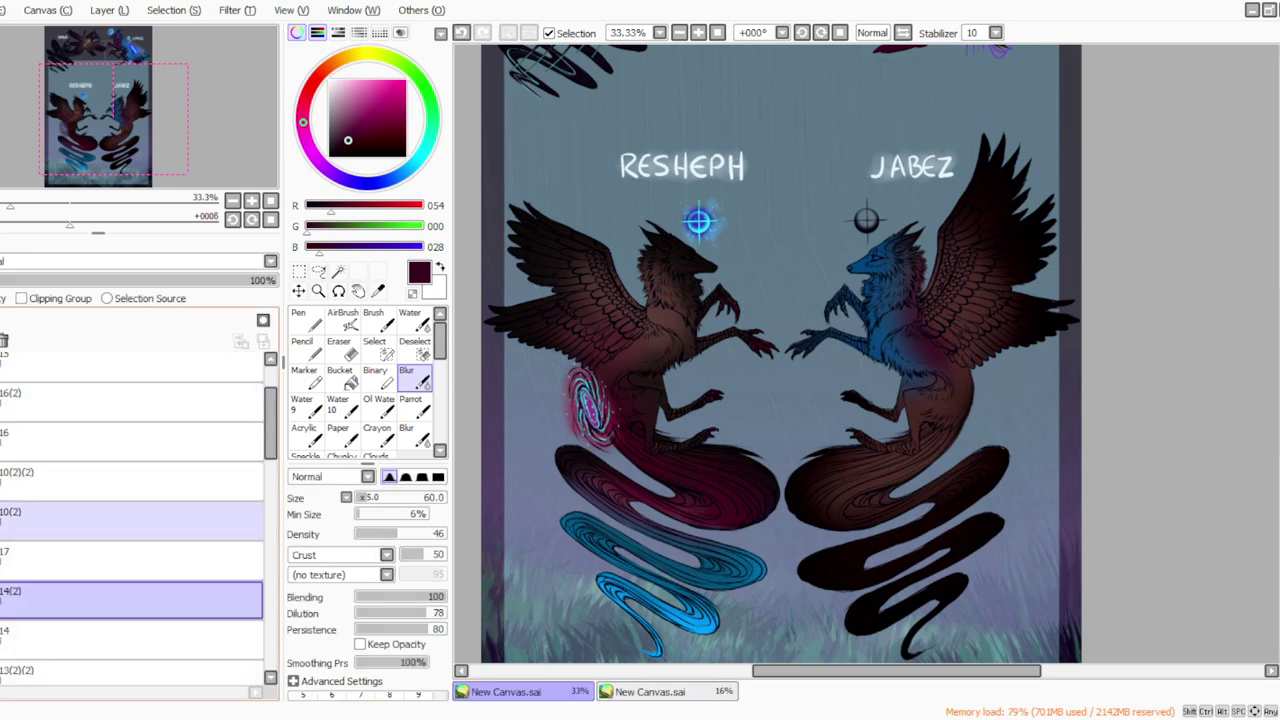
Step: Duplicate layer 16 and start a hue adjustment on the copy, 16(3)
{"action": "left_click", "coordinate": [60, 441]}
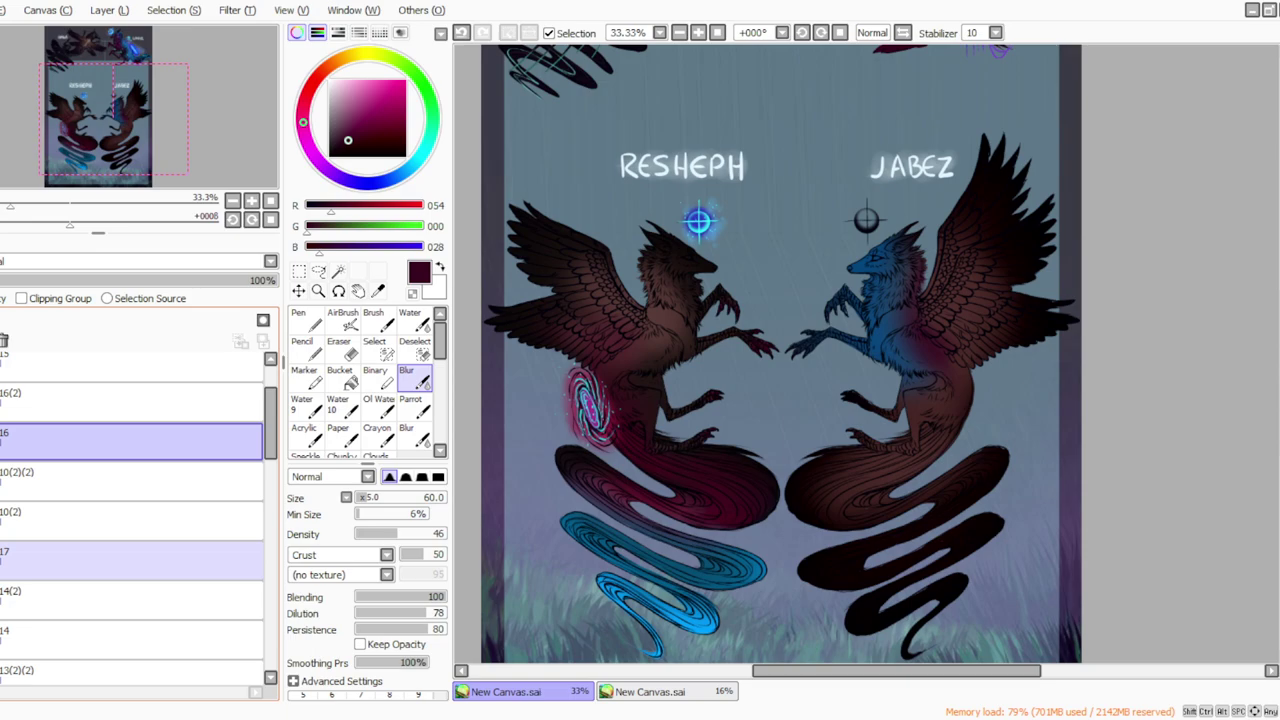
{"action": "scroll", "coordinate": [130, 440], "scroll_direction": "up", "scroll_amount": 2}
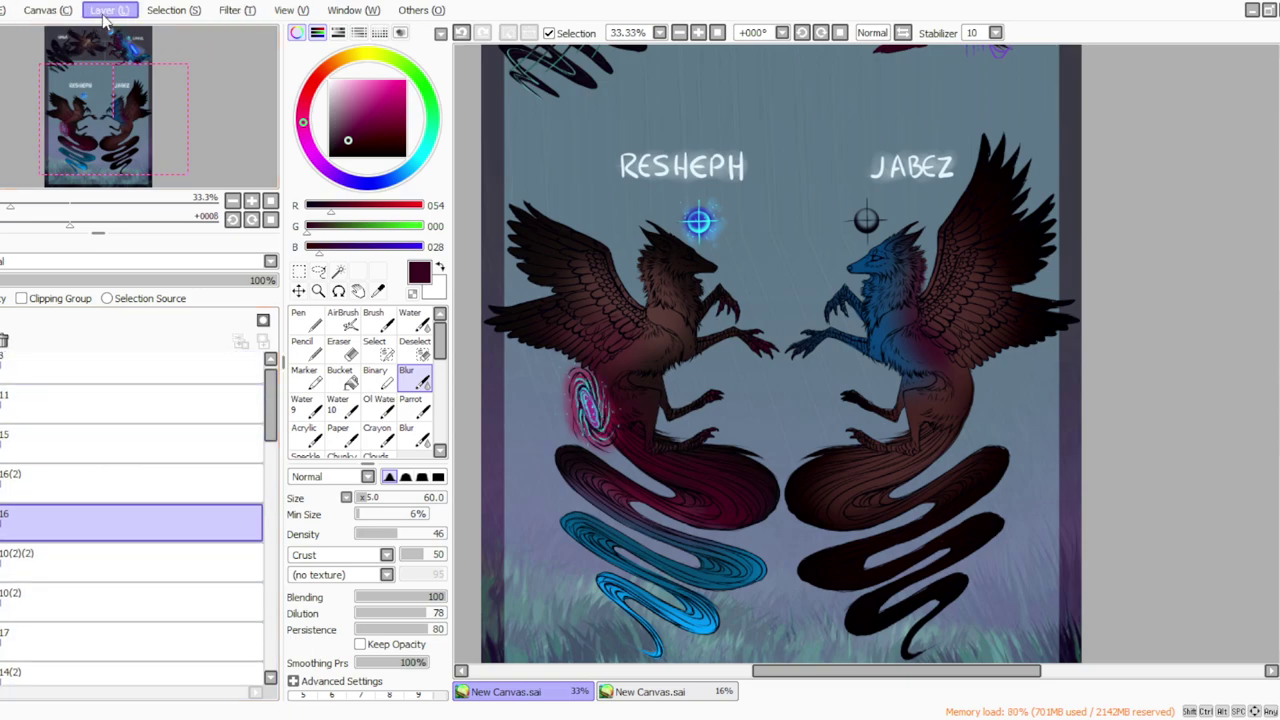
{"action": "left_click", "coordinate": [110, 87]}
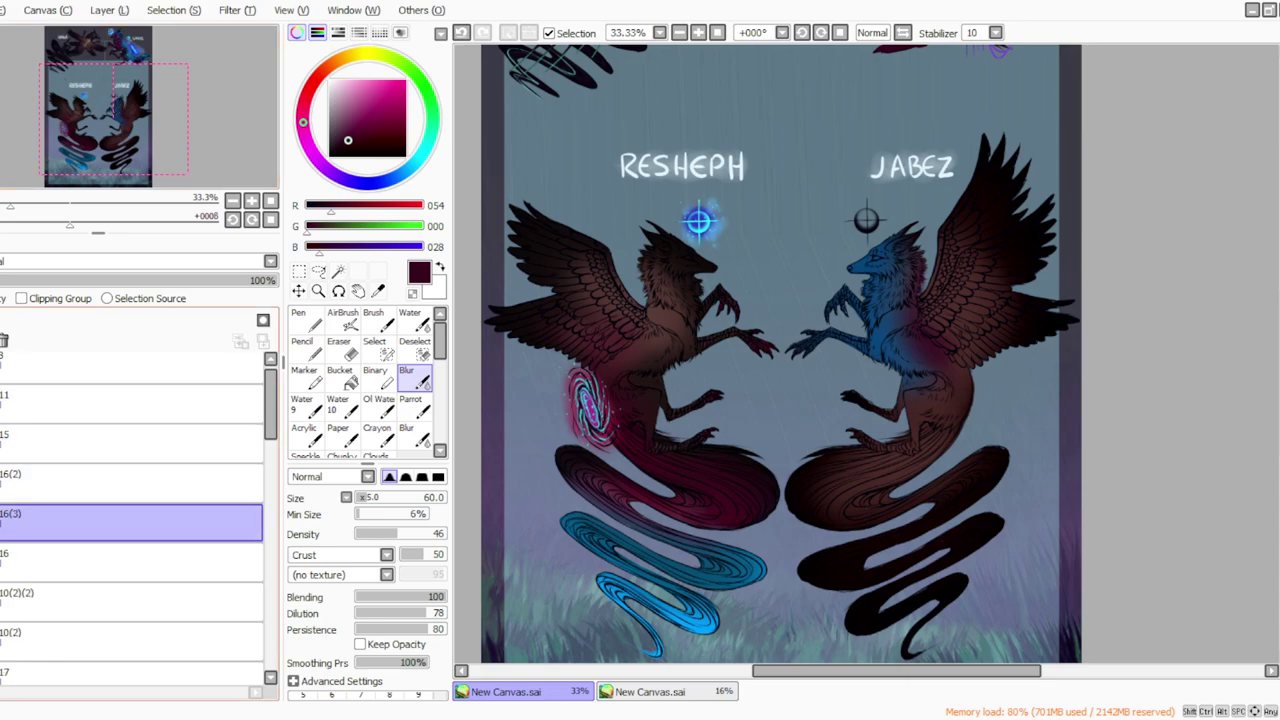
{"action": "left_click", "coordinate": [236, 11]}
{"action": "left_click", "coordinate": [228, 50]}
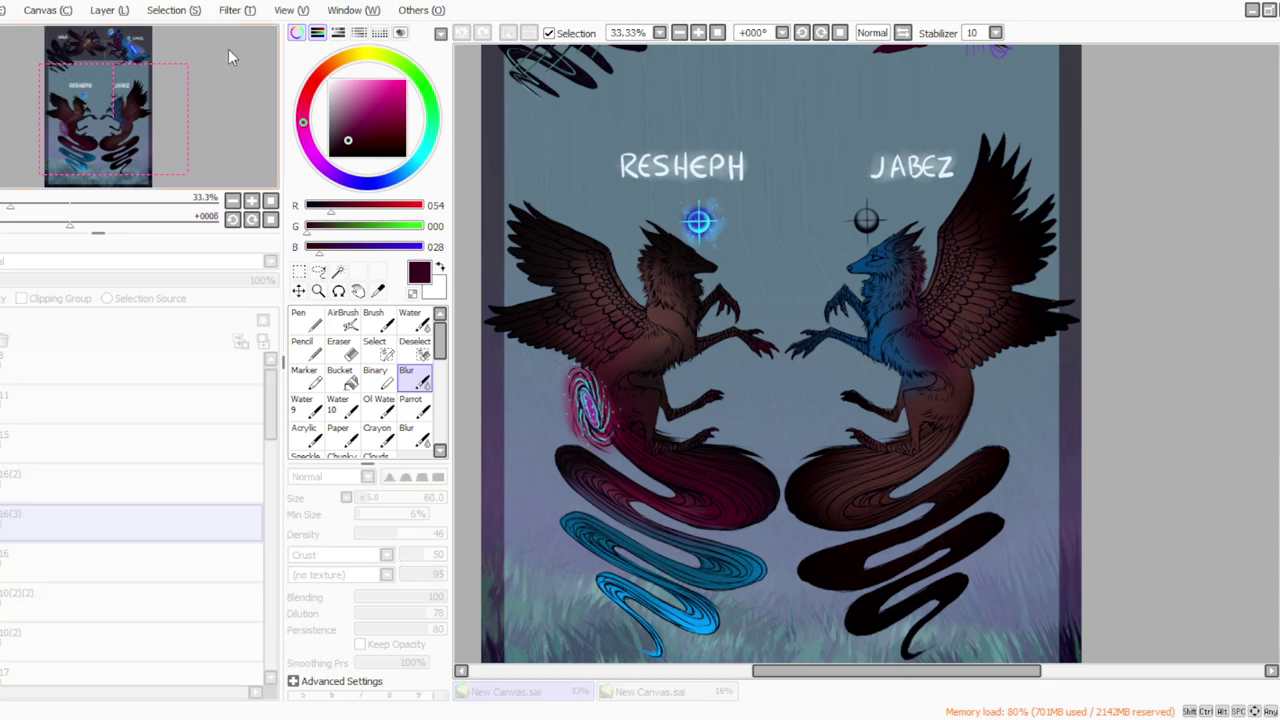
Step: Duplicate layer 15, the glow layer of Resheph's hip swirl
{"action": "left_click", "coordinate": [40, 443]}
{"action": "left_click", "coordinate": [94, 10]}
{"action": "left_click", "coordinate": [109, 83]}
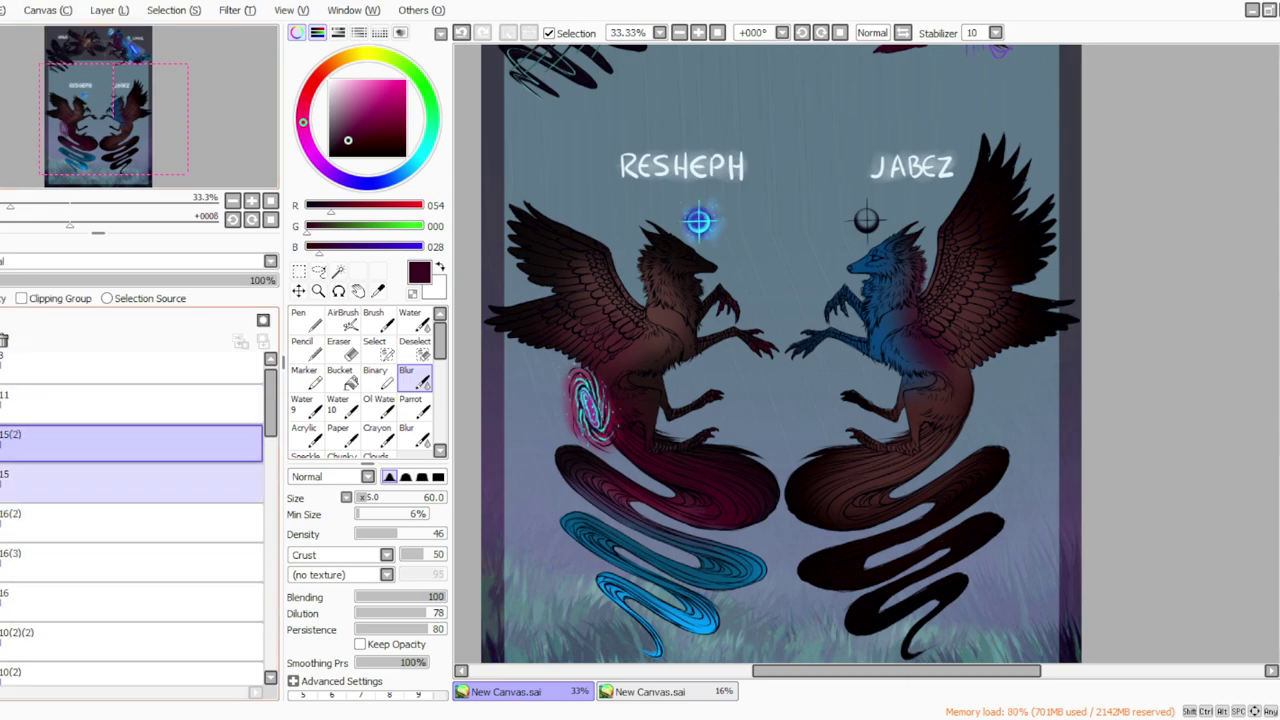
Step: Adjust the hue of the duplicated glow layer 15(2) until Resheph's hip swirl glows bright red
{"action": "key", "text": "ctrl+z"}
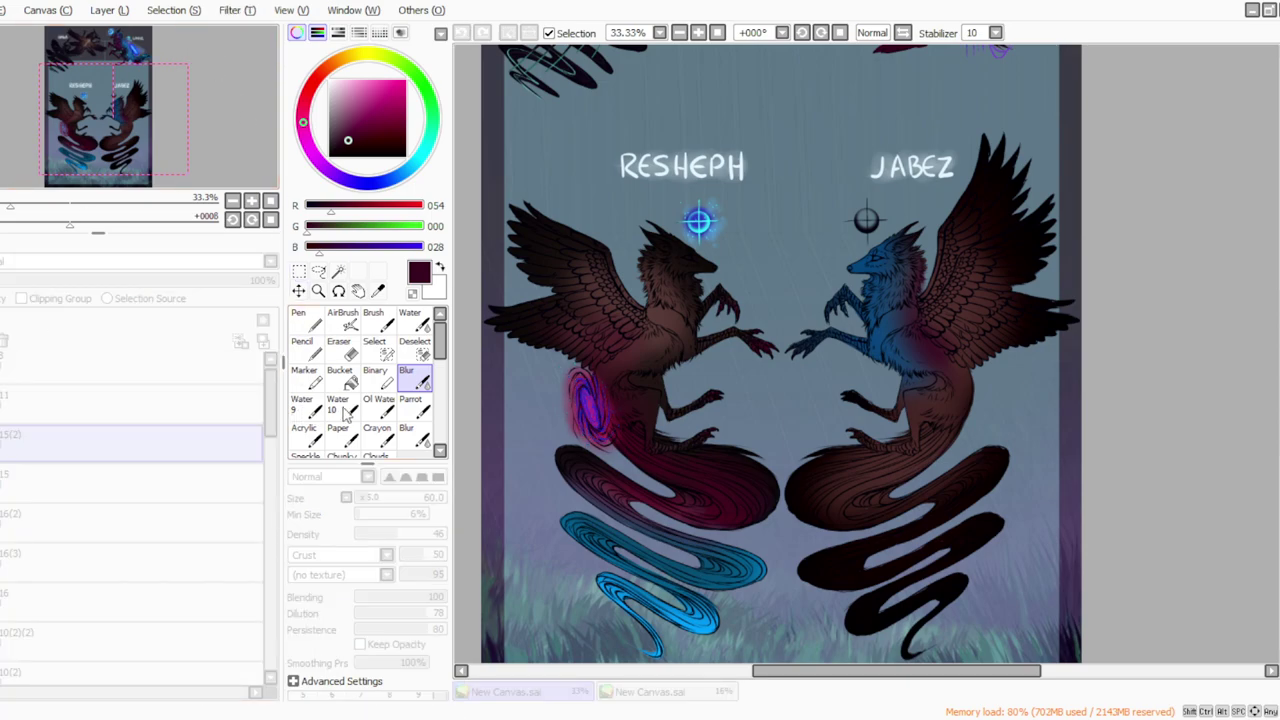
{"action": "mouse_move", "coordinate": [438, 419]}
{"action": "left_mouse_down"}
{"action": "mouse_move", "coordinate": [449, 419]}
{"action": "mouse_move", "coordinate": [195, 434]}
{"action": "mouse_move", "coordinate": [120, 422]}
{"action": "mouse_move", "coordinate": [428, 412]}
{"action": "left_mouse_up"}
{"action": "left_click", "coordinate": [224, 437]}
{"action": "left_click_drag", "start_coordinate": [423, 407], "coordinate": [453, 411]}
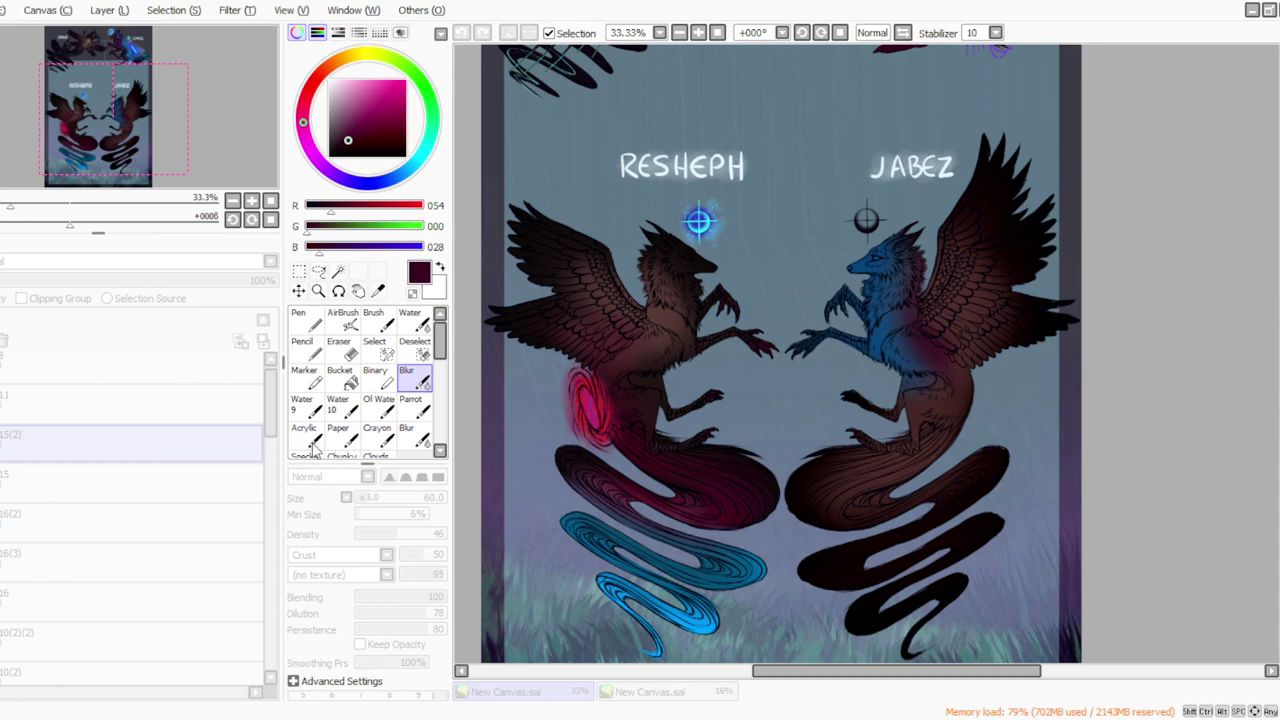
{"action": "key", "text": "ctrl+z"}
{"action": "mouse_move", "coordinate": [322, 468]}
{"action": "left_mouse_down"}
{"action": "mouse_move", "coordinate": [378, 458]}
{"action": "mouse_move", "coordinate": [297, 463]}
{"action": "left_mouse_up"}
{"action": "key", "text": "ctrl+y"}
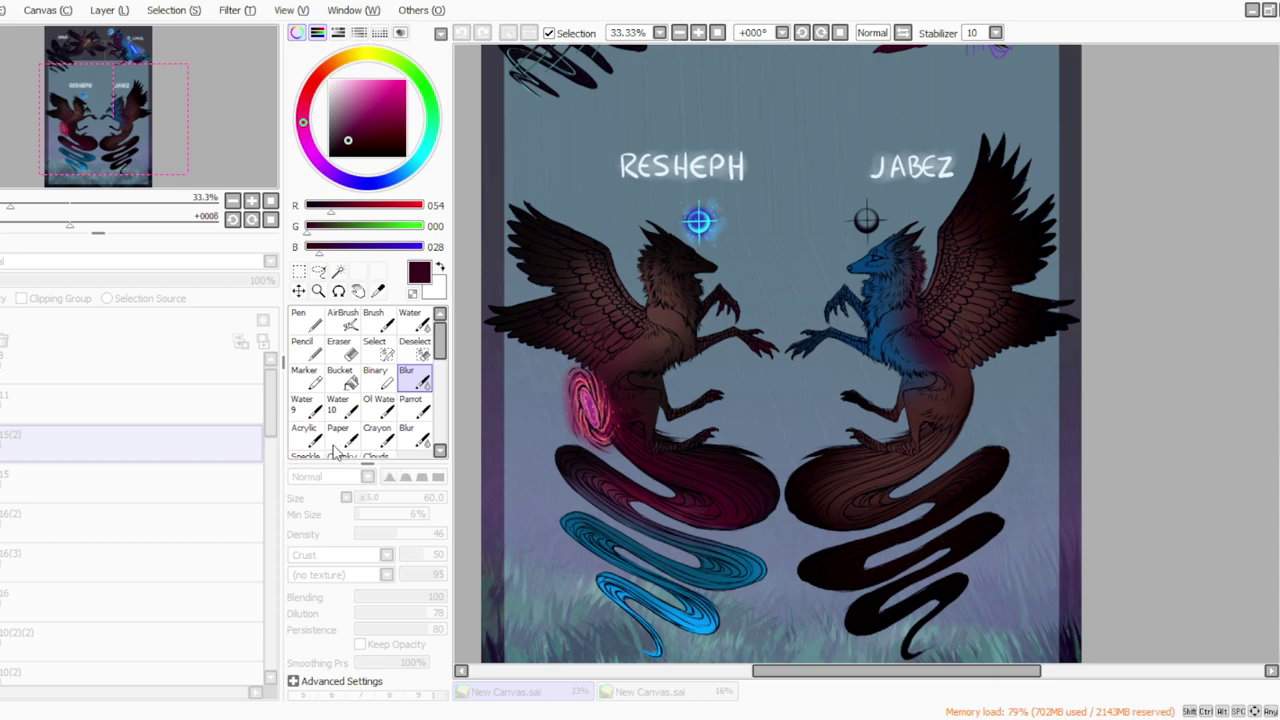
{"action": "key", "text": "ctrl+z"}
{"action": "key", "text": "ctrl+z"}
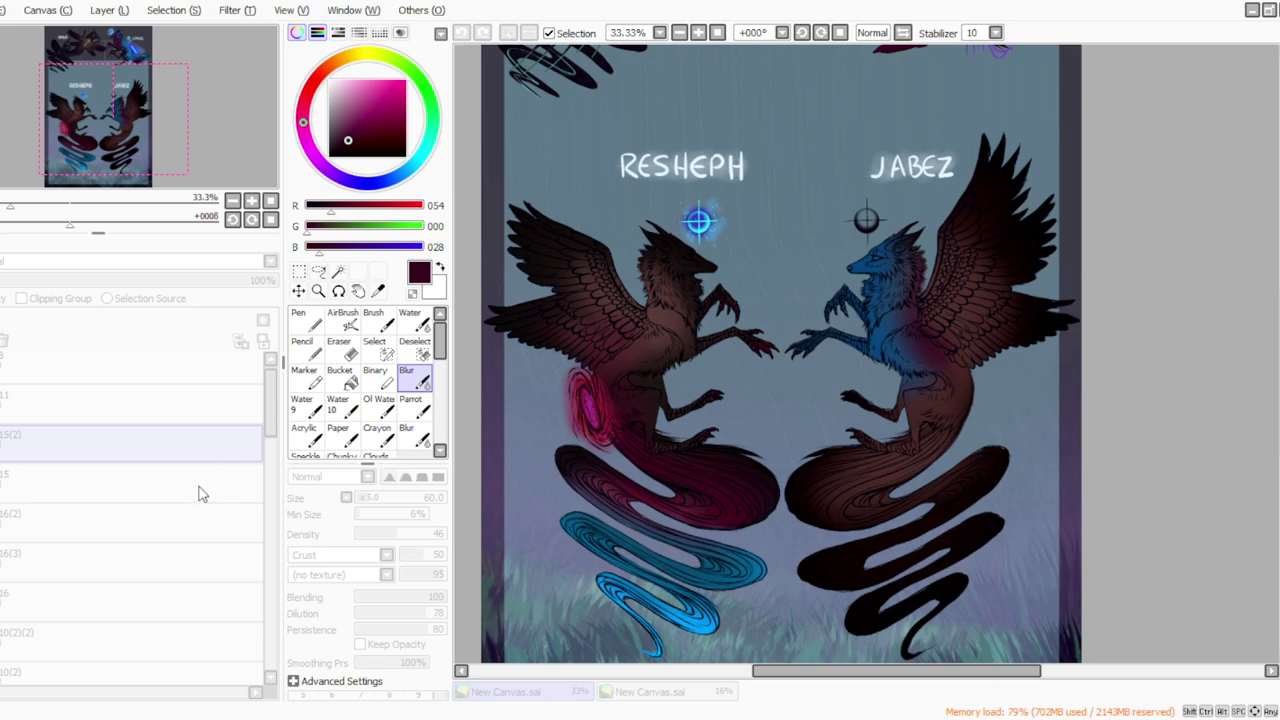
{"action": "key", "text": "ctrl+y"}
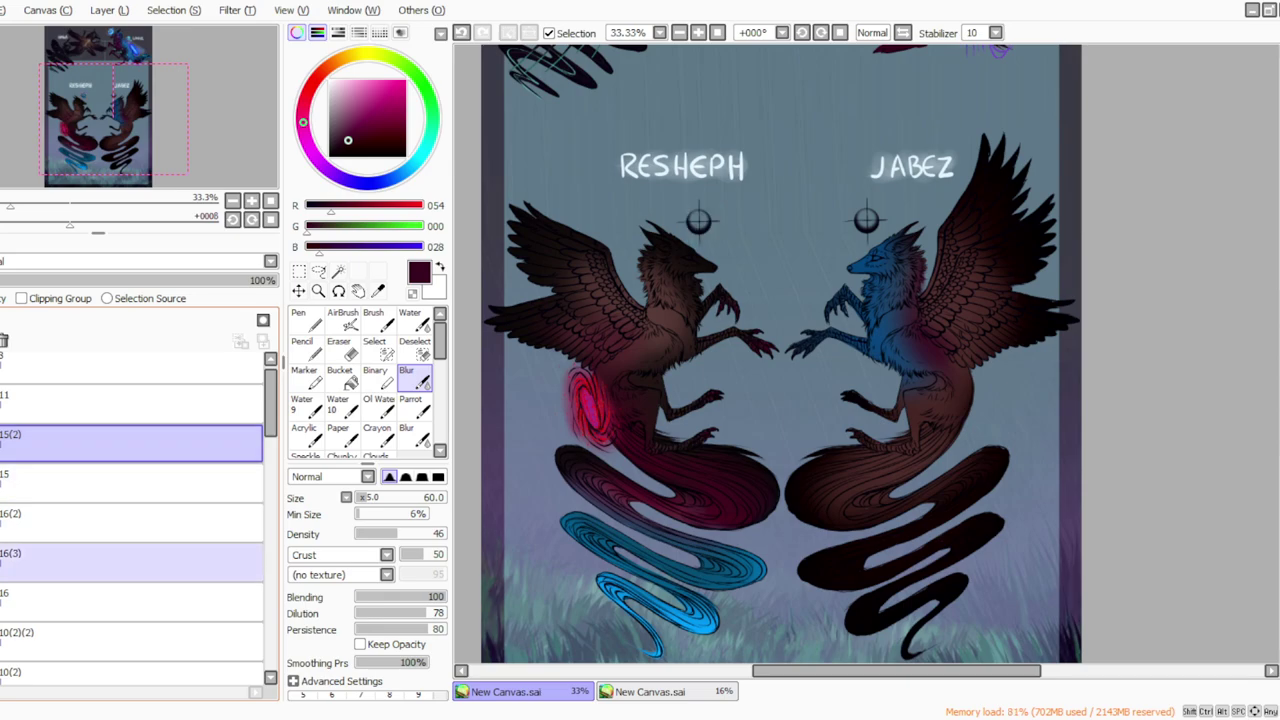
Step: Recolor Resheph's orb glow pink-red on layer 16(3) and move layer 15(2) directly above it
{"action": "left_click", "coordinate": [20, 555]}
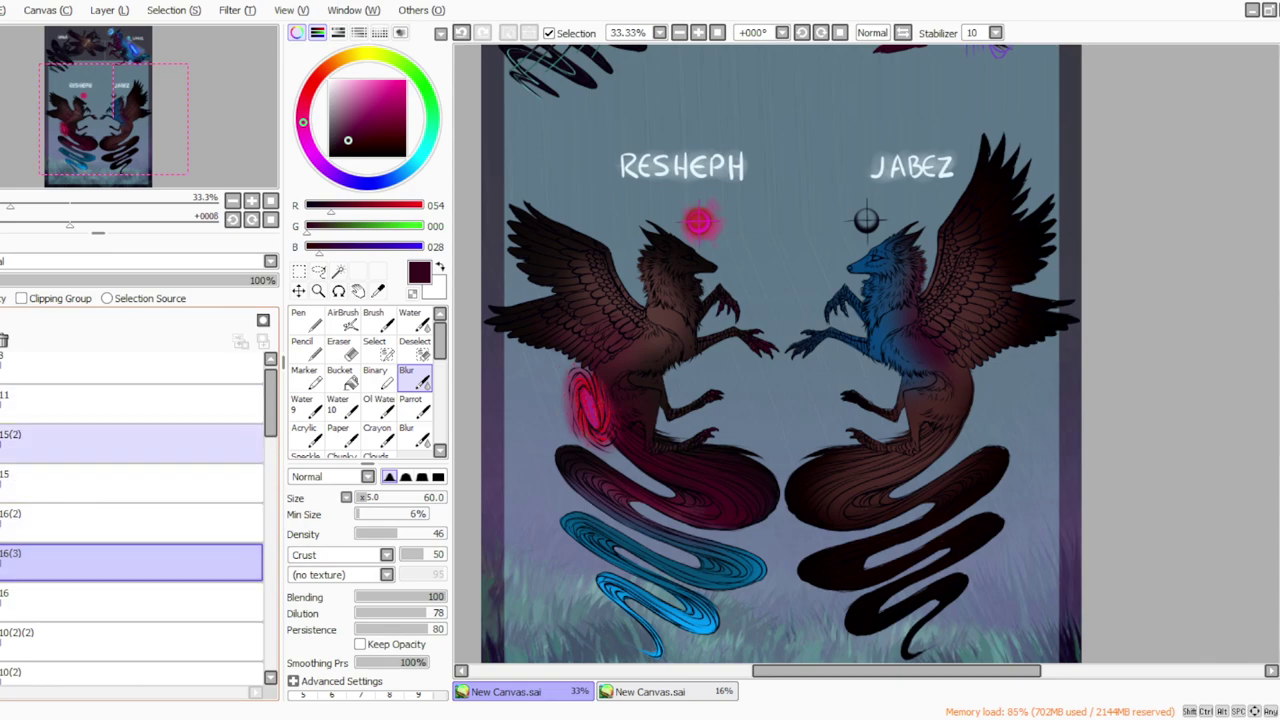
{"action": "left_click_drag", "start_coordinate": [2, 444], "coordinate": [2, 543]}
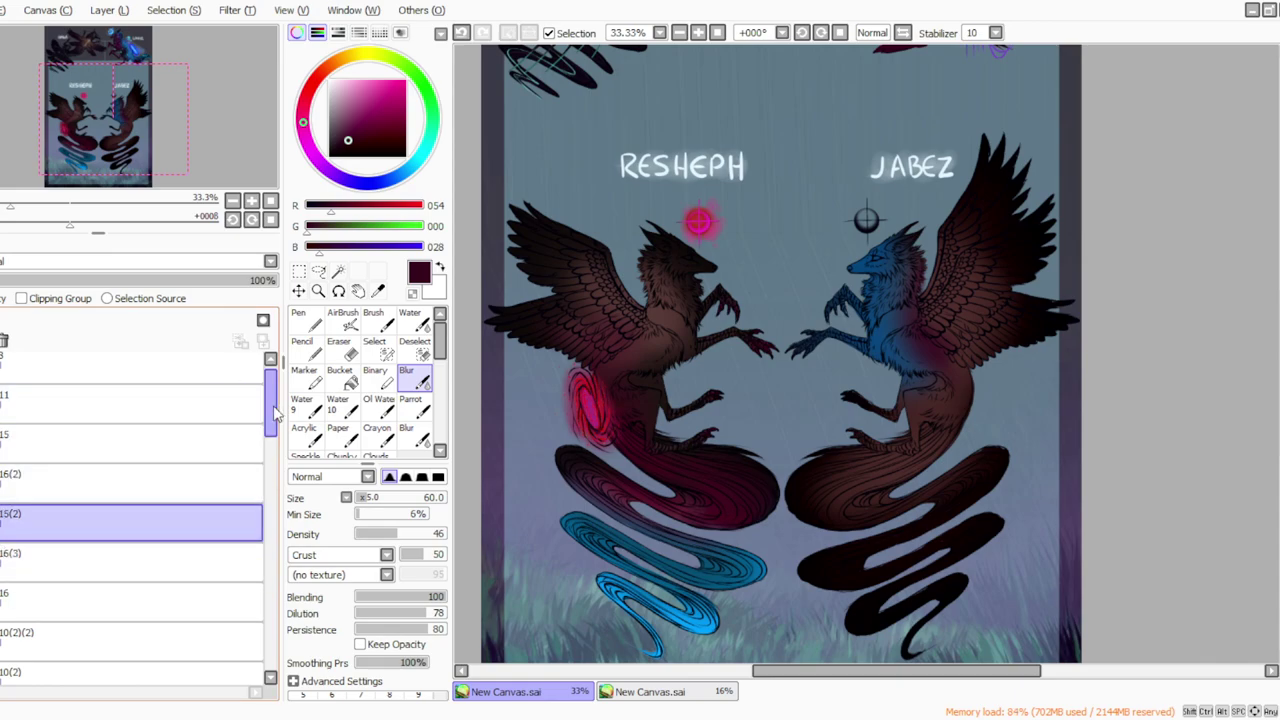
Step: Add a new layer above layer 14(2) and set the paint color to dark crimson, RGB 75, 0, 19
{"action": "left_click_drag", "start_coordinate": [273, 410], "coordinate": [273, 431]}
{"action": "scroll", "coordinate": [129, 423], "scroll_direction": "down", "scroll_amount": 2}
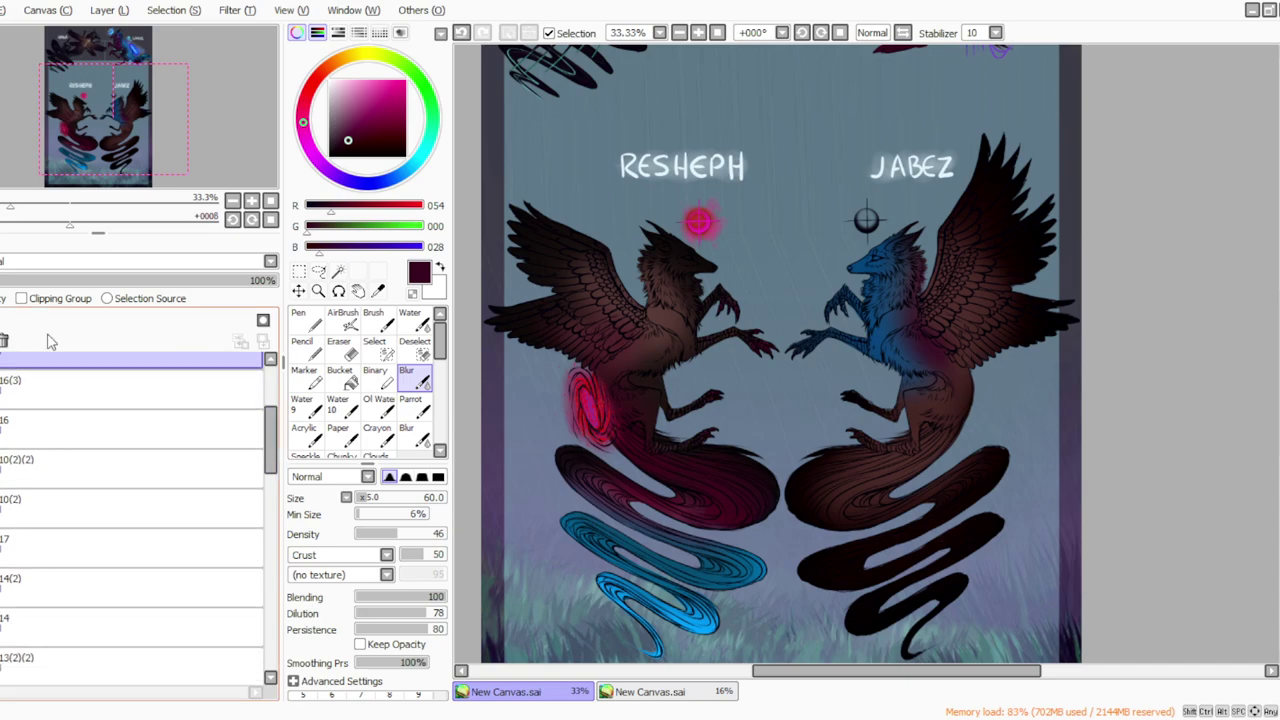
{"action": "left_click", "coordinate": [130, 588]}
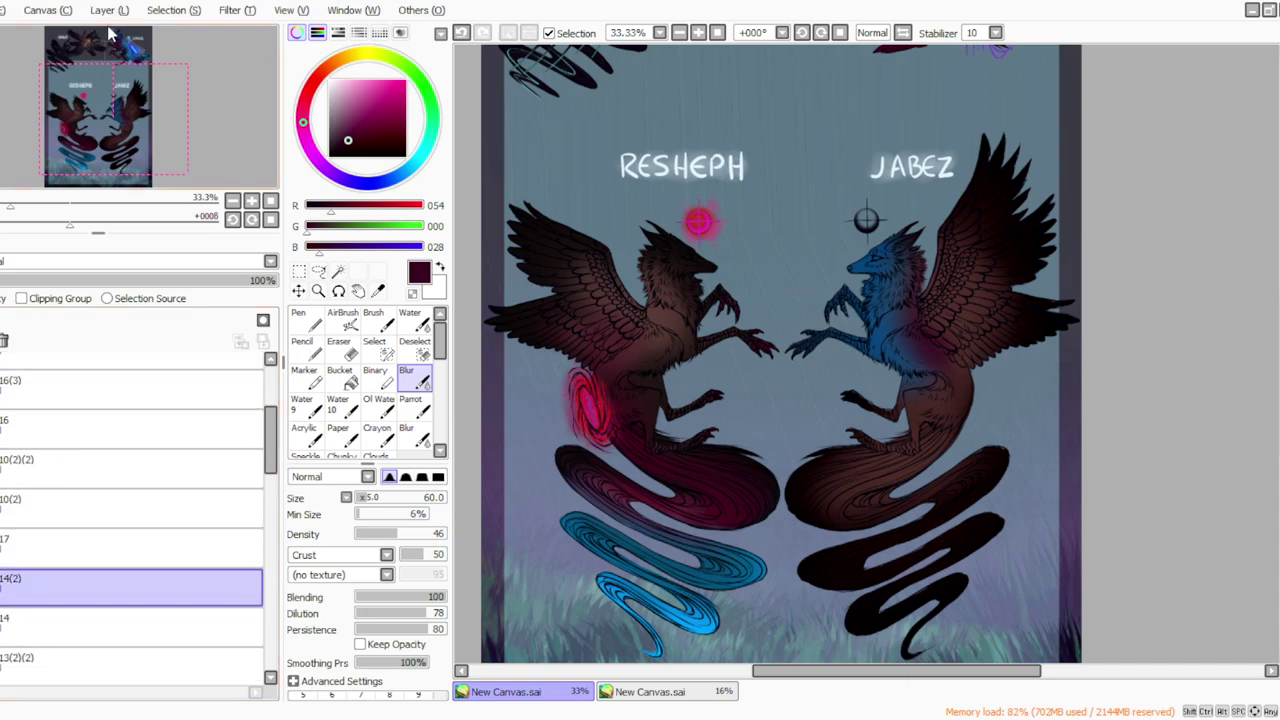
{"action": "left_click", "coordinate": [120, 40]}
{"action": "left_click", "coordinate": [370, 129]}
{"action": "left_click", "coordinate": [376, 134]}
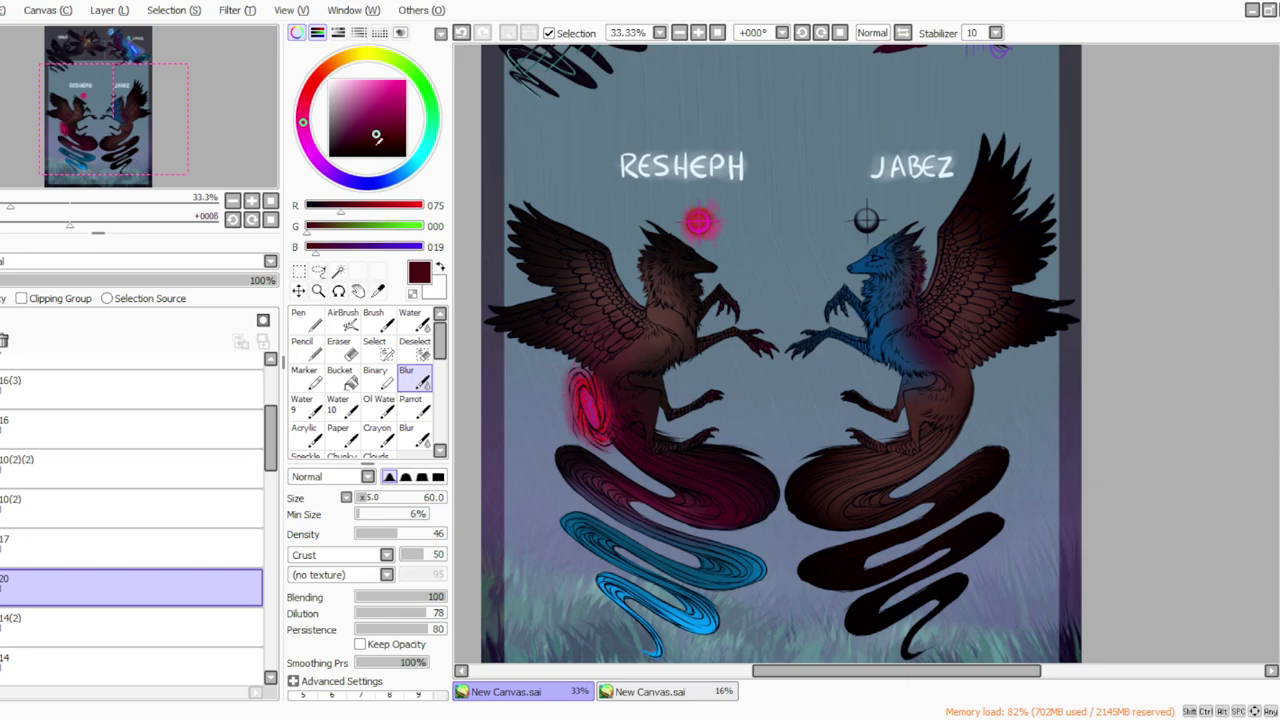
Step: Paint dark crimson over the center of Resheph's hip swirl with the Parrot brush at size 45 and density 100
{"action": "left_click", "coordinate": [410, 407]}
{"action": "left_click", "coordinate": [361, 498]}
{"action": "left_click_drag", "start_coordinate": [391, 533], "coordinate": [447, 534]}
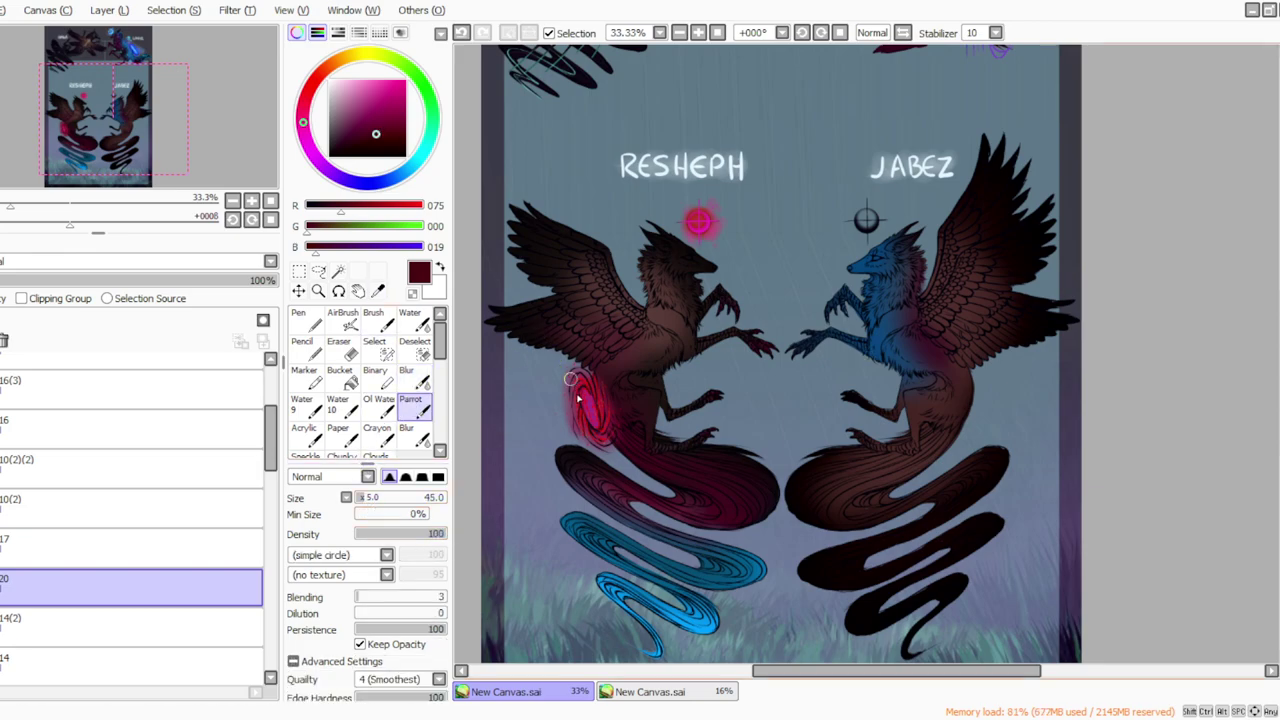
{"action": "mouse_move", "coordinate": [584, 391]}
{"action": "left_mouse_down"}
{"action": "mouse_move", "coordinate": [598, 427]}
{"action": "mouse_move", "coordinate": [580, 389]}
{"action": "mouse_move", "coordinate": [597, 426]}
{"action": "mouse_move", "coordinate": [580, 392]}
{"action": "left_mouse_up"}
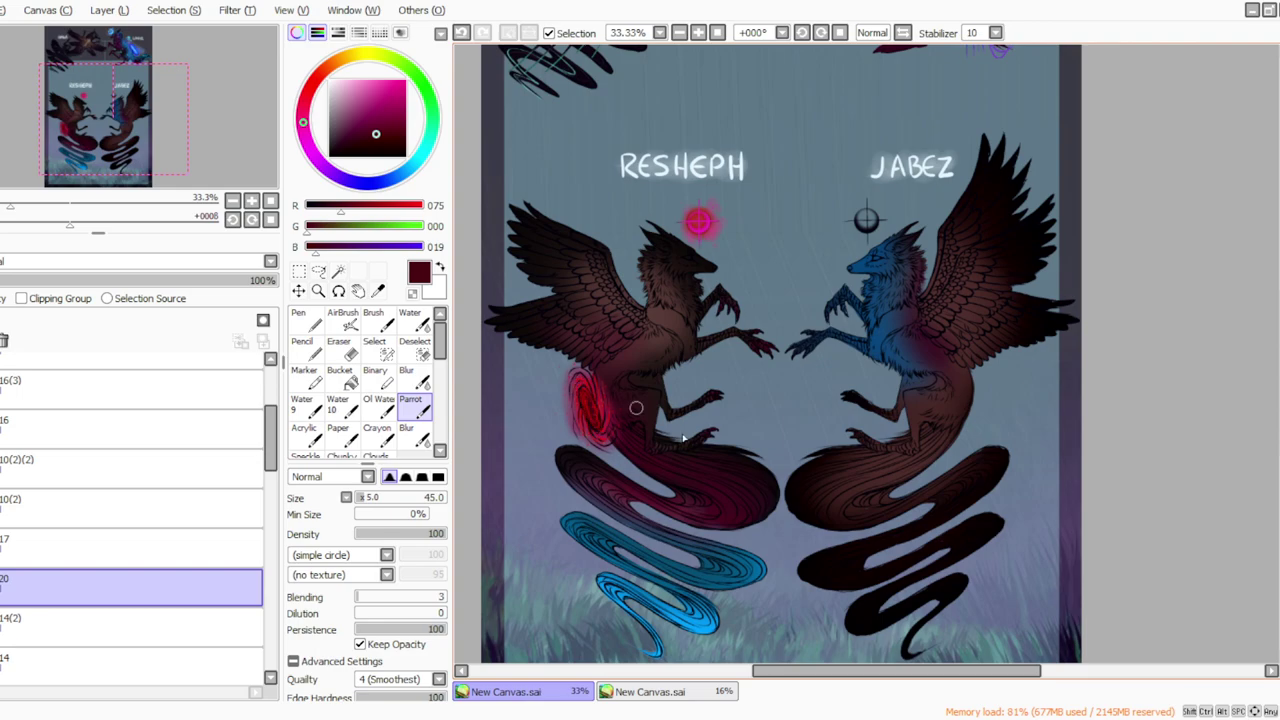
Step: Set the Parrot brush size to 50
{"action": "left_click_drag", "start_coordinate": [760, 672], "coordinate": [742, 673]}
{"action": "left_click", "coordinate": [361, 501]}
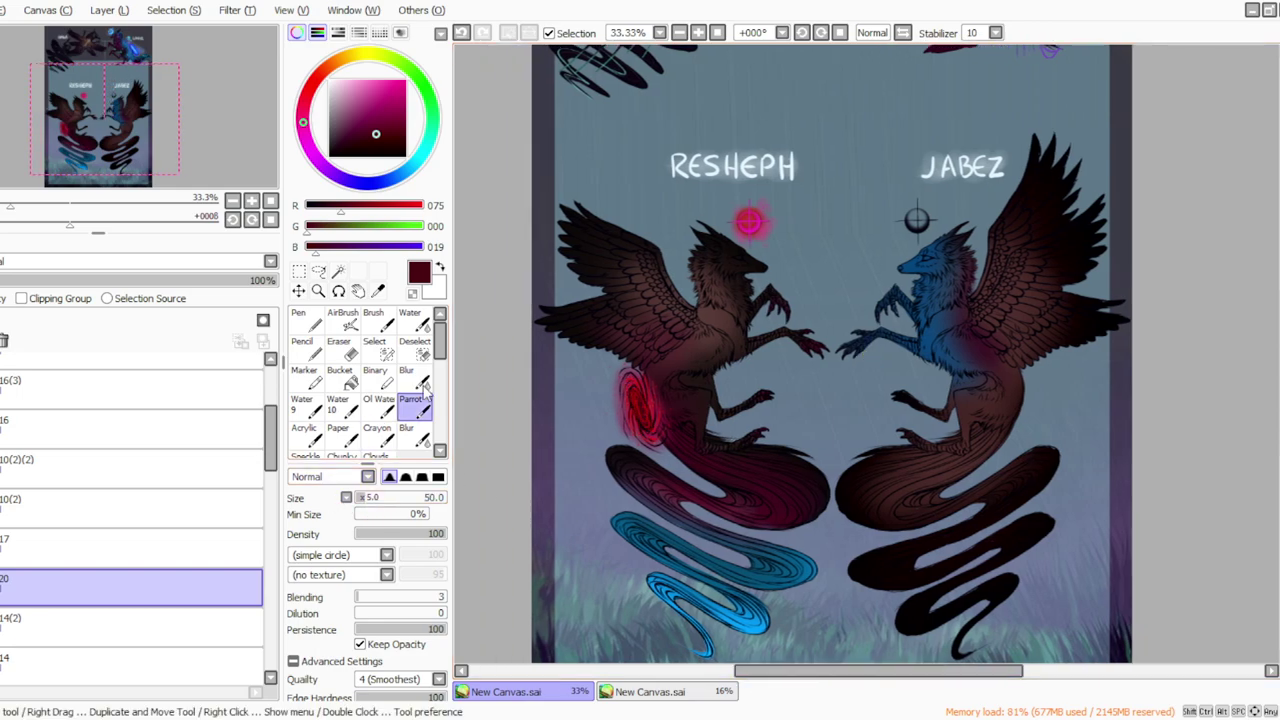
{"action": "scroll", "coordinate": [1238, 451], "scroll_direction": "up", "scroll_amount": 2}
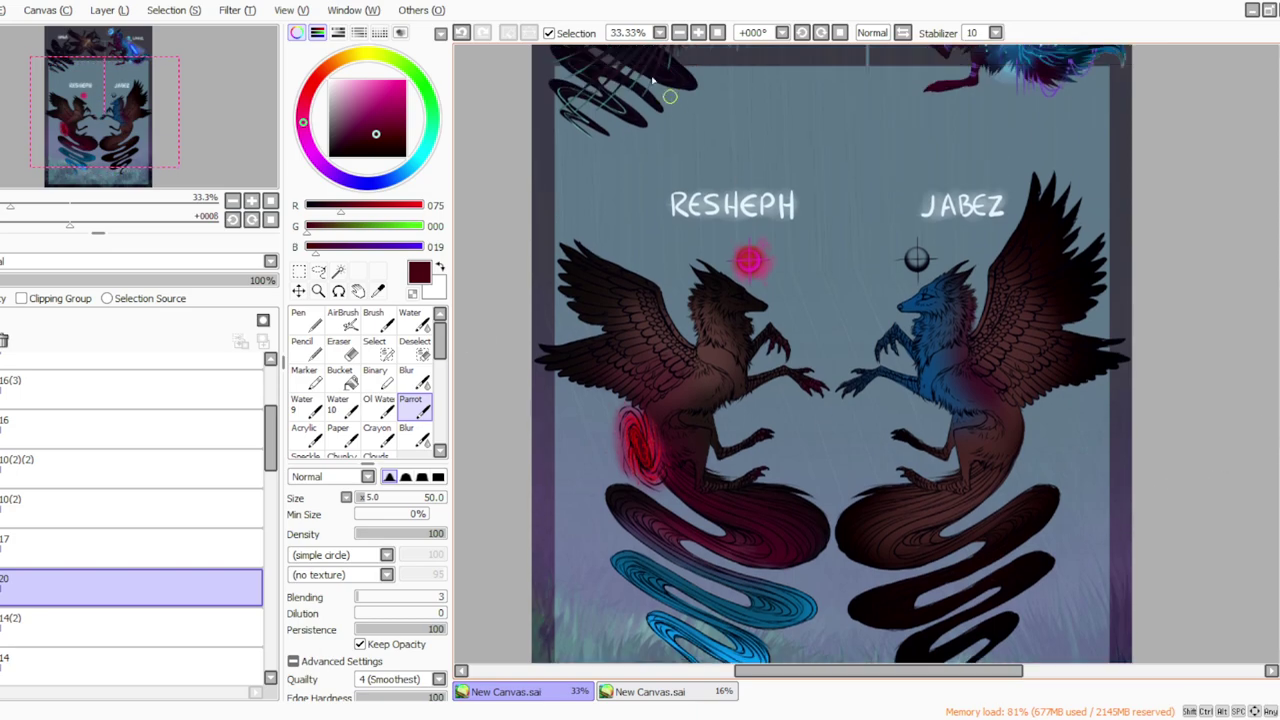
Step: Create a new layer directly above layer 16(3) and set the Parrot brush size to 10
{"action": "left_click", "coordinate": [698, 33]}
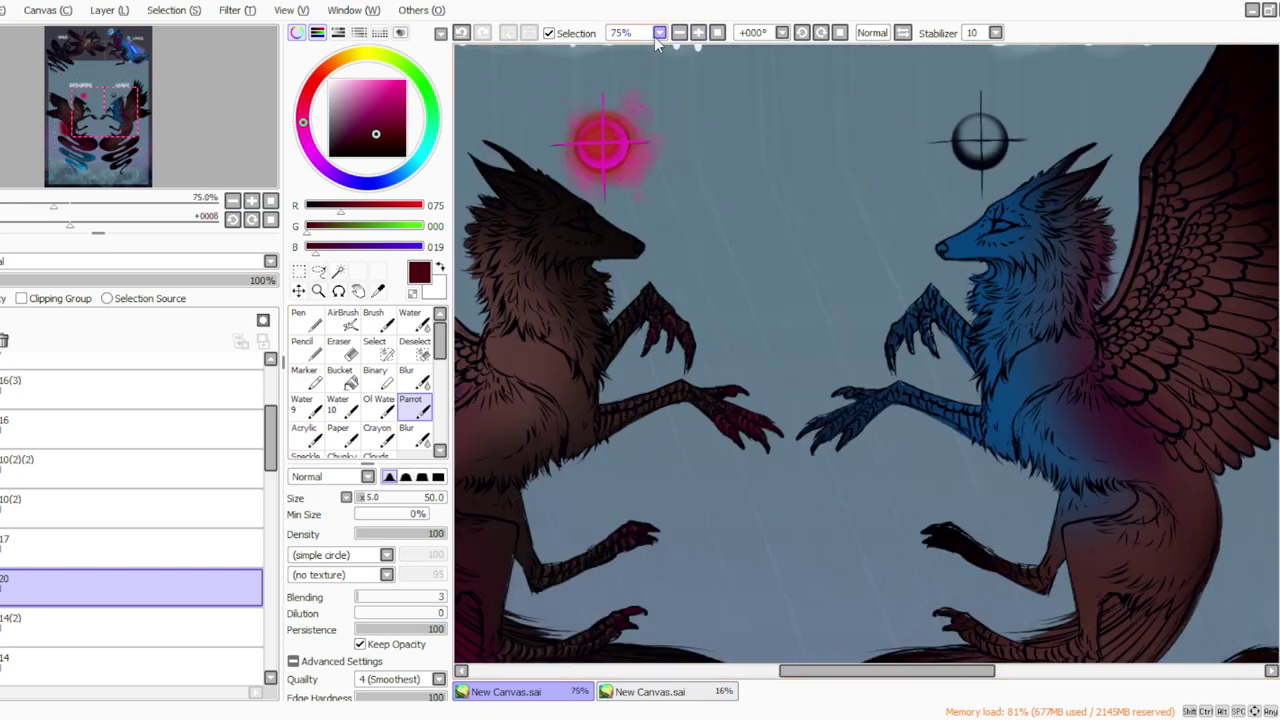
{"action": "left_click", "coordinate": [679, 33]}
{"action": "left_click_drag", "start_coordinate": [817, 673], "coordinate": [763, 673]}
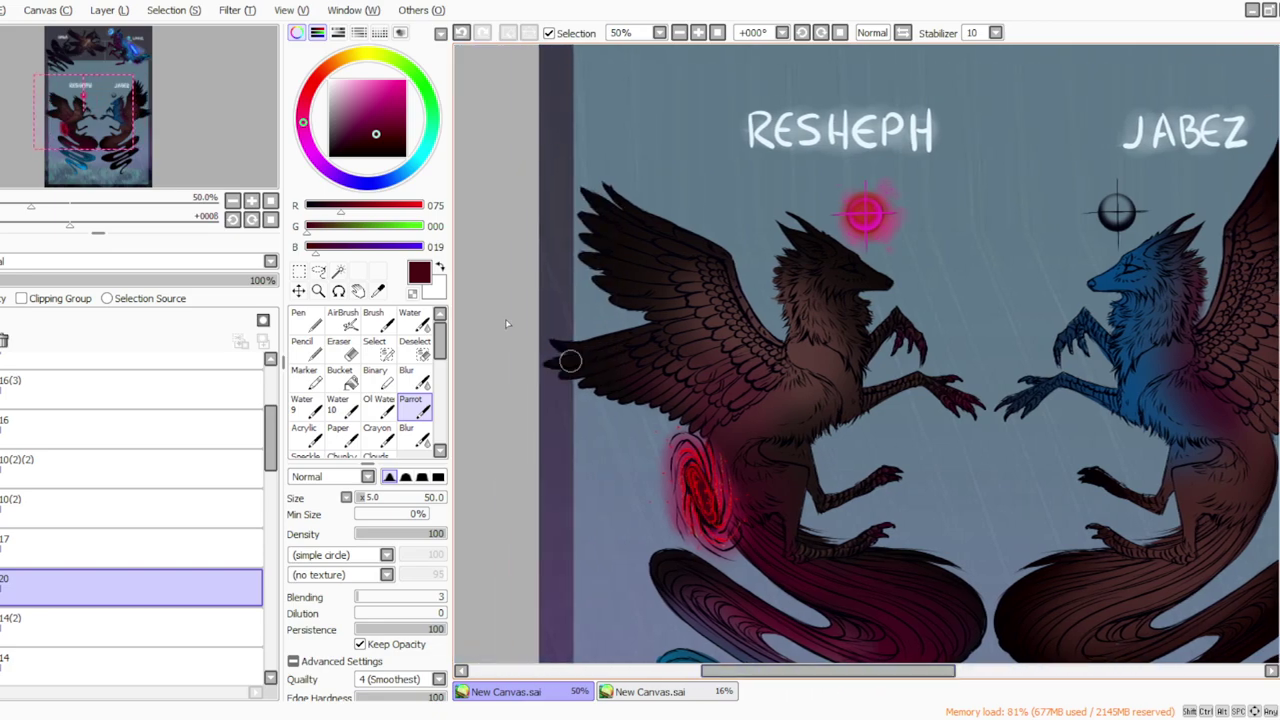
{"action": "left_click", "coordinate": [359, 498]}
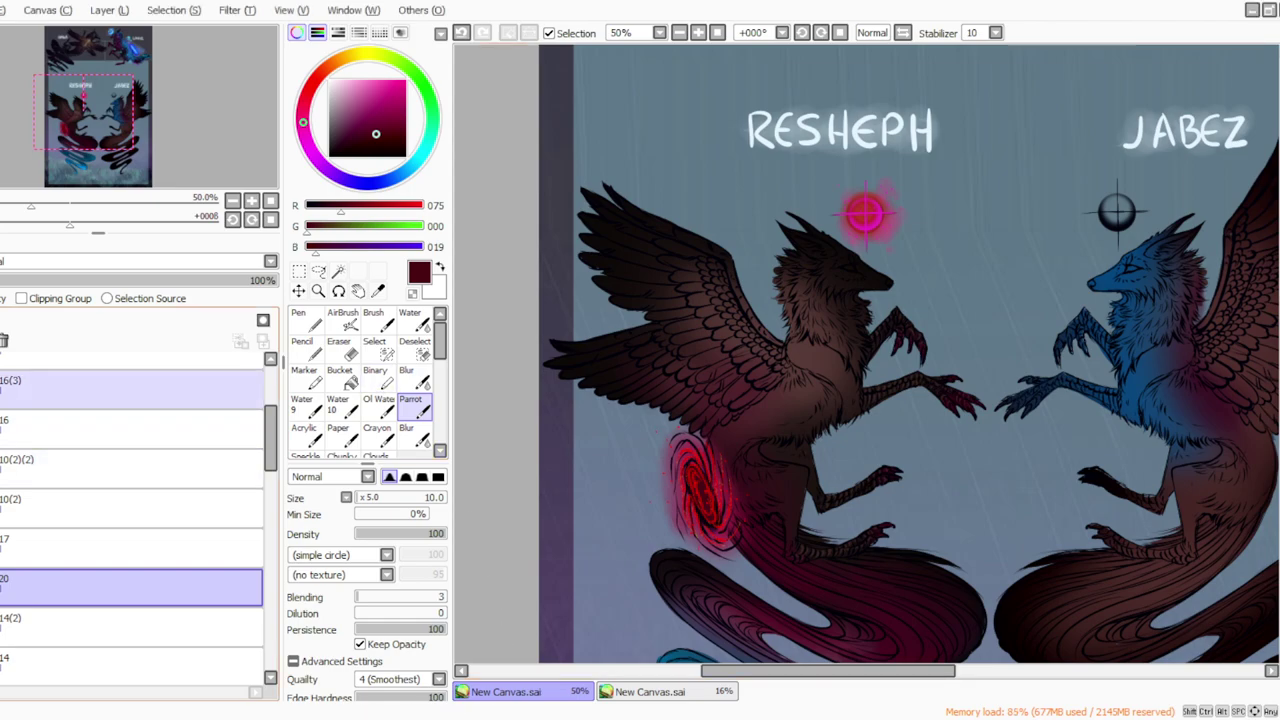
{"action": "left_click", "coordinate": [2, 390]}
{"action": "left_click", "coordinate": [0, 390]}
{"action": "left_click", "coordinate": [0, 390]}
{"action": "left_click", "coordinate": [0, 320]}
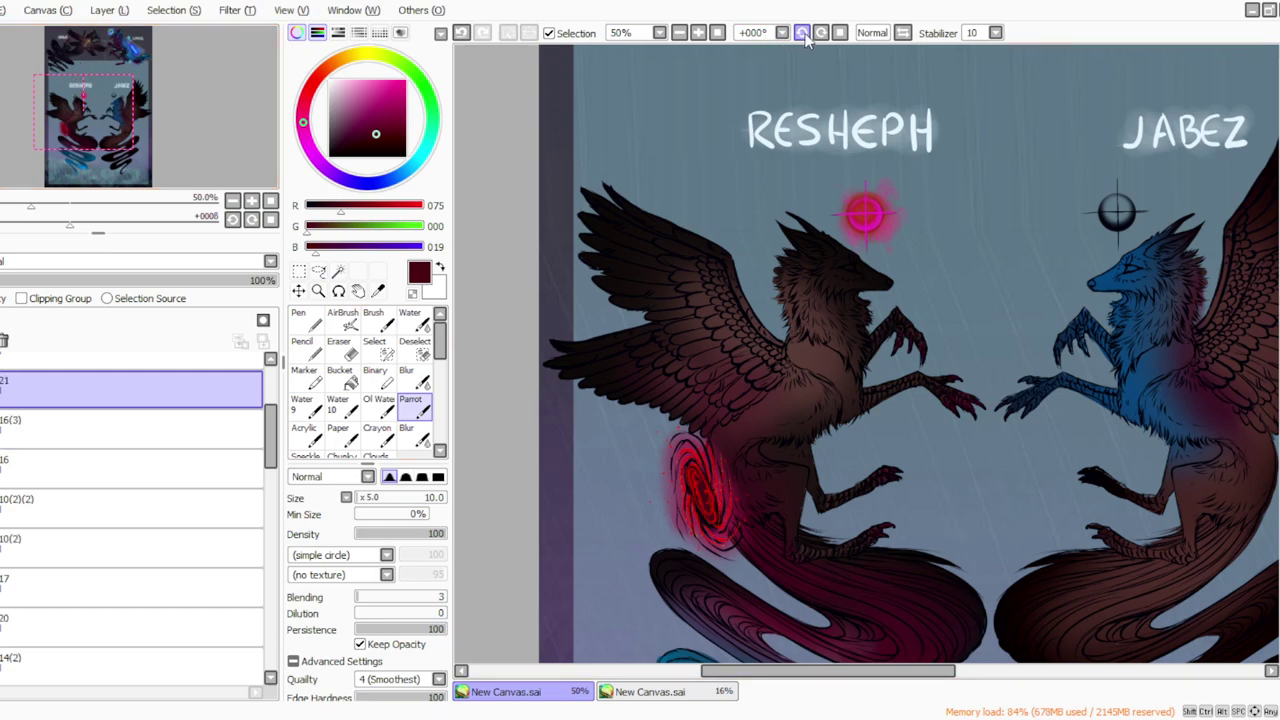
Step: Try painting dark crosshair lines across Resheph's red orb and darkening them with a color filter
{"action": "left_click_drag", "start_coordinate": [843, 132], "coordinate": [778, 148]}
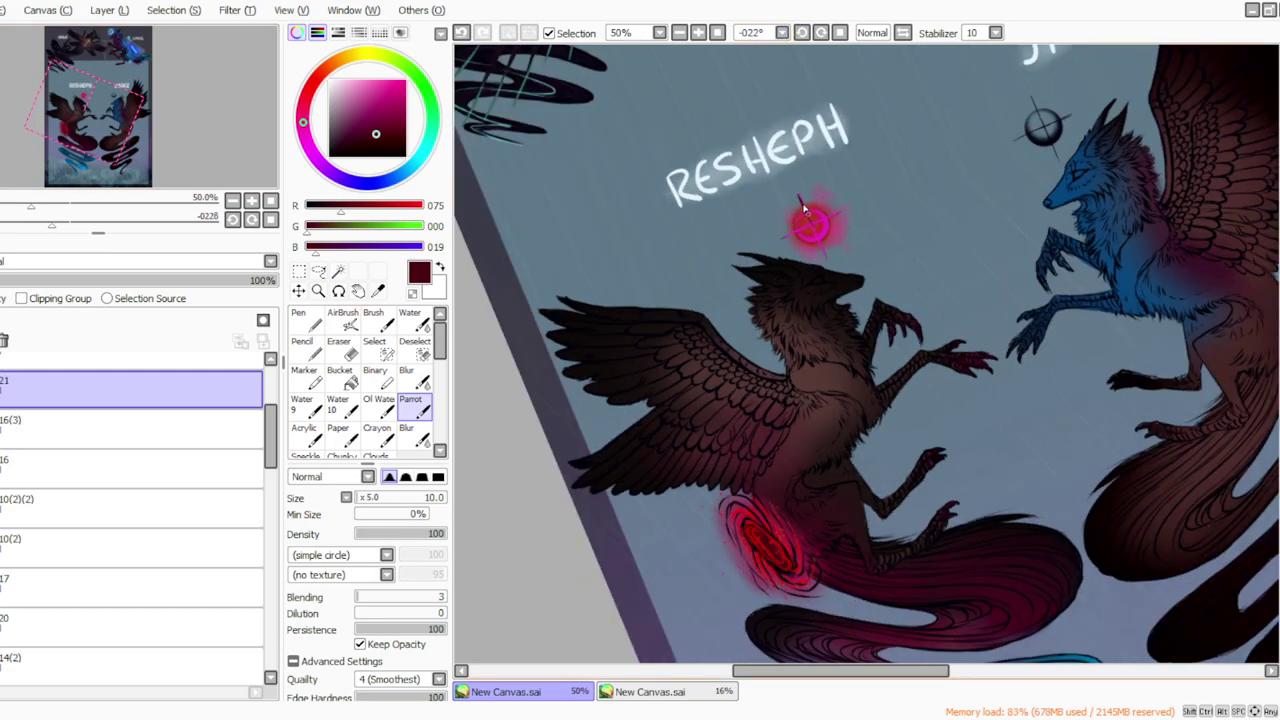
{"action": "left_click_drag", "start_coordinate": [730, 125], "coordinate": [726, 340]}
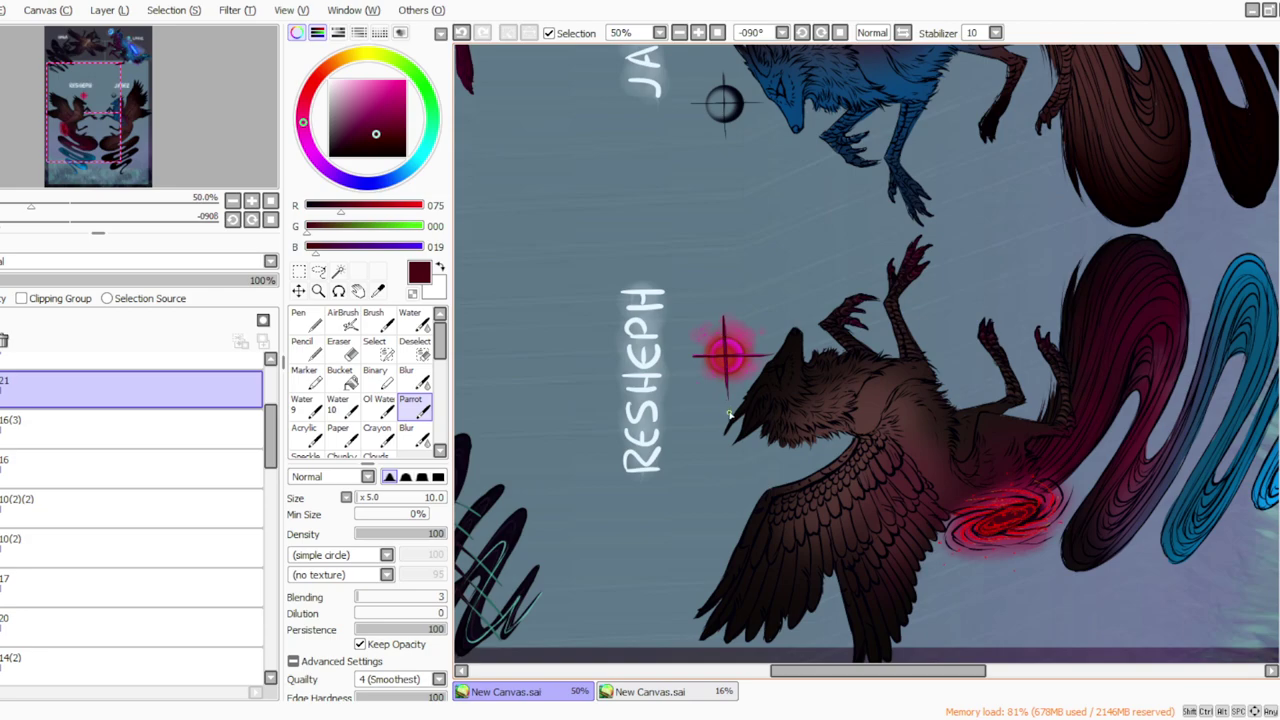
{"action": "left_click", "coordinate": [238, 12]}
{"action": "left_click", "coordinate": [250, 36]}
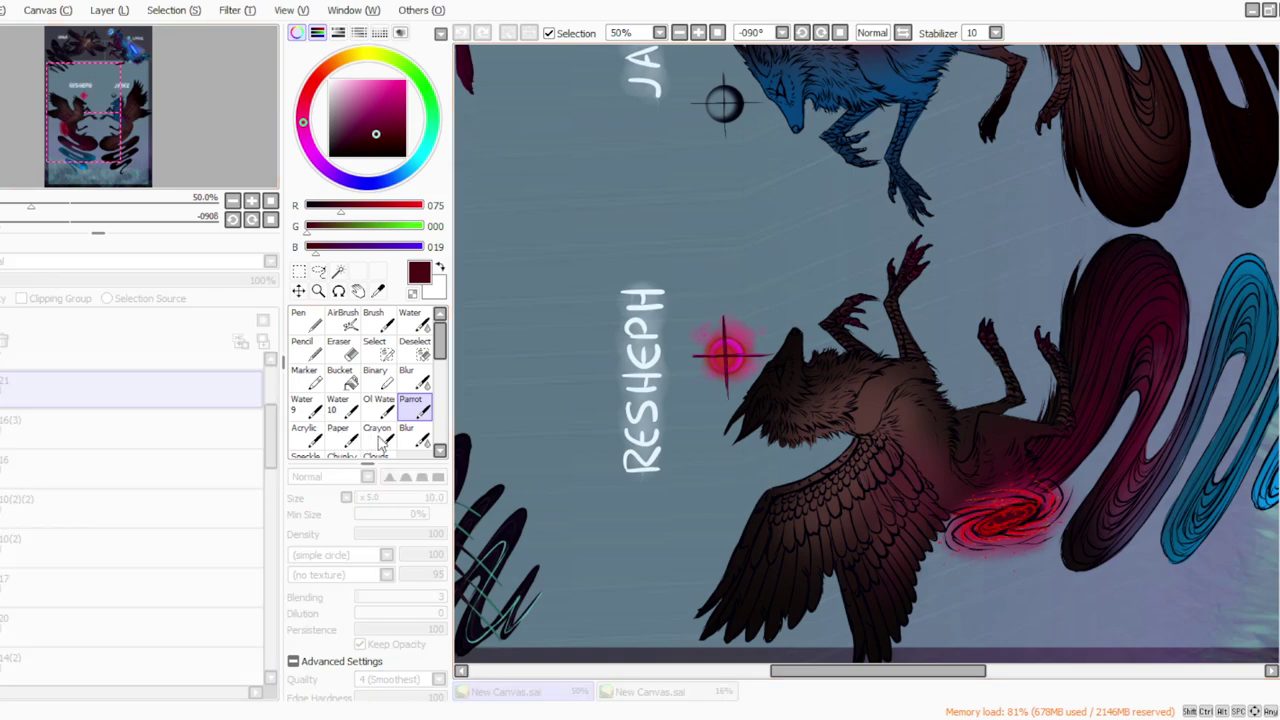
{"action": "left_click", "coordinate": [840, 32]}
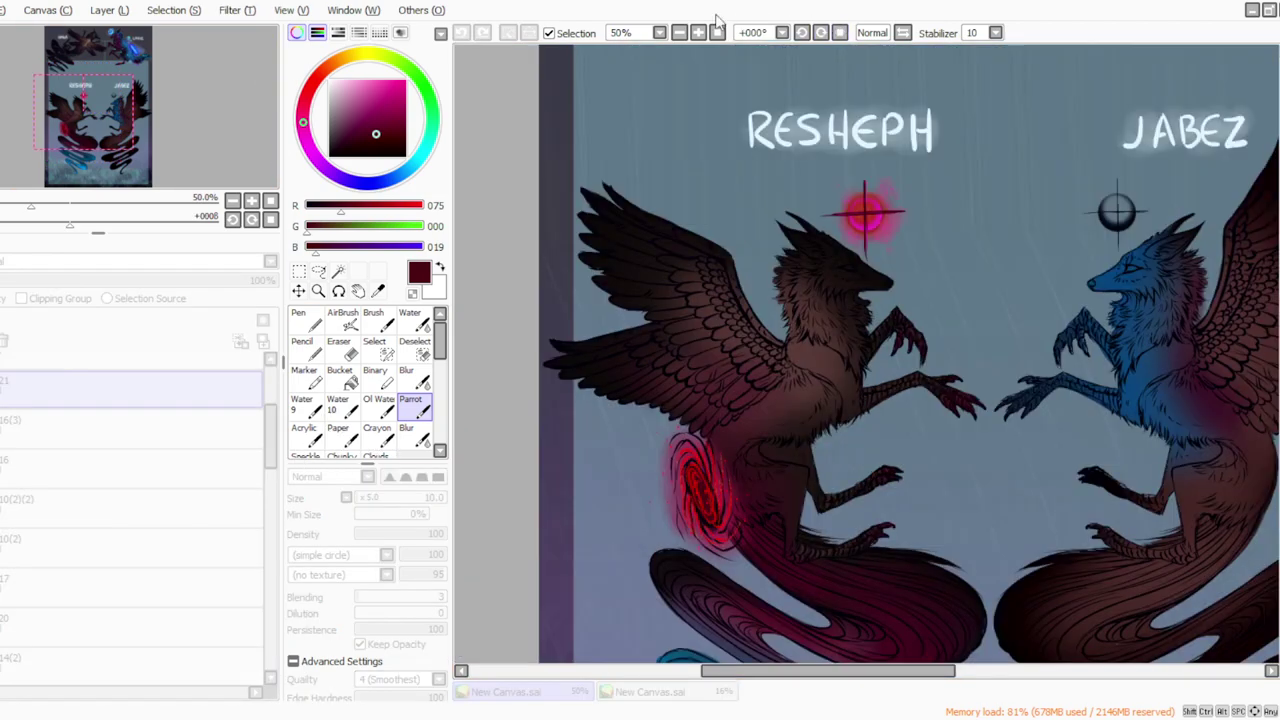
{"action": "left_click", "coordinate": [413, 502]}
Step: Remove the dark crosshair lines over Resheph's orb using the Eraser at density 100
{"action": "left_click", "coordinate": [340, 350]}
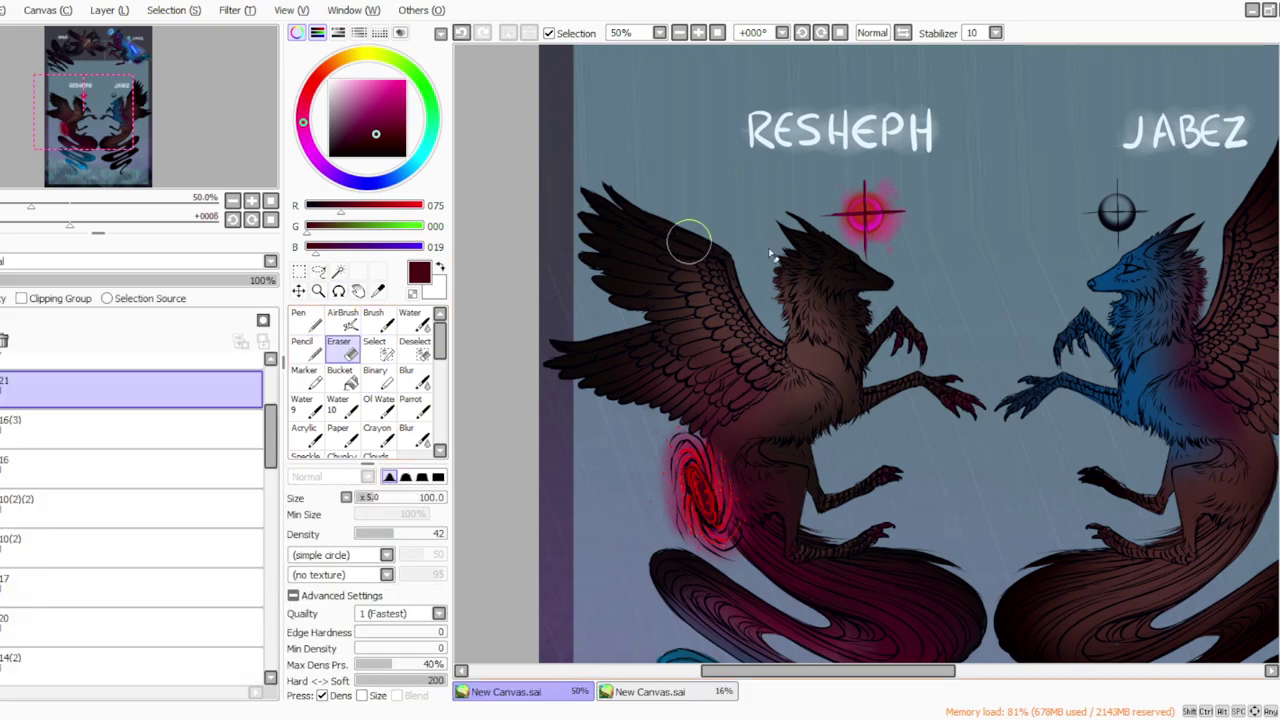
{"action": "left_click_drag", "start_coordinate": [400, 533], "coordinate": [446, 533]}
{"action": "left_click_drag", "start_coordinate": [855, 210], "coordinate": [890, 235]}
Step: Repaint the vertical and horizontal crosshair lines through Resheph's orb with the size 10 Parrot brush, rotating the canvas as needed
{"action": "left_click", "coordinate": [411, 405]}
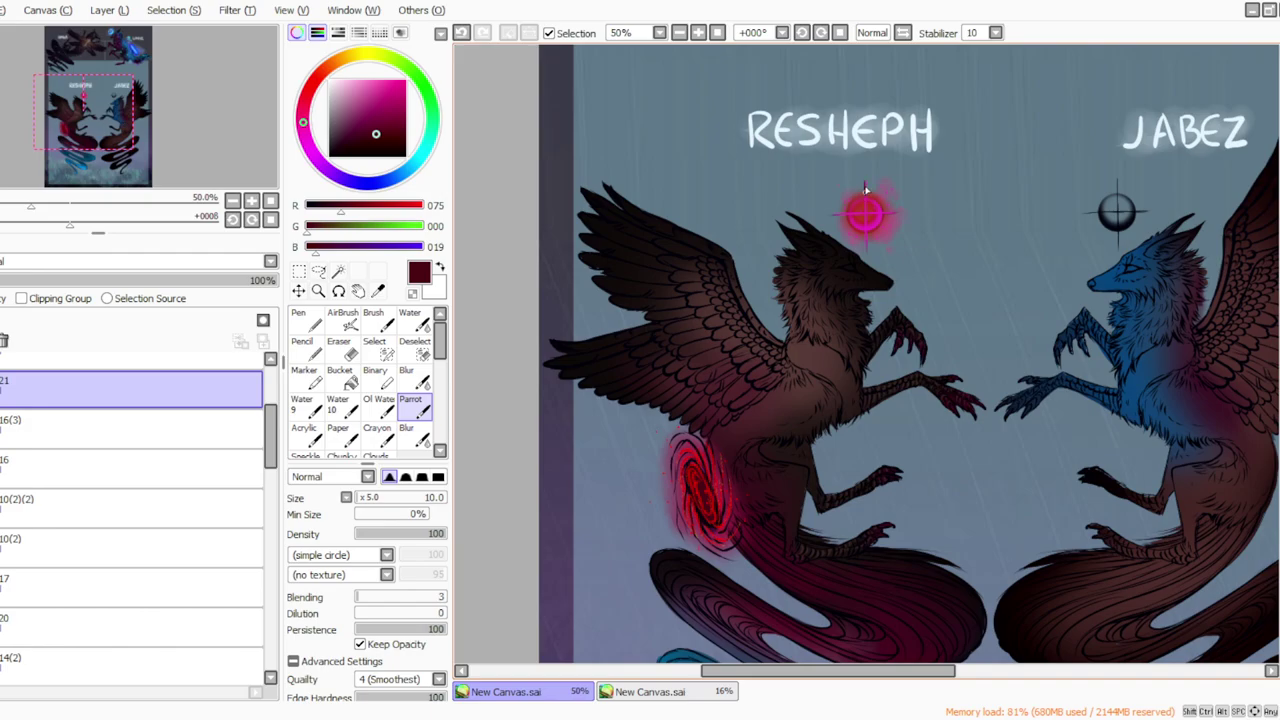
{"action": "left_click_drag", "start_coordinate": [865, 186], "coordinate": [866, 261]}
{"action": "left_click", "coordinate": [821, 33]}
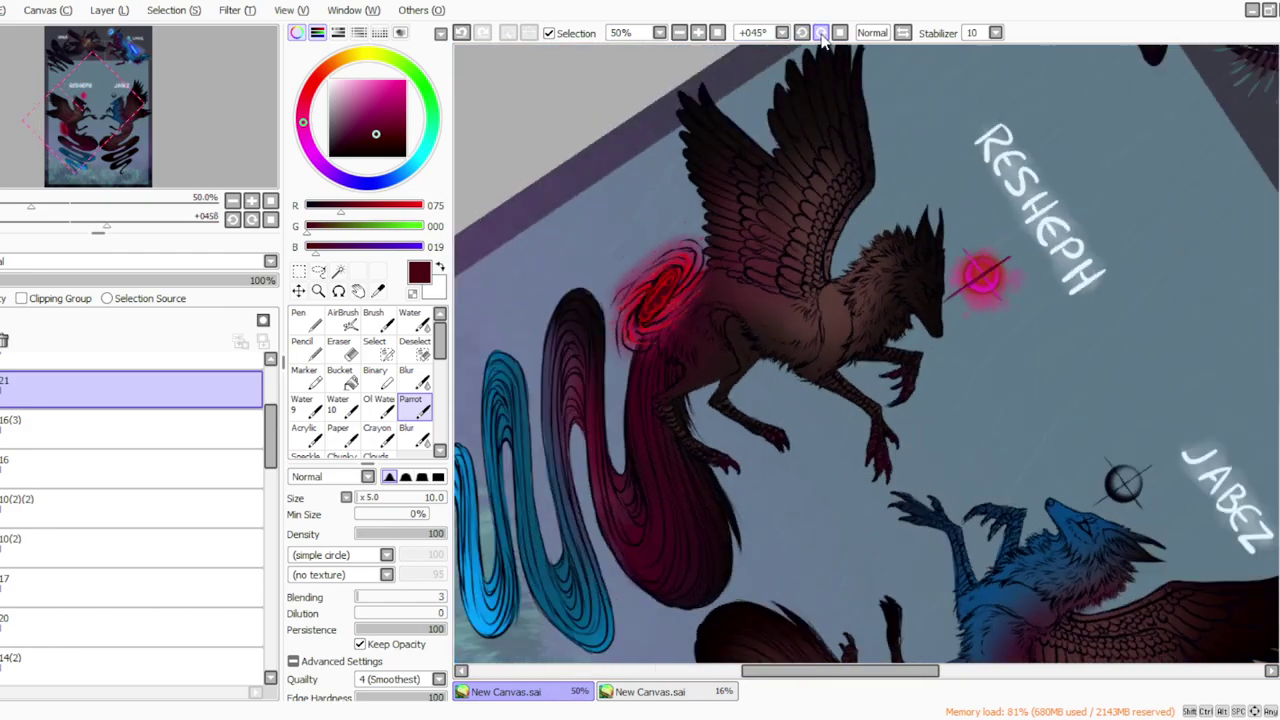
{"action": "left_click_drag", "start_coordinate": [982, 277], "coordinate": [1005, 310]}
{"action": "left_click", "coordinate": [840, 33]}
Step: Darken the new crosshair lines on layer 21 to black with a color filter
{"action": "left_click", "coordinate": [238, 11]}
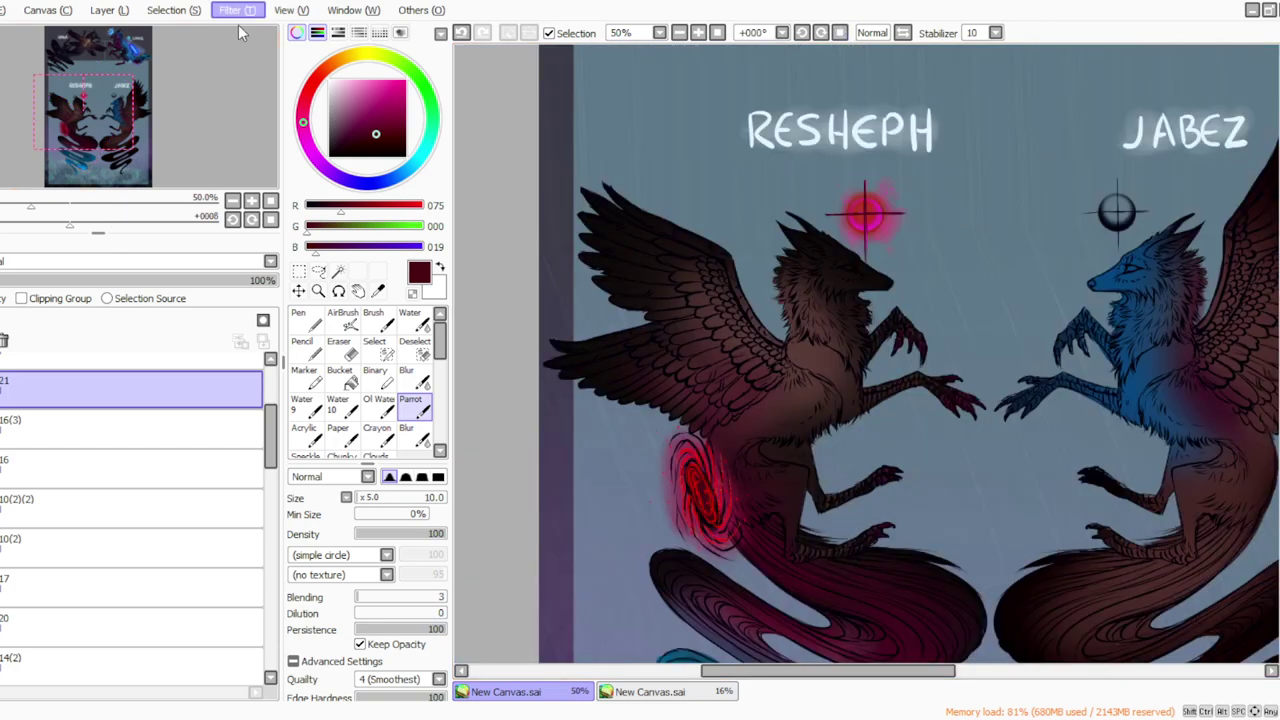
{"action": "left_click", "coordinate": [262, 31]}
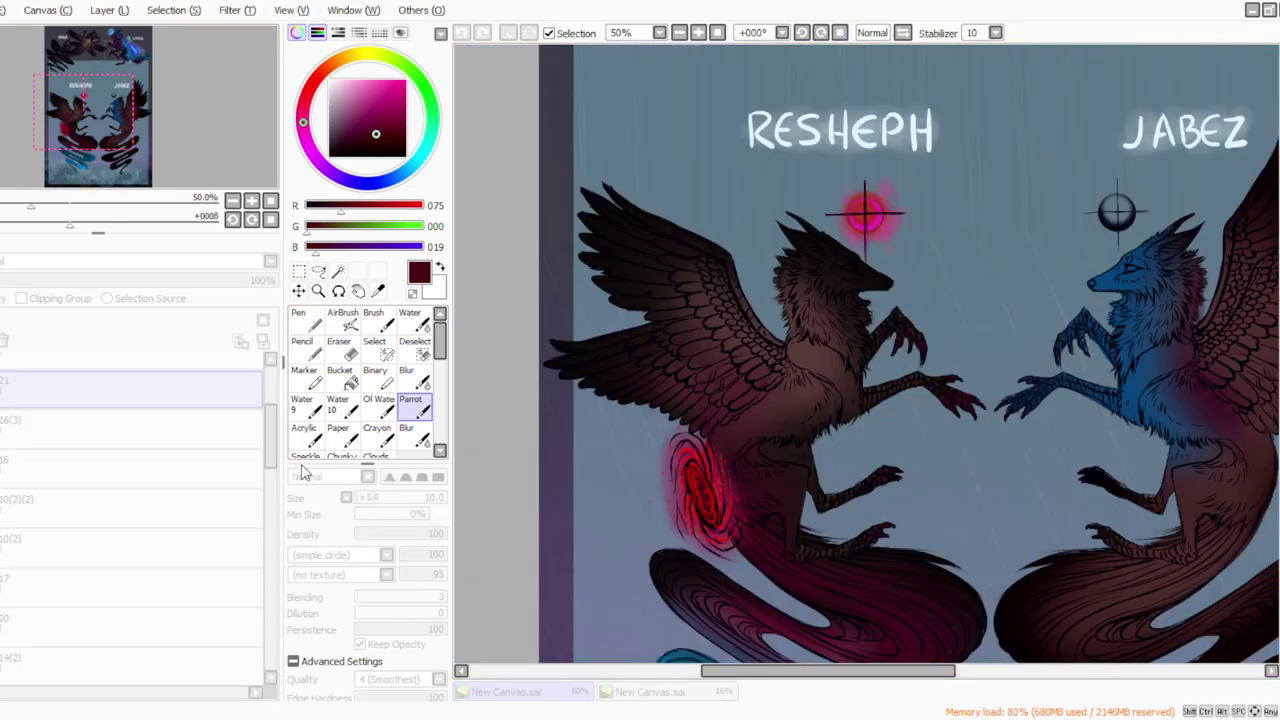
{"action": "left_click", "coordinate": [325, 548]}
Step: Sample black from an arm of Resheph's crosshair as the Parrot brush color
{"action": "left_click", "coordinate": [378, 291]}
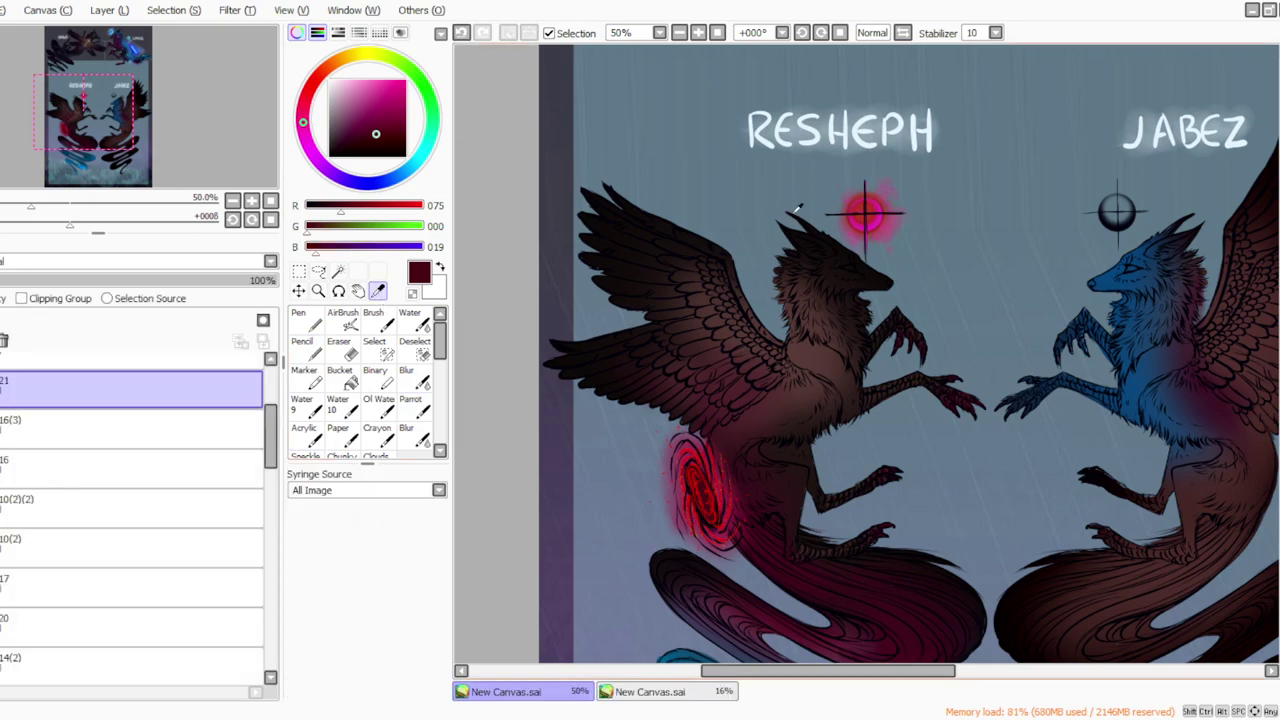
{"action": "left_click", "coordinate": [897, 208]}
{"action": "scroll", "coordinate": [414, 378], "scroll_direction": "down", "scroll_amount": 3}
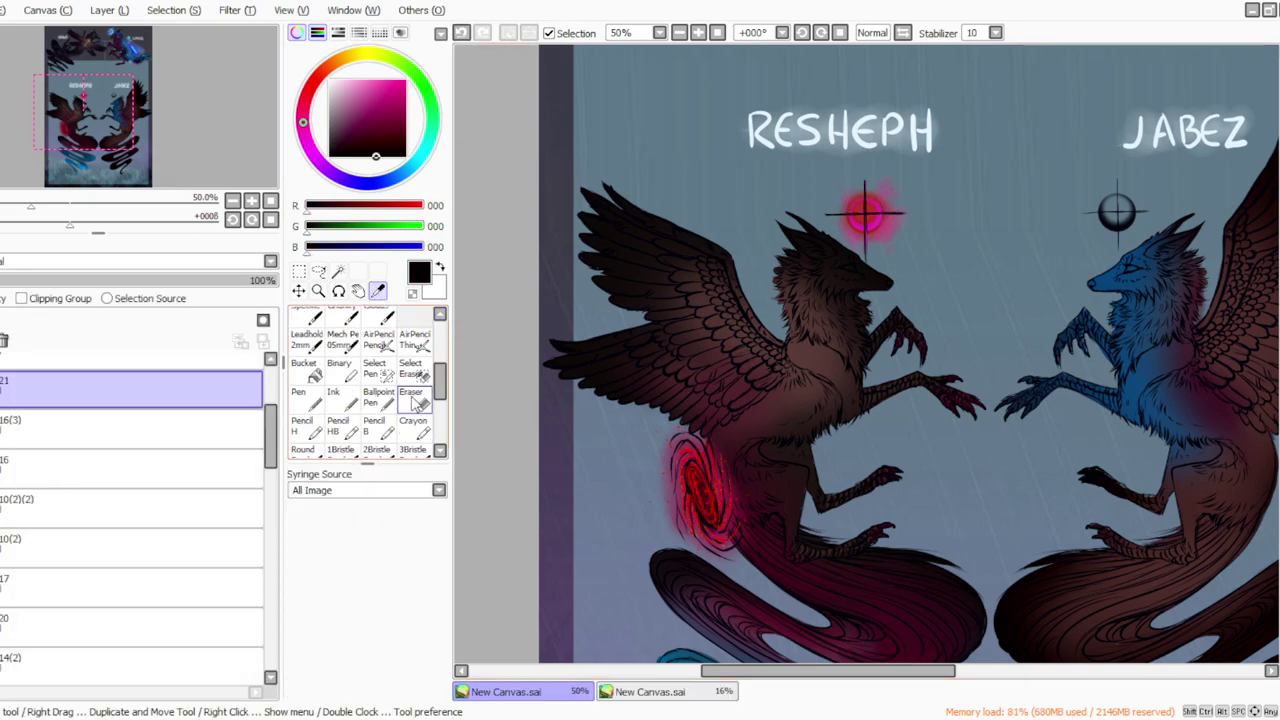
{"action": "scroll", "coordinate": [443, 385], "scroll_direction": "up", "scroll_amount": 3}
{"action": "left_click", "coordinate": [411, 404]}
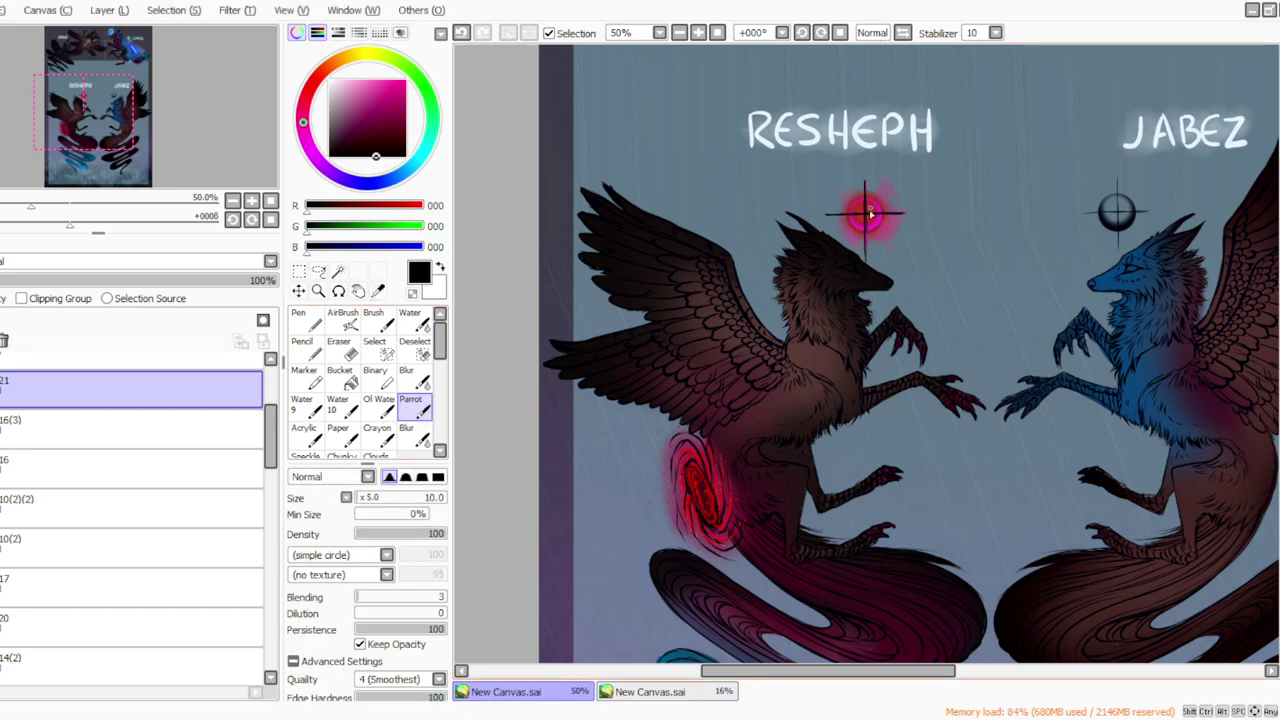
Step: Try painting black detail at the center of Resheph's crosshair with a size 50 brush on the rotated canvas
{"action": "left_click", "coordinate": [364, 498]}
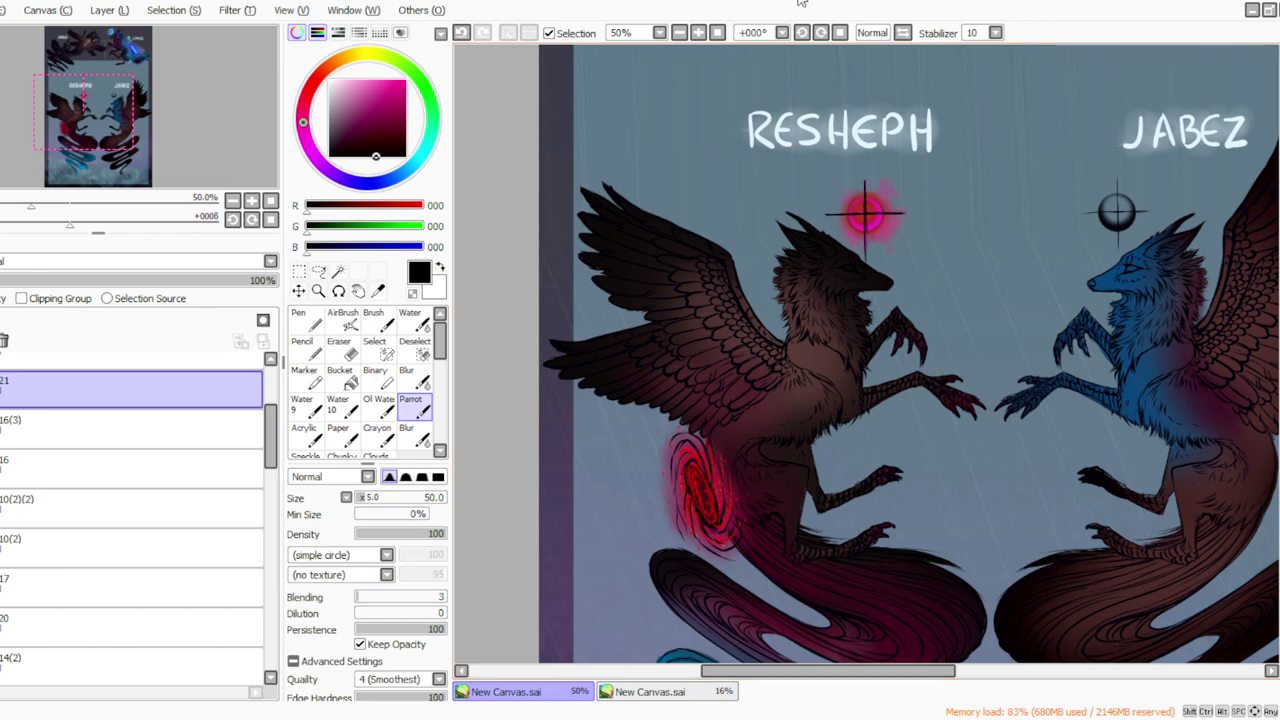
{"action": "left_click", "coordinate": [821, 33]}
{"action": "left_click", "coordinate": [821, 33]}
{"action": "left_click", "coordinate": [821, 33]}
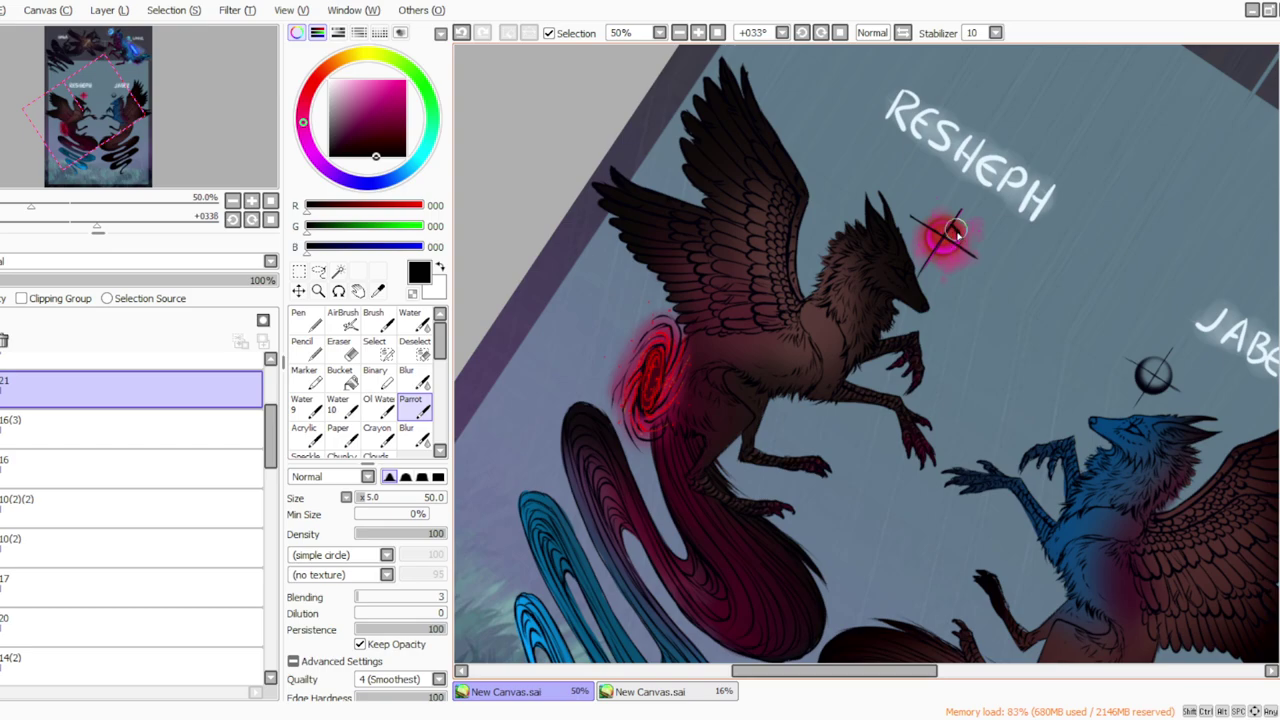
{"action": "left_click", "coordinate": [801, 33]}
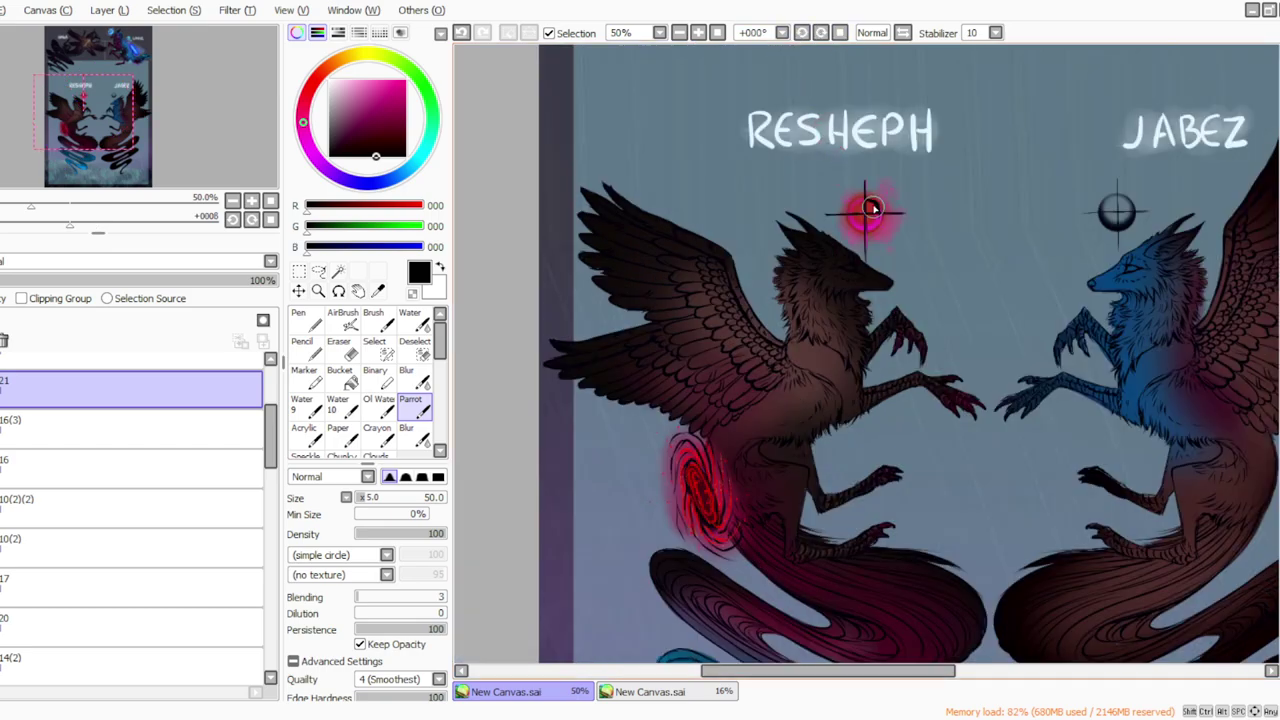
{"action": "left_click", "coordinate": [461, 33]}
{"action": "left_click", "coordinate": [821, 33]}
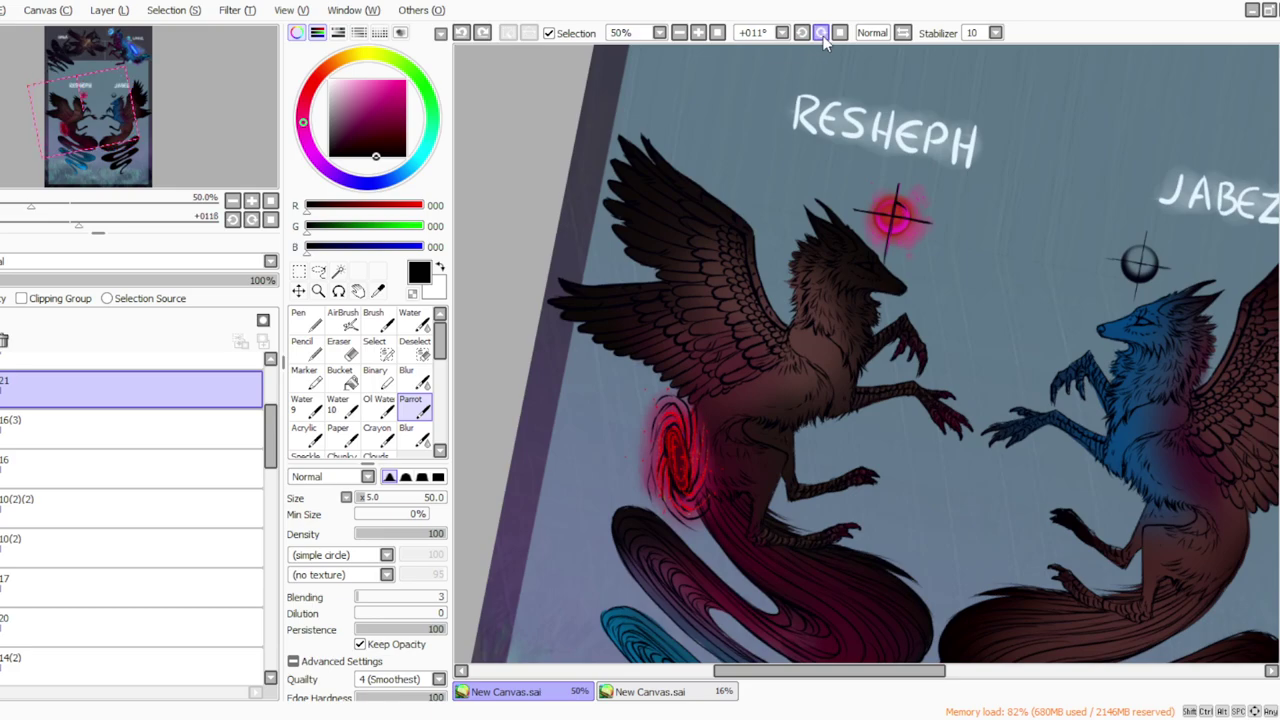
{"action": "left_click", "coordinate": [821, 33]}
Step: Paint a black ring around the center of Resheph's crosshair with the Parrot brush at size 15
{"action": "left_click", "coordinate": [362, 500]}
{"action": "key", "text": "End"}
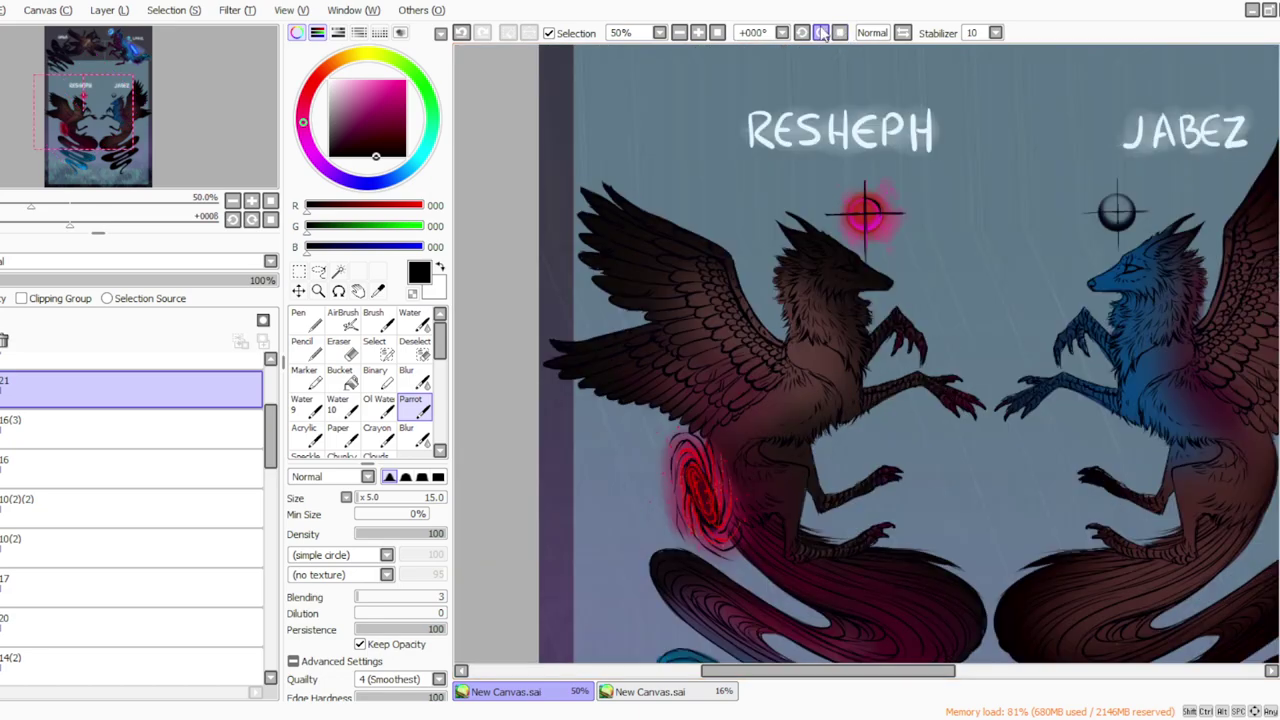
{"action": "left_click", "coordinate": [840, 32]}
{"action": "left_click", "coordinate": [461, 31]}
{"action": "left_click_drag", "start_coordinate": [865, 197], "coordinate": [876, 202]}
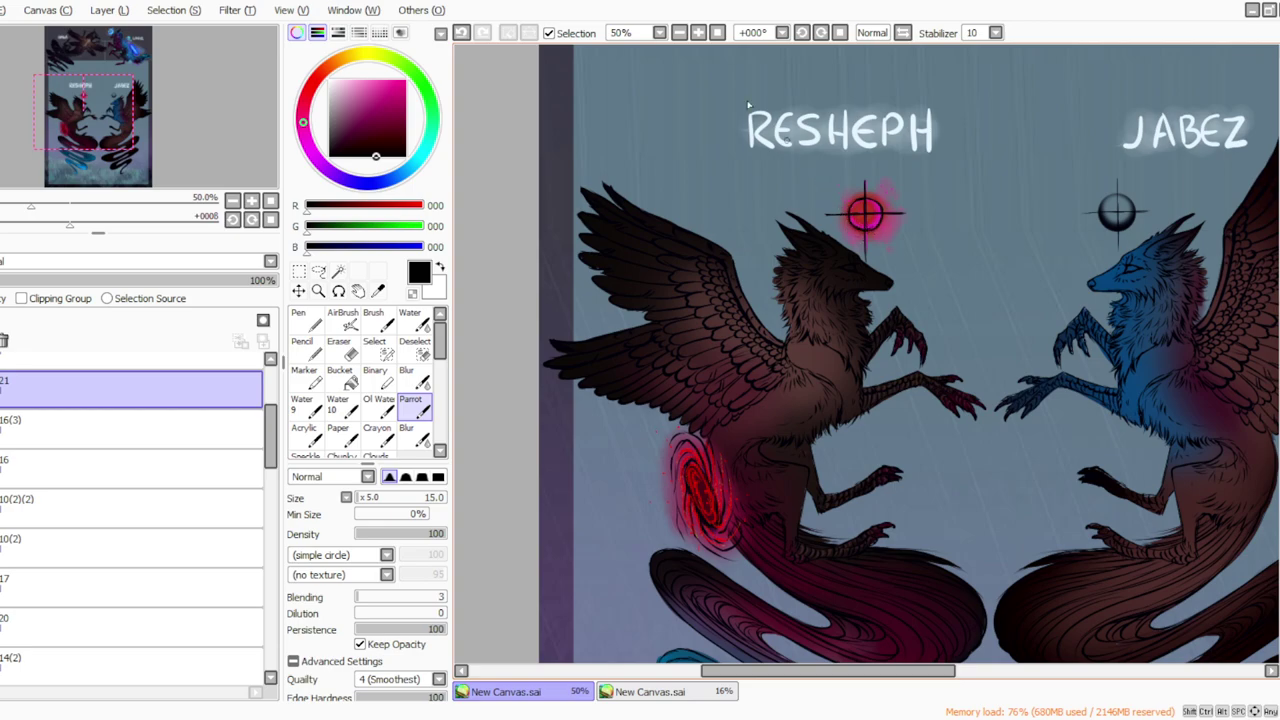
{"action": "left_click", "coordinate": [410, 378]}
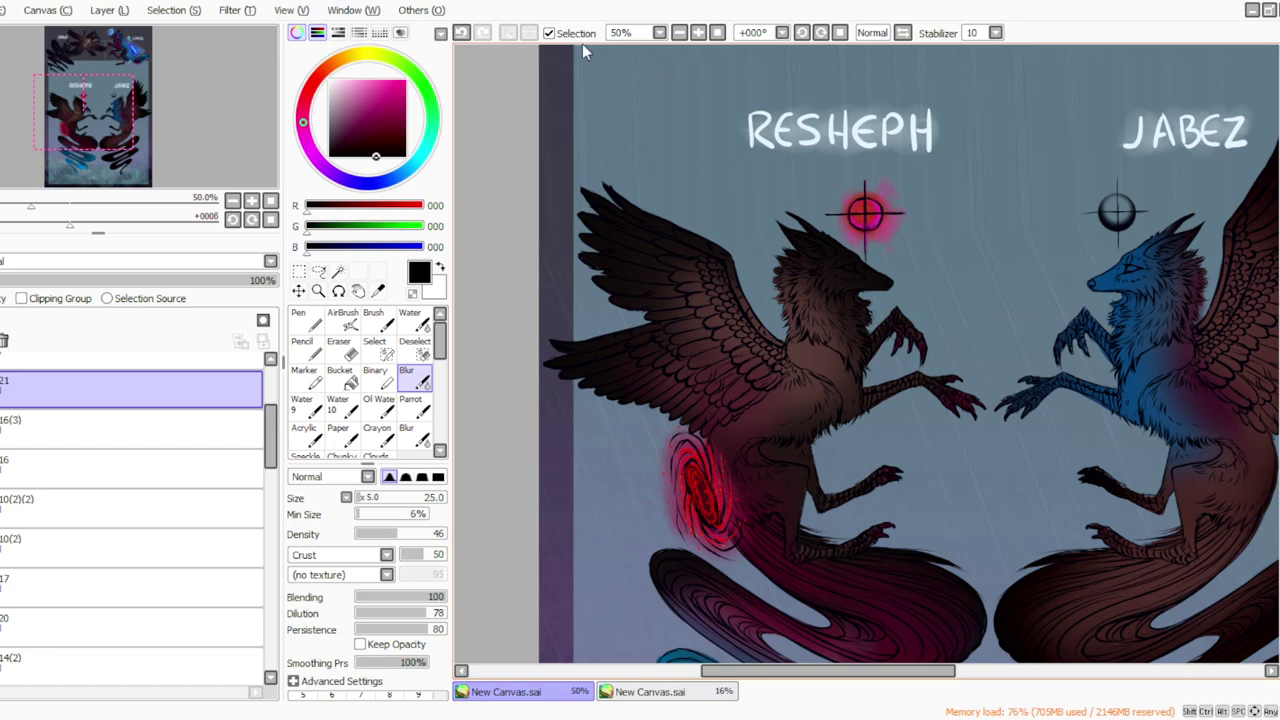
{"action": "left_click", "coordinate": [413, 406]}
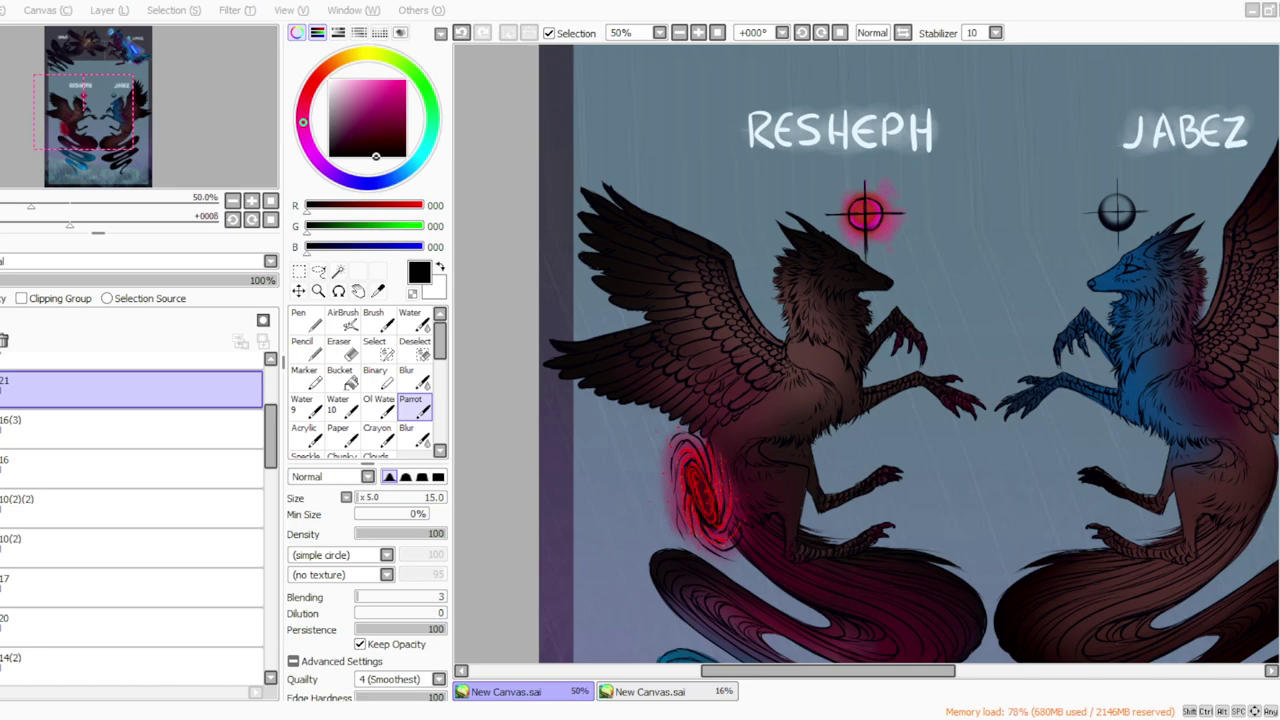
Step: Add a new layer between the crosshair layer 21 and layer 16(3)
{"action": "left_click", "coordinate": [100, 427]}
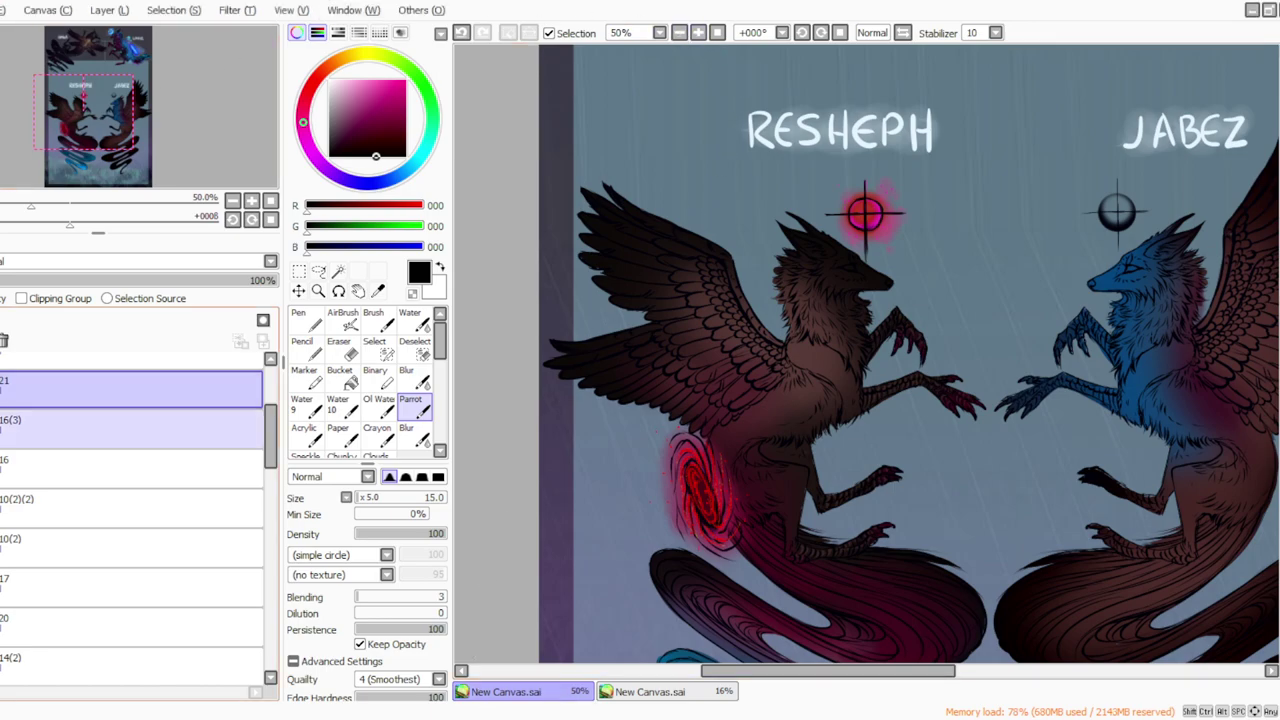
{"action": "left_click", "coordinate": [112, 12]}
{"action": "left_click", "coordinate": [128, 28]}
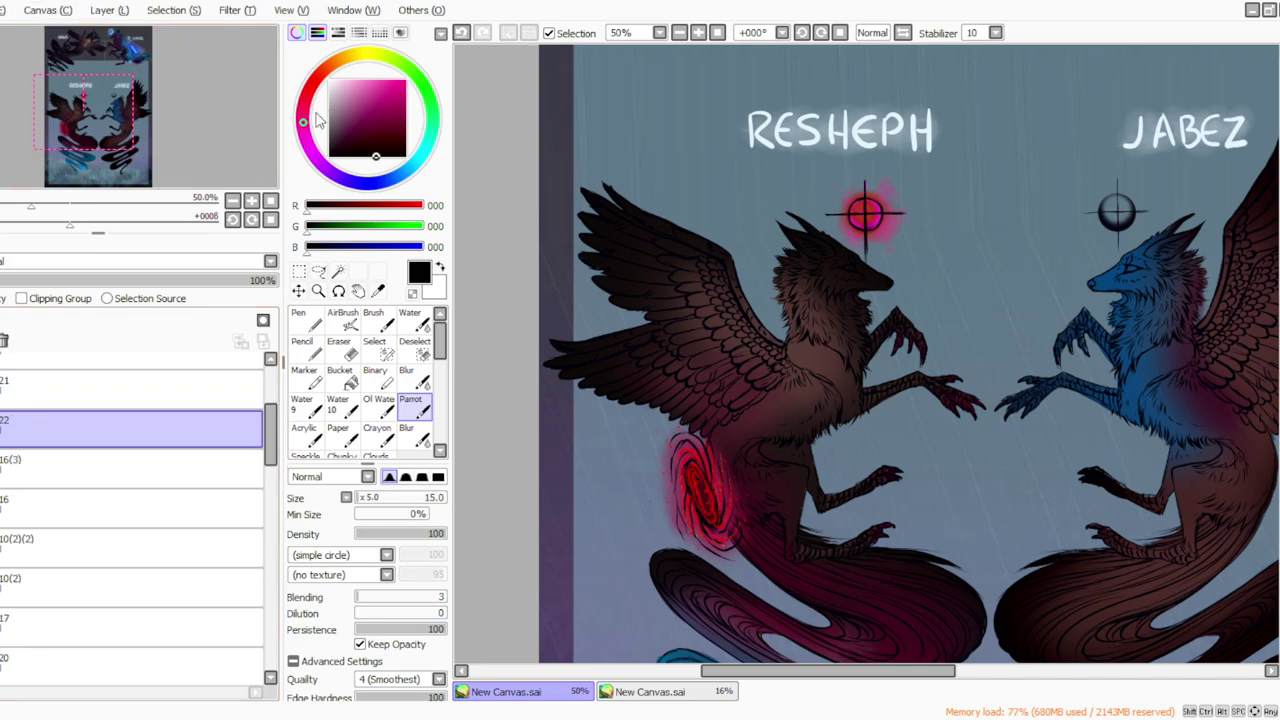
Step: Paint Resheph's orb bright red (RGB 255, 39, 16) with the Parrot brush at size 25 and tidy it with the Eraser
{"action": "left_click", "coordinate": [396, 126]}
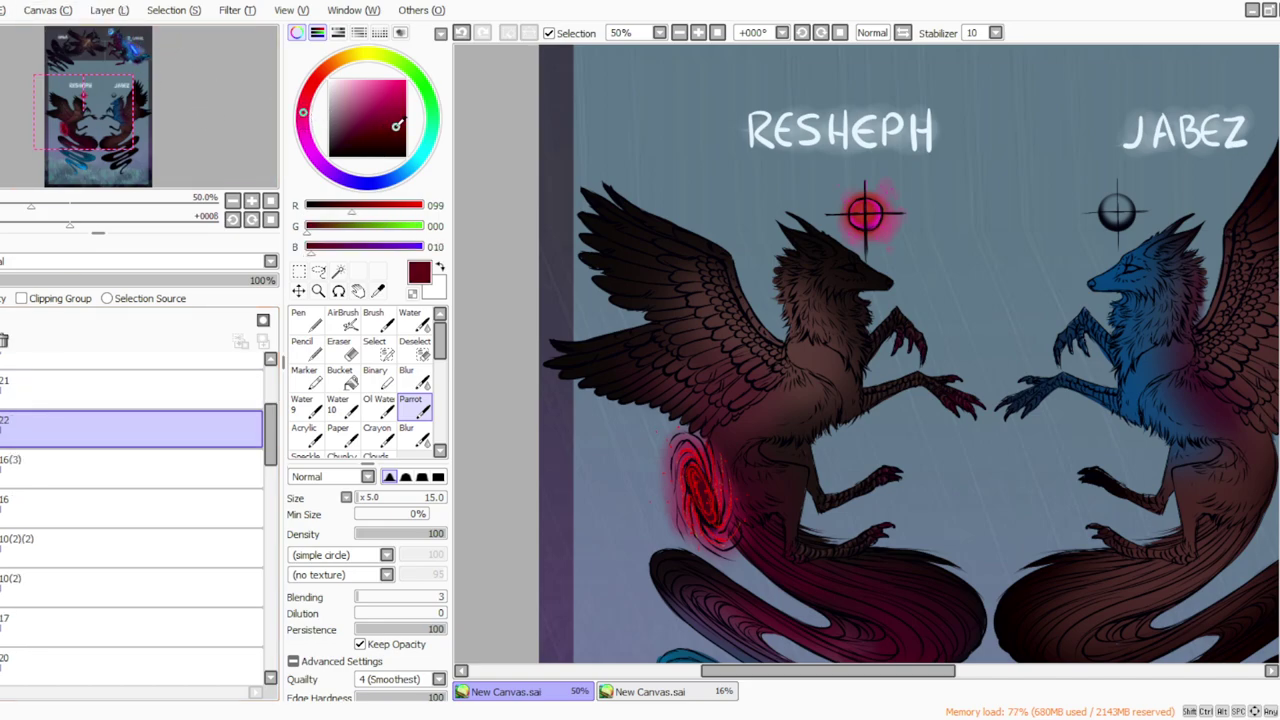
{"action": "left_click", "coordinate": [317, 79]}
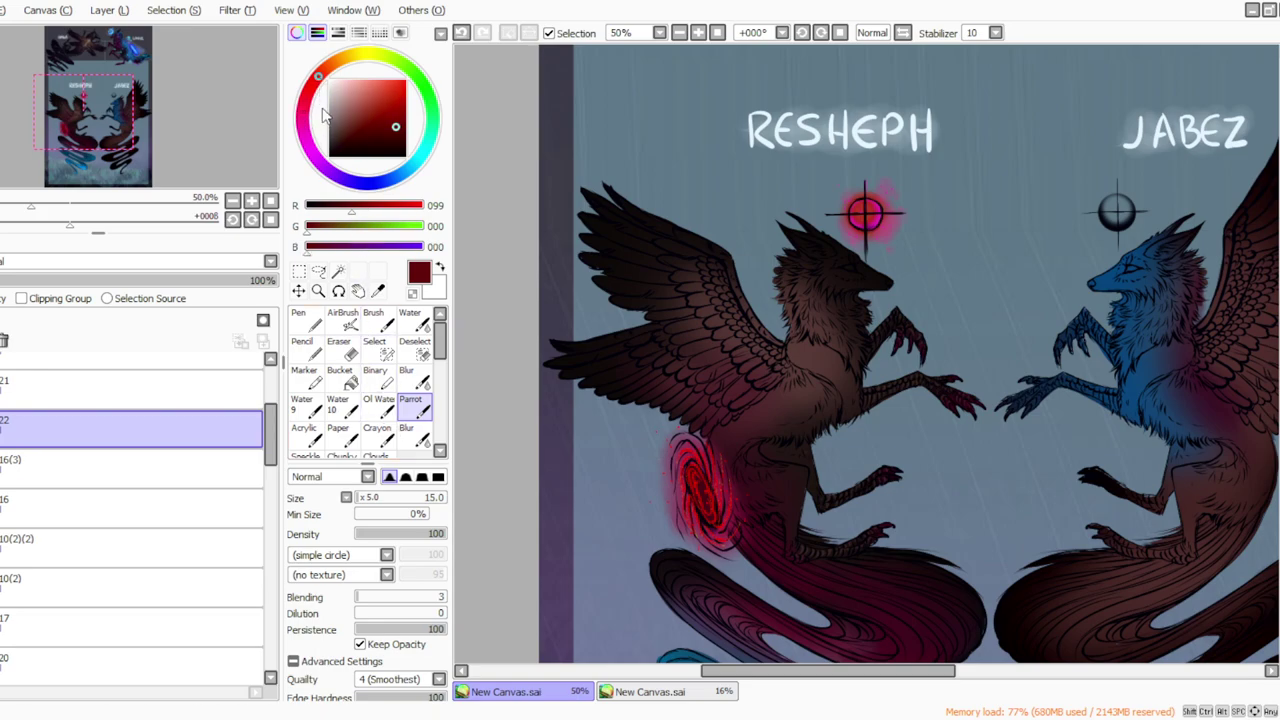
{"action": "left_click", "coordinate": [400, 80]}
{"action": "left_click", "coordinate": [315, 80]}
{"action": "left_click", "coordinate": [362, 498]}
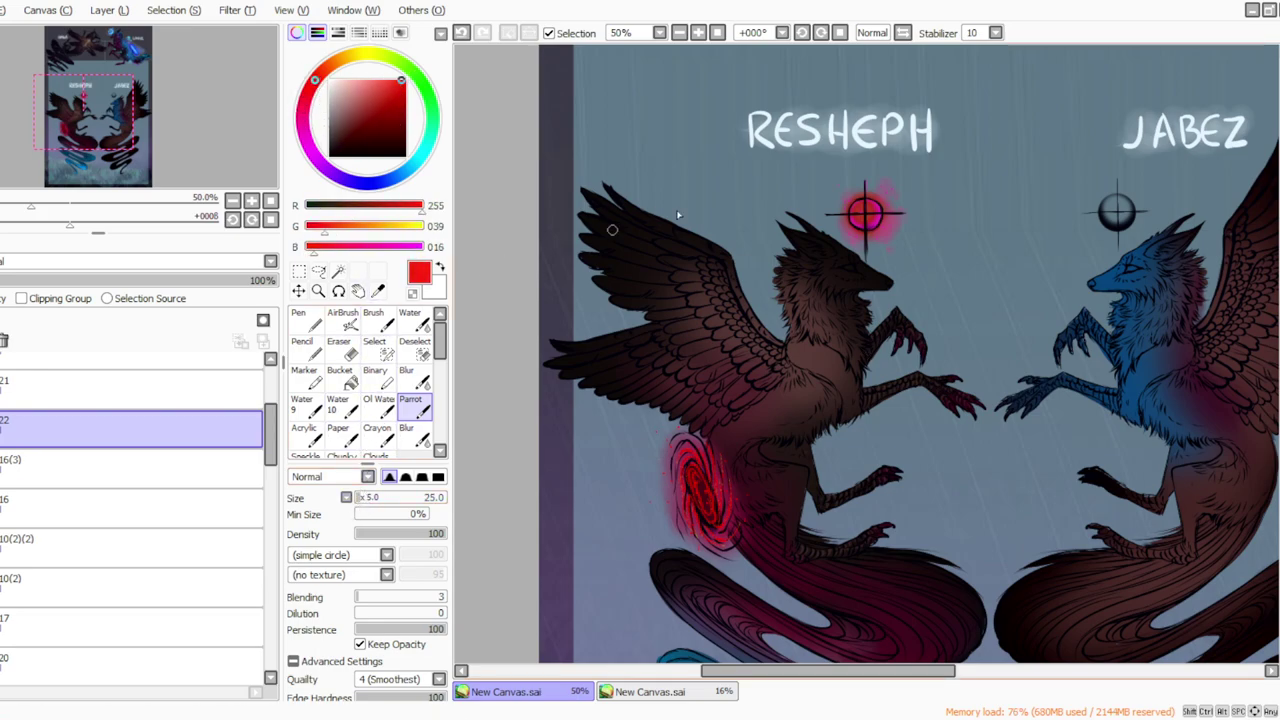
{"action": "left_click", "coordinate": [699, 33]}
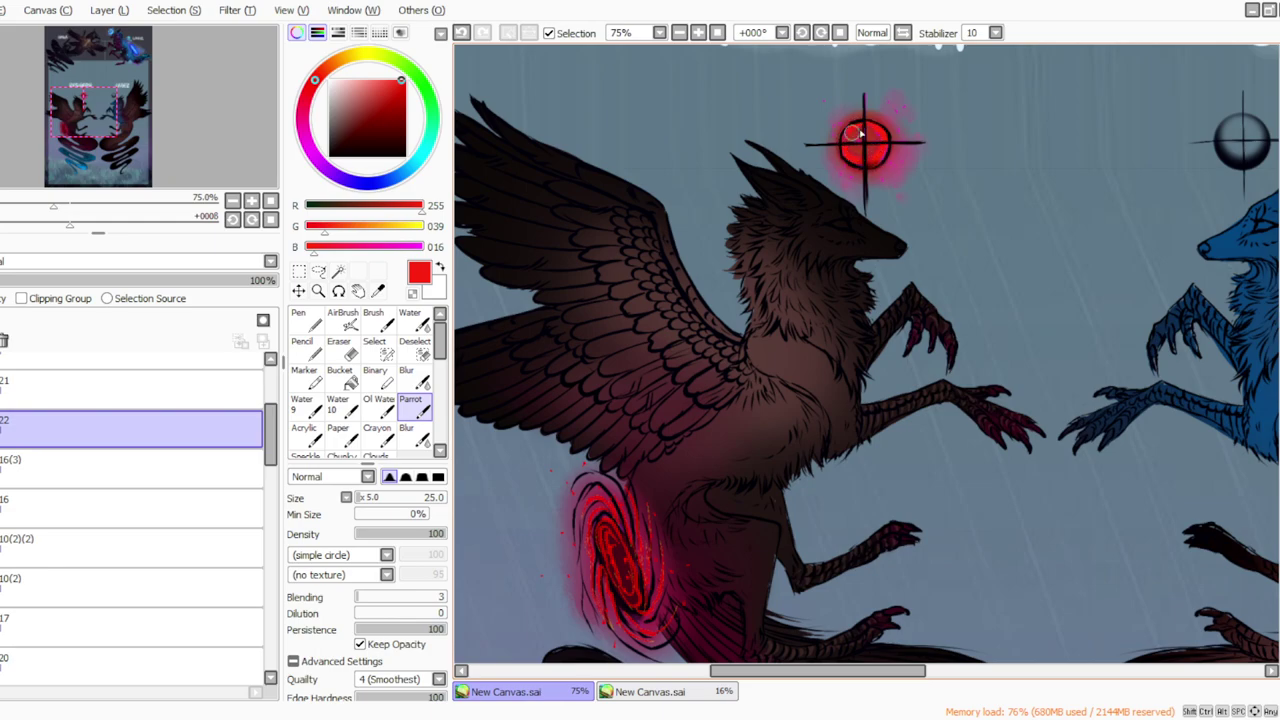
{"action": "key", "text": "e"}
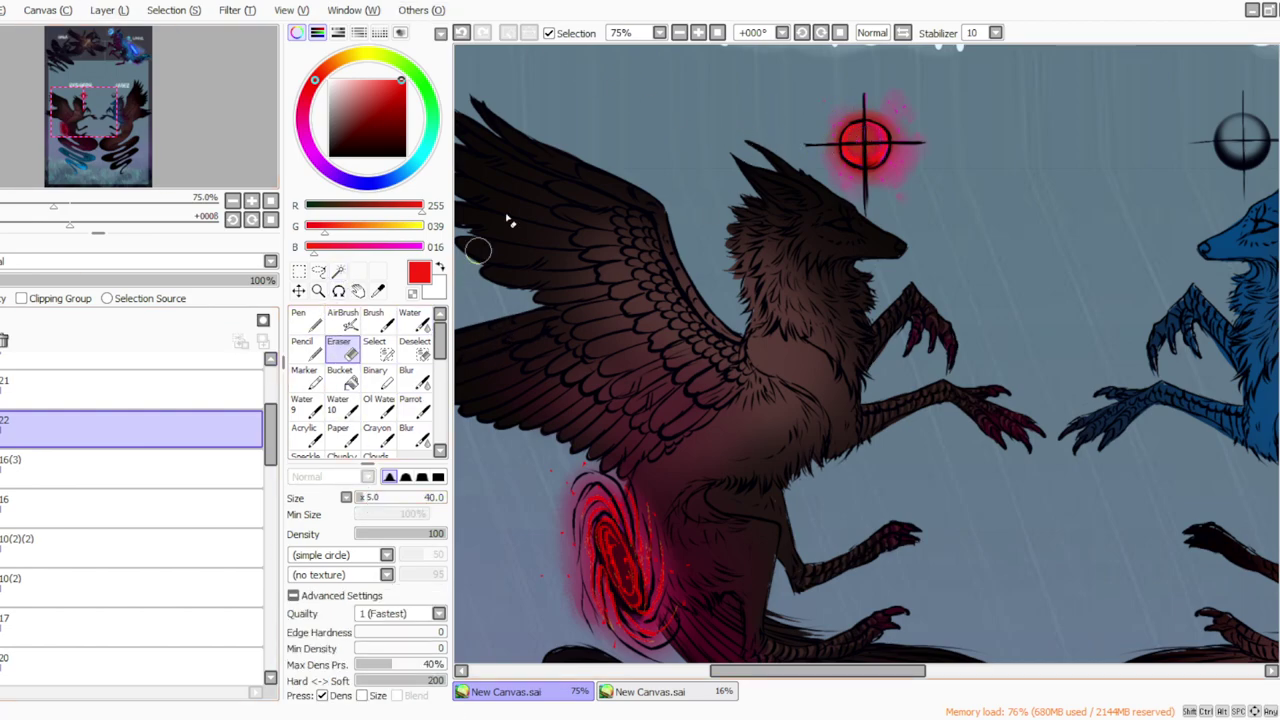
Step: Paint small red speckles around Resheph's orb with the Parrot brush at size 15
{"action": "left_click", "coordinate": [680, 33]}
{"action": "left_click", "coordinate": [410, 405]}
{"action": "left_click", "coordinate": [357, 499]}
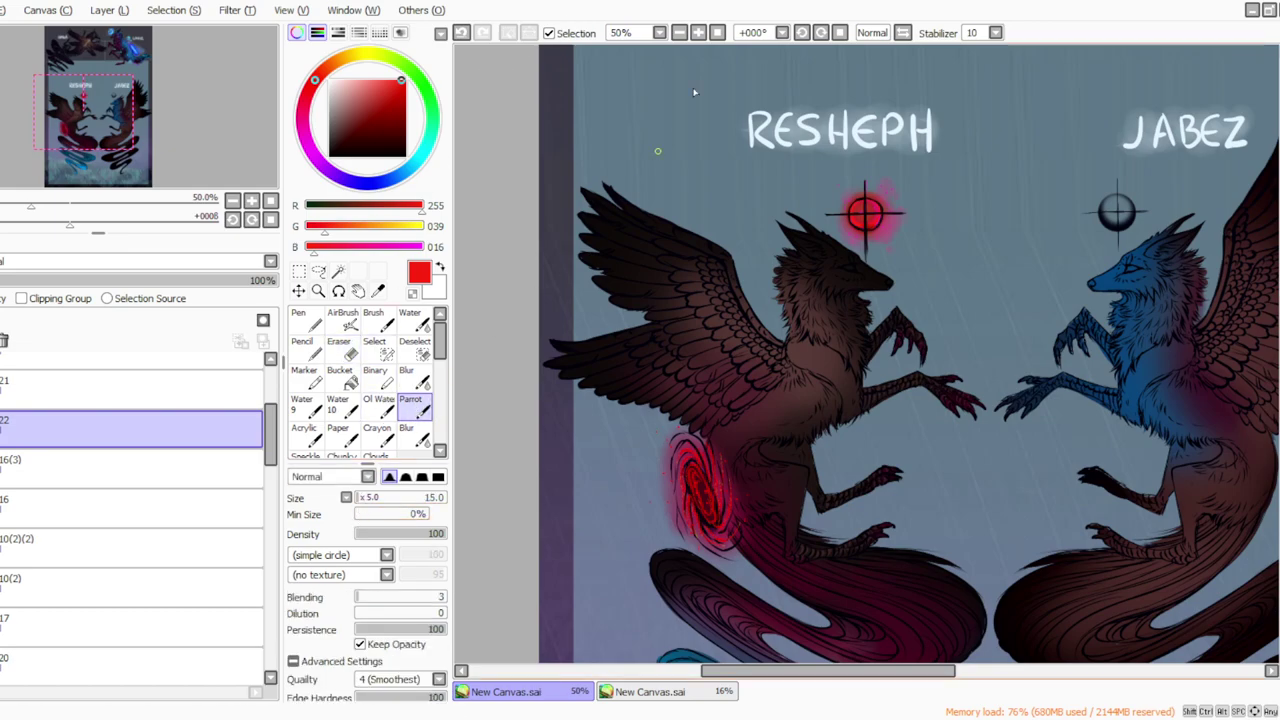
{"action": "left_click", "coordinate": [697, 34]}
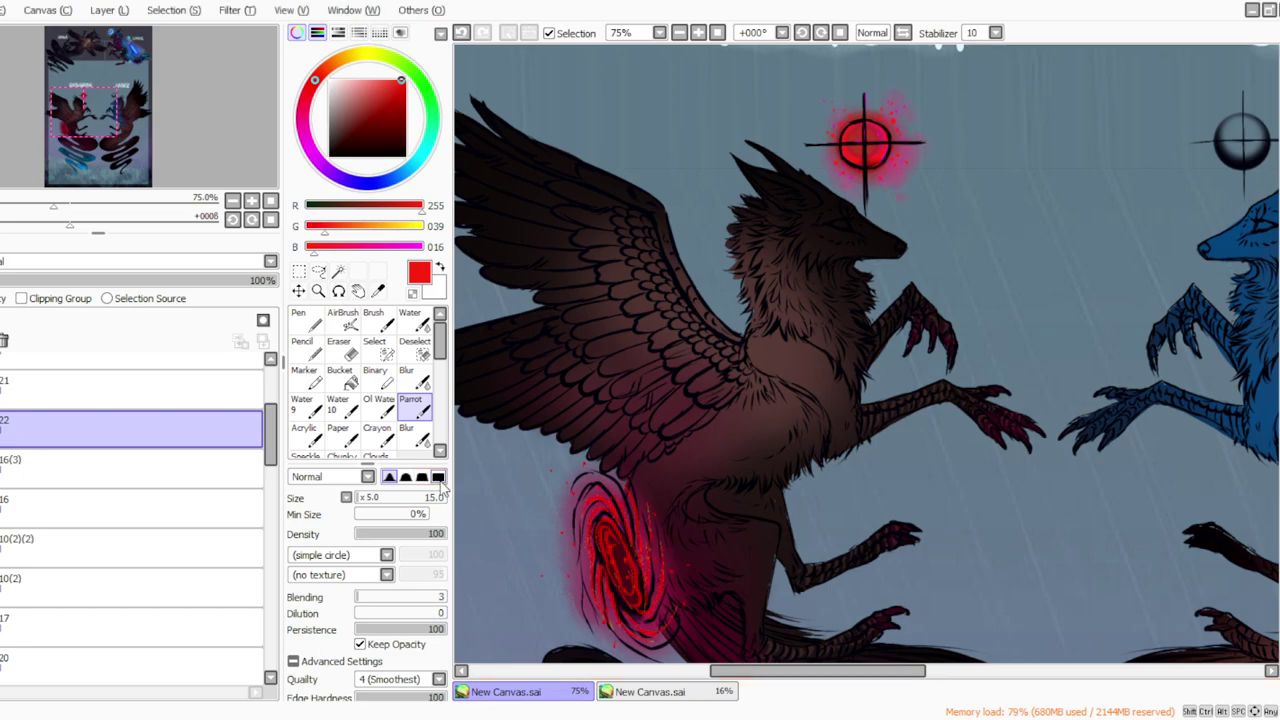
{"action": "left_click", "coordinate": [718, 33]}
{"action": "left_click", "coordinate": [699, 33]}
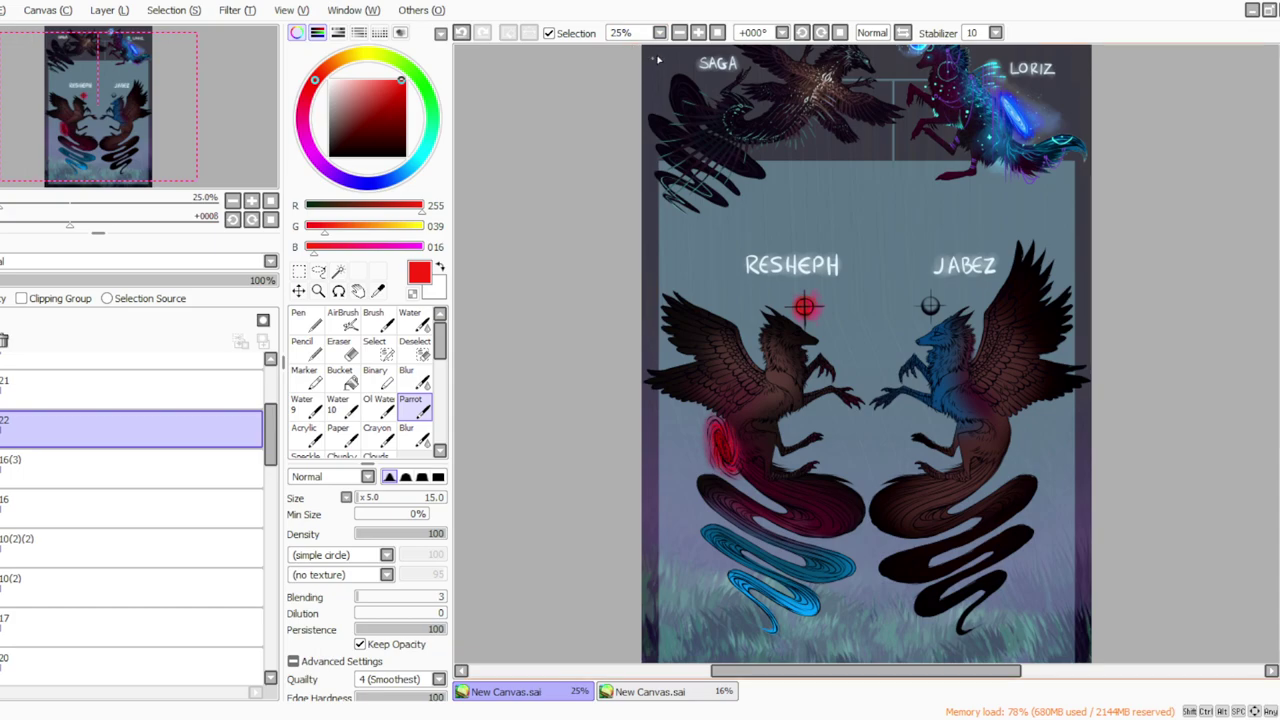
{"action": "left_click", "coordinate": [699, 32]}
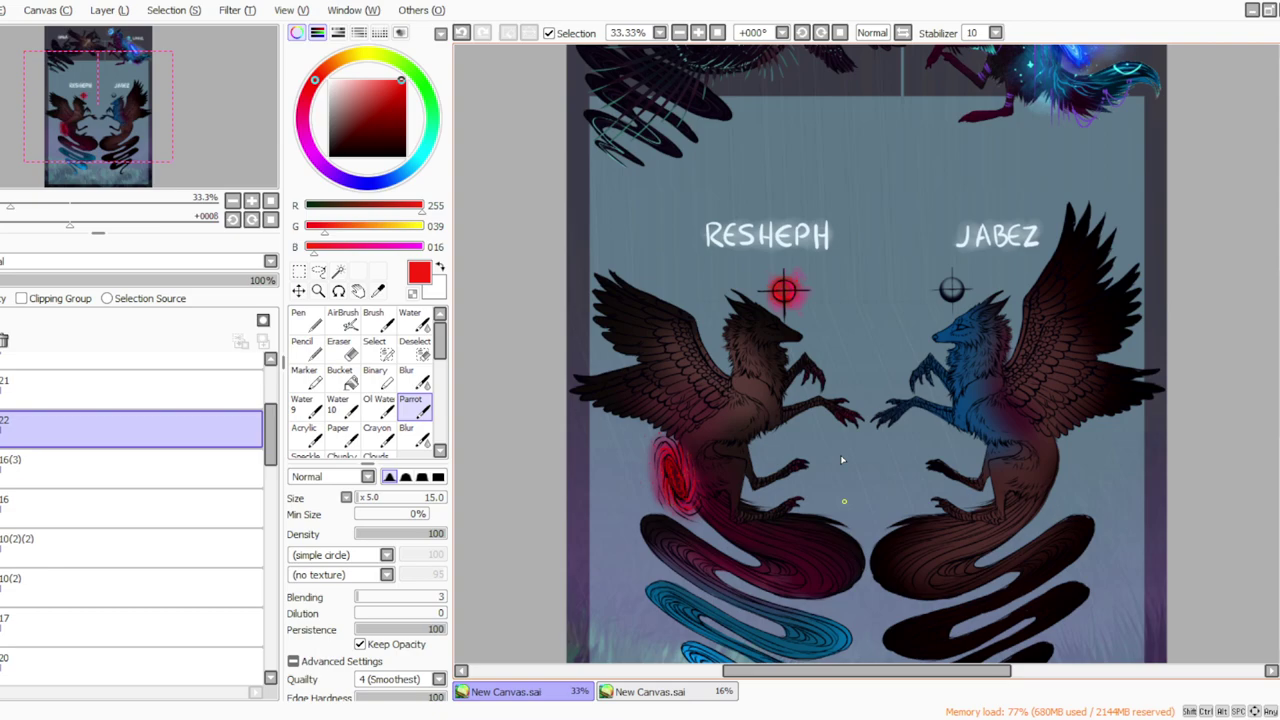
Step: Merge layer 22 with Resheph's bright red orb glow down into layer 16(3)
{"action": "left_click_drag", "start_coordinate": [803, 677], "coordinate": [823, 677]}
{"action": "scroll", "coordinate": [1268, 400], "scroll_direction": "down", "scroll_amount": 3}
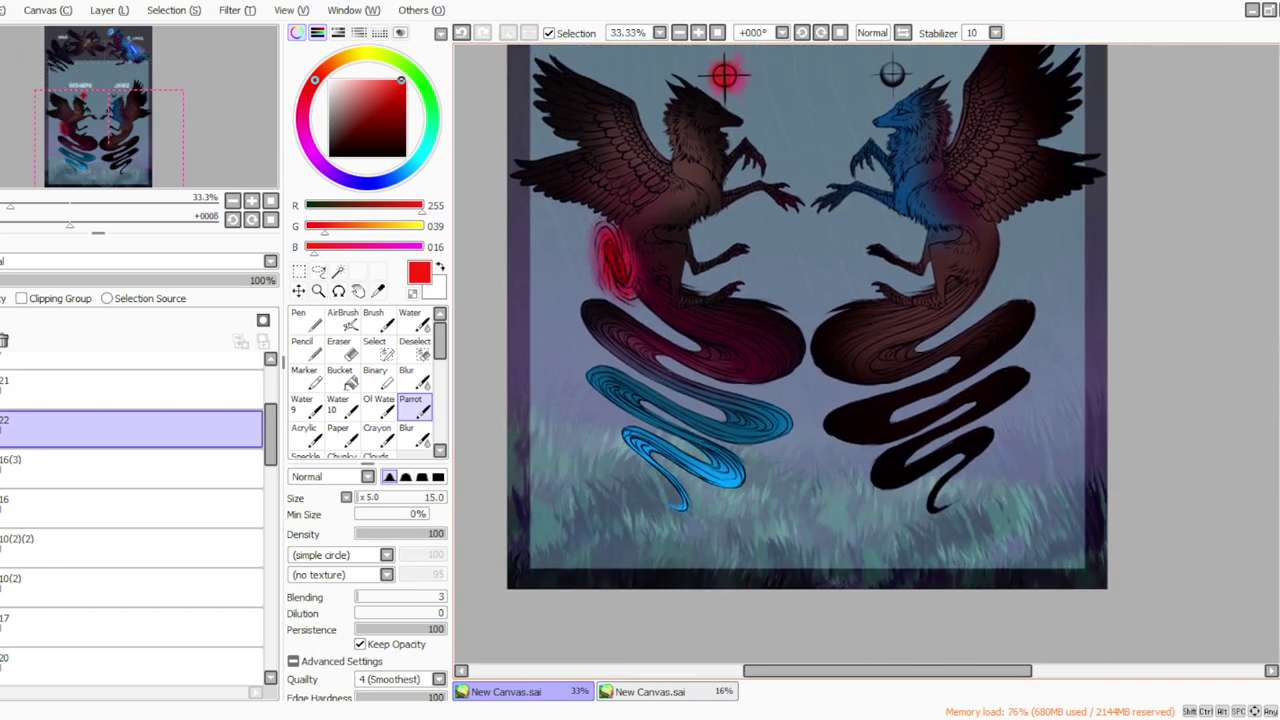
{"action": "scroll", "coordinate": [1268, 400], "scroll_direction": "up", "scroll_amount": 5}
{"action": "scroll", "coordinate": [807, 354], "scroll_direction": "up", "scroll_amount": 2}
{"action": "scroll", "coordinate": [807, 354], "scroll_direction": "down", "scroll_amount": 5}
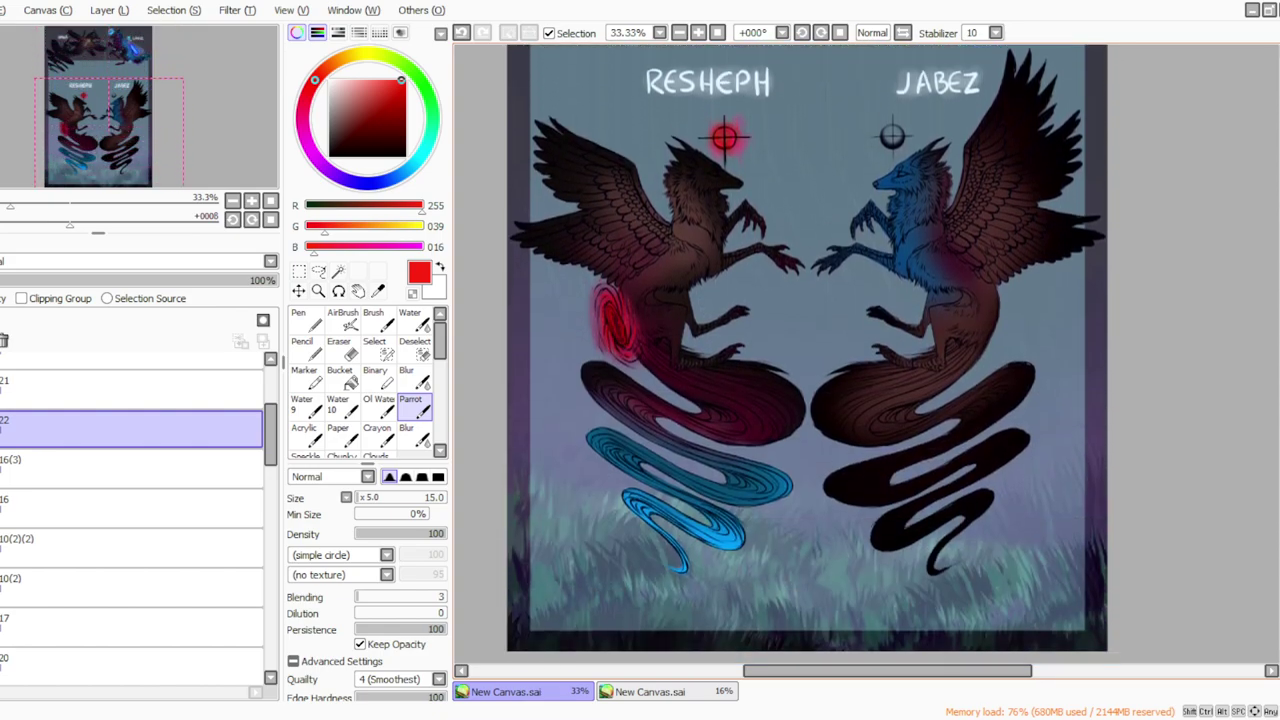
{"action": "scroll", "coordinate": [807, 354], "scroll_direction": "up", "scroll_amount": 2}
{"action": "left_click", "coordinate": [102, 12]}
{"action": "left_click", "coordinate": [115, 173]}
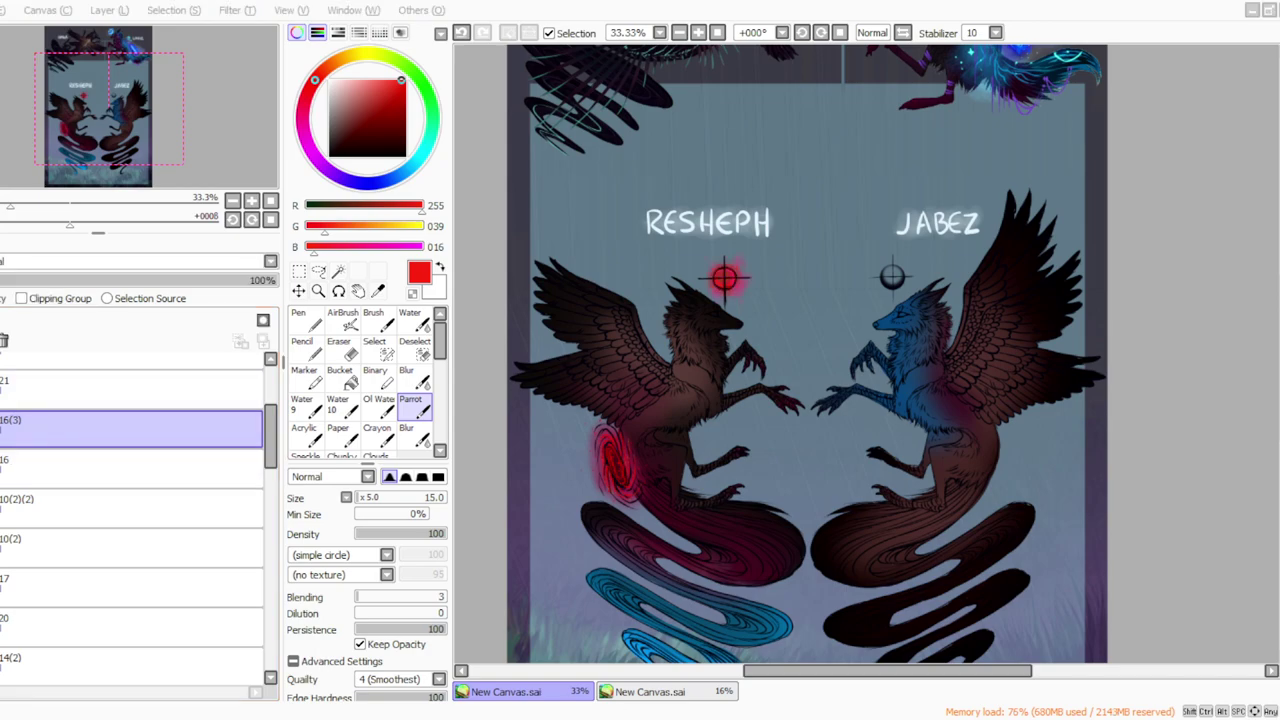
Step: Merge the black crosshair layer 21 down into Resheph's orb layer 16(3)
{"action": "mouse_move", "coordinate": [1279, 435]}
{"action": "left_mouse_down"}
{"action": "mouse_move", "coordinate": [1279, 508]}
{"action": "mouse_move", "coordinate": [1279, 453]}
{"action": "left_mouse_up"}
{"action": "scroll", "coordinate": [806, 354], "scroll_direction": "up", "scroll_amount": 1}
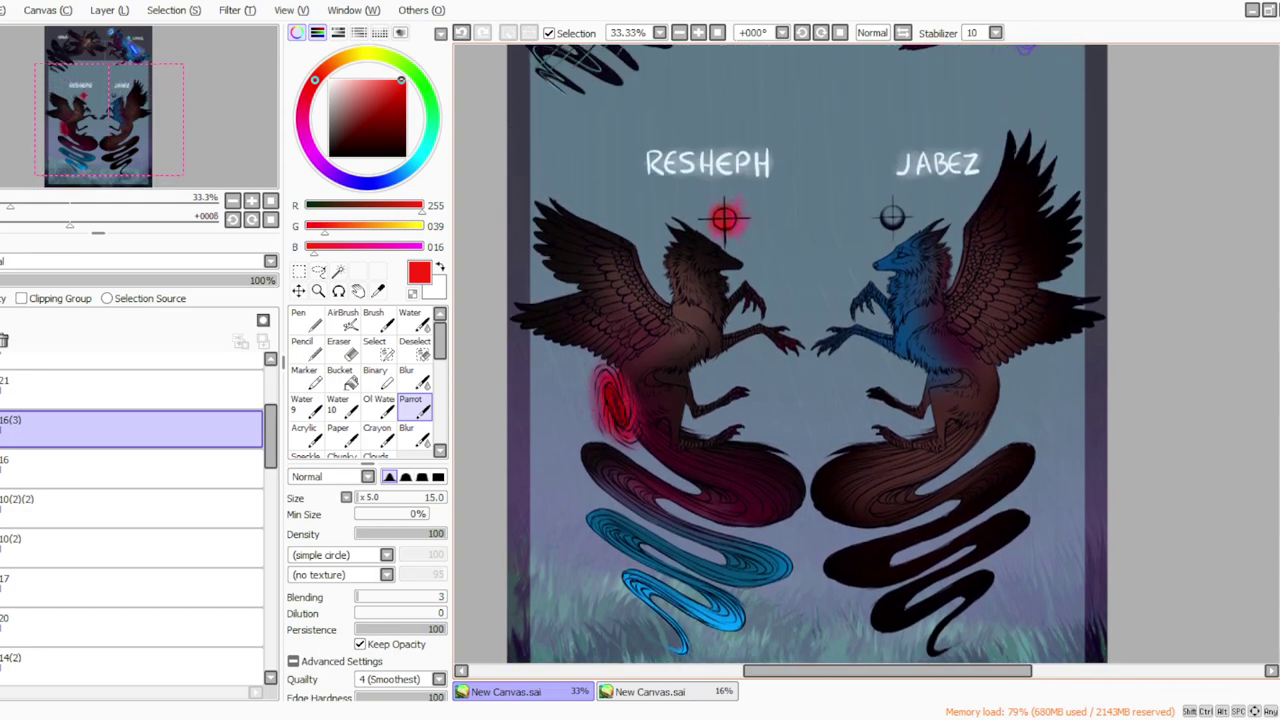
{"action": "left_click", "coordinate": [100, 388]}
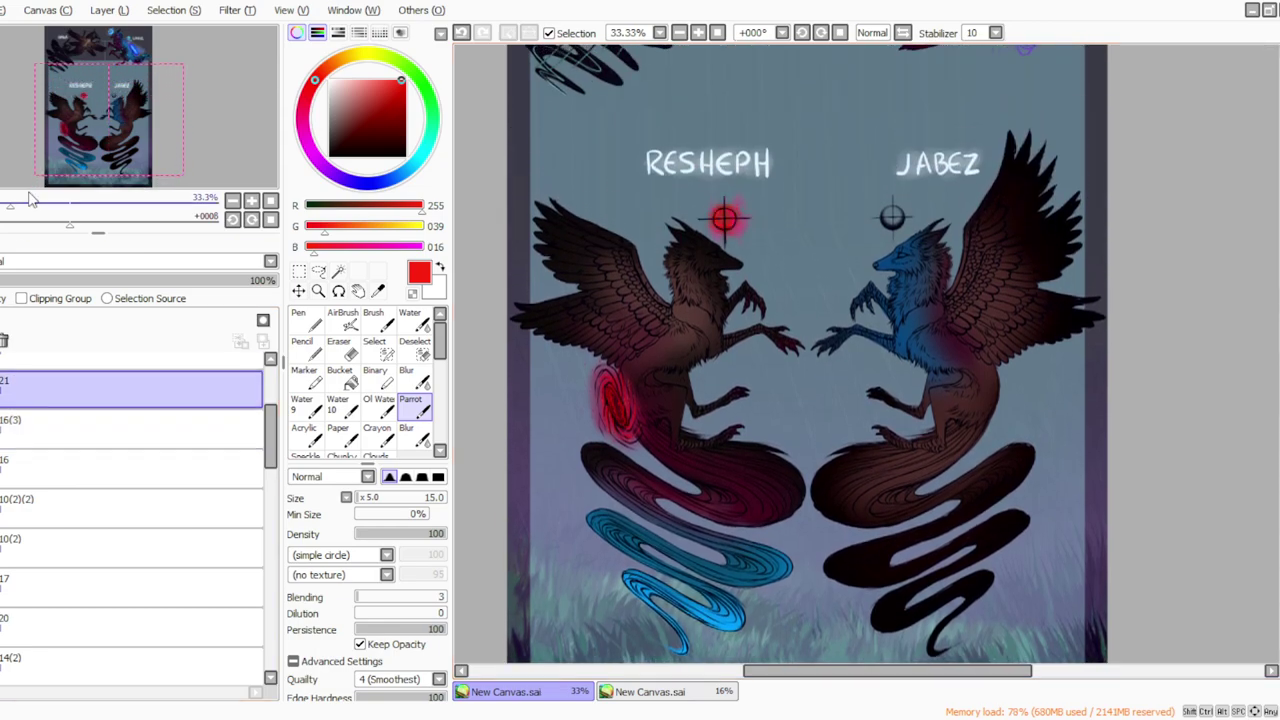
{"action": "left_click", "coordinate": [117, 175]}
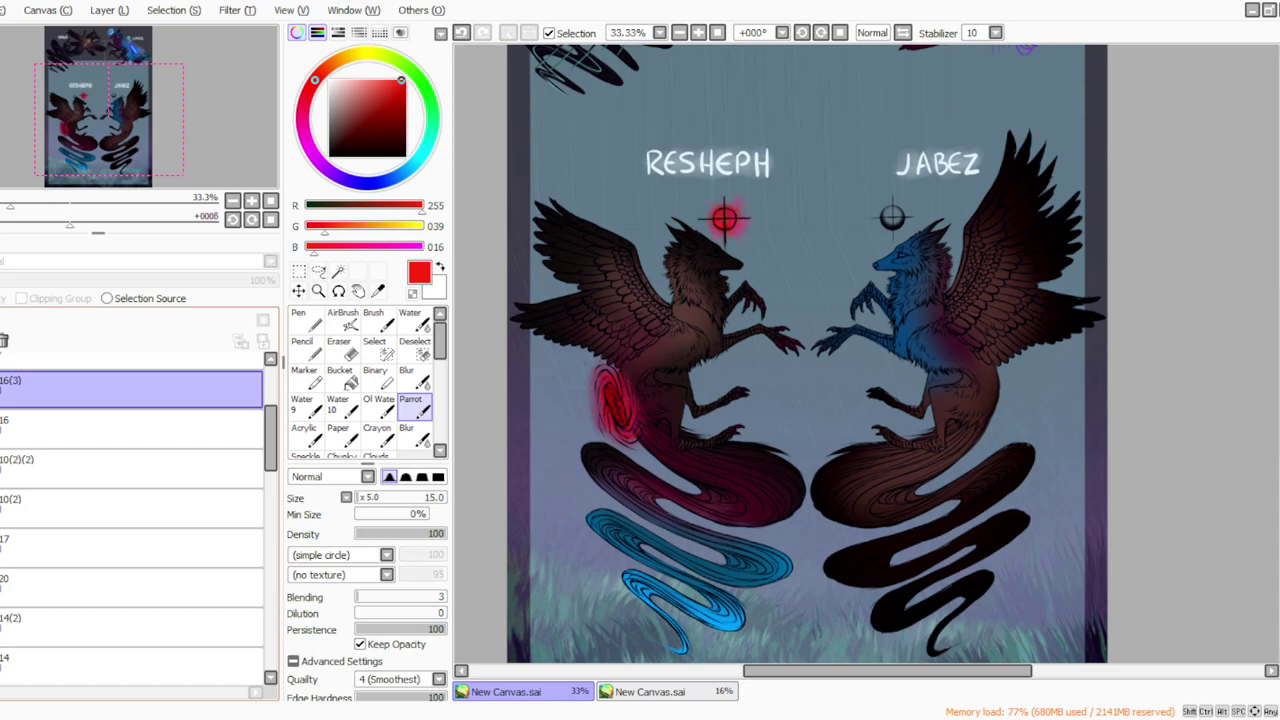
Step: Select layer 16(2) and show Jabez's glowing blue orb with its crosshair
{"action": "left_click", "coordinate": [128, 436]}
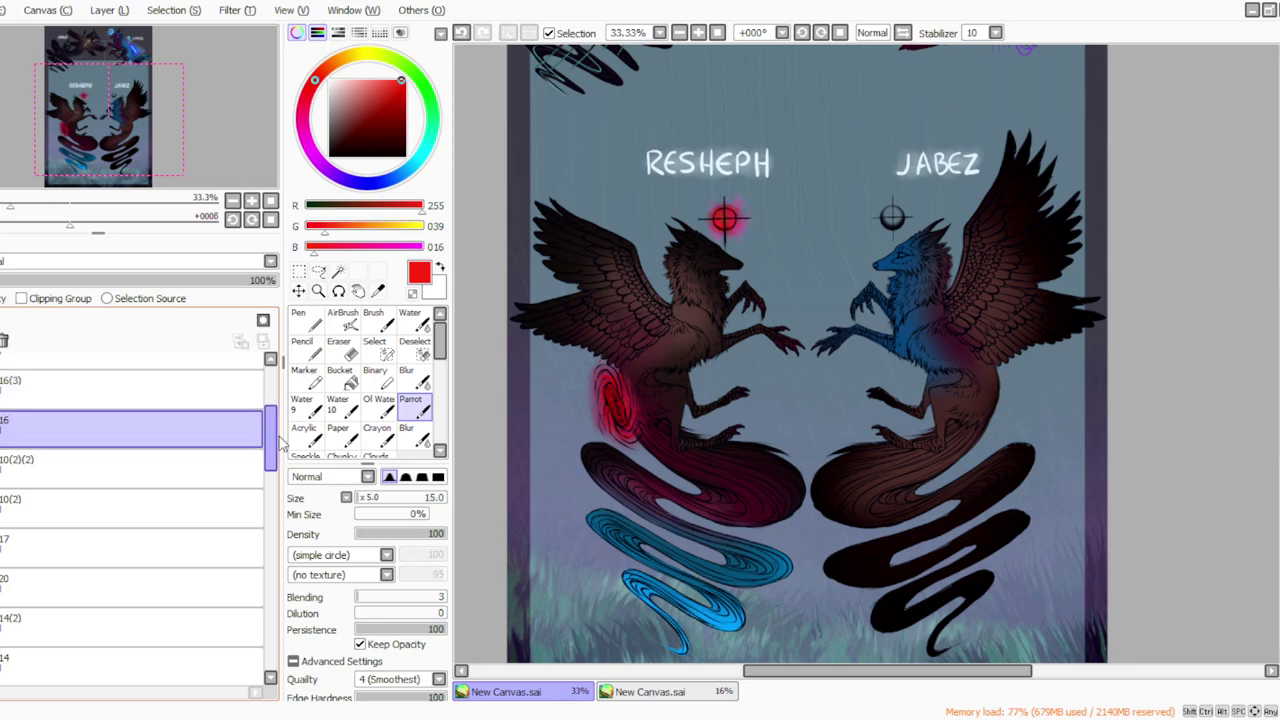
{"action": "left_click_drag", "start_coordinate": [273, 437], "coordinate": [273, 417]}
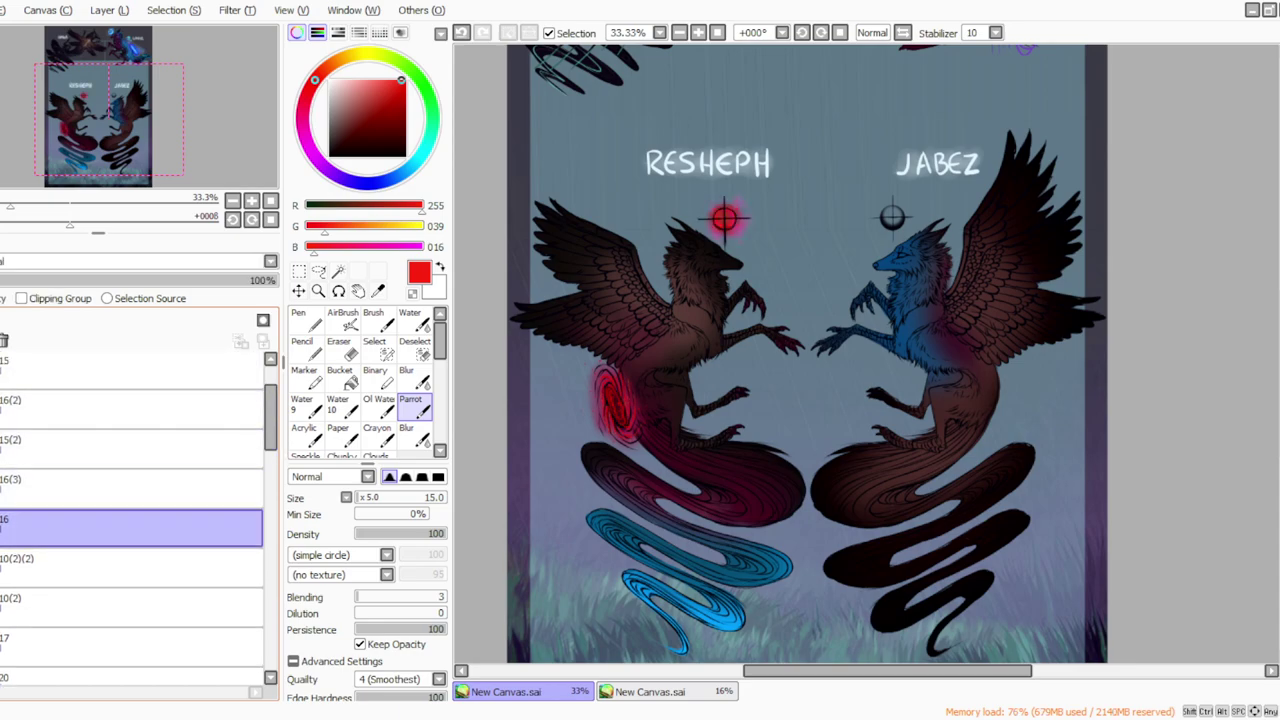
{"action": "left_click", "coordinate": [190, 415]}
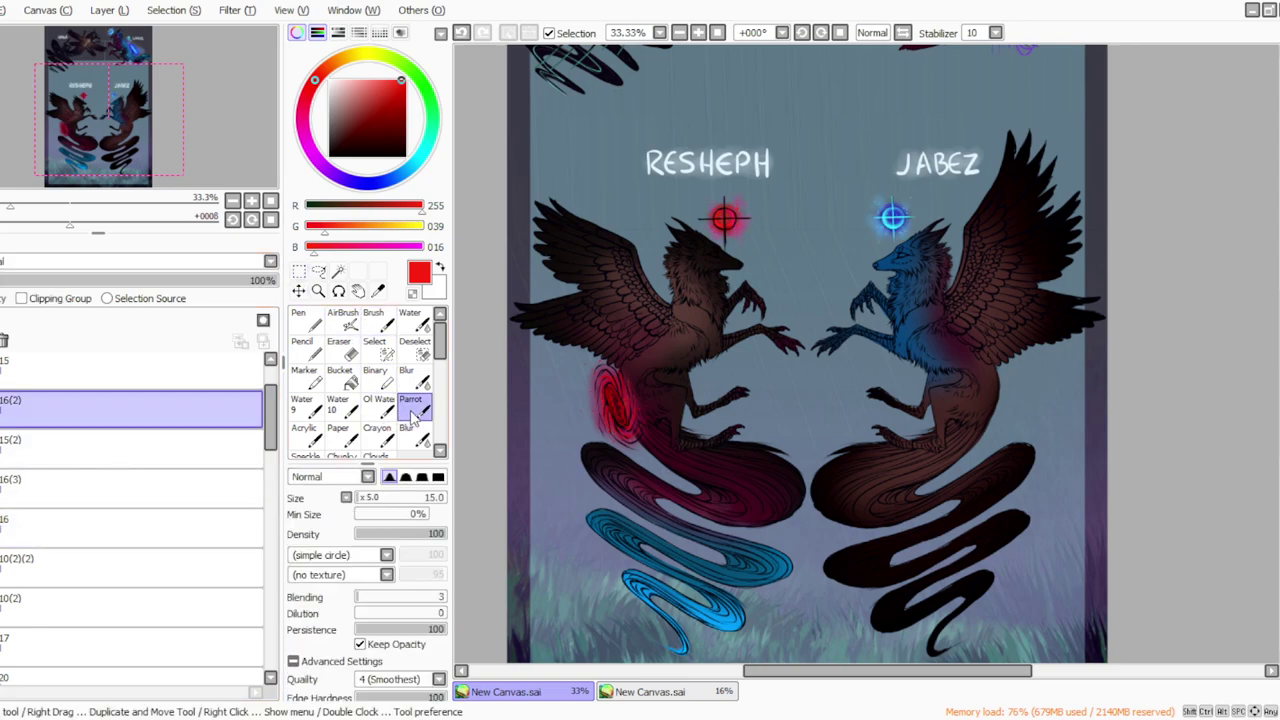
{"action": "key", "text": "m"}
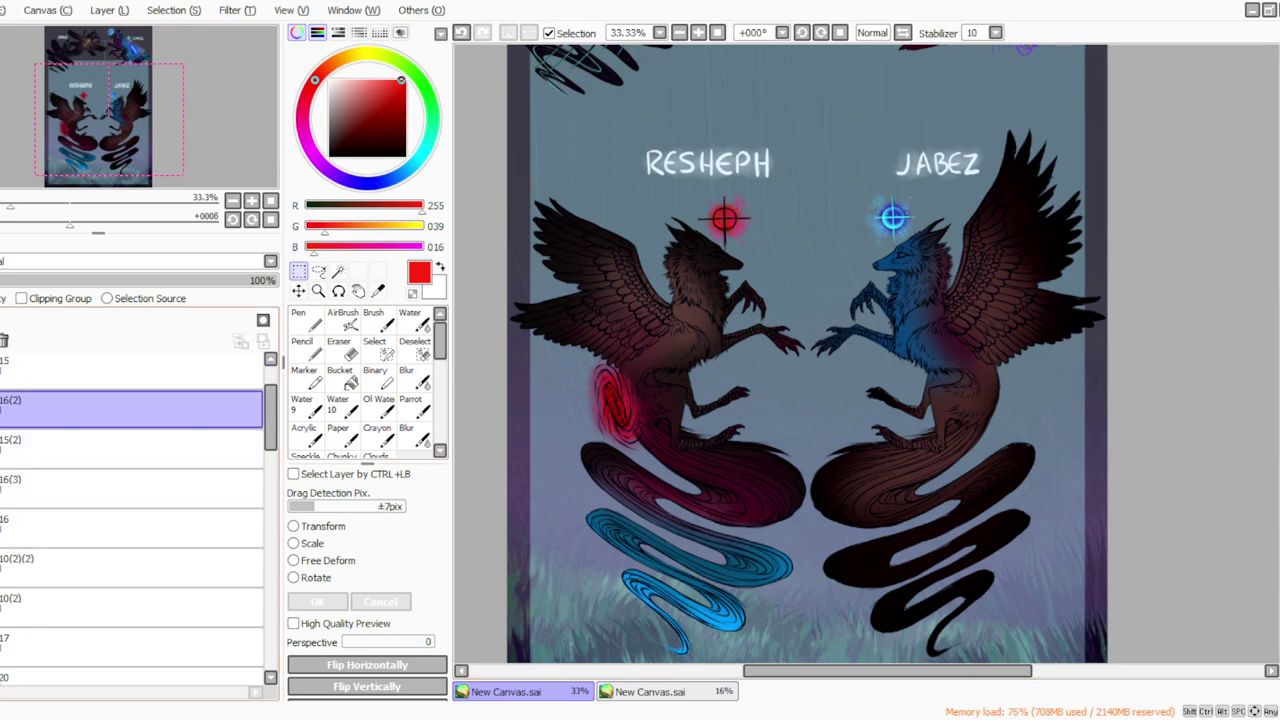
Step: Find layer 18(2)(3) among the creature colour layers and merge it down into layer 18(2)
{"action": "scroll", "coordinate": [130, 530], "scroll_direction": "down", "scroll_amount": 3}
{"action": "scroll", "coordinate": [130, 530], "scroll_direction": "down", "scroll_amount": 4}
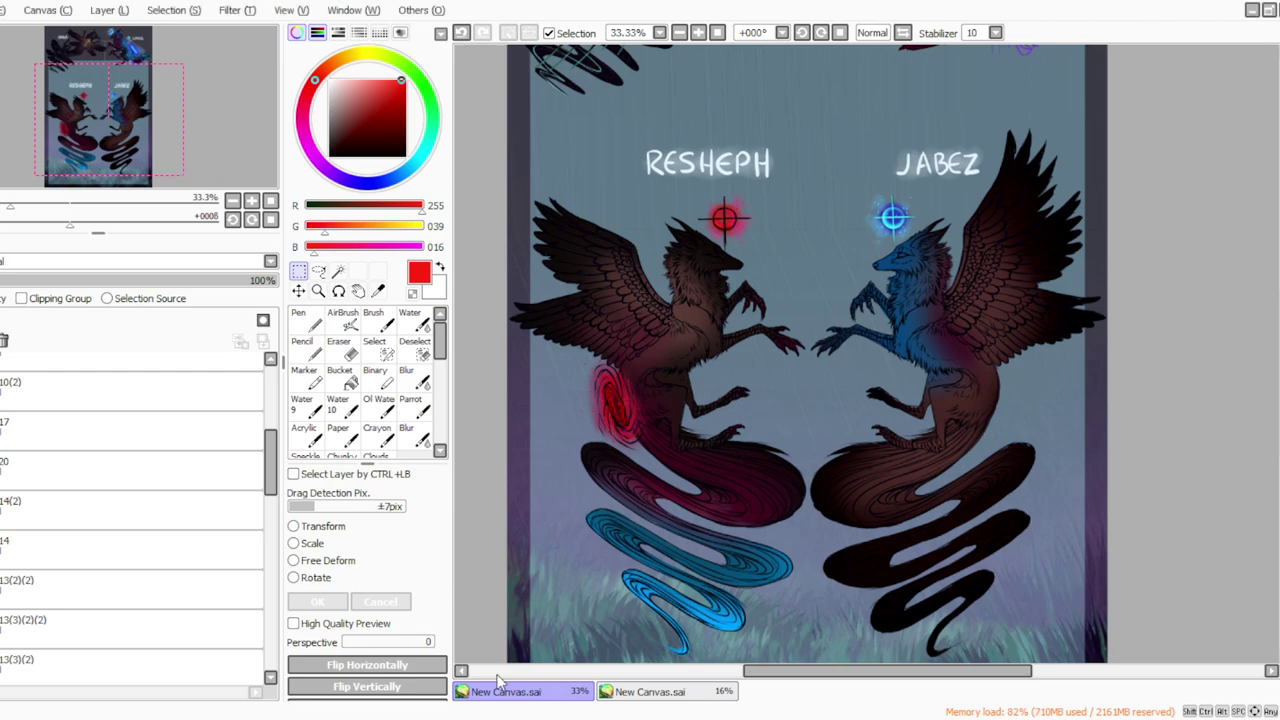
{"action": "left_click_drag", "start_coordinate": [271, 463], "coordinate": [271, 471]}
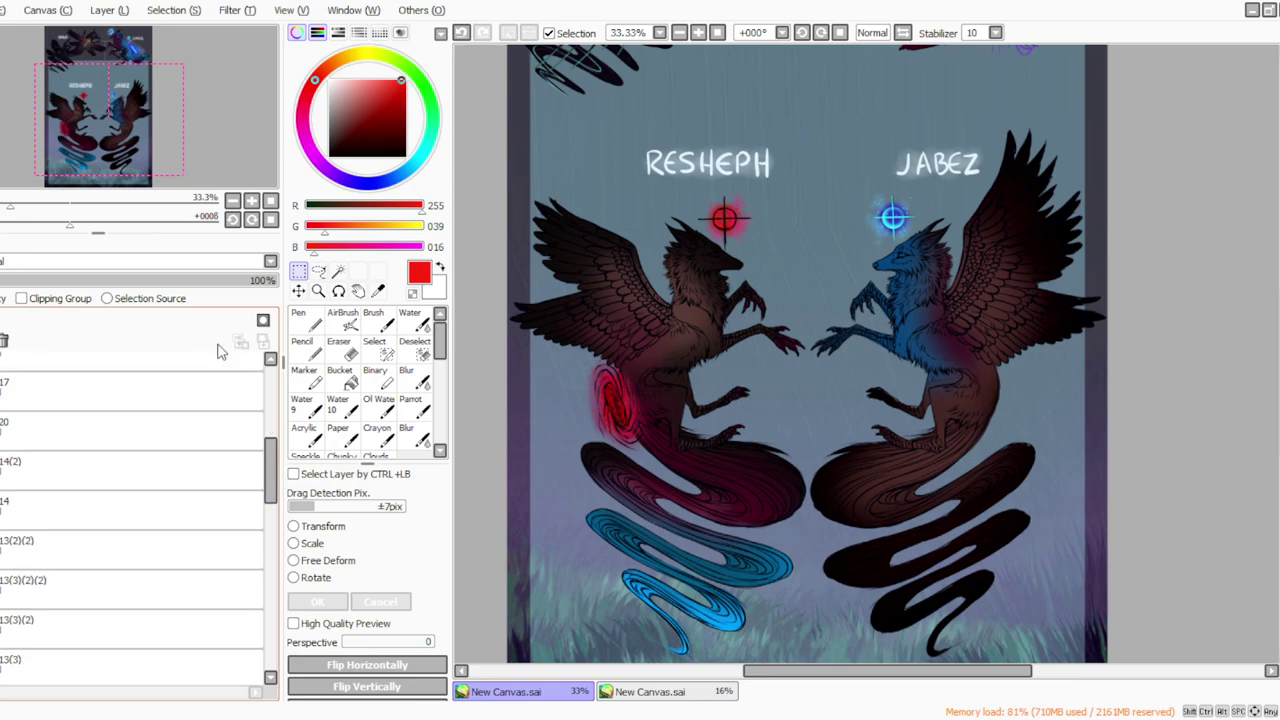
{"action": "left_click", "coordinate": [230, 590]}
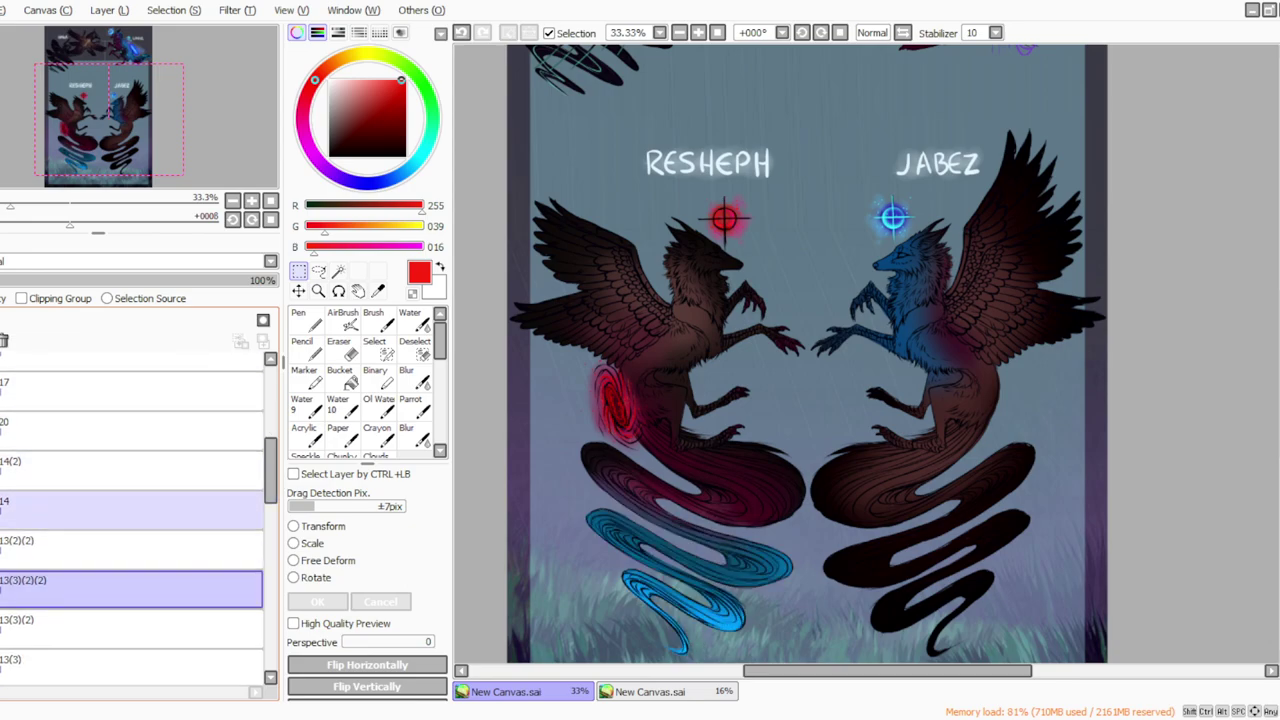
{"action": "left_click_drag", "start_coordinate": [271, 455], "coordinate": [272, 515]}
{"action": "left_click", "coordinate": [150, 582]}
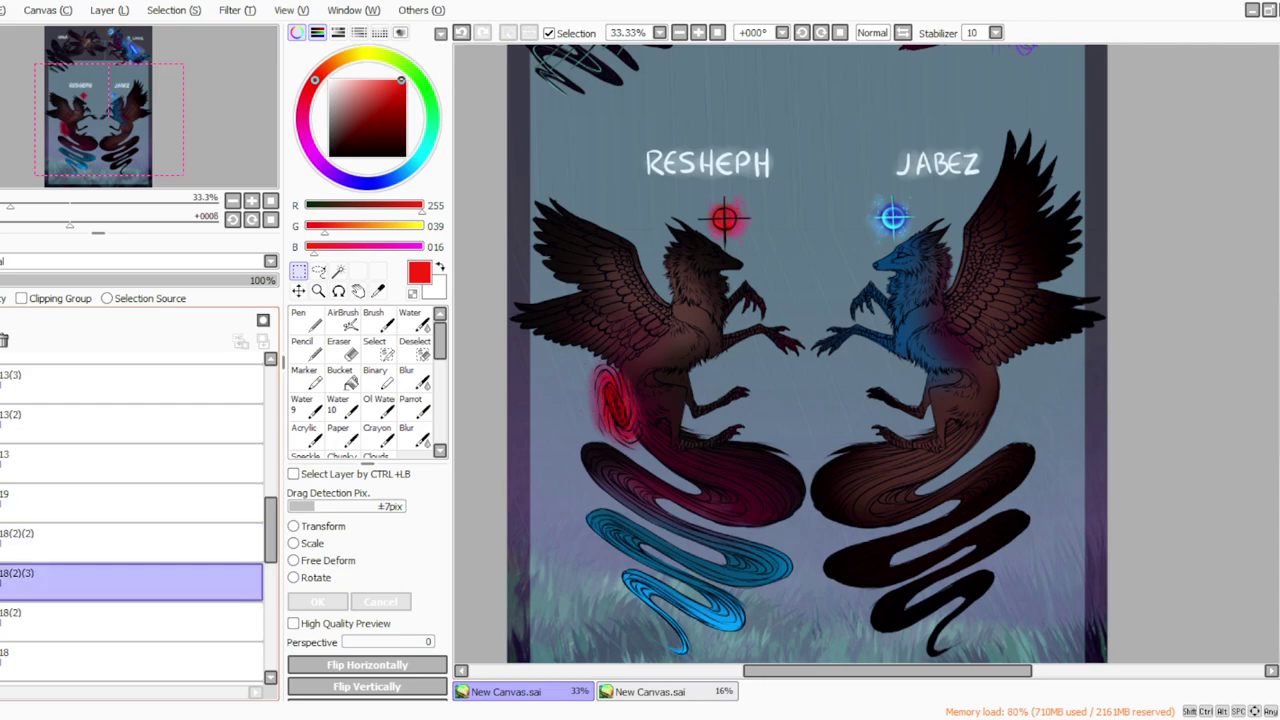
{"action": "mouse_move", "coordinate": [270, 518]}
{"action": "left_mouse_down"}
{"action": "mouse_move", "coordinate": [264, 396]}
{"action": "mouse_move", "coordinate": [266, 552]}
{"action": "mouse_move", "coordinate": [266, 525]}
{"action": "left_mouse_up"}
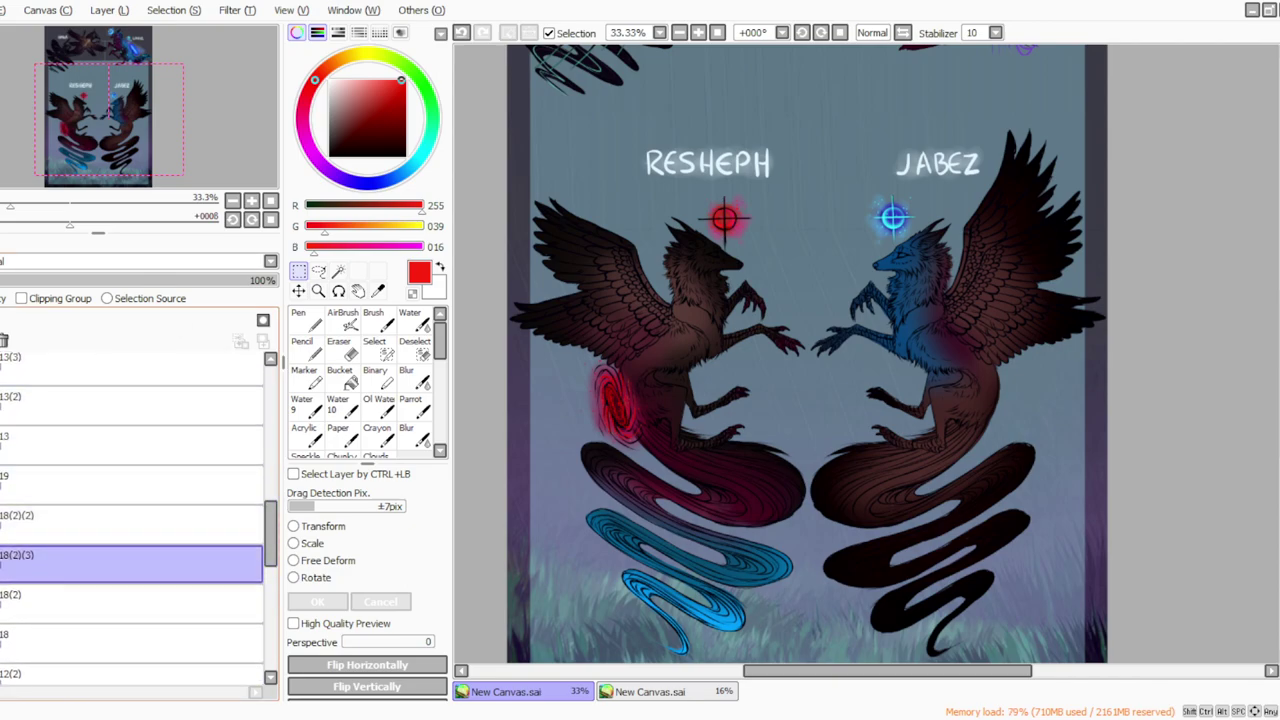
{"action": "left_click", "coordinate": [40, 525]}
{"action": "left_click", "coordinate": [2, 525]}
{"action": "left_click", "coordinate": [2, 525]}
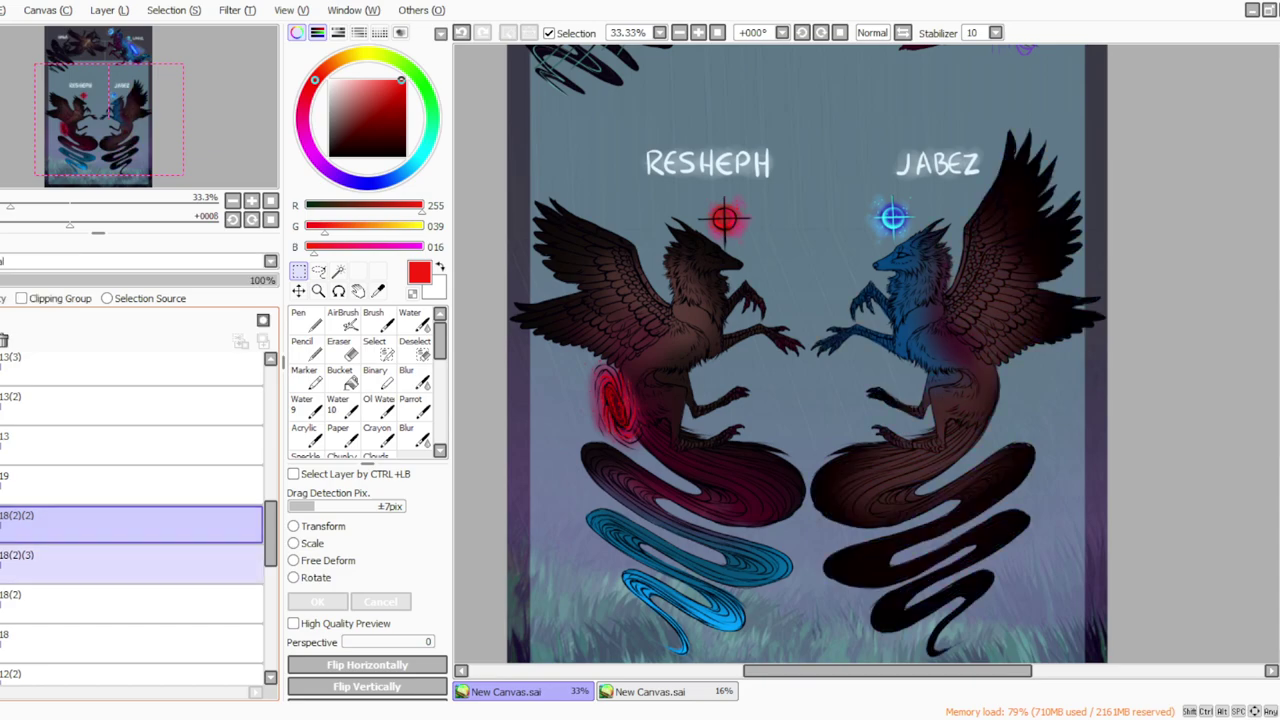
{"action": "left_click", "coordinate": [20, 562]}
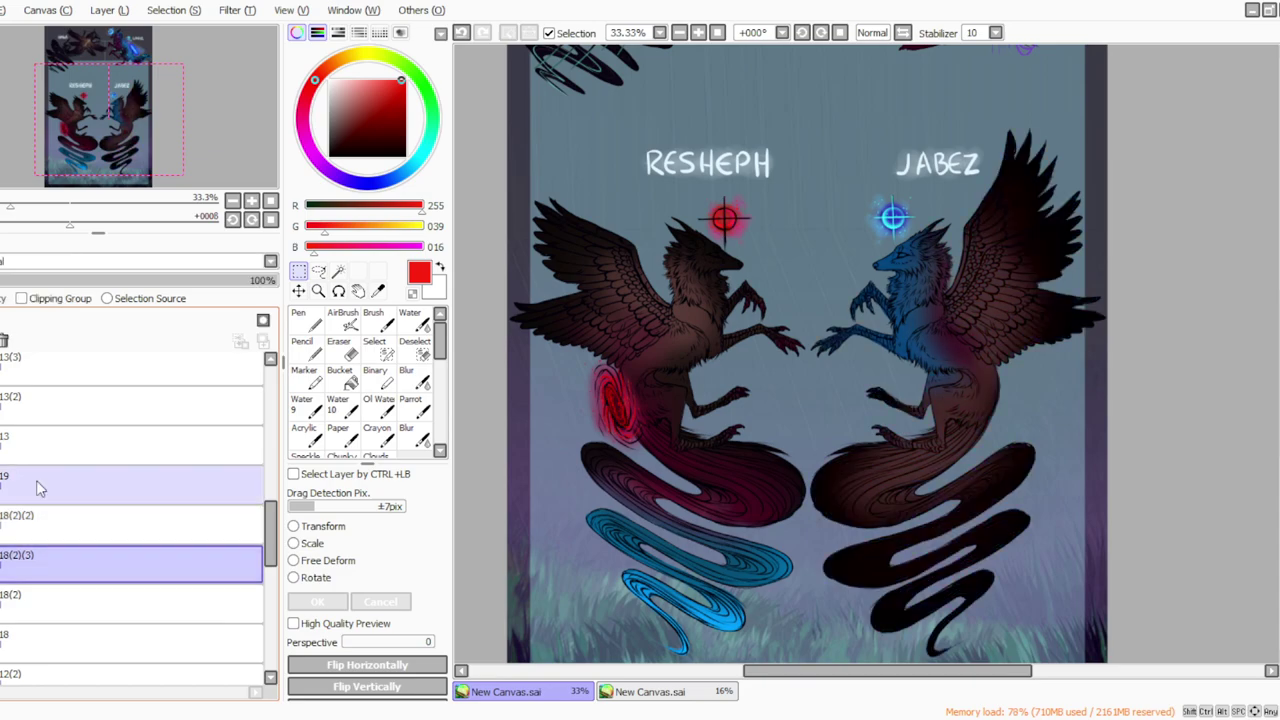
{"action": "left_click", "coordinate": [109, 10]}
{"action": "left_click", "coordinate": [123, 164]}
Step: Add a new layer directly above the merged layer 18(2)
{"action": "left_click", "coordinate": [237, 10]}
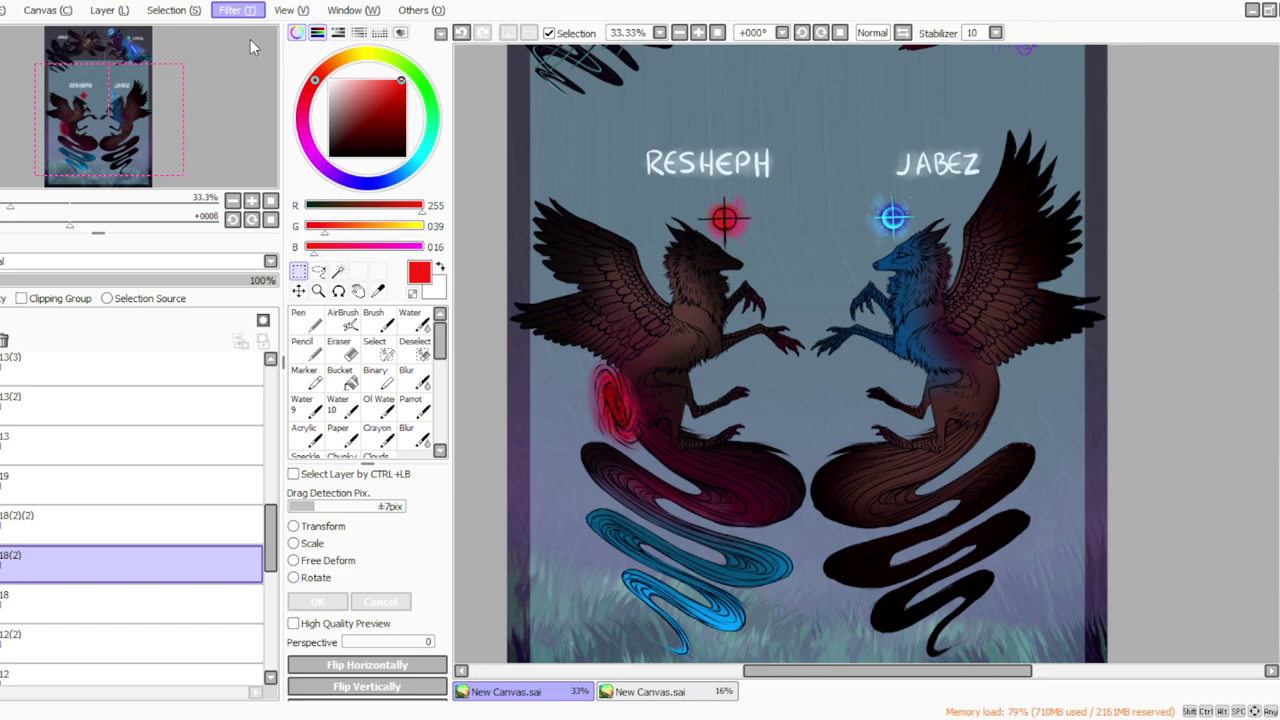
{"action": "left_click", "coordinate": [249, 37]}
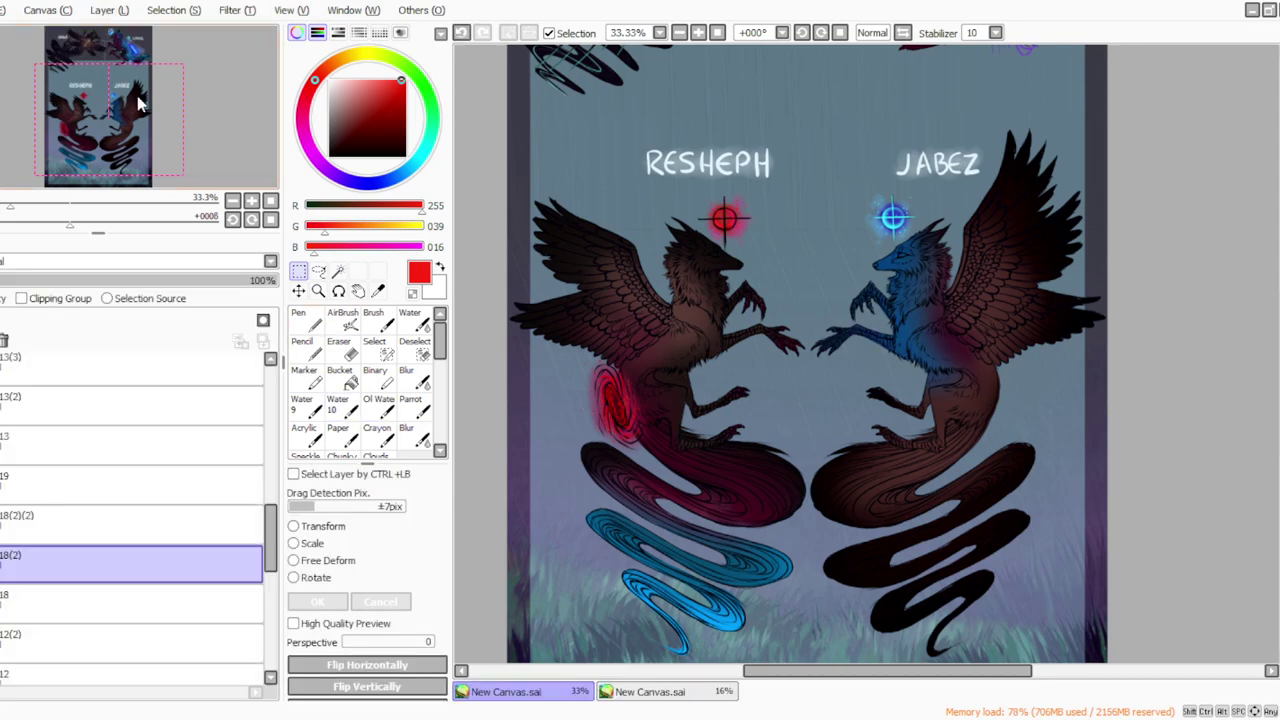
{"action": "left_click", "coordinate": [112, 11]}
{"action": "left_click", "coordinate": [122, 26]}
Step: Sample dark navy (RGB 7, 34, 67) from Loriz's body and paint it over Jabez's head with the Parrot brush at size 70
{"action": "left_click", "coordinate": [377, 290]}
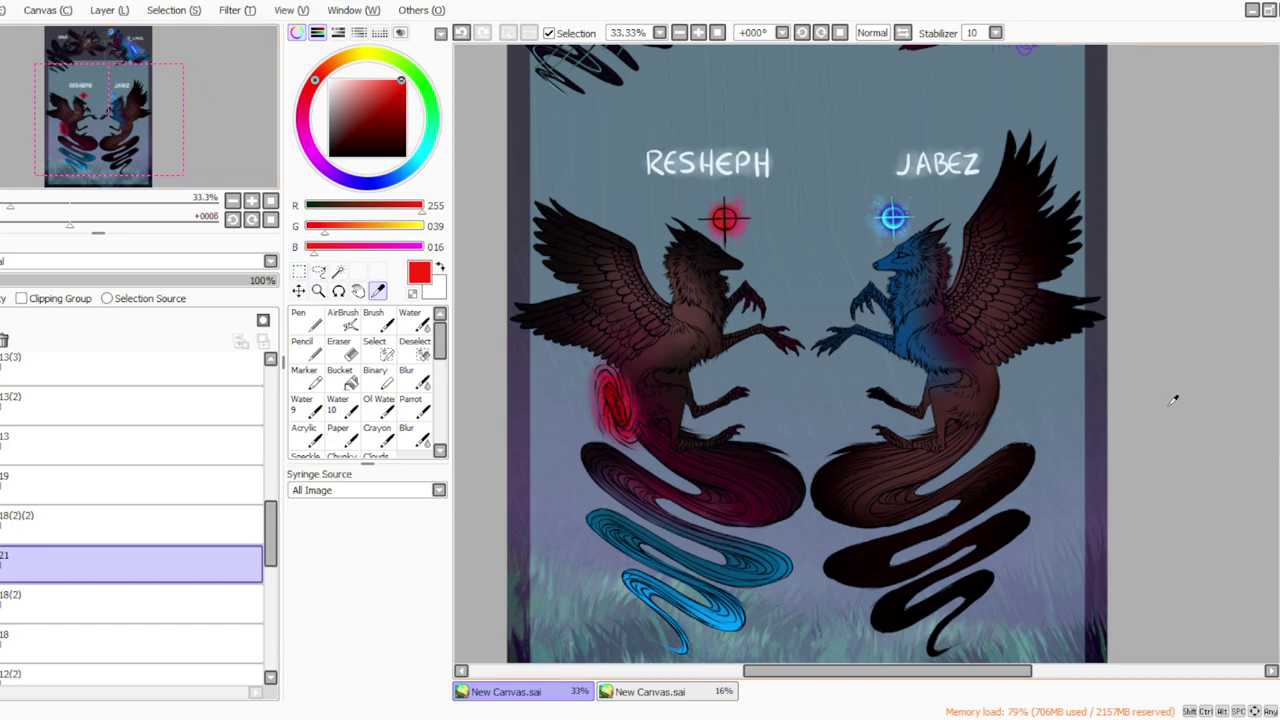
{"action": "scroll", "coordinate": [1143, 400], "scroll_direction": "up", "scroll_amount": 5}
{"action": "left_click", "coordinate": [698, 32]}
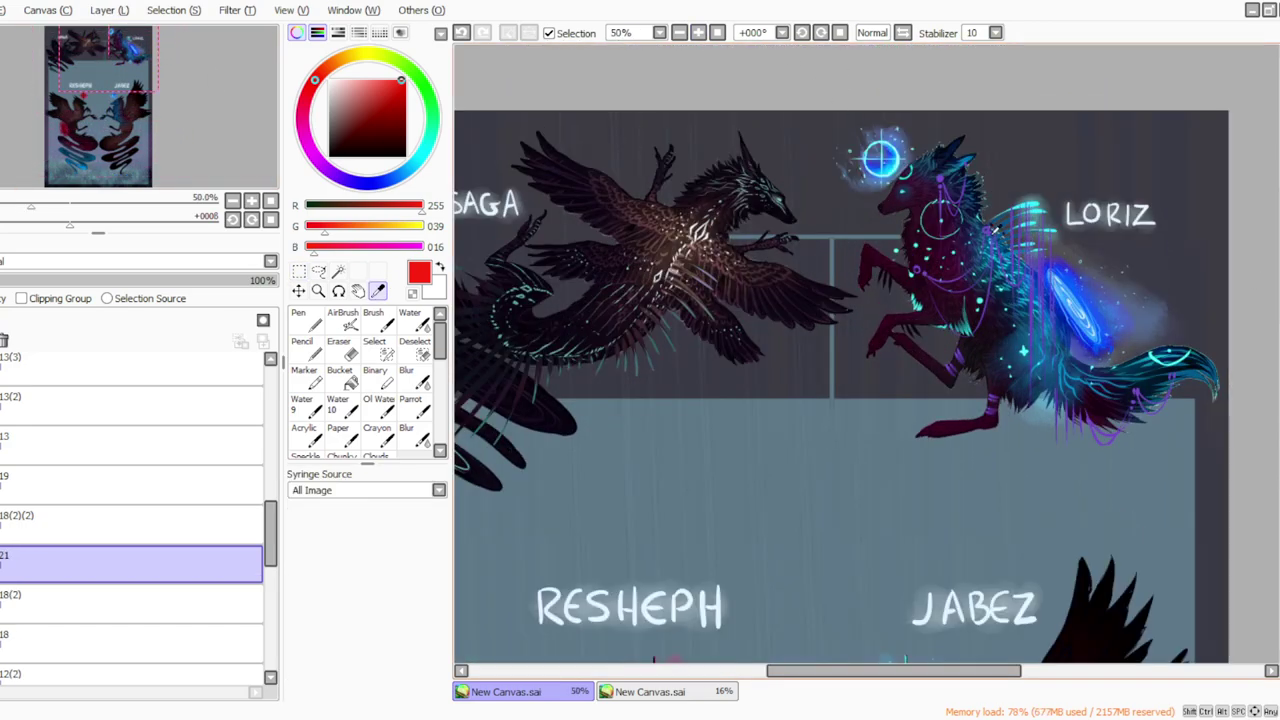
{"action": "left_click", "coordinate": [1010, 290]}
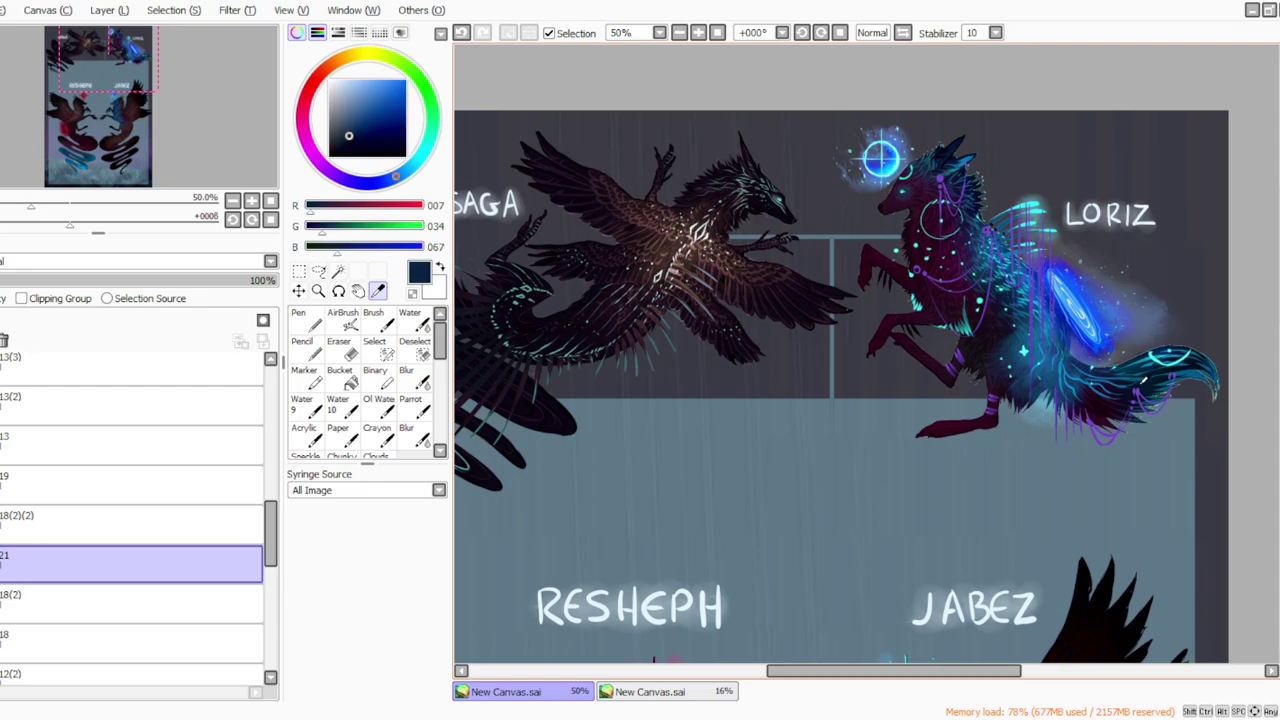
{"action": "left_click", "coordinate": [410, 405]}
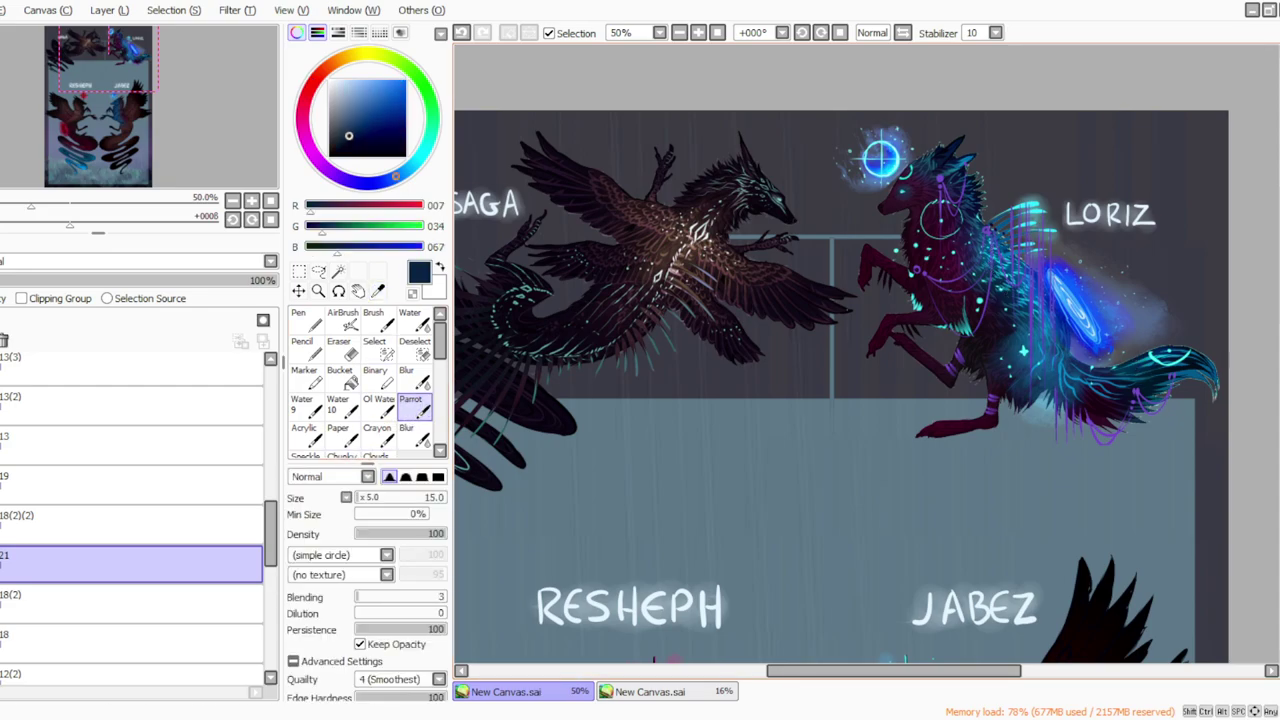
{"action": "scroll", "coordinate": [840, 355], "scroll_direction": "down", "scroll_amount": 5}
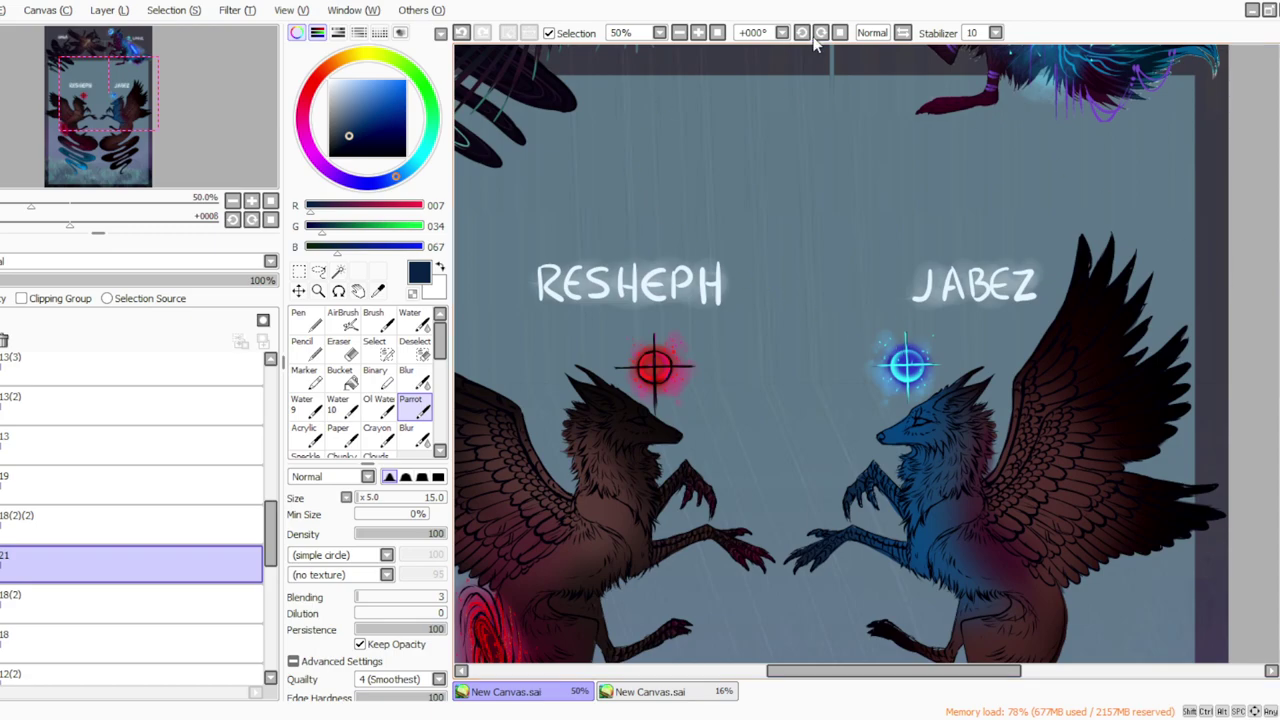
{"action": "left_click", "coordinate": [803, 33]}
{"action": "left_click", "coordinate": [368, 498]}
{"action": "left_click_drag", "start_coordinate": [960, 352], "coordinate": [955, 366]}
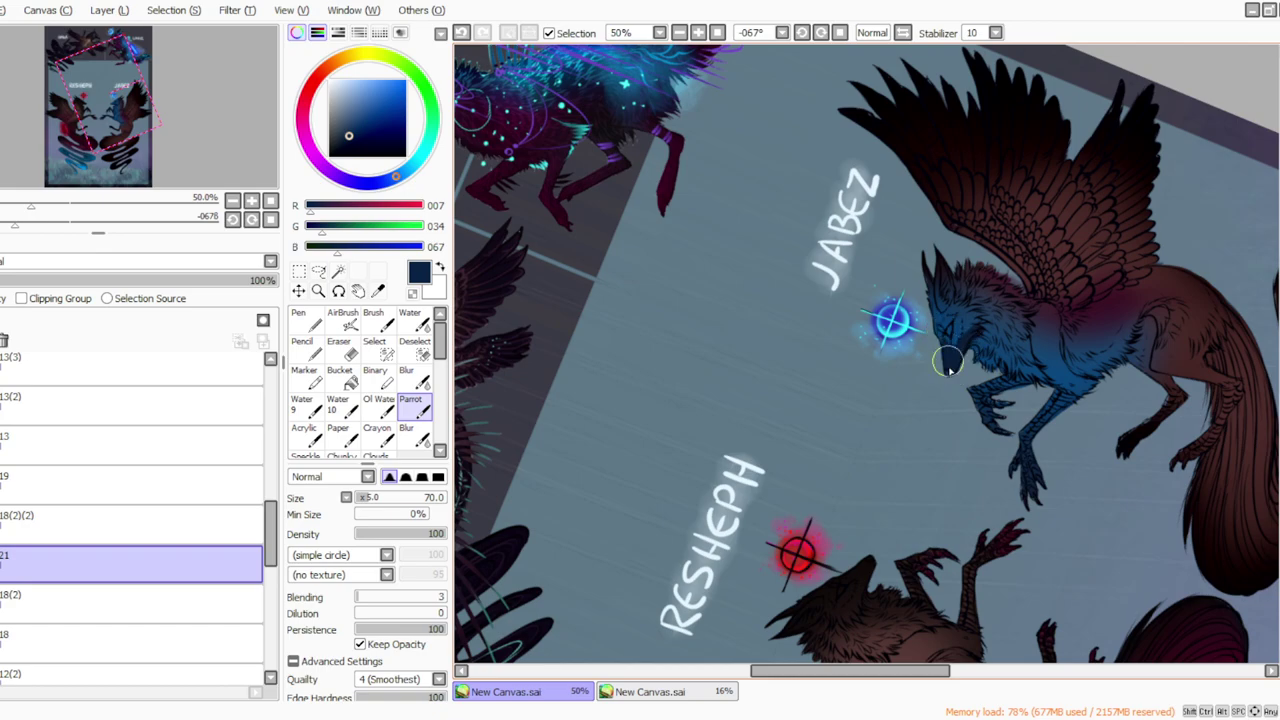
{"action": "mouse_move", "coordinate": [939, 325]}
{"action": "left_mouse_down"}
{"action": "mouse_move", "coordinate": [952, 353]}
{"action": "mouse_move", "coordinate": [950, 305]}
{"action": "mouse_move", "coordinate": [990, 330]}
{"action": "left_mouse_up"}
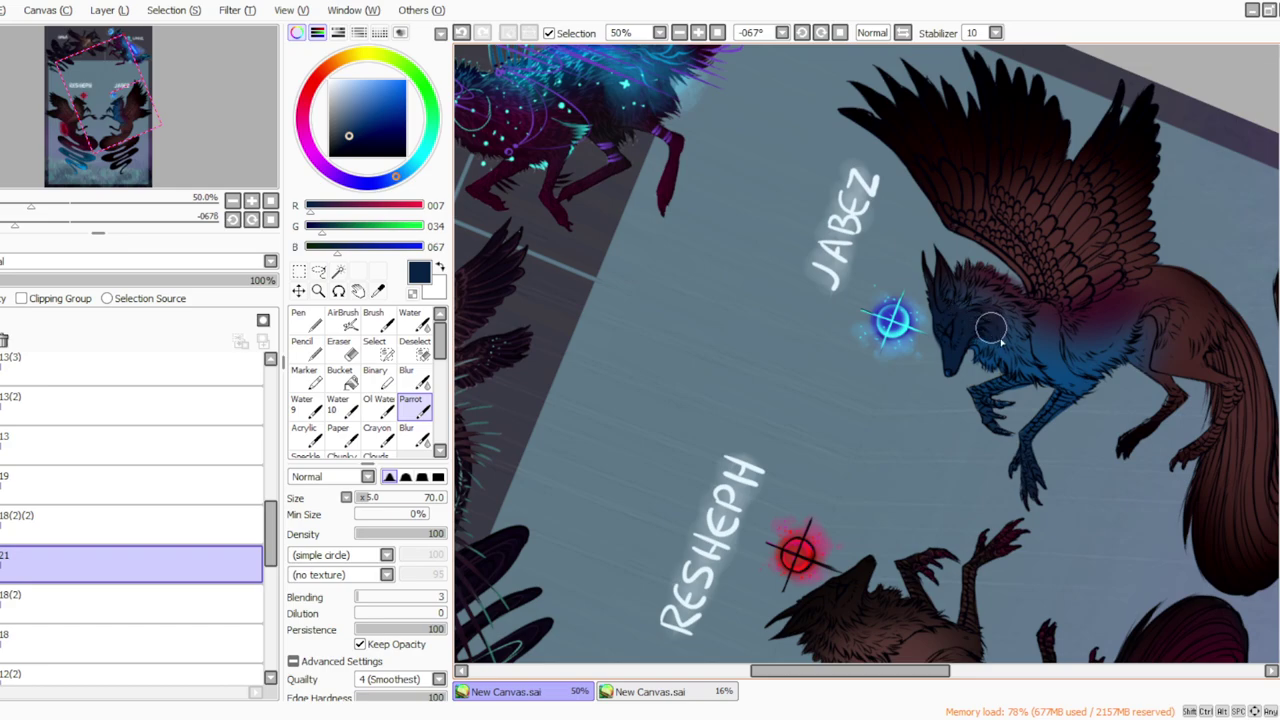
Step: Soften the navy shading on Jabez's head and cheek with the Blur brush, raising its size to 55
{"action": "left_click", "coordinate": [840, 32]}
{"action": "left_click", "coordinate": [406, 378]}
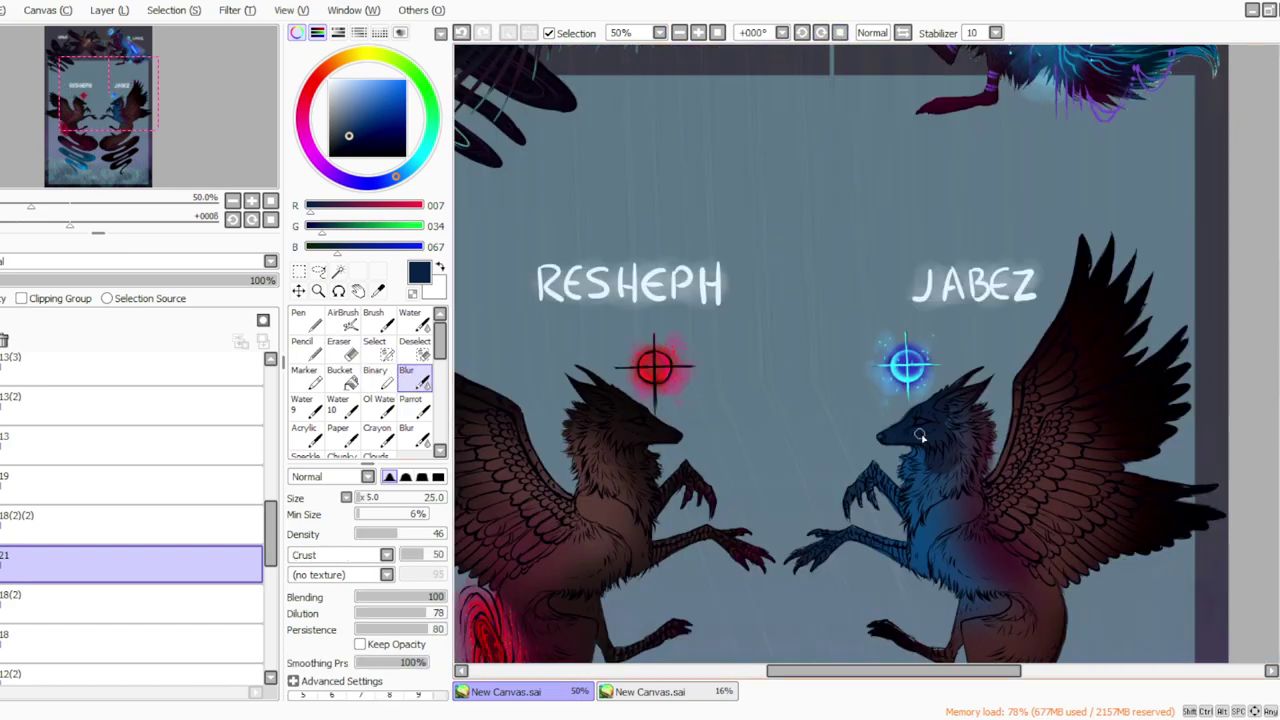
{"action": "left_click", "coordinate": [369, 498]}
{"action": "left_click_drag", "start_coordinate": [945, 427], "coordinate": [961, 436]}
{"action": "left_click", "coordinate": [366, 500]}
{"action": "left_click", "coordinate": [372, 500]}
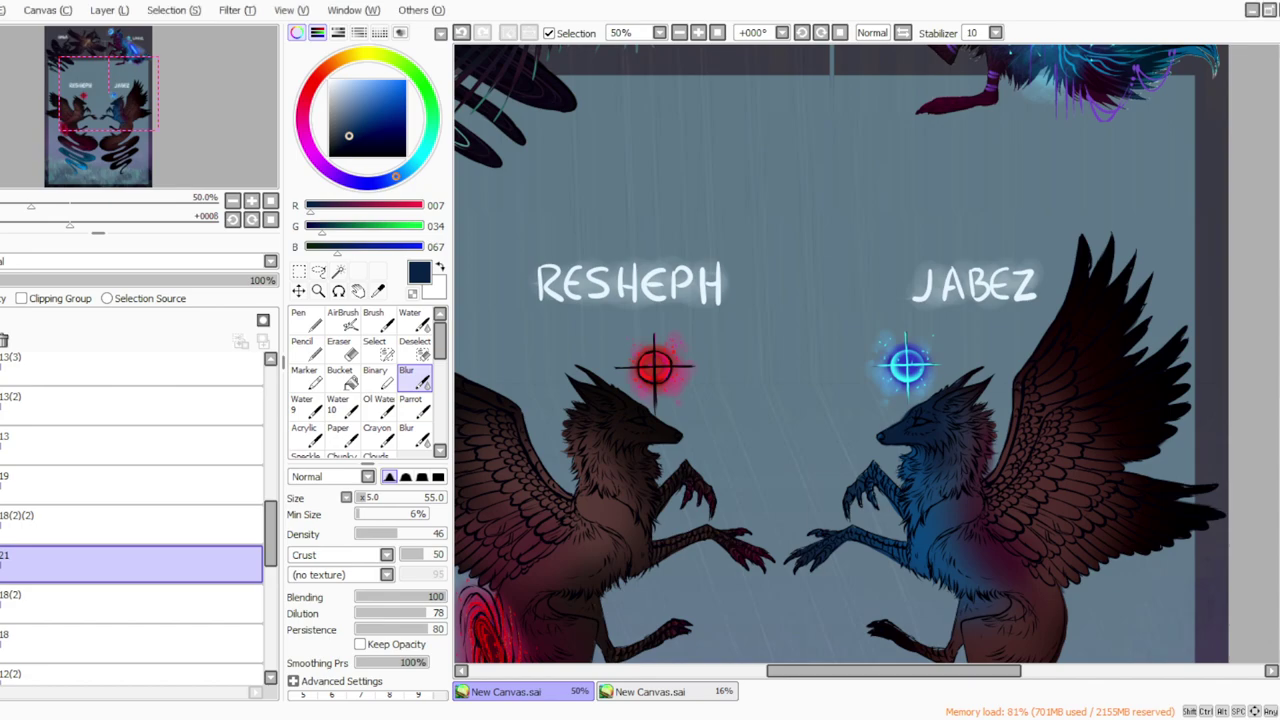
Step: Tidy the navy paint around Jabez's muzzle with the Eraser at size 20
{"action": "left_click", "coordinate": [340, 348]}
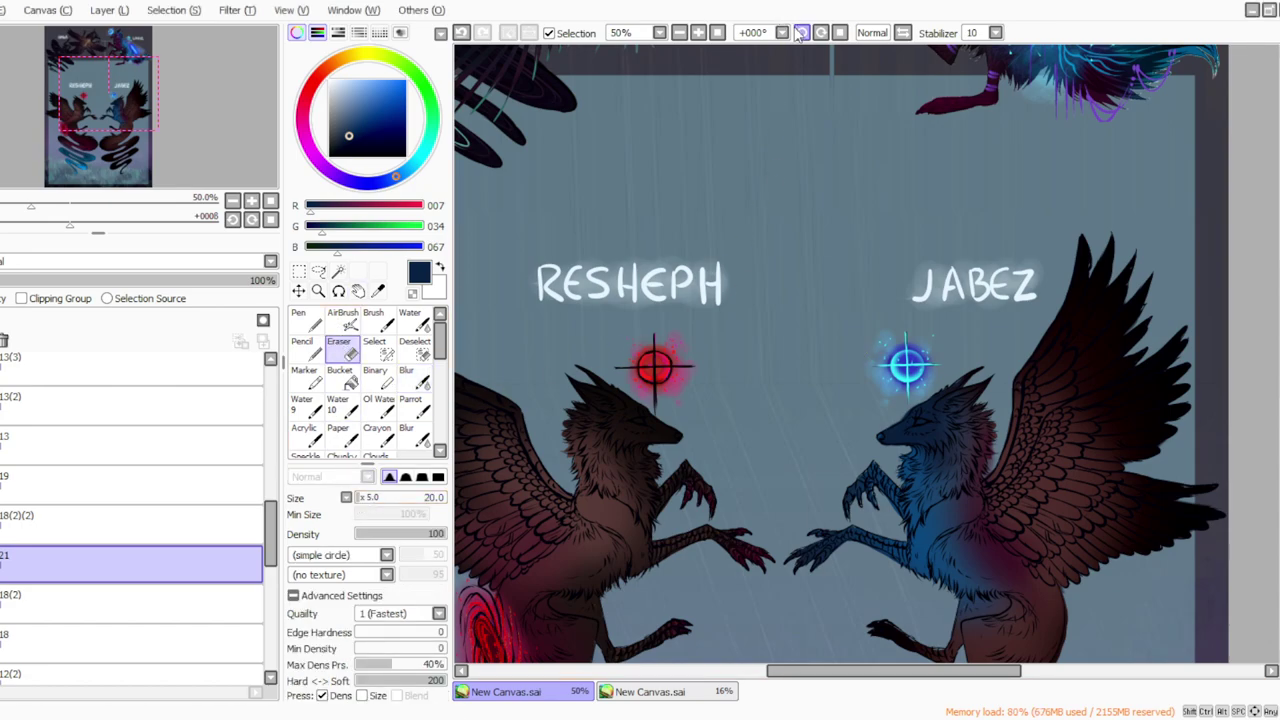
{"action": "left_click", "coordinate": [801, 32]}
{"action": "left_click", "coordinate": [801, 32]}
{"action": "left_click", "coordinate": [801, 32]}
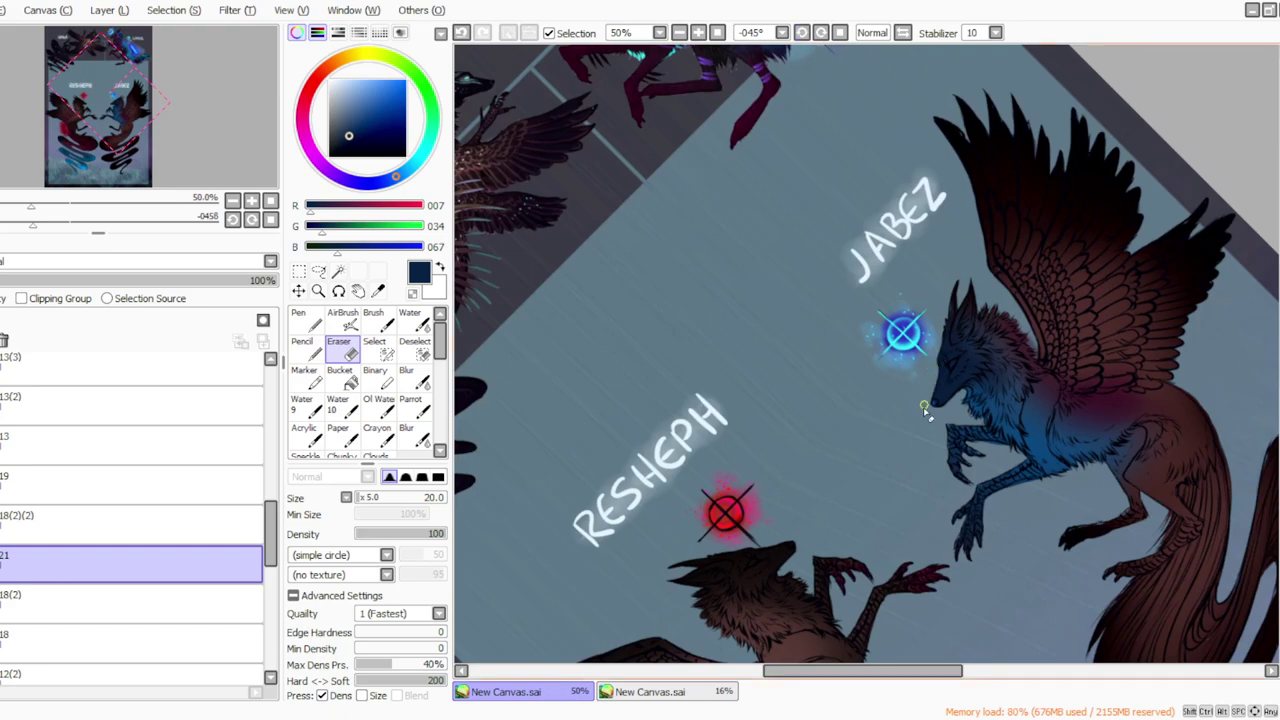
{"action": "left_click", "coordinate": [820, 32]}
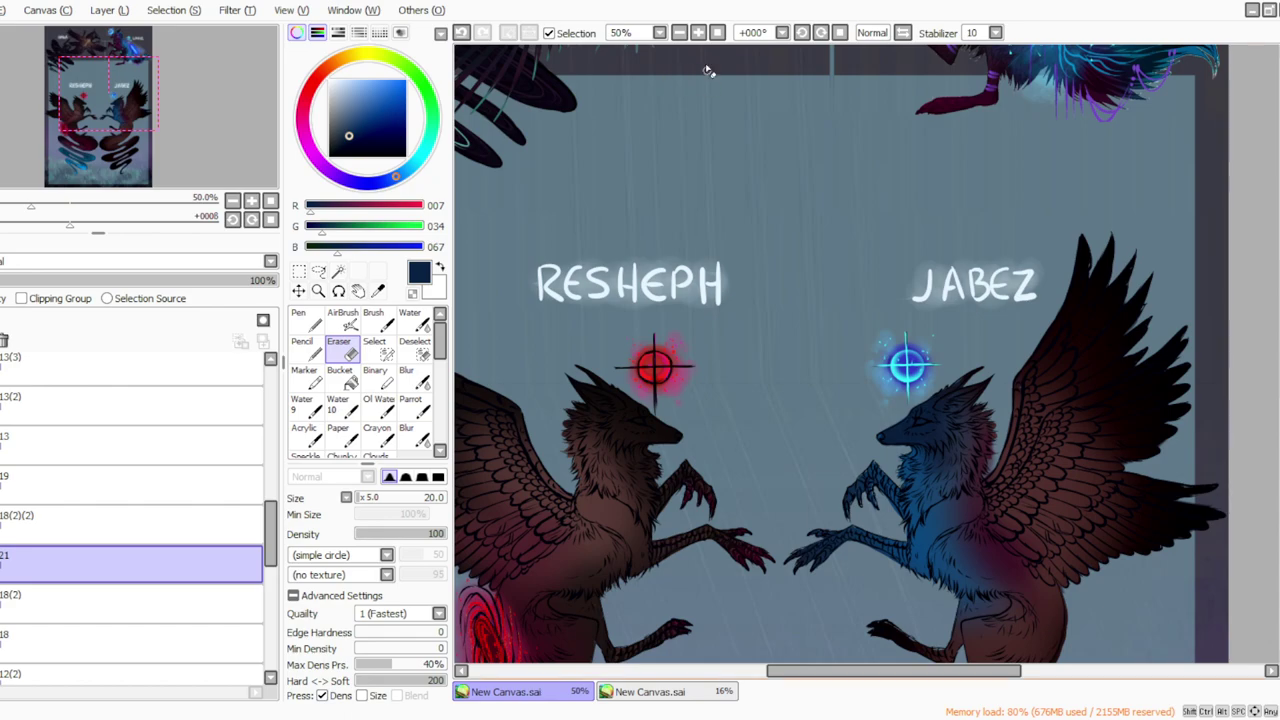
Step: Examine Jabez's navy head shading and blue orb against Resheph and the creatures in the upper panel
{"action": "left_click", "coordinate": [711, 33]}
{"action": "left_click", "coordinate": [698, 33]}
{"action": "left_click", "coordinate": [698, 33]}
{"action": "left_click", "coordinate": [698, 33]}
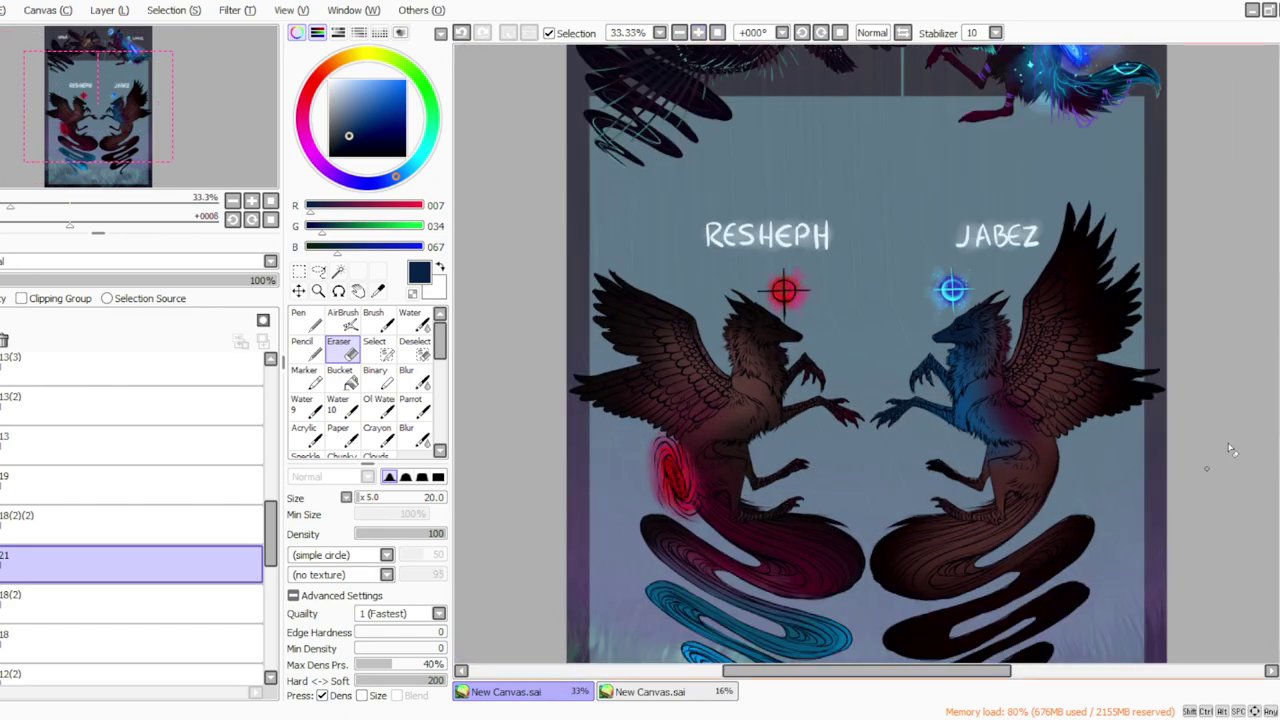
{"action": "scroll", "coordinate": [866, 353], "scroll_direction": "down", "scroll_amount": 3}
{"action": "scroll", "coordinate": [866, 353], "scroll_direction": "up", "scroll_amount": 1}
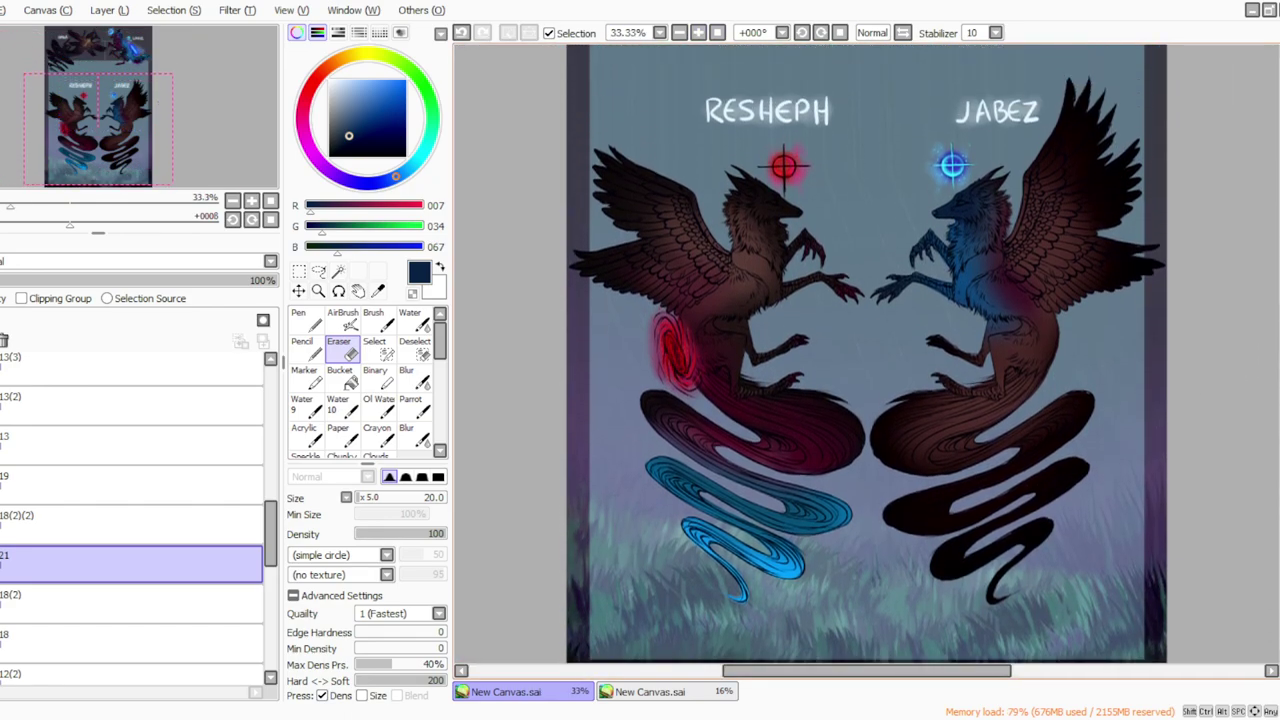
{"action": "scroll", "coordinate": [1276, 462], "scroll_direction": "up", "scroll_amount": 5}
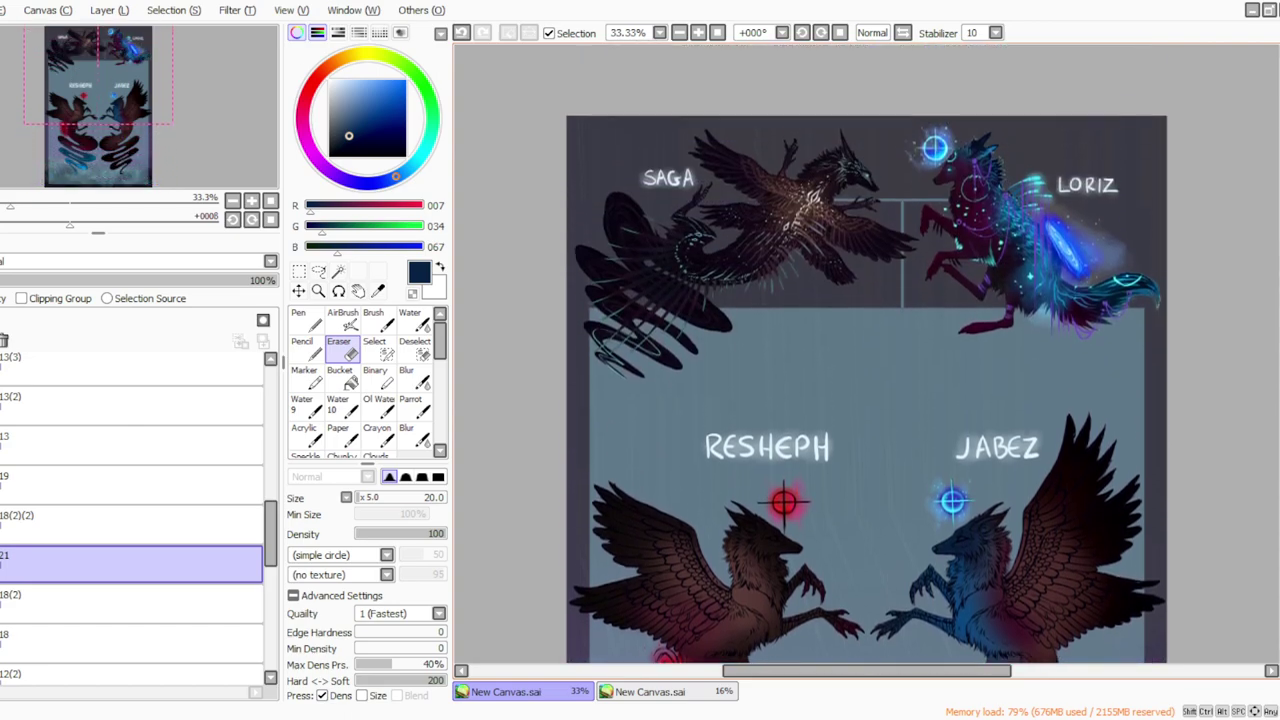
{"action": "scroll", "coordinate": [1276, 462], "scroll_direction": "down", "scroll_amount": 5}
{"action": "scroll", "coordinate": [1276, 462], "scroll_direction": "up", "scroll_amount": 2}
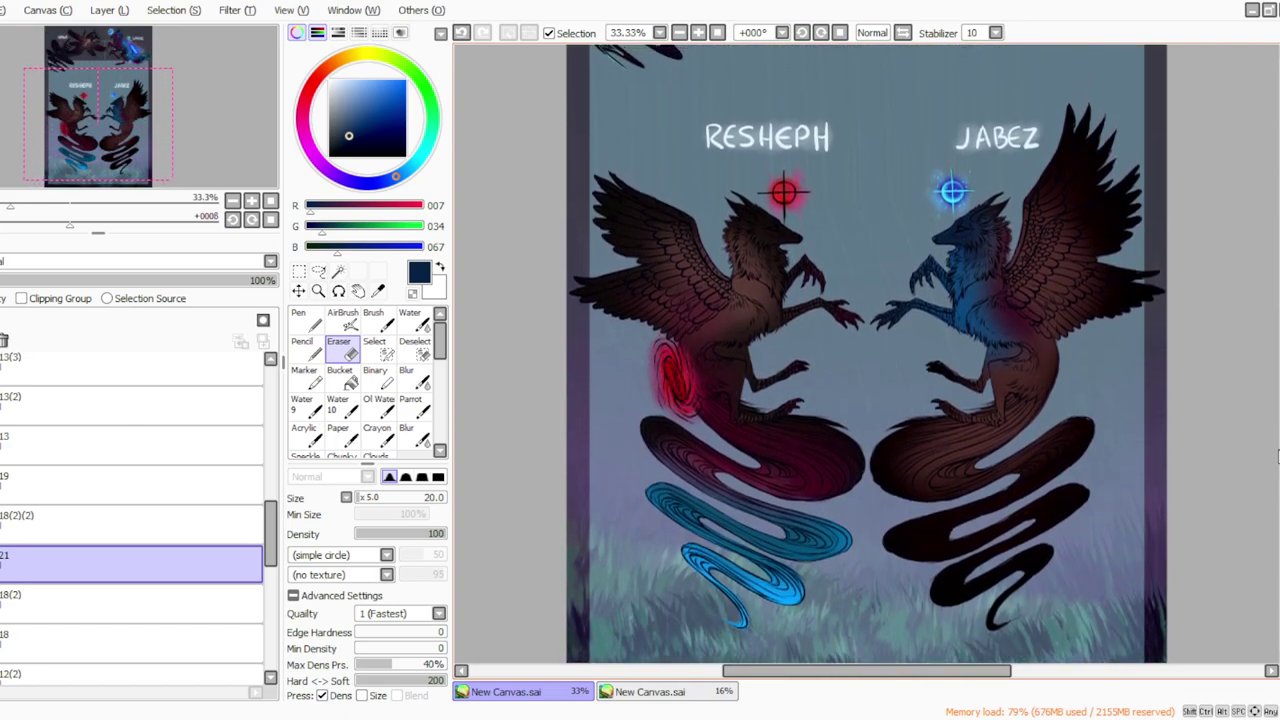
Step: Examine the shading and crosshair orbs of Resheph and Jabez against Saga and Loriz in the upper panel
{"action": "scroll", "coordinate": [1276, 462], "scroll_direction": "down", "scroll_amount": 1}
{"action": "scroll", "coordinate": [1276, 462], "scroll_direction": "down", "scroll_amount": 3}
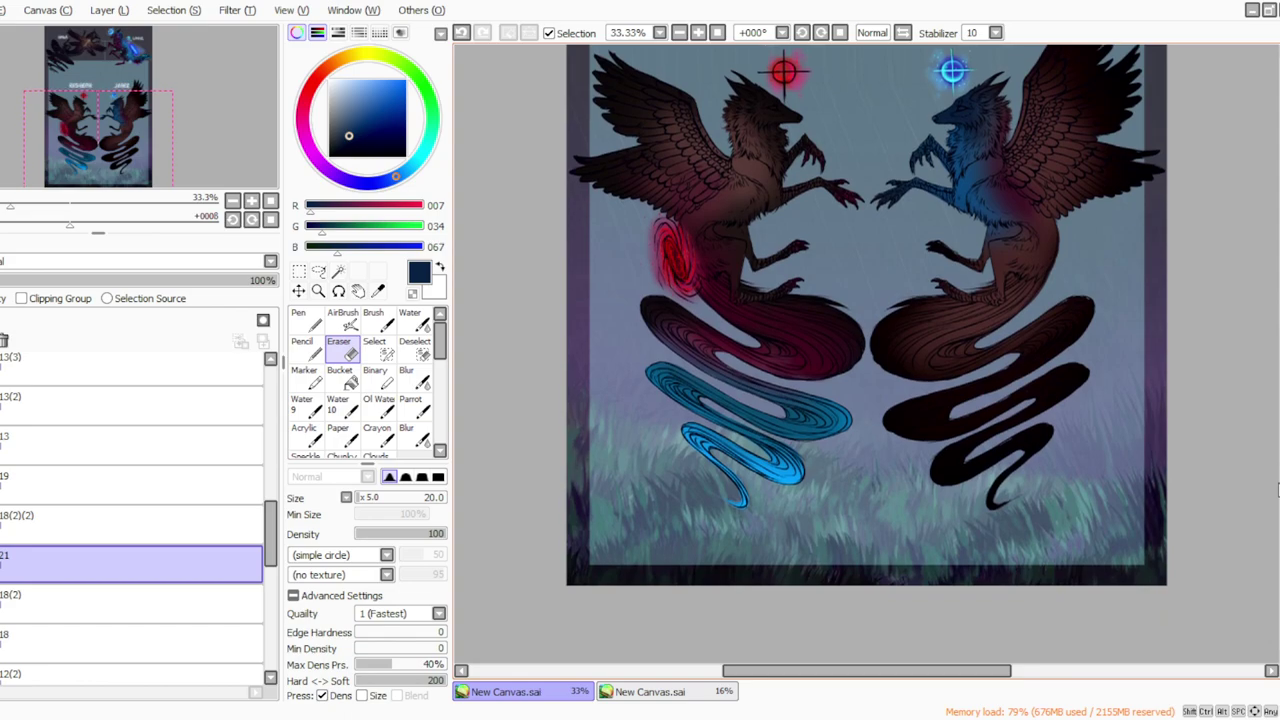
{"action": "scroll", "coordinate": [1276, 462], "scroll_direction": "up", "scroll_amount": 2}
{"action": "scroll", "coordinate": [1276, 462], "scroll_direction": "up", "scroll_amount": 2}
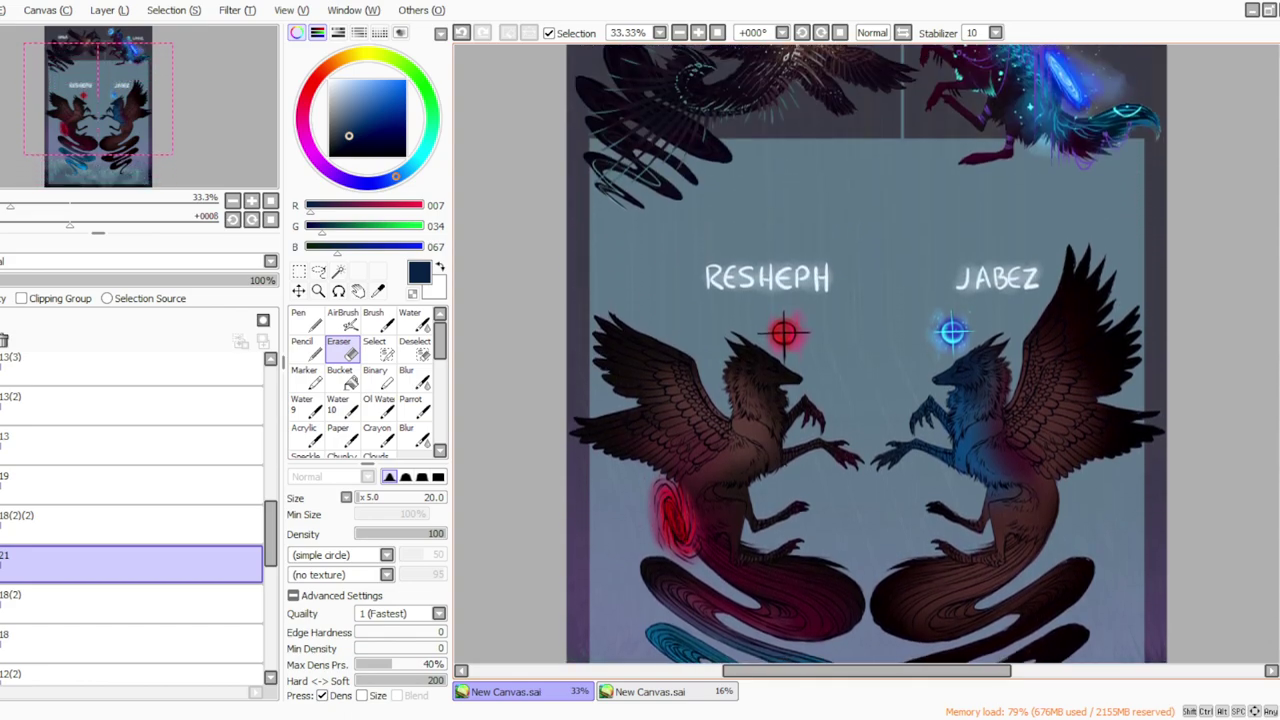
{"action": "scroll", "coordinate": [1276, 462], "scroll_direction": "down", "scroll_amount": 1}
{"action": "scroll", "coordinate": [1271, 462], "scroll_direction": "down", "scroll_amount": 1}
{"action": "scroll", "coordinate": [1271, 462], "scroll_direction": "down", "scroll_amount": 1}
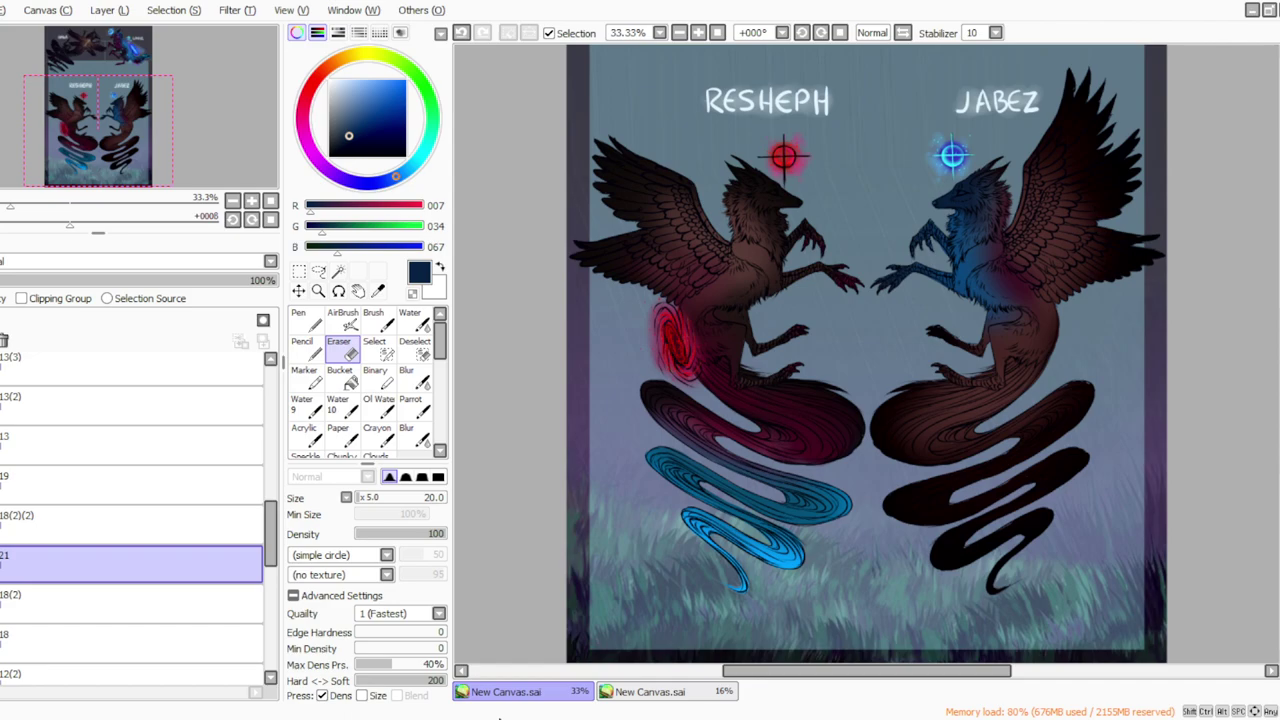
{"action": "scroll", "coordinate": [866, 354], "scroll_direction": "up", "scroll_amount": 5}
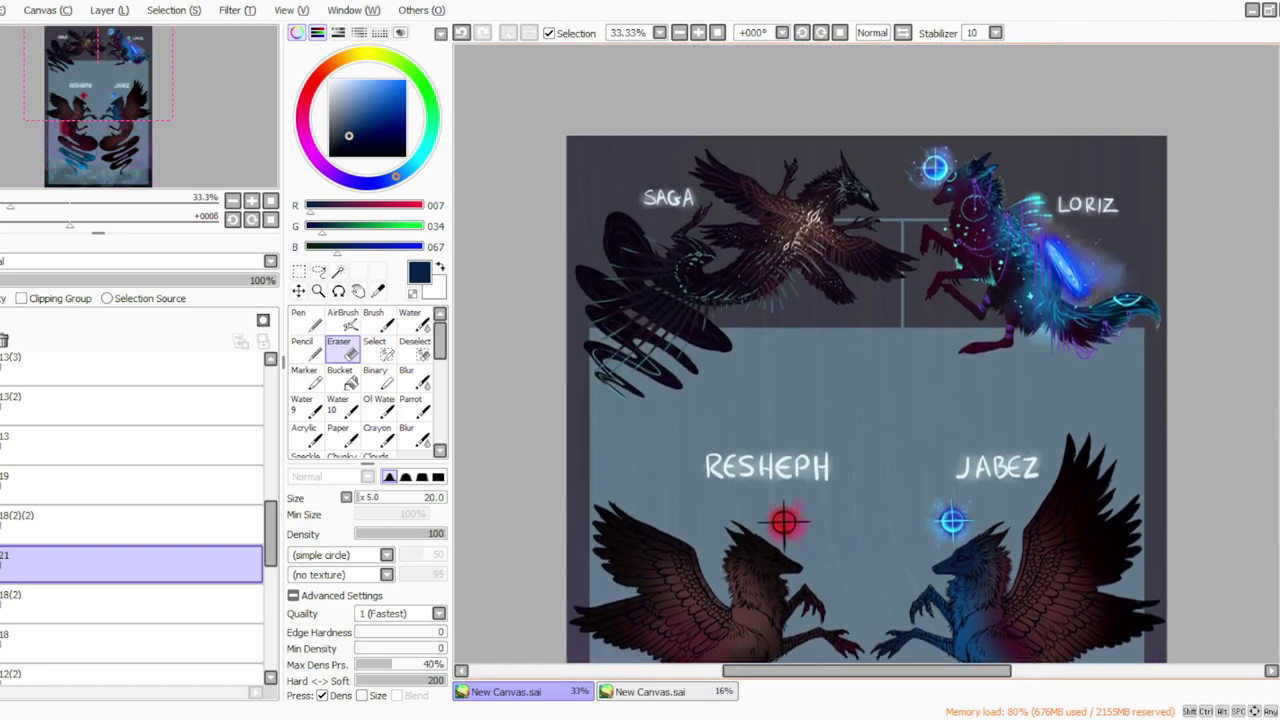
{"action": "left_click", "coordinate": [698, 35]}
{"action": "left_click", "coordinate": [698, 35]}
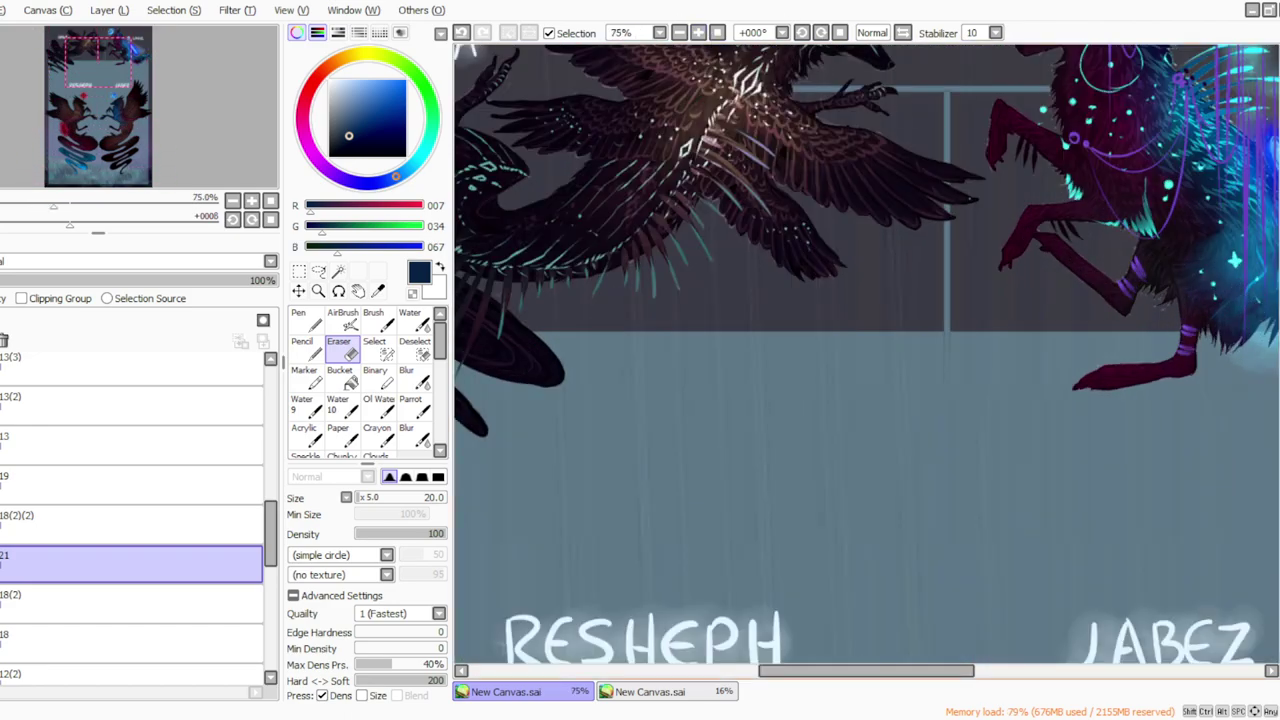
{"action": "scroll", "coordinate": [1057, 319], "scroll_direction": "up", "scroll_amount": 5}
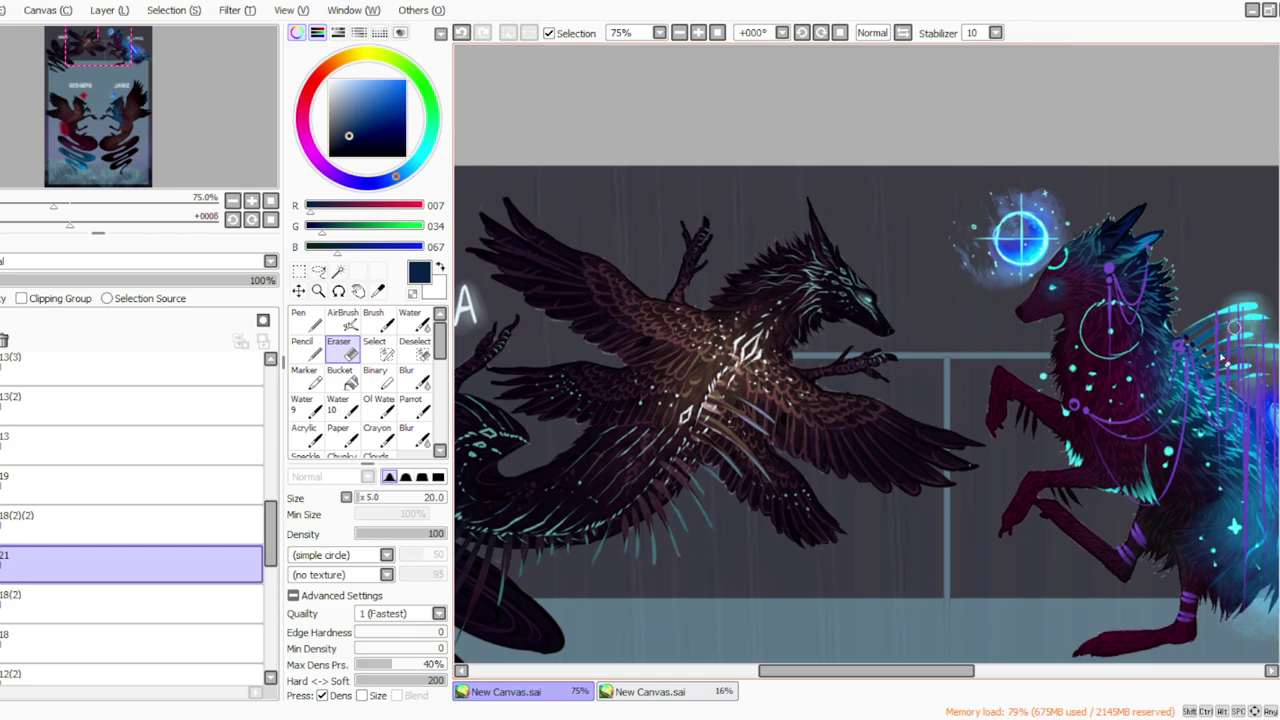
{"action": "scroll", "coordinate": [1273, 243], "scroll_direction": "down", "scroll_amount": 10}
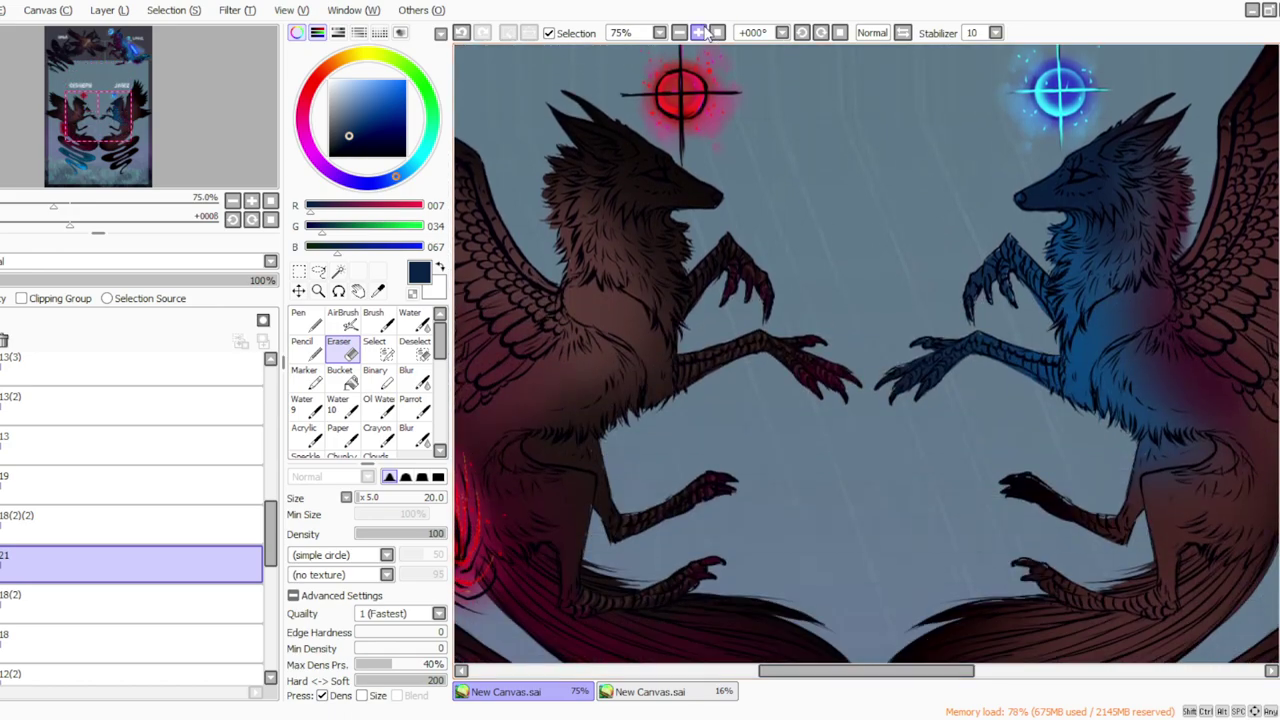
{"action": "left_click", "coordinate": [680, 32]}
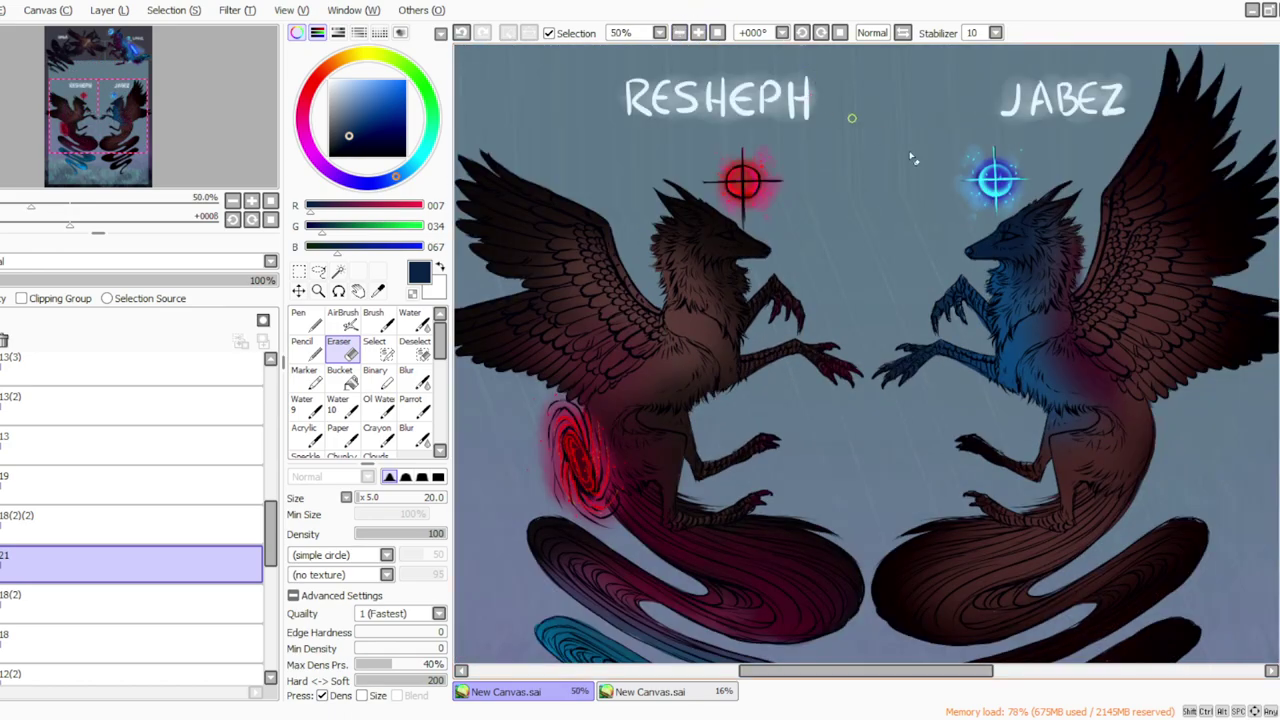
{"action": "scroll", "coordinate": [866, 354], "scroll_direction": "up", "scroll_amount": 3}
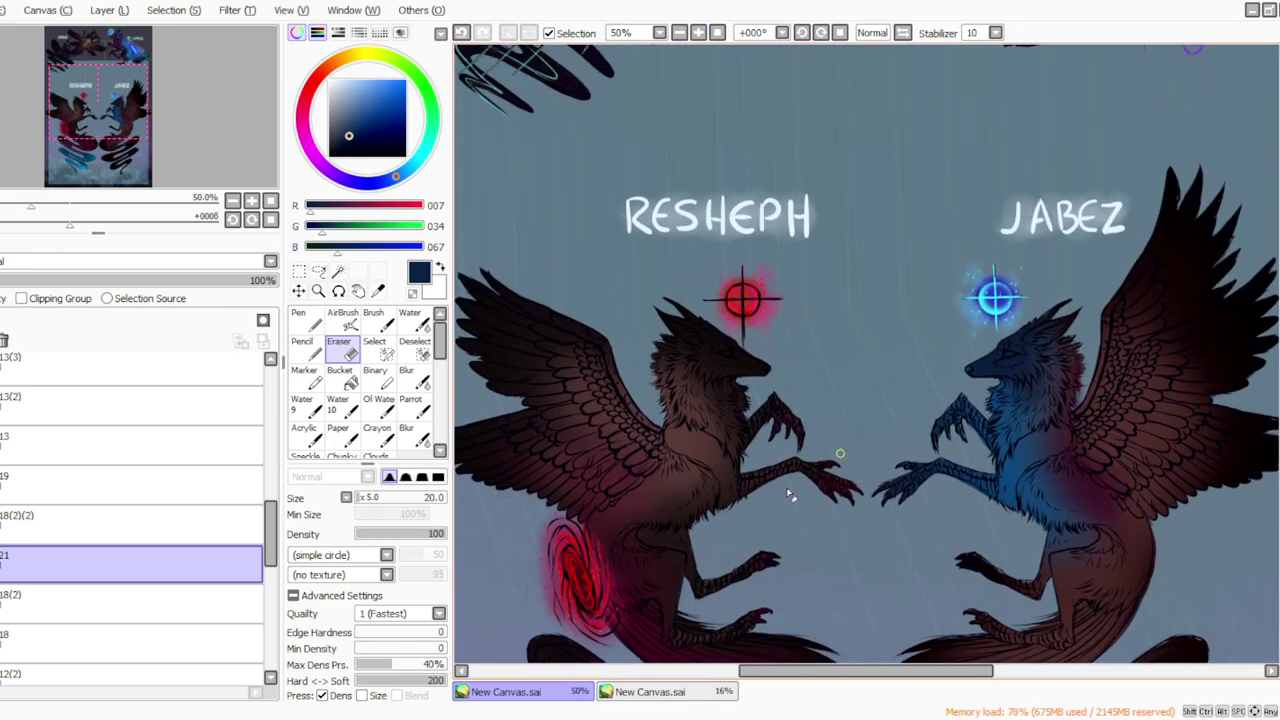
{"action": "left_click_drag", "start_coordinate": [767, 672], "coordinate": [748, 678]}
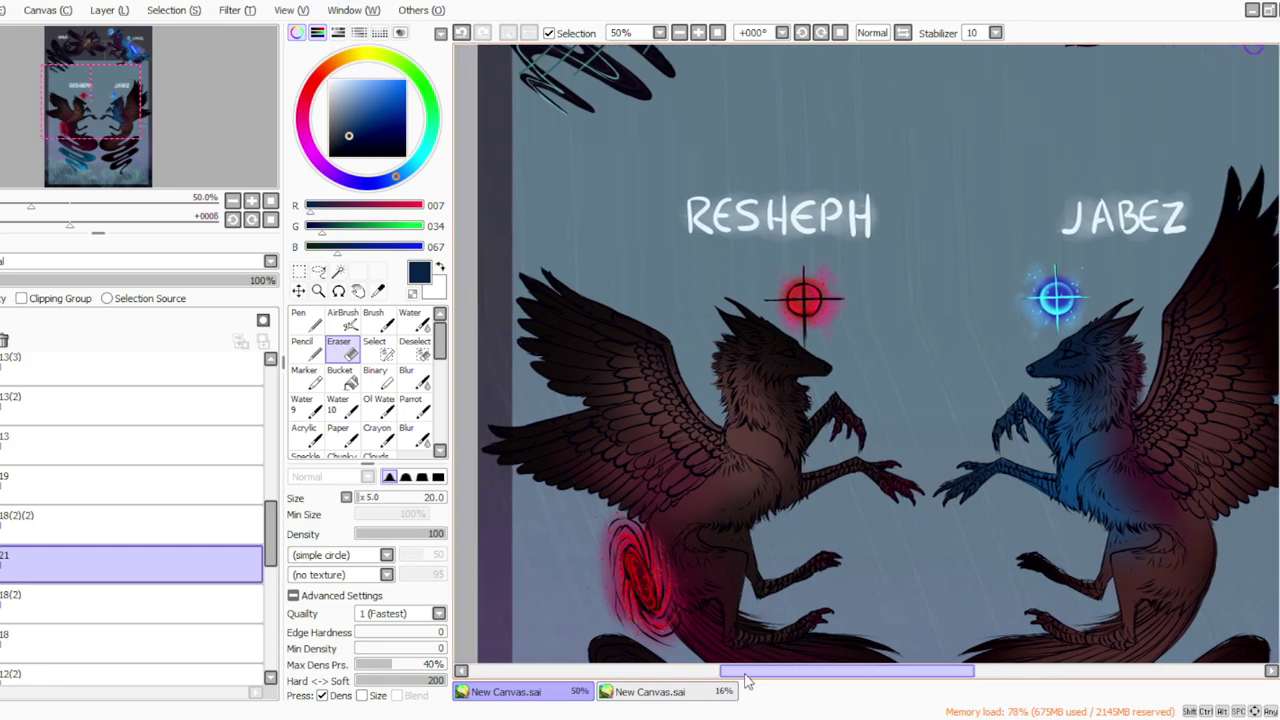
Step: Choose a muted grey-blue (RGB 103, 129, 162) and merge layer 21 down into layer 18(2)
{"action": "left_click", "coordinate": [347, 107]}
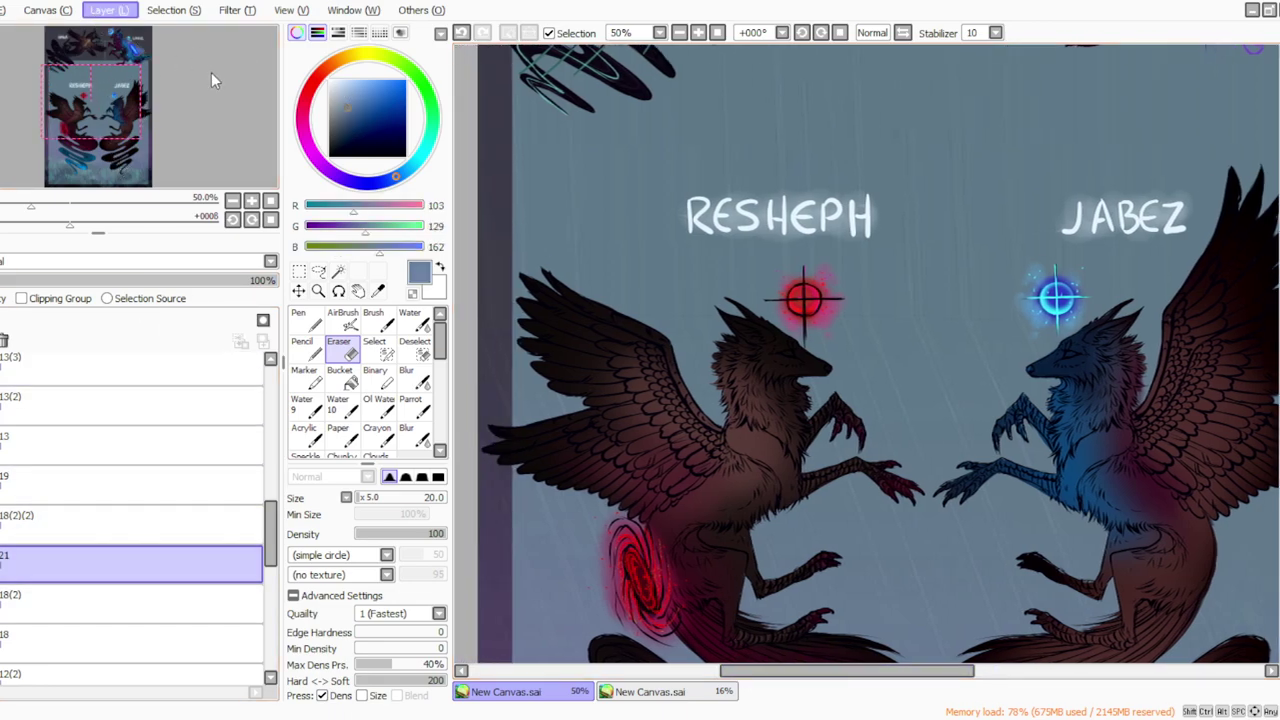
{"action": "left_click", "coordinate": [120, 170]}
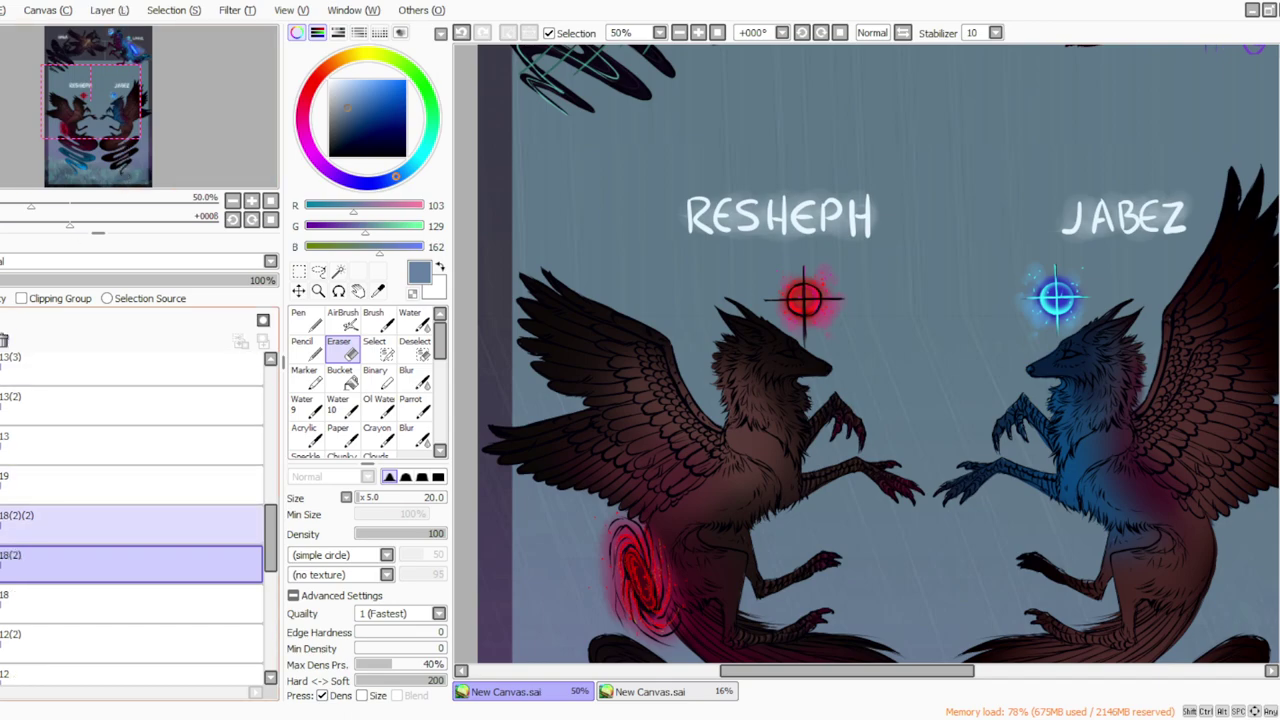
{"action": "left_click", "coordinate": [70, 525]}
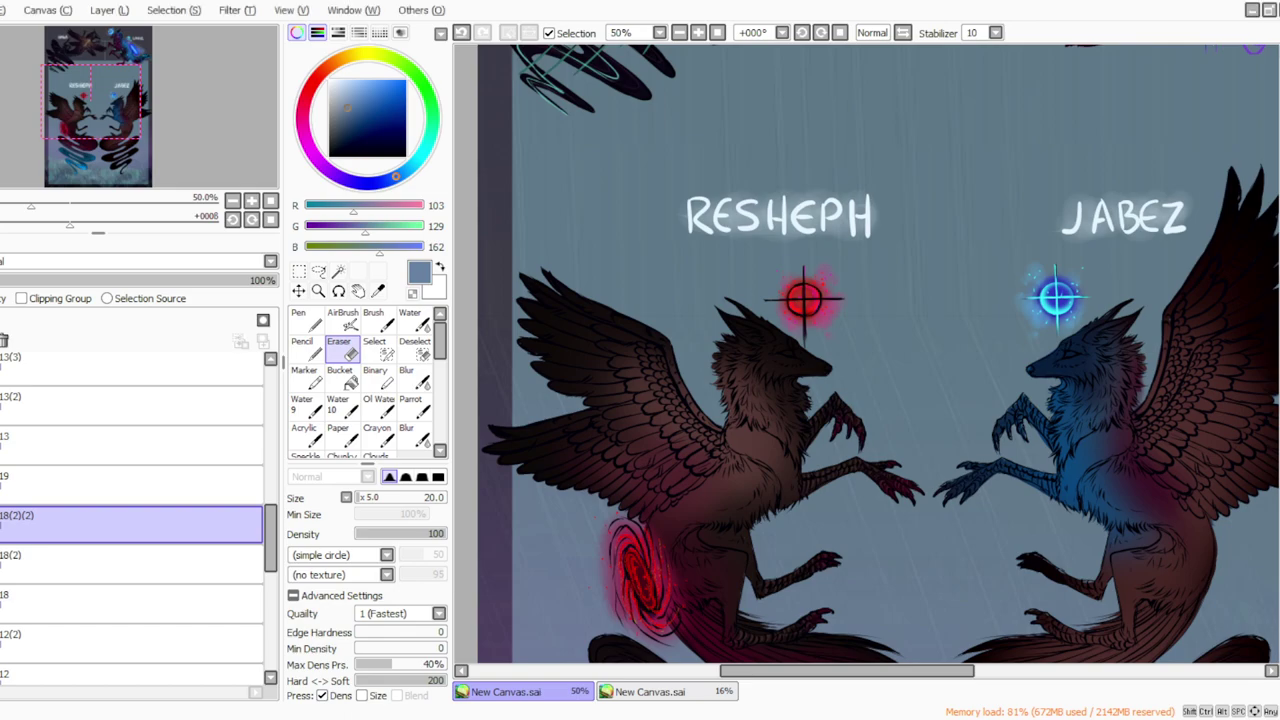
Step: Add a new layer 21 directly above layer 17 for the creatures' eyes
{"action": "scroll", "coordinate": [200, 470], "scroll_direction": "up", "scroll_amount": 1}
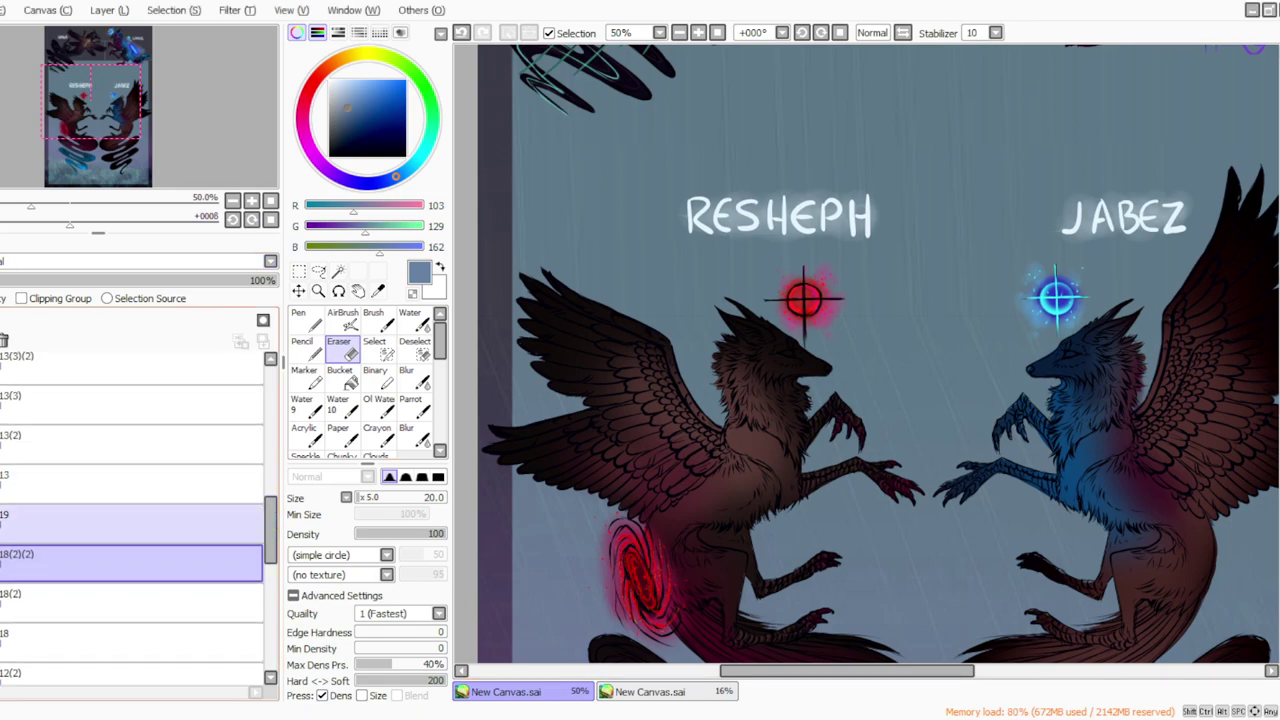
{"action": "scroll", "coordinate": [130, 460], "scroll_direction": "up", "scroll_amount": 2}
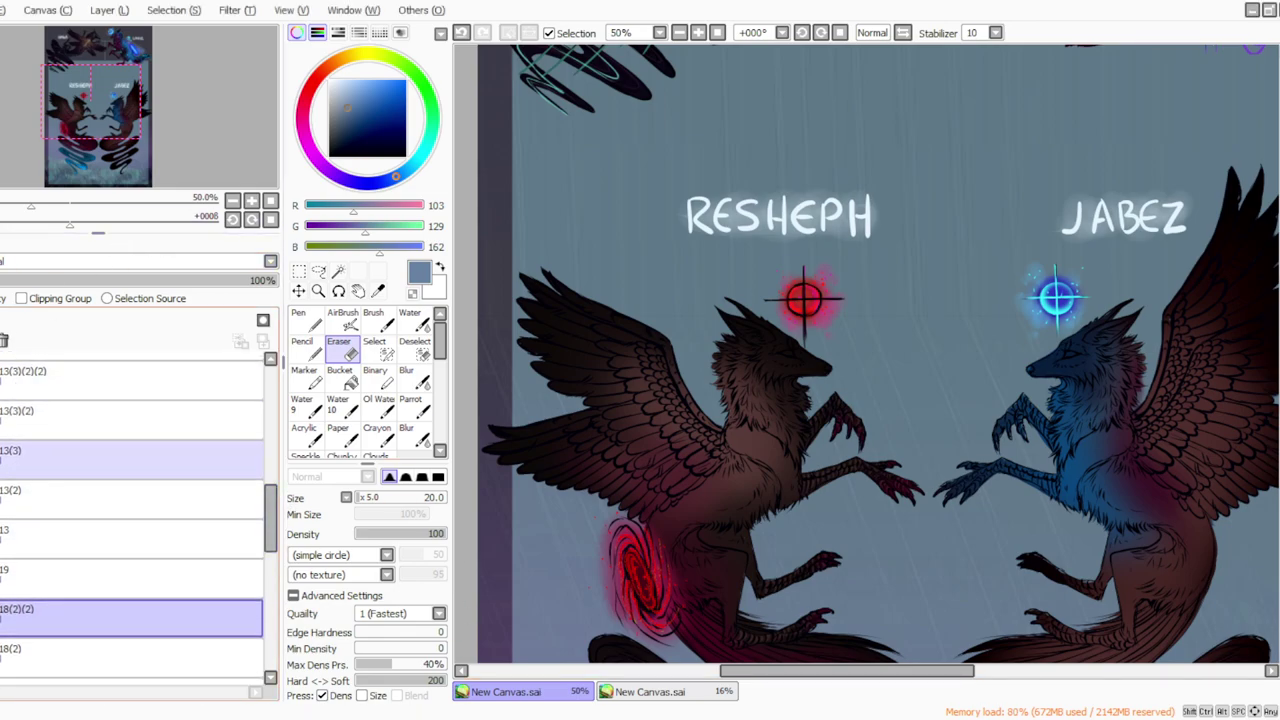
{"action": "left_click_drag", "start_coordinate": [272, 509], "coordinate": [275, 425]}
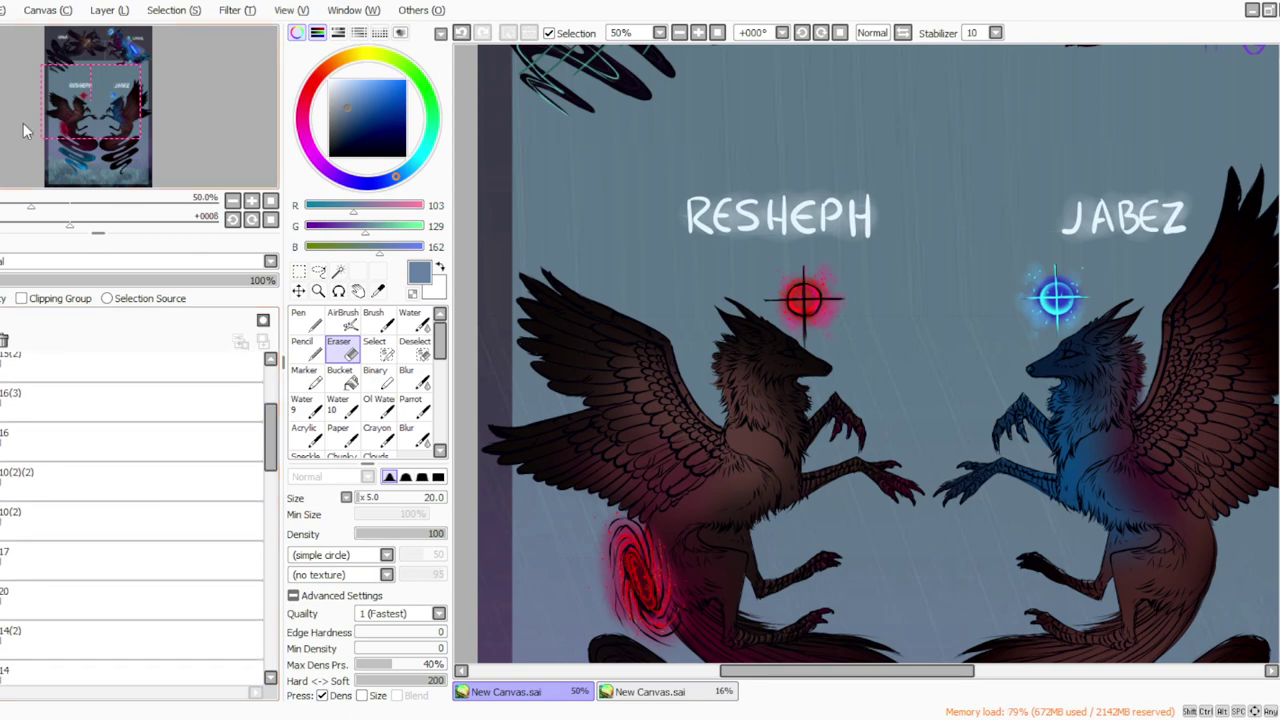
{"action": "left_click", "coordinate": [4, 560]}
{"action": "left_click", "coordinate": [108, 14]}
{"action": "left_click", "coordinate": [121, 38]}
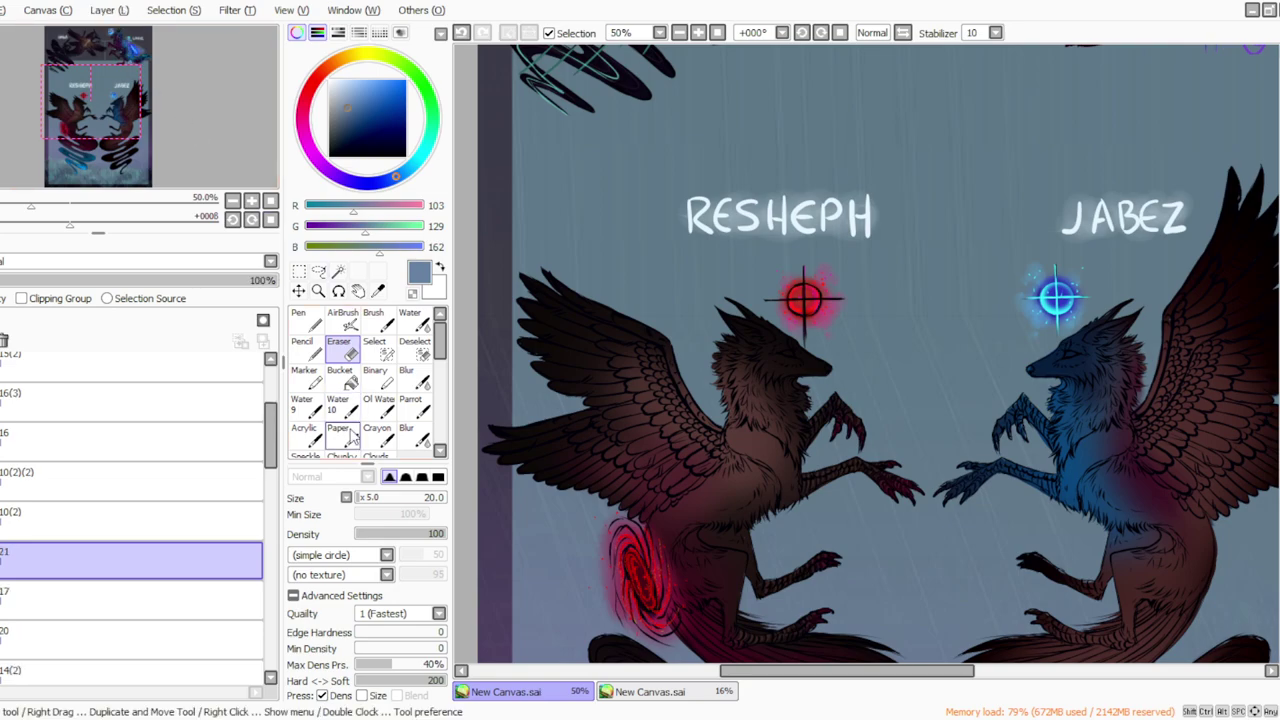
Step: Paint Resheph's eye pale with the Parrot brush at size 45, then tint it with brighter blue (RGB 34, 117, 225)
{"action": "left_click", "coordinate": [416, 408]}
{"action": "left_click", "coordinate": [699, 33]}
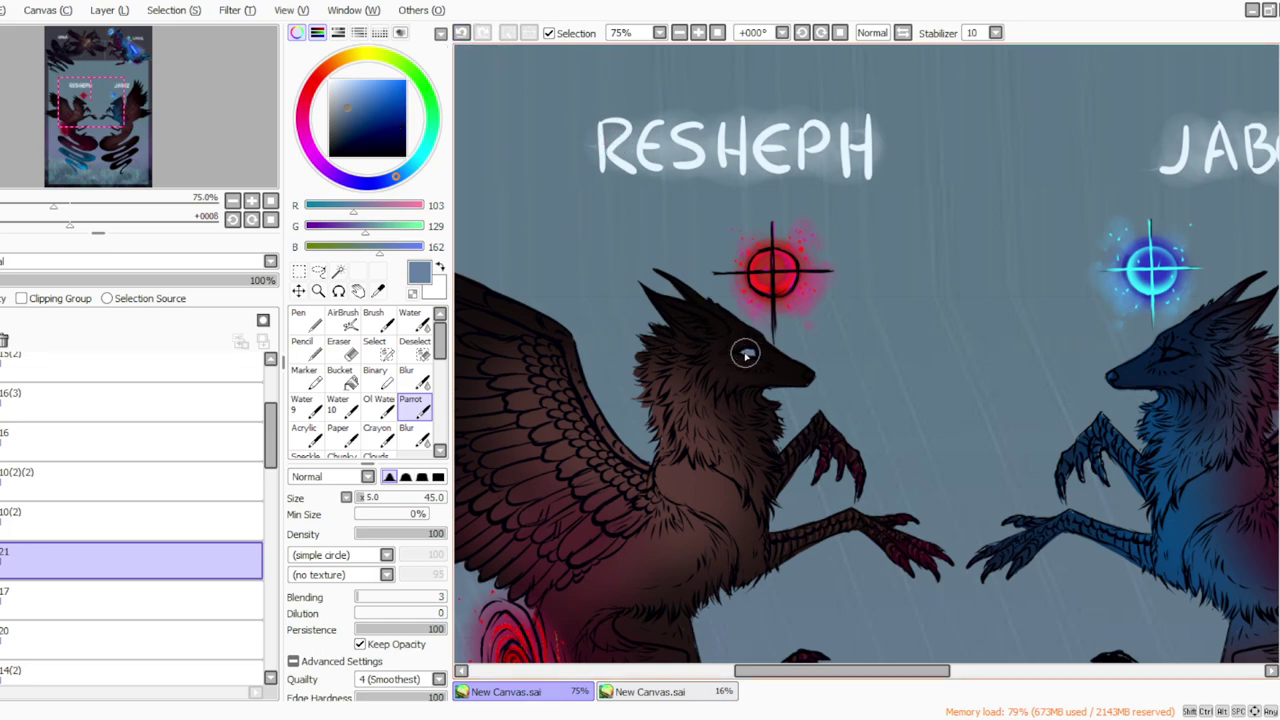
{"action": "left_click", "coordinate": [389, 89]}
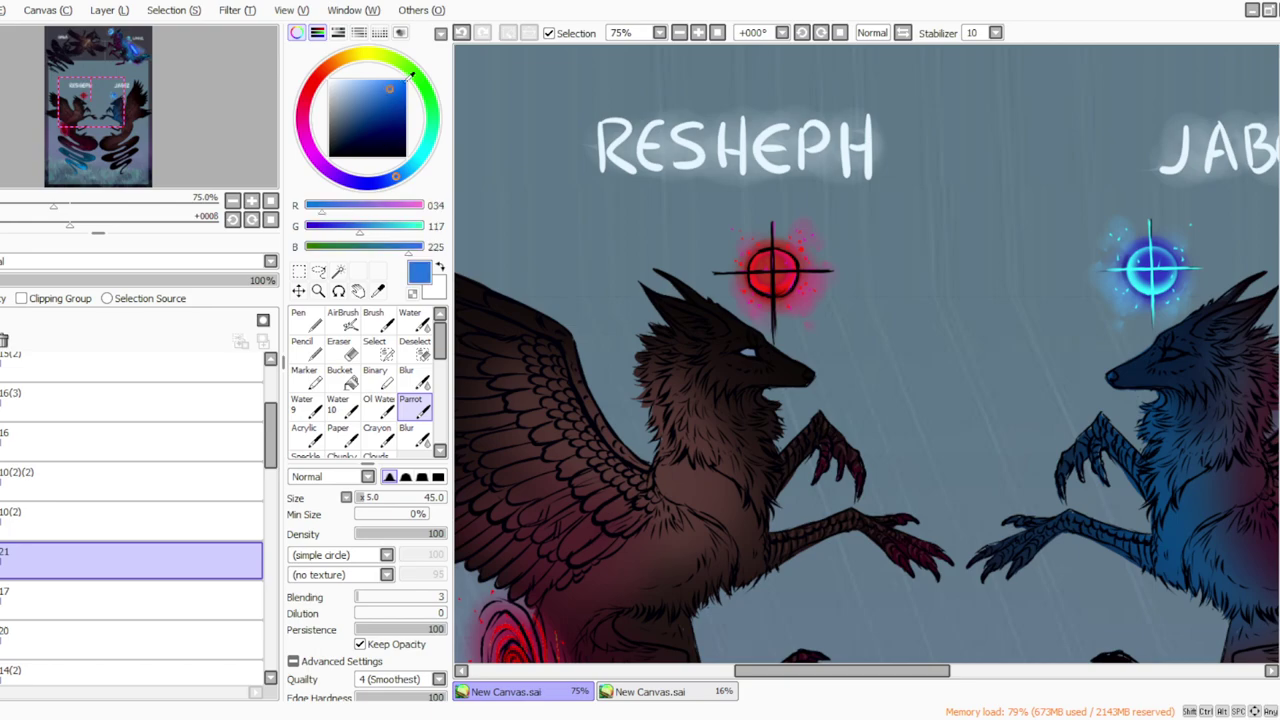
Step: Sample cyan (RGB 61, 213, 243) from Loriz's eye, paint Jabez's eye with the Parrot brush, and tidy it with the Eraser at size 15
{"action": "left_click_drag", "start_coordinate": [757, 670], "coordinate": [808, 670]}
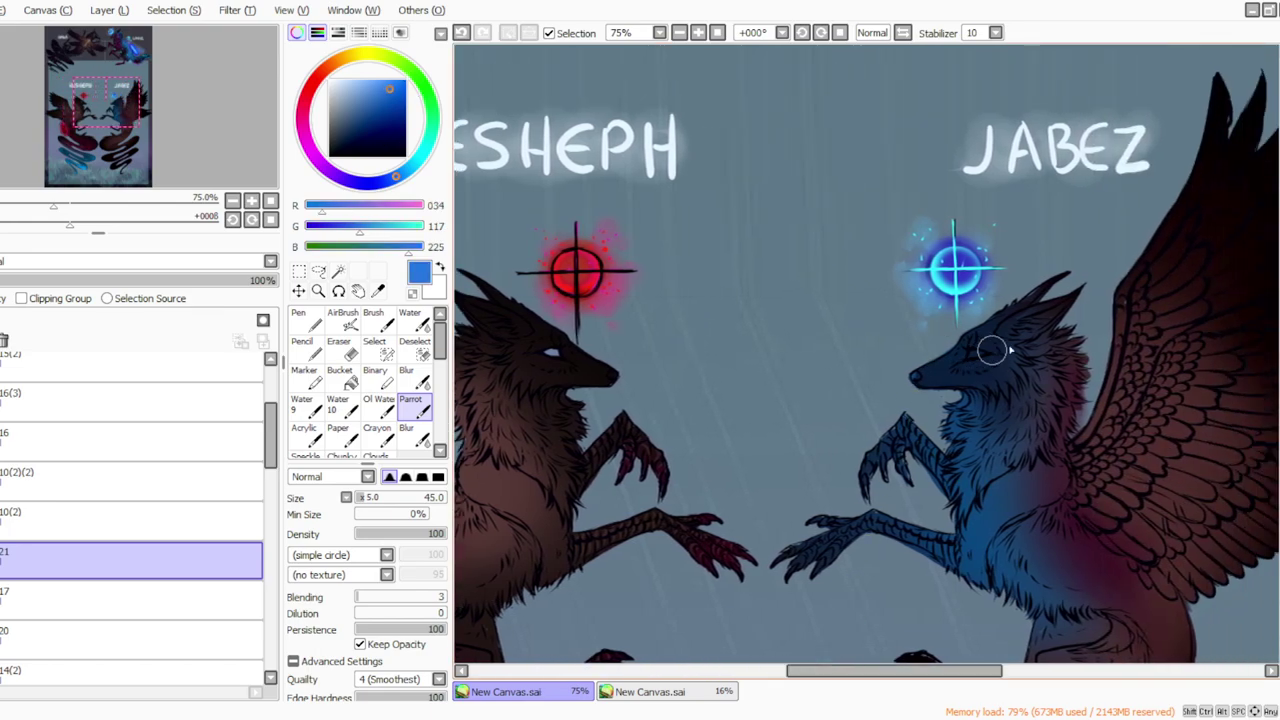
{"action": "scroll", "coordinate": [1240, 348], "scroll_direction": "up", "scroll_amount": 10}
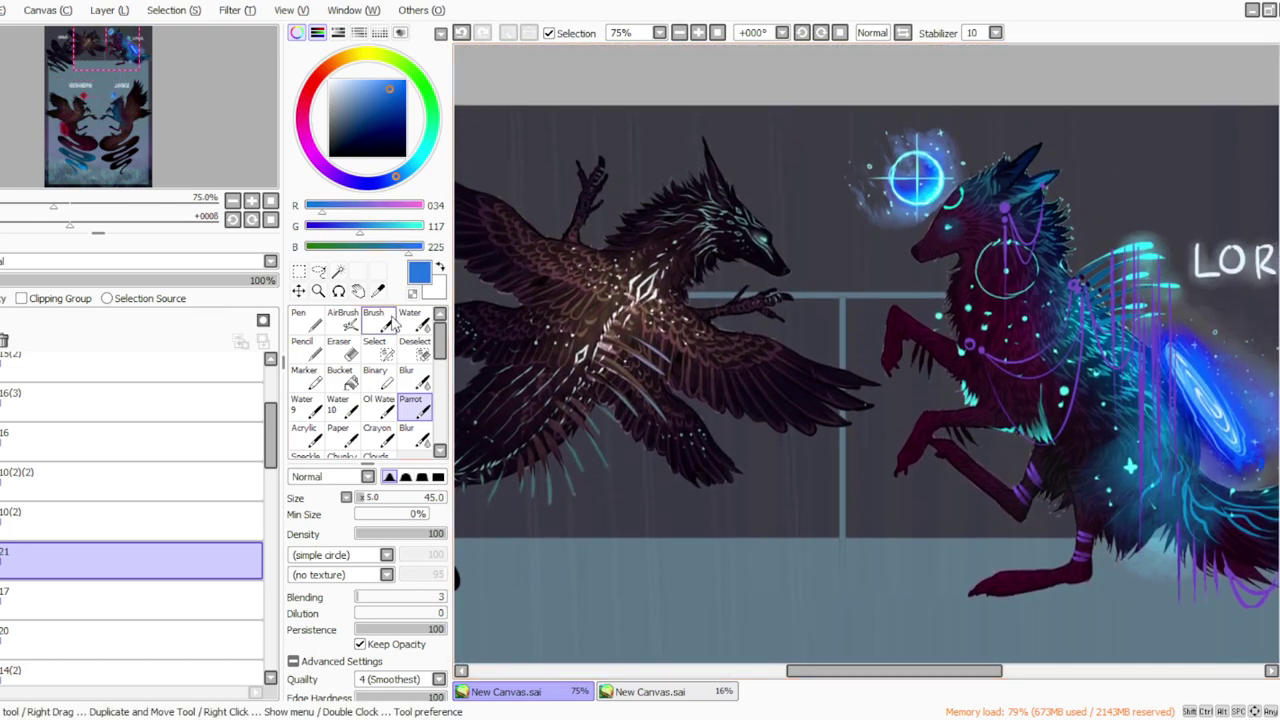
{"action": "key", "text": "alt"}
{"action": "left_click", "coordinate": [951, 221]}
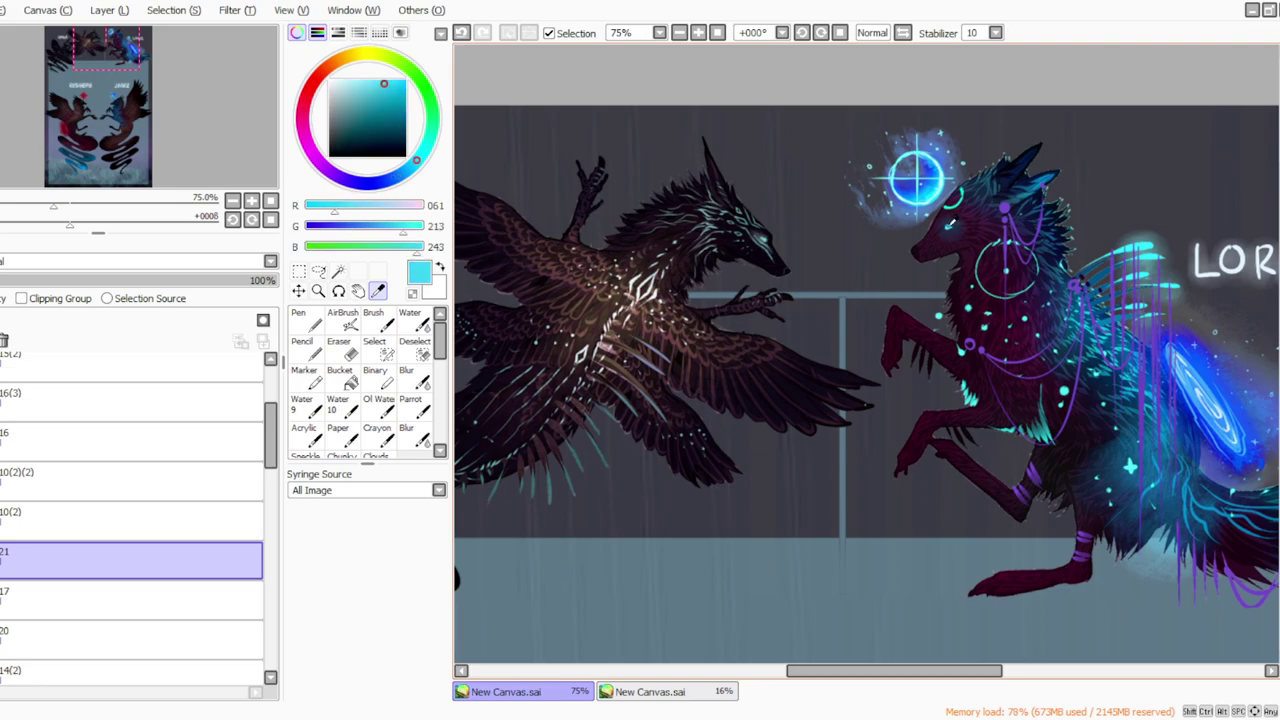
{"action": "left_click", "coordinate": [410, 403]}
{"action": "scroll", "coordinate": [1148, 306], "scroll_direction": "down", "scroll_amount": 1}
{"action": "scroll", "coordinate": [1274, 360], "scroll_direction": "down", "scroll_amount": 10}
{"action": "scroll", "coordinate": [1274, 360], "scroll_direction": "up", "scroll_amount": 1}
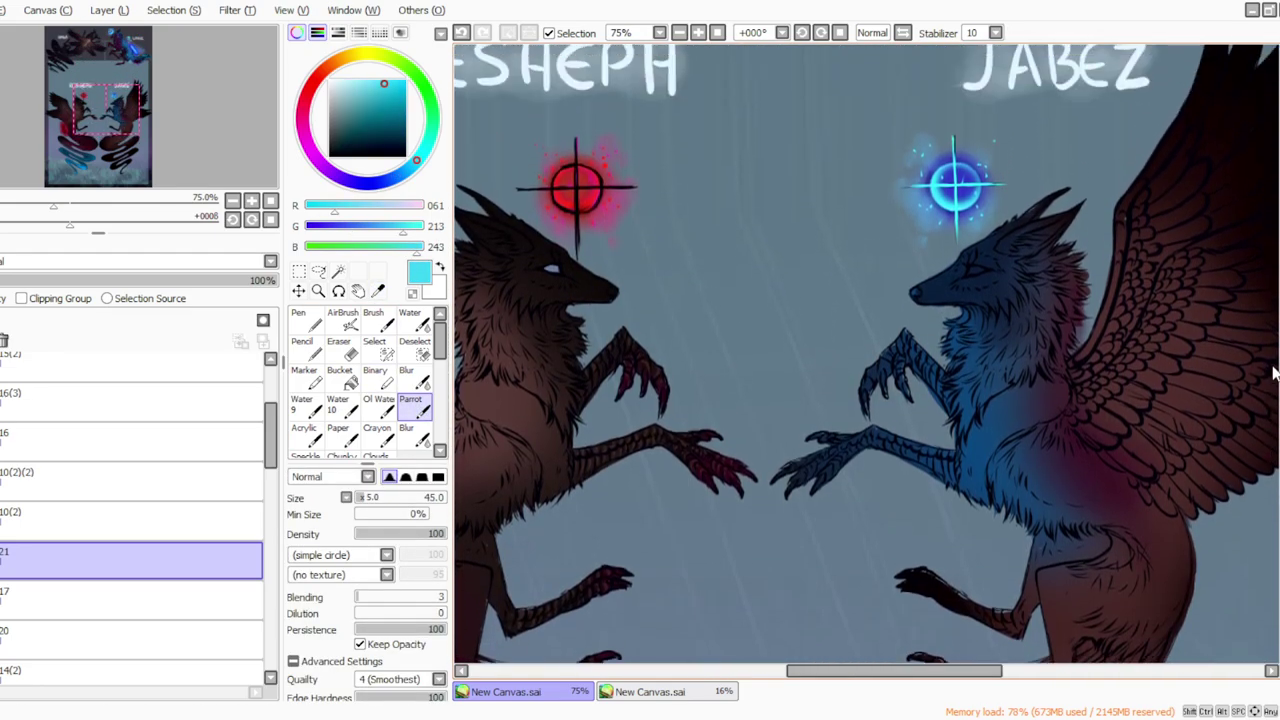
{"action": "left_click_drag", "start_coordinate": [975, 350], "coordinate": [975, 350]}
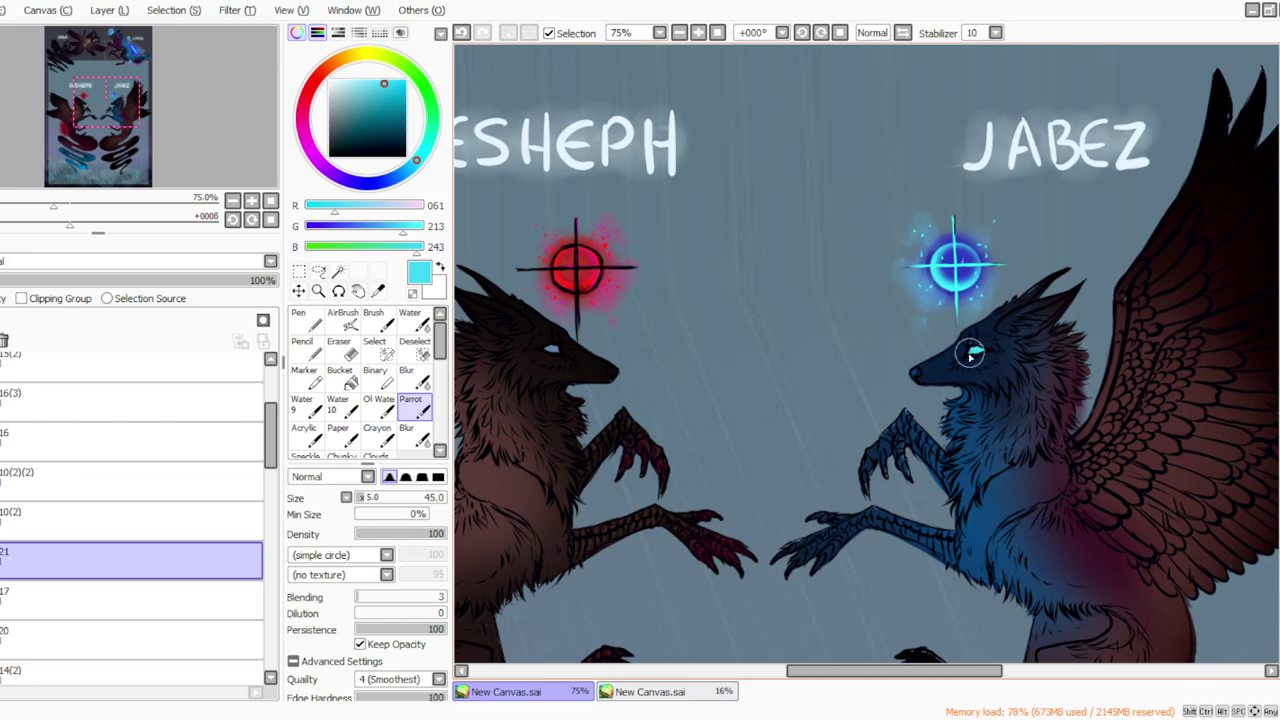
{"action": "left_click", "coordinate": [345, 345]}
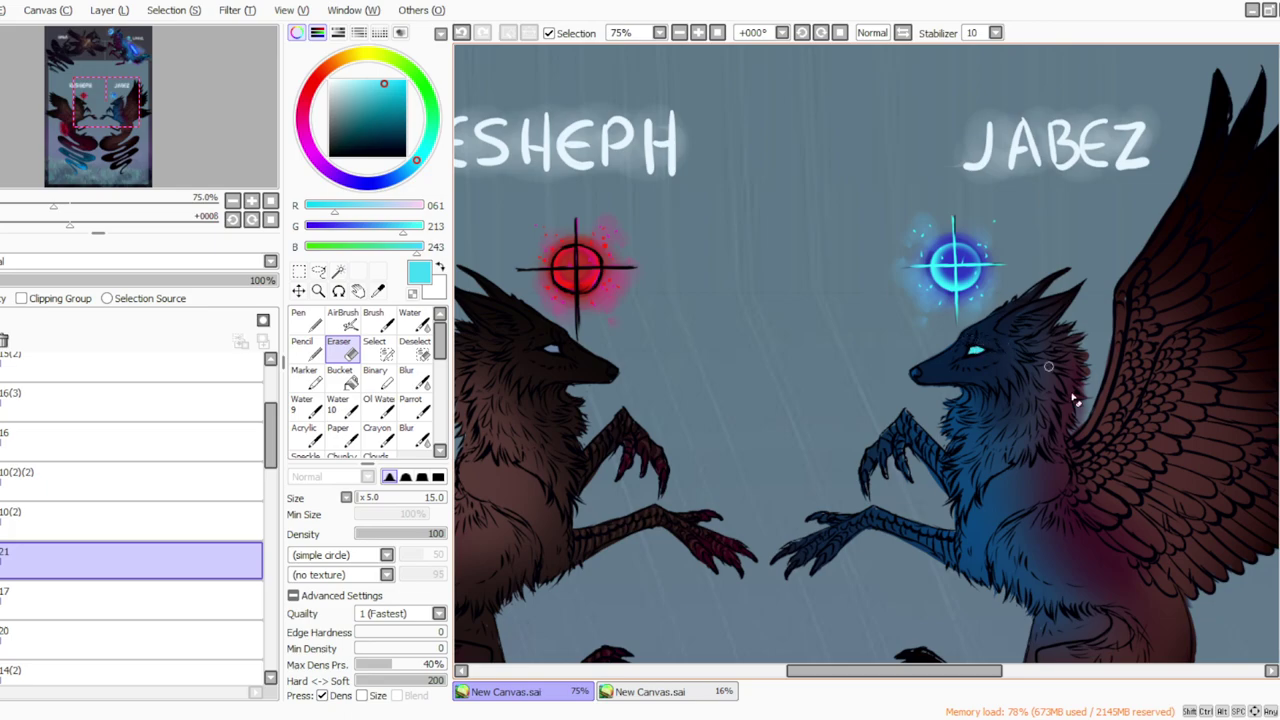
Step: Add layer 22 above layer 21 and brighten Jabez's eye in aqua (RGB 76, 255, 251) with the Parrot brush at size 20
{"action": "left_click_drag", "start_coordinate": [795, 671], "coordinate": [743, 671]}
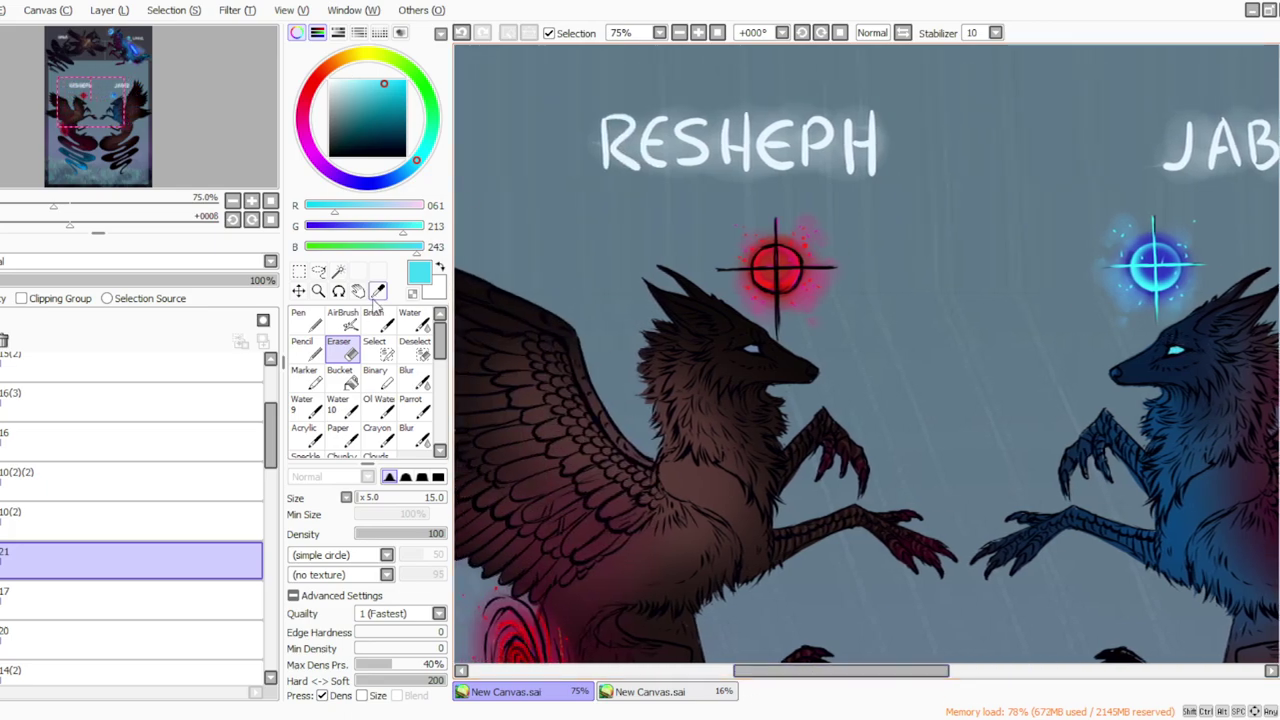
{"action": "left_click", "coordinate": [414, 407]}
{"action": "left_click", "coordinate": [110, 11]}
{"action": "left_click", "coordinate": [112, 28]}
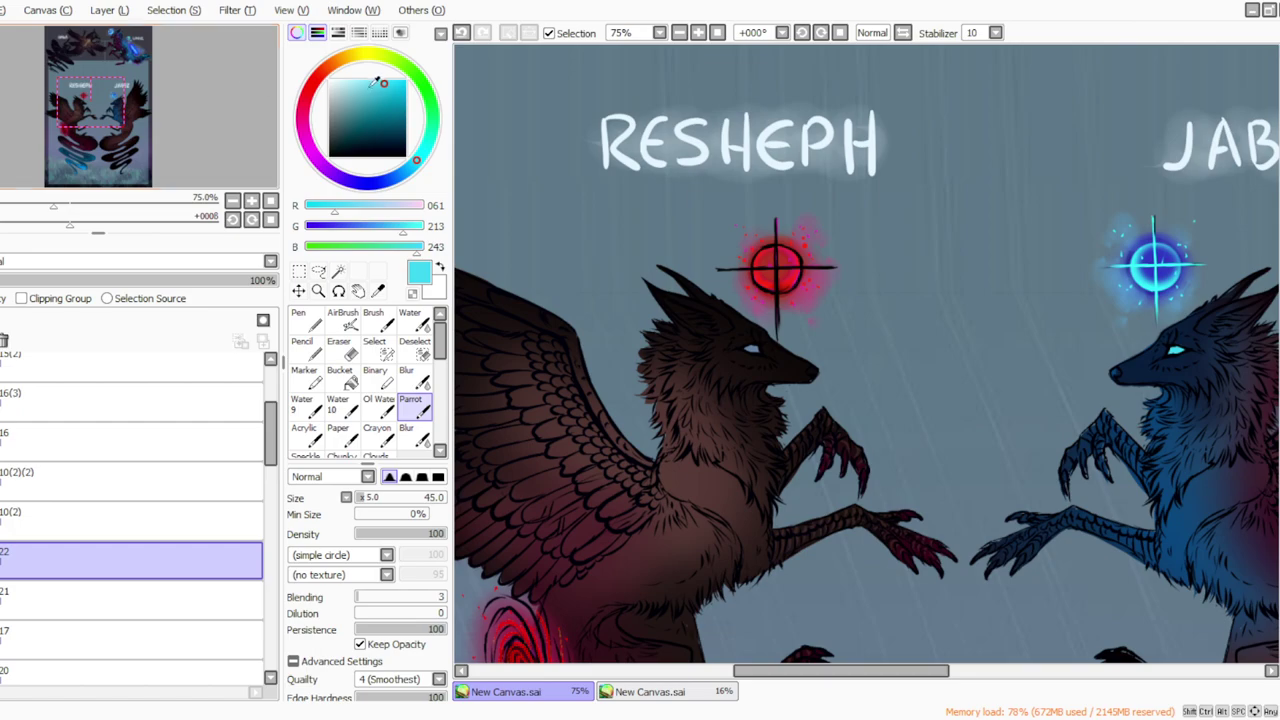
{"action": "left_click", "coordinate": [424, 150]}
{"action": "left_click", "coordinate": [383, 80]}
{"action": "left_click", "coordinate": [360, 497]}
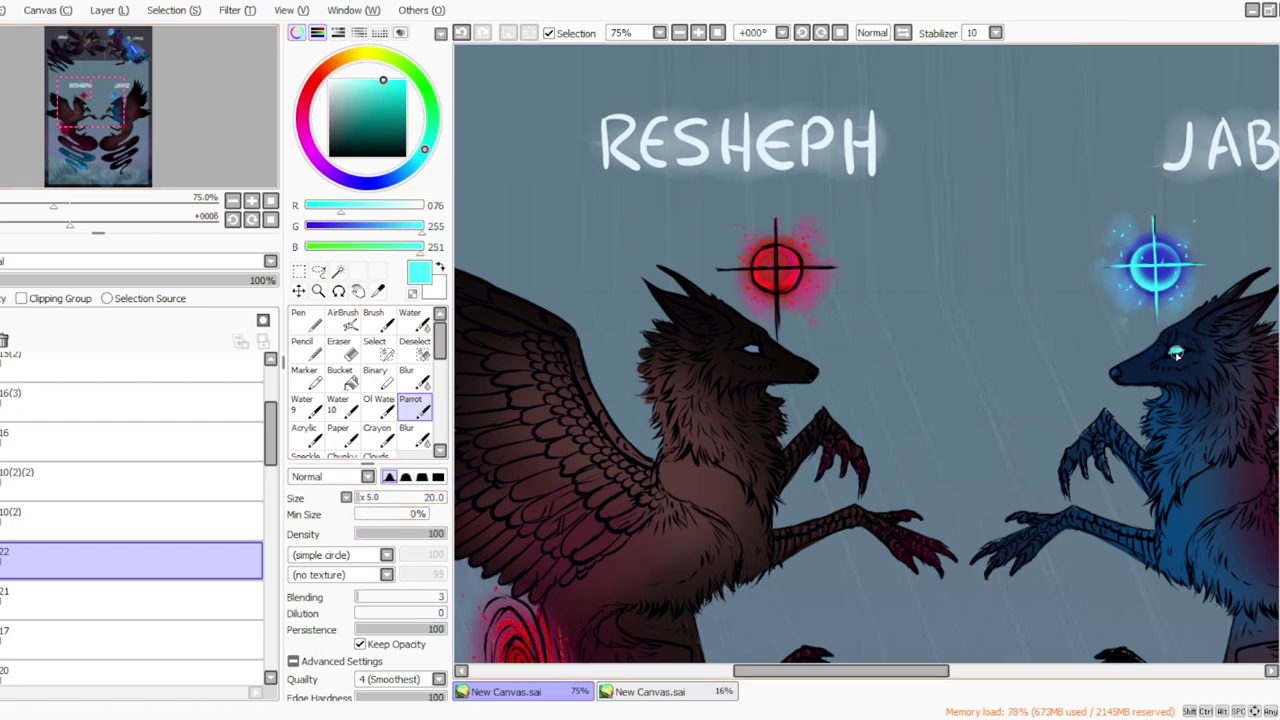
Step: Highlight Resheph's eye in pale aqua (RGB 196, 255, 253) and soften it with the Blur brush at size 30
{"action": "left_click", "coordinate": [347, 80]}
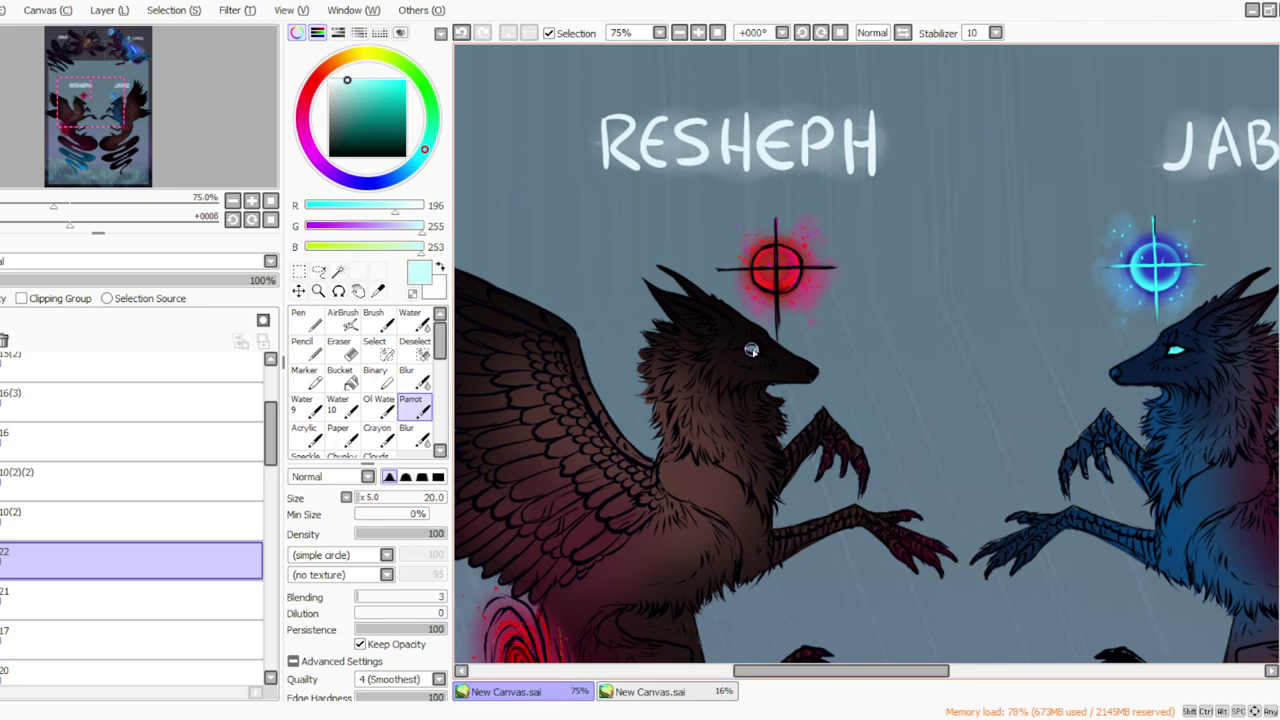
{"action": "left_click", "coordinate": [406, 374]}
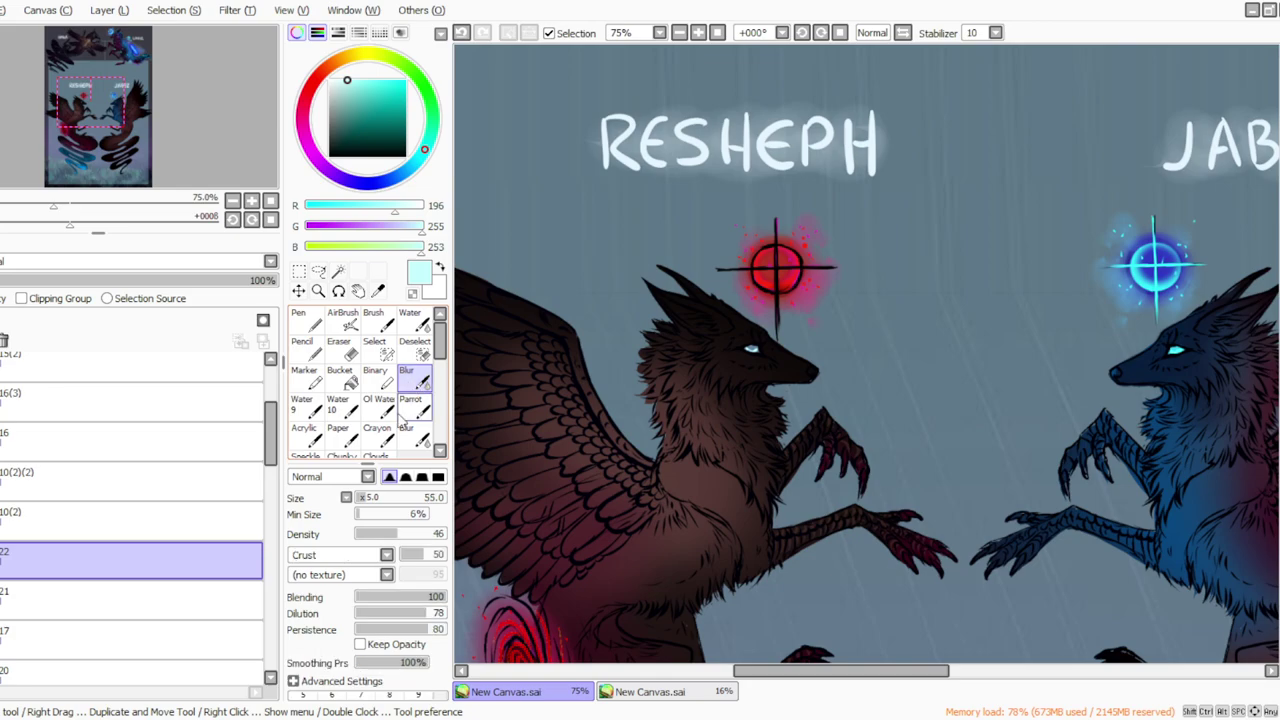
{"action": "mouse_move", "coordinate": [752, 345]}
{"action": "left_mouse_down"}
{"action": "mouse_move", "coordinate": [755, 356]}
{"action": "mouse_move", "coordinate": [742, 351]}
{"action": "left_mouse_up"}
Step: Merge layer 22 down into layer 21 and open a colour adjustment filter for the painted eyes
{"action": "left_click", "coordinate": [97, 11]}
{"action": "left_click", "coordinate": [112, 174]}
{"action": "left_click", "coordinate": [236, 9]}
{"action": "left_click", "coordinate": [290, 42]}
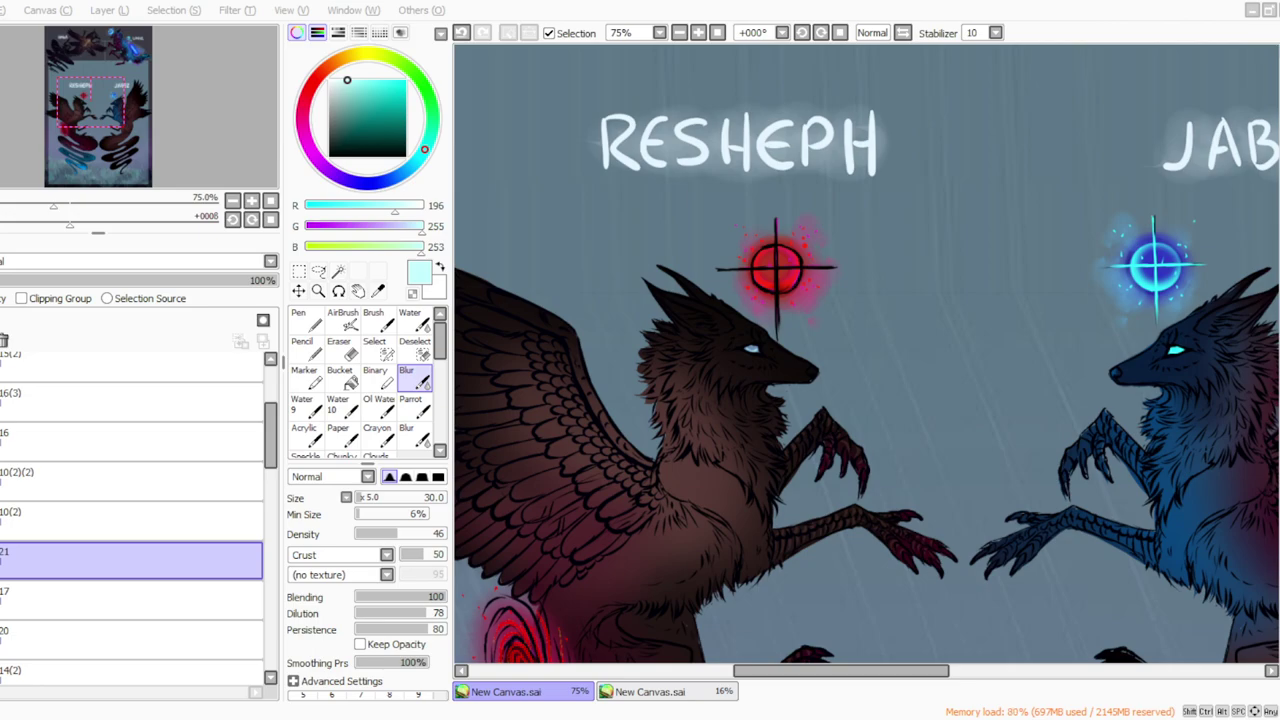
Step: Sample dark reddish brown (RGB 80, 46, 45) from Jabez's wing and add a new layer 22 above layer 21 for the Parrot brush
{"action": "left_click", "coordinate": [680, 34]}
{"action": "left_click_drag", "start_coordinate": [744, 681], "coordinate": [822, 683]}
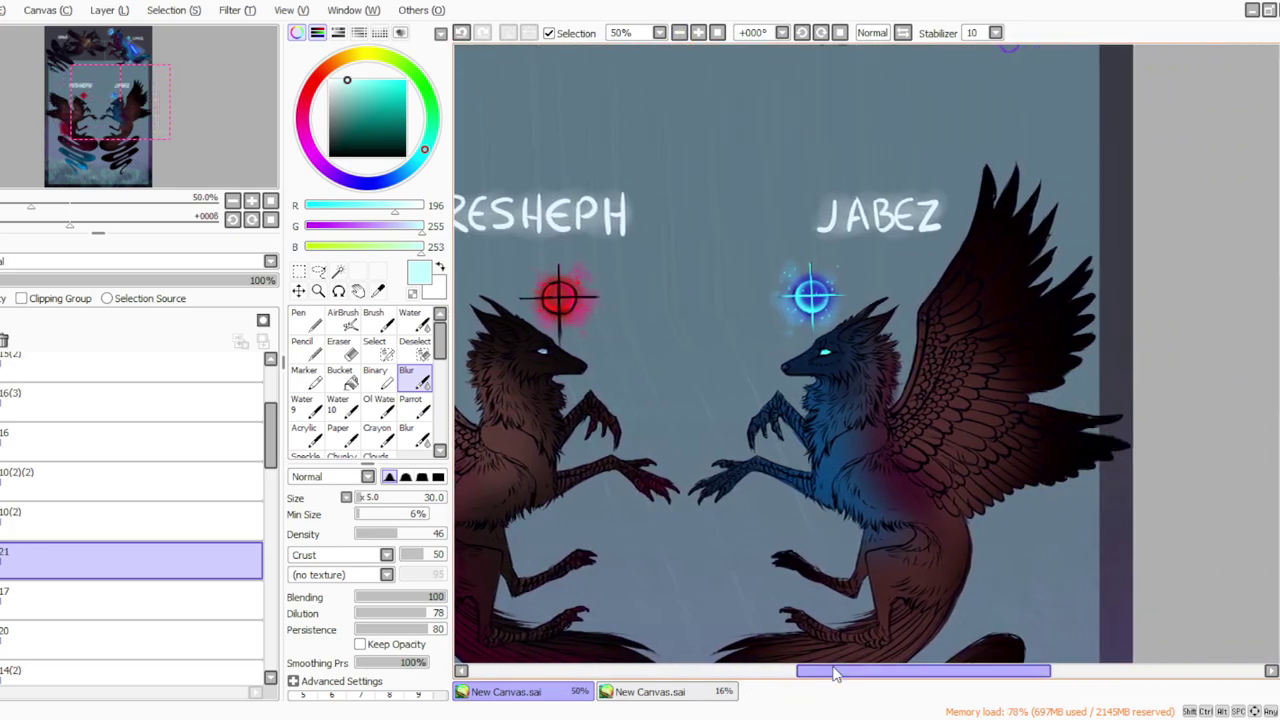
{"action": "key", "text": "alt"}
{"action": "left_click", "coordinate": [955, 407]}
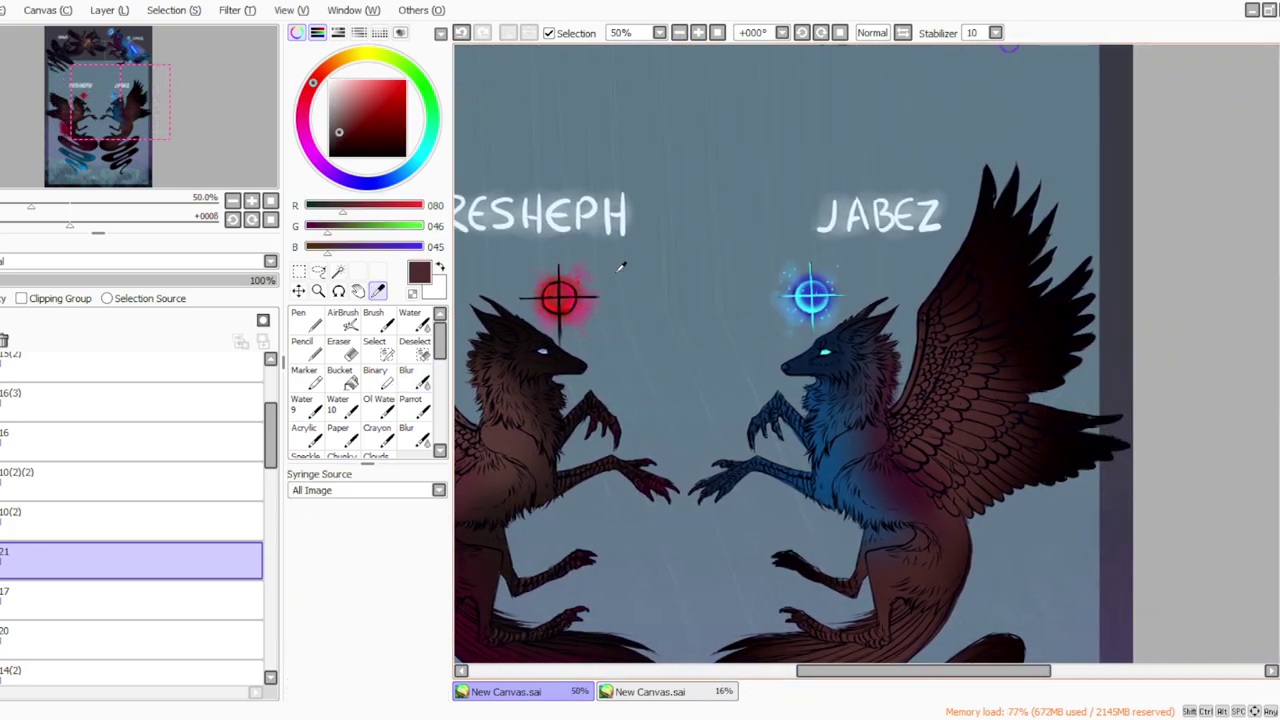
{"action": "scroll", "coordinate": [130, 440], "scroll_direction": "down", "scroll_amount": 1}
{"action": "key", "text": "ctrl+shift+n"}
{"action": "left_click", "coordinate": [410, 404]}
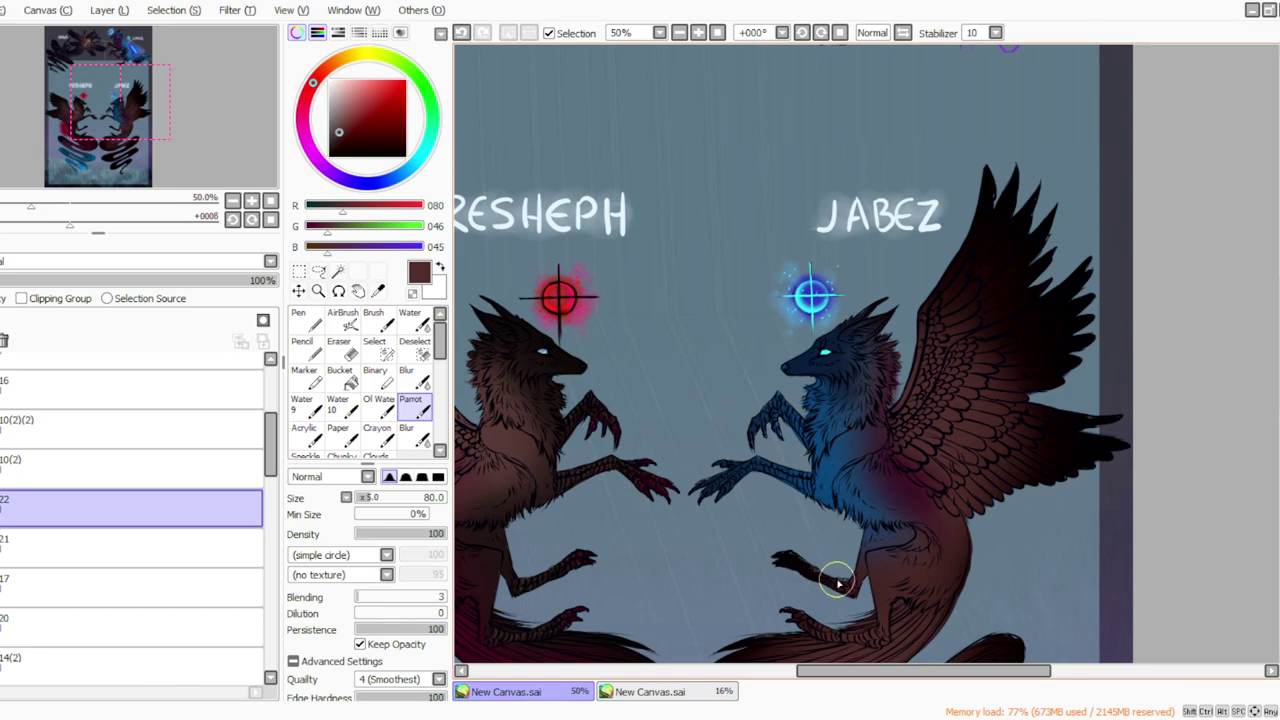
Step: Paint scale highlights on Jabez's hind legs in reddish brown (RGB 114, 69, 67) with the Parrot brush at size 10
{"action": "left_click", "coordinate": [358, 498]}
{"action": "left_click_drag", "start_coordinate": [1278, 328], "coordinate": [1278, 368]}
{"action": "left_click", "coordinate": [698, 33]}
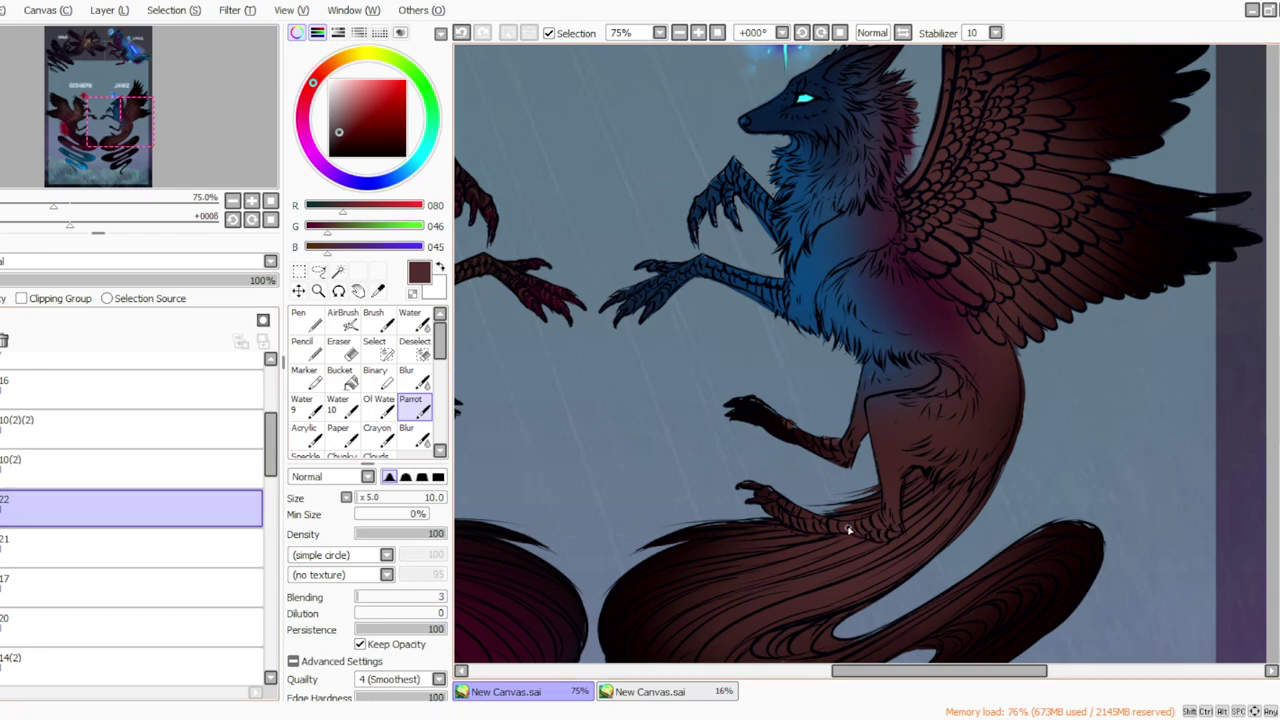
{"action": "left_click", "coordinate": [378, 291]}
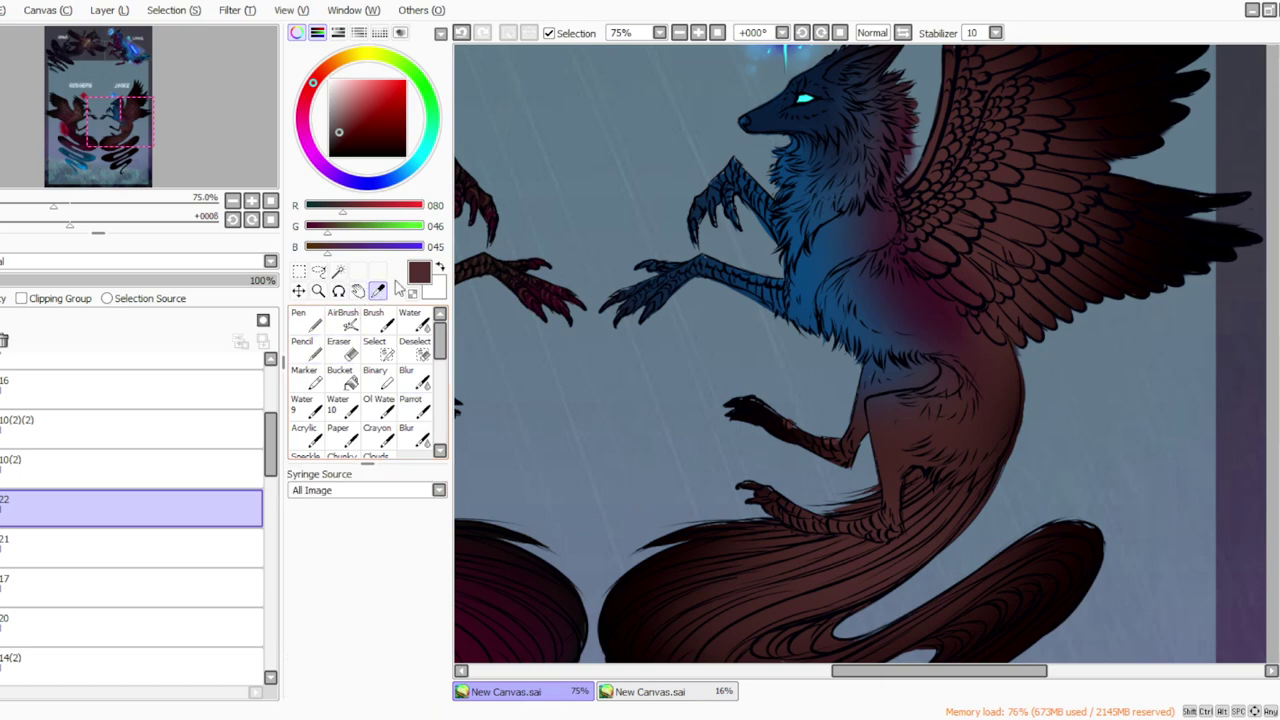
{"action": "left_click", "coordinate": [806, 441], "text": "alt"}
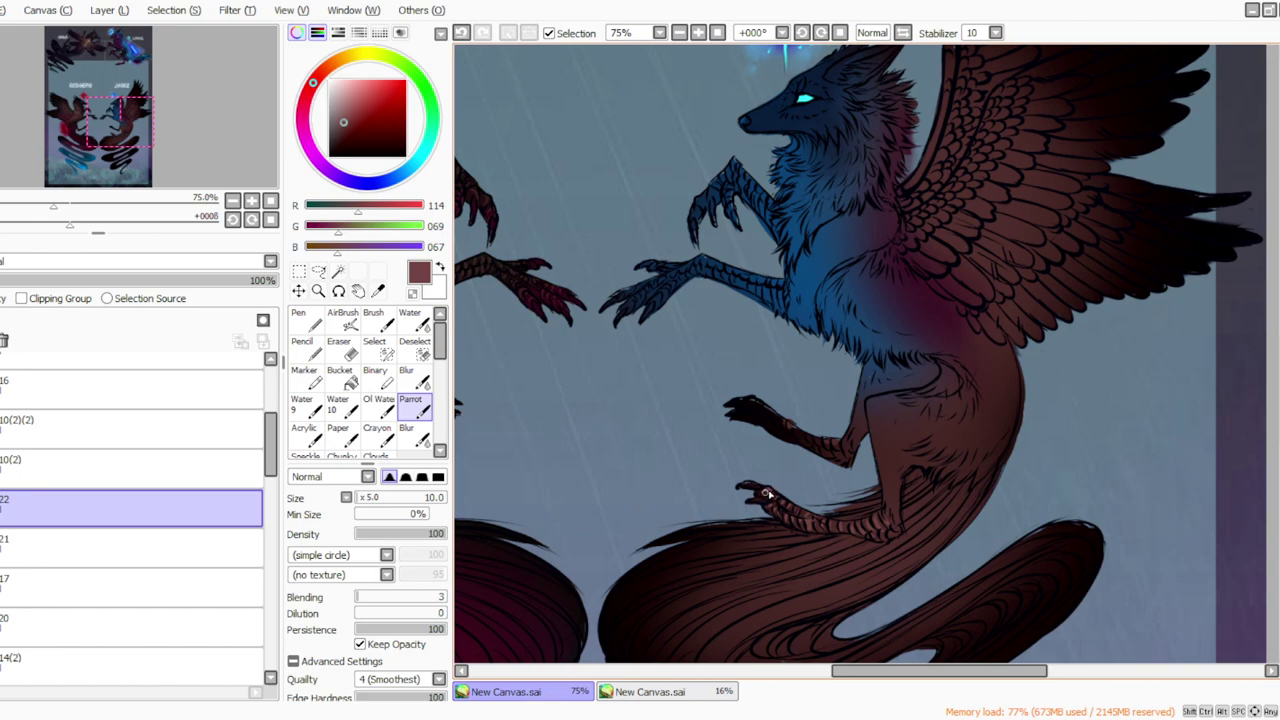
Step: Lower layer 22's opacity to 68% and soften the hind-leg highlights with the Eraser at size 30 and density 27
{"action": "left_click_drag", "start_coordinate": [200, 281], "coordinate": [180, 281]}
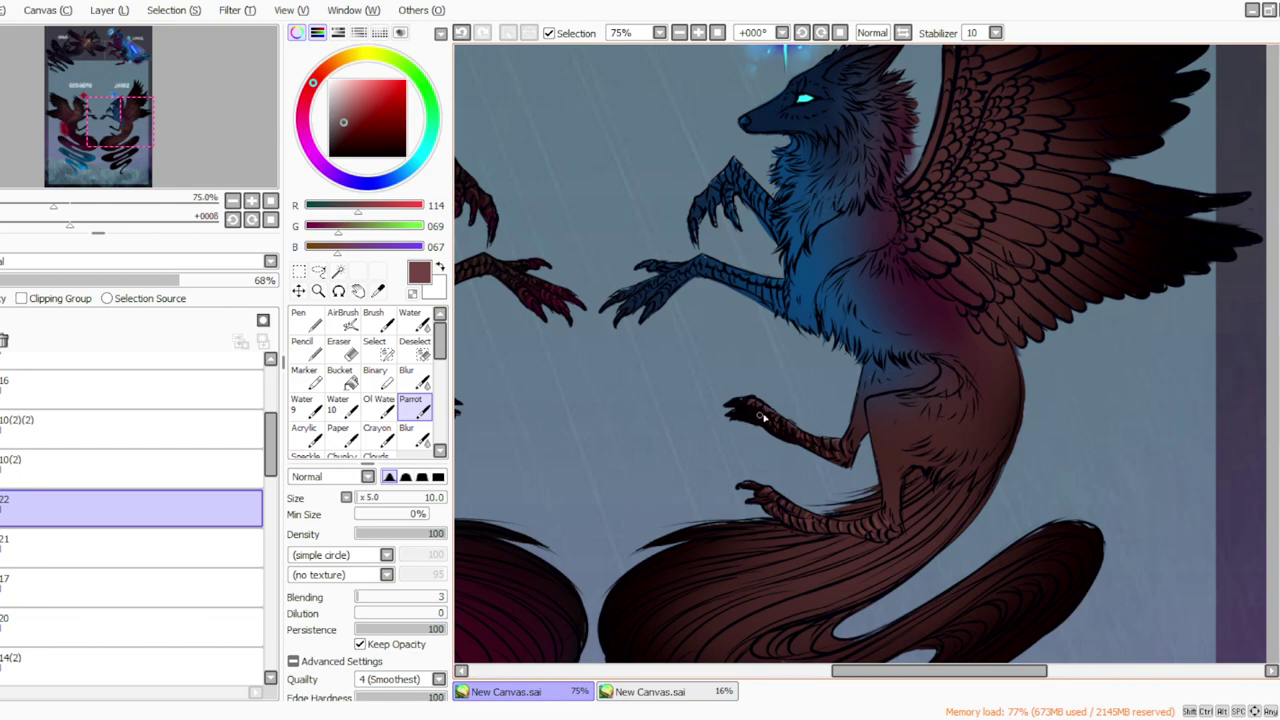
{"action": "left_click", "coordinate": [339, 348]}
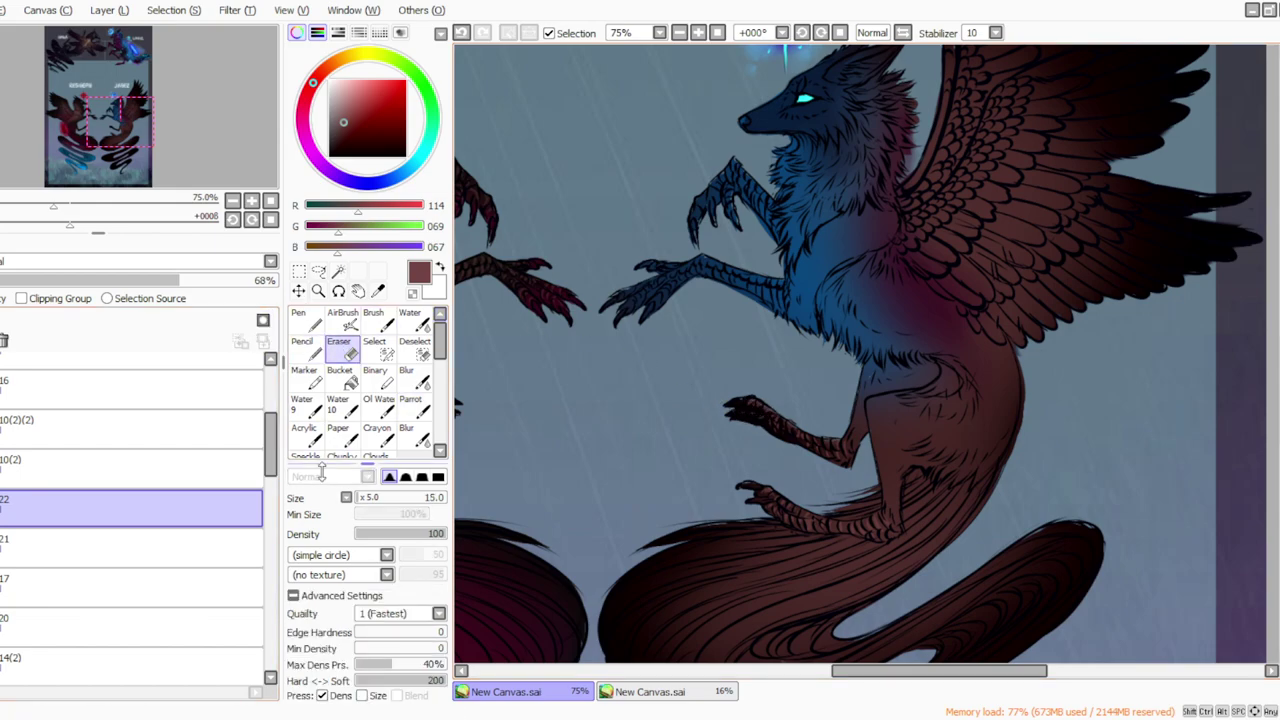
{"action": "left_click", "coordinate": [362, 500]}
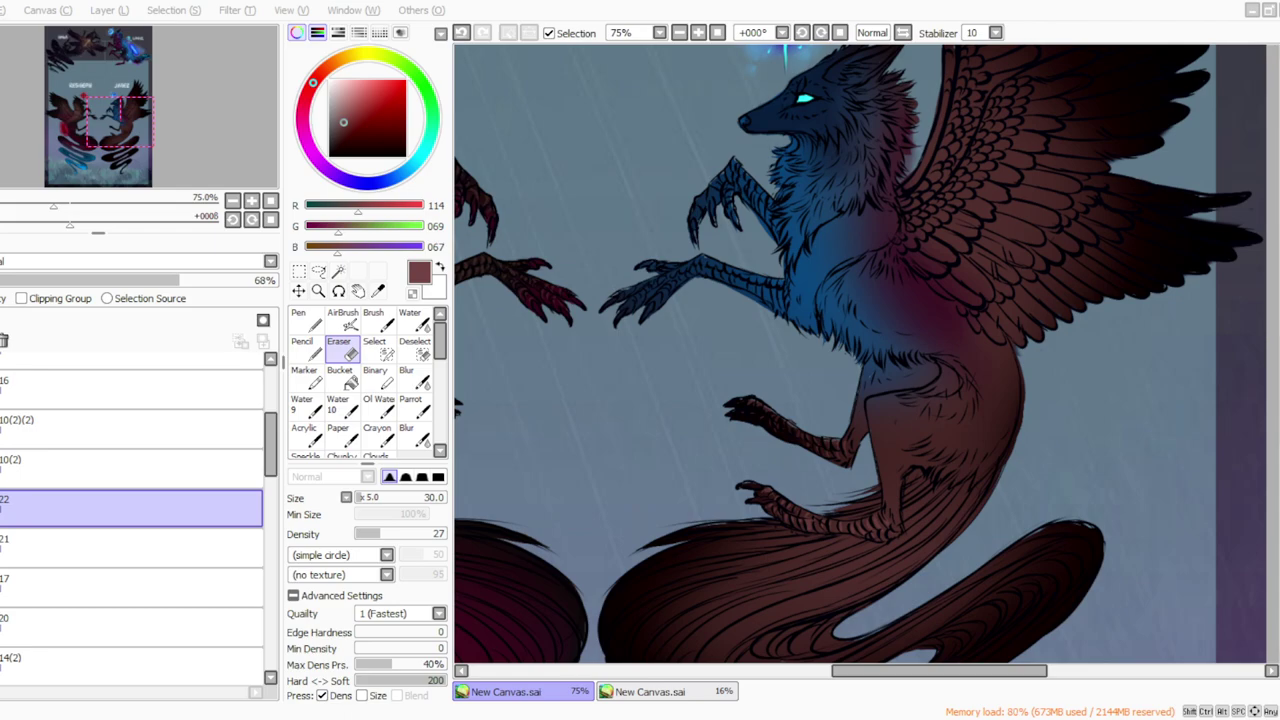
Step: Sample dark brown (RGB 74, 42, 40) from Jabez's hind leg and add a new layer 23 between layers 19 and 18(2)(2)
{"action": "left_click", "coordinate": [378, 290]}
{"action": "left_click", "coordinate": [895, 497]}
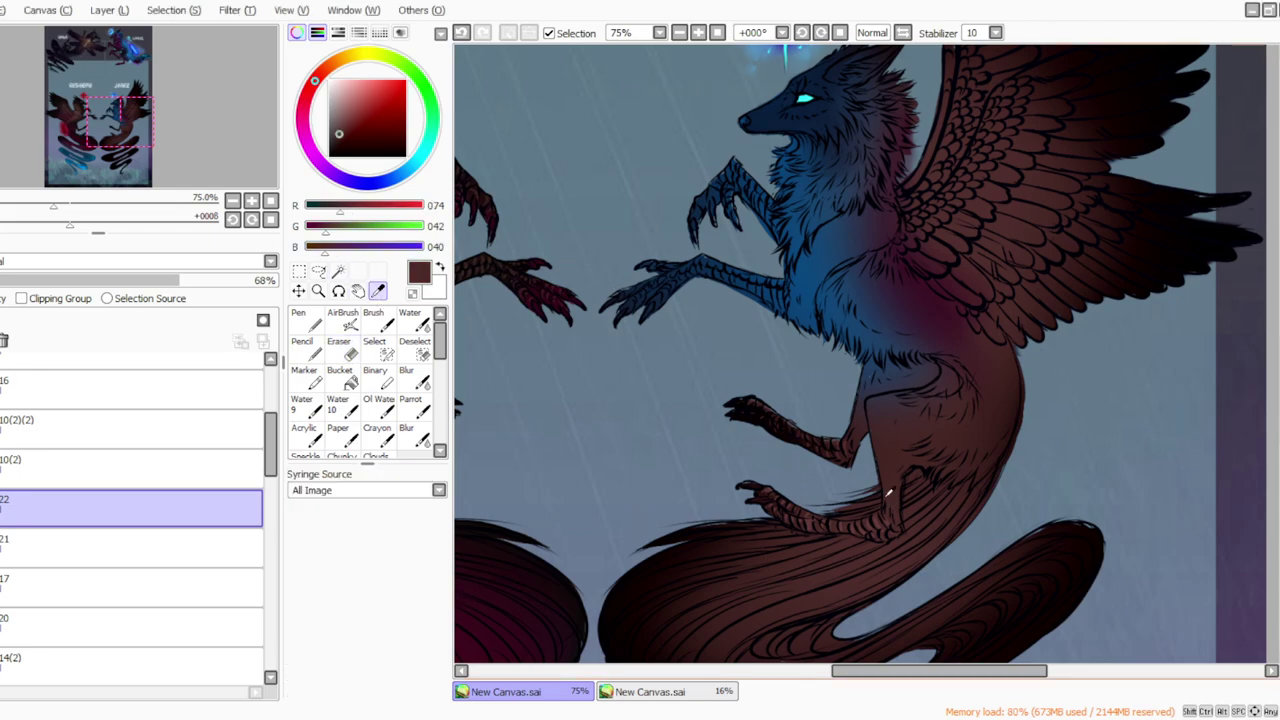
{"action": "scroll", "coordinate": [130, 520], "scroll_direction": "down", "scroll_amount": 3}
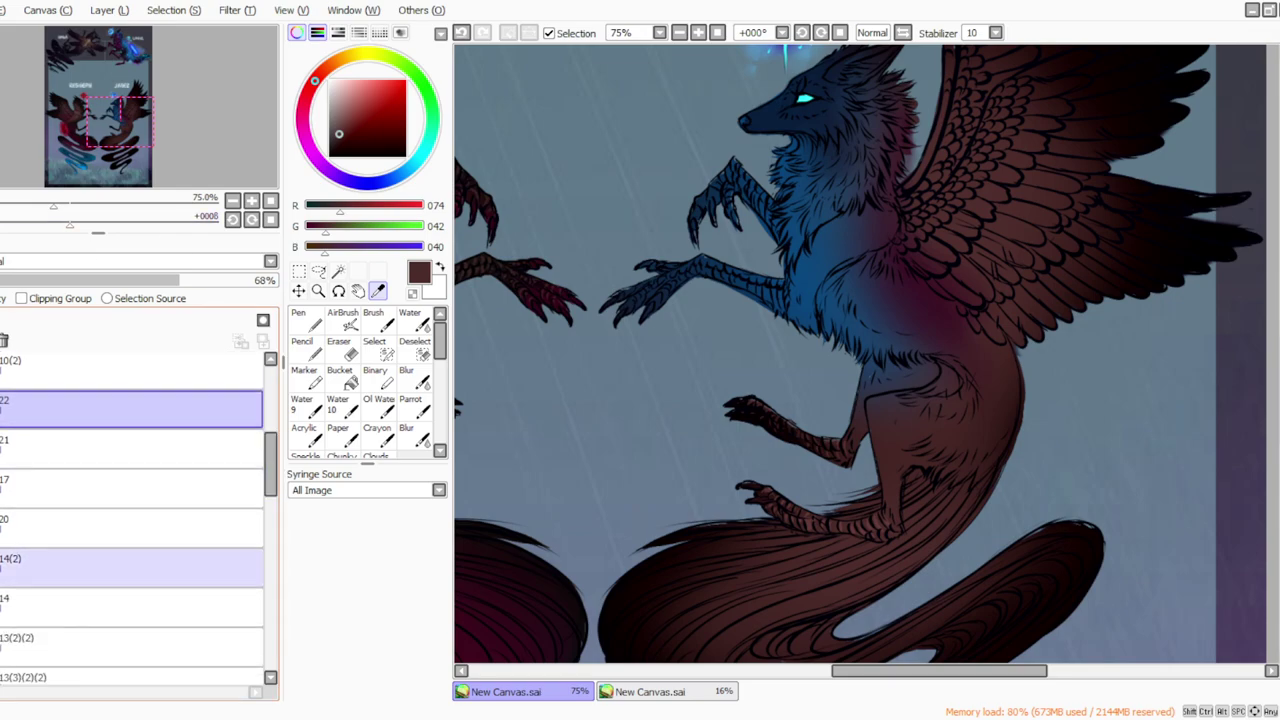
{"action": "left_click", "coordinate": [130, 648]}
{"action": "left_click_drag", "start_coordinate": [268, 468], "coordinate": [268, 536]}
{"action": "left_click", "coordinate": [60, 520]}
{"action": "left_click", "coordinate": [1, 520]}
{"action": "key", "text": "ctrl+z"}
Step: Colour Jabez's hind feet in the sampled dark brown with the Parrot brush at size 20
{"action": "left_click", "coordinate": [411, 405]}
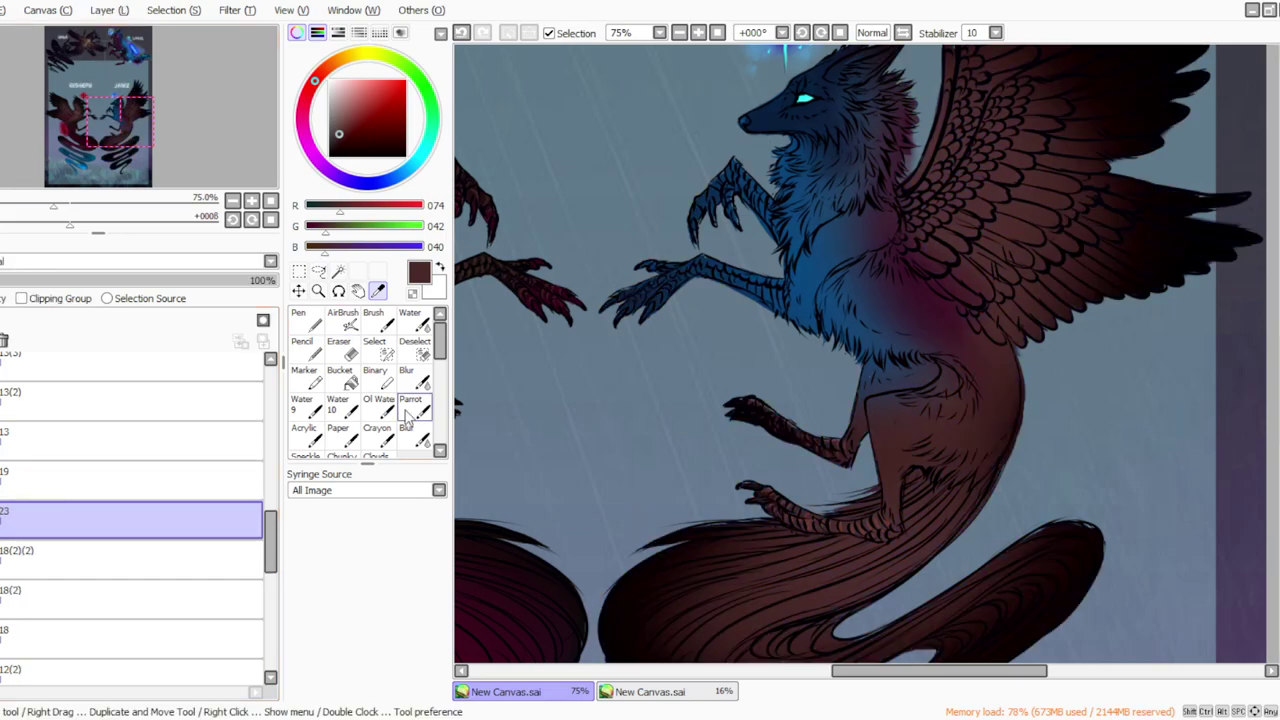
{"action": "left_click", "coordinate": [364, 501]}
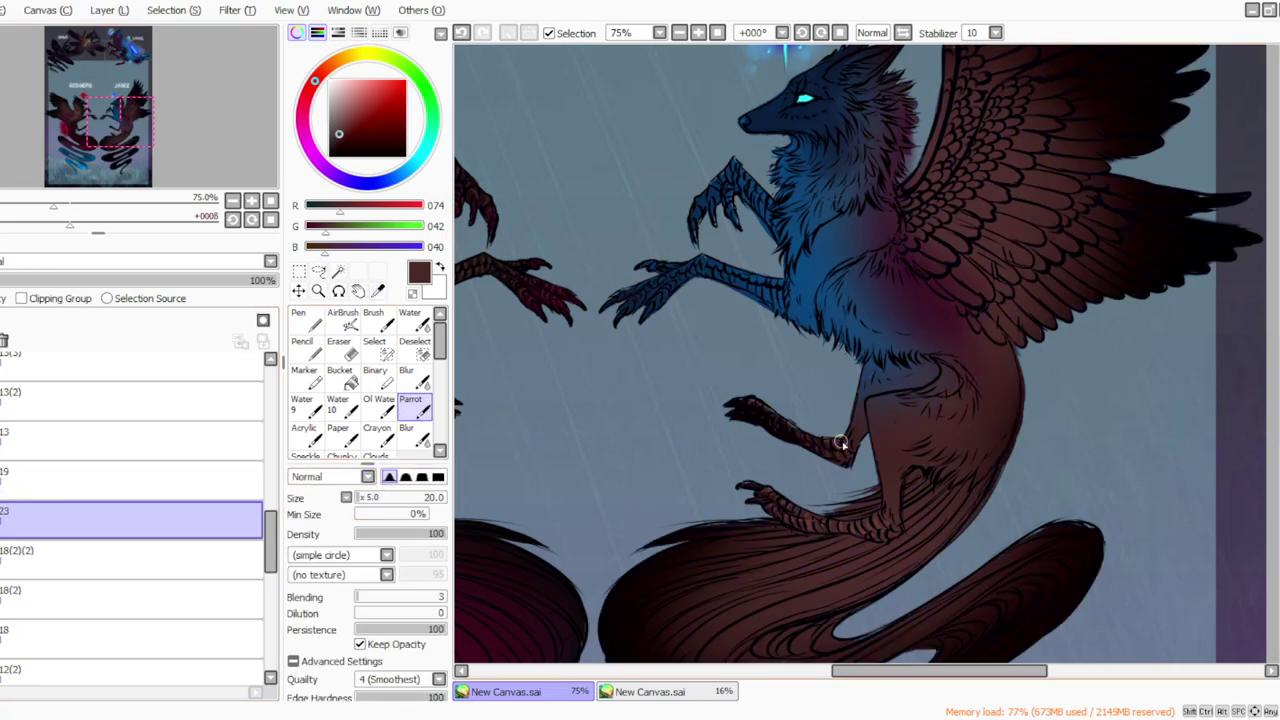
{"action": "left_click_drag", "start_coordinate": [827, 443], "coordinate": [736, 403]}
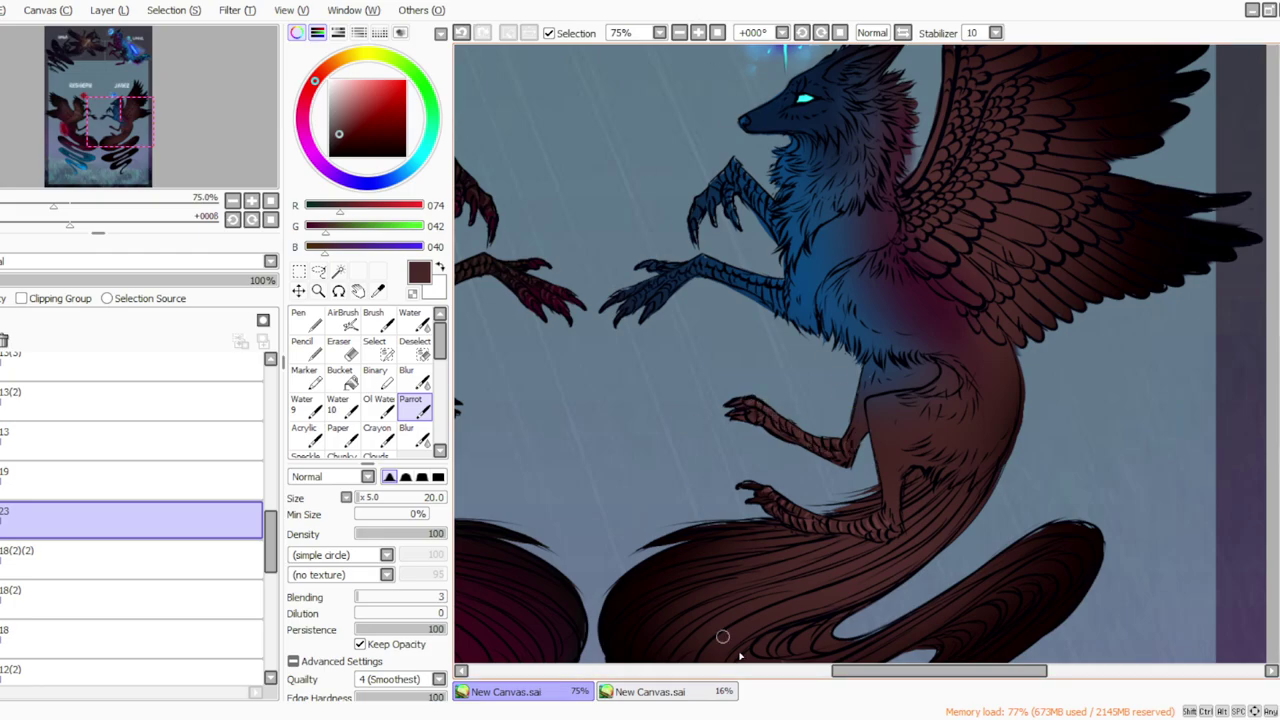
Step: Rotate the canvas counterclockwise and paint Jabez's outstretched foreleg dark brown over the blue with the Parrot brush at size 20
{"action": "left_click_drag", "start_coordinate": [844, 671], "coordinate": [821, 671]}
{"action": "left_click", "coordinate": [801, 34]}
{"action": "left_click", "coordinate": [801, 34]}
{"action": "left_click", "coordinate": [801, 34]}
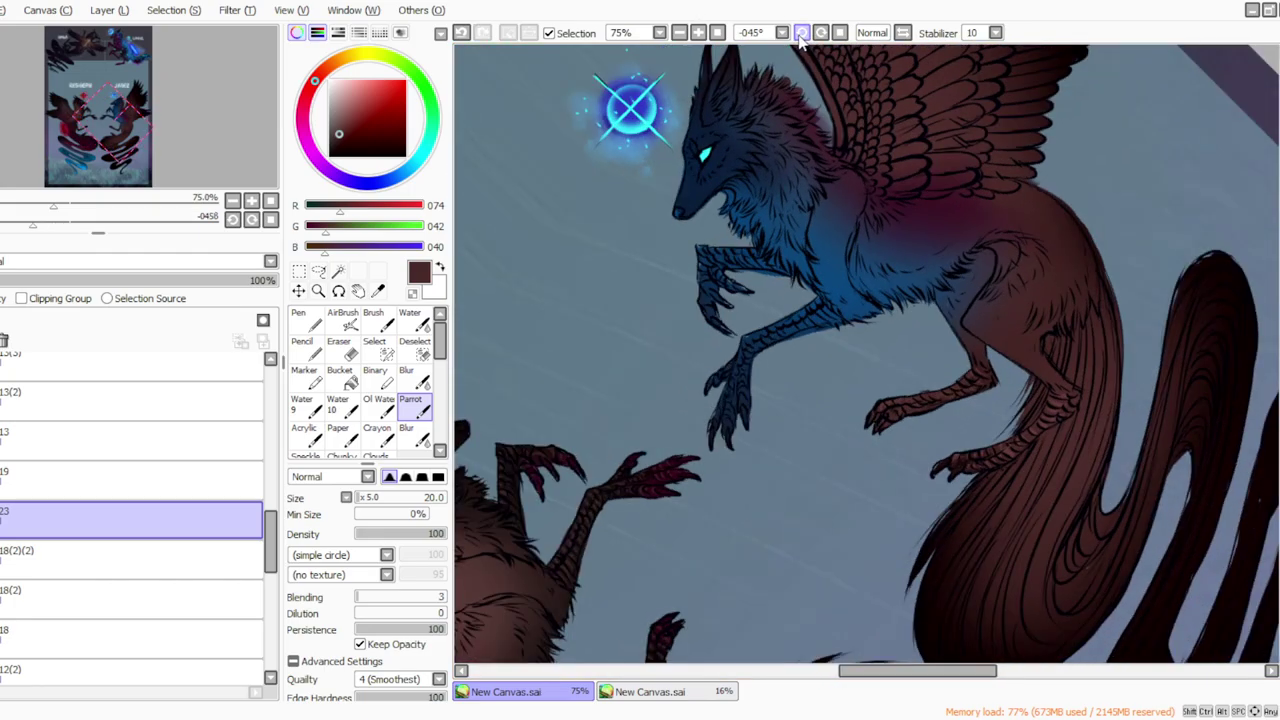
{"action": "left_click", "coordinate": [801, 32]}
{"action": "left_click", "coordinate": [801, 32]}
{"action": "left_click", "coordinate": [801, 32]}
{"action": "left_click", "coordinate": [801, 32]}
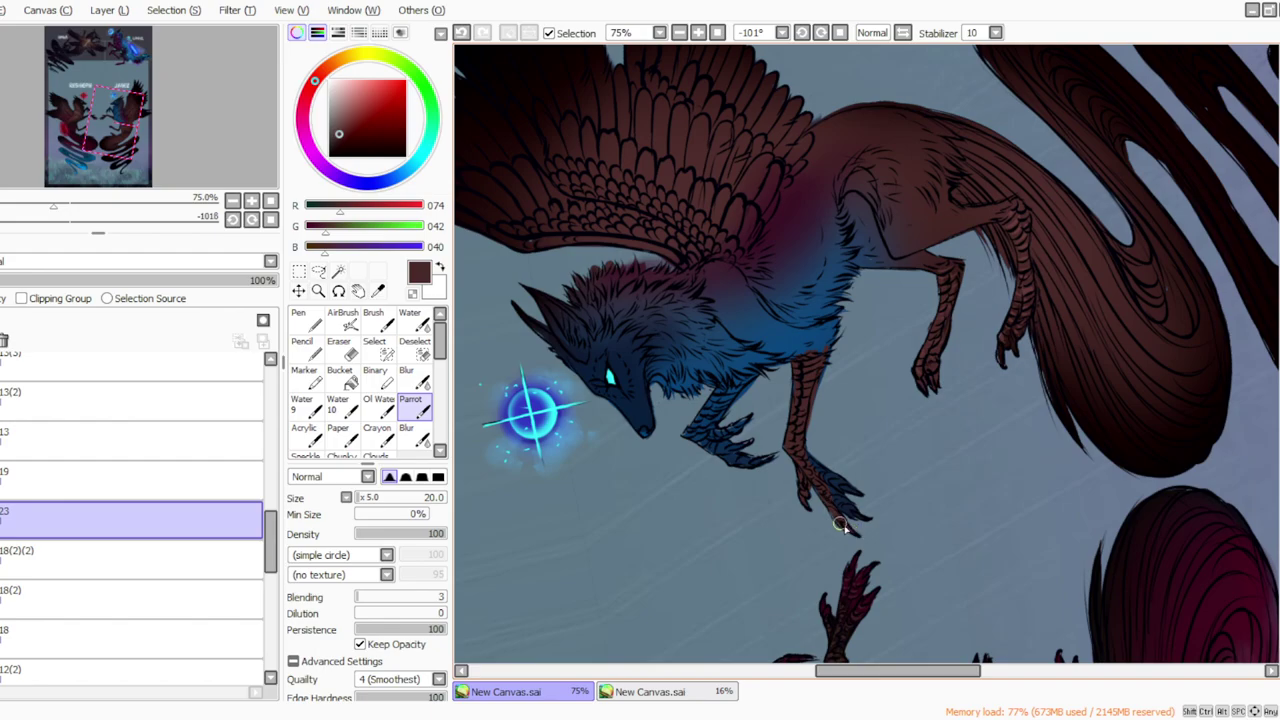
Step: Paint Jabez's bent foreleg and its claws in the same dark brown, rotating the canvas to reach them
{"action": "triple_click", "coordinate": [821, 33]}
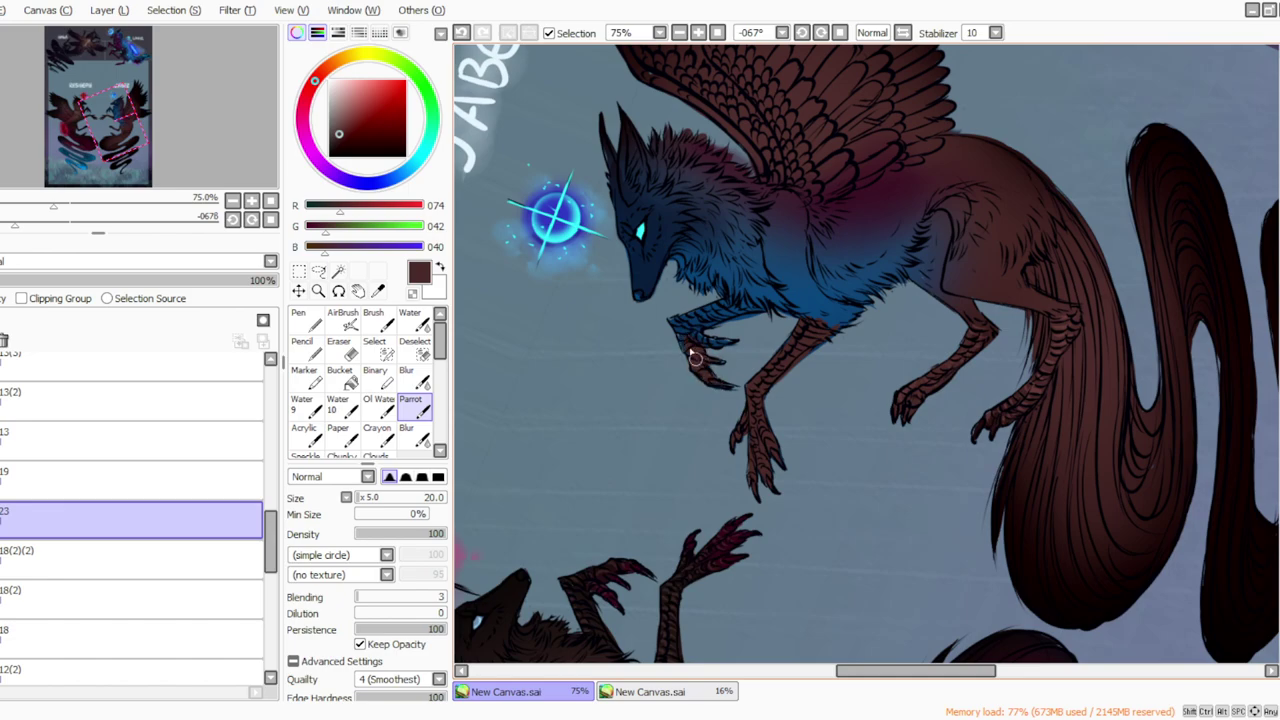
{"action": "left_click", "coordinate": [801, 32]}
{"action": "left_click", "coordinate": [801, 32]}
{"action": "left_click", "coordinate": [801, 32]}
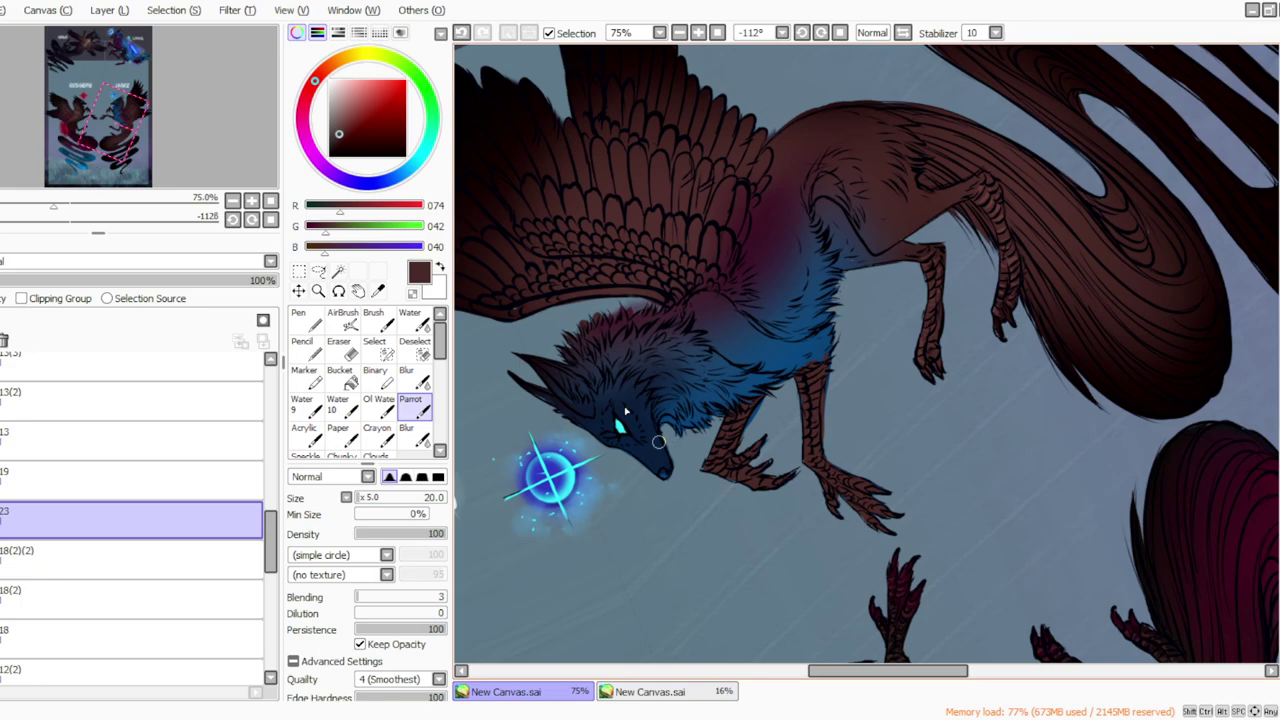
Step: Clean up layer 18(2) with the Eraser at size 30 and blend the foreleg colour on layer 23 with the Blur brush at size 30
{"action": "left_click", "coordinate": [80, 598]}
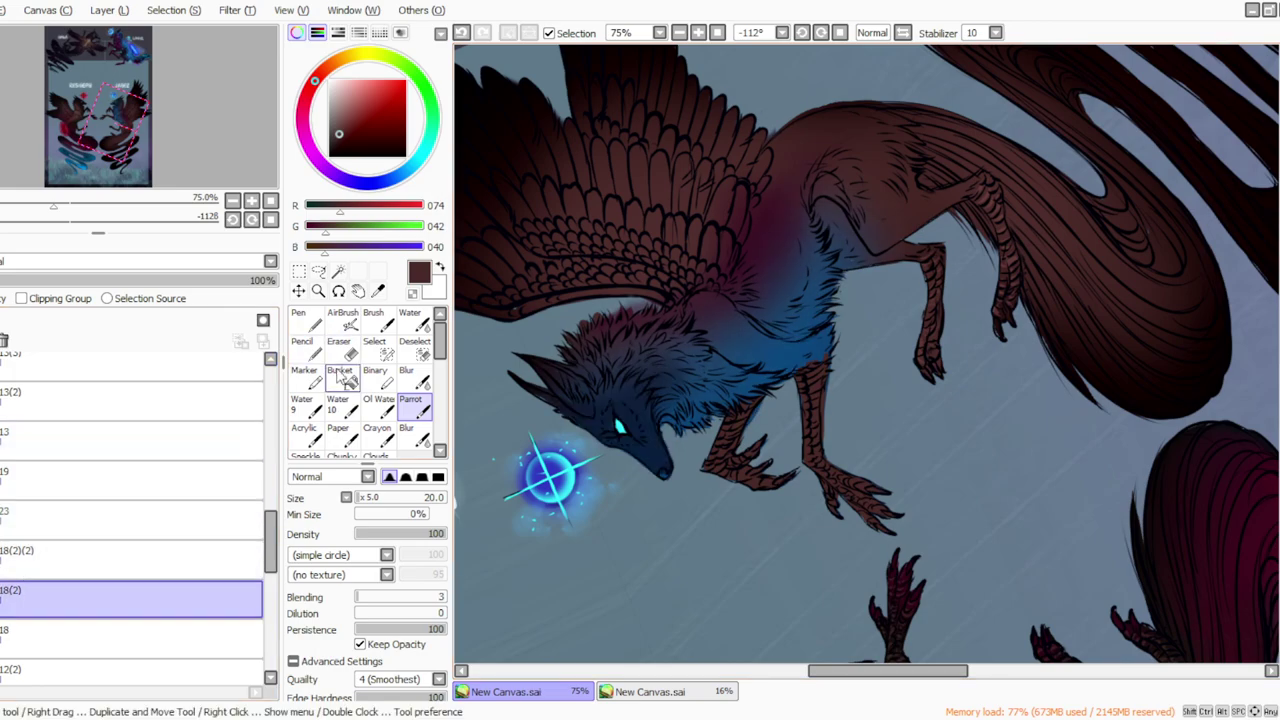
{"action": "left_click", "coordinate": [337, 352]}
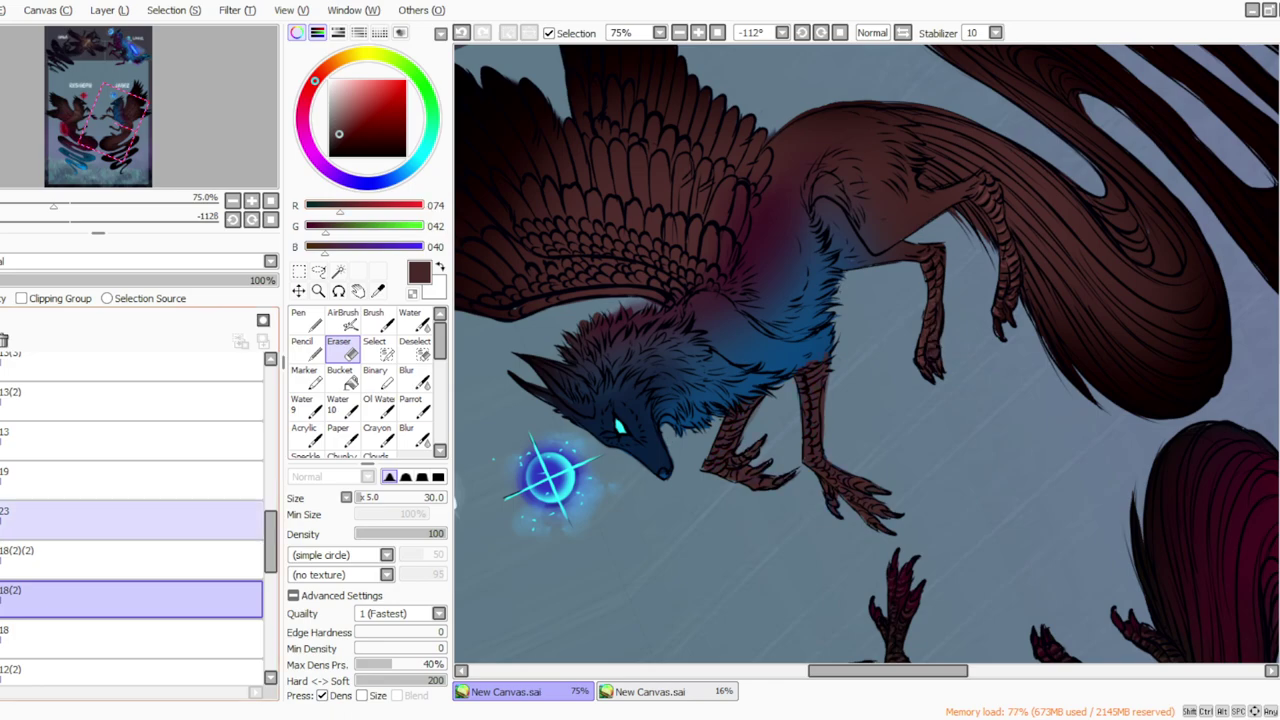
{"action": "left_click", "coordinate": [130, 518]}
{"action": "left_click", "coordinate": [408, 378]}
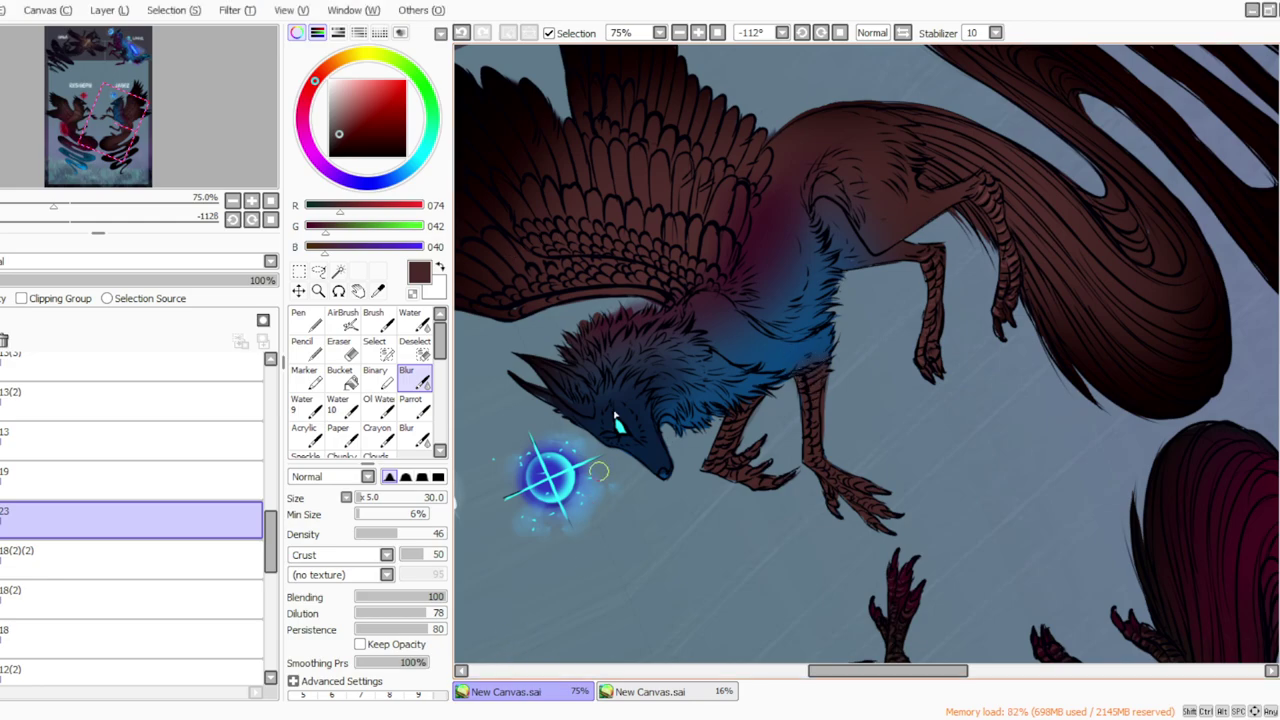
Step: Sample lighter reddish brown (RGB 102, 61, 59) from Jabez's hind leg and add a new layer 24 above layer 23
{"action": "left_click", "coordinate": [378, 290]}
{"action": "left_click", "coordinate": [989, 195]}
{"action": "left_click", "coordinate": [110, 12]}
{"action": "left_click", "coordinate": [122, 32]}
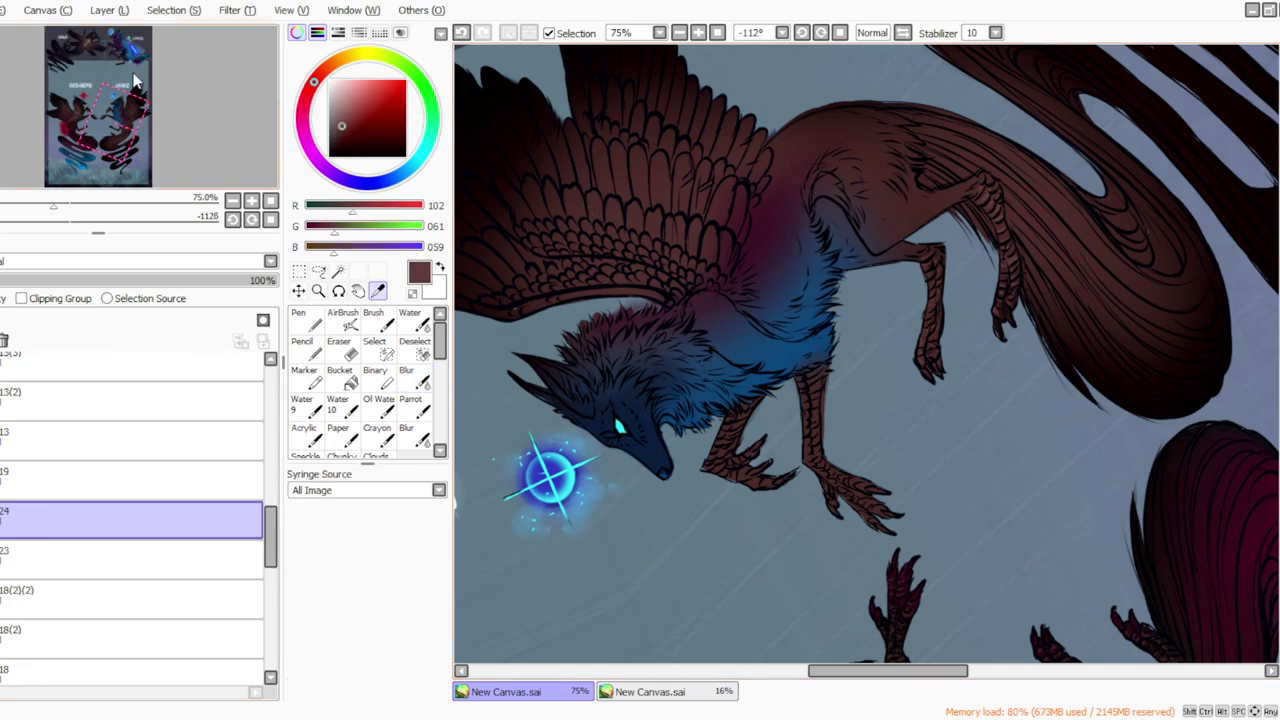
Step: Paint highlights on Jabez's foreleg scales with the Parrot brush at size 10 and set layer 24's opacity to 76%
{"action": "left_click", "coordinate": [411, 408]}
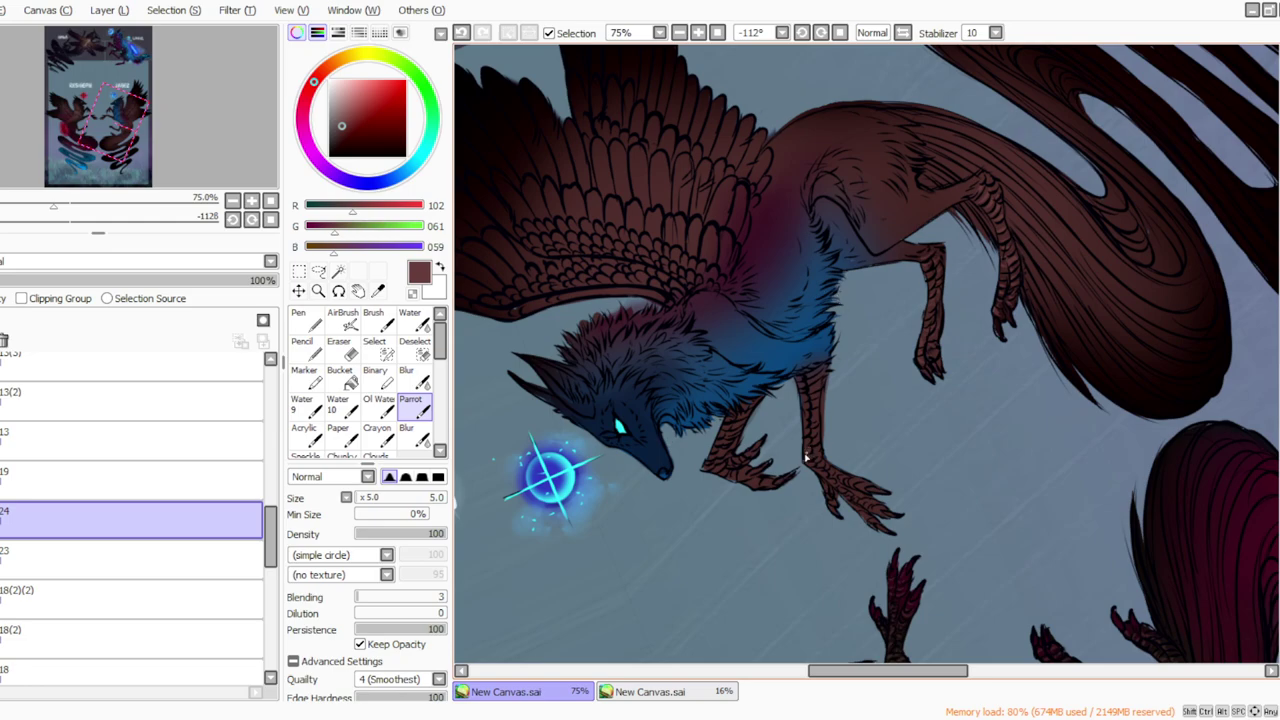
{"action": "key", "text": "bracketright"}
{"action": "key", "text": "bracketright"}
{"action": "key", "text": "bracketright"}
{"action": "key", "text": "bracketright"}
{"action": "key", "text": "bracketright"}
{"action": "left_click", "coordinate": [204, 280]}
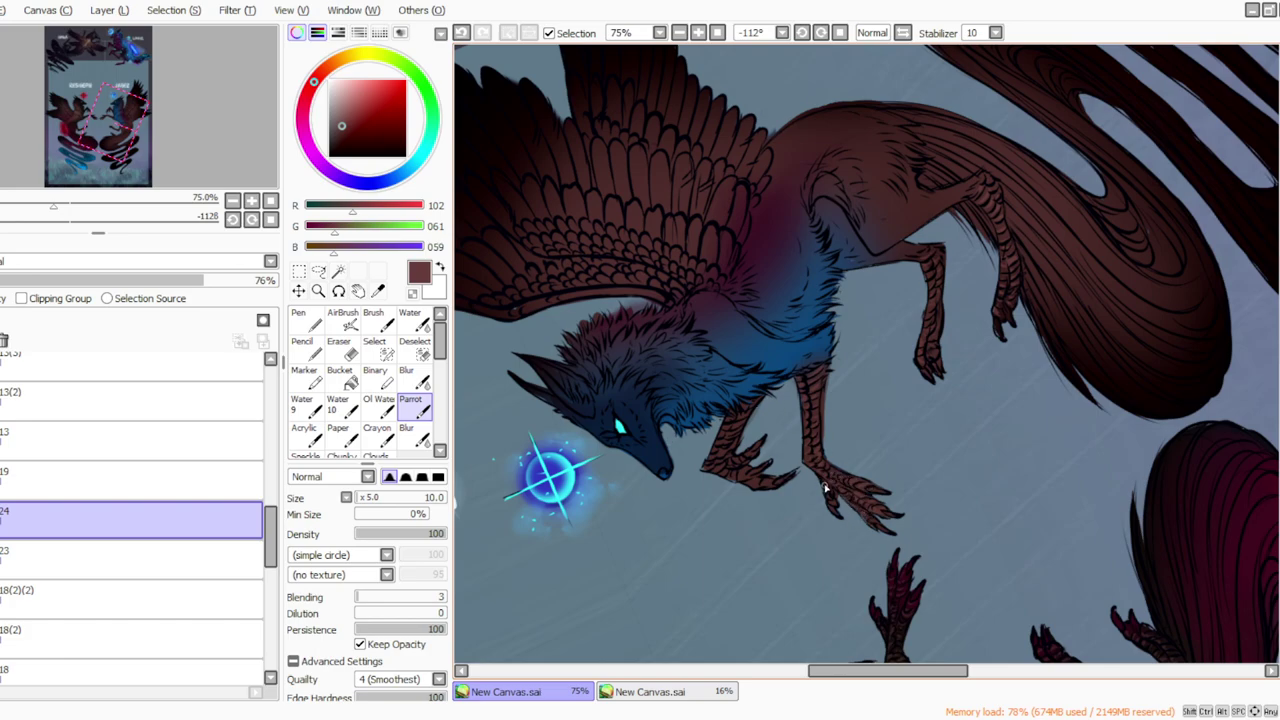
Step: Reset the canvas rotation and examine Resheph and Jabez side by side at several zoom levels
{"action": "left_click", "coordinate": [839, 32]}
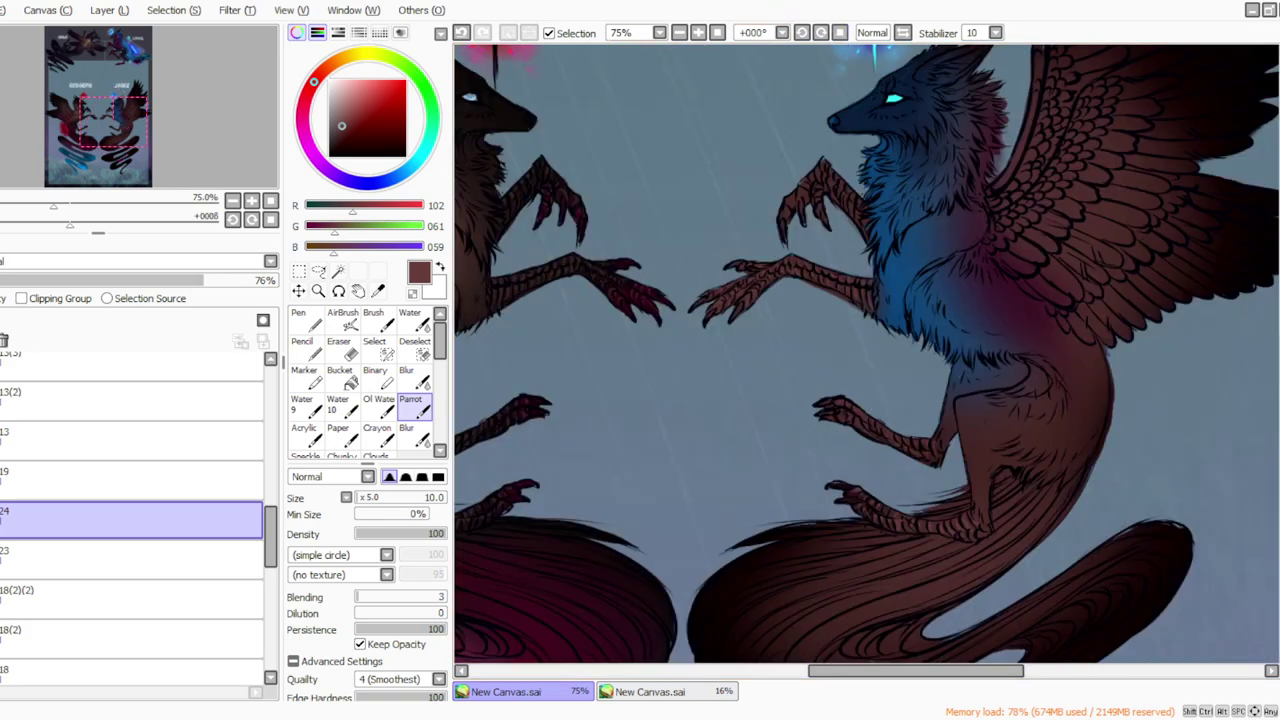
{"action": "scroll", "coordinate": [1120, 140], "scroll_direction": "up", "scroll_amount": 4}
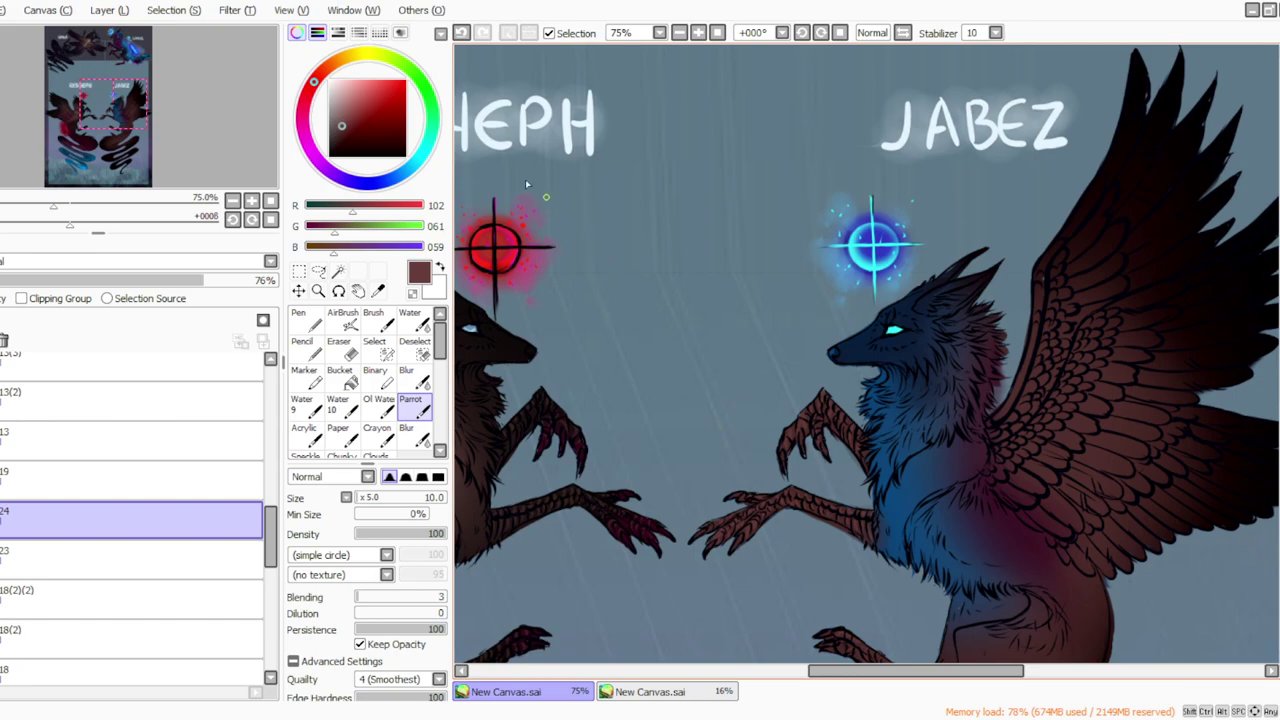
{"action": "left_click", "coordinate": [679, 33]}
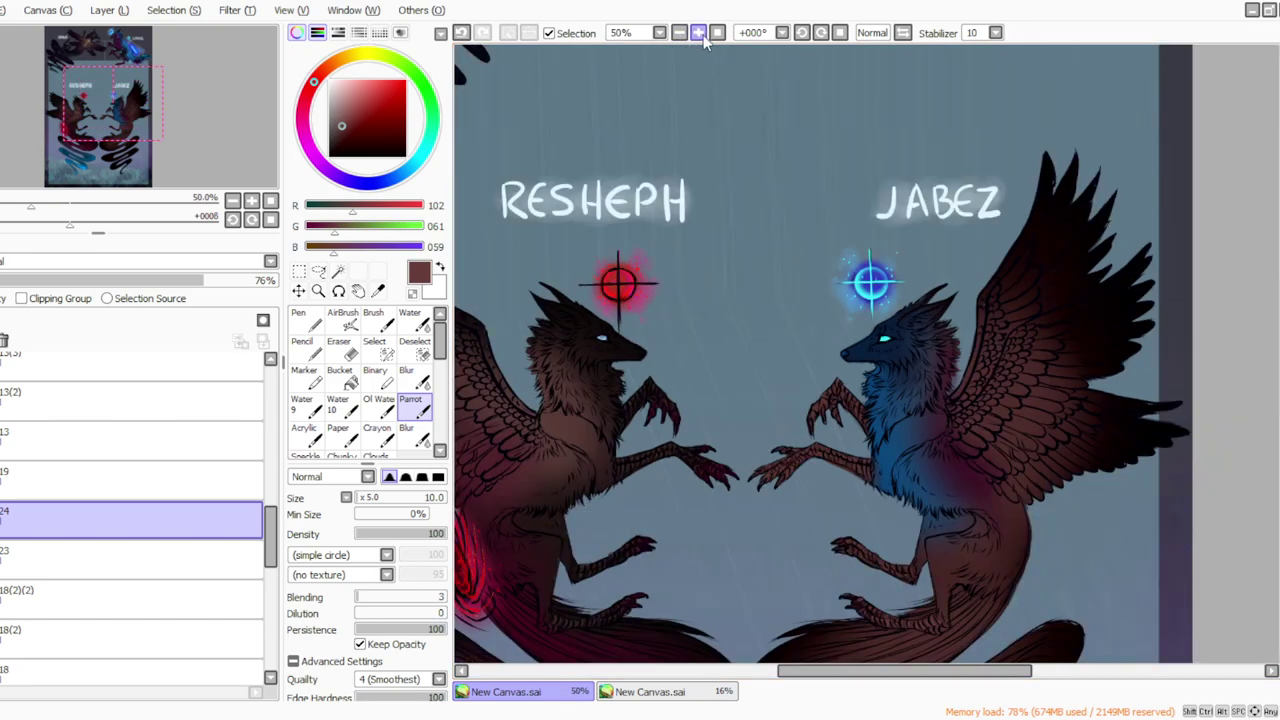
{"action": "left_click", "coordinate": [717, 33]}
{"action": "left_click", "coordinate": [698, 33]}
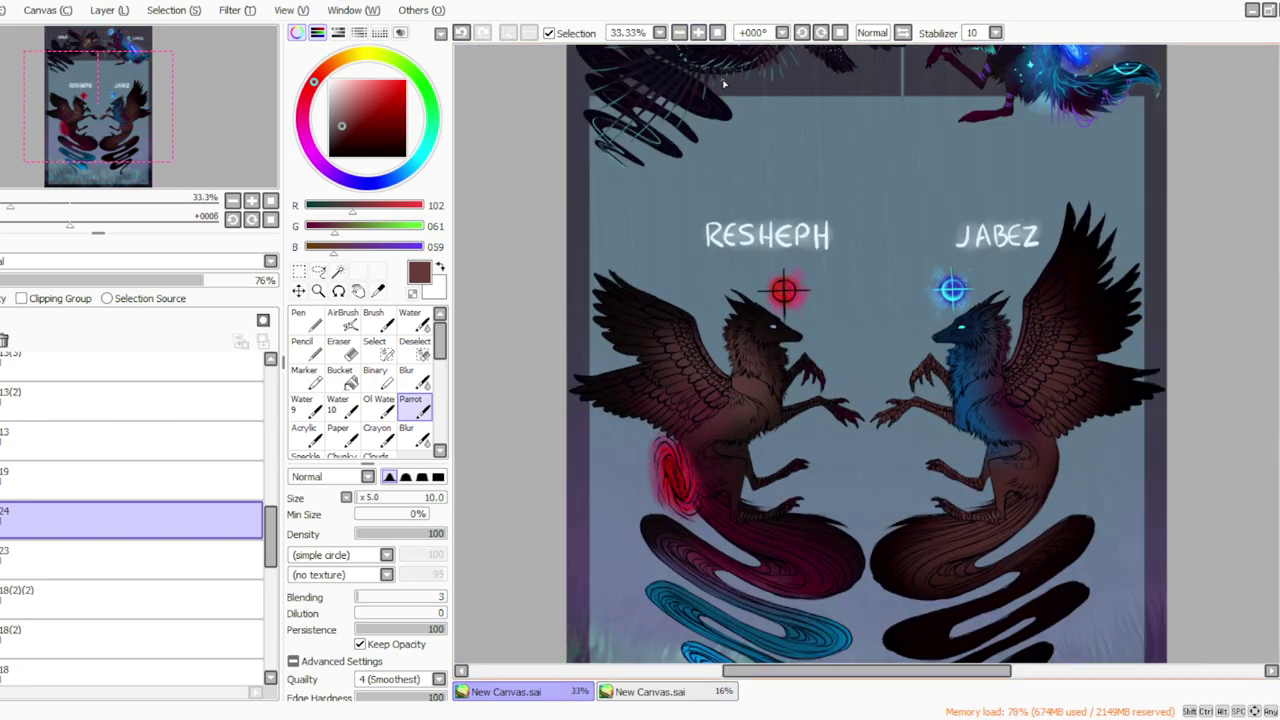
{"action": "left_click_drag", "start_coordinate": [741, 673], "coordinate": [750, 673]}
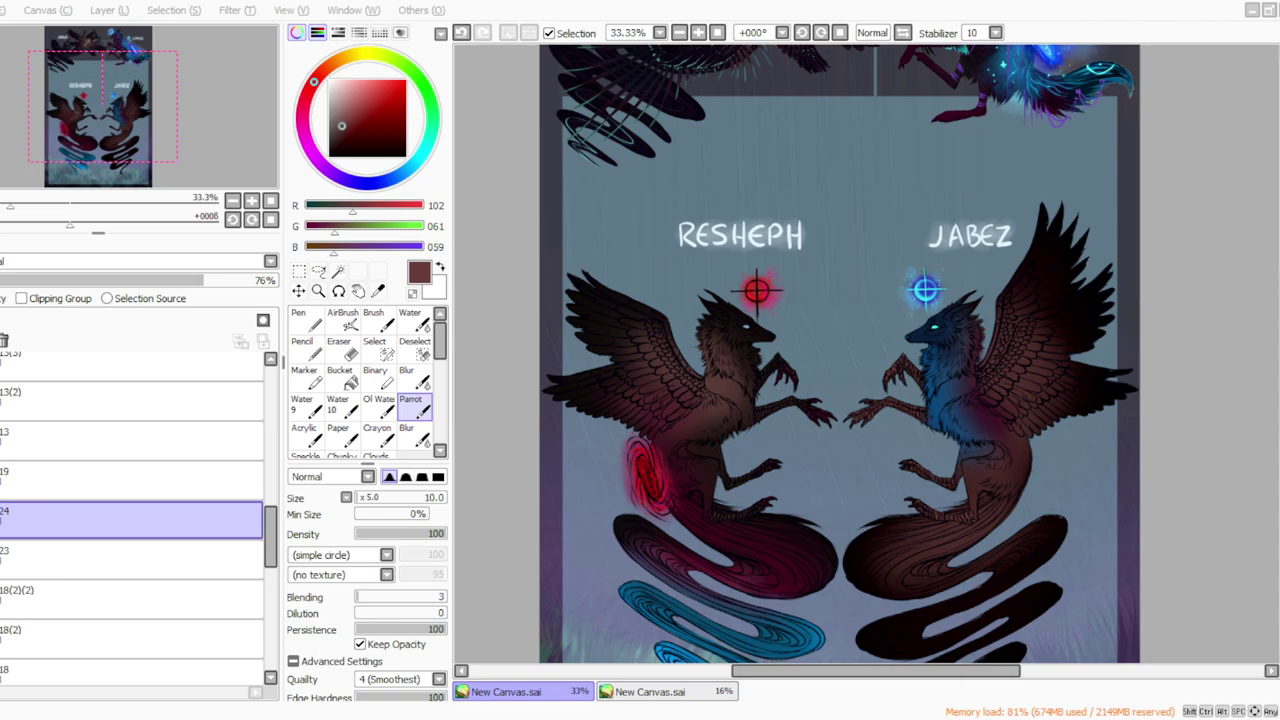
{"action": "left_click", "coordinate": [698, 33]}
{"action": "left_click_drag", "start_coordinate": [765, 670], "coordinate": [793, 670]}
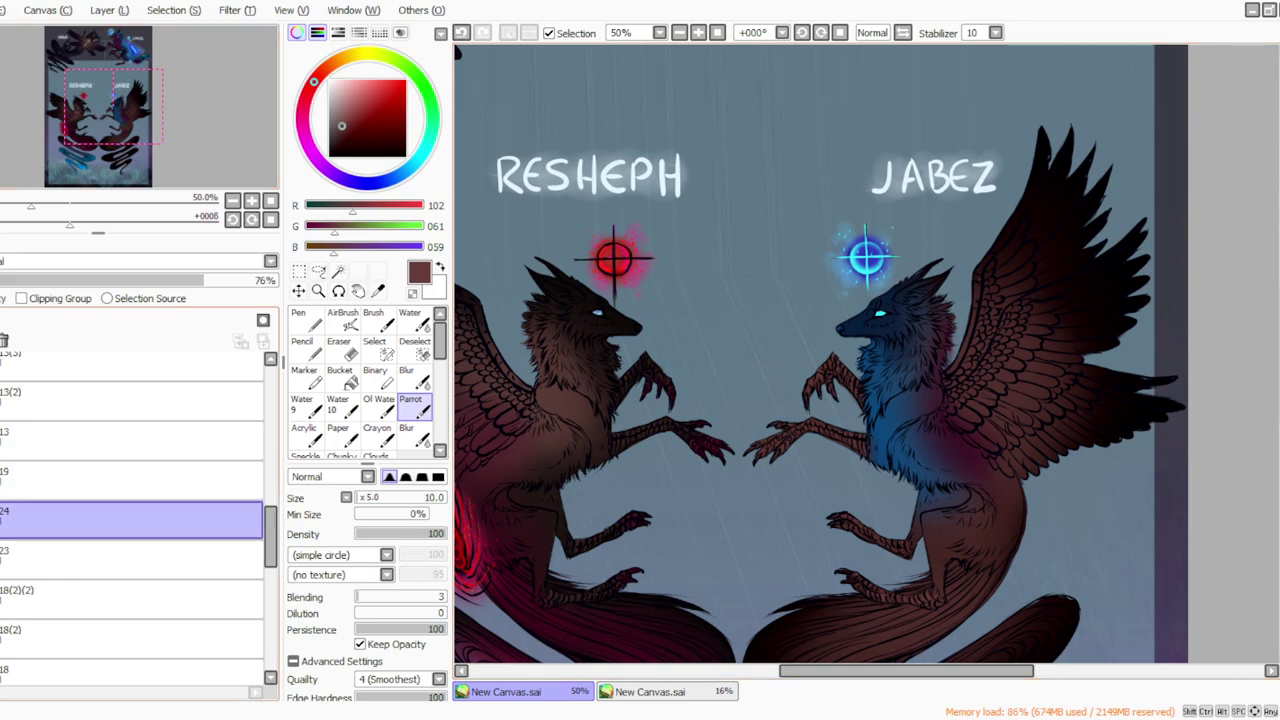
Step: Merge layer 24 down into layer 23 and toggle the merged layer's visibility to compare the foreleg colouring
{"action": "left_click", "coordinate": [130, 481]}
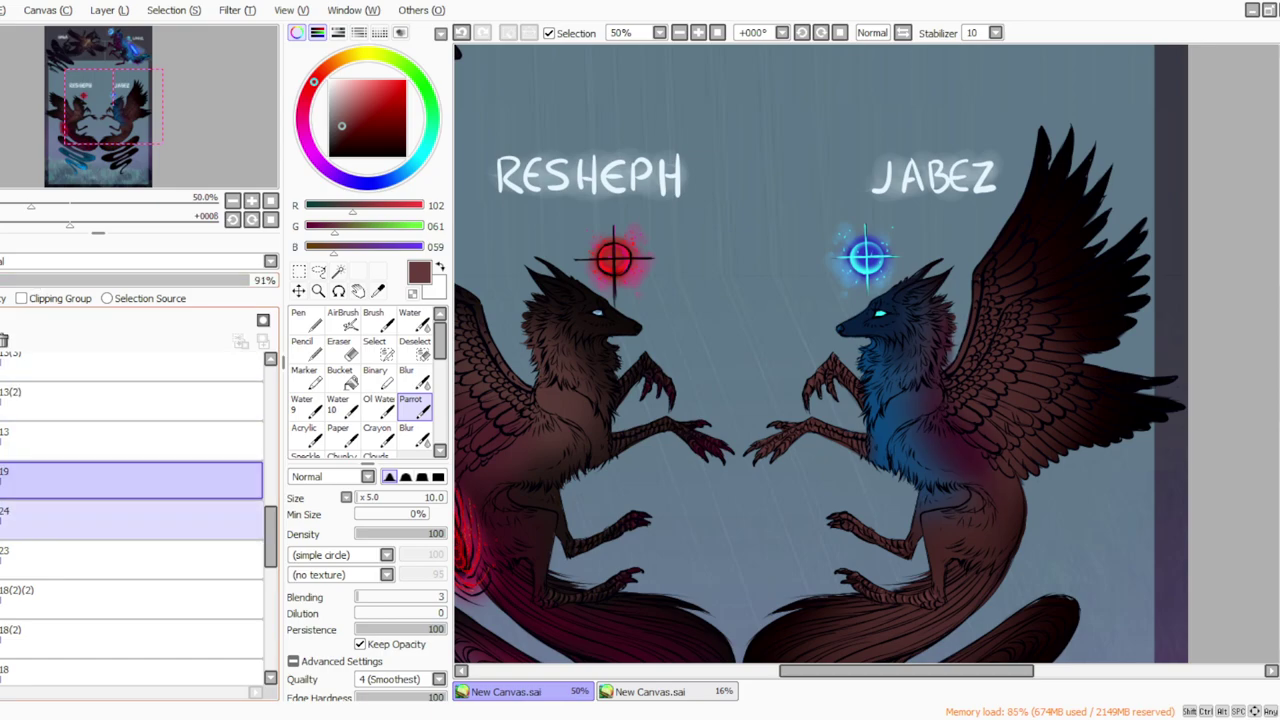
{"action": "left_click", "coordinate": [130, 520]}
{"action": "left_click", "coordinate": [109, 12]}
{"action": "left_click", "coordinate": [108, 168]}
{"action": "left_click", "coordinate": [1, 520]}
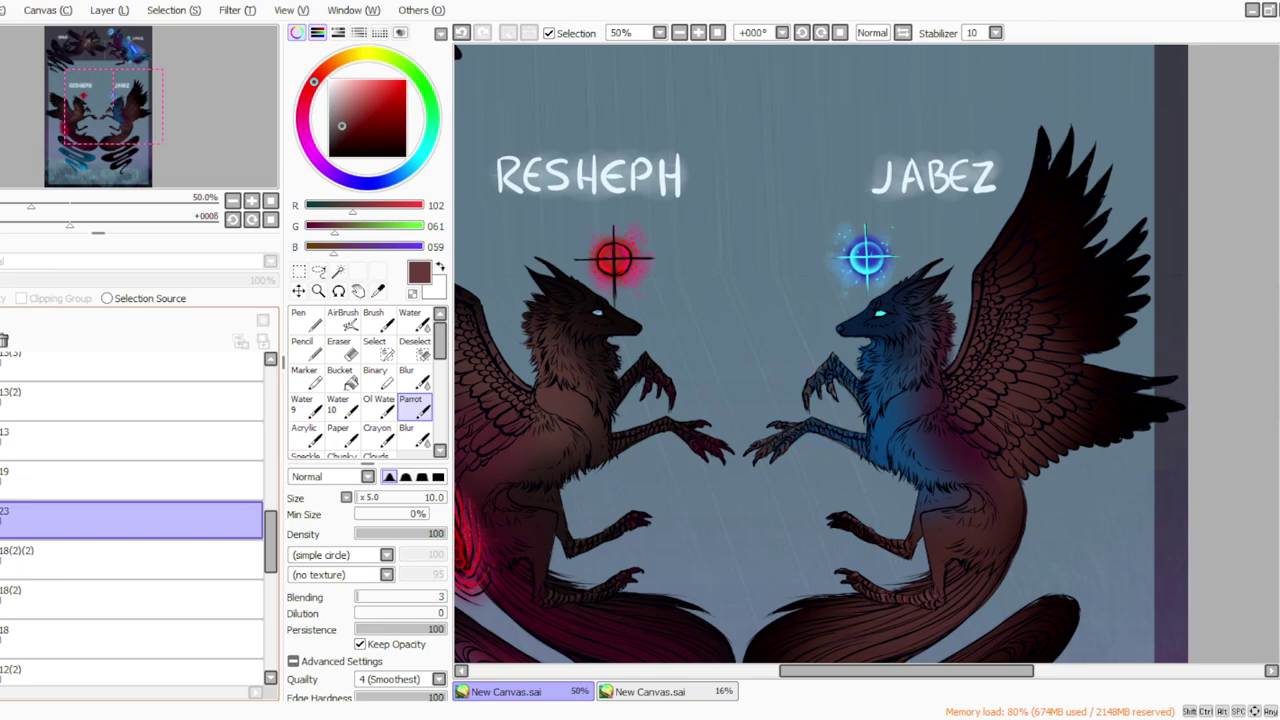
{"action": "left_click", "coordinate": [1, 520]}
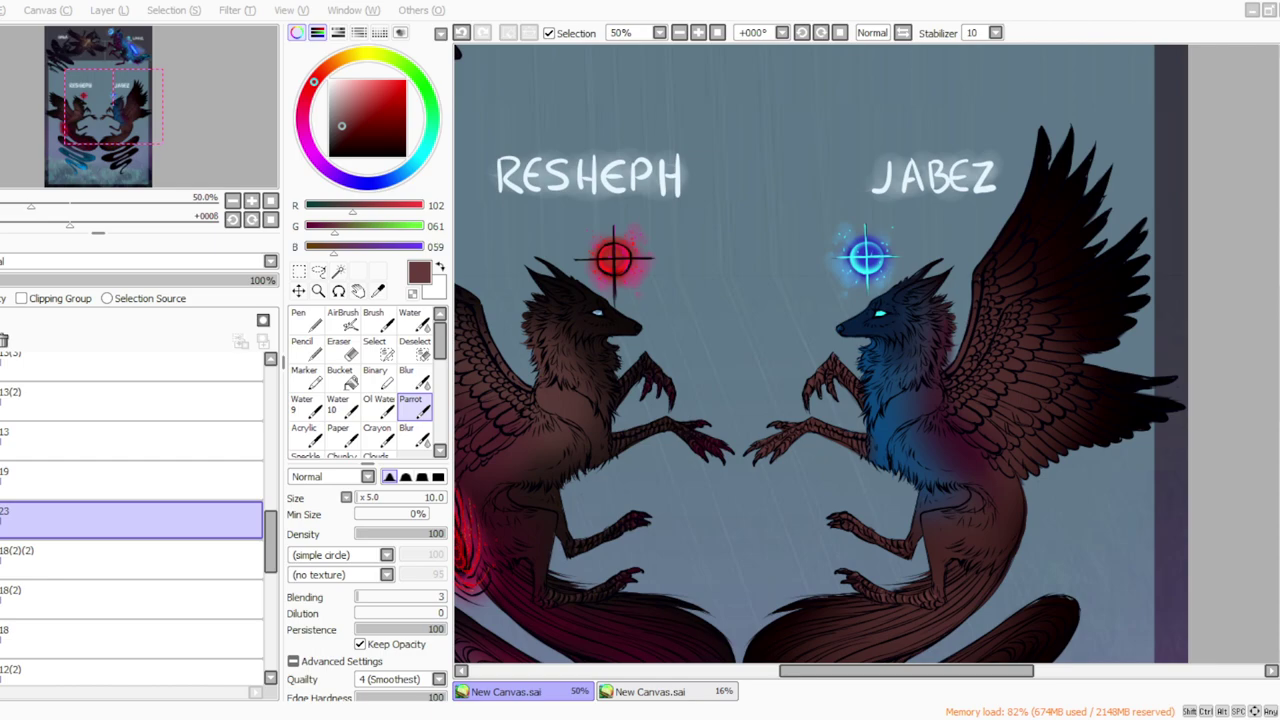
Step: Examine Resheph and Jabez side by side at 25%, 33.33% and 50% zoom, from wings to coiled tails
{"action": "left_click", "coordinate": [718, 33]}
{"action": "left_click", "coordinate": [700, 32]}
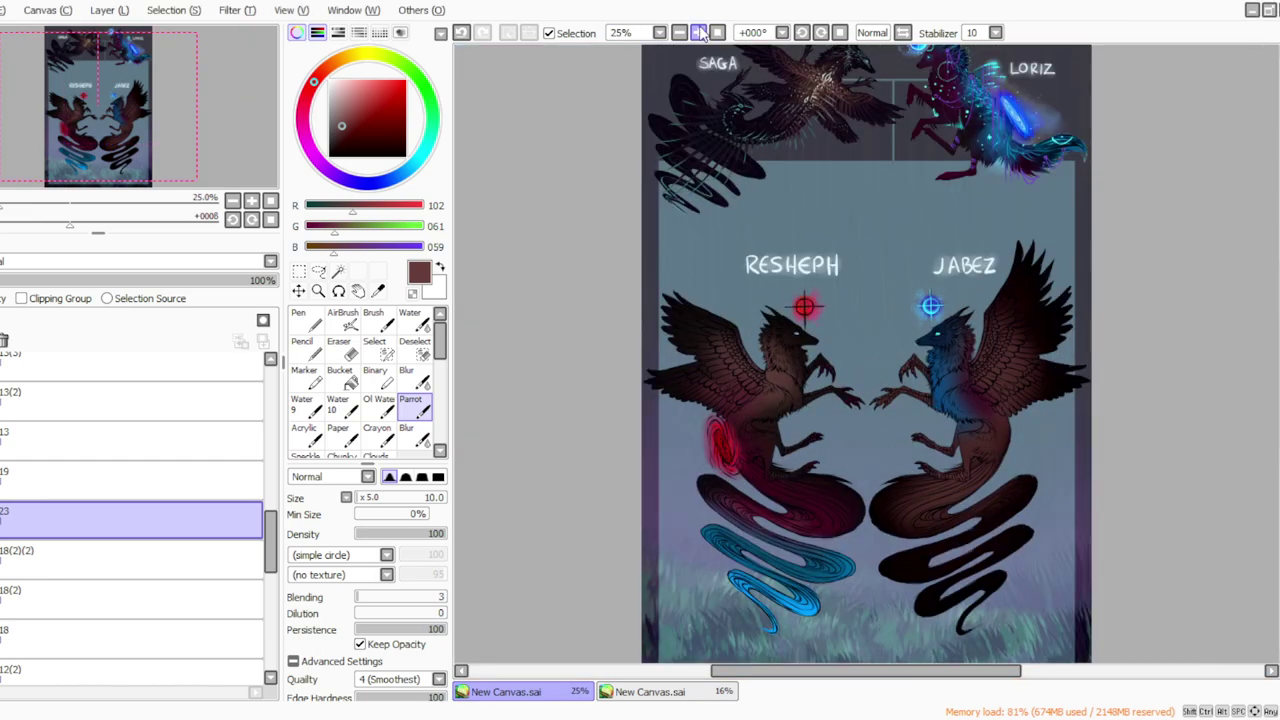
{"action": "left_click", "coordinate": [698, 33]}
{"action": "mouse_move", "coordinate": [1279, 354]}
{"action": "left_mouse_down"}
{"action": "mouse_move", "coordinate": [1279, 390]}
{"action": "mouse_move", "coordinate": [1279, 378]}
{"action": "left_mouse_up"}
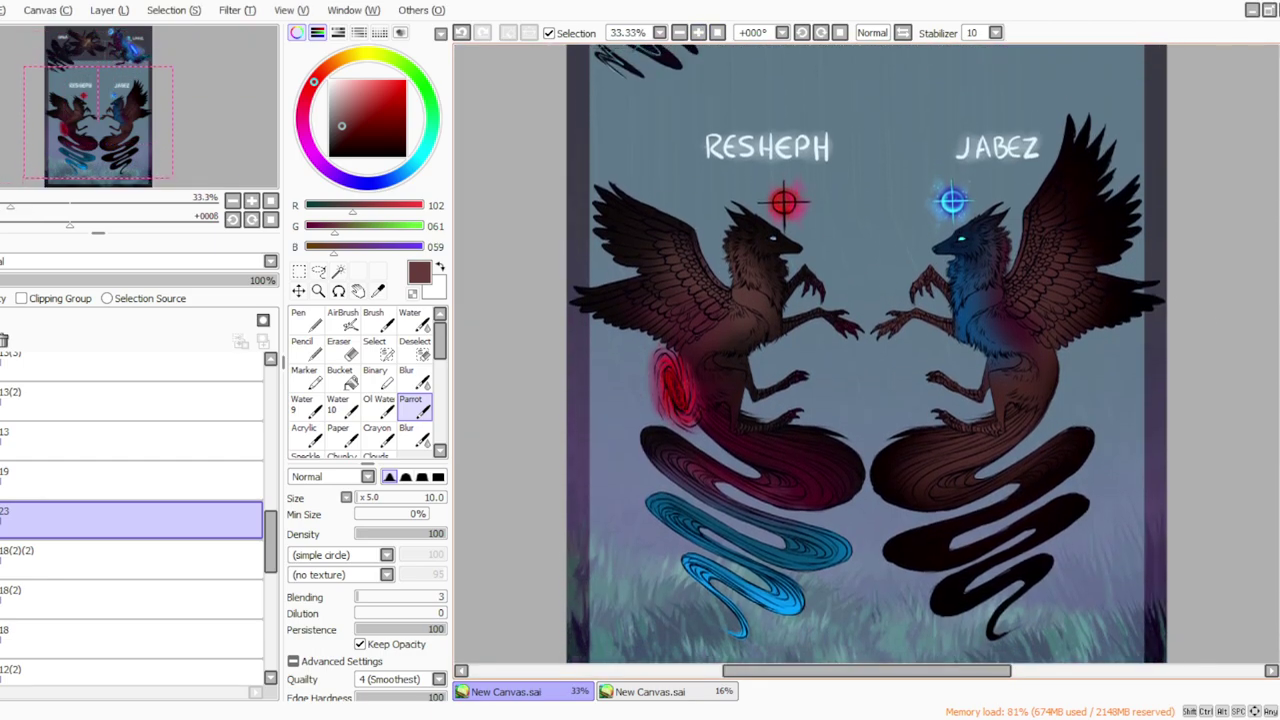
{"action": "left_click", "coordinate": [300, 273]}
{"action": "left_click", "coordinate": [413, 408]}
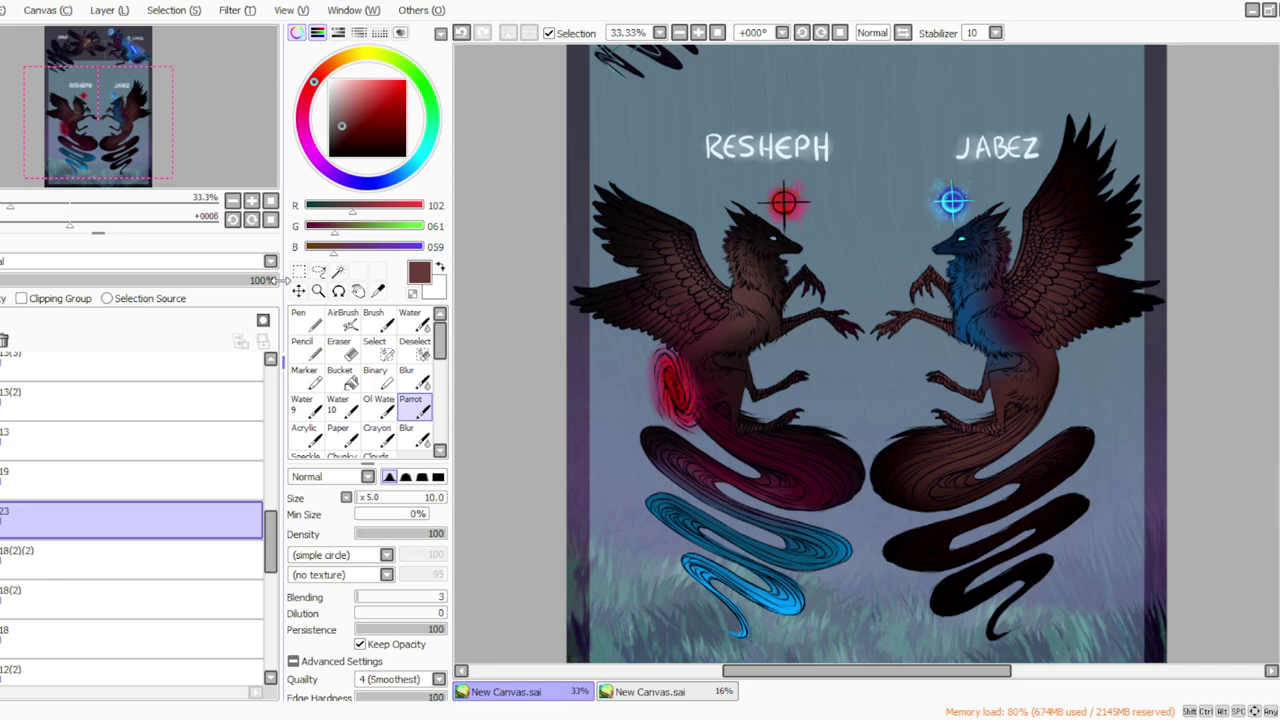
{"action": "left_click", "coordinate": [698, 34]}
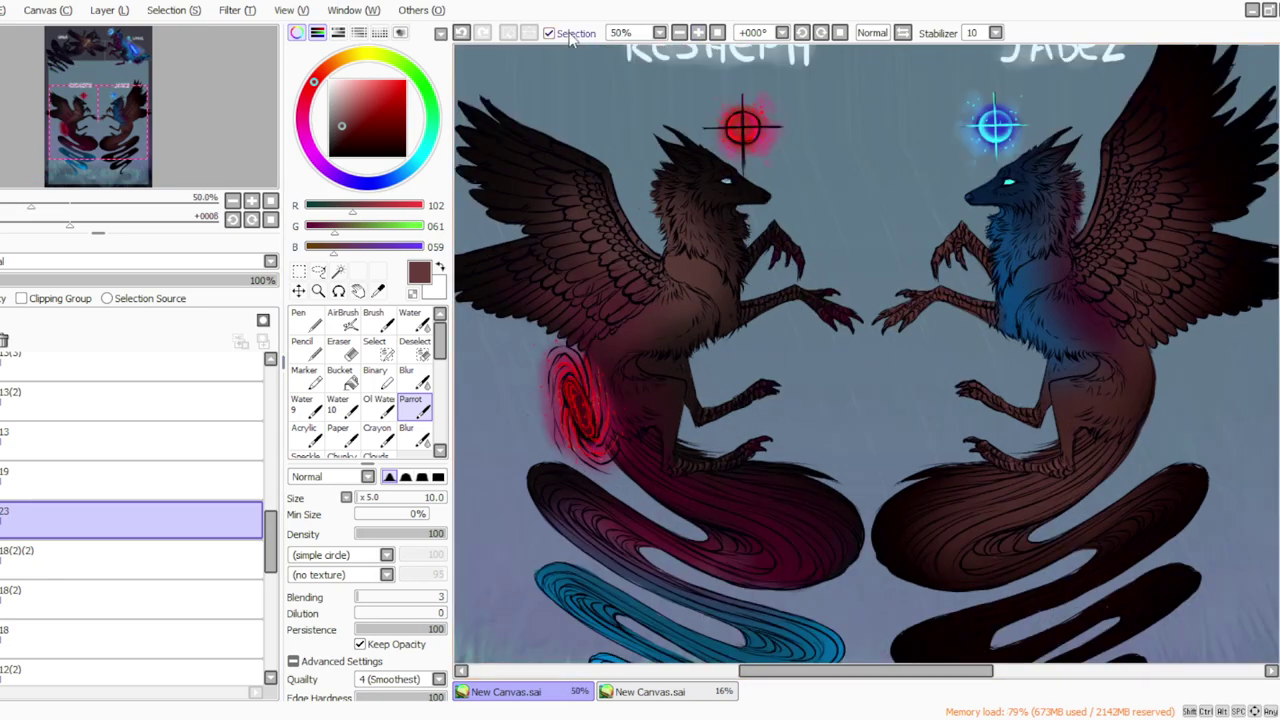
{"action": "left_click", "coordinate": [362, 498]}
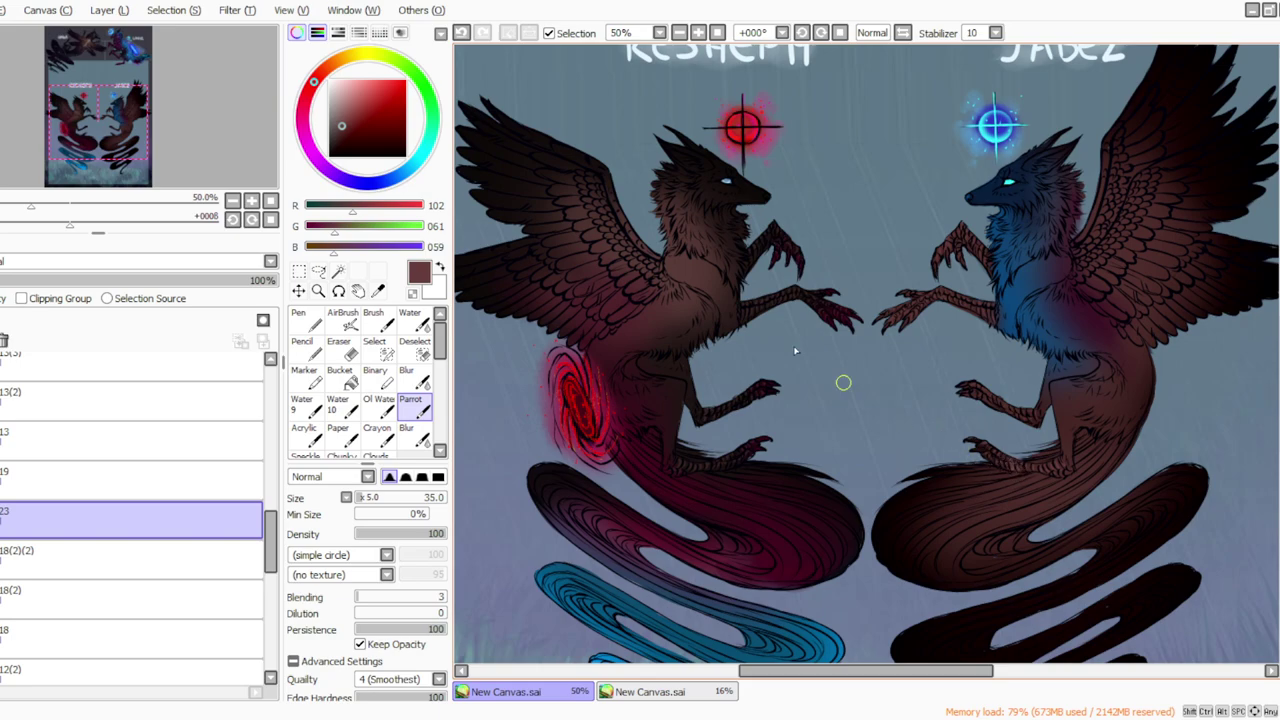
Step: Toggle layer 23's visibility to compare Jabez's foreleg colours, and inspect neighbouring layers 18(2)(2) and 19
{"action": "key", "text": "e"}
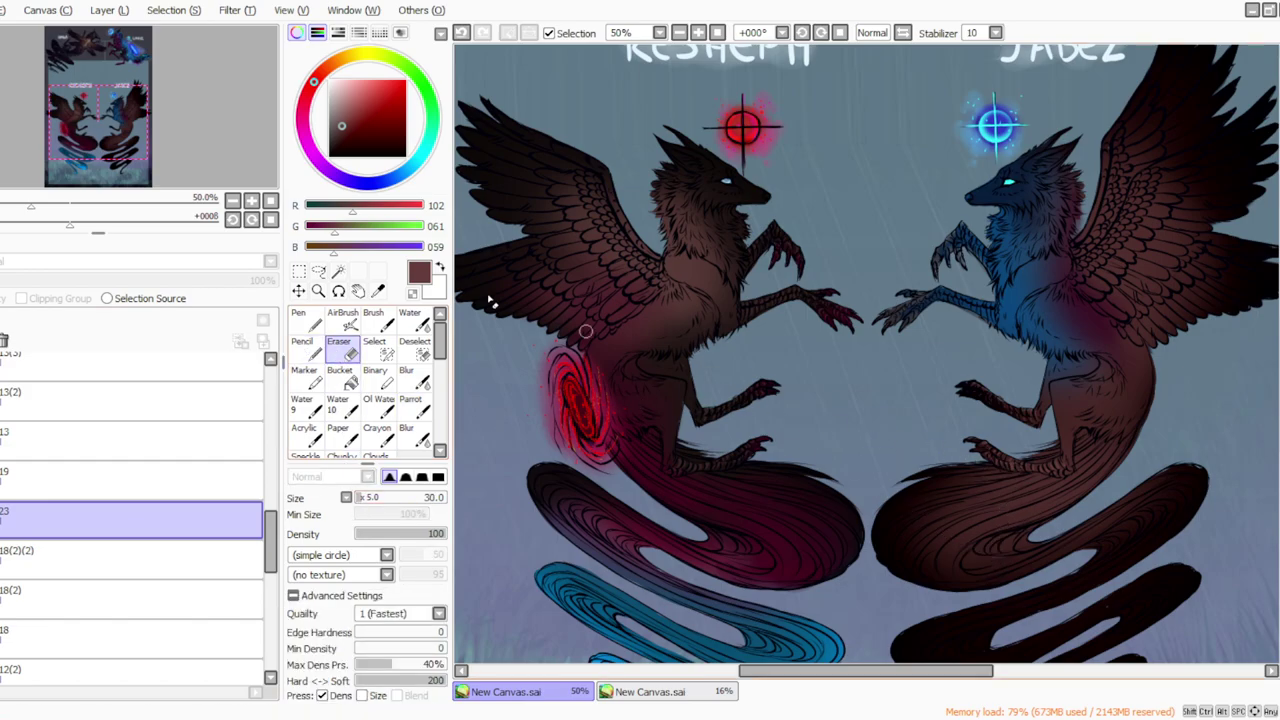
{"action": "left_click", "coordinate": [1, 520]}
{"action": "left_click", "coordinate": [2, 560]}
{"action": "left_click", "coordinate": [1, 560]}
{"action": "left_click", "coordinate": [1, 560]}
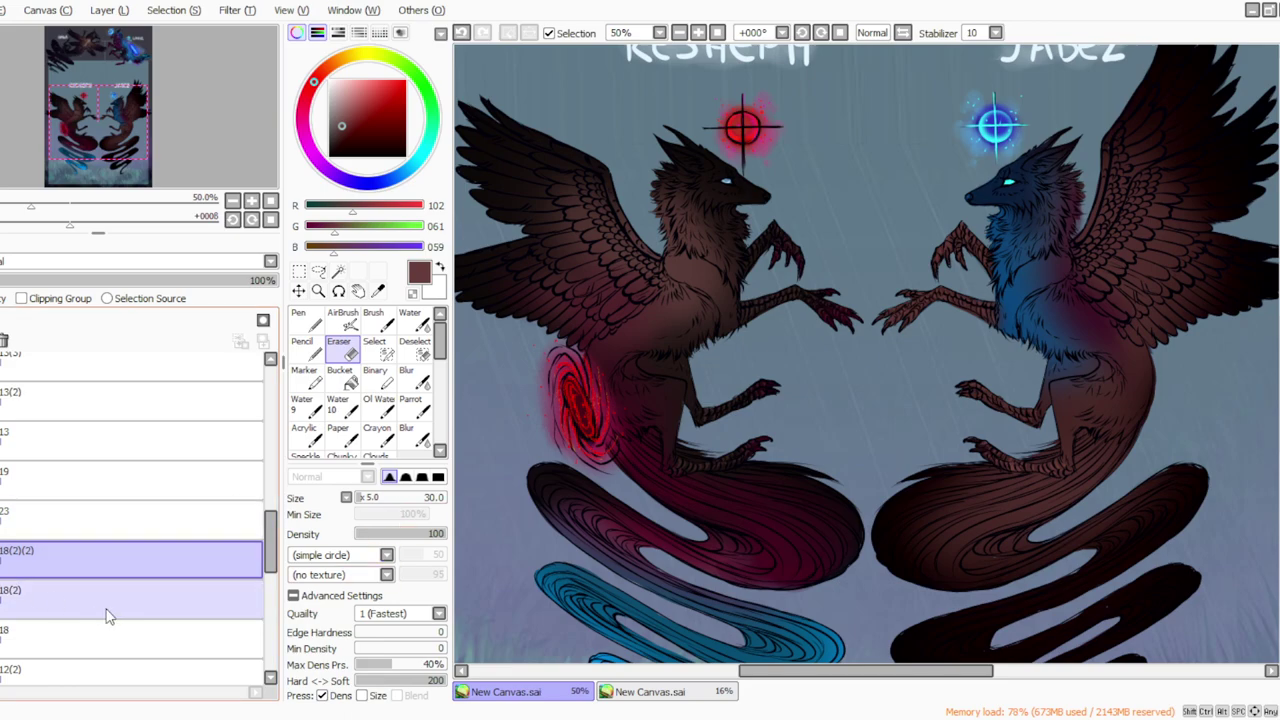
{"action": "left_click", "coordinate": [100, 481]}
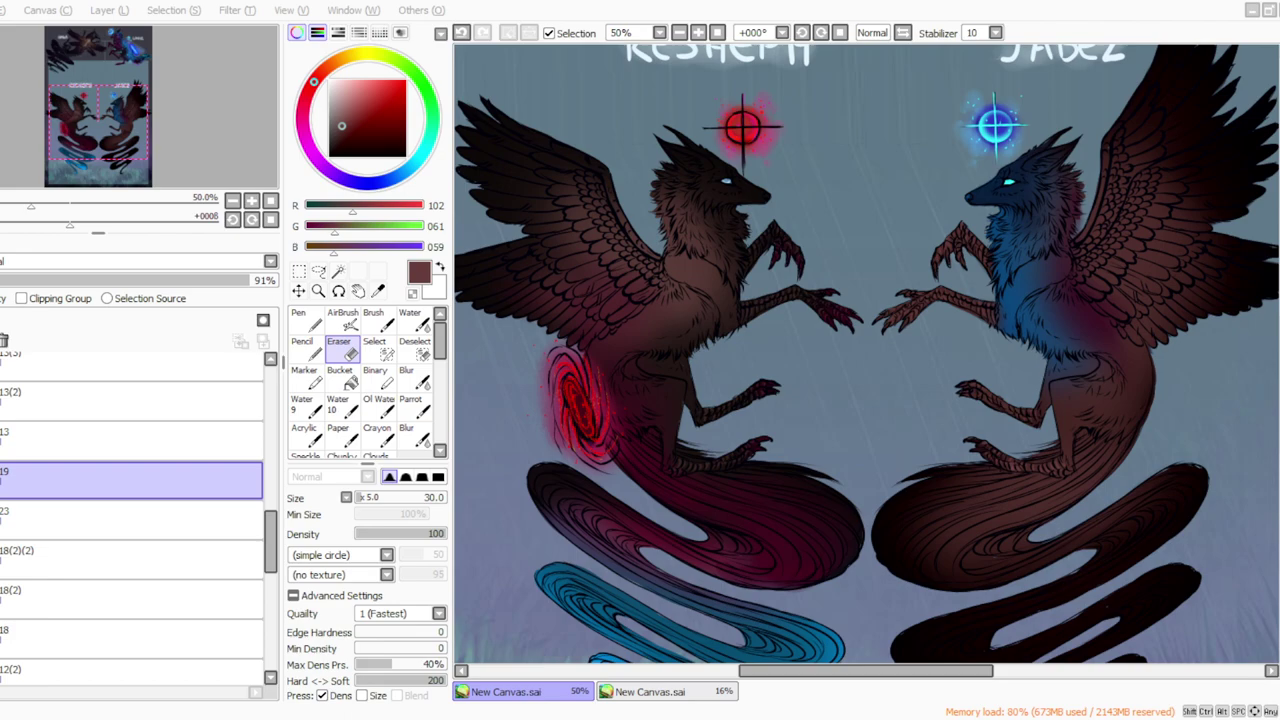
{"action": "left_click", "coordinate": [130, 520], "text": "ctrl"}
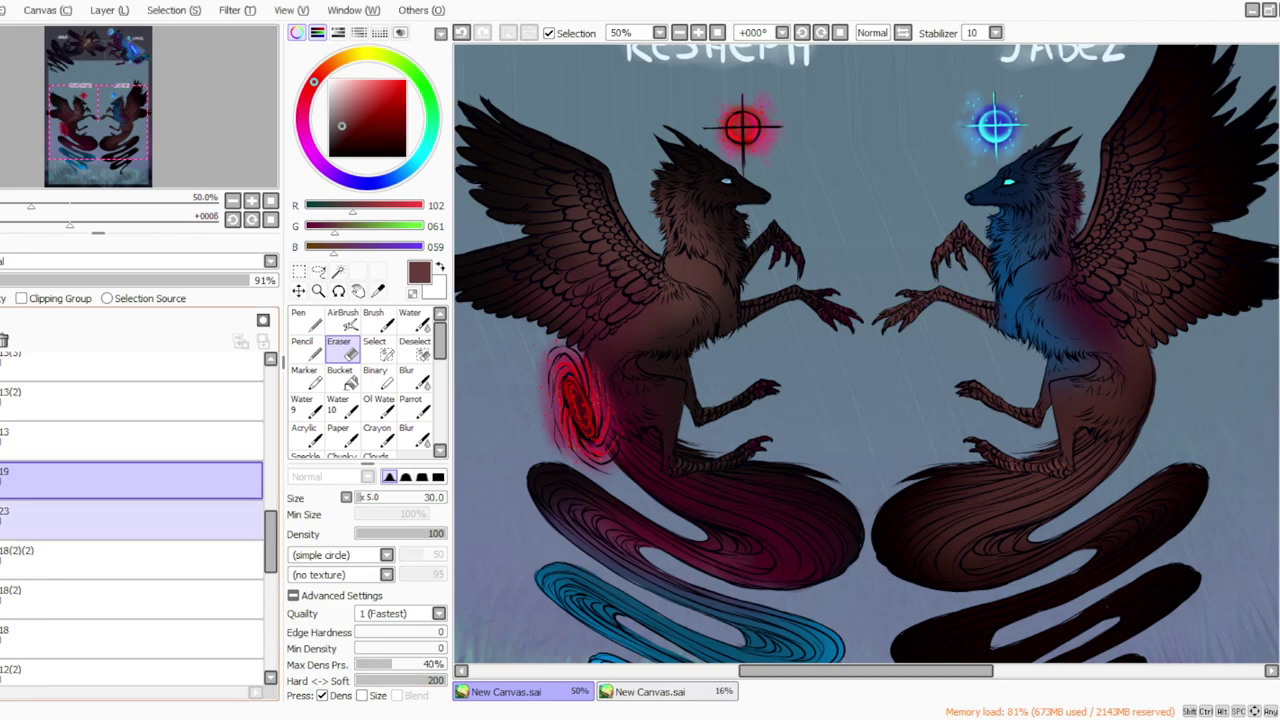
{"action": "left_click", "coordinate": [20, 520]}
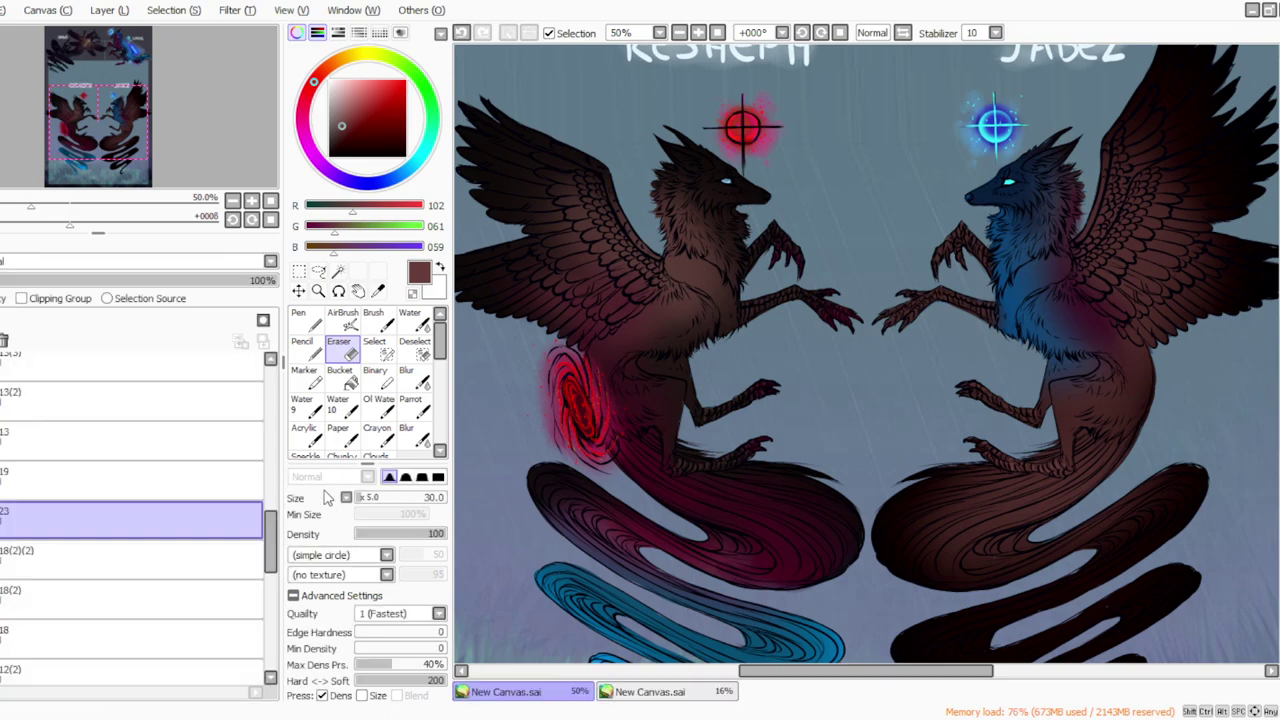
Step: Sample the near-black blue (RGB 0, 1, 11) from Jabez's foreleg and add a new layer 24 above layer 23
{"action": "left_click", "coordinate": [298, 271]}
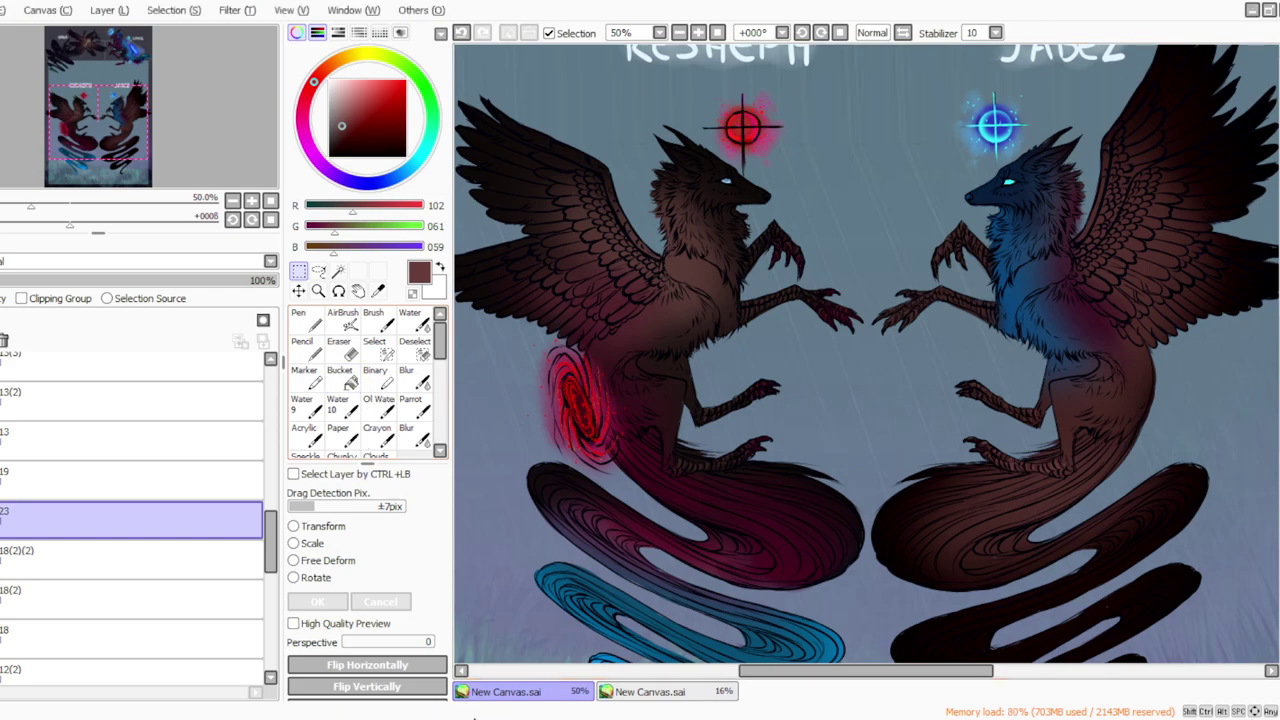
{"action": "left_click", "coordinate": [378, 291]}
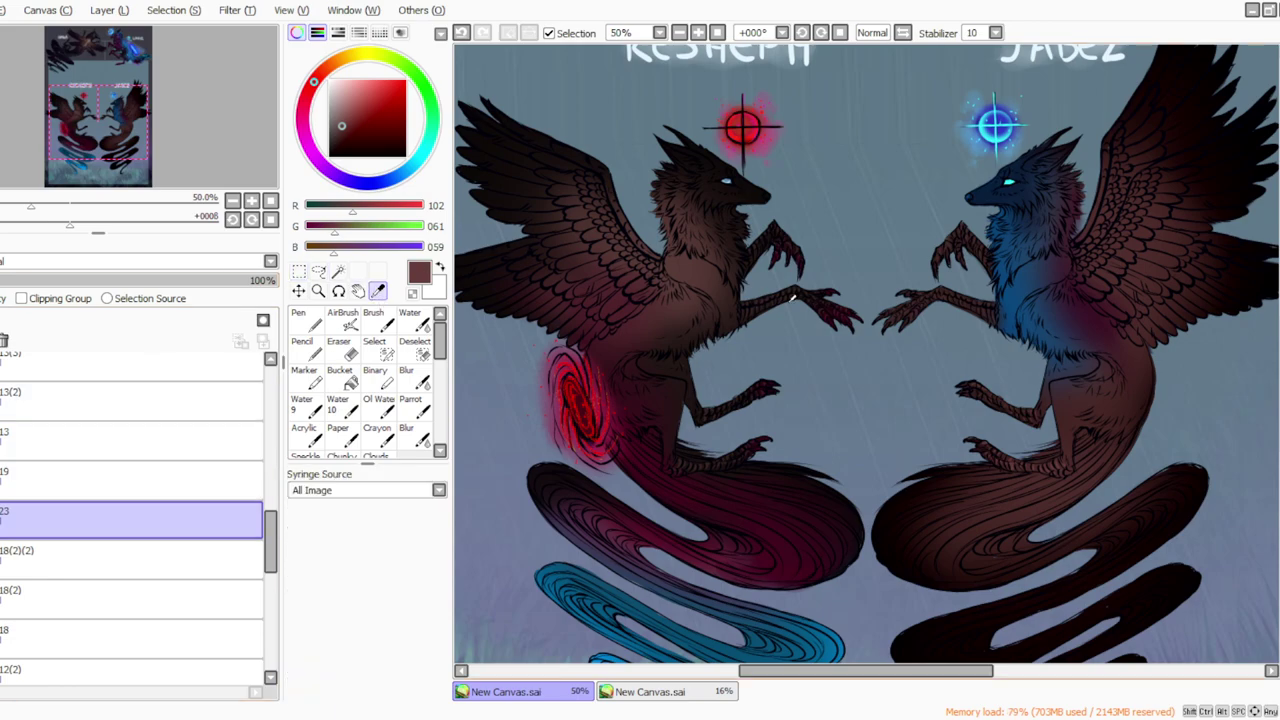
{"action": "left_click", "coordinate": [978, 300]}
{"action": "left_click", "coordinate": [410, 405]}
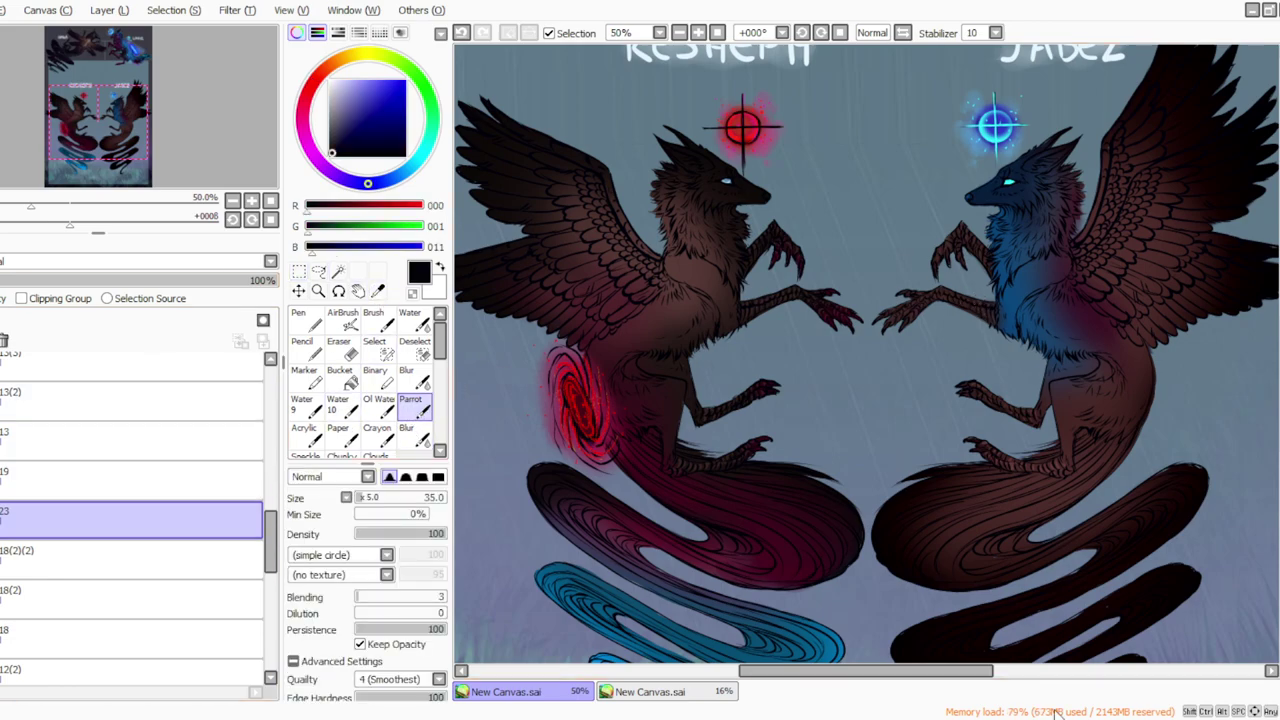
{"action": "left_click", "coordinate": [112, 11]}
{"action": "left_click", "coordinate": [130, 34]}
Step: Paint dark shading on Jabez's legs with the Parrot brush at size 50 and set layer 24's opacity to 57%
{"action": "left_click_drag", "start_coordinate": [361, 498], "coordinate": [371, 496]}
{"action": "left_click", "coordinate": [803, 33]}
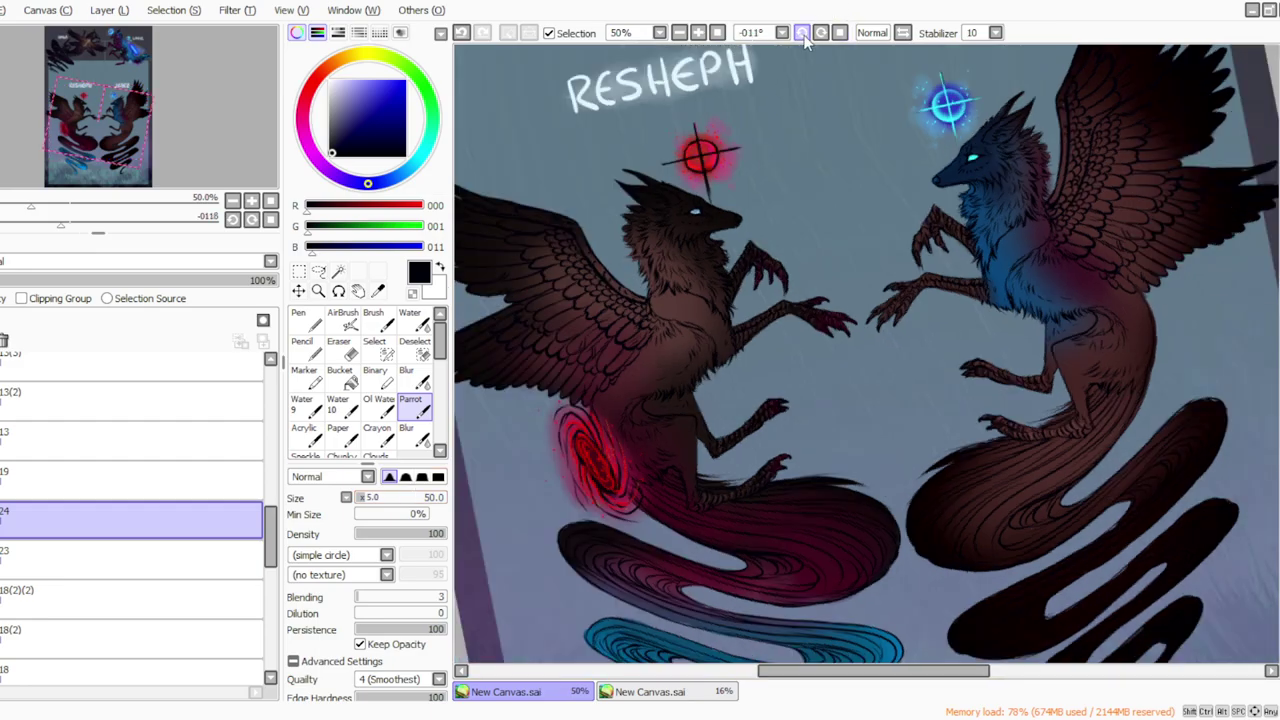
{"action": "left_click", "coordinate": [803, 35]}
{"action": "left_click", "coordinate": [803, 35]}
{"action": "left_click", "coordinate": [803, 35]}
{"action": "left_click", "coordinate": [803, 35]}
{"action": "left_click", "coordinate": [803, 35]}
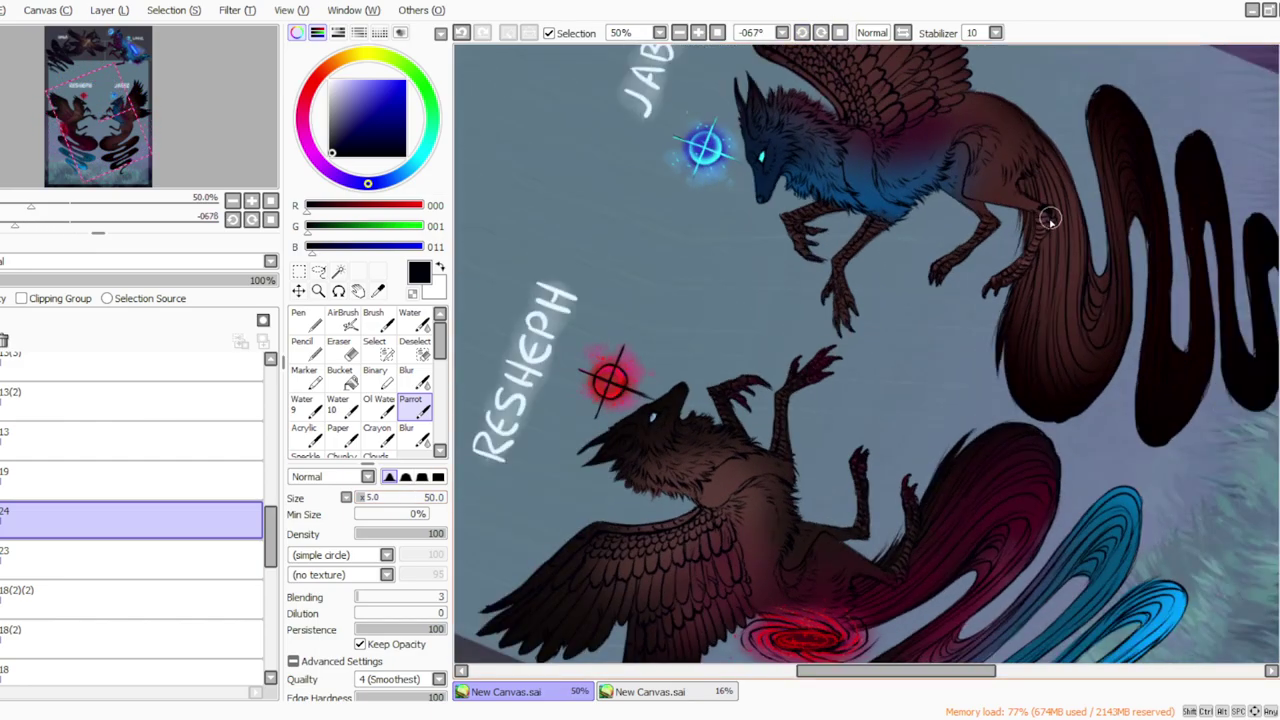
{"action": "left_click", "coordinate": [145, 280]}
{"action": "mouse_move", "coordinate": [1030, 198]}
{"action": "left_mouse_down"}
{"action": "mouse_move", "coordinate": [1037, 230]}
{"action": "mouse_move", "coordinate": [1003, 278]}
{"action": "left_mouse_up"}
{"action": "left_click_drag", "start_coordinate": [1279, 342], "coordinate": [1279, 312]}
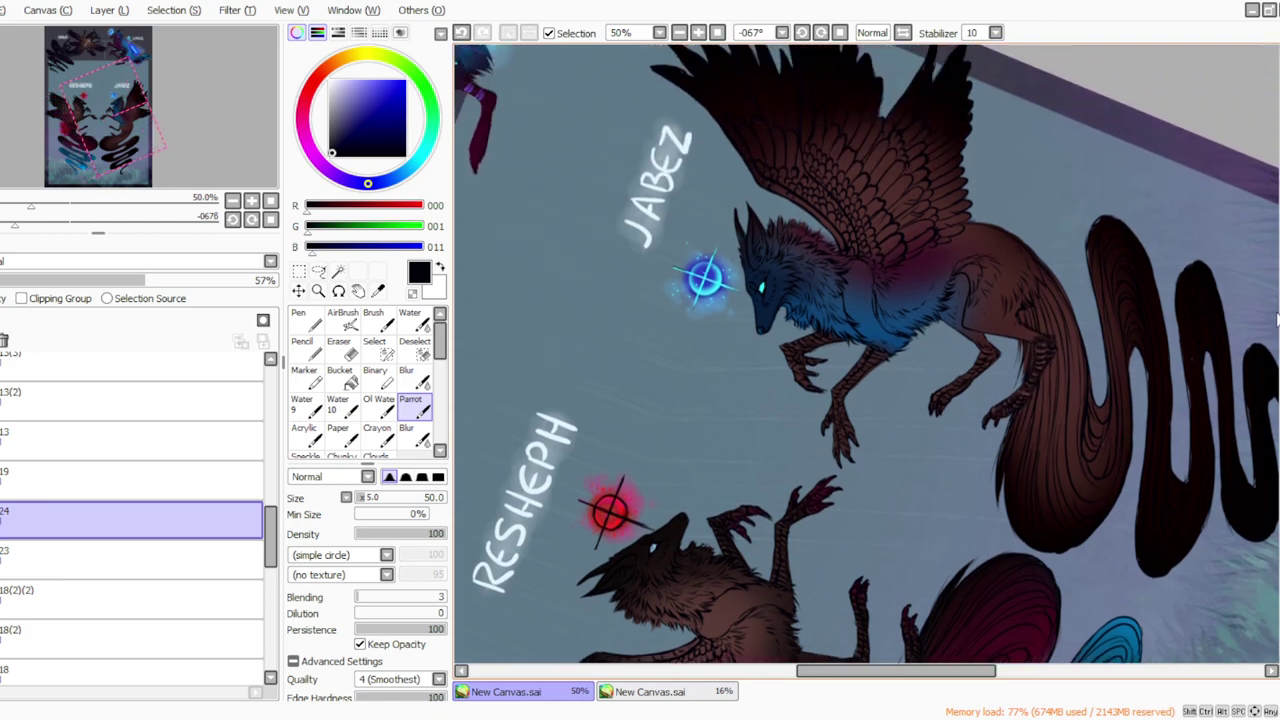
{"action": "left_click", "coordinate": [699, 33]}
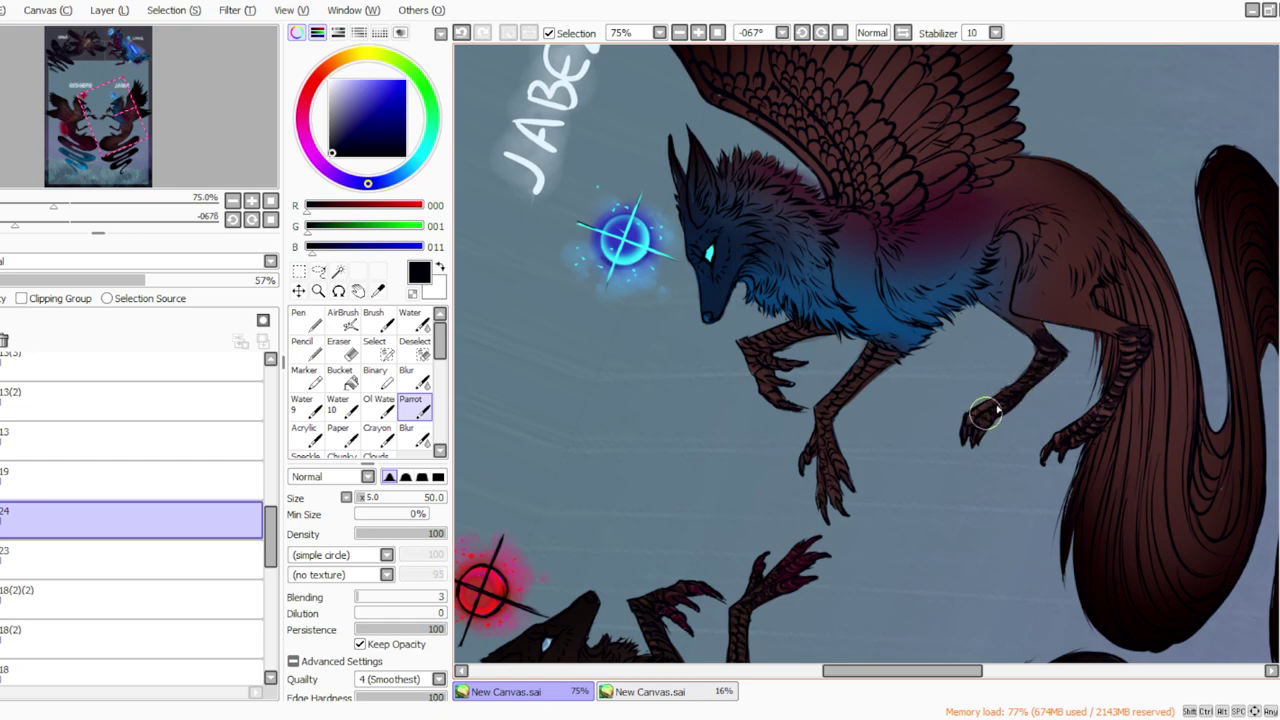
Step: Soften and clean up Jabez's leg shading with the Blur brush and Eraser, and set layer 24's opacity to 42%
{"action": "left_click", "coordinate": [412, 377]}
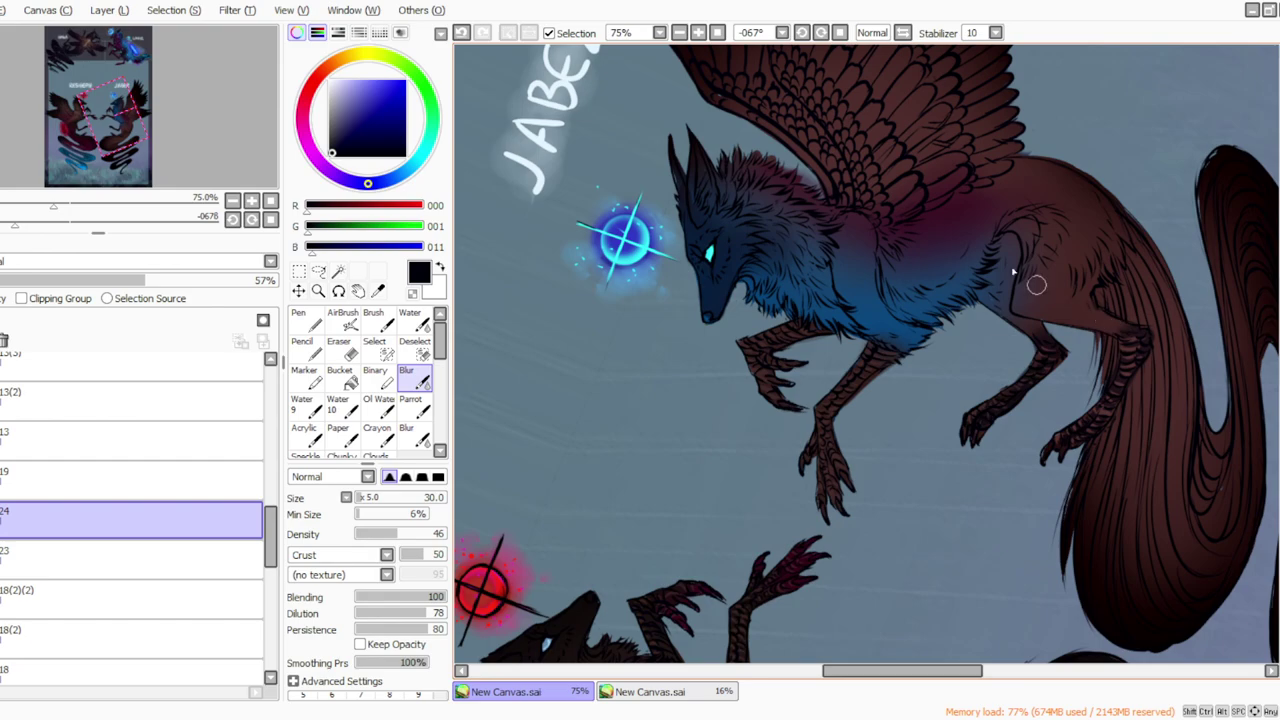
{"action": "left_click", "coordinate": [839, 32]}
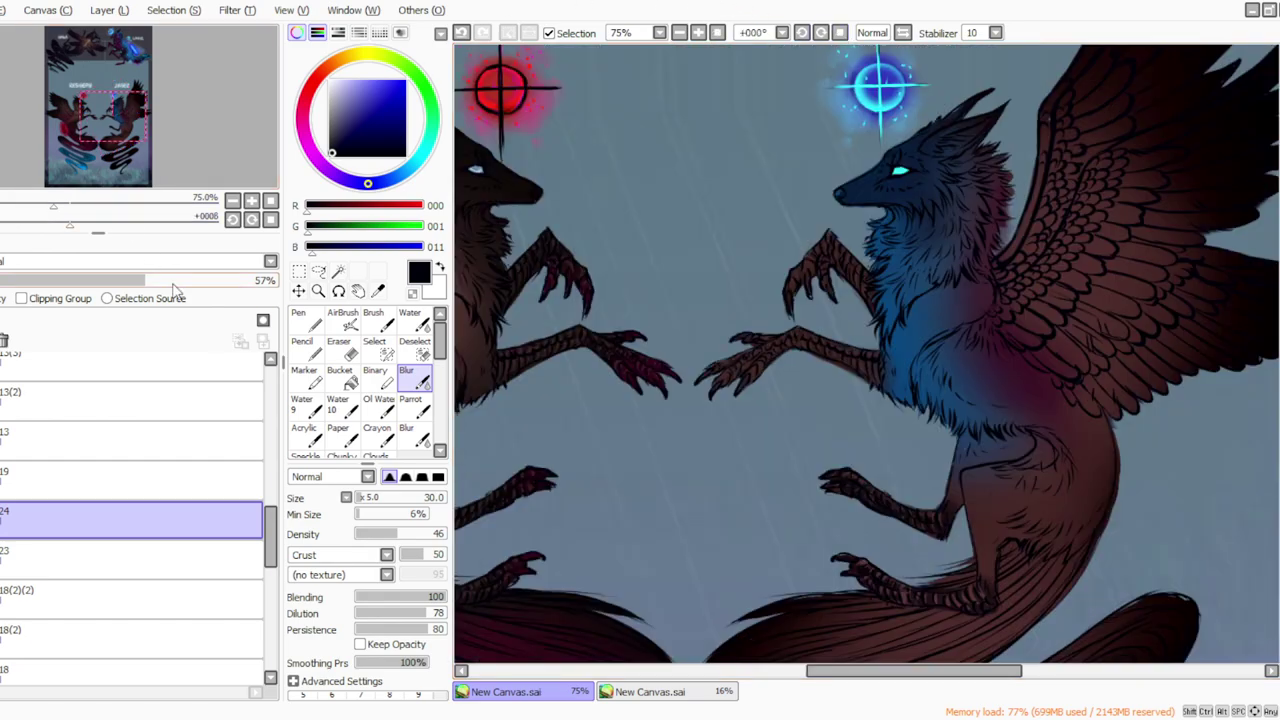
{"action": "left_click_drag", "start_coordinate": [112, 283], "coordinate": [100, 283]}
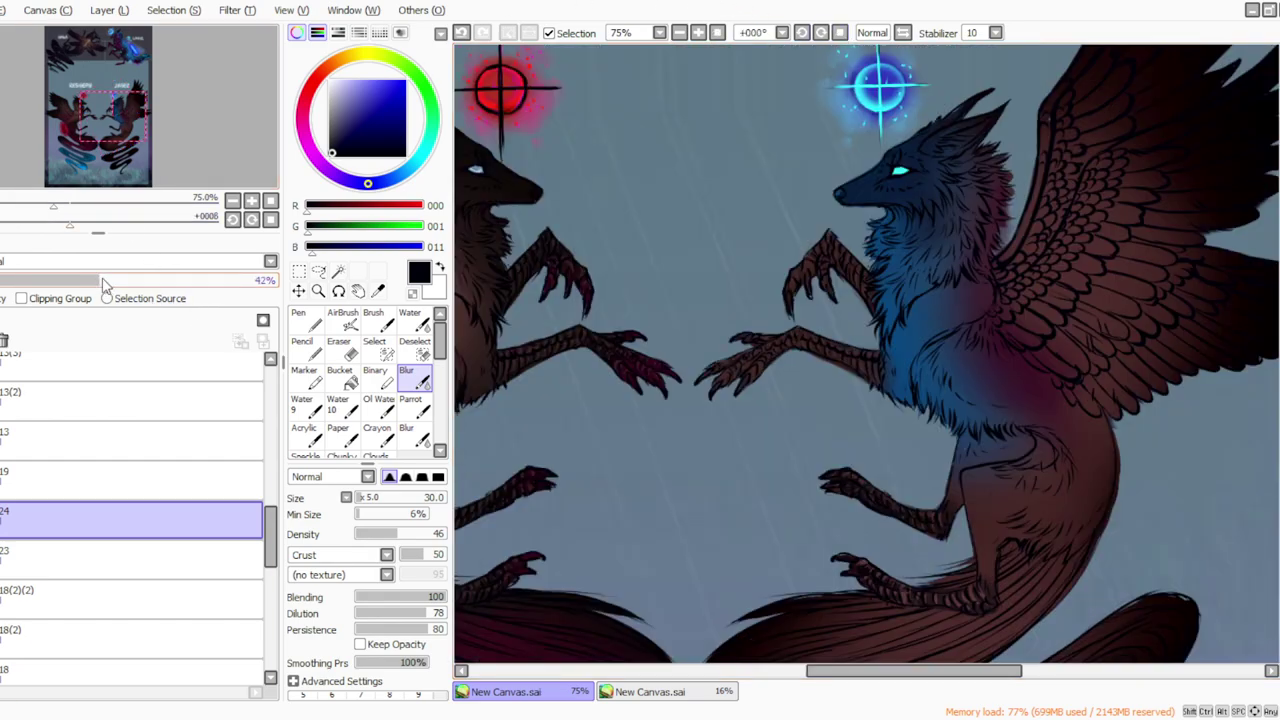
{"action": "left_click", "coordinate": [340, 356]}
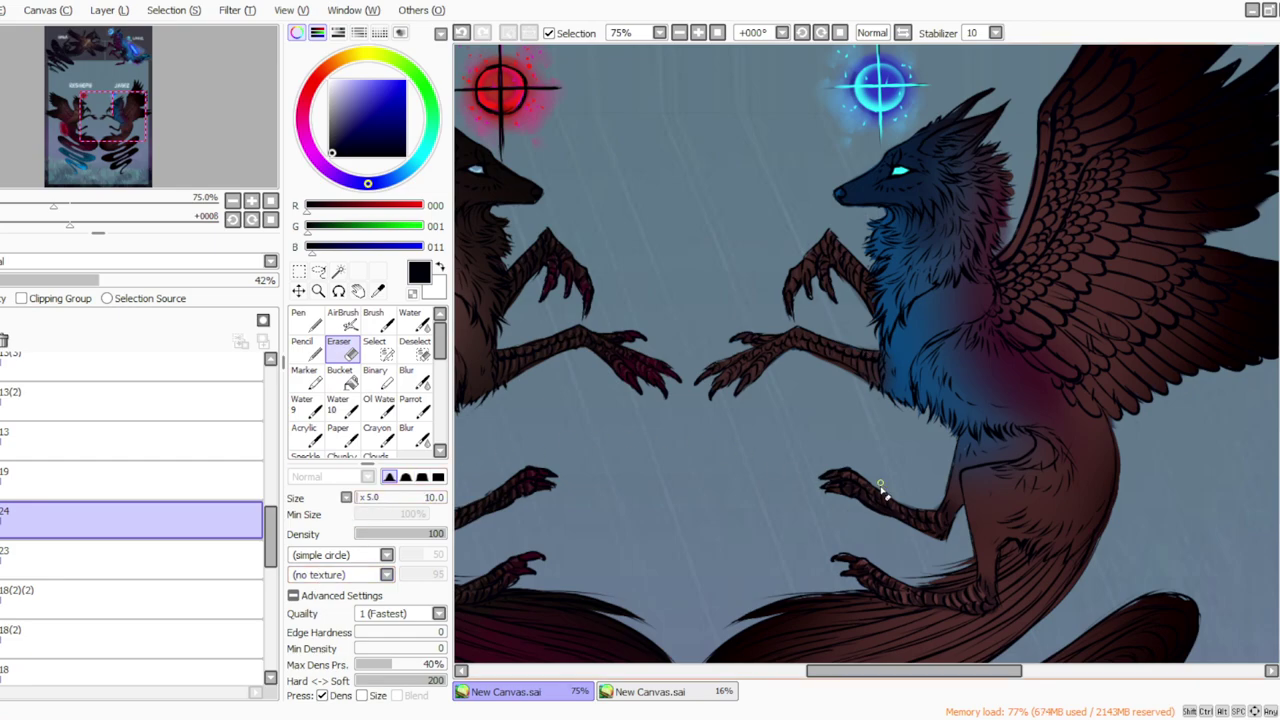
{"action": "left_click", "coordinate": [679, 34]}
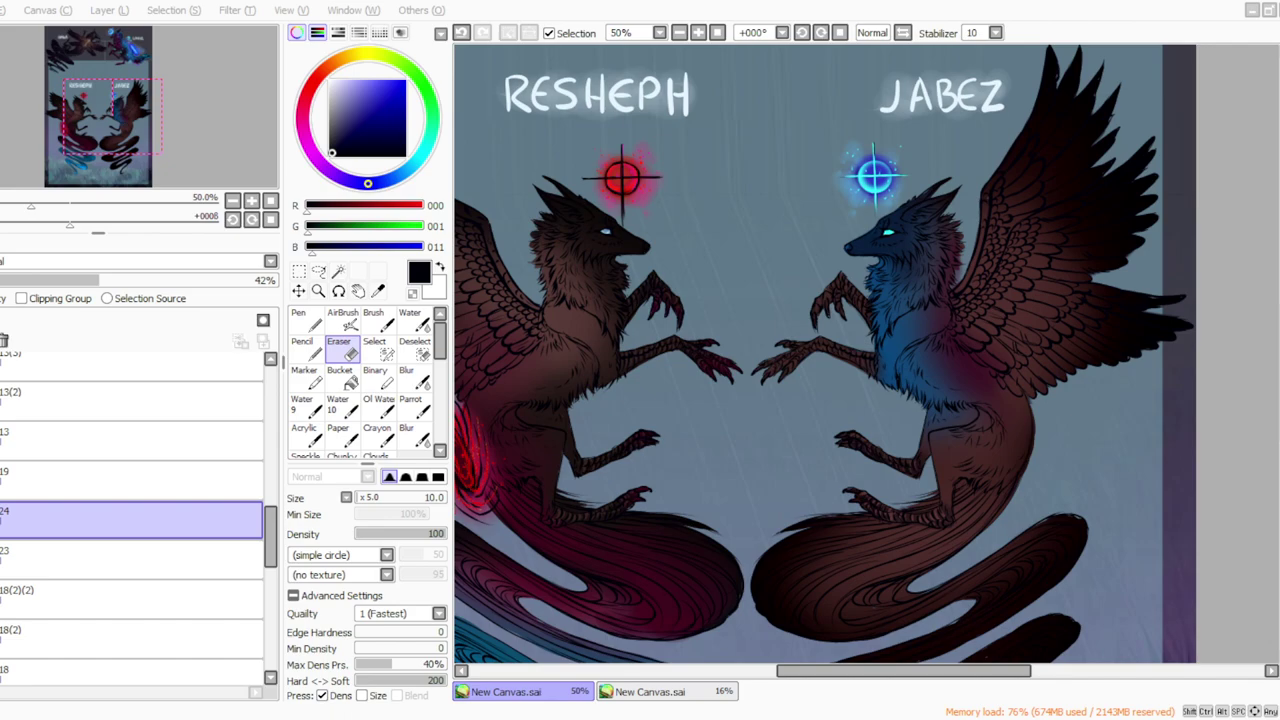
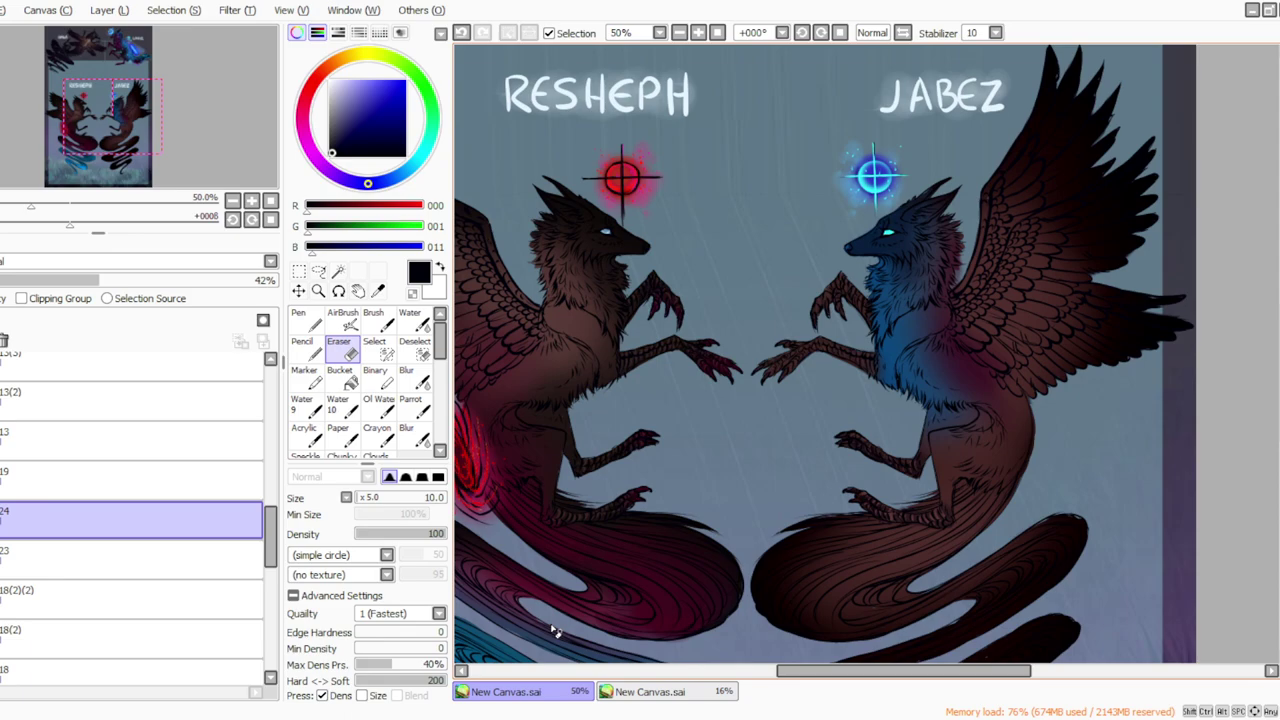
Step: Merge layers 19, 24, 23 and 18(2)(2) down into layer 18(2)
{"action": "left_click", "coordinate": [638, 718]}
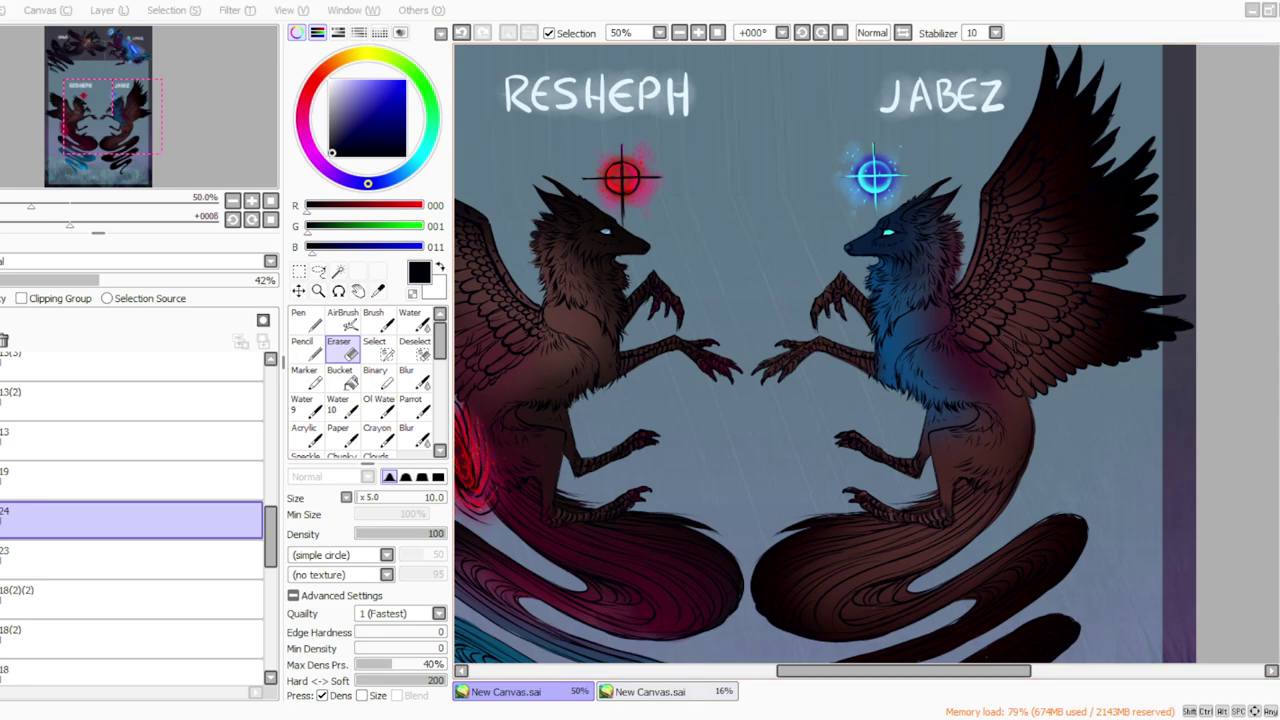
{"action": "left_click", "coordinate": [717, 33]}
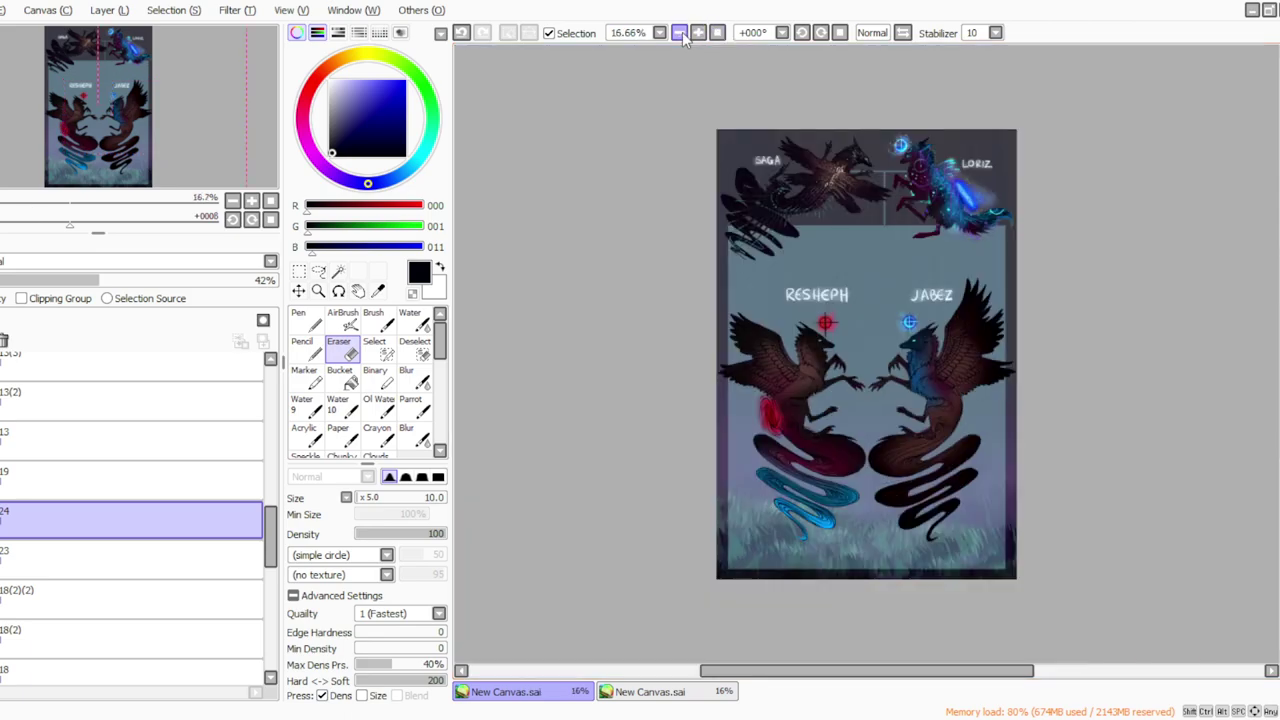
{"action": "left_click", "coordinate": [699, 33]}
{"action": "left_click", "coordinate": [699, 33]}
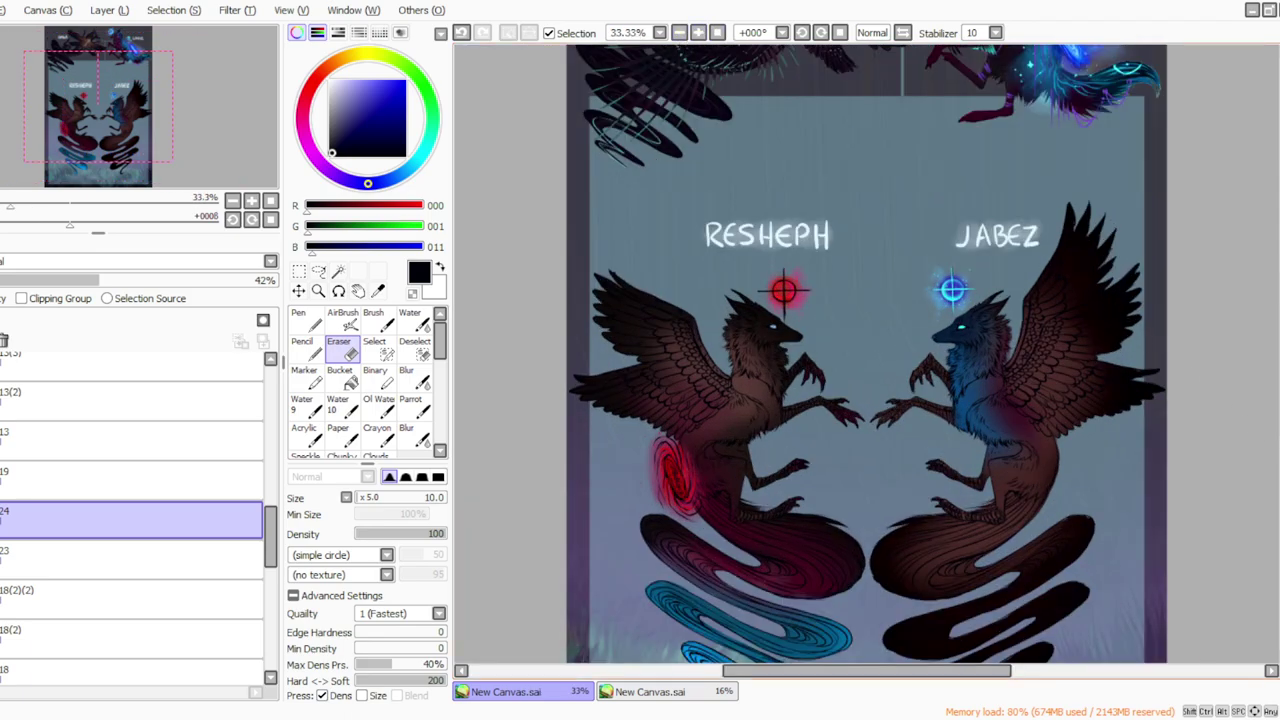
{"action": "scroll", "coordinate": [930, 155], "scroll_direction": "down", "scroll_amount": 3}
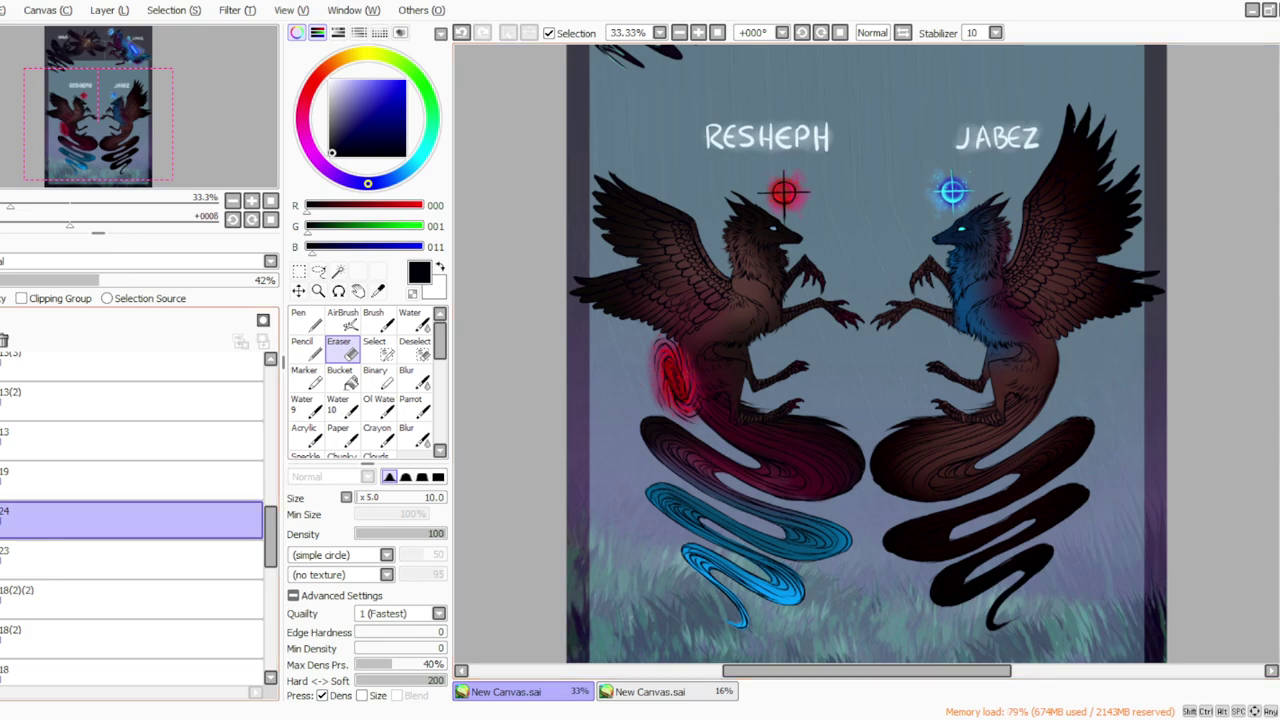
{"action": "left_click", "coordinate": [90, 480]}
{"action": "left_click", "coordinate": [124, 157]}
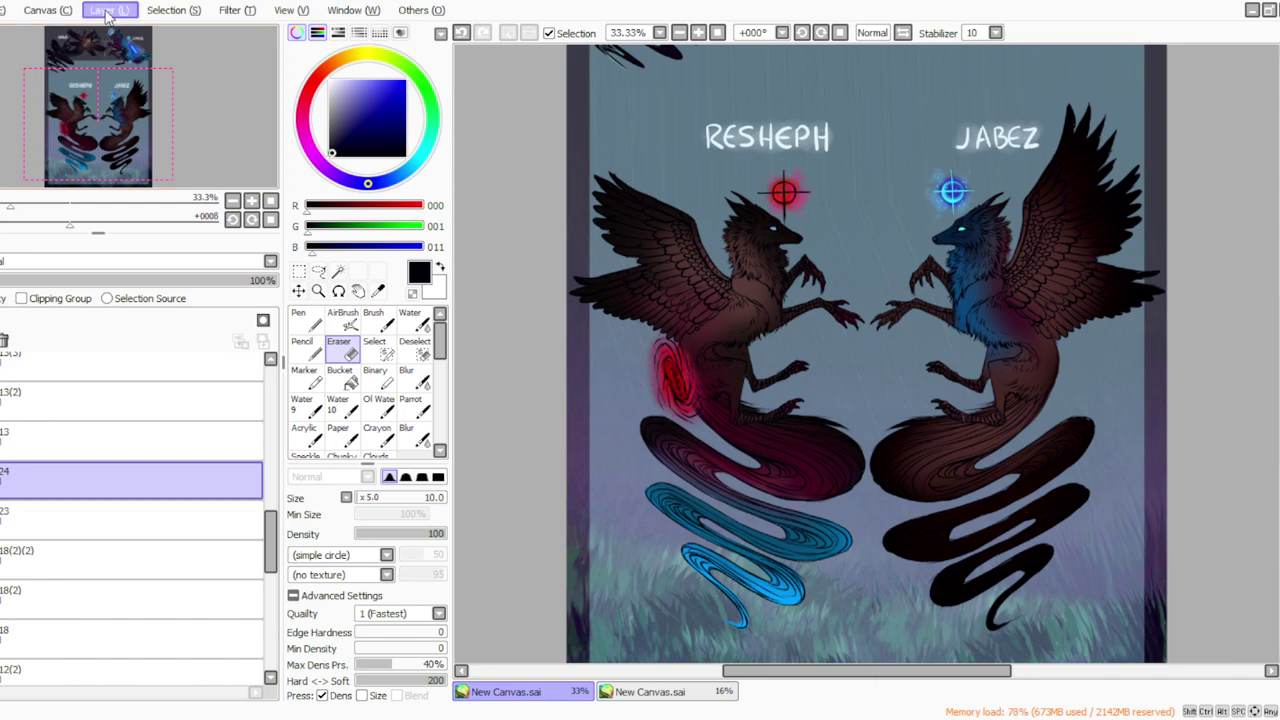
{"action": "key", "text": "ctrl+e"}
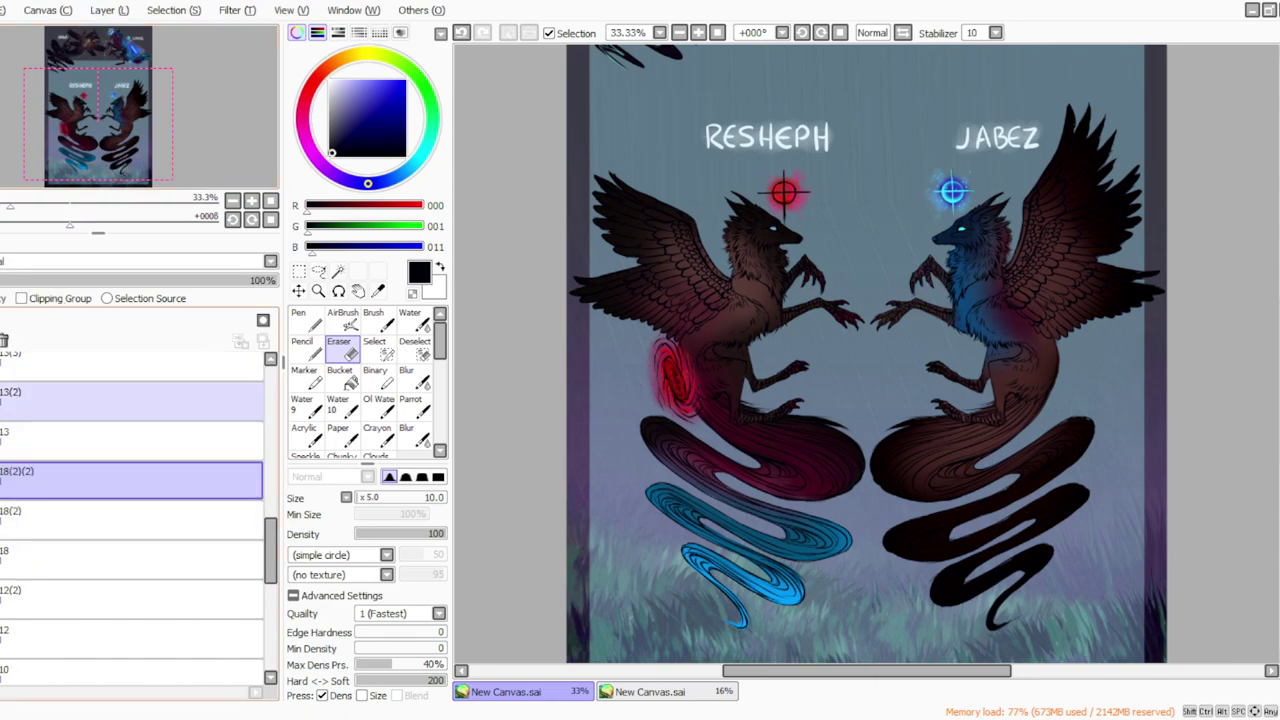
{"action": "key", "text": "ctrl+e"}
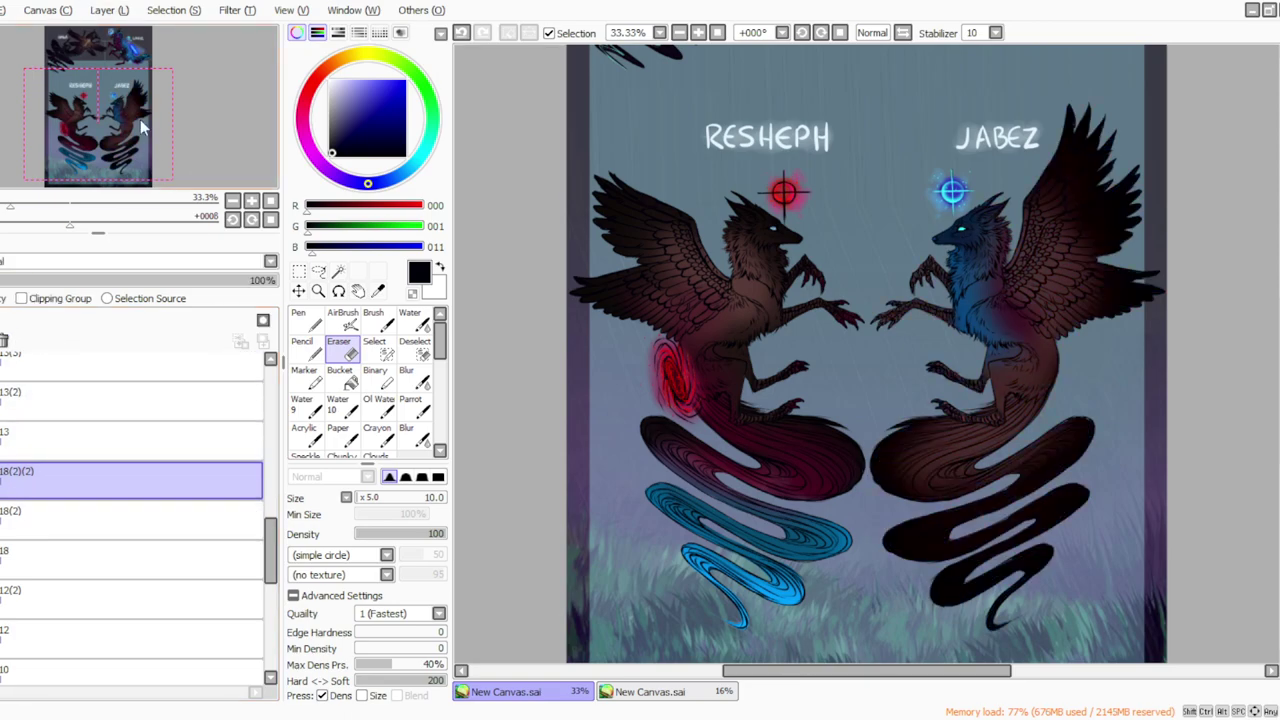
{"action": "key", "text": "ctrl+e"}
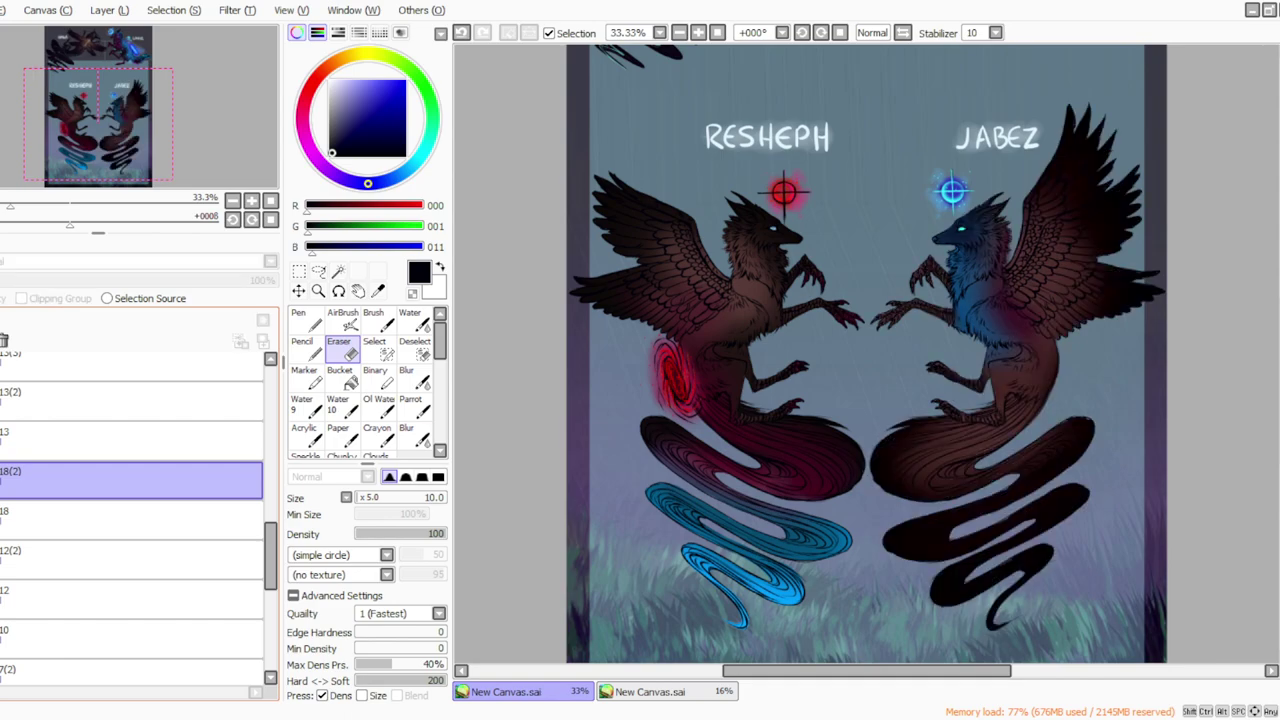
Step: Merge layer 13(3)(2)(2) and the layers between it and layer 14 down into layer 13(3)(2)
{"action": "scroll", "coordinate": [270, 540], "scroll_direction": "up", "scroll_amount": 1}
{"action": "scroll", "coordinate": [270, 540], "scroll_direction": "up", "scroll_amount": 2}
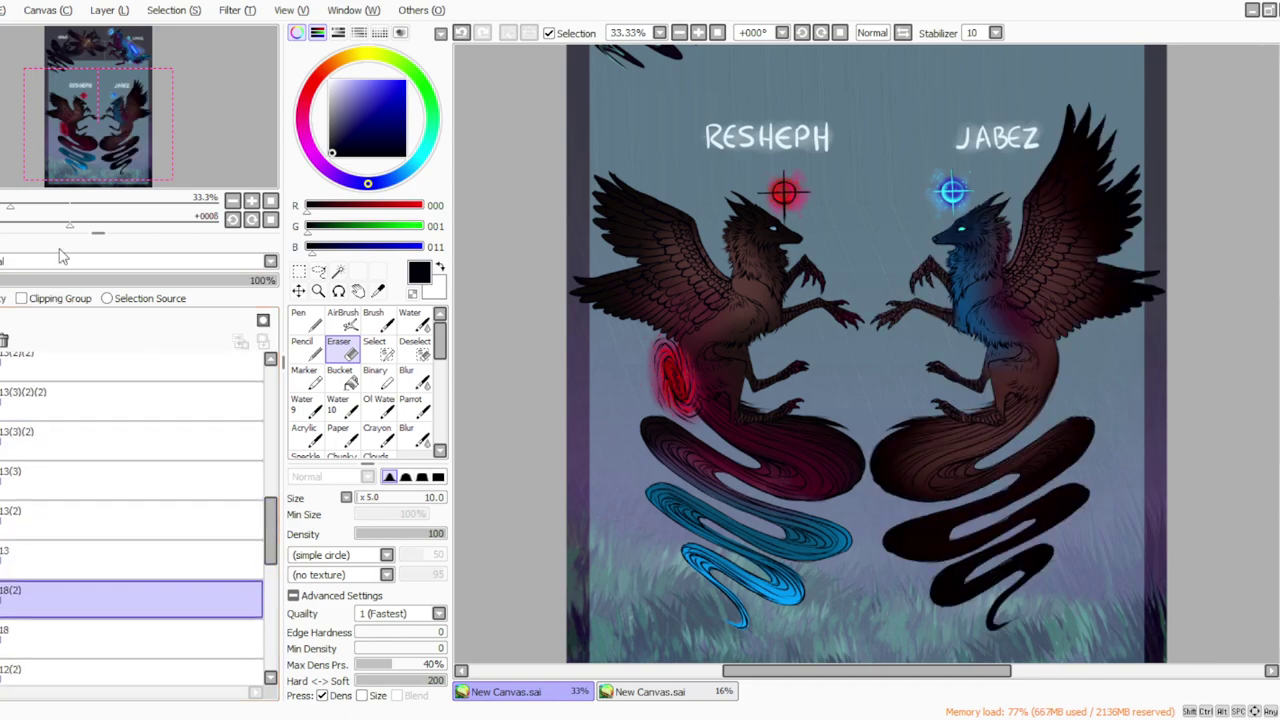
{"action": "left_click", "coordinate": [237, 355]}
{"action": "scroll", "coordinate": [237, 350], "scroll_direction": "up", "scroll_amount": 2}
{"action": "left_click", "coordinate": [125, 166]}
{"action": "left_click", "coordinate": [108, 14]}
{"action": "left_click", "coordinate": [124, 165]}
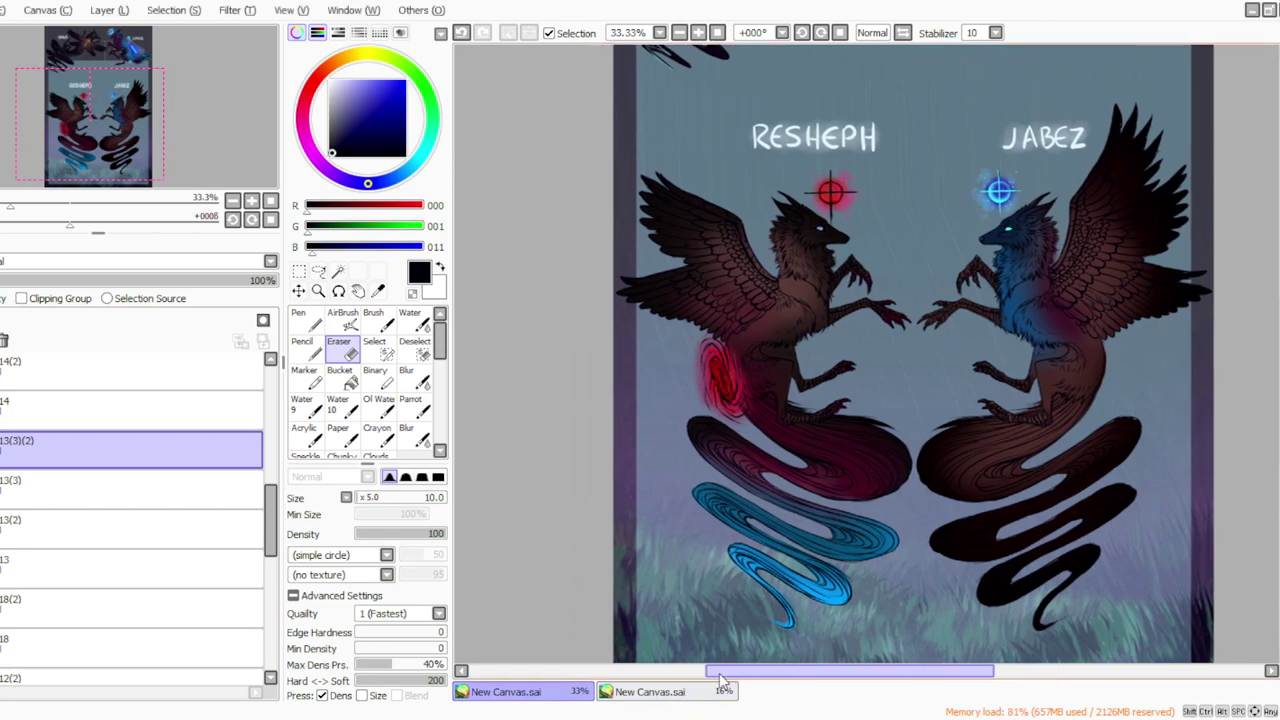
Step: Examine the full illustration from Saga and Loriz down to the tails of Resheph and Jabez
{"action": "left_click_drag", "start_coordinate": [740, 670], "coordinate": [721, 670]}
{"action": "left_click", "coordinate": [410, 404]}
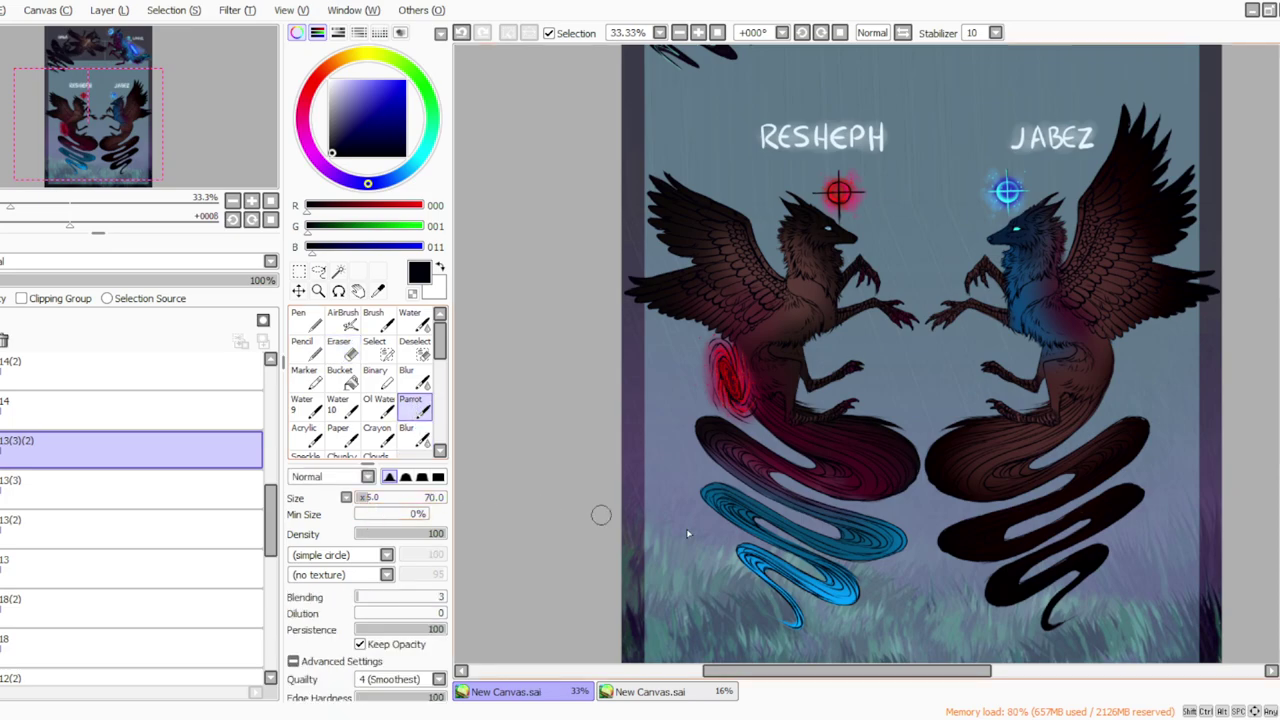
{"action": "scroll", "coordinate": [1220, 385], "scroll_direction": "up", "scroll_amount": 5}
{"action": "scroll", "coordinate": [1220, 385], "scroll_direction": "down", "scroll_amount": 6}
{"action": "scroll", "coordinate": [1206, 404], "scroll_direction": "up", "scroll_amount": 5}
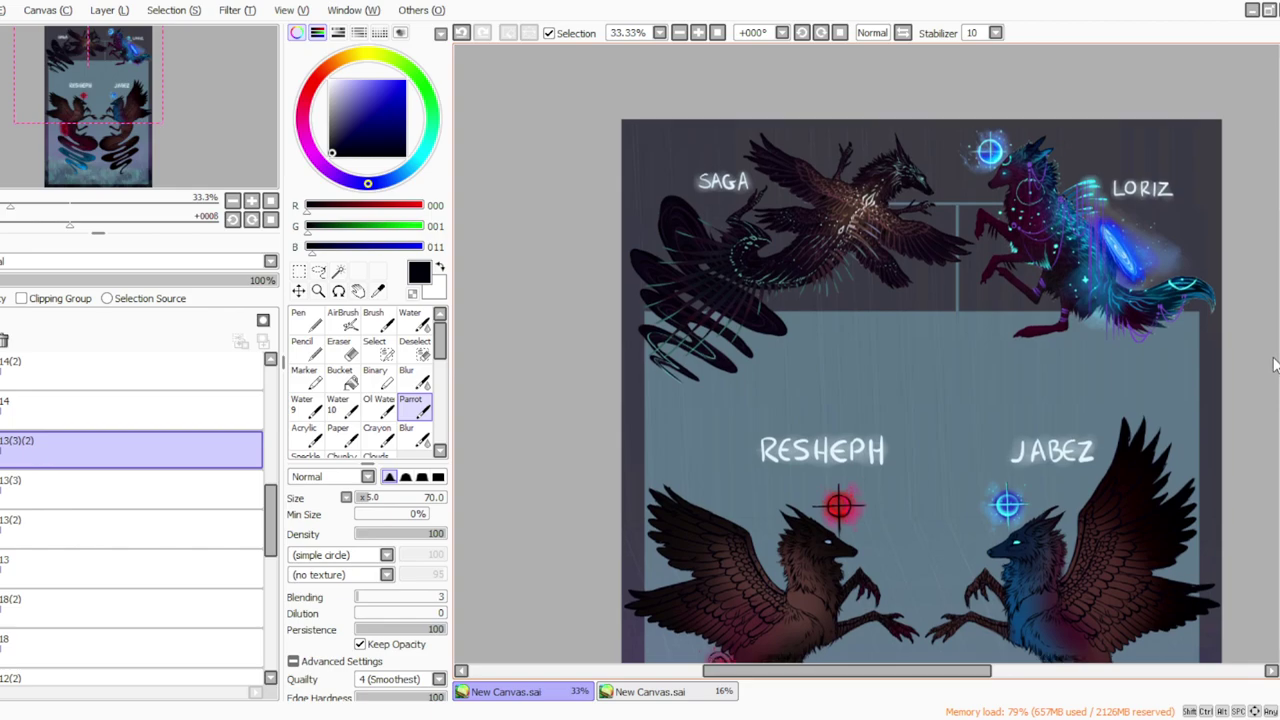
Step: Compare the shading of Resheph and Jabez with the Saga and Loriz figures above them
{"action": "scroll", "coordinate": [1206, 404], "scroll_direction": "down", "scroll_amount": 5}
{"action": "scroll", "coordinate": [1277, 402], "scroll_direction": "down", "scroll_amount": 2}
{"action": "scroll", "coordinate": [1277, 402], "scroll_direction": "up", "scroll_amount": 8}
{"action": "scroll", "coordinate": [1277, 402], "scroll_direction": "down", "scroll_amount": 2}
{"action": "scroll", "coordinate": [1277, 402], "scroll_direction": "down", "scroll_amount": 5}
{"action": "scroll", "coordinate": [1277, 415], "scroll_direction": "up", "scroll_amount": 1}
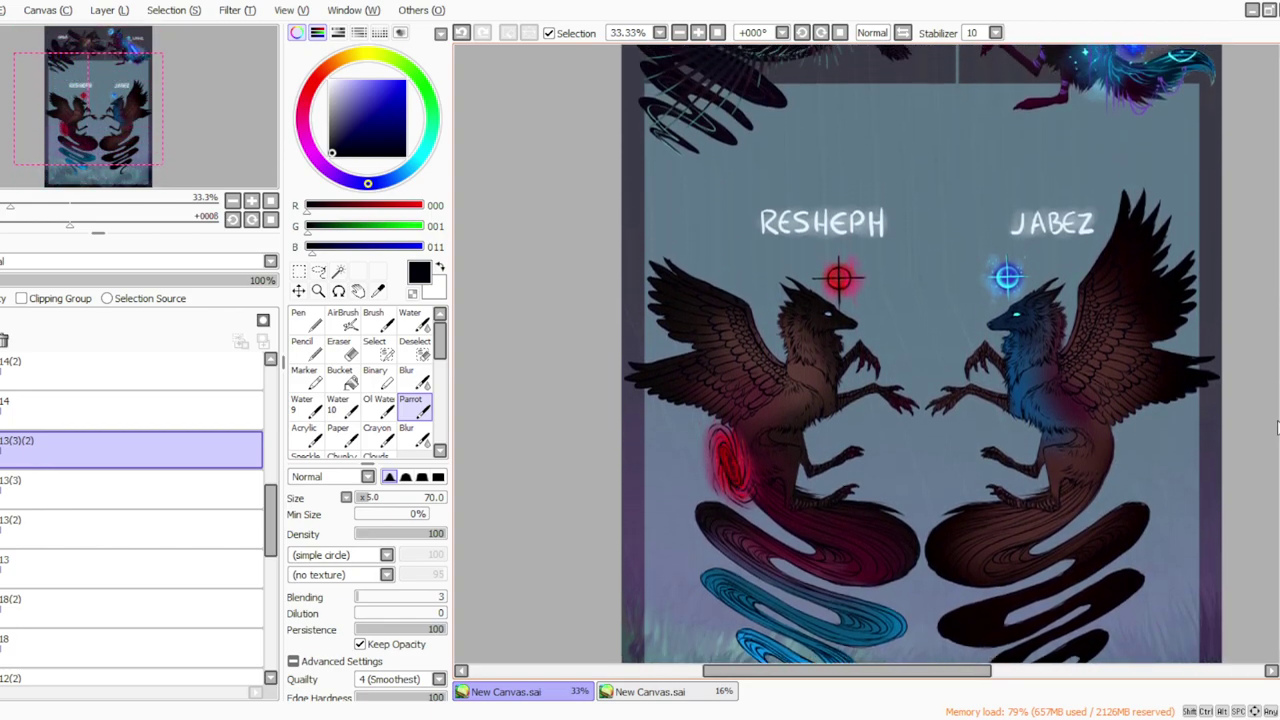
{"action": "scroll", "coordinate": [1277, 428], "scroll_direction": "down", "scroll_amount": 4}
{"action": "scroll", "coordinate": [1277, 428], "scroll_direction": "up", "scroll_amount": 7}
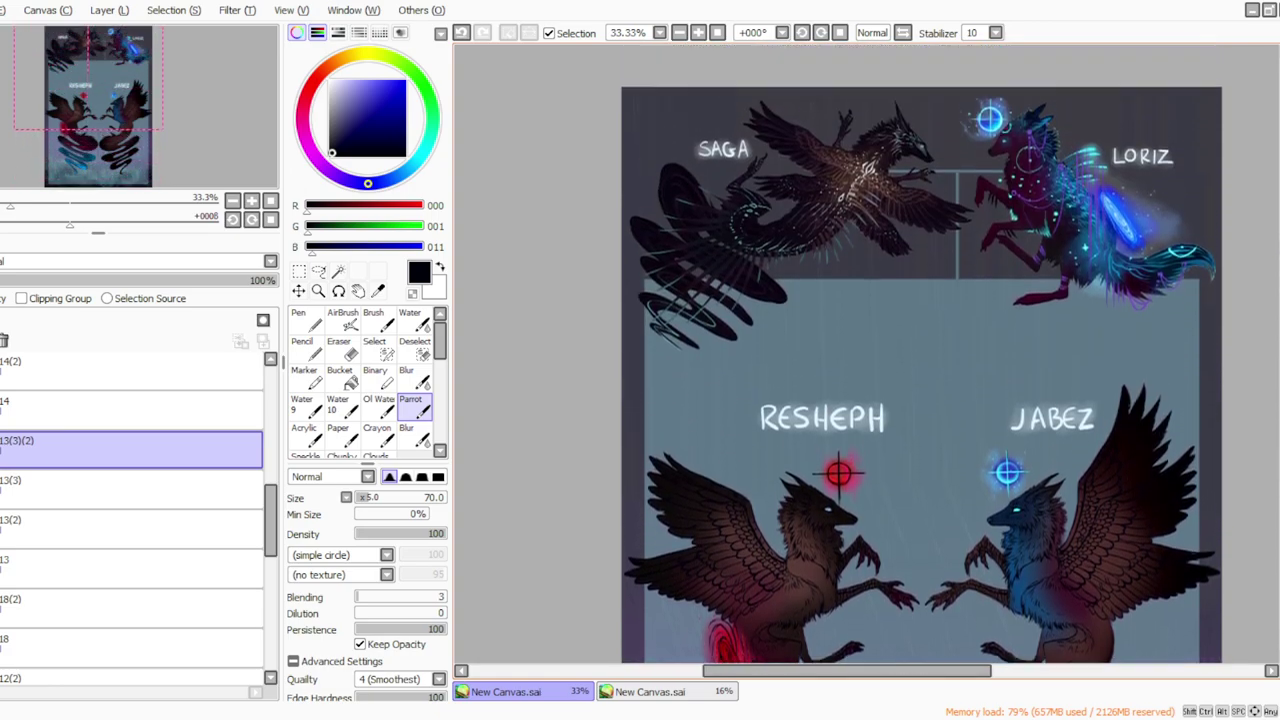
{"action": "scroll", "coordinate": [1277, 428], "scroll_direction": "down", "scroll_amount": 6}
{"action": "scroll", "coordinate": [1277, 428], "scroll_direction": "up", "scroll_amount": 3}
{"action": "scroll", "coordinate": [1277, 428], "scroll_direction": "up", "scroll_amount": 2}
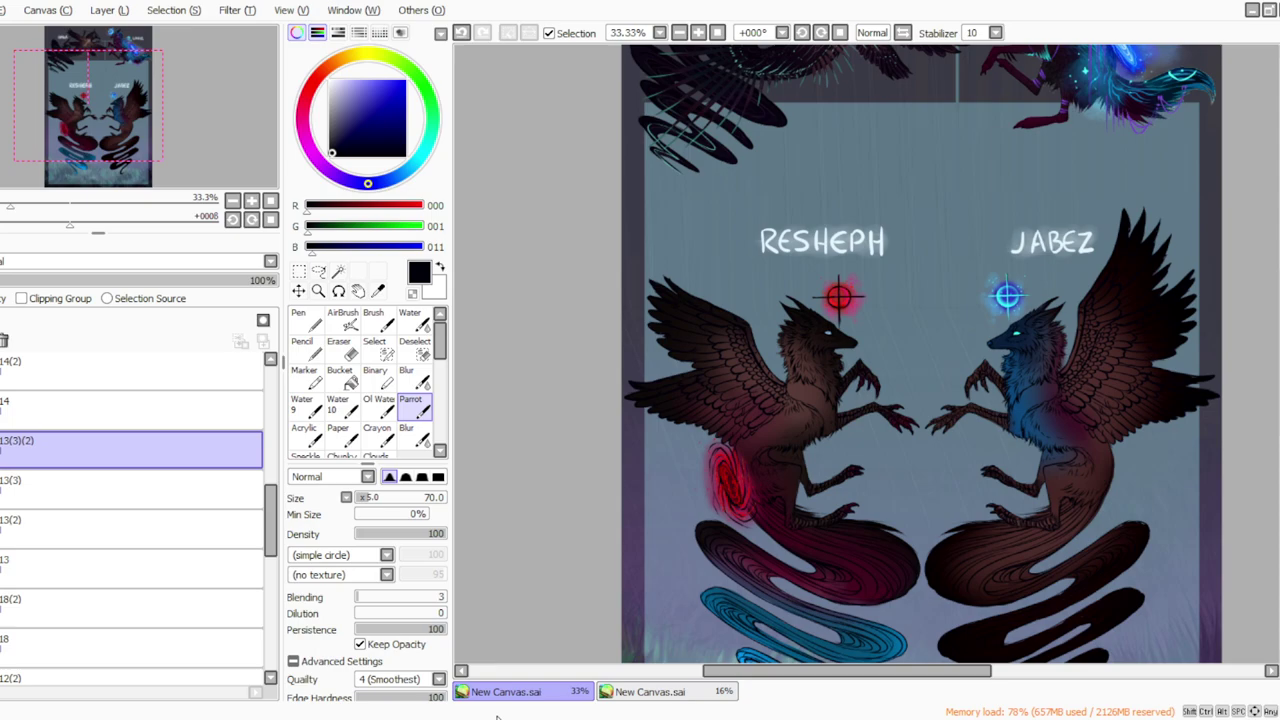
{"action": "left_click", "coordinate": [498, 719]}
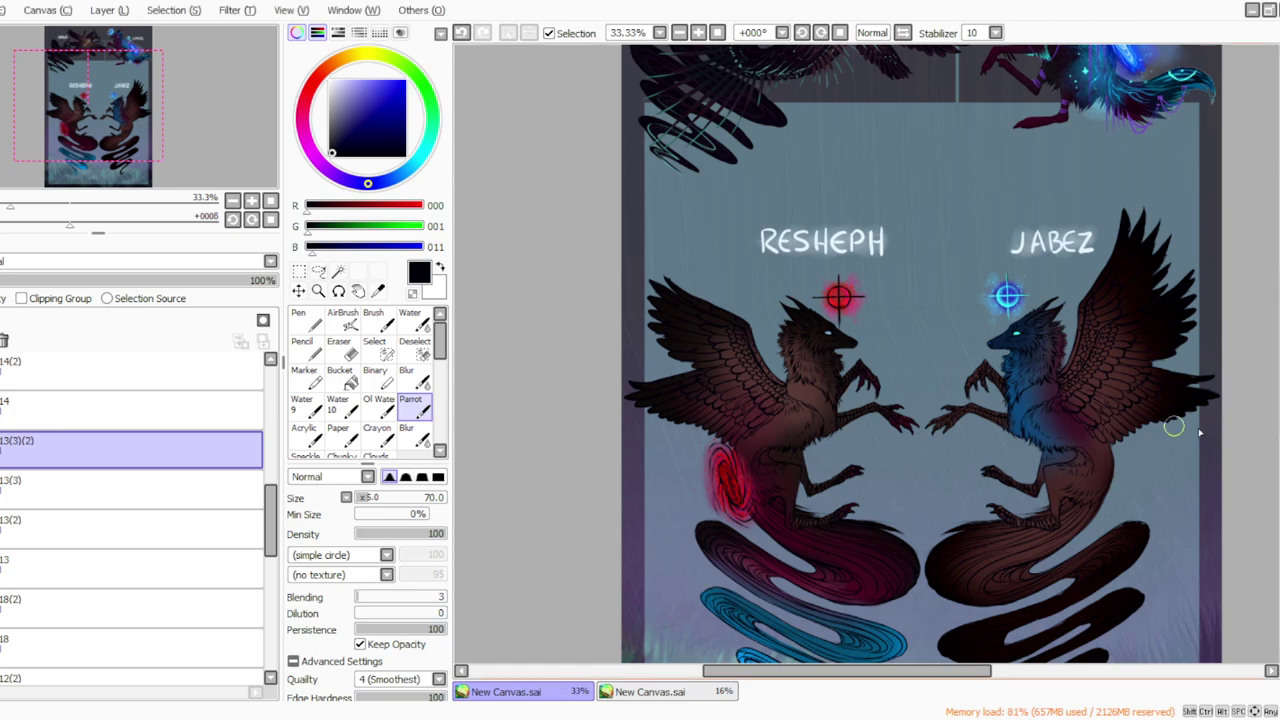
Step: Add a new layer directly above layer 22 in the layer stack
{"action": "left_click_drag", "start_coordinate": [272, 500], "coordinate": [273, 476]}
{"action": "left_click", "coordinate": [20, 470]}
{"action": "scroll", "coordinate": [200, 440], "scroll_direction": "up", "scroll_amount": 2}
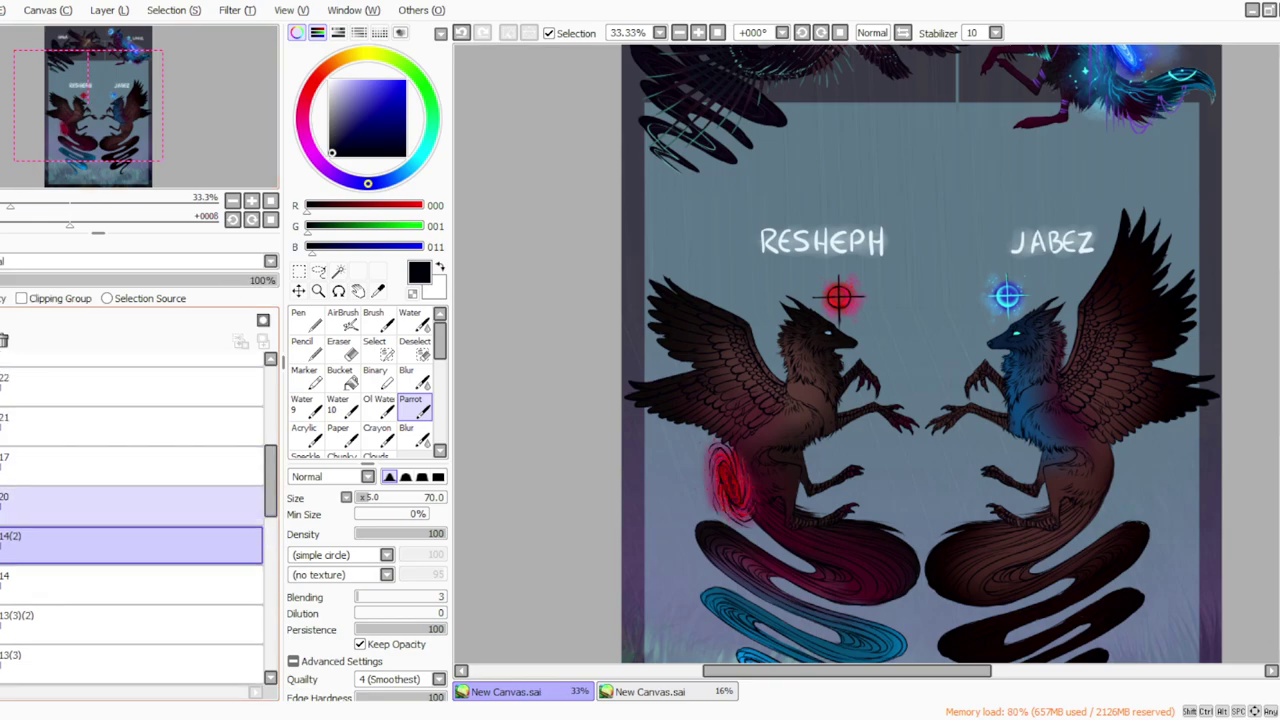
{"action": "left_click", "coordinate": [130, 506]}
{"action": "left_click", "coordinate": [130, 466]}
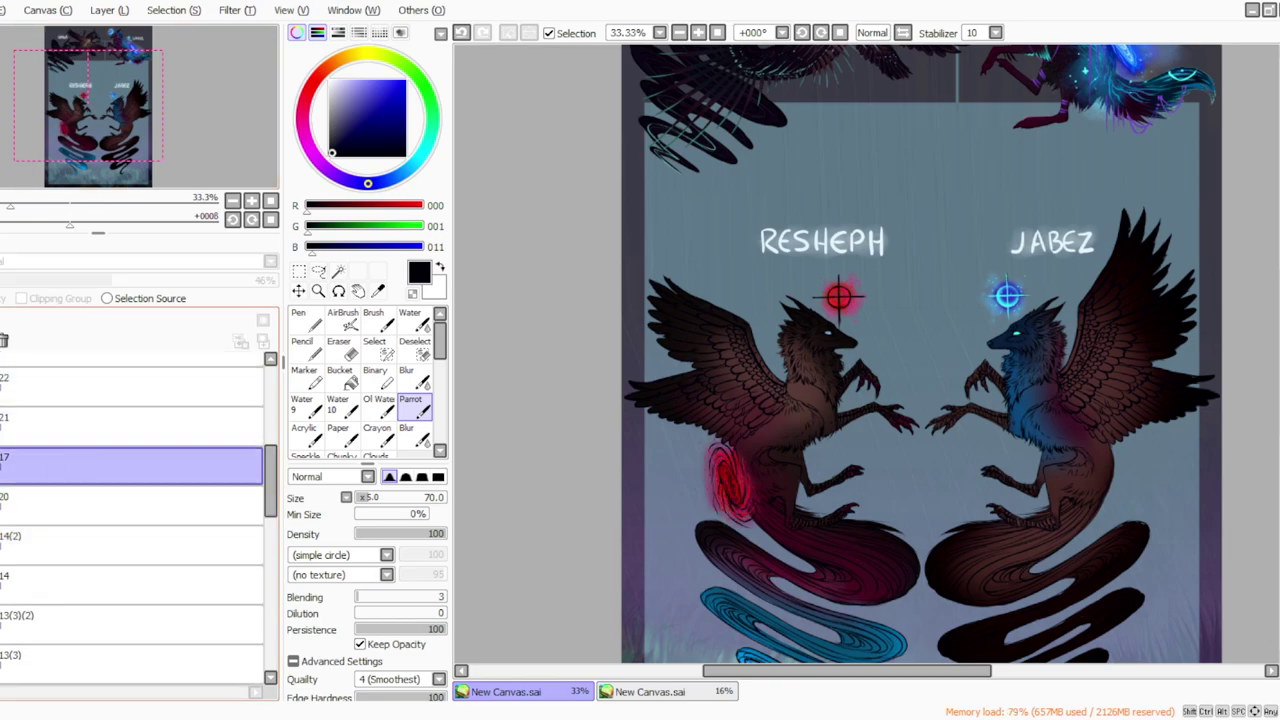
{"action": "left_click_drag", "start_coordinate": [279, 472], "coordinate": [278, 405]}
{"action": "left_click_drag", "start_coordinate": [271, 405], "coordinate": [271, 419]}
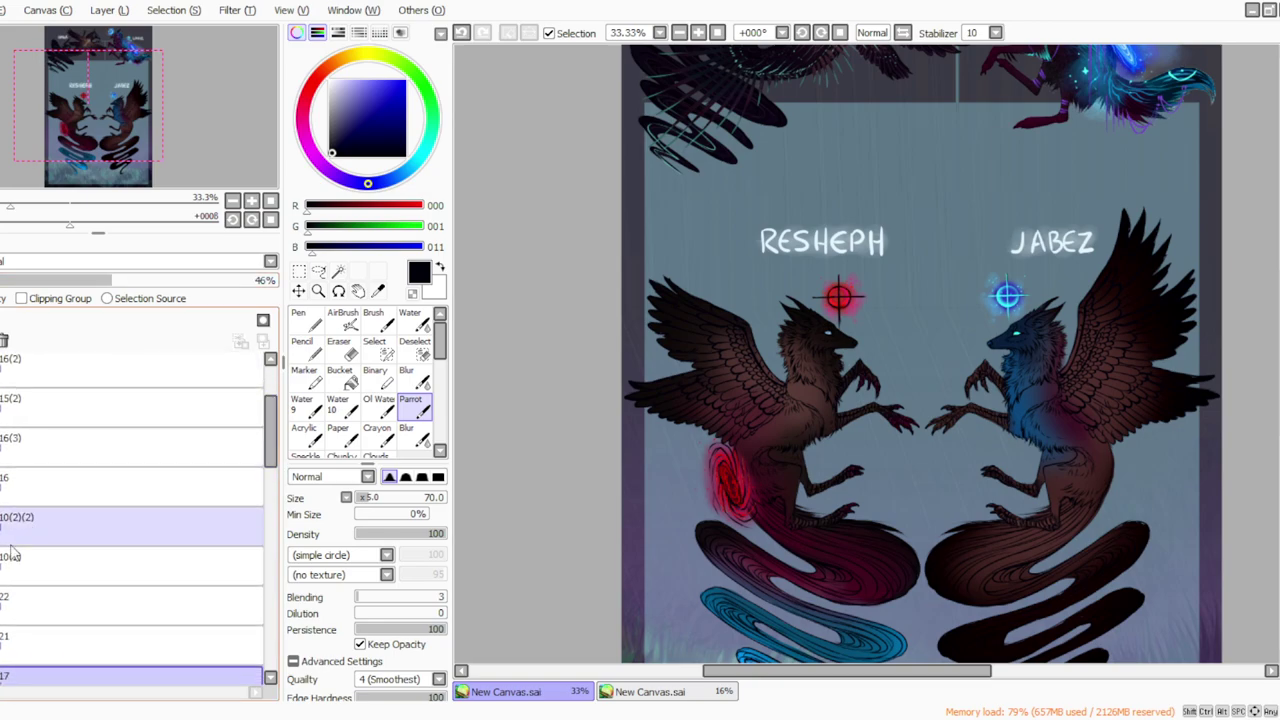
{"action": "left_click", "coordinate": [30, 605]}
{"action": "left_click", "coordinate": [111, 12]}
{"action": "left_click", "coordinate": [114, 30]}
Step: Sample the red of Resheph's spiral portal and paint highlights on the adjacent wing feathers with the Parrot brush at size 10, layer opacity 62%
{"action": "left_click", "coordinate": [378, 291]}
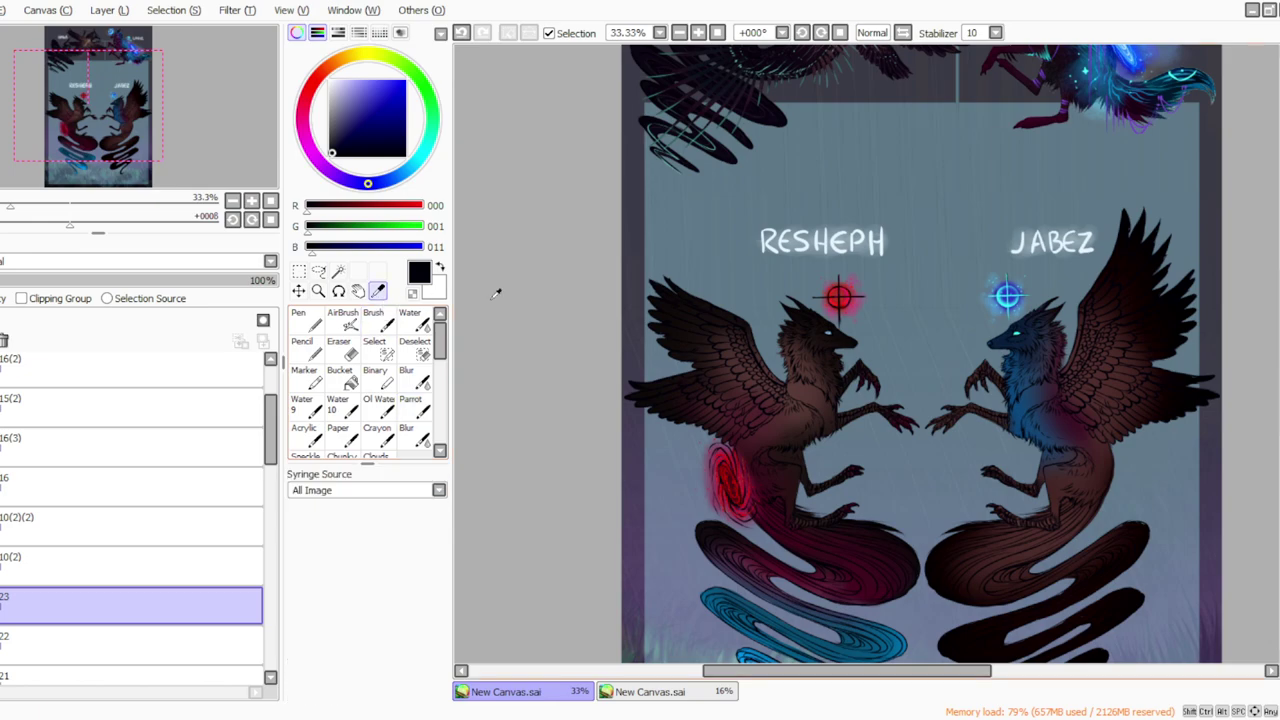
{"action": "scroll", "coordinate": [1116, 395], "scroll_direction": "down", "scroll_amount": 3}
{"action": "left_click_drag", "start_coordinate": [777, 671], "coordinate": [728, 671]}
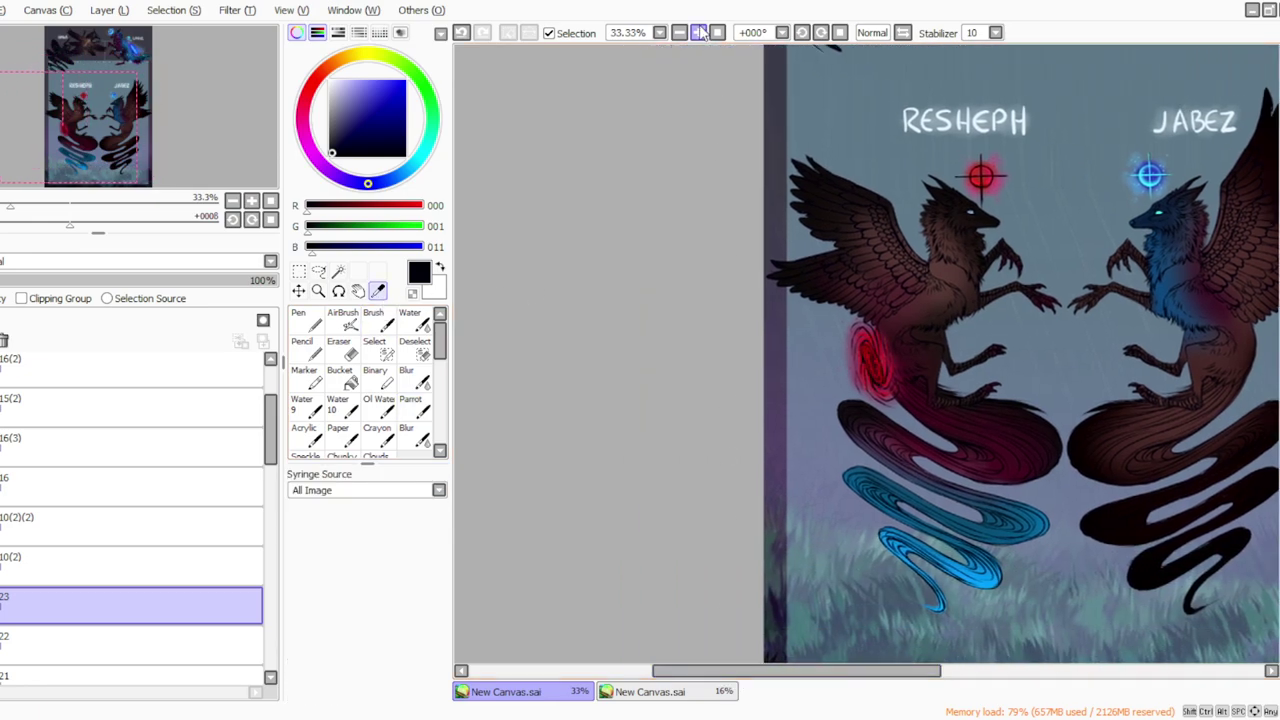
{"action": "double_click", "coordinate": [699, 33]}
{"action": "left_click", "coordinate": [902, 337]}
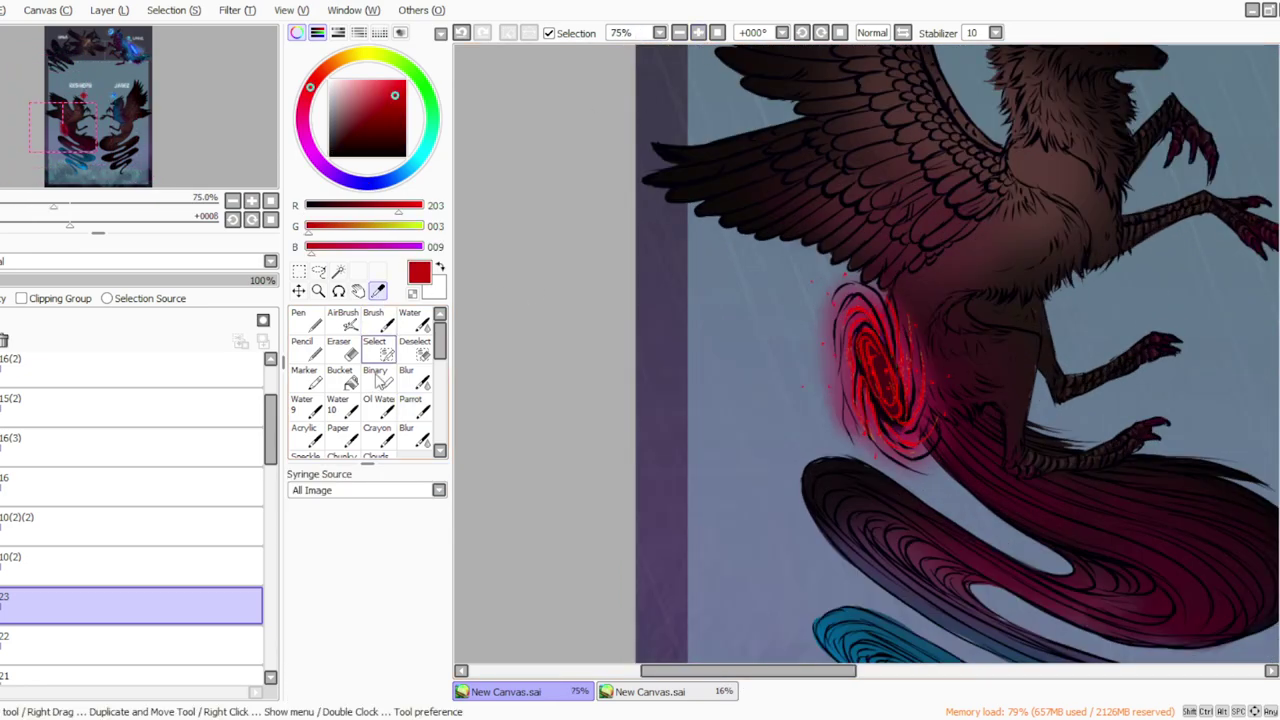
{"action": "left_click", "coordinate": [410, 405]}
{"action": "left_click", "coordinate": [801, 33]}
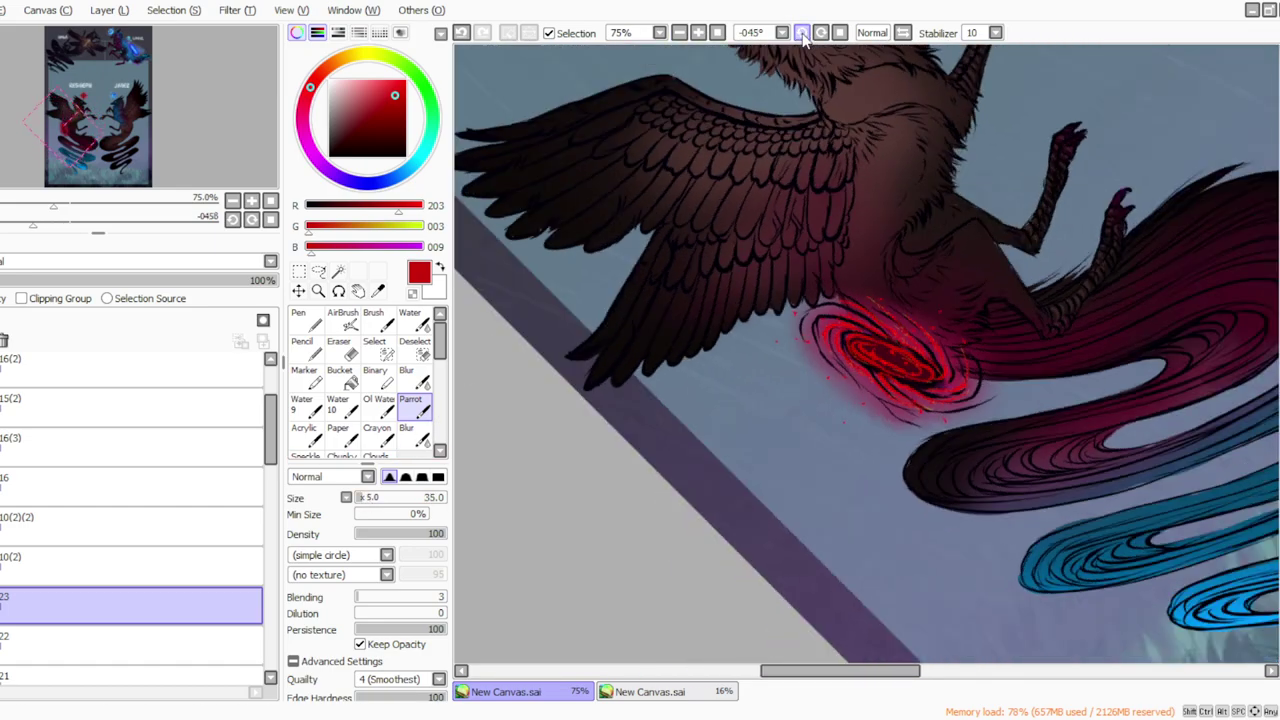
{"action": "left_click", "coordinate": [165, 282]}
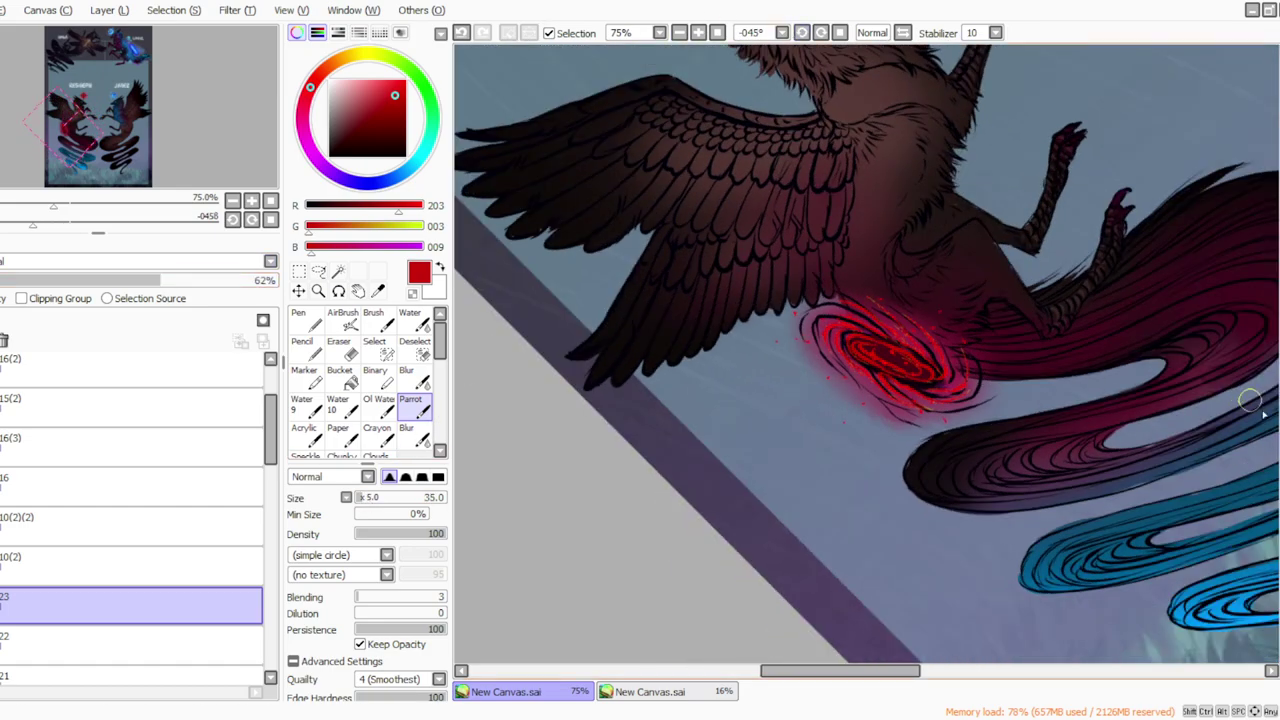
{"action": "scroll", "coordinate": [866, 354], "scroll_direction": "up", "scroll_amount": 5}
{"action": "left_click", "coordinate": [360, 499]}
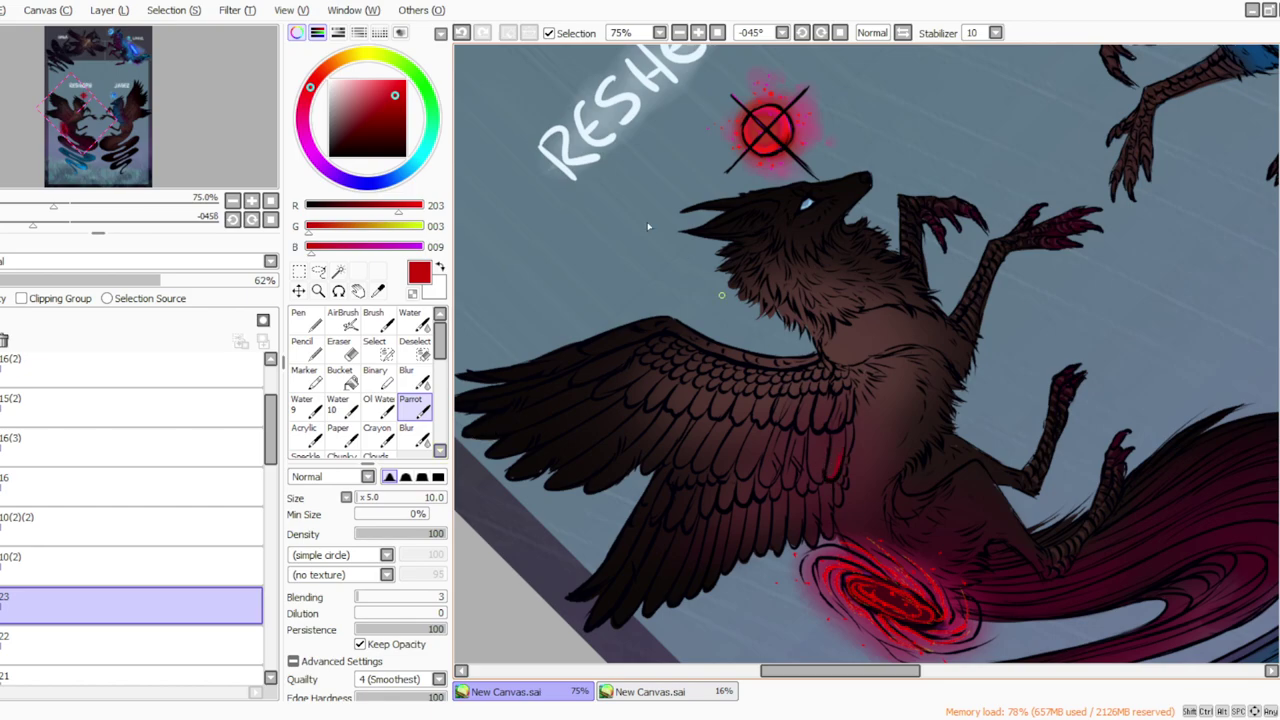
Step: Lower layer 23's opacity to 34% and soften the red feather highlights with the Eraser at size 105
{"action": "left_click", "coordinate": [76, 282]}
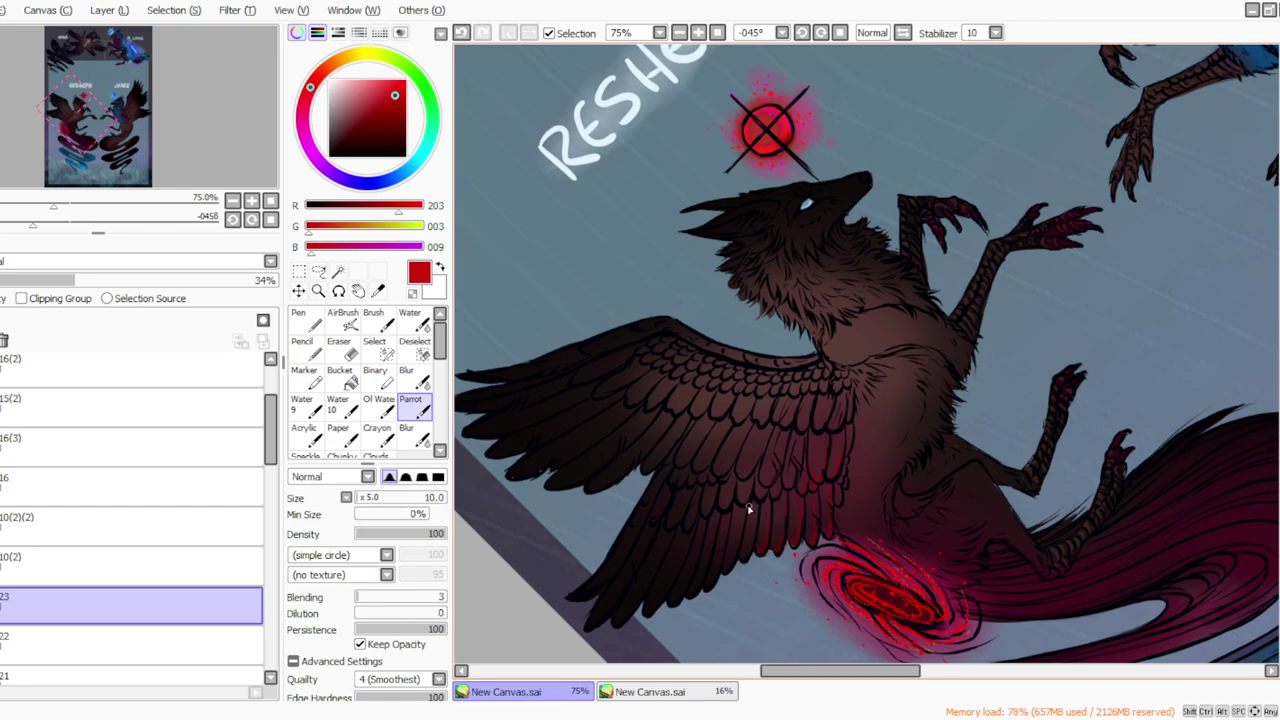
{"action": "key", "text": "e"}
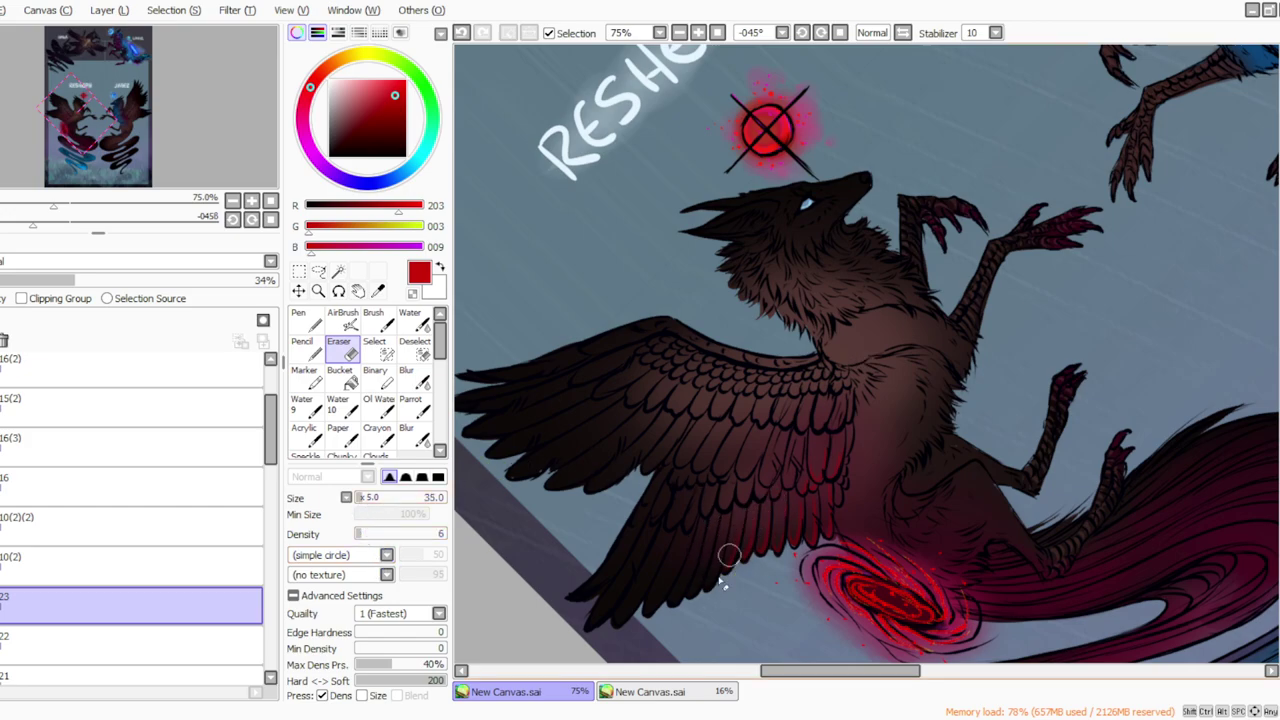
{"action": "left_click", "coordinate": [374, 498]}
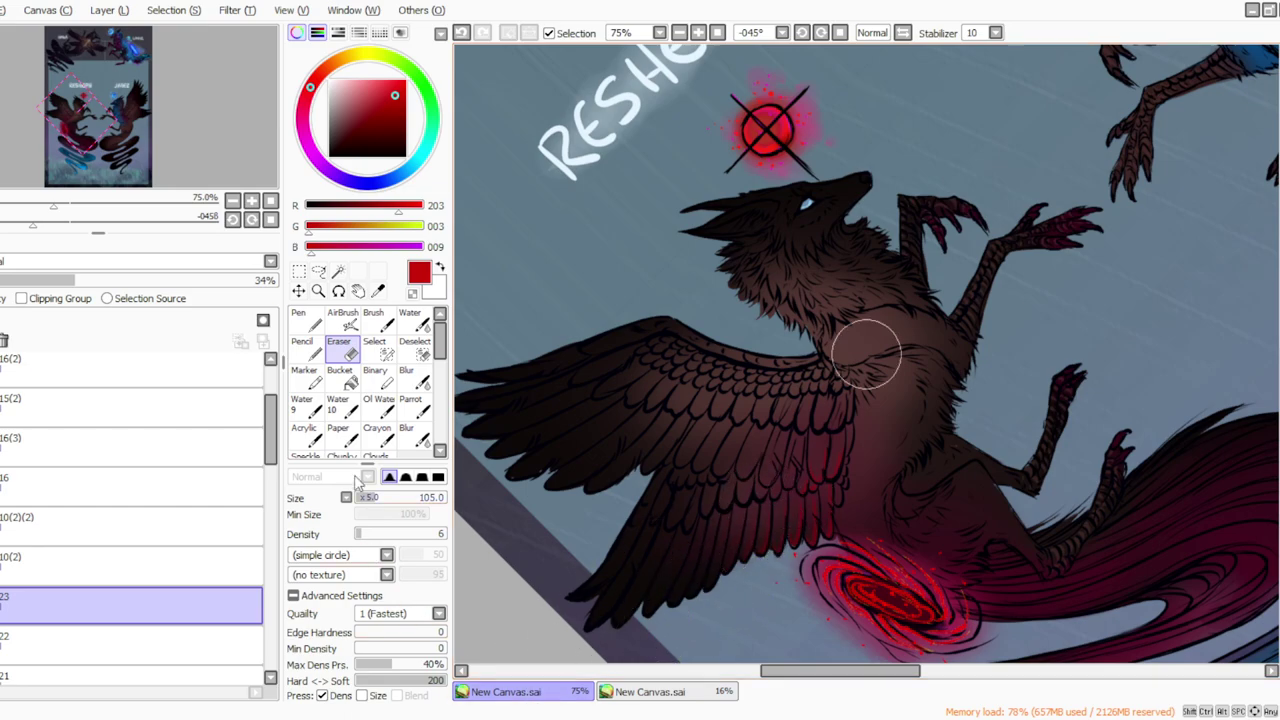
Step: Paint a thin red rim light along Resheph's muzzle beneath the red crosshair with the size 10 Parrot brush
{"action": "left_click", "coordinate": [411, 405]}
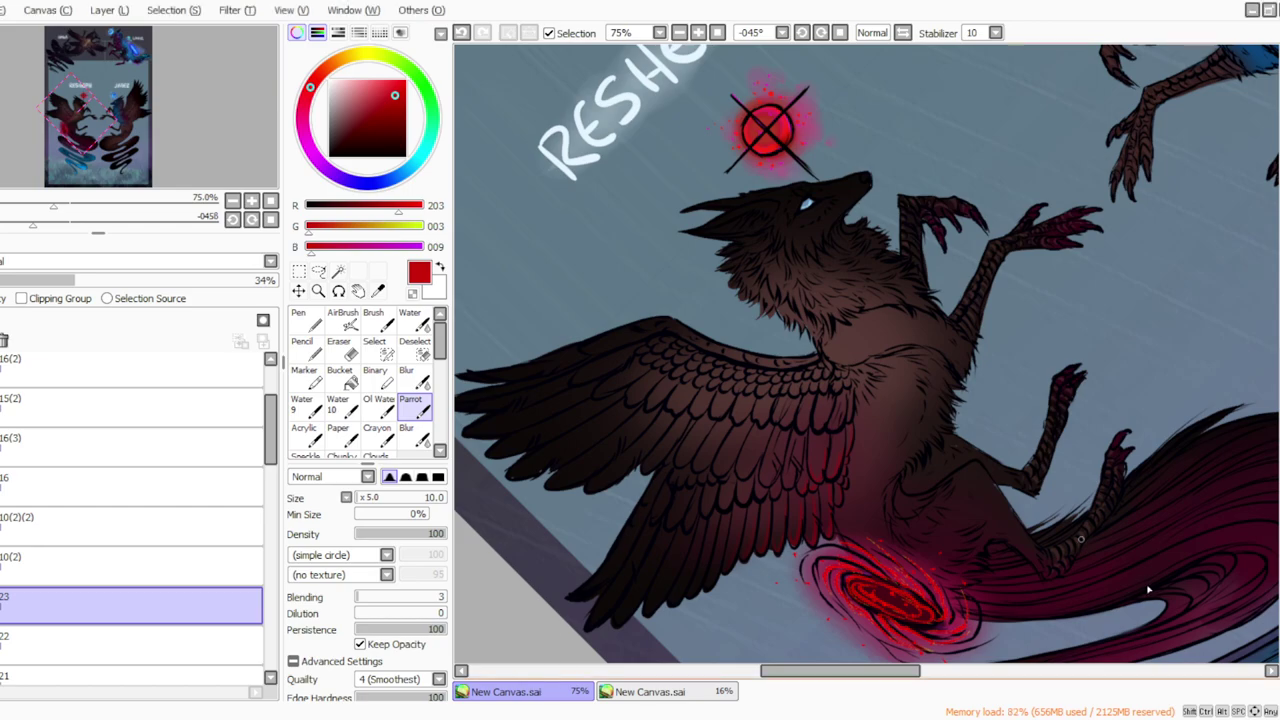
{"action": "left_click", "coordinate": [840, 33]}
{"action": "left_click_drag", "start_coordinate": [1279, 333], "coordinate": [1279, 311]}
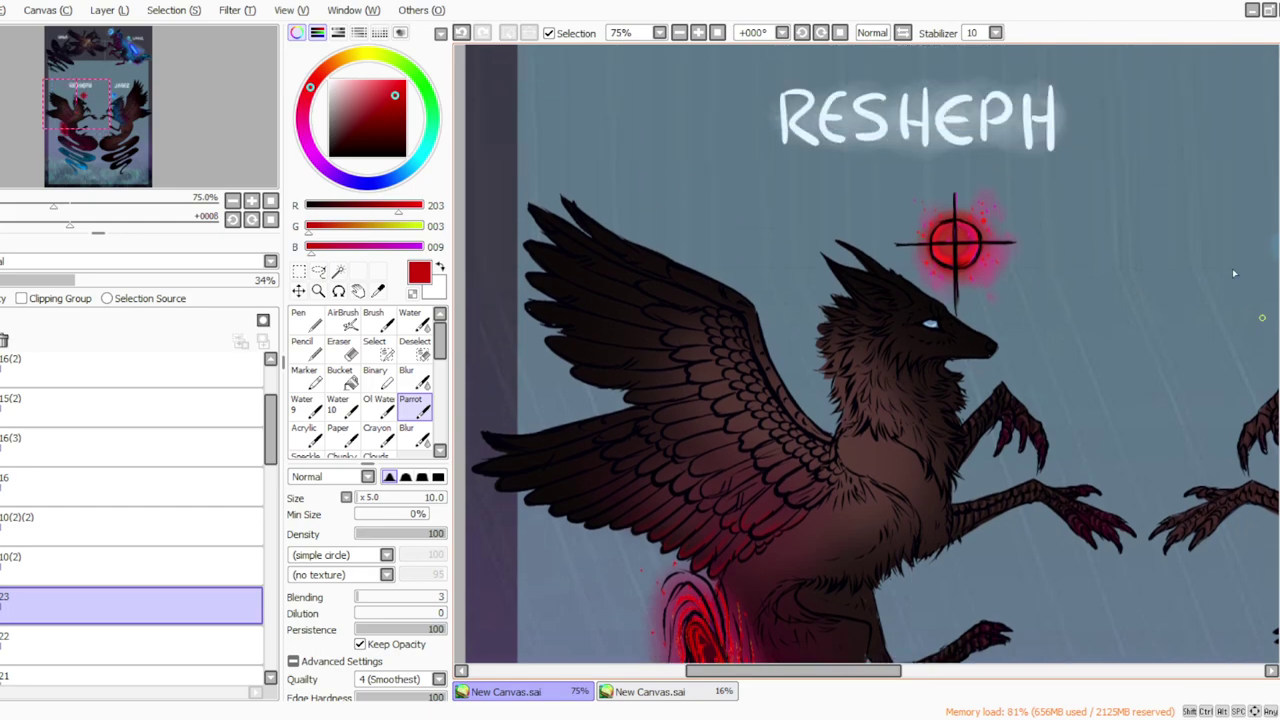
{"action": "left_click", "coordinate": [821, 33]}
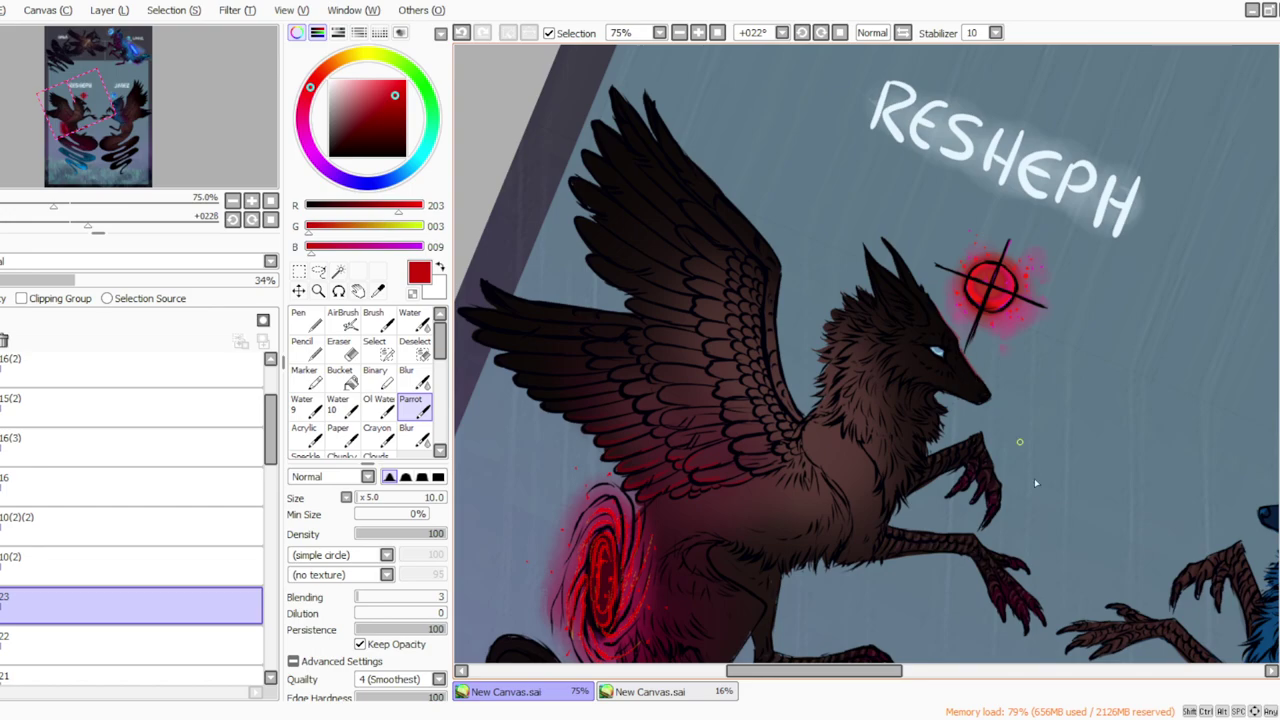
Step: Sample the blue of Jabez's crosshair orb and paint a thin rim light along Jabez's muzzle with the Parrot brush at size 10
{"action": "left_click_drag", "start_coordinate": [752, 672], "coordinate": [856, 672]}
{"action": "left_click", "coordinate": [378, 290]}
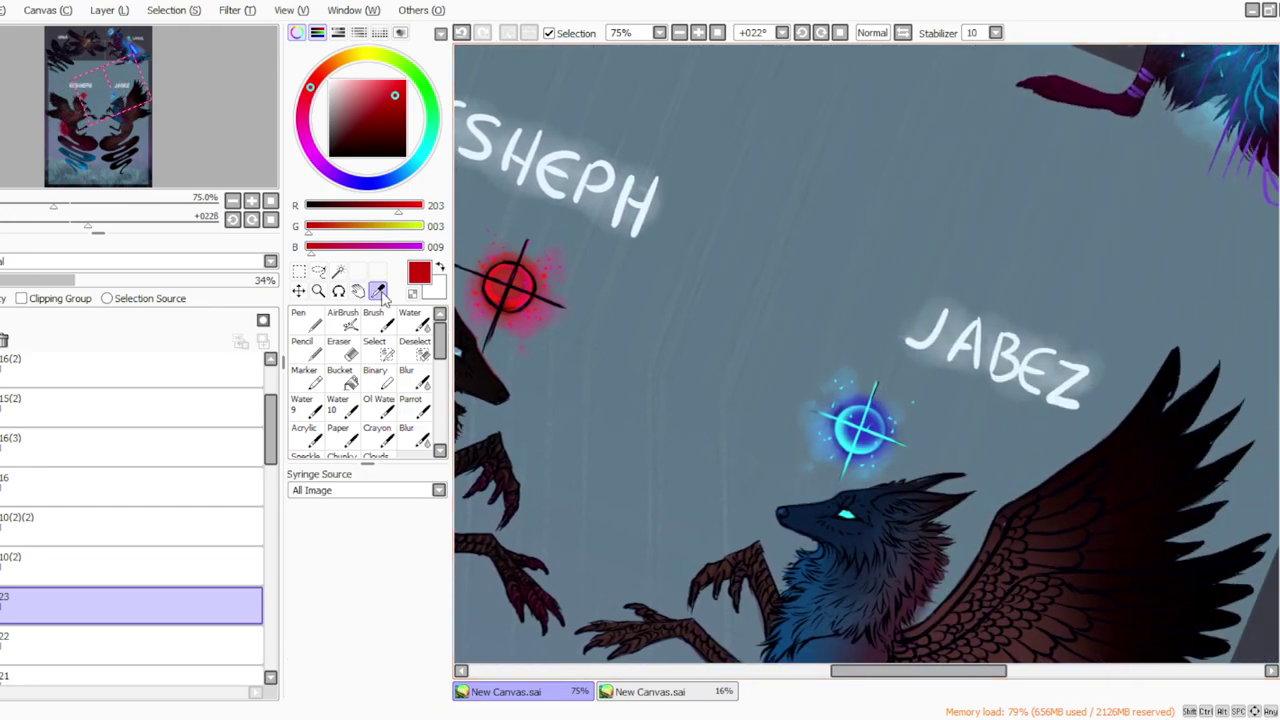
{"action": "left_click", "coordinate": [840, 33]}
{"action": "left_click", "coordinate": [915, 442]}
{"action": "left_click", "coordinate": [410, 405]}
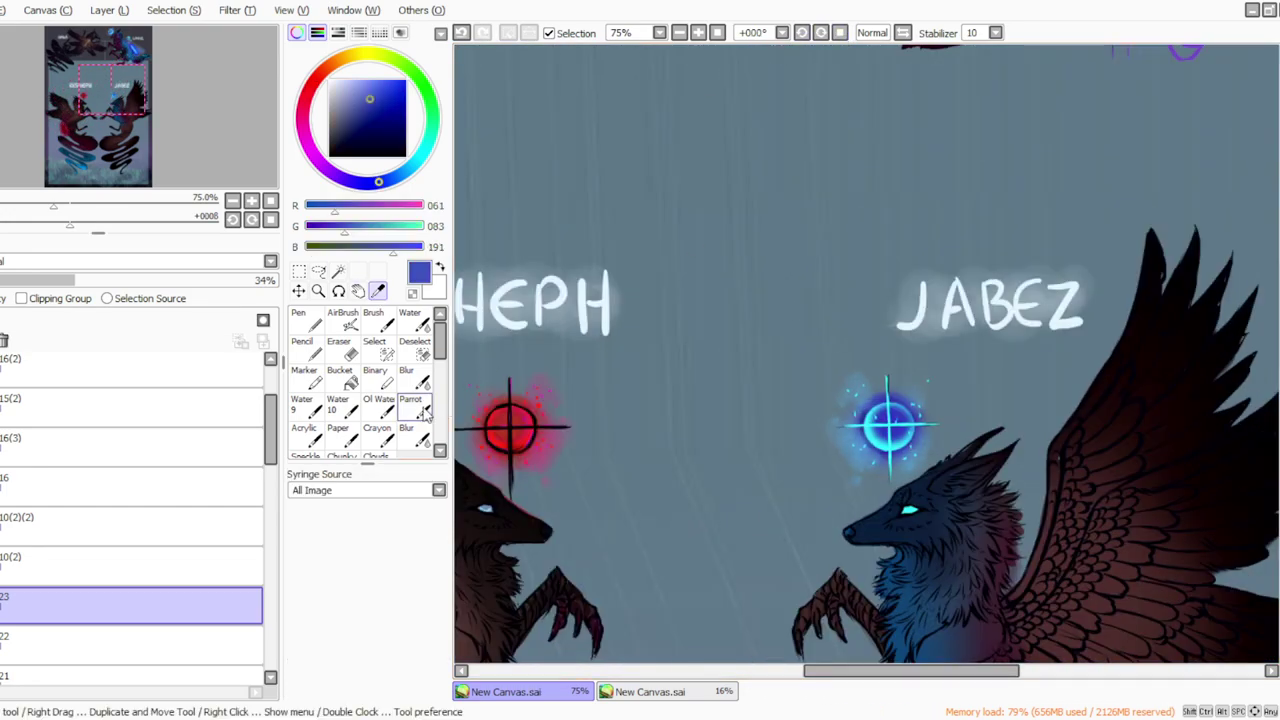
{"action": "left_click", "coordinate": [802, 33]}
{"action": "left_click", "coordinate": [802, 33]}
{"action": "left_click", "coordinate": [802, 33]}
{"action": "left_click", "coordinate": [802, 33]}
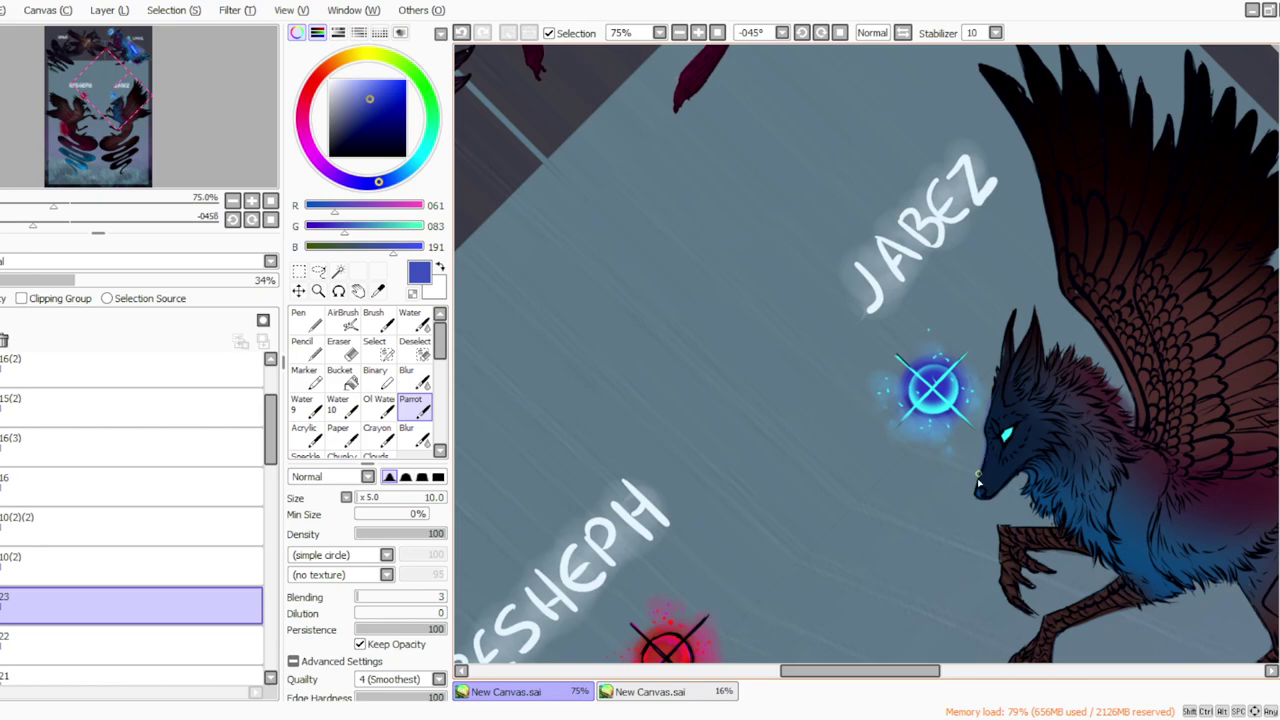
{"action": "left_click", "coordinate": [840, 33]}
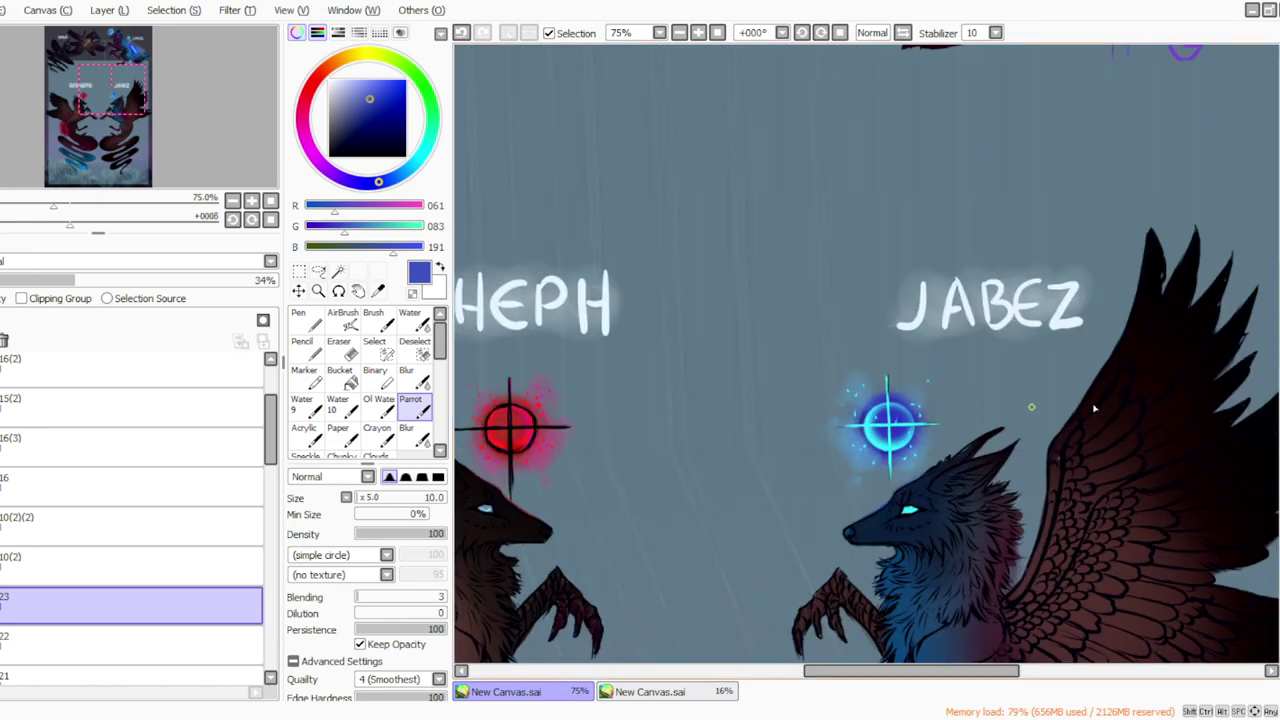
Step: Add a new layer directly above layer 23
{"action": "left_click", "coordinate": [714, 33]}
{"action": "left_click", "coordinate": [698, 33]}
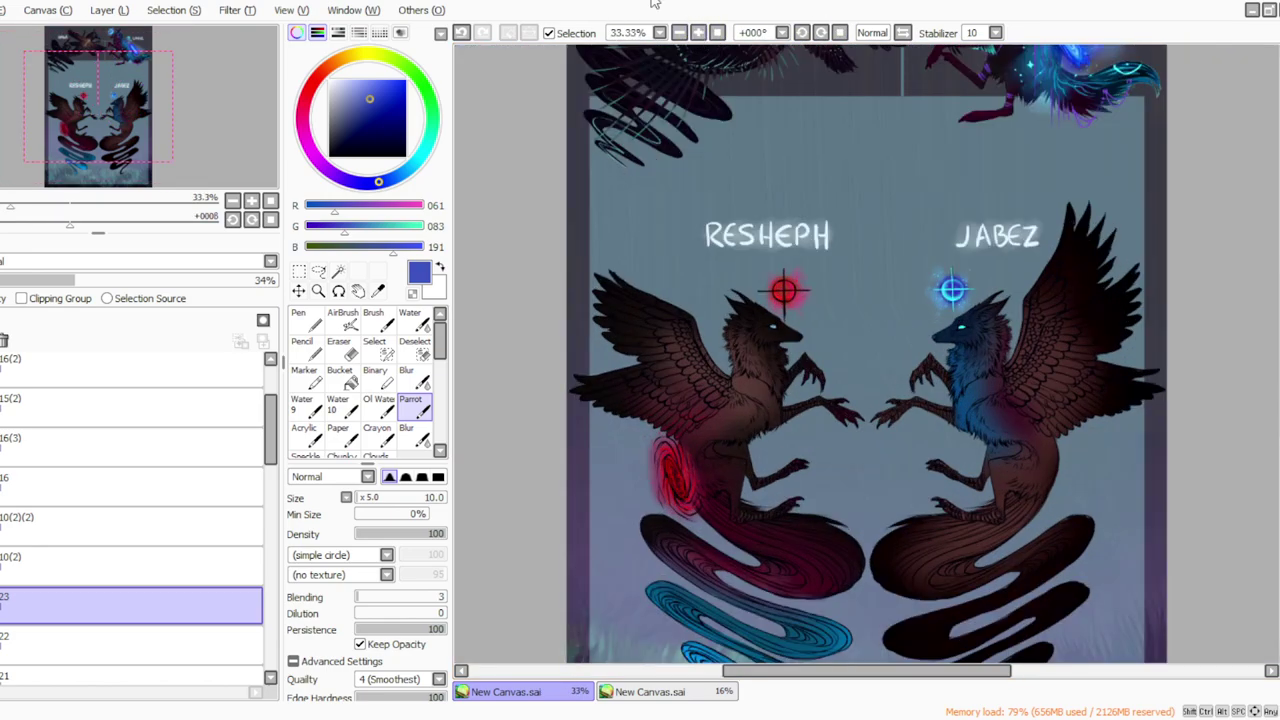
{"action": "left_click", "coordinate": [108, 10]}
{"action": "left_click", "coordinate": [112, 34]}
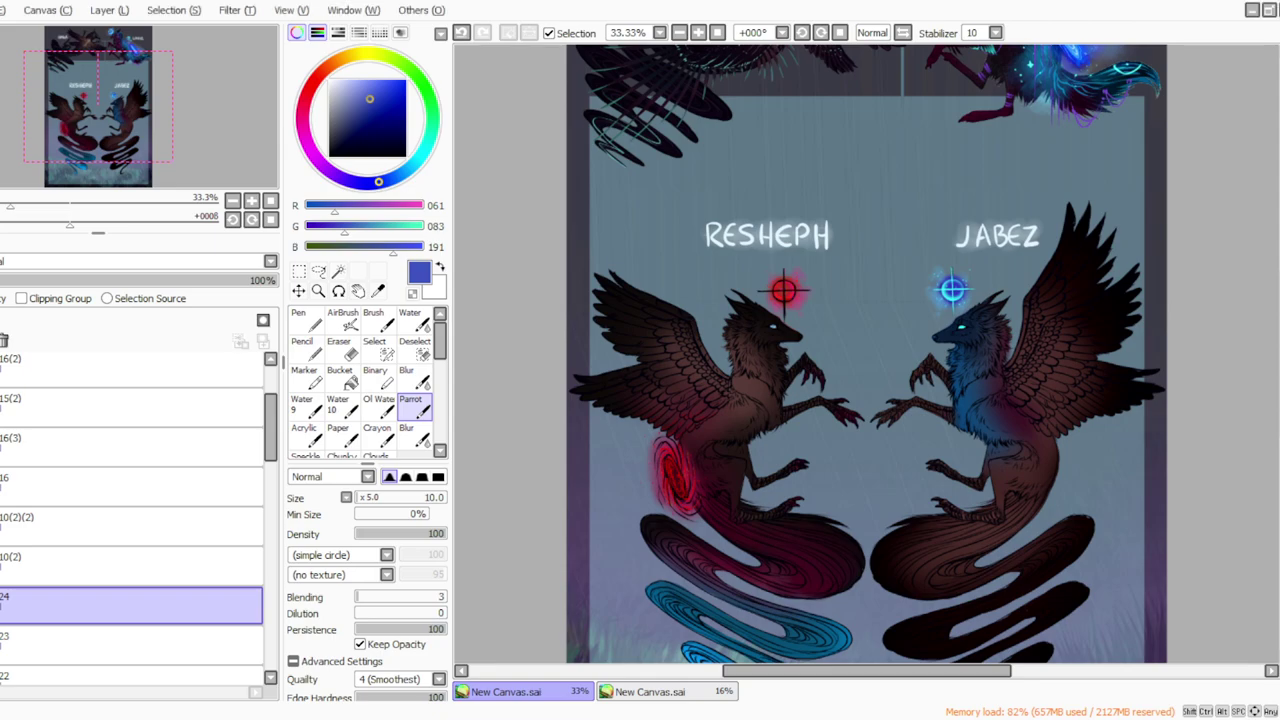
Step: Sample the bright red at the edge of Resheph's spiral portal and set the Parrot brush to size 25
{"action": "left_click_drag", "start_coordinate": [1279, 335], "coordinate": [1279, 293]}
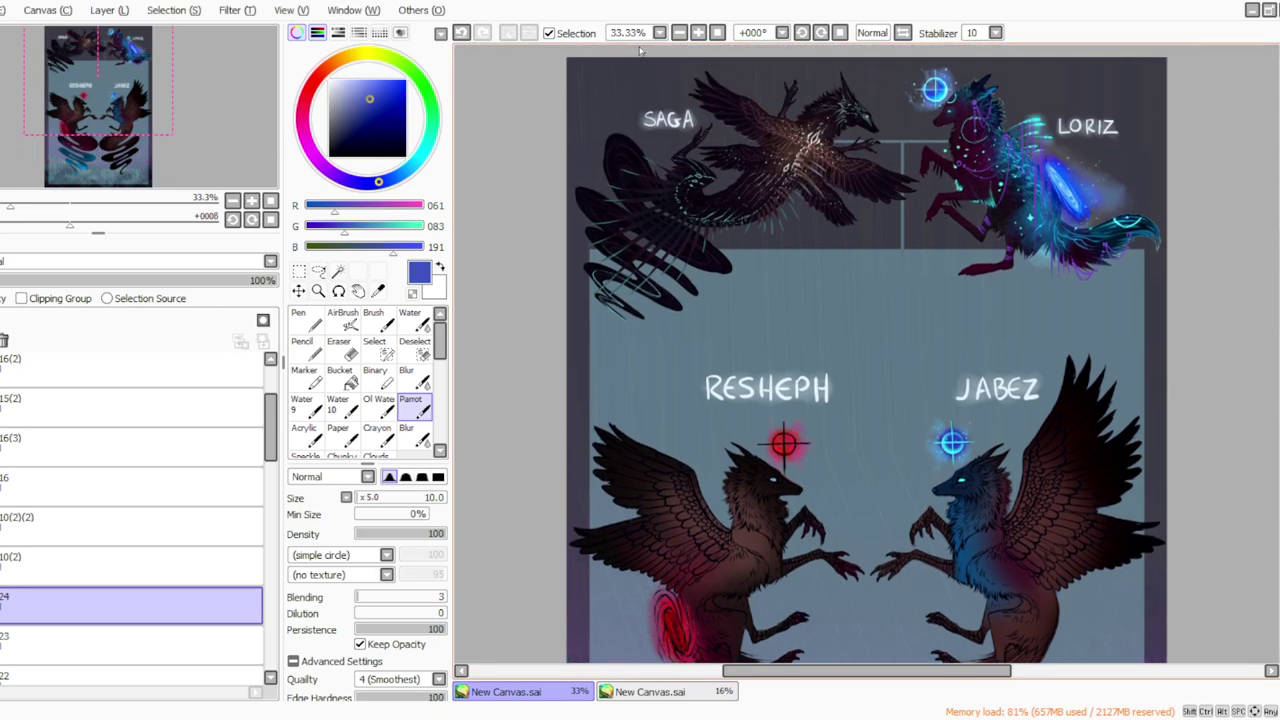
{"action": "left_click", "coordinate": [698, 34]}
{"action": "left_click", "coordinate": [378, 290]}
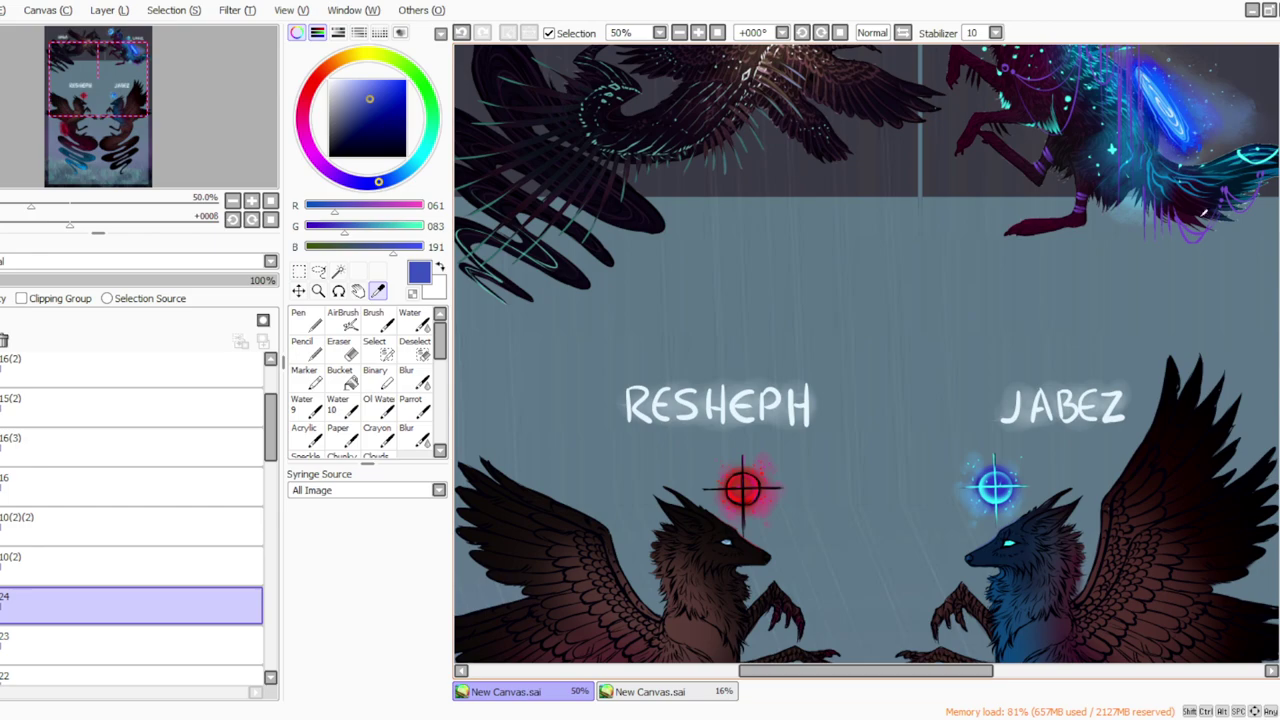
{"action": "scroll", "coordinate": [1176, 143], "scroll_direction": "down", "scroll_amount": 8}
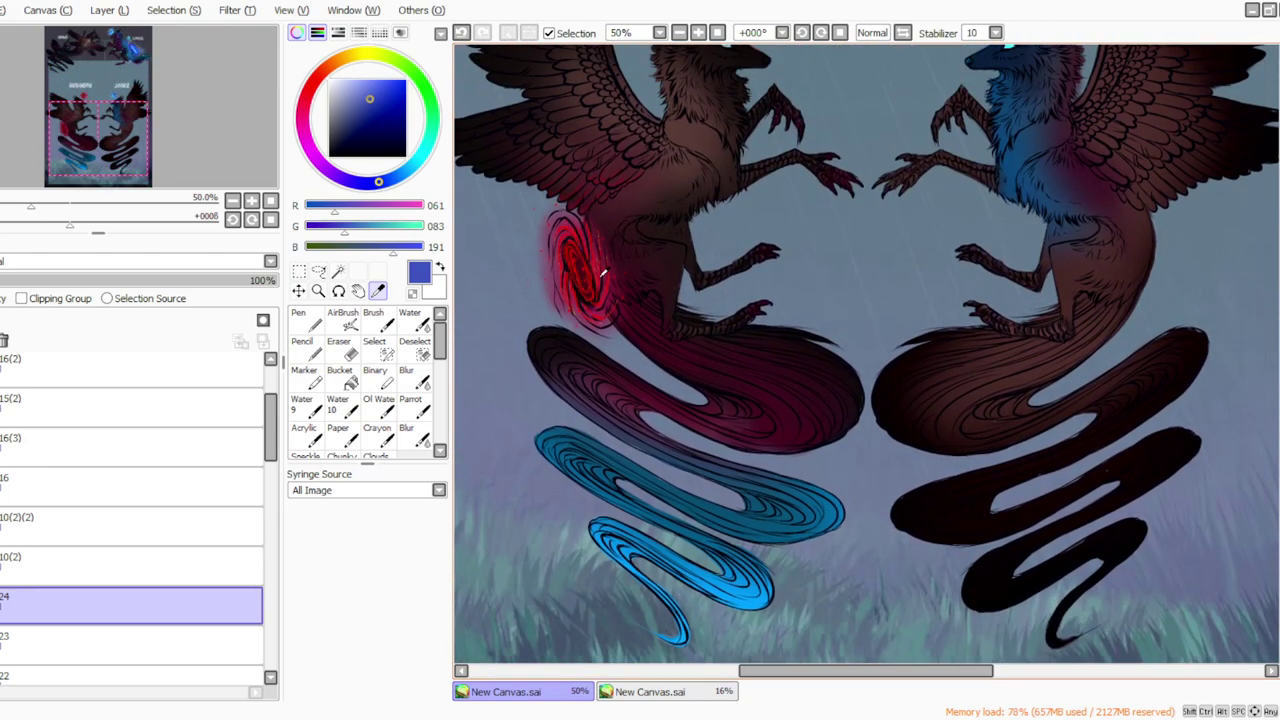
{"action": "left_click", "coordinate": [605, 297]}
{"action": "left_click", "coordinate": [410, 403]}
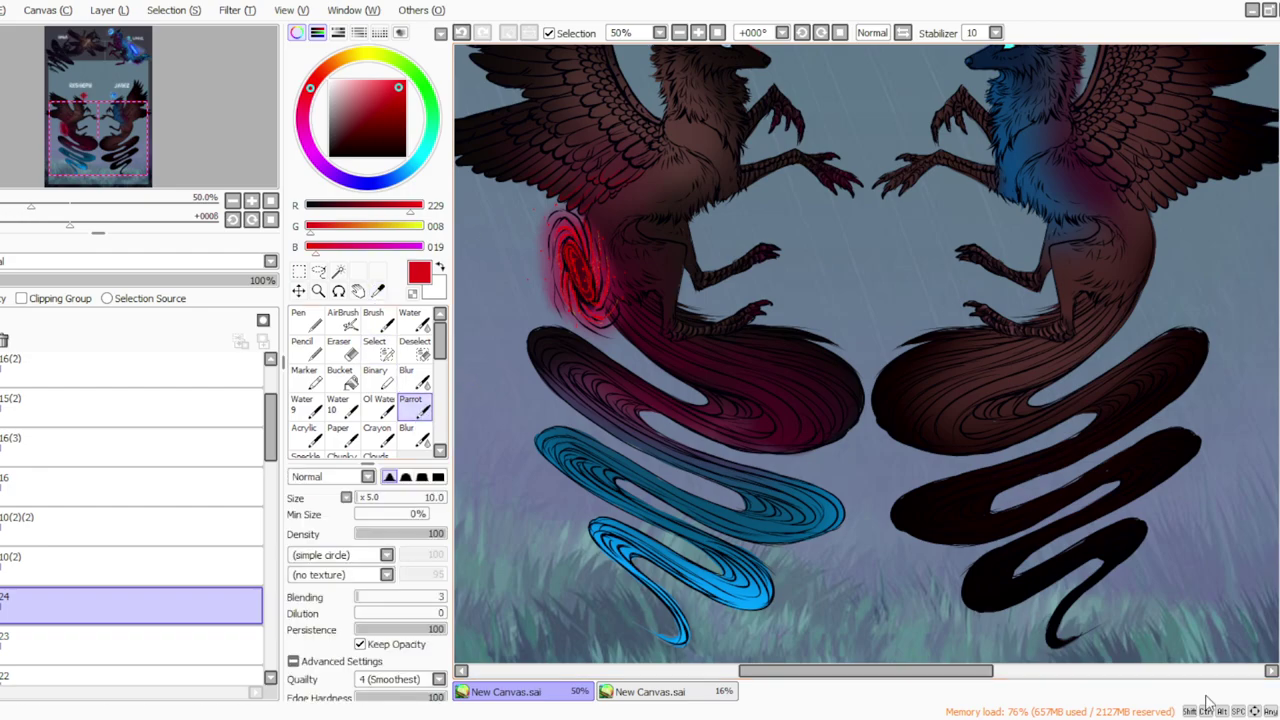
{"action": "scroll", "coordinate": [1240, 461], "scroll_direction": "up", "scroll_amount": 4}
{"action": "scroll", "coordinate": [1250, 456], "scroll_direction": "down", "scroll_amount": 4}
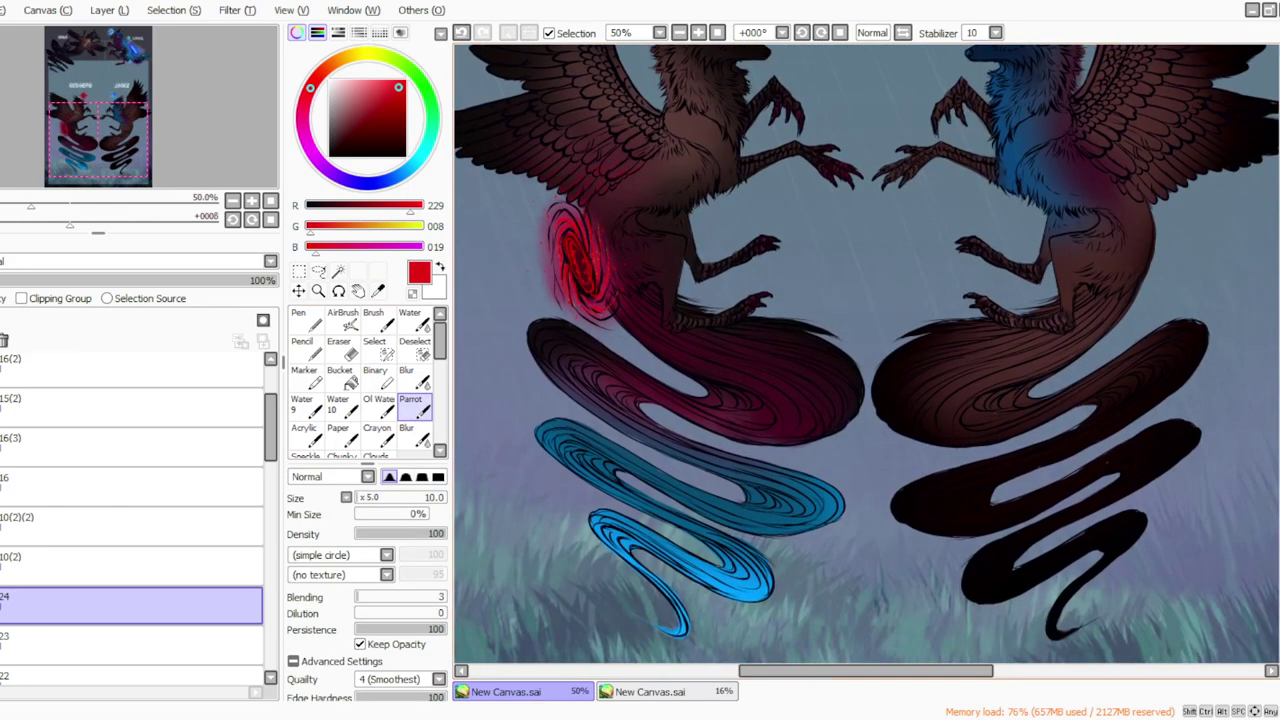
{"action": "scroll", "coordinate": [867, 354], "scroll_direction": "up", "scroll_amount": 8}
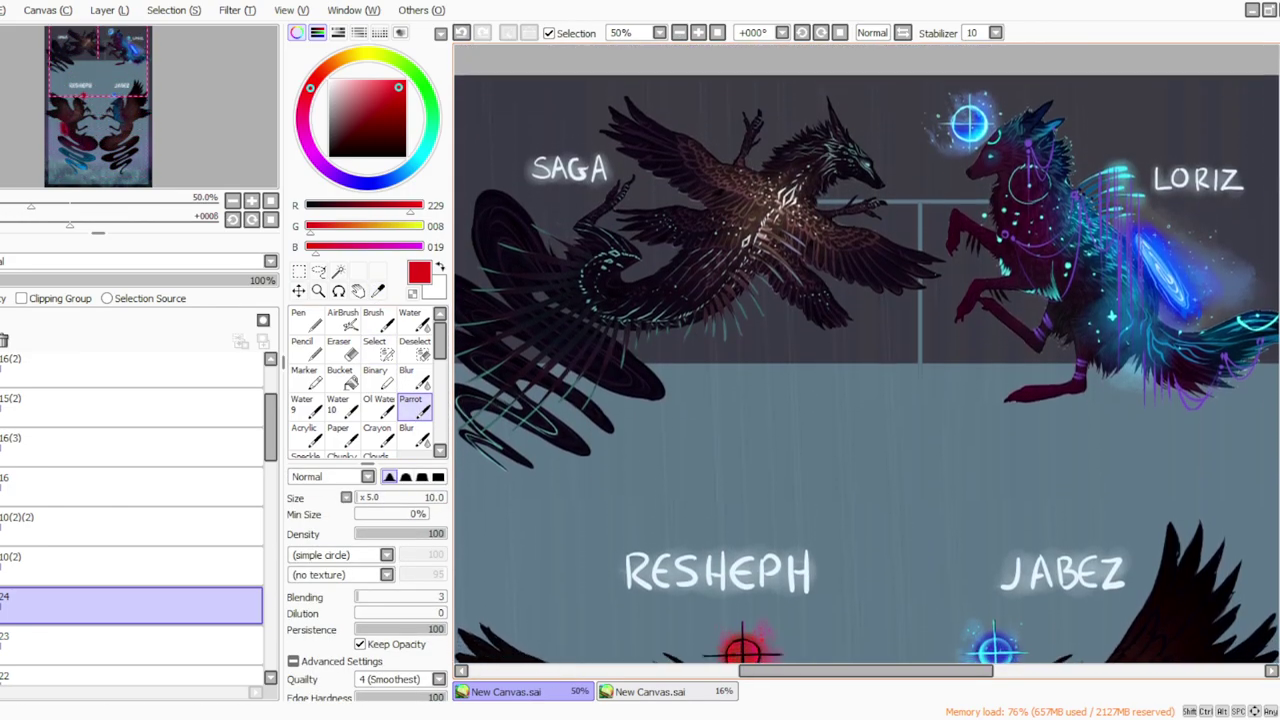
{"action": "scroll", "coordinate": [867, 354], "scroll_direction": "down", "scroll_amount": 1}
{"action": "scroll", "coordinate": [1211, 305], "scroll_direction": "down", "scroll_amount": 8}
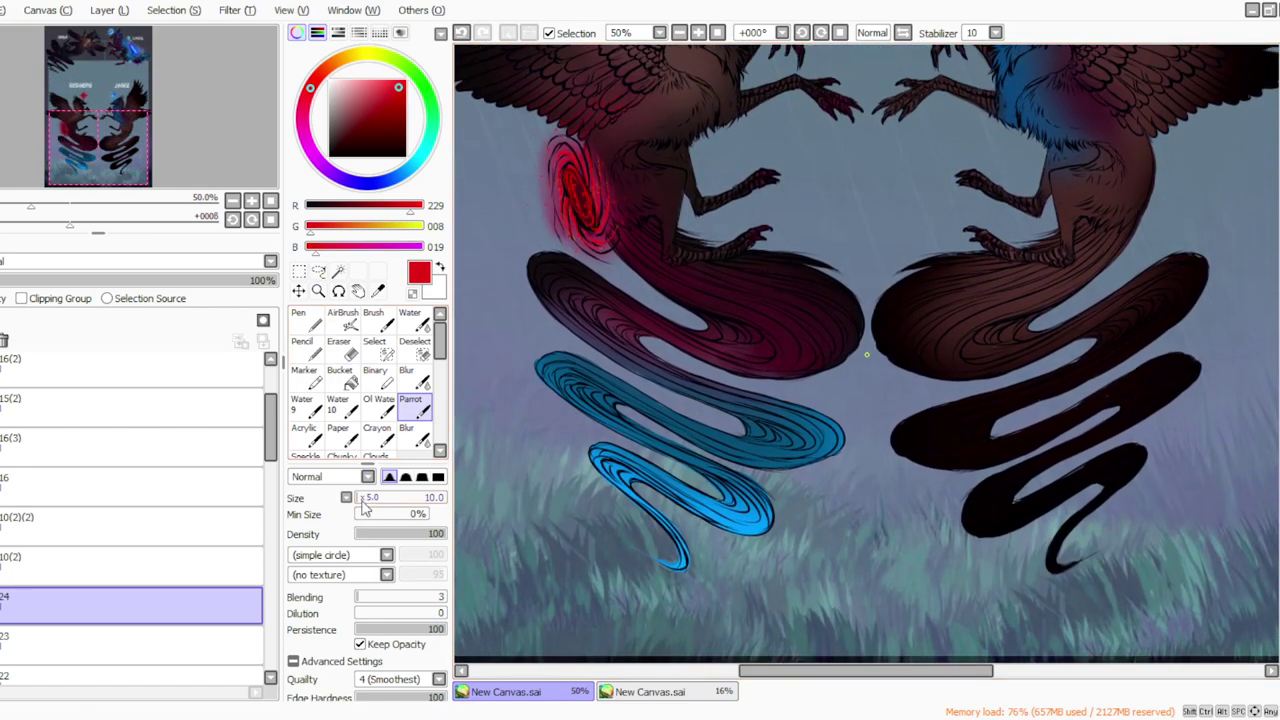
{"action": "left_click_drag", "start_coordinate": [364, 500], "coordinate": [435, 566]}
{"action": "scroll", "coordinate": [1246, 434], "scroll_direction": "up", "scroll_amount": 8}
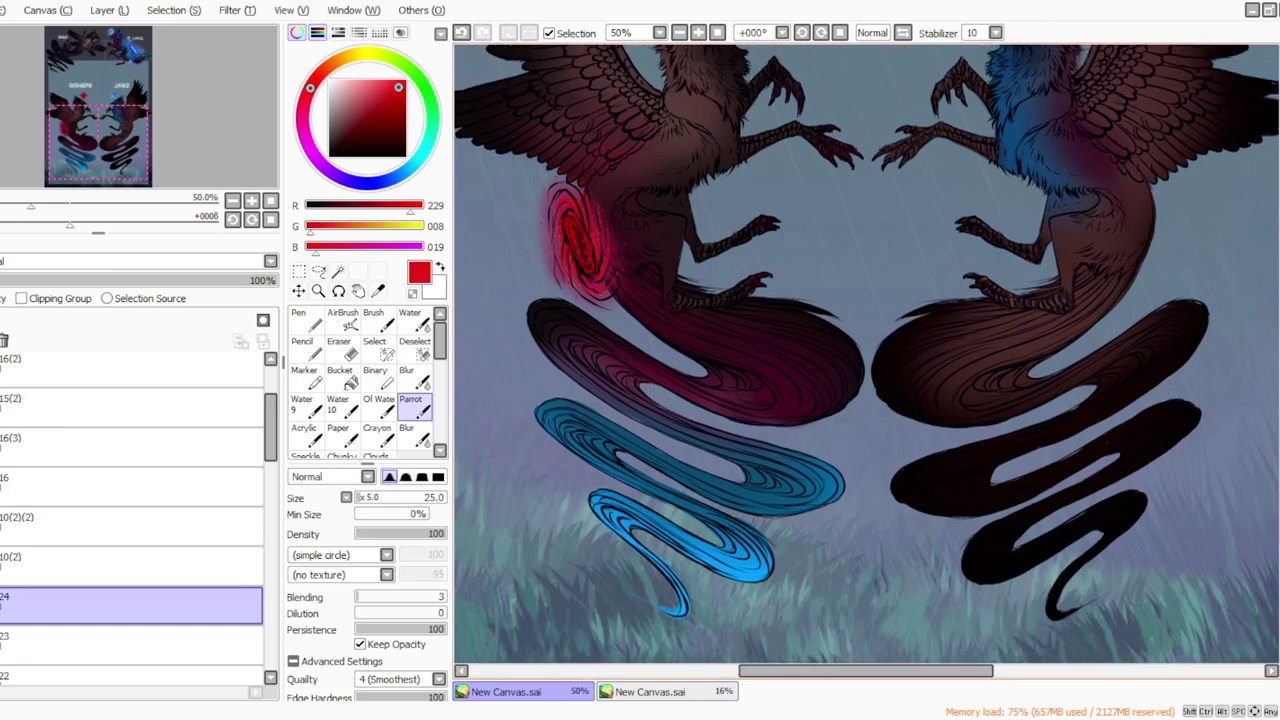
{"action": "scroll", "coordinate": [866, 355], "scroll_direction": "down", "scroll_amount": 1}
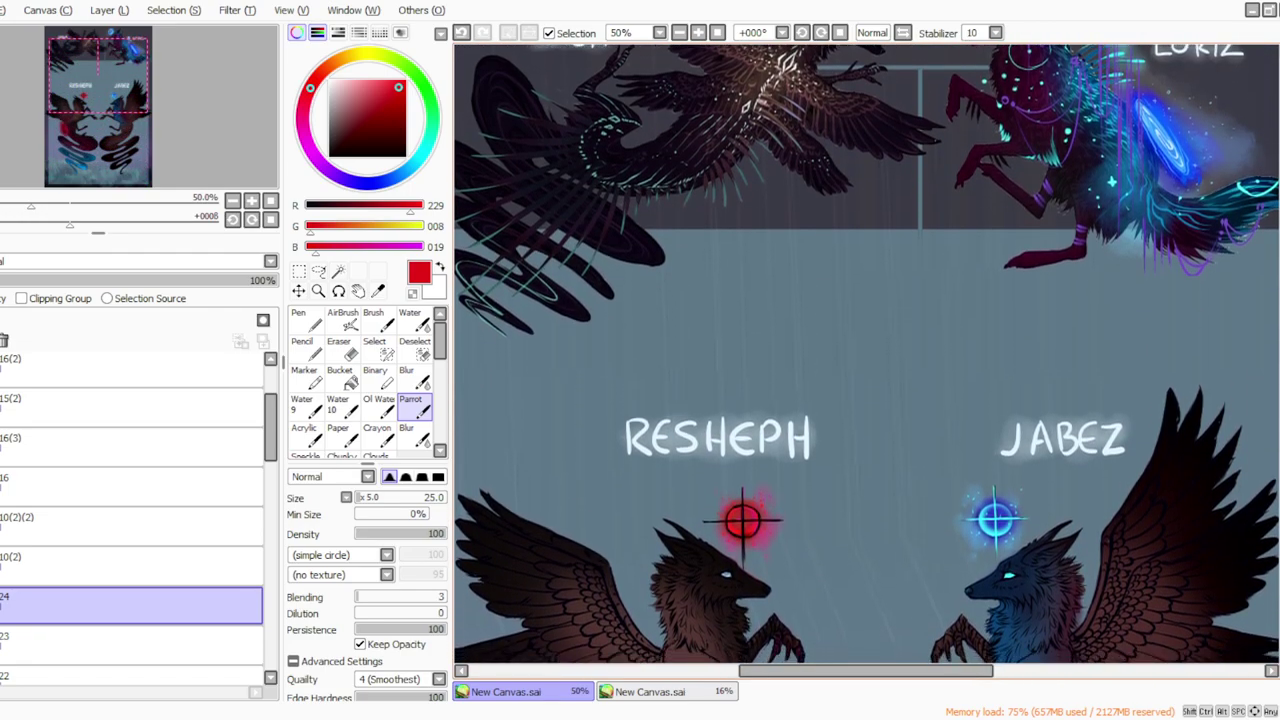
{"action": "scroll", "coordinate": [706, 483], "scroll_direction": "down", "scroll_amount": 8}
{"action": "scroll", "coordinate": [706, 483], "scroll_direction": "up", "scroll_amount": 4}
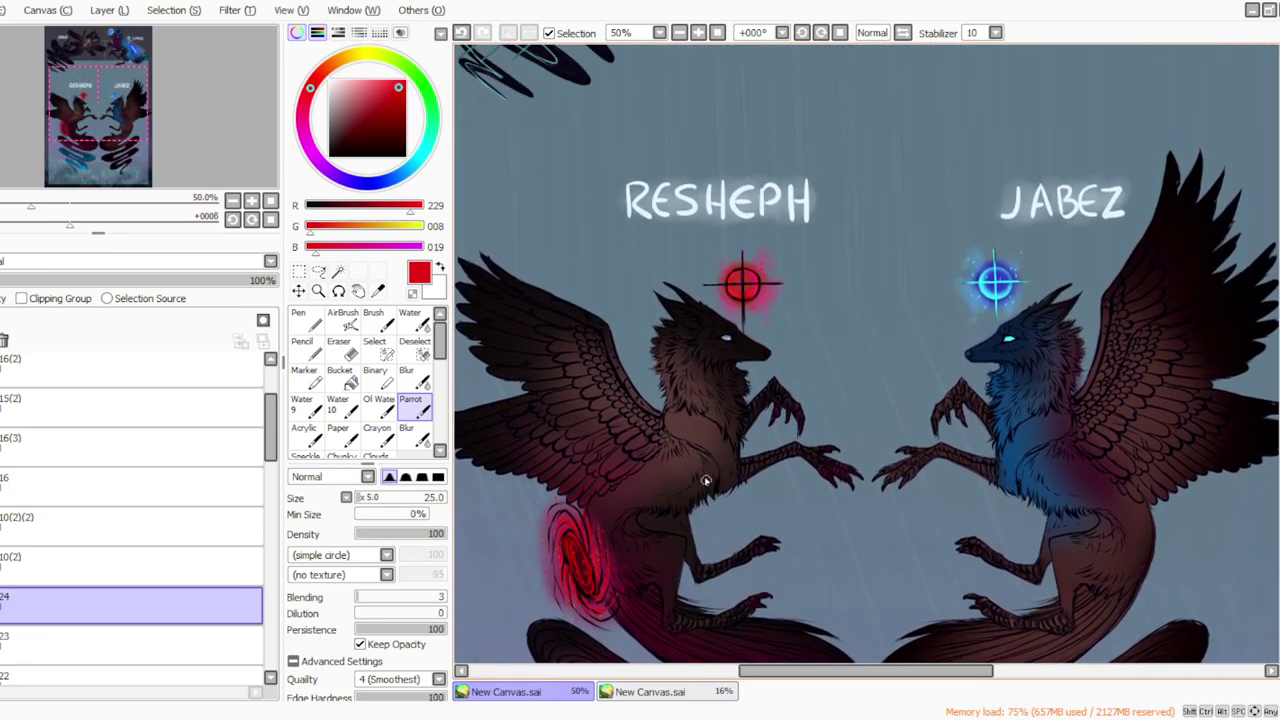
Step: Try dark red markings on Resheph's chest with the Parrot brush at size 15
{"action": "left_click", "coordinate": [394, 110]}
{"action": "mouse_move", "coordinate": [713, 467]}
{"action": "left_mouse_down"}
{"action": "mouse_move", "coordinate": [700, 514]}
{"action": "mouse_move", "coordinate": [712, 463]}
{"action": "left_mouse_up"}
{"action": "key", "text": "e"}
{"action": "left_click", "coordinate": [407, 534]}
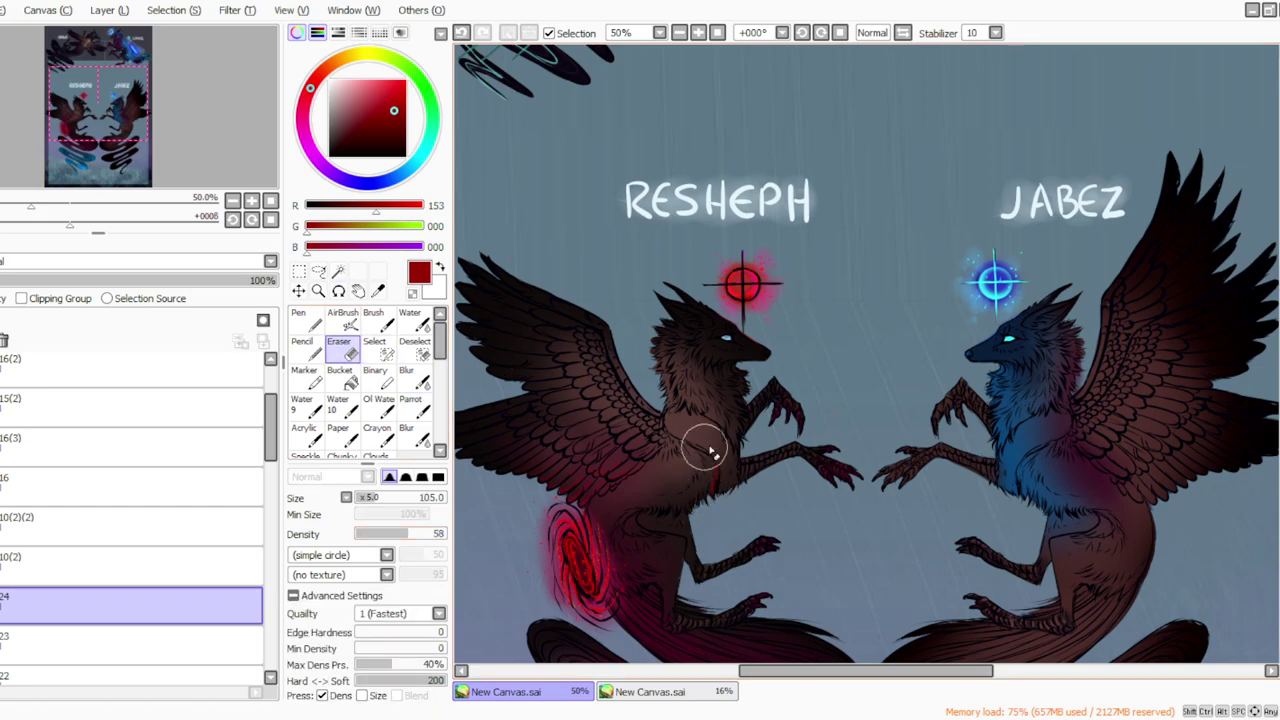
{"action": "left_click", "coordinate": [410, 404]}
{"action": "left_click", "coordinate": [361, 498]}
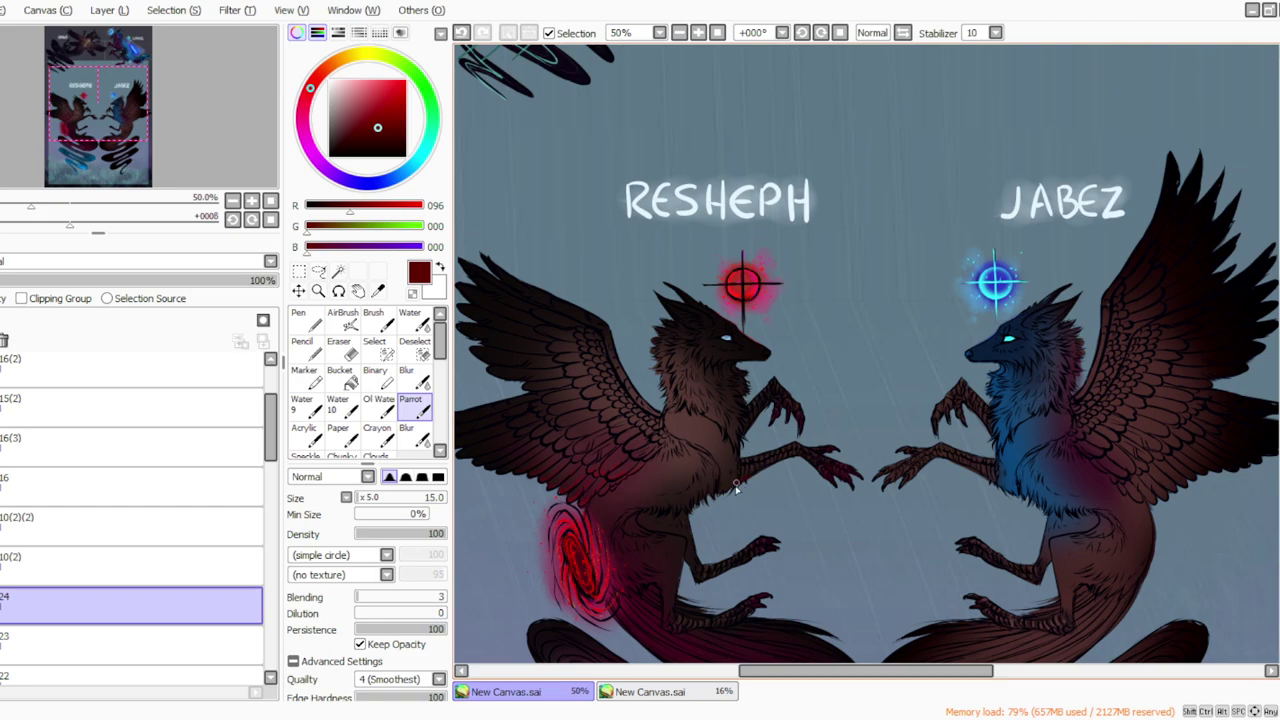
{"action": "left_click_drag", "start_coordinate": [716, 465], "coordinate": [718, 487]}
Step: Sample the bright blue of Resheph's tail tip and erase the leftover red marking from his chest at density 75
{"action": "scroll", "coordinate": [1083, 398], "scroll_direction": "down", "scroll_amount": 5}
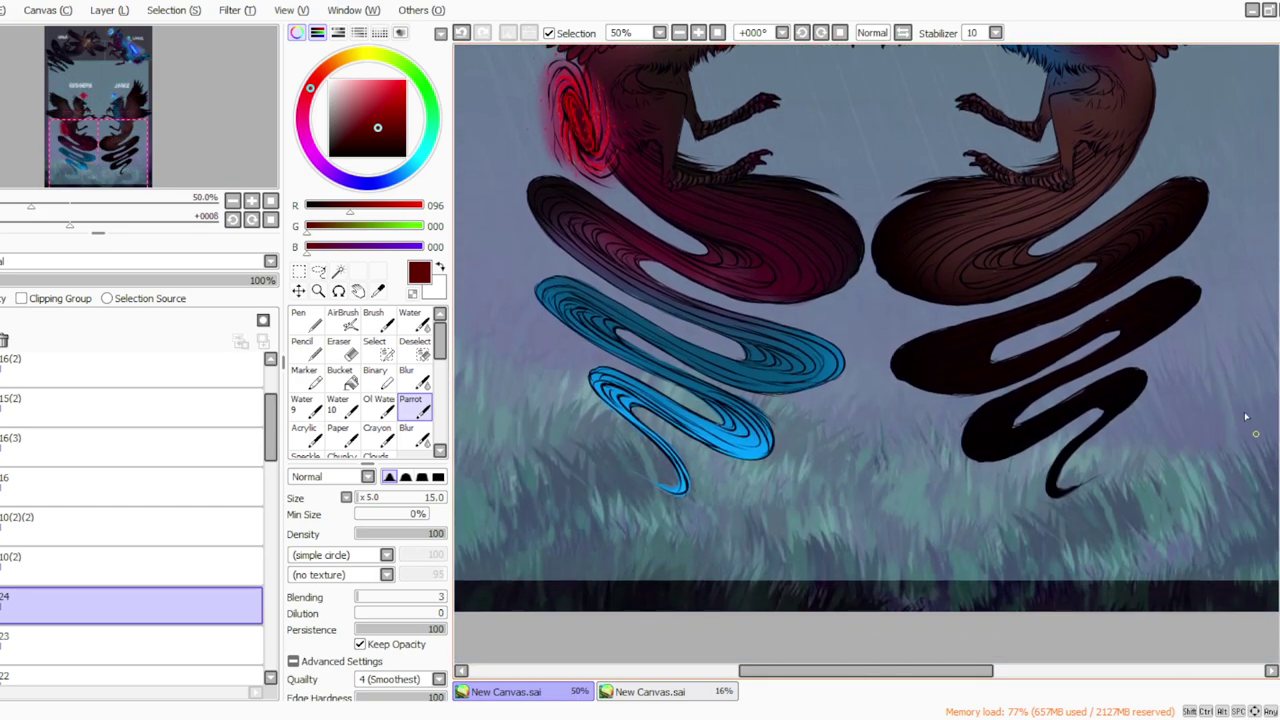
{"action": "left_click", "coordinate": [378, 290]}
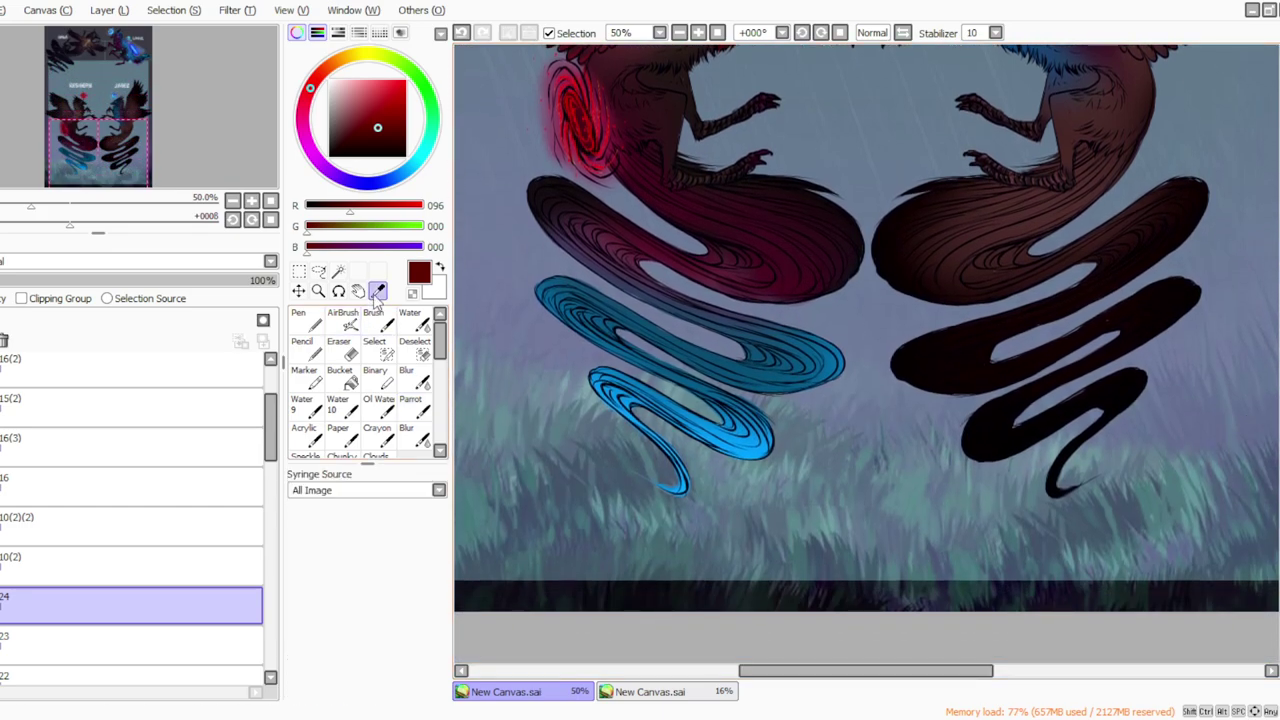
{"action": "left_click", "coordinate": [745, 435]}
{"action": "scroll", "coordinate": [910, 405], "scroll_direction": "up", "scroll_amount": 5}
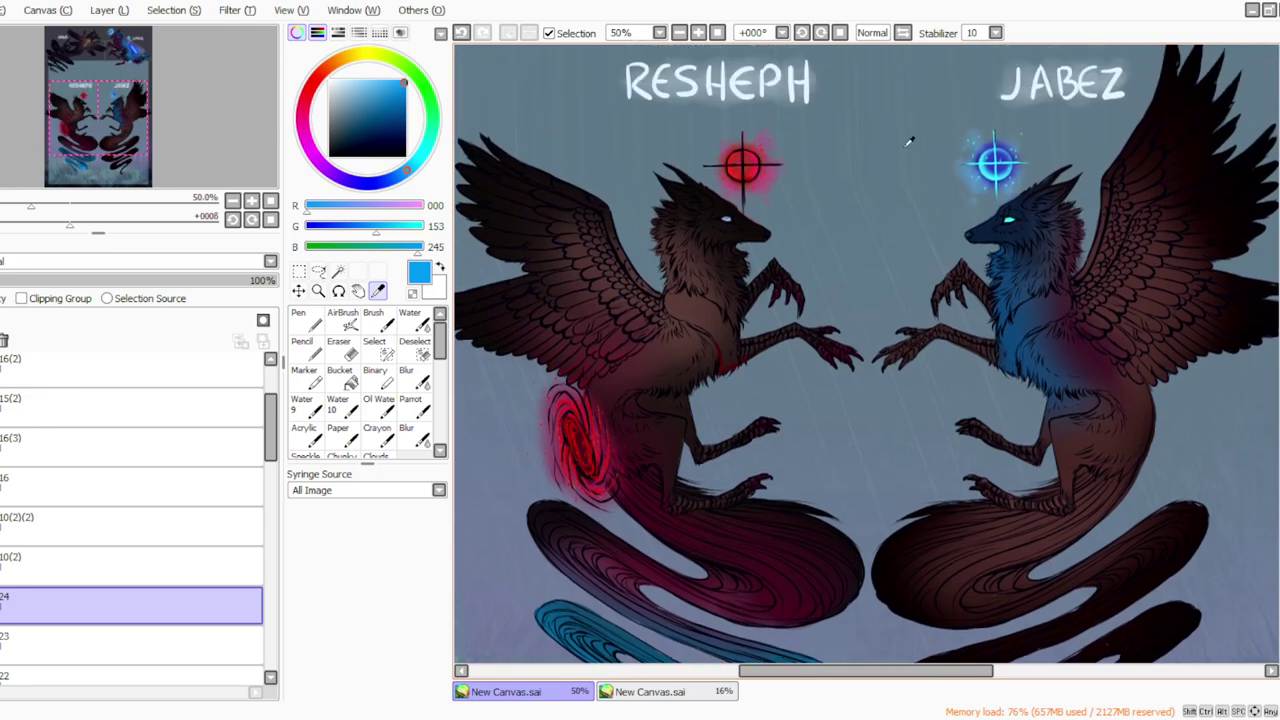
{"action": "left_click", "coordinate": [343, 347]}
{"action": "left_click_drag", "start_coordinate": [402, 533], "coordinate": [424, 533]}
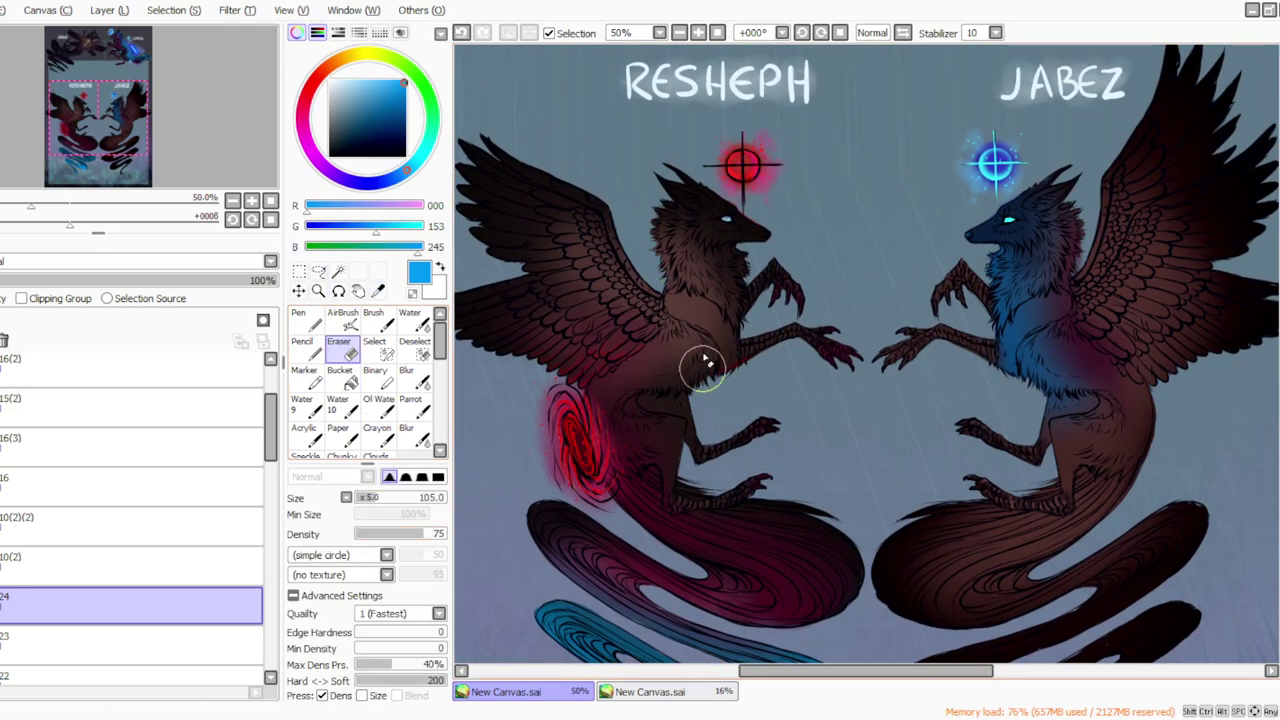
Step: Paint a thin muted blue marking on Resheph's chest with the size 15 Parrot brush and lower the layer opacity to 47%
{"action": "left_click", "coordinate": [411, 405]}
{"action": "left_click", "coordinate": [369, 111]}
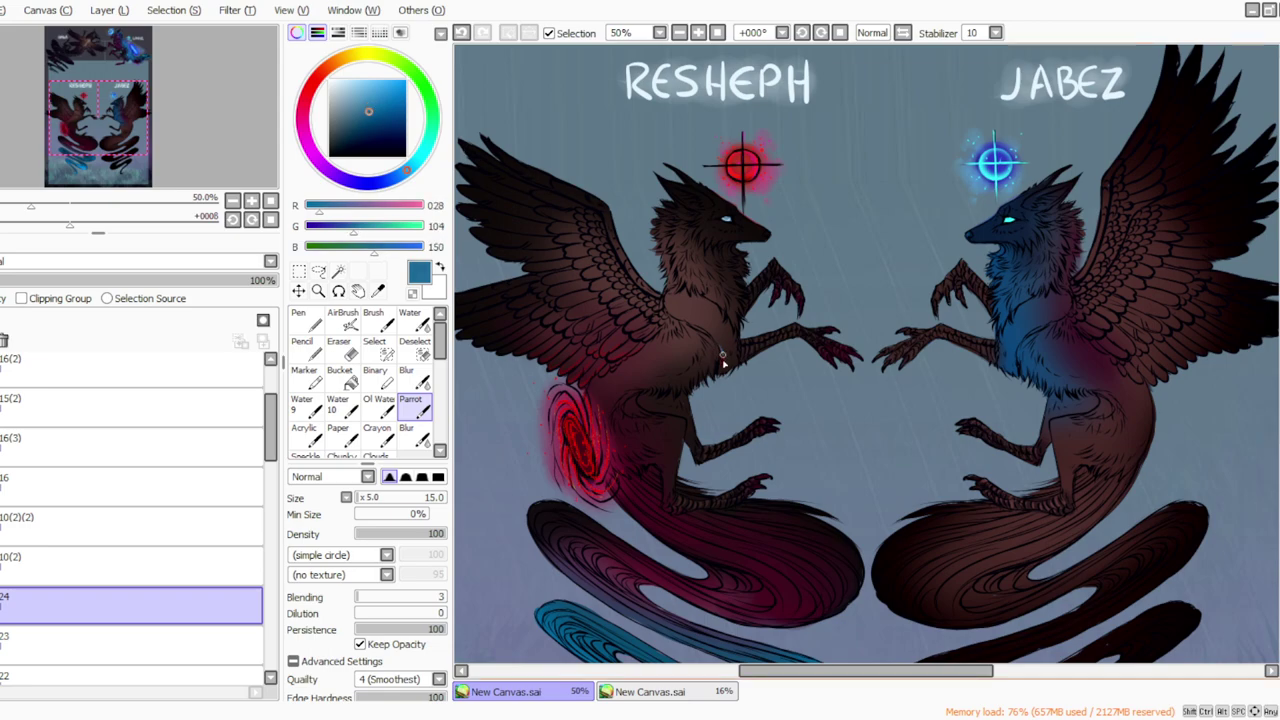
{"action": "left_click_drag", "start_coordinate": [718, 352], "coordinate": [718, 356]}
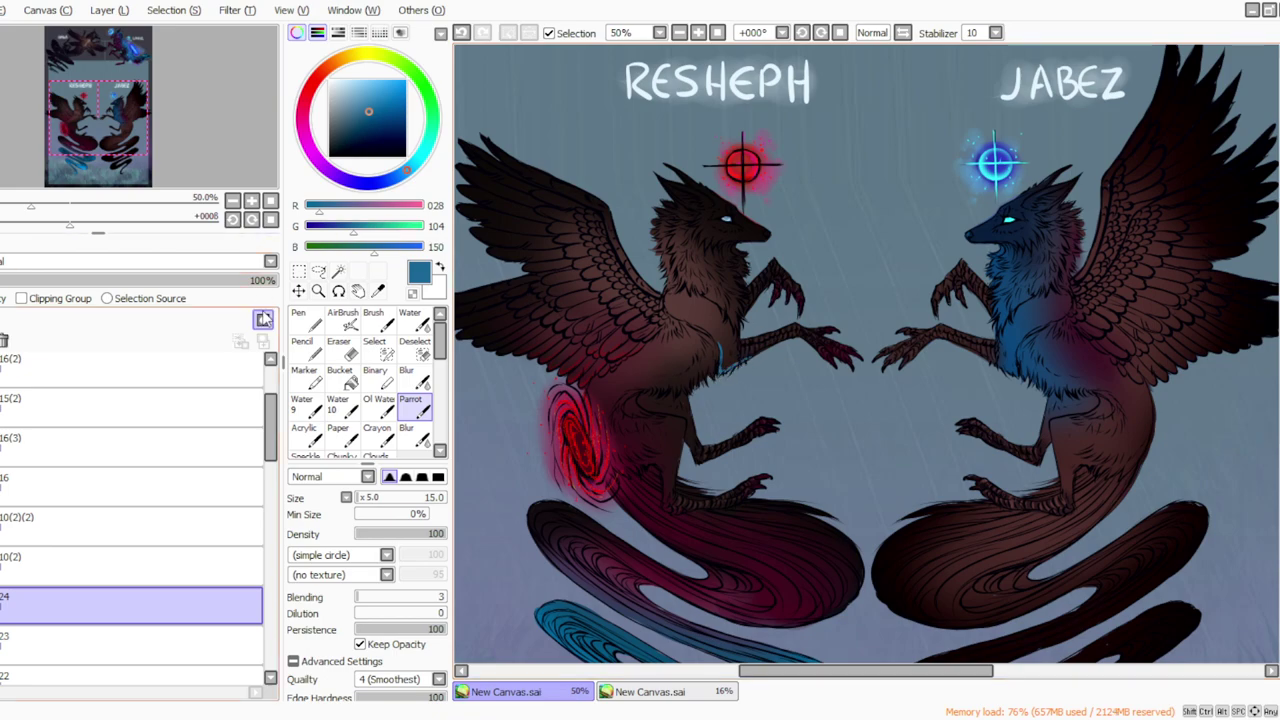
{"action": "left_click", "coordinate": [112, 280]}
{"action": "left_click_drag", "start_coordinate": [114, 286], "coordinate": [116, 286]}
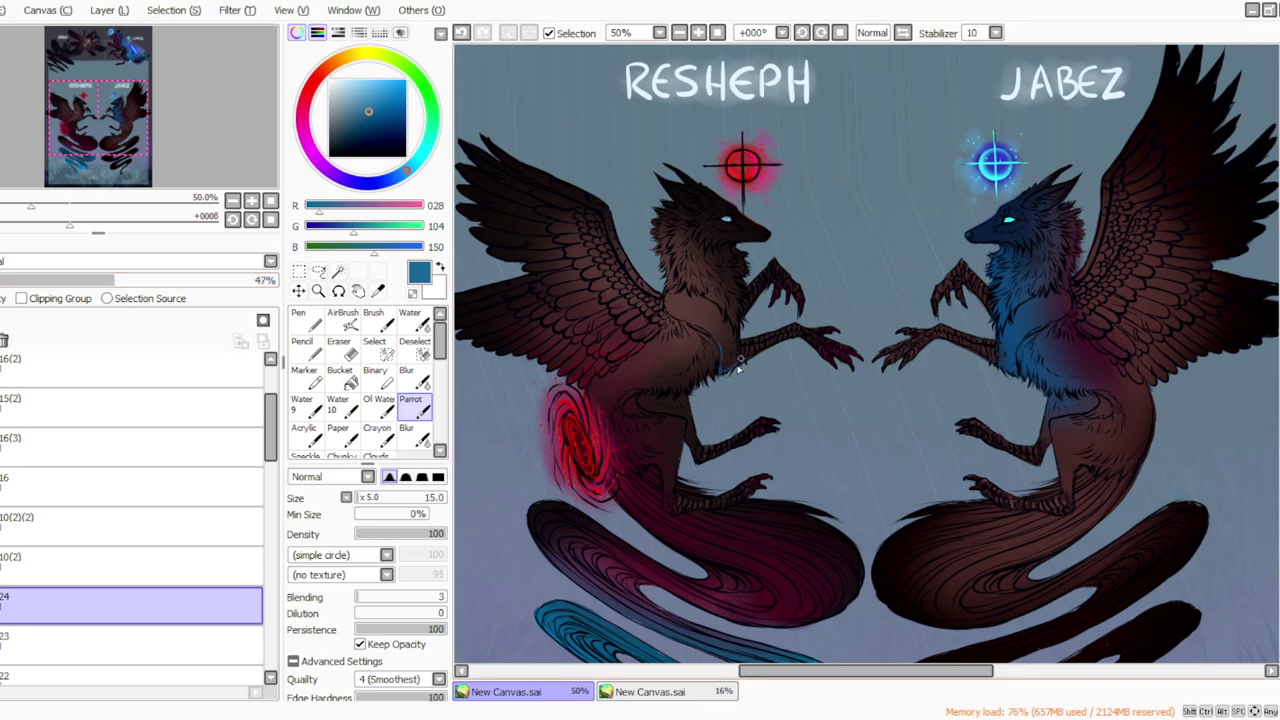
Step: Sample the pale teal from the markings on Saga's tail and set the Parrot brush to size 20
{"action": "scroll", "coordinate": [1258, 369], "scroll_direction": "up", "scroll_amount": 8}
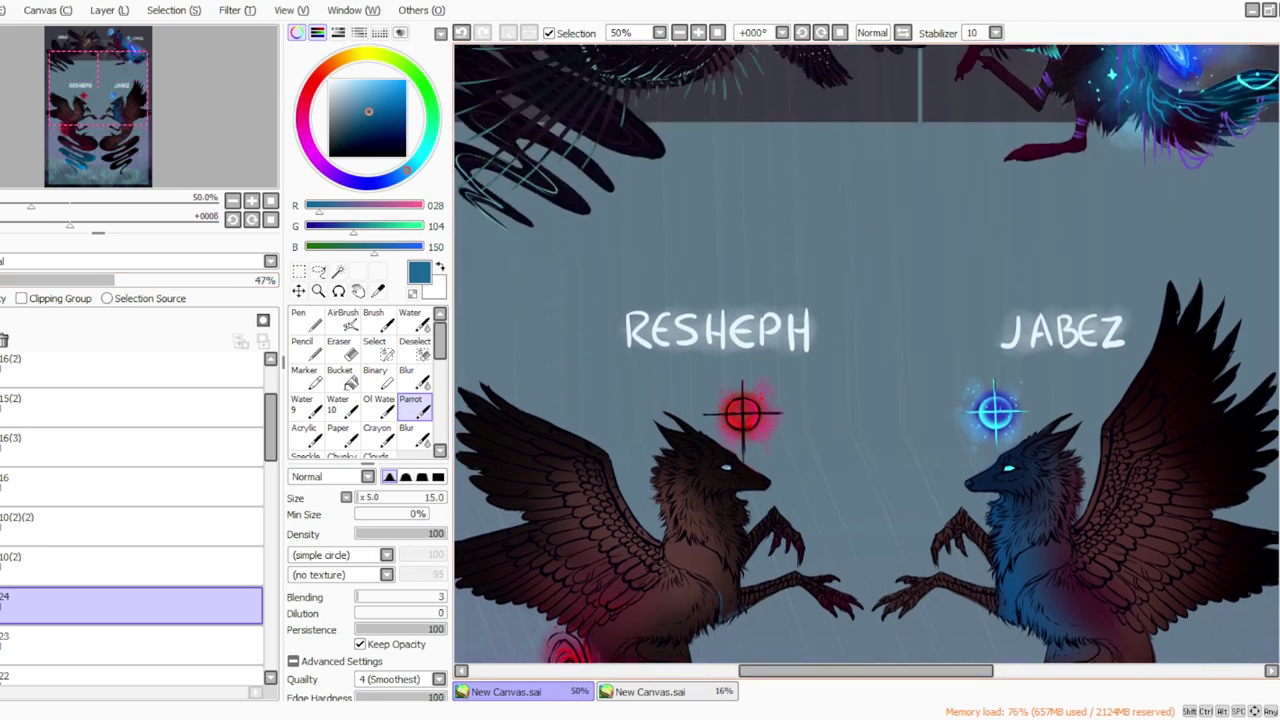
{"action": "scroll", "coordinate": [1258, 369], "scroll_direction": "down", "scroll_amount": 1}
{"action": "left_click", "coordinate": [378, 290]}
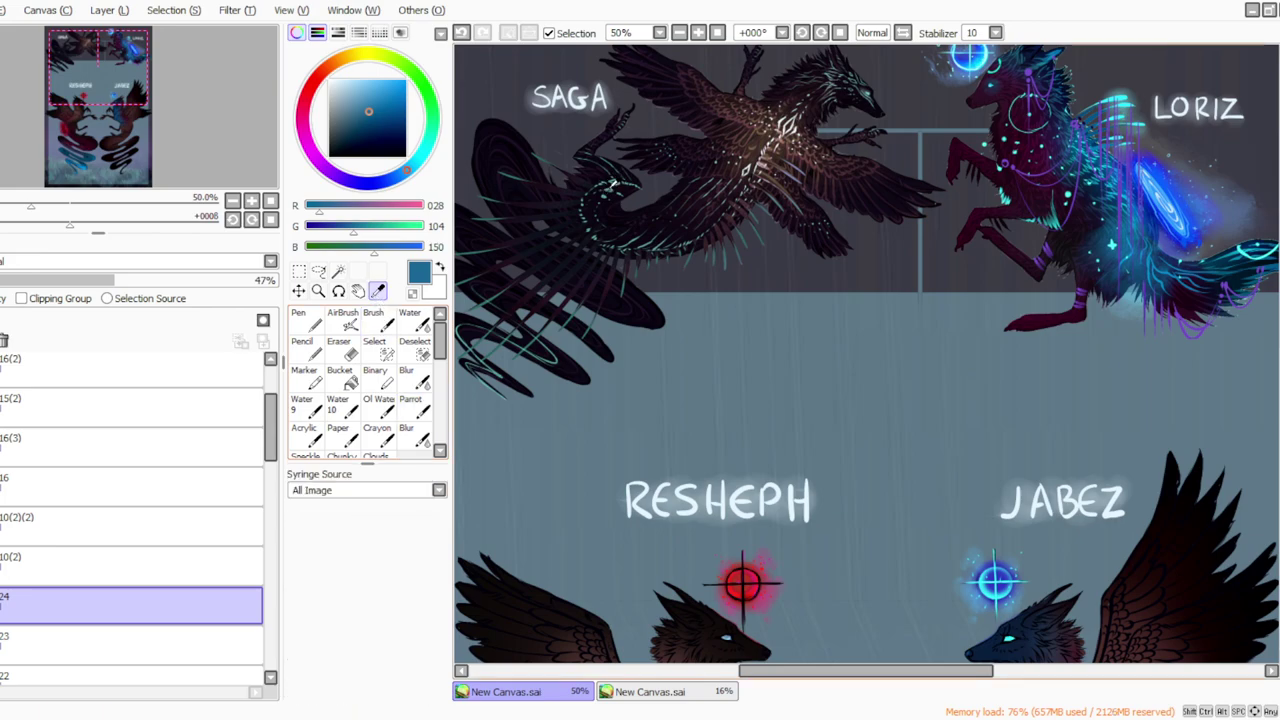
{"action": "left_click", "coordinate": [613, 185]}
{"action": "left_click", "coordinate": [614, 184]}
{"action": "left_click", "coordinate": [614, 184]}
{"action": "left_click", "coordinate": [411, 405]}
{"action": "left_click", "coordinate": [361, 496]}
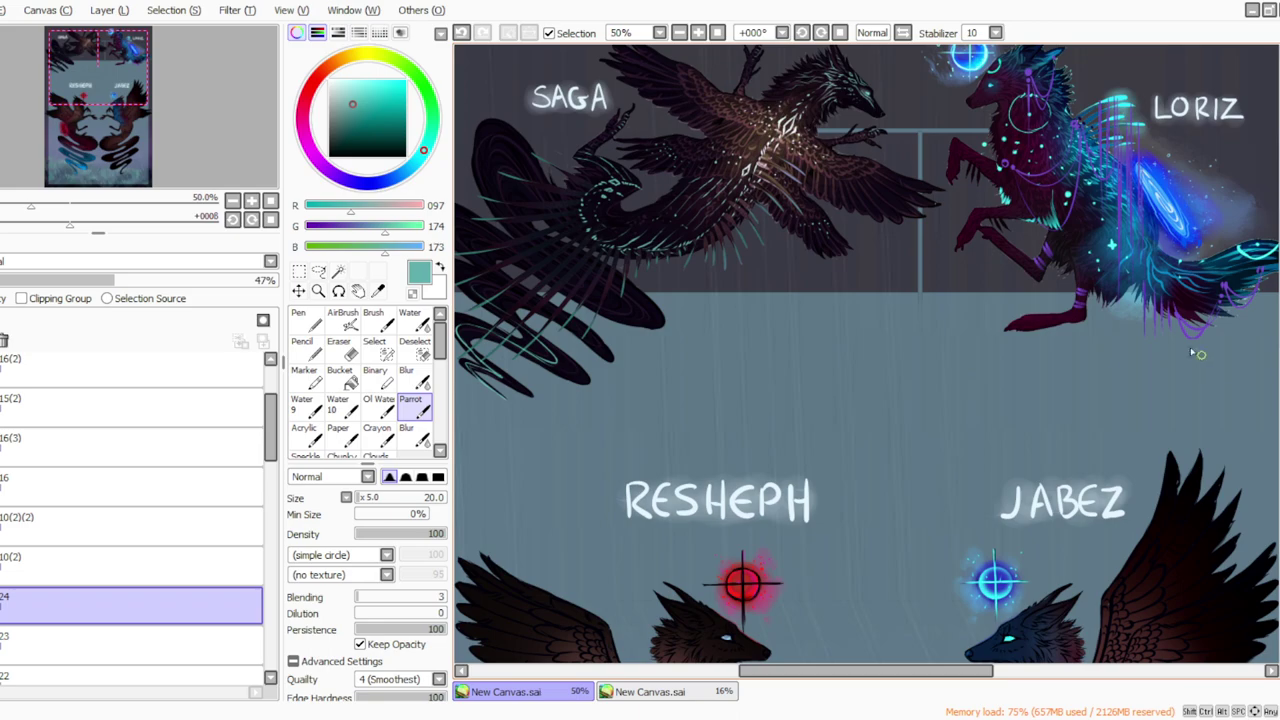
Step: Paint teal stripes along the lower blue coils of Resheph's tail with the size 20 Parrot brush
{"action": "scroll", "coordinate": [1200, 360], "scroll_direction": "down", "scroll_amount": 5}
{"action": "scroll", "coordinate": [1230, 400], "scroll_direction": "up", "scroll_amount": 5}
{"action": "scroll", "coordinate": [1262, 458], "scroll_direction": "down", "scroll_amount": 7}
{"action": "scroll", "coordinate": [1262, 458], "scroll_direction": "down", "scroll_amount": 3}
{"action": "left_click", "coordinate": [820, 34]}
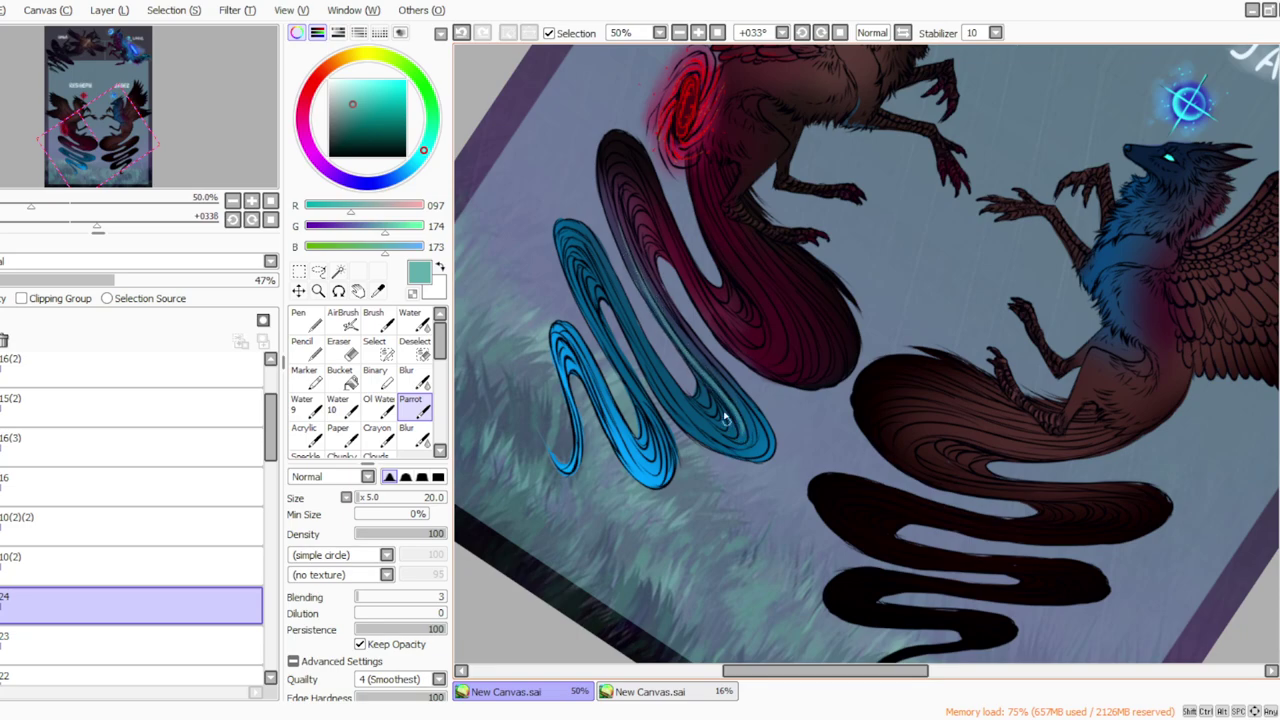
{"action": "left_click_drag", "start_coordinate": [612, 287], "coordinate": [673, 393]}
{"action": "mouse_move", "coordinate": [575, 232]}
{"action": "left_mouse_down"}
{"action": "mouse_move", "coordinate": [633, 333]}
{"action": "mouse_move", "coordinate": [558, 232]}
{"action": "mouse_move", "coordinate": [627, 430]}
{"action": "mouse_move", "coordinate": [572, 297]}
{"action": "mouse_move", "coordinate": [572, 282]}
{"action": "mouse_move", "coordinate": [666, 440]}
{"action": "mouse_move", "coordinate": [653, 413]}
{"action": "mouse_move", "coordinate": [668, 480]}
{"action": "left_mouse_up"}
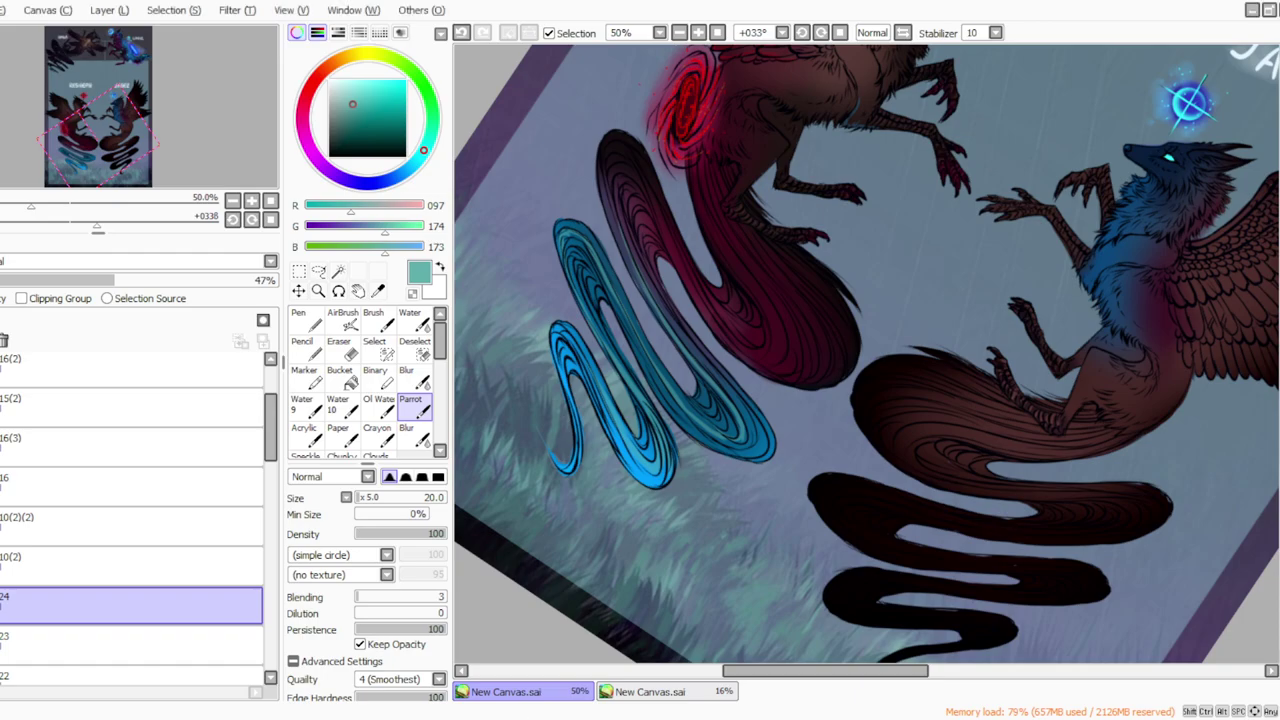
Step: Paint a small teal marking on Resheph's forehead above the eye with the size 20 Parrot brush
{"action": "left_click_drag", "start_coordinate": [1279, 432], "coordinate": [1279, 340]}
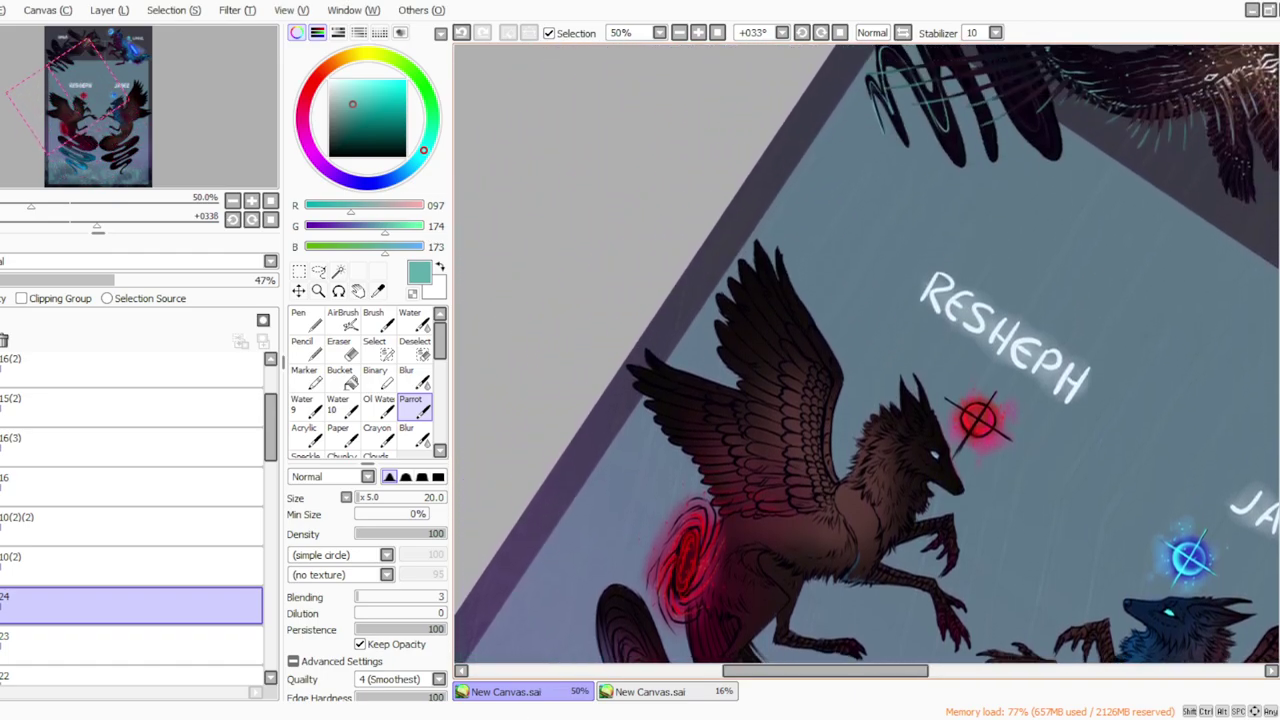
{"action": "scroll", "coordinate": [867, 353], "scroll_direction": "down", "scroll_amount": 6}
{"action": "scroll", "coordinate": [866, 354], "scroll_direction": "up", "scroll_amount": 6}
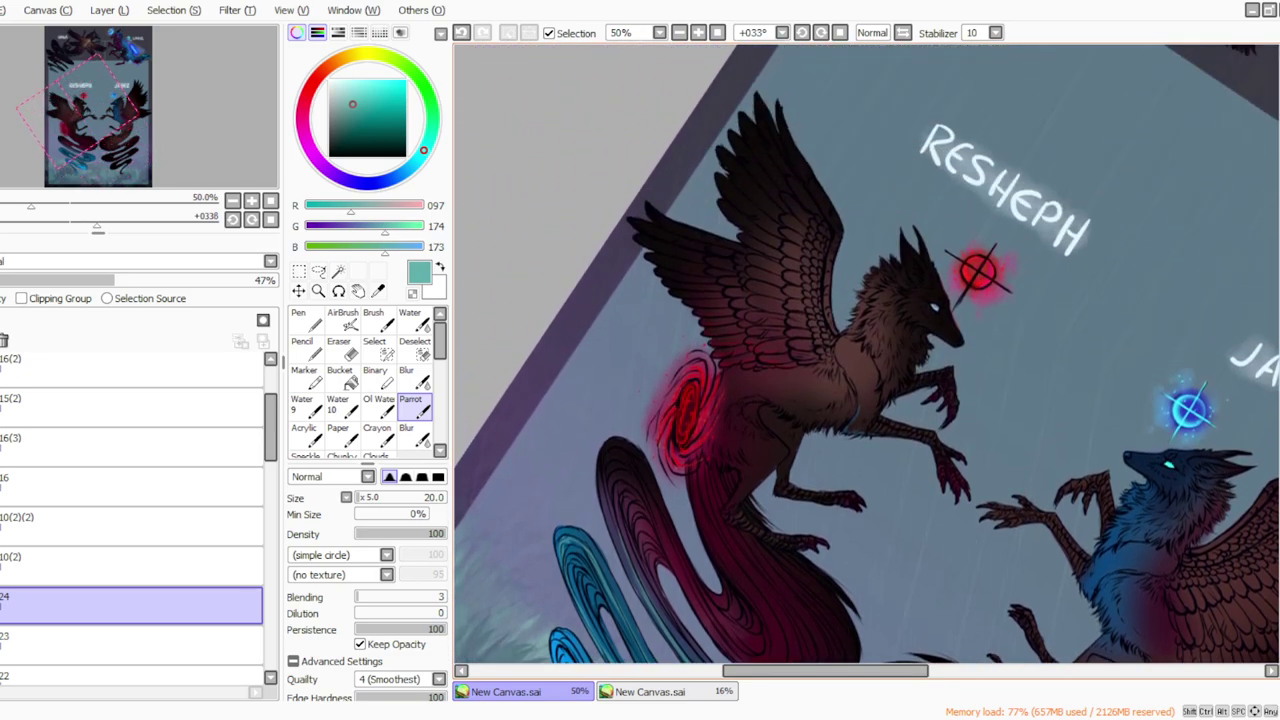
{"action": "left_click", "coordinate": [840, 33]}
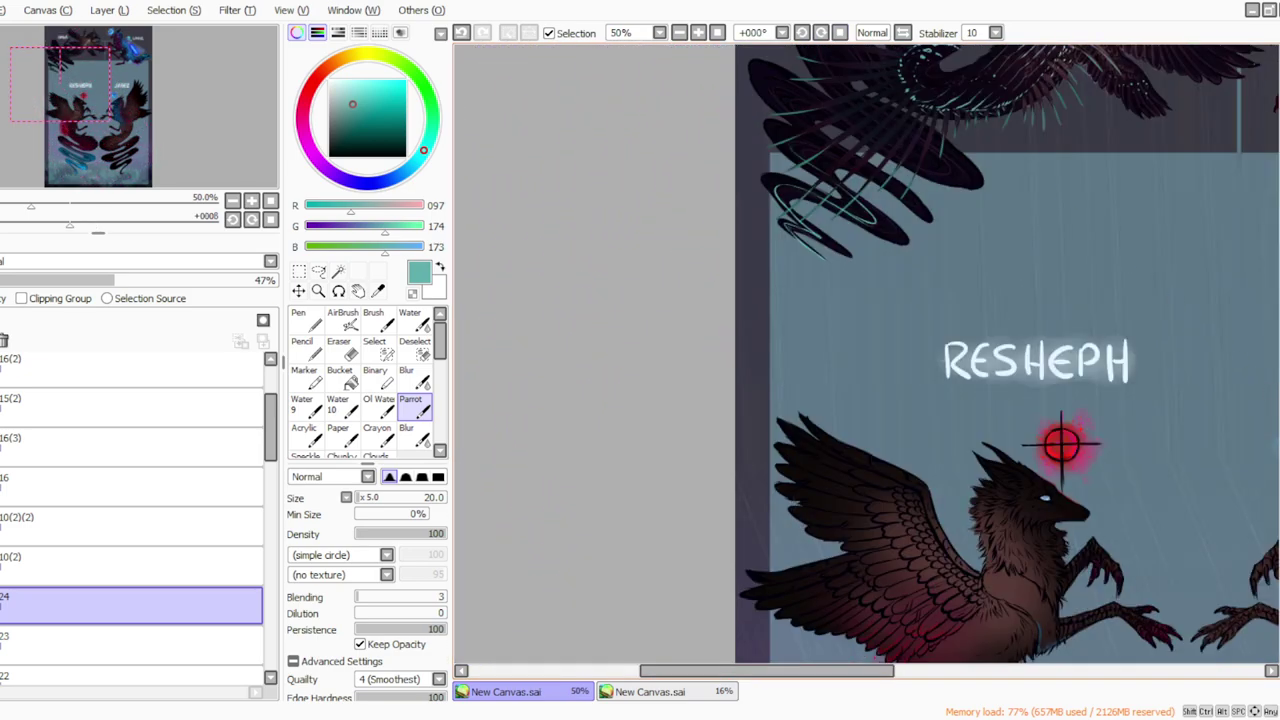
{"action": "scroll", "coordinate": [866, 354], "scroll_direction": "up", "scroll_amount": 5}
{"action": "left_click_drag", "start_coordinate": [762, 671], "coordinate": [827, 680]}
{"action": "scroll", "coordinate": [866, 354], "scroll_direction": "down", "scroll_amount": 5}
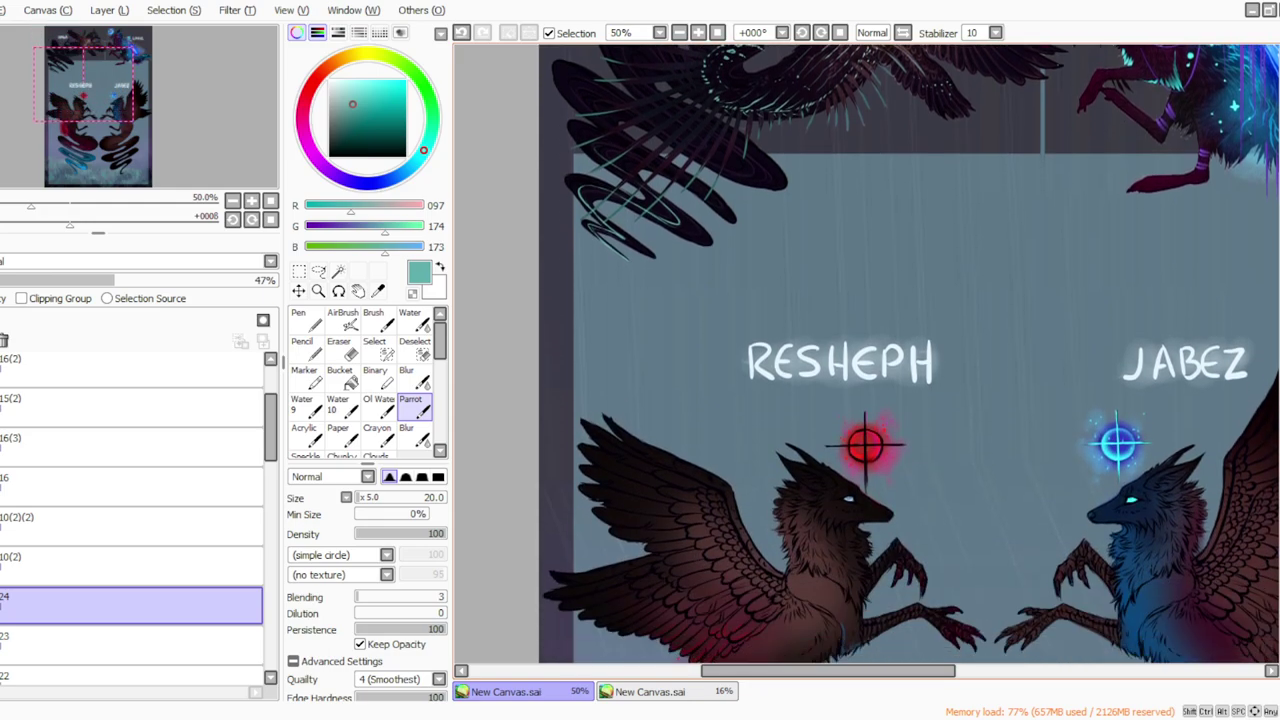
{"action": "left_click", "coordinate": [820, 34]}
{"action": "left_click", "coordinate": [820, 34]}
{"action": "left_click", "coordinate": [820, 34]}
{"action": "left_click", "coordinate": [820, 34]}
{"action": "left_click", "coordinate": [820, 34]}
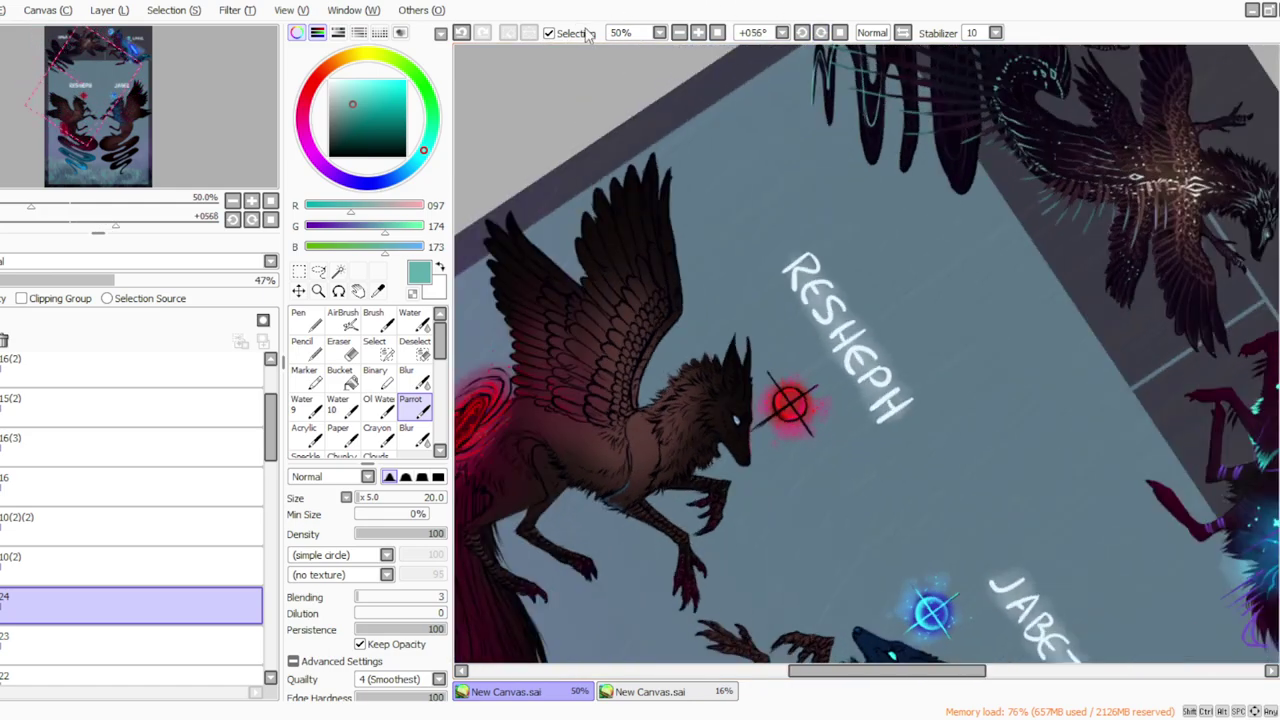
{"action": "left_click", "coordinate": [699, 35]}
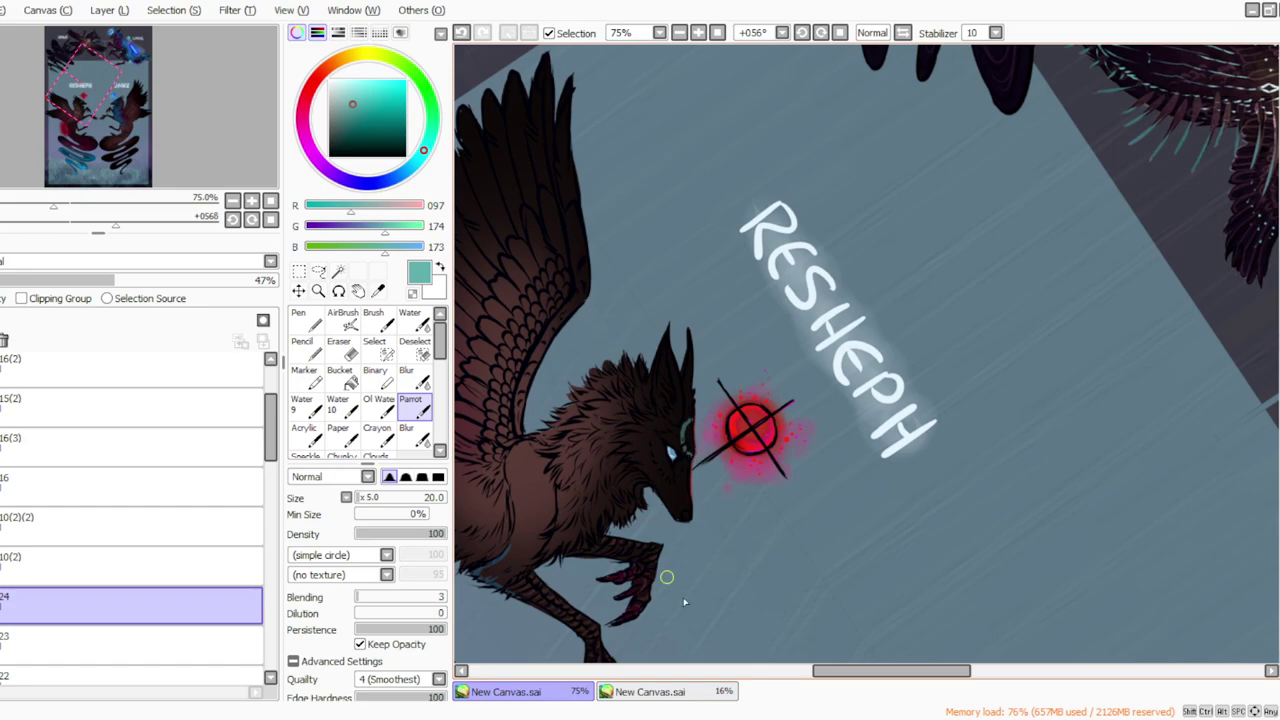
Step: Set the Parrot brush to size 25 and paint teal beside Resheph's eye and inside his ear
{"action": "key", "text": "bracketright"}
{"action": "mouse_move", "coordinate": [856, 670]}
{"action": "left_mouse_down"}
{"action": "mouse_move", "coordinate": [965, 676]}
{"action": "mouse_move", "coordinate": [830, 672]}
{"action": "left_mouse_up"}
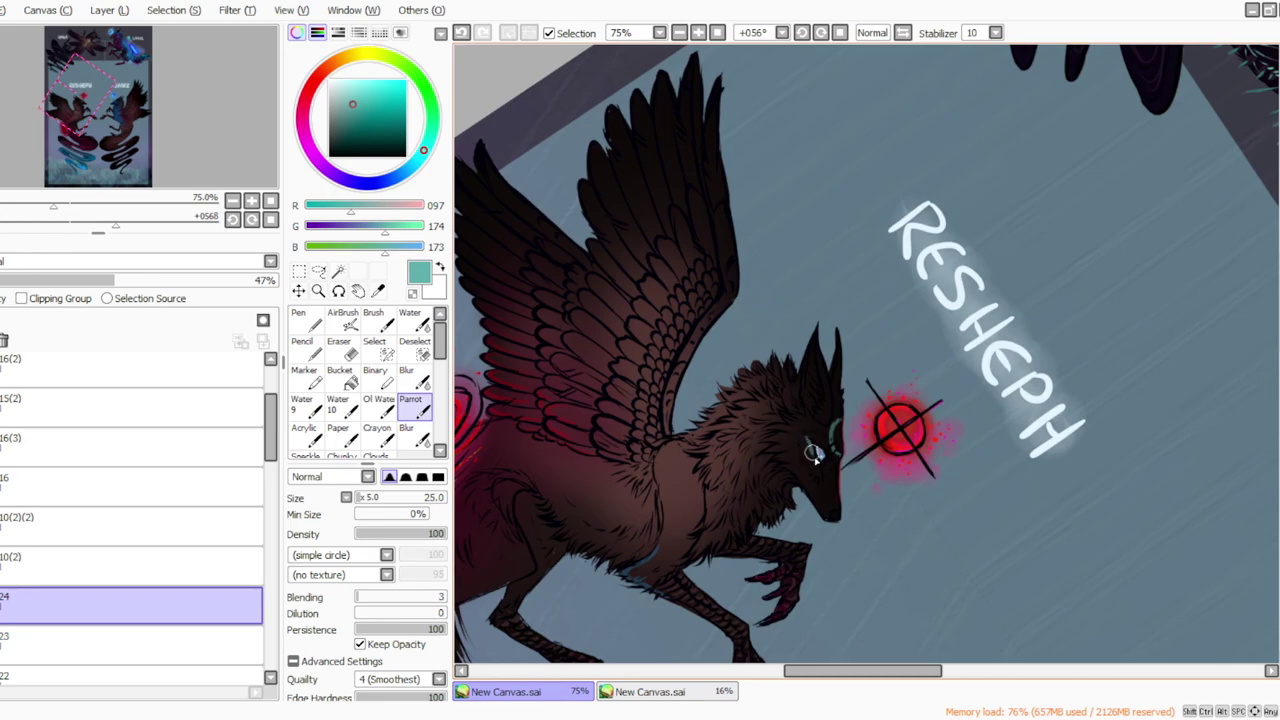
{"action": "left_click_drag", "start_coordinate": [799, 671], "coordinate": [747, 706]}
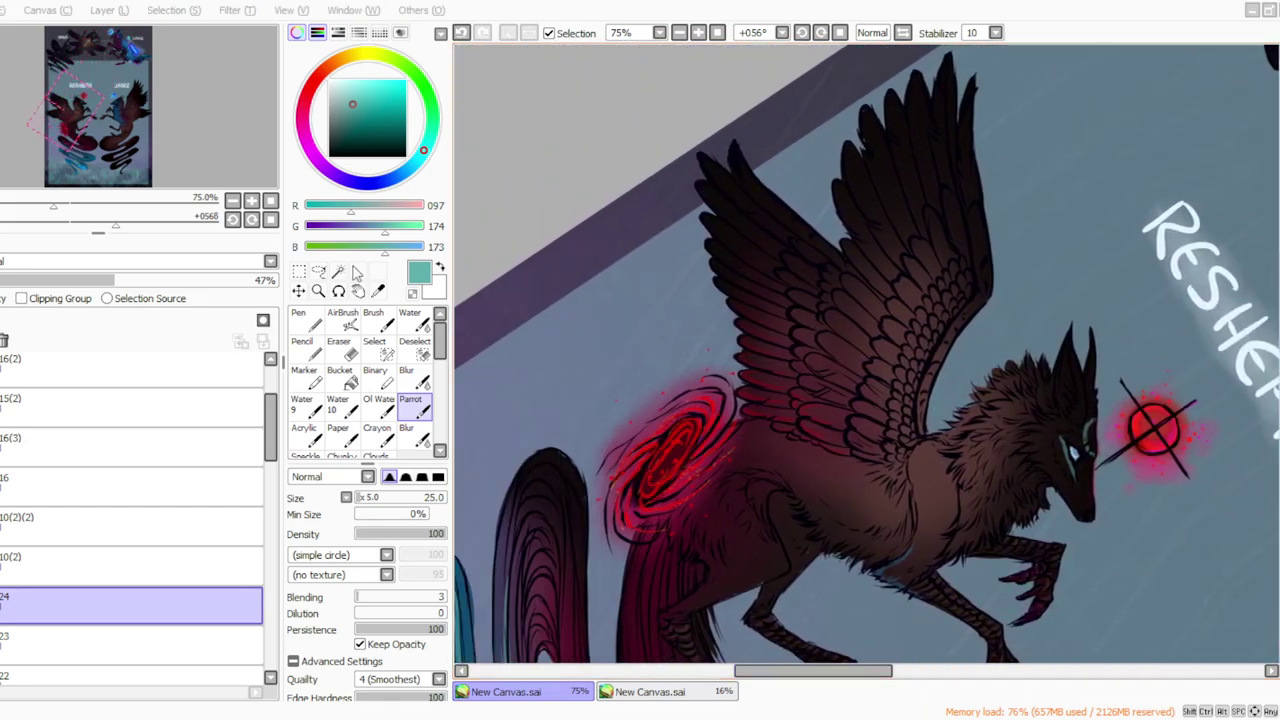
{"action": "left_click", "coordinate": [378, 291]}
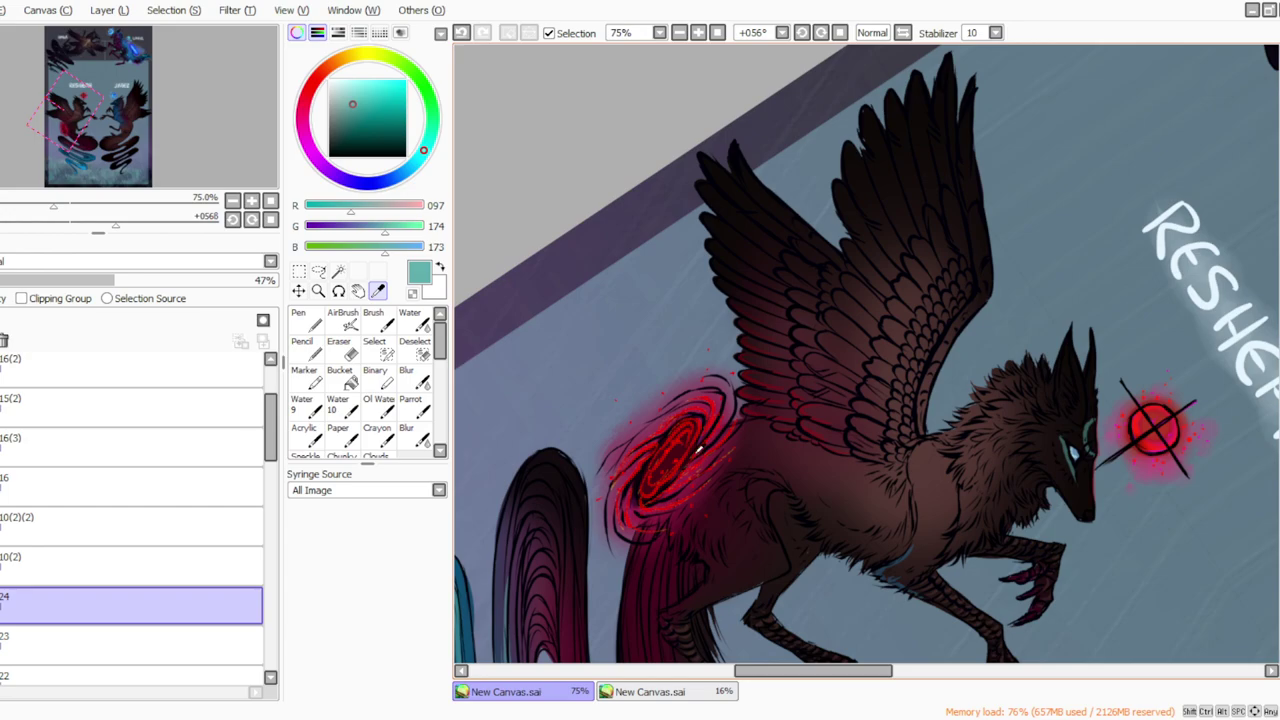
{"action": "left_click_drag", "start_coordinate": [780, 671], "coordinate": [835, 671]}
{"action": "left_click", "coordinate": [411, 405]}
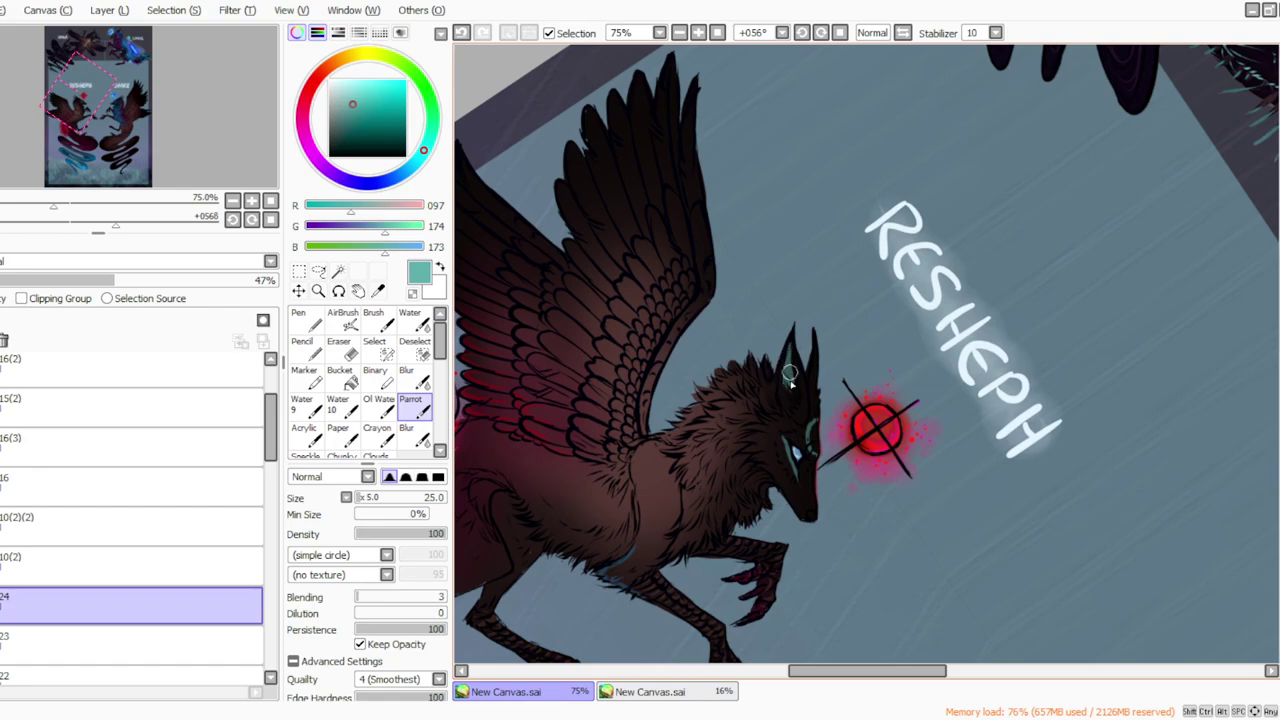
{"action": "left_click", "coordinate": [410, 381]}
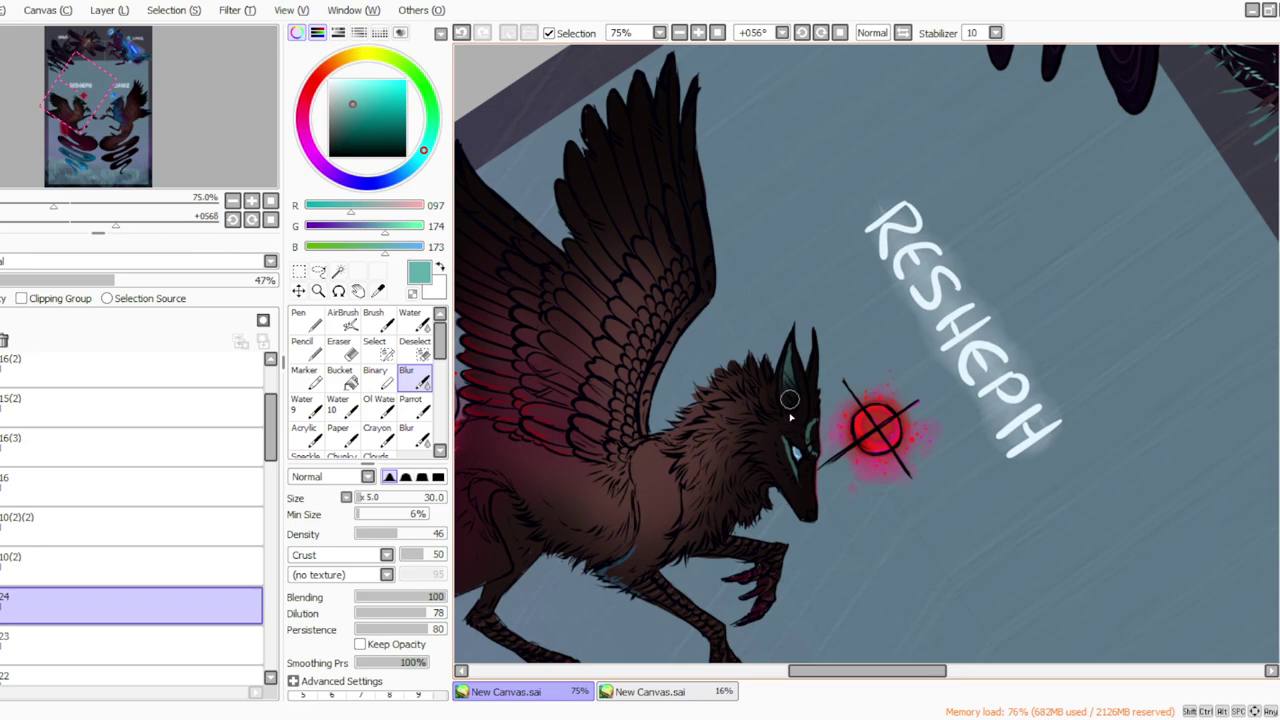
{"action": "left_click", "coordinate": [410, 405]}
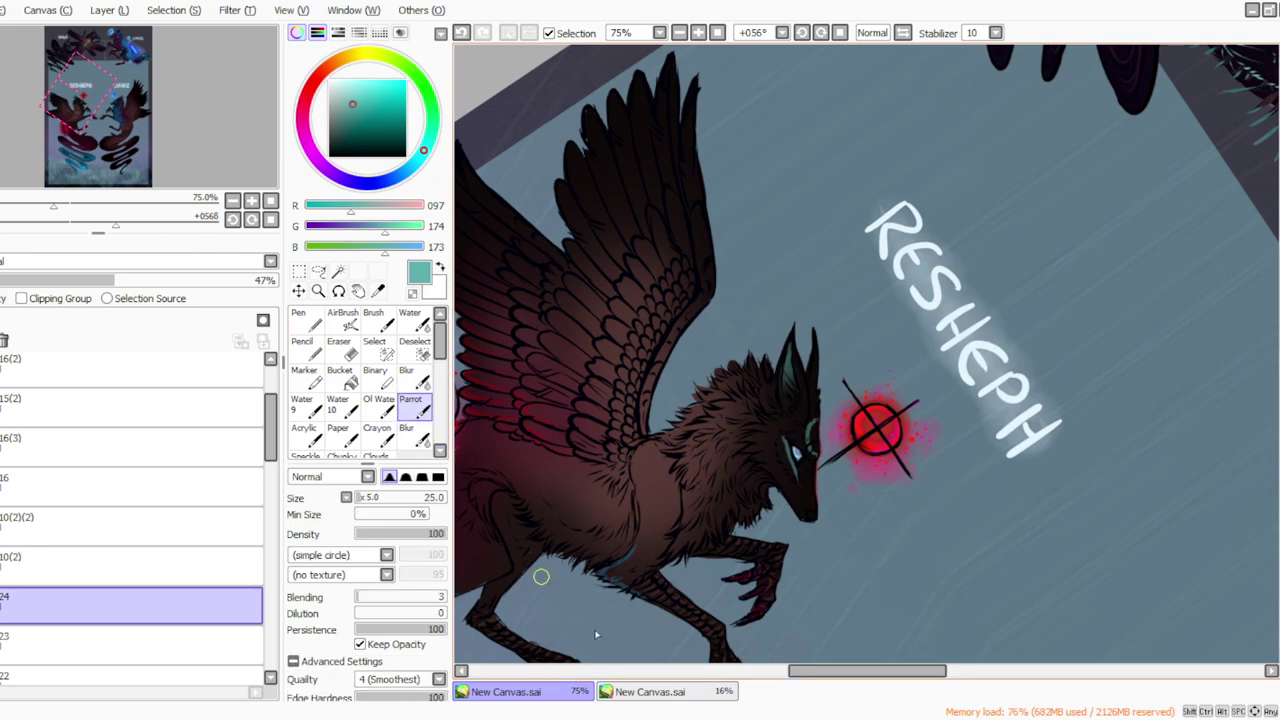
Step: Sample the dark blue of Resheph's chest marking and shade beneath his eye with the size 25 Parrot brush
{"action": "key", "text": "alt"}
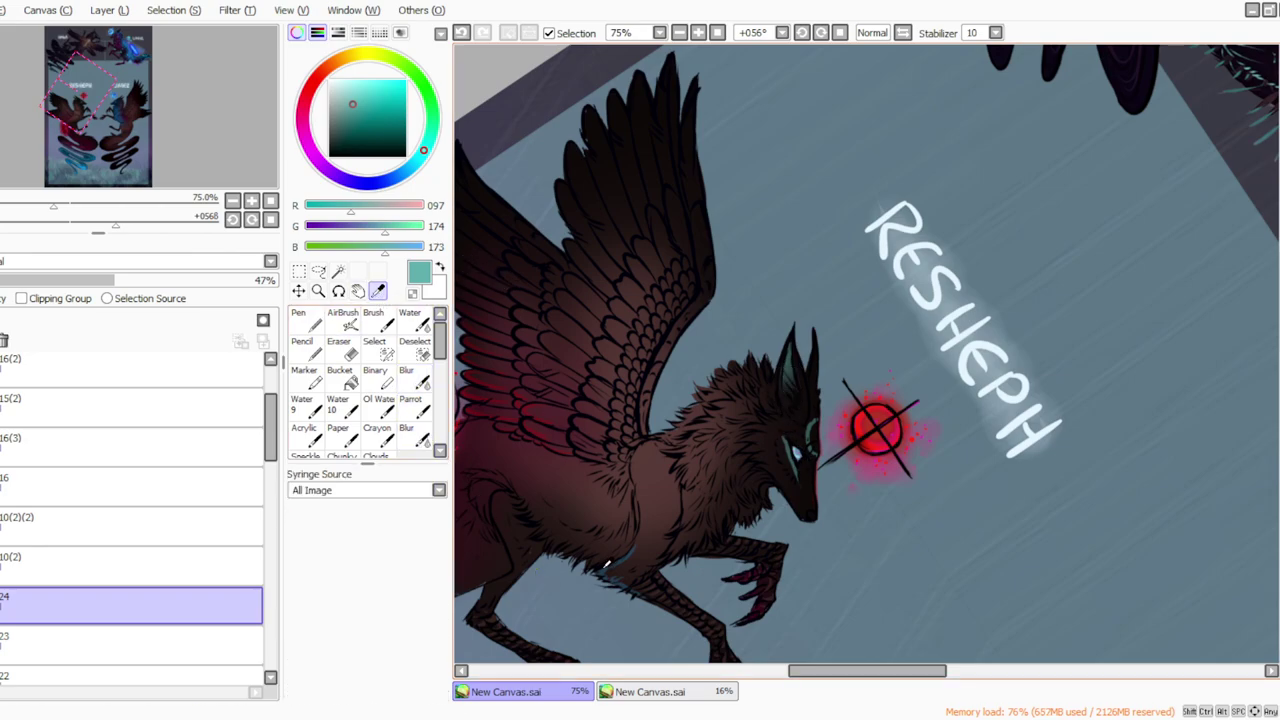
{"action": "left_click", "coordinate": [605, 568], "text": "alt"}
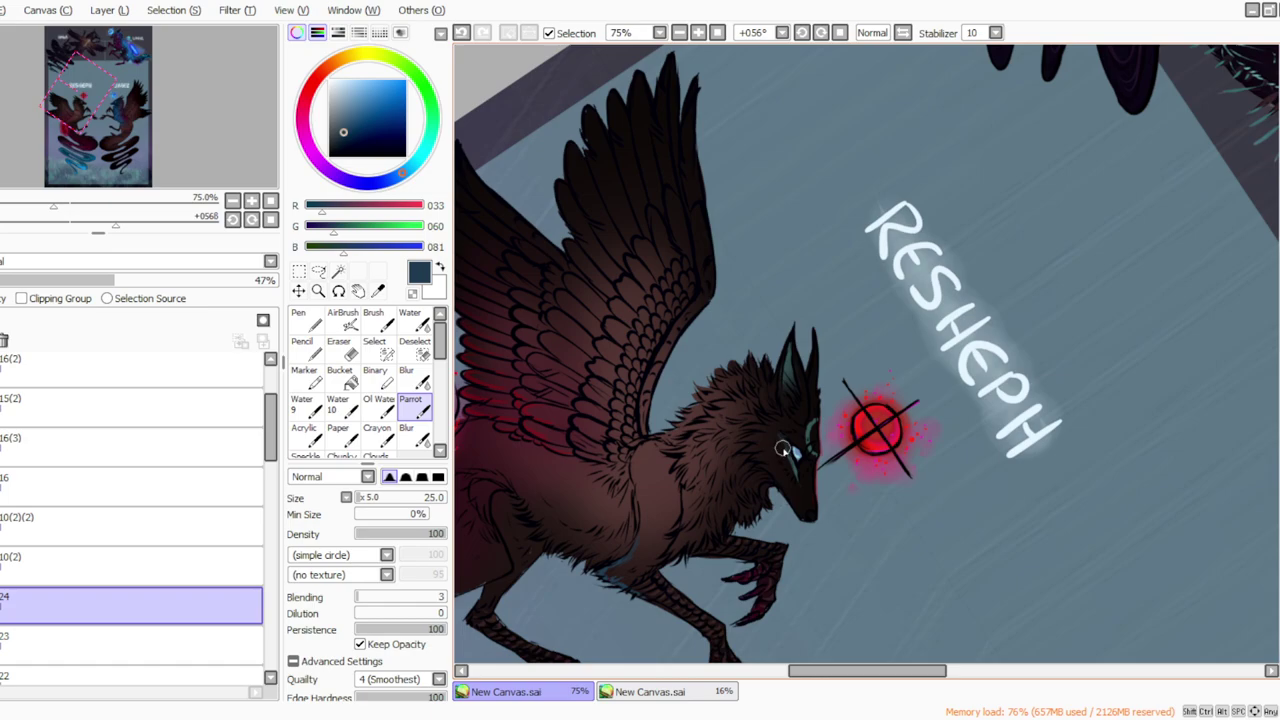
{"action": "left_click", "coordinate": [838, 33]}
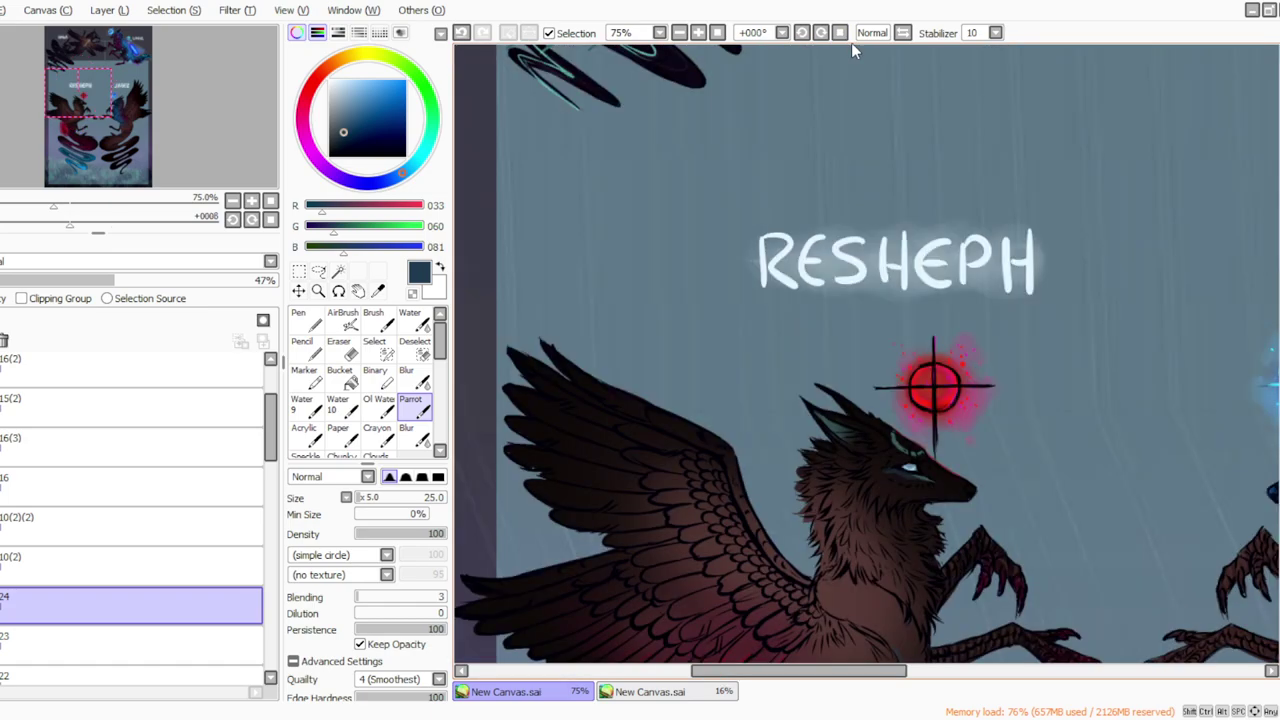
Step: Sample the dark teal inside Resheph's ear for the Parrot brush
{"action": "left_click", "coordinate": [378, 291]}
{"action": "left_click", "coordinate": [834, 424]}
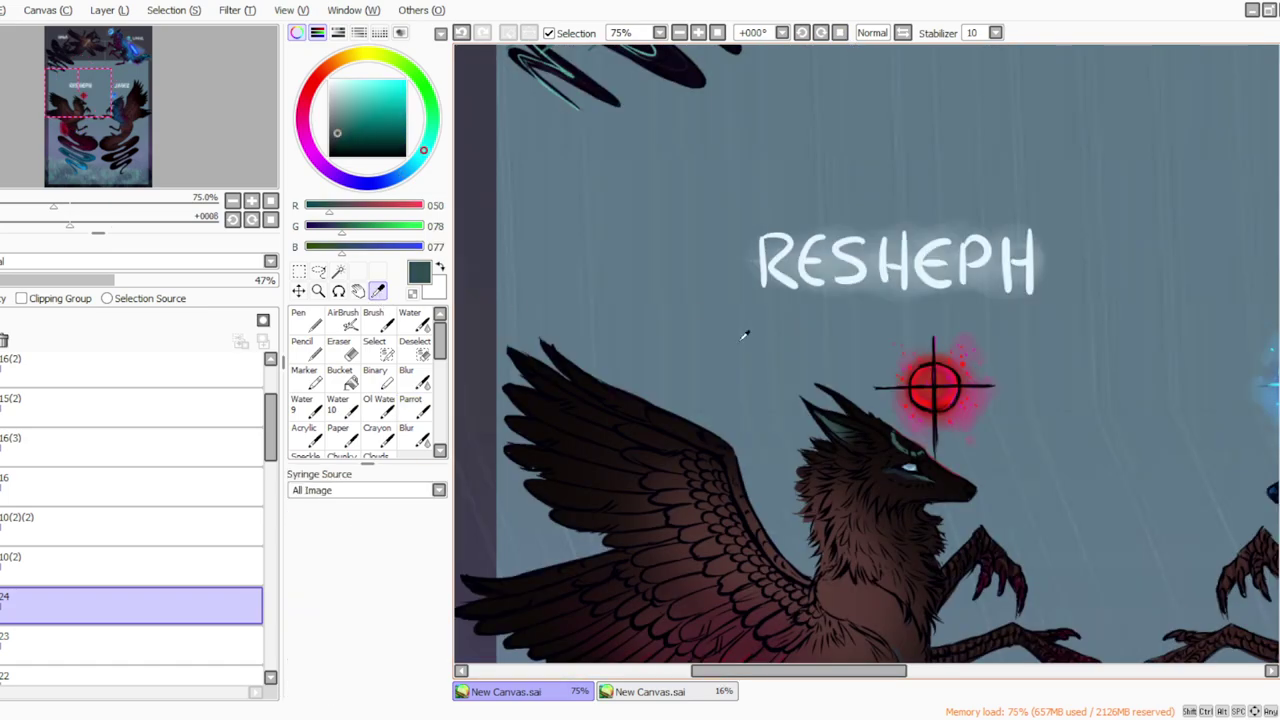
{"action": "left_click", "coordinate": [413, 406]}
Step: Paint small dark teal diamond markings on Resheph's upper wing with the Parrot brush at size 20
{"action": "left_click_drag", "start_coordinate": [1279, 320], "coordinate": [1279, 252]}
{"action": "scroll", "coordinate": [867, 354], "scroll_direction": "up", "scroll_amount": 1}
{"action": "scroll", "coordinate": [867, 354], "scroll_direction": "down", "scroll_amount": 9}
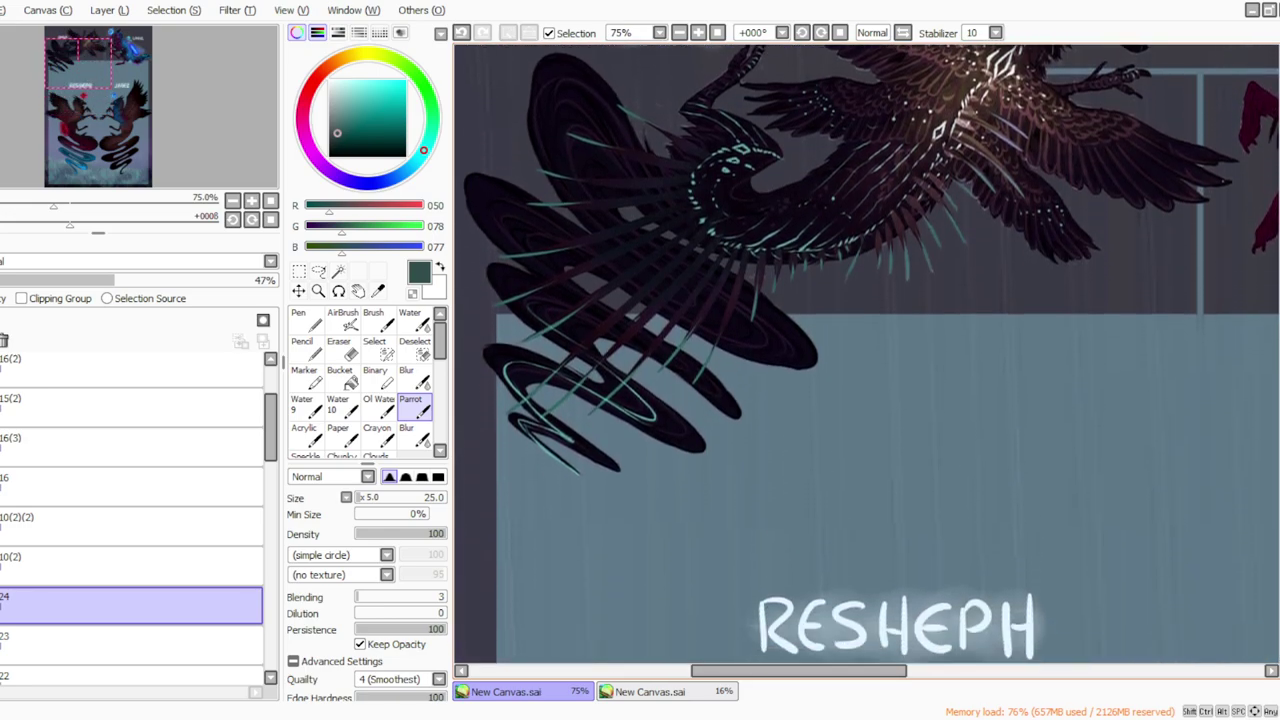
{"action": "scroll", "coordinate": [867, 354], "scroll_direction": "up", "scroll_amount": 2}
{"action": "left_click", "coordinate": [801, 33]}
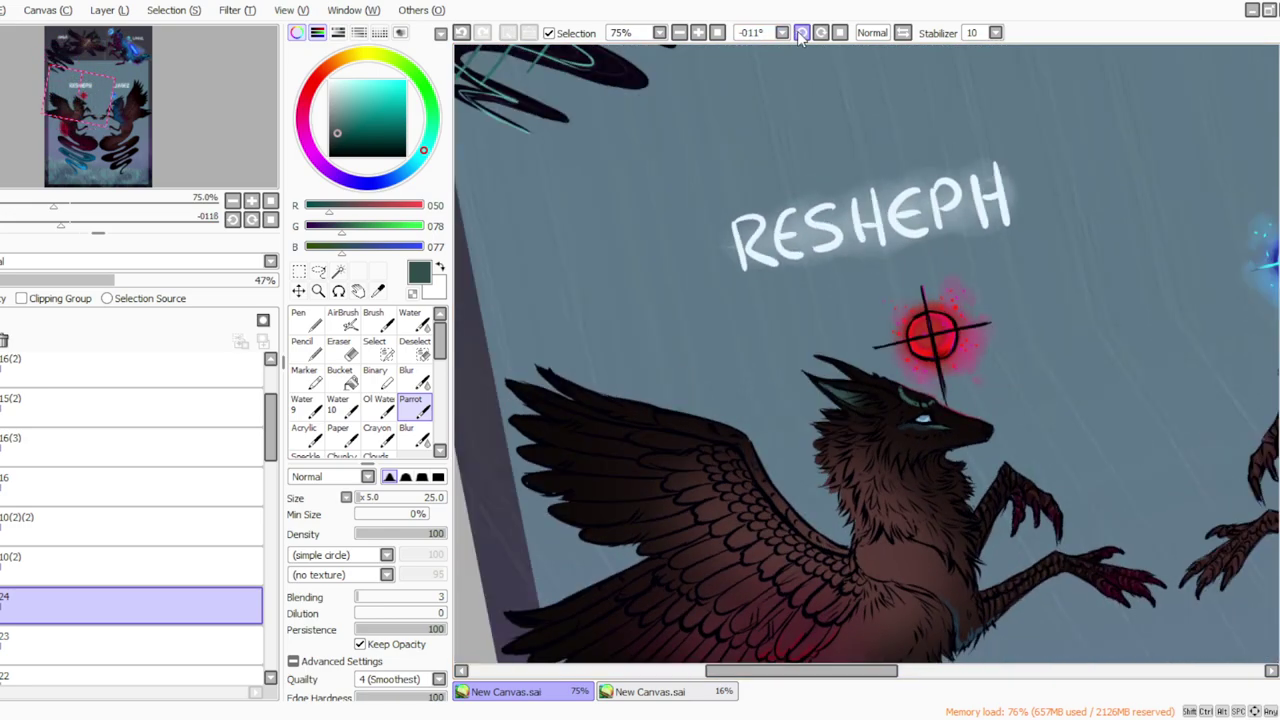
{"action": "left_click", "coordinate": [801, 33]}
{"action": "left_click", "coordinate": [801, 33]}
{"action": "left_click", "coordinate": [801, 33]}
{"action": "left_click", "coordinate": [801, 33]}
{"action": "left_click", "coordinate": [801, 33]}
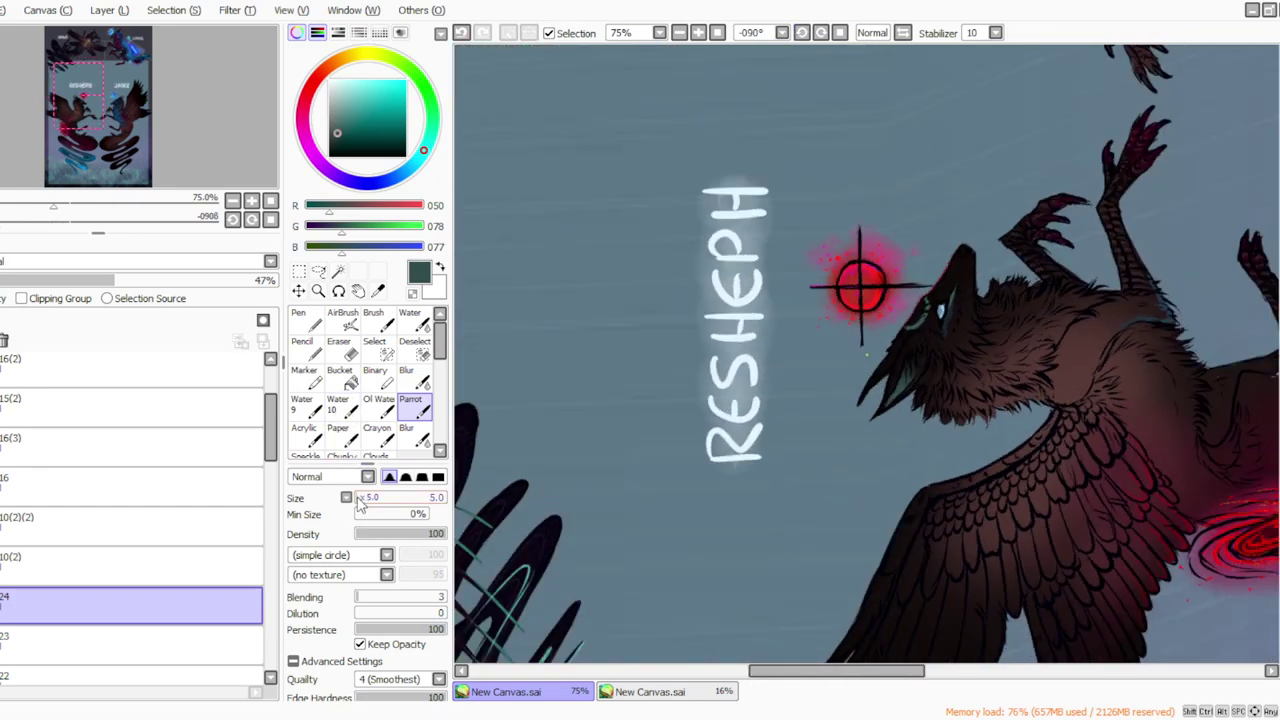
{"action": "left_click", "coordinate": [802, 34]}
{"action": "left_click", "coordinate": [802, 34]}
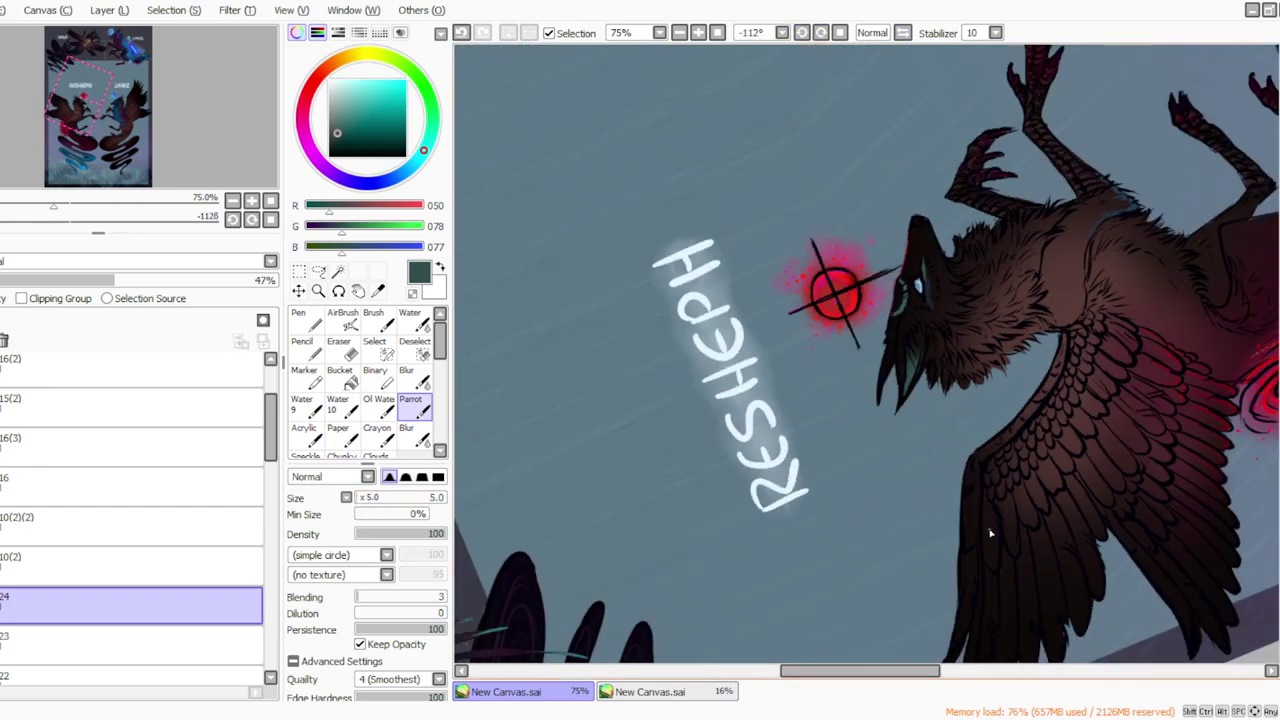
{"action": "left_click", "coordinate": [363, 498]}
{"action": "left_click_drag", "start_coordinate": [362, 498], "coordinate": [378, 497]}
{"action": "left_click_drag", "start_coordinate": [980, 546], "coordinate": [989, 552]}
{"action": "left_click", "coordinate": [840, 32]}
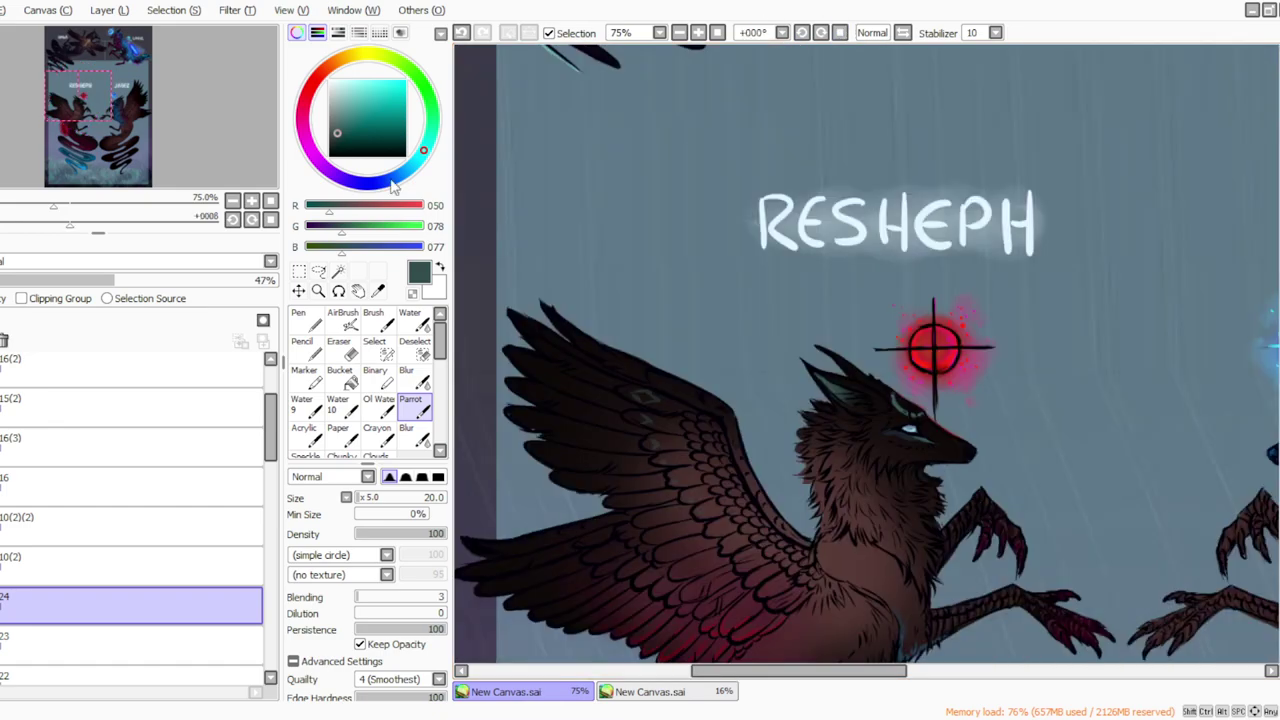
Step: Add dark teal diamond markings to the remaining feather tips of Resheph's upper wing with the size 20 Parrot brush
{"action": "left_click_drag", "start_coordinate": [716, 672], "coordinate": [680, 677]}
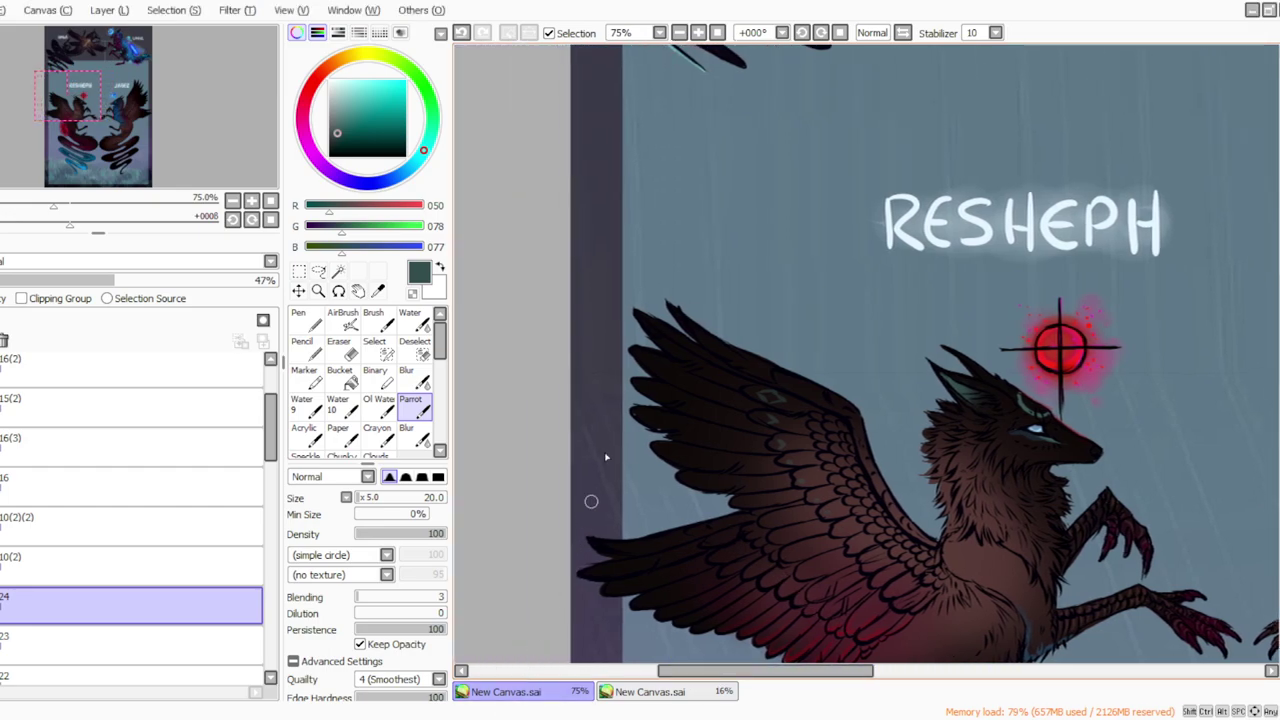
{"action": "left_click", "coordinate": [802, 32]}
{"action": "left_click", "coordinate": [802, 32]}
{"action": "left_click", "coordinate": [802, 32]}
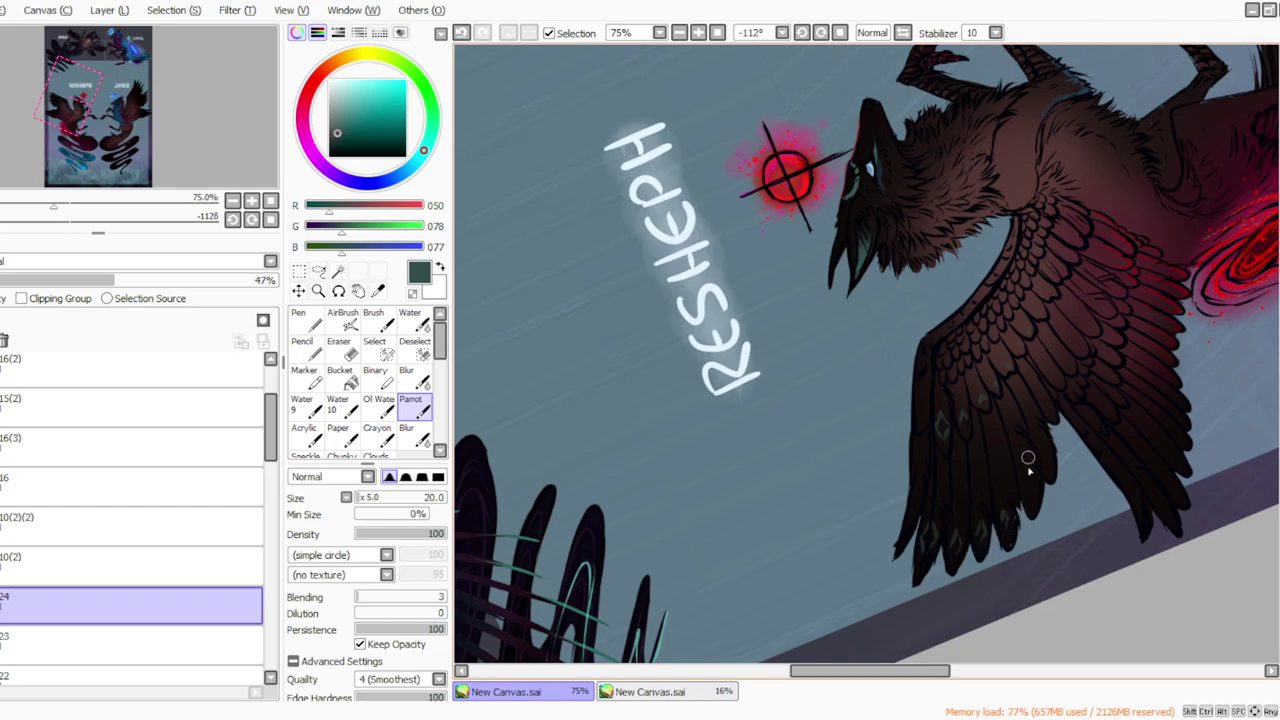
{"action": "left_click", "coordinate": [819, 33]}
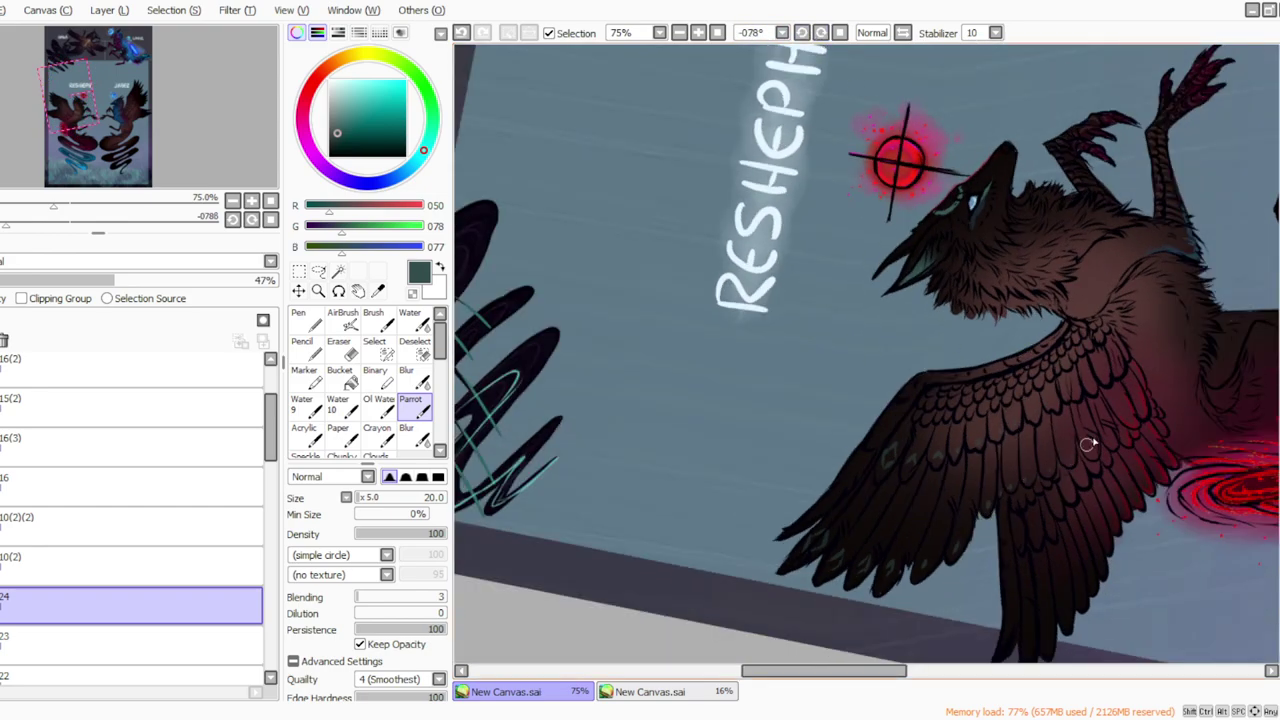
{"action": "left_click", "coordinate": [841, 33]}
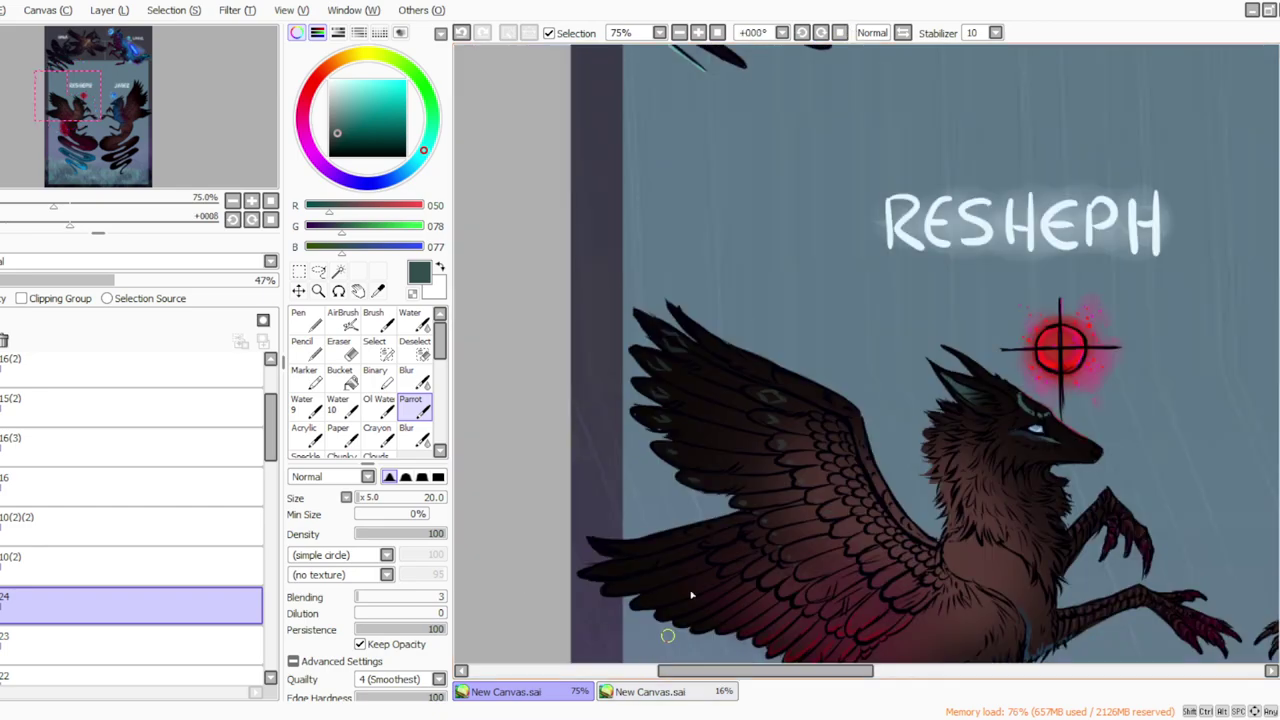
Step: Paint matching dark teal diamond markings along the feathers of Resheph's lower wing
{"action": "left_click_drag", "start_coordinate": [665, 671], "coordinate": [641, 671]}
{"action": "left_click_drag", "start_coordinate": [1279, 305], "coordinate": [1279, 340]}
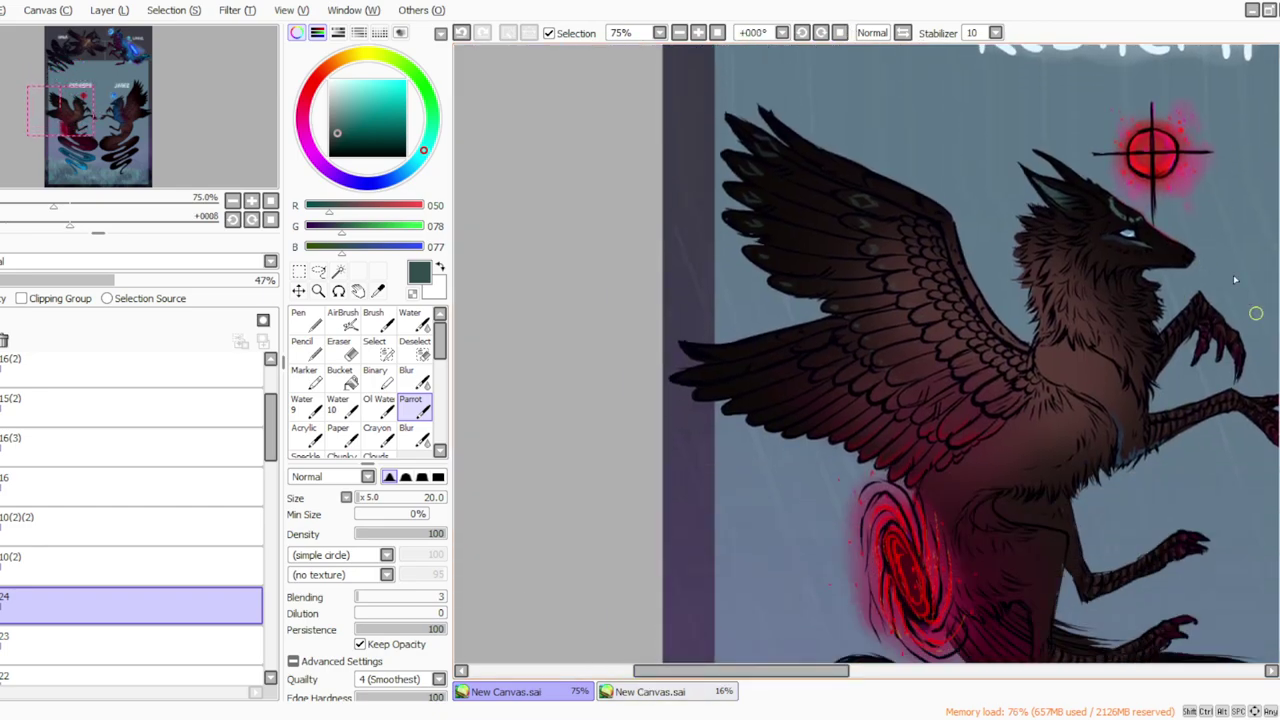
{"action": "left_click", "coordinate": [801, 33]}
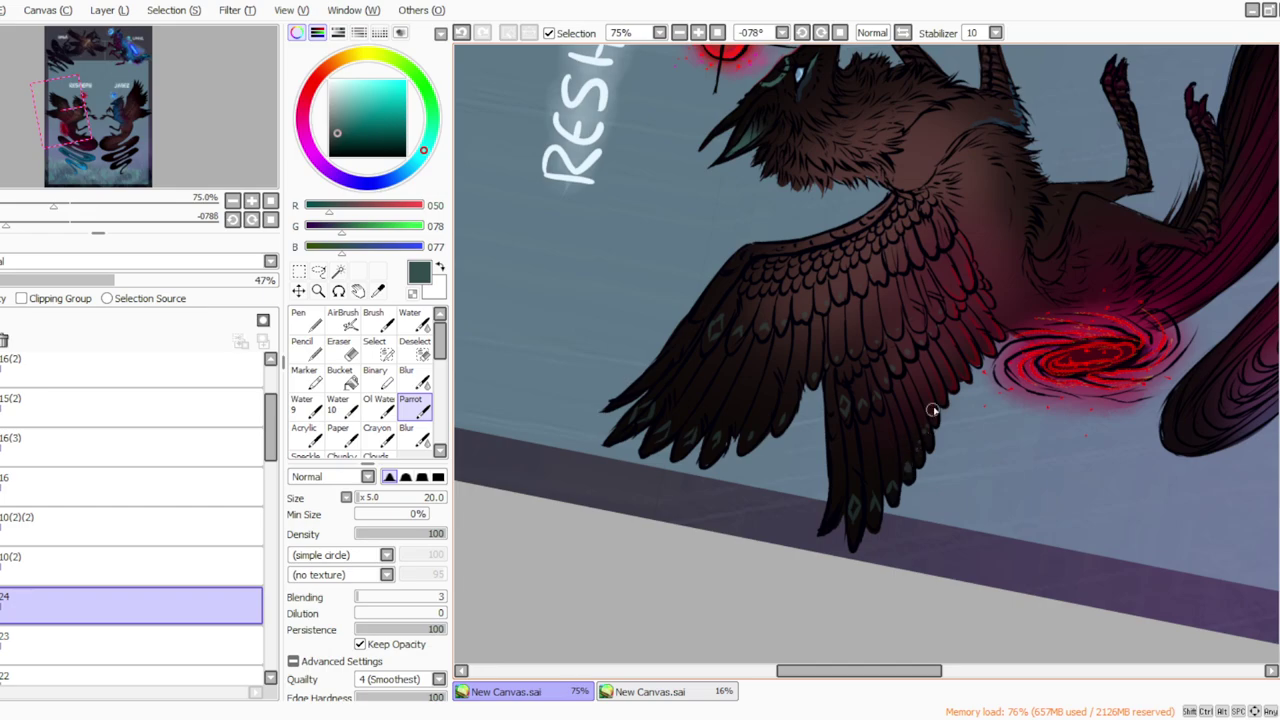
{"action": "left_click", "coordinate": [840, 38]}
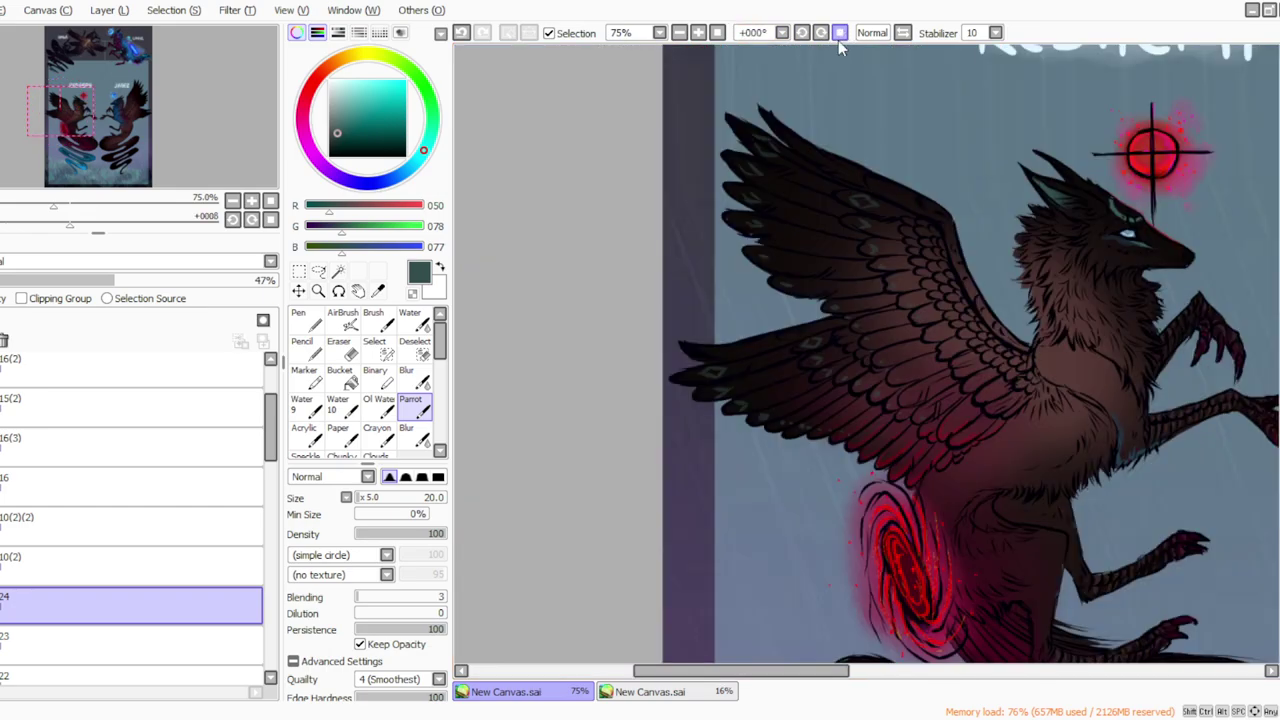
Step: Sample the white of the SAGA lettering for the Parrot brush
{"action": "left_click_drag", "start_coordinate": [738, 676], "coordinate": [796, 676]}
{"action": "left_click_drag", "start_coordinate": [1279, 360], "coordinate": [1279, 218]}
{"action": "left_click", "coordinate": [378, 291]}
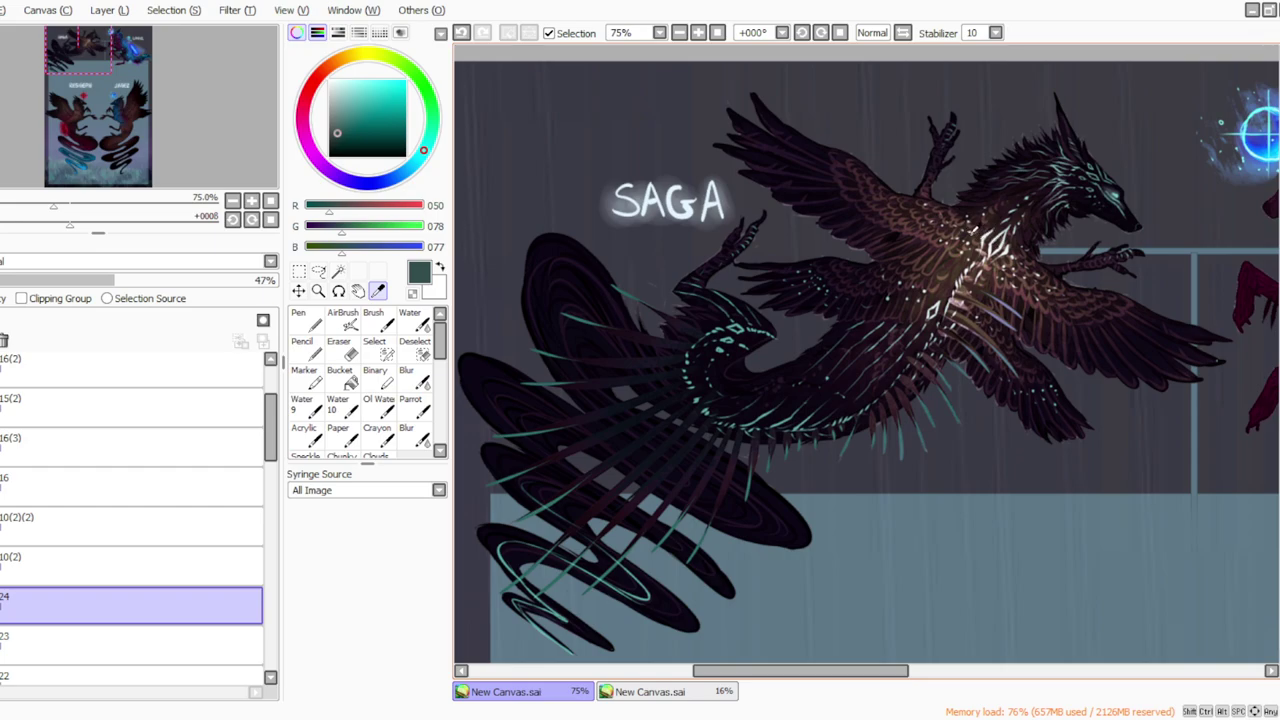
{"action": "left_click", "coordinate": [683, 204]}
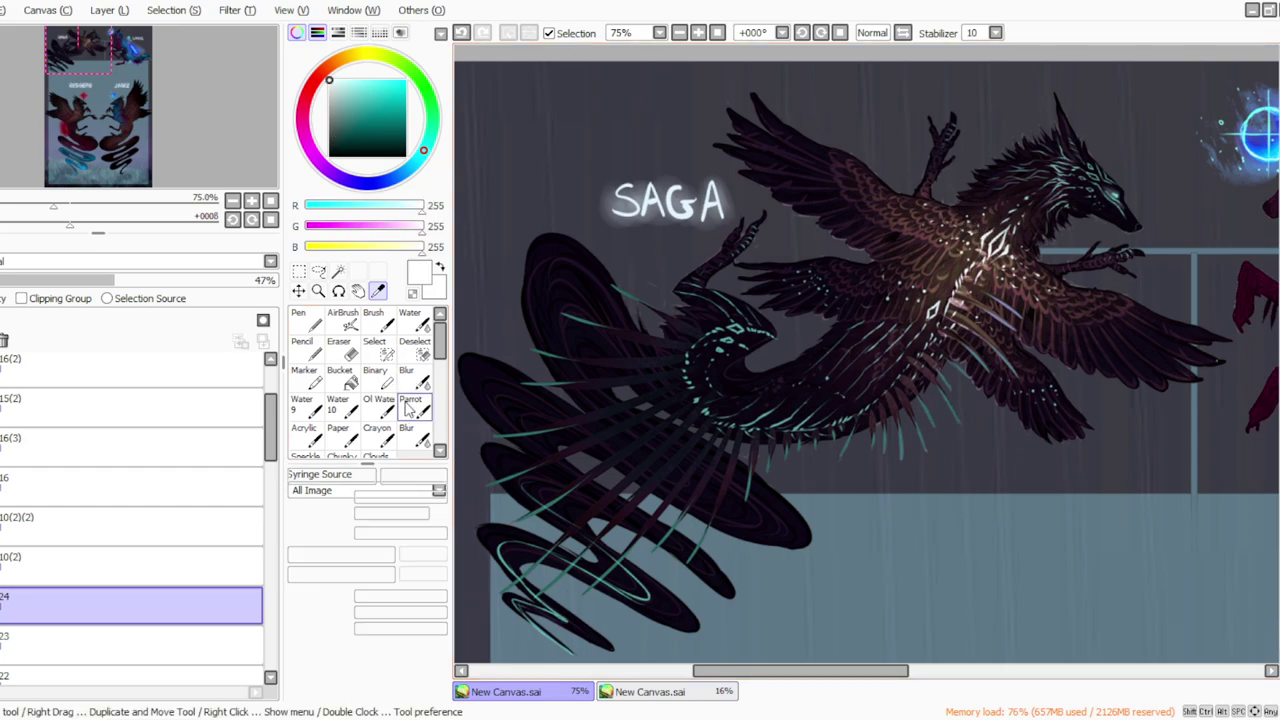
{"action": "scroll", "coordinate": [1264, 431], "scroll_direction": "down", "scroll_amount": 10}
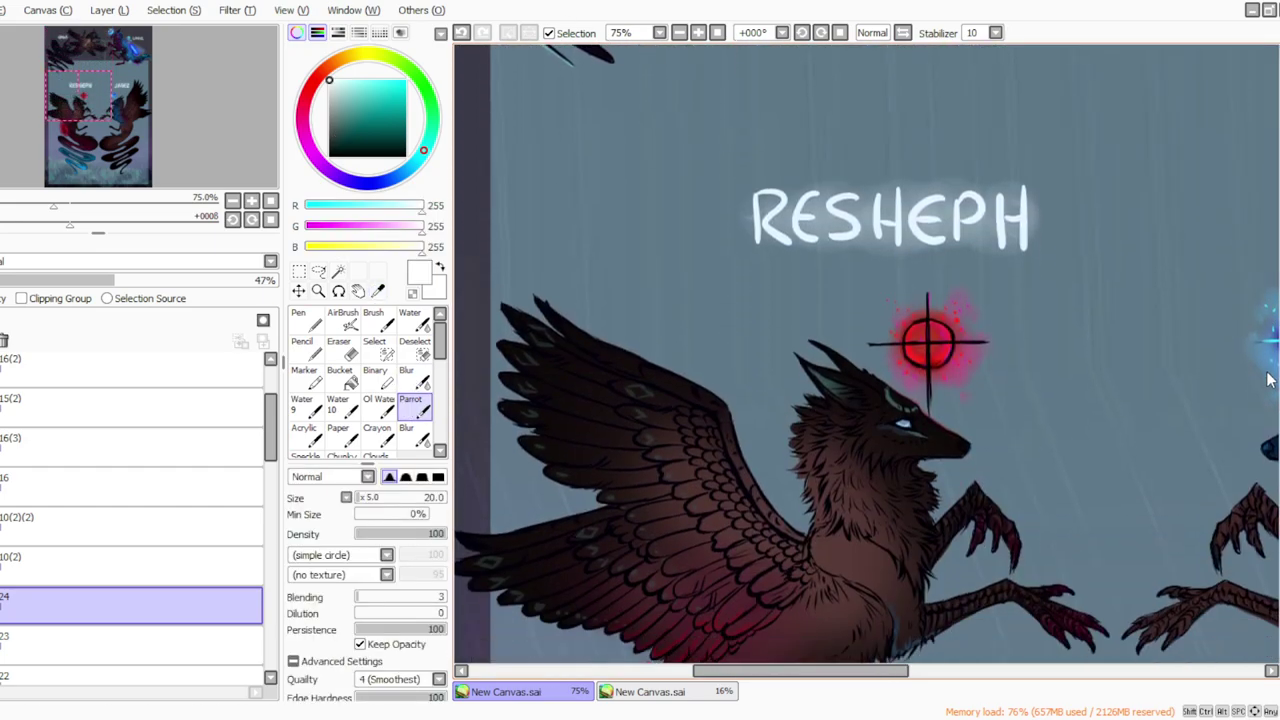
Step: Sample the bright red of Resheph's portal and dot small red speckles over his shoulder and inner wing with the size 20 Parrot brush
{"action": "key", "text": "alt"}
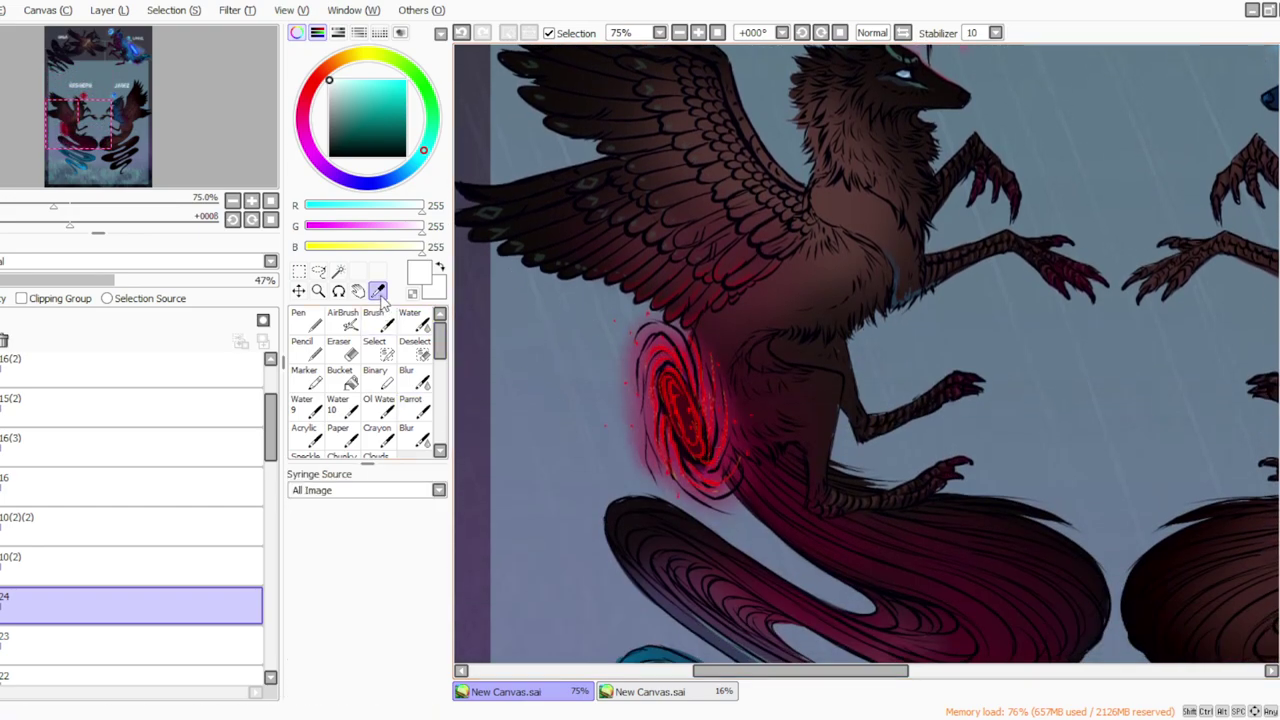
{"action": "left_click", "coordinate": [714, 456], "text": "alt"}
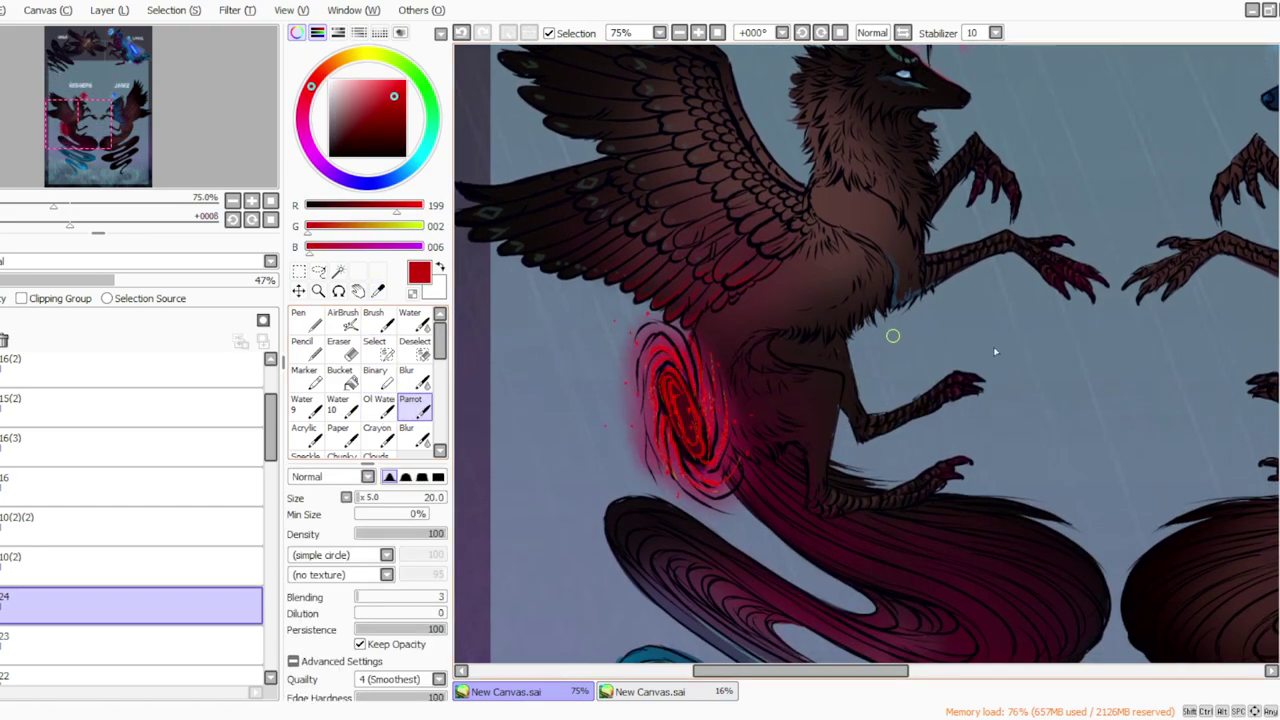
{"action": "scroll", "coordinate": [1181, 228], "scroll_direction": "up", "scroll_amount": 3}
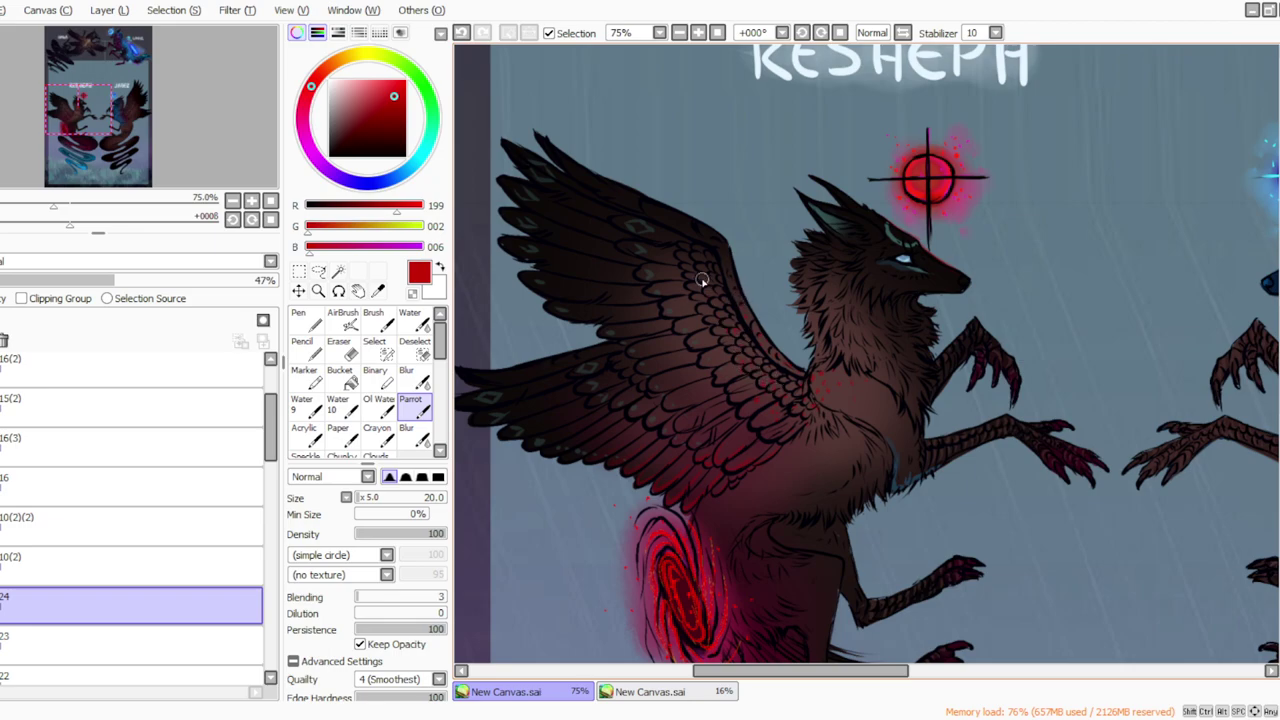
Step: Examine the whole illustration, comparing Resheph's markings and tail with Saga's markings
{"action": "left_click", "coordinate": [717, 33]}
{"action": "left_click", "coordinate": [700, 34]}
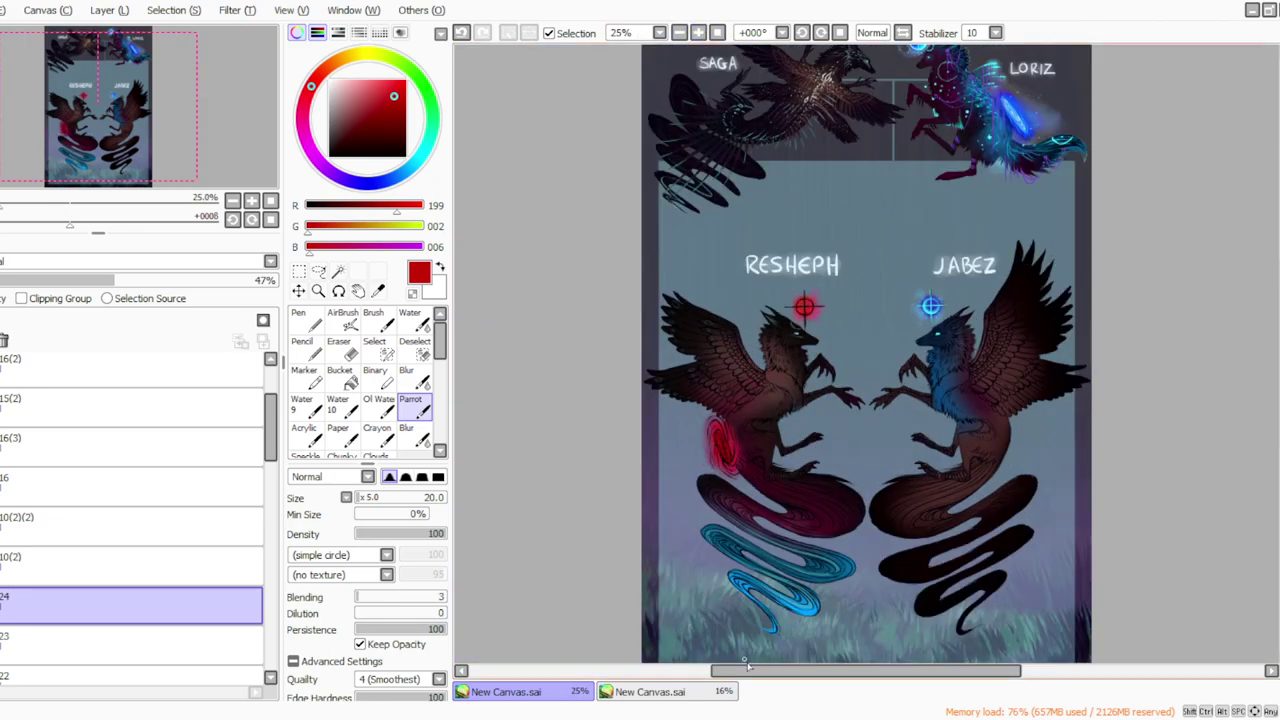
{"action": "left_click_drag", "start_coordinate": [747, 670], "coordinate": [705, 670]}
{"action": "left_click", "coordinate": [699, 34]}
{"action": "scroll", "coordinate": [1256, 398], "scroll_direction": "down", "scroll_amount": 5}
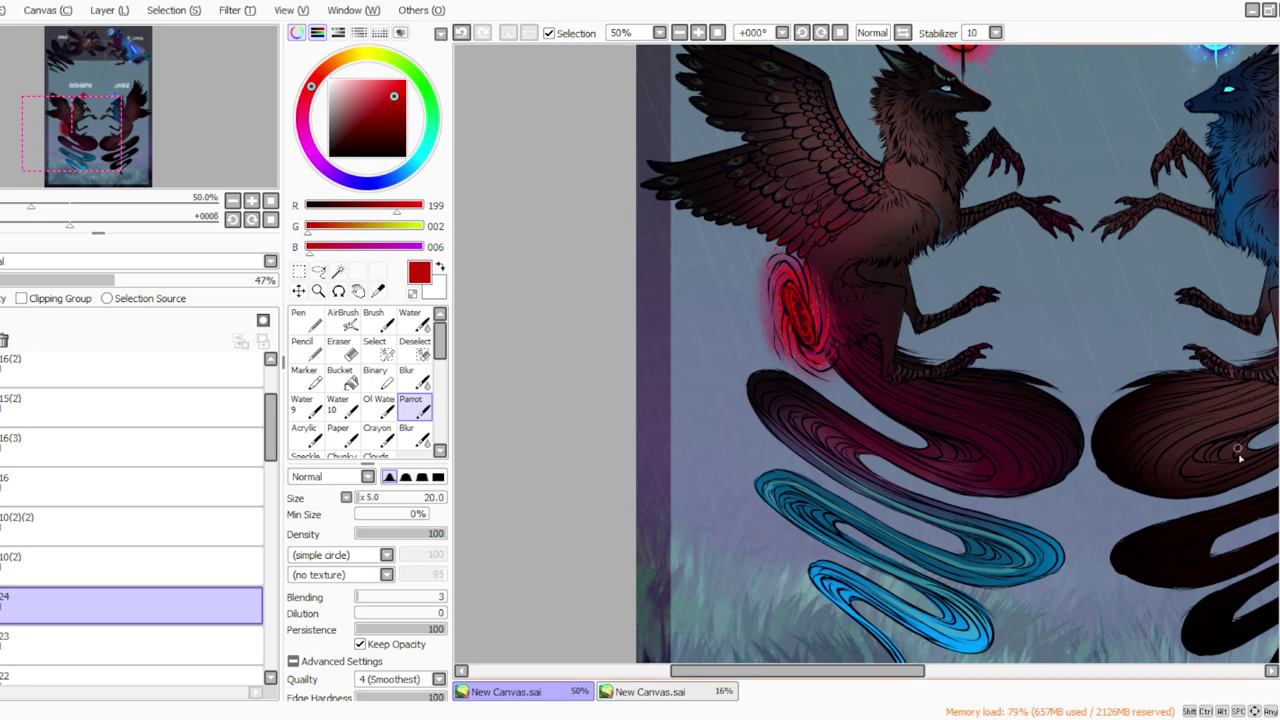
{"action": "scroll", "coordinate": [958, 354], "scroll_direction": "up", "scroll_amount": 12}
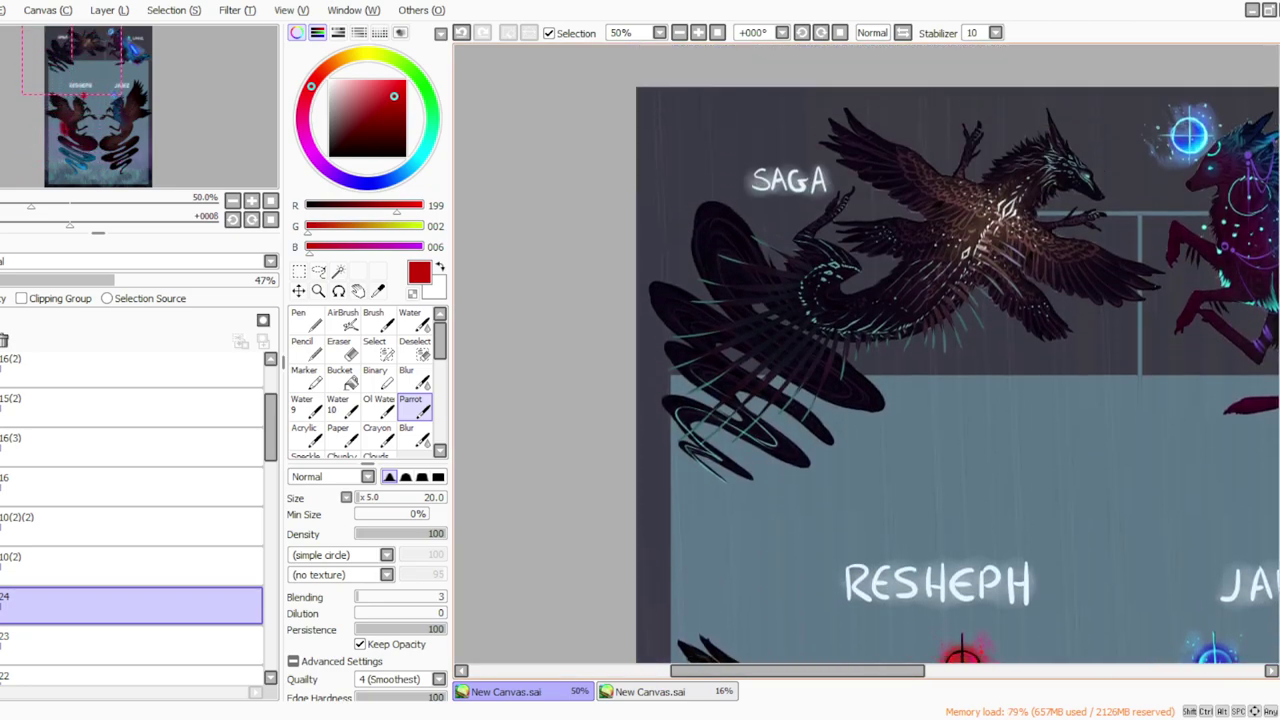
Step: Sample the near-white of the diamond marking on Saga's back and set the Parrot brush to size 5
{"action": "left_click", "coordinate": [378, 291]}
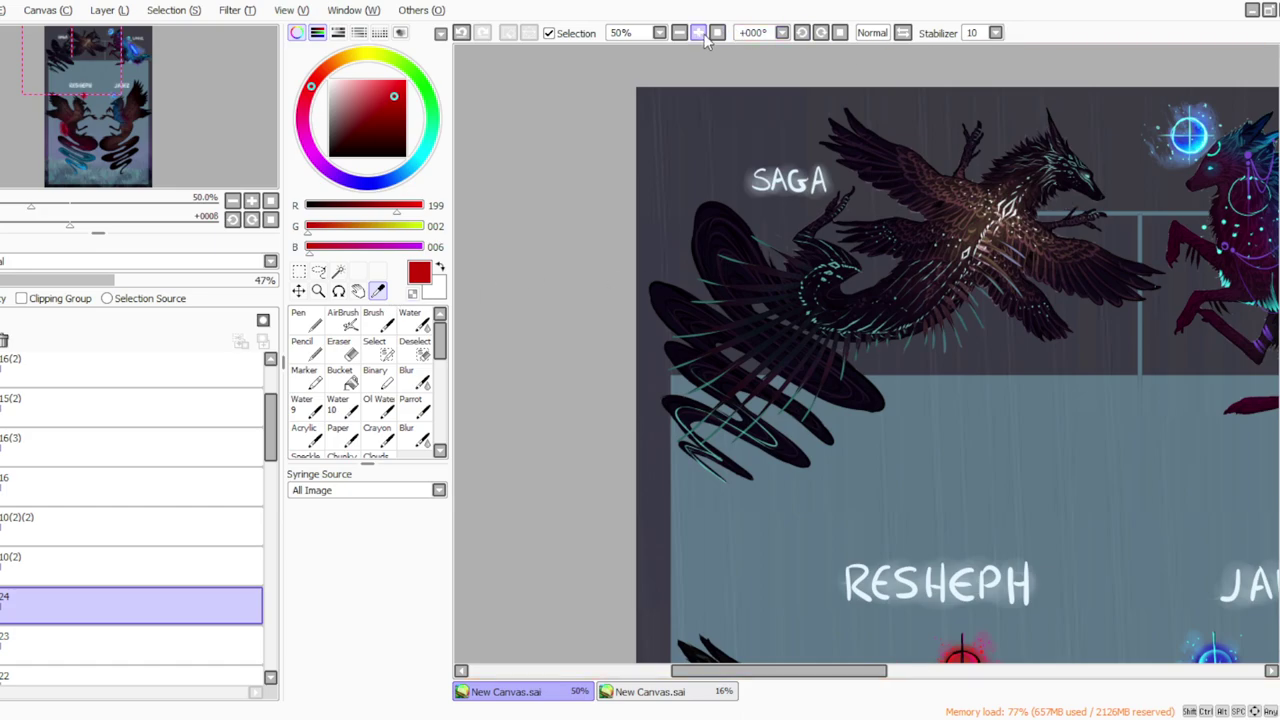
{"action": "left_click", "coordinate": [698, 32]}
{"action": "left_click_drag", "start_coordinate": [780, 670], "coordinate": [810, 670]}
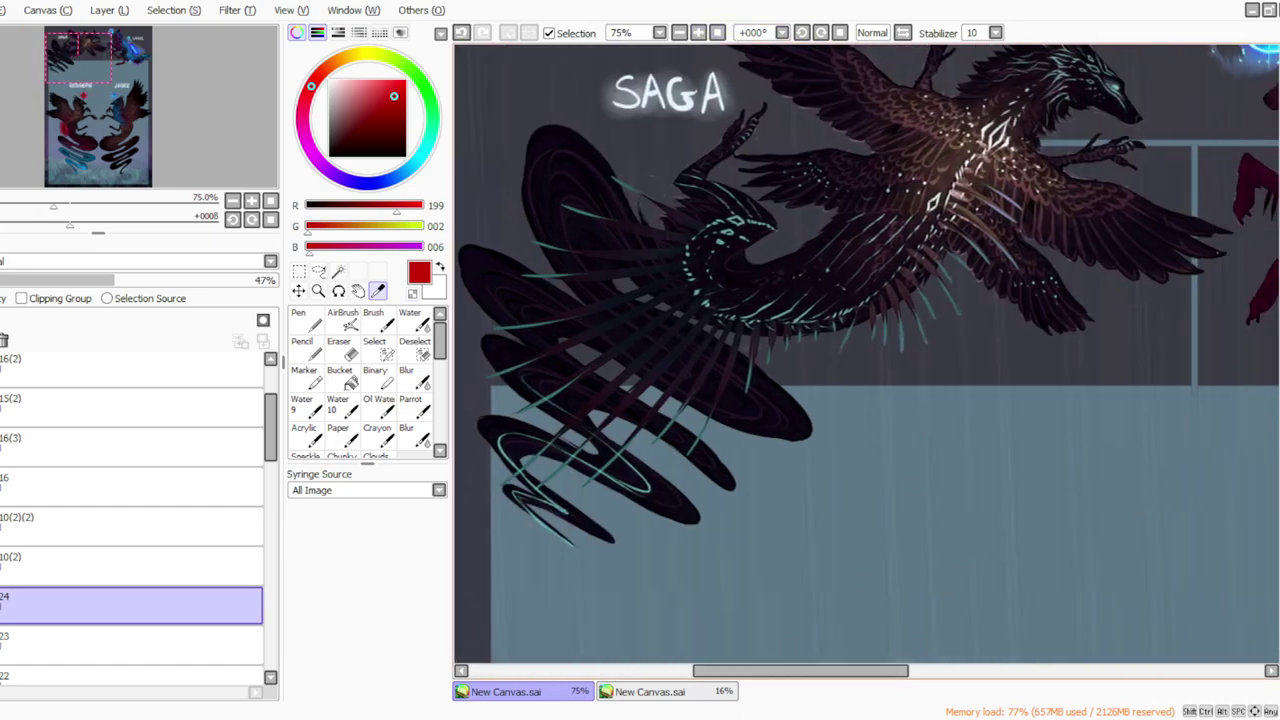
{"action": "scroll", "coordinate": [1220, 153], "scroll_direction": "up", "scroll_amount": 3}
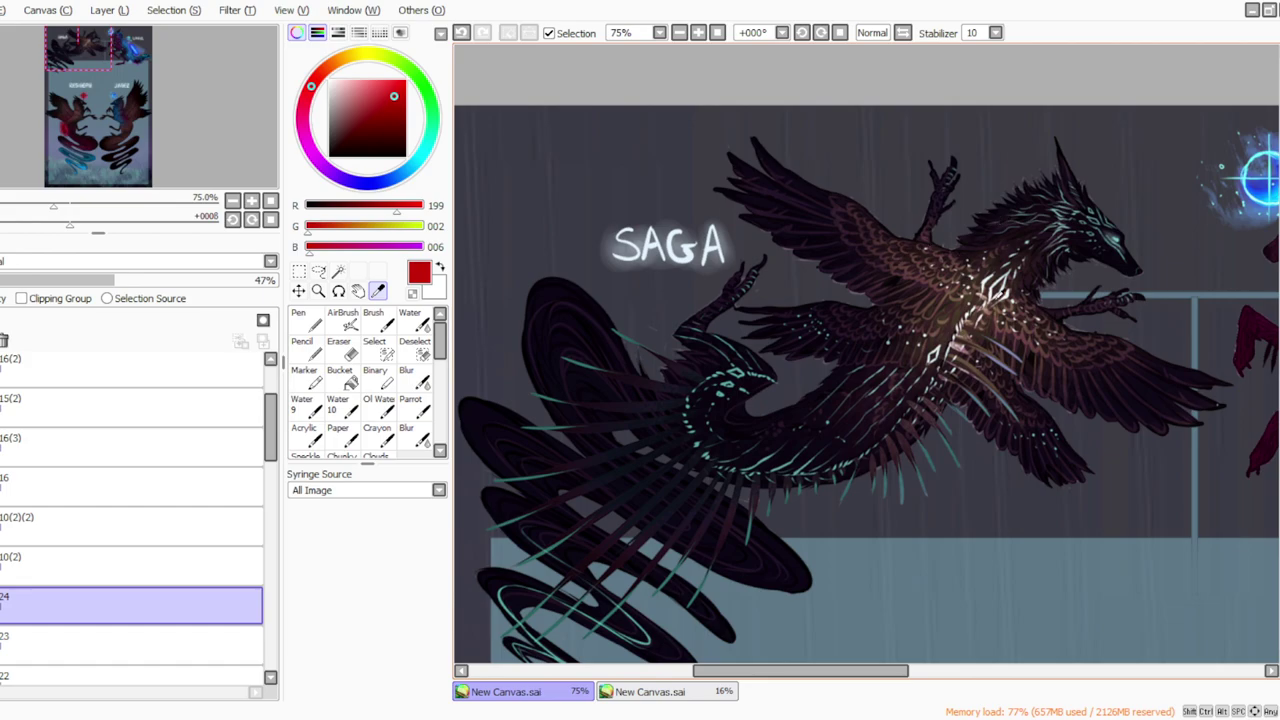
{"action": "left_click", "coordinate": [1006, 288]}
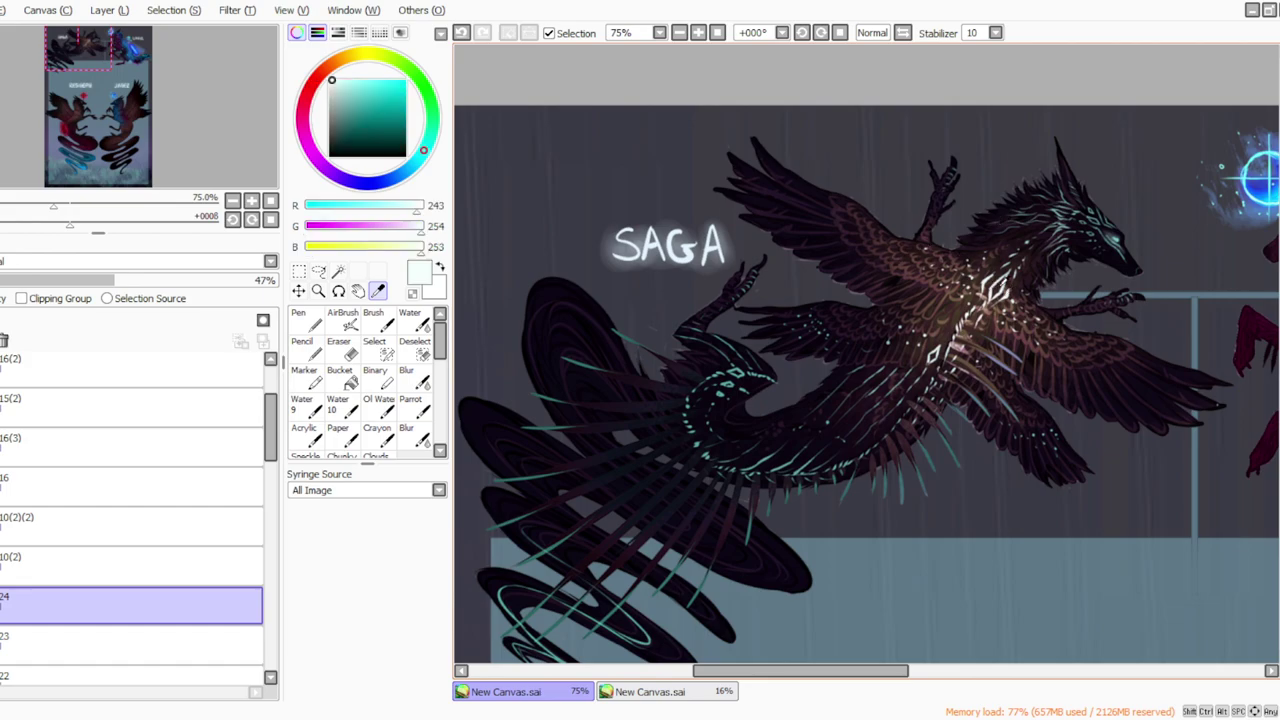
{"action": "left_click", "coordinate": [410, 404]}
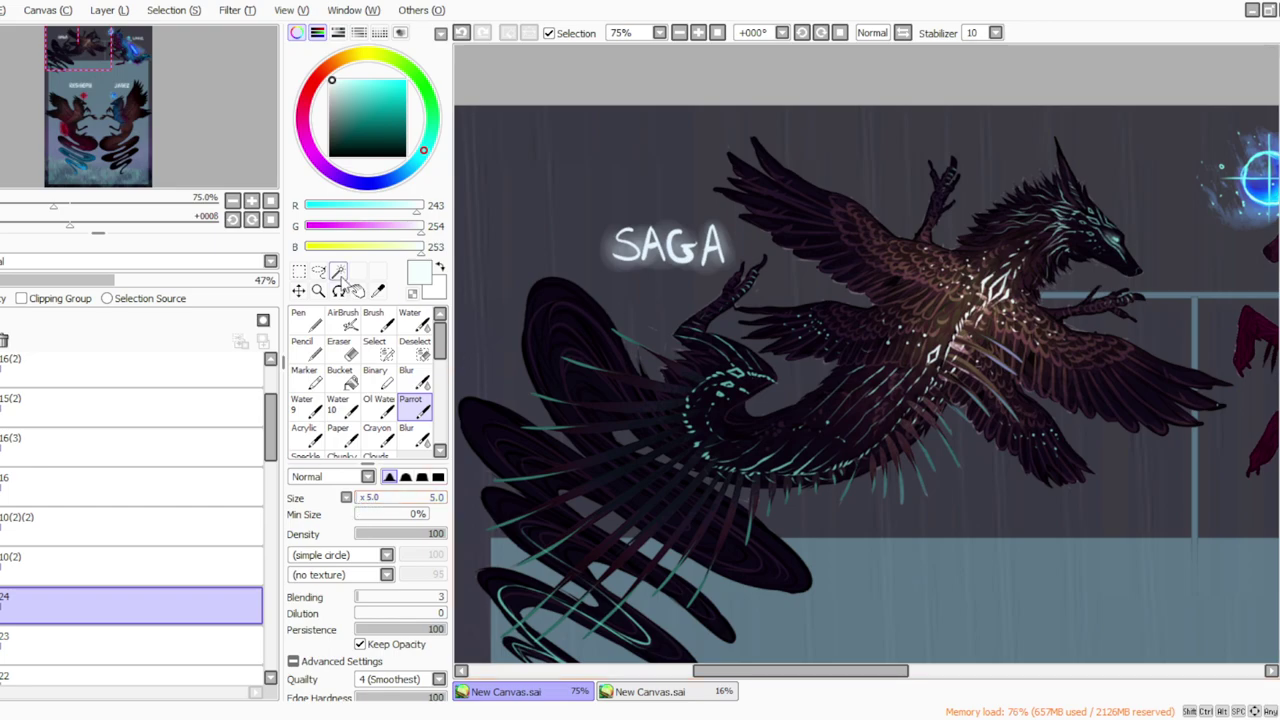
Step: Sample the teal of Saga's glowing markings for the Parrot brush and return to Resheph
{"action": "key", "text": "alt"}
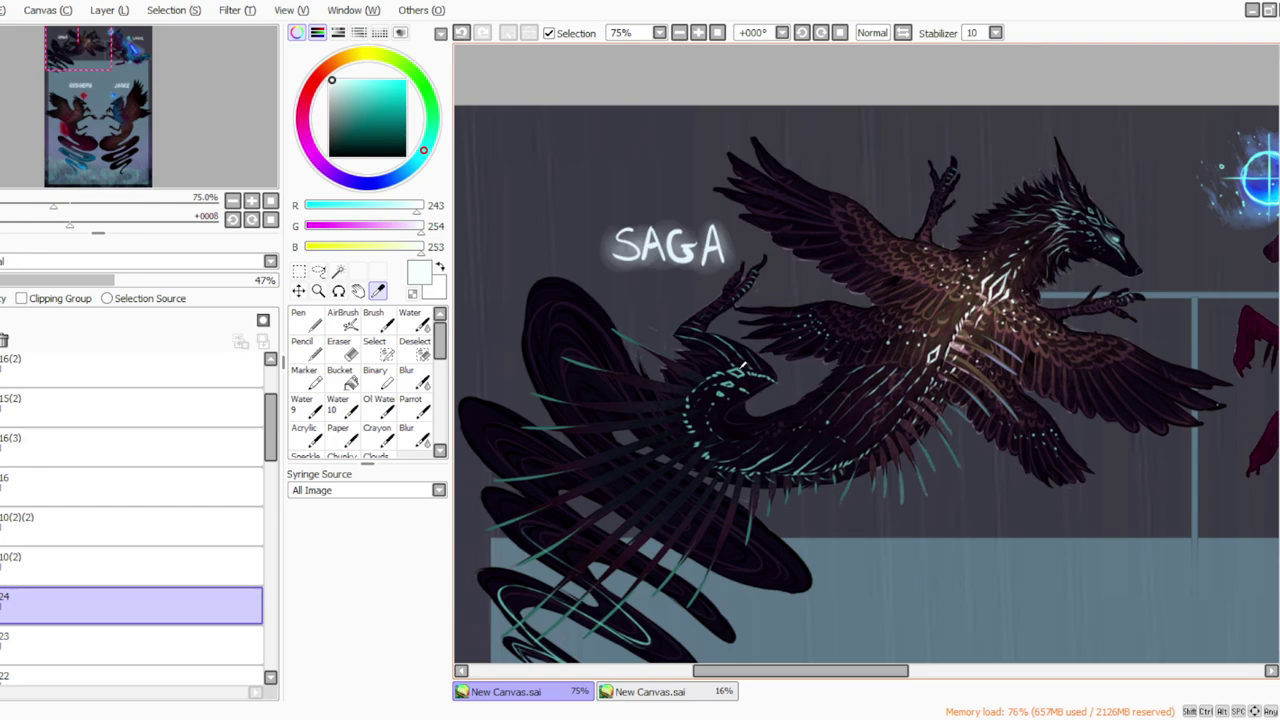
{"action": "left_click", "coordinate": [478, 408], "text": "alt"}
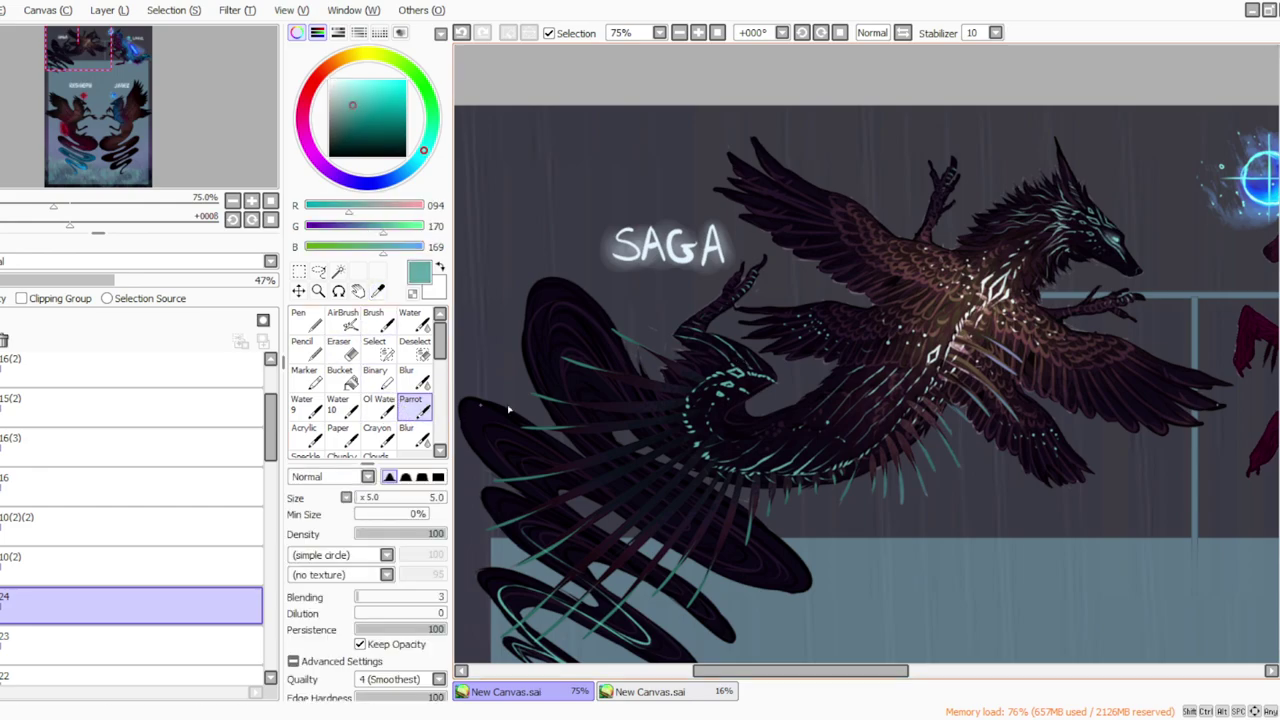
{"action": "scroll", "coordinate": [866, 354], "scroll_direction": "down", "scroll_amount": 15}
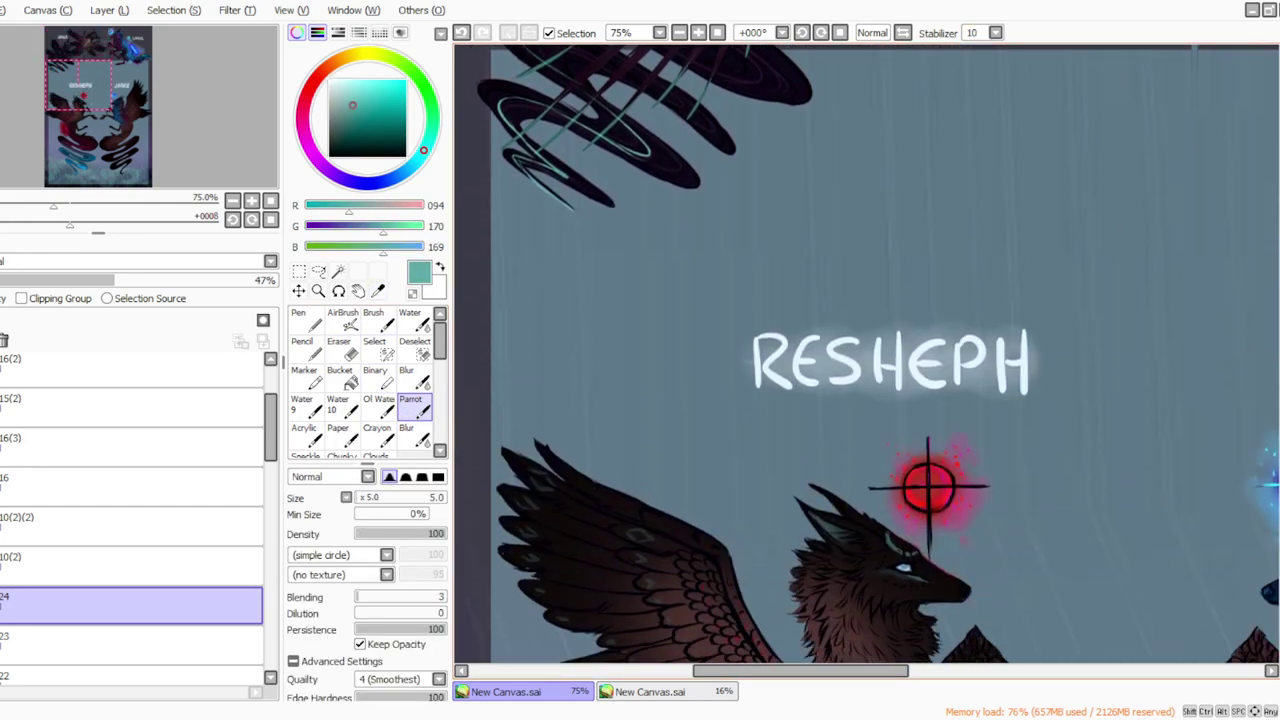
{"action": "scroll", "coordinate": [866, 354], "scroll_direction": "down", "scroll_amount": 1}
{"action": "scroll", "coordinate": [866, 354], "scroll_direction": "down", "scroll_amount": 9}
Step: Paint thin curved teal stripes across Resheph's side behind the chest marking with the Parrot brush at size 10
{"action": "left_click", "coordinate": [802, 33]}
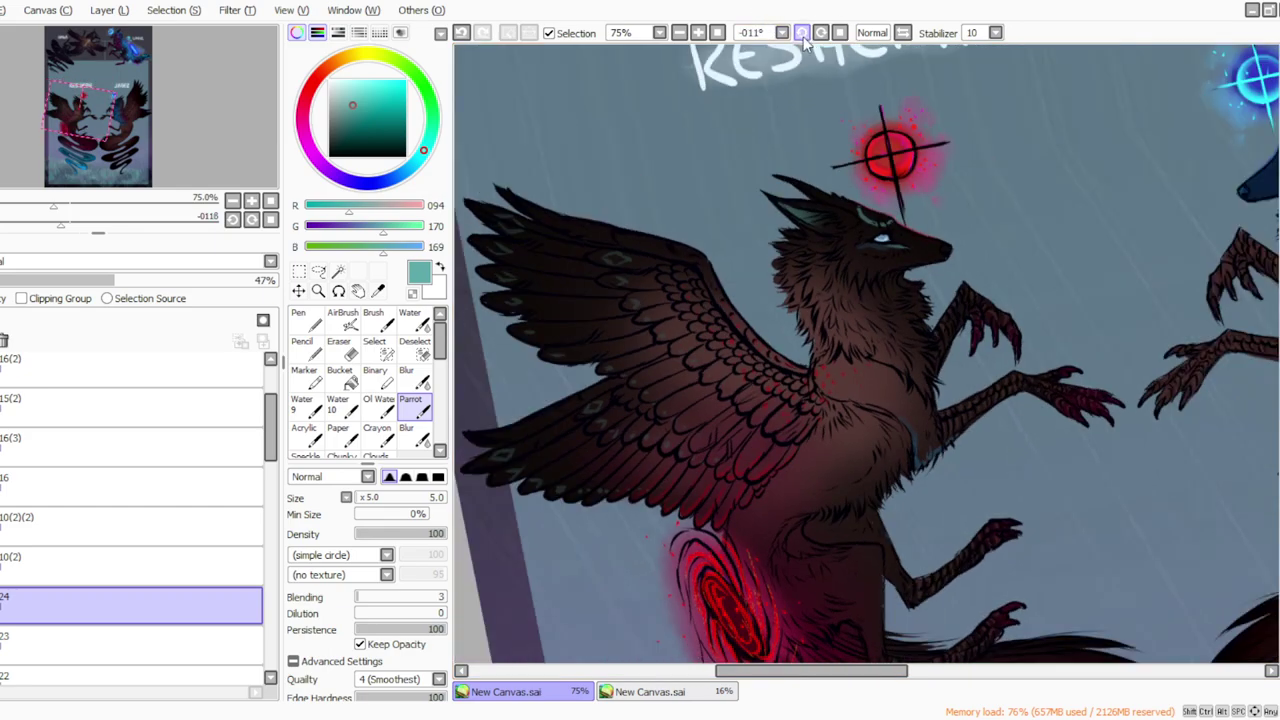
{"action": "left_click", "coordinate": [802, 33]}
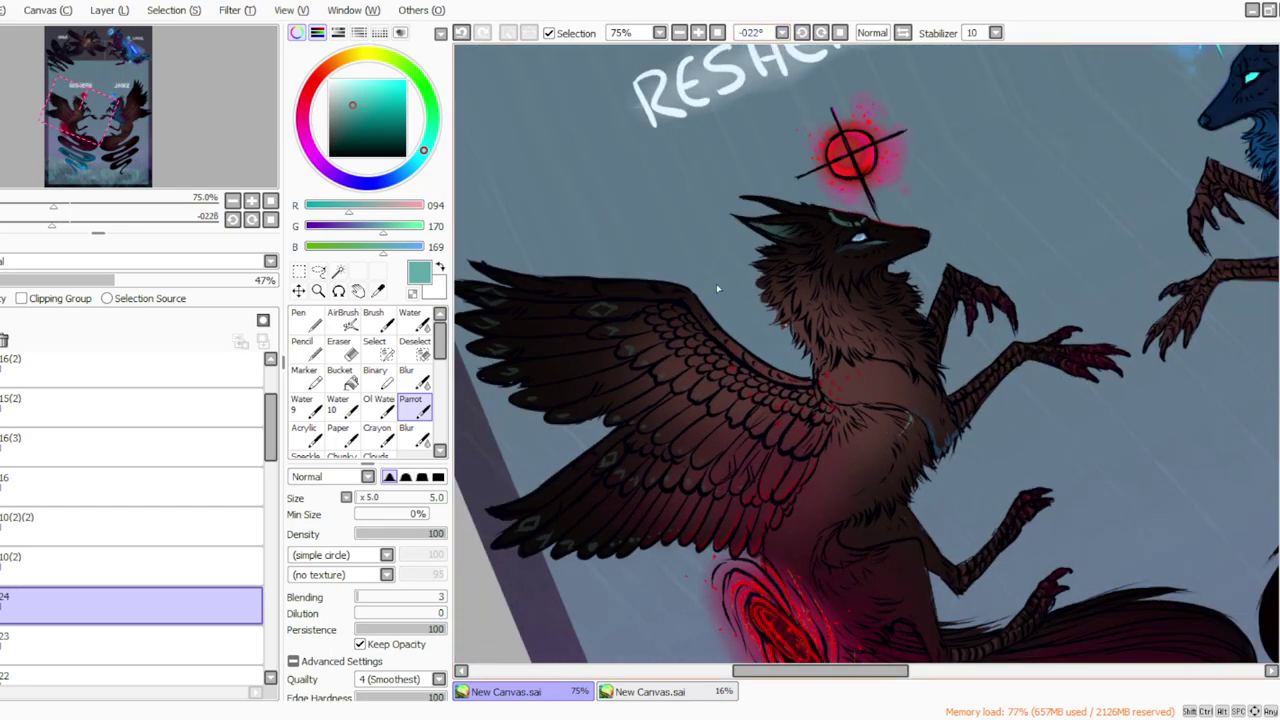
{"action": "left_click", "coordinate": [358, 498]}
{"action": "left_click_drag", "start_coordinate": [911, 421], "coordinate": [886, 449]}
{"action": "left_click_drag", "start_coordinate": [920, 430], "coordinate": [920, 423]}
{"action": "key", "text": "ctrl+z"}
{"action": "left_click_drag", "start_coordinate": [921, 429], "coordinate": [917, 421]}
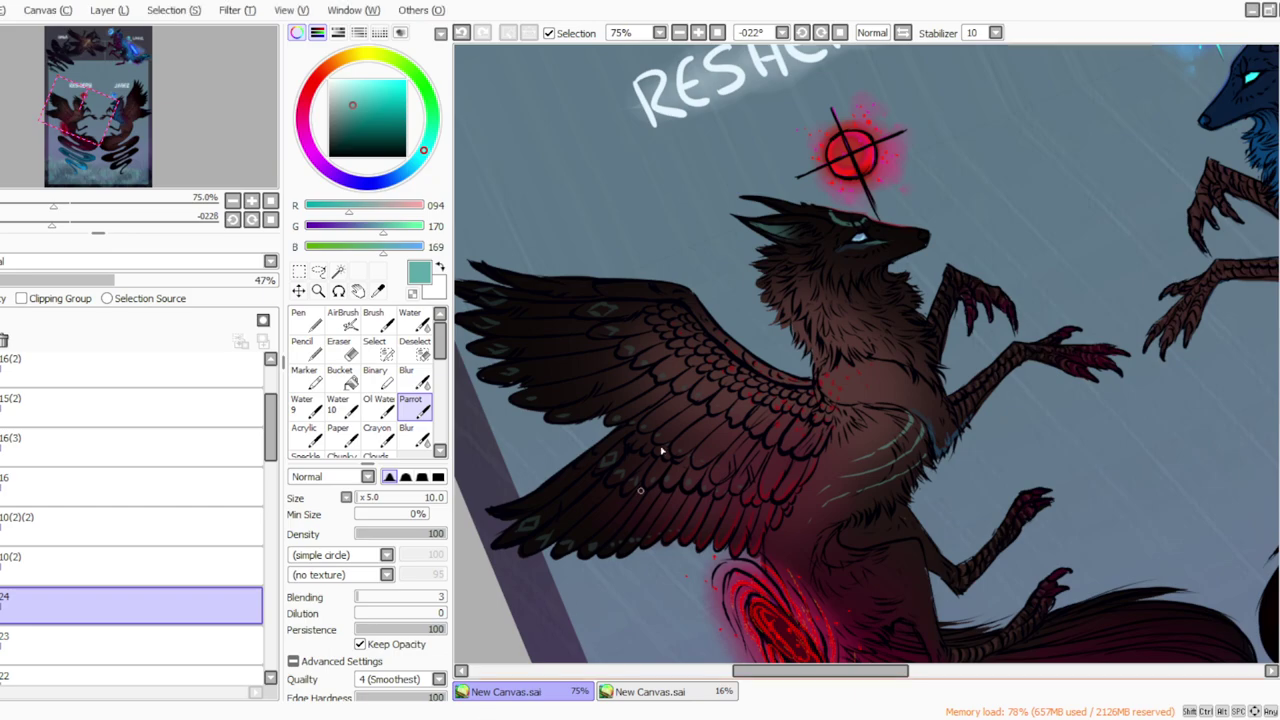
Step: Fade the teal stripes on Resheph's side with the size 70 Eraser and return to the Parrot brush at size 30
{"action": "left_click", "coordinate": [839, 32]}
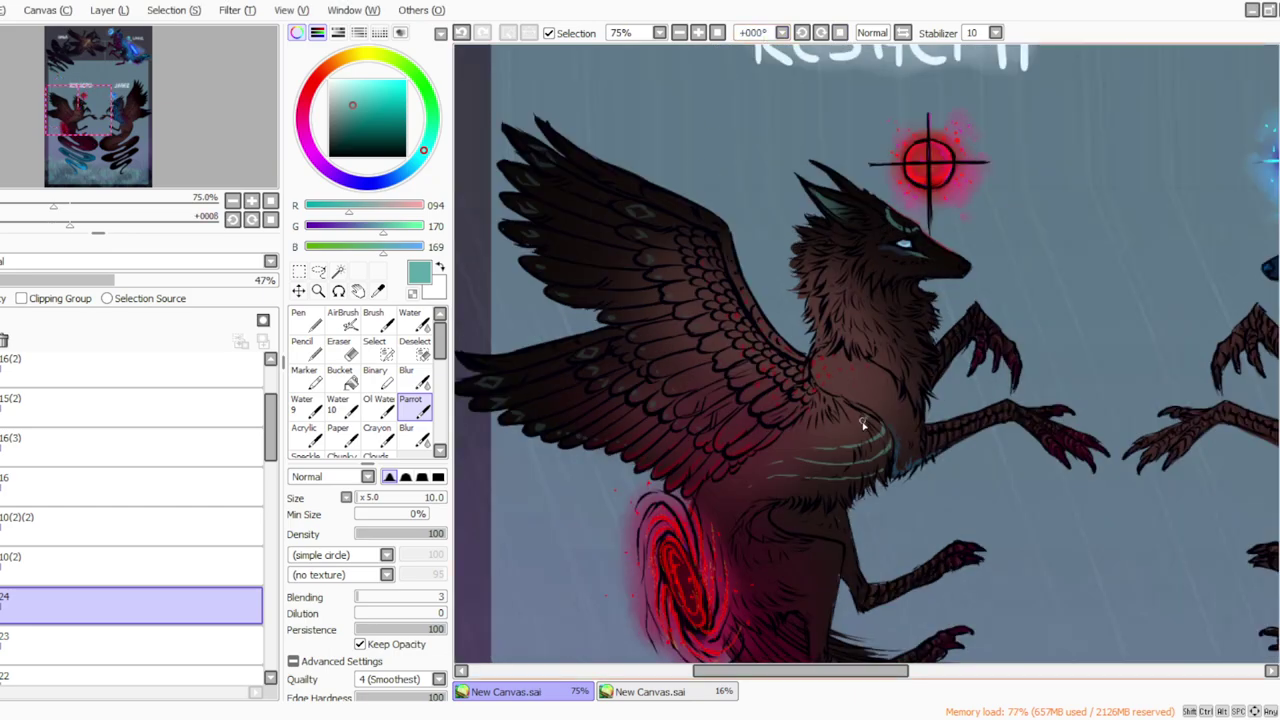
{"action": "left_click", "coordinate": [338, 347]}
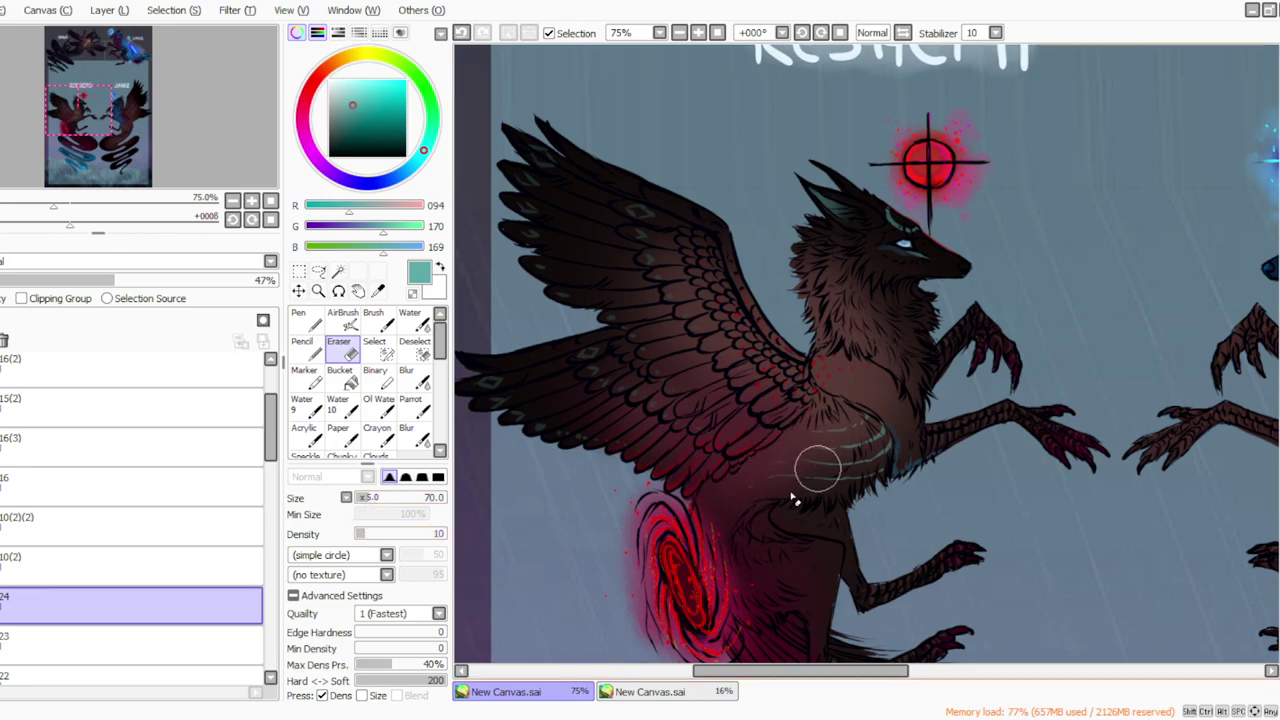
{"action": "left_click", "coordinate": [411, 405]}
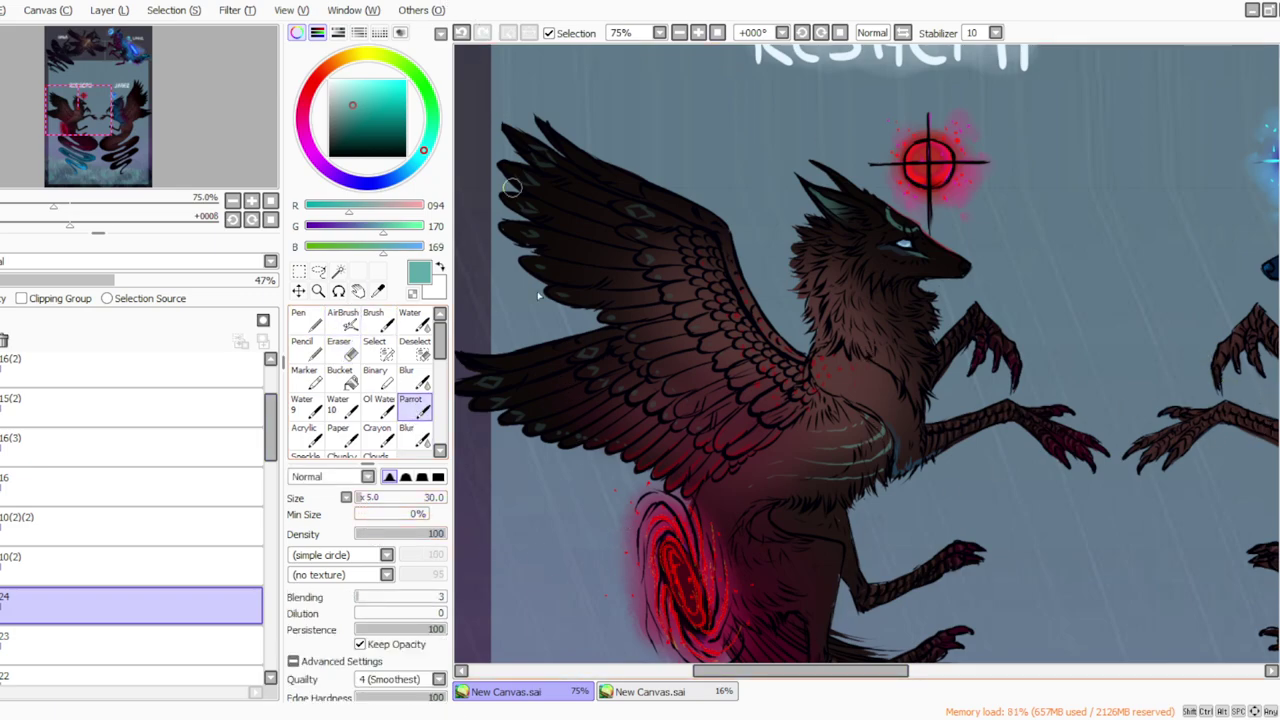
Step: Examine the glowing markings on Saga and Loriz as reference for Resheph and Jabez
{"action": "left_click_drag", "start_coordinate": [724, 674], "coordinate": [792, 672]}
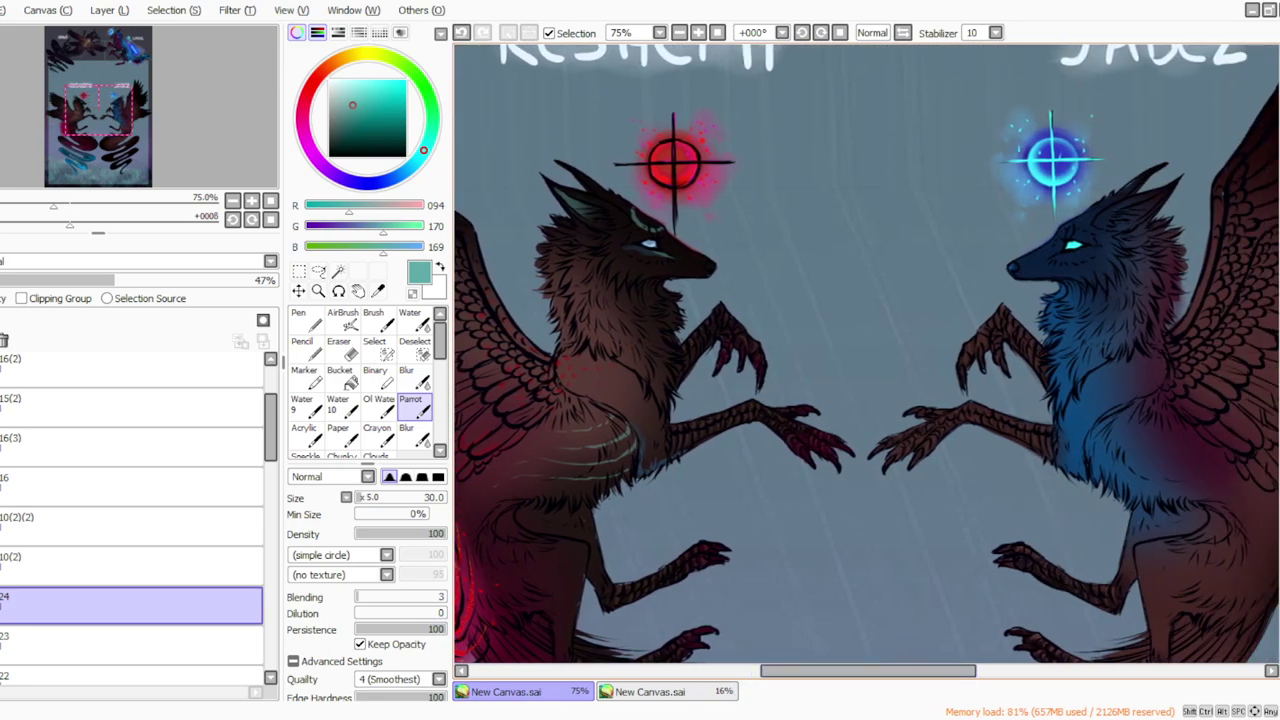
{"action": "left_click_drag", "start_coordinate": [1279, 361], "coordinate": [1279, 288]}
{"action": "scroll", "coordinate": [866, 354], "scroll_direction": "up", "scroll_amount": 5}
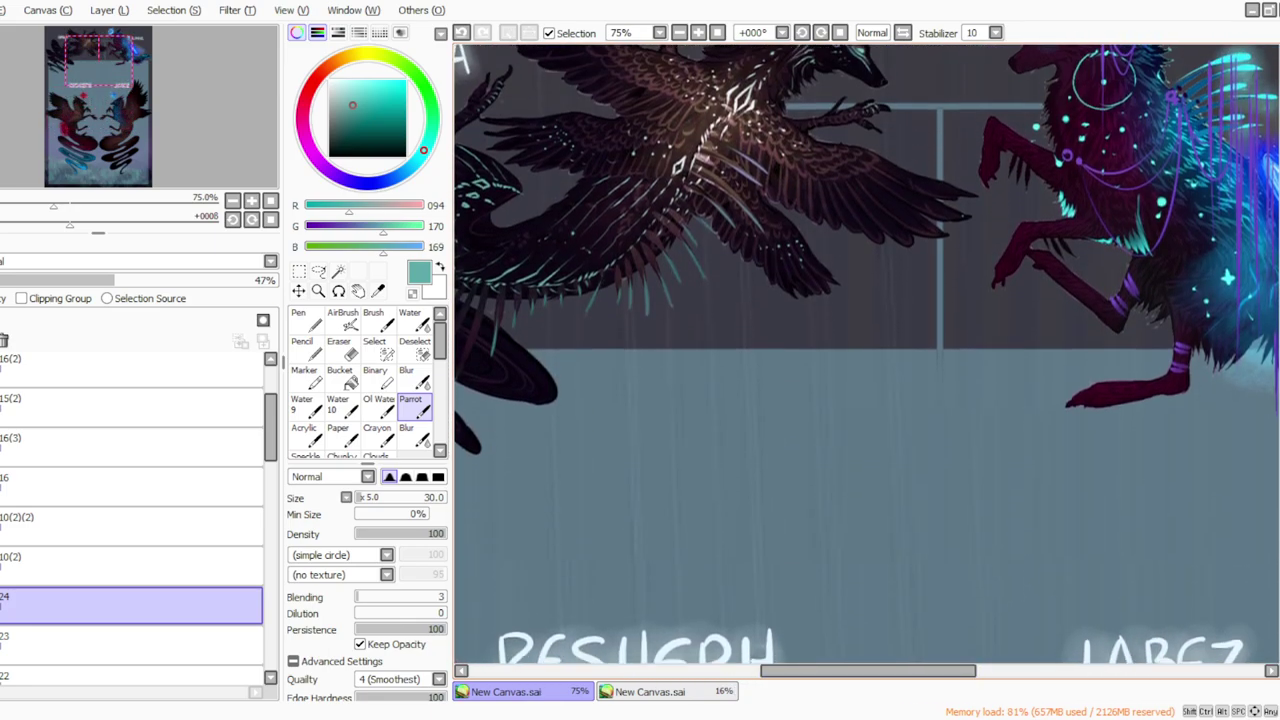
{"action": "left_click", "coordinate": [678, 33]}
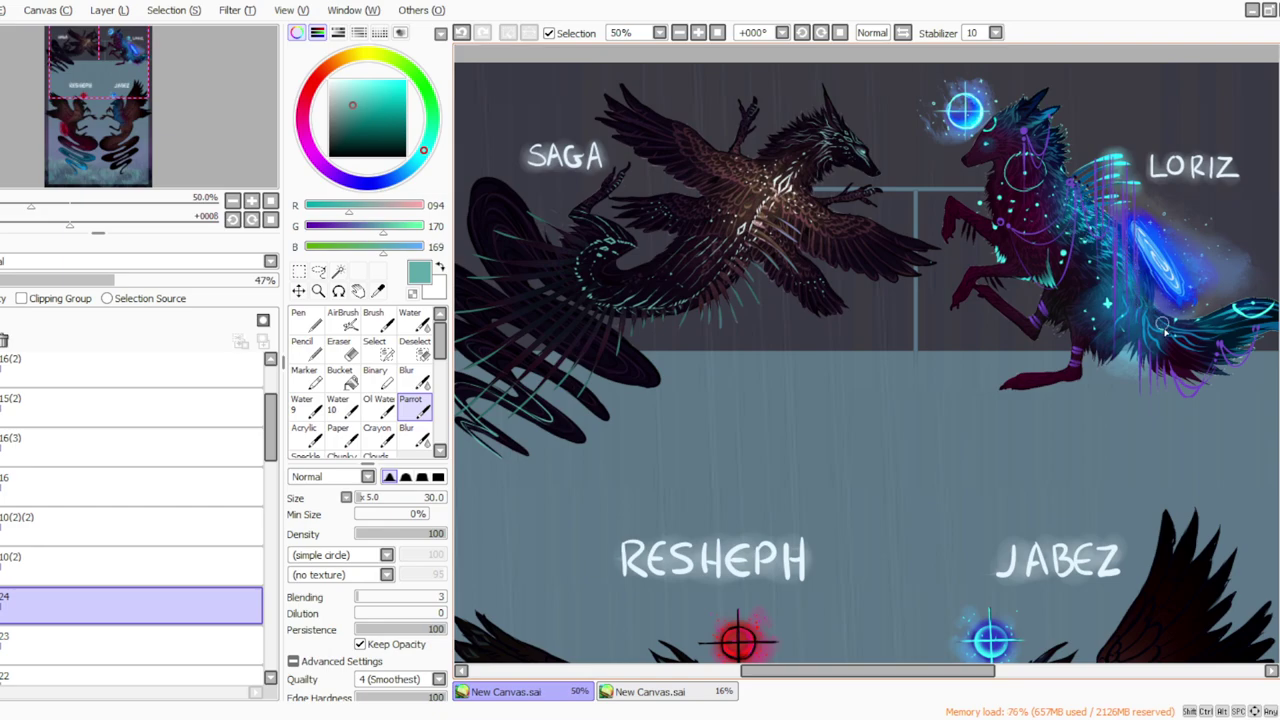
{"action": "left_click_drag", "start_coordinate": [886, 680], "coordinate": [930, 680]}
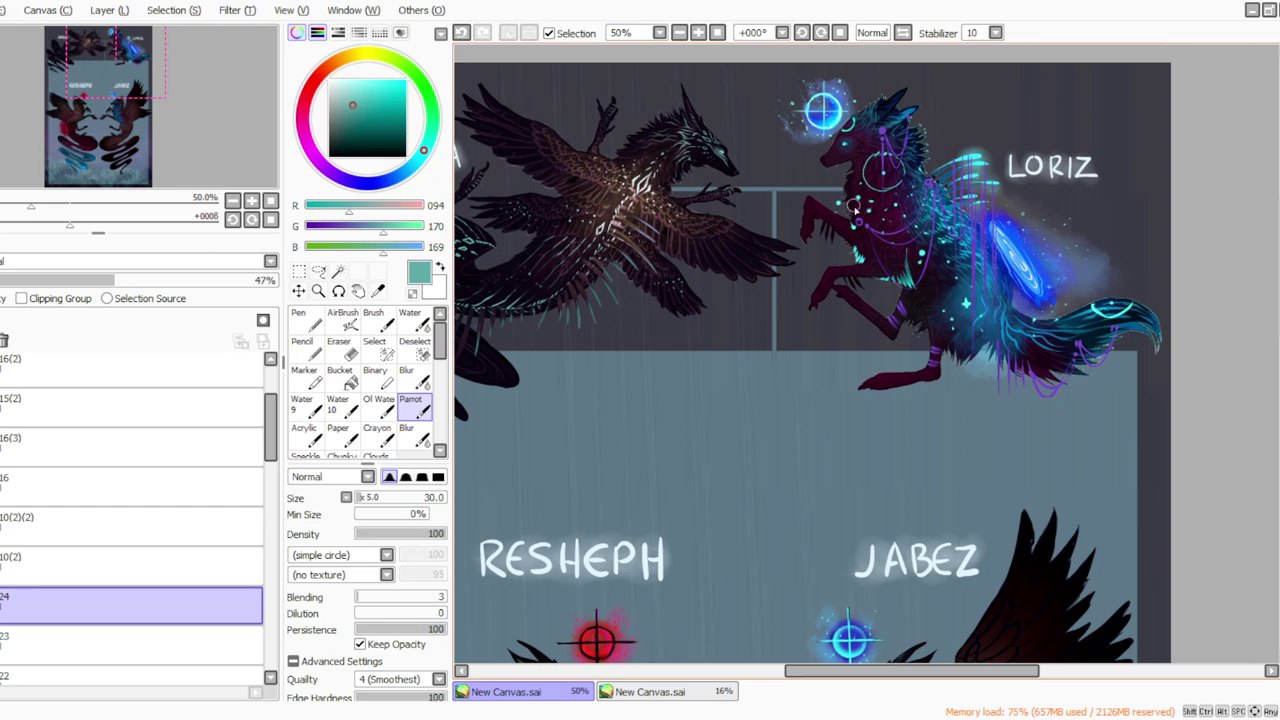
{"action": "scroll", "coordinate": [766, 543], "scroll_direction": "down", "scroll_amount": 3}
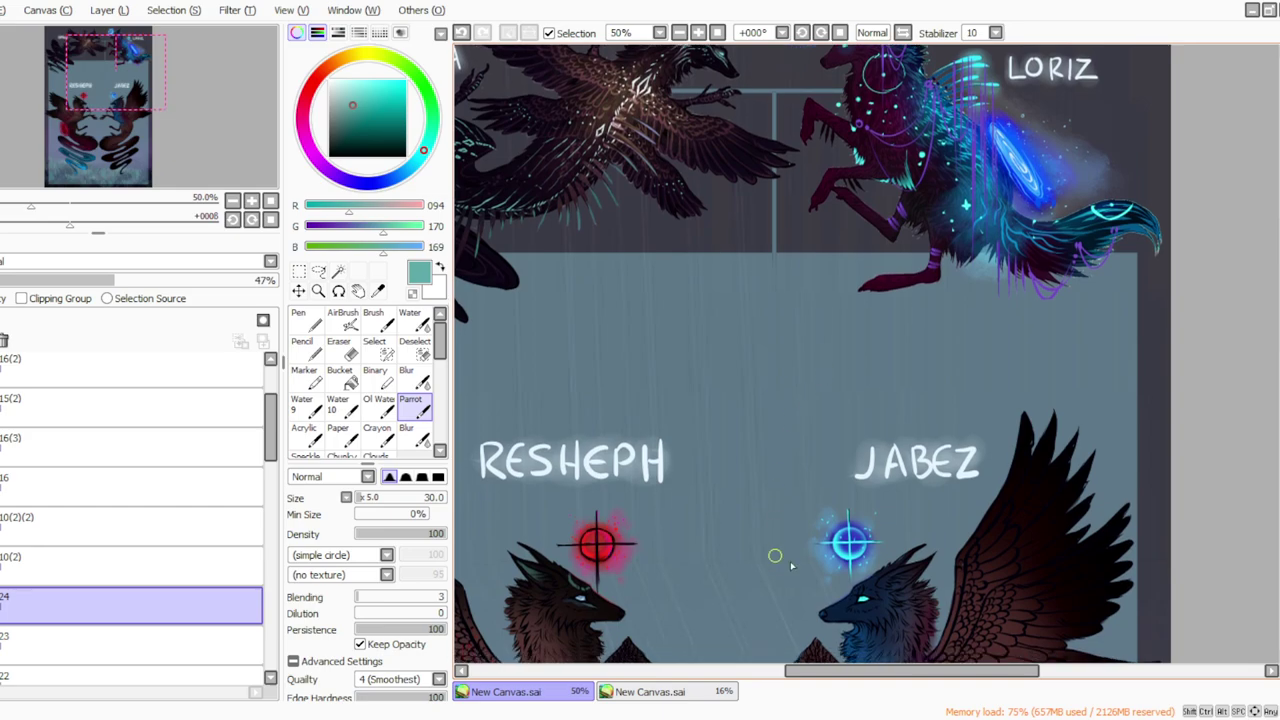
Step: Paint a dashed teal ring and short curved dashes around the marking on Resheph's chest with the Parrot brush at size 30
{"action": "left_click_drag", "start_coordinate": [856, 676], "coordinate": [756, 676]}
{"action": "scroll", "coordinate": [986, 70], "scroll_direction": "down", "scroll_amount": 5}
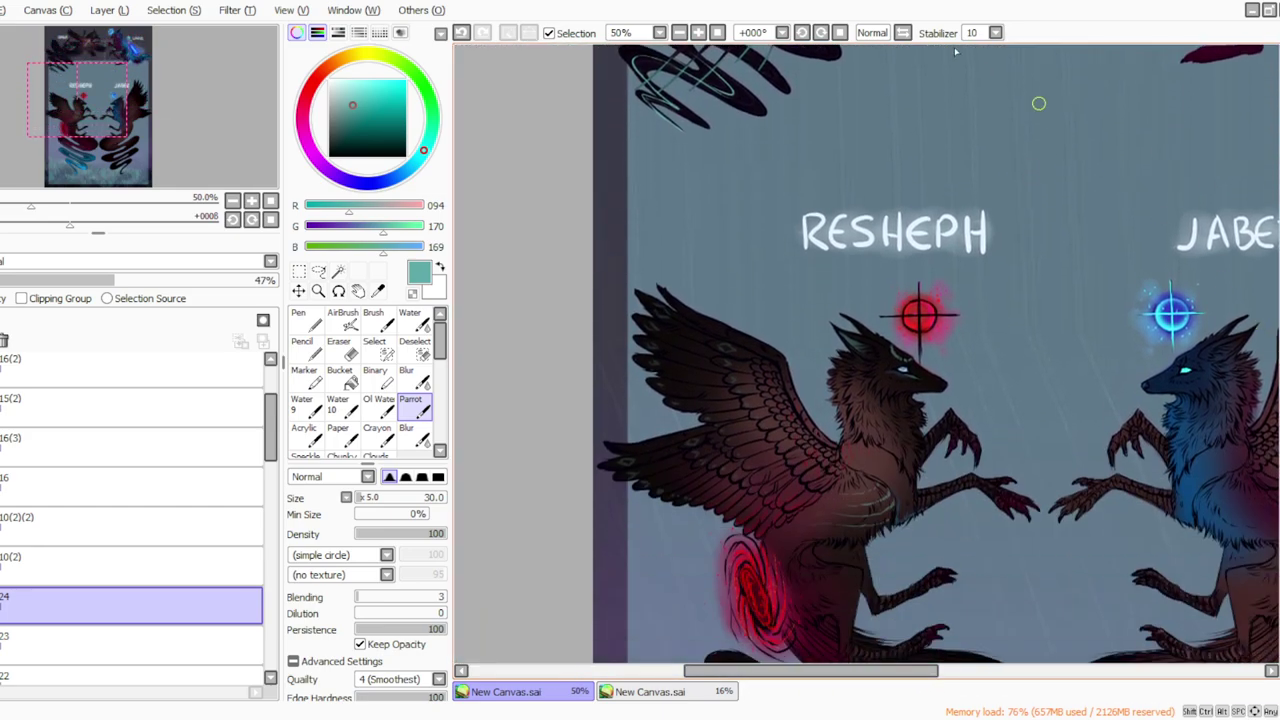
{"action": "left_click", "coordinate": [697, 33]}
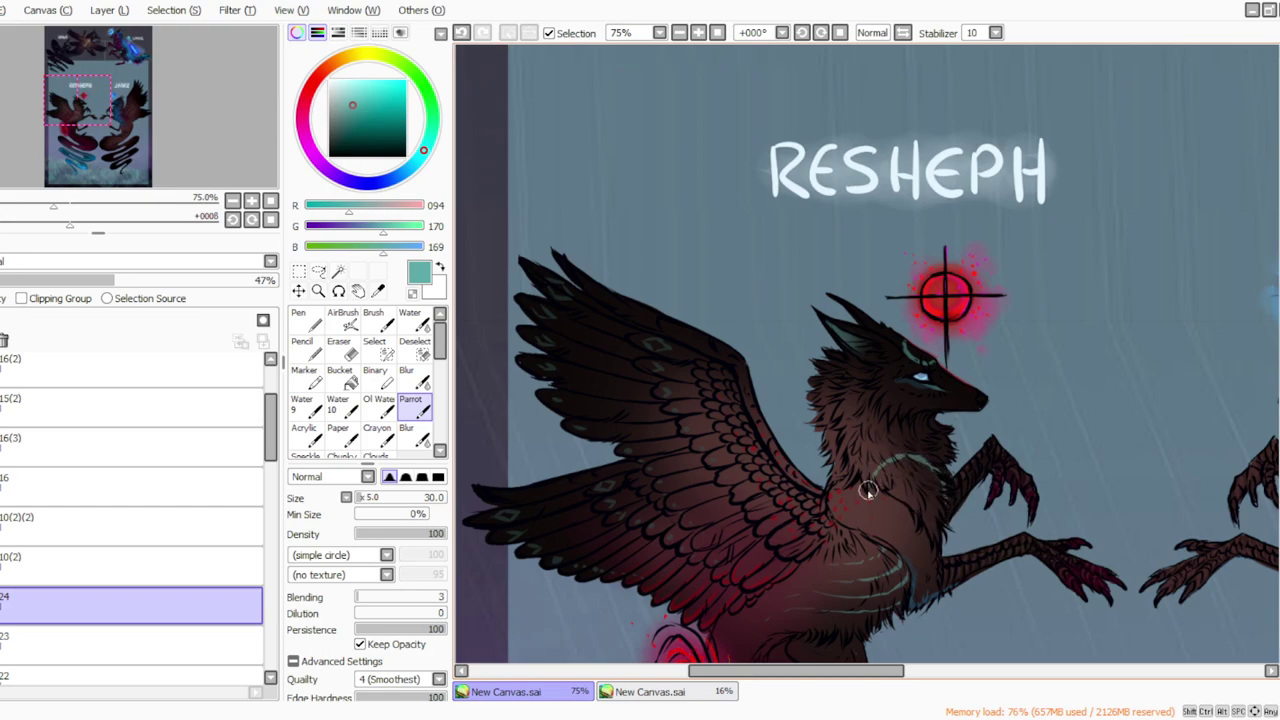
{"action": "mouse_move", "coordinate": [867, 511]}
{"action": "left_mouse_down"}
{"action": "mouse_move", "coordinate": [897, 542]}
{"action": "mouse_move", "coordinate": [937, 518]}
{"action": "mouse_move", "coordinate": [930, 540]}
{"action": "mouse_move", "coordinate": [944, 513]}
{"action": "left_mouse_up"}
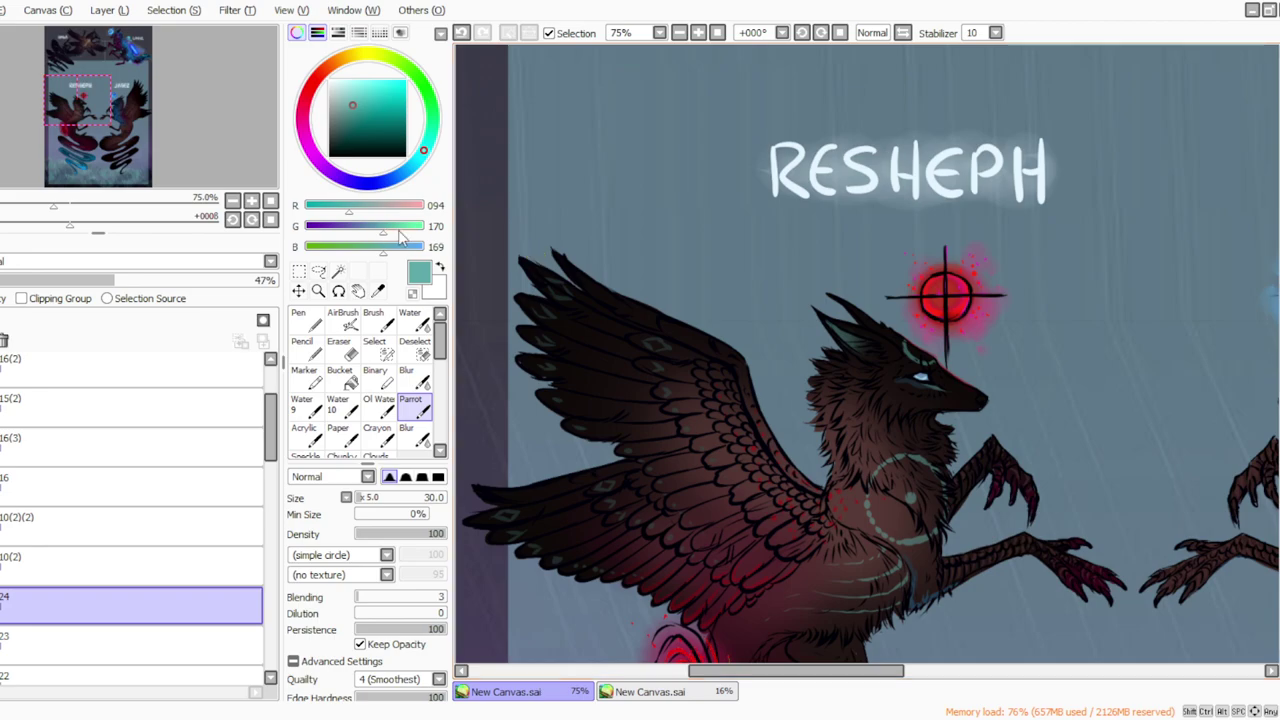
{"action": "left_click", "coordinate": [822, 33]}
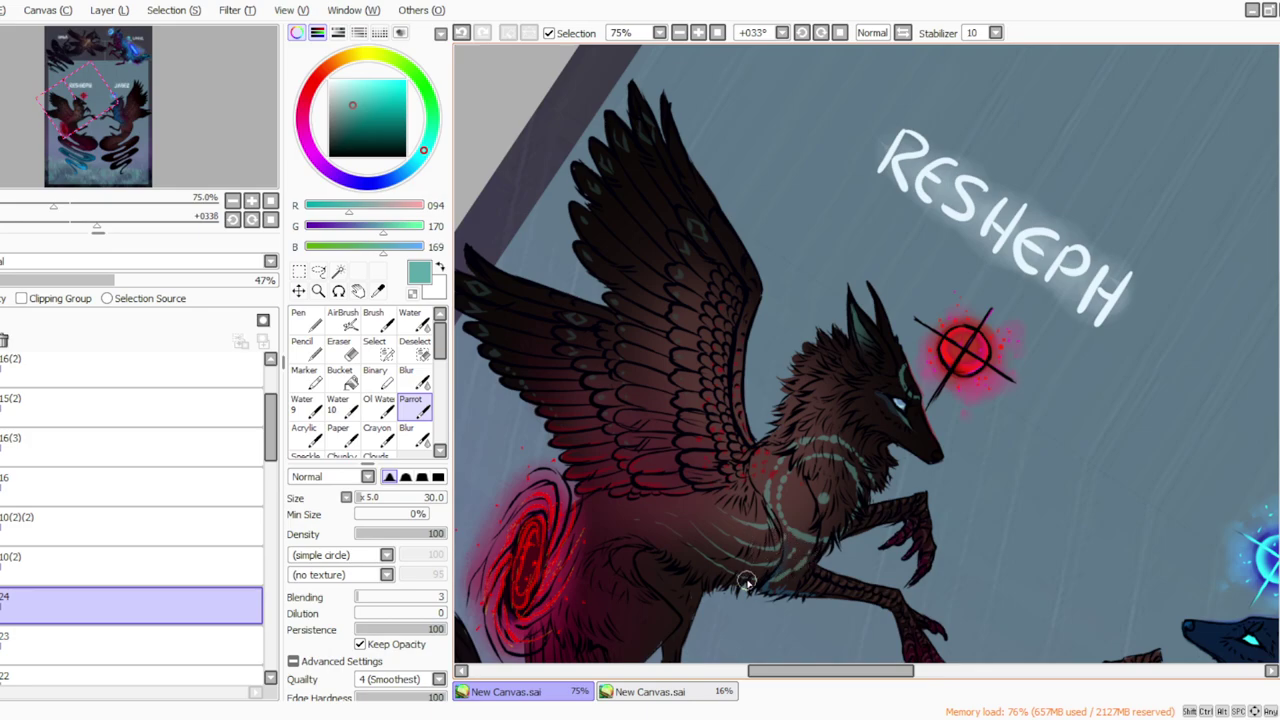
{"action": "left_click", "coordinate": [840, 33]}
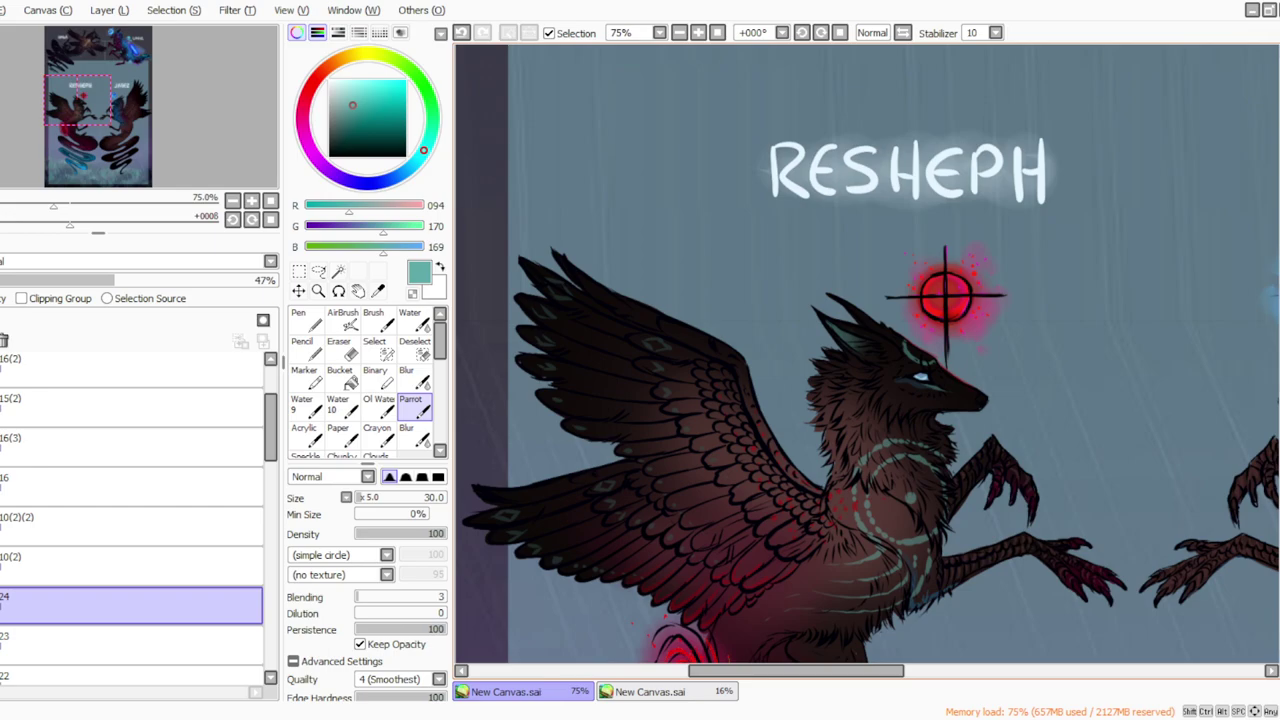
{"action": "scroll", "coordinate": [866, 354], "scroll_direction": "down", "scroll_amount": 5}
{"action": "scroll", "coordinate": [866, 354], "scroll_direction": "up", "scroll_amount": 3}
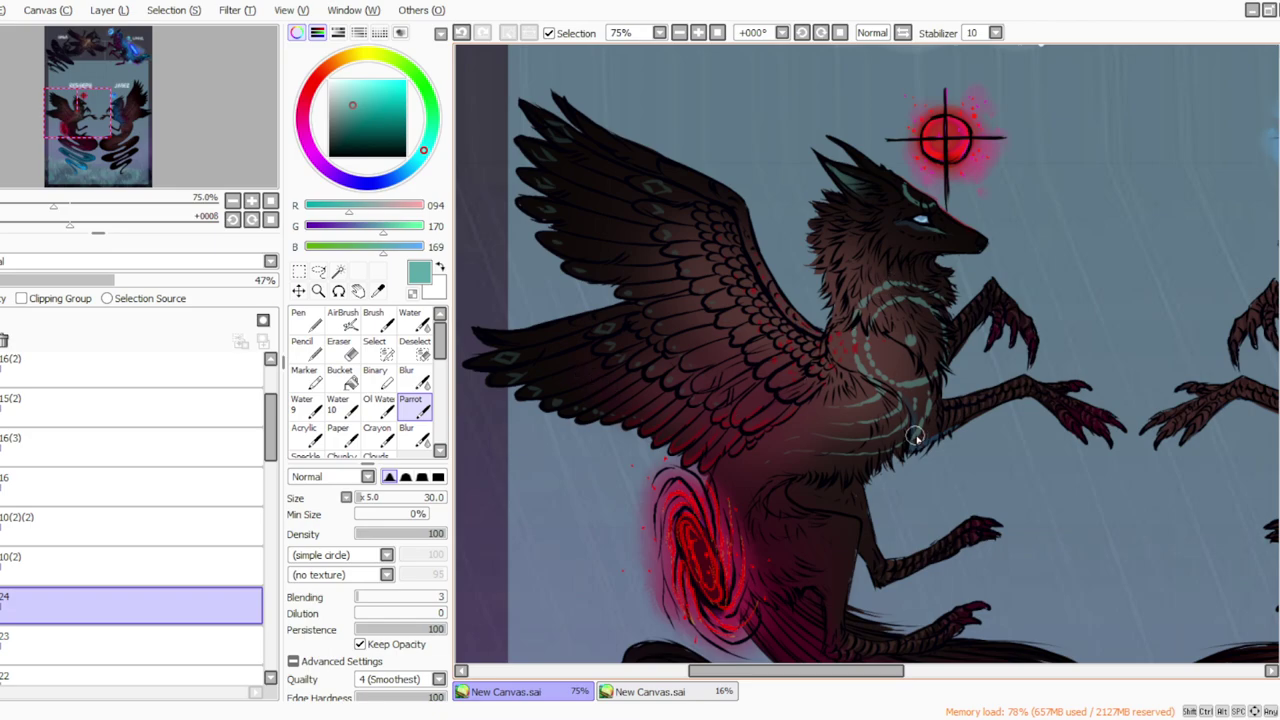
{"action": "left_click", "coordinate": [799, 34]}
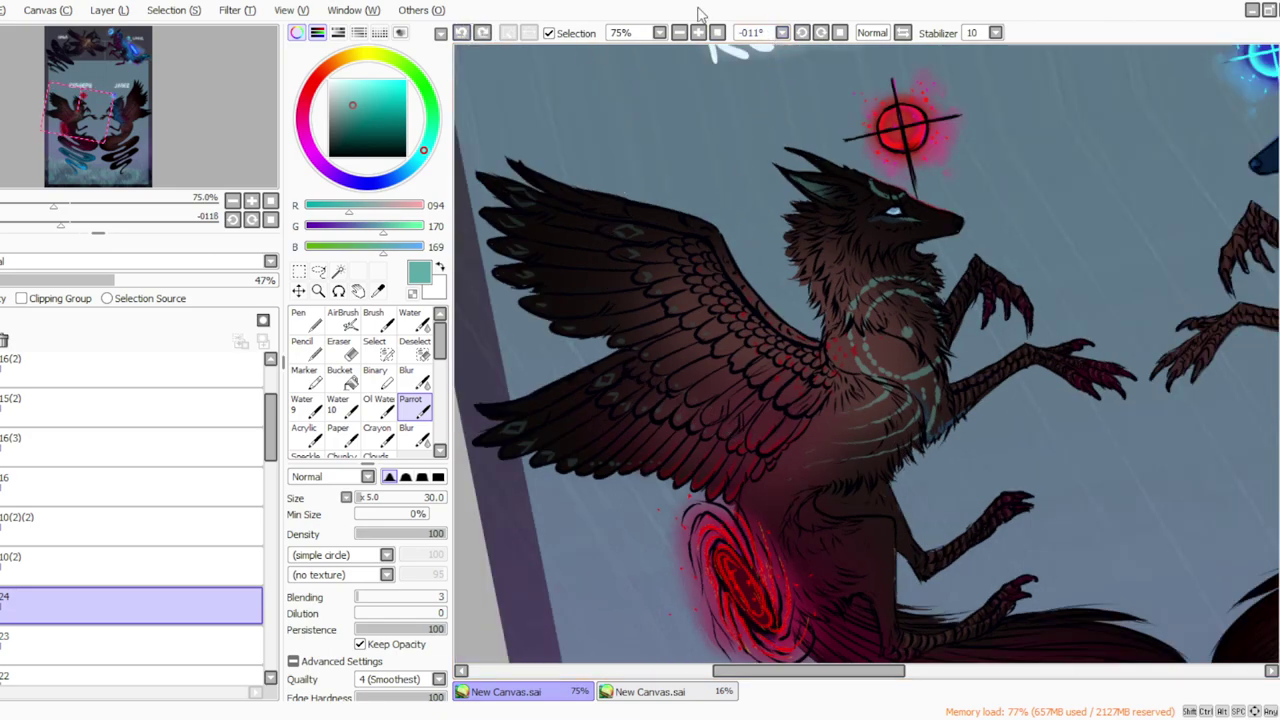
{"action": "left_click", "coordinate": [840, 32]}
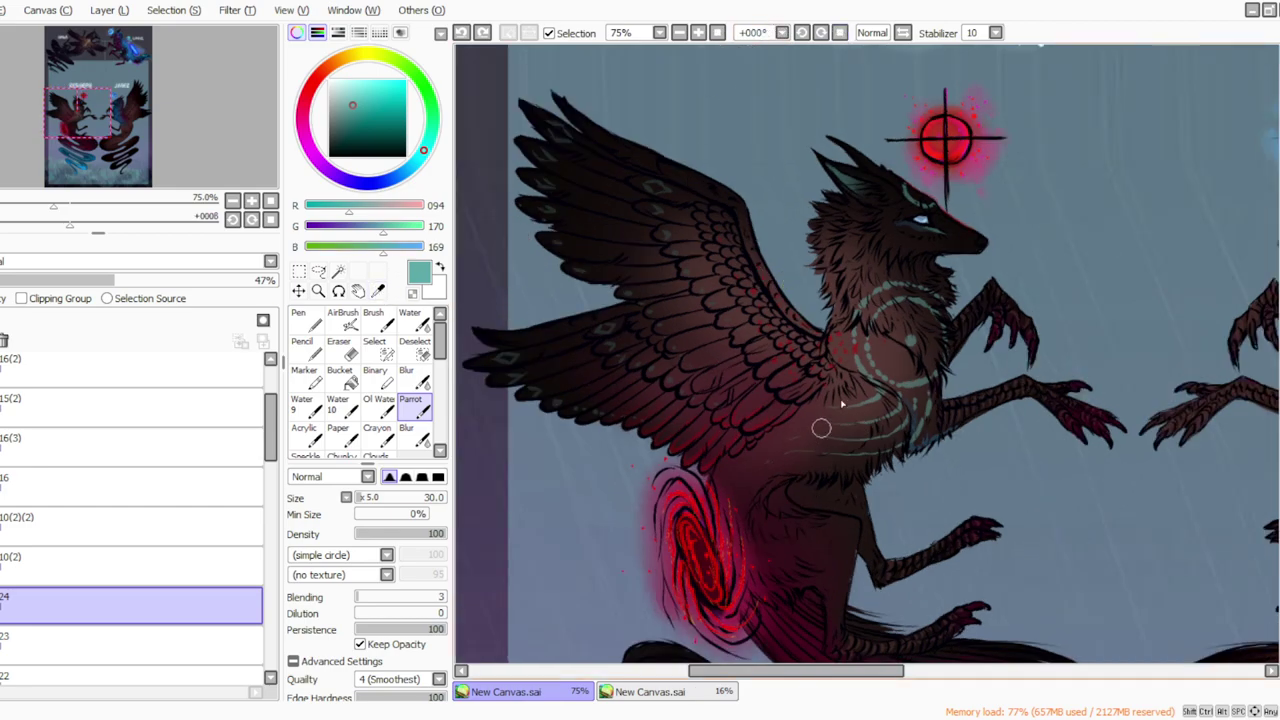
Step: Examine Resheph's tail and the balance of the markings across the whole illustration
{"action": "scroll", "coordinate": [1183, 335], "scroll_direction": "down", "scroll_amount": 10}
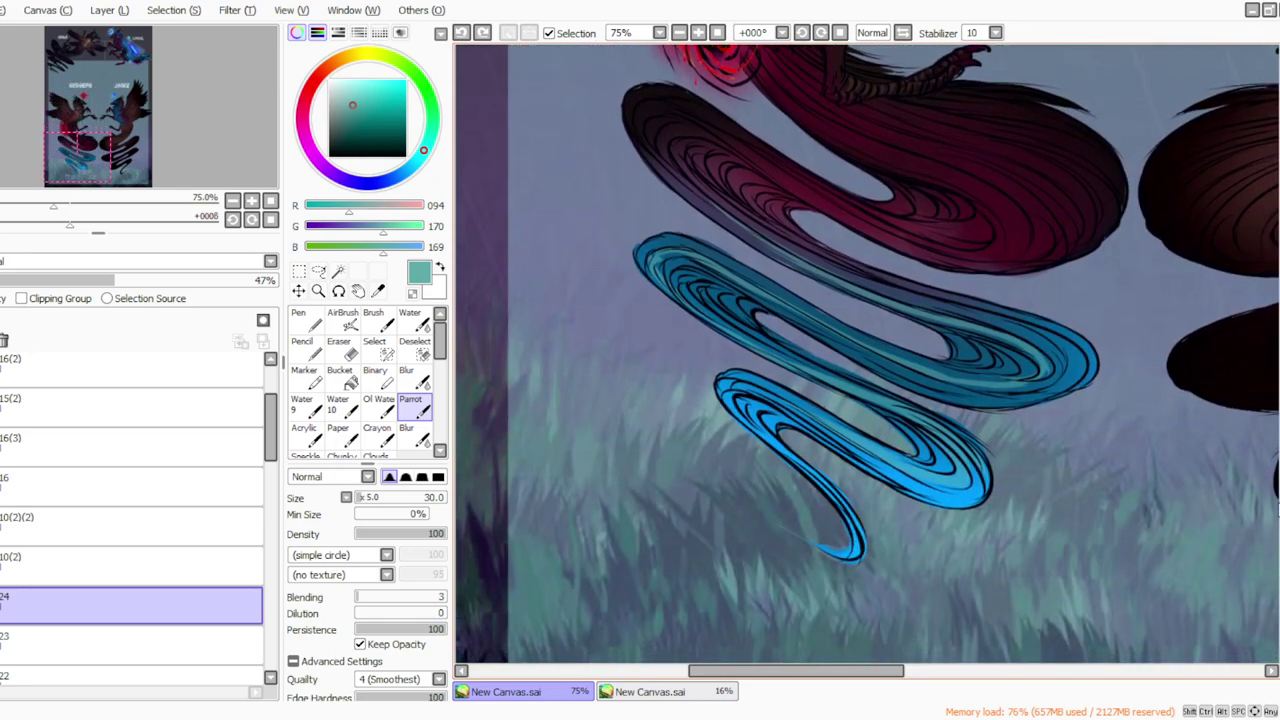
{"action": "left_click_drag", "start_coordinate": [931, 477], "coordinate": [940, 500]}
{"action": "left_click", "coordinate": [461, 33]}
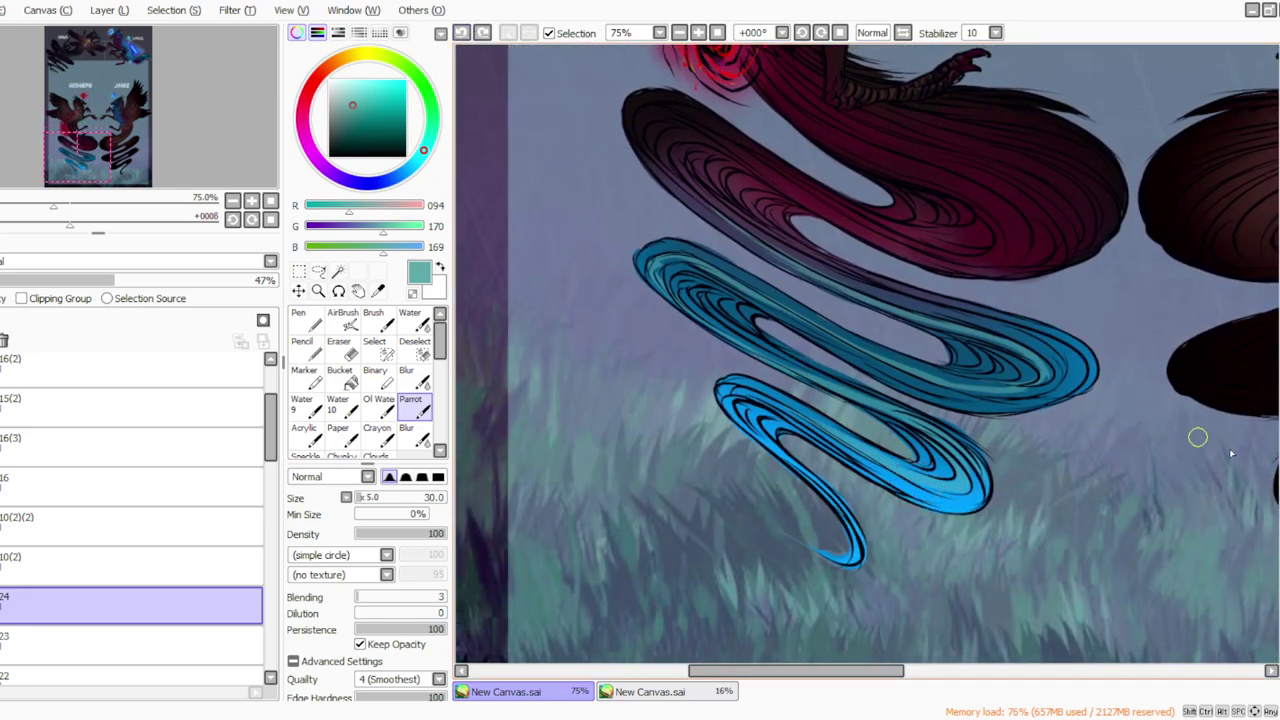
{"action": "scroll", "coordinate": [867, 353], "scroll_direction": "up", "scroll_amount": 5}
{"action": "scroll", "coordinate": [868, 354], "scroll_direction": "up", "scroll_amount": 4}
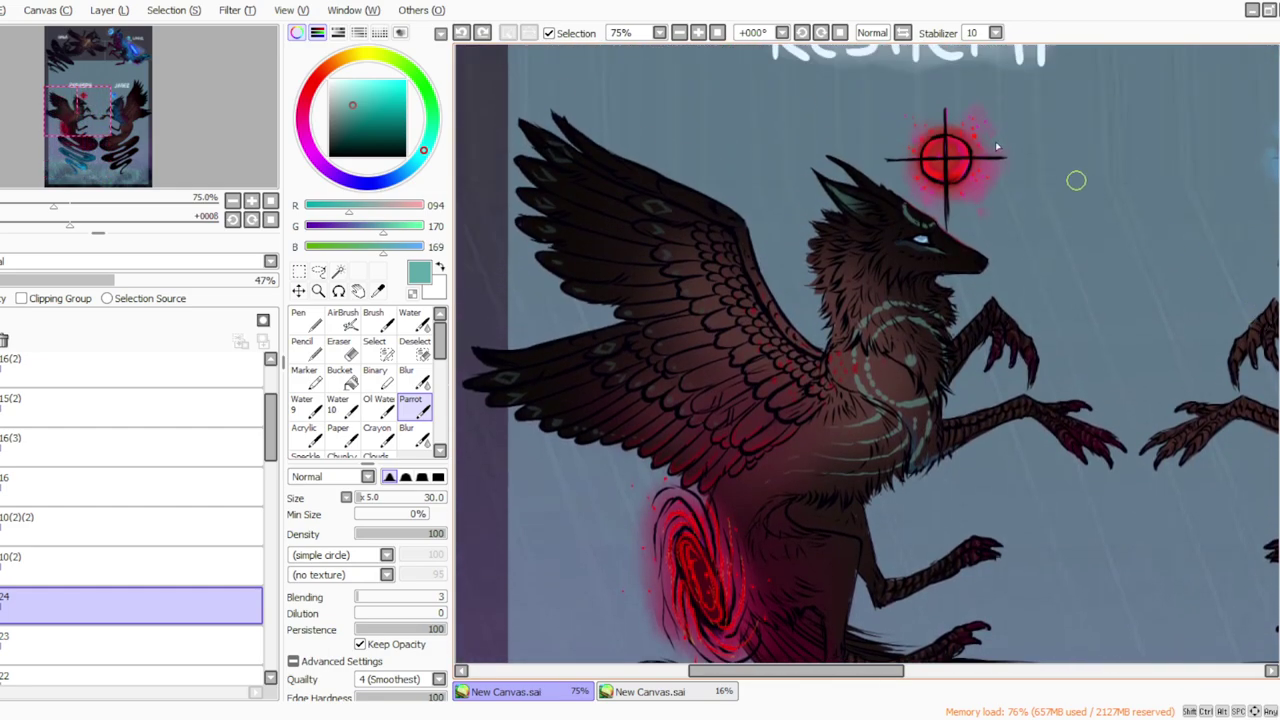
{"action": "left_click", "coordinate": [681, 33]}
{"action": "left_click", "coordinate": [717, 33]}
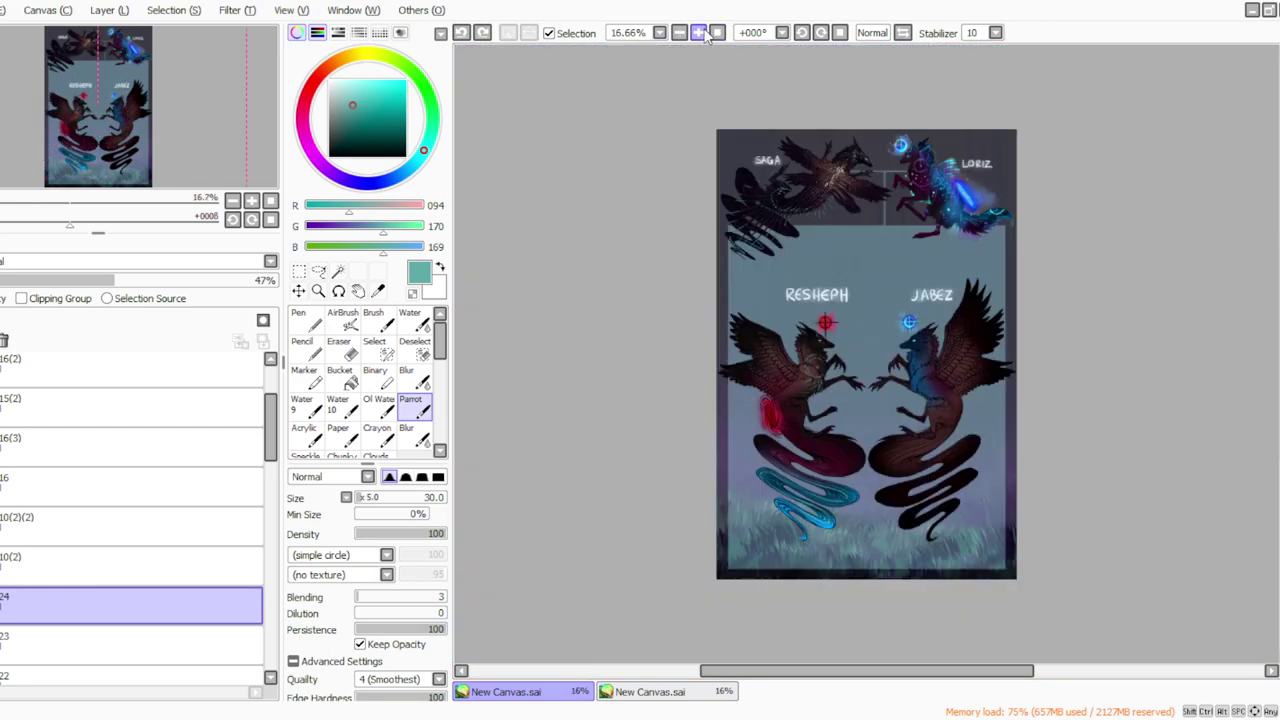
{"action": "left_click", "coordinate": [698, 33]}
{"action": "left_click", "coordinate": [698, 33]}
{"action": "left_click_drag", "start_coordinate": [744, 671], "coordinate": [707, 671]}
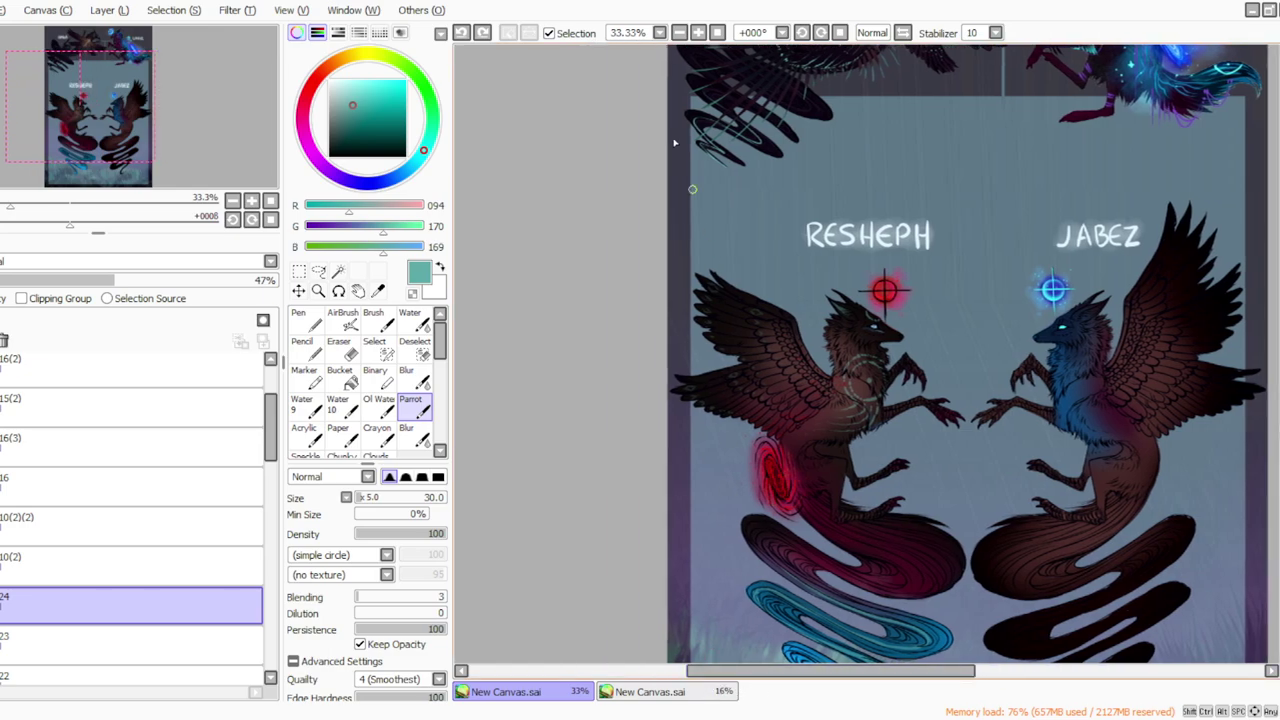
{"action": "left_click", "coordinate": [698, 33]}
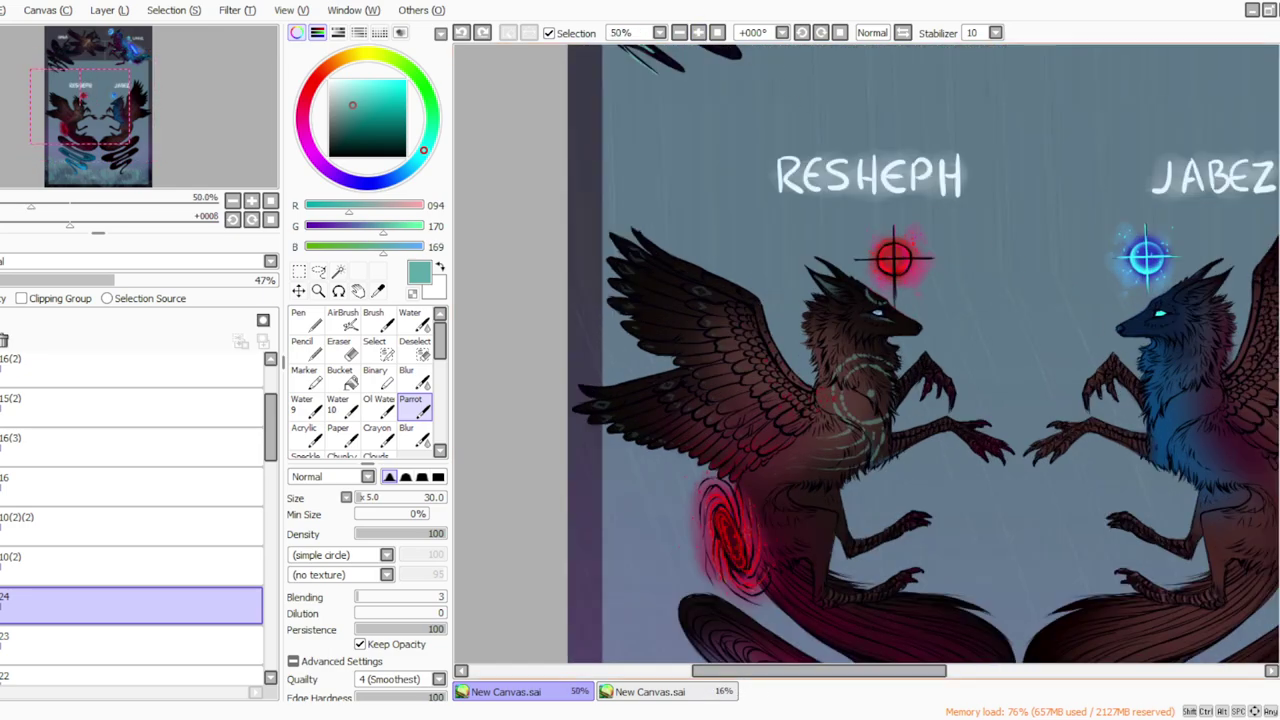
Step: On a new layer, paint short strokes in the portal's magenta at Resheph's tail base with the Parrot brush and adjust their colour
{"action": "left_click_drag", "start_coordinate": [1279, 335], "coordinate": [1279, 369]}
{"action": "left_click", "coordinate": [698, 33]}
{"action": "left_click", "coordinate": [378, 291]}
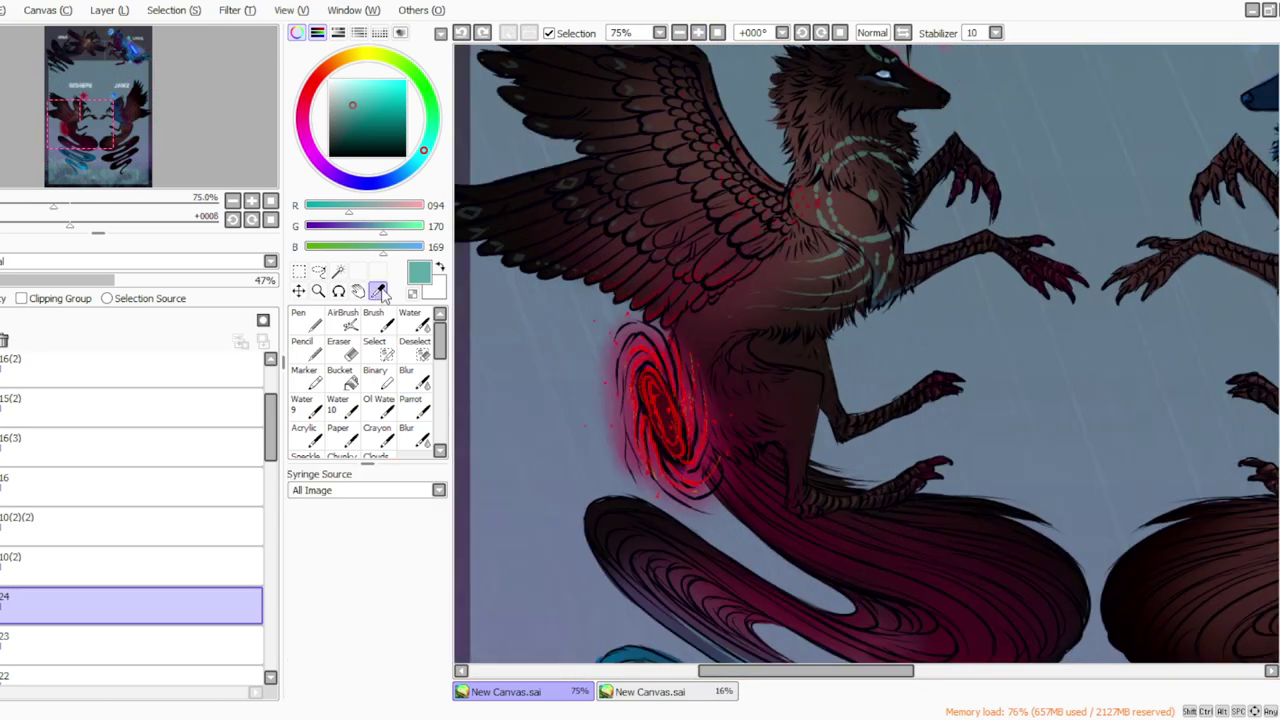
{"action": "left_click", "coordinate": [697, 453]}
{"action": "left_click", "coordinate": [110, 11]}
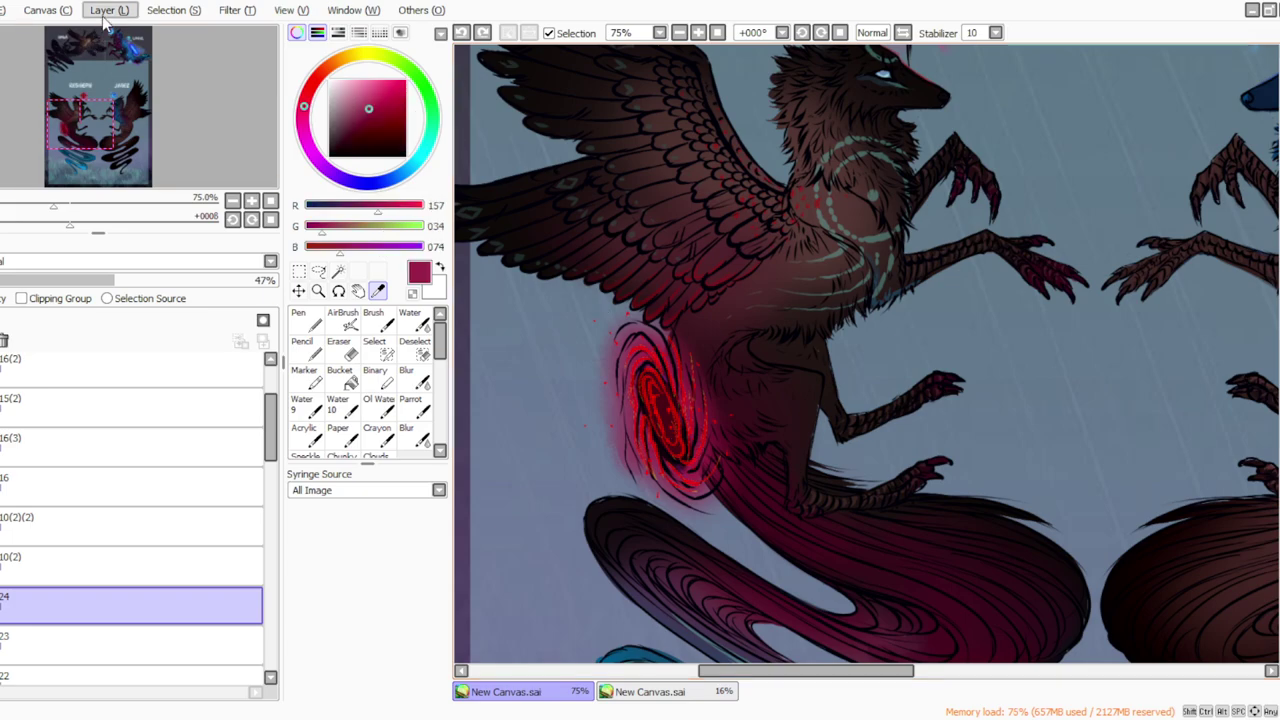
{"action": "left_click", "coordinate": [122, 32]}
{"action": "left_click", "coordinate": [413, 406]}
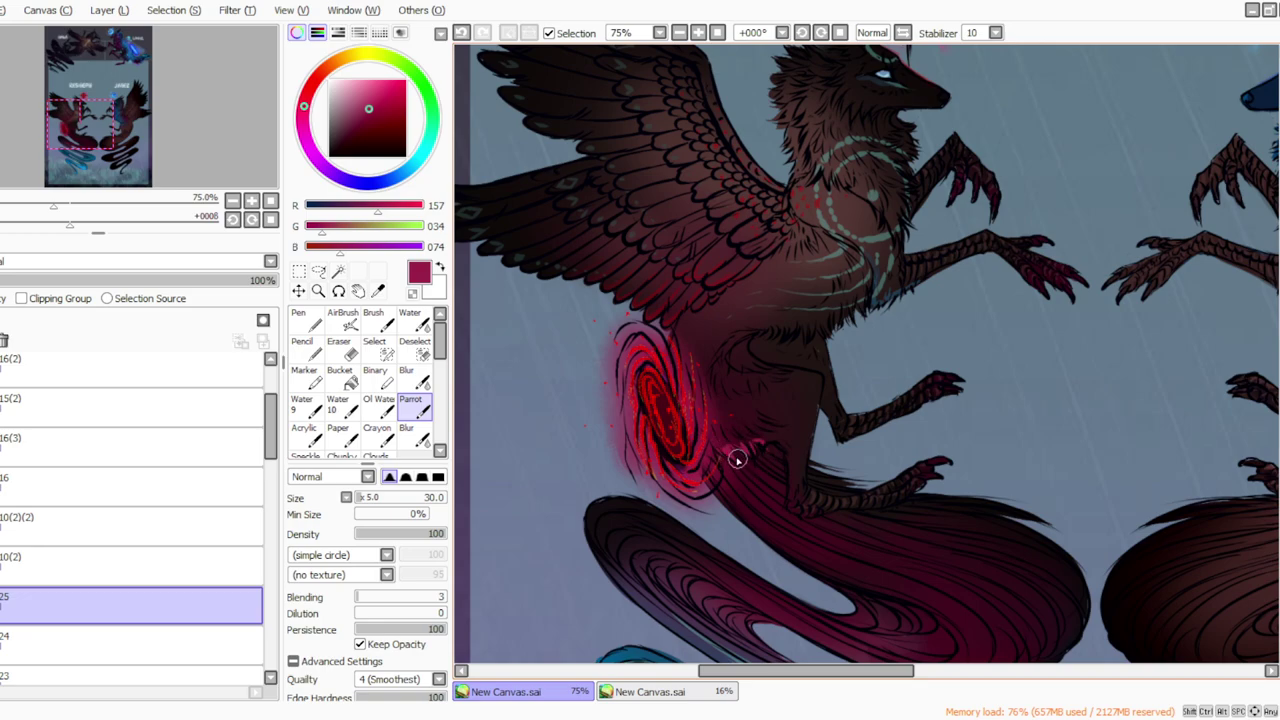
{"action": "left_click", "coordinate": [240, 11]}
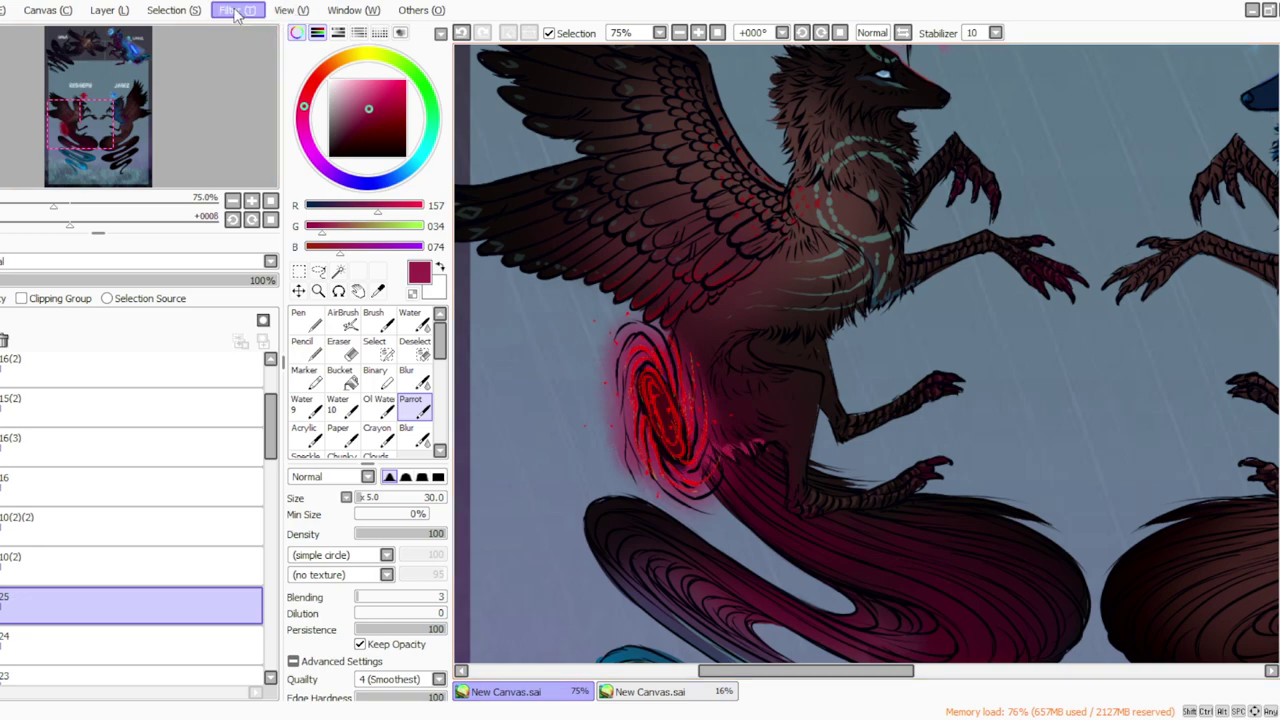
{"action": "left_click", "coordinate": [252, 32]}
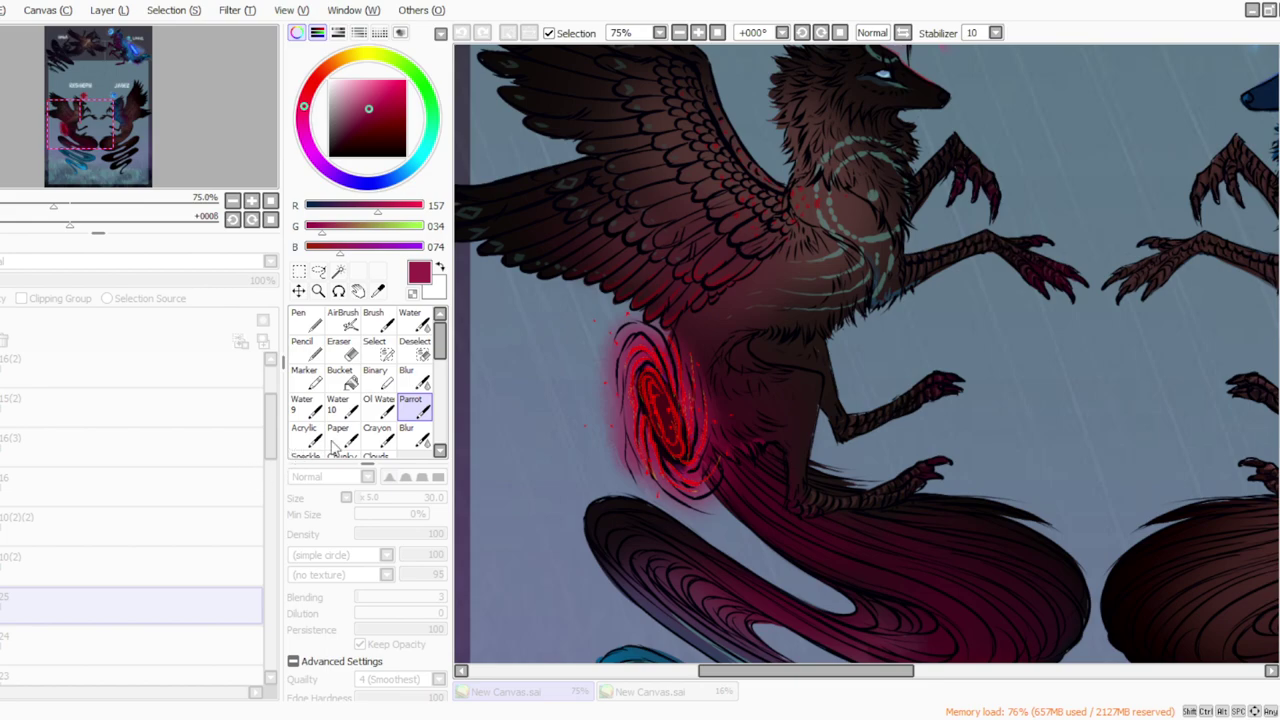
{"action": "left_click", "coordinate": [407, 377]}
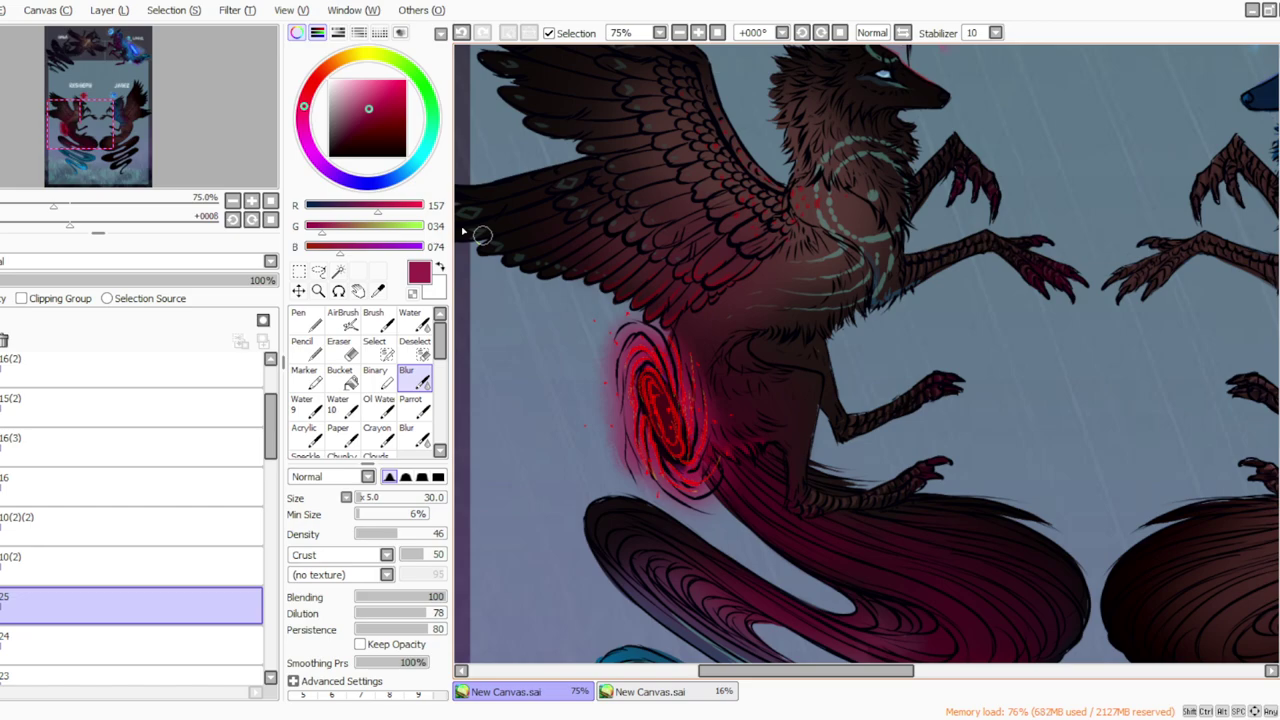
Step: Sample the bright red of Resheph's portal and merge the magenta stroke layer into the teal marking layer below
{"action": "left_click", "coordinate": [379, 290]}
{"action": "left_click", "coordinate": [658, 355]}
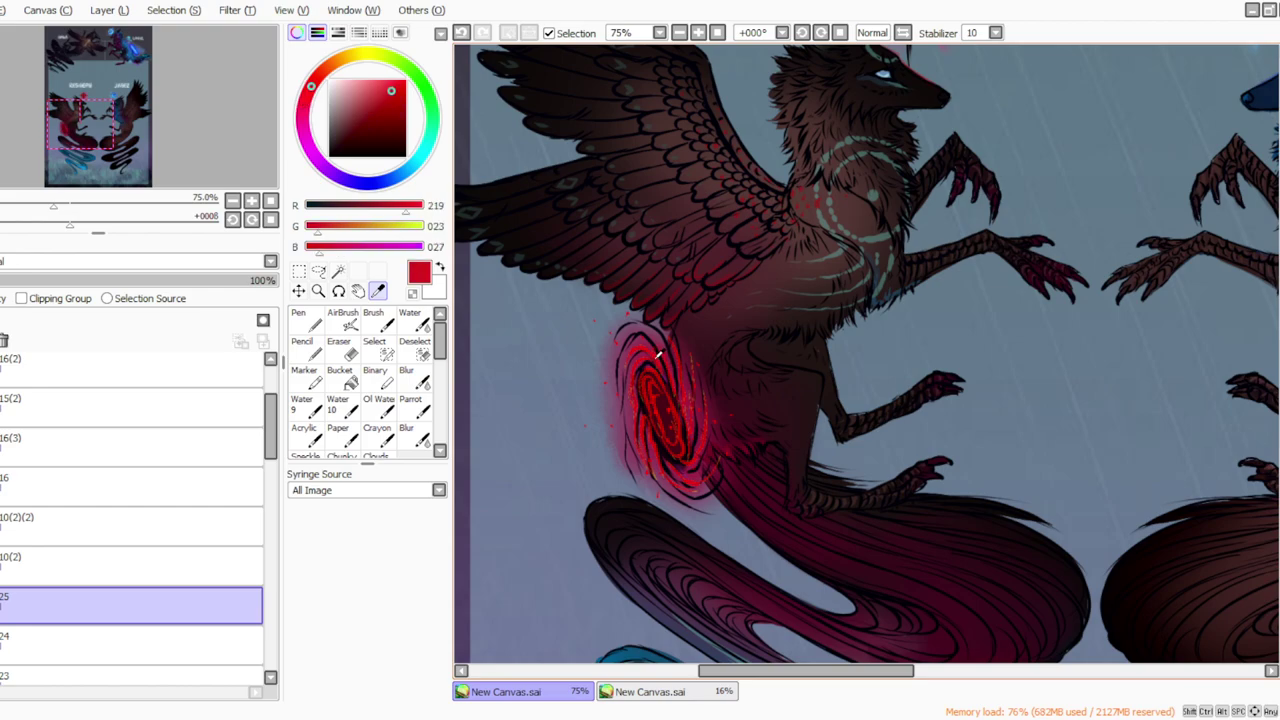
{"action": "left_click_drag", "start_coordinate": [271, 432], "coordinate": [271, 443]}
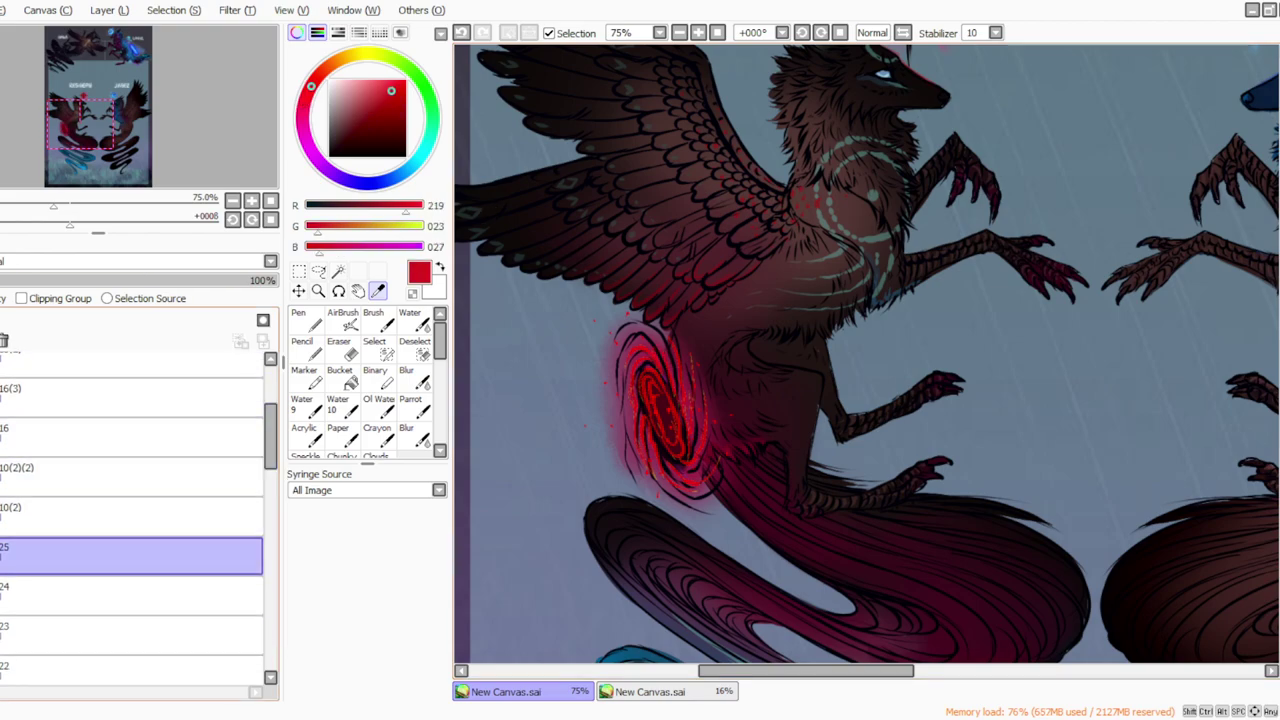
{"action": "left_click", "coordinate": [108, 11]}
{"action": "left_click", "coordinate": [118, 172]}
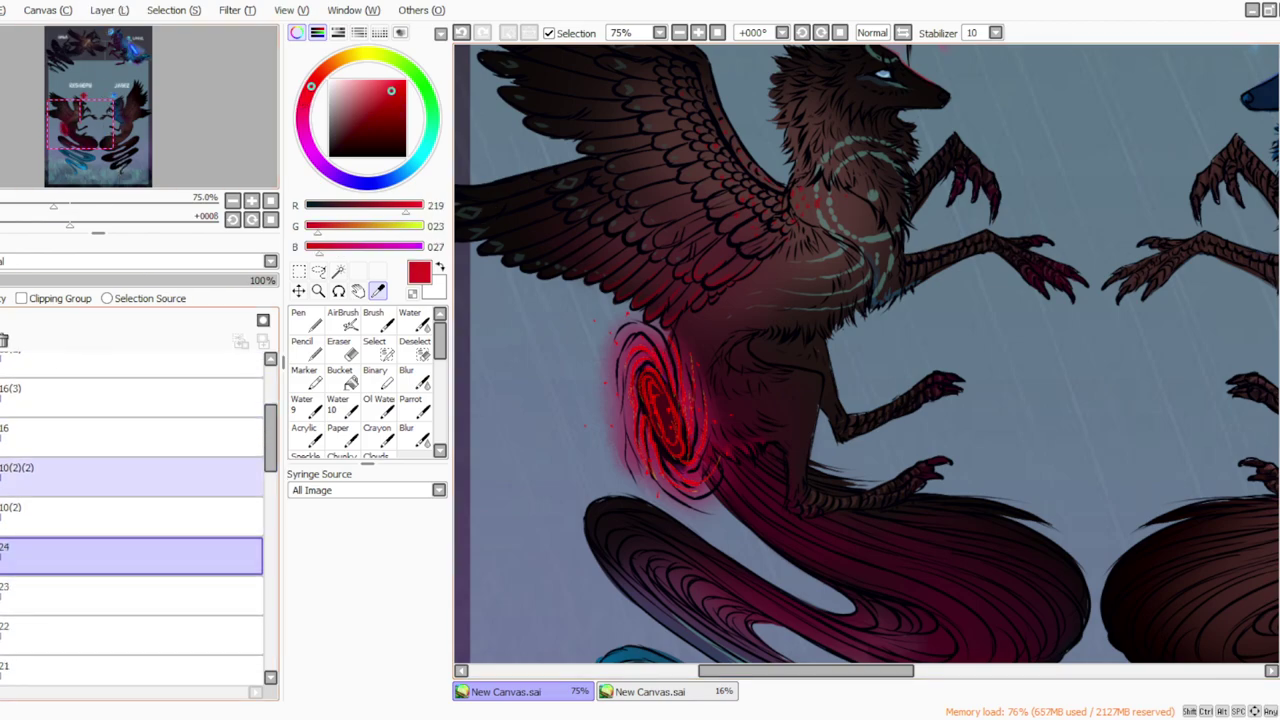
{"action": "key", "text": "ctrl+z"}
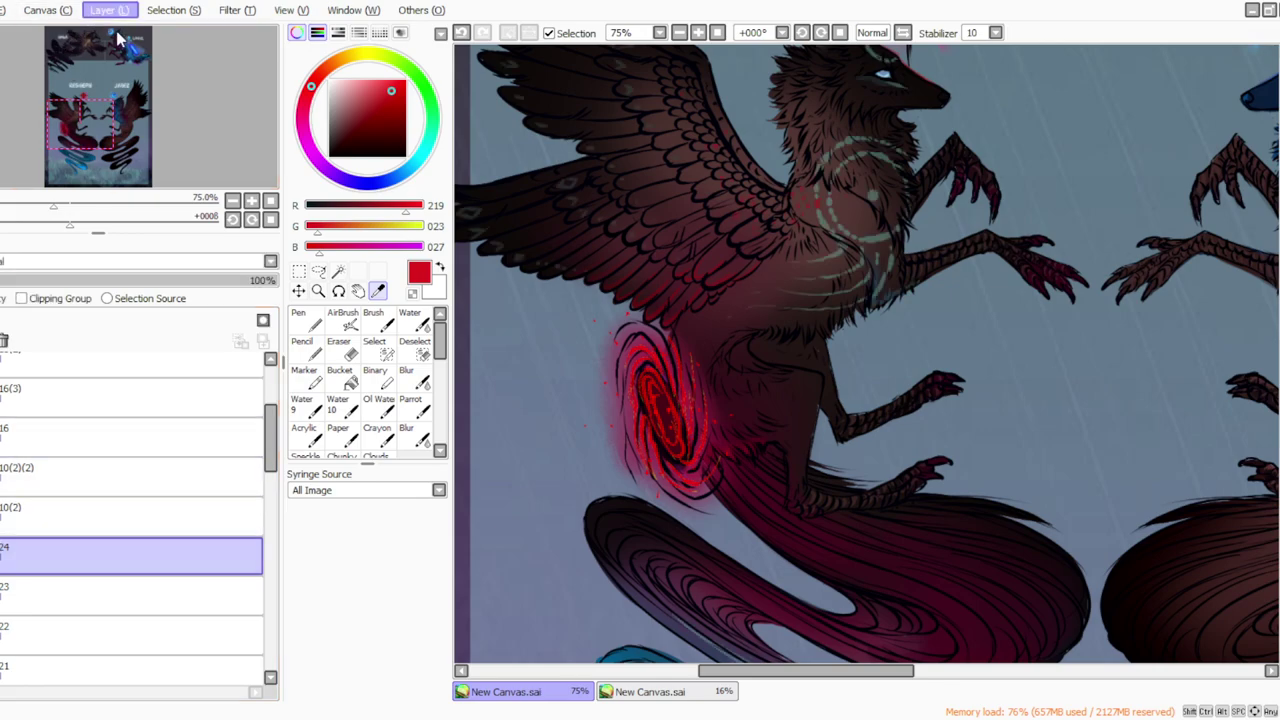
Step: Try dark red arcs between Resheph's teal chest markings on a new layer with the Parrot brush, at 36% layer opacity
{"action": "left_click", "coordinate": [413, 405]}
{"action": "left_click", "coordinate": [380, 110]}
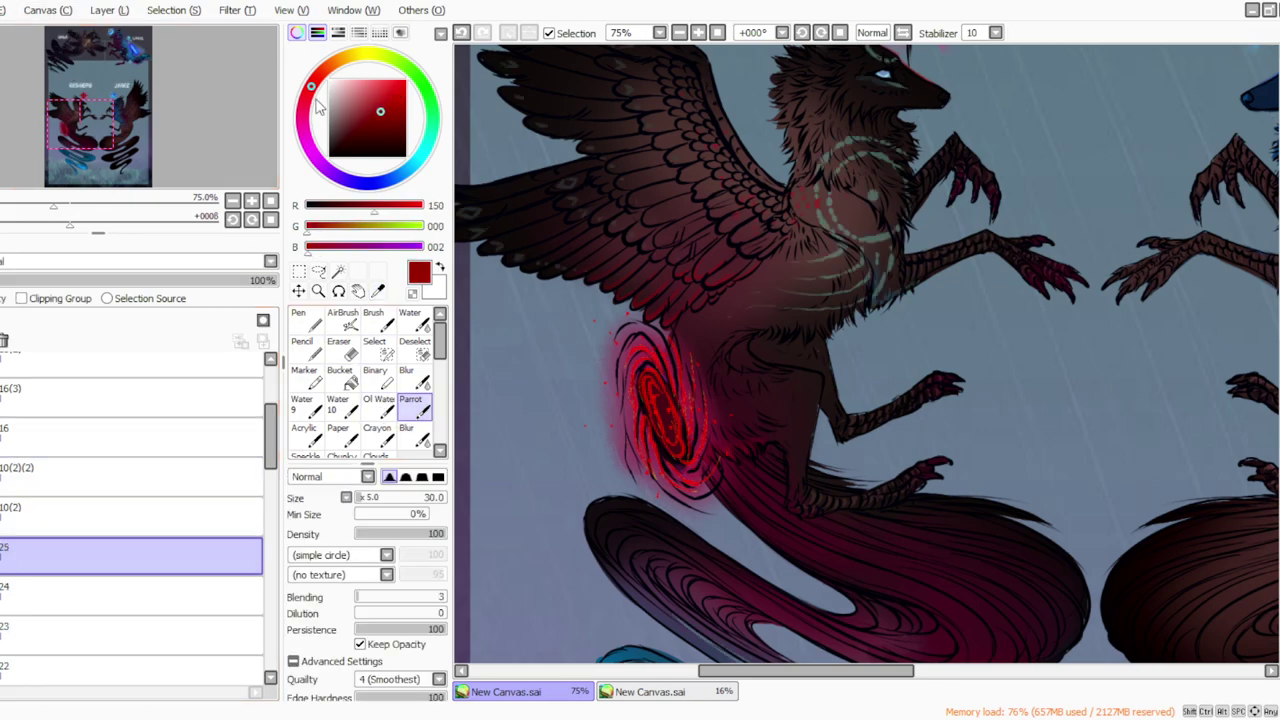
{"action": "left_click_drag", "start_coordinate": [312, 87], "coordinate": [315, 80]}
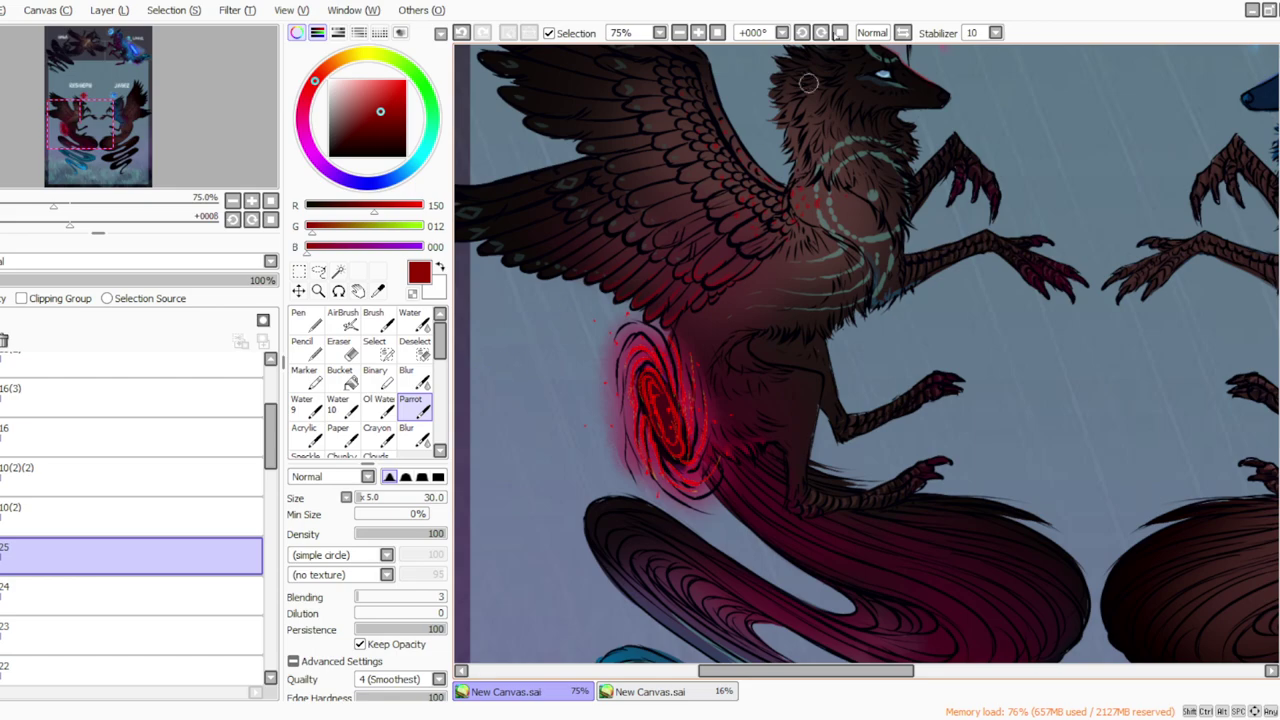
{"action": "mouse_move", "coordinate": [874, 169]}
{"action": "left_mouse_down"}
{"action": "mouse_move", "coordinate": [895, 212]}
{"action": "mouse_move", "coordinate": [876, 232]}
{"action": "left_mouse_up"}
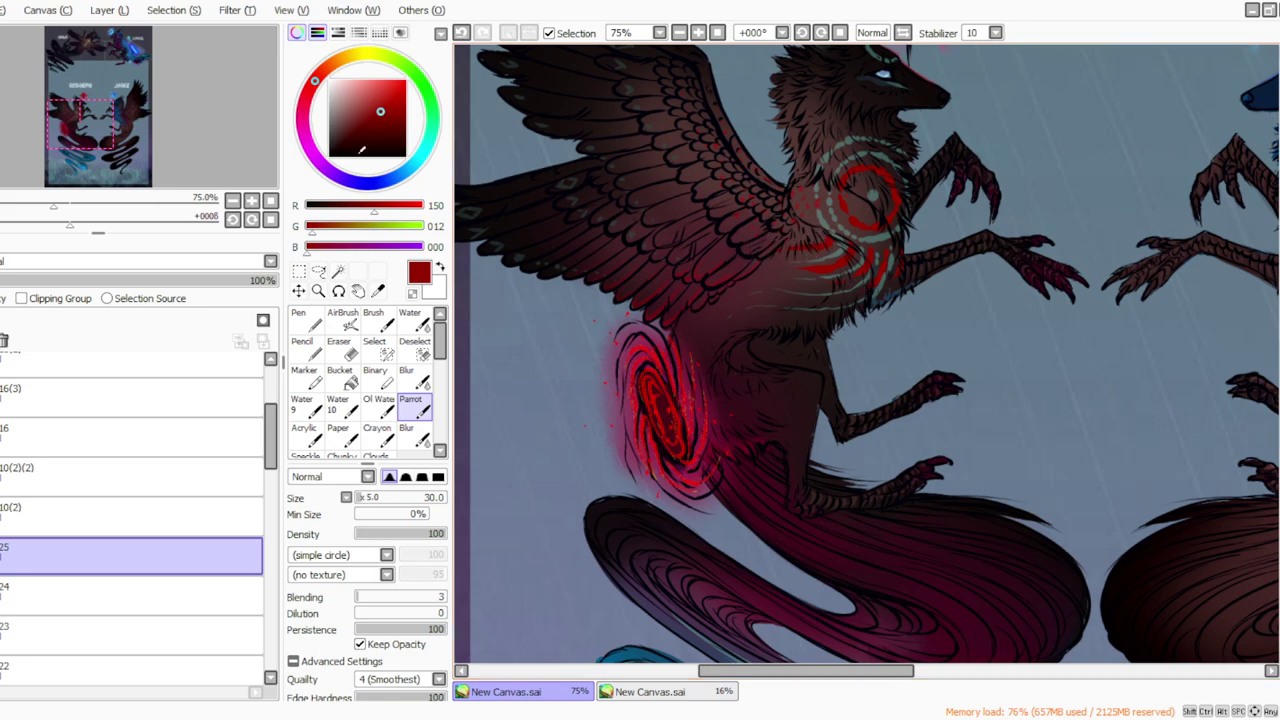
{"action": "left_click", "coordinate": [1, 556]}
{"action": "left_click", "coordinate": [121, 281]}
{"action": "left_click_drag", "start_coordinate": [48, 280], "coordinate": [82, 284]}
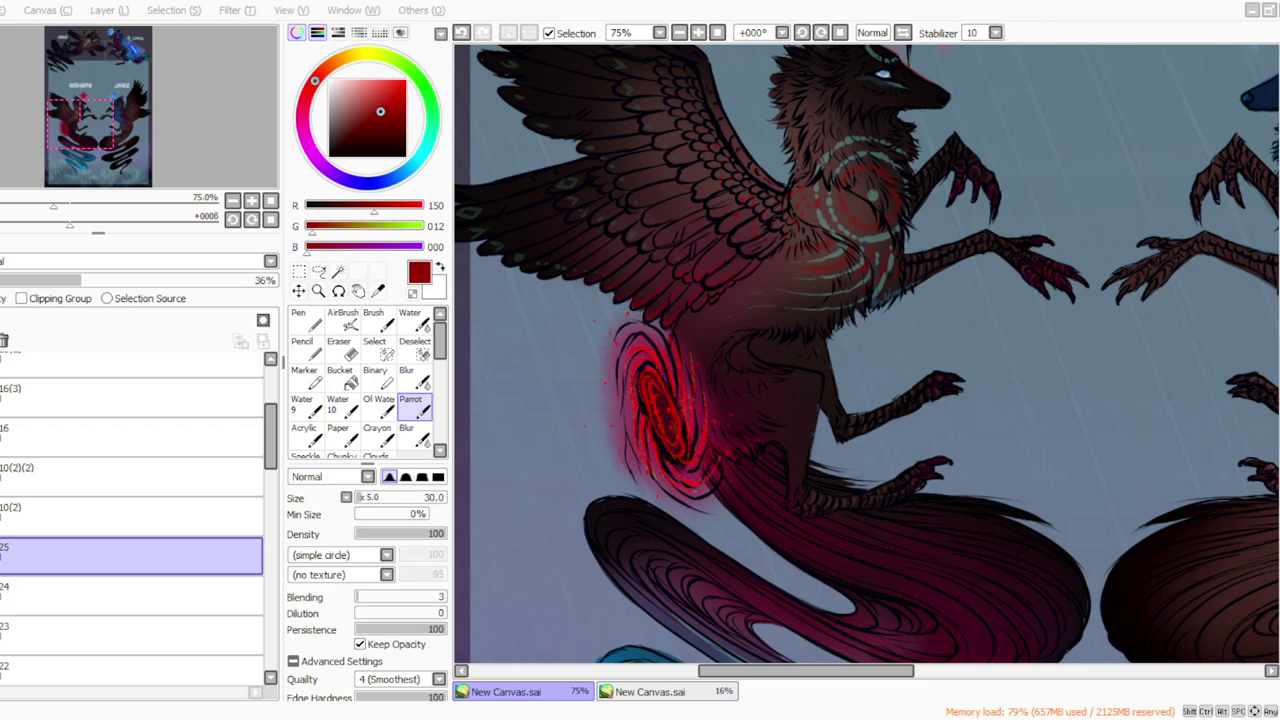
{"action": "left_click", "coordinate": [2, 556]}
Step: Lasso the teal markings on Resheph's chest and side, scale them down and move them up onto the upper chest
{"action": "left_click", "coordinate": [4, 596]}
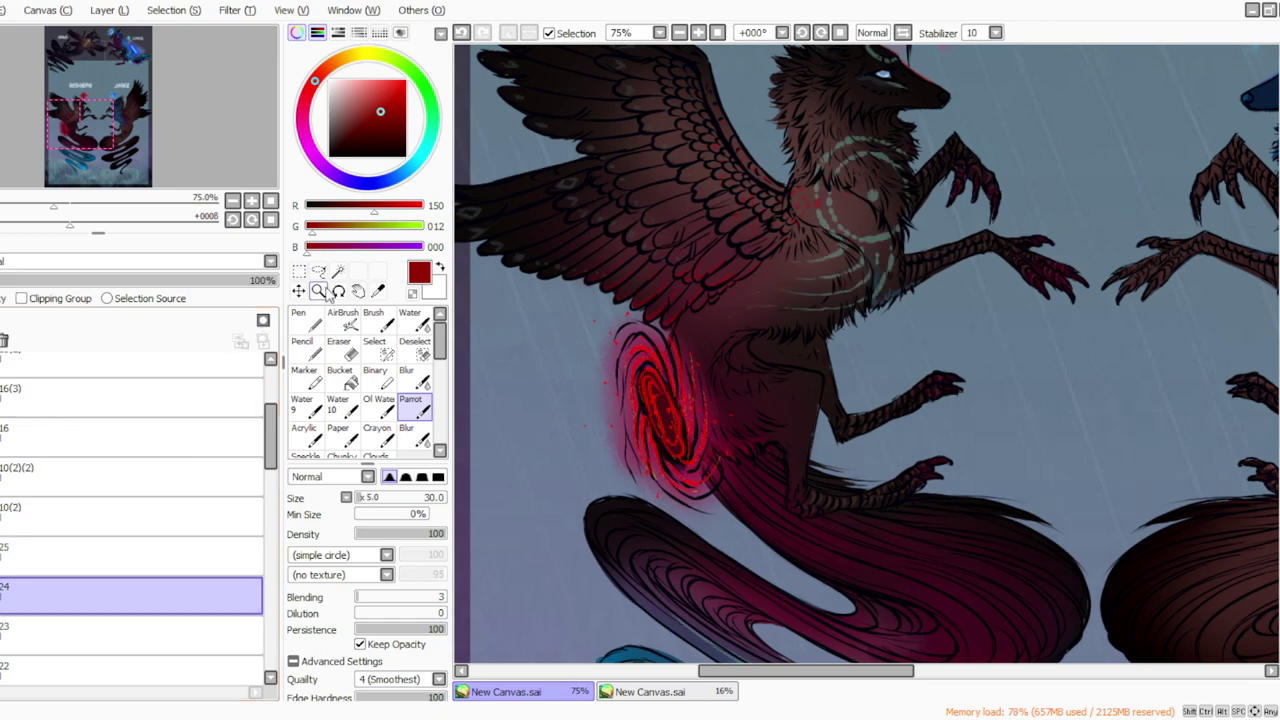
{"action": "left_click", "coordinate": [318, 271]}
{"action": "mouse_move", "coordinate": [846, 118]}
{"action": "left_mouse_down"}
{"action": "mouse_move", "coordinate": [899, 128]}
{"action": "mouse_move", "coordinate": [953, 215]}
{"action": "mouse_move", "coordinate": [940, 244]}
{"action": "mouse_move", "coordinate": [892, 259]}
{"action": "mouse_move", "coordinate": [912, 292]}
{"action": "left_mouse_up"}
{"action": "mouse_move", "coordinate": [843, 112]}
{"action": "left_mouse_down"}
{"action": "mouse_move", "coordinate": [924, 151]}
{"action": "mouse_move", "coordinate": [950, 256]}
{"action": "left_mouse_up"}
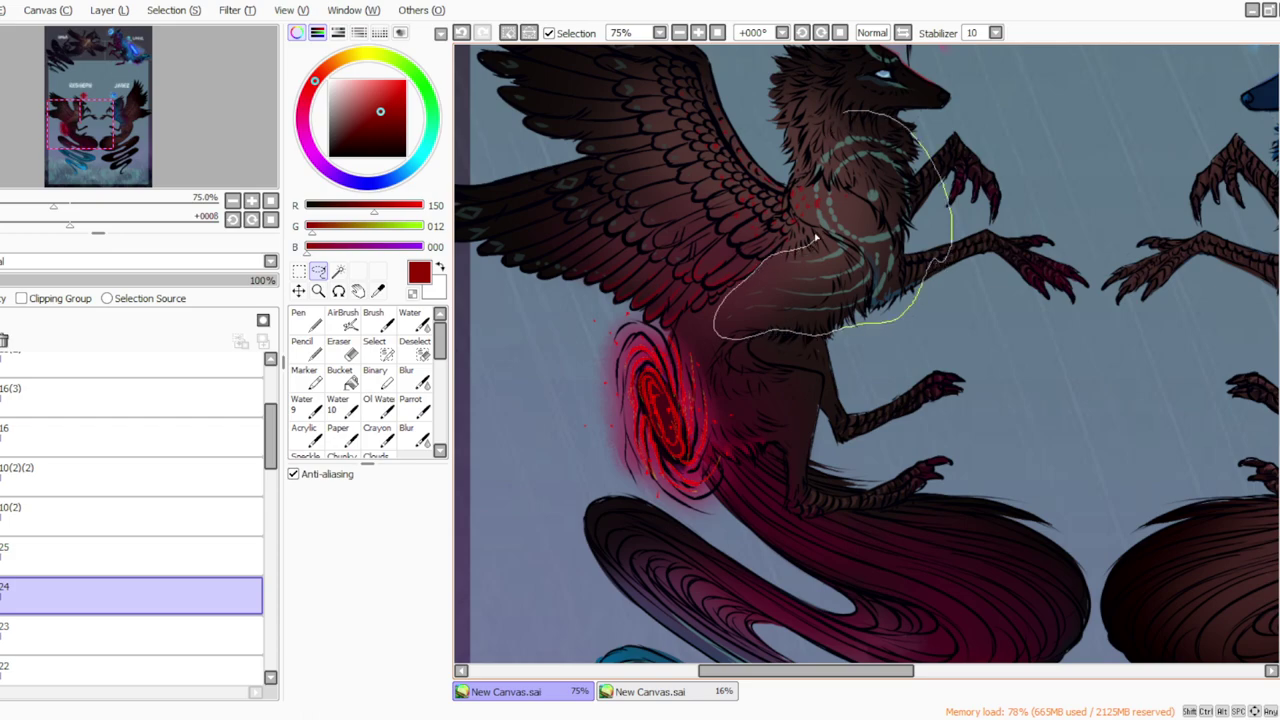
{"action": "left_click_drag", "start_coordinate": [813, 208], "coordinate": [812, 160]}
{"action": "key", "text": "ctrl+t"}
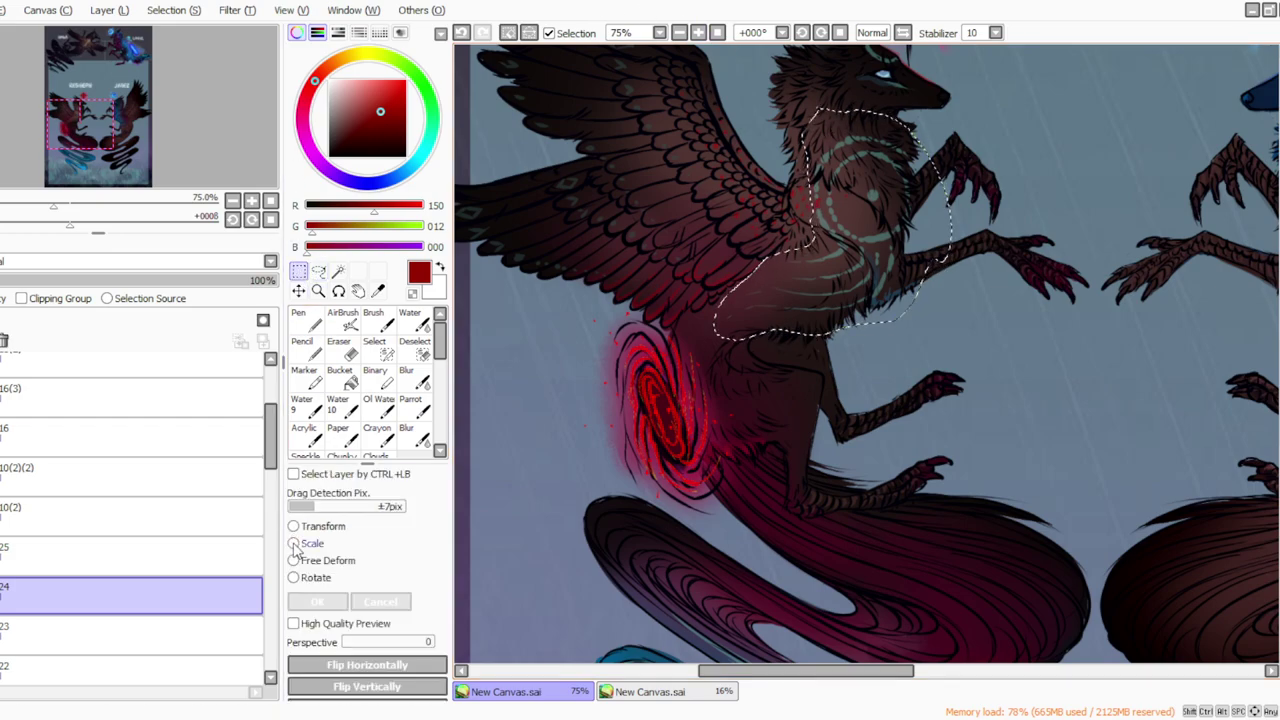
{"action": "left_click_drag", "start_coordinate": [724, 134], "coordinate": [770, 182]}
{"action": "left_click_drag", "start_coordinate": [811, 244], "coordinate": [811, 189]}
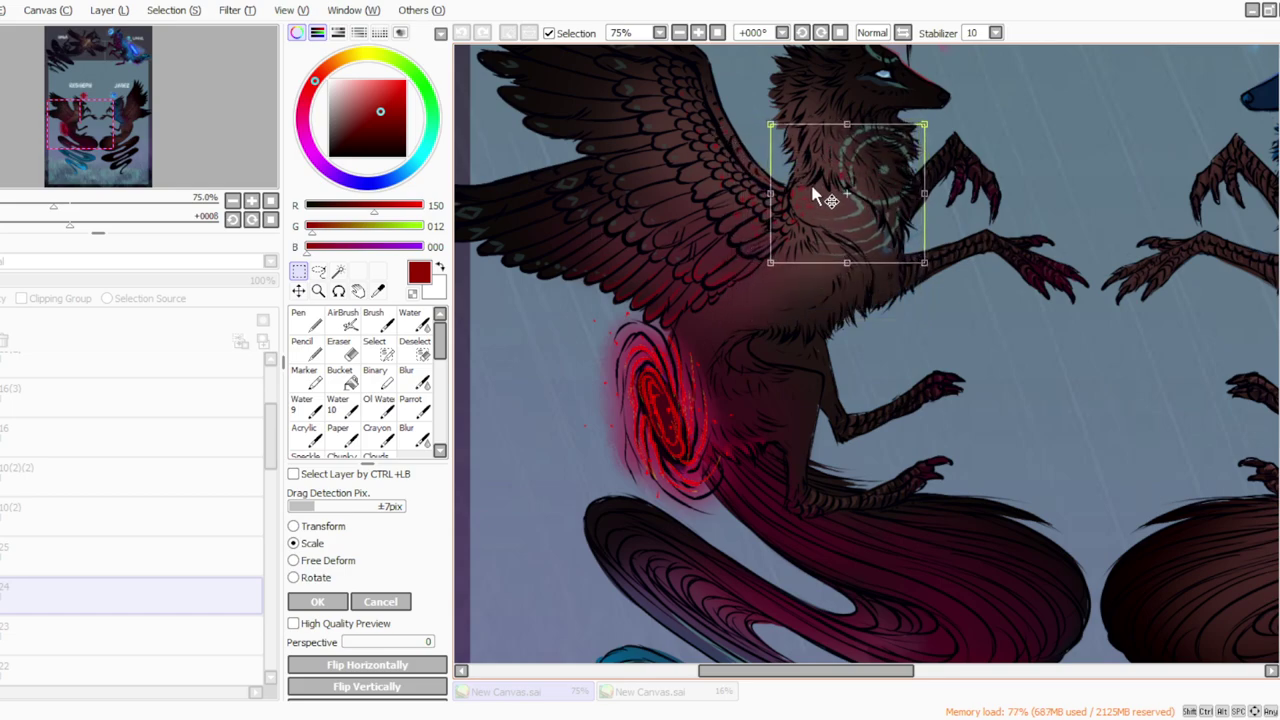
{"action": "left_click", "coordinate": [318, 602]}
Step: Lasso the curved teal stripes below the chest ring and move them down onto Resheph's side
{"action": "scroll", "coordinate": [491, 366], "scroll_direction": "left", "scroll_amount": 3}
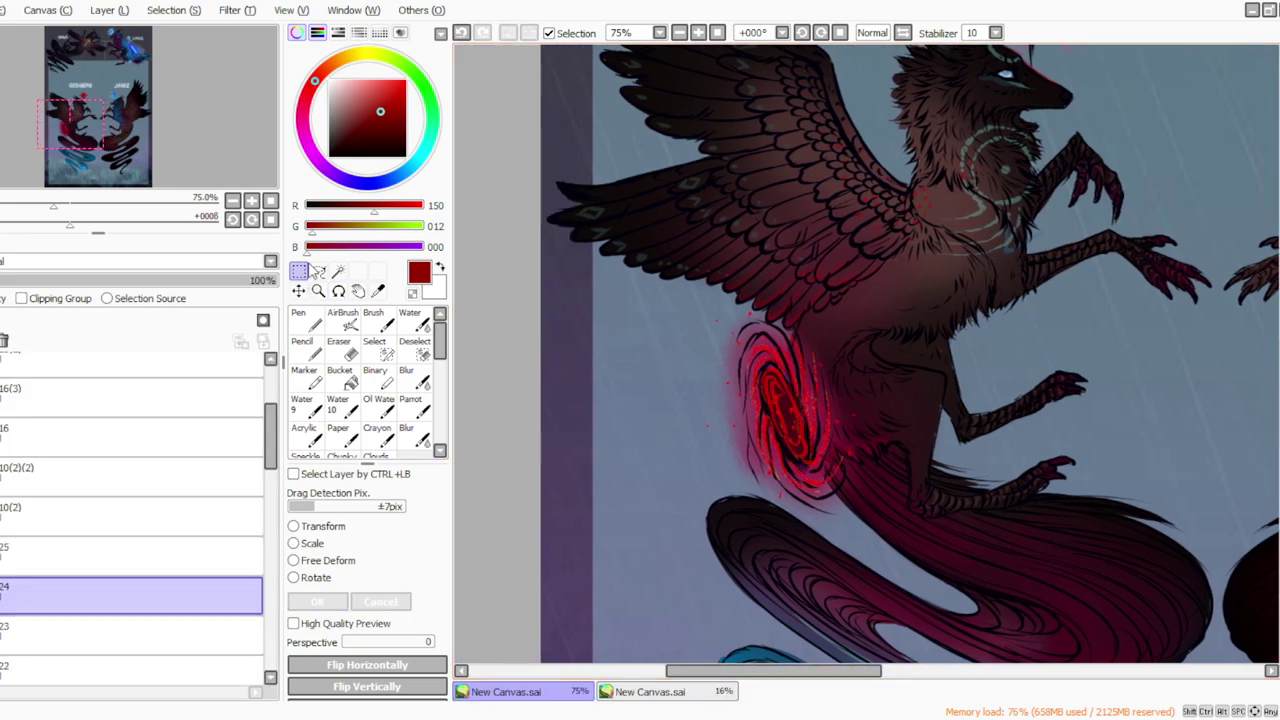
{"action": "left_click", "coordinate": [318, 272]}
{"action": "mouse_move", "coordinate": [1009, 210]}
{"action": "left_mouse_down"}
{"action": "mouse_move", "coordinate": [964, 289]}
{"action": "mouse_move", "coordinate": [923, 245]}
{"action": "mouse_move", "coordinate": [955, 184]}
{"action": "left_mouse_up"}
{"action": "left_click_drag", "start_coordinate": [953, 272], "coordinate": [928, 323]}
{"action": "key", "text": "ctrl+t"}
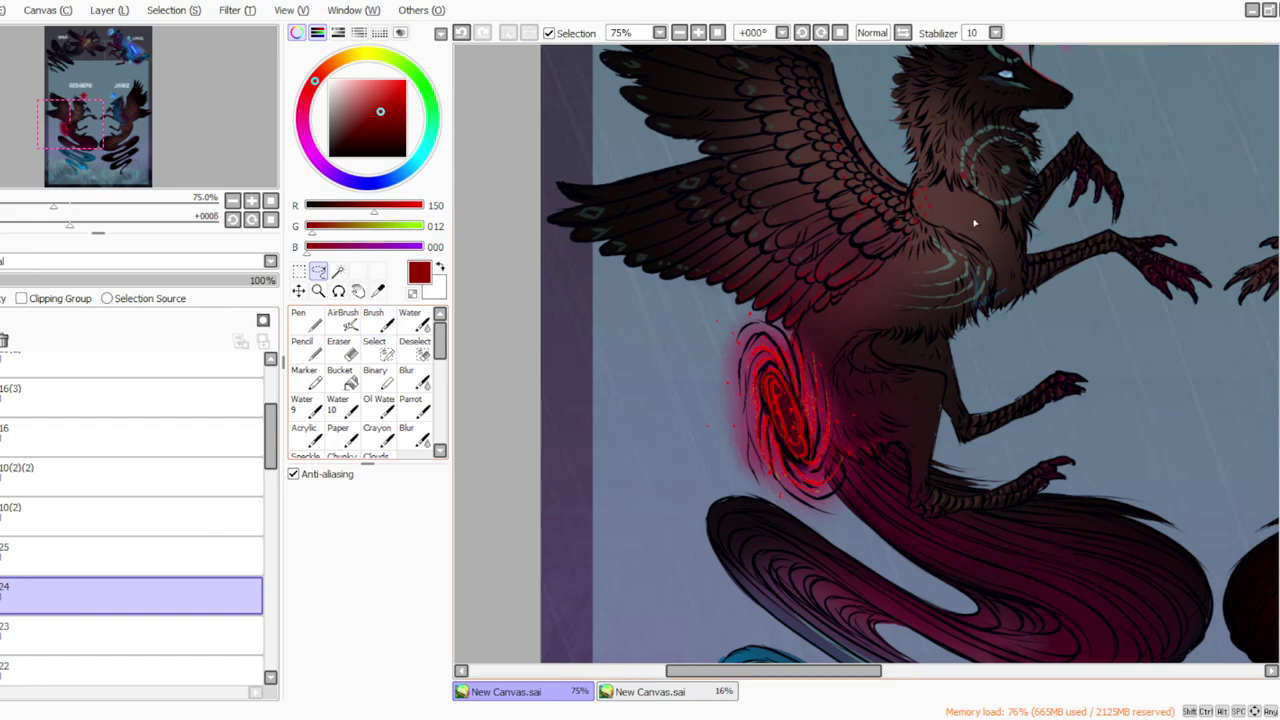
Step: Trim and soften the relocated teal stripes on Resheph's side with the Eraser, ending with a size 5 tip at density 100
{"action": "left_click", "coordinate": [318, 358]}
{"action": "left_click", "coordinate": [338, 350]}
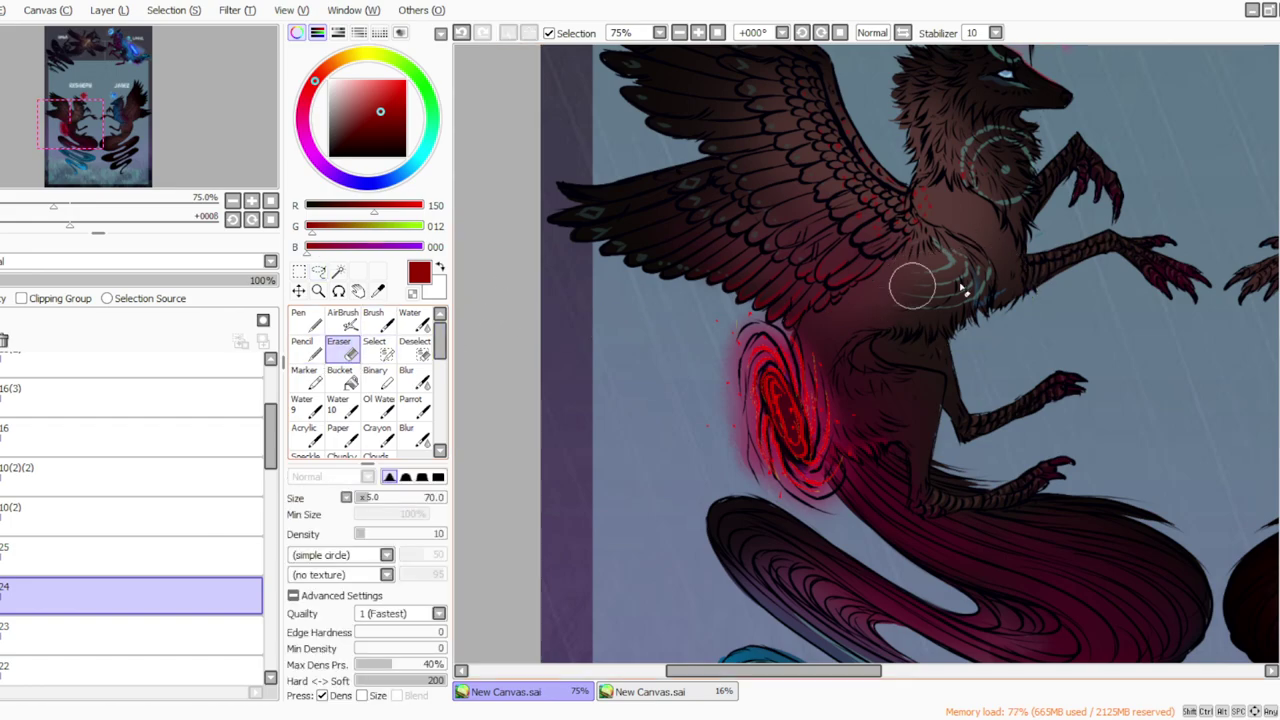
{"action": "left_click", "coordinate": [367, 500]}
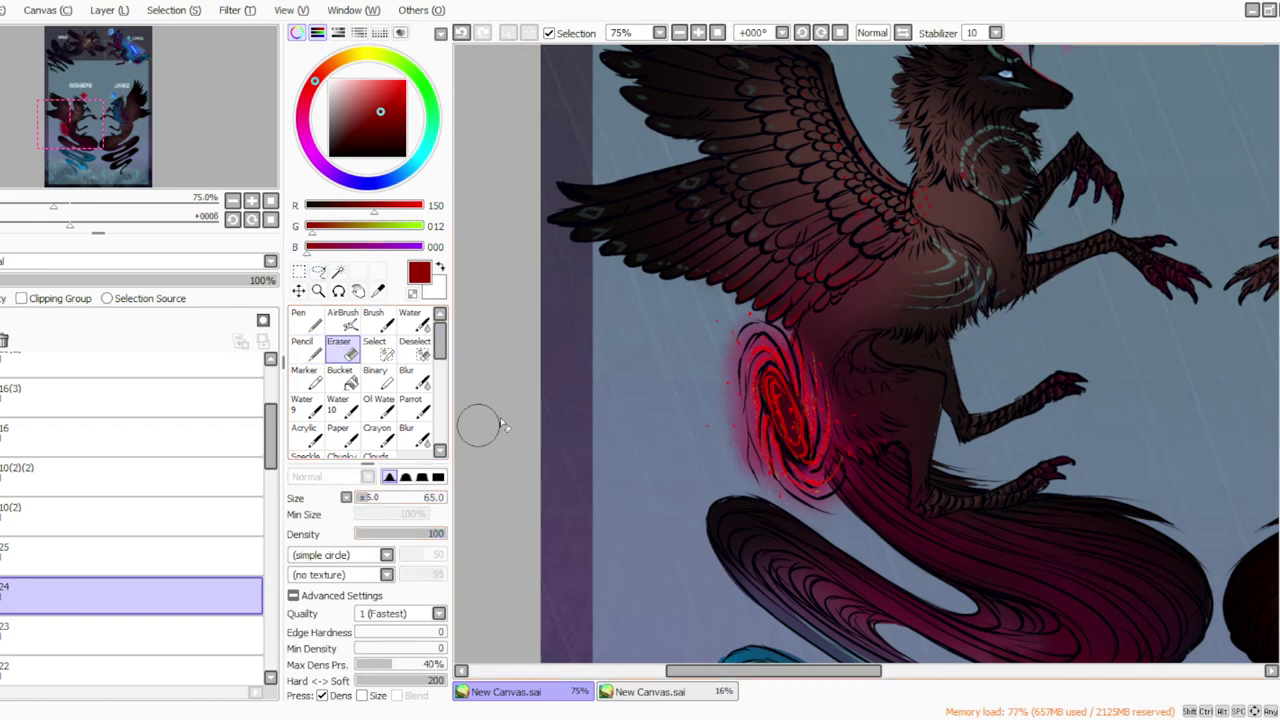
{"action": "left_click", "coordinate": [359, 499]}
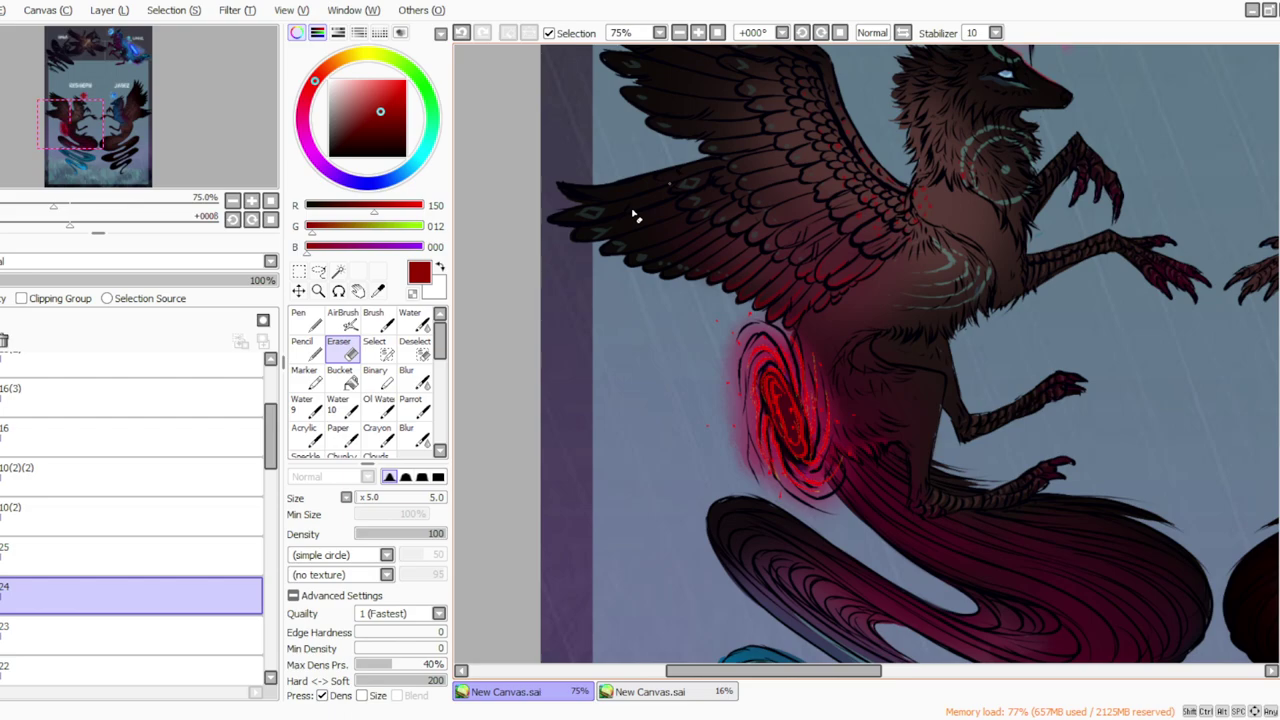
Step: Sample the muted teal of the side stripes, retouch them with the size 30 Parrot brush and fade them with the Eraser at density 14
{"action": "key", "text": "alt"}
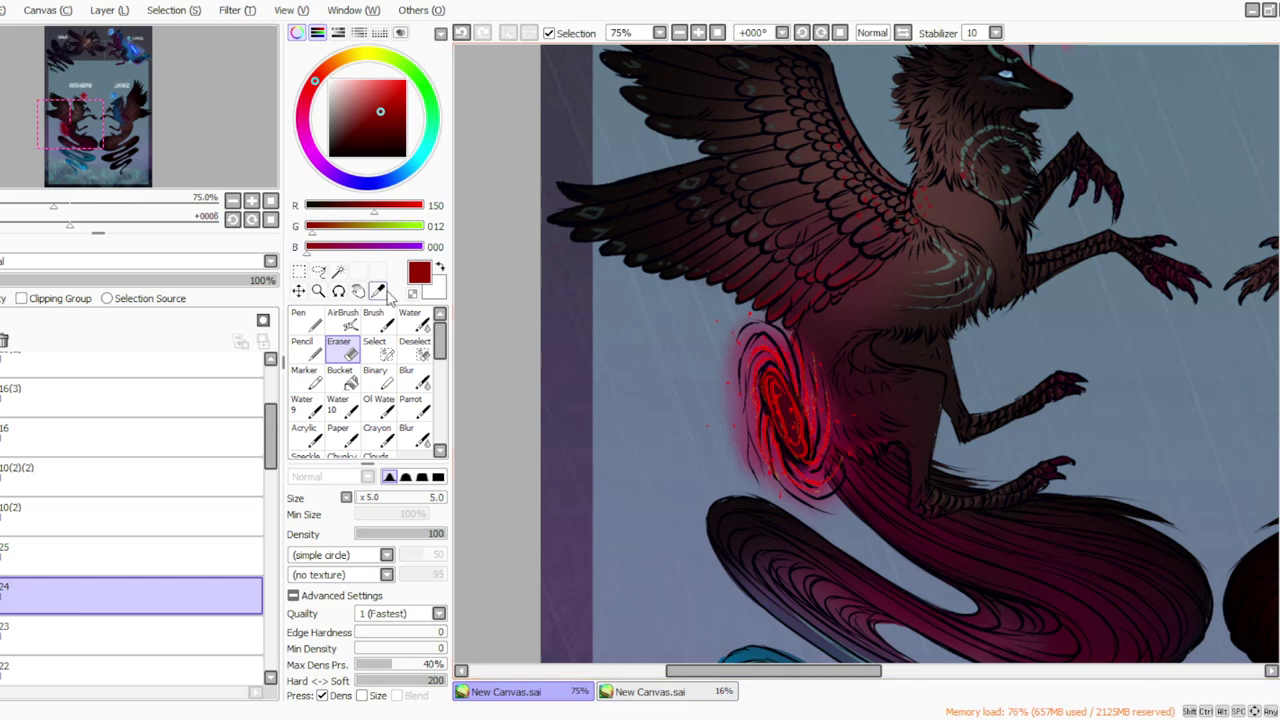
{"action": "left_click", "coordinate": [955, 257]}
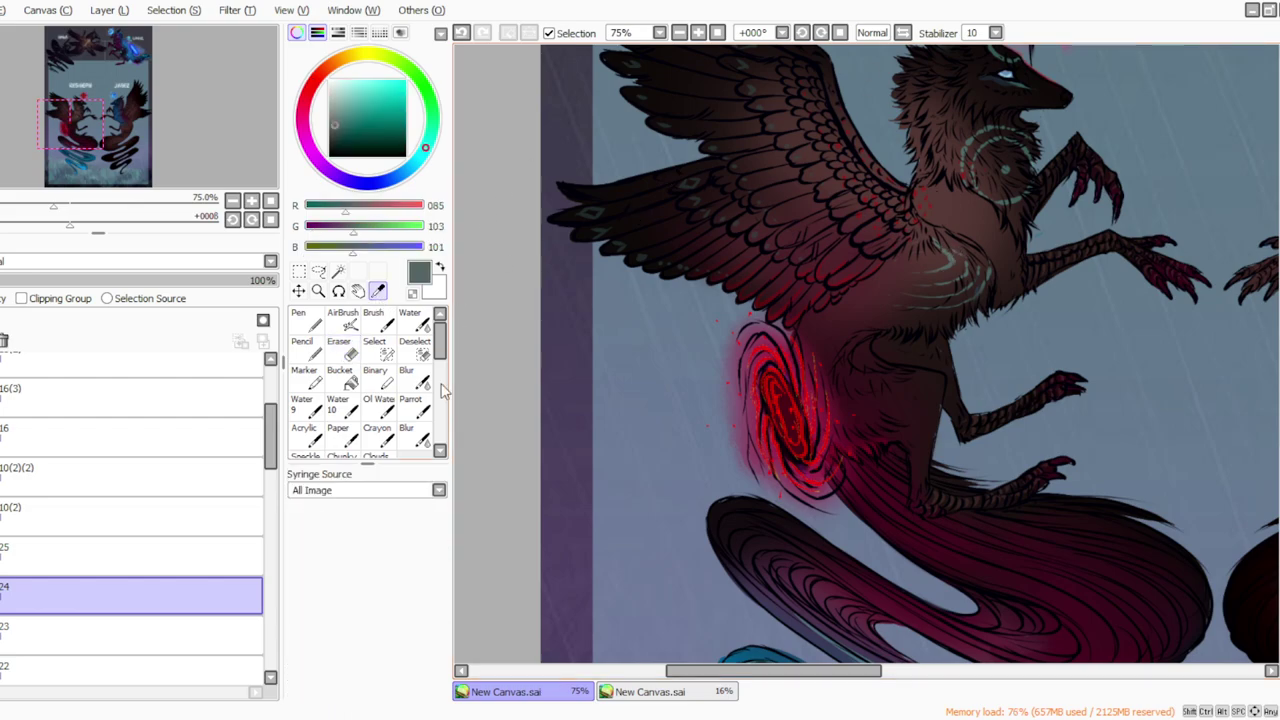
{"action": "key", "text": "b"}
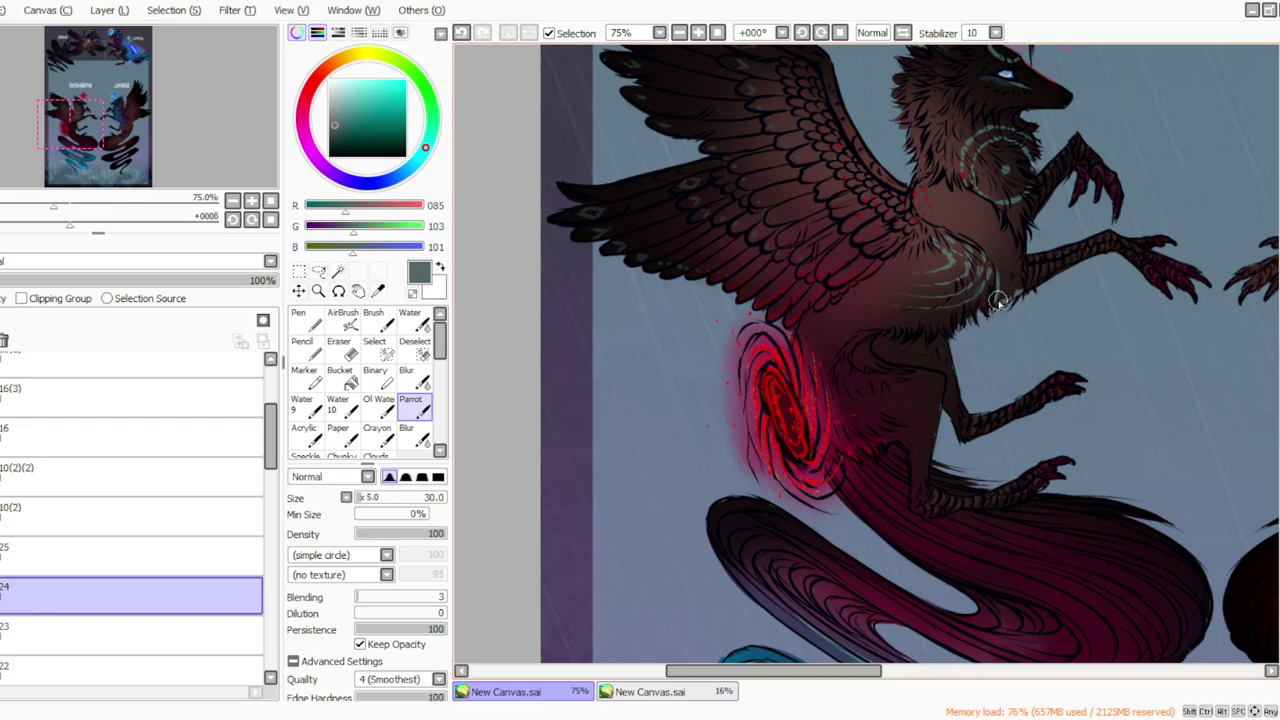
{"action": "left_click", "coordinate": [340, 348]}
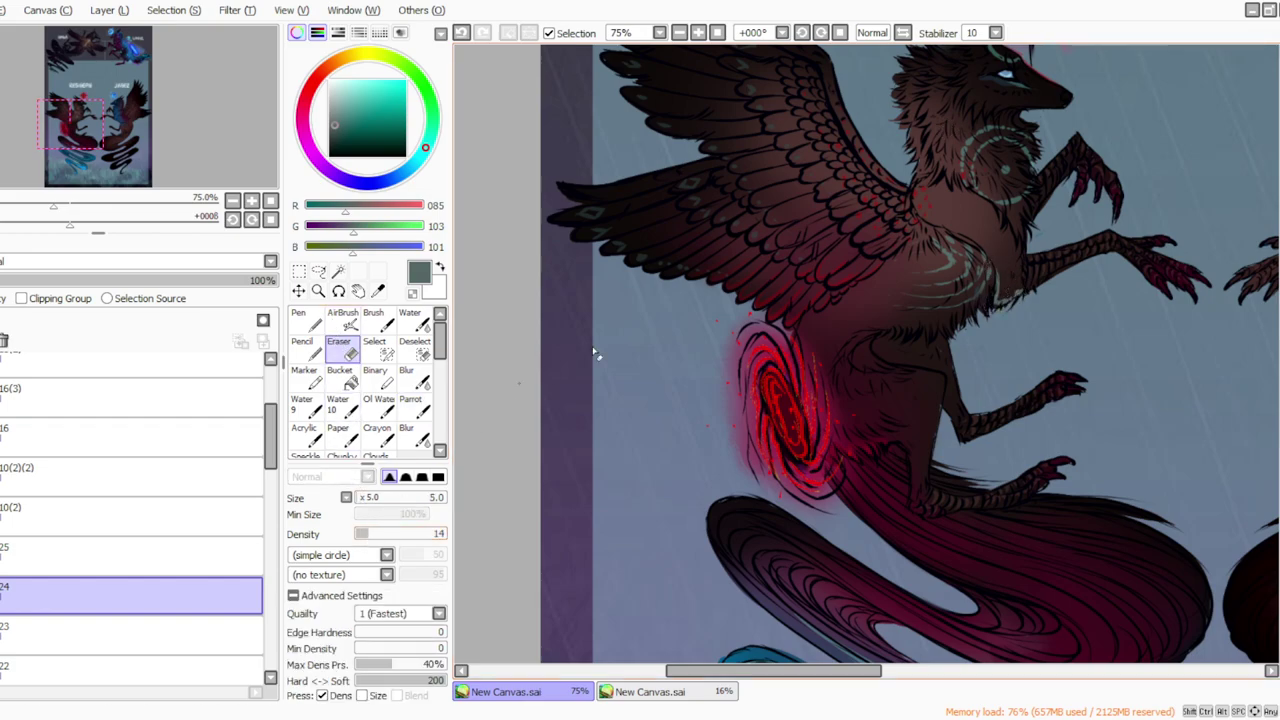
{"action": "left_click", "coordinate": [362, 497]}
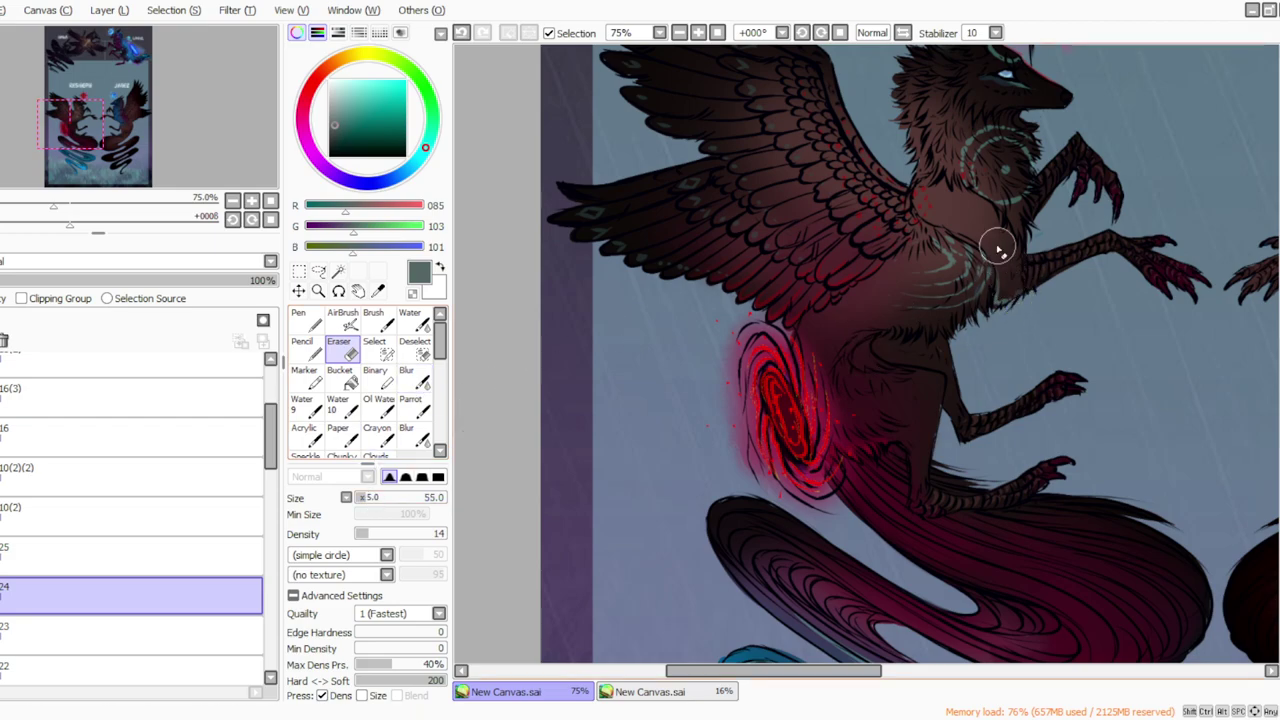
{"action": "left_click", "coordinate": [415, 414]}
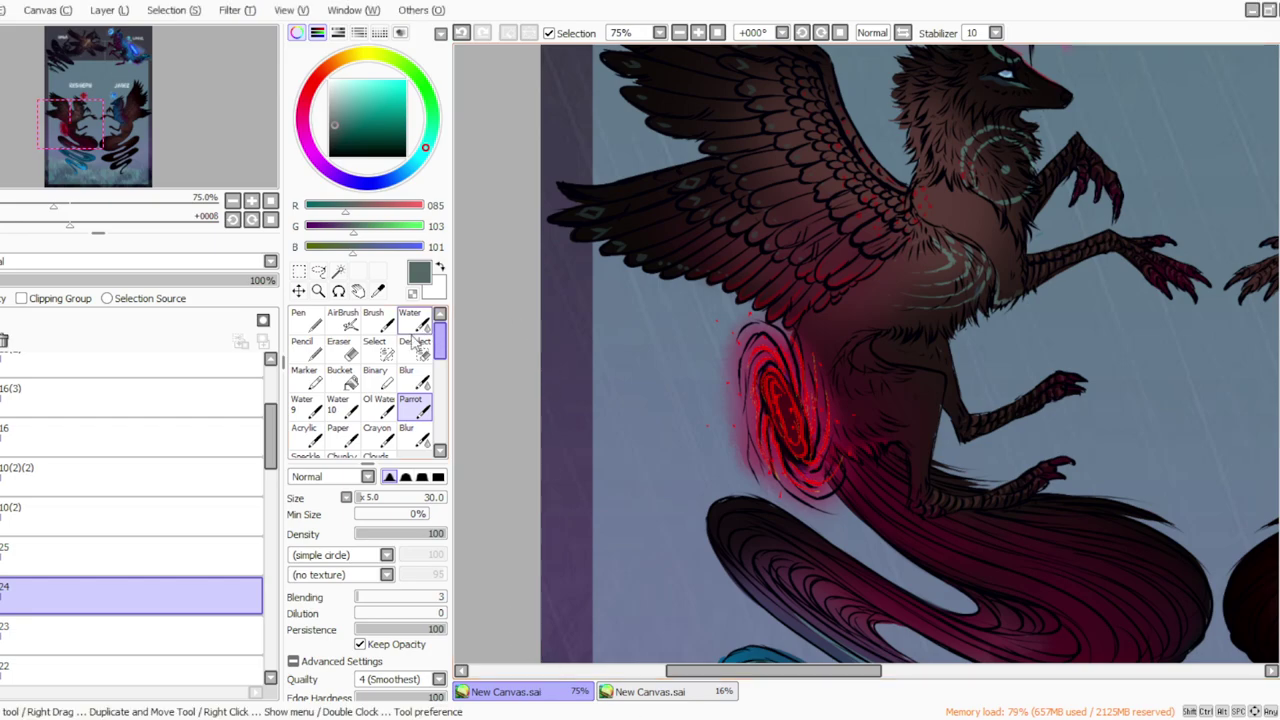
Step: Lasso the teal stripes on Resheph's side and stretch them up and back toward the wing with Free Deform
{"action": "left_click", "coordinate": [318, 271]}
{"action": "mouse_move", "coordinate": [982, 308]}
{"action": "left_mouse_down"}
{"action": "mouse_move", "coordinate": [881, 337]}
{"action": "mouse_move", "coordinate": [891, 273]}
{"action": "mouse_move", "coordinate": [926, 254]}
{"action": "mouse_move", "coordinate": [866, 268]}
{"action": "left_mouse_up"}
{"action": "left_click", "coordinate": [298, 271]}
{"action": "left_click", "coordinate": [291, 545]}
{"action": "left_click_drag", "start_coordinate": [927, 315], "coordinate": [928, 335]}
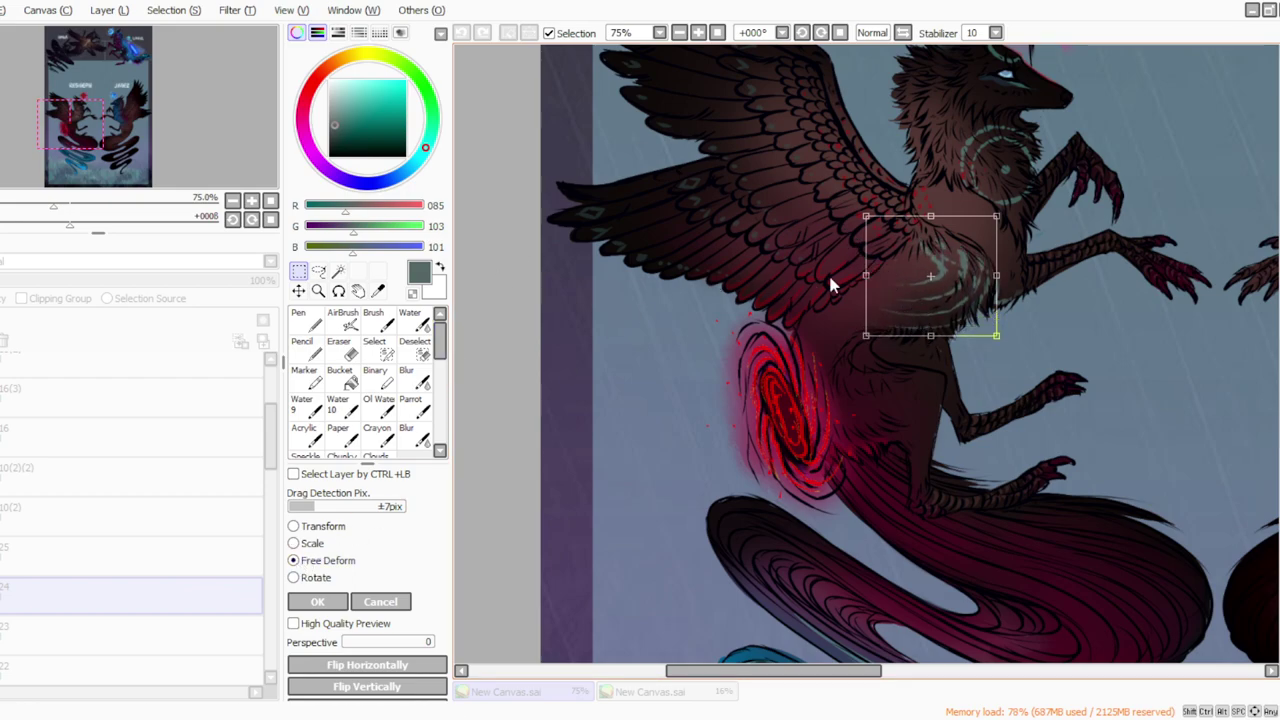
{"action": "left_click_drag", "start_coordinate": [866, 275], "coordinate": [848, 276]}
{"action": "left_click_drag", "start_coordinate": [923, 215], "coordinate": [998, 206]}
{"action": "left_click_drag", "start_coordinate": [833, 205], "coordinate": [853, 197]}
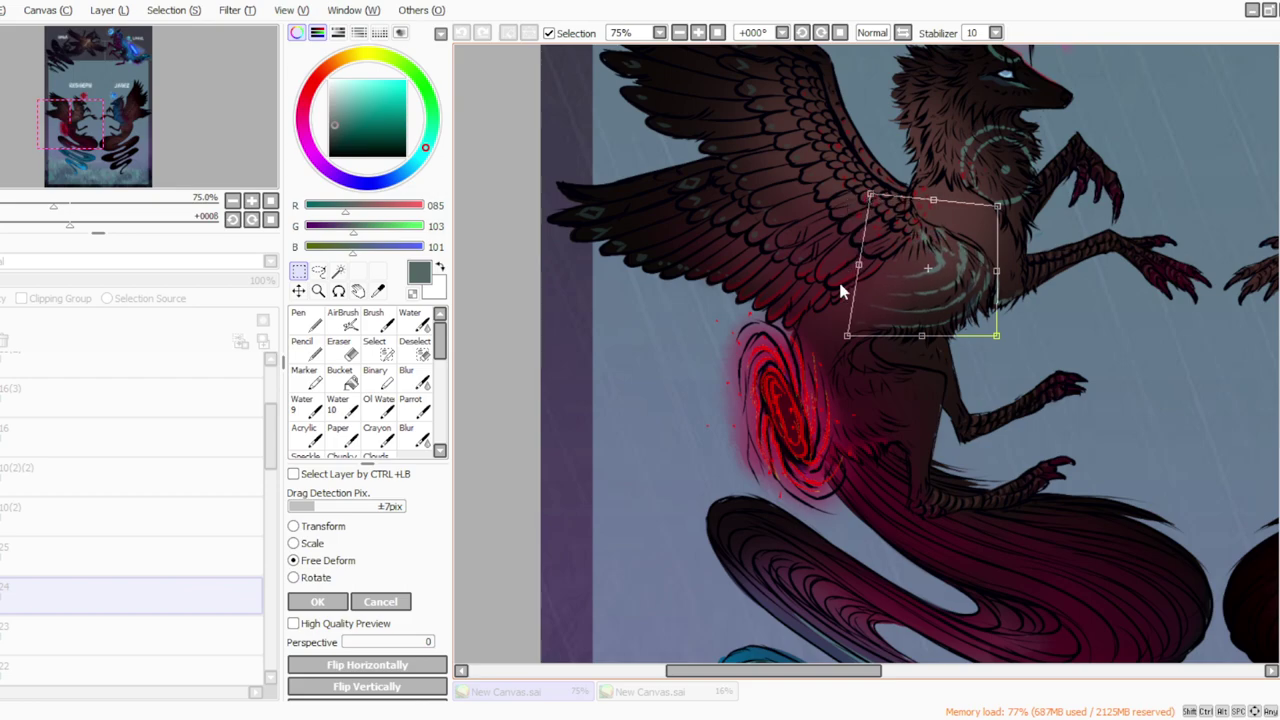
{"action": "key", "text": "Return"}
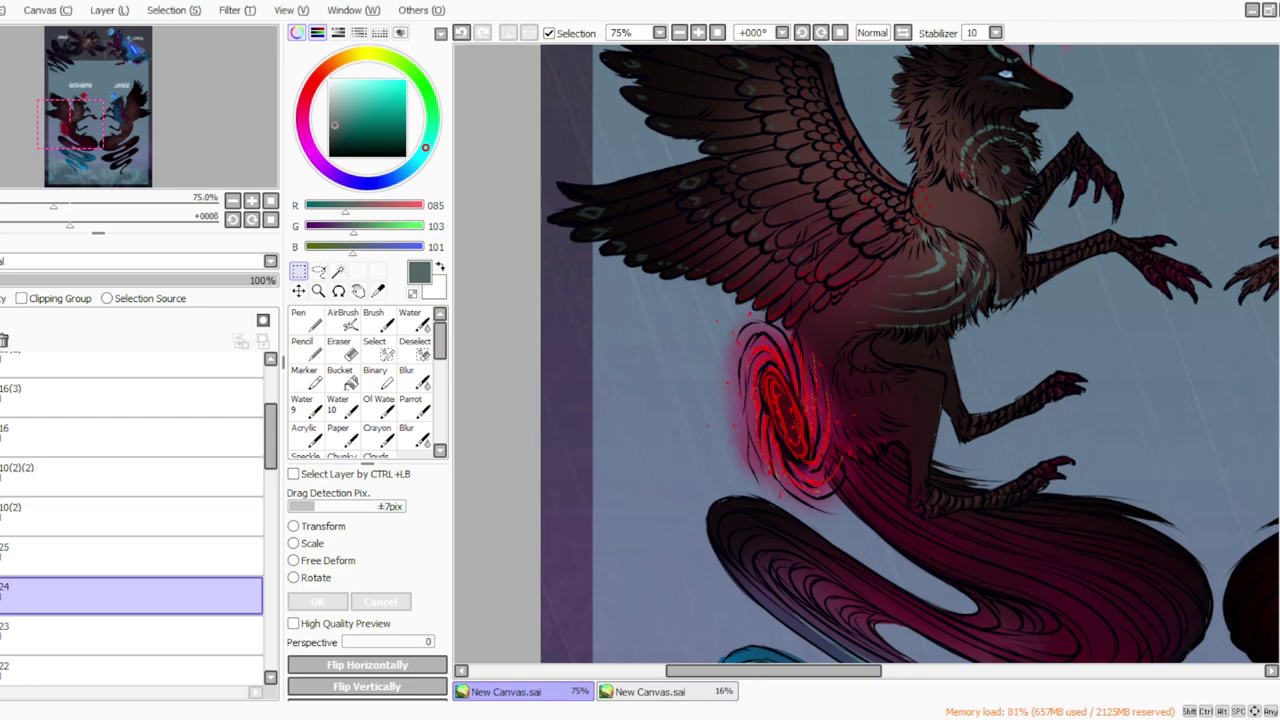
Step: Touch up the stretched teal side stripes with the Eraser and the size 30 Parrot brush
{"action": "left_click_drag", "start_coordinate": [766, 670], "coordinate": [781, 688]}
{"action": "scroll", "coordinate": [582, 149], "scroll_direction": "up", "scroll_amount": 3}
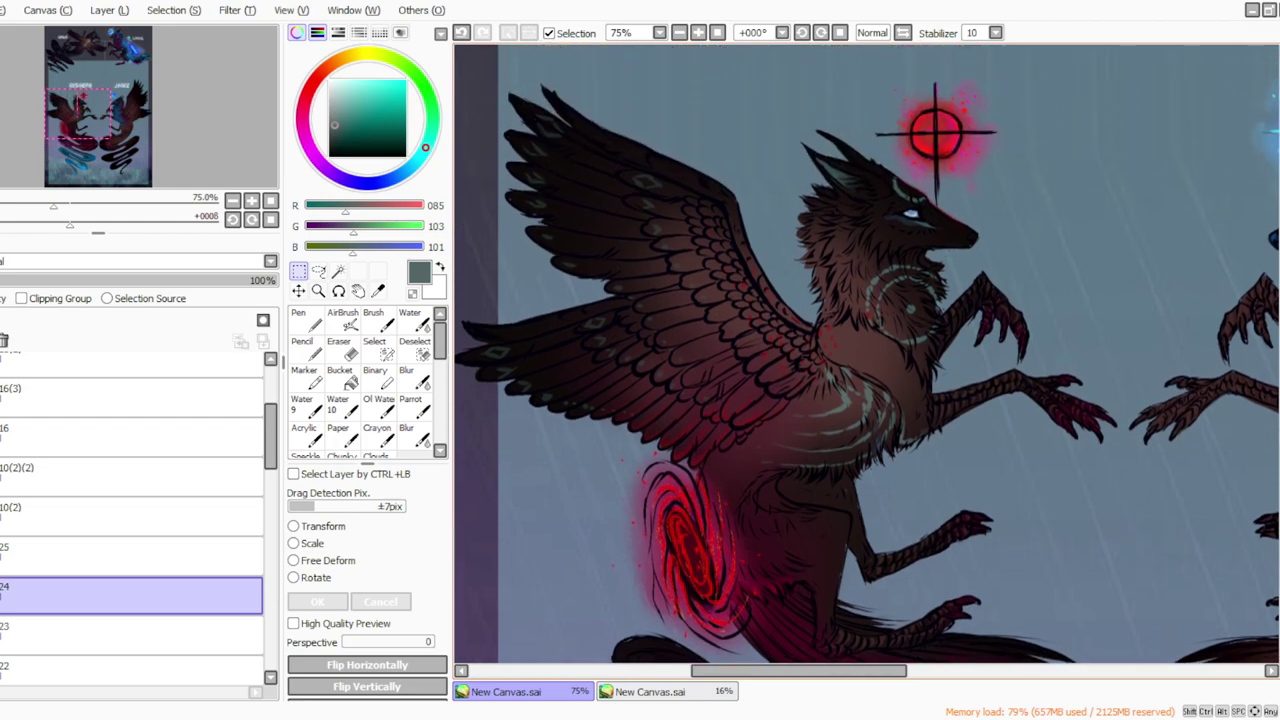
{"action": "key", "text": "e"}
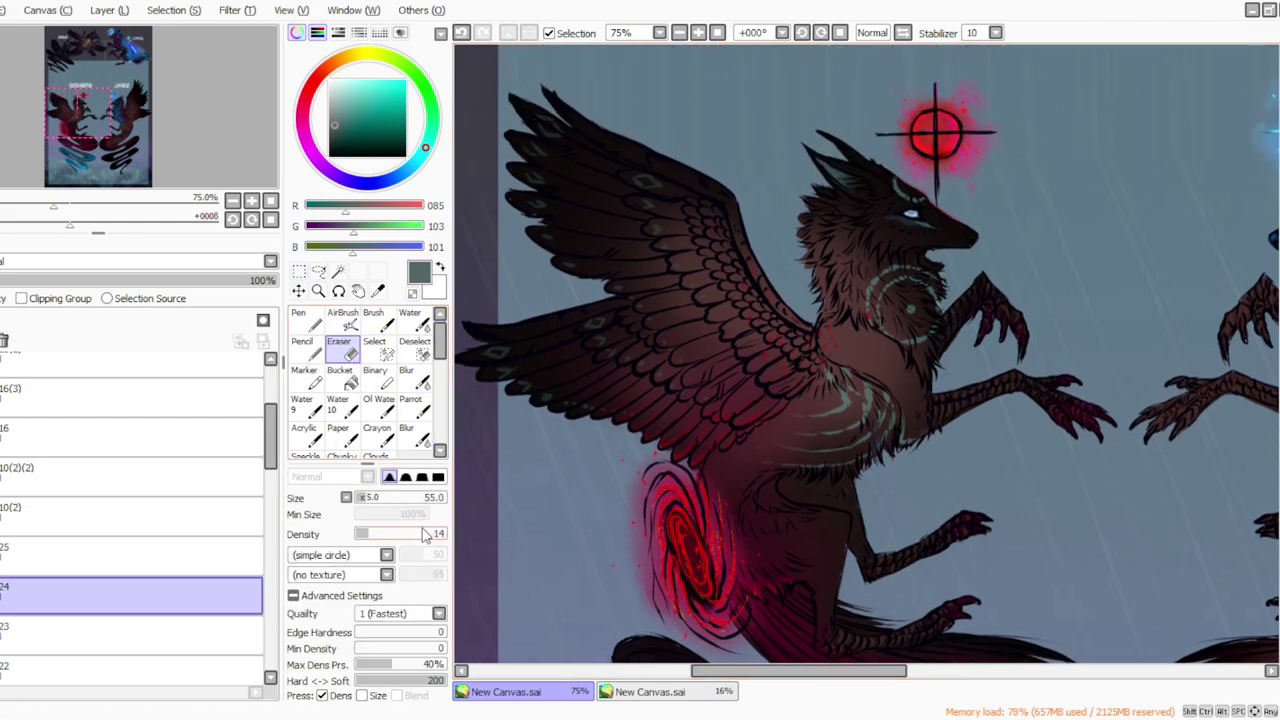
{"action": "left_click", "coordinate": [411, 405]}
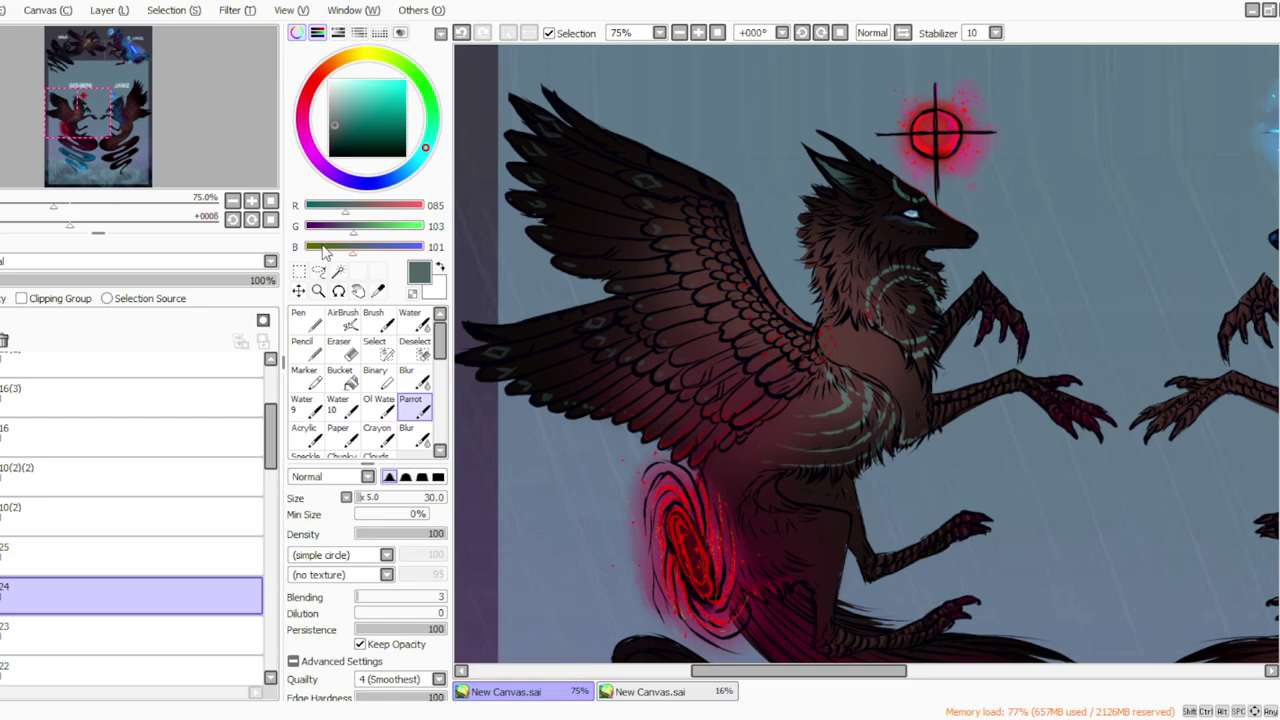
{"action": "left_click", "coordinate": [340, 347]}
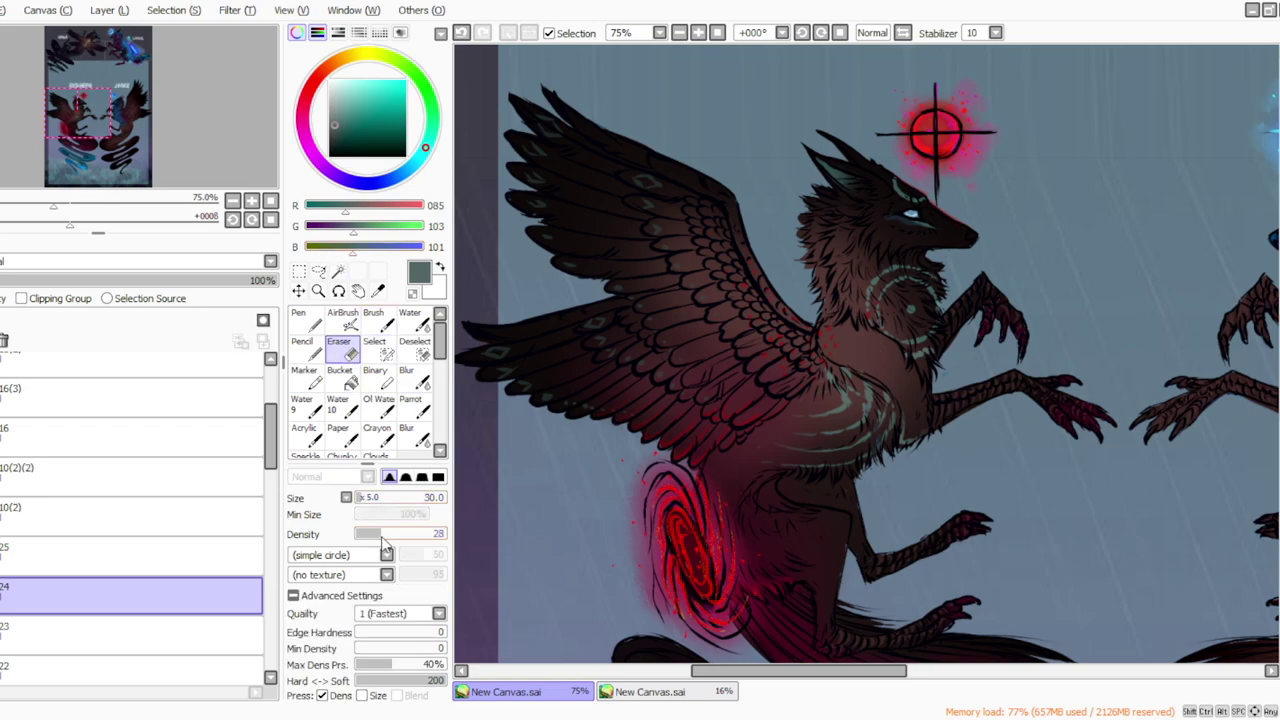
Step: Lasso the teal ring marking on Resheph's chest and scale it down slightly
{"action": "left_click", "coordinate": [318, 271]}
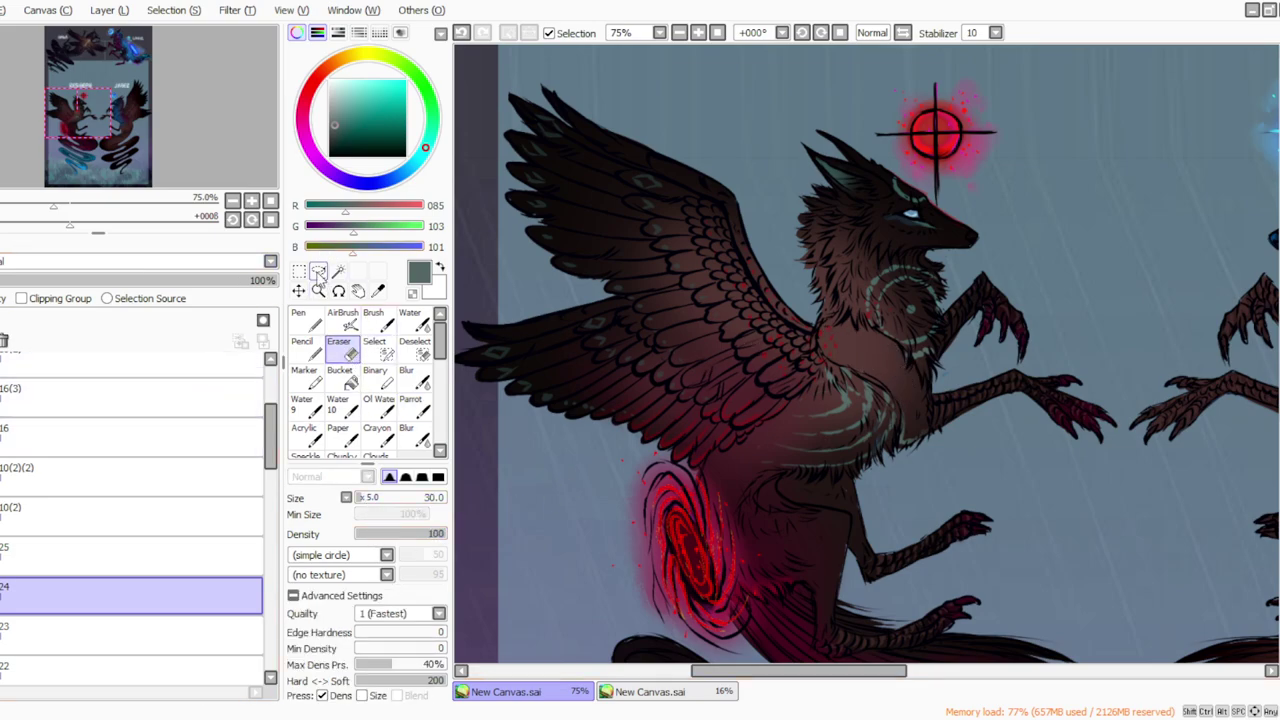
{"action": "mouse_move", "coordinate": [868, 248]}
{"action": "left_mouse_down"}
{"action": "mouse_move", "coordinate": [960, 367]}
{"action": "mouse_move", "coordinate": [862, 300]}
{"action": "left_mouse_up"}
{"action": "key", "text": "ctrl+t"}
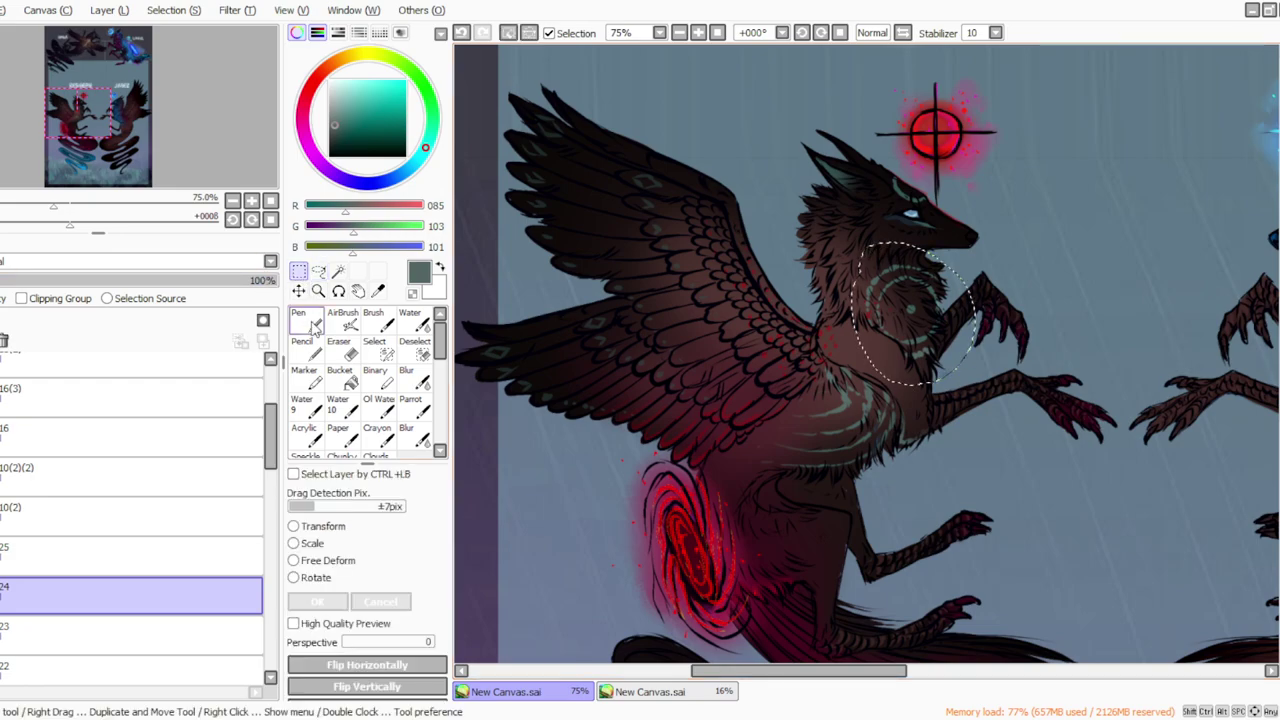
{"action": "left_click_drag", "start_coordinate": [951, 379], "coordinate": [941, 357]}
{"action": "left_click", "coordinate": [318, 601]}
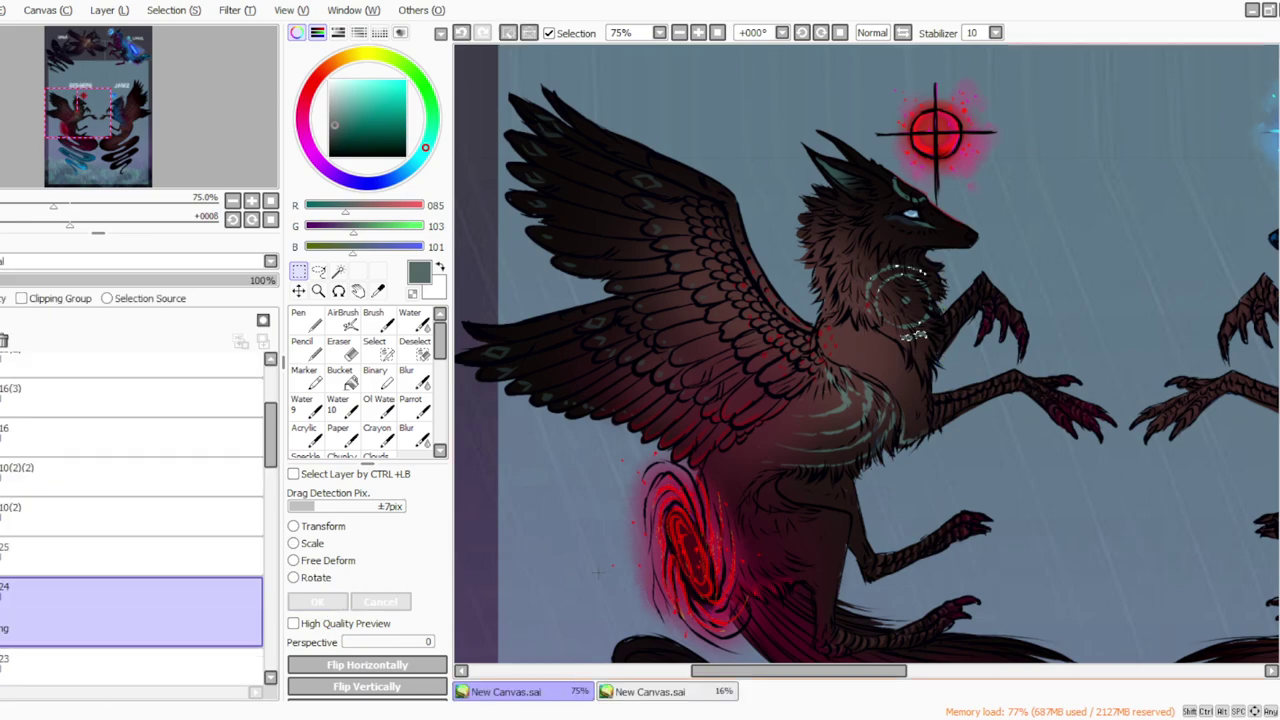
Step: Retouch the teal chest ring with the Parrot brush and fade its outer edge with a size 25 Eraser at density 19
{"action": "left_click_drag", "start_coordinate": [798, 670], "coordinate": [780, 670]}
{"action": "left_click", "coordinate": [411, 404]}
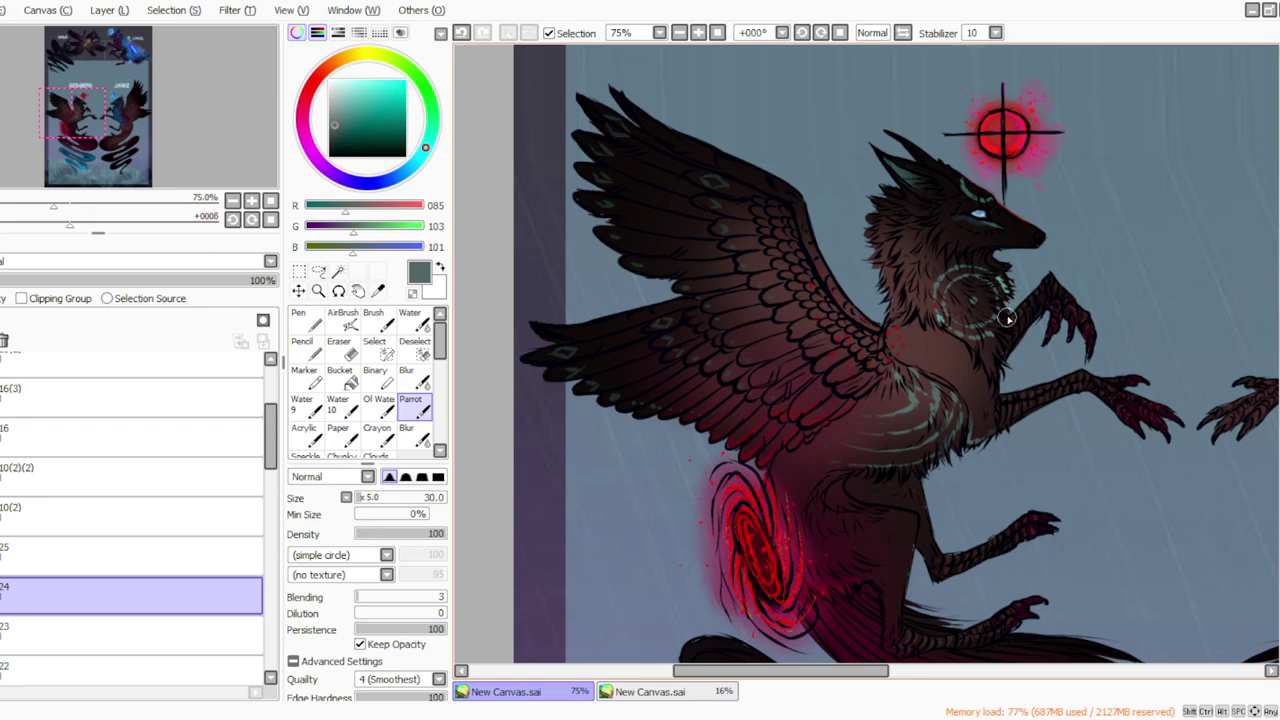
{"action": "left_click", "coordinate": [338, 345]}
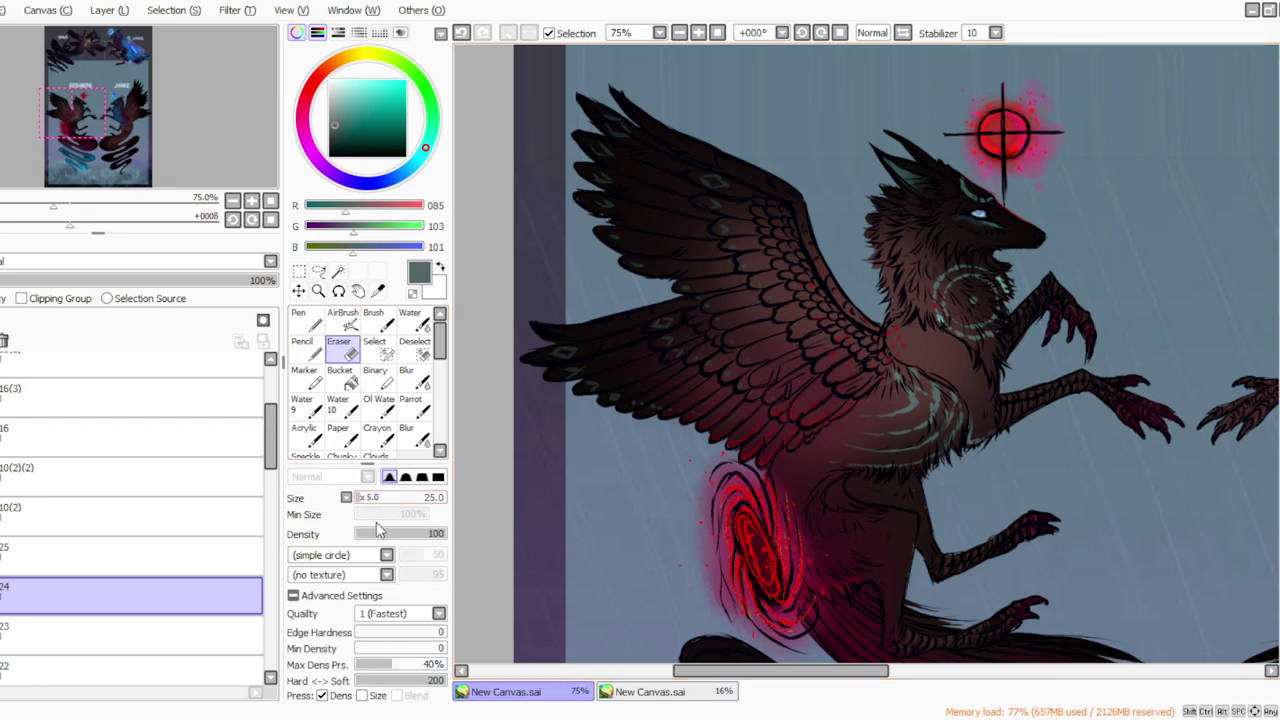
{"action": "left_click_drag", "start_coordinate": [1010, 289], "coordinate": [993, 284]}
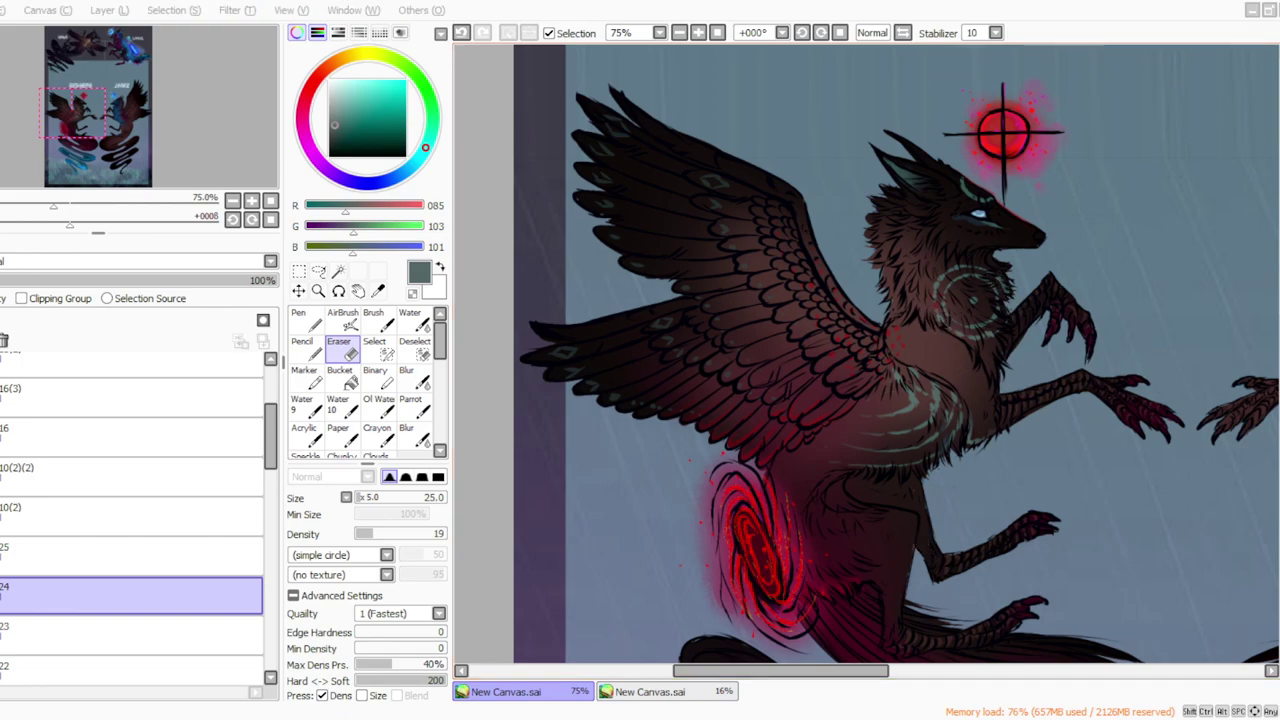
{"action": "left_click", "coordinate": [679, 33]}
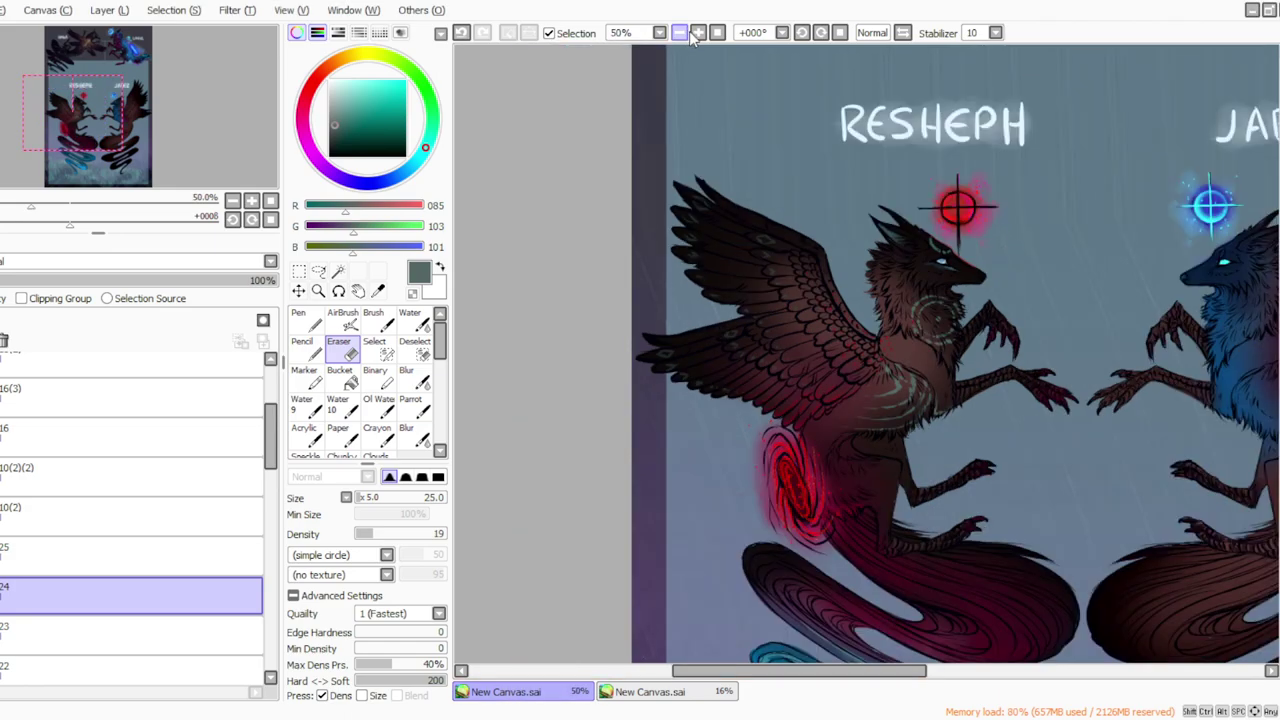
{"action": "left_click", "coordinate": [719, 35]}
{"action": "left_click", "coordinate": [699, 33]}
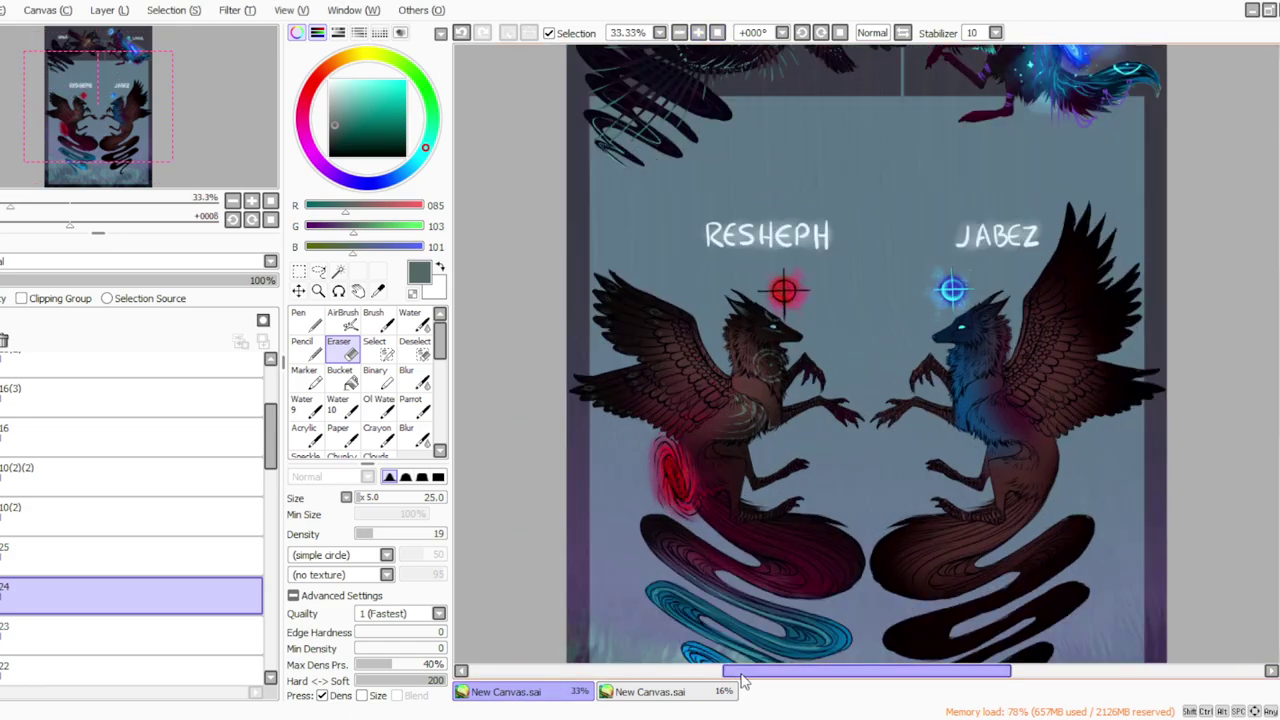
{"action": "left_click", "coordinate": [699, 33]}
{"action": "scroll", "coordinate": [973, 353], "scroll_direction": "down", "scroll_amount": 2}
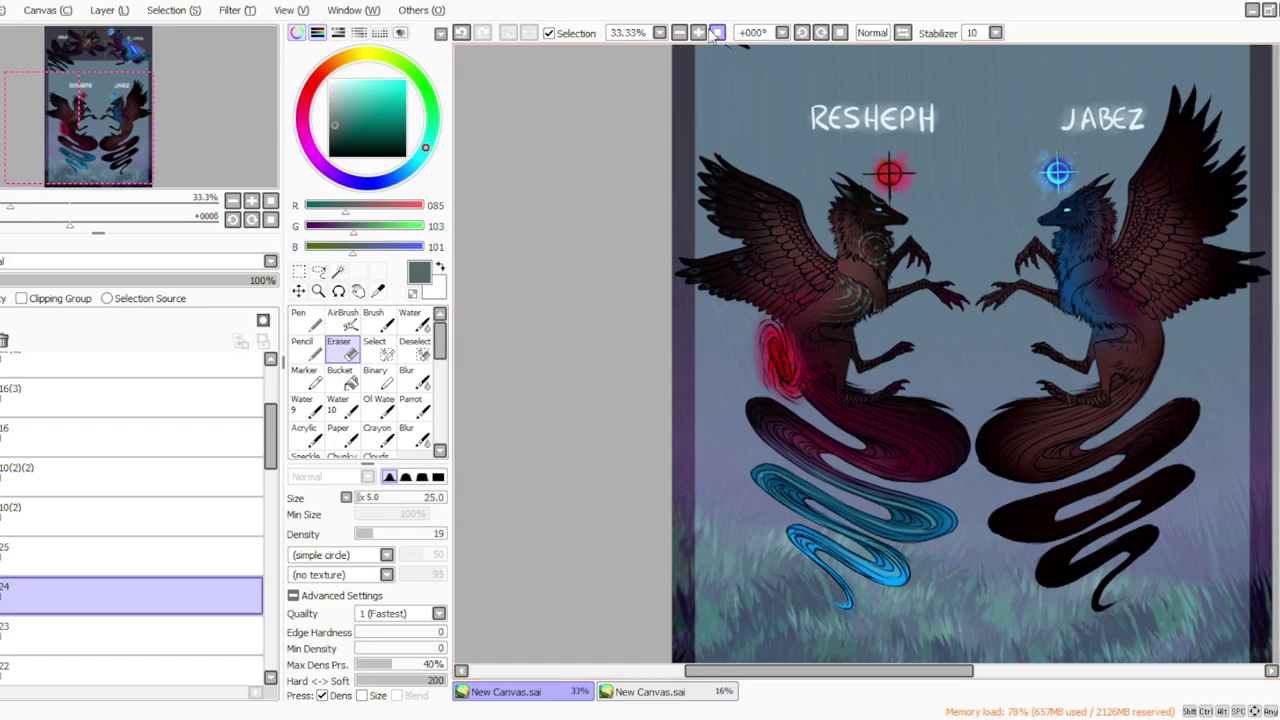
Step: Lasso the pale circular marking on Resheph's neck
{"action": "left_click", "coordinate": [697, 32]}
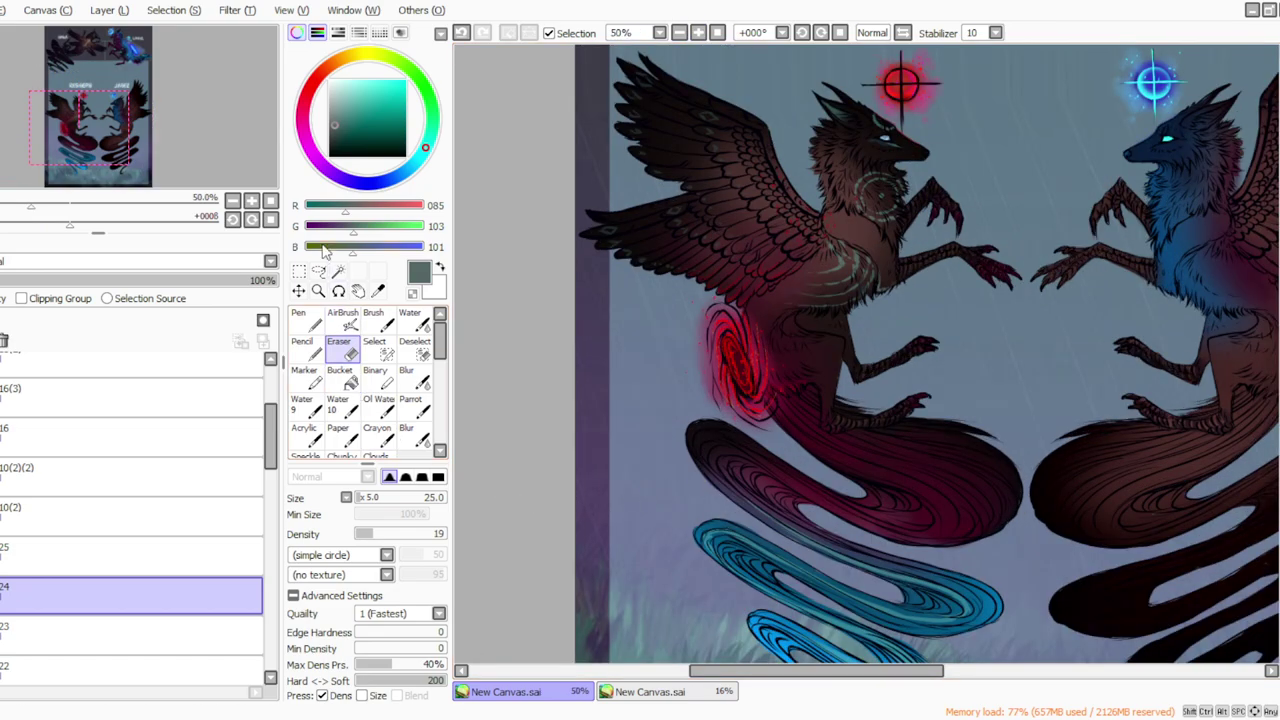
{"action": "left_click", "coordinate": [377, 290]}
{"action": "left_click", "coordinate": [802, 33]}
{"action": "left_click", "coordinate": [802, 33]}
{"action": "left_click", "coordinate": [802, 33]}
{"action": "left_click", "coordinate": [698, 33]}
{"action": "left_click", "coordinate": [838, 32]}
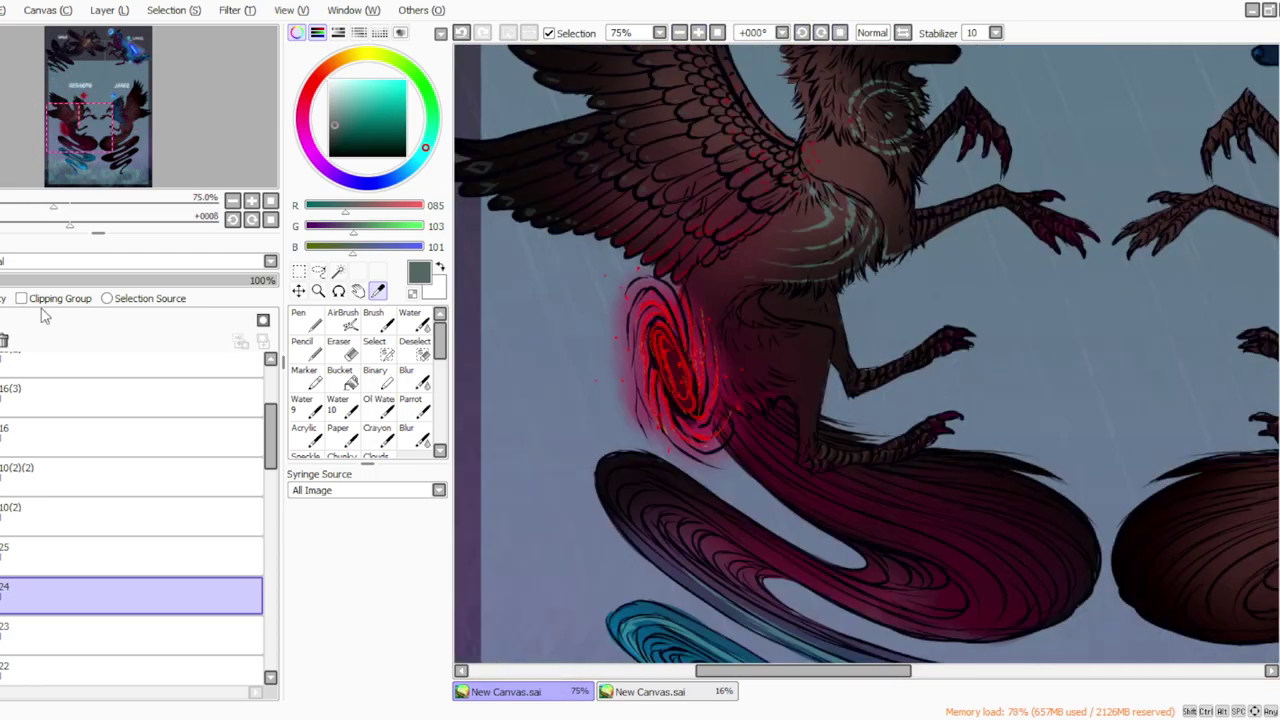
{"action": "left_click", "coordinate": [318, 271]}
{"action": "mouse_move", "coordinate": [860, 68]}
{"action": "left_mouse_down"}
{"action": "mouse_move", "coordinate": [920, 175]}
{"action": "mouse_move", "coordinate": [850, 165]}
{"action": "mouse_move", "coordinate": [845, 75]}
{"action": "left_mouse_up"}
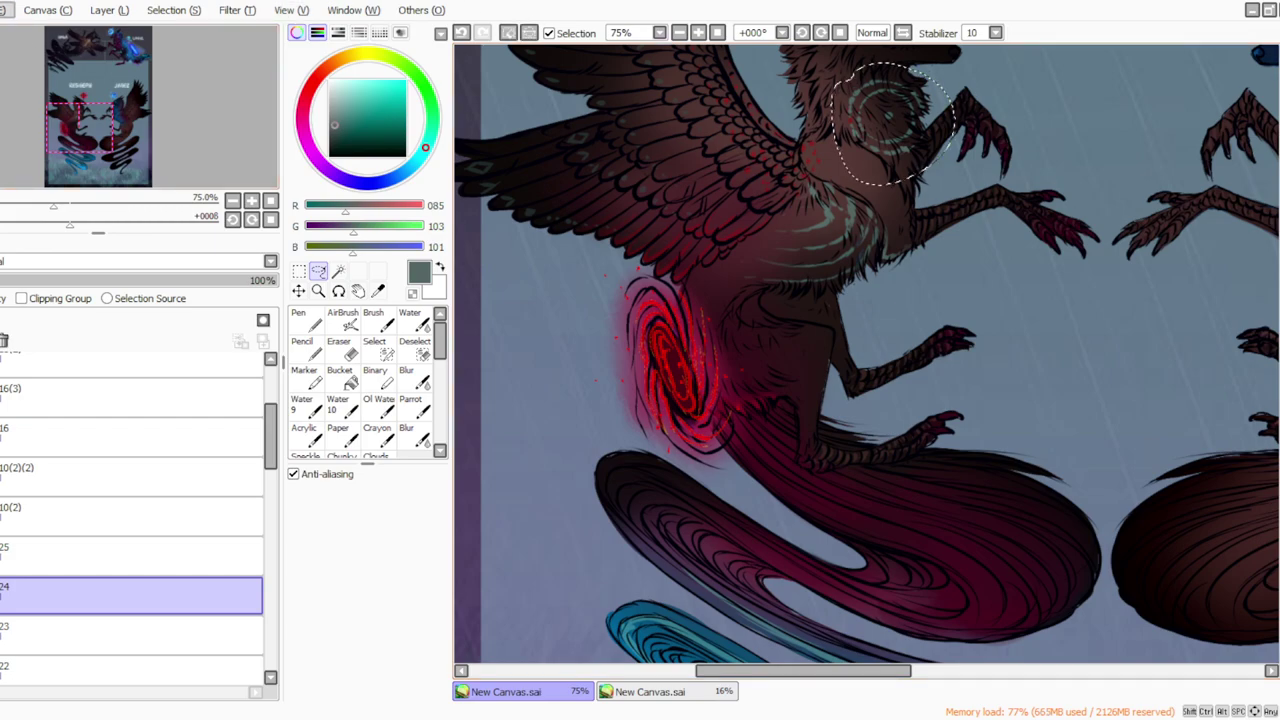
Step: Copy the circular neck marking to a new layer, place the copy on the creature's haunch and rotate it slightly
{"action": "key", "text": "ctrl+c"}
{"action": "key", "text": "ctrl+v"}
{"action": "left_click_drag", "start_coordinate": [895, 172], "coordinate": [756, 402]}
{"action": "key", "text": "ctrl+t"}
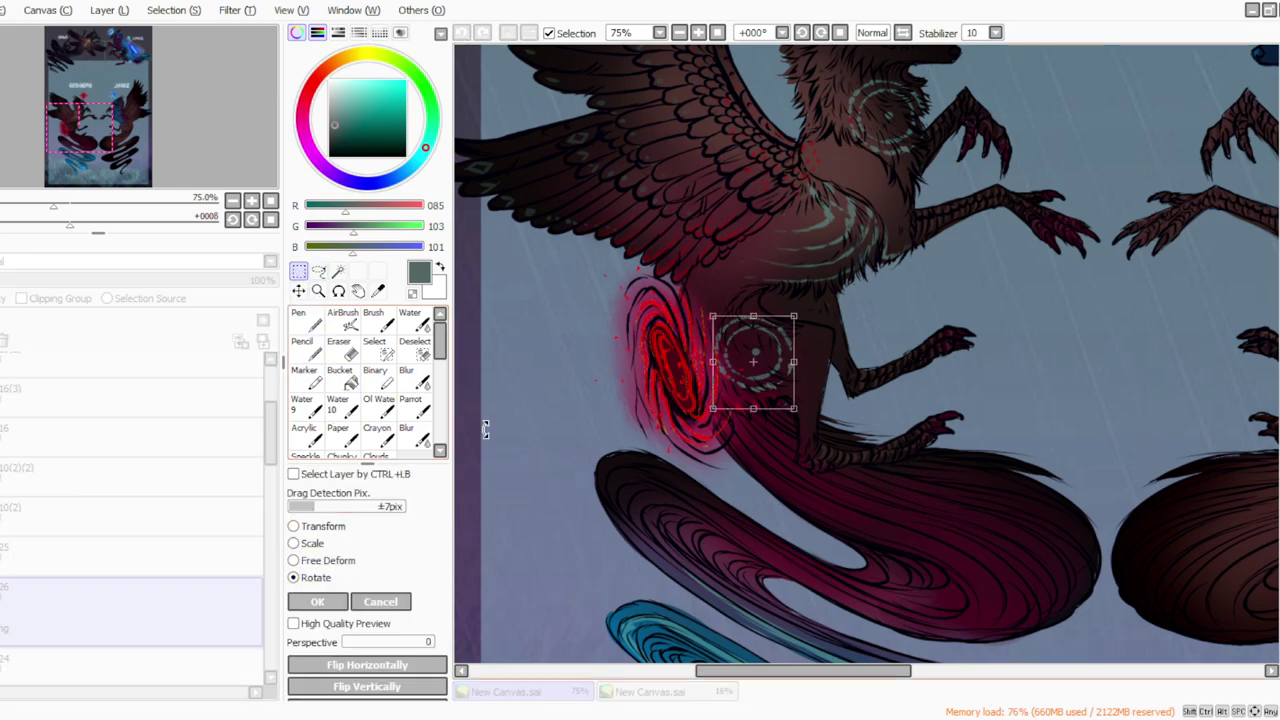
{"action": "left_click_drag", "start_coordinate": [672, 462], "coordinate": [746, 388]}
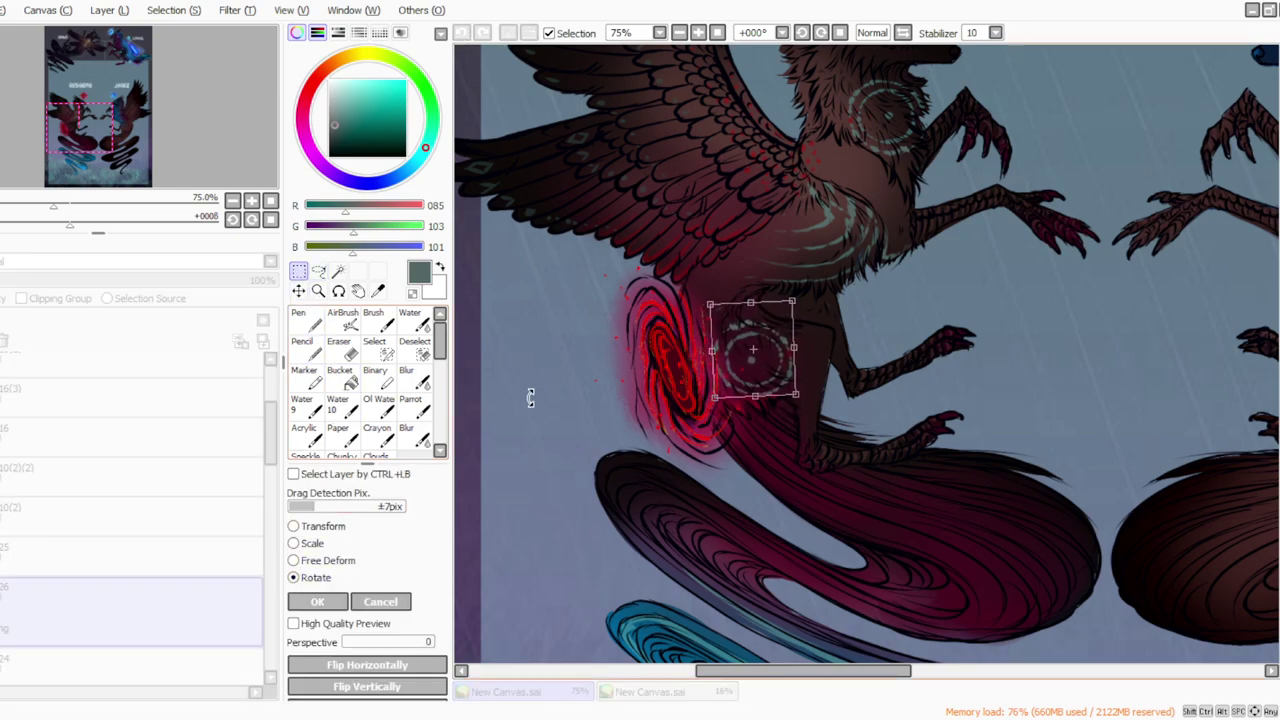
{"action": "left_click", "coordinate": [319, 603]}
Step: Paint pale grey-green strokes around the haunch circle with the Parrot brush, raising density to 66 and size to 40
{"action": "left_click_drag", "start_coordinate": [701, 675], "coordinate": [655, 675]}
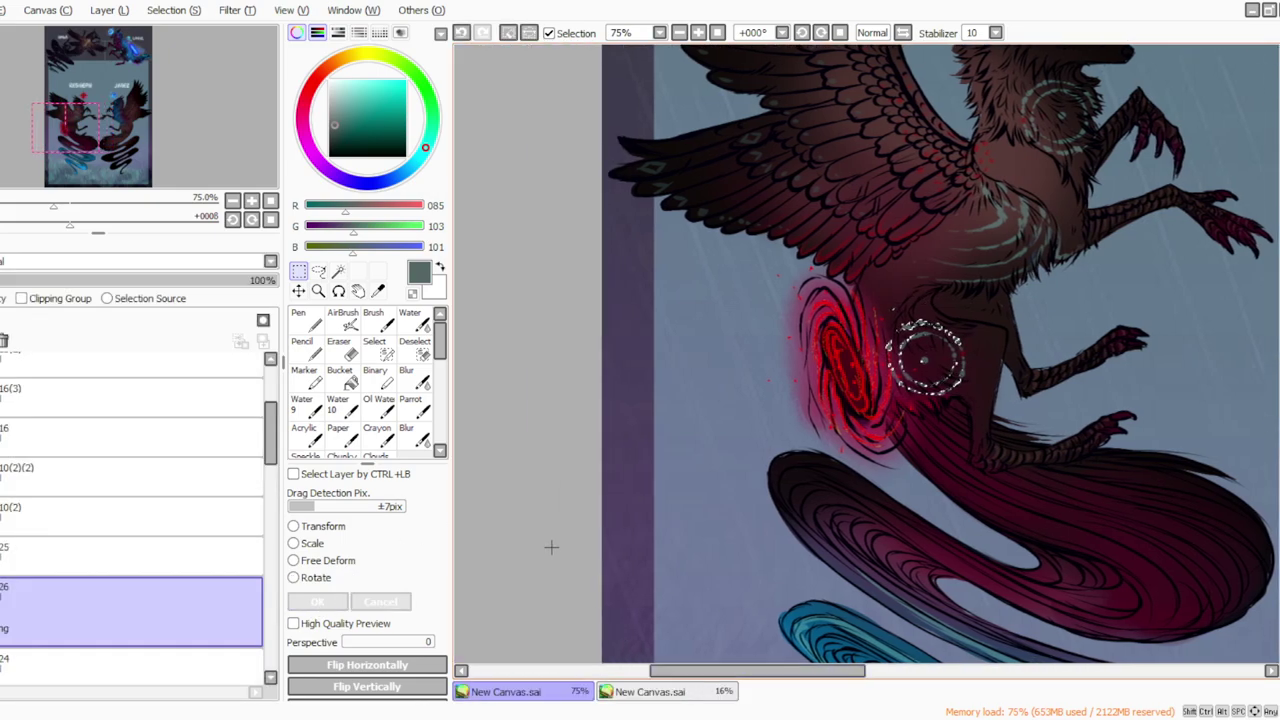
{"action": "left_click", "coordinate": [410, 405]}
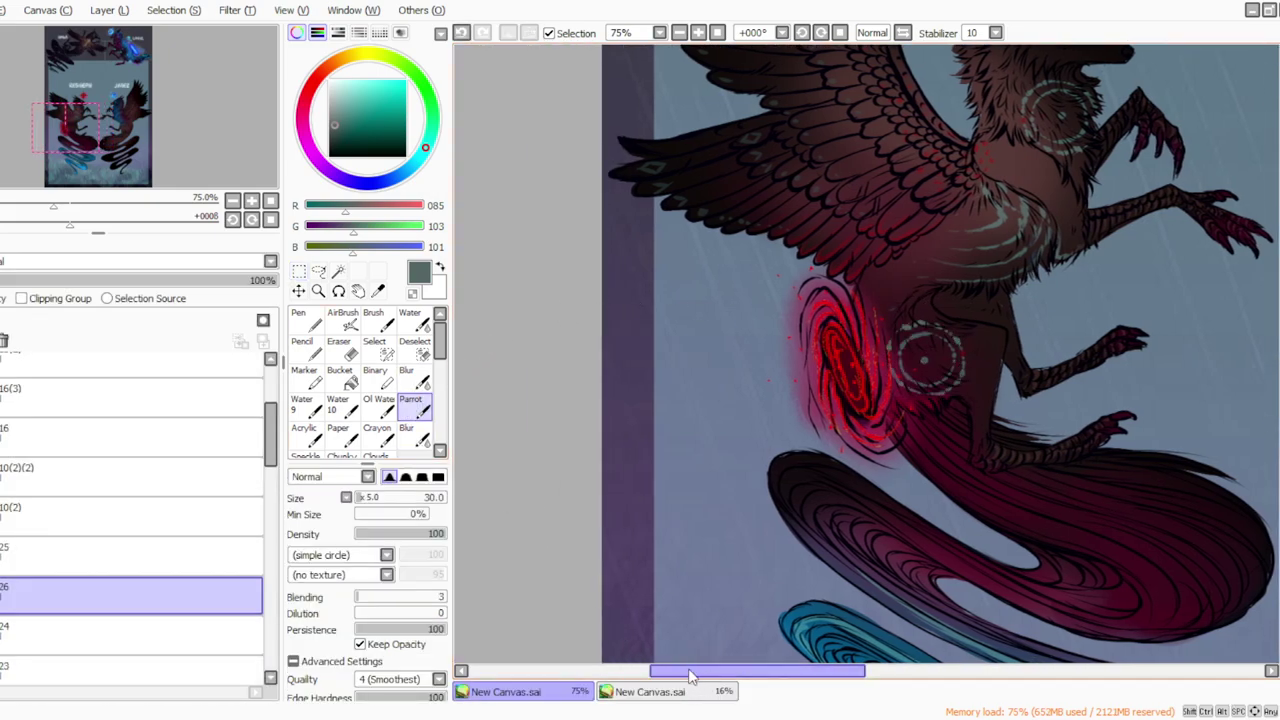
{"action": "left_click_drag", "start_coordinate": [663, 675], "coordinate": [716, 675]}
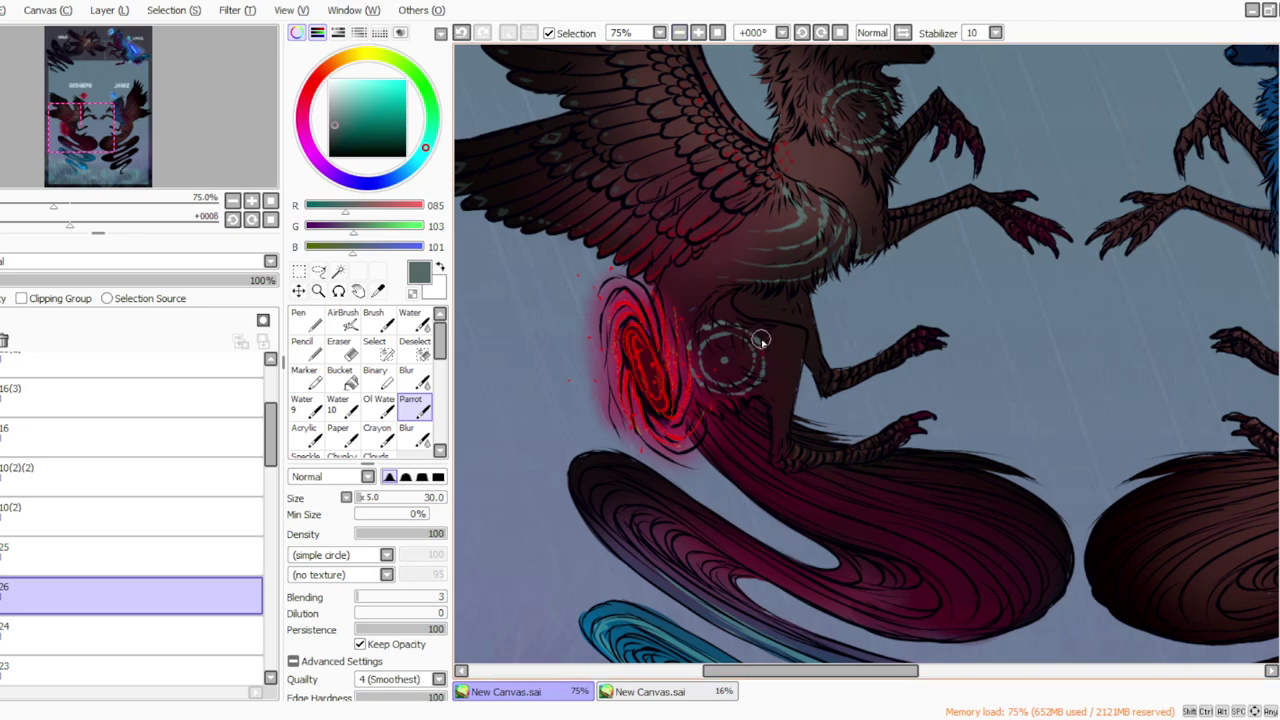
{"action": "left_click", "coordinate": [386, 535]}
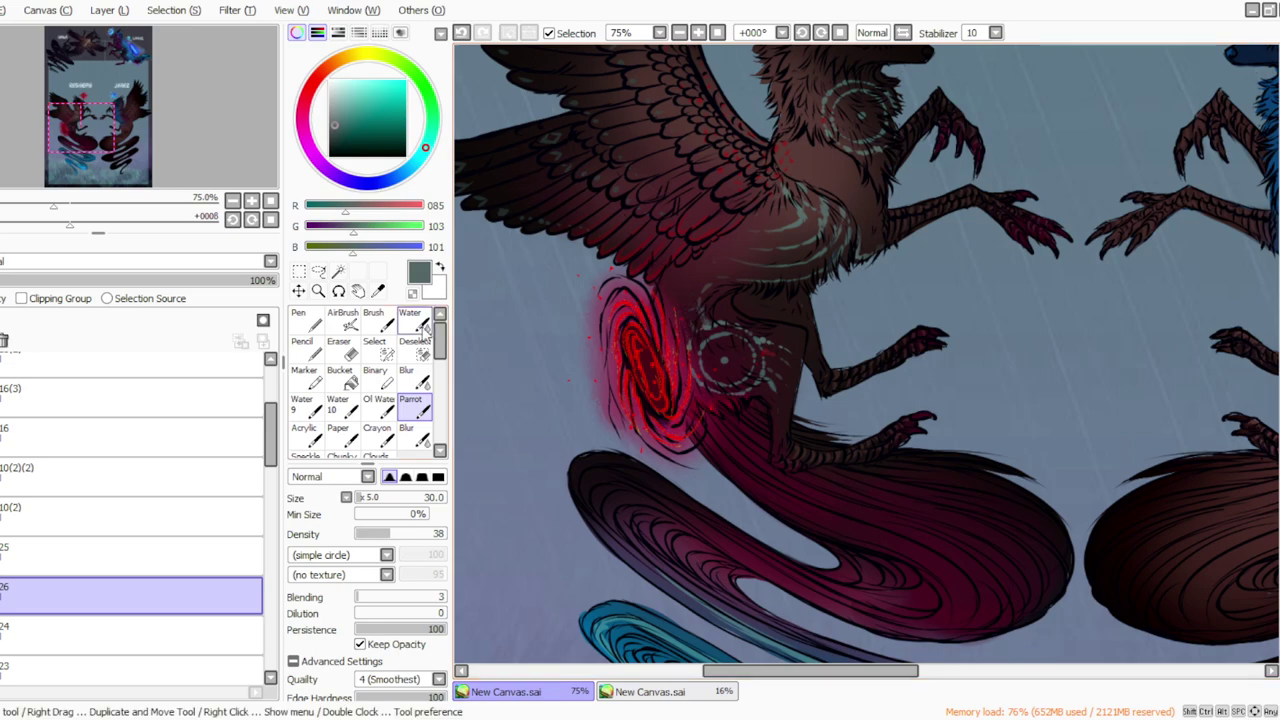
{"action": "left_click_drag", "start_coordinate": [401, 535], "coordinate": [415, 535]}
{"action": "left_click", "coordinate": [362, 497]}
{"action": "mouse_move", "coordinate": [705, 325]}
{"action": "left_mouse_down"}
{"action": "mouse_move", "coordinate": [674, 311]}
{"action": "mouse_move", "coordinate": [689, 333]}
{"action": "mouse_move", "coordinate": [684, 299]}
{"action": "mouse_move", "coordinate": [701, 273]}
{"action": "left_mouse_up"}
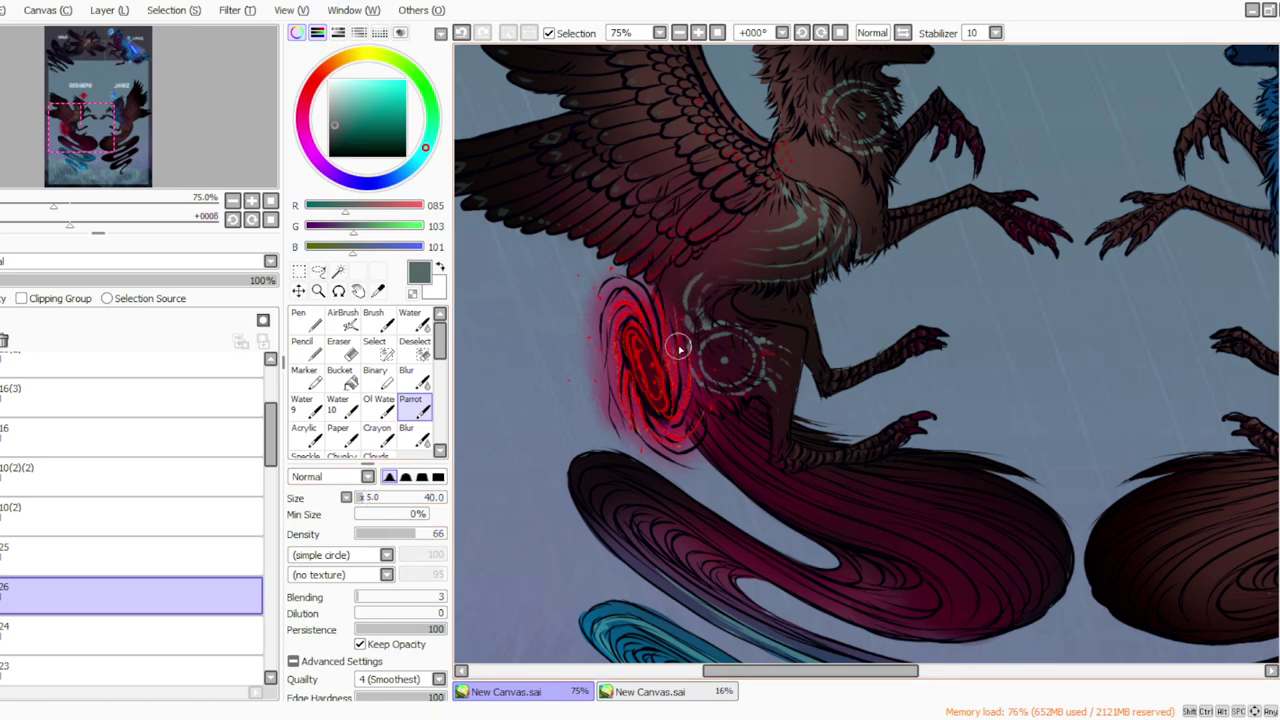
Step: Extend the pale swirl lines along the flank toward the red spiral, refining them with the Eraser and a size 10 Parrot brush
{"action": "left_click", "coordinate": [801, 33]}
{"action": "left_click", "coordinate": [801, 33]}
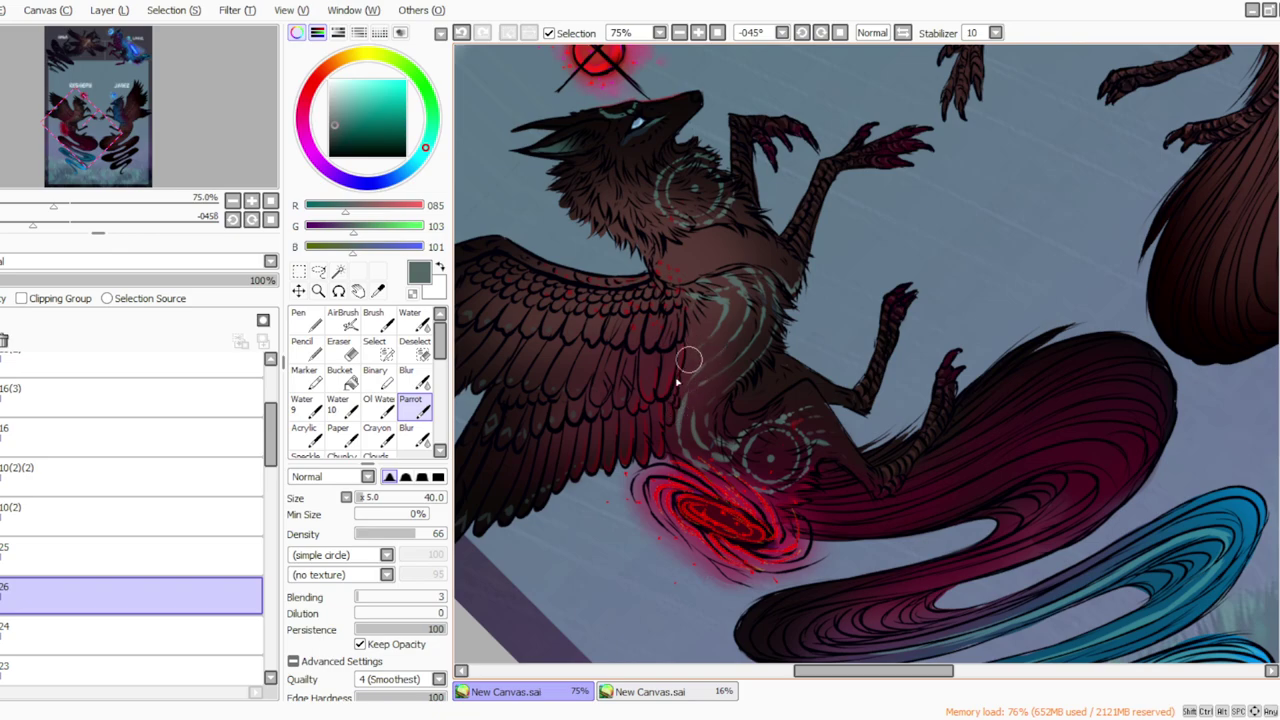
{"action": "key", "text": "e"}
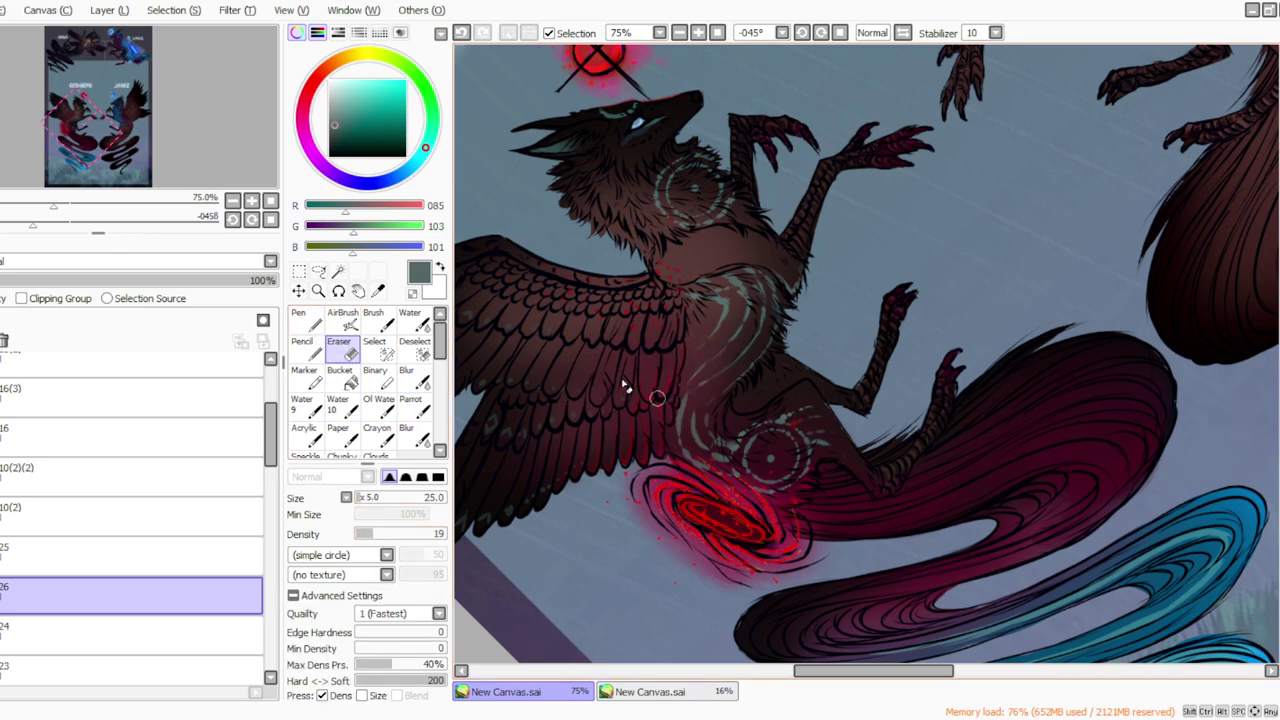
{"action": "left_click", "coordinate": [373, 500]}
{"action": "mouse_move", "coordinate": [680, 428]}
{"action": "left_mouse_down"}
{"action": "mouse_move", "coordinate": [682, 406]}
{"action": "mouse_move", "coordinate": [688, 420]}
{"action": "left_mouse_up"}
{"action": "left_click", "coordinate": [410, 404]}
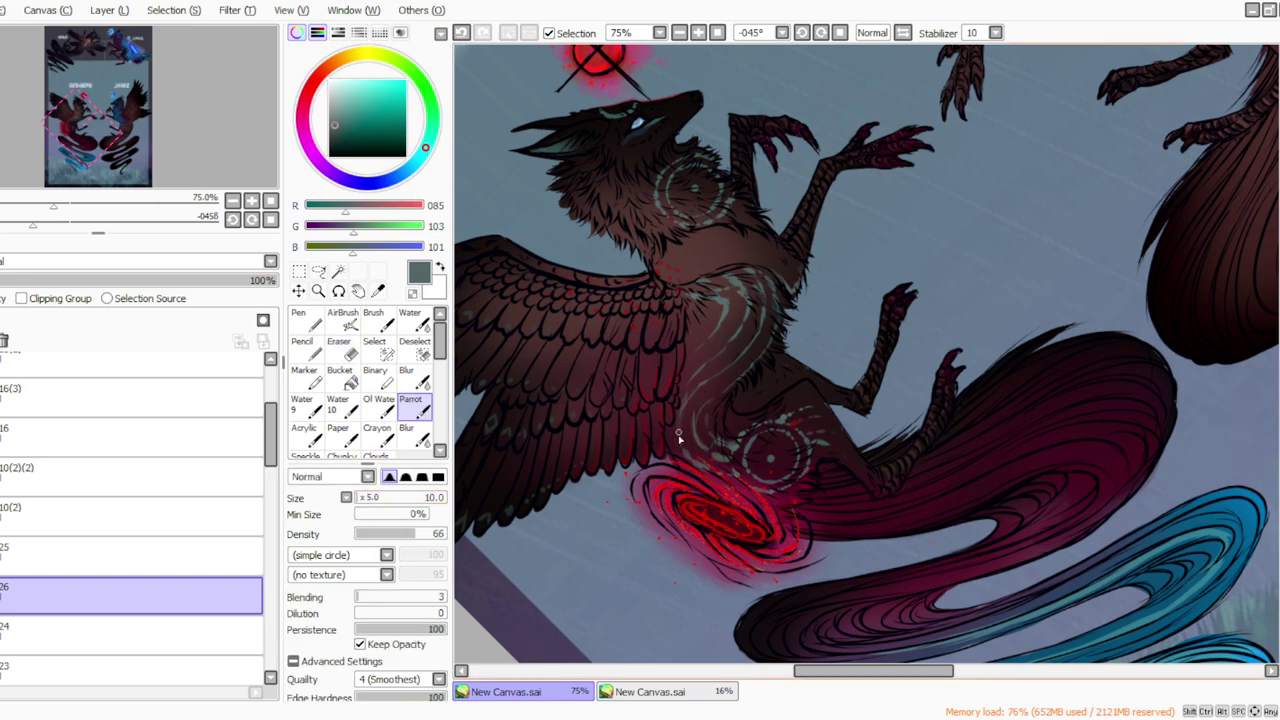
{"action": "key", "text": "Home"}
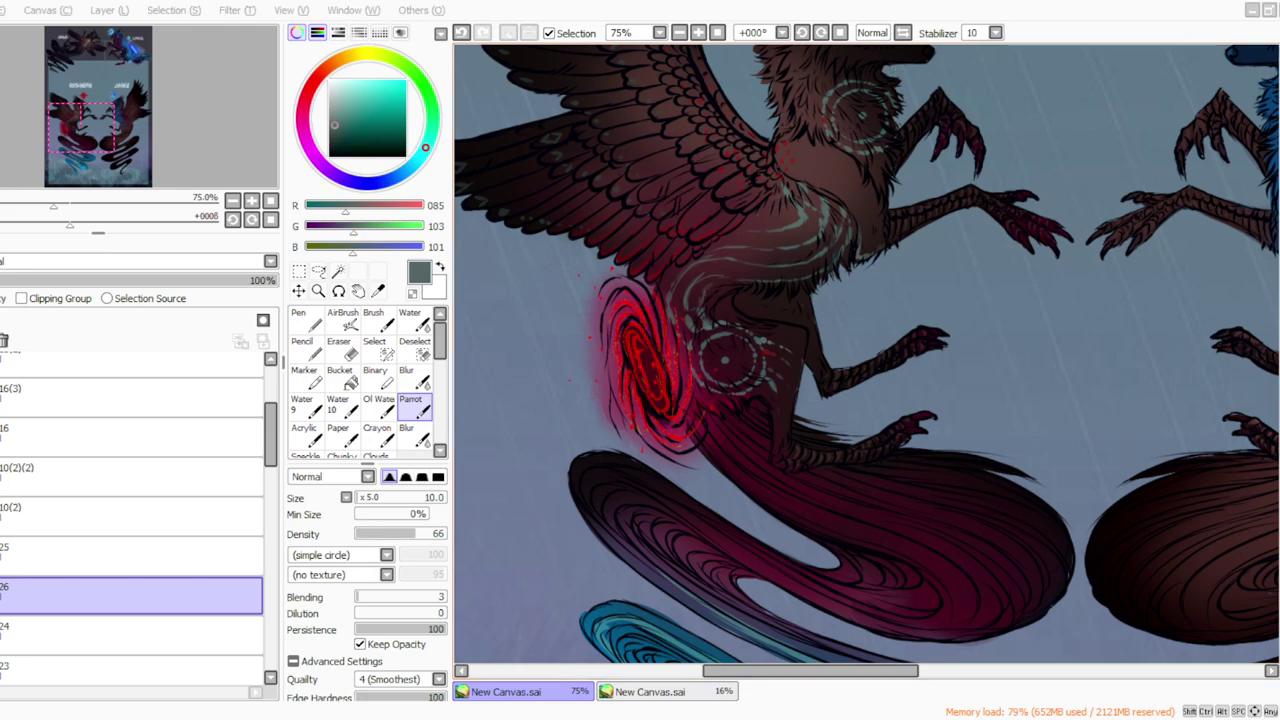
Step: On a new layer, paint a ring inside the haunch circle in darkened spiral red (RGB 162, 6, 9) with the Parrot brush at size 35
{"action": "left_click", "coordinate": [378, 290]}
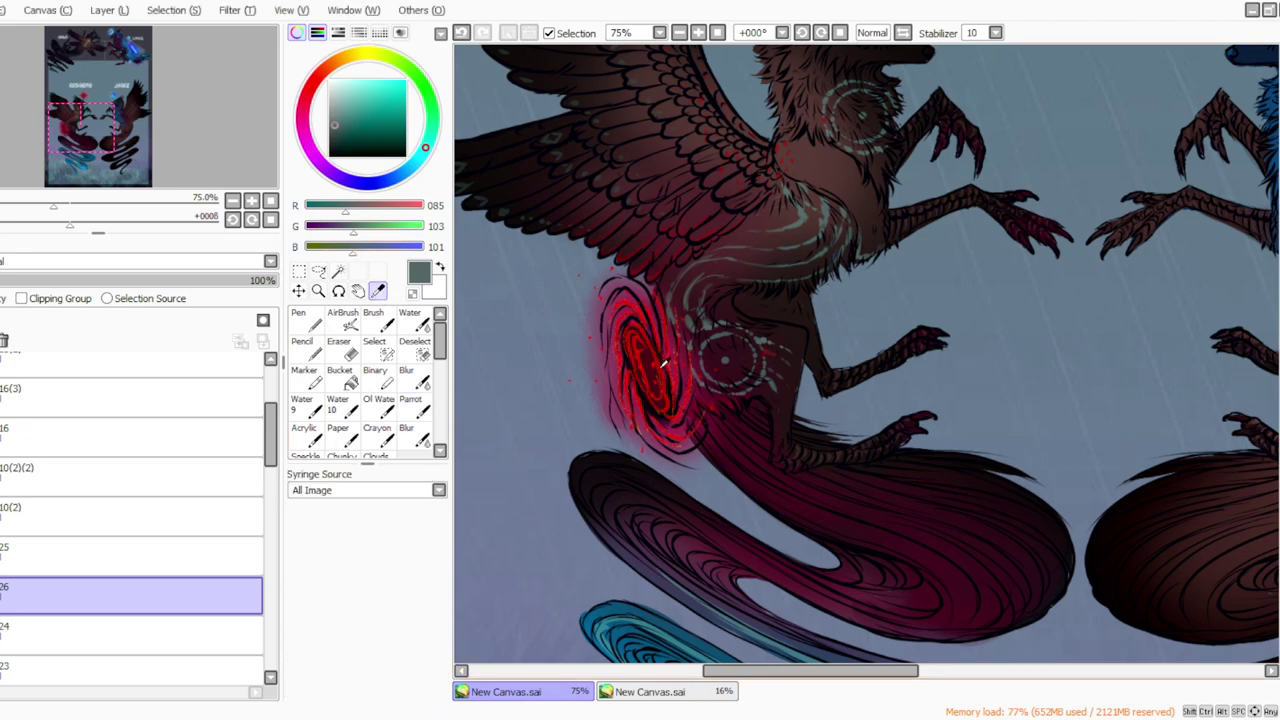
{"action": "left_click", "coordinate": [662, 365]}
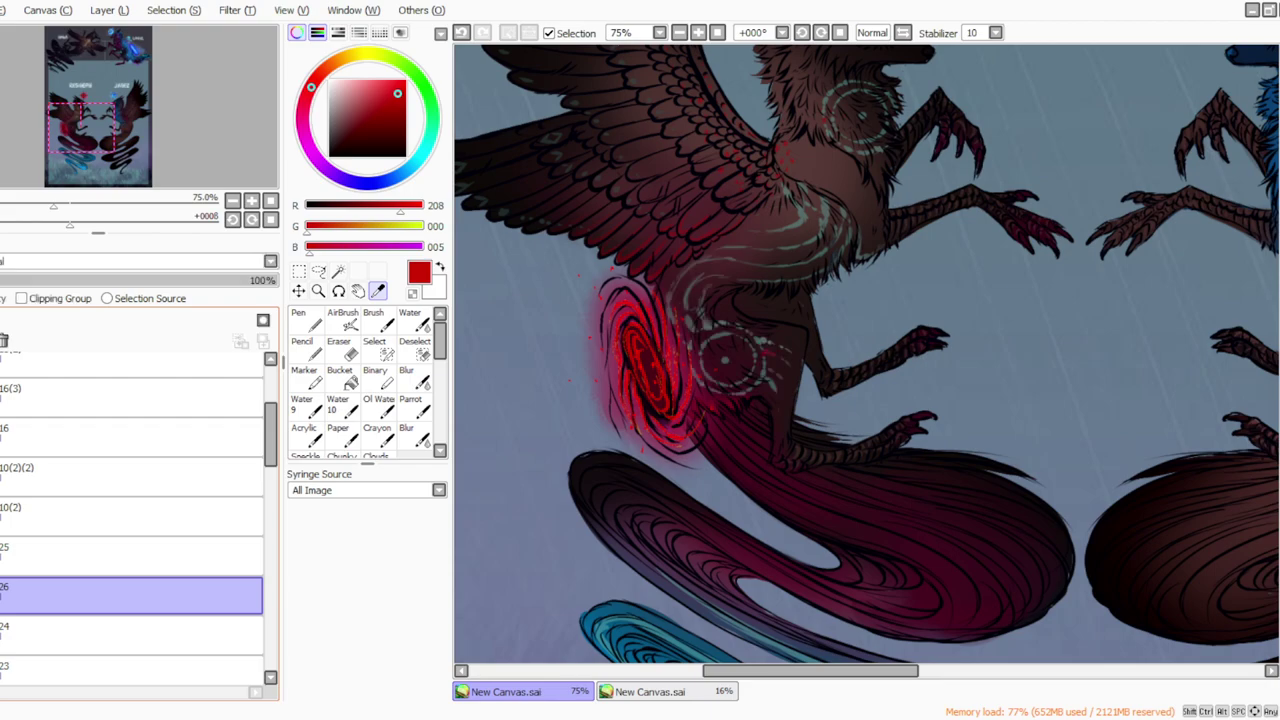
{"action": "left_click", "coordinate": [130, 556]}
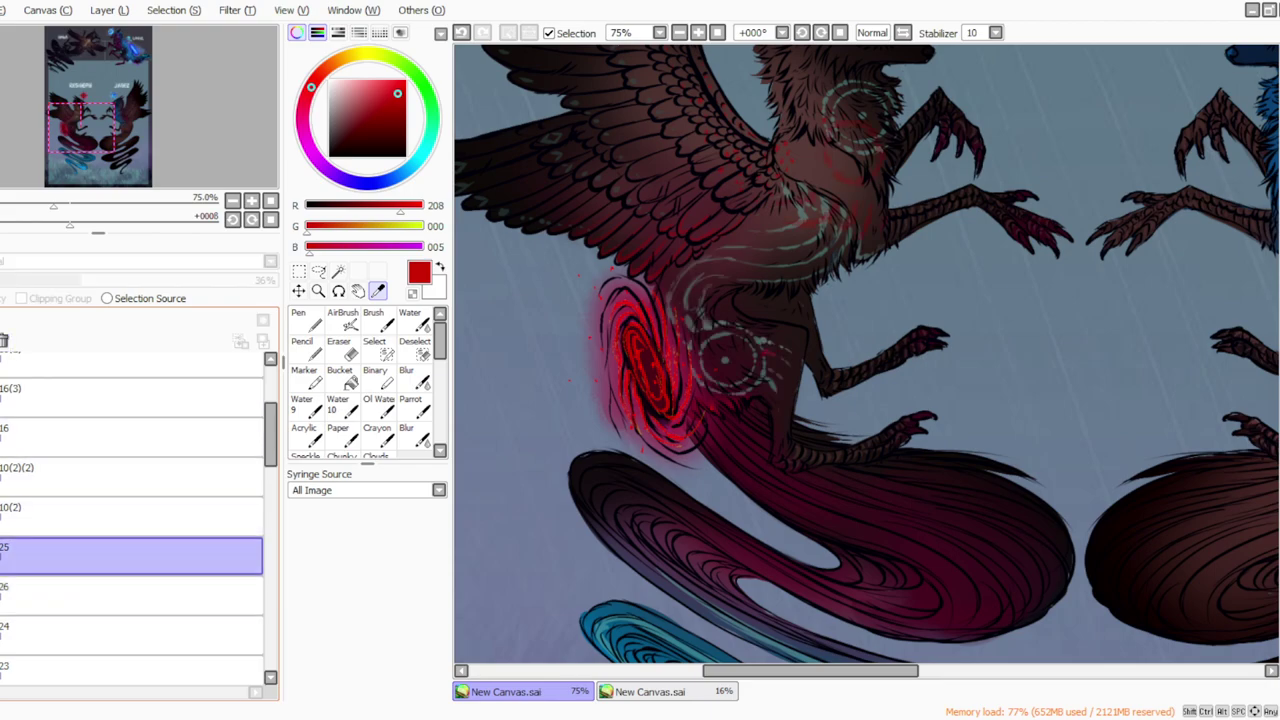
{"action": "left_click", "coordinate": [130, 596]}
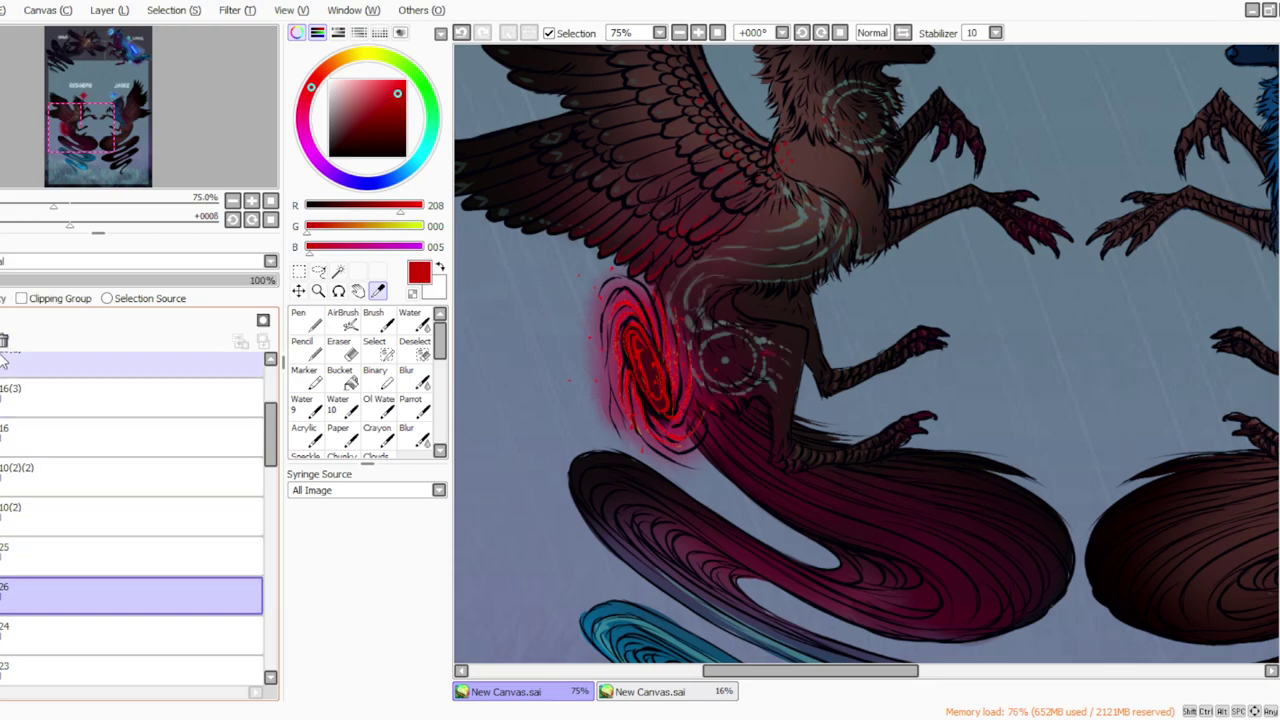
{"action": "left_click", "coordinate": [414, 407]}
{"action": "left_click", "coordinate": [382, 108]}
{"action": "left_click", "coordinate": [362, 498]}
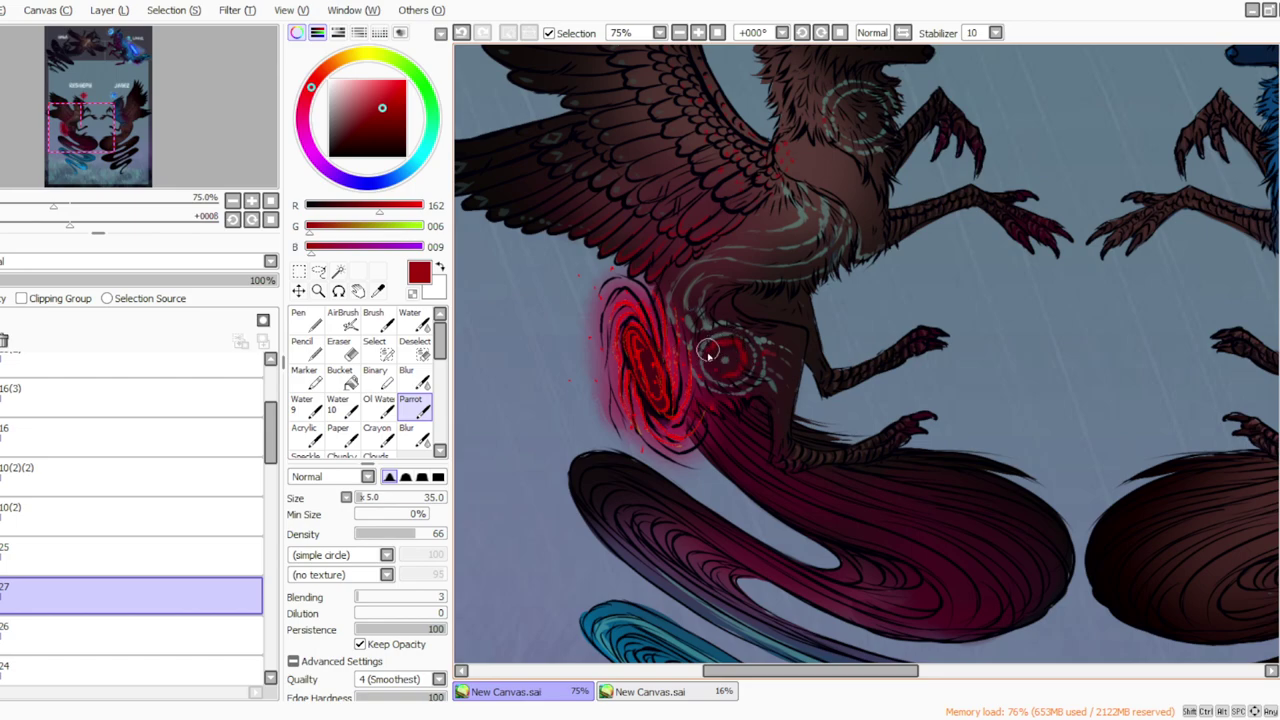
Step: Paint red accents inside the neck circle and along the shoulder swirl, and set the layer opacity to 86%
{"action": "scroll", "coordinate": [876, 388], "scroll_direction": "up", "scroll_amount": 5}
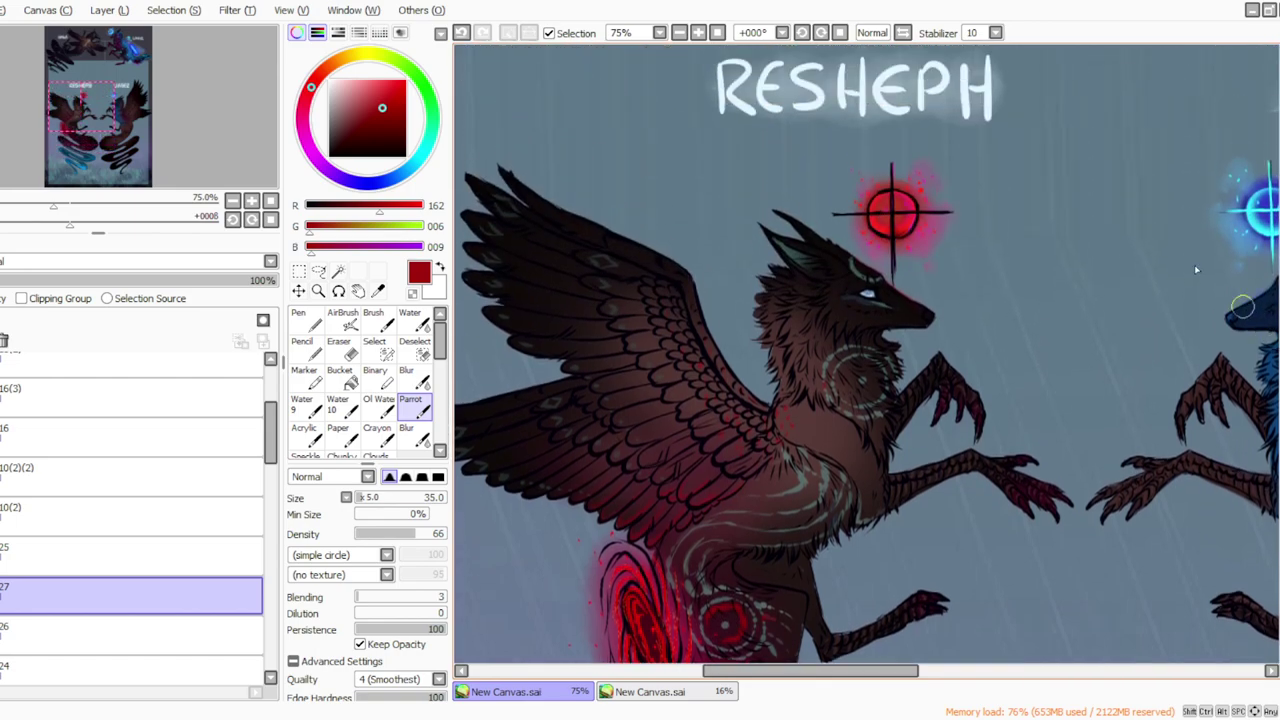
{"action": "mouse_move", "coordinate": [876, 388]}
{"action": "left_mouse_down"}
{"action": "mouse_move", "coordinate": [850, 368]}
{"action": "mouse_move", "coordinate": [870, 366]}
{"action": "mouse_move", "coordinate": [843, 382]}
{"action": "mouse_move", "coordinate": [851, 374]}
{"action": "mouse_move", "coordinate": [862, 398]}
{"action": "left_mouse_up"}
{"action": "scroll", "coordinate": [1268, 377], "scroll_direction": "down", "scroll_amount": 3}
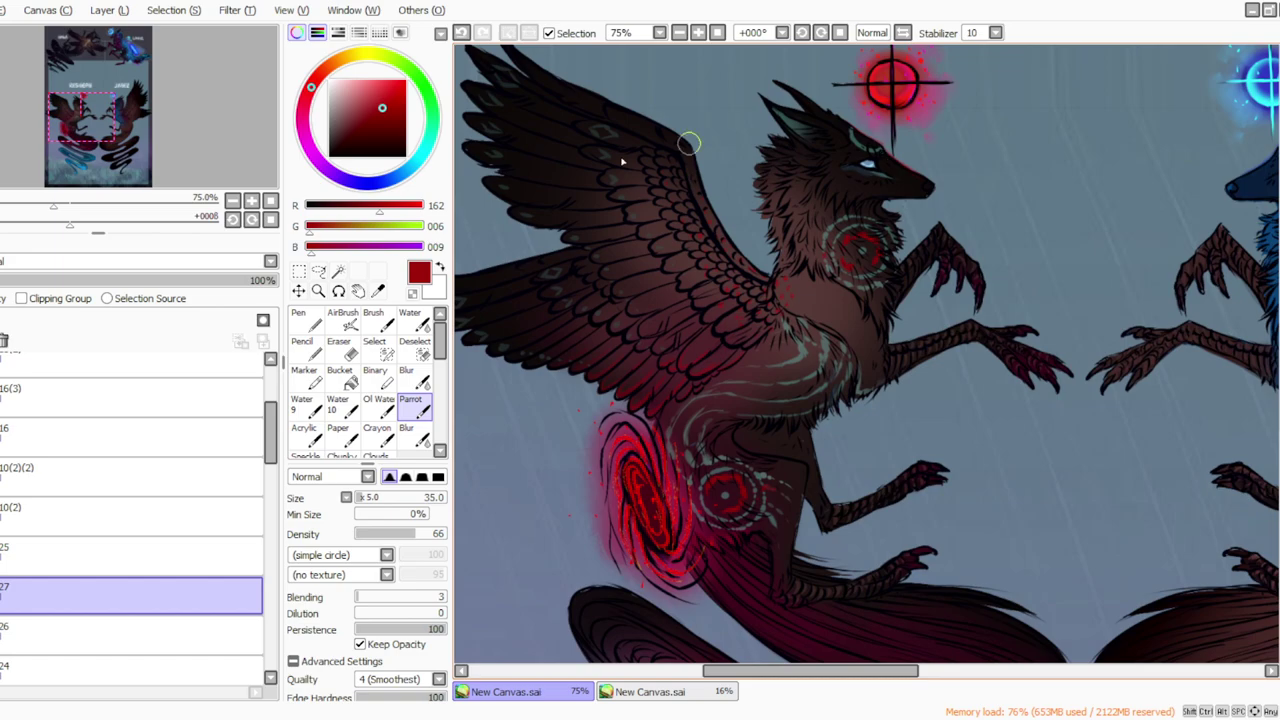
{"action": "mouse_move", "coordinate": [789, 374]}
{"action": "left_mouse_down"}
{"action": "mouse_move", "coordinate": [808, 330]}
{"action": "mouse_move", "coordinate": [810, 363]}
{"action": "mouse_move", "coordinate": [846, 362]}
{"action": "left_mouse_up"}
{"action": "left_click", "coordinate": [164, 283]}
{"action": "left_click_drag", "start_coordinate": [164, 283], "coordinate": [238, 292]}
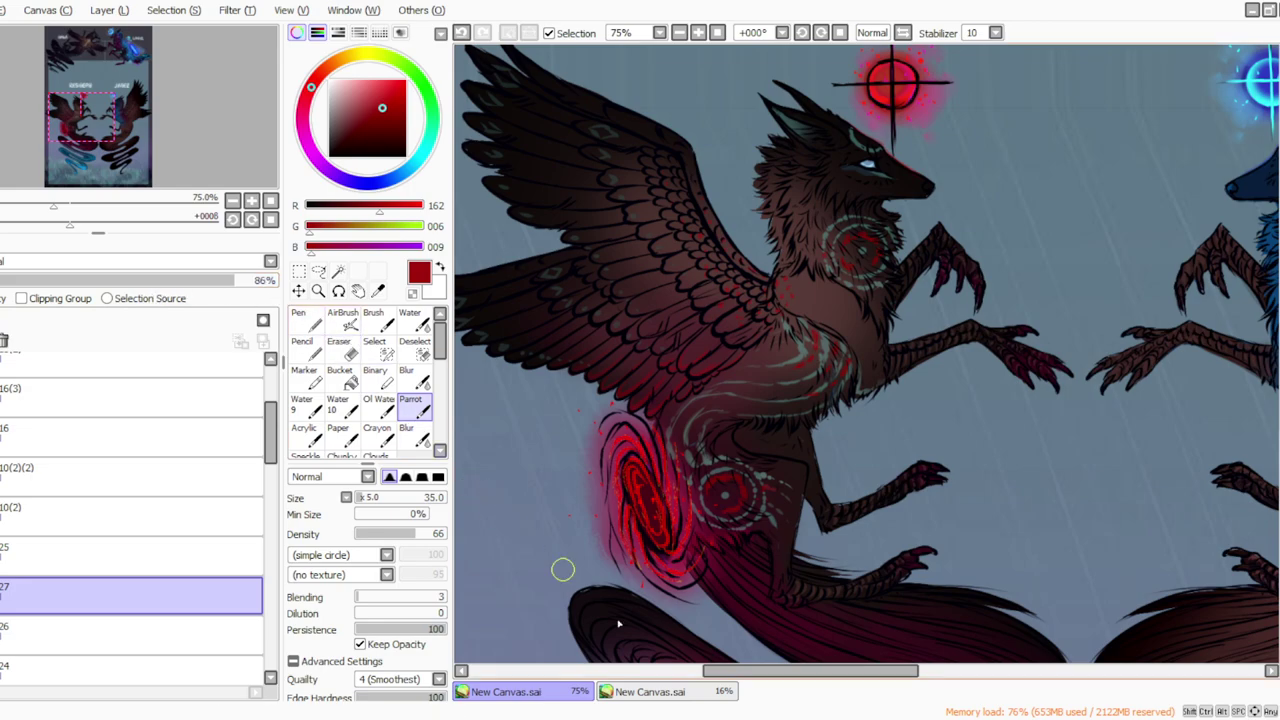
Step: Paint dark red markings below Resheph's eye
{"action": "left_click", "coordinate": [821, 33]}
{"action": "left_click", "coordinate": [821, 33]}
{"action": "left_click", "coordinate": [821, 33]}
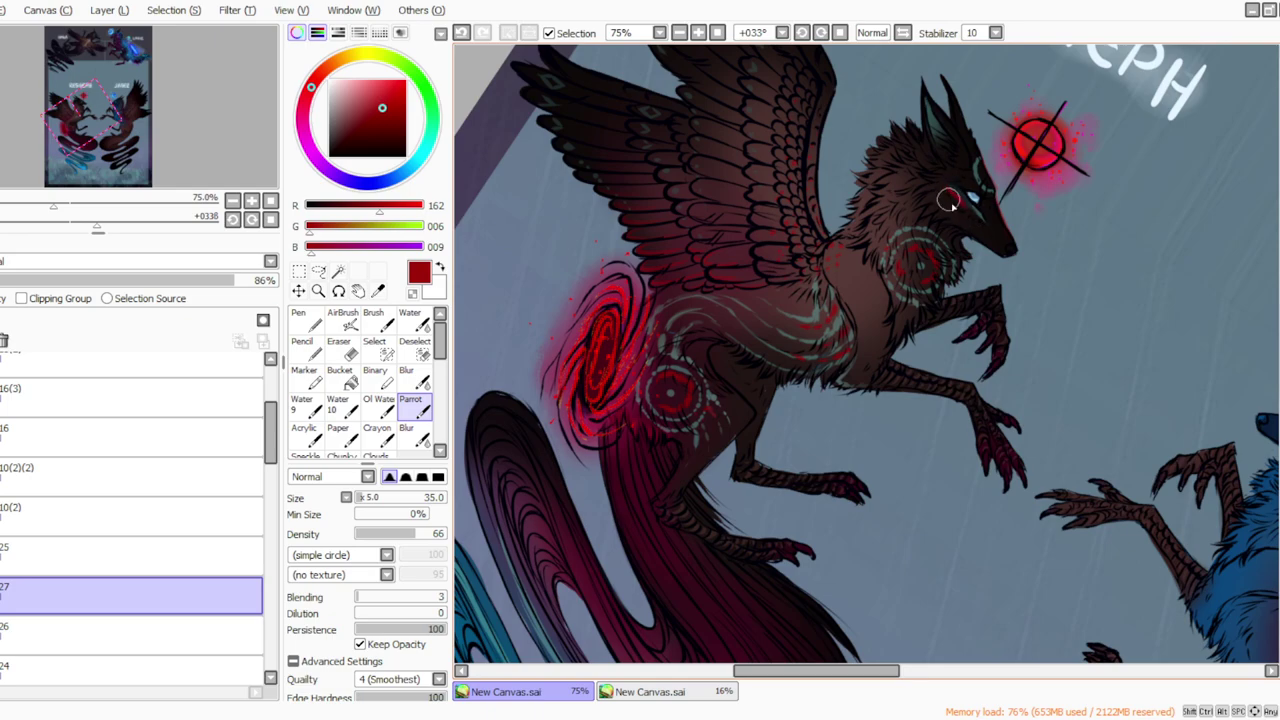
{"action": "left_click_drag", "start_coordinate": [957, 205], "coordinate": [987, 228]}
{"action": "left_click", "coordinate": [839, 32]}
{"action": "scroll", "coordinate": [787, 102], "scroll_direction": "up", "scroll_amount": 5}
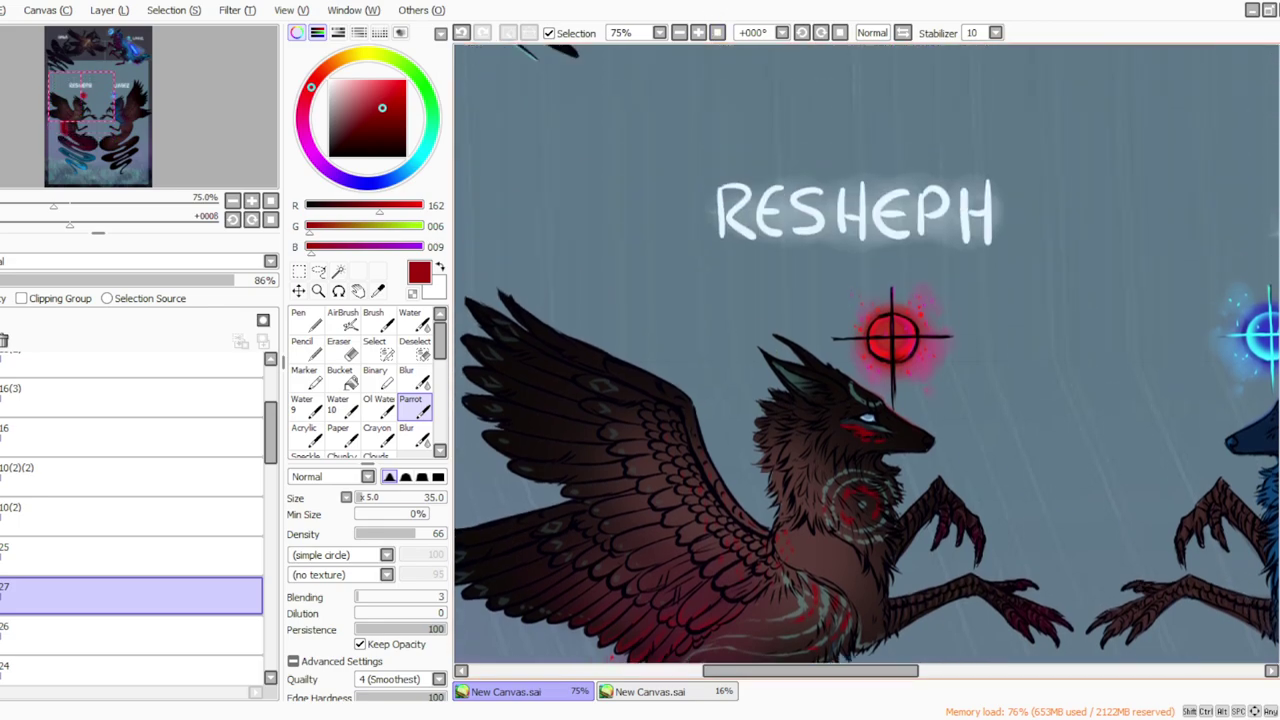
Step: Add fine red streaks to Resheph's face and cheek fur with the Parrot brush at density 100 and size 5
{"action": "scroll", "coordinate": [866, 354], "scroll_direction": "up", "scroll_amount": 5}
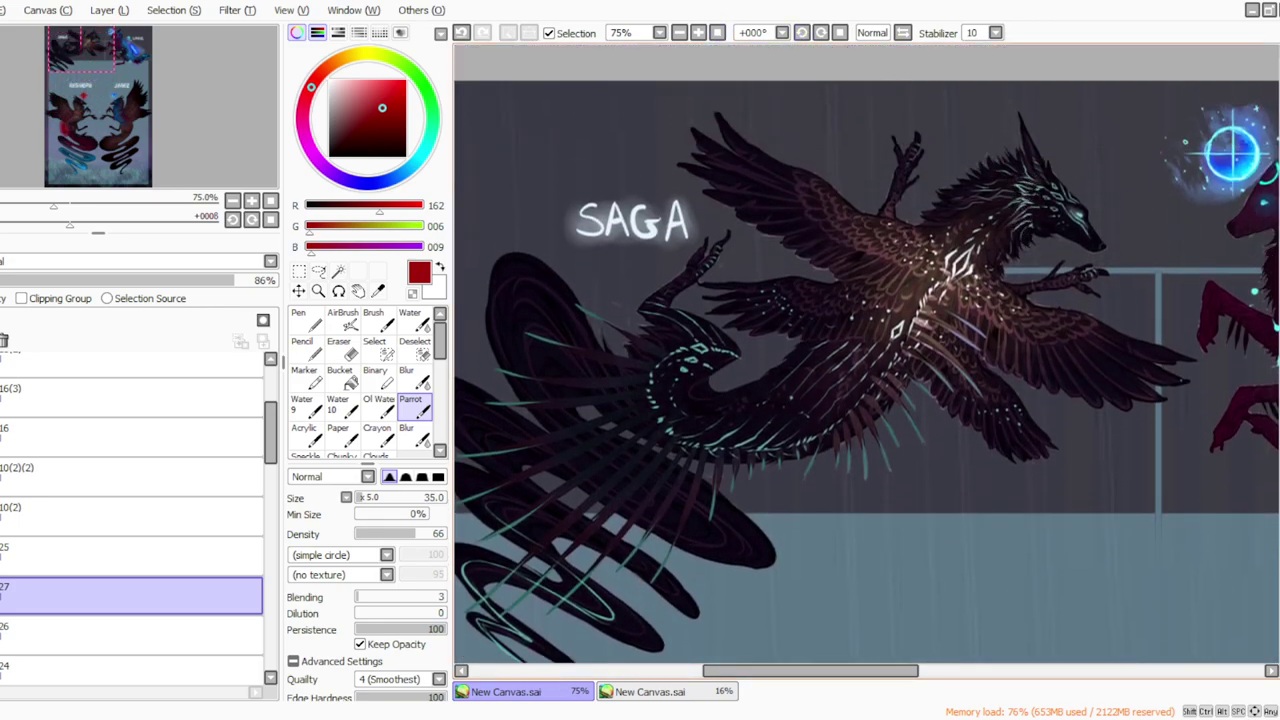
{"action": "scroll", "coordinate": [1148, 224], "scroll_direction": "down", "scroll_amount": 10}
{"action": "left_click_drag", "start_coordinate": [1274, 412], "coordinate": [1274, 399]}
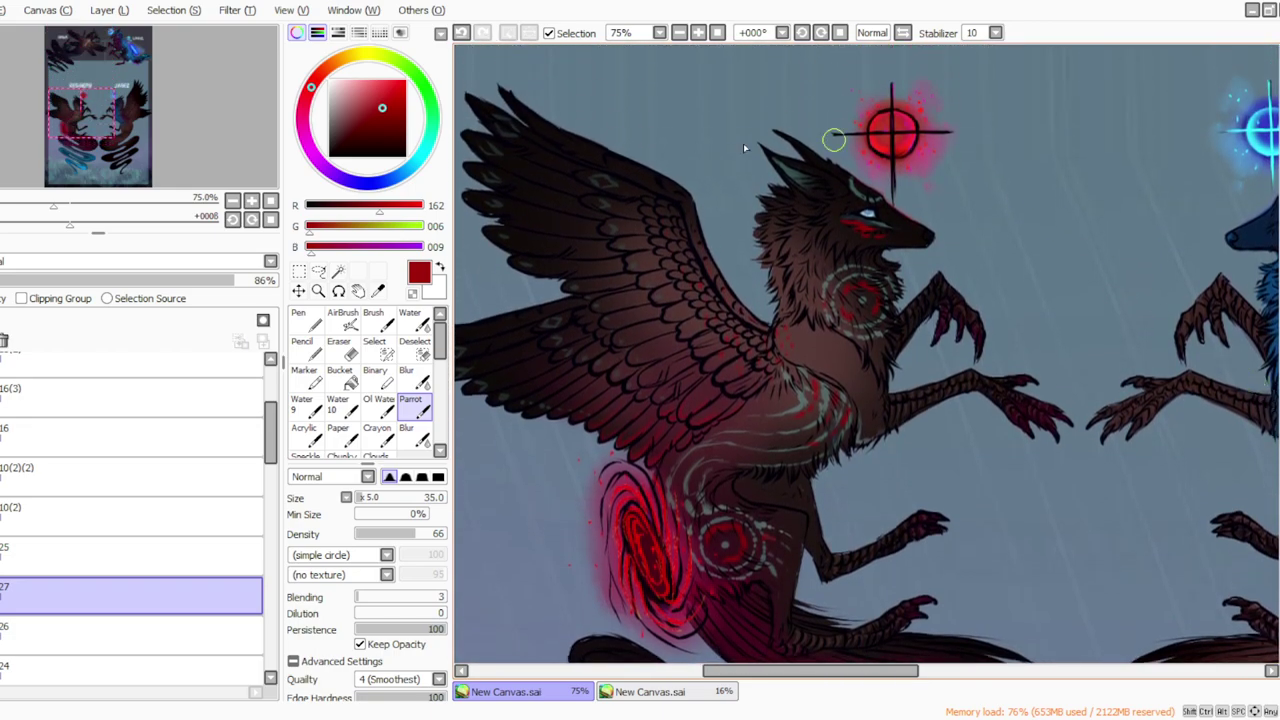
{"action": "left_click_drag", "start_coordinate": [421, 534], "coordinate": [448, 534]}
{"action": "left_click_drag", "start_coordinate": [363, 499], "coordinate": [357, 498]}
{"action": "left_click", "coordinate": [802, 33]}
{"action": "left_click", "coordinate": [802, 33]}
{"action": "left_click", "coordinate": [802, 33]}
{"action": "left_click", "coordinate": [702, 33]}
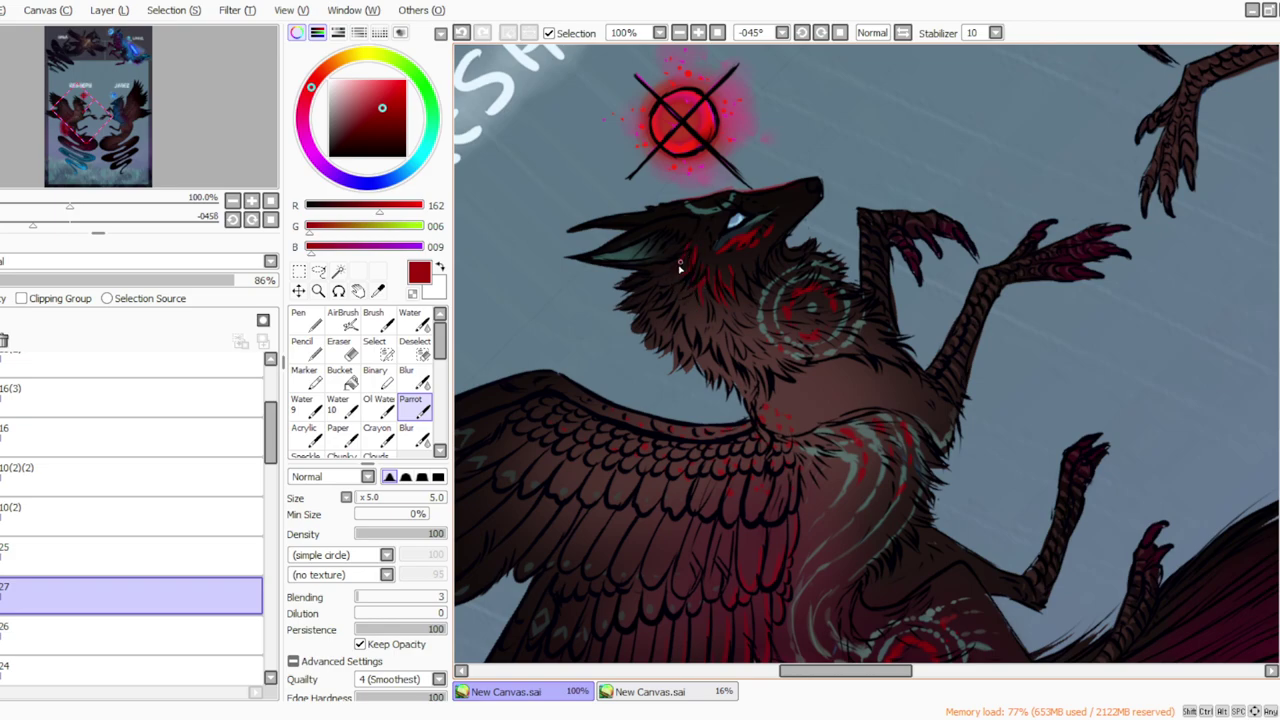
{"action": "left_click", "coordinate": [840, 32]}
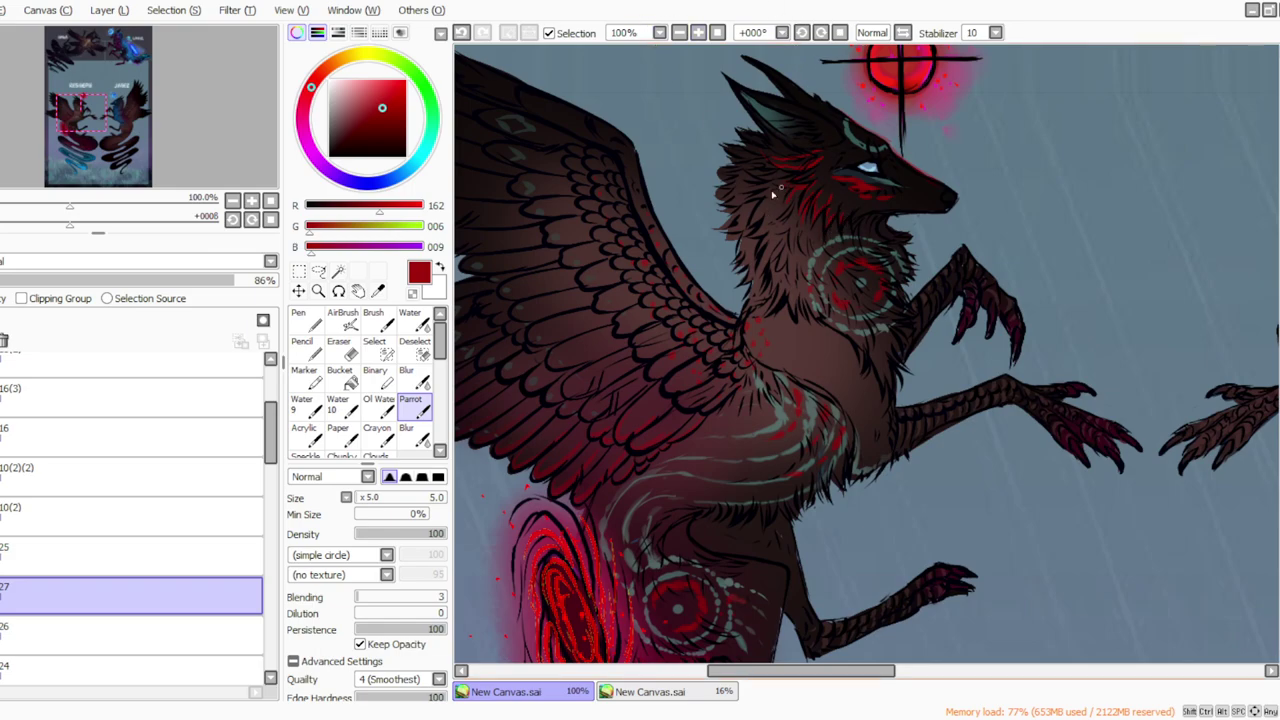
Step: Paint fine red fur strokes behind the ears and down the back of Resheph's head and neck
{"action": "left_click", "coordinate": [637, 718]}
{"action": "left_click", "coordinate": [820, 33]}
{"action": "left_click", "coordinate": [821, 34]}
{"action": "left_click", "coordinate": [821, 34]}
{"action": "left_click", "coordinate": [821, 34]}
{"action": "left_click", "coordinate": [821, 34]}
{"action": "left_click", "coordinate": [821, 34]}
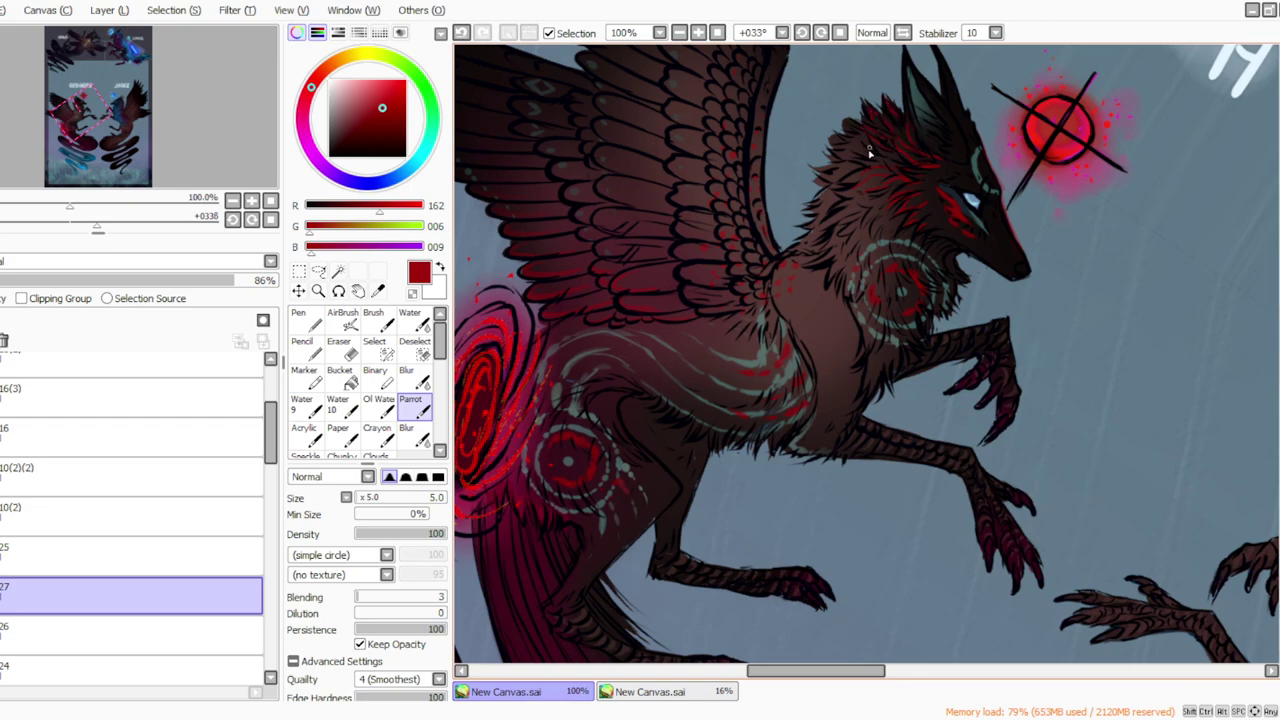
{"action": "key", "text": "Home"}
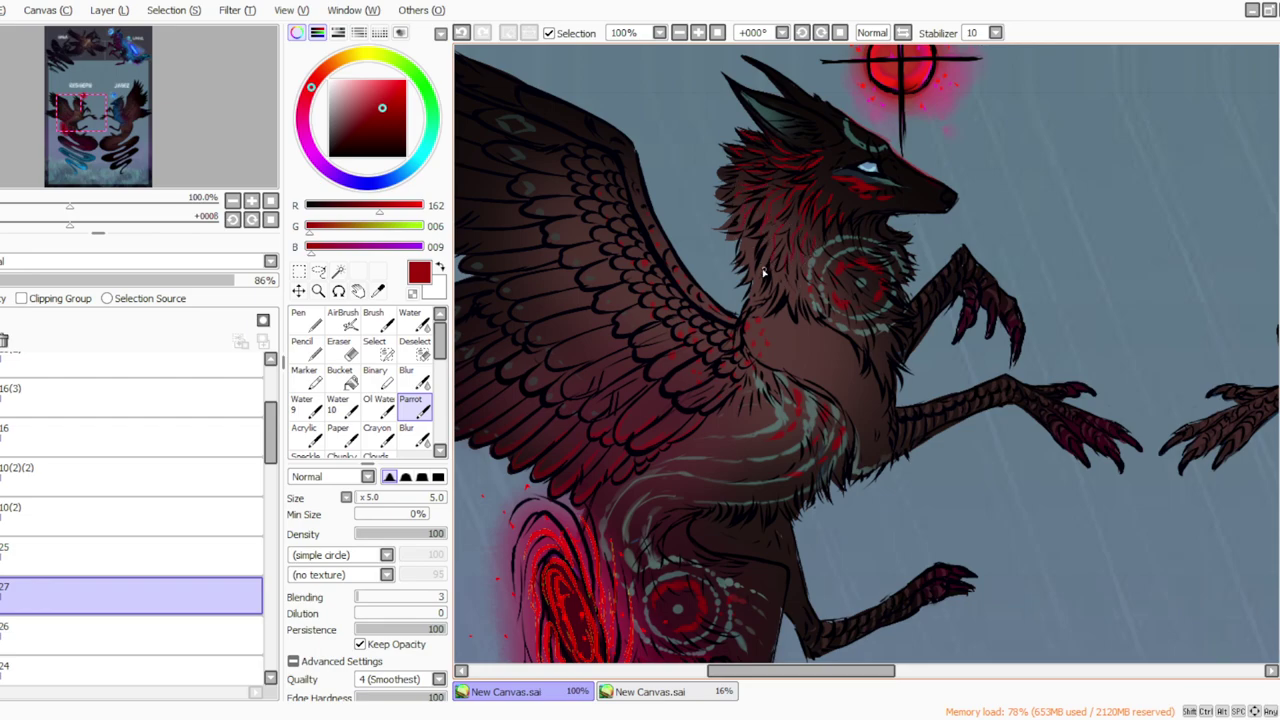
Step: Paint red streaks along the strands of Resheph's upper tail coil and soften them with the Eraser at size 80
{"action": "left_click", "coordinate": [680, 33]}
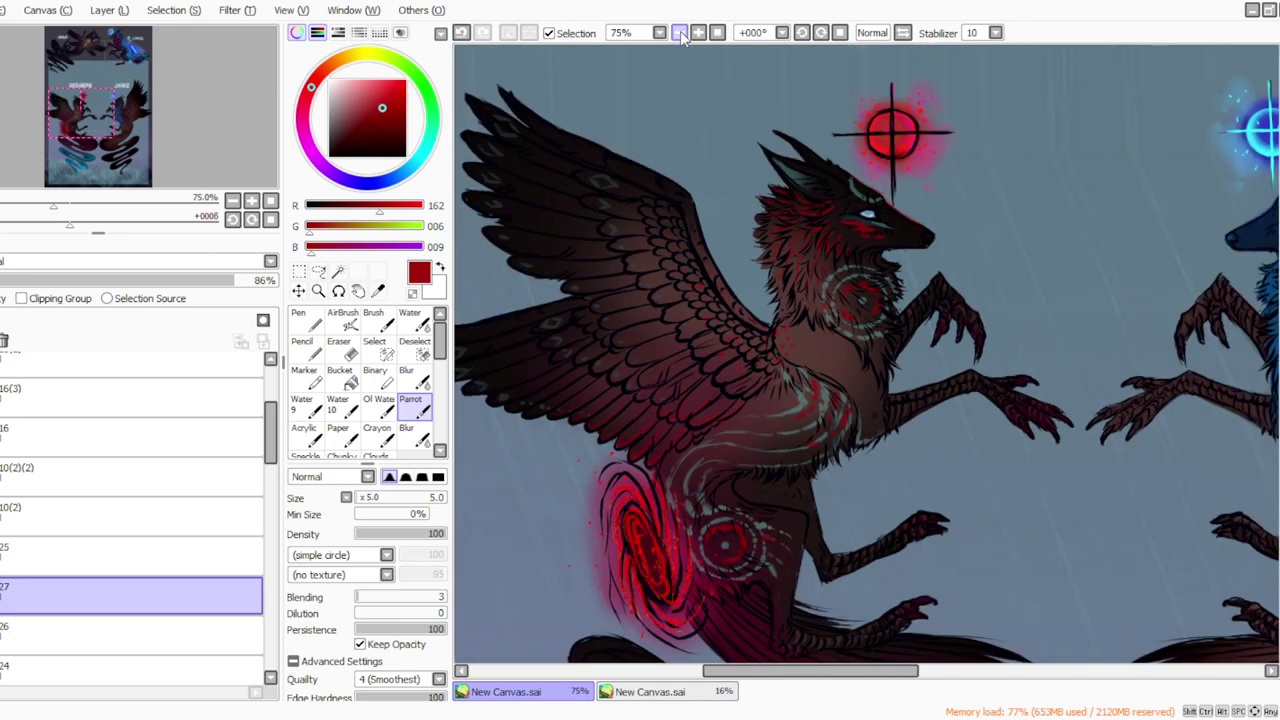
{"action": "left_click", "coordinate": [718, 33]}
{"action": "left_click", "coordinate": [698, 34]}
{"action": "left_click", "coordinate": [698, 34]}
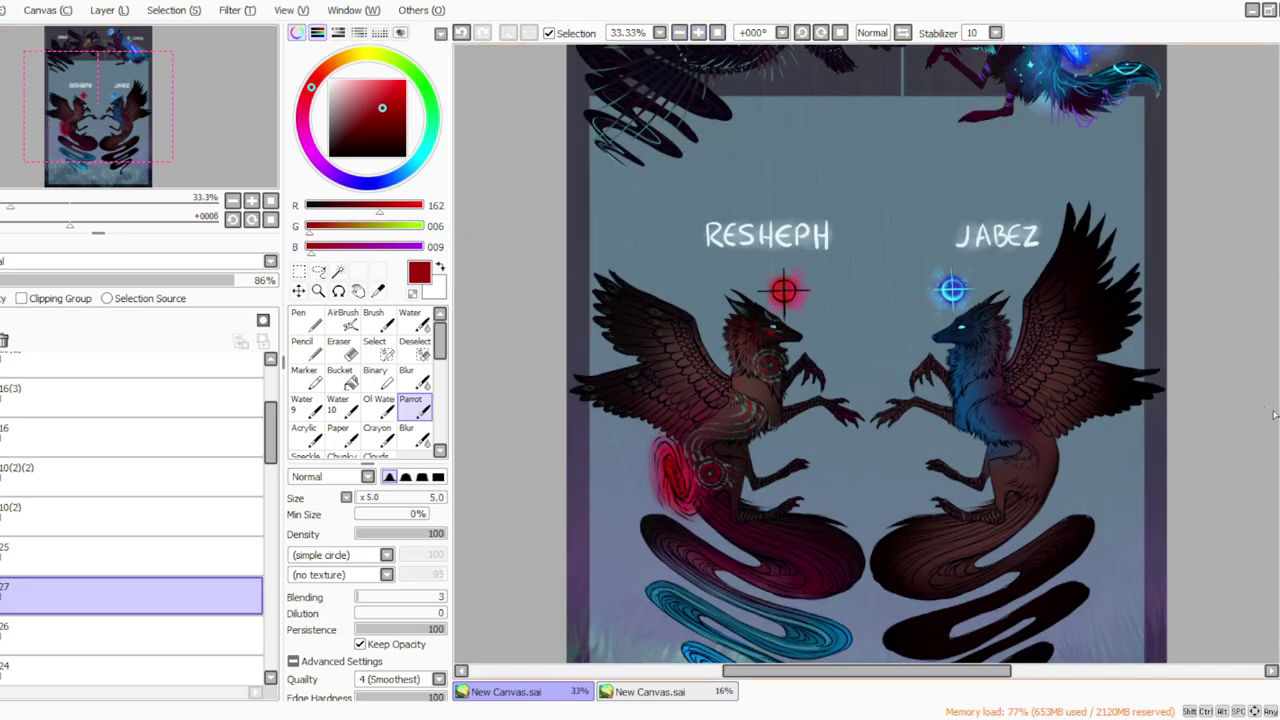
{"action": "scroll", "coordinate": [1268, 413], "scroll_direction": "down", "scroll_amount": 3}
{"action": "left_click_drag", "start_coordinate": [752, 671], "coordinate": [724, 671]}
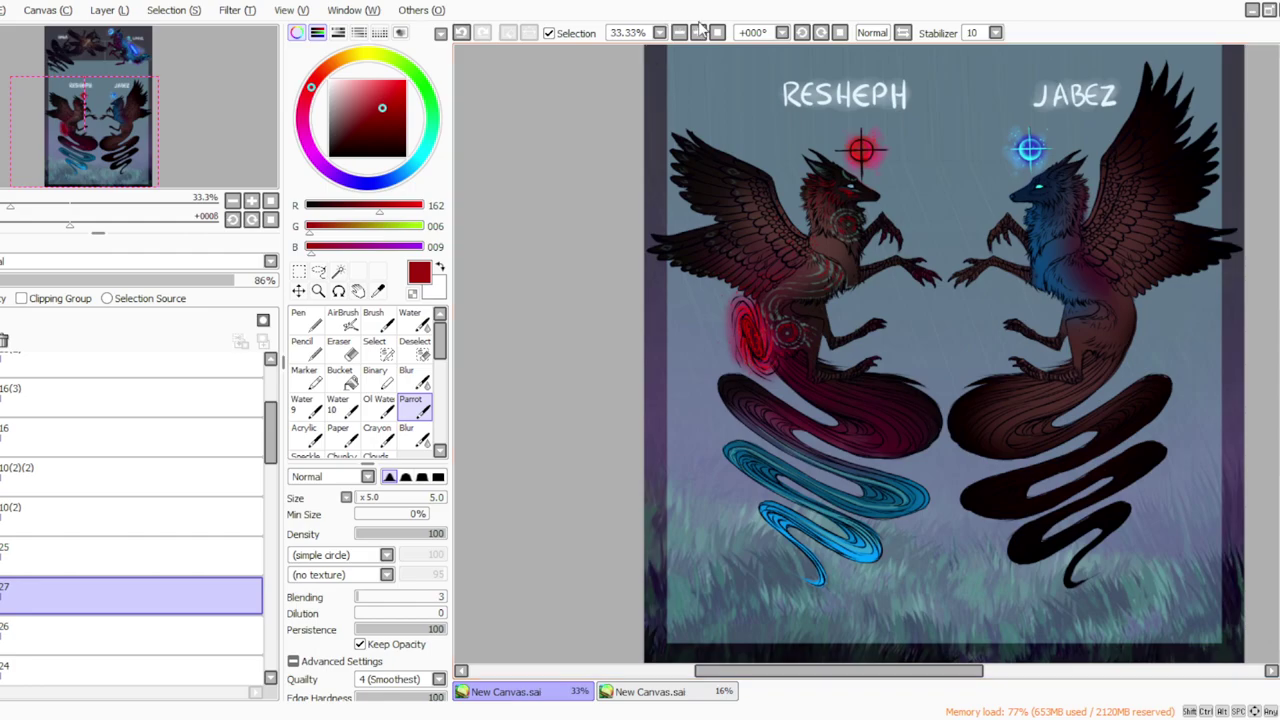
{"action": "left_click", "coordinate": [698, 33]}
{"action": "left_click", "coordinate": [821, 33]}
{"action": "left_click", "coordinate": [821, 33]}
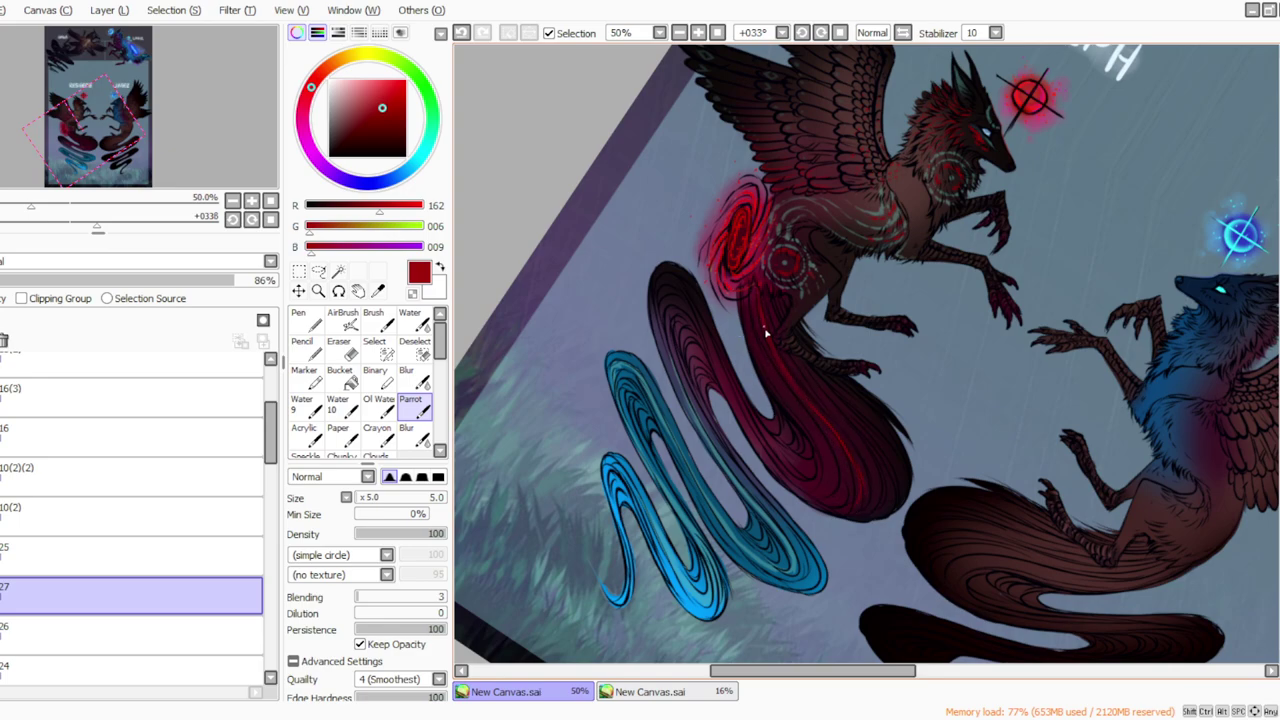
{"action": "left_click", "coordinate": [360, 498]}
{"action": "left_click", "coordinate": [339, 345]}
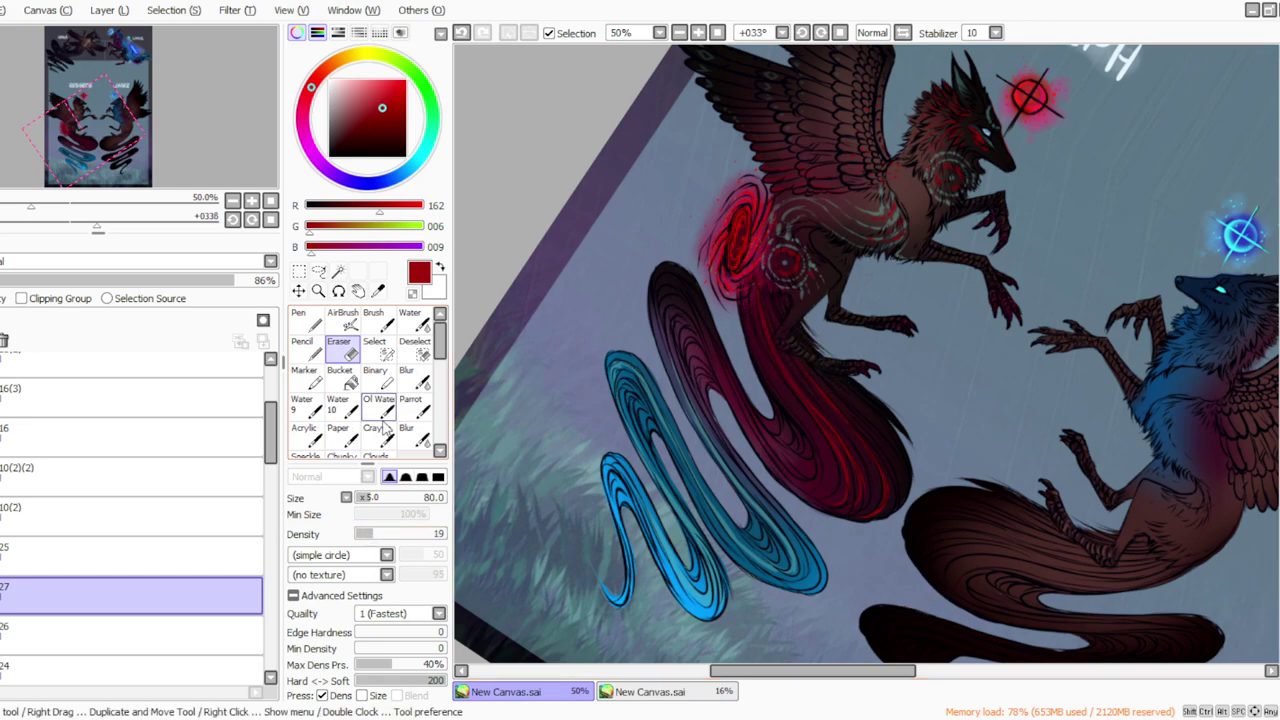
Step: Paint a red streak along the upper strands of Resheph's second tail coil and soften it with the Eraser at size 80
{"action": "left_click", "coordinate": [410, 405]}
{"action": "left_click_drag", "start_coordinate": [664, 297], "coordinate": [698, 320]}
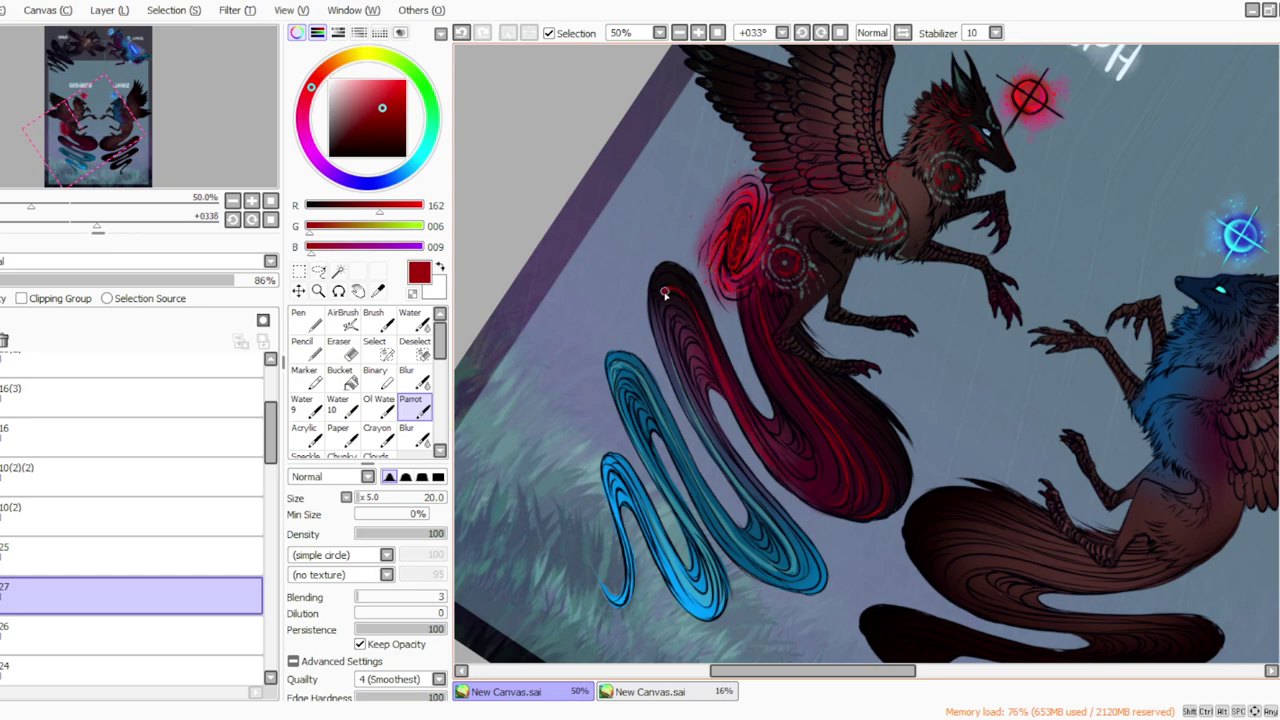
{"action": "key", "text": "e"}
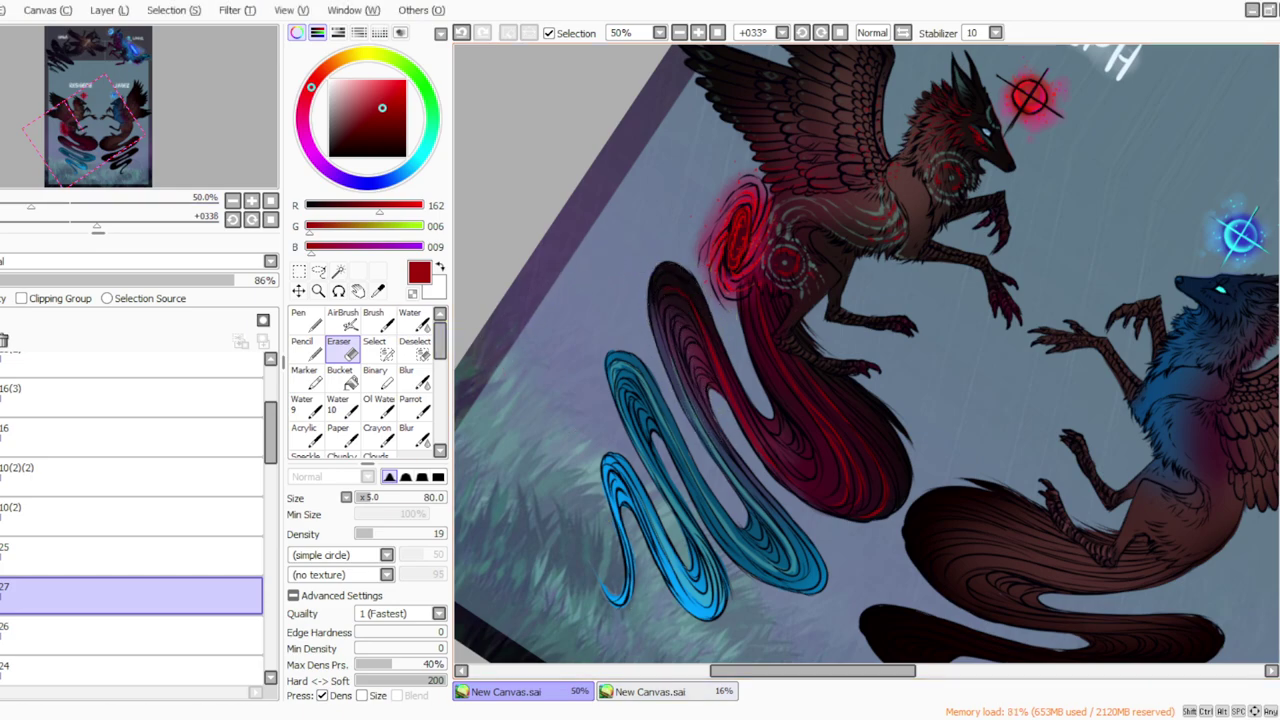
Step: Dab red centres into the eye-shaped spots on Resheph's wing feathers with the Parrot brush at size 20
{"action": "left_click", "coordinate": [411, 405]}
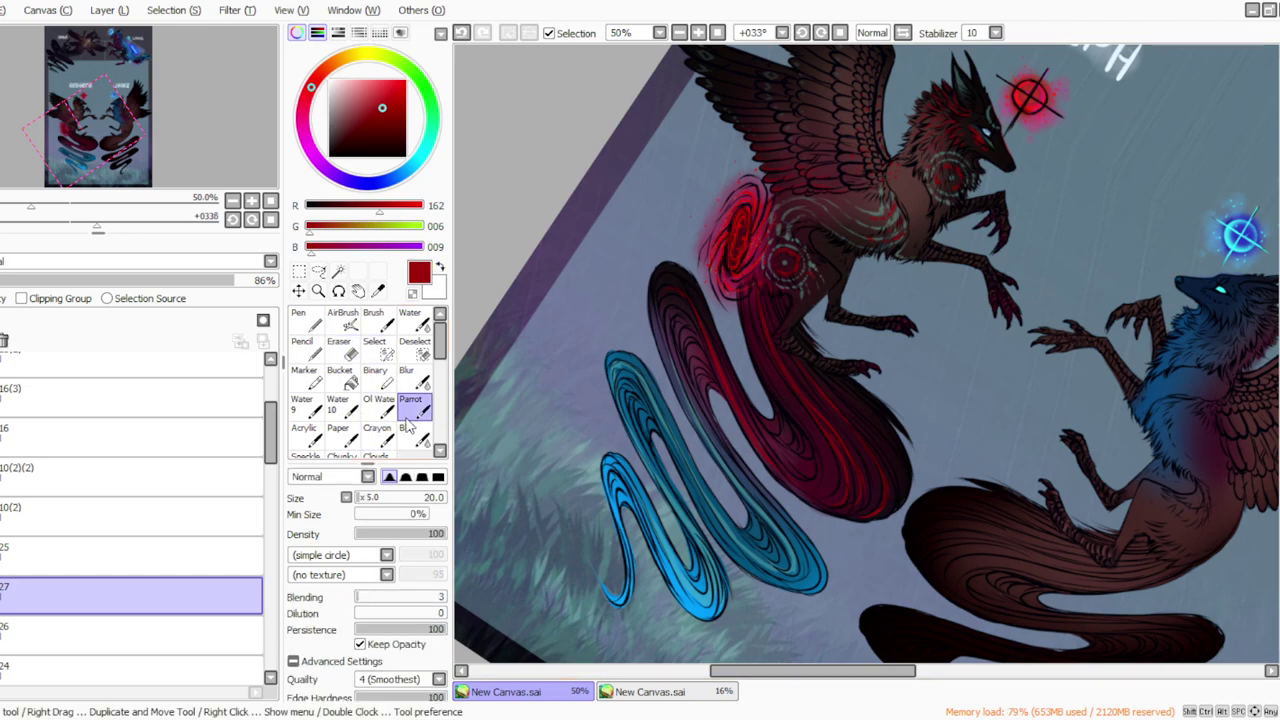
{"action": "left_click", "coordinate": [824, 33]}
{"action": "scroll", "coordinate": [1266, 423], "scroll_direction": "up", "scroll_amount": 3}
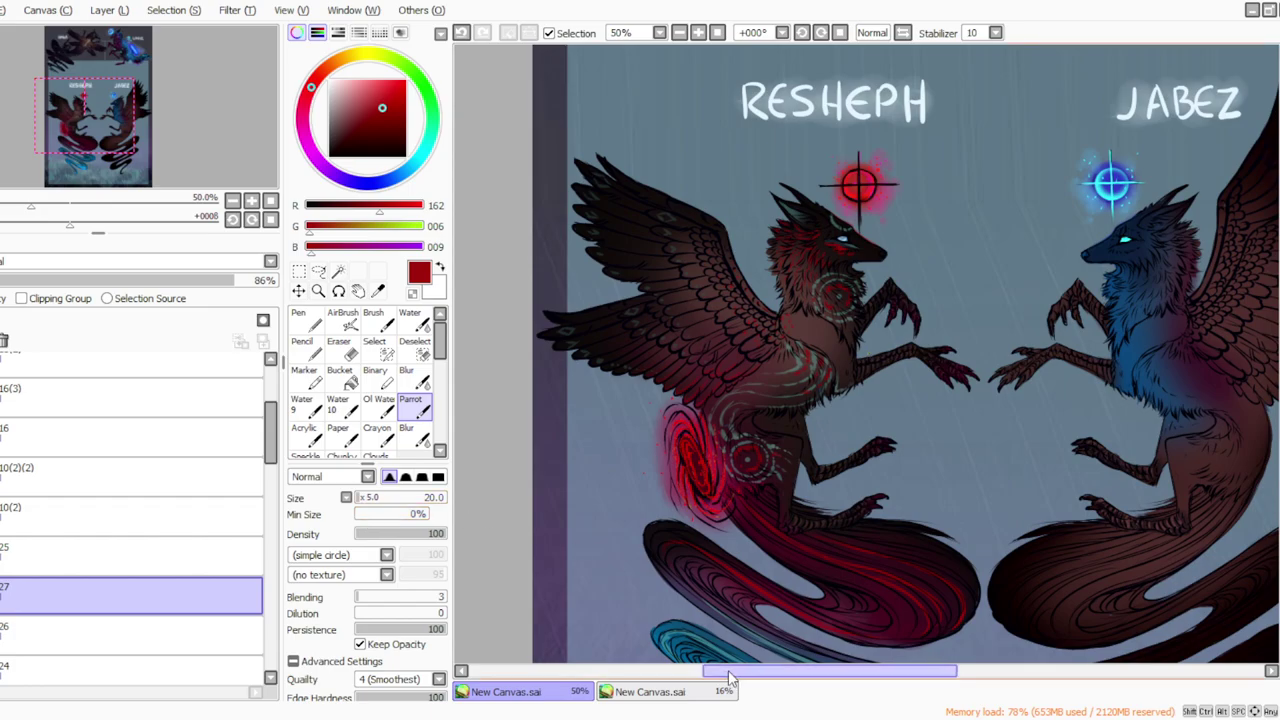
{"action": "left_click_drag", "start_coordinate": [714, 677], "coordinate": [669, 677]}
{"action": "left_click", "coordinate": [803, 34]}
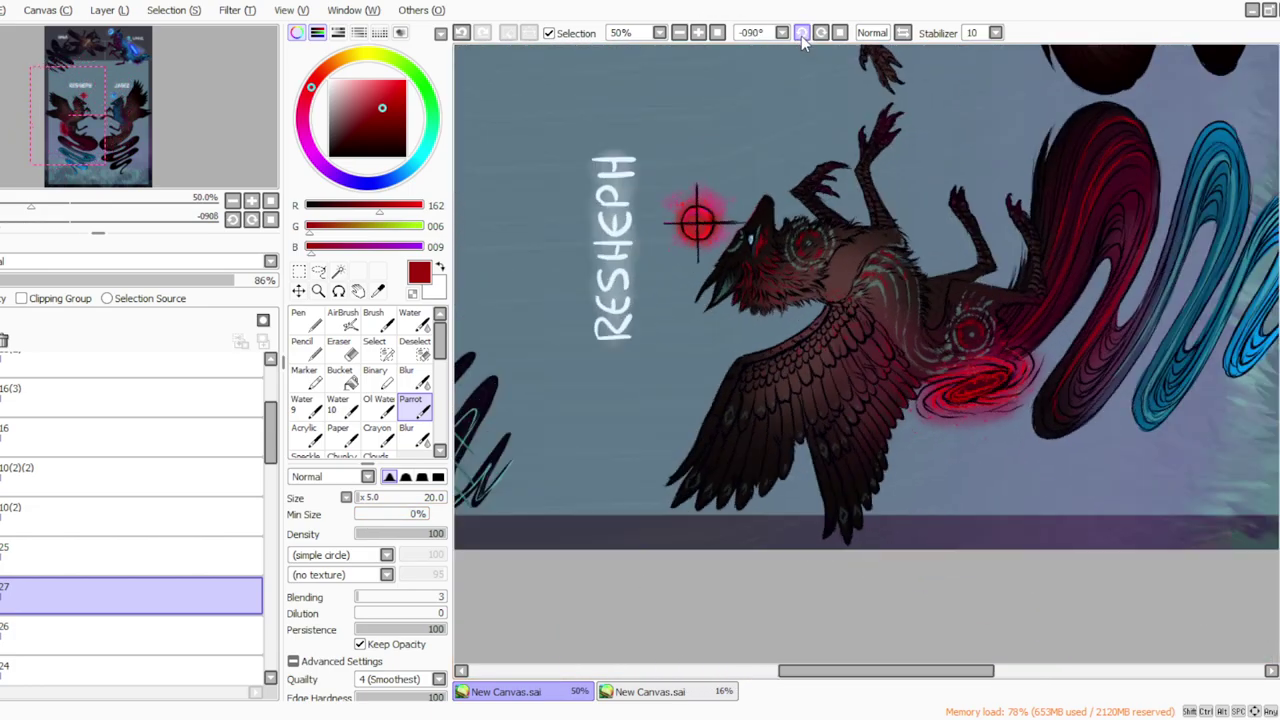
{"action": "left_click", "coordinate": [681, 33]}
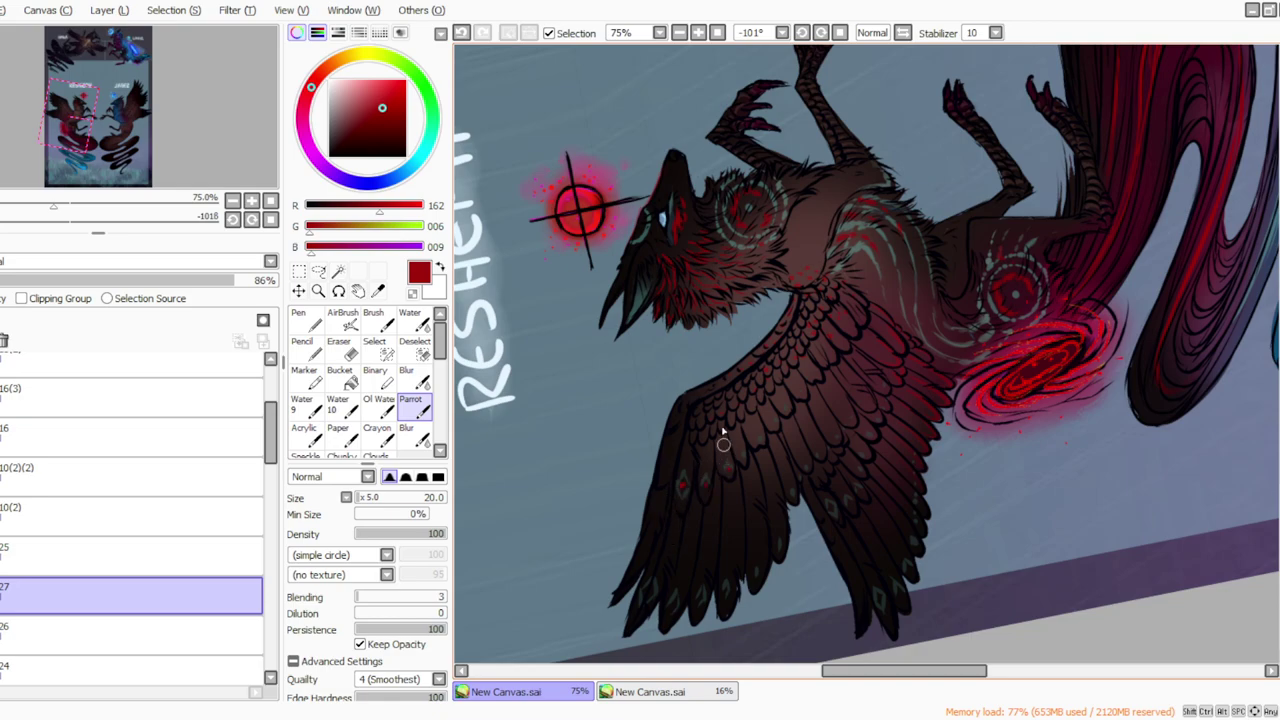
{"action": "left_click", "coordinate": [672, 603]}
{"action": "left_click", "coordinate": [700, 587]}
{"action": "left_click", "coordinate": [726, 586]}
{"action": "left_click", "coordinate": [750, 578]}
{"action": "left_click", "coordinate": [782, 540]}
{"action": "left_click", "coordinate": [879, 598]}
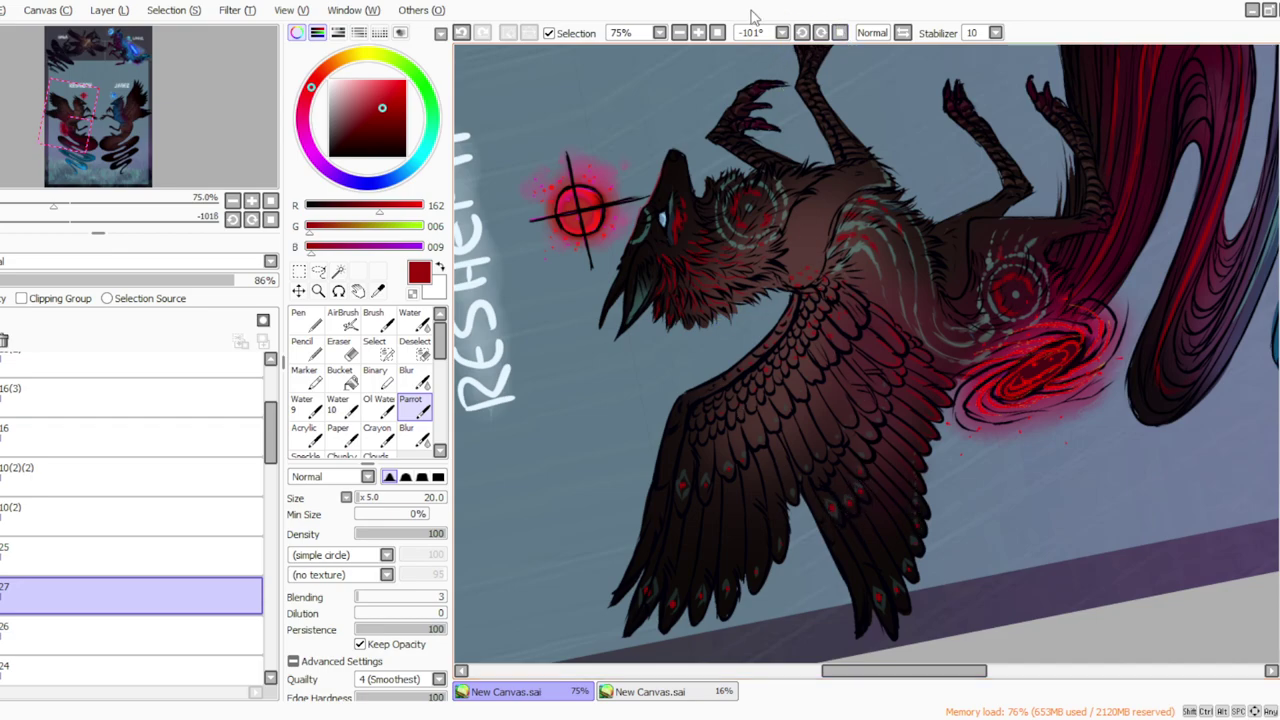
Step: Paint long red streaks along the outer and inner strands of Resheph's second tail coil
{"action": "left_click", "coordinate": [839, 33]}
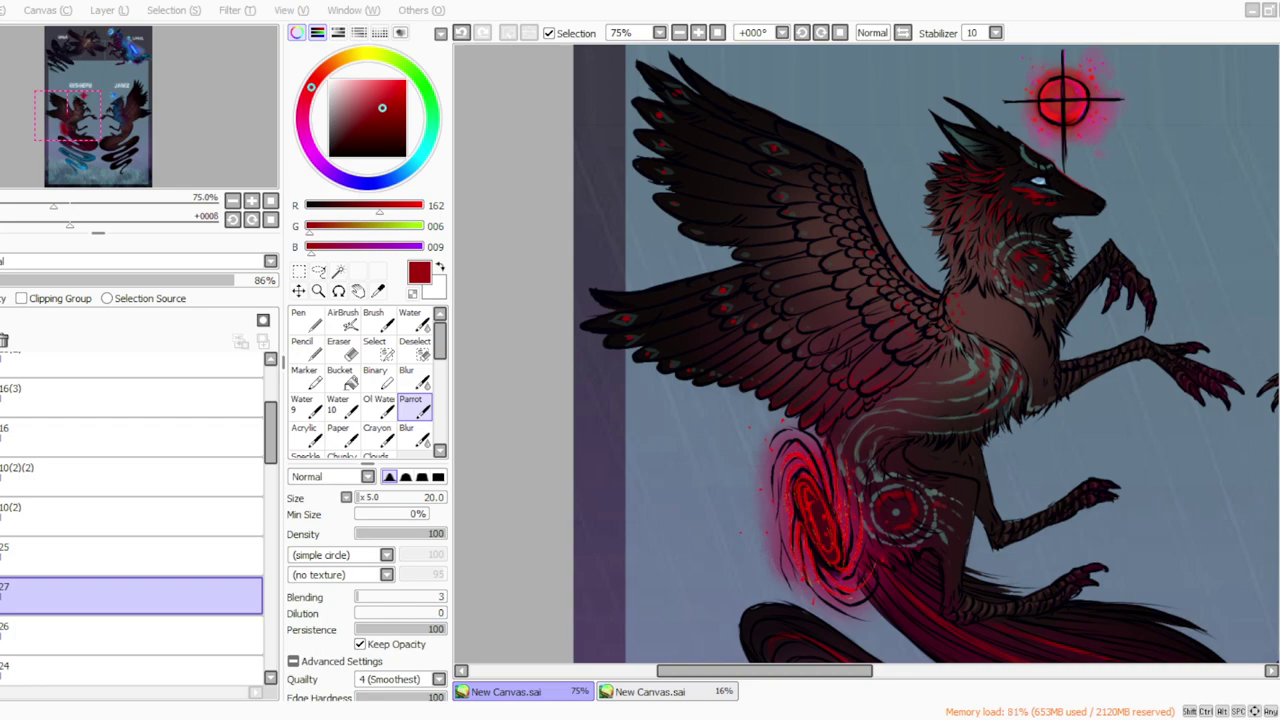
{"action": "left_click", "coordinate": [821, 33]}
{"action": "left_click", "coordinate": [821, 33]}
{"action": "left_click", "coordinate": [821, 33]}
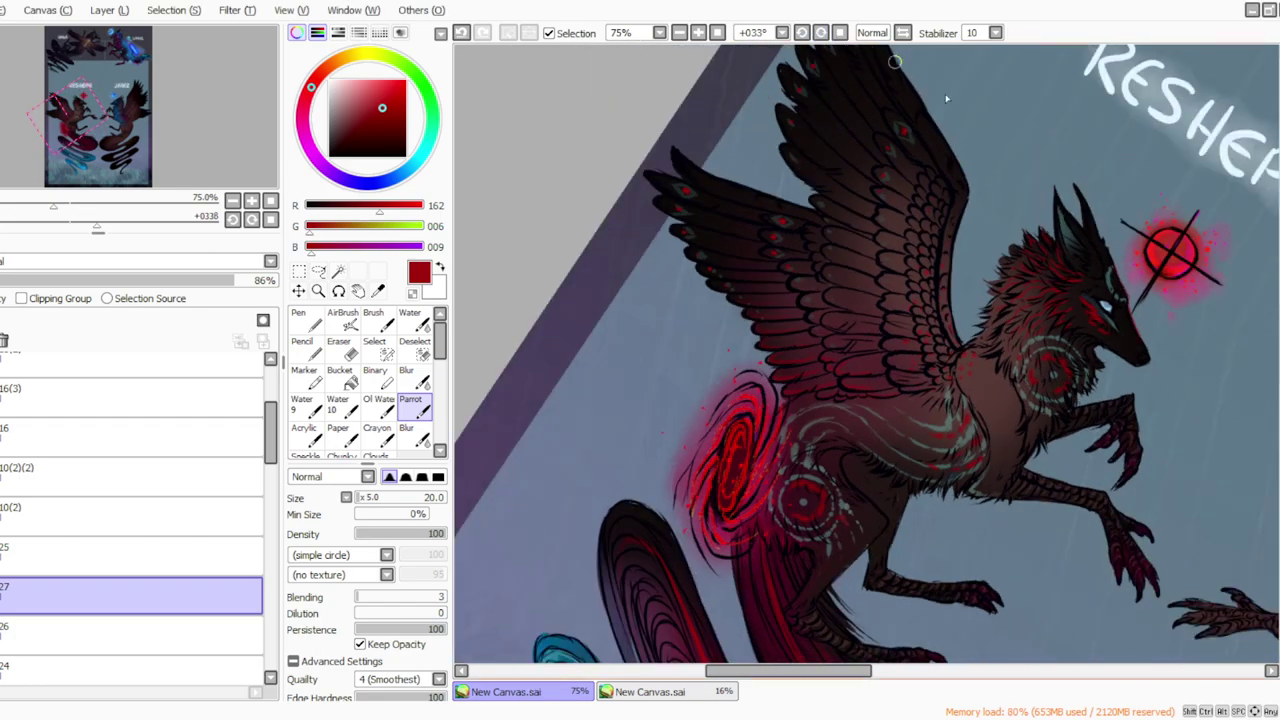
{"action": "scroll", "coordinate": [803, 126], "scroll_direction": "down", "scroll_amount": 8}
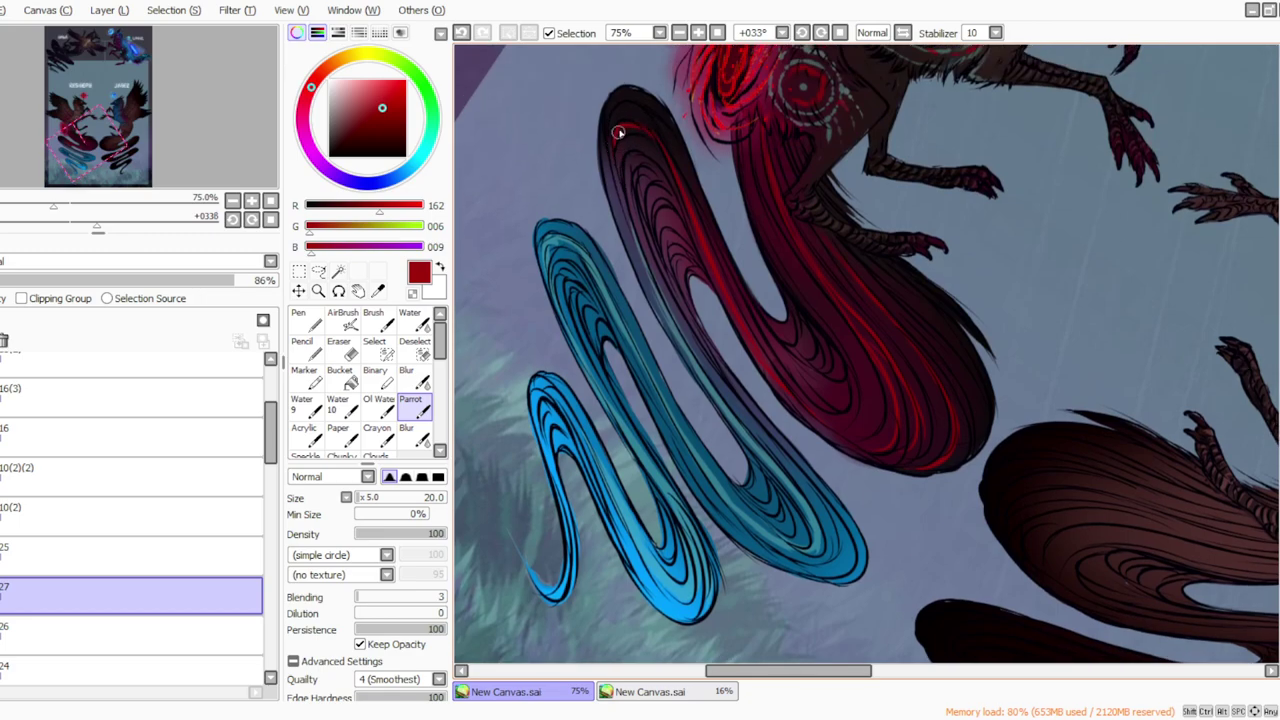
{"action": "mouse_move", "coordinate": [613, 146]}
{"action": "left_mouse_down"}
{"action": "mouse_move", "coordinate": [658, 311]}
{"action": "mouse_move", "coordinate": [627, 220]}
{"action": "mouse_move", "coordinate": [697, 372]}
{"action": "left_mouse_up"}
{"action": "left_click_drag", "start_coordinate": [637, 235], "coordinate": [706, 380]}
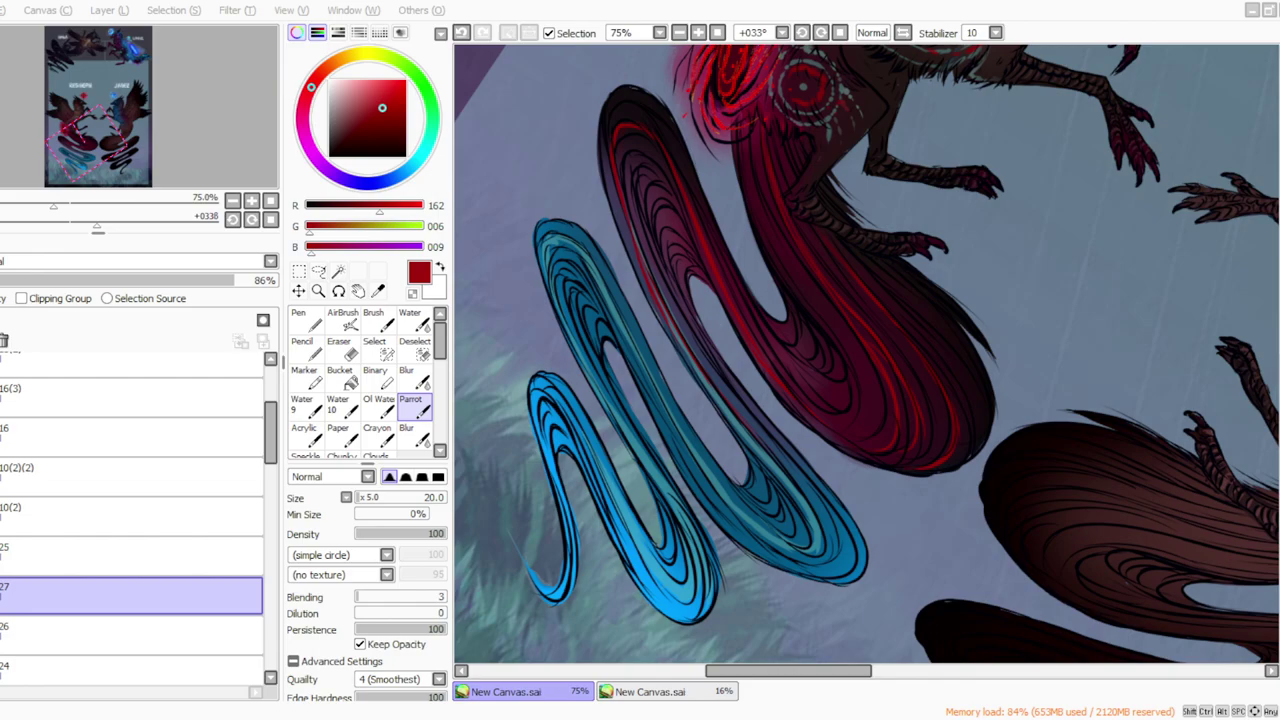
Step: Review the red accents on Resheph's wings, body and tail at 50% zoom alongside Jabez
{"action": "left_click", "coordinate": [718, 33]}
{"action": "left_click_drag", "start_coordinate": [721, 672], "coordinate": [701, 631]}
{"action": "left_click", "coordinate": [699, 33]}
{"action": "left_click", "coordinate": [699, 33]}
{"action": "left_click", "coordinate": [699, 33]}
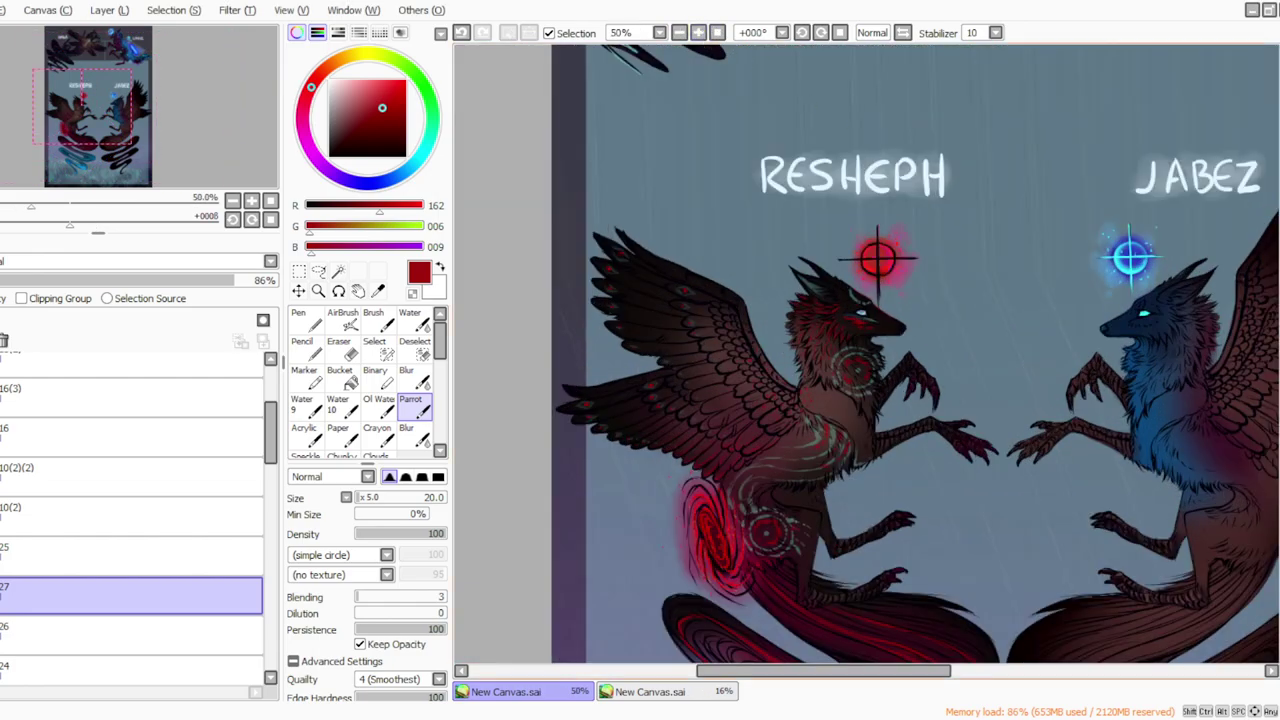
{"action": "left_click_drag", "start_coordinate": [1279, 354], "coordinate": [1279, 411]}
{"action": "scroll", "coordinate": [1270, 455], "scroll_direction": "up", "scroll_amount": 2}
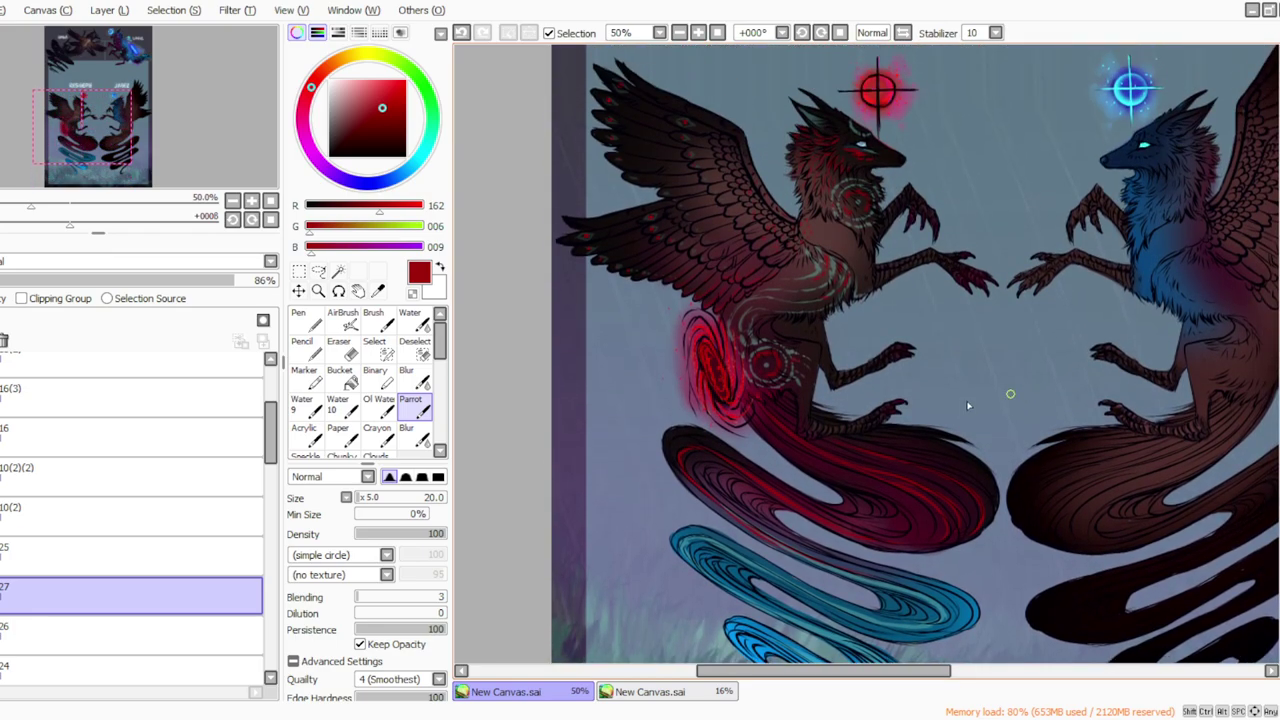
{"action": "mouse_move", "coordinate": [814, 680]}
{"action": "left_mouse_down"}
{"action": "mouse_move", "coordinate": [840, 690]}
{"action": "mouse_move", "coordinate": [791, 689]}
{"action": "mouse_move", "coordinate": [818, 682]}
{"action": "left_mouse_up"}
{"action": "scroll", "coordinate": [1273, 408], "scroll_direction": "down", "scroll_amount": 5}
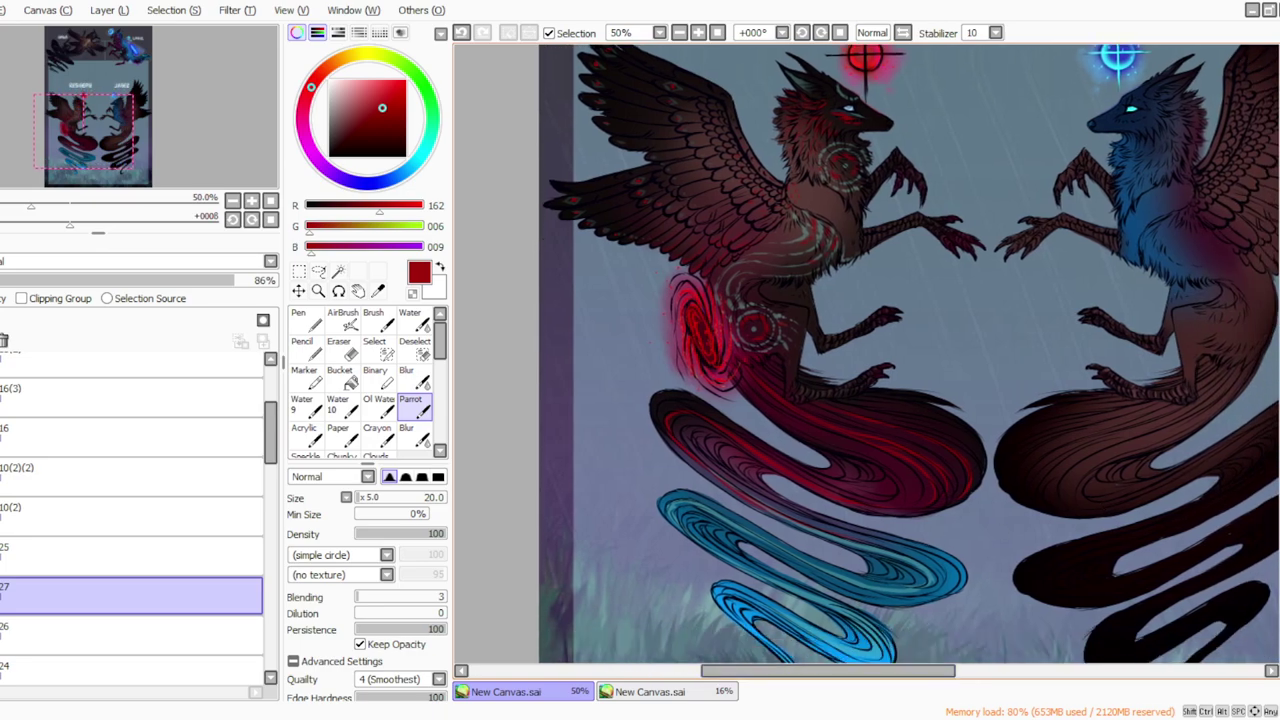
{"action": "scroll", "coordinate": [1274, 414], "scroll_direction": "up", "scroll_amount": 6}
{"action": "scroll", "coordinate": [1274, 418], "scroll_direction": "down", "scroll_amount": 1}
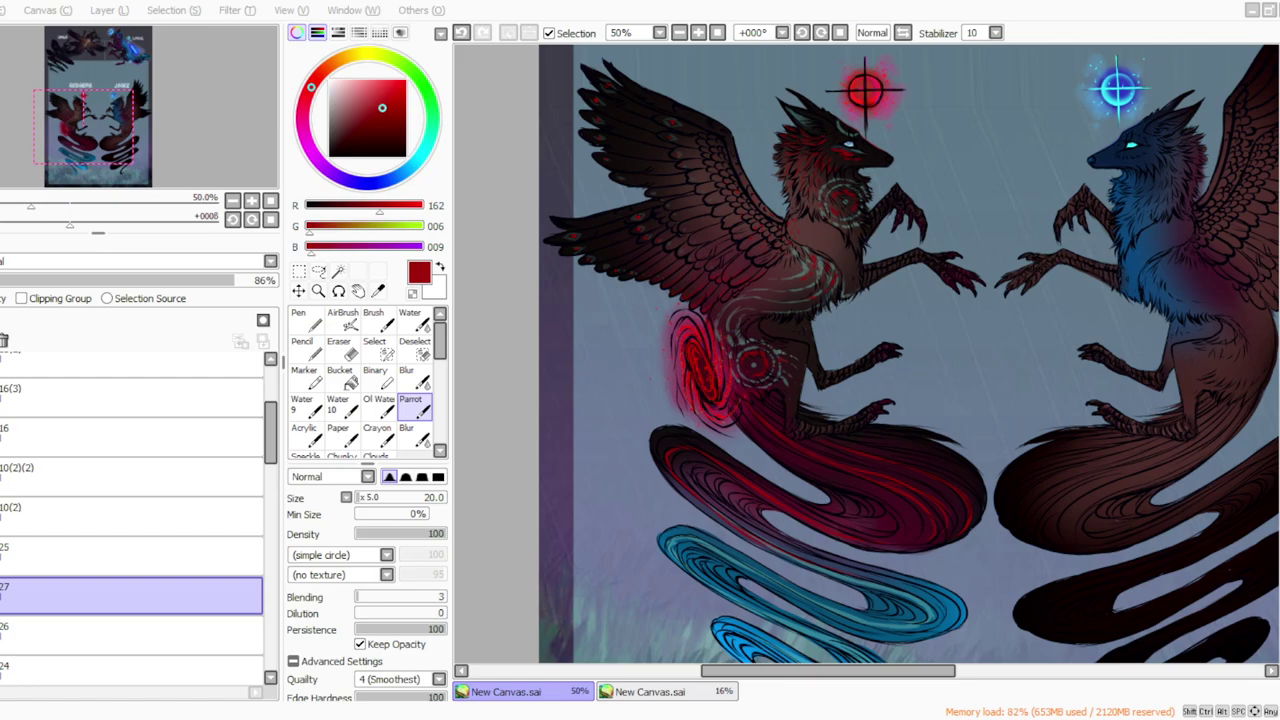
Step: Paint red streaks from Resheph's second tail coil down into the teal coil, following its strands around both bends
{"action": "left_click", "coordinate": [821, 33]}
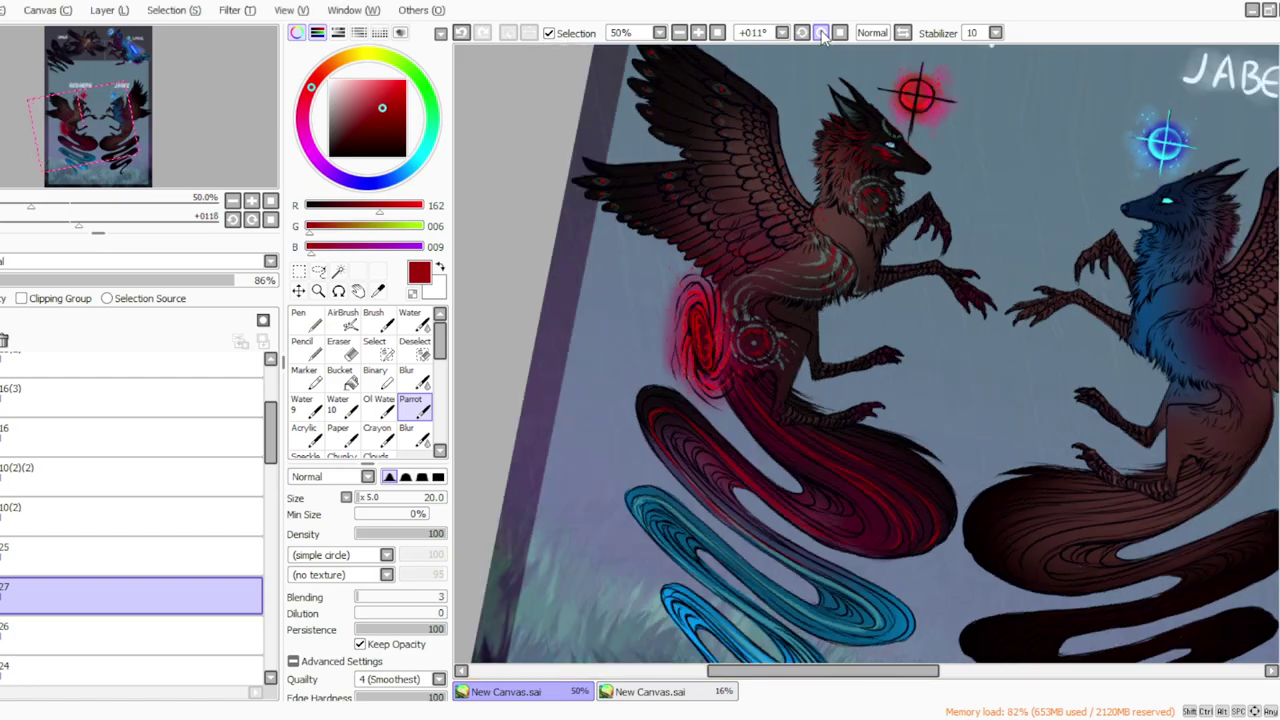
{"action": "left_click", "coordinate": [821, 33]}
{"action": "left_click", "coordinate": [821, 33]}
{"action": "scroll", "coordinate": [798, 247], "scroll_direction": "down", "scroll_amount": 3}
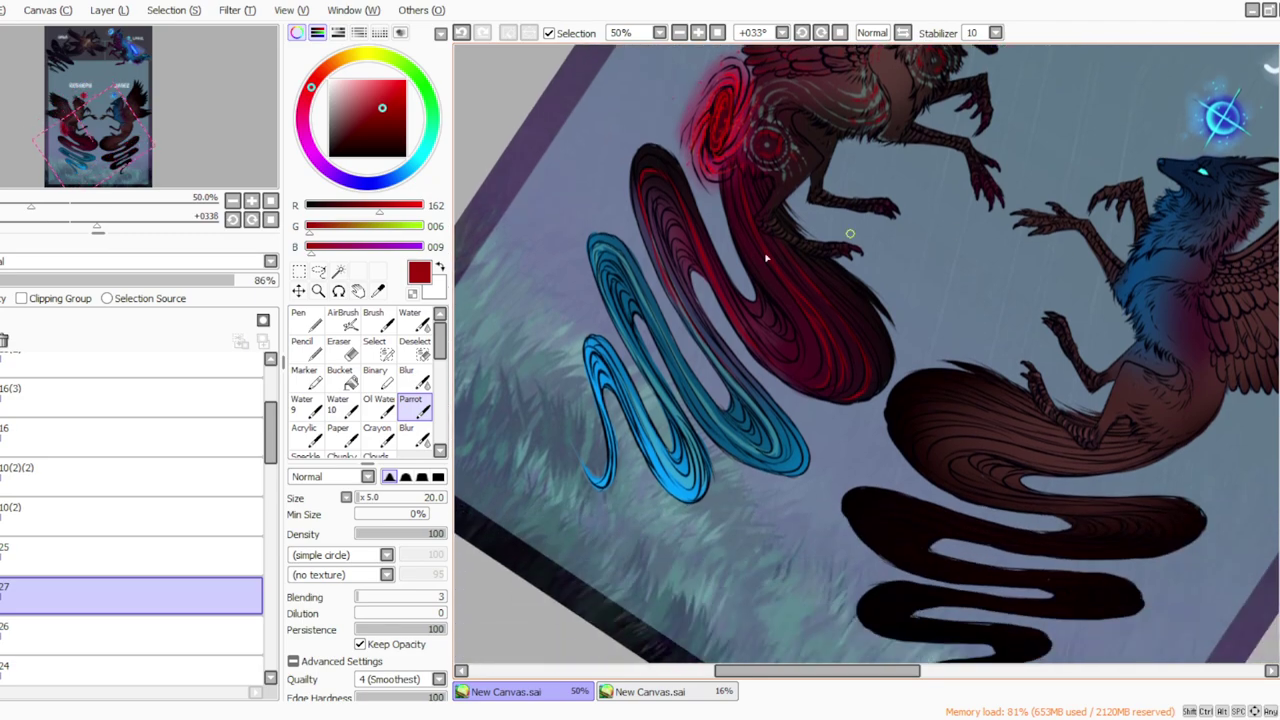
{"action": "left_click_drag", "start_coordinate": [761, 405], "coordinate": [787, 449]}
{"action": "left_click_drag", "start_coordinate": [666, 277], "coordinate": [708, 340]}
{"action": "left_click_drag", "start_coordinate": [650, 224], "coordinate": [698, 342]}
{"action": "mouse_move", "coordinate": [757, 430]}
{"action": "left_mouse_down"}
{"action": "mouse_move", "coordinate": [780, 448]}
{"action": "mouse_move", "coordinate": [755, 463]}
{"action": "left_mouse_up"}
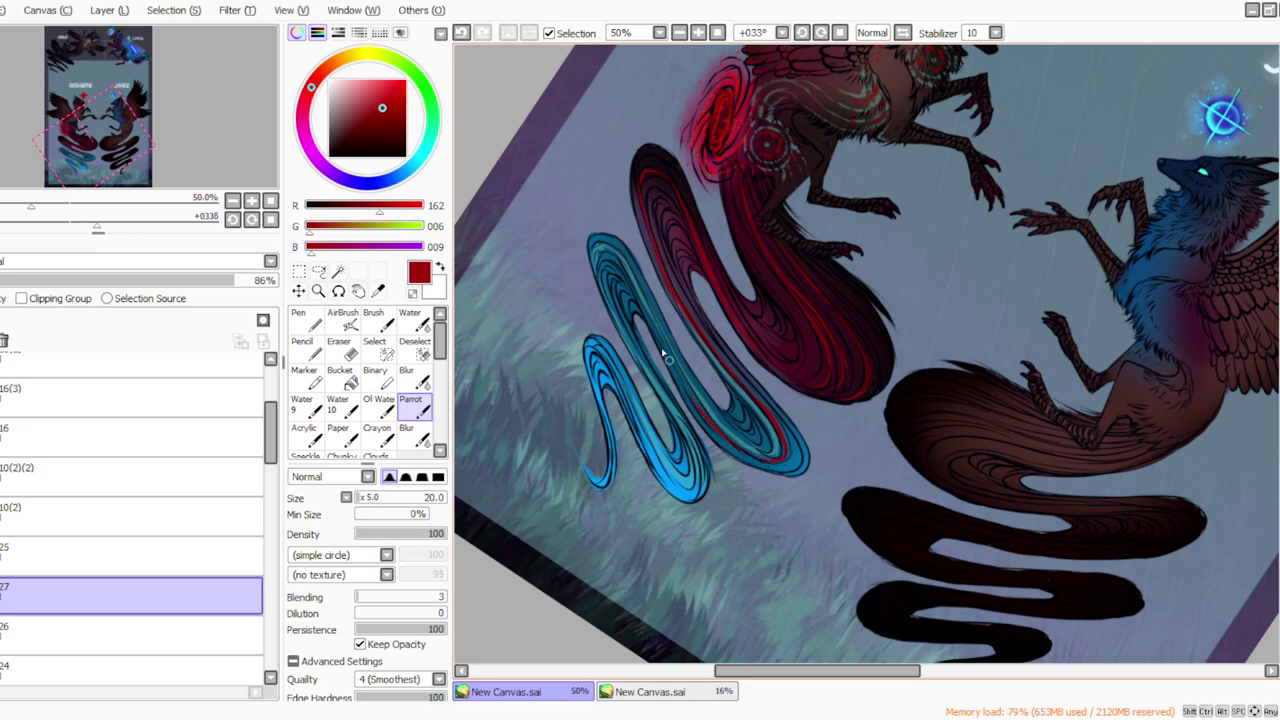
{"action": "left_click_drag", "start_coordinate": [701, 411], "coordinate": [670, 358]}
{"action": "left_click_drag", "start_coordinate": [608, 262], "coordinate": [622, 320]}
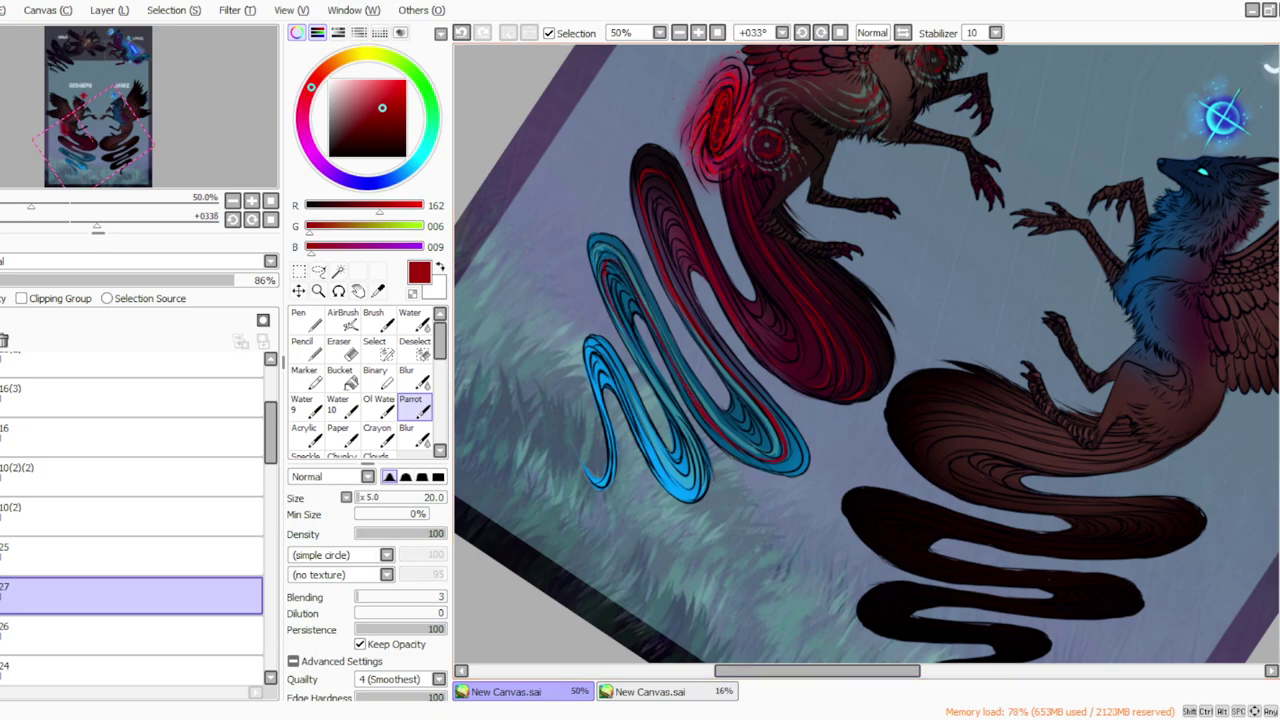
{"action": "mouse_move", "coordinate": [606, 268]}
{"action": "left_mouse_down"}
{"action": "mouse_move", "coordinate": [656, 330]}
{"action": "mouse_move", "coordinate": [672, 408]}
{"action": "left_mouse_up"}
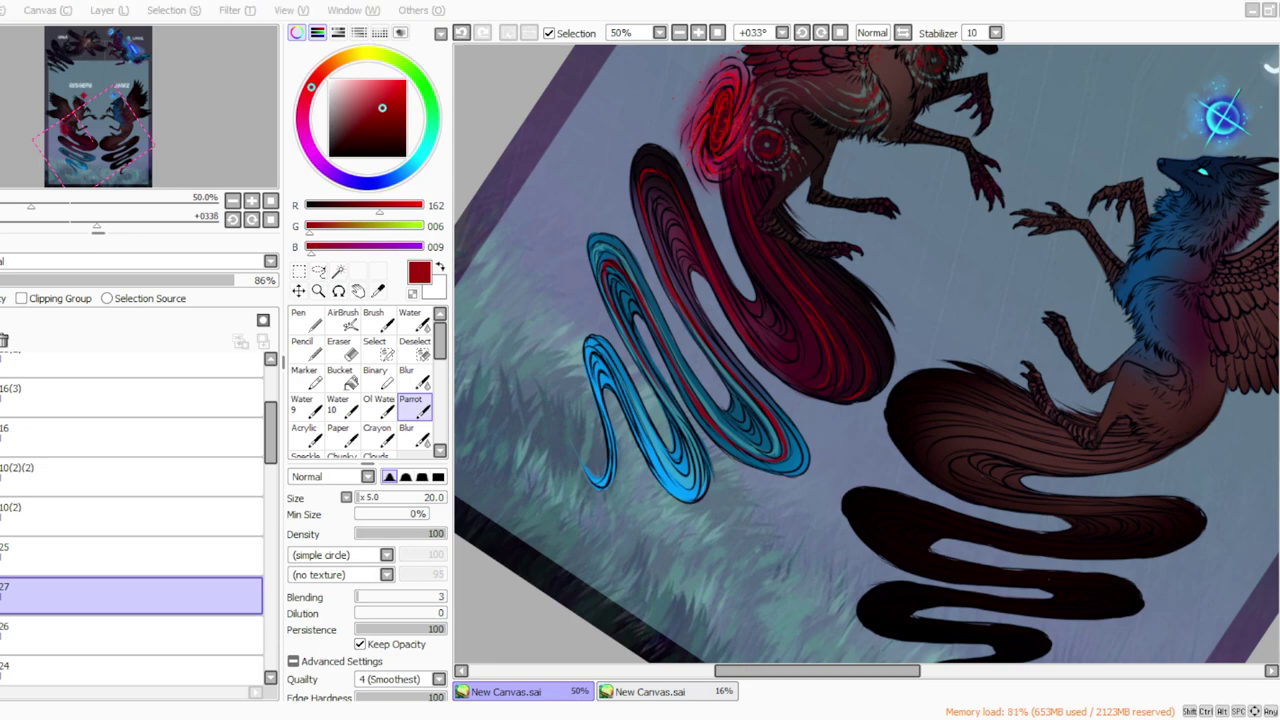
Step: Review Resheph's red accents from head to tail against Jabez, both close up and over the whole canvas
{"action": "left_click", "coordinate": [839, 32]}
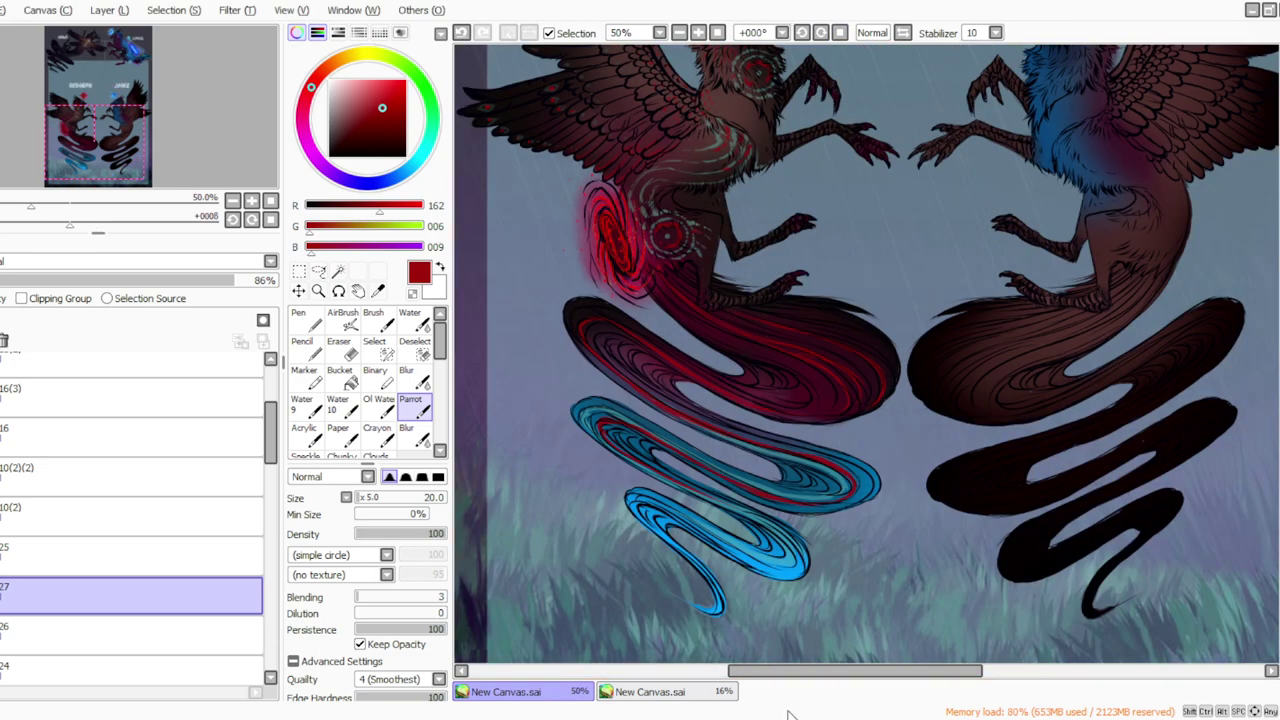
{"action": "mouse_move", "coordinate": [1279, 420]}
{"action": "left_mouse_down"}
{"action": "mouse_move", "coordinate": [1279, 377]}
{"action": "mouse_move", "coordinate": [1279, 404]}
{"action": "left_mouse_up"}
{"action": "scroll", "coordinate": [867, 354], "scroll_direction": "down", "scroll_amount": 1}
{"action": "scroll", "coordinate": [867, 354], "scroll_direction": "up", "scroll_amount": 4}
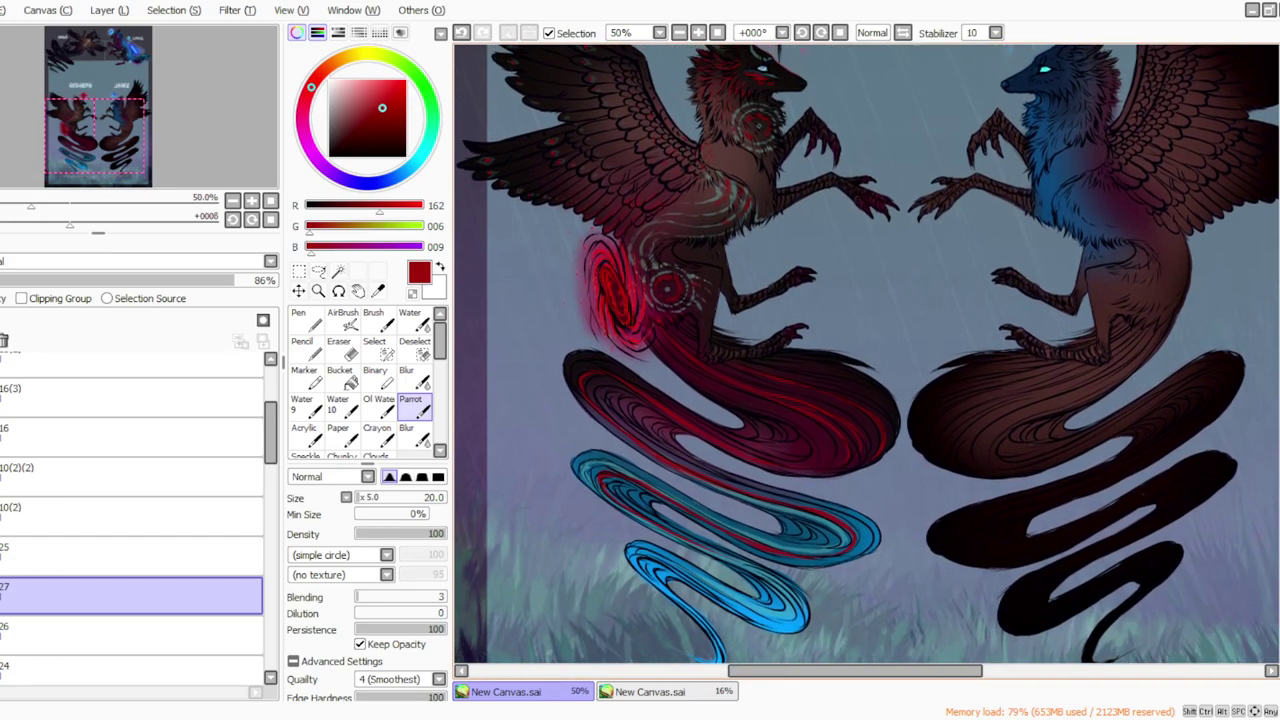
{"action": "scroll", "coordinate": [1272, 493], "scroll_direction": "up", "scroll_amount": 6}
{"action": "scroll", "coordinate": [1272, 493], "scroll_direction": "down", "scroll_amount": 10}
{"action": "scroll", "coordinate": [1272, 493], "scroll_direction": "up", "scroll_amount": 4}
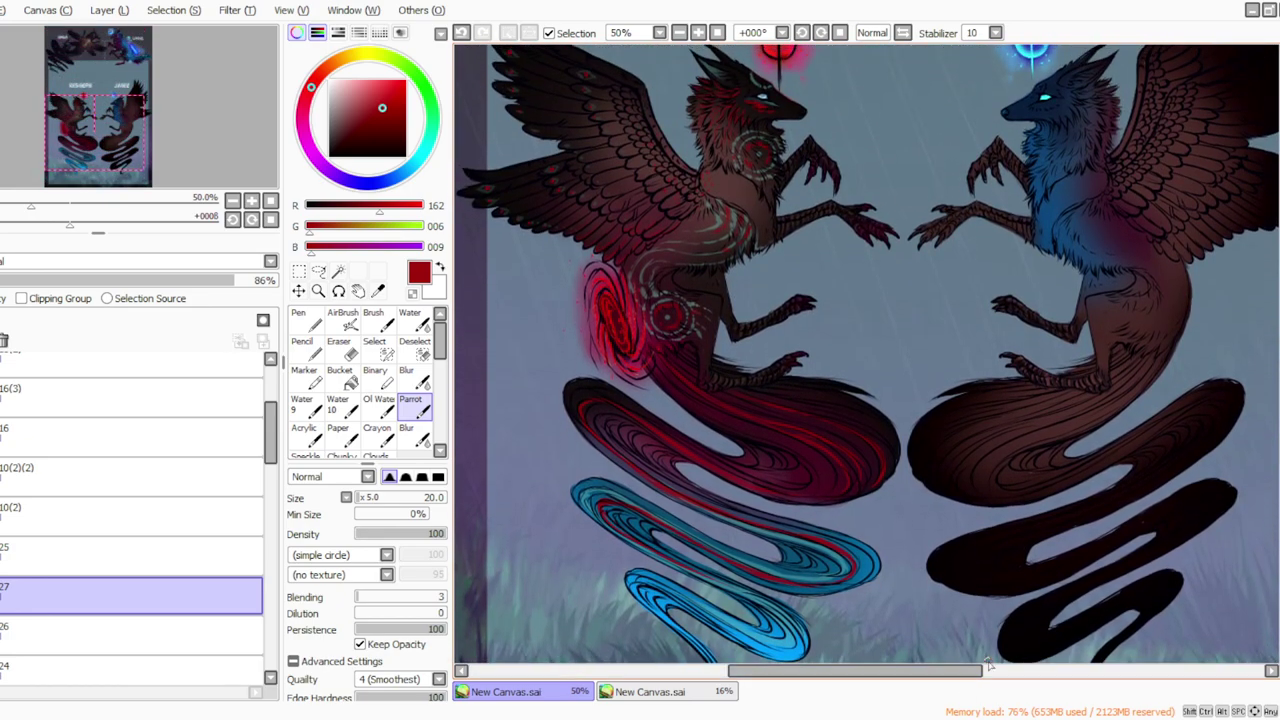
{"action": "left_click", "coordinate": [985, 718]}
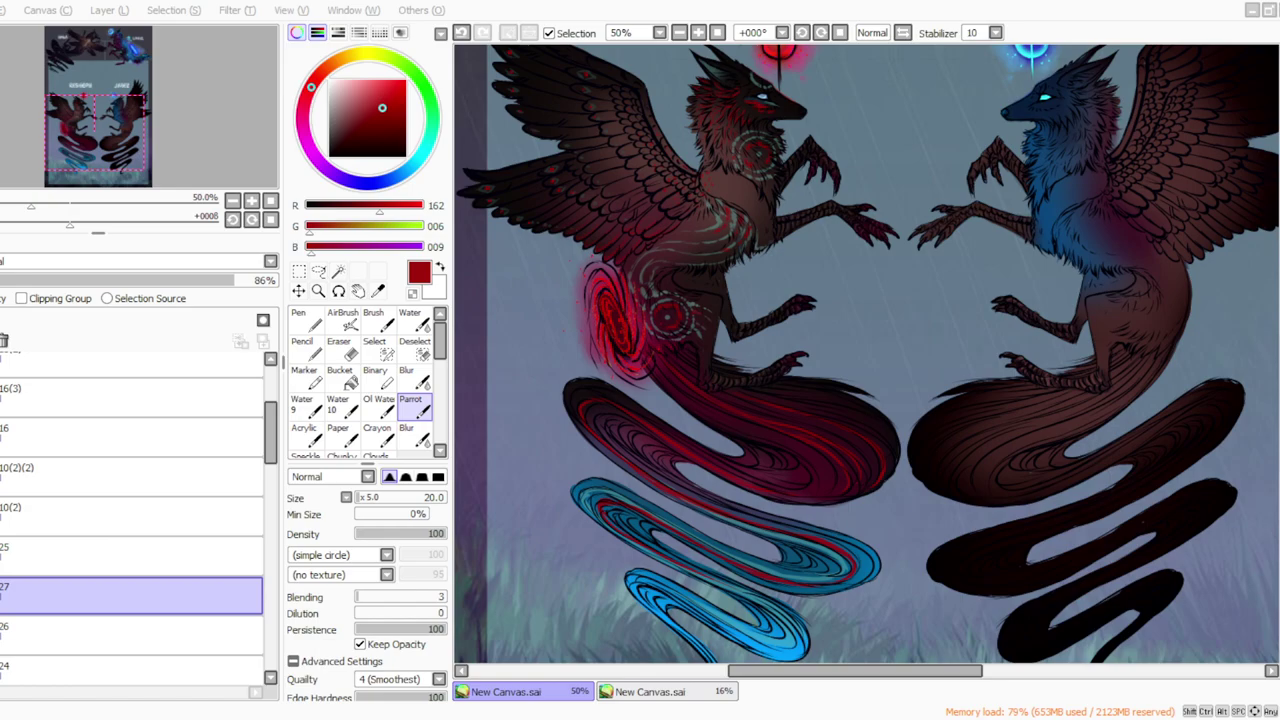
{"action": "left_click_drag", "start_coordinate": [746, 673], "coordinate": [725, 682]}
{"action": "scroll", "coordinate": [866, 354], "scroll_direction": "up", "scroll_amount": 2}
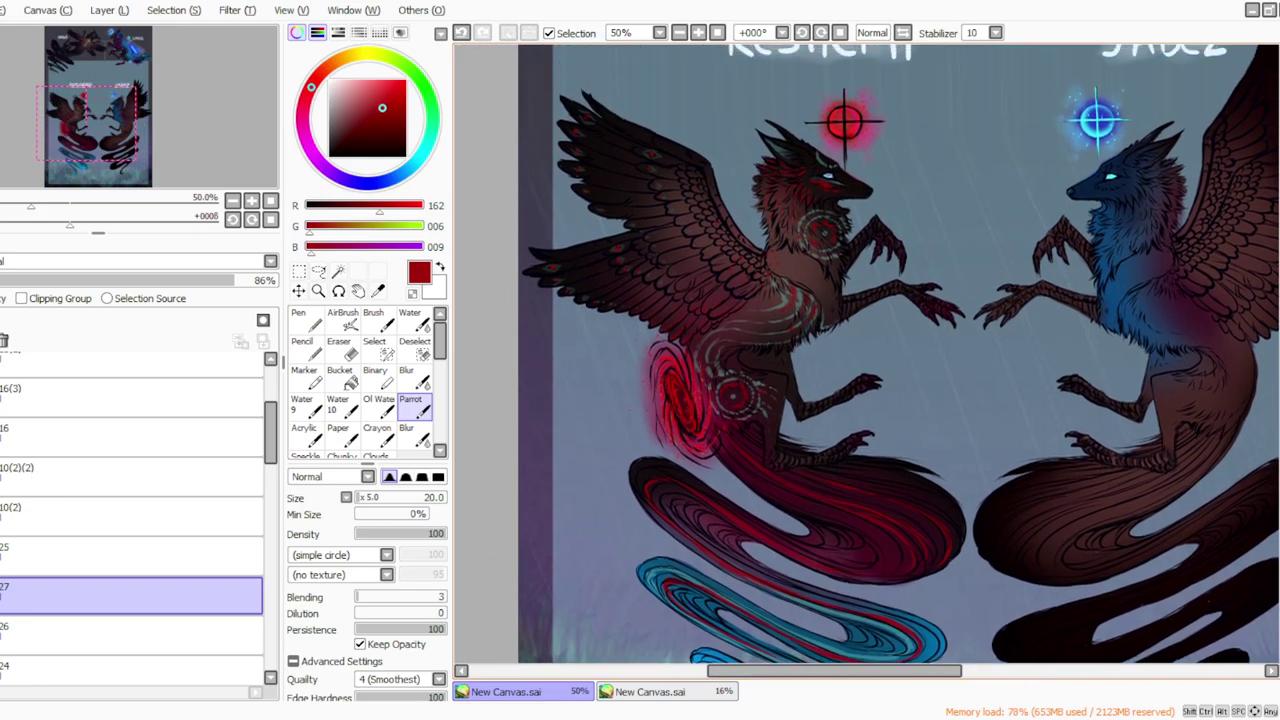
{"action": "scroll", "coordinate": [866, 354], "scroll_direction": "down", "scroll_amount": 5}
{"action": "scroll", "coordinate": [866, 354], "scroll_direction": "up", "scroll_amount": 5}
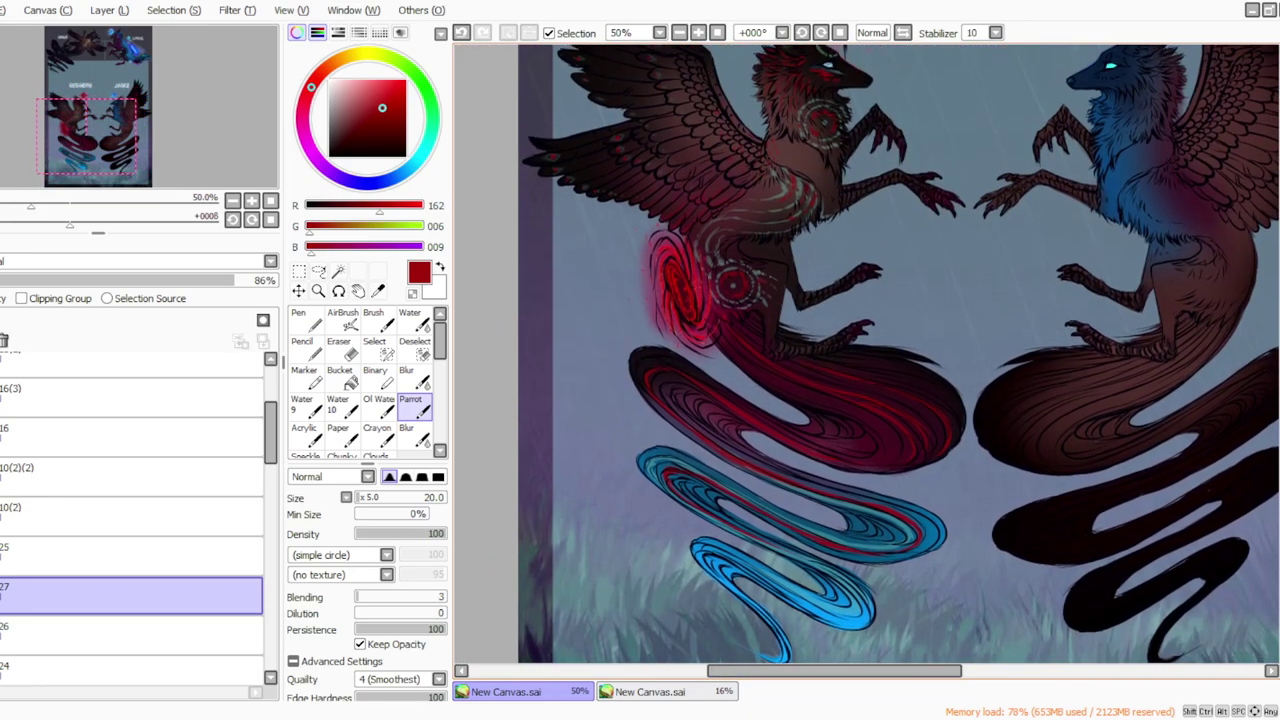
{"action": "scroll", "coordinate": [866, 354], "scroll_direction": "up", "scroll_amount": 1}
{"action": "scroll", "coordinate": [866, 354], "scroll_direction": "down", "scroll_amount": 3}
{"action": "scroll", "coordinate": [866, 354], "scroll_direction": "up", "scroll_amount": 2}
{"action": "scroll", "coordinate": [866, 354], "scroll_direction": "down", "scroll_amount": 1}
{"action": "scroll", "coordinate": [866, 354], "scroll_direction": "down", "scroll_amount": 1}
{"action": "scroll", "coordinate": [866, 354], "scroll_direction": "up", "scroll_amount": 2}
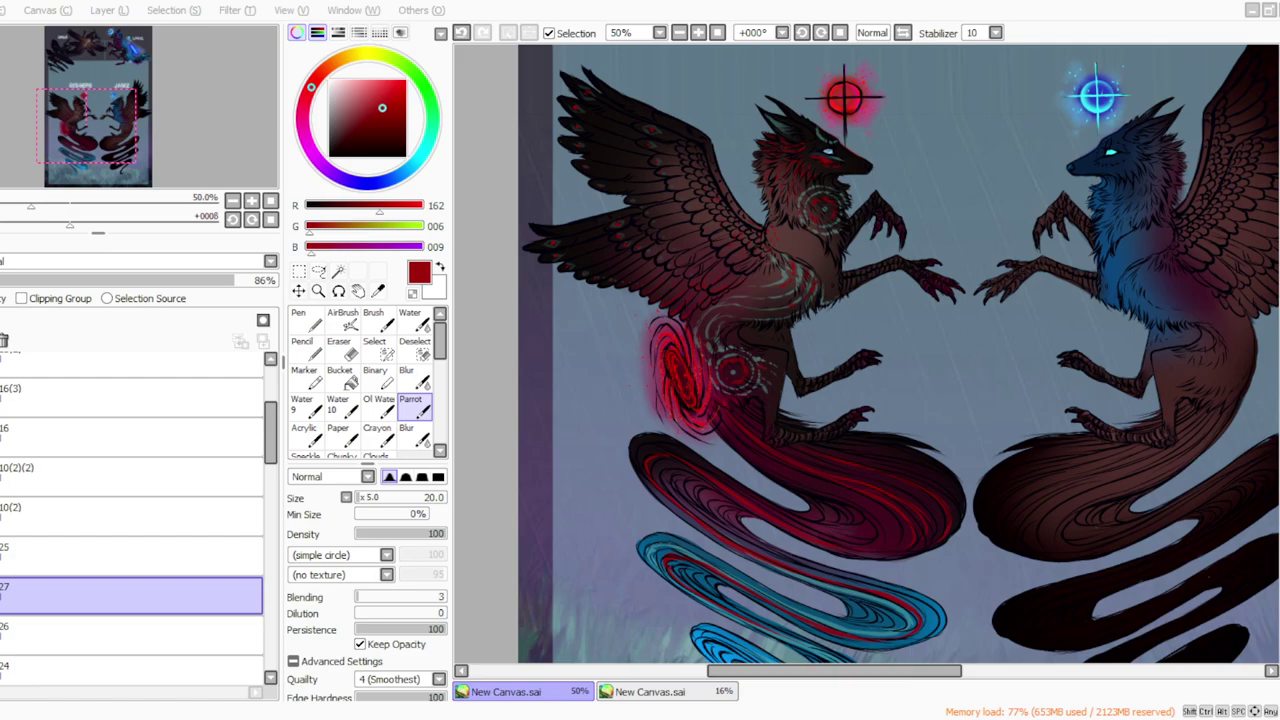
{"action": "key", "text": "alt+Tab"}
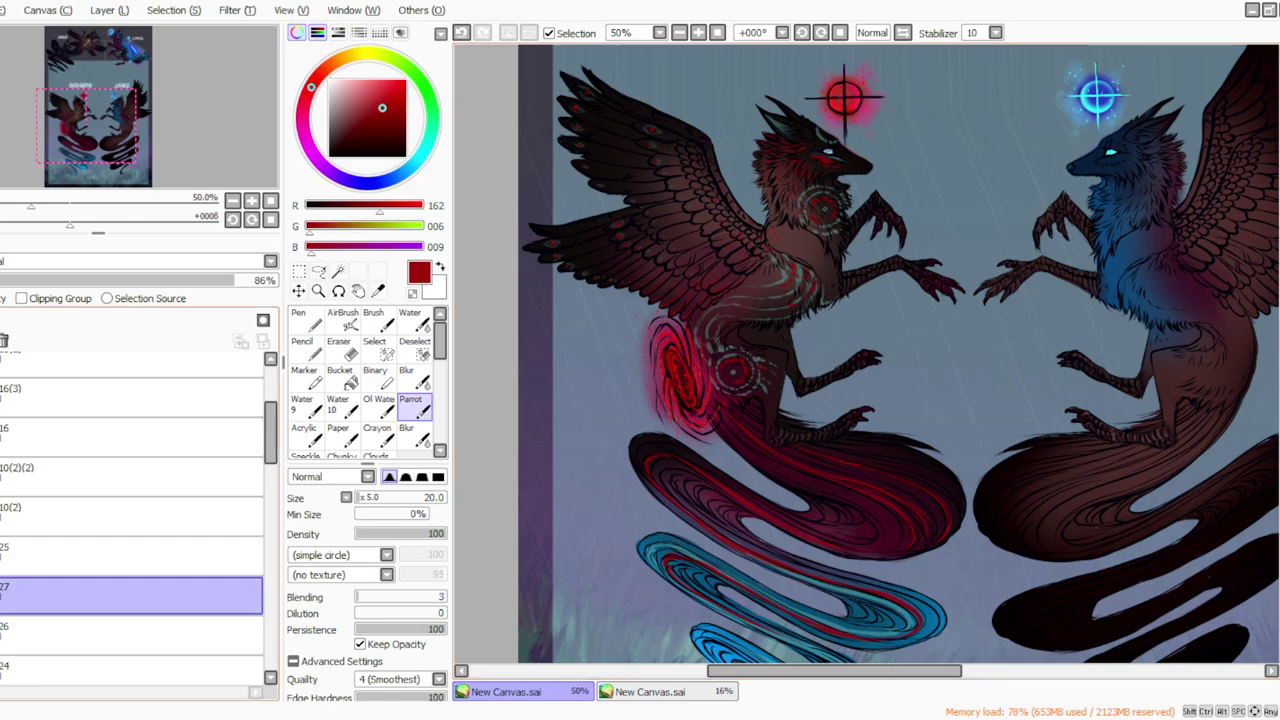
{"action": "left_click", "coordinate": [679, 32]}
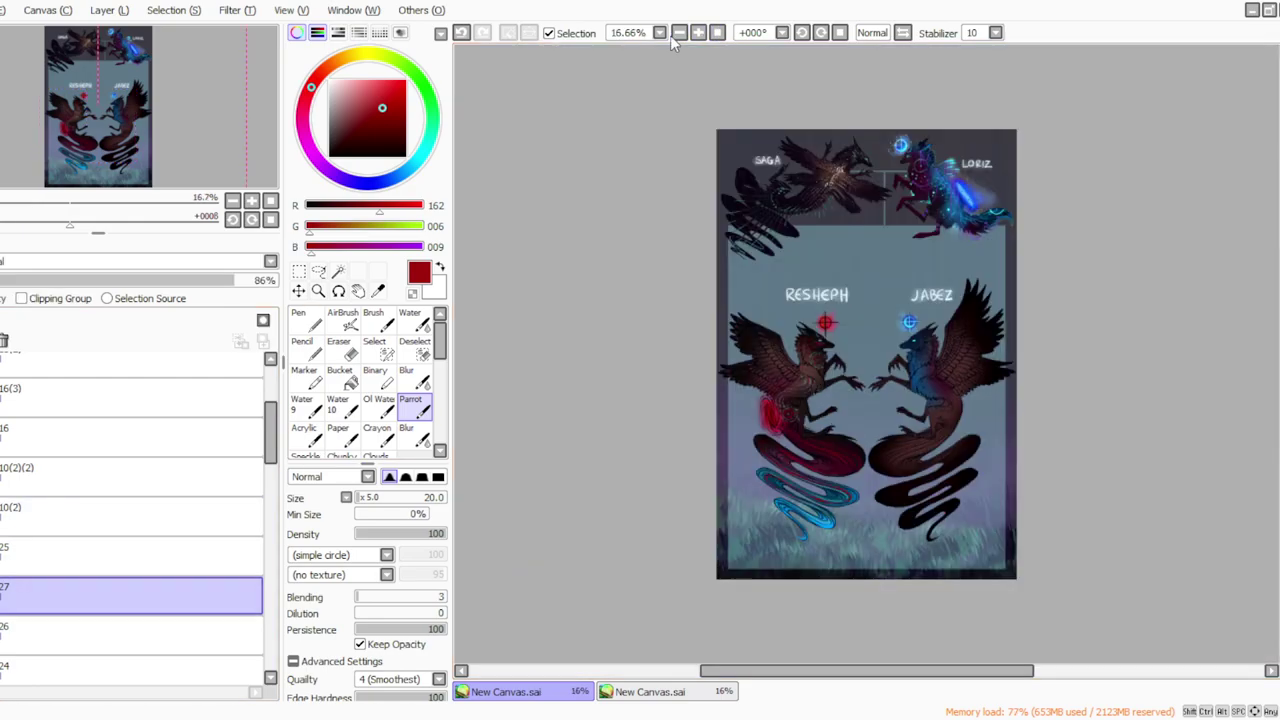
{"action": "left_click", "coordinate": [698, 32]}
{"action": "left_click", "coordinate": [698, 32]}
{"action": "left_click_drag", "start_coordinate": [1277, 393], "coordinate": [1277, 428]}
{"action": "left_click_drag", "start_coordinate": [744, 671], "coordinate": [717, 675]}
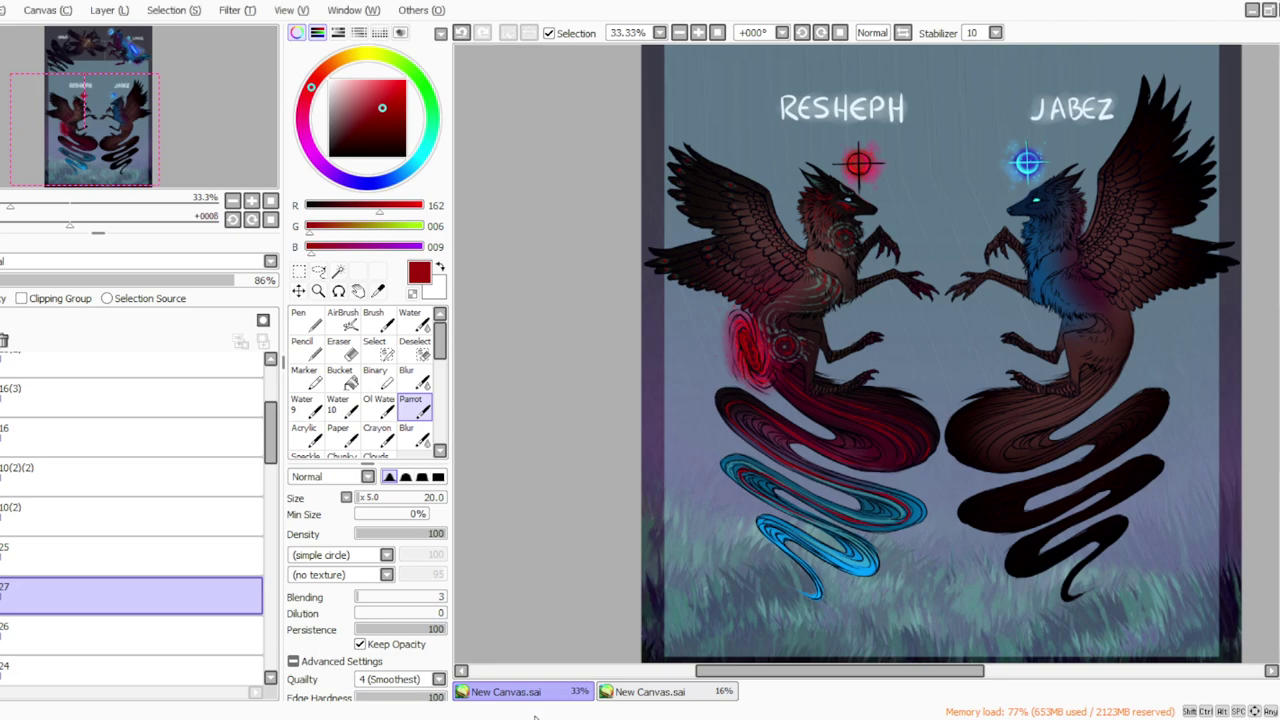
Step: Add a new layer above layer 10(2)(2) and move it to the top of the layer stack
{"action": "left_click", "coordinate": [698, 33]}
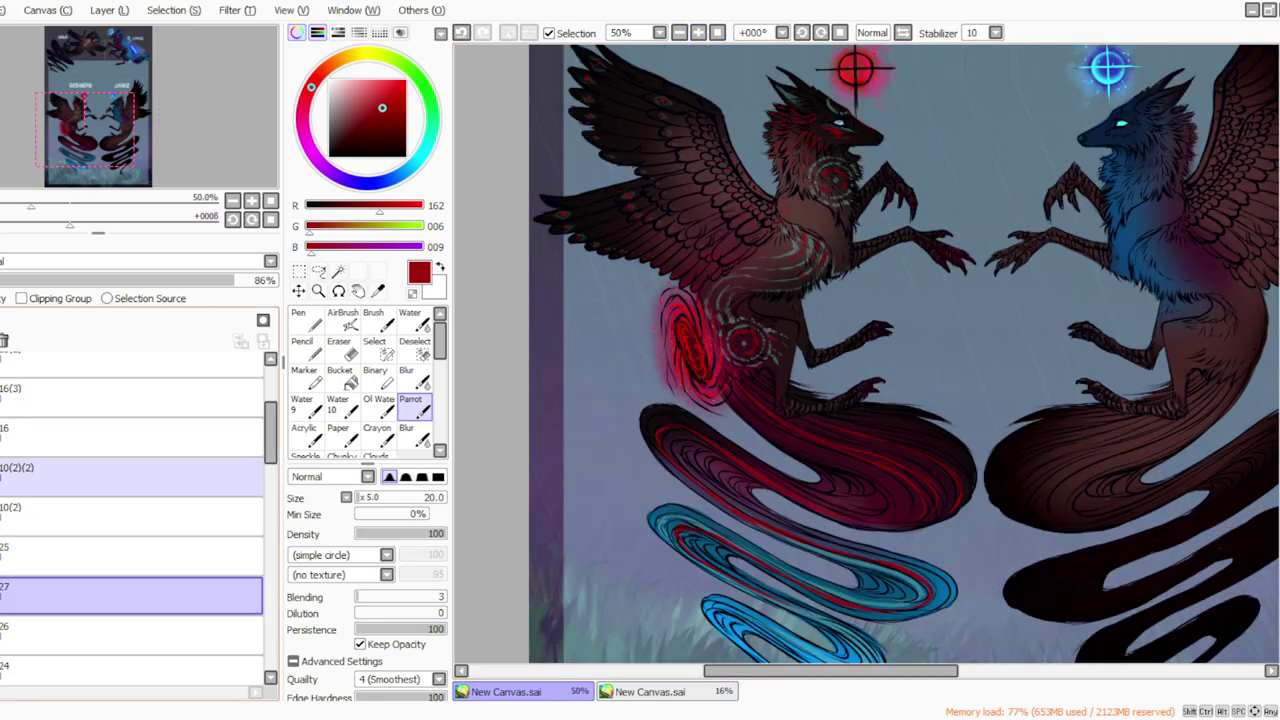
{"action": "left_click", "coordinate": [40, 477]}
{"action": "left_click", "coordinate": [2, 320]}
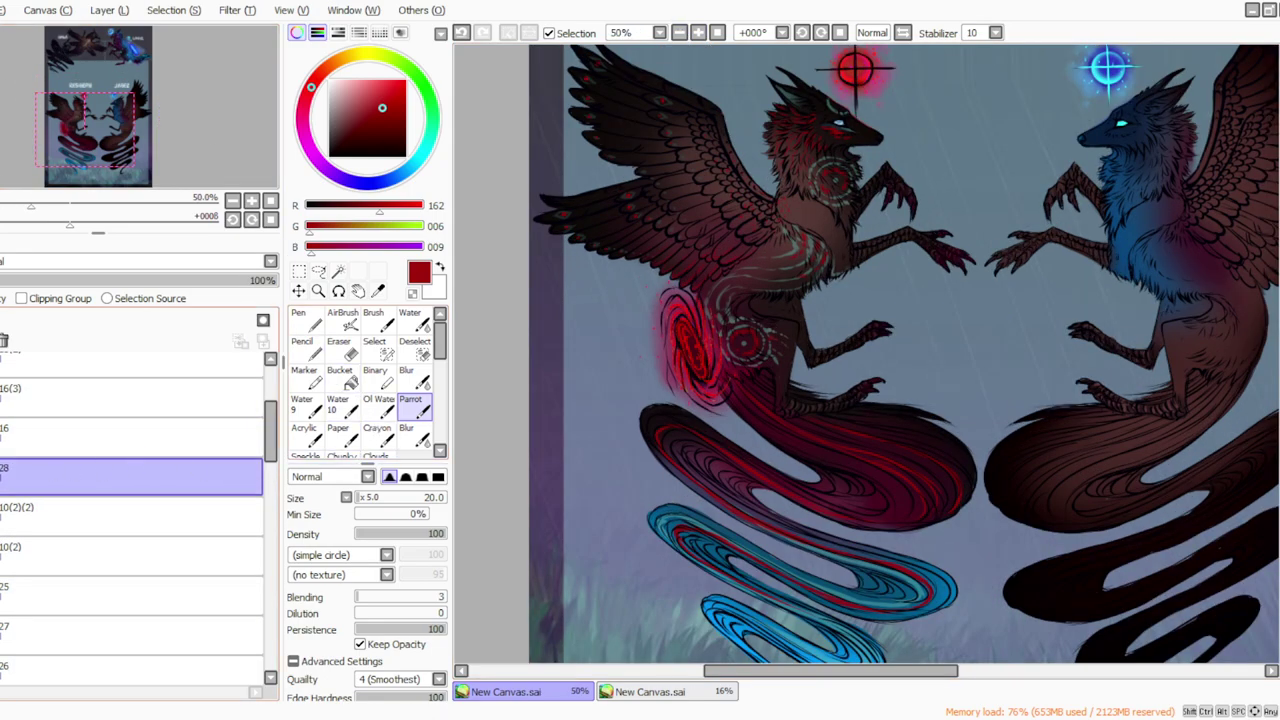
{"action": "left_click_drag", "start_coordinate": [3, 477], "coordinate": [3, 355]}
{"action": "left_click_drag", "start_coordinate": [130, 365], "coordinate": [130, 365]}
{"action": "left_click", "coordinate": [2, 411]}
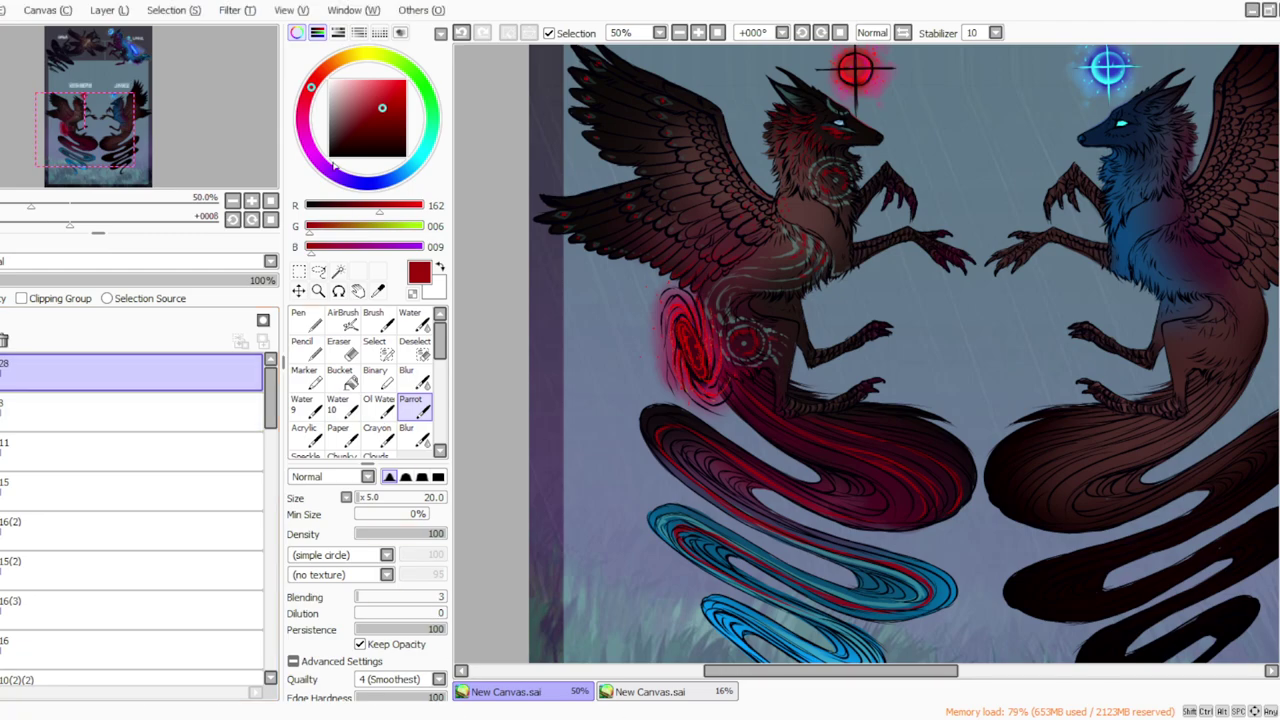
Step: Sample a bright red (229, 9, 19) from Resheph's glowing red swirl as the brush colour
{"action": "left_click", "coordinate": [378, 290]}
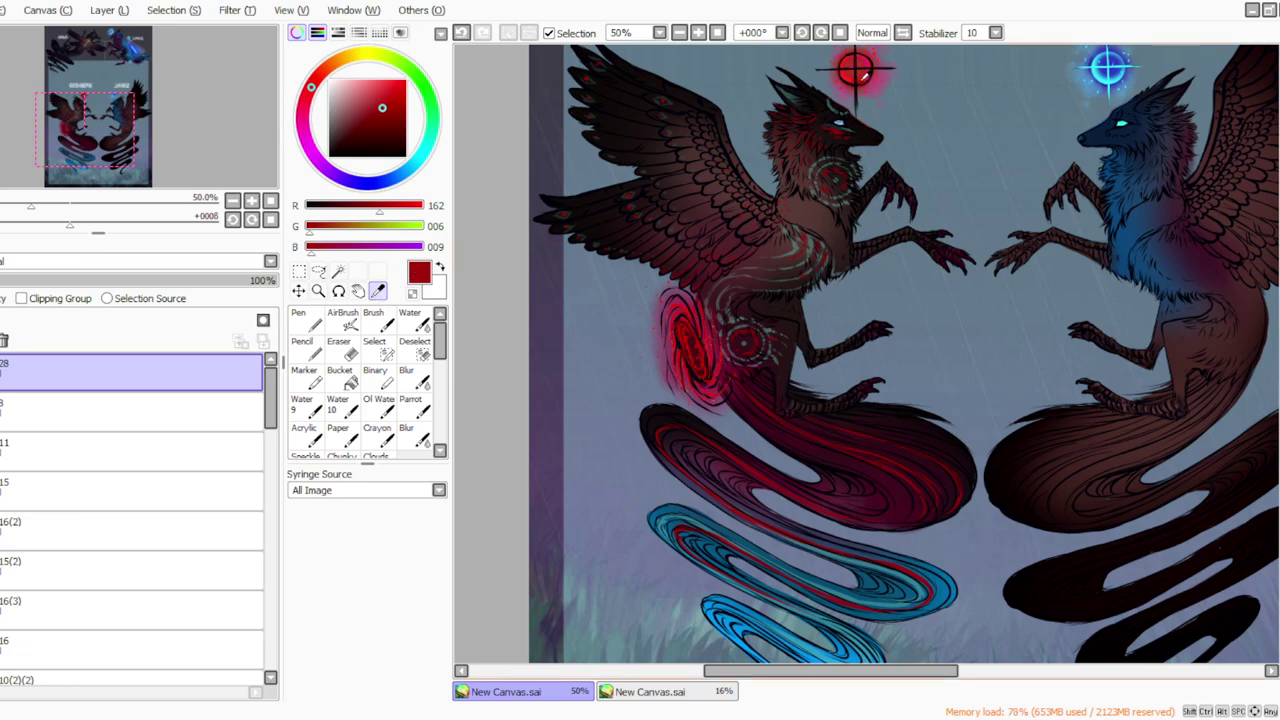
{"action": "left_click", "coordinate": [760, 336]}
{"action": "left_click", "coordinate": [714, 380]}
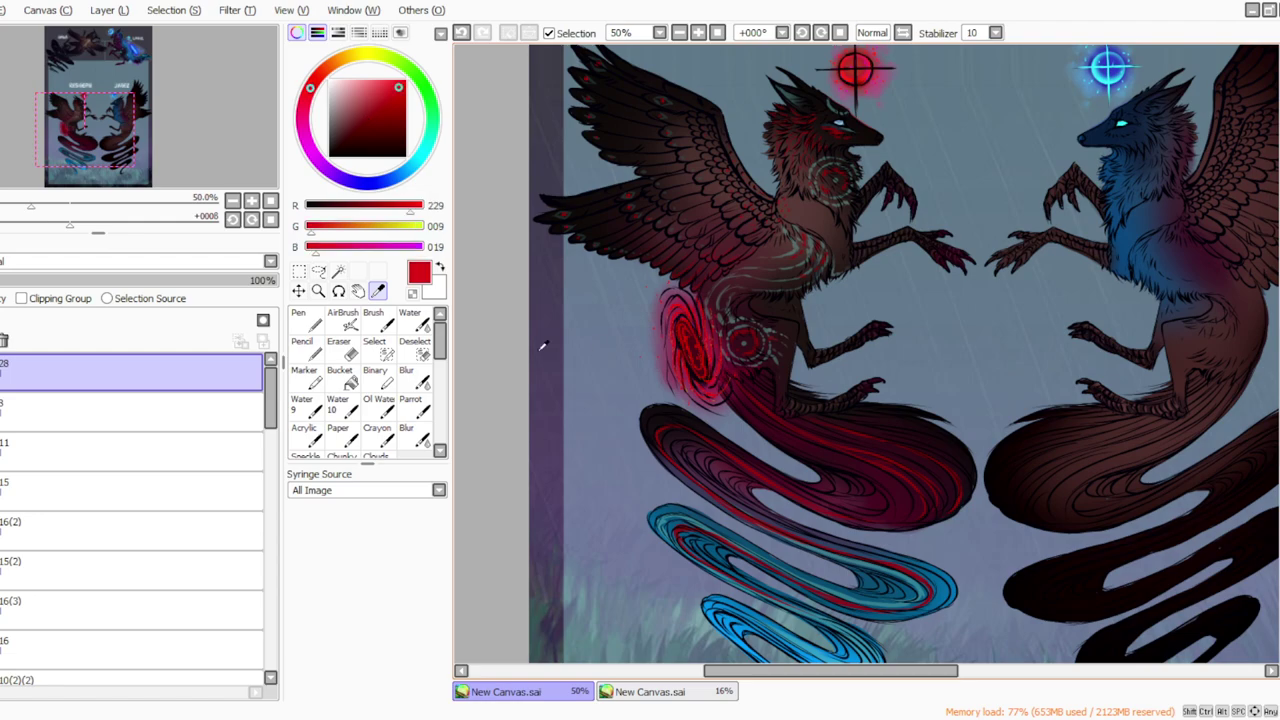
Step: Paint red bands around Resheph's front legs with the Parrot brush at size 10 in a darker red (162, 0, 4)
{"action": "left_click", "coordinate": [410, 405]}
{"action": "left_click", "coordinate": [360, 497]}
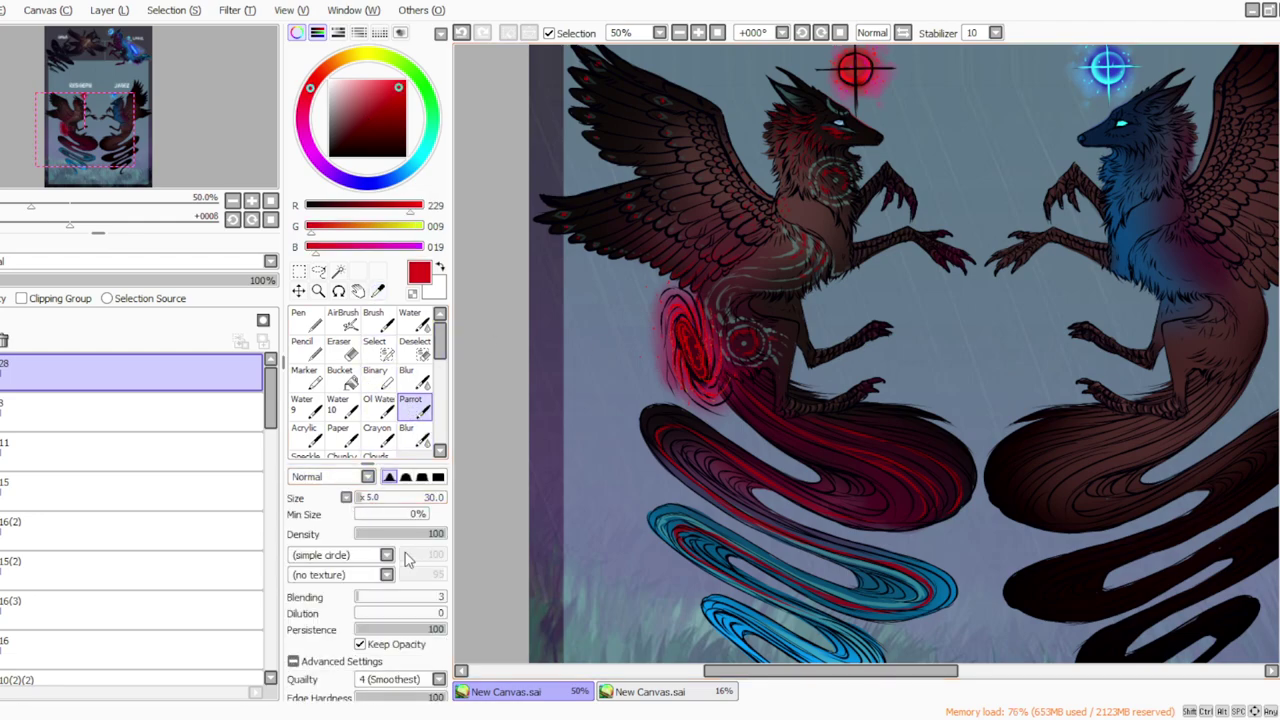
{"action": "left_click", "coordinate": [357, 498]}
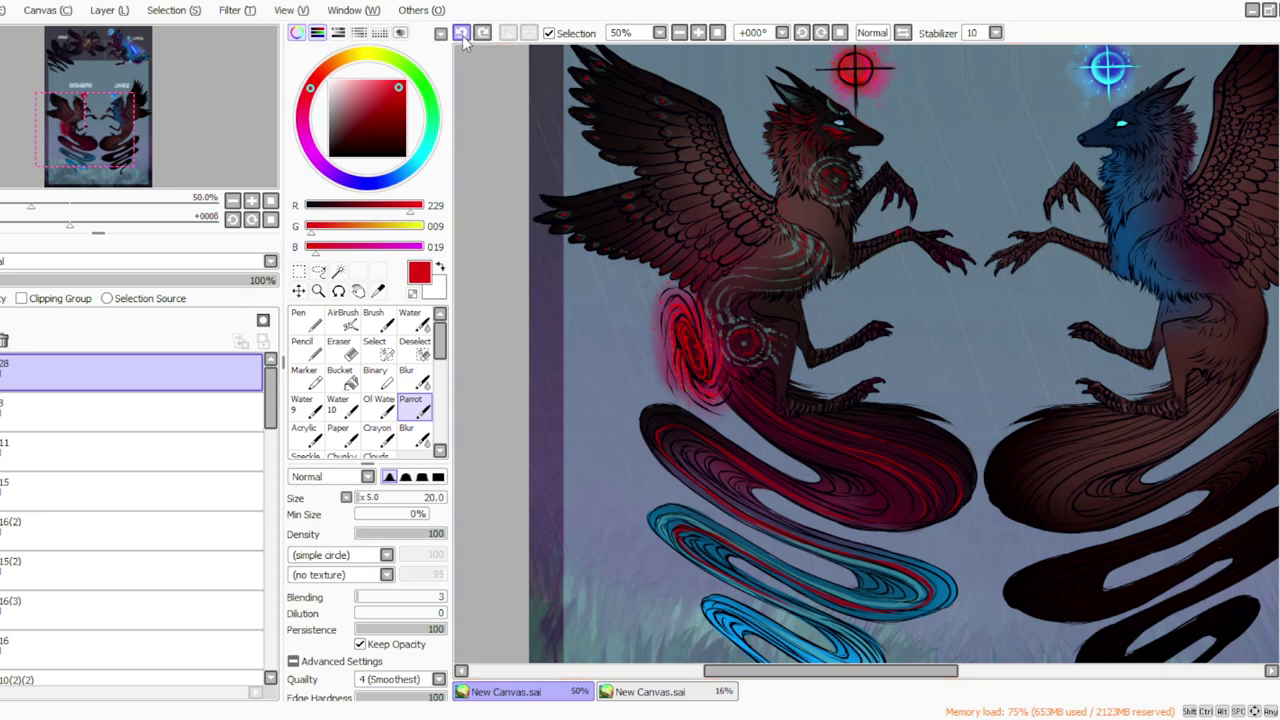
{"action": "left_click", "coordinate": [386, 108]}
{"action": "left_click", "coordinate": [362, 500]}
{"action": "left_click_drag", "start_coordinate": [900, 230], "coordinate": [897, 241]}
{"action": "left_click_drag", "start_coordinate": [872, 175], "coordinate": [879, 183]}
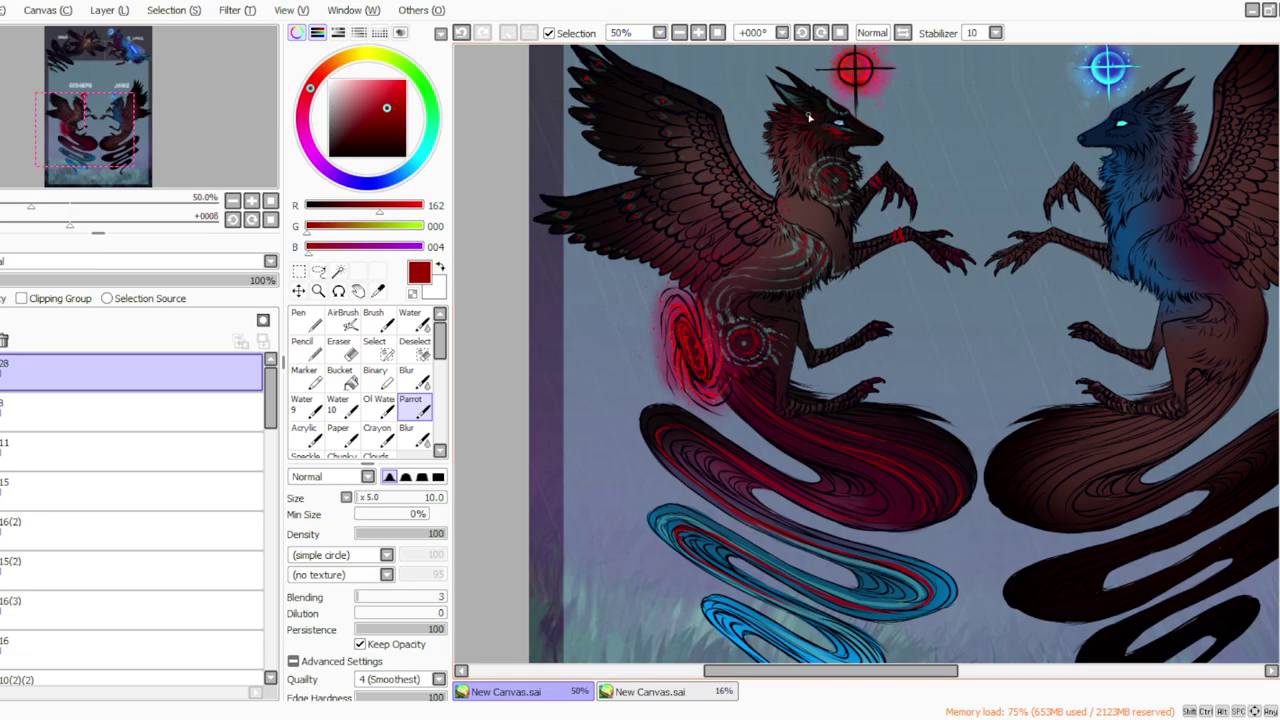
Step: Paint thin hanging red strands from Resheph's head across the neck, shoulder and wing, and matching bands on the hind legs
{"action": "left_click_drag", "start_coordinate": [808, 118], "coordinate": [811, 268]}
{"action": "left_click", "coordinate": [461, 32]}
{"action": "left_click_drag", "start_coordinate": [808, 118], "coordinate": [810, 148]}
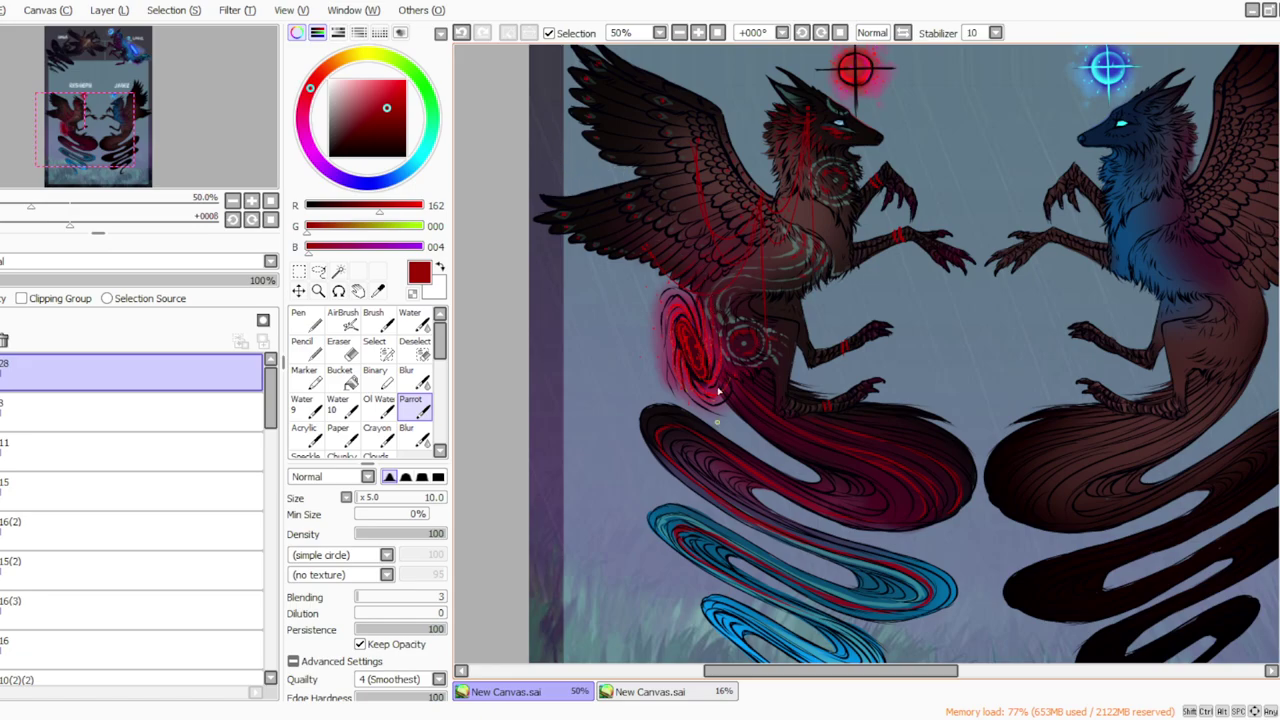
{"action": "left_click", "coordinate": [461, 33]}
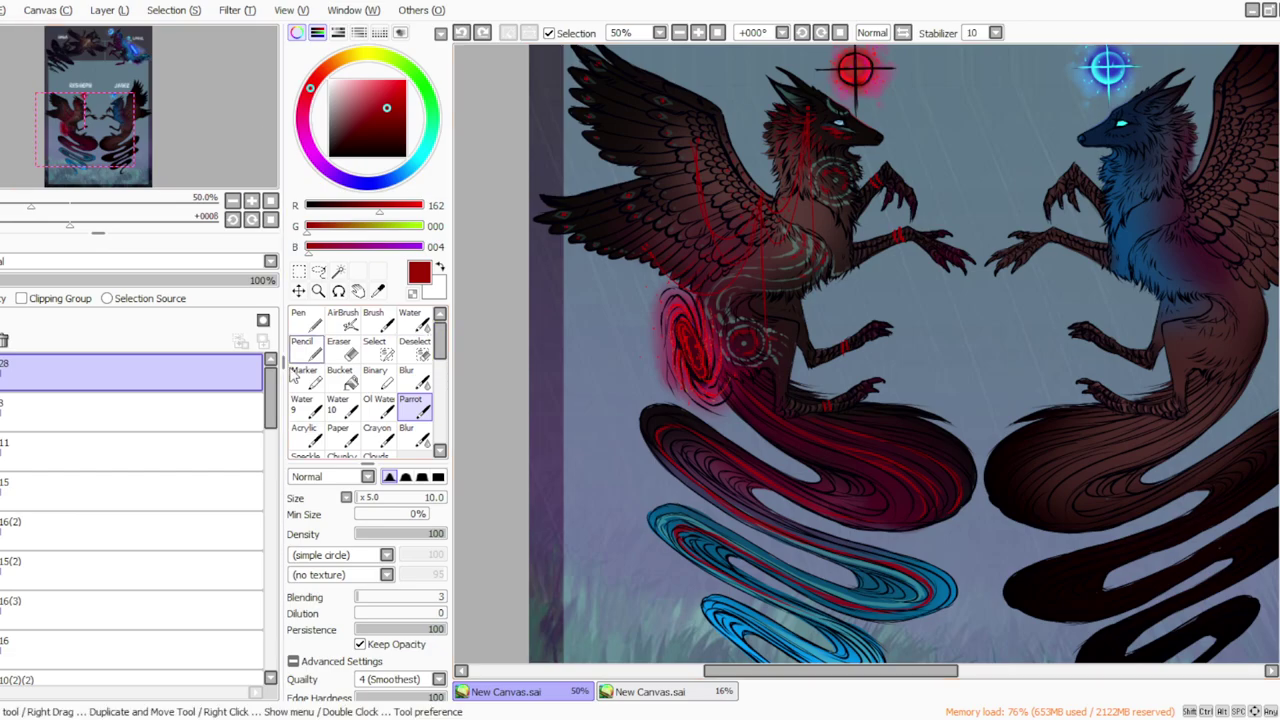
Step: Trim the hanging red strands around Resheph's shoulder and wing, reducing the eraser to size 10
{"action": "left_click", "coordinate": [607, 718]}
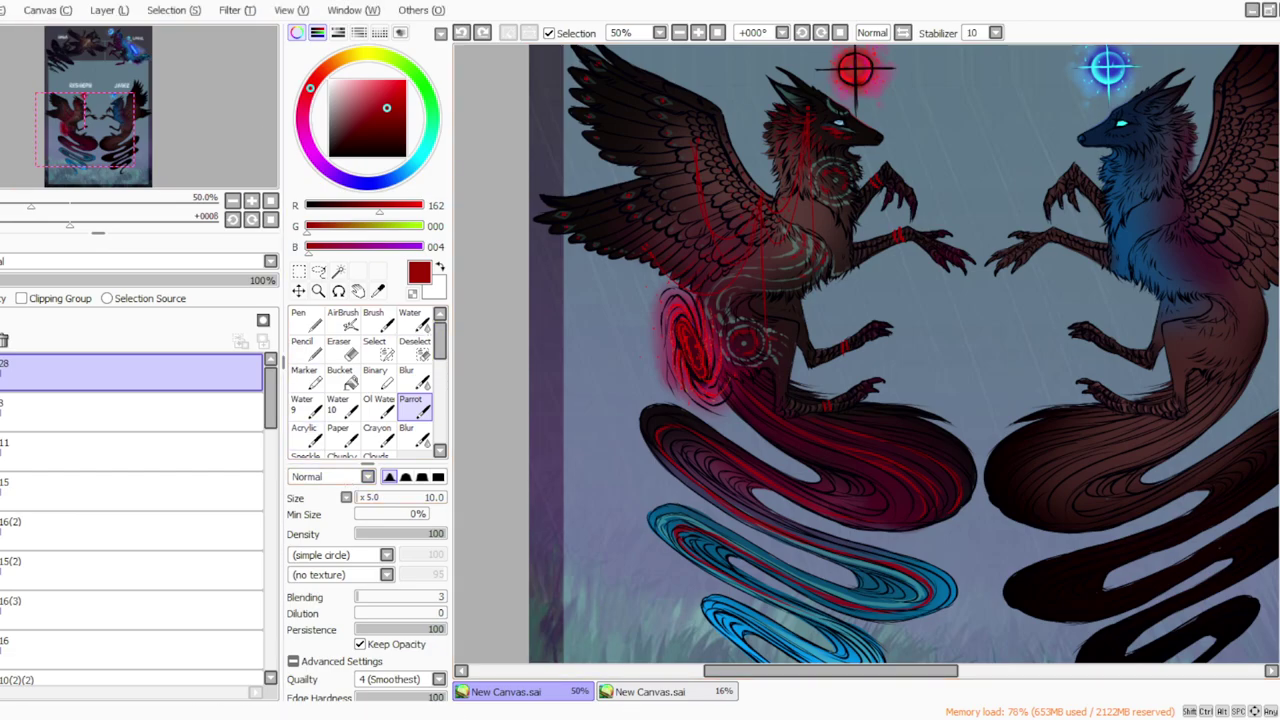
{"action": "left_click", "coordinate": [679, 32]}
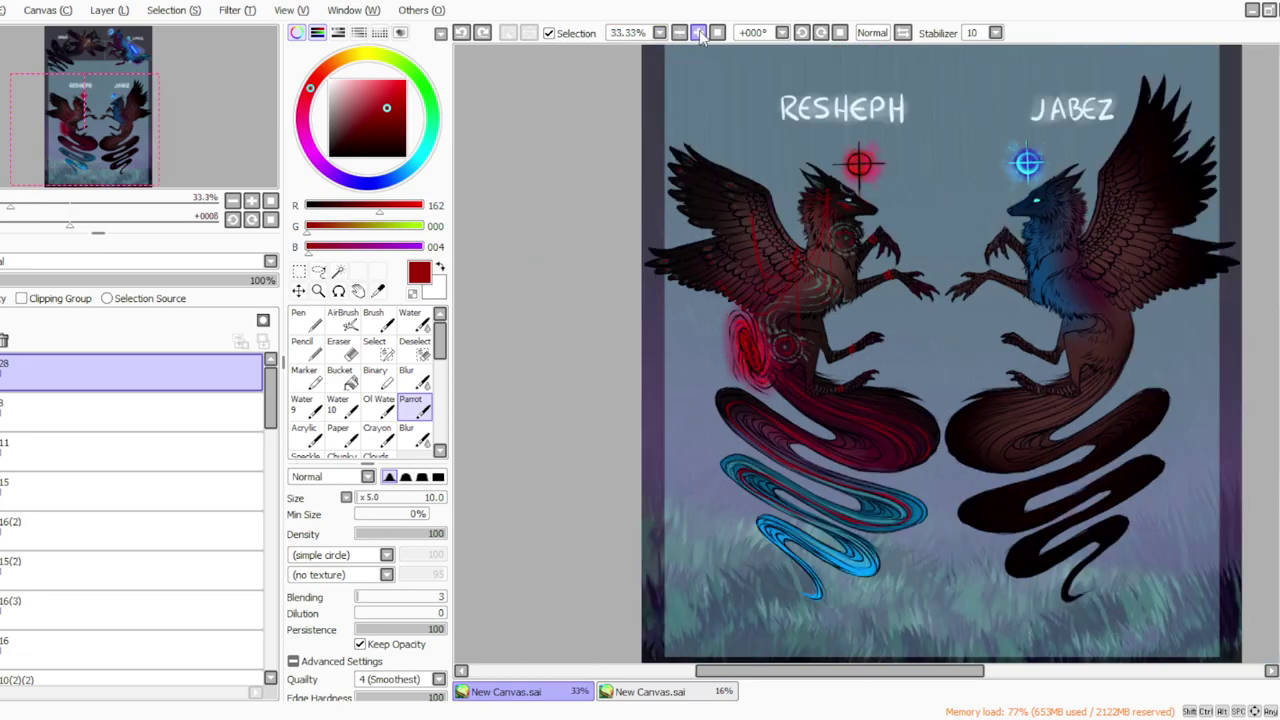
{"action": "left_click", "coordinate": [698, 32]}
{"action": "left_click", "coordinate": [679, 32]}
{"action": "left_click", "coordinate": [698, 33]}
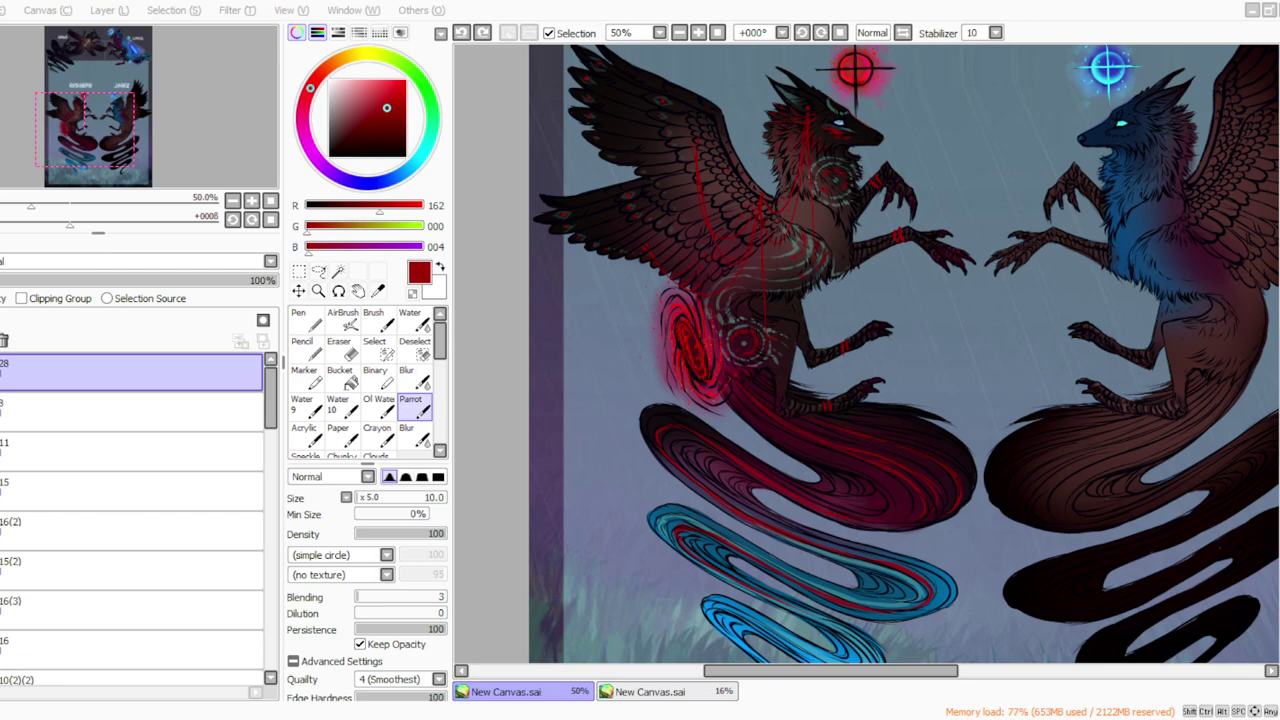
{"action": "left_click", "coordinate": [338, 346]}
{"action": "left_click_drag", "start_coordinate": [377, 533], "coordinate": [450, 533]}
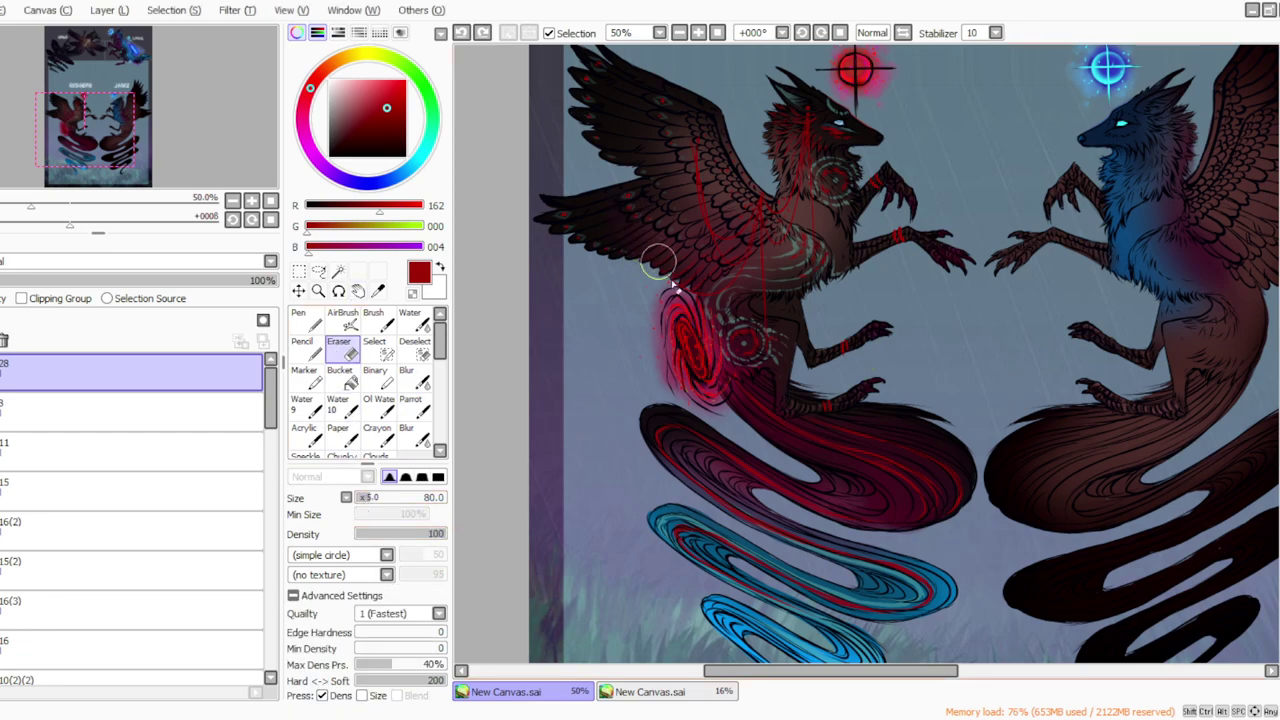
{"action": "left_click_drag", "start_coordinate": [728, 297], "coordinate": [731, 291]}
{"action": "left_click", "coordinate": [362, 497]}
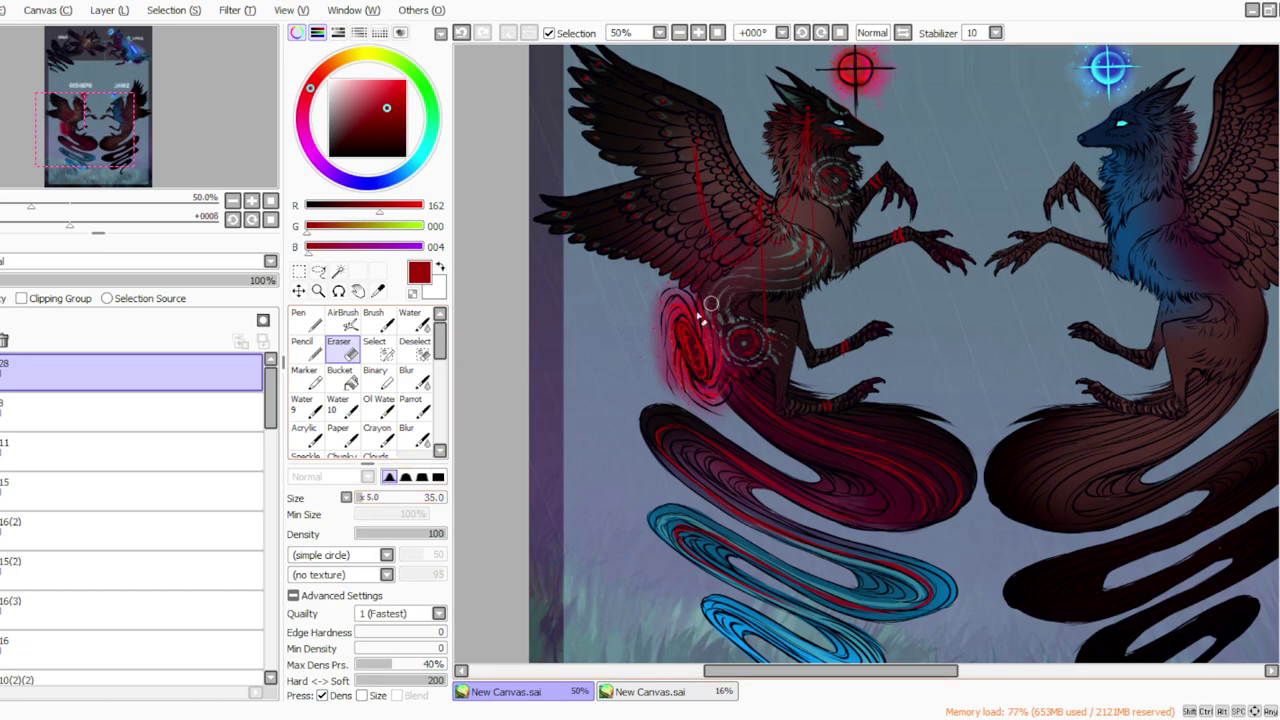
{"action": "left_click", "coordinate": [418, 409]}
{"action": "left_click", "coordinate": [347, 354]}
{"action": "left_click", "coordinate": [358, 498]}
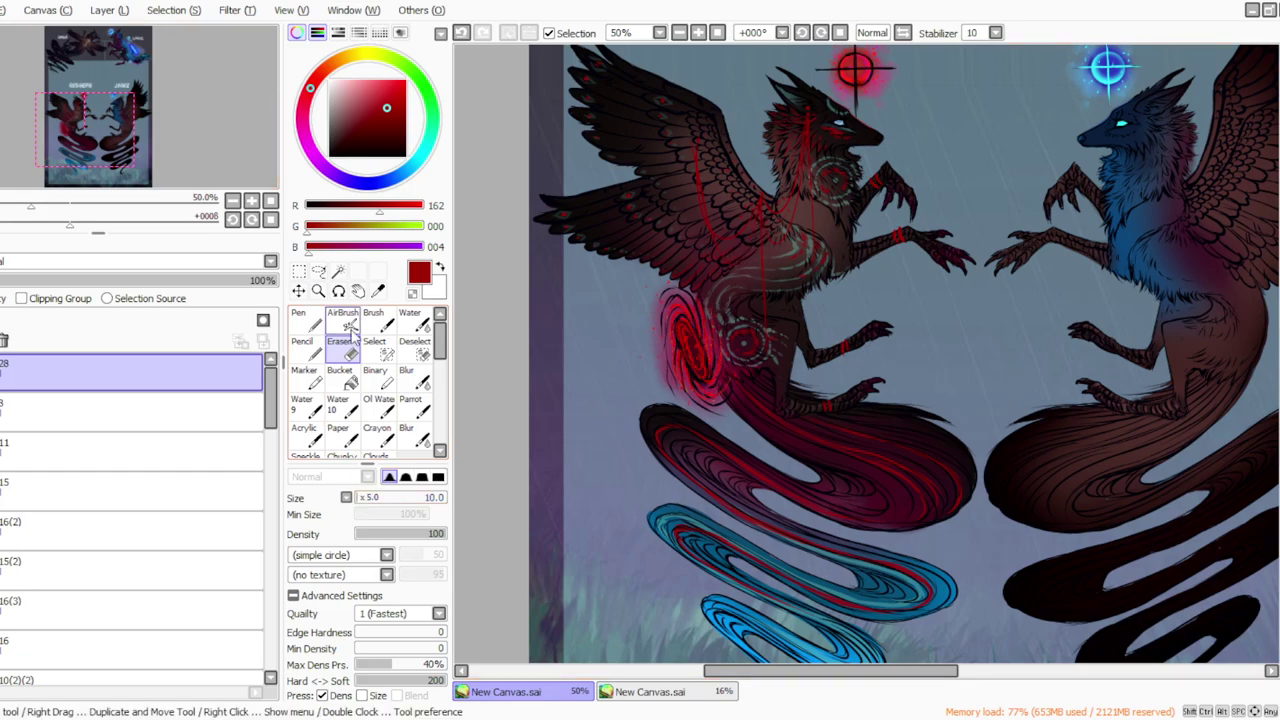
{"action": "left_click", "coordinate": [416, 408]}
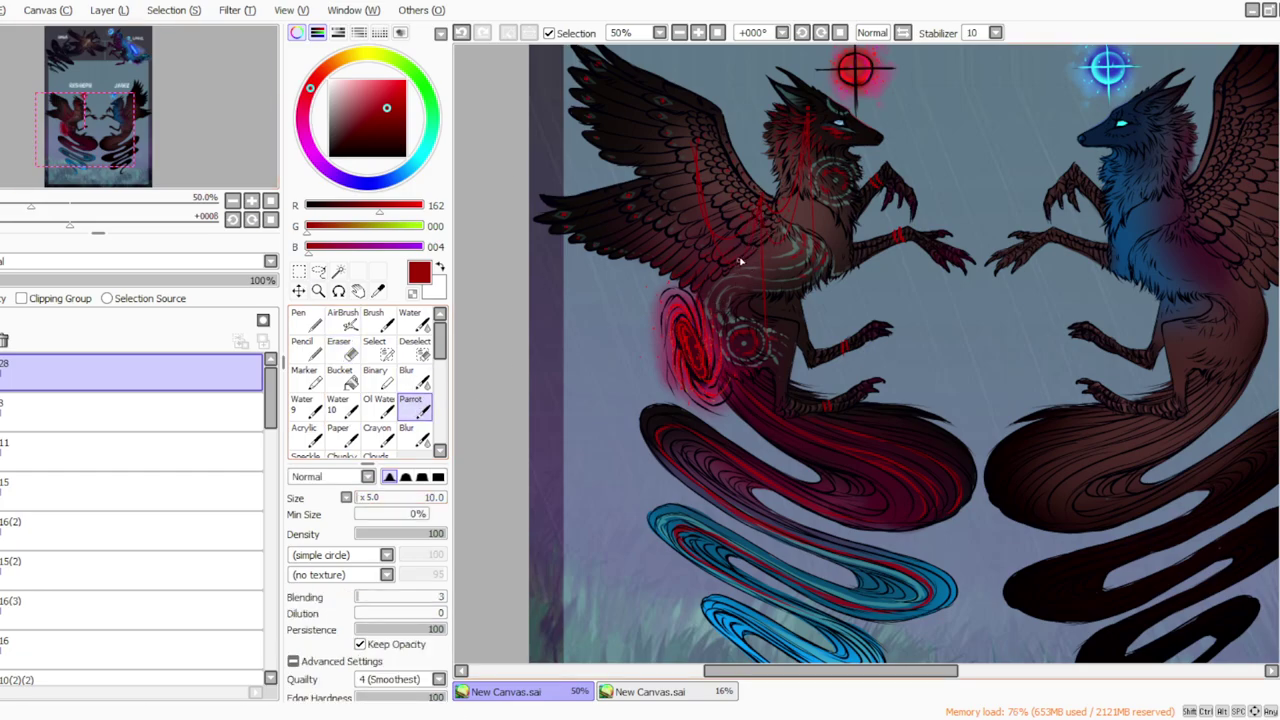
Step: Try shifting the hue and saturation of Resheph's strands and leg bands
{"action": "left_click", "coordinate": [240, 12]}
{"action": "left_click", "coordinate": [249, 34]}
{"action": "mouse_move", "coordinate": [296, 417]}
{"action": "left_mouse_down"}
{"action": "mouse_move", "coordinate": [330, 416]}
{"action": "mouse_move", "coordinate": [296, 415]}
{"action": "left_mouse_up"}
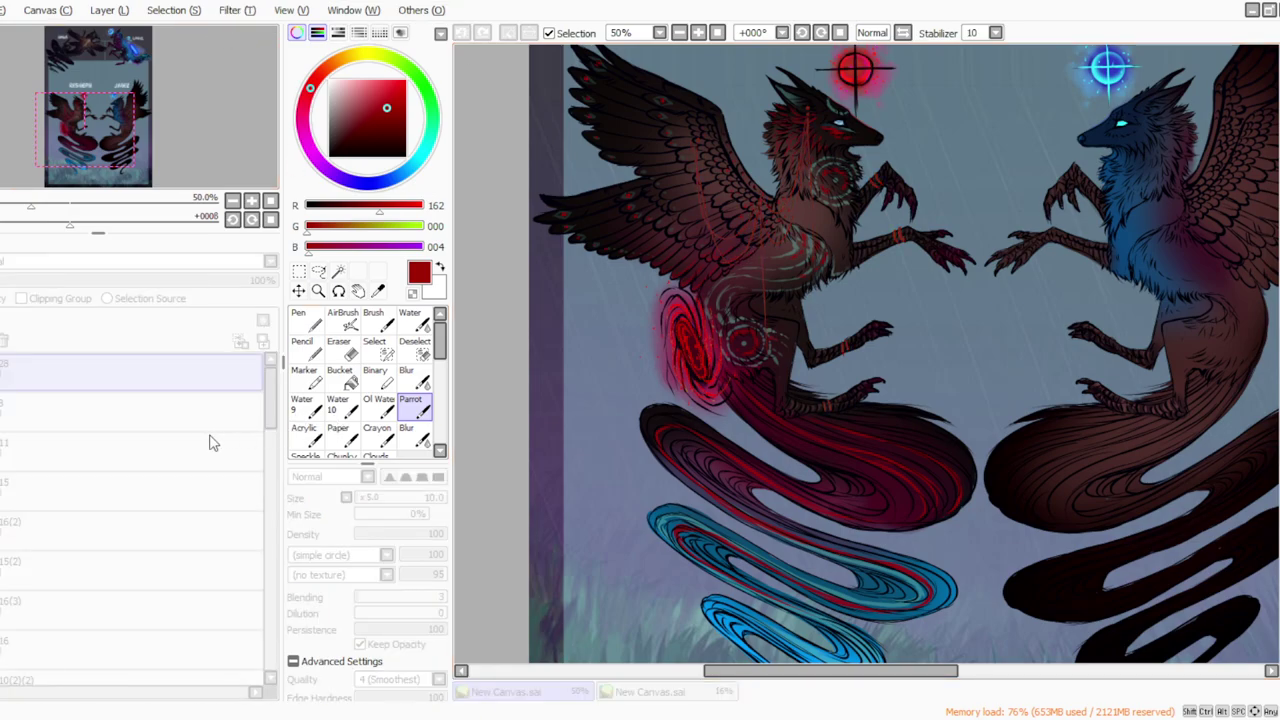
{"action": "mouse_move", "coordinate": [233, 461]}
{"action": "left_mouse_down"}
{"action": "mouse_move", "coordinate": [380, 469]}
{"action": "mouse_move", "coordinate": [363, 471]}
{"action": "left_mouse_up"}
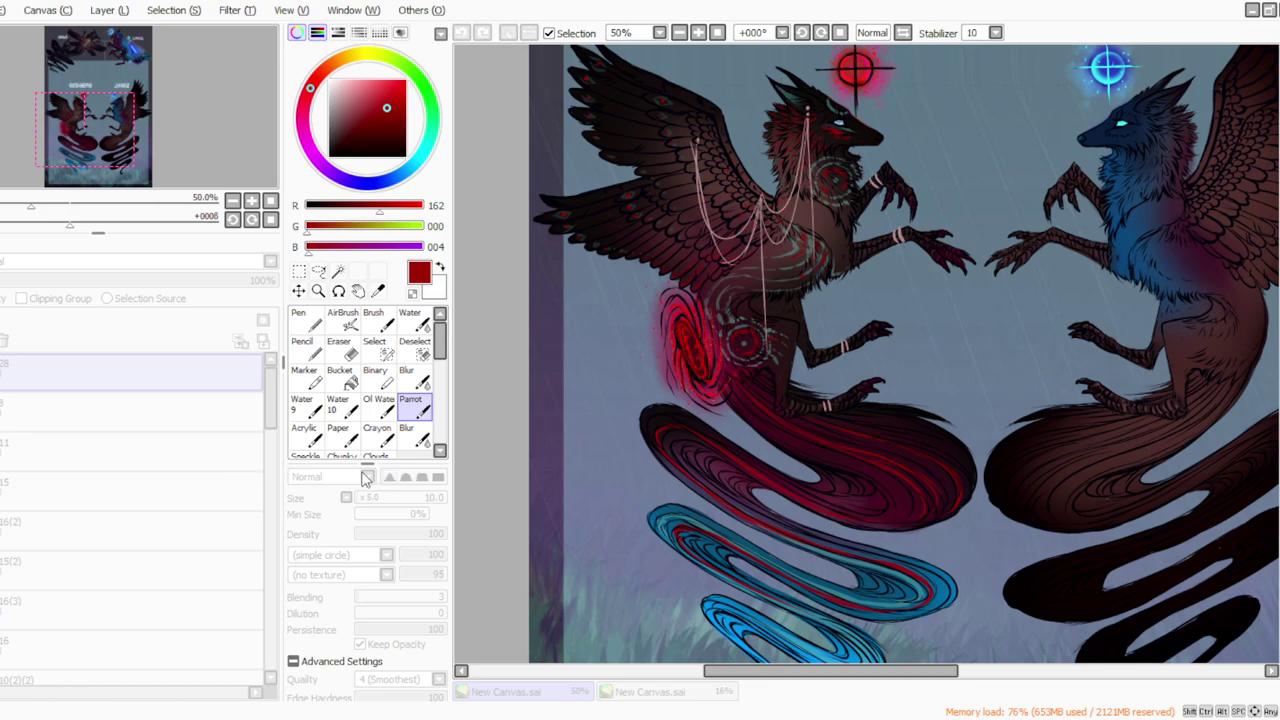
{"action": "left_click_drag", "start_coordinate": [225, 435], "coordinate": [456, 443]}
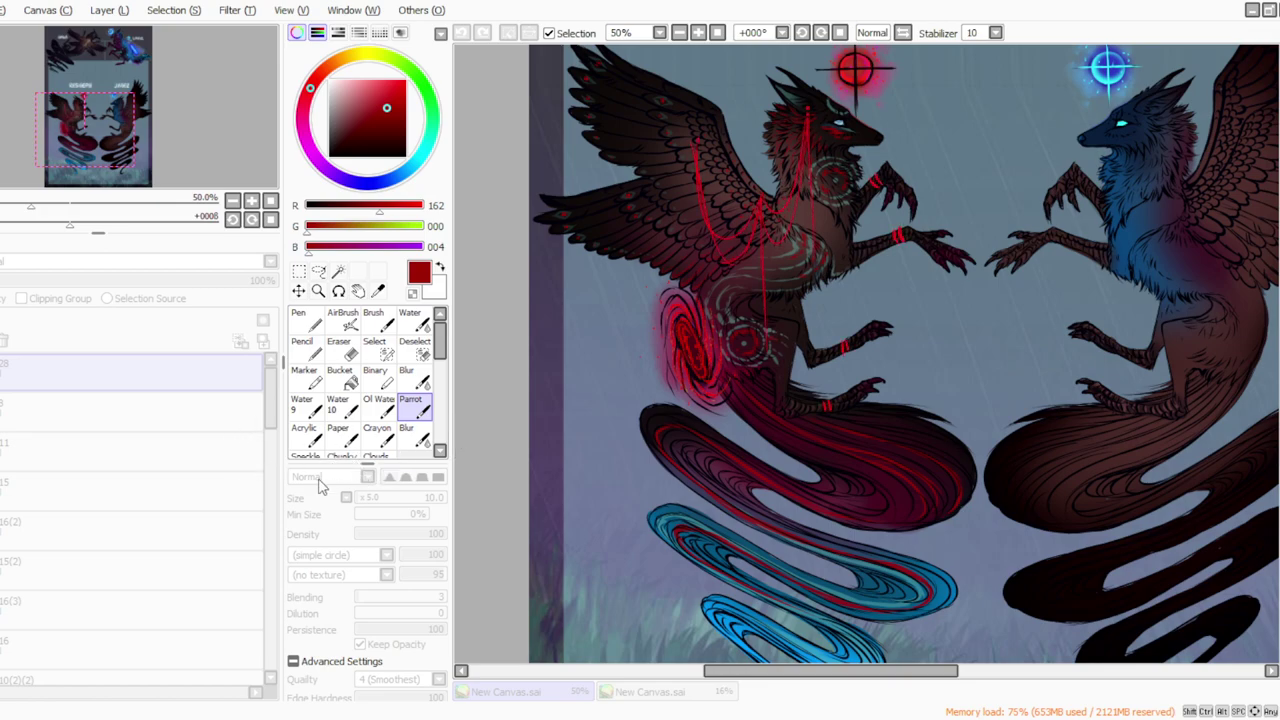
{"action": "left_click", "coordinate": [445, 522]}
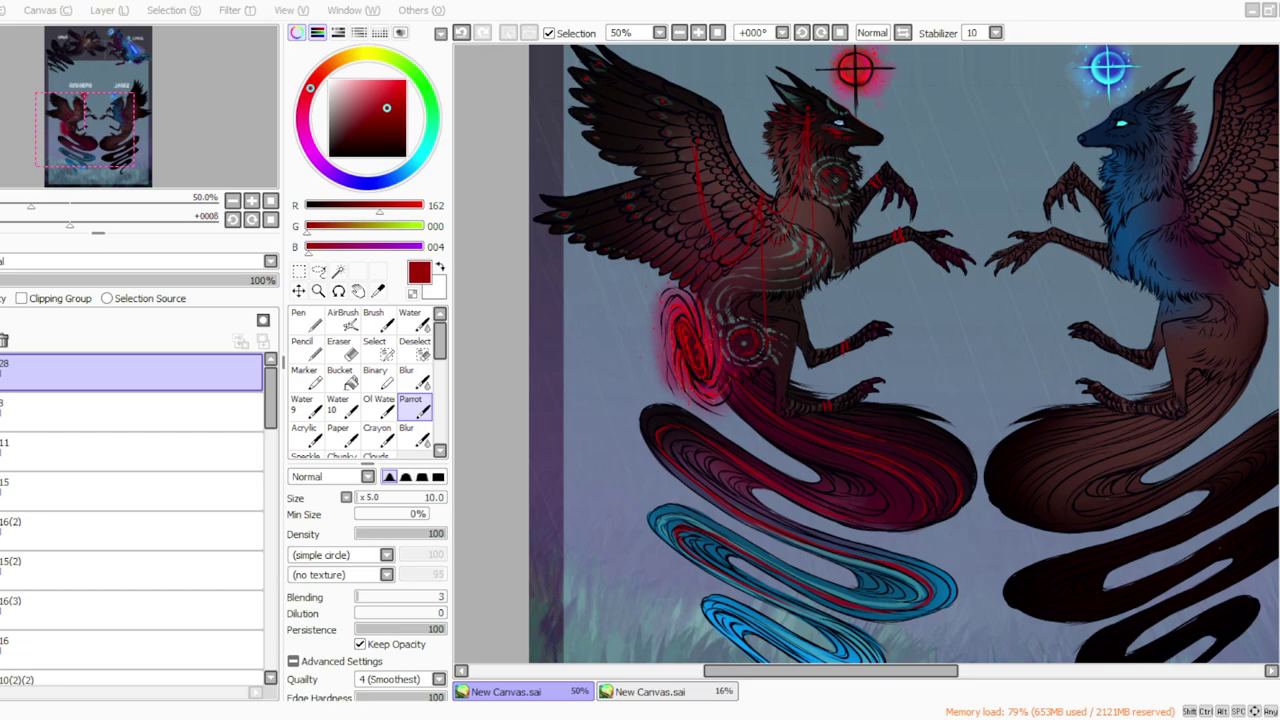
Step: Touch up the strand hanging from Resheph's wing with the Parrot brush and the eraser
{"action": "key", "text": "alt+Tab"}
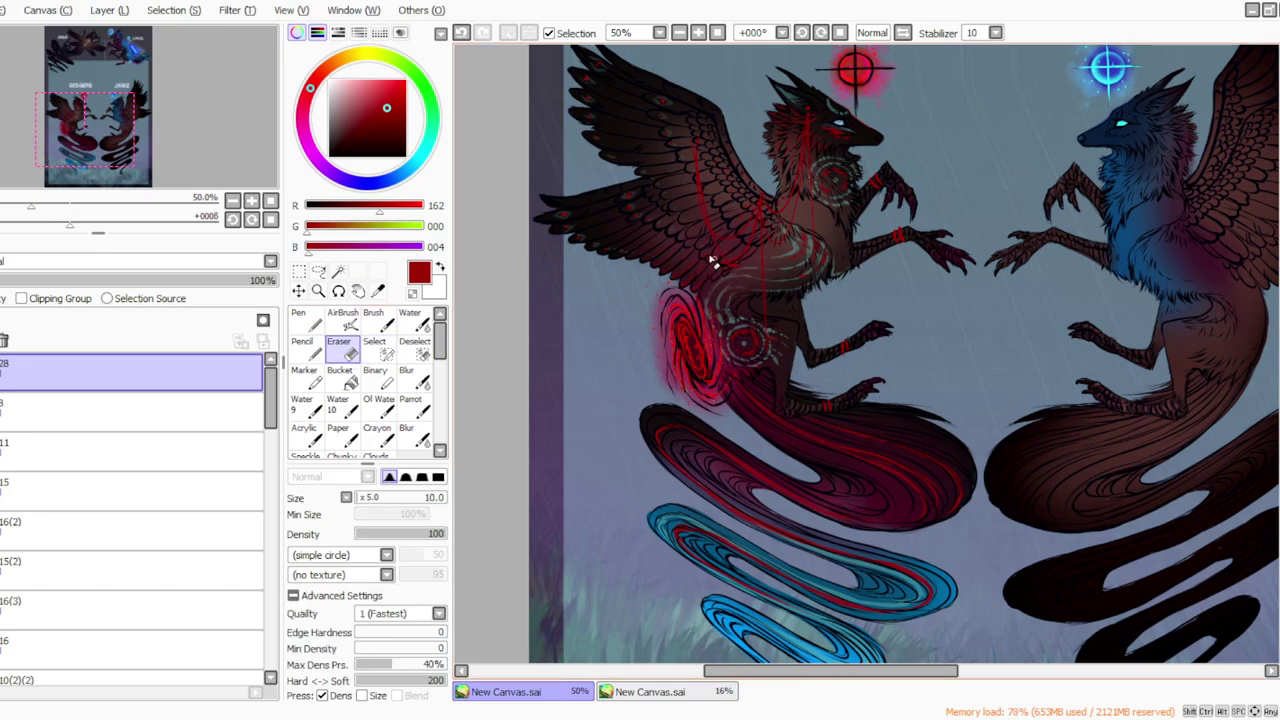
{"action": "left_click", "coordinate": [410, 404]}
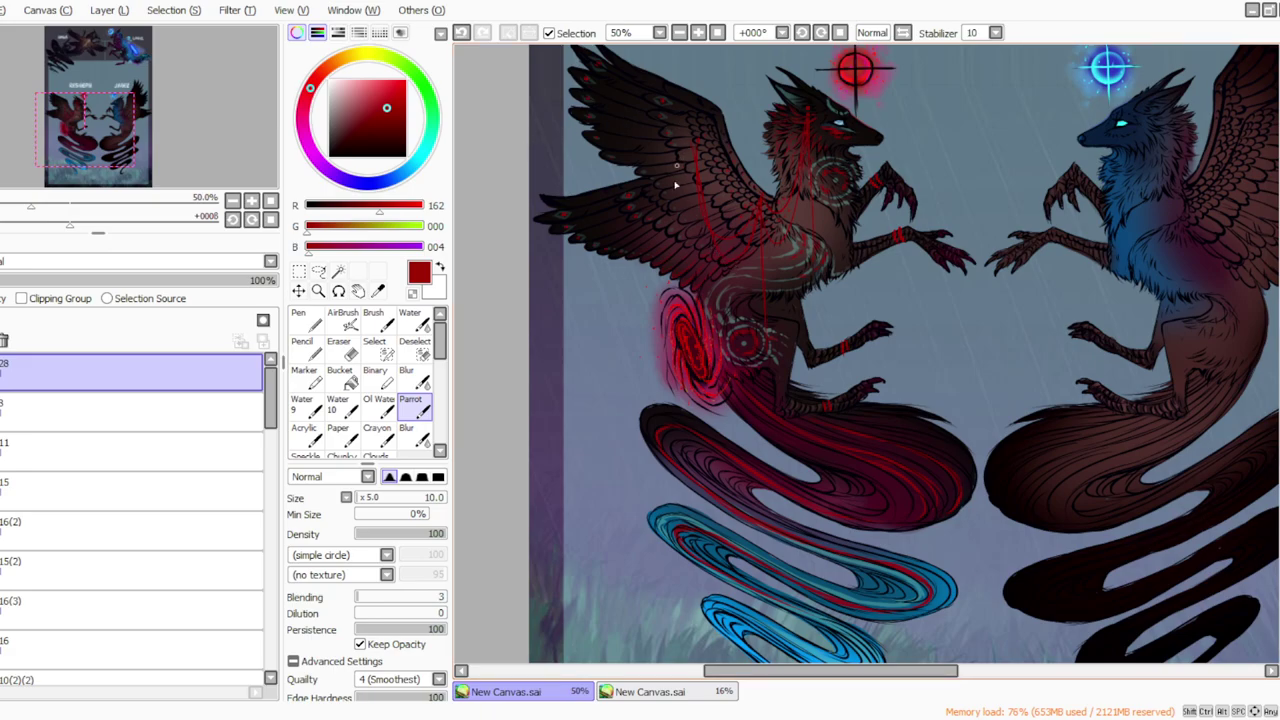
{"action": "left_click", "coordinate": [340, 346]}
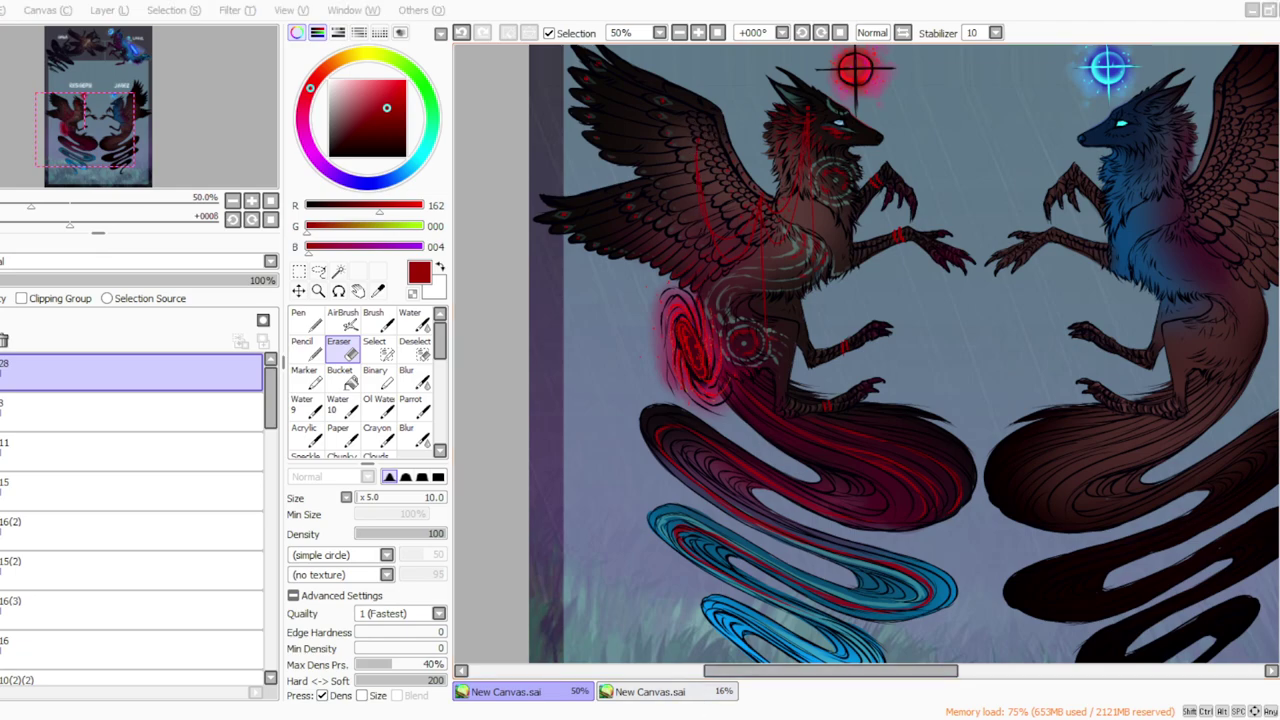
Step: Recolour the strands and leg bands teal by shifting their hue and saturation, and add a new layer above them
{"action": "left_click", "coordinate": [237, 10]}
{"action": "left_click", "coordinate": [236, 32]}
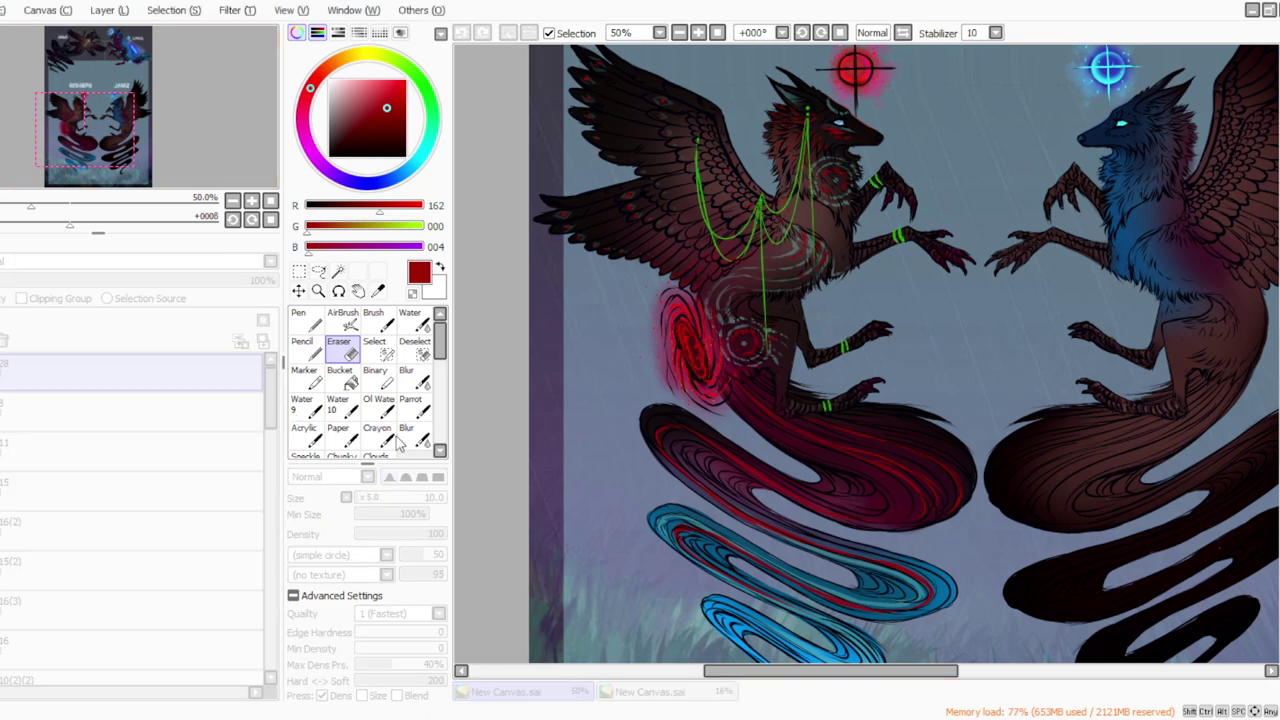
{"action": "left_click_drag", "start_coordinate": [517, 445], "coordinate": [167, 429]}
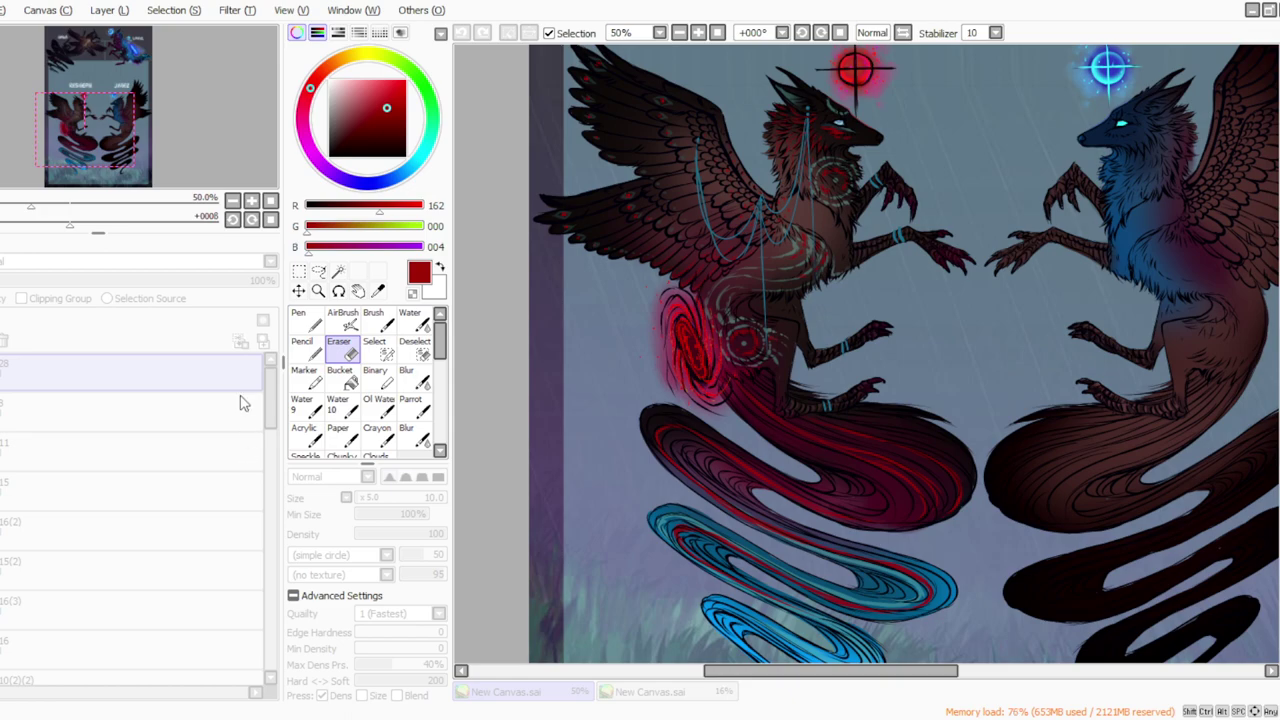
{"action": "left_click", "coordinate": [640, 719]}
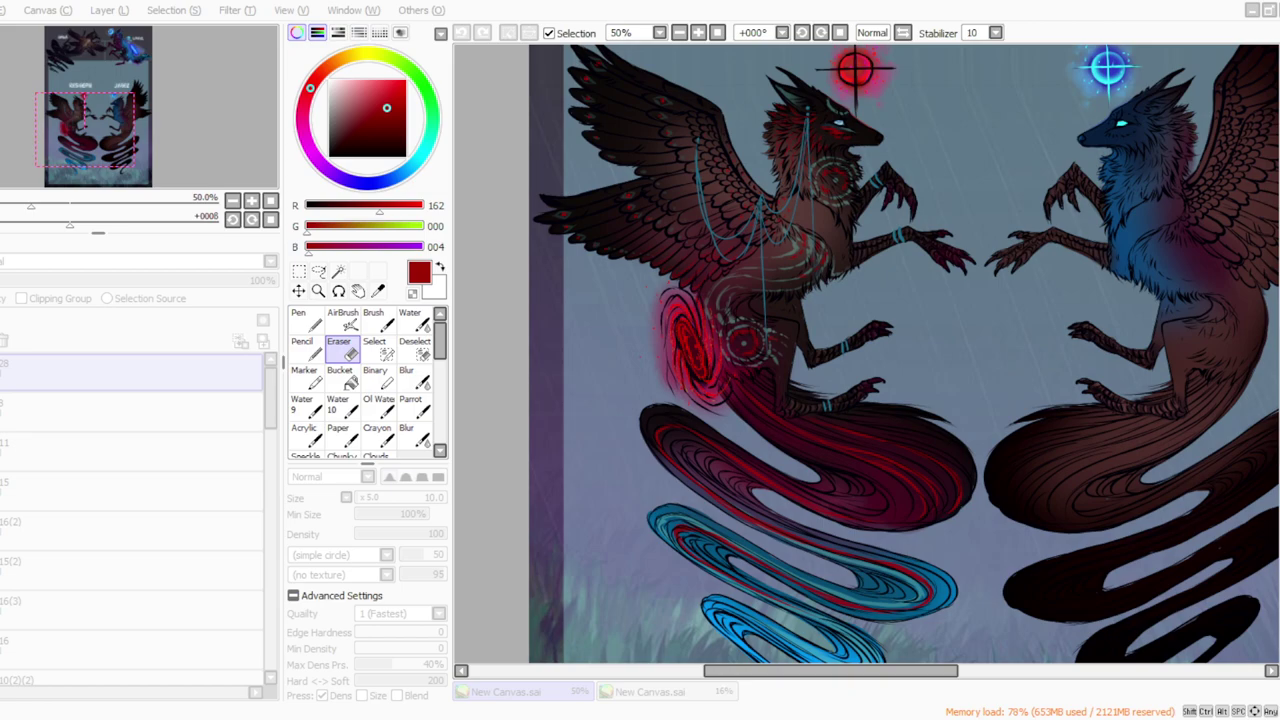
{"action": "key", "text": "alt+Tab"}
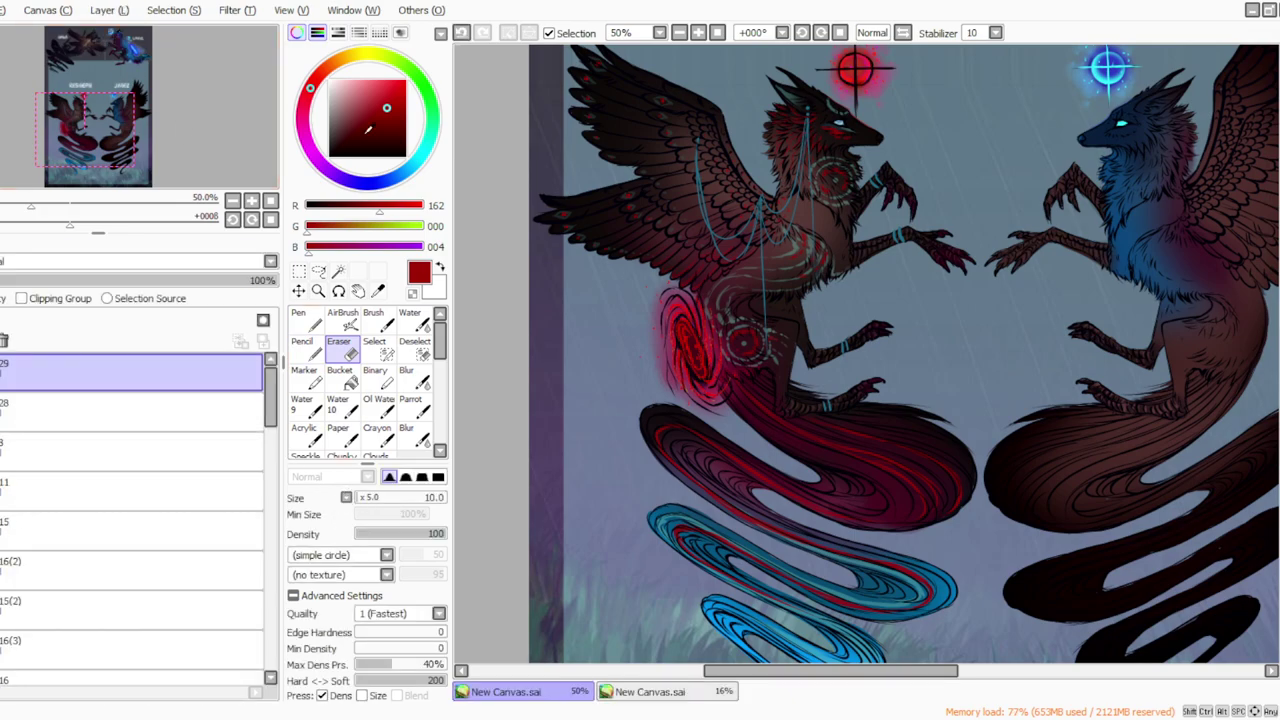
Step: Paint red beads along Resheph's hanging strands on the new layer with the Parrot brush at size 30
{"action": "left_click", "coordinate": [410, 405]}
{"action": "left_click", "coordinate": [679, 33]}
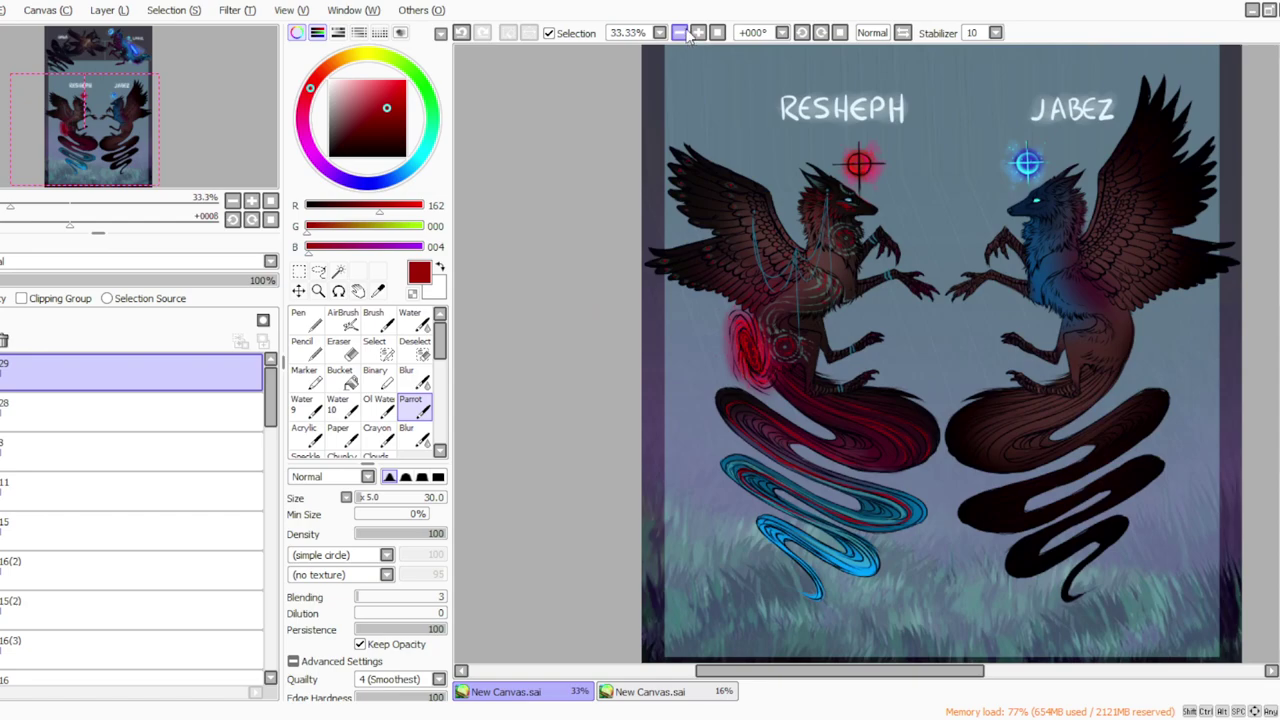
{"action": "left_click", "coordinate": [699, 33]}
{"action": "left_click", "coordinate": [699, 33]}
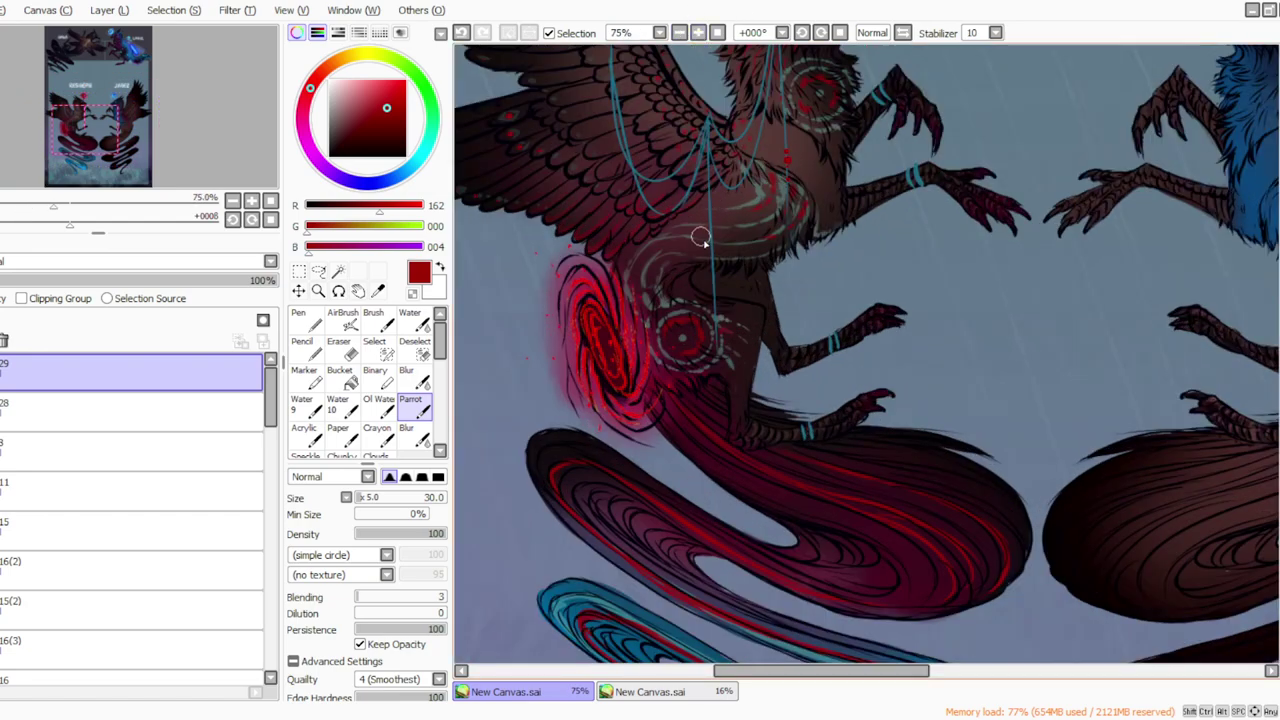
{"action": "left_click_drag", "start_coordinate": [710, 245], "coordinate": [714, 305]}
Step: Recolour the strands and leg bands on layer 28 bright red
{"action": "left_click", "coordinate": [717, 33]}
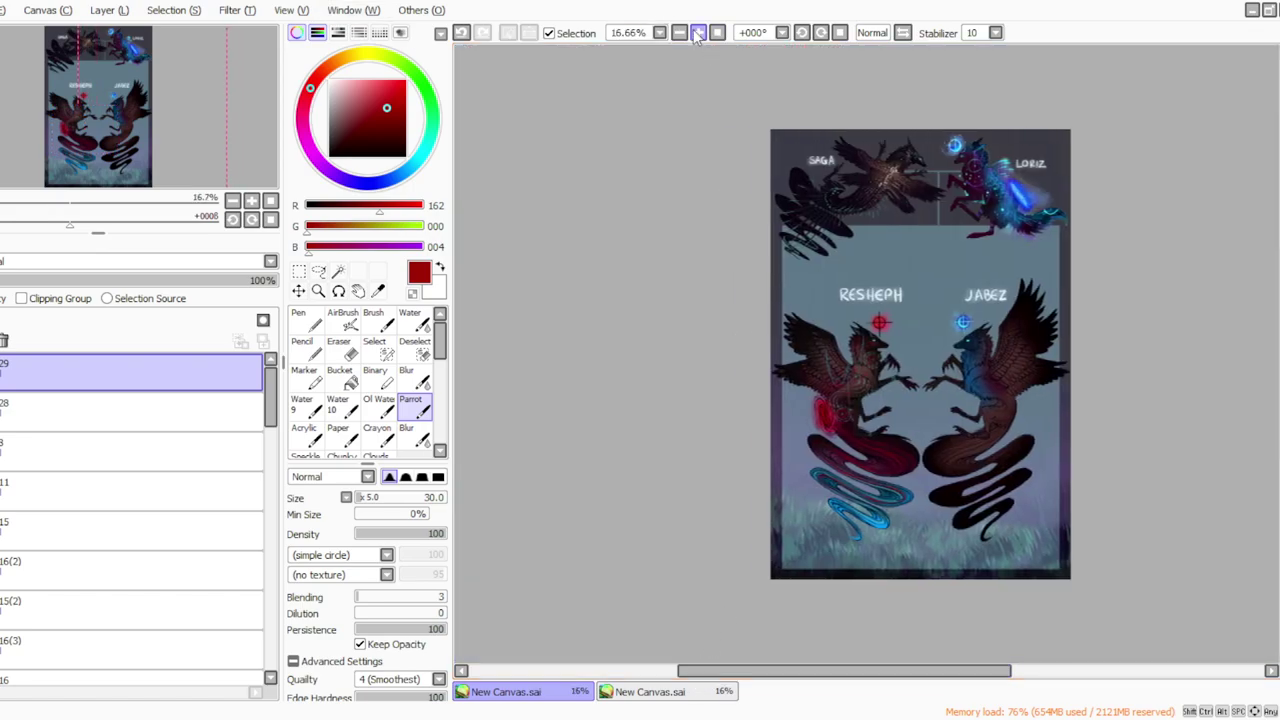
{"action": "left_click", "coordinate": [699, 33]}
{"action": "left_click_drag", "start_coordinate": [1278, 358], "coordinate": [1275, 412]}
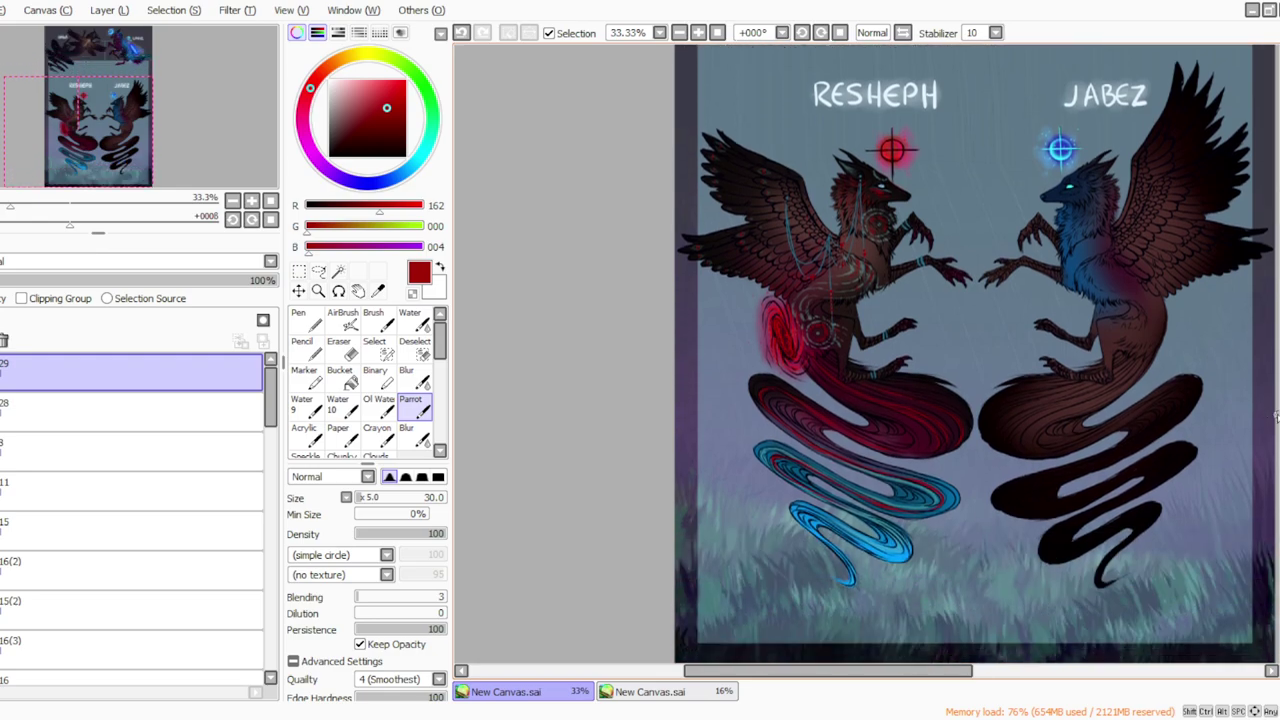
{"action": "left_click", "coordinate": [701, 34]}
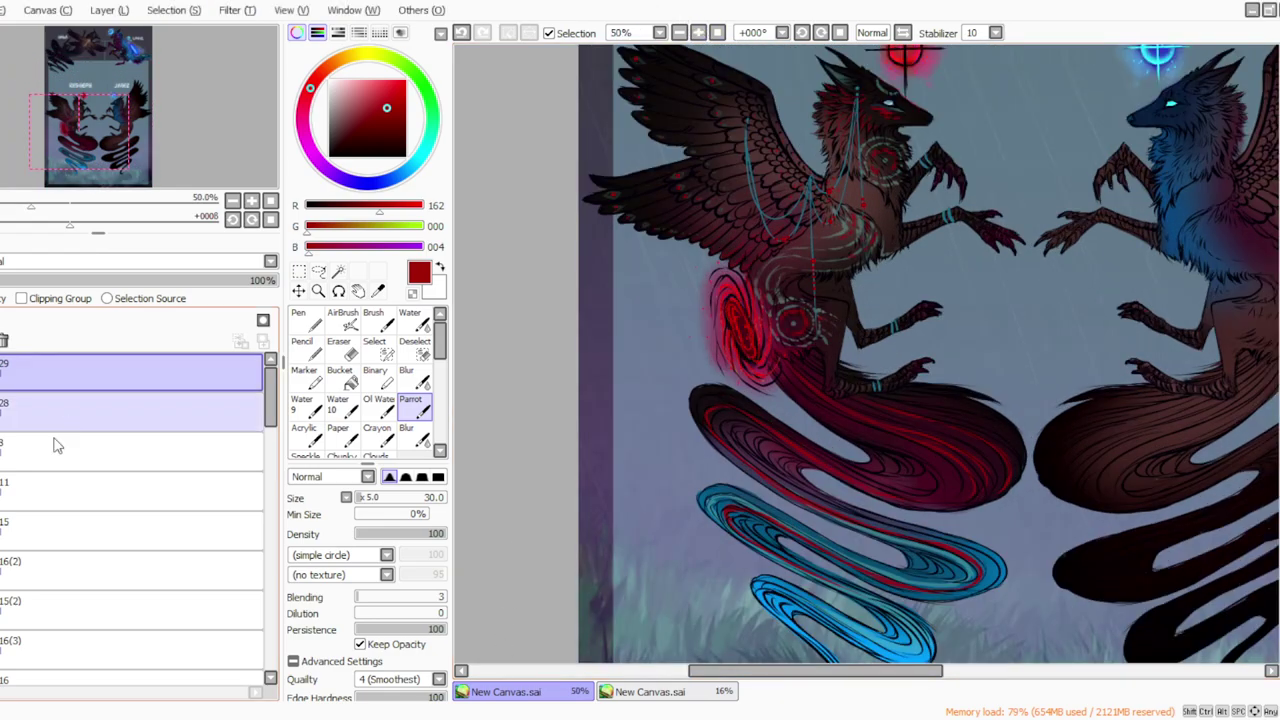
{"action": "left_click", "coordinate": [200, 411]}
{"action": "left_click", "coordinate": [237, 10]}
{"action": "left_click", "coordinate": [262, 56]}
{"action": "left_click_drag", "start_coordinate": [305, 411], "coordinate": [361, 416]}
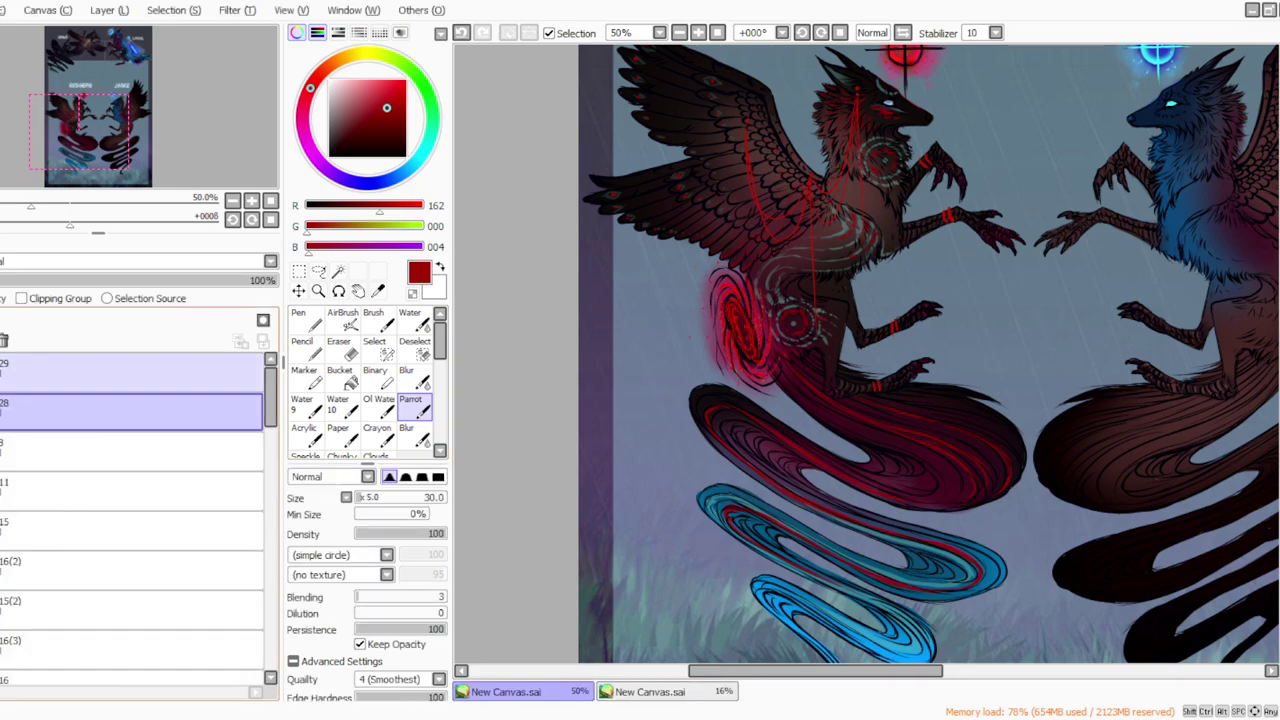
Step: Recolour the beads on layer 29 blue by shifting their hue and saturation
{"action": "left_click", "coordinate": [30, 372]}
{"action": "left_click", "coordinate": [232, 31]}
{"action": "left_click_drag", "start_coordinate": [298, 414], "coordinate": [411, 428]}
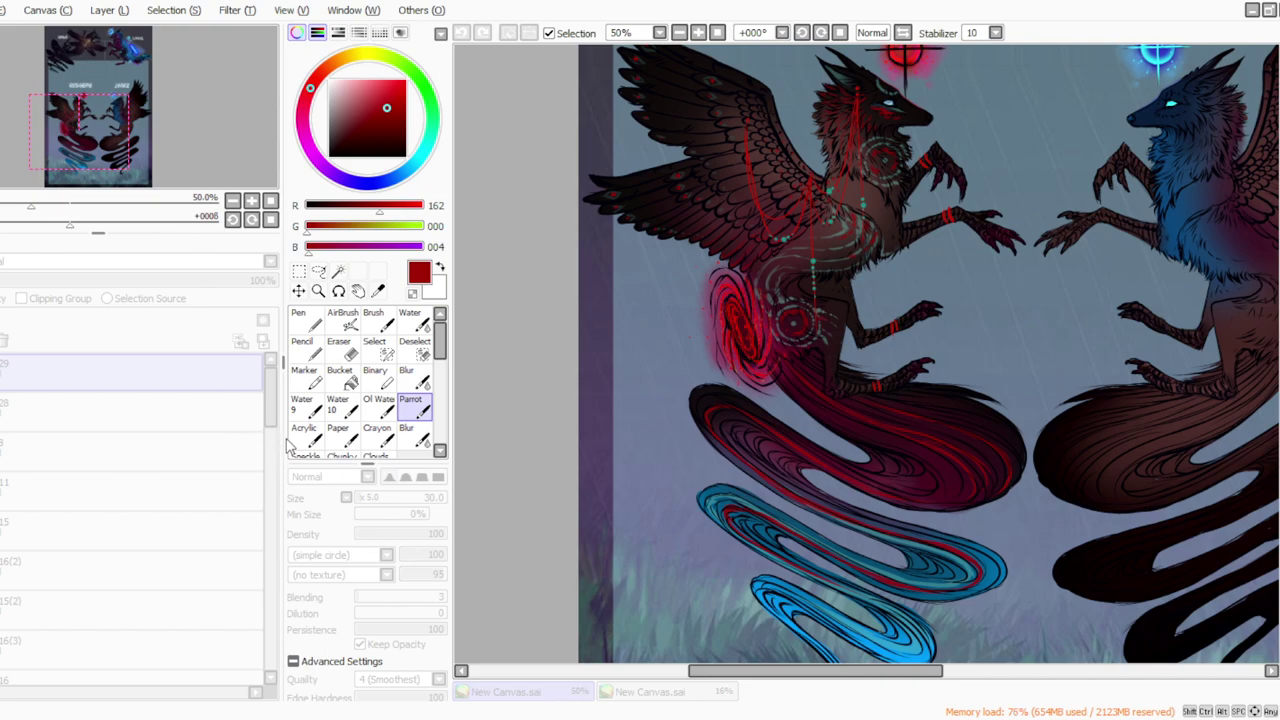
{"action": "left_click", "coordinate": [336, 493]}
Step: Adjust the bead layer's colour to a brighter, more vivid blue
{"action": "left_click", "coordinate": [258, 16]}
{"action": "left_click", "coordinate": [256, 63]}
{"action": "left_click", "coordinate": [340, 490]}
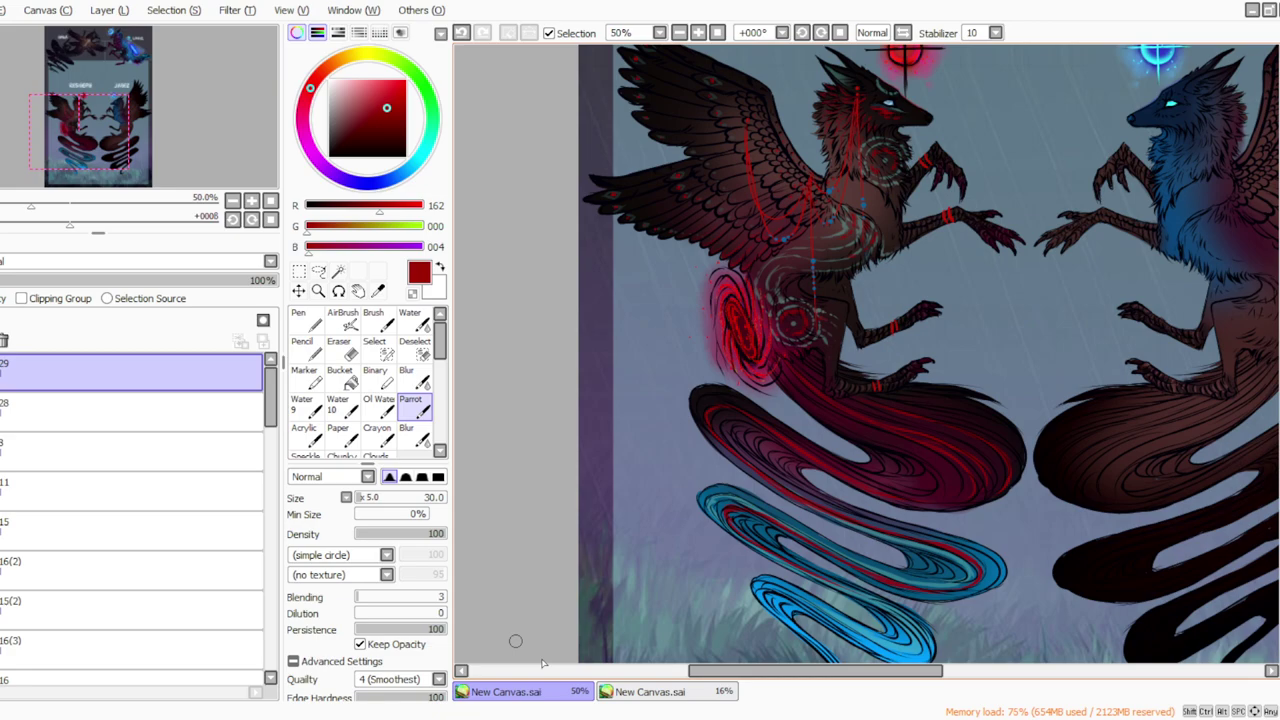
{"action": "left_click", "coordinate": [610, 719]}
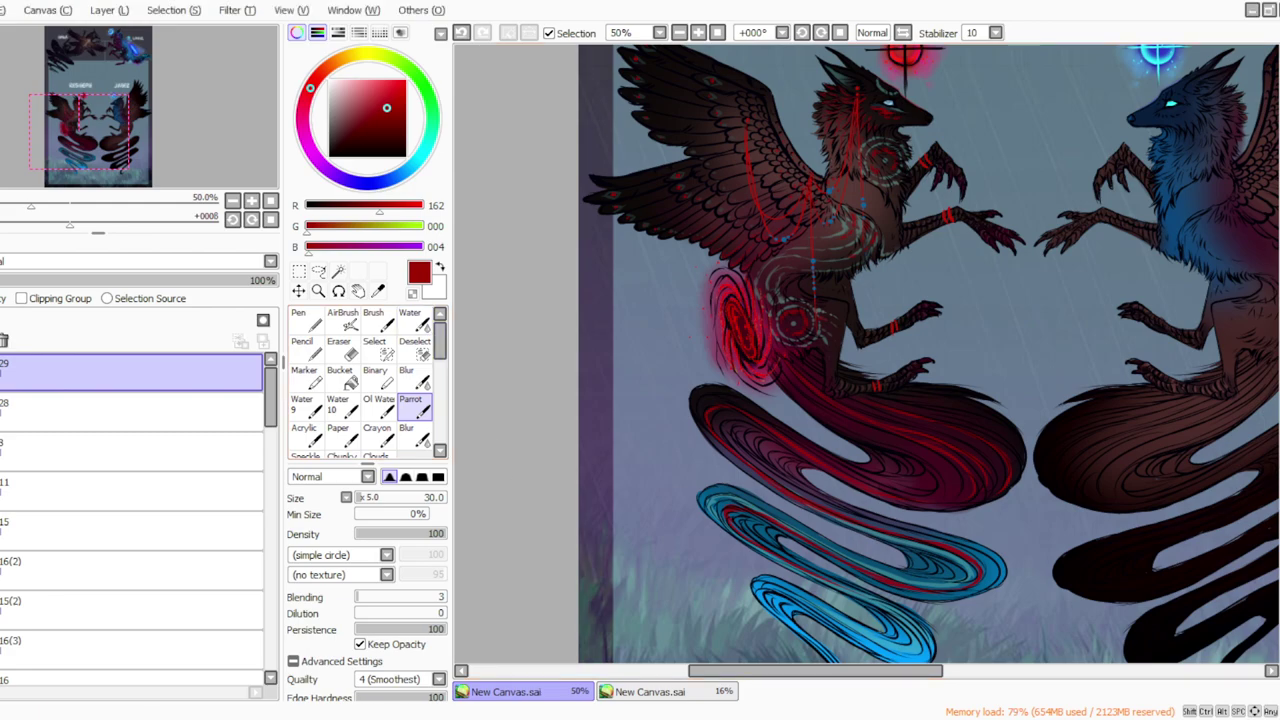
{"action": "left_click", "coordinate": [241, 34]}
{"action": "left_click", "coordinate": [690, 718]}
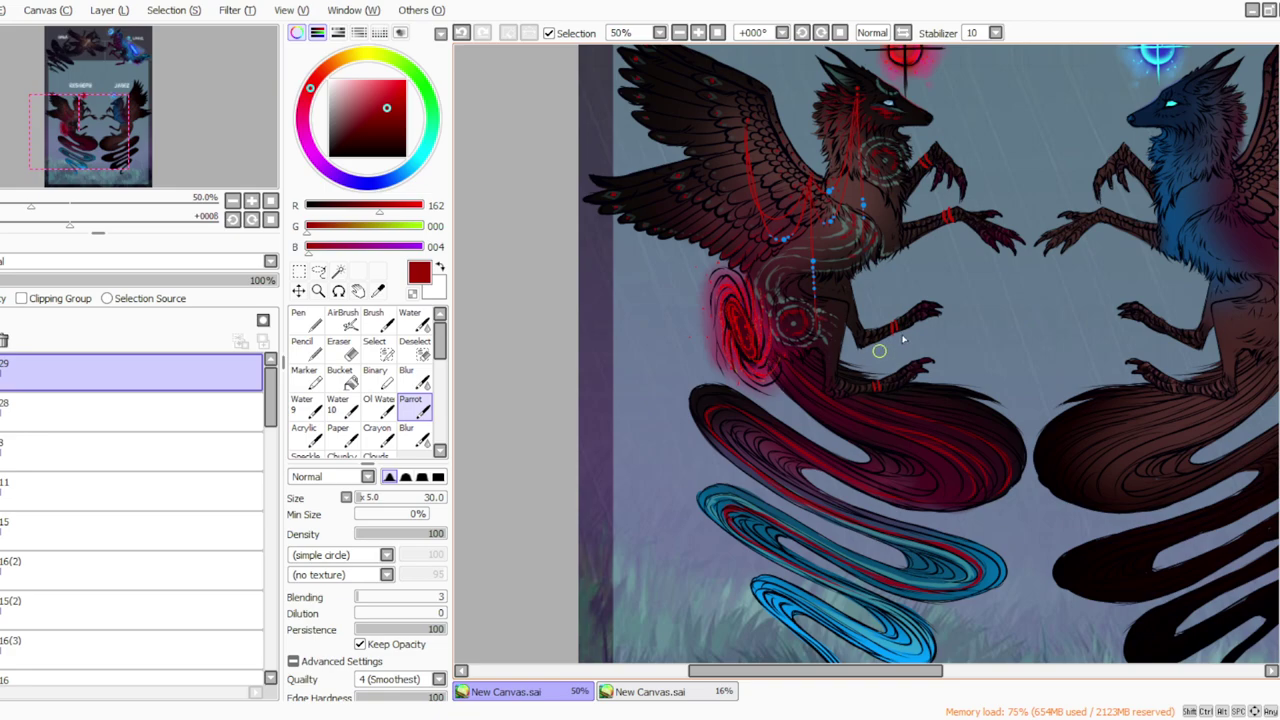
Step: Review Resheph's red strands, leg bands and blue beads alongside Jabez from further out
{"action": "mouse_move", "coordinate": [1279, 392]}
{"action": "left_mouse_down"}
{"action": "mouse_move", "coordinate": [1279, 366]}
{"action": "mouse_move", "coordinate": [1279, 408]}
{"action": "mouse_move", "coordinate": [1279, 376]}
{"action": "left_mouse_up"}
{"action": "key", "text": "alt+Tab"}
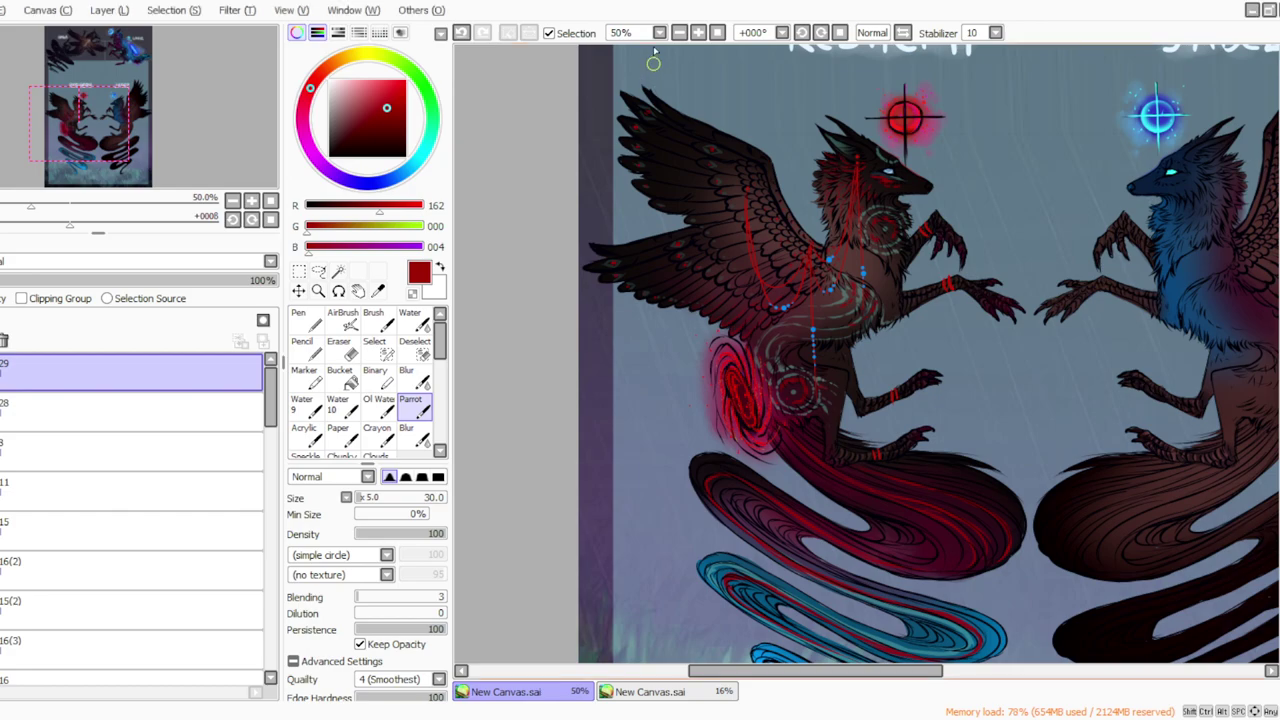
{"action": "left_click", "coordinate": [717, 34]}
{"action": "left_click", "coordinate": [698, 34]}
{"action": "left_click", "coordinate": [698, 34]}
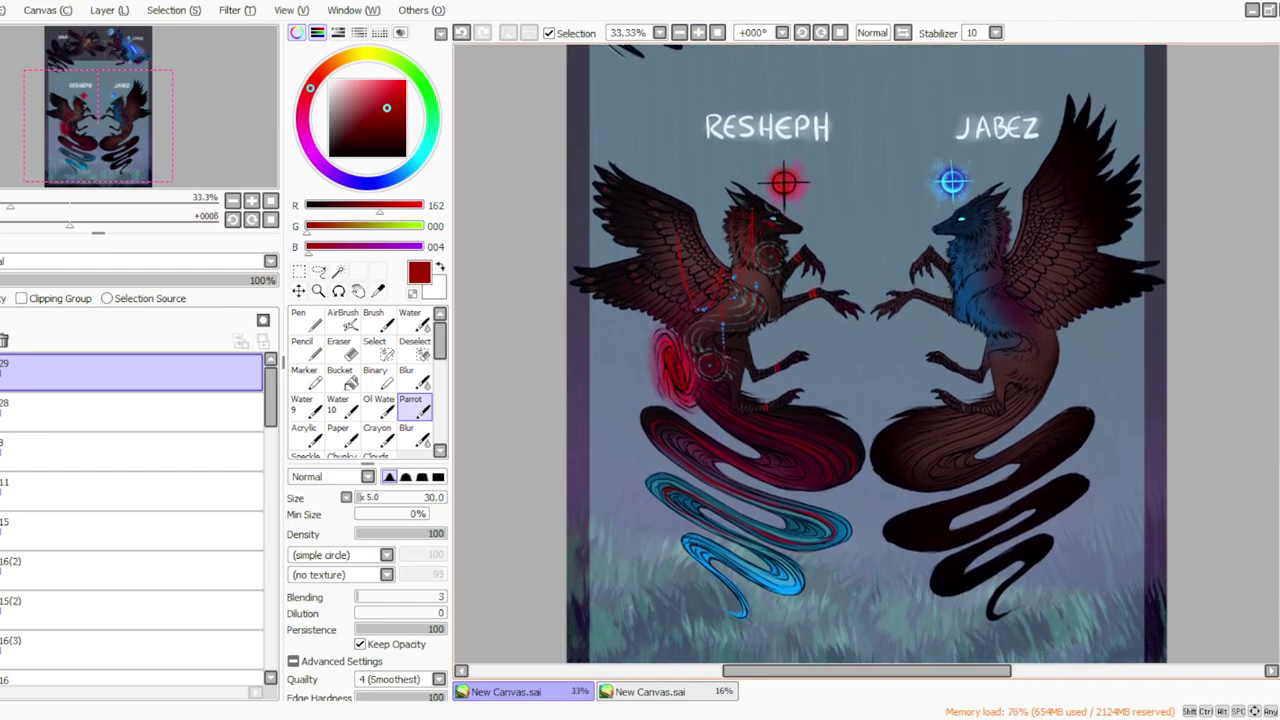
Step: Examine Resheph and Jabez side by side from further out and closer up to judge the colour balance
{"action": "scroll", "coordinate": [1275, 400], "scroll_direction": "up", "scroll_amount": 5}
{"action": "scroll", "coordinate": [1275, 370], "scroll_direction": "down", "scroll_amount": 8}
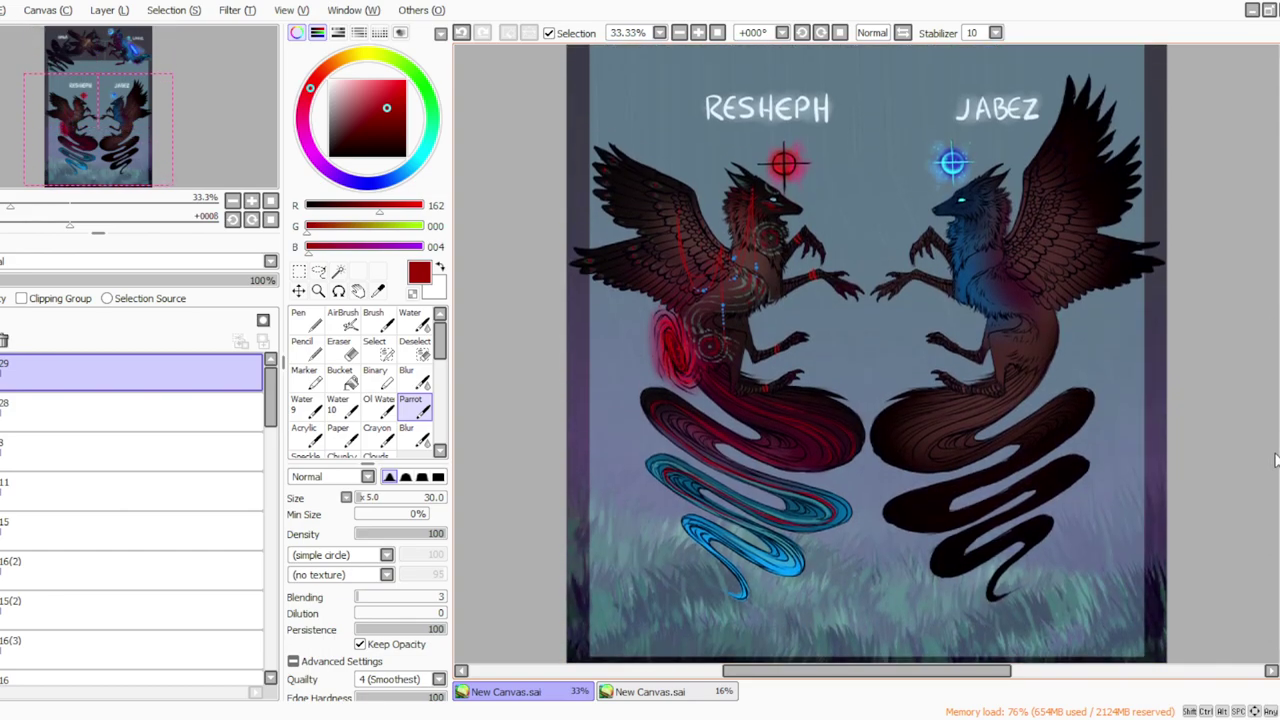
{"action": "left_click_drag", "start_coordinate": [1275, 454], "coordinate": [1275, 456]}
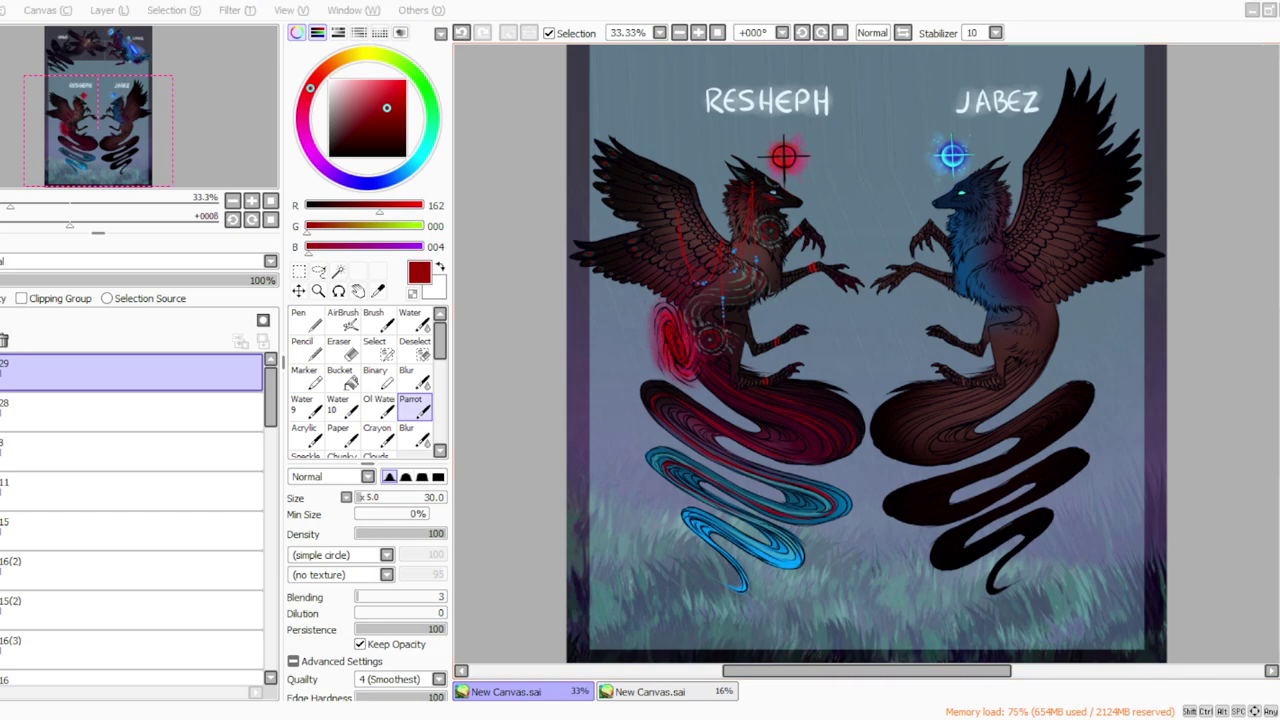
{"action": "mouse_move", "coordinate": [724, 672]}
{"action": "left_mouse_down"}
{"action": "mouse_move", "coordinate": [771, 682]}
{"action": "mouse_move", "coordinate": [730, 684]}
{"action": "left_mouse_up"}
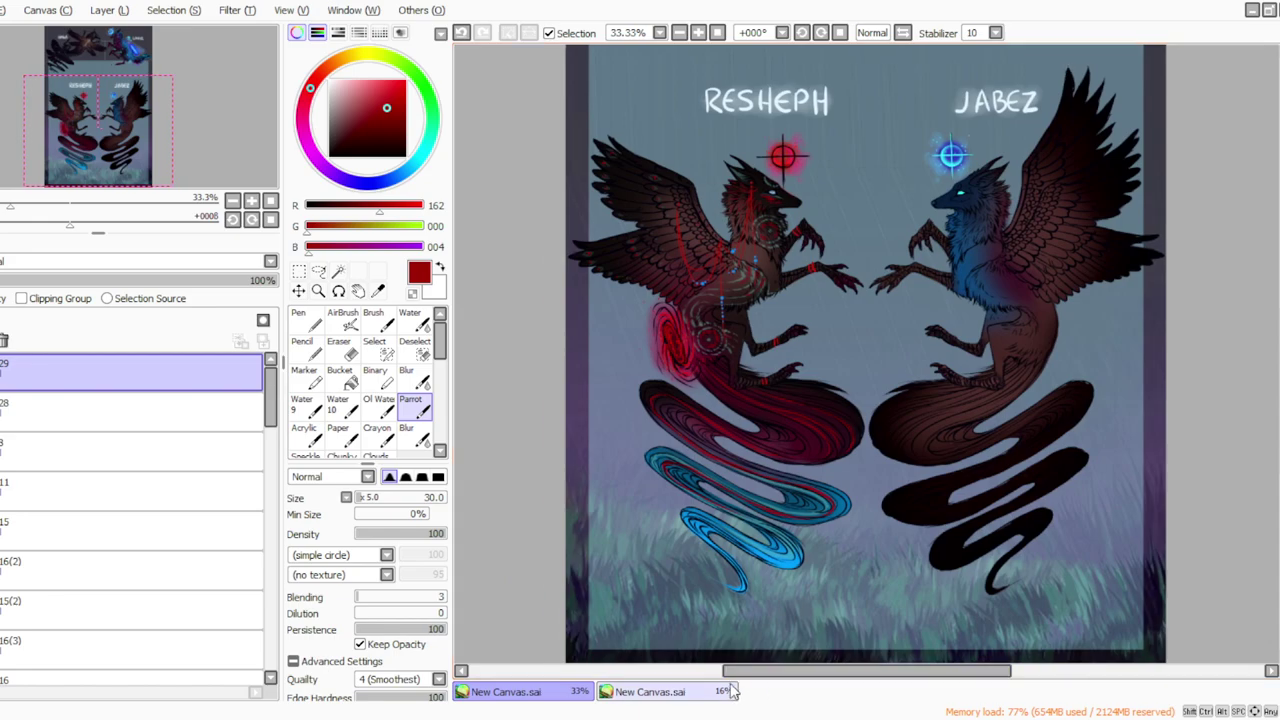
{"action": "left_click", "coordinate": [634, 690]}
{"action": "left_click", "coordinate": [580, 692]}
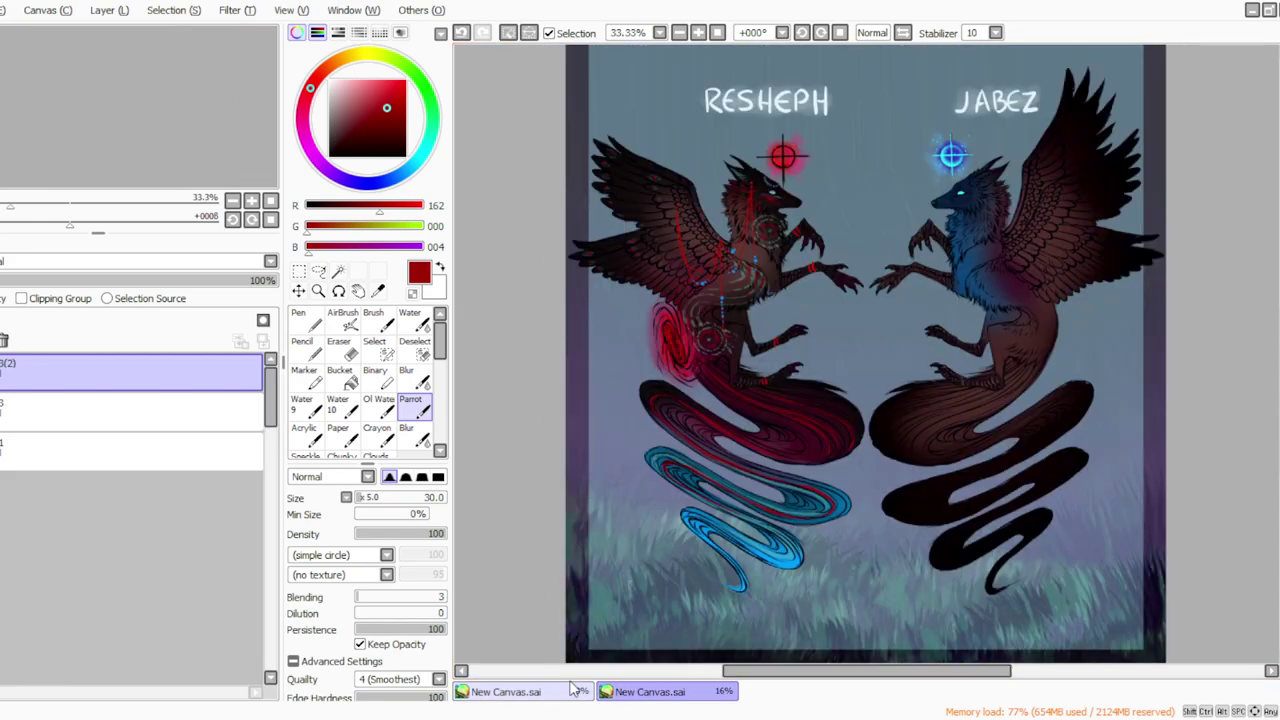
{"action": "left_click", "coordinate": [698, 33]}
{"action": "scroll", "coordinate": [1255, 400], "scroll_direction": "up", "scroll_amount": 6}
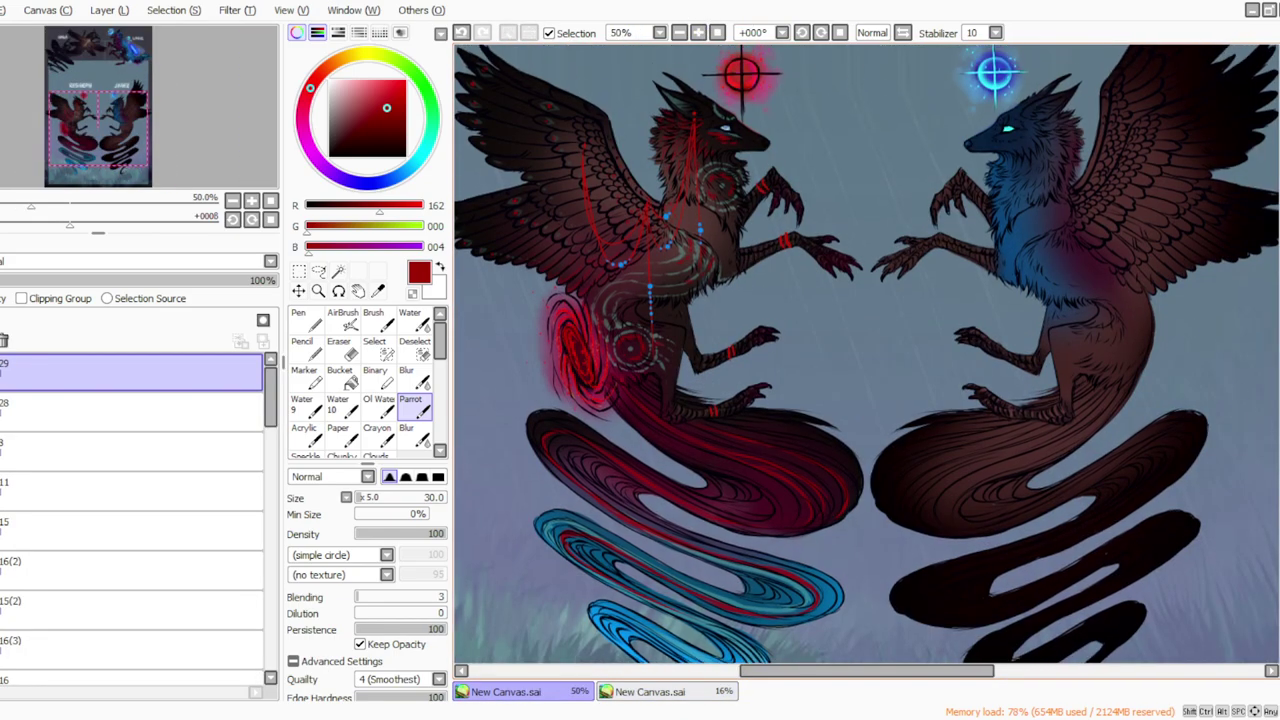
{"action": "left_click_drag", "start_coordinate": [766, 678], "coordinate": [831, 678]}
Step: Sample the bright blue from Loriz's glowing oval for the Parrot brush and return to Jabez
{"action": "left_click", "coordinate": [377, 290]}
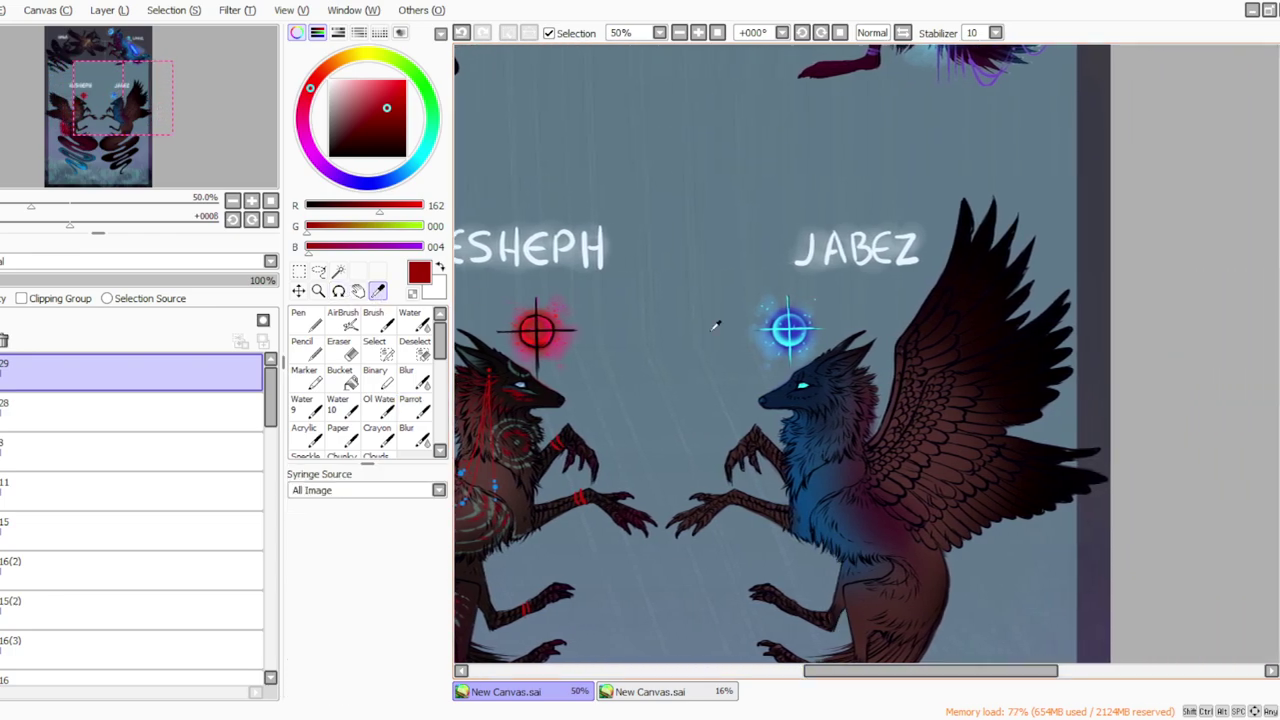
{"action": "scroll", "coordinate": [782, 354], "scroll_direction": "down", "scroll_amount": 2}
{"action": "scroll", "coordinate": [782, 354], "scroll_direction": "up", "scroll_amount": 8}
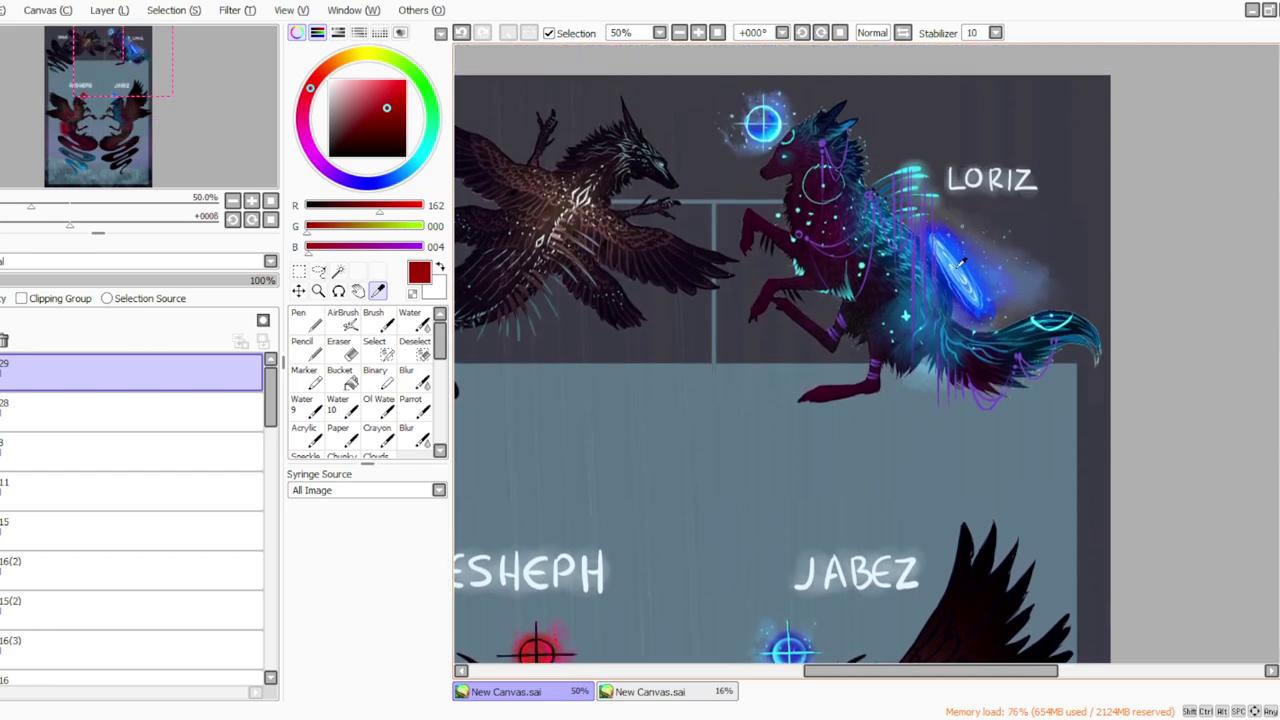
{"action": "left_click", "coordinate": [961, 259]}
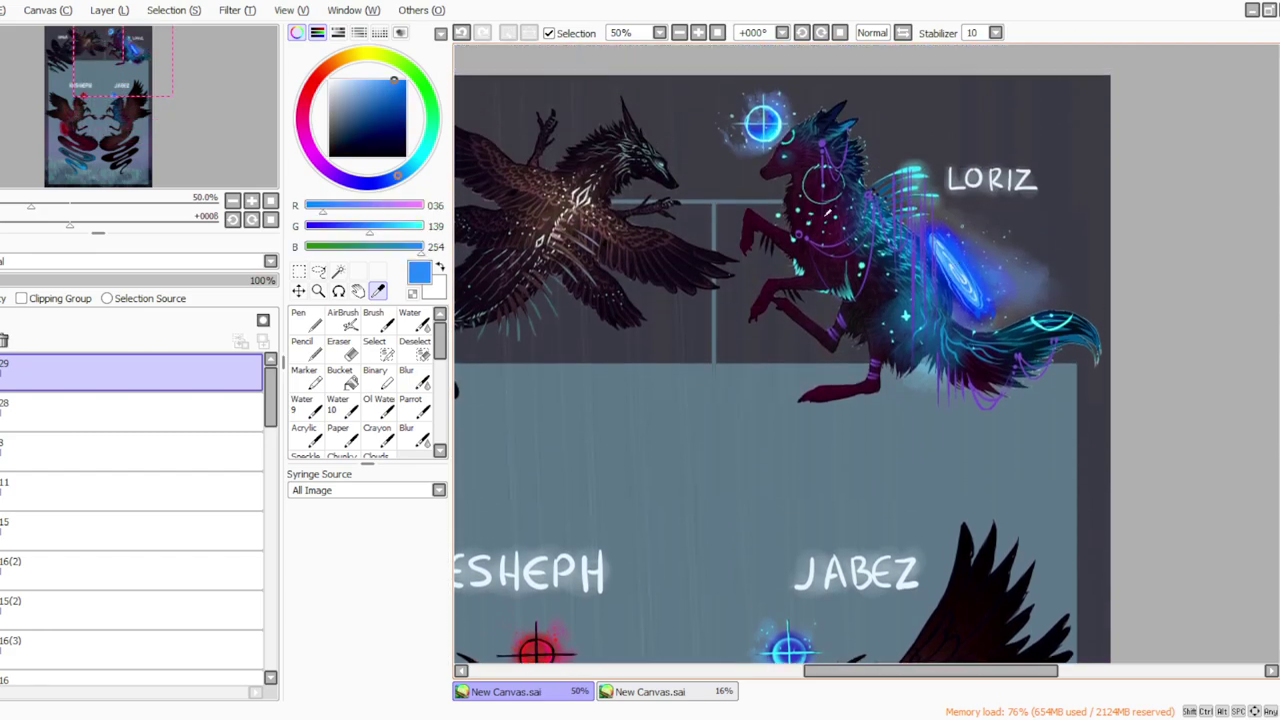
{"action": "left_click", "coordinate": [415, 407]}
{"action": "mouse_move", "coordinate": [1279, 297]}
{"action": "left_mouse_down"}
{"action": "mouse_move", "coordinate": [1279, 437]}
{"action": "mouse_move", "coordinate": [1279, 407]}
{"action": "left_mouse_up"}
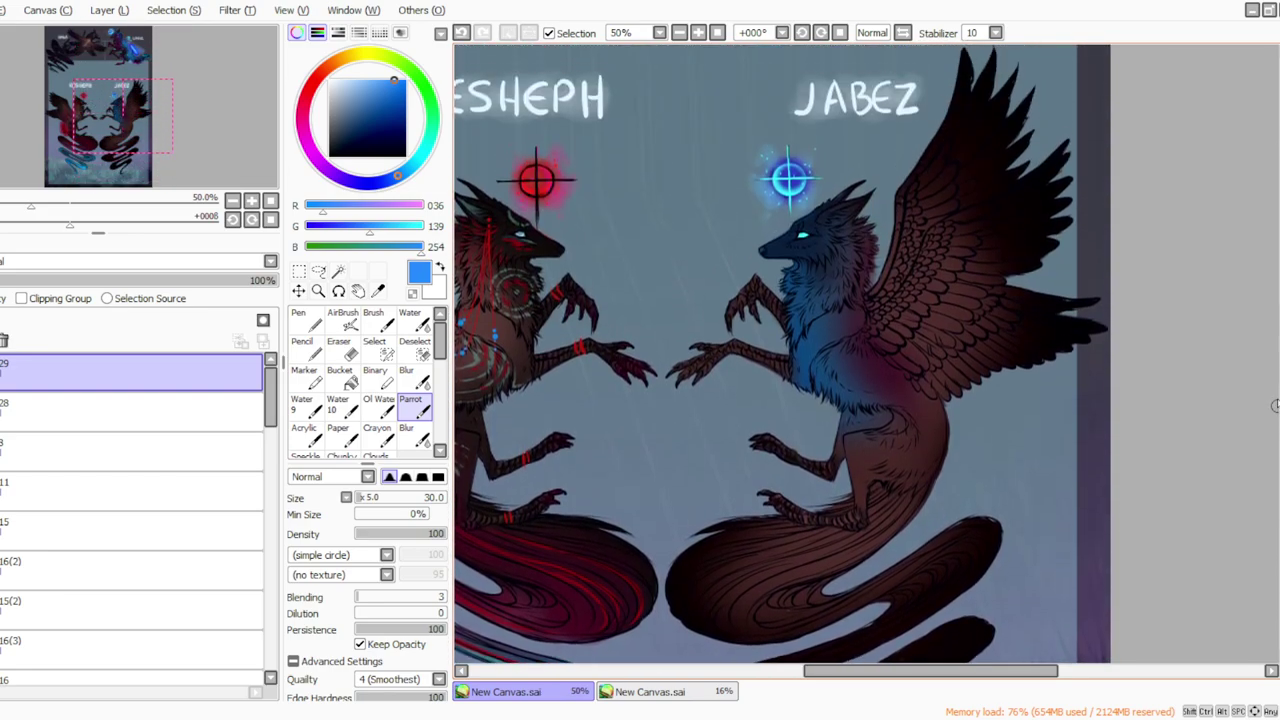
Step: Merge the bead layer 29 down into layer 28
{"action": "left_click", "coordinate": [130, 403], "text": "ctrl"}
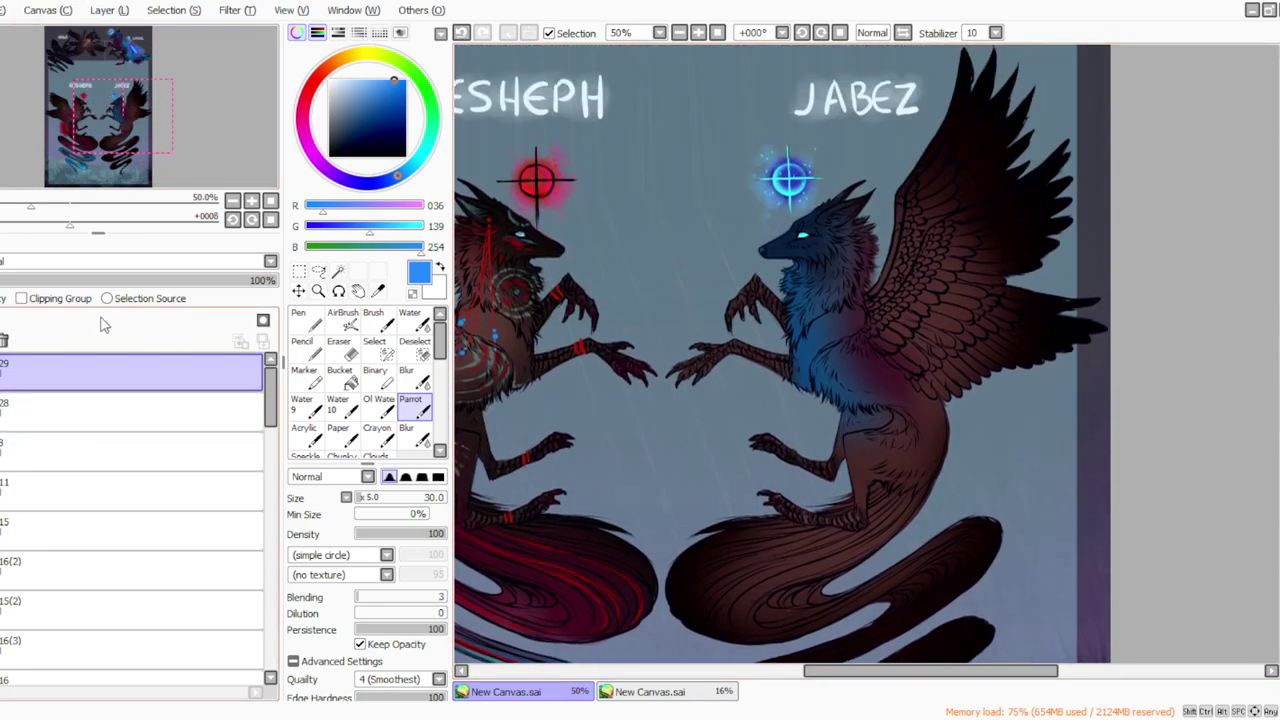
{"action": "left_click_drag", "start_coordinate": [814, 672], "coordinate": [789, 672]}
{"action": "left_click", "coordinate": [102, 13]}
{"action": "left_click", "coordinate": [107, 163]}
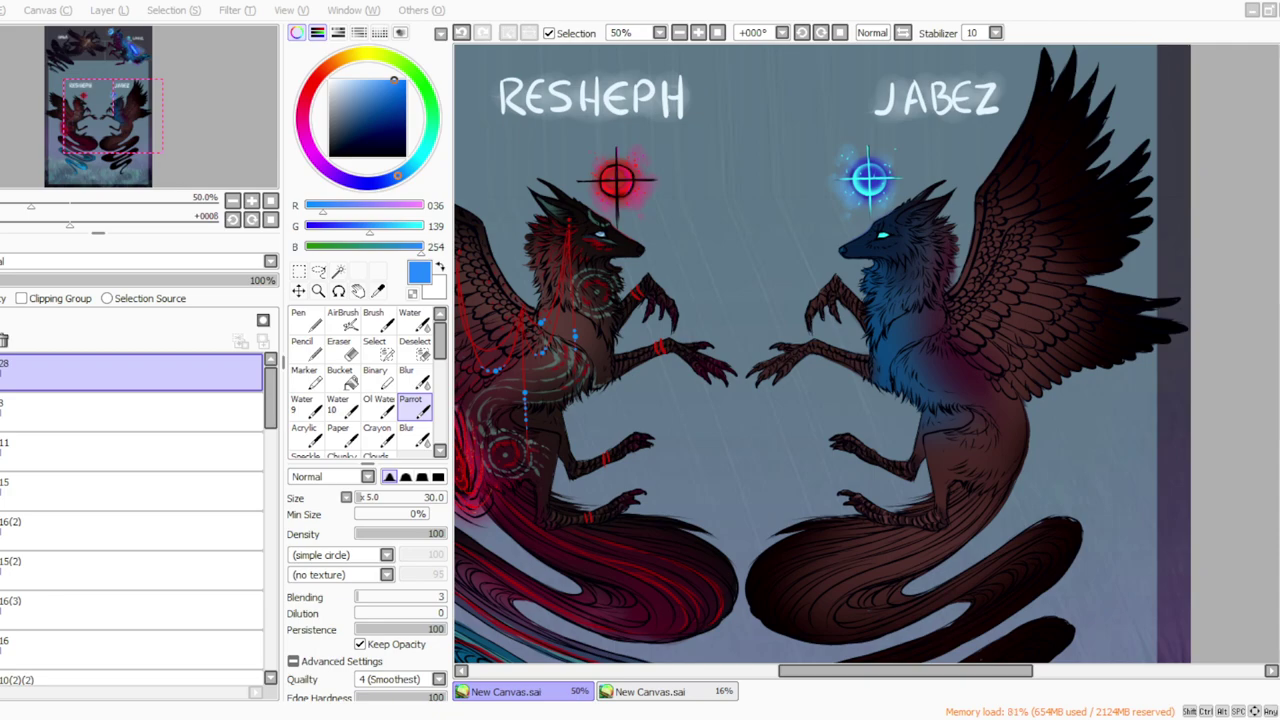
Step: Add a new layer directly above layer 18(2)
{"action": "scroll", "coordinate": [267, 407], "scroll_direction": "down", "scroll_amount": 3}
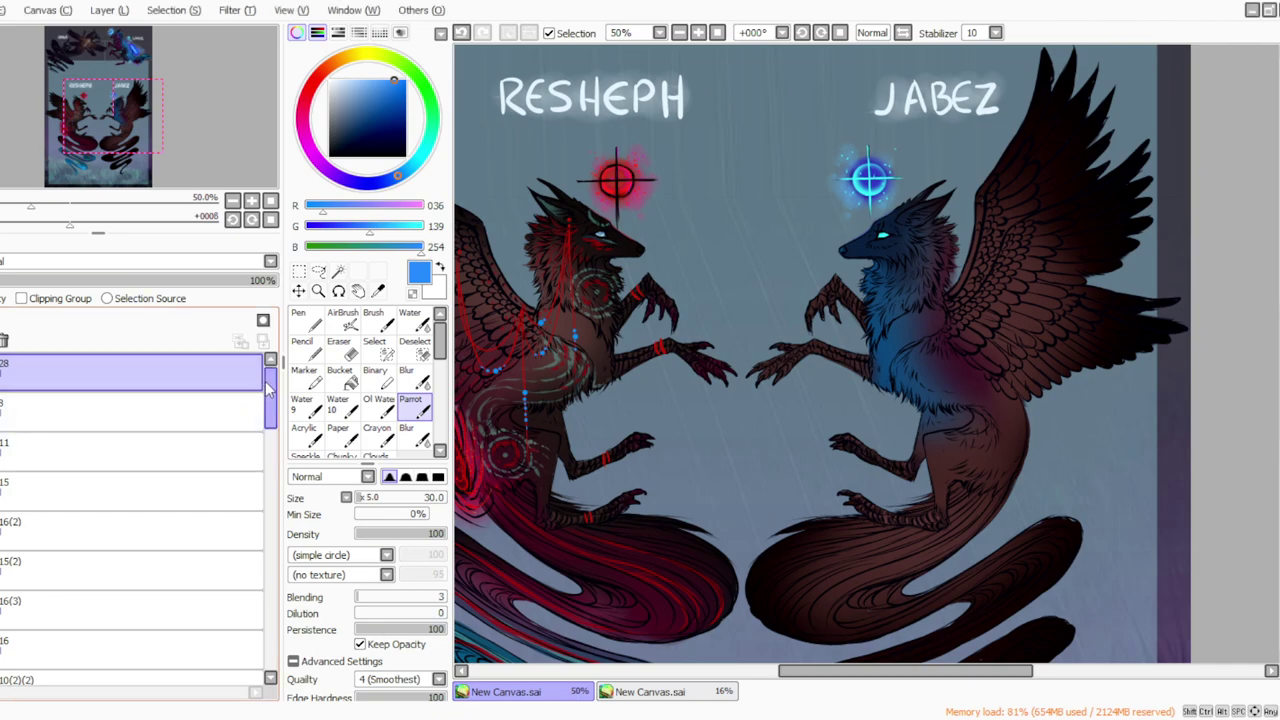
{"action": "scroll", "coordinate": [267, 407], "scroll_direction": "down", "scroll_amount": 2}
{"action": "left_click", "coordinate": [140, 515]}
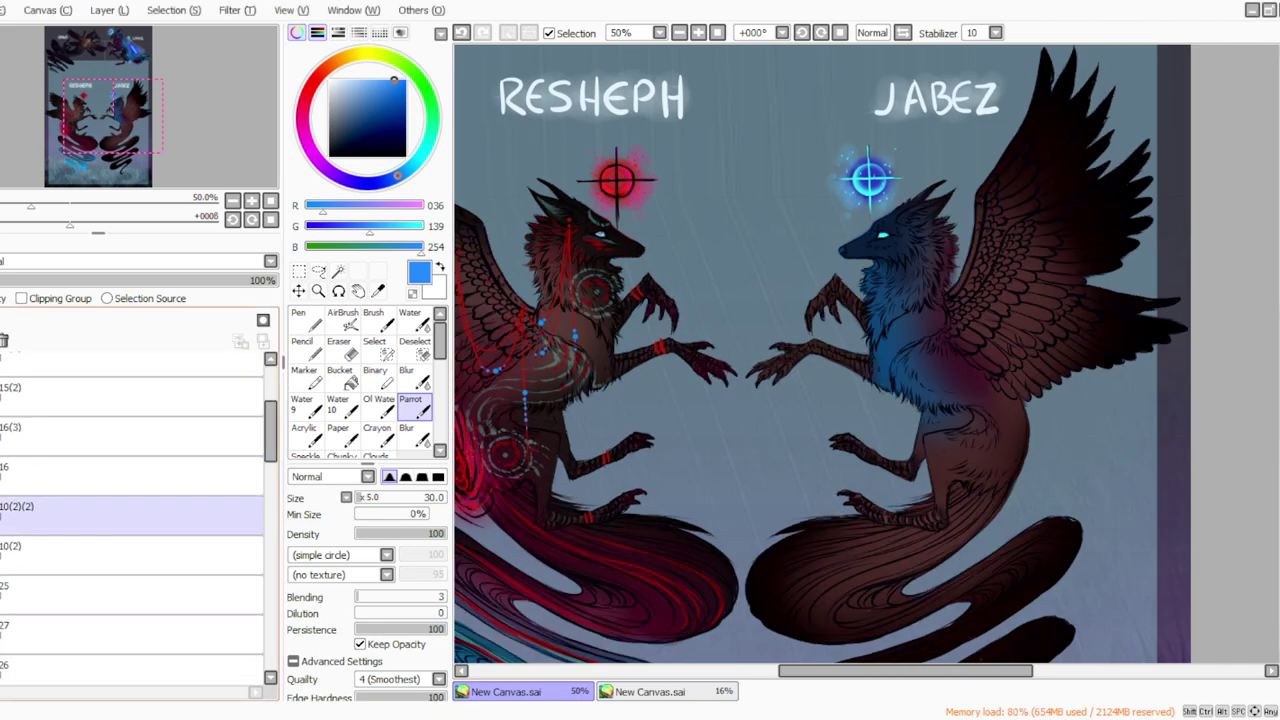
{"action": "left_click_drag", "start_coordinate": [264, 428], "coordinate": [268, 540]}
{"action": "left_click", "coordinate": [2, 598]}
{"action": "left_click", "coordinate": [2, 598]}
{"action": "left_click", "coordinate": [40, 598]}
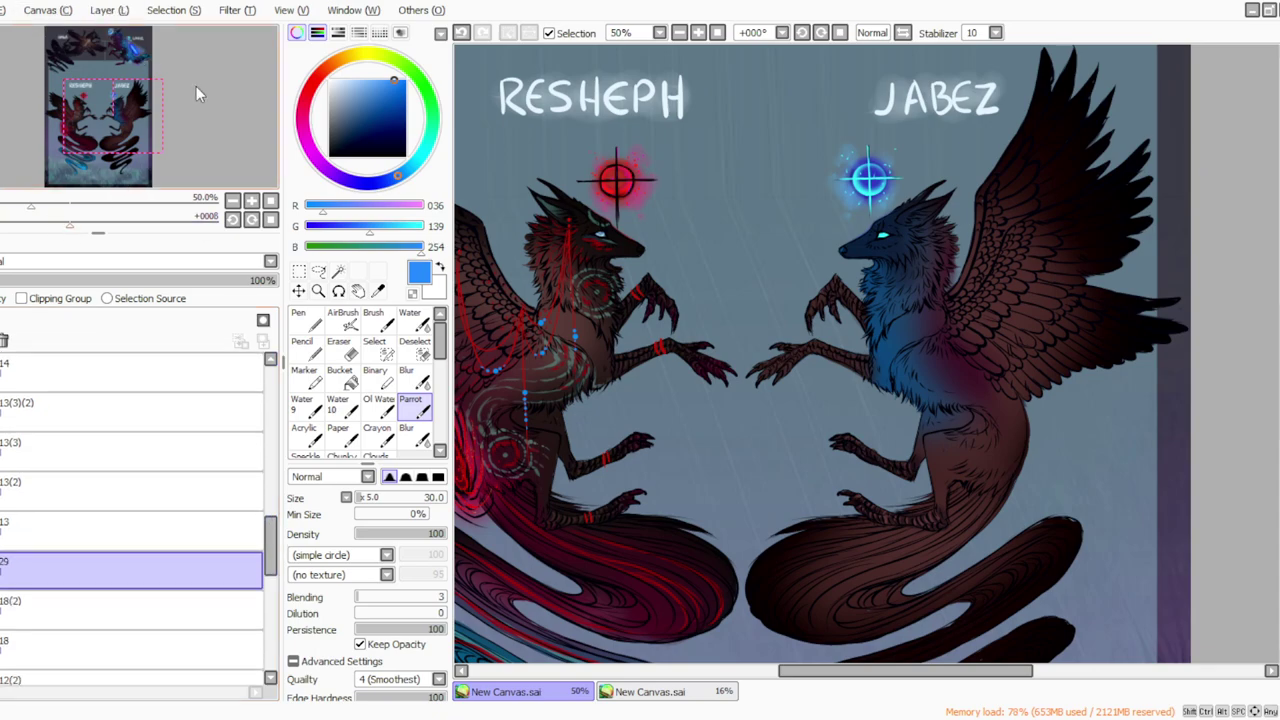
Step: Paint Jabez's chest, back and belly dark maroon sampled from Resheph's tail, using the Parrot brush at size 55
{"action": "left_click", "coordinate": [377, 290]}
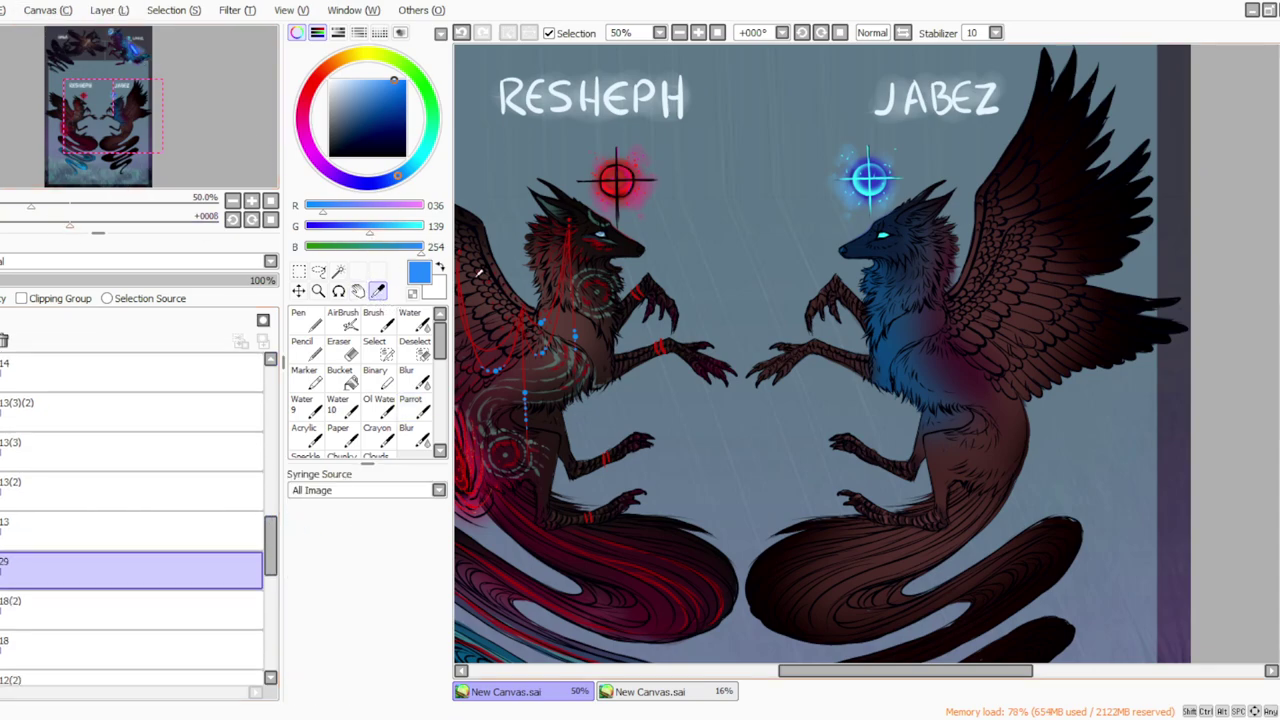
{"action": "left_click", "coordinate": [520, 530]}
{"action": "left_click", "coordinate": [410, 405]}
{"action": "left_click_drag", "start_coordinate": [360, 498], "coordinate": [380, 503]}
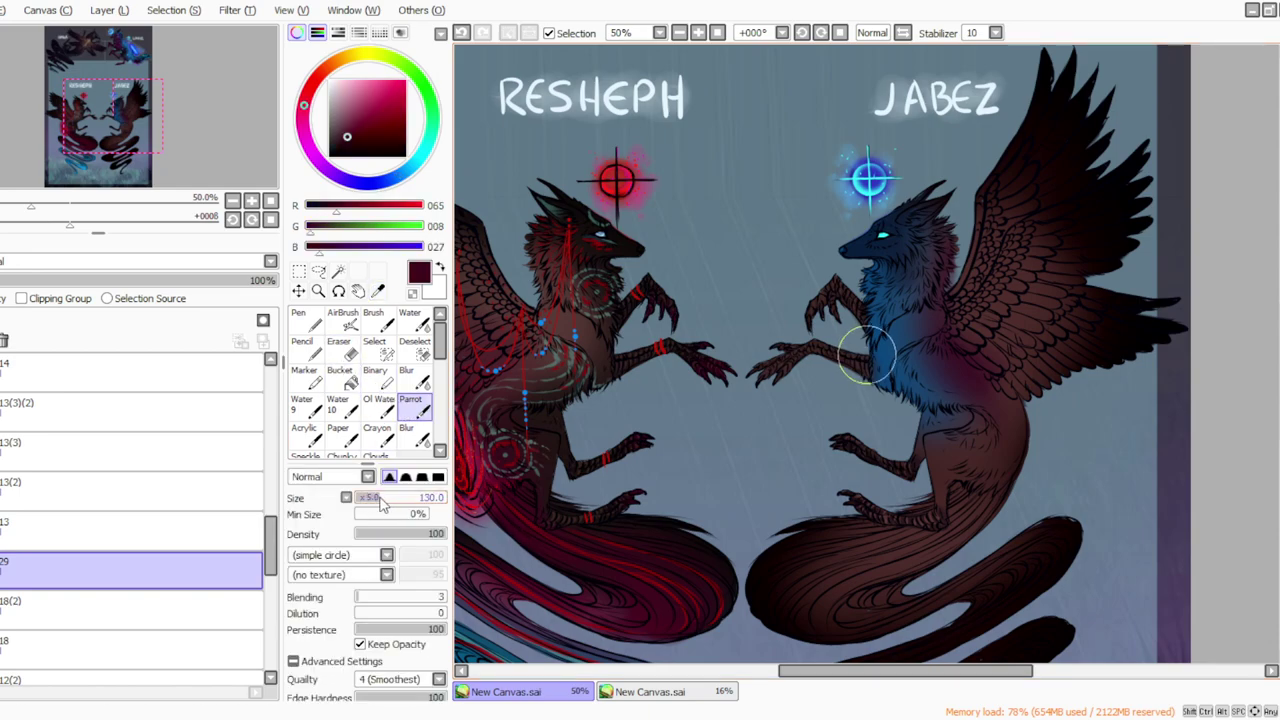
{"action": "left_click", "coordinate": [366, 501]}
{"action": "left_click", "coordinate": [820, 34]}
{"action": "mouse_move", "coordinate": [917, 335]}
{"action": "left_mouse_down"}
{"action": "mouse_move", "coordinate": [919, 365]}
{"action": "mouse_move", "coordinate": [908, 336]}
{"action": "mouse_move", "coordinate": [903, 370]}
{"action": "mouse_move", "coordinate": [960, 417]}
{"action": "mouse_move", "coordinate": [911, 399]}
{"action": "mouse_move", "coordinate": [896, 463]}
{"action": "mouse_move", "coordinate": [922, 413]}
{"action": "mouse_move", "coordinate": [943, 451]}
{"action": "mouse_move", "coordinate": [968, 454]}
{"action": "mouse_move", "coordinate": [933, 387]}
{"action": "mouse_move", "coordinate": [973, 421]}
{"action": "mouse_move", "coordinate": [885, 385]}
{"action": "mouse_move", "coordinate": [909, 403]}
{"action": "mouse_move", "coordinate": [861, 310]}
{"action": "mouse_move", "coordinate": [901, 344]}
{"action": "mouse_move", "coordinate": [865, 380]}
{"action": "mouse_move", "coordinate": [906, 402]}
{"action": "mouse_move", "coordinate": [893, 377]}
{"action": "mouse_move", "coordinate": [914, 406]}
{"action": "left_mouse_up"}
{"action": "left_click", "coordinate": [461, 32]}
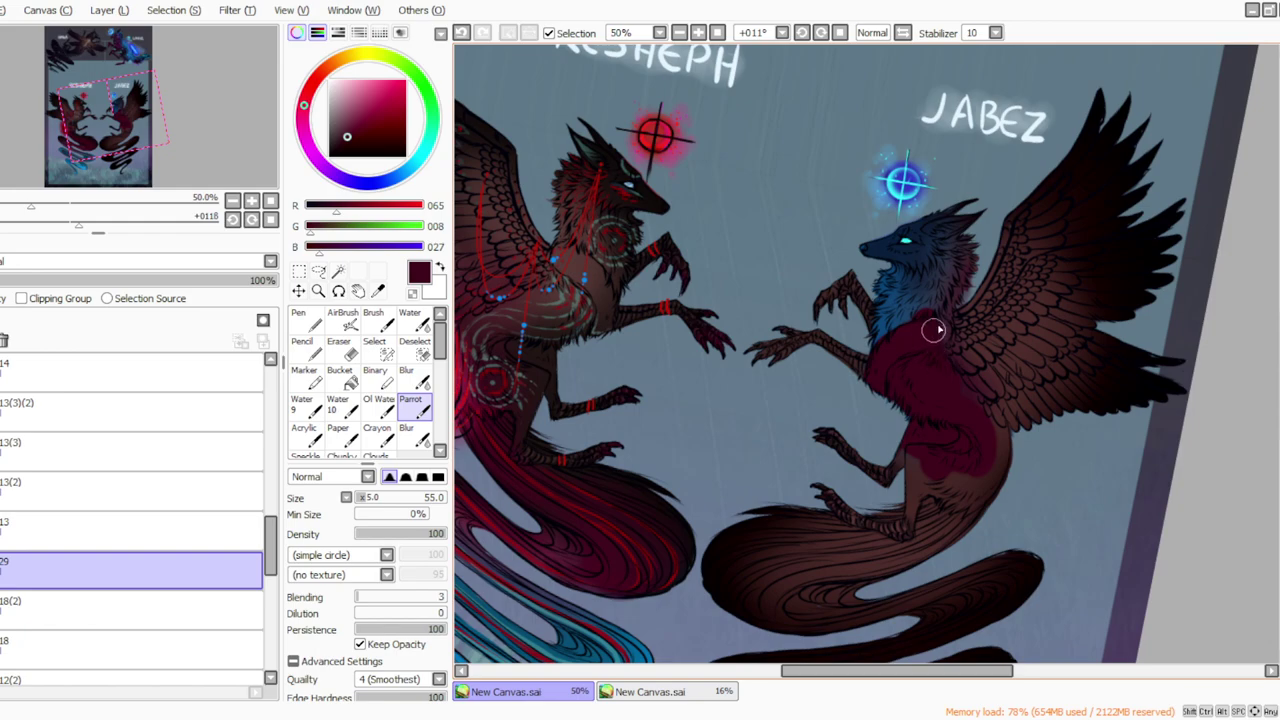
Step: Soften the maroon's lower edge on Jabez's hip with the Blur brush at size 75 and density 57
{"action": "left_click", "coordinate": [412, 377]}
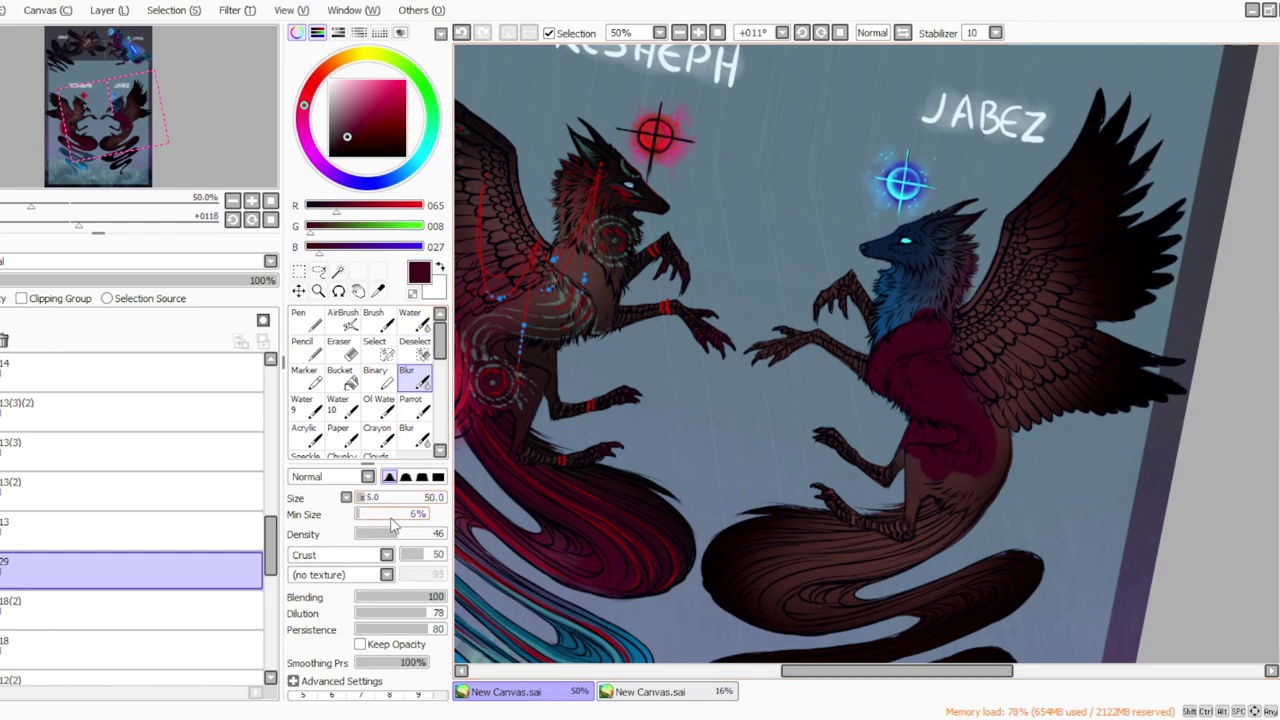
{"action": "left_click", "coordinate": [369, 498]}
{"action": "left_click", "coordinate": [406, 534]}
{"action": "mouse_move", "coordinate": [974, 474]}
{"action": "left_mouse_down"}
{"action": "mouse_move", "coordinate": [946, 479]}
{"action": "mouse_move", "coordinate": [920, 458]}
{"action": "left_mouse_up"}
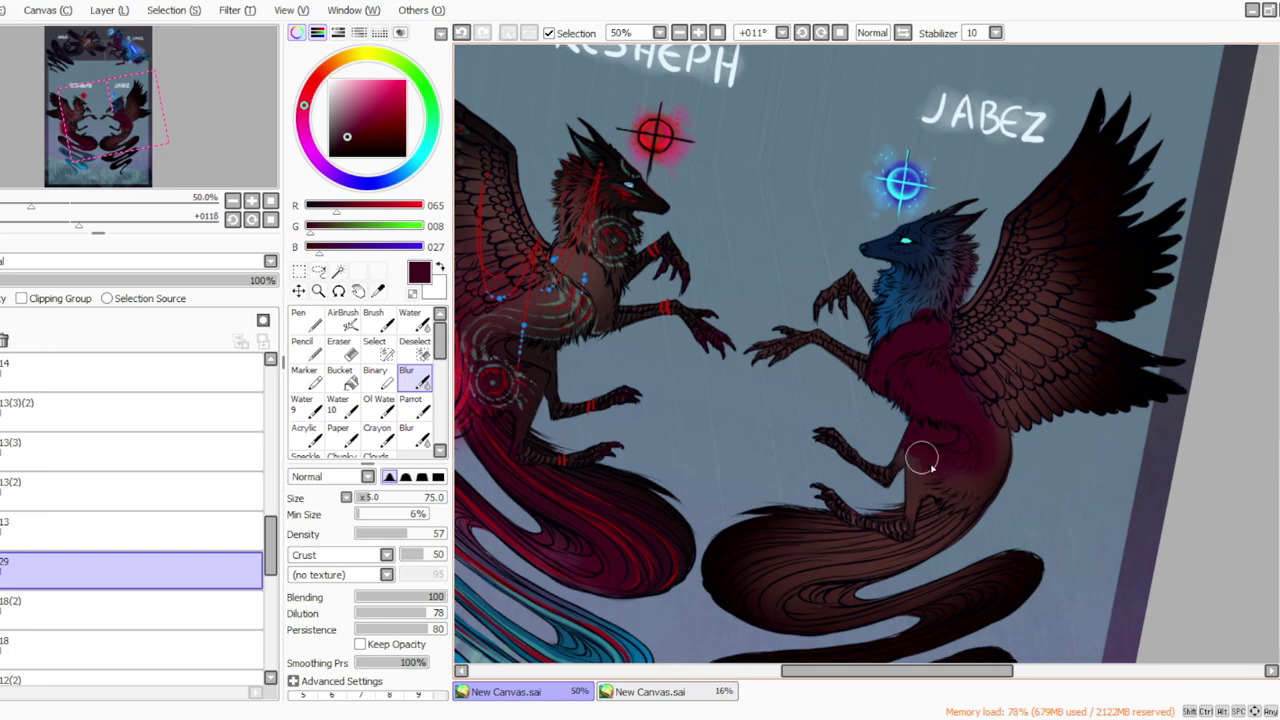
Step: Blend the maroon into Jabez's blue neck fur with the Blur brush at size 30
{"action": "left_click", "coordinate": [368, 499]}
{"action": "left_click", "coordinate": [415, 408]}
{"action": "left_click", "coordinate": [415, 380]}
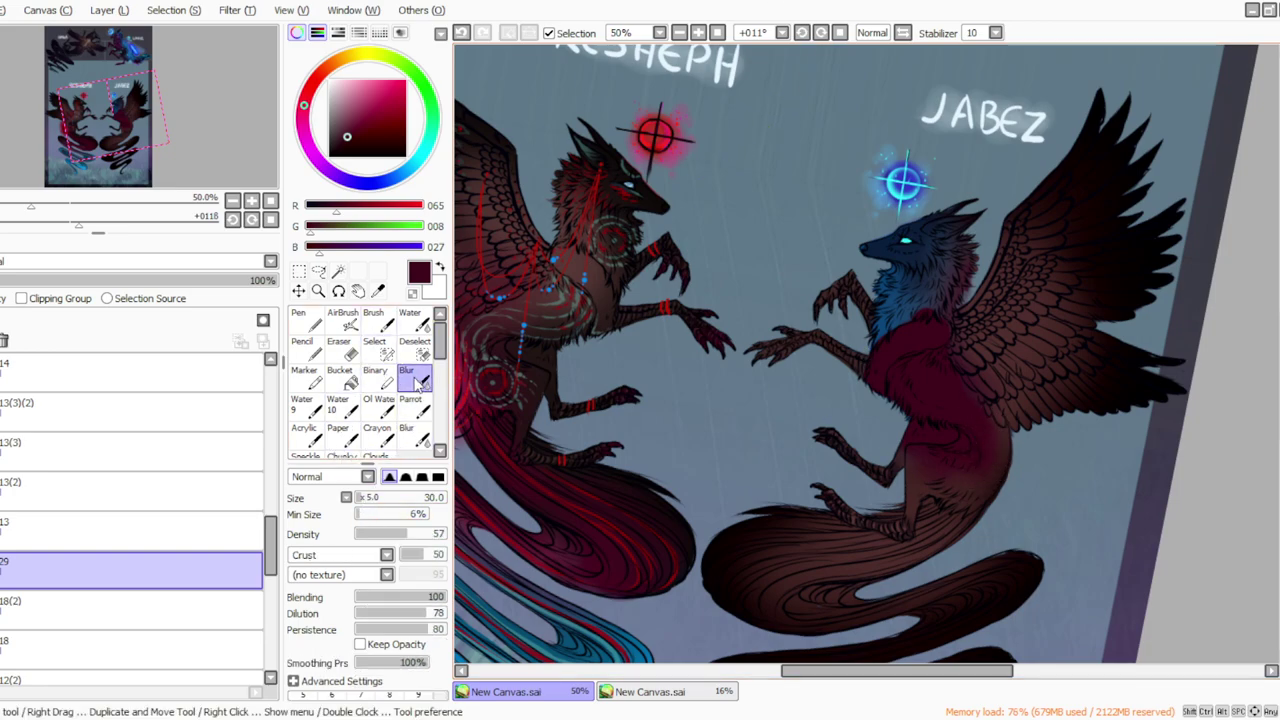
{"action": "left_click_drag", "start_coordinate": [911, 323], "coordinate": [902, 292]}
Step: Paint faint maroon into the back of Jabez's neck with the Parrot brush at density 23 and blur it
{"action": "left_click", "coordinate": [415, 408]}
{"action": "left_click", "coordinate": [376, 533]}
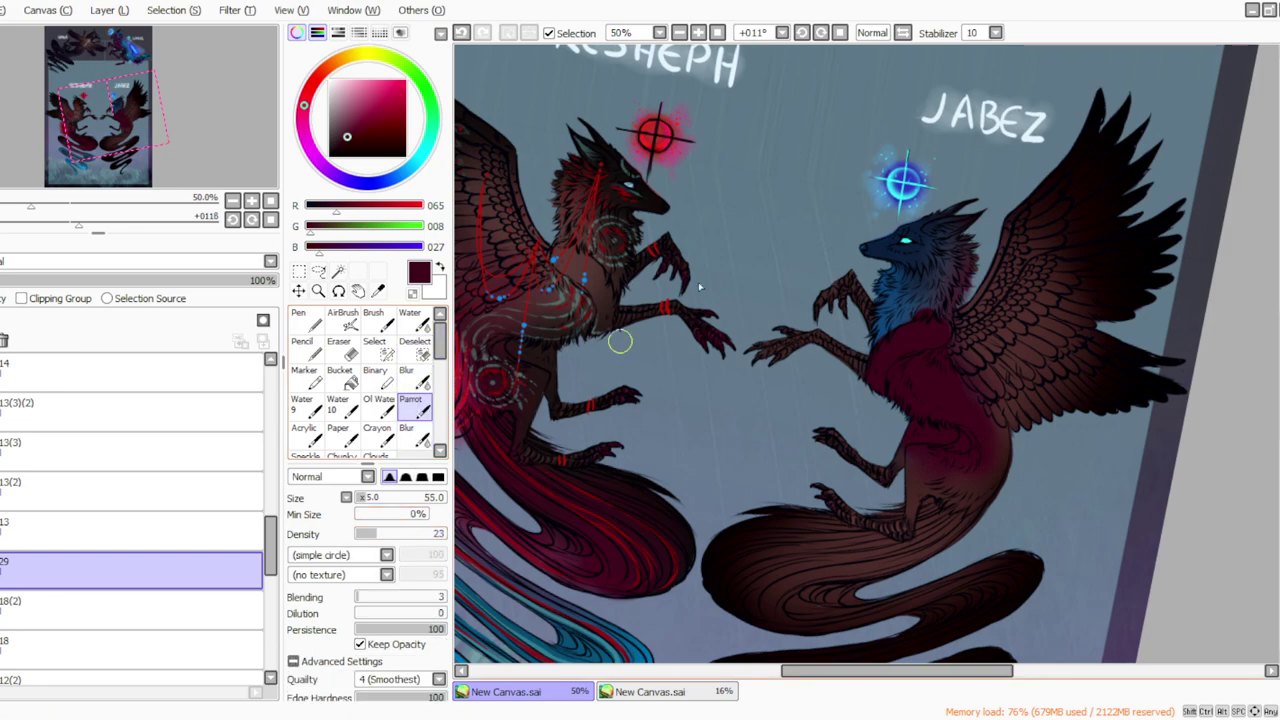
{"action": "left_click_drag", "start_coordinate": [943, 291], "coordinate": [889, 321]}
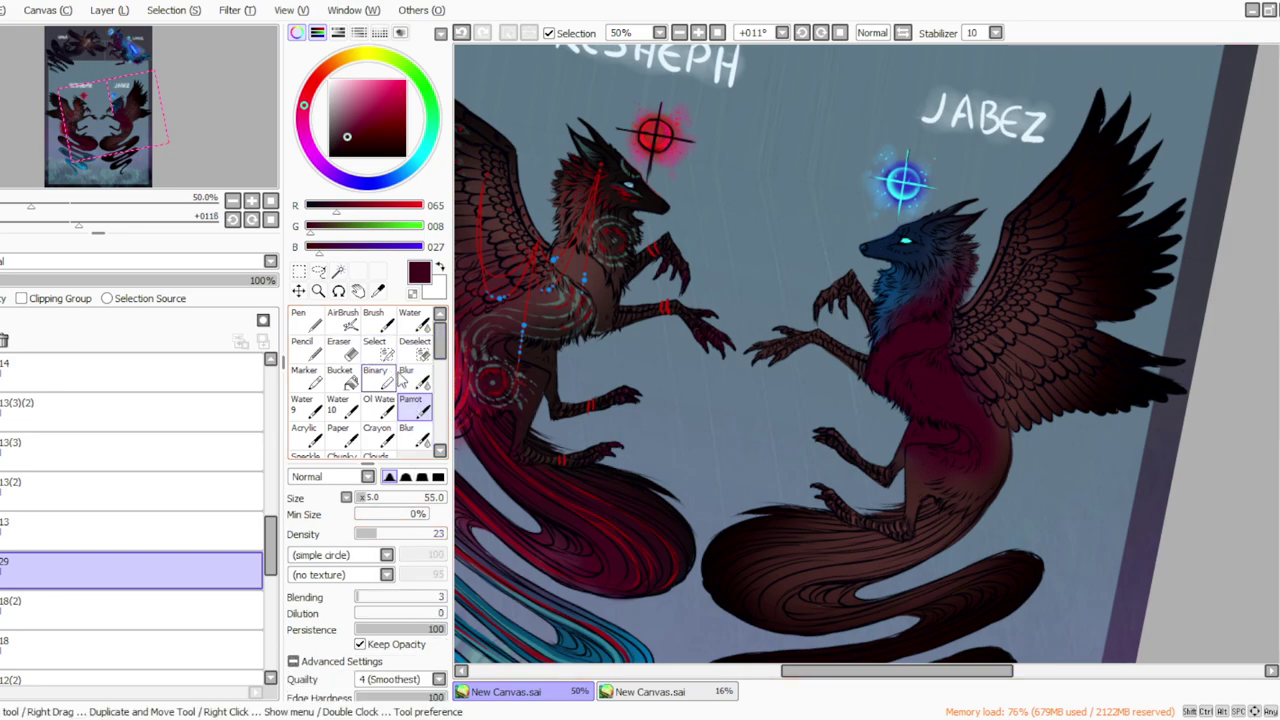
{"action": "left_click", "coordinate": [408, 377]}
{"action": "left_click", "coordinate": [840, 32]}
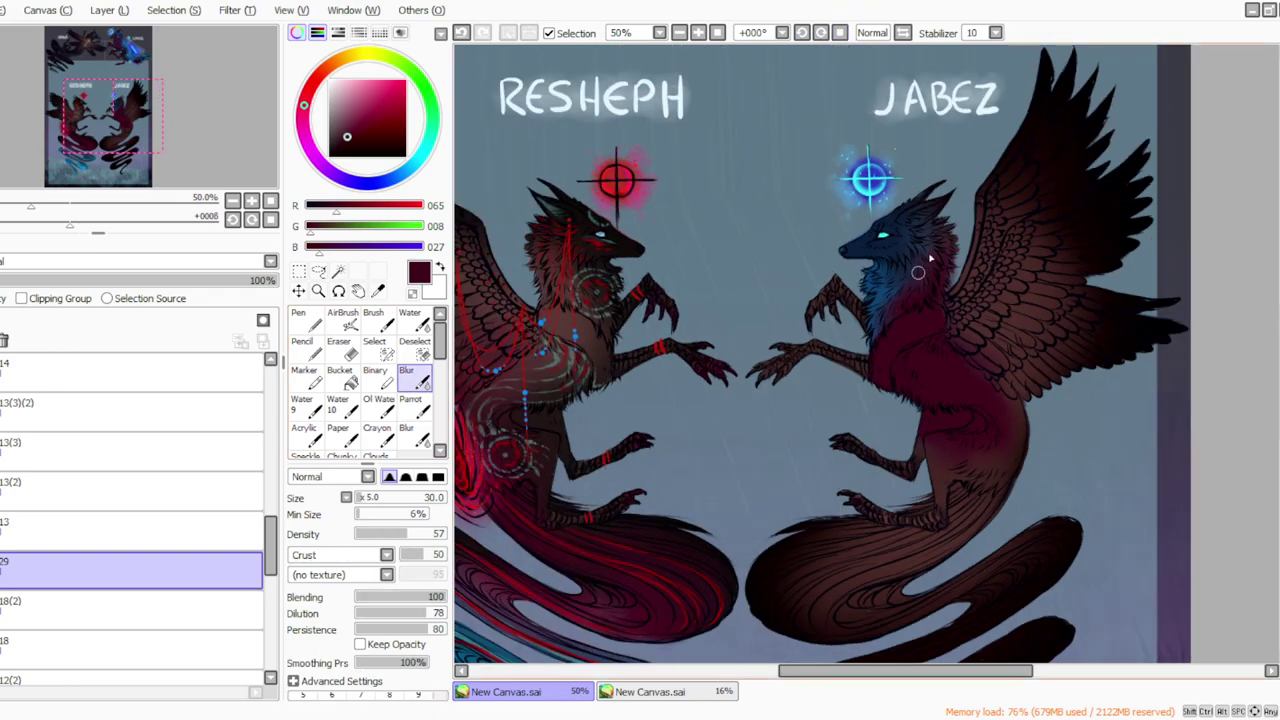
Step: Smooth Jabez's neck transition with Blur at size 60, then lightly erase maroon from the chest at density 13 and soften it
{"action": "left_click", "coordinate": [414, 406]}
{"action": "left_click", "coordinate": [414, 378]}
{"action": "left_click", "coordinate": [366, 498]}
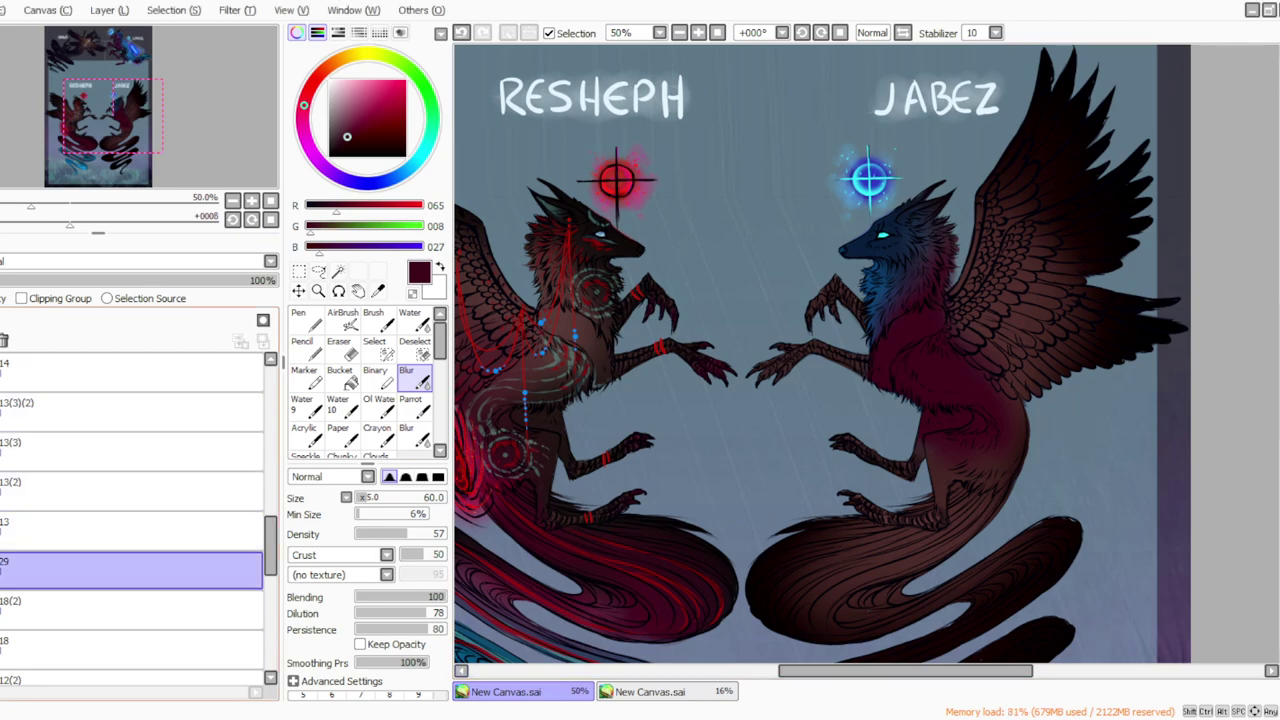
{"action": "left_click", "coordinate": [341, 346]}
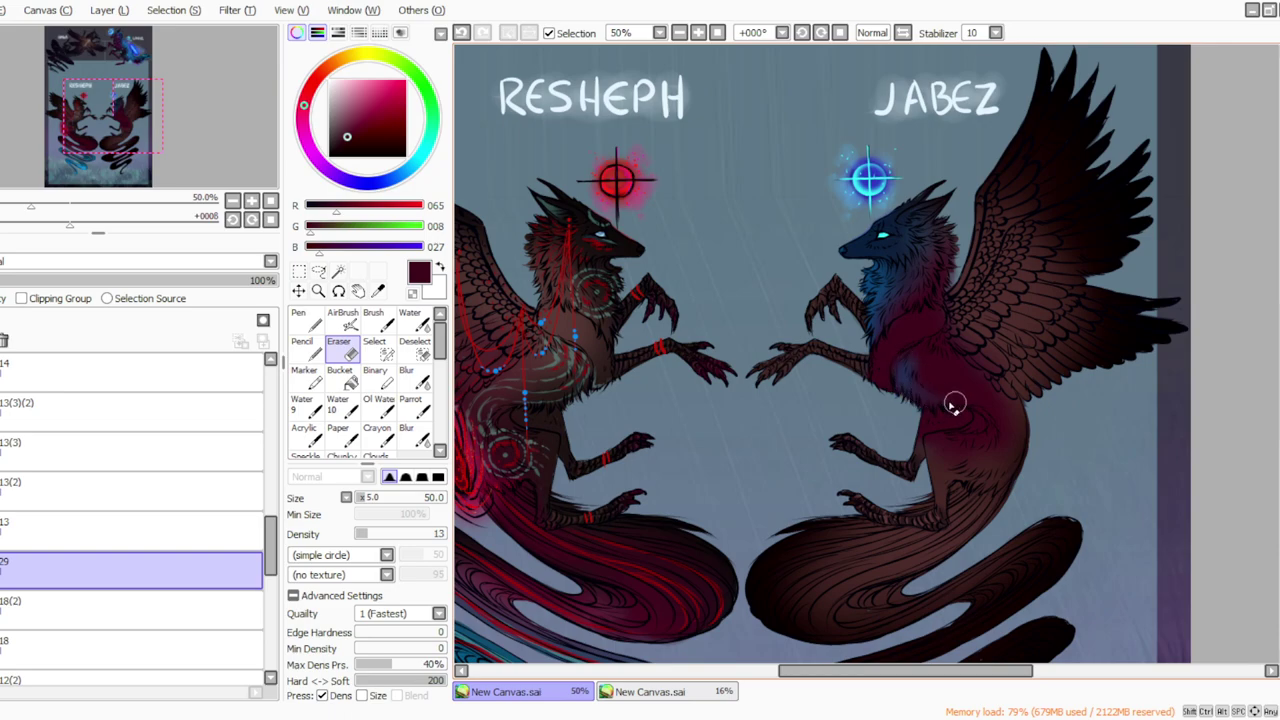
{"action": "left_click", "coordinate": [410, 376]}
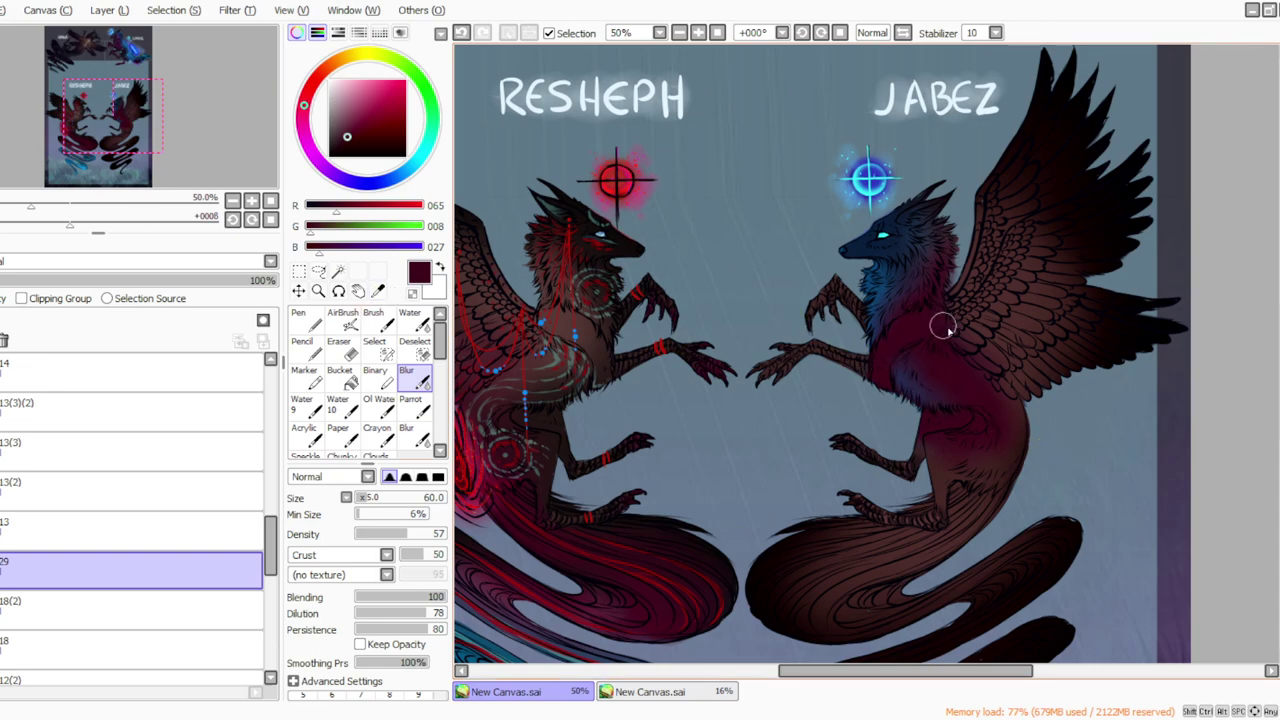
Step: Add a layer above layer 29 and paint Jabez's shoulder and back with muted maroon sampled beside the wing, using the Parrot brush
{"action": "left_click", "coordinate": [378, 291]}
{"action": "left_click", "coordinate": [967, 342]}
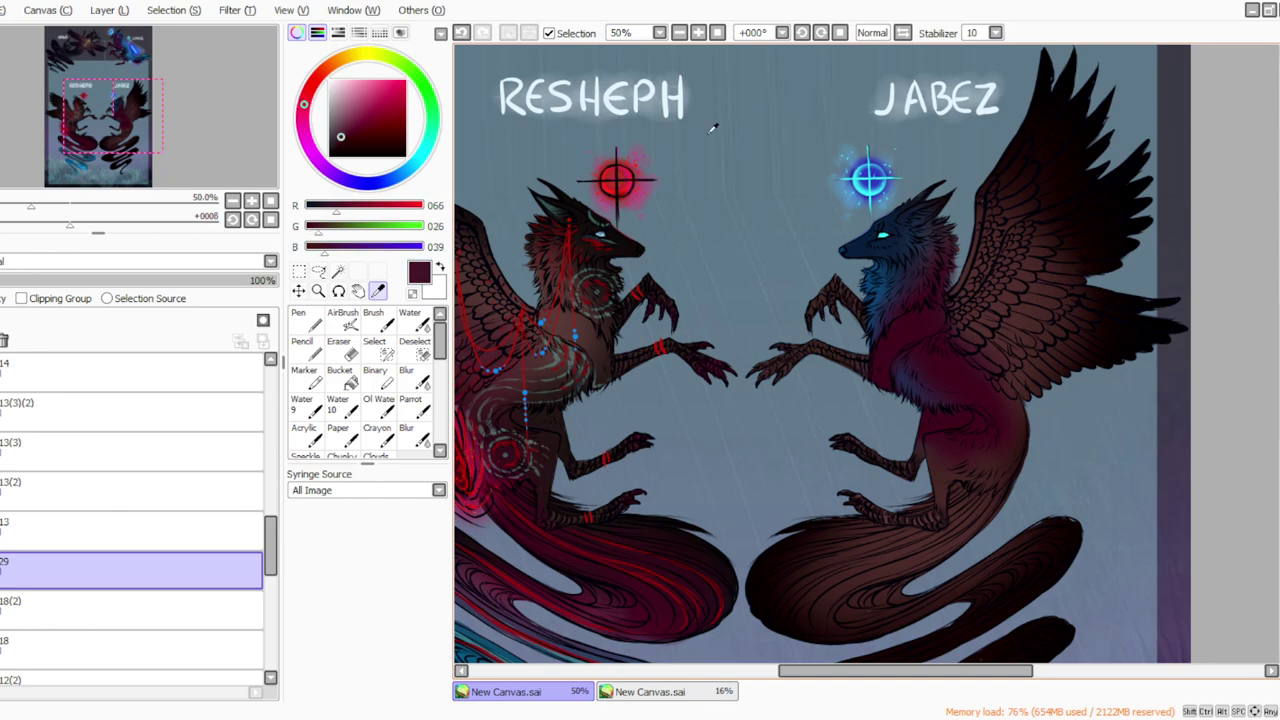
{"action": "left_click", "coordinate": [114, 41]}
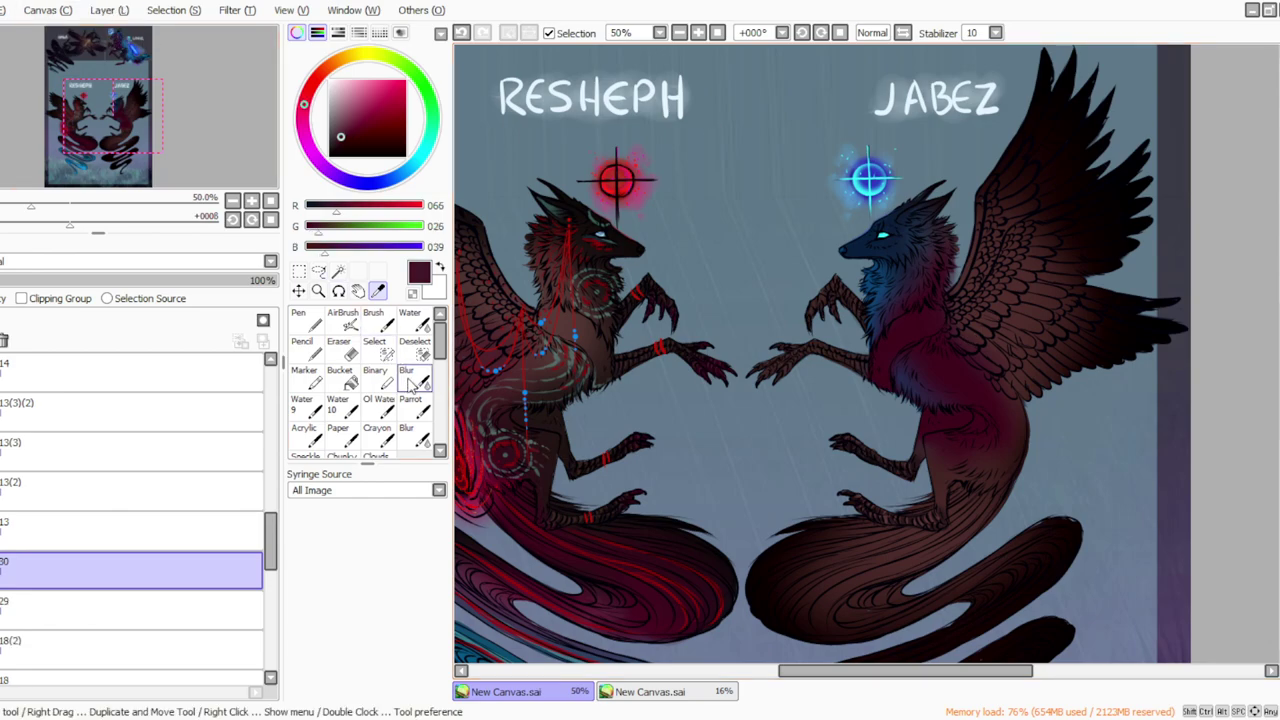
{"action": "left_click", "coordinate": [410, 382]}
{"action": "left_click", "coordinate": [414, 405]}
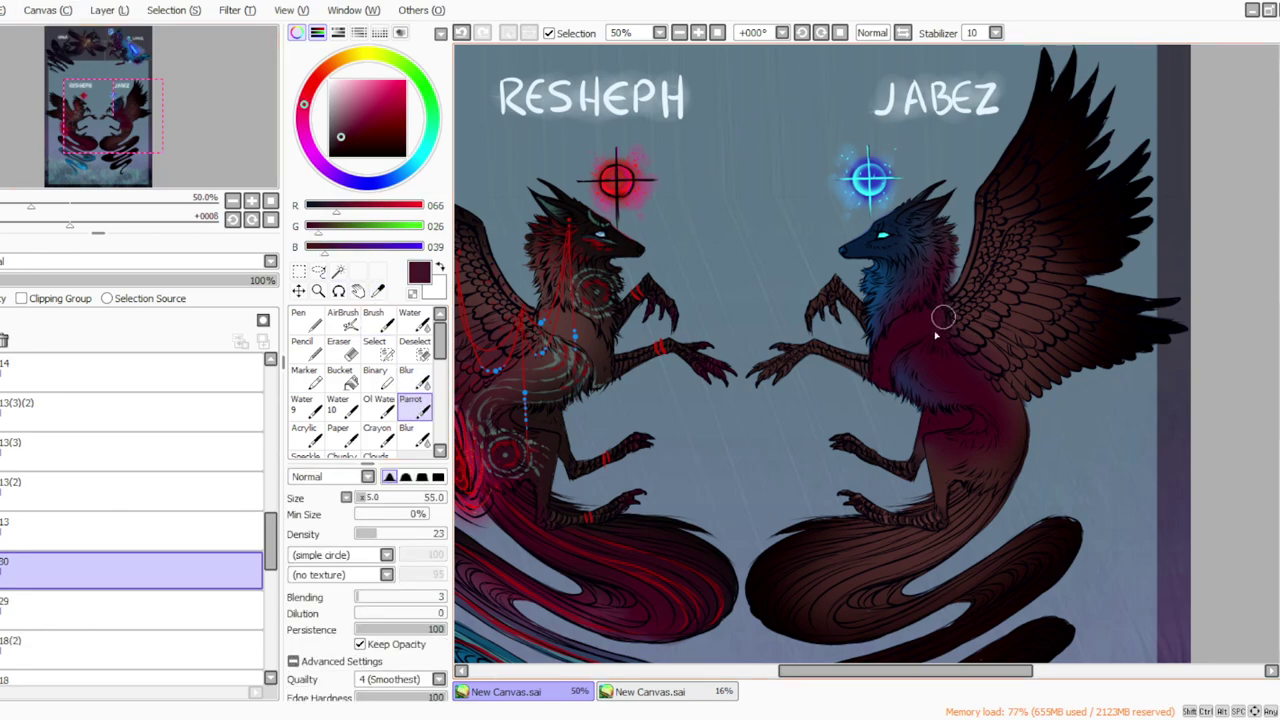
Step: Blend the new maroon over Jabez's chest and back with Blur at size 60, then merge layer 30 into layer 29
{"action": "left_click", "coordinate": [239, 14]}
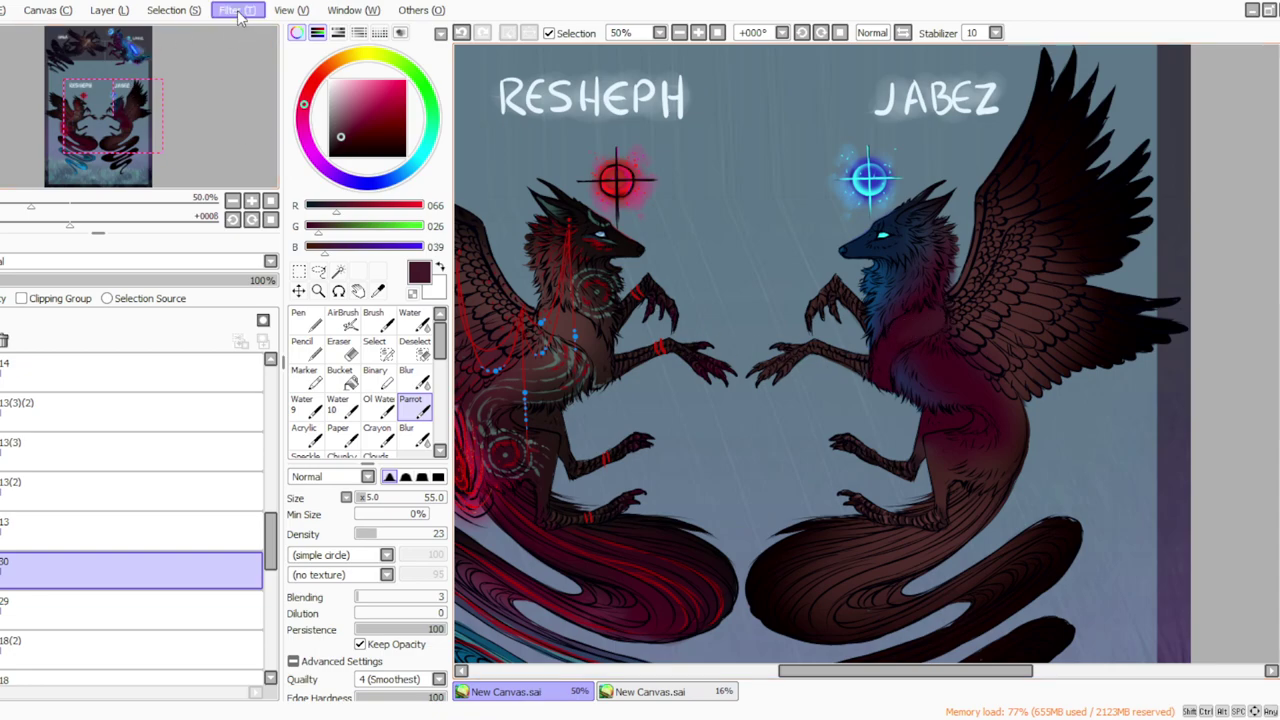
{"action": "left_click", "coordinate": [241, 34]}
{"action": "left_click", "coordinate": [410, 376]}
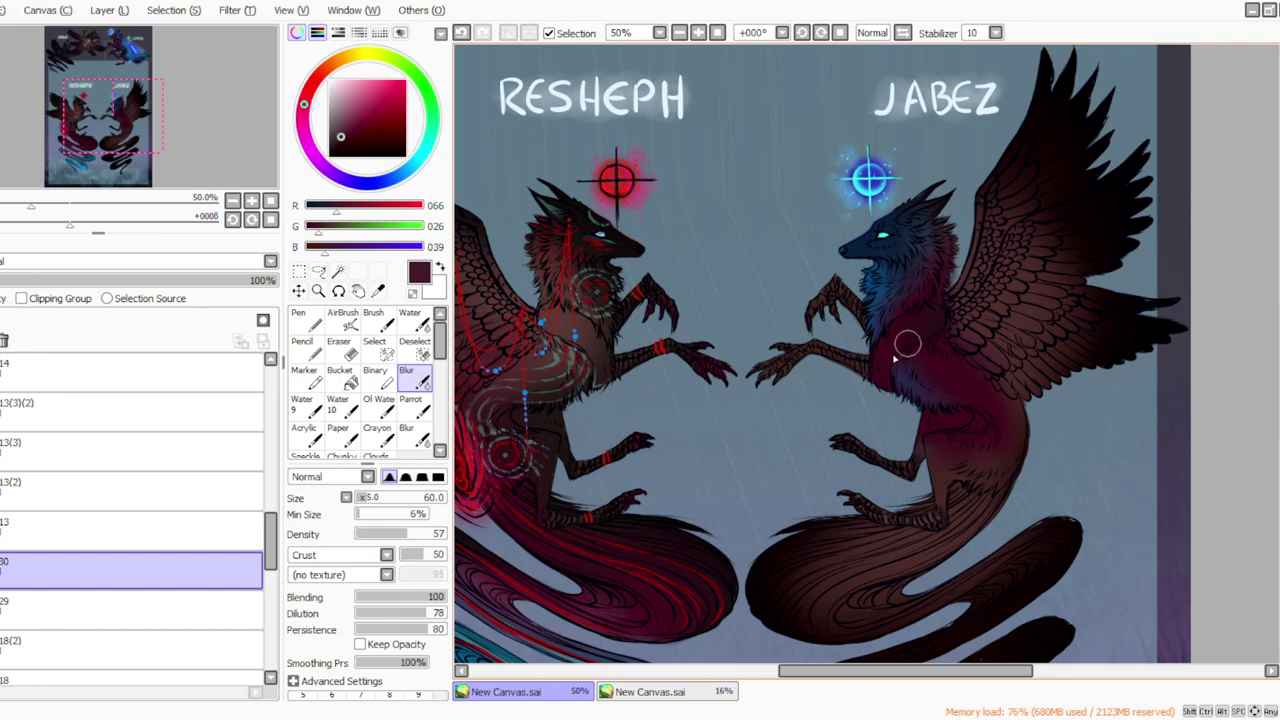
{"action": "left_click", "coordinate": [411, 405]}
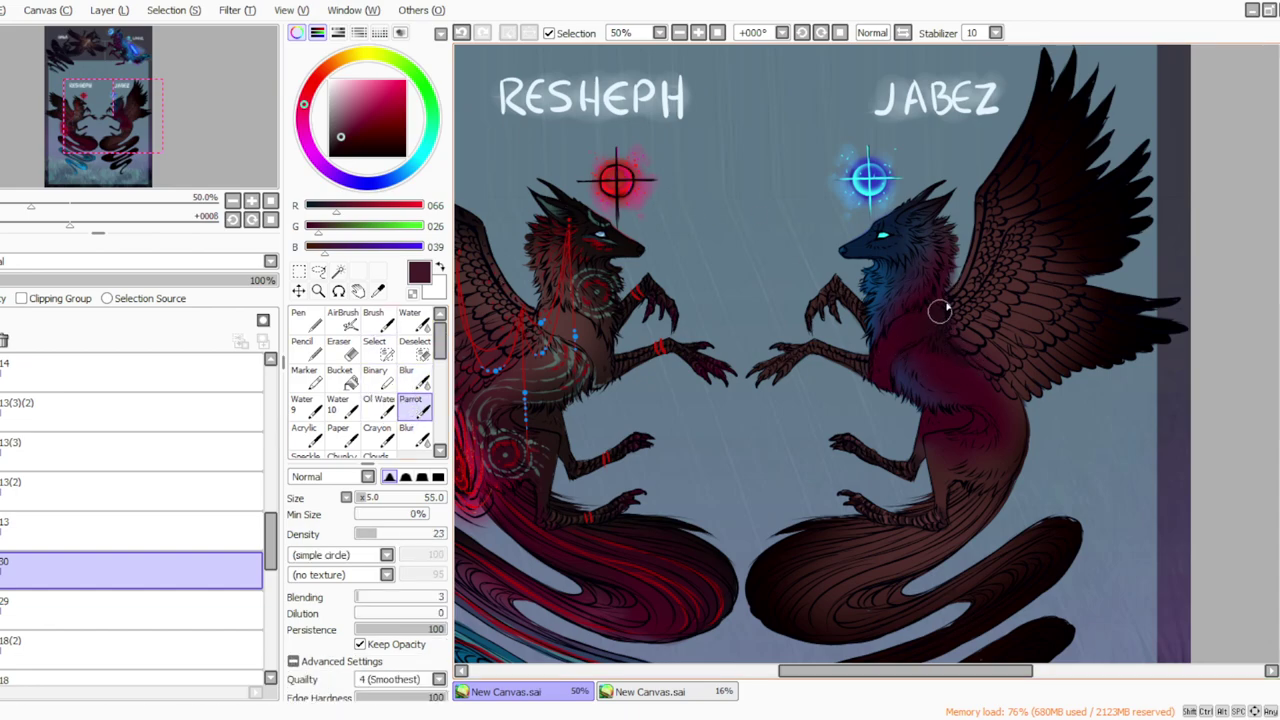
{"action": "left_click", "coordinate": [410, 378]}
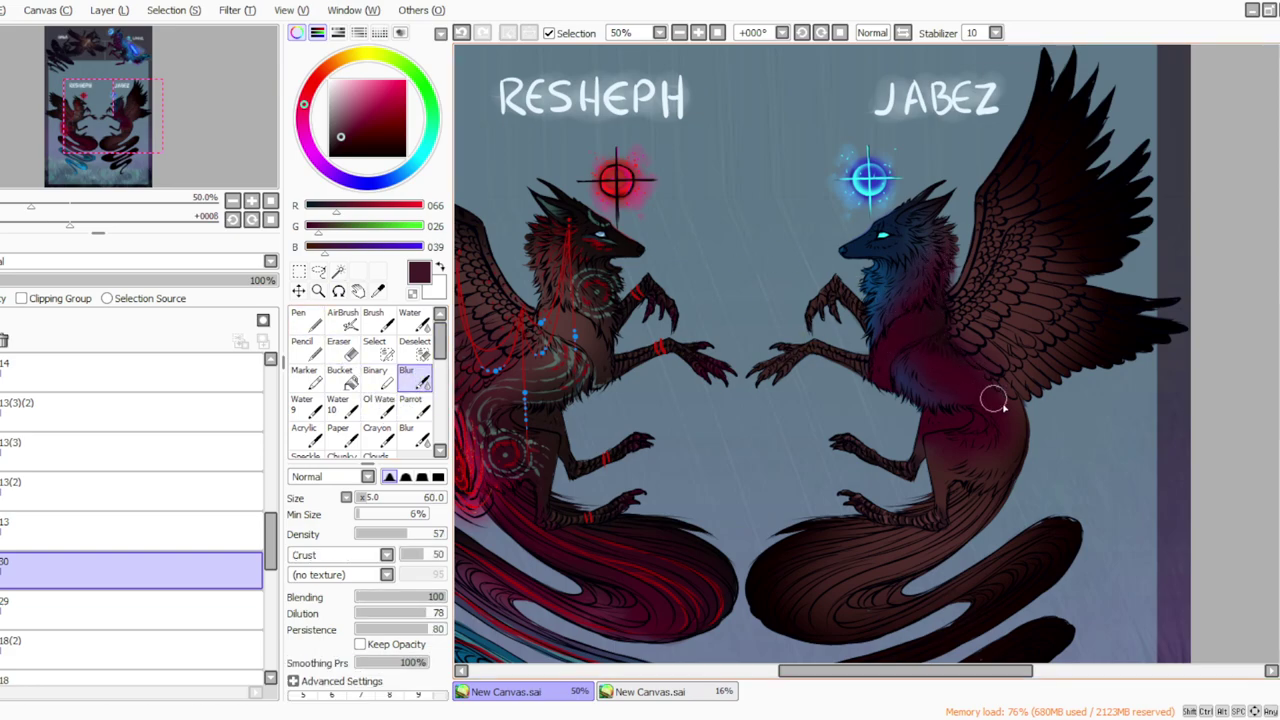
{"action": "left_click", "coordinate": [109, 11]}
{"action": "left_click", "coordinate": [125, 171]}
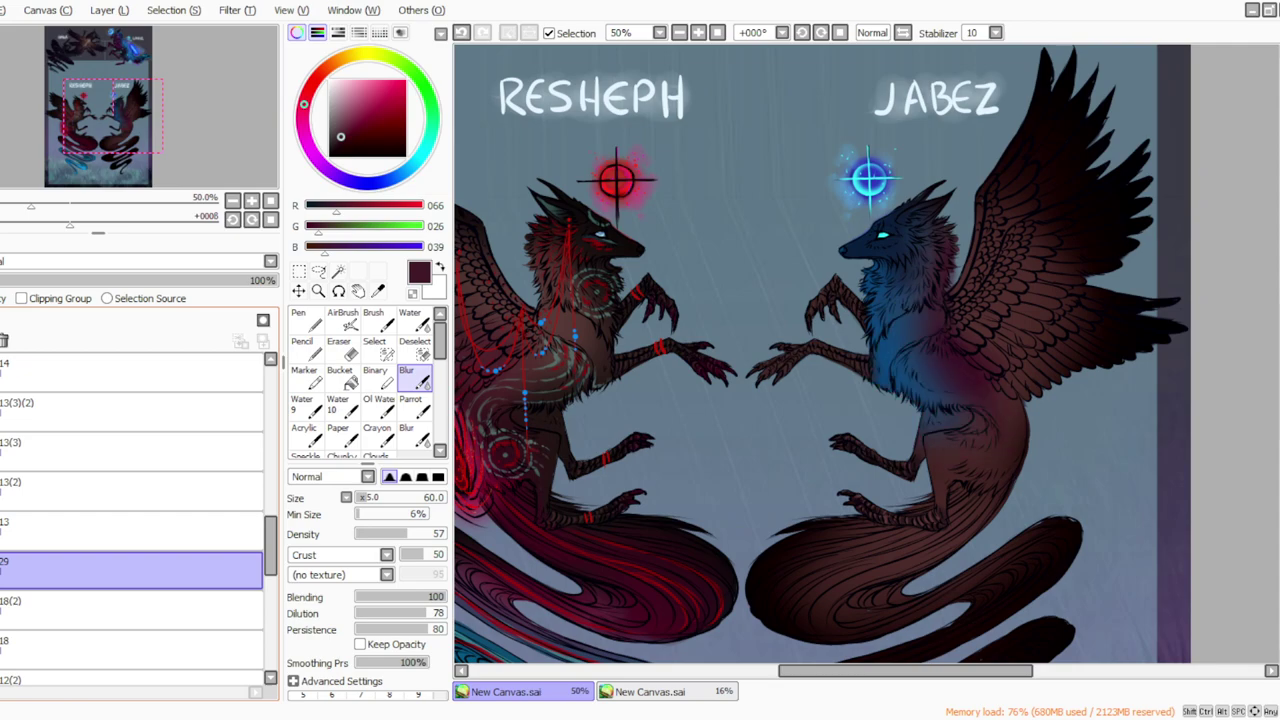
Step: Erase maroon from Jabez's chest below the shoulder to bring out the blue fur, using the Eraser at size 10 and density 100
{"action": "left_click", "coordinate": [340, 348]}
{"action": "left_click_drag", "start_coordinate": [390, 535], "coordinate": [456, 538]}
{"action": "left_click", "coordinate": [360, 498]}
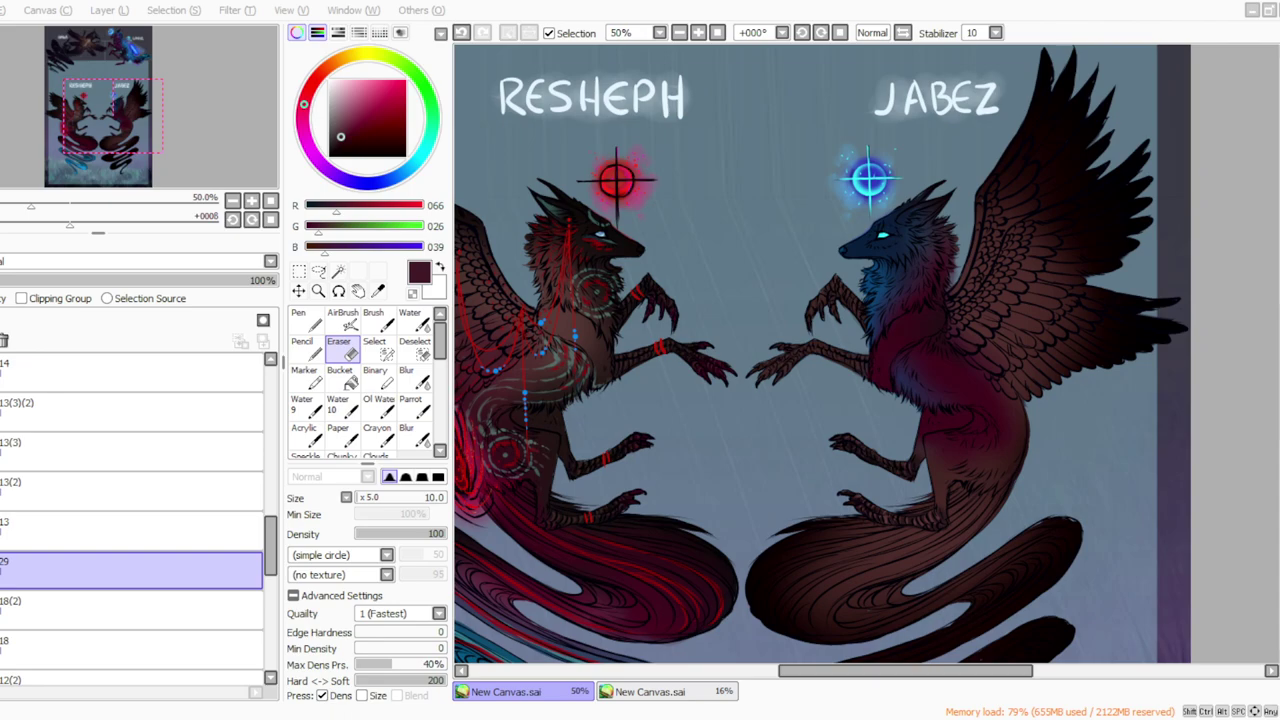
{"action": "left_click", "coordinate": [732, 375]}
{"action": "left_click", "coordinate": [820, 33]}
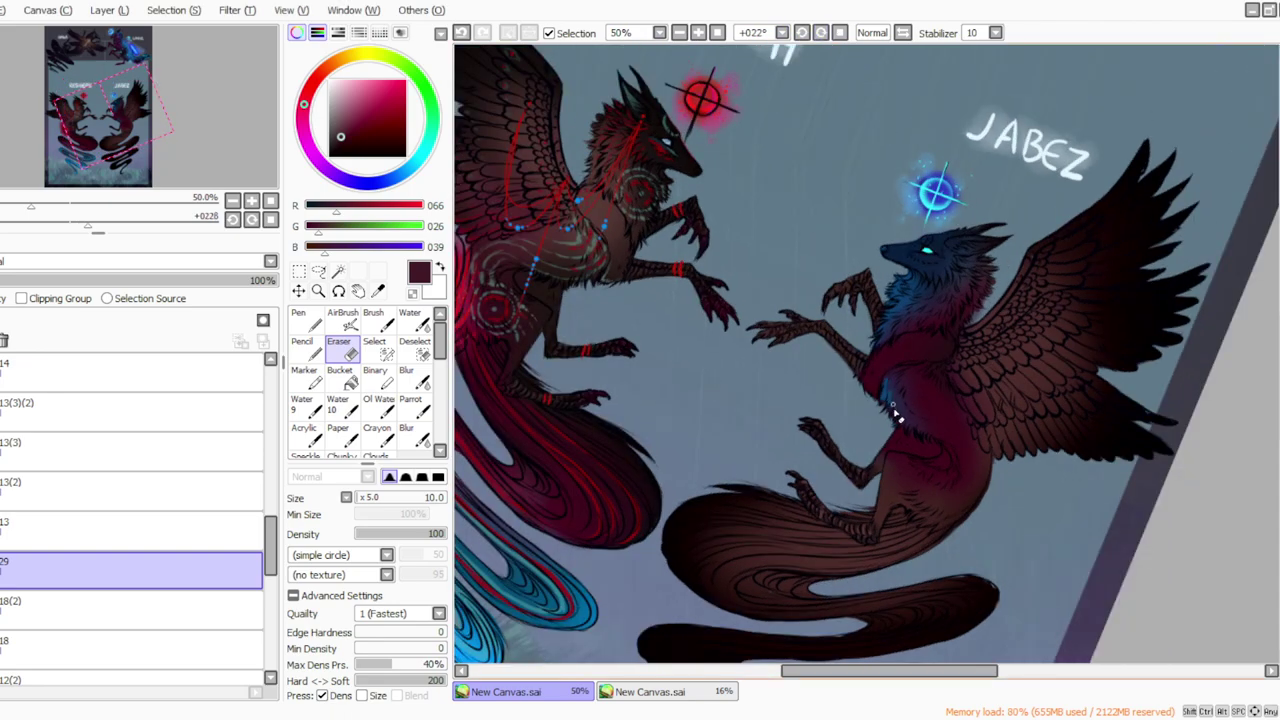
Step: Soften the blue chest patch into the surrounding maroon with Blur at size 20, touching up its edge with the Eraser
{"action": "left_click", "coordinate": [415, 378]}
{"action": "left_click", "coordinate": [359, 498]}
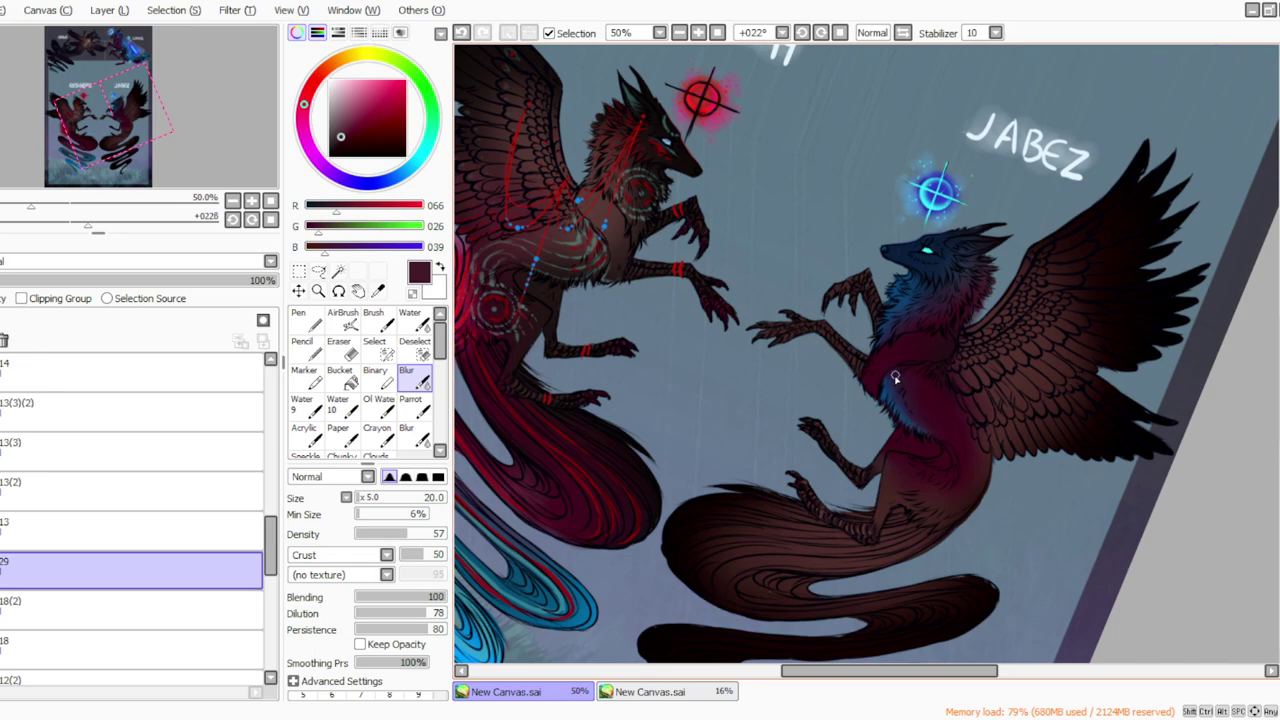
{"action": "key", "text": "e"}
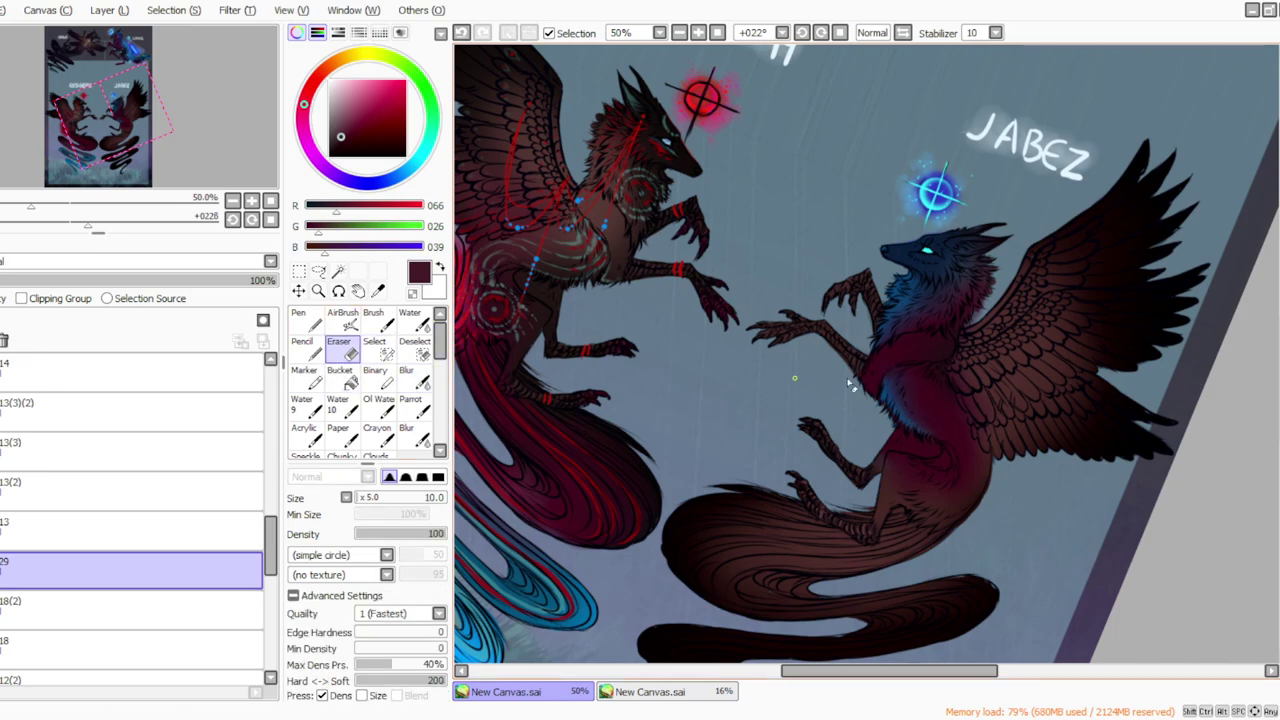
{"action": "key", "text": "b"}
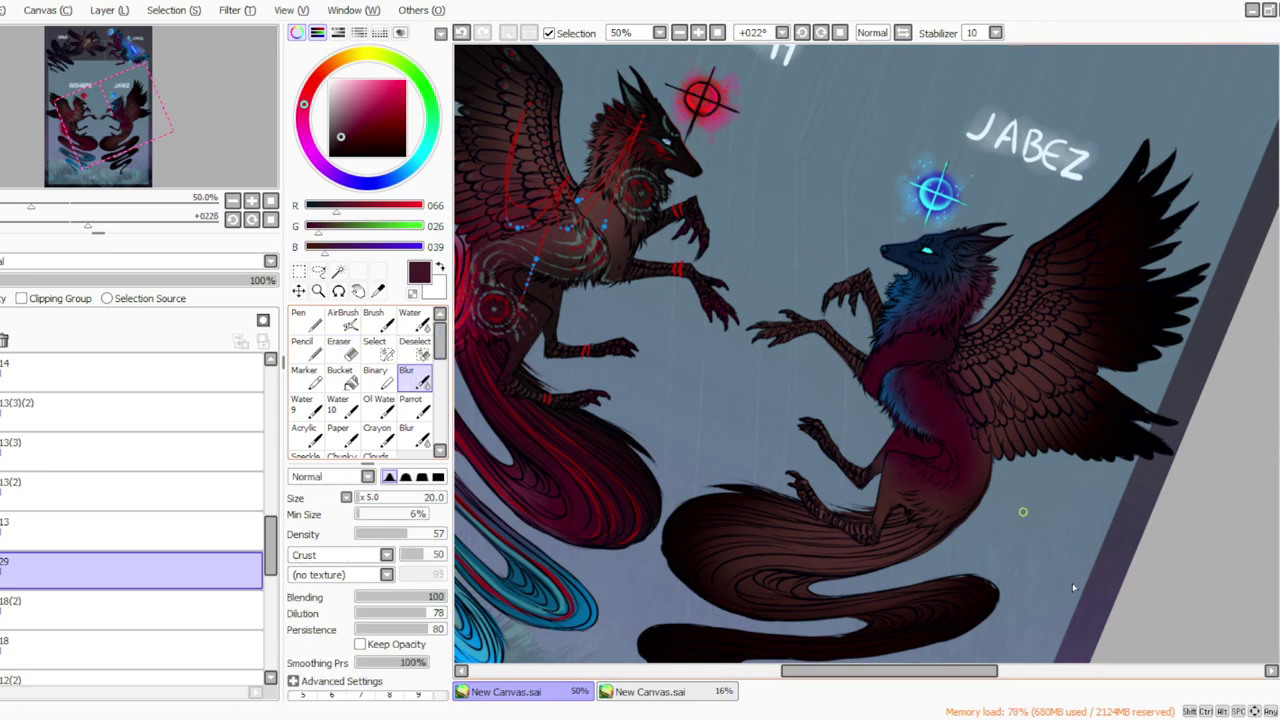
{"action": "left_click", "coordinate": [839, 33]}
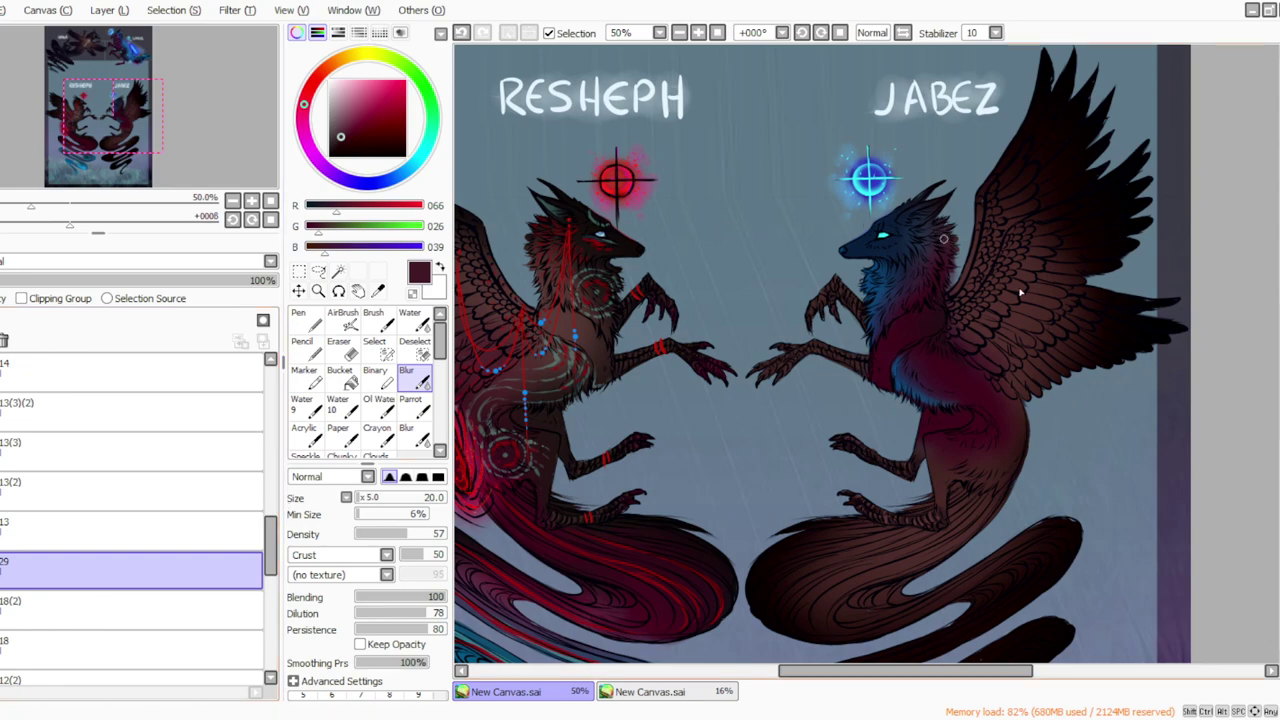
{"action": "scroll", "coordinate": [1276, 360], "scroll_direction": "up", "scroll_amount": 5}
{"action": "scroll", "coordinate": [1277, 360], "scroll_direction": "up", "scroll_amount": 2}
{"action": "scroll", "coordinate": [1276, 340], "scroll_direction": "down", "scroll_amount": 9}
{"action": "scroll", "coordinate": [1276, 340], "scroll_direction": "up", "scroll_amount": 4}
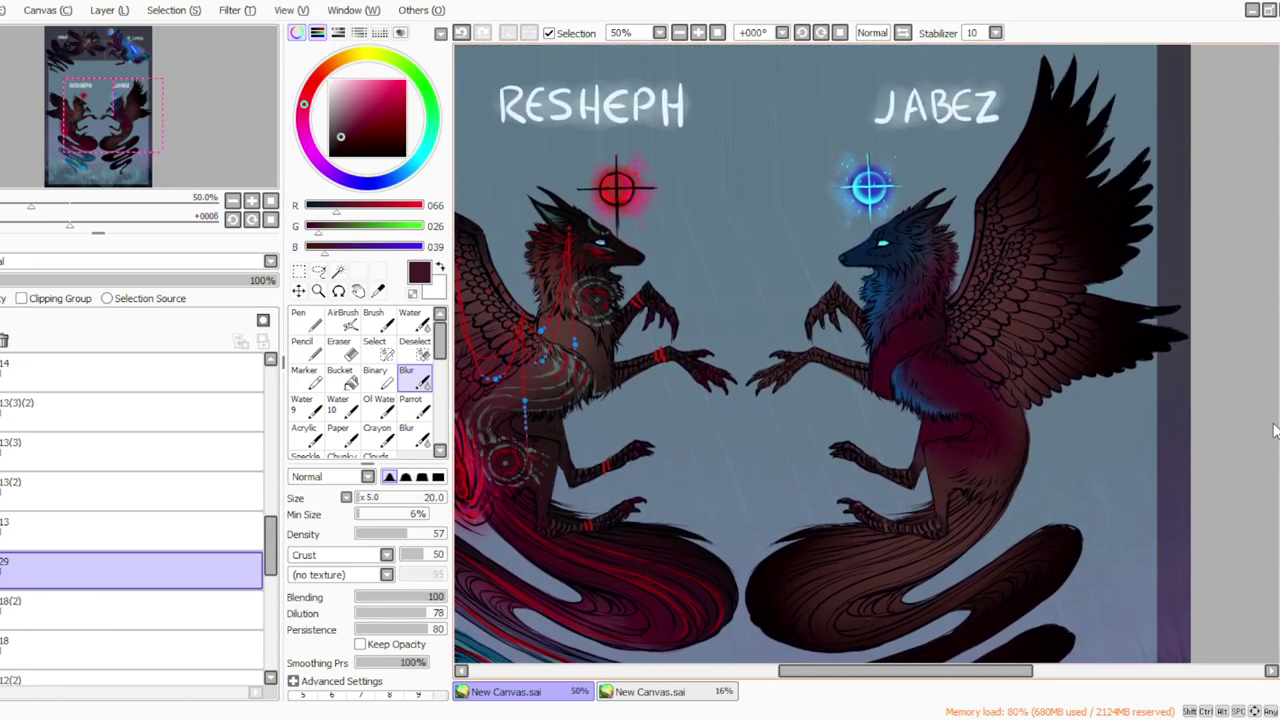
{"action": "left_click", "coordinate": [108, 12]}
{"action": "left_click", "coordinate": [117, 168]}
{"action": "left_click", "coordinate": [2, 566]}
{"action": "left_click", "coordinate": [2, 566]}
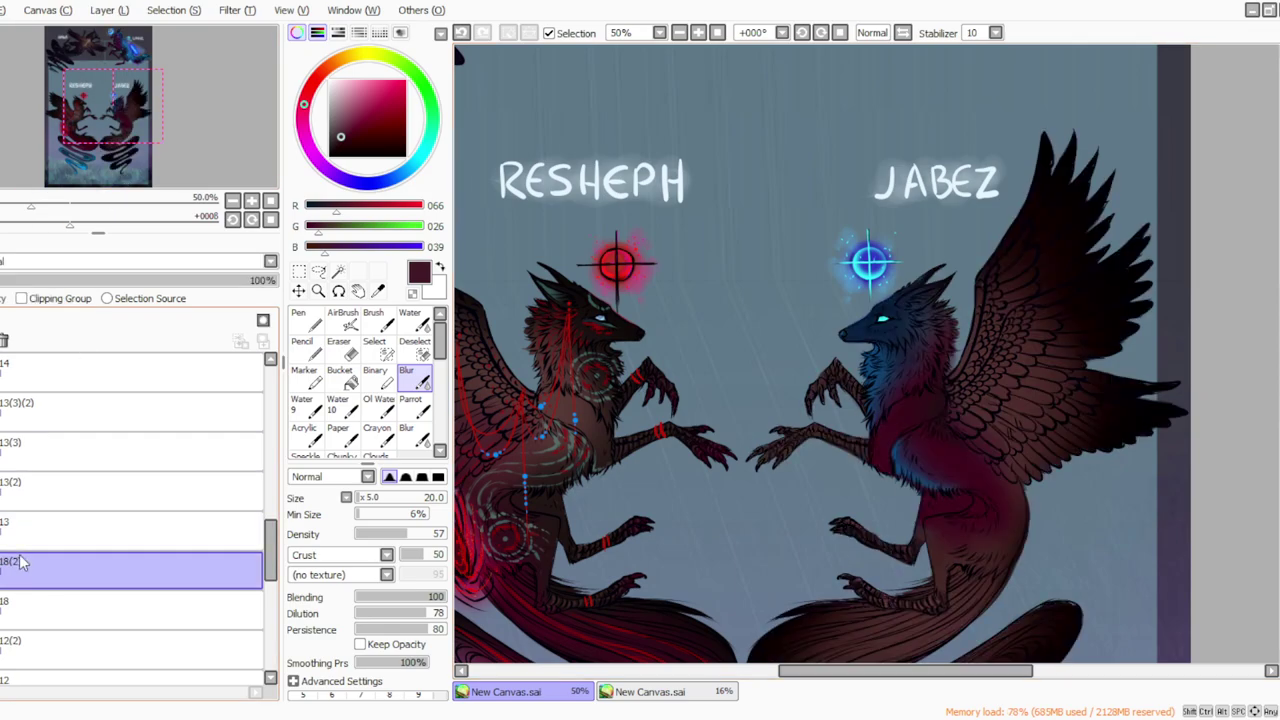
{"action": "key", "text": "ctrl+z"}
Step: Set the Parrot brush to density 100 and sample the dark blue from Jabez's neck
{"action": "left_click", "coordinate": [410, 405]}
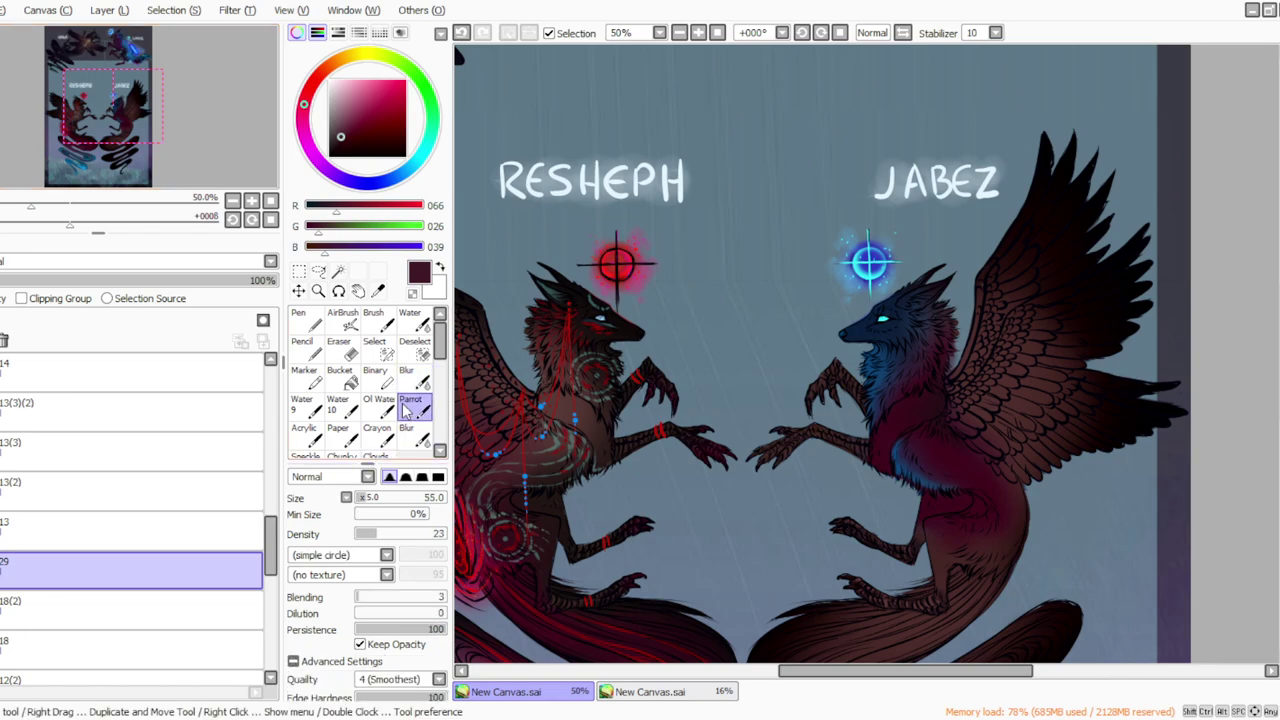
{"action": "left_click_drag", "start_coordinate": [372, 534], "coordinate": [441, 537]}
{"action": "left_click", "coordinate": [358, 499]}
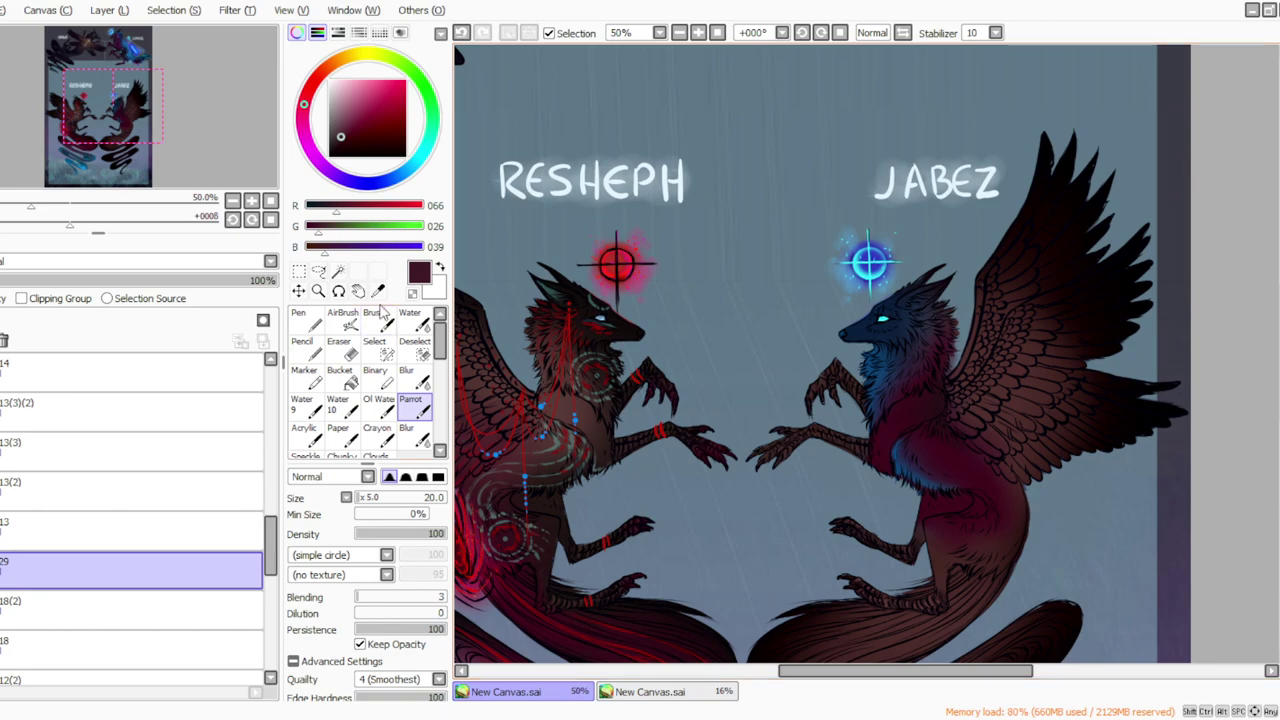
{"action": "left_click", "coordinate": [378, 290]}
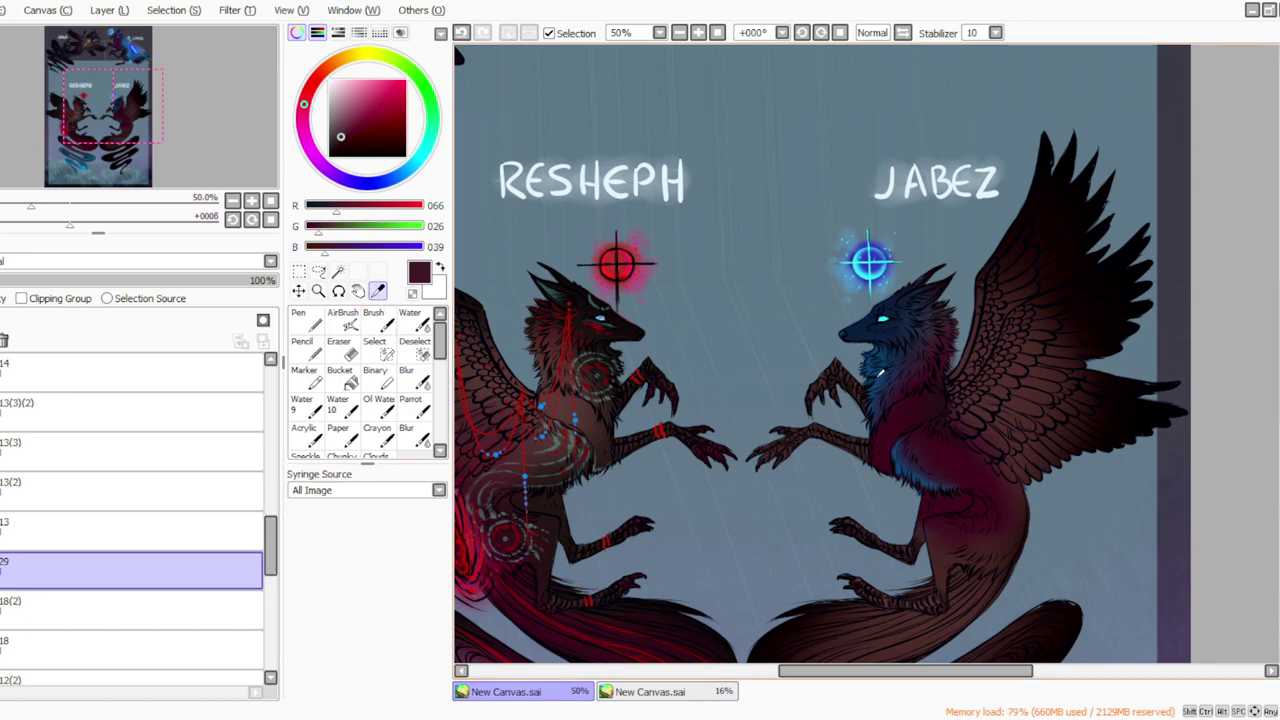
{"action": "left_click", "coordinate": [880, 373]}
{"action": "left_click", "coordinate": [411, 405]}
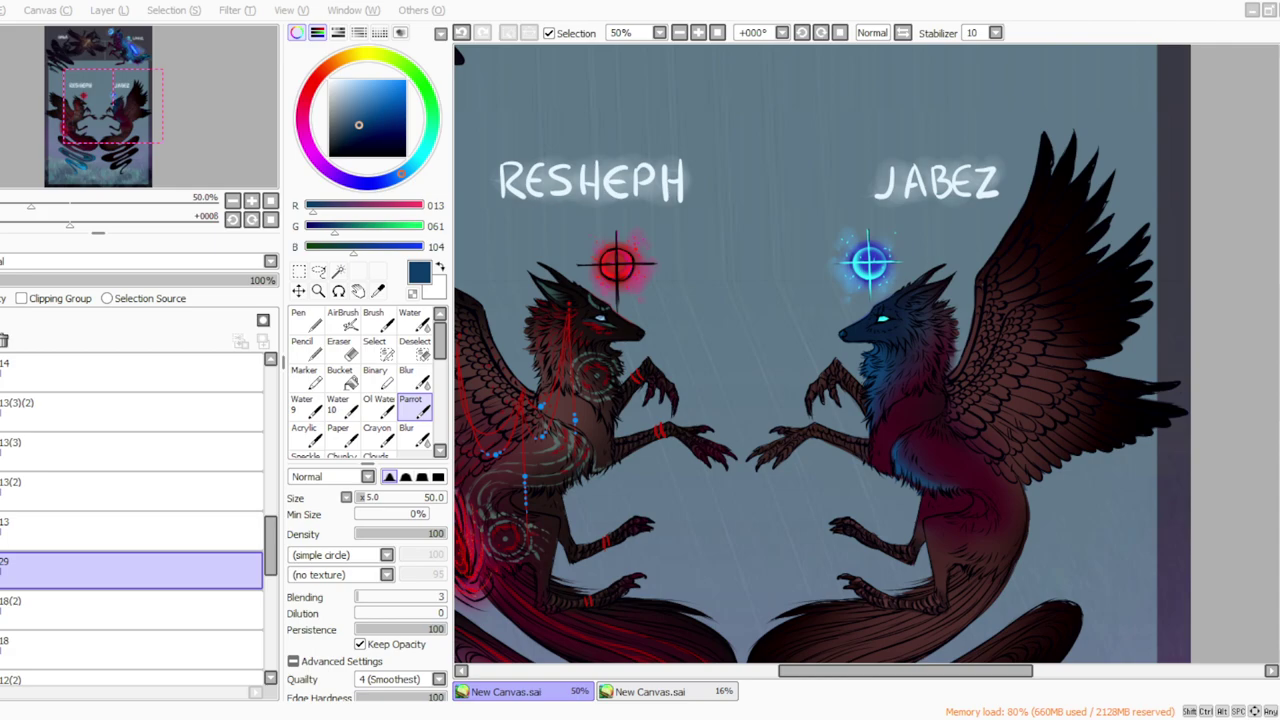
Step: Set the Parrot brush to size 10 and sample the bright teal from Loriz's markings
{"action": "scroll", "coordinate": [1274, 300], "scroll_direction": "up", "scroll_amount": 10}
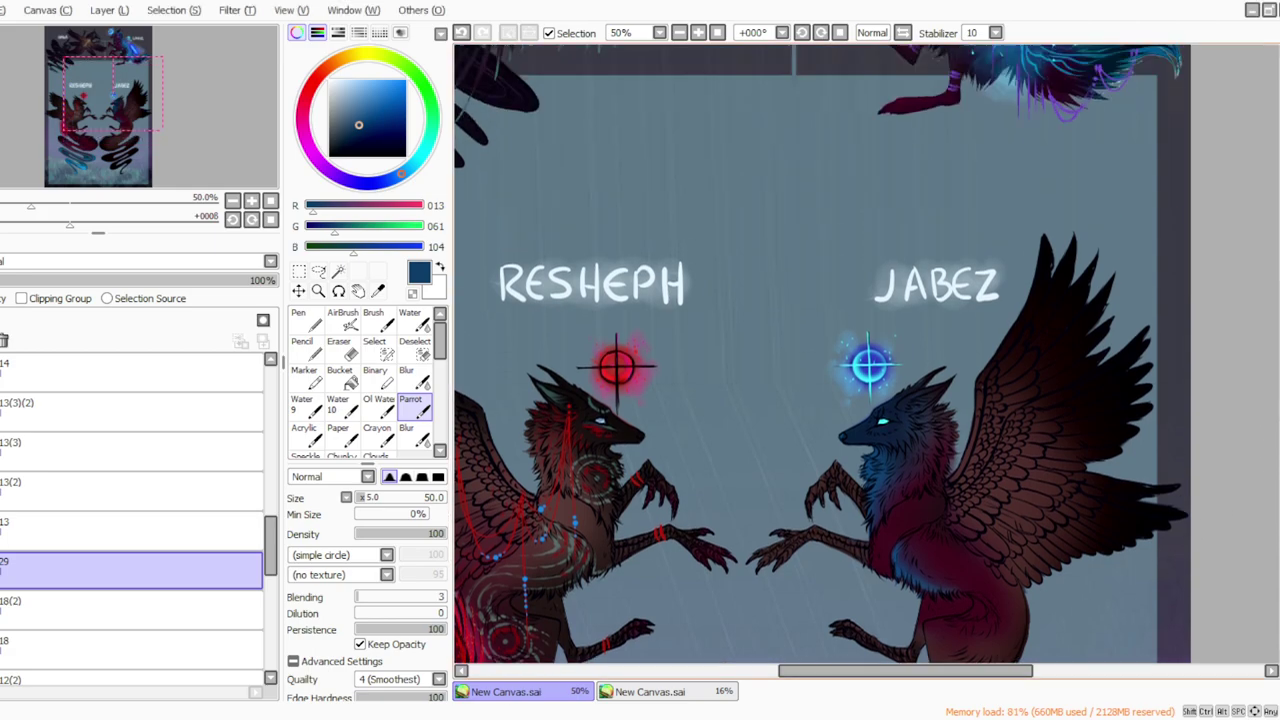
{"action": "scroll", "coordinate": [1275, 290], "scroll_direction": "down", "scroll_amount": 10}
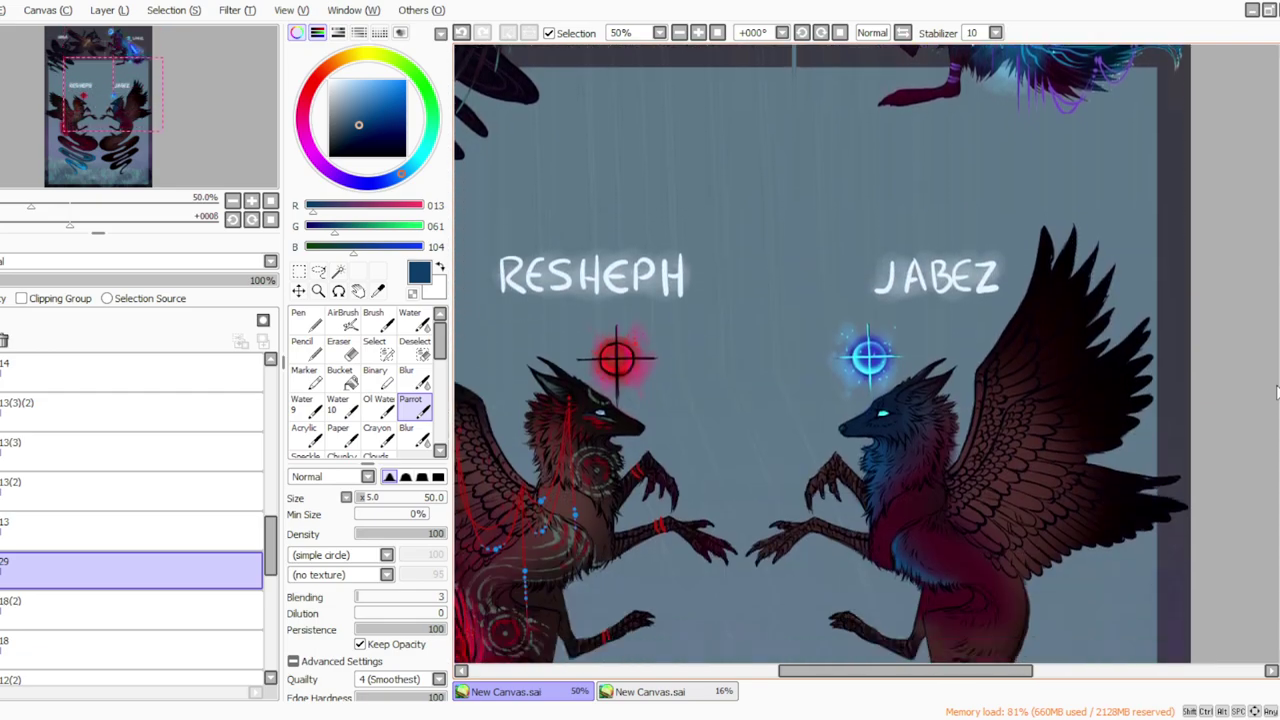
{"action": "scroll", "coordinate": [1275, 380], "scroll_direction": "down", "scroll_amount": 1}
{"action": "left_click", "coordinate": [360, 498]}
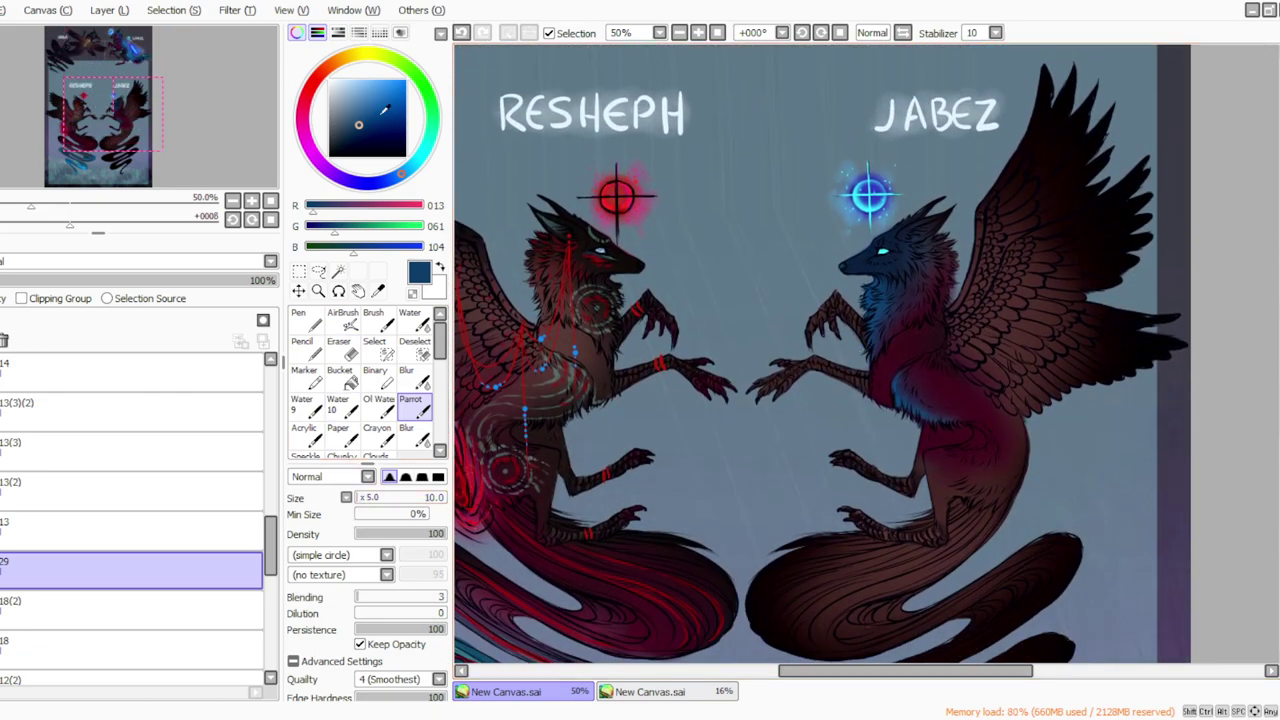
{"action": "scroll", "coordinate": [1275, 399], "scroll_direction": "up", "scroll_amount": 5}
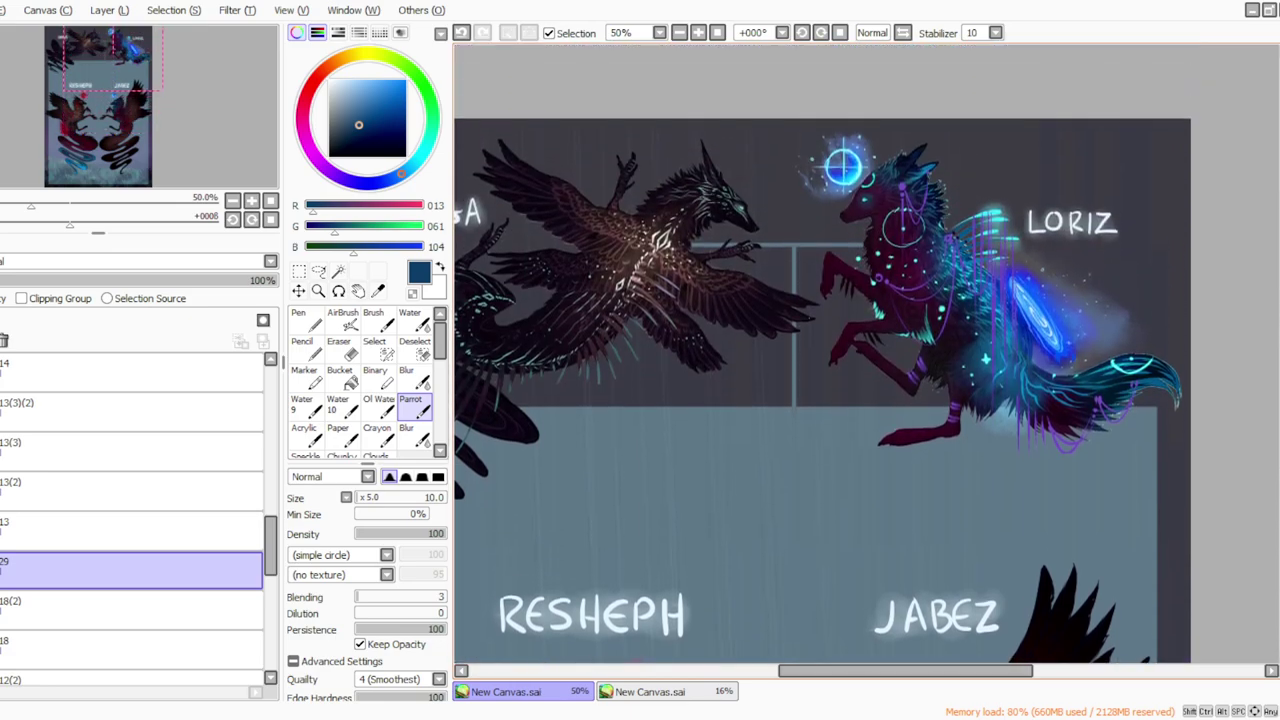
{"action": "key", "text": "alt"}
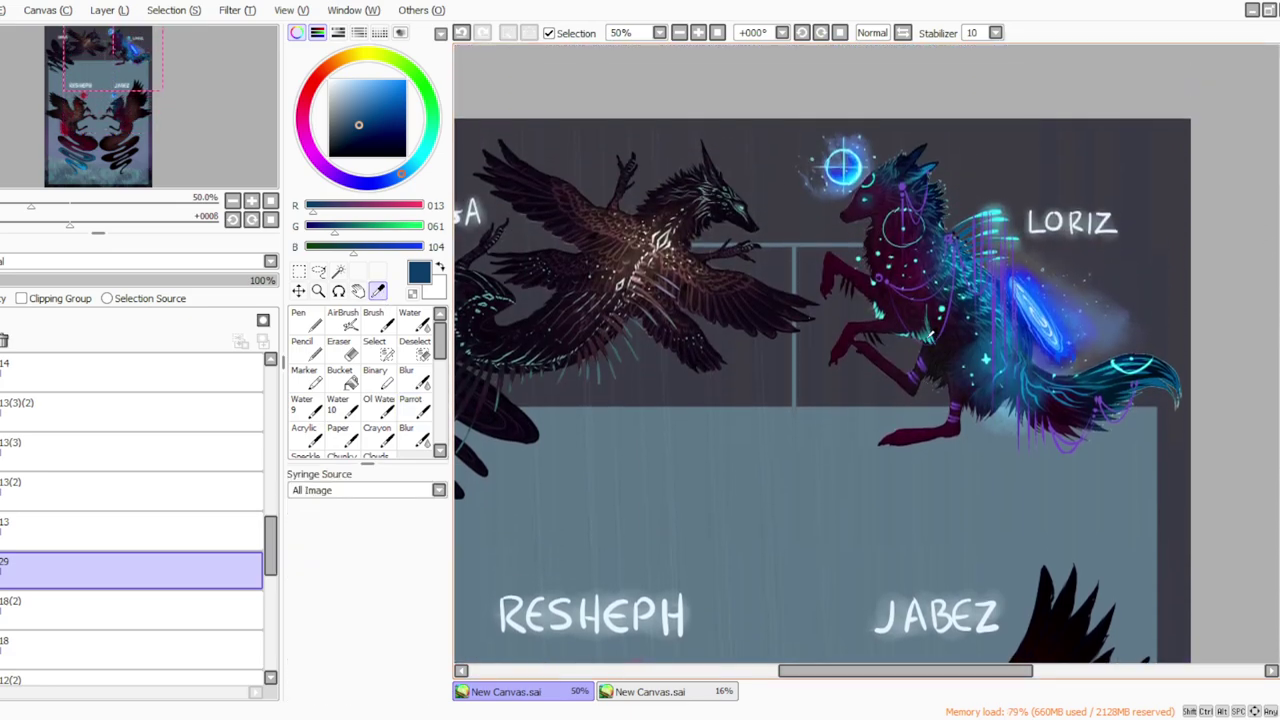
{"action": "left_click", "coordinate": [932, 337]}
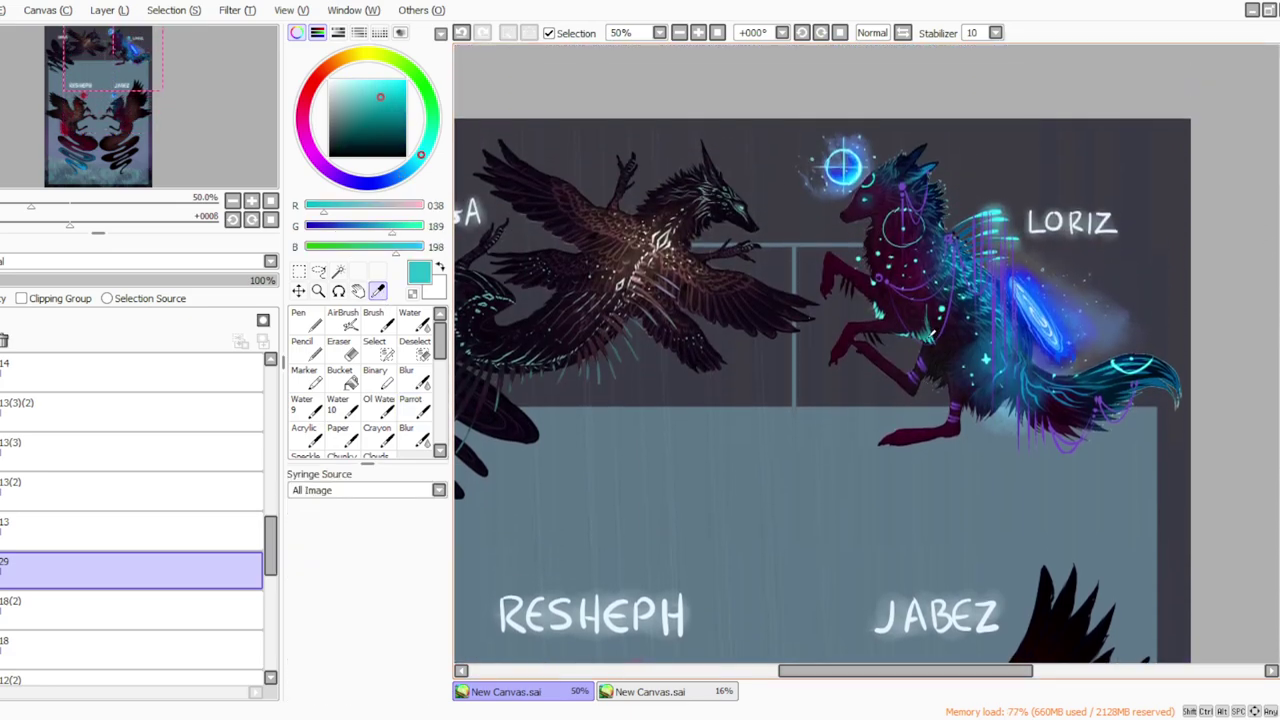
{"action": "left_click", "coordinate": [411, 410]}
Step: Paint teal markings on Jabez's forehead above the eye with the size 10 Parrot brush
{"action": "scroll", "coordinate": [1275, 380], "scroll_direction": "down", "scroll_amount": 1}
{"action": "scroll", "coordinate": [933, 336], "scroll_direction": "down", "scroll_amount": 5}
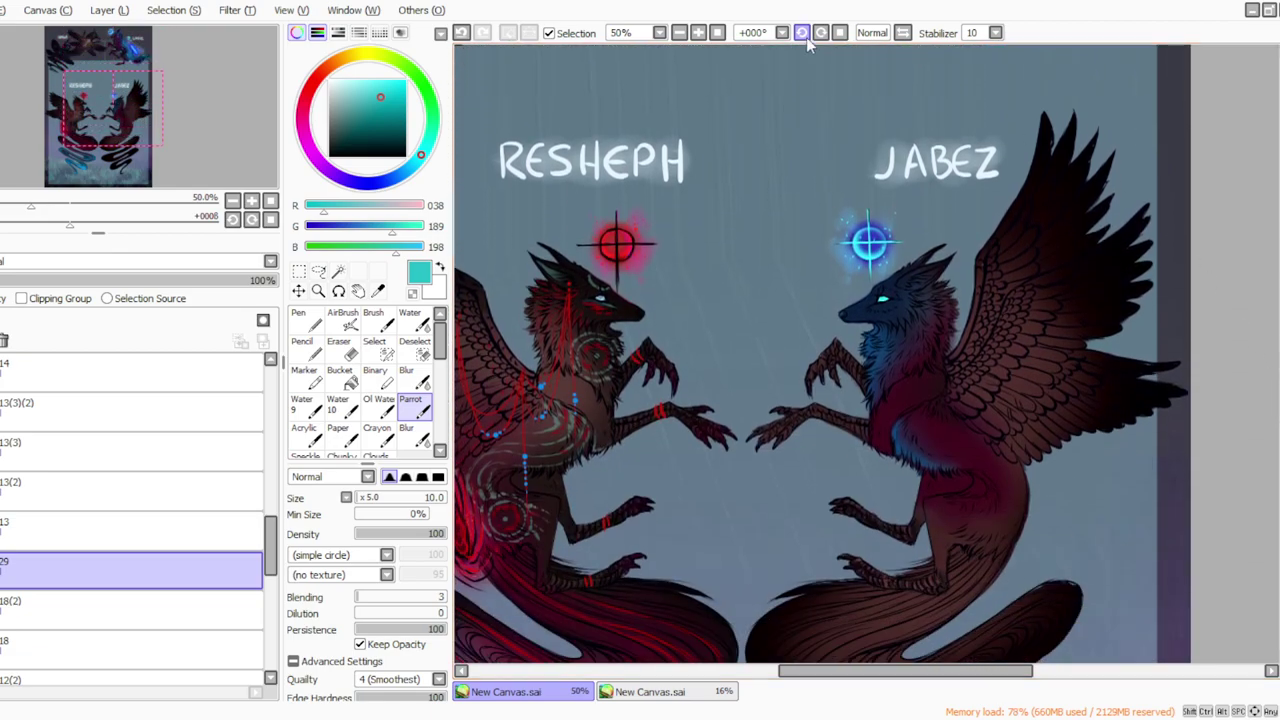
{"action": "left_click", "coordinate": [820, 33]}
{"action": "left_click", "coordinate": [820, 33]}
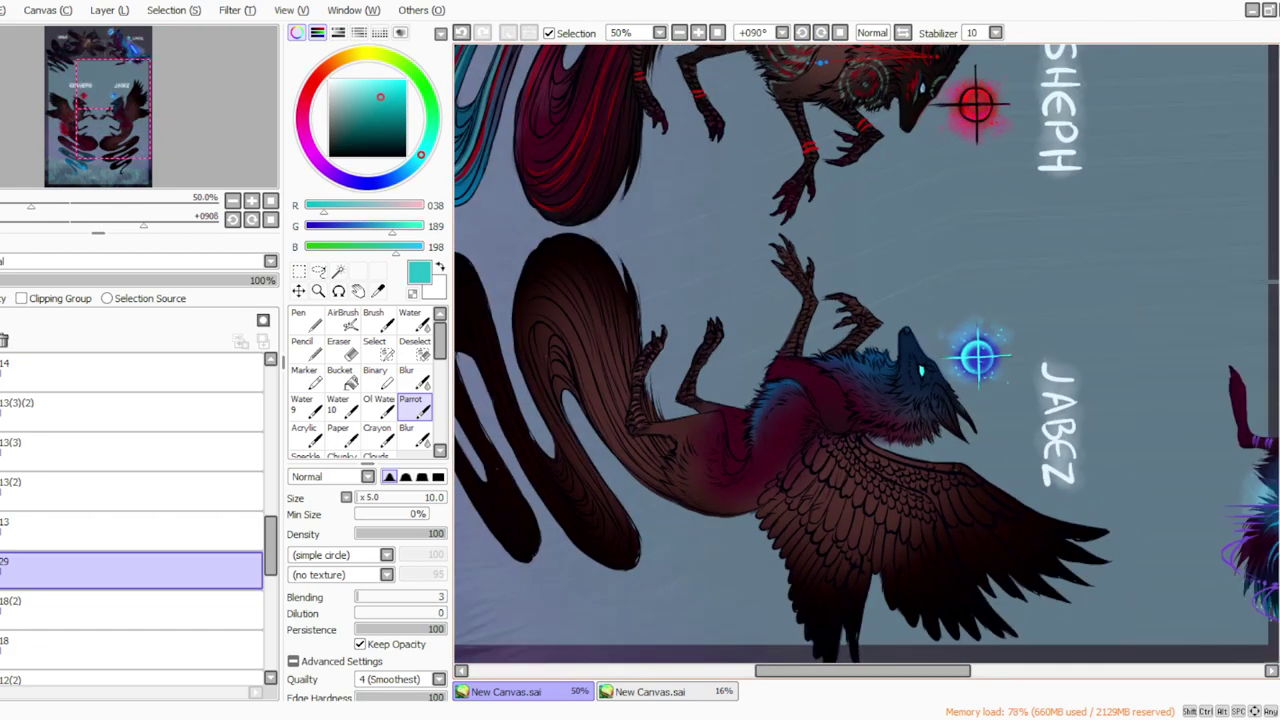
{"action": "scroll", "coordinate": [866, 353], "scroll_direction": "up", "scroll_amount": 2}
{"action": "mouse_move", "coordinate": [820, 678]}
{"action": "left_mouse_down"}
{"action": "mouse_move", "coordinate": [913, 677]}
{"action": "mouse_move", "coordinate": [819, 690]}
{"action": "left_mouse_up"}
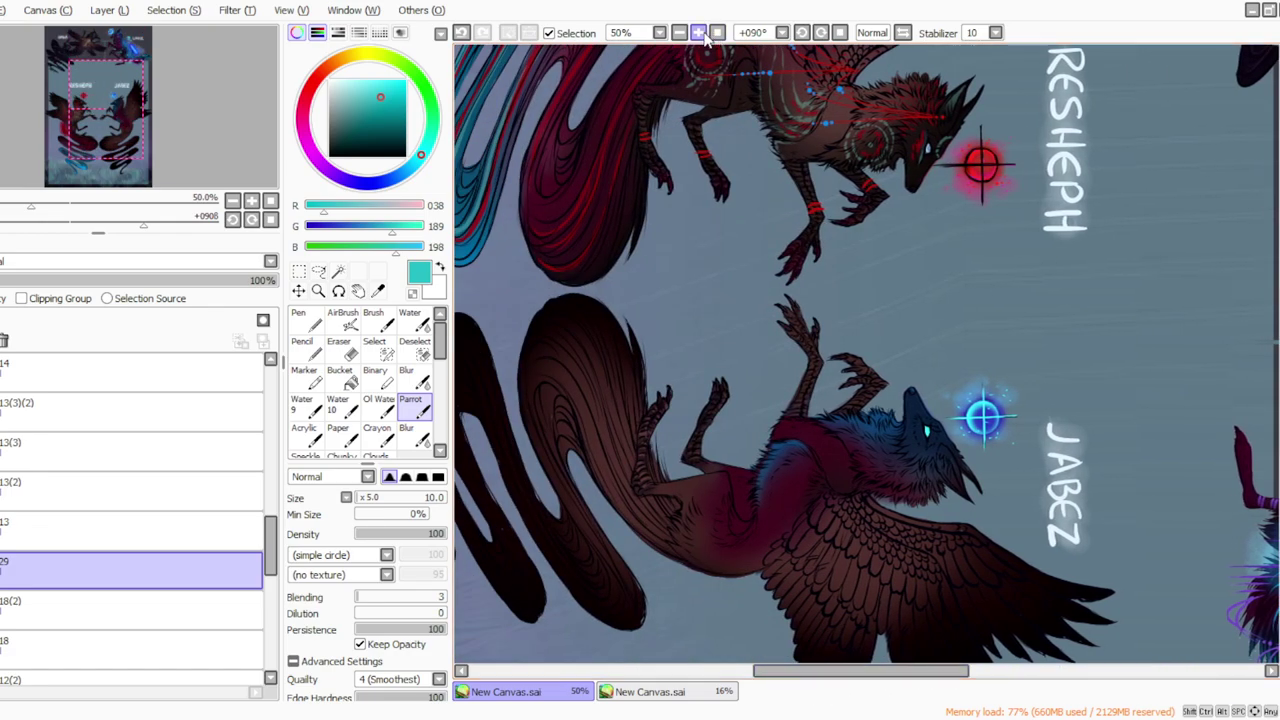
{"action": "left_click", "coordinate": [699, 33]}
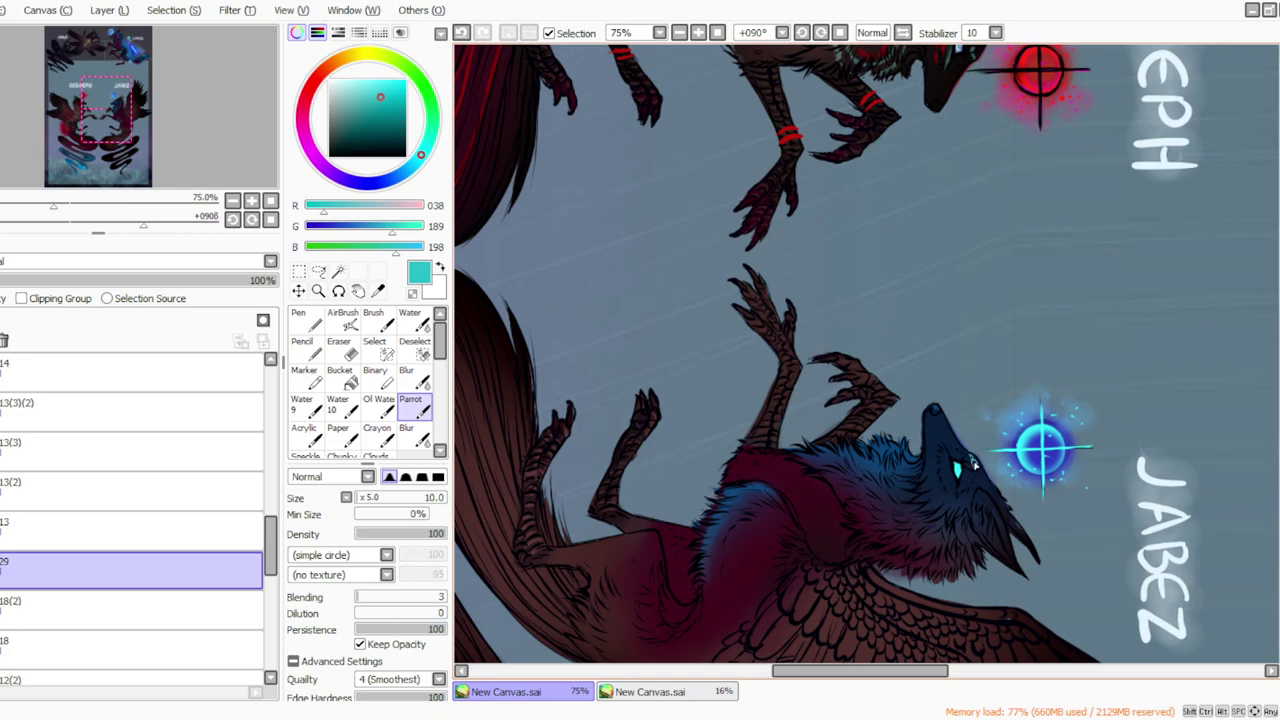
{"action": "left_click_drag", "start_coordinate": [963, 444], "coordinate": [979, 487]}
Step: Extend the teal face markings behind Jabez's eye towards the ear and cheek
{"action": "left_click_drag", "start_coordinate": [780, 671], "coordinate": [818, 710]}
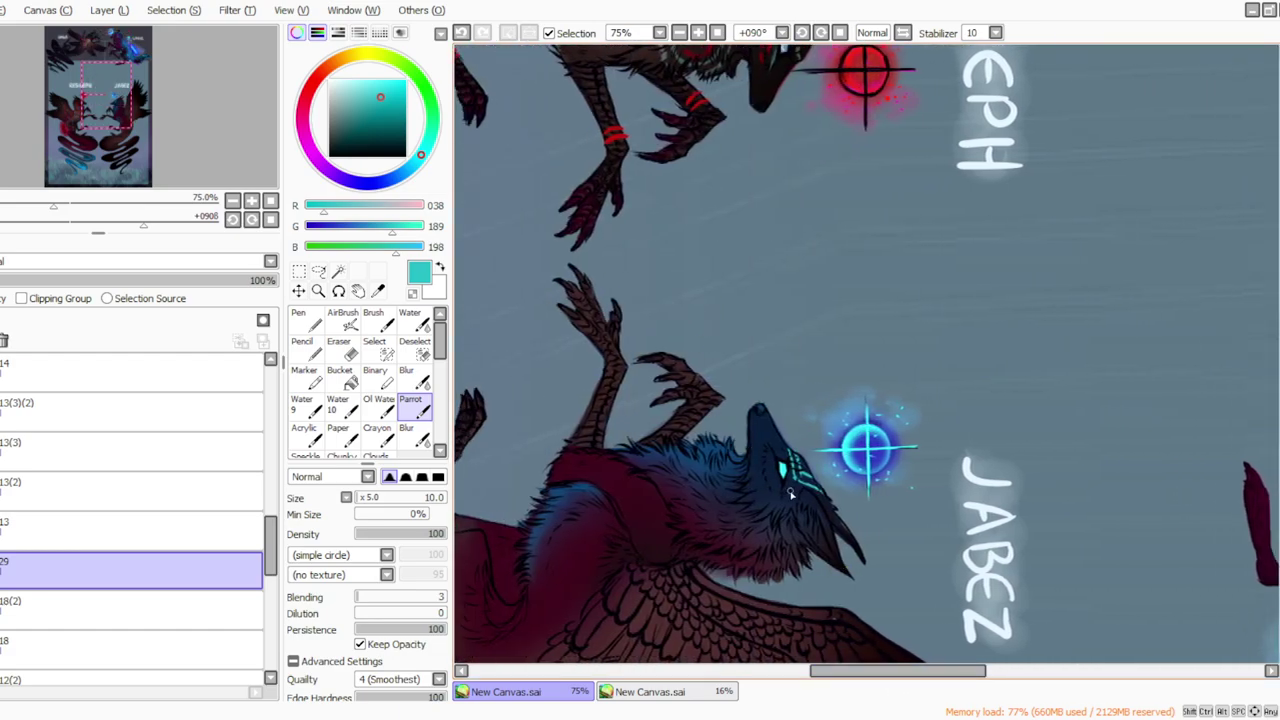
{"action": "left_click_drag", "start_coordinate": [800, 487], "coordinate": [805, 508]}
{"action": "left_click_drag", "start_coordinate": [828, 670], "coordinate": [855, 657]}
{"action": "mouse_move", "coordinate": [616, 460]}
{"action": "left_mouse_down"}
{"action": "mouse_move", "coordinate": [622, 442]}
{"action": "mouse_move", "coordinate": [632, 512]}
{"action": "left_mouse_up"}
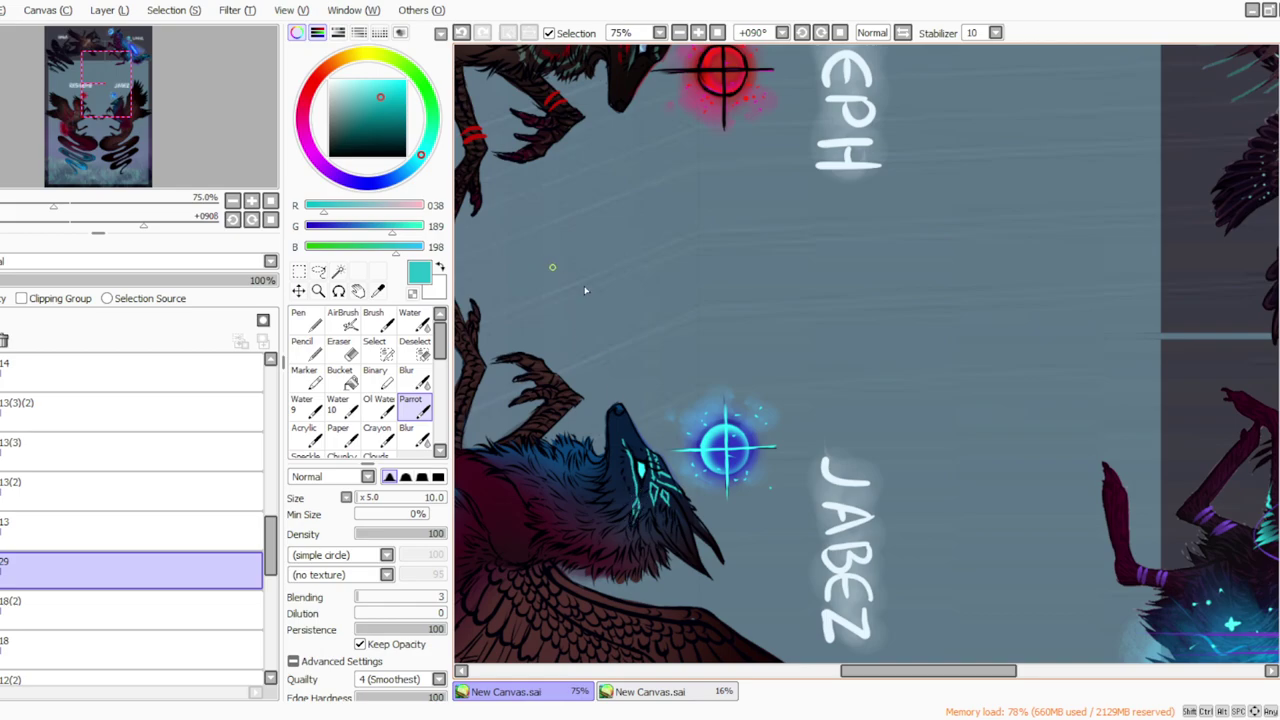
Step: Paint teal markings beneath Jabez's eye and across the cheek
{"action": "left_click", "coordinate": [614, 692]}
{"action": "left_click", "coordinate": [584, 692]}
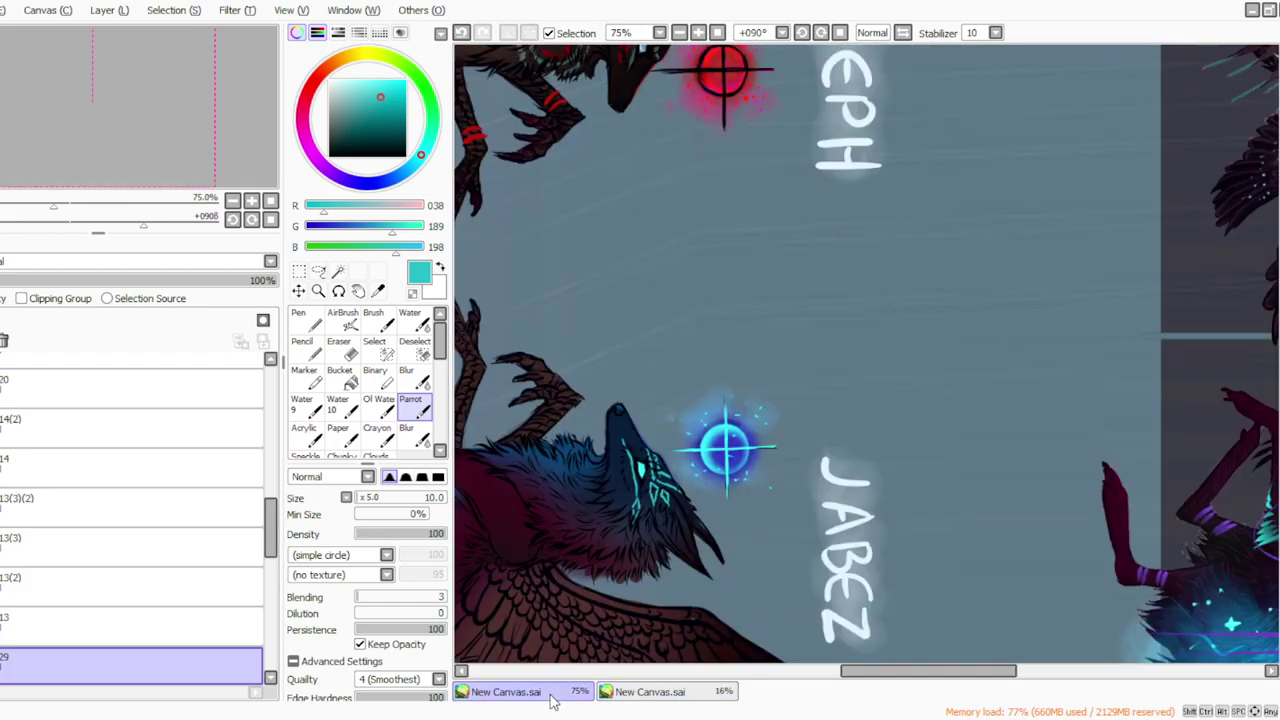
{"action": "left_click_drag", "start_coordinate": [861, 672], "coordinate": [839, 692]}
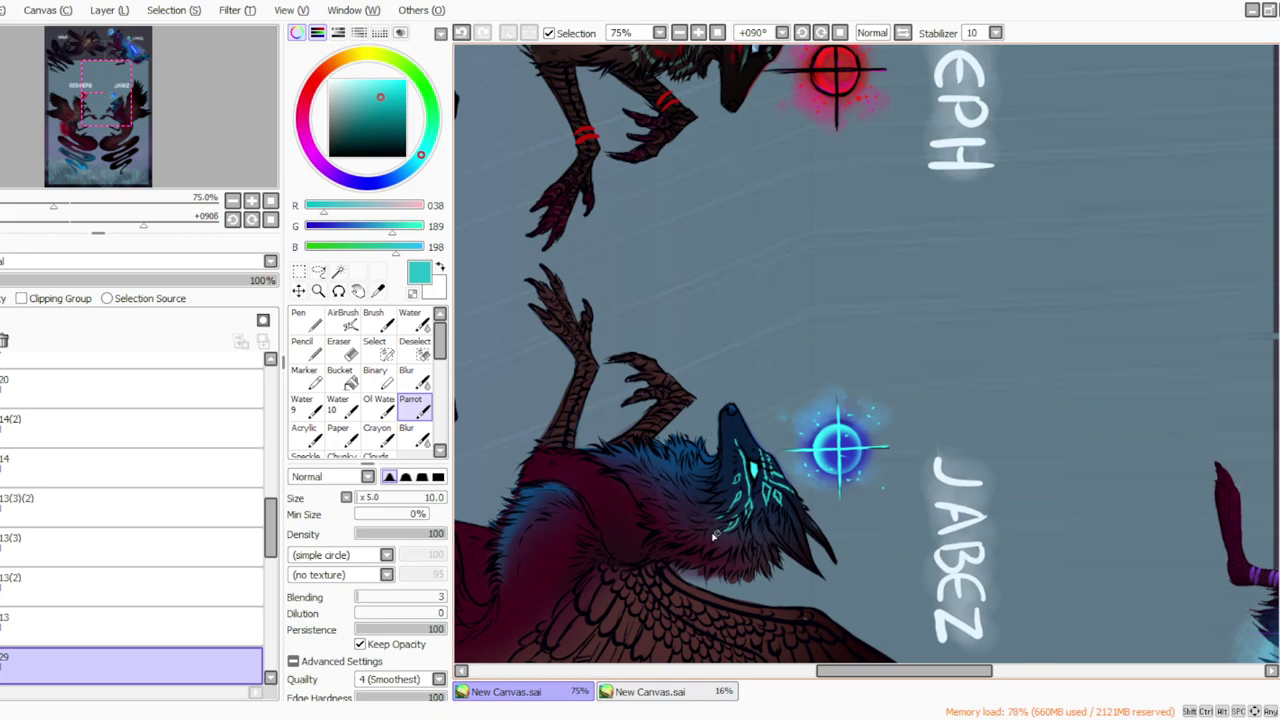
{"action": "left_click", "coordinate": [843, 35]}
{"action": "left_click_drag", "start_coordinate": [798, 674], "coordinate": [856, 674]}
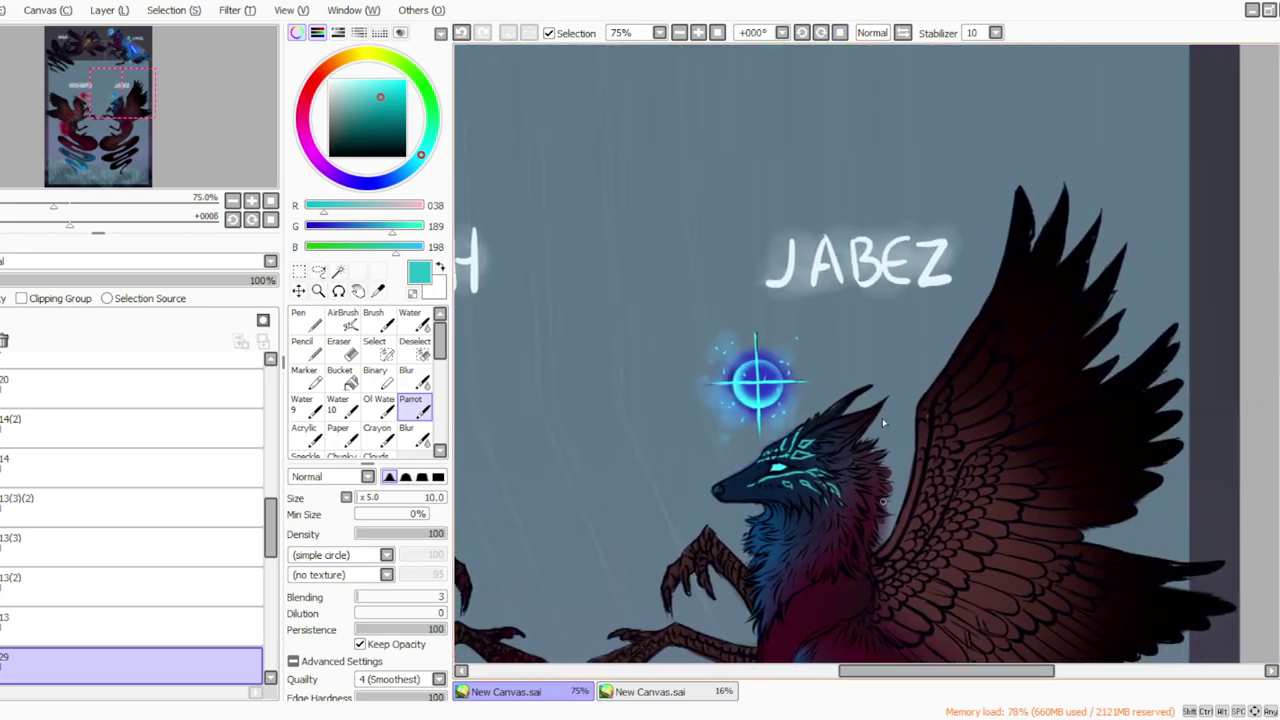
Step: Add small teal marks to the fur at the back of Jabez's cheek
{"action": "left_click", "coordinate": [821, 34]}
{"action": "left_click", "coordinate": [821, 34]}
{"action": "left_click", "coordinate": [821, 34]}
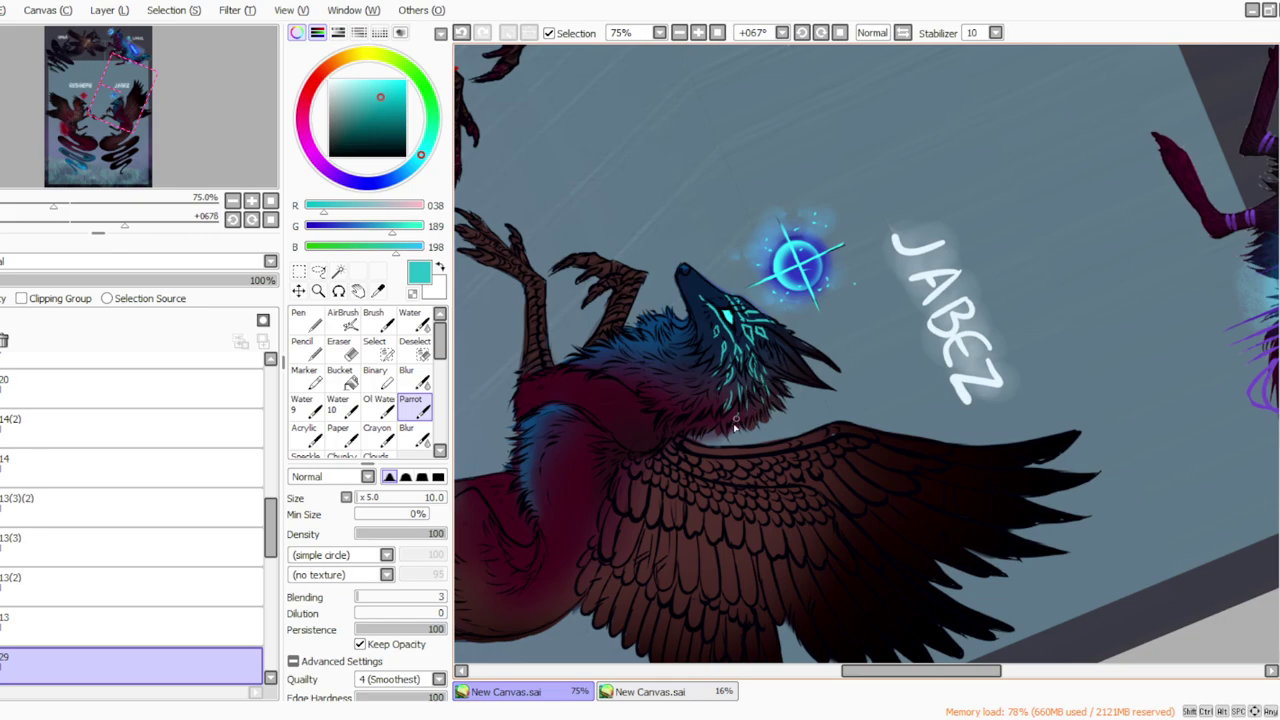
{"action": "key", "text": "Home"}
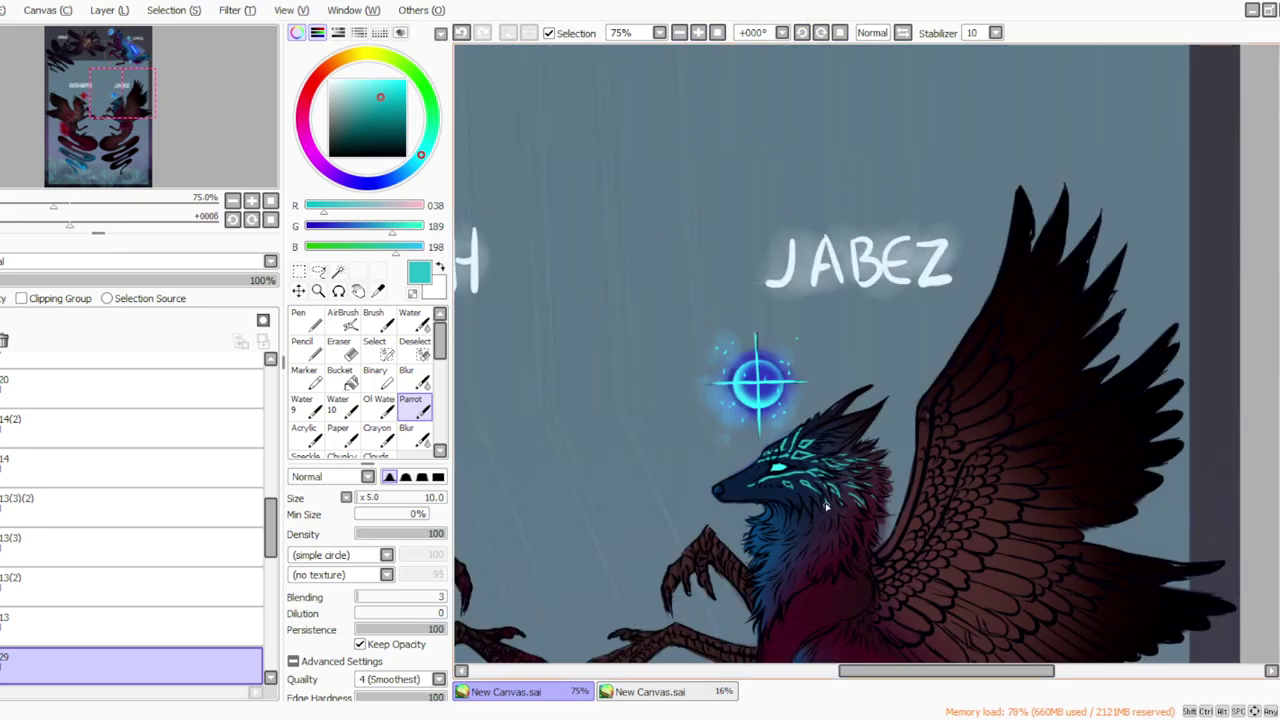
Step: Continue the teal strokes from Jabez's cheek down into the neck fur, setting the Parrot brush to size 10
{"action": "key", "text": "bracketleft"}
{"action": "key", "text": "bracketleft"}
{"action": "key", "text": "bracketleft"}
{"action": "key", "text": "bracketleft"}
{"action": "key", "text": "bracketleft"}
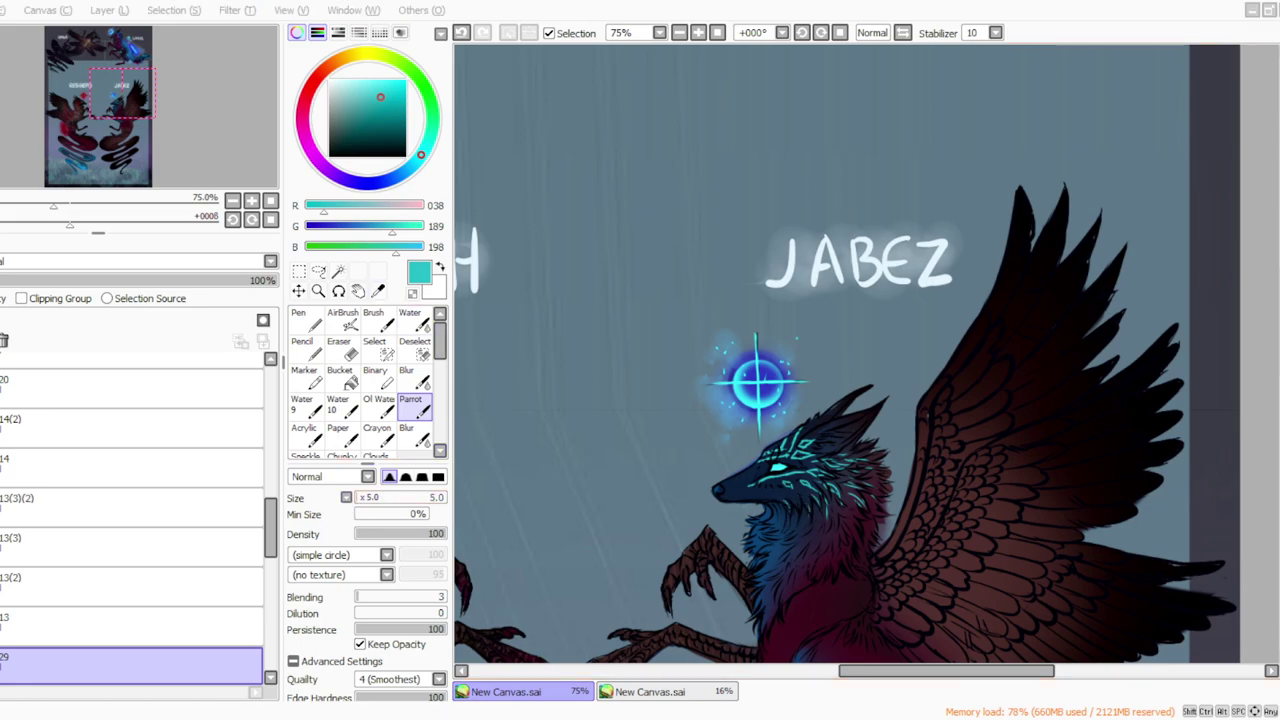
{"action": "left_click", "coordinate": [357, 497]}
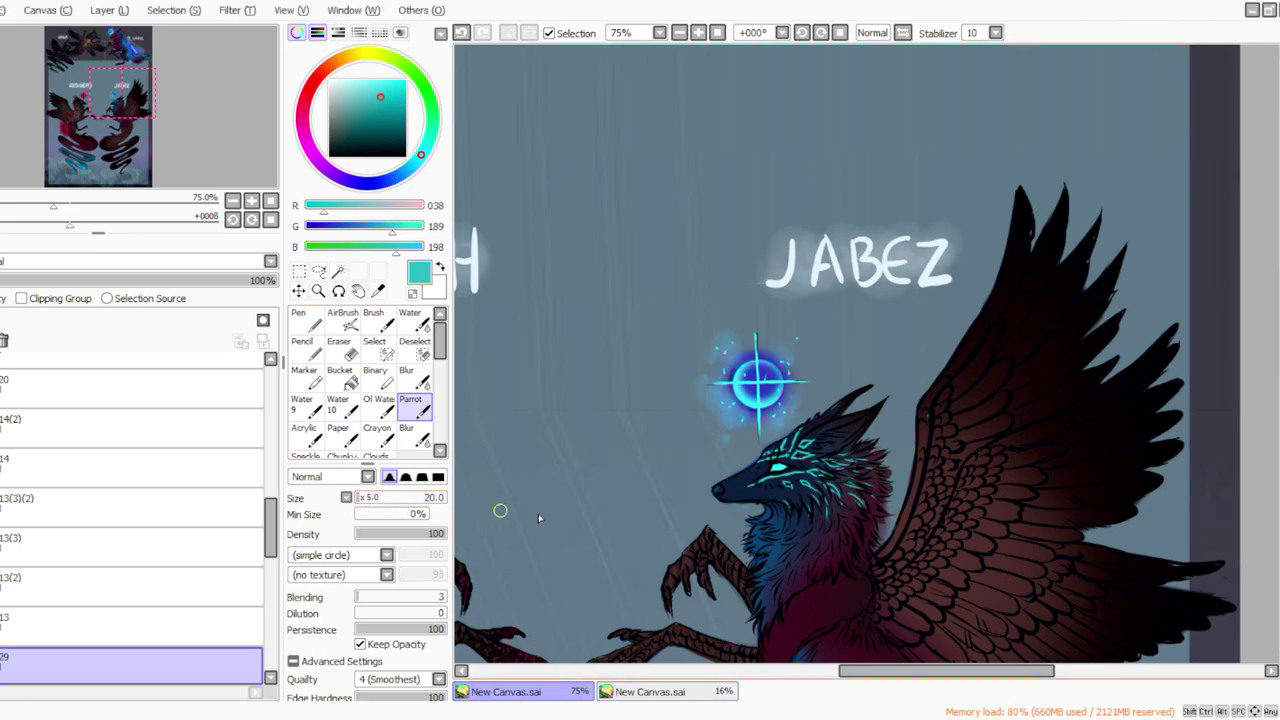
{"action": "scroll", "coordinate": [722, 114], "scroll_direction": "down", "scroll_amount": 3}
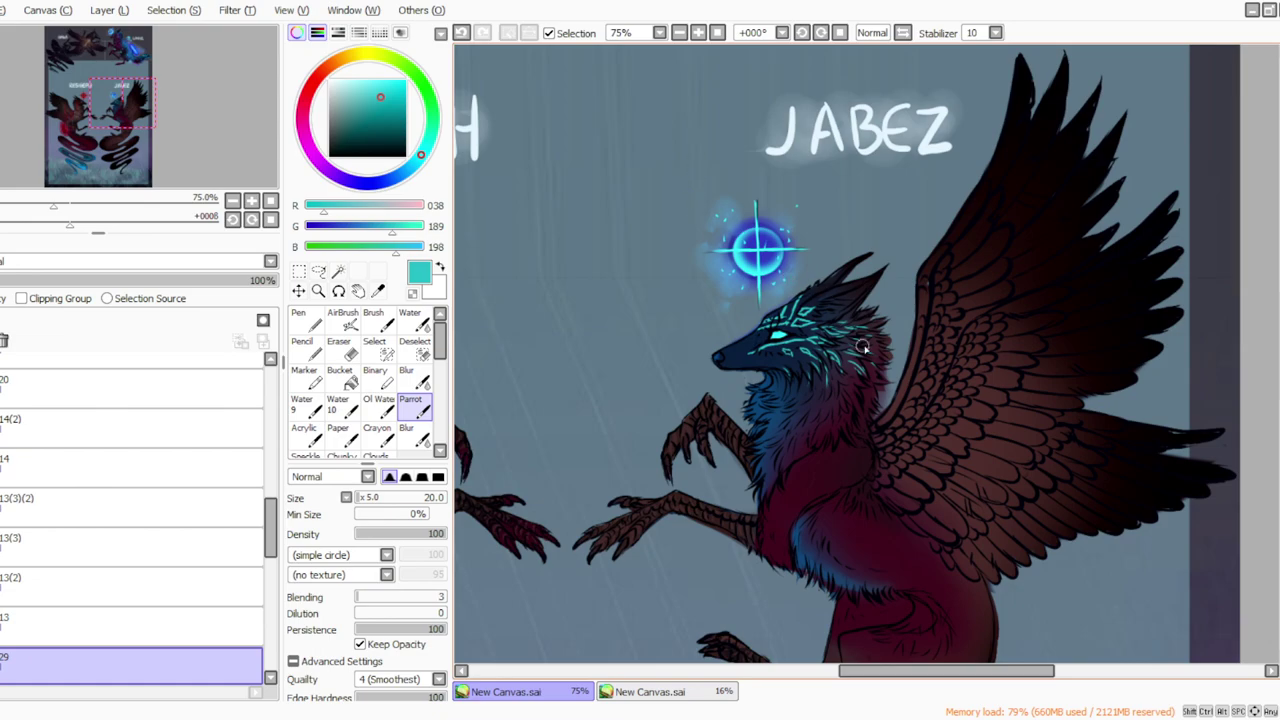
{"action": "left_click", "coordinate": [801, 32]}
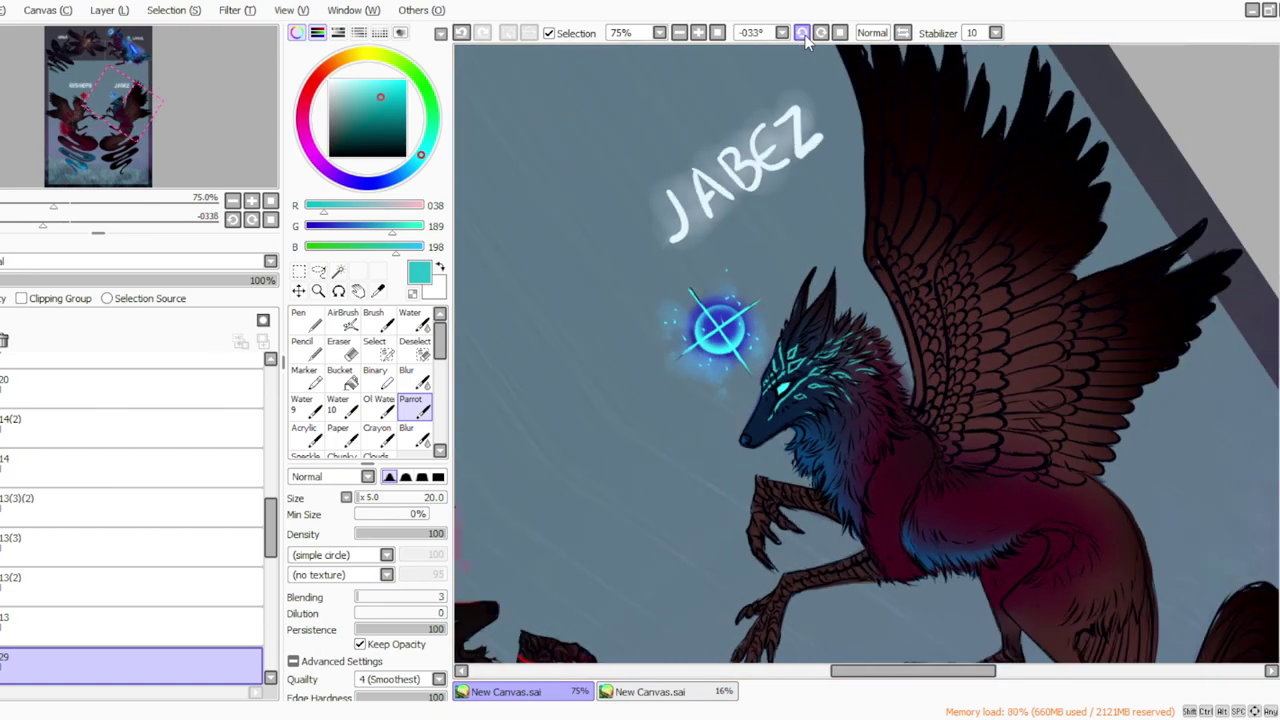
{"action": "left_click", "coordinate": [357, 498]}
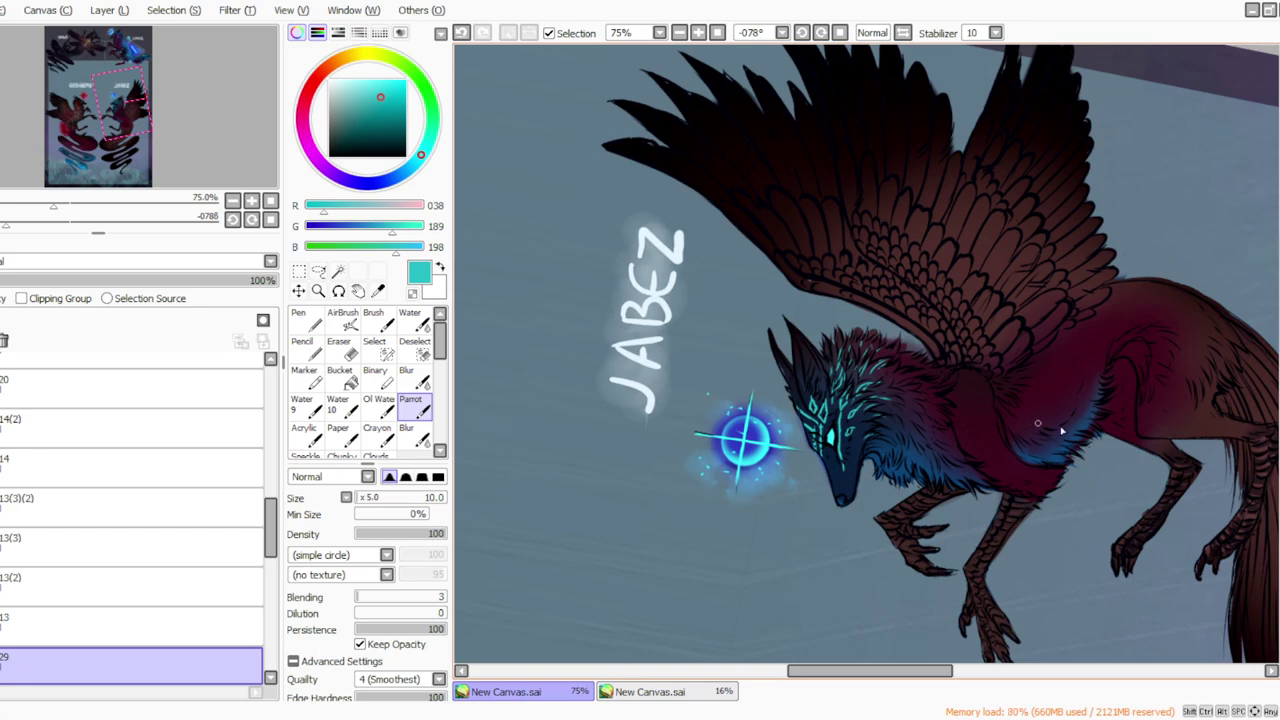
{"action": "left_click_drag", "start_coordinate": [868, 415], "coordinate": [867, 425]}
{"action": "left_click", "coordinate": [840, 33]}
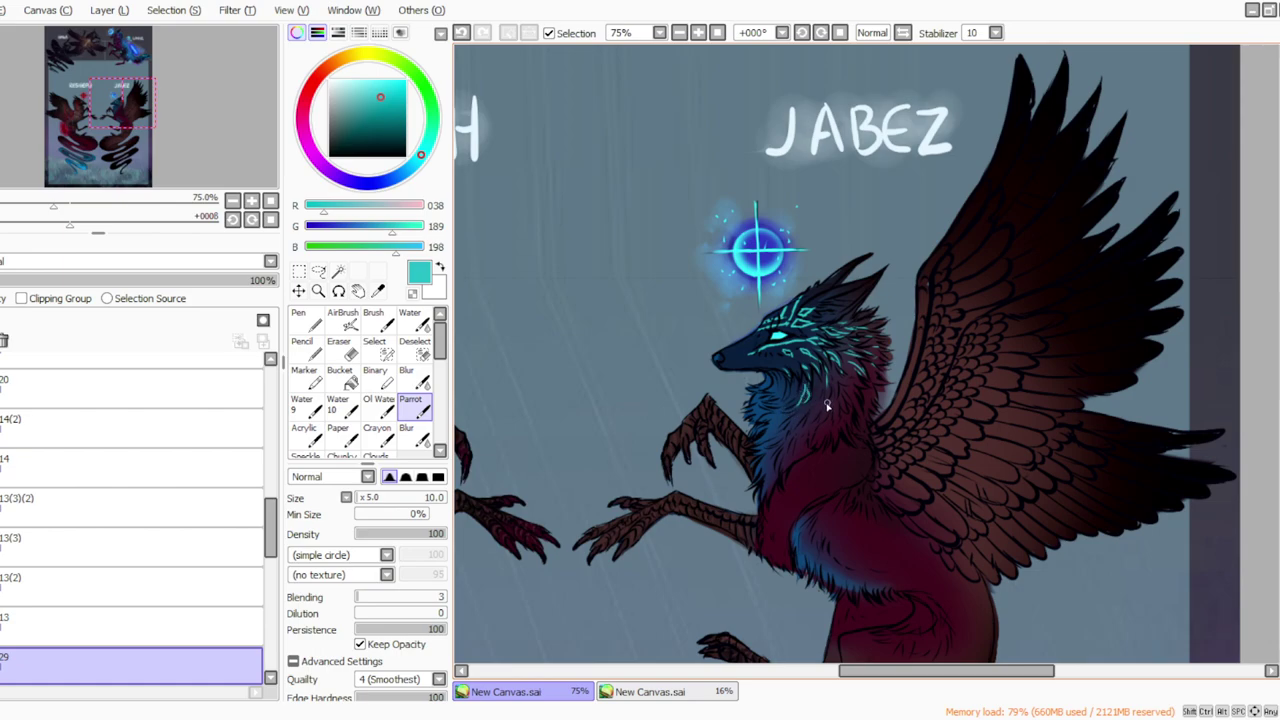
Step: Finish the teal strokes in Jabez's neck fur and soften their ends with the Eraser at size 50 and density 29
{"action": "left_click_drag", "start_coordinate": [827, 405], "coordinate": [822, 418]}
{"action": "left_click", "coordinate": [338, 348]}
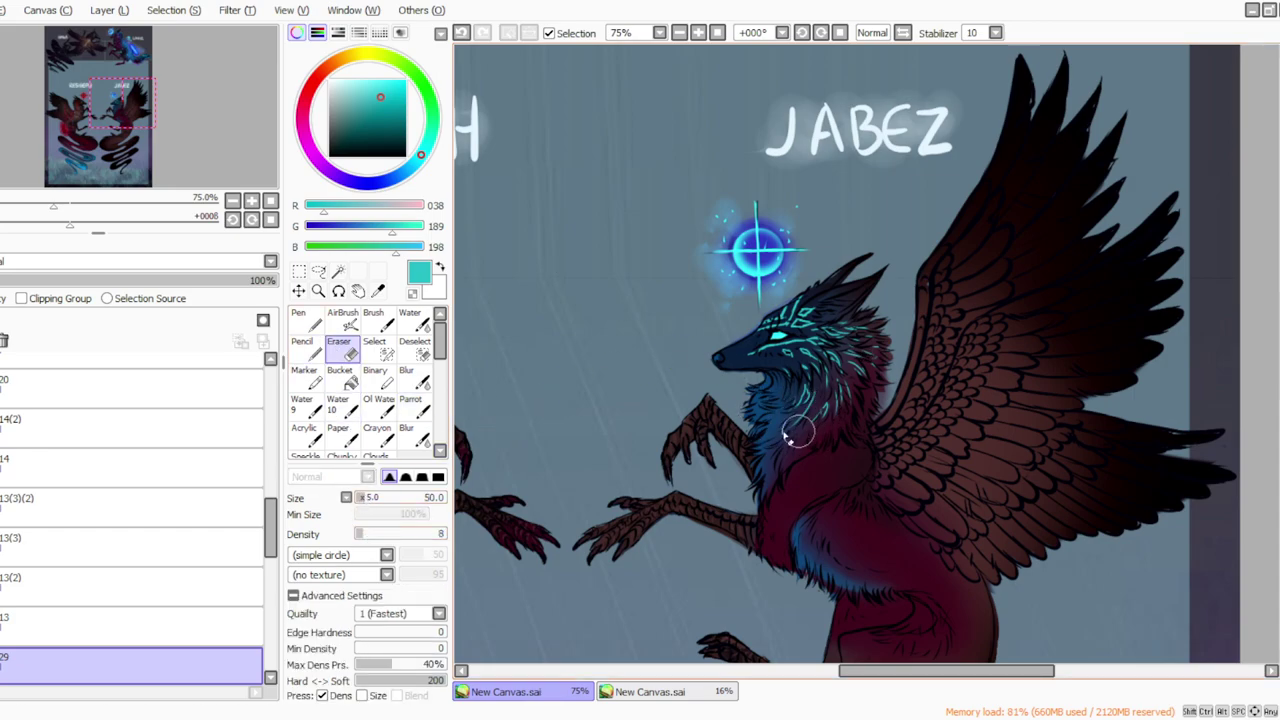
{"action": "left_click_drag", "start_coordinate": [380, 536], "coordinate": [395, 537]}
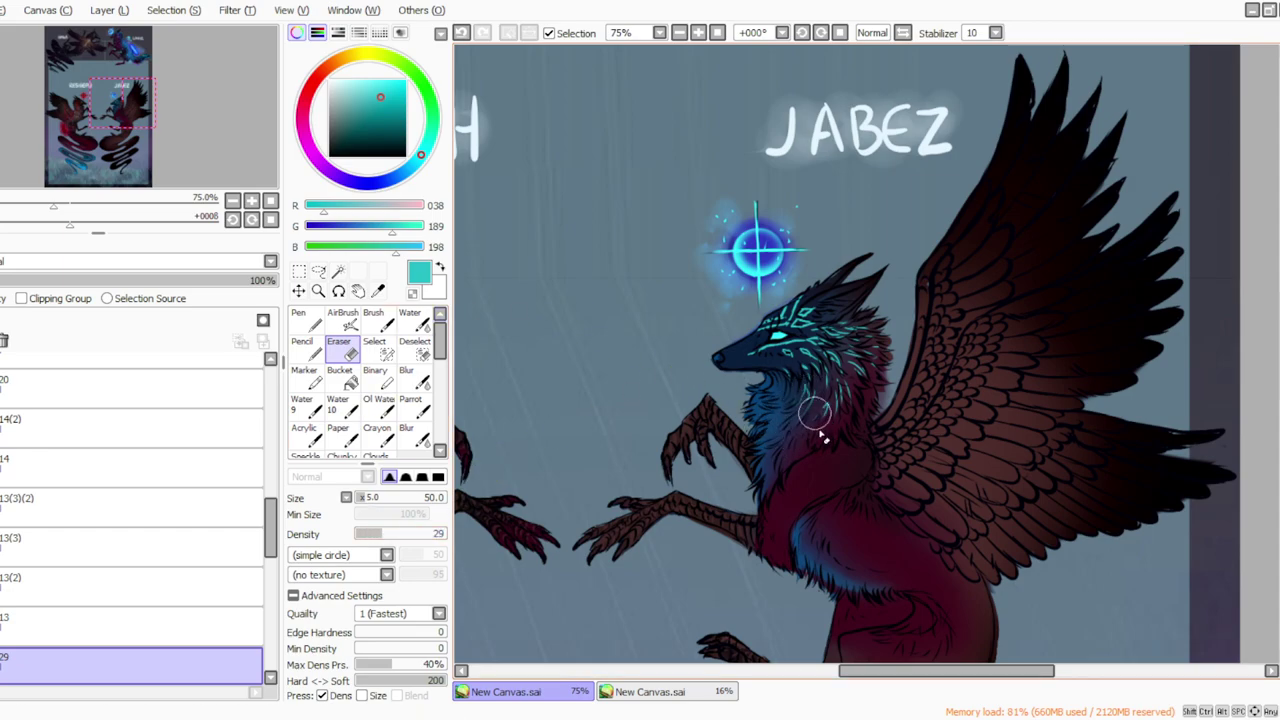
{"action": "left_click", "coordinate": [412, 405]}
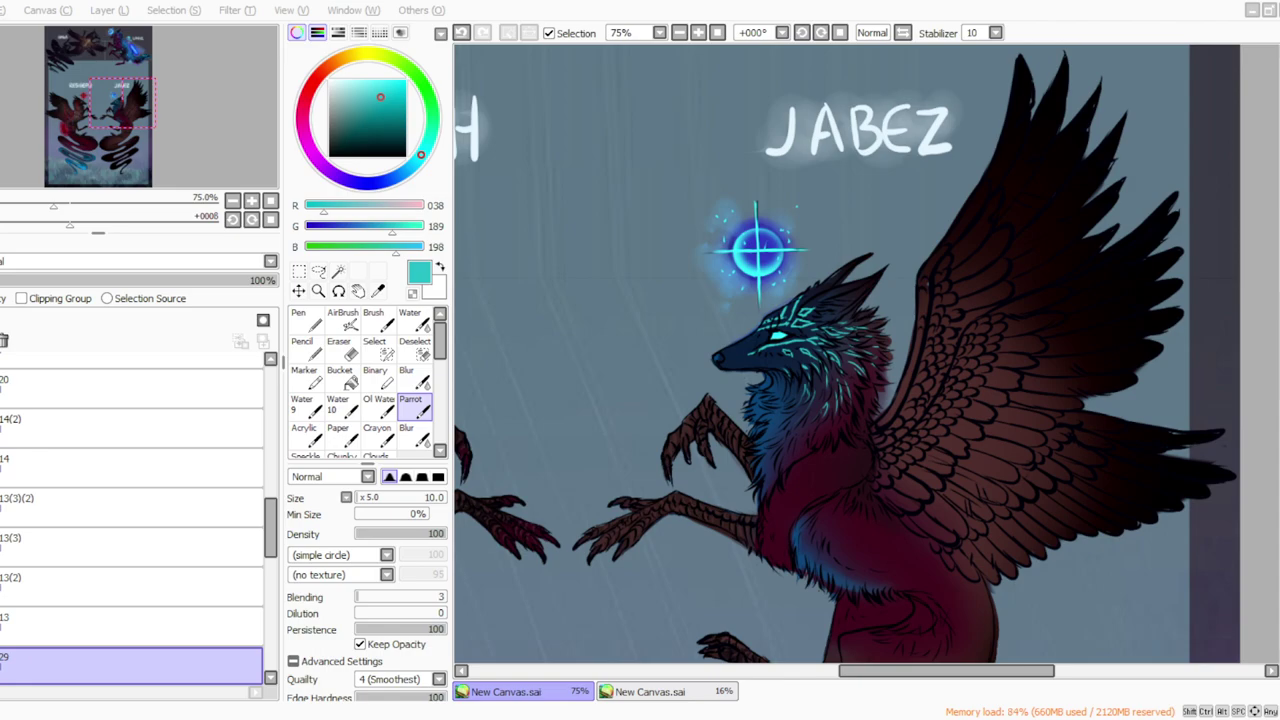
Step: Examine the markings on the finished characters in the upper part of the painting as reference
{"action": "scroll", "coordinate": [1276, 305], "scroll_direction": "up", "scroll_amount": 5}
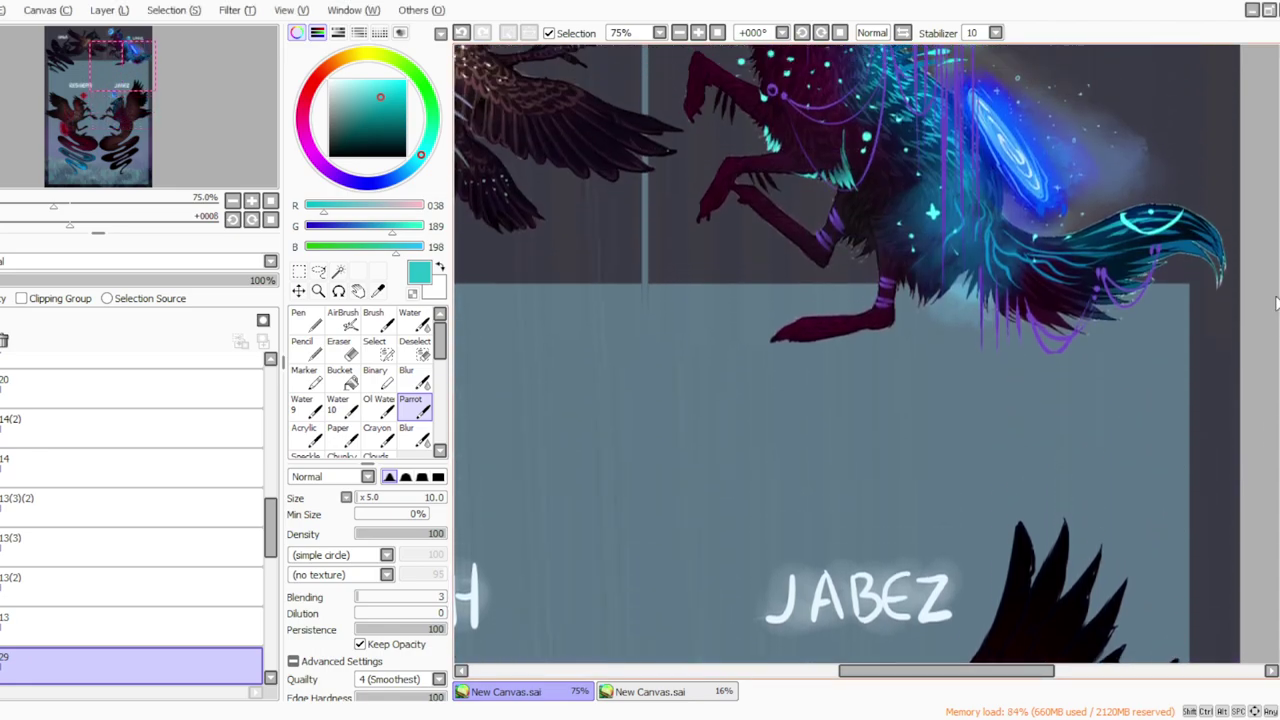
{"action": "scroll", "coordinate": [1276, 305], "scroll_direction": "up", "scroll_amount": 3}
{"action": "left_click_drag", "start_coordinate": [855, 670], "coordinate": [757, 686]}
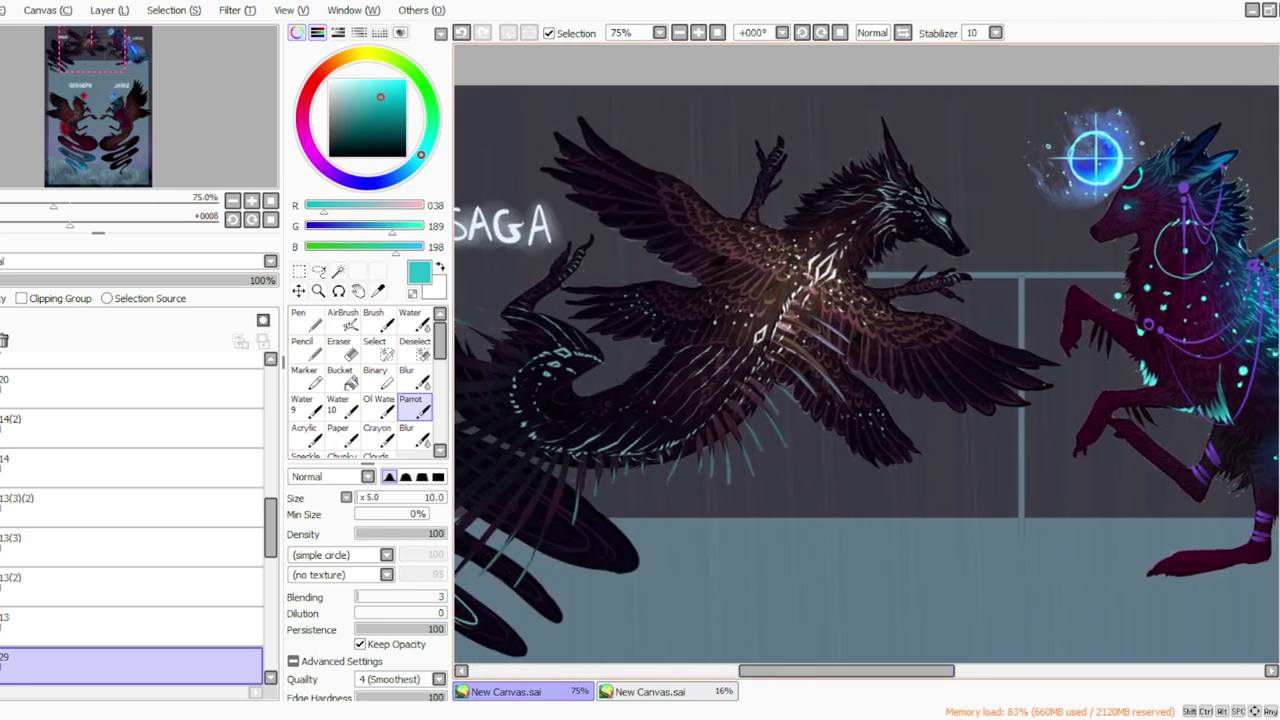
{"action": "scroll", "coordinate": [867, 354], "scroll_direction": "down", "scroll_amount": 10}
{"action": "left_click_drag", "start_coordinate": [748, 672], "coordinate": [830, 672]}
{"action": "left_click_drag", "start_coordinate": [1279, 398], "coordinate": [1279, 358]}
{"action": "scroll", "coordinate": [901, 262], "scroll_direction": "down", "scroll_amount": 1}
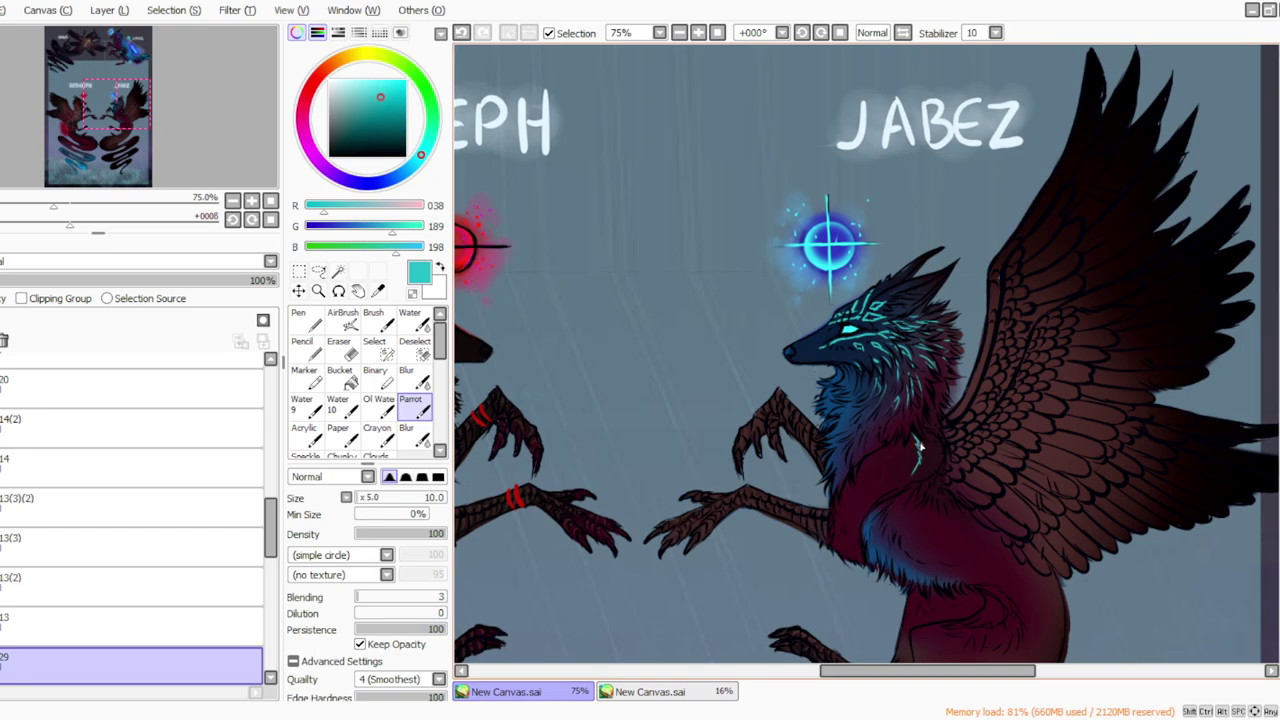
Step: Paint teal diamond outlines with tapering streaks beneath them on Jabez's shoulder, undoing and redrawing unwanted strokes
{"action": "left_click", "coordinate": [461, 33]}
{"action": "left_click", "coordinate": [461, 33]}
{"action": "mouse_move", "coordinate": [913, 439]}
{"action": "left_mouse_down"}
{"action": "mouse_move", "coordinate": [925, 451]}
{"action": "mouse_move", "coordinate": [903, 493]}
{"action": "left_mouse_up"}
{"action": "left_click_drag", "start_coordinate": [907, 493], "coordinate": [916, 435]}
{"action": "left_click", "coordinate": [461, 34]}
{"action": "mouse_move", "coordinate": [889, 471]}
{"action": "left_mouse_down"}
{"action": "mouse_move", "coordinate": [881, 524]}
{"action": "mouse_move", "coordinate": [899, 509]}
{"action": "mouse_move", "coordinate": [900, 536]}
{"action": "left_mouse_up"}
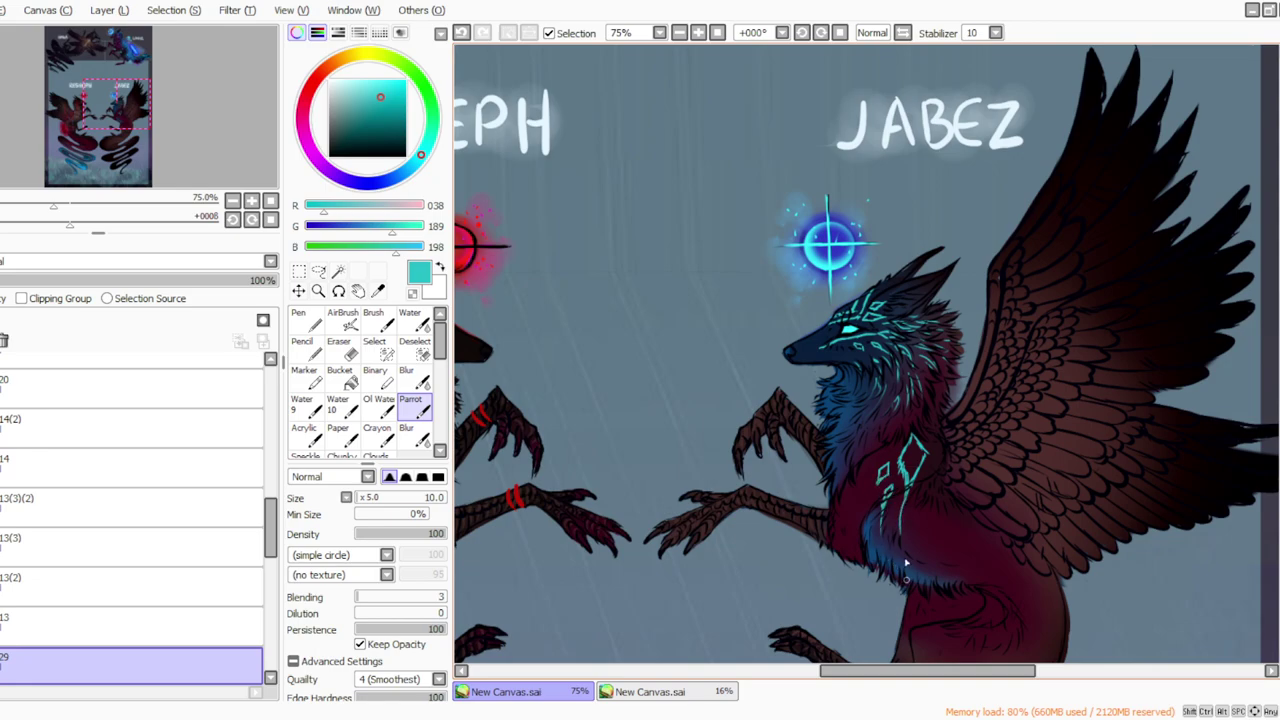
{"action": "left_click_drag", "start_coordinate": [930, 475], "coordinate": [943, 525]}
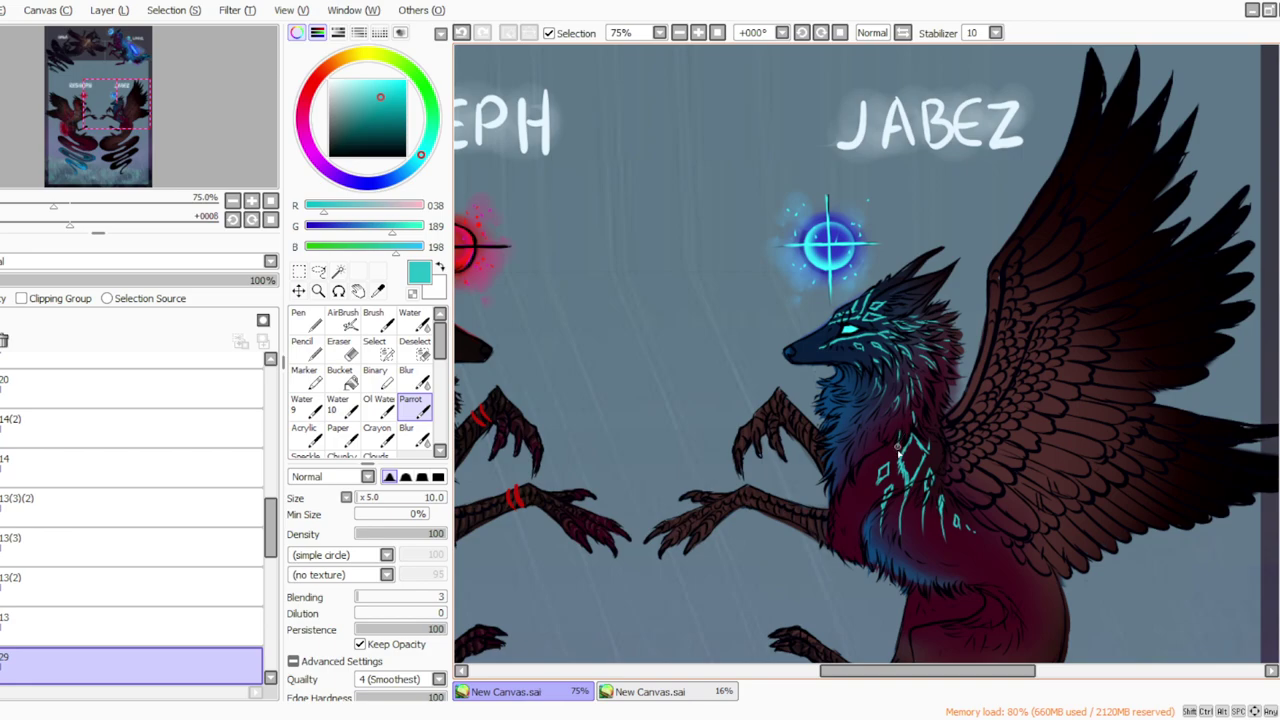
{"action": "left_click", "coordinate": [2, 665]}
{"action": "left_click", "coordinate": [2, 665]}
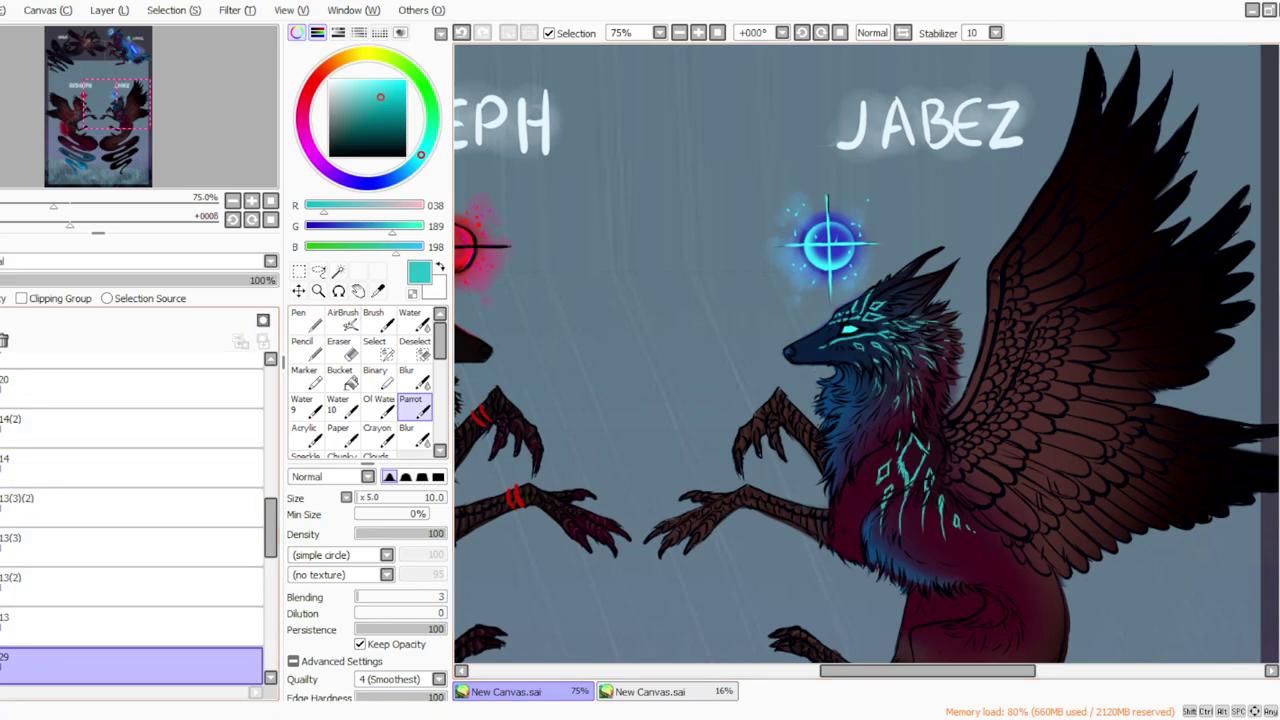
Step: Lasso the teal shoulder markings and duplicate them onto a new layer above the original
{"action": "left_click_drag", "start_coordinate": [270, 519], "coordinate": [270, 531]}
{"action": "left_click", "coordinate": [319, 271]}
{"action": "mouse_move", "coordinate": [924, 403]}
{"action": "left_mouse_down"}
{"action": "mouse_move", "coordinate": [975, 502]}
{"action": "mouse_move", "coordinate": [918, 585]}
{"action": "mouse_move", "coordinate": [864, 447]}
{"action": "mouse_move", "coordinate": [912, 408]}
{"action": "left_mouse_up"}
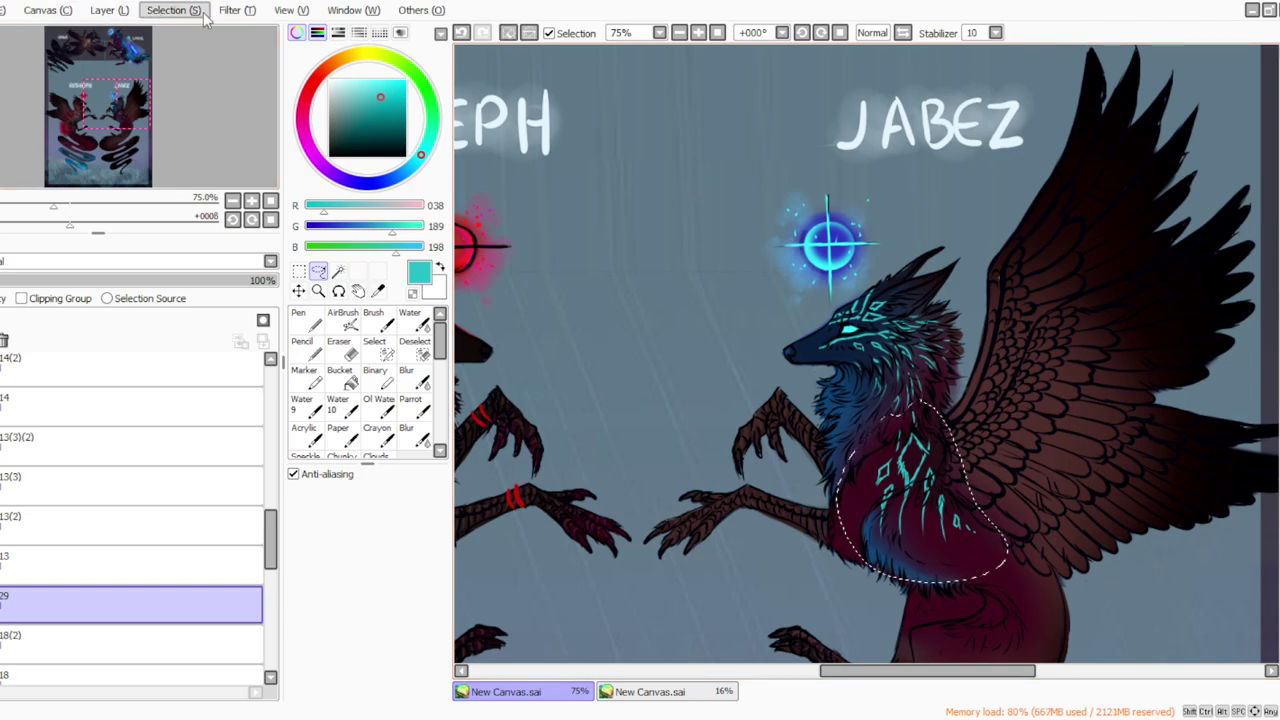
{"action": "left_click", "coordinate": [8, 14]}
{"action": "left_click", "coordinate": [12, 102]}
Step: Shift the hue of the duplicated shoulder markings to red and clear the selection
{"action": "left_click", "coordinate": [236, 14]}
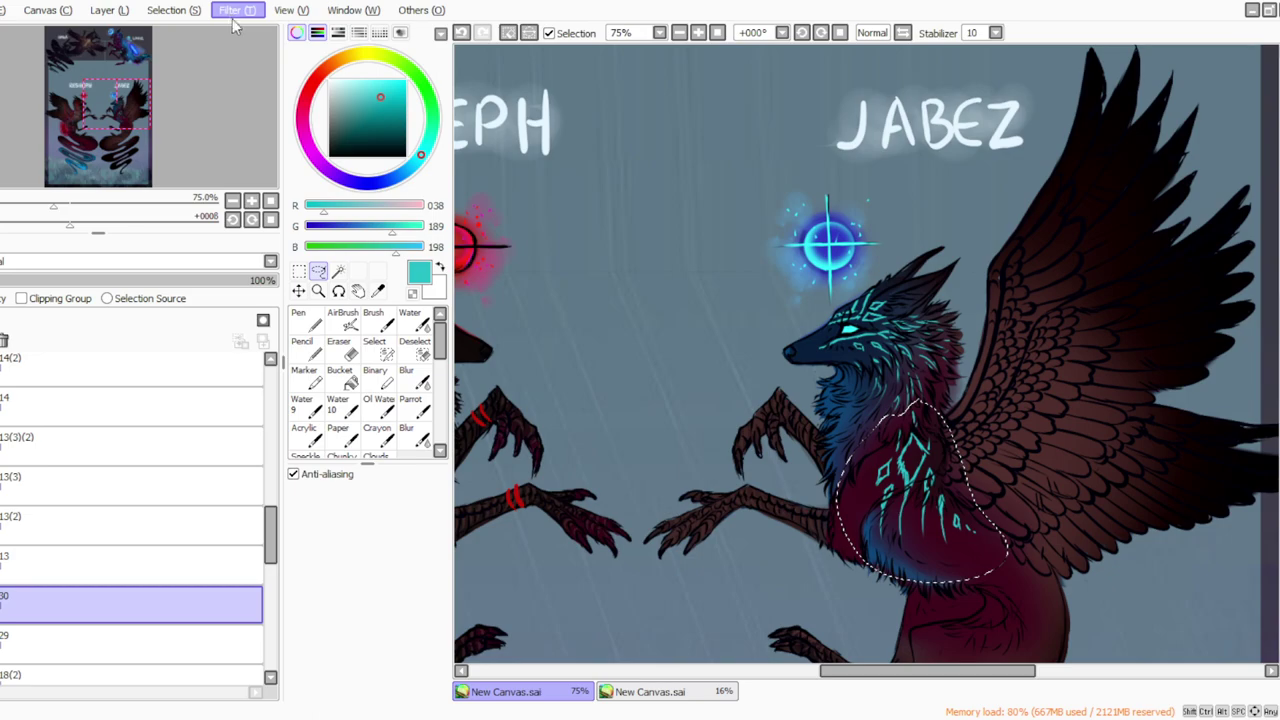
{"action": "left_click", "coordinate": [262, 34]}
{"action": "left_click_drag", "start_coordinate": [298, 419], "coordinate": [476, 436]}
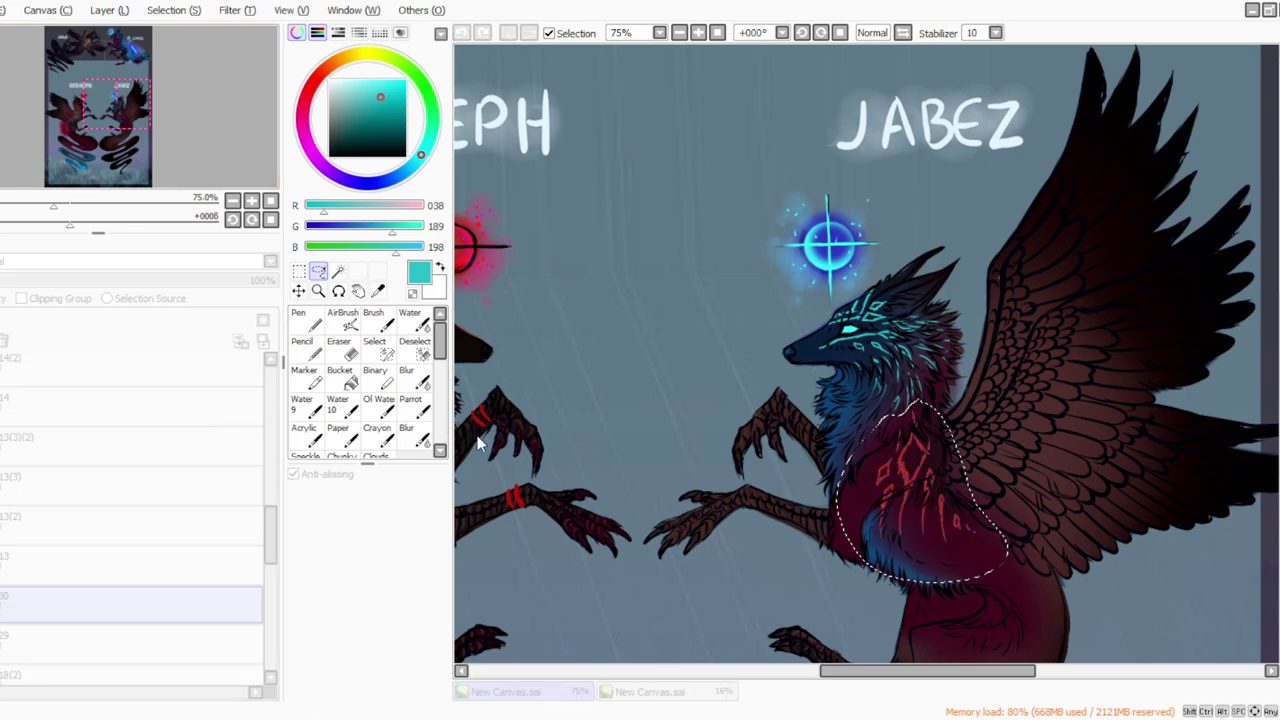
{"action": "left_click_drag", "start_coordinate": [295, 440], "coordinate": [268, 470]}
{"action": "left_click", "coordinate": [334, 497]}
{"action": "left_click", "coordinate": [299, 272]}
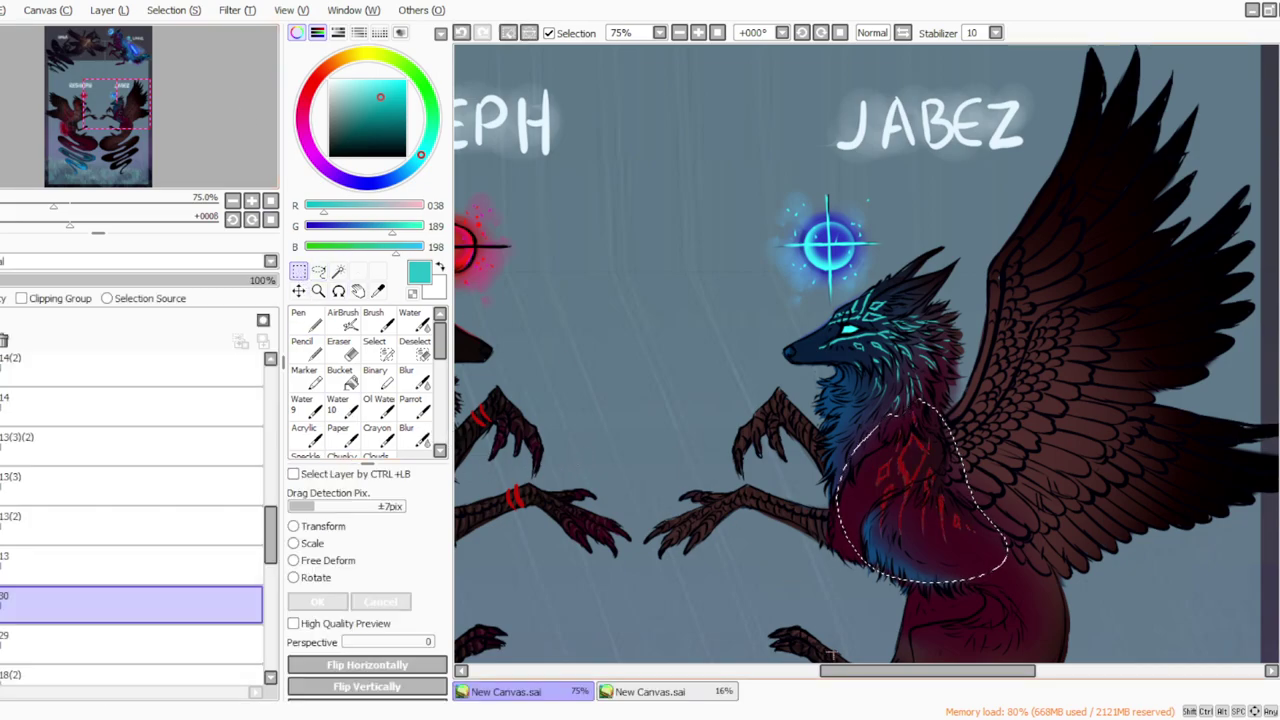
{"action": "left_click_drag", "start_coordinate": [945, 671], "coordinate": [980, 671]}
{"action": "left_click", "coordinate": [1219, 561]}
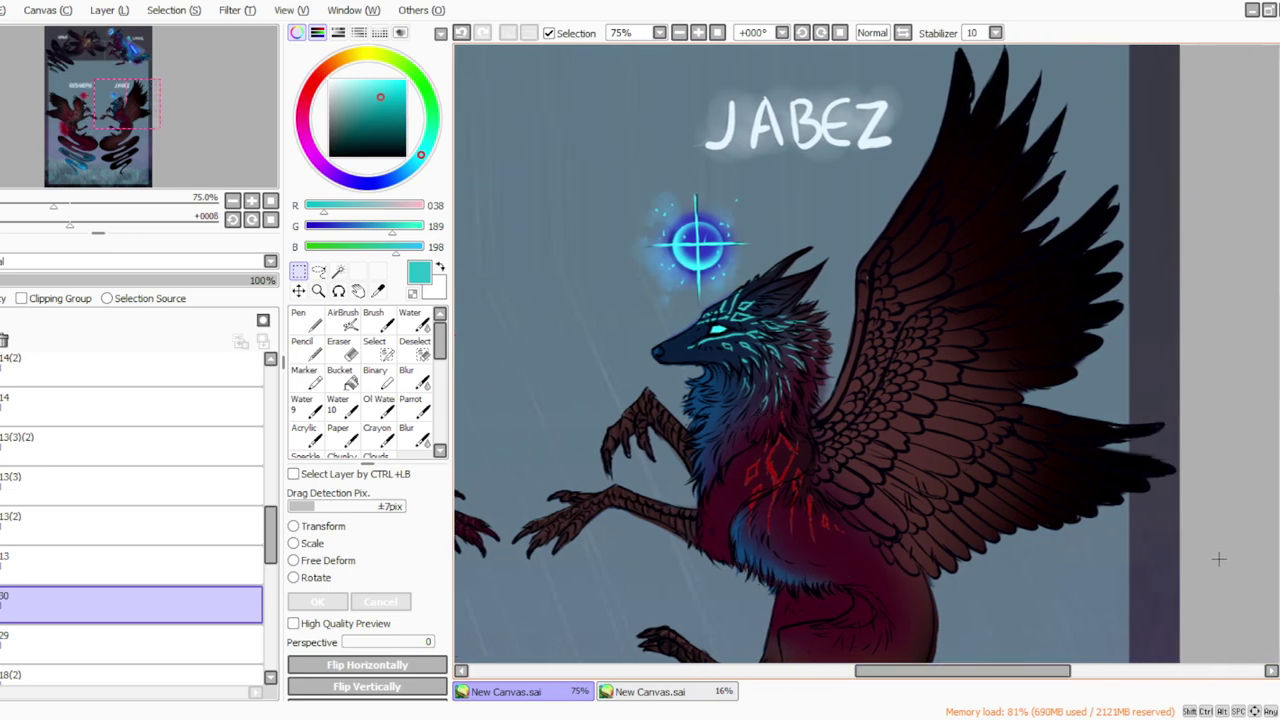
Step: Fade the upper part of the red shoulder markings into teal, using the Eraser at size 115 and density 10
{"action": "left_click", "coordinate": [343, 324]}
{"action": "left_click", "coordinate": [346, 350]}
{"action": "left_click", "coordinate": [615, 719]}
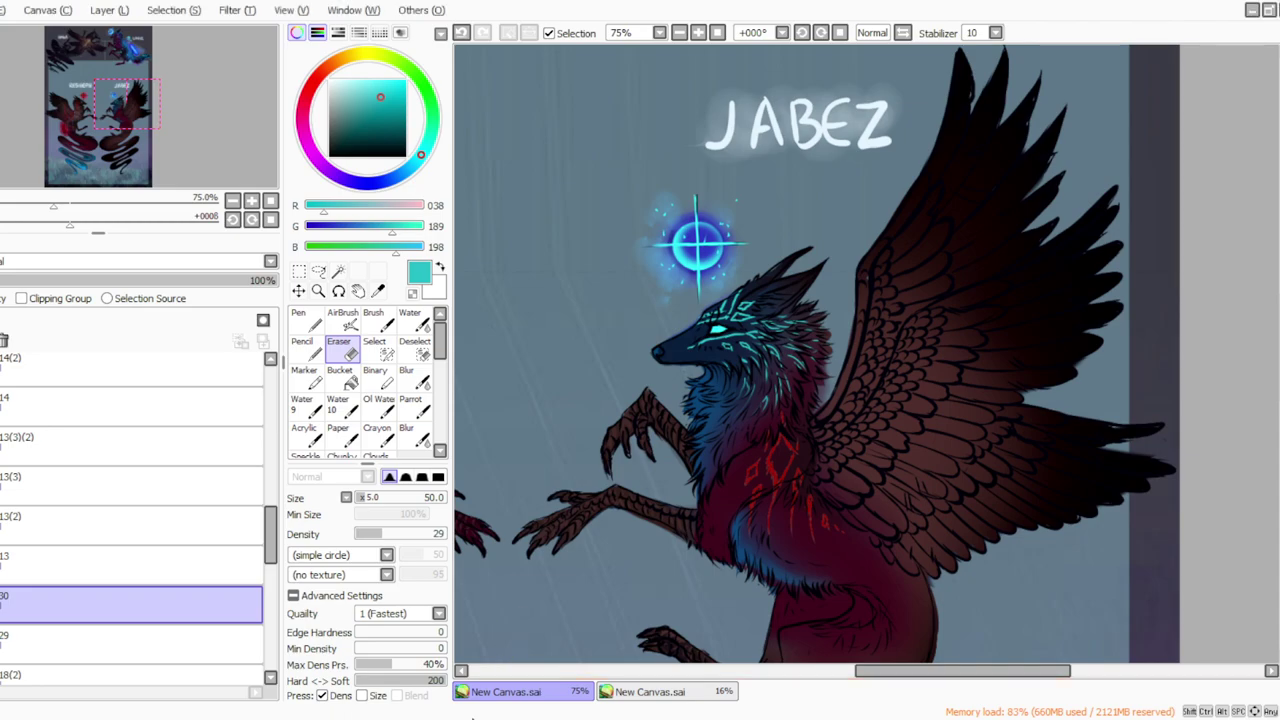
{"action": "left_click_drag", "start_coordinate": [371, 498], "coordinate": [390, 498]}
{"action": "left_click", "coordinate": [368, 498]}
{"action": "mouse_move", "coordinate": [757, 425]}
{"action": "left_mouse_down"}
{"action": "mouse_move", "coordinate": [797, 450]}
{"action": "mouse_move", "coordinate": [772, 470]}
{"action": "mouse_move", "coordinate": [688, 451]}
{"action": "mouse_move", "coordinate": [796, 458]}
{"action": "mouse_move", "coordinate": [799, 483]}
{"action": "mouse_move", "coordinate": [784, 484]}
{"action": "mouse_move", "coordinate": [809, 489]}
{"action": "mouse_move", "coordinate": [759, 447]}
{"action": "left_mouse_up"}
{"action": "left_click", "coordinate": [362, 534]}
{"action": "left_click", "coordinate": [377, 498]}
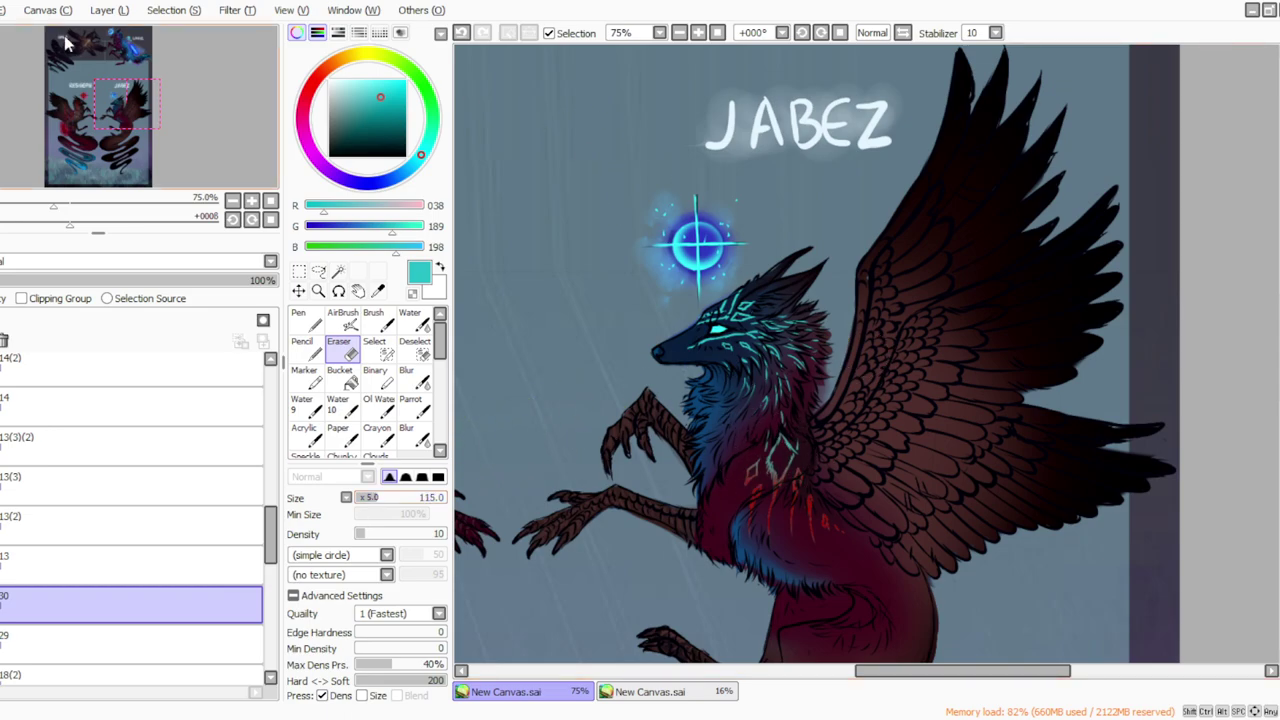
Step: Sample the red of the shoulder streaks, paint small red strokes around the diamonds, and set the Eraser size to 65
{"action": "left_click", "coordinate": [378, 290]}
{"action": "left_click", "coordinate": [826, 520]}
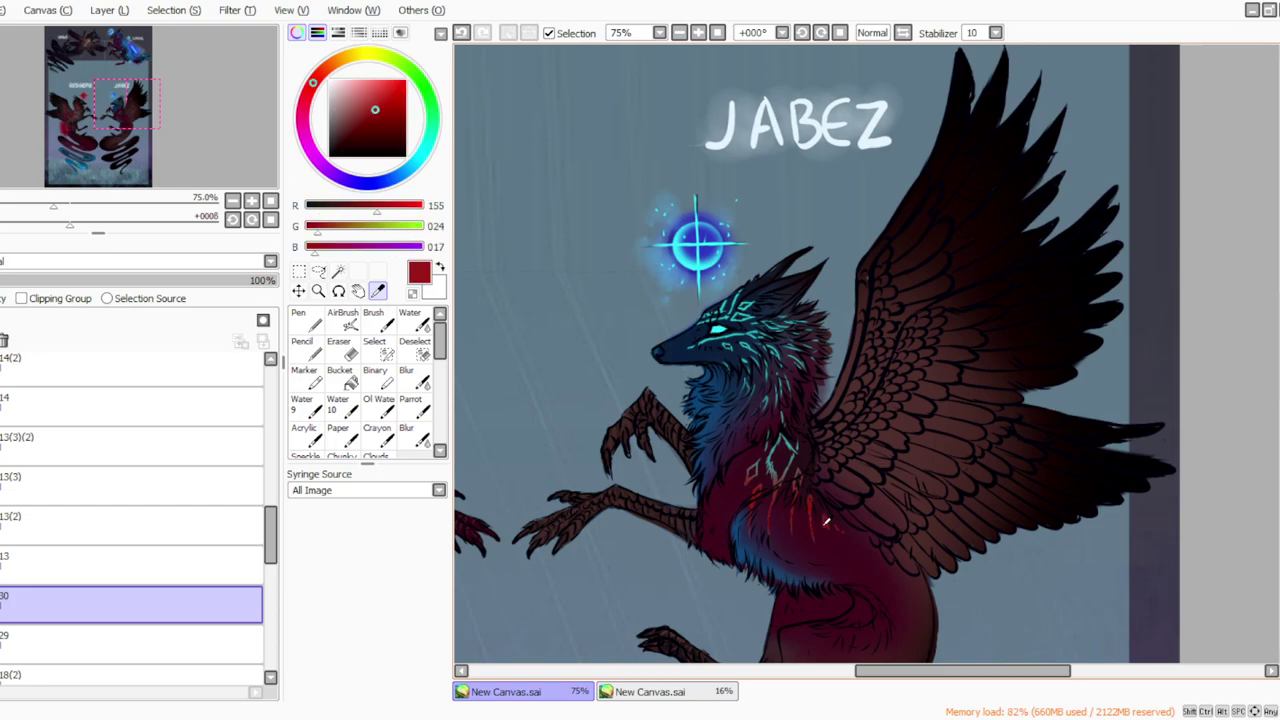
{"action": "left_click", "coordinate": [411, 404]}
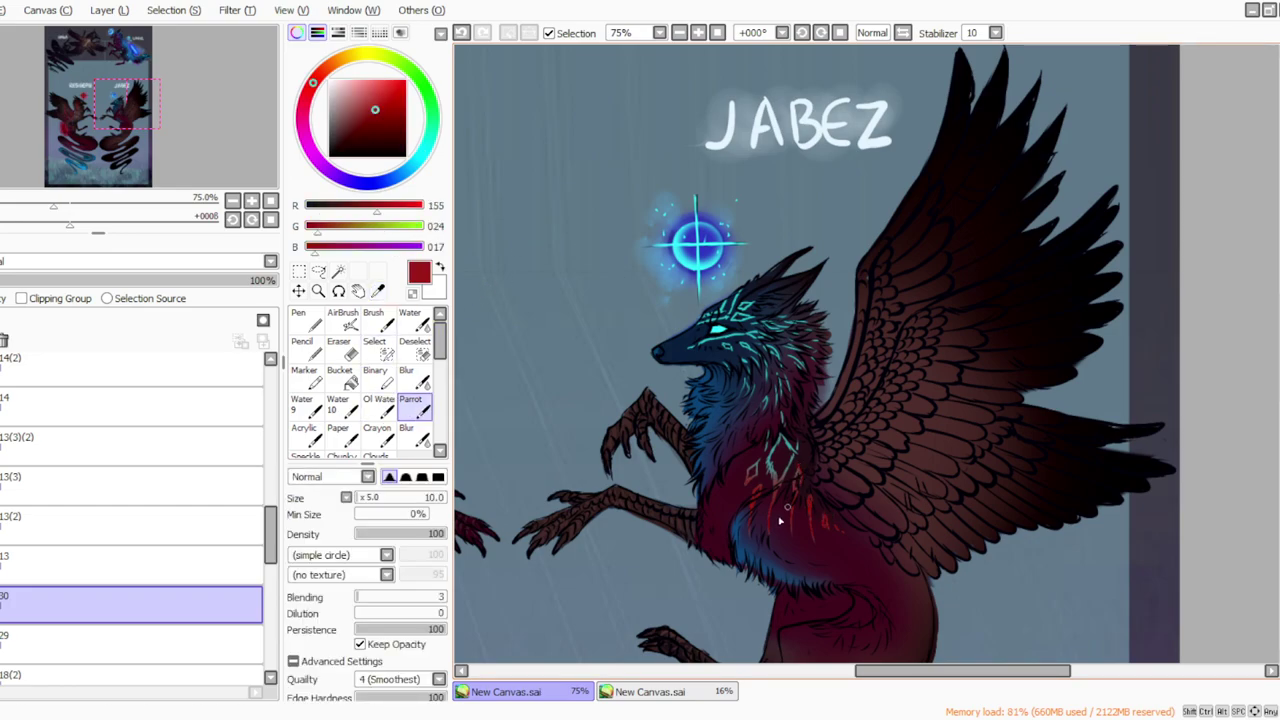
{"action": "mouse_move", "coordinate": [785, 469]}
{"action": "left_mouse_down"}
{"action": "mouse_move", "coordinate": [770, 504]}
{"action": "mouse_move", "coordinate": [770, 466]}
{"action": "mouse_move", "coordinate": [726, 533]}
{"action": "mouse_move", "coordinate": [751, 492]}
{"action": "left_mouse_up"}
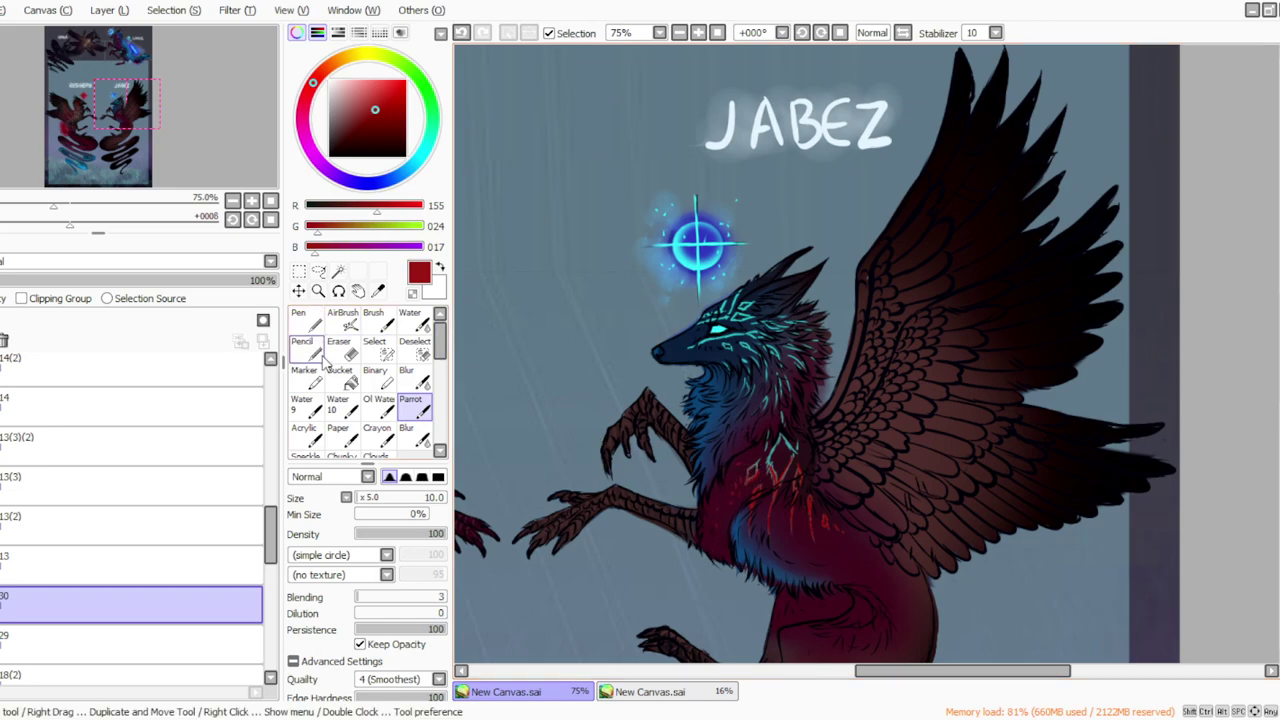
{"action": "key", "text": "e"}
{"action": "left_click", "coordinate": [361, 500]}
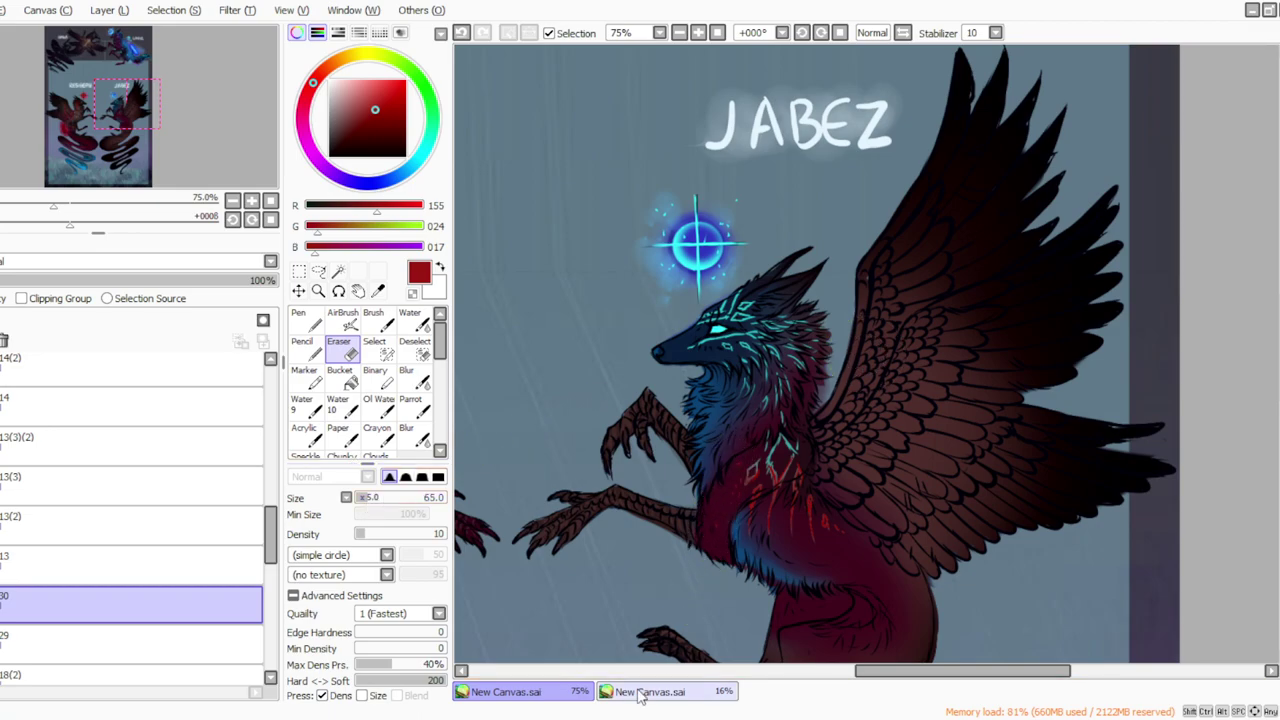
Step: Inspect Jabez in a rotated view and compare him with the finished characters above
{"action": "left_click", "coordinate": [414, 406]}
{"action": "left_click", "coordinate": [821, 33]}
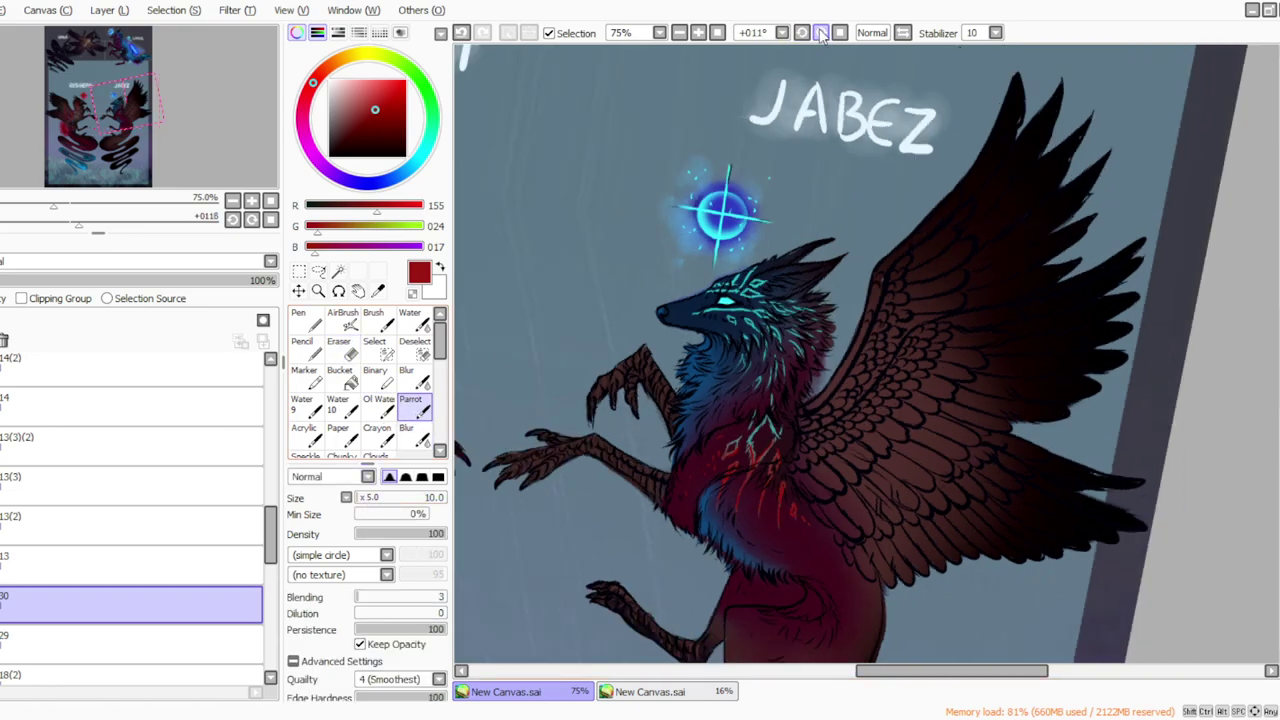
{"action": "left_click", "coordinate": [821, 34]}
{"action": "left_click", "coordinate": [821, 34]}
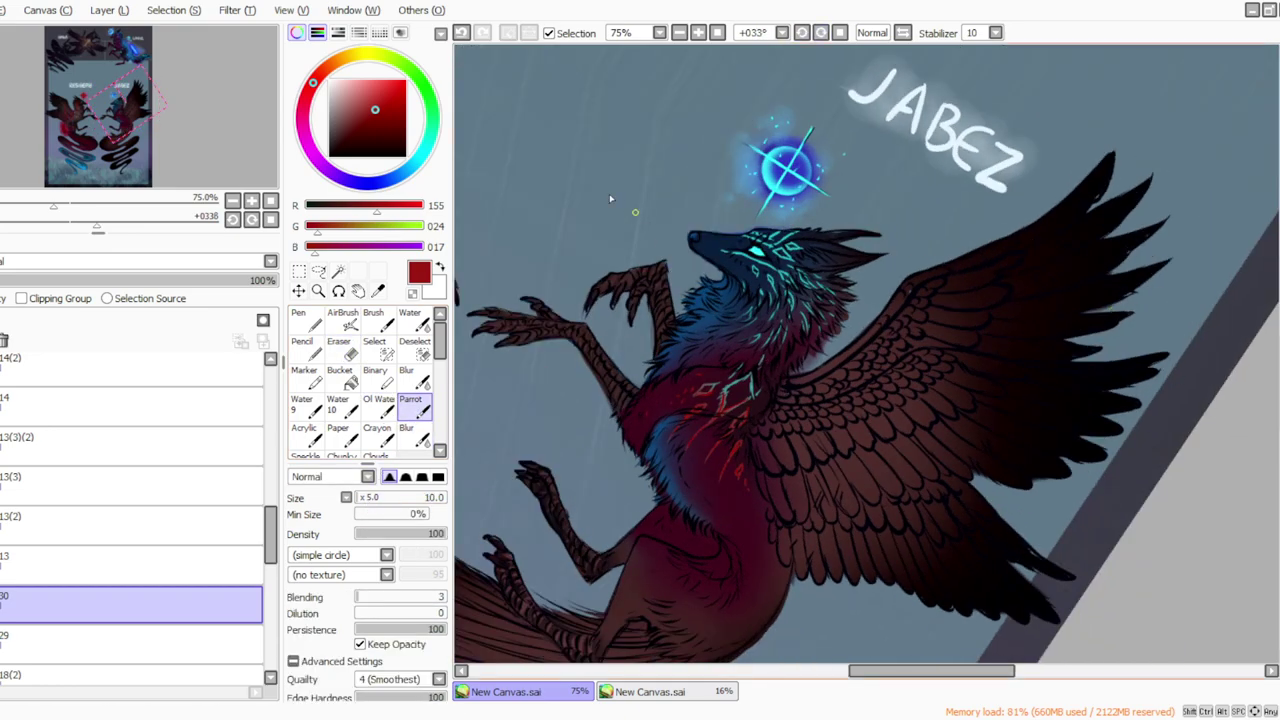
{"action": "left_click_drag", "start_coordinate": [865, 674], "coordinate": [879, 674]}
{"action": "left_click_drag", "start_coordinate": [1279, 375], "coordinate": [1279, 289]}
{"action": "left_click_drag", "start_coordinate": [886, 580], "coordinate": [891, 677]}
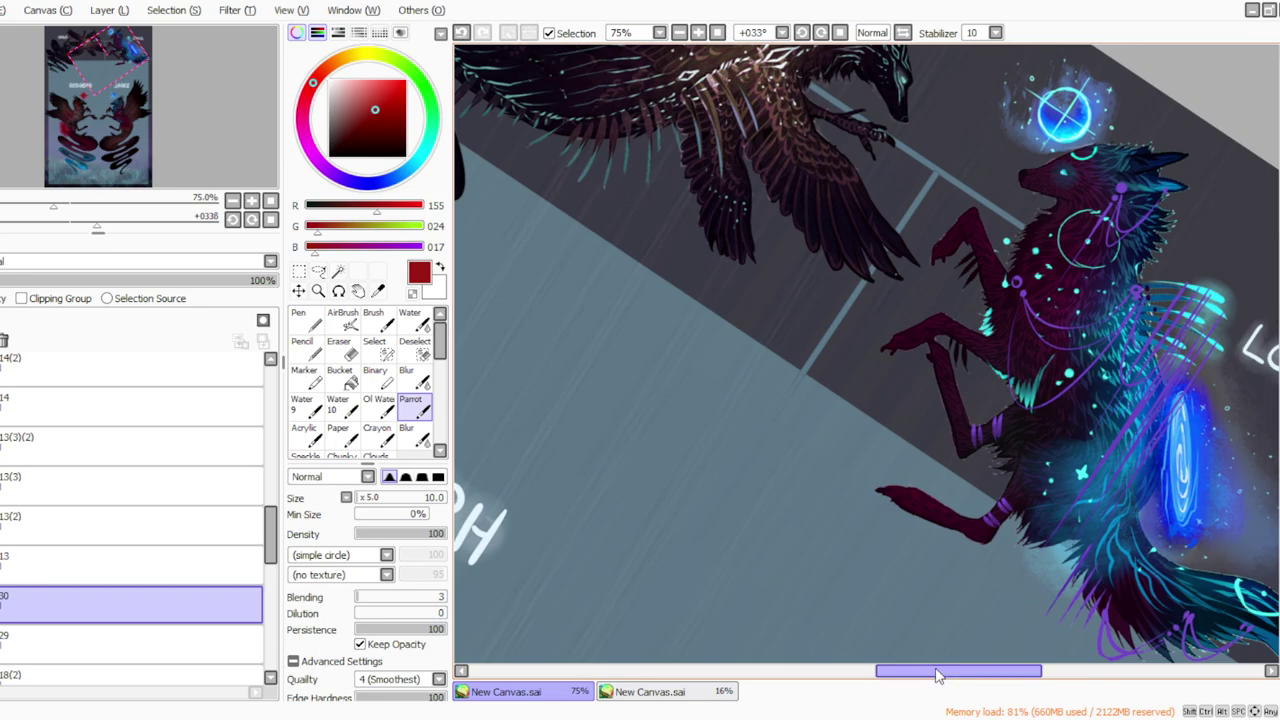
{"action": "left_click_drag", "start_coordinate": [960, 671], "coordinate": [991, 672]}
{"action": "left_click_drag", "start_coordinate": [1276, 287], "coordinate": [1273, 420]}
Step: Compare Jabez with Resheph in the unrotated view, and check the shoulder markings with the red layer hidden and shown
{"action": "left_click", "coordinate": [718, 34]}
{"action": "left_click", "coordinate": [700, 34]}
{"action": "left_click", "coordinate": [700, 34]}
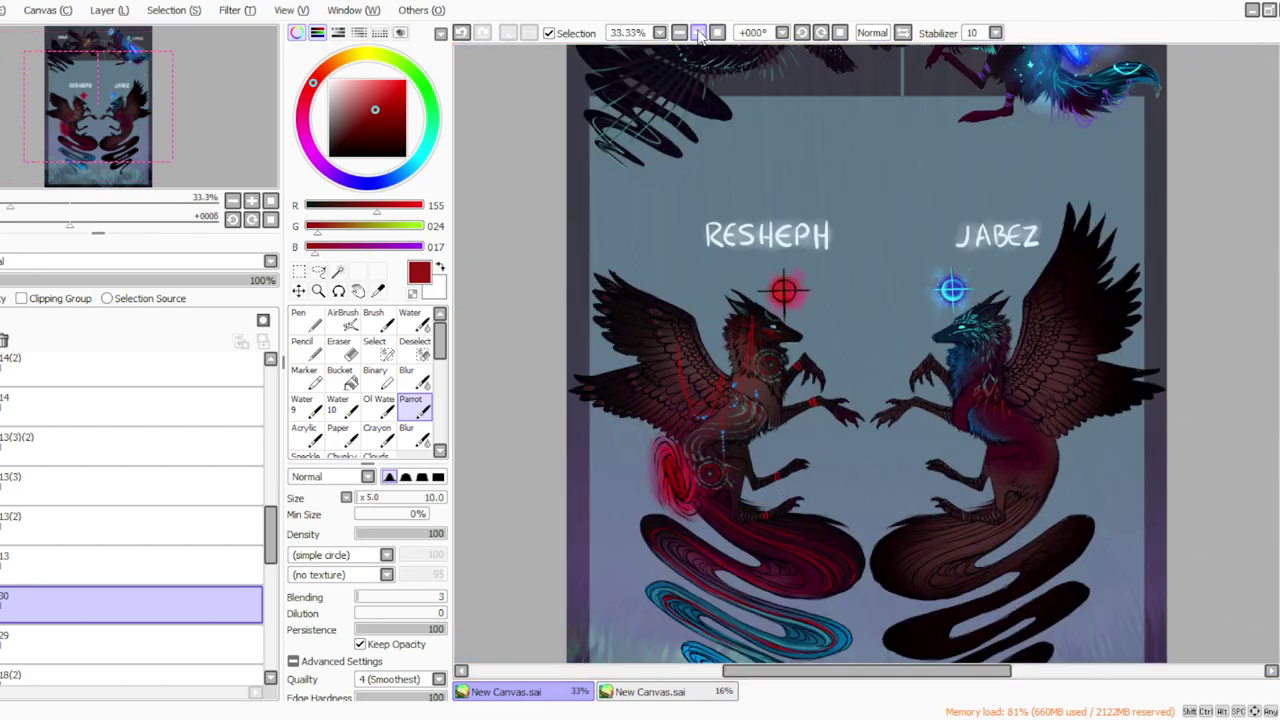
{"action": "left_click", "coordinate": [700, 34]}
{"action": "left_click_drag", "start_coordinate": [833, 676], "coordinate": [876, 676]}
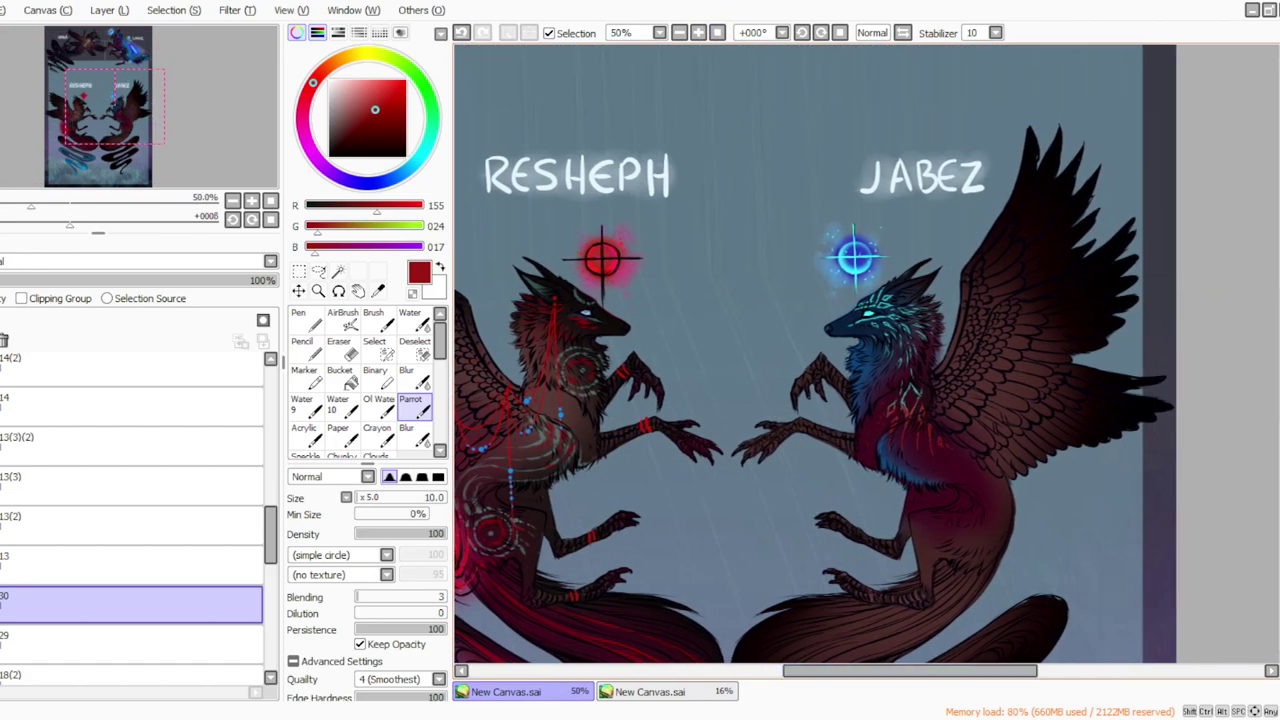
{"action": "scroll", "coordinate": [780, 350], "scroll_direction": "down", "scroll_amount": 2}
{"action": "left_click", "coordinate": [701, 33]}
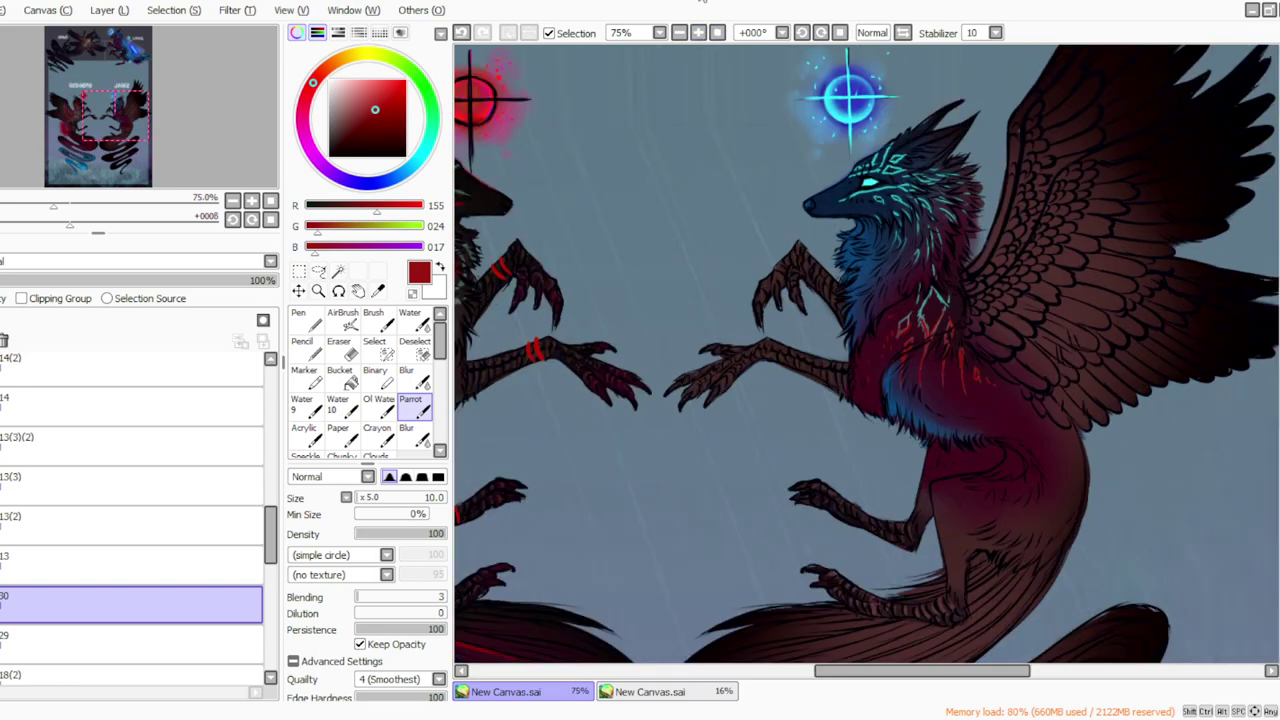
{"action": "left_click", "coordinate": [1, 604]}
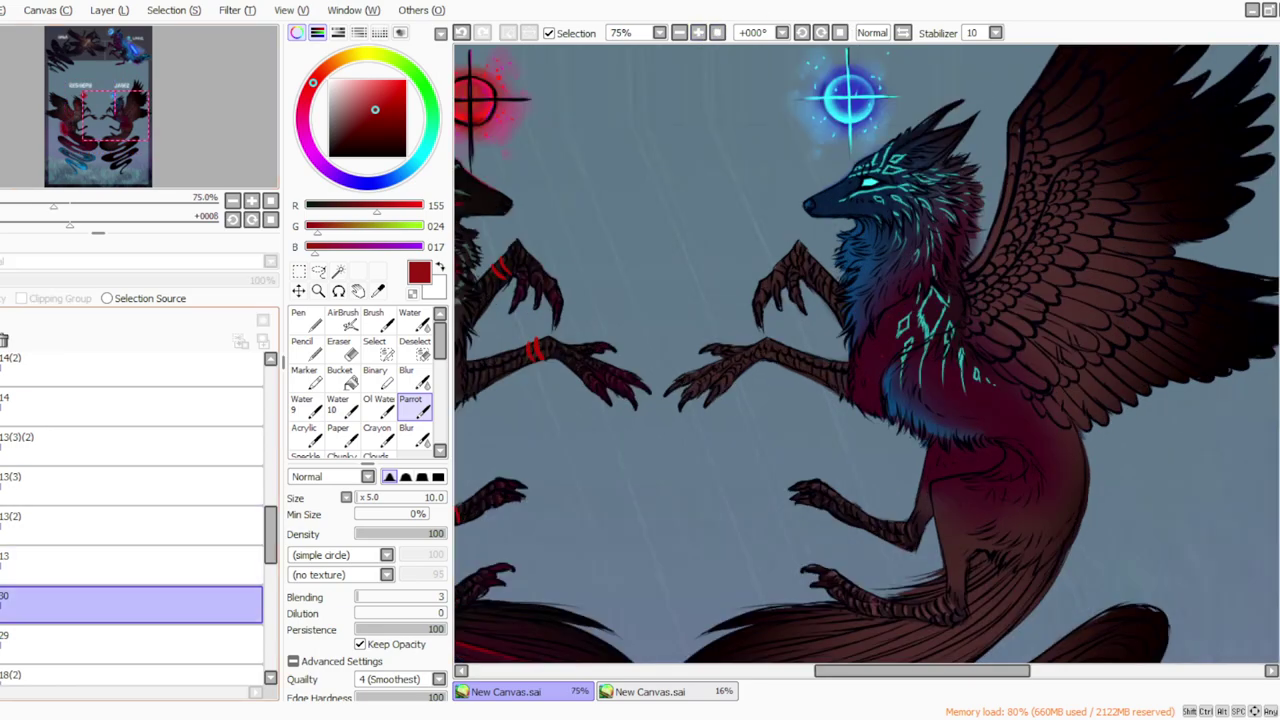
{"action": "left_click", "coordinate": [1, 604]}
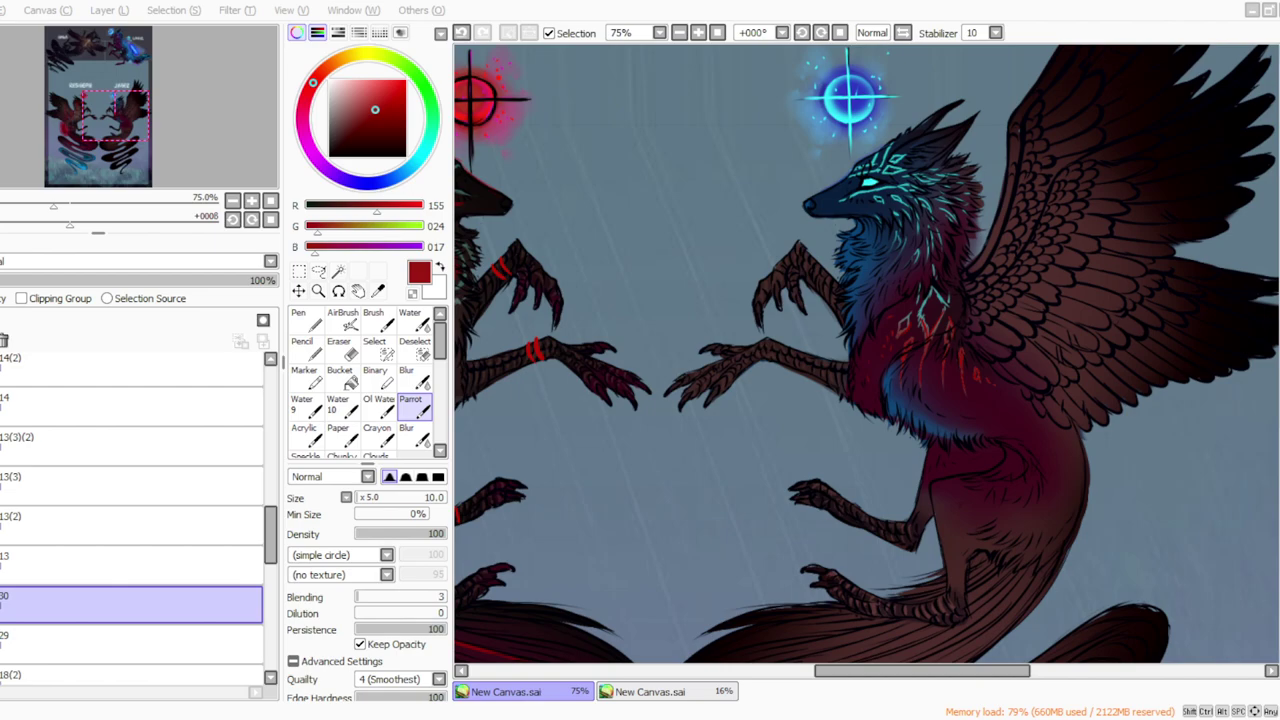
Step: Paint long red lines following the hair flow from the base of Jabez's tail through its first coils
{"action": "scroll", "coordinate": [865, 355], "scroll_direction": "down", "scroll_amount": 5}
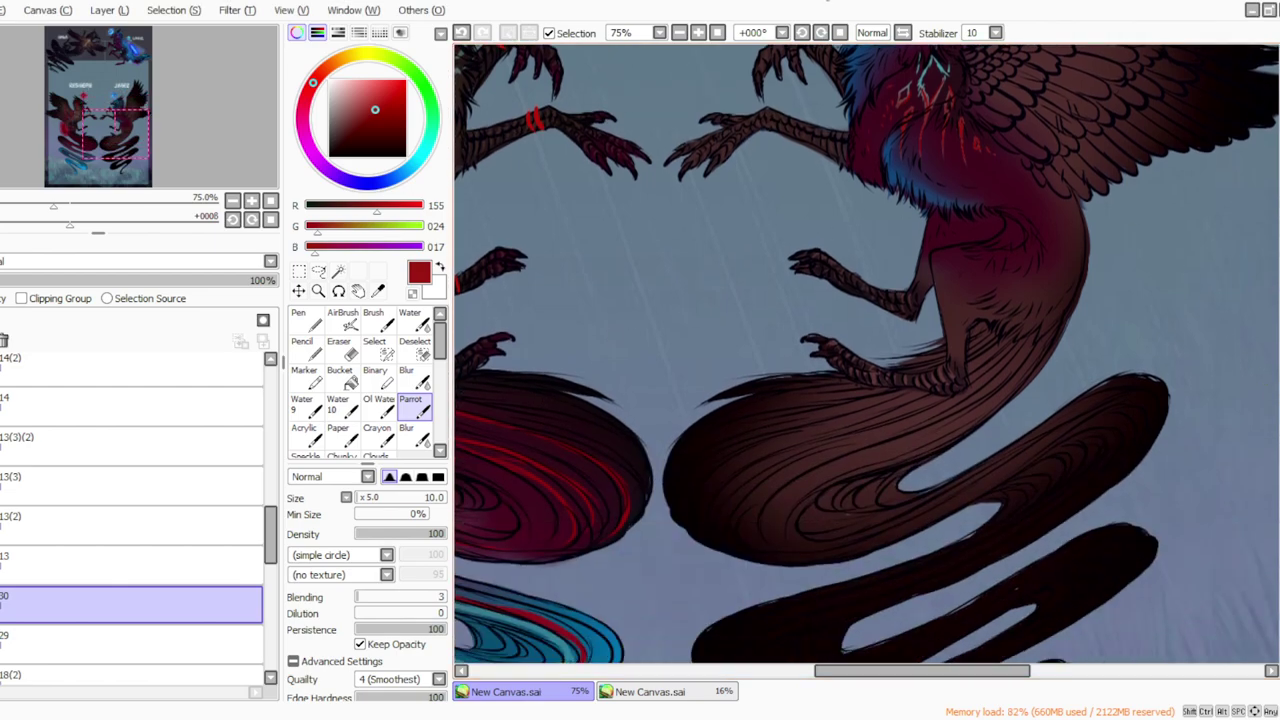
{"action": "left_click", "coordinate": [801, 32]}
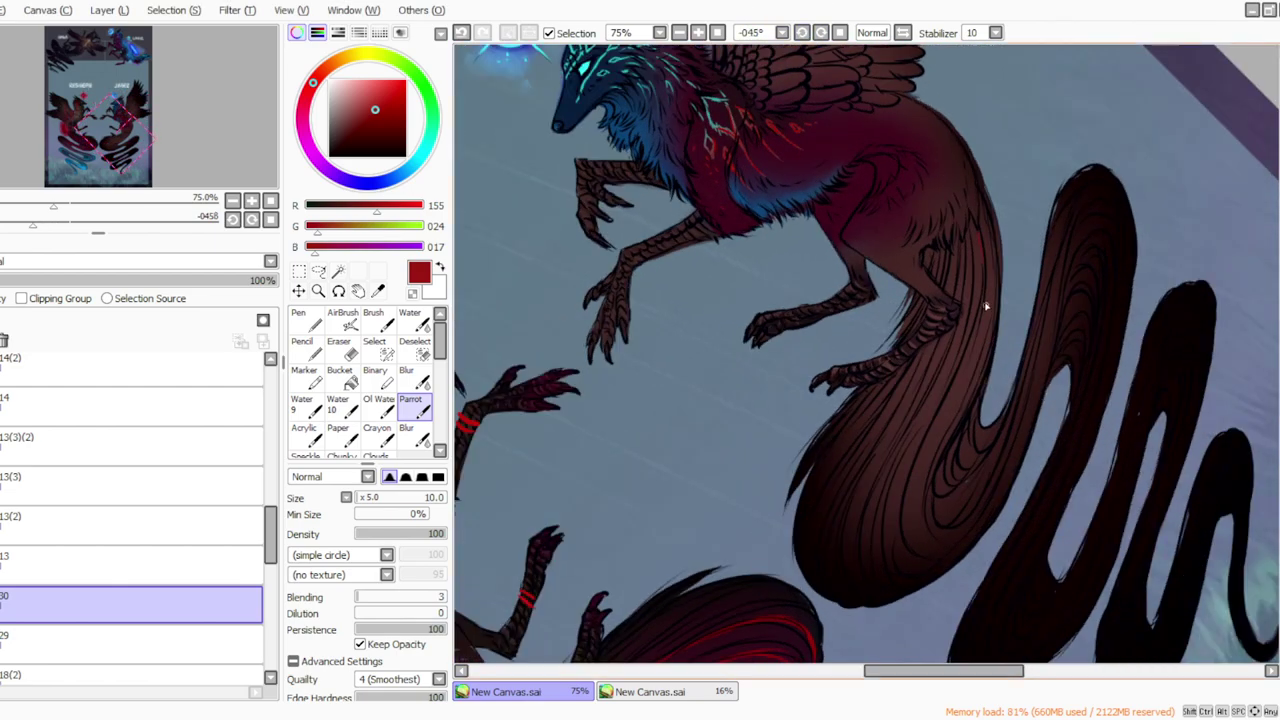
{"action": "mouse_move", "coordinate": [976, 314]}
{"action": "left_mouse_down"}
{"action": "mouse_move", "coordinate": [882, 529]}
{"action": "mouse_move", "coordinate": [932, 419]}
{"action": "mouse_move", "coordinate": [912, 562]}
{"action": "left_mouse_up"}
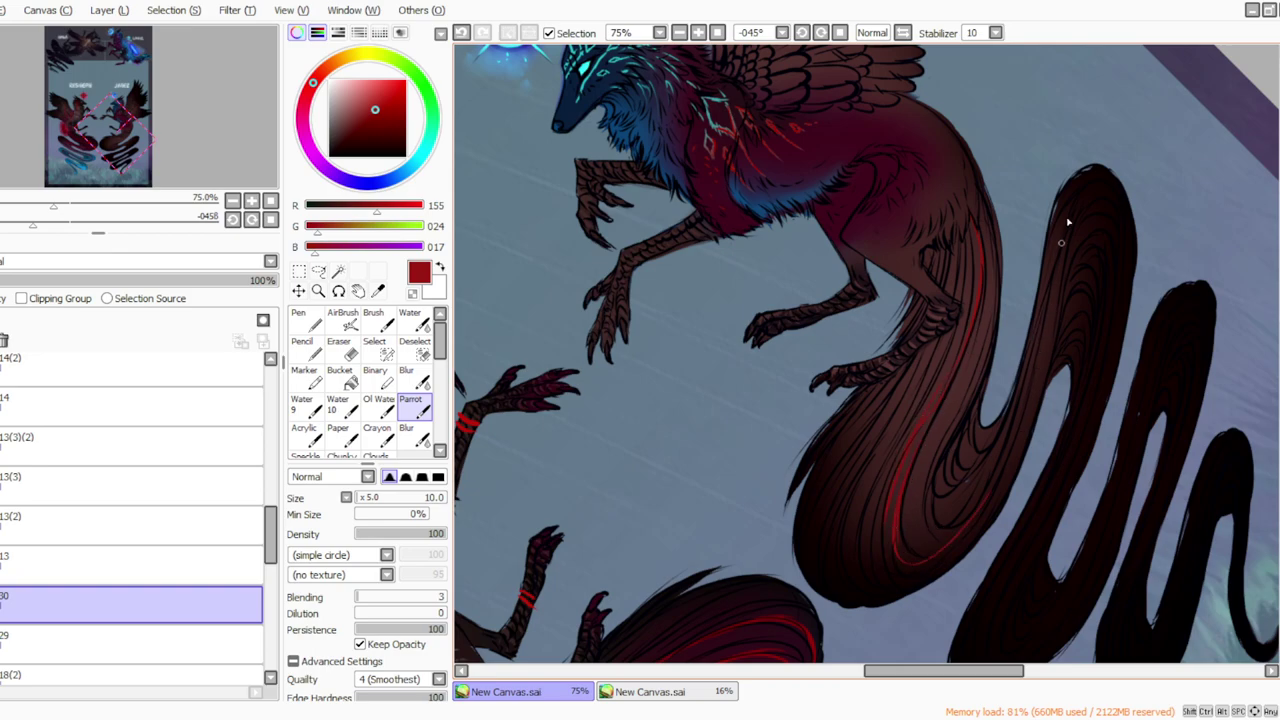
{"action": "left_click_drag", "start_coordinate": [1088, 192], "coordinate": [971, 517]}
{"action": "mouse_move", "coordinate": [1080, 200]}
{"action": "left_mouse_down"}
{"action": "mouse_move", "coordinate": [1119, 226]}
{"action": "mouse_move", "coordinate": [1097, 205]}
{"action": "mouse_move", "coordinate": [1099, 398]}
{"action": "mouse_move", "coordinate": [1120, 253]}
{"action": "mouse_move", "coordinate": [1027, 527]}
{"action": "mouse_move", "coordinate": [1089, 425]}
{"action": "mouse_move", "coordinate": [1000, 634]}
{"action": "mouse_move", "coordinate": [1144, 375]}
{"action": "mouse_move", "coordinate": [1140, 365]}
{"action": "mouse_move", "coordinate": [1099, 518]}
{"action": "mouse_move", "coordinate": [1133, 402]}
{"action": "mouse_move", "coordinate": [1108, 494]}
{"action": "mouse_move", "coordinate": [1109, 478]}
{"action": "mouse_move", "coordinate": [1057, 597]}
{"action": "mouse_move", "coordinate": [1094, 518]}
{"action": "mouse_move", "coordinate": [1038, 600]}
{"action": "left_mouse_up"}
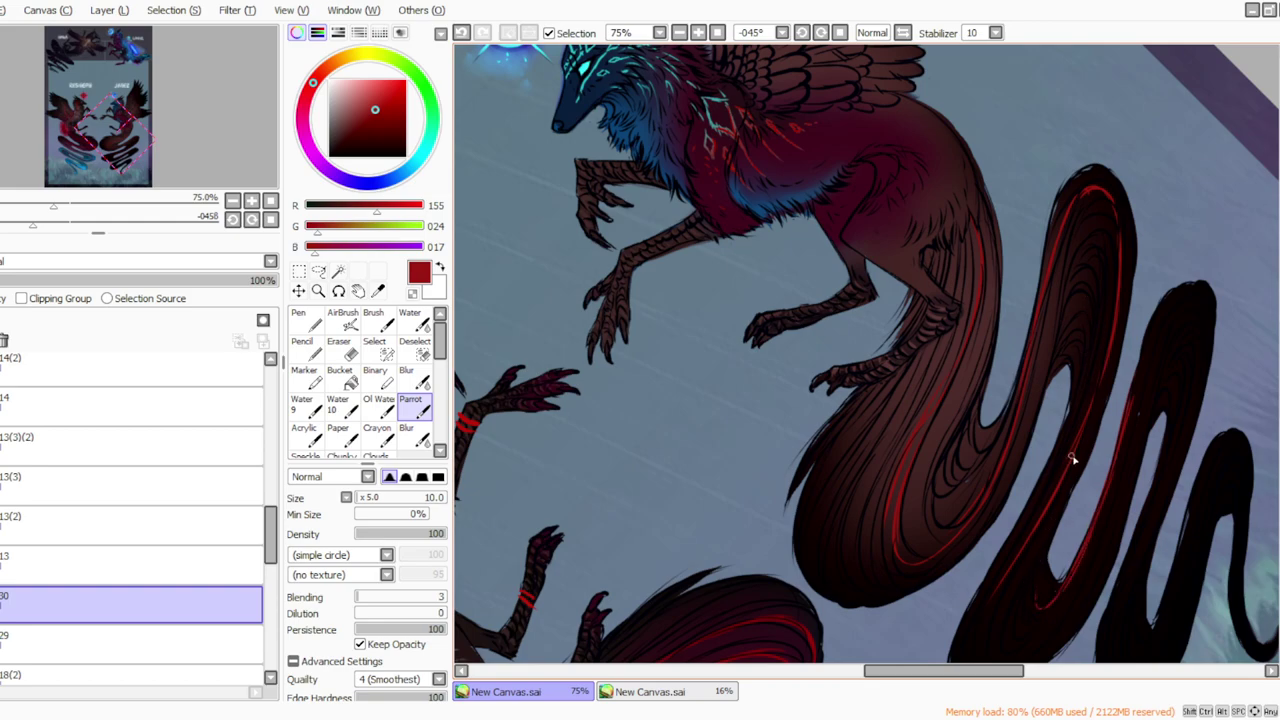
Step: Continue the red lines along the darker lower coils of Jabez's tail, and restore the canvas rotation to 0°
{"action": "left_click_drag", "start_coordinate": [1080, 442], "coordinate": [1038, 553]}
{"action": "left_click_drag", "start_coordinate": [1022, 601], "coordinate": [1083, 576]}
{"action": "left_click_drag", "start_coordinate": [1130, 452], "coordinate": [1036, 624]}
{"action": "scroll", "coordinate": [1072, 520], "scroll_direction": "down", "scroll_amount": 3}
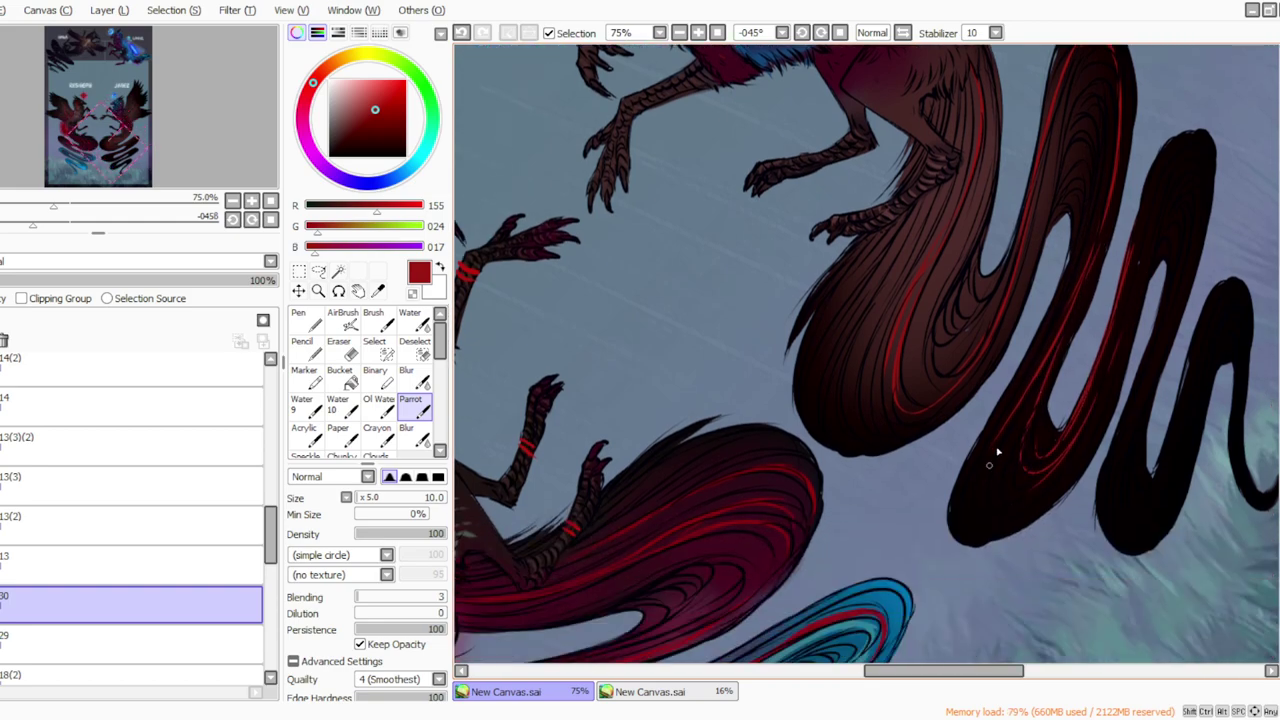
{"action": "mouse_move", "coordinate": [1018, 398]}
{"action": "left_mouse_down"}
{"action": "mouse_move", "coordinate": [978, 506]}
{"action": "mouse_move", "coordinate": [1065, 465]}
{"action": "left_mouse_up"}
{"action": "mouse_move", "coordinate": [1187, 160]}
{"action": "left_mouse_down"}
{"action": "mouse_move", "coordinate": [1180, 145]}
{"action": "mouse_move", "coordinate": [1100, 385]}
{"action": "left_mouse_up"}
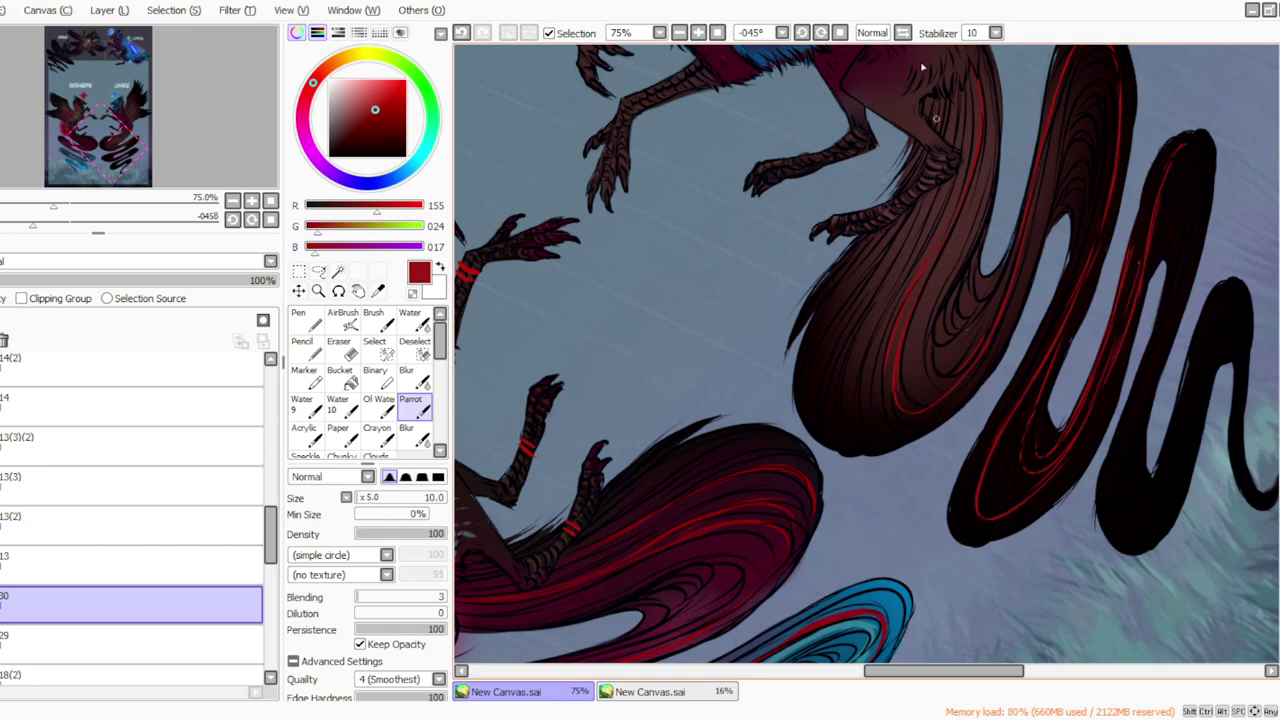
{"action": "left_click", "coordinate": [840, 33]}
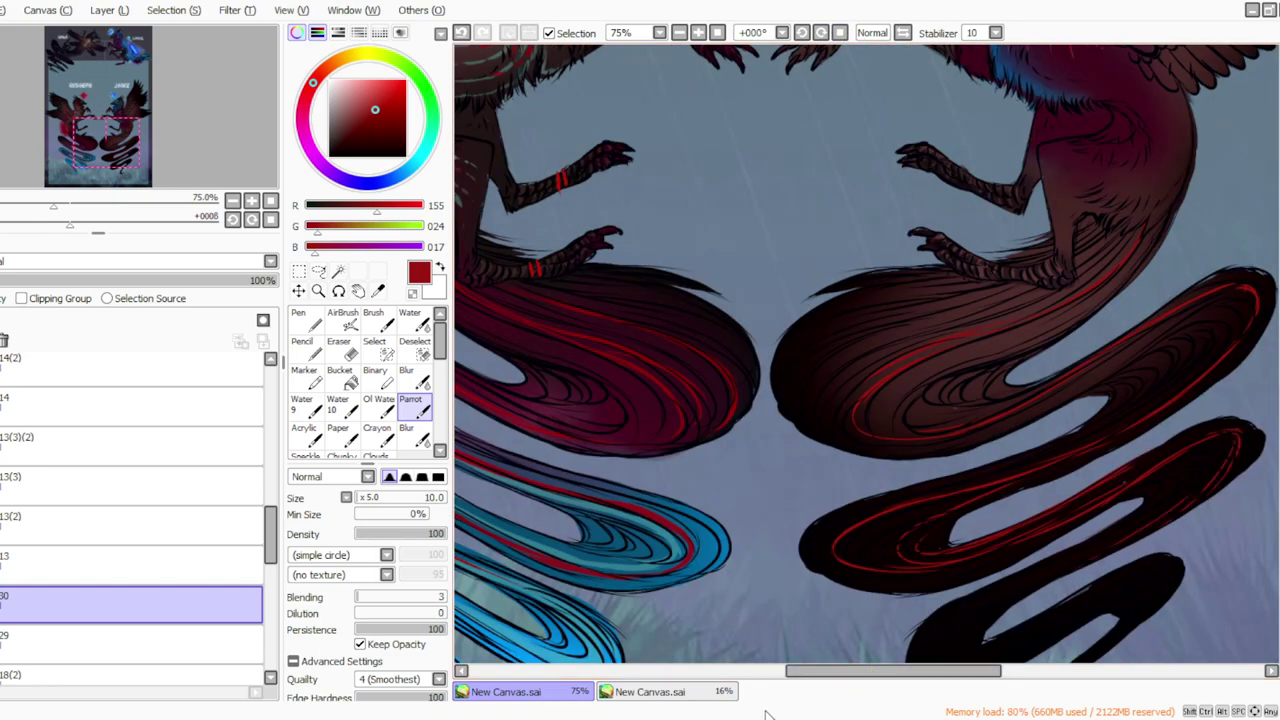
Step: Rotate the canvas to 90° and paint further red lines along the inner bends and tips of Jabez's tail coils
{"action": "left_click_drag", "start_coordinate": [1279, 396], "coordinate": [1277, 372]}
{"action": "left_click_drag", "start_coordinate": [803, 674], "coordinate": [830, 674]}
{"action": "left_click", "coordinate": [822, 33]}
{"action": "left_click", "coordinate": [822, 33]}
{"action": "left_click", "coordinate": [821, 33]}
{"action": "left_click", "coordinate": [821, 33]}
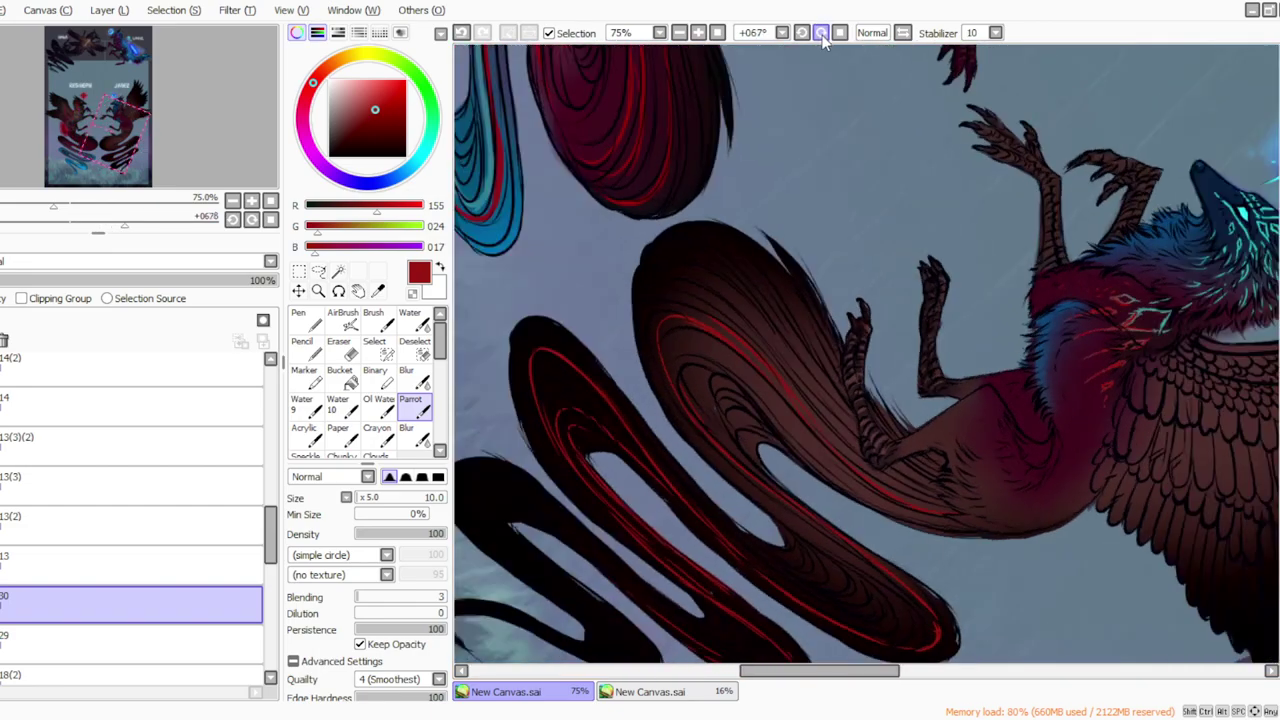
{"action": "left_click", "coordinate": [821, 33]}
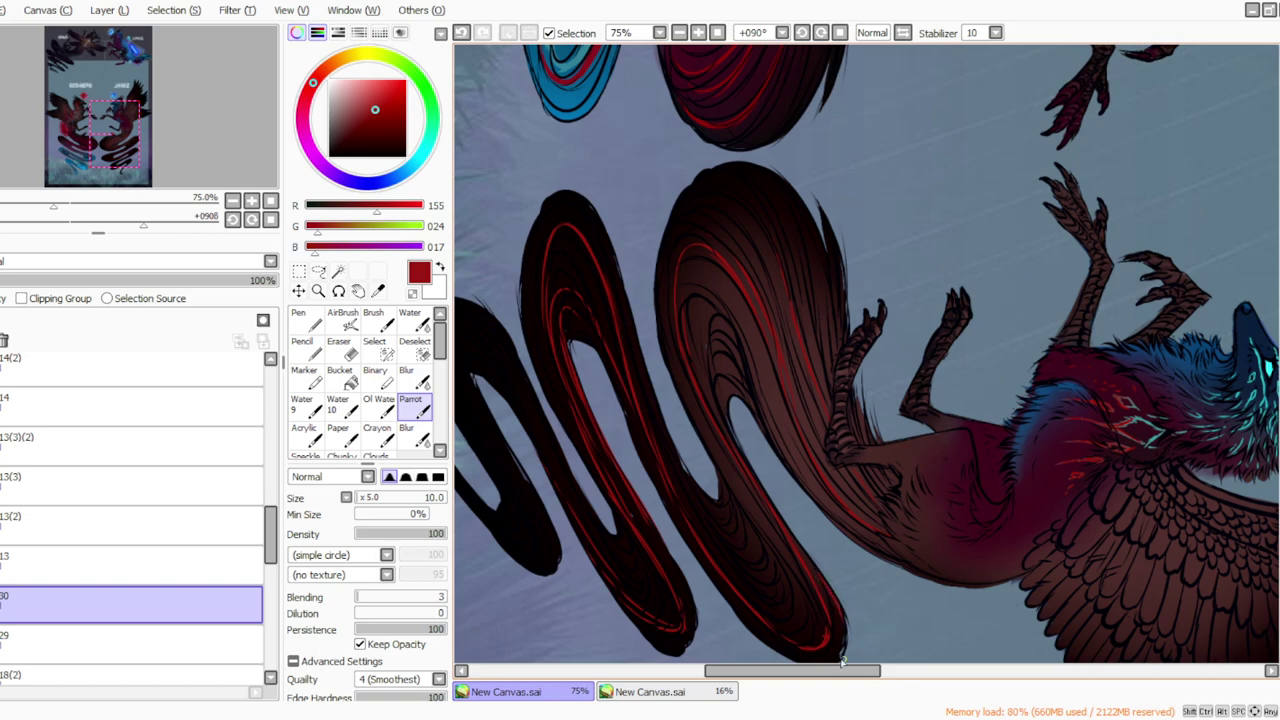
{"action": "scroll", "coordinate": [1015, 234], "scroll_direction": "down", "scroll_amount": 3}
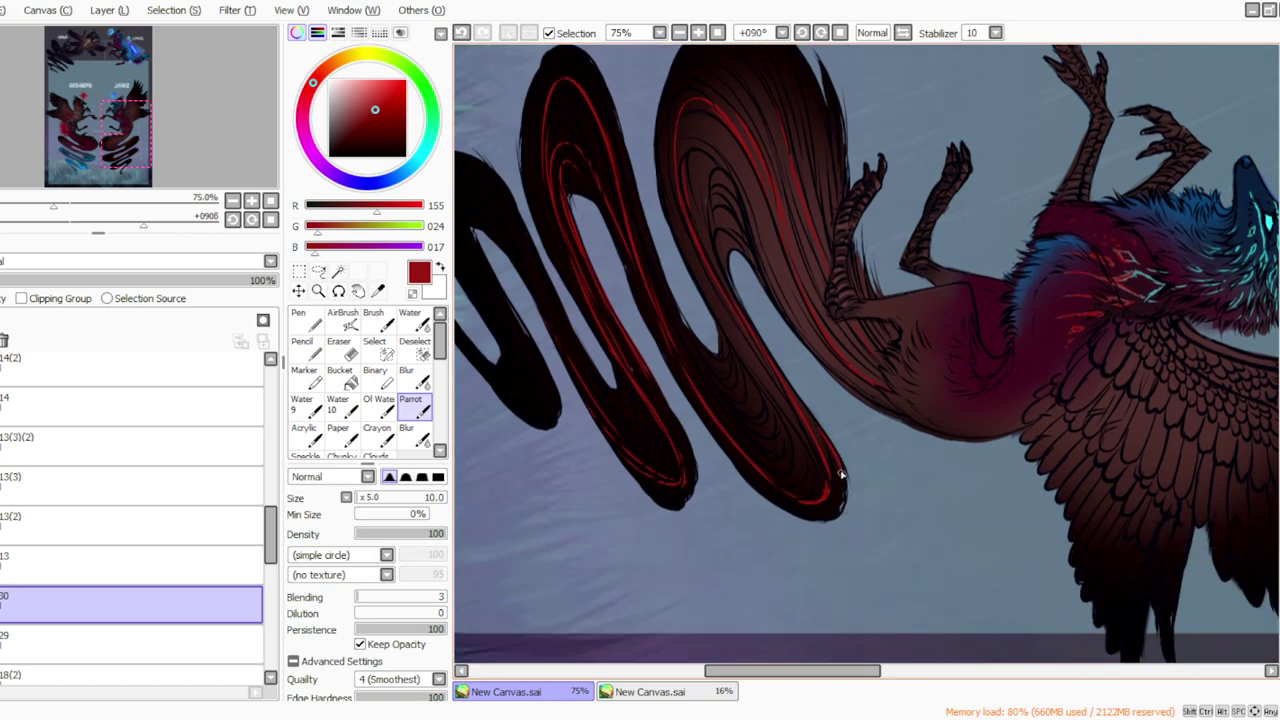
{"action": "left_click_drag", "start_coordinate": [842, 484], "coordinate": [825, 517]}
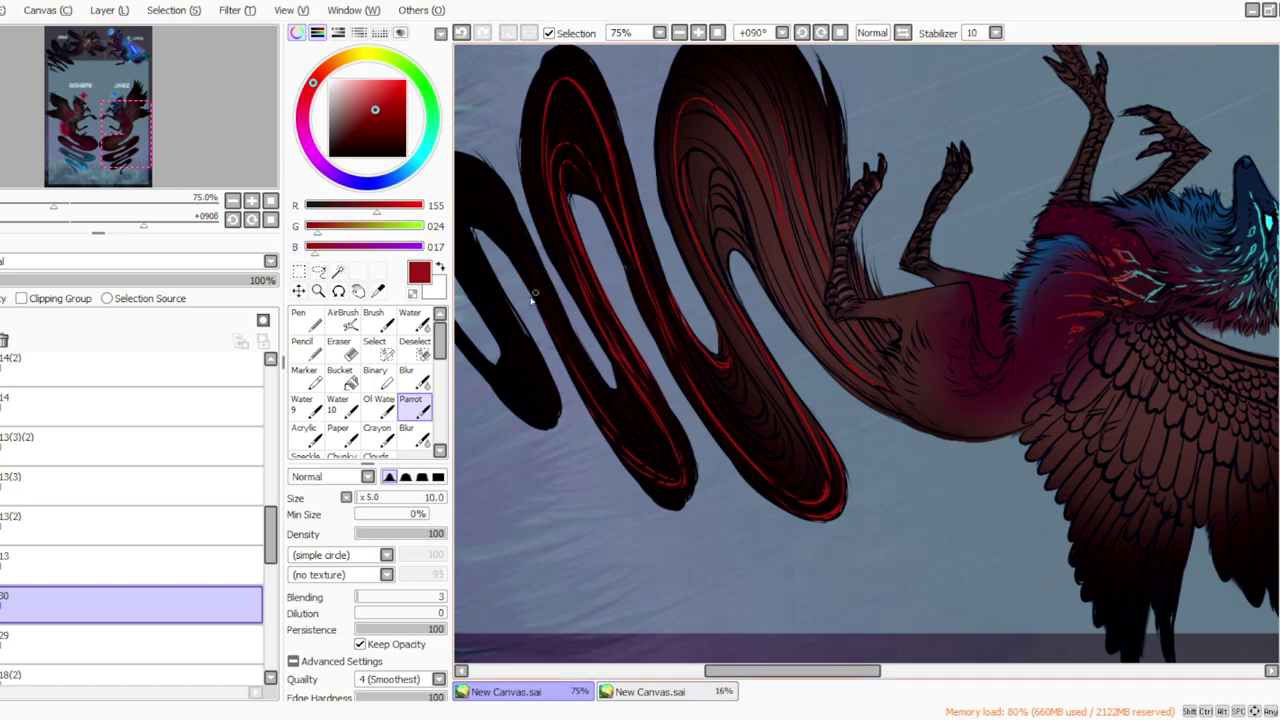
{"action": "left_click_drag", "start_coordinate": [505, 238], "coordinate": [596, 408]}
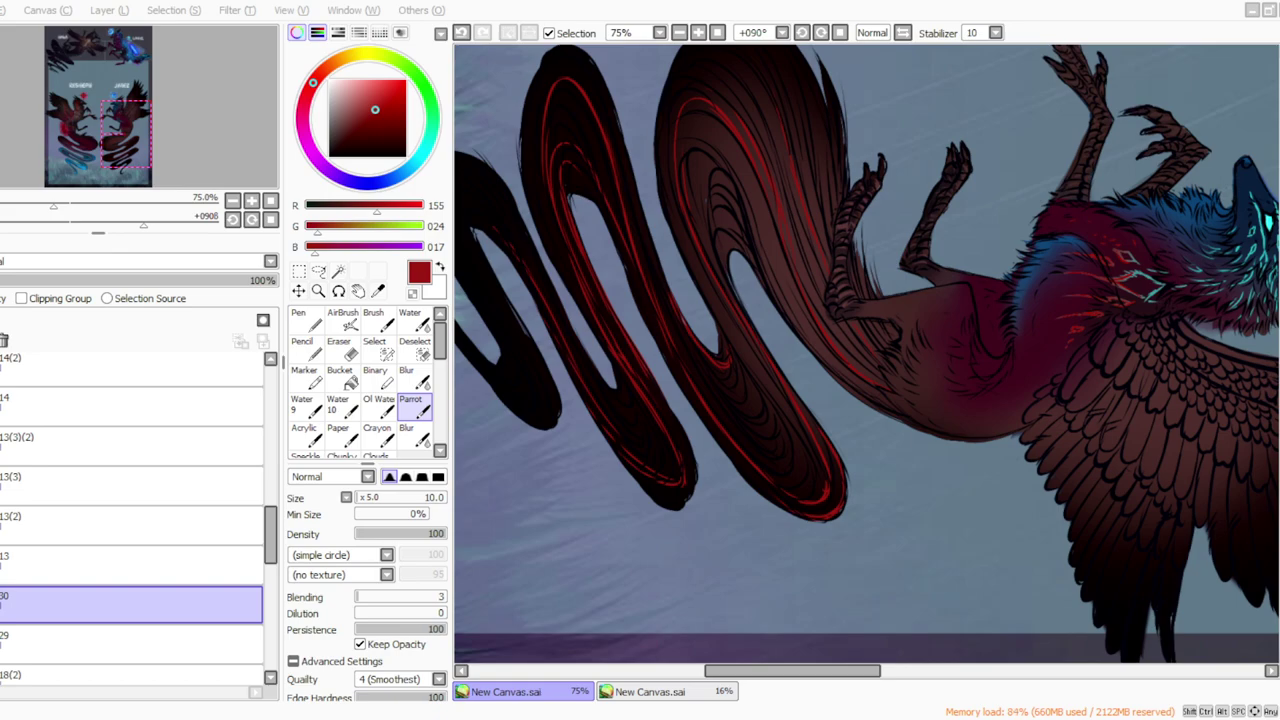
Step: Restore the canvas rotation to 0°, check the painting with the line layer hidden and shown, and shift the layer's hue from red to teal
{"action": "left_click", "coordinate": [840, 34]}
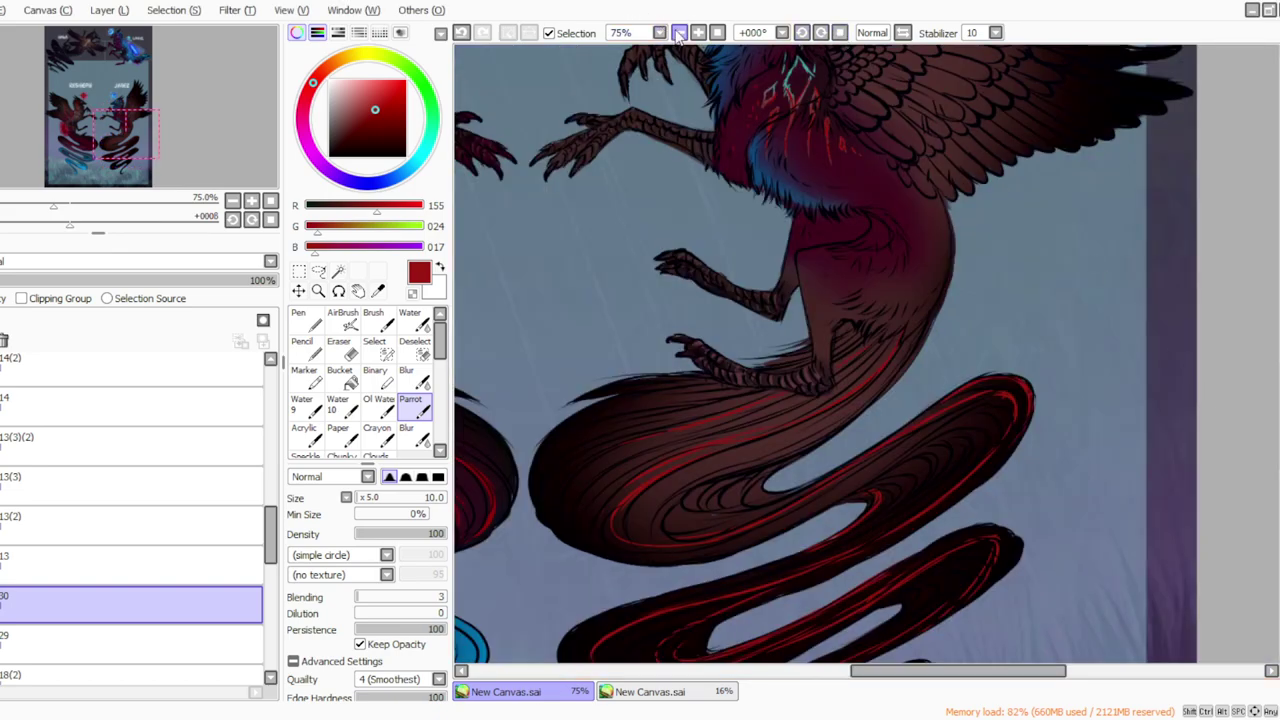
{"action": "left_click", "coordinate": [718, 33]}
{"action": "left_click", "coordinate": [2, 605]}
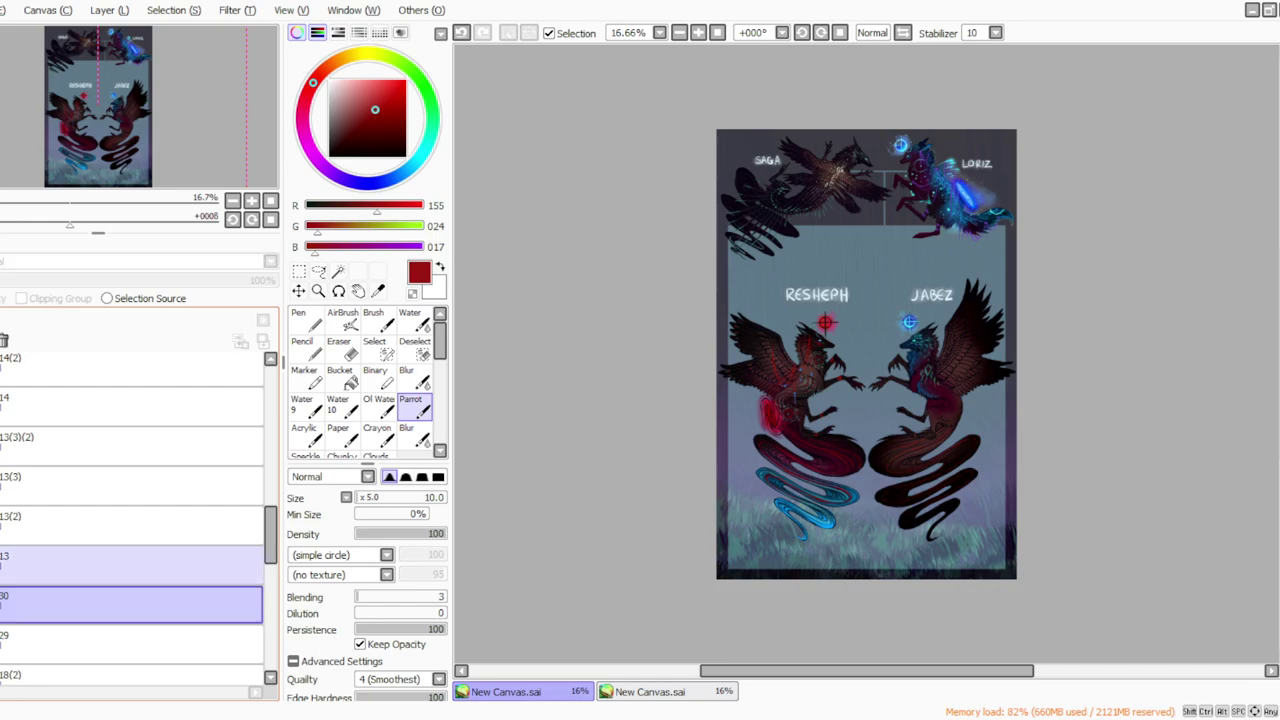
{"action": "left_click", "coordinate": [2, 605]}
{"action": "left_click", "coordinate": [699, 33]}
{"action": "left_click", "coordinate": [699, 33]}
{"action": "left_click", "coordinate": [699, 33]}
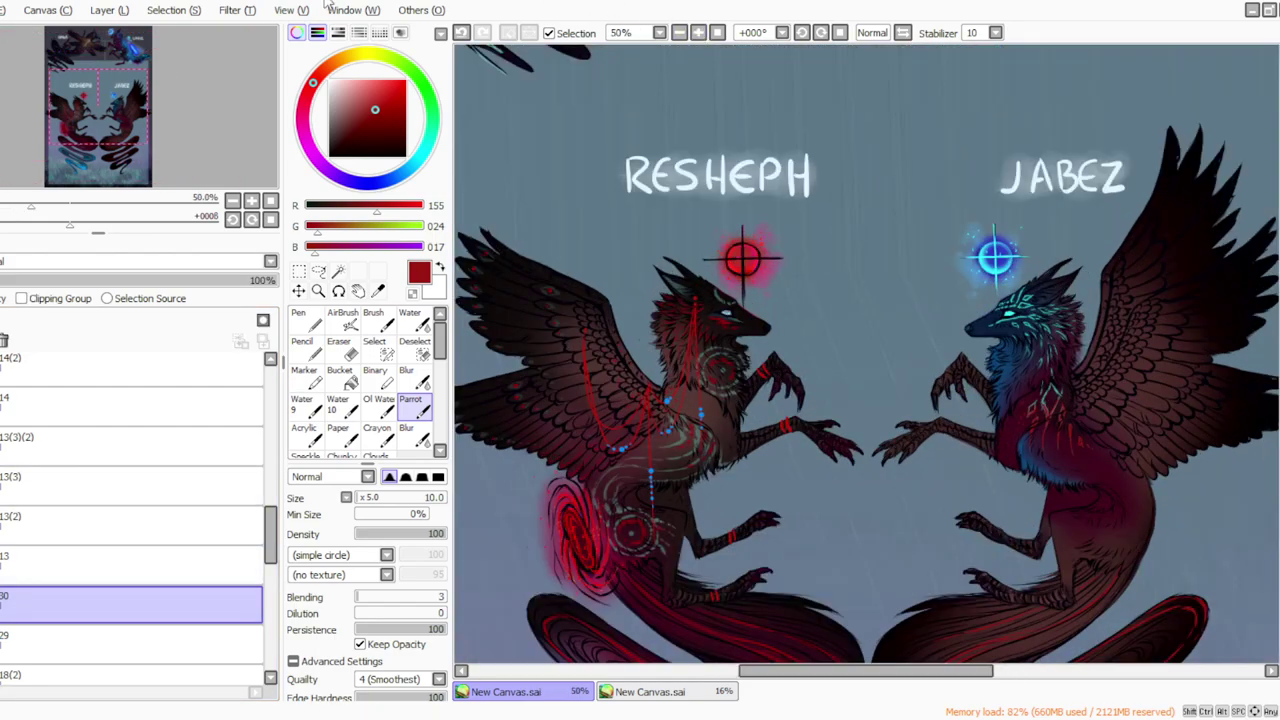
{"action": "left_click", "coordinate": [237, 11]}
{"action": "left_click", "coordinate": [237, 32]}
{"action": "left_click_drag", "start_coordinate": [301, 412], "coordinate": [330, 413]}
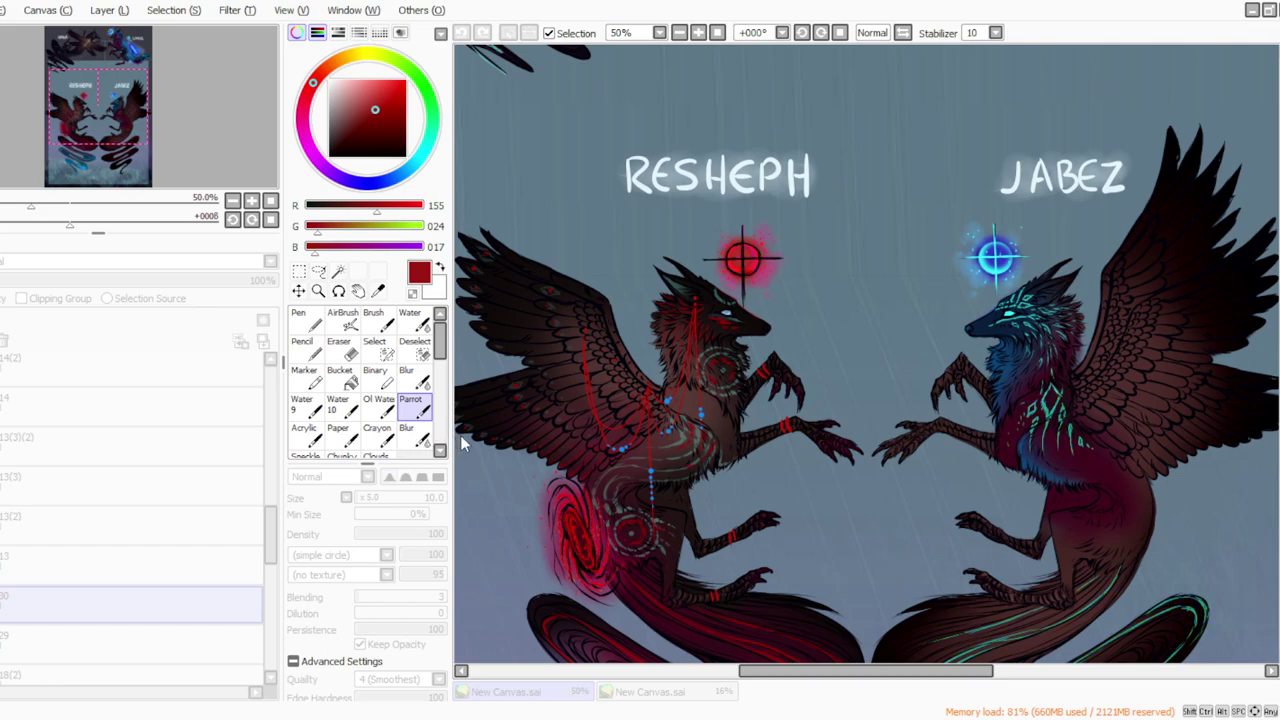
{"action": "left_click", "coordinate": [328, 486]}
Step: Sample the teal of Jabez's shoulder markings as the paint colour and return to the Parrot brush
{"action": "left_click_drag", "start_coordinate": [830, 671], "coordinate": [858, 671]}
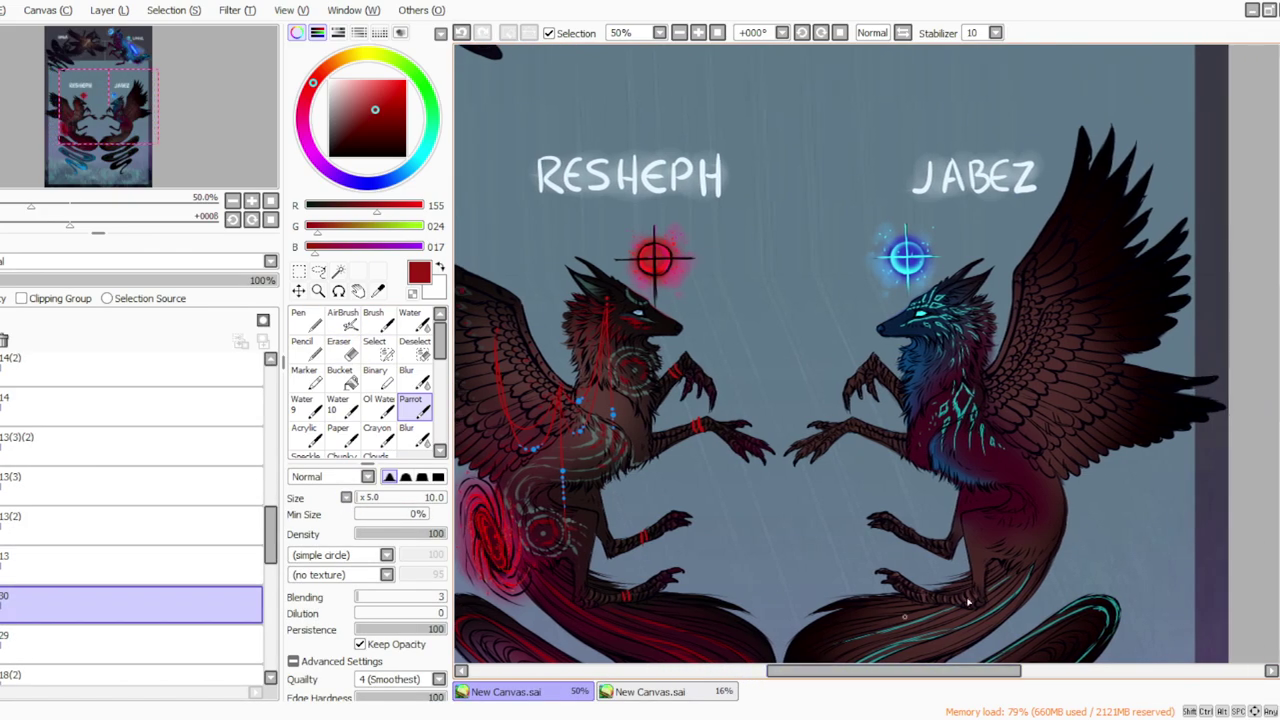
{"action": "left_click_drag", "start_coordinate": [1279, 385], "coordinate": [1279, 409]}
{"action": "left_click_drag", "start_coordinate": [790, 673], "coordinate": [817, 680]}
{"action": "key", "text": "alt"}
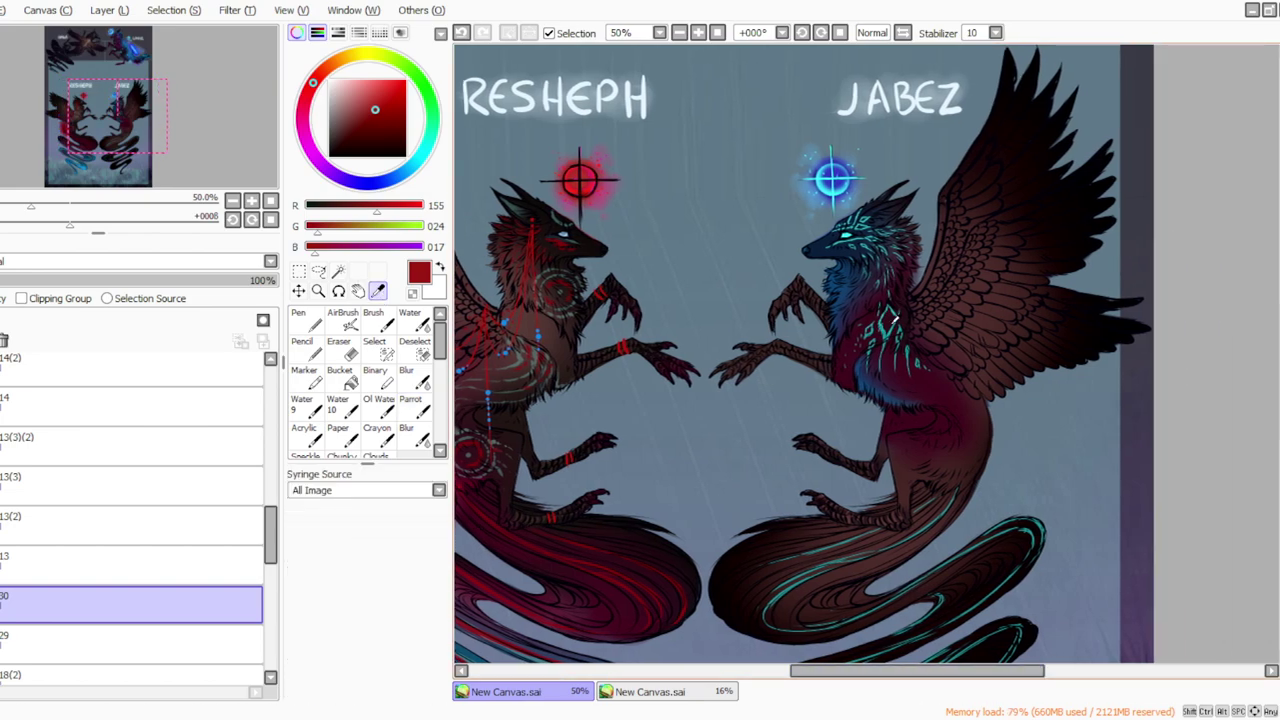
{"action": "left_click", "coordinate": [910, 349]}
{"action": "left_click", "coordinate": [410, 405]}
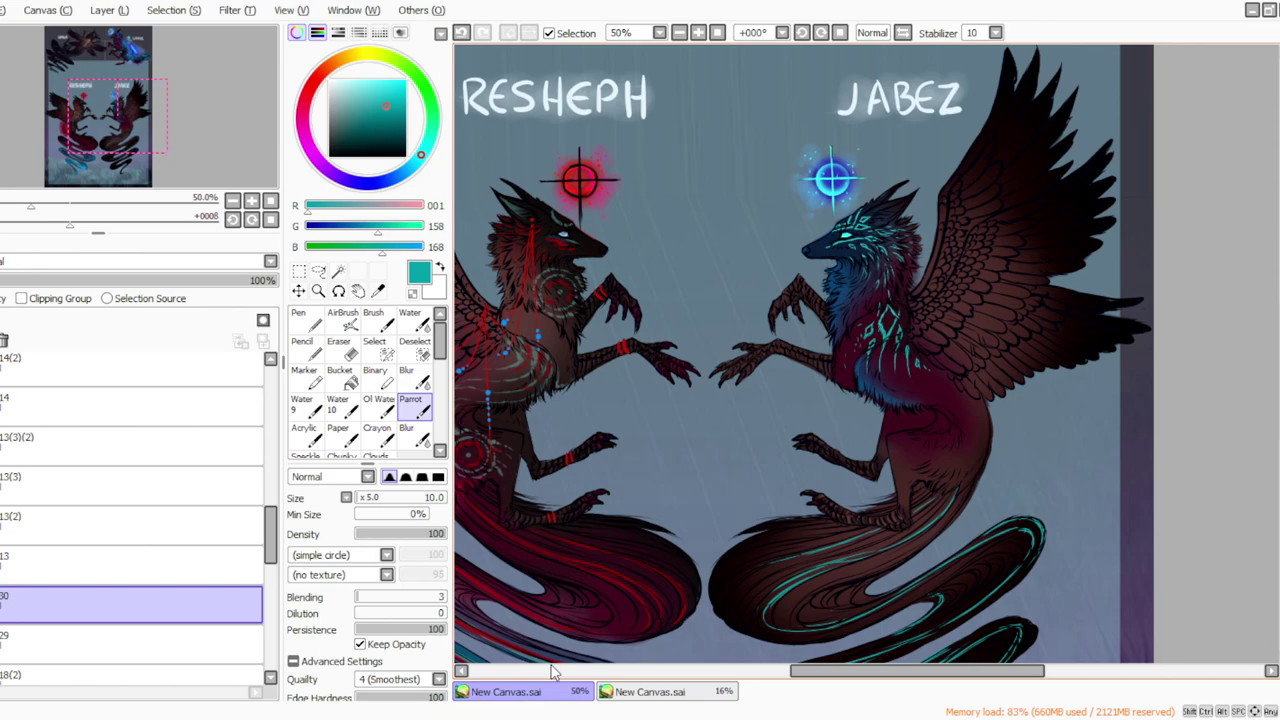
Step: Rotate the canvas to 67° and paint a row of teal diamonds and dots across the feathers of Jabez's wing
{"action": "left_click", "coordinate": [821, 33]}
{"action": "left_click", "coordinate": [821, 33]}
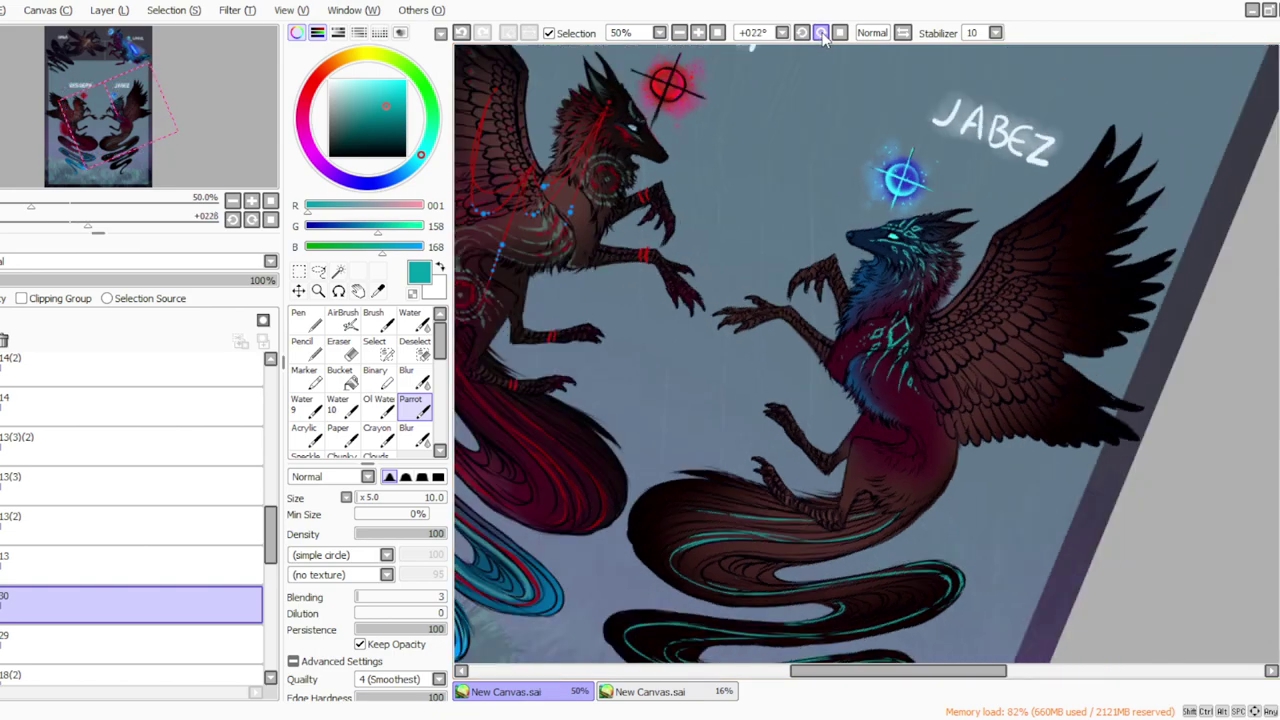
{"action": "left_click", "coordinate": [821, 33]}
{"action": "left_click", "coordinate": [698, 35]}
{"action": "left_click_drag", "start_coordinate": [853, 670], "coordinate": [877, 671]}
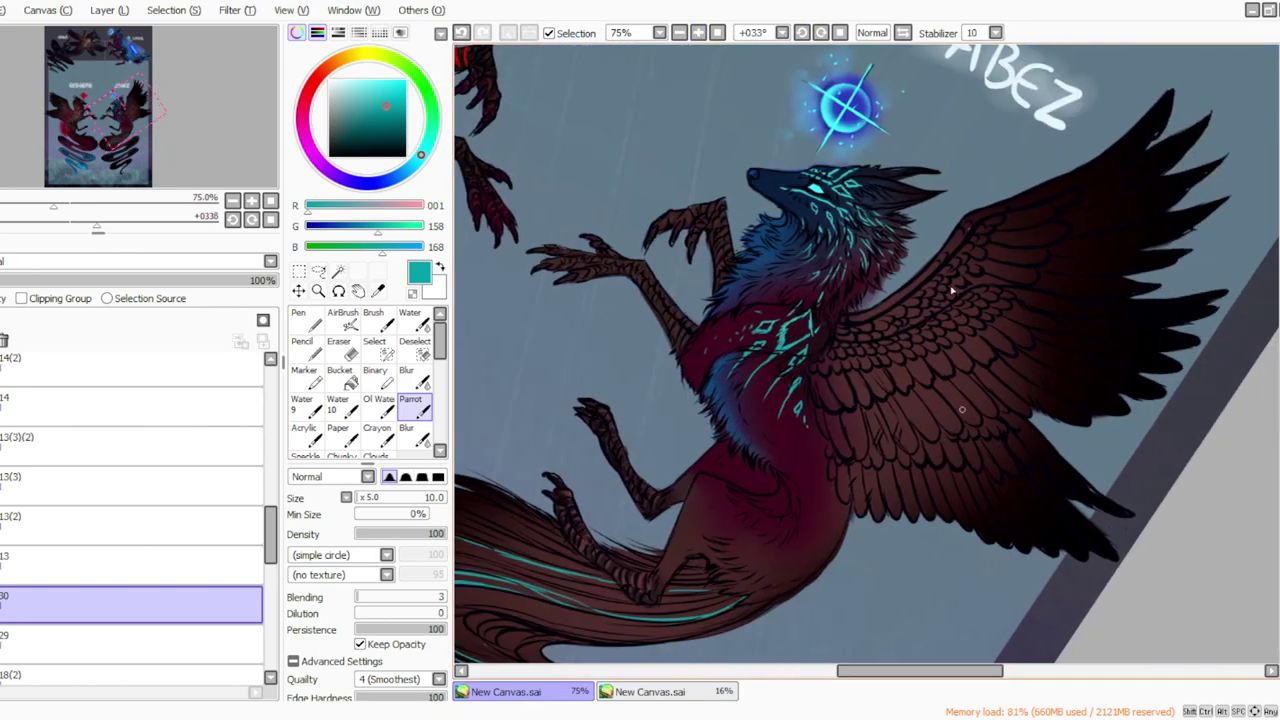
{"action": "left_click", "coordinate": [821, 35]}
{"action": "left_click", "coordinate": [821, 33]}
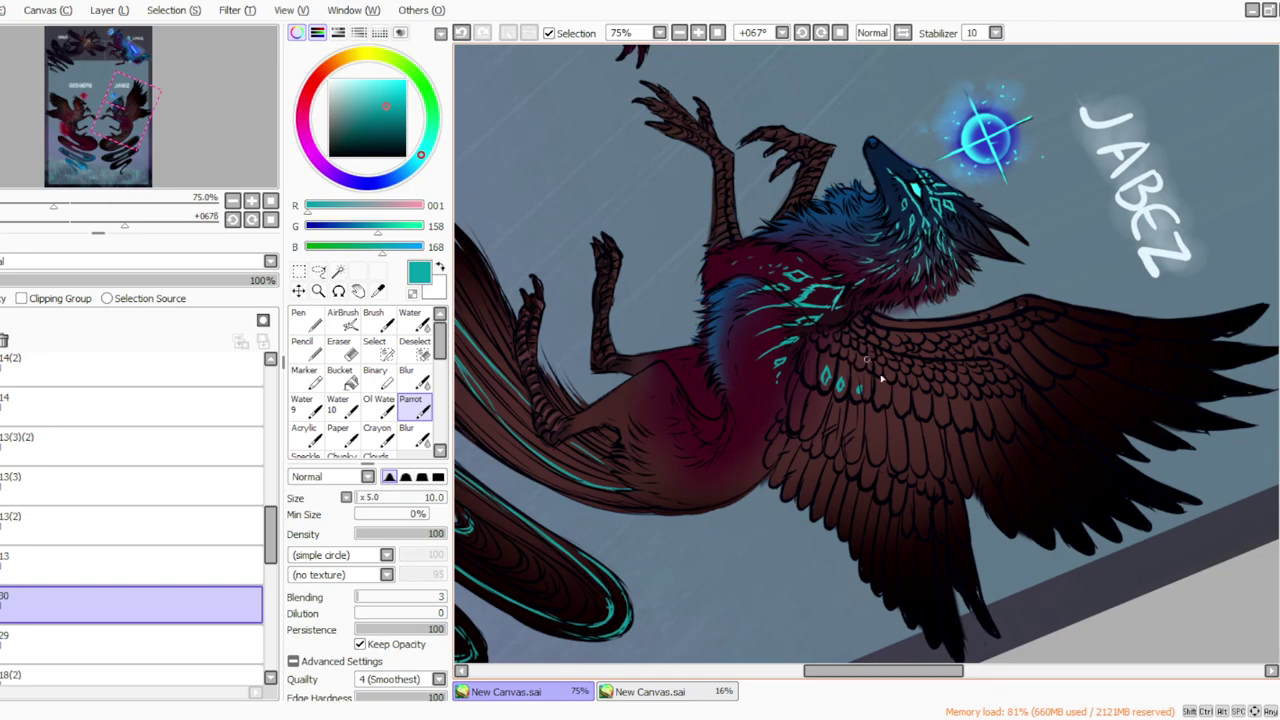
{"action": "left_click", "coordinate": [900, 402]}
{"action": "left_click", "coordinate": [921, 406]}
{"action": "left_click", "coordinate": [943, 411]}
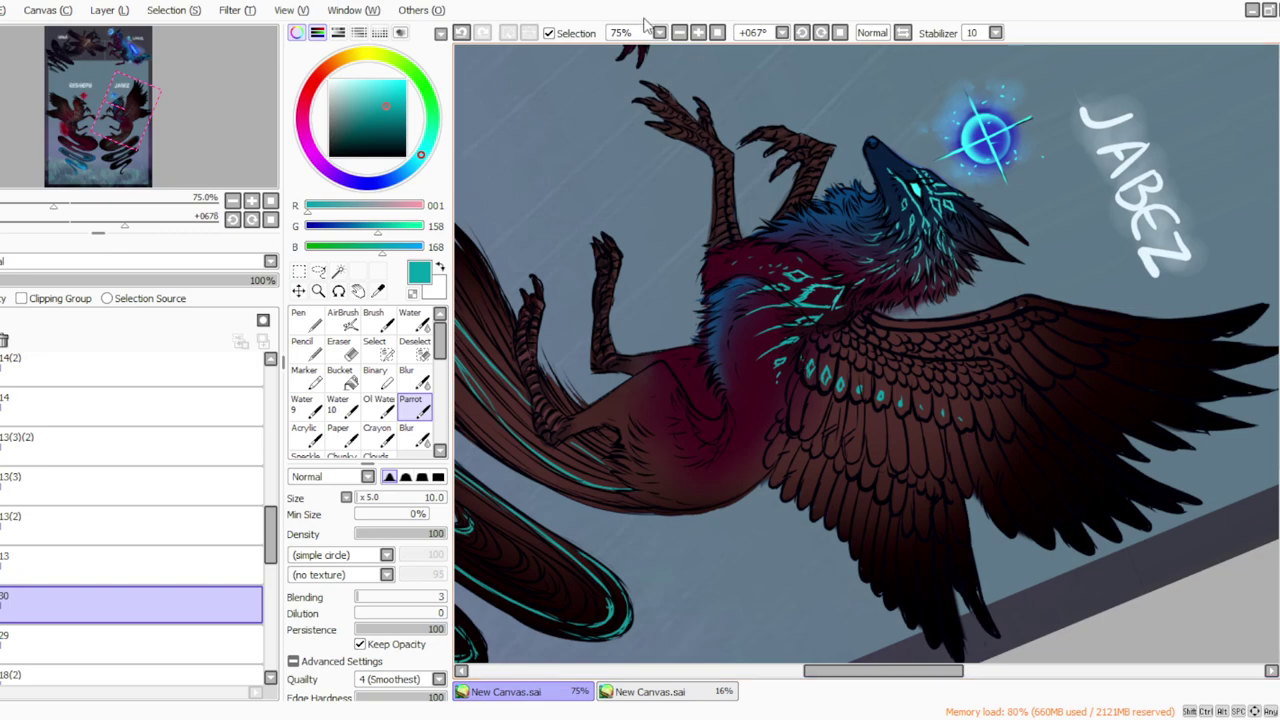
Step: Paint further rows of teal spots over the lower feathers of Jabez's wing in 90° and 56° rotated views
{"action": "left_click", "coordinate": [840, 32]}
{"action": "left_click_drag", "start_coordinate": [858, 676], "coordinate": [881, 690]}
{"action": "left_click", "coordinate": [822, 34]}
{"action": "left_click", "coordinate": [822, 34]}
{"action": "left_click", "coordinate": [822, 34]}
{"action": "left_click", "coordinate": [822, 34]}
{"action": "left_click", "coordinate": [821, 33]}
{"action": "left_click", "coordinate": [821, 33]}
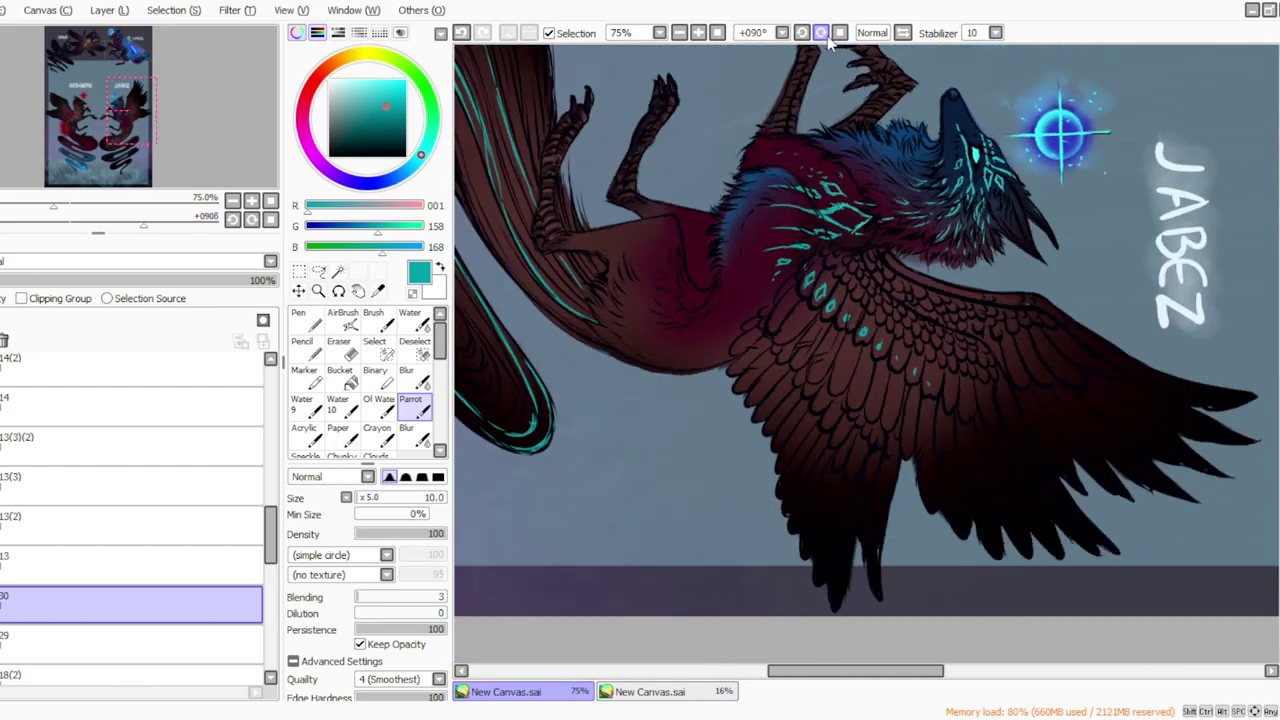
{"action": "left_click", "coordinate": [801, 33]}
{"action": "left_click", "coordinate": [801, 33]}
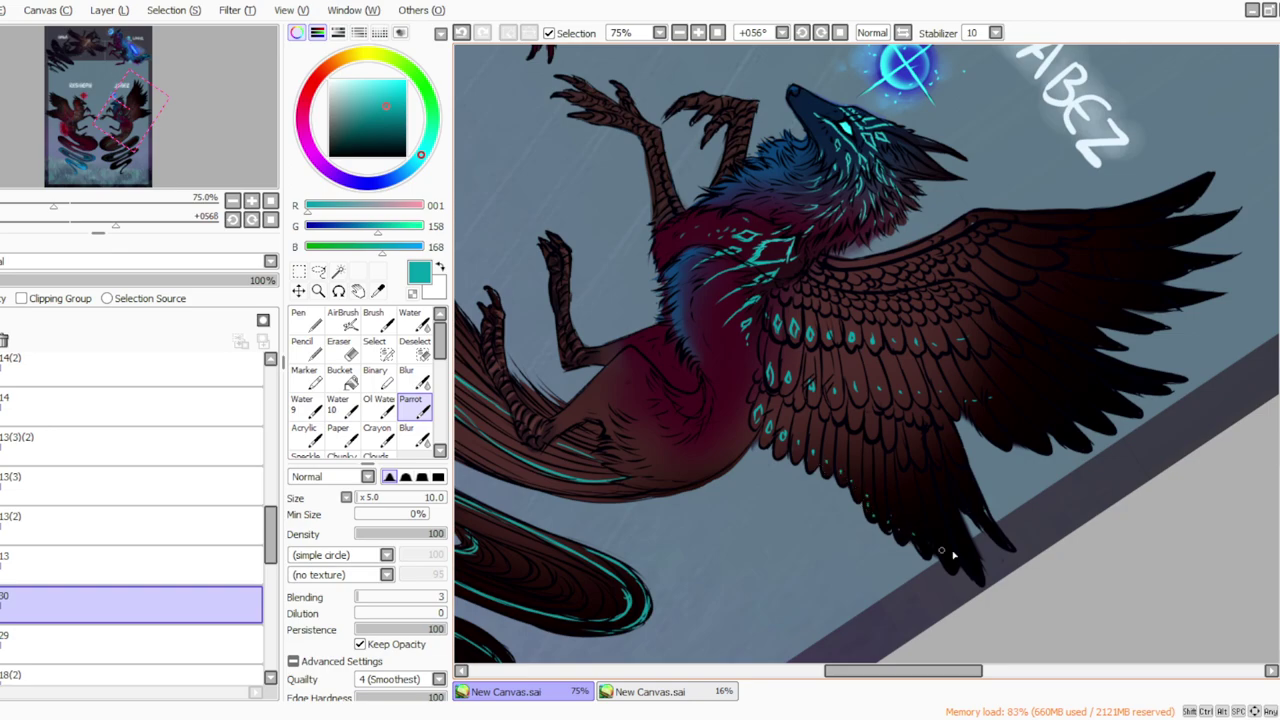
Step: Paint broken teal stripes flowing from Jabez's shoulder along his flank and over his rump with the canvas at 0°
{"action": "key", "text": "Home"}
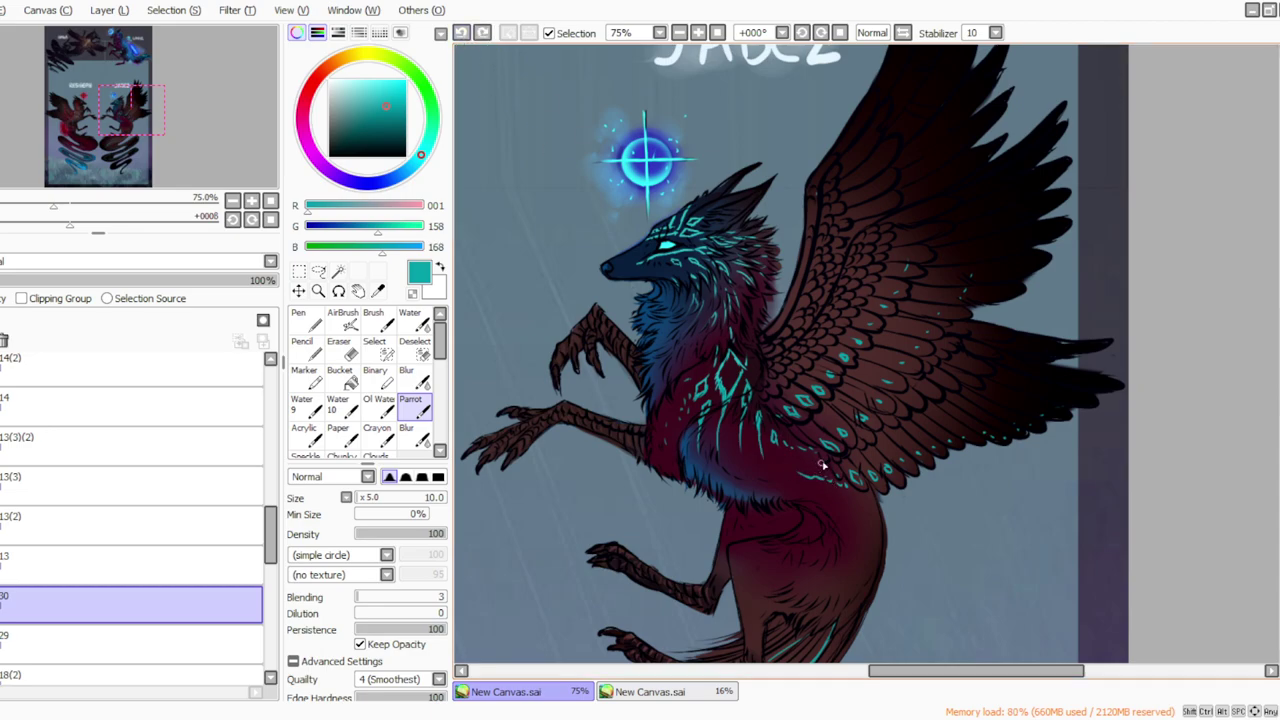
{"action": "left_click_drag", "start_coordinate": [822, 468], "coordinate": [796, 461]}
{"action": "left_click_drag", "start_coordinate": [741, 449], "coordinate": [784, 481]}
{"action": "left_click_drag", "start_coordinate": [714, 444], "coordinate": [765, 492]}
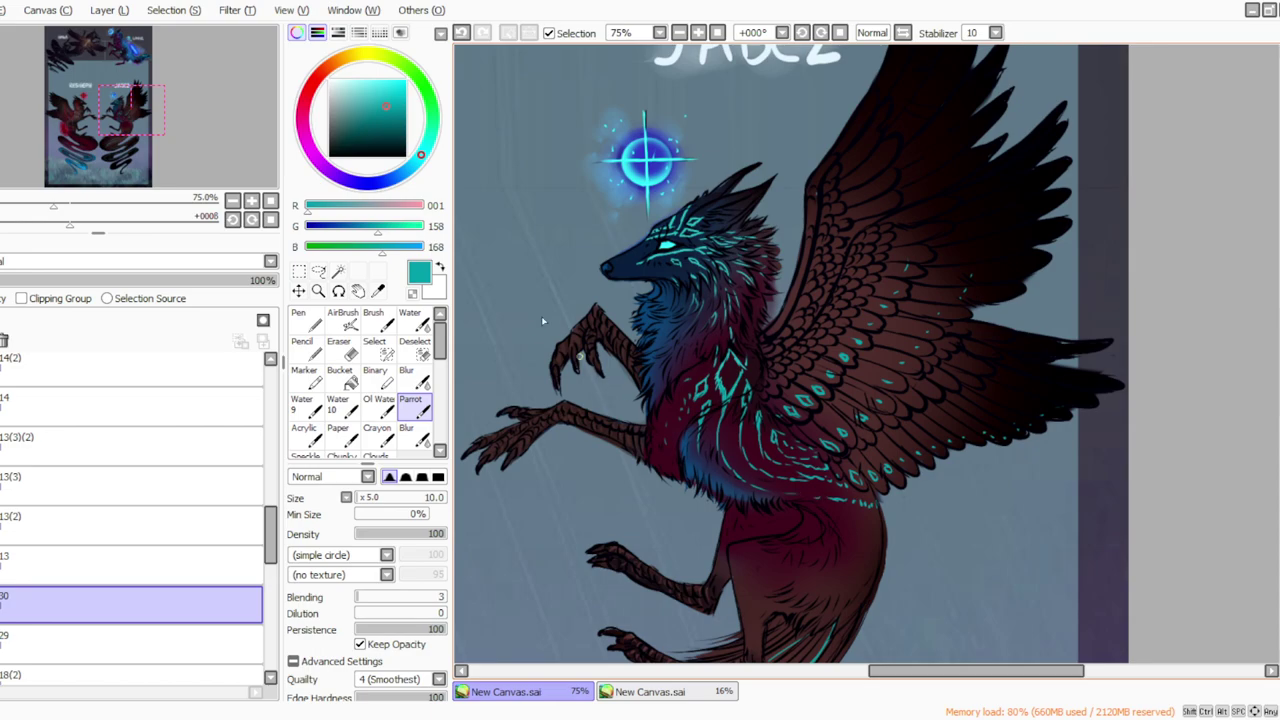
{"action": "mouse_move", "coordinate": [771, 489]}
{"action": "left_mouse_down"}
{"action": "mouse_move", "coordinate": [864, 487]}
{"action": "mouse_move", "coordinate": [878, 526]}
{"action": "mouse_move", "coordinate": [817, 507]}
{"action": "mouse_move", "coordinate": [877, 536]}
{"action": "mouse_move", "coordinate": [838, 530]}
{"action": "mouse_move", "coordinate": [878, 550]}
{"action": "mouse_move", "coordinate": [838, 534]}
{"action": "mouse_move", "coordinate": [878, 565]}
{"action": "mouse_move", "coordinate": [838, 546]}
{"action": "mouse_move", "coordinate": [876, 578]}
{"action": "left_mouse_up"}
{"action": "mouse_move", "coordinate": [880, 671]}
{"action": "left_mouse_down"}
{"action": "mouse_move", "coordinate": [832, 671]}
{"action": "mouse_move", "coordinate": [866, 671]}
{"action": "left_mouse_up"}
Step: Add small teal dots along the upper, small feathers of Jabez's wing in rotated views
{"action": "left_click_drag", "start_coordinate": [781, 63], "coordinate": [685, 148]}
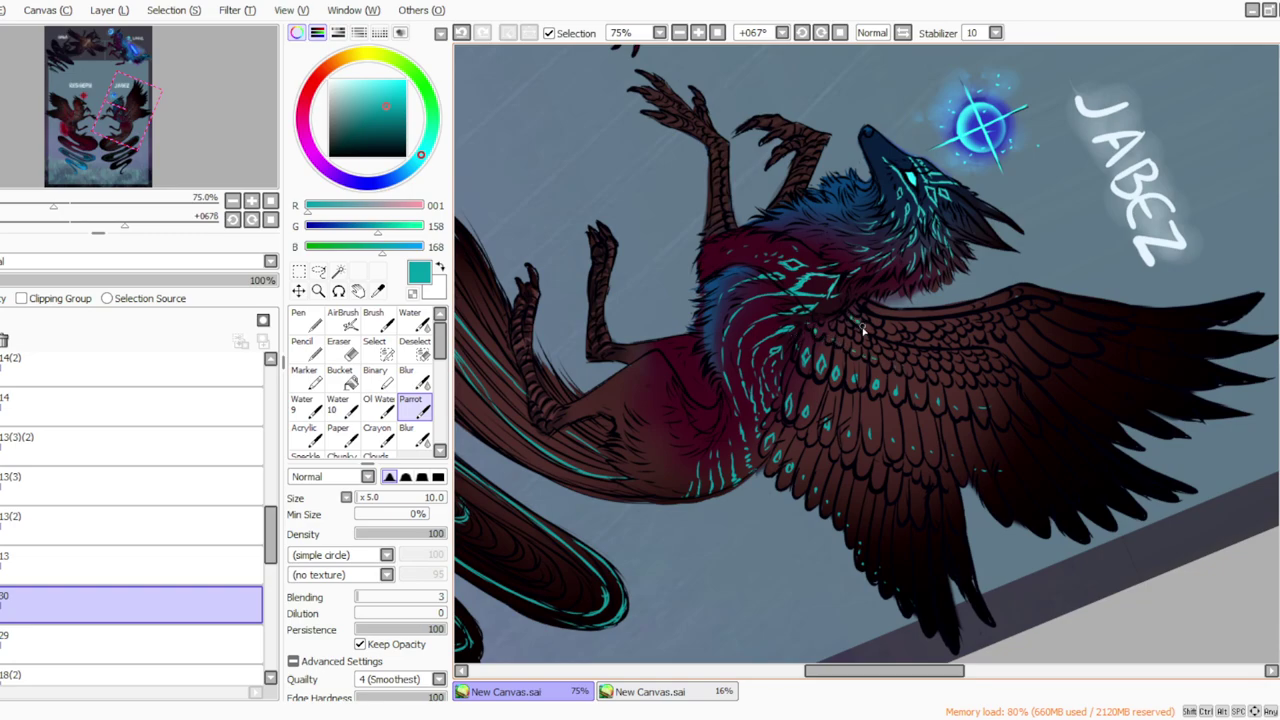
{"action": "left_click", "coordinate": [842, 36]}
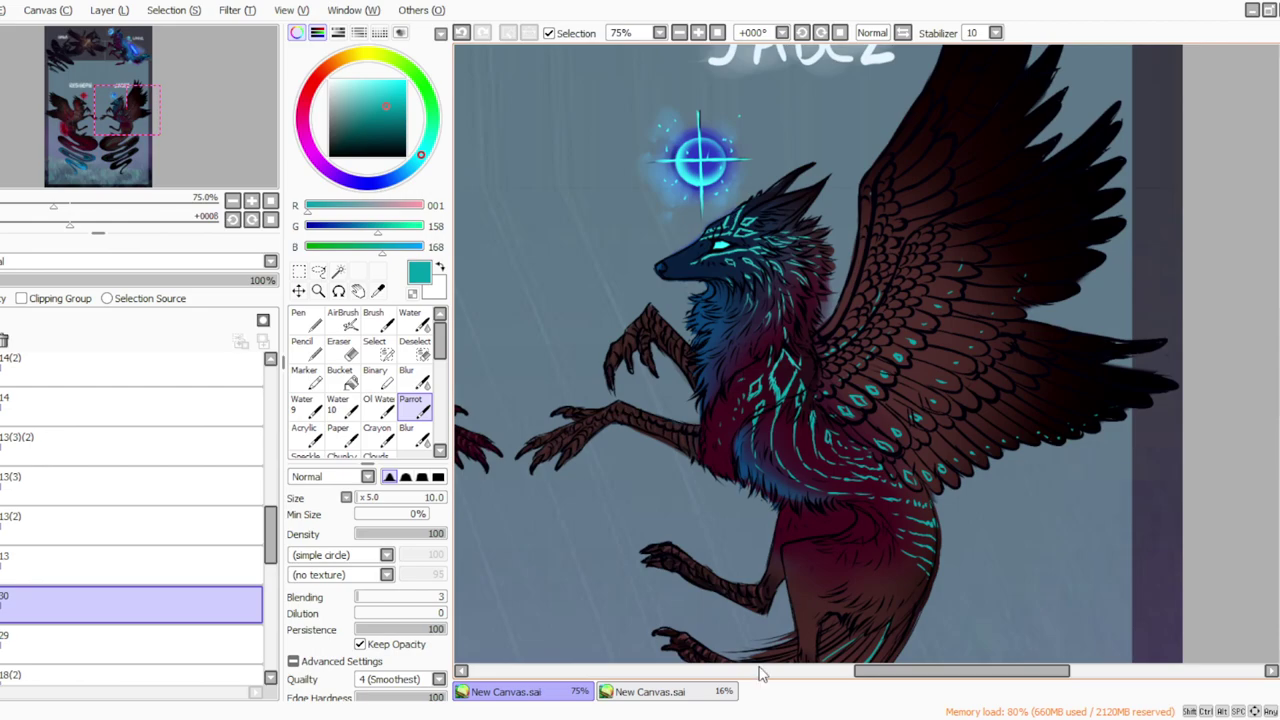
{"action": "left_click", "coordinate": [802, 33]}
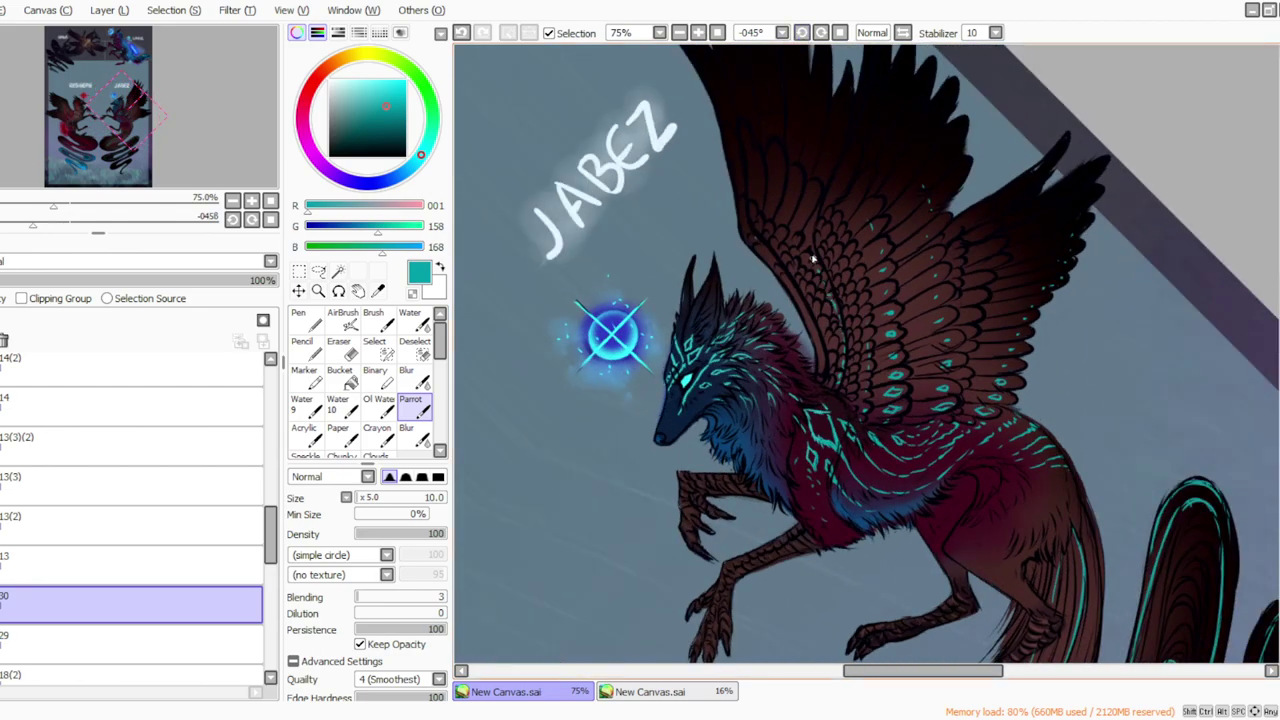
Step: Add small teal marks on Jabez's lower chest and paint a teal line down his rump into the tail lines
{"action": "left_click", "coordinate": [718, 33]}
{"action": "left_click", "coordinate": [699, 33]}
{"action": "left_click", "coordinate": [699, 33]}
{"action": "left_click", "coordinate": [699, 33]}
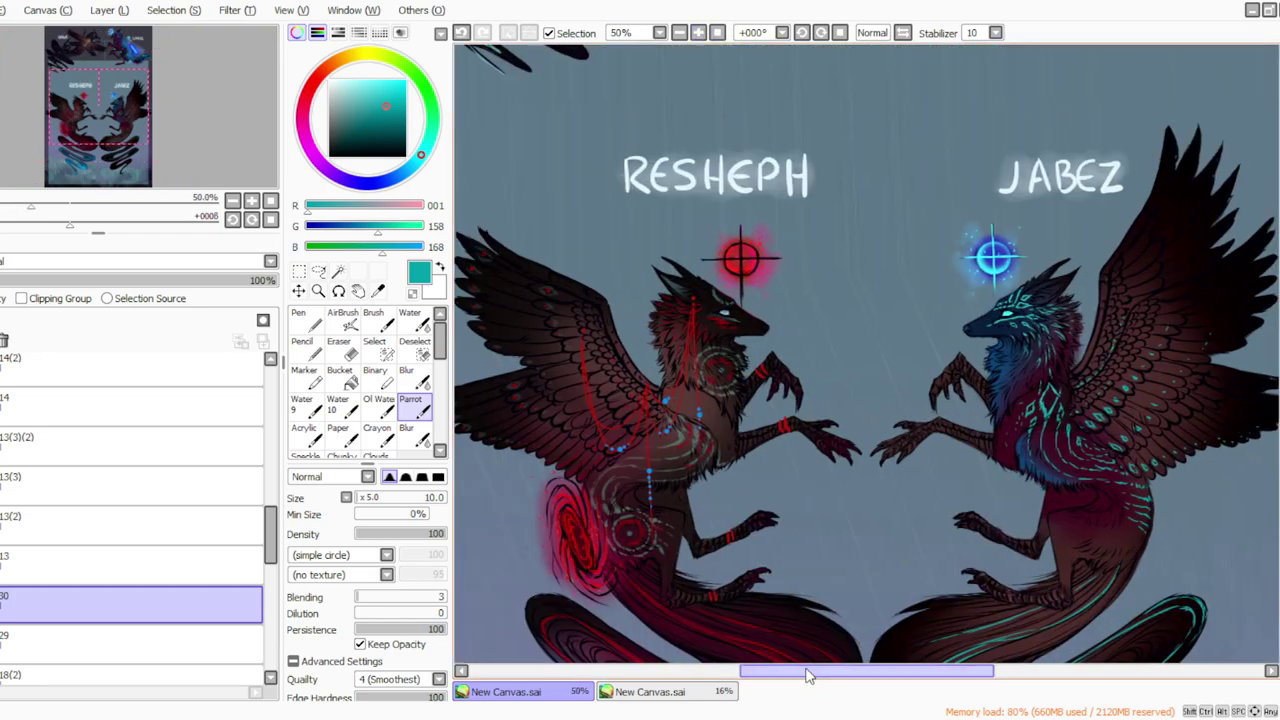
{"action": "left_click_drag", "start_coordinate": [808, 676], "coordinate": [871, 677]}
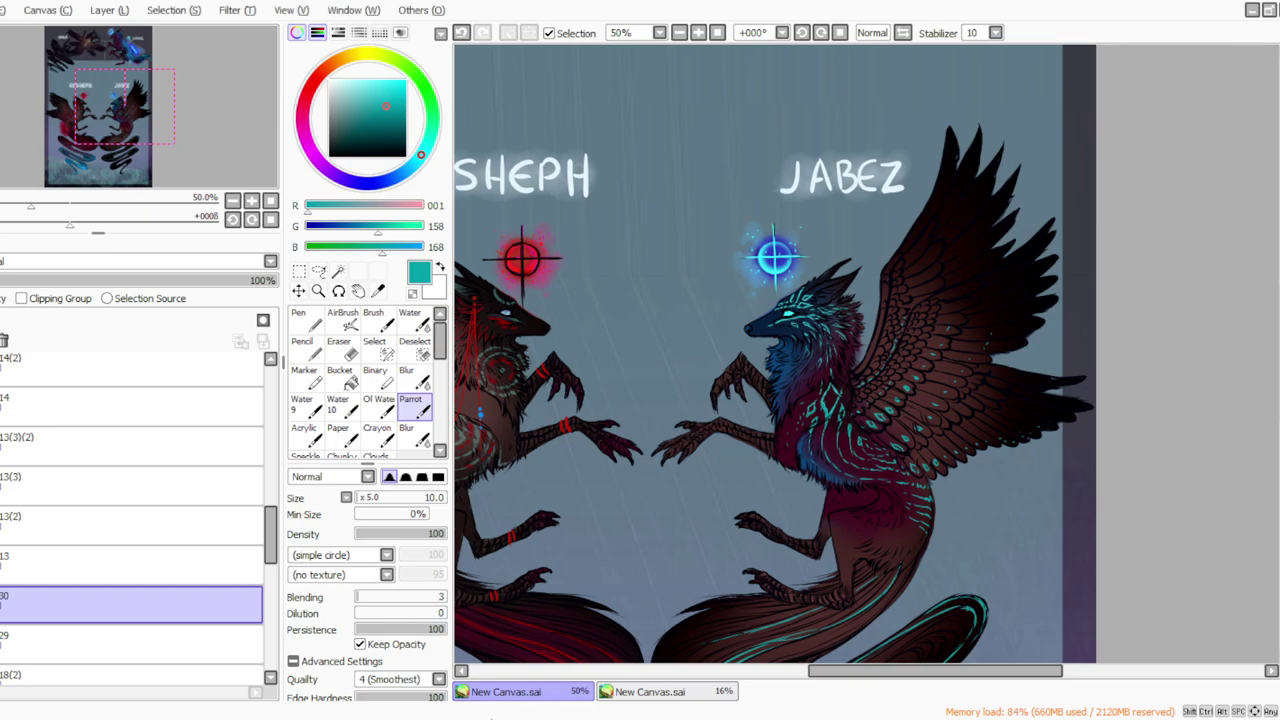
{"action": "left_click_drag", "start_coordinate": [1279, 350], "coordinate": [1279, 385]}
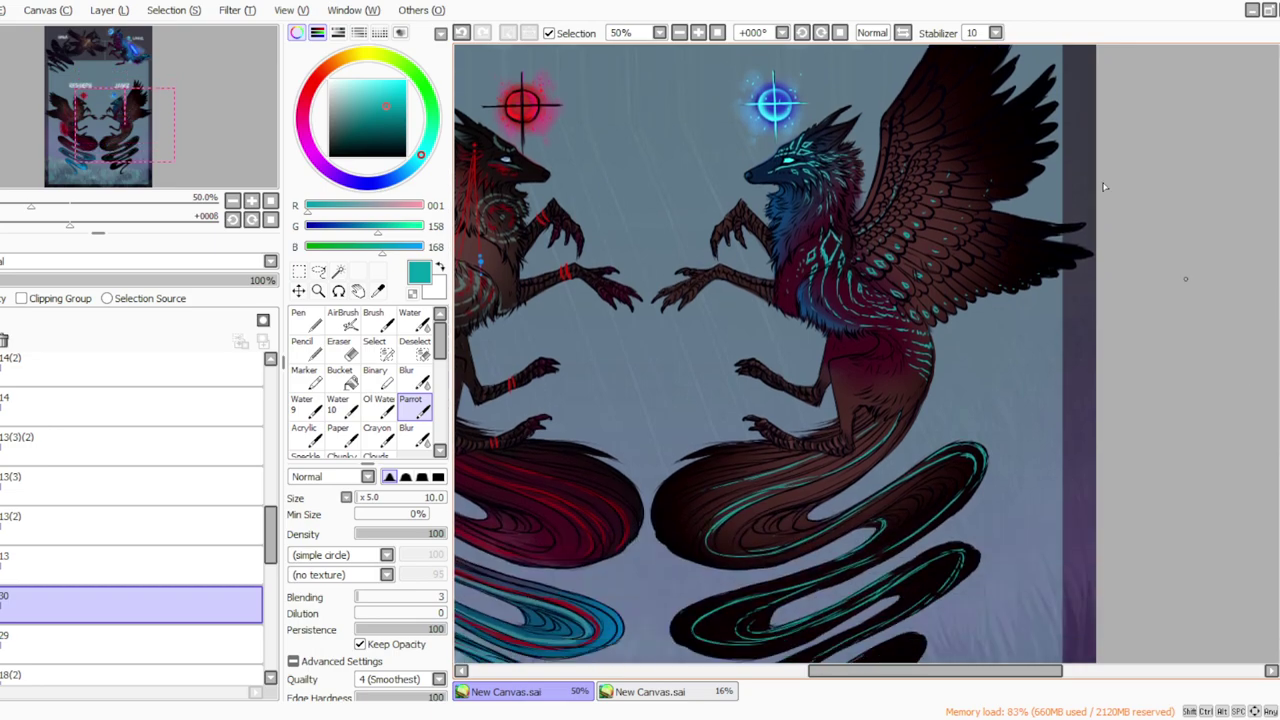
{"action": "left_click", "coordinate": [698, 33]}
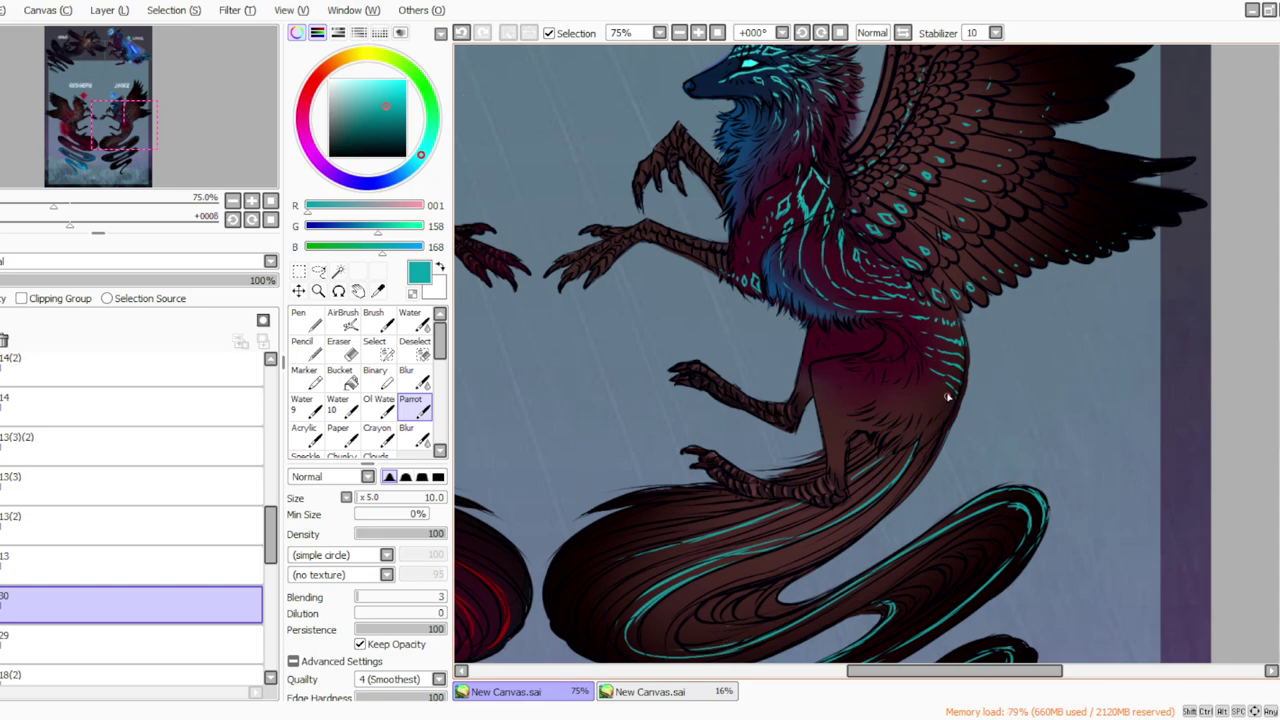
{"action": "left_click_drag", "start_coordinate": [935, 420], "coordinate": [936, 430]}
{"action": "left_click", "coordinate": [461, 33]}
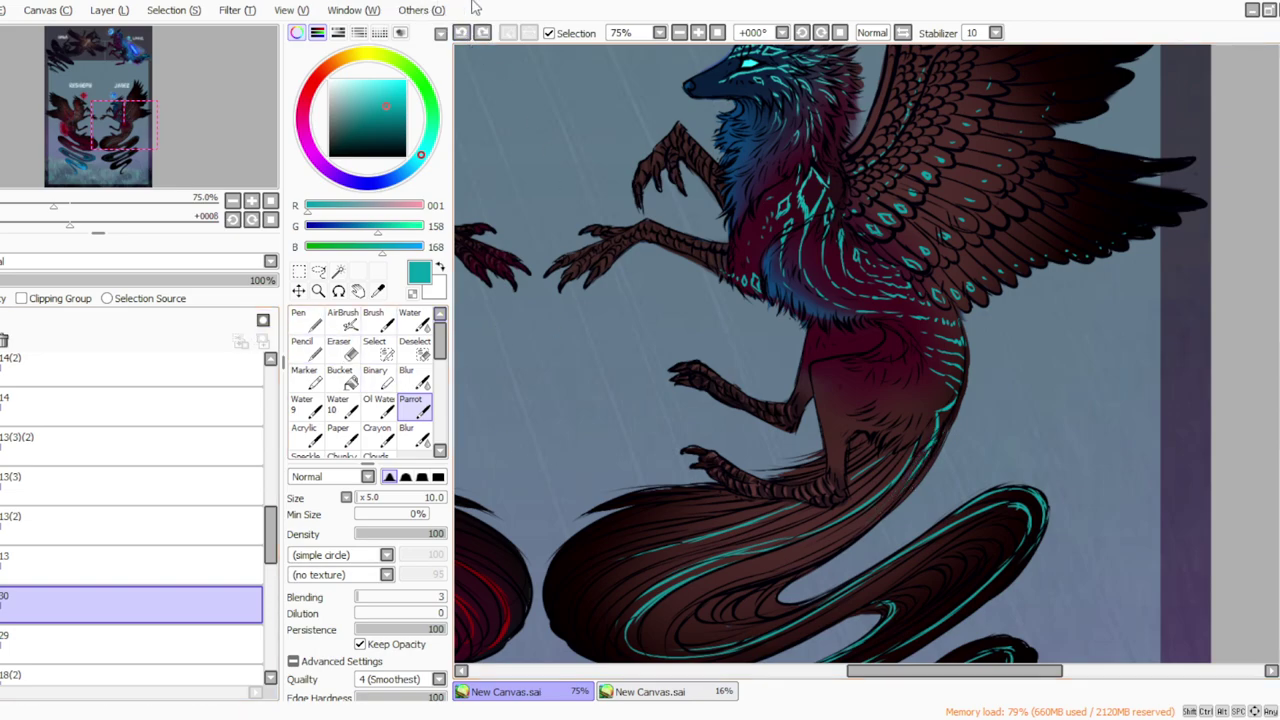
{"action": "left_click", "coordinate": [802, 32]}
{"action": "left_click", "coordinate": [802, 32]}
{"action": "left_click", "coordinate": [802, 32]}
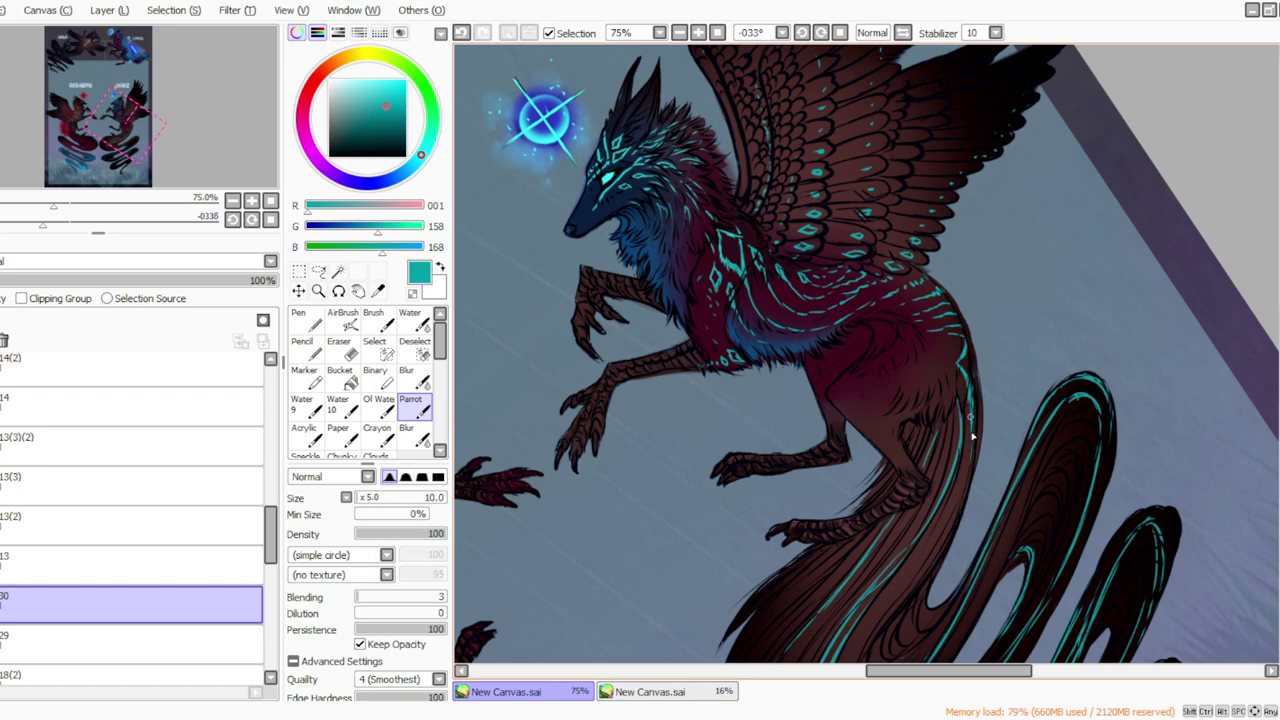
{"action": "left_click", "coordinate": [841, 33]}
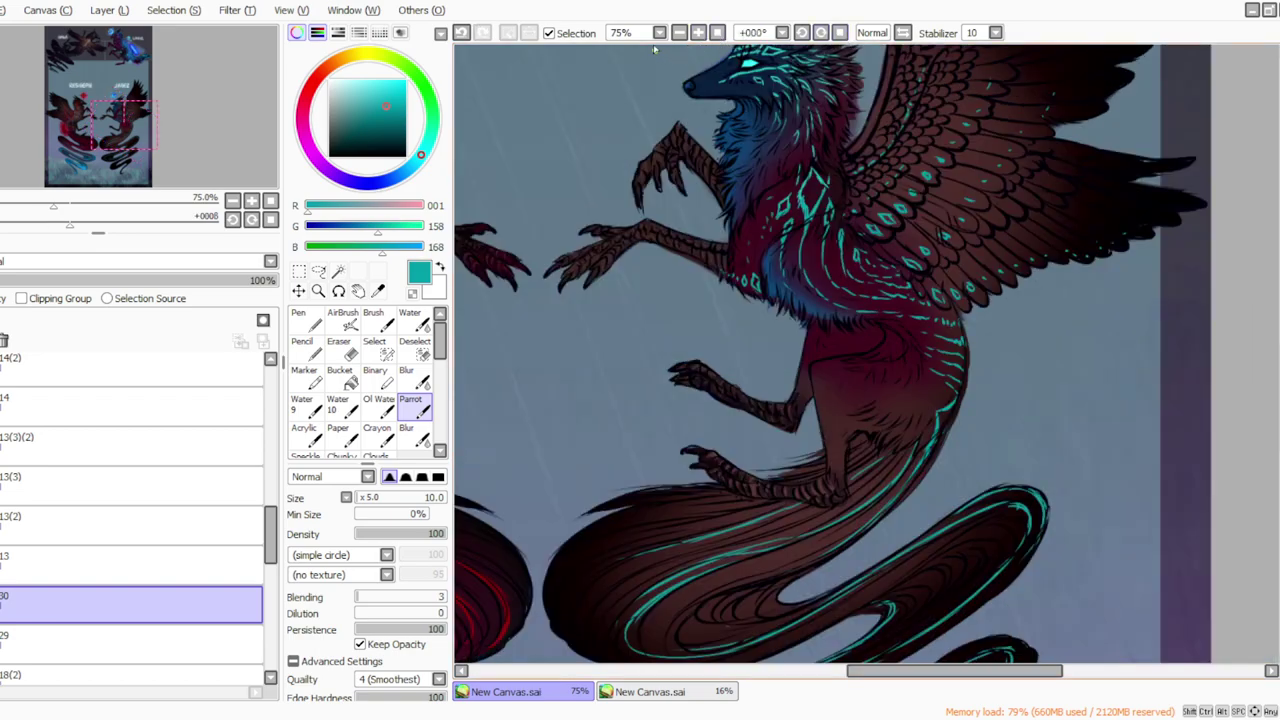
Step: Sample the brown from Saga's upper body, lighten it to RGB 150, 115, 86, and set the Parrot brush to size 50
{"action": "left_click", "coordinate": [680, 33]}
{"action": "left_click_drag", "start_coordinate": [822, 675], "coordinate": [743, 705]}
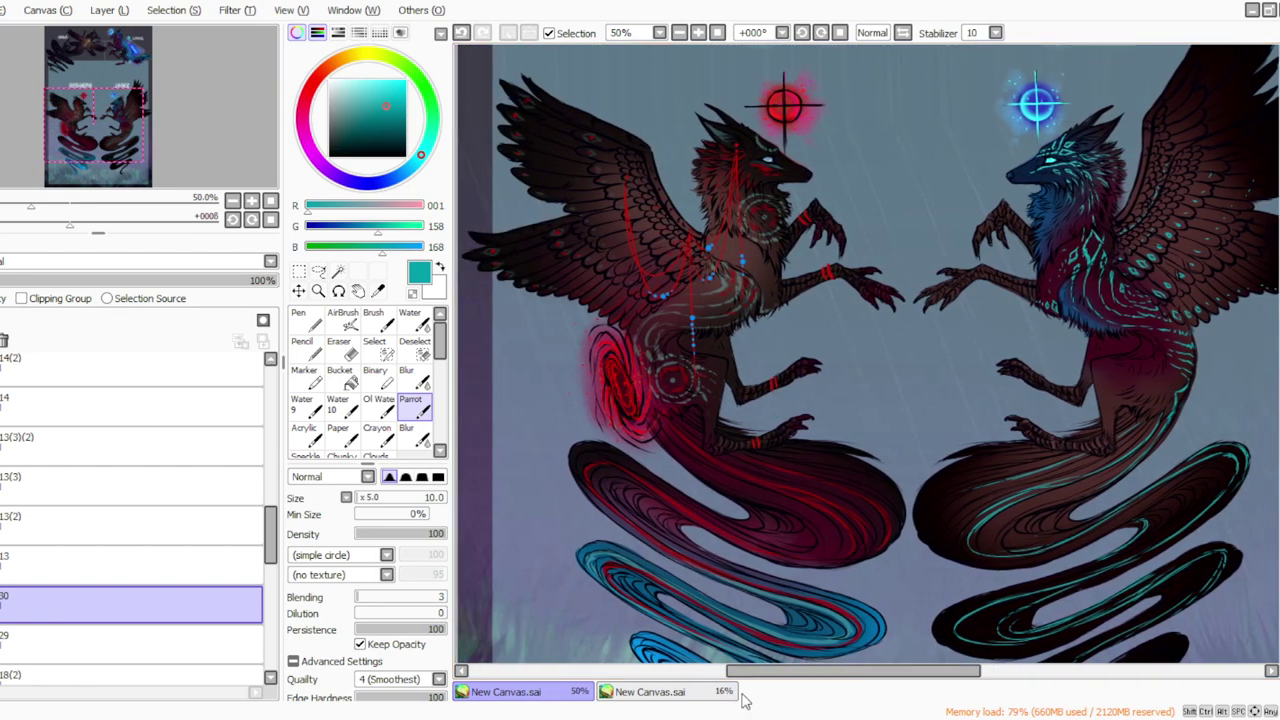
{"action": "left_click_drag", "start_coordinate": [796, 673], "coordinate": [830, 676]}
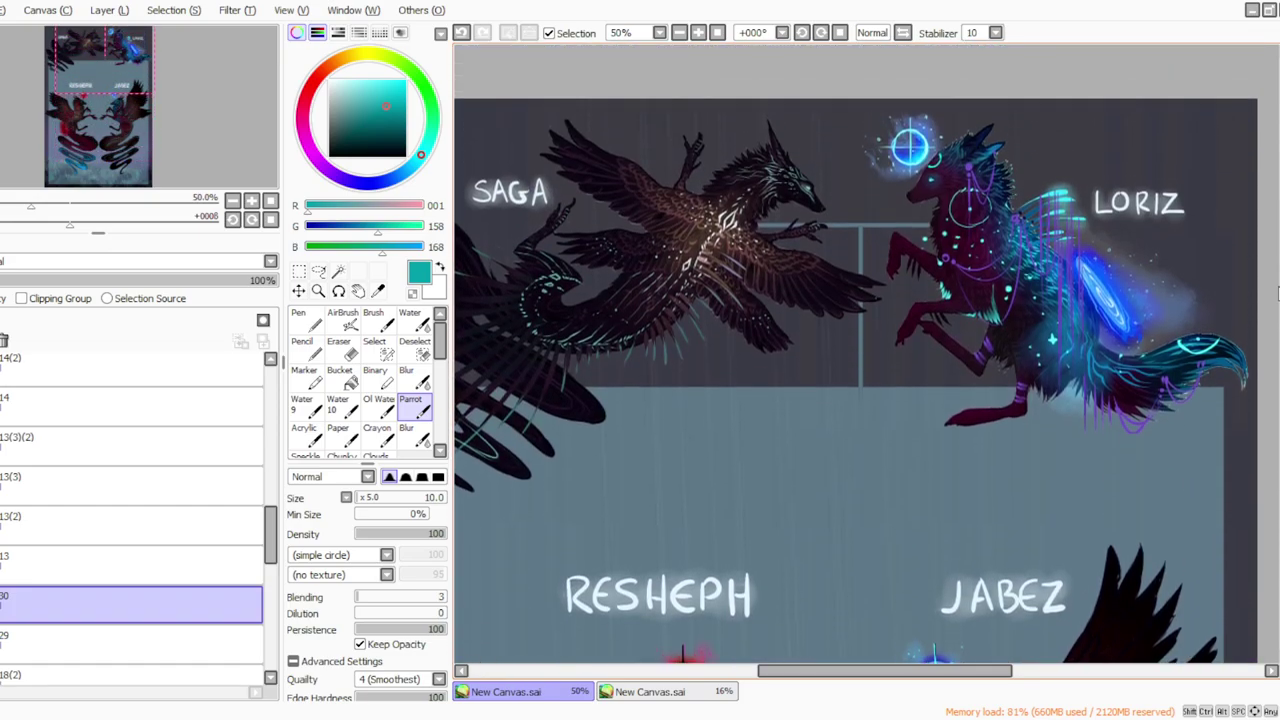
{"action": "left_click_drag", "start_coordinate": [1279, 293], "coordinate": [1279, 302]}
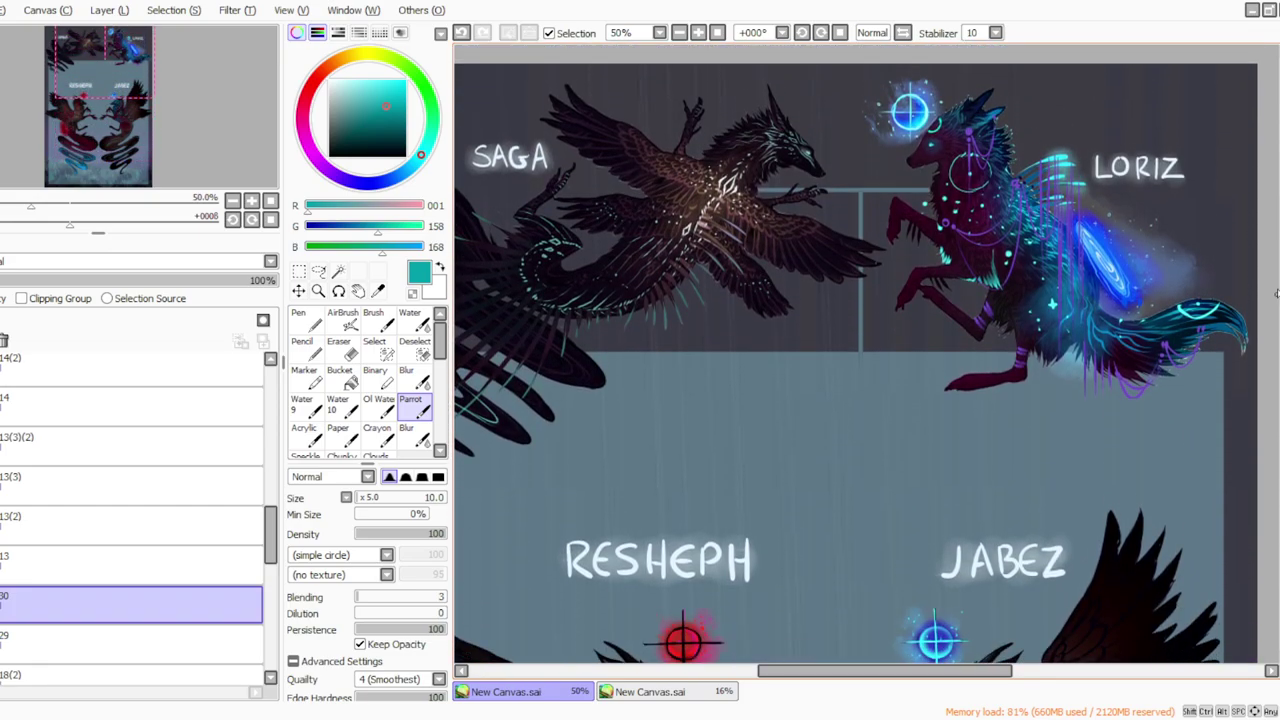
{"action": "left_click_drag", "start_coordinate": [885, 671], "coordinate": [814, 671]}
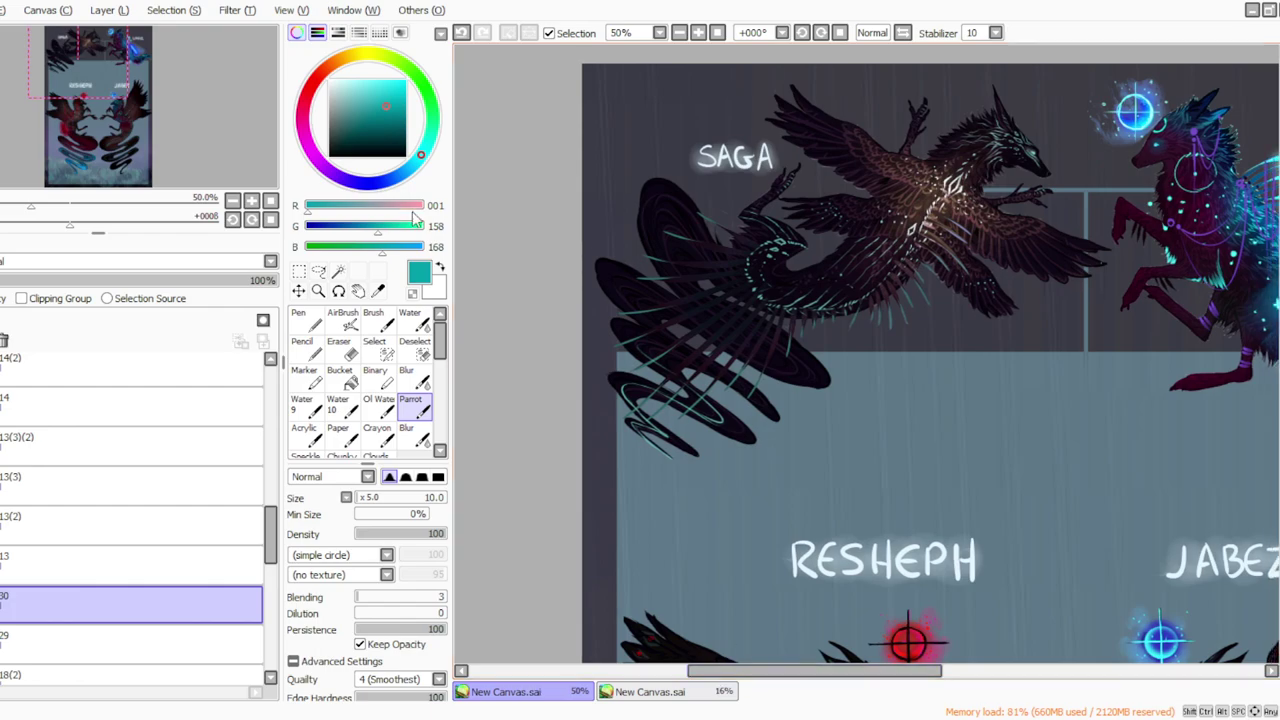
{"action": "left_click", "coordinate": [378, 291]}
{"action": "left_click", "coordinate": [698, 33]}
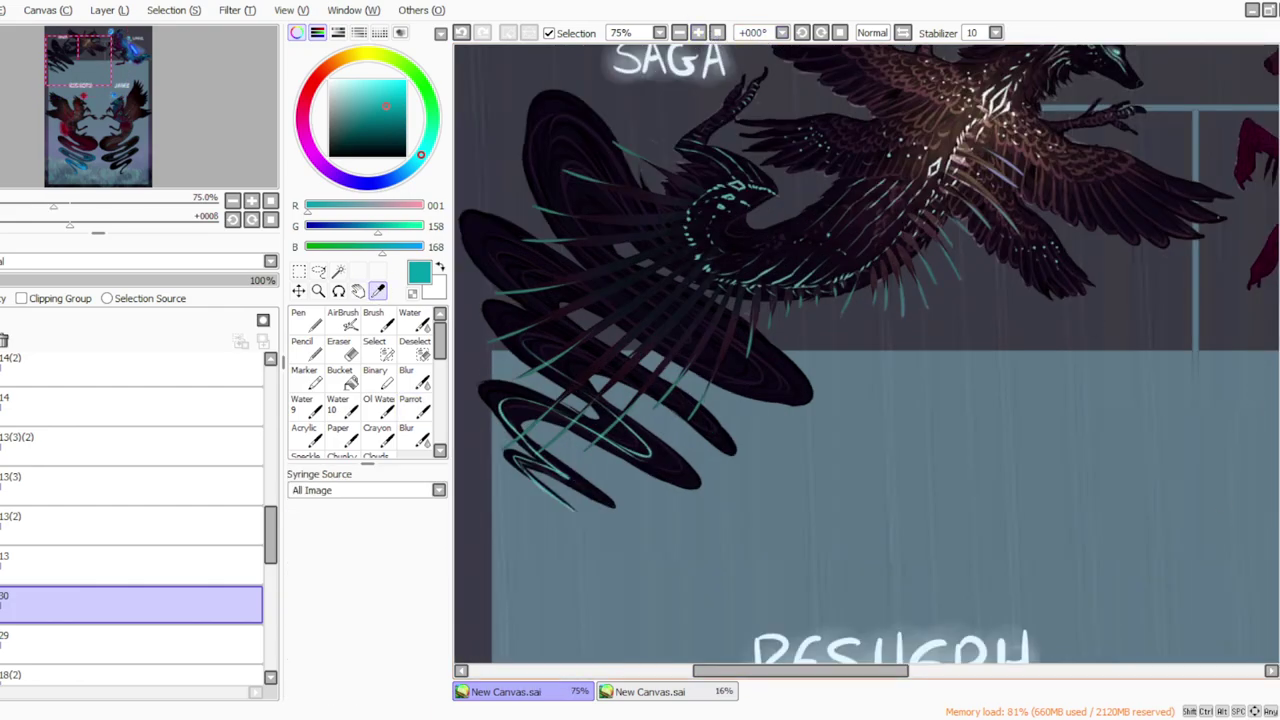
{"action": "scroll", "coordinate": [869, 312], "scroll_direction": "up", "scroll_amount": 2}
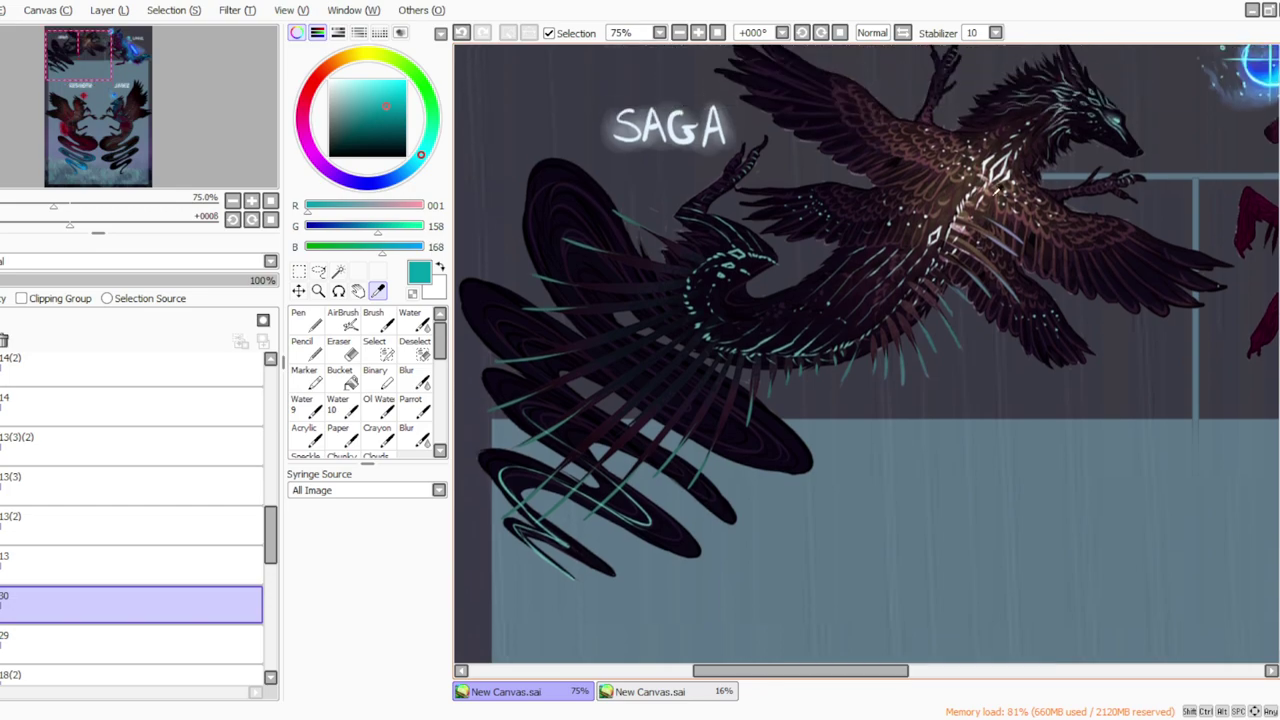
{"action": "left_click", "coordinate": [1018, 181]}
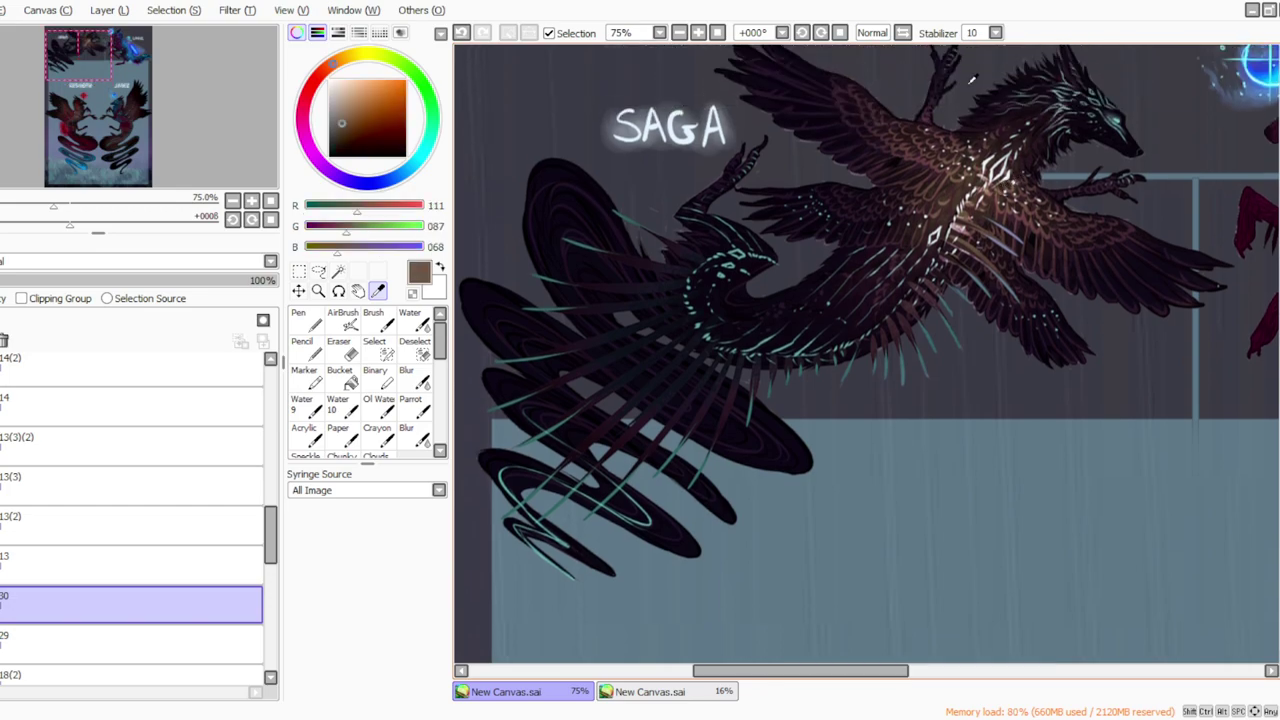
{"action": "left_click", "coordinate": [411, 405]}
{"action": "left_click", "coordinate": [349, 111]}
{"action": "left_click", "coordinate": [370, 498]}
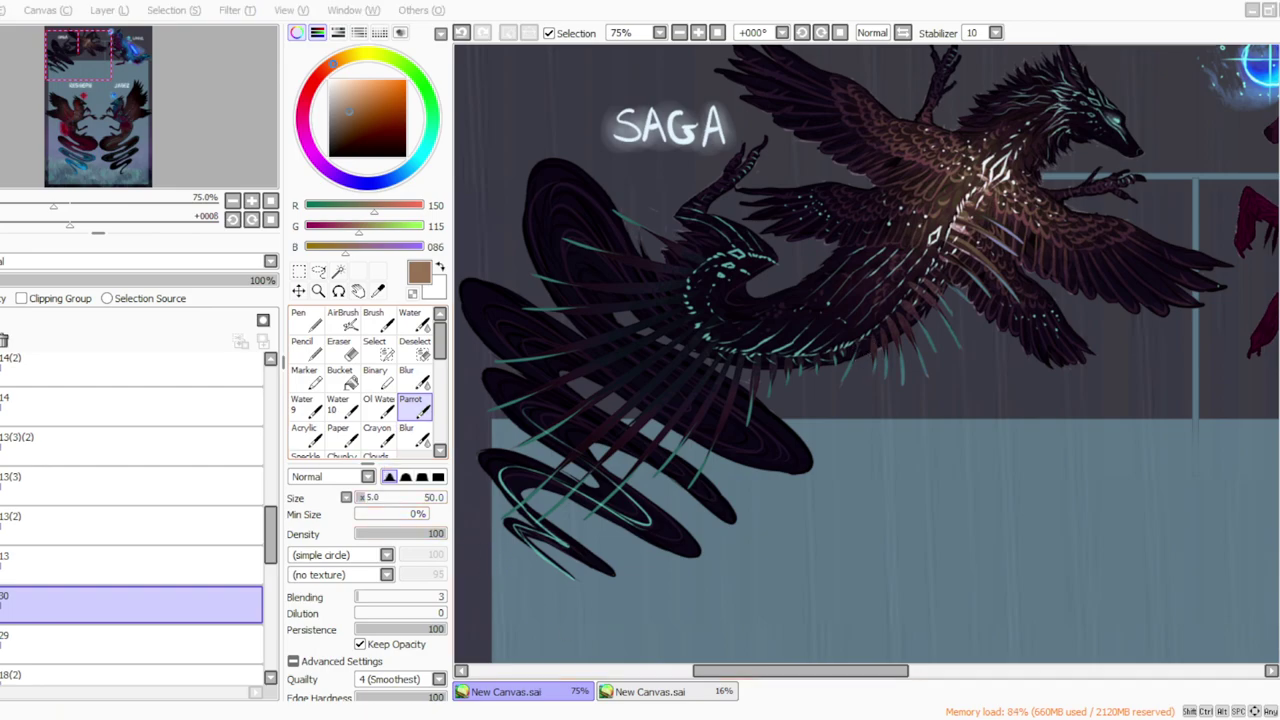
Step: Merge layer 30 into layer 29 beneath it and add a new layer directly above layer 18(2)
{"action": "left_click_drag", "start_coordinate": [700, 671], "coordinate": [778, 671]}
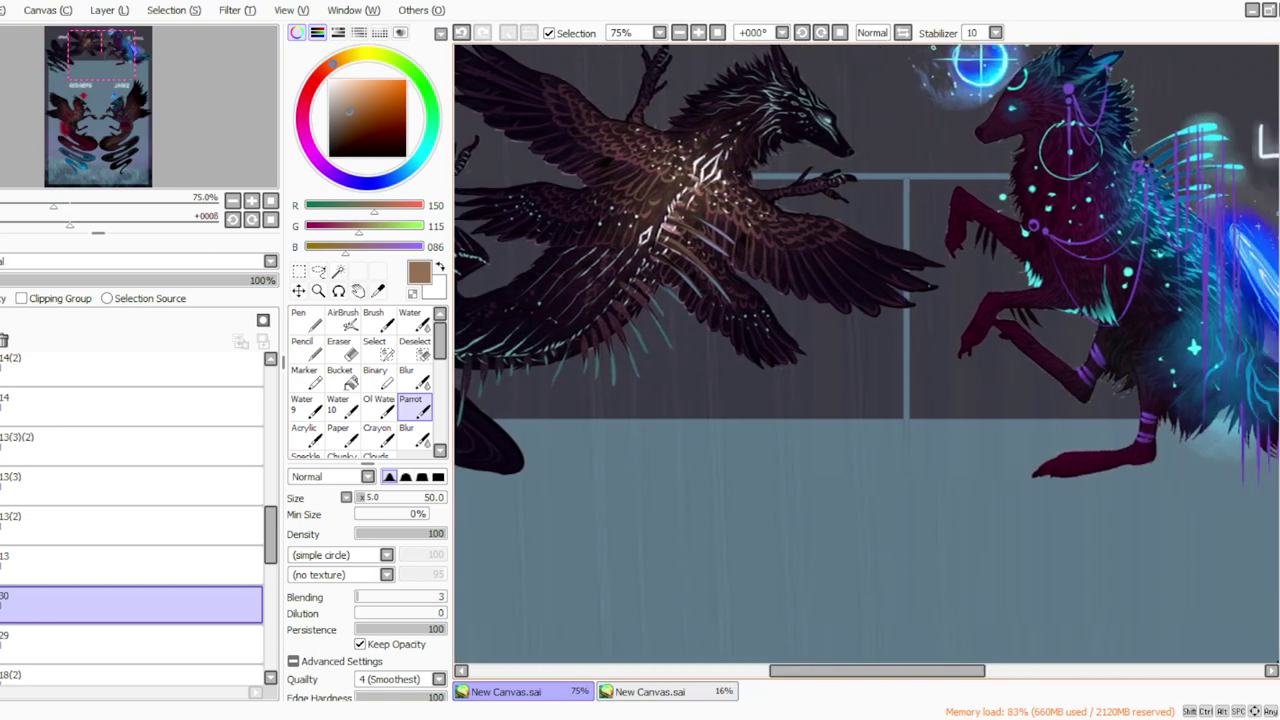
{"action": "left_click_drag", "start_coordinate": [1279, 180], "coordinate": [1279, 274]}
{"action": "left_click_drag", "start_coordinate": [793, 673], "coordinate": [857, 677]}
{"action": "scroll", "coordinate": [1262, 370], "scroll_direction": "down", "scroll_amount": 3}
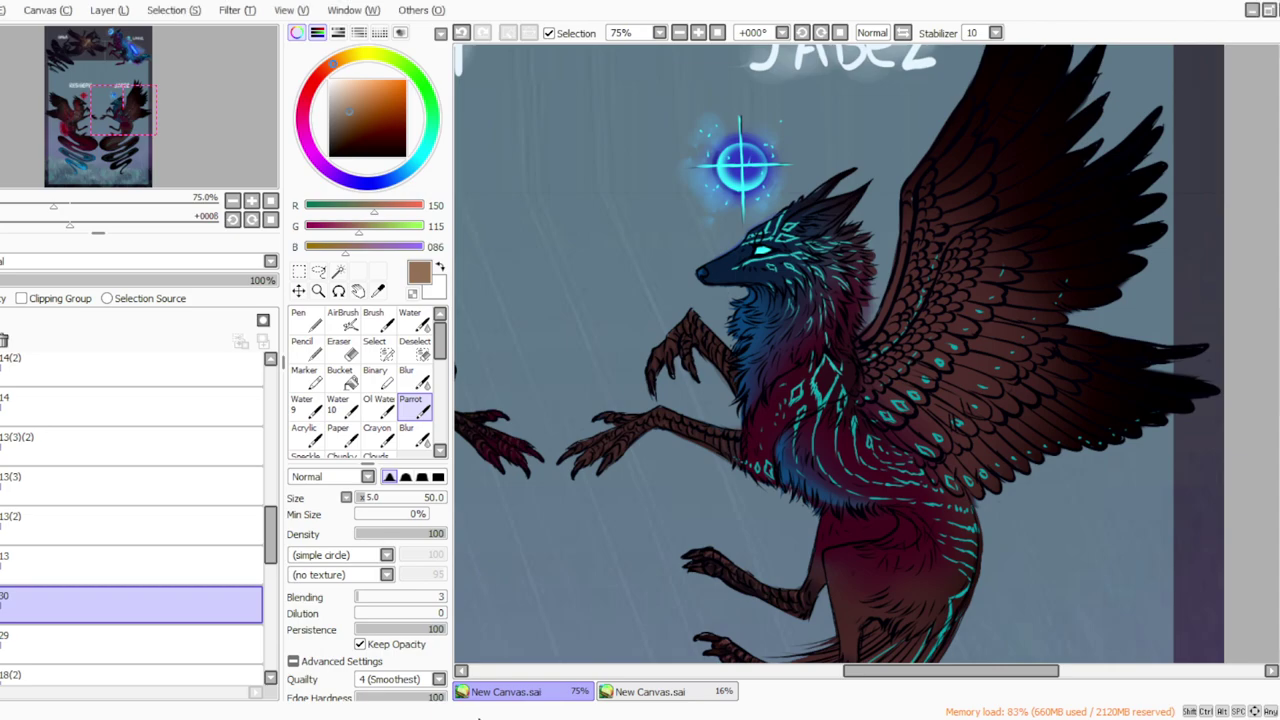
{"action": "left_click_drag", "start_coordinate": [270, 526], "coordinate": [270, 543]}
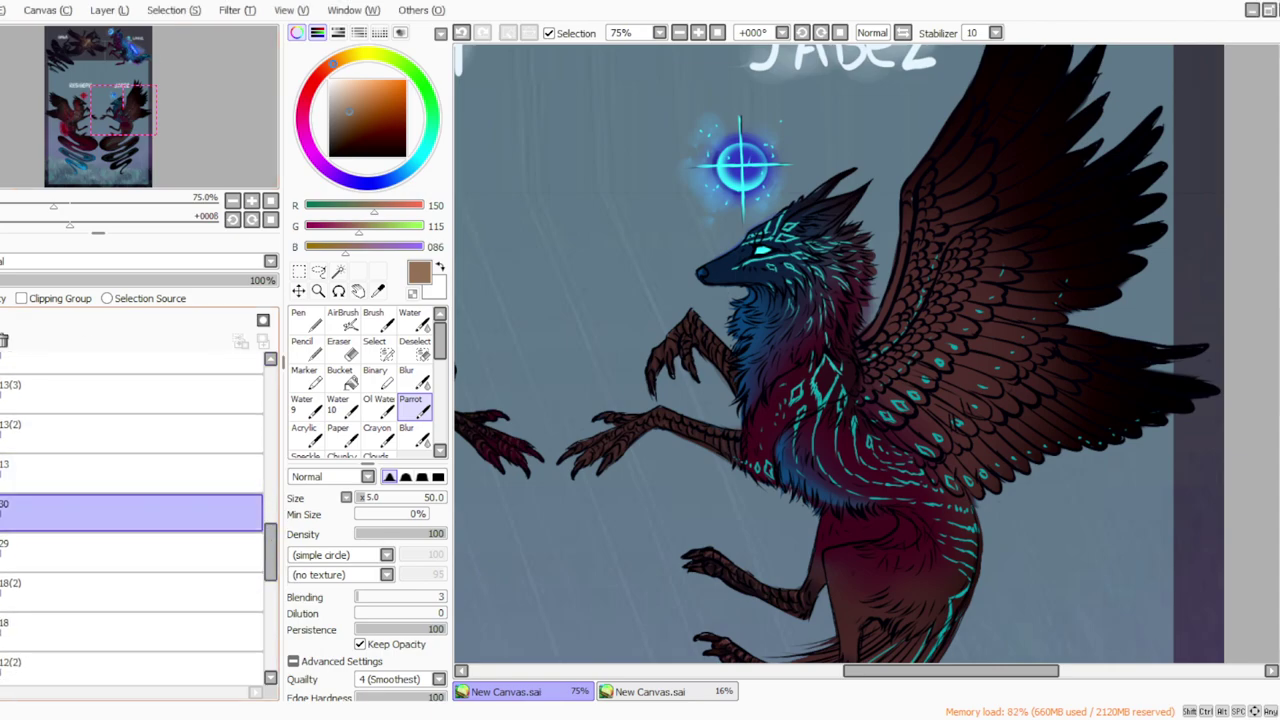
{"action": "left_click", "coordinate": [102, 14]}
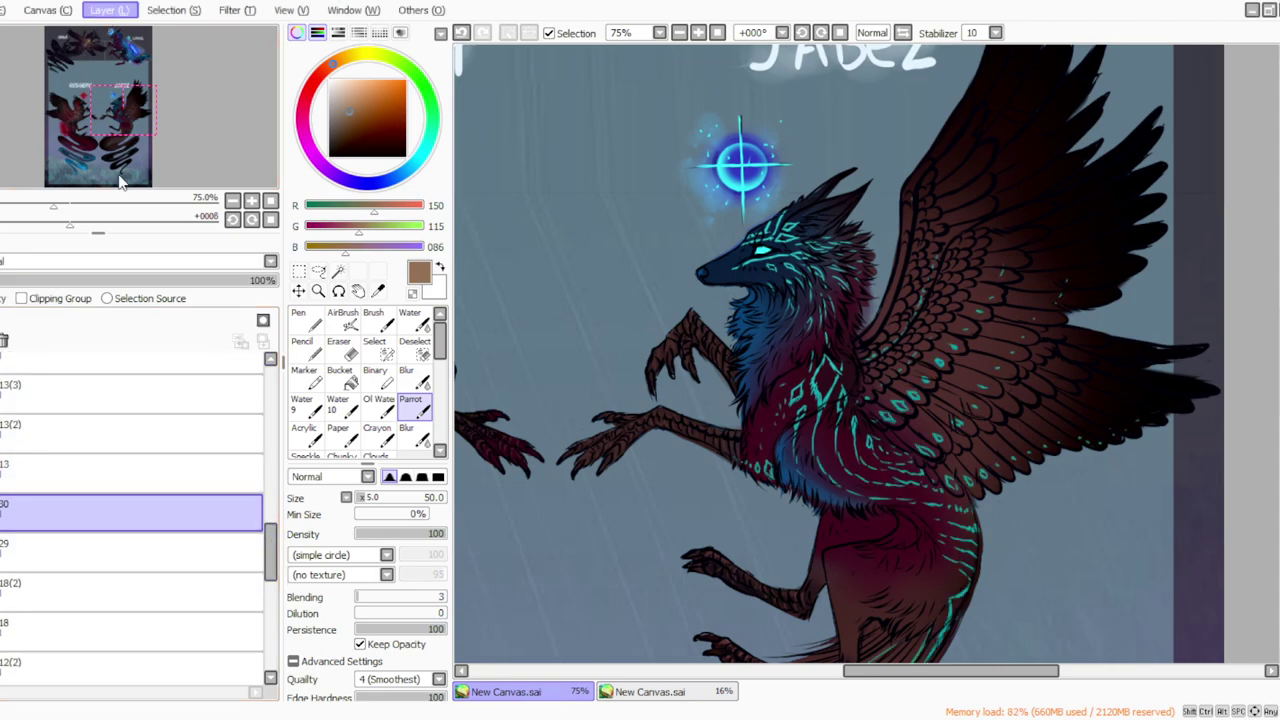
{"action": "left_click", "coordinate": [118, 172]}
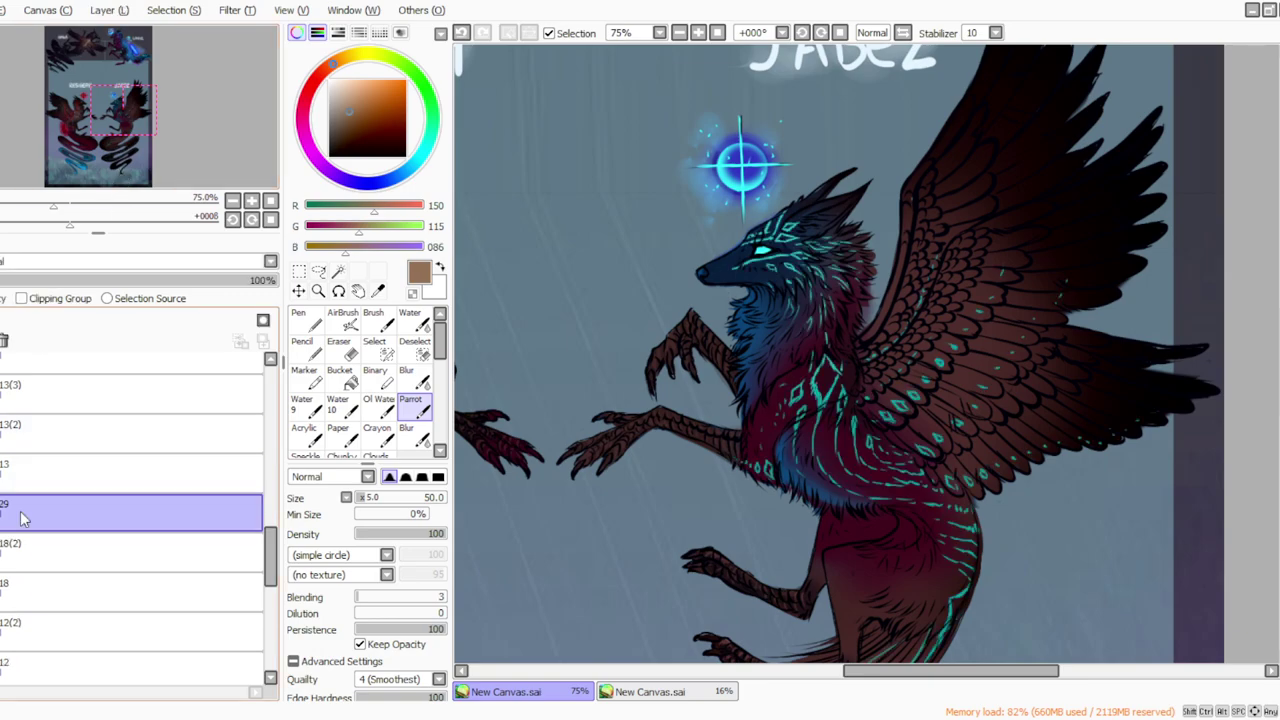
{"action": "left_click", "coordinate": [25, 548]}
{"action": "left_click", "coordinate": [111, 34]}
Step: Paint light brown over Jabez's lower wing feathers with brush size 40 at -112° and set the layer opacity to 37%
{"action": "left_click", "coordinate": [362, 499]}
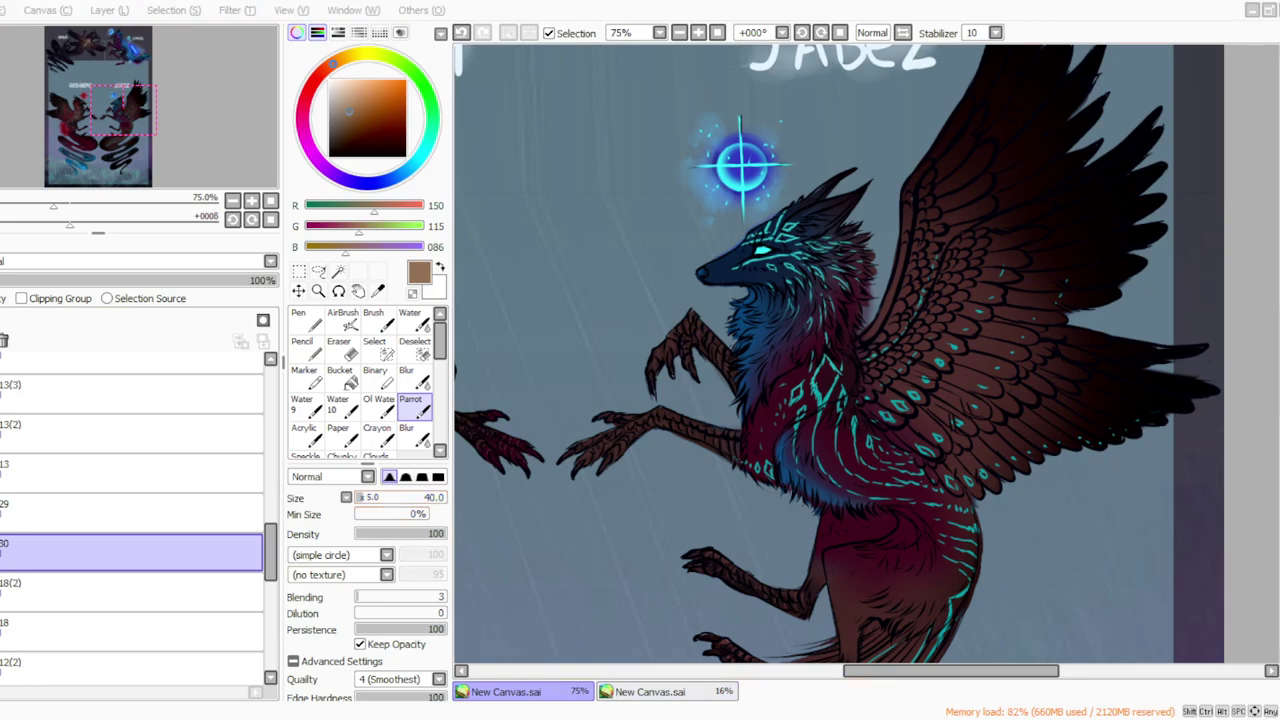
{"action": "left_click", "coordinate": [803, 33]}
{"action": "left_click", "coordinate": [803, 33]}
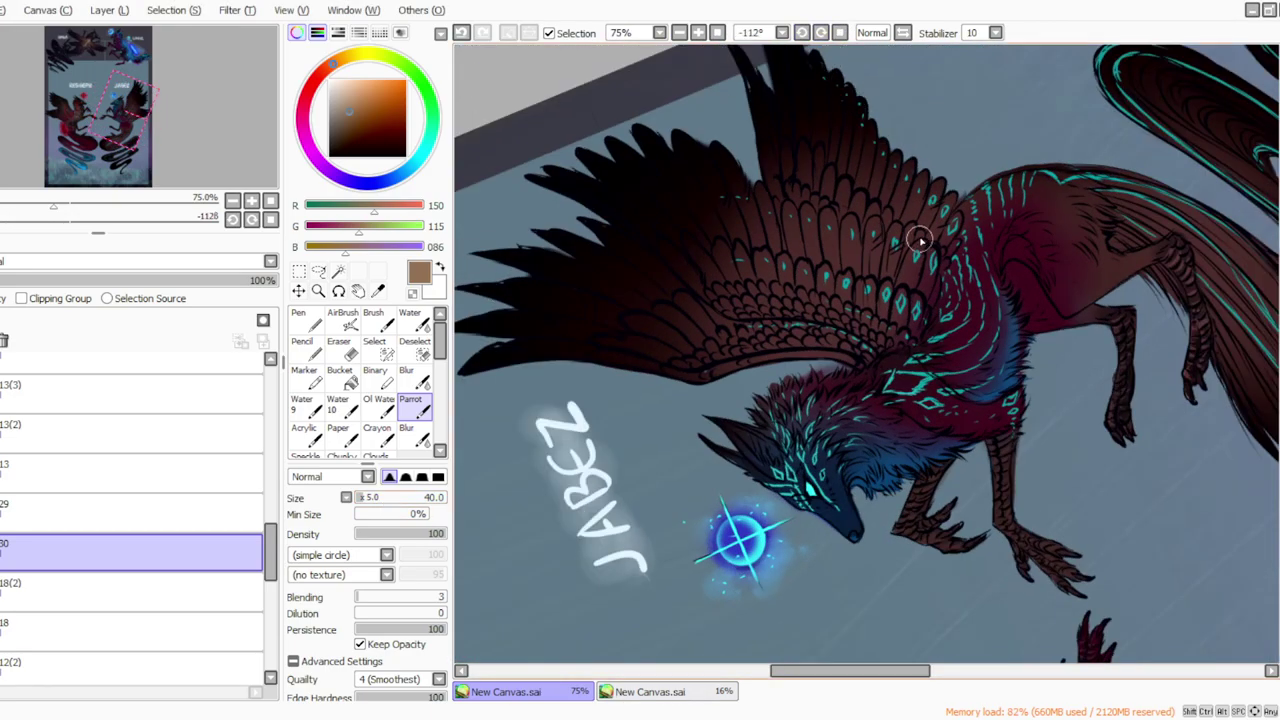
{"action": "mouse_move", "coordinate": [917, 240]}
{"action": "left_mouse_down"}
{"action": "mouse_move", "coordinate": [885, 232]}
{"action": "mouse_move", "coordinate": [895, 224]}
{"action": "mouse_move", "coordinate": [888, 237]}
{"action": "mouse_move", "coordinate": [887, 211]}
{"action": "mouse_move", "coordinate": [884, 235]}
{"action": "mouse_move", "coordinate": [884, 215]}
{"action": "mouse_move", "coordinate": [850, 211]}
{"action": "mouse_move", "coordinate": [871, 205]}
{"action": "mouse_move", "coordinate": [860, 231]}
{"action": "mouse_move", "coordinate": [861, 195]}
{"action": "mouse_move", "coordinate": [846, 214]}
{"action": "mouse_move", "coordinate": [845, 184]}
{"action": "mouse_move", "coordinate": [837, 212]}
{"action": "mouse_move", "coordinate": [826, 172]}
{"action": "mouse_move", "coordinate": [819, 200]}
{"action": "mouse_move", "coordinate": [826, 169]}
{"action": "mouse_move", "coordinate": [830, 196]}
{"action": "mouse_move", "coordinate": [820, 143]}
{"action": "left_mouse_up"}
{"action": "left_click_drag", "start_coordinate": [210, 285], "coordinate": [86, 285]}
{"action": "mouse_move", "coordinate": [803, 151]}
{"action": "left_mouse_down"}
{"action": "mouse_move", "coordinate": [810, 184]}
{"action": "mouse_move", "coordinate": [800, 156]}
{"action": "mouse_move", "coordinate": [774, 170]}
{"action": "mouse_move", "coordinate": [786, 146]}
{"action": "mouse_move", "coordinate": [776, 177]}
{"action": "mouse_move", "coordinate": [762, 145]}
{"action": "mouse_move", "coordinate": [799, 188]}
{"action": "left_mouse_up"}
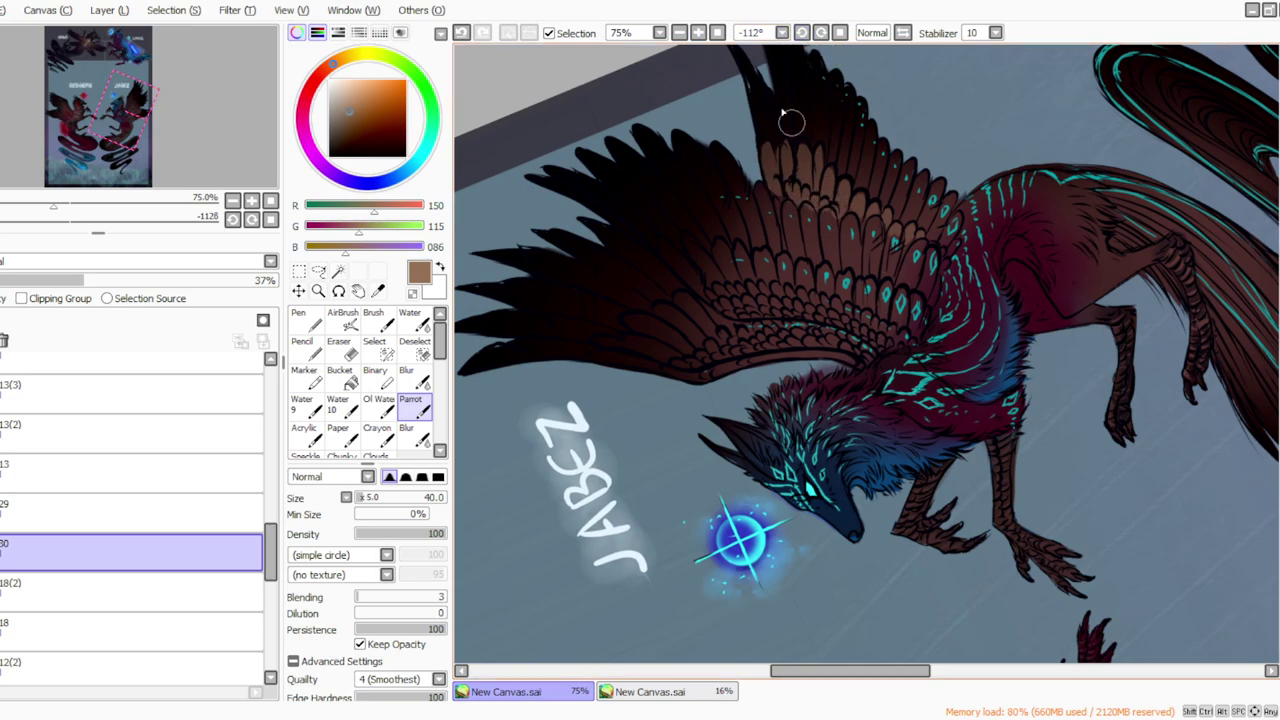
Step: Extend the light brown over the middle and small feathers of Jabez's wing with the canvas rotated to 90°
{"action": "left_click", "coordinate": [820, 33]}
{"action": "left_click", "coordinate": [820, 34]}
{"action": "left_click", "coordinate": [820, 34]}
{"action": "left_click", "coordinate": [820, 34]}
{"action": "left_click", "coordinate": [820, 34]}
{"action": "left_click", "coordinate": [820, 34]}
{"action": "left_click", "coordinate": [820, 34]}
{"action": "left_click", "coordinate": [820, 34]}
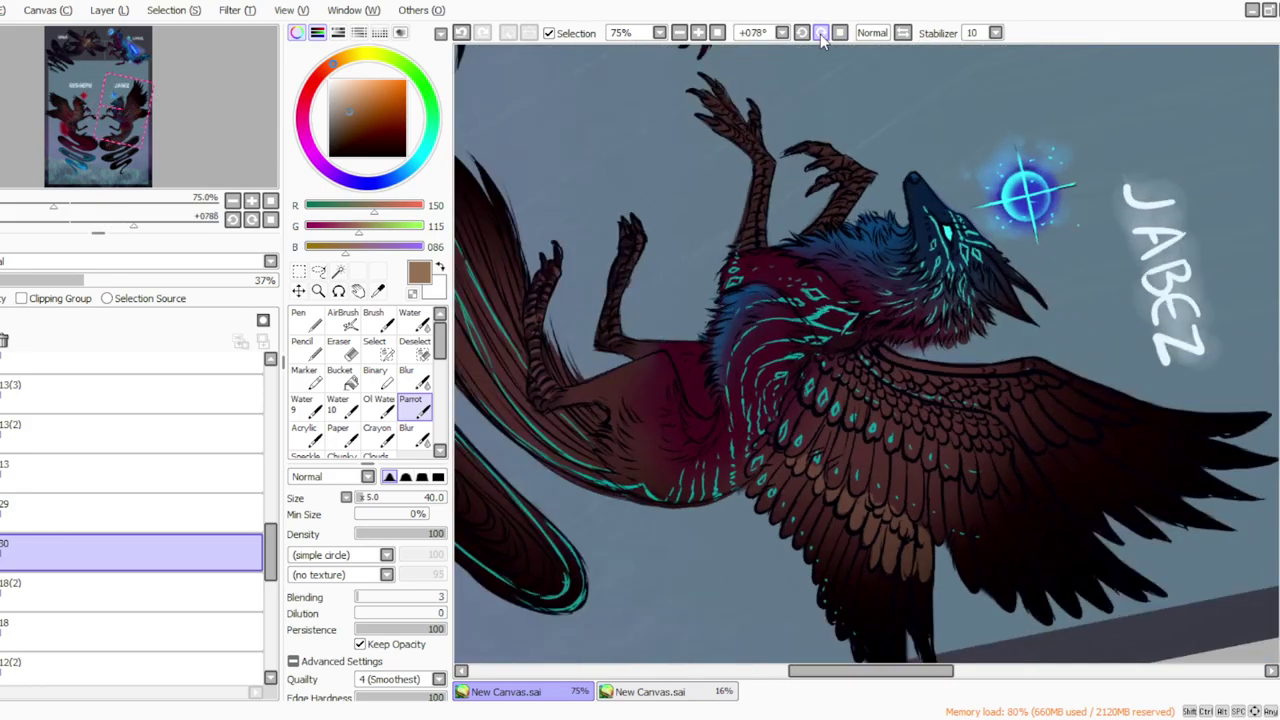
{"action": "left_click", "coordinate": [820, 34]}
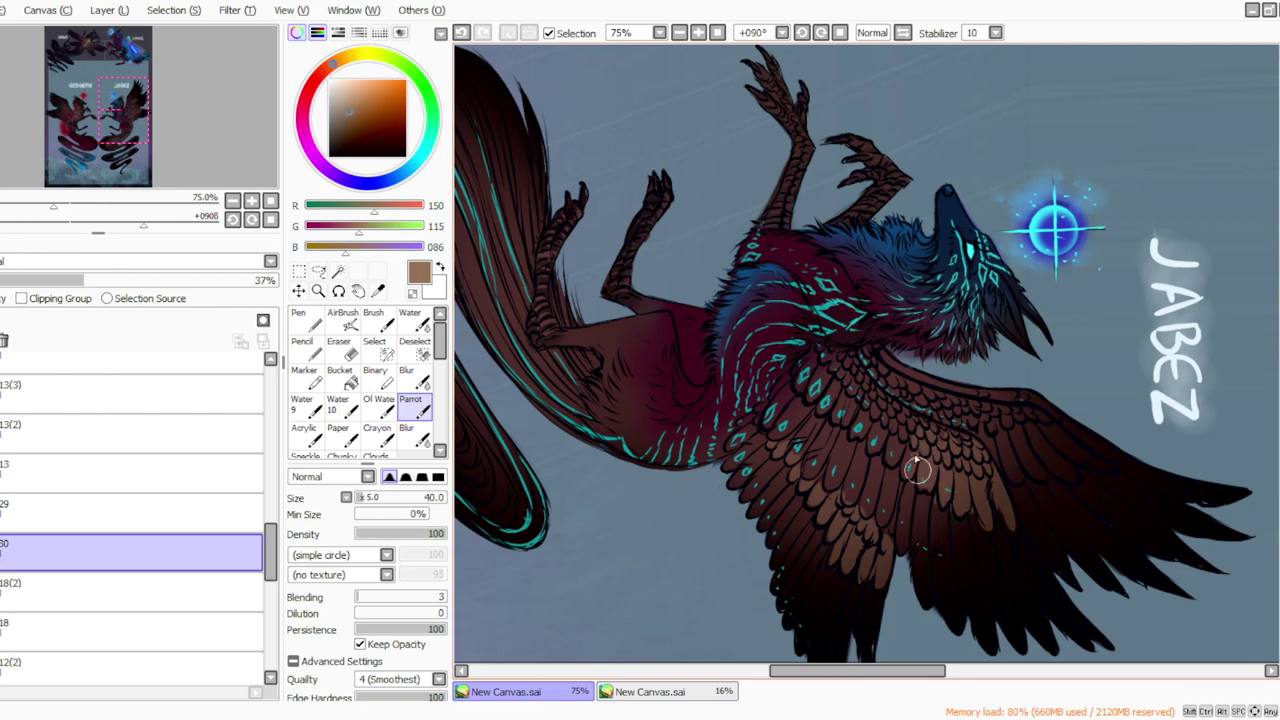
{"action": "mouse_move", "coordinate": [848, 402]}
{"action": "left_mouse_down"}
{"action": "mouse_move", "coordinate": [818, 362]}
{"action": "mouse_move", "coordinate": [854, 369]}
{"action": "mouse_move", "coordinate": [847, 358]}
{"action": "mouse_move", "coordinate": [914, 438]}
{"action": "left_mouse_up"}
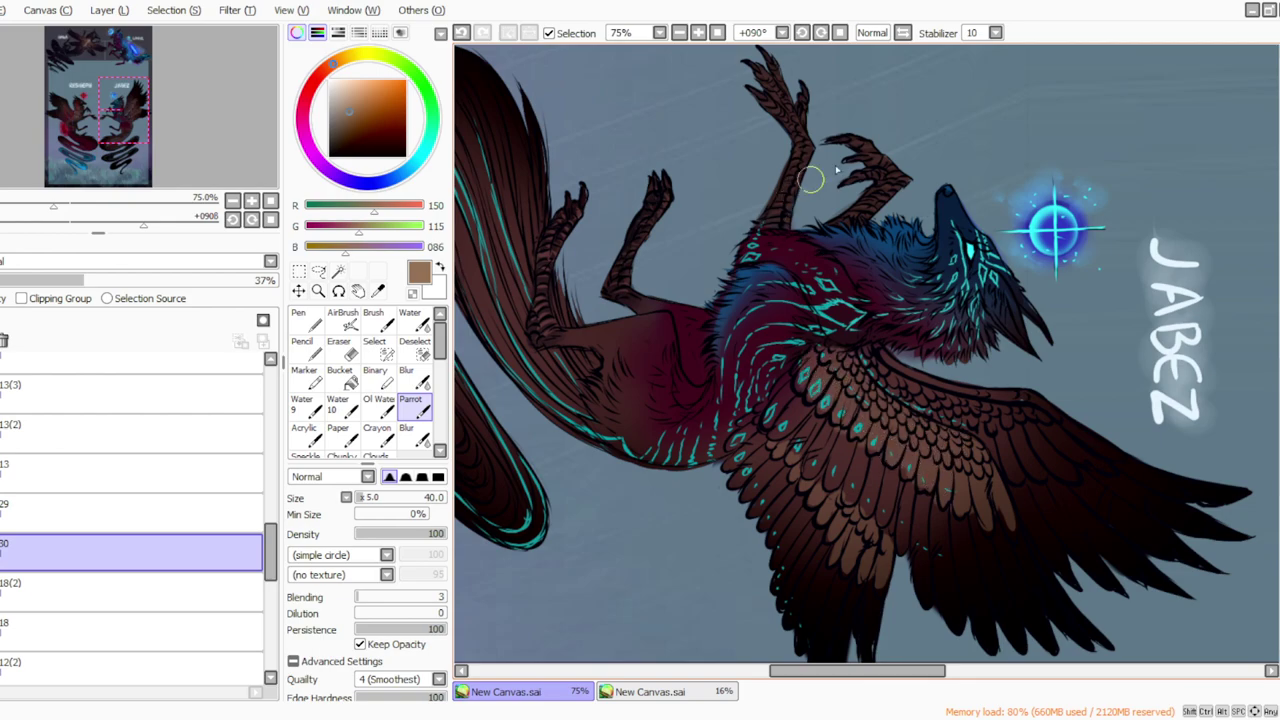
Step: Fill the feathers along the leading edge of Jabez's wing with light brown in a 123° rotated view
{"action": "left_click", "coordinate": [821, 32]}
{"action": "mouse_move", "coordinate": [867, 352]}
{"action": "left_mouse_down"}
{"action": "mouse_move", "coordinate": [922, 518]}
{"action": "mouse_move", "coordinate": [926, 496]}
{"action": "mouse_move", "coordinate": [939, 532]}
{"action": "mouse_move", "coordinate": [954, 495]}
{"action": "mouse_move", "coordinate": [966, 543]}
{"action": "mouse_move", "coordinate": [971, 498]}
{"action": "mouse_move", "coordinate": [999, 573]}
{"action": "left_mouse_up"}
{"action": "left_click_drag", "start_coordinate": [932, 458], "coordinate": [953, 480]}
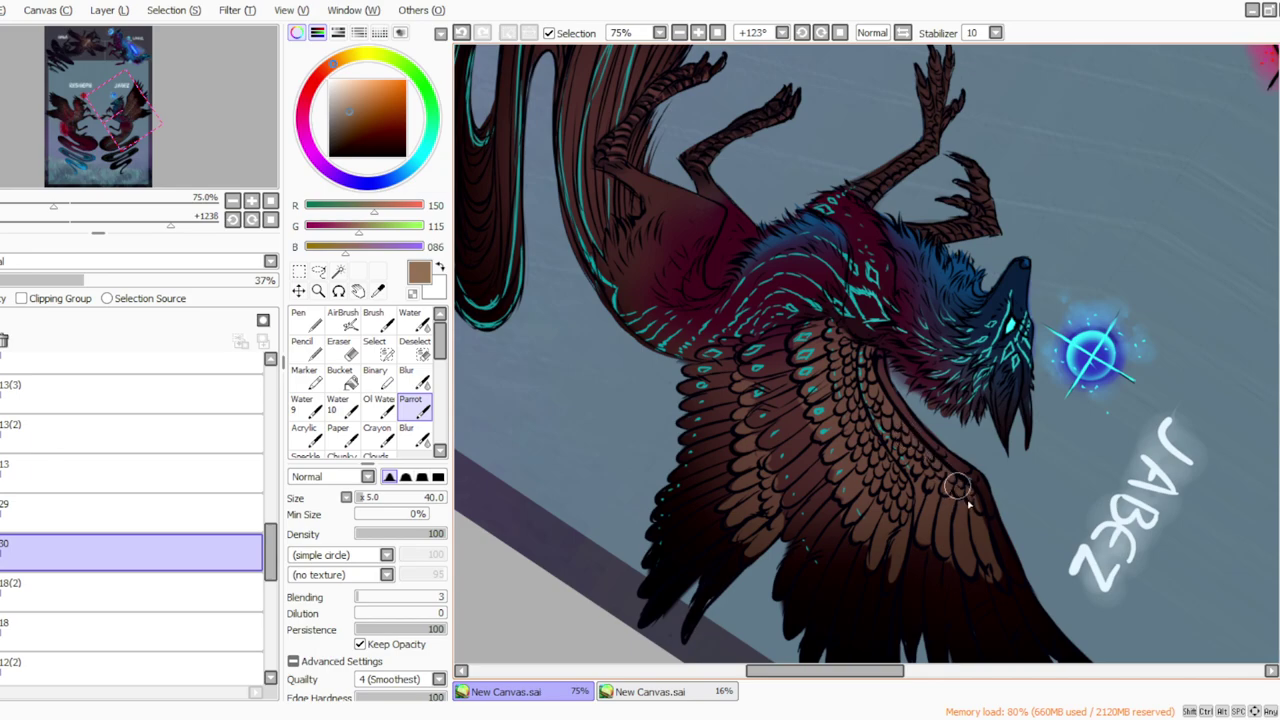
{"action": "left_click_drag", "start_coordinate": [875, 355], "coordinate": [964, 473]}
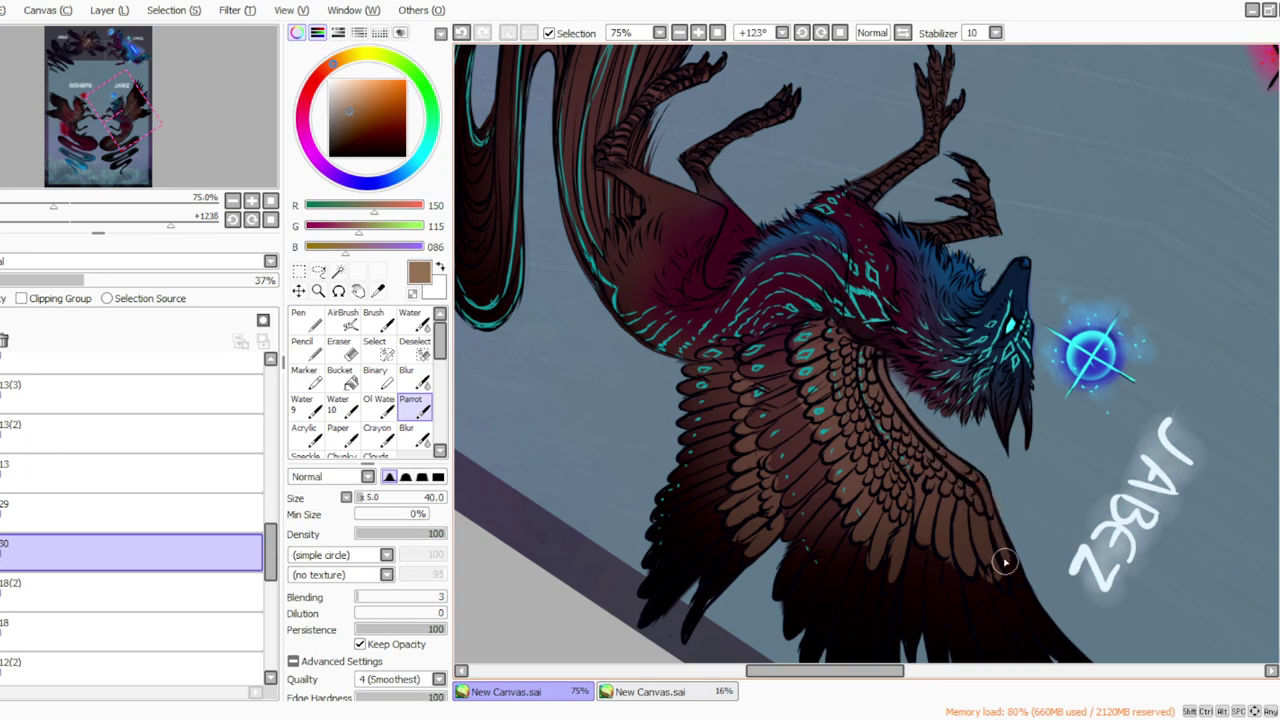
Step: Soften the ends of the light brown feather highlights on Jabez's wing with the Blur brush at size 70
{"action": "left_click", "coordinate": [342, 347]}
{"action": "left_click", "coordinate": [410, 378]}
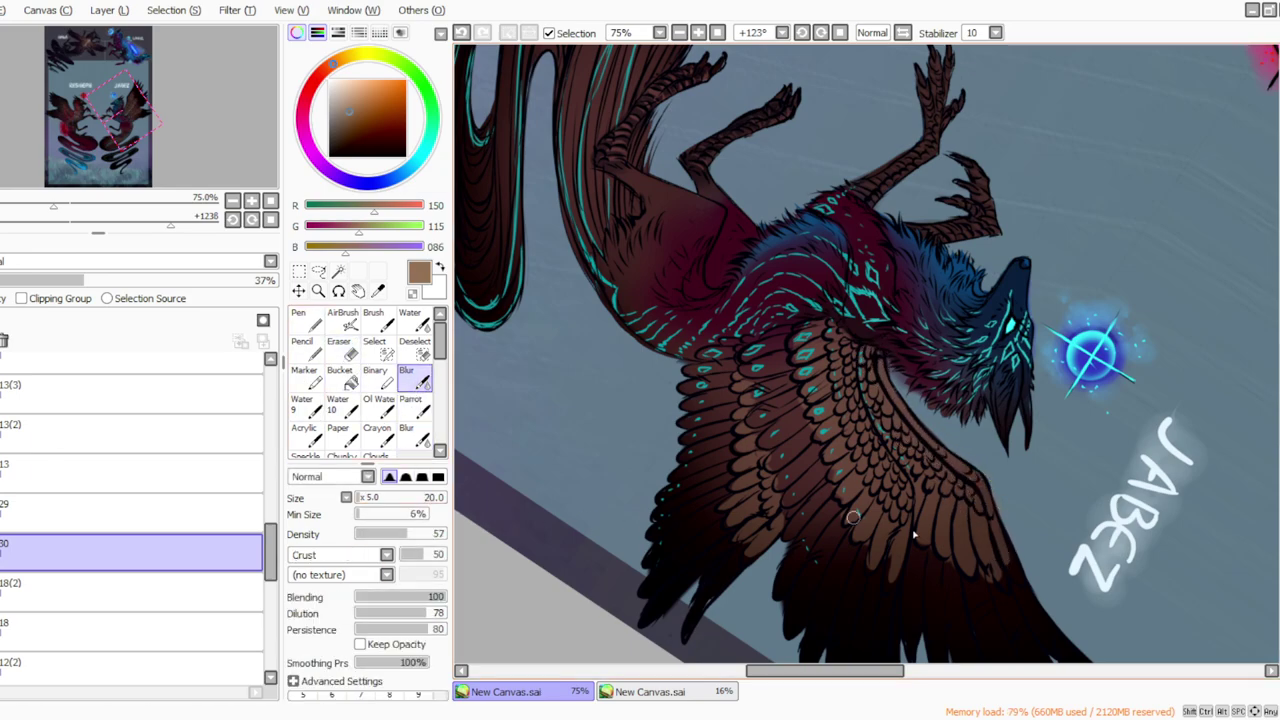
{"action": "left_click", "coordinate": [369, 498]}
{"action": "mouse_move", "coordinate": [985, 556]}
{"action": "left_mouse_down"}
{"action": "mouse_move", "coordinate": [988, 541]}
{"action": "mouse_move", "coordinate": [1009, 614]}
{"action": "left_mouse_up"}
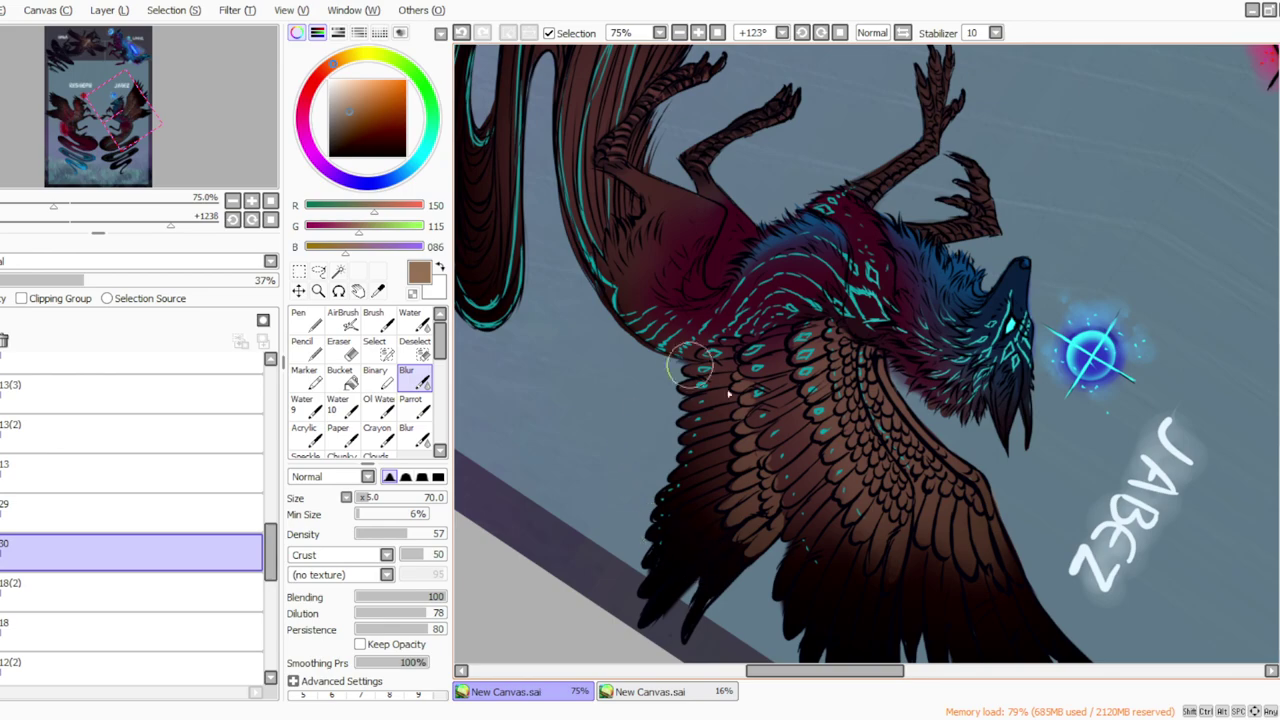
Step: Paint a light brown band from Jabez's shoulder along his flank at 11° with the Parrot brush and soften it with Blur
{"action": "left_click", "coordinate": [838, 33]}
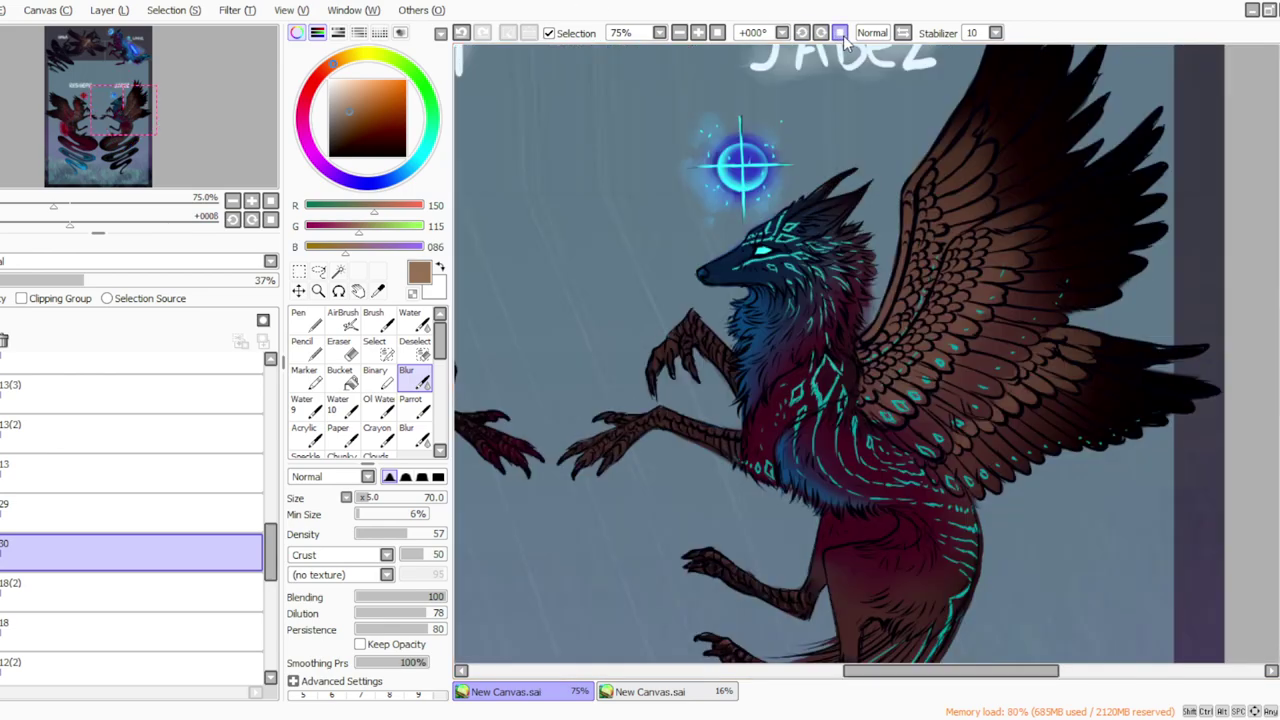
{"action": "left_click", "coordinate": [414, 406]}
{"action": "left_click", "coordinate": [821, 34]}
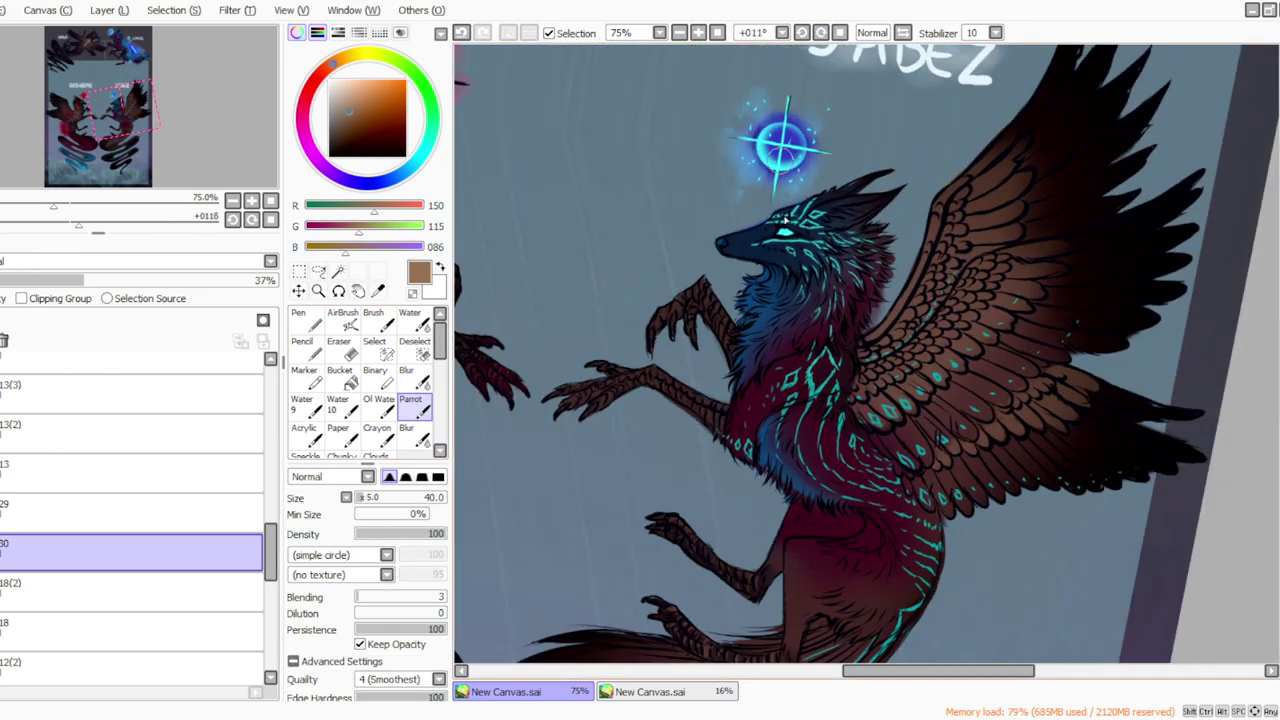
{"action": "mouse_move", "coordinate": [847, 418]}
{"action": "left_mouse_down"}
{"action": "mouse_move", "coordinate": [860, 477]}
{"action": "mouse_move", "coordinate": [850, 453]}
{"action": "mouse_move", "coordinate": [908, 496]}
{"action": "left_mouse_up"}
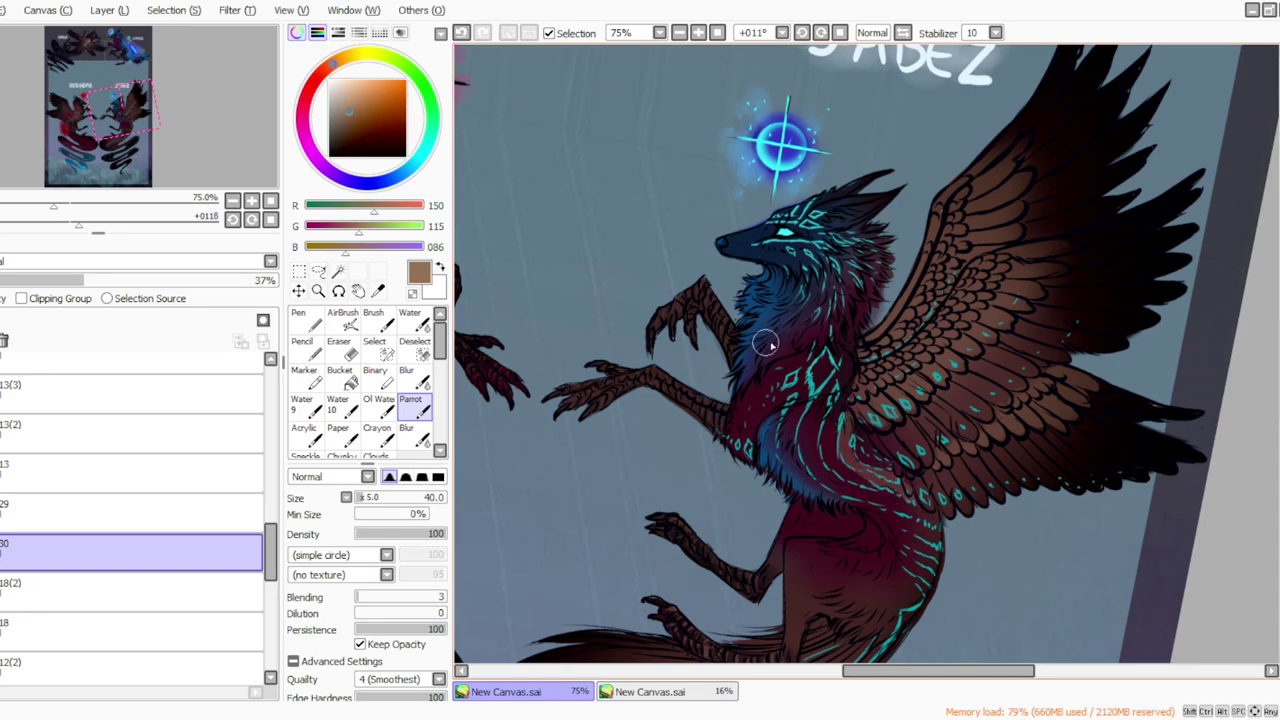
{"action": "mouse_move", "coordinate": [823, 396]}
{"action": "left_mouse_down"}
{"action": "mouse_move", "coordinate": [808, 435]}
{"action": "mouse_move", "coordinate": [820, 409]}
{"action": "mouse_move", "coordinate": [827, 478]}
{"action": "mouse_move", "coordinate": [915, 511]}
{"action": "mouse_move", "coordinate": [910, 544]}
{"action": "mouse_move", "coordinate": [888, 526]}
{"action": "mouse_move", "coordinate": [931, 548]}
{"action": "mouse_move", "coordinate": [902, 531]}
{"action": "mouse_move", "coordinate": [904, 576]}
{"action": "left_mouse_up"}
{"action": "left_click", "coordinate": [406, 375]}
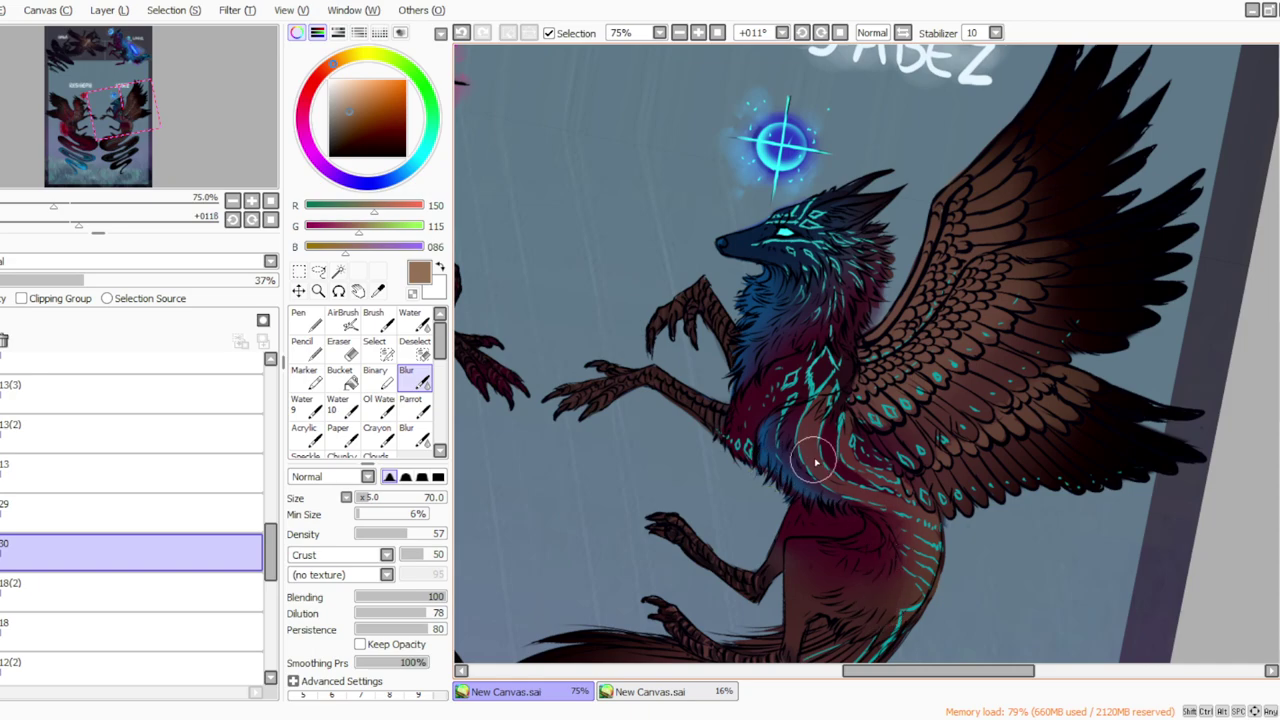
{"action": "left_click", "coordinate": [840, 32]}
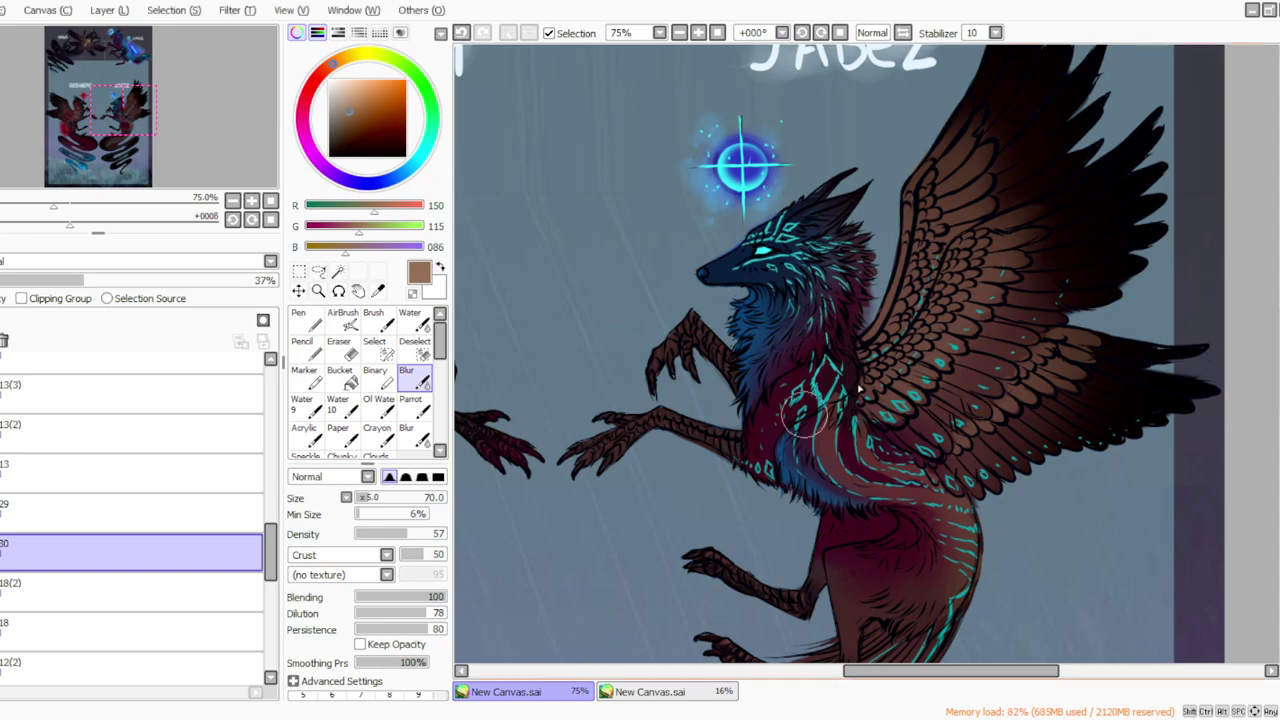
Step: Compare Jabez's brown wing and flank highlights with Loriz and Resheph, viewing Jabez at 75% and 50% zoom
{"action": "left_click_drag", "start_coordinate": [1279, 335], "coordinate": [1279, 184]}
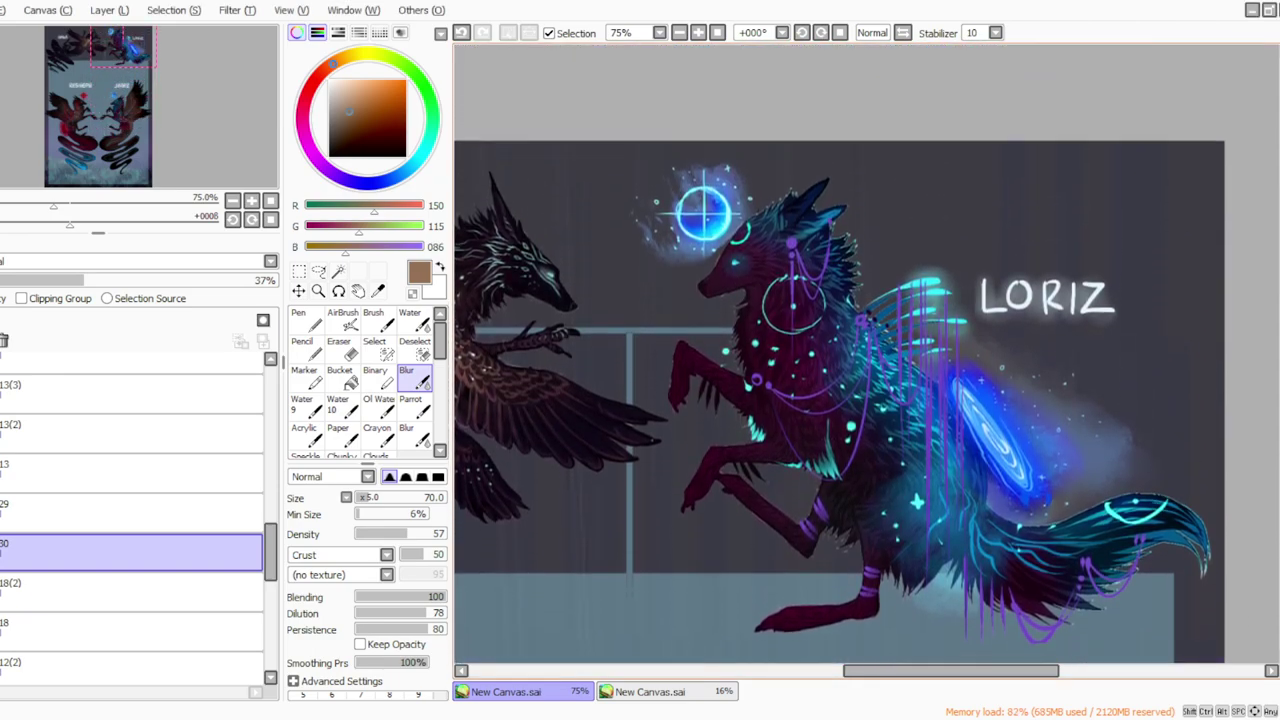
{"action": "left_click_drag", "start_coordinate": [875, 671], "coordinate": [752, 700]}
{"action": "scroll", "coordinate": [733, 680], "scroll_direction": "down", "scroll_amount": 10}
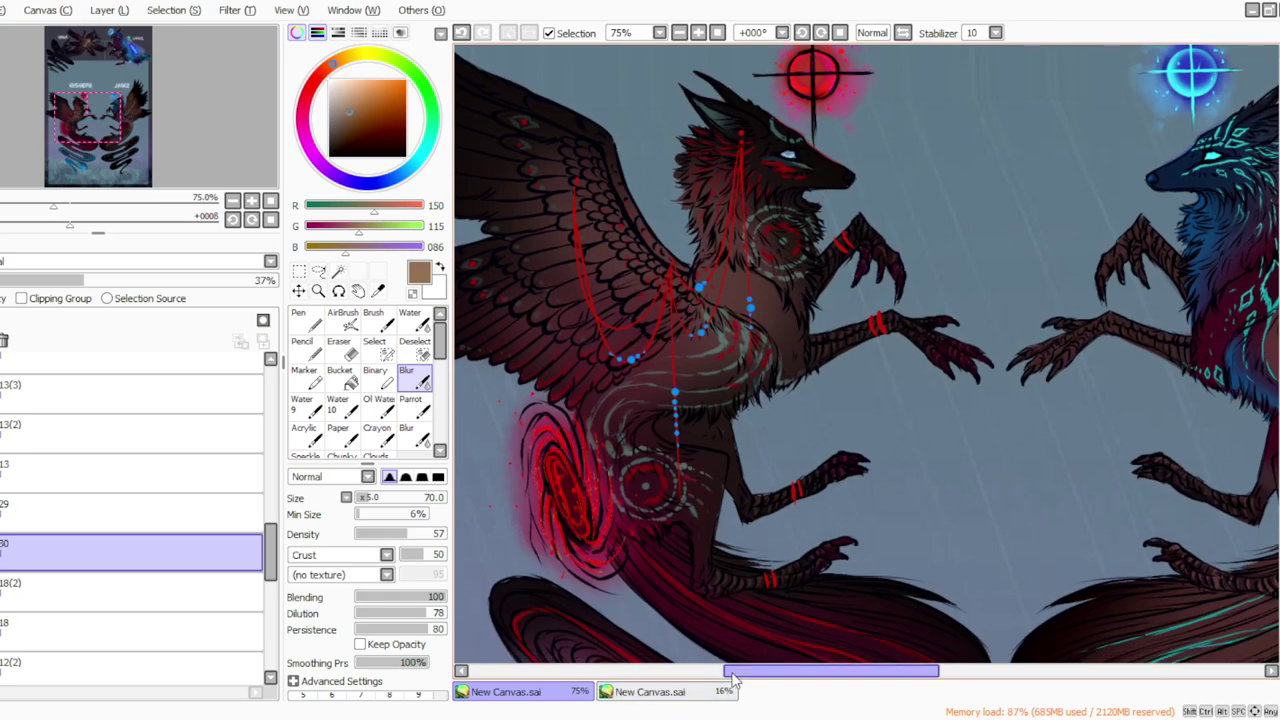
{"action": "left_click_drag", "start_coordinate": [733, 680], "coordinate": [824, 680]}
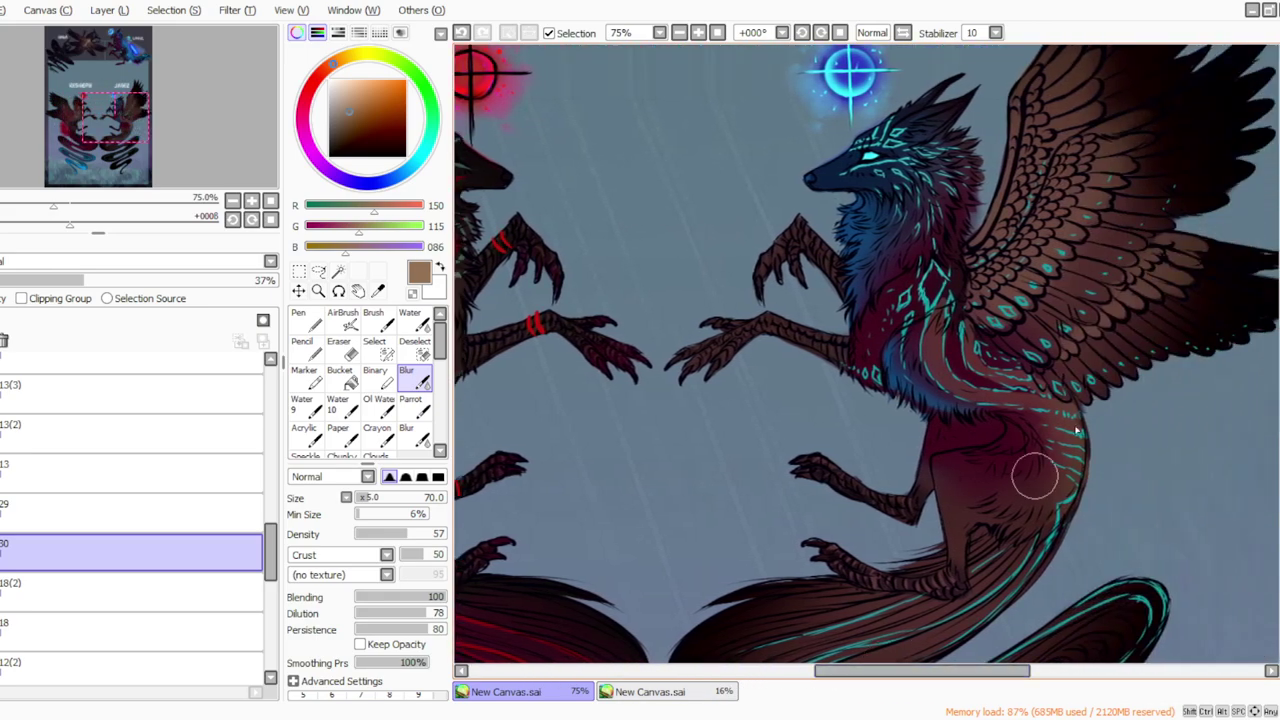
{"action": "scroll", "coordinate": [1272, 368], "scroll_direction": "up", "scroll_amount": 5}
{"action": "left_click_drag", "start_coordinate": [1275, 368], "coordinate": [1274, 412]}
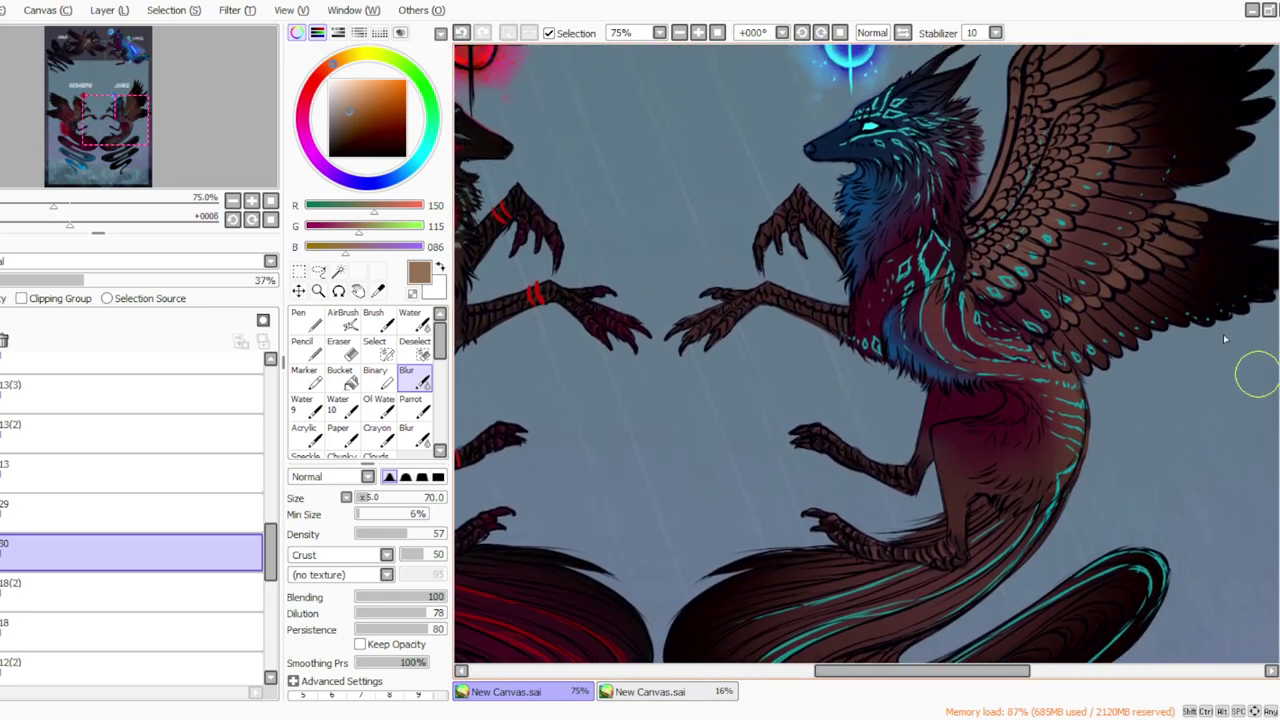
{"action": "left_click", "coordinate": [681, 33]}
{"action": "left_click_drag", "start_coordinate": [790, 671], "coordinate": [799, 671]}
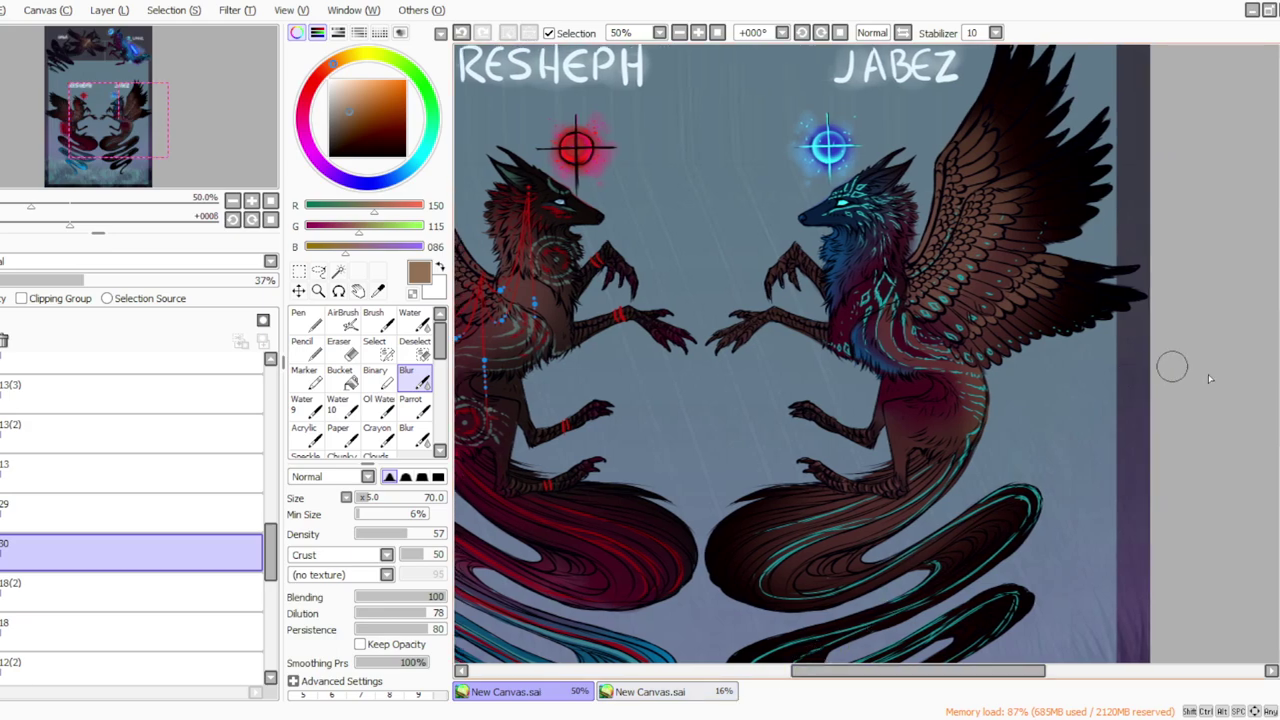
{"action": "scroll", "coordinate": [1158, 364], "scroll_direction": "up", "scroll_amount": 1}
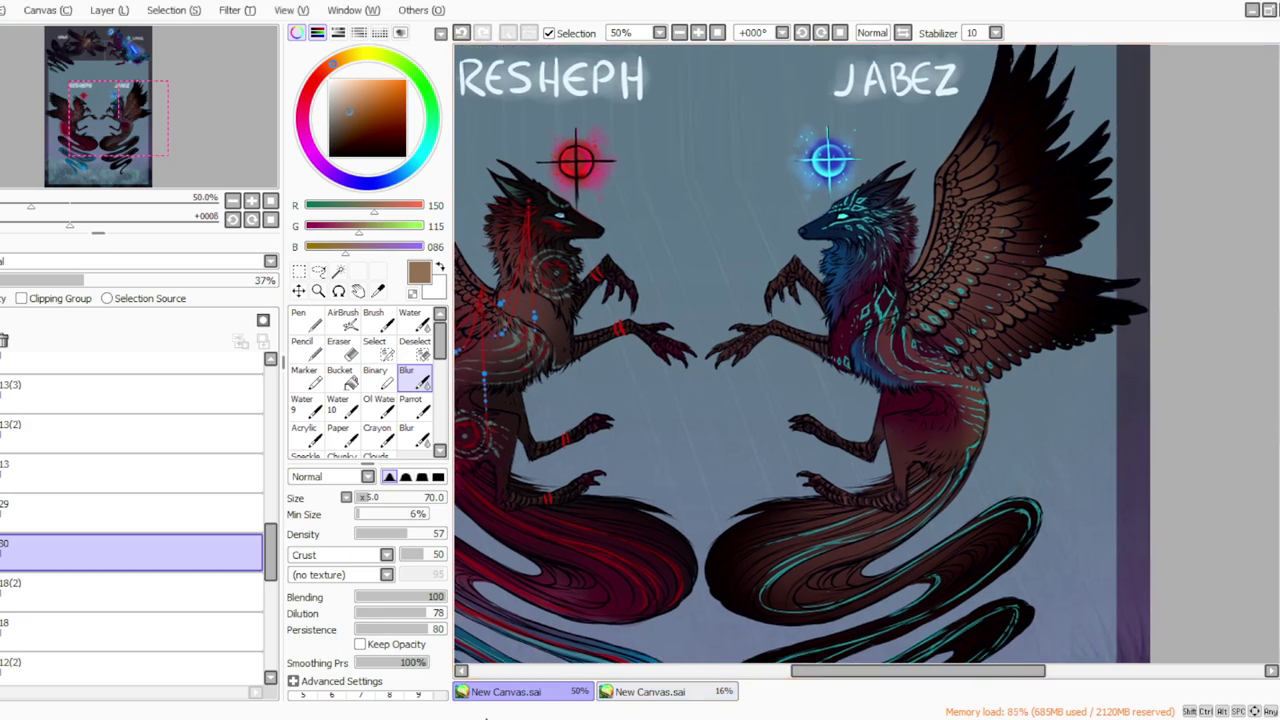
{"action": "left_click_drag", "start_coordinate": [812, 672], "coordinate": [828, 671]}
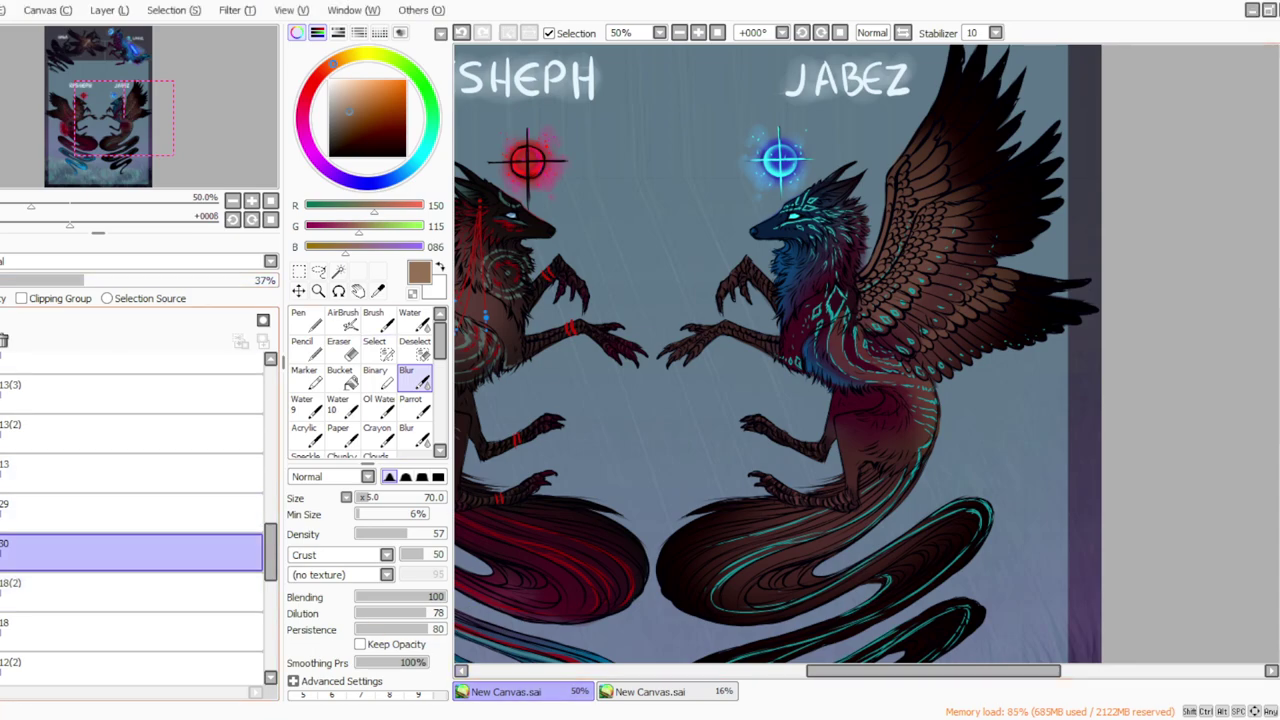
Step: Hide the light brown highlight layer and add a new layer above the top layer of the stack
{"action": "left_click", "coordinate": [2, 552]}
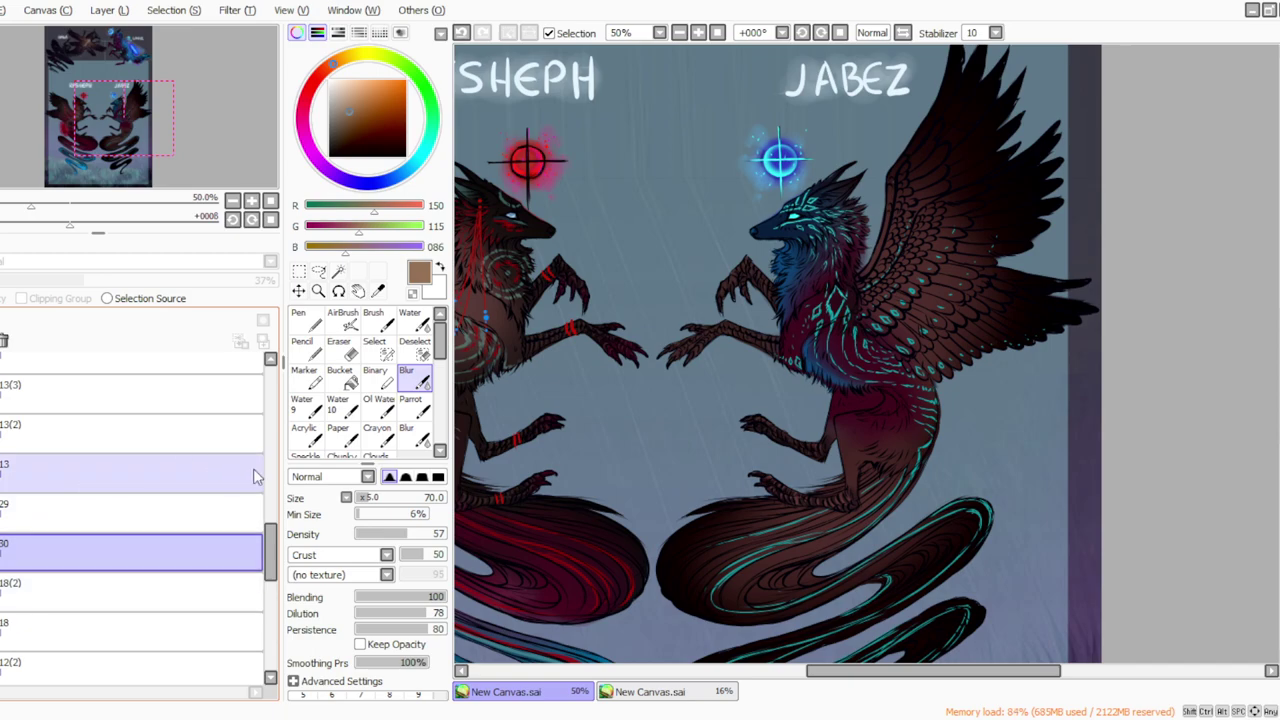
{"action": "left_click_drag", "start_coordinate": [274, 545], "coordinate": [272, 348]}
{"action": "left_click", "coordinate": [2, 373]}
{"action": "left_click", "coordinate": [102, 12]}
{"action": "left_click", "coordinate": [114, 31]}
Step: Paint golden yellow crossed bands (RGB 237, 183, 67) around both of Jabez's forelegs with the Parrot brush at size 15
{"action": "mouse_move", "coordinate": [364, 86]}
{"action": "left_mouse_down"}
{"action": "mouse_move", "coordinate": [348, 73]}
{"action": "mouse_move", "coordinate": [381, 85]}
{"action": "left_mouse_up"}
{"action": "left_click", "coordinate": [344, 57]}
{"action": "left_click", "coordinate": [410, 410]}
{"action": "left_click", "coordinate": [359, 500]}
{"action": "left_click", "coordinate": [697, 33]}
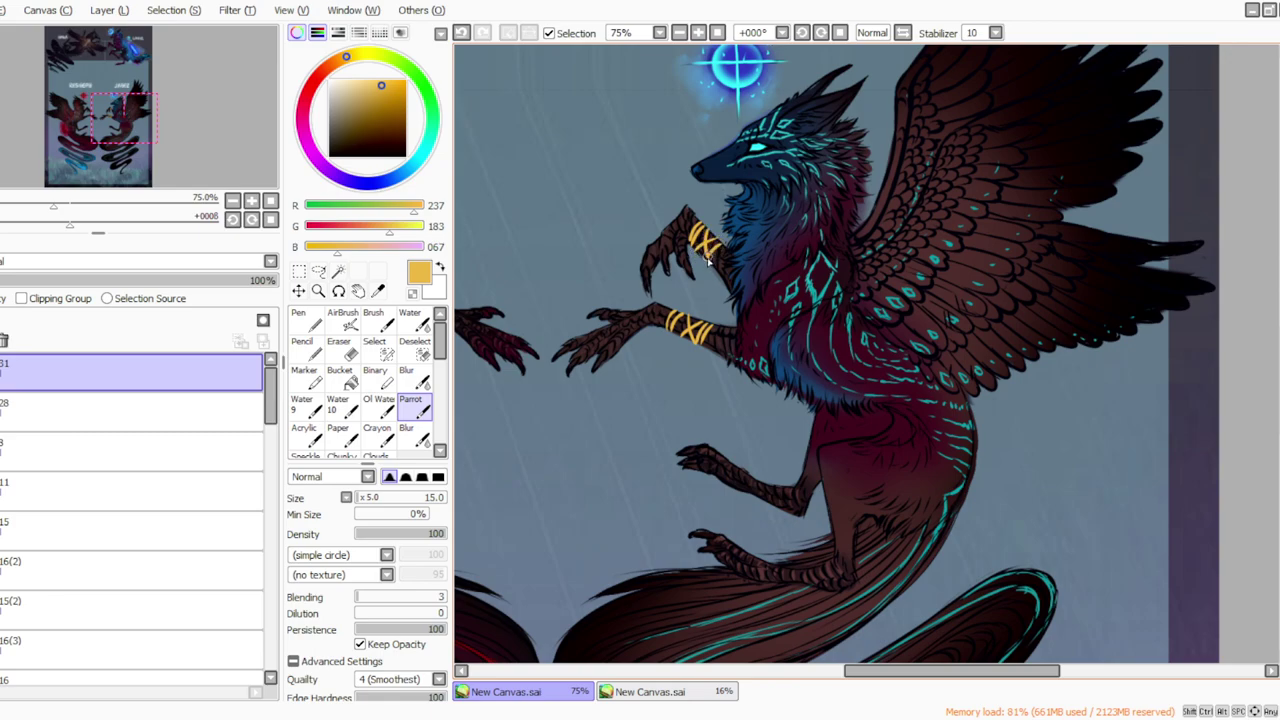
Step: Mute the foreleg bands to a paler gold and paint matching crossed bands around Jabez's hind ankles with the Parrot brush
{"action": "left_click", "coordinate": [229, 28]}
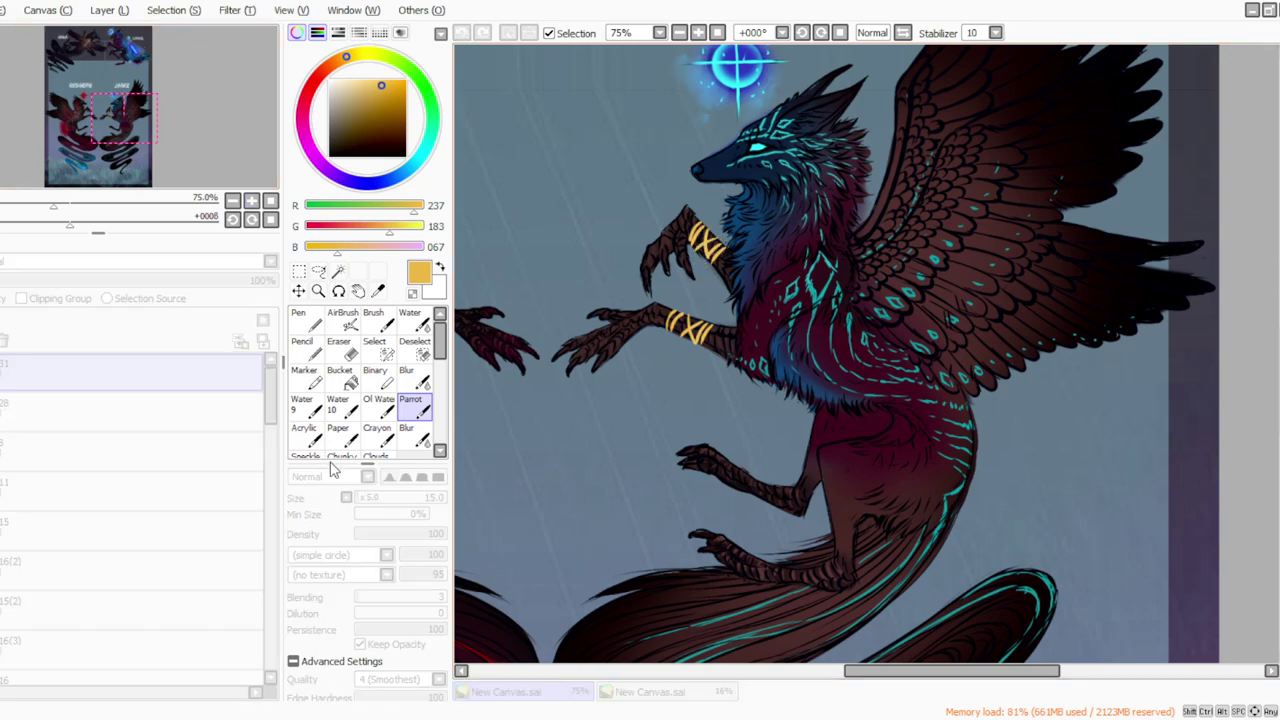
{"action": "left_click", "coordinate": [334, 502]}
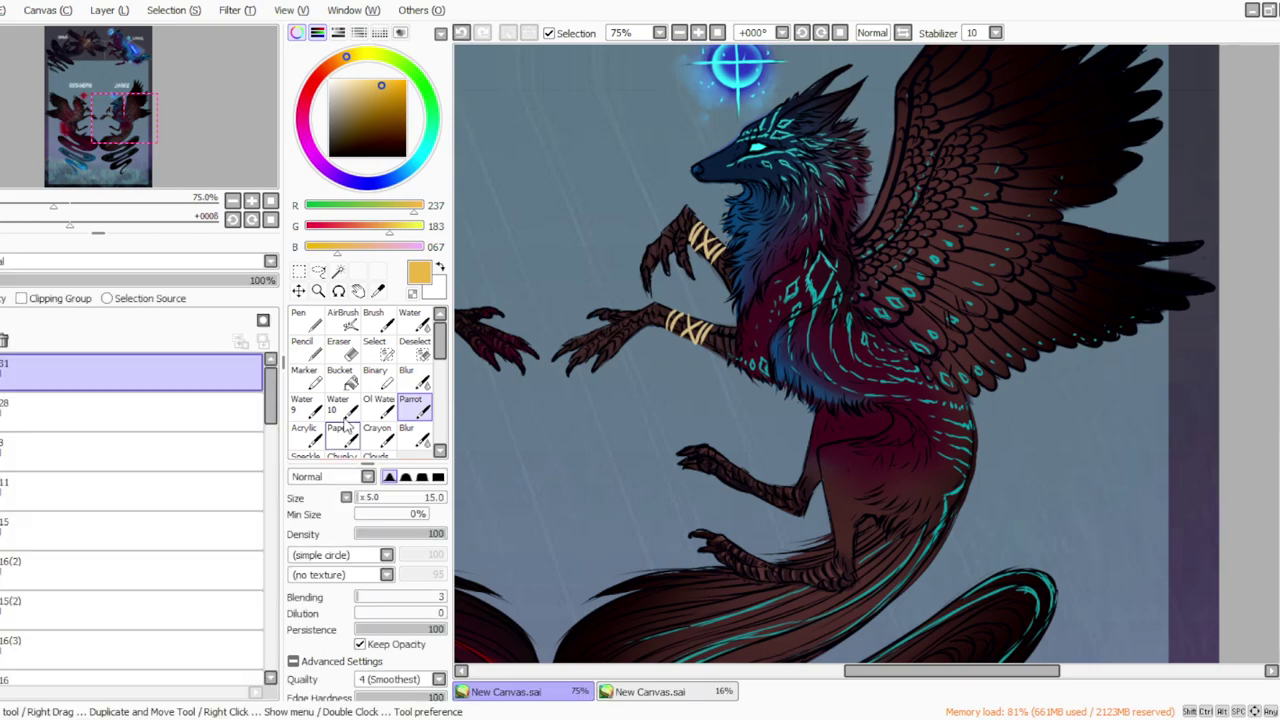
{"action": "left_click", "coordinate": [378, 291]}
{"action": "left_click", "coordinate": [691, 327]}
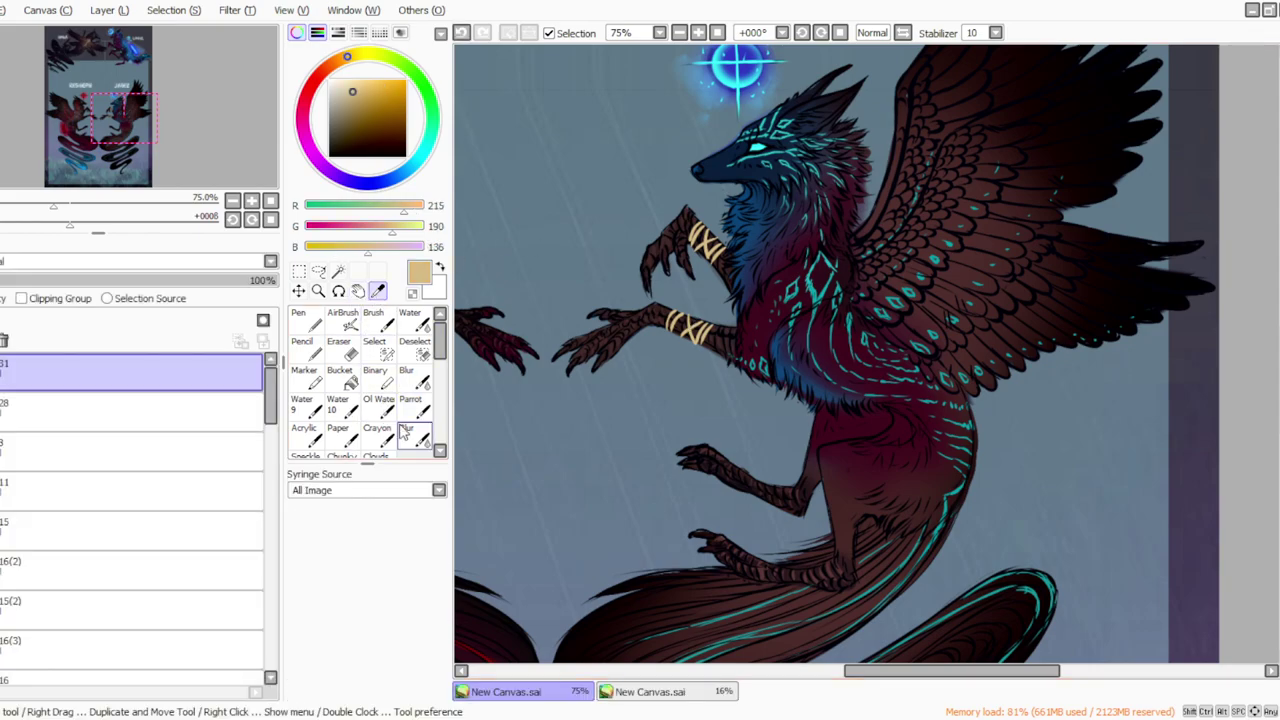
{"action": "left_click", "coordinate": [415, 406]}
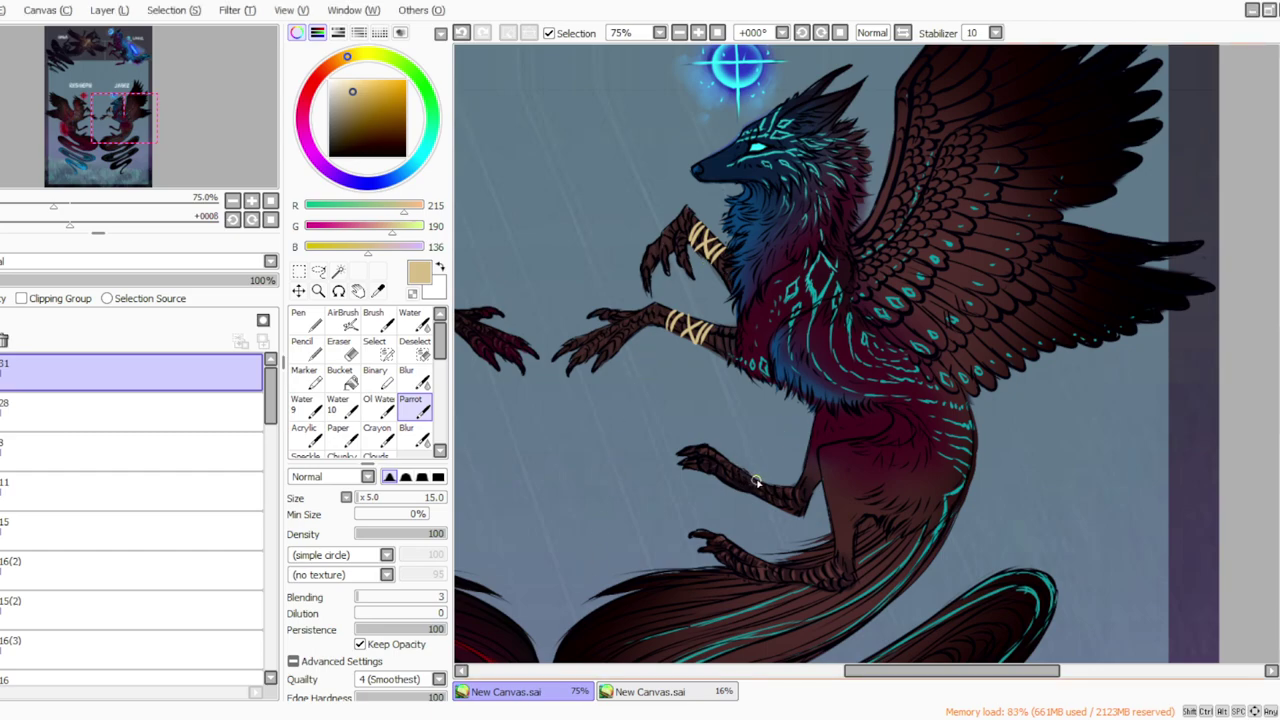
{"action": "left_click", "coordinate": [464, 35]}
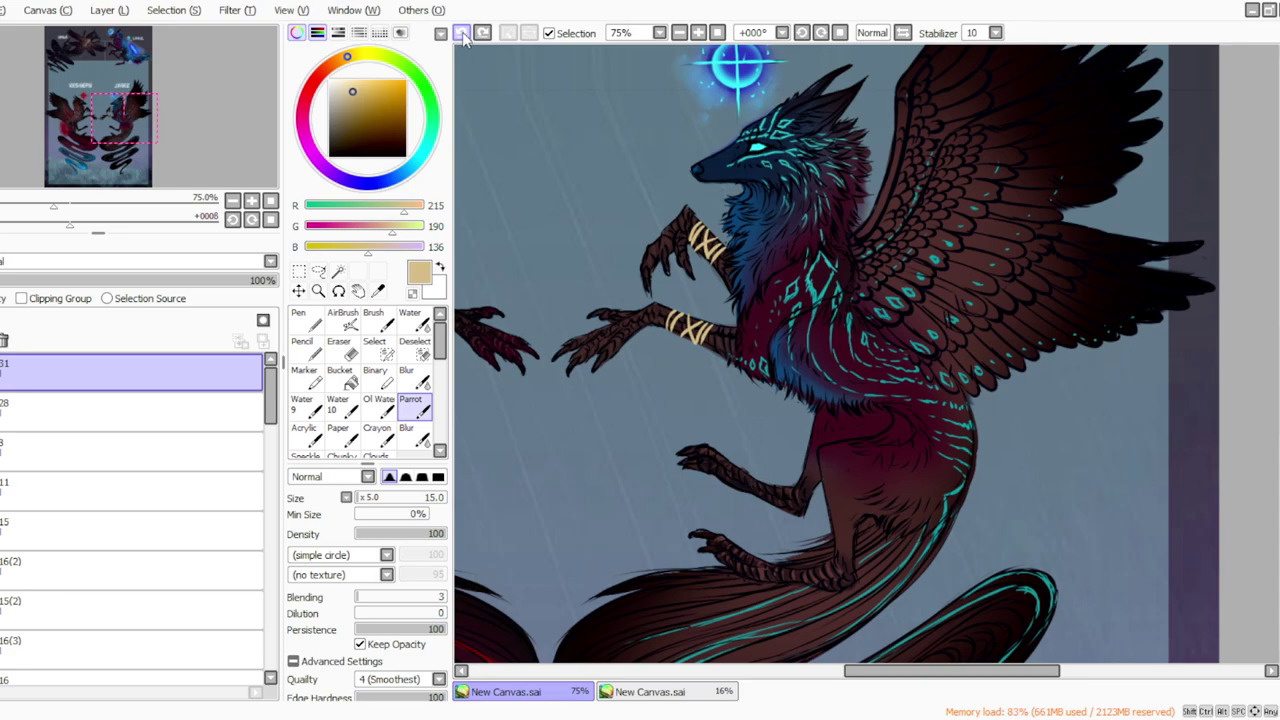
{"action": "left_click_drag", "start_coordinate": [748, 489], "coordinate": [755, 496]}
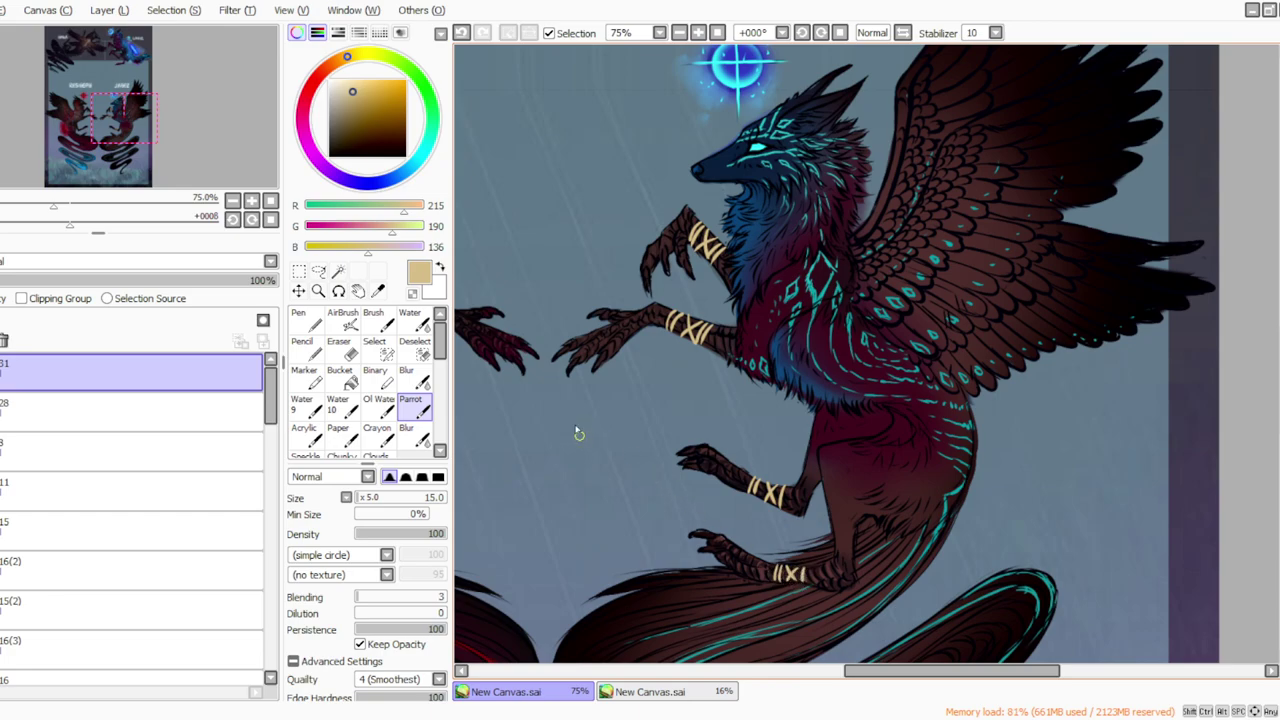
Step: Shade the leg bands with a darker duplicate layer, partly erased at size 20 and density 31, and merge it down
{"action": "left_click", "coordinate": [99, 14]}
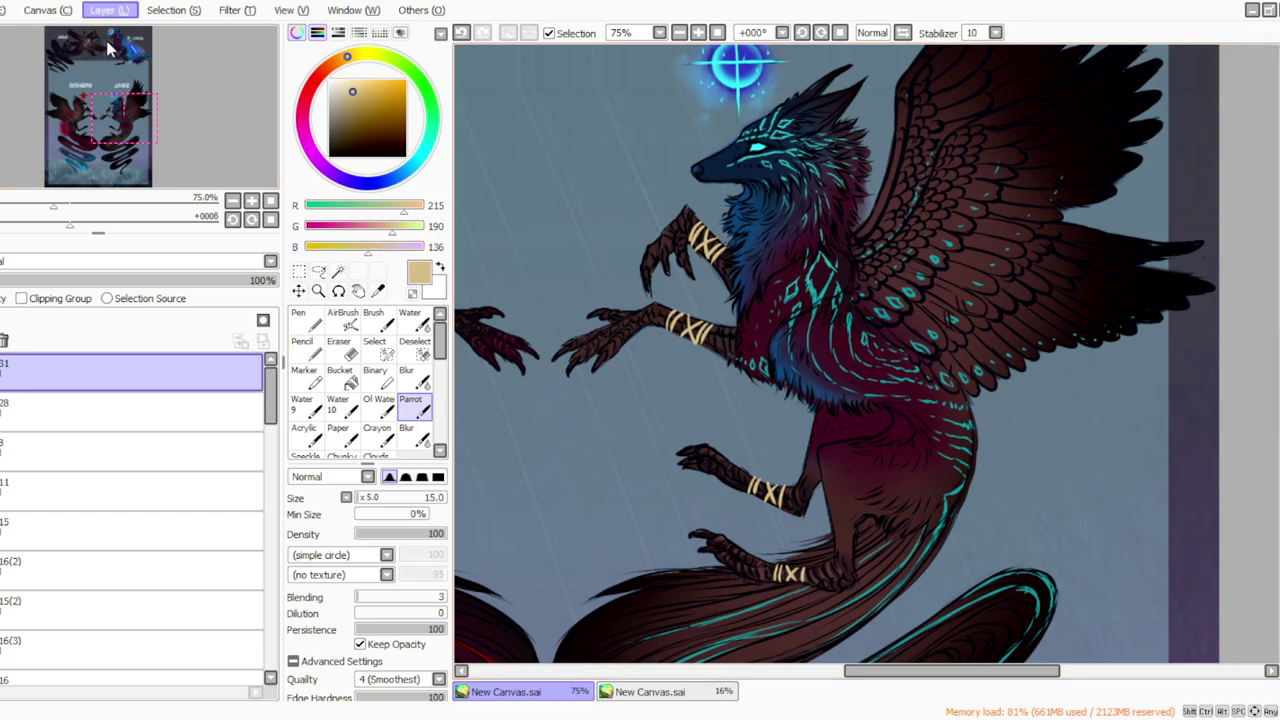
{"action": "left_click", "coordinate": [115, 90]}
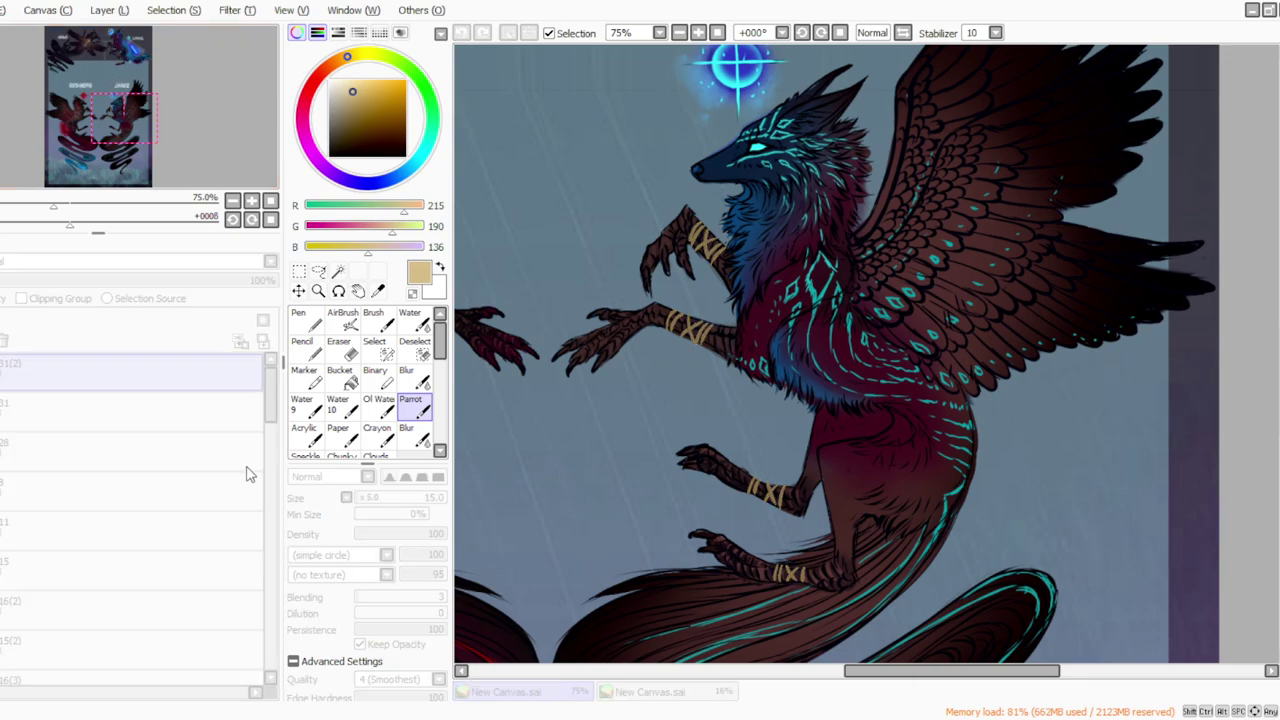
{"action": "key", "text": "e"}
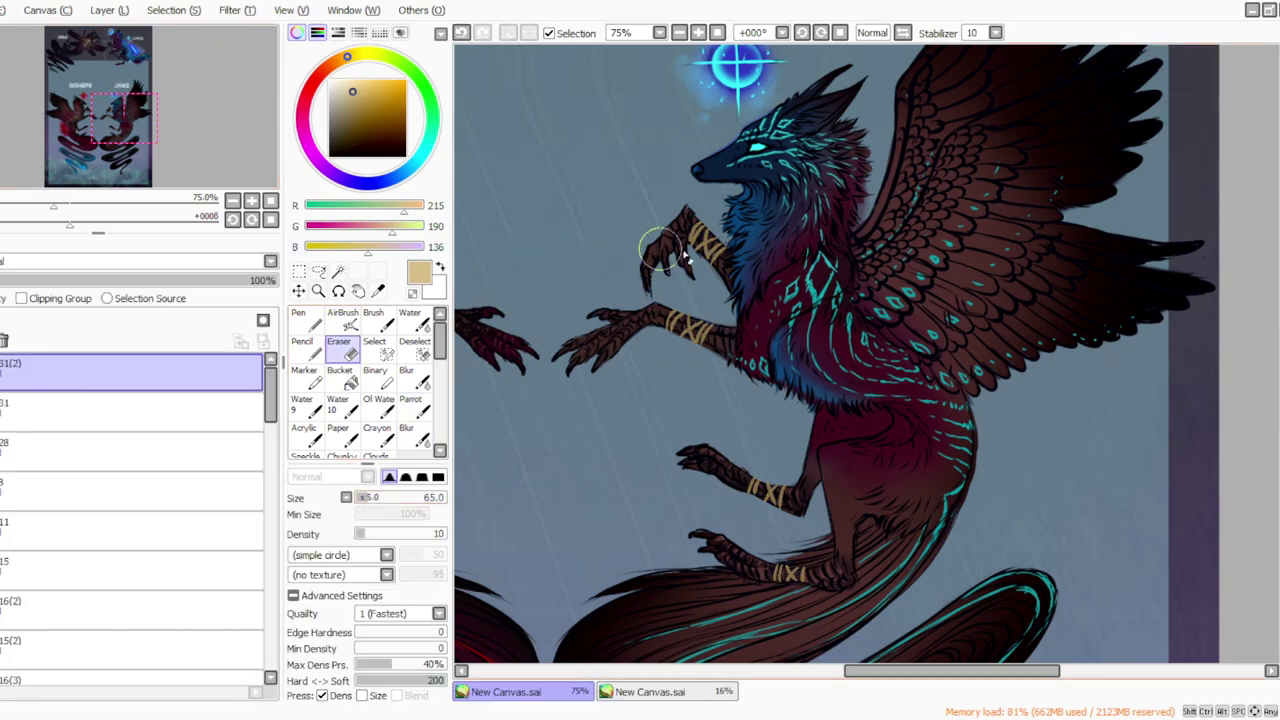
{"action": "left_click", "coordinate": [366, 496]}
{"action": "mouse_move", "coordinate": [367, 495]}
{"action": "left_mouse_down"}
{"action": "mouse_move", "coordinate": [357, 512]}
{"action": "mouse_move", "coordinate": [384, 533]}
{"action": "left_mouse_up"}
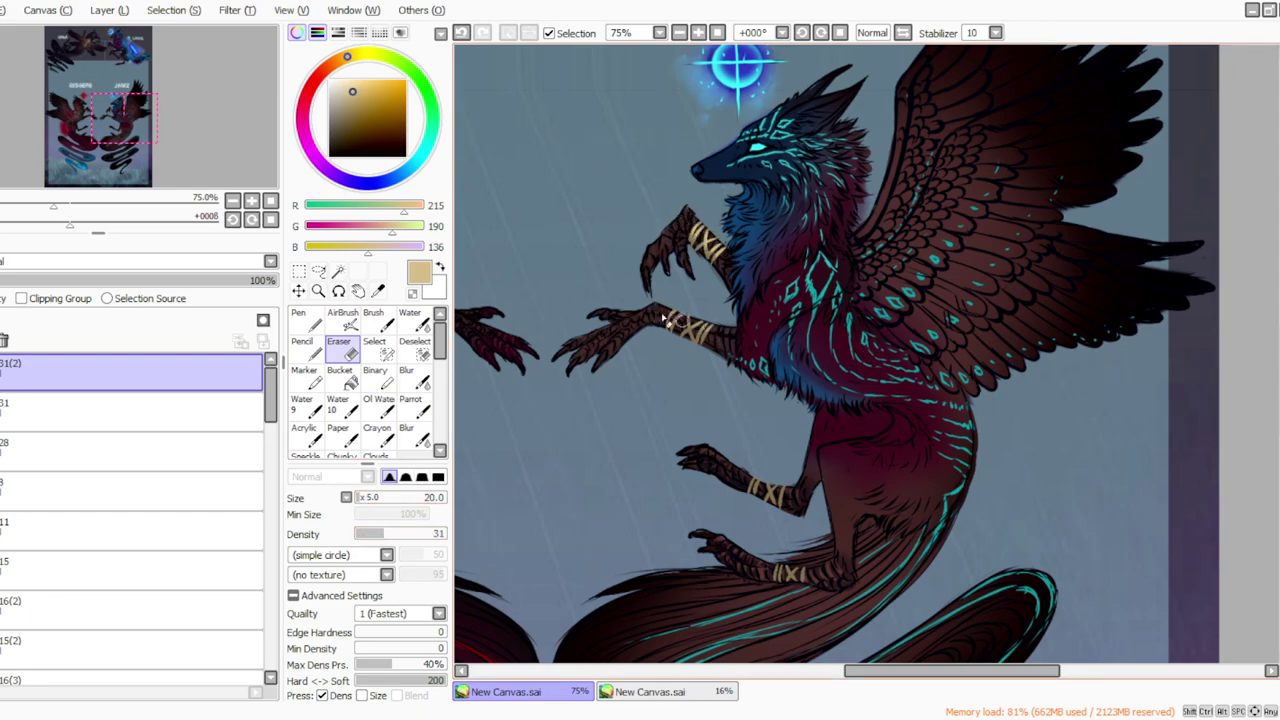
{"action": "mouse_move", "coordinate": [770, 487]}
{"action": "left_mouse_down"}
{"action": "mouse_move", "coordinate": [796, 496]}
{"action": "mouse_move", "coordinate": [785, 494]}
{"action": "left_mouse_up"}
{"action": "left_click", "coordinate": [109, 10]}
{"action": "left_click", "coordinate": [112, 168]}
Step: Shift the leg bands to a richer gold and sample it (RGB 228, 192, 113) for the Parrot brush
{"action": "left_click", "coordinate": [239, 43]}
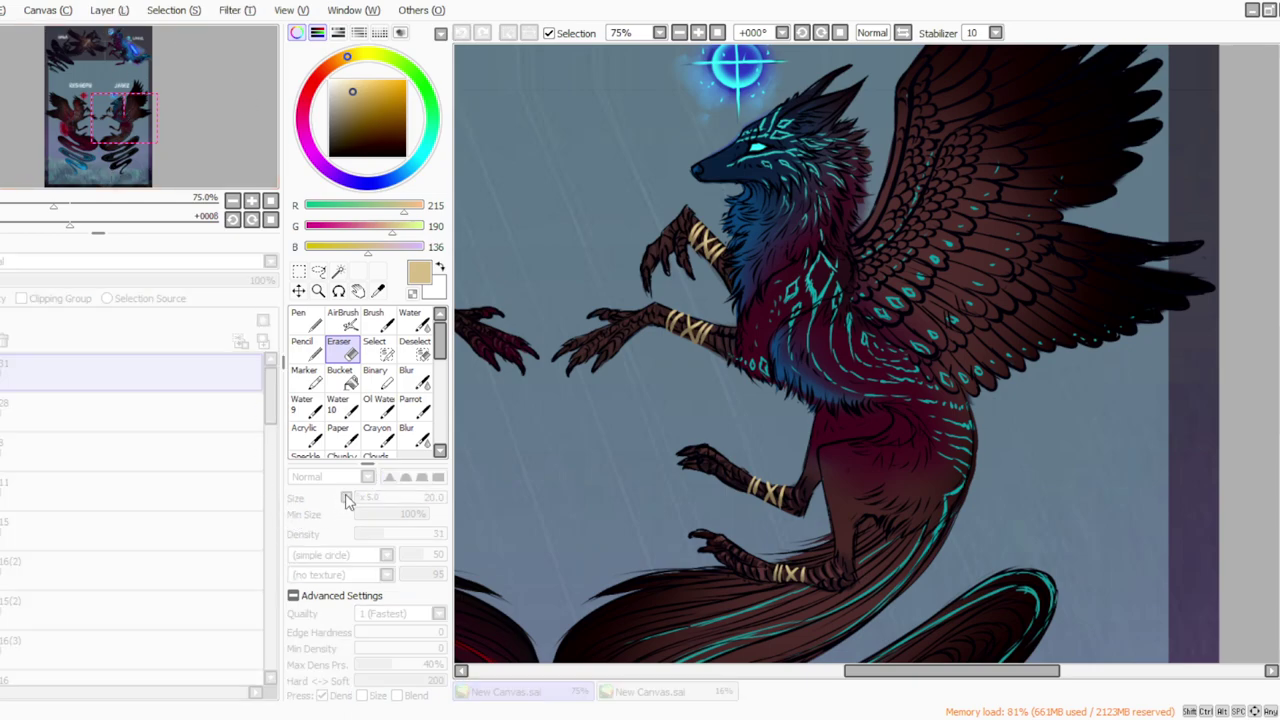
{"action": "left_click", "coordinate": [379, 292]}
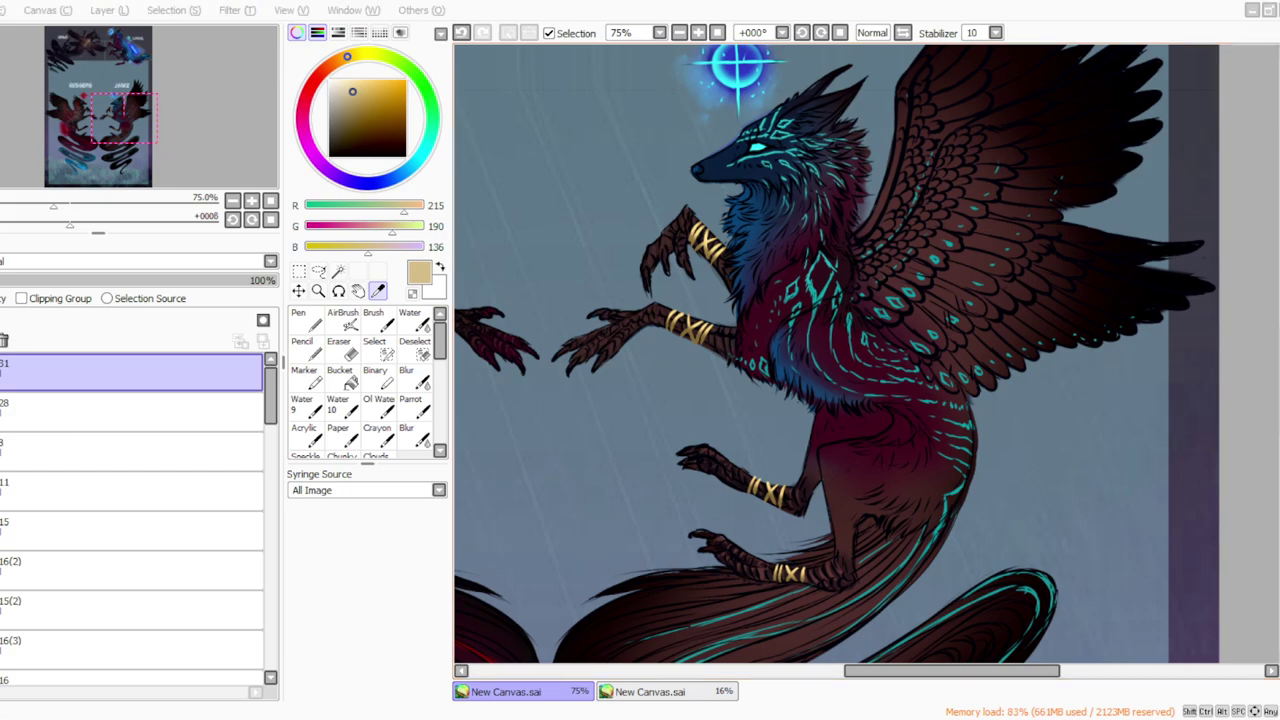
{"action": "left_click", "coordinate": [704, 320]}
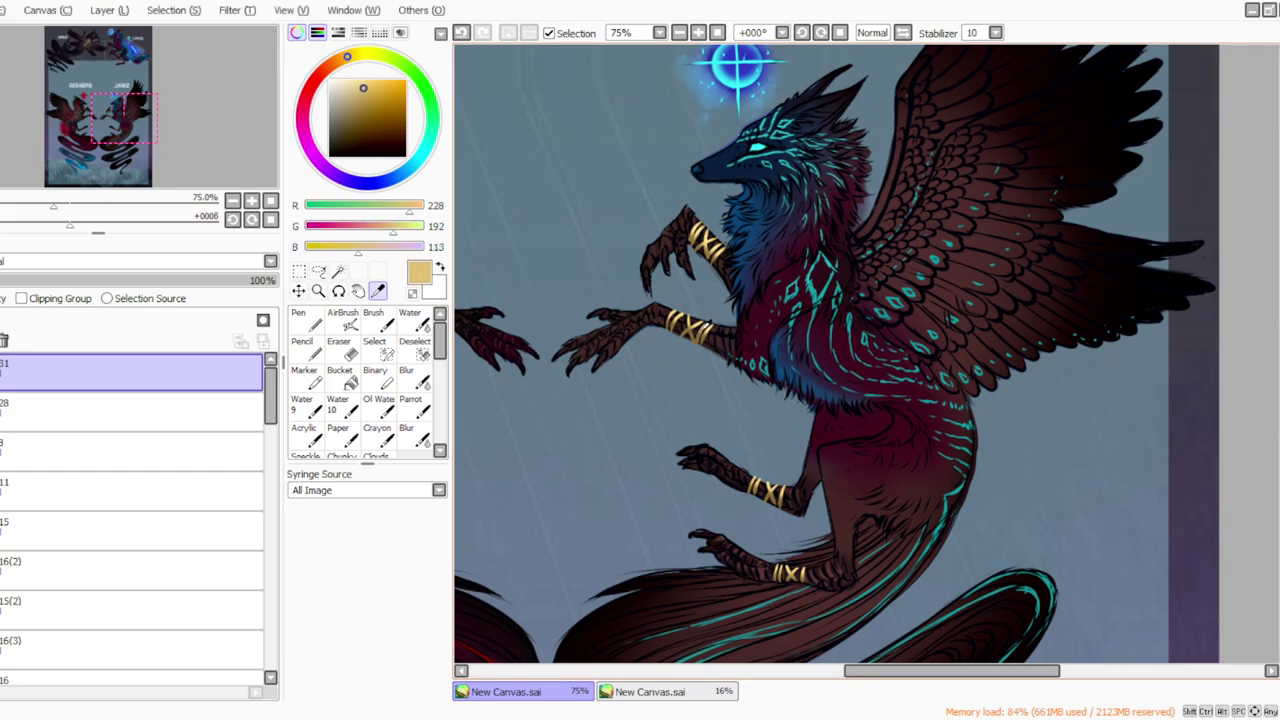
{"action": "left_click", "coordinate": [410, 405]}
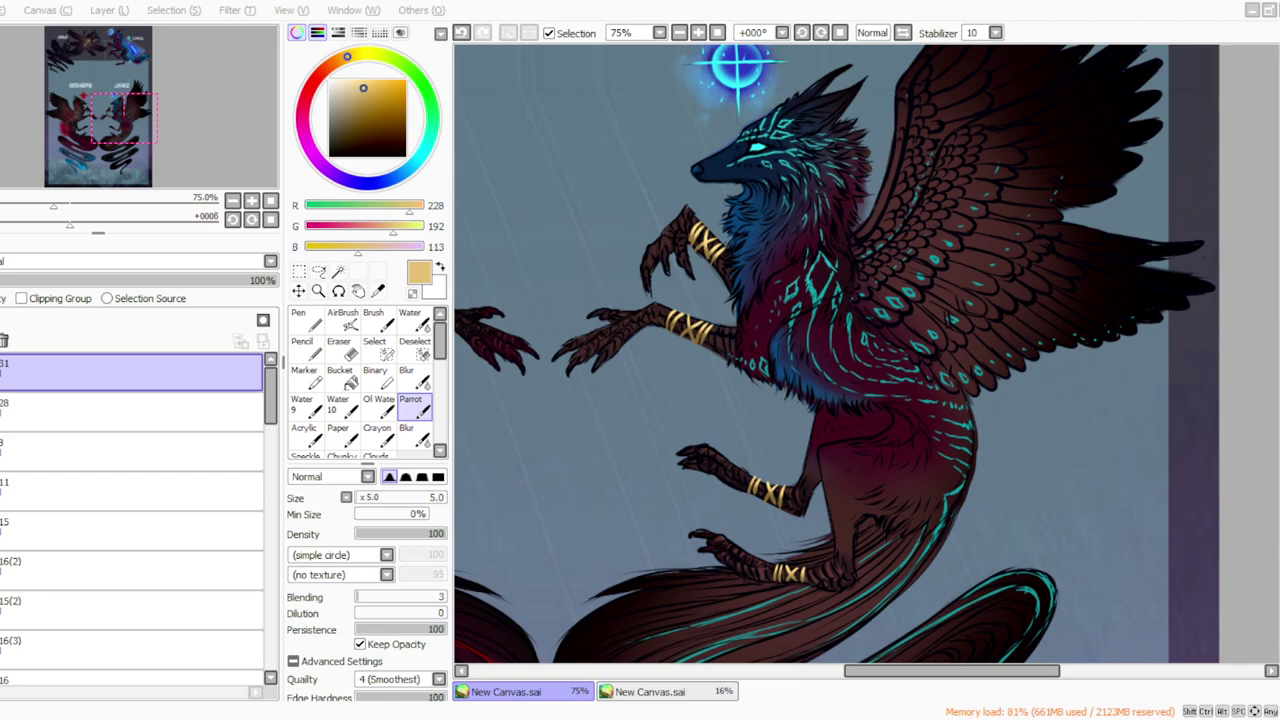
{"action": "left_click", "coordinate": [481, 717]}
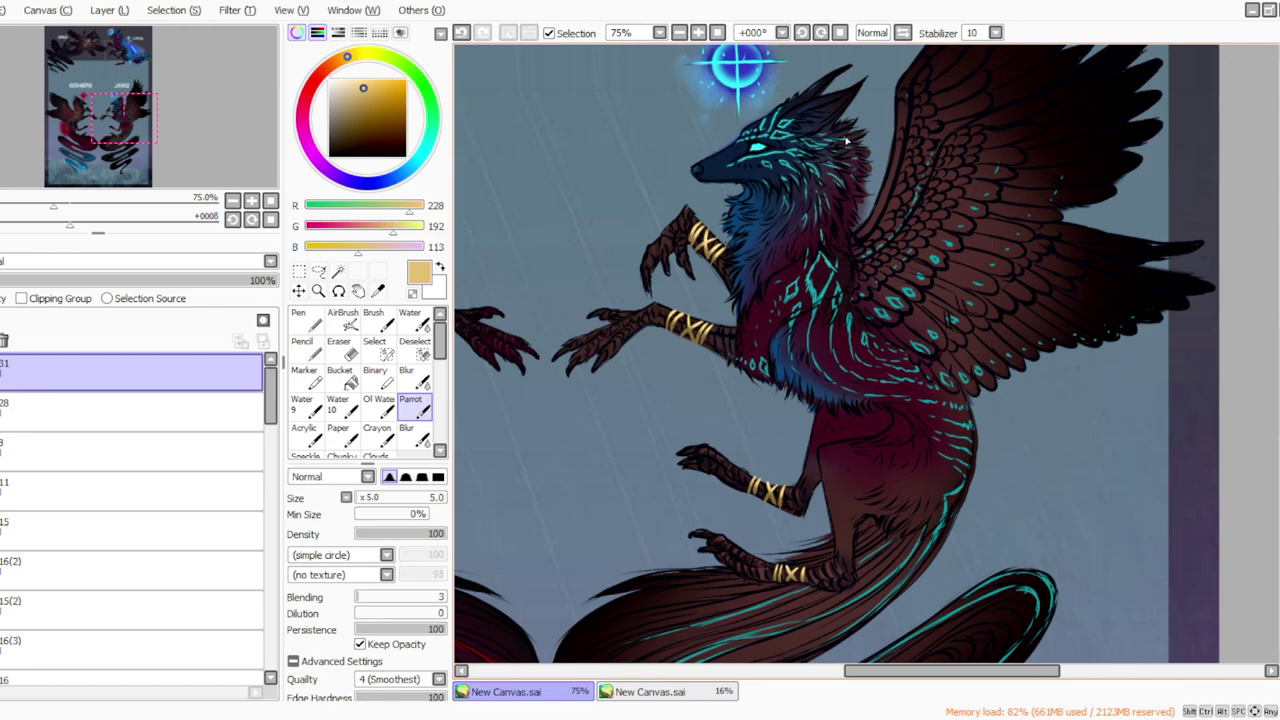
Step: Scatter small gold specks and cross-shaped sparkles over Jabez's head, neck, chest, wing, haunch and legs with the Parrot brush
{"action": "left_click", "coordinate": [360, 498]}
{"action": "left_click", "coordinate": [848, 142]}
{"action": "left_click", "coordinate": [863, 161]}
{"action": "left_click", "coordinate": [872, 177]}
{"action": "left_click", "coordinate": [826, 221]}
{"action": "left_click", "coordinate": [832, 240]}
{"action": "left_click", "coordinate": [743, 278]}
{"action": "left_click", "coordinate": [748, 291]}
{"action": "left_click", "coordinate": [783, 268]}
{"action": "left_click", "coordinate": [735, 331]}
{"action": "left_click", "coordinate": [739, 348]}
{"action": "left_click", "coordinate": [827, 396]}
{"action": "left_click", "coordinate": [795, 359]}
{"action": "left_click", "coordinate": [987, 247]}
{"action": "left_click", "coordinate": [1004, 292]}
{"action": "left_click", "coordinate": [1058, 318]}
{"action": "left_click", "coordinate": [985, 182]}
{"action": "left_click", "coordinate": [1072, 114]}
{"action": "left_click", "coordinate": [1085, 129]}
{"action": "left_click", "coordinate": [874, 301]}
{"action": "left_click", "coordinate": [829, 456]}
{"action": "left_click", "coordinate": [850, 488]}
{"action": "left_click", "coordinate": [884, 513]}
{"action": "left_click", "coordinate": [892, 480]}
{"action": "left_click", "coordinate": [905, 497]}
{"action": "left_click", "coordinate": [925, 501]}
{"action": "left_click", "coordinate": [812, 581]}
{"action": "left_click", "coordinate": [709, 542]}
{"action": "left_click", "coordinate": [715, 565]}
{"action": "left_click", "coordinate": [741, 570]}
{"action": "left_click", "coordinate": [714, 460]}
{"action": "left_click", "coordinate": [739, 467]}
{"action": "left_click", "coordinate": [799, 483]}
{"action": "left_click", "coordinate": [838, 421]}
{"action": "left_click", "coordinate": [638, 331]}
{"action": "left_click", "coordinate": [604, 338]}
{"action": "left_click", "coordinate": [668, 240]}
{"action": "left_click", "coordinate": [741, 166]}
{"action": "left_click", "coordinate": [766, 180]}
{"action": "left_click", "coordinate": [801, 145]}
{"action": "left_click", "coordinate": [814, 111]}
{"action": "left_click", "coordinate": [827, 124]}
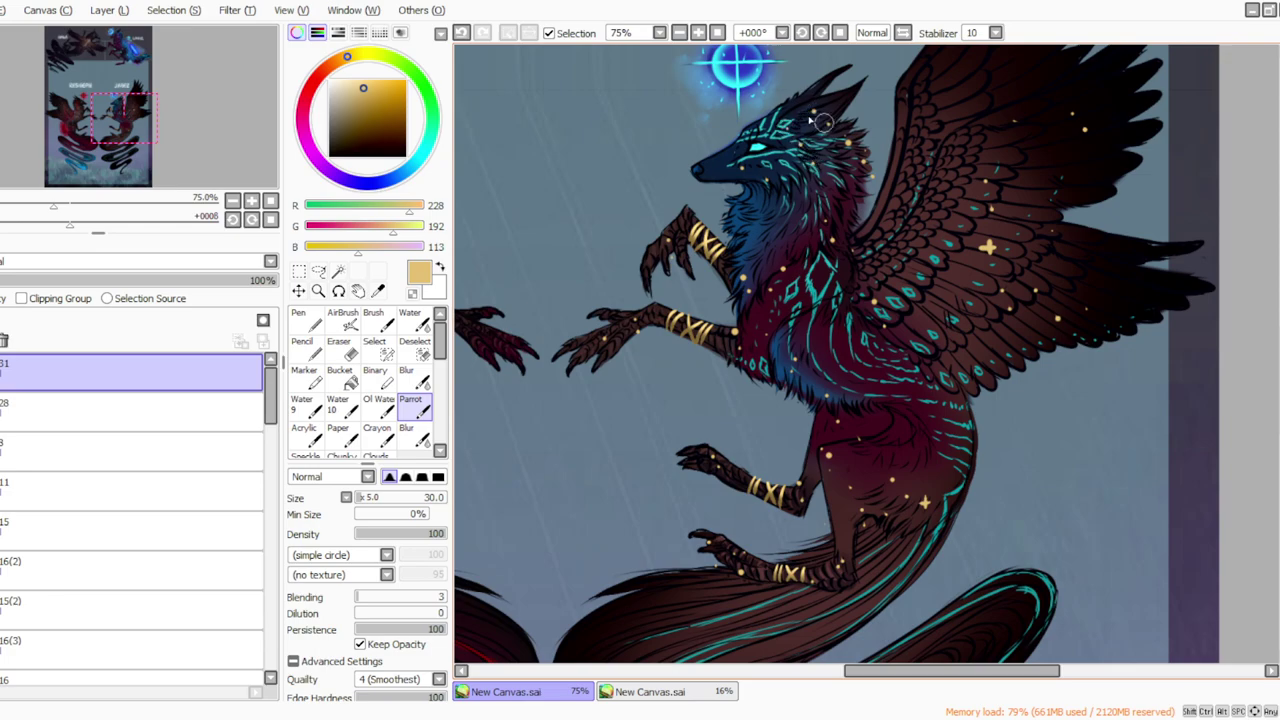
Step: Extend the gold specks and sparkles over Jabez's upper wing and along his coiled tail down to the black tip
{"action": "left_click", "coordinate": [678, 33]}
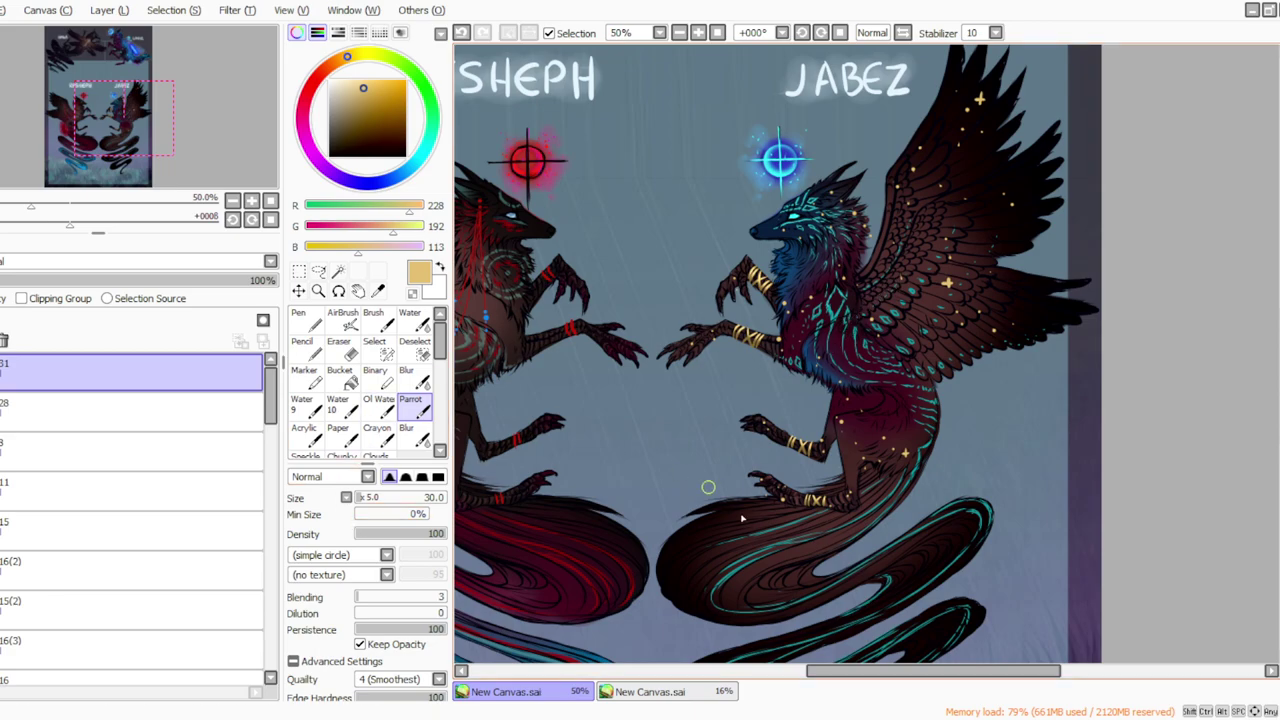
{"action": "scroll", "coordinate": [1253, 418], "scroll_direction": "down", "scroll_amount": 5}
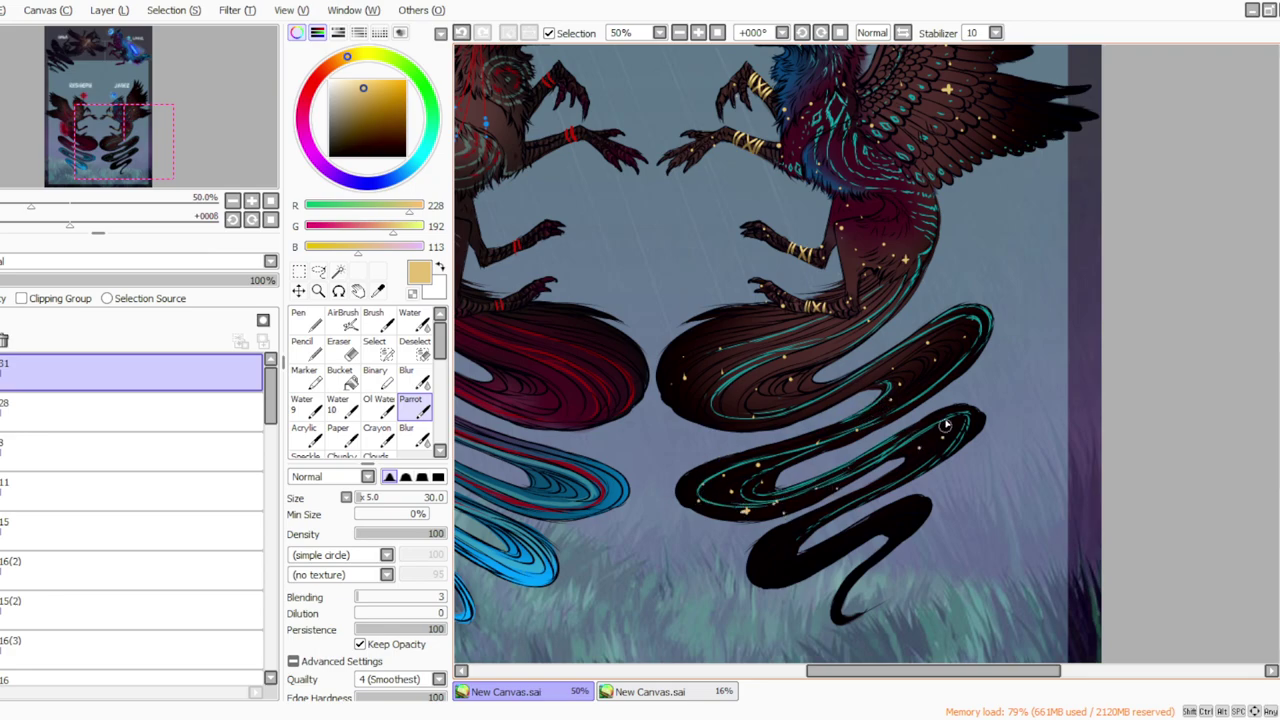
{"action": "left_click", "coordinate": [755, 557]}
{"action": "left_click", "coordinate": [757, 573]}
{"action": "left_click", "coordinate": [769, 567]}
{"action": "left_click", "coordinate": [776, 578]}
{"action": "left_click", "coordinate": [778, 541]}
{"action": "left_click", "coordinate": [786, 564]}
{"action": "left_click", "coordinate": [785, 553]}
{"action": "left_click", "coordinate": [888, 521]}
{"action": "left_click", "coordinate": [905, 515]}
{"action": "left_click", "coordinate": [887, 544]}
{"action": "left_click", "coordinate": [812, 566]}
{"action": "left_click", "coordinate": [825, 602]}
{"action": "left_click", "coordinate": [844, 540]}
{"action": "left_click", "coordinate": [695, 401]}
{"action": "key", "text": "ctrl+z"}
{"action": "left_click", "coordinate": [694, 402]}
Step: On a new layer, draw thin gold chains draping from Jabez's head over his shoulder and rump with the Parrot brush at size 15
{"action": "scroll", "coordinate": [660, 486], "scroll_direction": "up", "scroll_amount": 3}
{"action": "scroll", "coordinate": [777, 354], "scroll_direction": "up", "scroll_amount": 3}
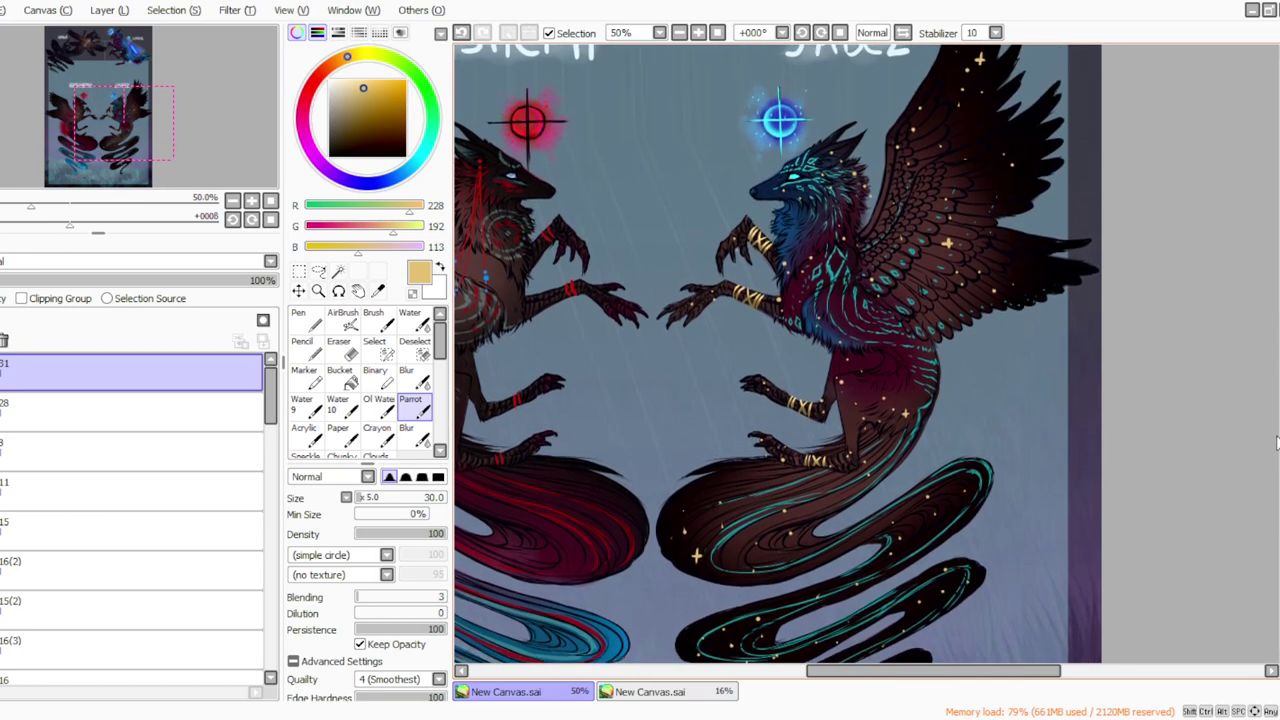
{"action": "scroll", "coordinate": [777, 354], "scroll_direction": "down", "scroll_amount": 2}
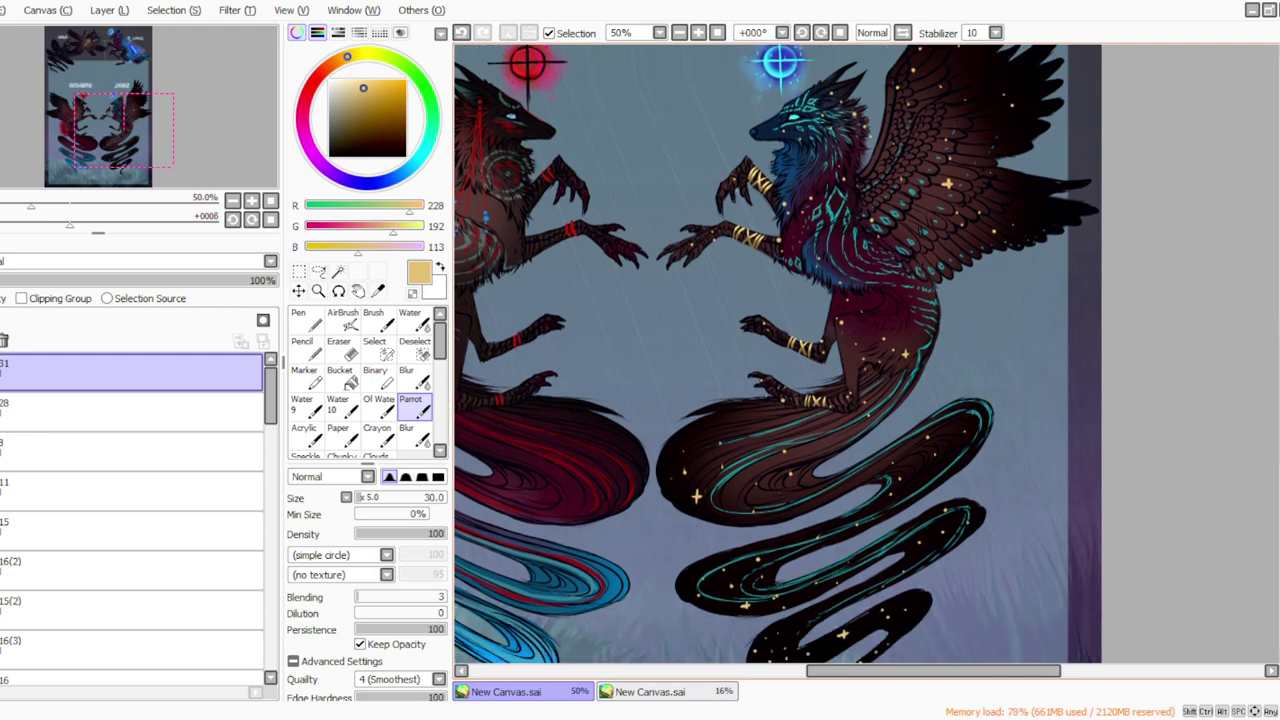
{"action": "left_click", "coordinate": [358, 499]}
{"action": "left_click", "coordinate": [110, 25]}
{"action": "left_click", "coordinate": [125, 40]}
{"action": "scroll", "coordinate": [817, 145], "scroll_direction": "up", "scroll_amount": 3}
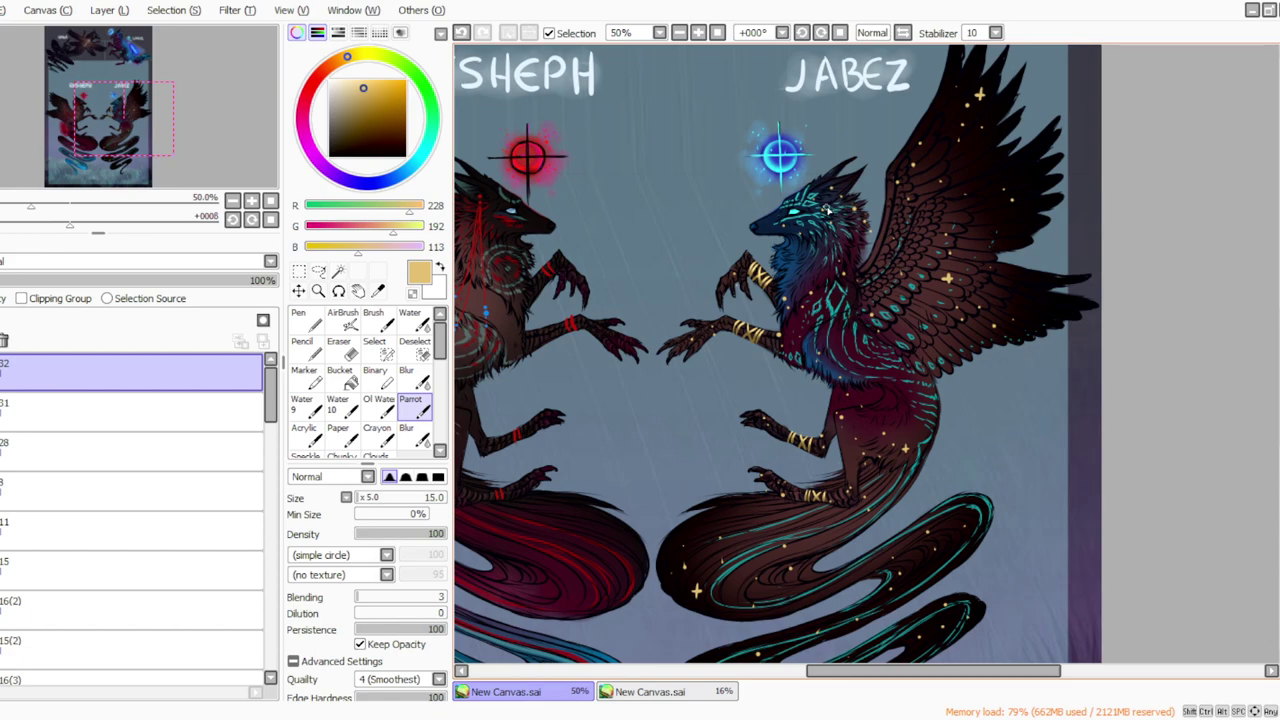
{"action": "left_click_drag", "start_coordinate": [828, 210], "coordinate": [828, 366]}
{"action": "key", "text": "ctrl+z"}
{"action": "left_click_drag", "start_coordinate": [867, 292], "coordinate": [828, 222]}
{"action": "left_click_drag", "start_coordinate": [867, 293], "coordinate": [828, 284]}
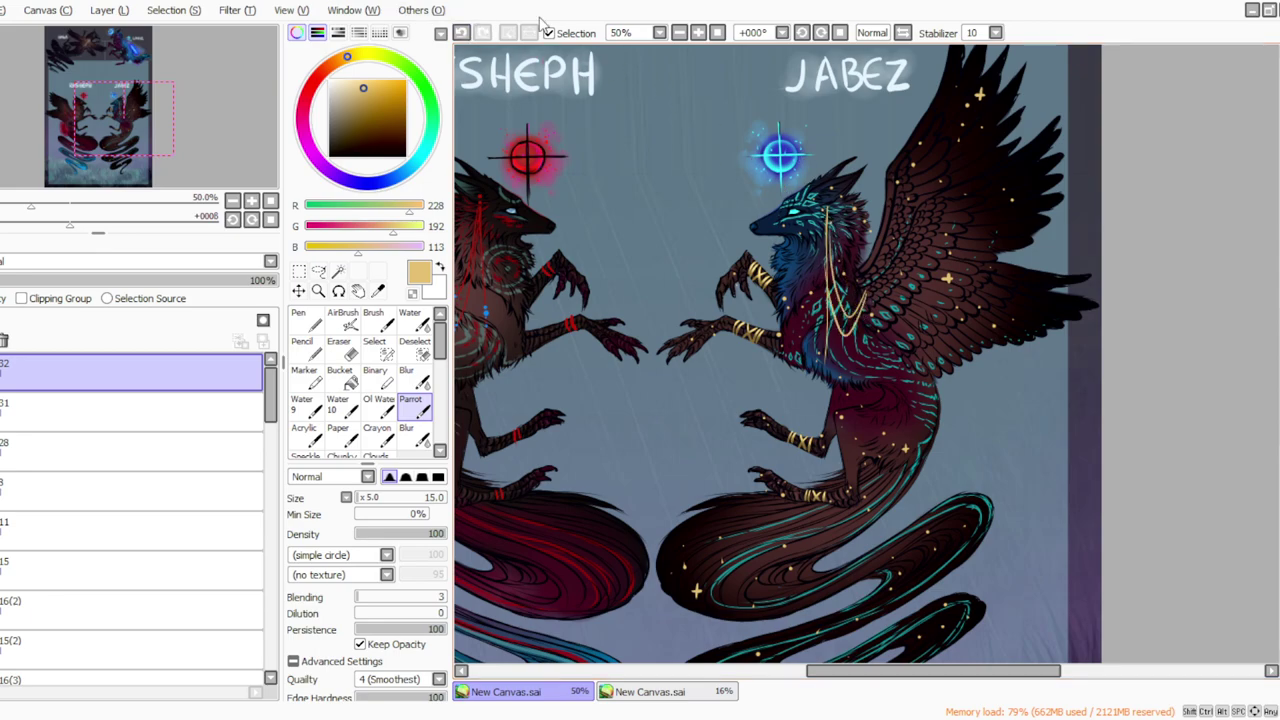
{"action": "mouse_move", "coordinate": [934, 382]}
{"action": "left_mouse_down"}
{"action": "mouse_move", "coordinate": [922, 387]}
{"action": "mouse_move", "coordinate": [872, 328]}
{"action": "mouse_move", "coordinate": [880, 354]}
{"action": "left_mouse_up"}
Step: Erase the gold specks from Jabez's wing and body on their layer, using the Eraser at size 310 and density 31, then 58
{"action": "left_click", "coordinate": [679, 32]}
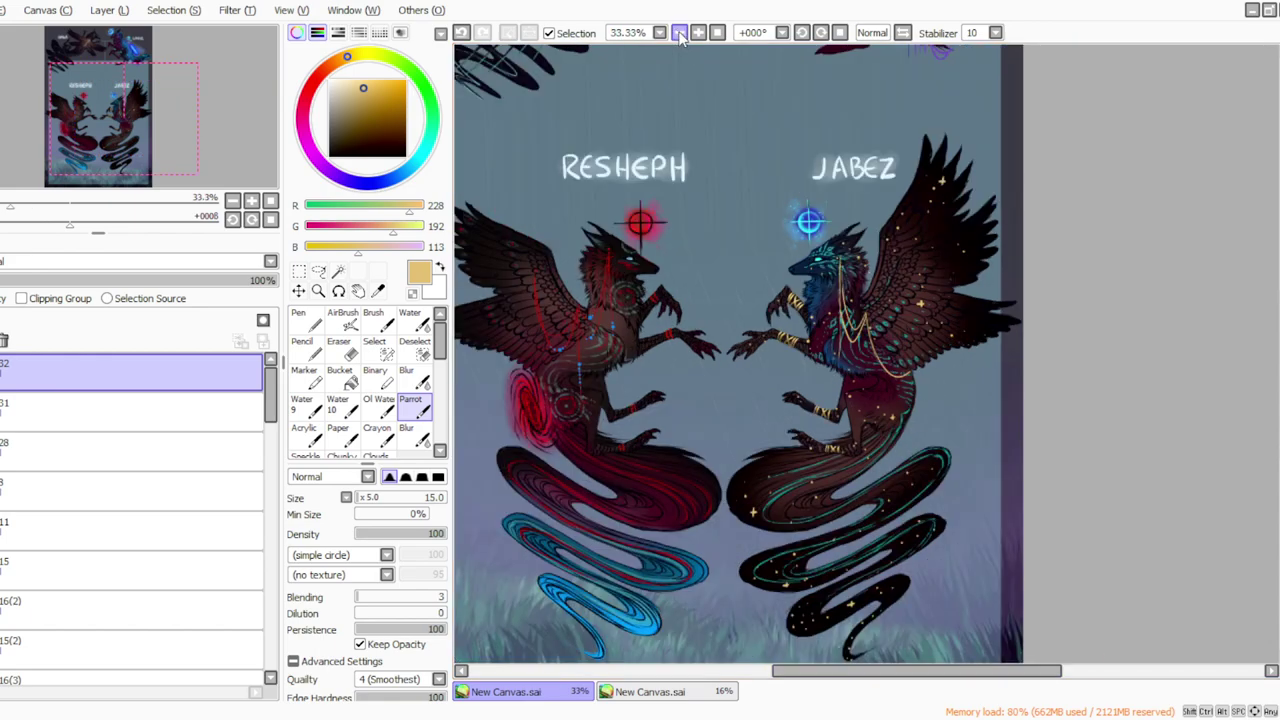
{"action": "left_click_drag", "start_coordinate": [829, 670], "coordinate": [797, 670]}
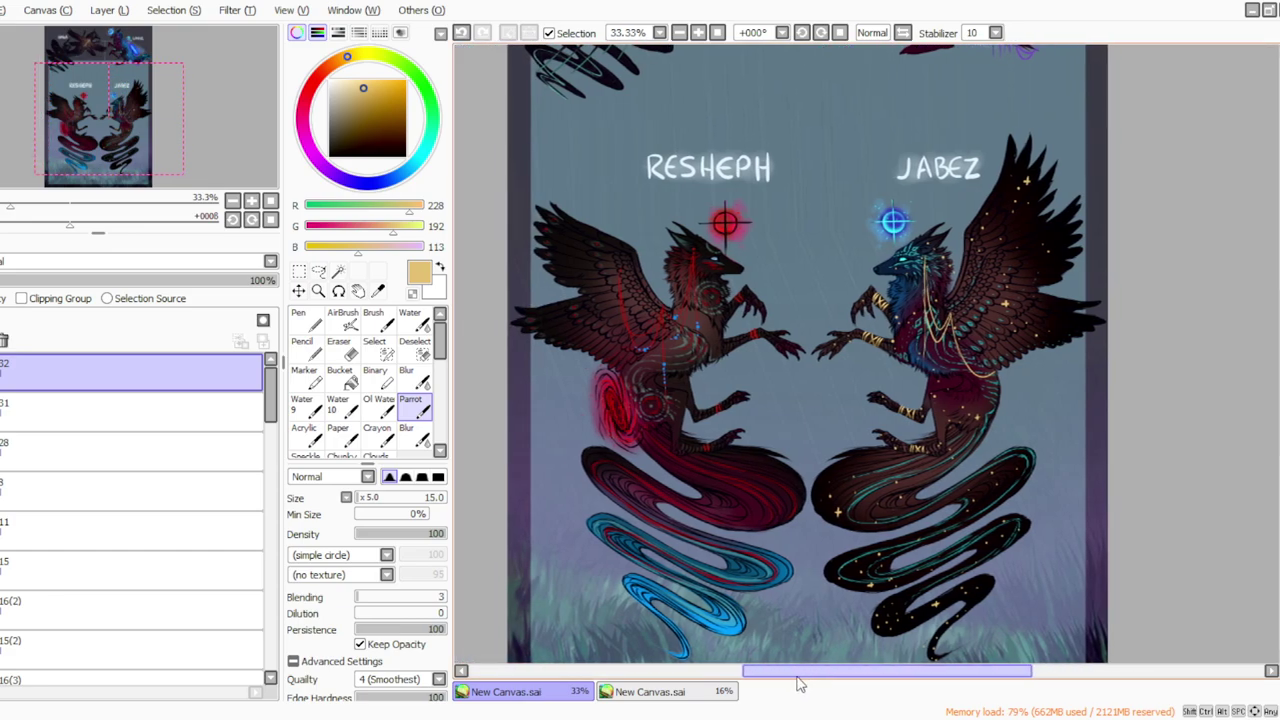
{"action": "scroll", "coordinate": [812, 354], "scroll_direction": "down", "scroll_amount": 2}
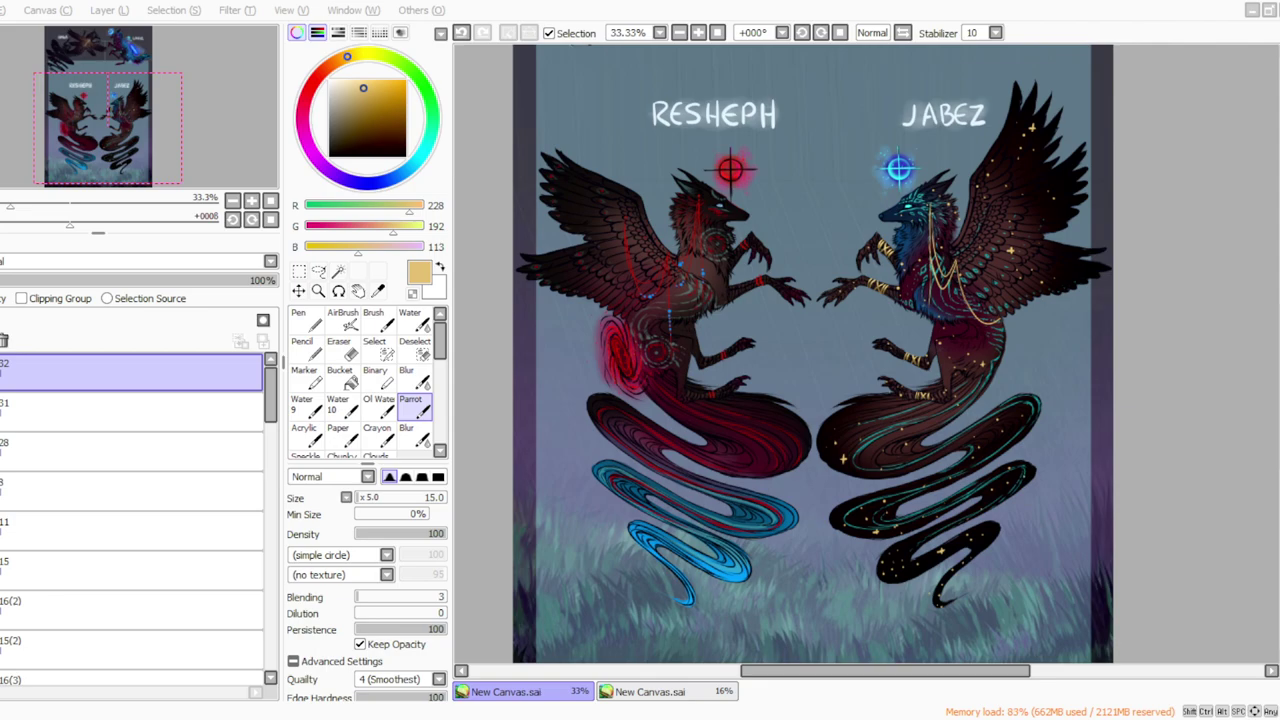
{"action": "left_click", "coordinate": [130, 412], "text": "ctrl"}
{"action": "left_click", "coordinate": [130, 412]}
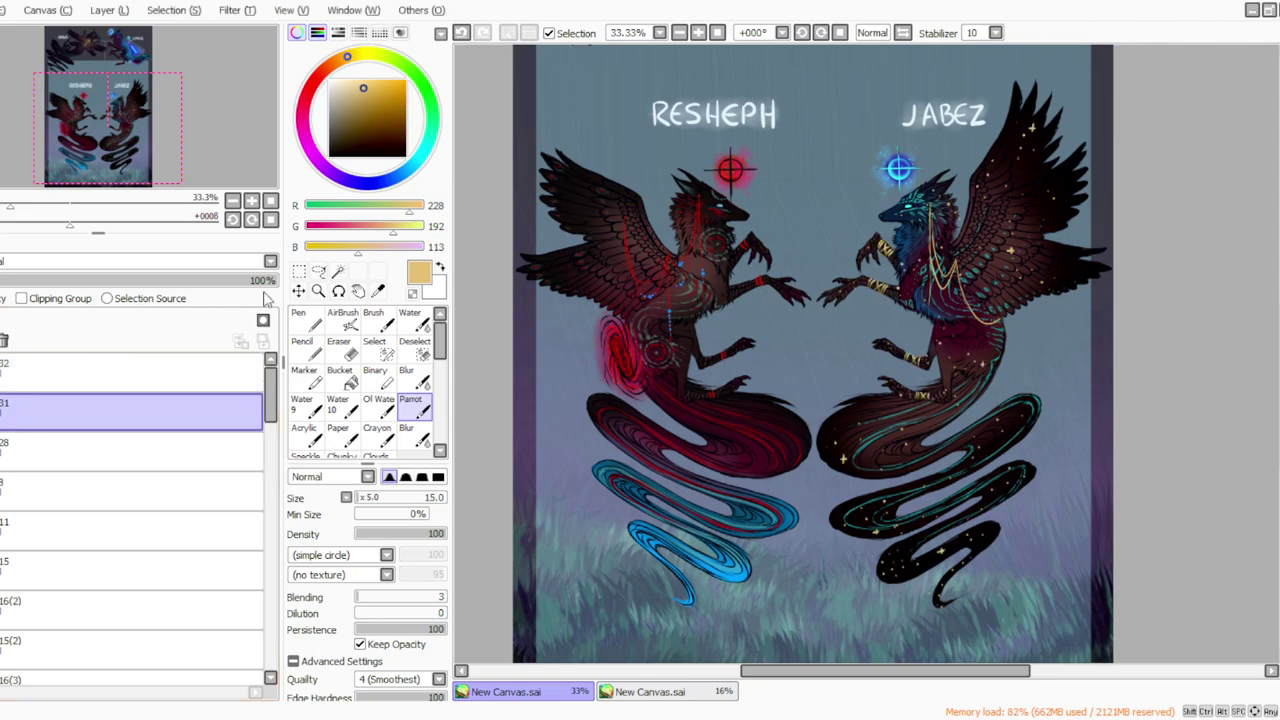
{"action": "left_click", "coordinate": [343, 350]}
{"action": "left_click_drag", "start_coordinate": [366, 497], "coordinate": [414, 503]}
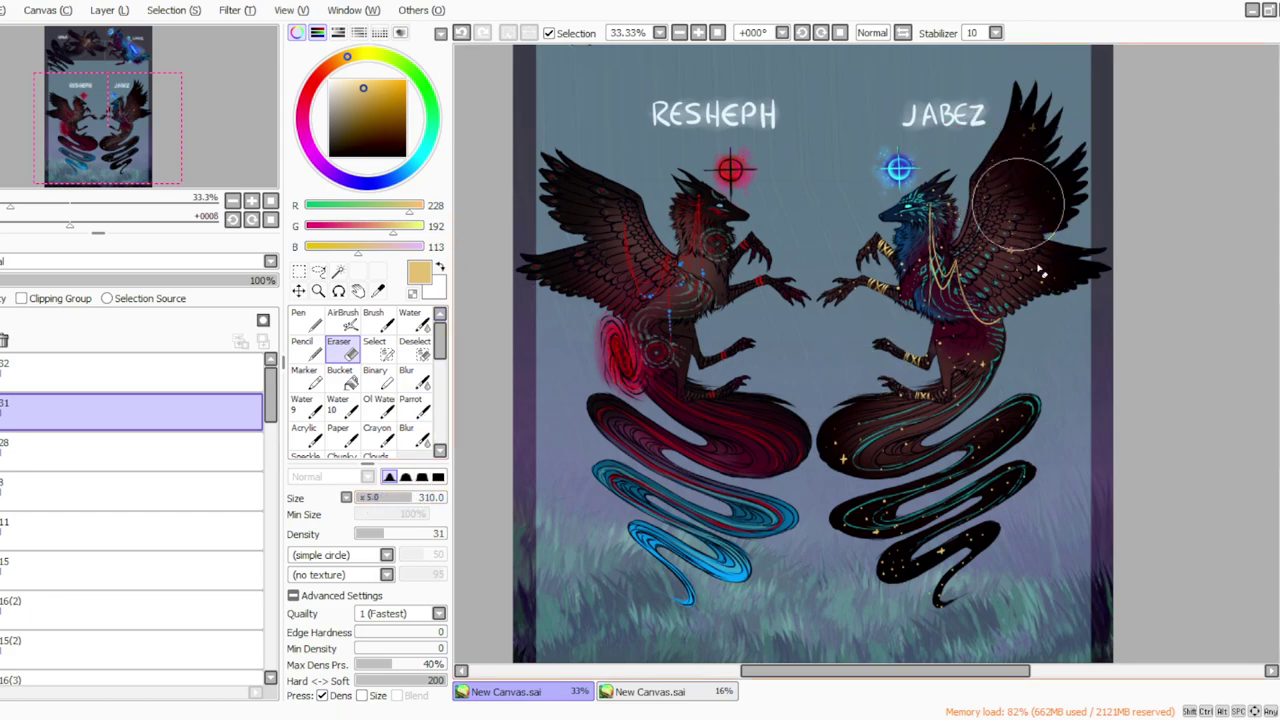
{"action": "left_click_drag", "start_coordinate": [386, 533], "coordinate": [407, 533]}
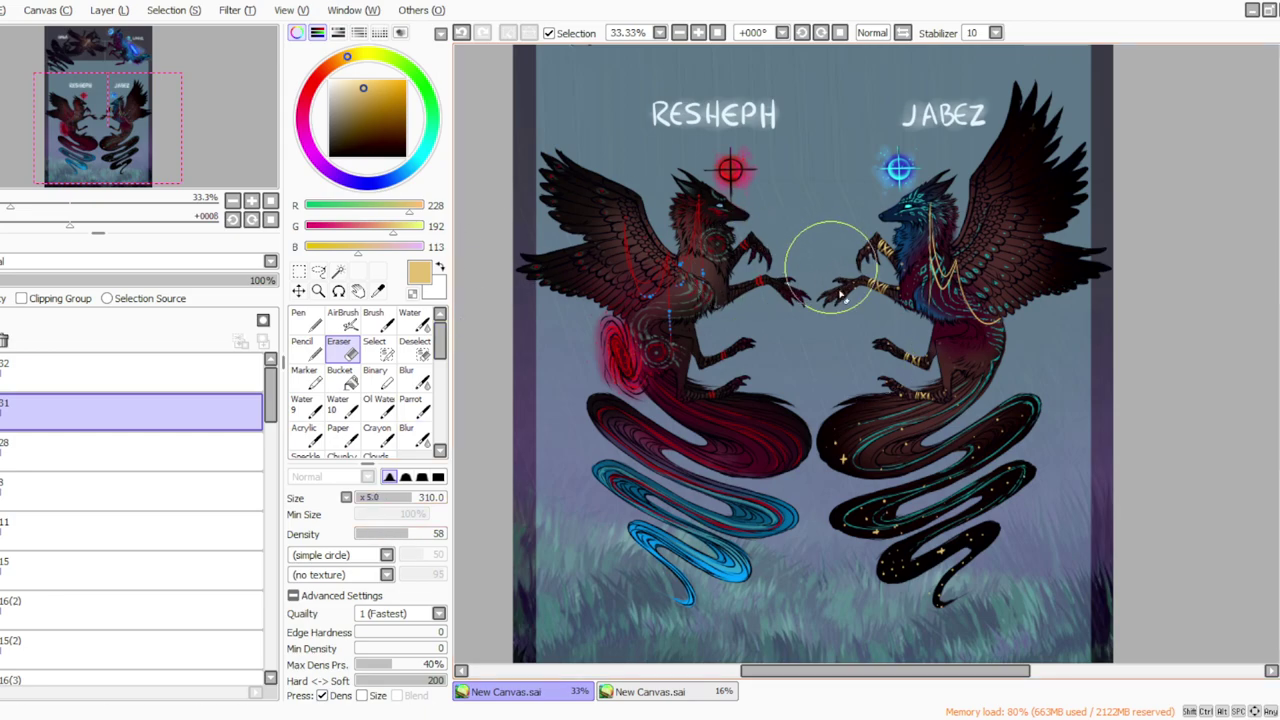
{"action": "left_click", "coordinate": [383, 497]}
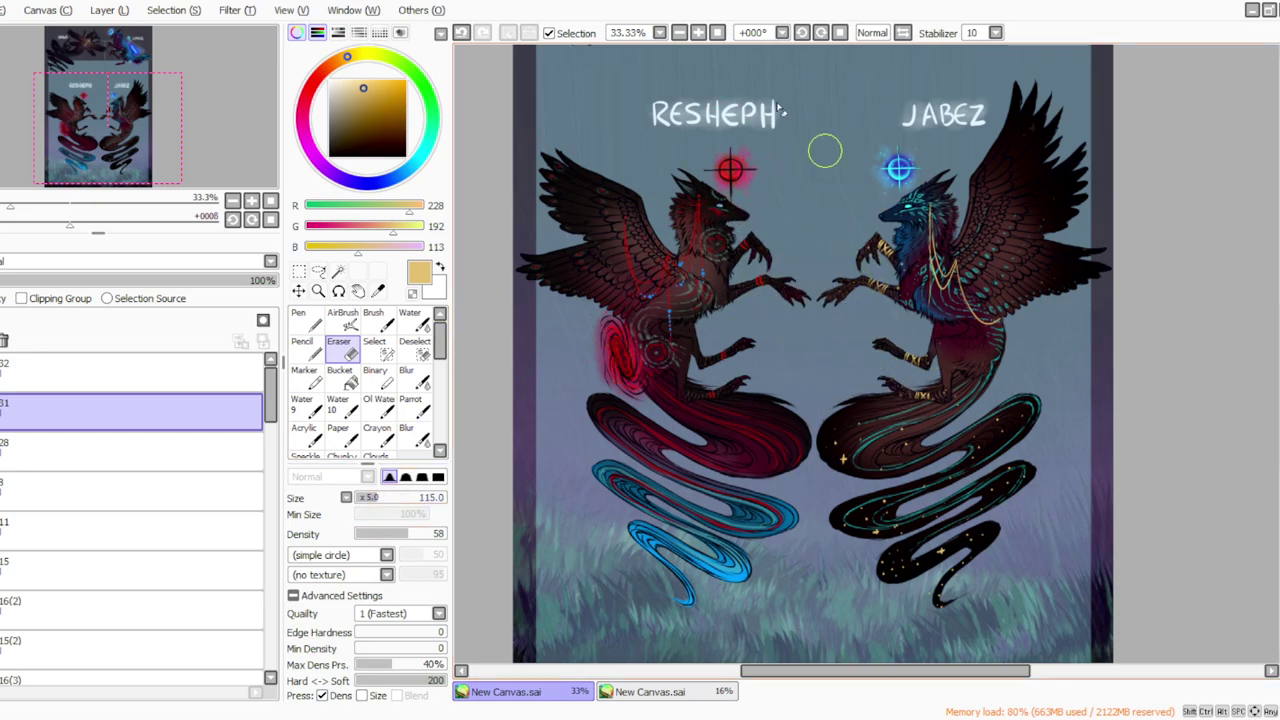
Step: Compare Jabez's gold bands, chains and tail specks with Resheph's markings at 50% and 33.33% zoom
{"action": "left_click", "coordinate": [698, 32]}
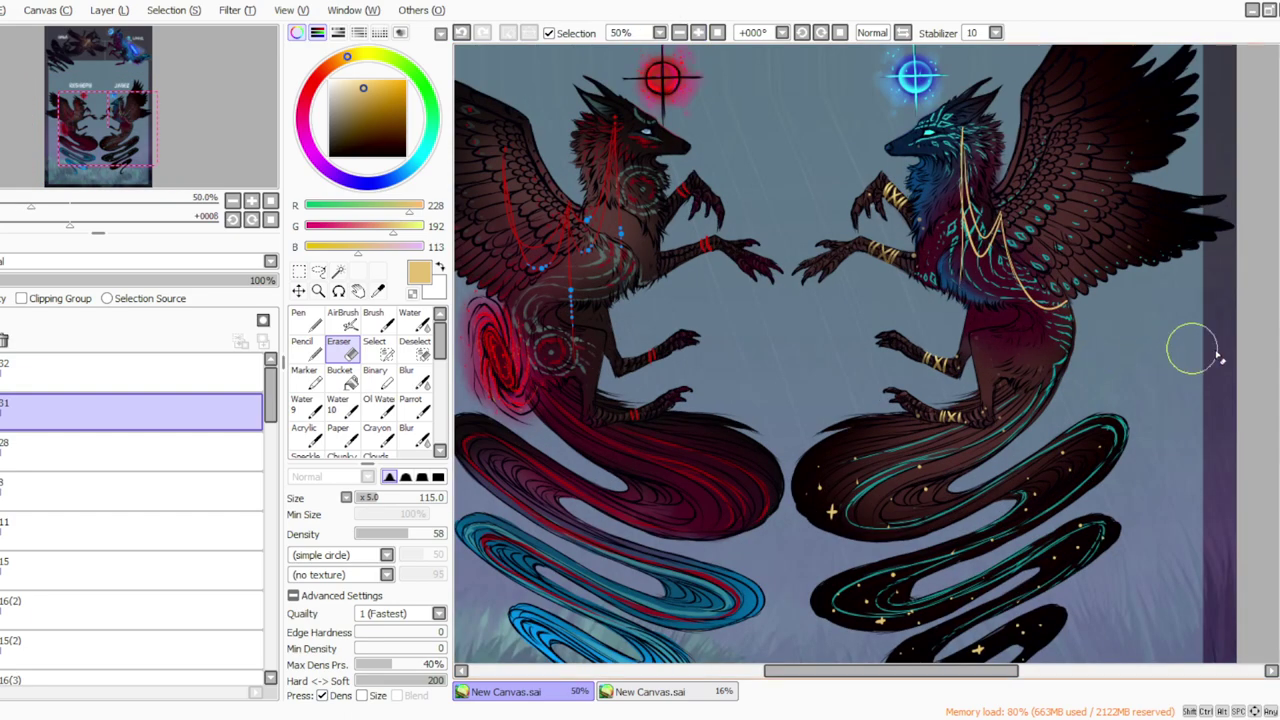
{"action": "scroll", "coordinate": [1171, 349], "scroll_direction": "down", "scroll_amount": 2}
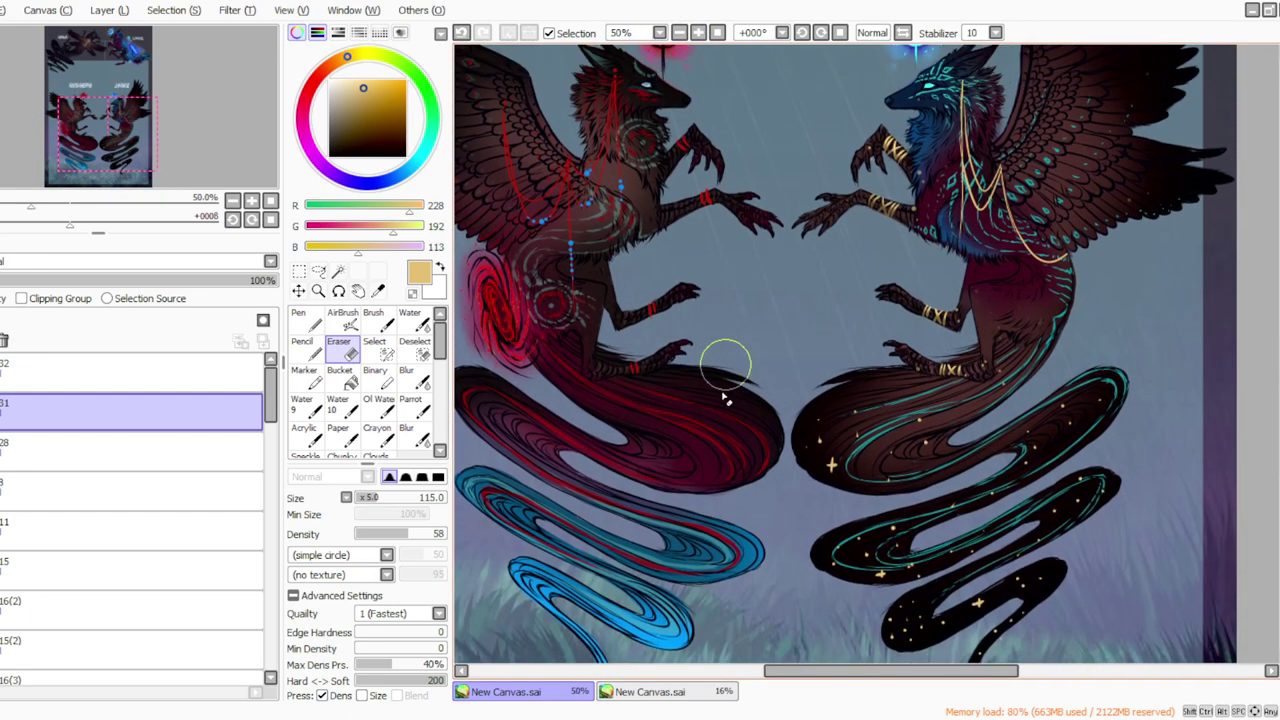
{"action": "left_click", "coordinate": [680, 32]}
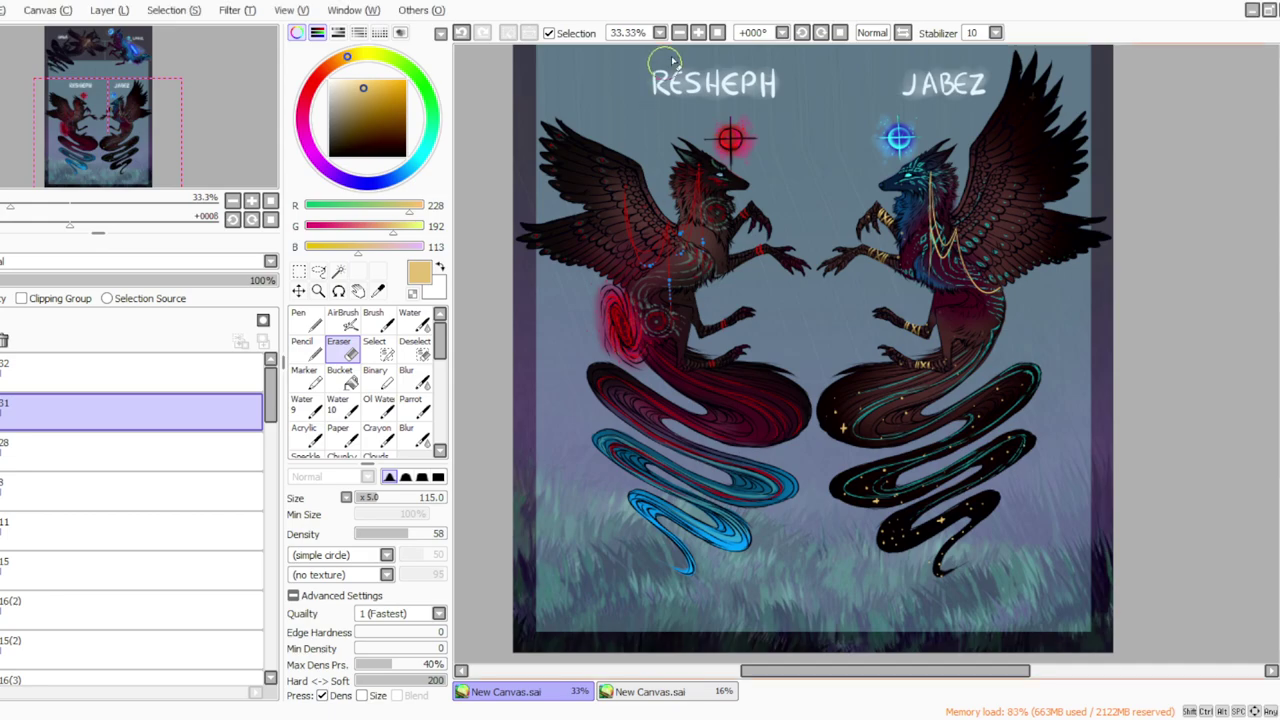
{"action": "left_click", "coordinate": [698, 33]}
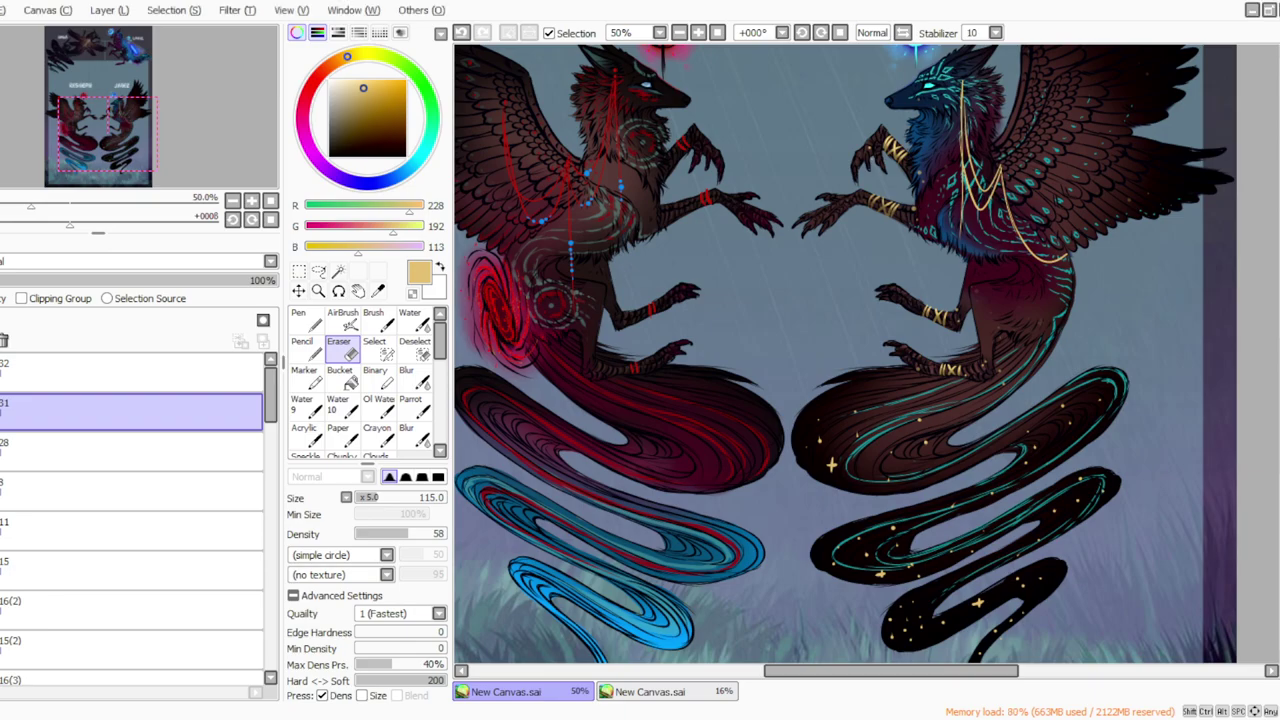
Step: Choose the Parrot brush at size 15 and add a new layer directly above layer 28
{"action": "left_click_drag", "start_coordinate": [826, 677], "coordinate": [806, 677]}
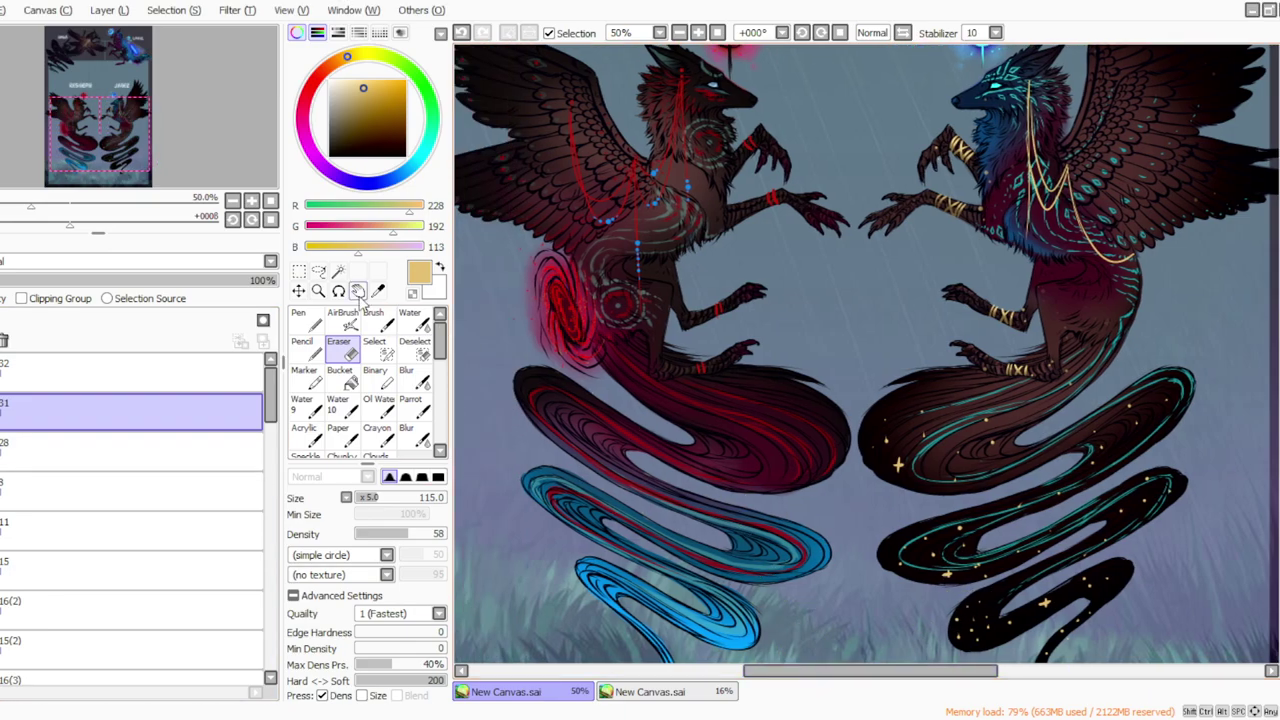
{"action": "left_click", "coordinate": [411, 400]}
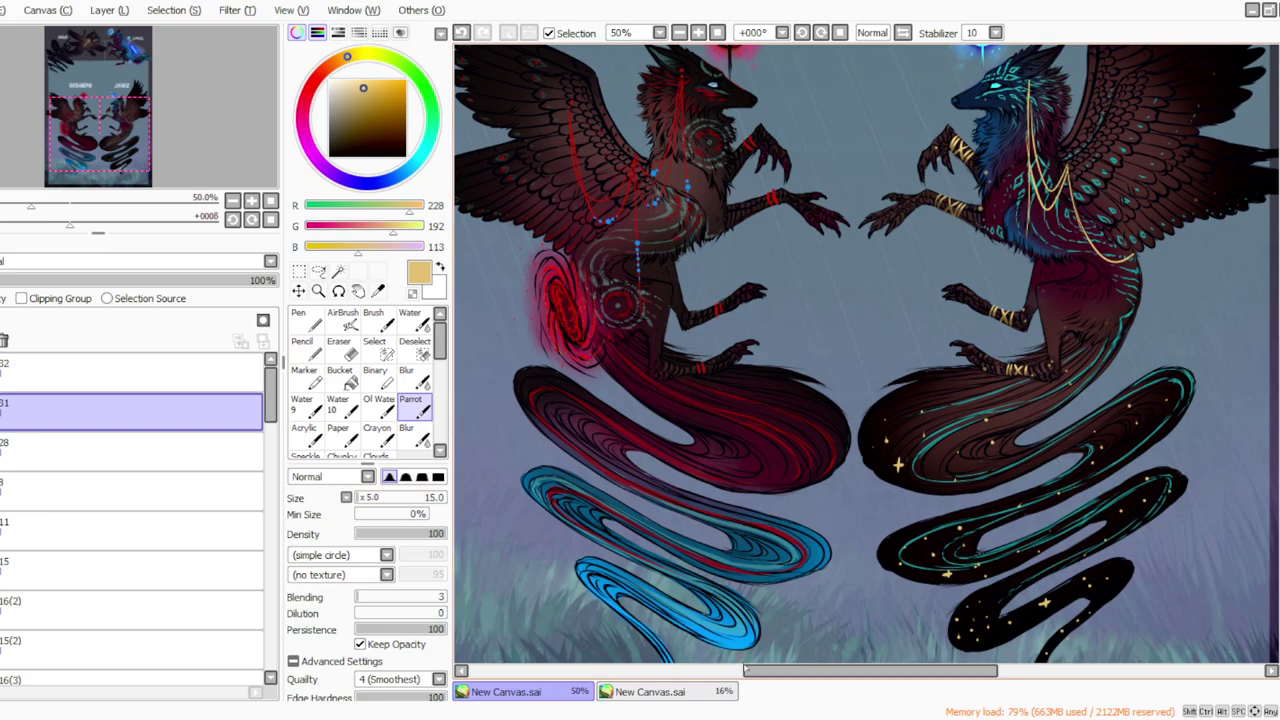
{"action": "left_click_drag", "start_coordinate": [745, 666], "coordinate": [709, 666]}
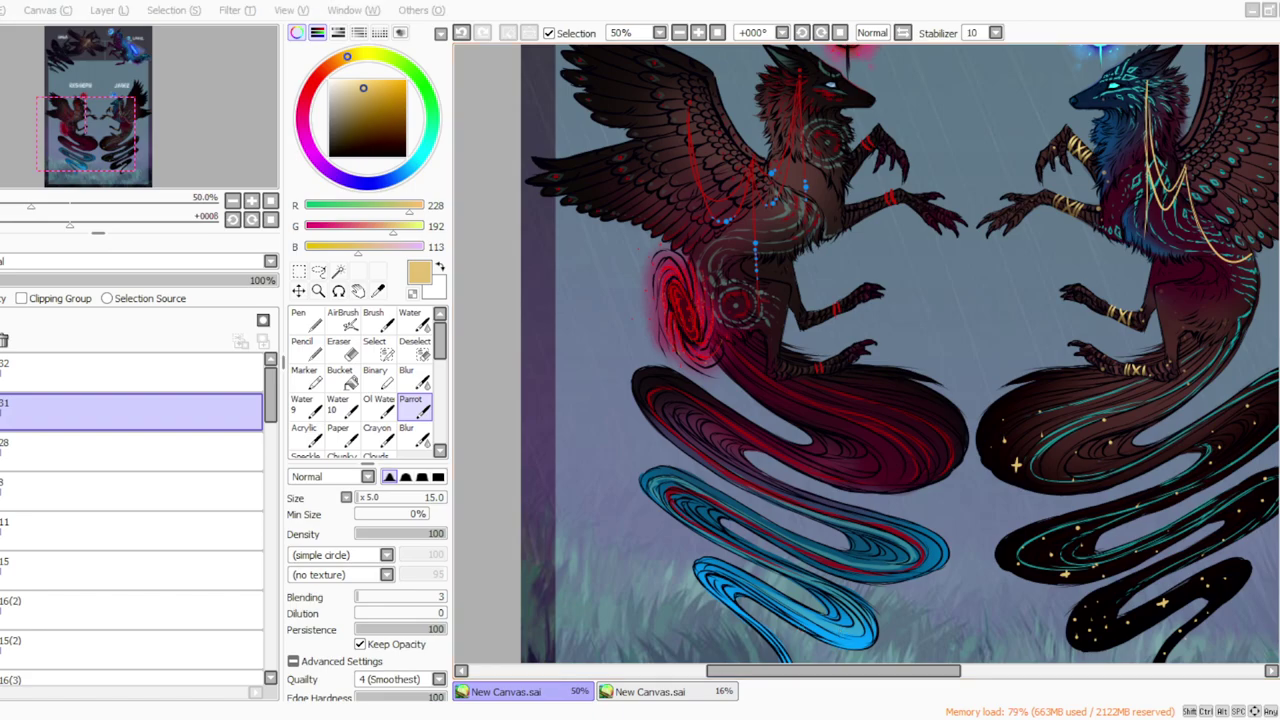
{"action": "left_click_drag", "start_coordinate": [737, 673], "coordinate": [745, 675]}
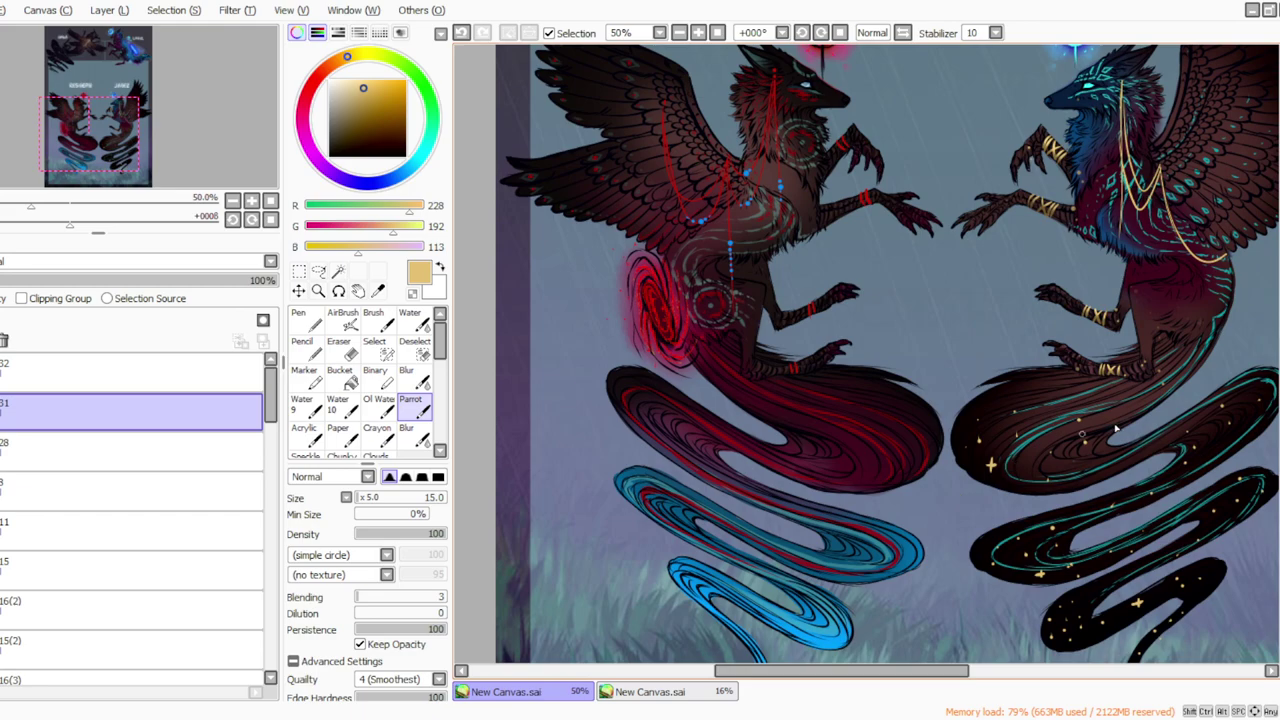
{"action": "scroll", "coordinate": [1271, 397], "scroll_direction": "up", "scroll_amount": 2}
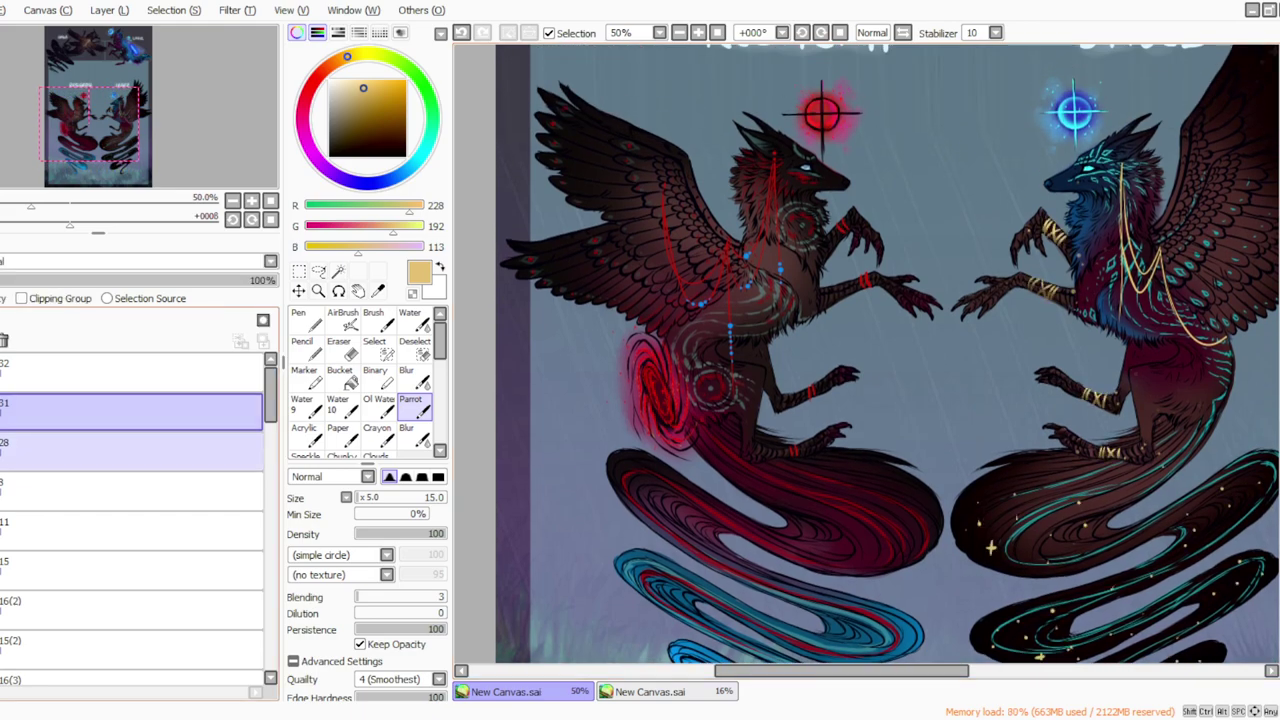
{"action": "left_click", "coordinate": [130, 452]}
{"action": "left_click", "coordinate": [112, 11]}
{"action": "left_click", "coordinate": [118, 32]}
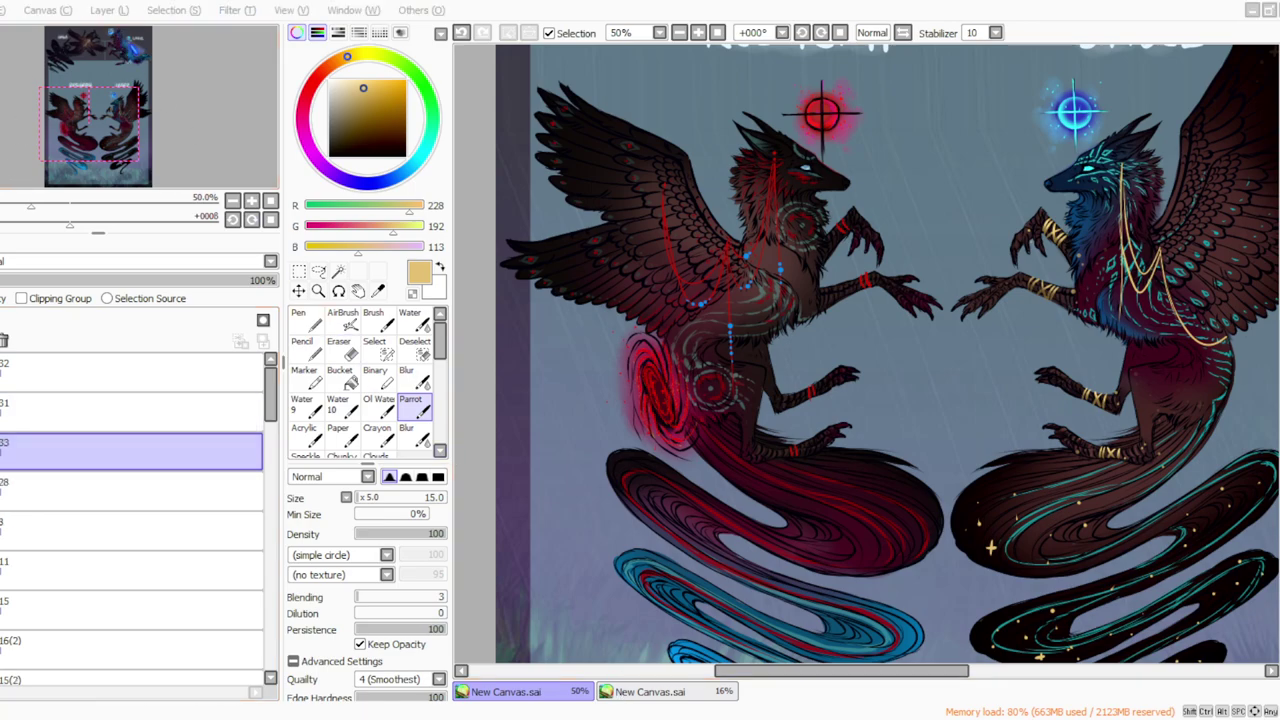
{"action": "key", "text": "alt+Tab"}
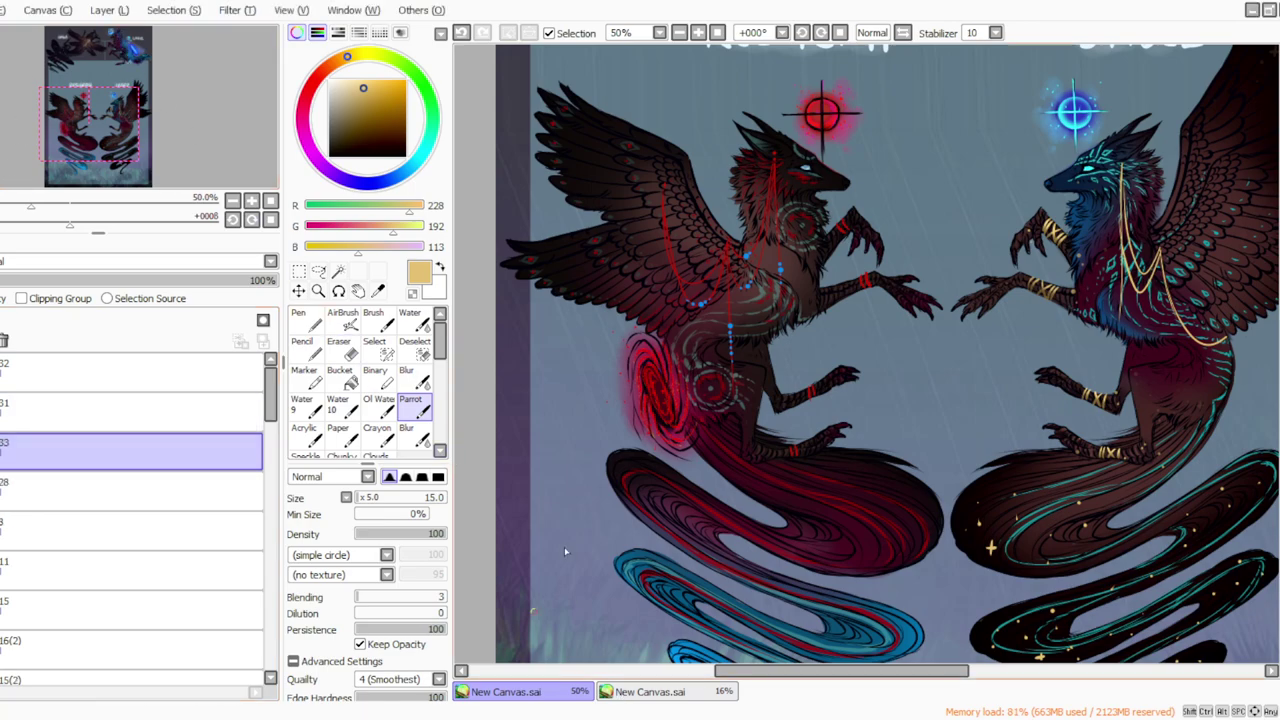
Step: Draw thin gold chains draping from Resheph's head over the shoulder and wing, with dotted strands hanging from them
{"action": "mouse_move", "coordinate": [773, 160]}
{"action": "left_mouse_down"}
{"action": "mouse_move", "coordinate": [766, 258]}
{"action": "mouse_move", "coordinate": [735, 262]}
{"action": "left_mouse_up"}
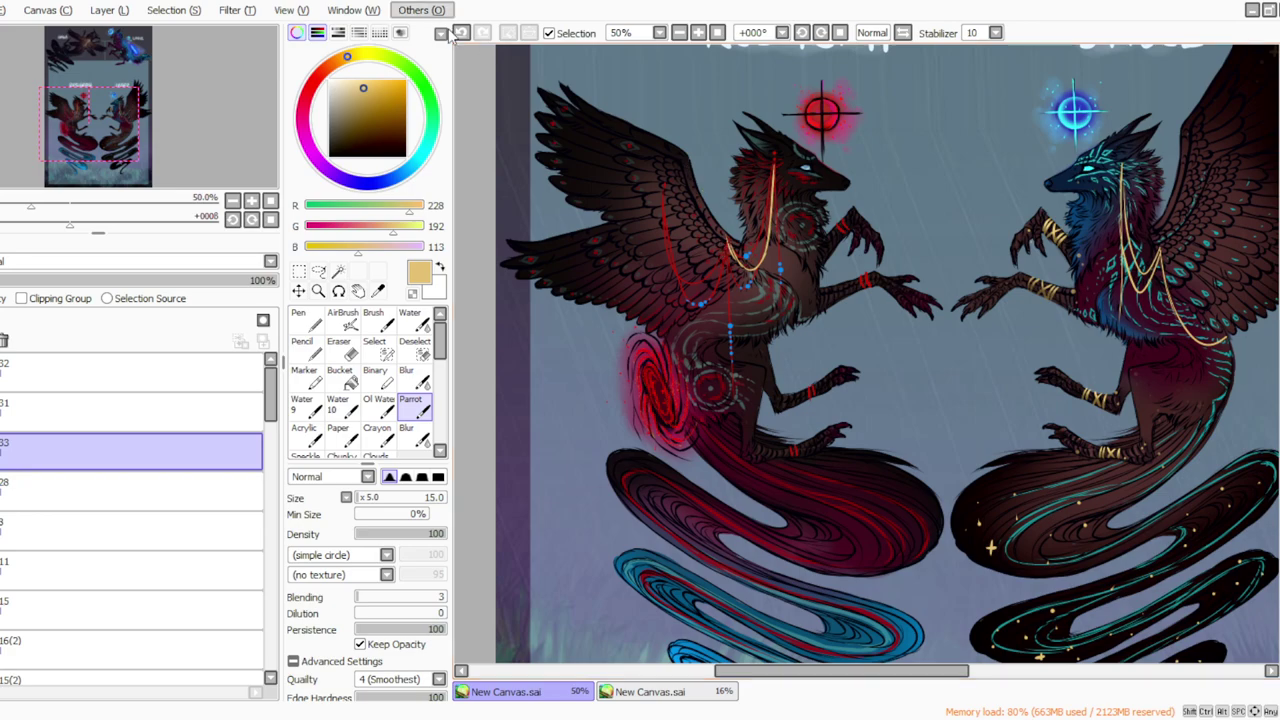
{"action": "mouse_move", "coordinate": [730, 246]}
{"action": "left_mouse_down"}
{"action": "mouse_move", "coordinate": [713, 287]}
{"action": "mouse_move", "coordinate": [688, 285]}
{"action": "mouse_move", "coordinate": [708, 289]}
{"action": "mouse_move", "coordinate": [664, 244]}
{"action": "left_mouse_up"}
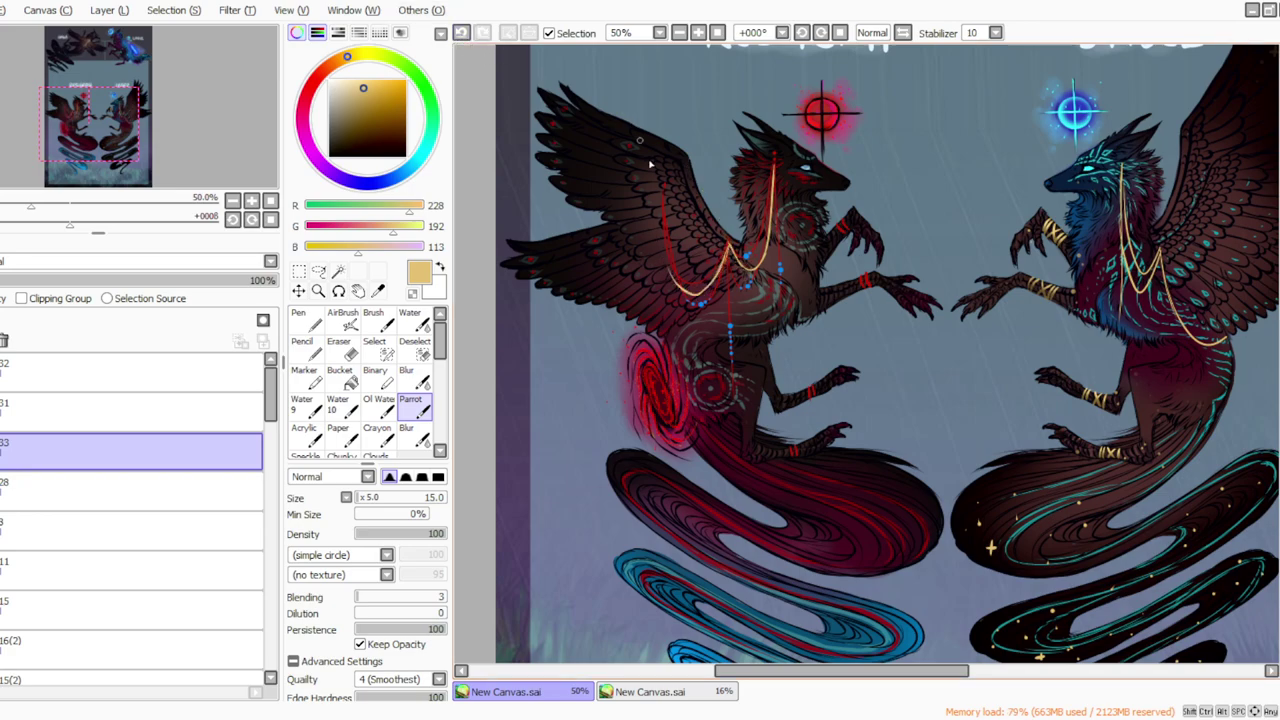
{"action": "key", "text": "ctrl+z"}
{"action": "left_click_drag", "start_coordinate": [692, 297], "coordinate": [664, 195]}
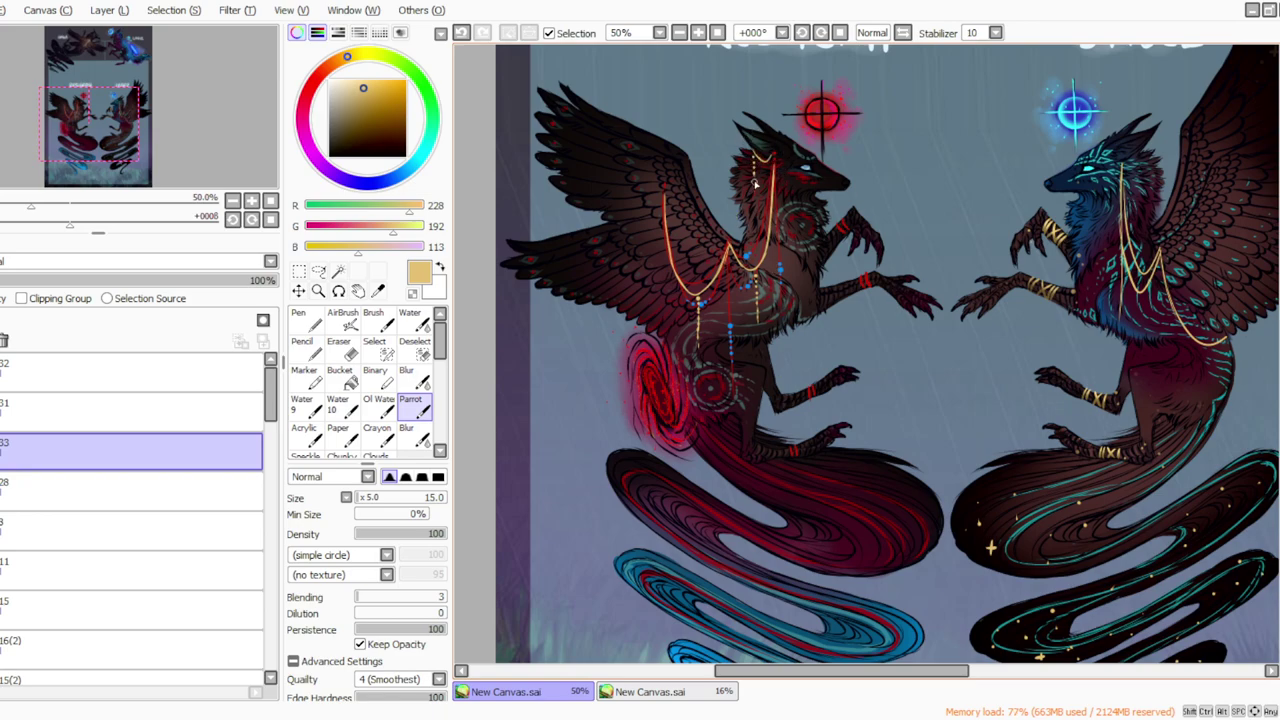
{"action": "key", "text": "ctrl+z"}
{"action": "key", "text": "ctrl+y"}
Step: Paint narrow gold bands beside the red bands on Resheph's legs
{"action": "left_click", "coordinate": [698, 33]}
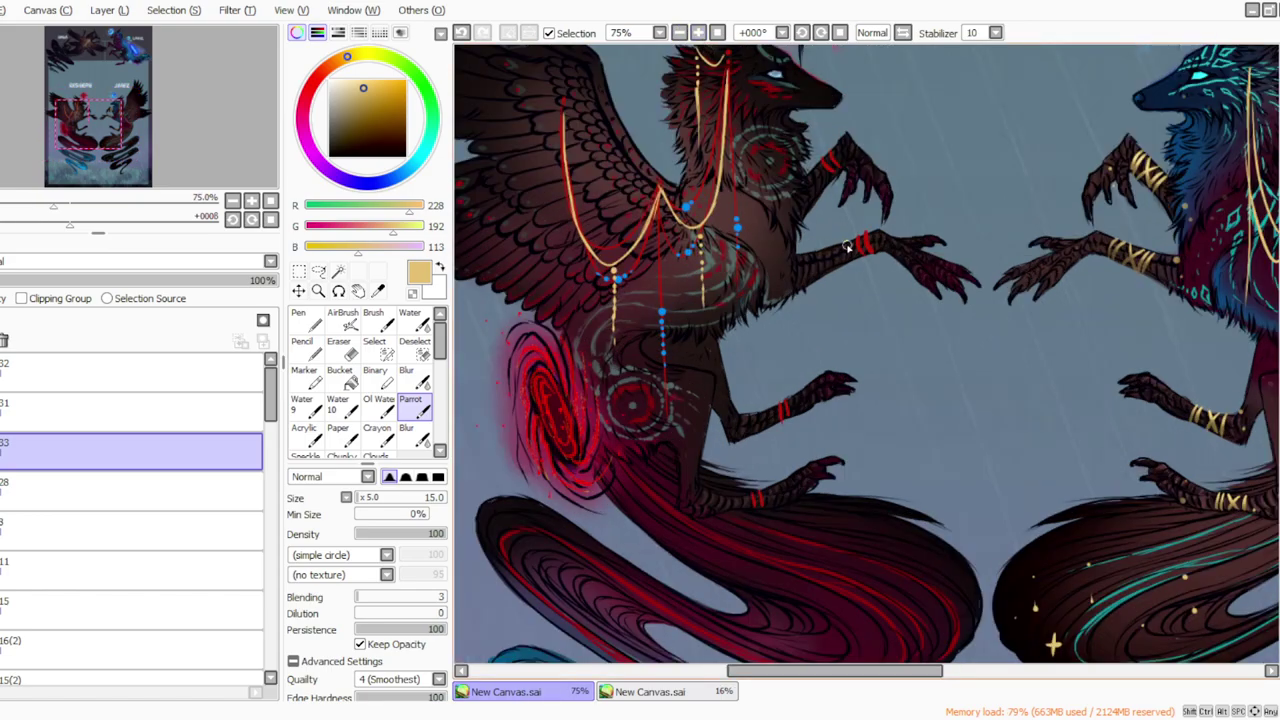
{"action": "left_click_drag", "start_coordinate": [847, 240], "coordinate": [849, 257]}
{"action": "left_click_drag", "start_coordinate": [819, 175], "coordinate": [829, 186]}
{"action": "left_click_drag", "start_coordinate": [772, 412], "coordinate": [774, 426]}
{"action": "left_click", "coordinate": [679, 32]}
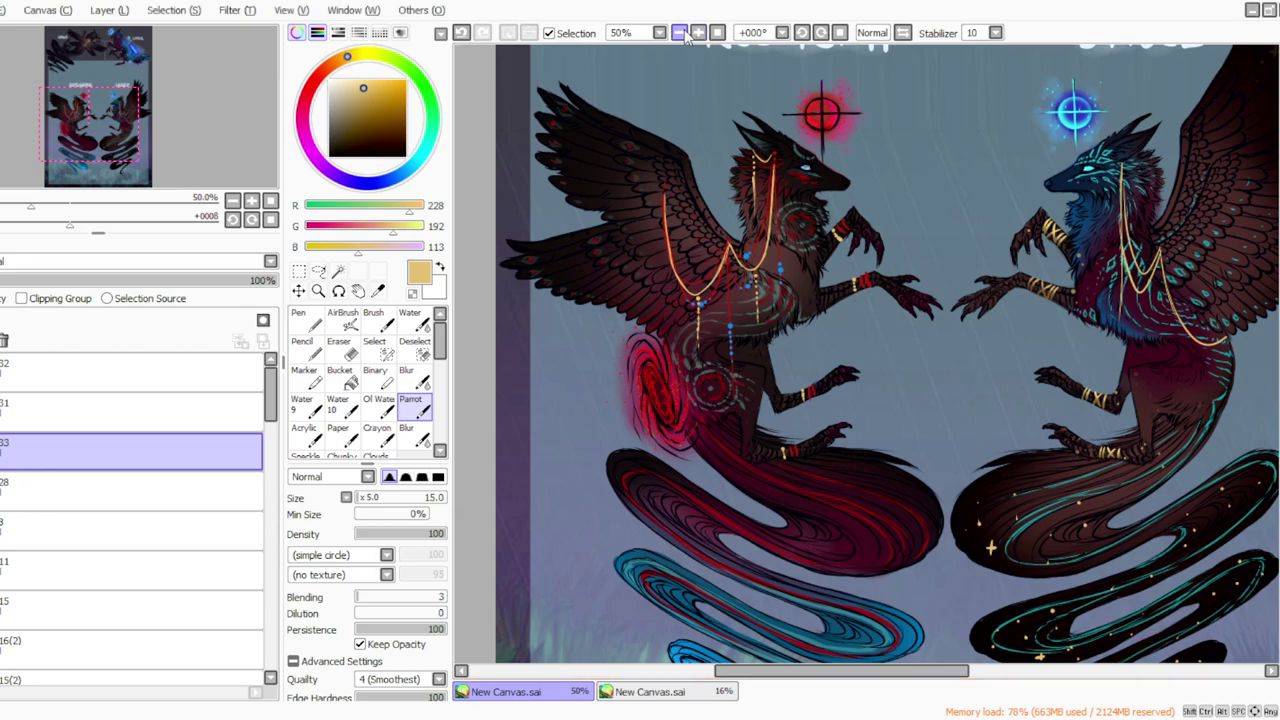
{"action": "left_click_drag", "start_coordinate": [745, 672], "coordinate": [770, 677]}
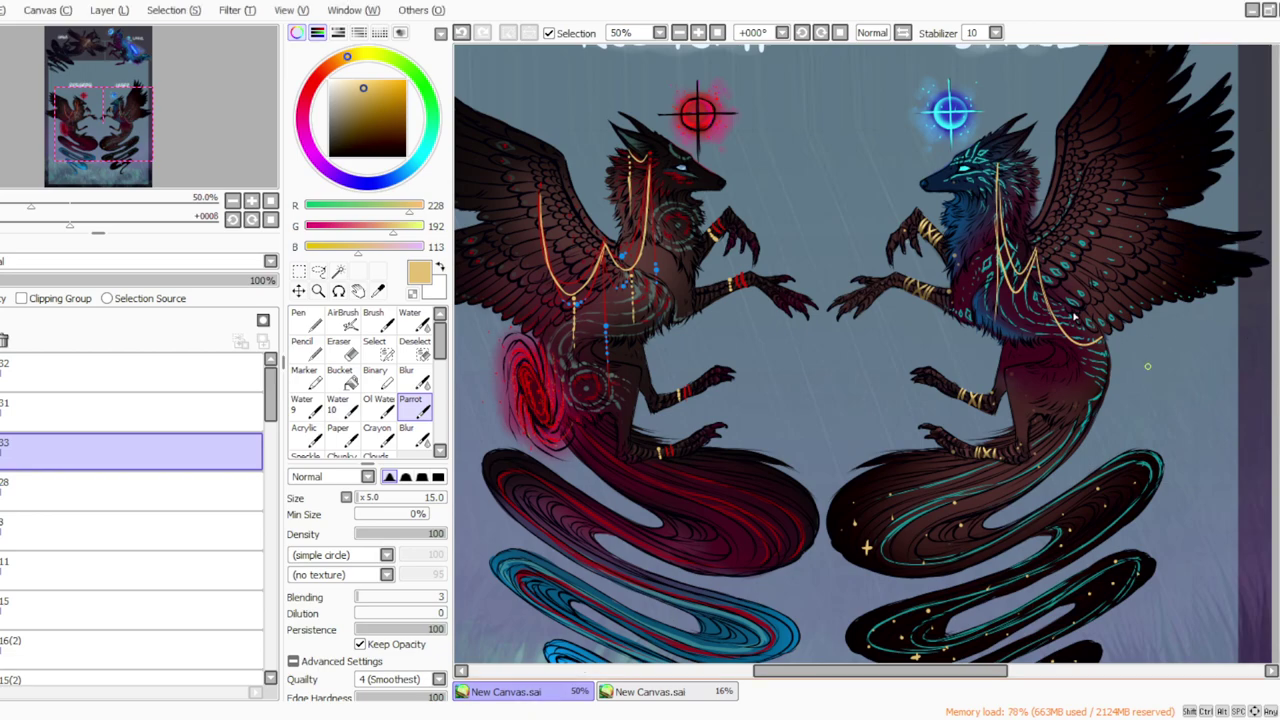
Step: Dot small gold specks across Resheph's wing feathers with the Parrot brush at size 10
{"action": "left_click", "coordinate": [359, 500]}
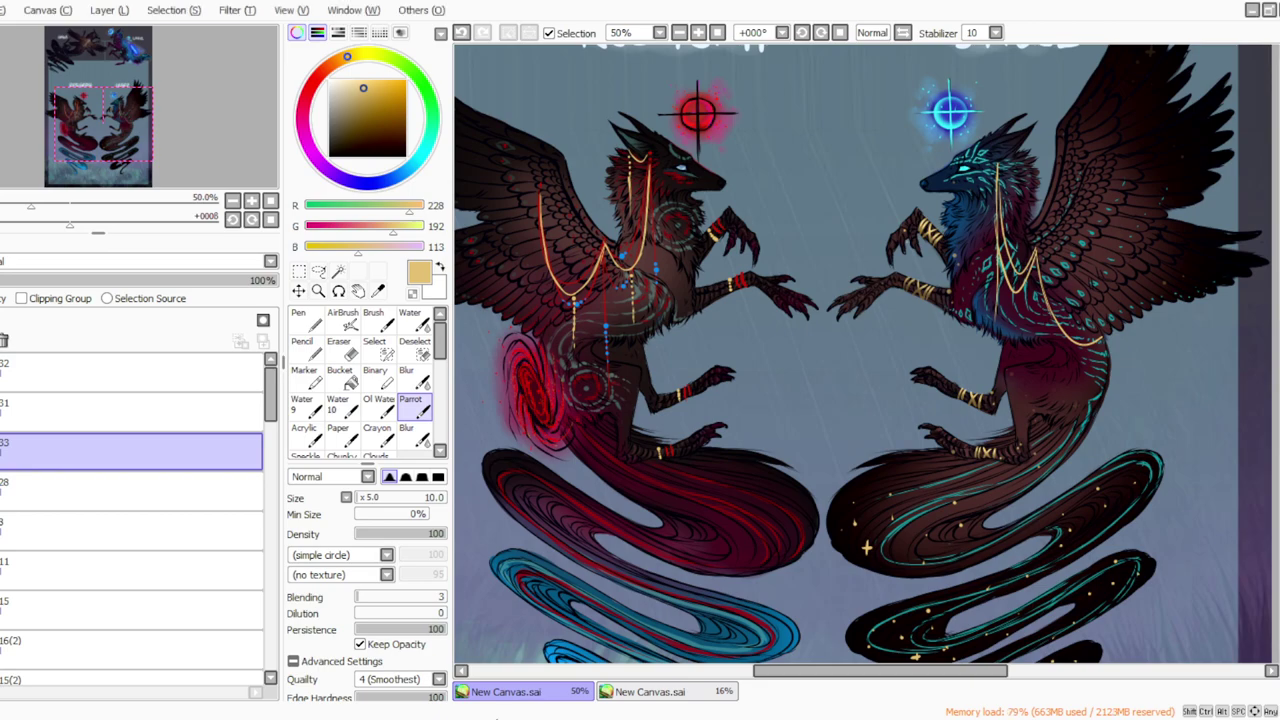
{"action": "left_click_drag", "start_coordinate": [785, 674], "coordinate": [735, 674]}
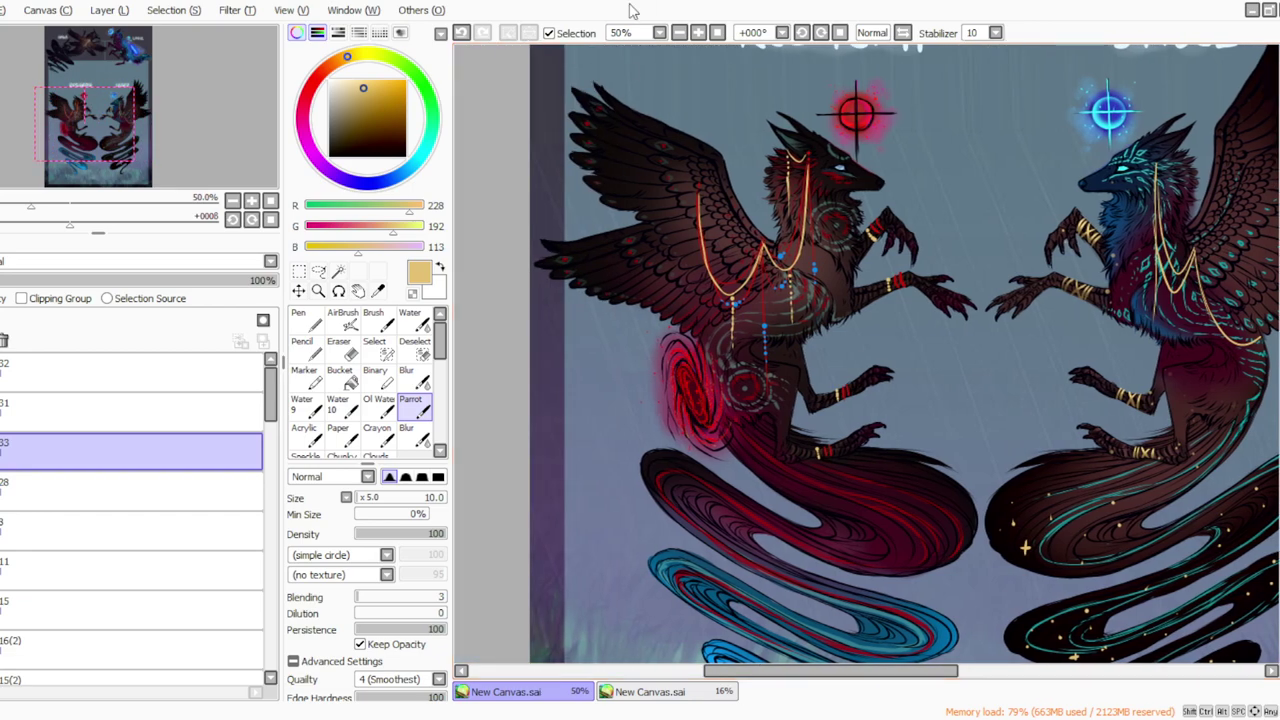
{"action": "left_click", "coordinate": [635, 124]}
{"action": "left_click", "coordinate": [652, 126]}
{"action": "left_click", "coordinate": [614, 139]}
{"action": "left_click", "coordinate": [623, 153]}
{"action": "left_click", "coordinate": [648, 156]}
{"action": "left_click", "coordinate": [615, 171]}
{"action": "left_click", "coordinate": [613, 187]}
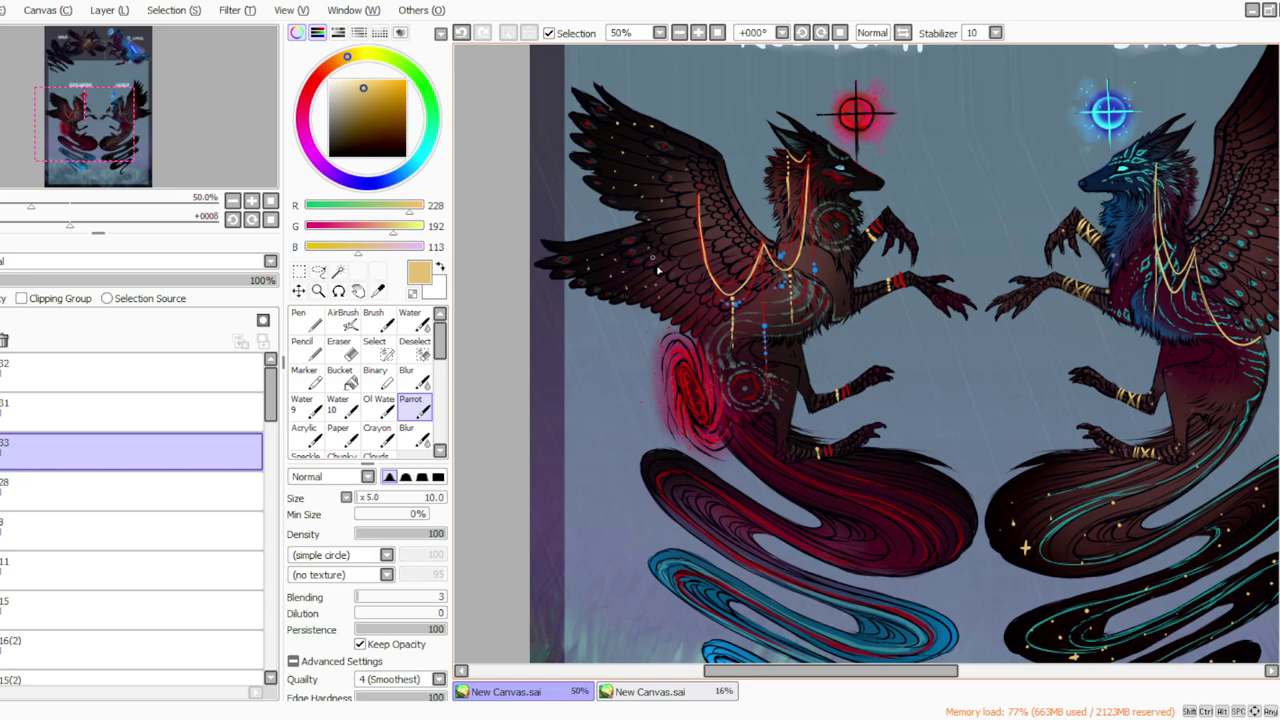
{"action": "left_click", "coordinate": [581, 178]}
Step: Scatter gold specks and small sparkles along Resheph's coiled red and blue tail
{"action": "scroll", "coordinate": [720, 422], "scroll_direction": "down", "scroll_amount": 5}
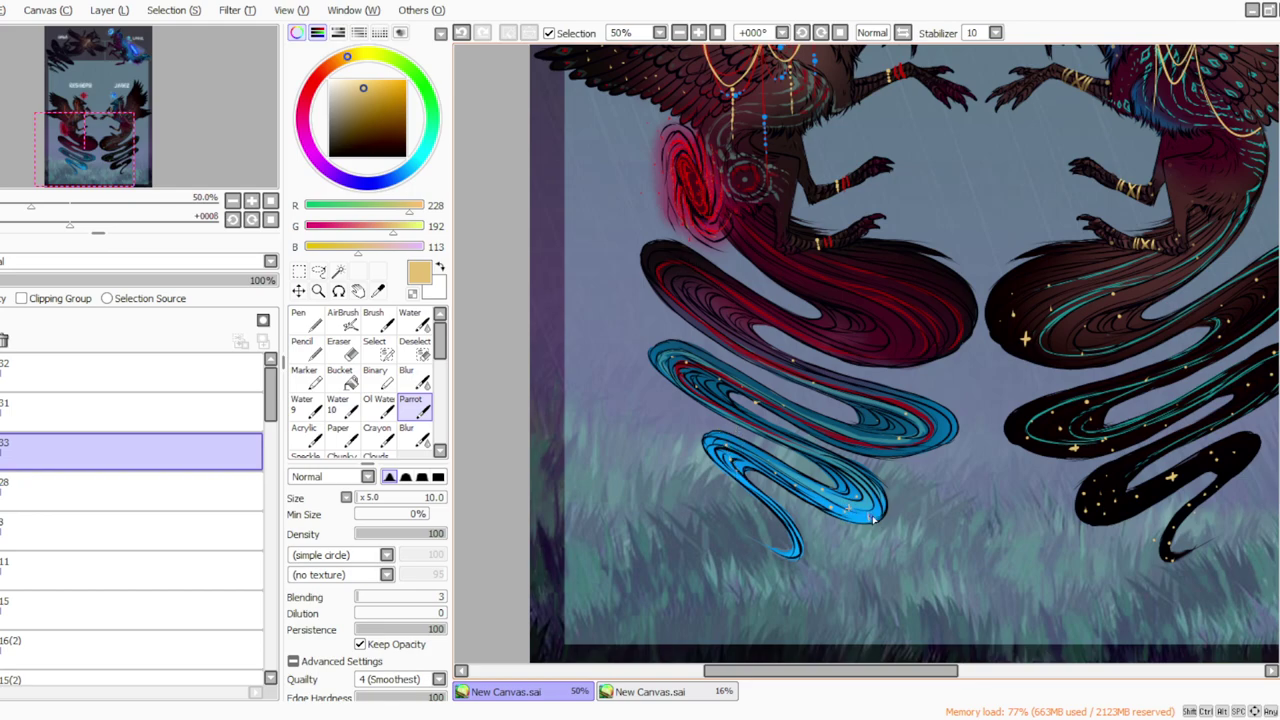
{"action": "left_click_drag", "start_coordinate": [876, 311], "coordinate": [881, 316]}
{"action": "left_click", "coordinate": [888, 350]}
{"action": "left_click", "coordinate": [846, 338]}
{"action": "left_click", "coordinate": [934, 347]}
{"action": "left_click", "coordinate": [723, 287]}
{"action": "left_click", "coordinate": [738, 301]}
{"action": "left_click", "coordinate": [668, 267]}
{"action": "left_click", "coordinate": [682, 289]}
{"action": "left_click", "coordinate": [673, 278]}
{"action": "left_click_drag", "start_coordinate": [696, 263], "coordinate": [698, 272]}
Step: Compare Resheph's gold chains, bands and specks with Jabez's at 33.33% and 50% zoom
{"action": "left_click", "coordinate": [680, 32]}
{"action": "left_click", "coordinate": [680, 32]}
{"action": "left_click", "coordinate": [698, 33]}
{"action": "left_click", "coordinate": [698, 33]}
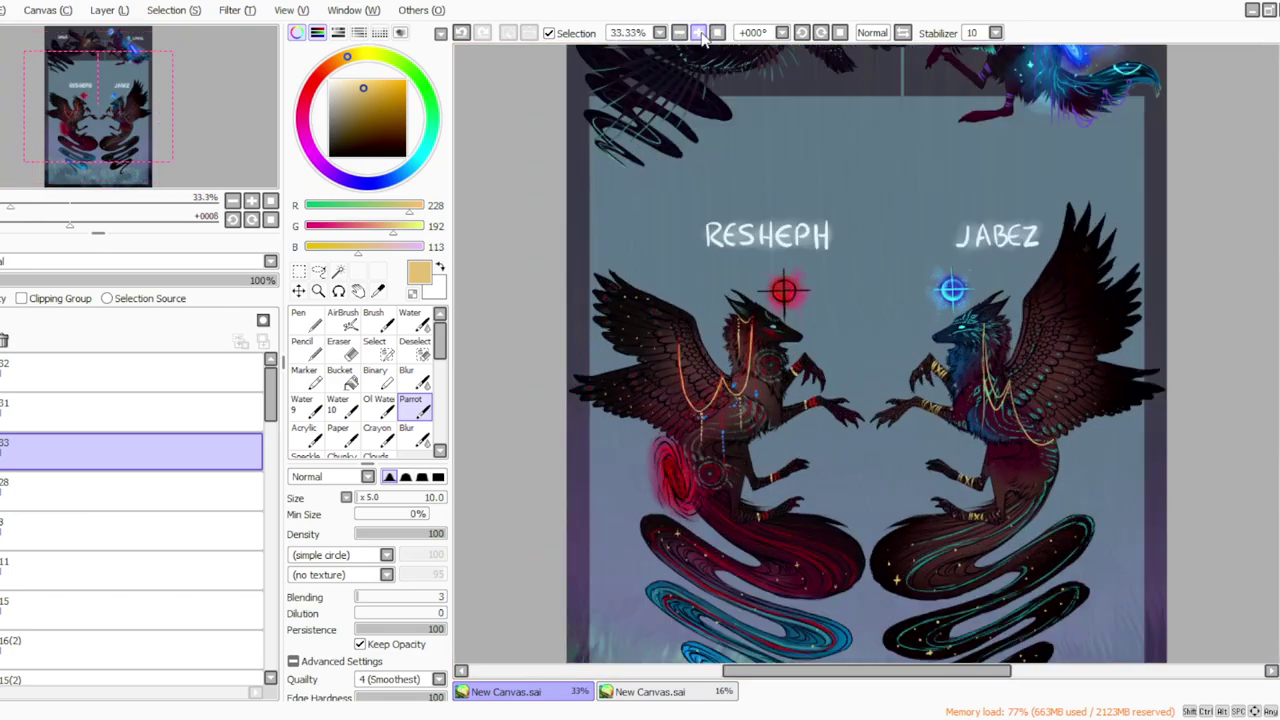
{"action": "left_click_drag", "start_coordinate": [1279, 390], "coordinate": [1279, 429]}
{"action": "left_click", "coordinate": [698, 33]}
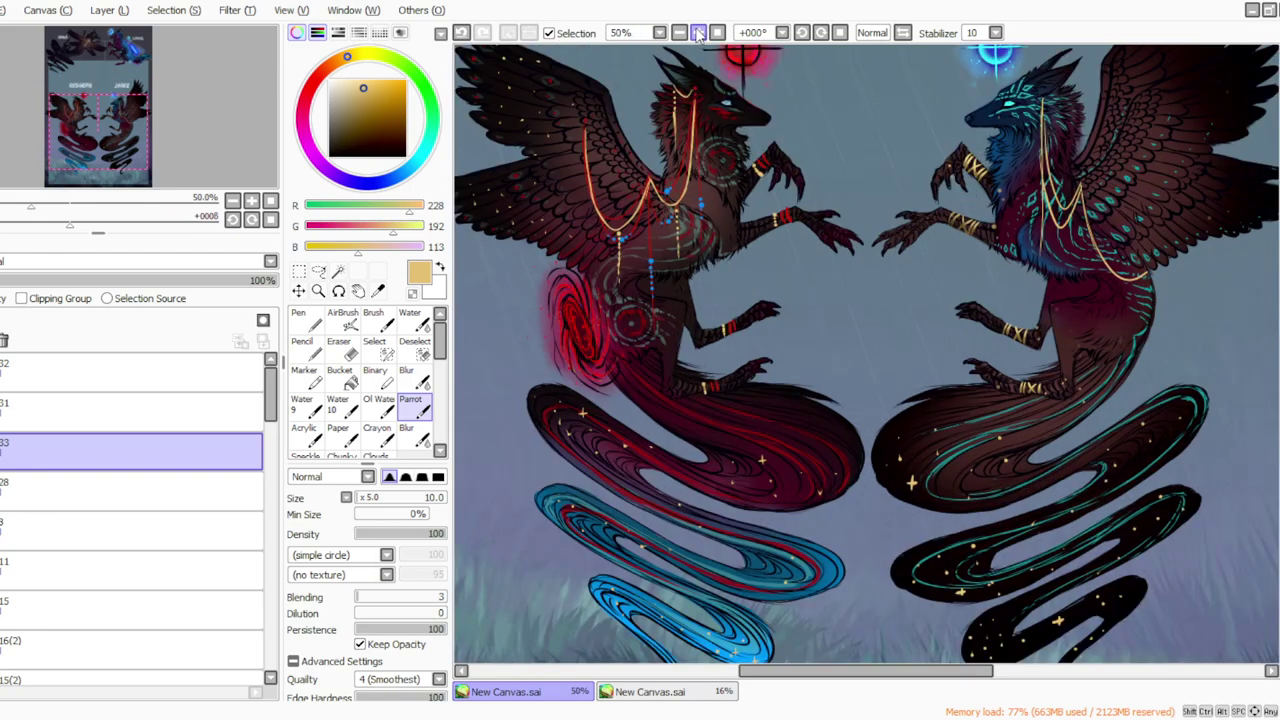
{"action": "scroll", "coordinate": [866, 353], "scroll_direction": "up", "scroll_amount": 2}
{"action": "scroll", "coordinate": [866, 353], "scroll_direction": "up", "scroll_amount": 1}
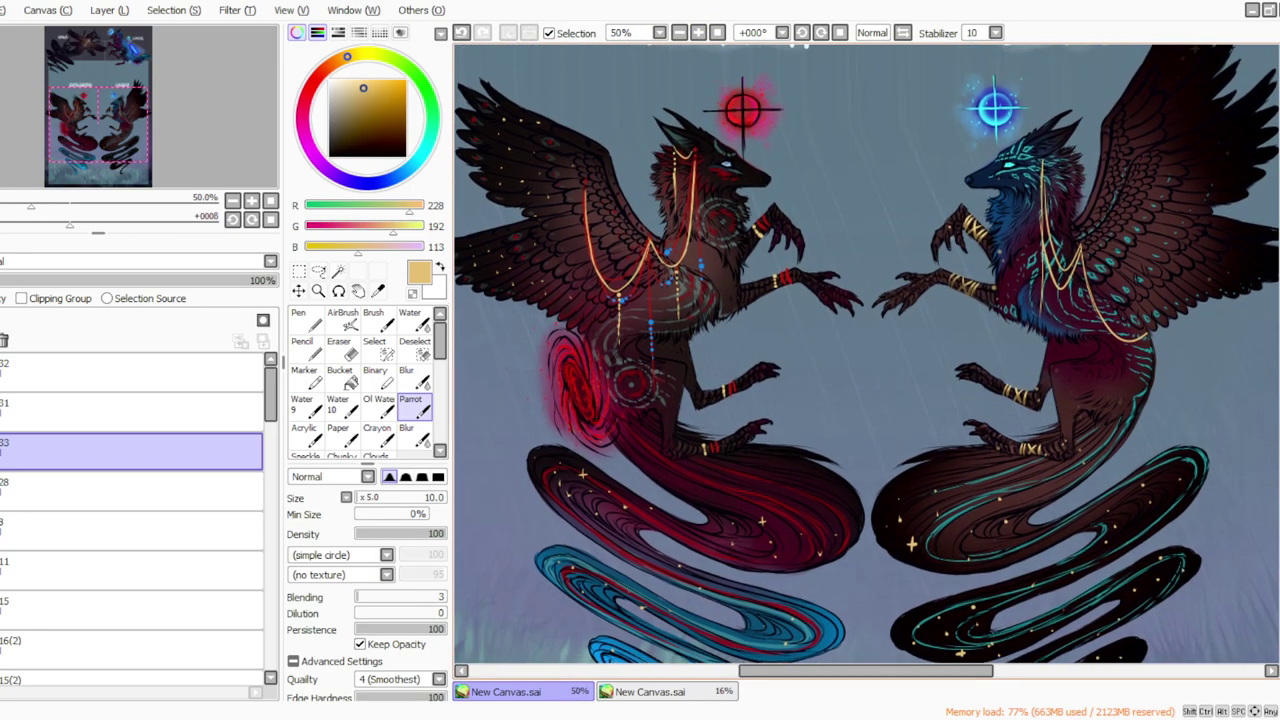
{"action": "scroll", "coordinate": [1184, 324], "scroll_direction": "down", "scroll_amount": 3}
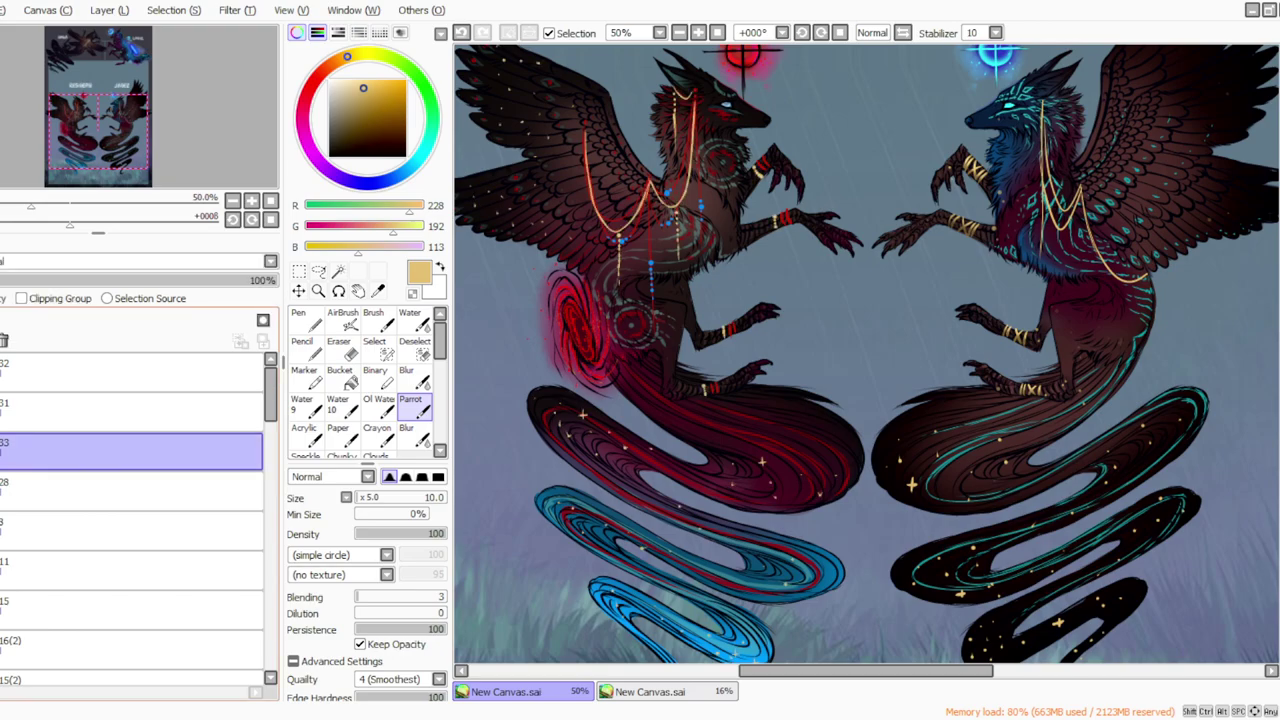
Step: Toggle the visibility of layers 33 and 31 to check the gold details, and make layer 31 active
{"action": "left_click", "coordinate": [0, 451]}
{"action": "left_click", "coordinate": [0, 451]}
{"action": "left_click", "coordinate": [4, 412], "text": "ctrl"}
{"action": "left_click", "coordinate": [0, 412]}
{"action": "left_click", "coordinate": [0, 412]}
{"action": "left_click", "coordinate": [130, 412]}
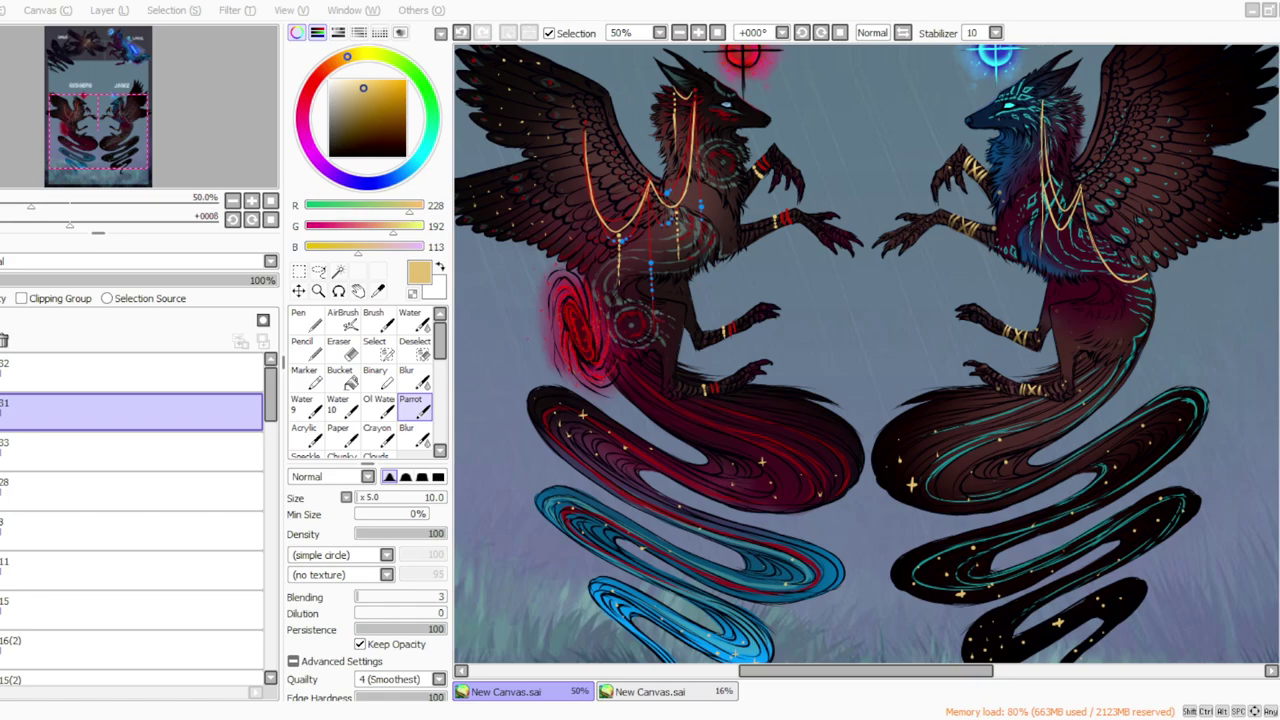
Step: Review the whole painting with all four characters at 16.66% and 33.33% zoom
{"action": "left_click", "coordinate": [679, 33]}
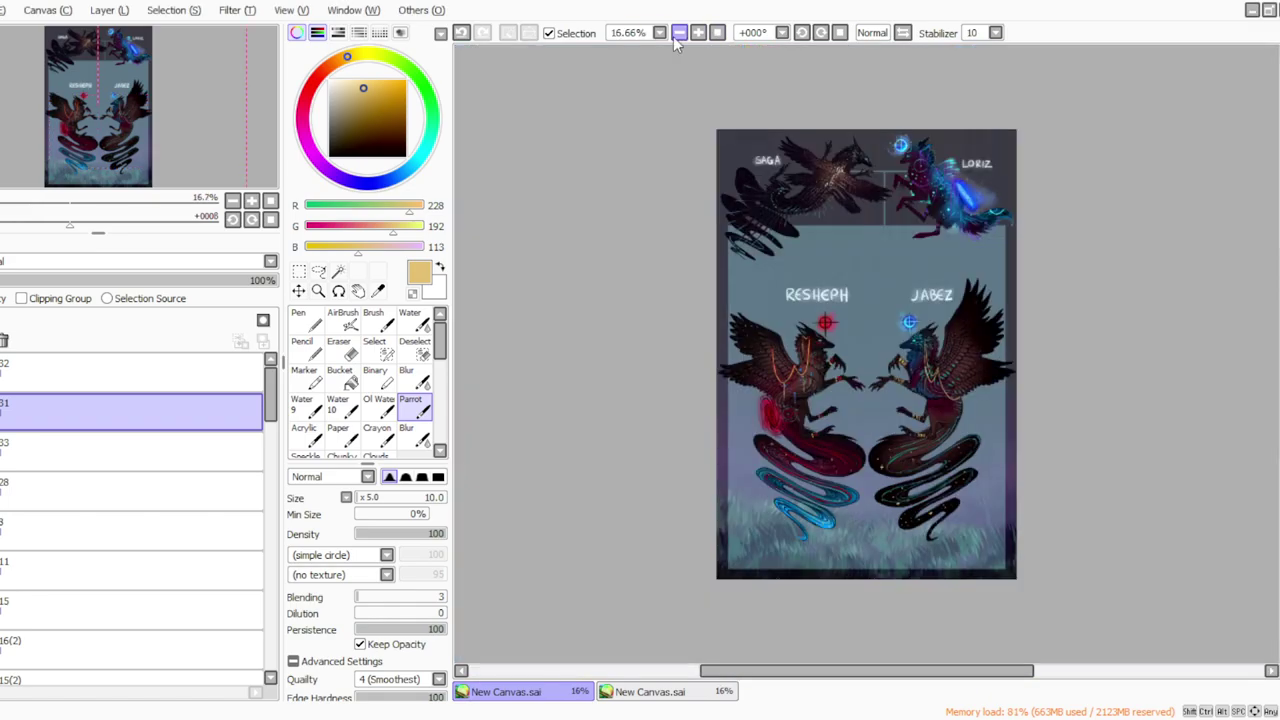
{"action": "left_click", "coordinate": [698, 33]}
{"action": "left_click", "coordinate": [698, 33]}
{"action": "scroll", "coordinate": [866, 330], "scroll_direction": "down", "scroll_amount": 3}
{"action": "scroll", "coordinate": [866, 354], "scroll_direction": "up", "scroll_amount": 5}
{"action": "scroll", "coordinate": [866, 354], "scroll_direction": "down", "scroll_amount": 3}
{"action": "scroll", "coordinate": [866, 354], "scroll_direction": "up", "scroll_amount": 2}
{"action": "scroll", "coordinate": [866, 354], "scroll_direction": "up", "scroll_amount": 1}
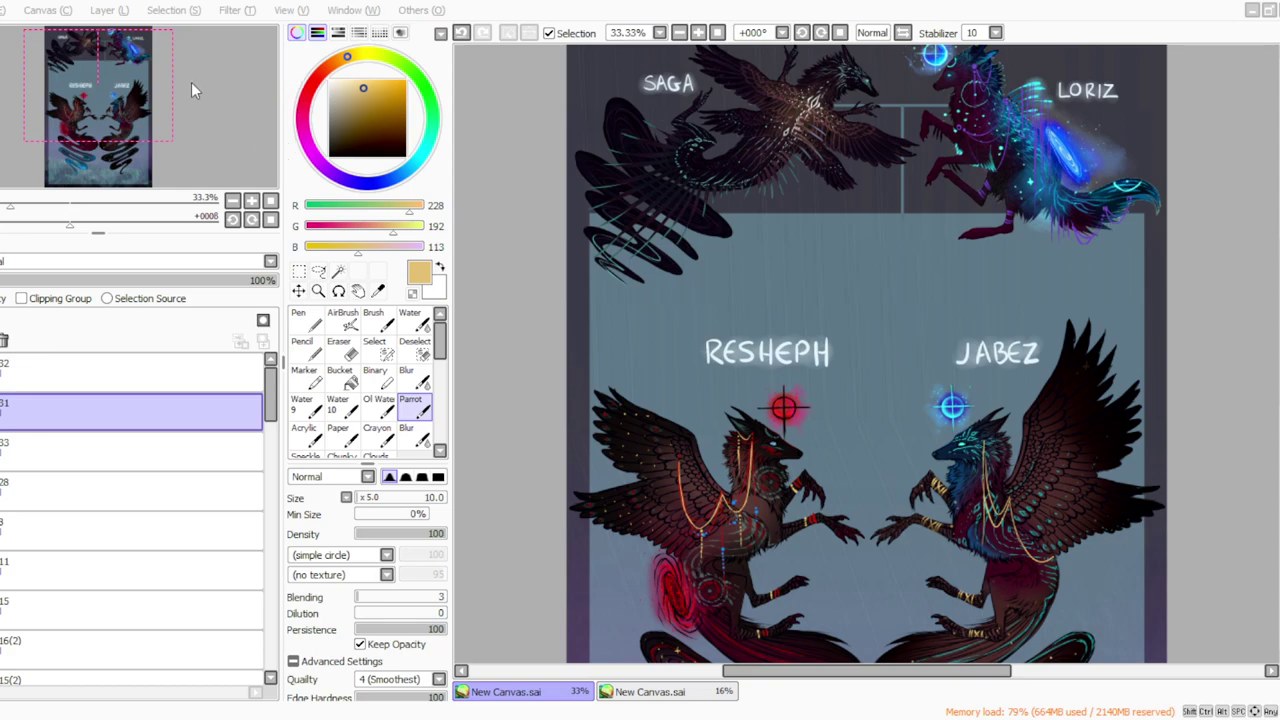
{"action": "left_click", "coordinate": [645, 411]}
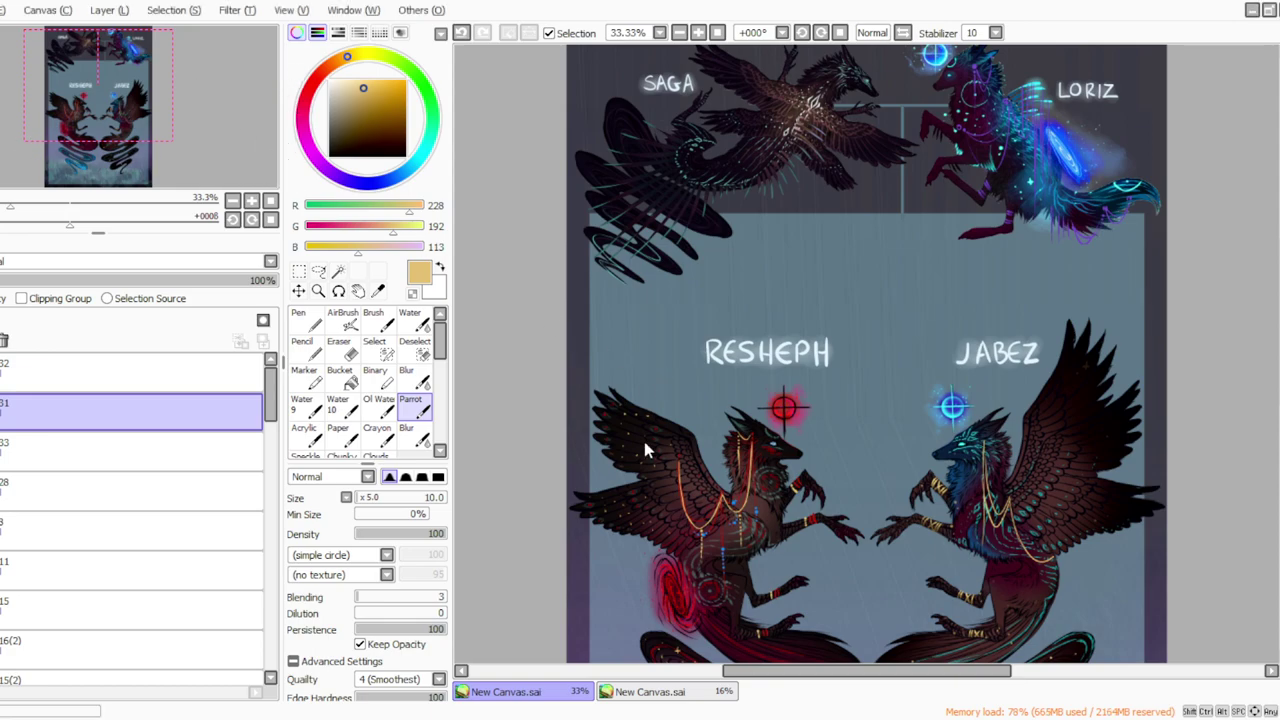